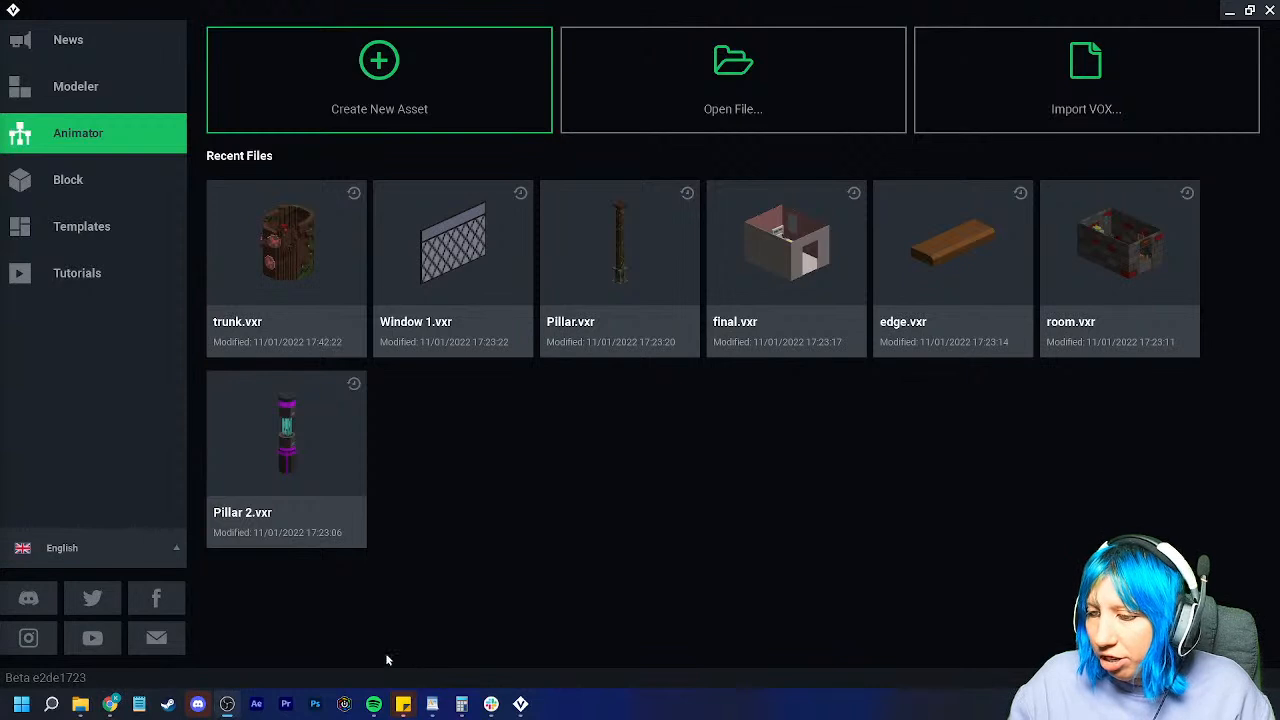
Step: Browse the Sandbox goblin castle folders, checking random items, giant fireplace and firplace
click(683, 77)
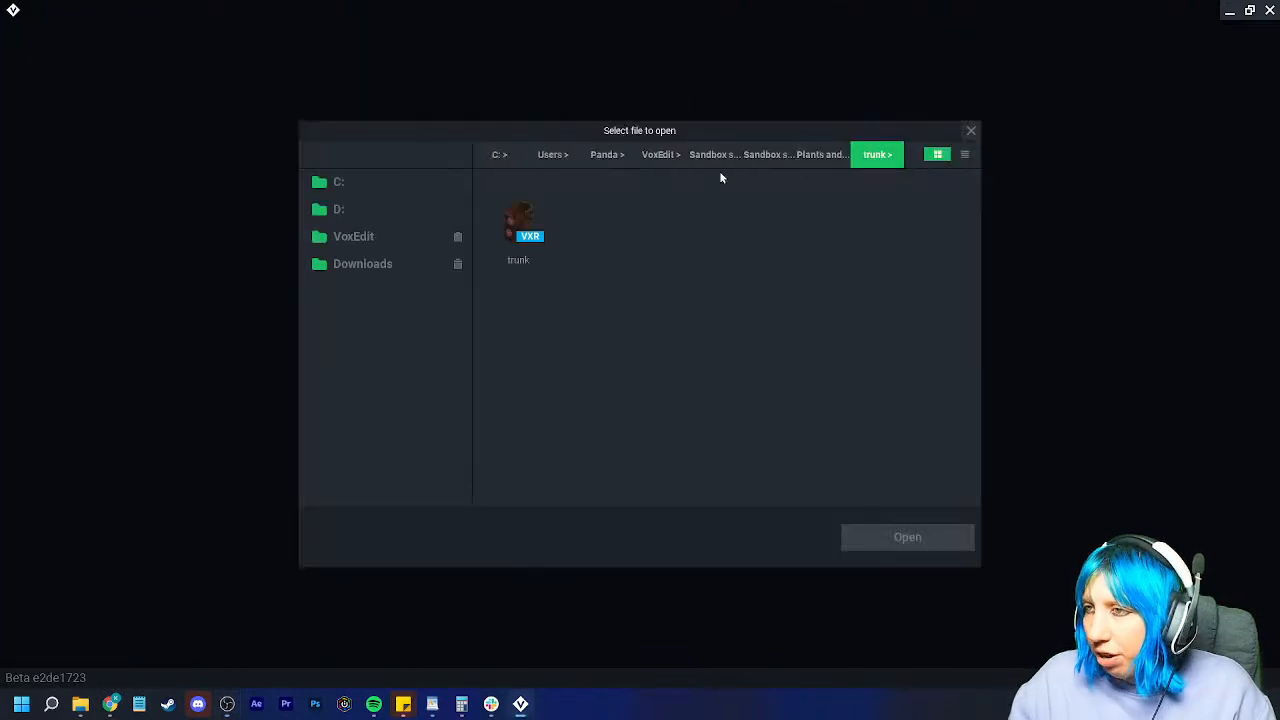
click(768, 155)
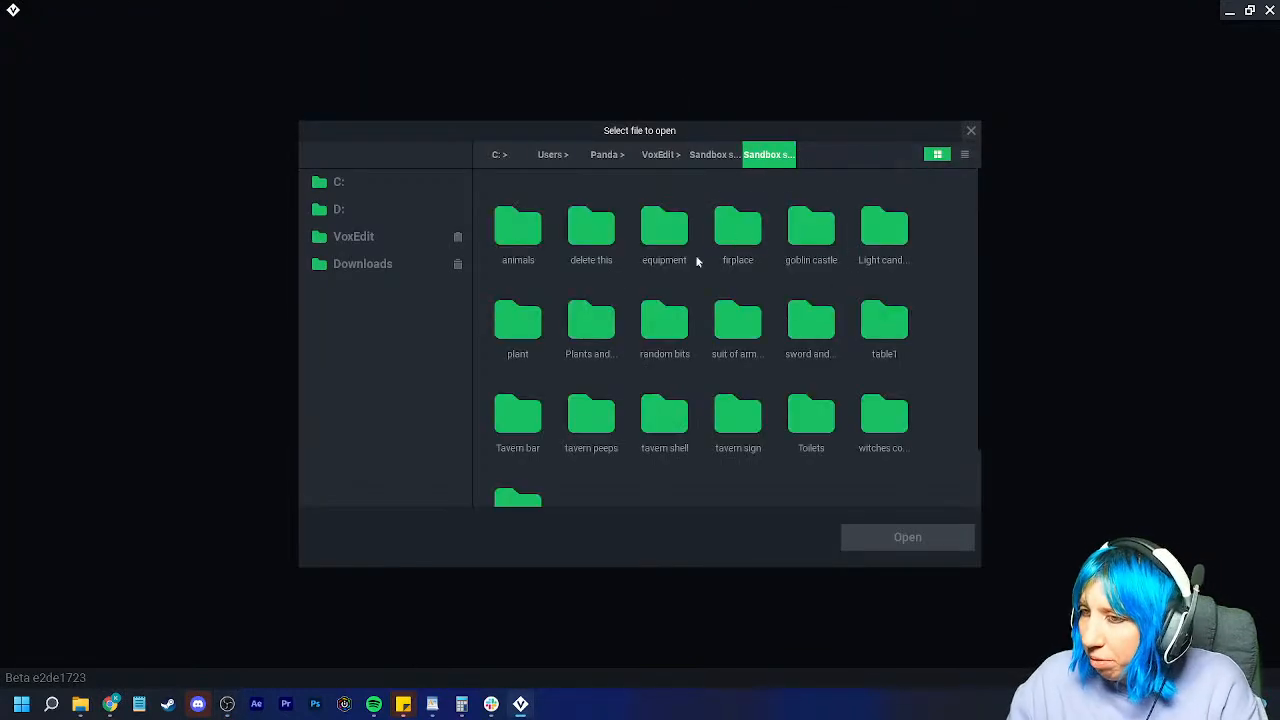
double_click(811, 229)
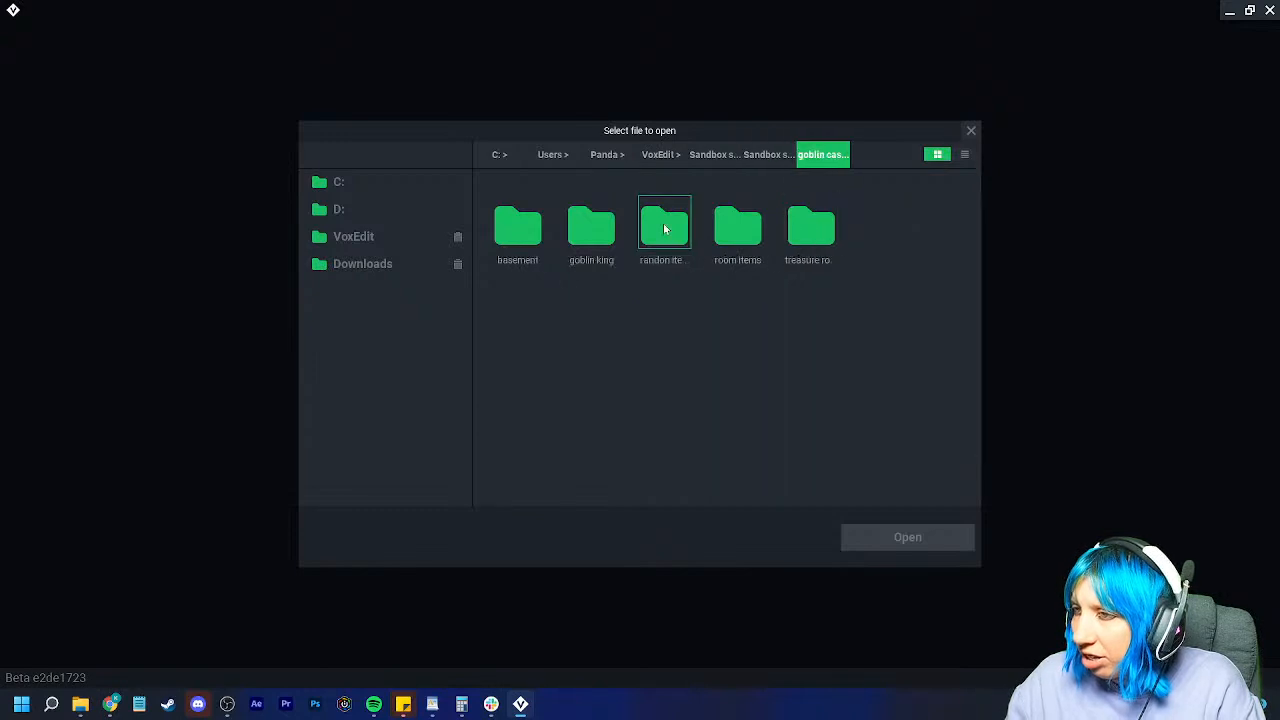
double_click(672, 226)
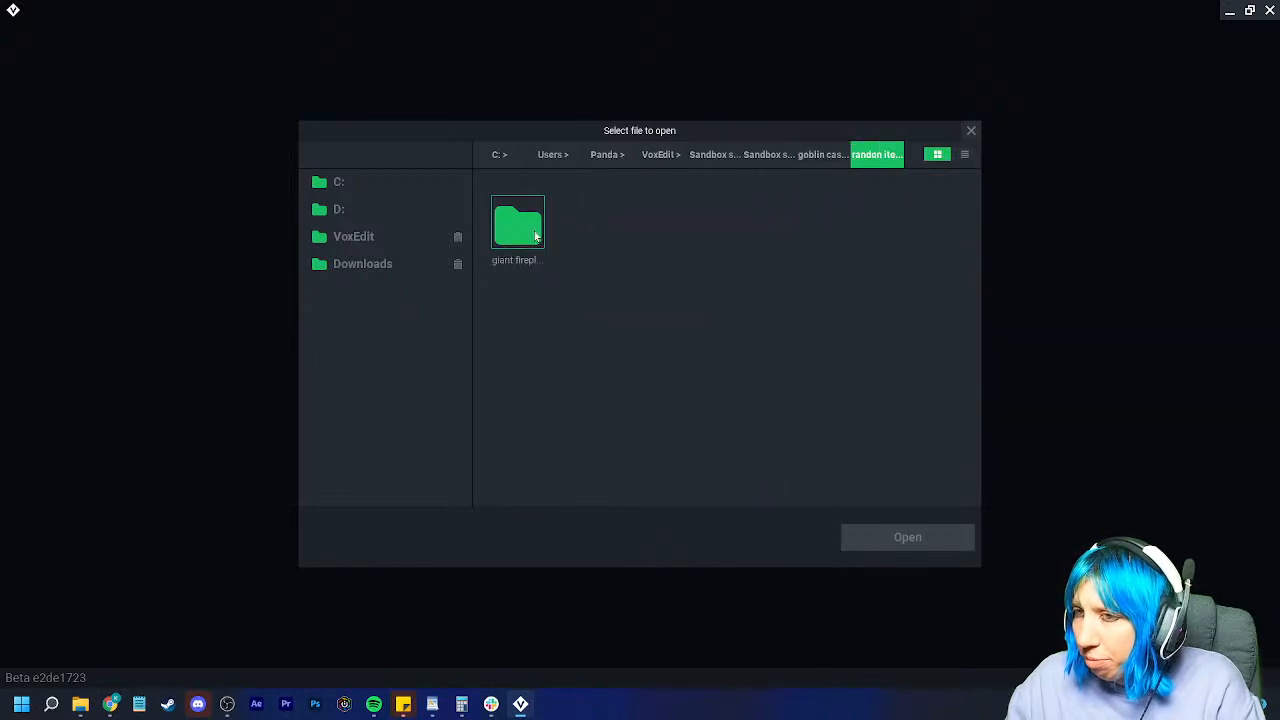
double_click(542, 232)
click(822, 153)
click(771, 155)
double_click(747, 236)
click(772, 153)
Step: Open bed.vxr from goblin castle > room items > servant room > bed
double_click(818, 224)
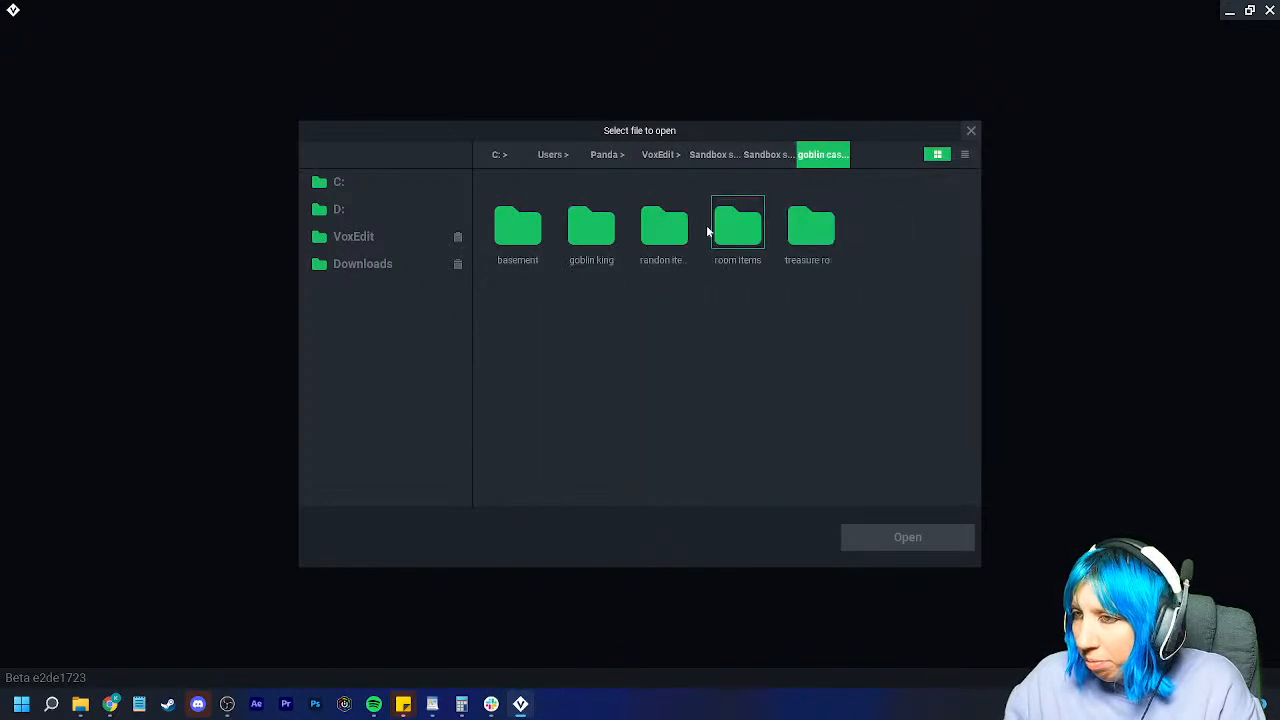
double_click(739, 233)
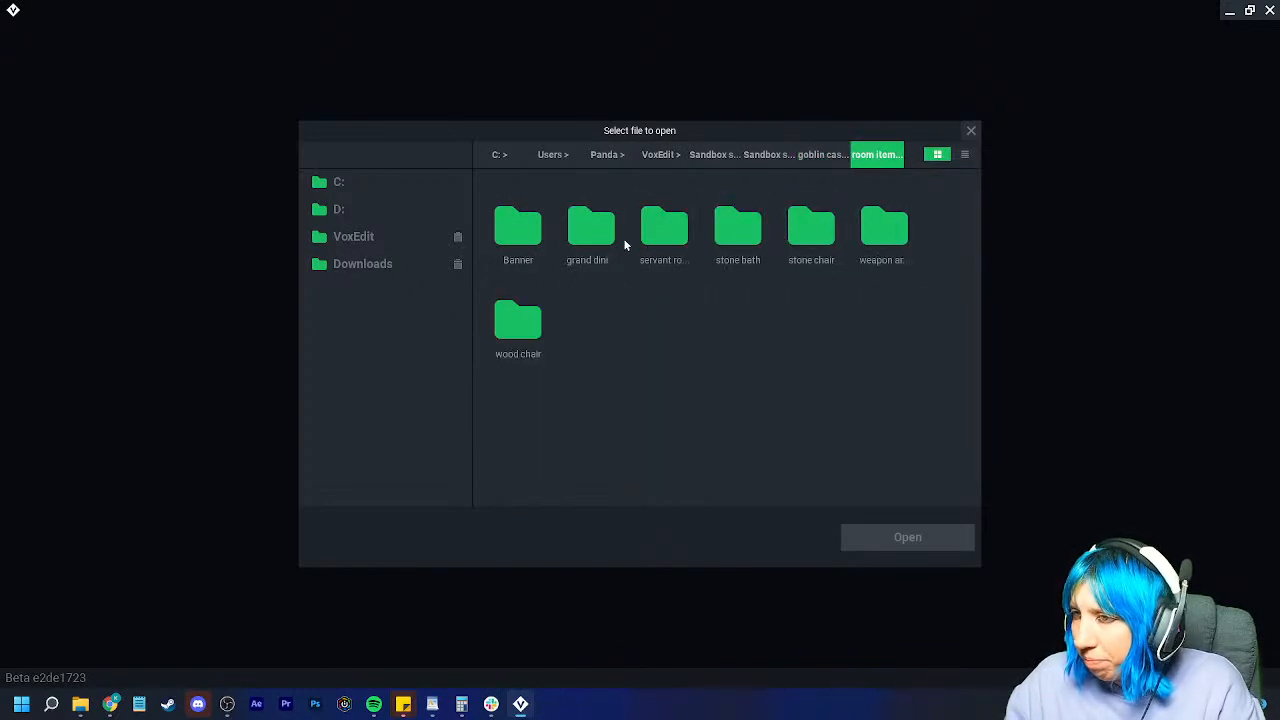
double_click(665, 228)
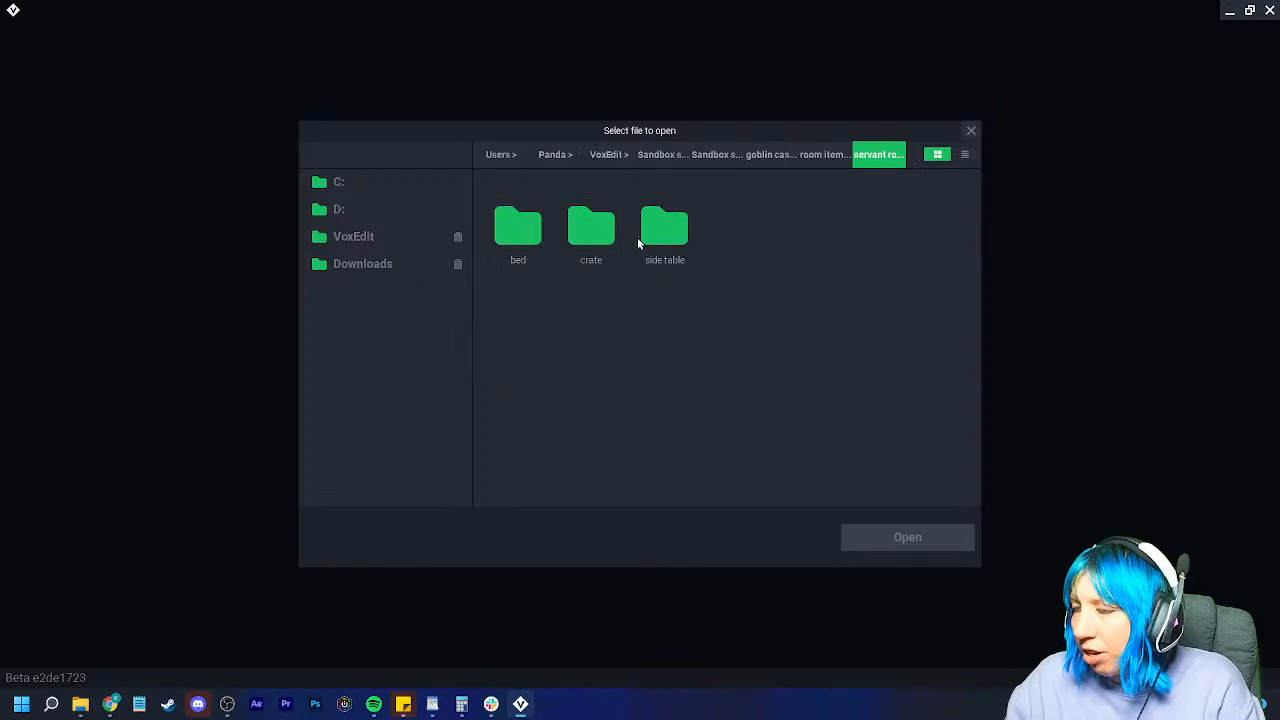
double_click(510, 236)
click(520, 225)
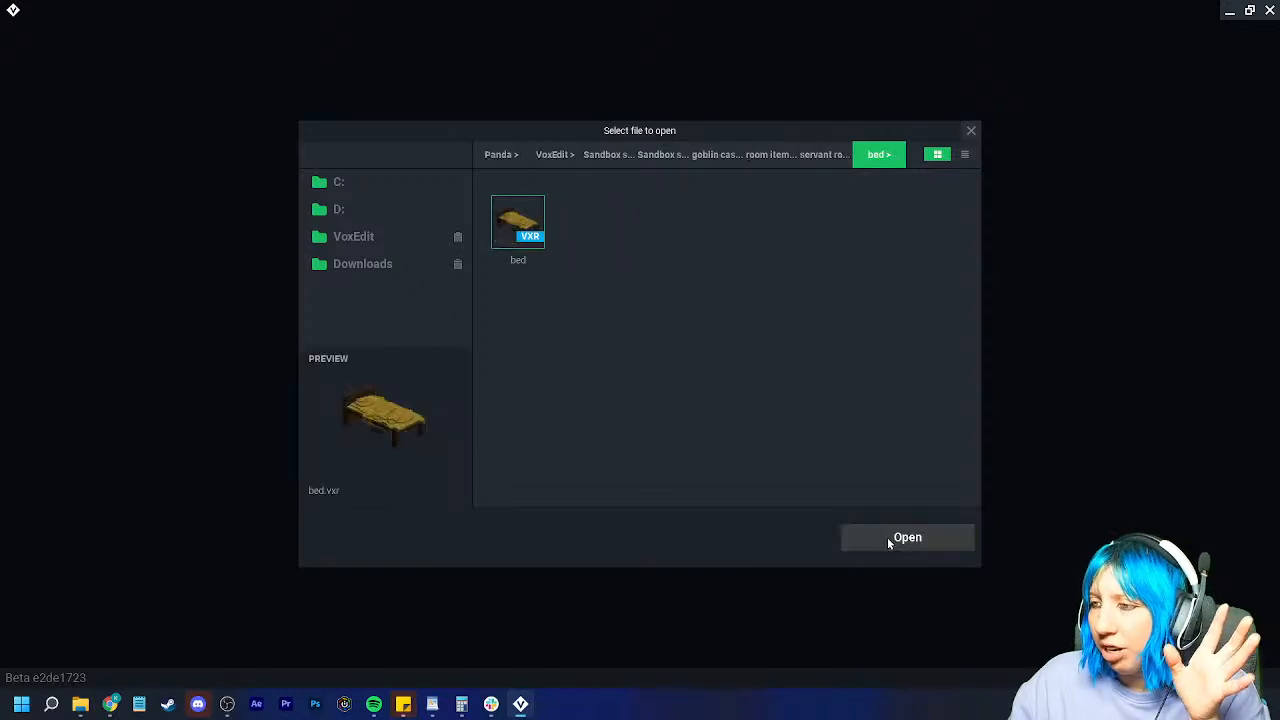
click(905, 541)
Step: Orbit around the bed from side and low angles, then save it and return home
scroll(636, 330, up, 3)
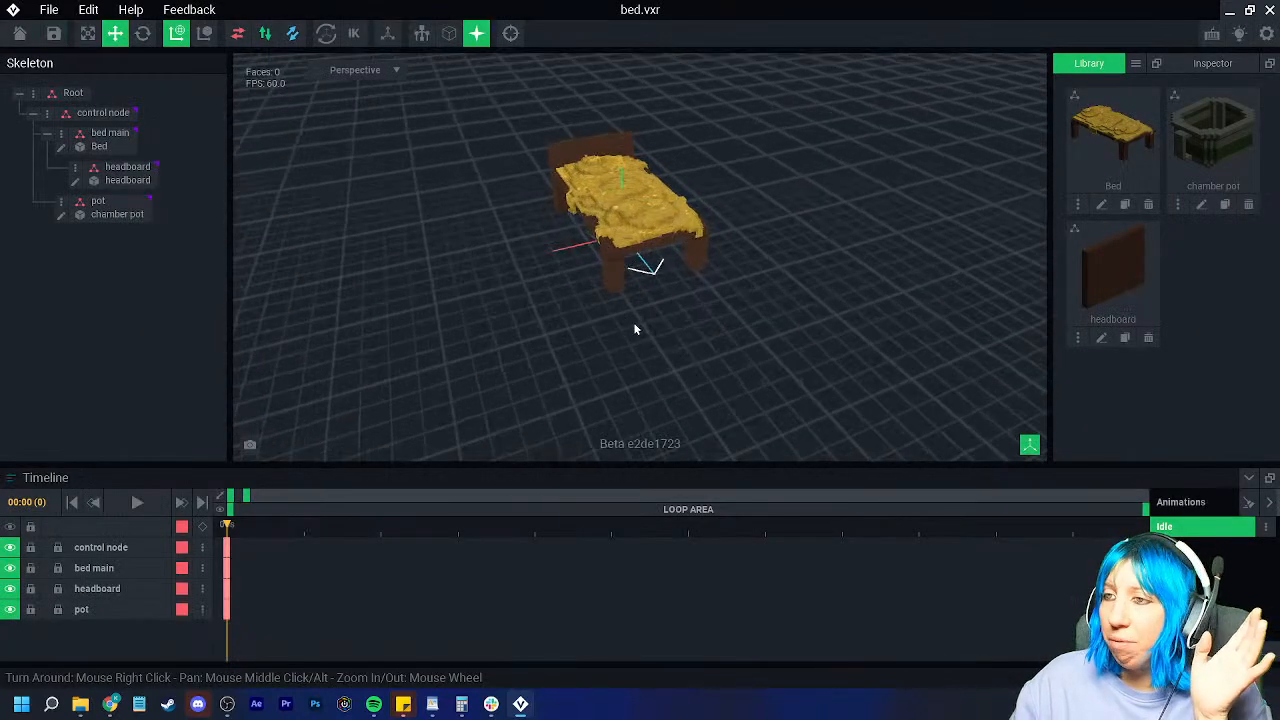
right_drag(634, 326, 630, 323)
middle_drag(630, 323, 663, 343)
scroll(659, 360, up, 5)
right_drag(659, 362, 640, 357)
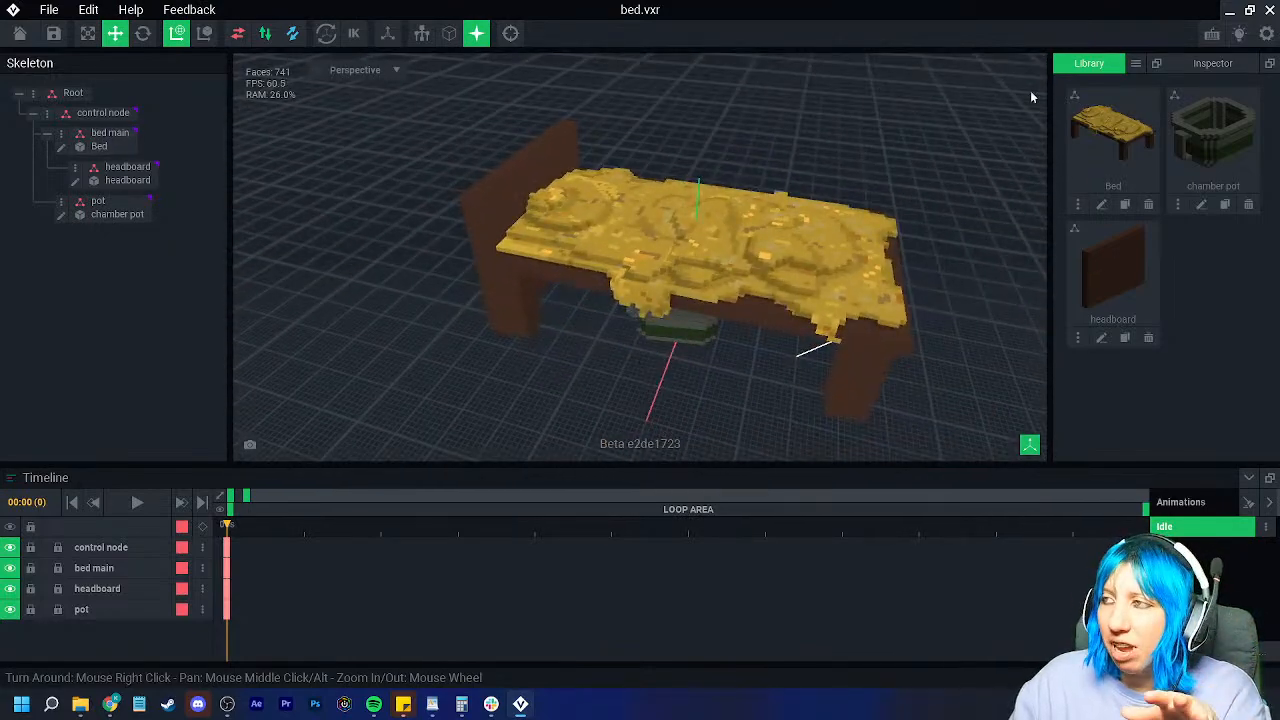
mouse_move(497, 237)
right_down()
mouse_move(557, 249)
mouse_move(503, 241)
right_up()
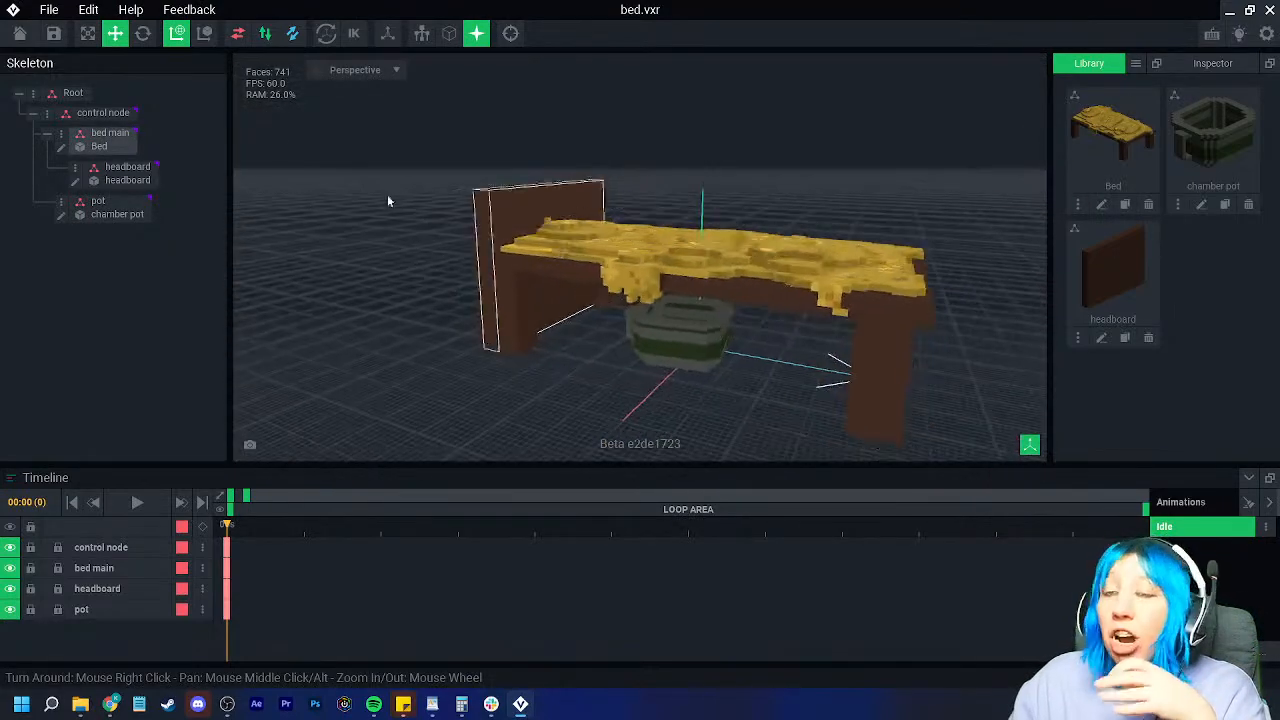
click(19, 33)
click(536, 256)
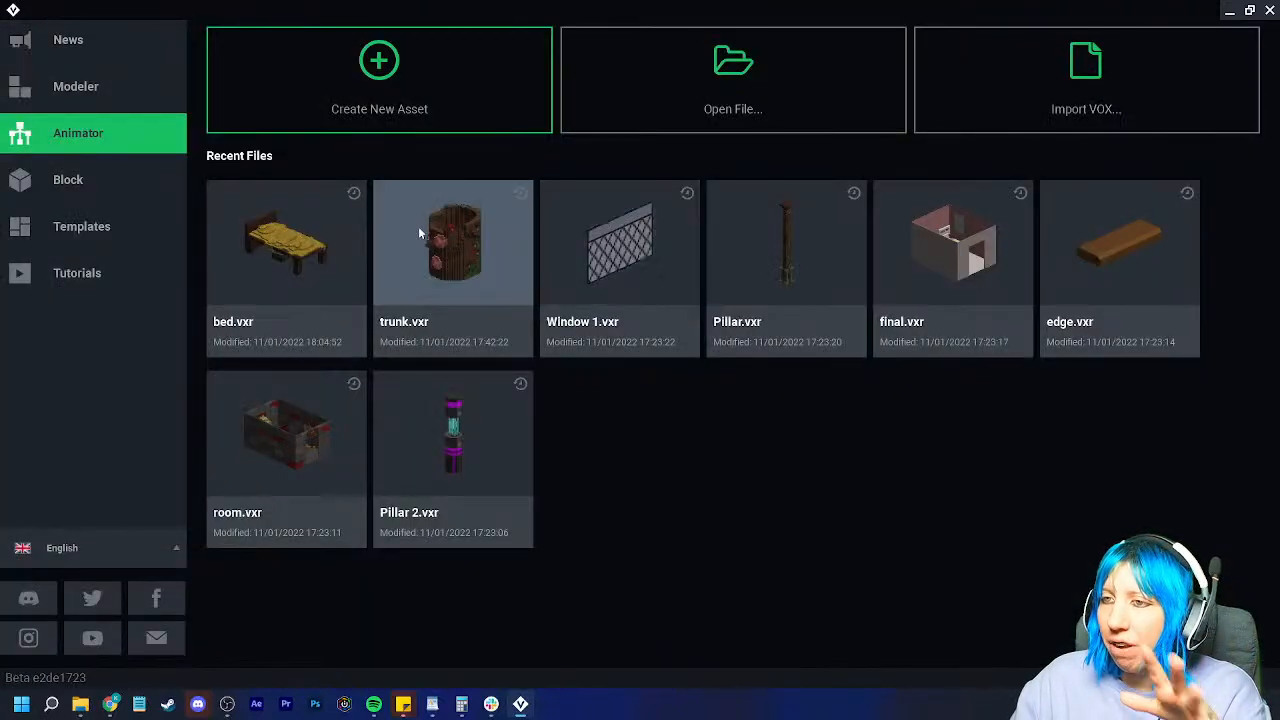
Step: Open side table.vxr from the servant room side table folder
click(624, 100)
click(790, 155)
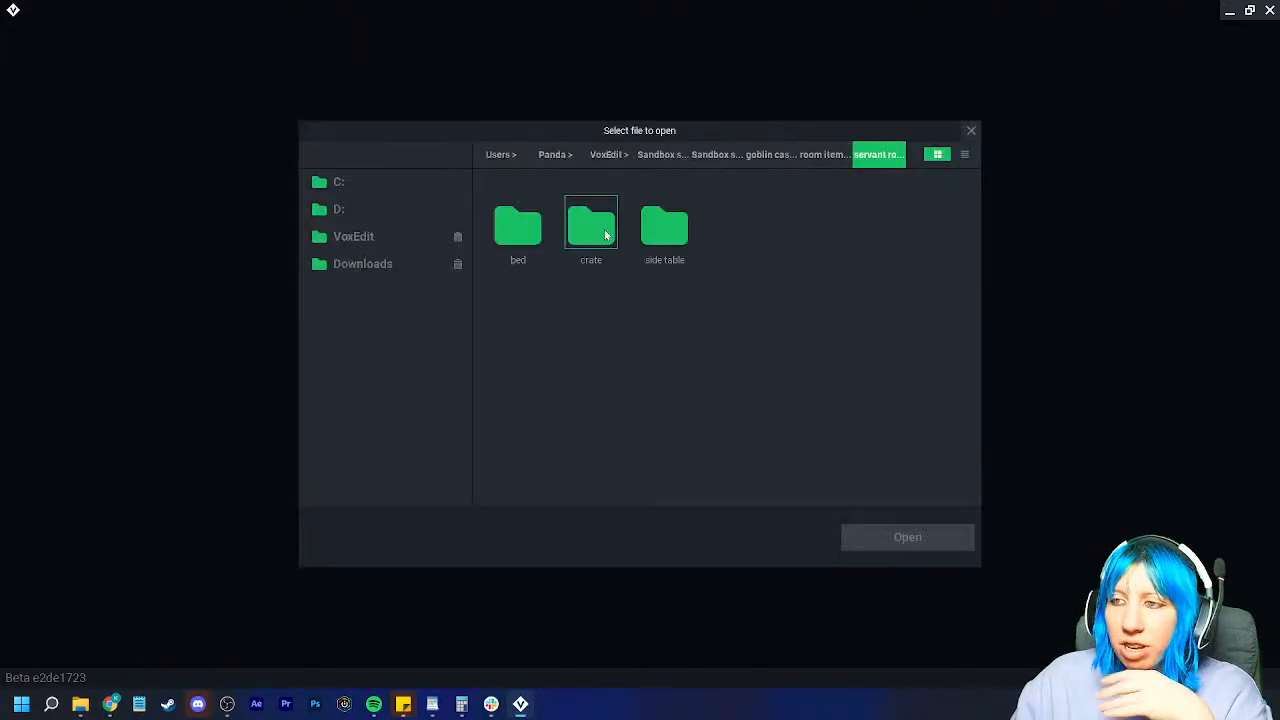
double_click(662, 228)
click(517, 222)
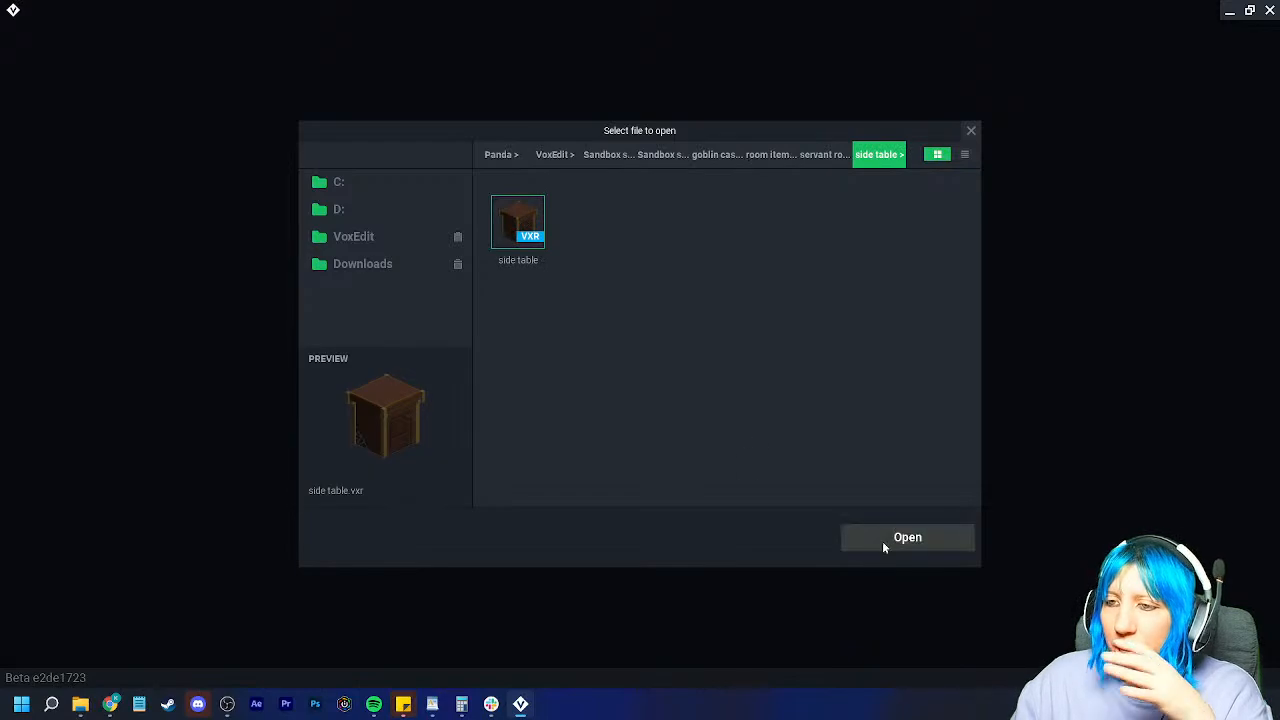
click(882, 539)
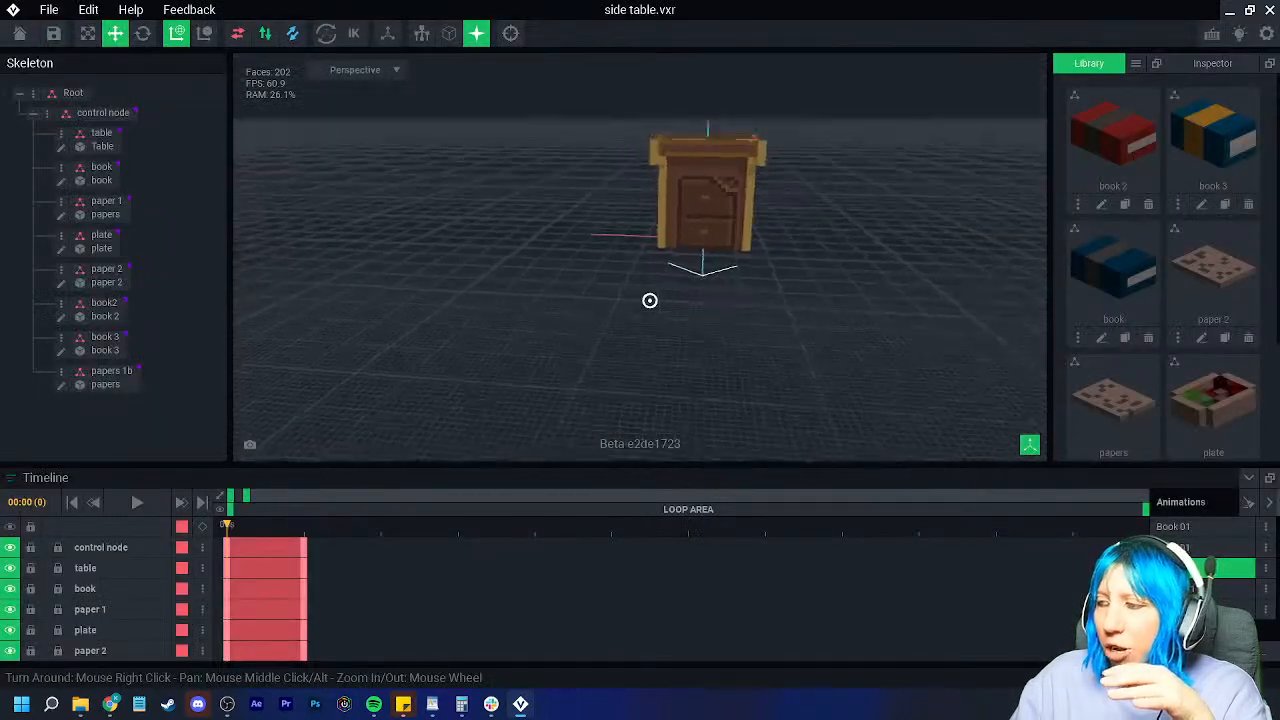
Step: Play the Idle 01 then Papers 01 animations and view the table from several angles
click(1200, 548)
click(1207, 589)
right_drag(728, 350, 670, 257)
scroll(697, 309, up, 4)
scroll(667, 320, down, 2)
right_drag(666, 320, 751, 329)
scroll(672, 310, down, 2)
scroll(757, 333, up, 3)
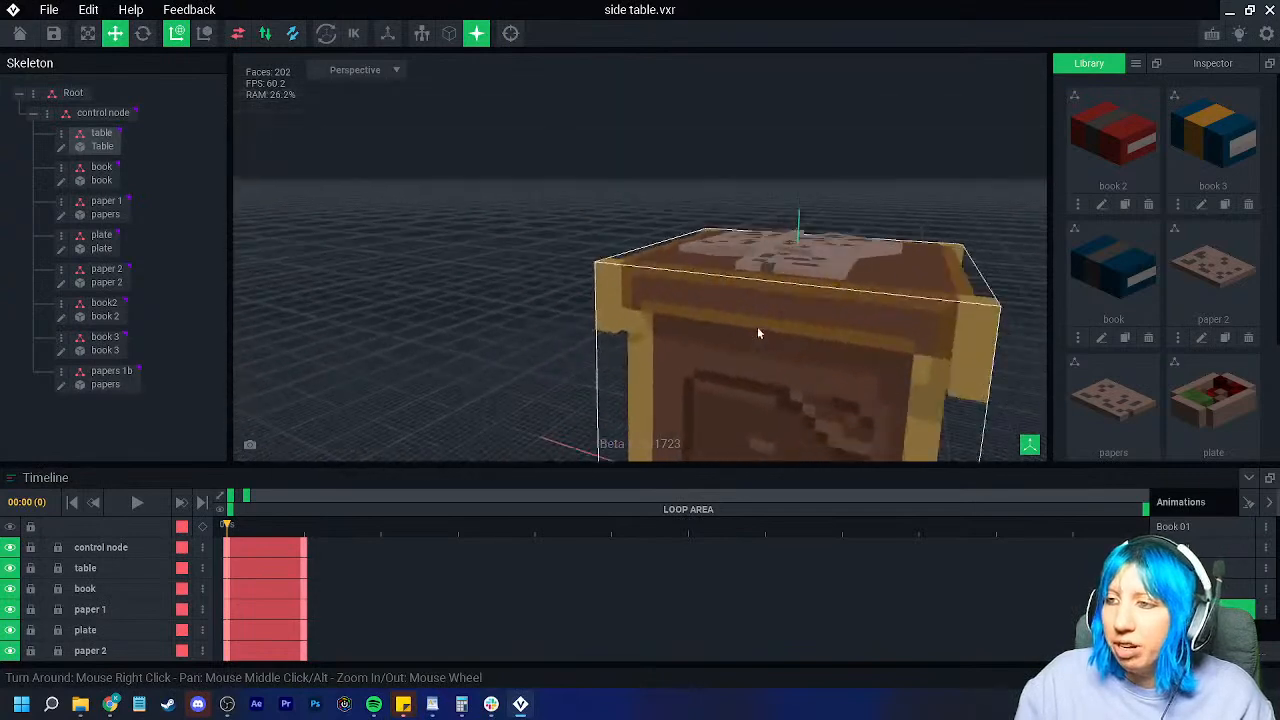
scroll(757, 333, down, 3)
Step: Save the side table, then open crate.vxr from the servant room crate folder
click(22, 35)
click(490, 262)
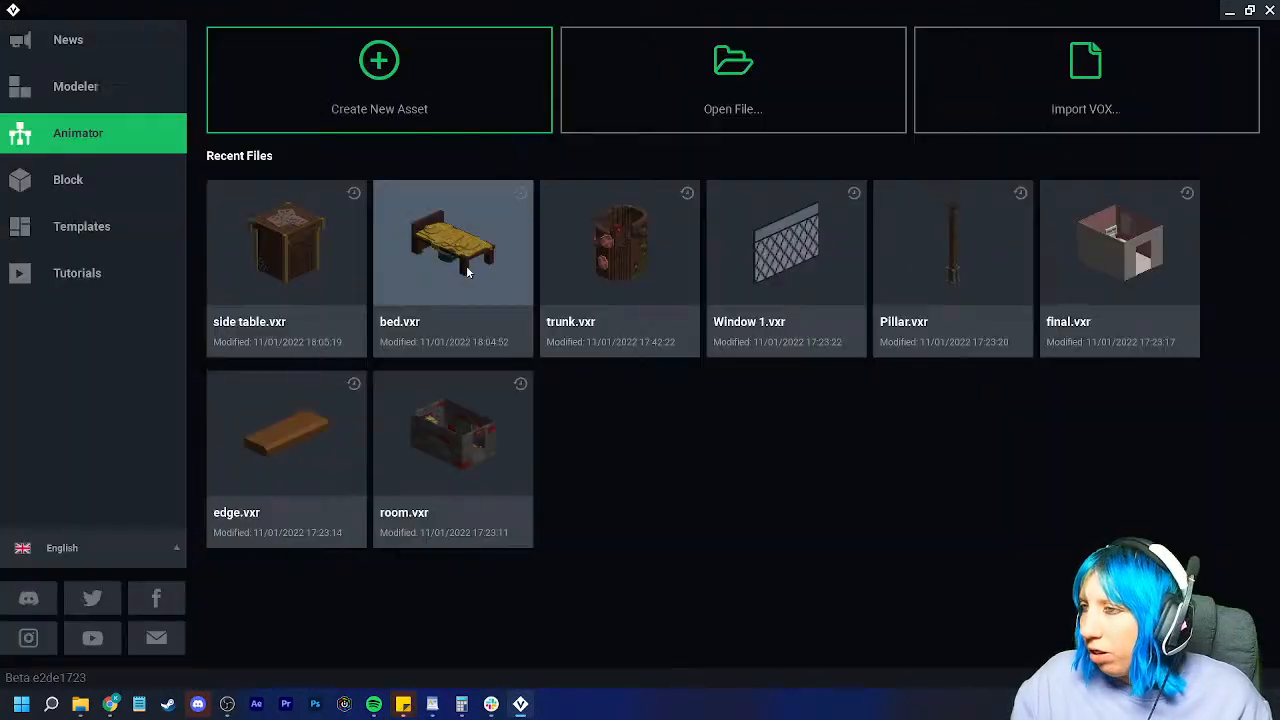
click(629, 77)
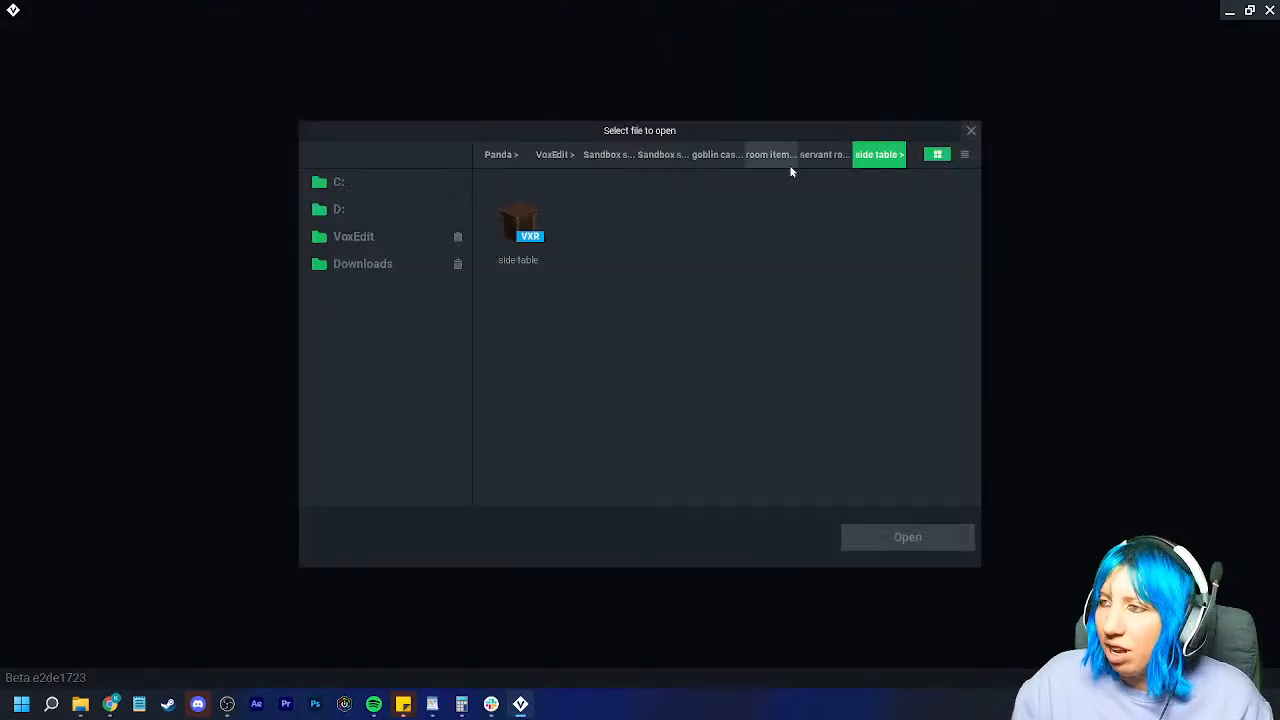
click(822, 157)
double_click(600, 238)
click(541, 220)
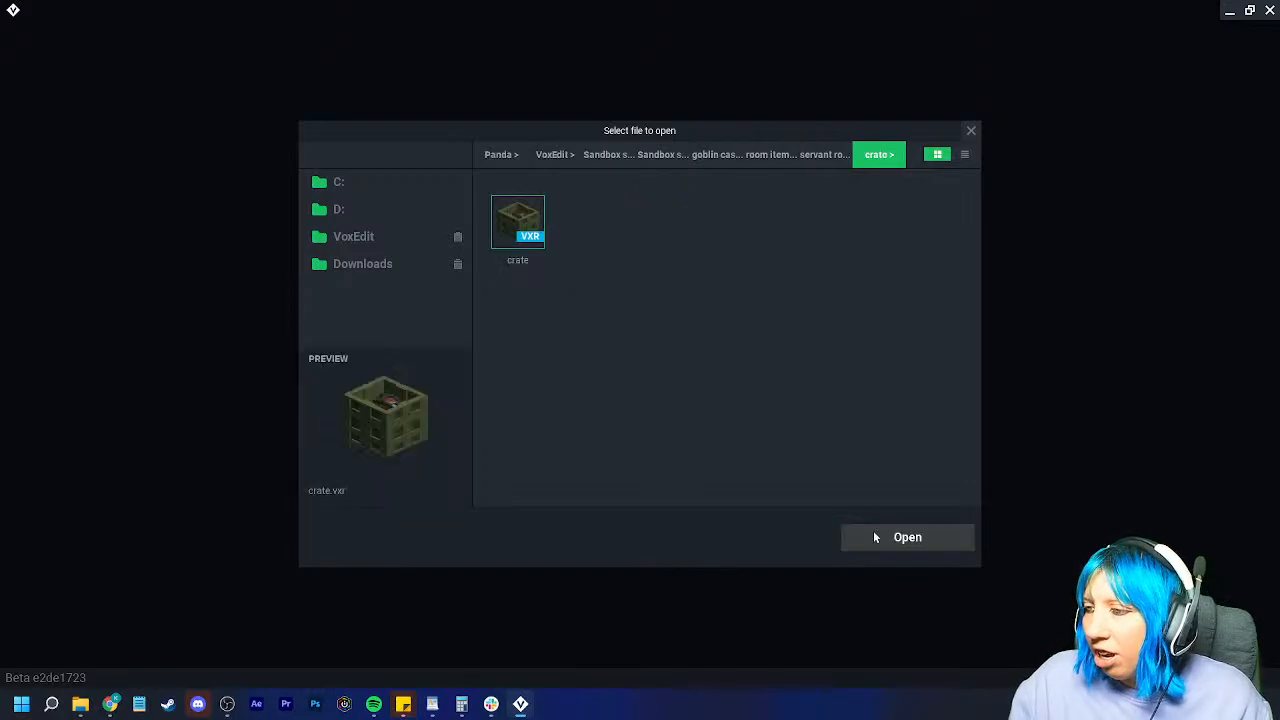
click(873, 531)
Step: Look down into the crate and select shoe 2, the egg, then the crate itself
scroll(611, 323, up, 5)
middle_drag(611, 323, 594, 332)
right_drag(569, 323, 637, 336)
scroll(636, 337, up, 5)
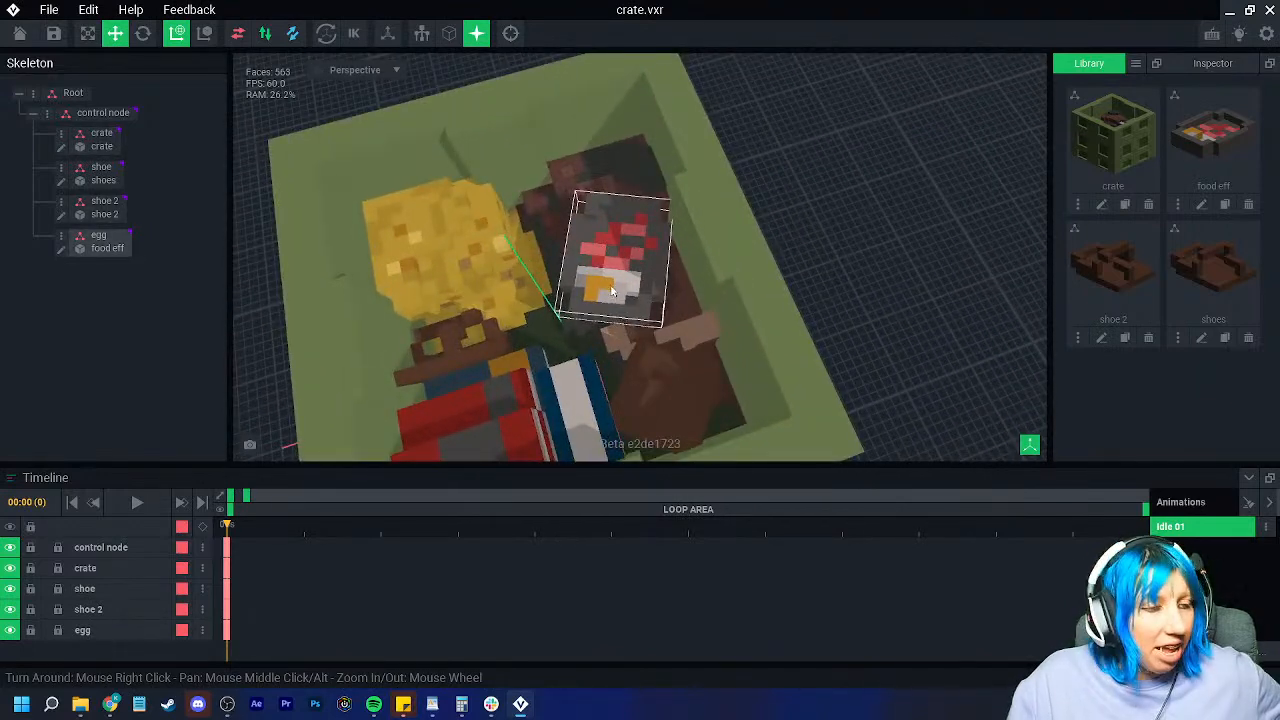
right_drag(606, 278, 727, 264)
click(733, 238)
scroll(750, 241, up, 5)
scroll(750, 241, down, 4)
click(738, 265)
right_drag(838, 181, 633, 242)
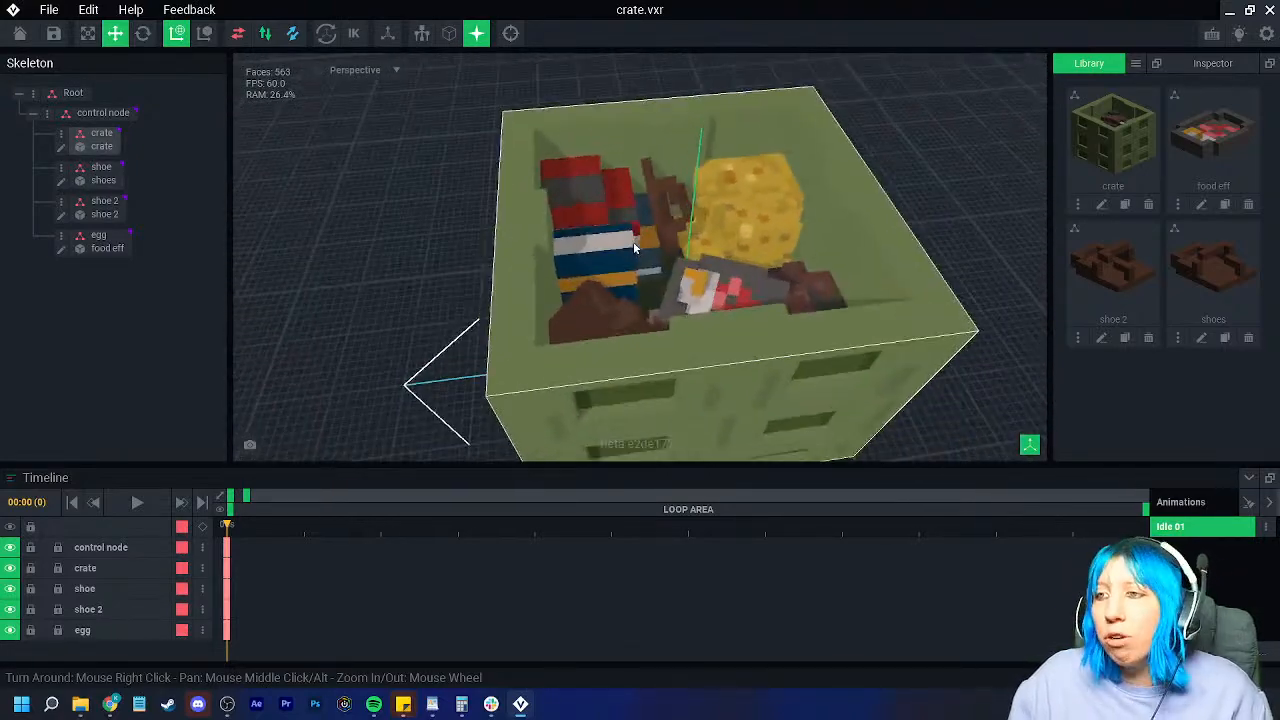
scroll(633, 242, up, 5)
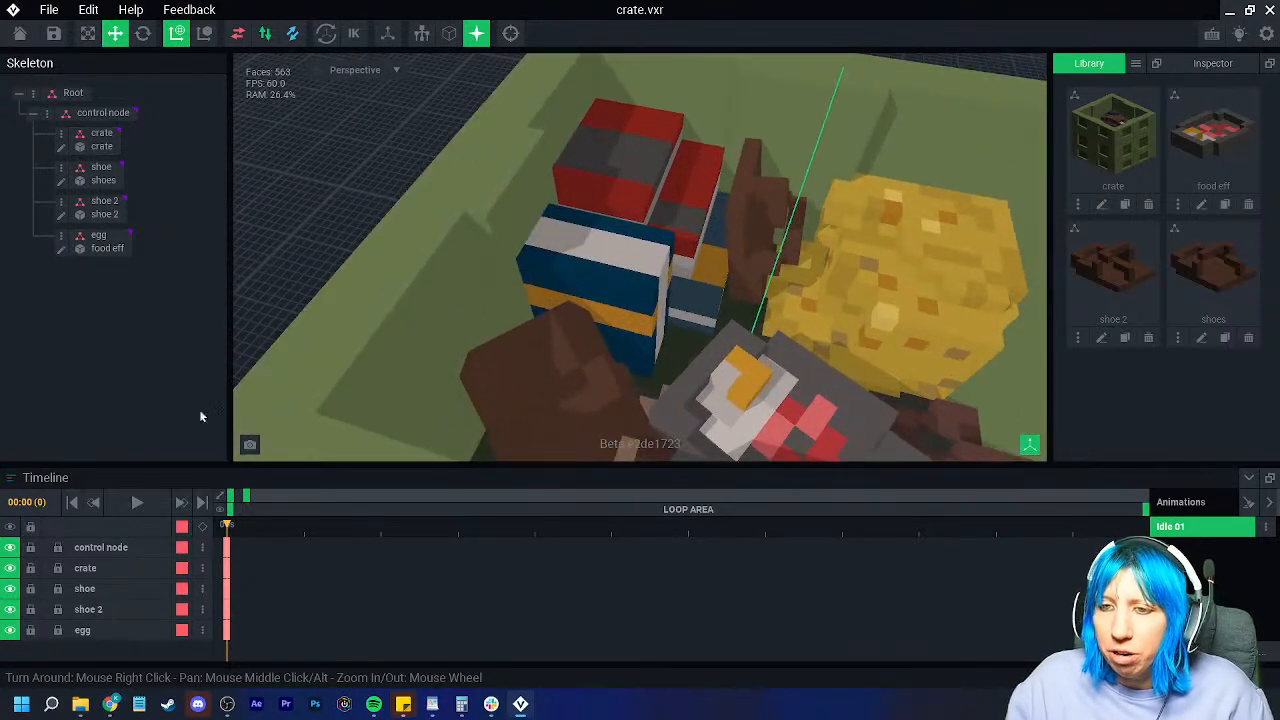
click(641, 277)
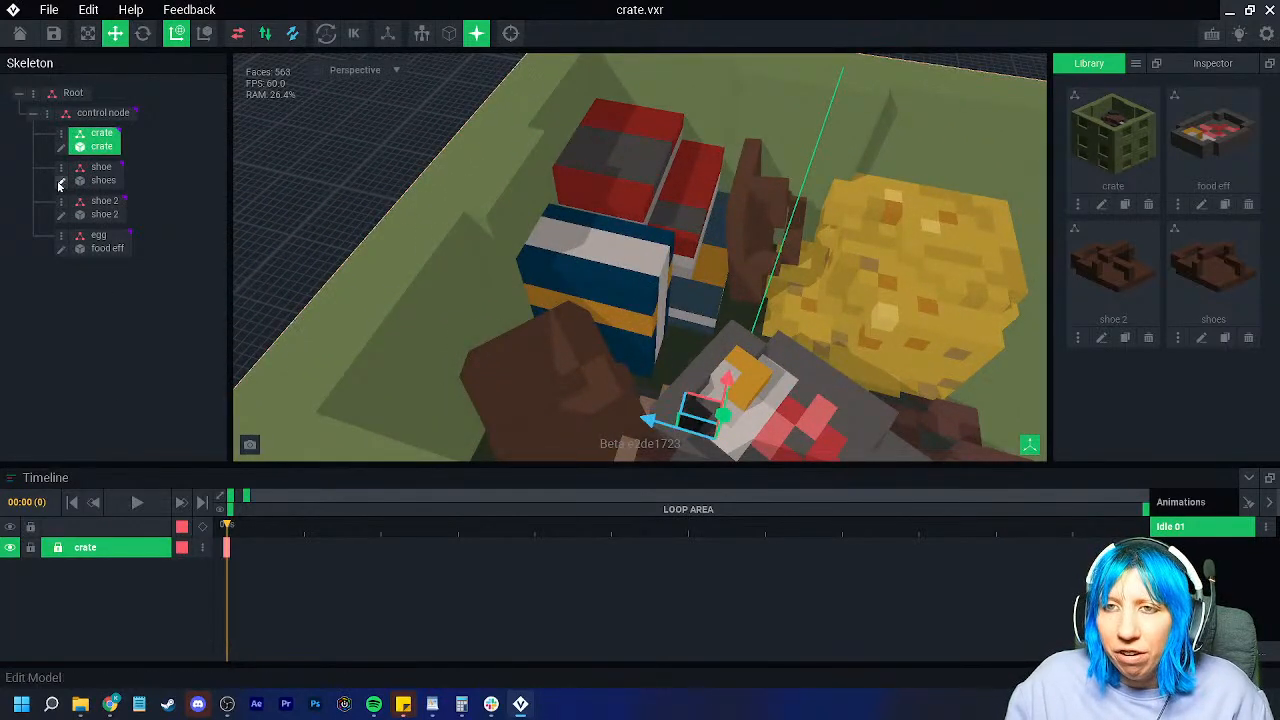
click(61, 147)
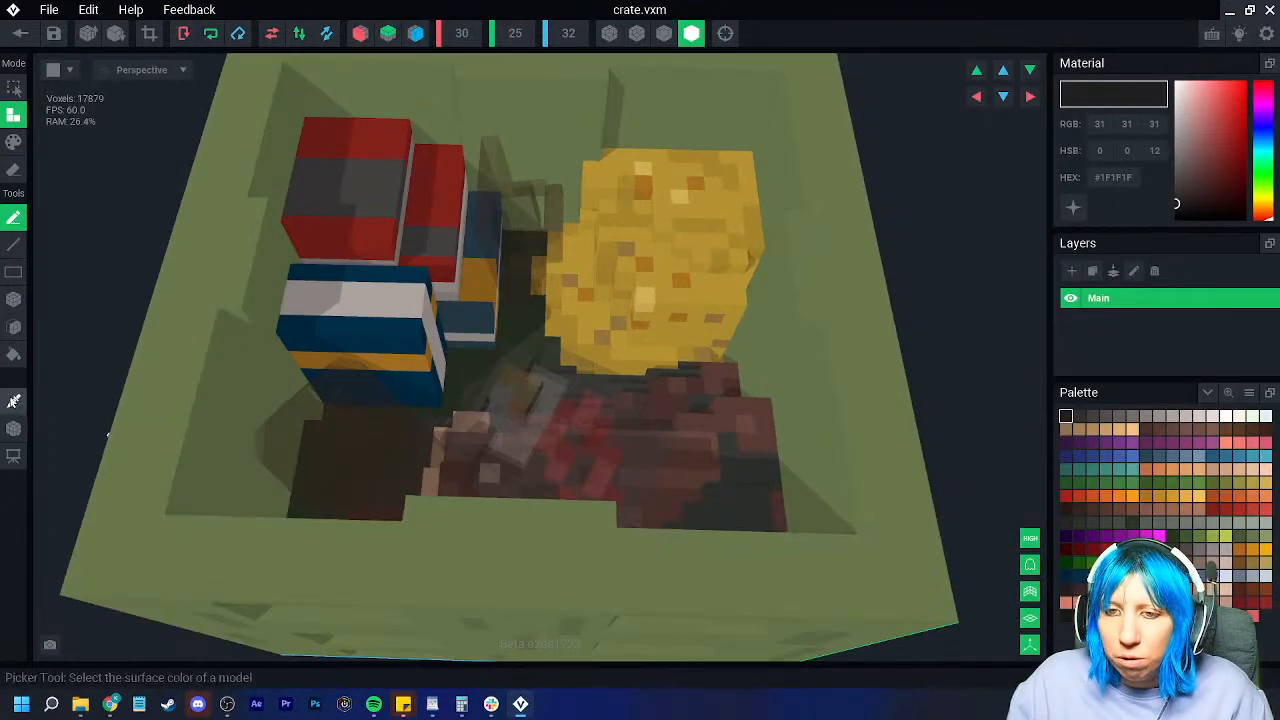
click(13, 401)
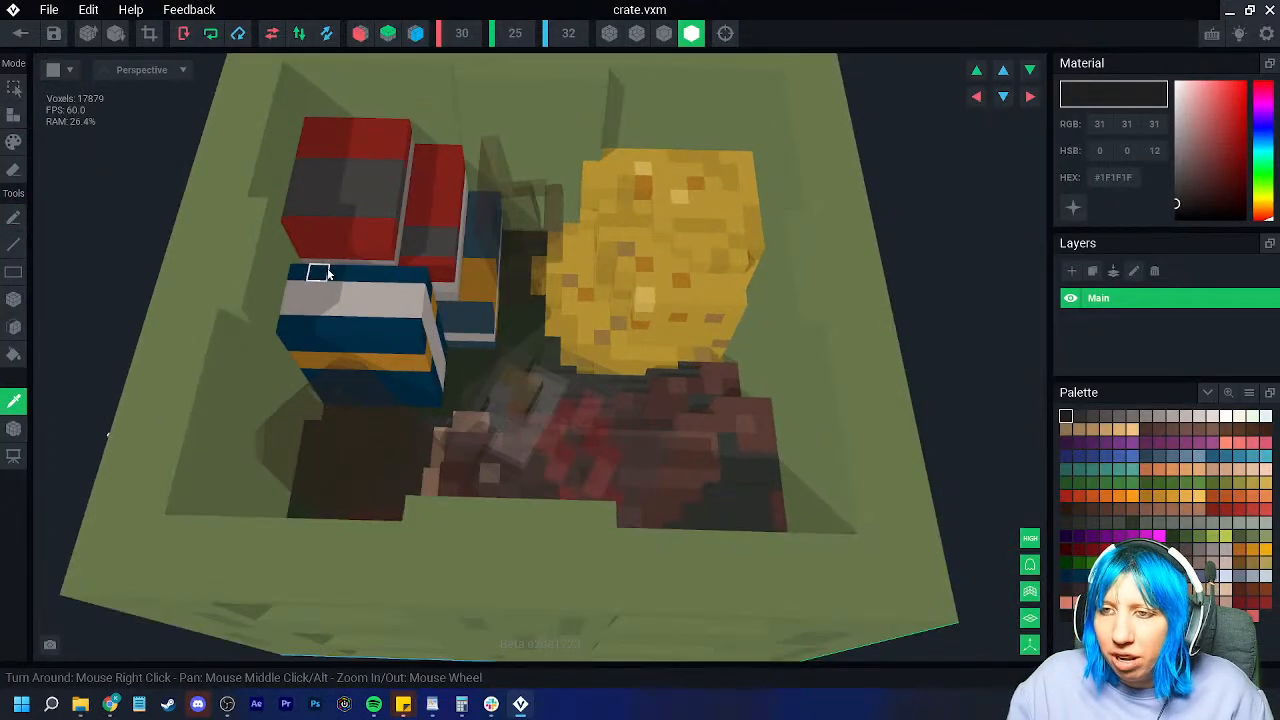
click(321, 273)
click(15, 142)
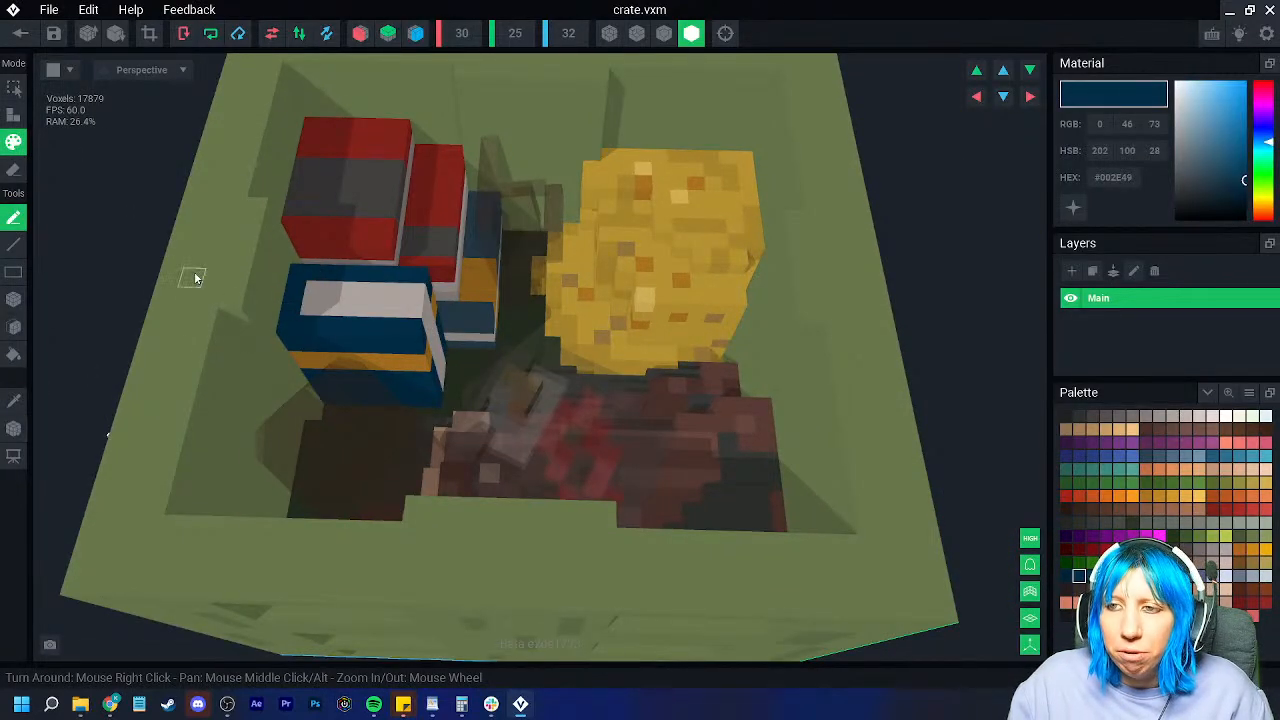
click(20, 33)
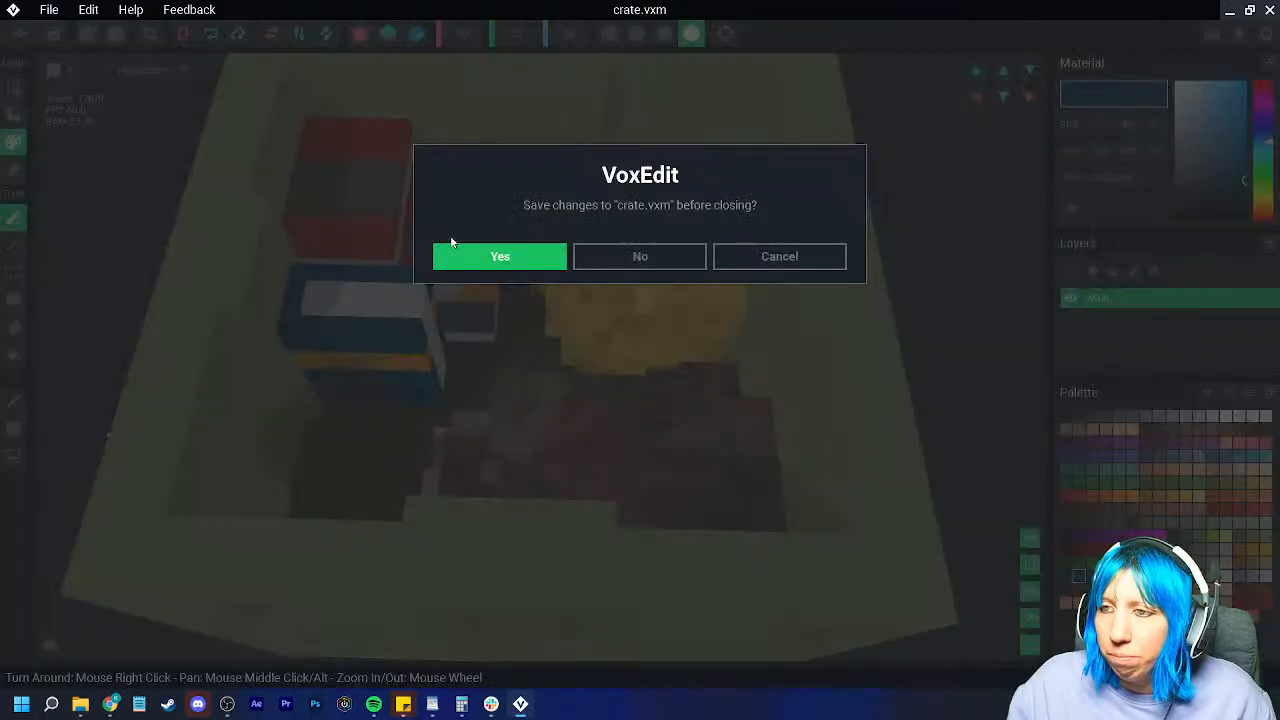
click(441, 258)
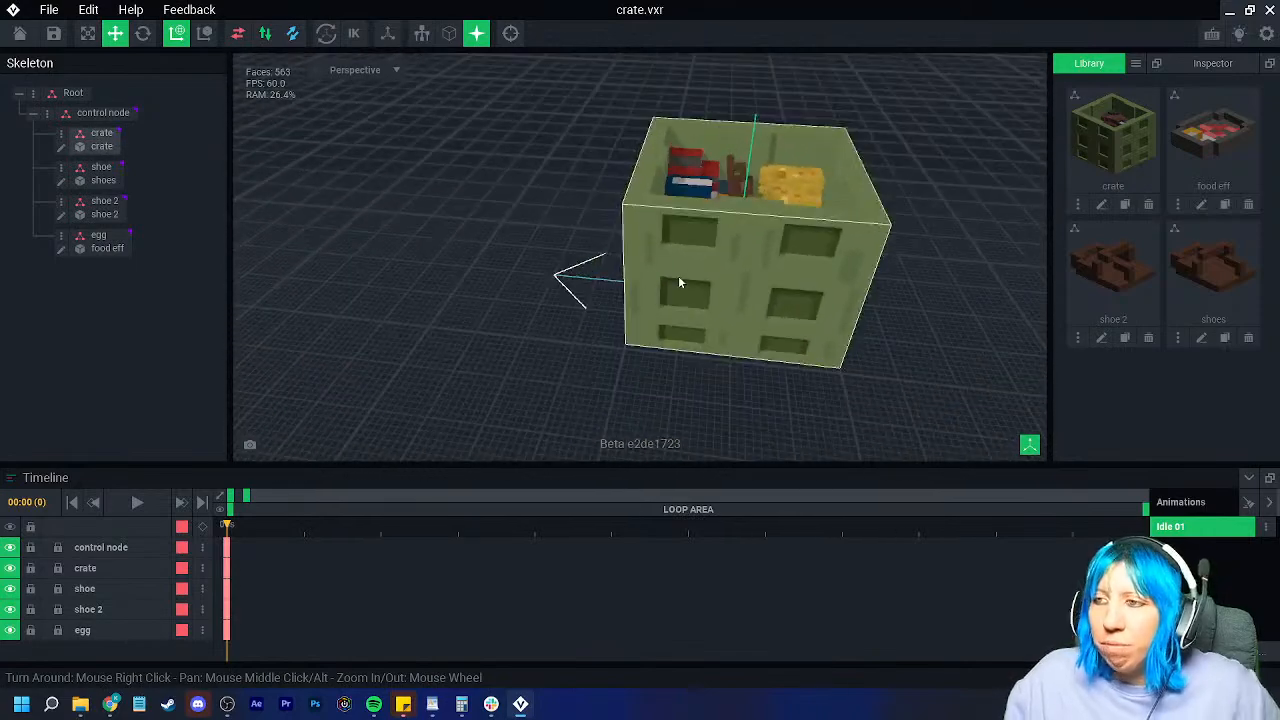
right_drag(682, 275, 686, 257)
right_drag(549, 300, 586, 288)
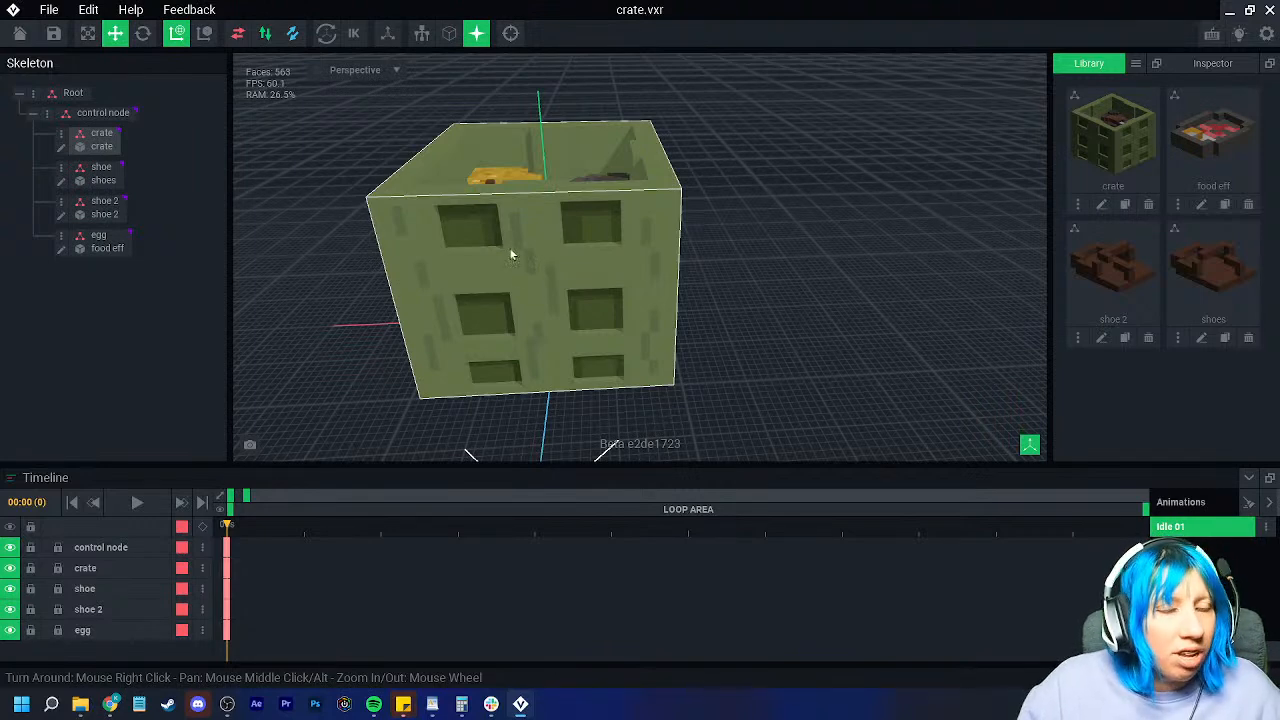
click(521, 255)
Step: Enter voxel editing on the crate and turn on voxel outlines
click(63, 149)
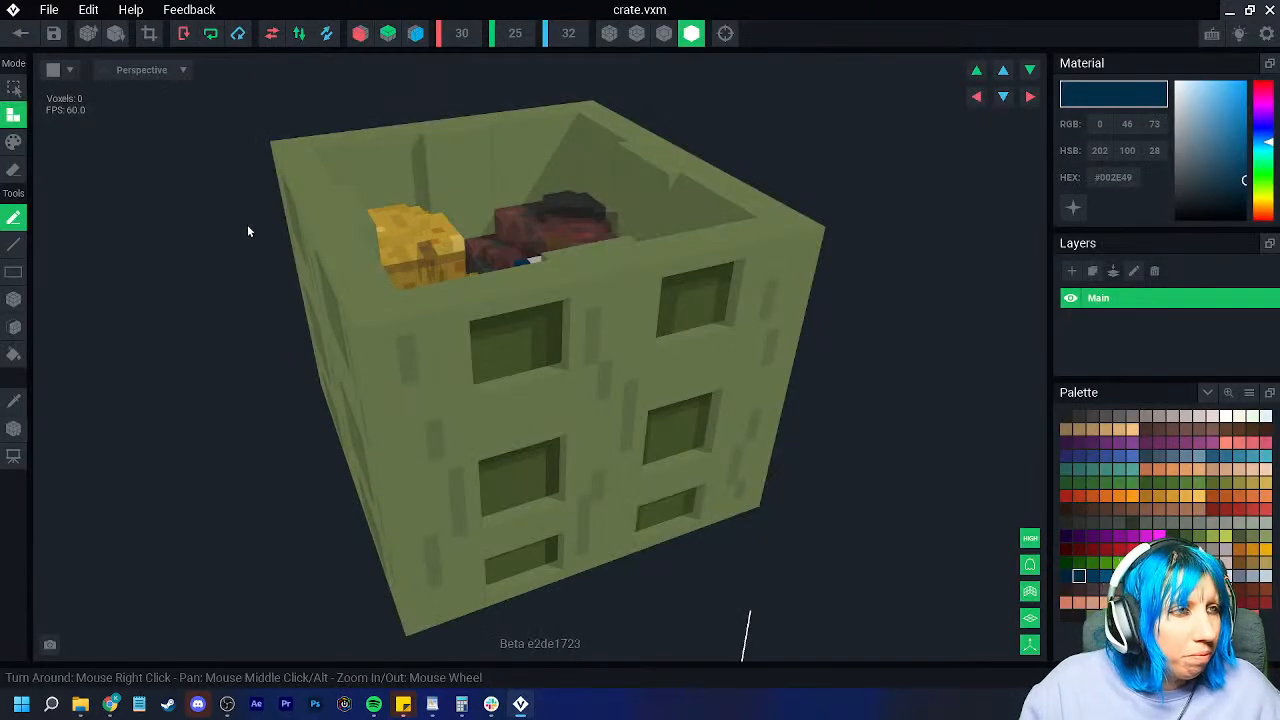
right_drag(560, 393, 505, 350)
middle_drag(505, 350, 432, 293)
scroll(432, 293, down, 2)
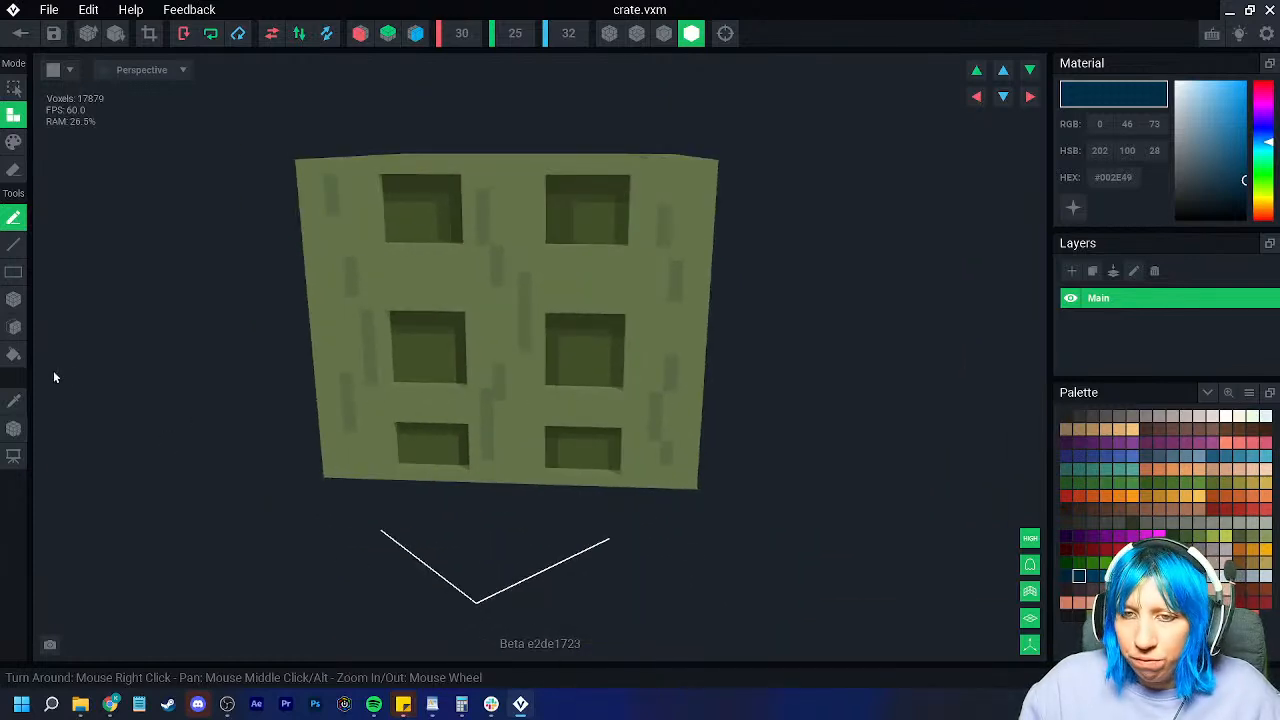
click(14, 400)
right_drag(351, 290, 383, 301)
click(664, 33)
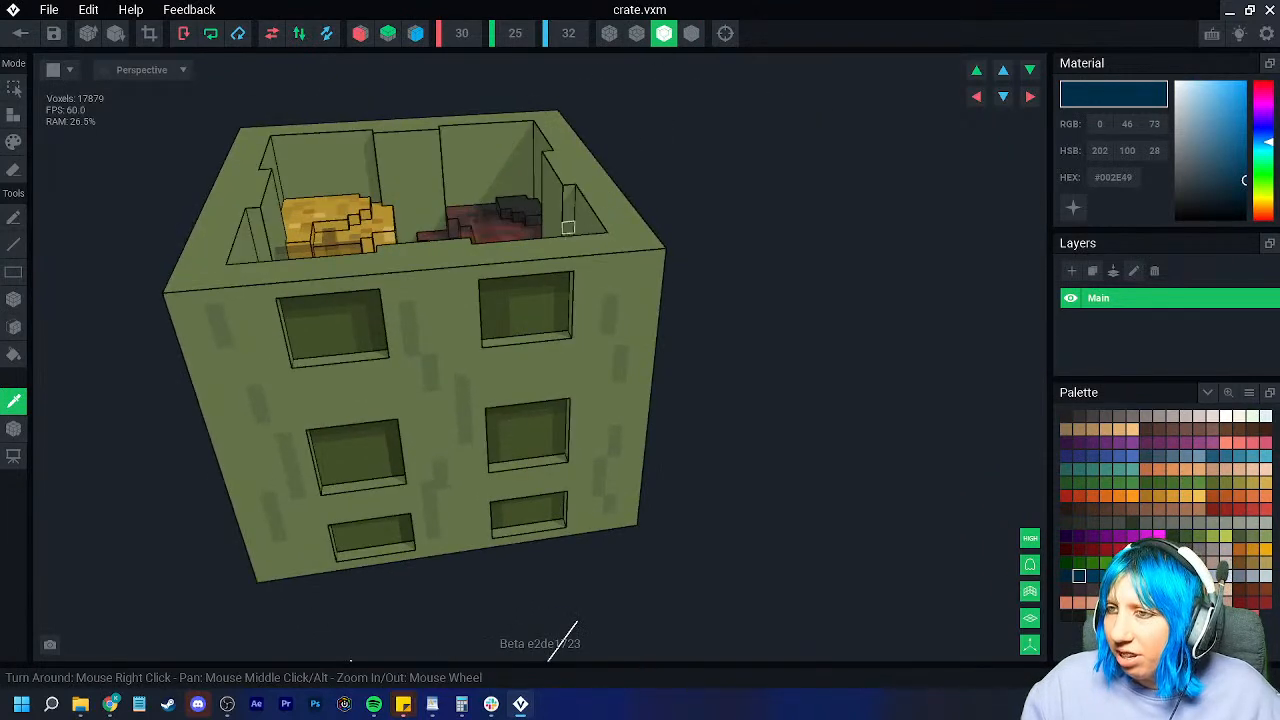
right_drag(566, 226, 594, 316)
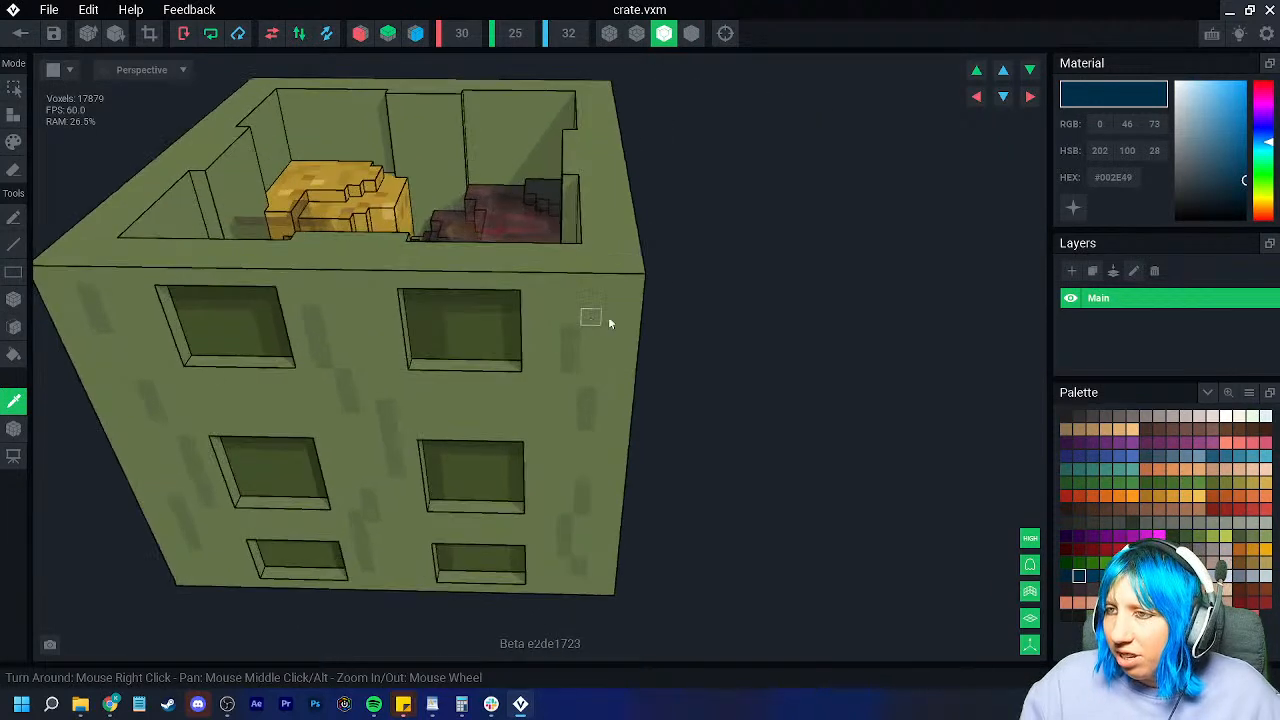
Step: Set single-voxel brown recolouring with X and Z mirroring, and paint the top corner voxel
click(1120, 509)
click(14, 142)
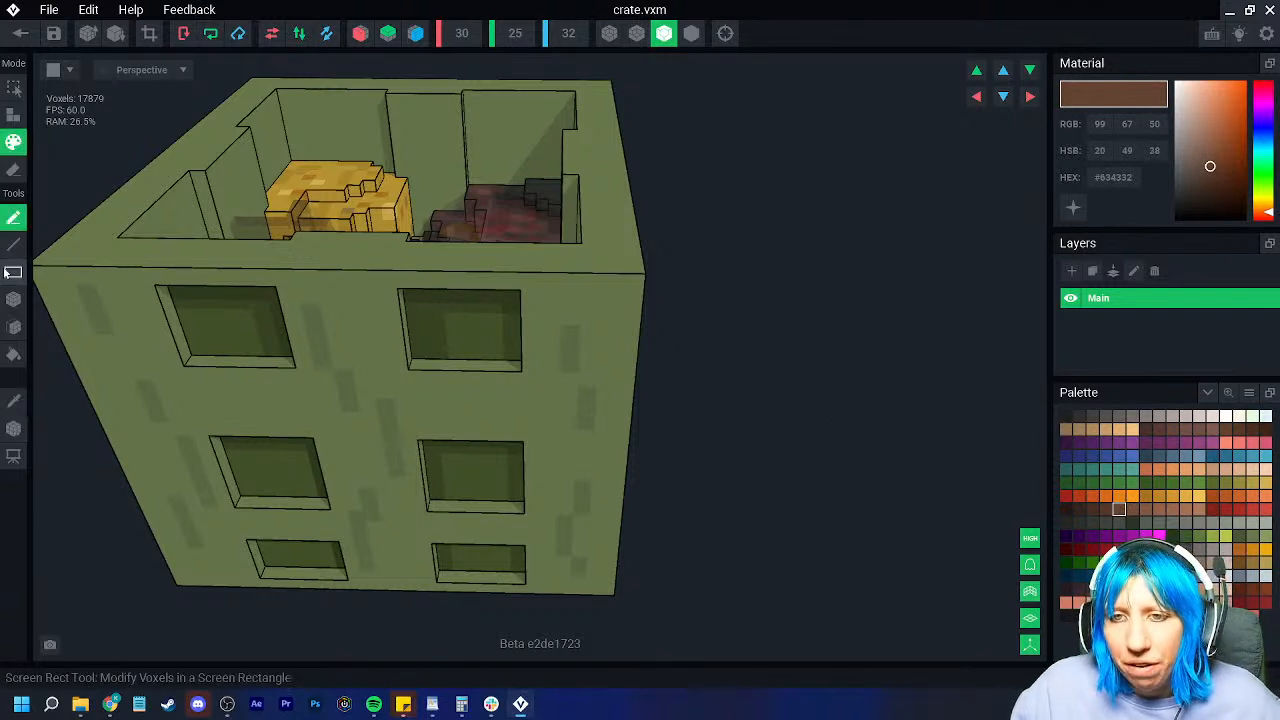
click(14, 298)
right_drag(450, 330, 566, 310)
click(360, 33)
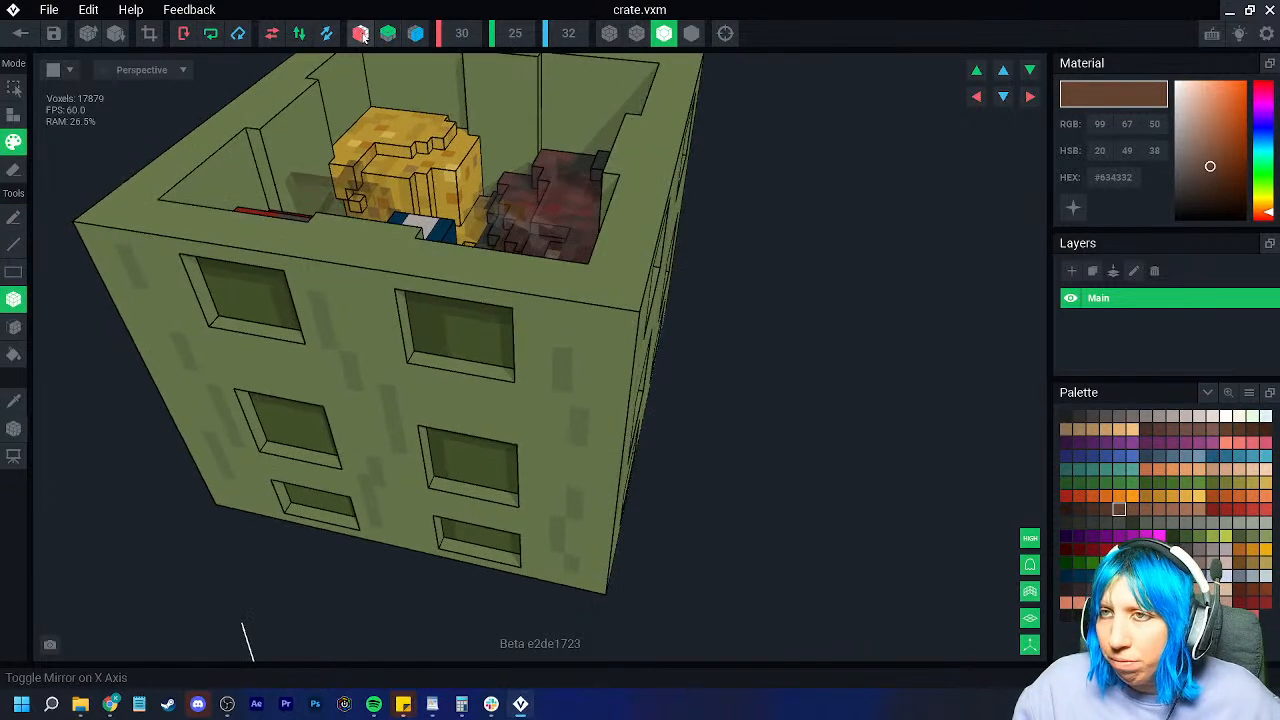
click(415, 33)
click(619, 305)
Step: Paint brown columns down the crate corners to the bottom edge, plus top-edge corner voxels
mouse_move(630, 293)
right_down()
mouse_move(626, 337)
mouse_move(614, 337)
right_up()
mouse_move(614, 337)
mouse_down()
mouse_move(634, 494)
mouse_move(651, 509)
mouse_up()
right_drag(651, 509, 634, 457)
mouse_move(565, 305)
mouse_down()
mouse_move(583, 538)
mouse_move(594, 600)
mouse_move(603, 591)
mouse_up()
right_drag(603, 591, 603, 600)
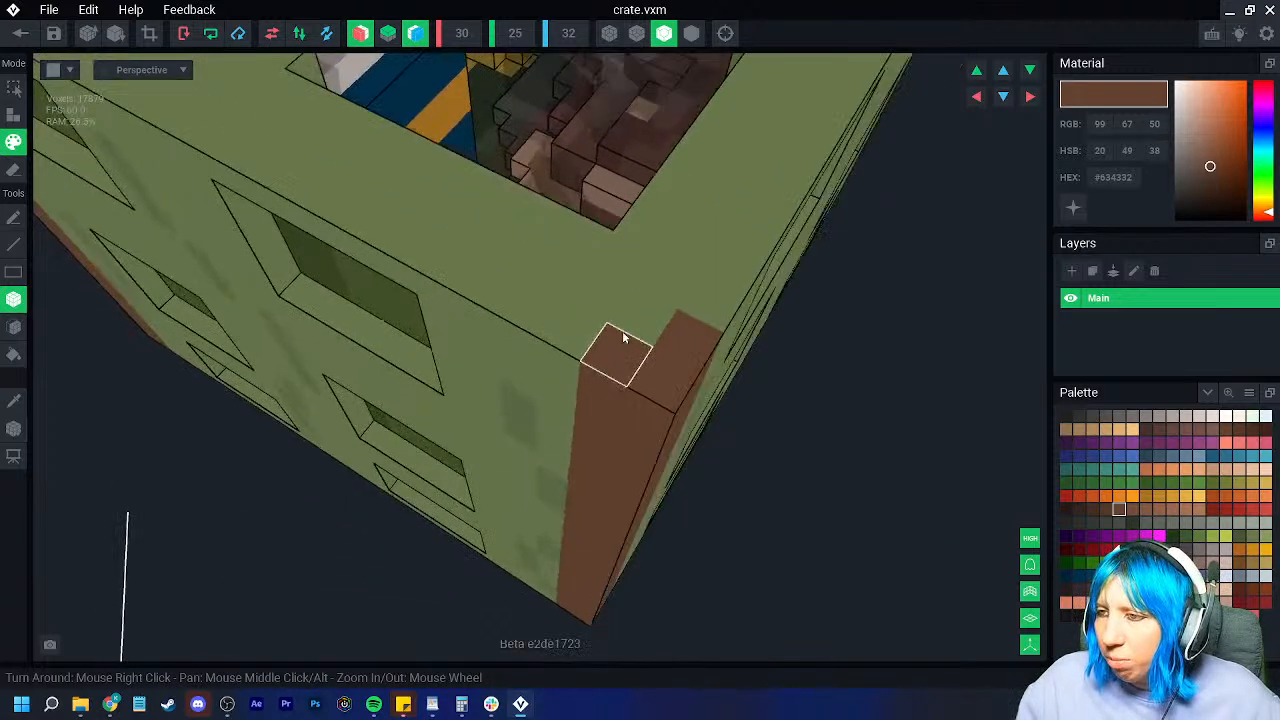
click(633, 320)
click(584, 340)
click(704, 315)
right_drag(617, 420, 616, 420)
click(509, 178)
right_drag(465, 231, 462, 231)
click(594, 188)
scroll(500, 390, down, 2)
right_drag(502, 396, 446, 509)
scroll(462, 456, down, 3)
scroll(467, 519, up, 2)
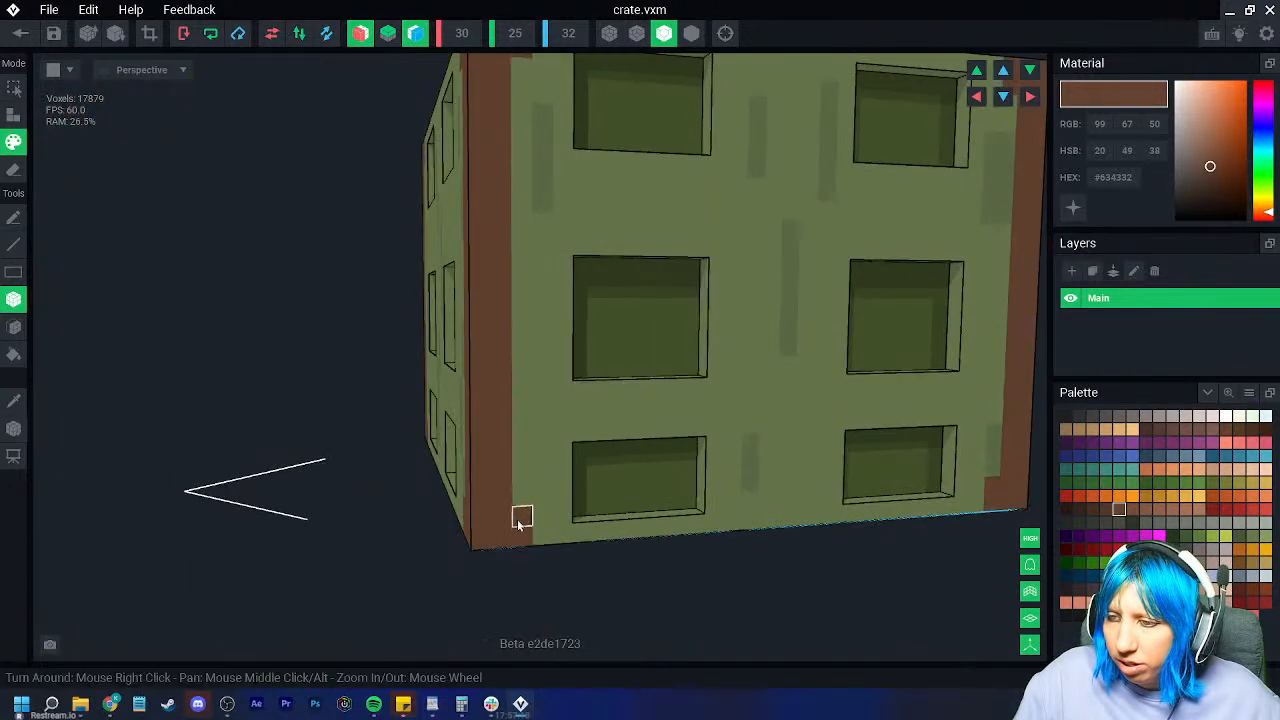
scroll(519, 521, down, 3)
right_drag(528, 489, 529, 488)
scroll(473, 485, up, 2)
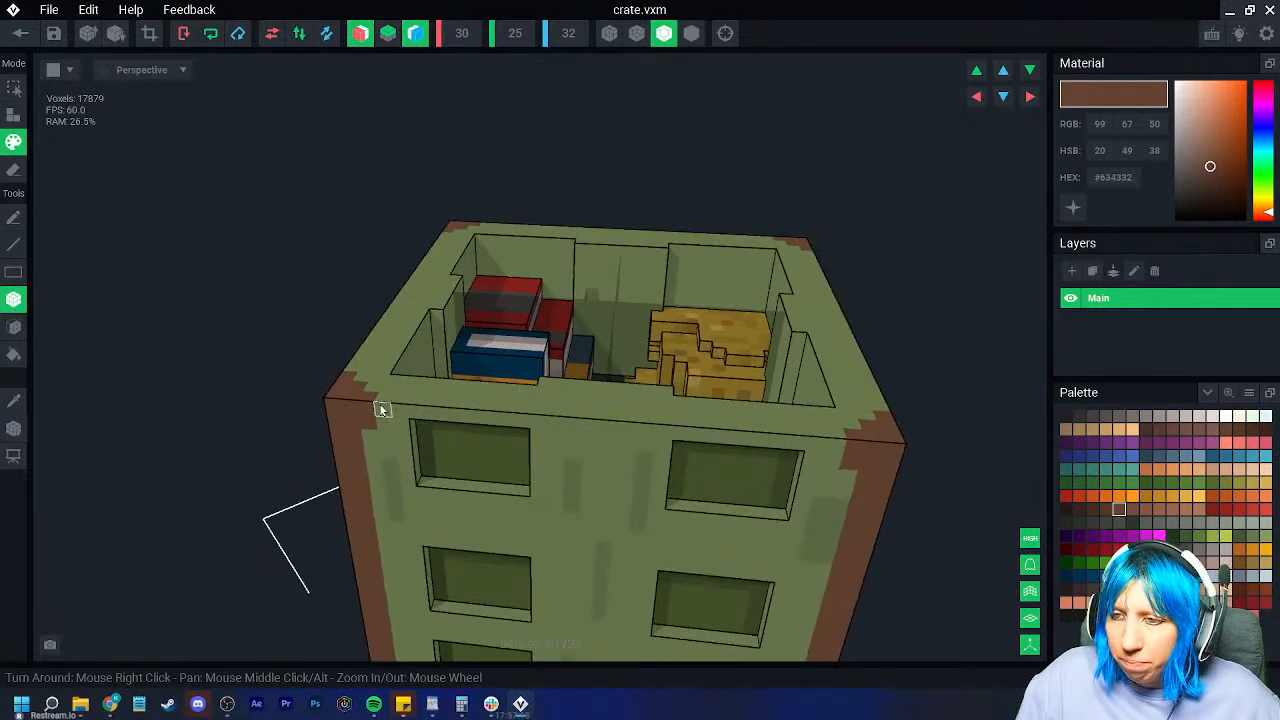
scroll(629, 423, down, 2)
Step: Sample the crate's green face colour and add green sills under the lower windows
right_drag(606, 454, 625, 333)
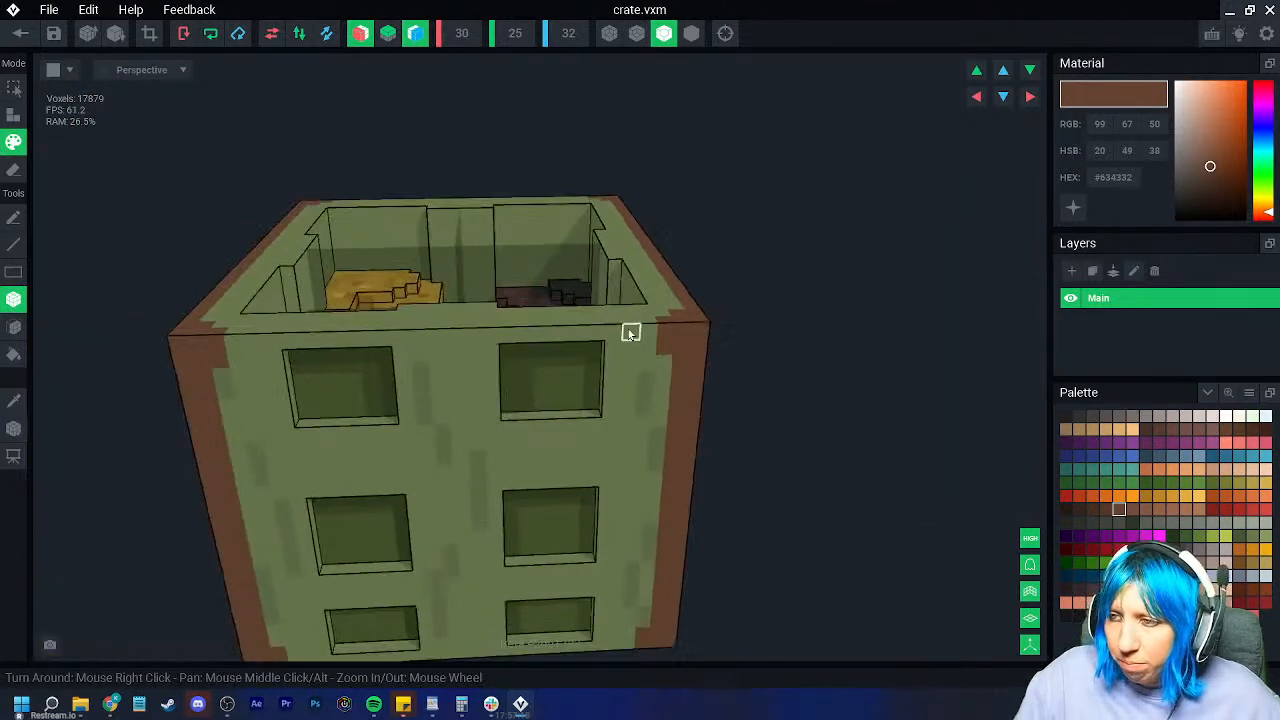
scroll(435, 519, down, 3)
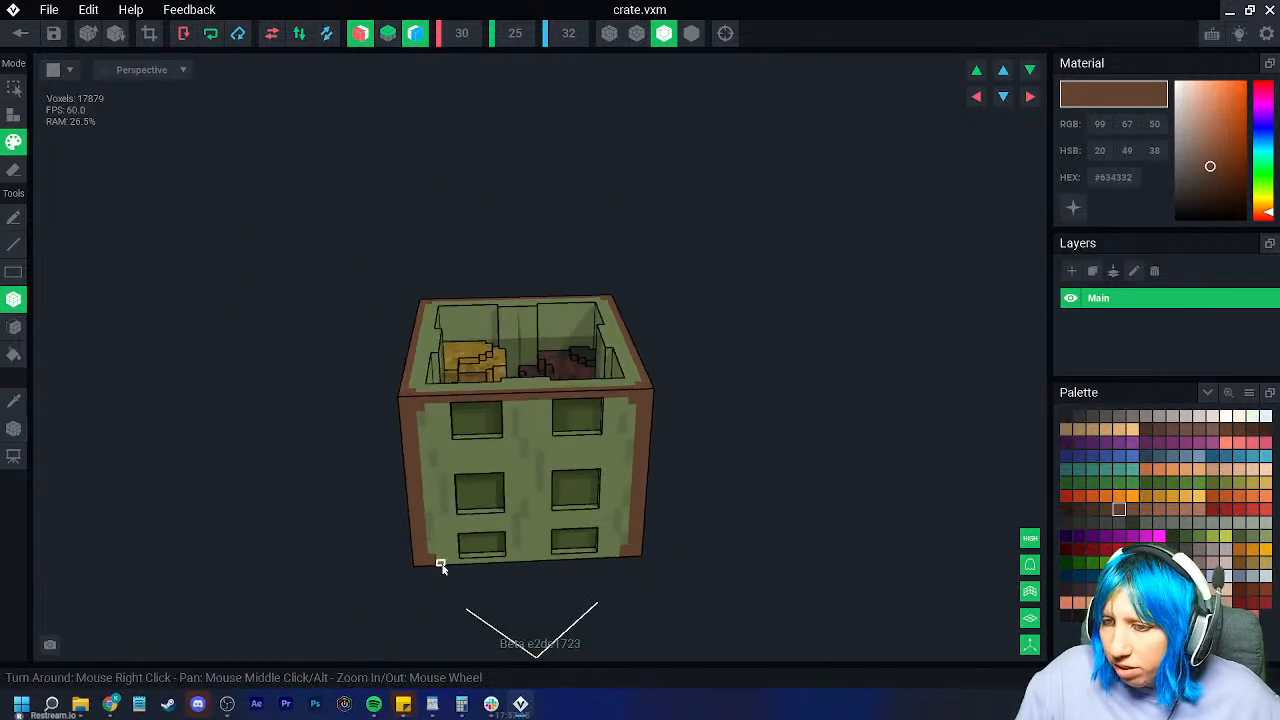
right_drag(525, 571, 483, 571)
scroll(497, 571, up, 5)
drag(284, 509, 516, 503)
alt+click(294, 480)
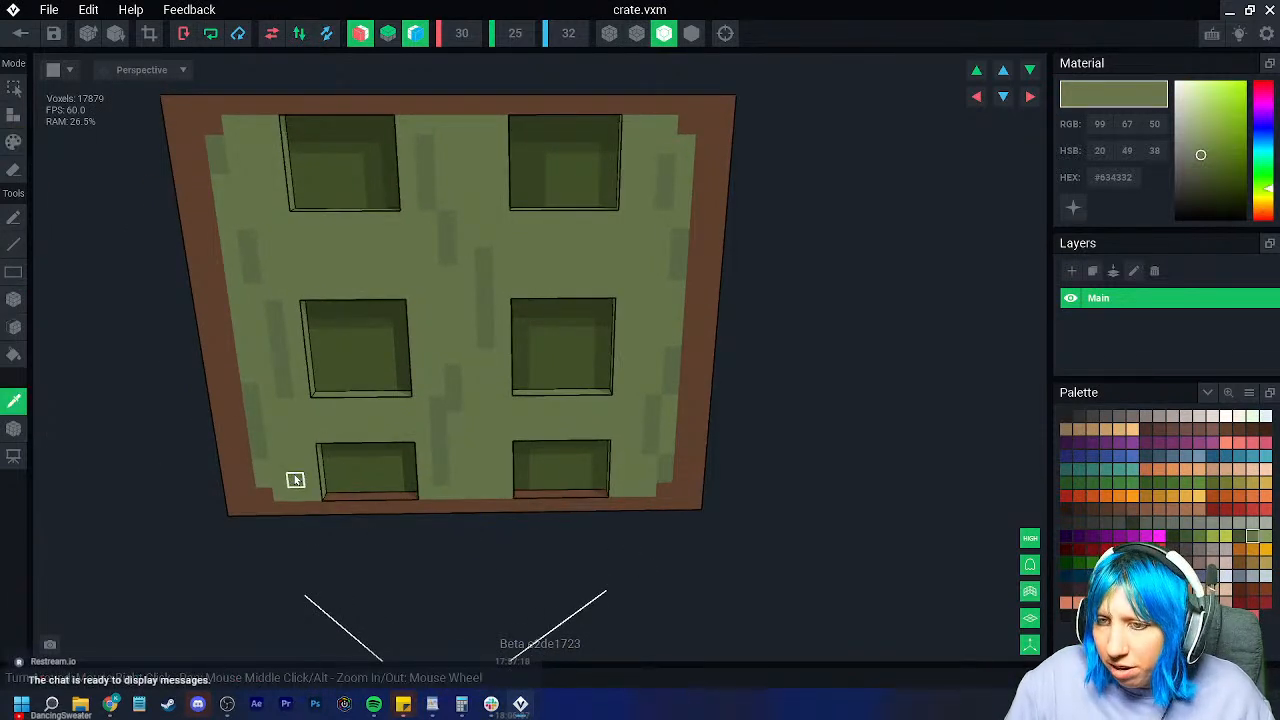
click(14, 114)
drag(328, 496, 412, 497)
right_drag(429, 519, 434, 518)
drag(495, 604, 592, 603)
scroll(592, 605, down, 2)
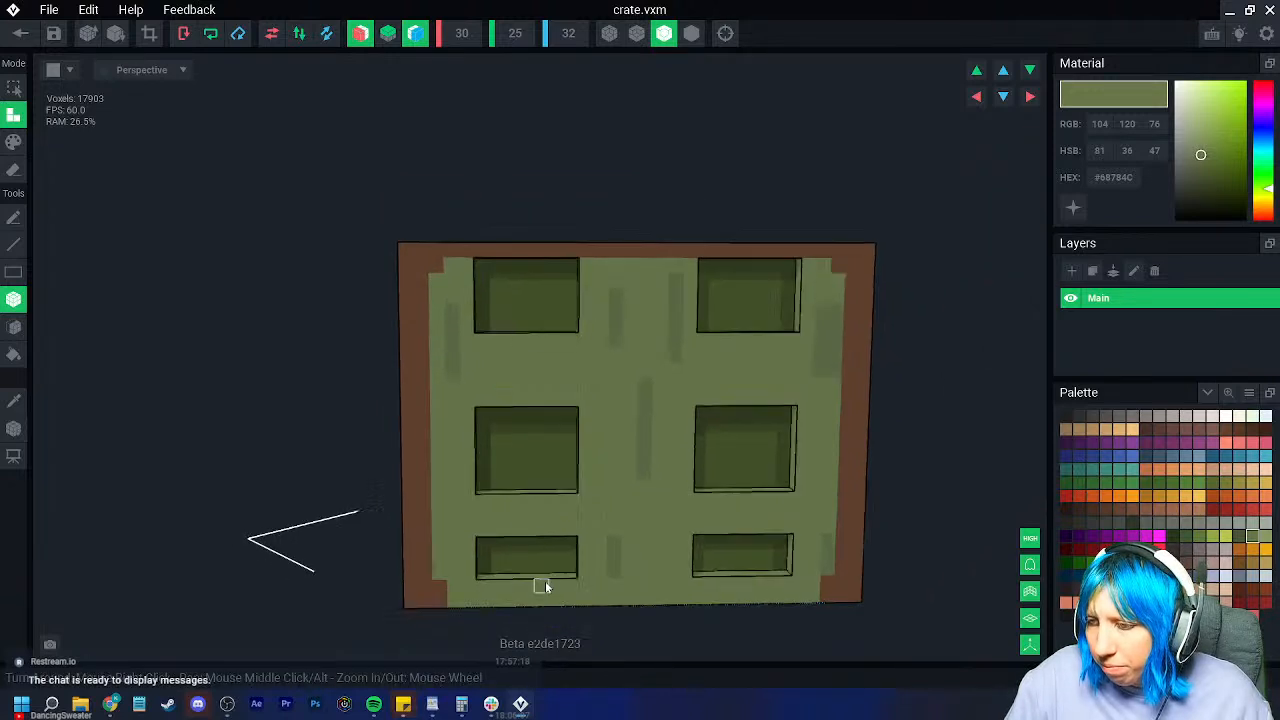
middle_drag(529, 589, 392, 518)
Step: Recolour the crate's bottom edge with the sampled brown trim and exit the voxel editor
click(15, 401)
click(287, 525)
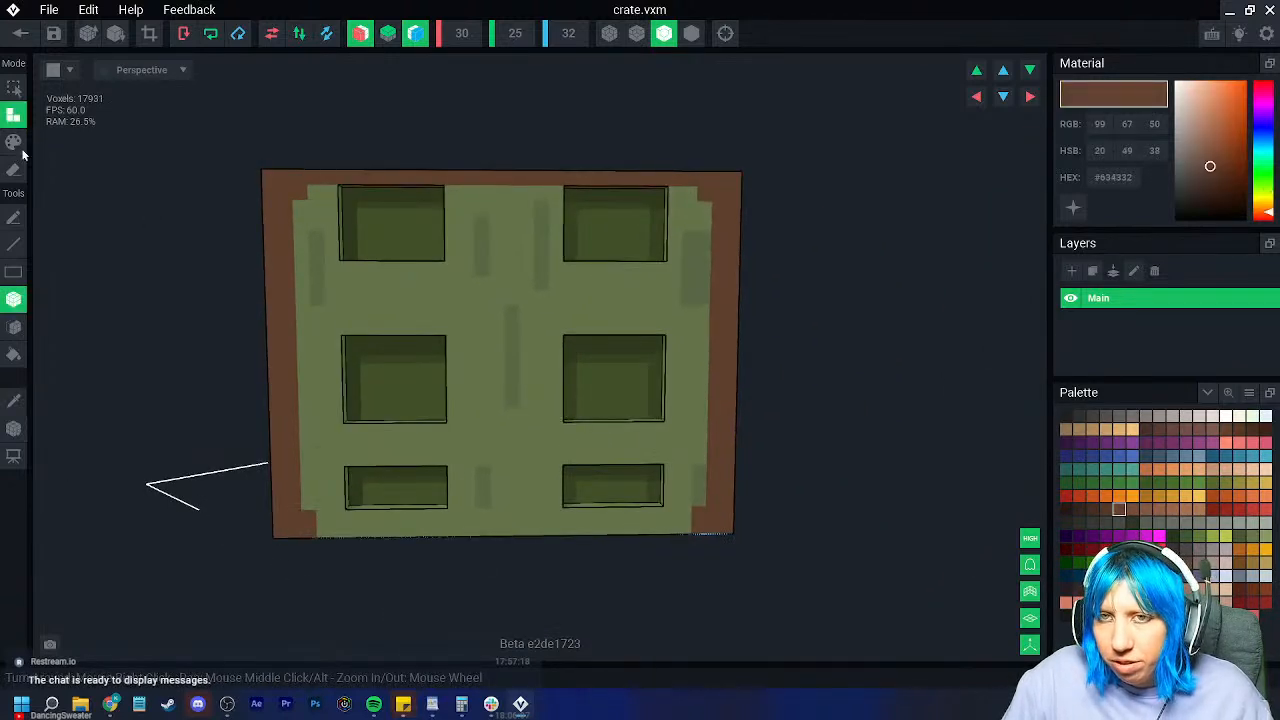
click(14, 142)
drag(304, 525, 575, 530)
mouse_move(575, 530)
right_down()
mouse_move(525, 526)
mouse_move(566, 531)
right_up()
scroll(563, 531, down, 5)
click(22, 34)
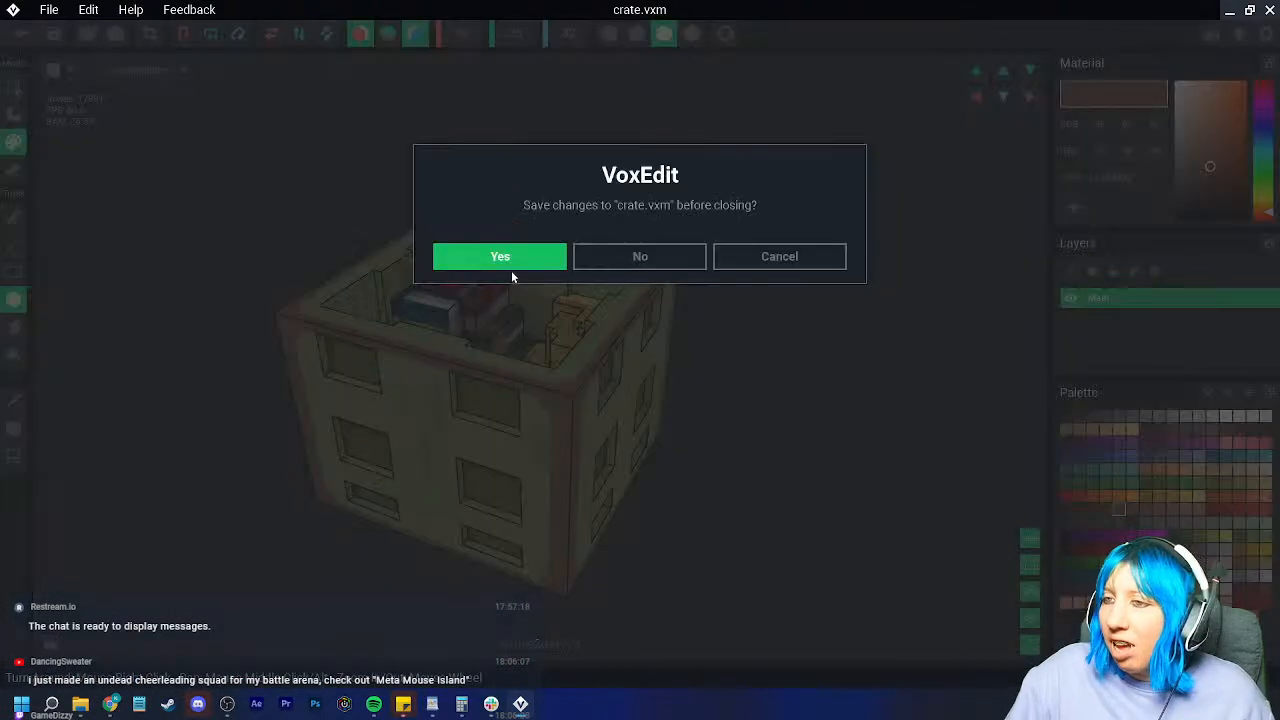
Step: Save the crate model edits, orbit the crate in the scene, then save crate.vxr and return home
click(502, 256)
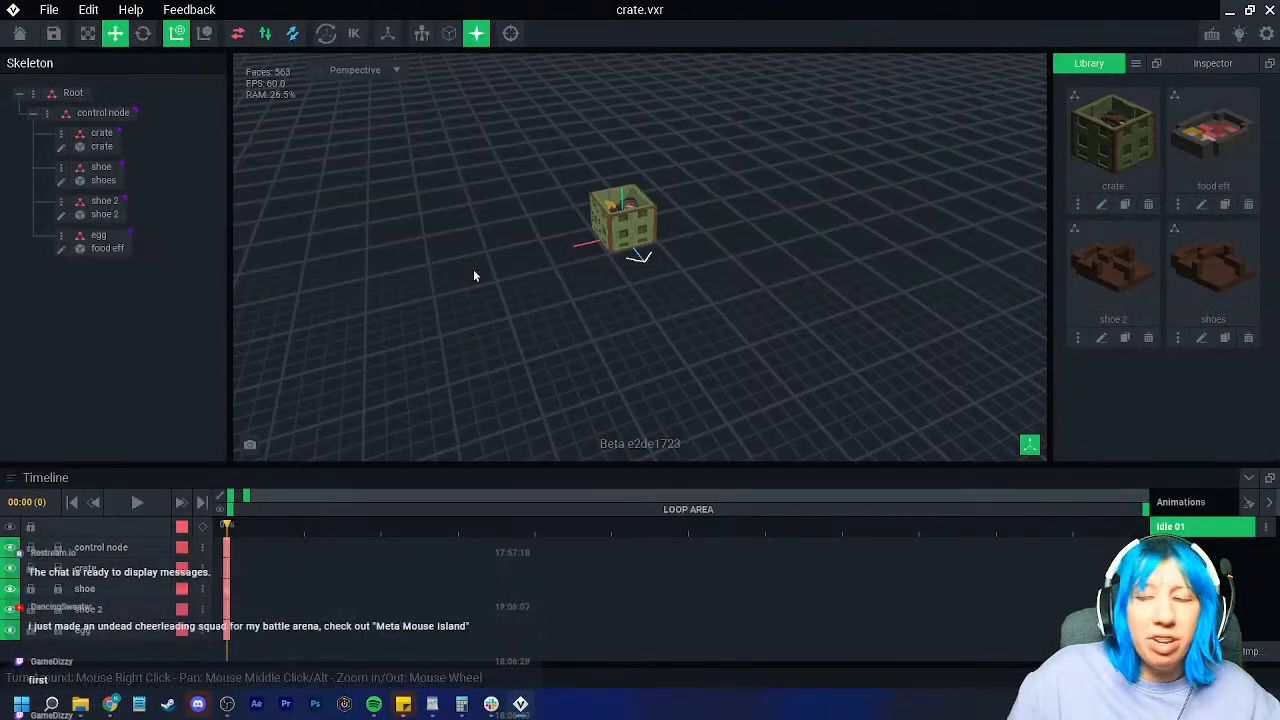
right_drag(602, 257, 640, 257)
scroll(640, 257, up, 5)
right_drag(541, 235, 563, 269)
scroll(563, 269, up, 3)
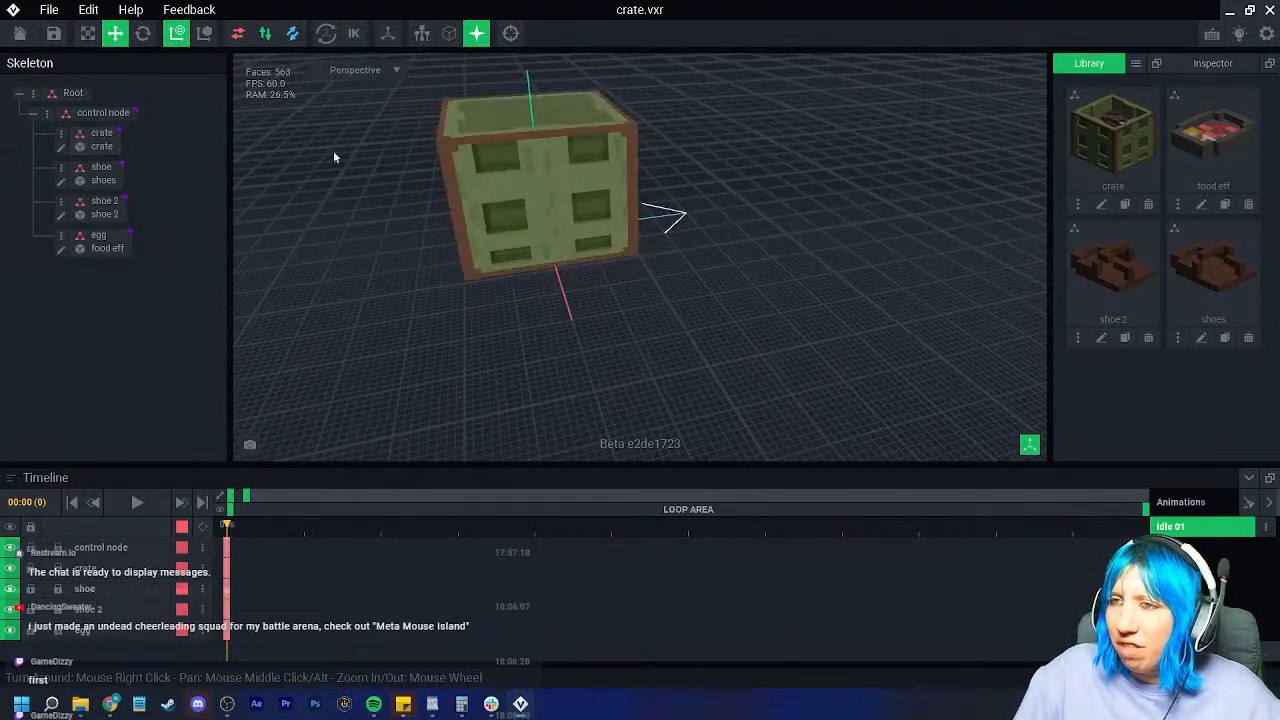
click(20, 33)
click(483, 253)
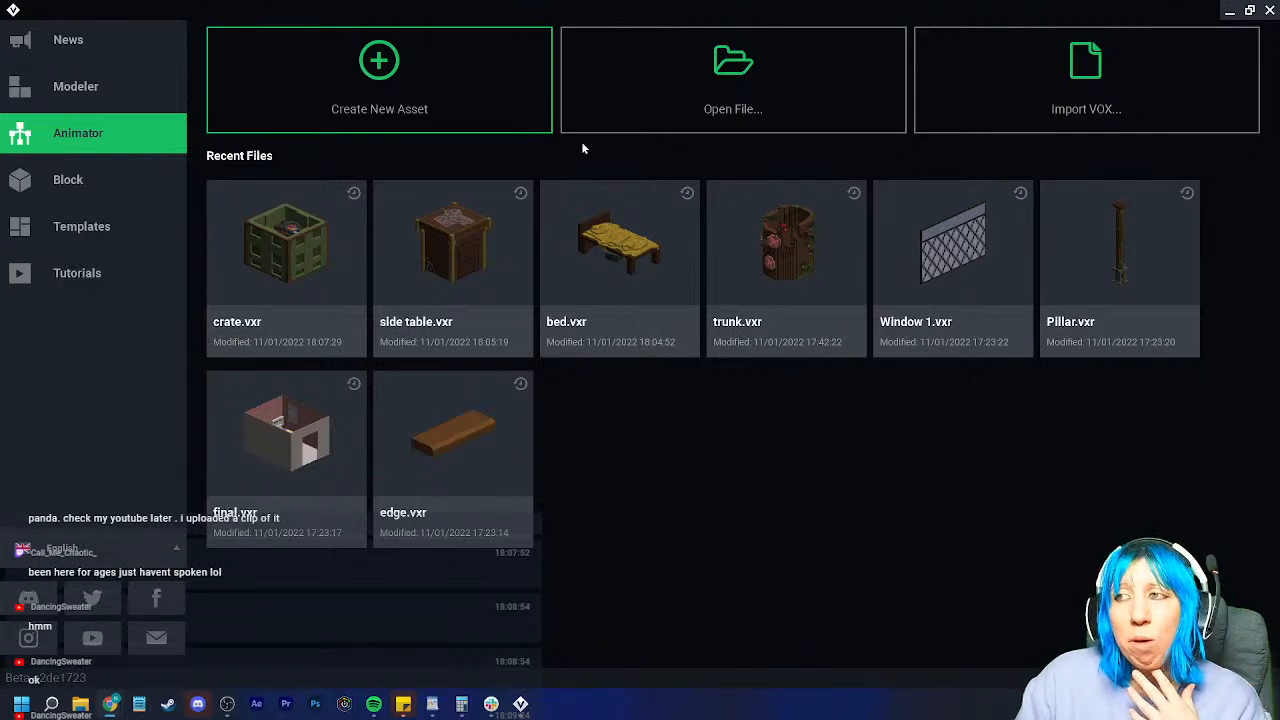
Step: Open fire final.vxr from the fireplace > fire final folder
click(615, 115)
click(778, 152)
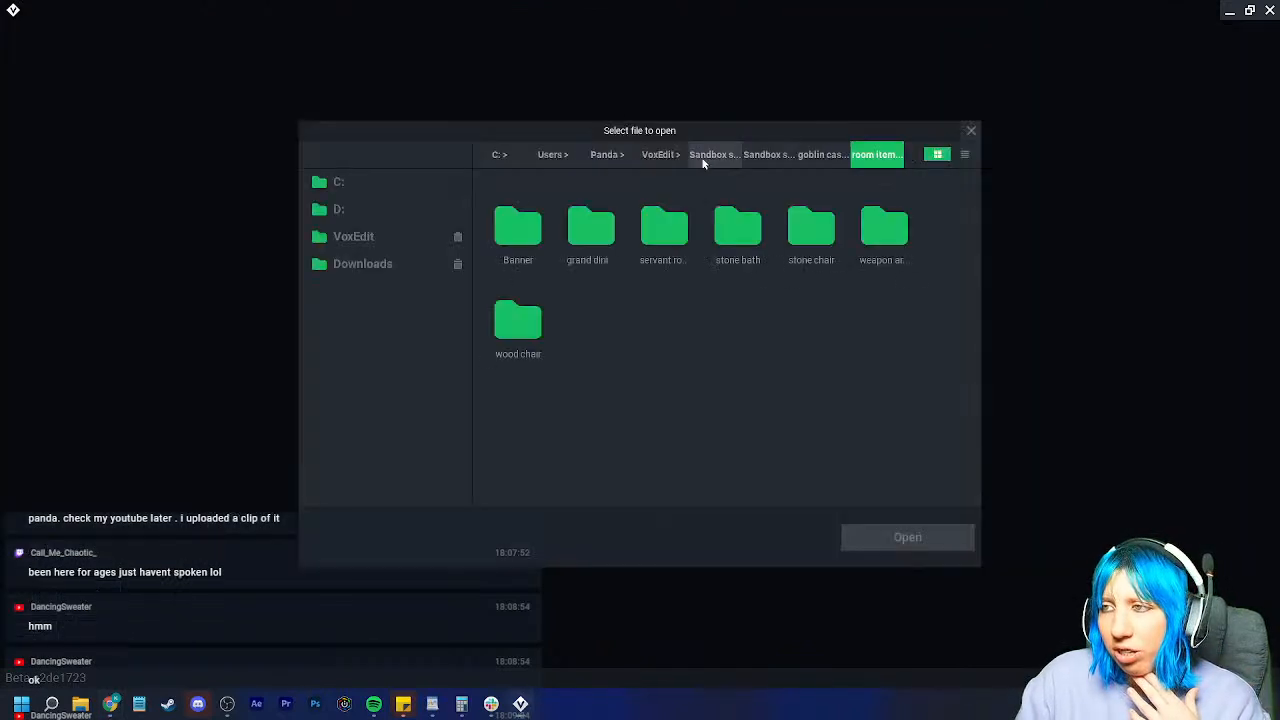
click(771, 156)
double_click(735, 218)
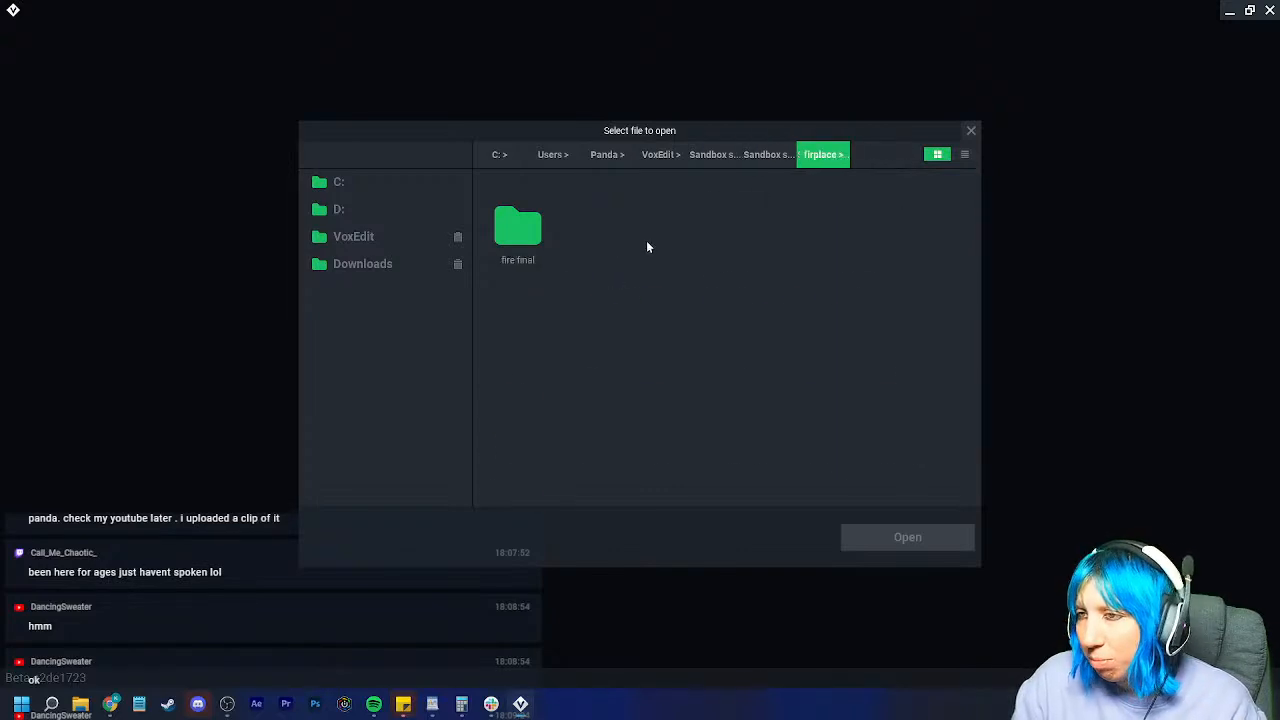
double_click(517, 225)
click(517, 225)
click(902, 530)
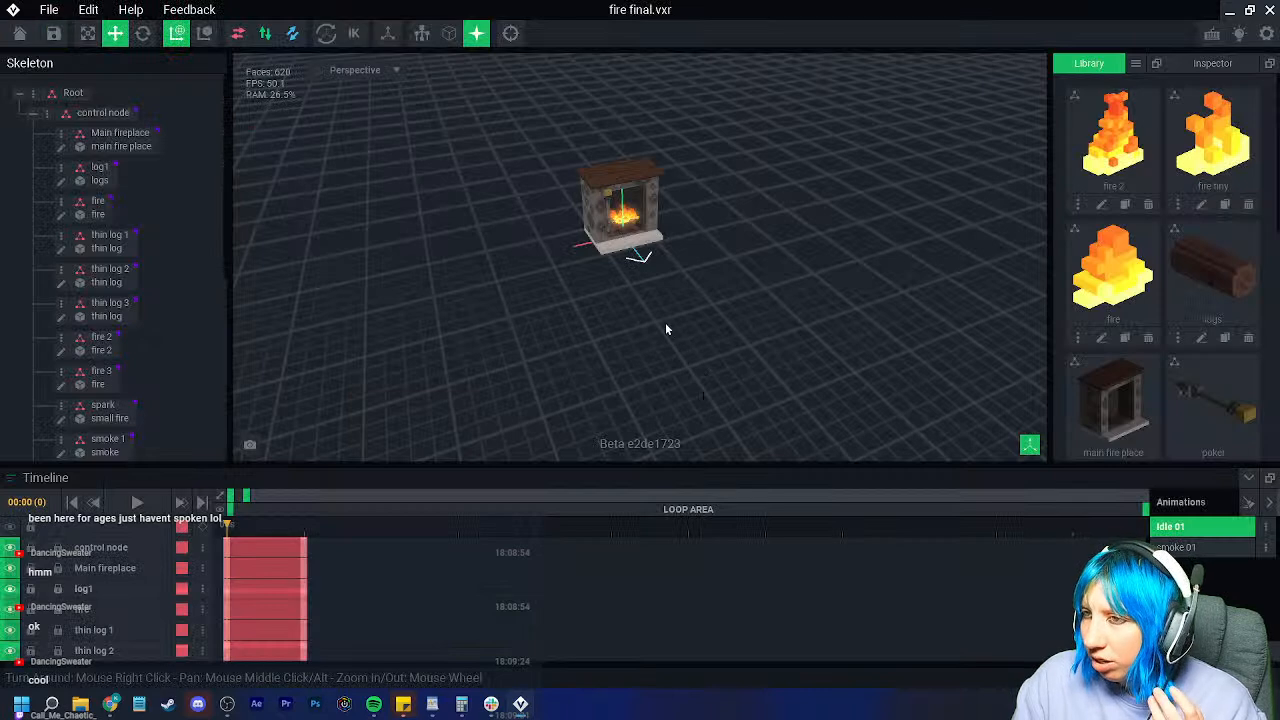
Step: Close fire final without saving and open giant fireplace.vxr from goblin castle > random items
click(14, 33)
click(655, 258)
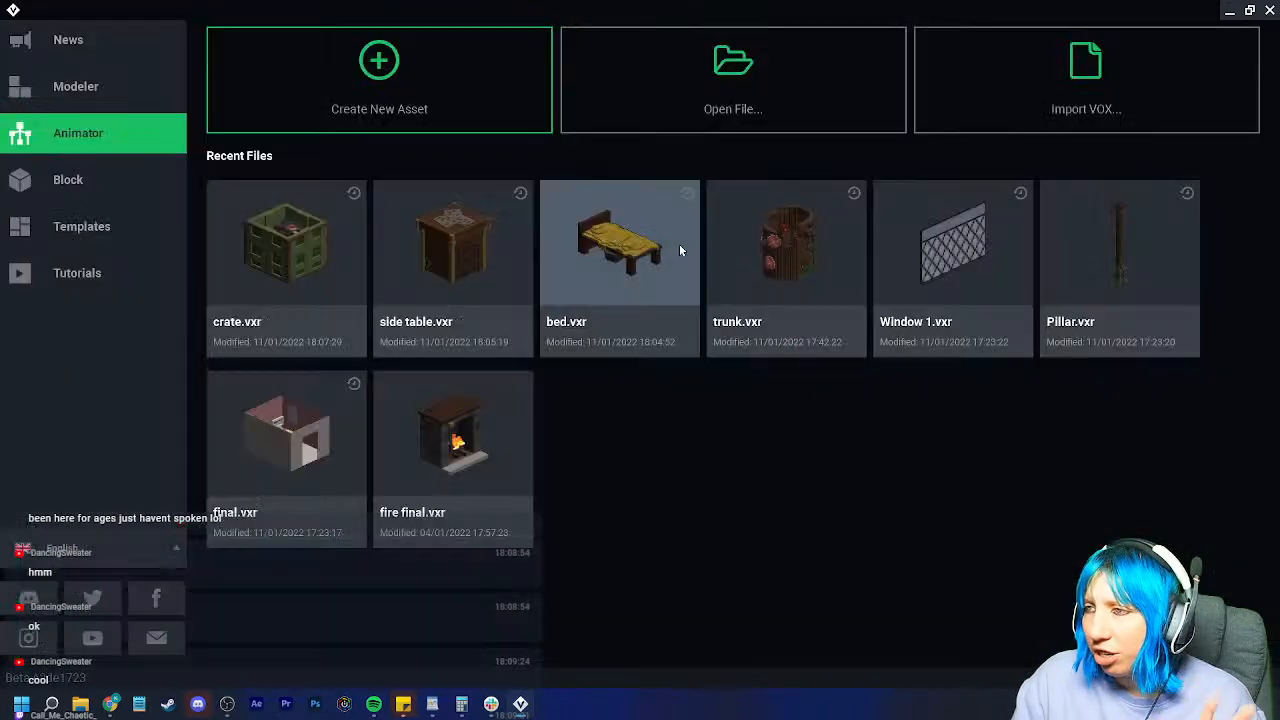
click(655, 106)
click(768, 155)
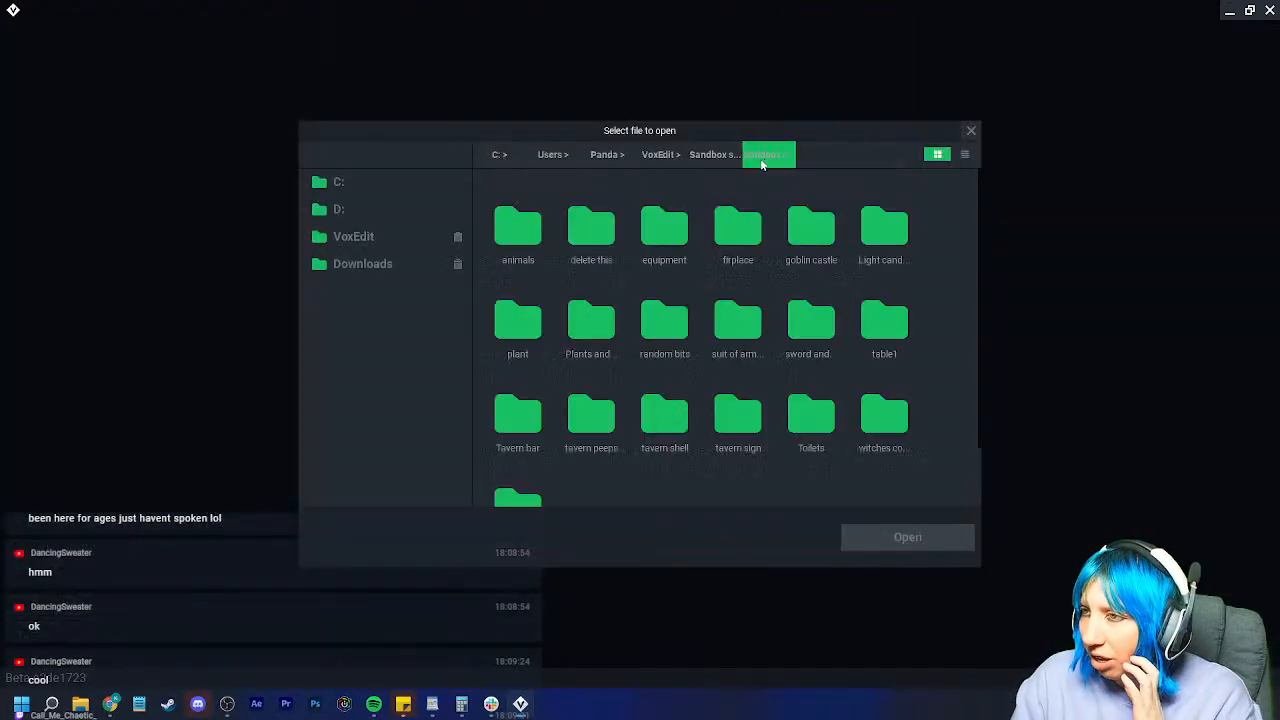
double_click(811, 240)
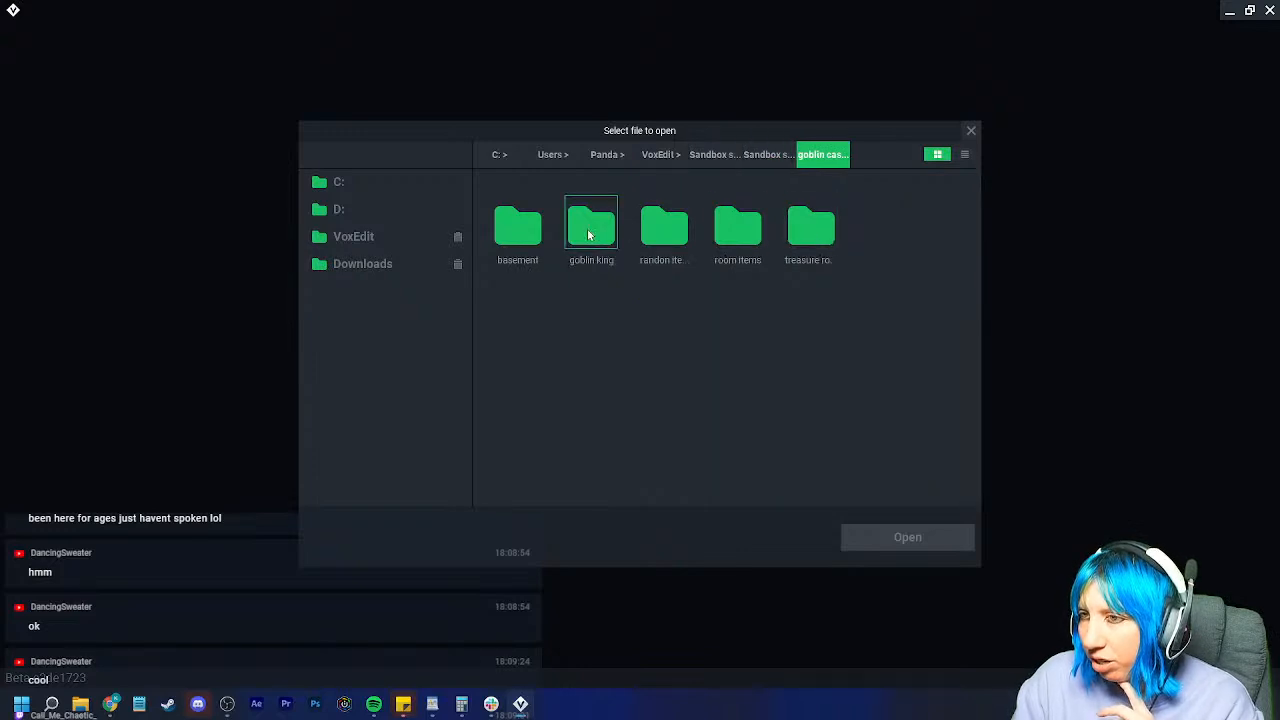
double_click(737, 229)
double_click(517, 228)
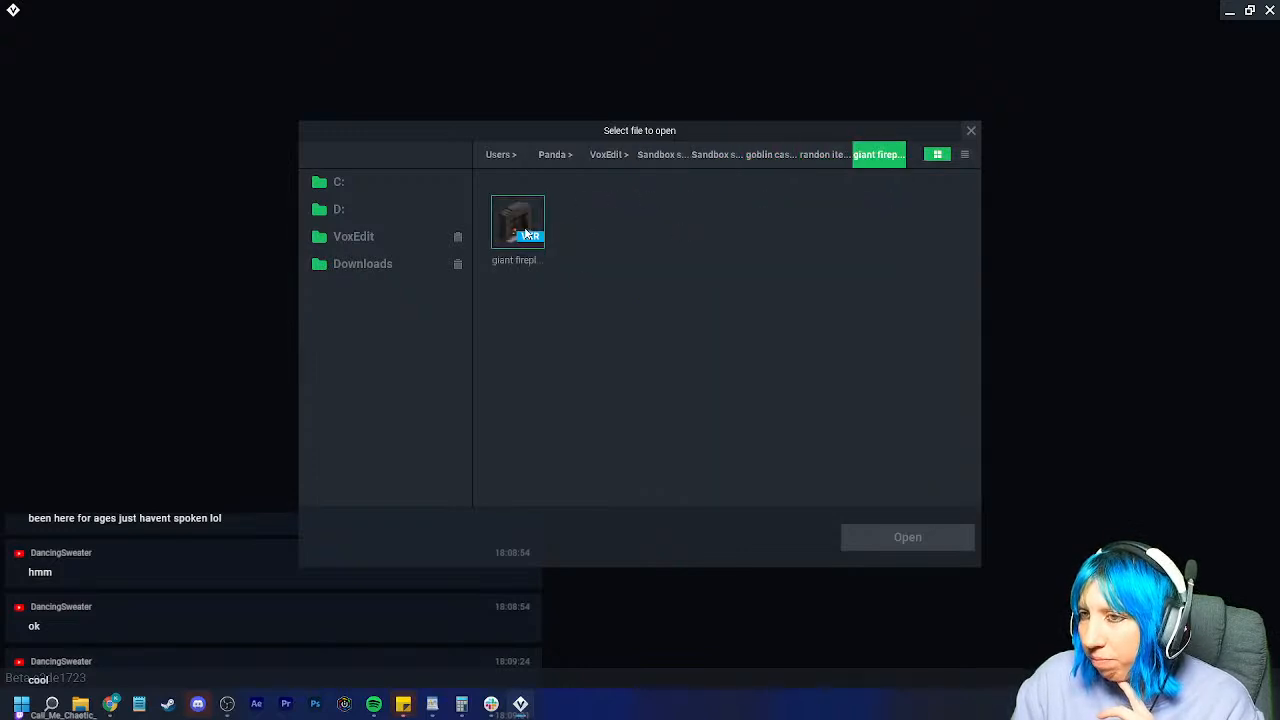
click(517, 222)
click(907, 537)
Step: Play the Fire On 01, cooking and other fireplace animations, then save and close
scroll(745, 335, up, 5)
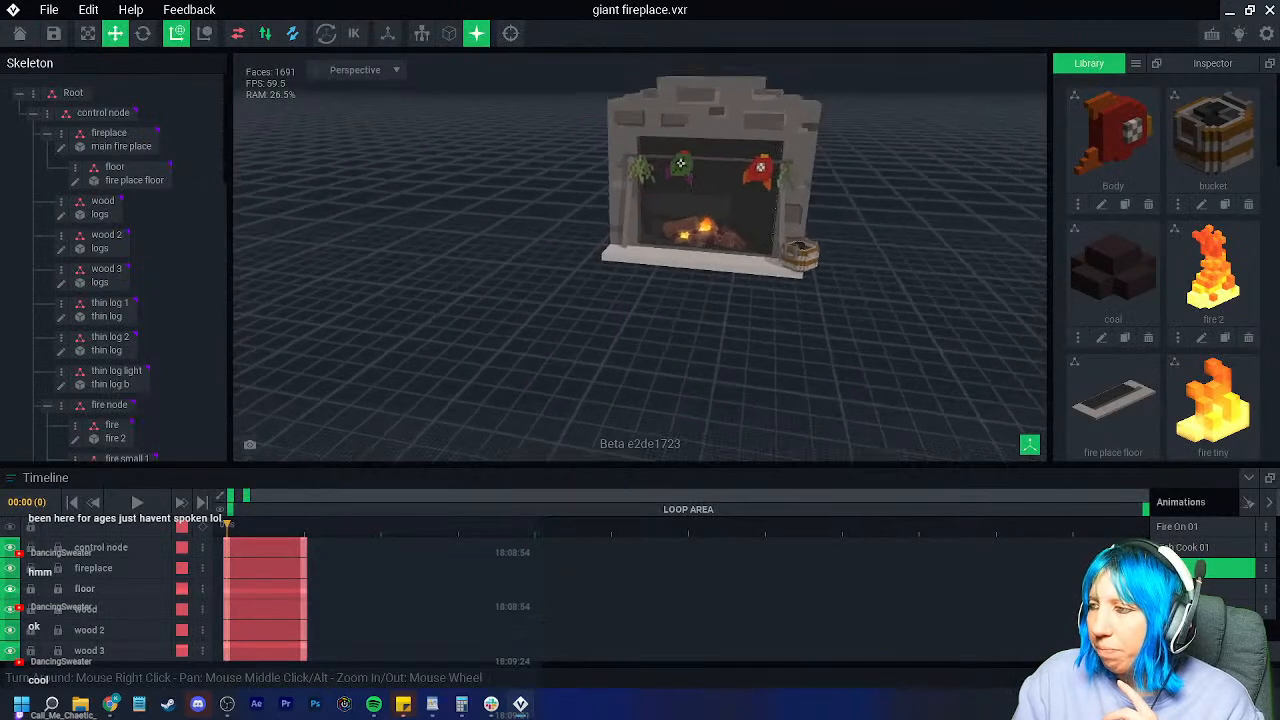
click(1180, 527)
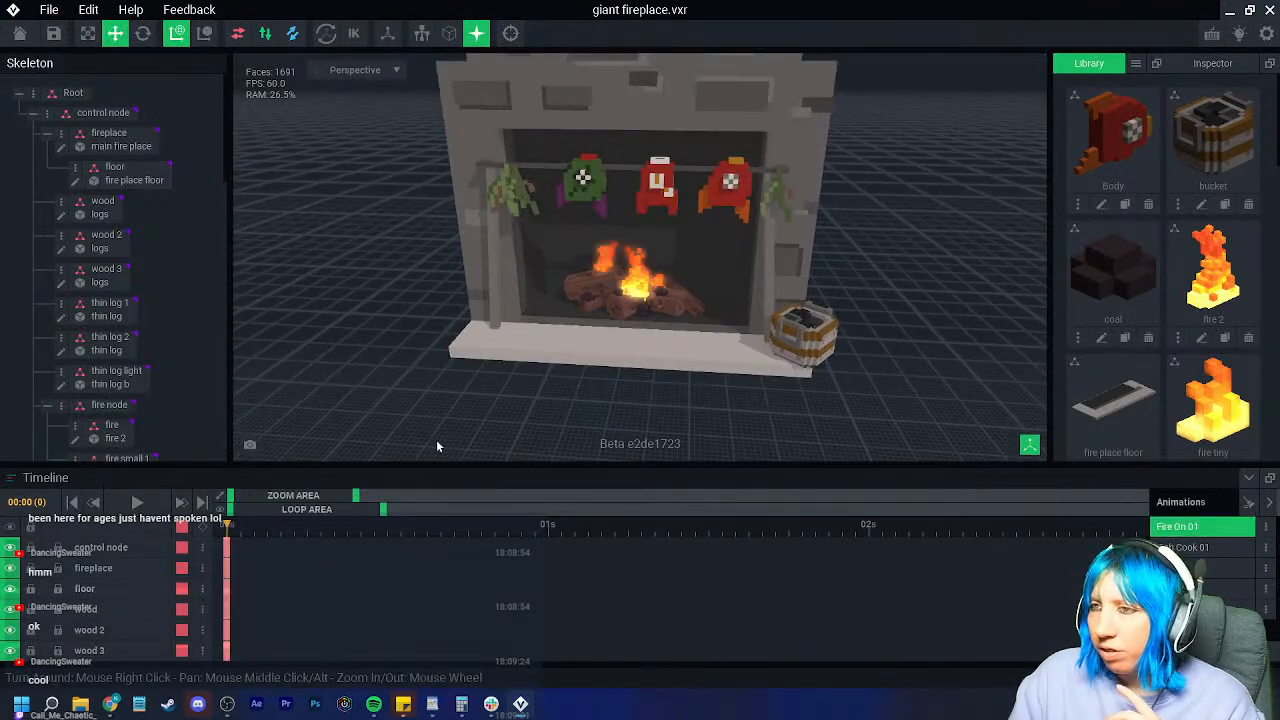
click(137, 503)
scroll(645, 350, down, 3)
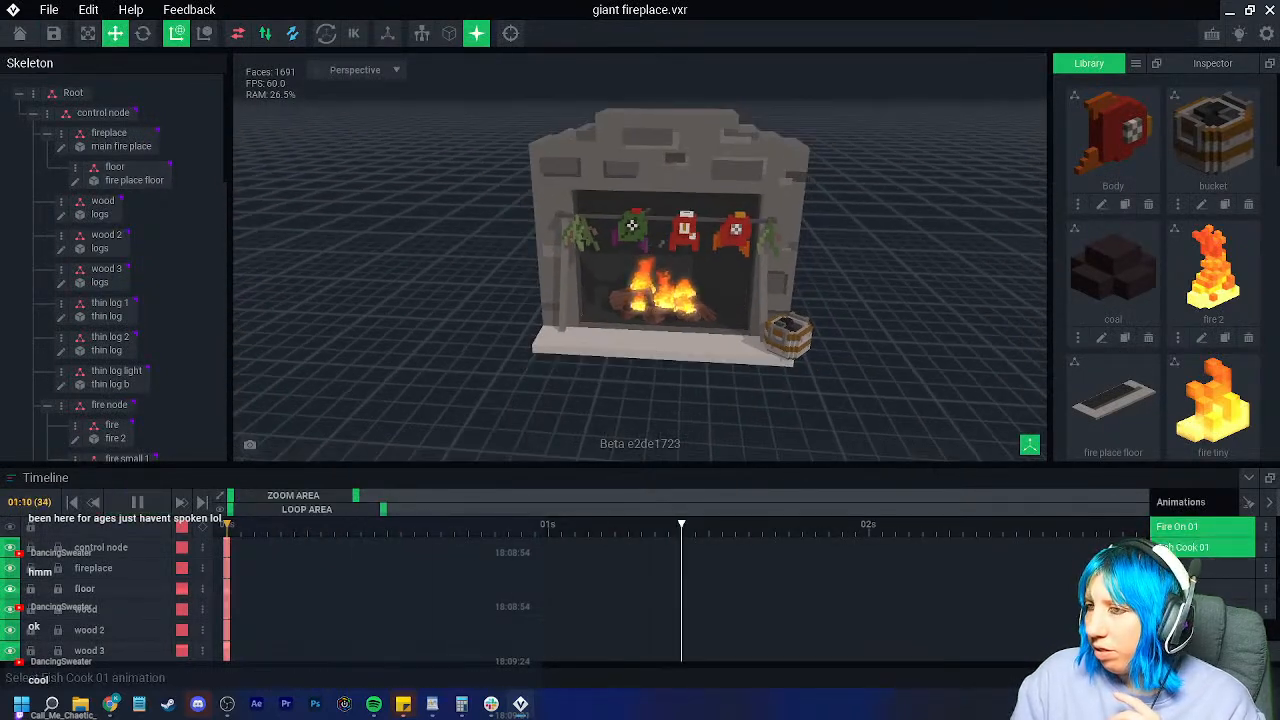
click(1205, 548)
click(1214, 584)
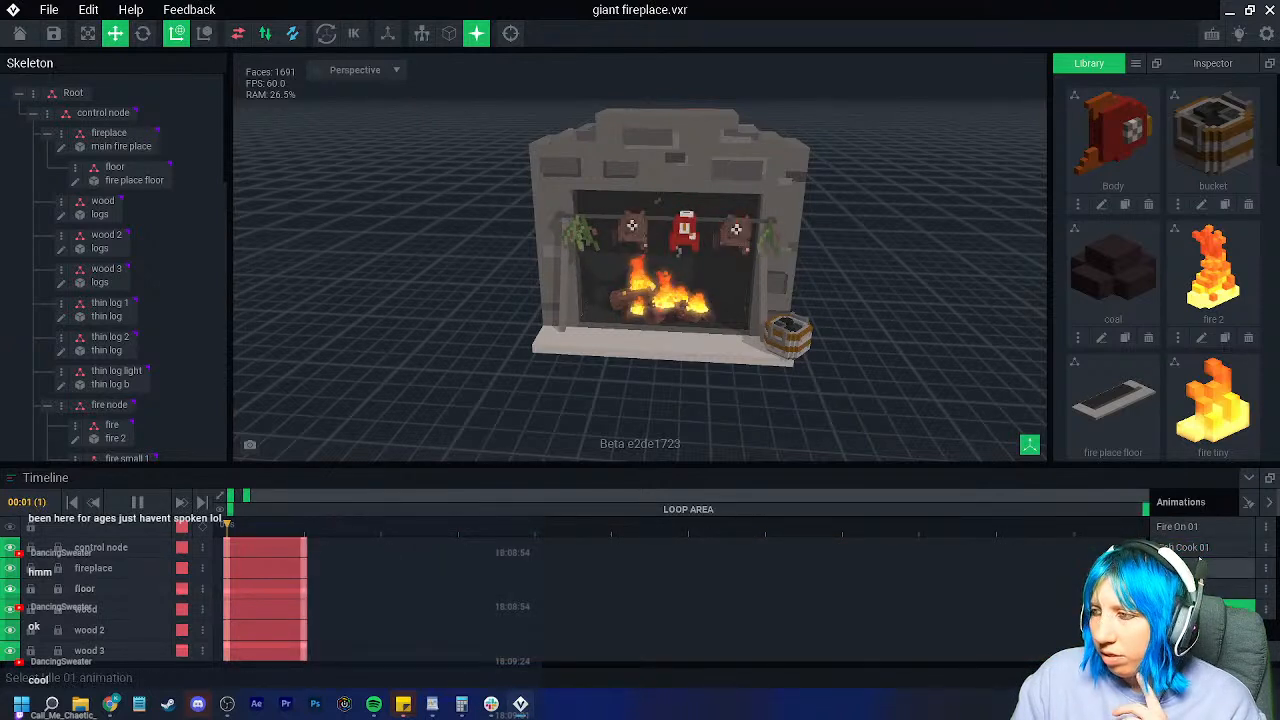
click(1196, 527)
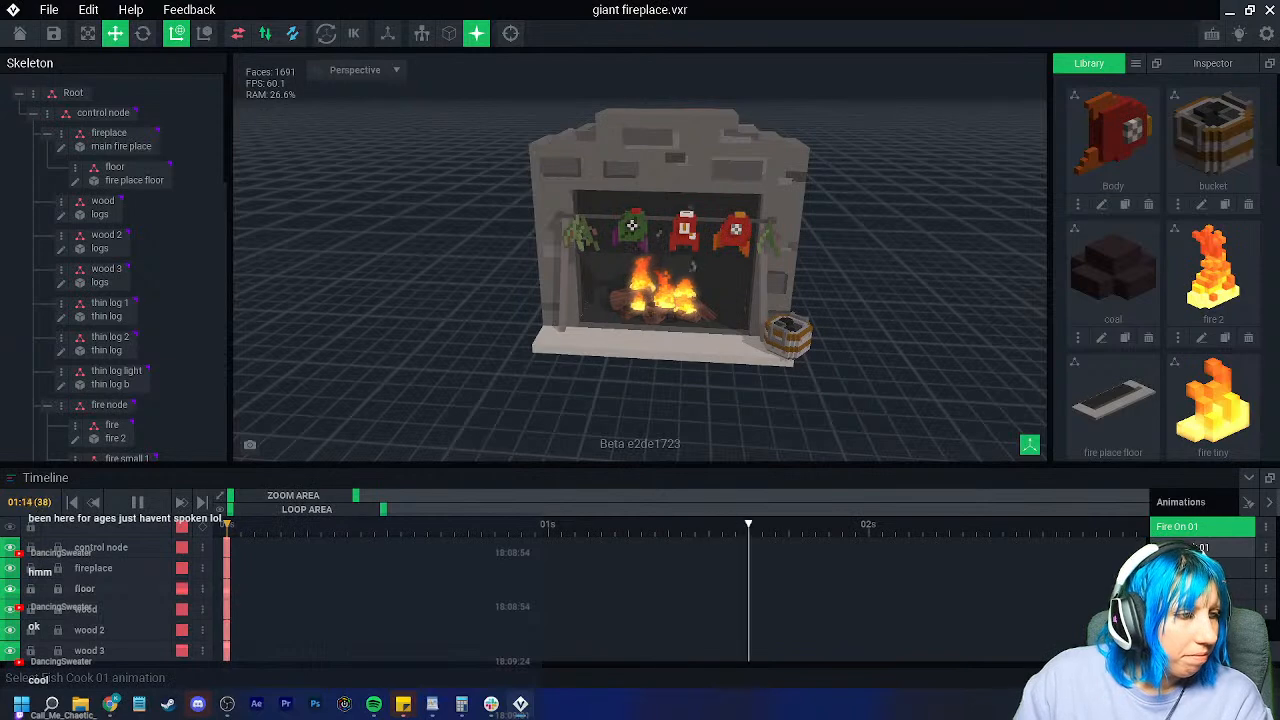
click(21, 33)
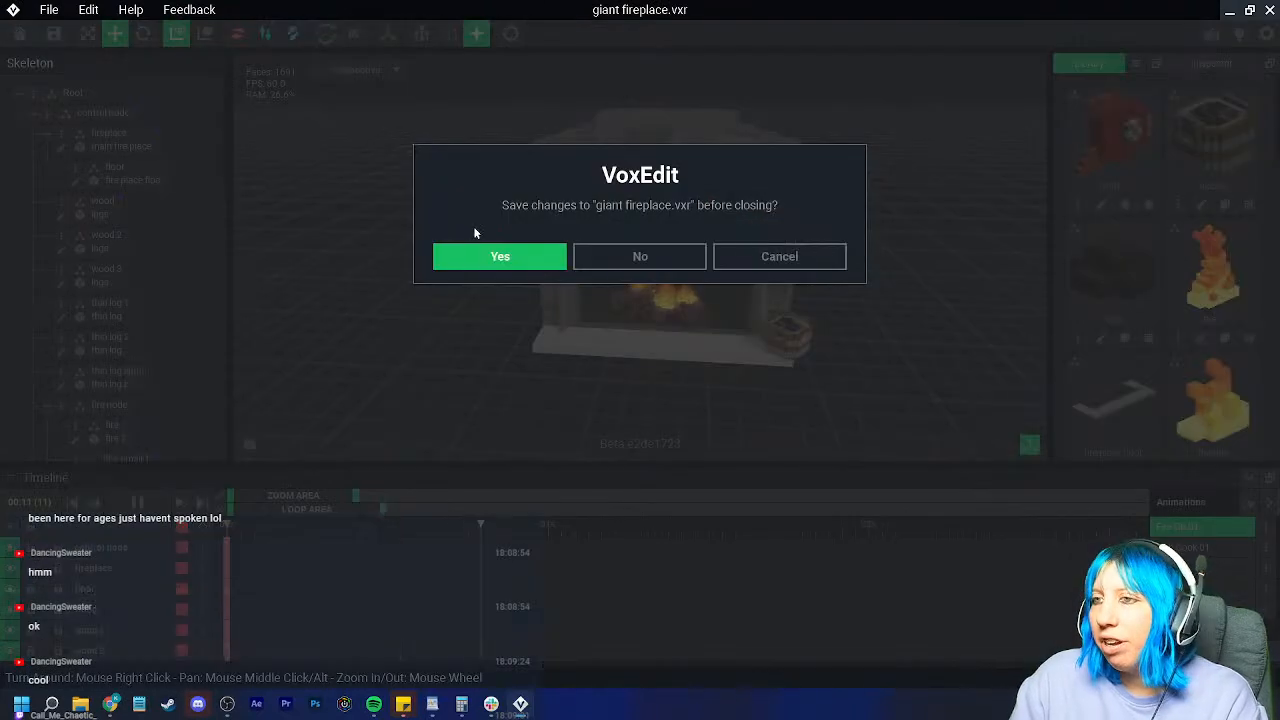
click(485, 255)
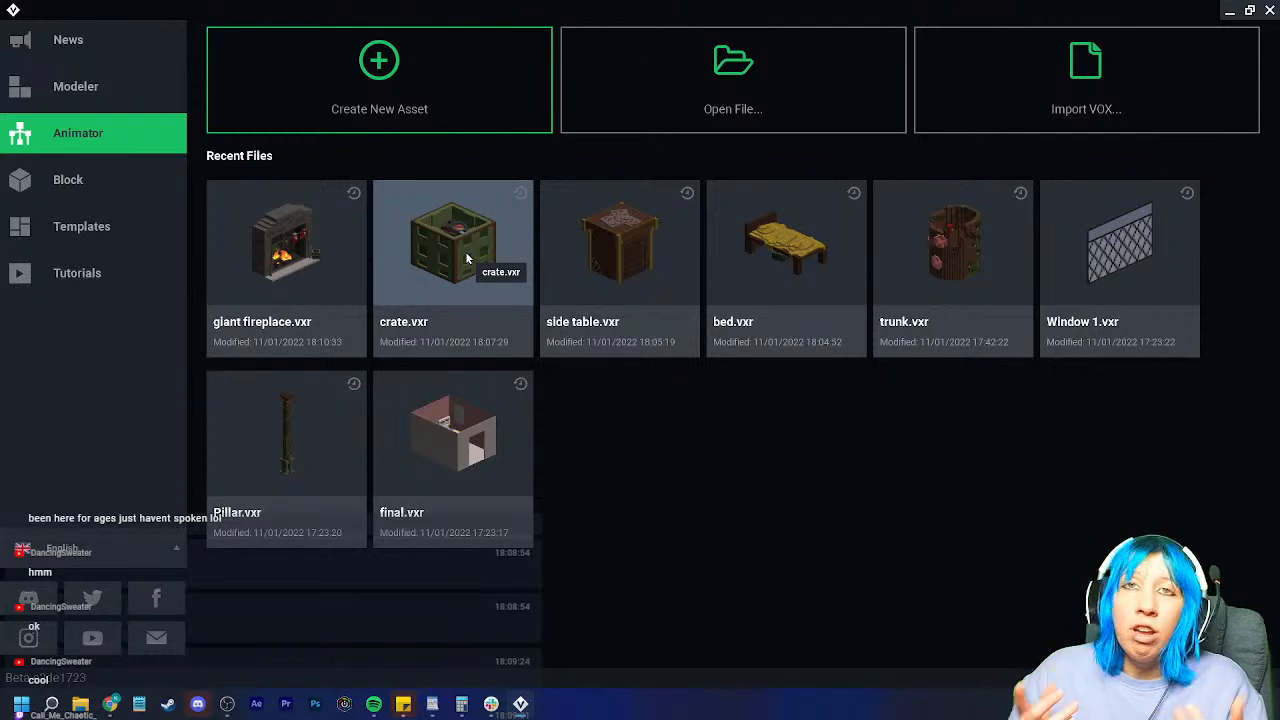
Step: Browse the Sandbox folders into goblin castle and its basement folder
click(658, 87)
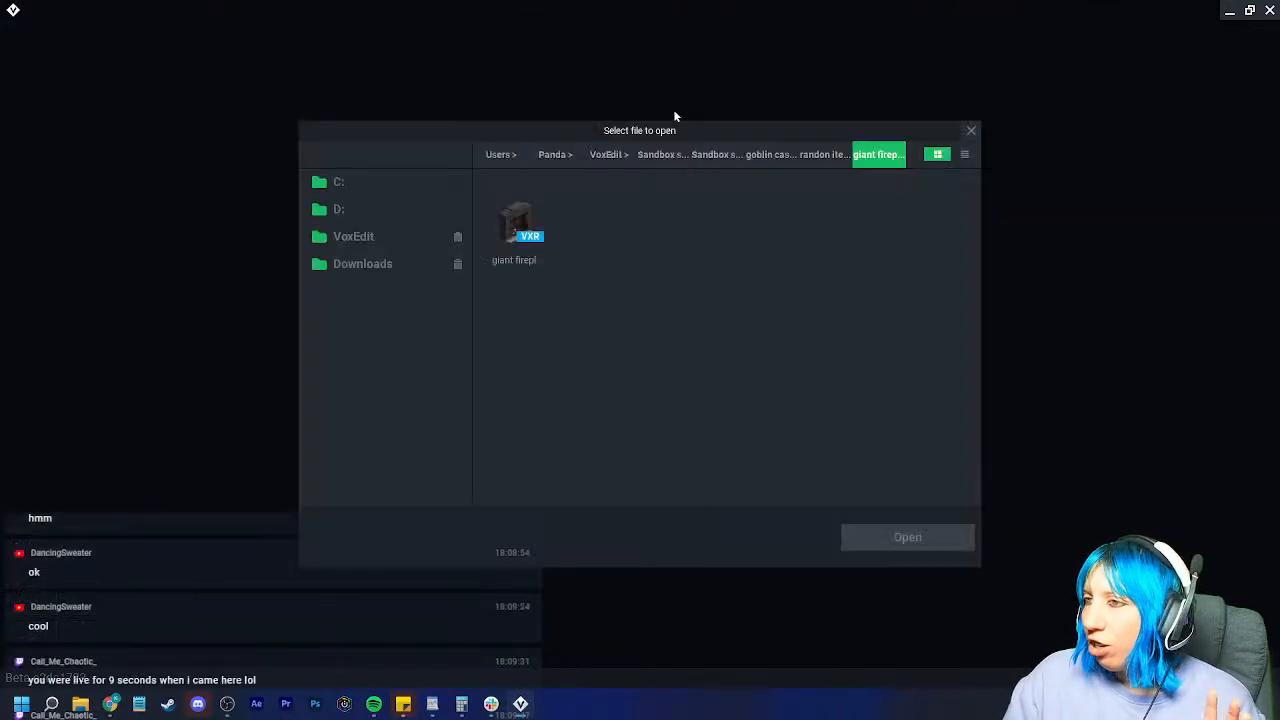
click(769, 157)
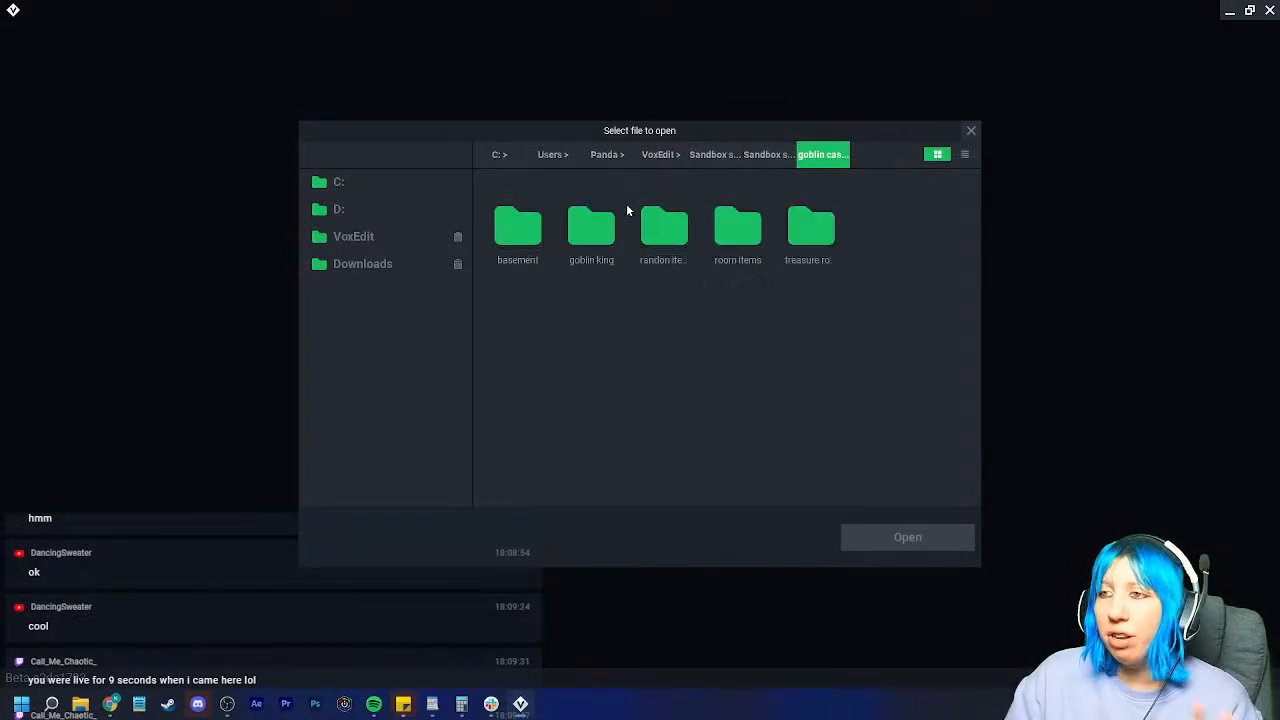
click(761, 167)
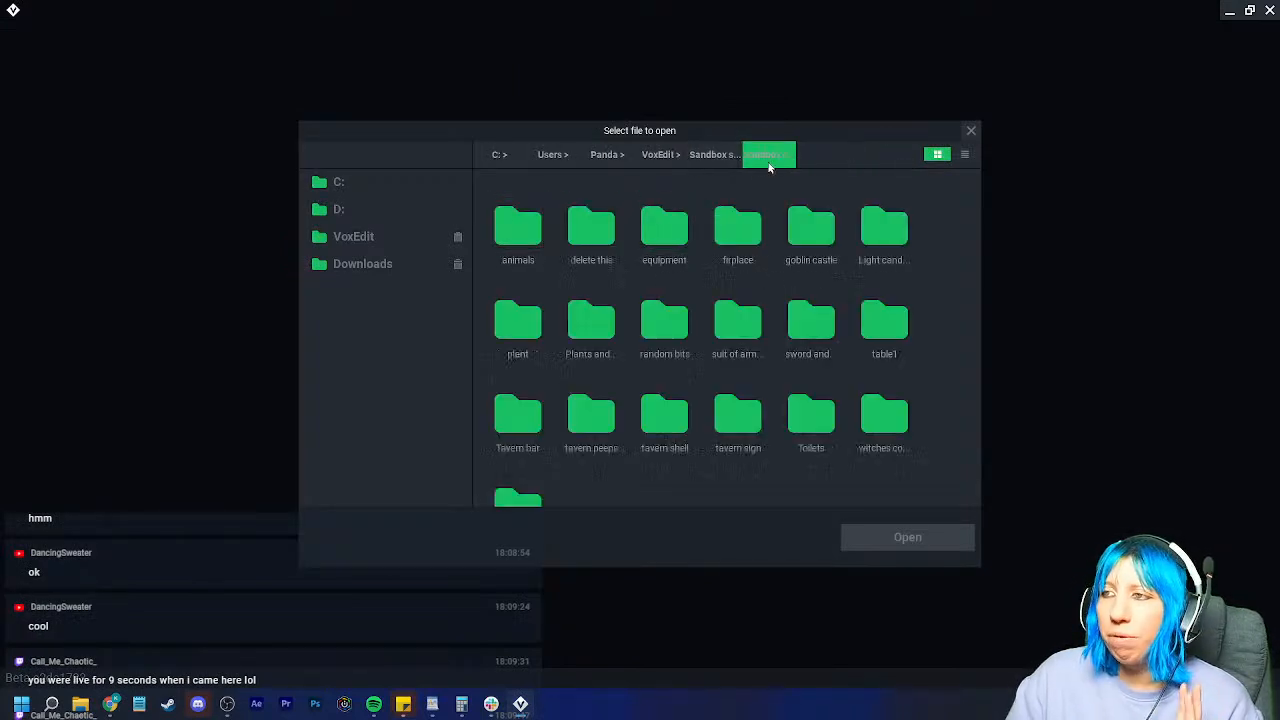
double_click(816, 228)
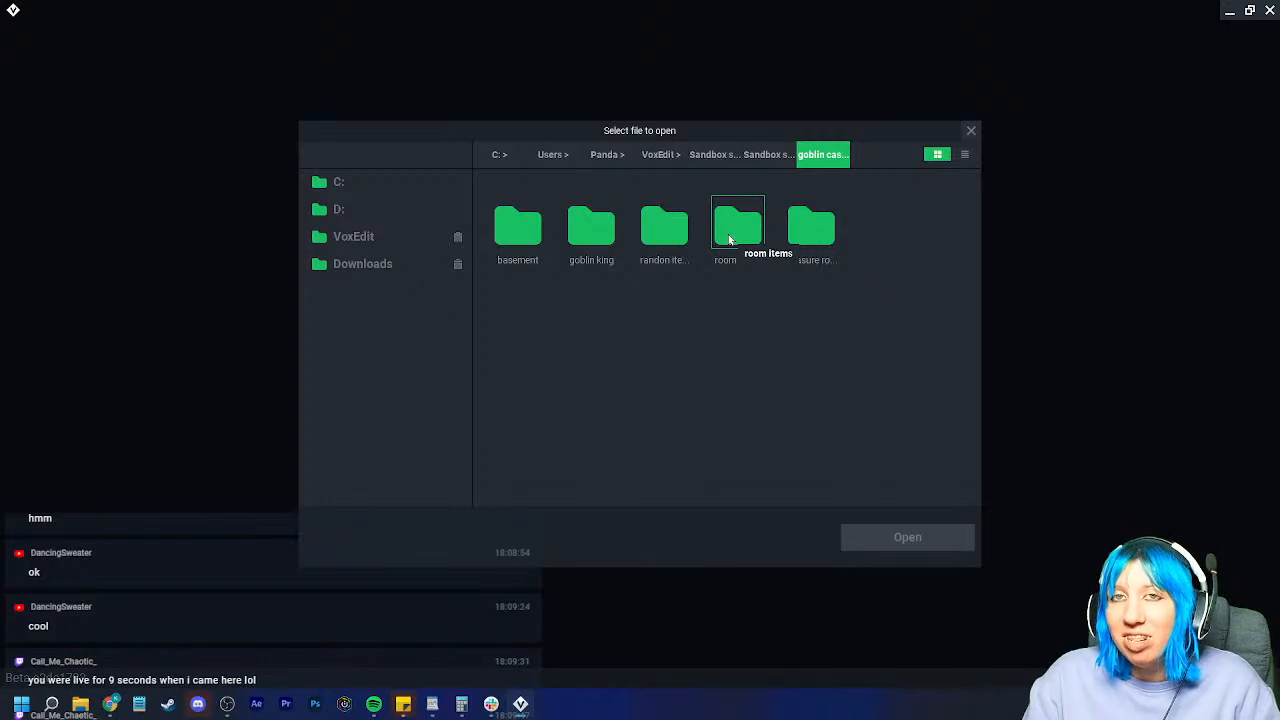
double_click(522, 250)
click(824, 156)
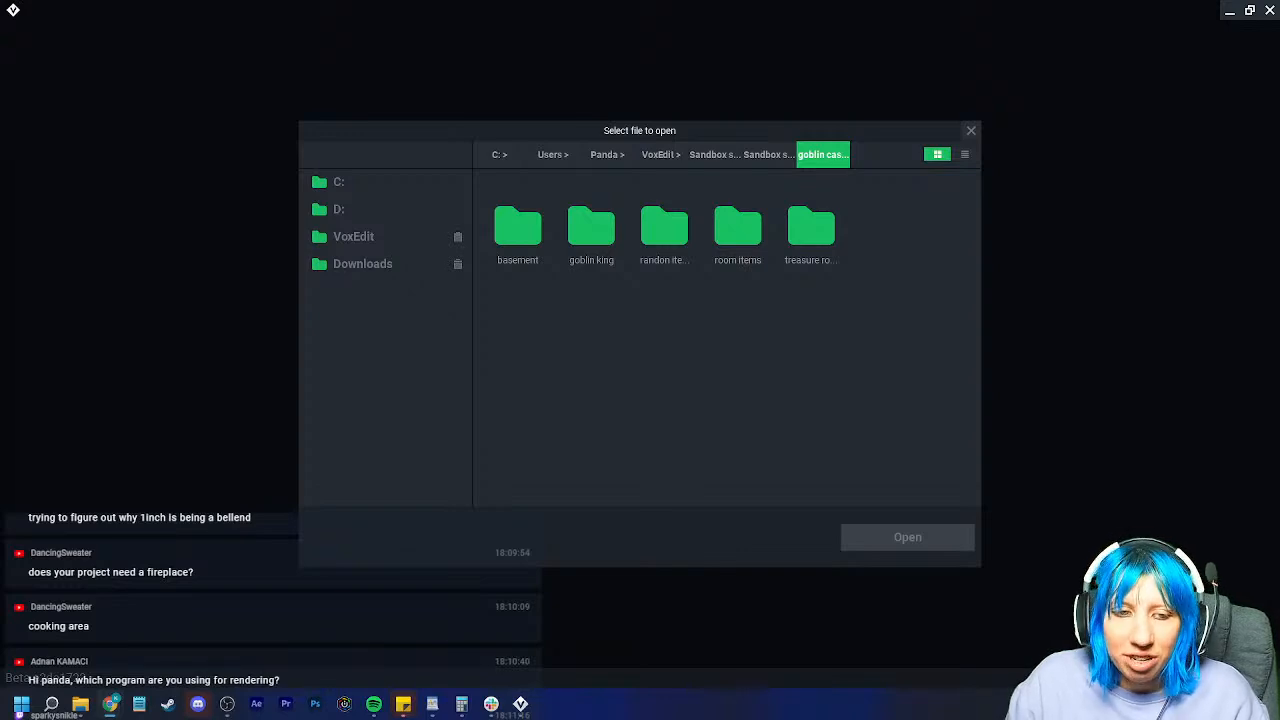
Step: Open Food crates.vxr from goblin castle > basement > Food crates
click(760, 156)
double_click(811, 228)
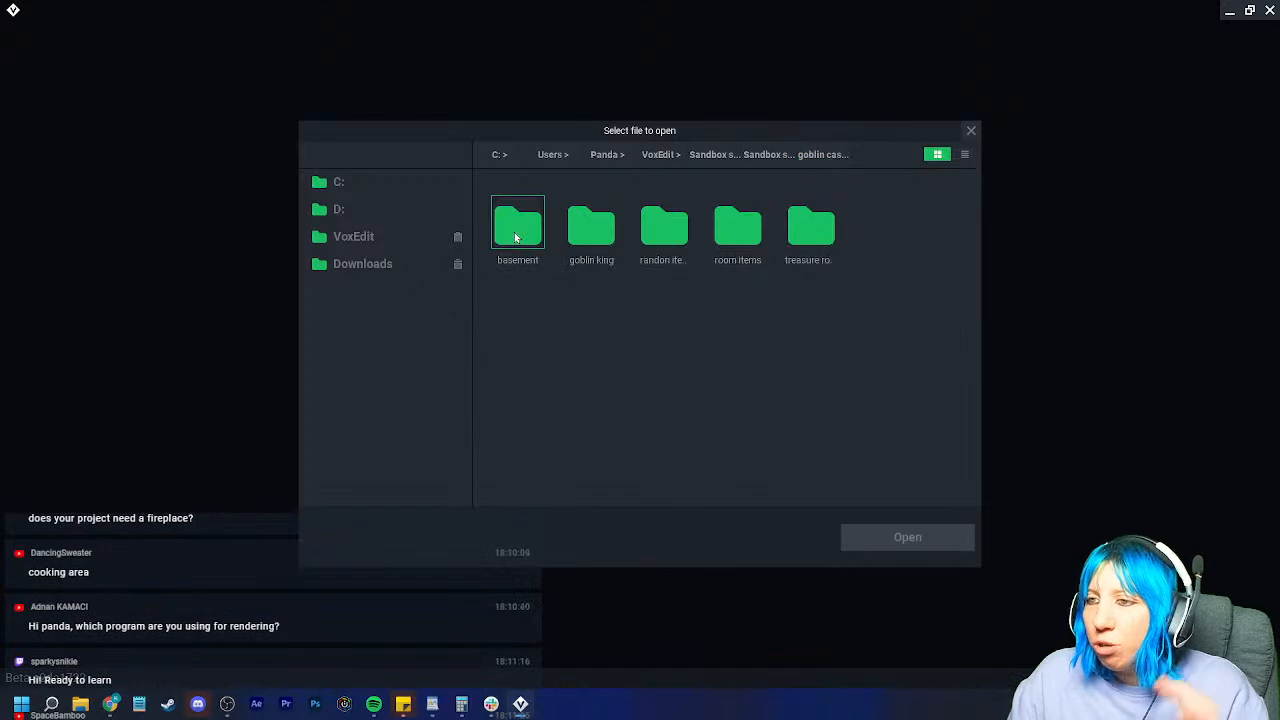
double_click(514, 232)
double_click(511, 242)
click(510, 232)
click(882, 537)
Step: Orbit around the crates to inspect them from above, then clear the selection
right_drag(597, 311, 594, 304)
right_drag(669, 337, 639, 288)
scroll(706, 340, up, 4)
click(400, 115)
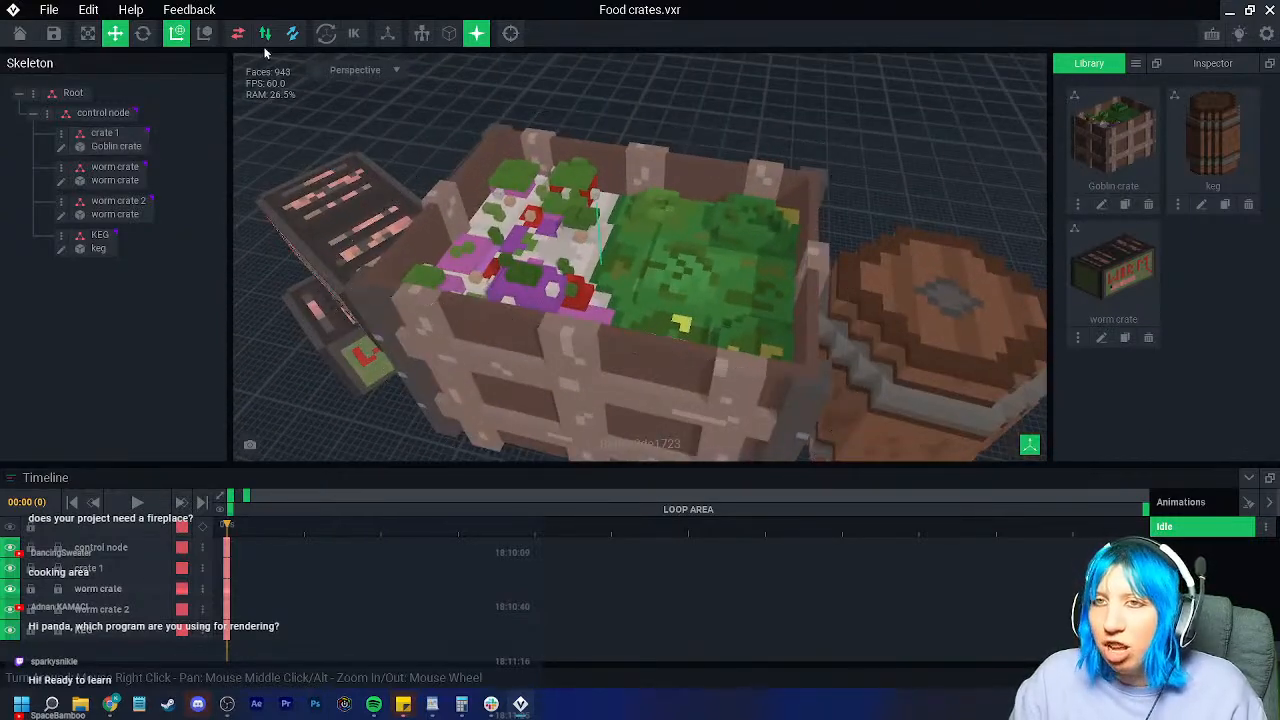
Step: Save and close Food crates, then open kitchen cauldron.vxr from the basement folder
click(19, 33)
click(525, 258)
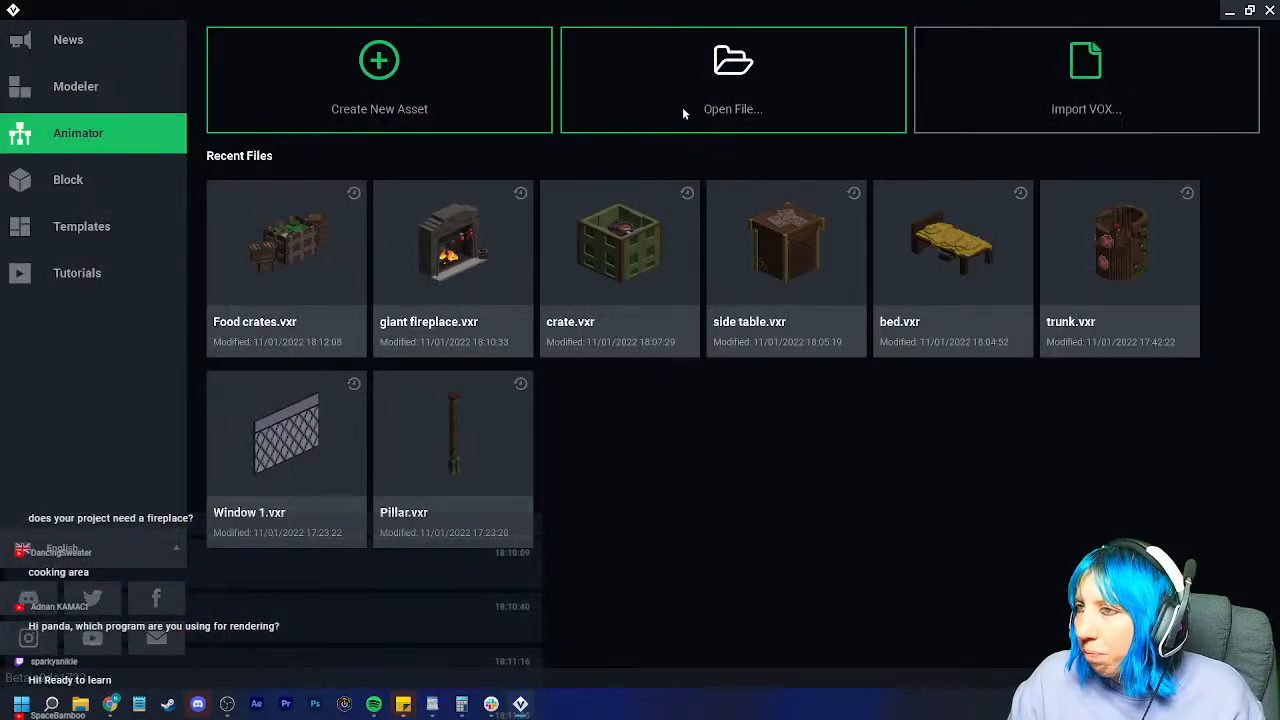
click(683, 113)
click(808, 159)
double_click(600, 224)
click(513, 228)
click(880, 543)
Step: Play the cauldron's second animation, then pause it
right_drag(708, 242, 612, 326)
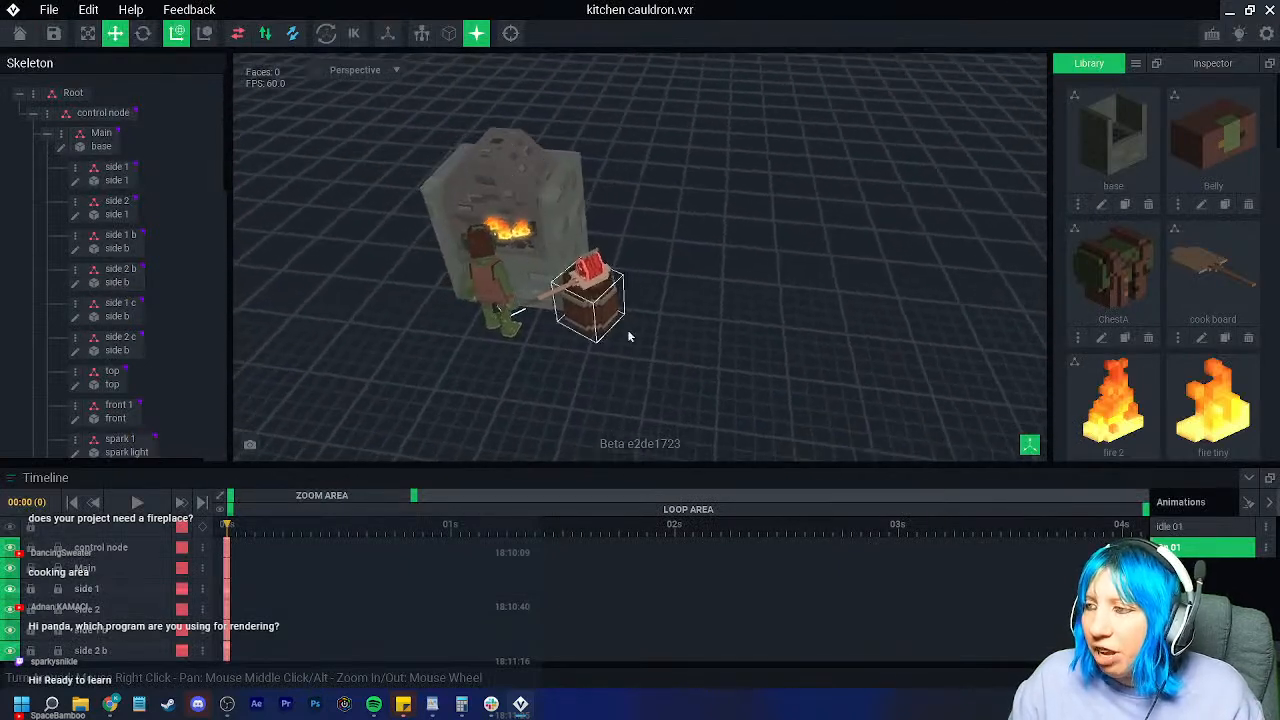
scroll(612, 326, up, 1)
click(1181, 525)
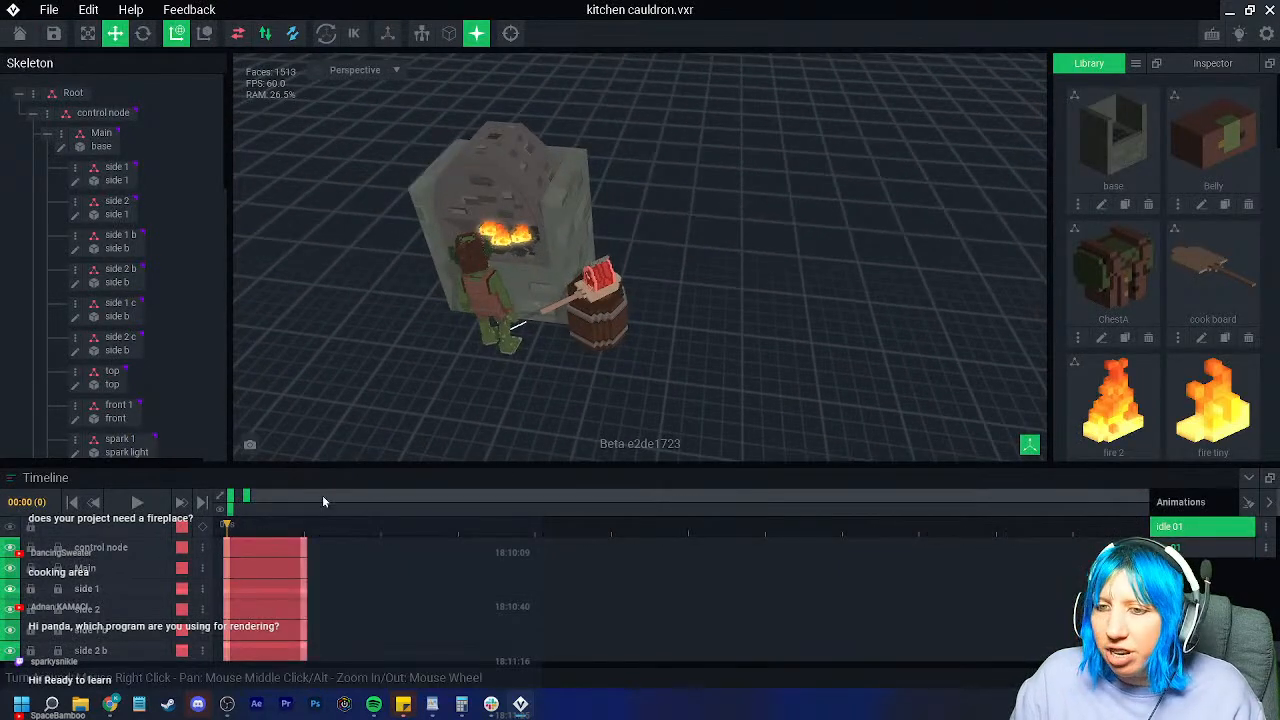
click(1105, 547)
click(137, 502)
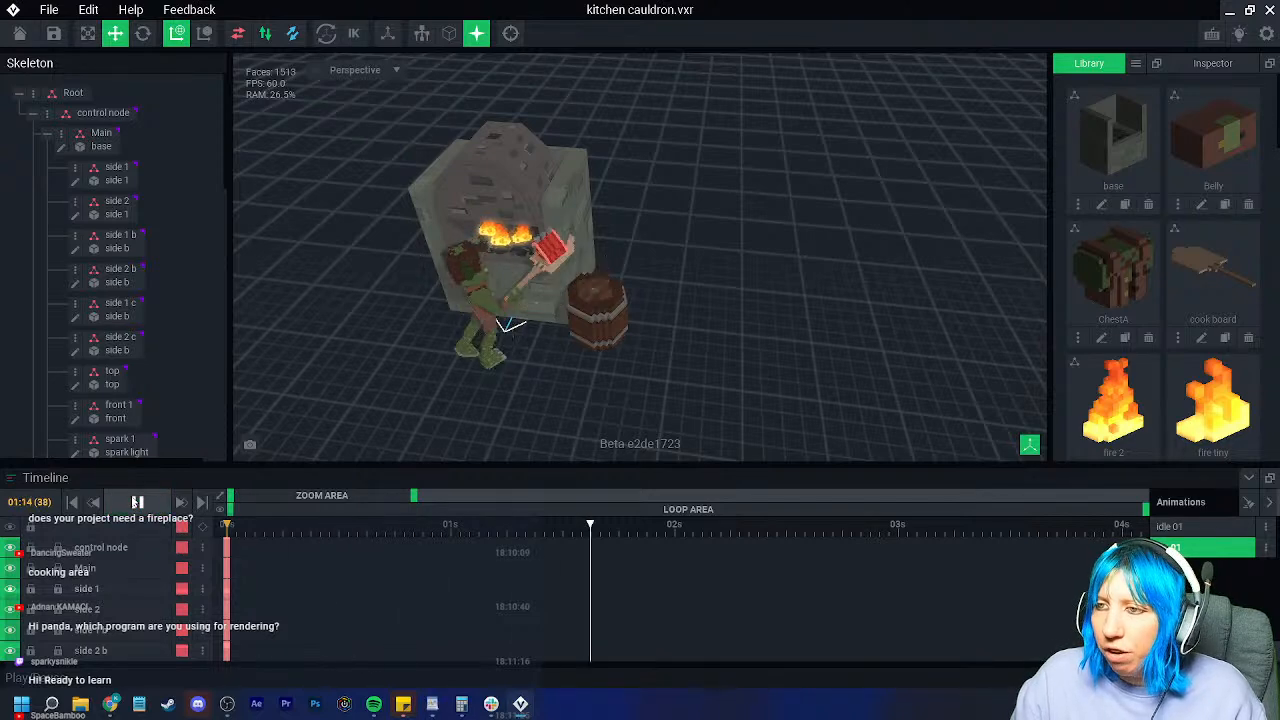
click(137, 502)
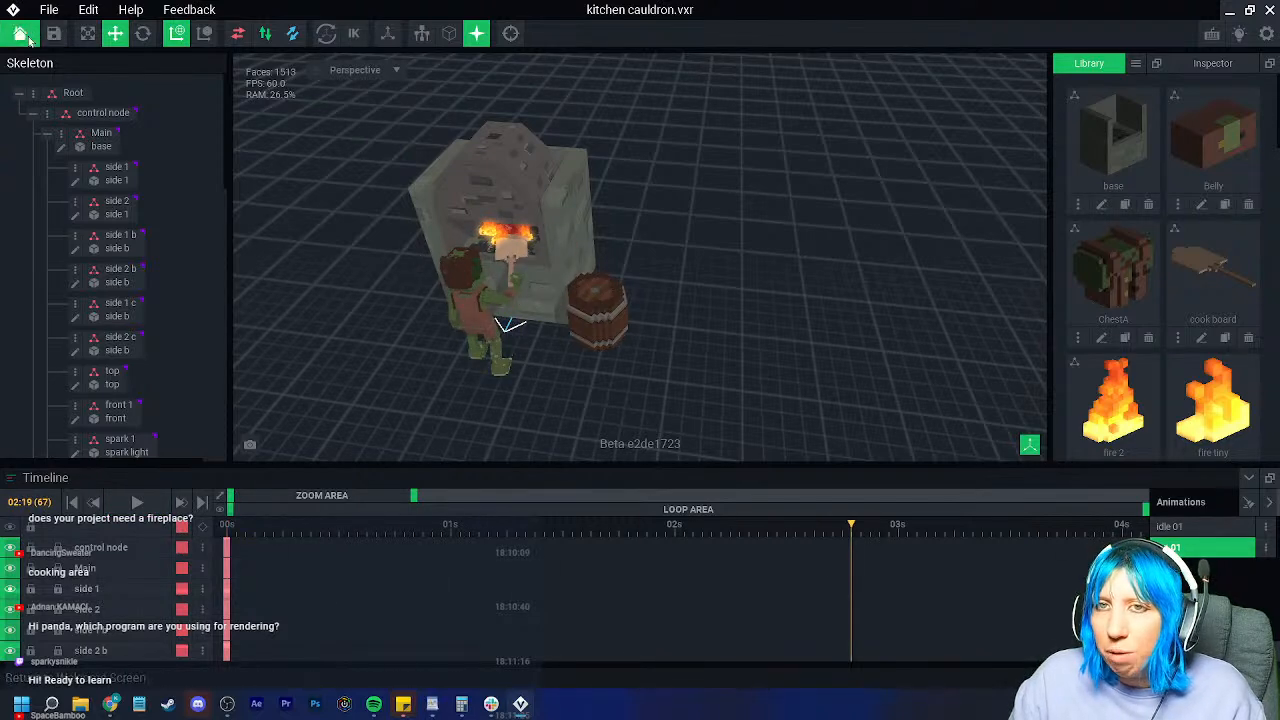
Step: Save and close the kitchen cauldron, then bring up the file browser again
click(29, 36)
click(521, 258)
click(659, 88)
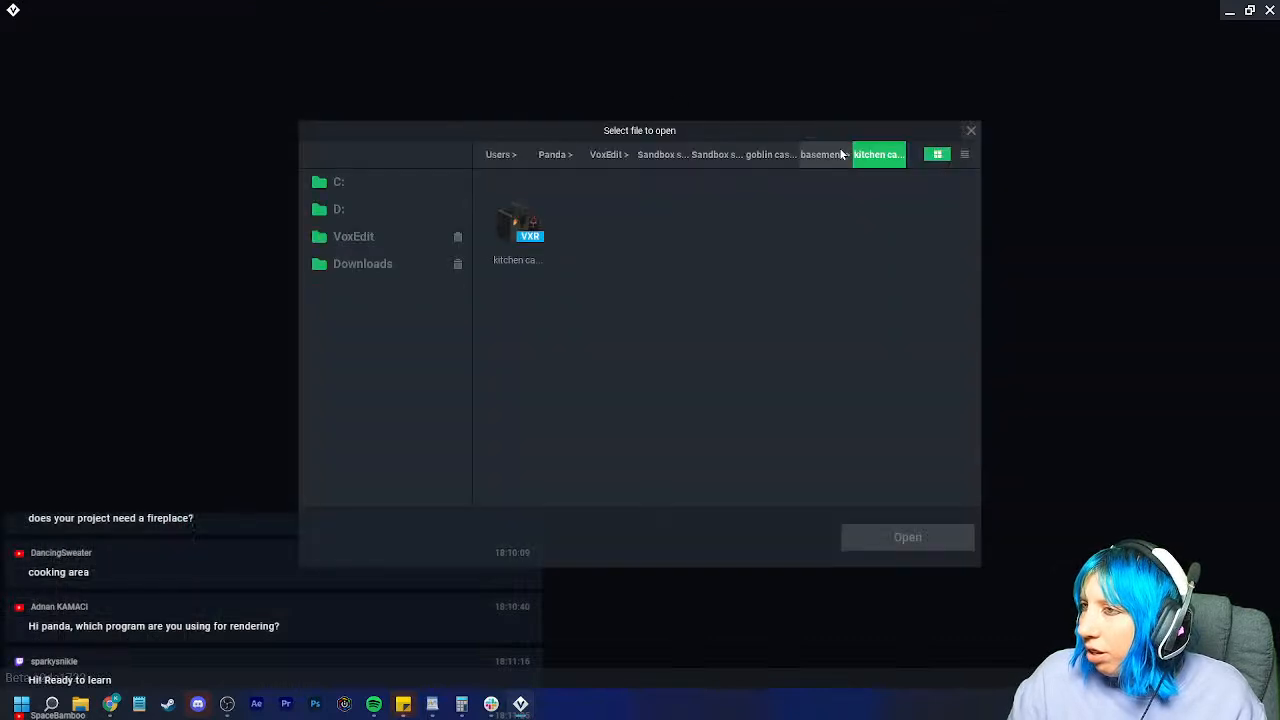
Step: Open kitchen cook pot.vxr from the basement folder and view the pot from above
click(842, 154)
double_click(664, 225)
click(522, 212)
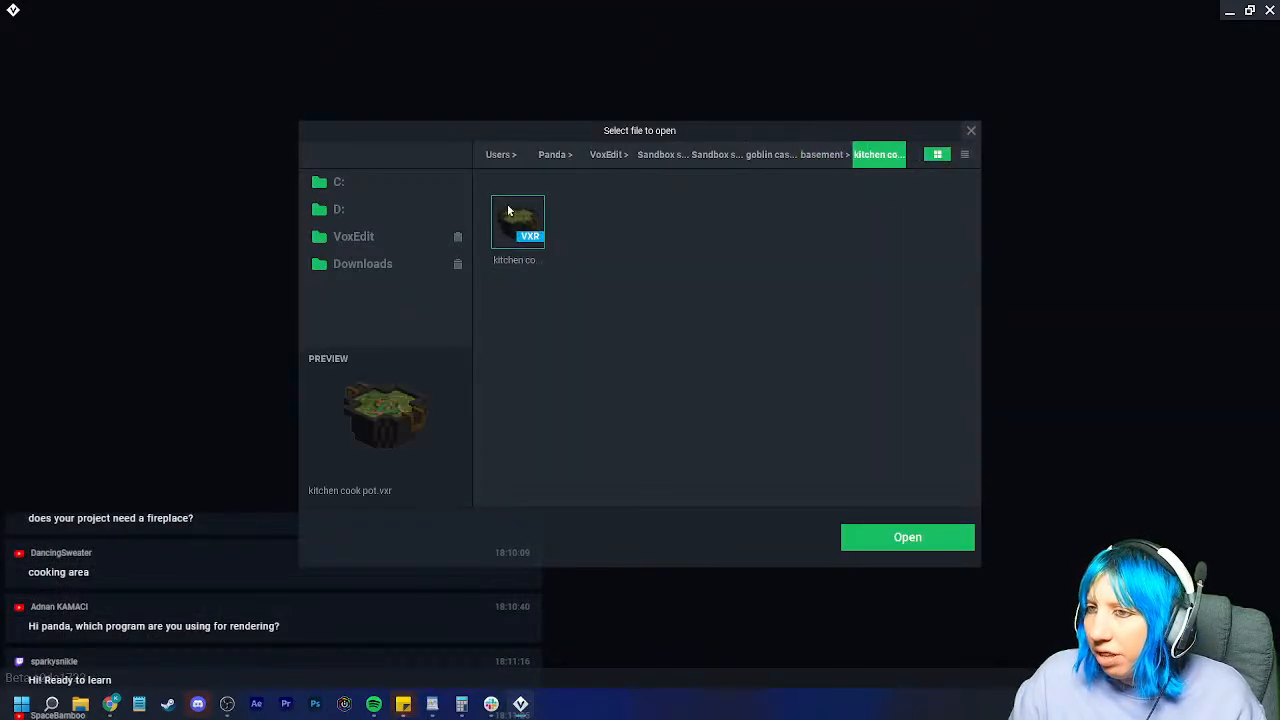
click(906, 540)
scroll(594, 340, up, 10)
right_drag(634, 258, 663, 248)
scroll(663, 248, up, 3)
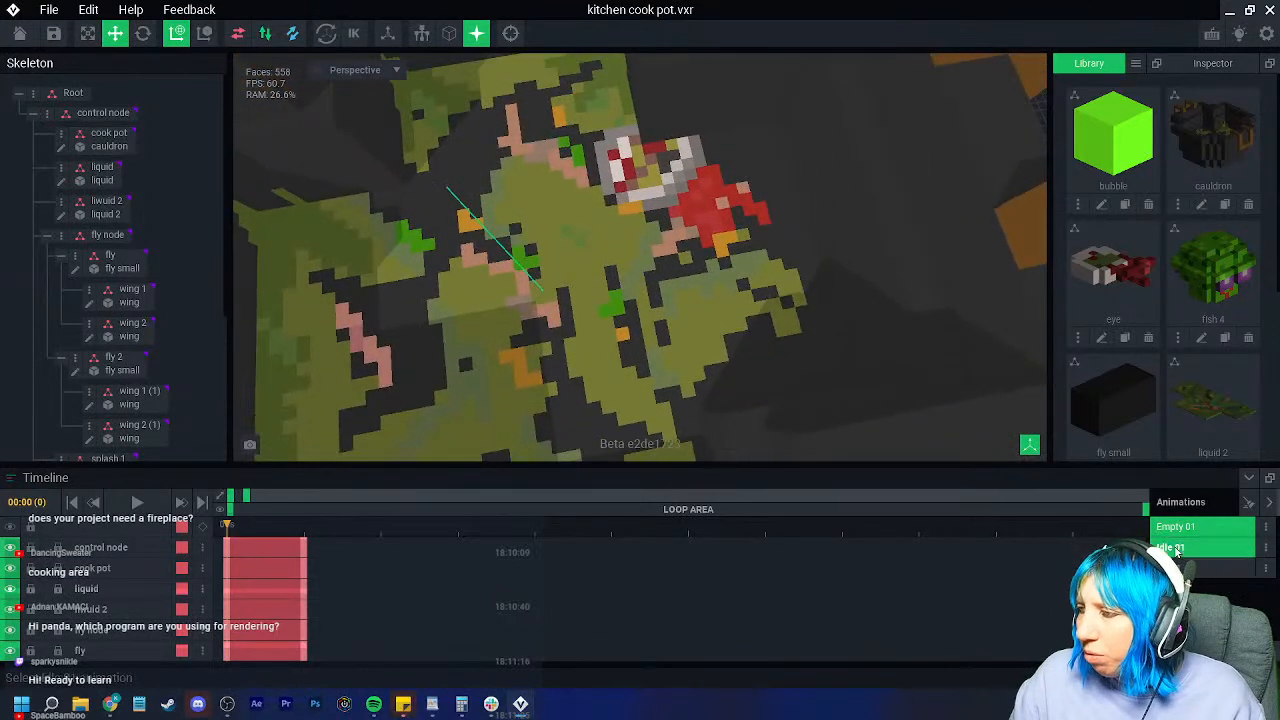
Step: Play the cook pot's third animation, select its liquid, then save and close
click(1176, 550)
scroll(888, 380, down, 4)
right_drag(887, 380, 828, 344)
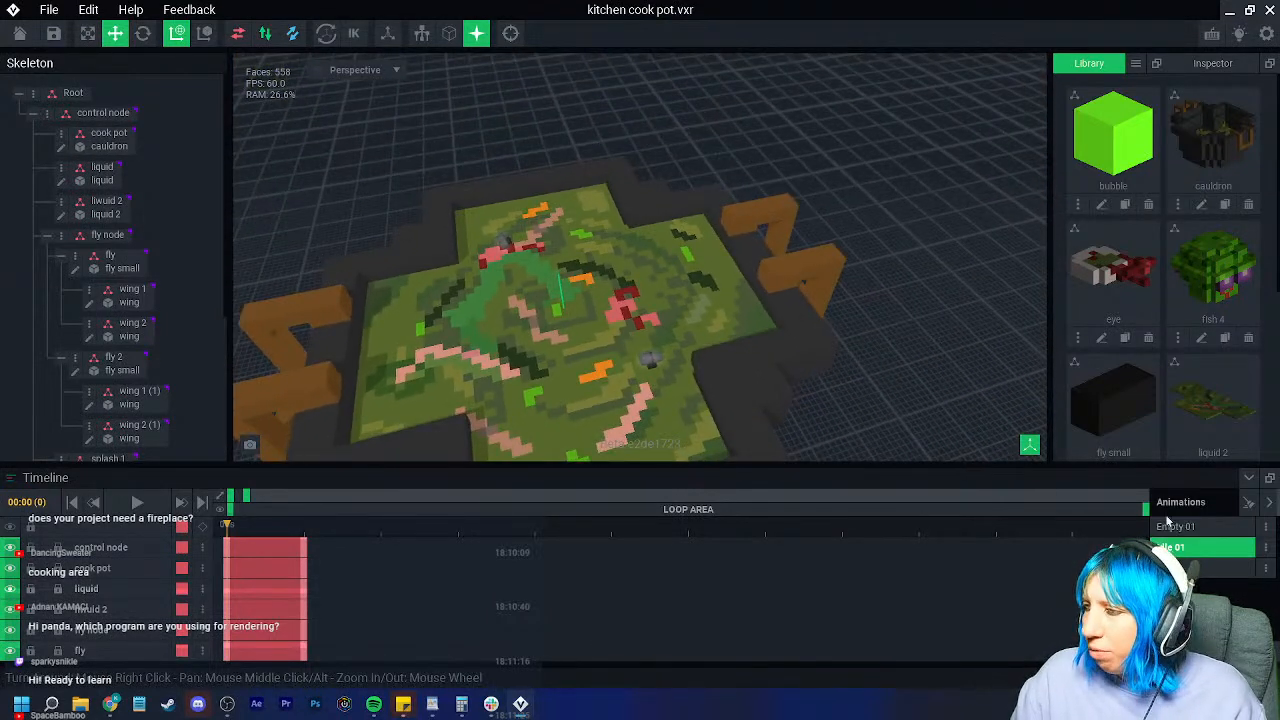
click(1172, 567)
middle_drag(738, 455, 770, 405)
click(147, 501)
click(586, 373)
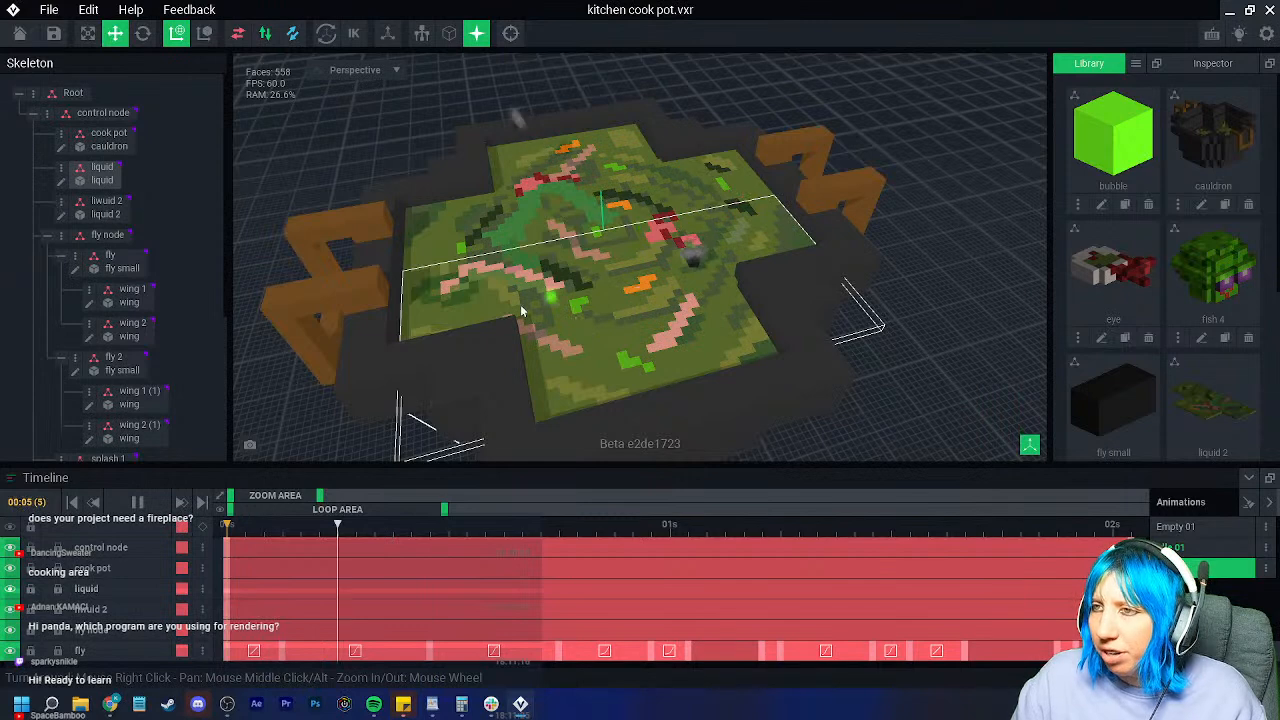
click(20, 34)
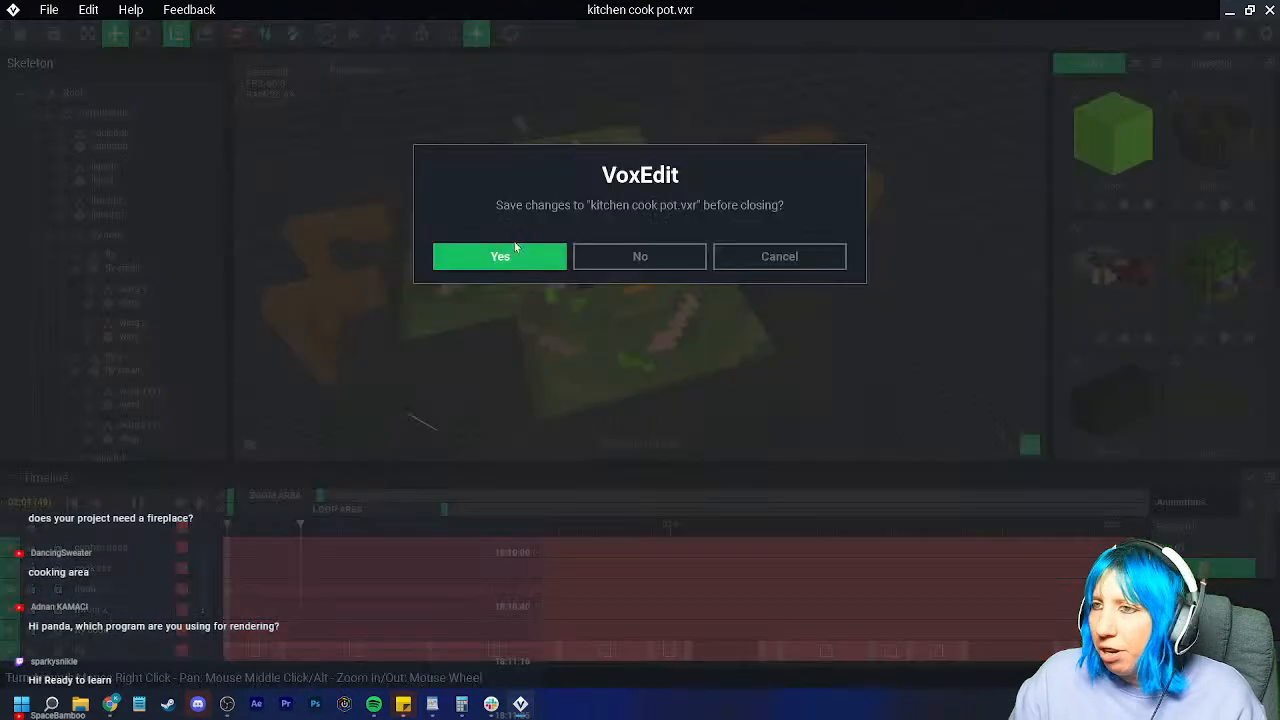
click(514, 247)
Step: Preview the kitchen table, kitchen cook pot, stocks and tort table files in the basement
click(784, 92)
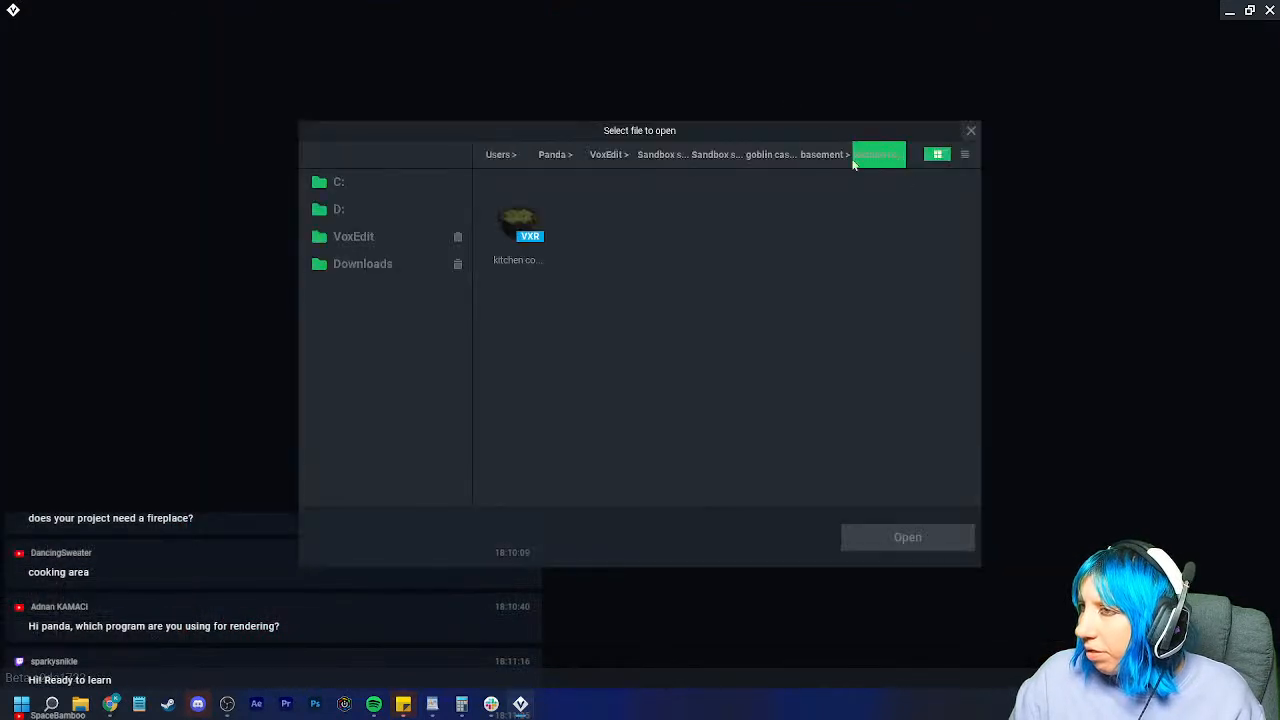
click(822, 157)
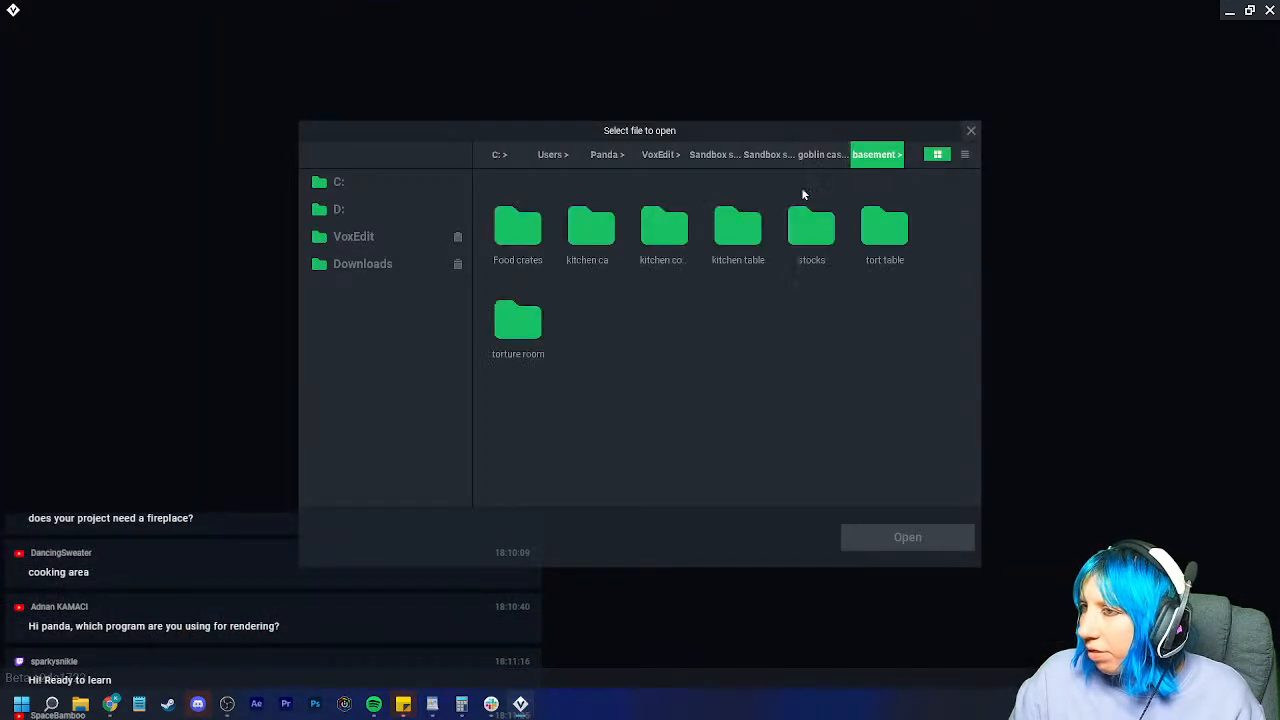
double_click(738, 227)
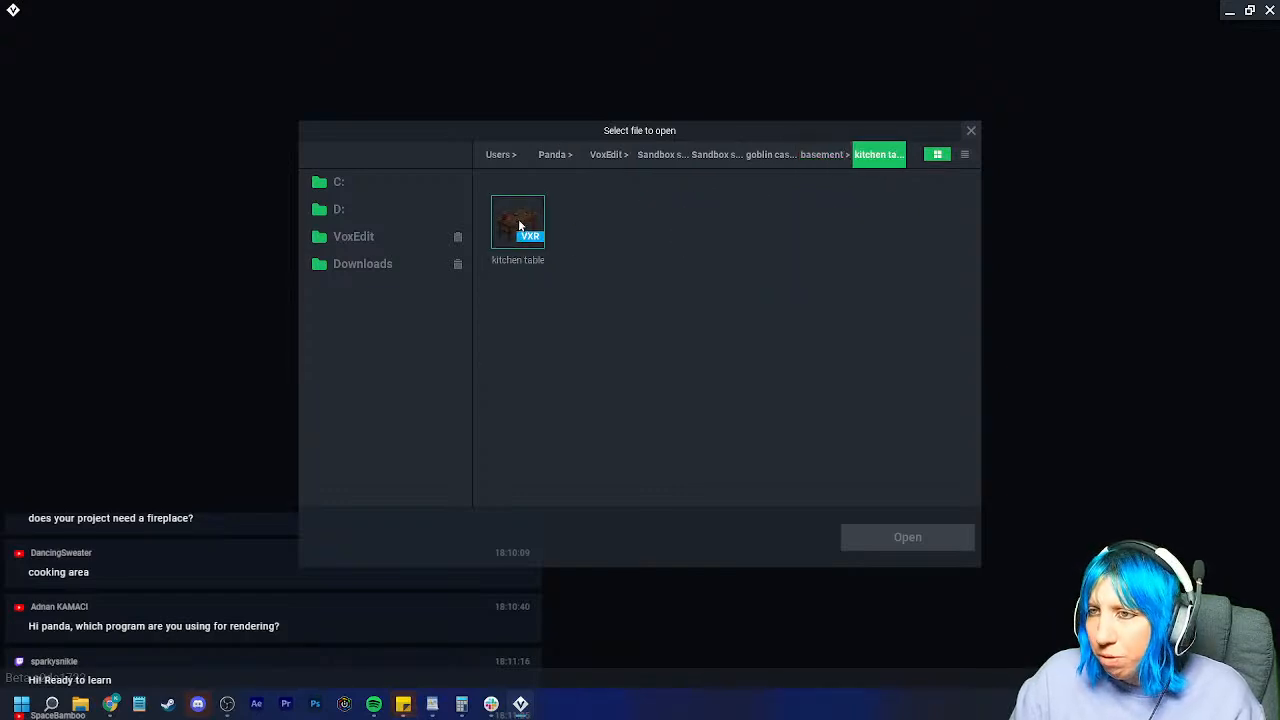
click(520, 227)
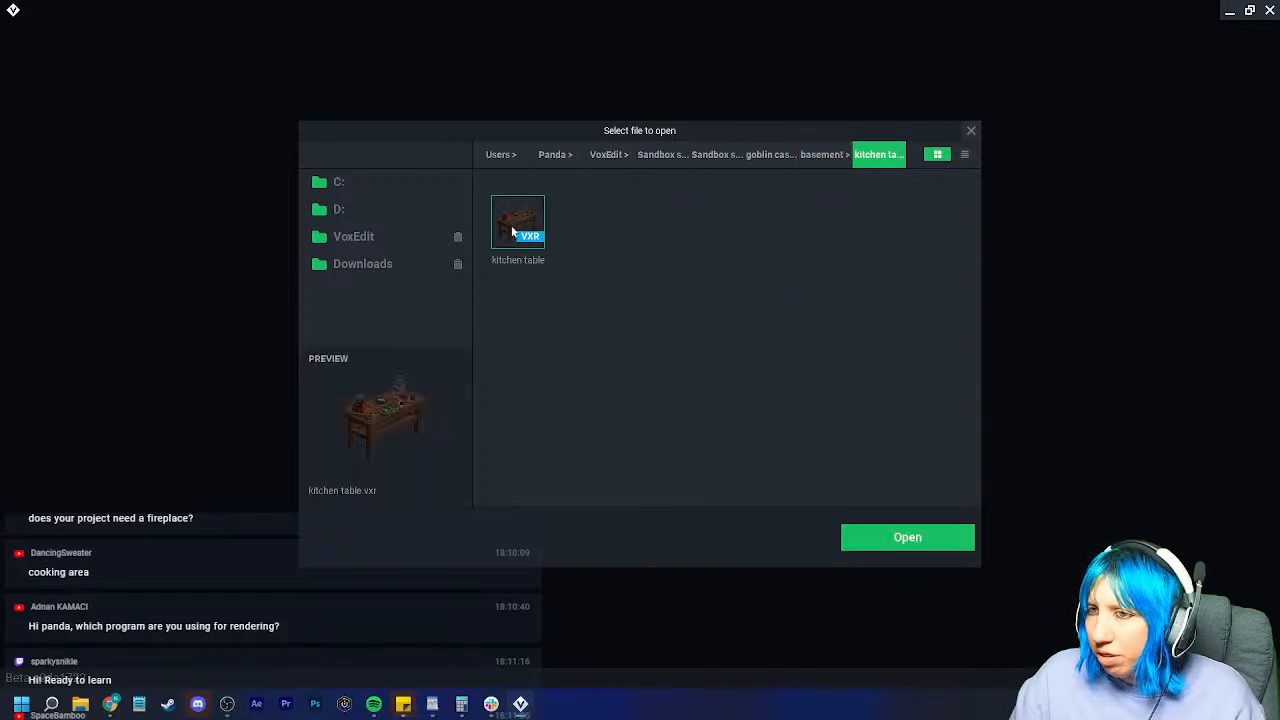
click(823, 154)
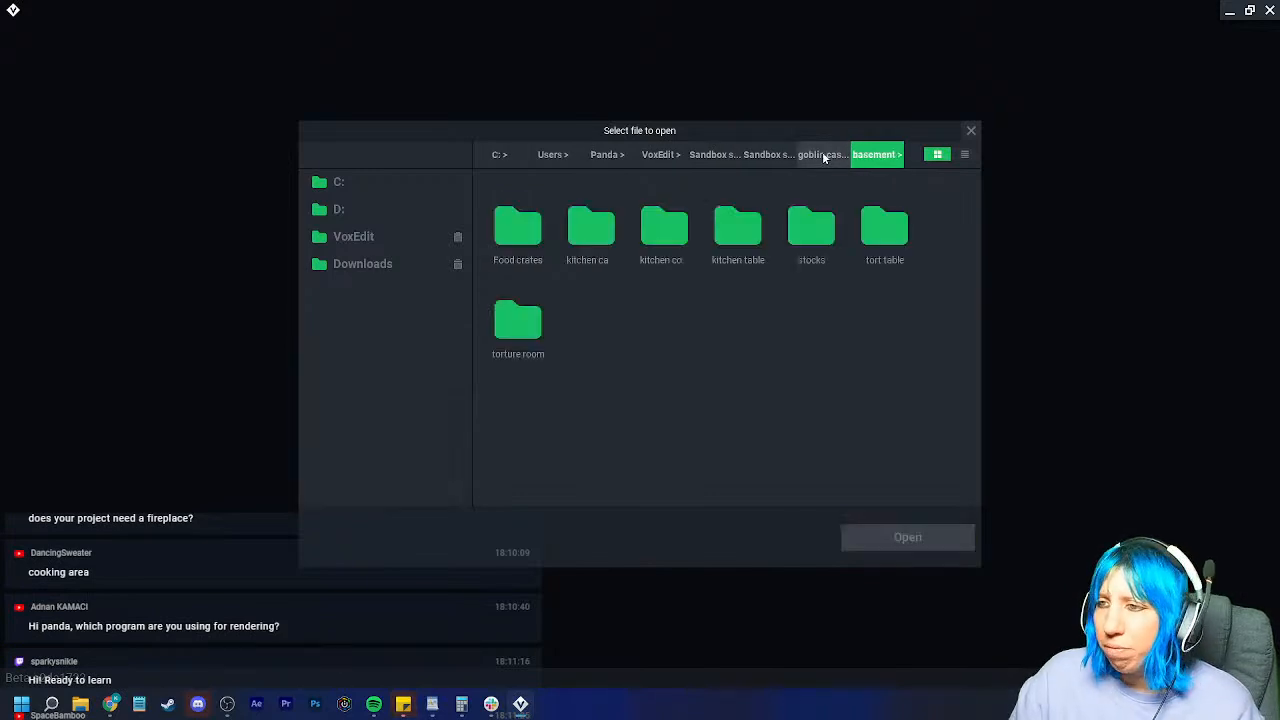
double_click(665, 226)
click(836, 153)
double_click(811, 222)
click(815, 155)
double_click(884, 222)
click(518, 222)
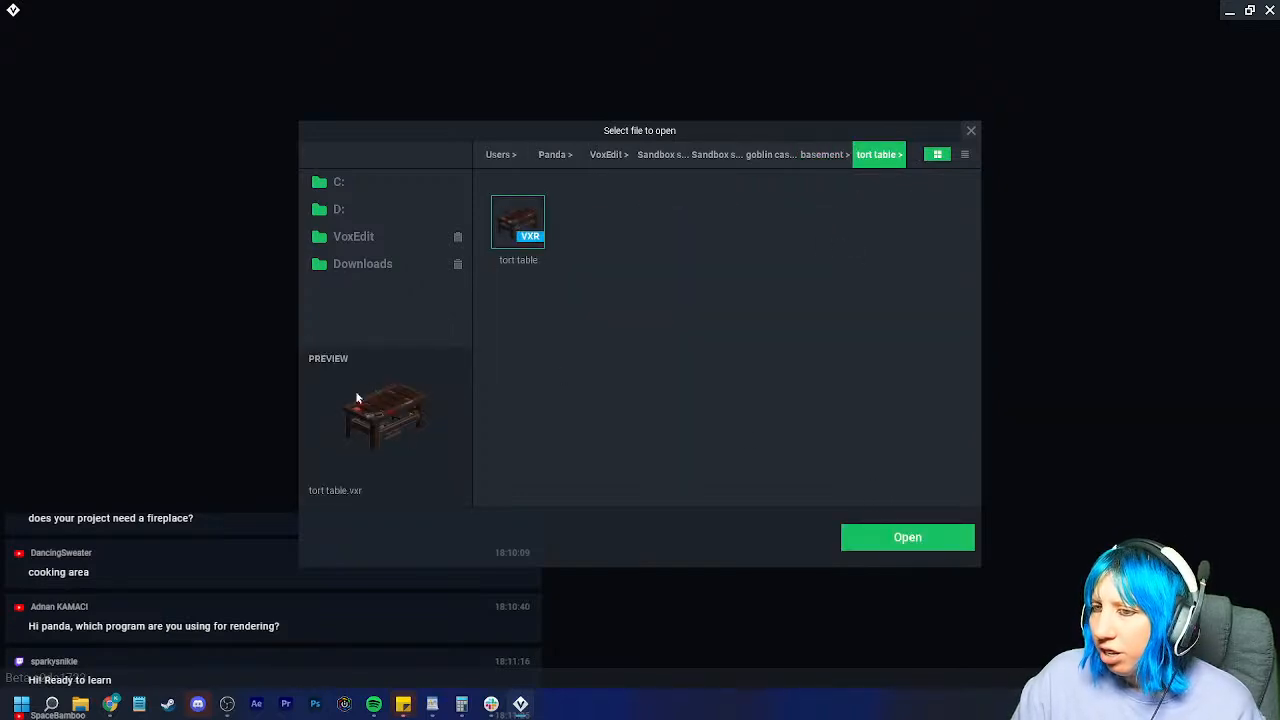
click(825, 154)
Step: Open torture room.vxr, play its third animation, then save and close
double_click(512, 318)
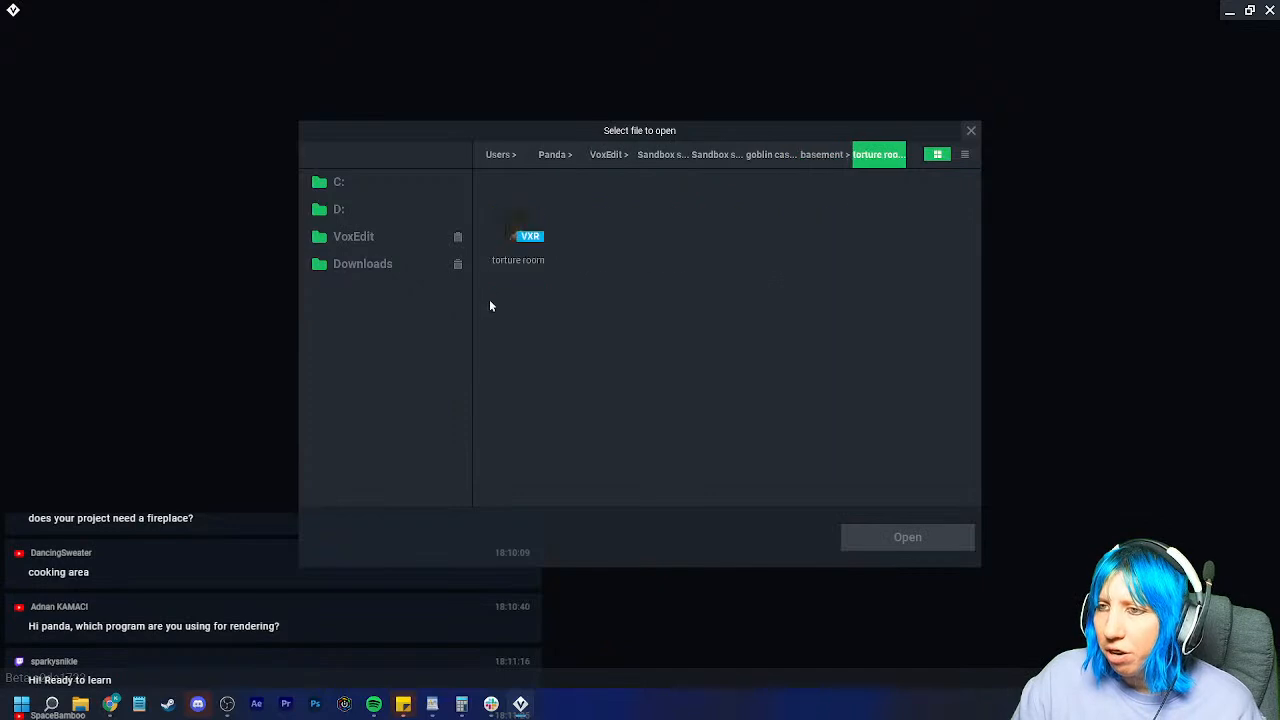
click(518, 222)
click(904, 538)
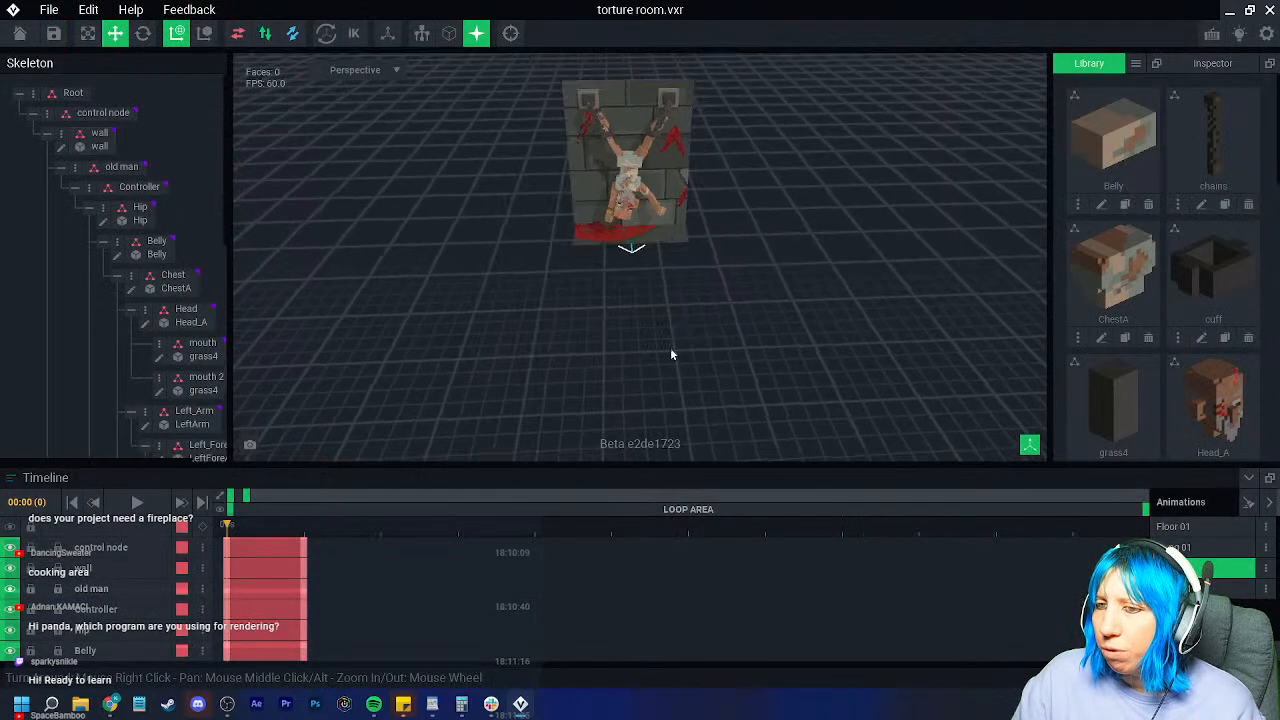
click(1190, 568)
click(137, 502)
click(18, 35)
click(522, 261)
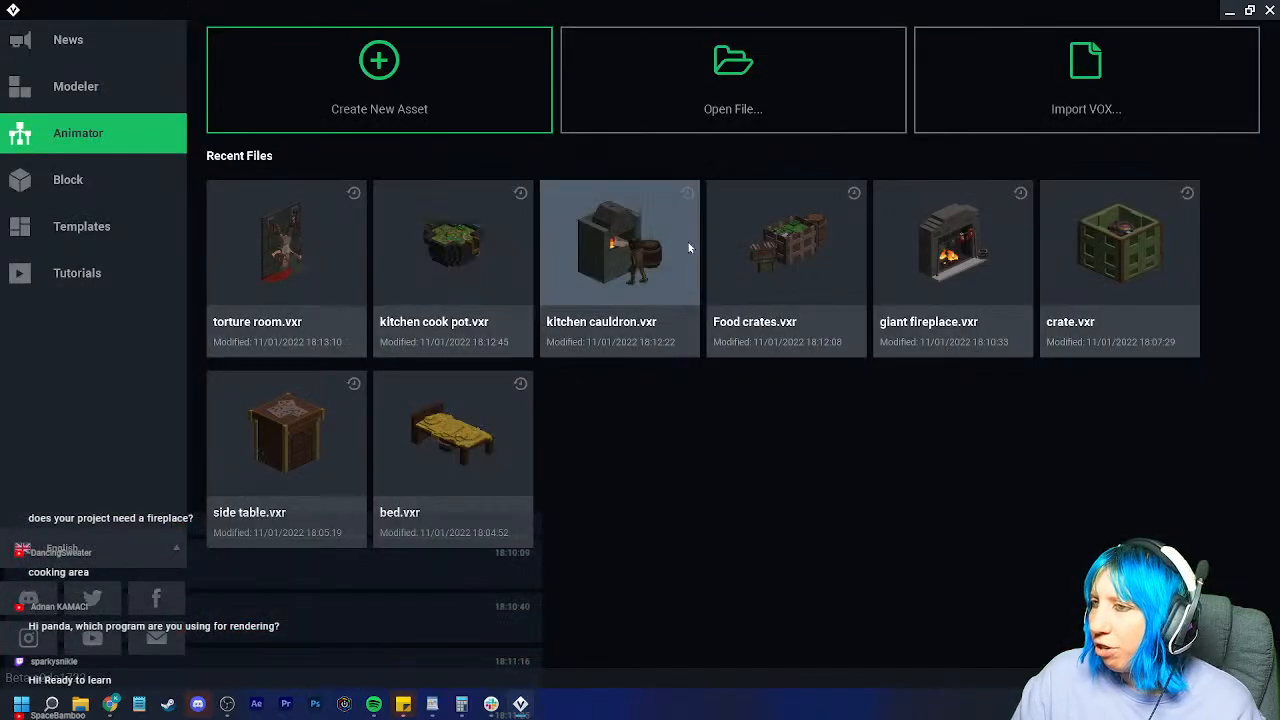
Step: Look through goblin king, random items and room items folders, then open grand dining table.vxr
click(790, 120)
click(820, 154)
click(770, 155)
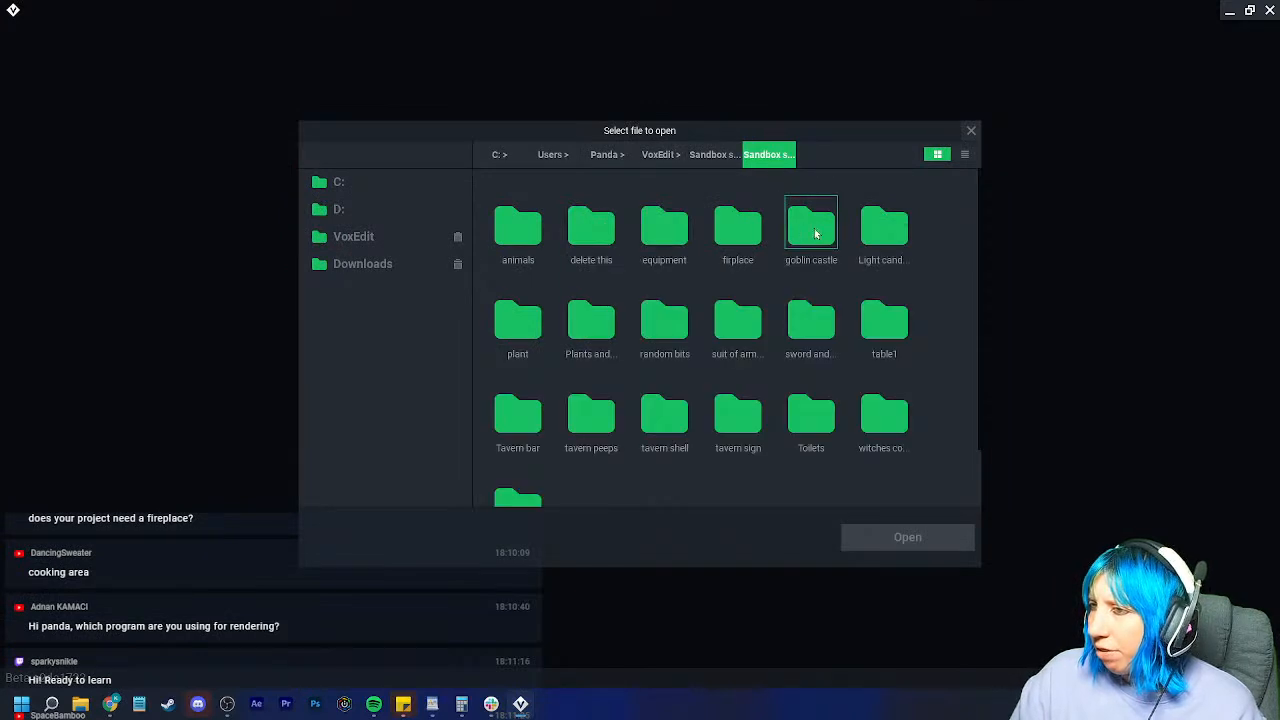
double_click(820, 233)
double_click(578, 232)
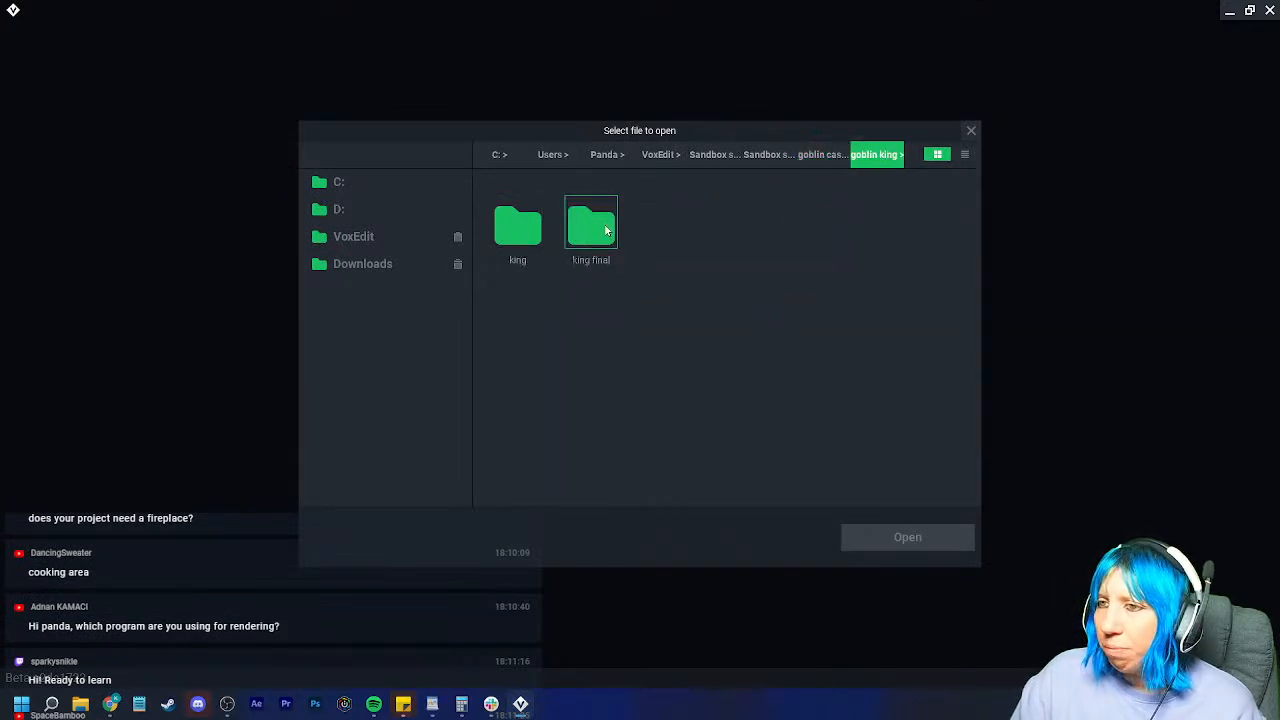
click(811, 155)
double_click(660, 230)
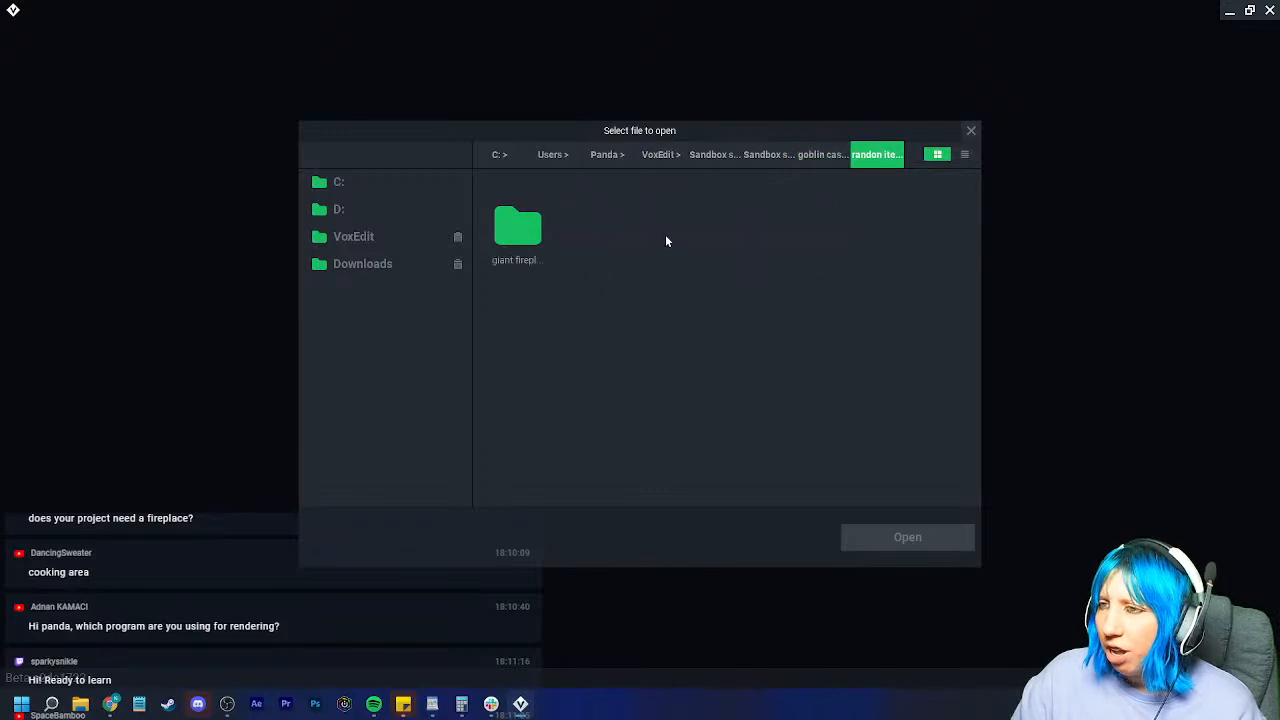
click(805, 156)
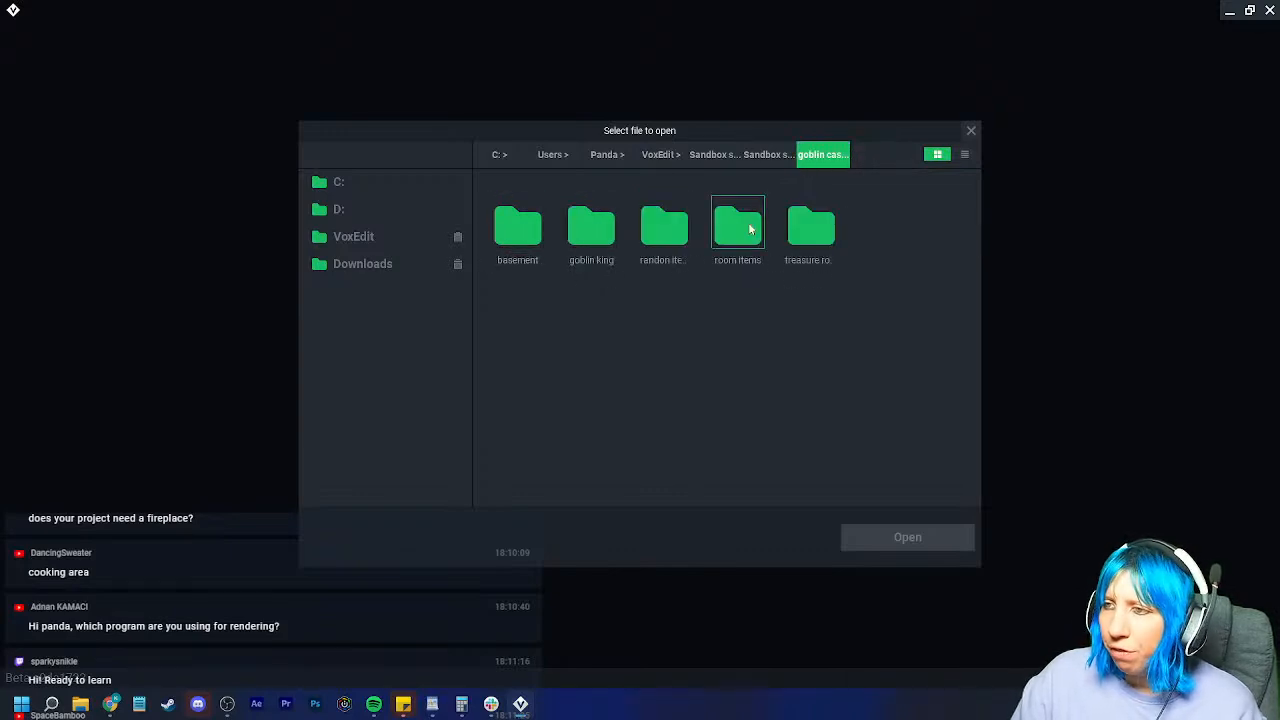
double_click(738, 226)
double_click(532, 238)
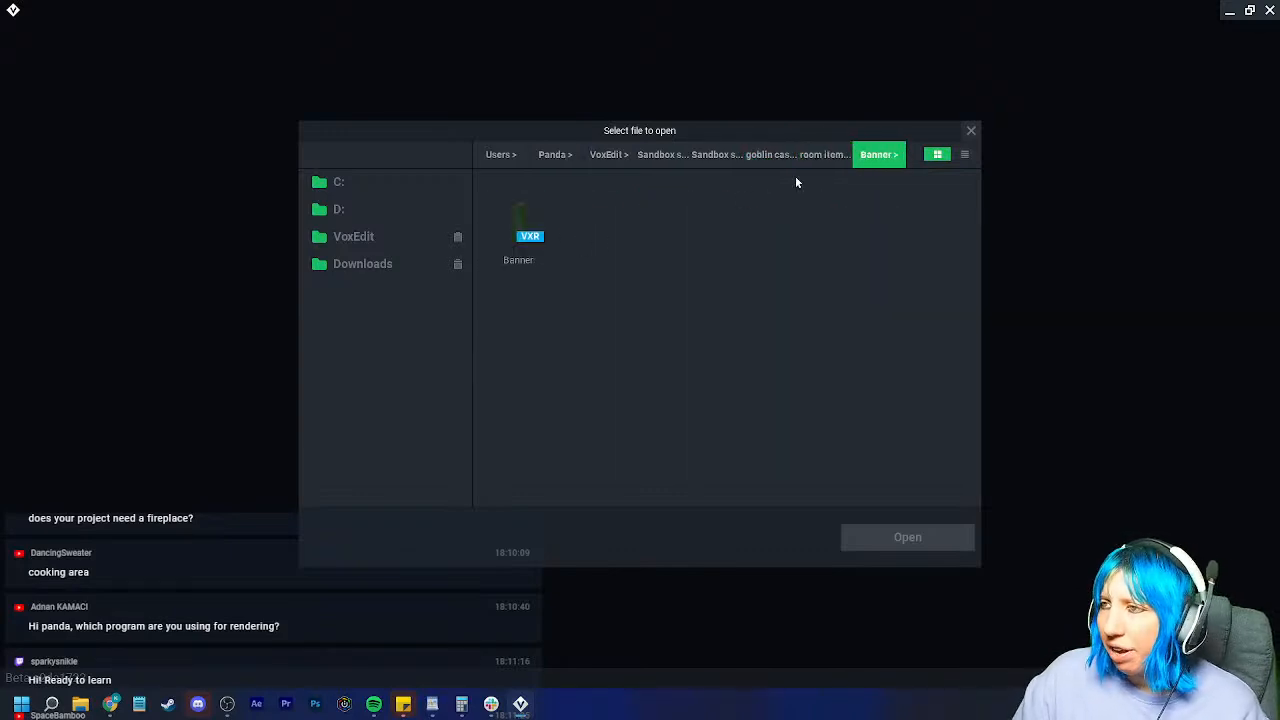
click(820, 155)
double_click(588, 236)
click(512, 218)
click(874, 537)
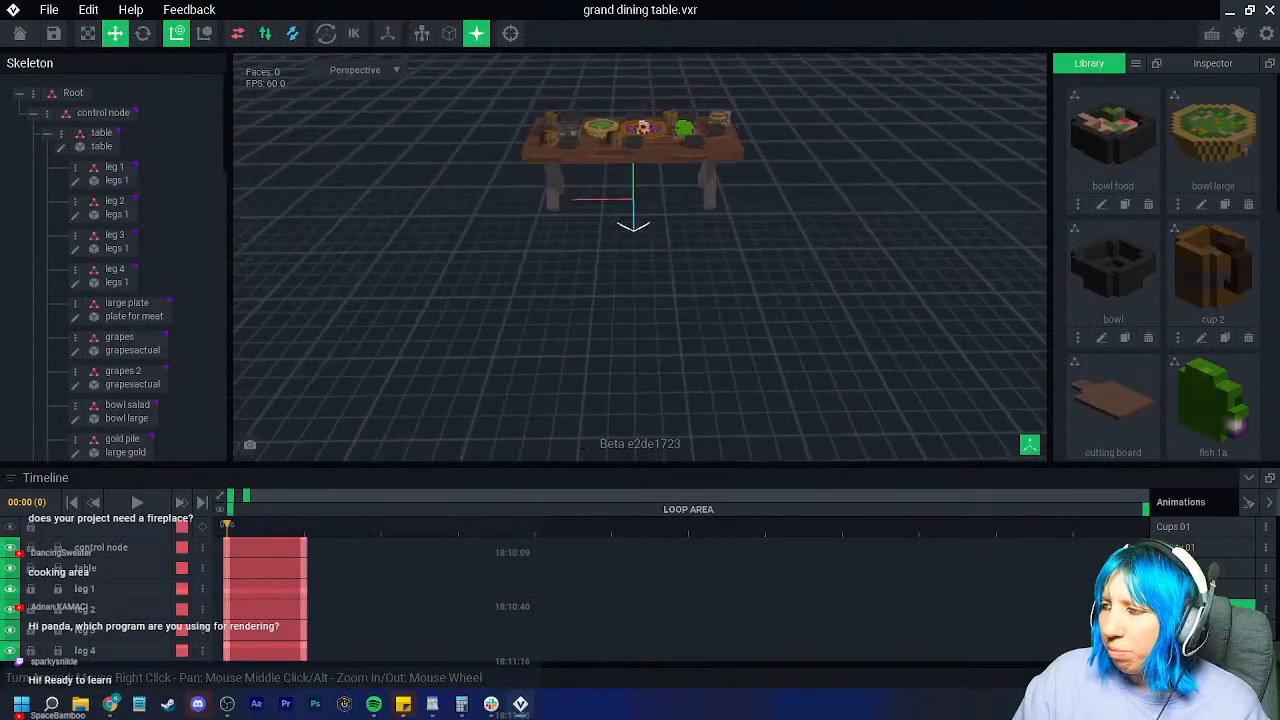
Step: Preview Cups 01 and the five other table animations, then save and close
click(1180, 526)
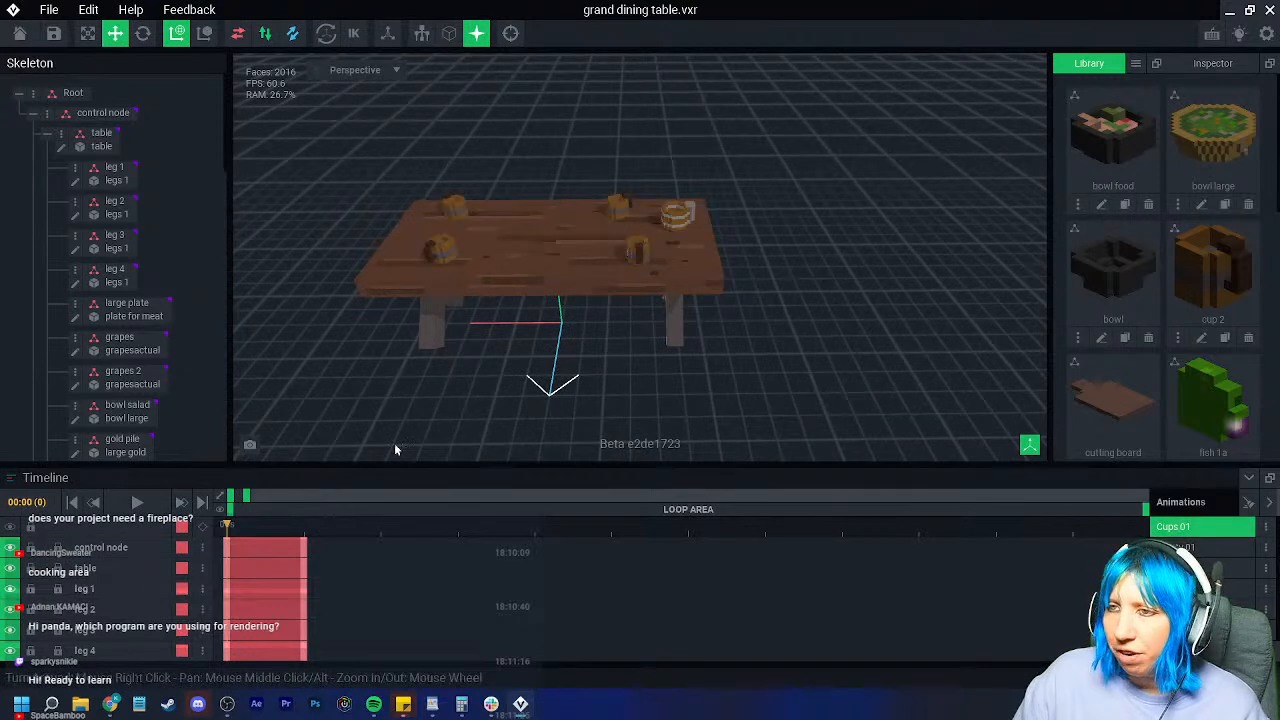
click(1203, 552)
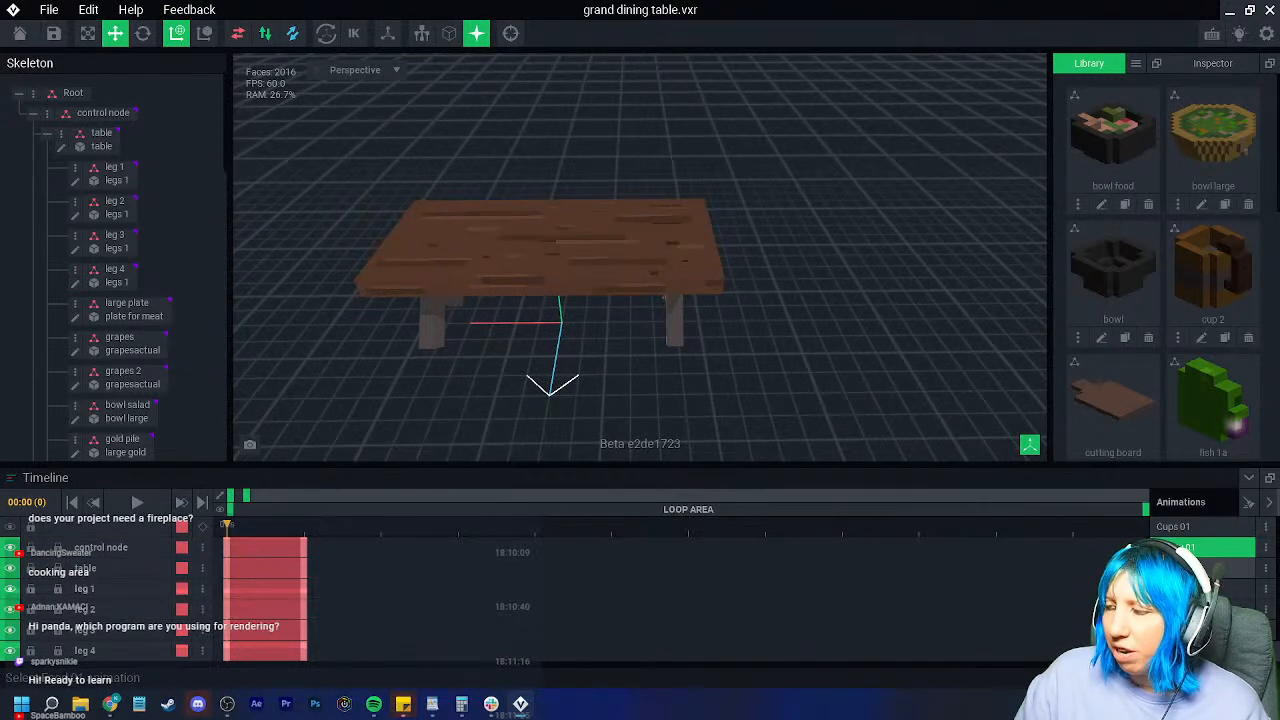
click(1203, 568)
click(1203, 589)
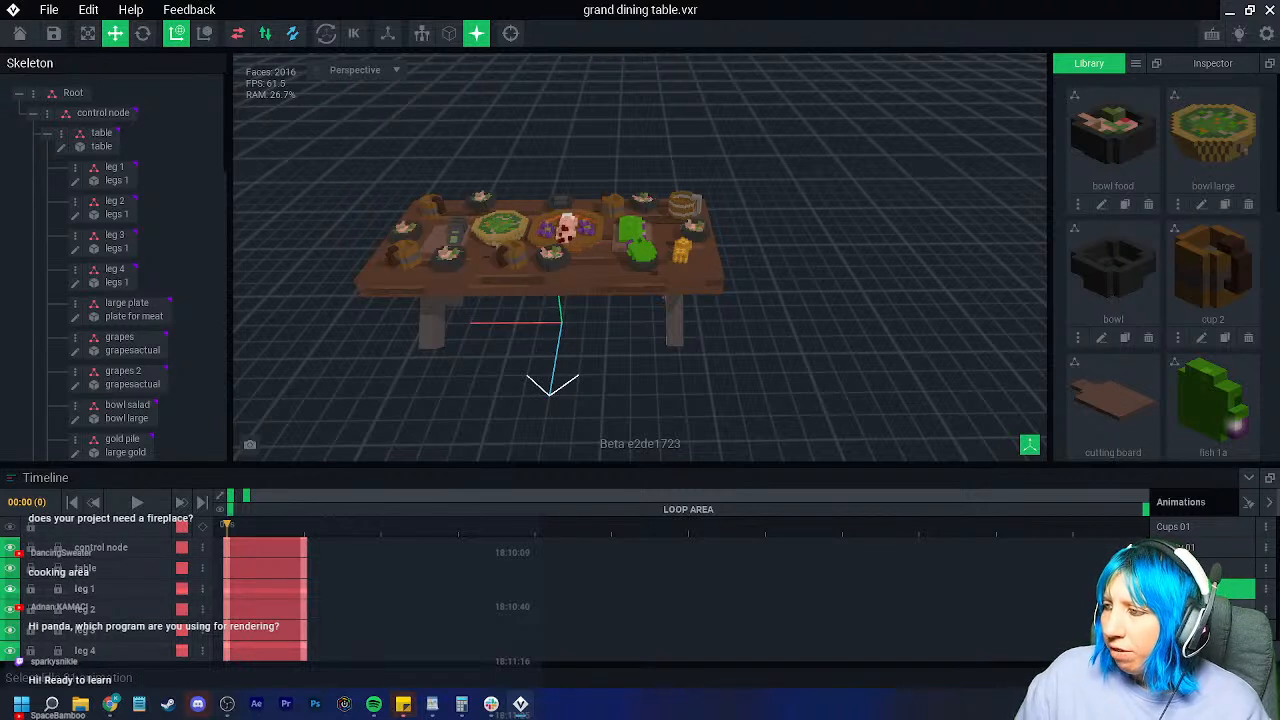
click(1203, 607)
click(1203, 629)
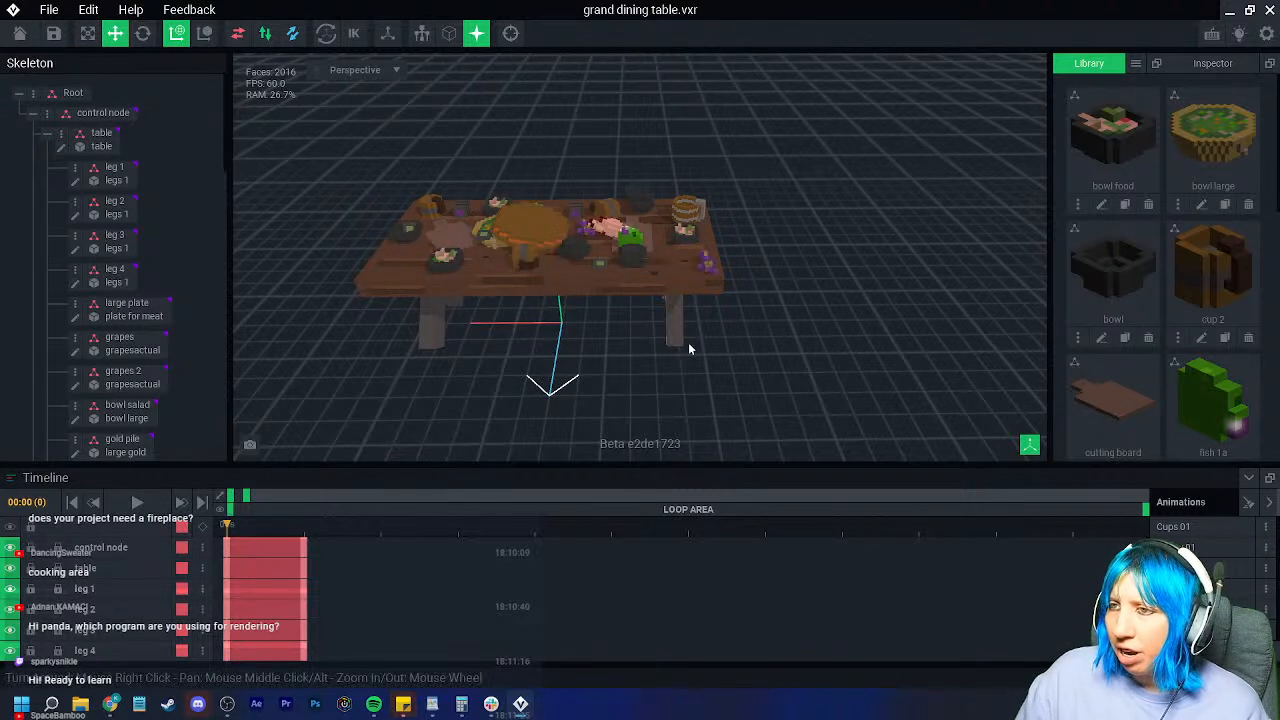
click(19, 33)
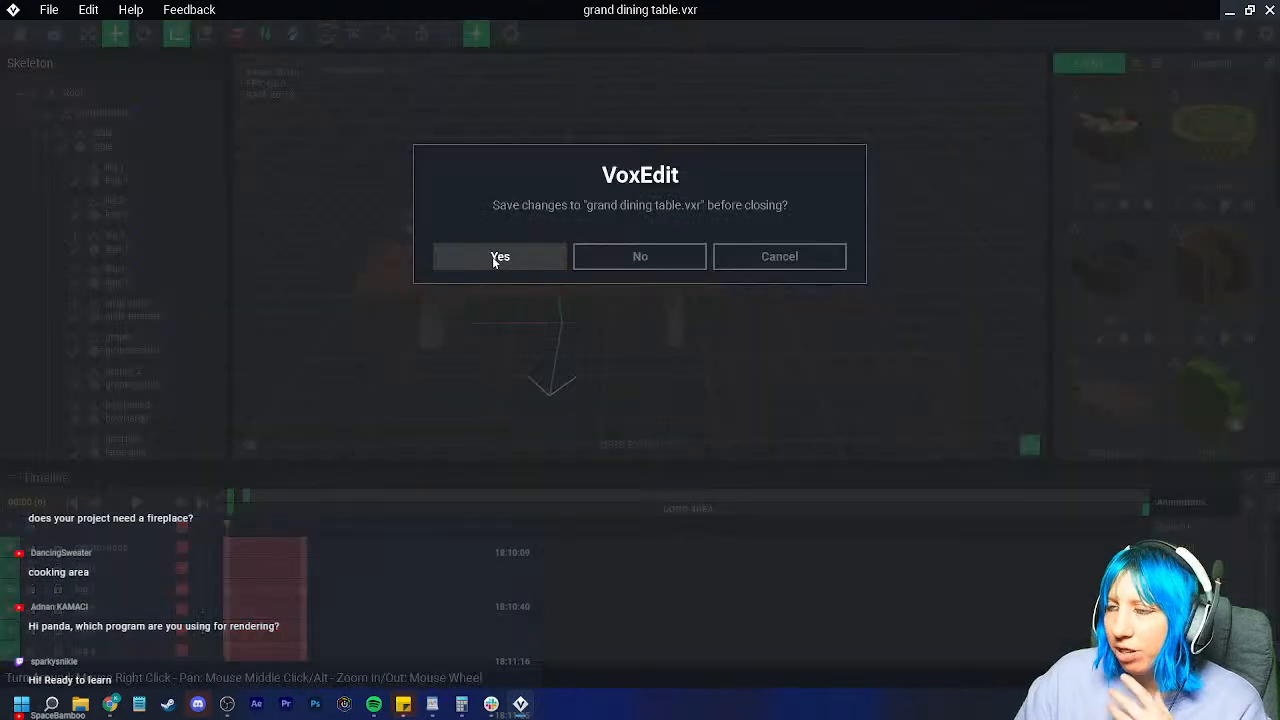
click(492, 256)
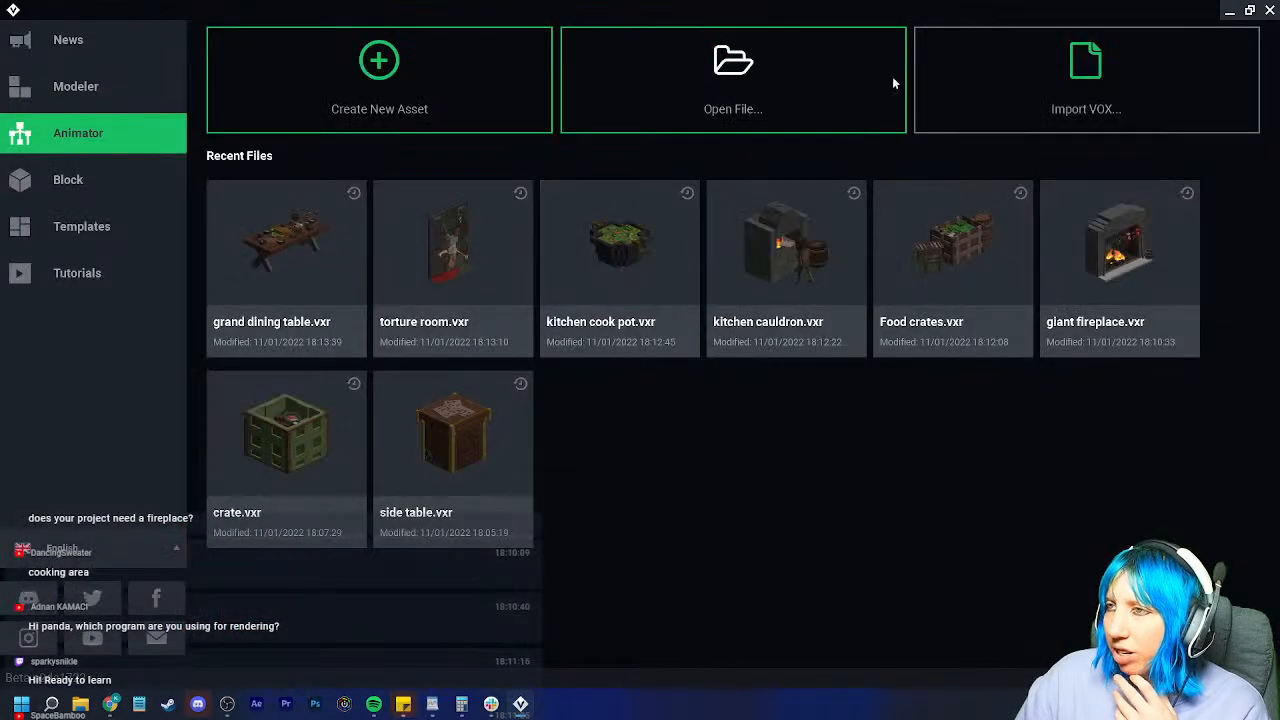
click(786, 110)
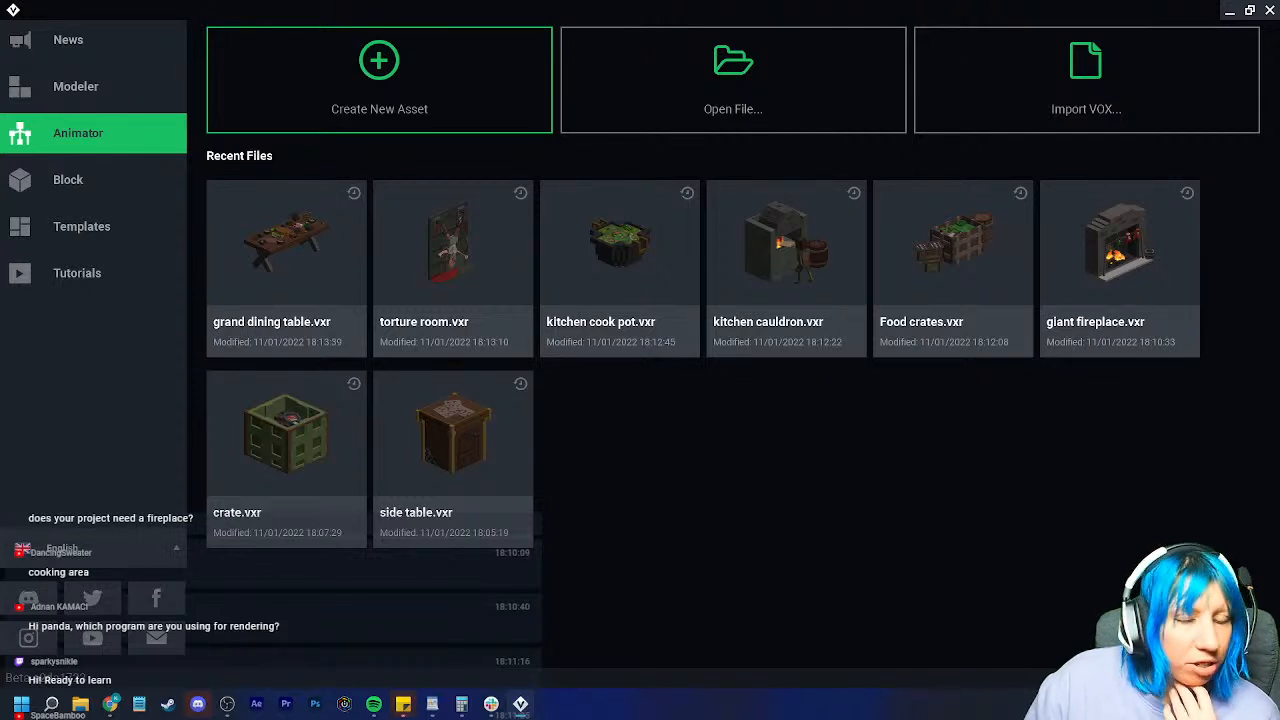
click(600, 120)
click(821, 158)
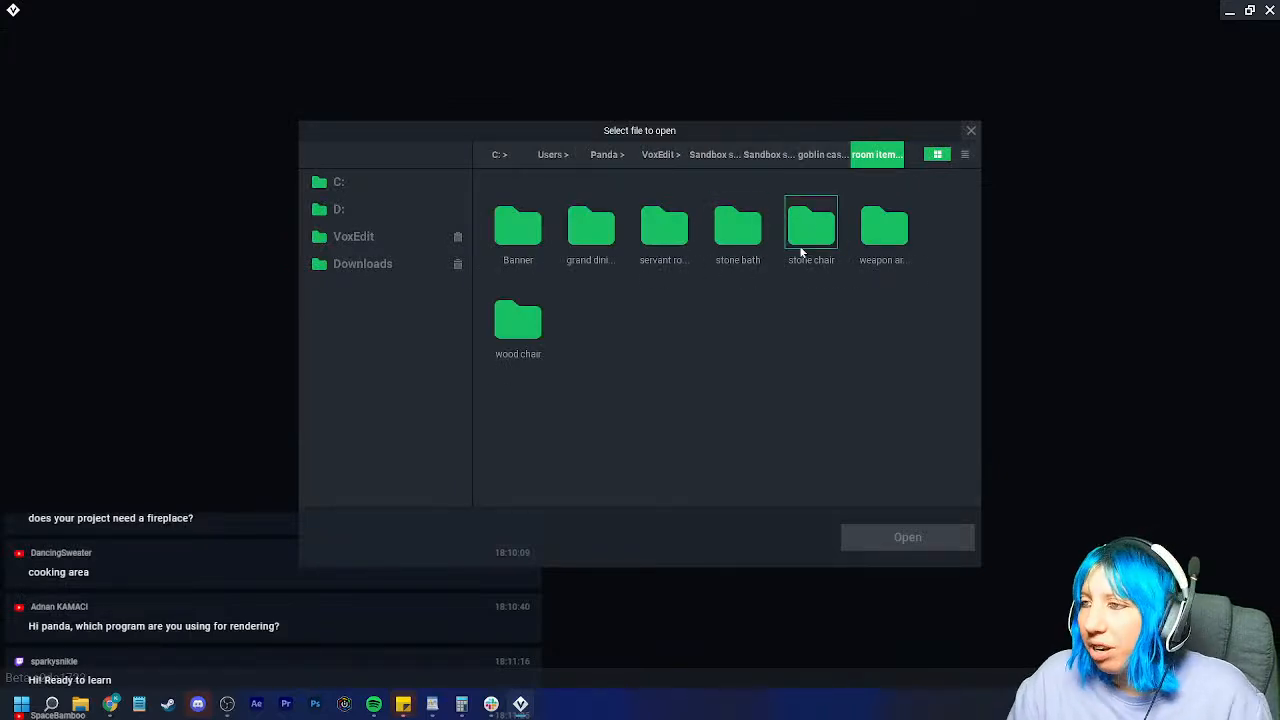
double_click(744, 232)
click(820, 154)
double_click(812, 200)
click(822, 155)
double_click(811, 225)
click(813, 158)
double_click(831, 232)
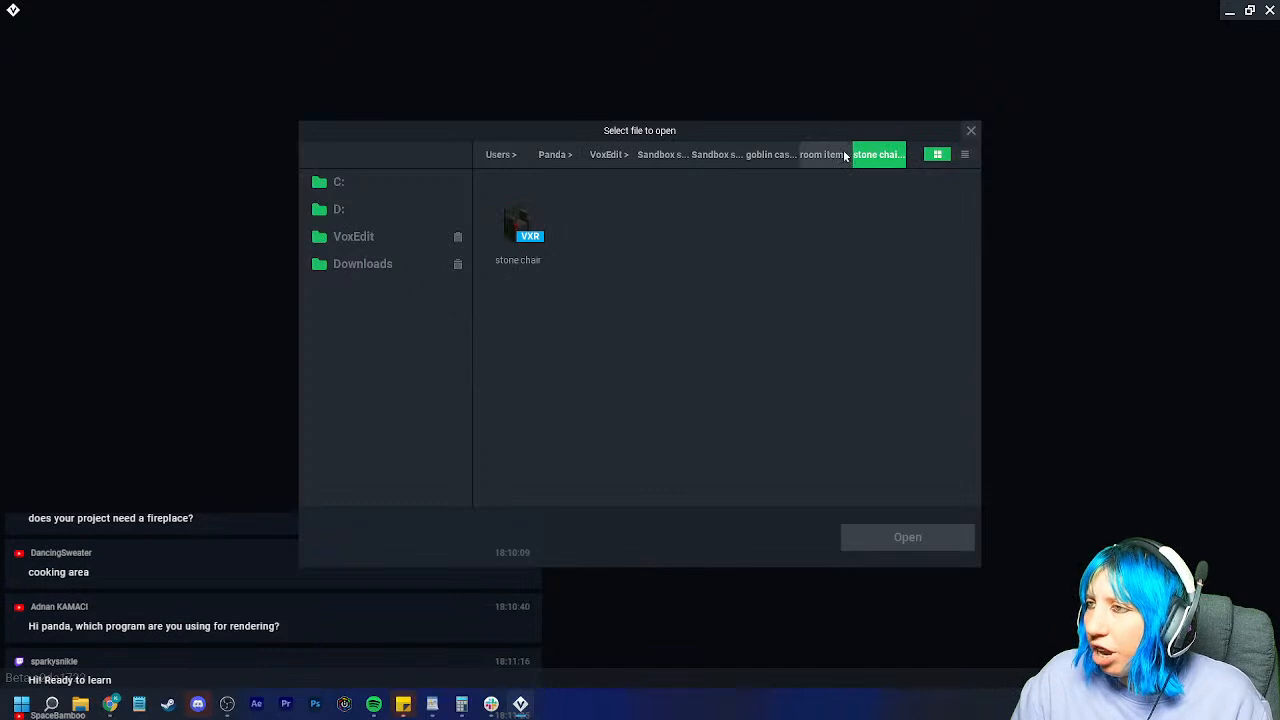
click(824, 155)
double_click(862, 222)
click(812, 154)
double_click(525, 317)
click(818, 155)
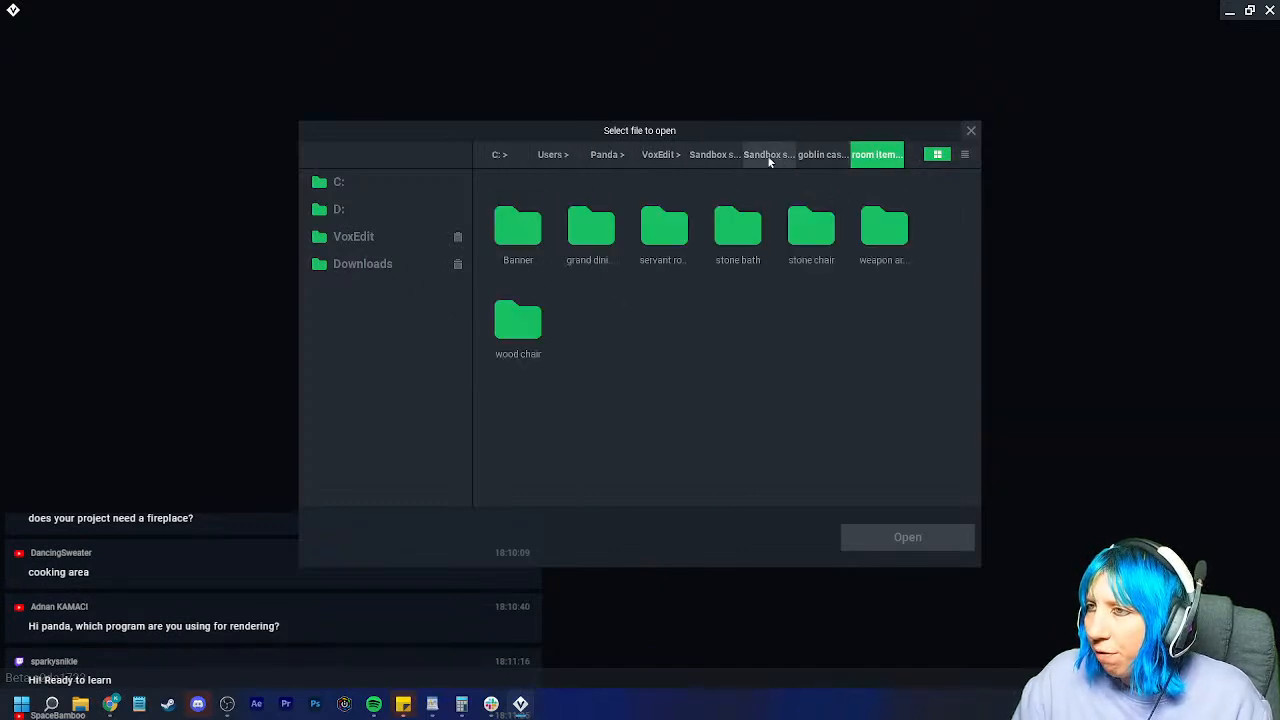
click(769, 155)
double_click(812, 240)
double_click(738, 228)
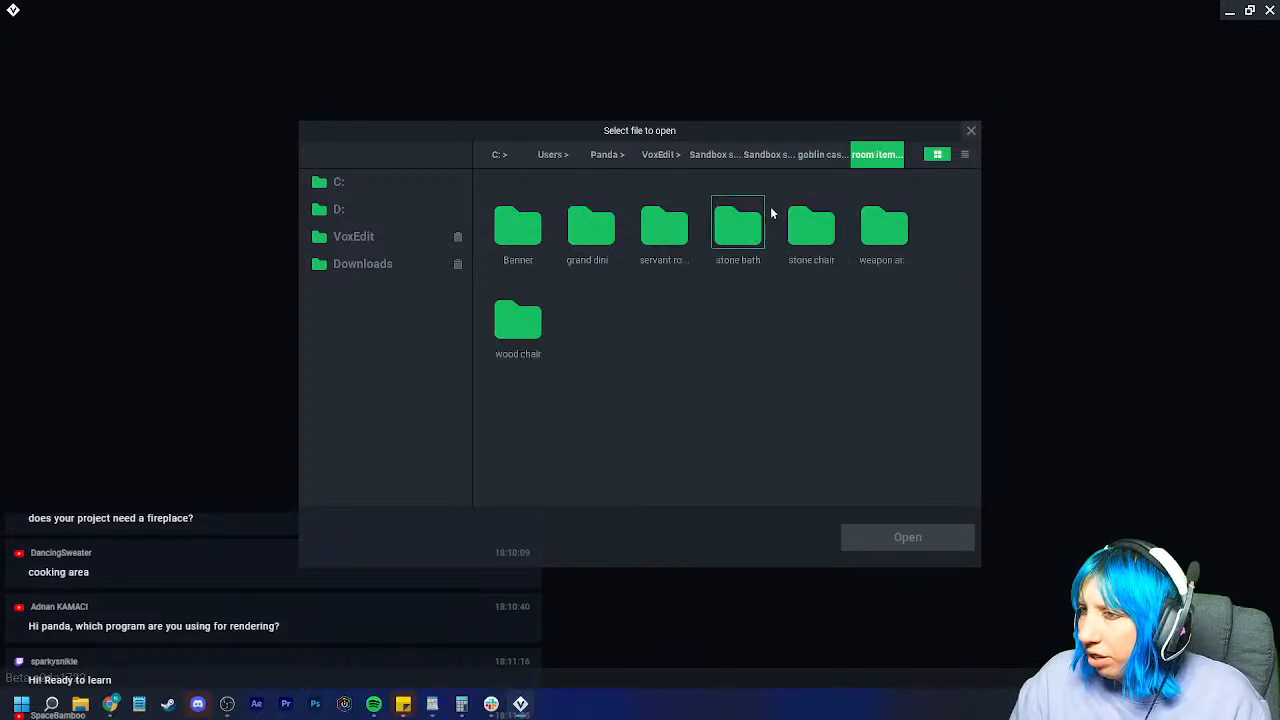
click(823, 155)
double_click(812, 224)
double_click(518, 240)
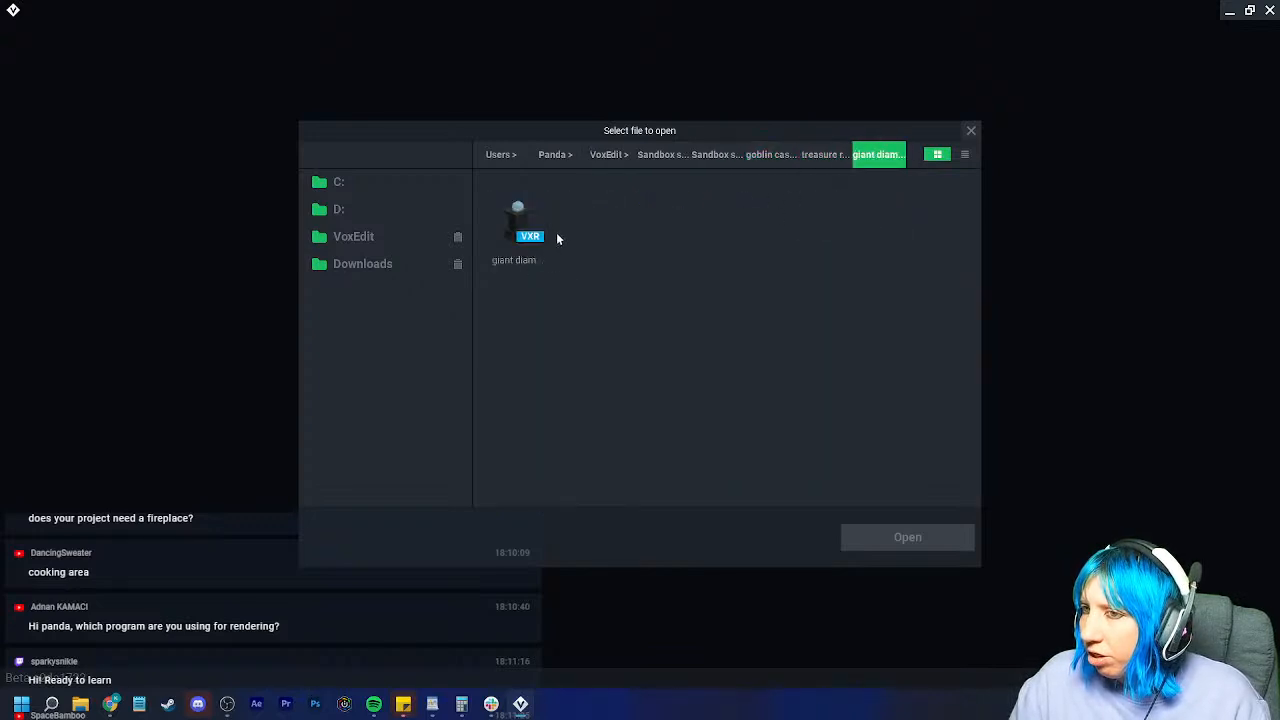
click(815, 154)
double_click(518, 228)
click(810, 155)
double_click(655, 240)
click(816, 156)
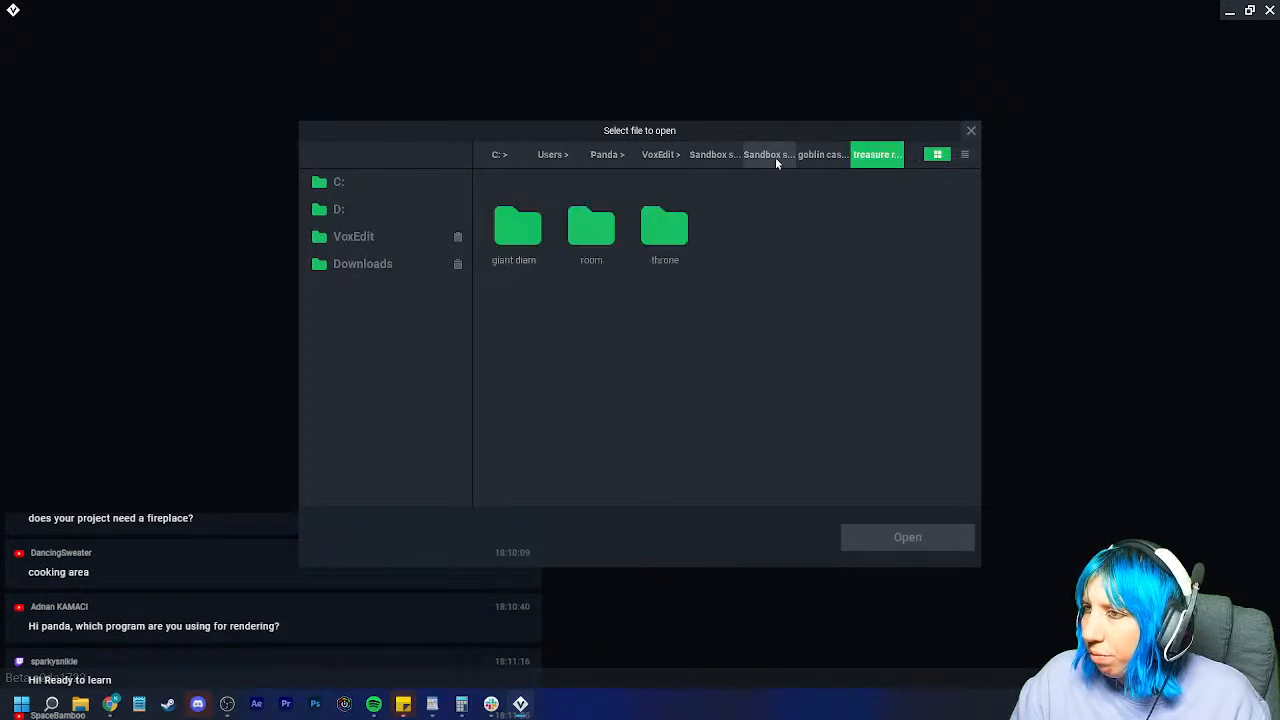
click(810, 155)
double_click(739, 226)
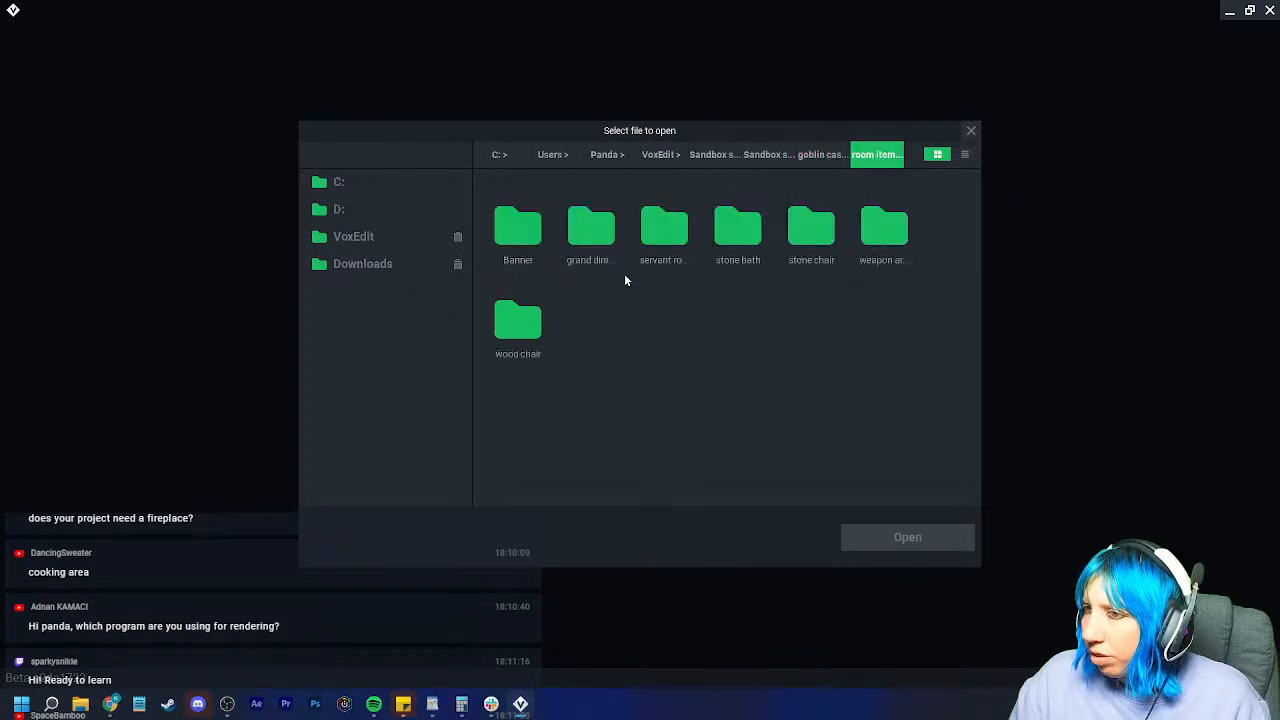
double_click(664, 228)
double_click(518, 226)
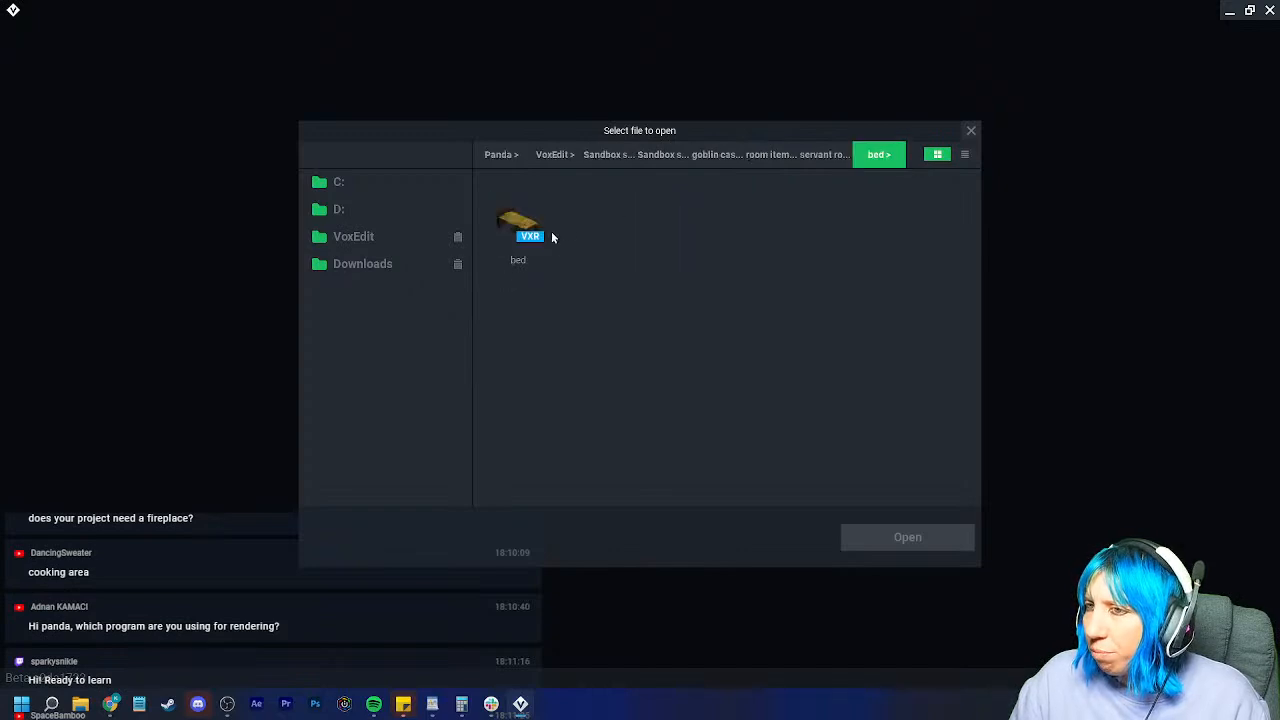
click(828, 155)
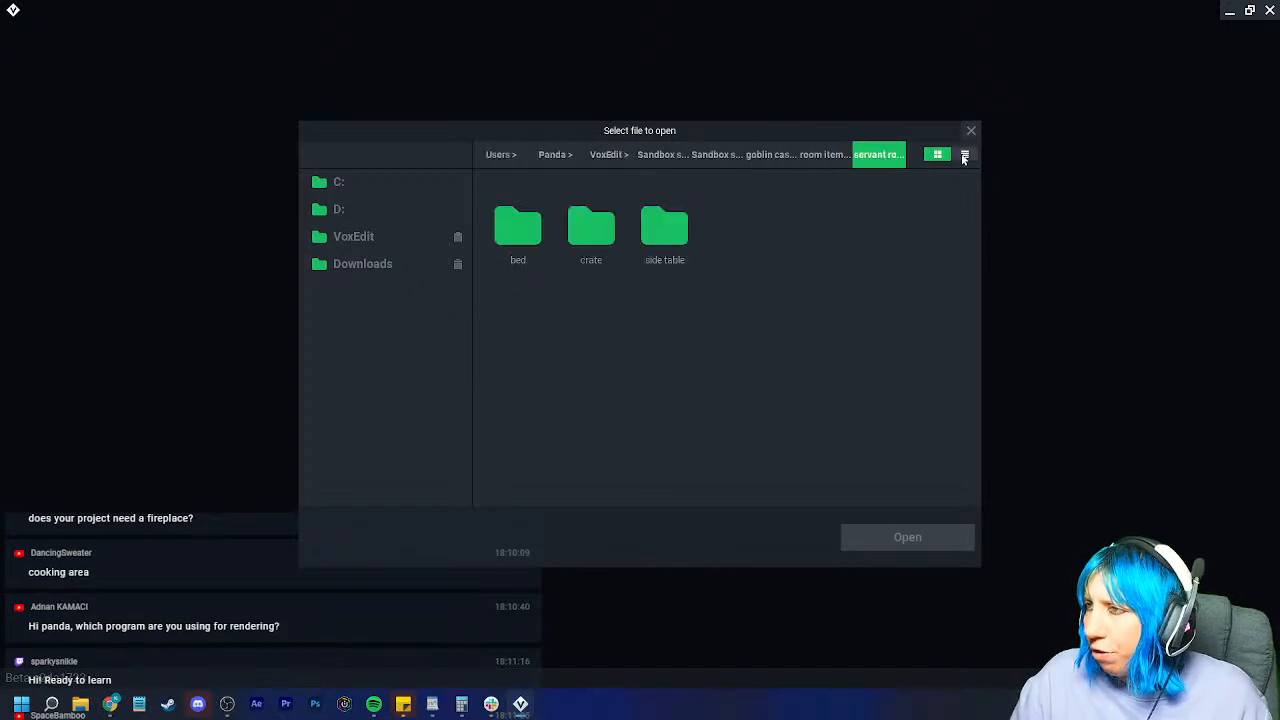
click(970, 130)
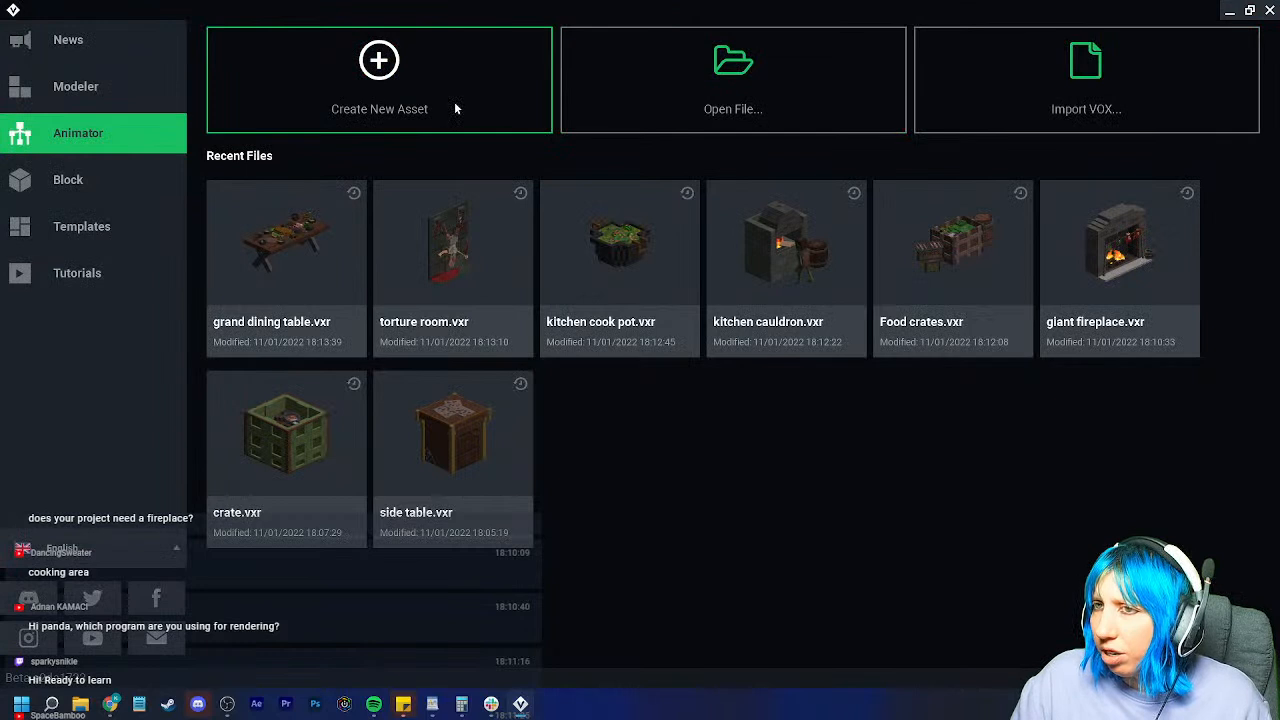
Step: Create the empty rig tools.vxr in the servant room folder and pull up servant equipment reference images
click(452, 106)
click(821, 156)
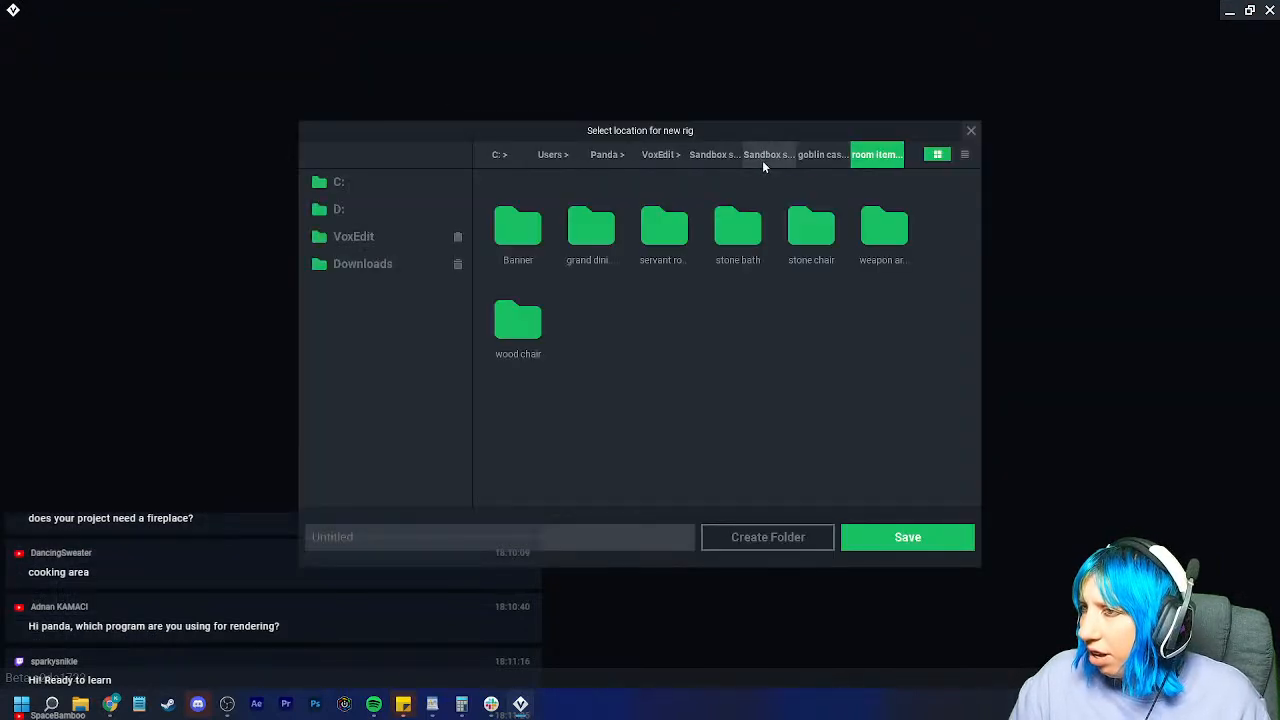
double_click(663, 222)
click(562, 546)
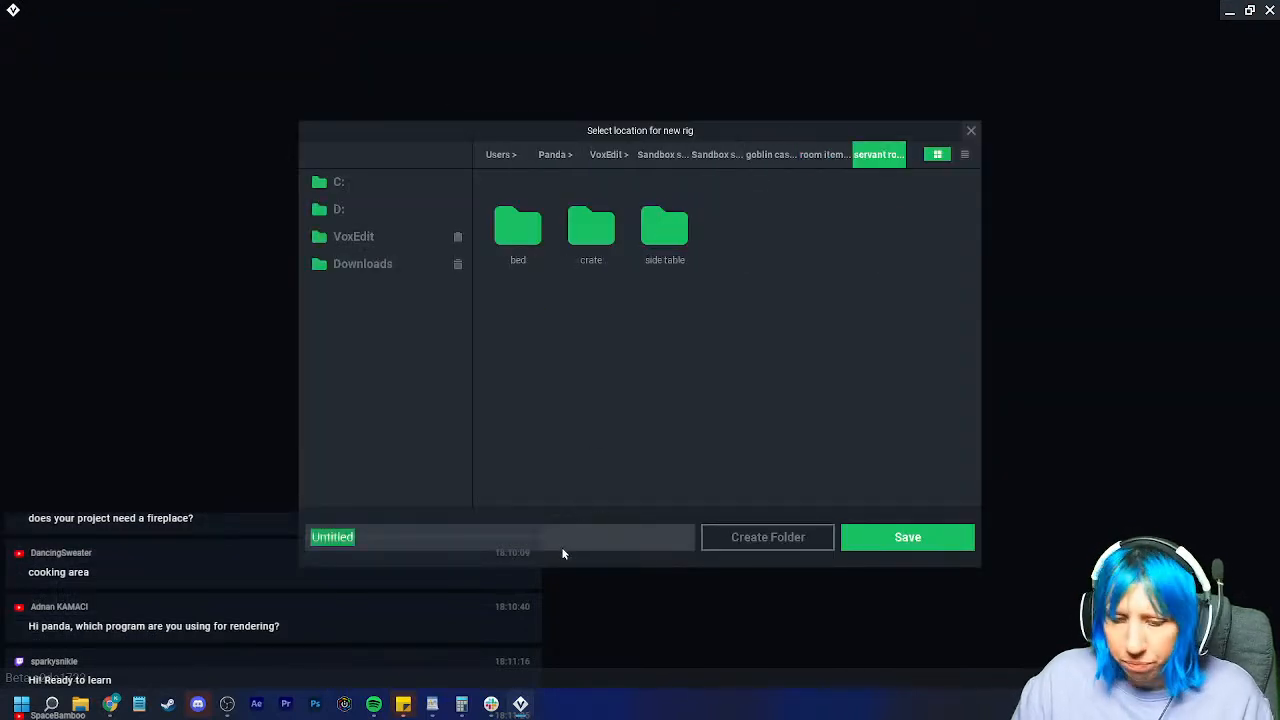
text(tools)
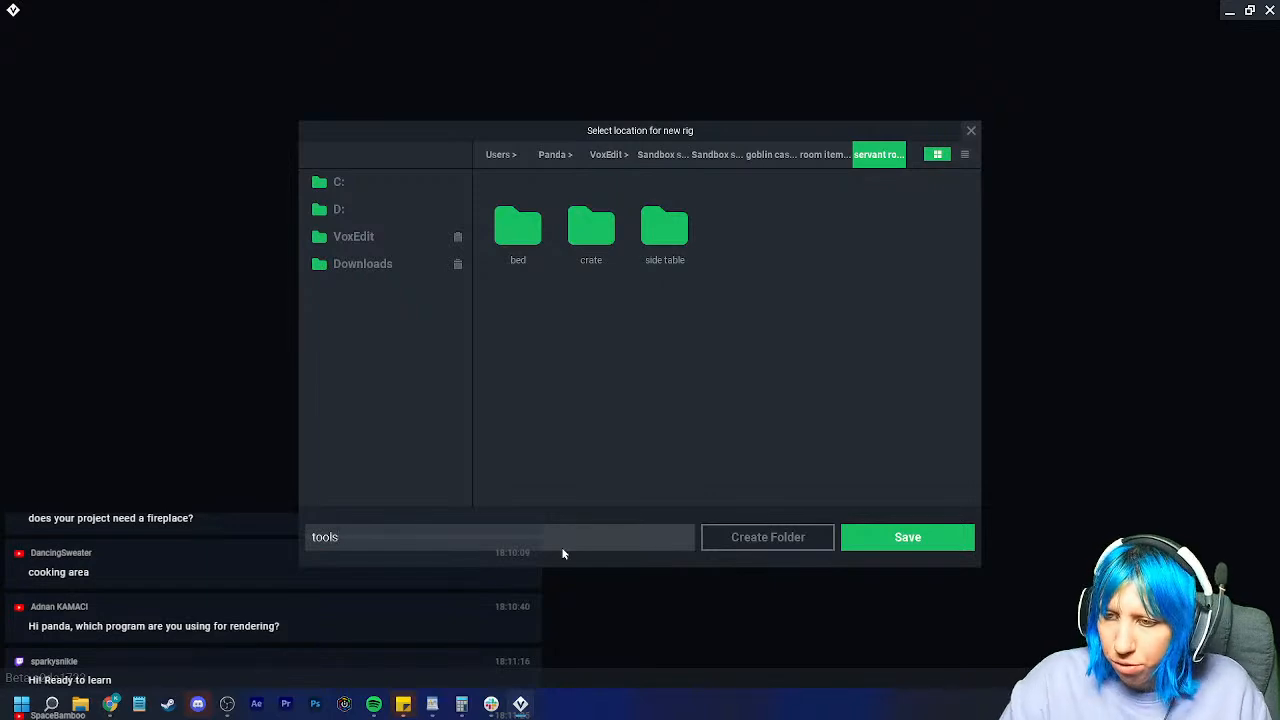
click(871, 542)
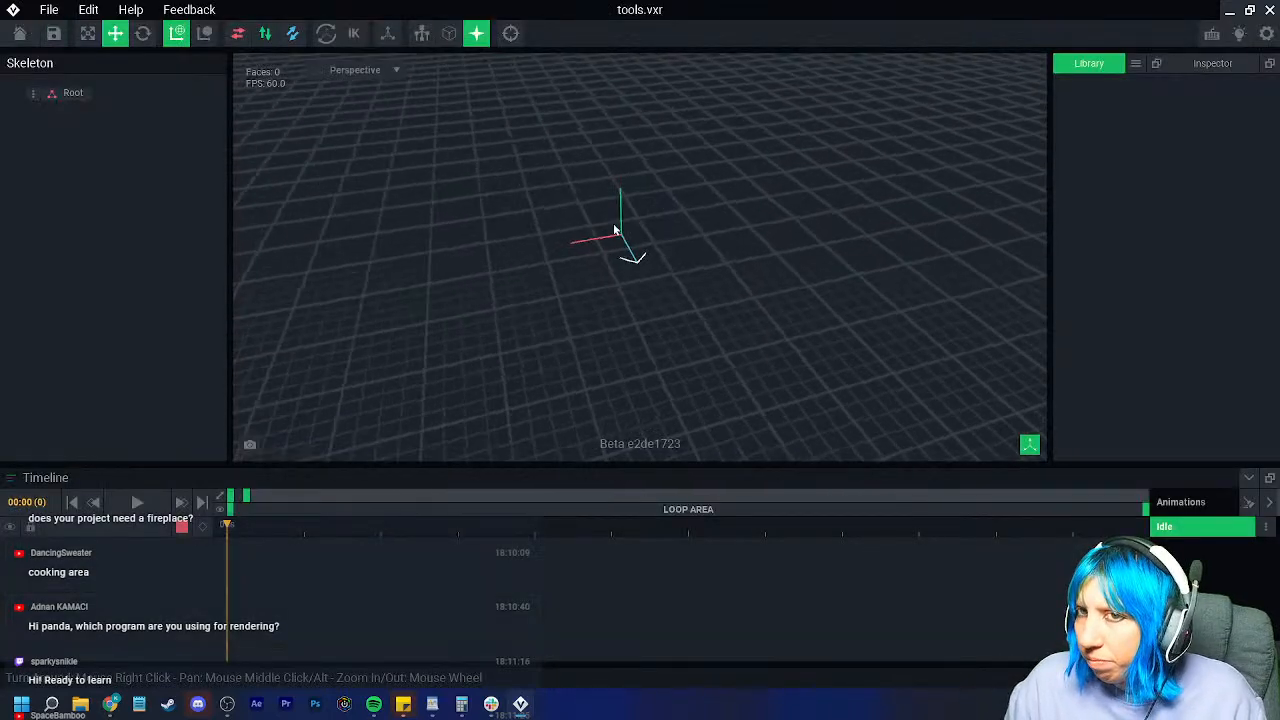
right_drag(627, 255, 594, 277)
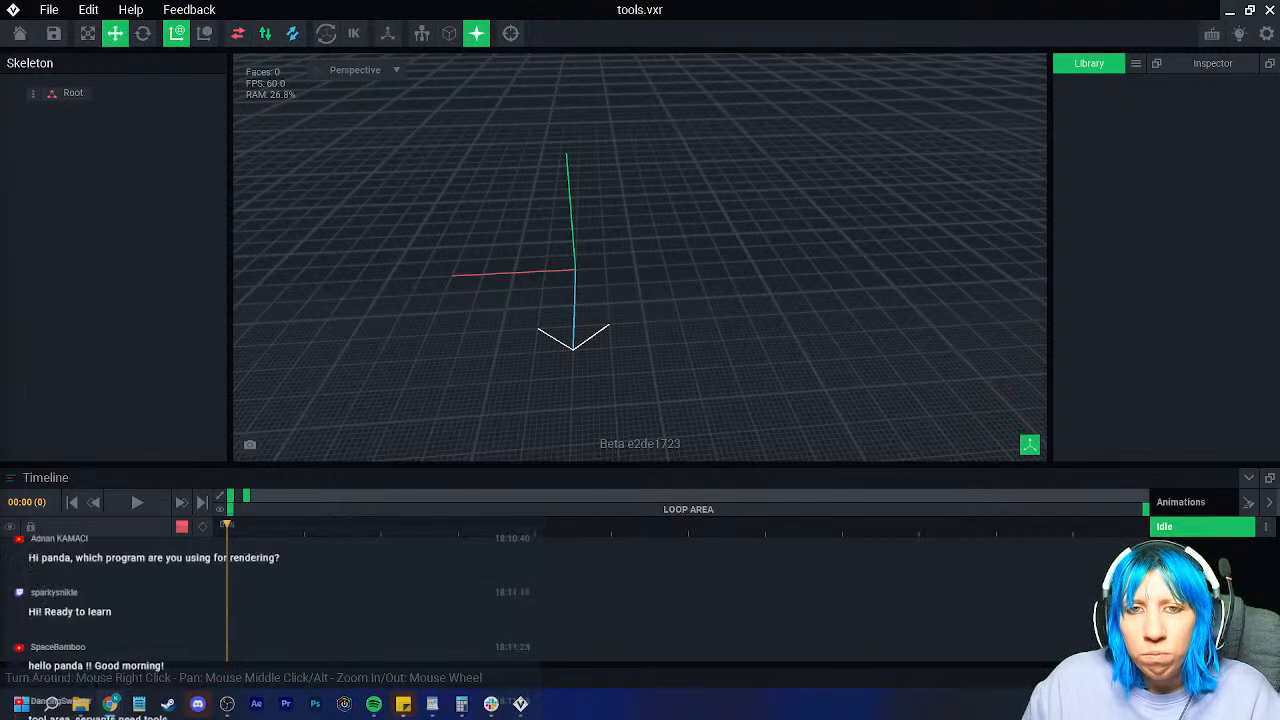
drag(0, 190, 455, 73)
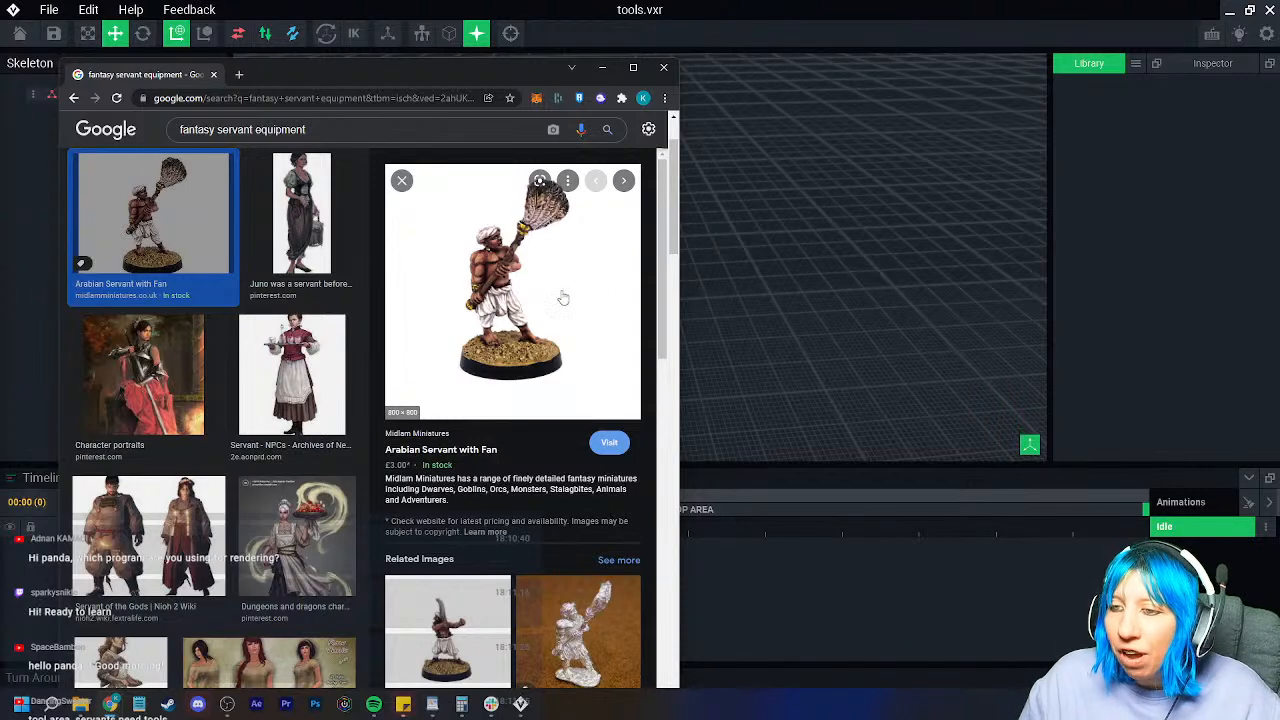
Step: Scroll through the fantasy servant equipment images, then move Chrome aside to reveal the tools rig
scroll(565, 296, down, 5)
scroll(520, 300, up, 6)
drag(400, 70, 0, 115)
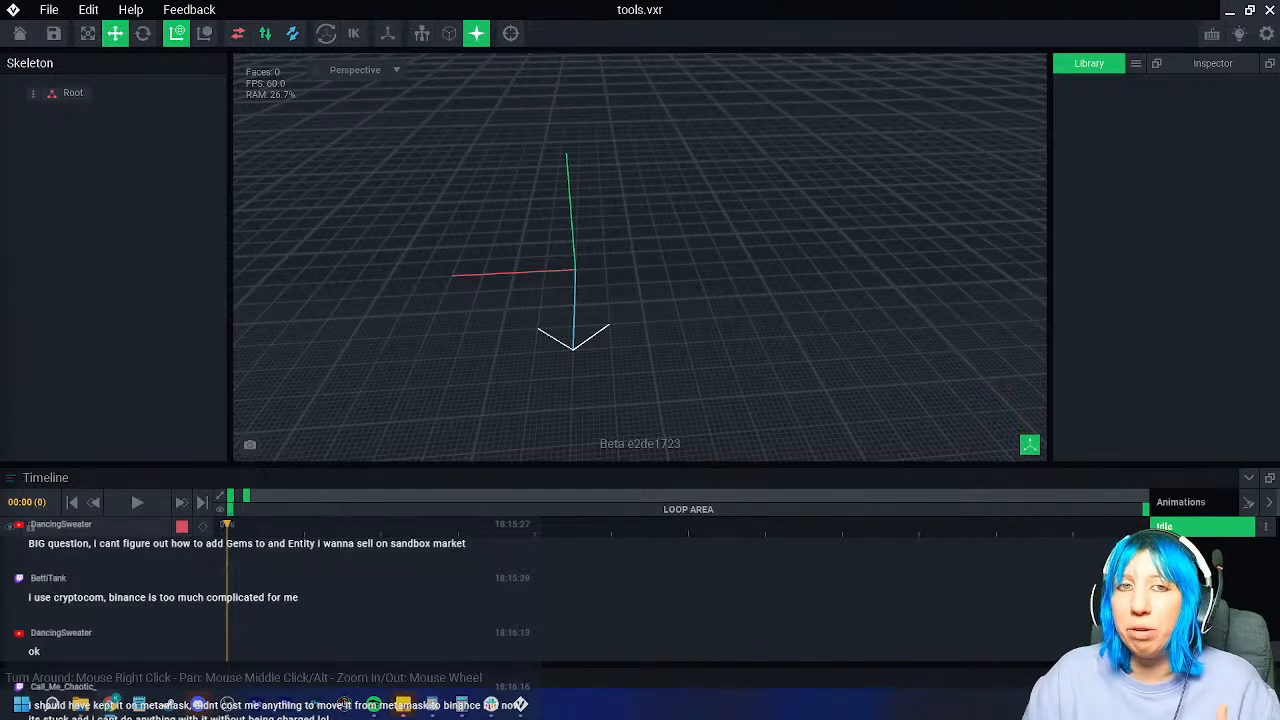
Step: Open the Log Deer Decoration asset from The Sandbox inventory
key(alt+Tab)
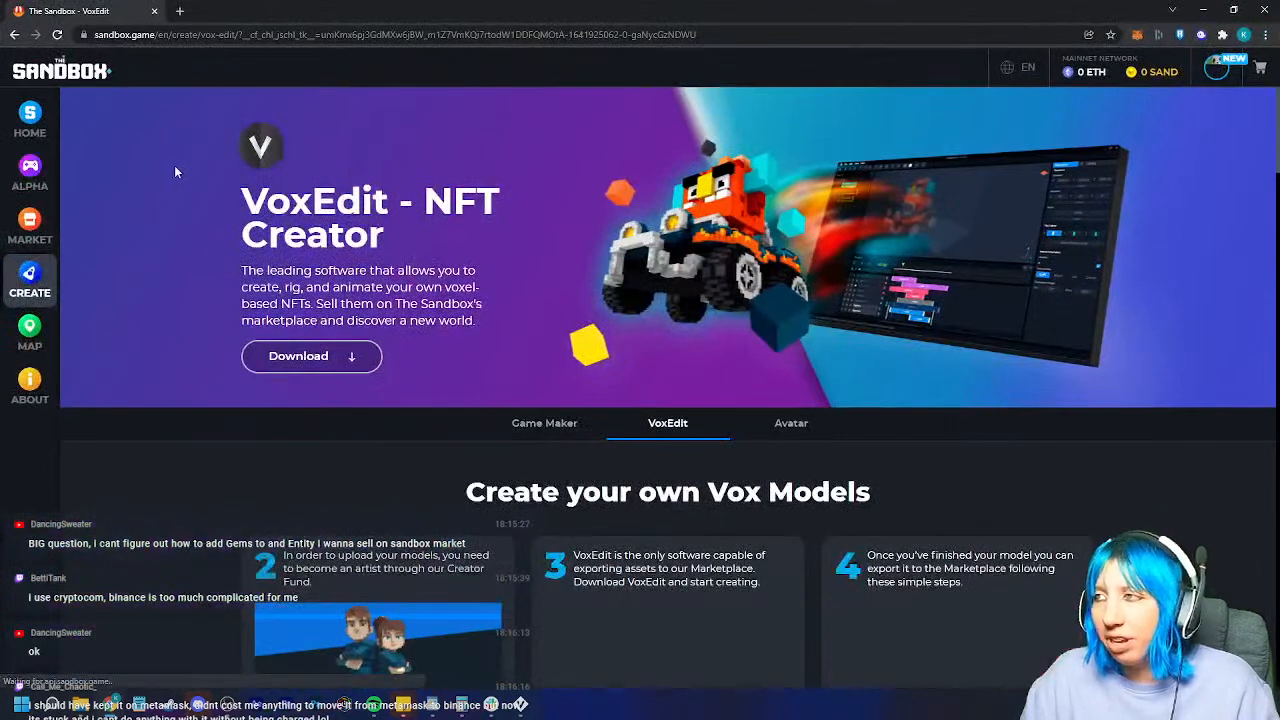
click(1216, 68)
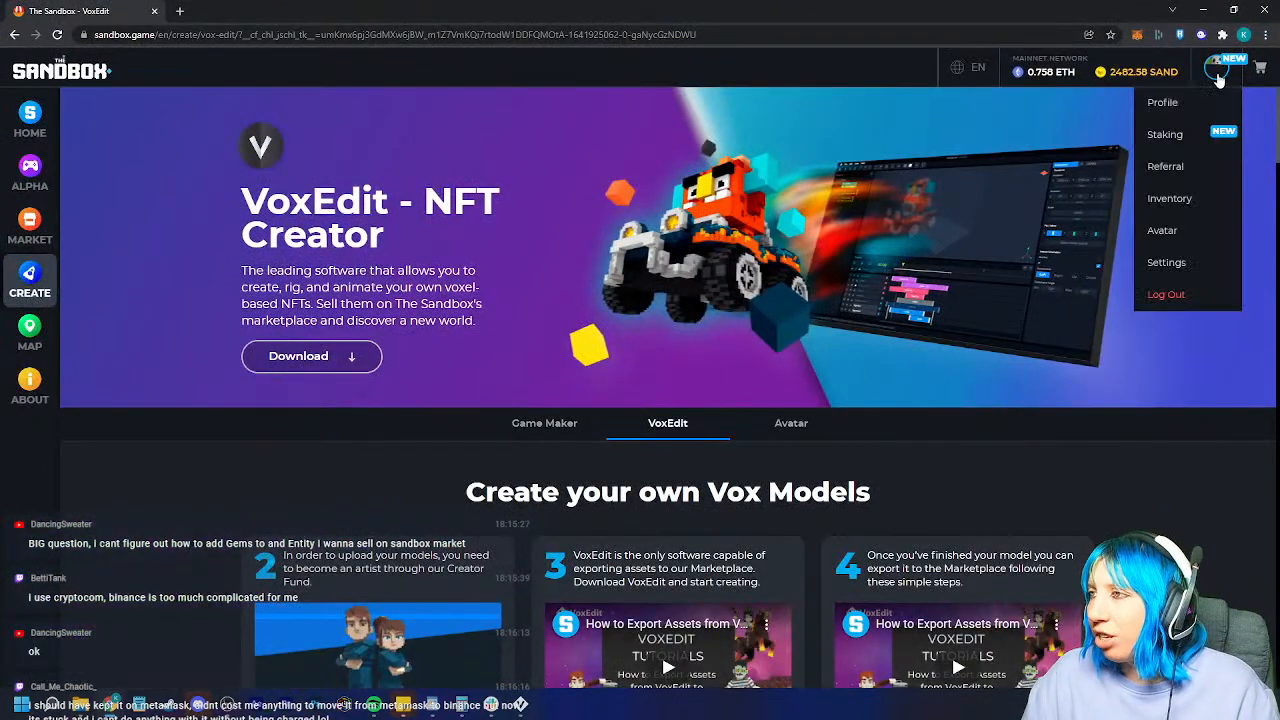
click(1169, 199)
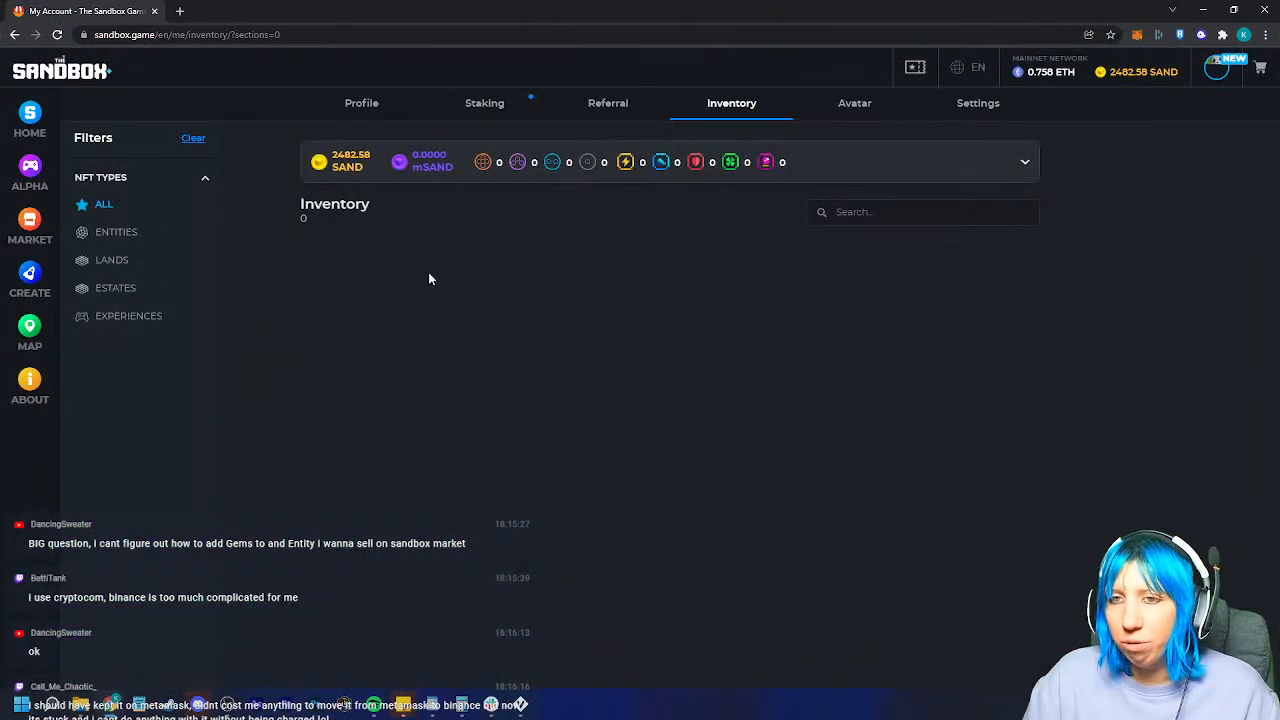
click(678, 347)
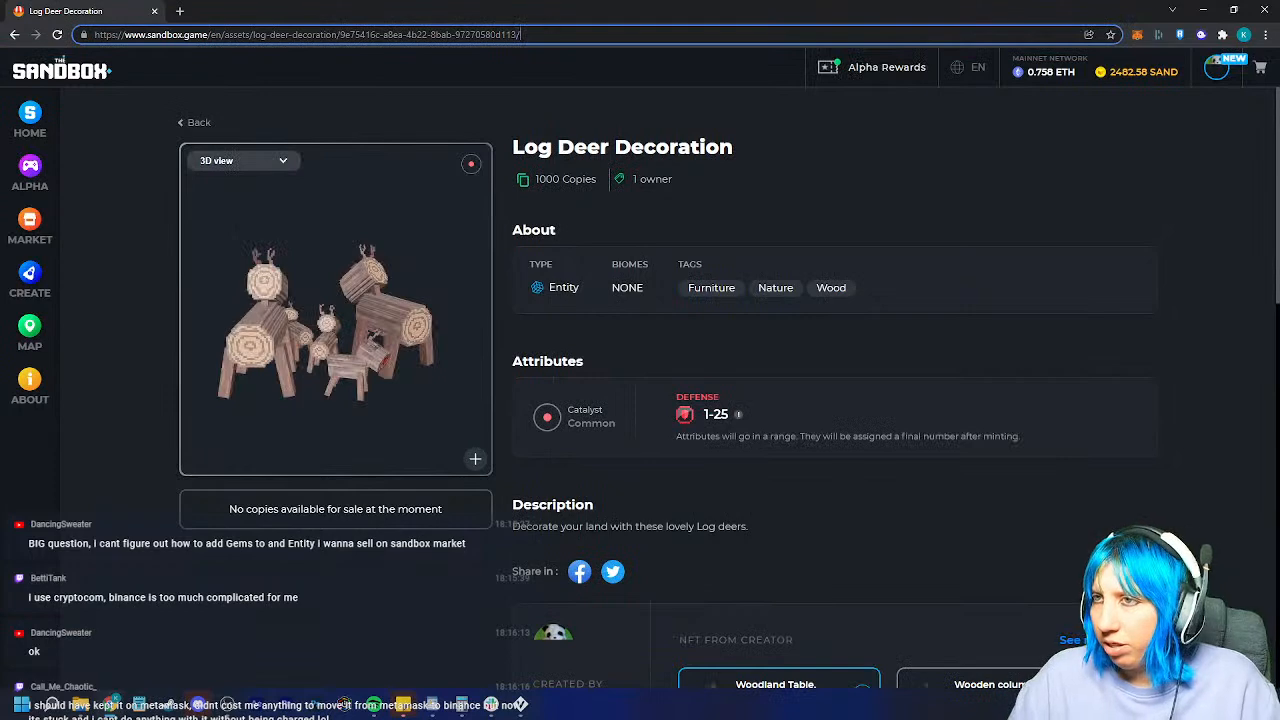
Step: Load the asset's /attributes page and dismiss the catalyst tutorial
text(/attributes)
key(Return)
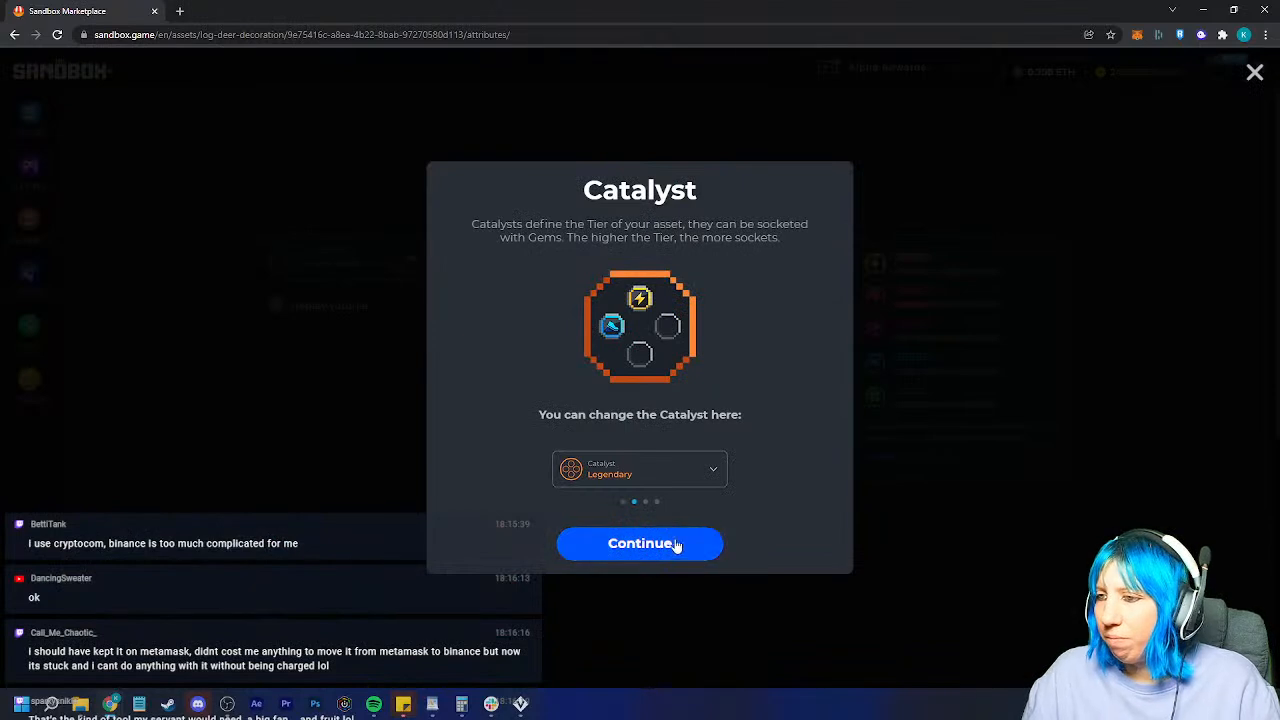
click(676, 545)
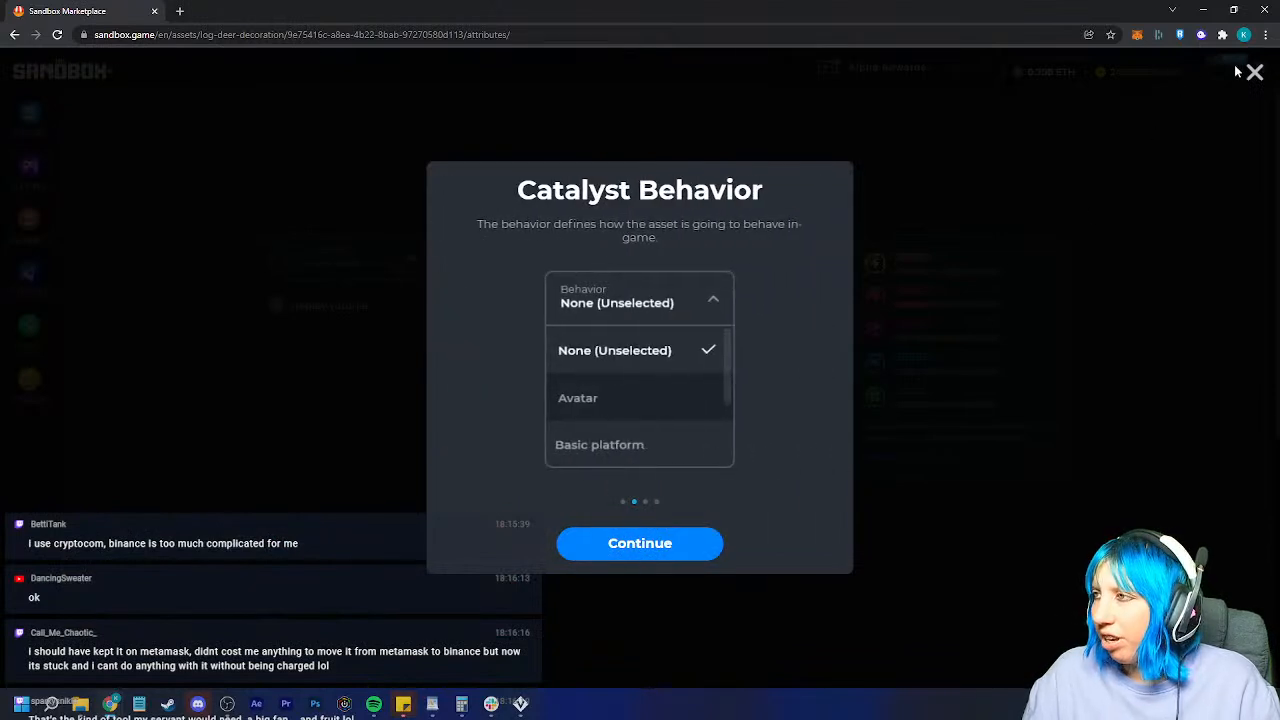
click(1254, 72)
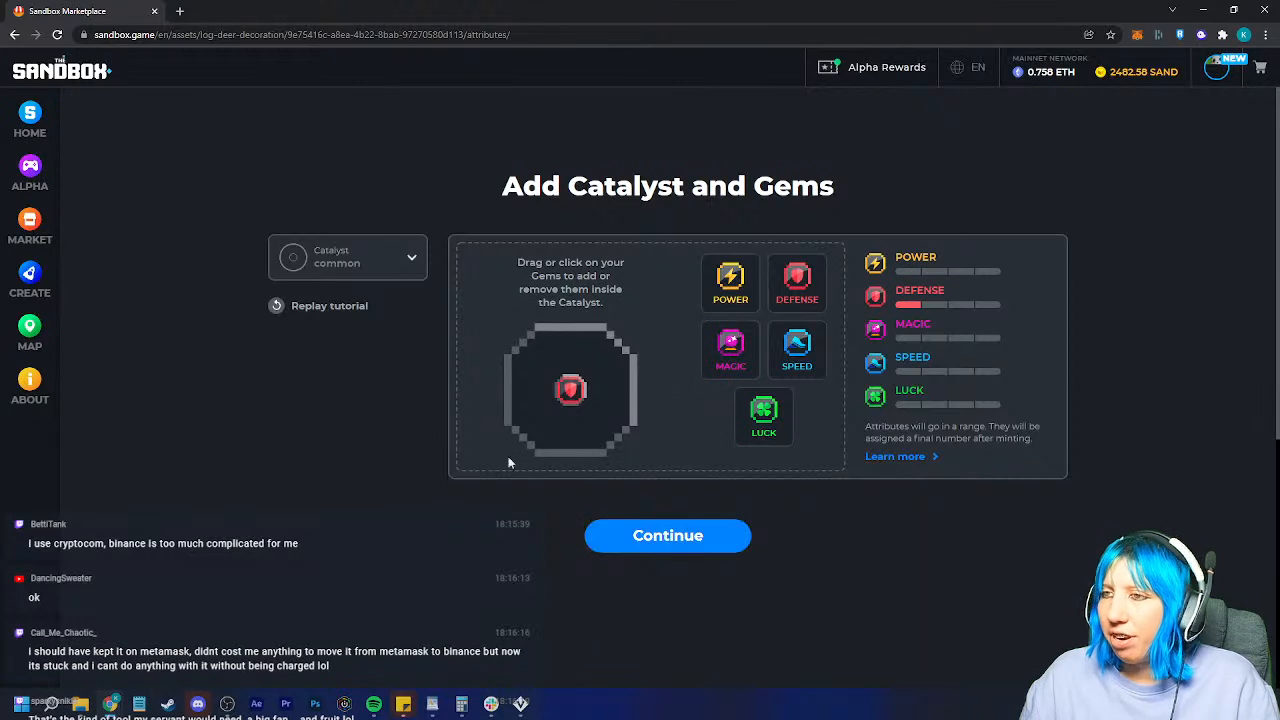
Step: Close the Chrome window to return to the tools.vxr rig in VoxEdit
click(1265, 9)
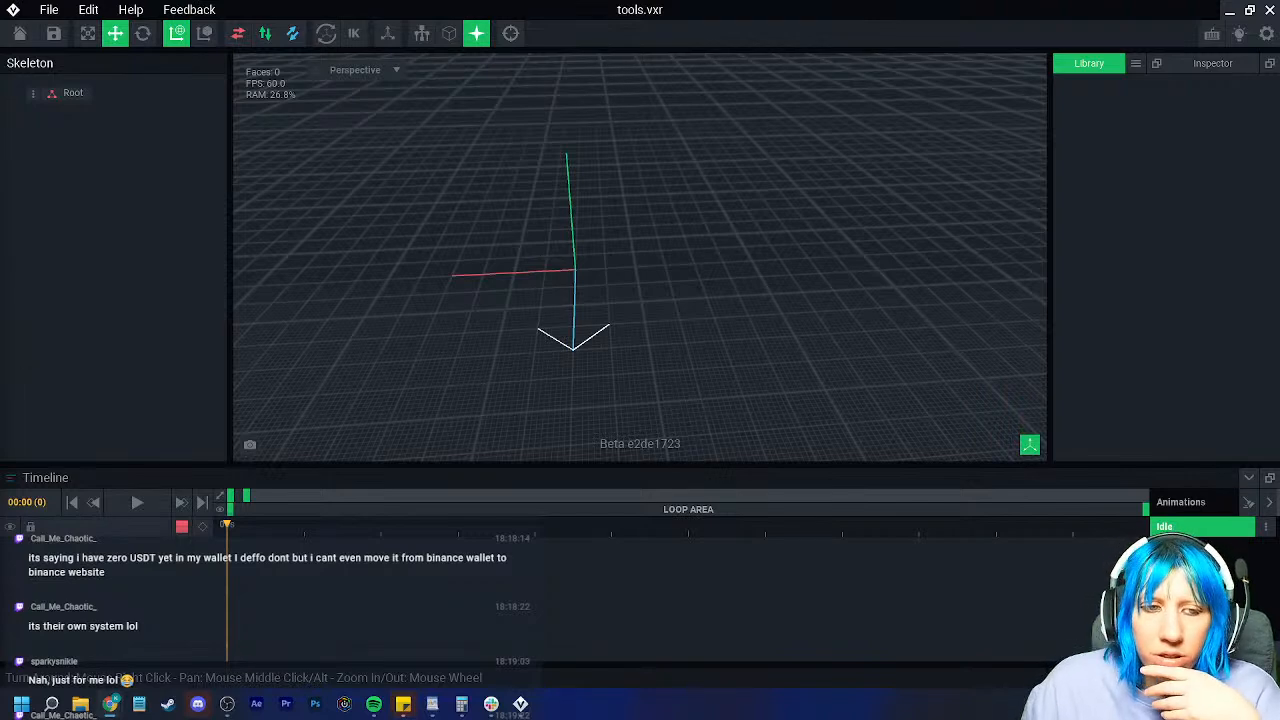
Step: Start a VXM model import from the library menu, then cancel it and close the menu
right_drag(646, 312, 892, 205)
scroll(603, 302, up, 4)
click(1136, 63)
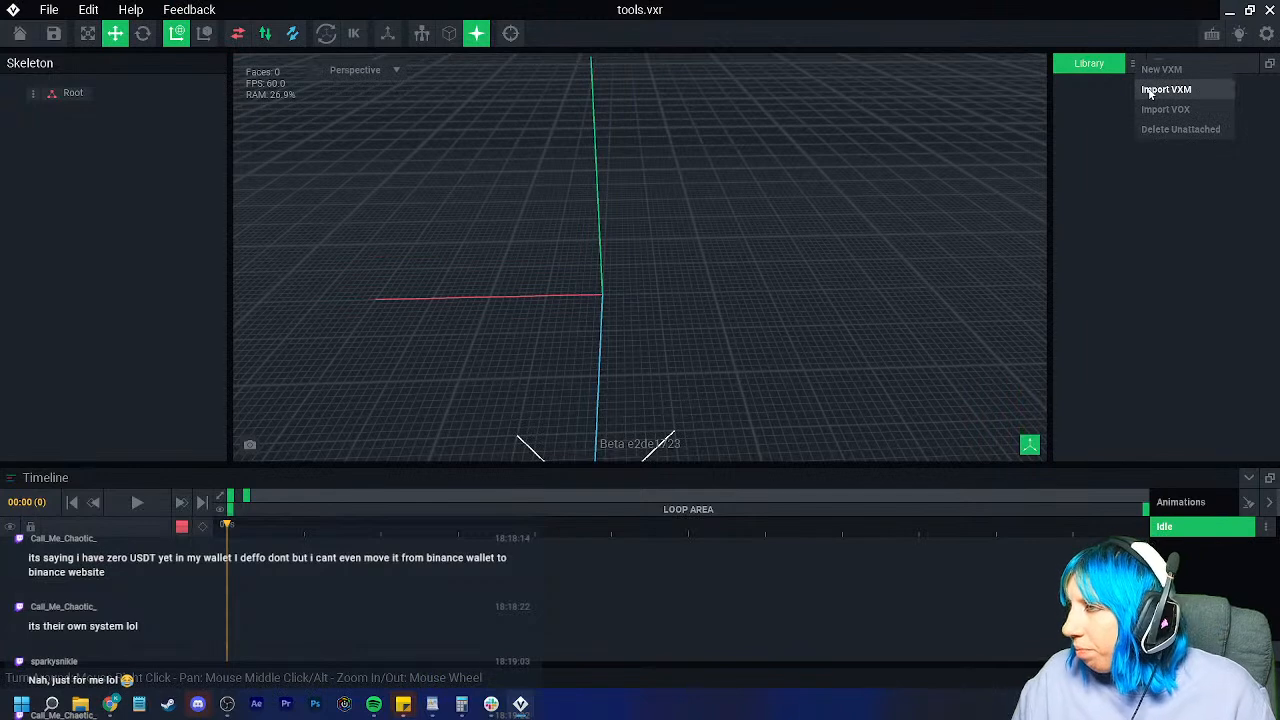
click(1151, 93)
click(971, 130)
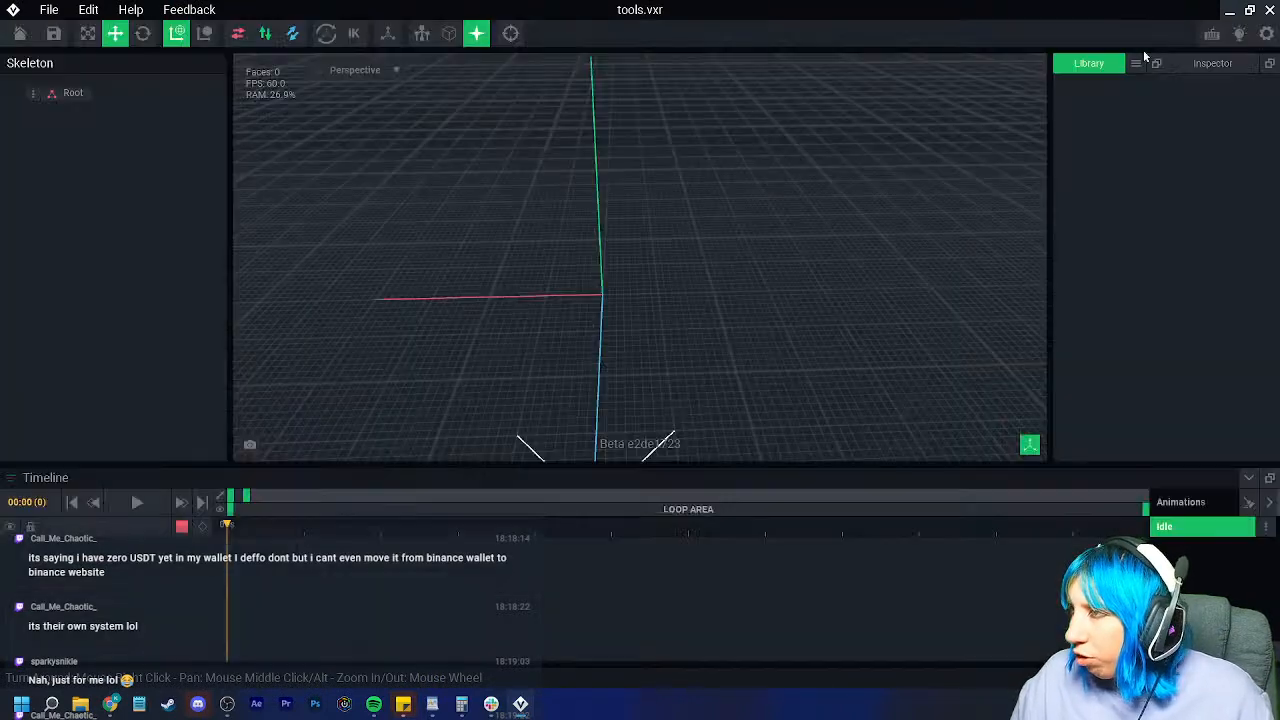
click(1134, 63)
click(770, 210)
right_drag(257, 171, 648, 278)
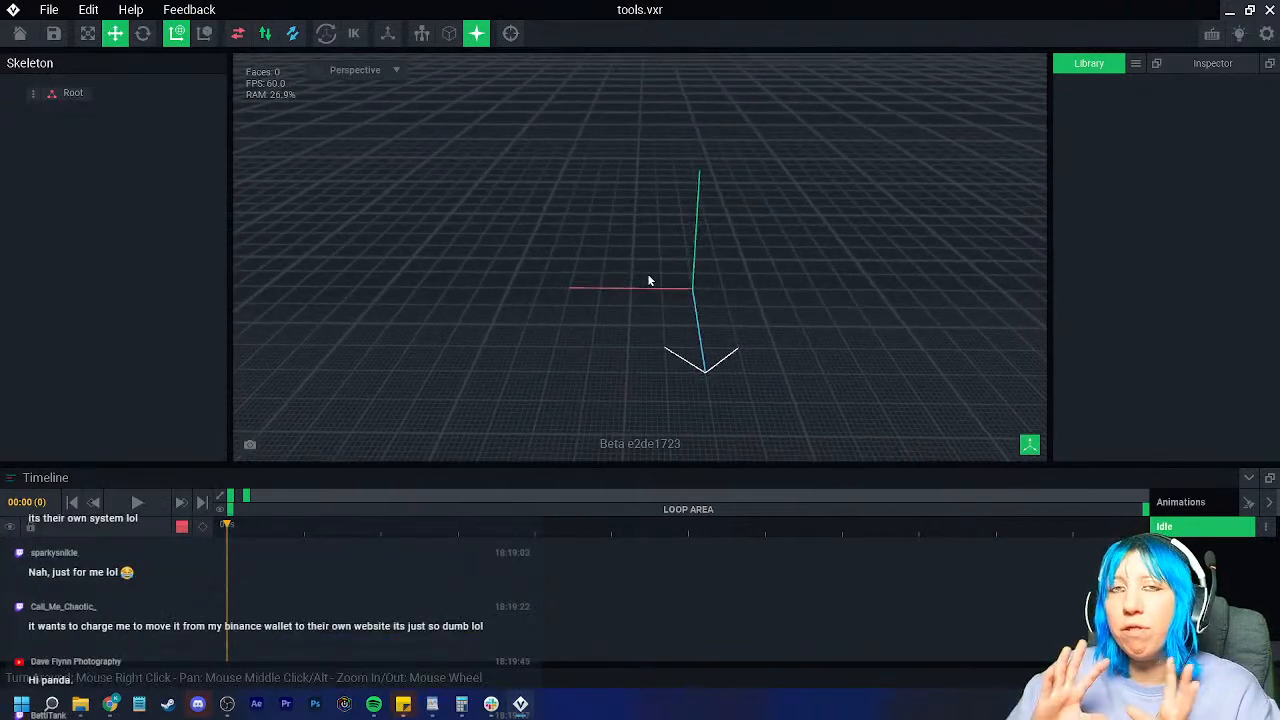
Step: Add a child node named 'control node' under Root and select it
right_click(44, 98)
click(88, 106)
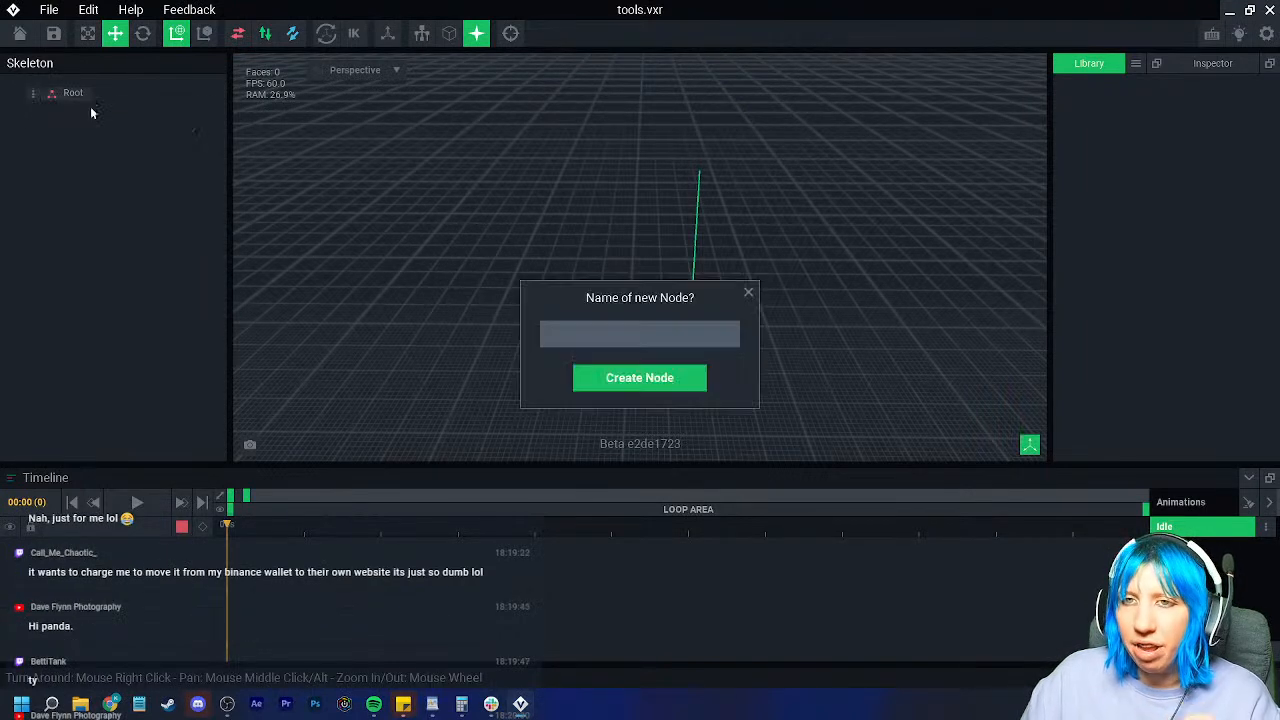
text(control n)
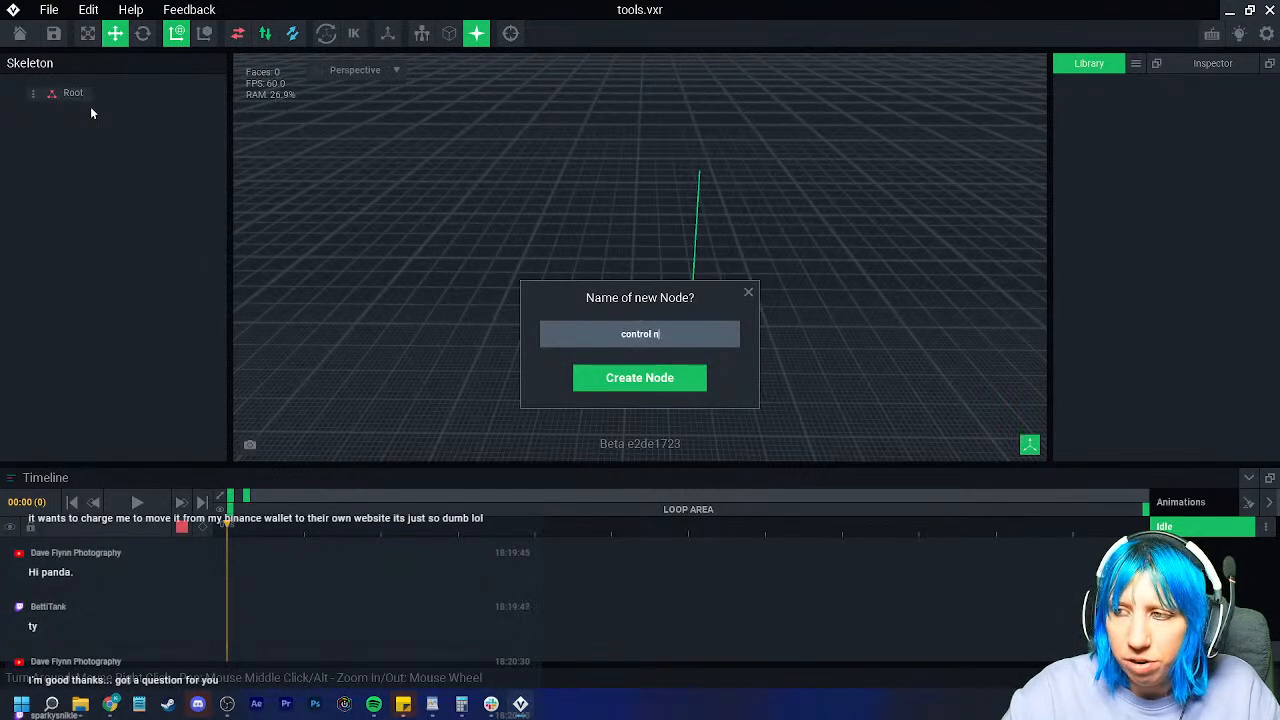
key(Return)
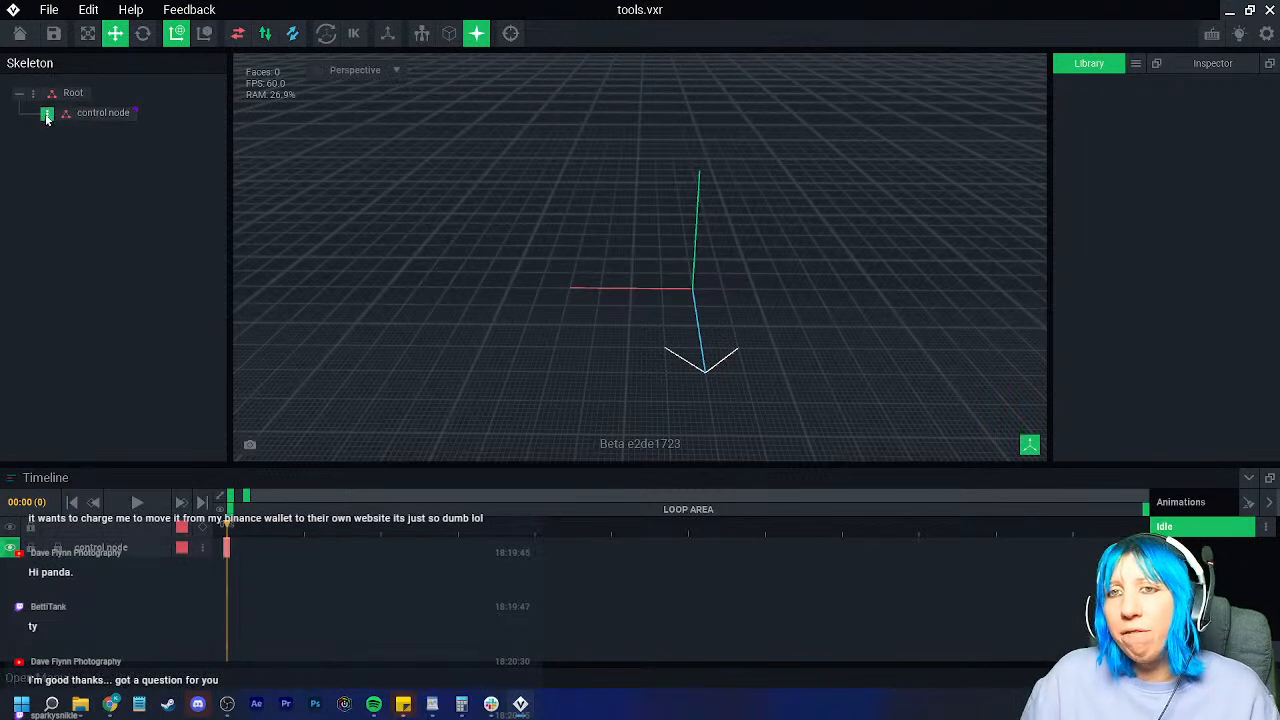
right_click(46, 114)
click(134, 322)
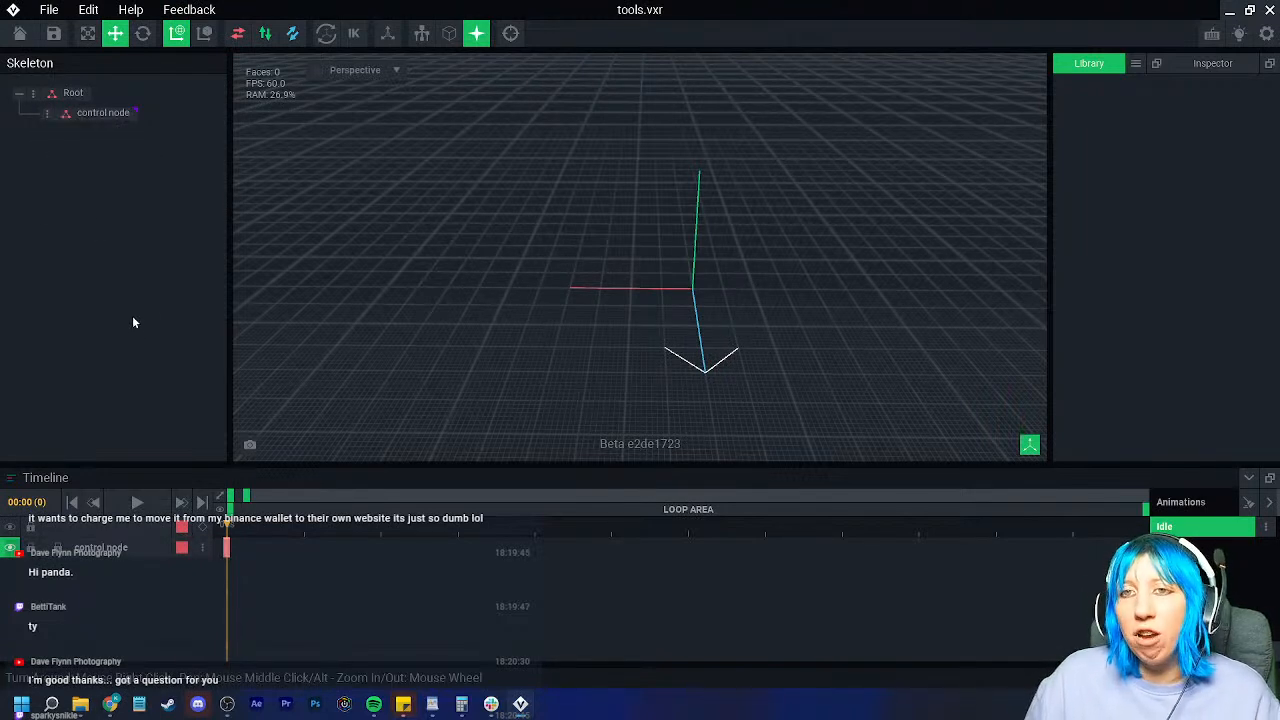
click(113, 114)
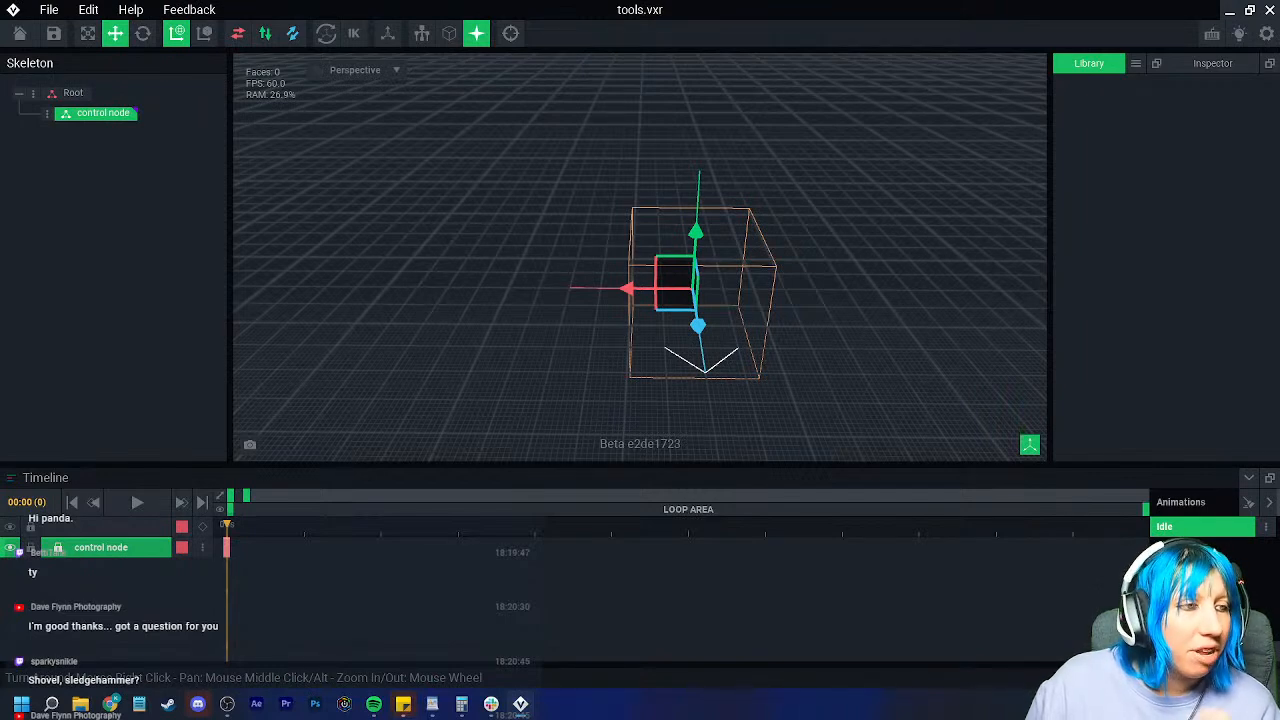
Step: Deselect the control node and orbit and zoom around the rig origin
right_drag(668, 222, 662, 220)
scroll(663, 220, up, 3)
click(861, 278)
right_drag(745, 270, 703, 288)
scroll(765, 272, up, 2)
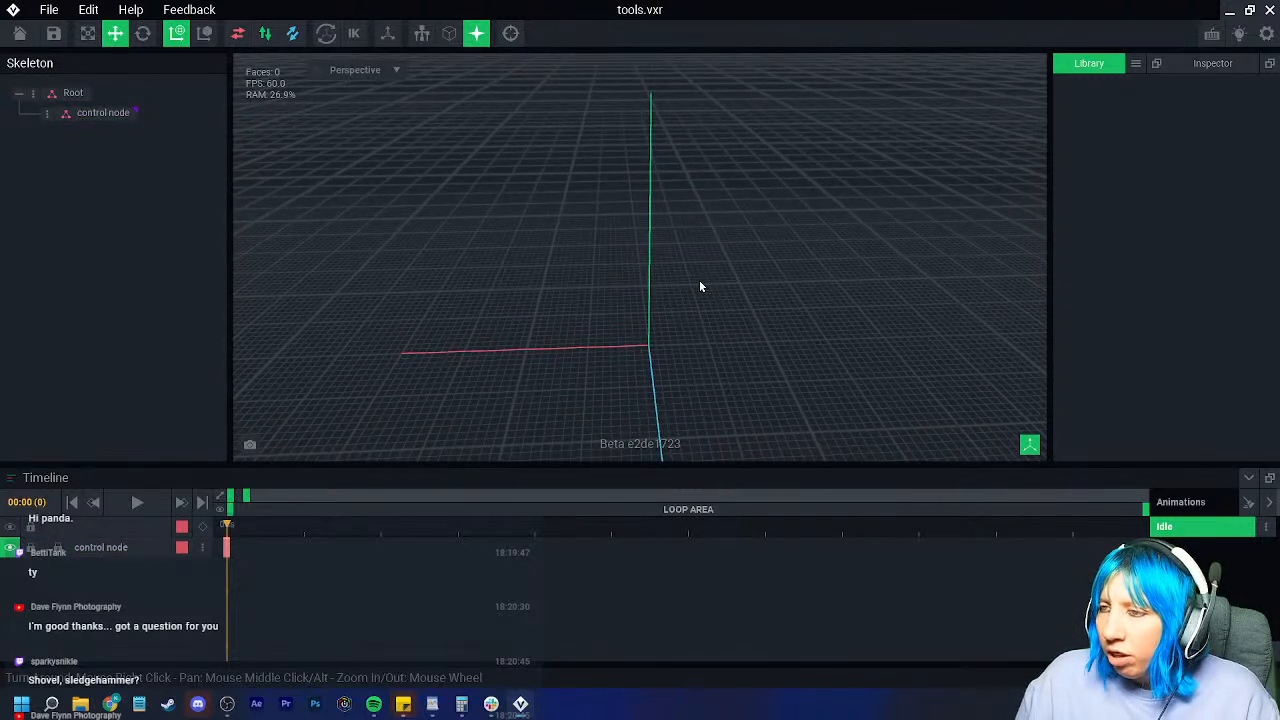
scroll(556, 280, down, 3)
scroll(566, 292, up, 2)
right_drag(420, 300, 325, 311)
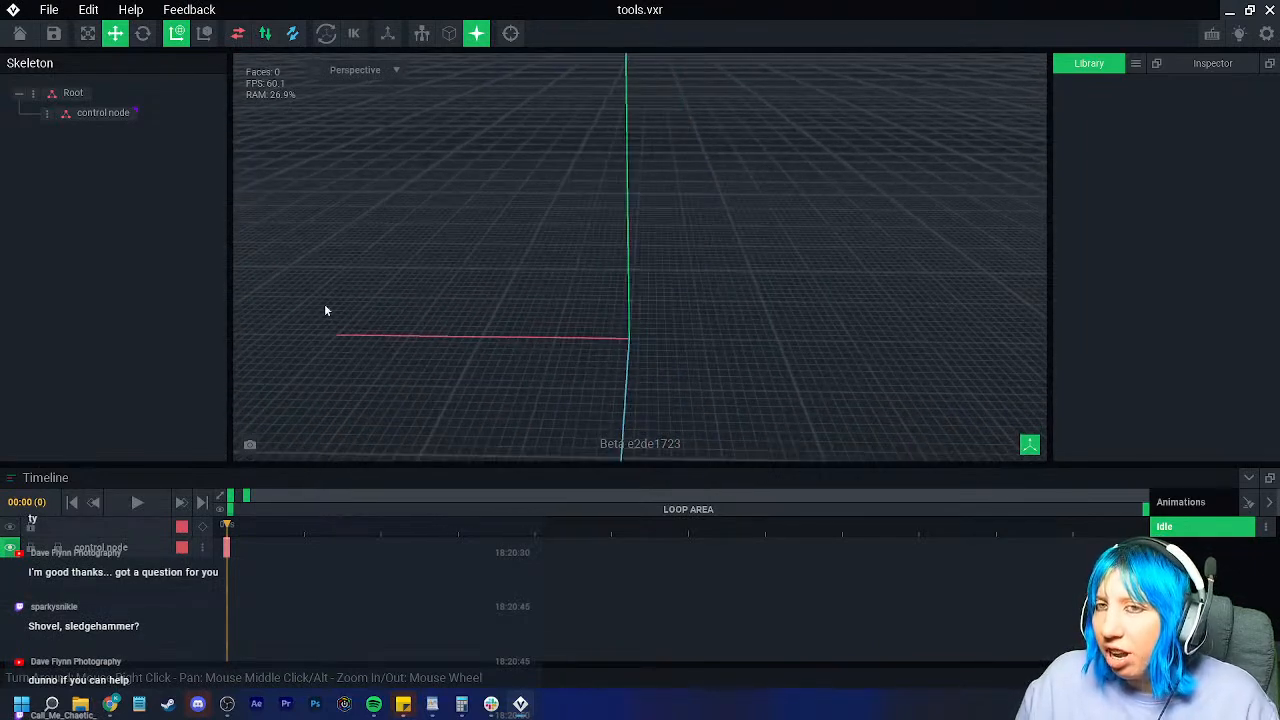
Step: Create a new voxel model named Bucket
click(1135, 63)
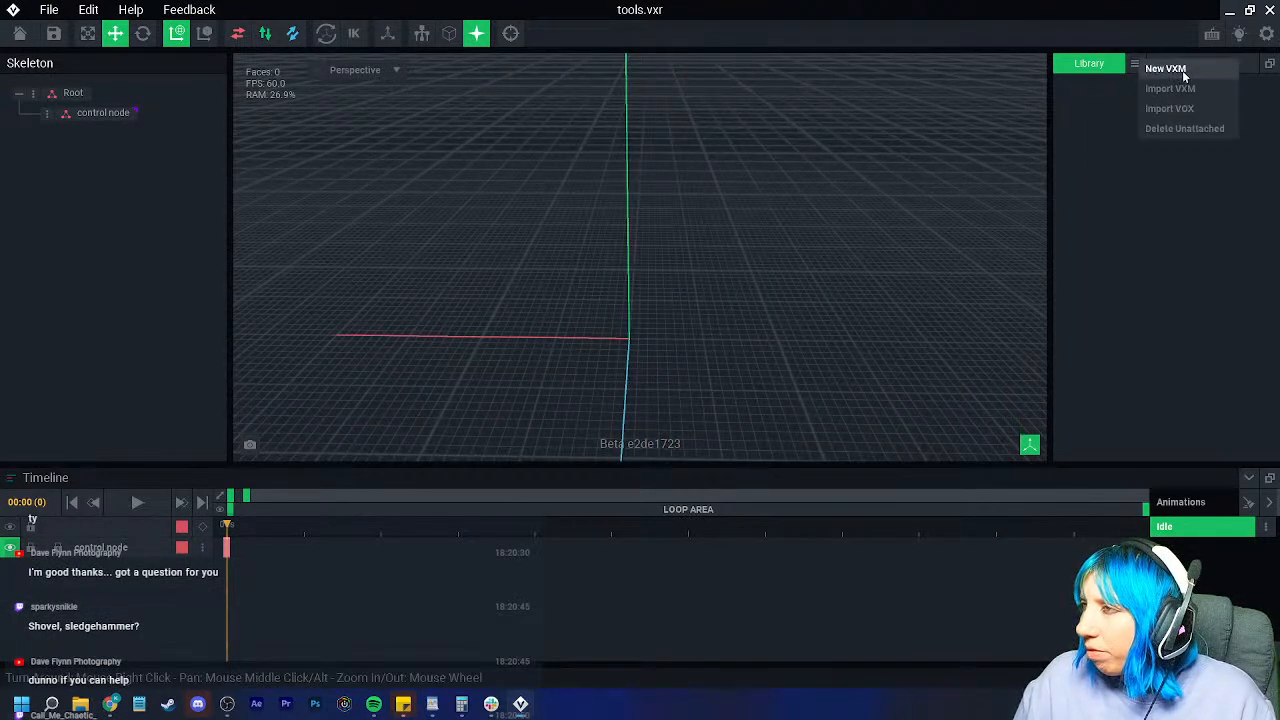
click(1166, 69)
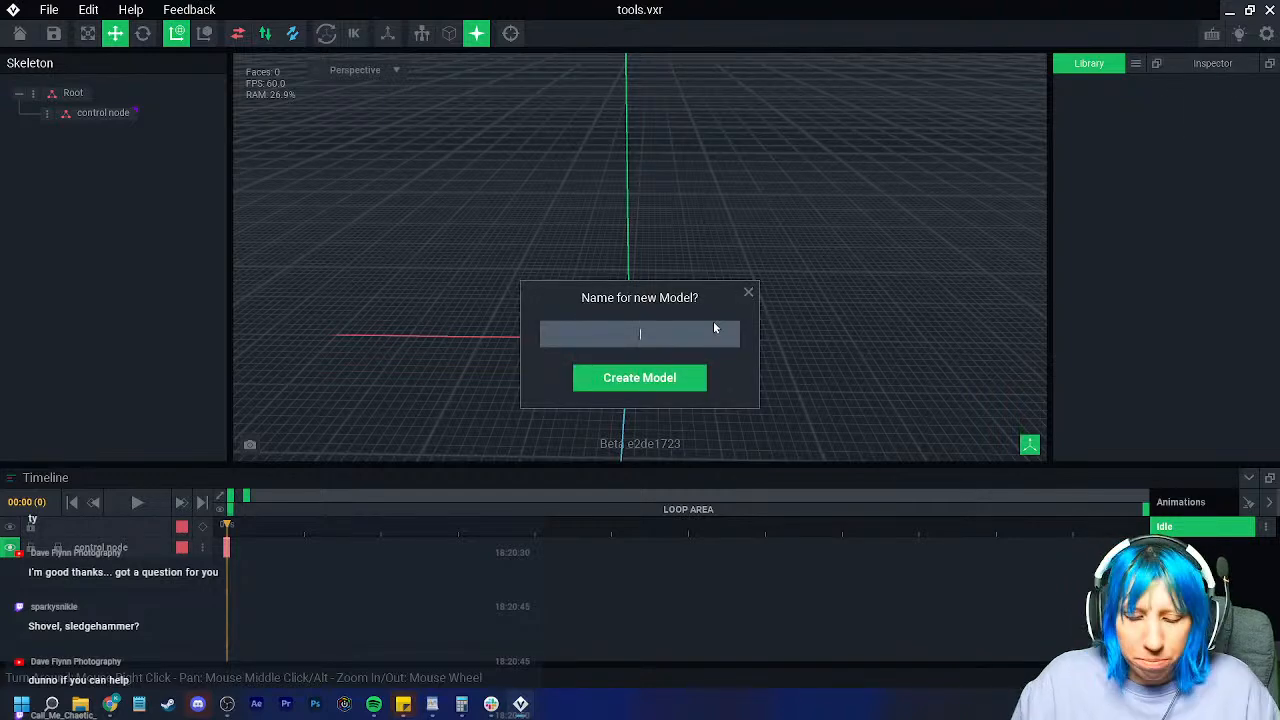
text(Bucket)
key(Return)
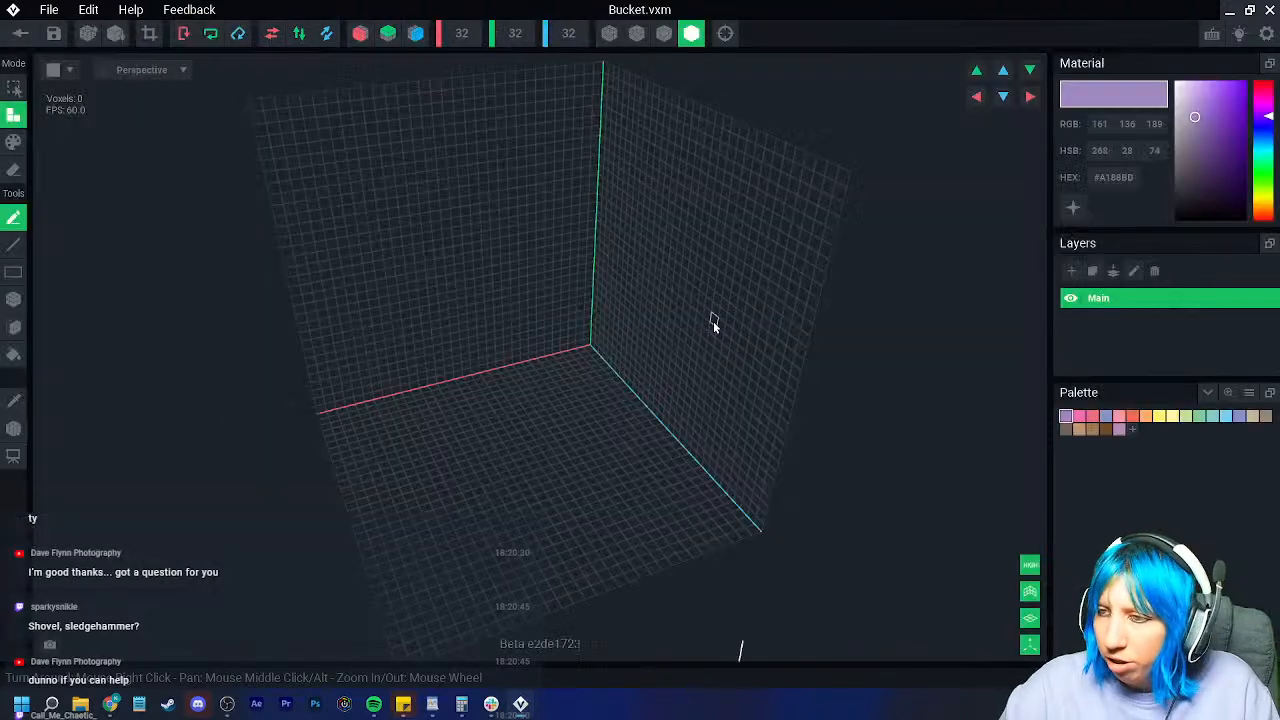
Step: Load the extended palette image from Downloads/VE_PAL and turn on red-axis mirroring
click(1249, 393)
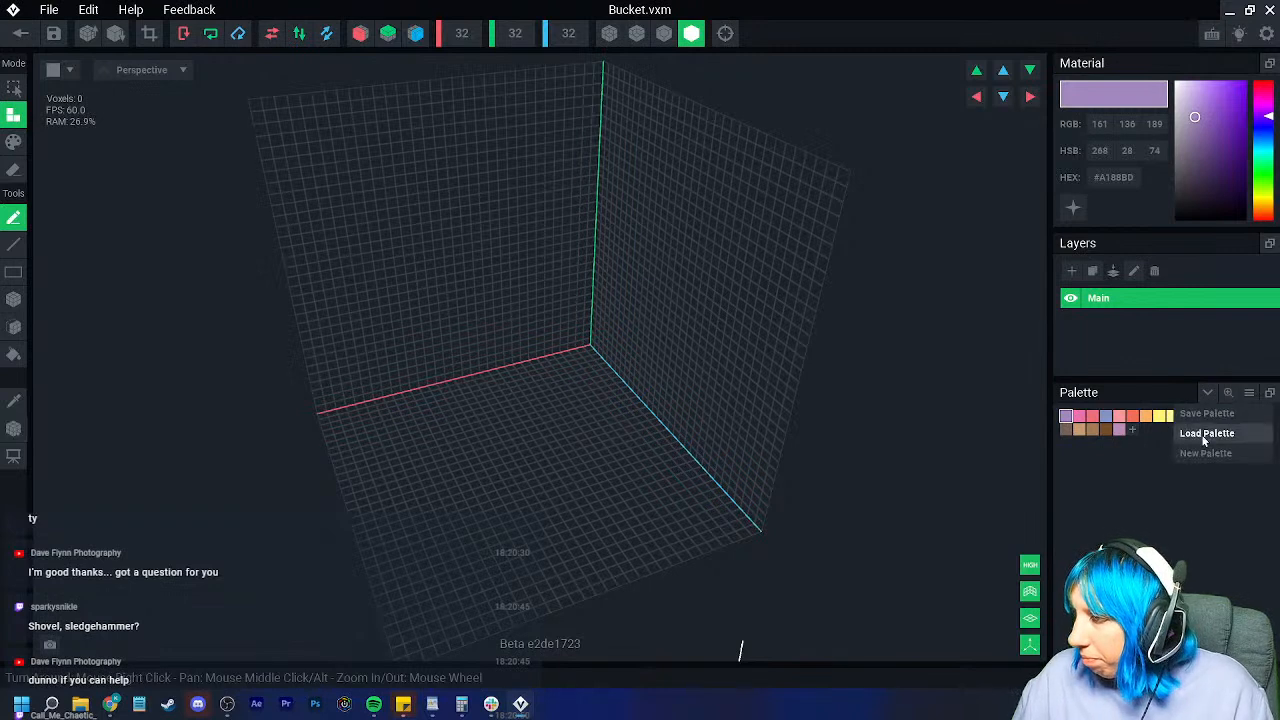
click(1201, 434)
click(415, 240)
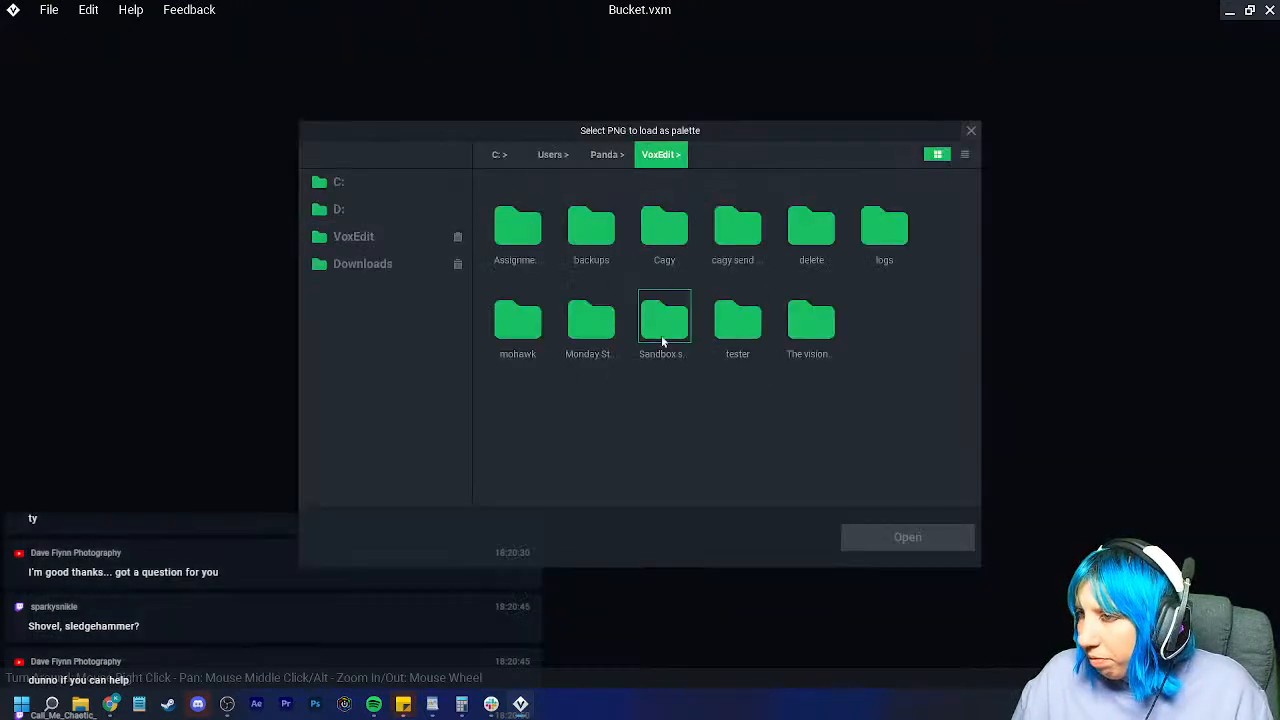
click(362, 263)
double_click(737, 225)
click(663, 228)
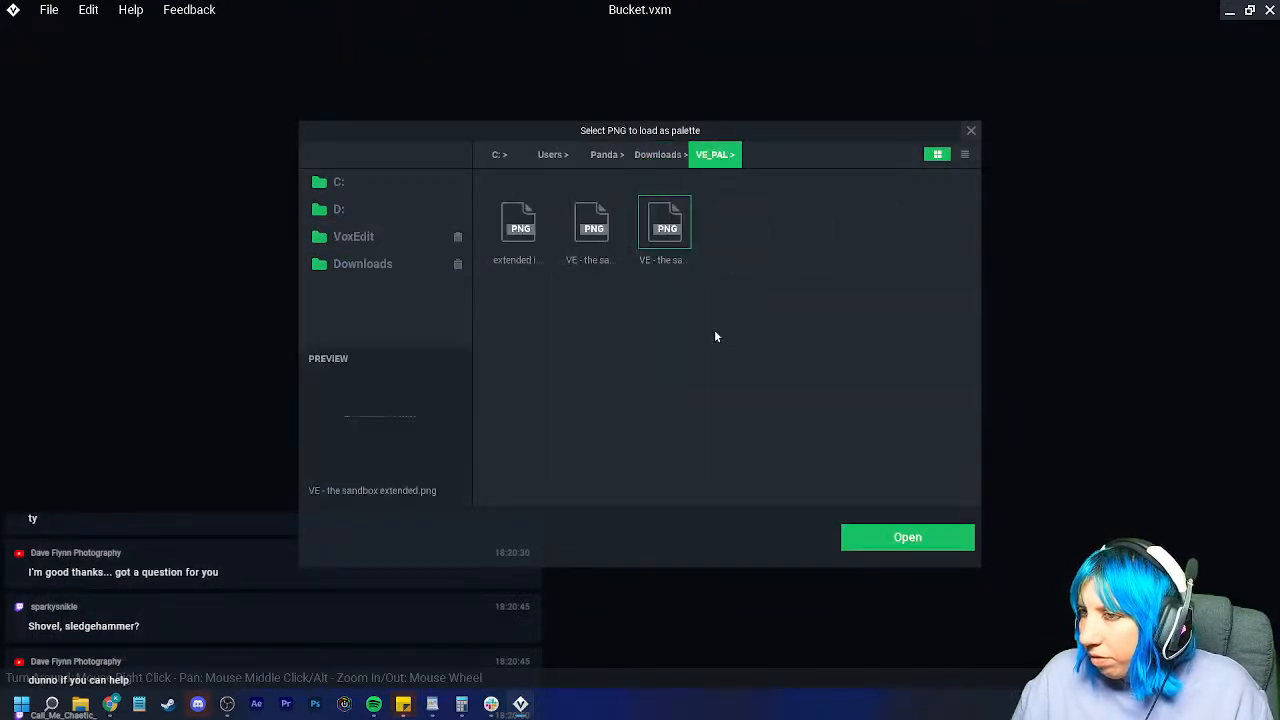
click(907, 537)
click(361, 34)
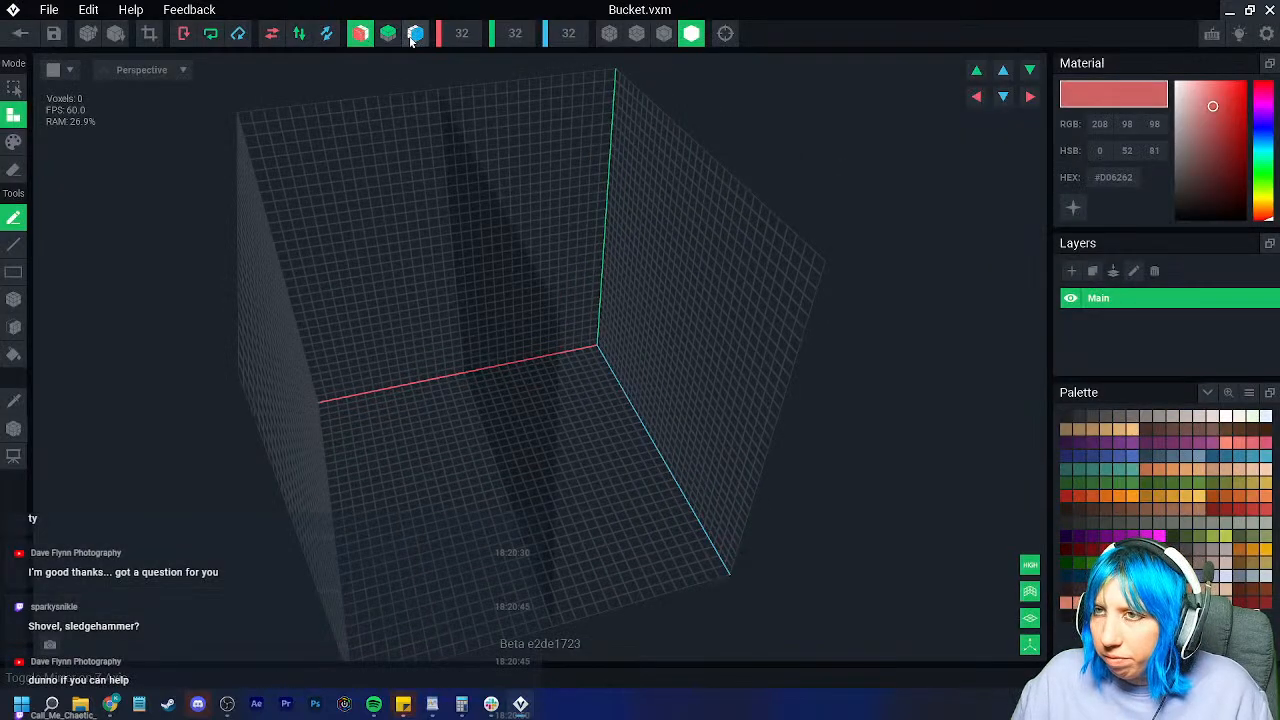
Step: Enable blue-axis mirroring, pick dark brown, and paint a mirrored brown ring on the floor
click(415, 36)
right_drag(296, 222, 274, 271)
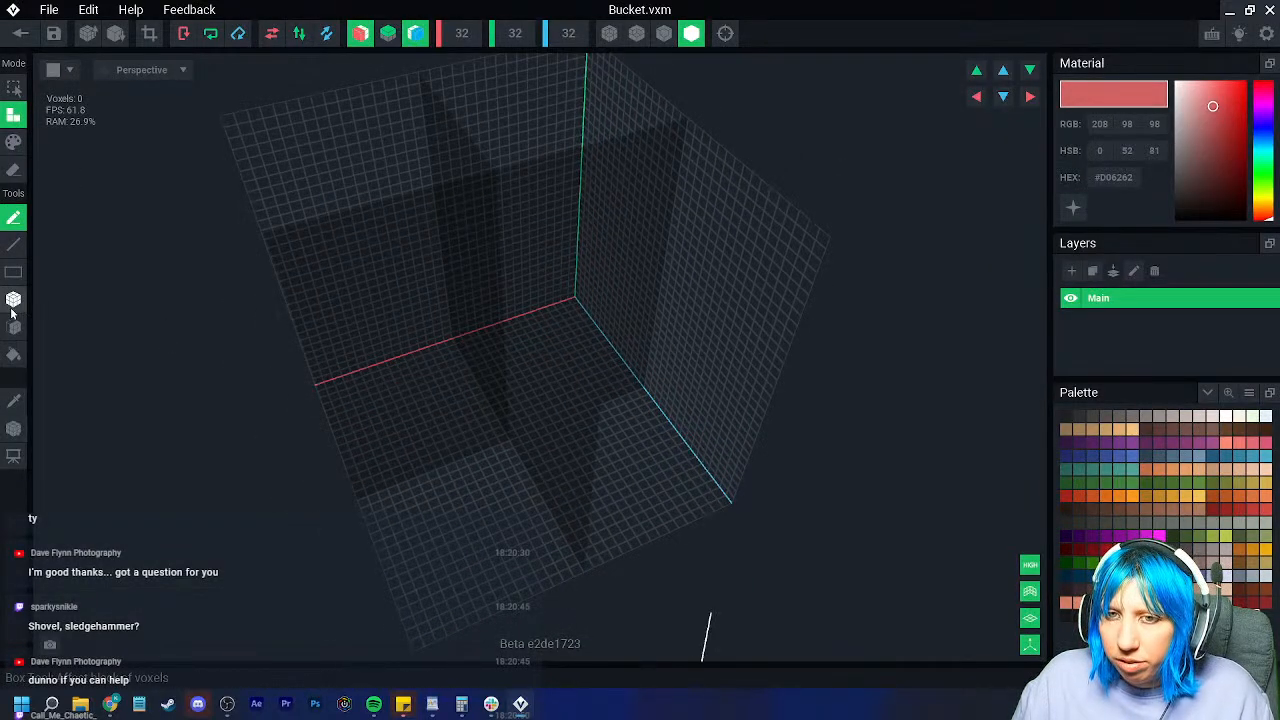
right_drag(77, 334, 959, 528)
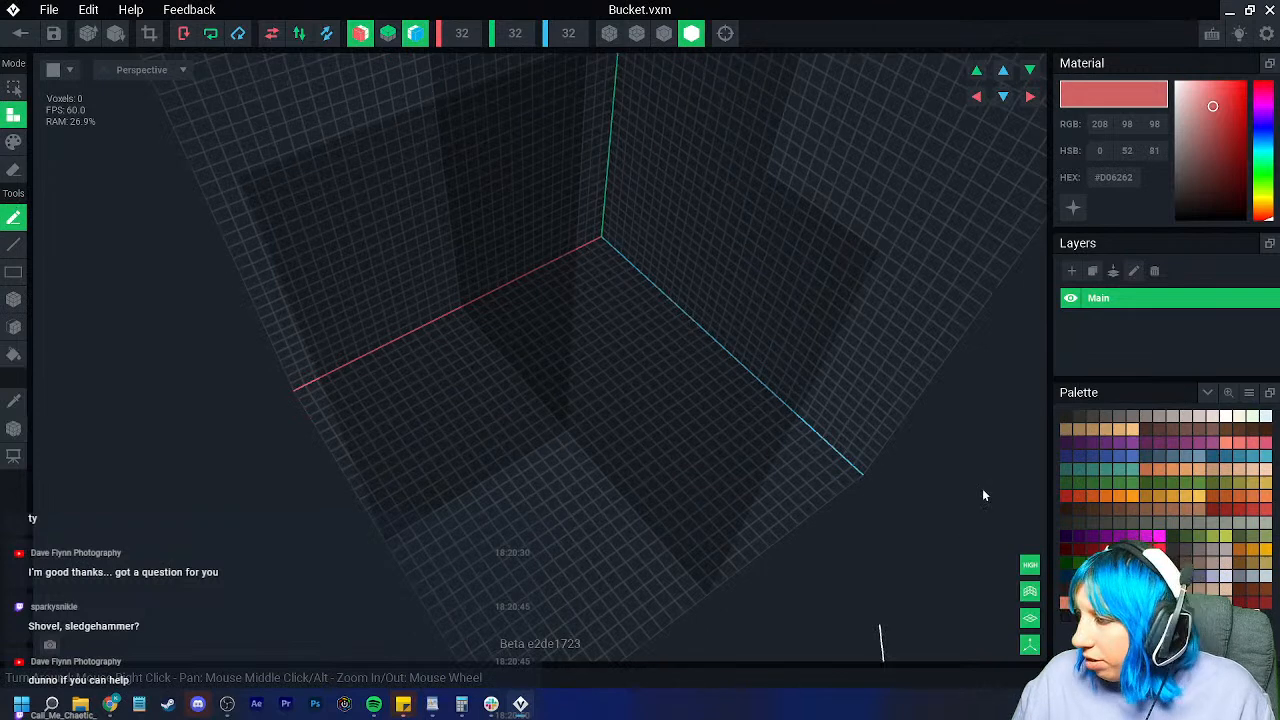
click(1186, 562)
right_drag(640, 470, 388, 365)
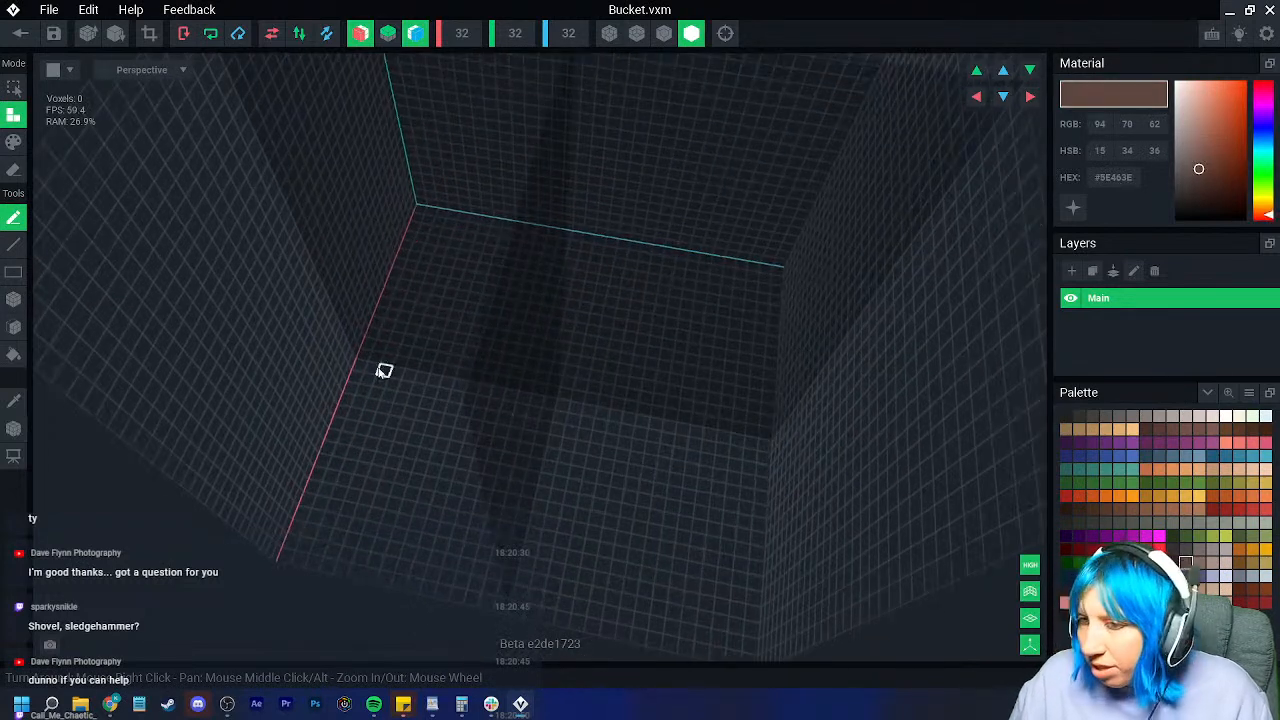
mouse_move(397, 371)
mouse_down()
mouse_move(418, 455)
mouse_move(449, 503)
mouse_move(500, 540)
mouse_move(530, 543)
mouse_up()
right_drag(530, 543, 443, 488)
Step: Thicken the ring's outer edge and fill its lower-edge gaps with mirrored voxels
right_drag(463, 553, 468, 499)
click(470, 499)
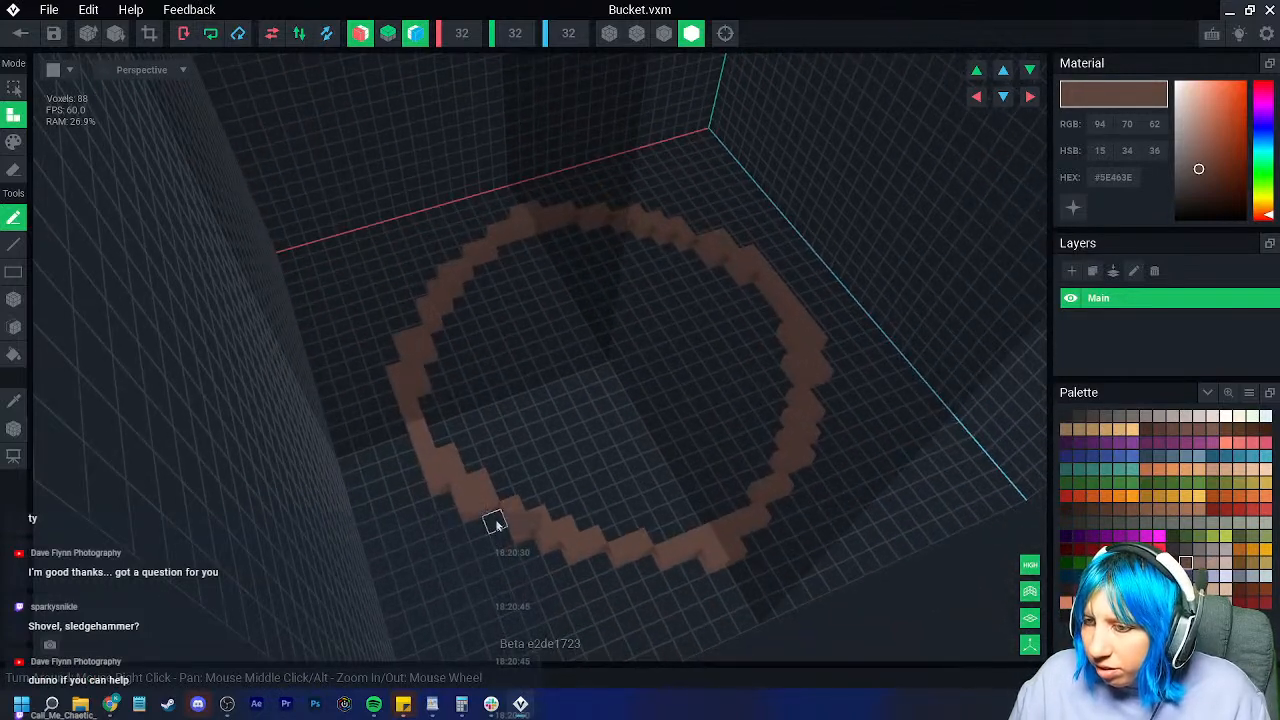
click(530, 549)
click(555, 564)
click(590, 565)
click(589, 556)
click(655, 572)
right_drag(655, 572, 567, 571)
scroll(567, 571, up, 2)
scroll(564, 566, down, 4)
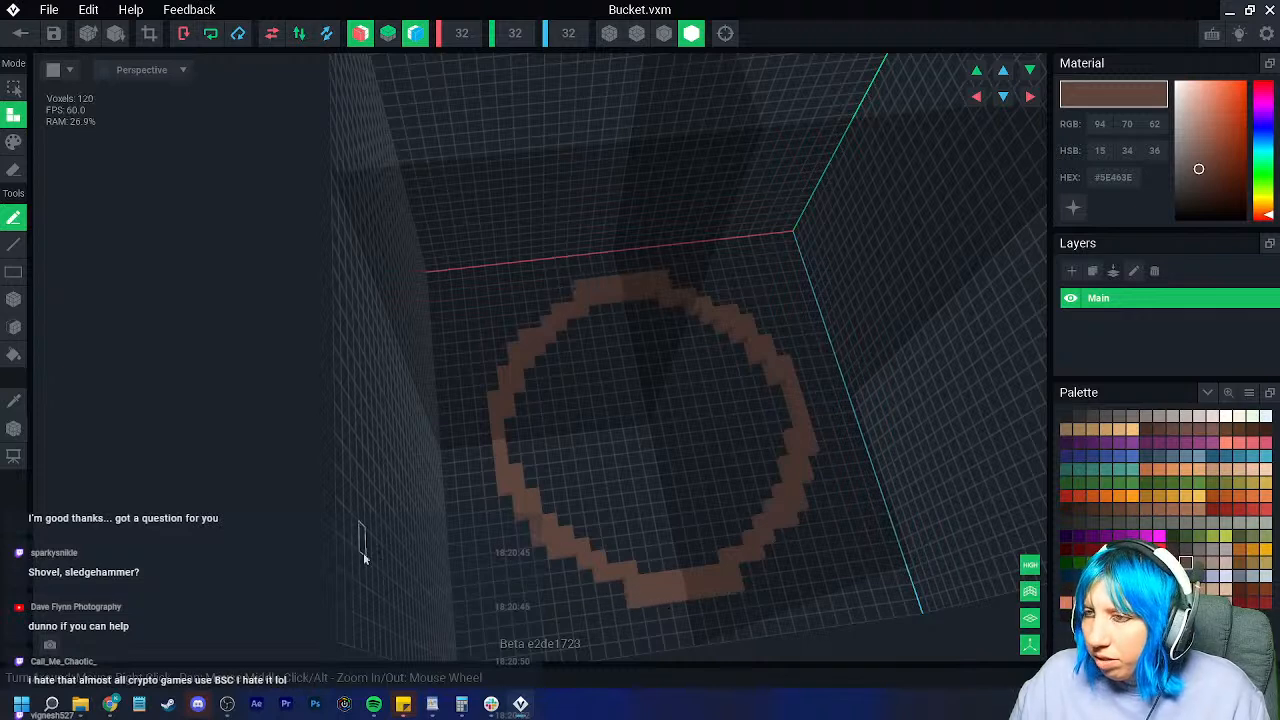
Step: With the Box tool, fill a strip across the ring's centre and blocks at its sides
click(14, 300)
right_drag(600, 408, 604, 362)
drag(597, 330, 650, 485)
right_drag(591, 434, 550, 446)
drag(525, 406, 575, 438)
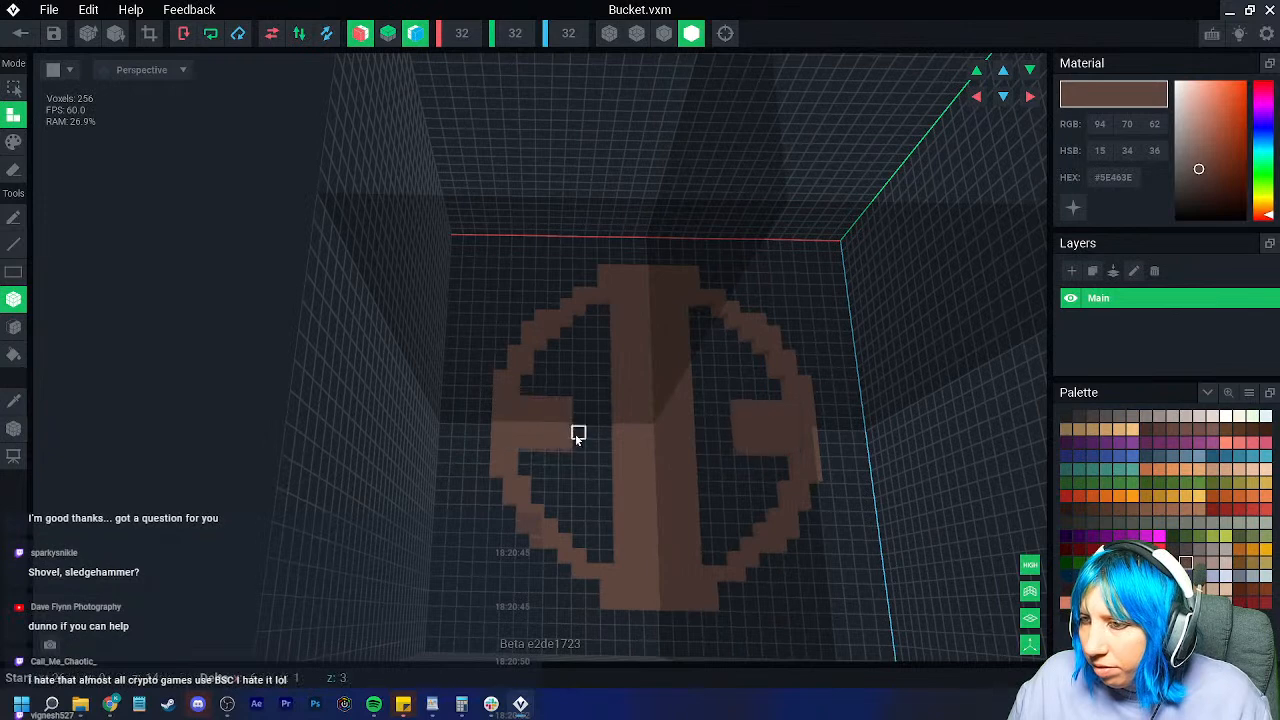
drag(537, 383, 606, 391)
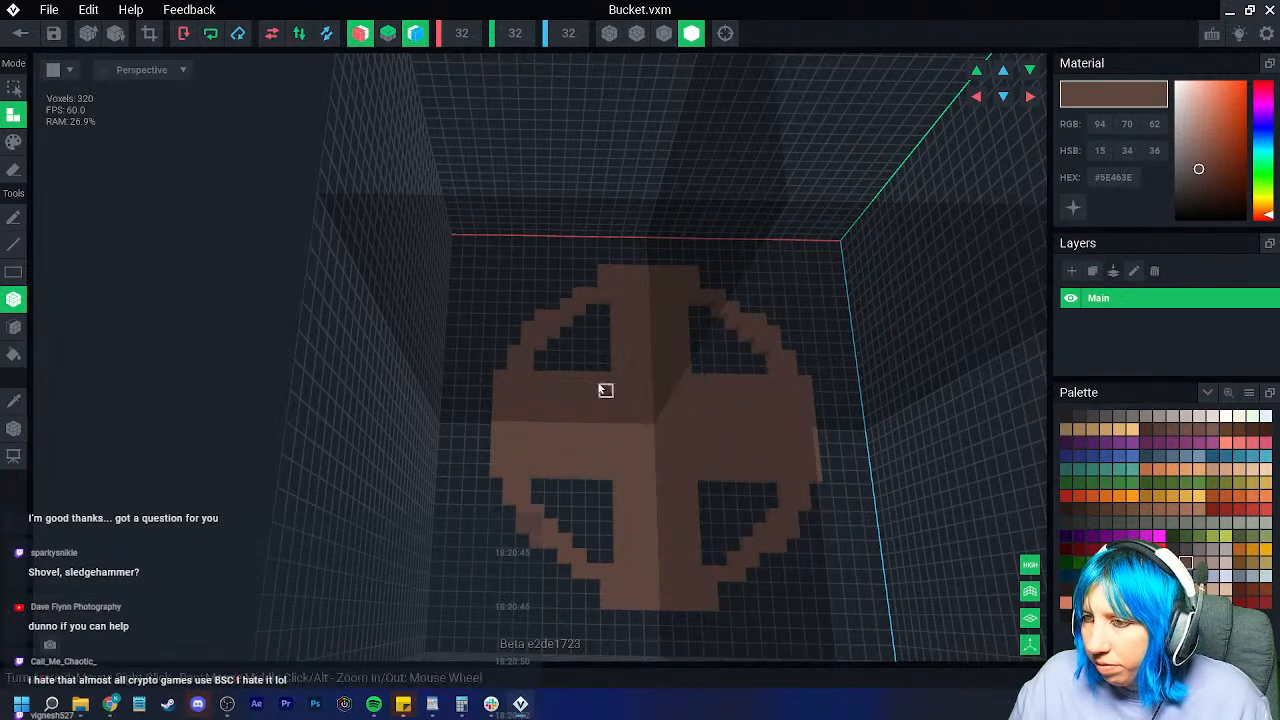
Step: Fill the remaining rows of the ring's four holes to make a solid disk
drag(538, 356, 595, 366)
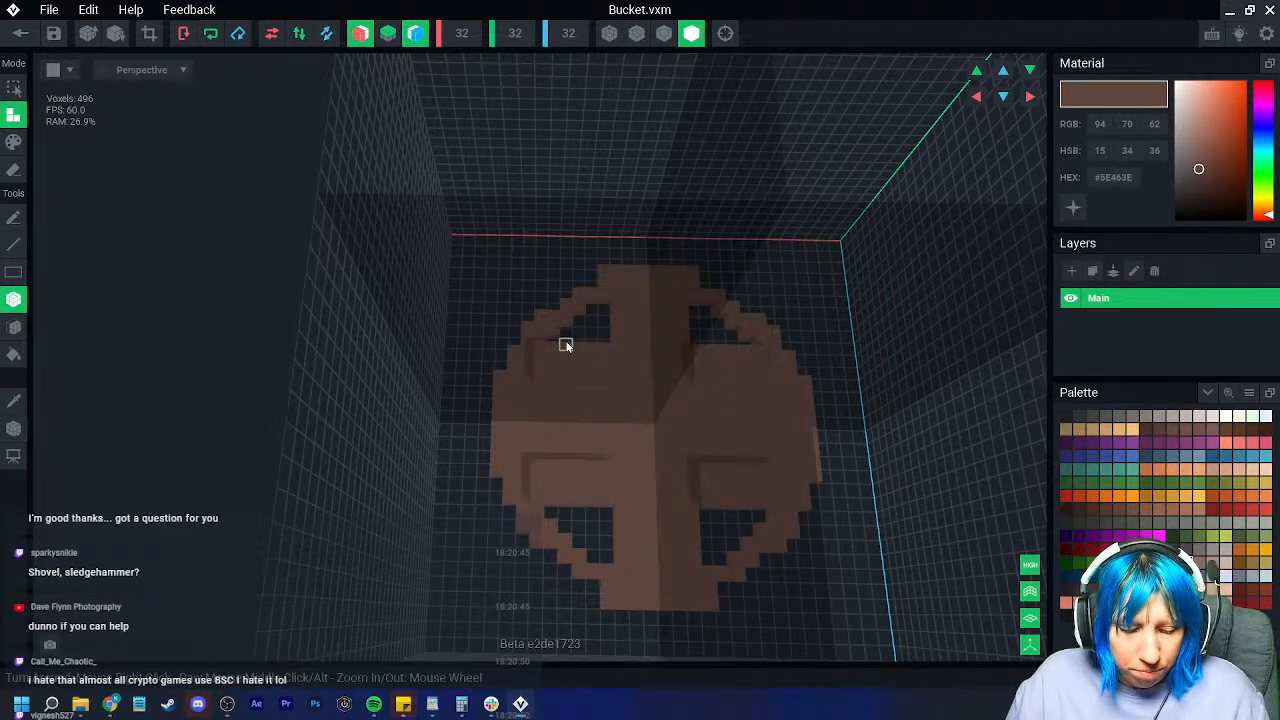
scroll(568, 345, up, 2)
drag(528, 329, 610, 345)
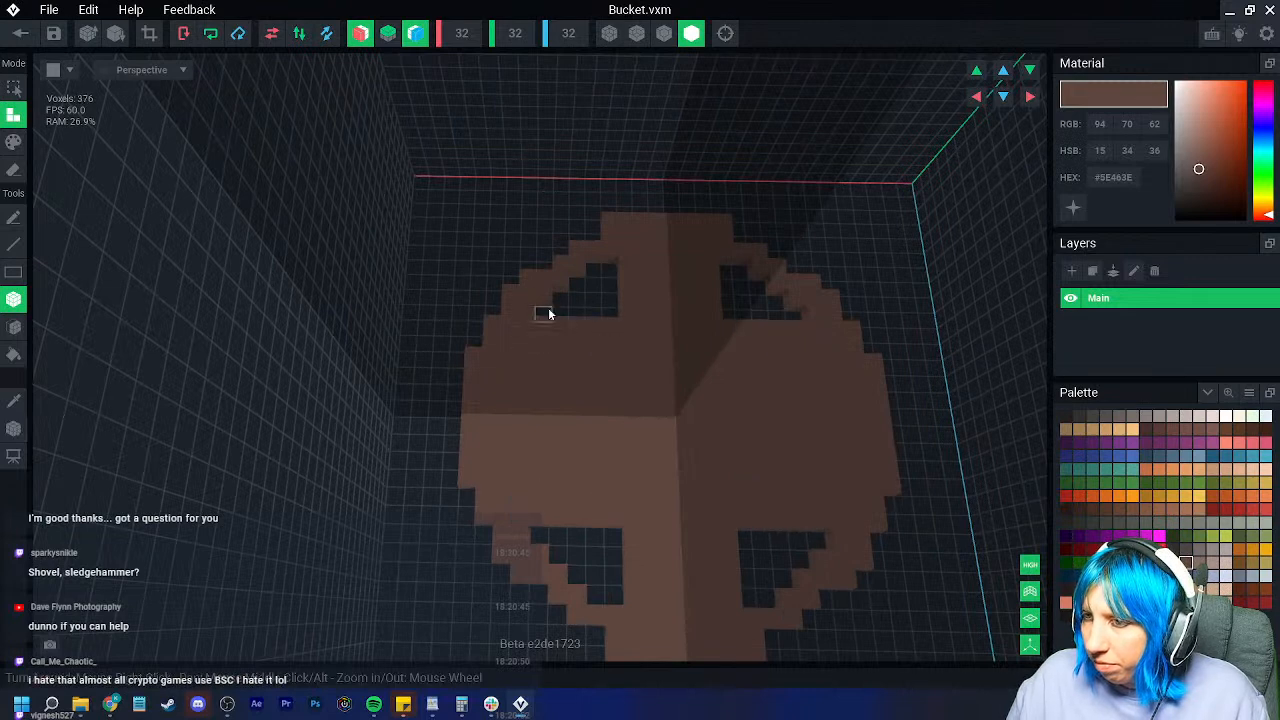
drag(548, 307, 610, 314)
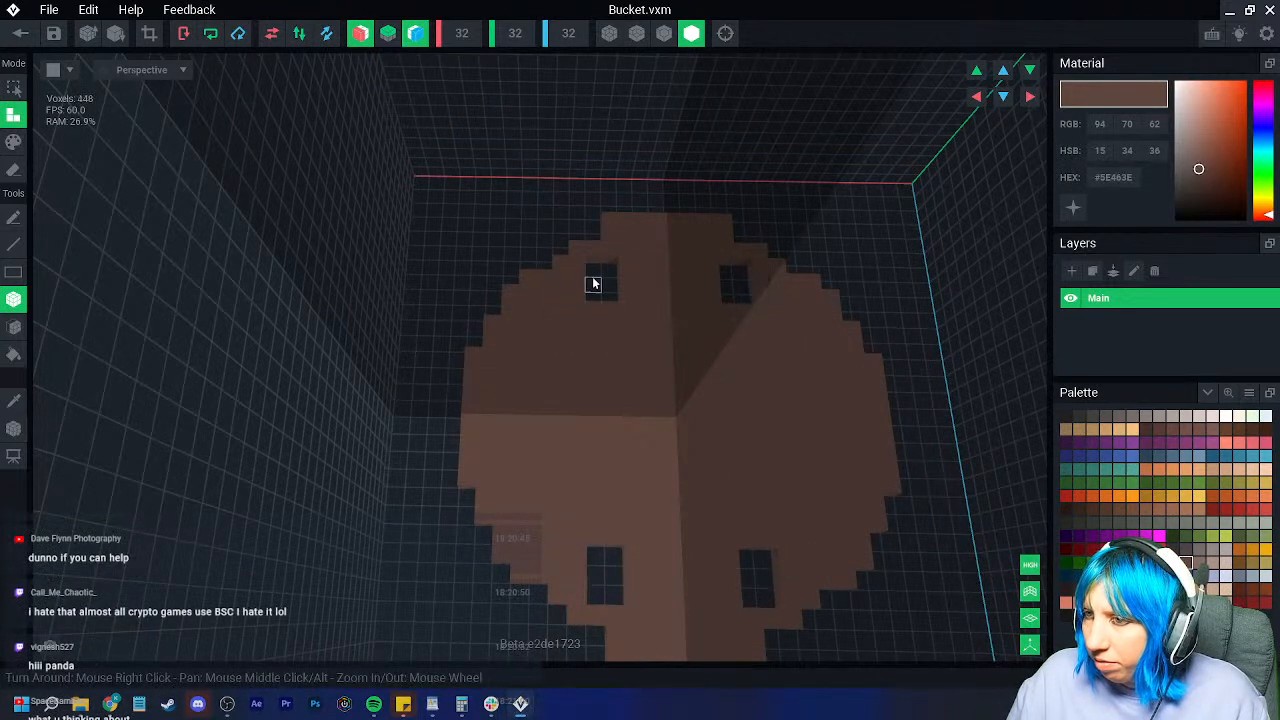
drag(590, 272, 612, 273)
click(596, 288)
click(598, 291)
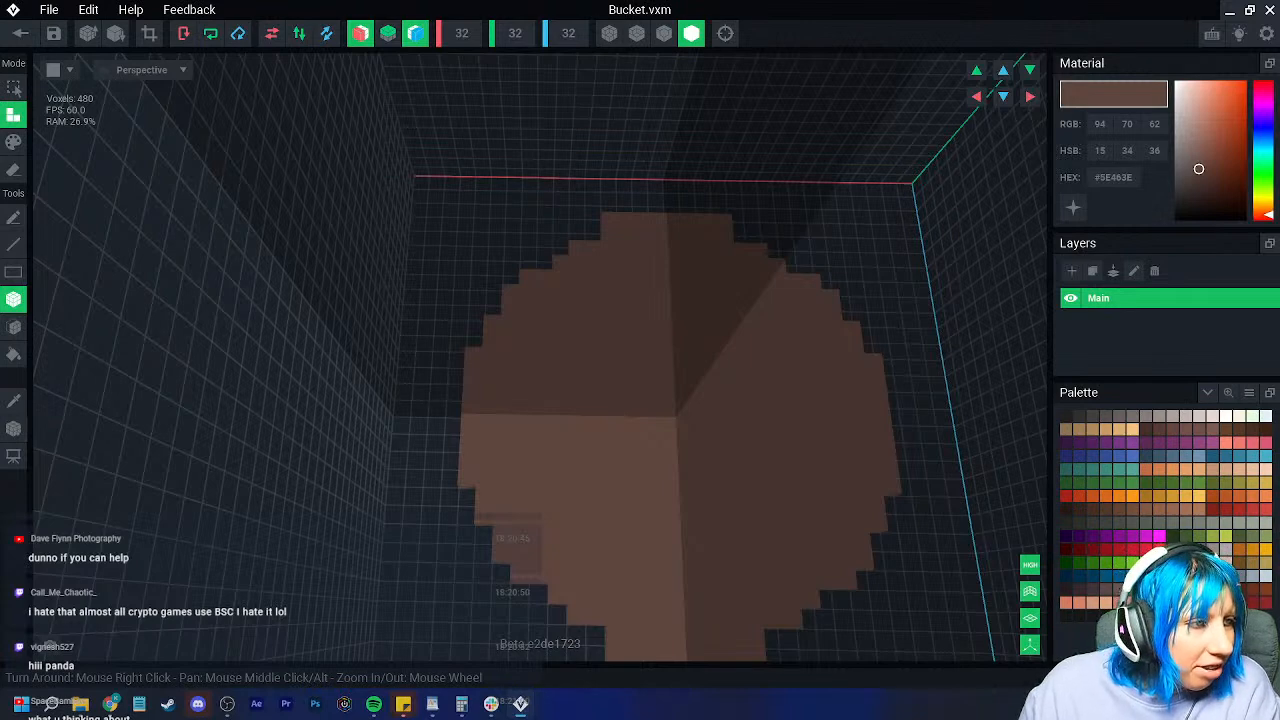
Step: Add a raised row of voxels along the disk's left, lower-left and bottom rim
scroll(490, 336, up, 3)
drag(468, 355, 474, 452)
drag(510, 530, 658, 622)
click(607, 611)
middle_drag(702, 645, 626, 531)
drag(600, 524, 666, 517)
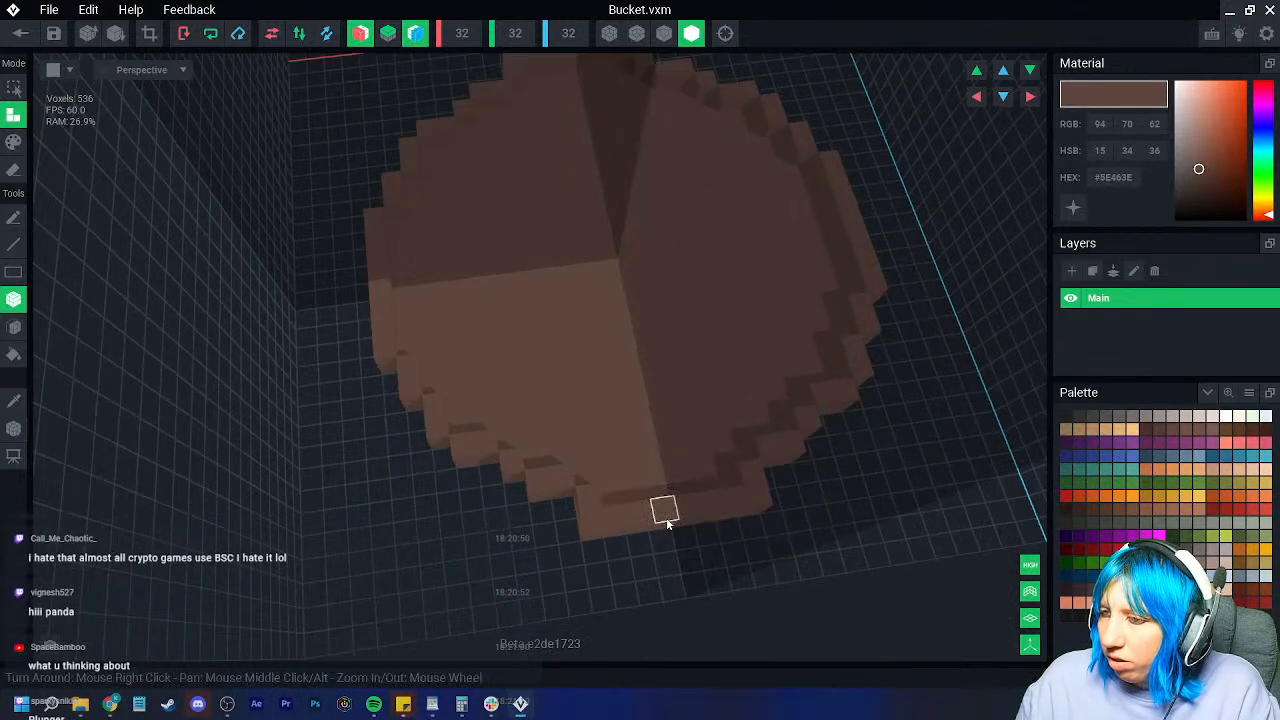
scroll(666, 517, down, 2)
middle_drag(517, 382, 503, 496)
right_drag(503, 496, 371, 441)
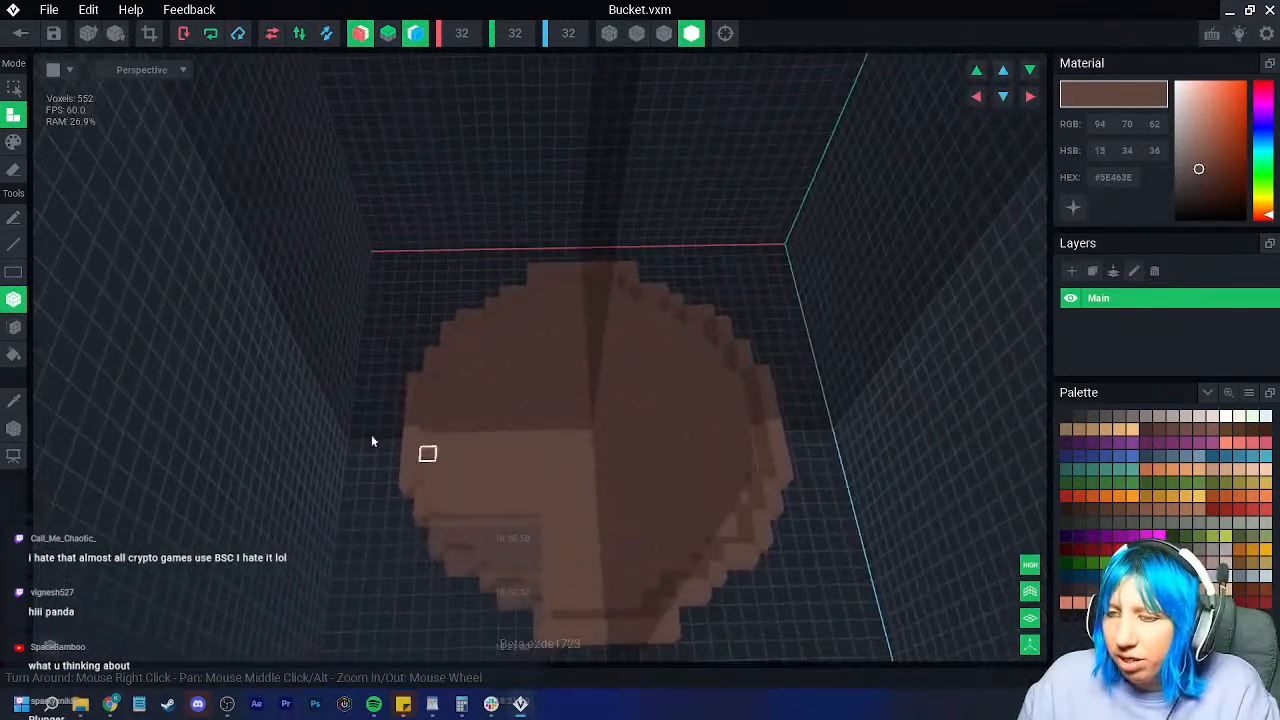
Step: With the Face tool, build up mirrored voxels along the disk's left and upper-left rim
click(14, 326)
drag(415, 420, 436, 360)
drag(463, 316, 502, 308)
click(537, 275)
right_drag(520, 368, 520, 368)
scroll(445, 396, up, 3)
right_drag(445, 396, 355, 386)
Step: Raise the upper-left rim face several steps
click(343, 381)
click(354, 340)
click(354, 340)
click(350, 318)
click(347, 308)
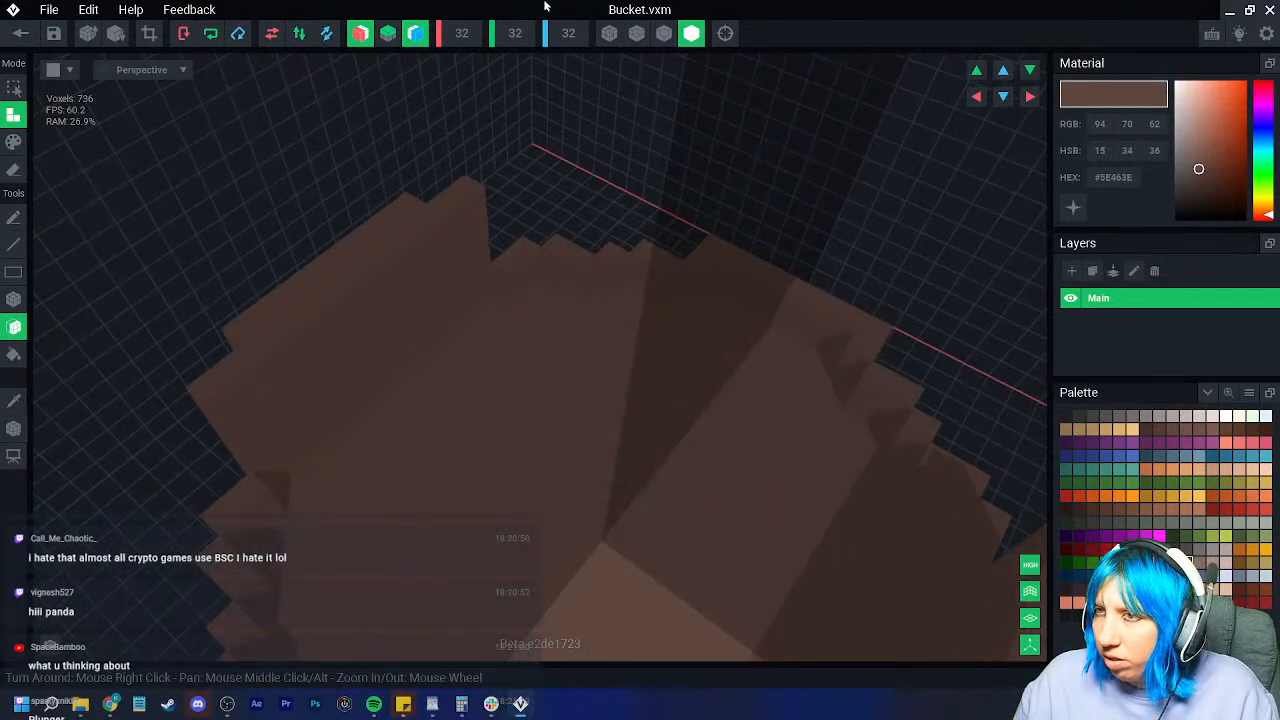
scroll(533, 224, down, 3)
right_drag(533, 224, 526, 192)
Step: Turn off blue- and red-axis mirroring, then re-enable red-axis mirroring
click(415, 34)
click(361, 34)
scroll(540, 262, up, 3)
right_drag(546, 270, 518, 345)
right_drag(571, 140, 520, 110)
click(361, 34)
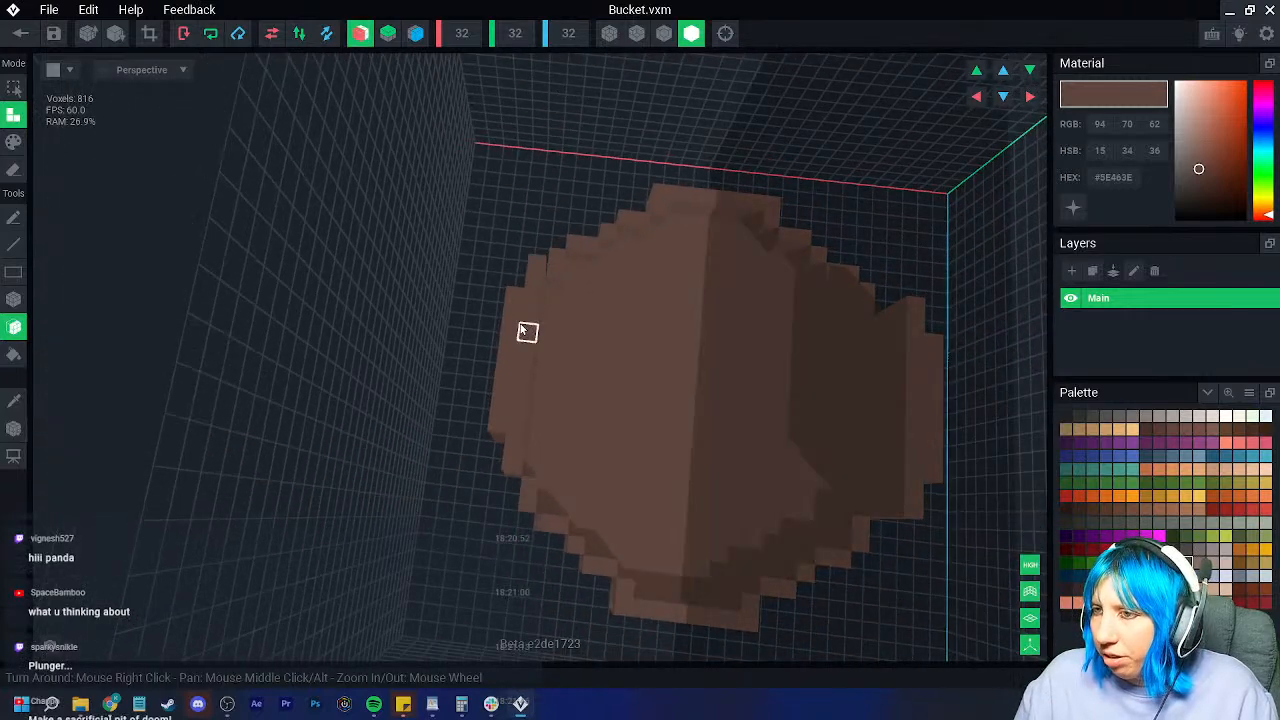
Step: Pull the left rim and its mirrored copy upward into tall walls
click(511, 304)
right_drag(517, 306, 555, 303)
click(562, 317)
drag(535, 229, 541, 129)
right_drag(596, 219, 596, 220)
scroll(510, 374, up, 6)
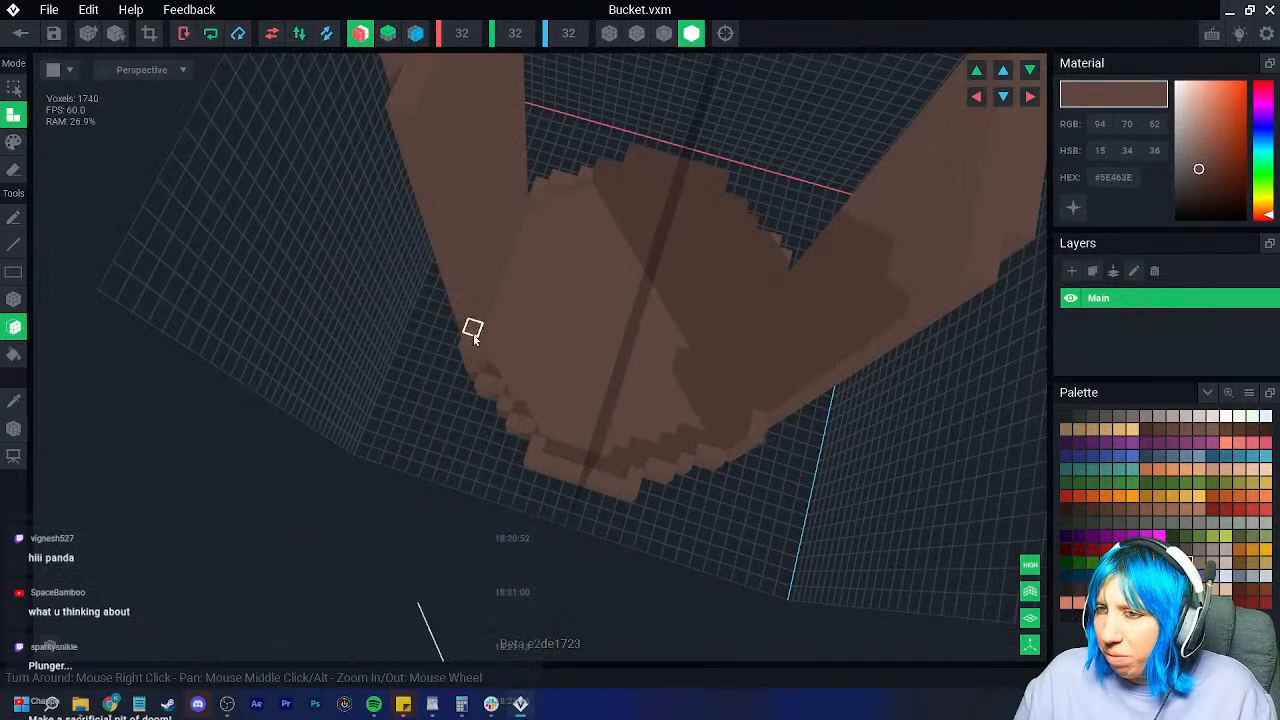
drag(463, 304, 425, 172)
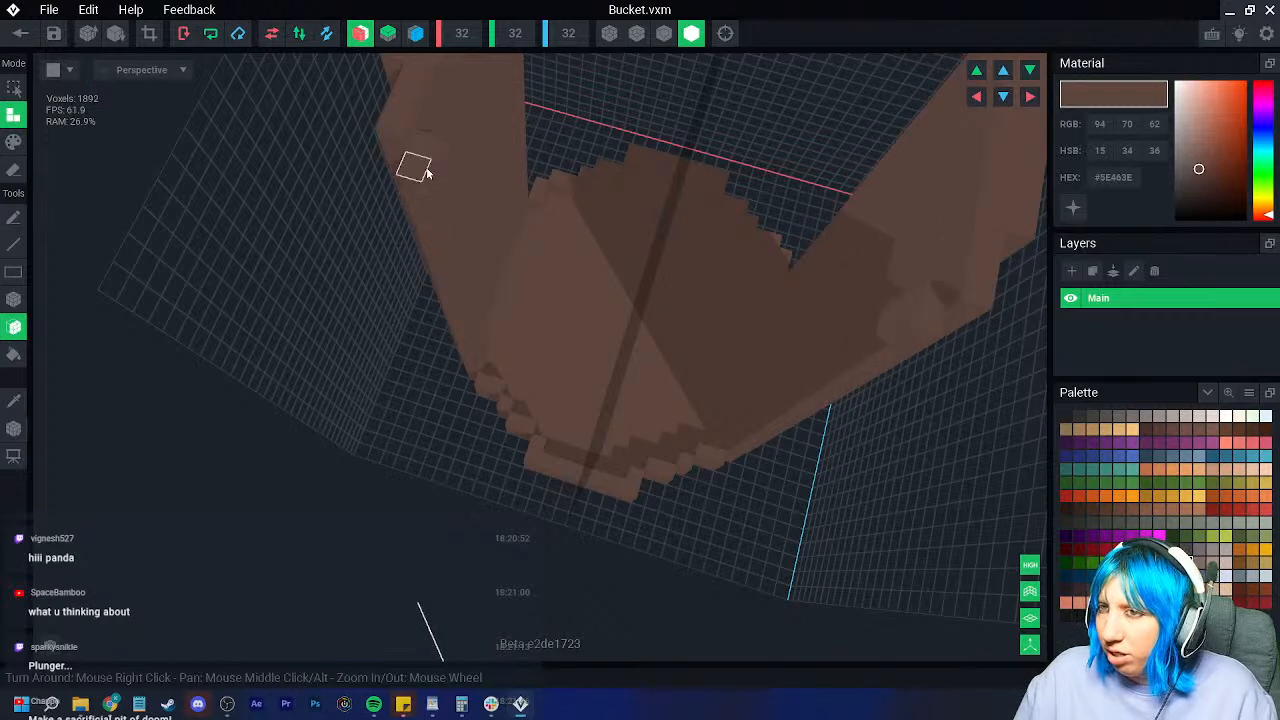
right_drag(422, 177, 457, 234)
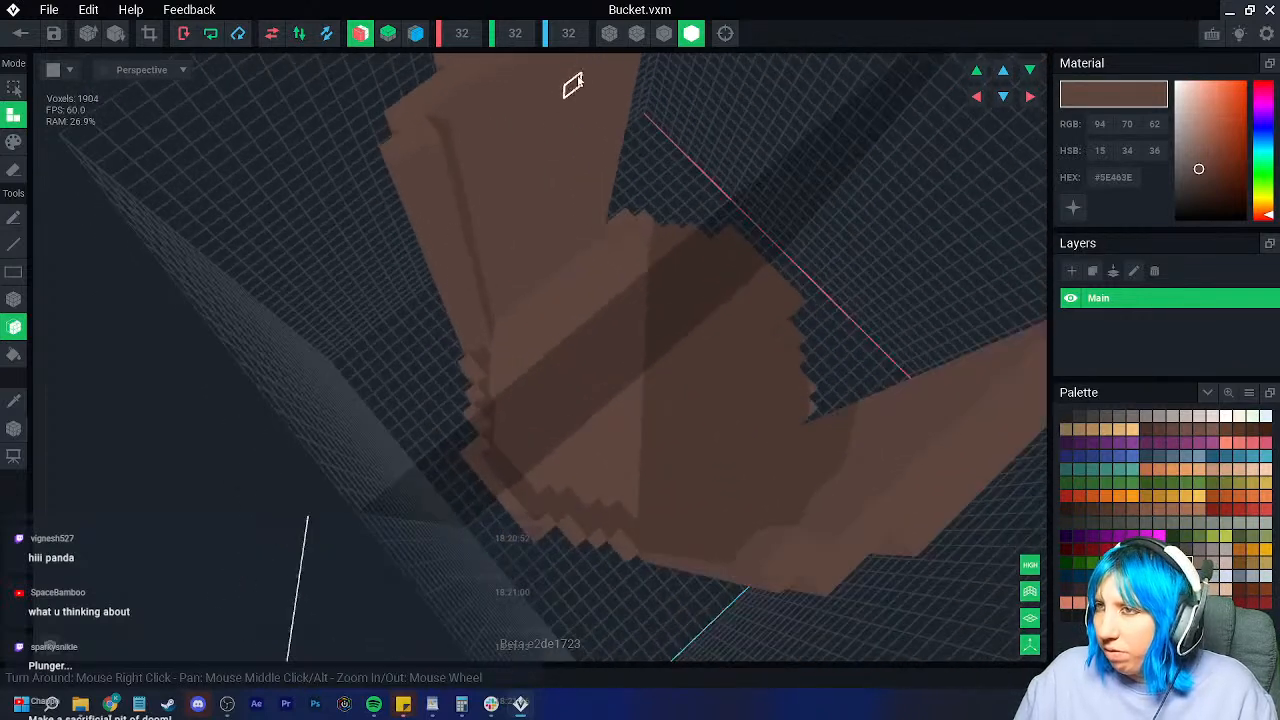
Step: Turn on Nice Edges outlines and paint voxels up the left wall edge
click(669, 39)
right_drag(605, 270, 486, 420)
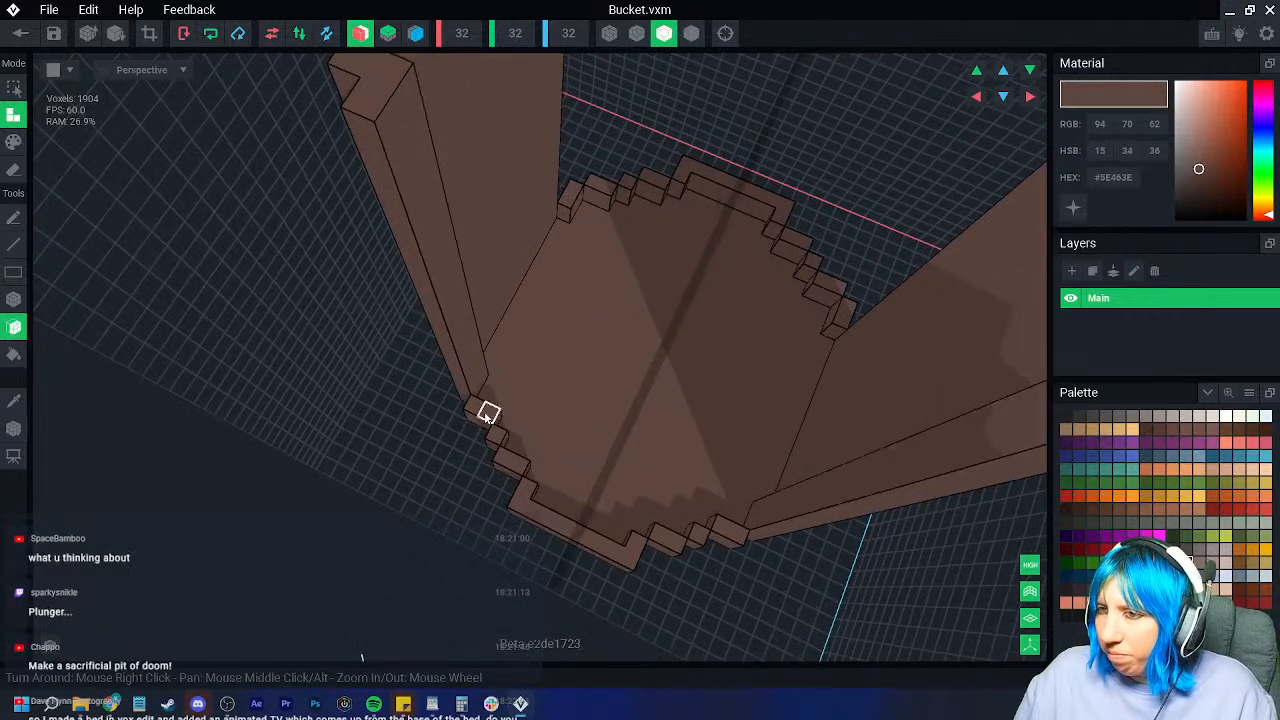
mouse_move(484, 400)
mouse_down()
mouse_move(423, 223)
mouse_move(449, 266)
mouse_move(397, 183)
mouse_up()
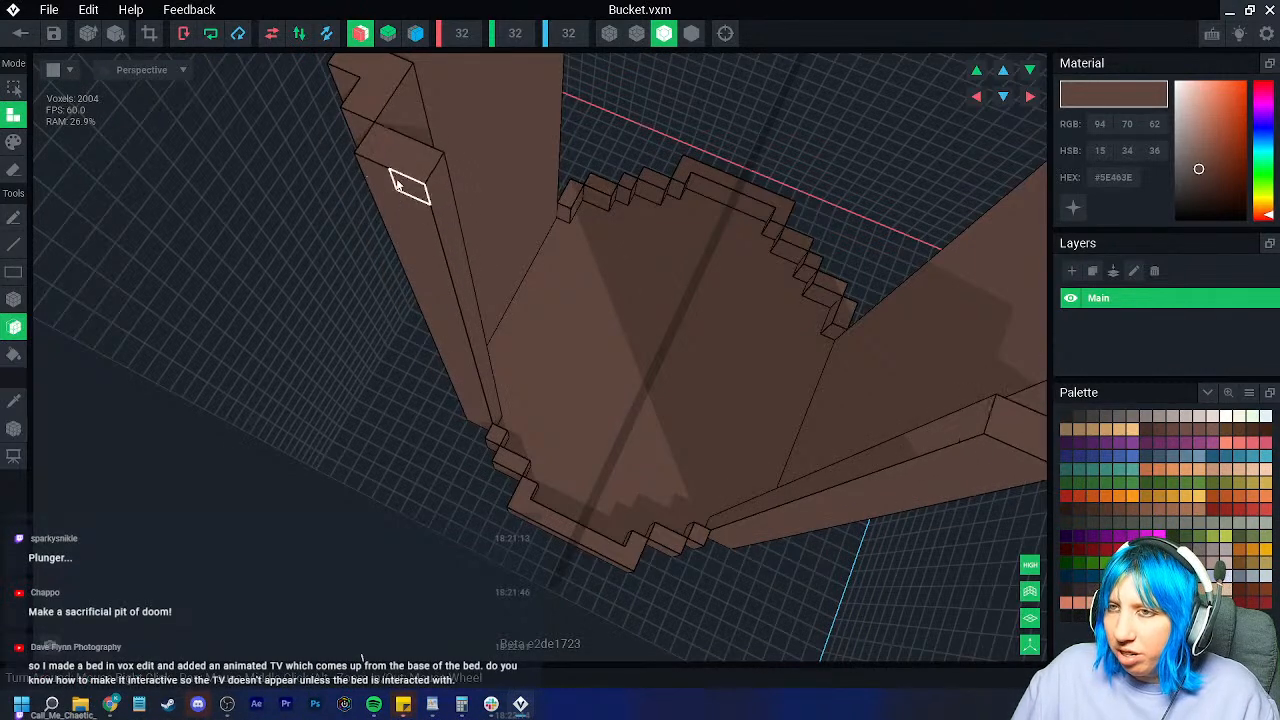
right_drag(461, 230, 306, 360)
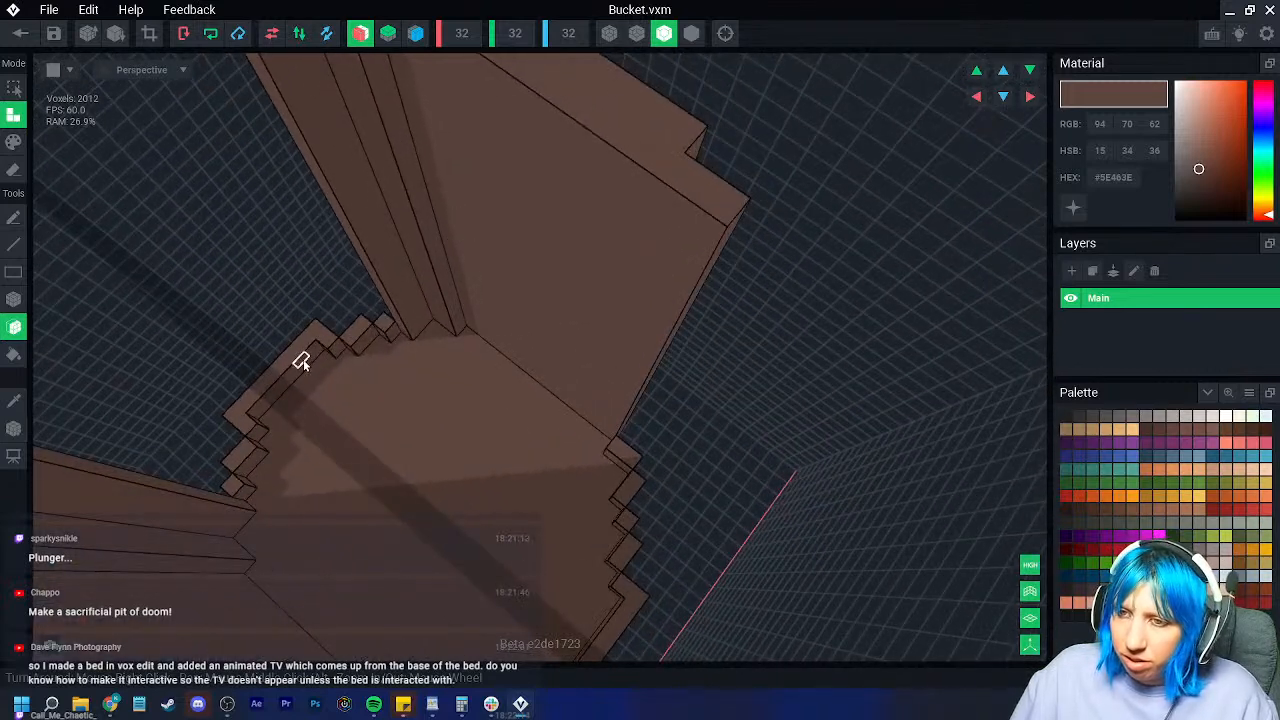
Step: Fill the stair-steps along the ledge and begin raising the left ledge
mouse_move(323, 360)
mouse_down()
mouse_move(371, 340)
mouse_move(306, 363)
mouse_move(263, 351)
mouse_move(254, 320)
mouse_up()
right_drag(254, 320, 300, 330)
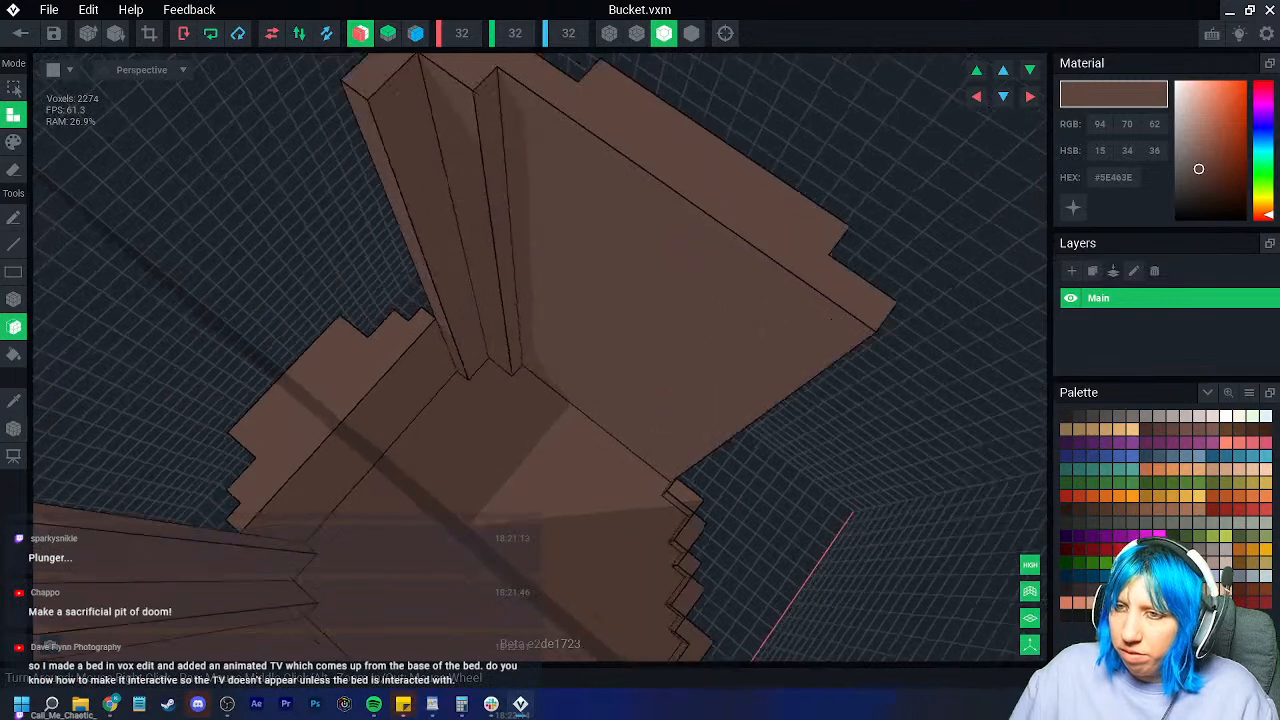
scroll(433, 416, down, 5)
click(402, 370)
click(401, 366)
click(400, 363)
Step: Raise the left ledge several more layers
click(400, 360)
click(400, 353)
click(400, 346)
click(399, 339)
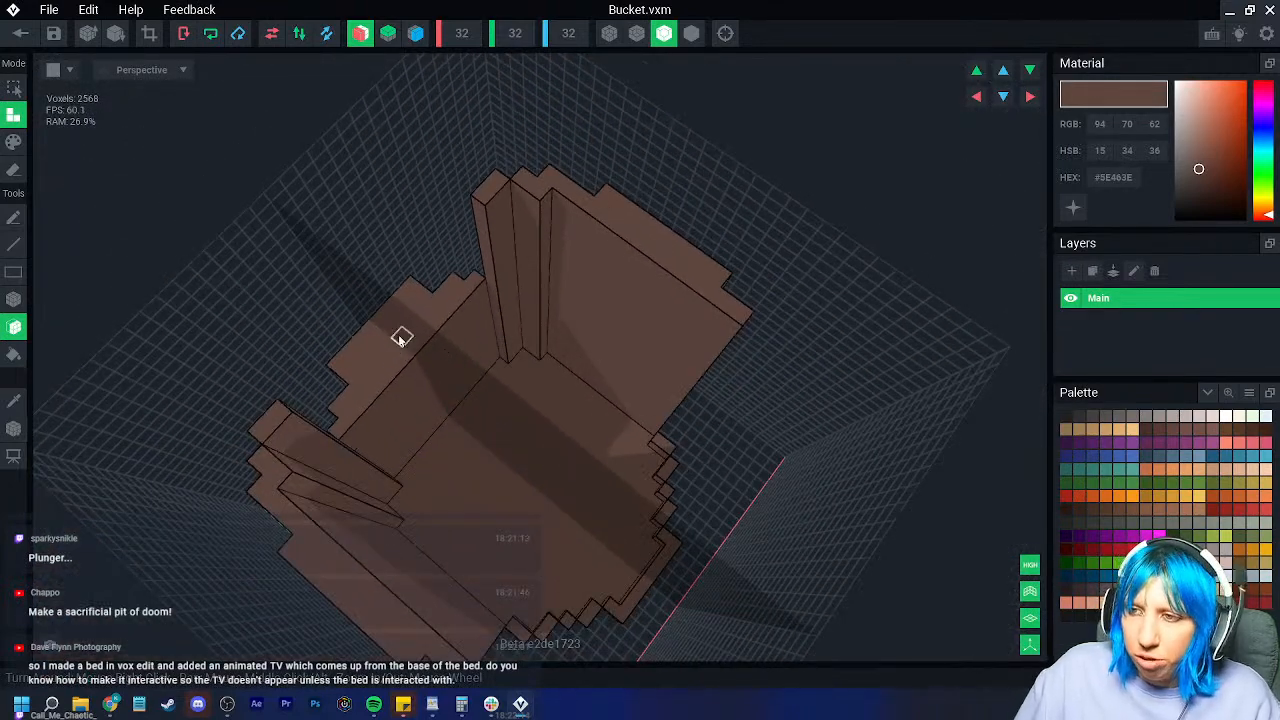
click(396, 332)
click(380, 322)
click(364, 305)
click(360, 294)
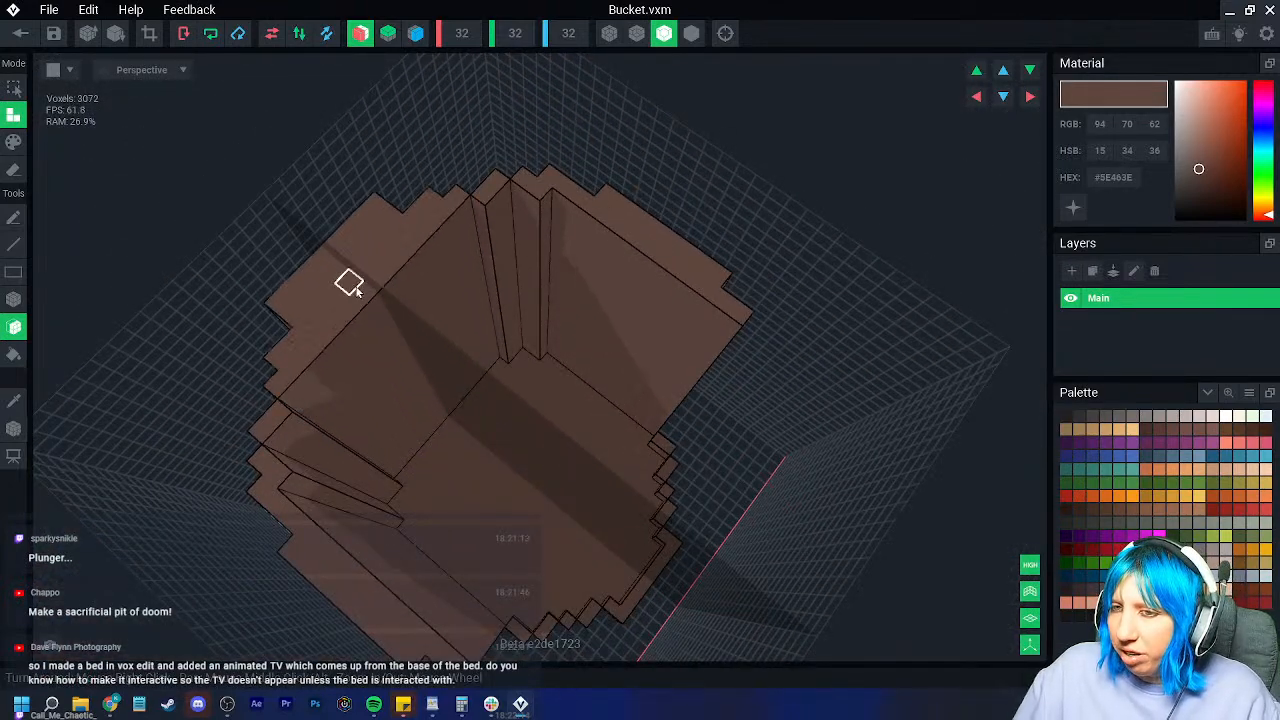
right_drag(358, 287, 470, 370)
Step: Undo the last added layer and extrude a block of the wall upward
key(ctrl+z)
scroll(637, 377, up, 4)
right_drag(637, 377, 554, 387)
scroll(640, 370, up, 4)
drag(554, 387, 582, 200)
Step: Build both corners into taller columns and raise the back wall several layers
drag(355, 449, 318, 402)
click(392, 426)
drag(425, 420, 315, 298)
click(315, 295)
click(455, 215)
click(505, 192)
click(521, 176)
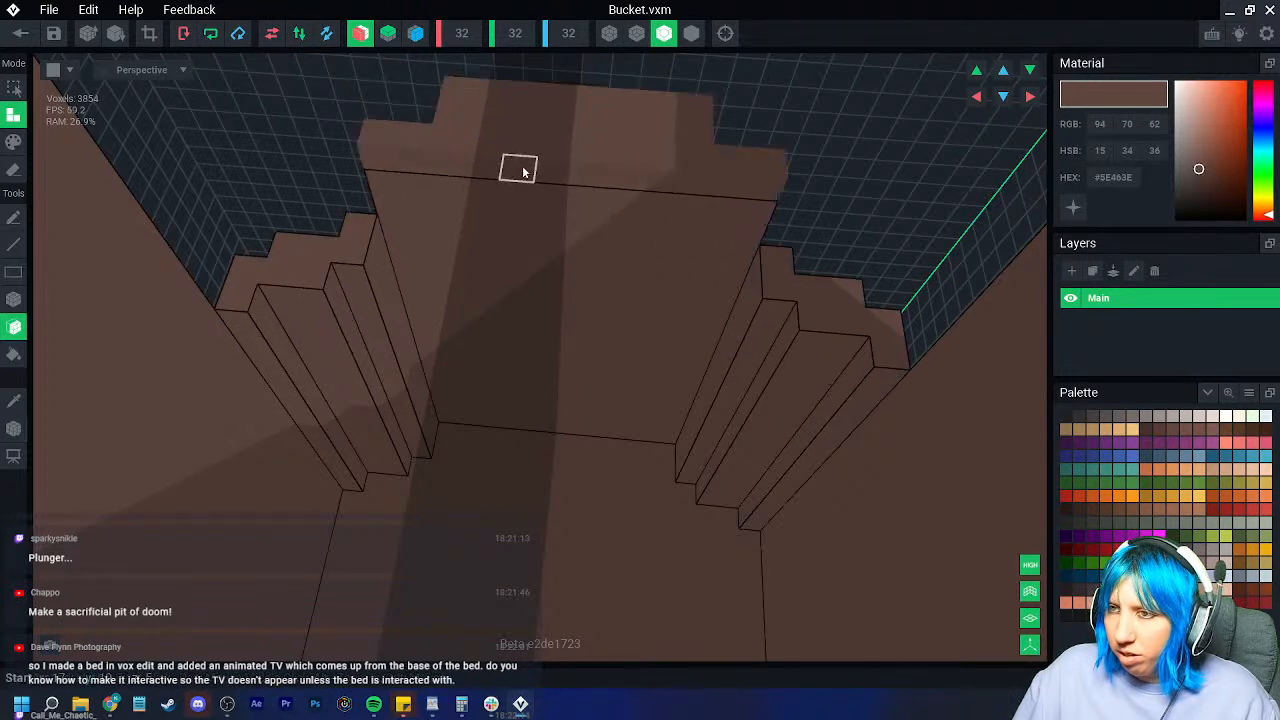
click(524, 170)
Step: Raise the corner steps nine more layers, one layer at a time
scroll(543, 268, down, 3)
scroll(543, 268, down, 3)
click(439, 348)
click(437, 344)
click(434, 339)
click(431, 335)
click(430, 330)
click(429, 325)
click(426, 317)
click(427, 311)
click(428, 306)
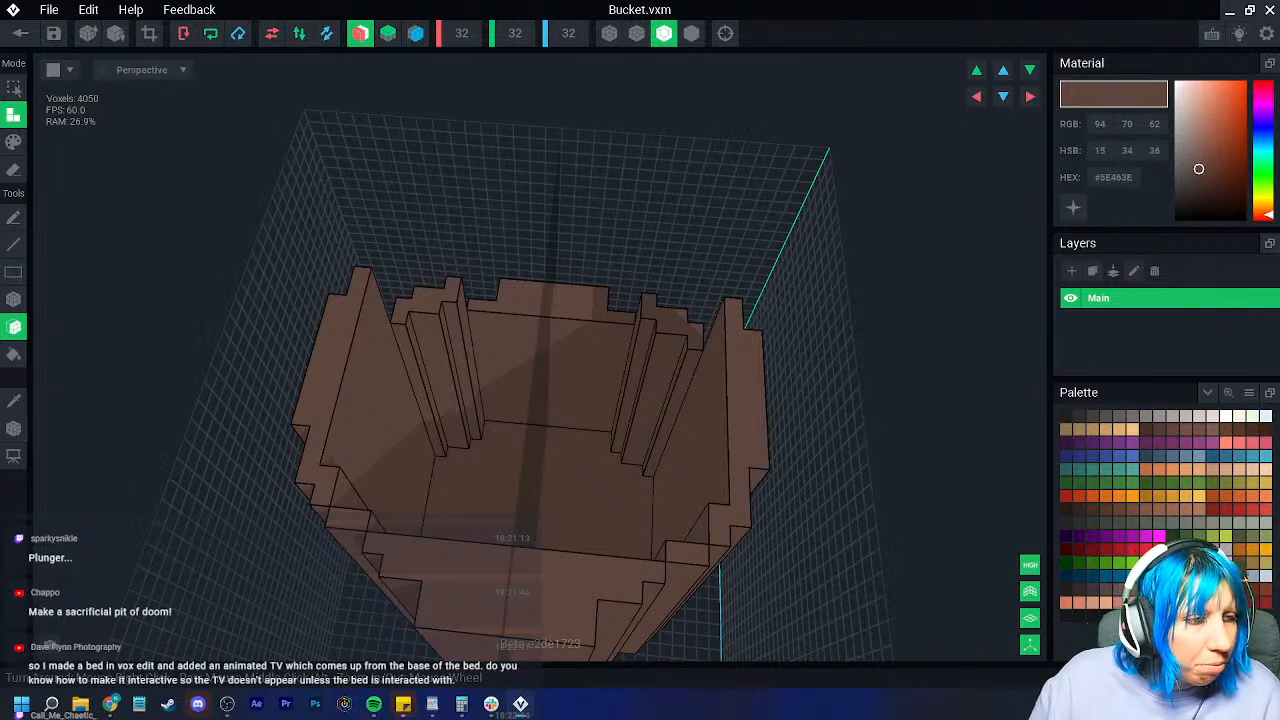
Step: Extend both pillar tops and the inner wall face upward, then extrude two more faces
scroll(380, 403, up, 5)
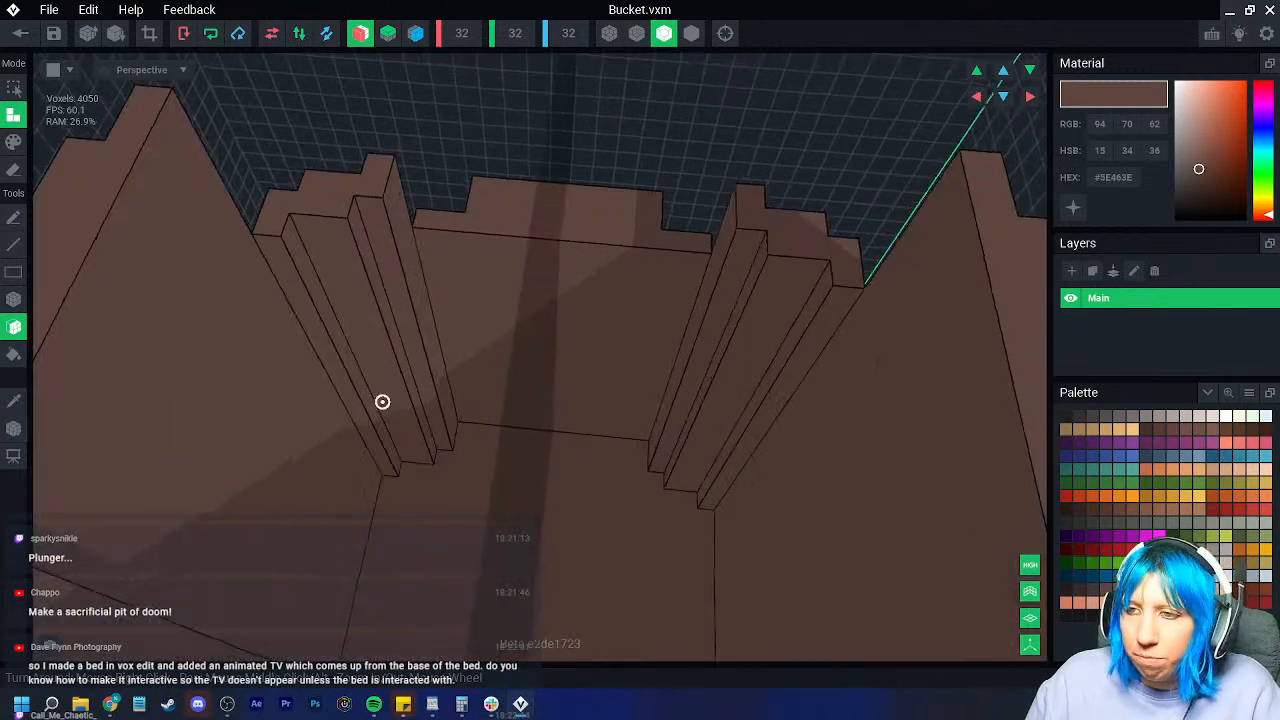
drag(270, 222, 231, 168)
right_drag(232, 190, 243, 194)
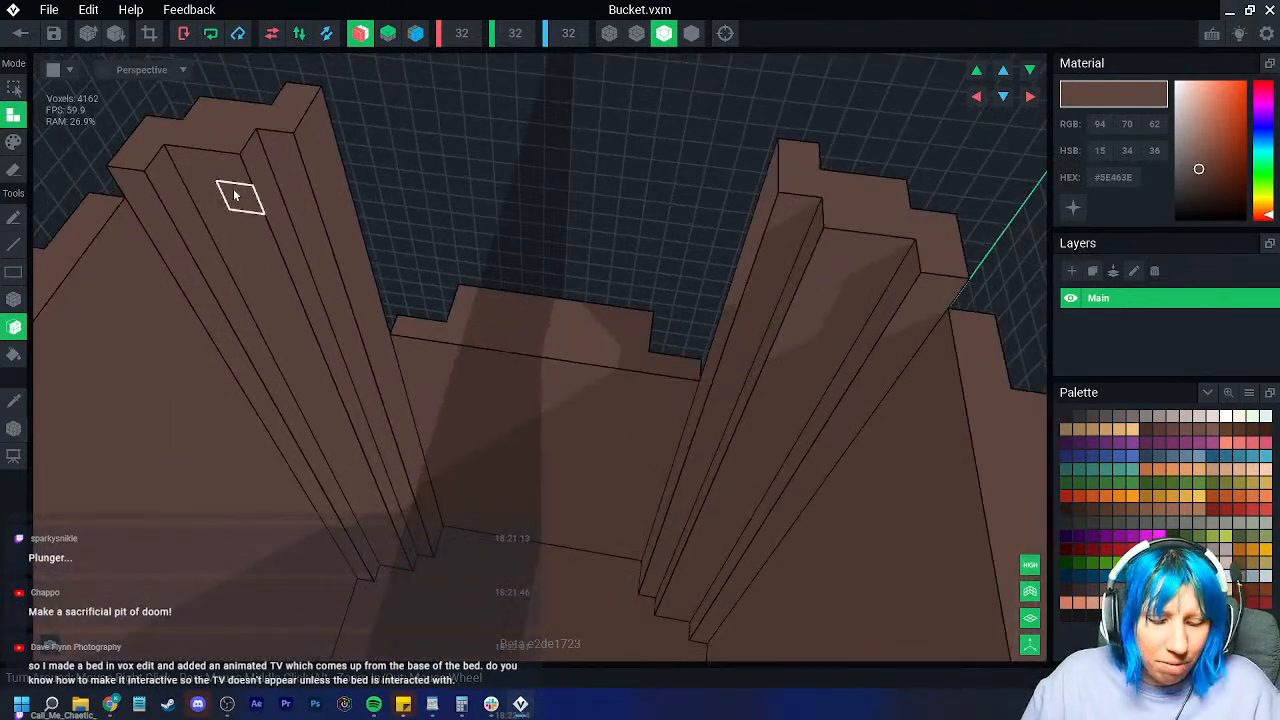
drag(484, 321, 515, 141)
right_drag(486, 194, 467, 294)
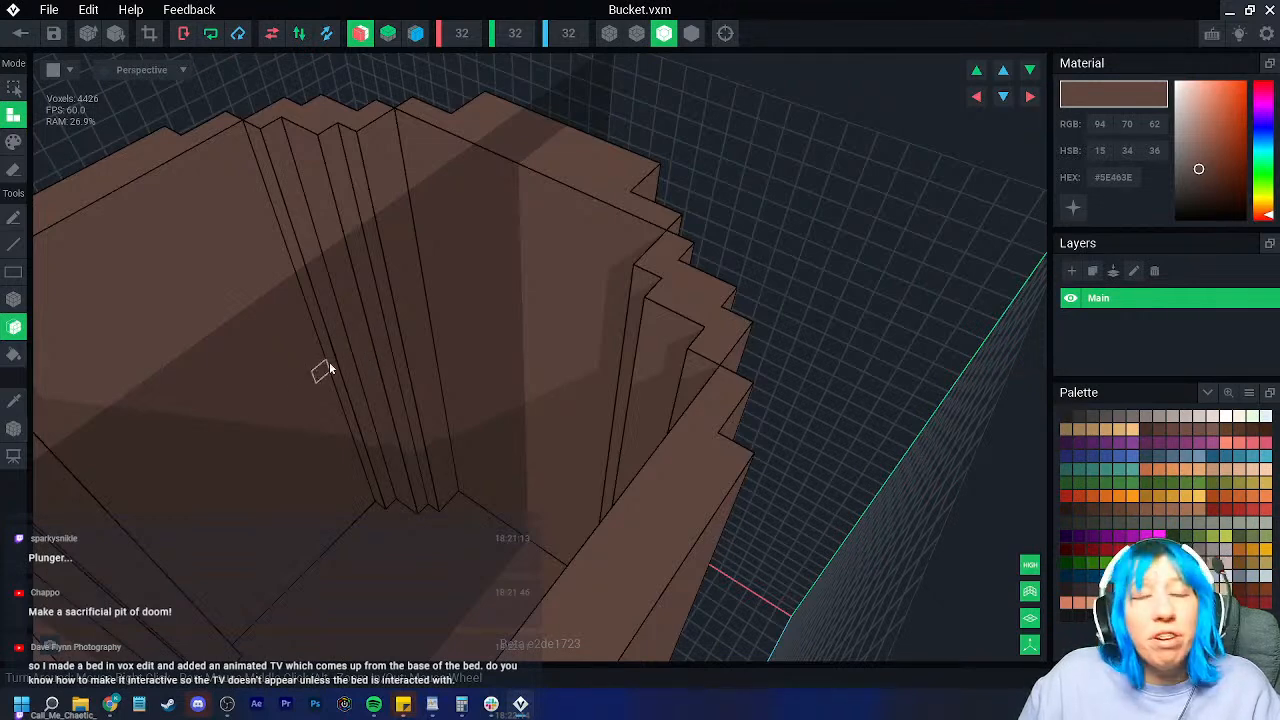
right_drag(385, 338, 517, 226)
click(494, 314)
click(517, 226)
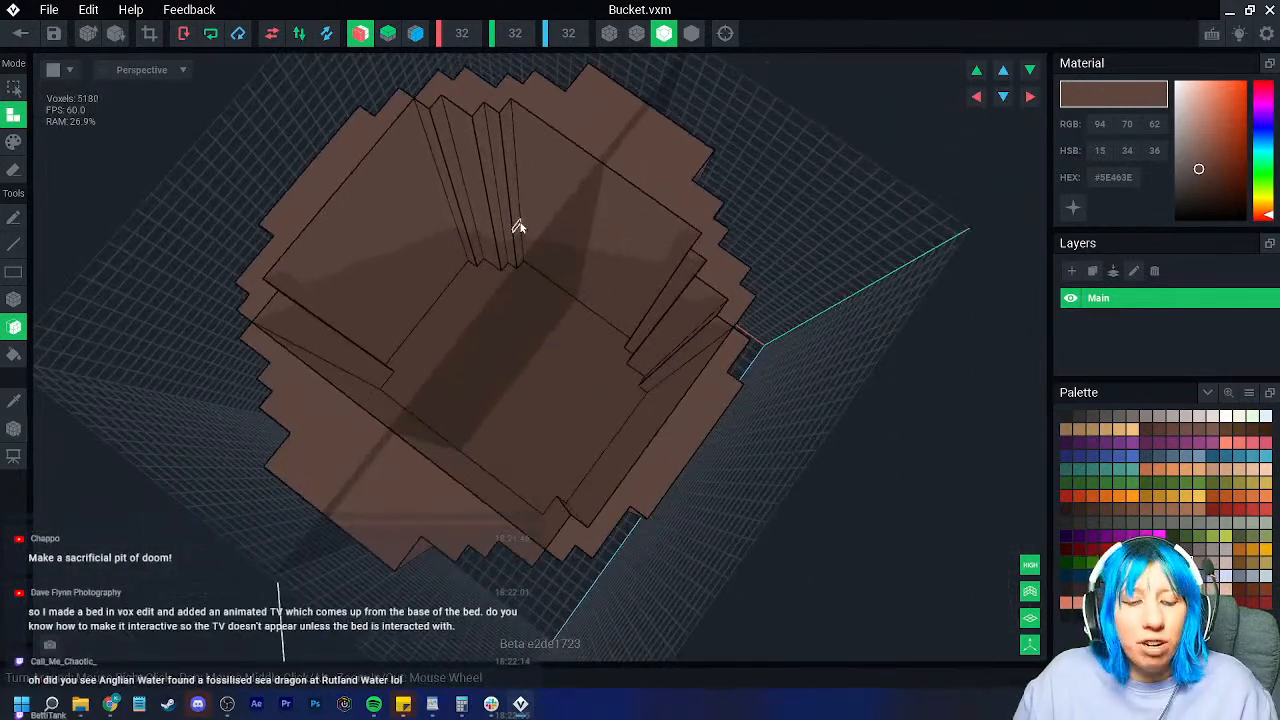
Step: Undo the two latest face extrusions, returning the bucket to 4426 voxels
key(ctrl+z)
key(ctrl+z)
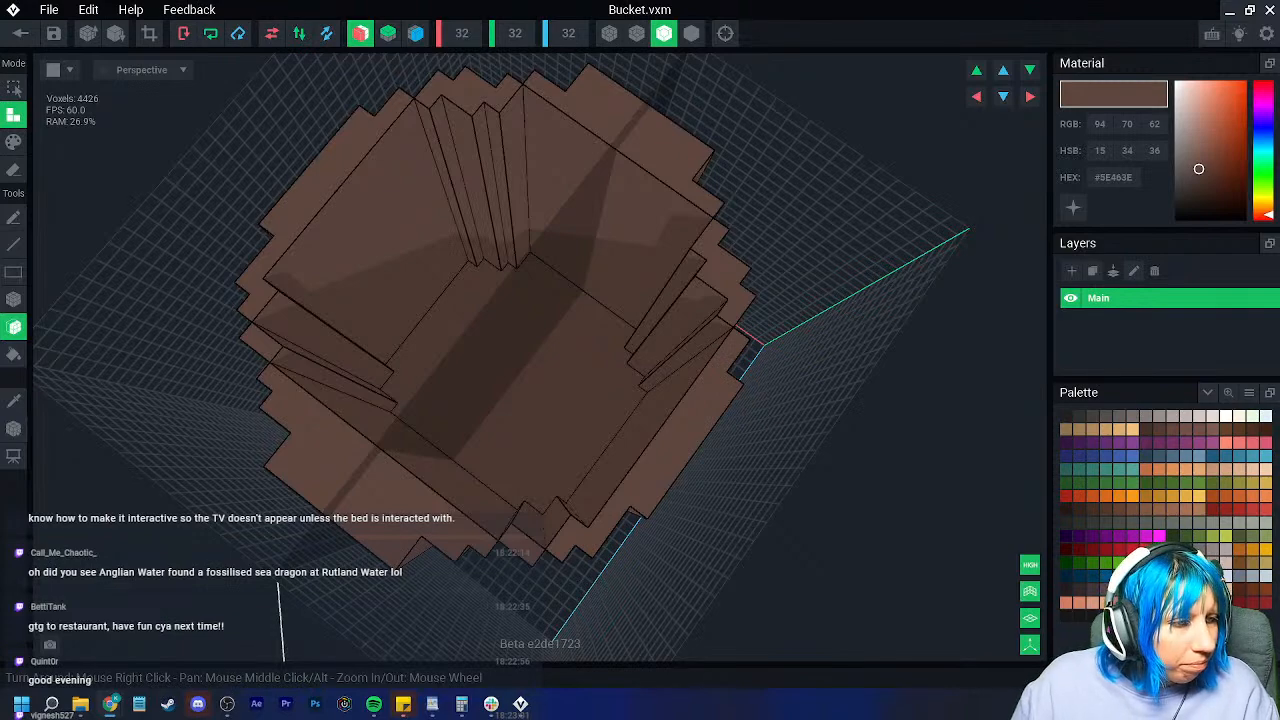
Step: Extrude several inner corner faces of the bucket
right_drag(641, 355, 311, 291)
scroll(546, 336, up, 5)
scroll(546, 336, down, 5)
click(300, 278)
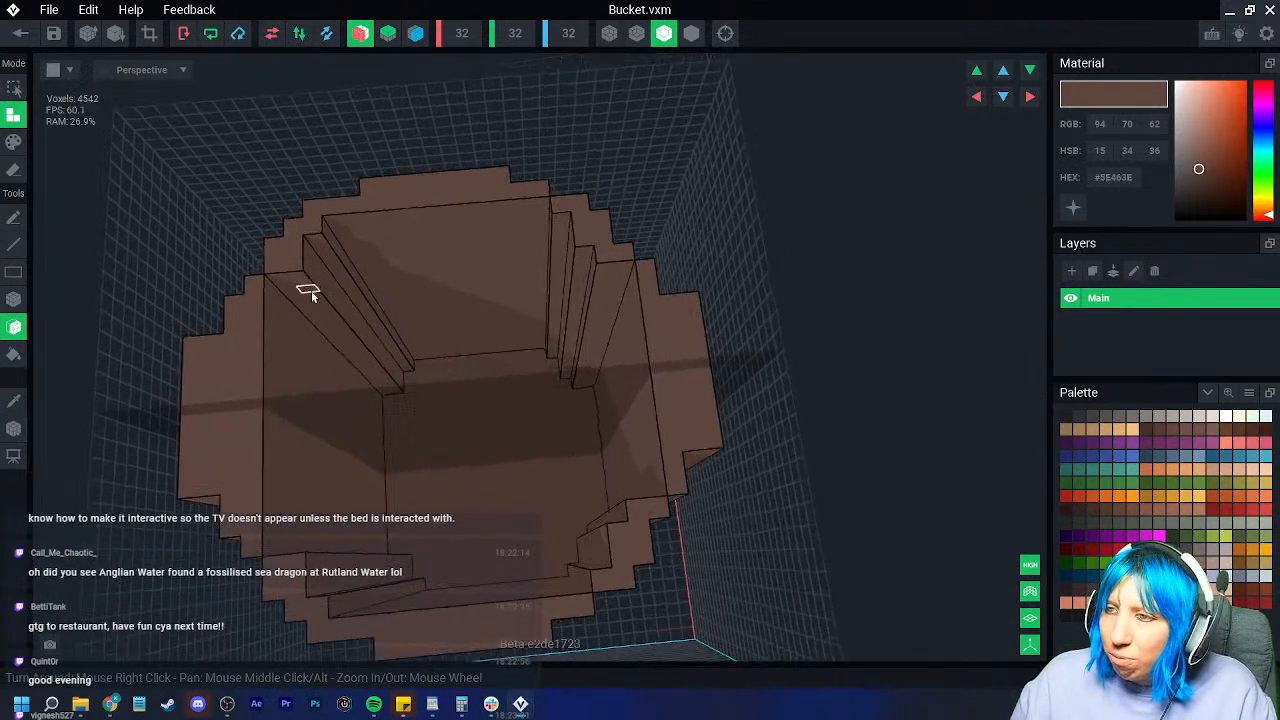
click(295, 302)
click(296, 307)
right_drag(355, 350, 471, 334)
right_drag(528, 291, 483, 340)
click(480, 306)
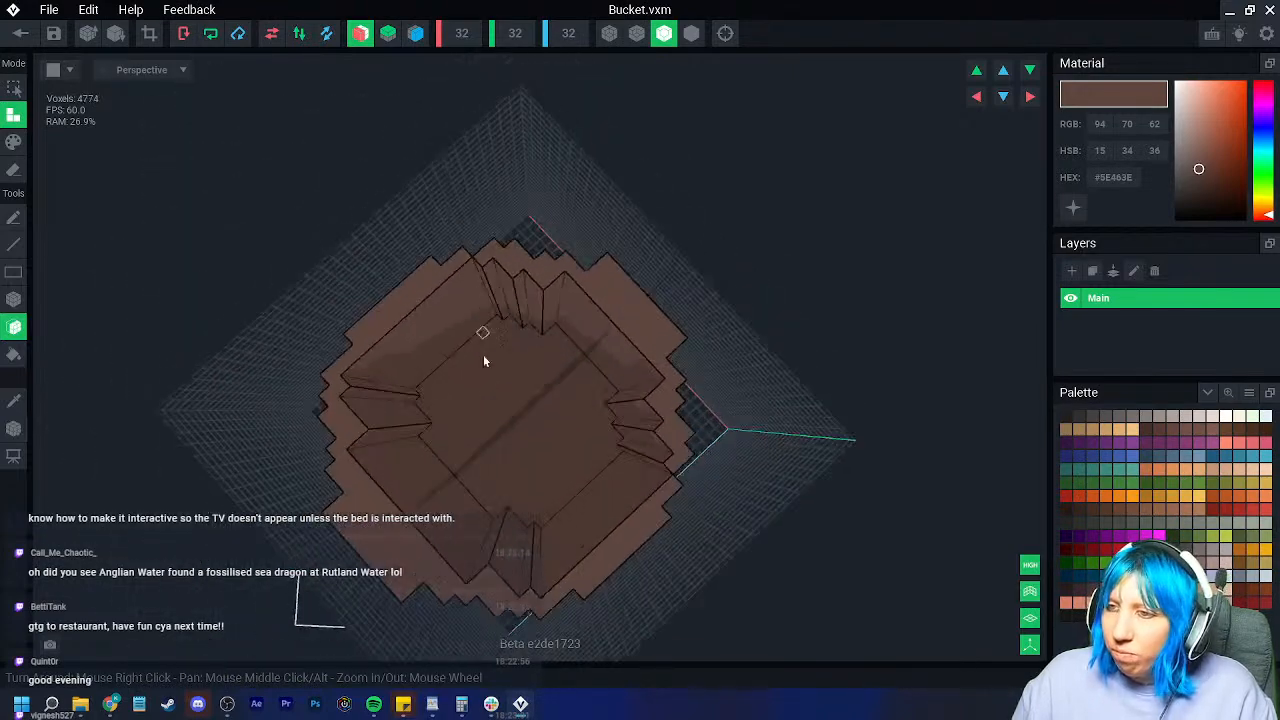
Step: Raise the bucket's inner floor by several layers
click(518, 407)
click(519, 407)
click(521, 406)
click(523, 406)
click(524, 406)
click(526, 406)
right_drag(538, 406, 549, 380)
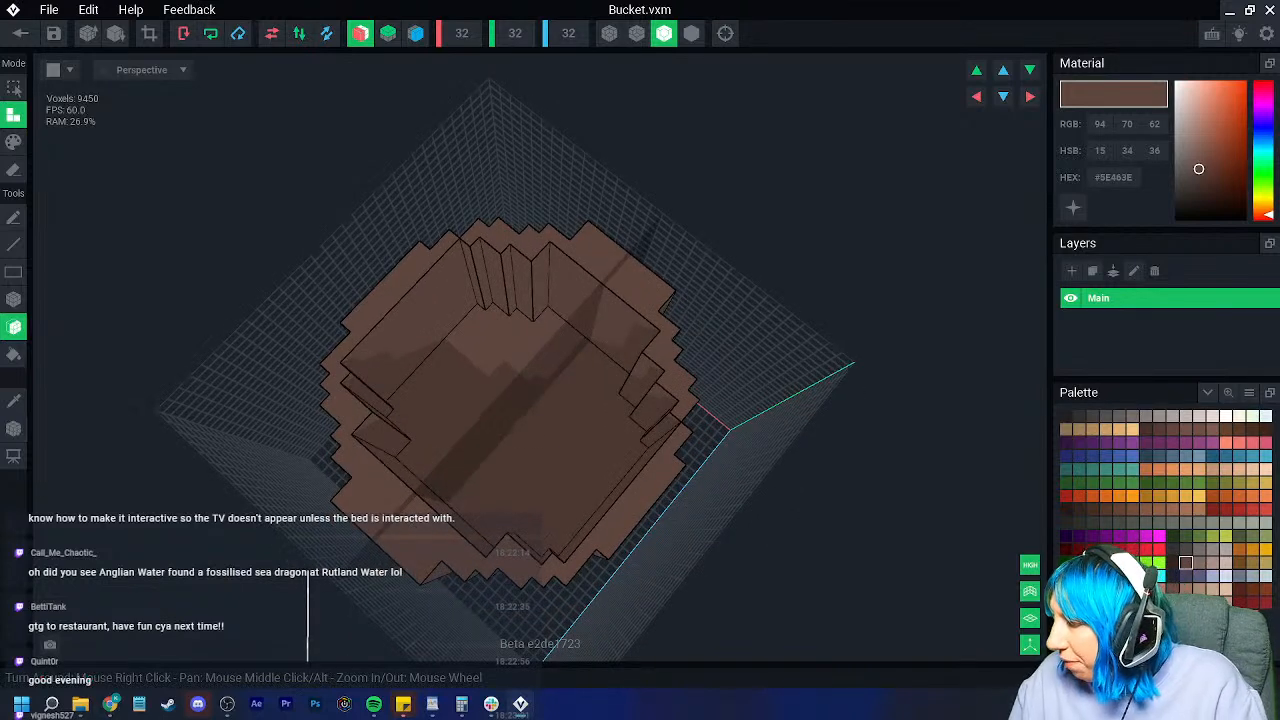
Step: Fill the inside of the bucket with several layers of dark blue
click(1082, 577)
click(572, 412)
click(555, 400)
click(540, 384)
click(531, 373)
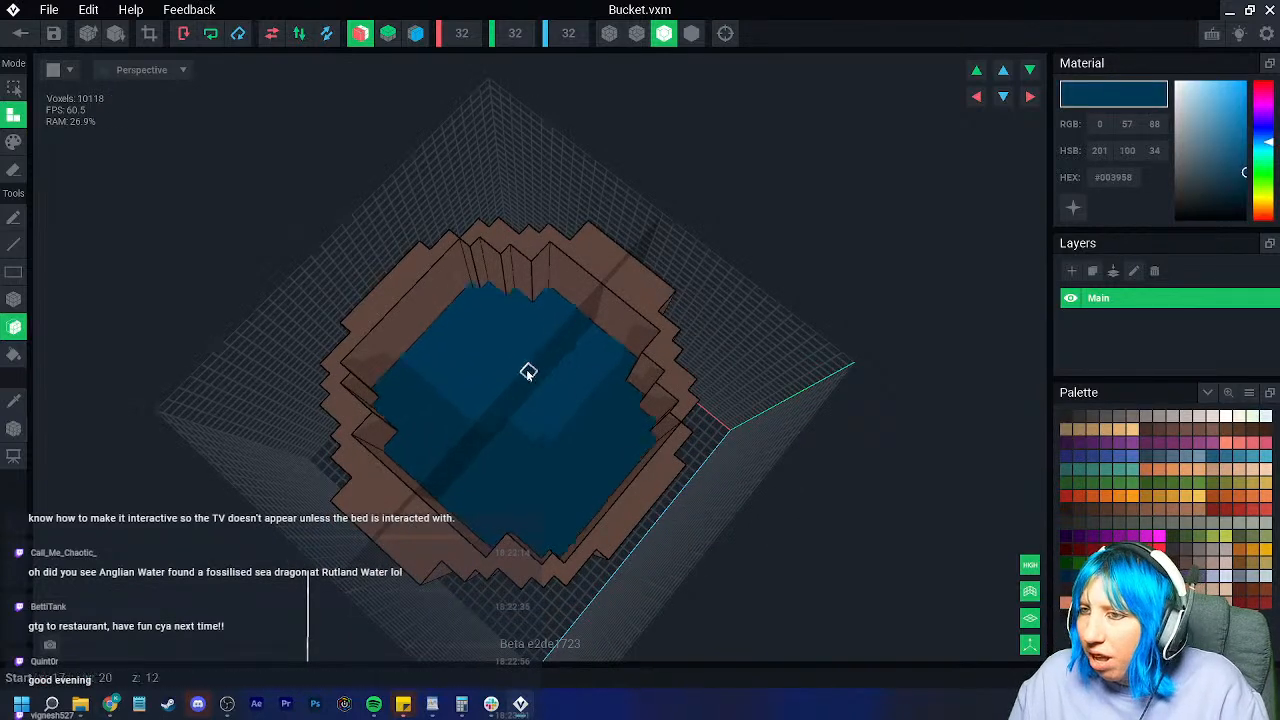
click(529, 371)
click(527, 370)
click(527, 369)
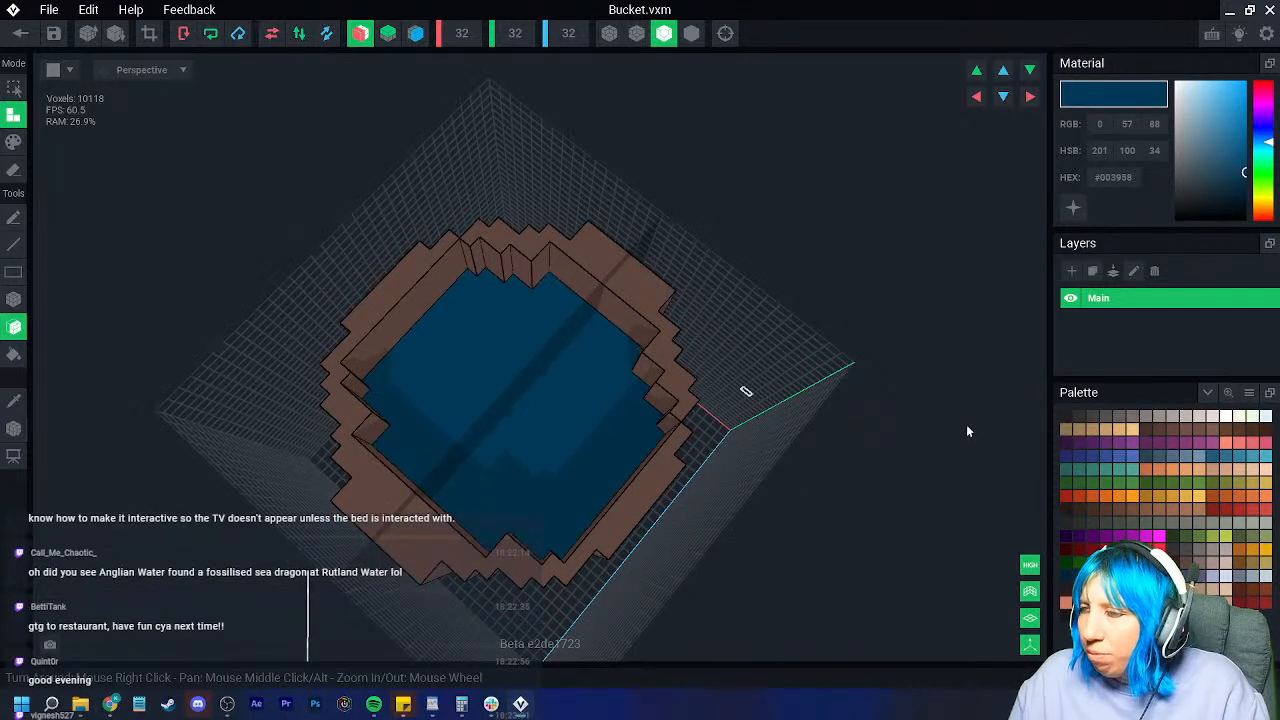
Step: Try green and lighter green liquid fills, then undo the last fill
click(1185, 536)
click(617, 437)
click(533, 414)
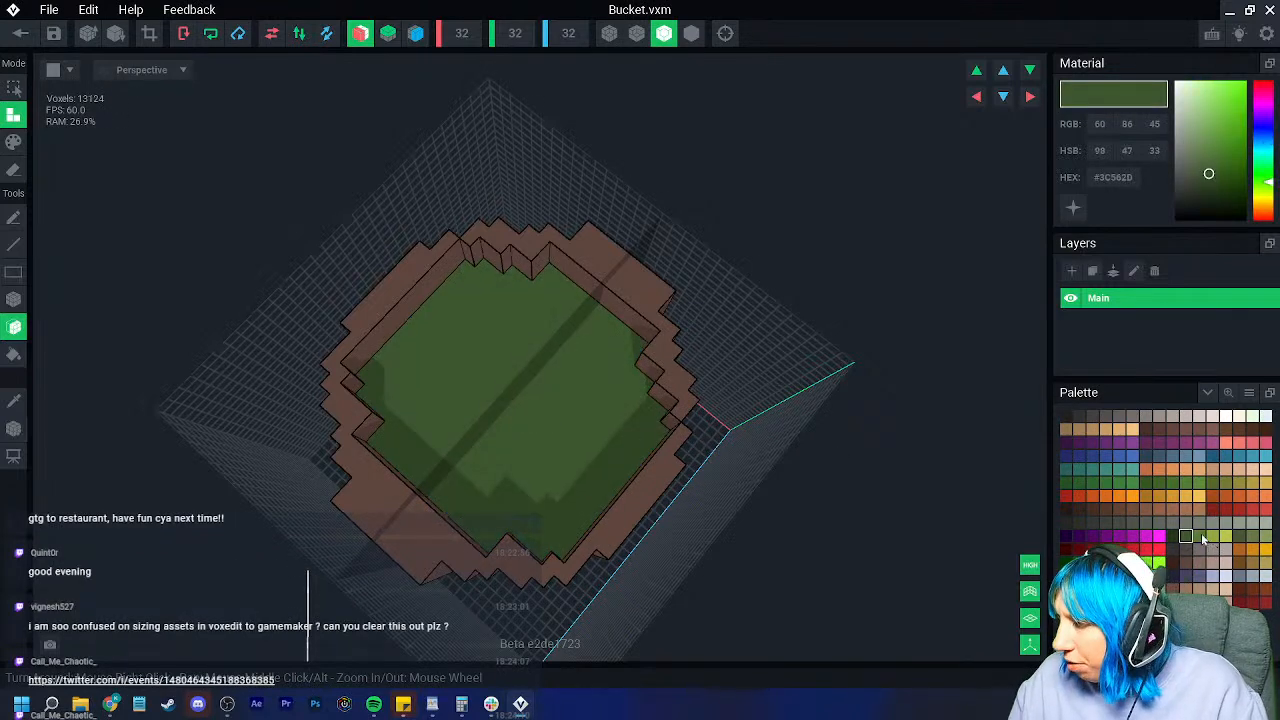
click(1252, 536)
click(543, 443)
right_drag(543, 443, 583, 471)
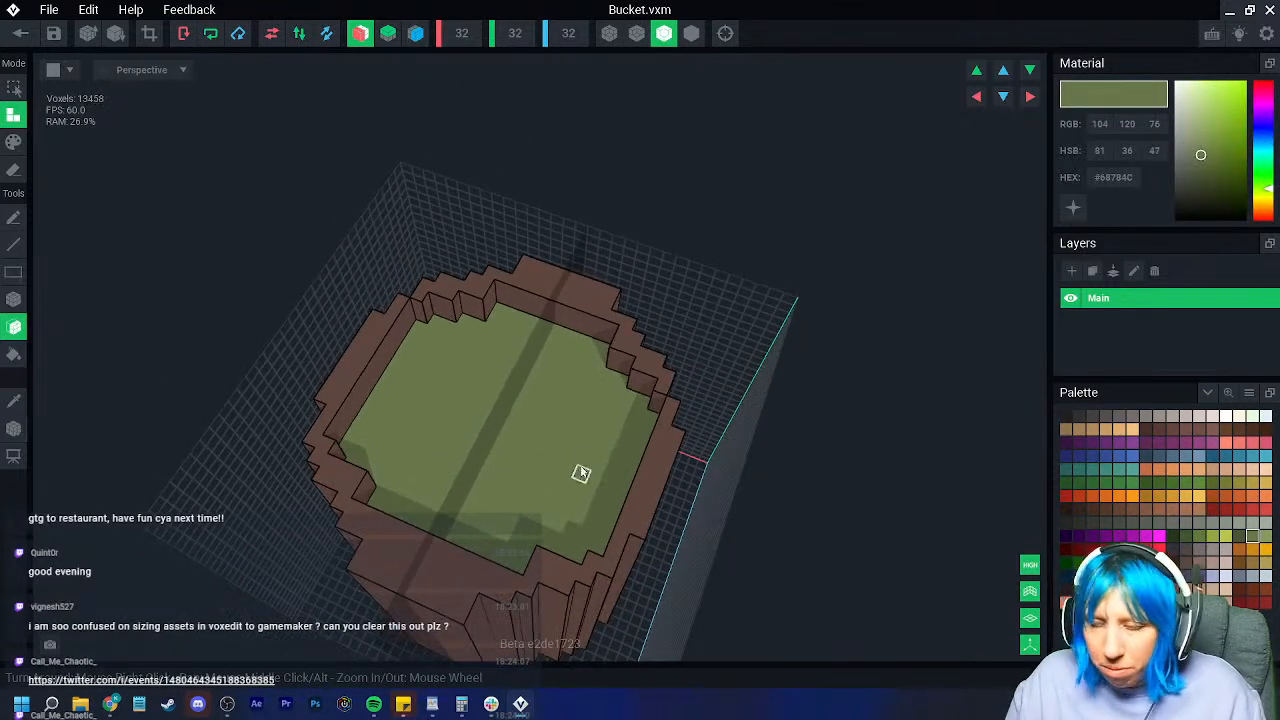
click(537, 455)
key(ctrl+z)
key(ctrl+z)
key(ctrl+z)
key(ctrl+z)
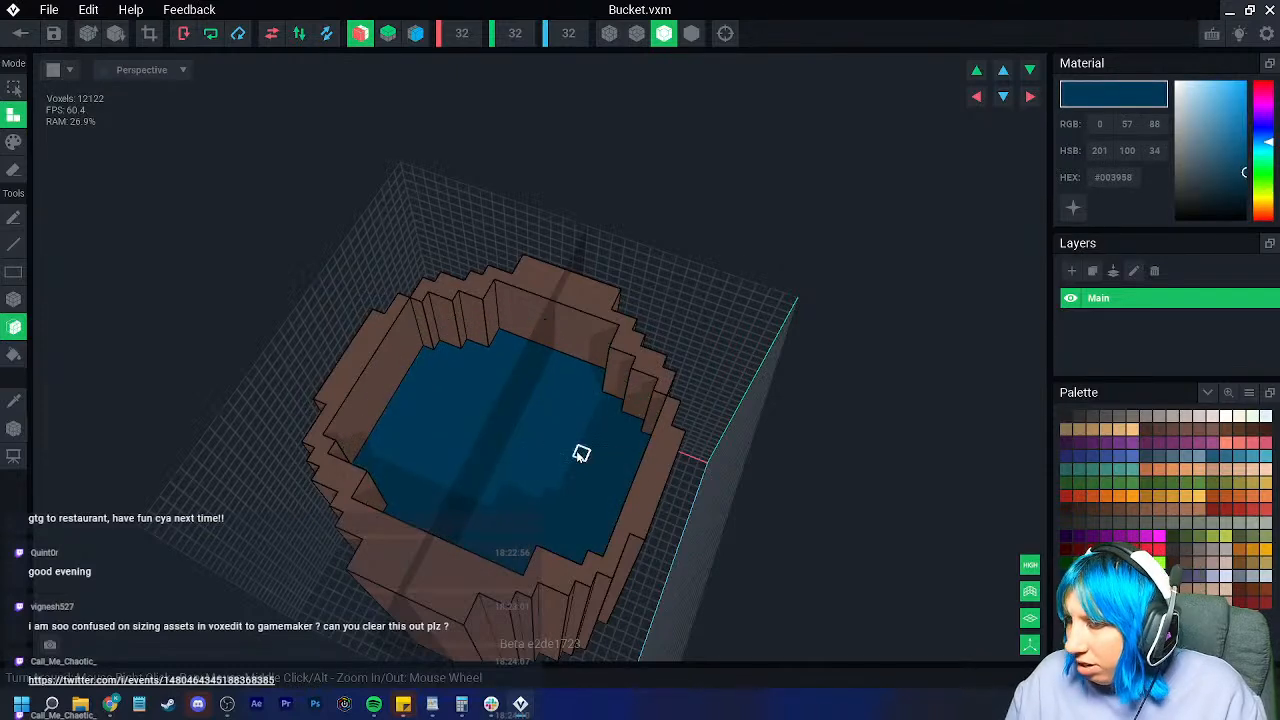
Step: Refill the liquid with a muted green, then recolour it a brighter green
click(1232, 538)
click(486, 449)
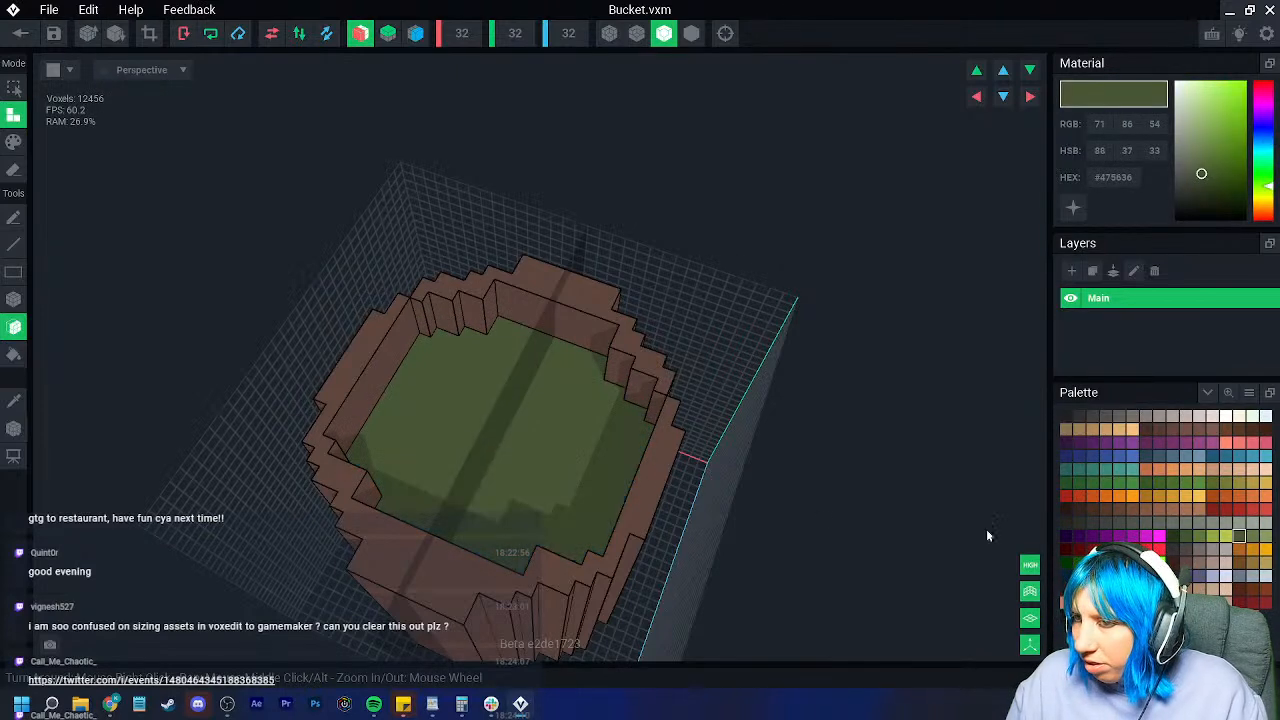
right_drag(686, 457, 584, 457)
click(1146, 483)
click(534, 375)
click(14, 146)
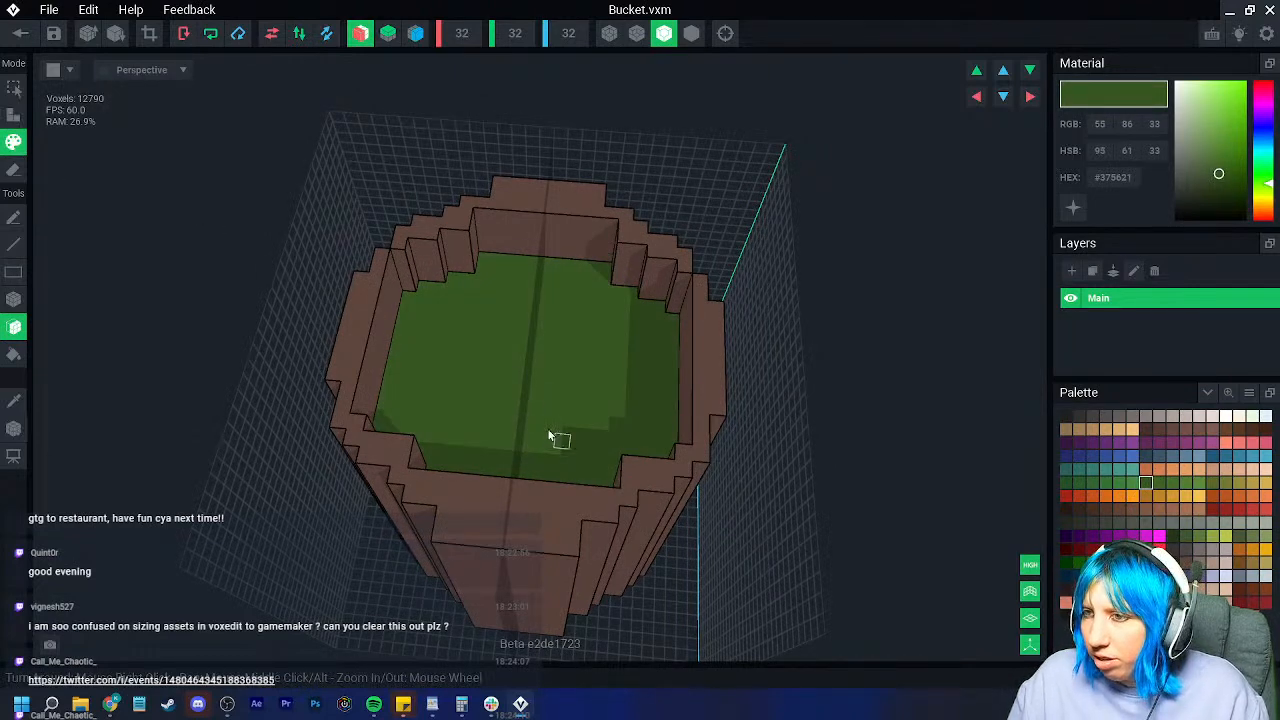
Step: Pencil dusky purple speckles and a right-side trail across the green liquid surface
right_drag(560, 443, 549, 435)
scroll(549, 435, up, 3)
click(1186, 536)
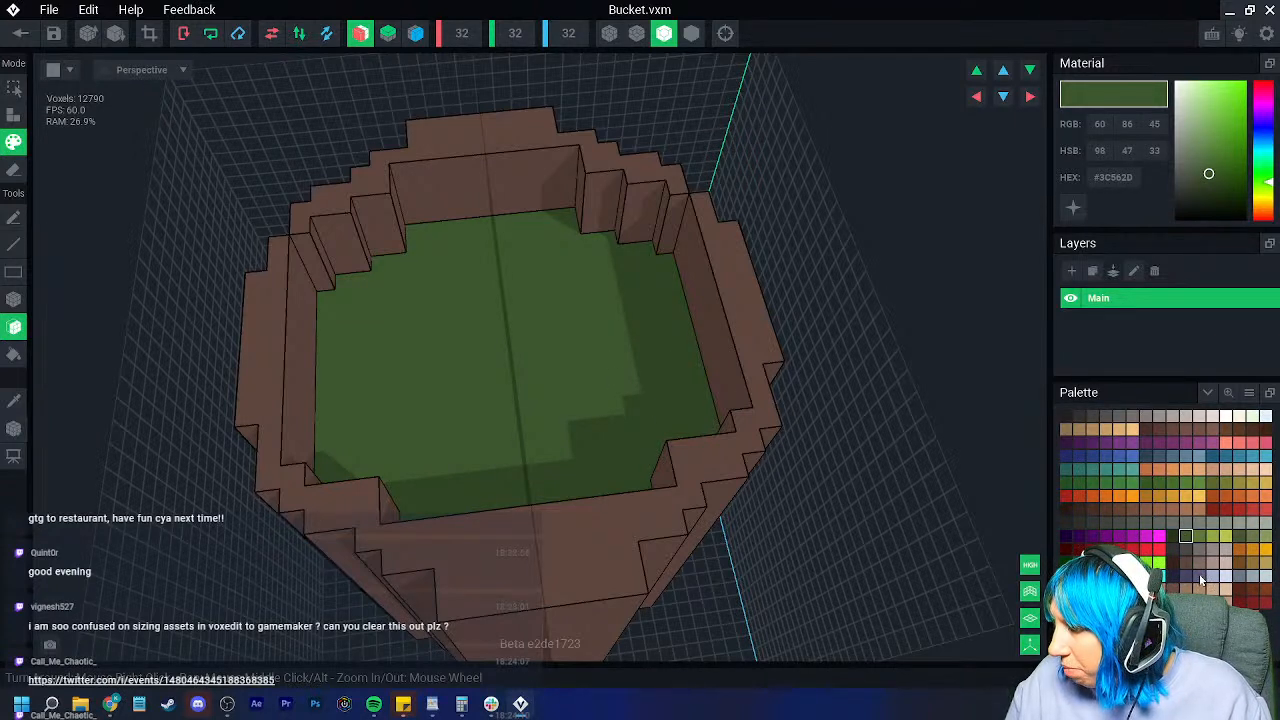
click(1201, 580)
click(14, 217)
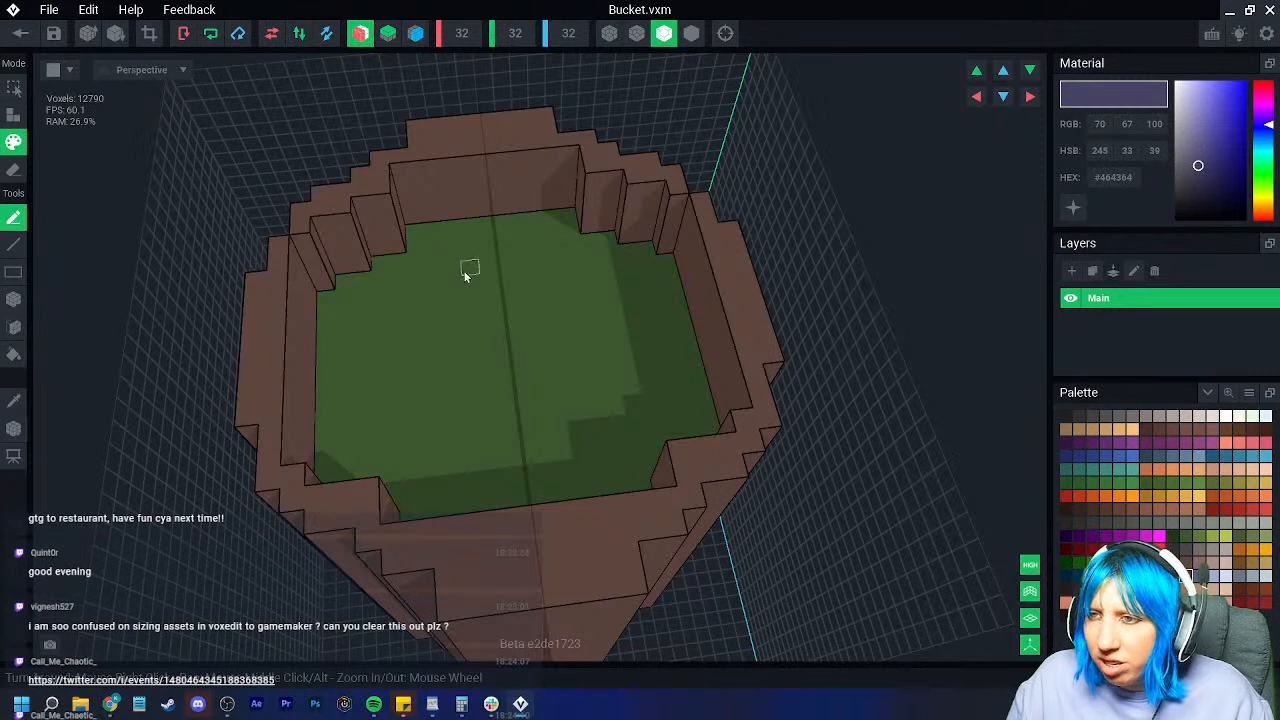
mouse_move(449, 237)
mouse_down()
mouse_move(363, 343)
mouse_move(423, 460)
mouse_up()
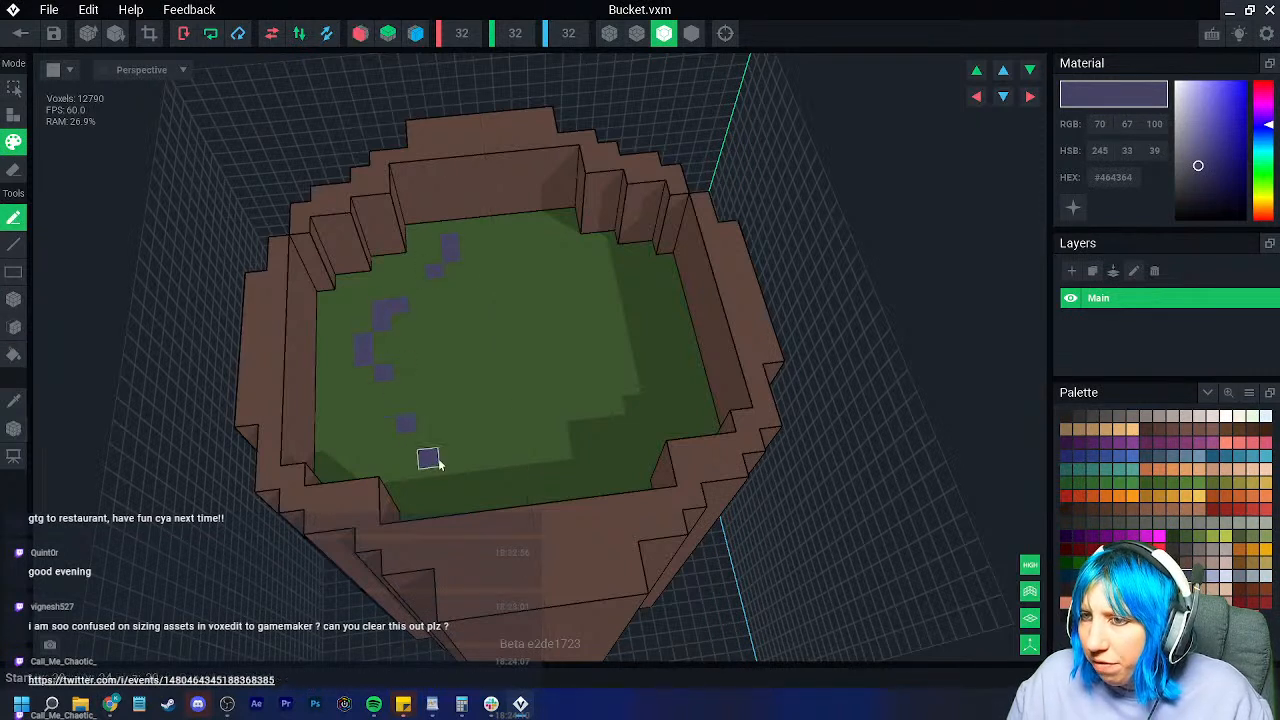
mouse_move(658, 272)
mouse_down()
mouse_move(669, 277)
mouse_move(589, 434)
mouse_move(557, 434)
mouse_move(629, 346)
mouse_move(580, 283)
mouse_move(507, 278)
mouse_move(443, 366)
mouse_move(508, 414)
mouse_move(343, 431)
mouse_move(452, 496)
mouse_move(725, 487)
mouse_up()
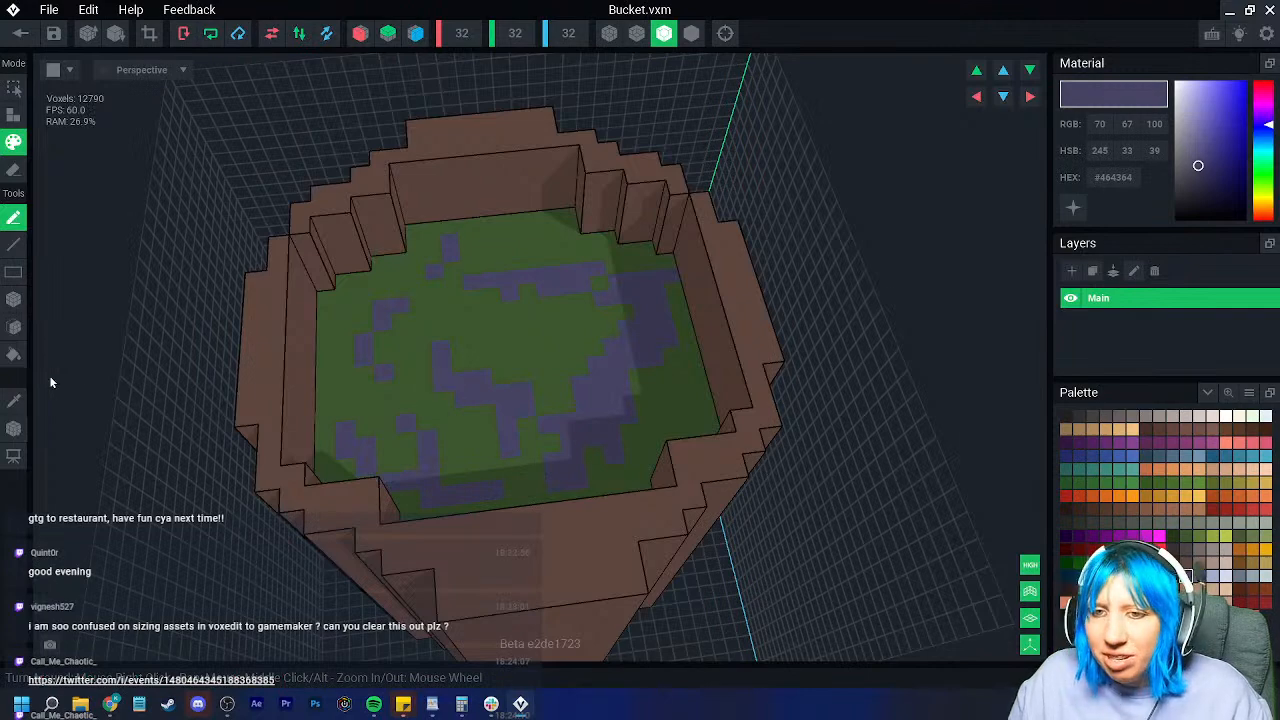
scroll(579, 427, down, 6)
right_drag(541, 363, 620, 434)
scroll(620, 438, up, 5)
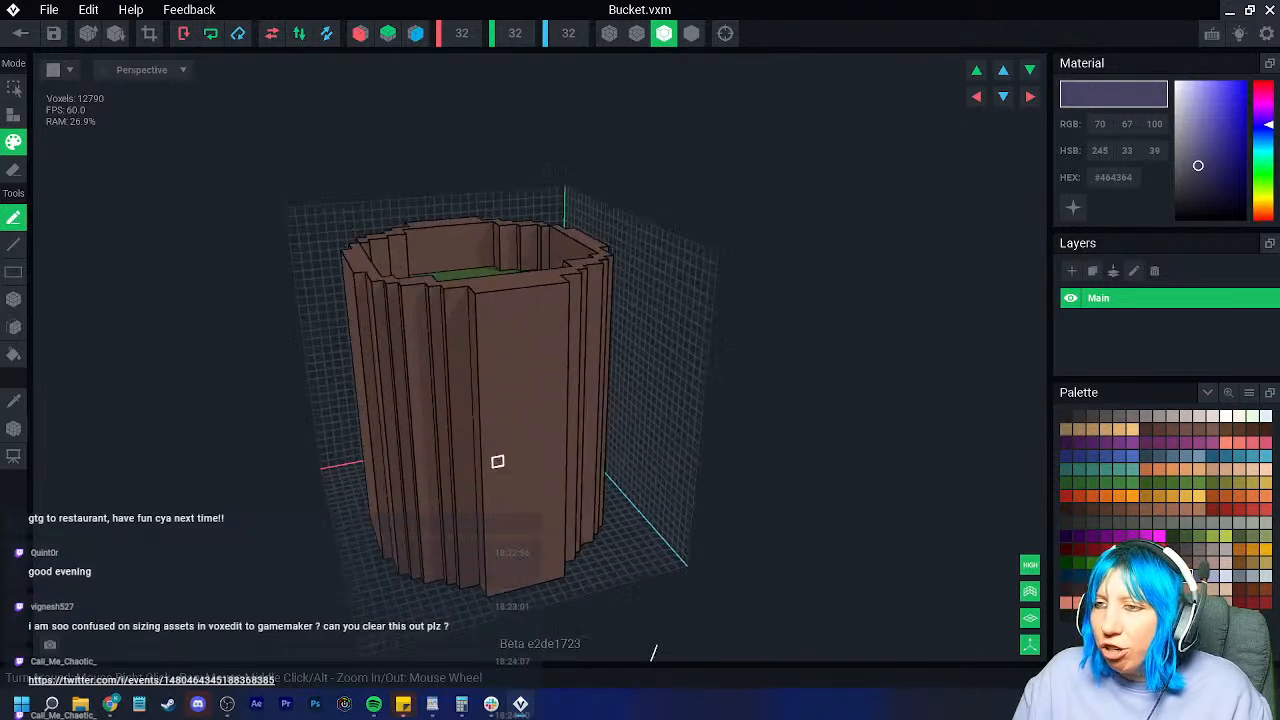
Step: Sample the bucket's brown and extrude a slab from the front-left wall with Attach Face
click(14, 400)
click(341, 269)
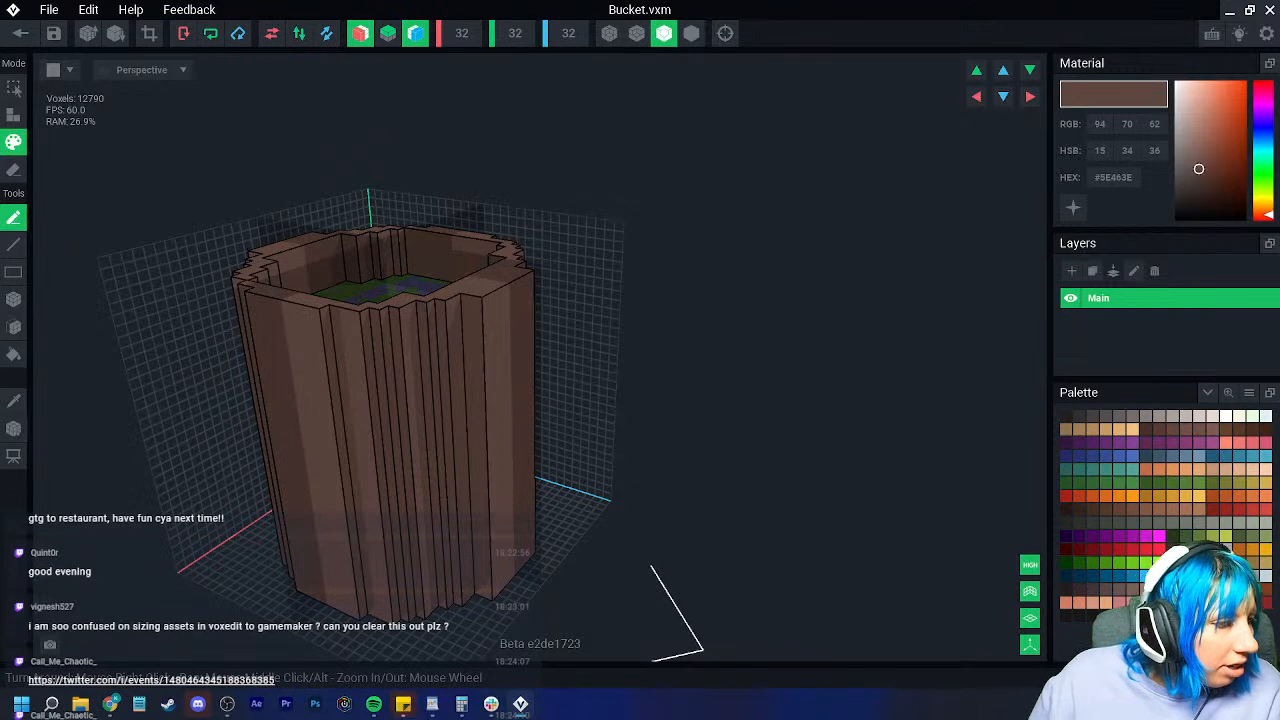
right_drag(70, 436, 183, 380)
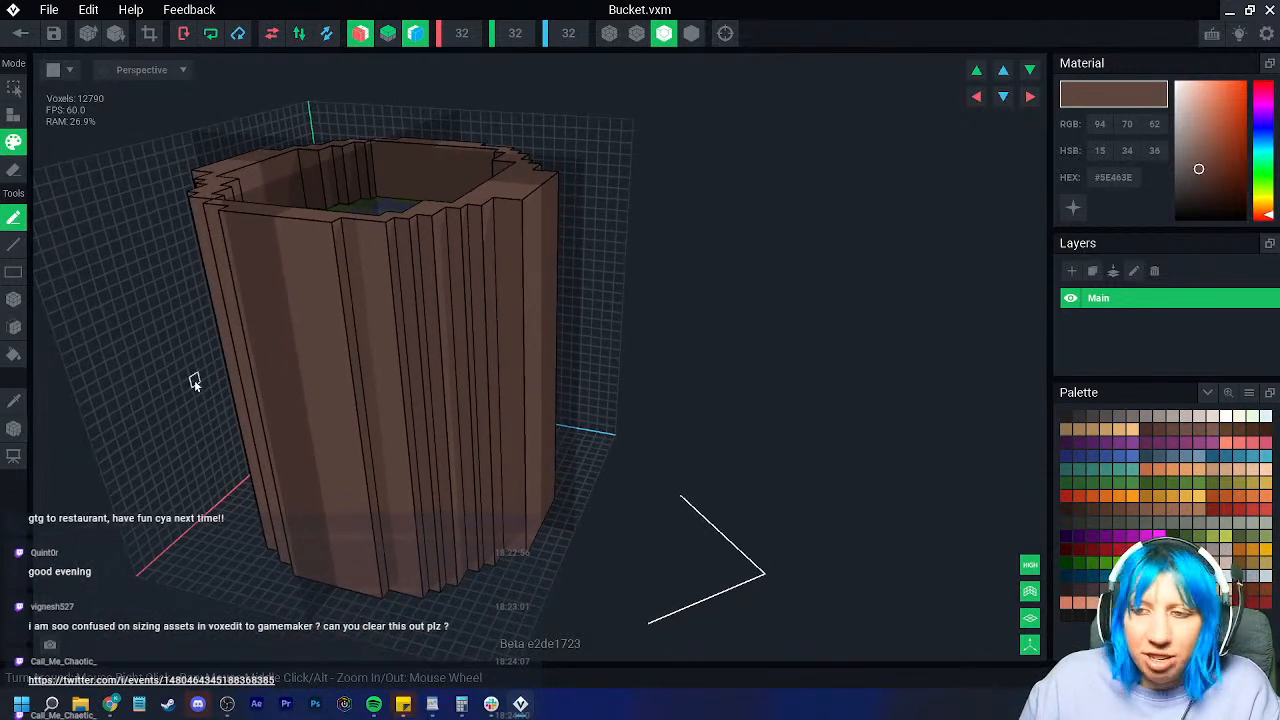
click(14, 114)
click(14, 327)
drag(307, 358, 350, 344)
drag(411, 297, 405, 301)
Step: Extrude the narrow front strips and thicken vertical wall strips outward
click(402, 299)
click(391, 302)
click(385, 305)
click(425, 279)
click(421, 281)
click(413, 284)
click(406, 287)
click(455, 266)
click(453, 267)
click(443, 270)
Step: Push the next row of front wall strips outward
click(440, 270)
click(467, 252)
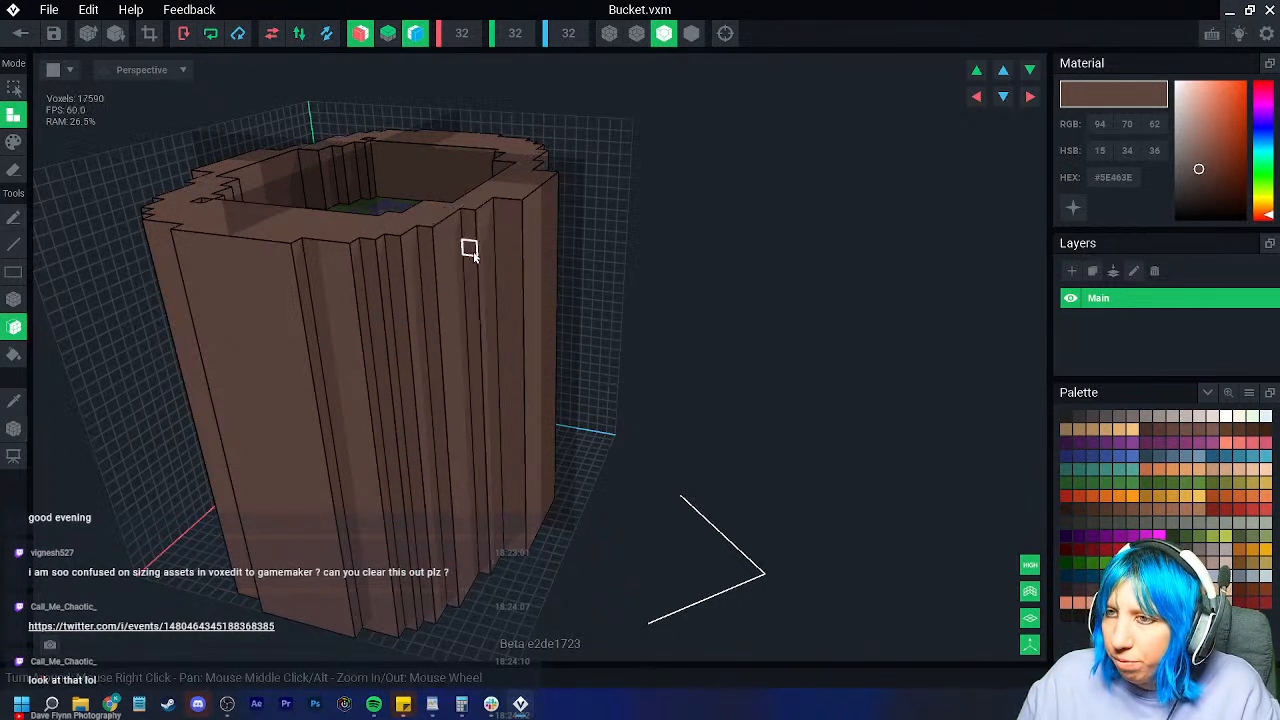
click(461, 253)
click(464, 257)
click(457, 259)
click(508, 246)
click(502, 254)
click(499, 255)
click(496, 257)
right_drag(495, 260, 440, 288)
Step: Extrude the wide front face, its neighbouring narrow strip and the front-left strips
click(542, 296)
click(544, 299)
click(556, 312)
click(557, 314)
click(464, 273)
click(466, 278)
click(458, 273)
click(430, 252)
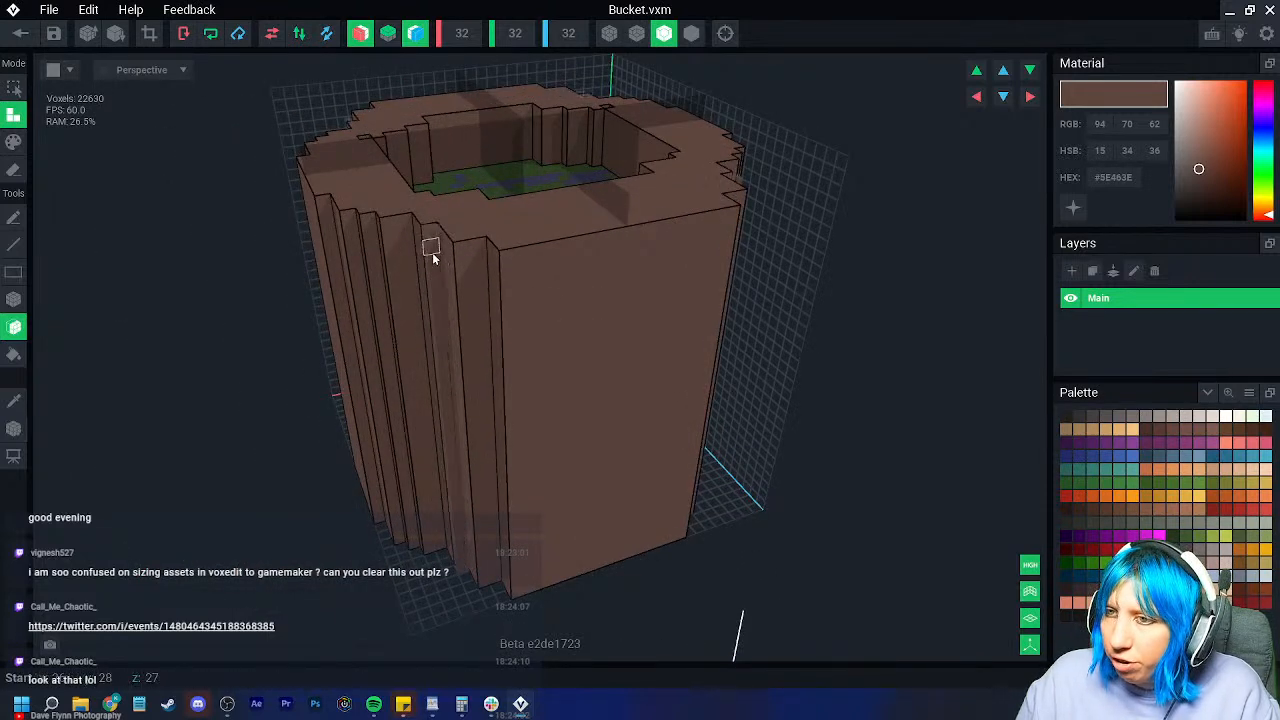
click(432, 251)
click(397, 258)
Step: Extrude the front-left wall strips further outward
click(400, 258)
click(401, 258)
click(372, 250)
click(372, 249)
click(371, 248)
click(350, 244)
Step: Extrude the last two front-left strips outward
click(349, 242)
click(353, 241)
click(331, 238)
click(331, 239)
click(333, 242)
click(333, 243)
scroll(480, 412, down, 2)
right_drag(483, 415, 405, 529)
scroll(516, 411, down, 4)
scroll(514, 437, up, 4)
scroll(405, 529, up, 2)
middle_drag(405, 529, 414, 424)
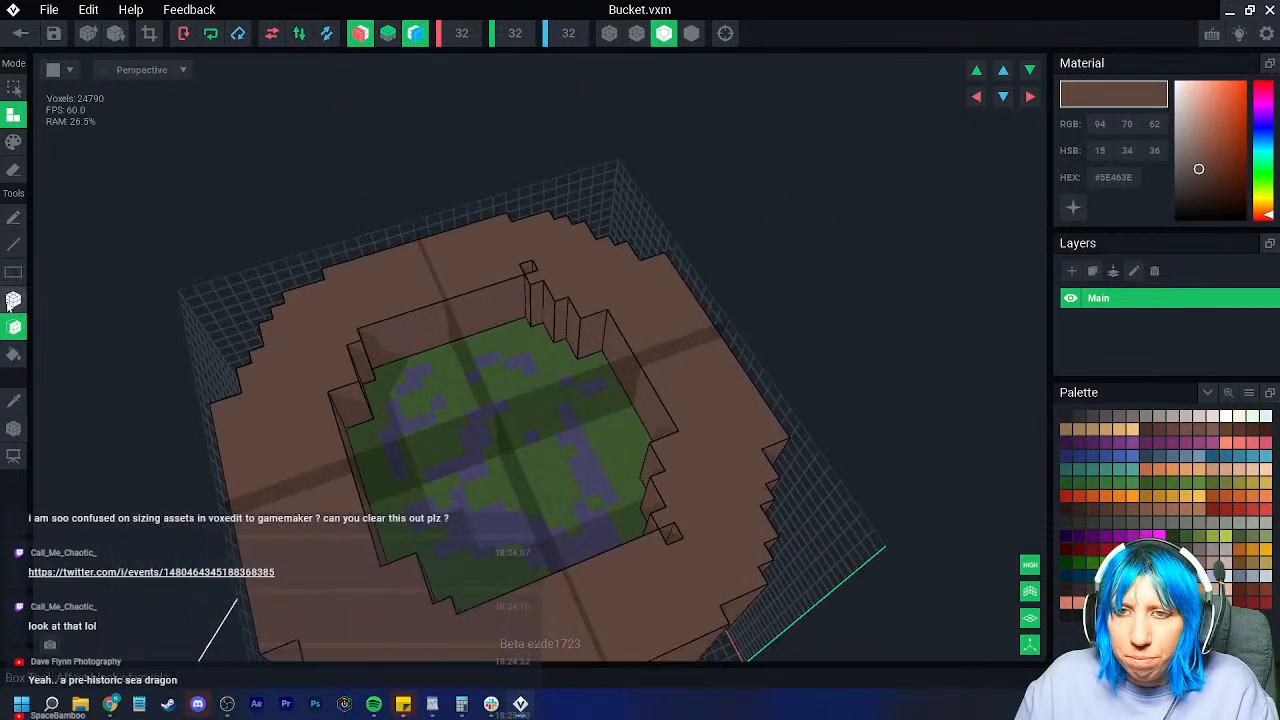
Step: Box-erase a rim section, the back-left corner step, the recessed inner ledge and rim corners
click(13, 299)
click(14, 168)
right_drag(385, 305, 366, 321)
mouse_move(366, 321)
mouse_down()
mouse_move(486, 352)
mouse_move(532, 333)
mouse_up()
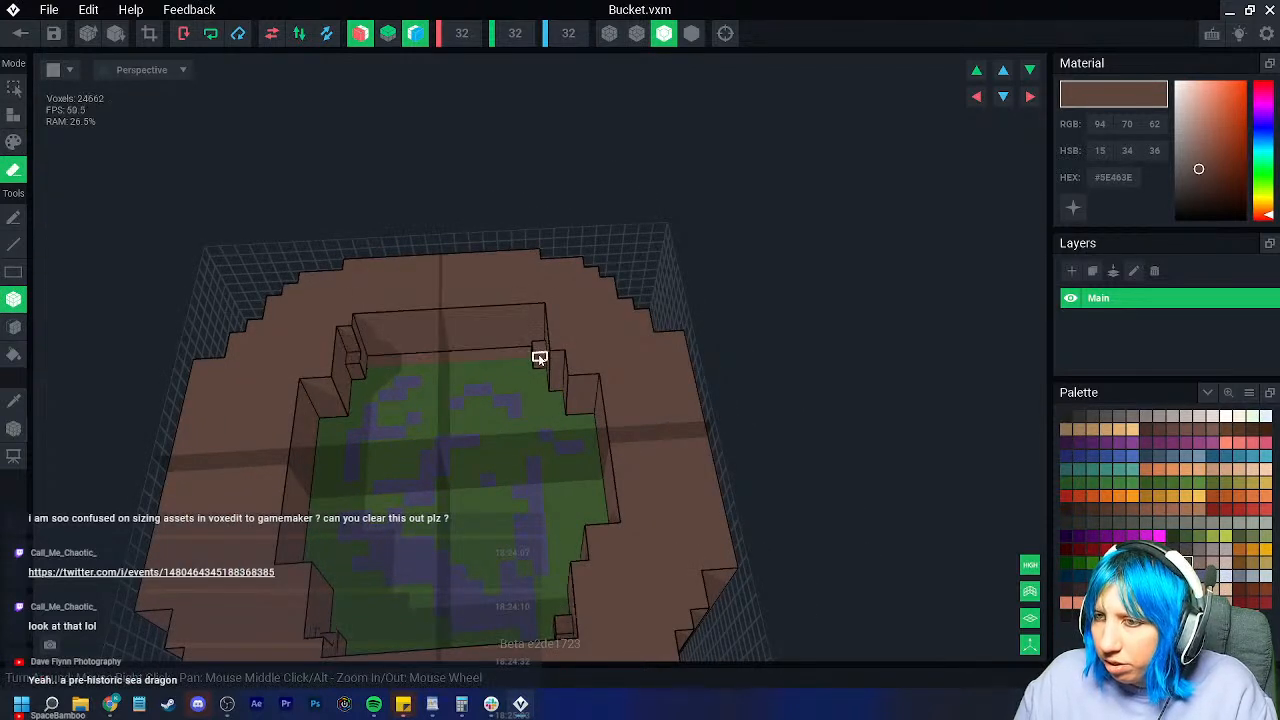
right_drag(440, 381, 462, 373)
scroll(463, 372, up, 3)
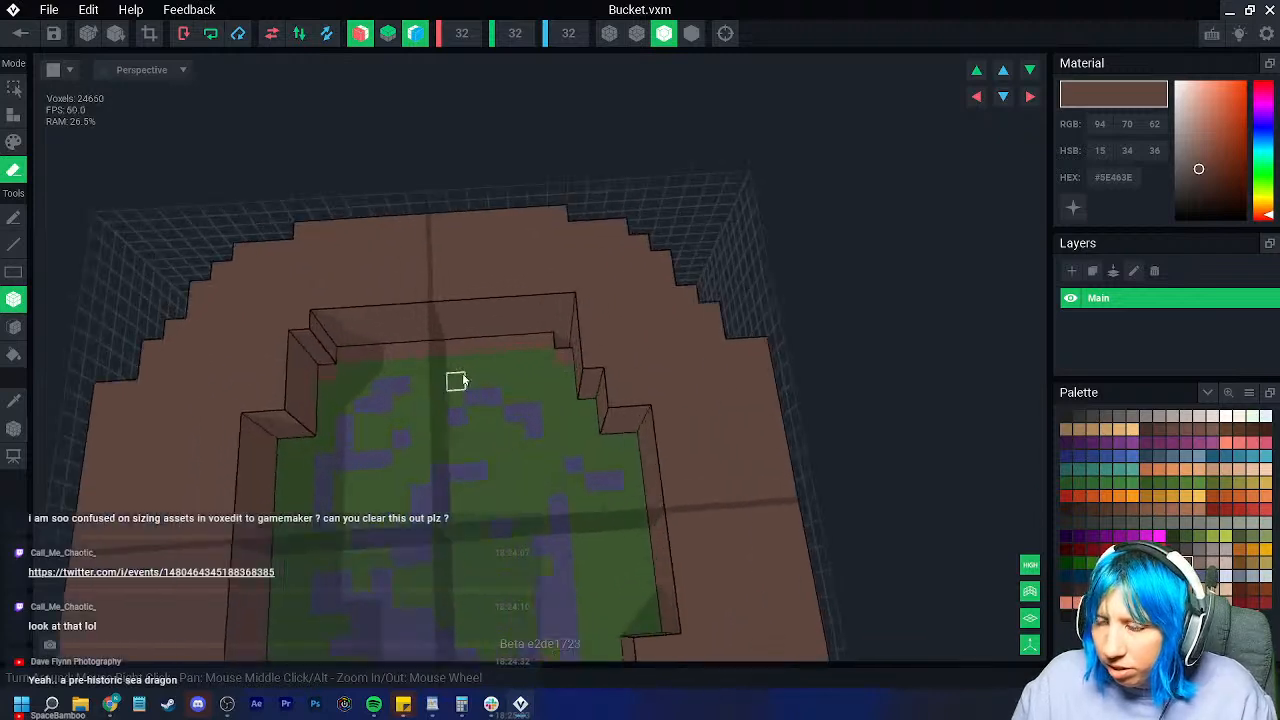
drag(290, 325, 313, 351)
mouse_move(372, 349)
right_down()
mouse_move(375, 379)
mouse_move(372, 341)
right_up()
scroll(366, 379, down, 2)
right_drag(318, 265, 296, 285)
drag(262, 290, 366, 249)
mouse_move(266, 273)
mouse_down()
mouse_move(441, 311)
mouse_move(236, 338)
mouse_move(222, 378)
mouse_up()
right_drag(236, 368, 240, 371)
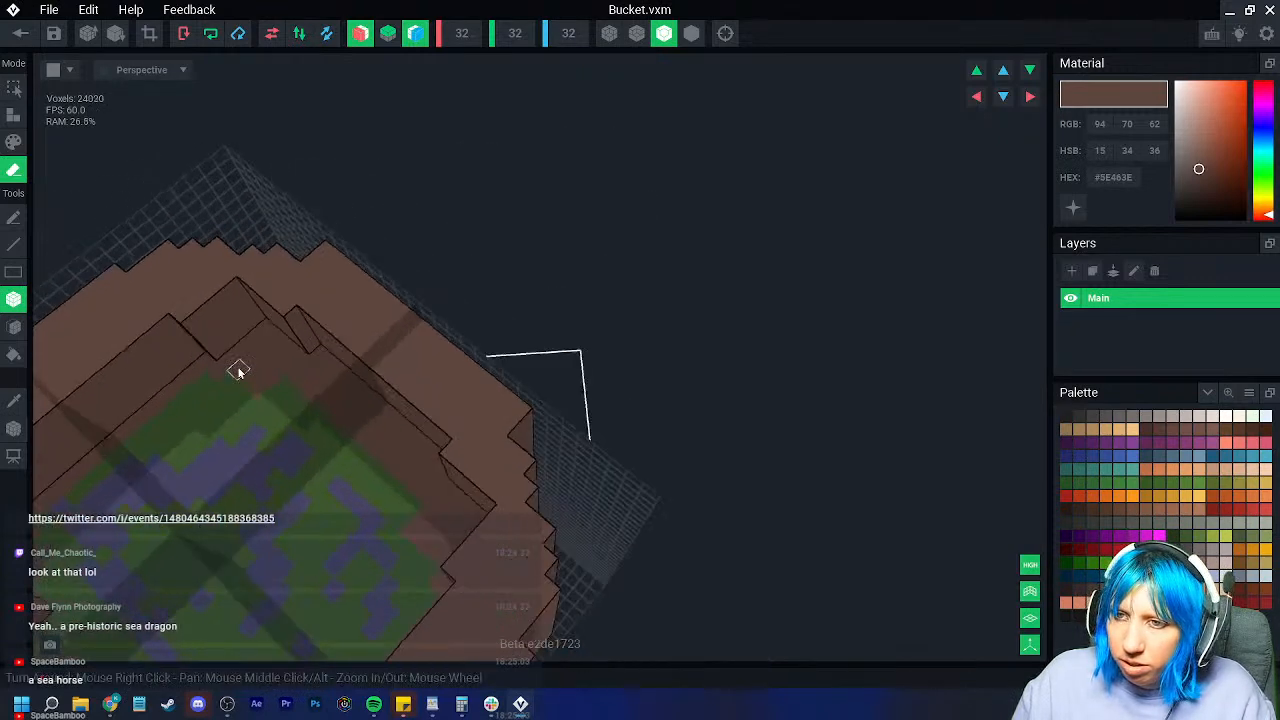
middle_drag(240, 371, 417, 346)
right_drag(417, 346, 427, 342)
scroll(427, 342, up, 3)
Step: Box-erase two wall columns, the mirrored left column and several back rim sections
drag(366, 275, 381, 333)
drag(491, 243, 492, 300)
mouse_move(492, 300)
right_down()
mouse_move(560, 322)
mouse_move(491, 320)
mouse_move(520, 330)
right_up()
middle_drag(322, 312, 460, 303)
right_drag(460, 303, 466, 300)
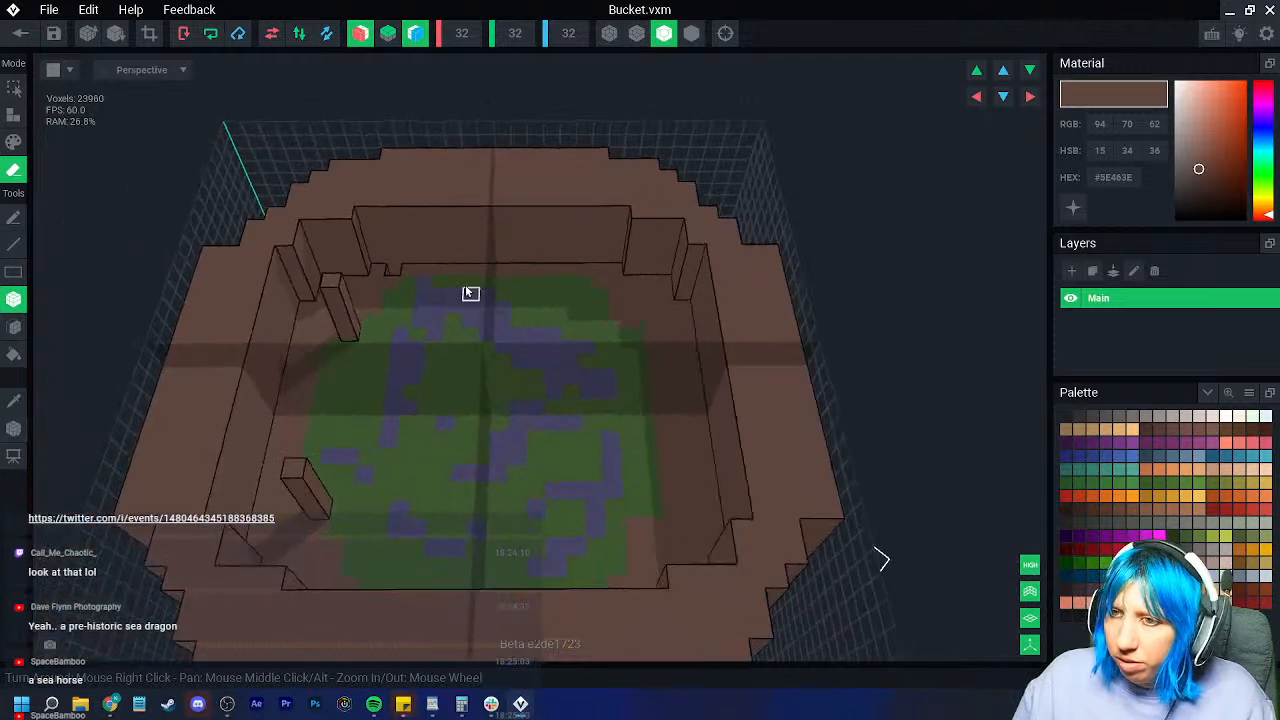
scroll(466, 300, up, 2)
drag(296, 276, 326, 349)
right_drag(326, 349, 378, 332)
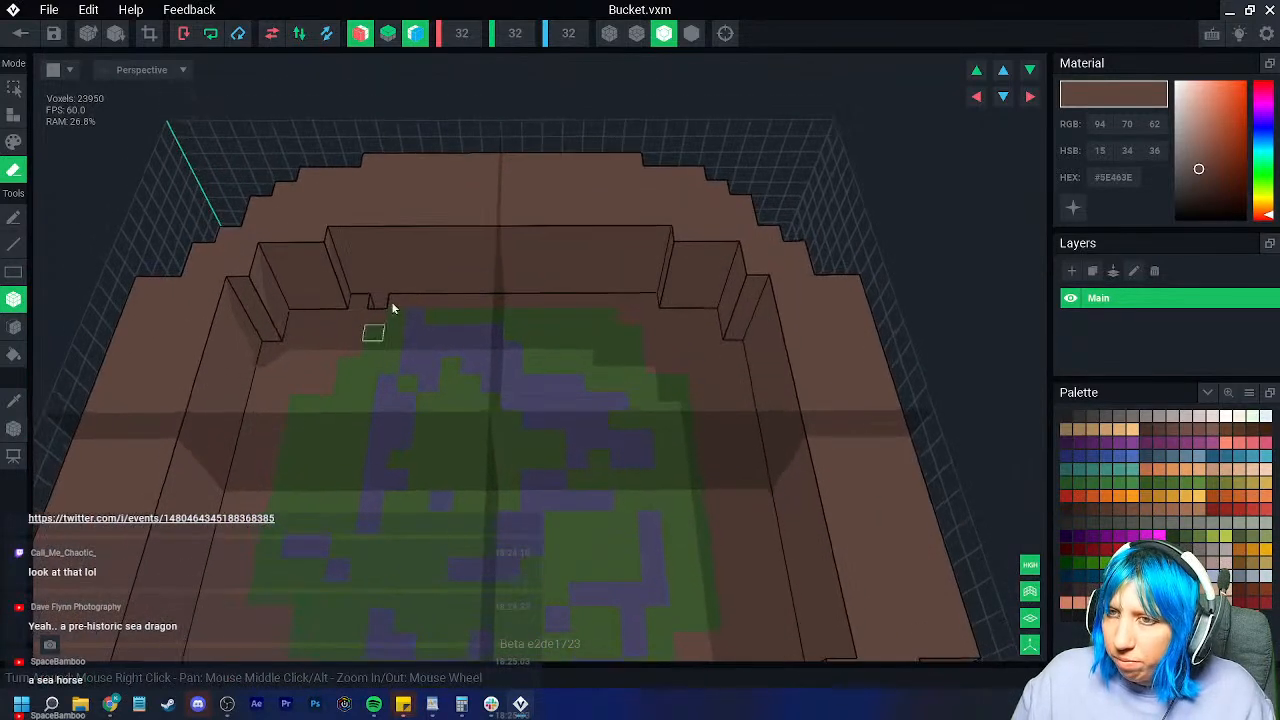
drag(386, 192, 526, 293)
mouse_move(466, 286)
right_down()
mouse_move(412, 270)
mouse_move(374, 286)
mouse_move(426, 351)
mouse_move(454, 332)
right_up()
scroll(376, 290, down, 3)
scroll(422, 344, up, 1)
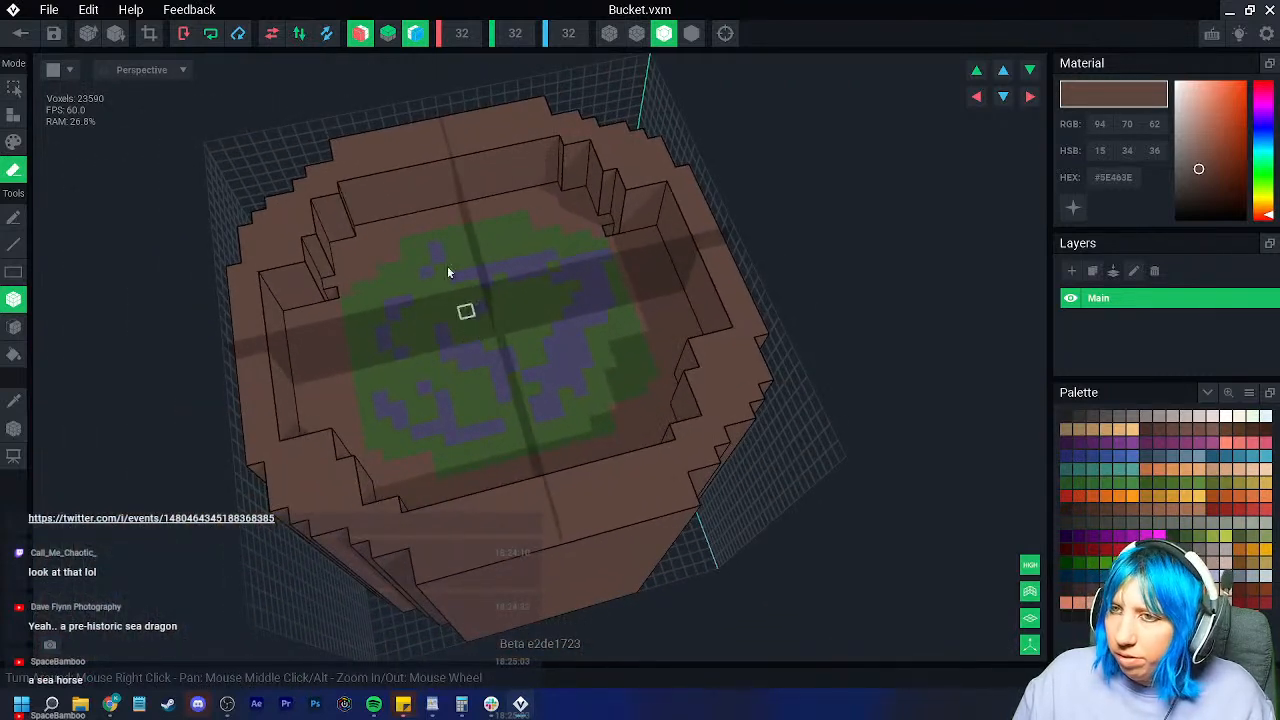
drag(428, 158, 395, 214)
right_drag(445, 291, 418, 253)
drag(383, 210, 392, 243)
scroll(309, 349, up, 3)
right_drag(388, 250, 304, 352)
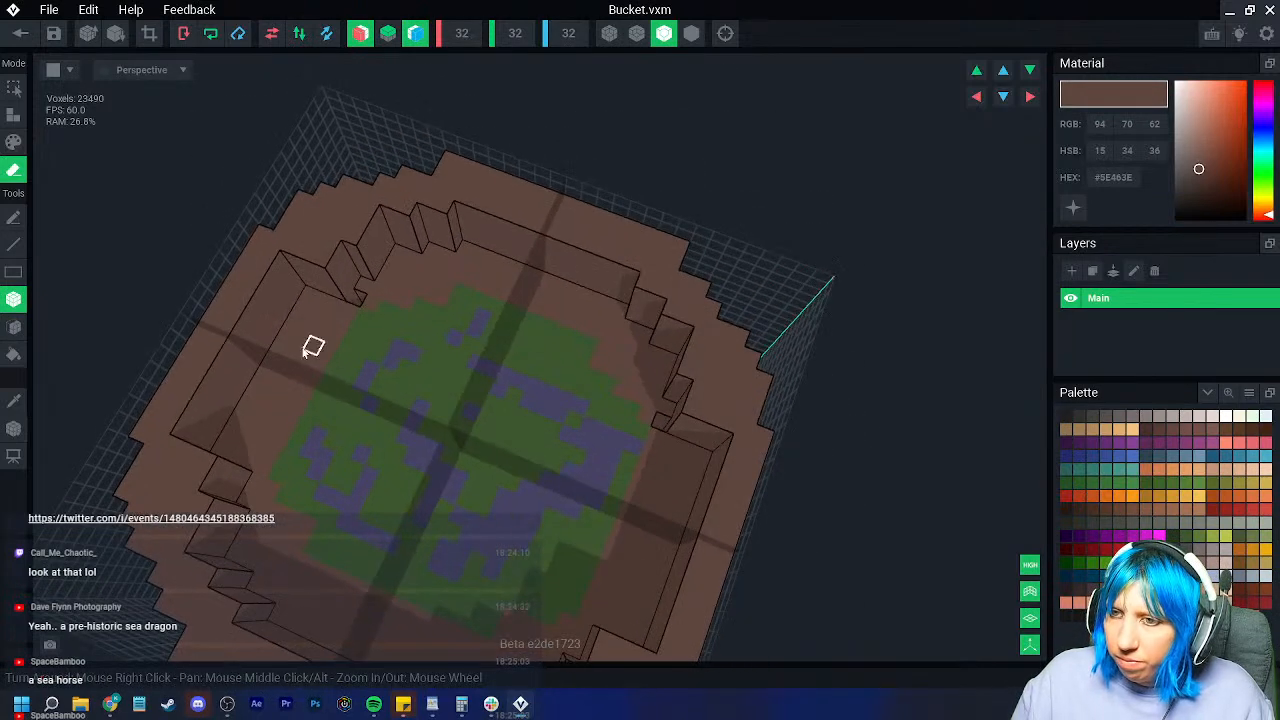
Step: Sample the liquid's green and face-fill green voxels at the wall corners
click(16, 404)
click(352, 414)
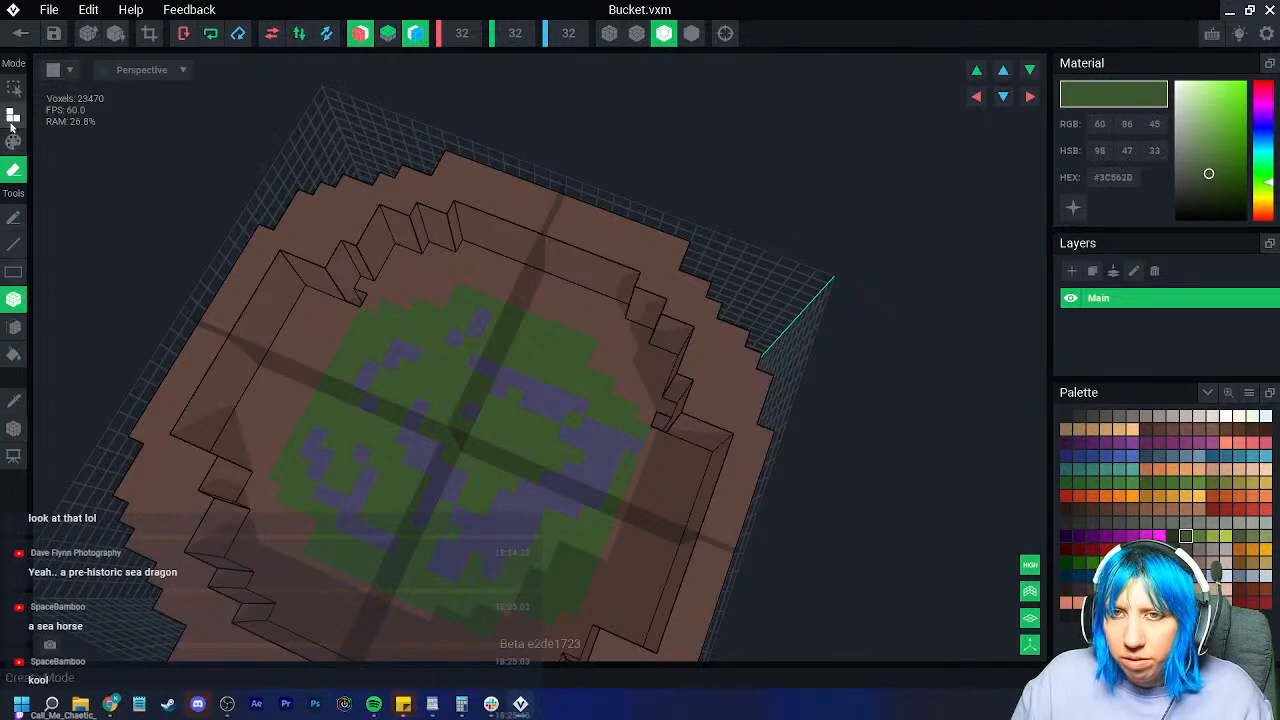
click(15, 127)
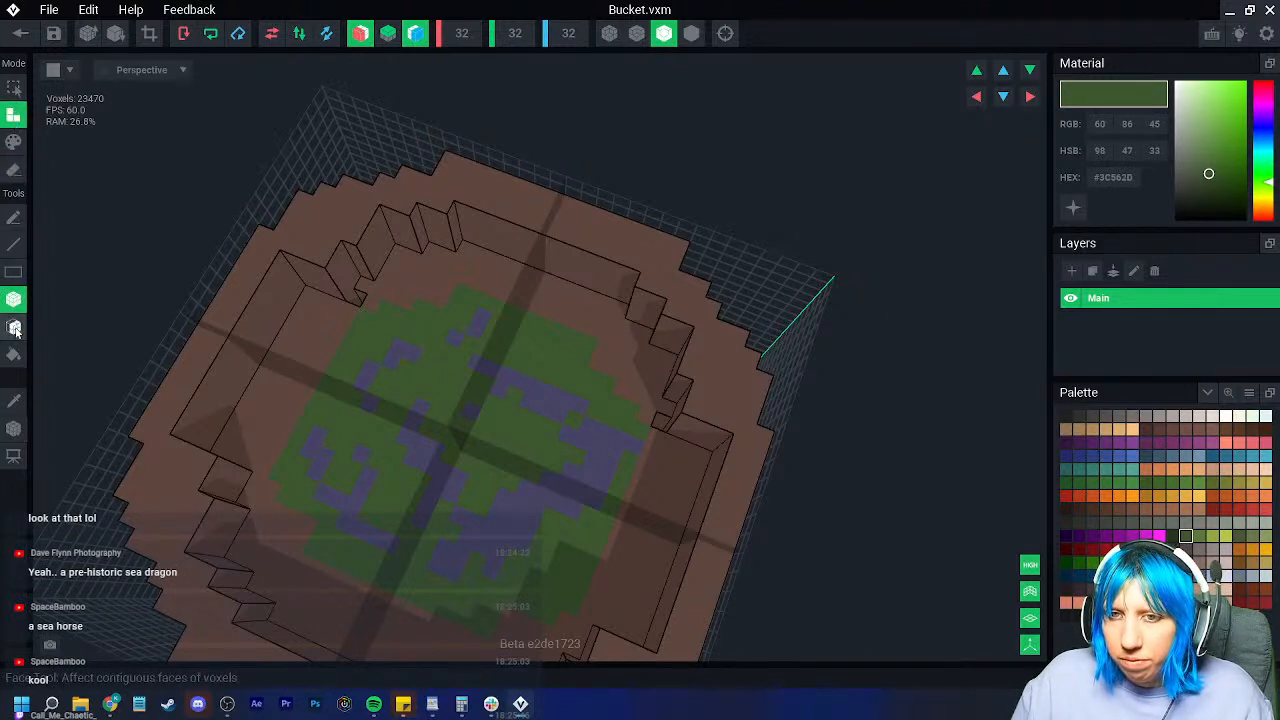
click(13, 327)
click(354, 301)
Step: Face-paint the purple speckles on the liquid surface back to plain green
mouse_move(358, 301)
right_down()
mouse_move(374, 303)
mouse_move(357, 309)
right_up()
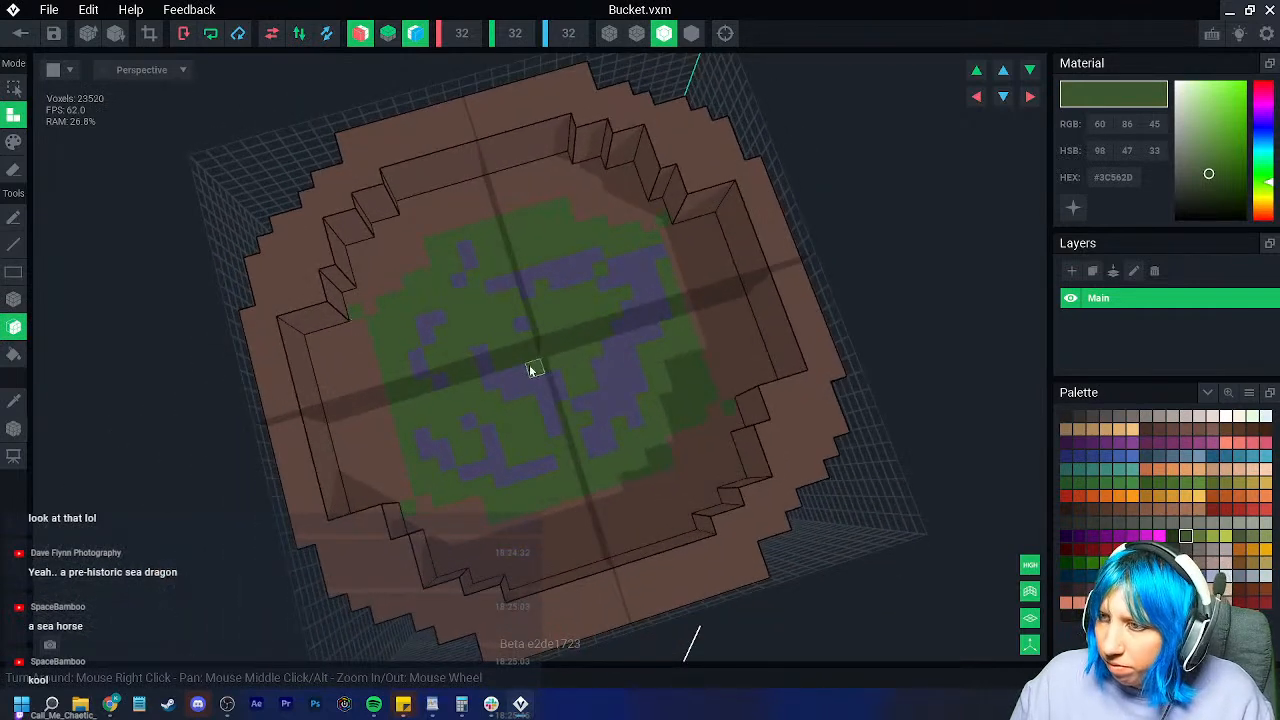
right_drag(520, 373, 363, 370)
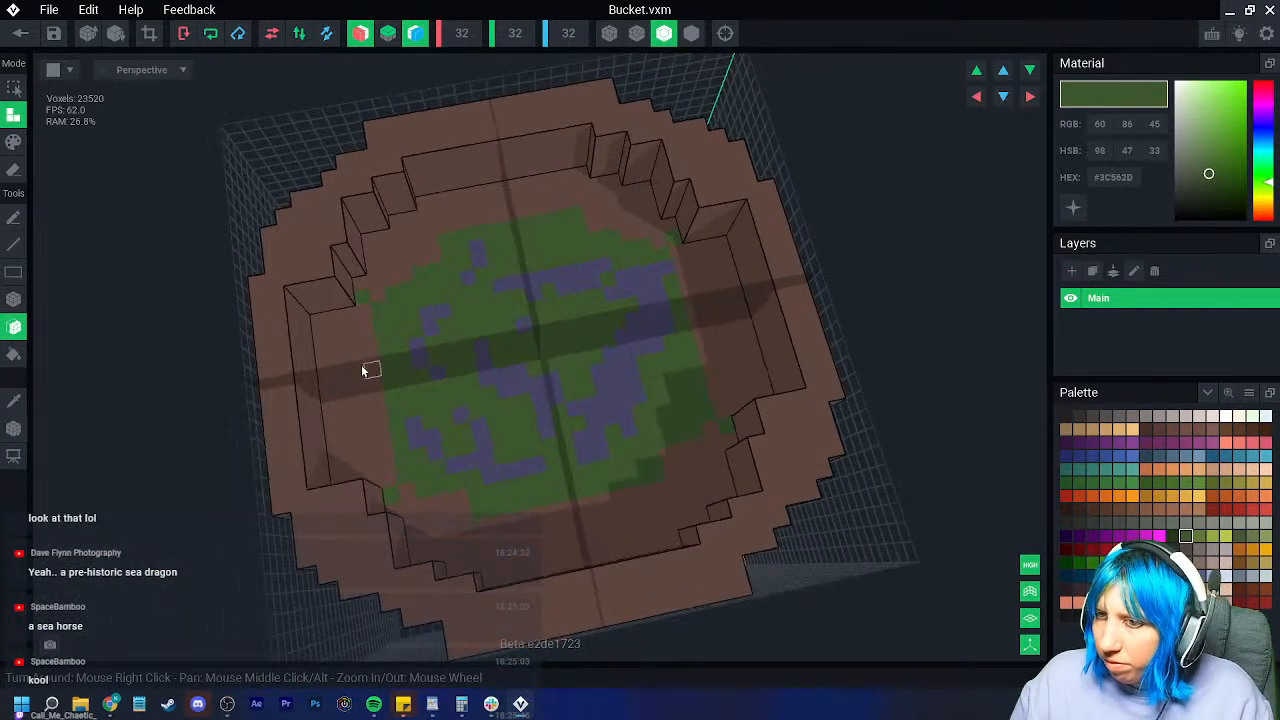
click(14, 141)
click(672, 470)
scroll(667, 475, down, 6)
right_drag(669, 489, 634, 471)
Step: Box-erase a wall column and two stray voxels left at the rim
scroll(648, 481, up, 5)
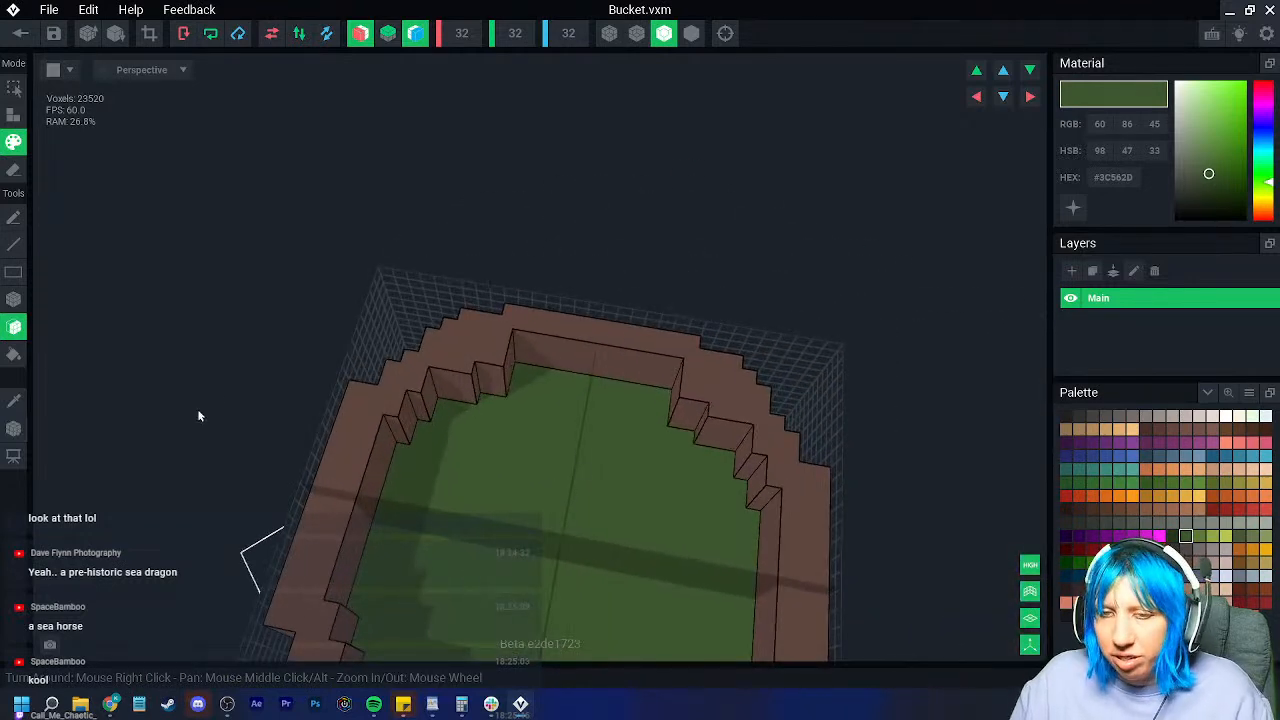
click(14, 300)
click(14, 170)
mouse_move(500, 346)
mouse_down()
mouse_move(489, 390)
mouse_move(490, 376)
mouse_move(463, 377)
mouse_move(465, 402)
mouse_up()
right_drag(465, 402, 666, 320)
drag(666, 318, 666, 366)
mouse_move(666, 366)
right_down()
mouse_move(600, 366)
mouse_move(582, 401)
right_up()
scroll(582, 401, up, 2)
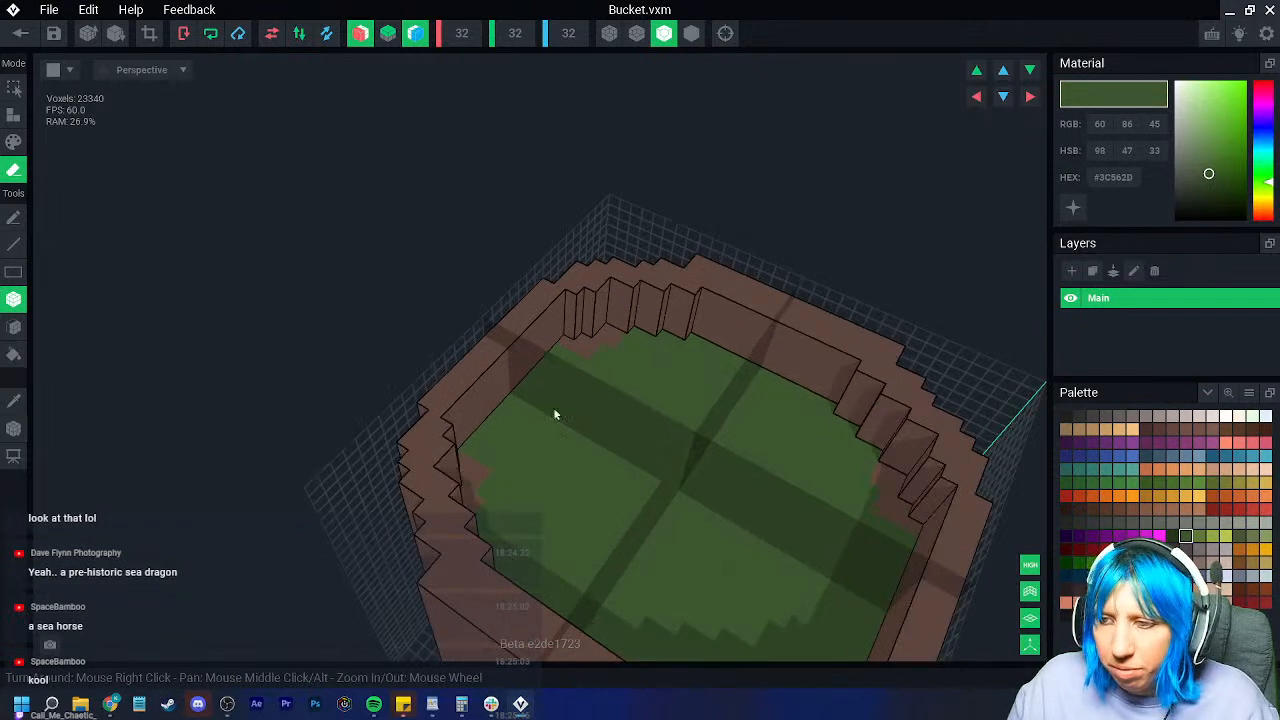
Step: Switch to face painting and turn off the X and Z mirror toggles
click(13, 142)
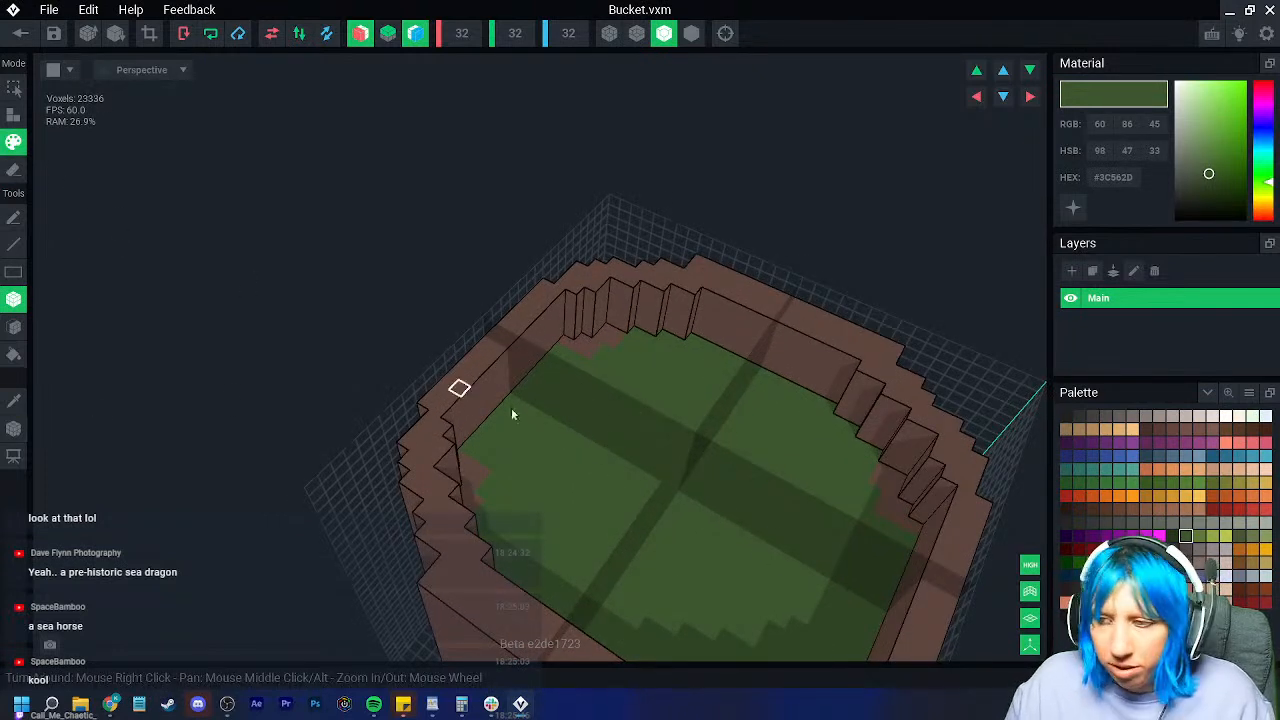
click(13, 326)
right_drag(487, 478, 487, 478)
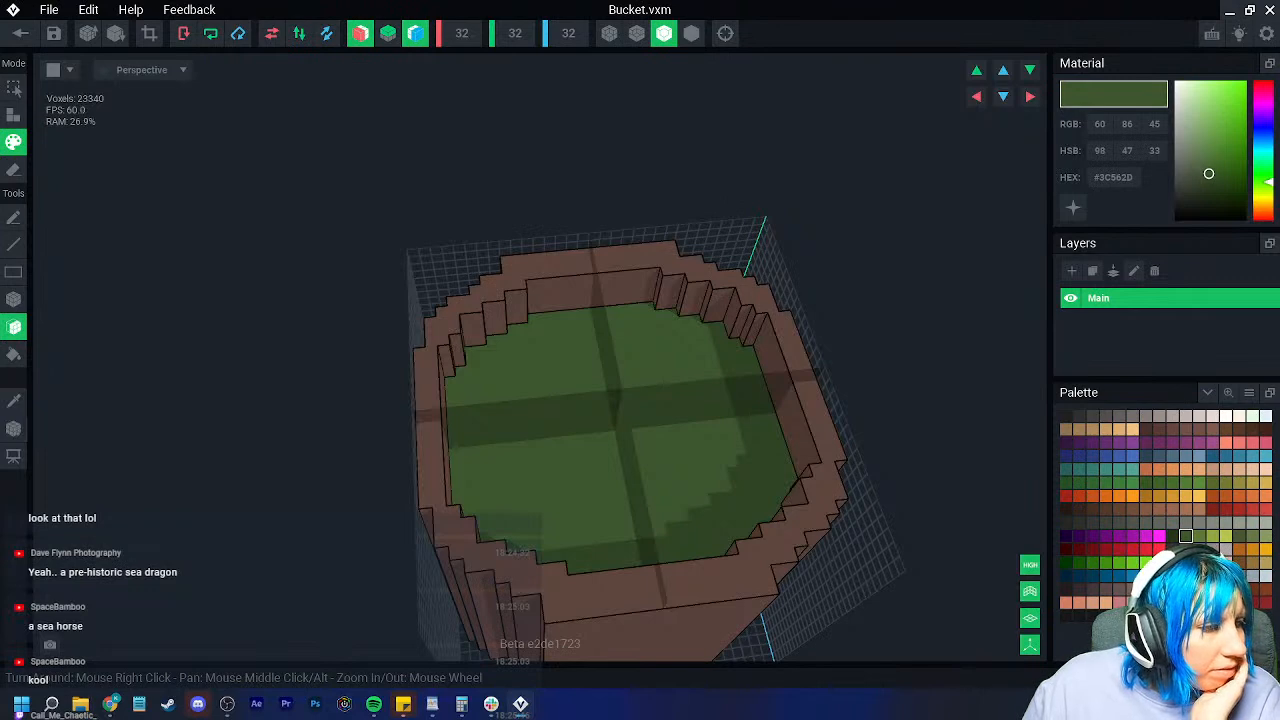
click(417, 38)
click(363, 39)
right_drag(570, 290, 575, 344)
scroll(600, 352, up, 3)
middle_drag(735, 405, 471, 343)
right_drag(471, 343, 297, 400)
Step: Pencil slate-blue and darker blue ripple strokes across the left, top and right of the liquid
click(15, 216)
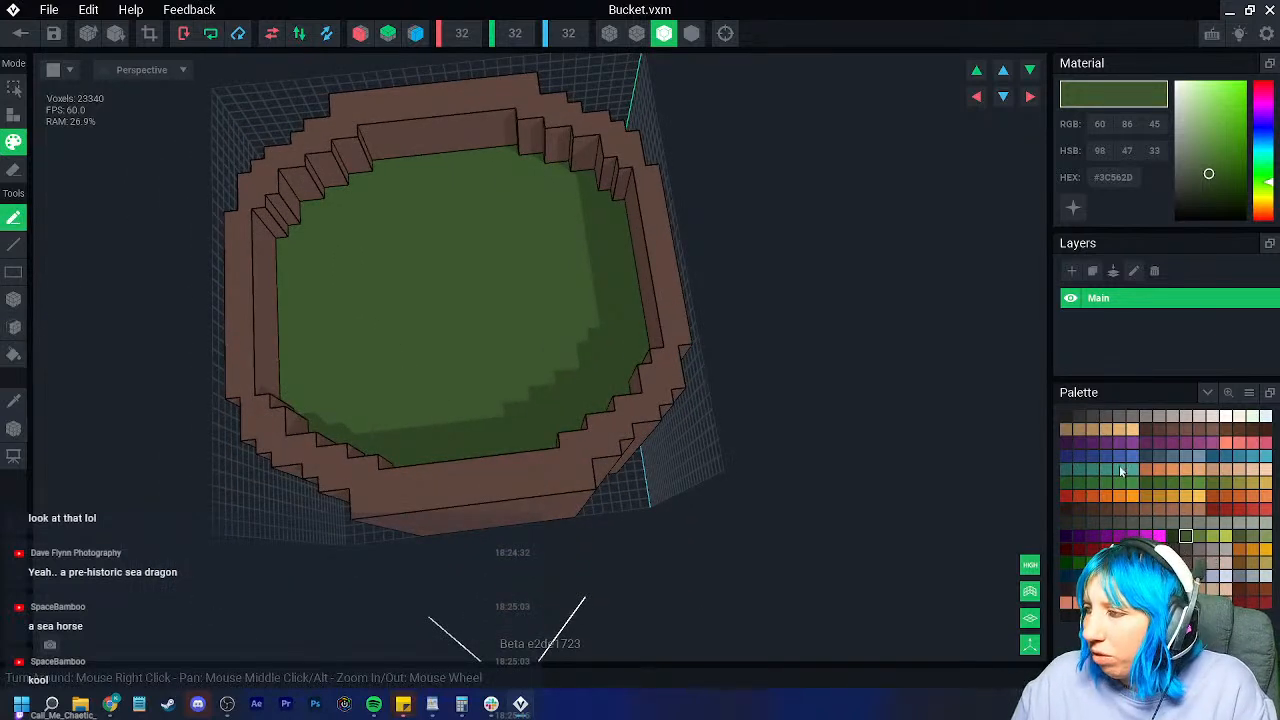
click(1159, 458)
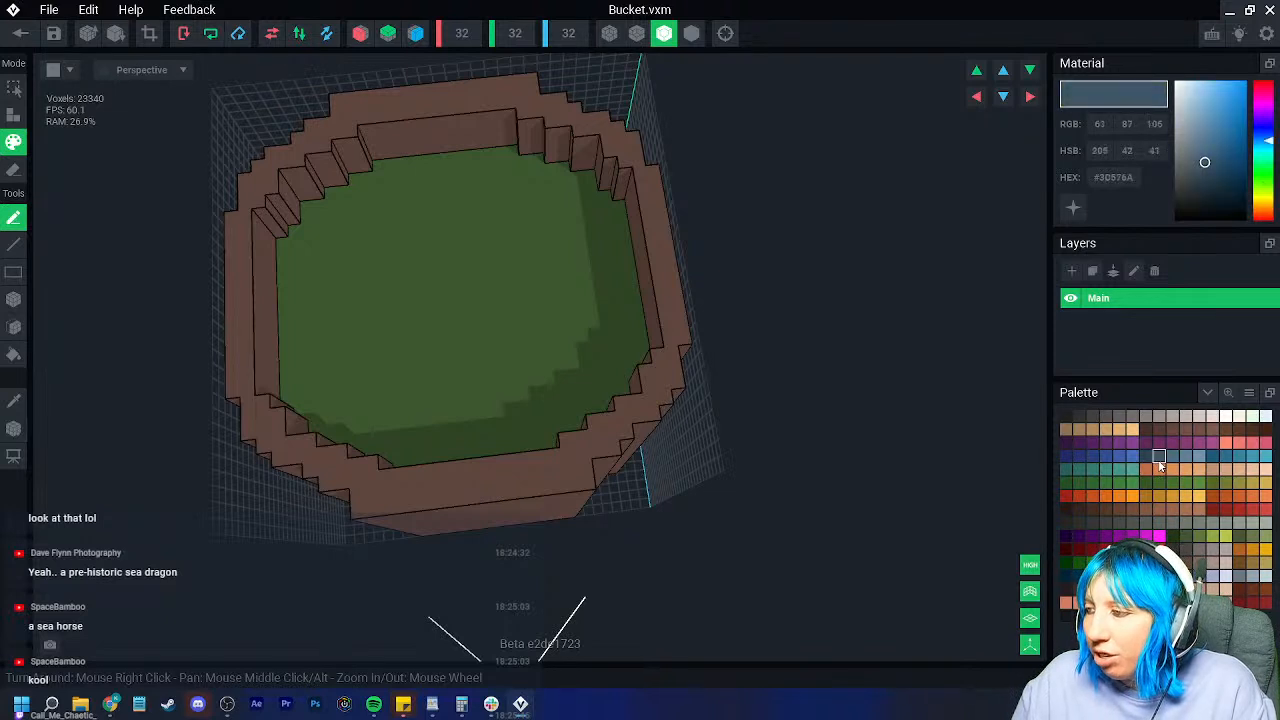
drag(395, 210, 364, 345)
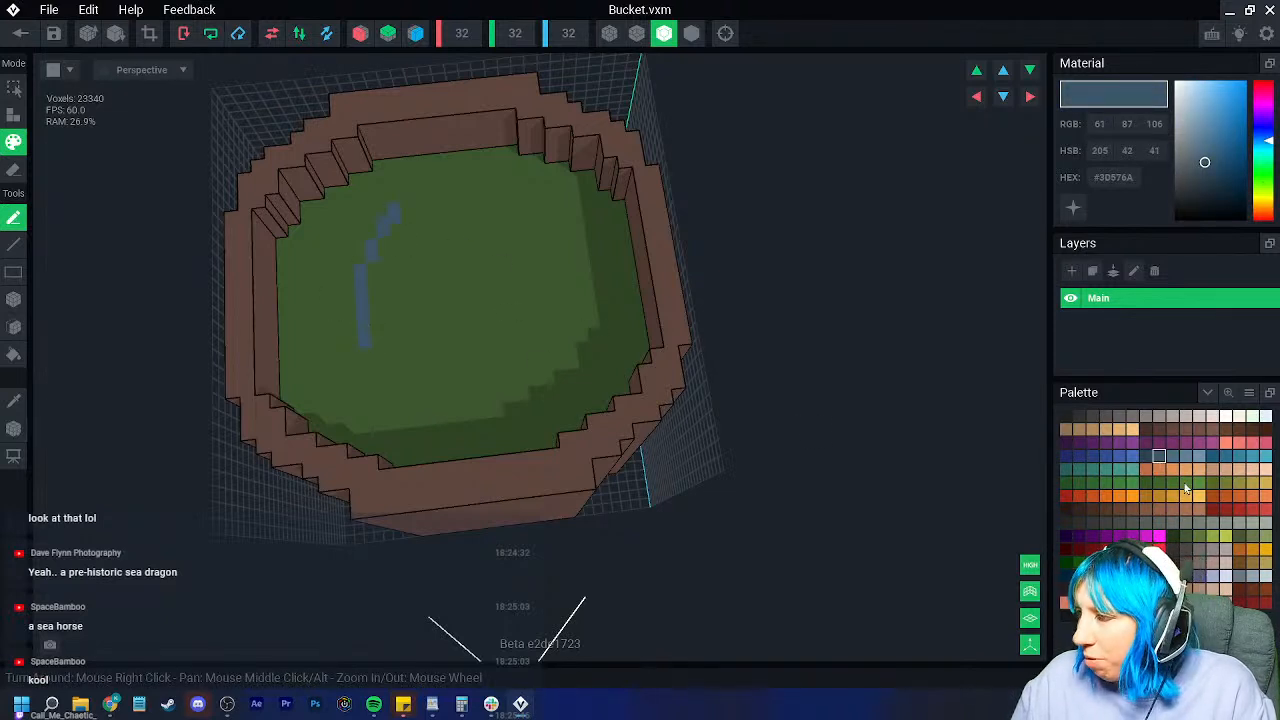
click(1145, 456)
mouse_move(390, 210)
mouse_down()
mouse_move(363, 334)
mouse_move(408, 362)
mouse_up()
mouse_move(455, 200)
mouse_down()
mouse_move(562, 231)
mouse_move(591, 264)
mouse_up()
mouse_move(528, 217)
mouse_down()
mouse_move(553, 316)
mouse_move(525, 385)
mouse_up()
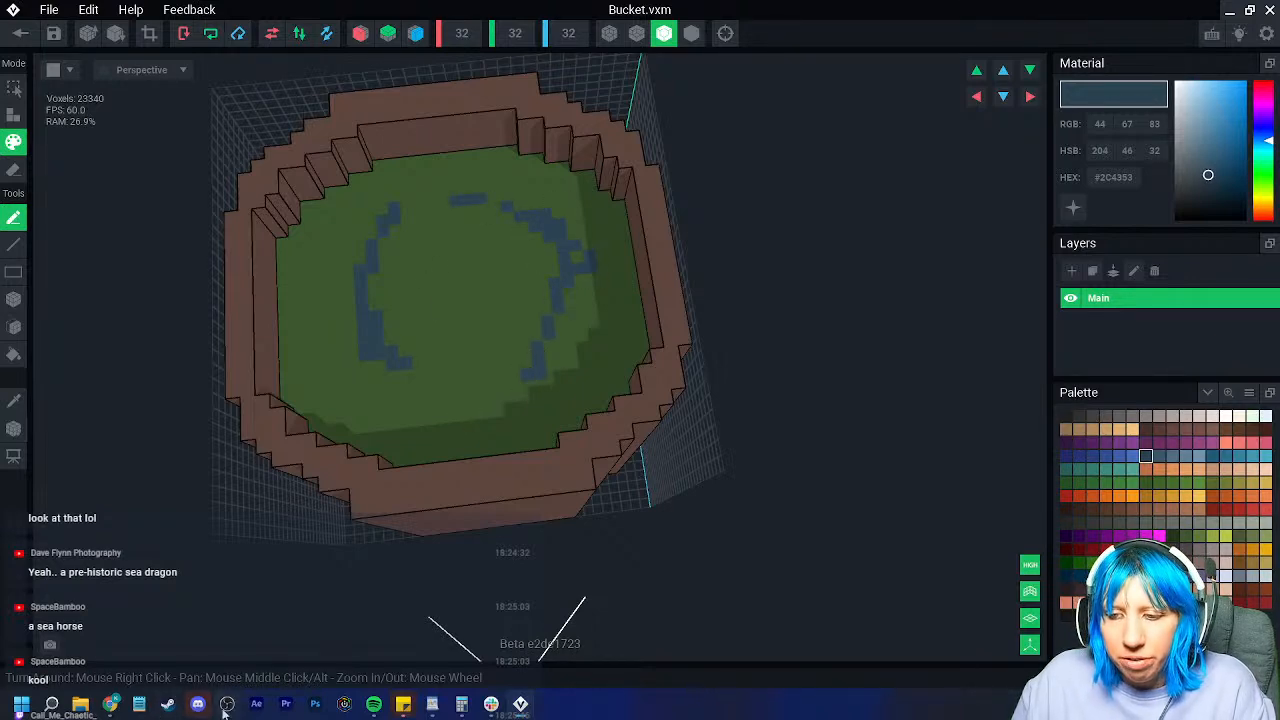
Step: Extend the blue ripples along the bottom, right and upper left, adding a single blue speckle
click(170, 705)
click(170, 705)
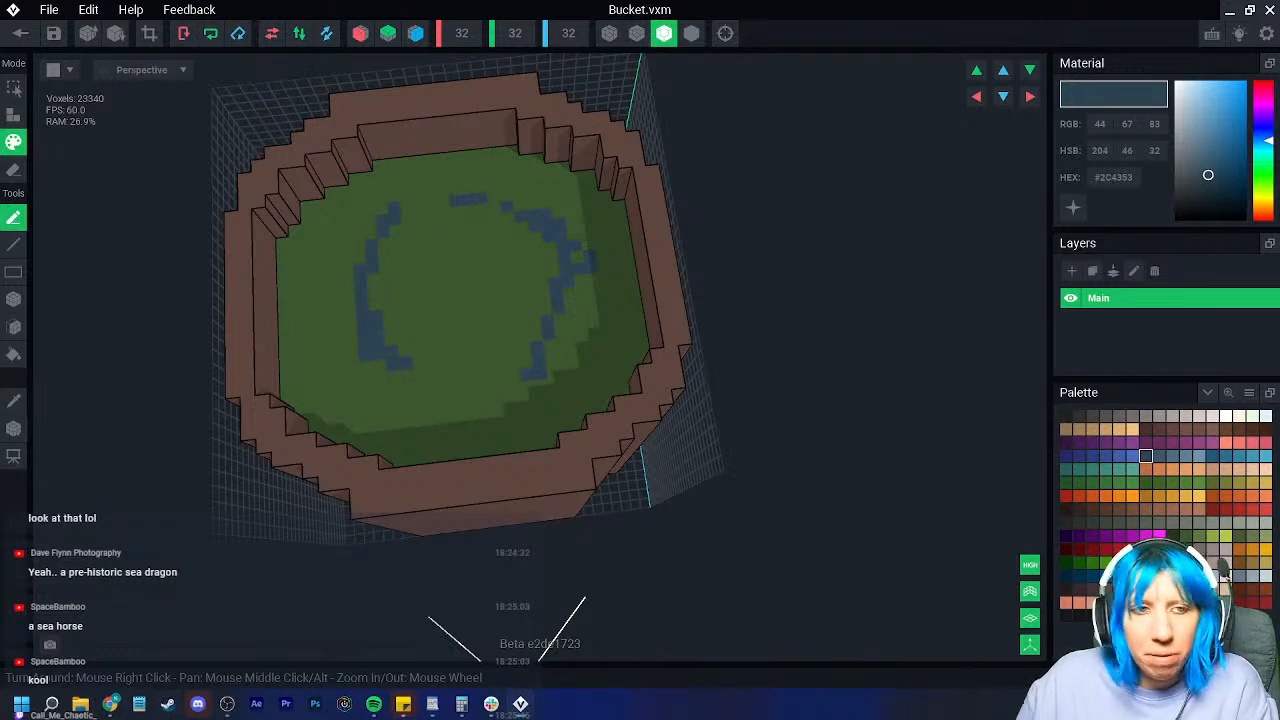
drag(366, 398, 484, 429)
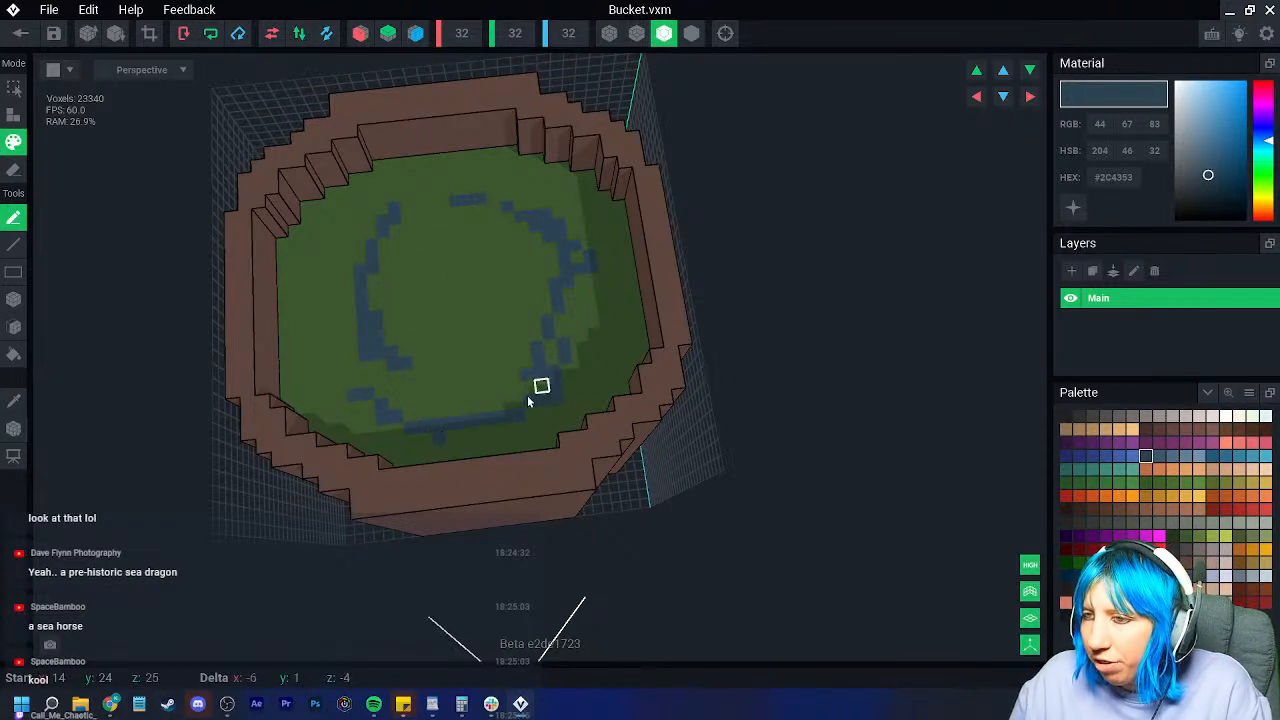
drag(562, 309, 572, 284)
drag(422, 183, 355, 224)
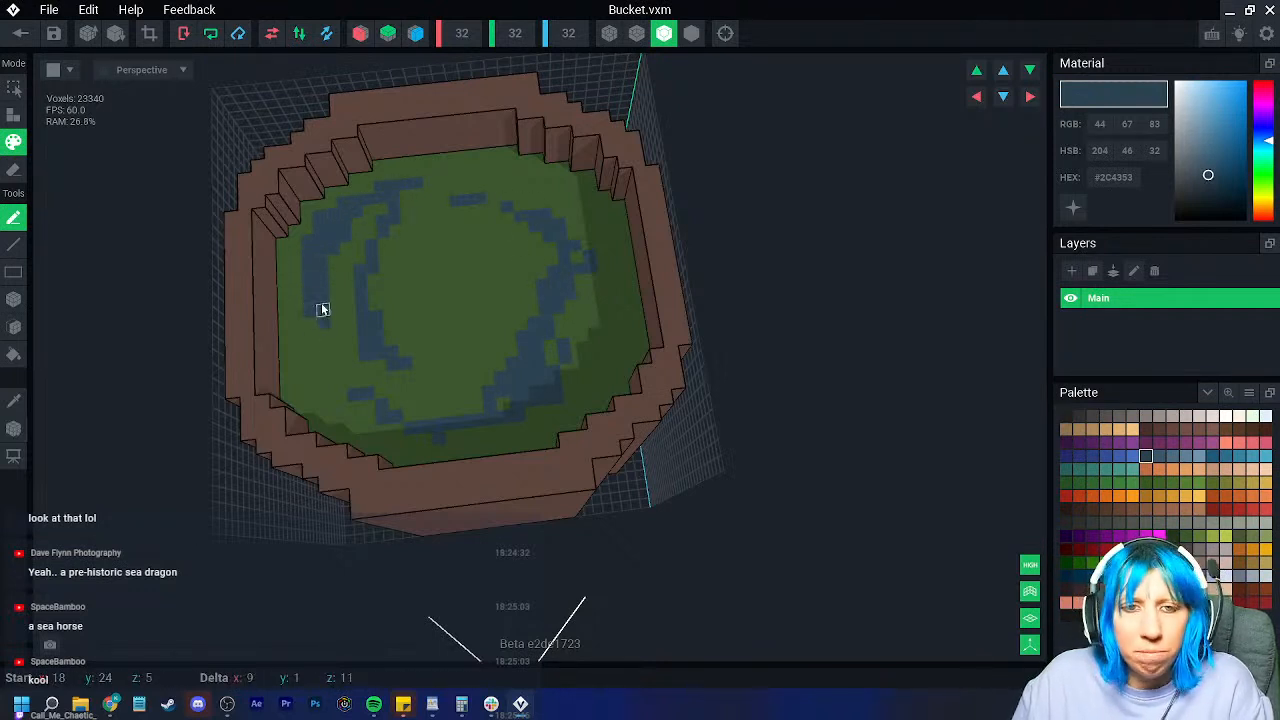
drag(334, 334, 338, 322)
drag(527, 171, 590, 214)
click(418, 372)
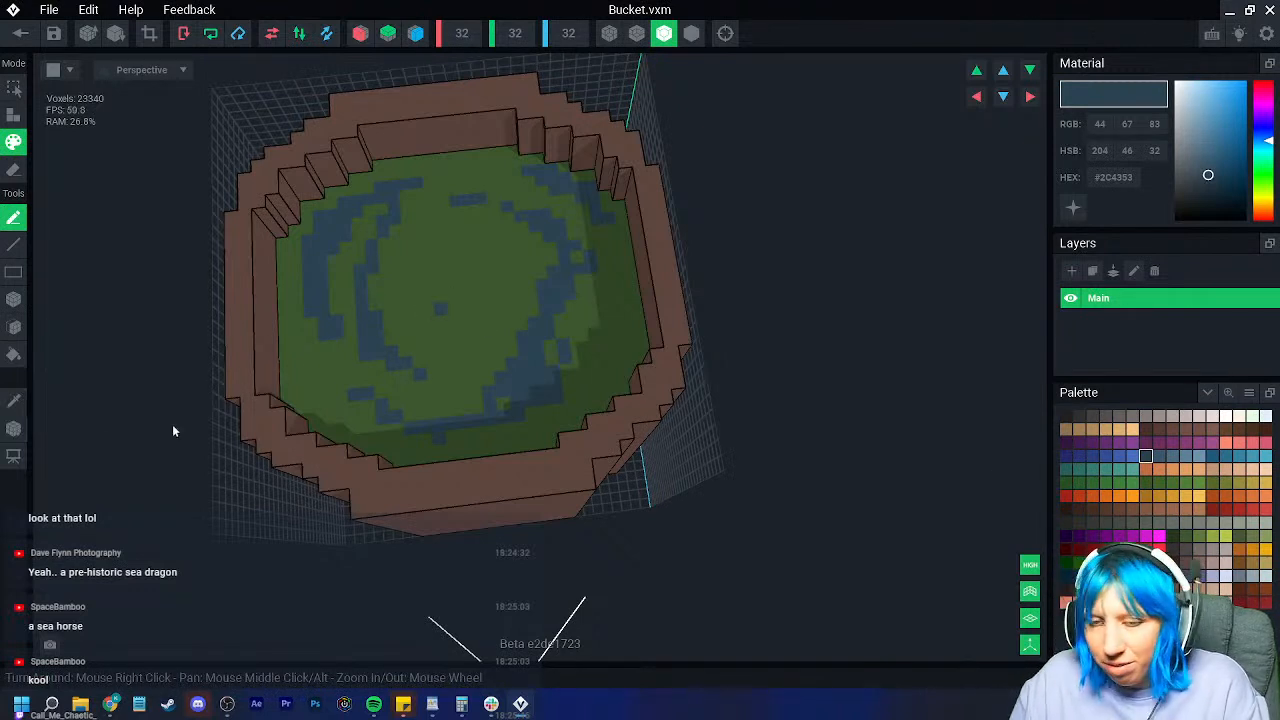
Step: Pencil dark green marks along the liquid's edges, centre and upper-right rim
click(13, 402)
click(473, 357)
click(1171, 534)
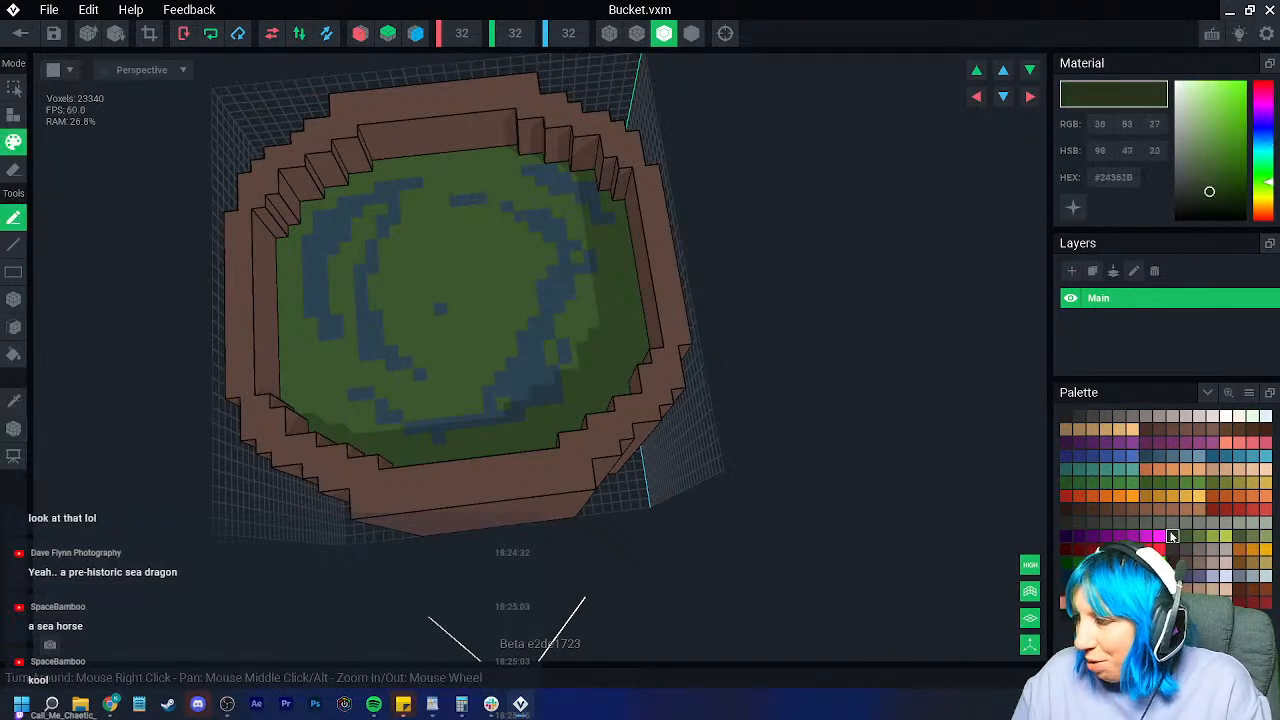
mouse_move(299, 327)
mouse_down()
mouse_move(286, 287)
mouse_move(307, 223)
mouse_up()
mouse_move(449, 248)
mouse_down()
mouse_move(487, 270)
mouse_move(477, 281)
mouse_up()
drag(326, 364, 340, 396)
drag(413, 455, 441, 452)
drag(477, 464, 494, 463)
drag(602, 341, 613, 313)
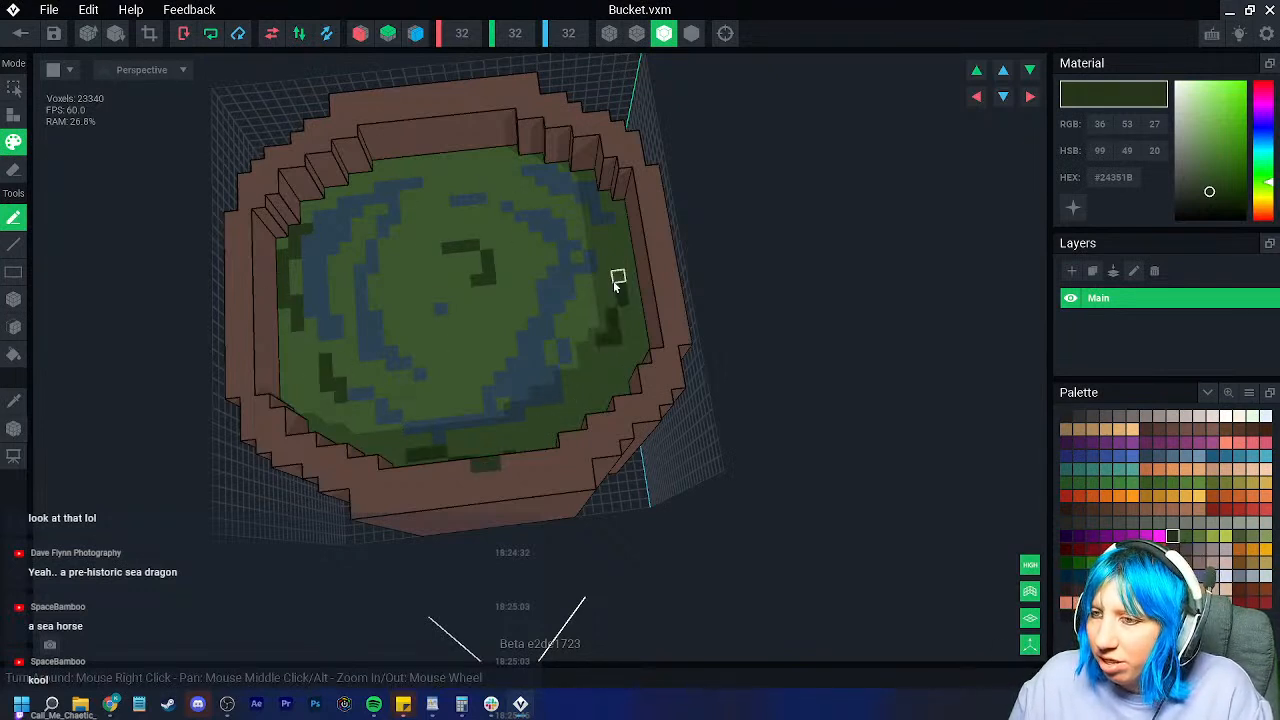
right_drag(489, 391, 537, 403)
drag(537, 403, 486, 489)
drag(440, 254, 517, 314)
right_drag(424, 263, 340, 206)
scroll(343, 214, up, 2)
scroll(342, 207, up, 1)
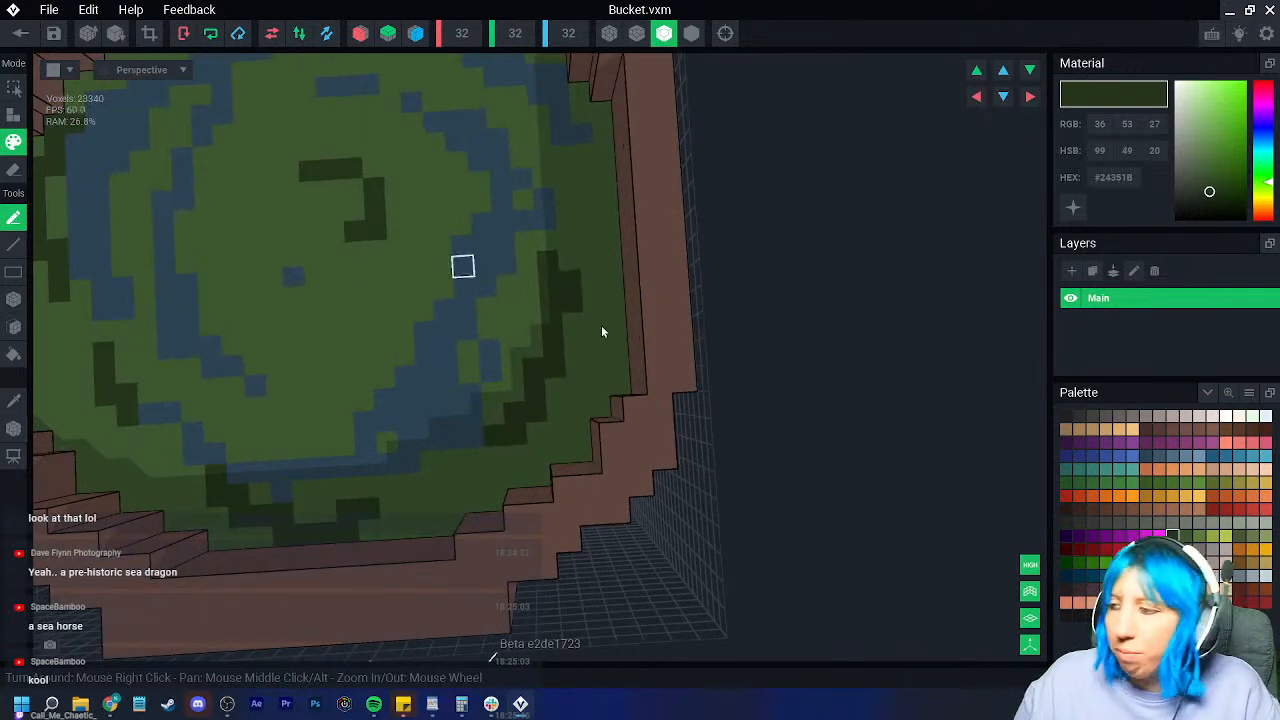
Step: Dot light green speckles across the liquid, including along the left blue ring
click(1199, 536)
drag(298, 362, 319, 361)
click(361, 338)
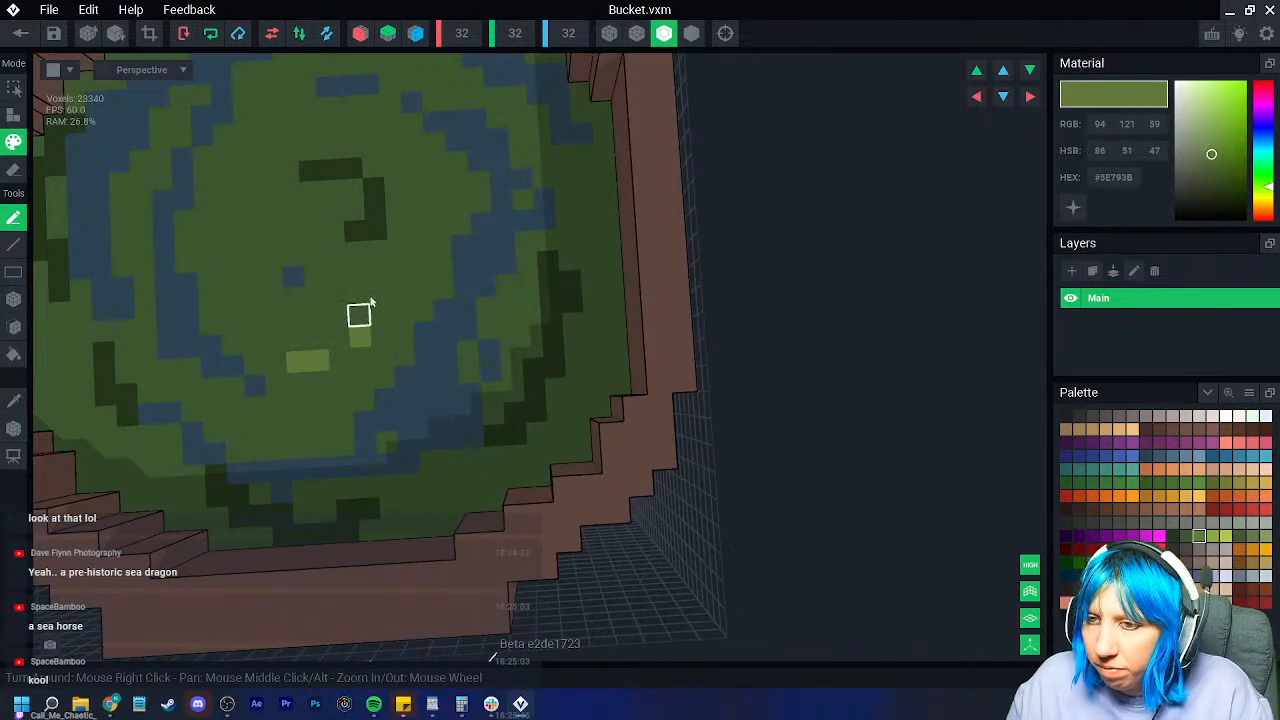
click(187, 221)
drag(123, 223, 146, 186)
click(164, 162)
scroll(452, 276, down, 1)
click(376, 82)
drag(343, 84, 326, 86)
click(430, 95)
click(580, 292)
click(567, 346)
click(307, 412)
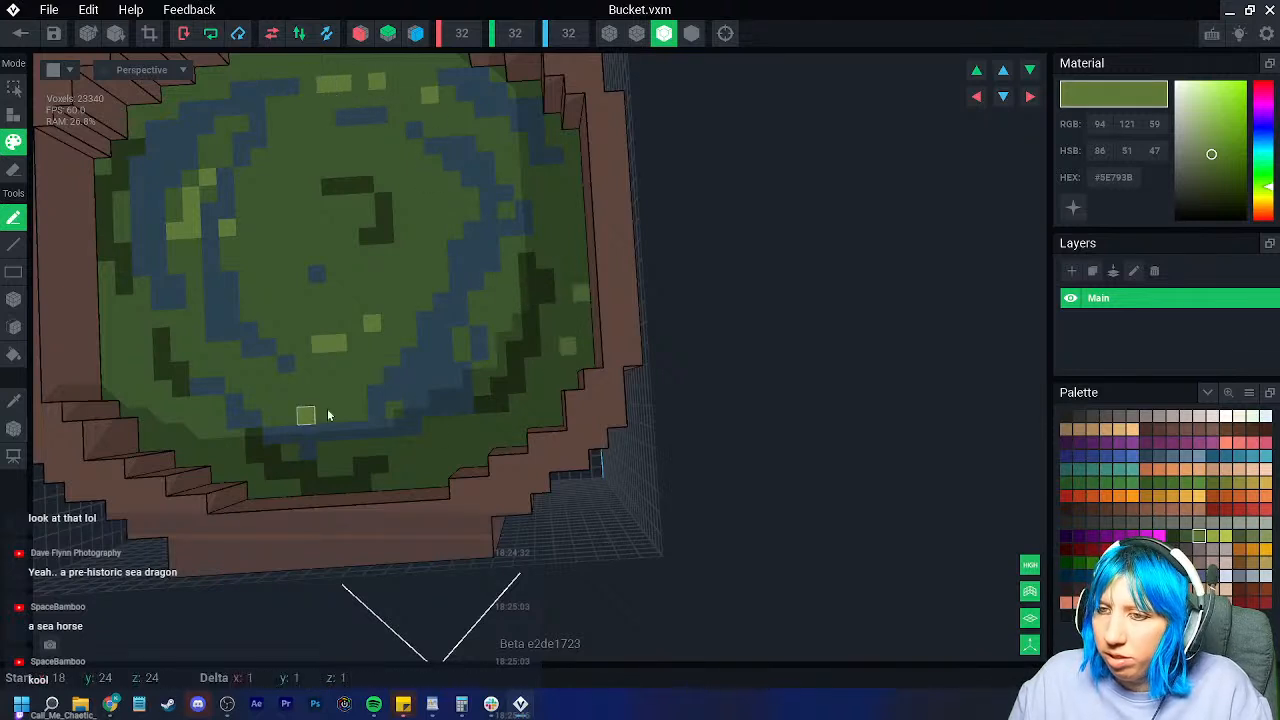
drag(342, 412, 358, 394)
click(392, 375)
Step: Extend the ripple blue along the lower-left edge and centre, add light blue highlights, then pick dark brown
click(428, 373)
click(14, 401)
click(222, 328)
mouse_move(148, 298)
mouse_down()
mouse_move(128, 362)
mouse_move(148, 312)
mouse_up()
middle_drag(315, 172, 333, 262)
scroll(333, 262, down, 1)
mouse_move(330, 317)
mouse_down()
mouse_move(303, 322)
mouse_move(363, 381)
mouse_up()
click(1172, 456)
drag(444, 390, 459, 361)
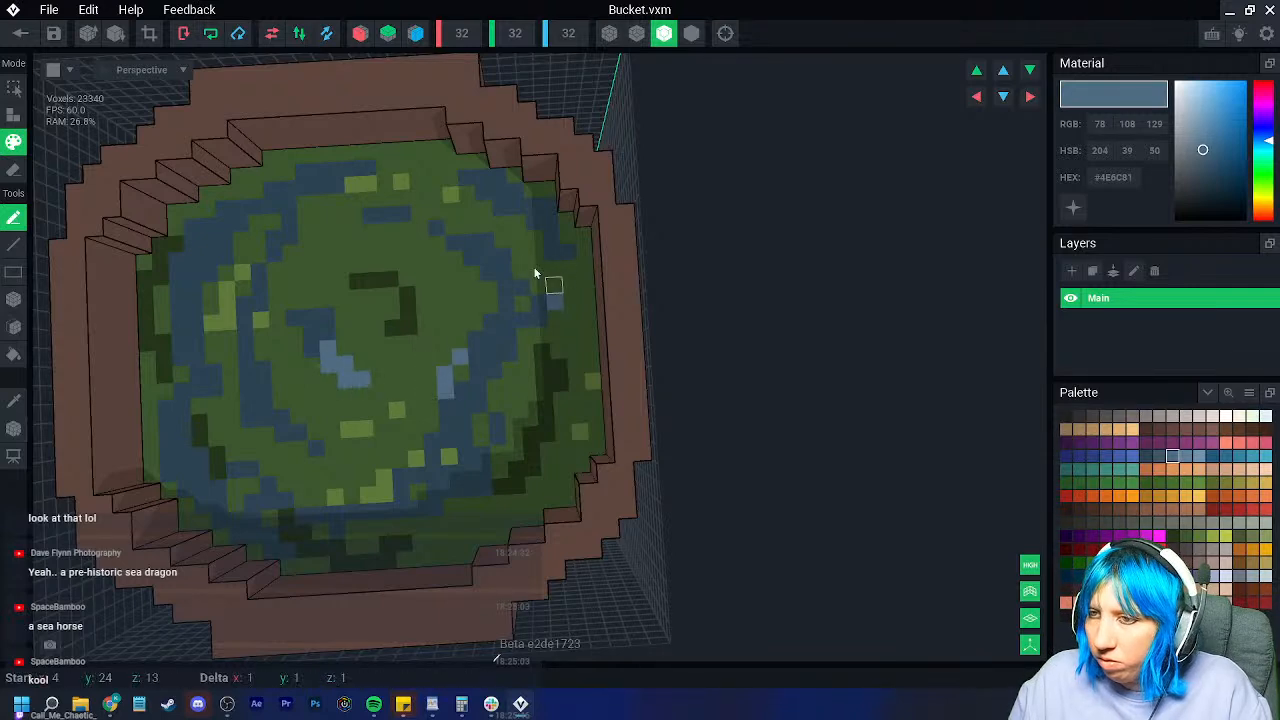
scroll(520, 420, down, 4)
right_drag(310, 304, 400, 250)
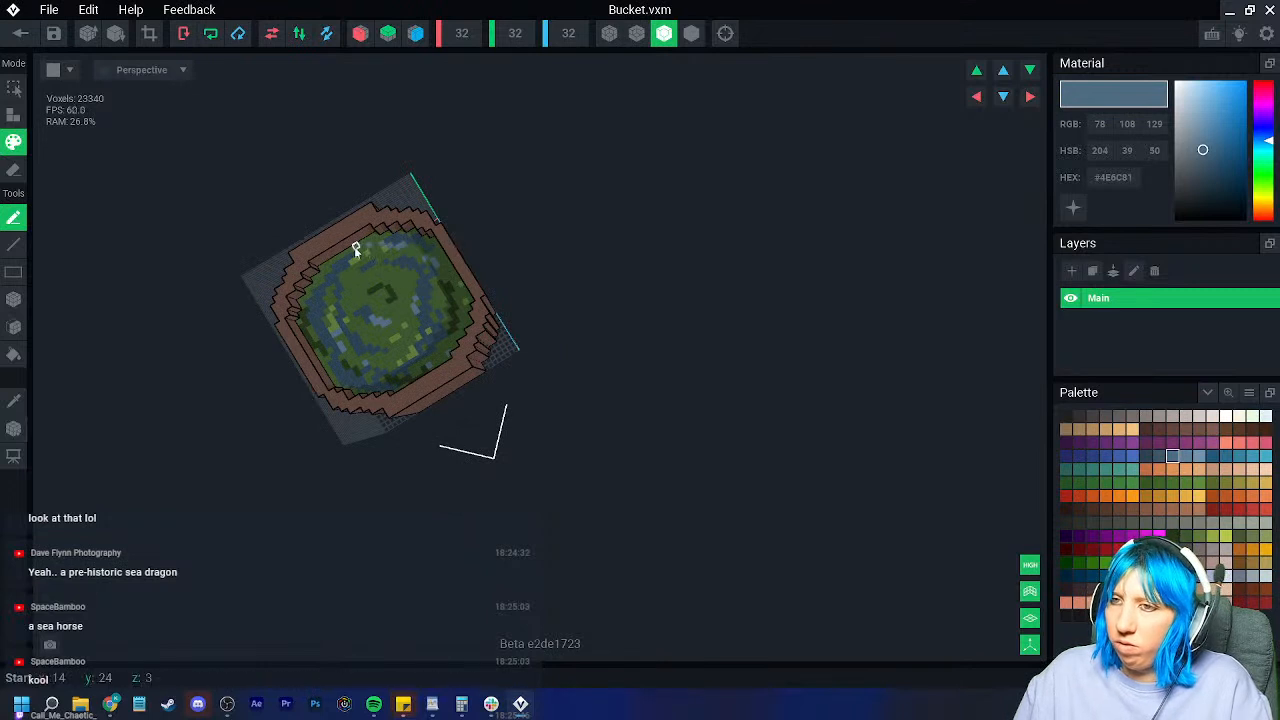
click(1146, 496)
click(1092, 509)
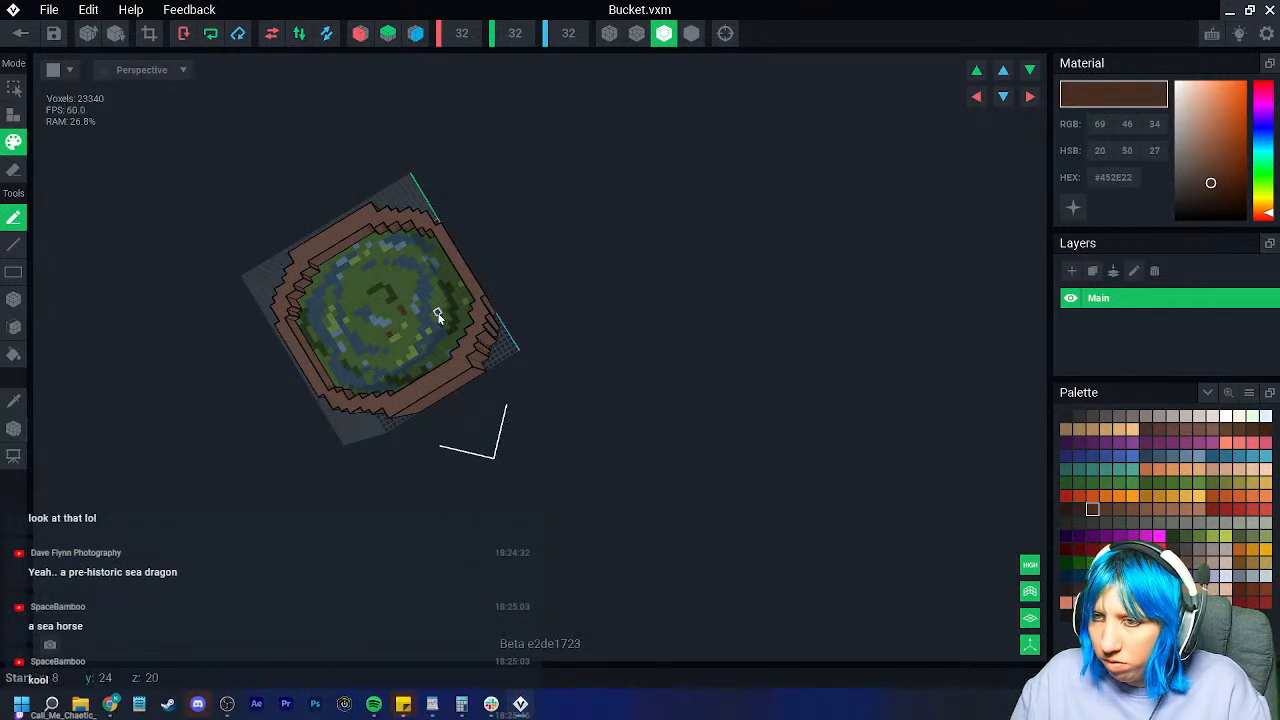
right_drag(363, 333, 395, 300)
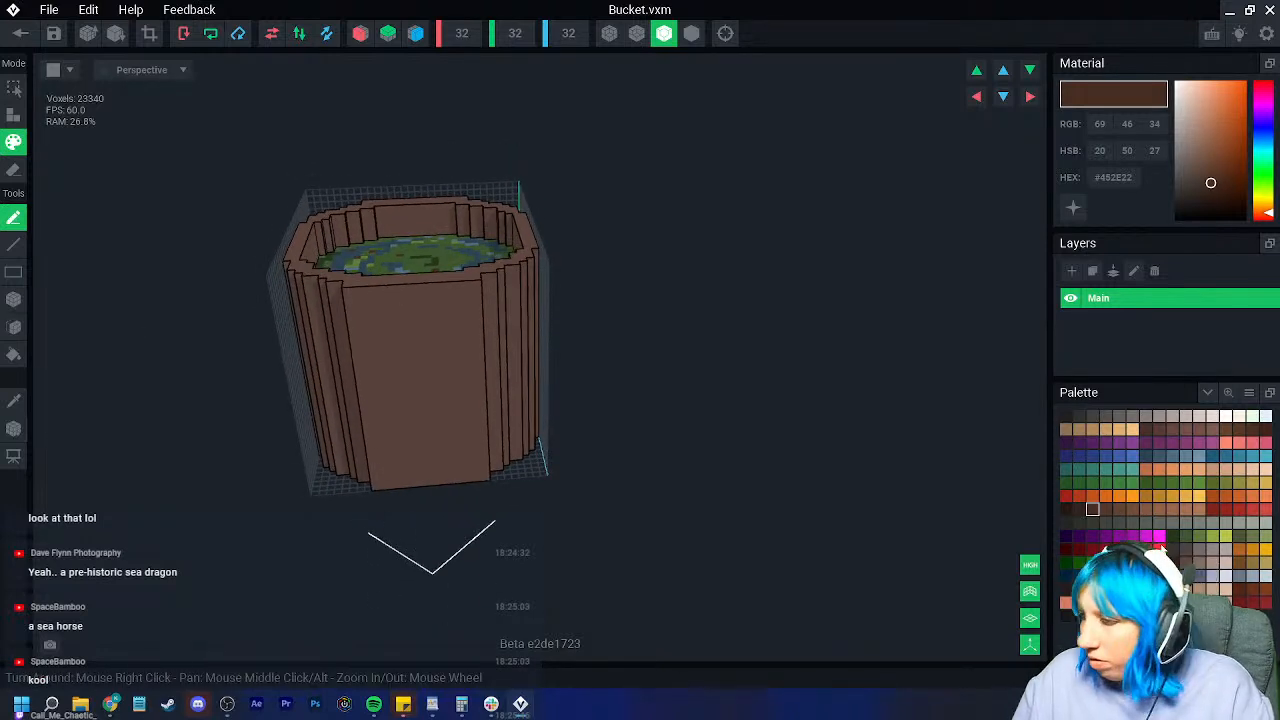
Step: Enable X, Y and Z mirroring and choose the Box tool with a light grey colour
click(1185, 549)
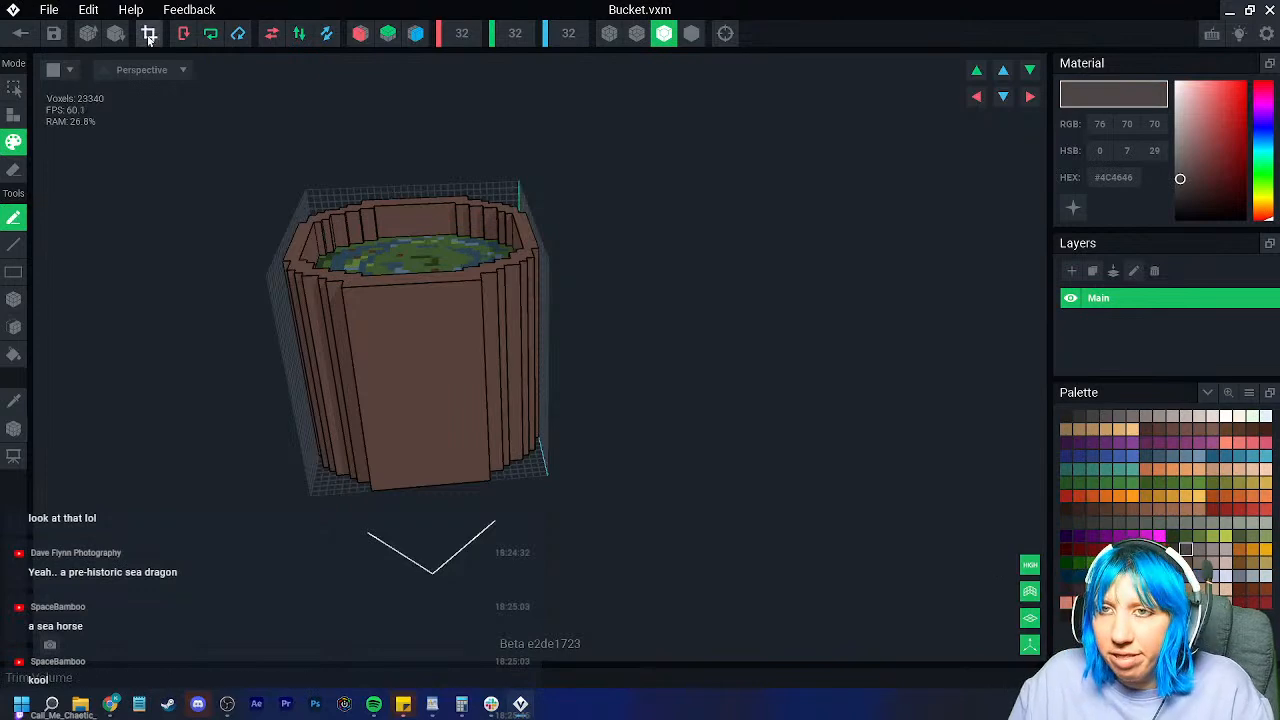
click(360, 33)
click(388, 33)
click(416, 33)
right_drag(443, 323, 280, 365)
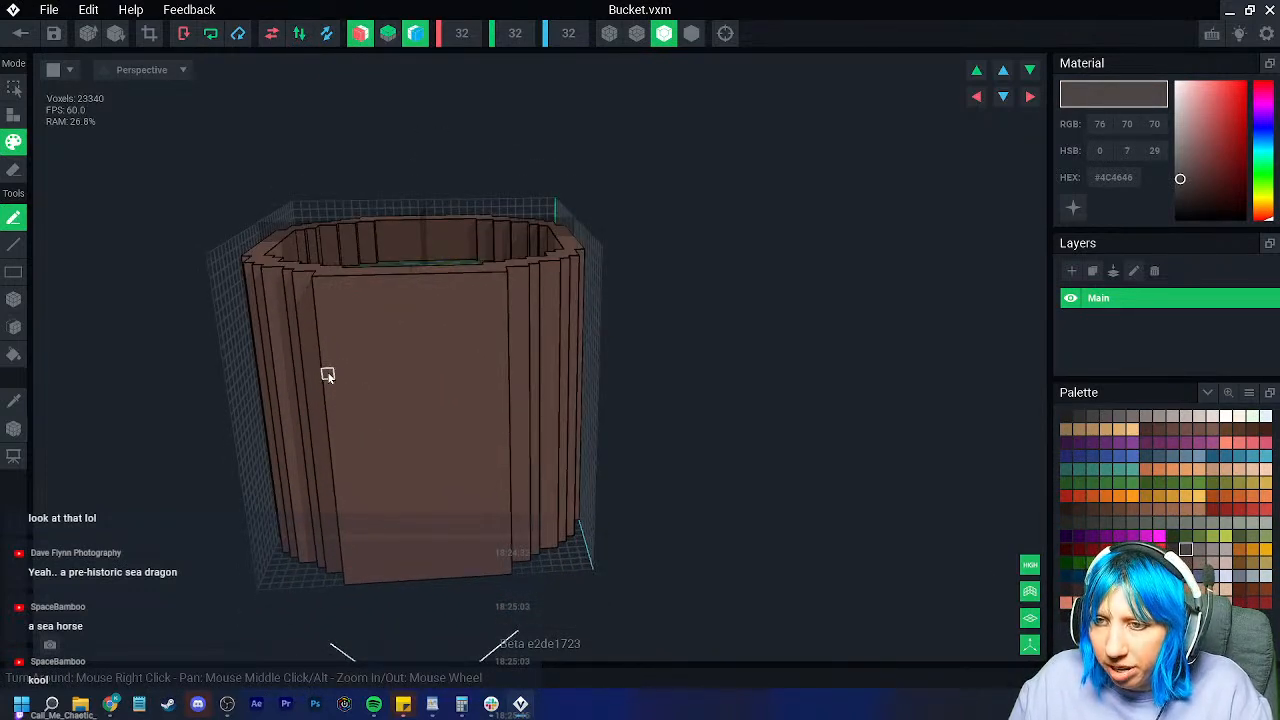
click(14, 299)
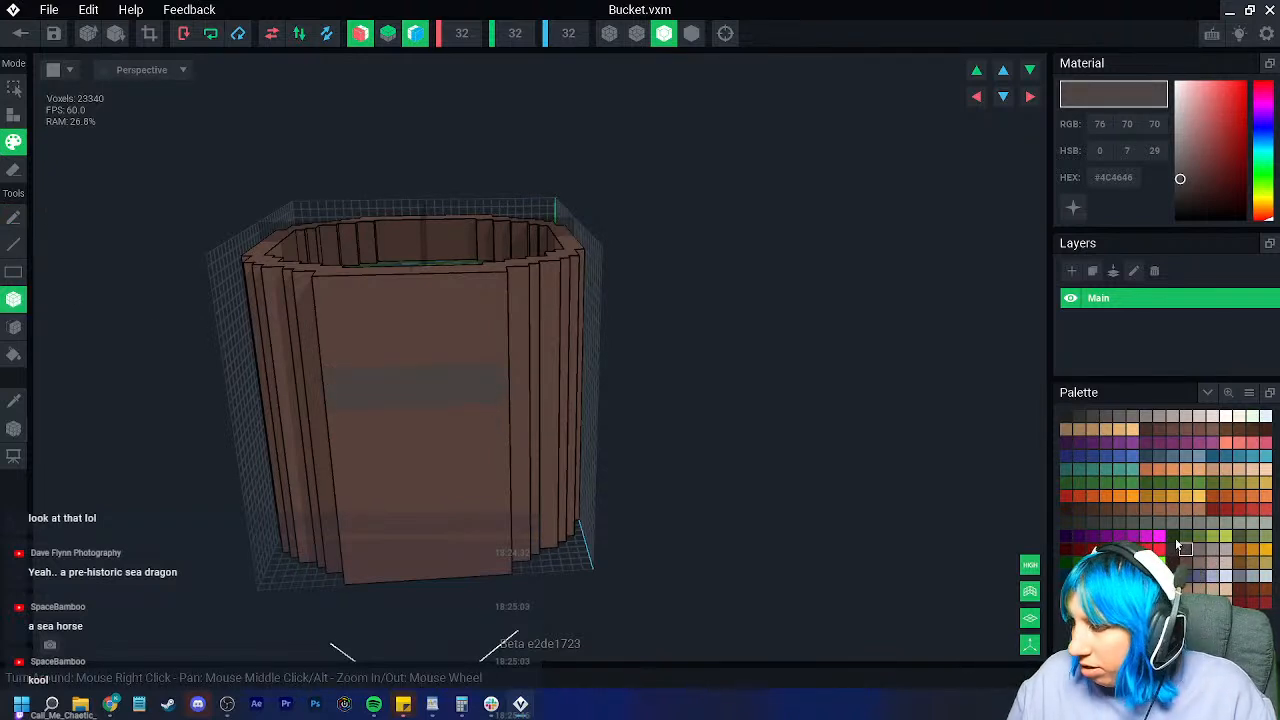
click(1212, 550)
Step: Paint an upper and a lower light grey band around the bucket's body
drag(339, 374, 506, 400)
click(1199, 549)
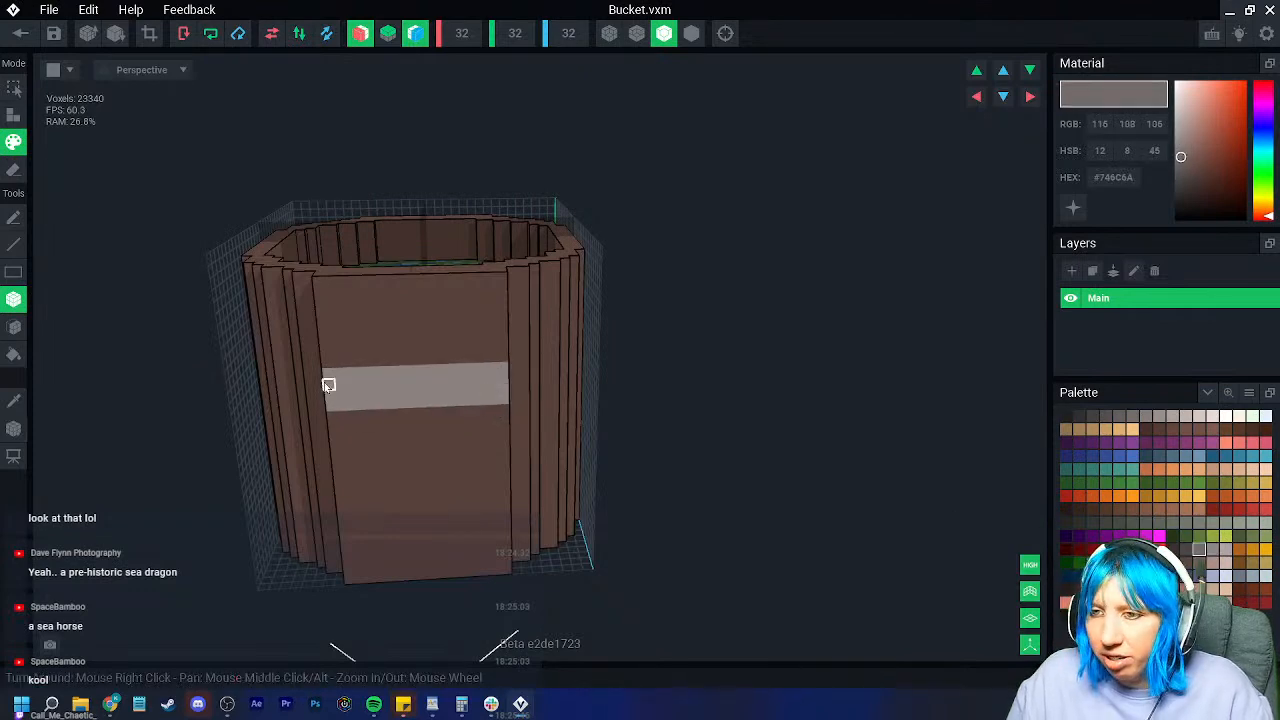
drag(327, 373, 469, 400)
mouse_move(466, 399)
right_down()
mouse_move(323, 416)
mouse_move(312, 412)
mouse_move(331, 363)
right_up()
mouse_move(331, 354)
mouse_down()
mouse_move(330, 372)
mouse_move(140, 396)
mouse_move(109, 386)
mouse_up()
mouse_move(109, 386)
right_down()
mouse_move(251, 471)
mouse_move(281, 461)
right_up()
mouse_move(250, 382)
mouse_down()
mouse_move(494, 406)
mouse_move(543, 397)
mouse_move(531, 385)
mouse_move(531, 396)
mouse_up()
right_drag(531, 396, 530, 385)
drag(538, 381, 654, 403)
right_drag(654, 403, 470, 425)
Step: In Erase mode, cut strips from the bucket's bottom edge on the front and front-right sides
click(13, 170)
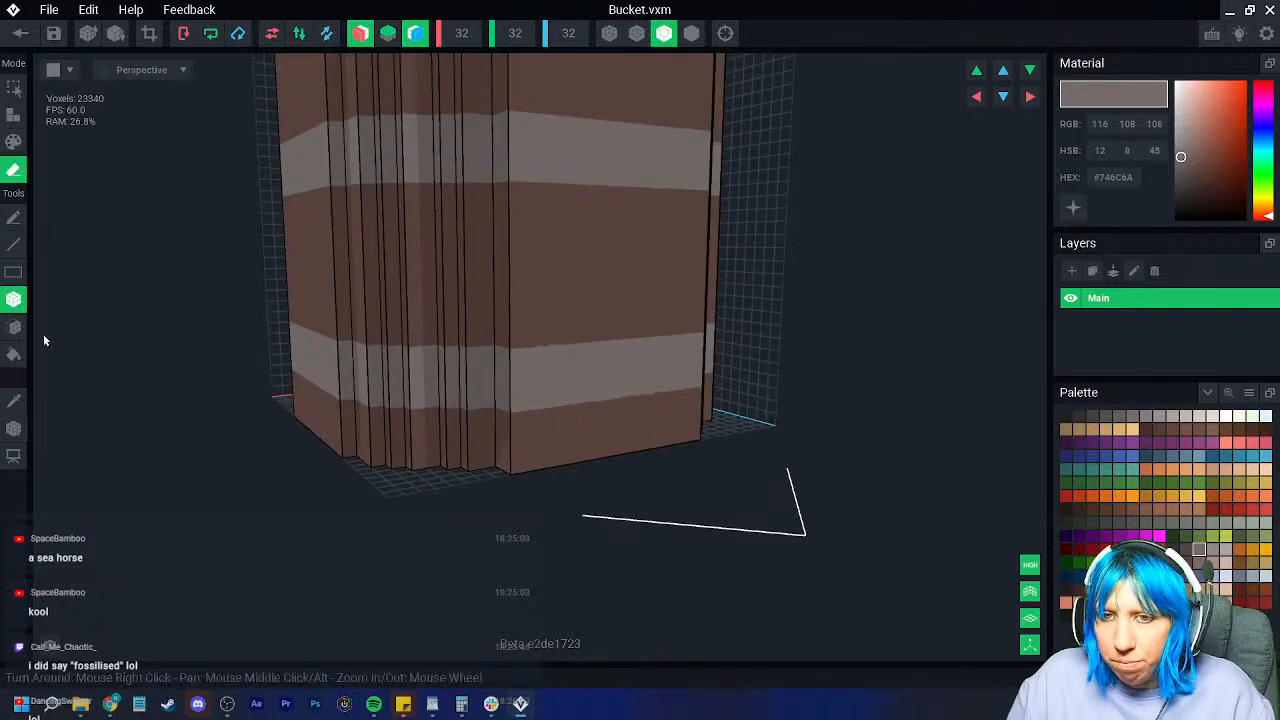
right_drag(620, 420, 450, 430)
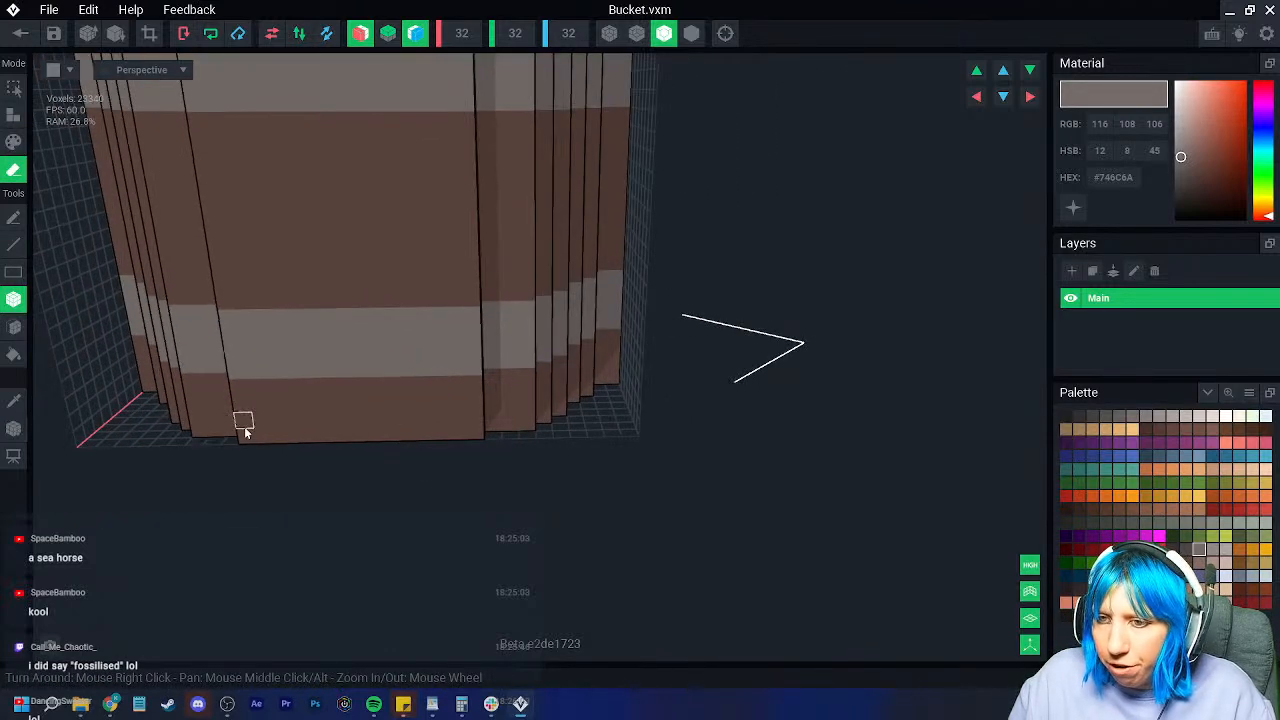
drag(246, 436, 432, 434)
right_drag(514, 426, 541, 422)
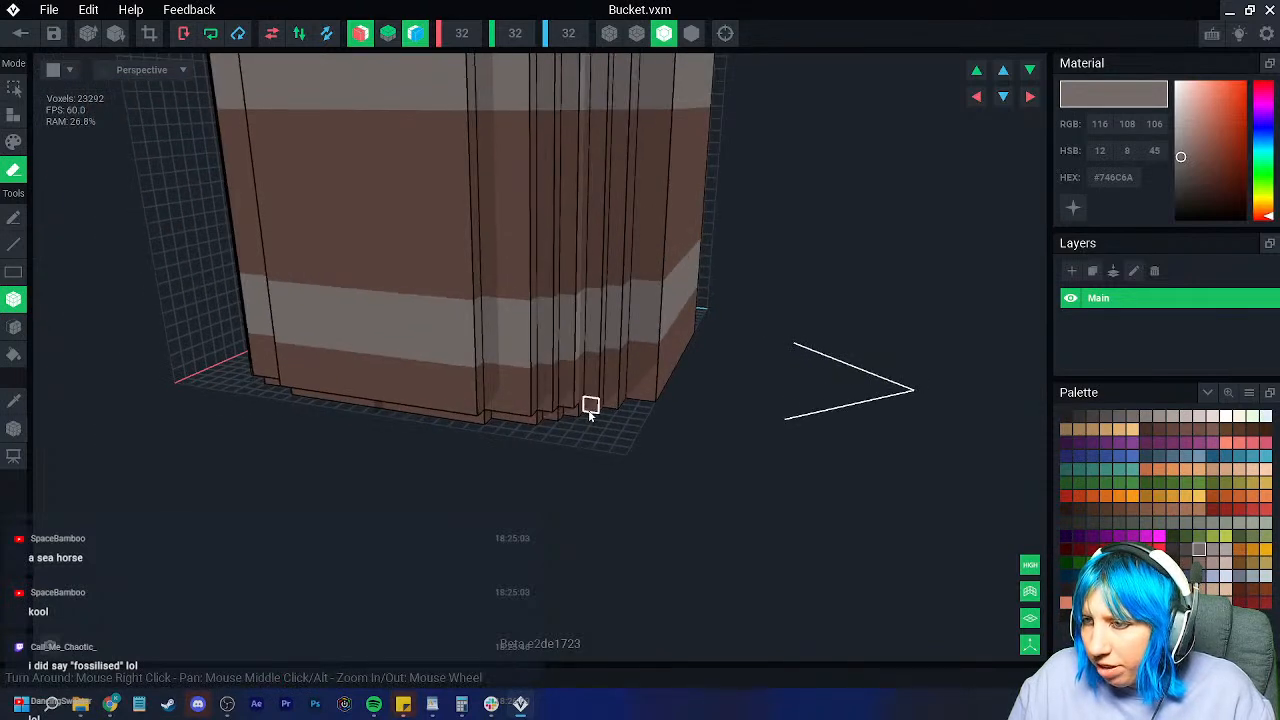
right_drag(610, 402, 661, 414)
drag(663, 418, 823, 413)
mouse_move(823, 413)
right_down()
mouse_move(611, 414)
mouse_move(669, 420)
mouse_move(611, 414)
mouse_move(655, 449)
mouse_move(611, 414)
mouse_move(654, 440)
mouse_move(611, 414)
mouse_move(686, 420)
right_up()
Step: Remove two more bottom strips, then the front bottom-edge strip and its side step
drag(686, 420, 785, 409)
mouse_move(785, 409)
right_down()
mouse_move(609, 414)
mouse_move(590, 400)
mouse_move(553, 421)
mouse_move(611, 414)
mouse_move(561, 421)
right_up()
scroll(519, 398, up, 3)
drag(524, 396, 456, 395)
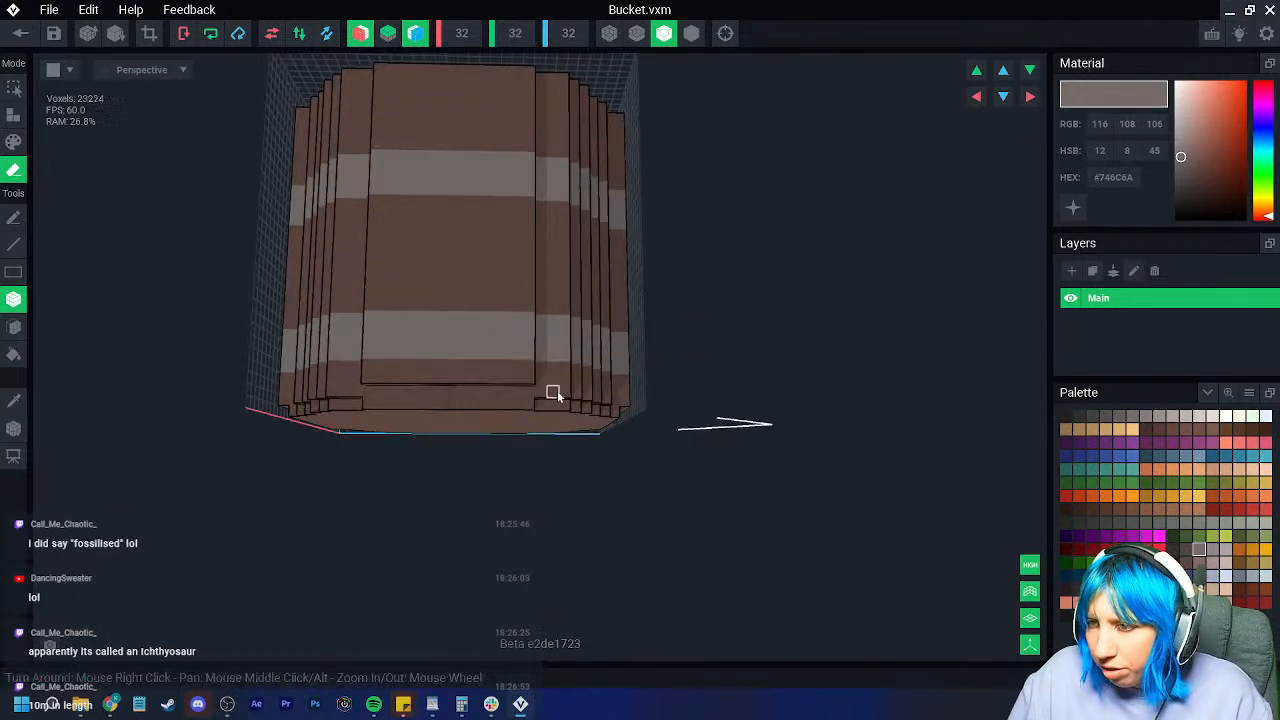
drag(545, 394, 603, 402)
Step: Trim the voxels along the bucket's bottom right edge
right_drag(590, 410, 631, 400)
drag(631, 400, 692, 399)
right_drag(692, 399, 622, 441)
scroll(686, 410, down, 3)
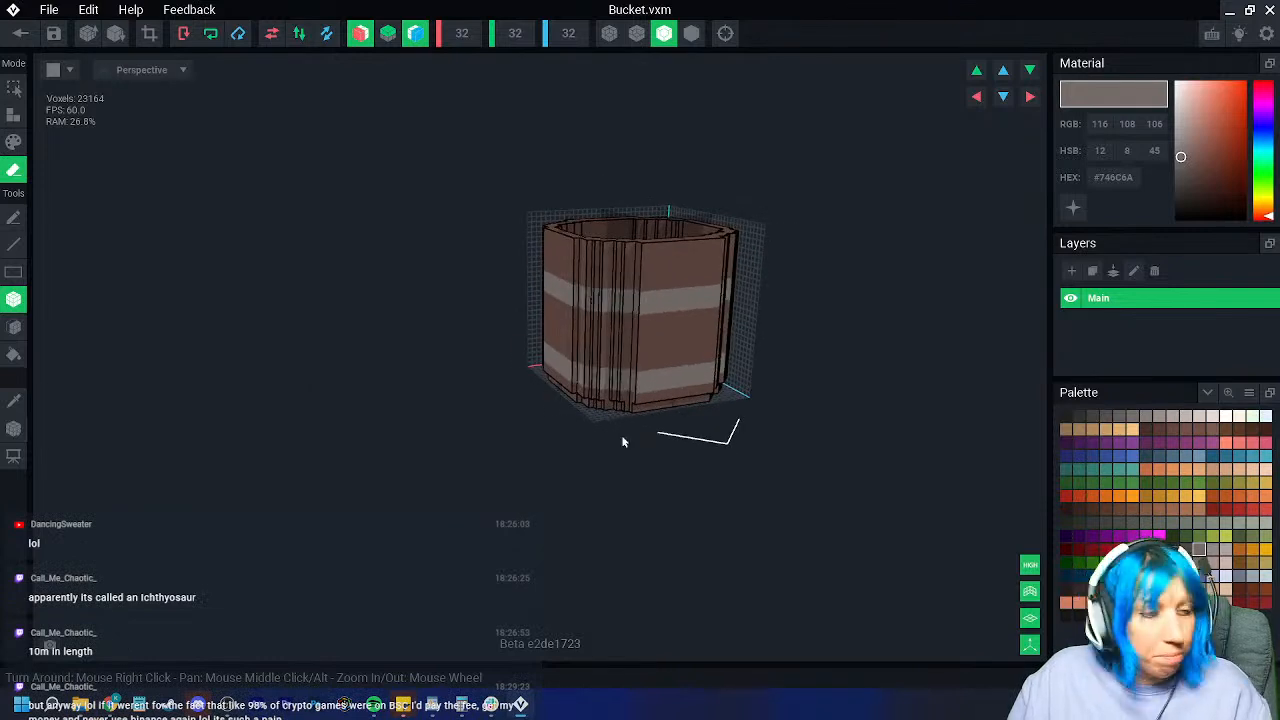
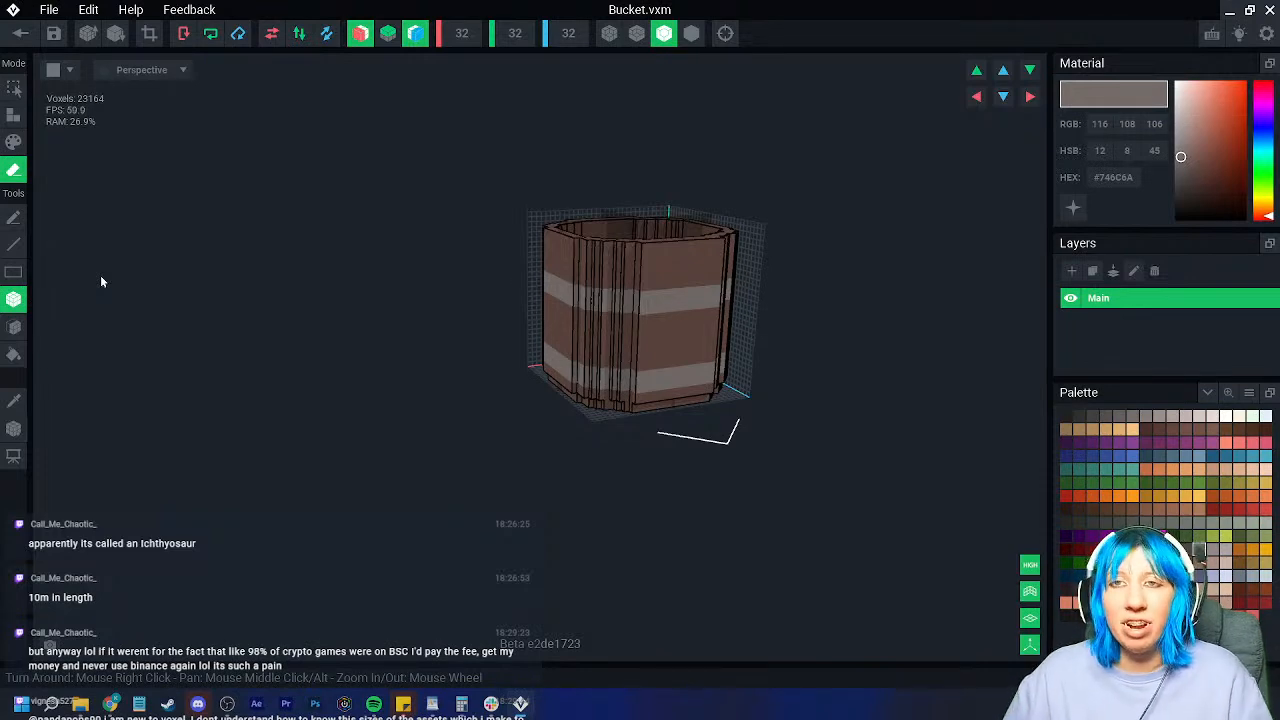
Step: Sample the stave brown, then paint a darker brown U mount with a second row on the bucket front
right_drag(520, 250, 541, 265)
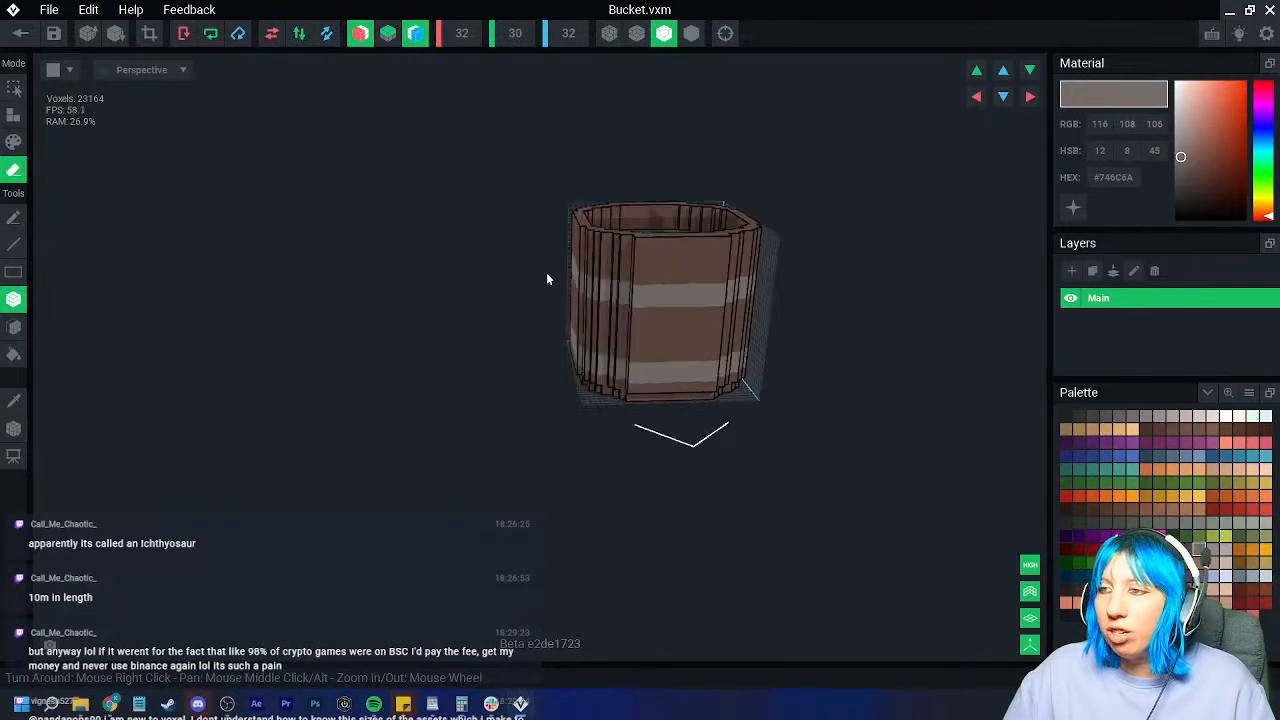
scroll(595, 333, up, 5)
scroll(543, 406, down, 5)
right_drag(466, 414, 483, 372)
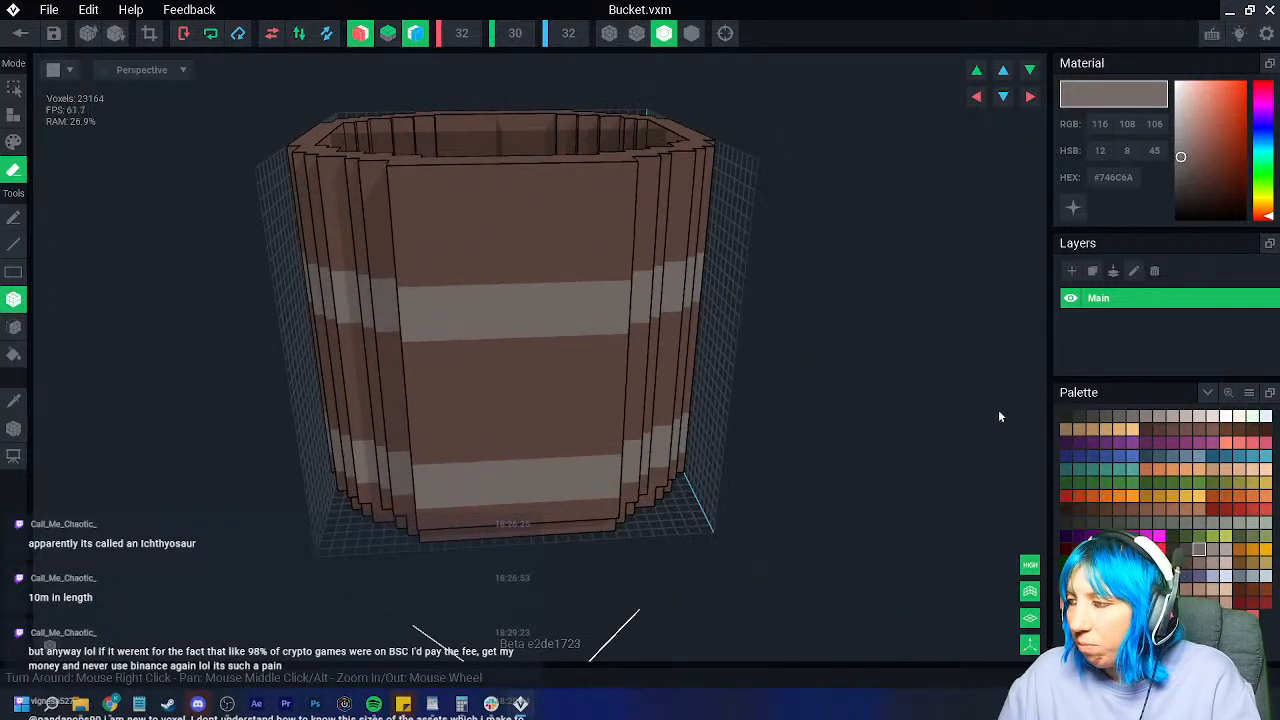
right_drag(630, 367, 534, 346)
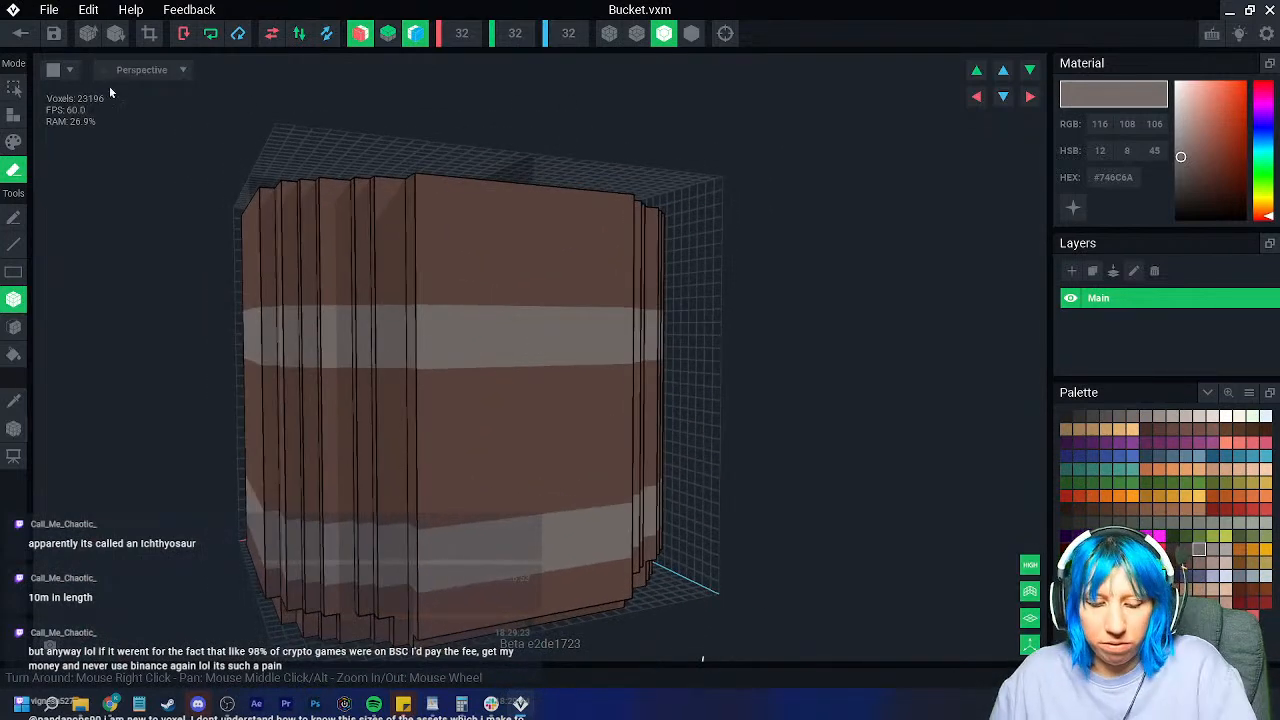
right_drag(538, 451, 537, 451)
scroll(610, 436, down, 4)
right_drag(624, 431, 514, 414)
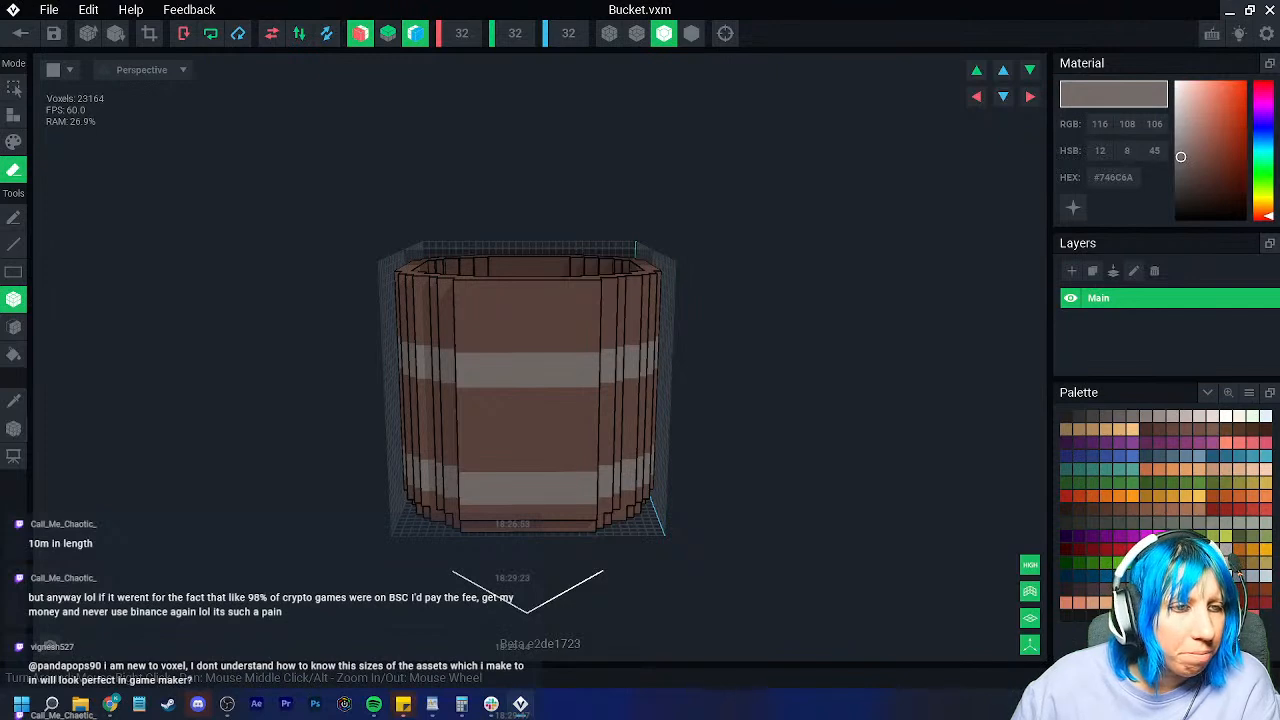
scroll(494, 372, up, 5)
middle_drag(457, 393, 310, 414)
click(14, 401)
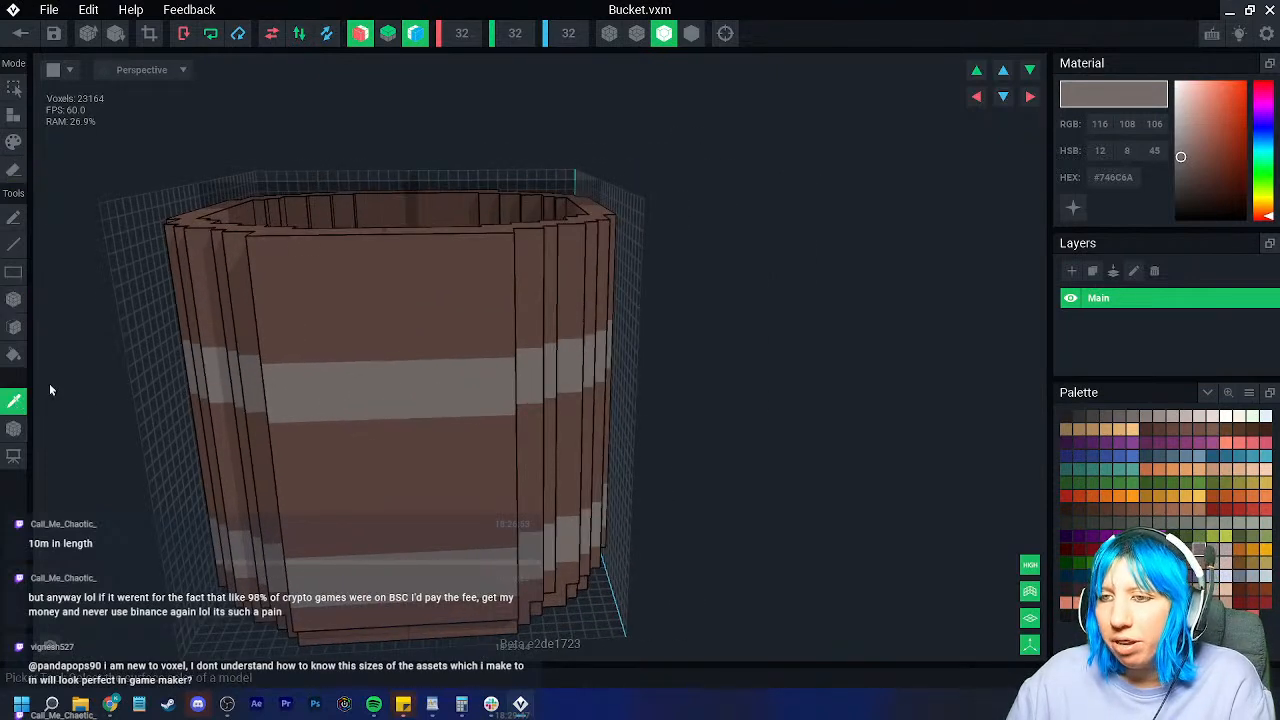
click(440, 330)
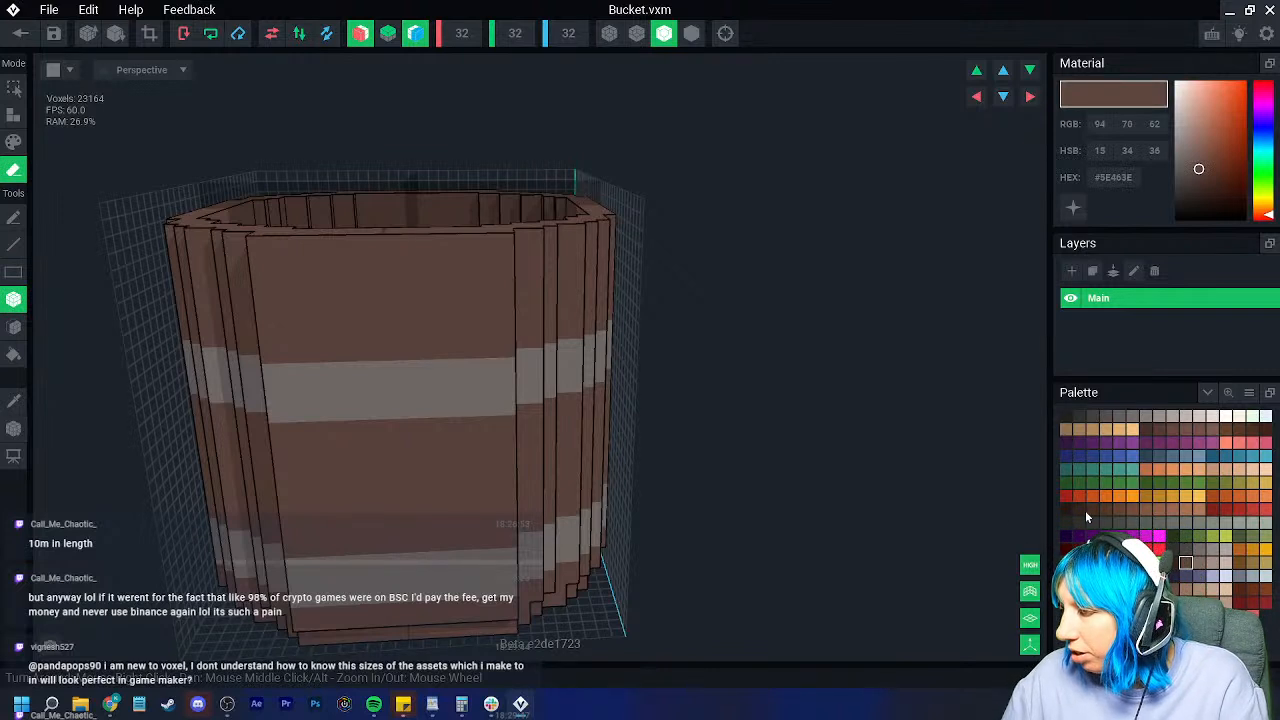
click(1093, 509)
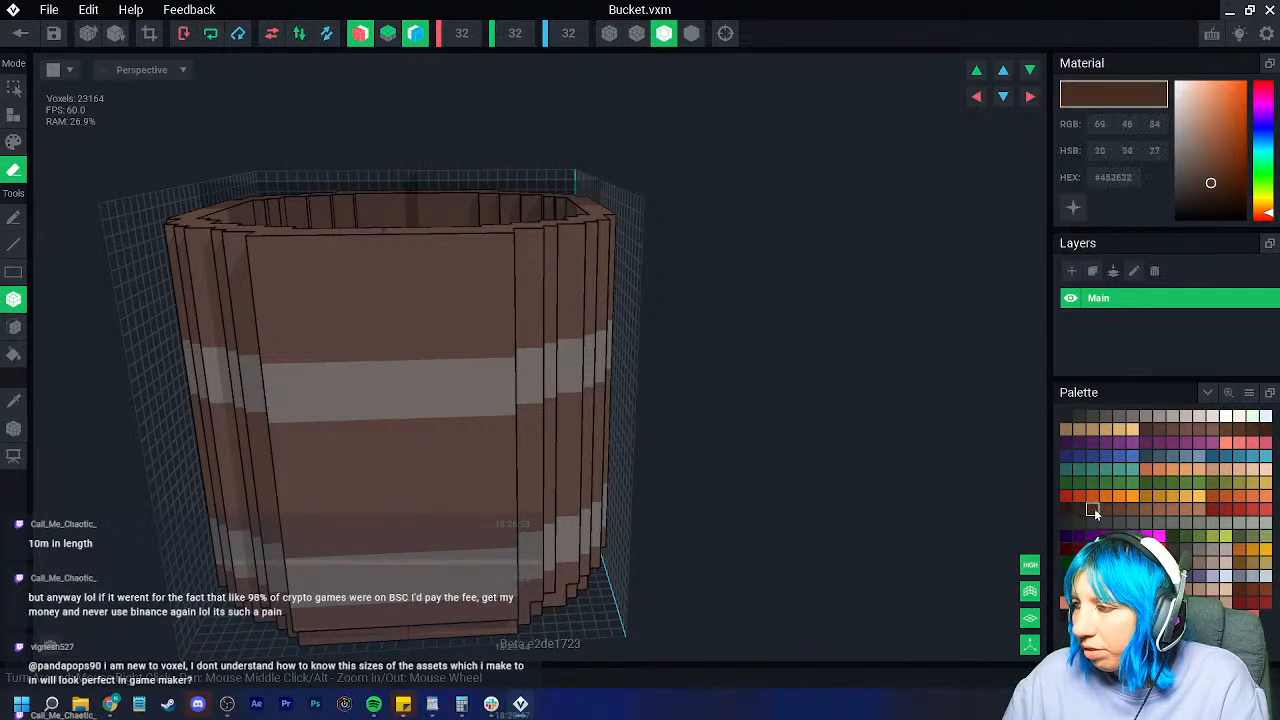
click(13, 143)
drag(300, 323, 395, 323)
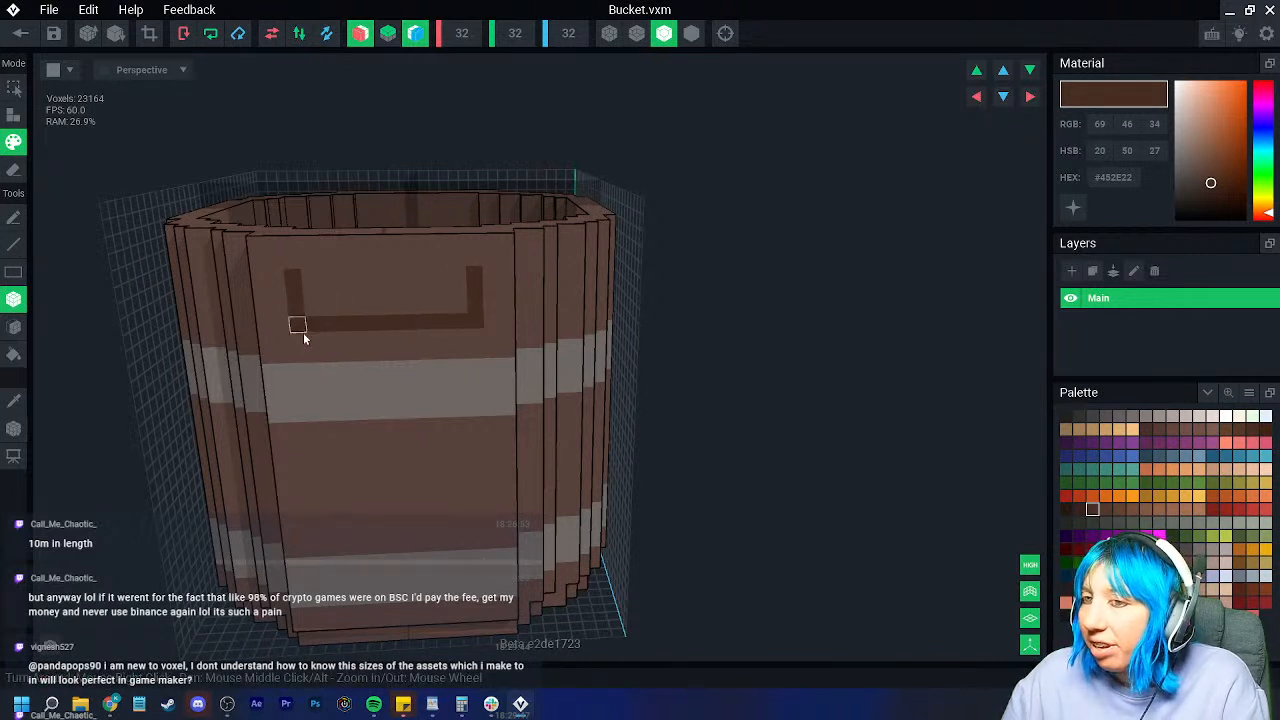
drag(302, 336, 439, 338)
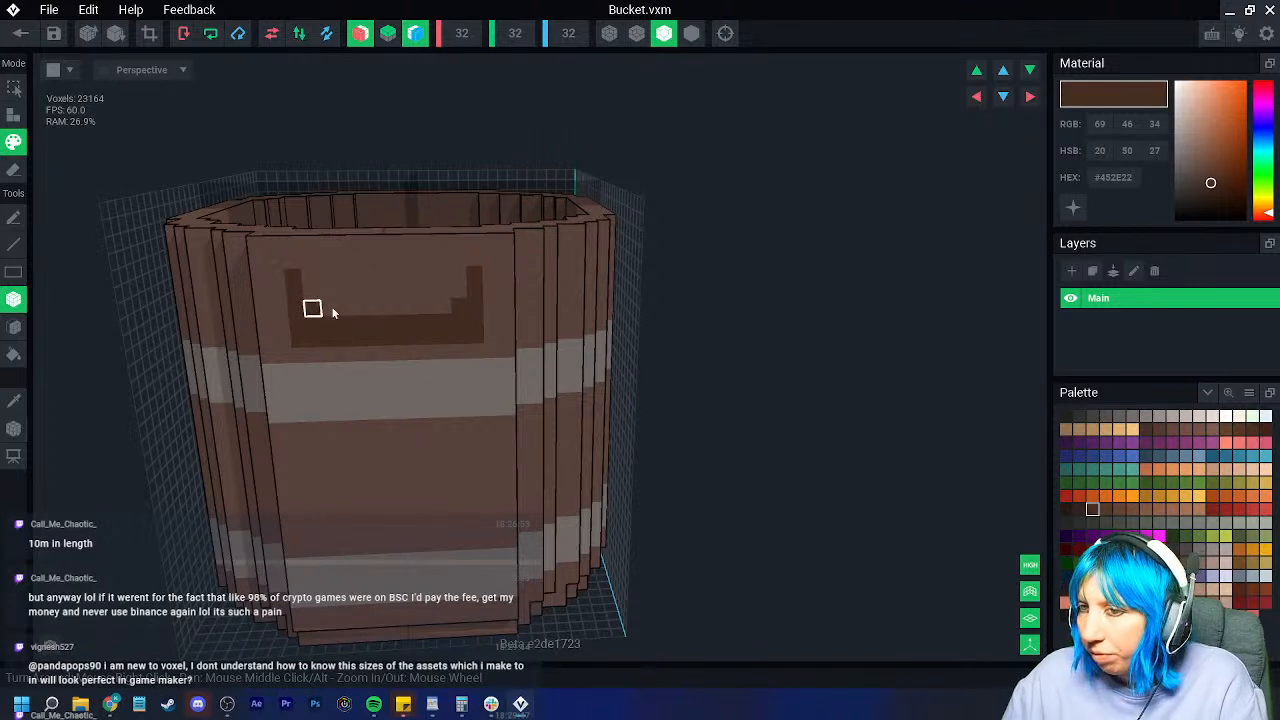
Step: Shade the U mount's inner edge with an even darker brown
click(1079, 510)
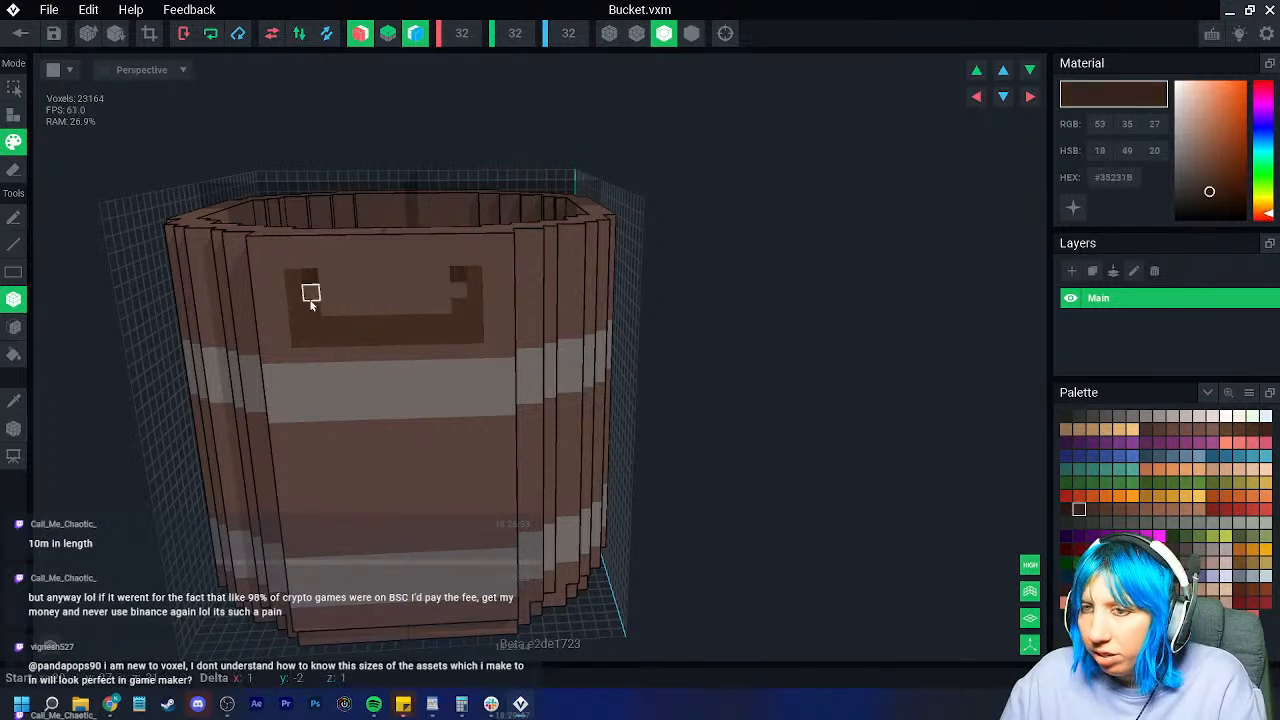
drag(316, 318, 396, 323)
right_drag(396, 323, 414, 406)
scroll(414, 406, up, 2)
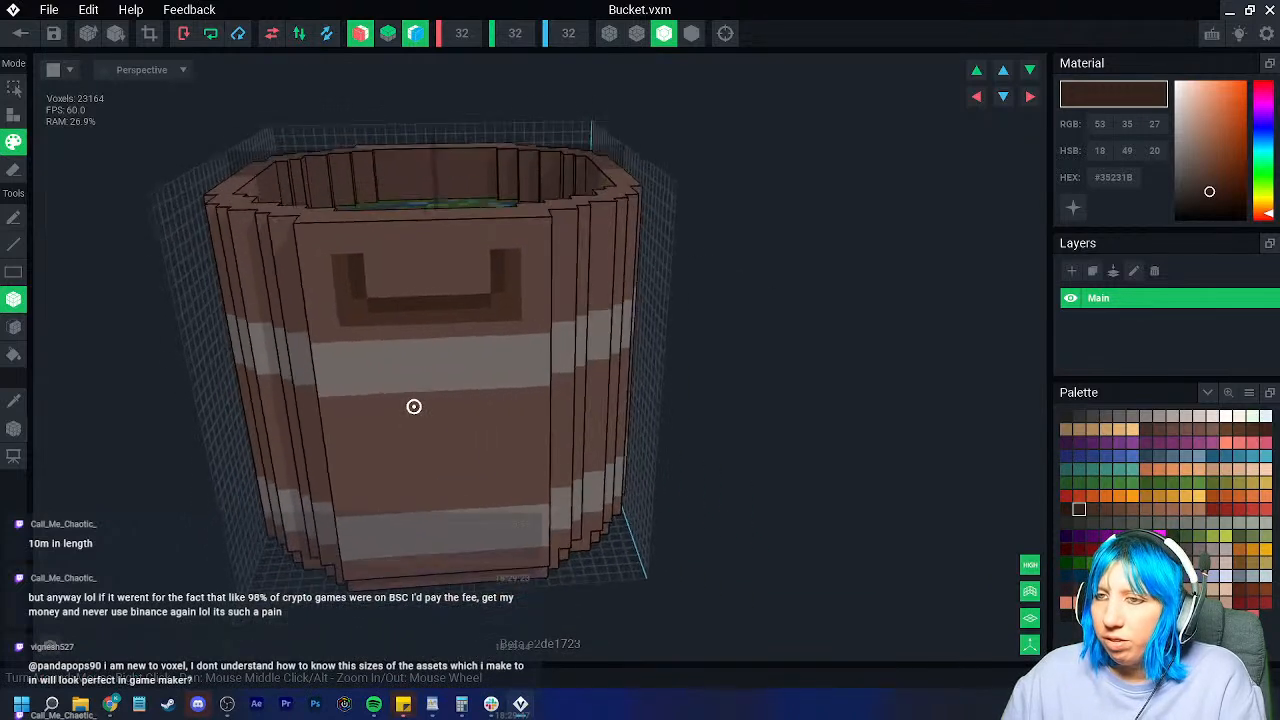
Step: Paint orange-brown studs at the handle mount's top corners
click(14, 401)
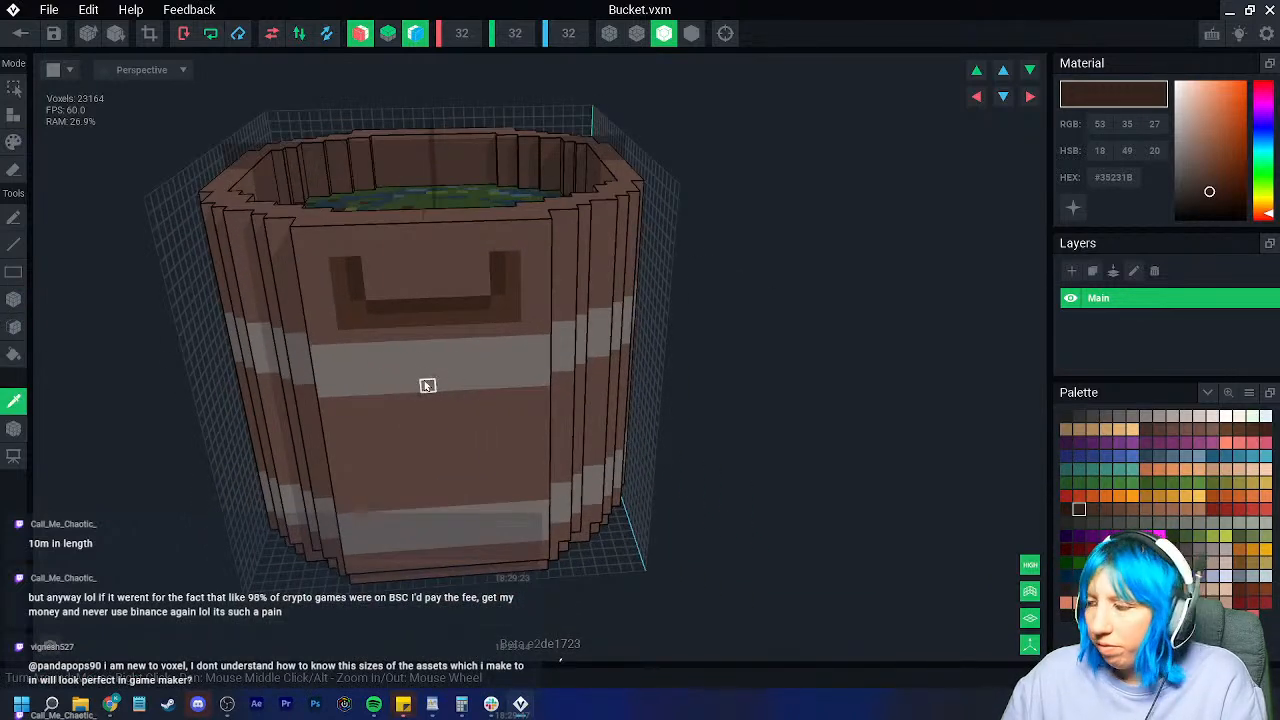
click(1238, 564)
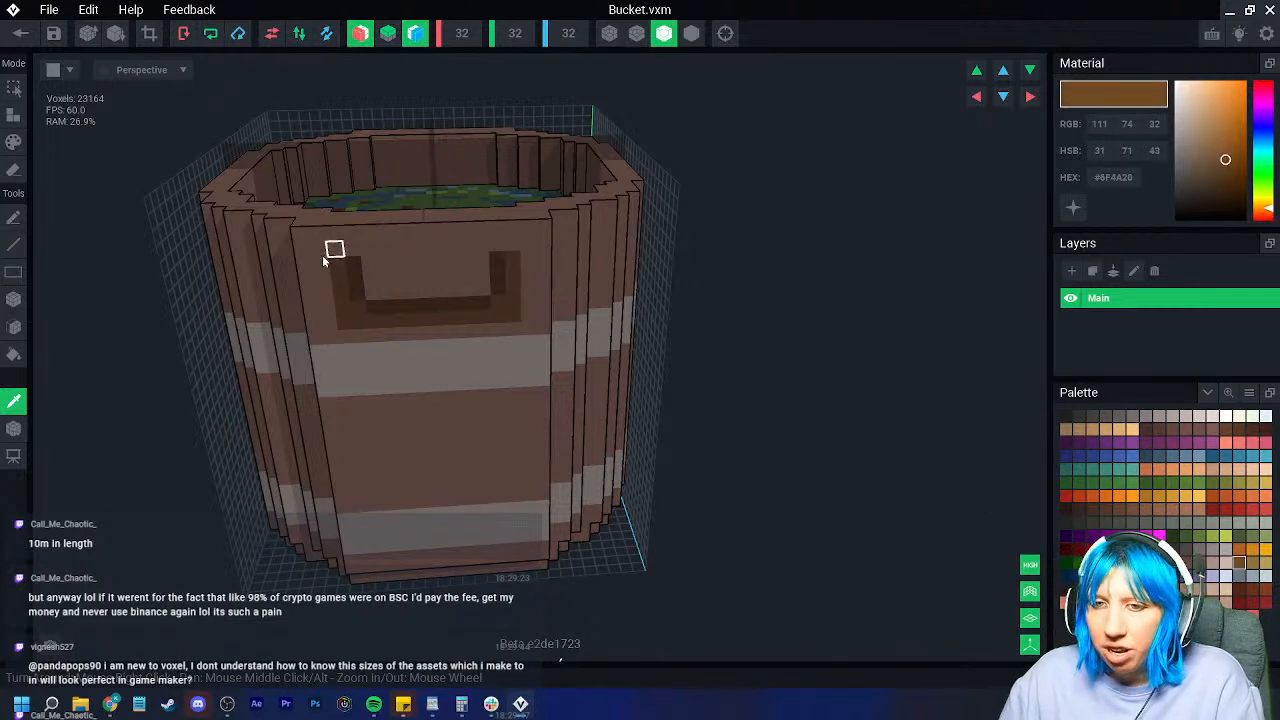
click(14, 300)
click(336, 250)
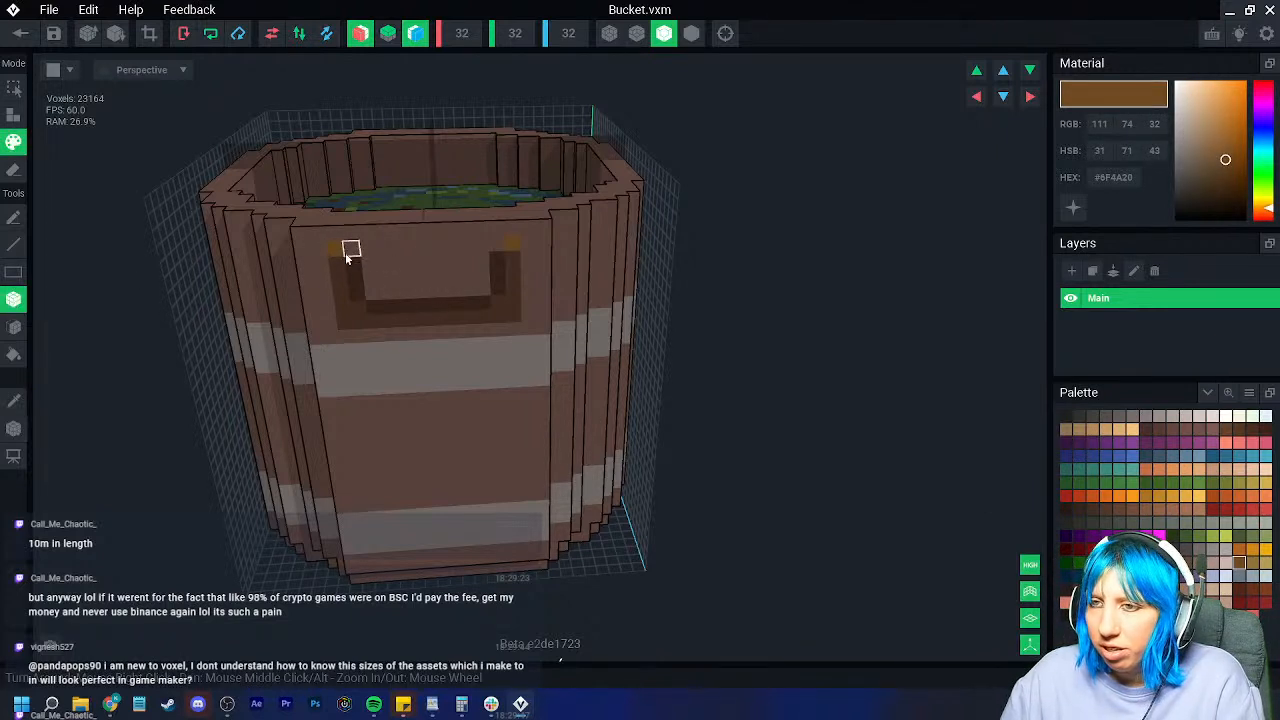
right_drag(422, 361, 422, 361)
right_drag(415, 238, 420, 237)
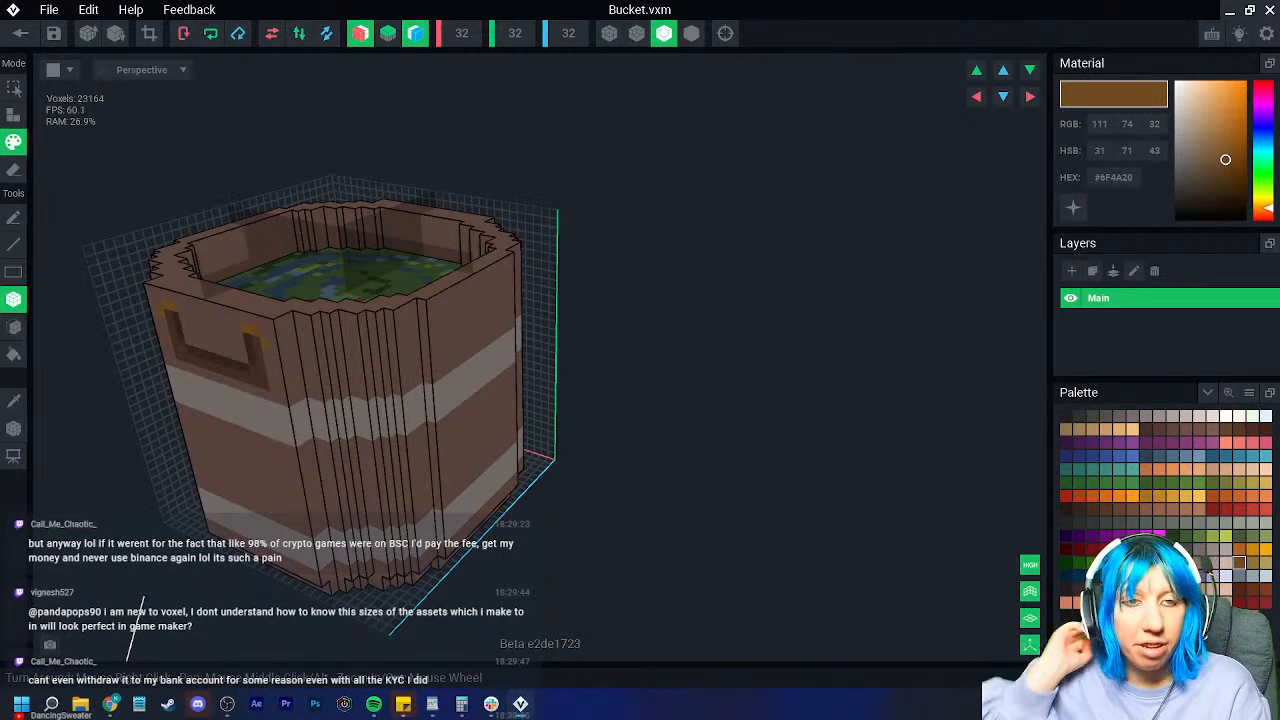
mouse_move(462, 396)
right_down()
mouse_move(447, 417)
mouse_move(317, 381)
right_up()
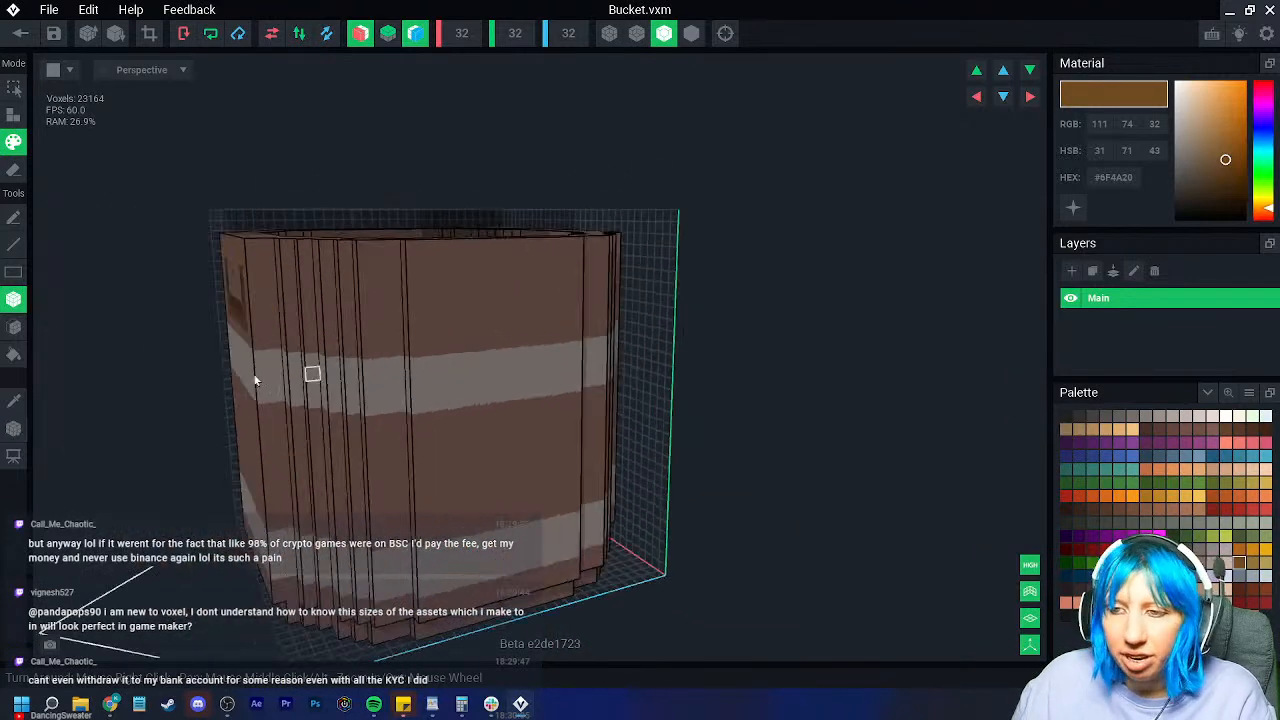
click(14, 403)
click(333, 387)
click(14, 115)
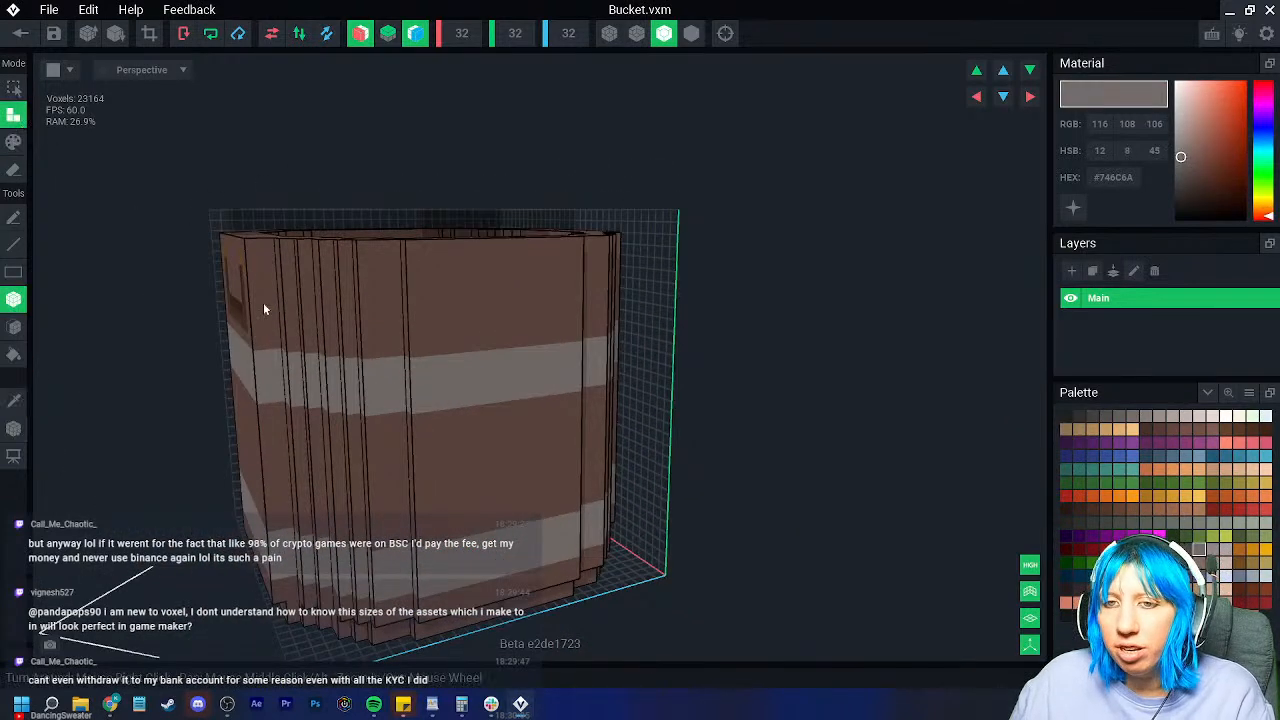
click(373, 405)
right_drag(374, 409, 346, 381)
click(354, 410)
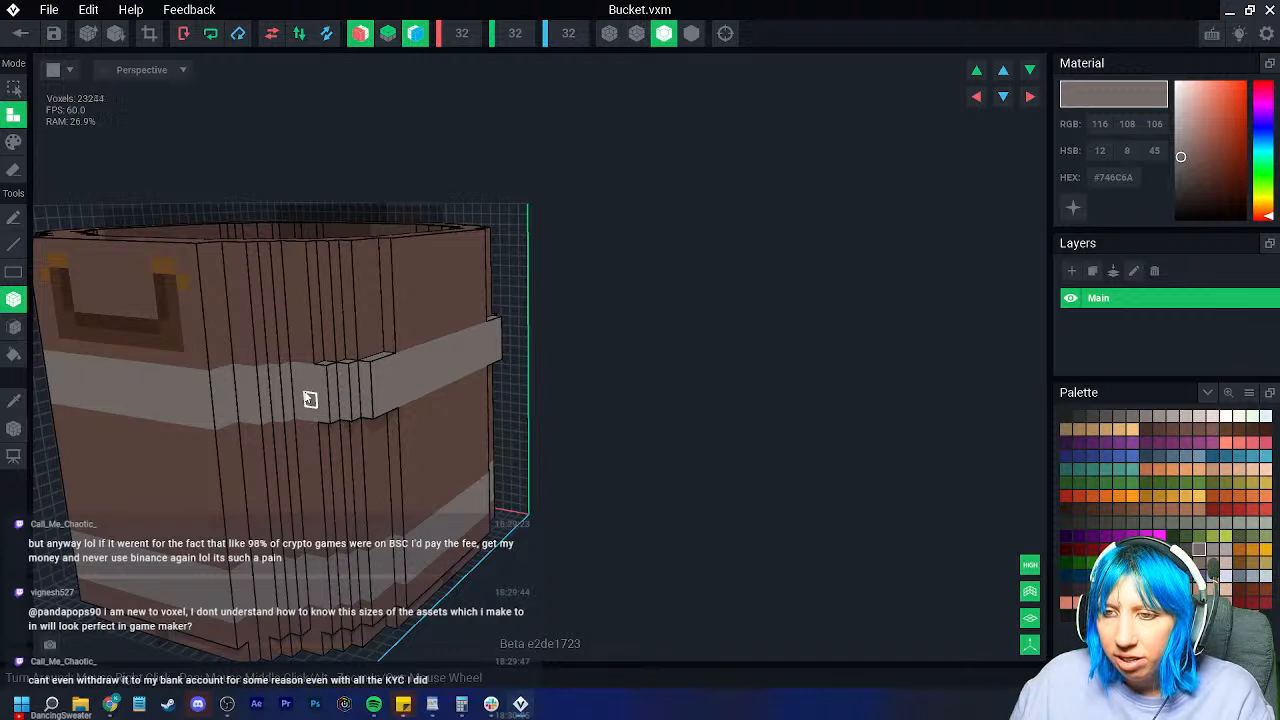
click(243, 385)
click(279, 413)
scroll(305, 438, down, 5)
scroll(318, 449, up, 5)
right_drag(297, 434, 297, 391)
click(291, 388)
mouse_move(290, 364)
mouse_down()
mouse_move(298, 392)
mouse_move(317, 400)
mouse_up()
right_drag(319, 400, 314, 364)
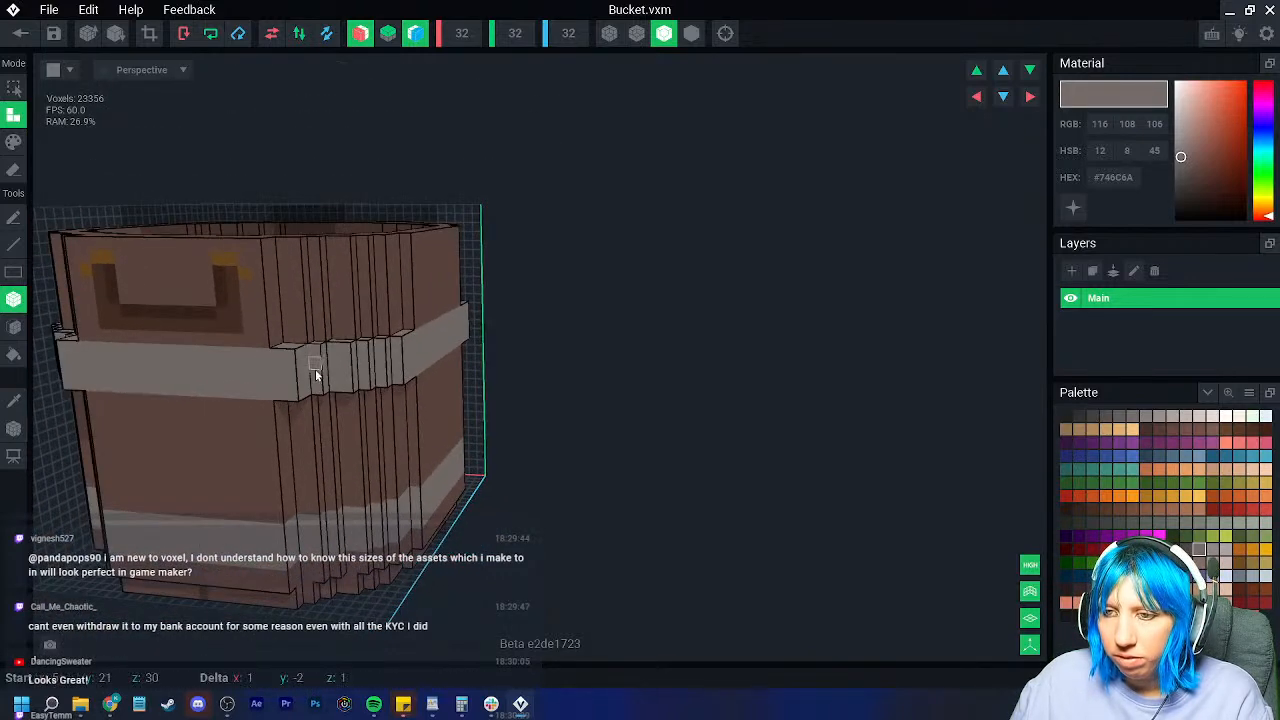
drag(316, 390, 317, 392)
right_drag(334, 374, 334, 374)
drag(334, 364, 338, 388)
scroll(370, 425, down, 2)
right_drag(388, 450, 371, 462)
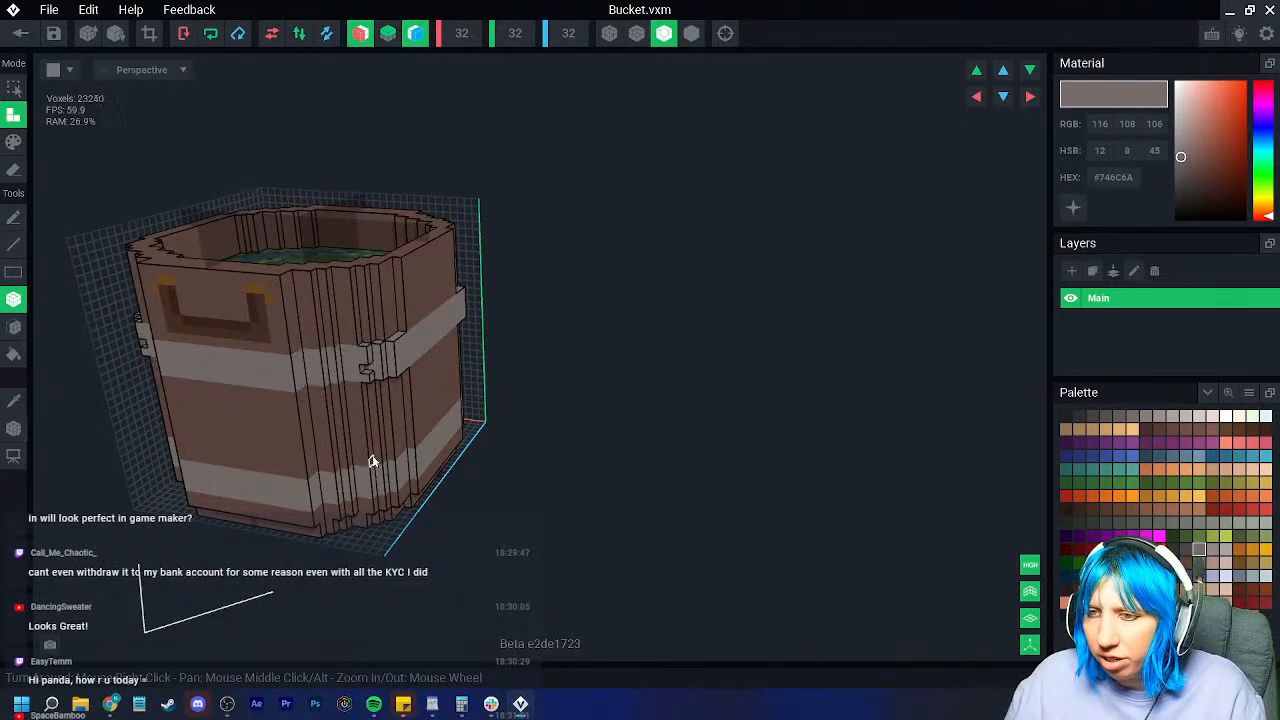
right_drag(371, 455, 390, 447)
click(1239, 562)
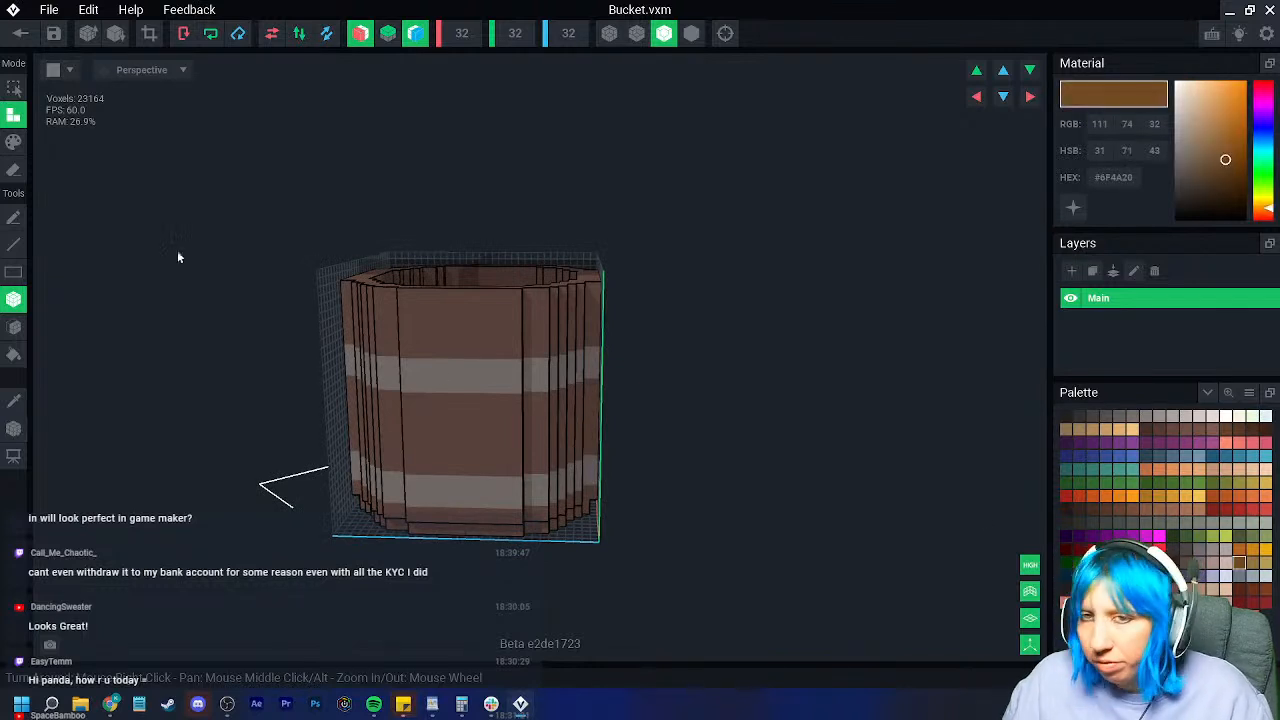
Step: Paint orange-brown studs on the upper and lower hoop corners, checking each side
key(p)
click(406, 369)
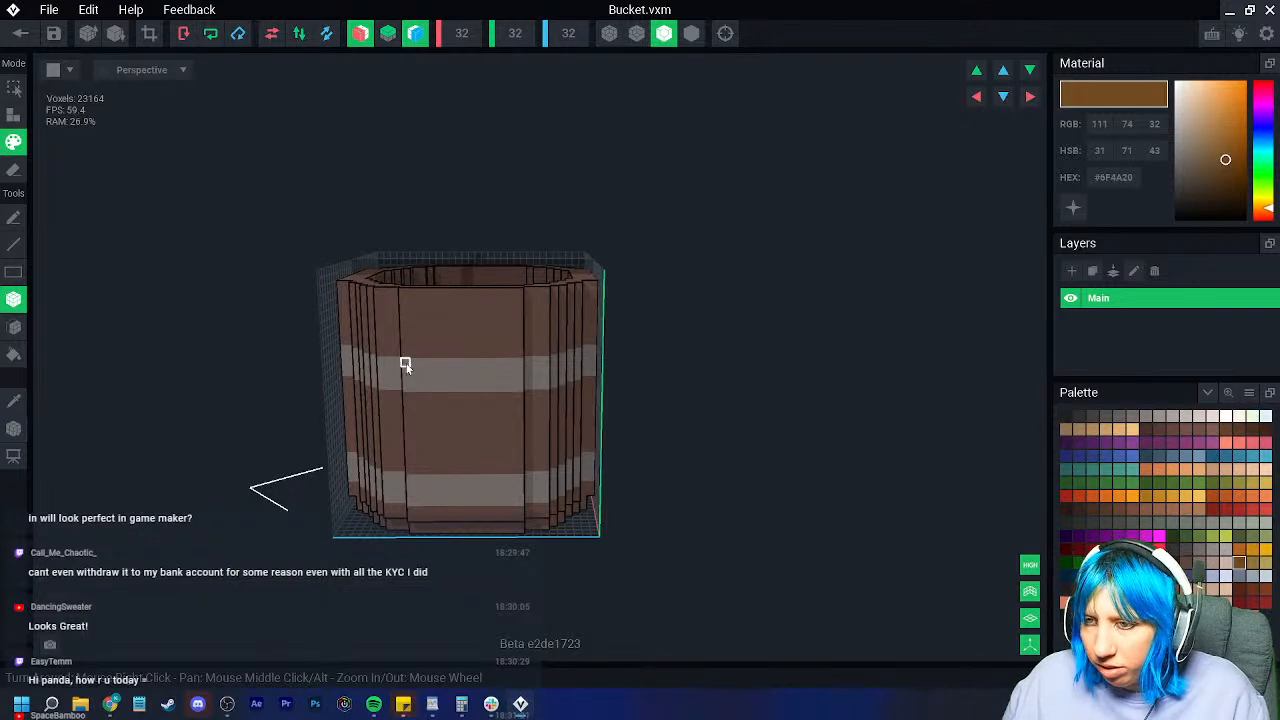
click(411, 505)
right_drag(417, 508, 424, 500)
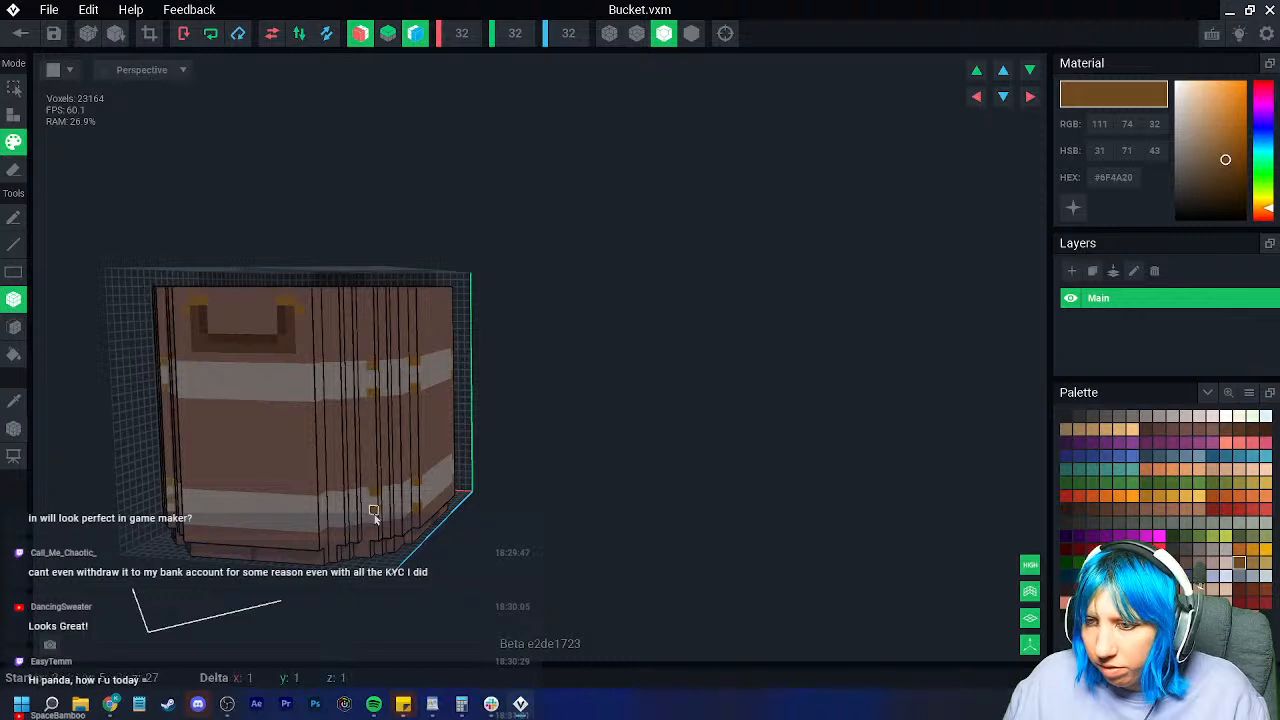
right_drag(372, 516, 300, 369)
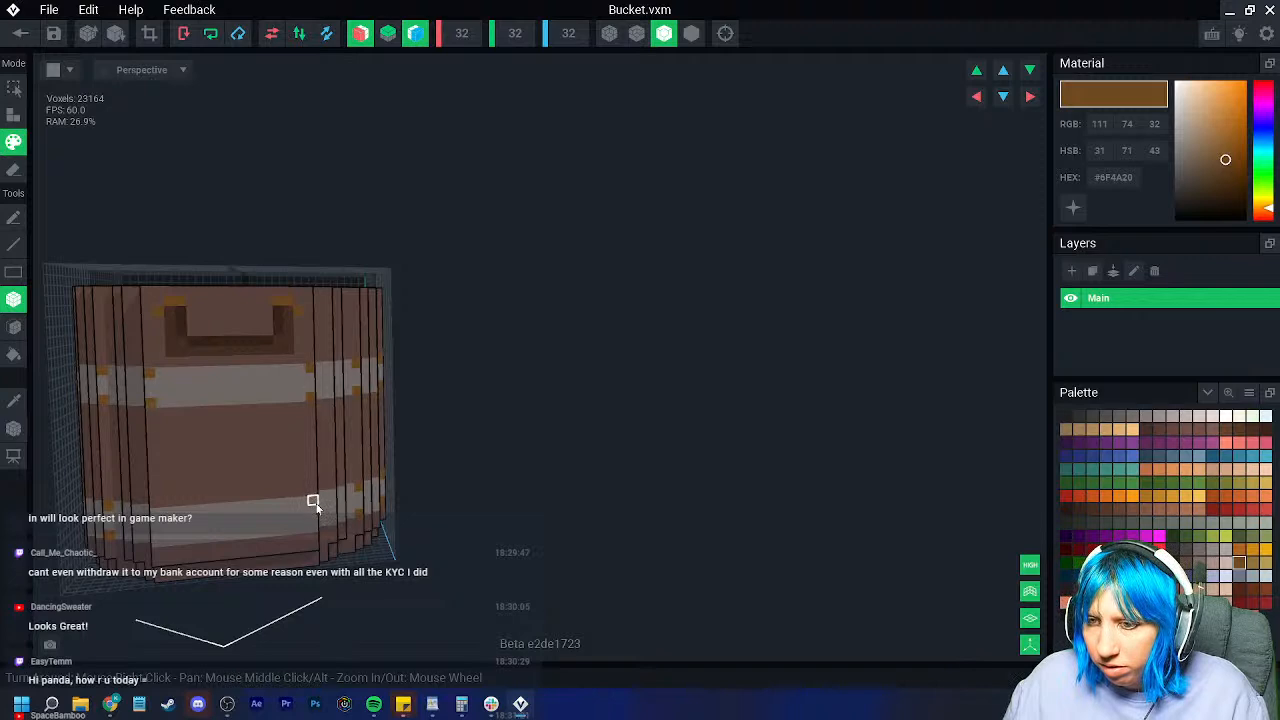
right_drag(313, 528, 269, 466)
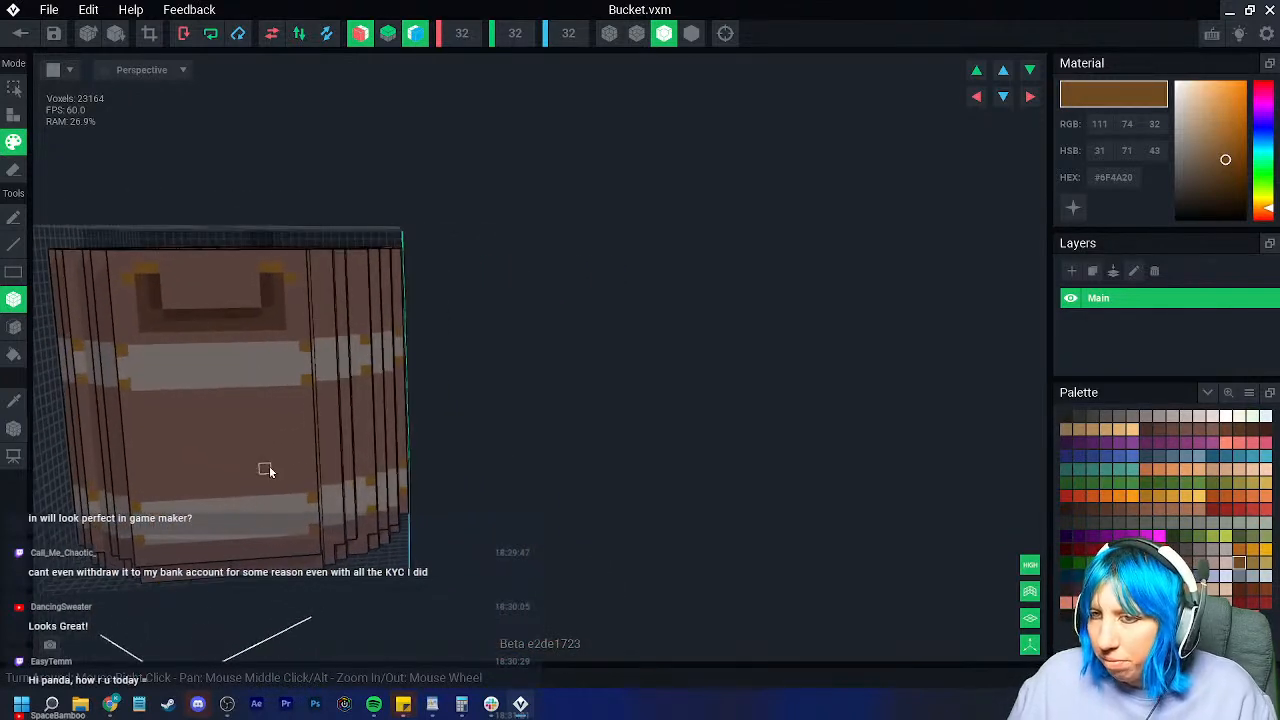
Step: Turn off mirroring and paint light greyish-brown grain streaks and patches across the front
click(200, 432)
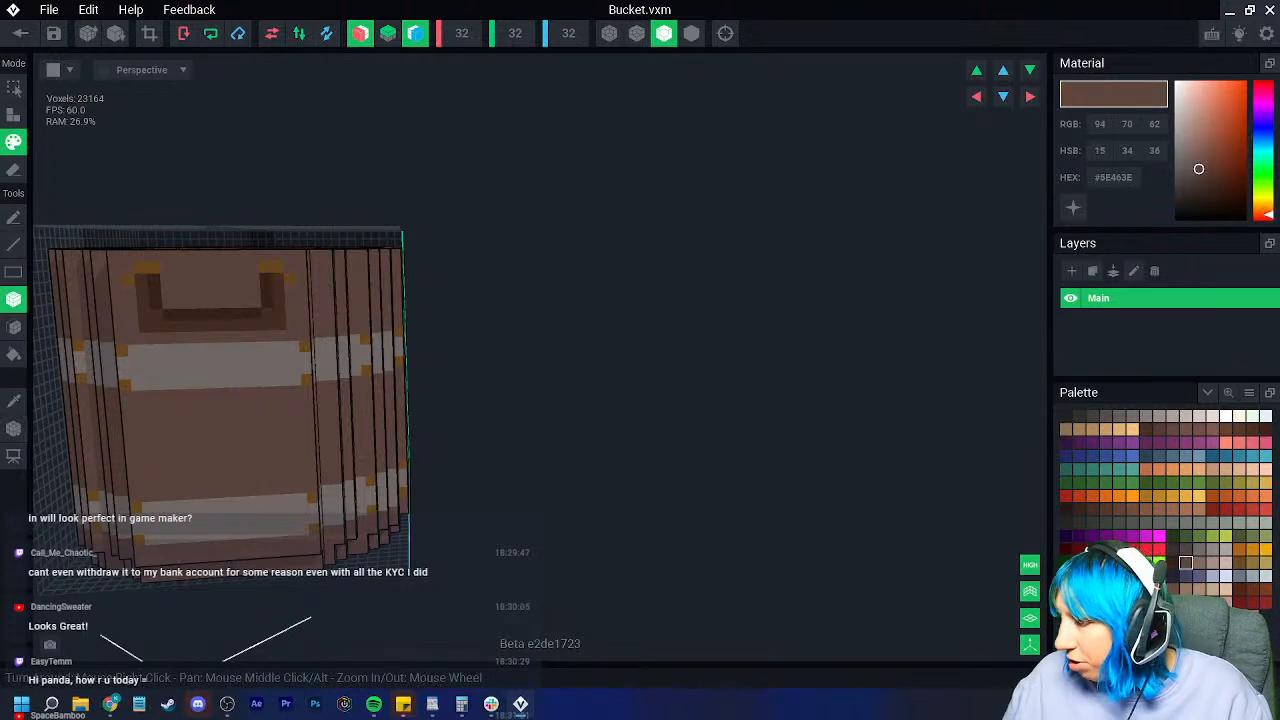
click(1199, 565)
click(222, 433)
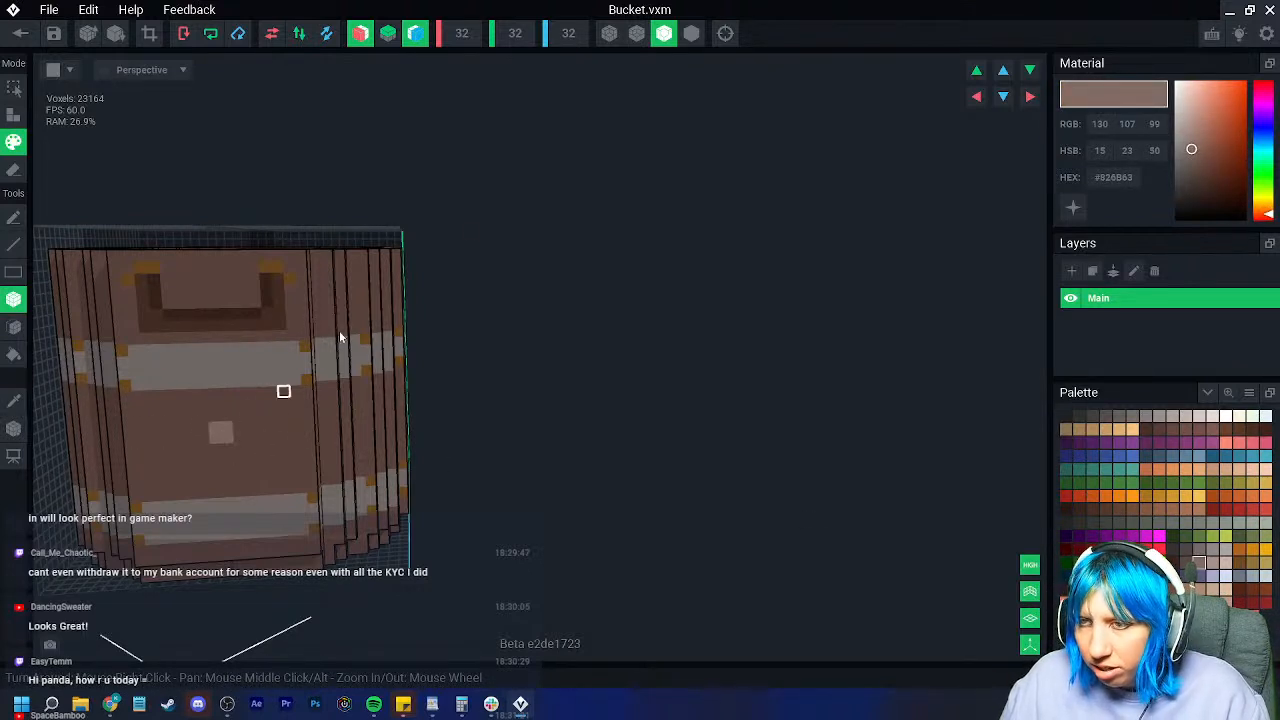
drag(1191, 150, 1192, 160)
drag(178, 432, 258, 436)
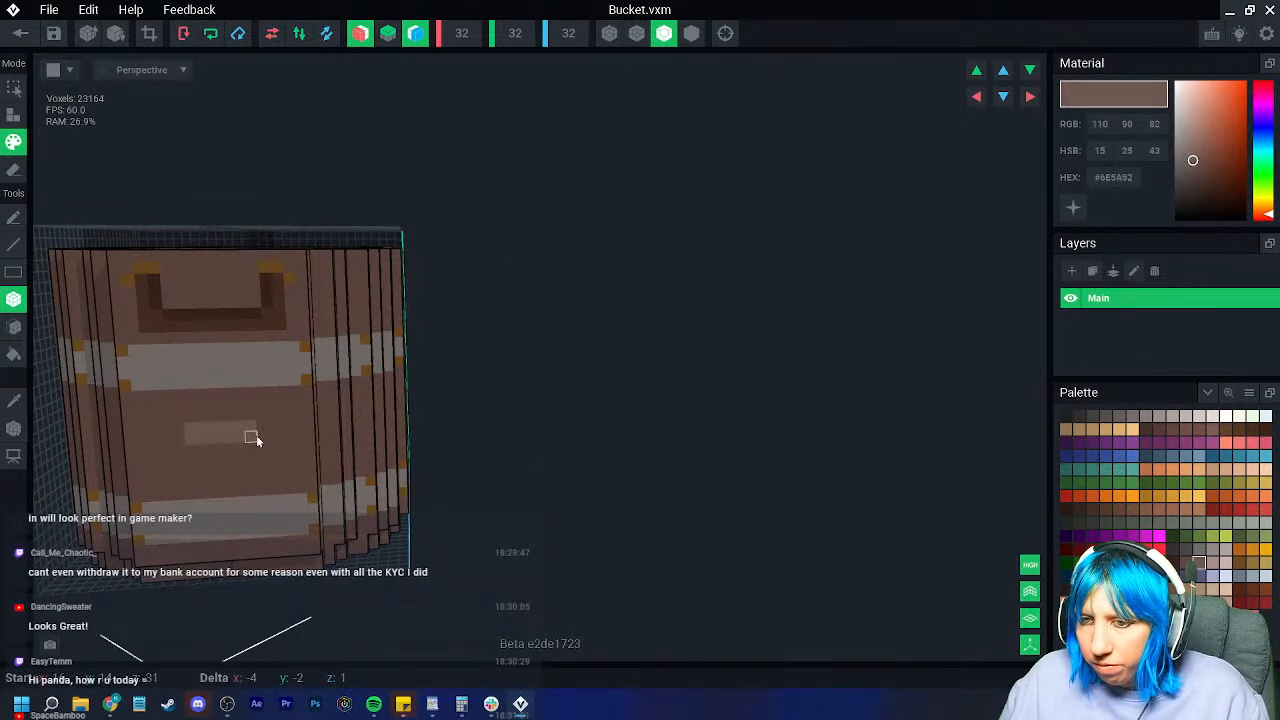
click(360, 33)
click(416, 33)
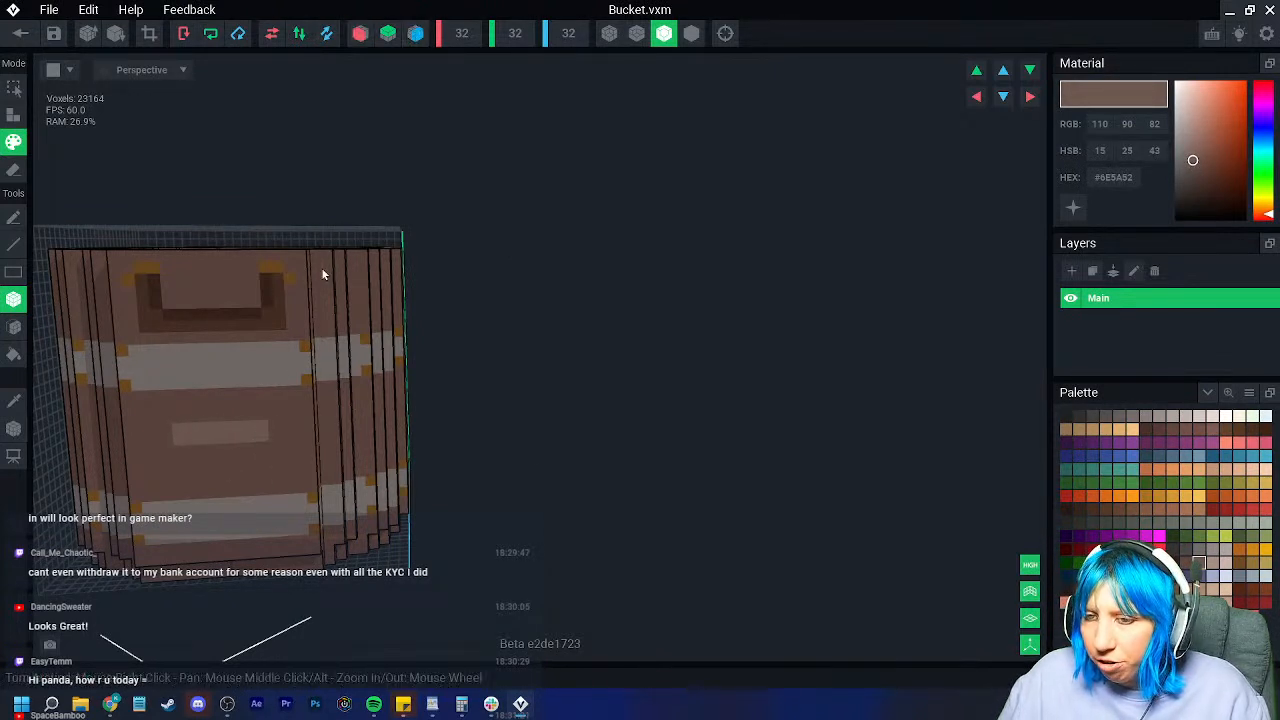
right_drag(283, 446, 490, 427)
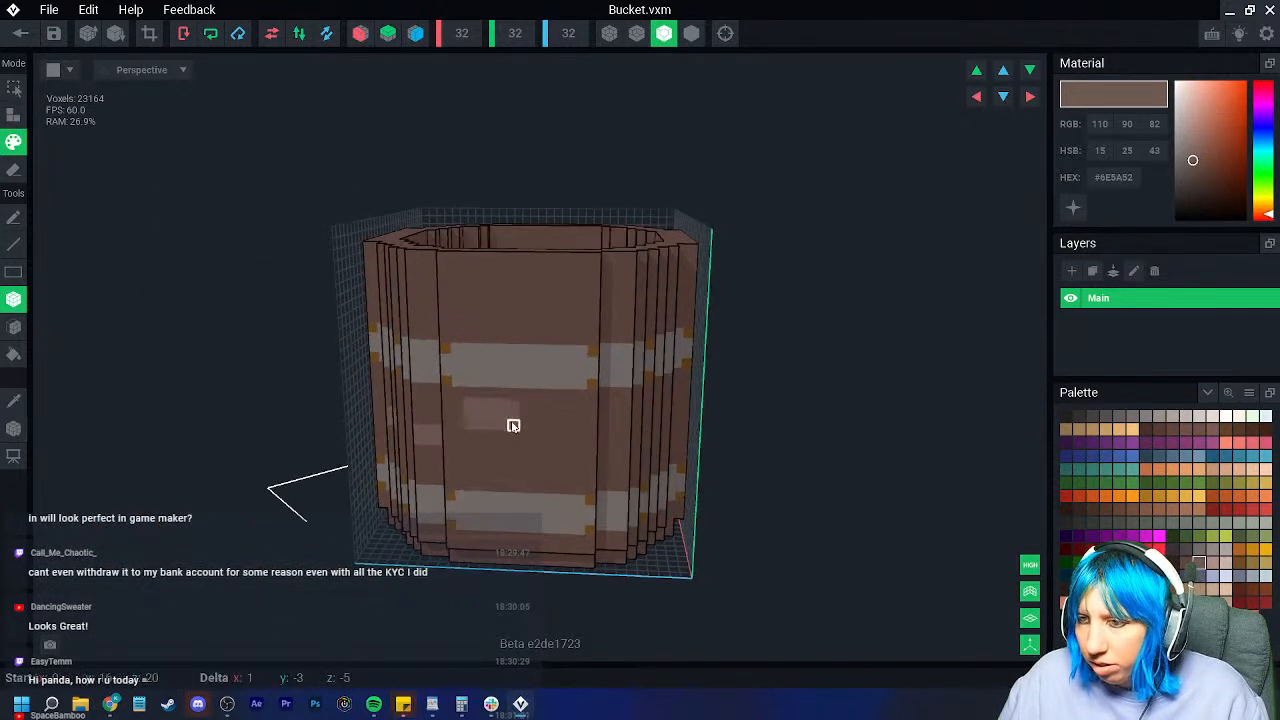
drag(543, 400, 491, 291)
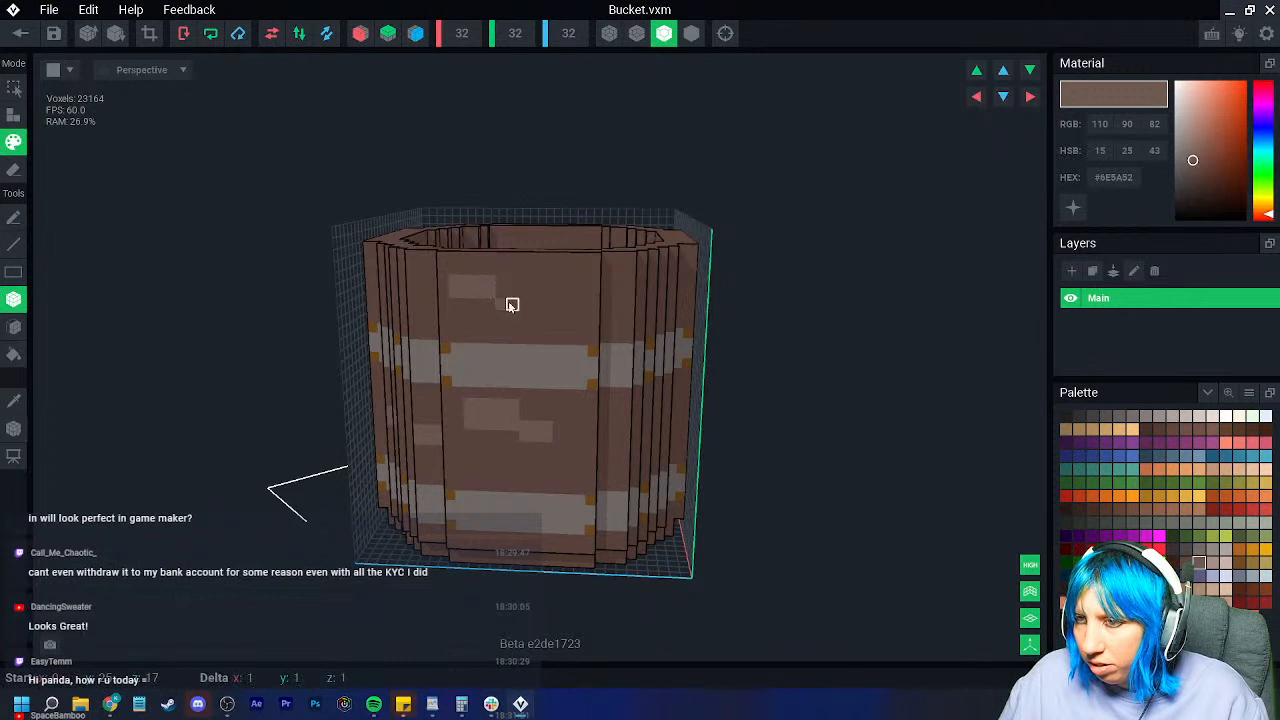
Step: Paint dark brown #482D23 grain strips on the front and the handled side
click(1186, 562)
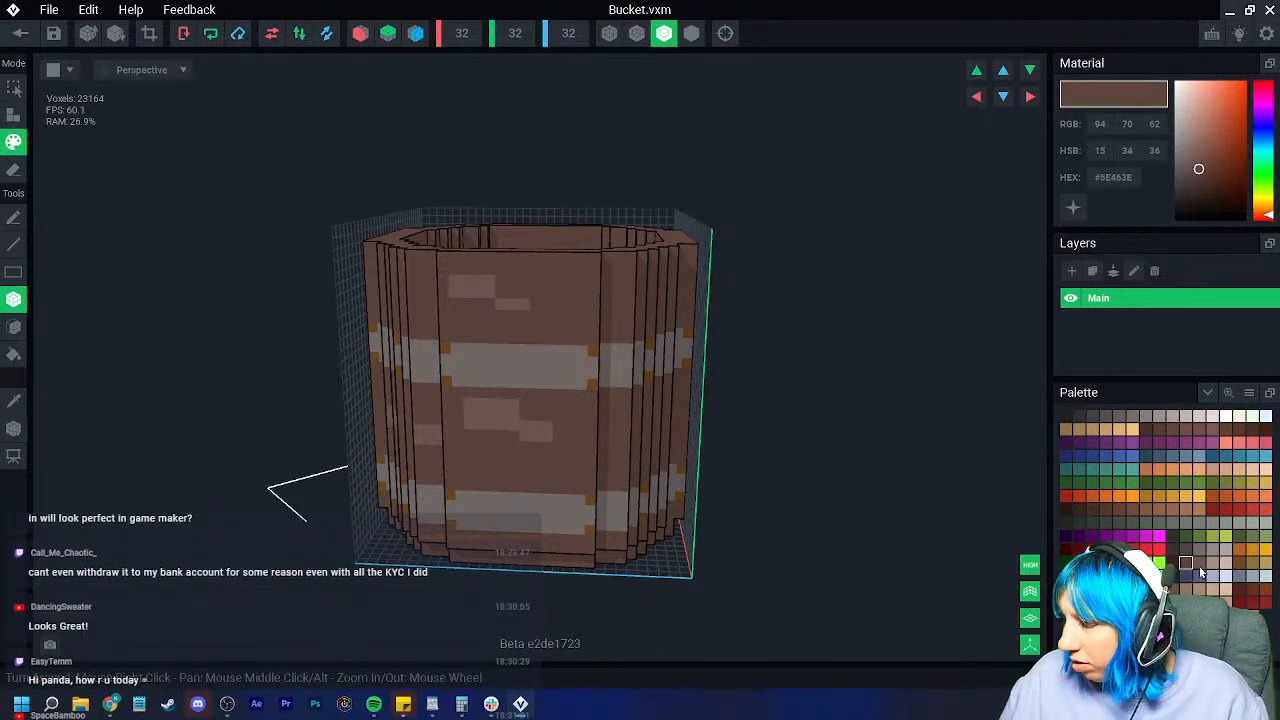
click(1172, 562)
drag(511, 436, 479, 436)
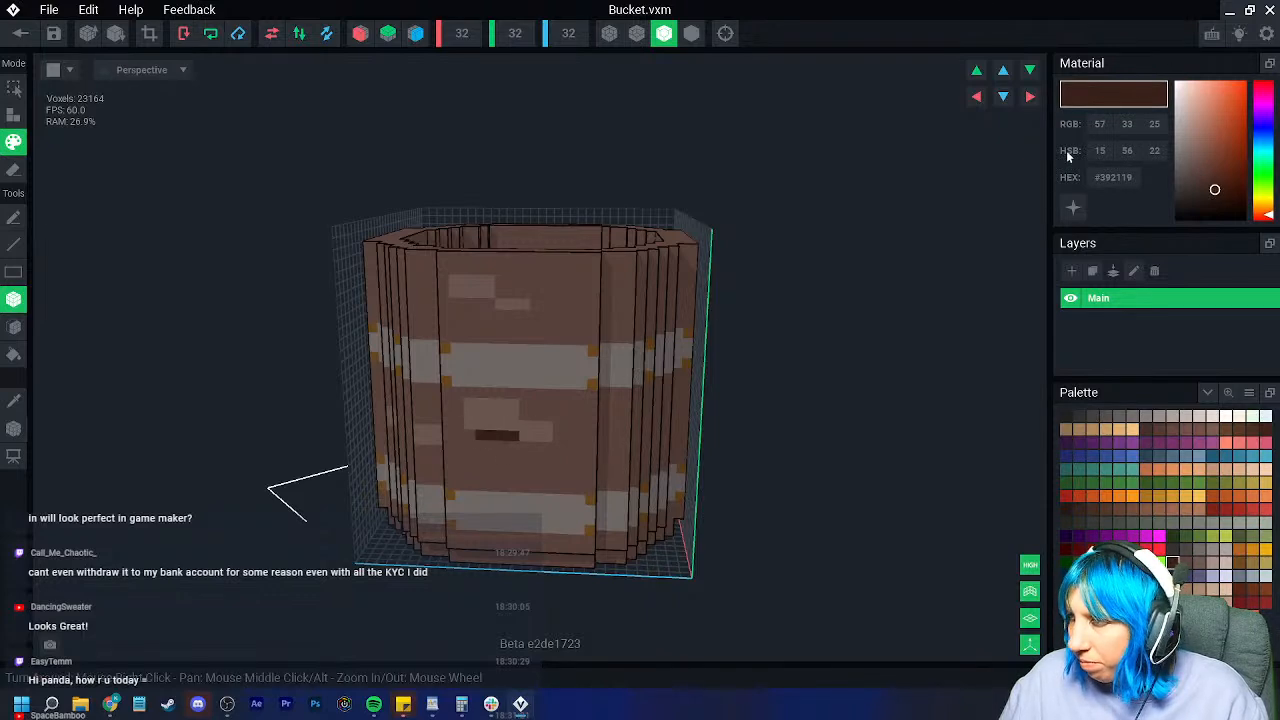
click(1211, 180)
mouse_move(540, 370)
right_down()
mouse_move(691, 392)
mouse_move(812, 480)
right_up()
drag(767, 475, 825, 476)
mouse_move(663, 471)
right_down()
mouse_move(555, 464)
mouse_move(689, 457)
mouse_move(643, 300)
right_up()
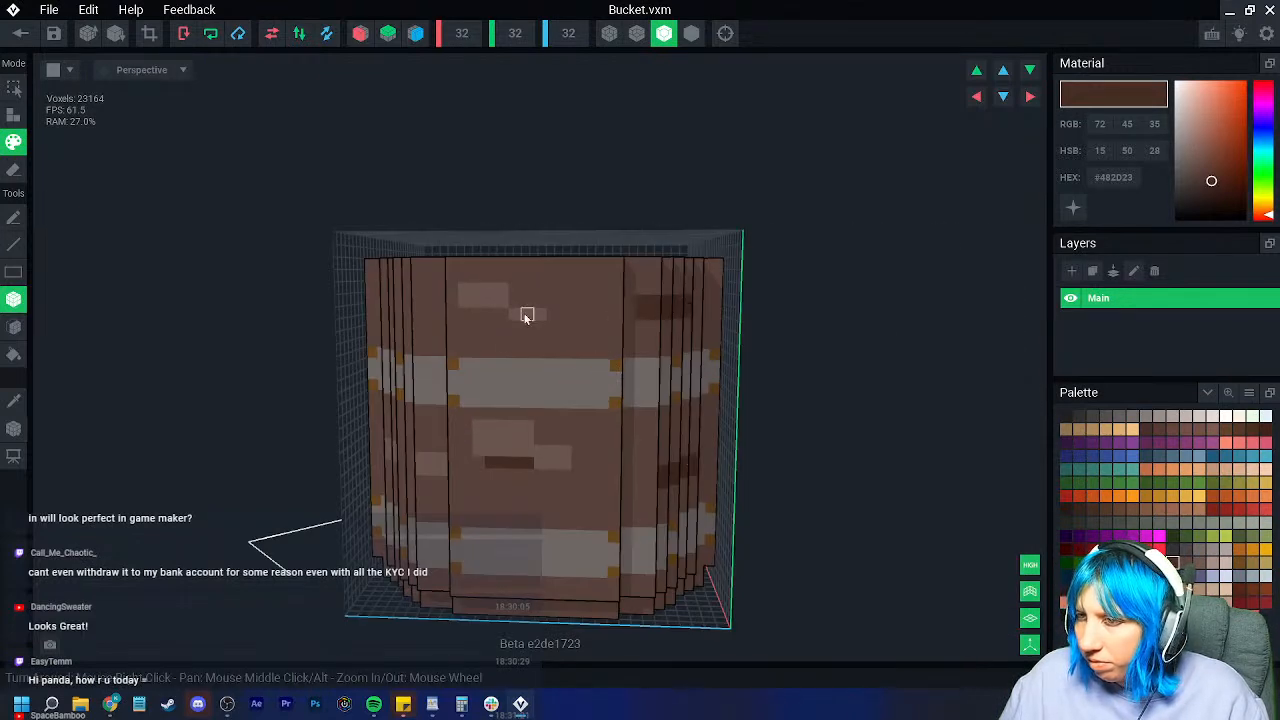
right_drag(476, 314, 366, 437)
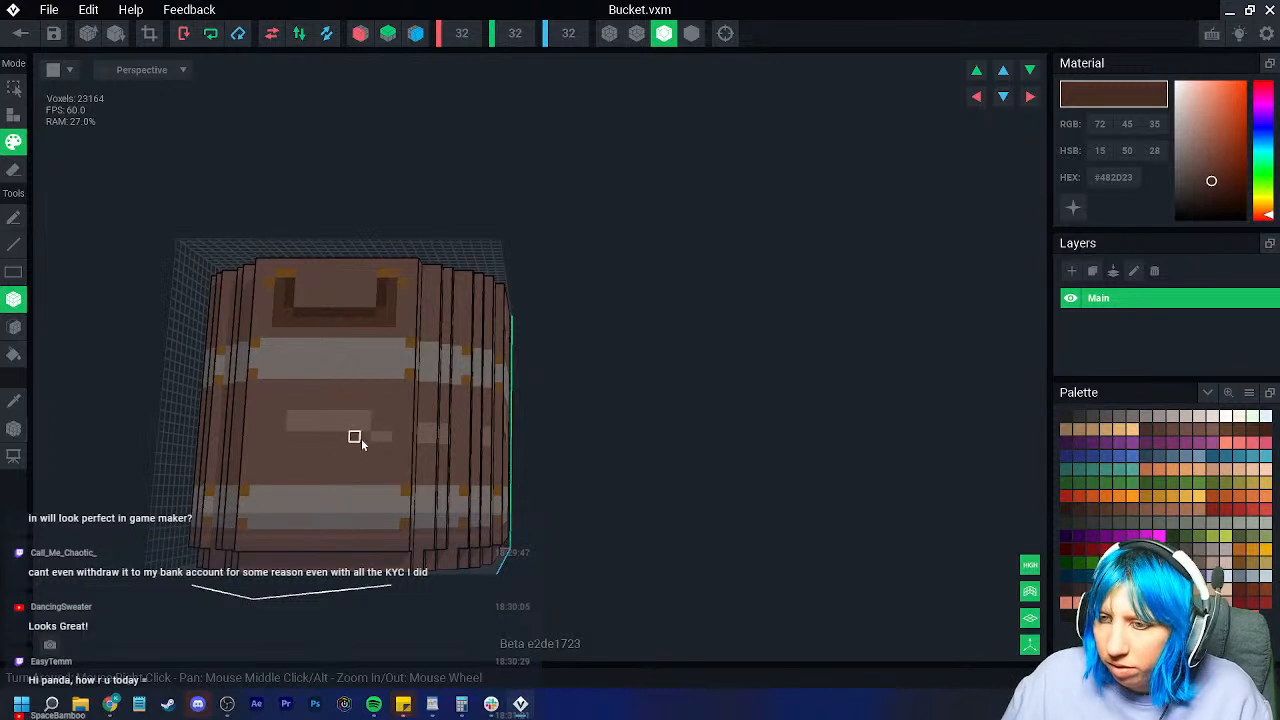
click(347, 435)
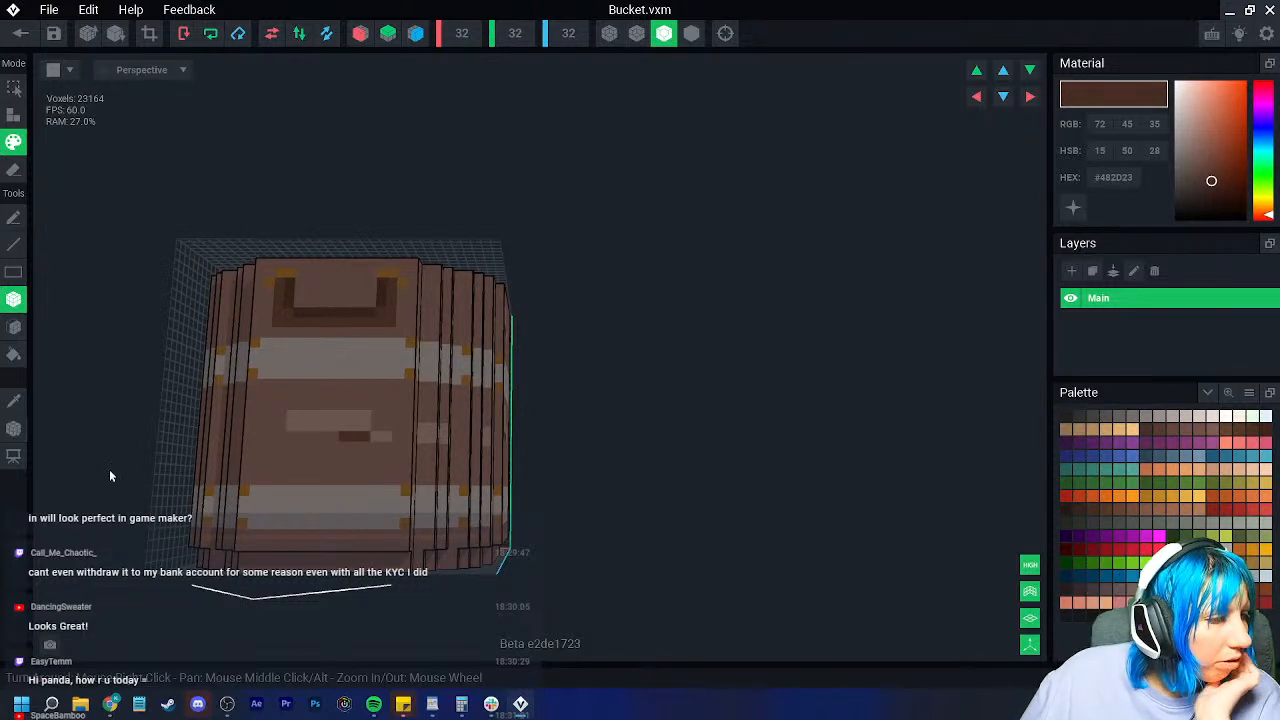
Step: Add dark brown bricks on the lower, upper and upper-middle panels
right_drag(214, 433, 312, 421)
right_drag(400, 397, 343, 365)
drag(369, 370, 369, 369)
drag(312, 190, 364, 207)
right_drag(360, 210, 237, 432)
drag(249, 282, 292, 294)
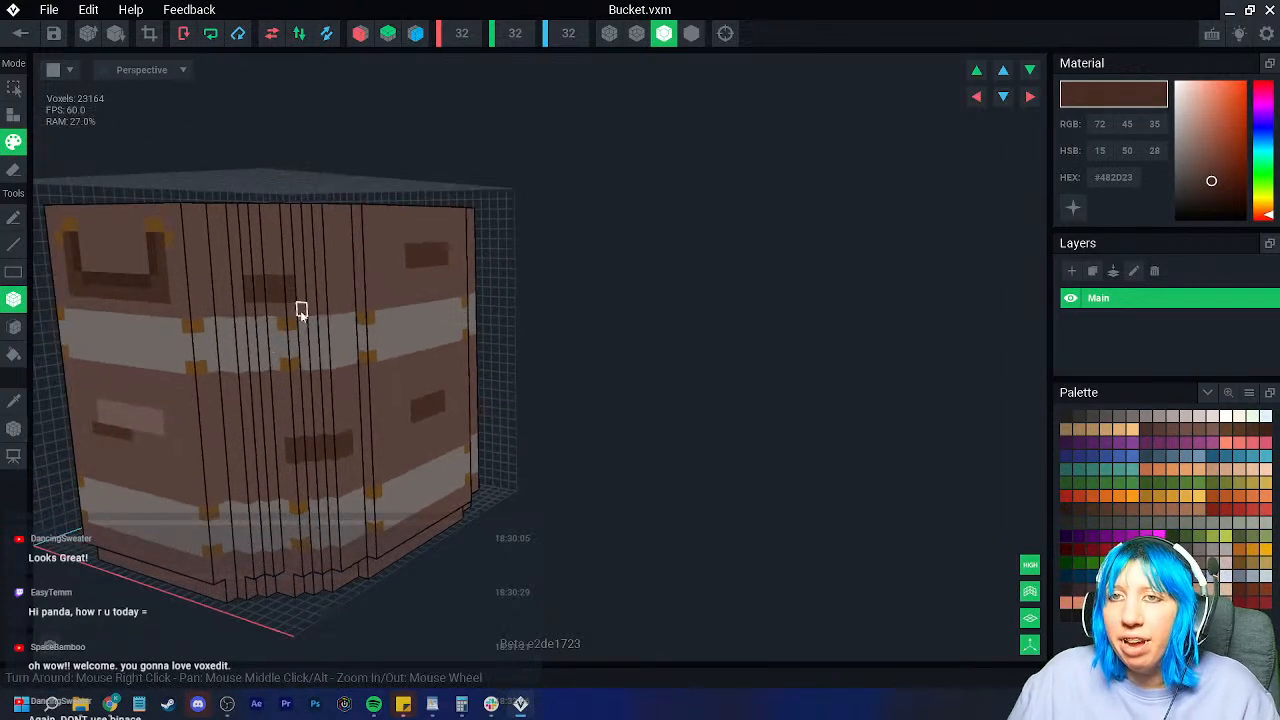
Step: Sample lighter brown #6E5A52 and paint a light box under the dark brick
click(14, 402)
click(114, 414)
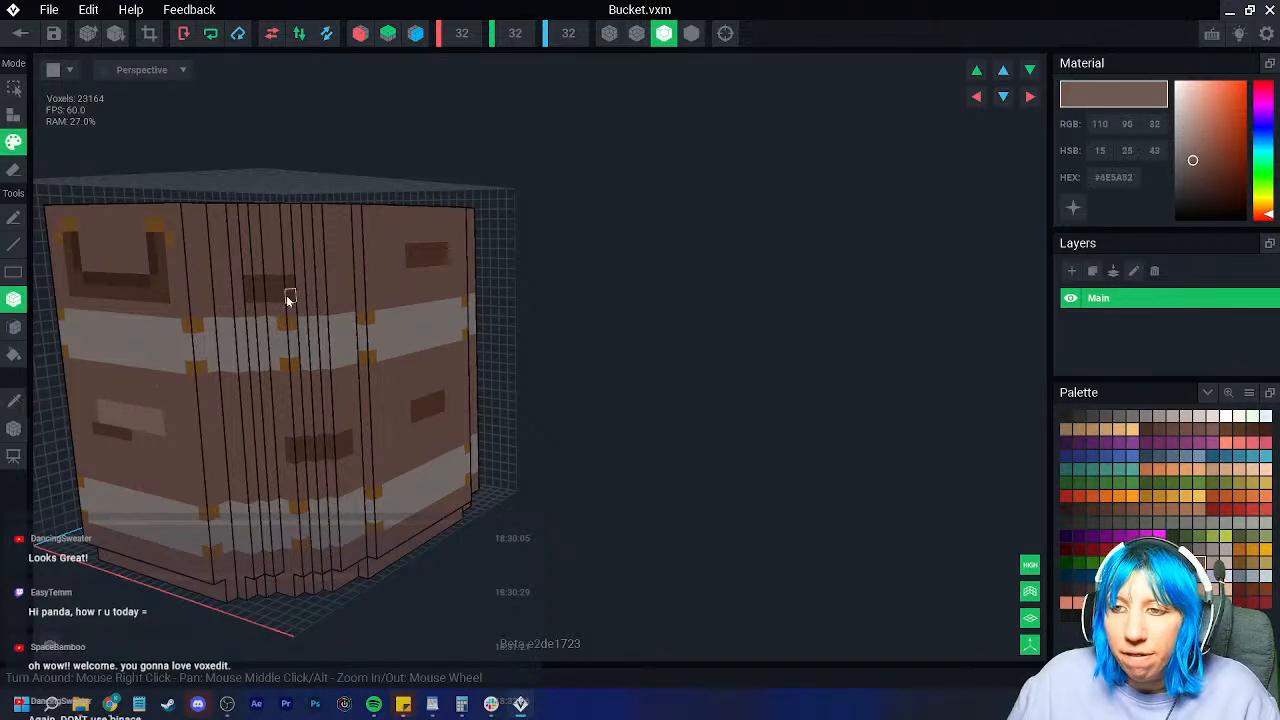
right_drag(374, 277, 434, 277)
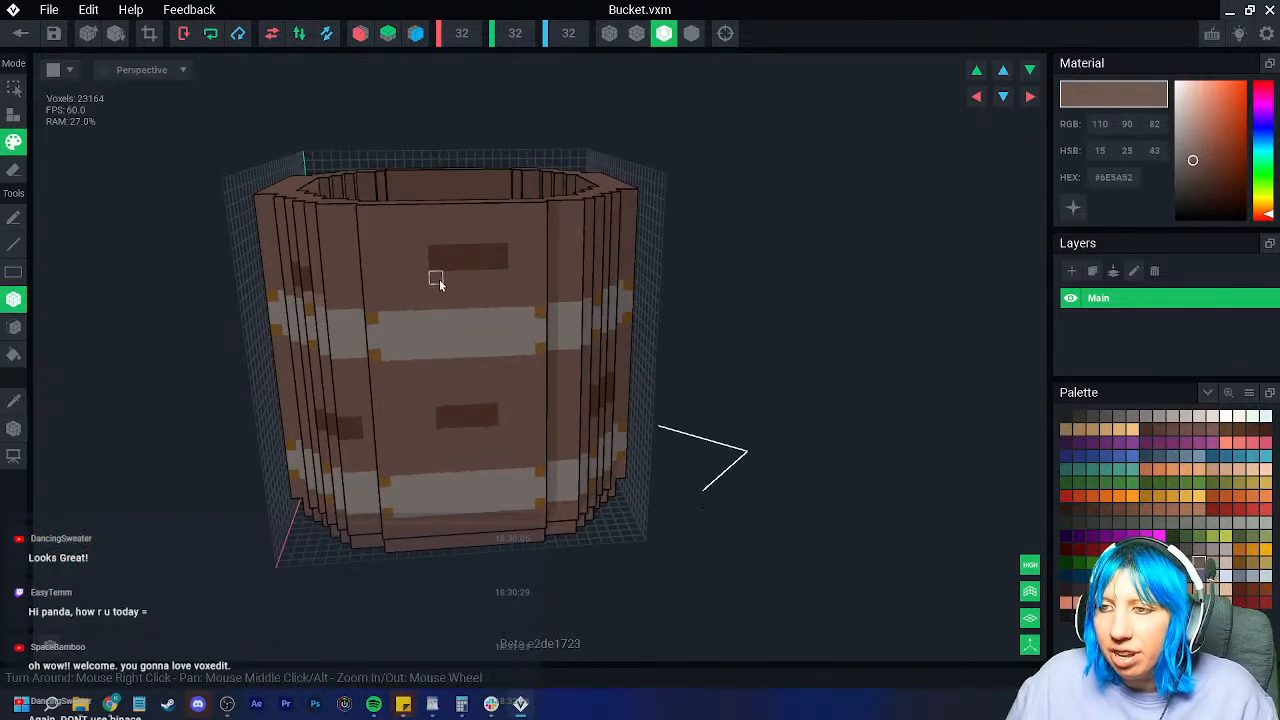
drag(410, 280, 463, 285)
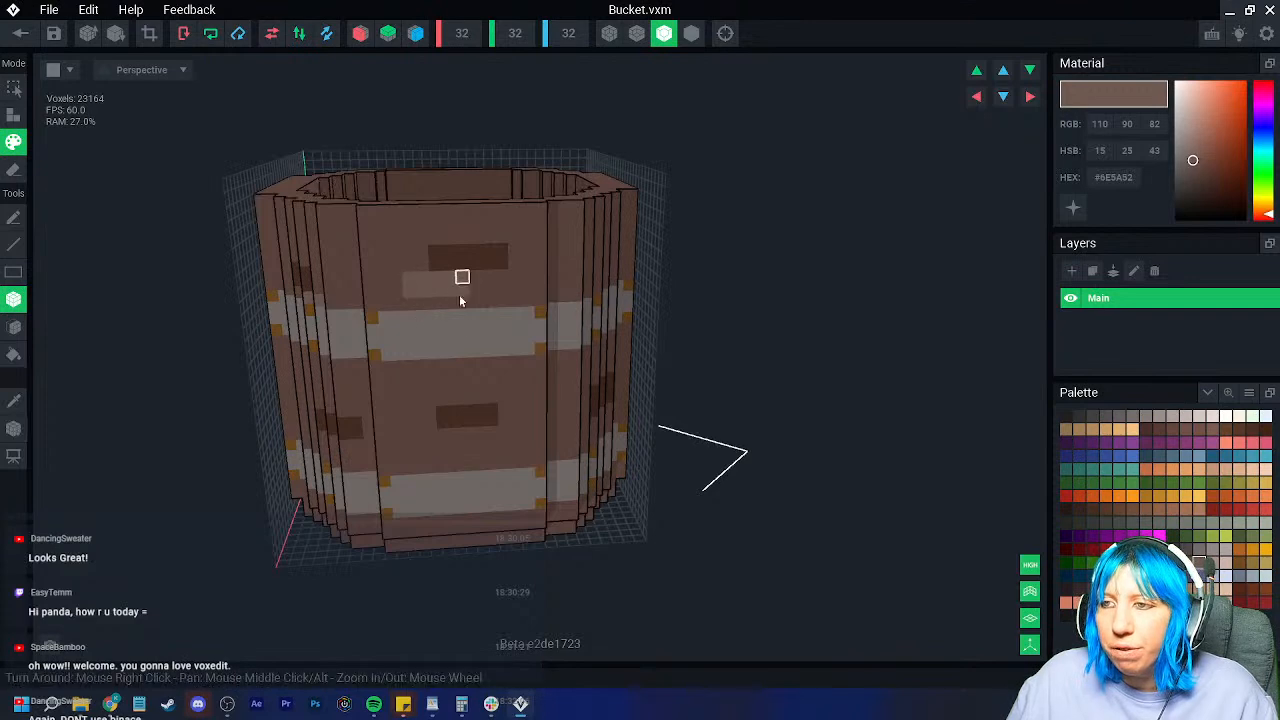
Step: Undo the accidental model resize from 32 to 16, restoring size 32
right_drag(526, 440, 400, 410)
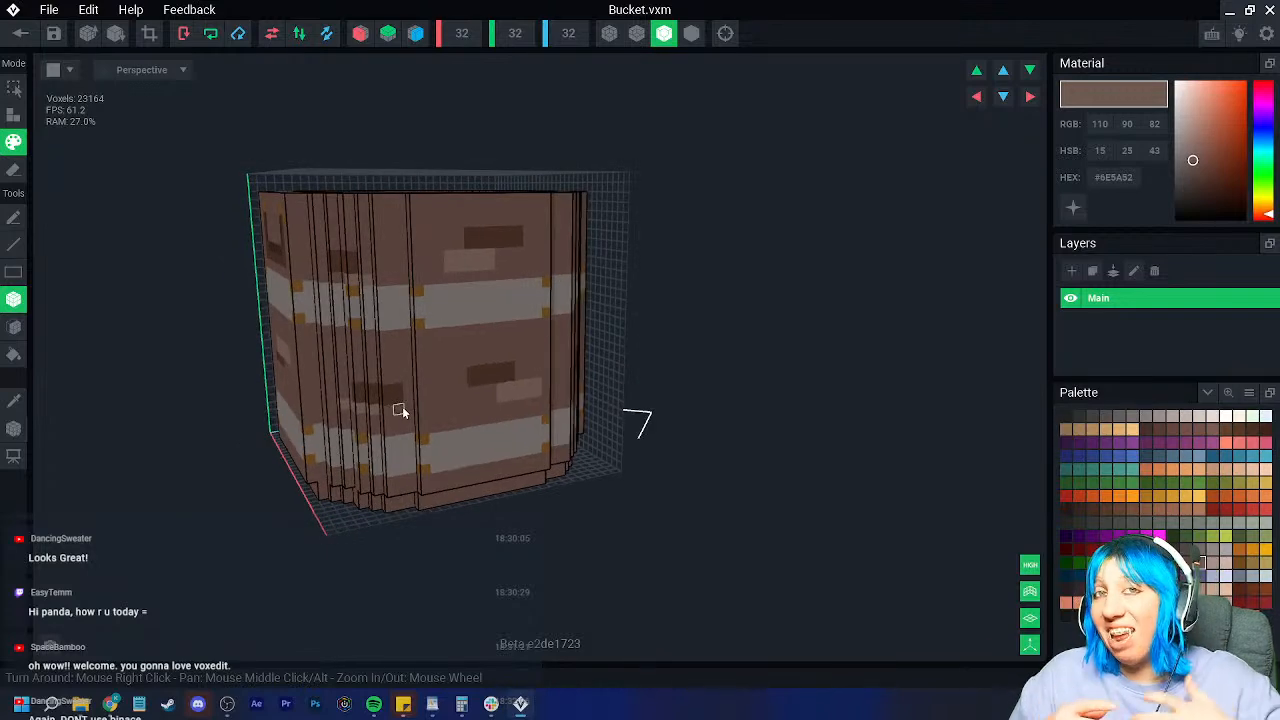
right_drag(400, 410, 437, 266)
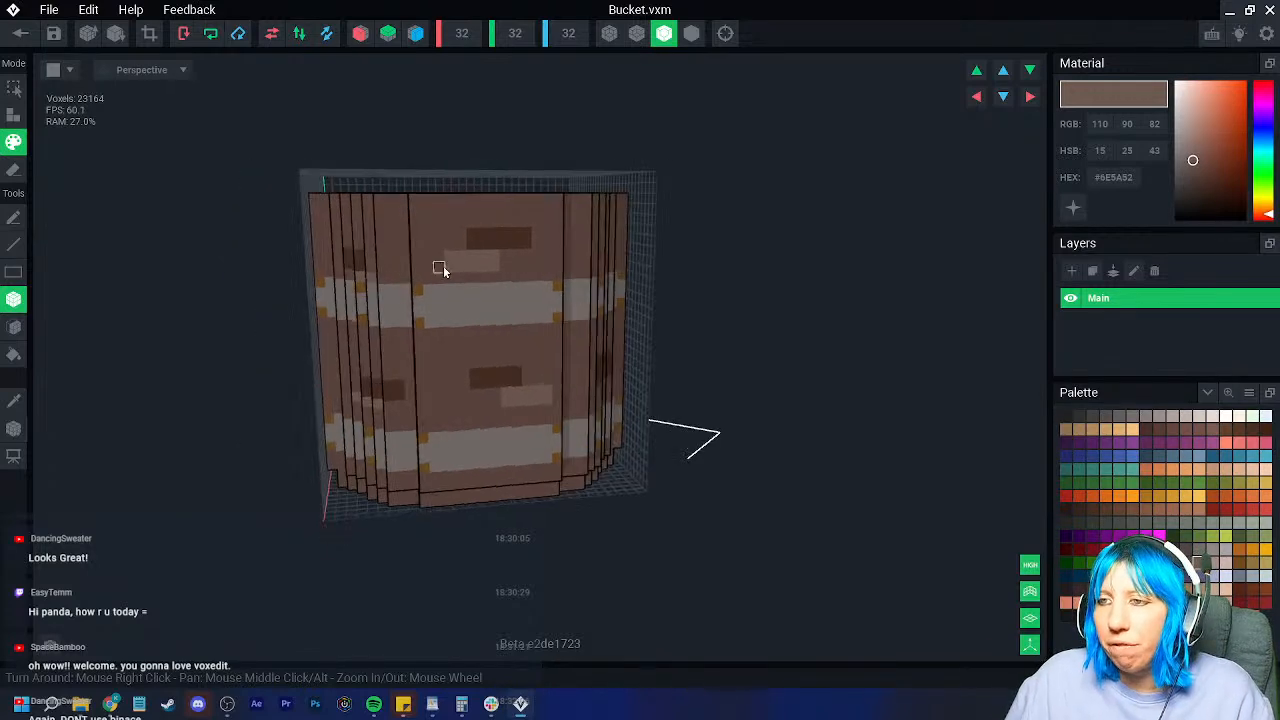
scroll(454, 256, up, 3)
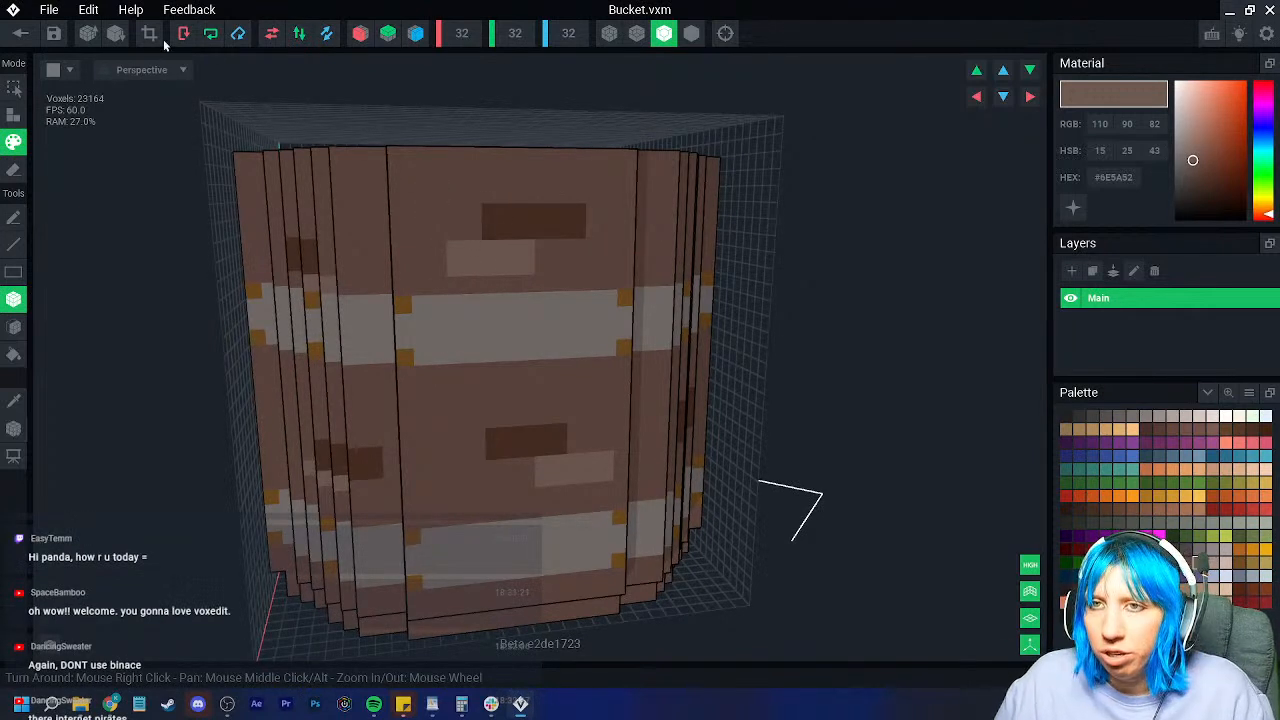
click(115, 33)
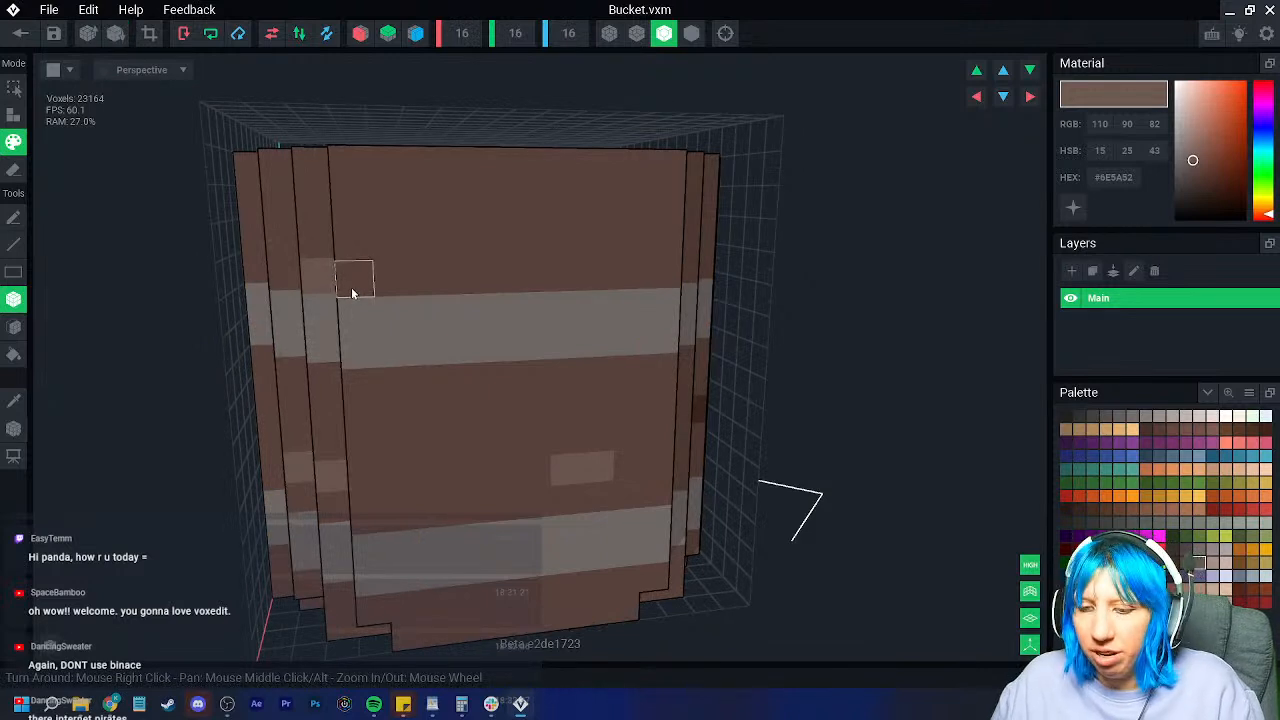
key(ctrl+z)
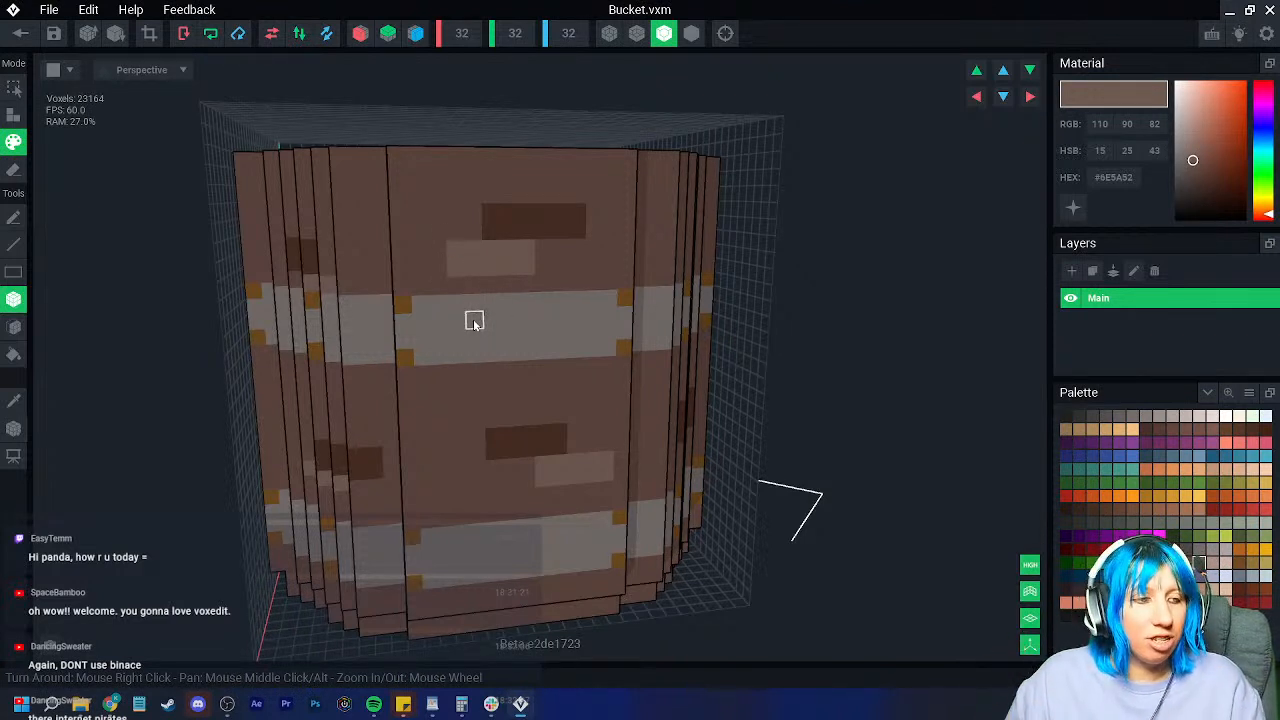
right_drag(474, 320, 758, 469)
right_drag(857, 505, 960, 540)
Step: Face-paint the bucket bottom and three green specks dark brown #482D23
click(1065, 550)
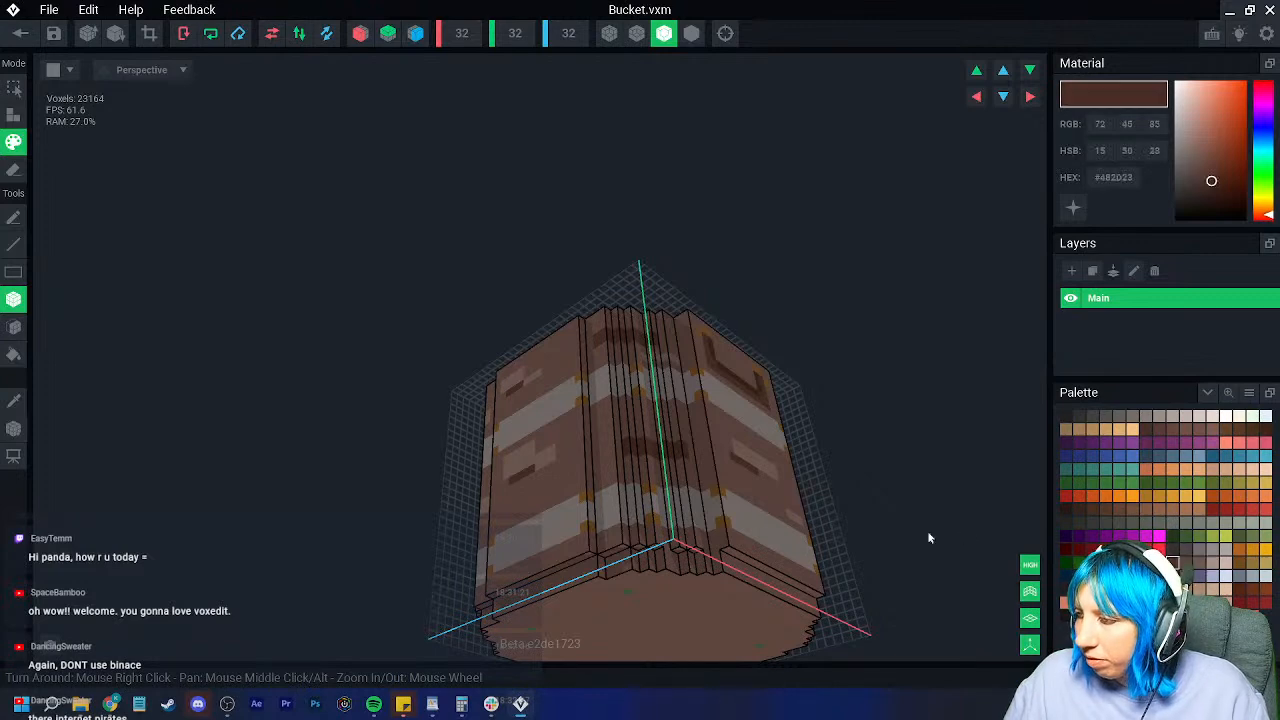
click(14, 328)
click(631, 617)
right_drag(631, 617, 583, 451)
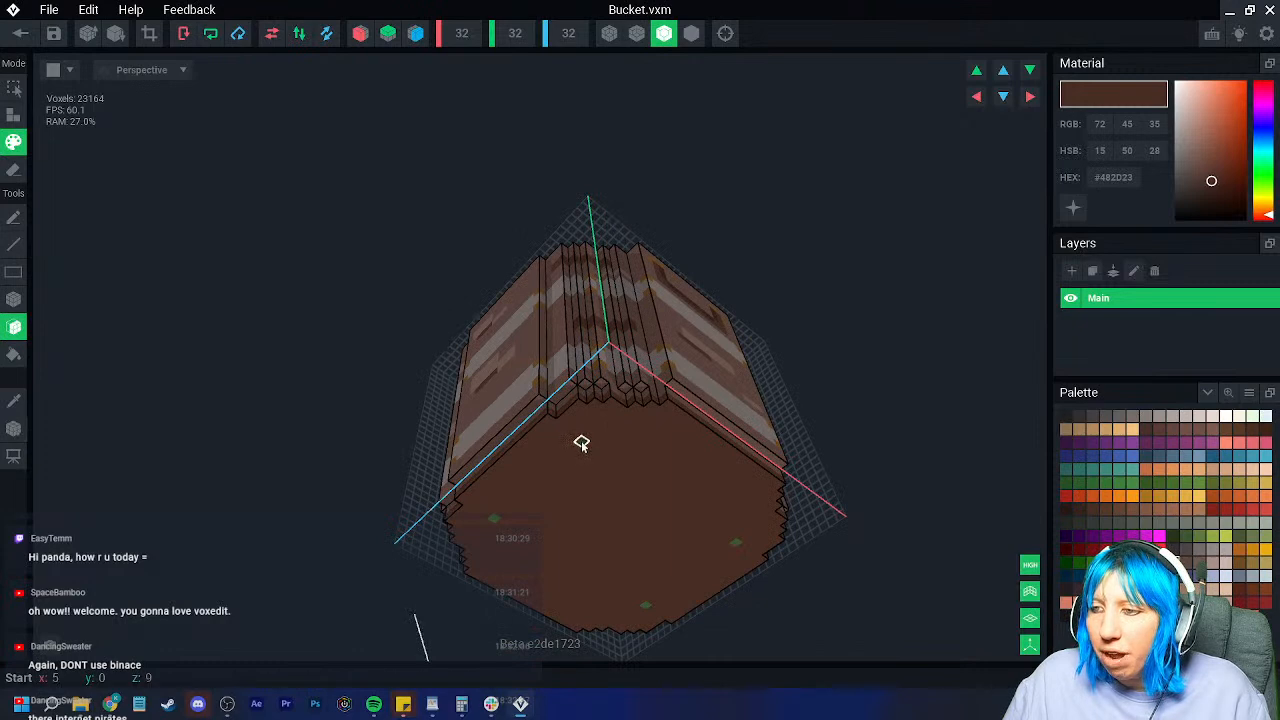
click(495, 518)
click(647, 606)
click(736, 544)
right_drag(736, 544, 563, 541)
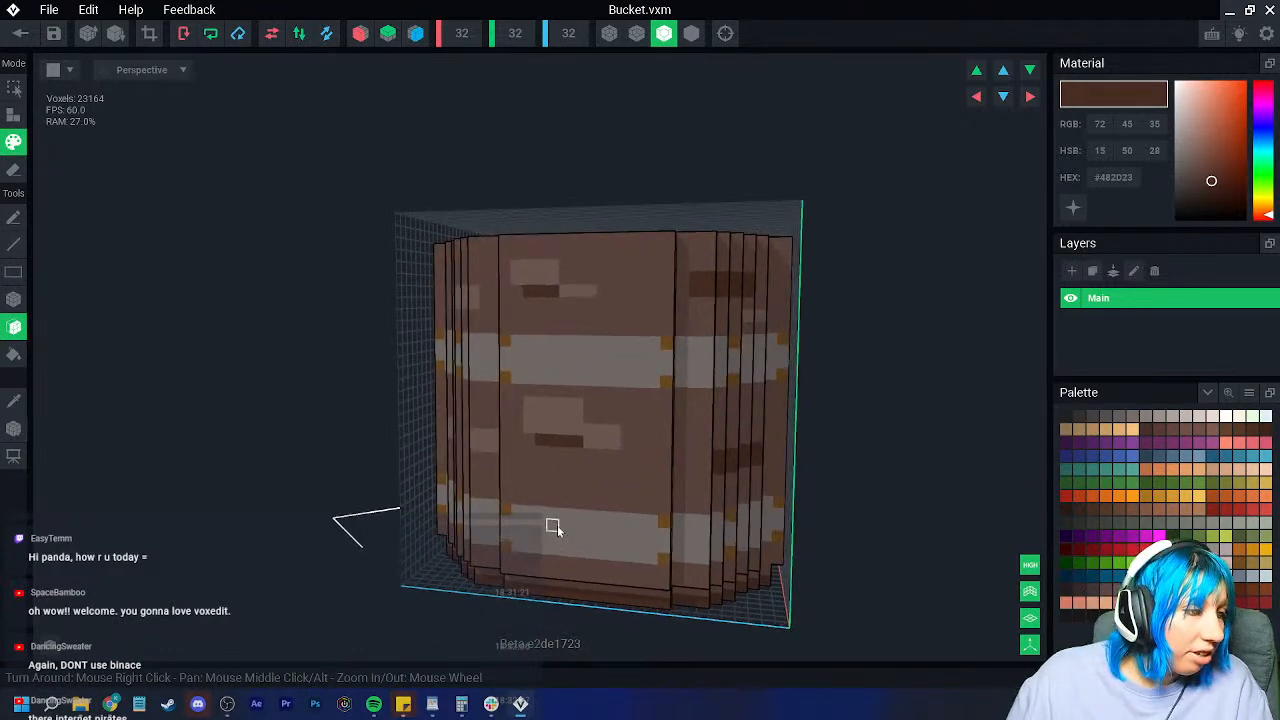
right_drag(574, 494, 628, 471)
scroll(628, 471, up, 2)
Step: Return to the box tool and orbit around the bucket to inspect its sides and handle
click(14, 298)
scroll(663, 287, down, 3)
mouse_move(663, 287)
right_down()
mouse_move(714, 337)
mouse_move(657, 297)
right_up()
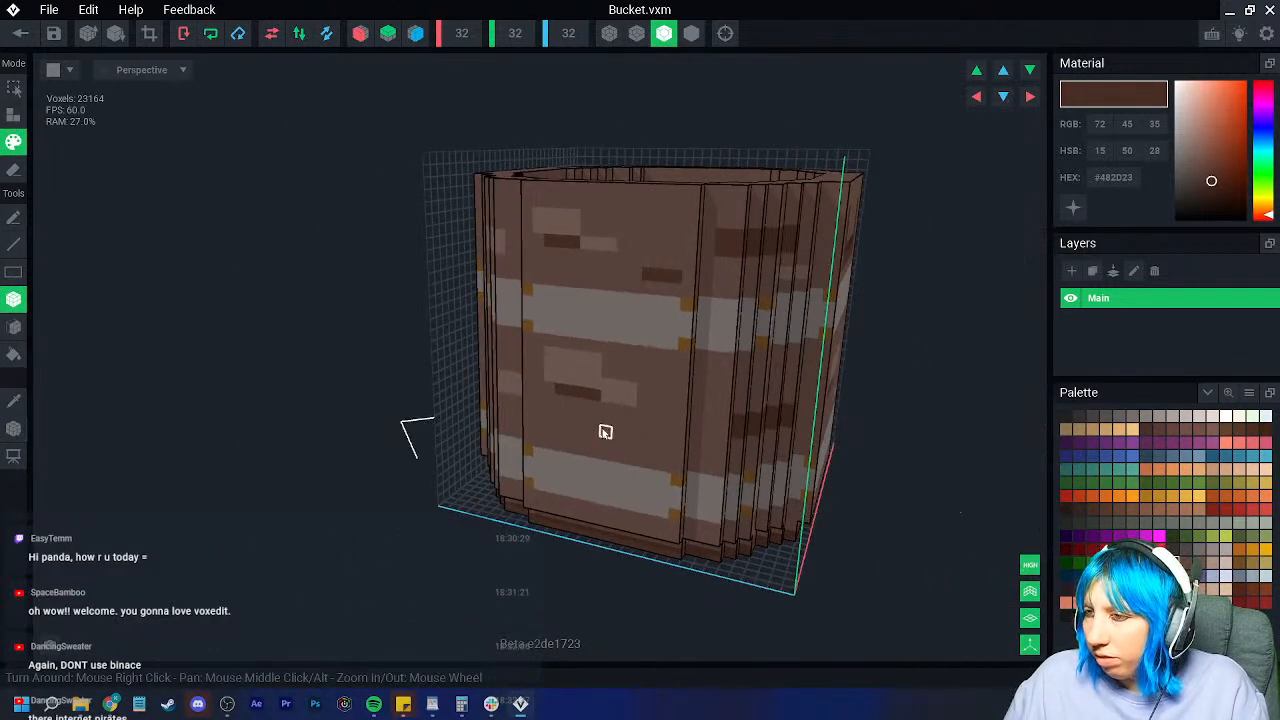
right_drag(640, 437, 425, 473)
scroll(180, 505, down, 3)
scroll(357, 330, up, 3)
right_drag(357, 330, 363, 366)
right_drag(294, 343, 383, 434)
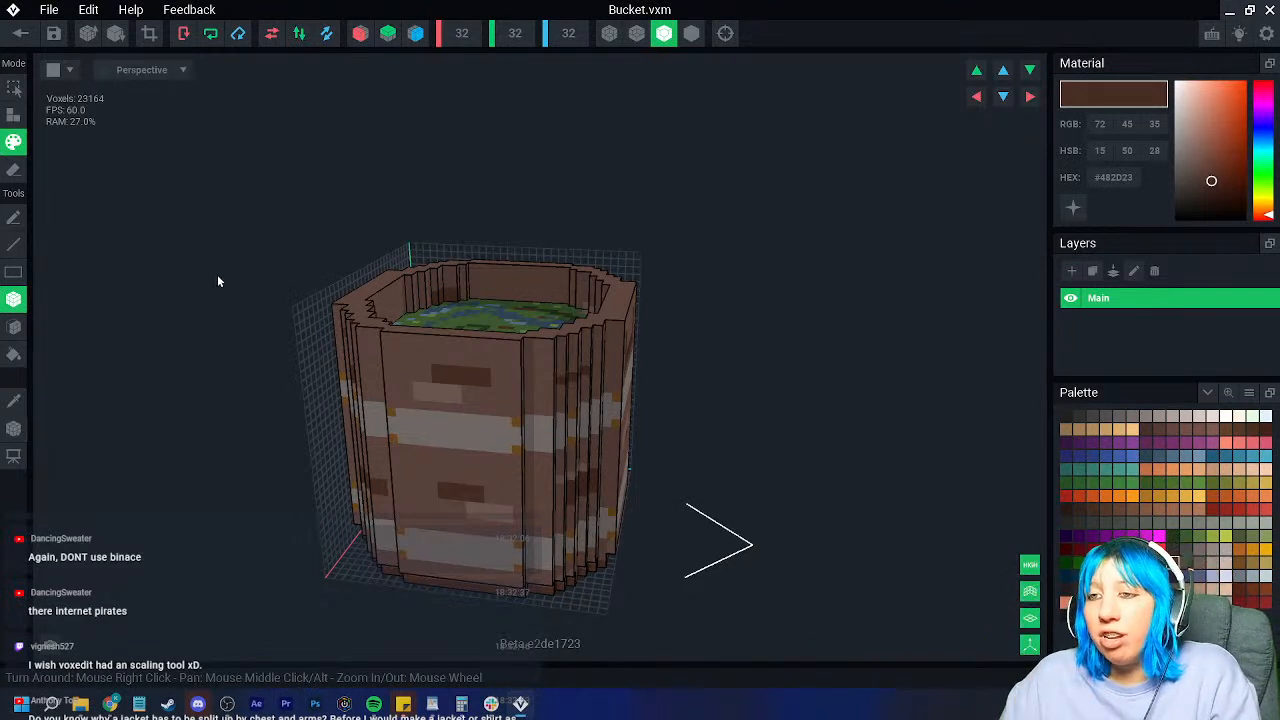
Step: Crop the model height from 32 to 30
click(149, 34)
right_drag(500, 345, 370, 306)
scroll(370, 306, up, 3)
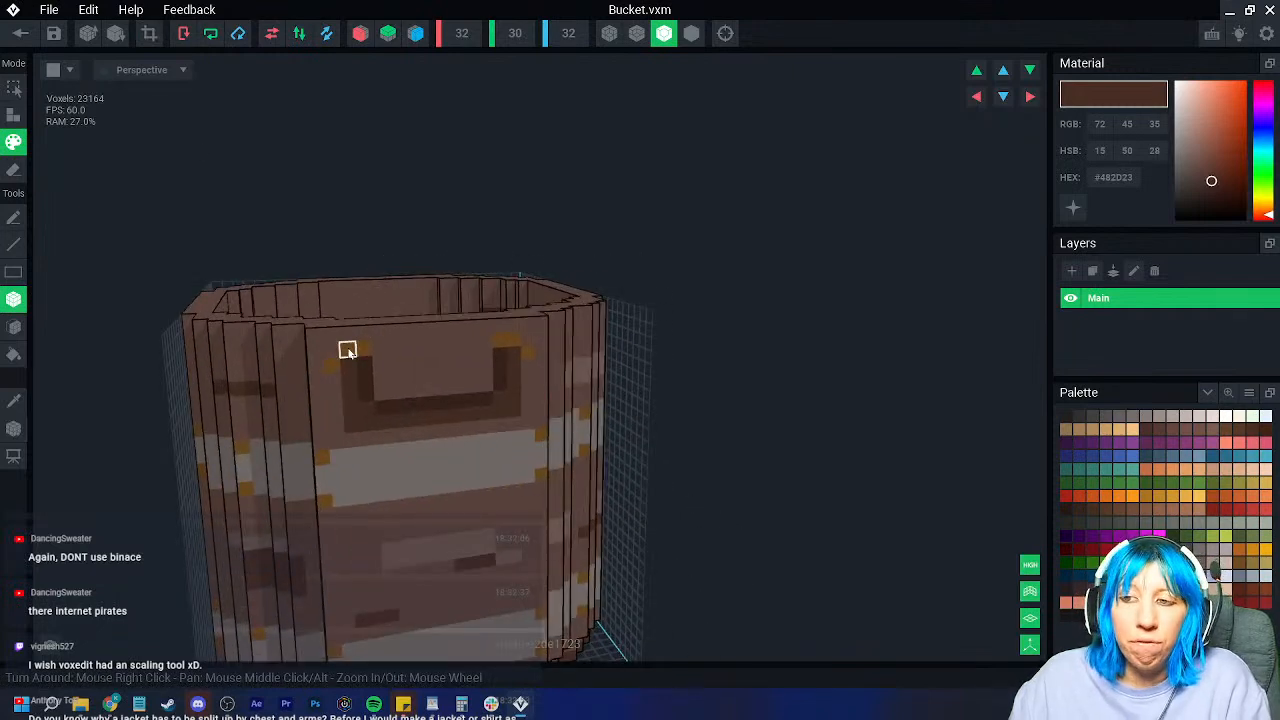
right_drag(390, 403, 414, 498)
scroll(414, 498, down, 3)
scroll(414, 498, up, 2)
Step: Paint a dark grey #4C4646 row beneath the grey #746C6A upper hoop
click(14, 401)
click(386, 390)
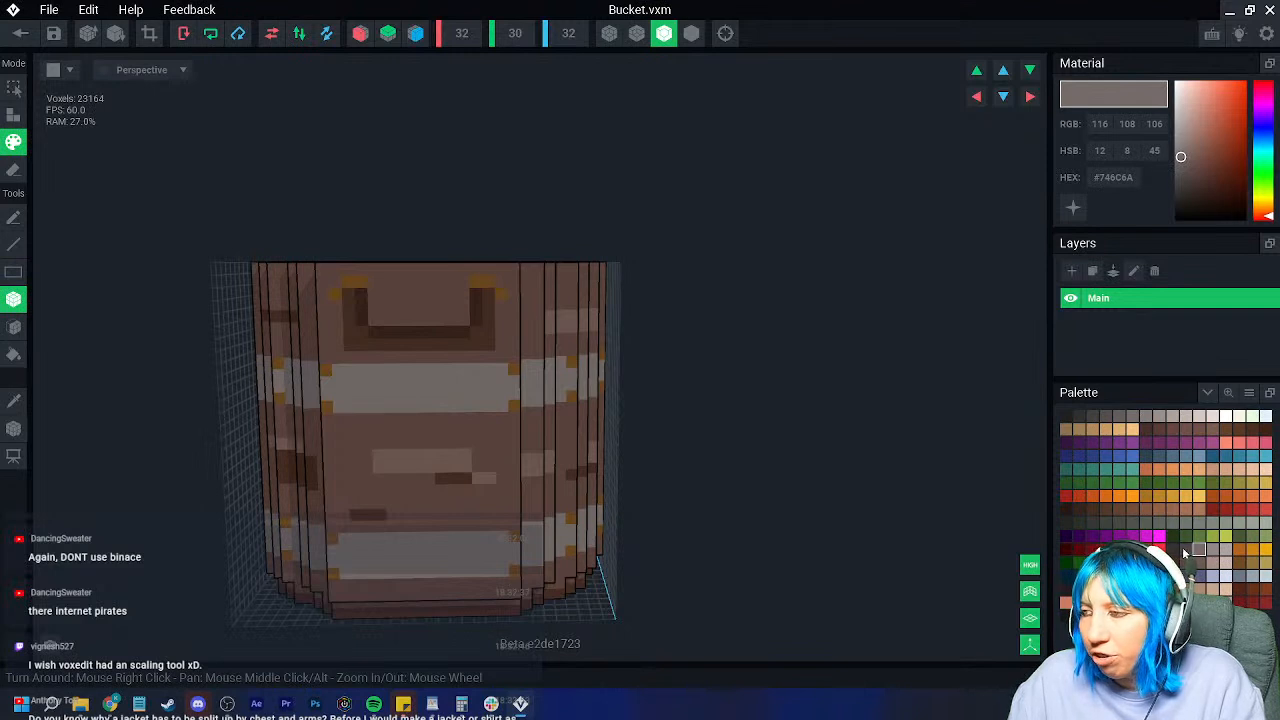
click(1186, 549)
drag(328, 422, 555, 412)
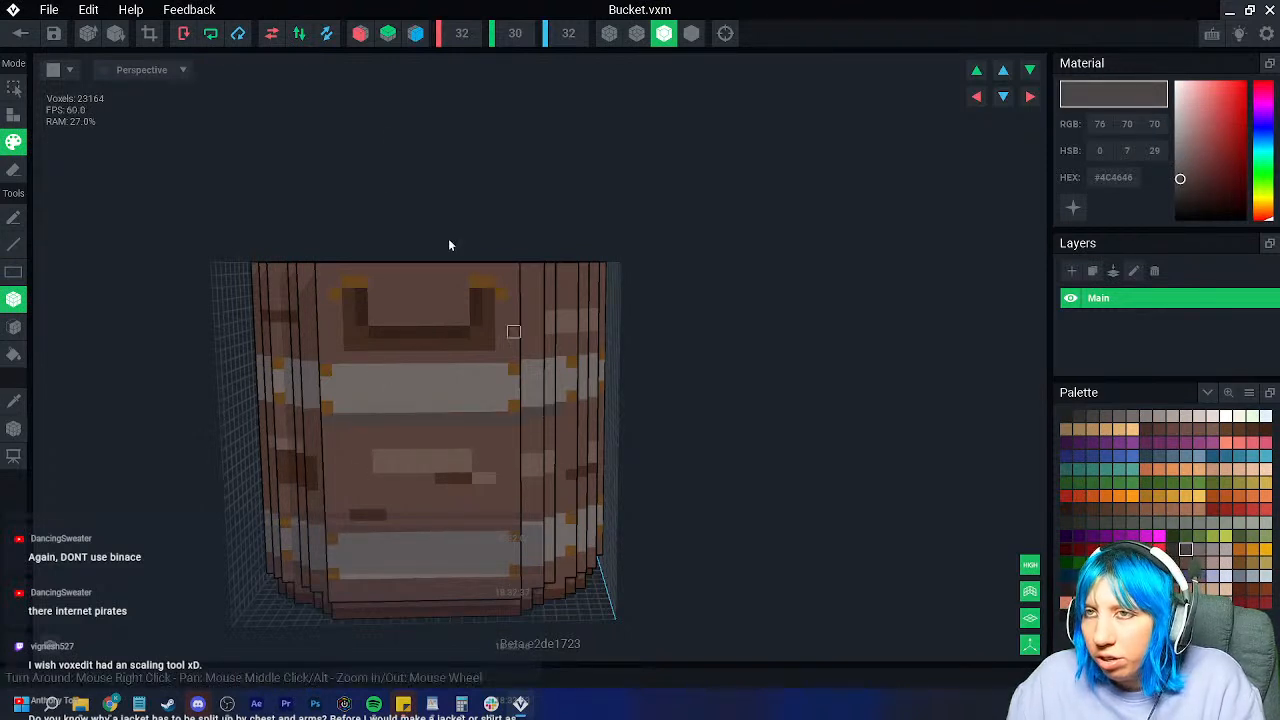
Step: Enable Z-axis mirroring and orbit around the bucket down to the liquid
click(421, 38)
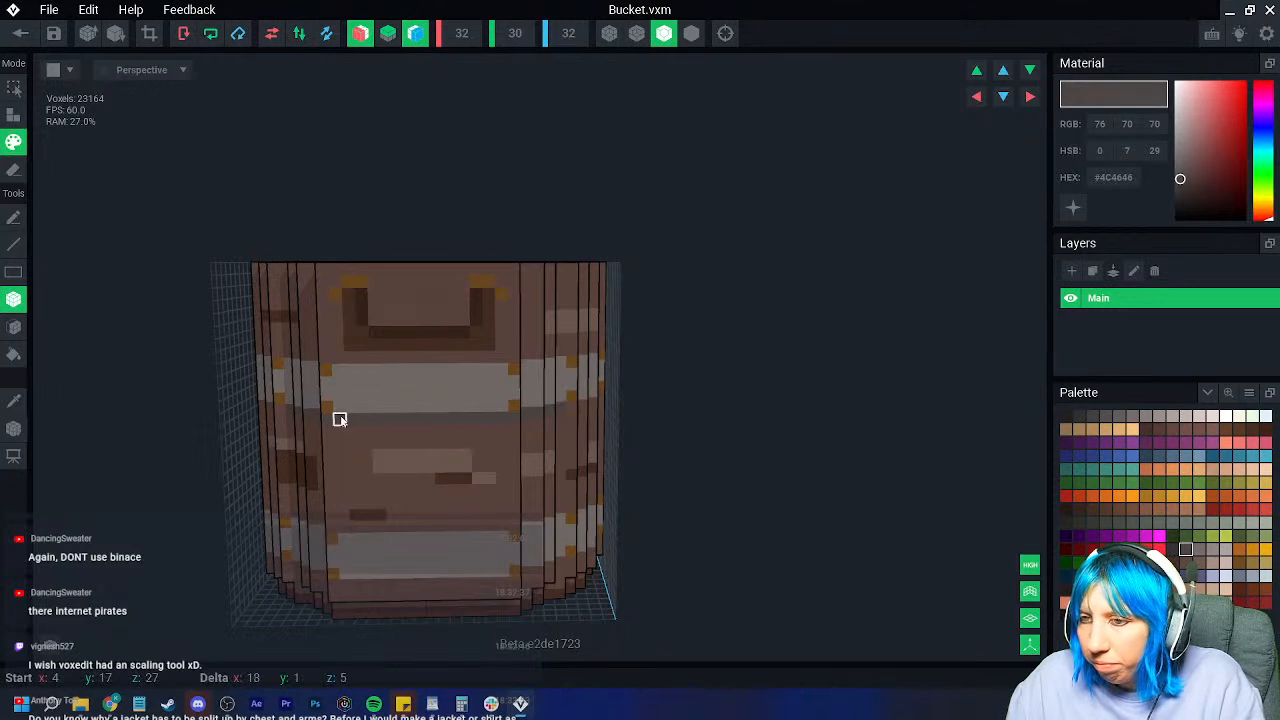
right_drag(449, 428, 562, 434)
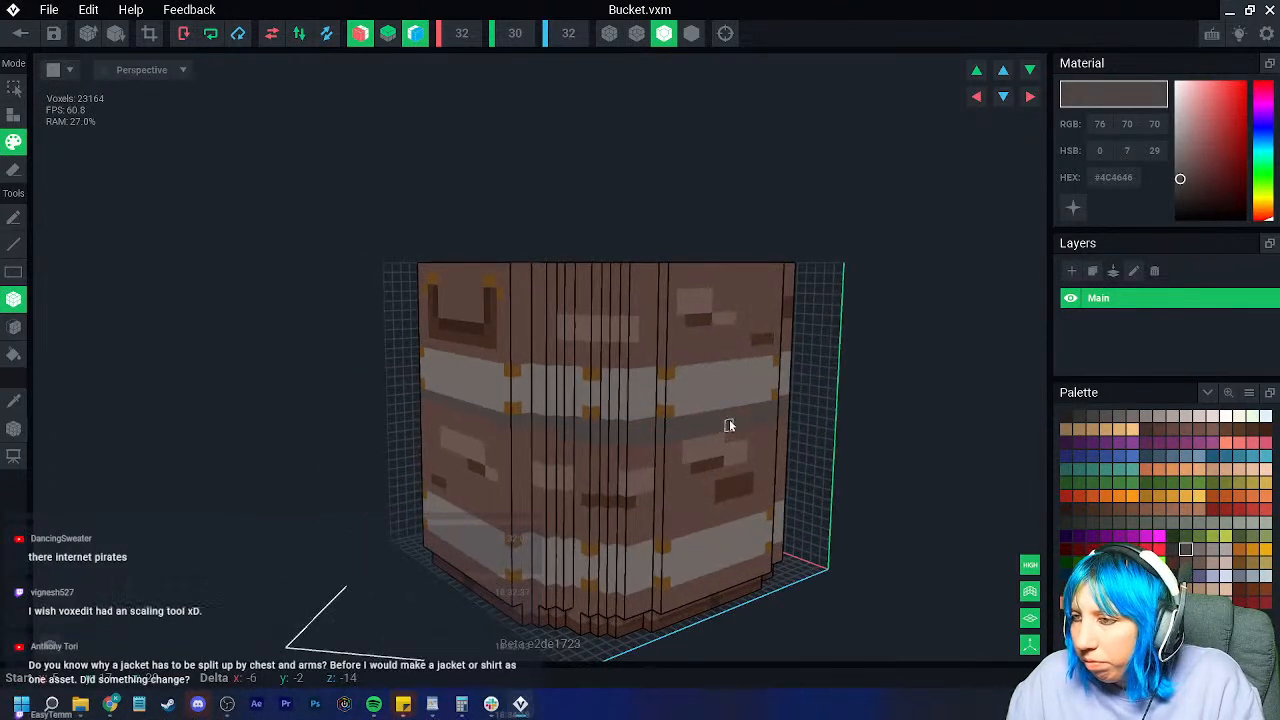
scroll(736, 415, up, 5)
scroll(736, 415, down, 5)
right_drag(731, 417, 674, 417)
right_drag(493, 409, 637, 424)
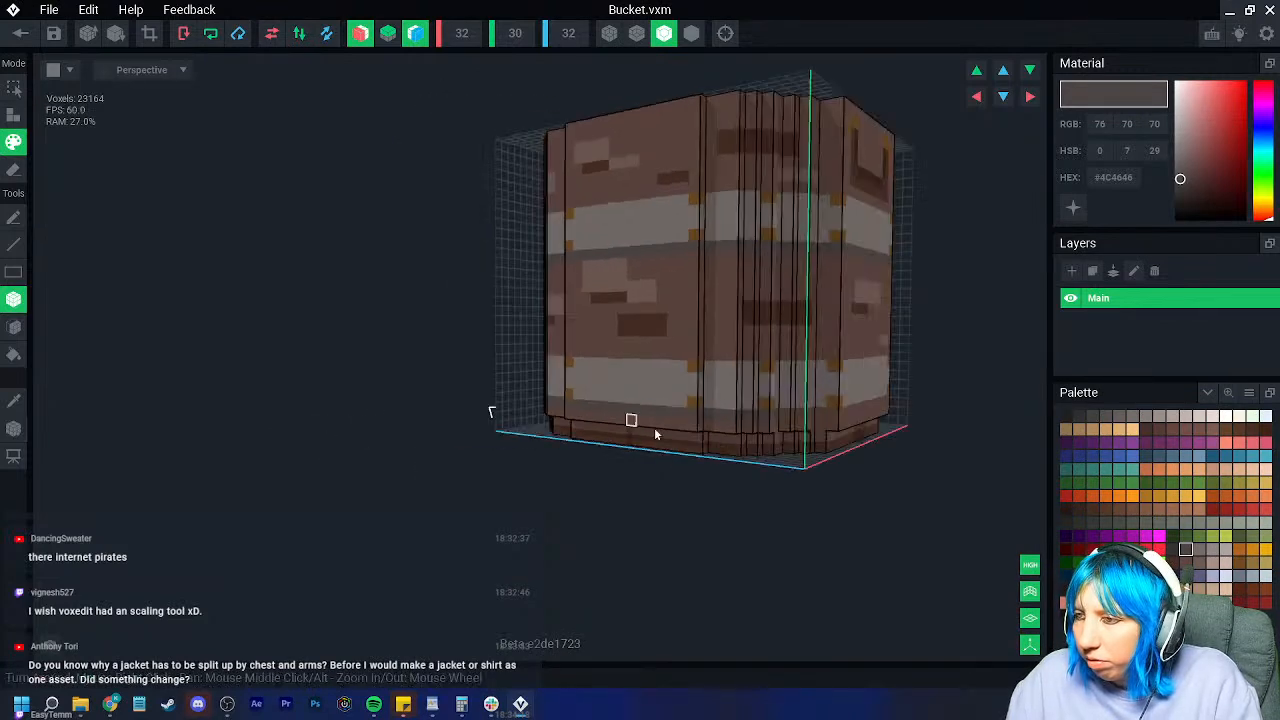
right_drag(829, 414, 670, 444)
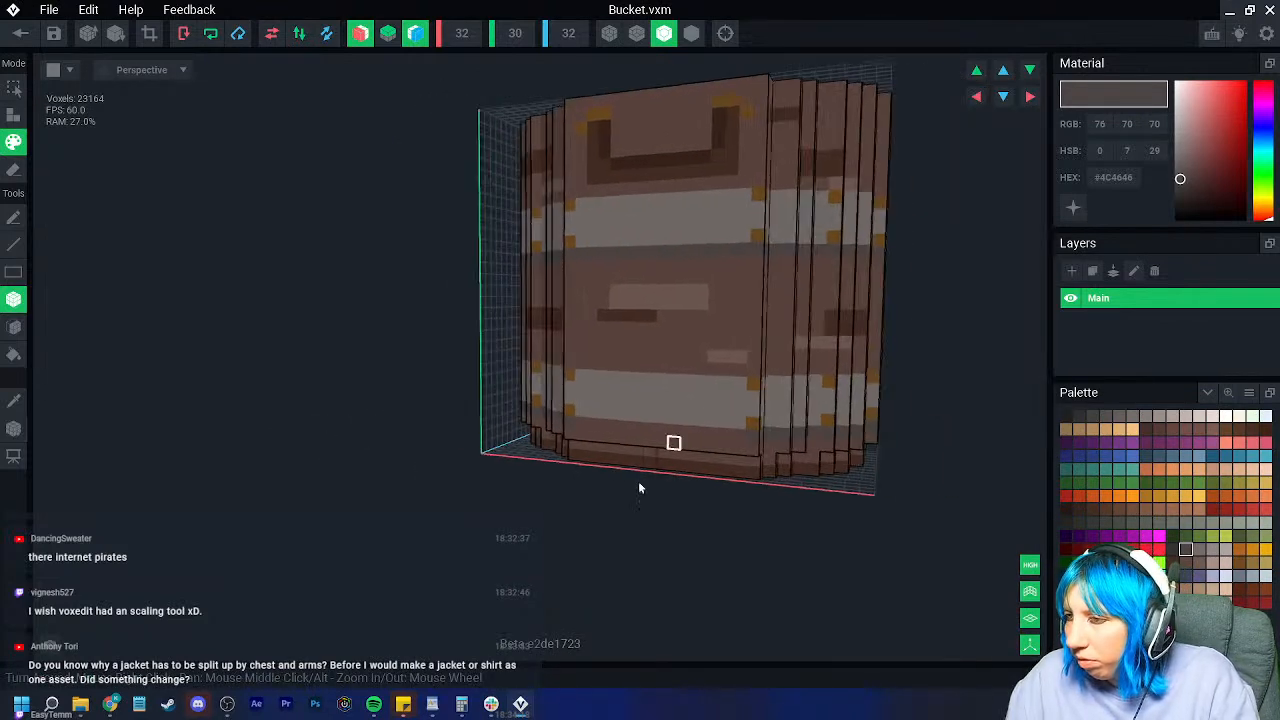
right_drag(579, 424, 674, 429)
scroll(674, 429, up, 6)
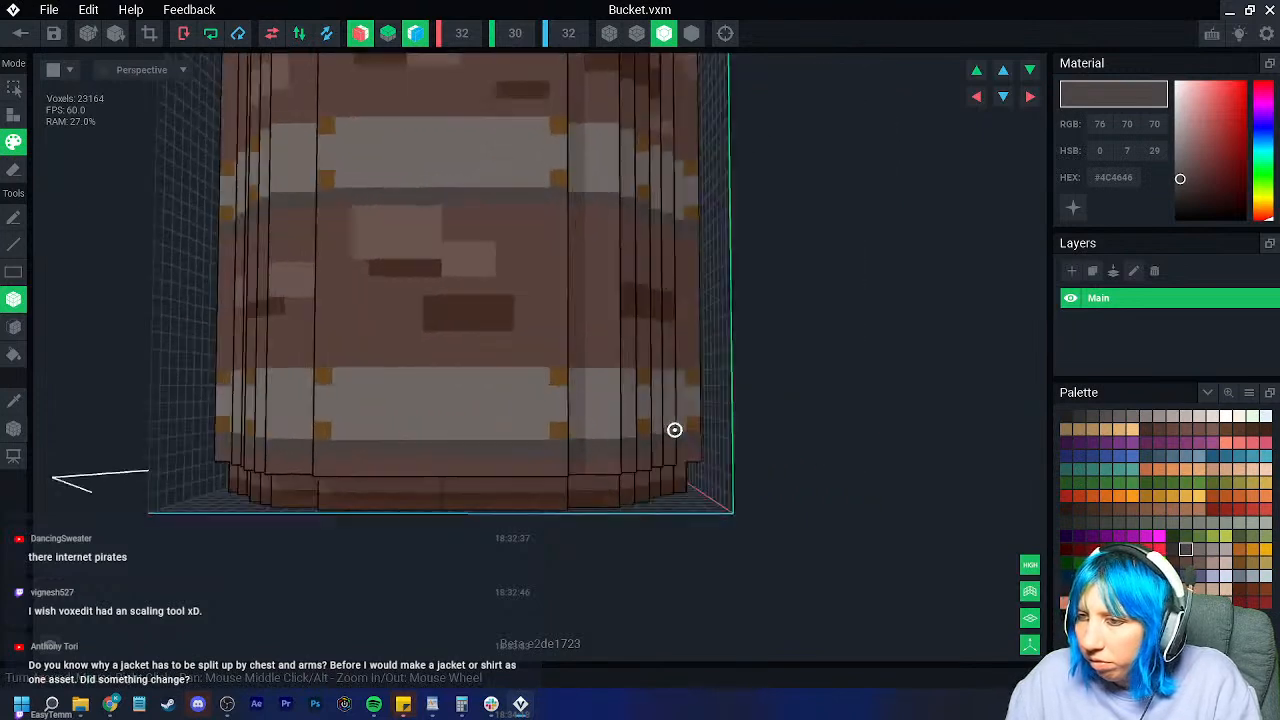
scroll(677, 436, down, 6)
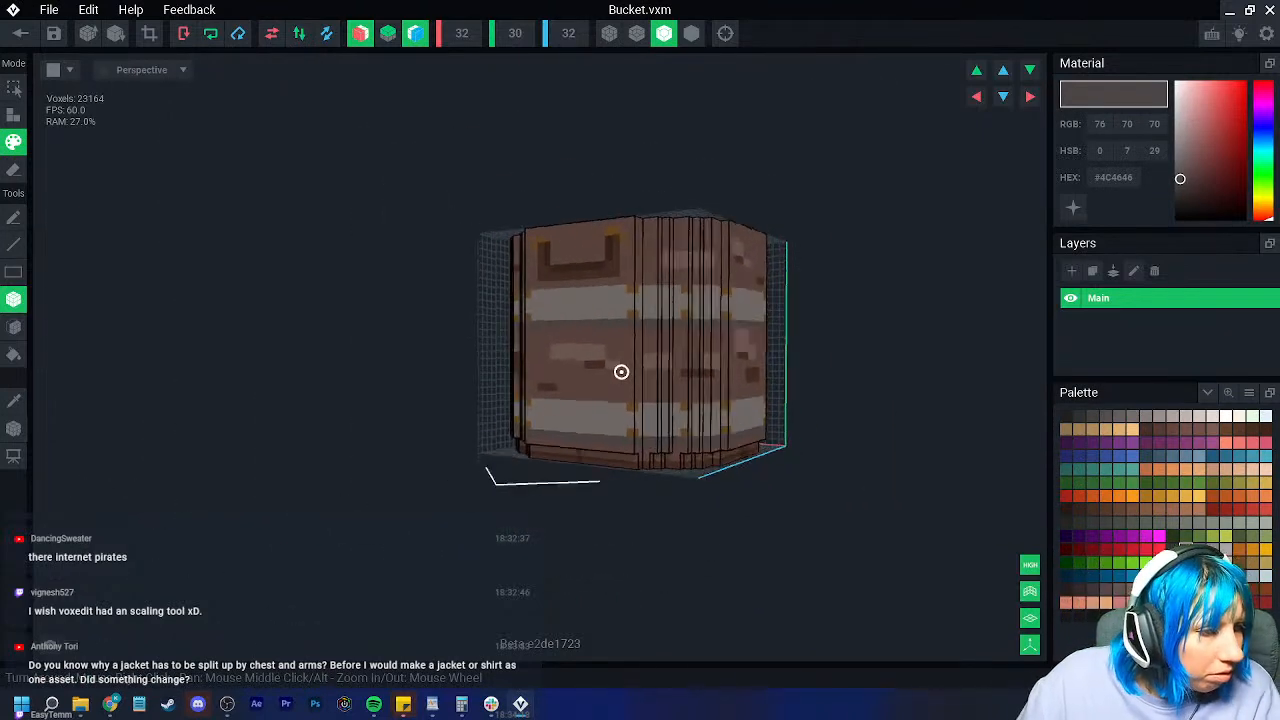
scroll(618, 406, down, 2)
right_drag(618, 406, 634, 417)
scroll(634, 417, up, 5)
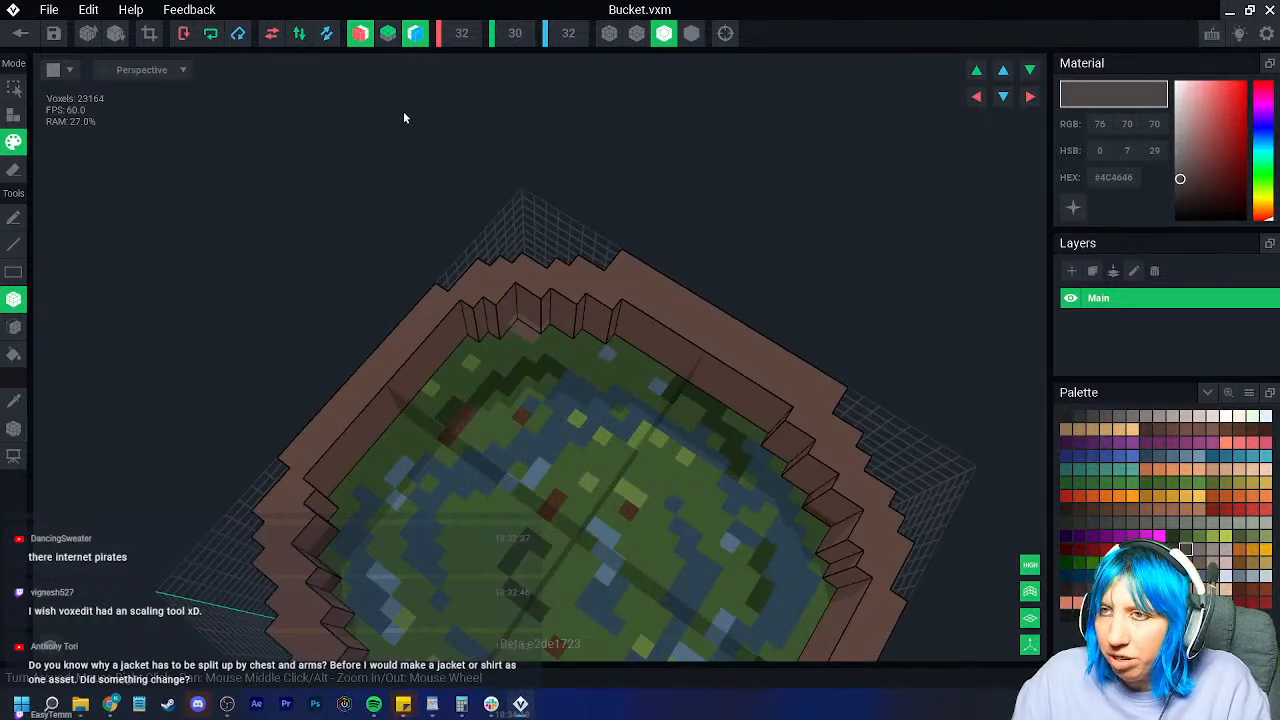
Step: Disable Z-axis mirroring and sample dark brown #452E22 from the bucket interior
click(414, 34)
right_drag(538, 396, 317, 314)
click(14, 401)
click(395, 380)
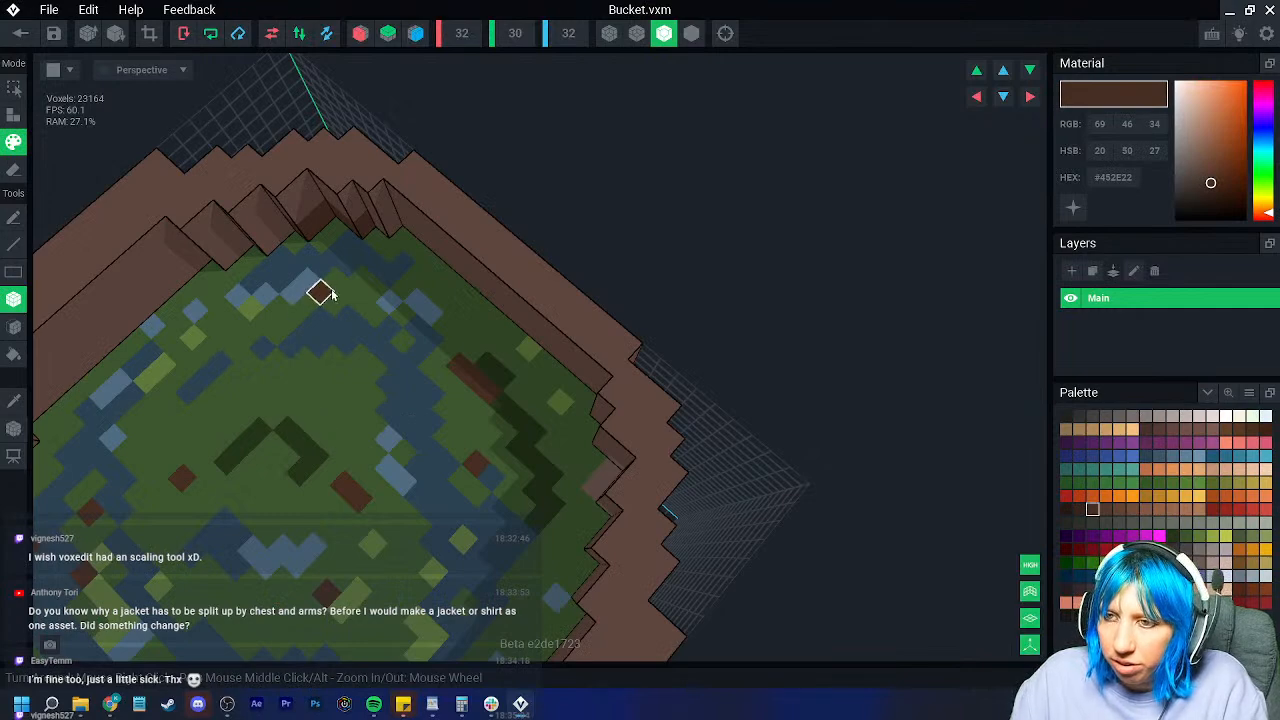
middle_drag(275, 420, 383, 357)
right_drag(385, 360, 371, 341)
right_drag(405, 278, 382, 279)
click(17, 404)
click(415, 209)
right_drag(506, 231, 360, 385)
click(17, 404)
click(383, 292)
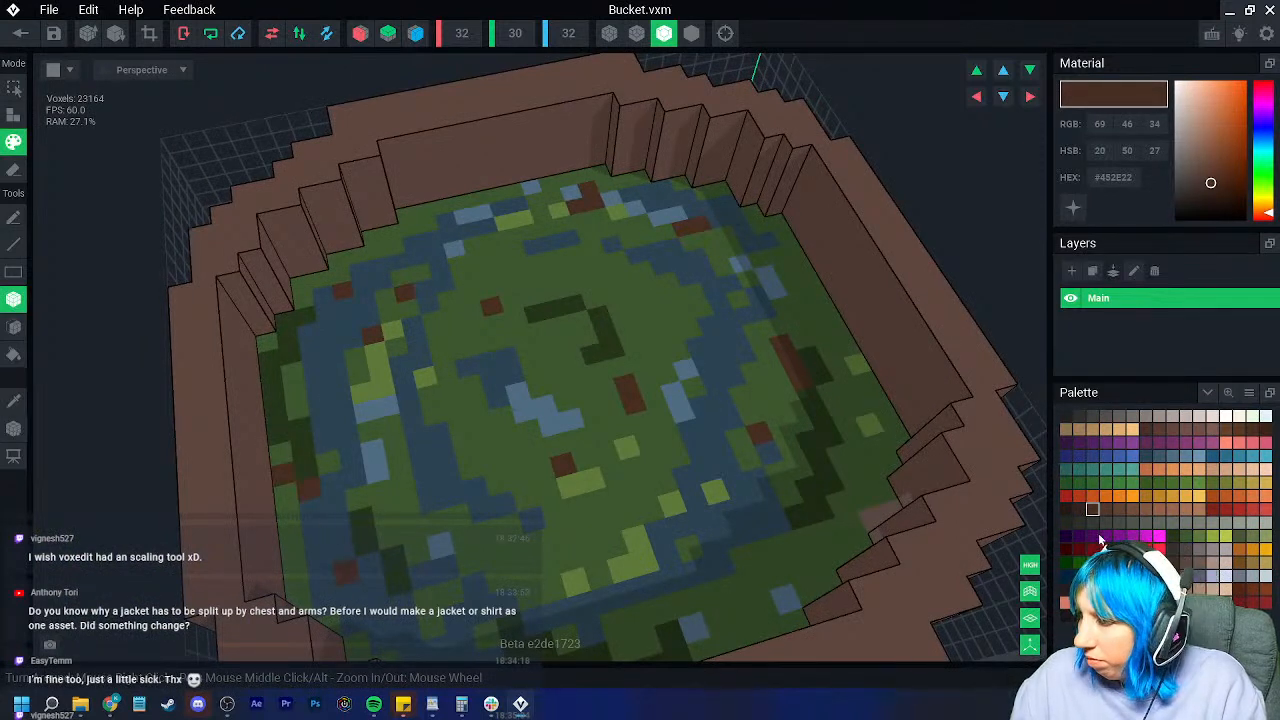
Step: Scatter slightly lighter dark brown specks across the green liquid
click(1106, 511)
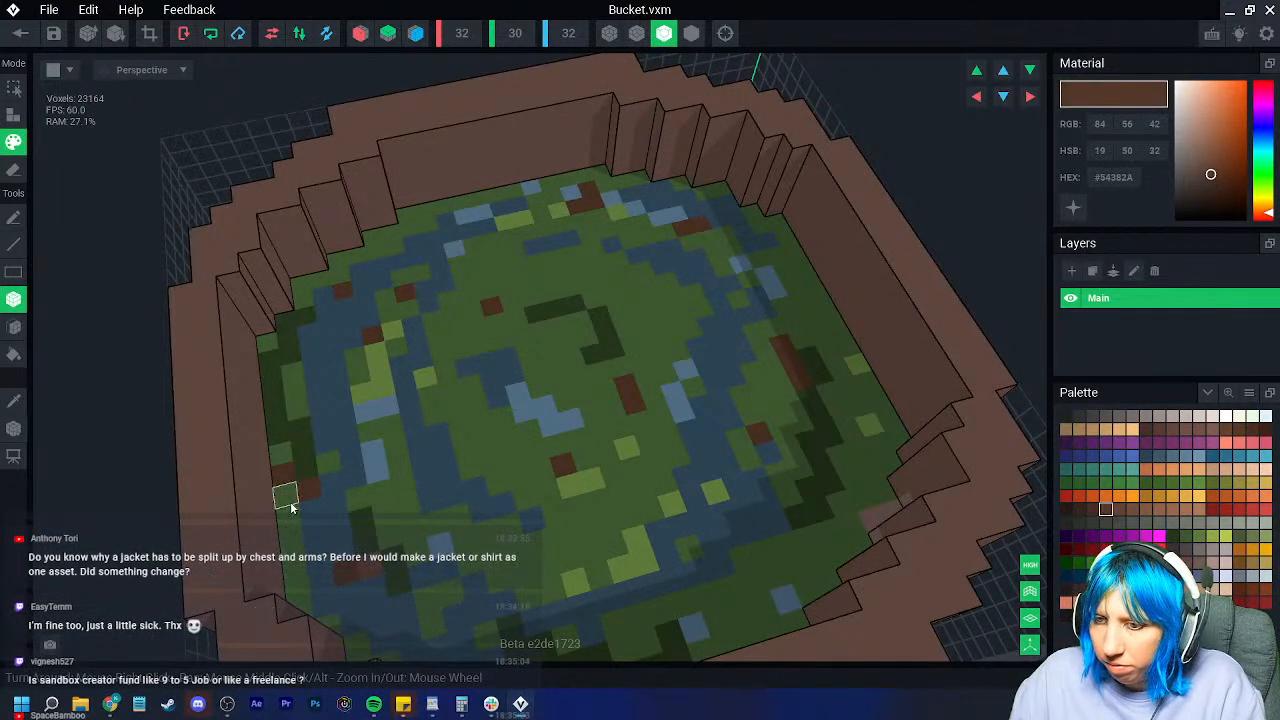
click(376, 250)
click(494, 318)
click(518, 330)
click(582, 320)
Step: Sample the liquid's dark blue to paint a voxel, then sample its green
click(662, 416)
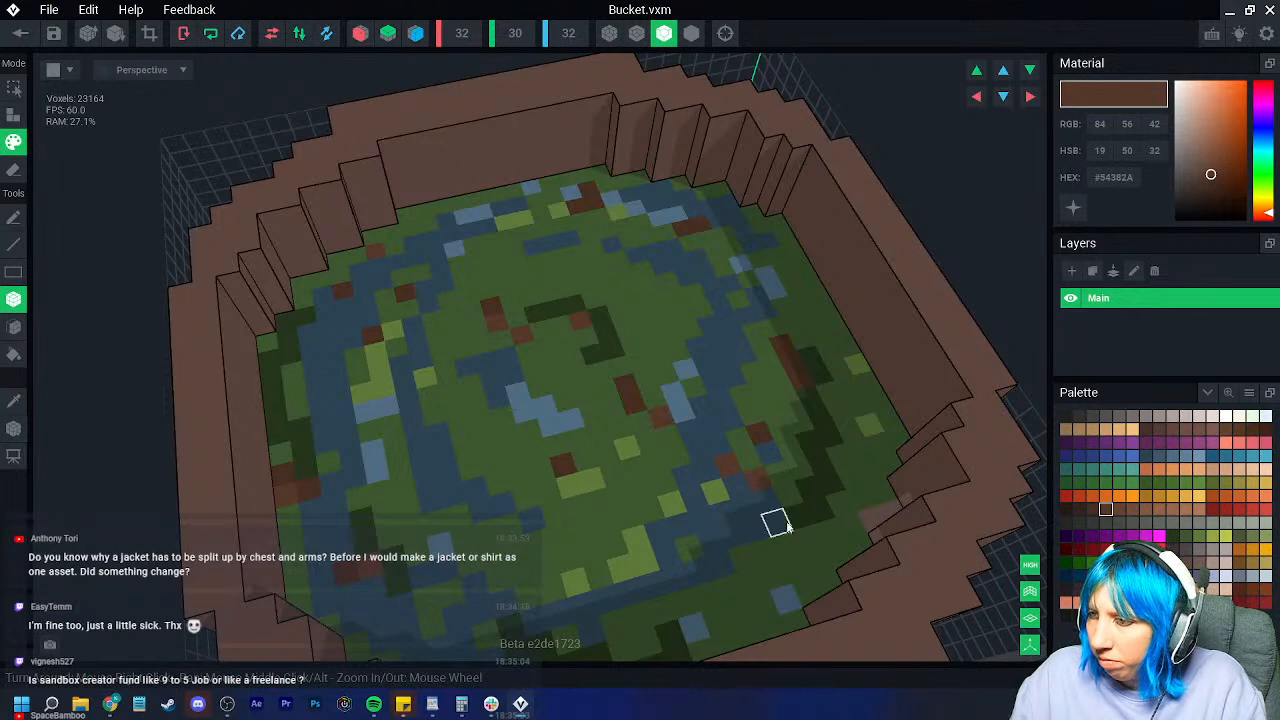
right_drag(766, 506, 745, 548)
scroll(748, 547, down, 2)
scroll(526, 450, up, 4)
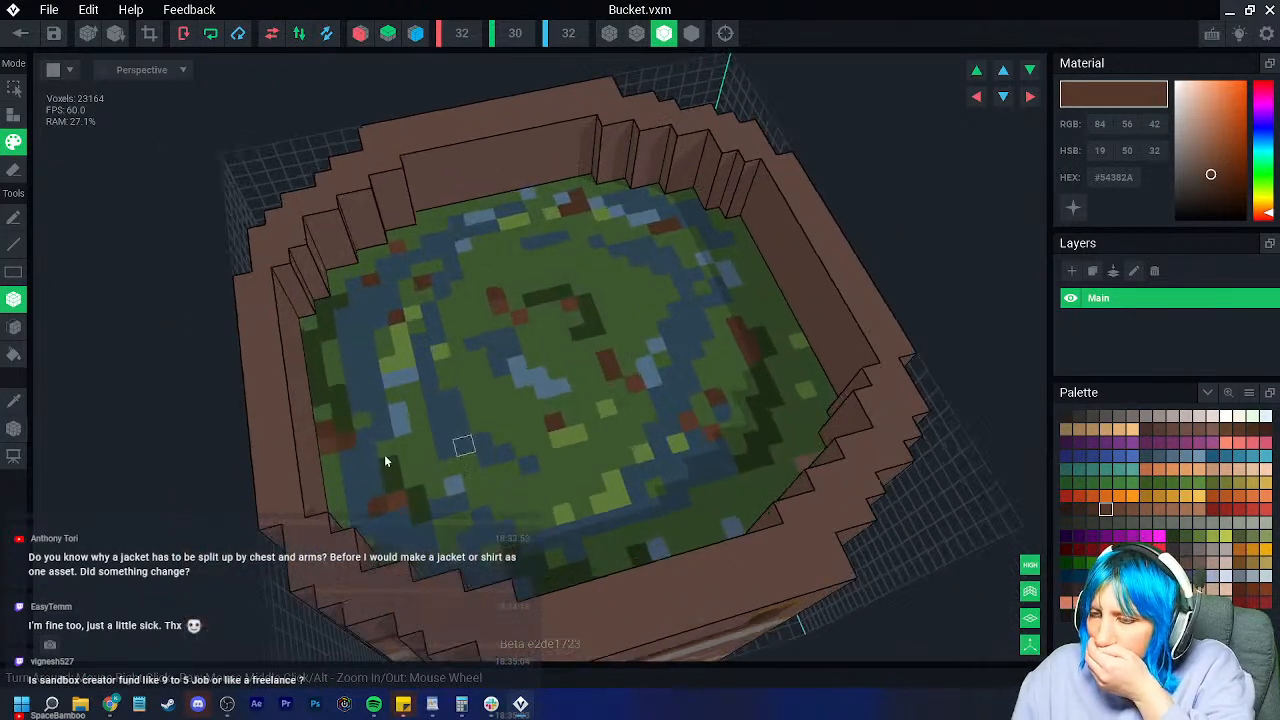
click(14, 401)
click(485, 452)
click(551, 477)
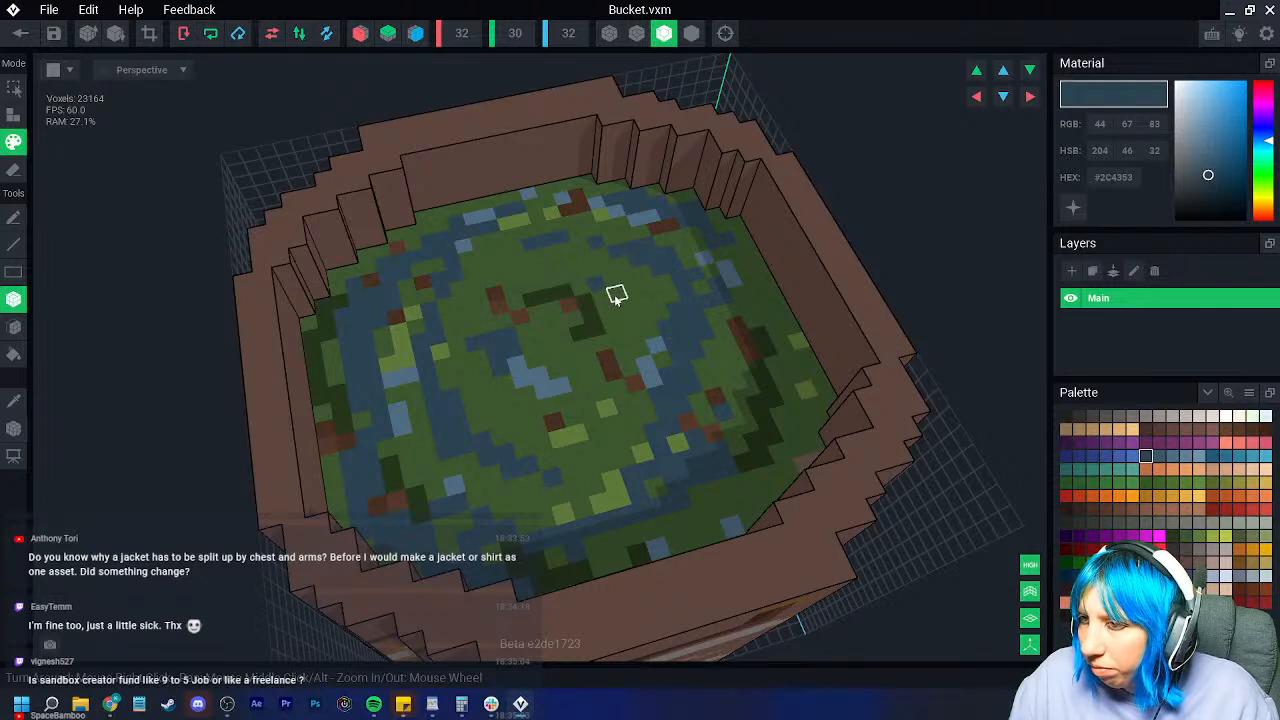
click(14, 401)
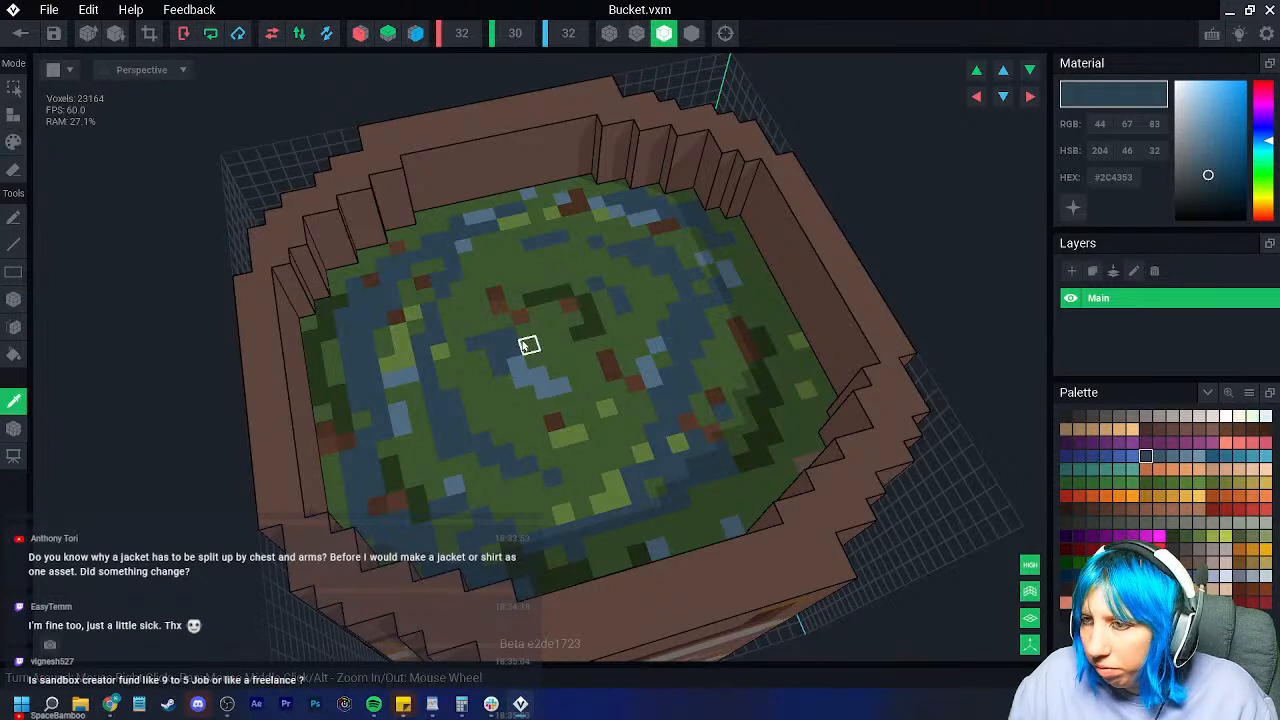
click(551, 357)
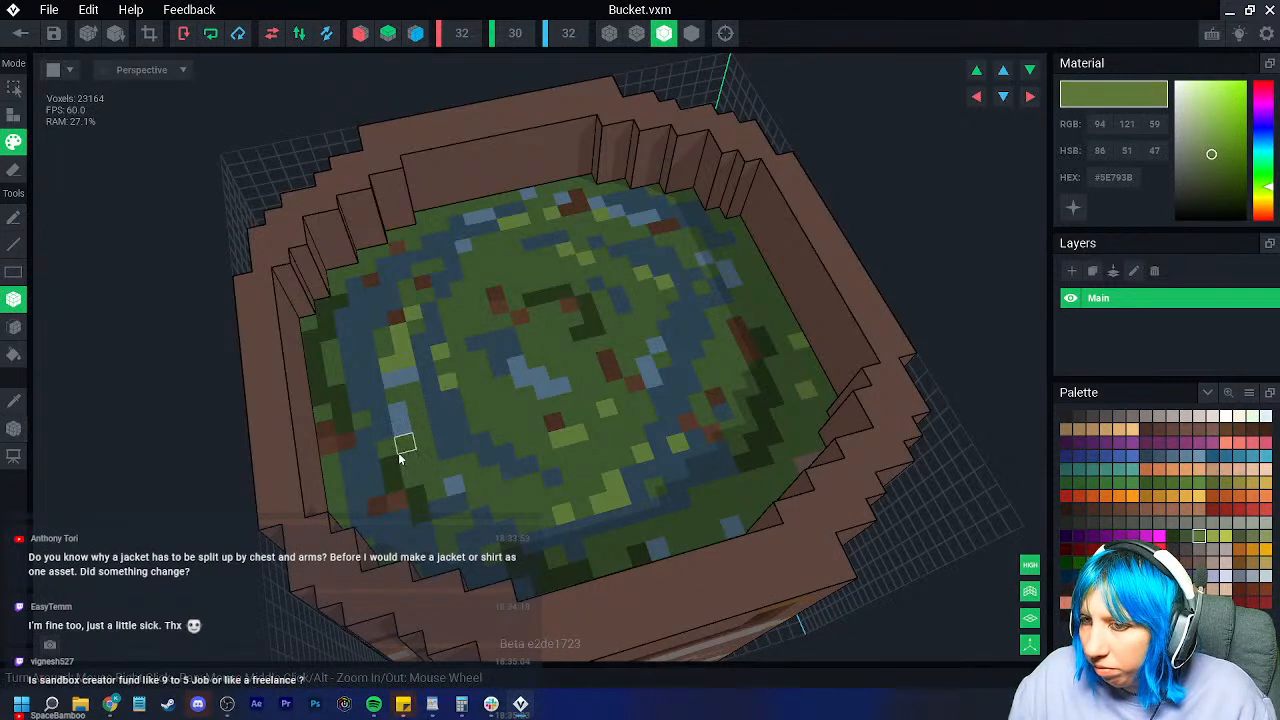
scroll(447, 490, down, 5)
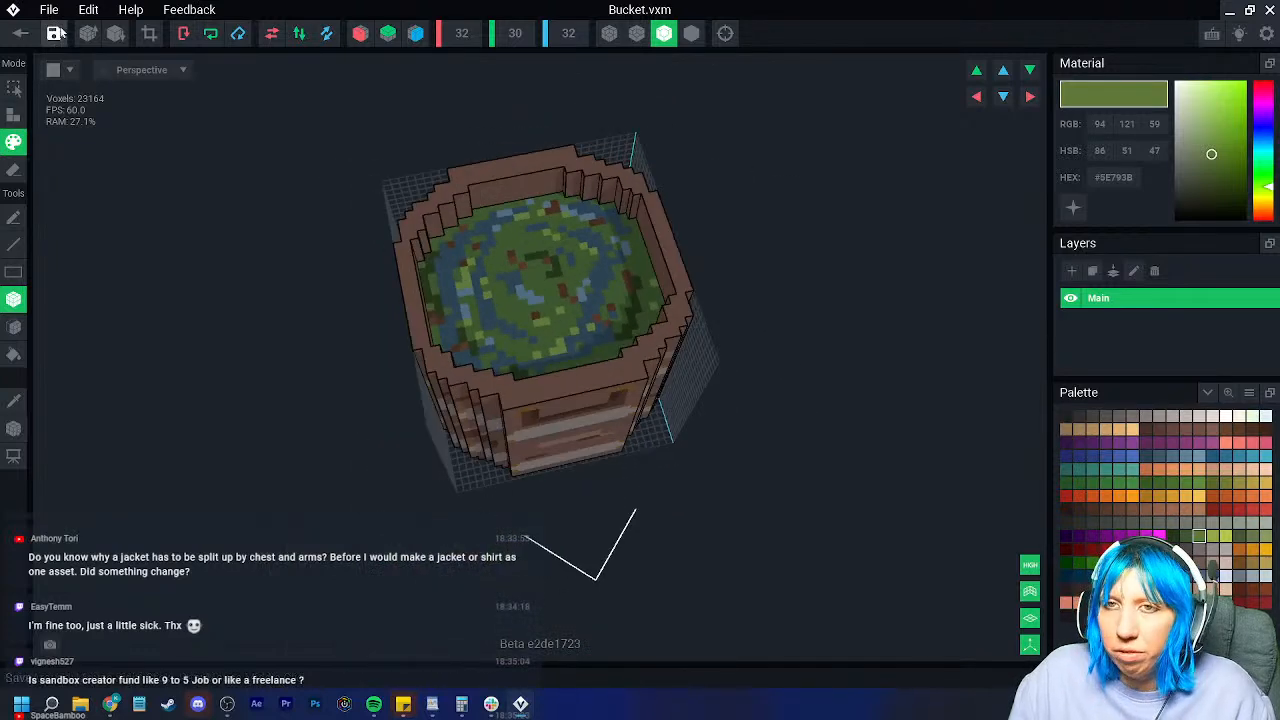
Step: Save the bucket, return to the scene, and add a 'bucket' child node under the control node
click(20, 33)
click(482, 250)
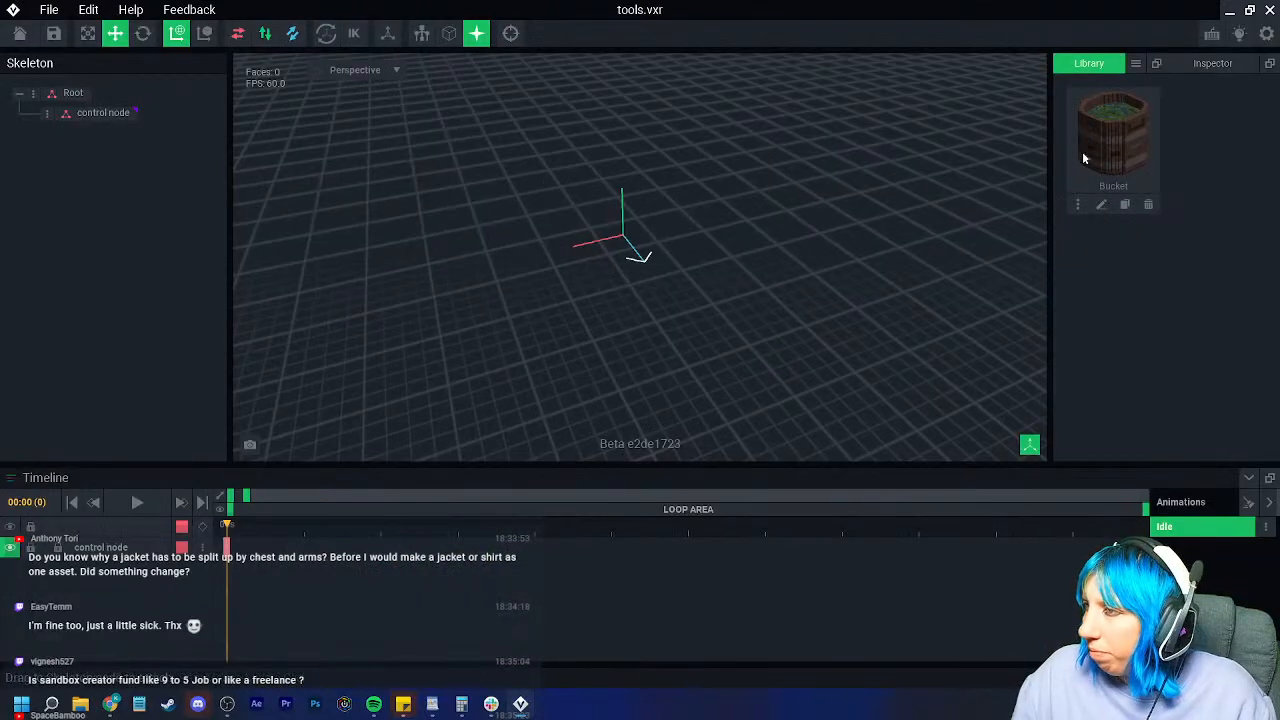
right_click(52, 118)
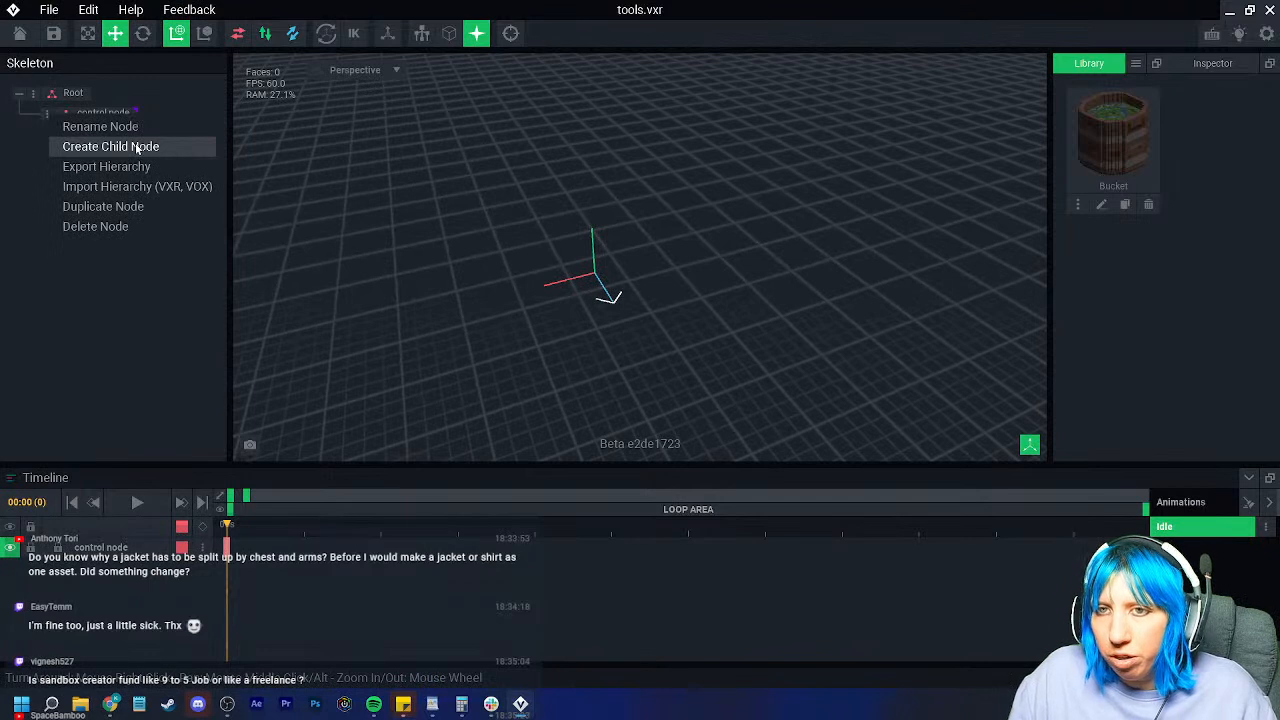
click(136, 142)
text(bucket)
key(Return)
Step: Attach the Bucket model from the Library to the bucket node and reopen it for editing
drag(1113, 135, 130, 138)
scroll(523, 272, up, 3)
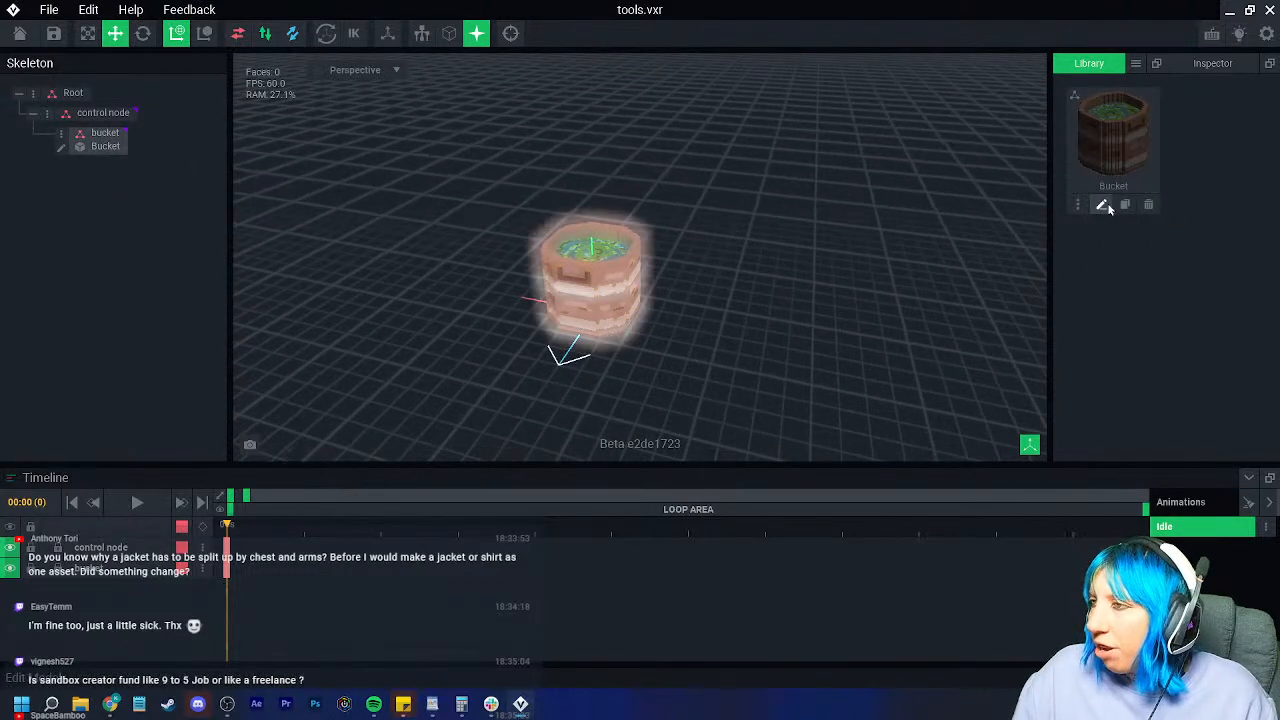
click(1101, 204)
click(13, 428)
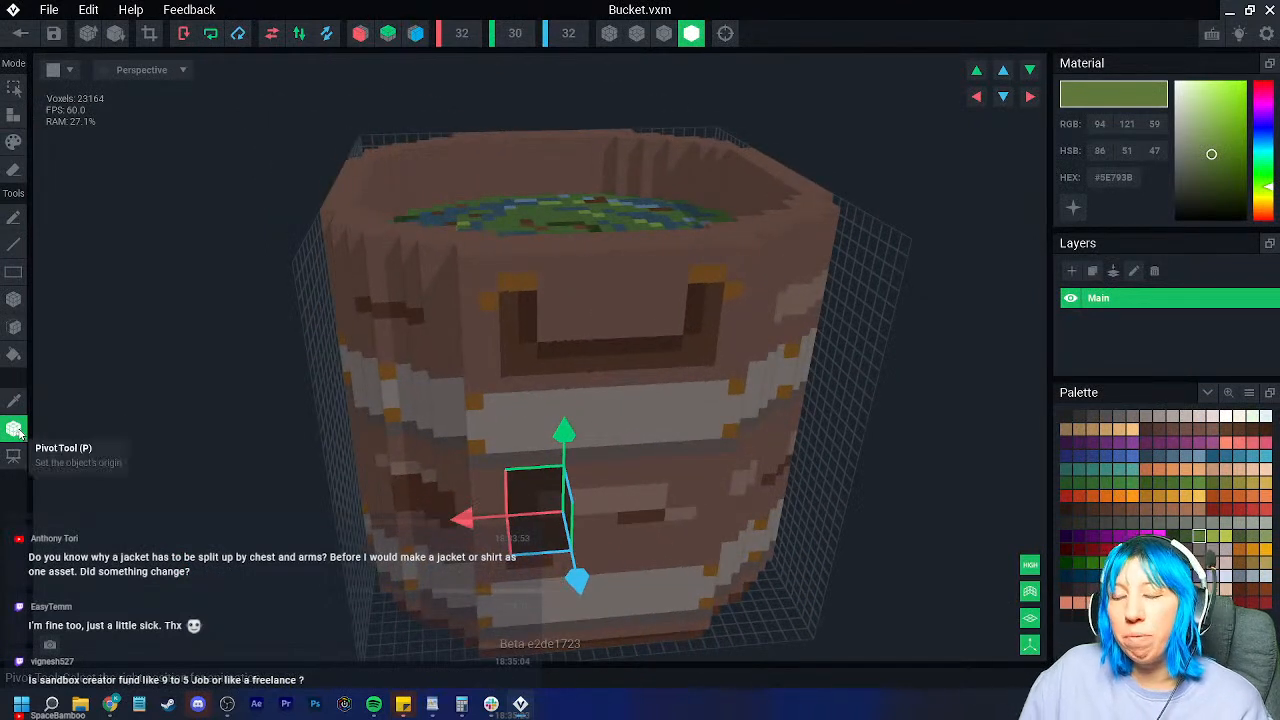
Step: Set the bucket's pivot to its centre with the Pivot tool
click(18, 432)
click(18, 432)
click(18, 432)
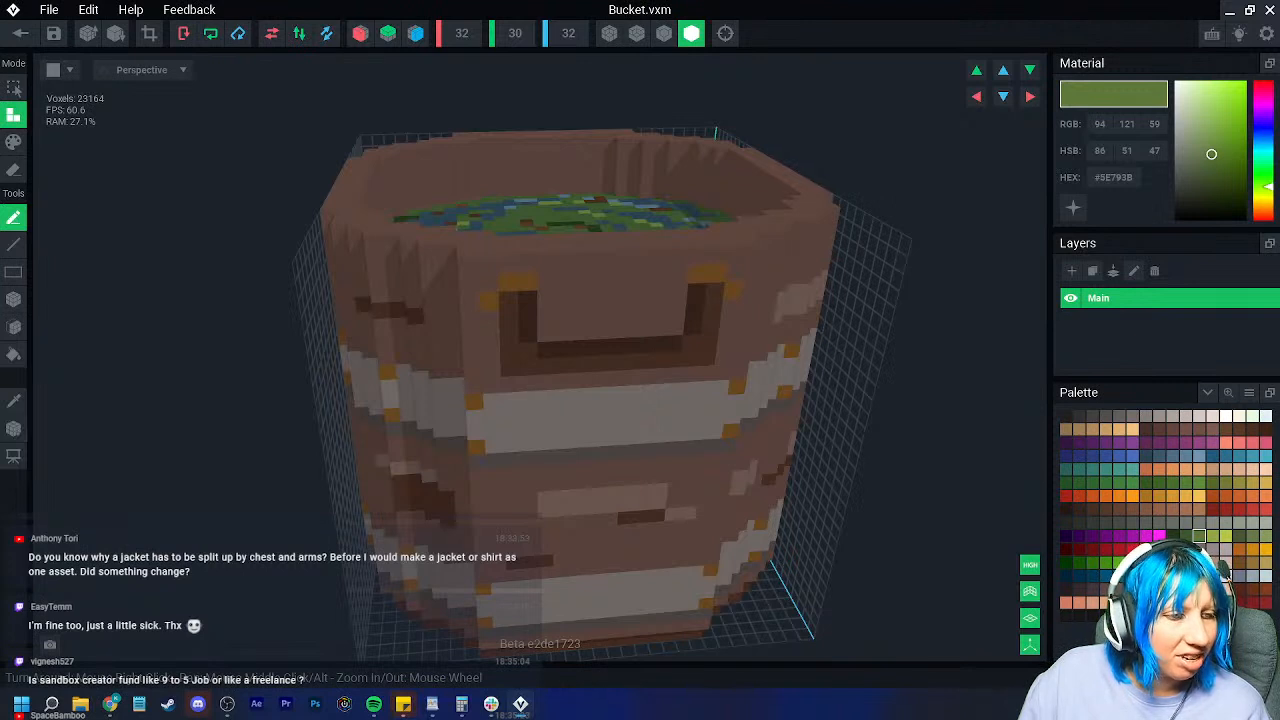
click(13, 429)
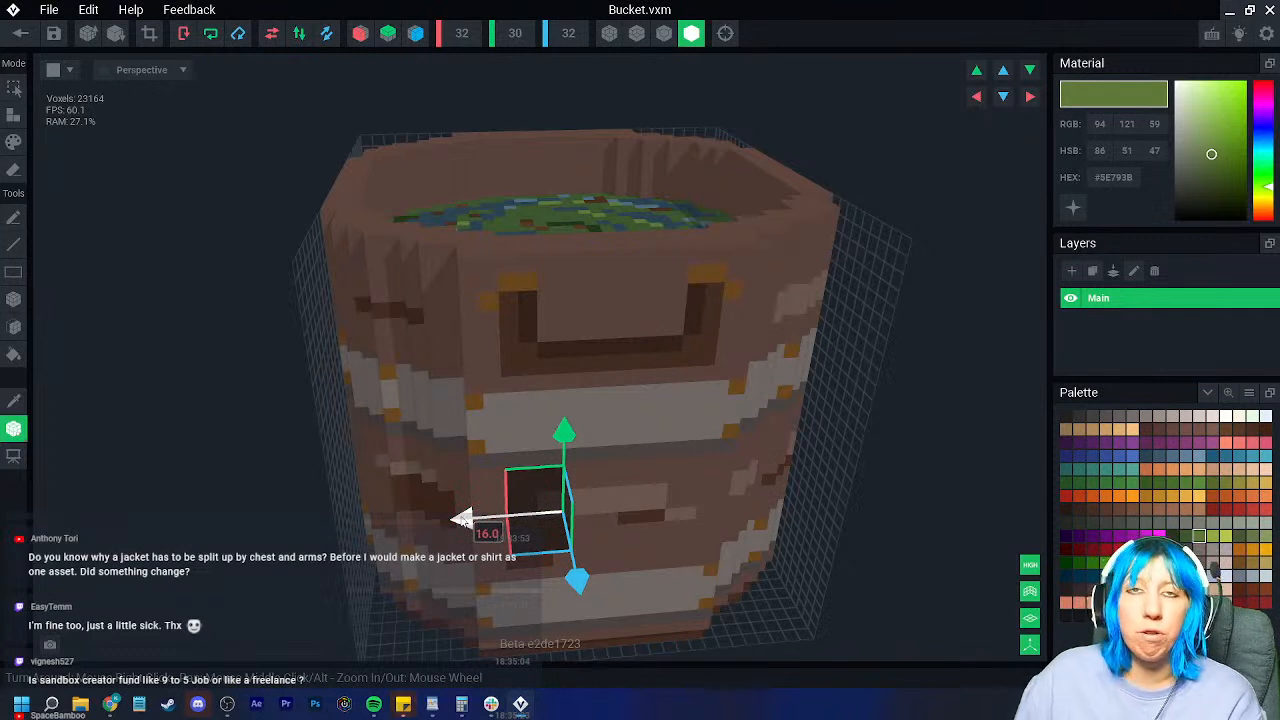
click(16, 430)
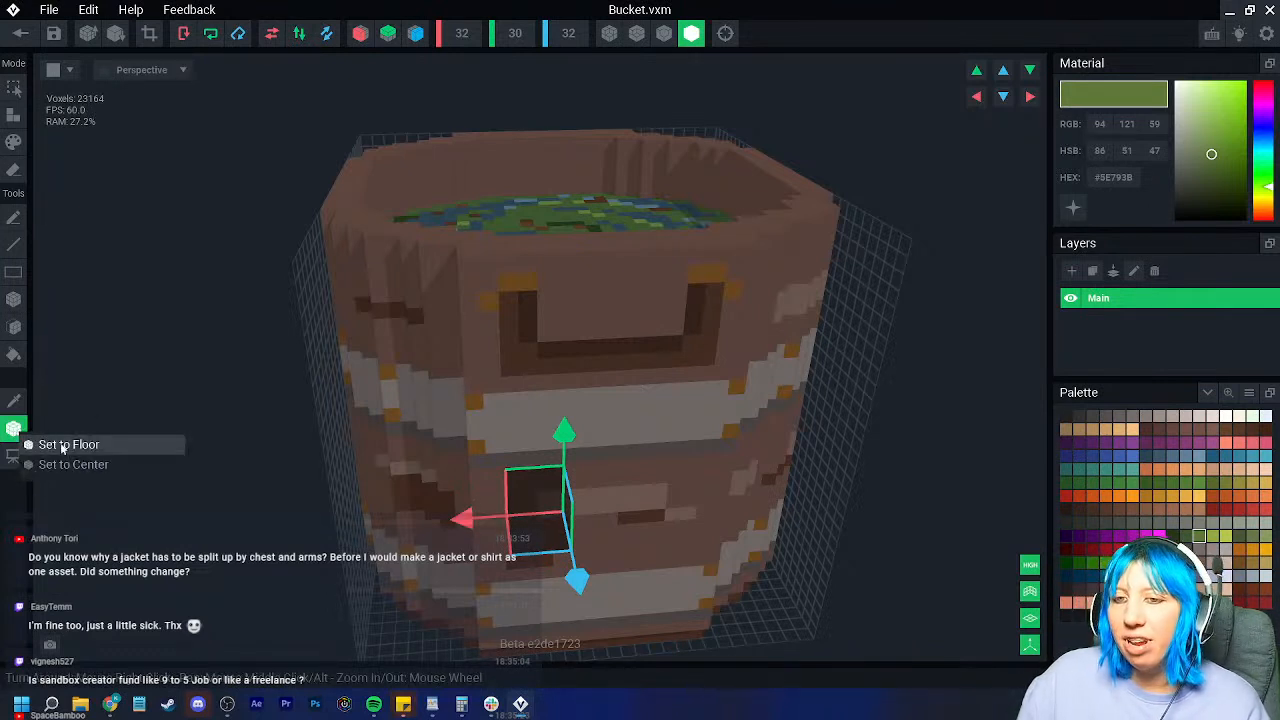
click(65, 449)
click(22, 436)
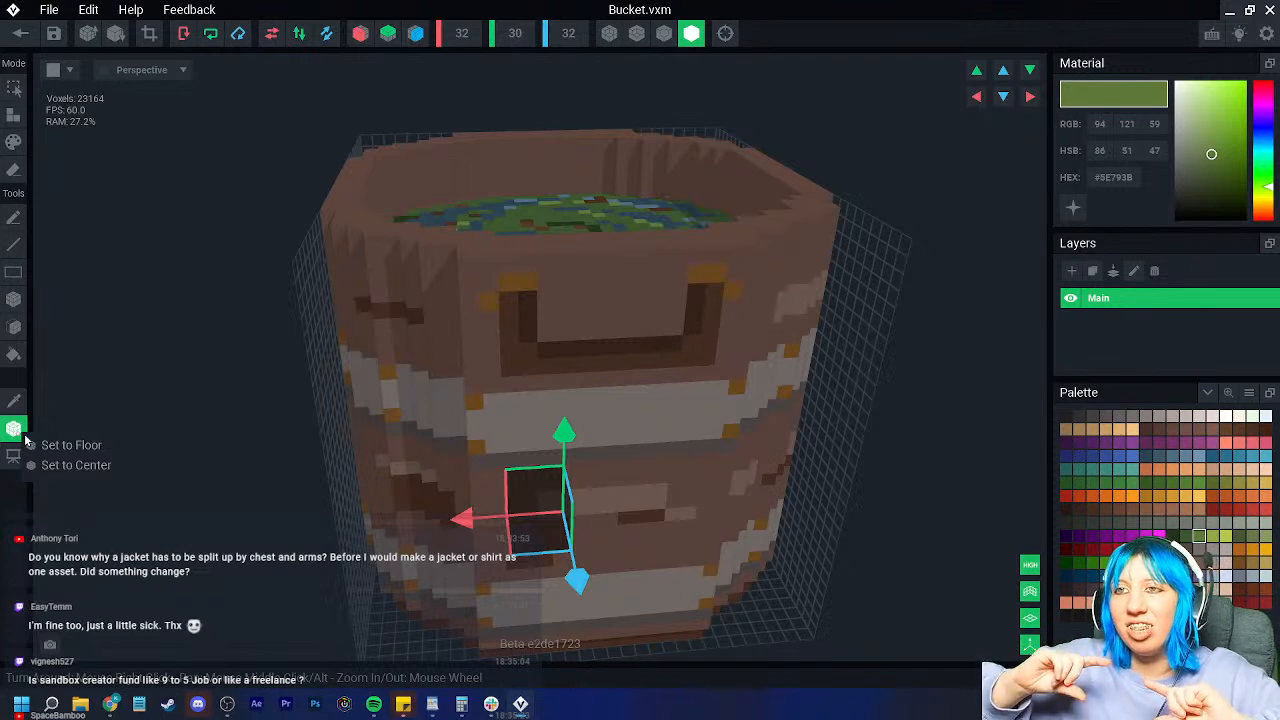
click(57, 467)
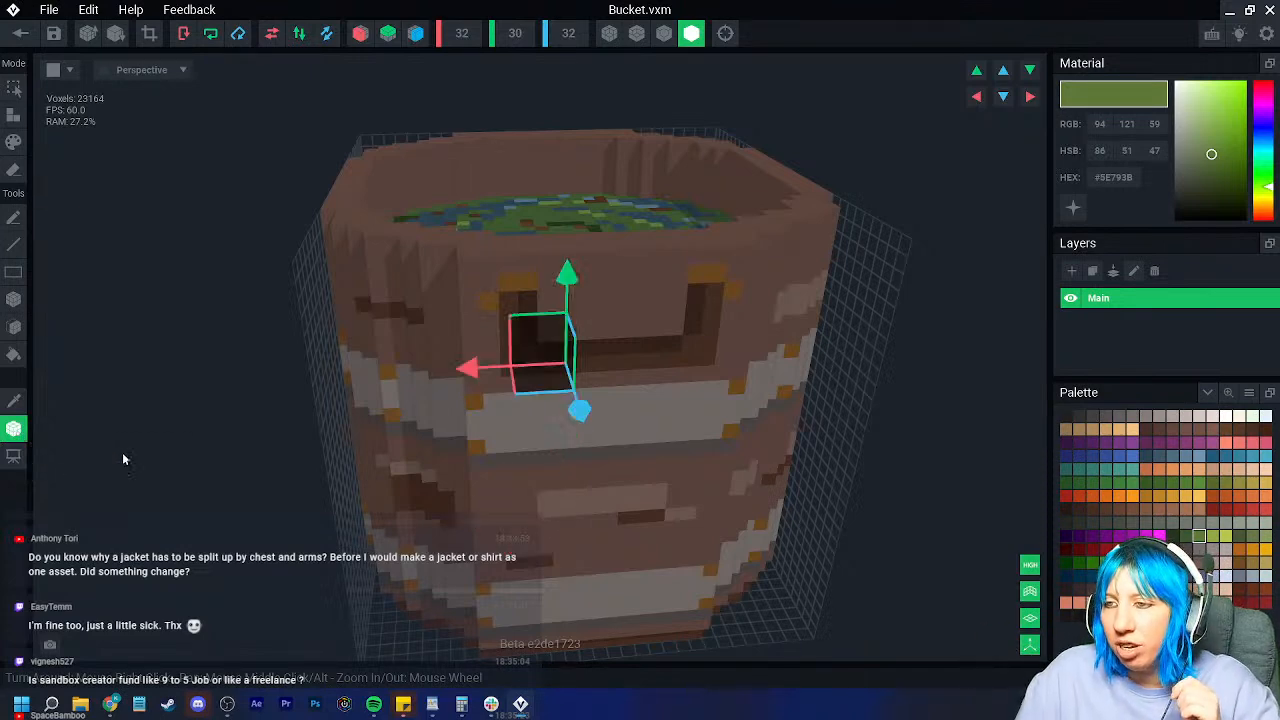
mouse_move(550, 360)
right_down()
mouse_move(559, 354)
mouse_move(549, 357)
right_up()
mouse_move(560, 430)
right_down()
mouse_move(413, 451)
mouse_move(362, 473)
right_up()
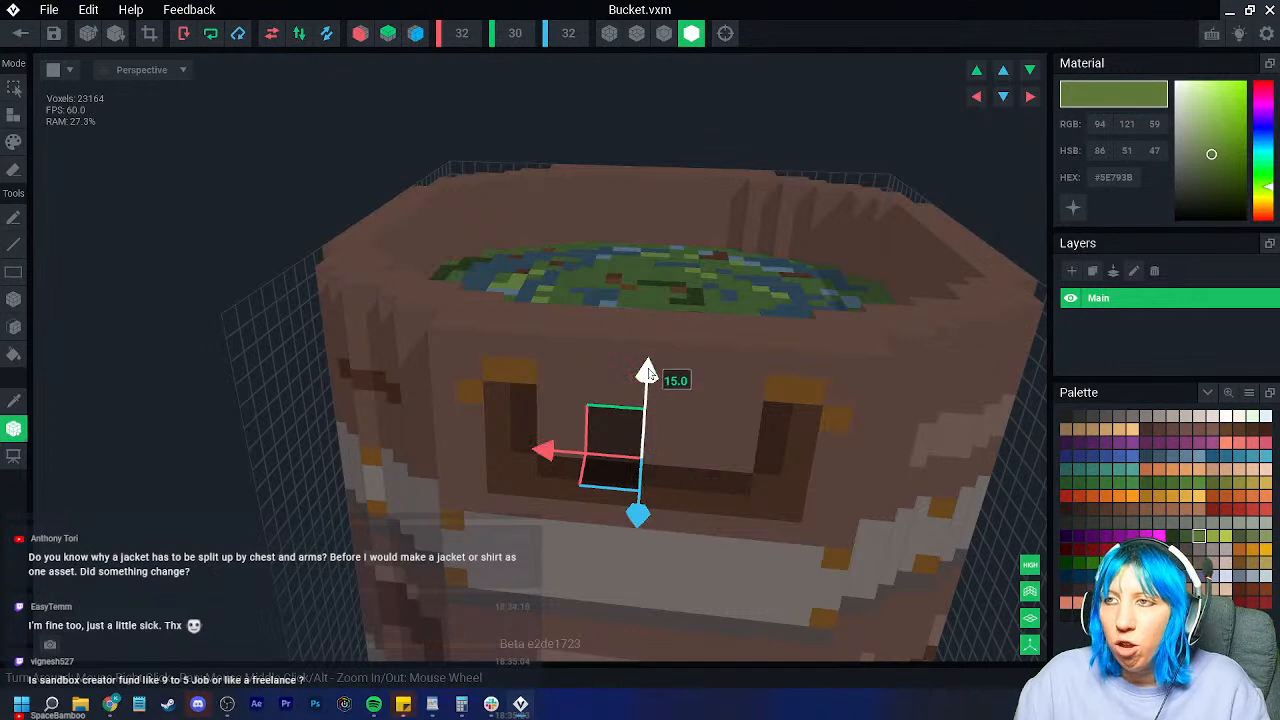
Step: Drop the pivot to the bucket's floor, save, and view the bucket in the scene
right_click(16, 429)
click(69, 443)
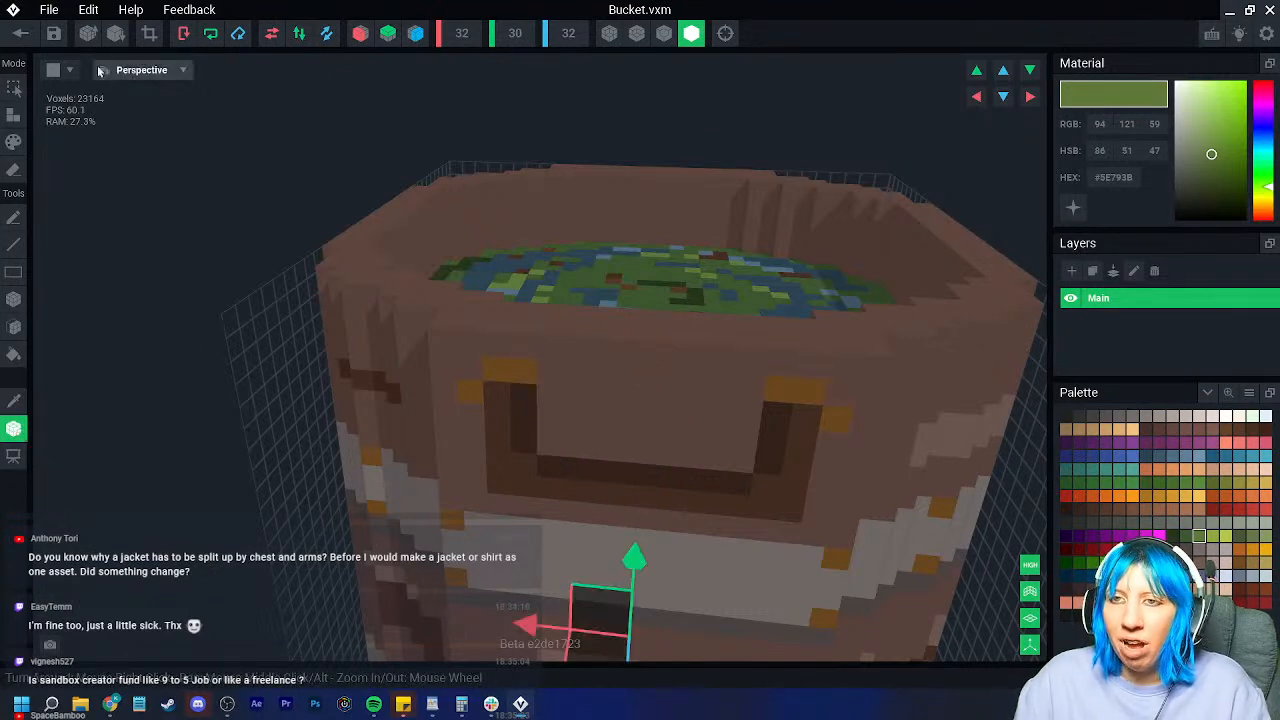
click(27, 37)
click(476, 254)
right_drag(615, 227, 646, 268)
mouse_move(637, 314)
right_down()
mouse_move(640, 300)
mouse_move(623, 320)
right_up()
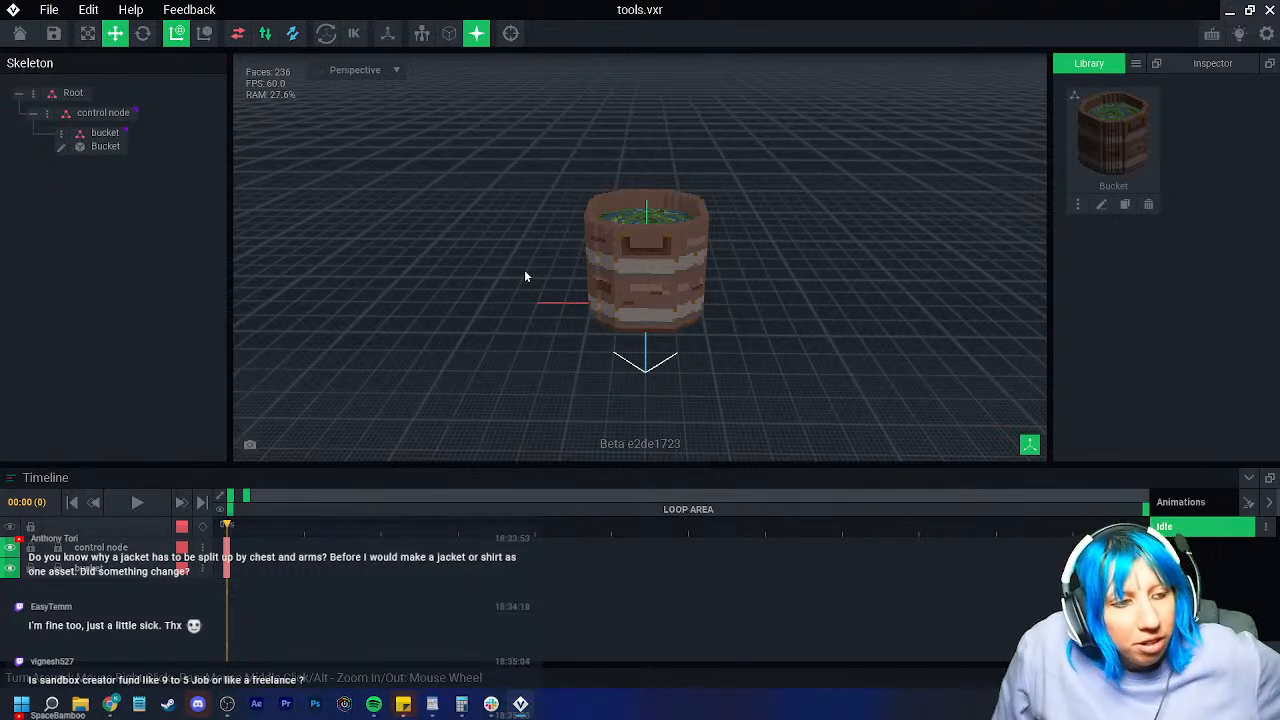
click(630, 258)
scroll(629, 260, up, 3)
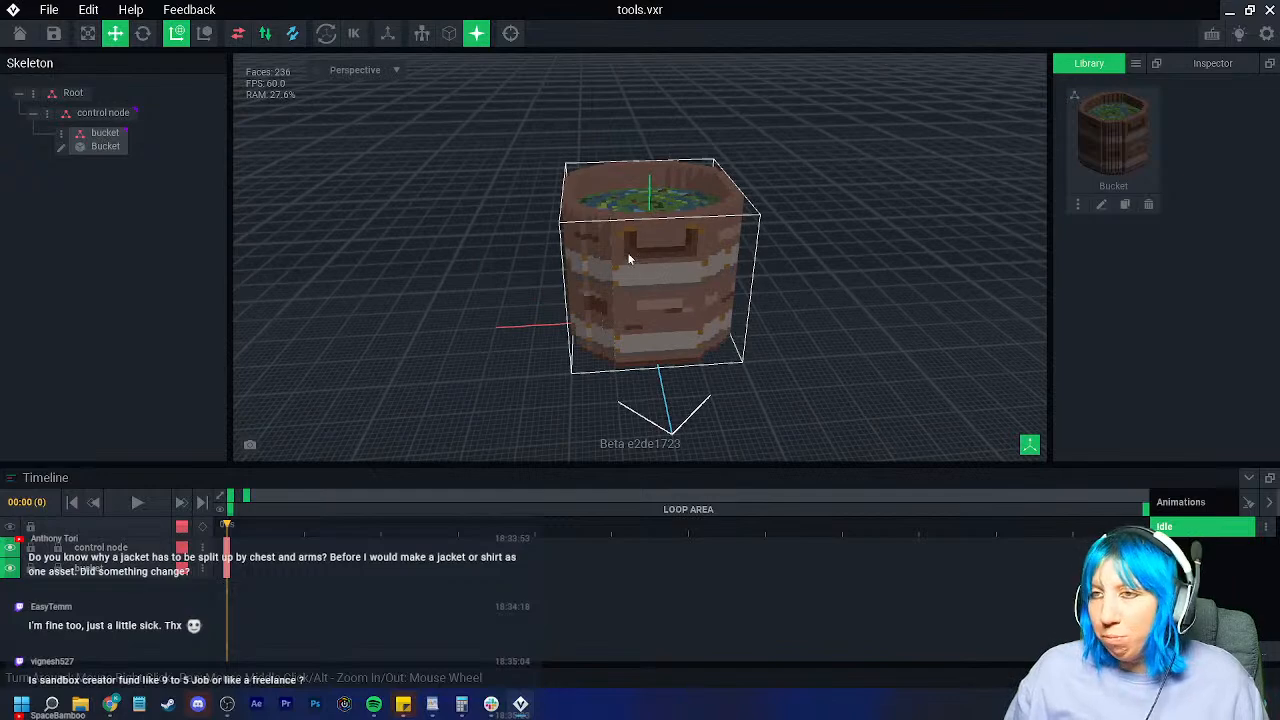
right_drag(628, 258, 713, 299)
right_drag(643, 263, 634, 311)
scroll(667, 309, up, 5)
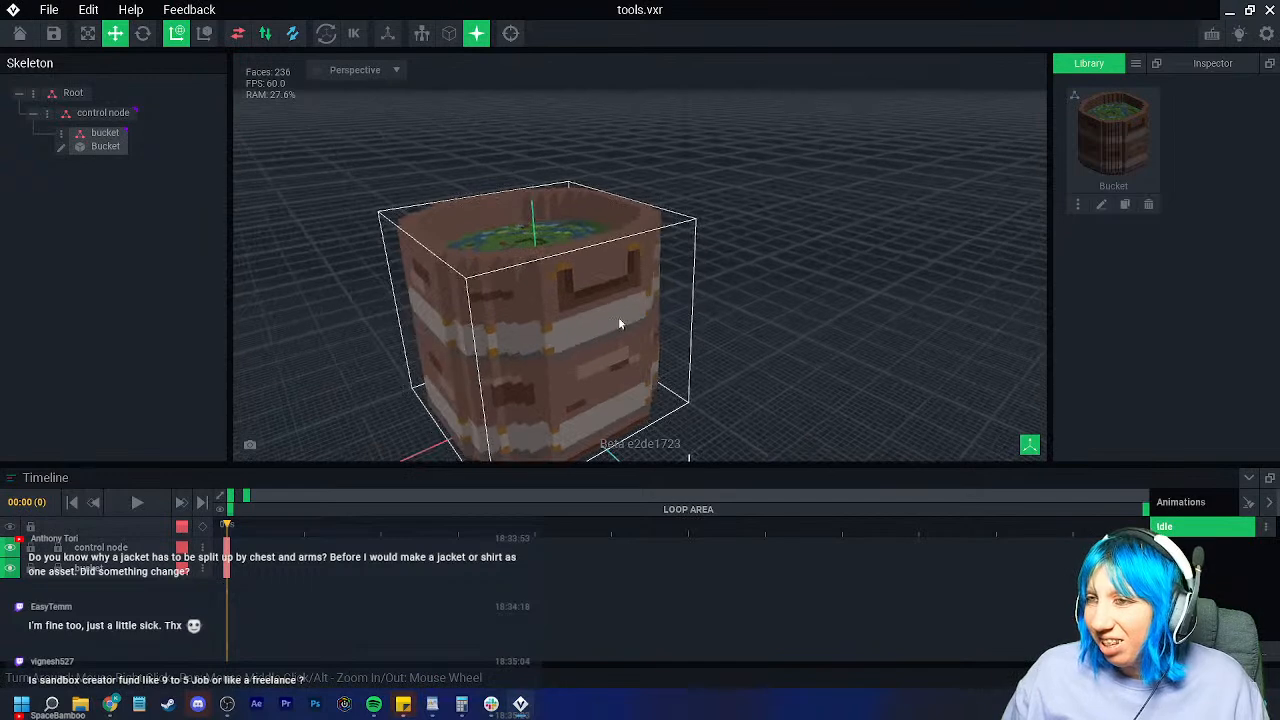
click(633, 311)
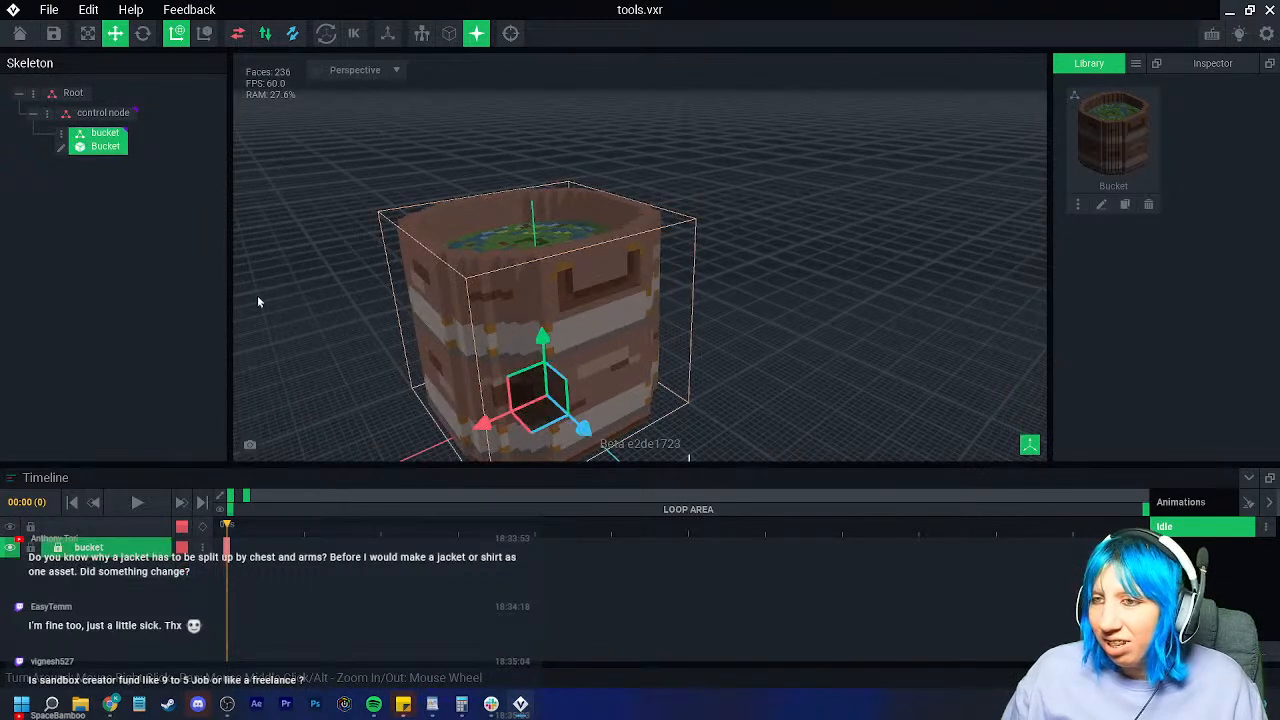
click(62, 148)
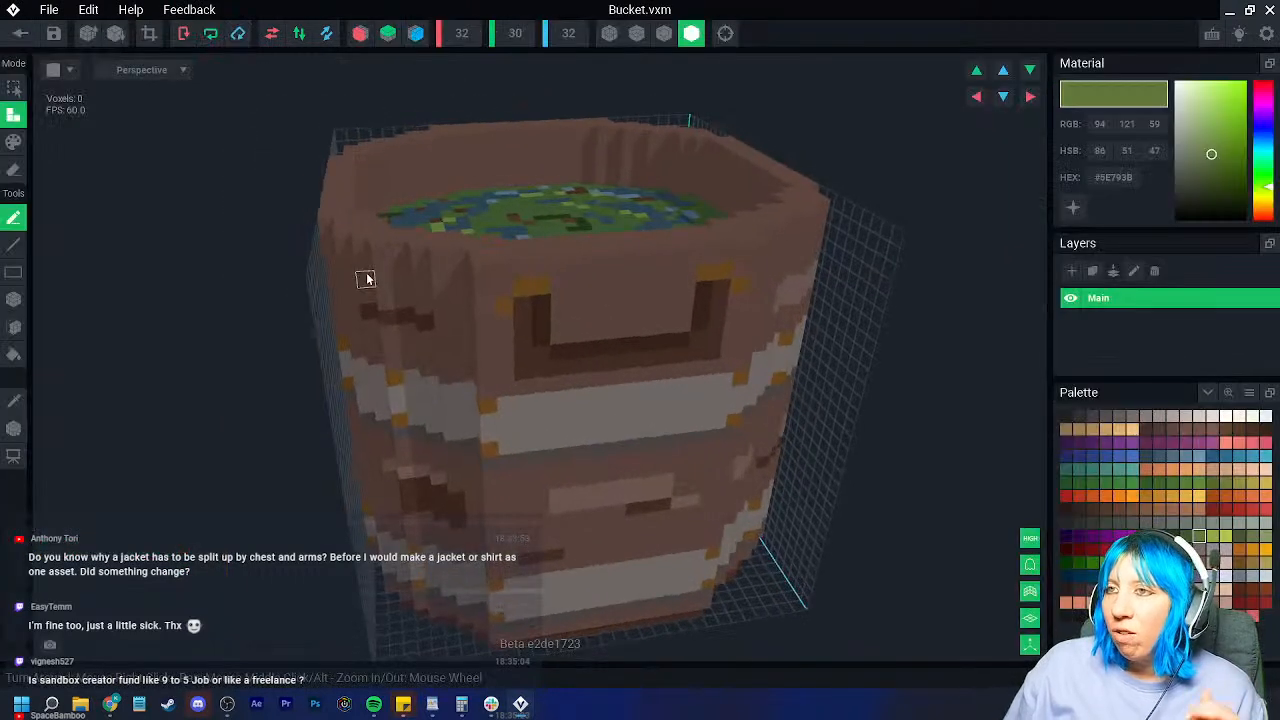
scroll(400, 266, up, 2)
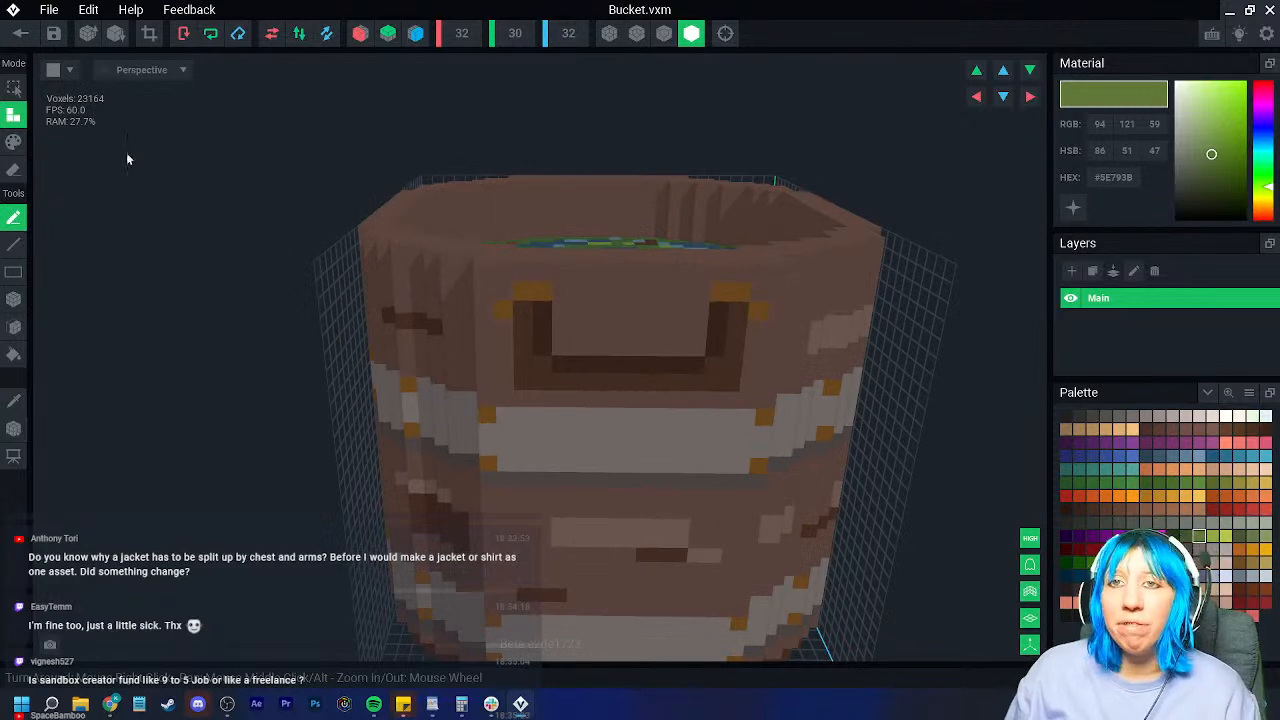
click(20, 33)
click(505, 247)
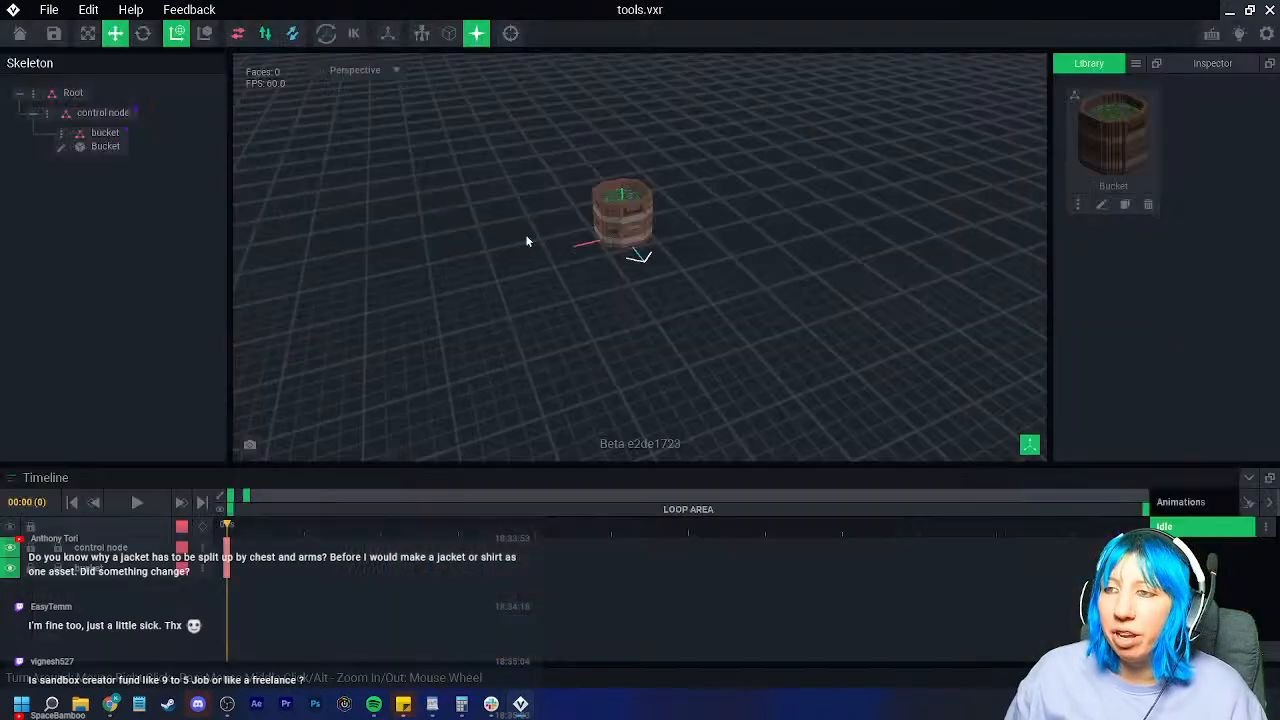
Step: Add a child node named 'test' under the control node
right_click(45, 116)
click(84, 149)
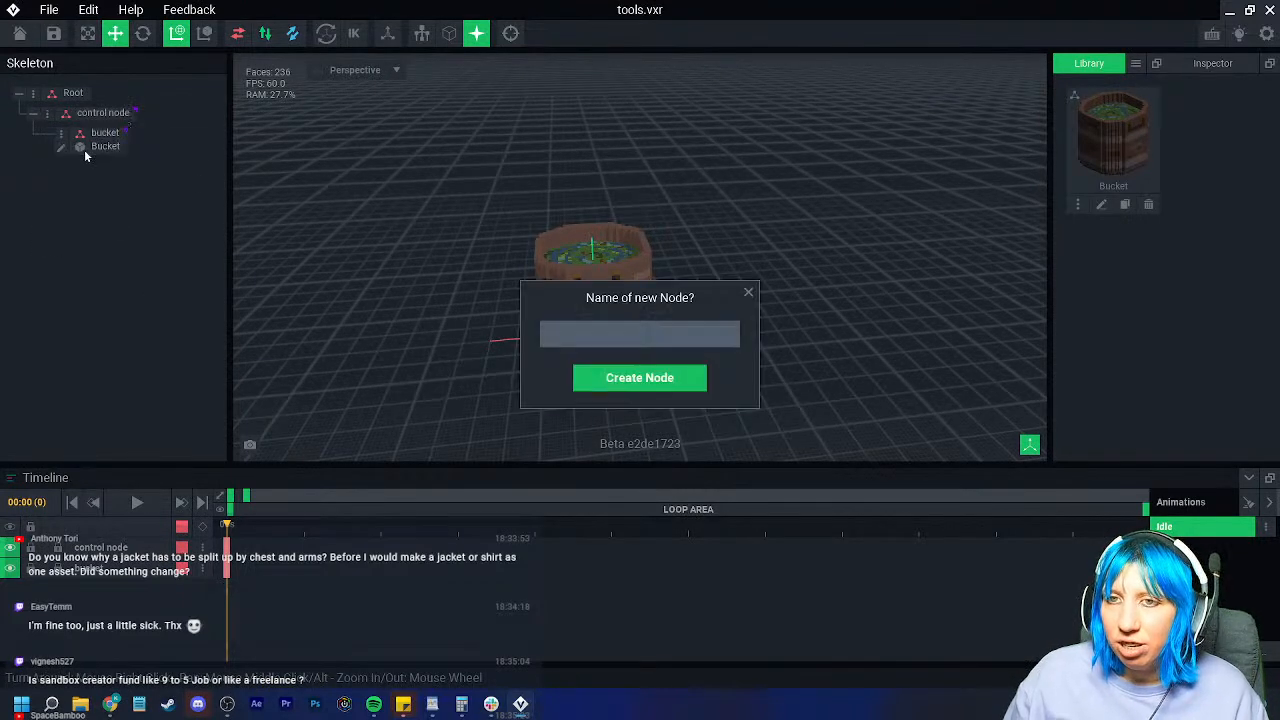
text(test)
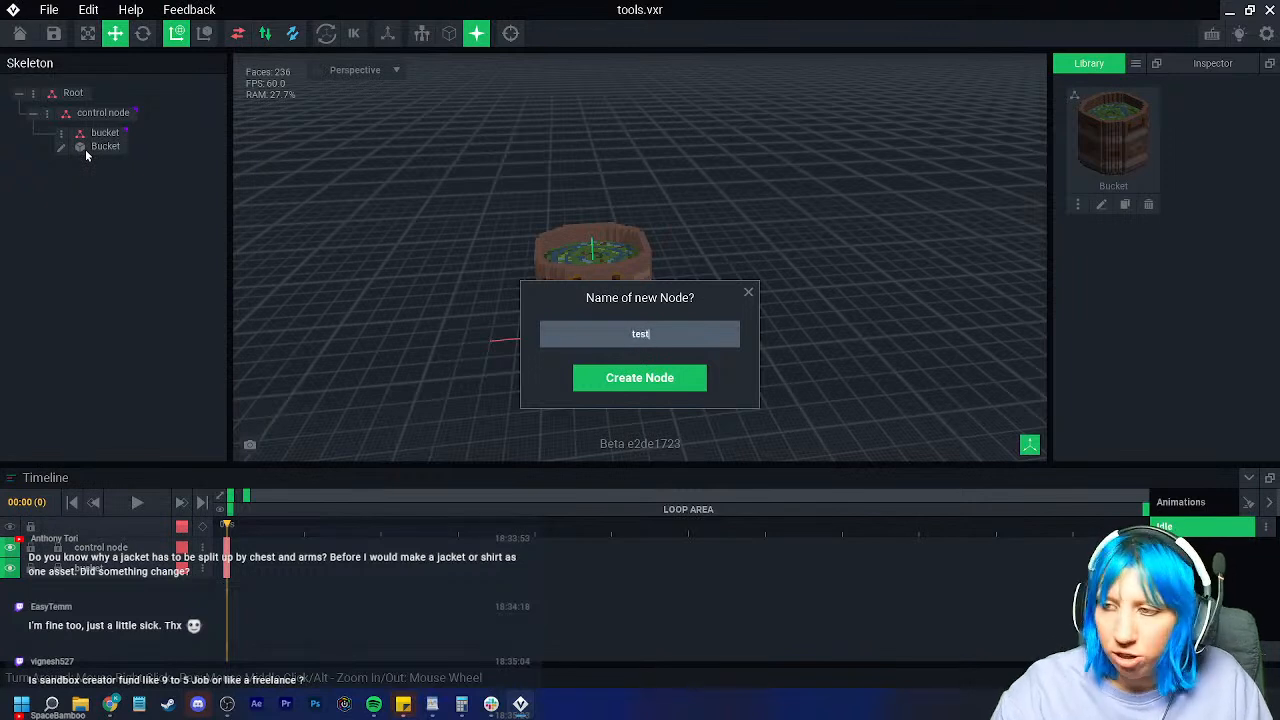
key(Return)
Step: Import Avatar_V2 from the Sandbox tavern peeps > goblin folder into the test node
right_click(60, 172)
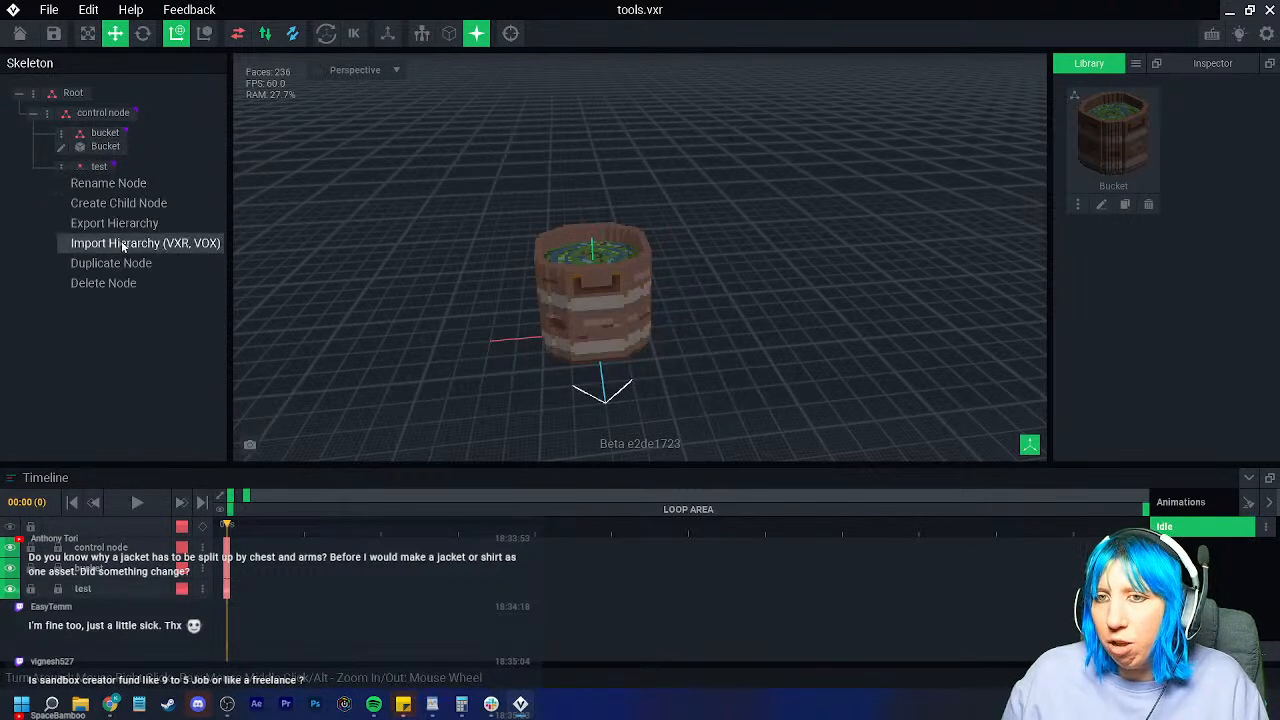
click(110, 250)
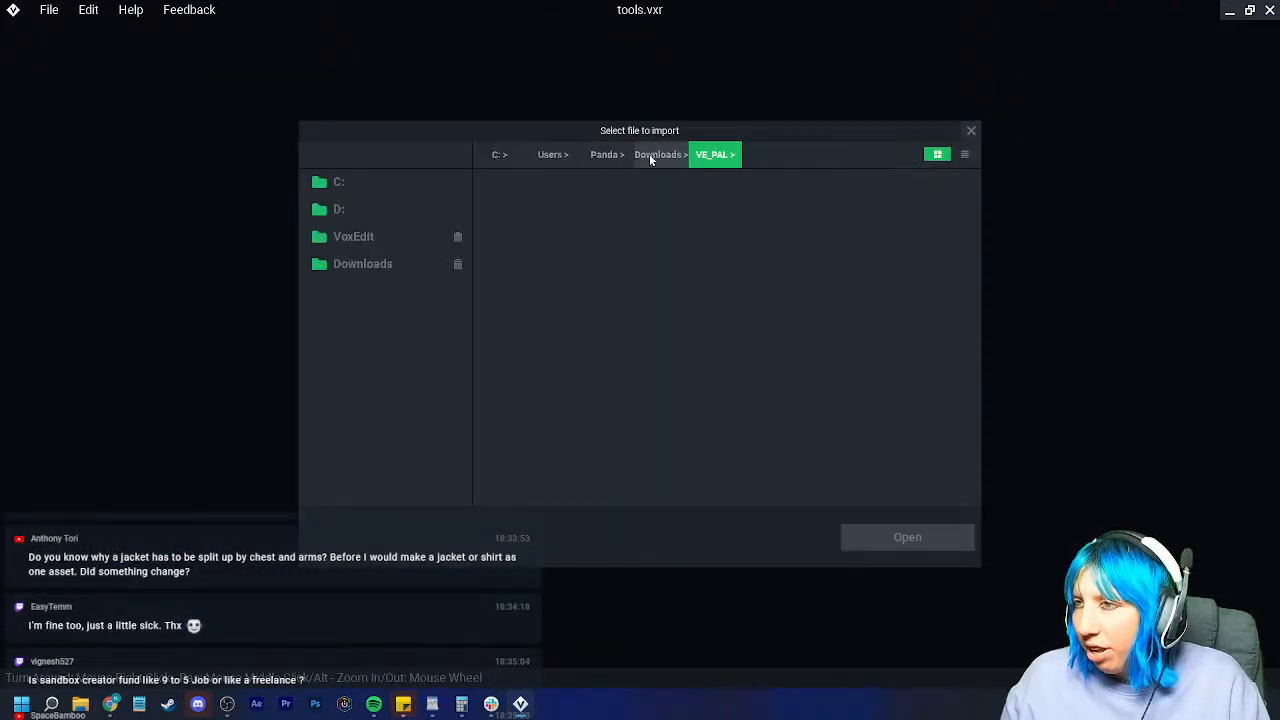
click(370, 238)
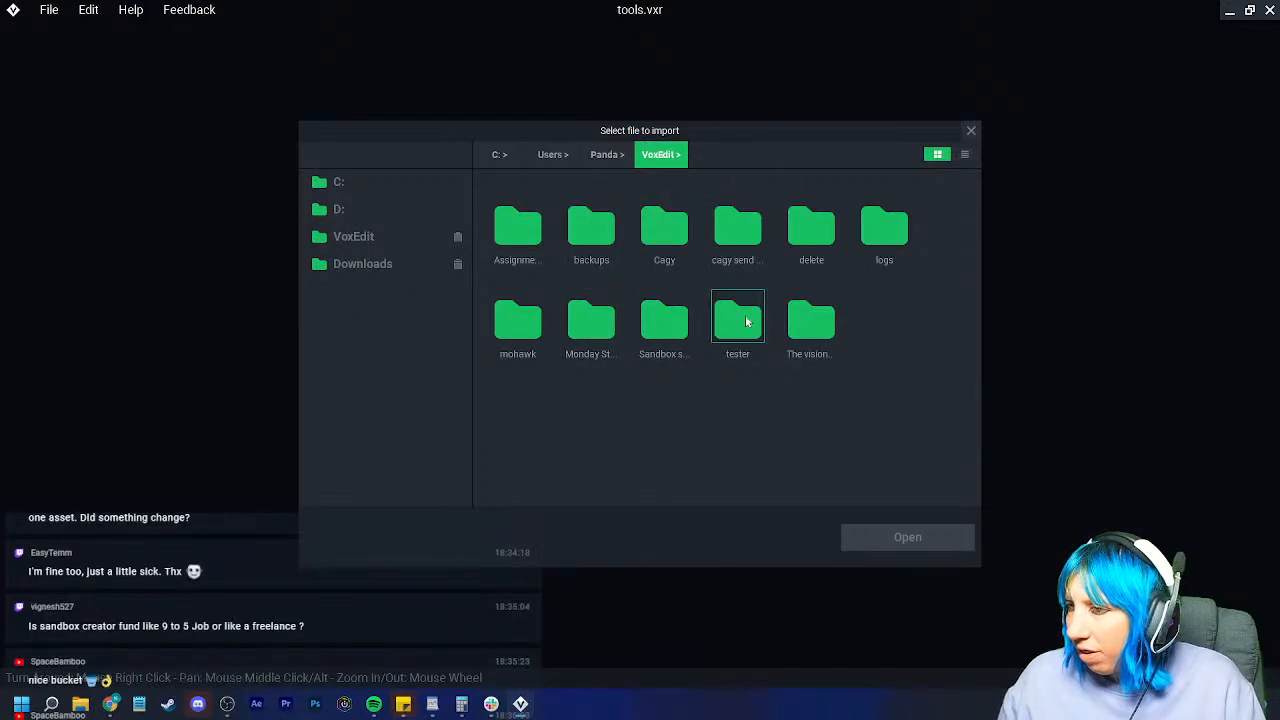
double_click(667, 328)
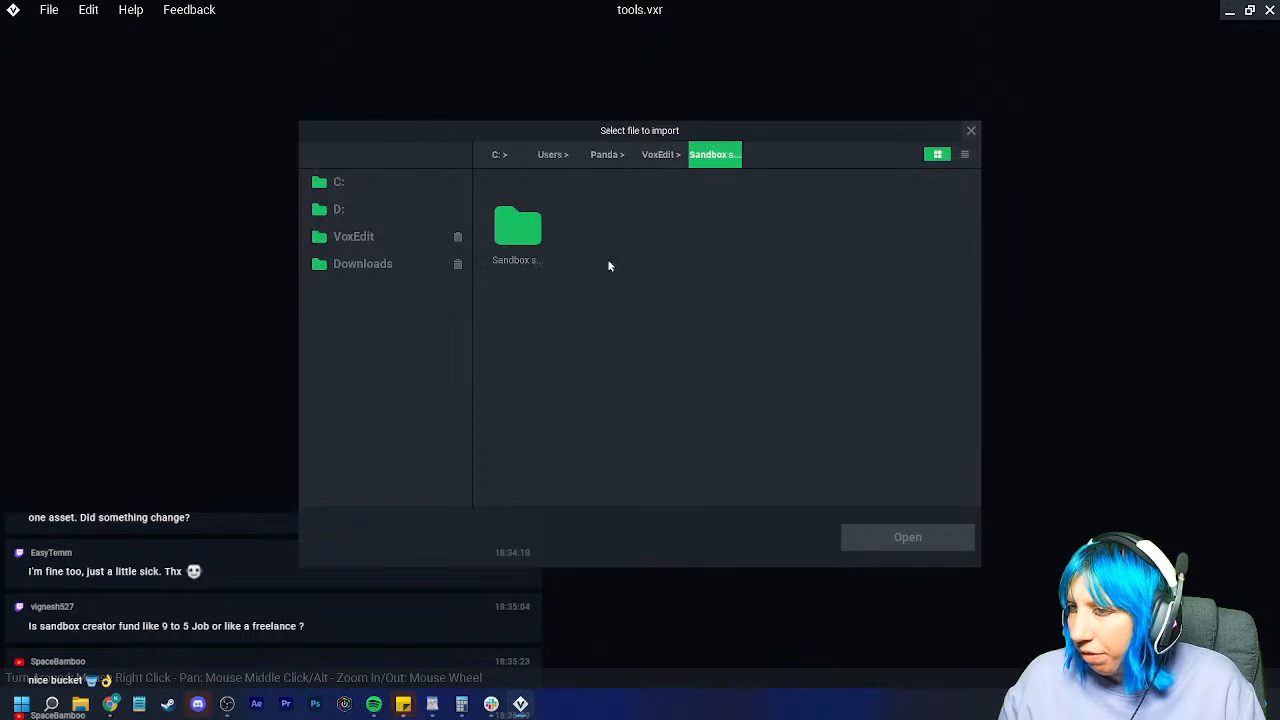
double_click(517, 228)
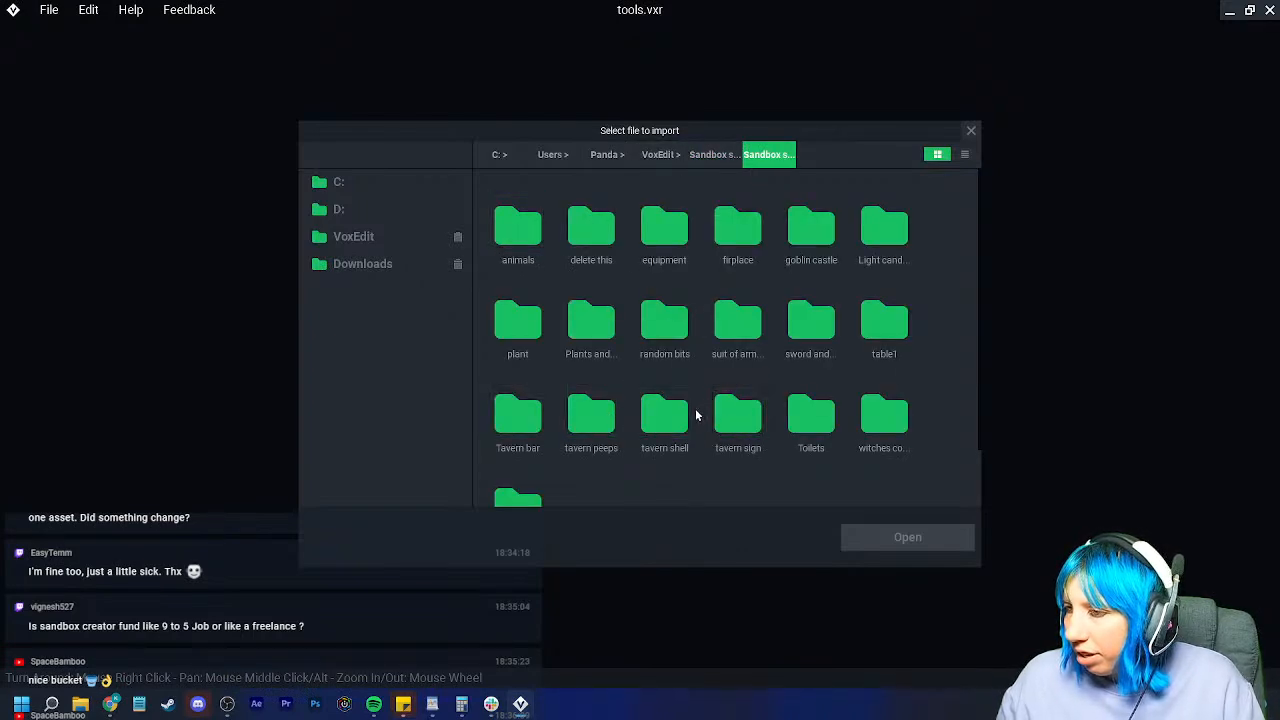
double_click(591, 415)
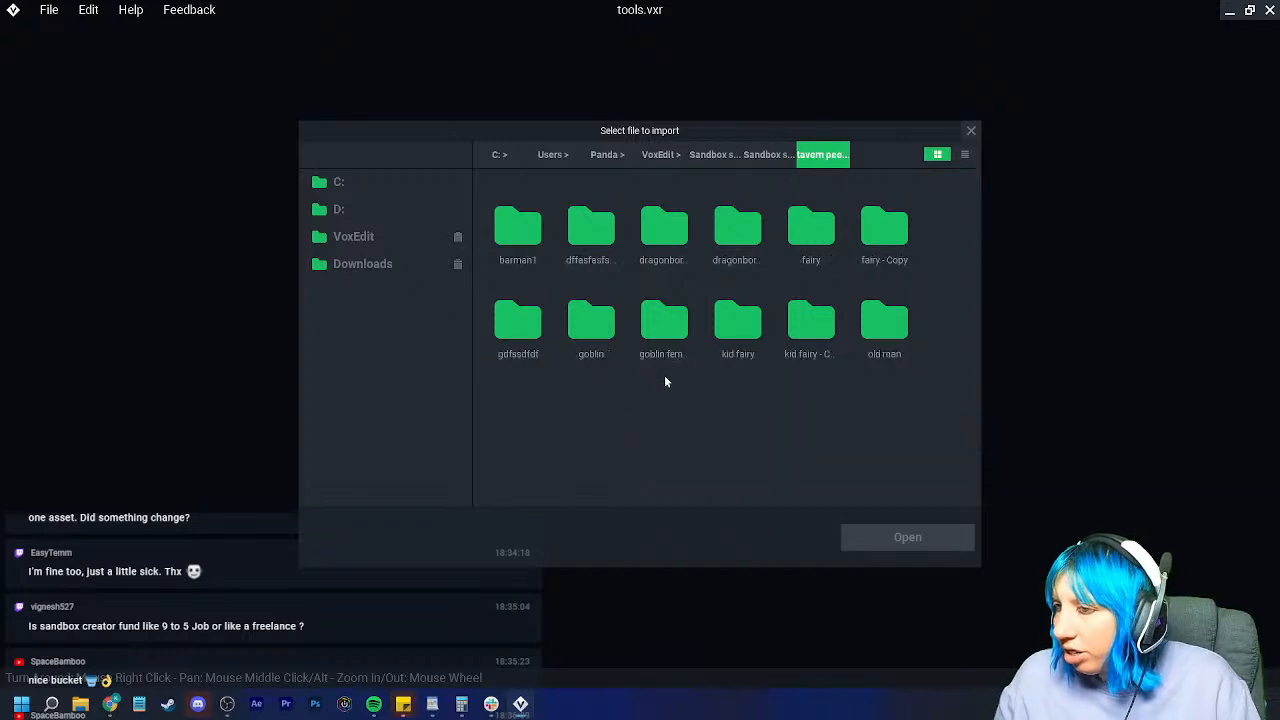
double_click(588, 330)
click(514, 225)
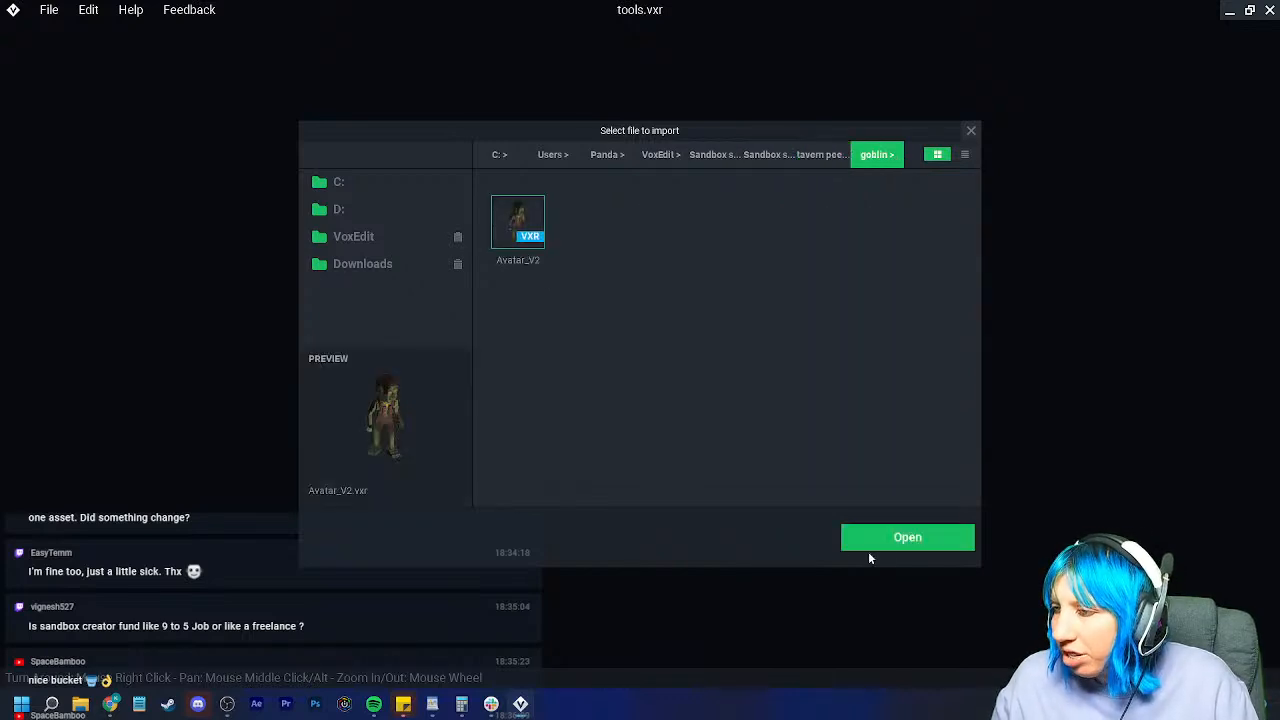
click(890, 540)
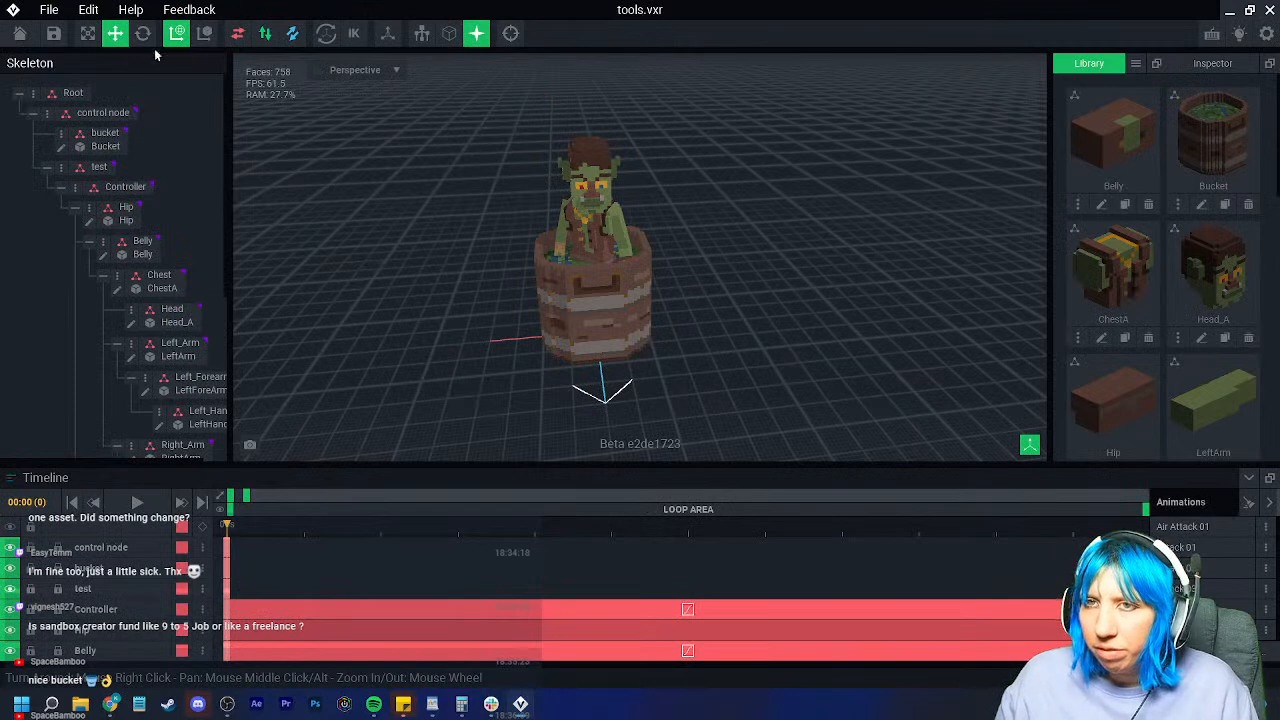
Step: Move the goblin left along X so it stands beside the bucket, then select the bucket
click(99, 167)
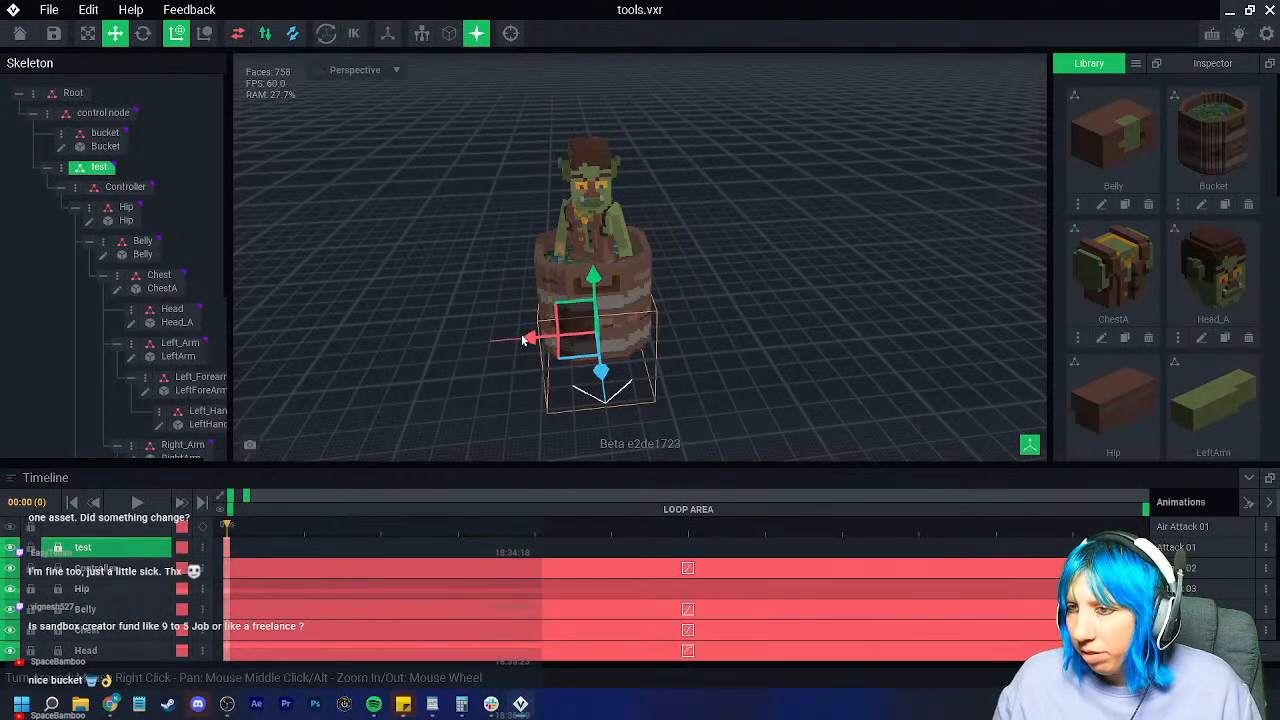
drag(529, 337, 444, 348)
right_drag(445, 348, 583, 369)
scroll(592, 346, up, 3)
click(614, 341)
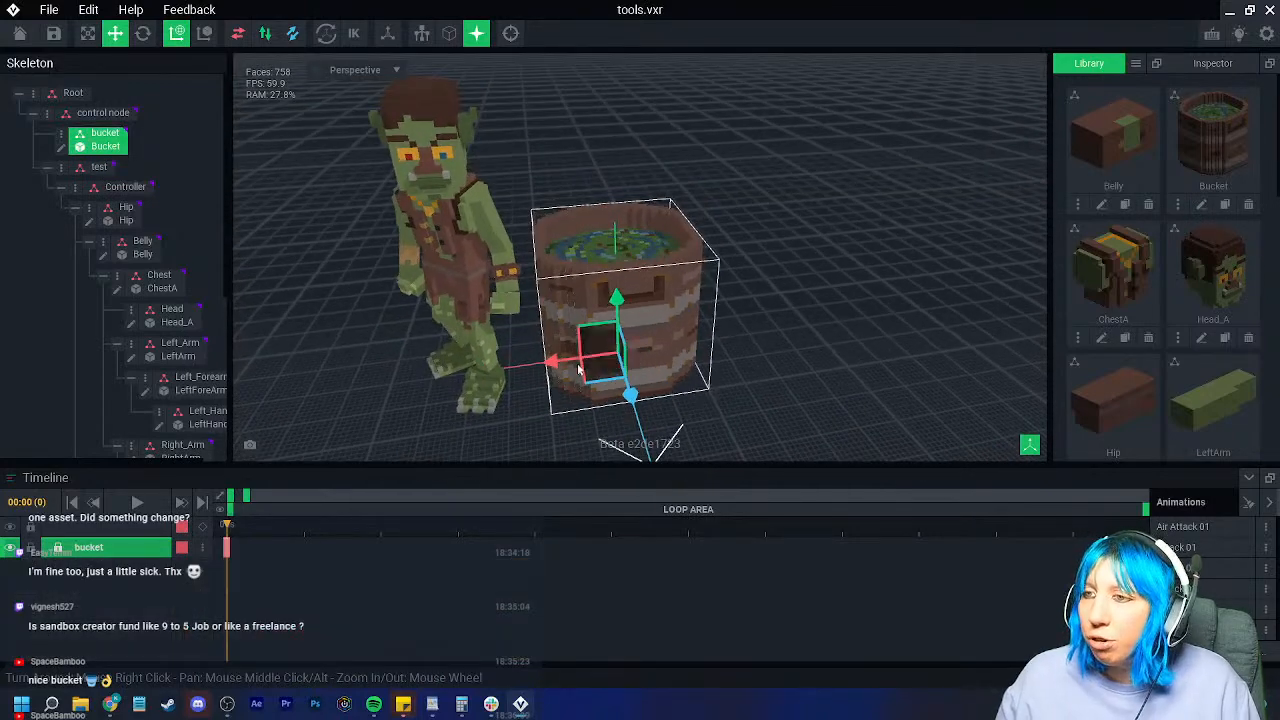
Step: Open Bucket for editing and box-erase its lower band in Erase mode
click(61, 147)
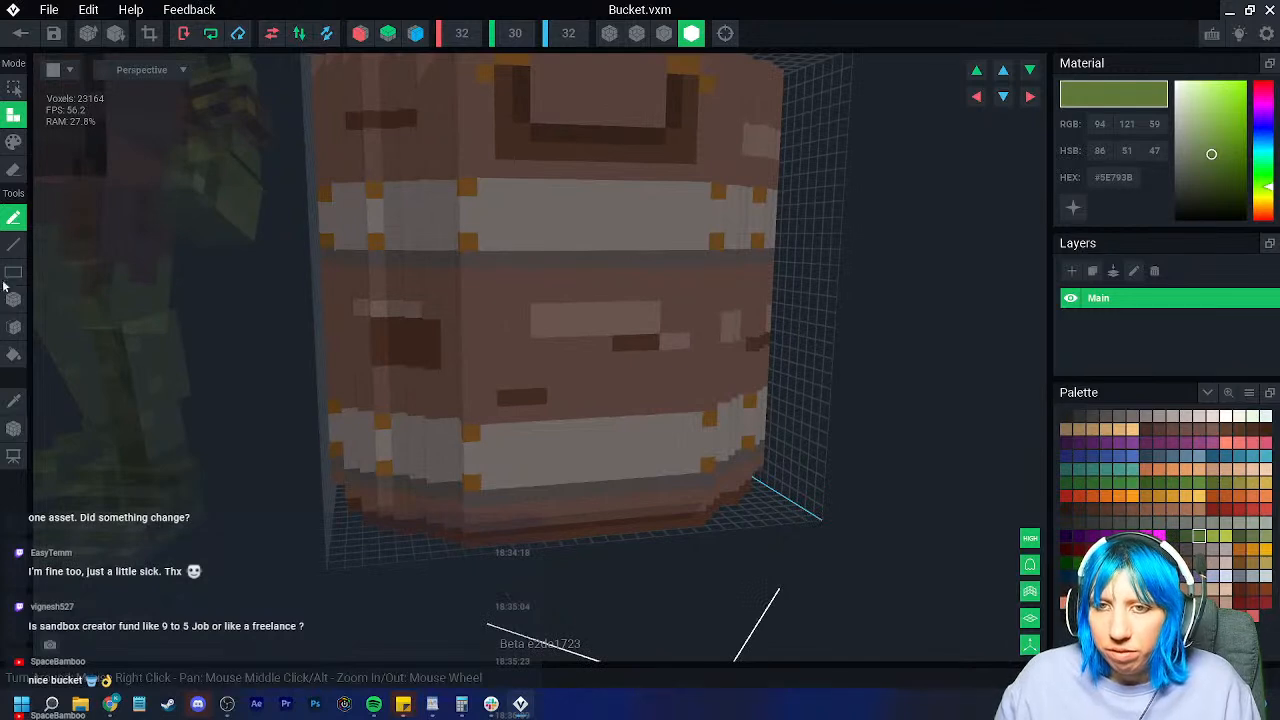
click(13, 170)
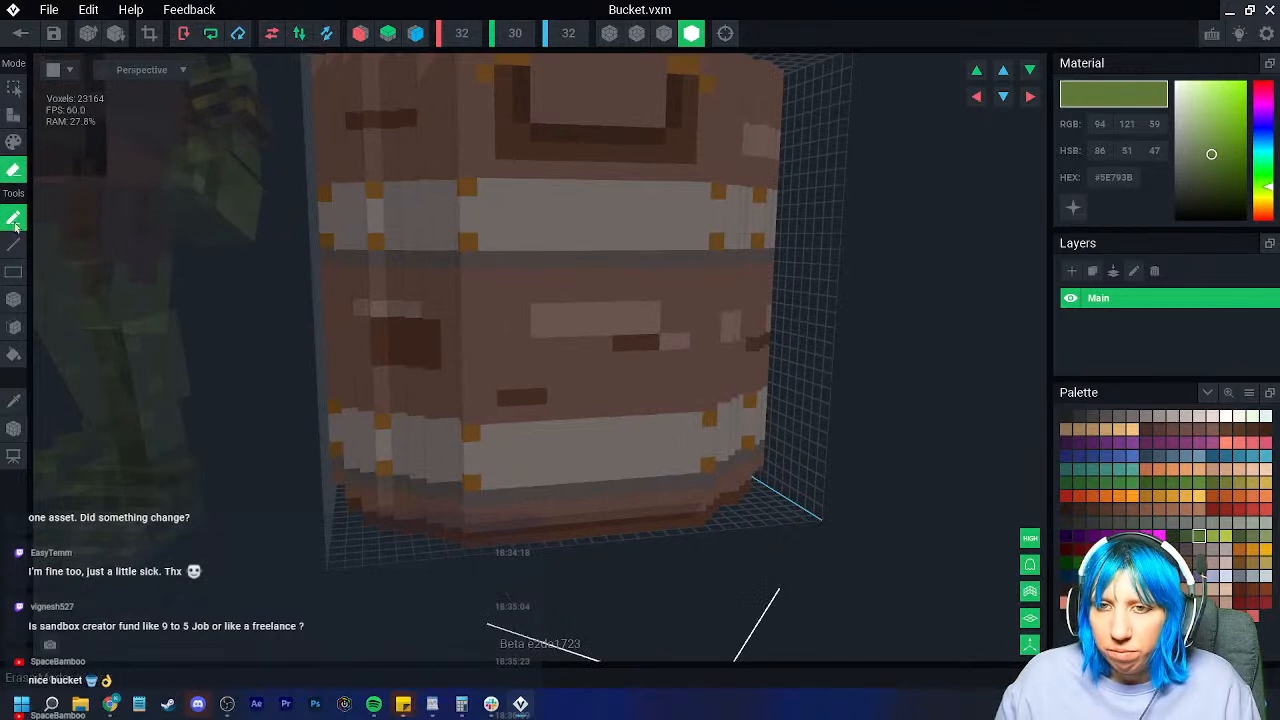
click(14, 300)
click(667, 37)
right_drag(449, 414, 269, 401)
scroll(276, 401, down, 2)
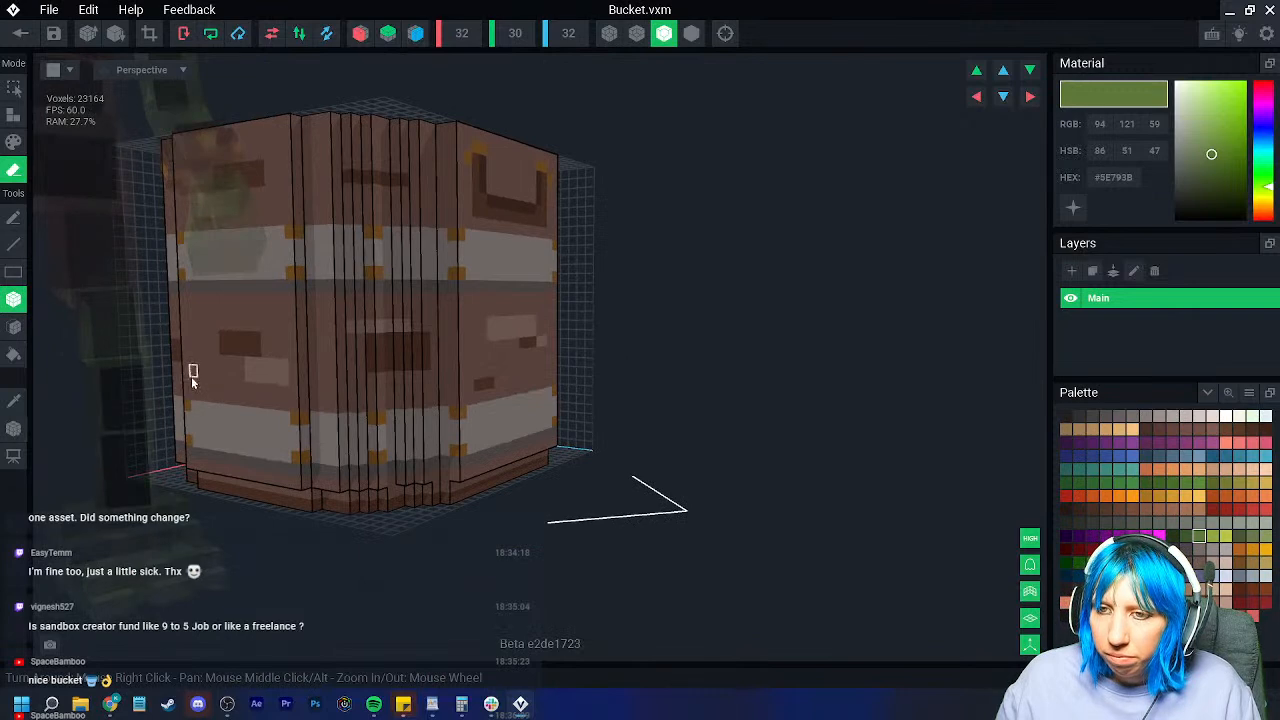
mouse_move(185, 384)
mouse_down()
mouse_move(517, 463)
mouse_move(549, 466)
mouse_move(555, 446)
mouse_up()
mouse_move(294, 437)
right_down()
mouse_move(234, 432)
mouse_move(181, 377)
right_up()
Step: Enable X and Z mirroring and erase the remaining lower band and leftover block
click(366, 35)
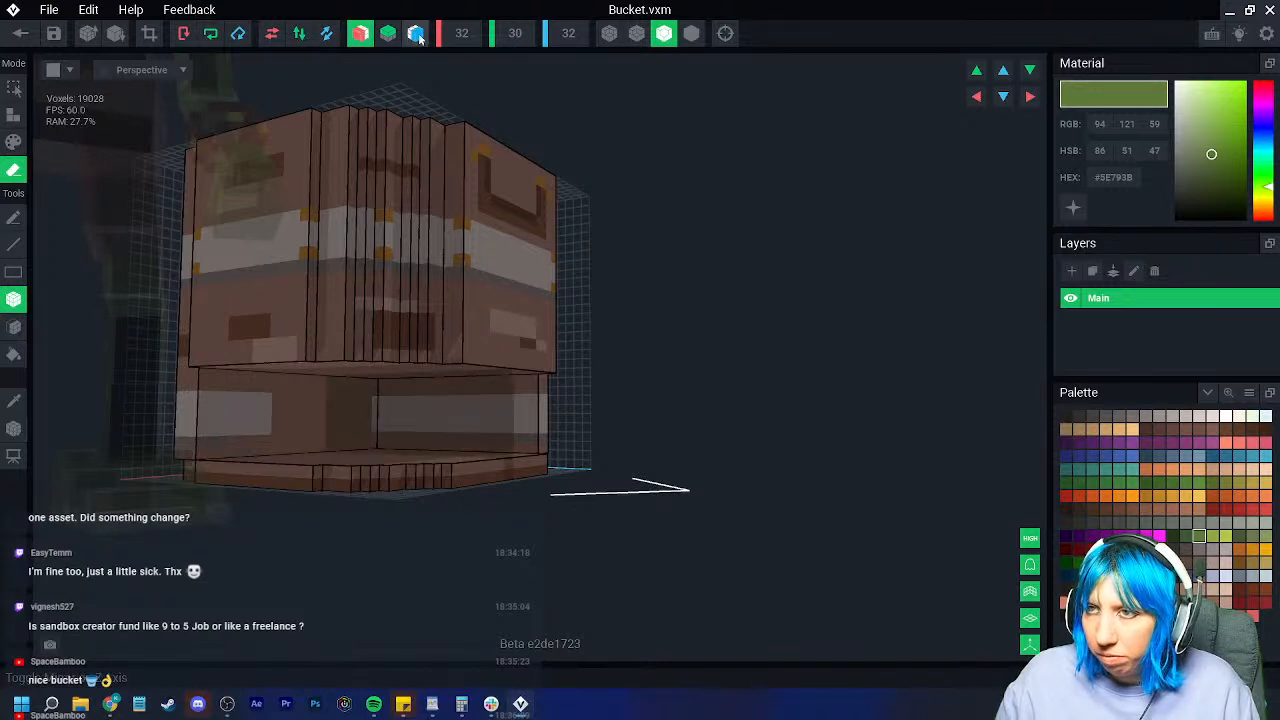
click(417, 35)
mouse_move(181, 376)
mouse_down()
mouse_move(433, 491)
mouse_move(515, 483)
mouse_up()
right_drag(437, 459, 434, 449)
drag(419, 393, 491, 449)
mouse_move(491, 449)
right_down()
mouse_move(430, 440)
mouse_move(405, 378)
mouse_move(223, 351)
mouse_move(465, 440)
mouse_move(585, 446)
right_up()
Step: Move the bucket's pivot up into the model
click(13, 428)
right_click(15, 426)
click(77, 438)
right_drag(304, 446, 428, 520)
Step: With X/Z mirroring back on, box-erase the bottom voxel row of the front faces
click(361, 36)
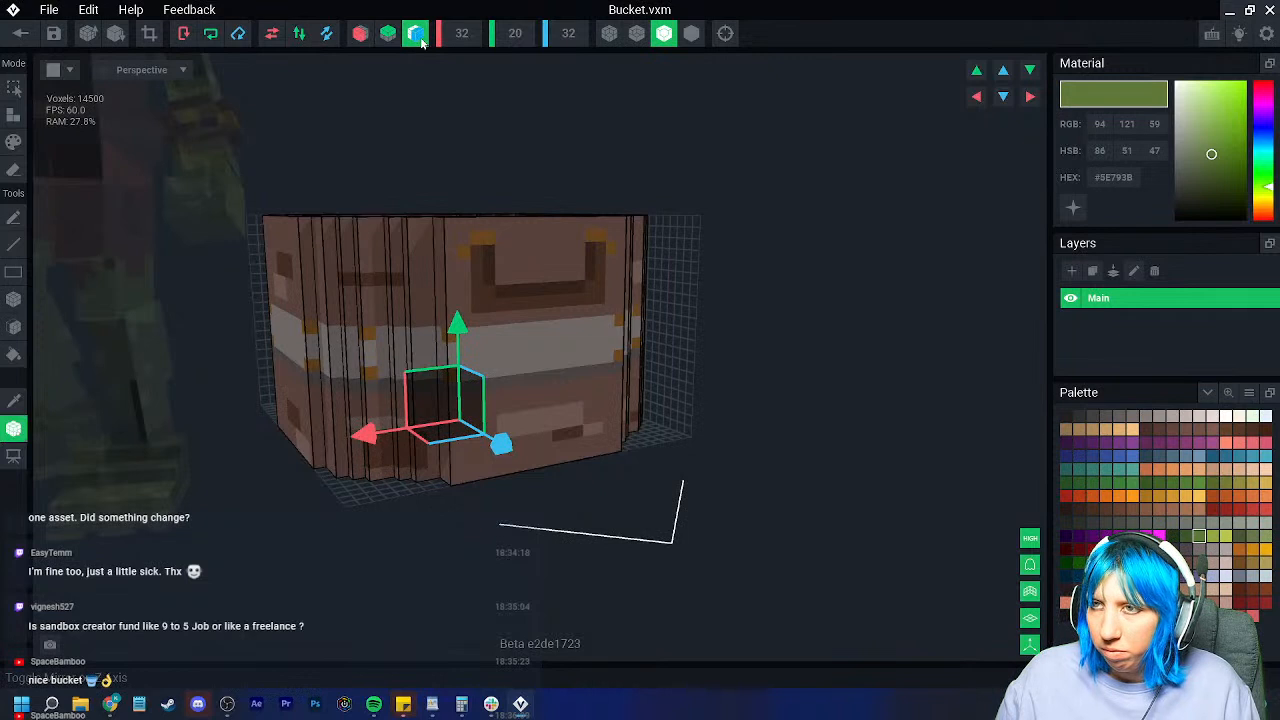
click(13, 298)
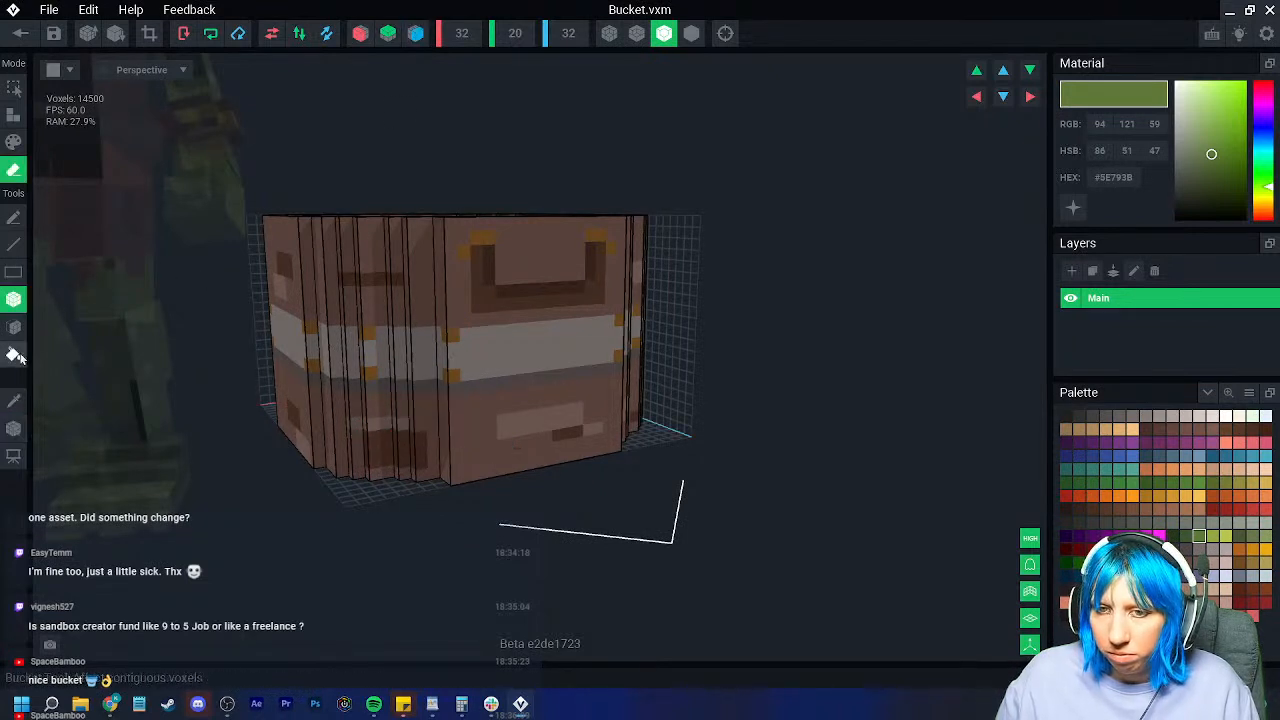
click(360, 33)
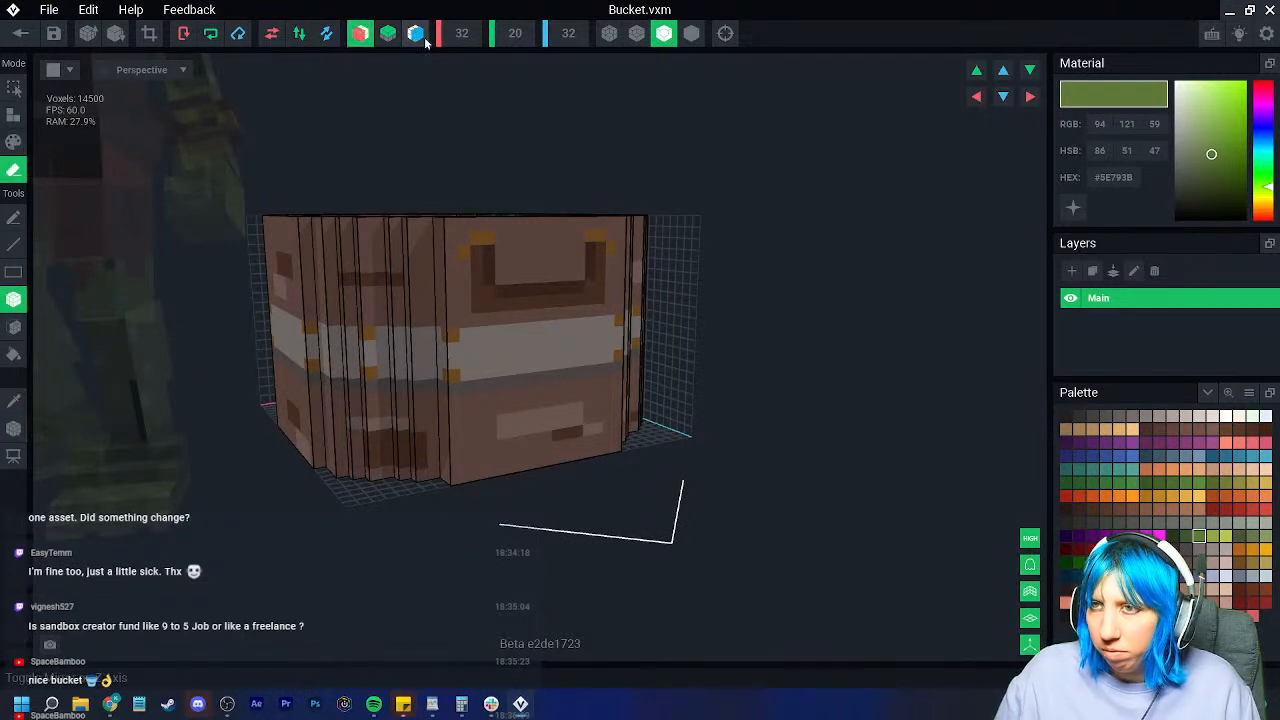
click(416, 33)
right_drag(369, 297, 371, 425)
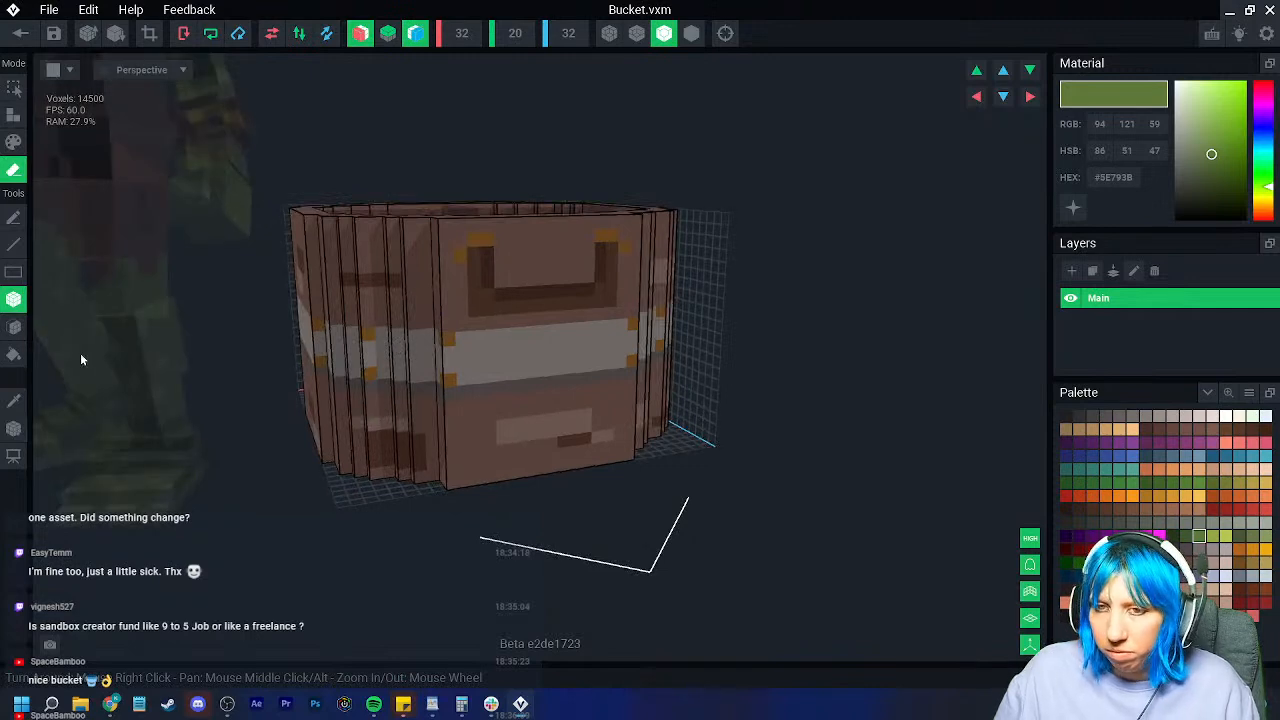
right_drag(320, 398, 198, 460)
mouse_move(194, 459)
mouse_down()
mouse_move(394, 480)
mouse_move(530, 460)
mouse_move(579, 434)
mouse_up()
right_drag(579, 434, 530, 466)
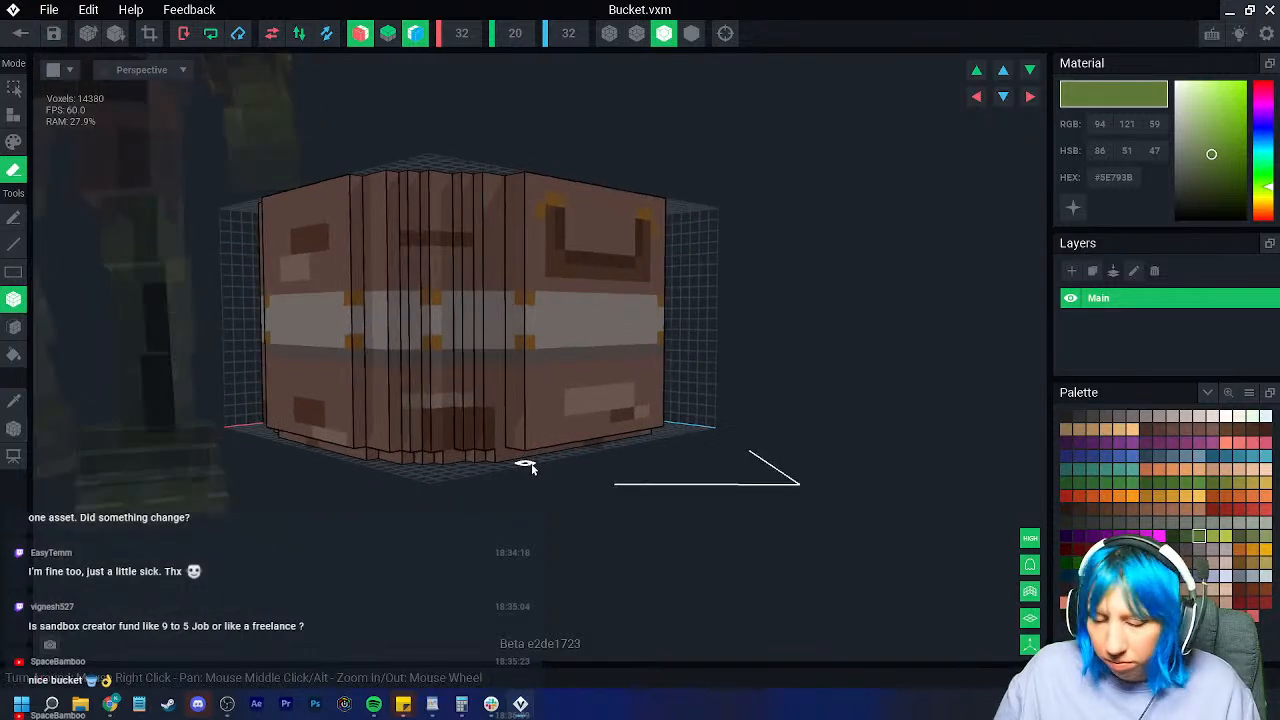
key(ctrl+z)
drag(529, 458, 604, 447)
scroll(545, 478, down, 3)
mouse_move(545, 480)
right_down()
mouse_move(531, 460)
mouse_move(557, 477)
mouse_move(528, 449)
right_up()
Step: Sample the bucket's grey and paint a light grey band across the lower front
click(14, 401)
click(550, 381)
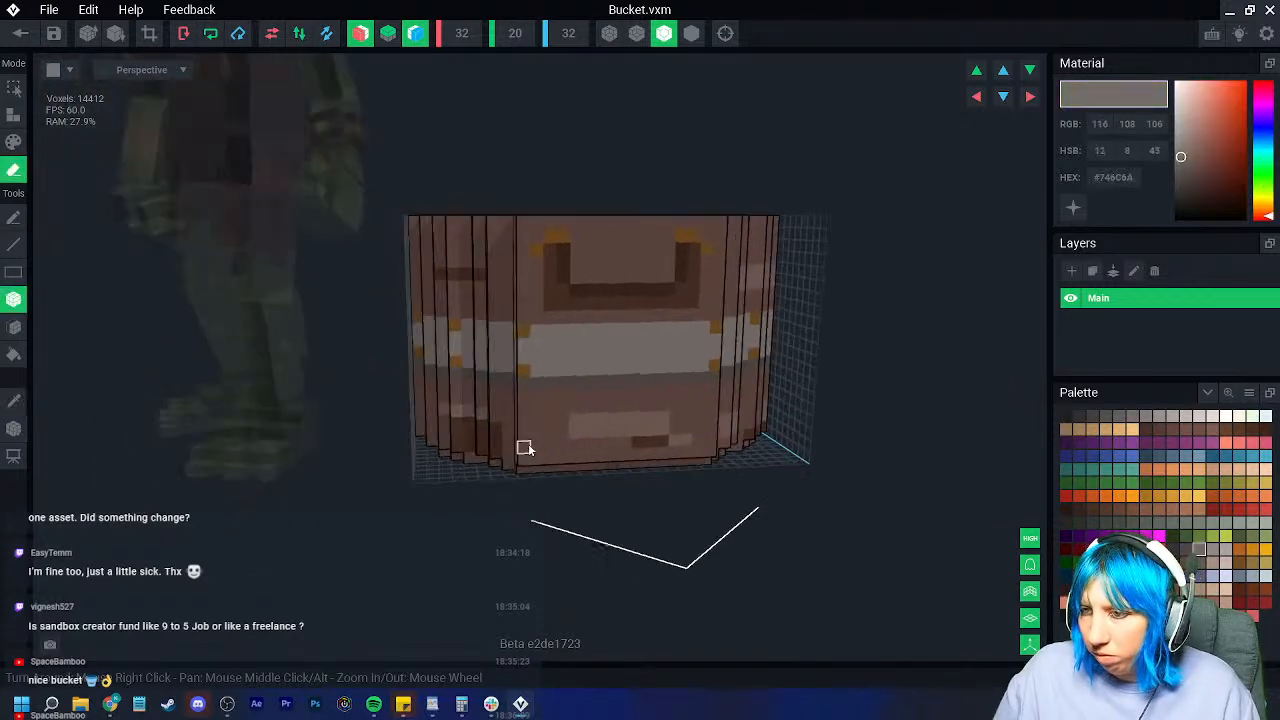
click(14, 142)
drag(708, 429, 484, 433)
right_drag(484, 433, 691, 434)
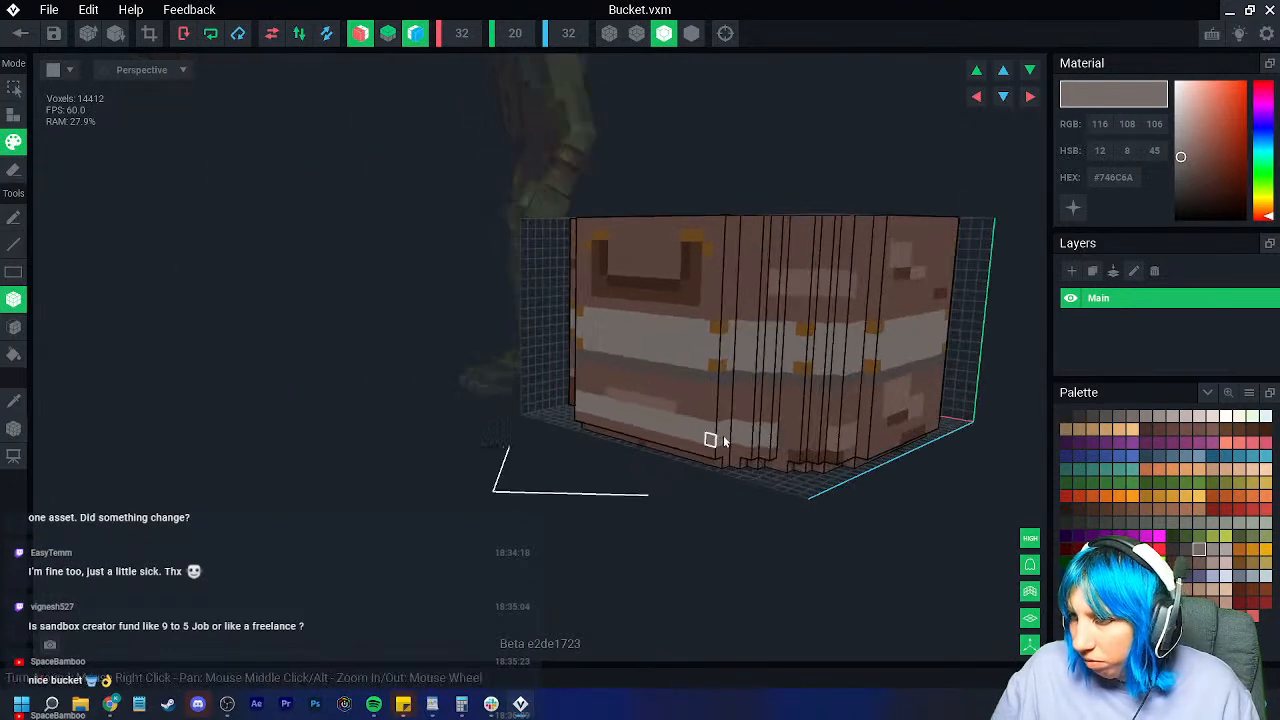
right_drag(872, 437, 102, 429)
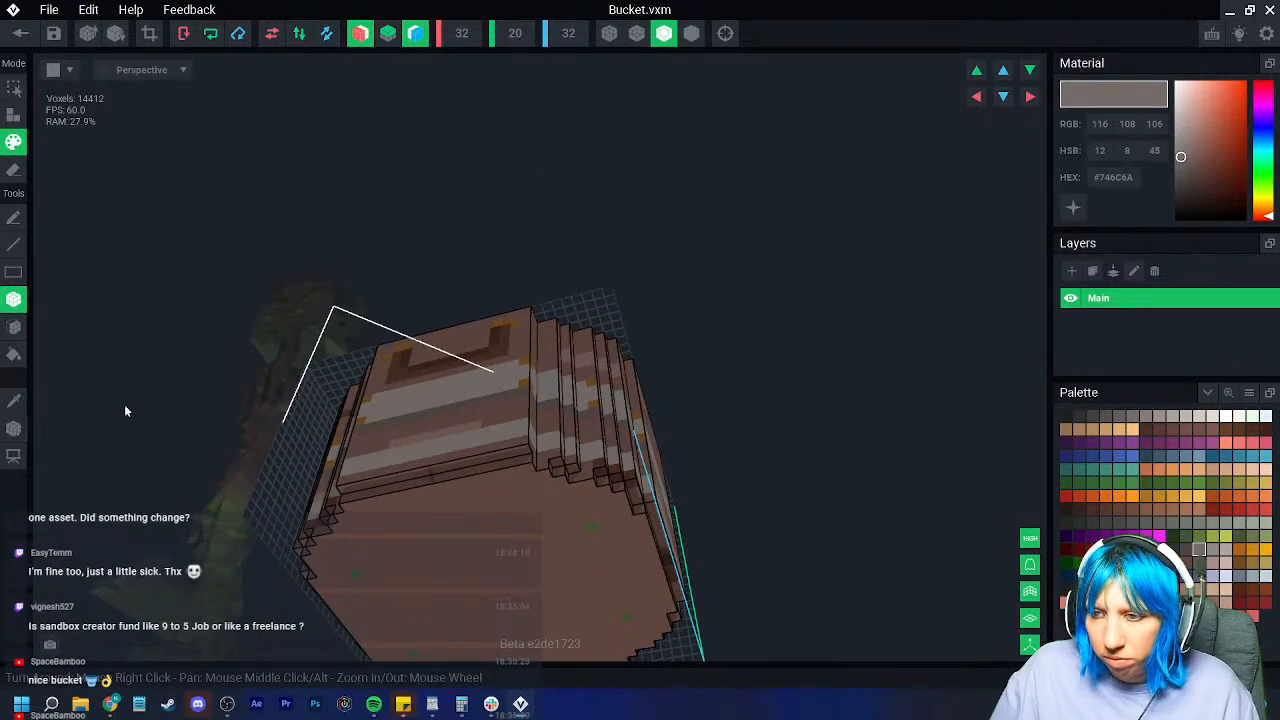
Step: Face-paint the bucket's bottom face, first grey and then dark brown
click(15, 328)
click(456, 556)
right_drag(460, 556, 477, 561)
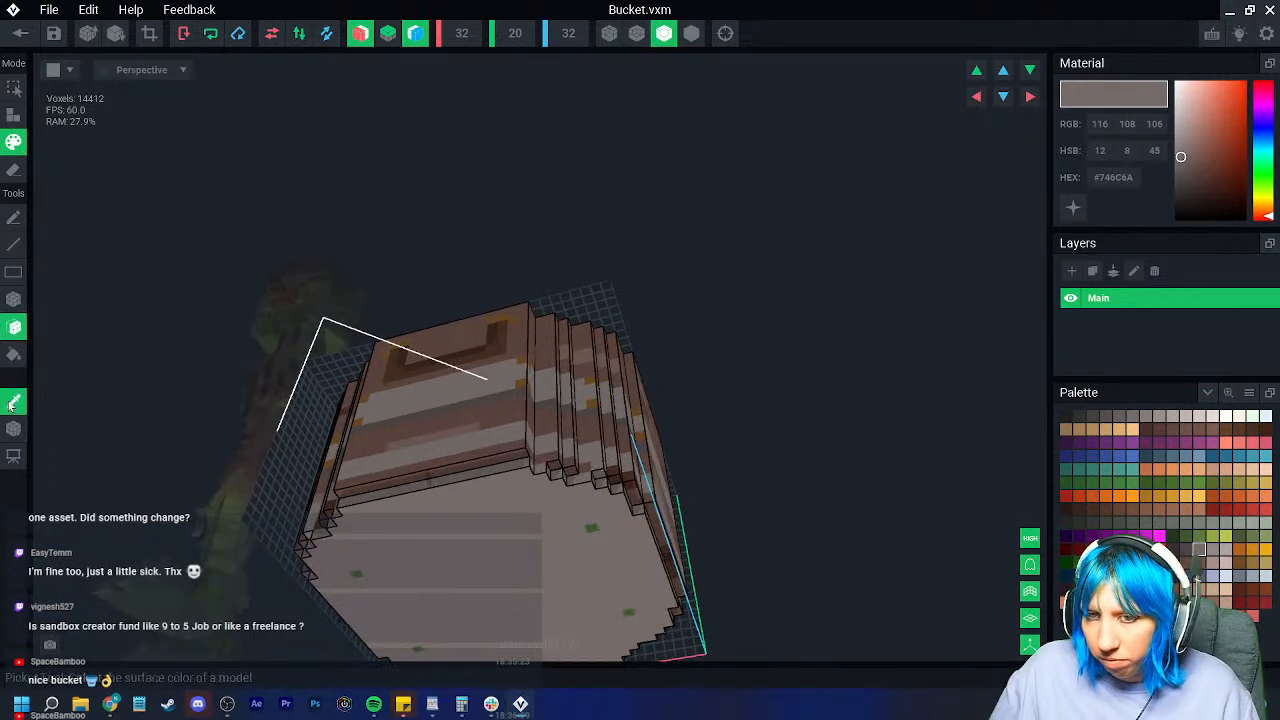
ctrl+click(609, 480)
click(479, 558)
right_drag(479, 558, 494, 551)
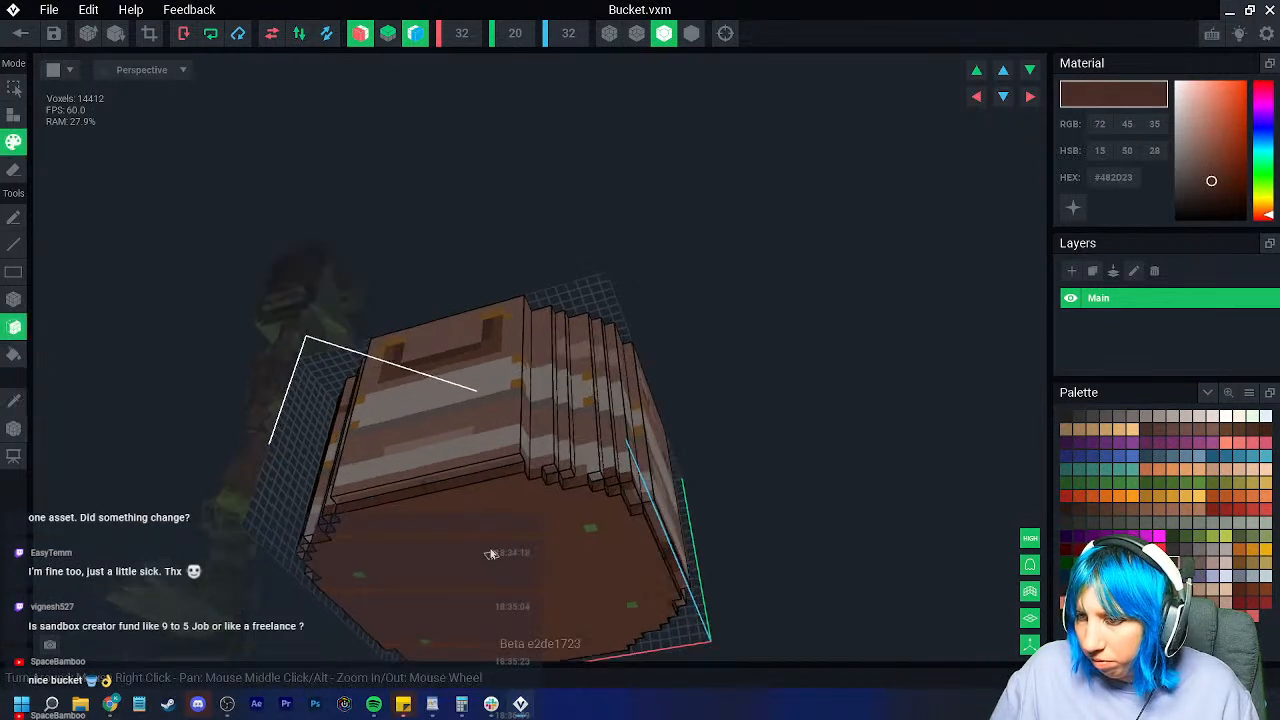
right_drag(528, 551, 312, 512)
Step: Sample warmer and muted browns from the bucket and return to box painting
click(28, 407)
click(324, 436)
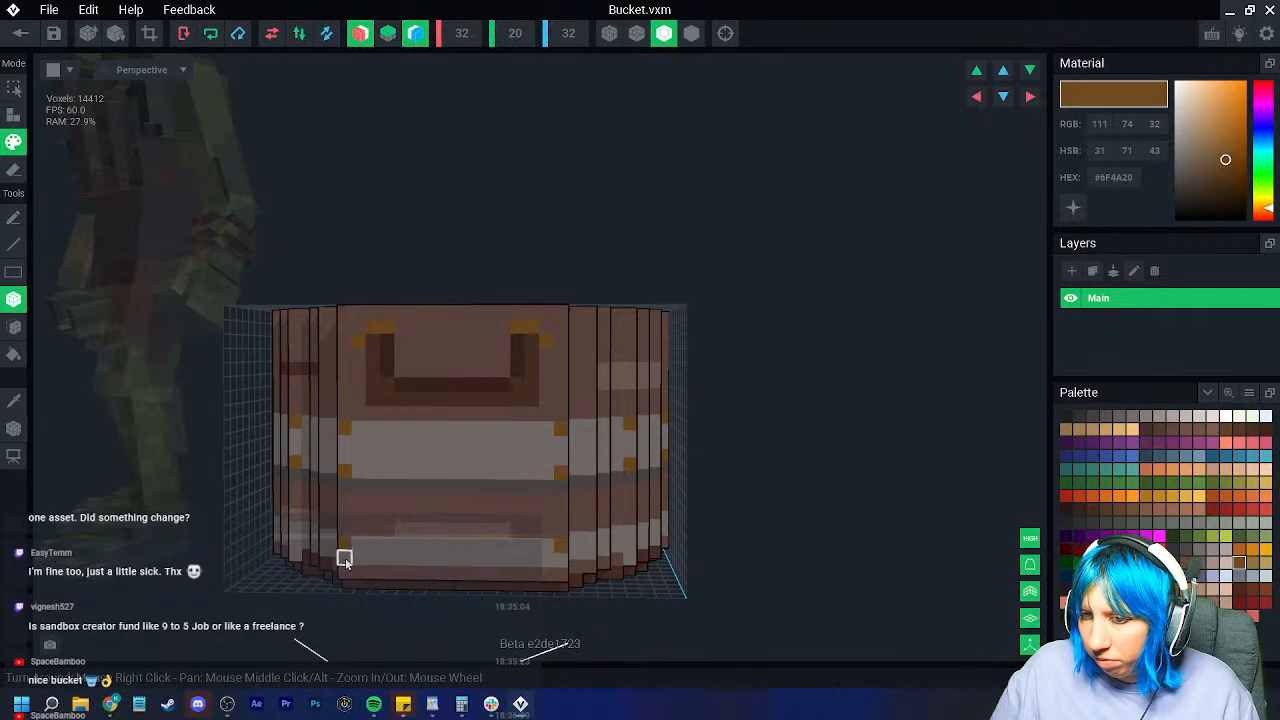
right_drag(627, 535, 100, 440)
click(18, 407)
click(565, 493)
right_drag(638, 551, 722, 555)
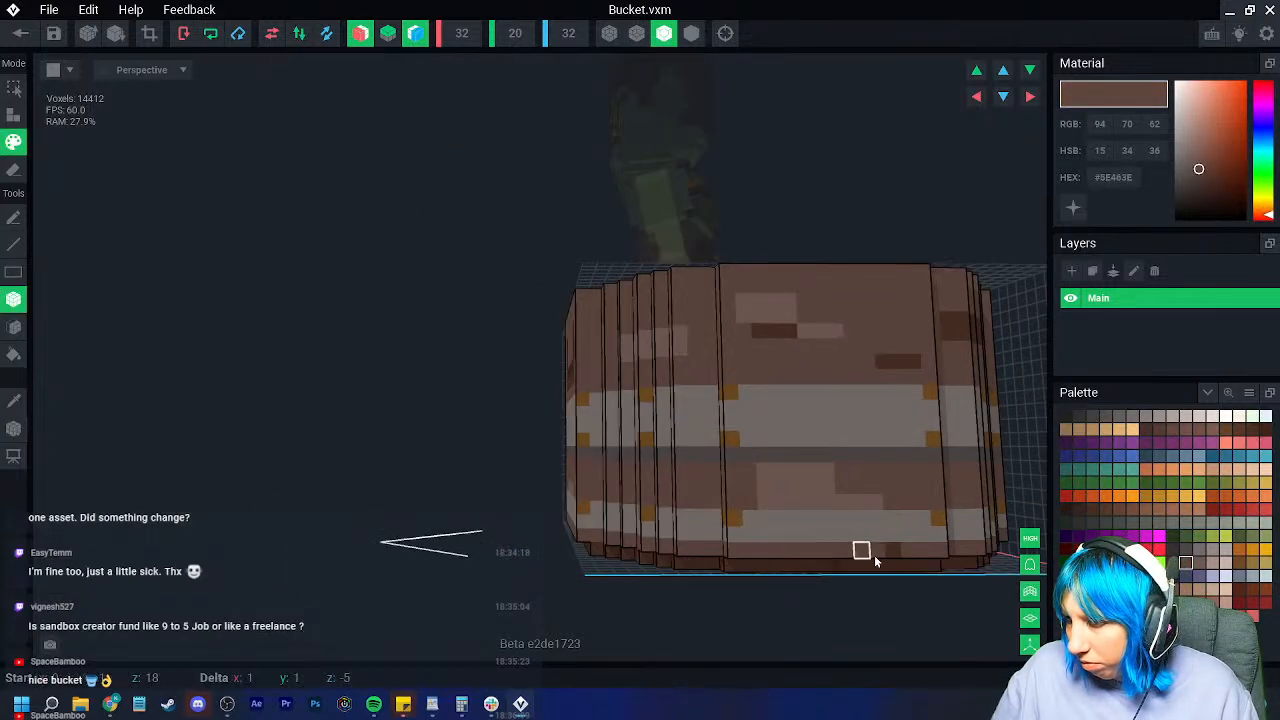
right_drag(905, 557, 531, 510)
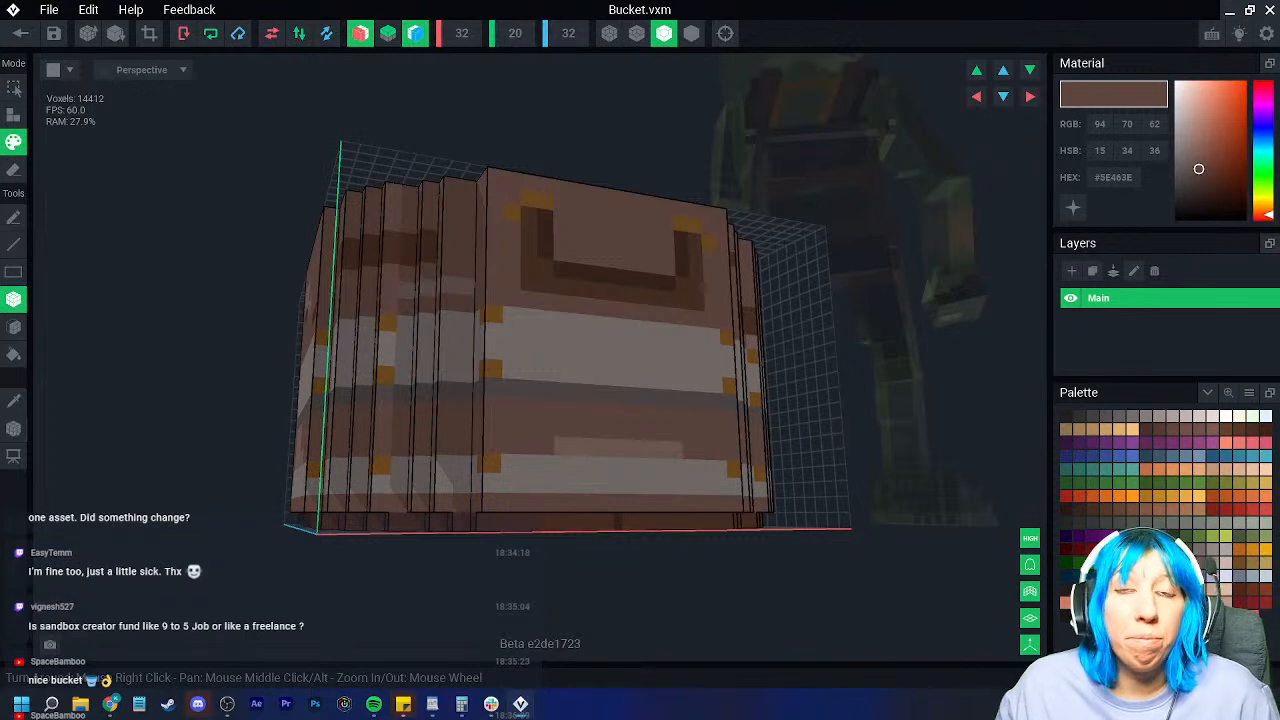
right_drag(322, 455, 309, 483)
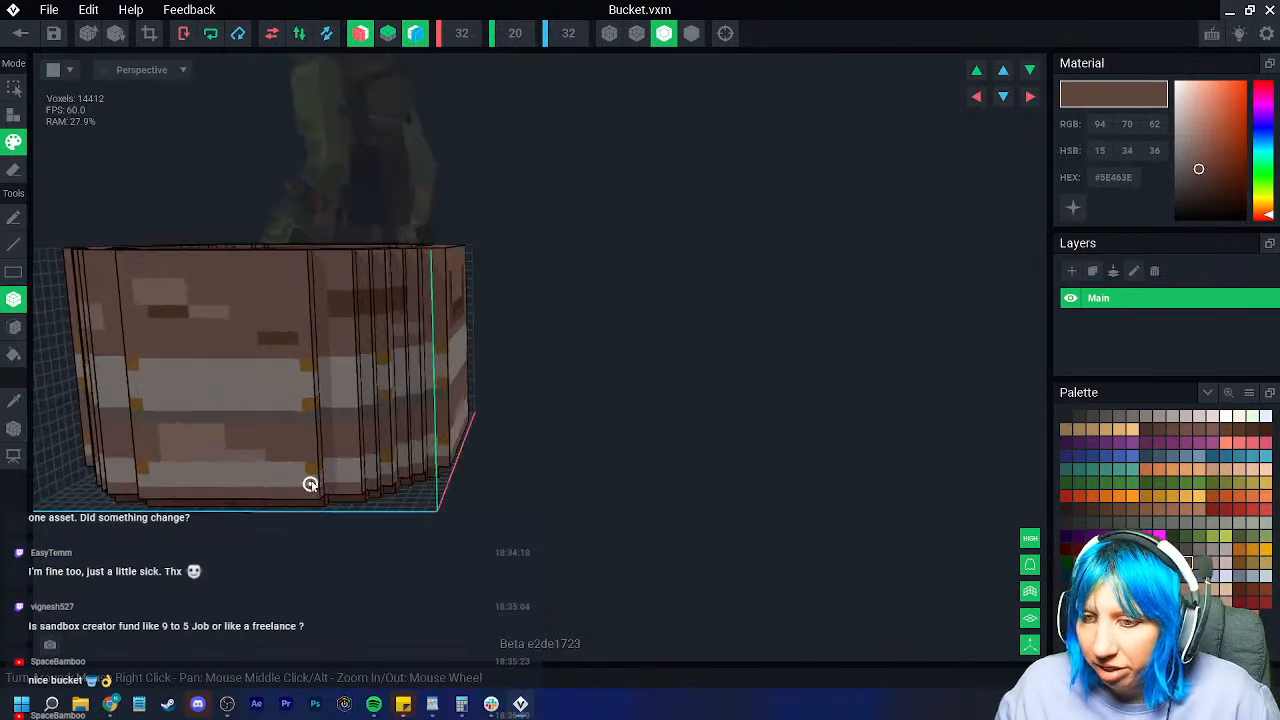
scroll(309, 483, up, 3)
middle_drag(160, 490, 218, 476)
Step: Paint the lighter lower strip with the bucket wall's brown
click(12, 403)
click(356, 396)
drag(336, 411, 206, 413)
scroll(327, 393, down, 2)
right_drag(327, 393, 476, 503)
scroll(341, 401, down, 3)
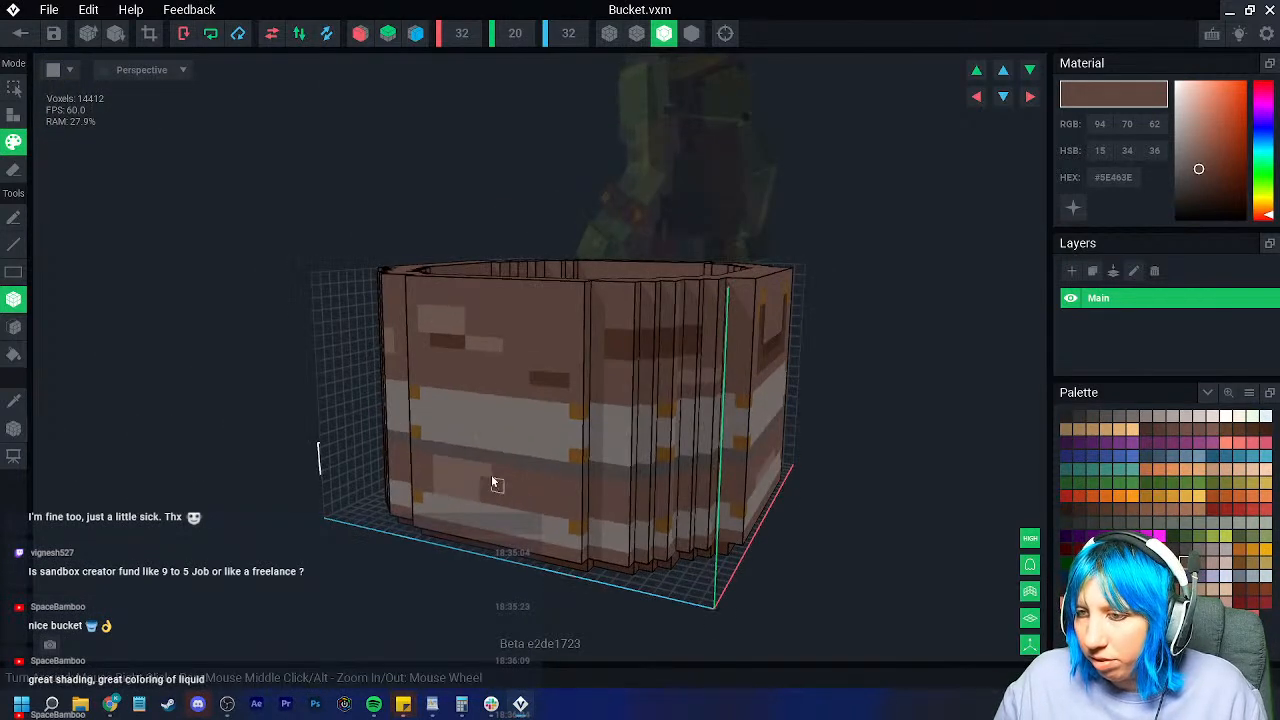
Step: Paint dark brown strips below the handle and on the lower band
click(22, 402)
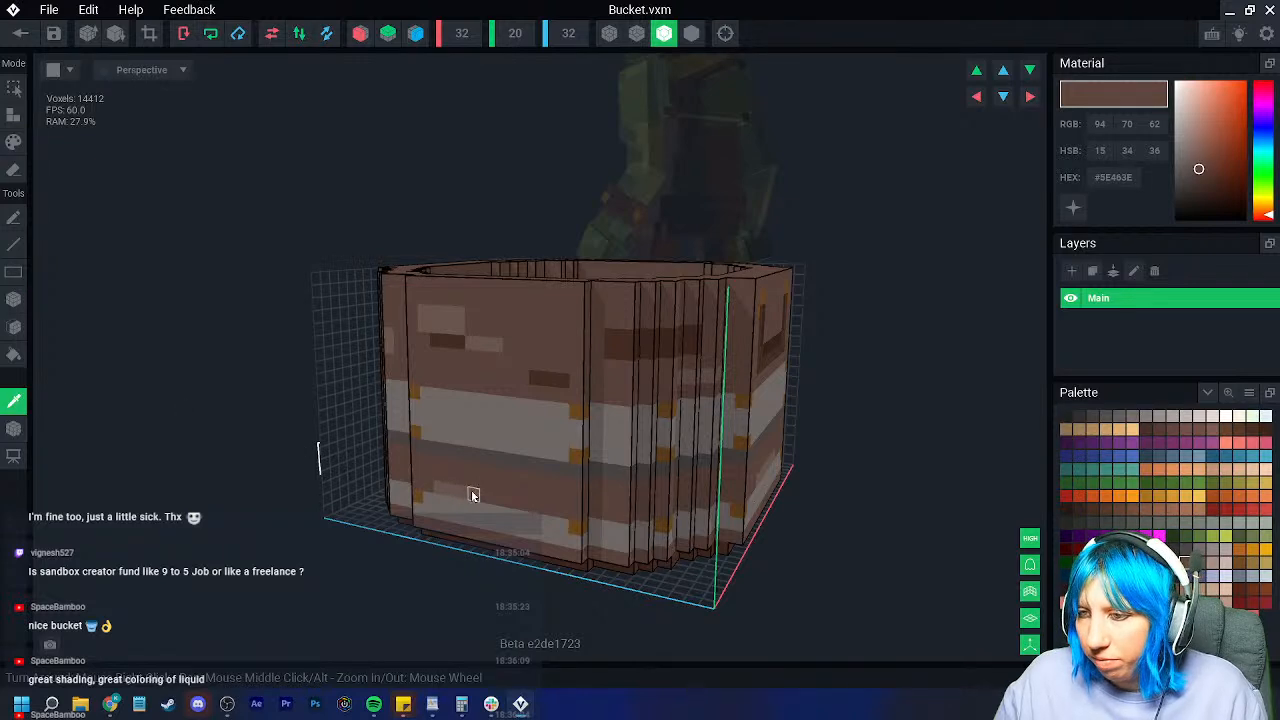
click(462, 486)
right_drag(471, 479, 397, 513)
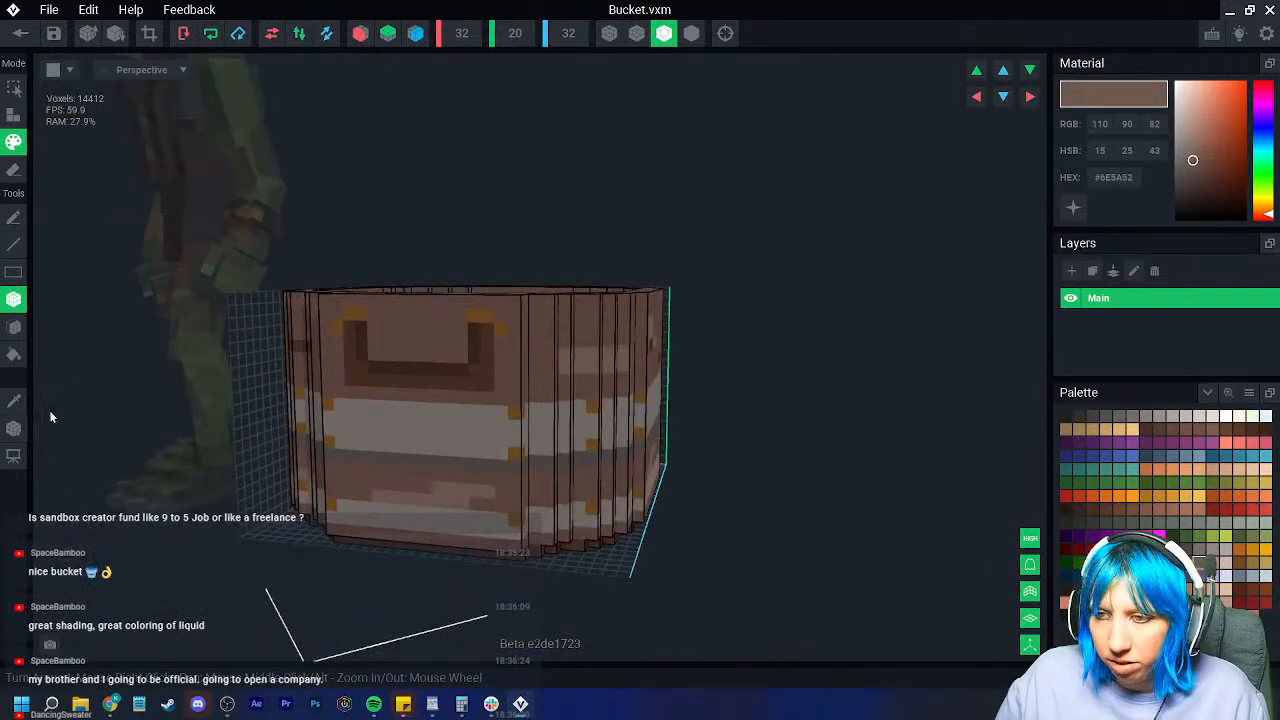
click(15, 404)
right_drag(300, 415, 530, 420)
click(265, 362)
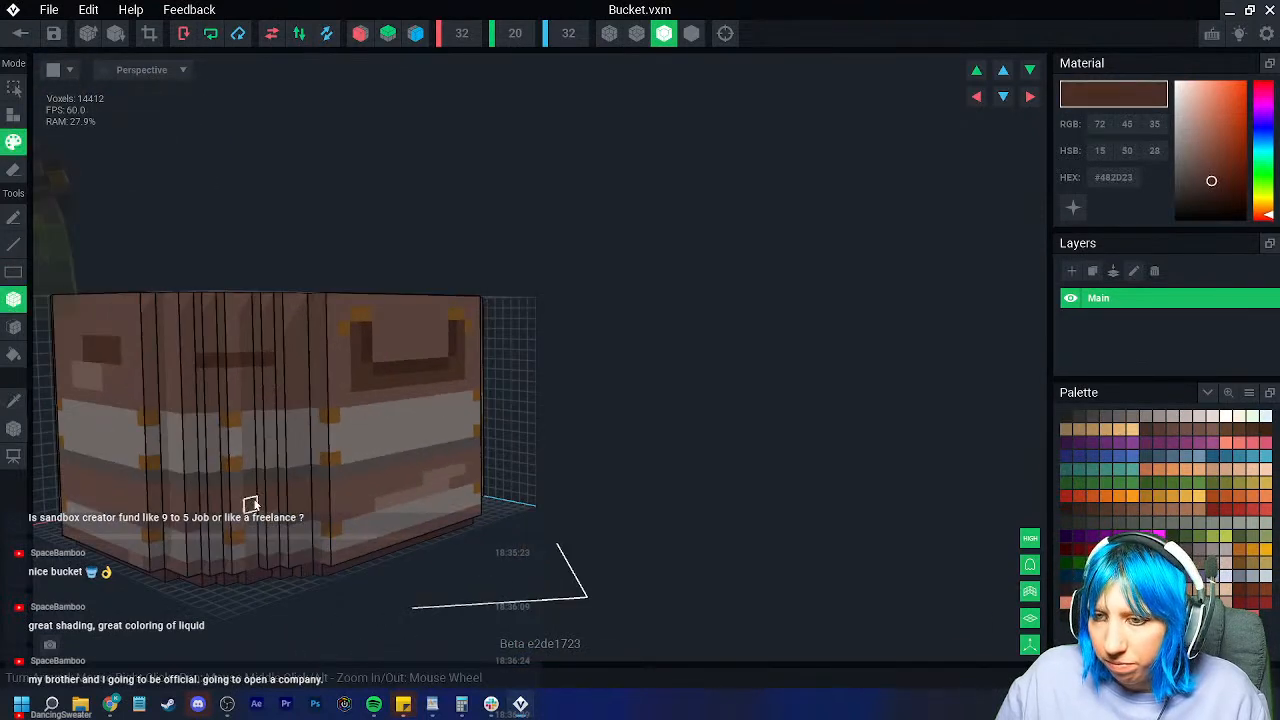
right_drag(500, 512, 408, 506)
drag(442, 502, 391, 503)
mouse_move(391, 503)
right_down()
mouse_move(275, 503)
mouse_move(486, 480)
right_up()
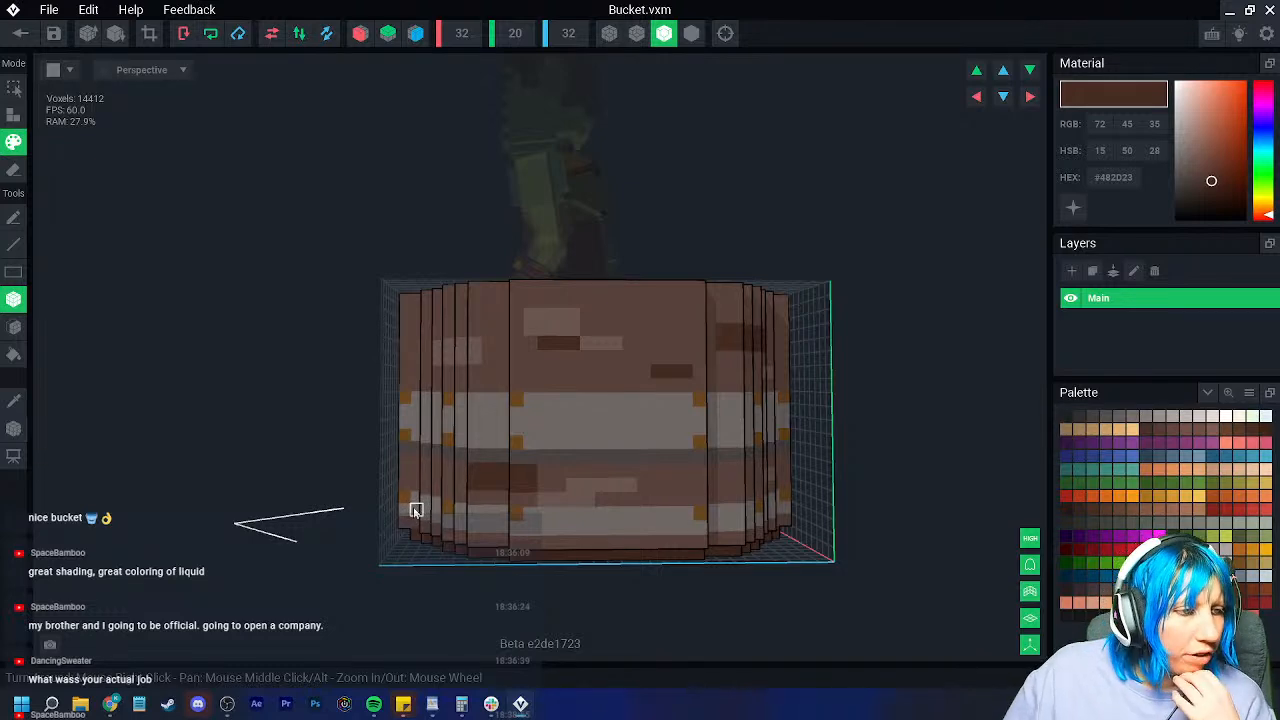
mouse_move(417, 509)
right_down()
mouse_move(623, 511)
mouse_move(638, 442)
mouse_move(714, 486)
mouse_move(769, 491)
mouse_move(803, 531)
right_up()
mouse_move(803, 531)
mouse_down()
mouse_move(803, 503)
mouse_move(766, 514)
mouse_up()
Step: Sample dark grey-brown #4C4646 and paint grain streaks along the bucket's side
right_drag(815, 522, 763, 506)
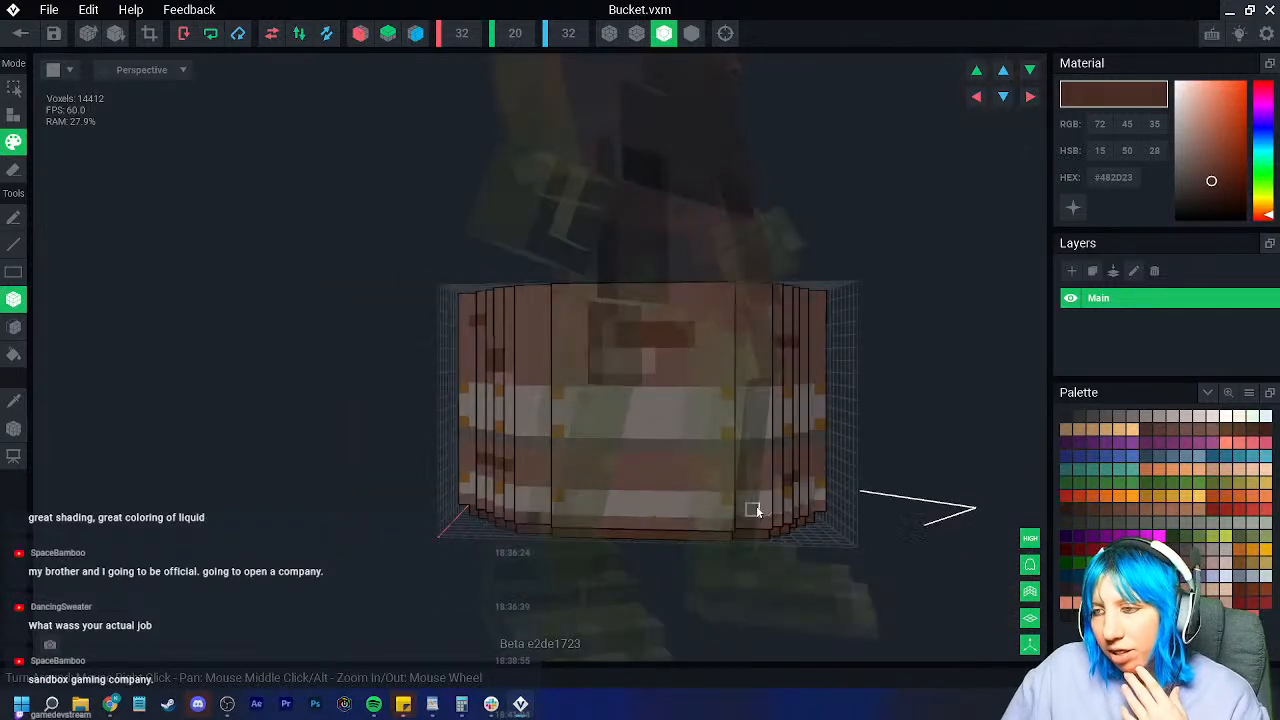
right_drag(686, 471, 650, 484)
mouse_move(480, 510)
right_down()
mouse_move(523, 504)
mouse_move(455, 510)
right_up()
right_drag(360, 470, 414, 465)
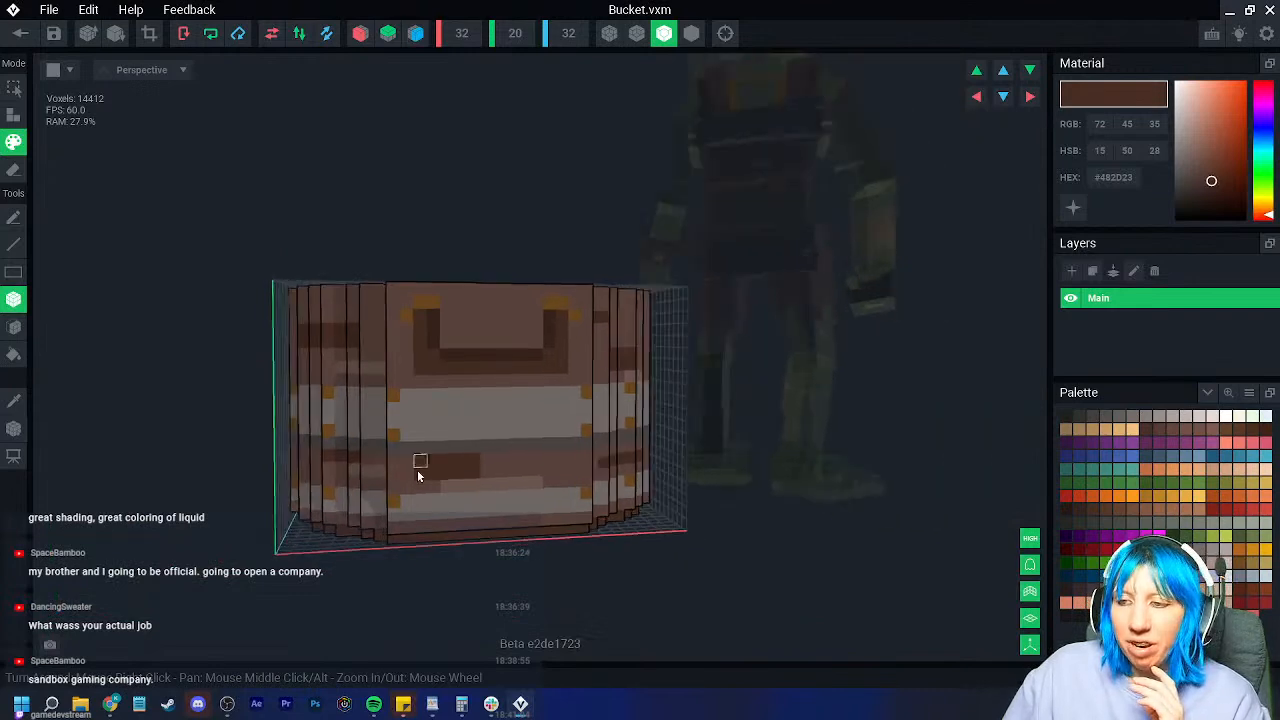
scroll(414, 465, up, 3)
click(14, 401)
click(430, 444)
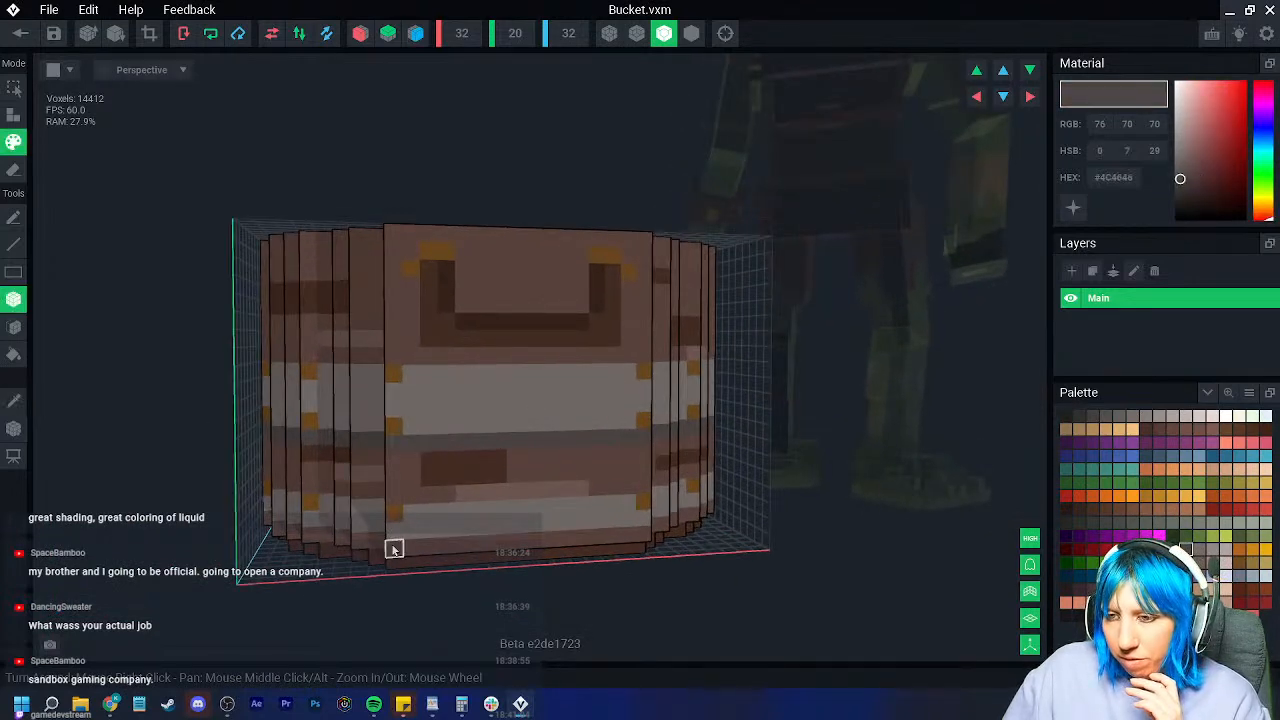
right_drag(640, 537, 667, 540)
drag(667, 540, 741, 529)
right_drag(741, 529, 663, 530)
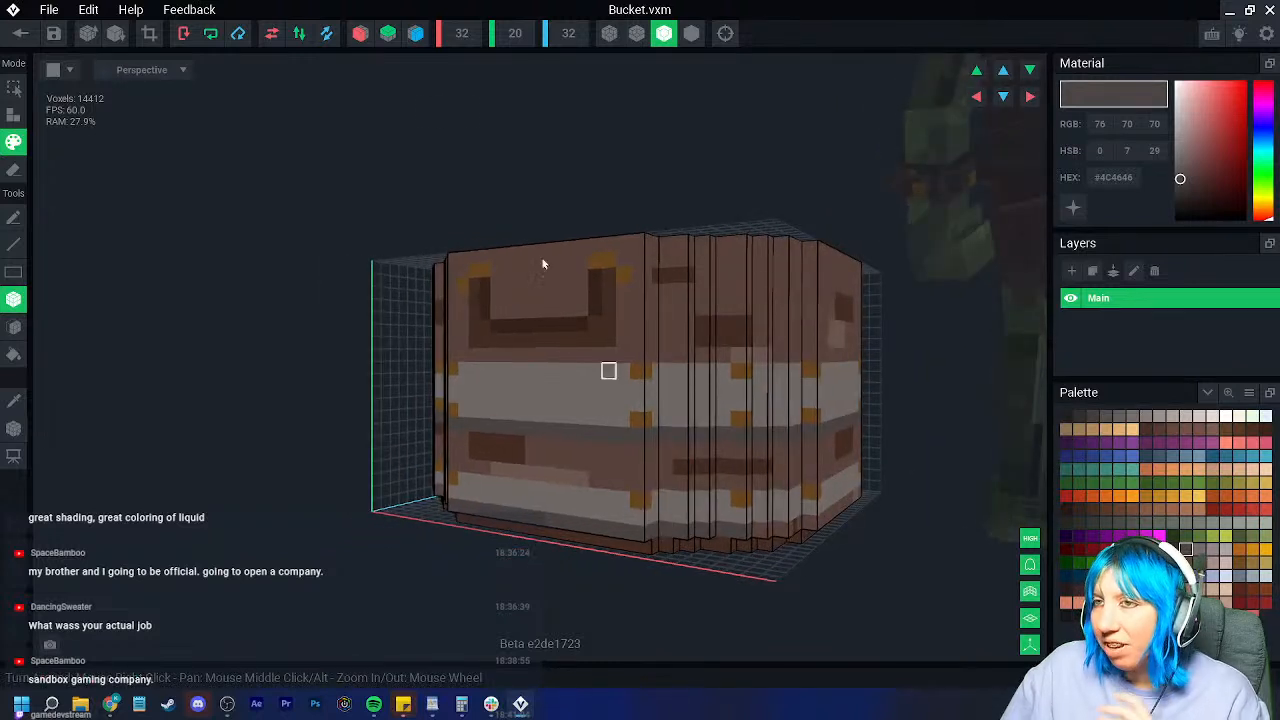
drag(698, 525, 709, 541)
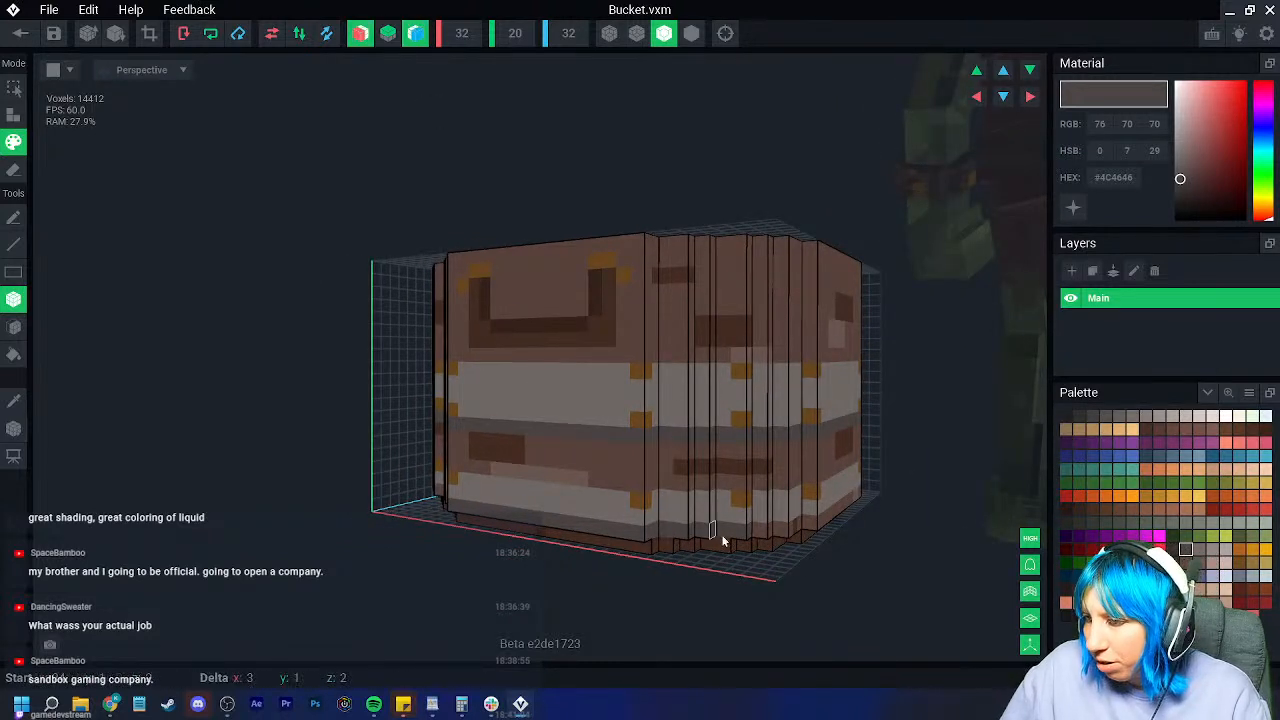
drag(802, 529, 804, 529)
right_drag(804, 529, 704, 529)
Step: Close Bucket.vxm, saving changes, and return to the tools.vxr scene
drag(815, 527, 911, 529)
right_drag(912, 532, 643, 541)
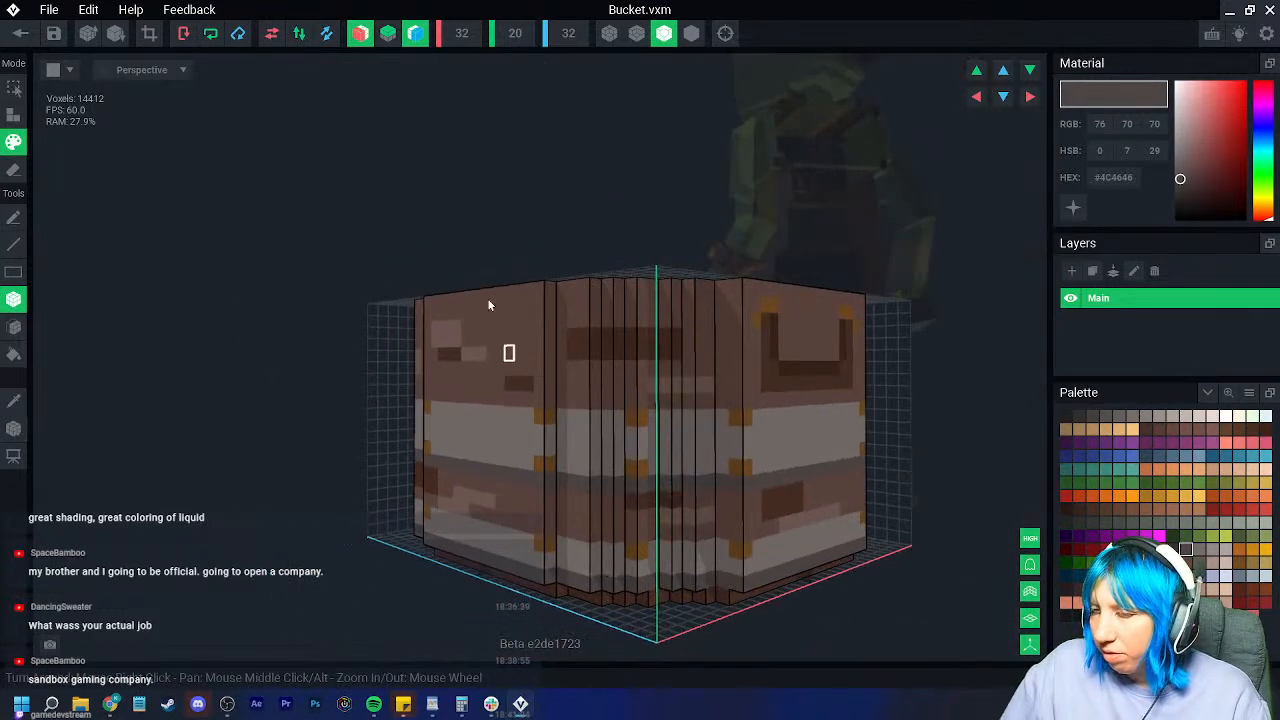
click(50, 36)
click(505, 257)
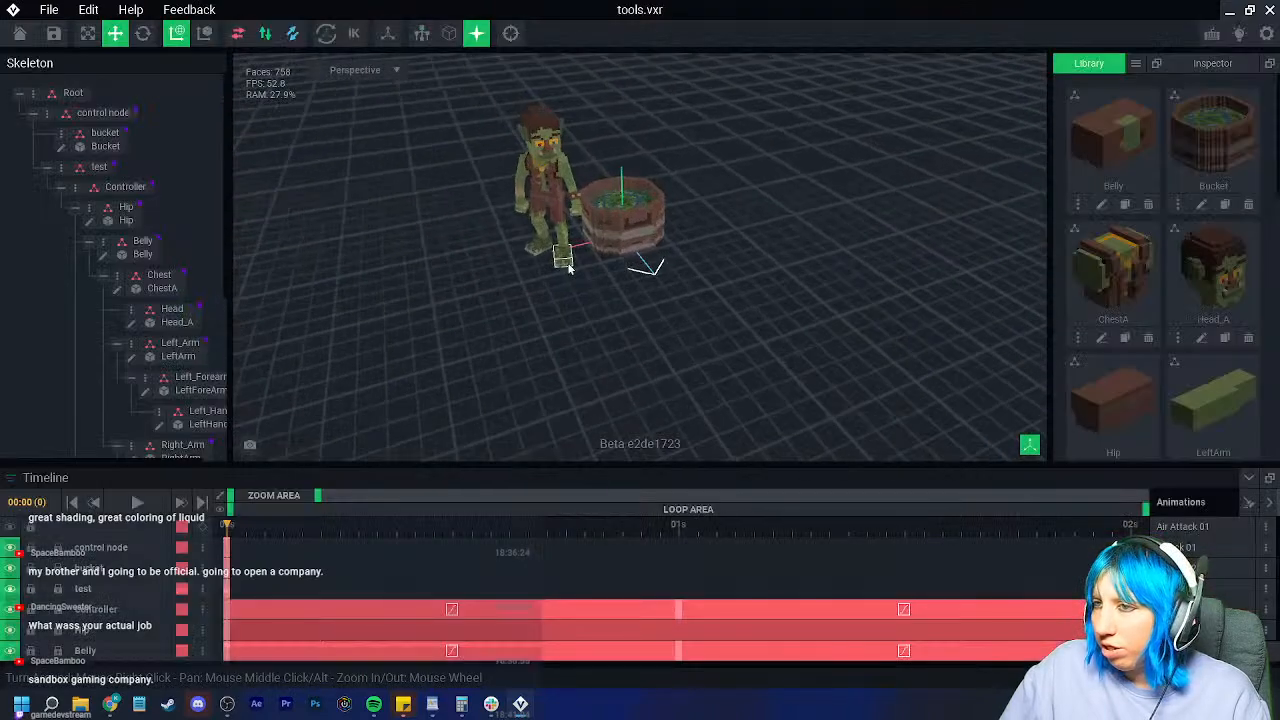
Step: Select the Bucket in the scene and open Bucket.vxm in the voxel editor
right_drag(572, 270, 592, 249)
click(594, 265)
scroll(597, 254, down, 5)
click(614, 296)
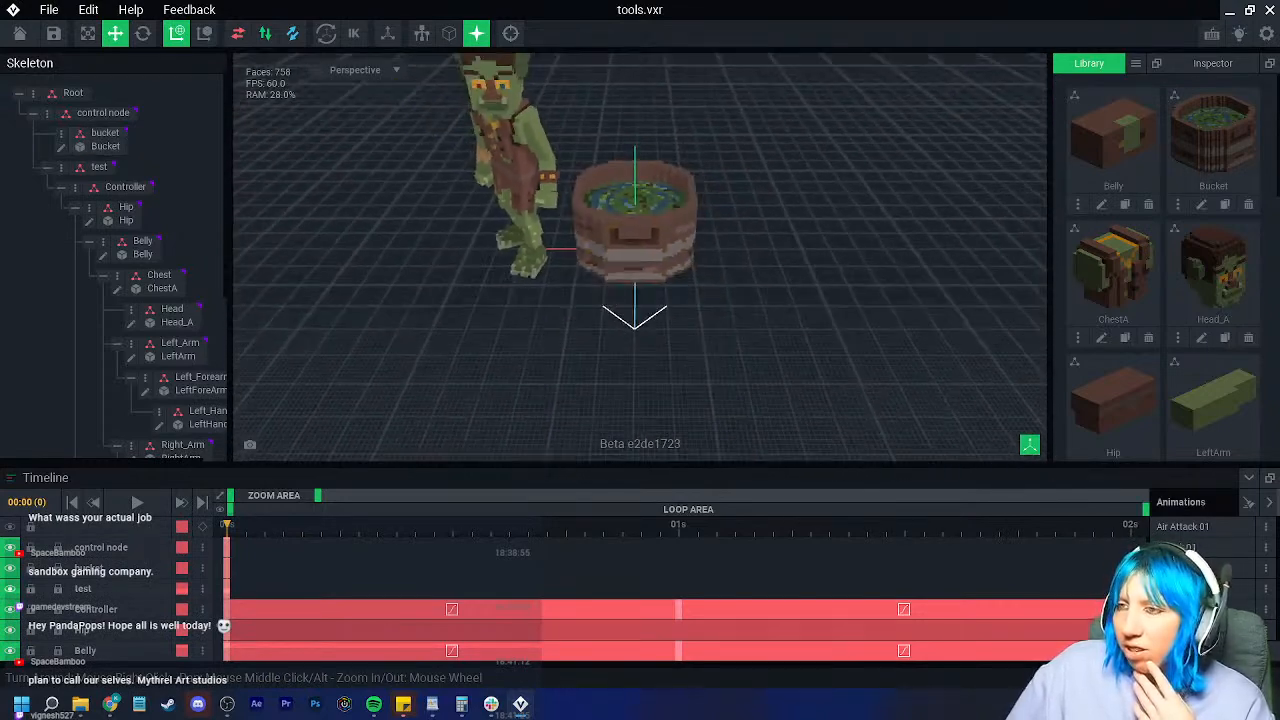
right_drag(614, 296, 618, 298)
click(105, 146)
click(62, 146)
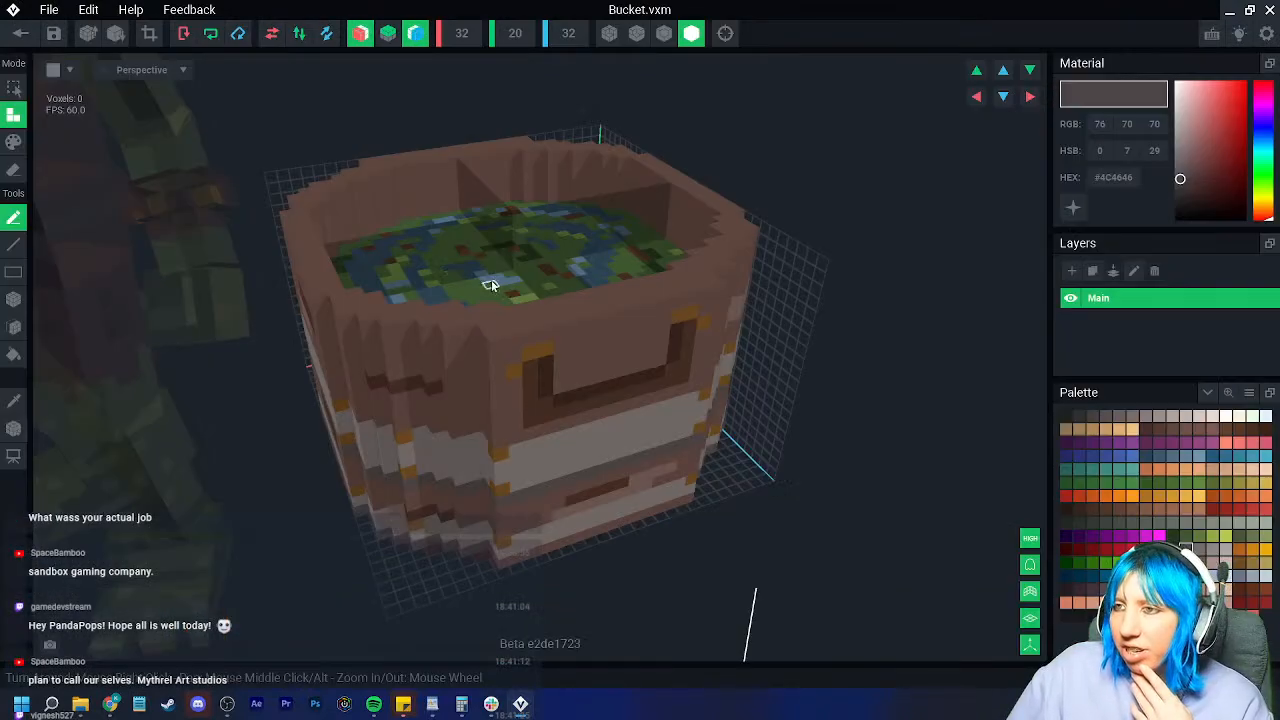
Step: Turn on outline shading and sample the rim brown #5E463E from the bucket
click(661, 38)
right_drag(434, 200, 434, 200)
scroll(486, 300, up, 4)
right_drag(480, 292, 473, 340)
scroll(484, 326, down, 5)
scroll(474, 339, up, 5)
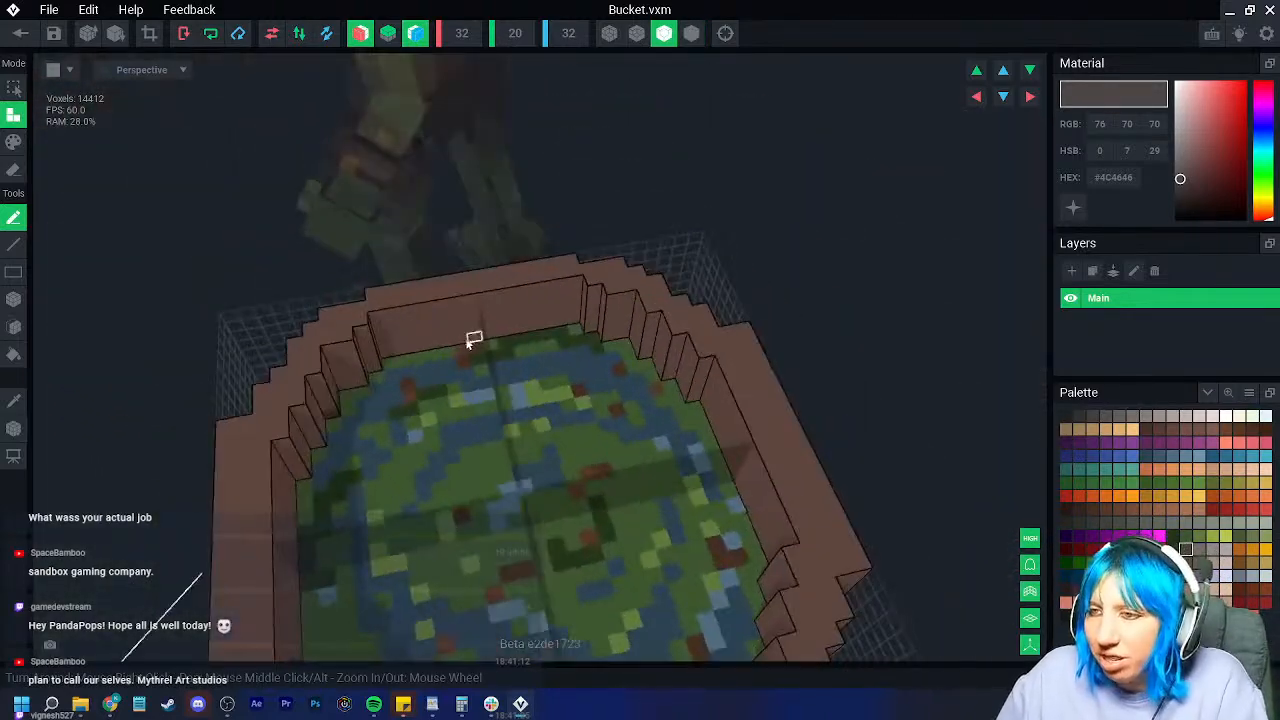
scroll(403, 363, down, 3)
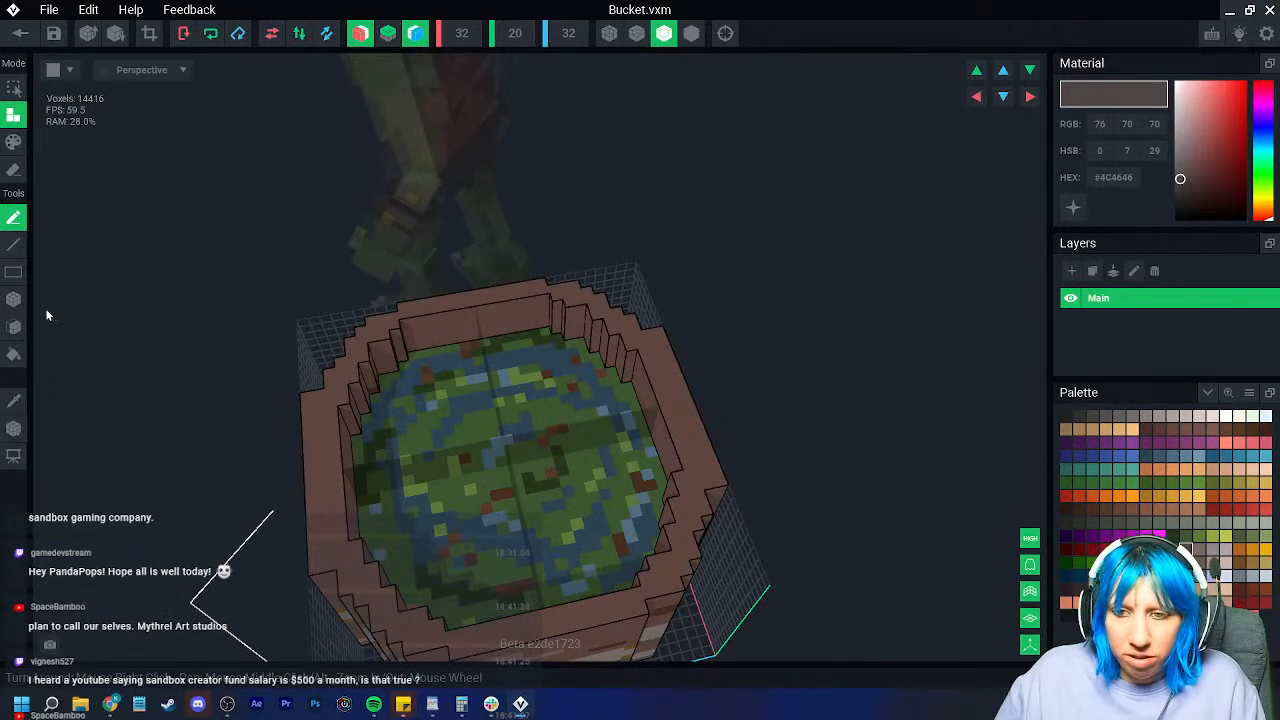
click(14, 400)
click(420, 334)
Step: With the Face tool, undo a back-wall extrusion and extrude narrow inner wall steps inward instead
click(14, 327)
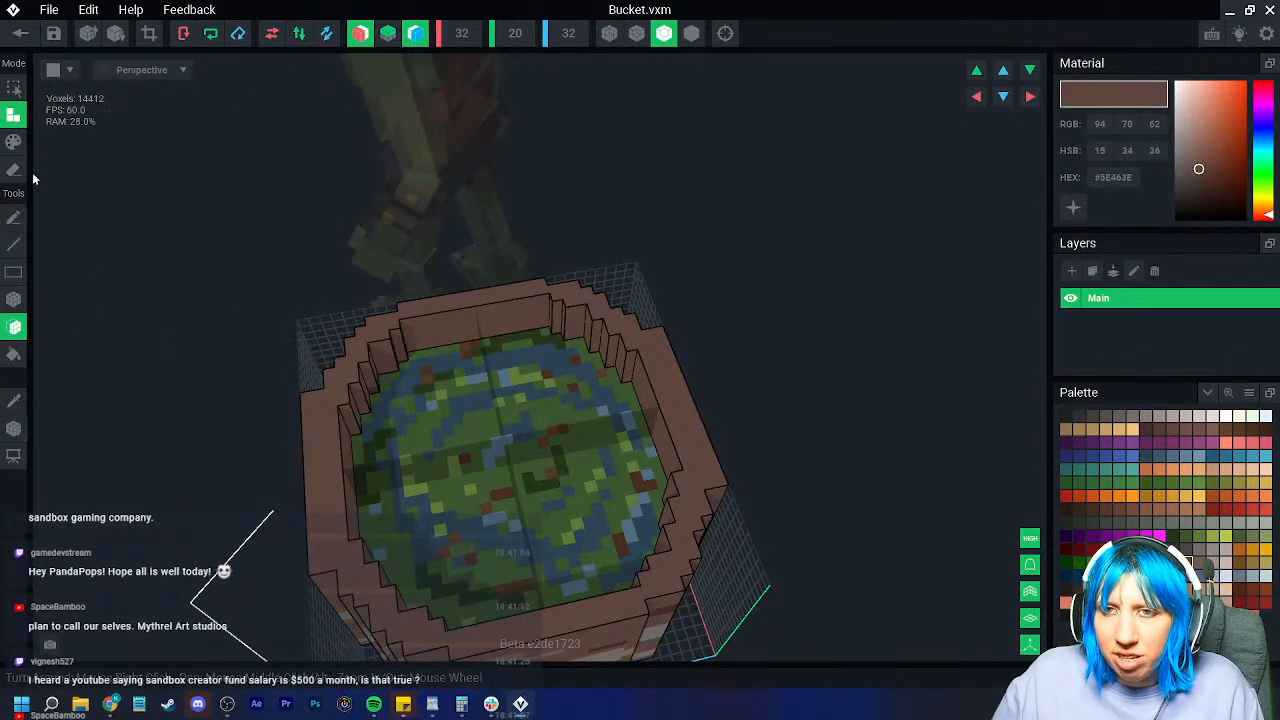
right_drag(458, 374, 437, 336)
click(450, 333)
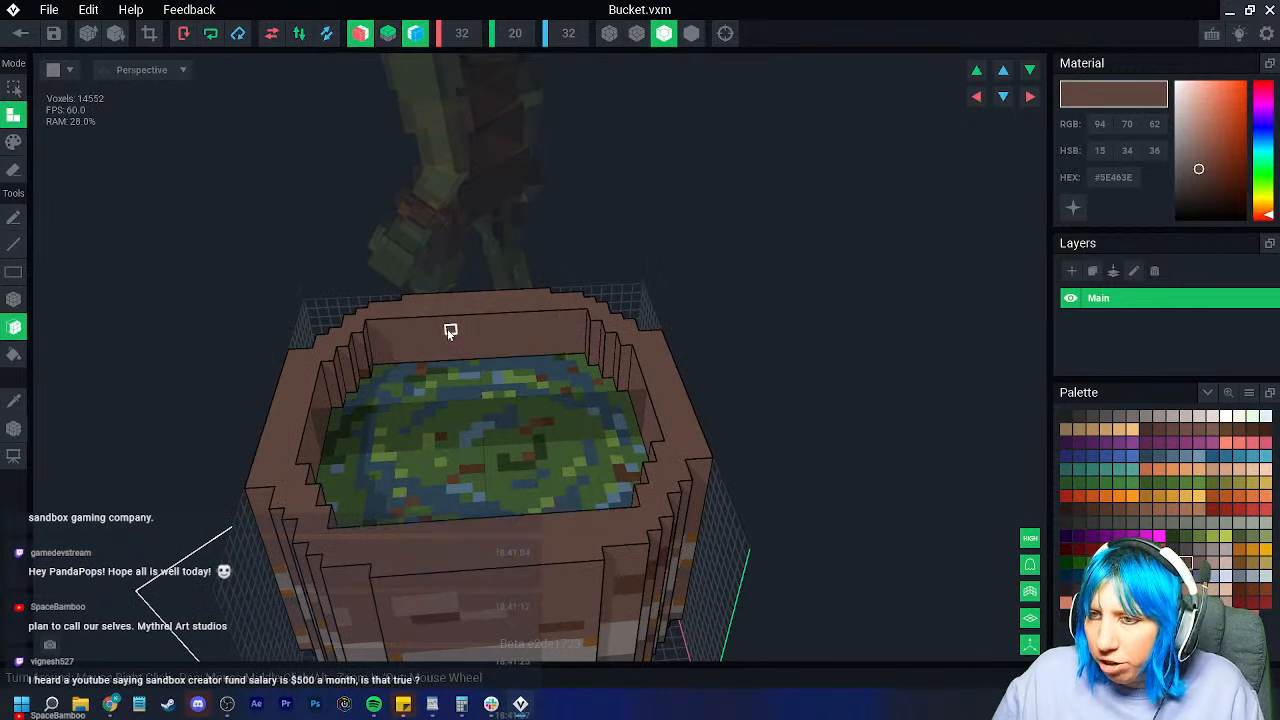
right_drag(436, 335, 427, 342)
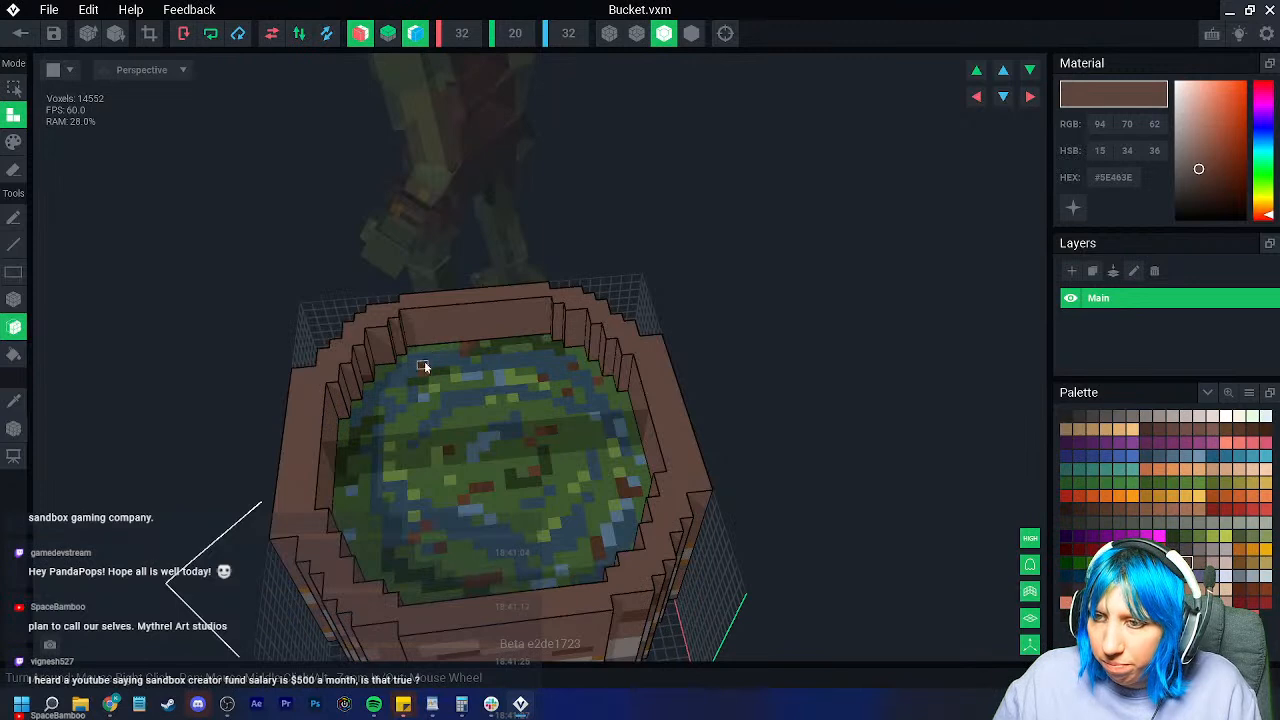
right_drag(424, 360, 397, 366)
right_drag(313, 365, 392, 365)
key(ctrl+z)
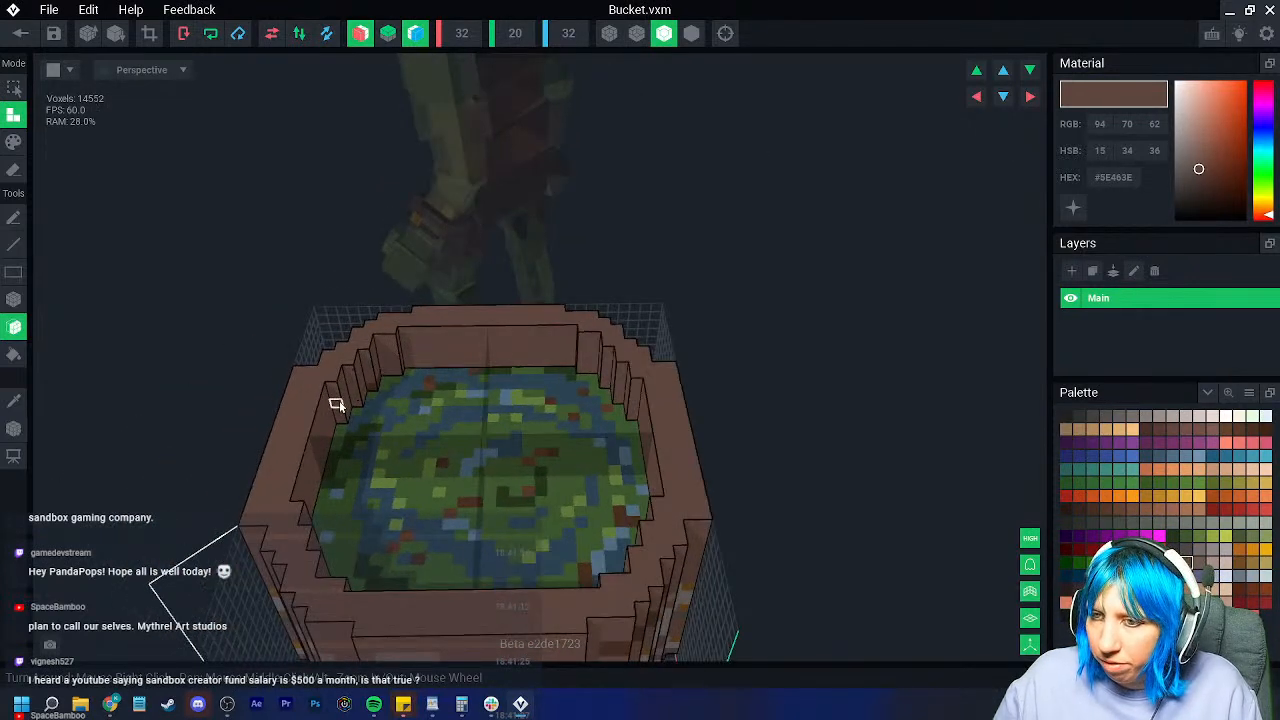
click(338, 401)
click(354, 391)
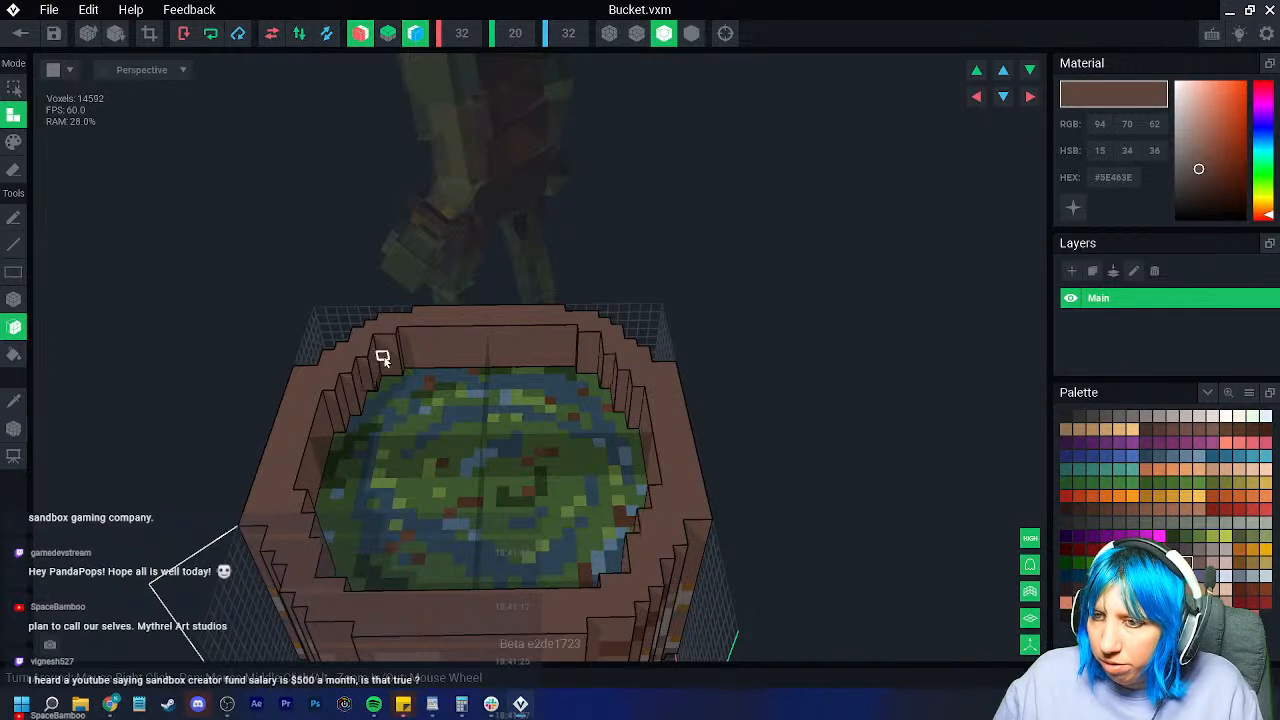
right_drag(409, 374, 356, 384)
Step: Extrude the inner left wall and three inner corner faces inward by one layer
click(295, 401)
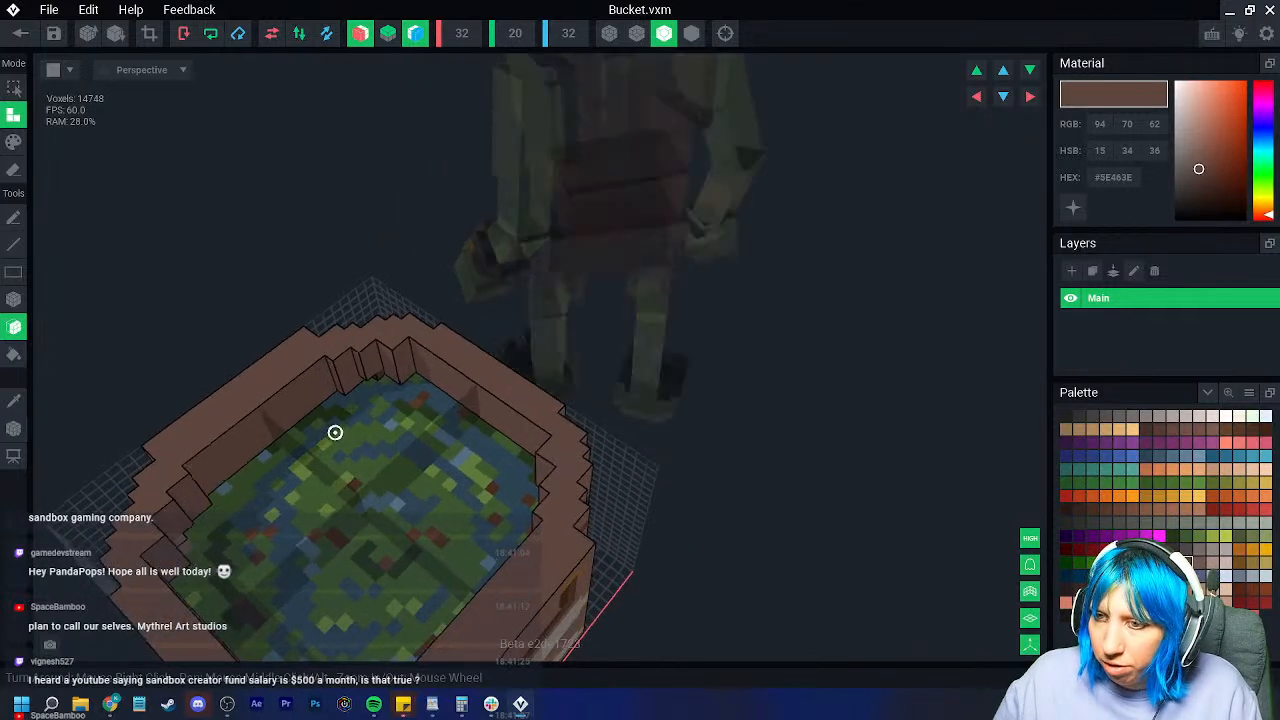
right_drag(334, 431, 342, 418)
right_drag(361, 375, 368, 376)
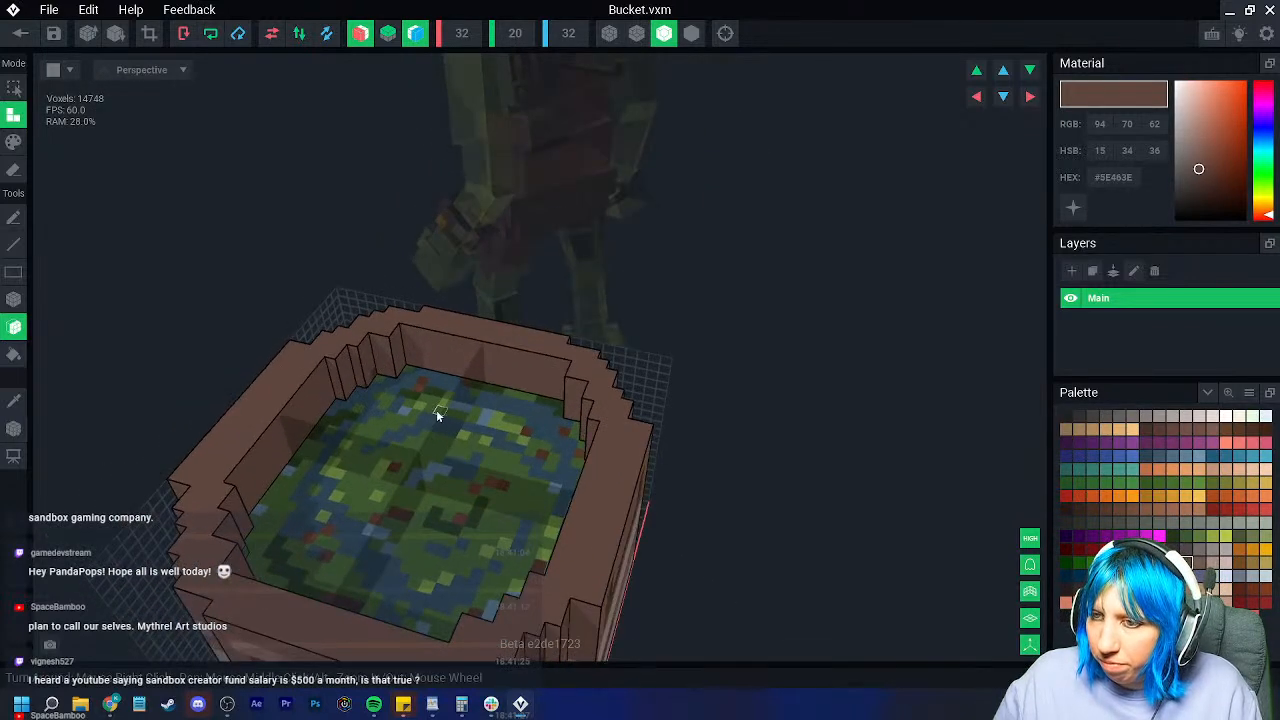
right_drag(436, 410, 440, 357)
click(364, 375)
click(347, 390)
click(327, 408)
Step: Extrude the remaining left corner faces, the inner back wall and the left inner wall inward
right_drag(380, 425, 383, 397)
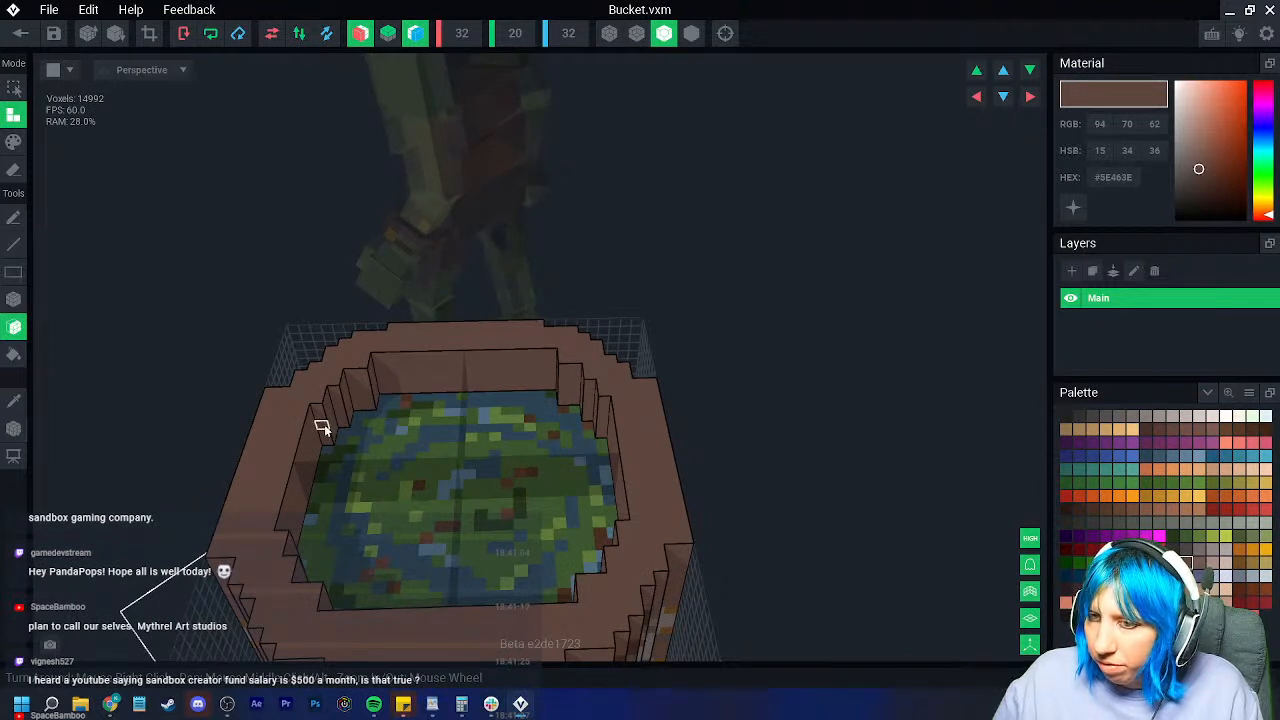
click(324, 427)
click(340, 409)
click(364, 388)
click(430, 374)
right_drag(430, 373, 320, 438)
click(275, 436)
scroll(400, 438, down, 3)
mouse_move(425, 438)
right_down()
mouse_move(394, 478)
mouse_move(325, 456)
mouse_move(349, 474)
mouse_move(337, 477)
mouse_move(443, 443)
right_up()
click(14, 299)
click(14, 170)
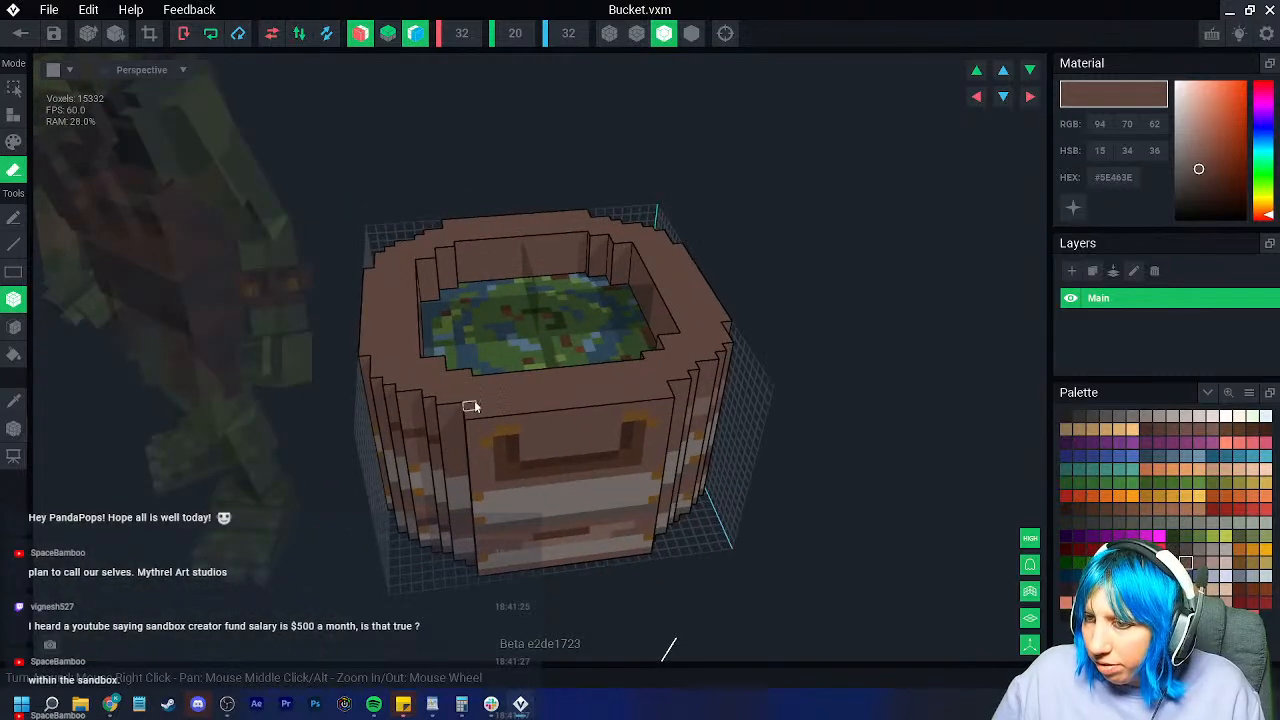
Step: Erase the outer strip down the bucket's left side together with its mirrored strip
mouse_move(475, 400)
mouse_down()
mouse_move(578, 517)
mouse_move(595, 568)
mouse_up()
mouse_move(453, 391)
mouse_down()
mouse_move(462, 566)
mouse_move(473, 568)
mouse_up()
right_drag(473, 568, 473, 562)
right_drag(438, 426, 440, 427)
scroll(440, 427, up, 2)
scroll(440, 423, up, 2)
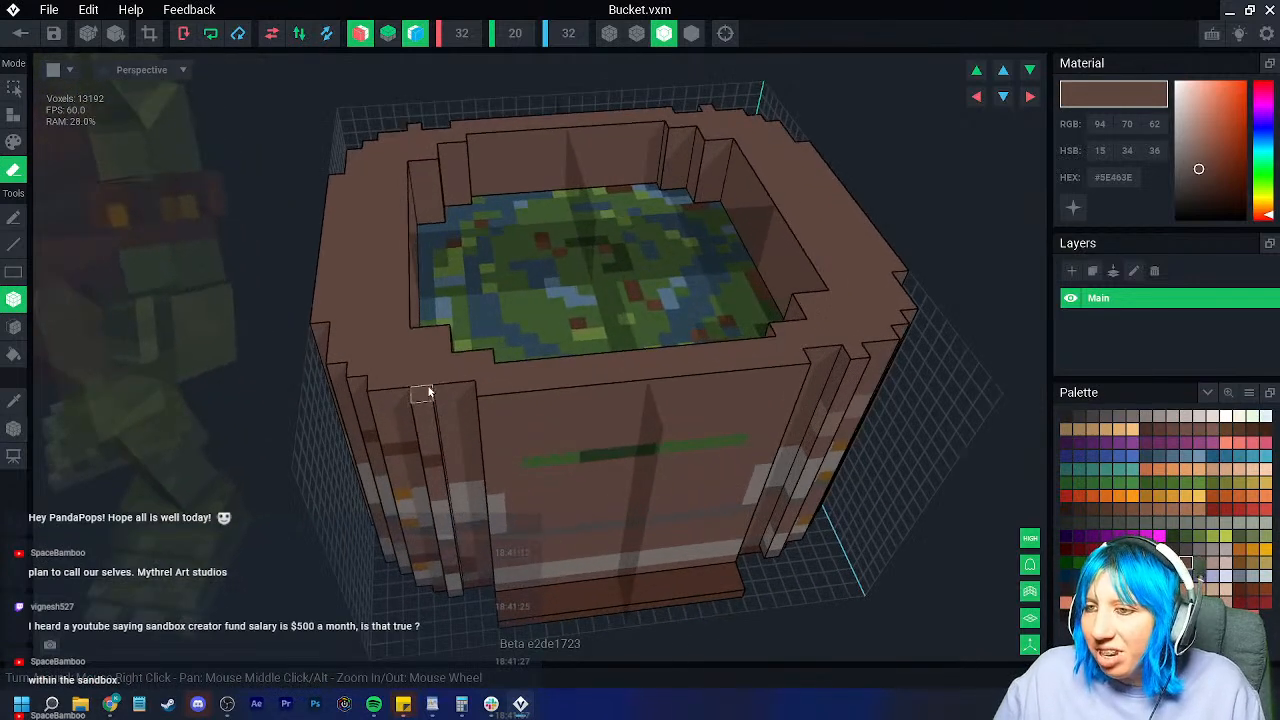
mouse_move(428, 380)
mouse_down()
mouse_move(434, 533)
mouse_move(456, 588)
mouse_up()
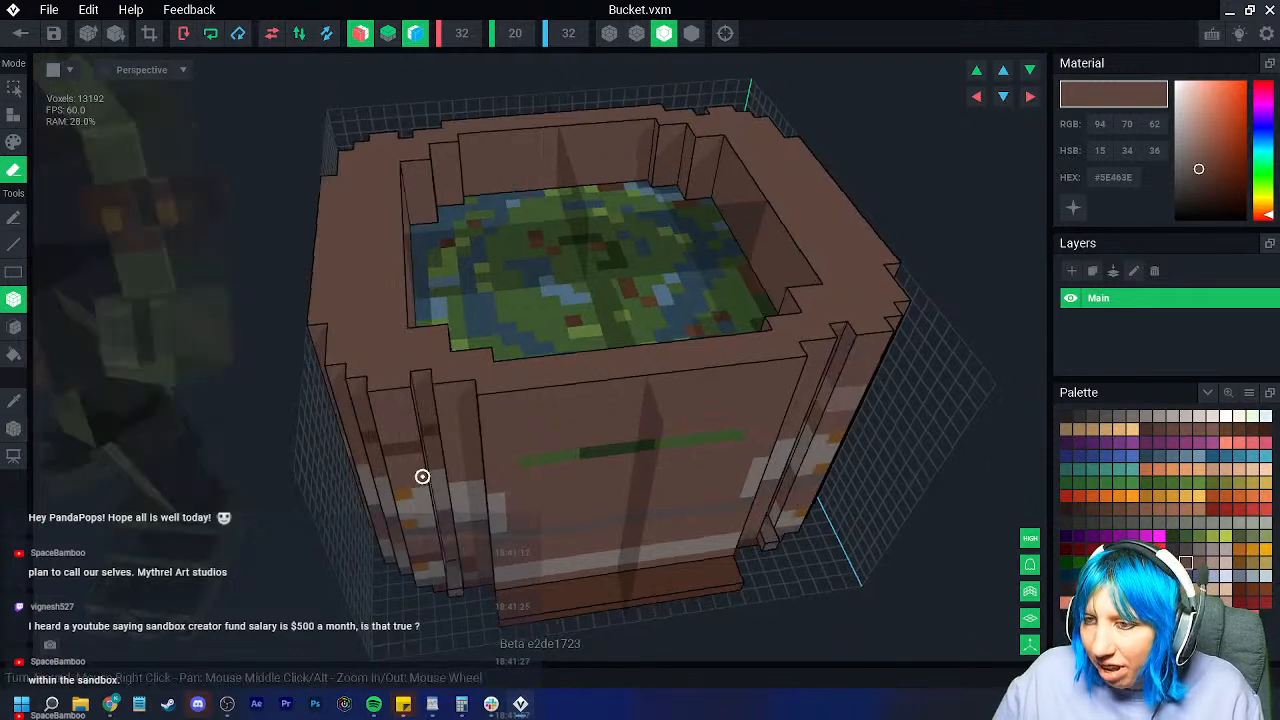
right_drag(419, 481, 440, 488)
mouse_move(399, 384)
mouse_down()
mouse_move(420, 540)
mouse_move(440, 572)
mouse_up()
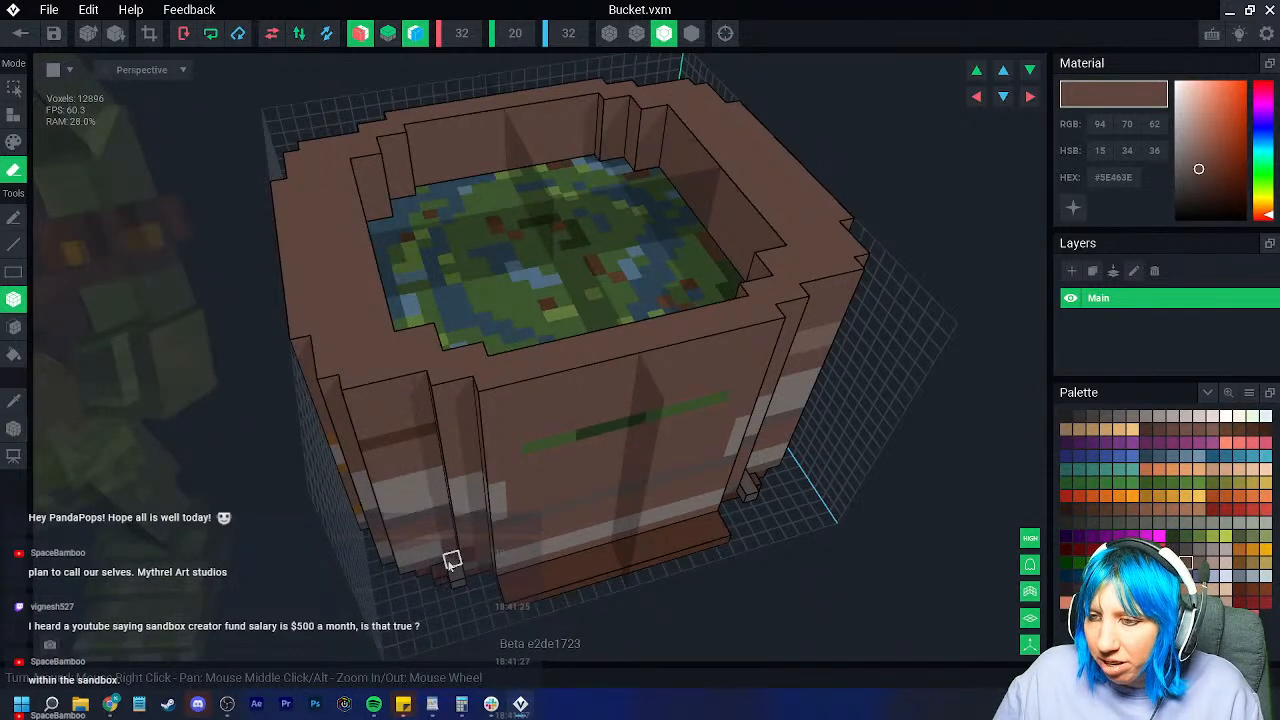
Step: Erase the bottom ledge, part of the front wall and the corner columns
drag(517, 585, 704, 558)
right_drag(600, 570, 322, 461)
scroll(447, 495, down, 2)
drag(297, 428, 452, 570)
mouse_move(250, 385)
mouse_down()
mouse_move(261, 435)
mouse_move(302, 507)
mouse_move(329, 525)
mouse_up()
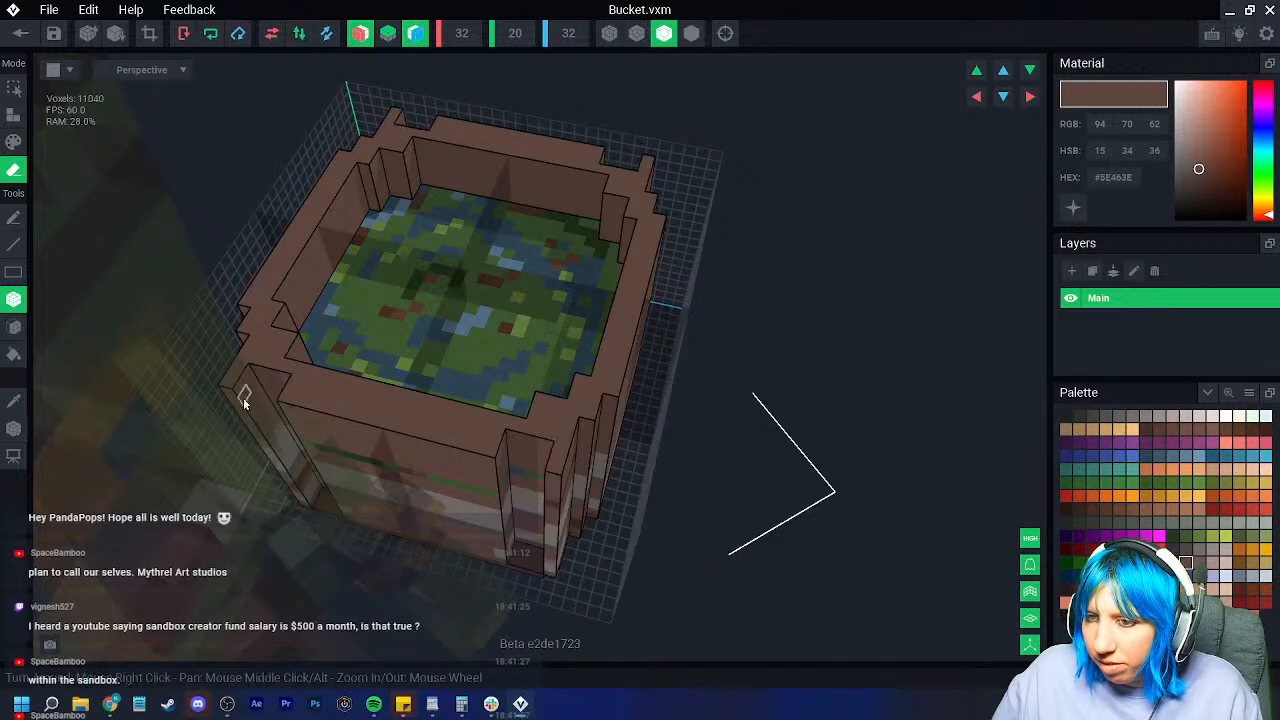
mouse_move(240, 370)
mouse_down()
mouse_move(253, 468)
mouse_move(293, 513)
mouse_up()
Step: Erase several more full wall columns down the bucket's sides
mouse_move(293, 513)
right_down()
mouse_move(317, 512)
mouse_move(320, 484)
mouse_move(443, 517)
mouse_move(374, 363)
right_up()
scroll(408, 518, up, 3)
drag(374, 365, 425, 545)
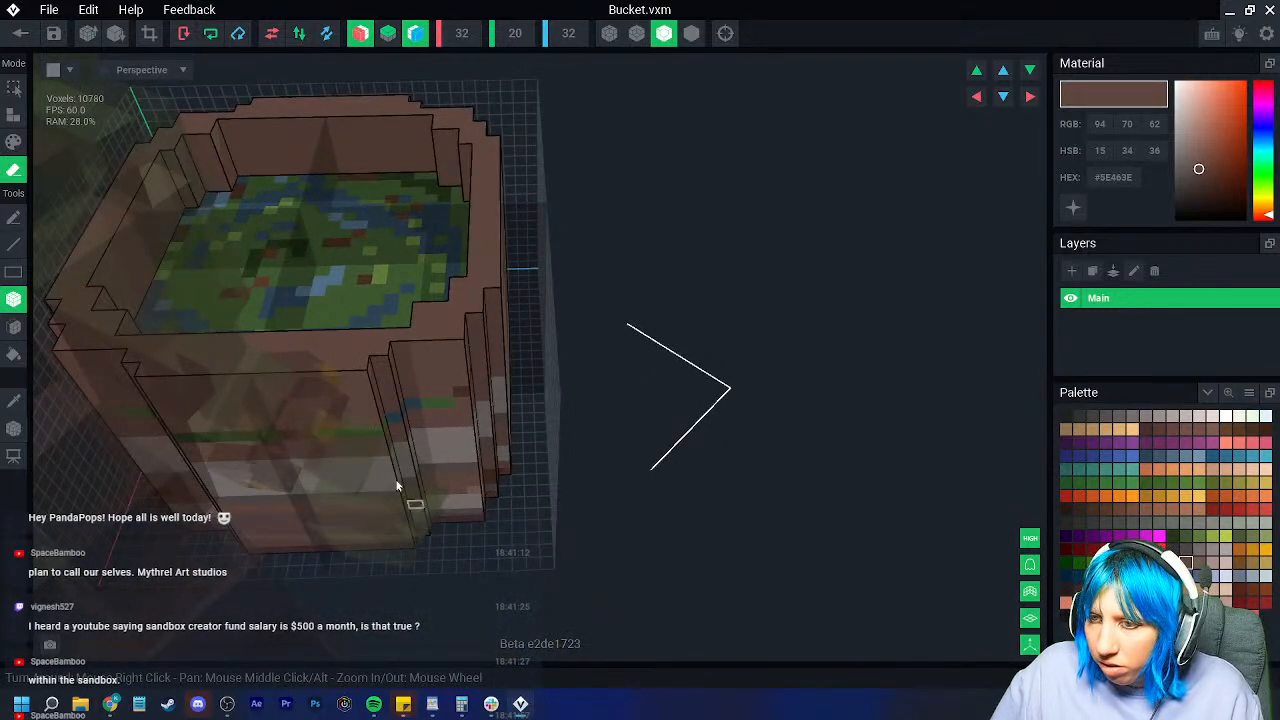
drag(368, 370, 414, 546)
right_drag(414, 546, 434, 540)
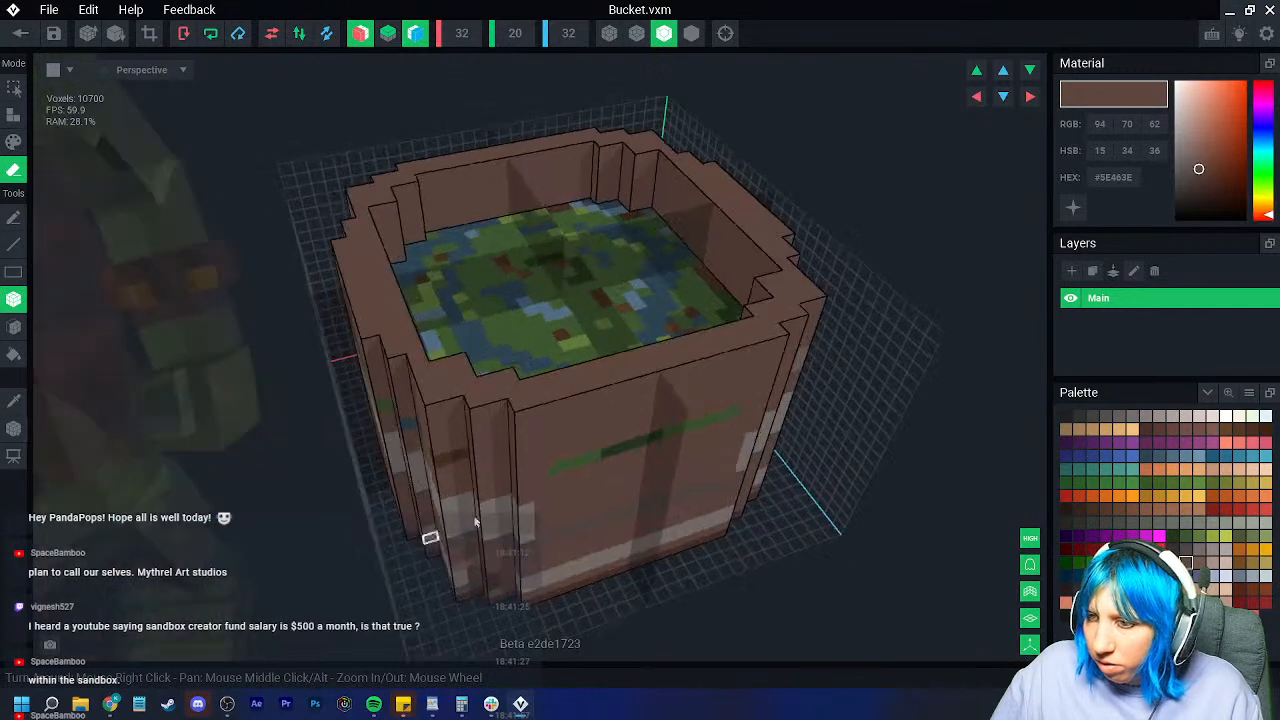
mouse_move(510, 422)
mouse_down()
mouse_move(545, 600)
mouse_move(495, 535)
mouse_move(500, 548)
mouse_up()
mouse_move(500, 548)
right_down()
mouse_move(442, 482)
mouse_move(425, 399)
right_up()
mouse_move(418, 382)
mouse_down()
mouse_move(460, 622)
mouse_move(474, 608)
mouse_up()
mouse_move(474, 608)
right_down()
mouse_move(374, 437)
mouse_move(395, 439)
right_up()
drag(450, 397, 503, 450)
scroll(503, 534, down, 6)
right_drag(481, 534, 480, 531)
Step: Save and close the bucket model, returning to the tools.vxr scene with the goblin
click(53, 33)
click(20, 33)
click(500, 256)
scroll(545, 300, up, 4)
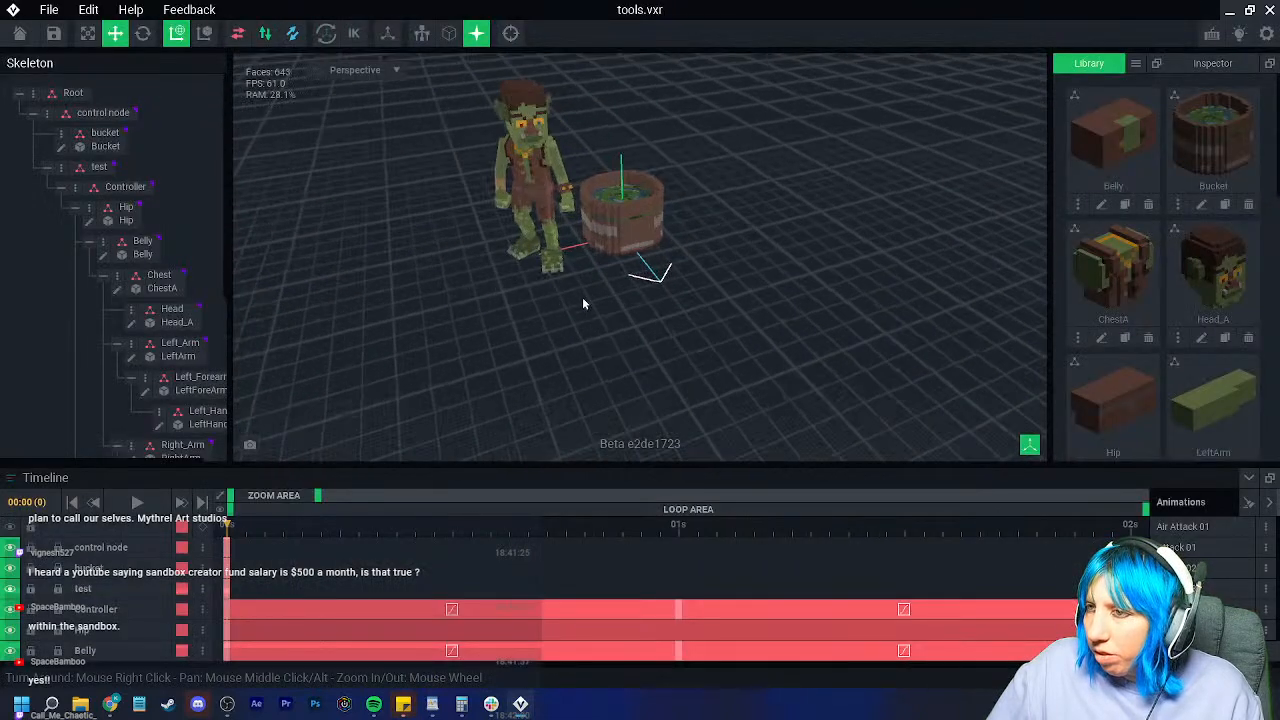
right_drag(606, 296, 538, 290)
middle_drag(538, 290, 477, 343)
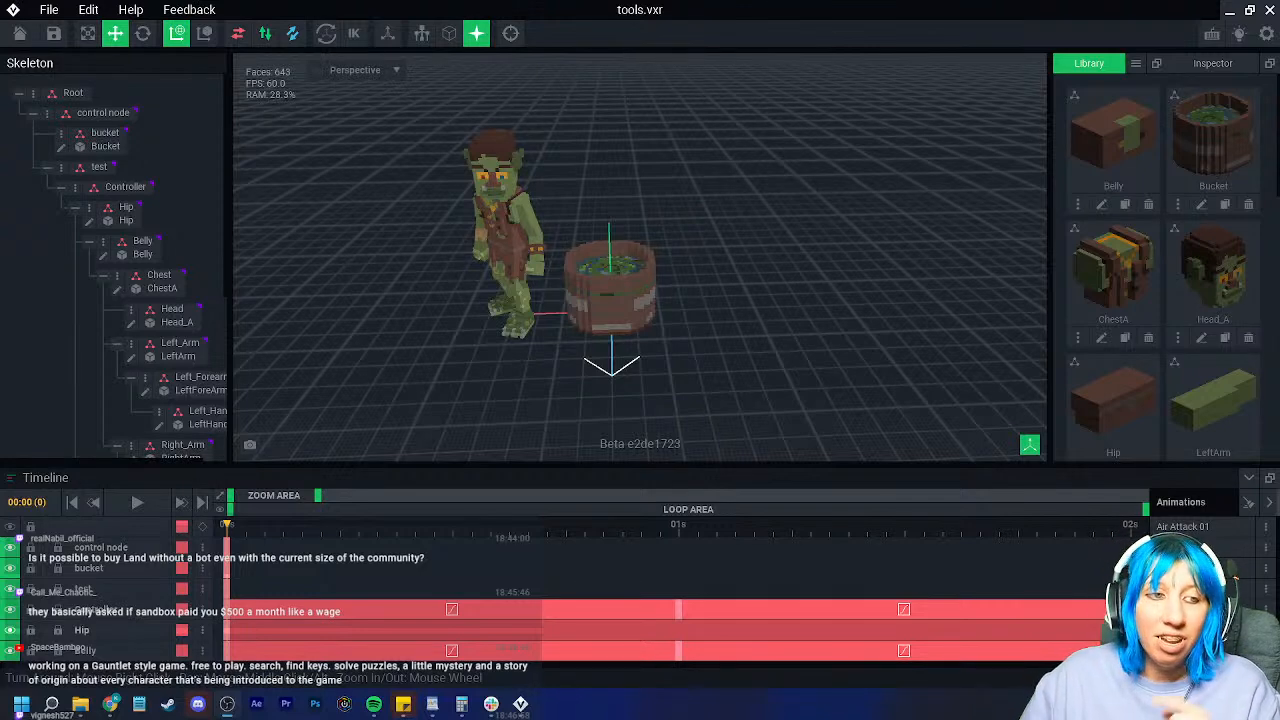
Step: Select the bucket in the scene and reopen Bucket.vxm for voxel editing
scroll(582, 288, up, 5)
mouse_move(582, 288)
right_down()
mouse_move(594, 323)
mouse_move(616, 322)
mouse_move(622, 284)
right_up()
click(594, 323)
click(60, 148)
Step: Turn on outline shading and try reshaping the front wall, then undo it
click(663, 35)
mouse_move(524, 324)
right_down()
mouse_move(534, 396)
mouse_move(389, 406)
right_up()
scroll(535, 399, up, 3)
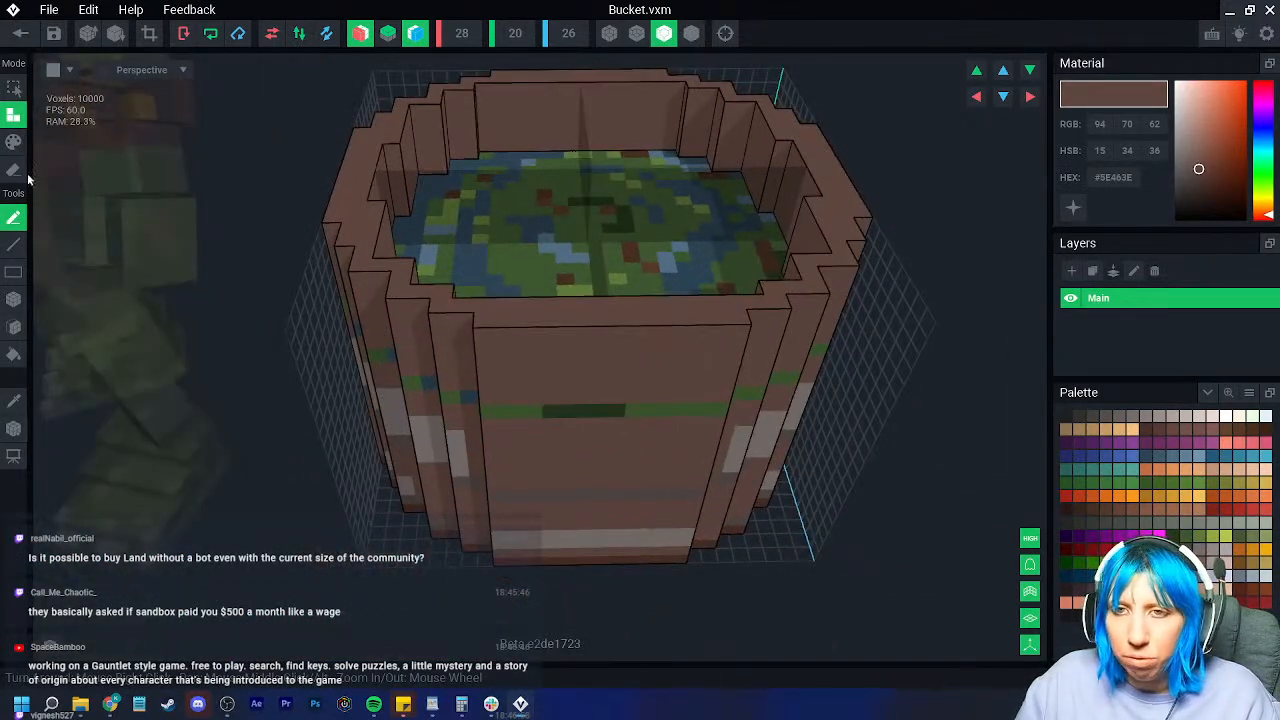
drag(478, 338, 500, 564)
key(ctrl+z)
Step: Try erasing box columns down the front wall, then undo the erased columns
click(14, 299)
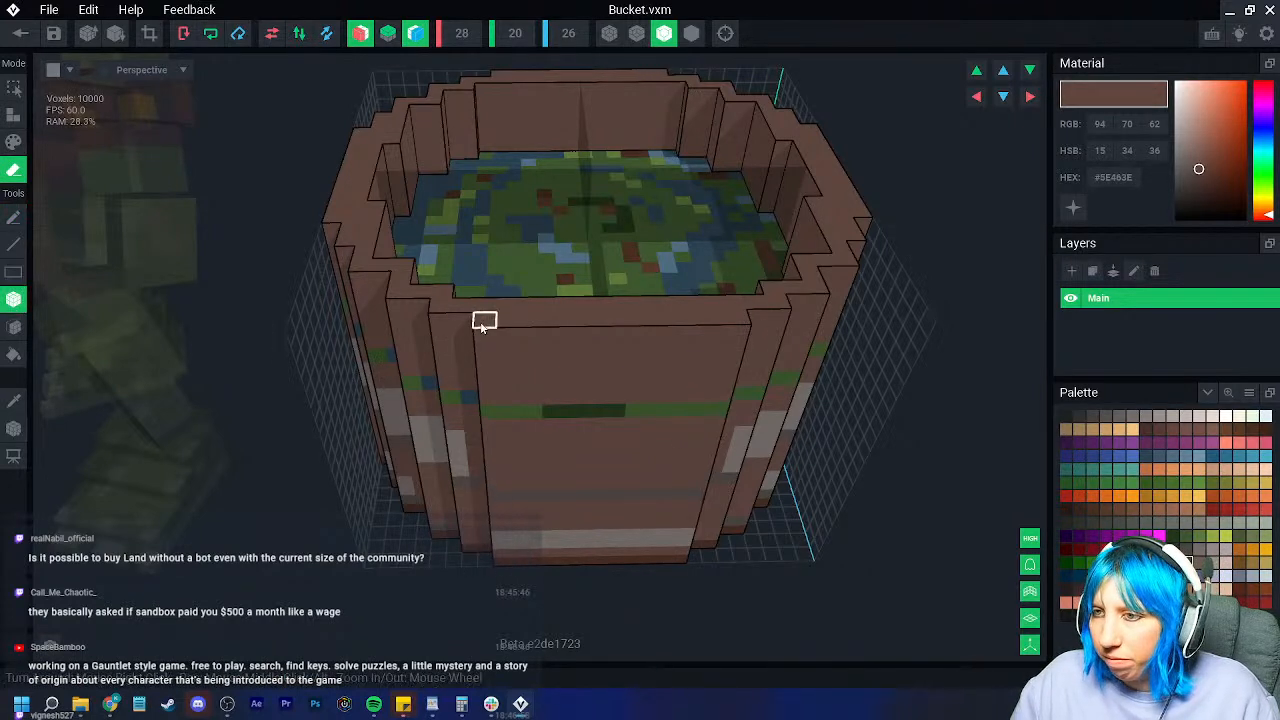
drag(493, 335, 500, 530)
drag(487, 334, 521, 568)
scroll(456, 473, down, 3)
right_drag(452, 469, 450, 447)
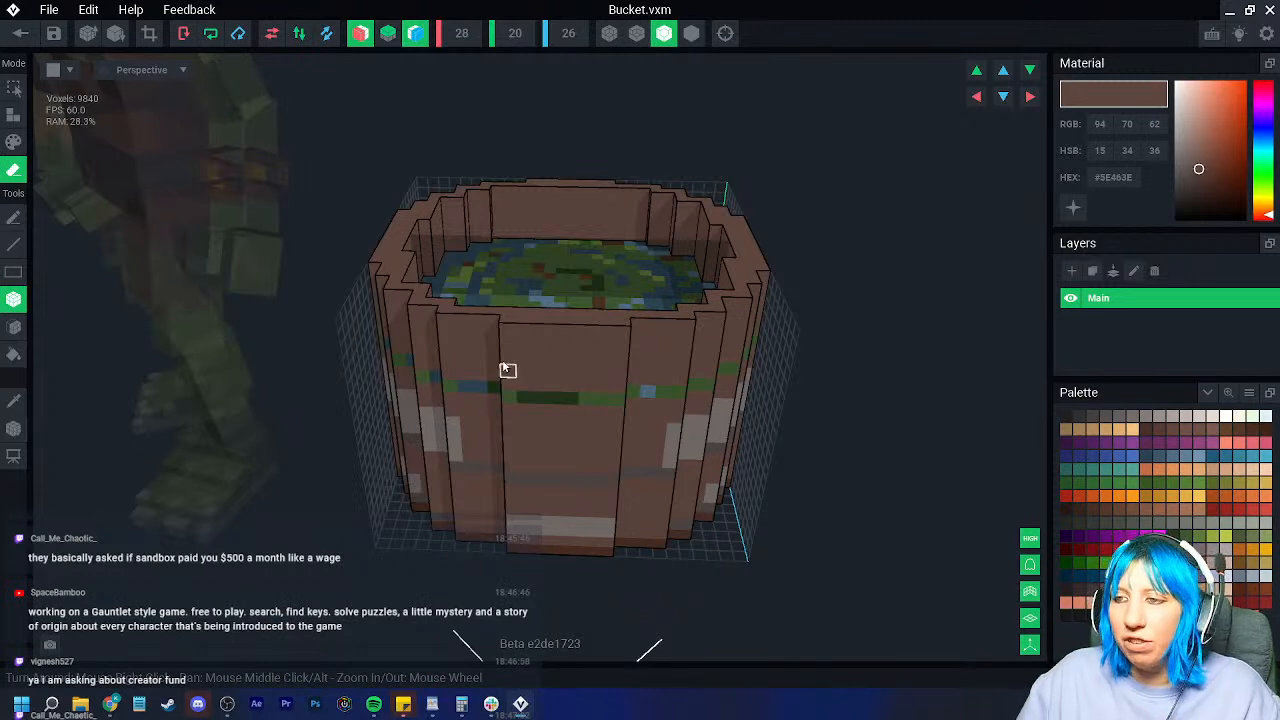
right_drag(450, 323, 456, 331)
drag(444, 313, 463, 476)
right_drag(463, 476, 466, 471)
right_drag(335, 430, 246, 417)
key(ctrl+z)
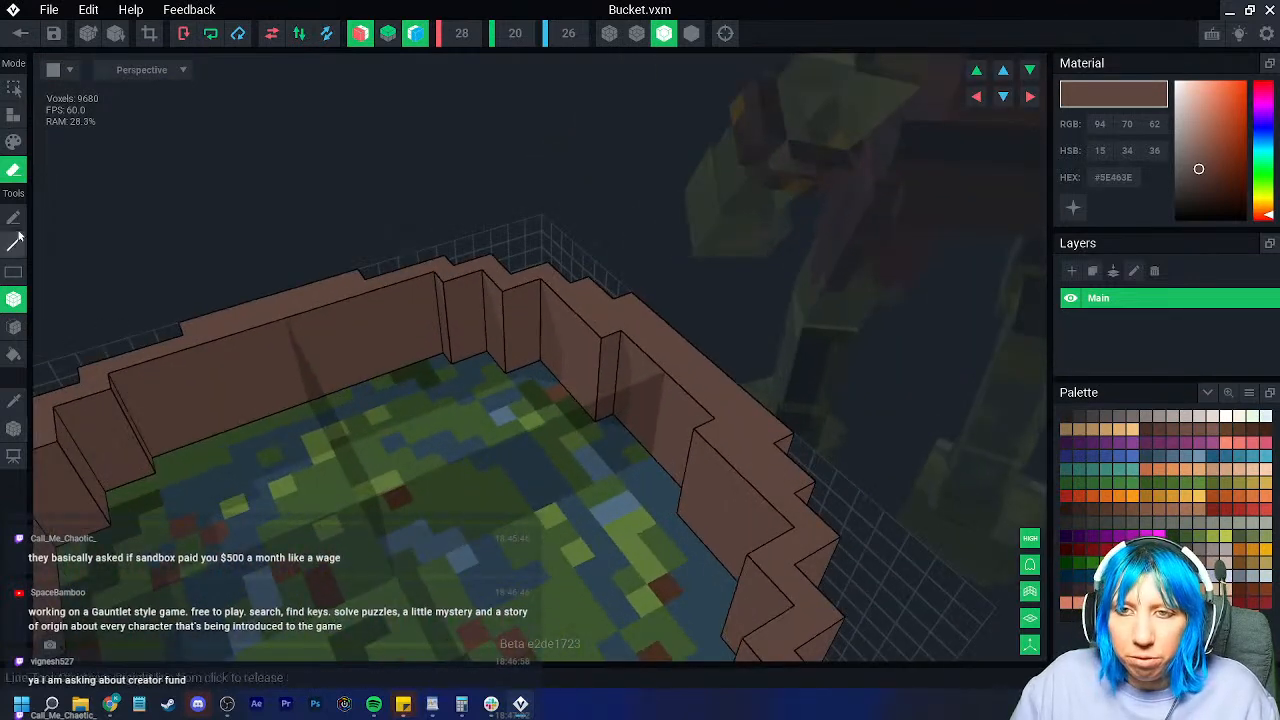
Step: In Attach mode, box-add brown voxels along the wall's inner top edge and back corner
click(13, 115)
drag(431, 298, 385, 383)
right_drag(385, 383, 620, 320)
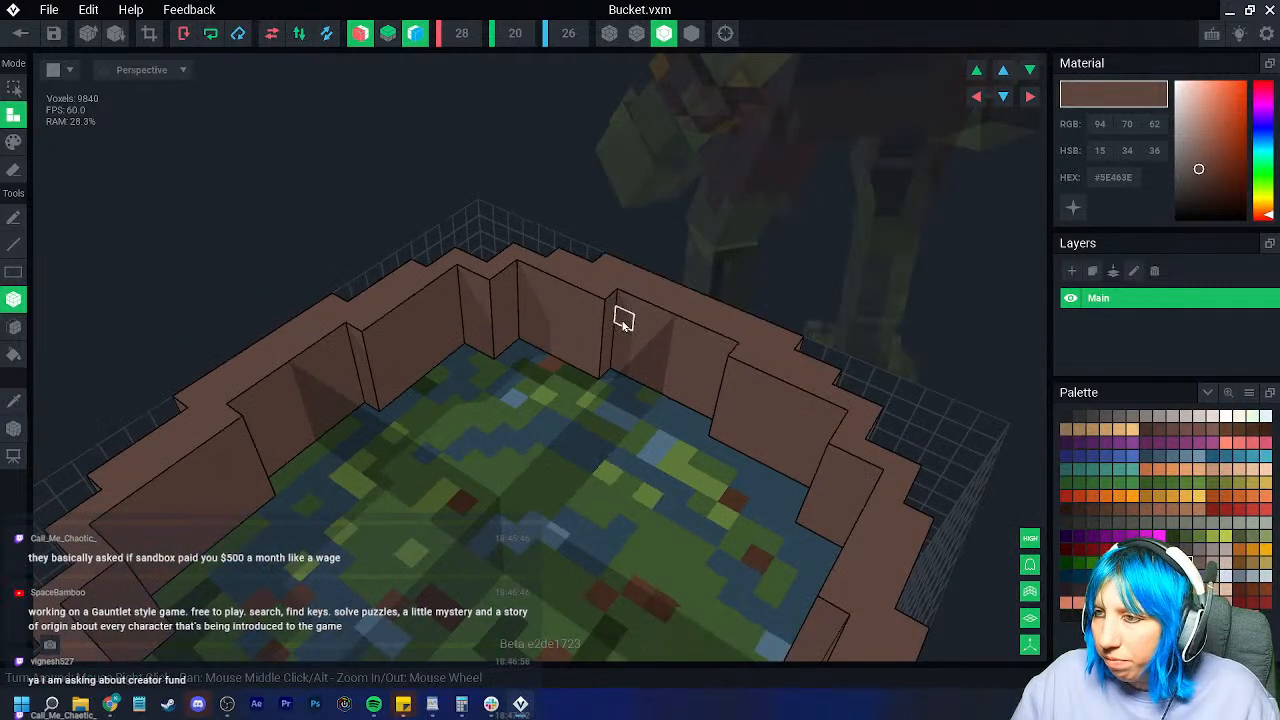
drag(463, 280, 466, 374)
drag(522, 283, 584, 370)
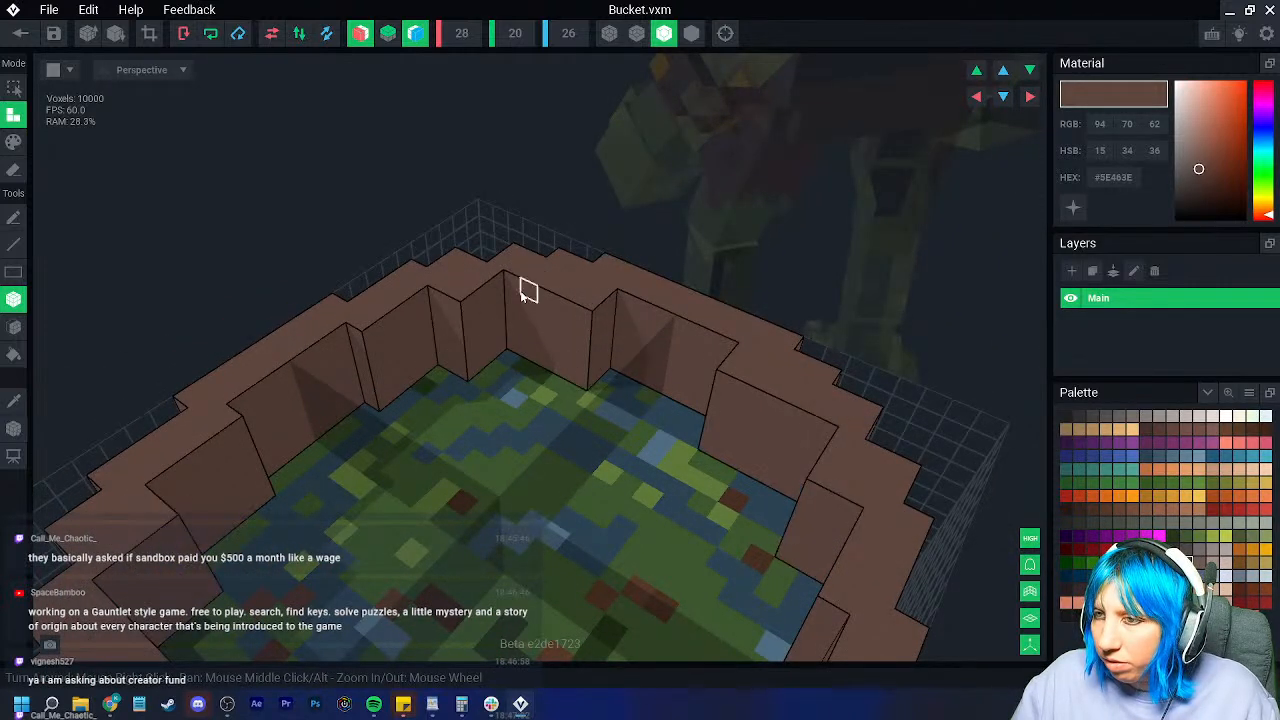
mouse_move(479, 304)
right_down()
mouse_move(620, 310)
mouse_move(360, 262)
right_up()
Step: Erase mirrored one- and two-voxel columns down both walls to form grooves
key(e)
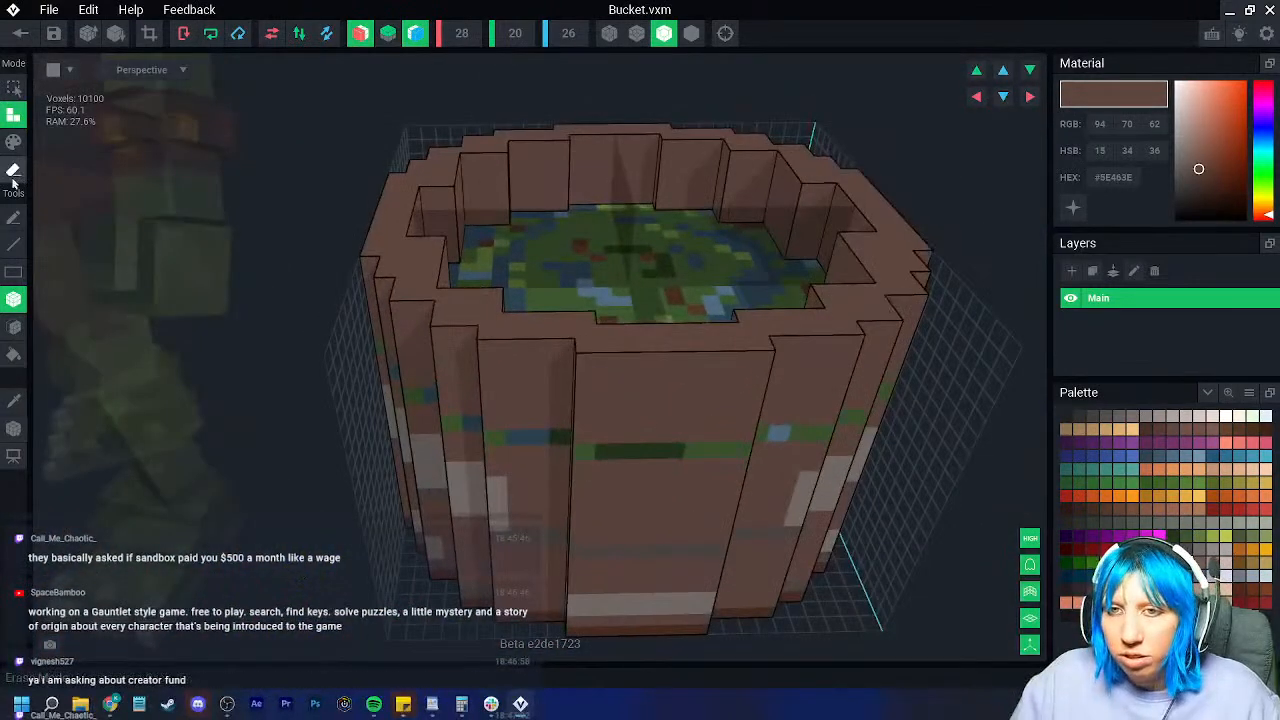
drag(588, 378, 585, 635)
drag(500, 340, 537, 609)
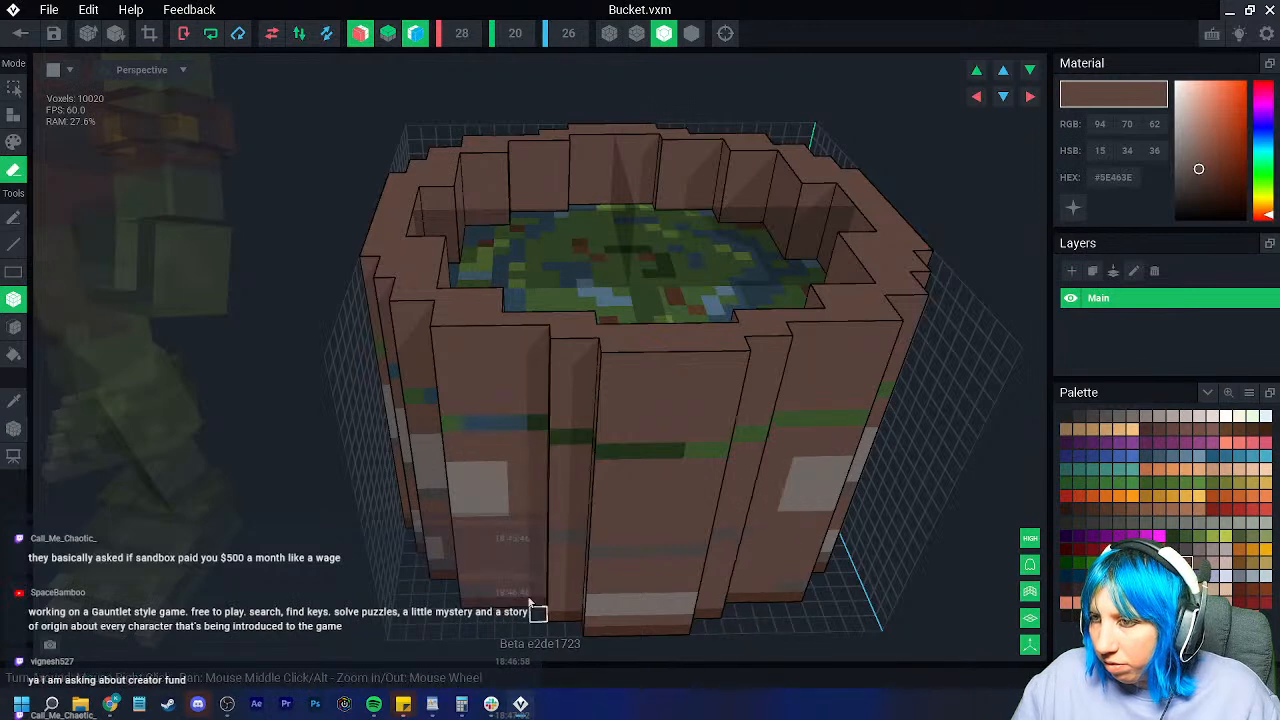
mouse_move(443, 337)
mouse_down()
mouse_move(514, 571)
mouse_move(514, 612)
mouse_up()
right_drag(514, 612, 480, 517)
right_drag(444, 327, 446, 337)
mouse_move(447, 331)
mouse_down()
mouse_move(483, 565)
mouse_move(492, 558)
mouse_move(472, 560)
mouse_up()
mouse_move(472, 560)
right_down()
mouse_move(443, 477)
mouse_move(457, 371)
mouse_move(439, 328)
right_up()
drag(439, 328, 463, 580)
Step: Cut thin one-voxel grooves down the front wall and shave one layer off it
drag(394, 331, 449, 630)
right_drag(449, 630, 422, 610)
right_drag(415, 362, 378, 364)
drag(372, 322, 398, 604)
mouse_move(322, 328)
mouse_down()
mouse_move(363, 443)
mouse_move(385, 592)
mouse_up()
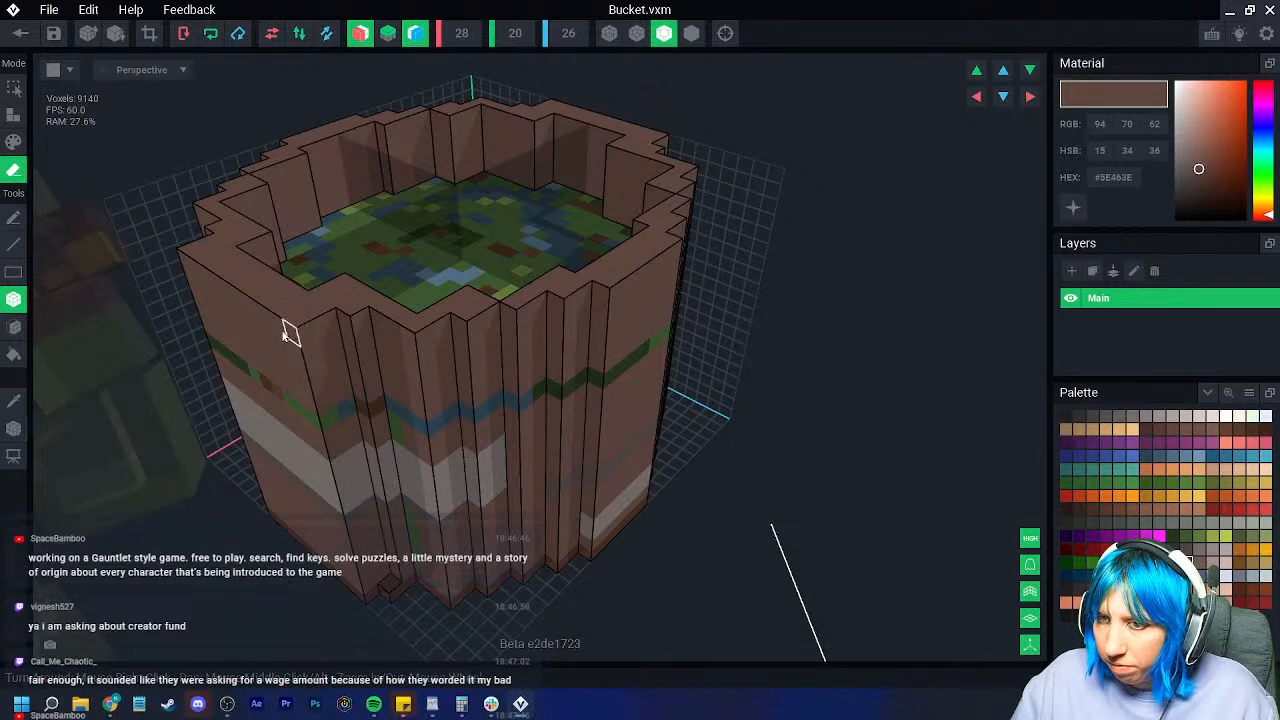
right_drag(229, 286, 279, 302)
drag(154, 279, 364, 558)
Step: Carve further mirrored groove pairs from rim to base down the walls
mouse_move(173, 278)
mouse_down()
mouse_move(240, 495)
mouse_move(268, 503)
mouse_up()
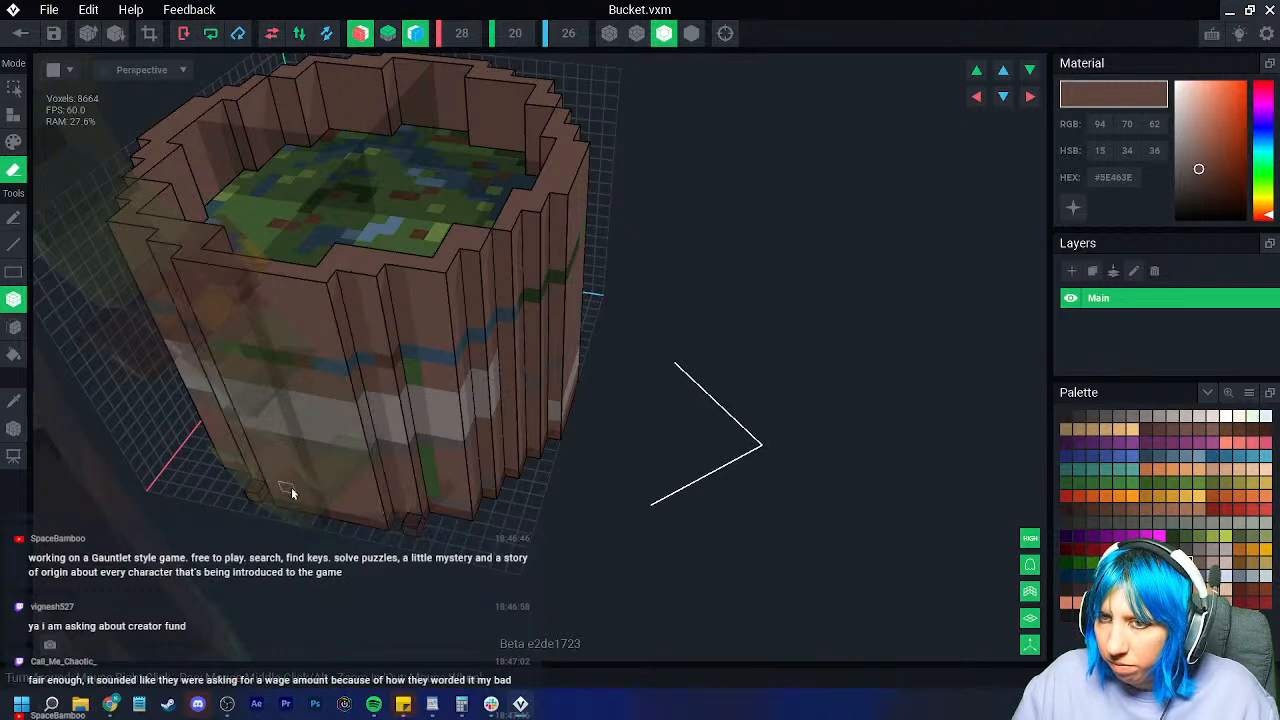
right_drag(268, 503, 306, 457)
mouse_move(194, 277)
mouse_down()
mouse_move(238, 487)
mouse_move(265, 516)
mouse_up()
mouse_move(265, 516)
right_down()
mouse_move(391, 513)
mouse_move(500, 331)
right_up()
drag(500, 325, 506, 379)
mouse_move(506, 379)
right_down()
mouse_move(496, 404)
mouse_move(514, 409)
mouse_move(494, 417)
mouse_move(466, 382)
right_up()
drag(466, 382, 500, 579)
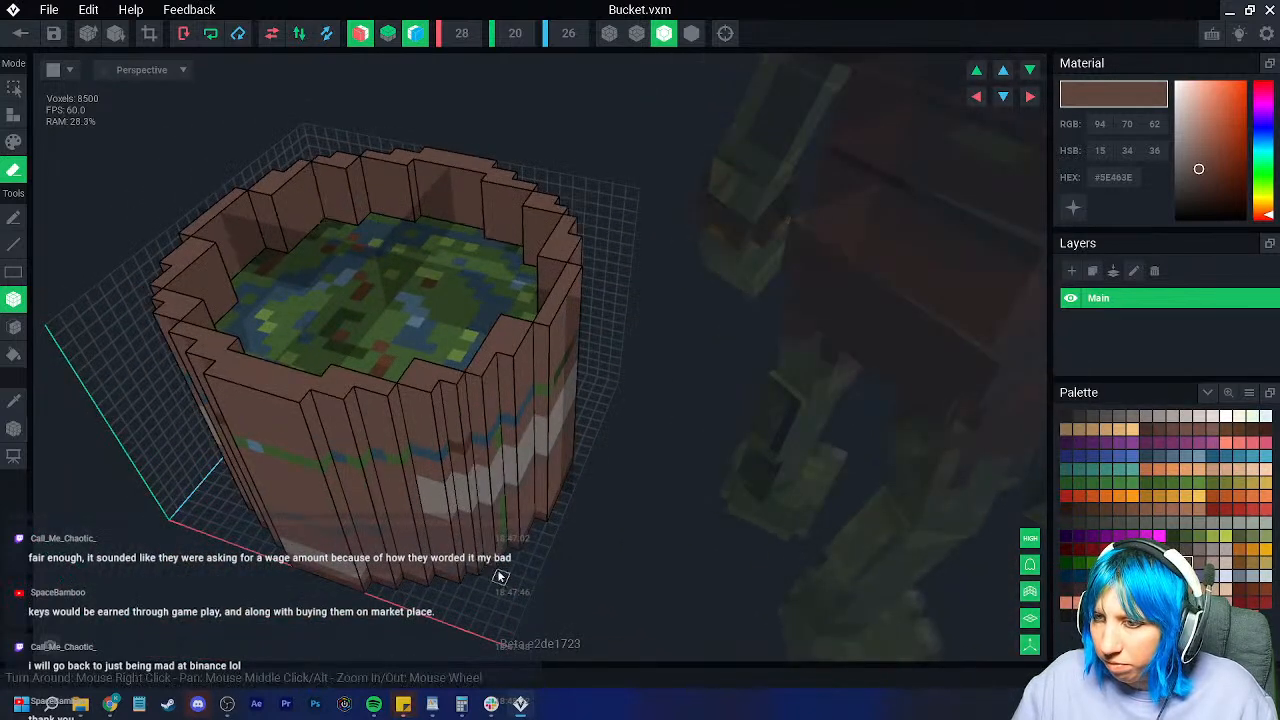
Step: Undo the last erase and add voxel columns back onto the walls and rim
key(ctrl+z)
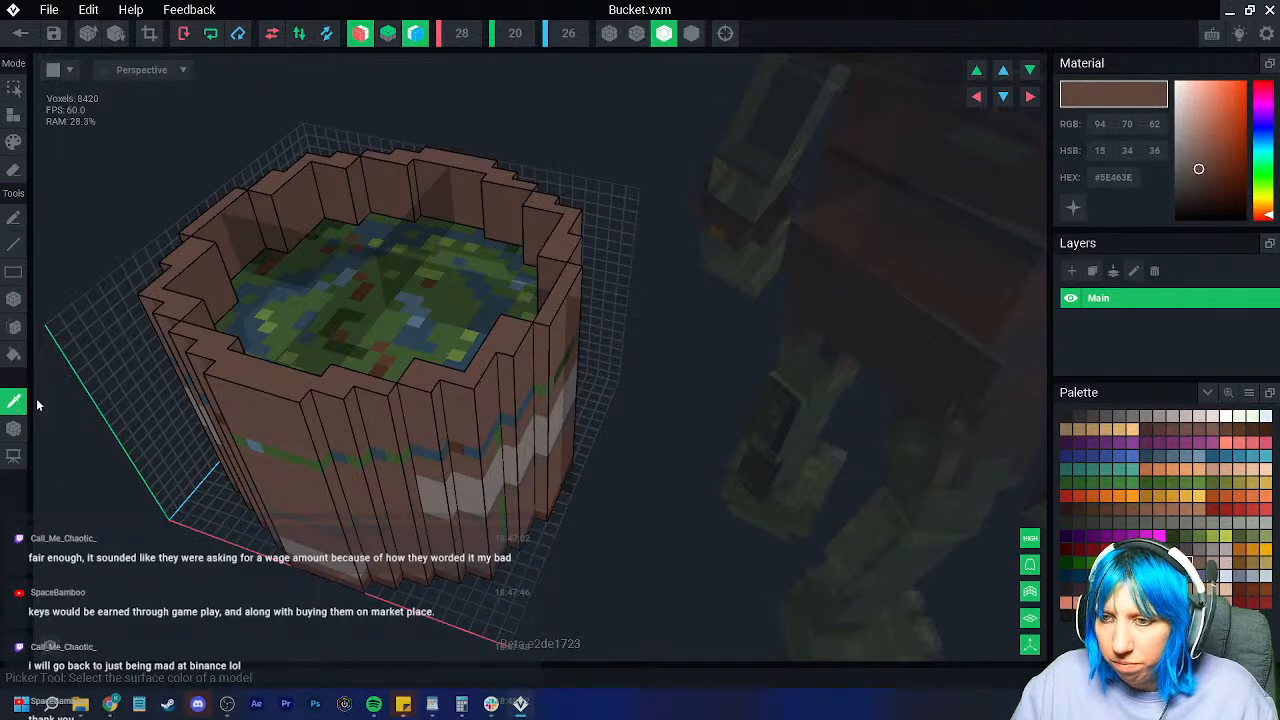
click(14, 116)
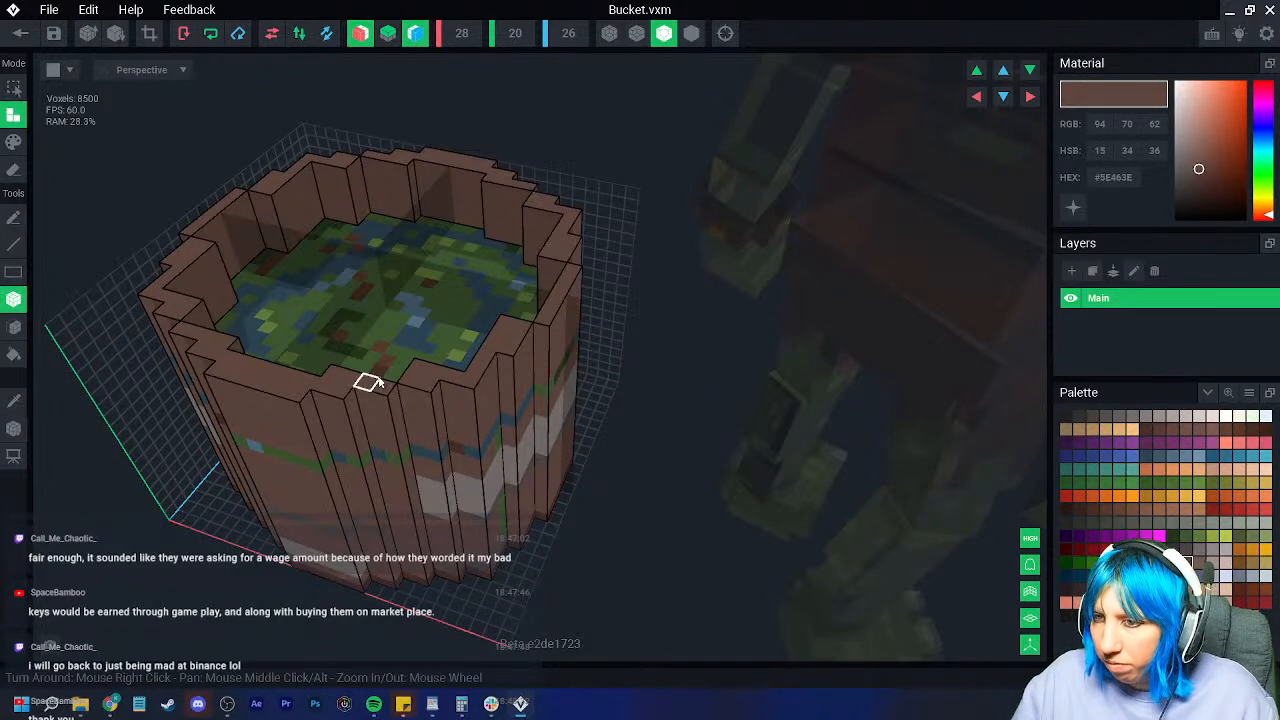
drag(402, 398, 439, 572)
right_drag(443, 514, 443, 514)
right_drag(573, 456, 571, 443)
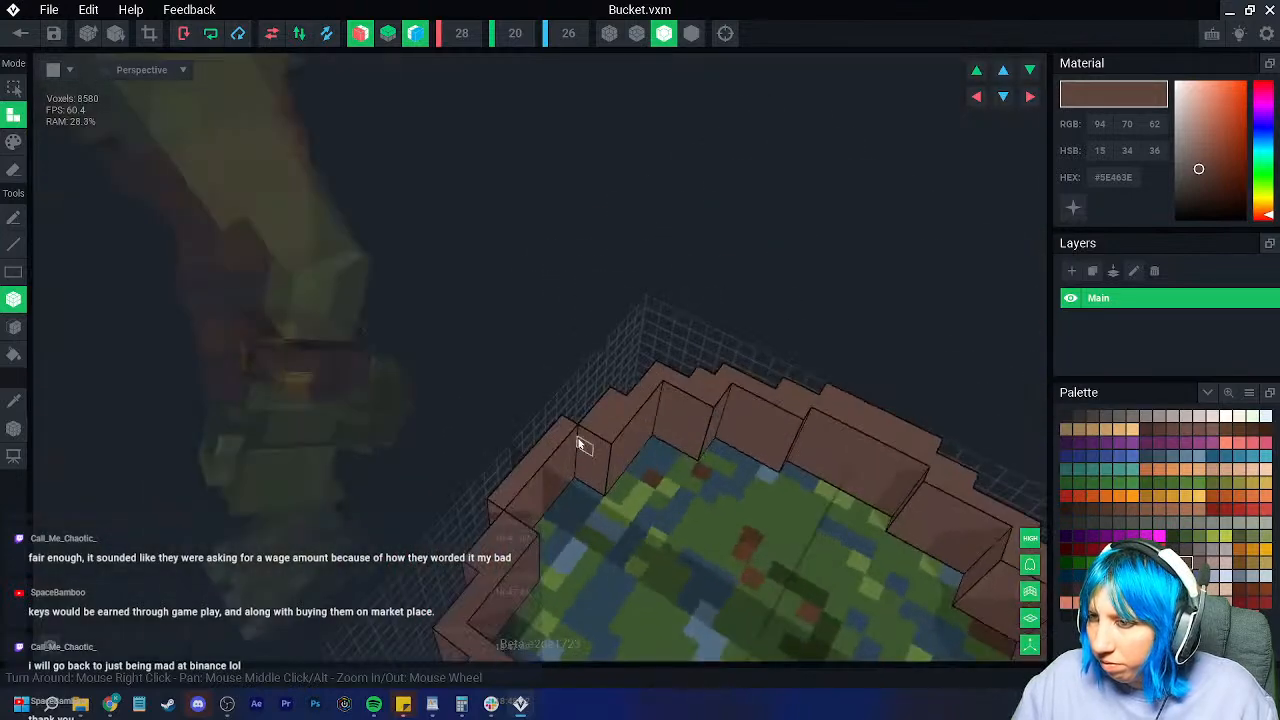
click(552, 511)
right_drag(571, 514, 489, 437)
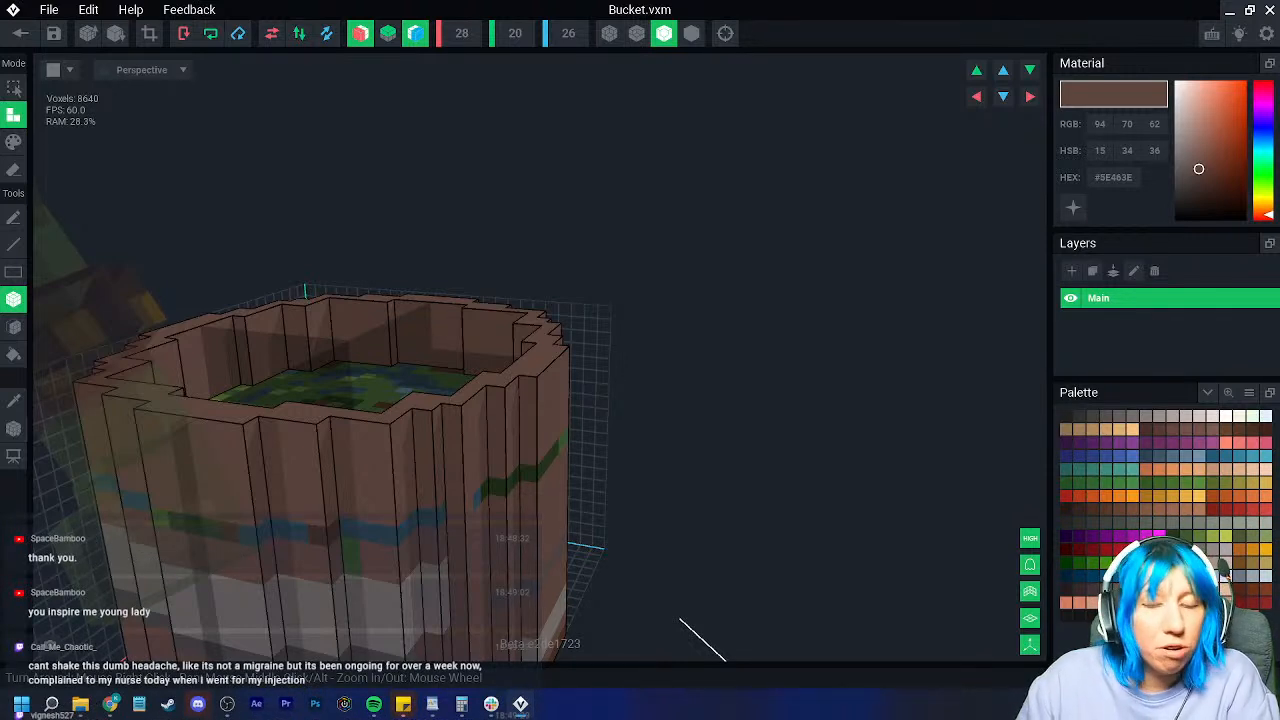
right_drag(385, 420, 250, 426)
Step: Paint the blue-green stripe and remaining blue cells with the brown wall colour
click(14, 401)
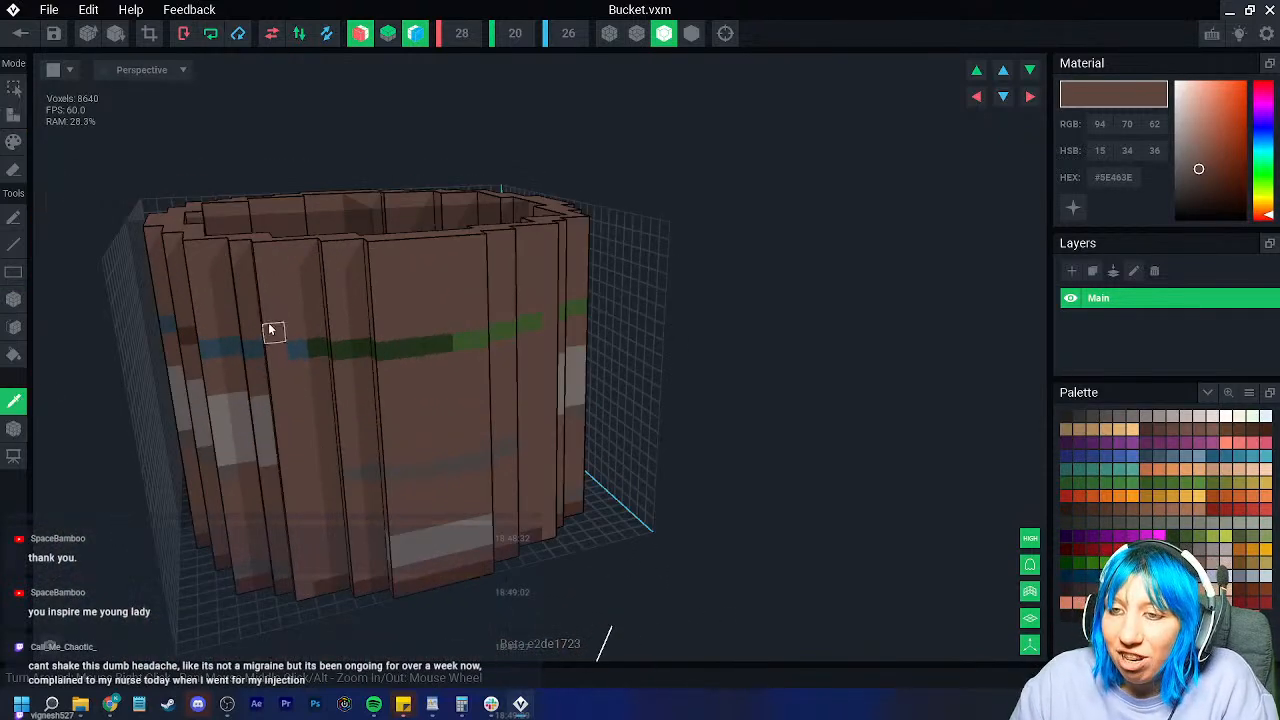
mouse_move(280, 350)
mouse_down()
mouse_move(531, 340)
mouse_move(210, 349)
mouse_up()
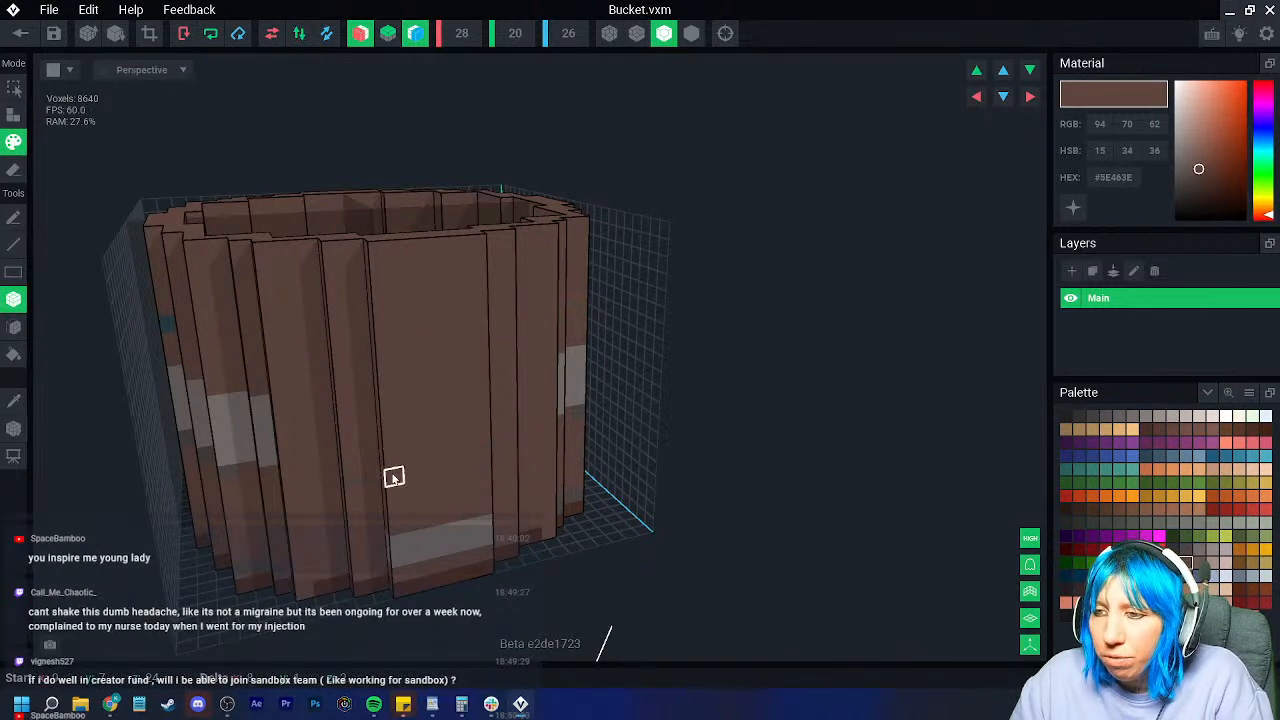
scroll(258, 558, up, 5)
right_drag(261, 554, 226, 504)
right_drag(240, 566, 196, 405)
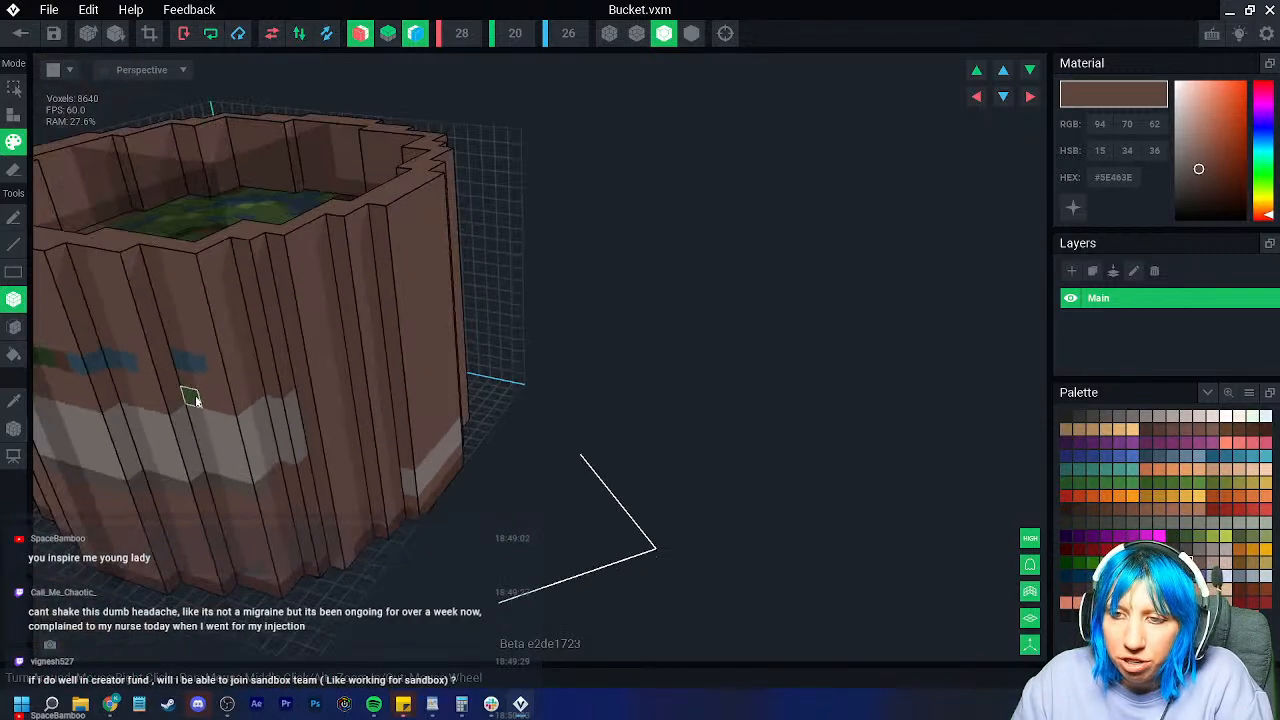
drag(181, 363, 45, 357)
scroll(337, 448, down, 4)
mouse_move(337, 448)
right_down()
mouse_move(272, 524)
mouse_move(137, 569)
mouse_move(252, 583)
mouse_move(181, 495)
right_up()
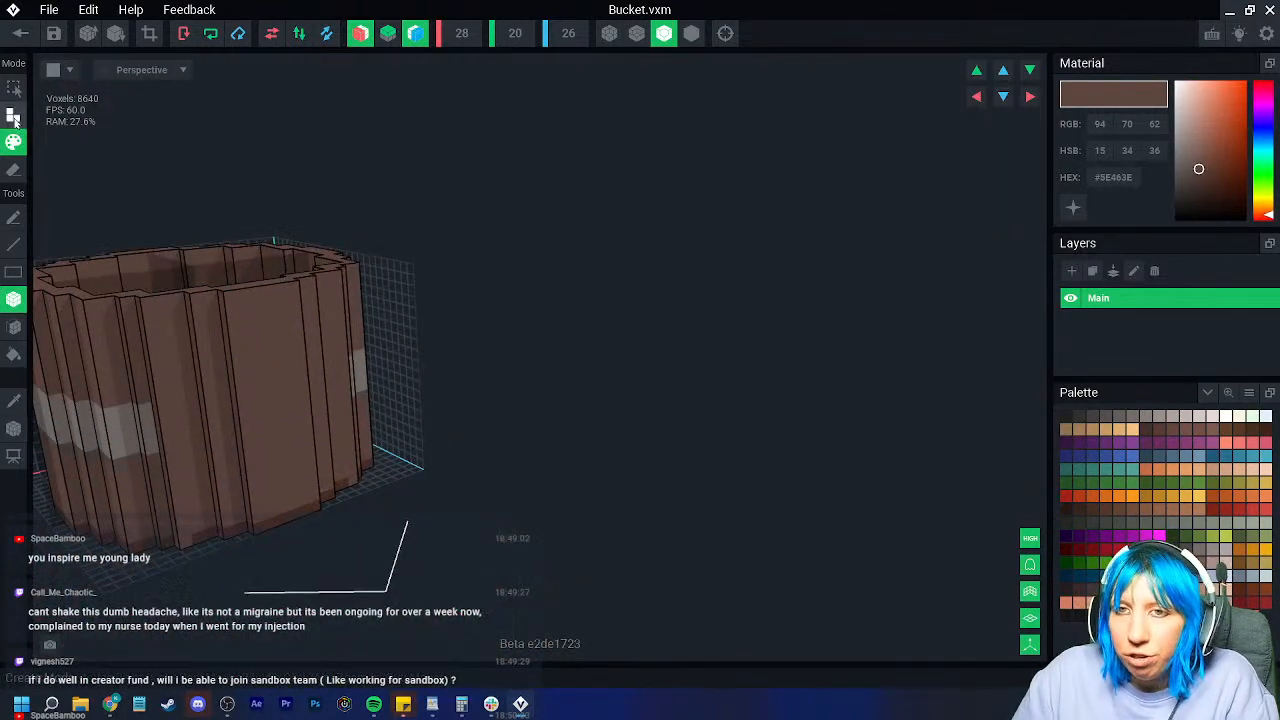
Step: Erase the uneven stray voxels along the bucket's bottom stave edges, leaving 8,564 voxels
click(13, 170)
mouse_move(133, 477)
right_down()
mouse_move(379, 440)
mouse_move(180, 463)
right_up()
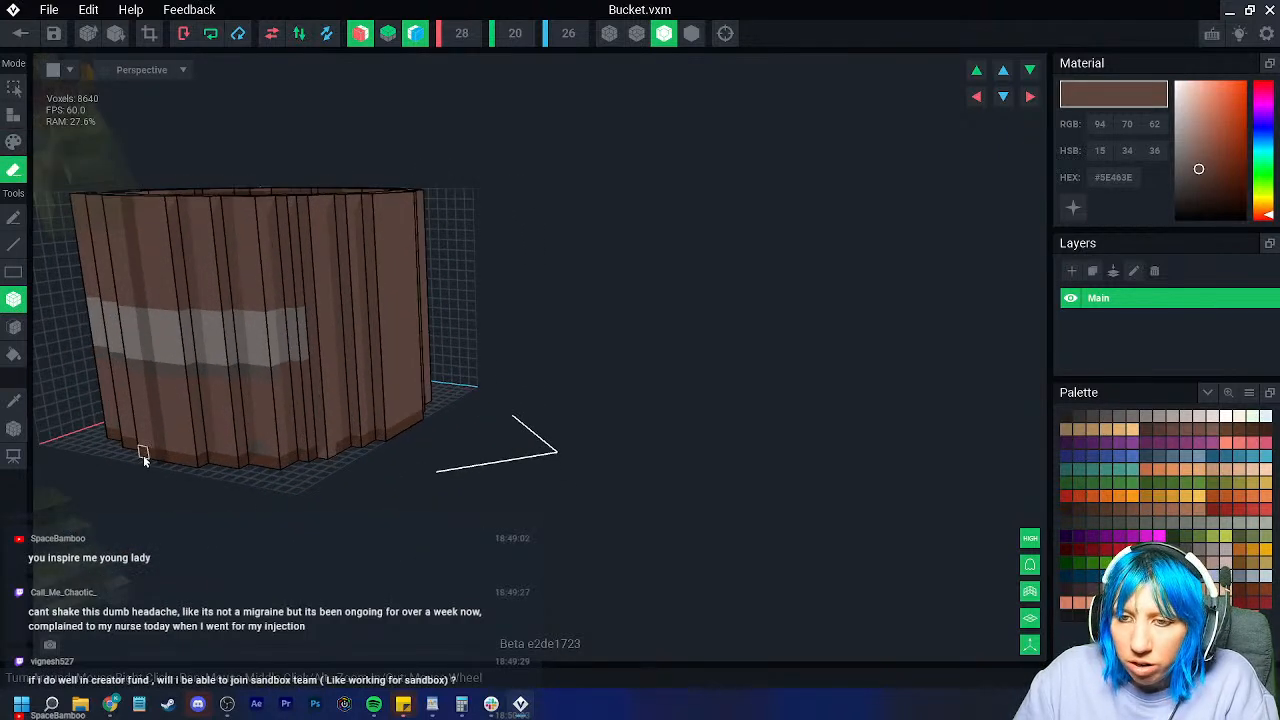
click(235, 467)
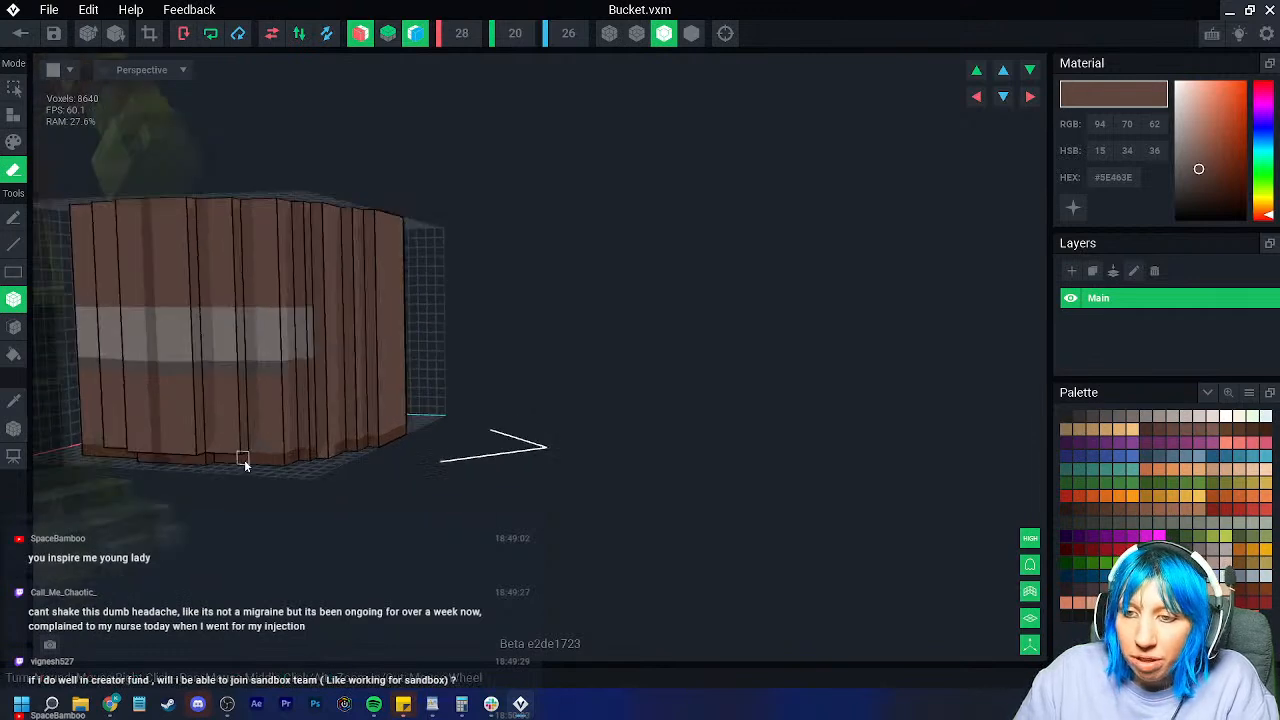
scroll(244, 459, up, 3)
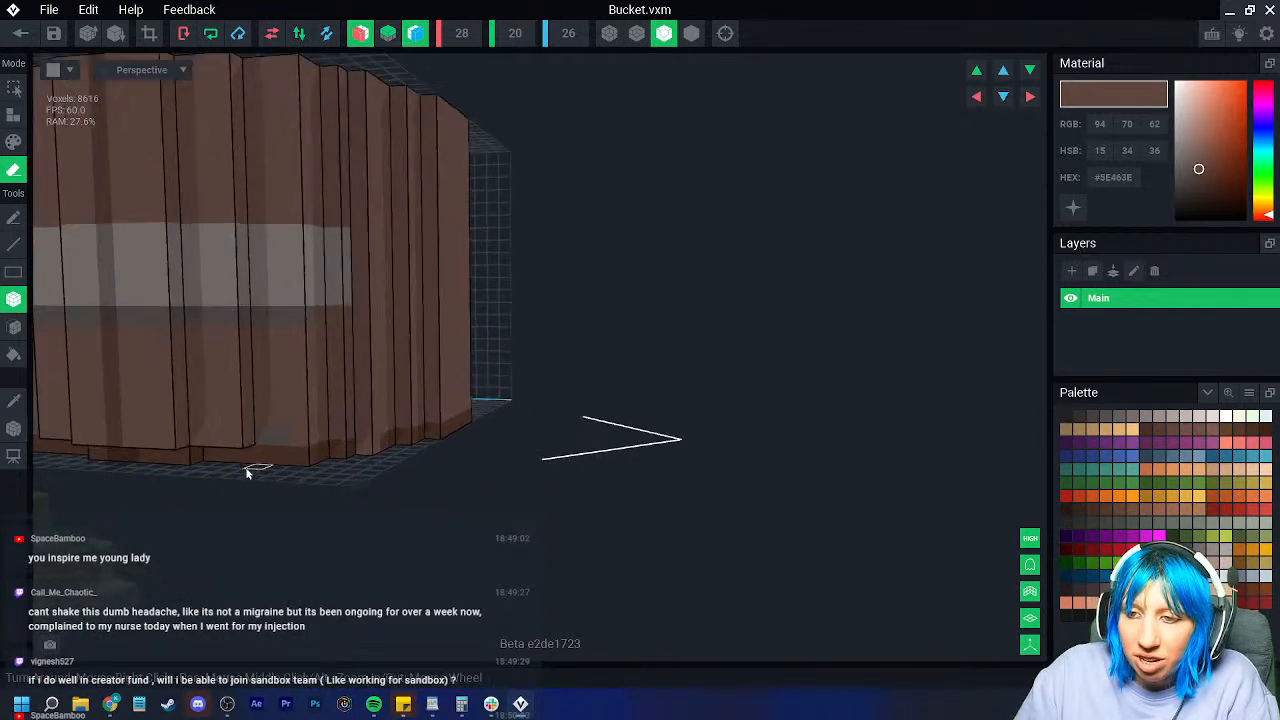
right_drag(398, 448, 398, 440)
click(399, 440)
drag(438, 433, 462, 427)
right_drag(462, 430, 343, 437)
click(347, 440)
click(346, 437)
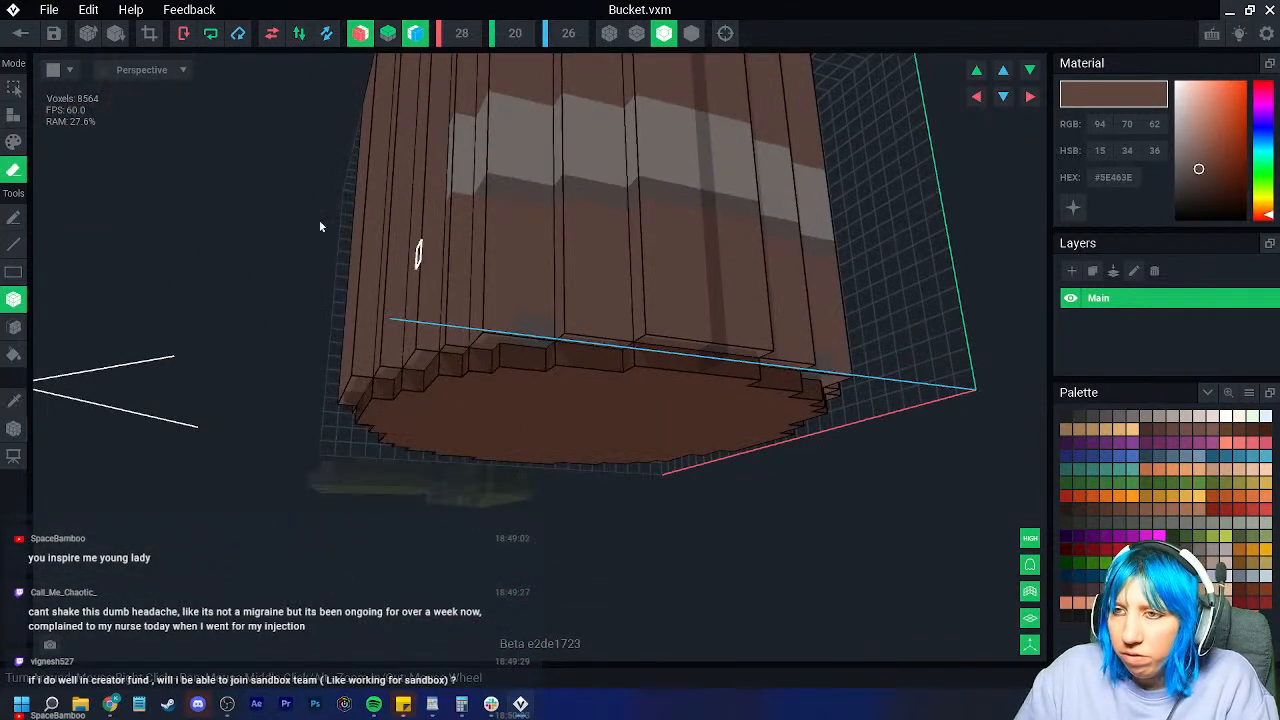
Step: In Paint mode, repaint the bottom row and body of the existing light band brown
key(p)
mouse_move(540, 329)
right_down()
mouse_move(591, 264)
mouse_move(380, 351)
mouse_move(355, 378)
right_up()
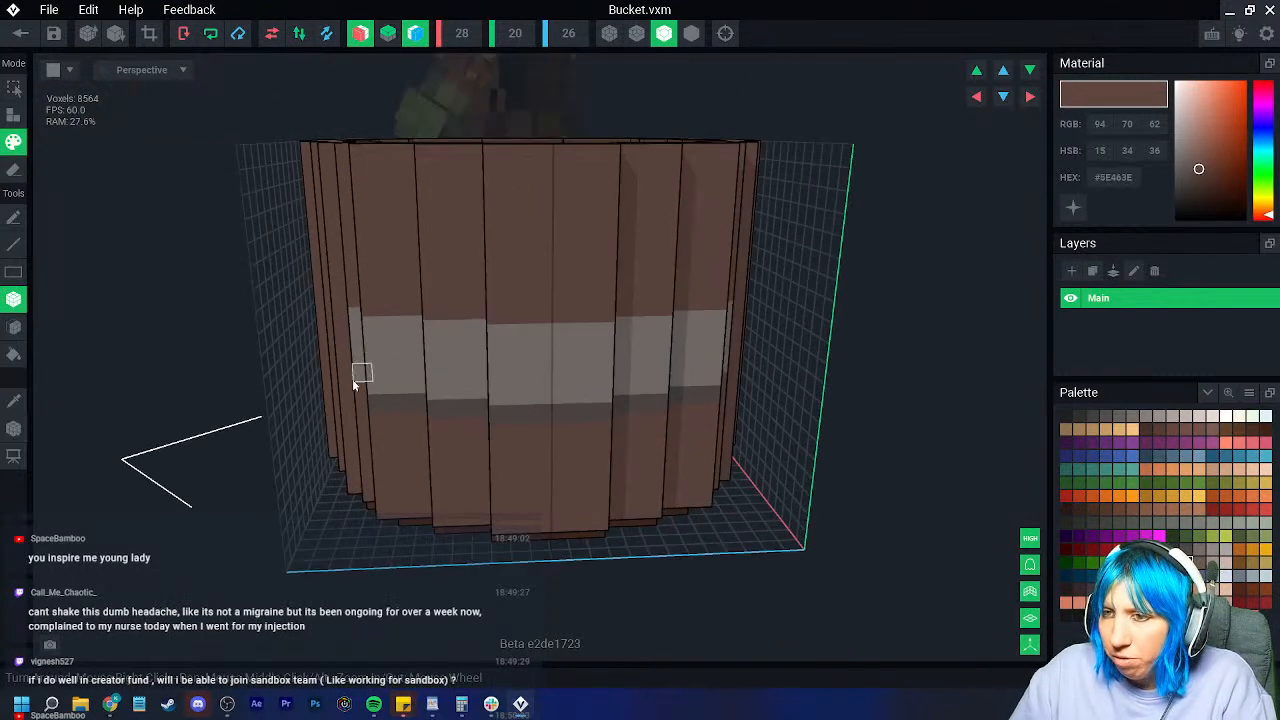
drag(449, 395, 710, 395)
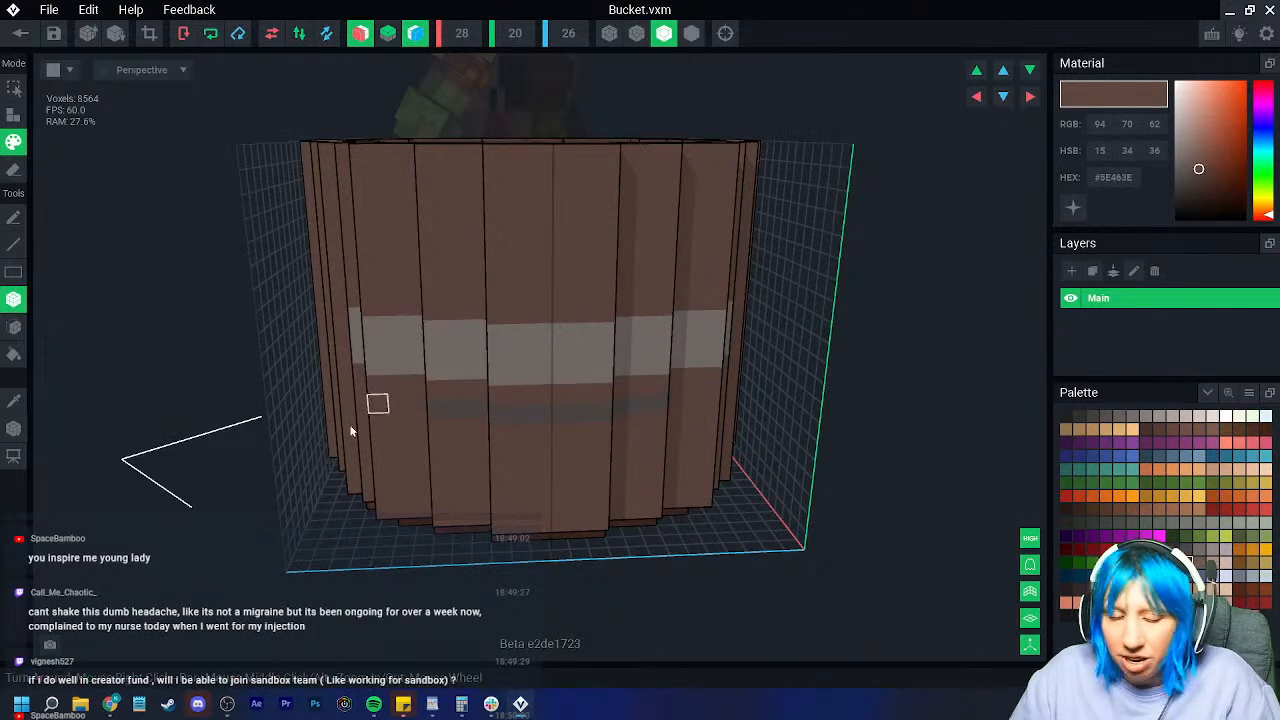
click(348, 330)
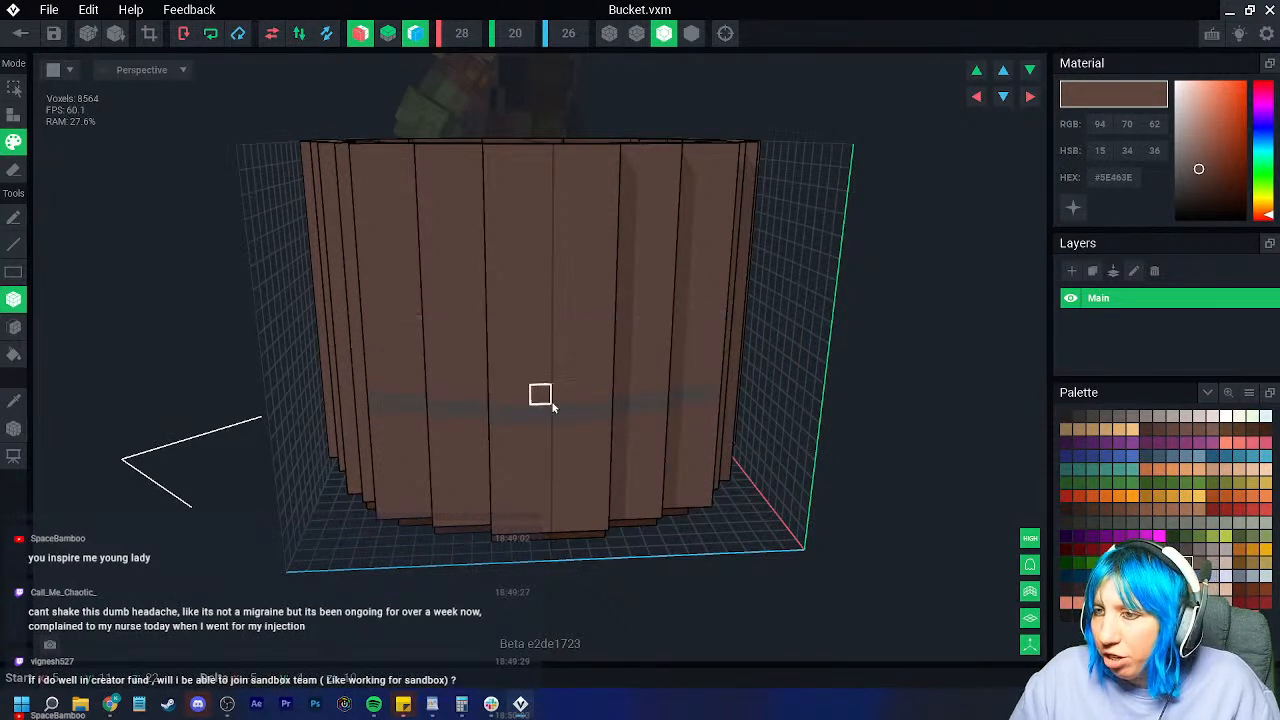
right_drag(517, 416, 429, 431)
Step: Sample the light grey from the model and paint a light grey band across the wall
click(16, 402)
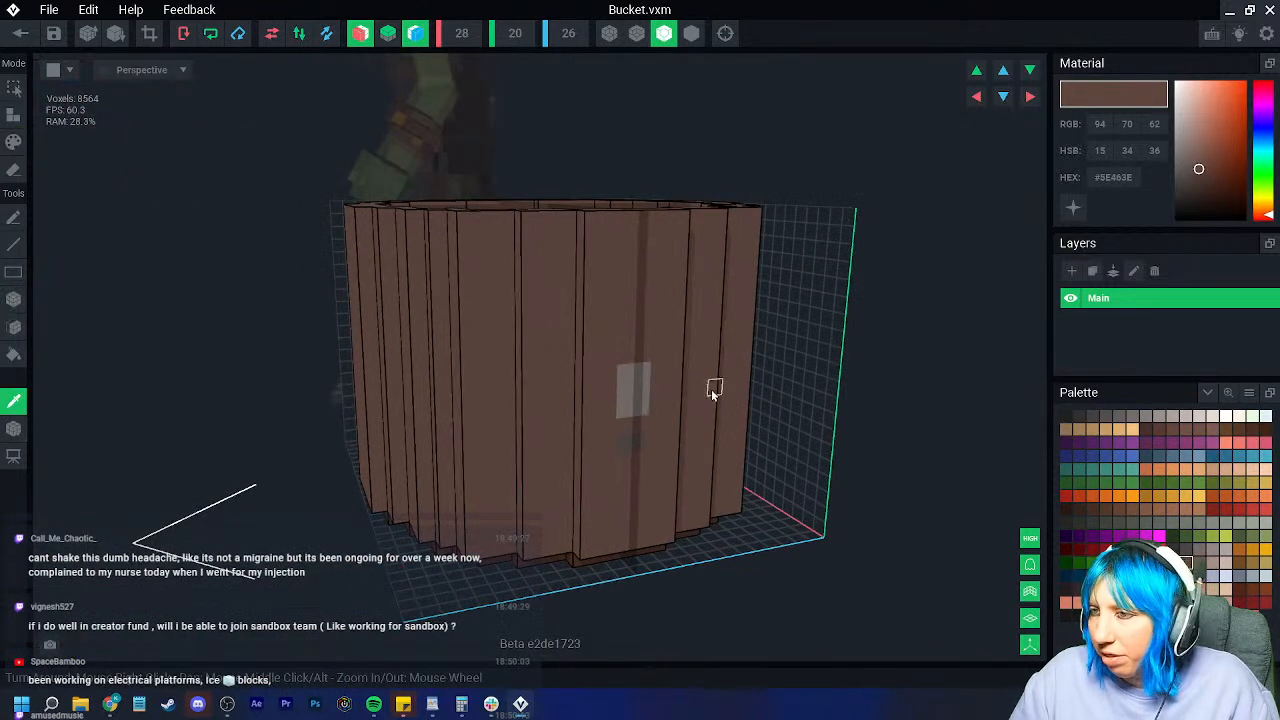
click(638, 388)
click(14, 143)
right_drag(221, 307, 596, 331)
mouse_move(609, 349)
mouse_down()
mouse_move(515, 324)
mouse_move(489, 369)
mouse_up()
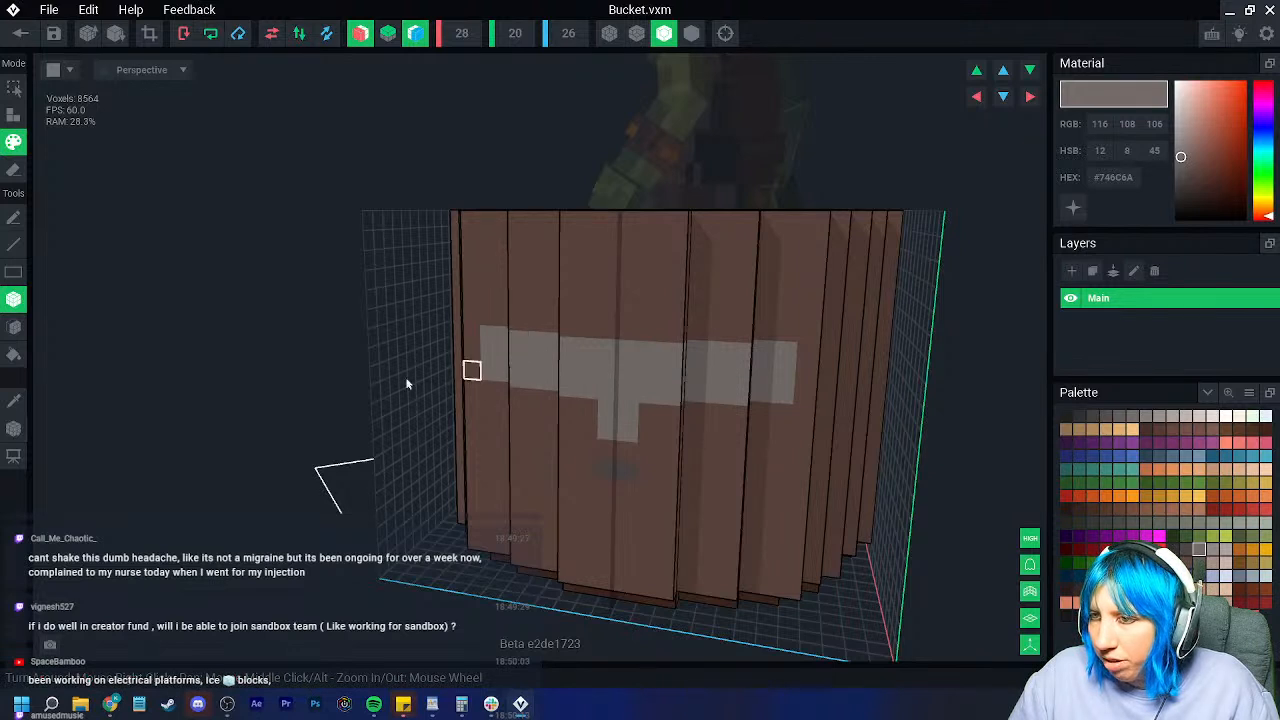
Step: Touch up the notch below the band with dark grey, then restore the brown plank colour
alt+click(606, 466)
drag(604, 434, 630, 475)
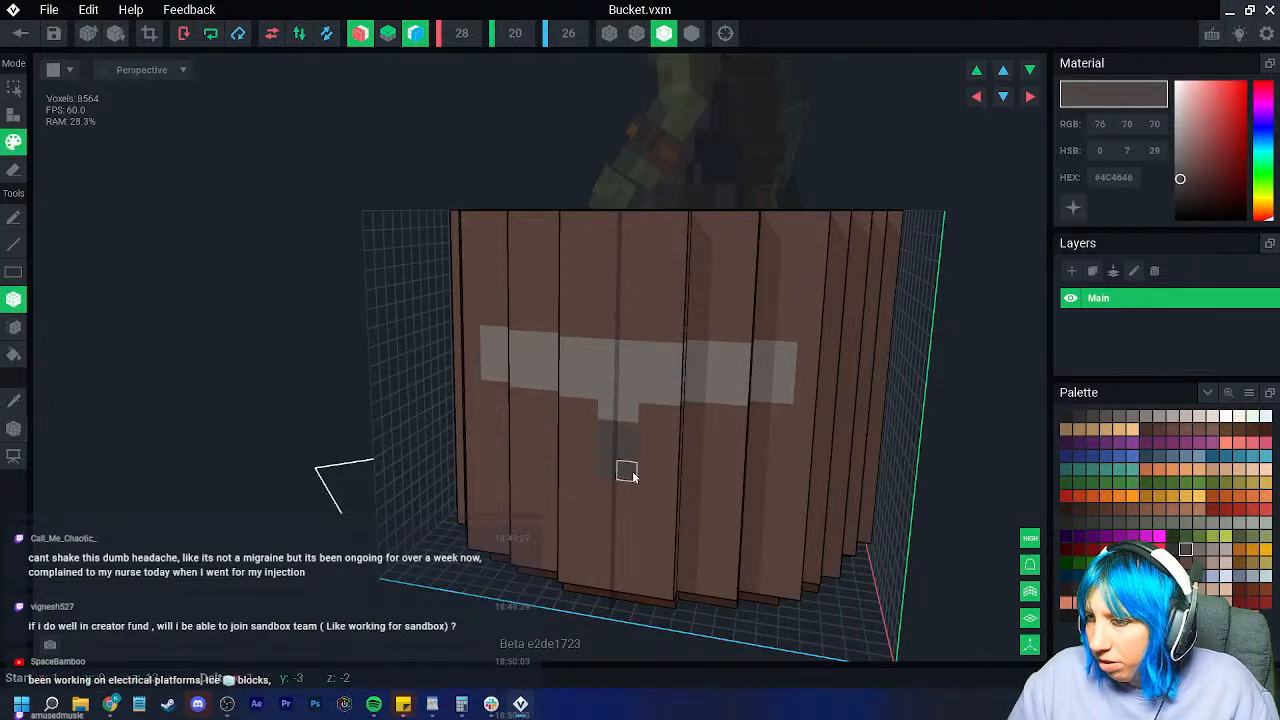
drag(593, 426, 507, 410)
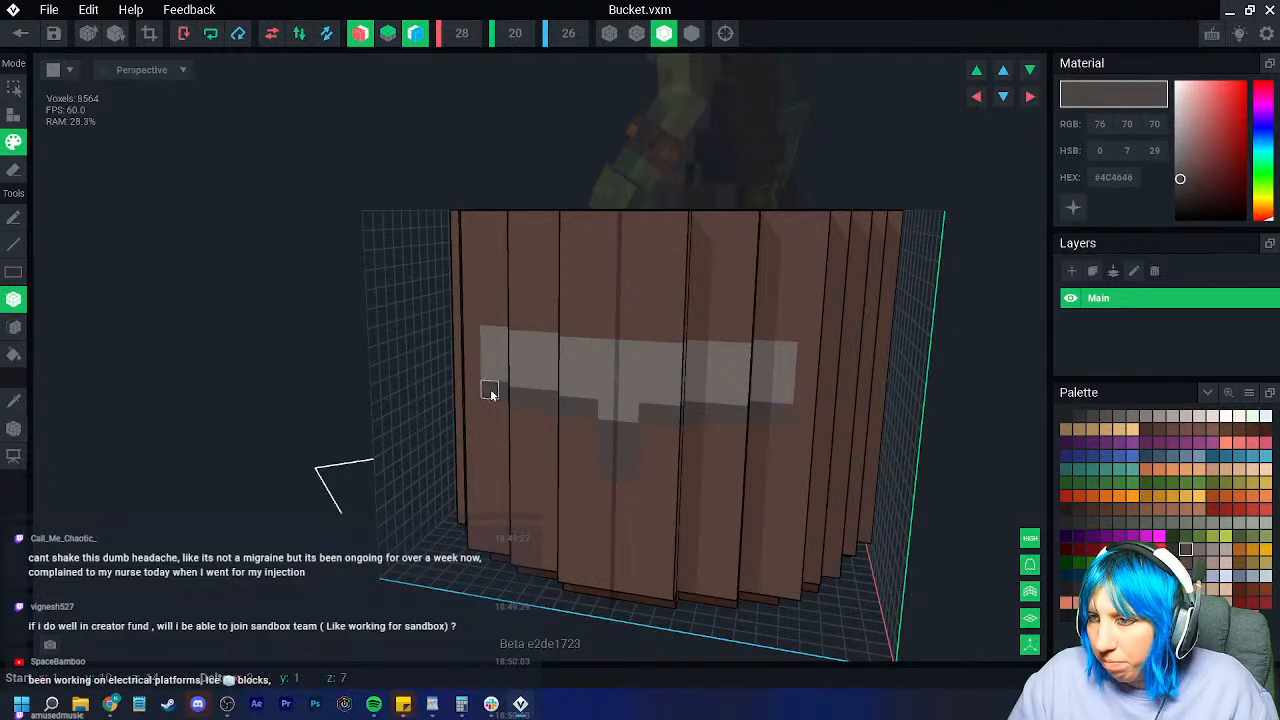
click(14, 402)
click(590, 433)
drag(608, 432, 633, 478)
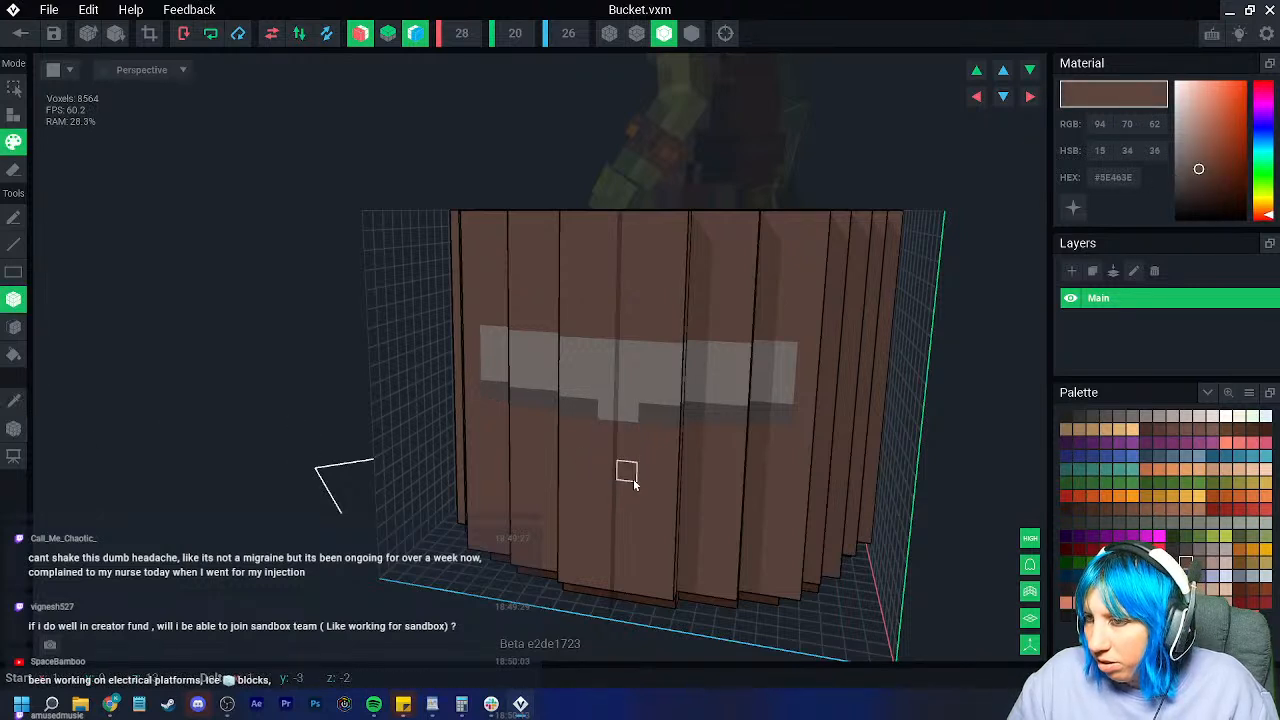
click(610, 417)
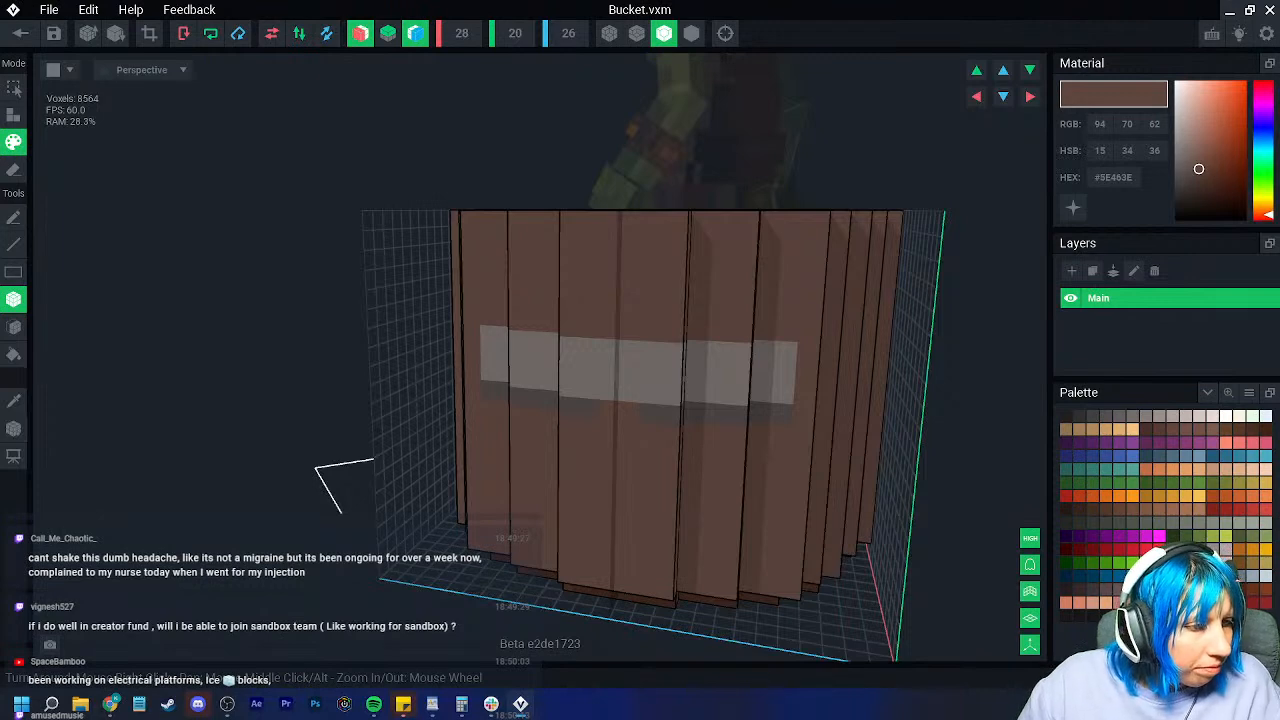
click(14, 402)
click(590, 411)
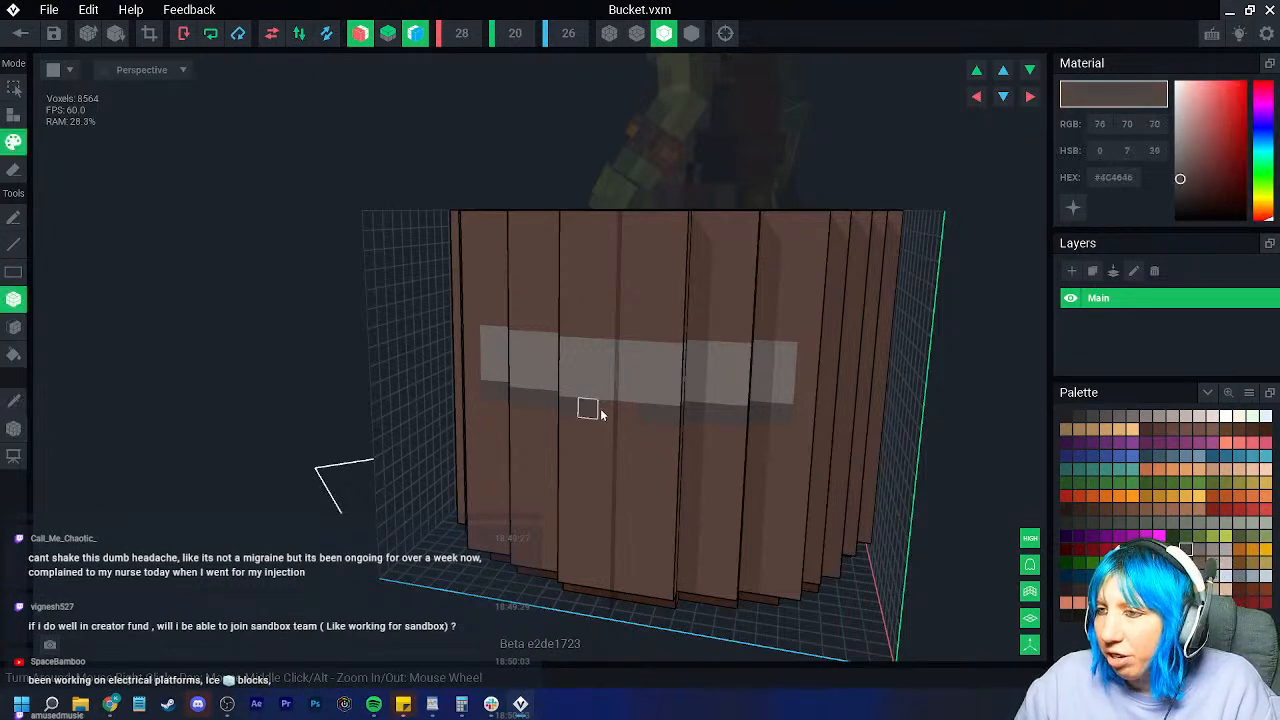
Step: Paint the light grey hoop band across the lower bucket, filling its middle and gaps
right_drag(562, 412, 354, 340)
click(14, 402)
click(465, 362)
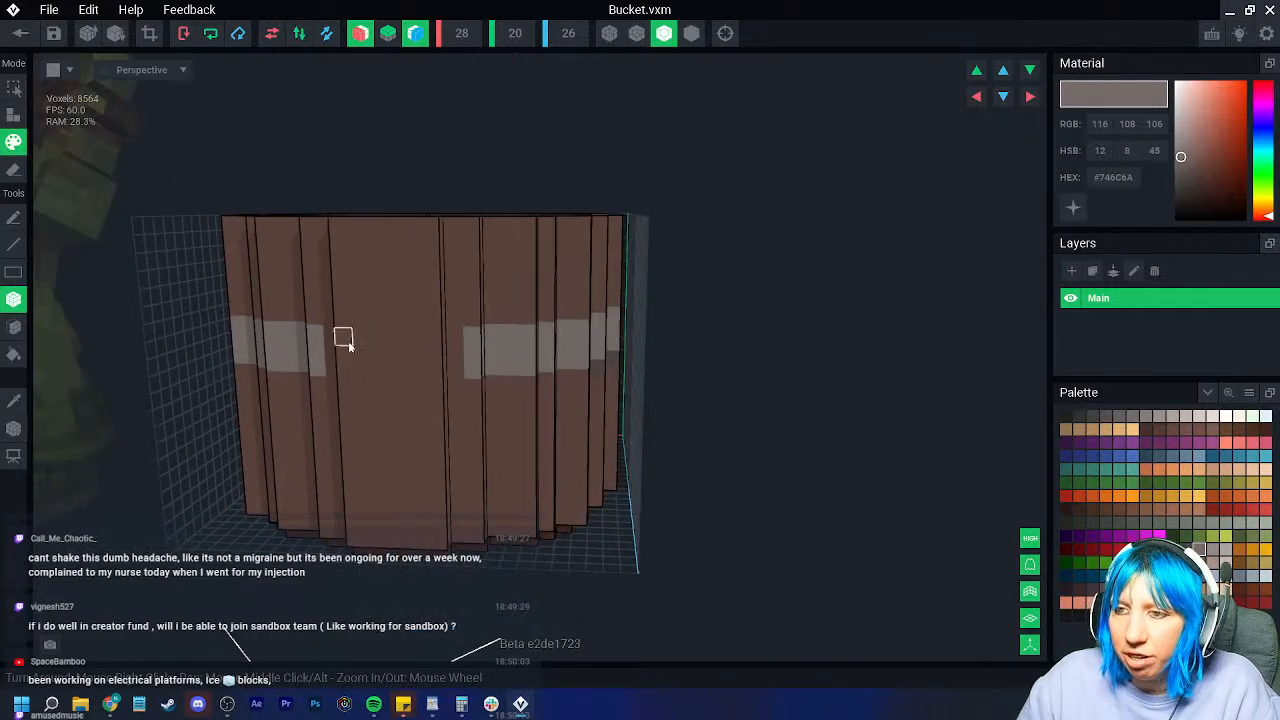
drag(325, 339, 421, 362)
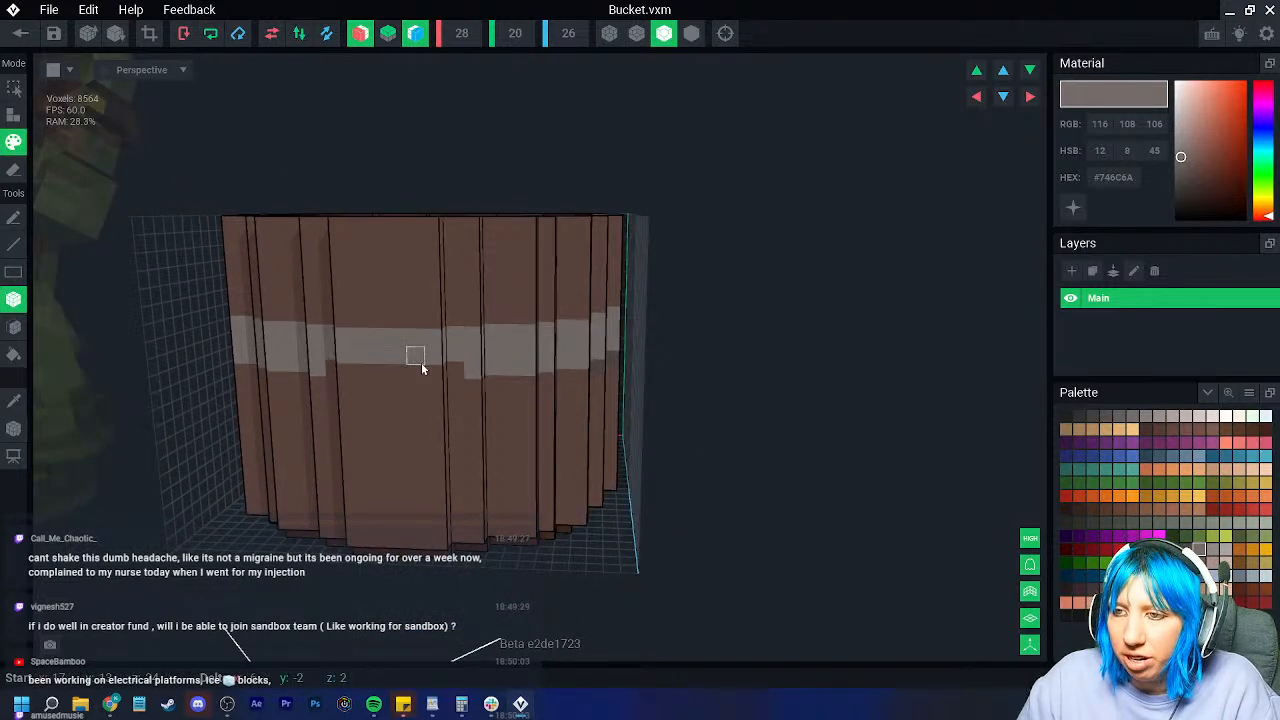
click(14, 402)
click(581, 377)
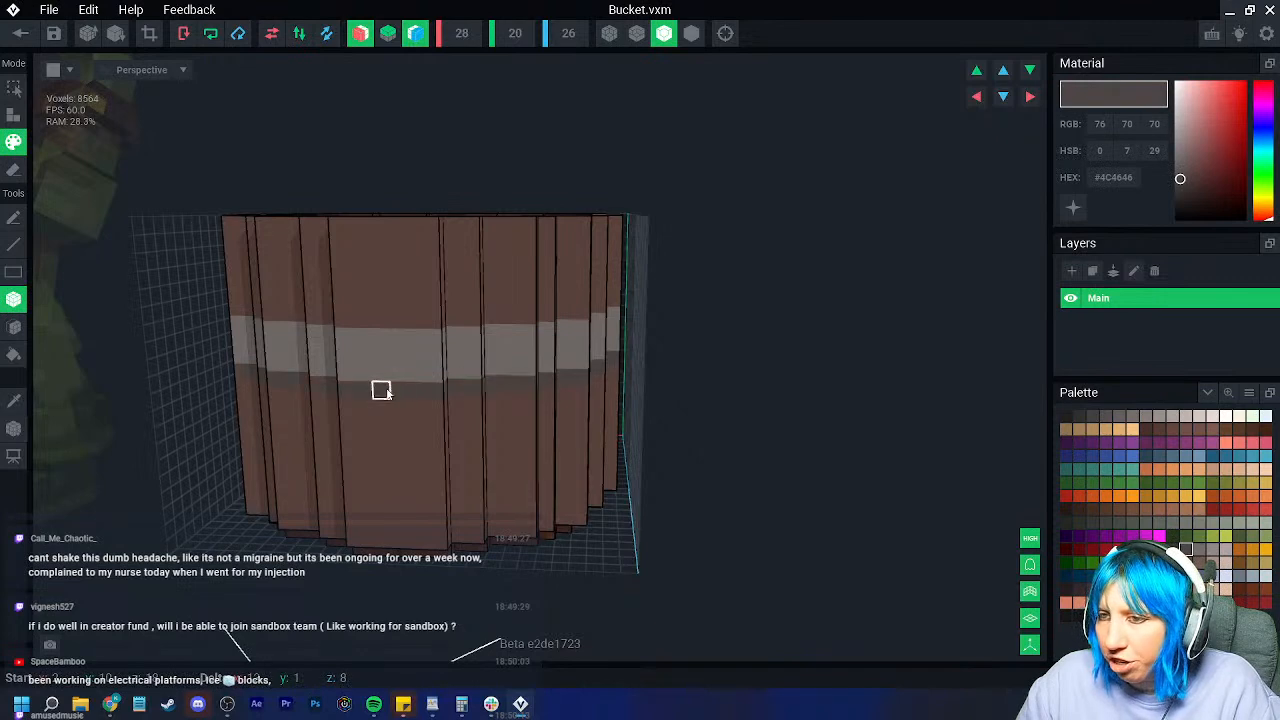
right_drag(397, 389, 432, 410)
click(456, 356)
right_drag(456, 356, 407, 475)
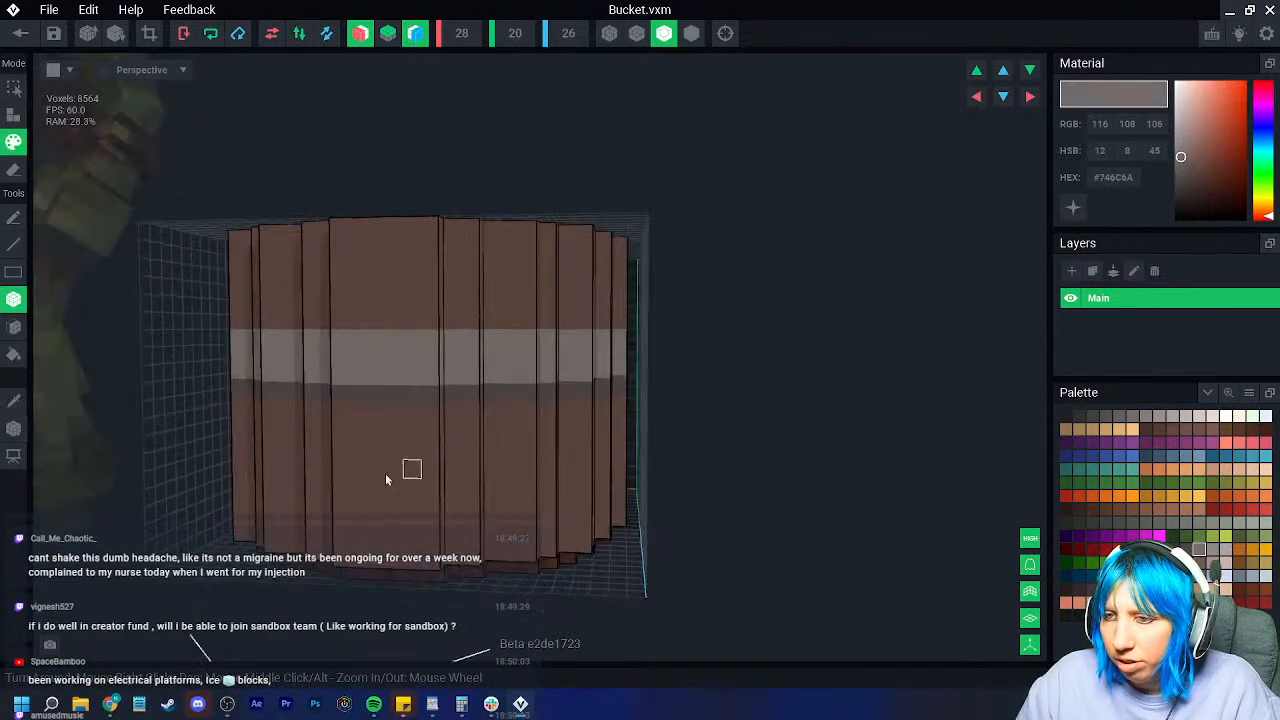
mouse_move(341, 486)
mouse_down()
mouse_move(604, 498)
mouse_move(620, 476)
mouse_up()
right_drag(620, 476, 612, 475)
drag(636, 466, 677, 483)
Step: Sample the dark grey and paint a dark stripe along the lower light band
right_drag(677, 481, 252, 425)
click(14, 402)
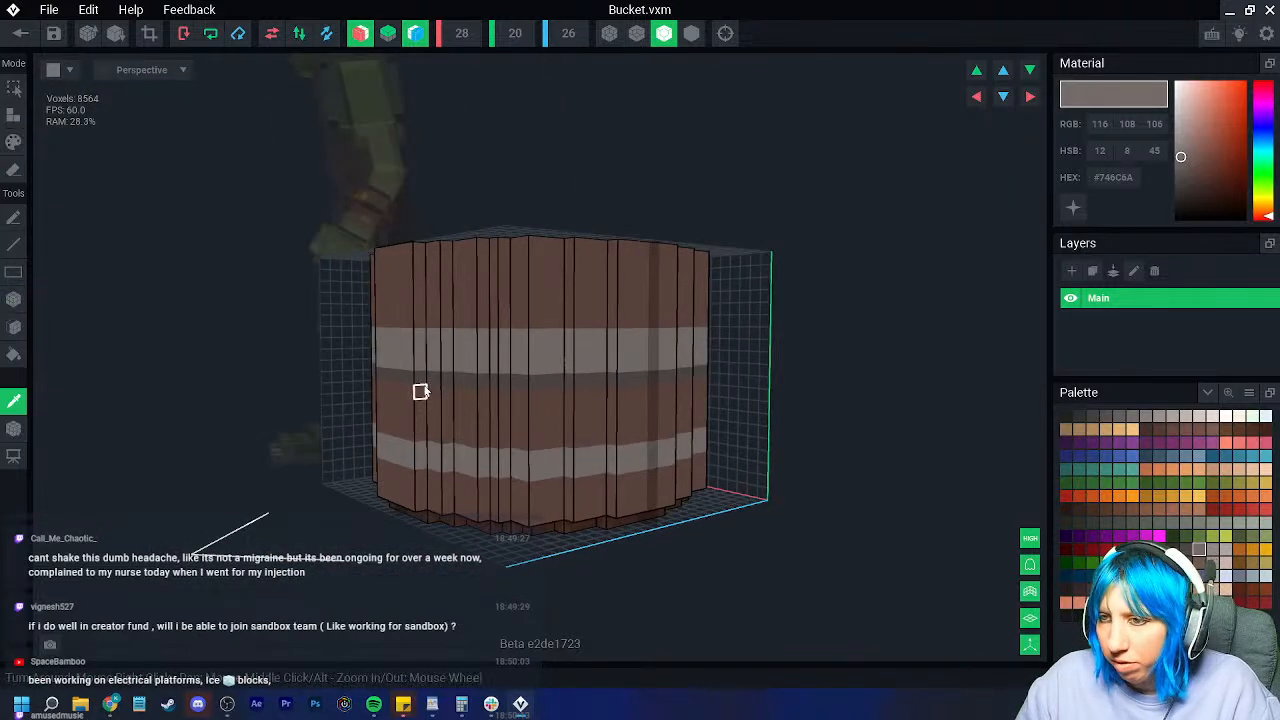
click(427, 379)
drag(380, 466, 597, 480)
right_drag(661, 477, 324, 392)
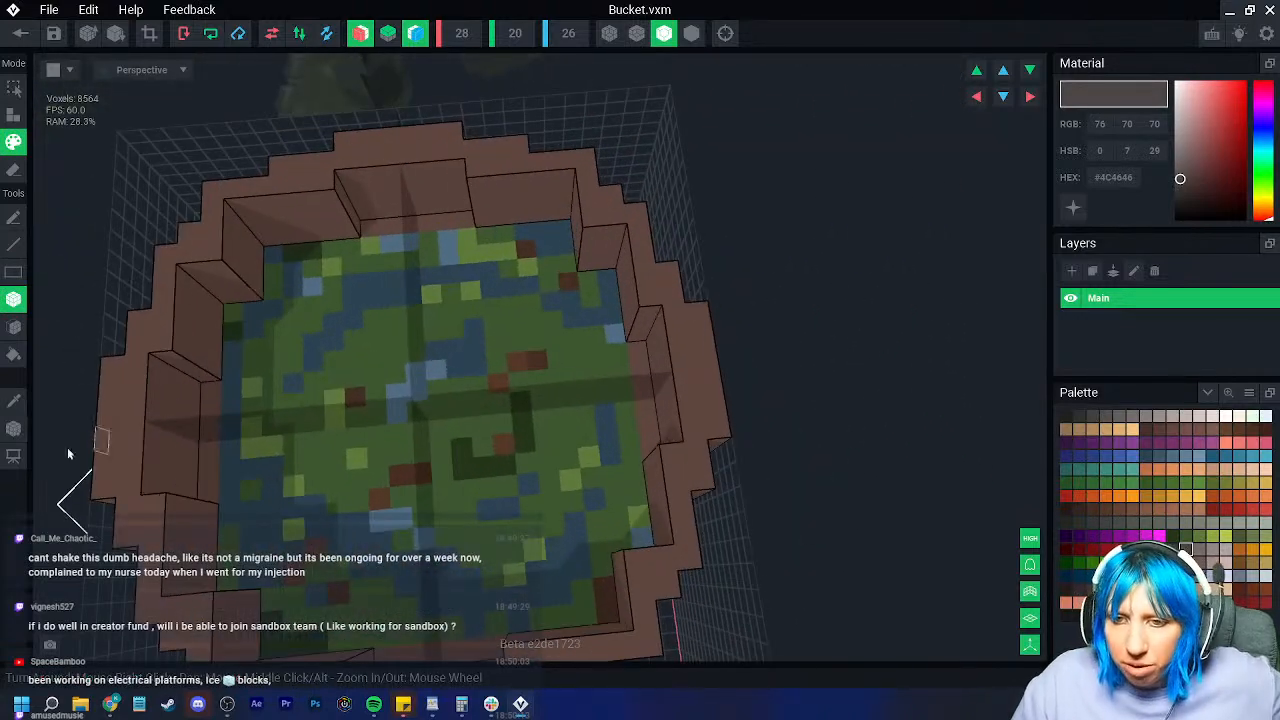
Step: Pick the liquid's dark green, switch to the Pencil, and turn off both mirror toggles
click(14, 400)
click(309, 251)
click(14, 217)
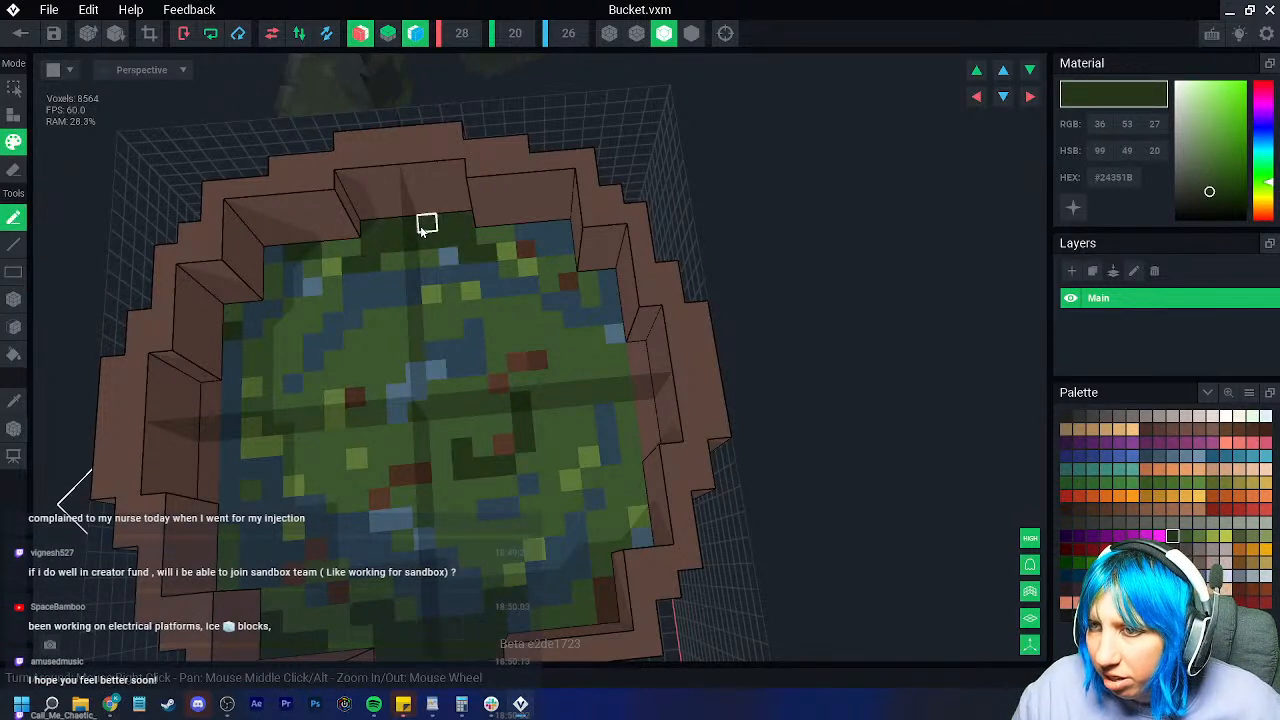
click(361, 35)
click(416, 35)
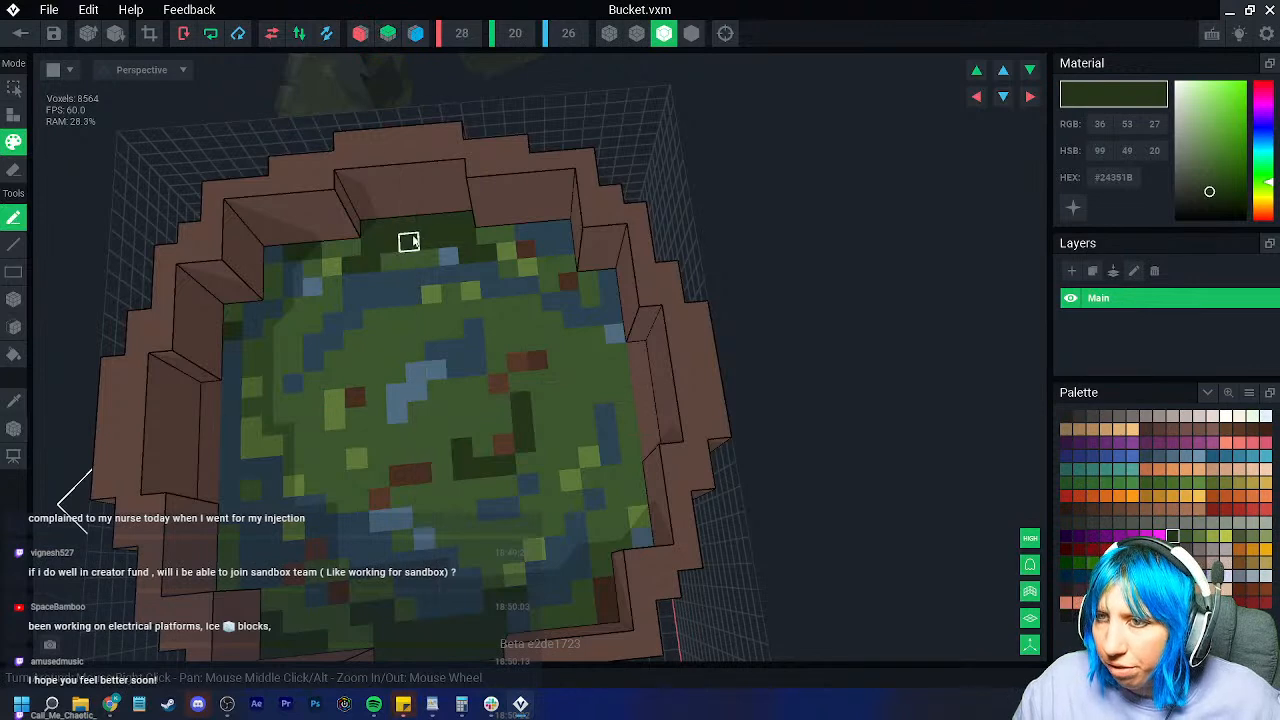
right_drag(424, 242, 352, 243)
right_drag(269, 254, 449, 300)
right_drag(526, 306, 449, 477)
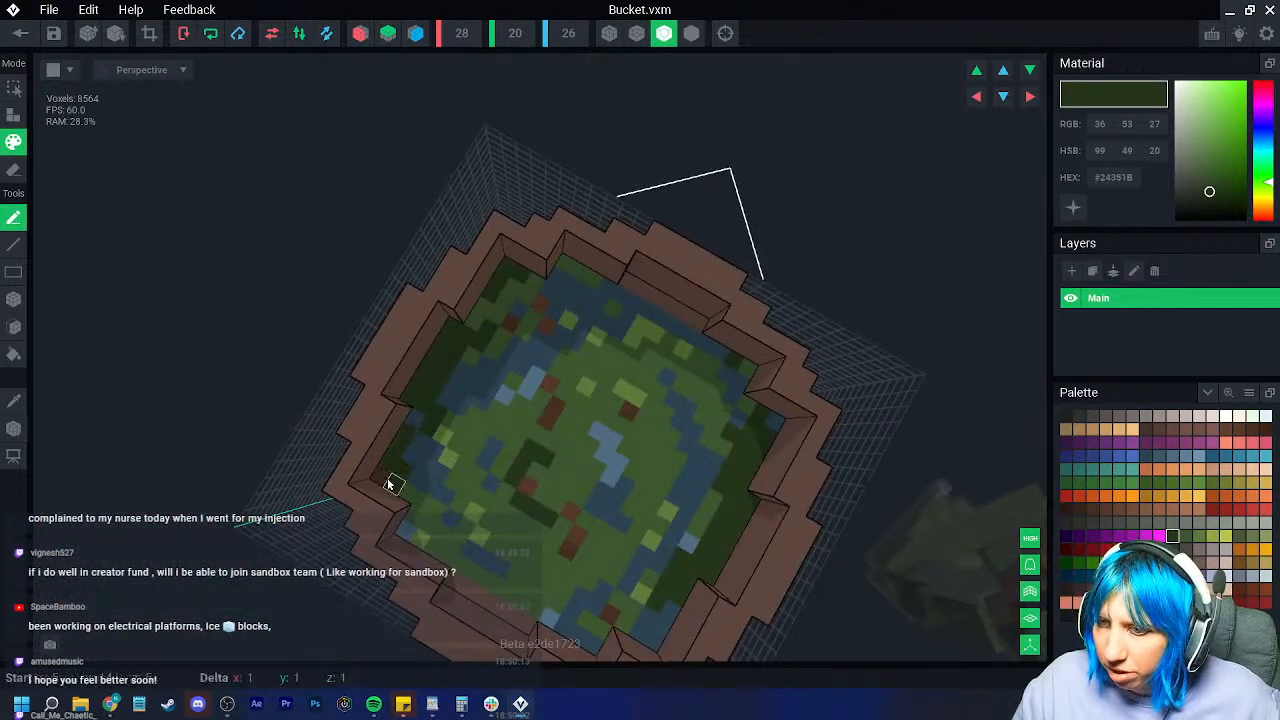
Step: Sample blue, rim dark brown and mid green colours from the liquid and bucket
alt+click(428, 406)
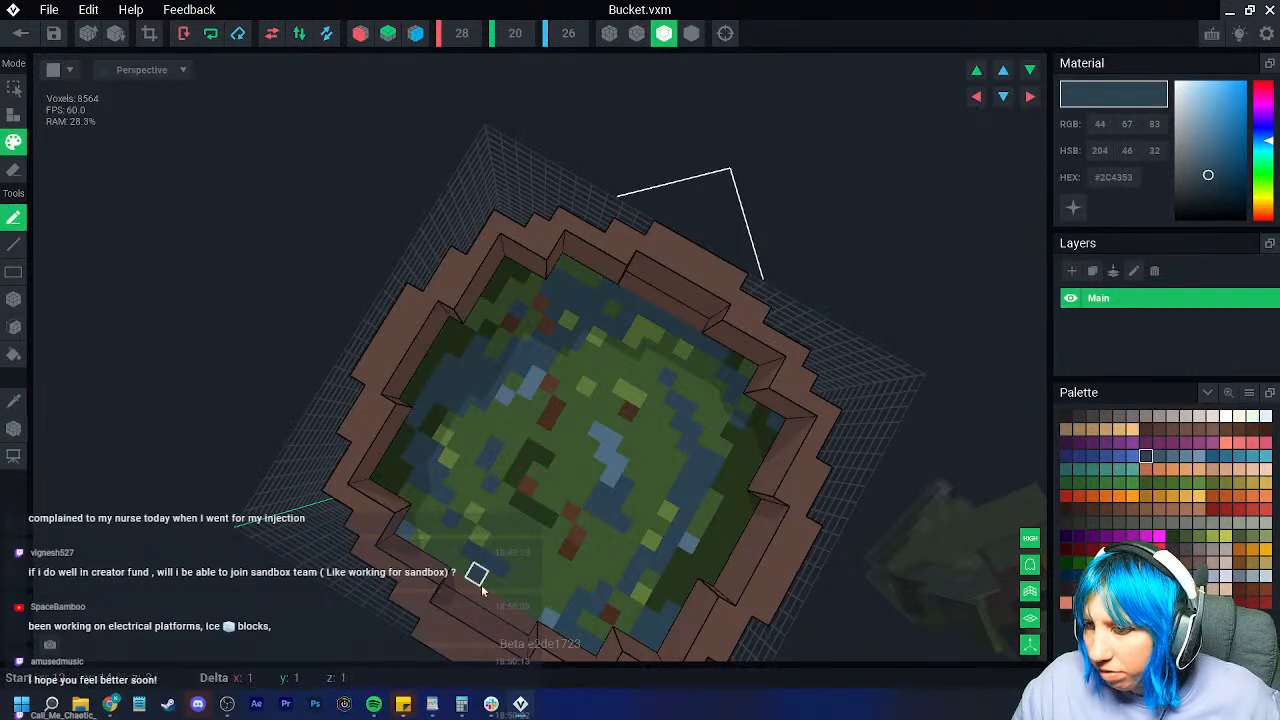
right_drag(510, 614, 340, 462)
alt+click(290, 524)
right_drag(464, 483, 465, 485)
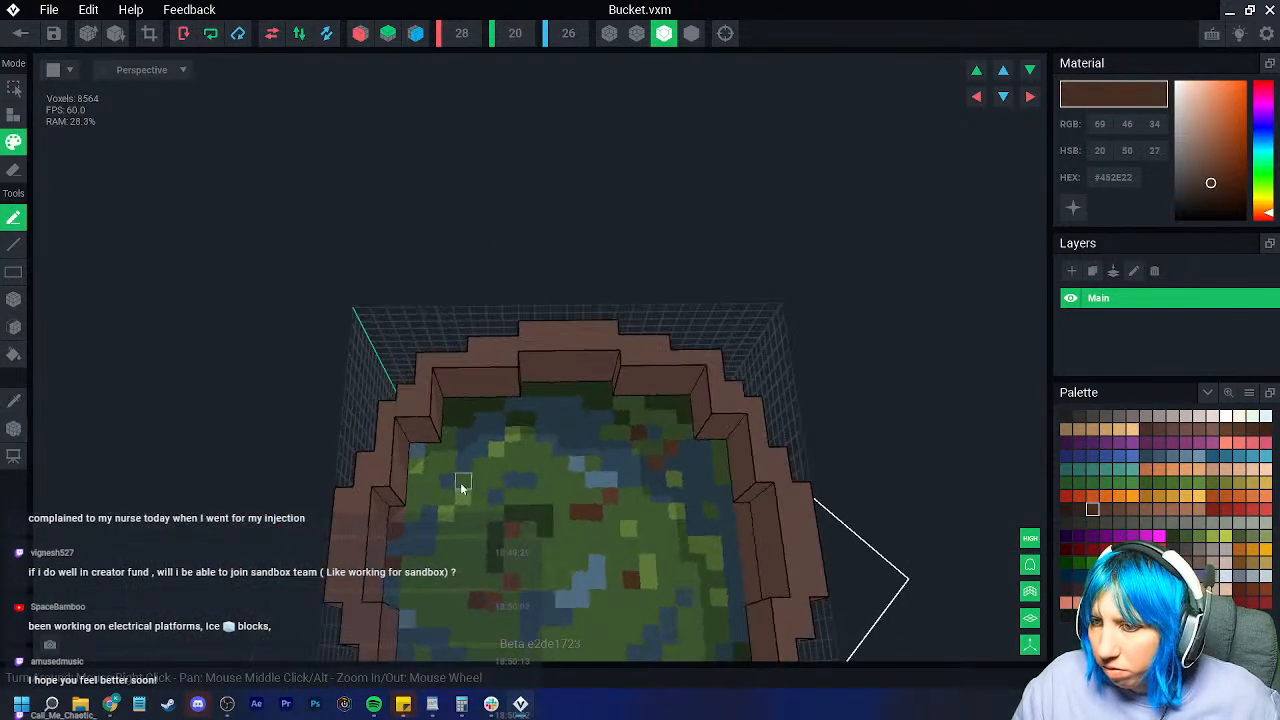
click(18, 400)
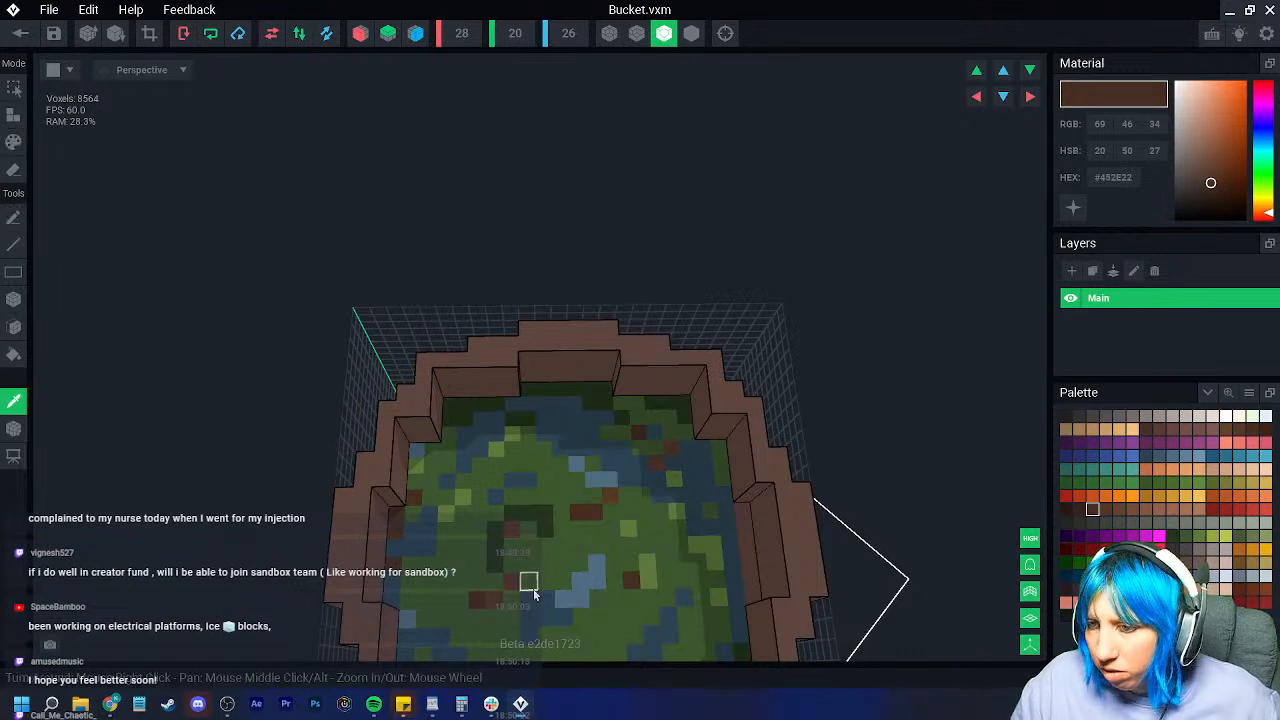
click(546, 583)
mouse_move(427, 547)
right_down()
mouse_move(486, 577)
mouse_move(510, 516)
right_up()
scroll(490, 500, up, 8)
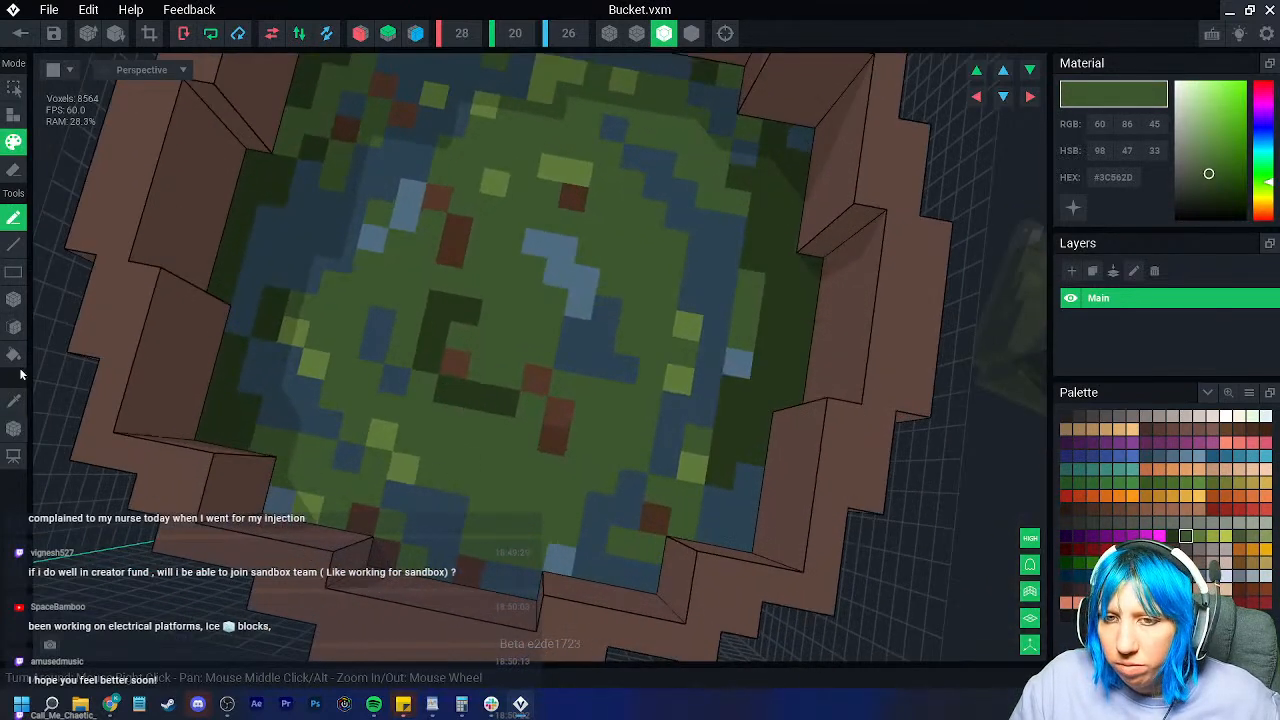
Step: Sample the darker and lighter greens, then paint a brighter green voxel on the liquid
click(14, 401)
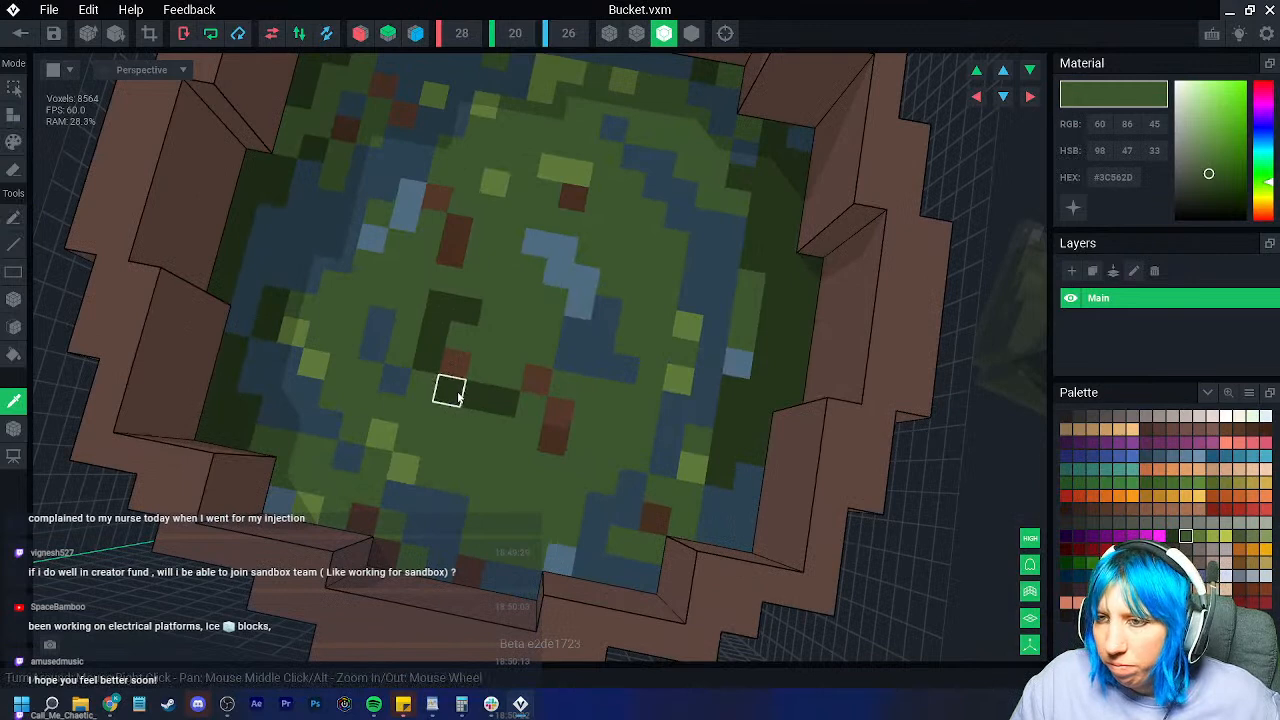
click(450, 388)
scroll(593, 462, down, 4)
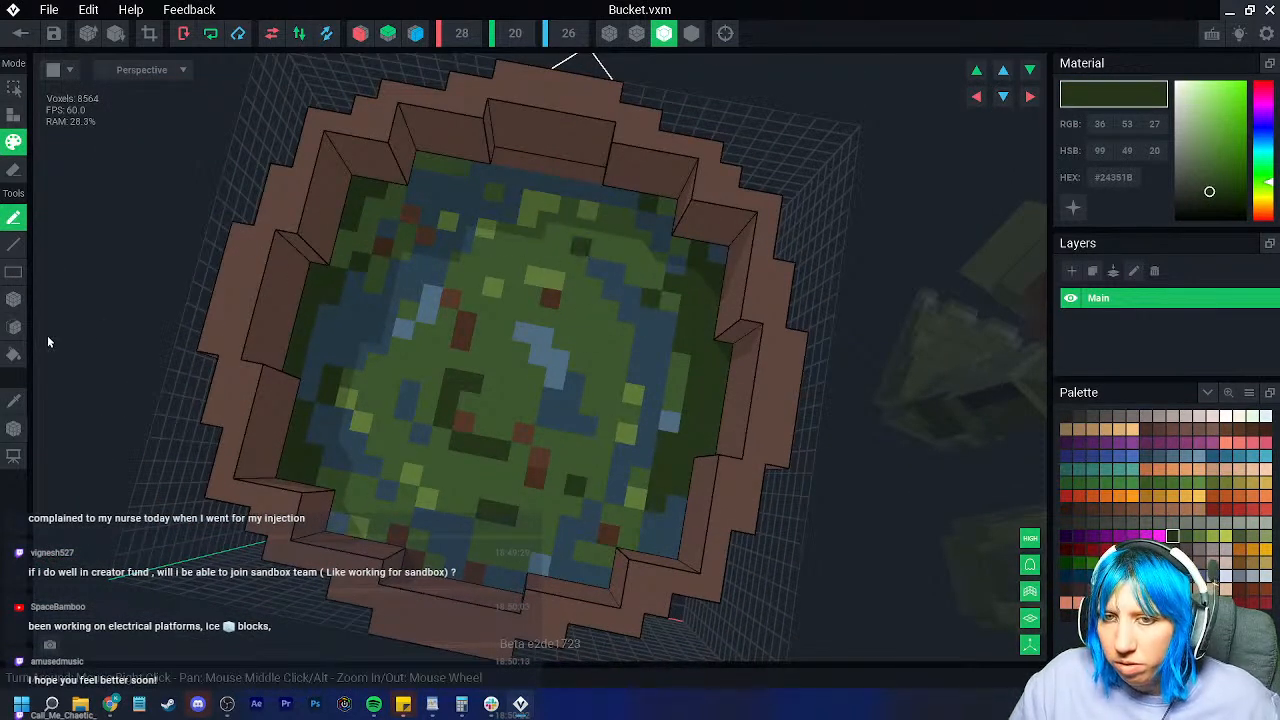
click(14, 401)
click(686, 330)
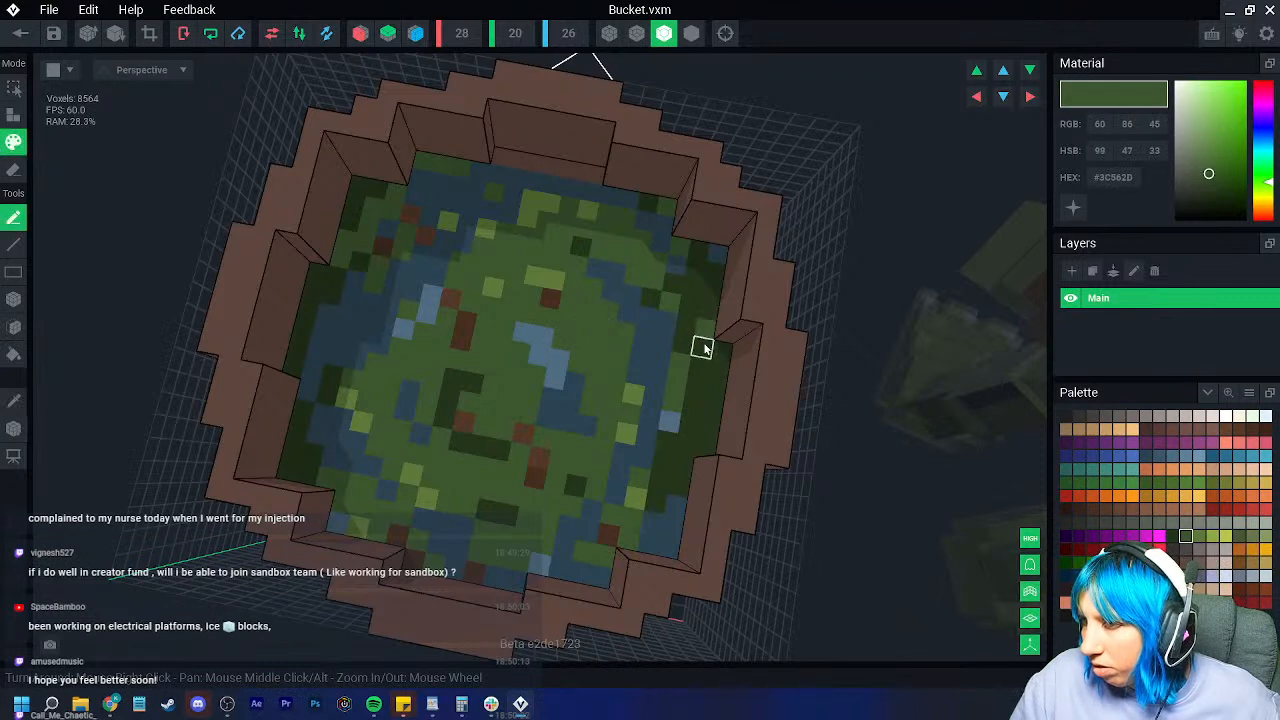
scroll(493, 498, down, 2)
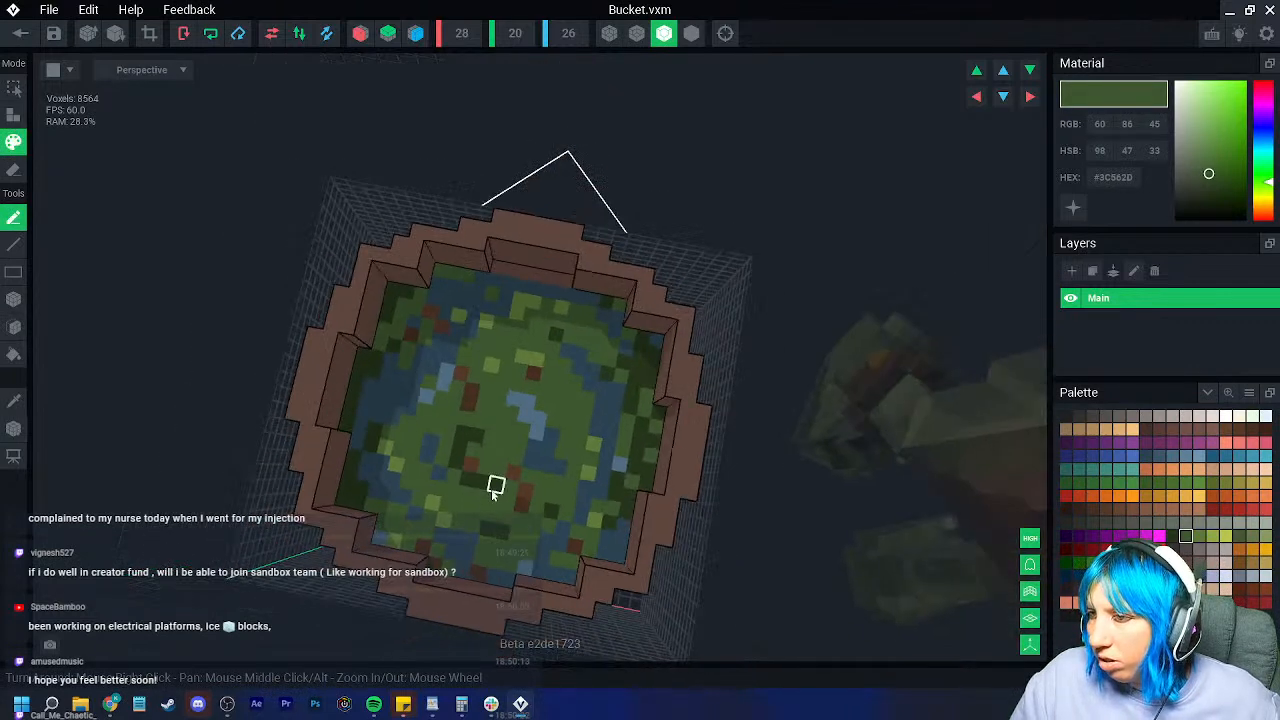
click(508, 316)
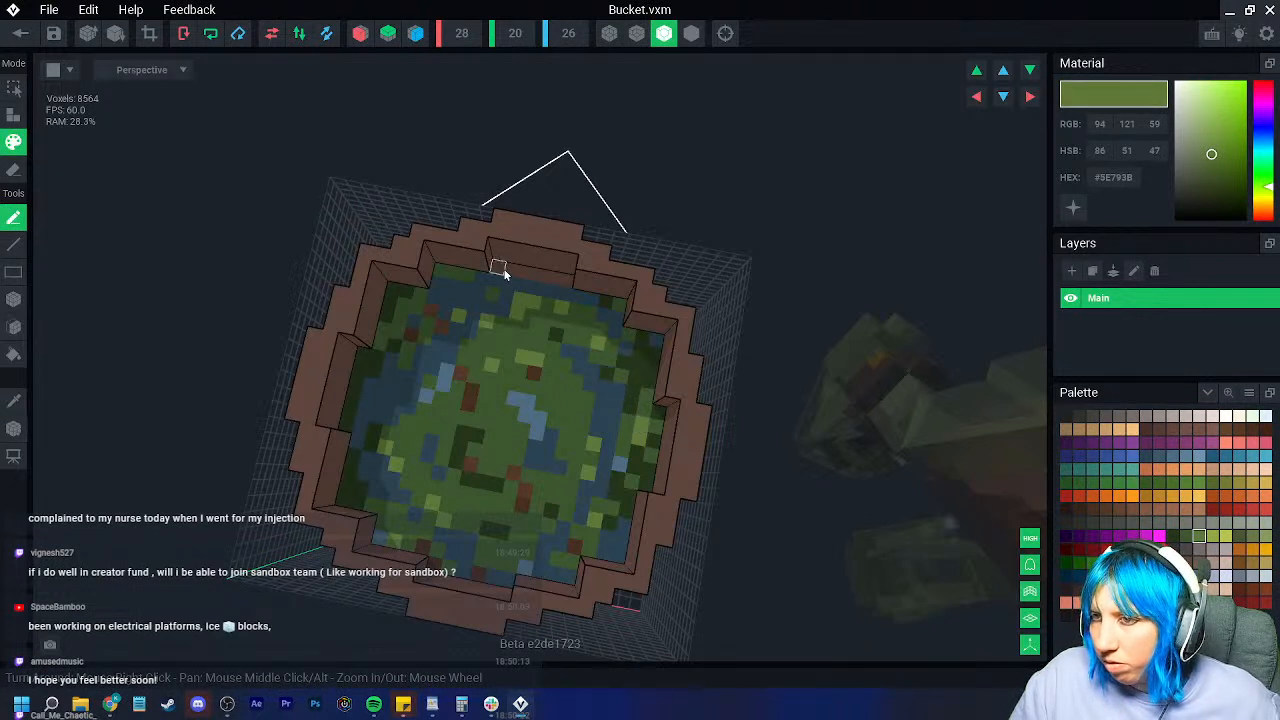
click(480, 279)
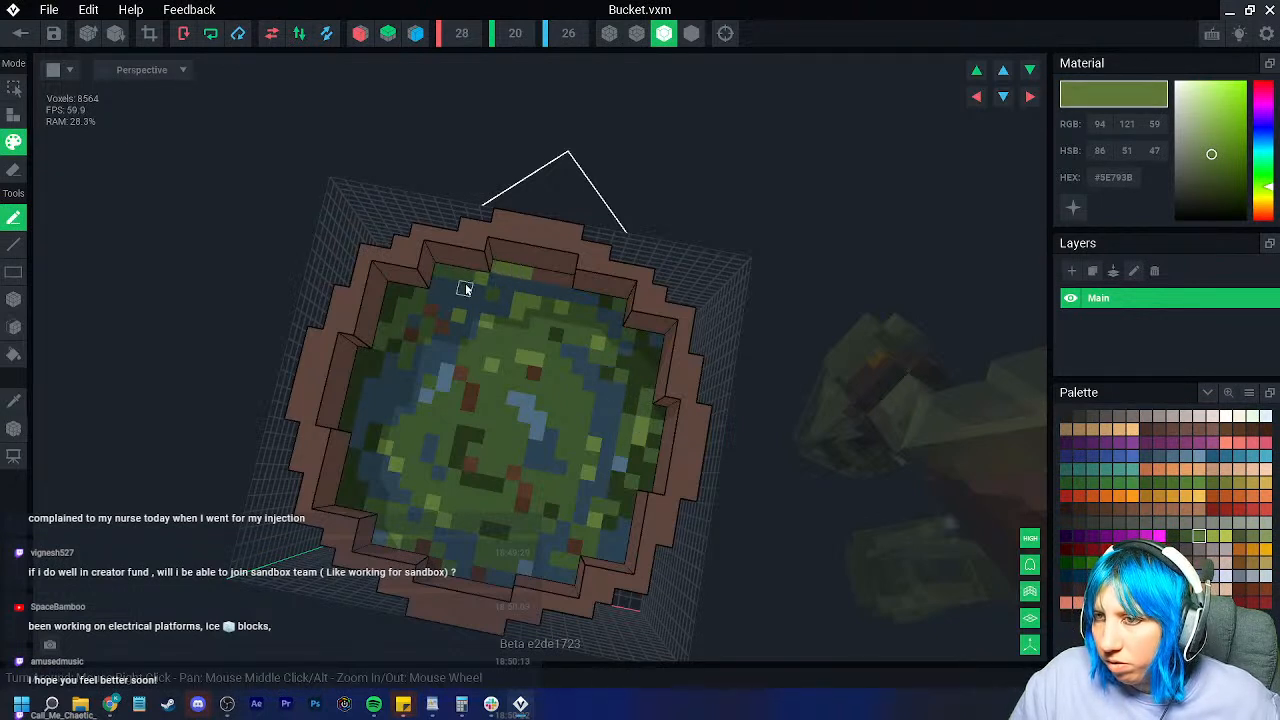
Step: Repaint a stray brown floor voxel in the liquid's dark green
click(5, 405)
click(451, 340)
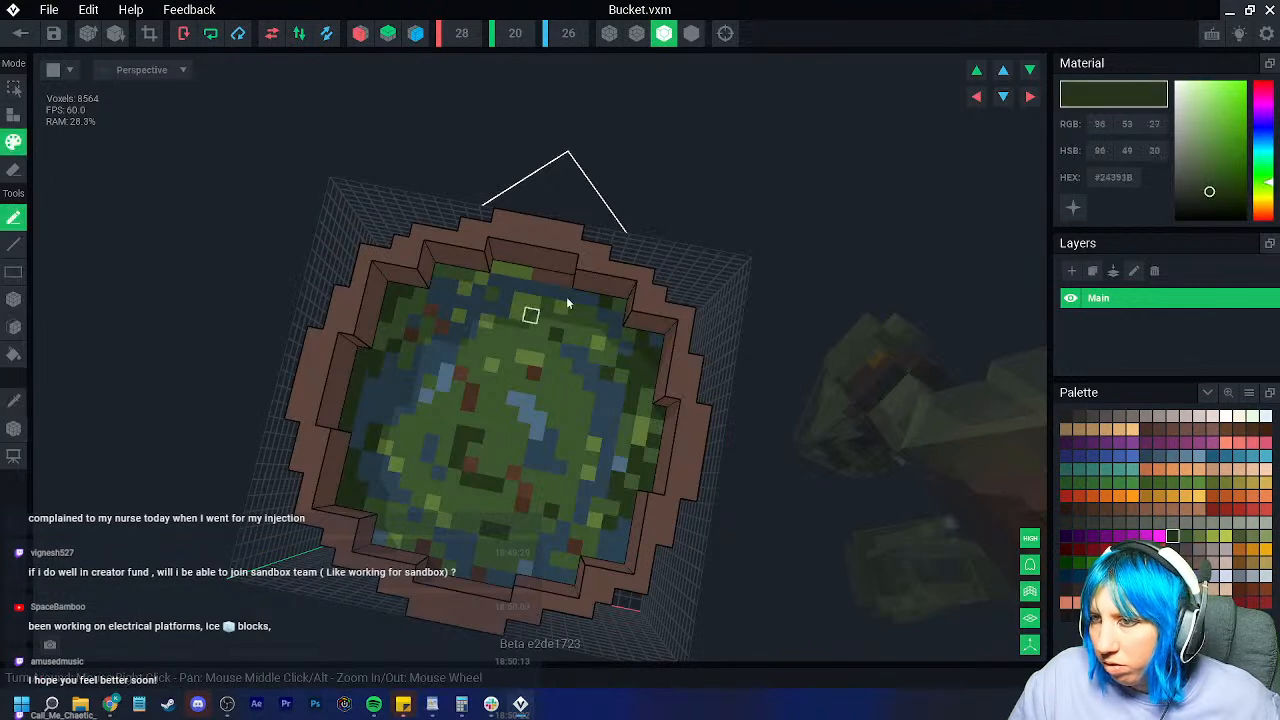
click(539, 274)
scroll(495, 405, down, 3)
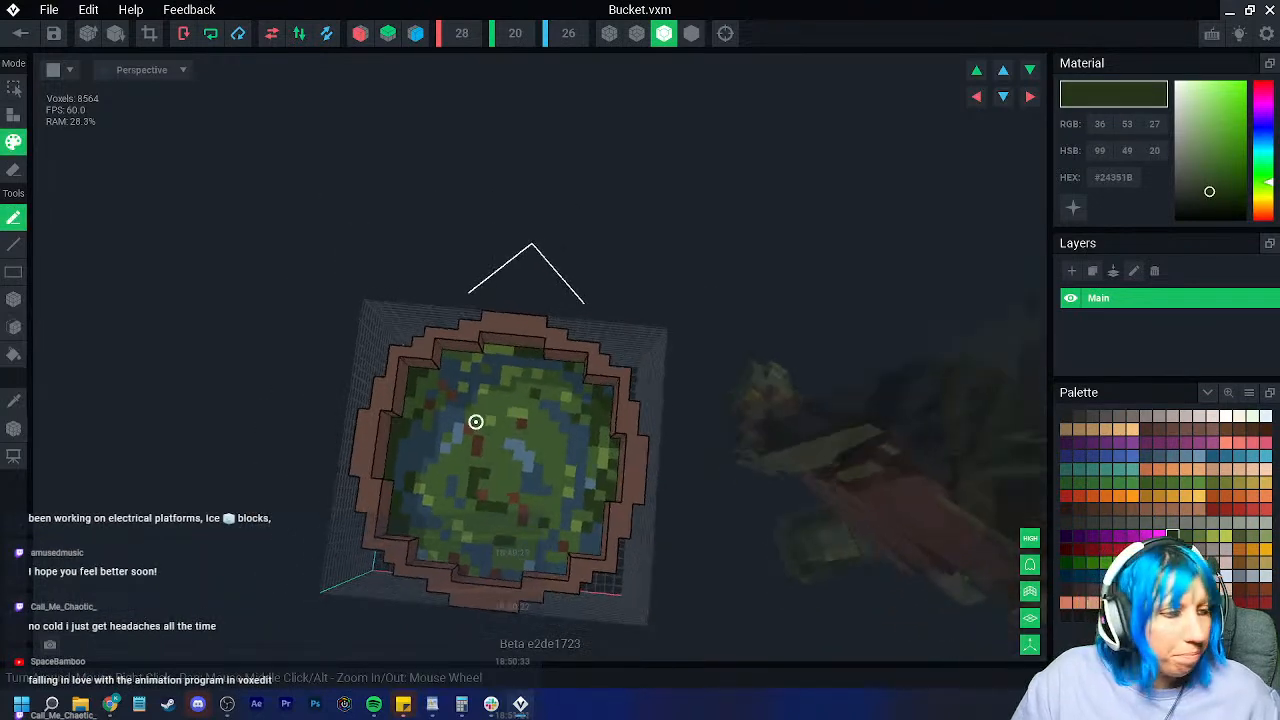
right_drag(474, 423, 482, 416)
scroll(504, 389, up, 3)
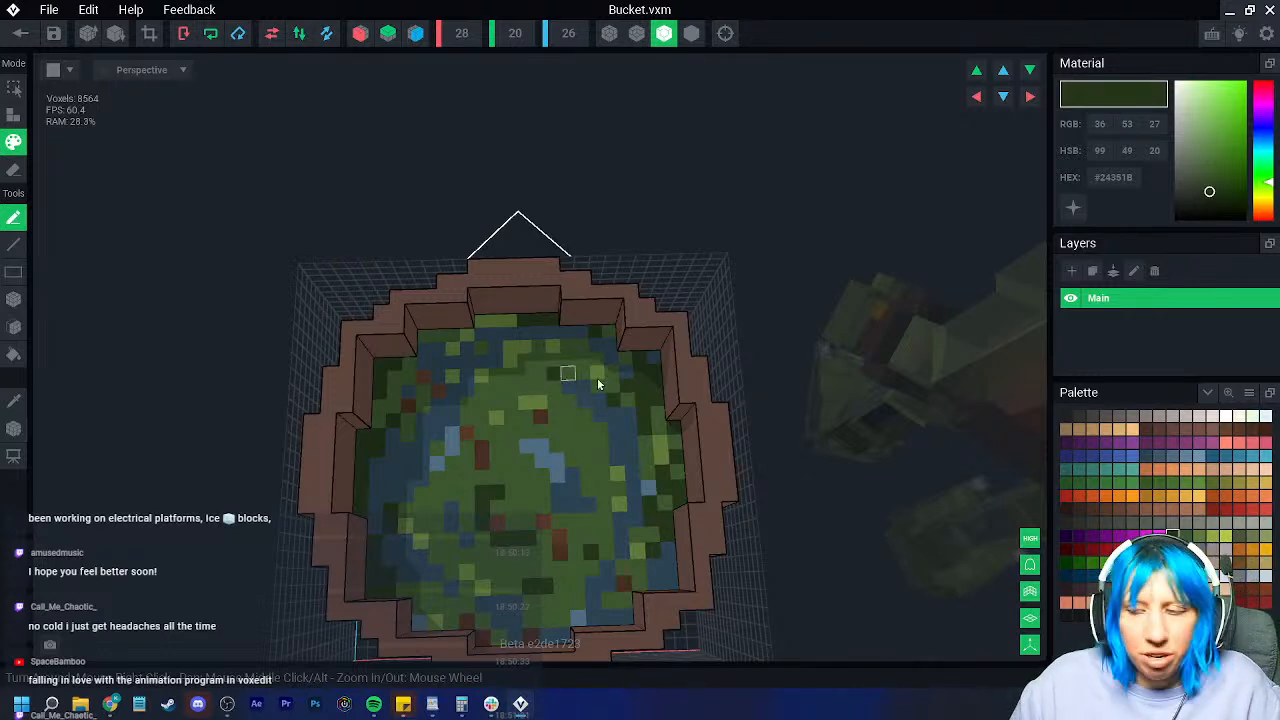
scroll(629, 400, down, 2)
right_drag(629, 402, 597, 410)
scroll(626, 406, down, 3)
scroll(599, 440, up, 3)
Step: Choose the orange-brown swatch and paint a stud on each of the upper and lower hoops
click(1240, 566)
right_drag(488, 462, 487, 432)
click(449, 400)
click(449, 431)
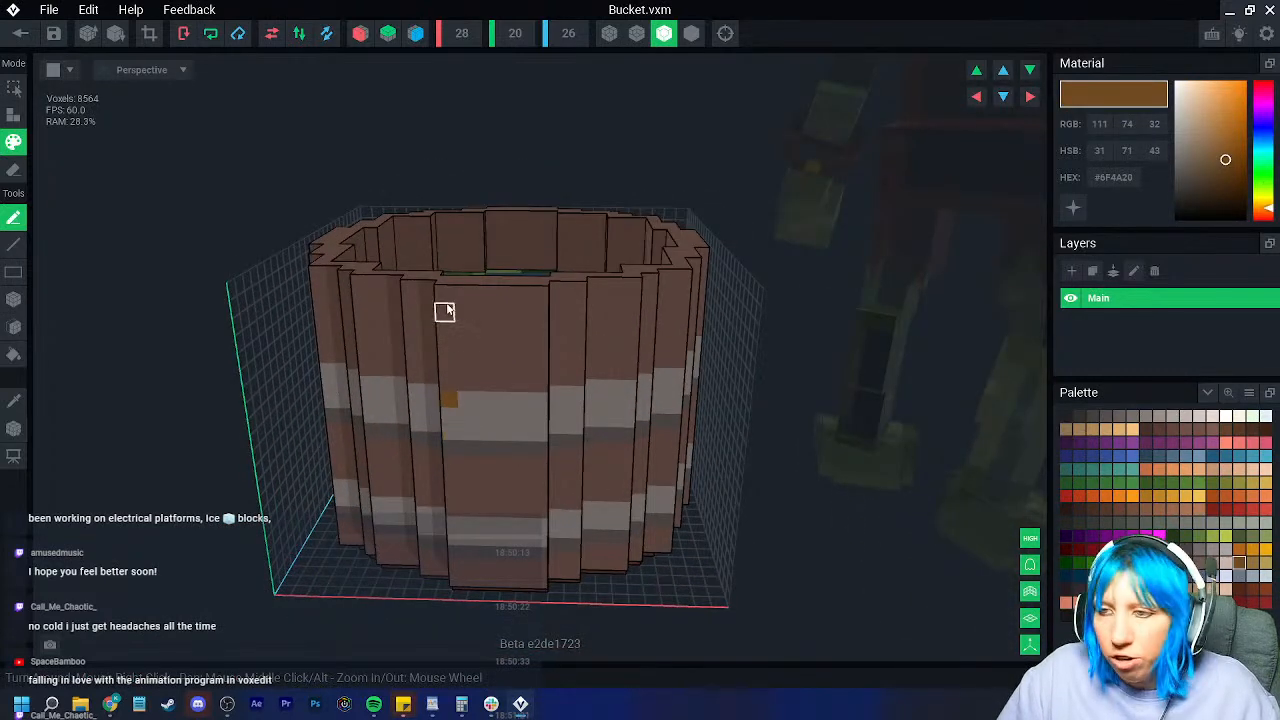
Step: Re-enable both mirror toggles and paint mirrored orange studs on the side hoops
click(360, 33)
click(416, 33)
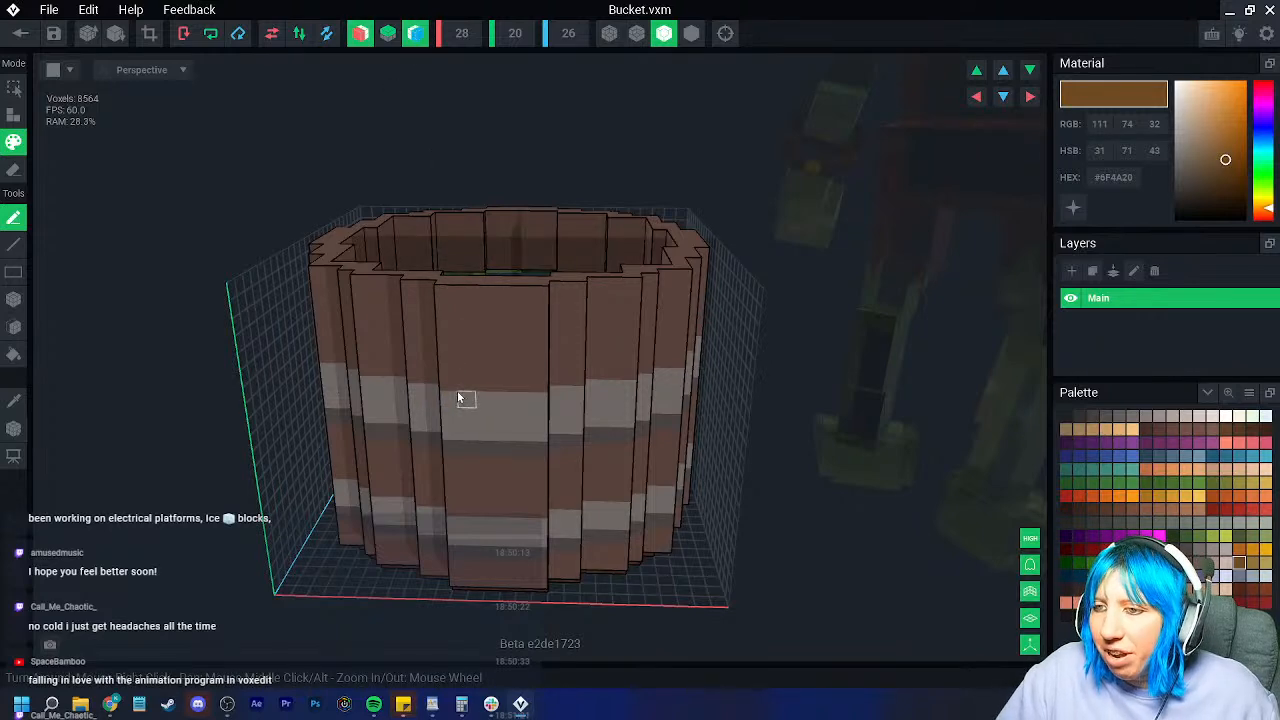
click(449, 428)
right_drag(449, 431, 409, 415)
click(353, 398)
click(355, 430)
Step: Add mirrored orange stud pairs on the lower and upper light bands at the stave joints
right_drag(356, 547, 403, 557)
click(441, 538)
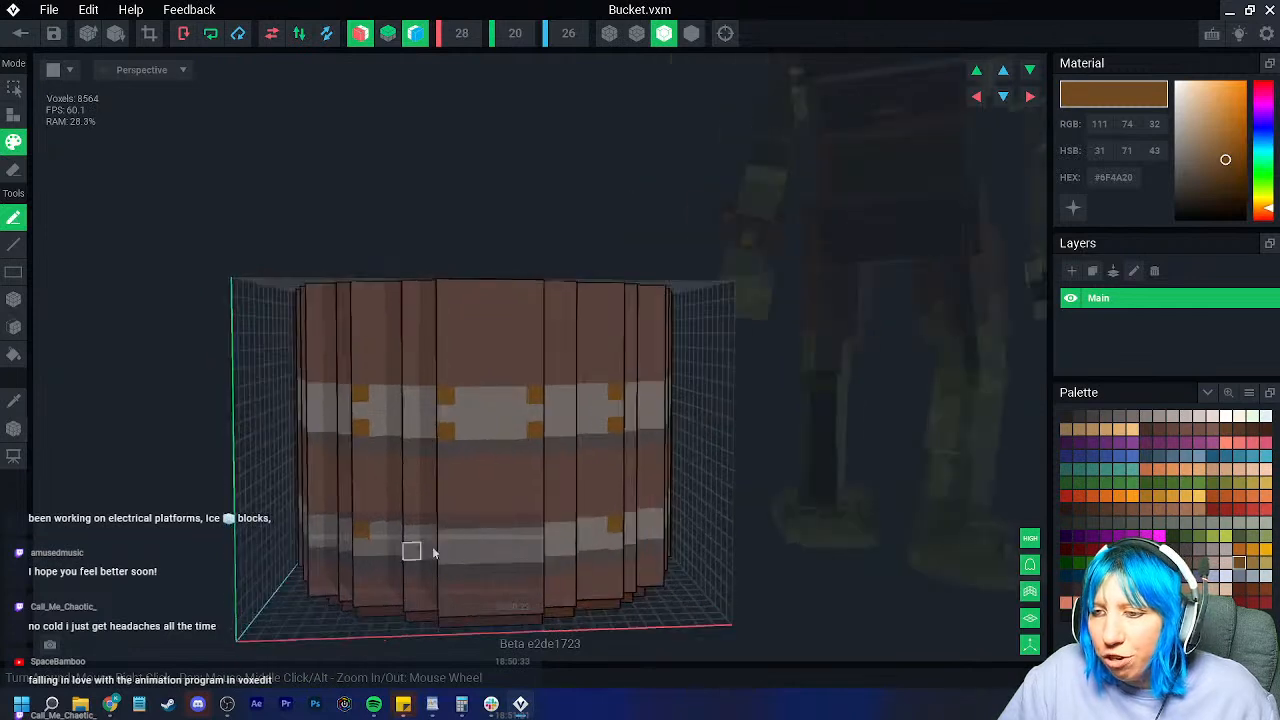
mouse_move(502, 538)
right_down()
mouse_move(691, 474)
mouse_move(775, 428)
right_up()
click(826, 442)
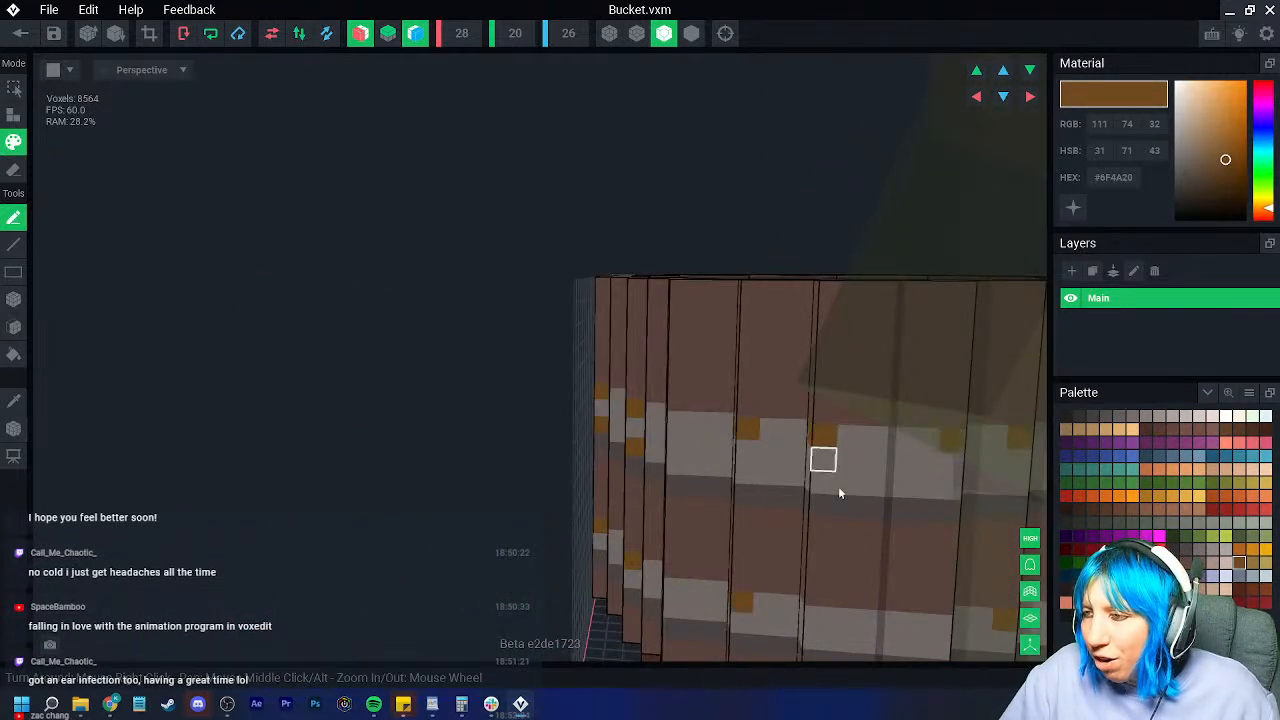
scroll(830, 600, down, 3)
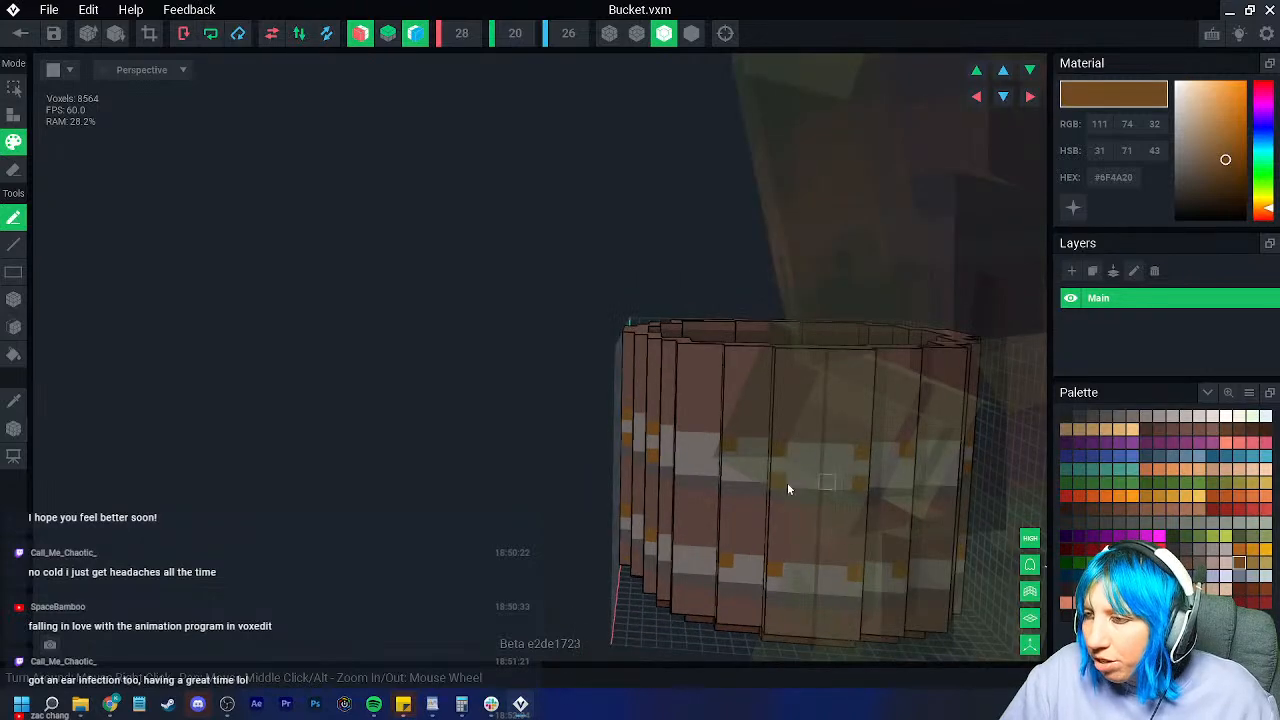
right_drag(731, 473, 608, 428)
scroll(580, 437, up, 4)
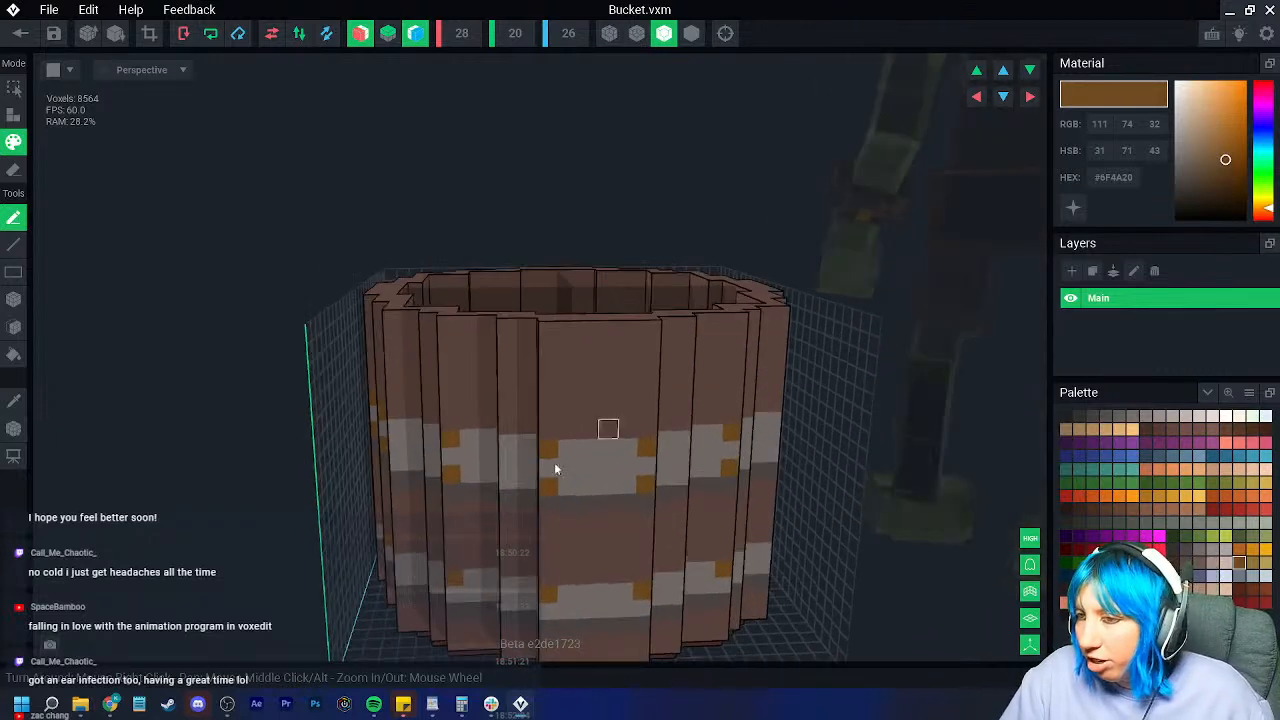
Step: Paint a dark brown U-shaped handle mount on the front plank and attach columns beside it
click(1091, 509)
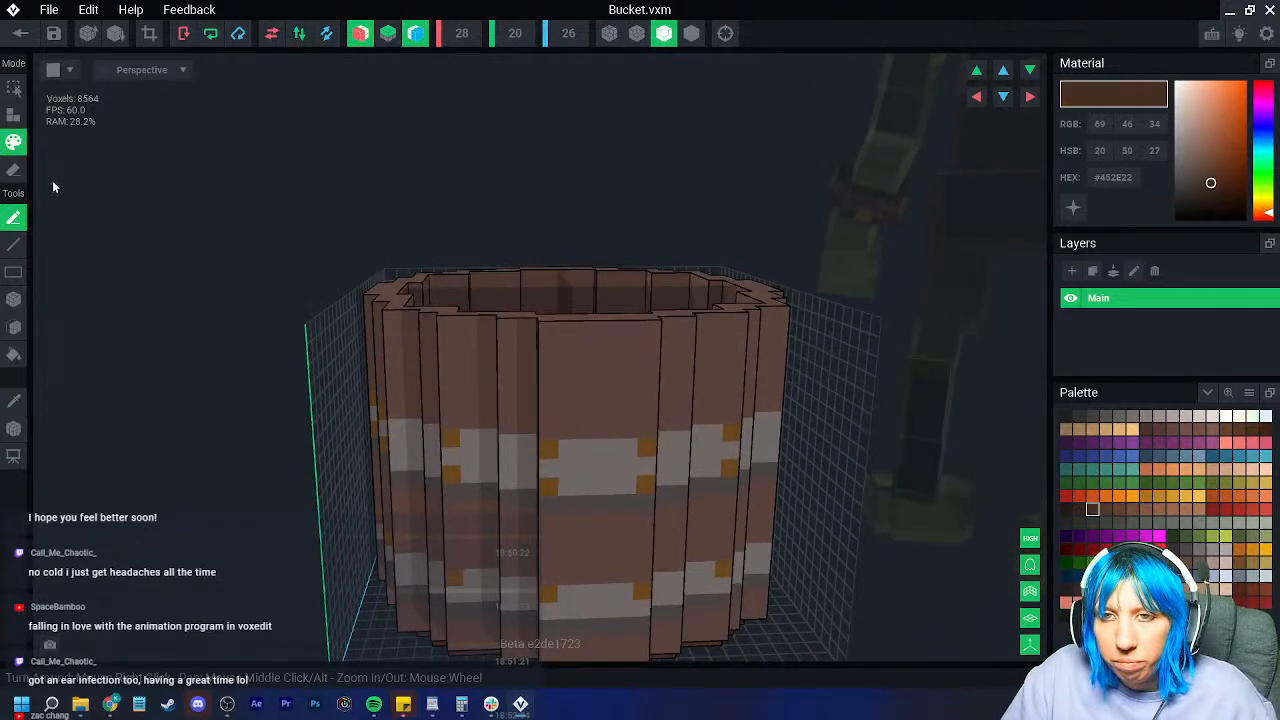
mouse_move(549, 353)
mouse_down()
mouse_move(564, 396)
mouse_move(602, 399)
mouse_up()
right_drag(602, 400, 526, 378)
click(15, 117)
drag(523, 352, 526, 389)
right_drag(526, 389, 551, 434)
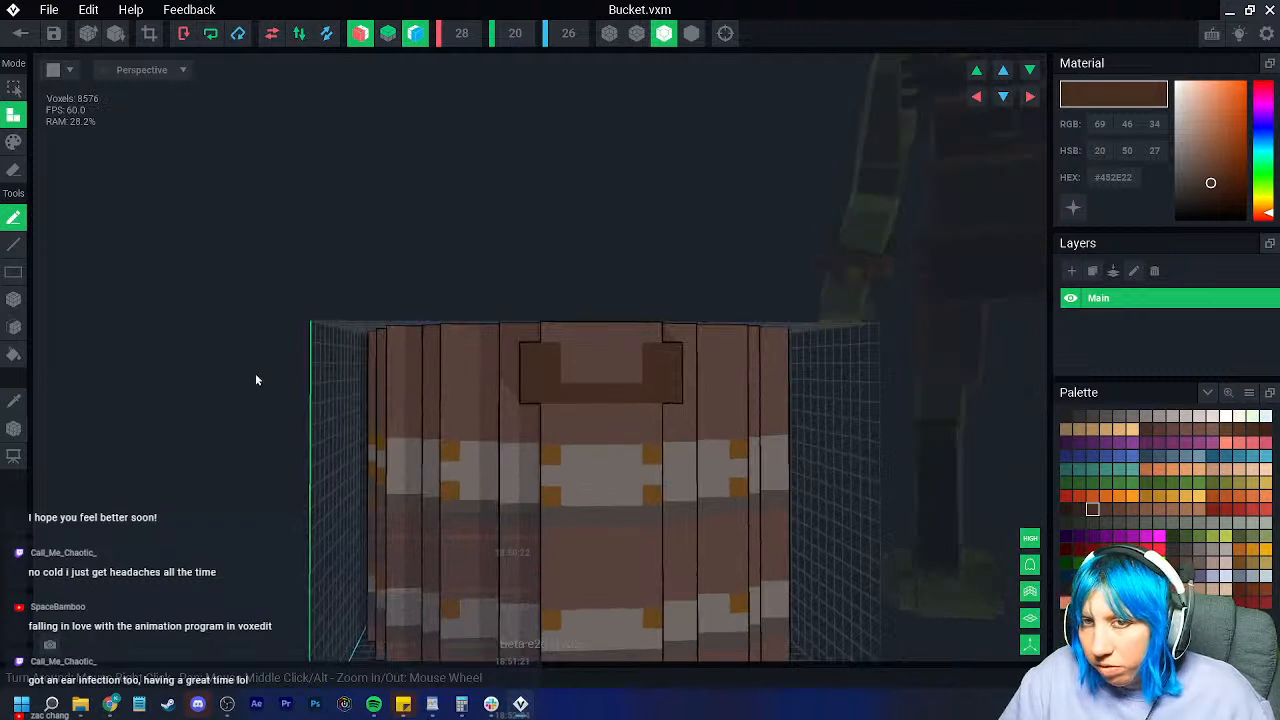
Step: Sample the mount's dark brown and attach a mirrored dark brown voxel to the handle mount
click(14, 141)
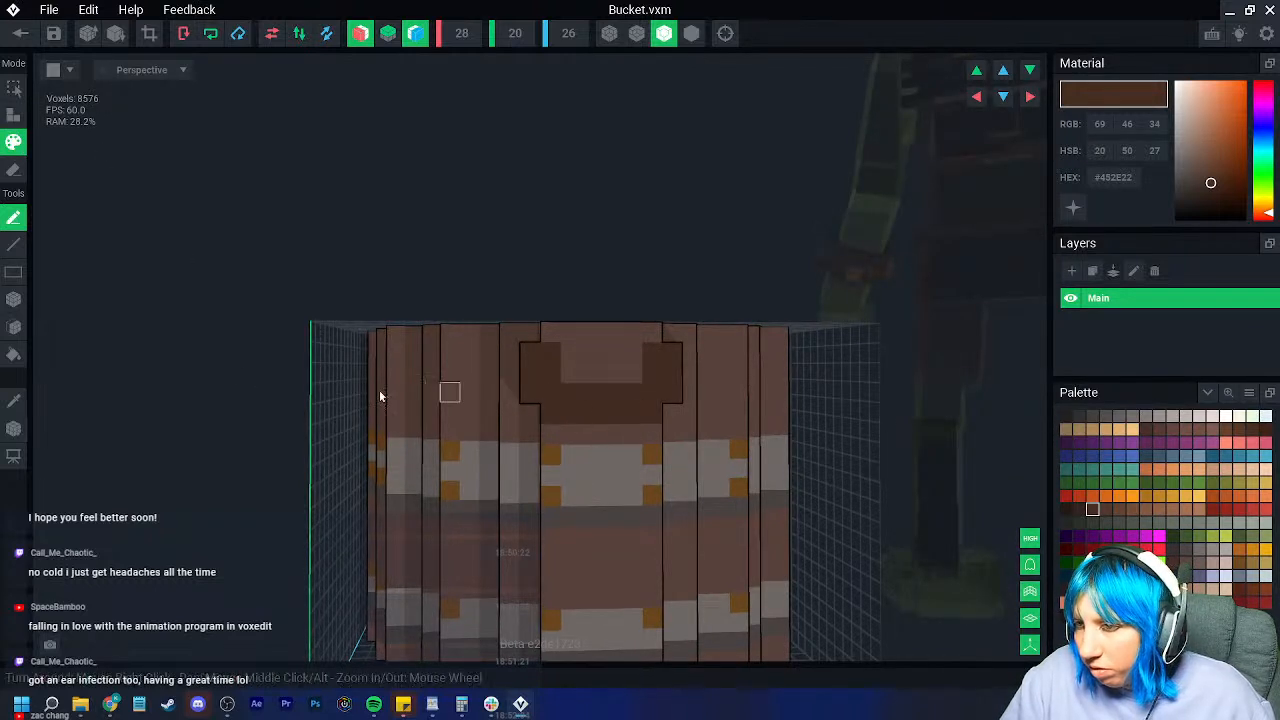
alt+click(590, 372)
right_drag(549, 391, 495, 420)
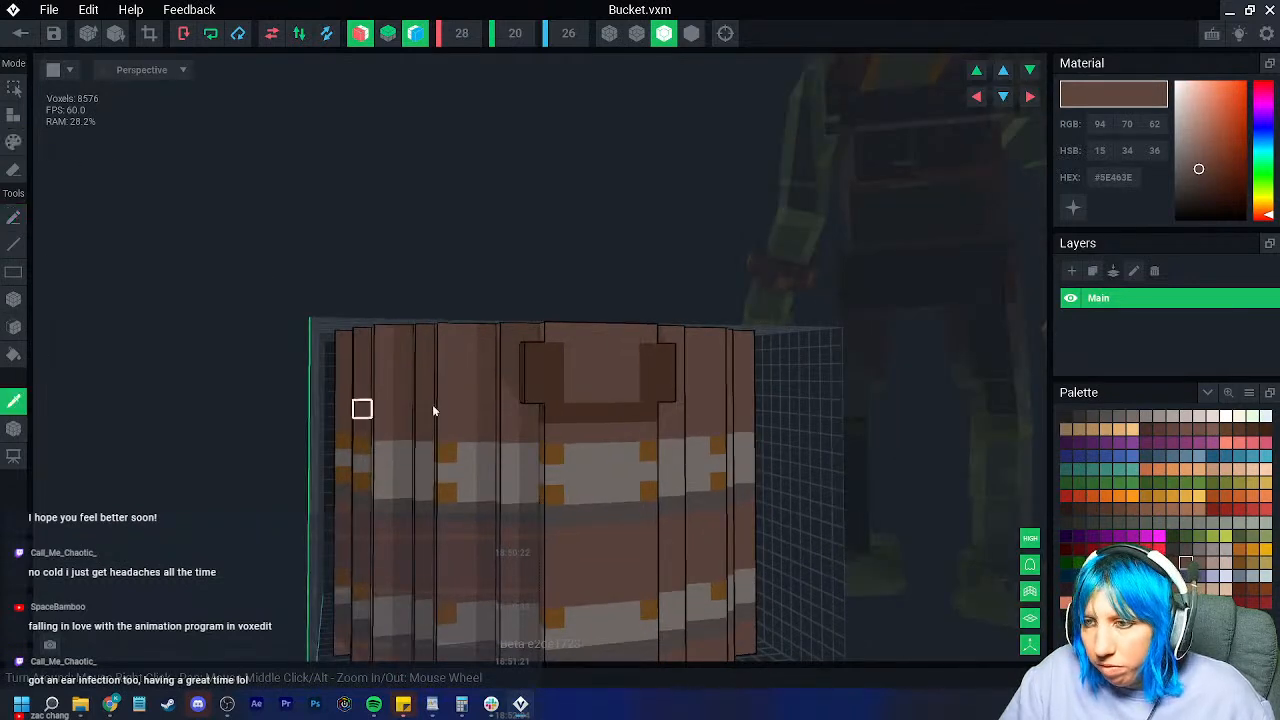
alt+click(534, 388)
key(a)
click(531, 411)
right_drag(531, 411, 577, 431)
scroll(577, 431, down, 2)
scroll(579, 431, up, 5)
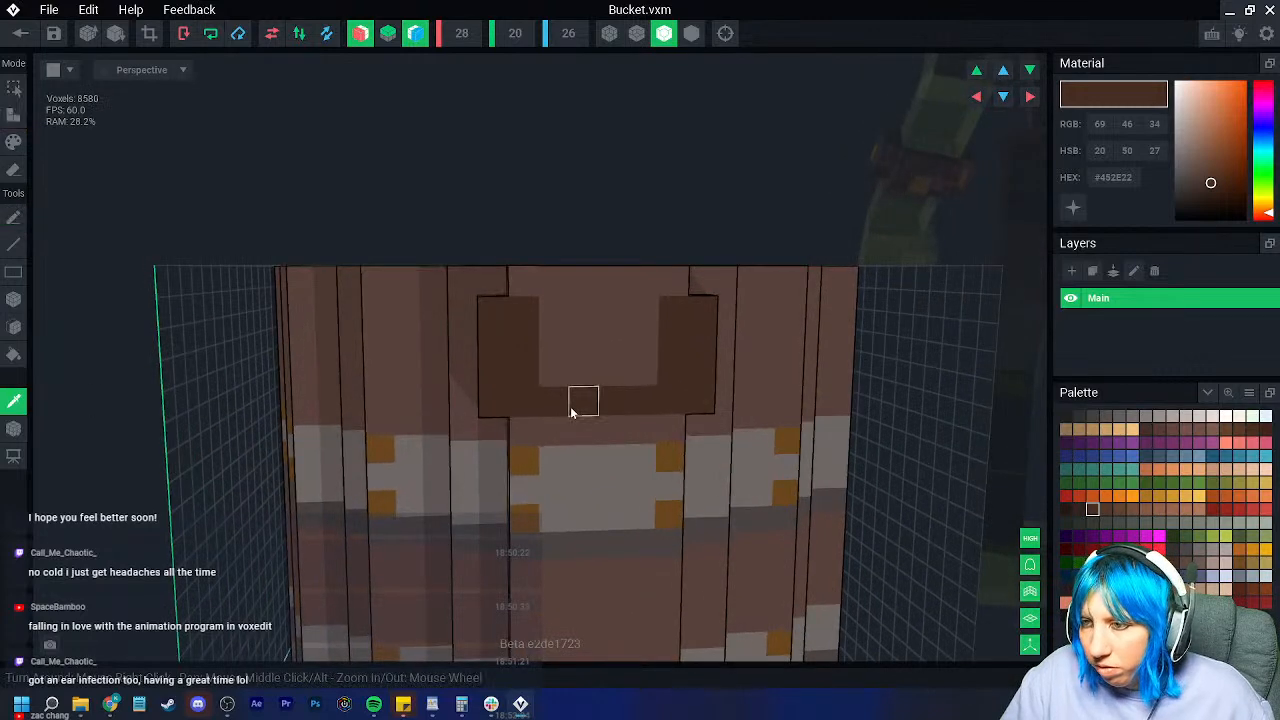
key(p)
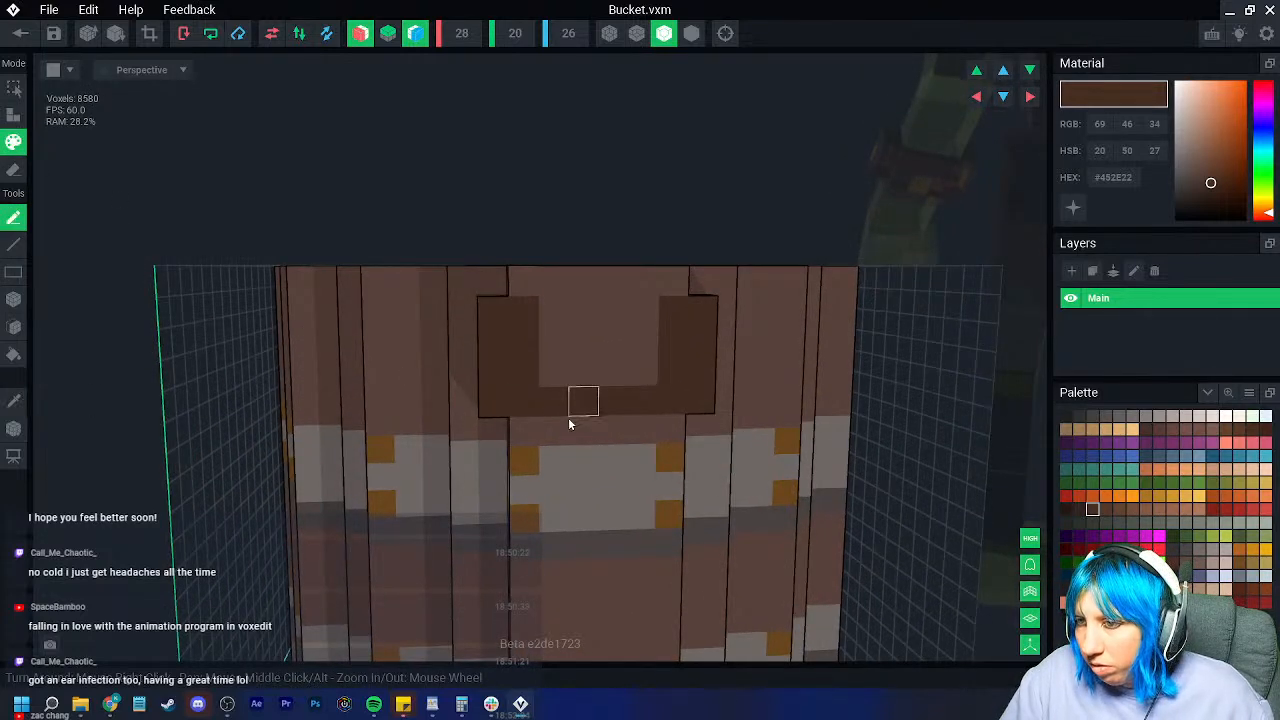
scroll(619, 479, down, 2)
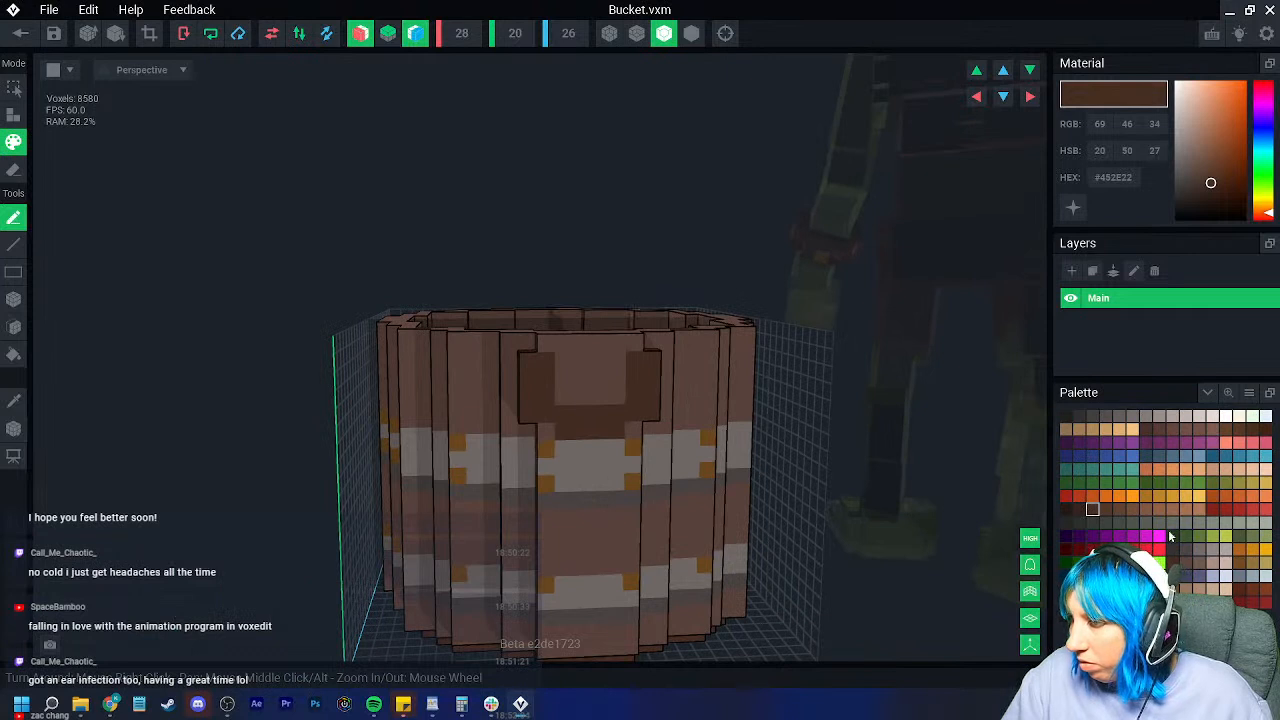
Step: Attach golden-brown studs at the handle mount's top corners, bringing the total to 8,584 voxels
click(1239, 564)
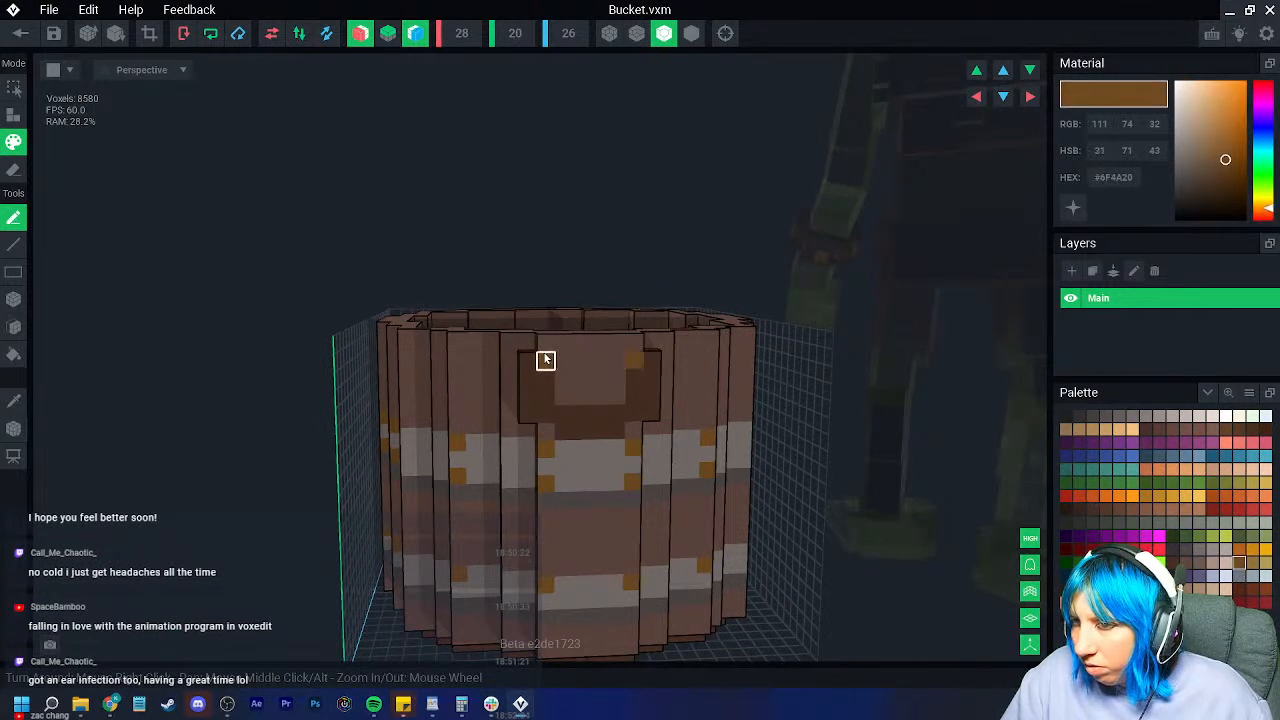
key(a)
right_drag(492, 368, 491, 366)
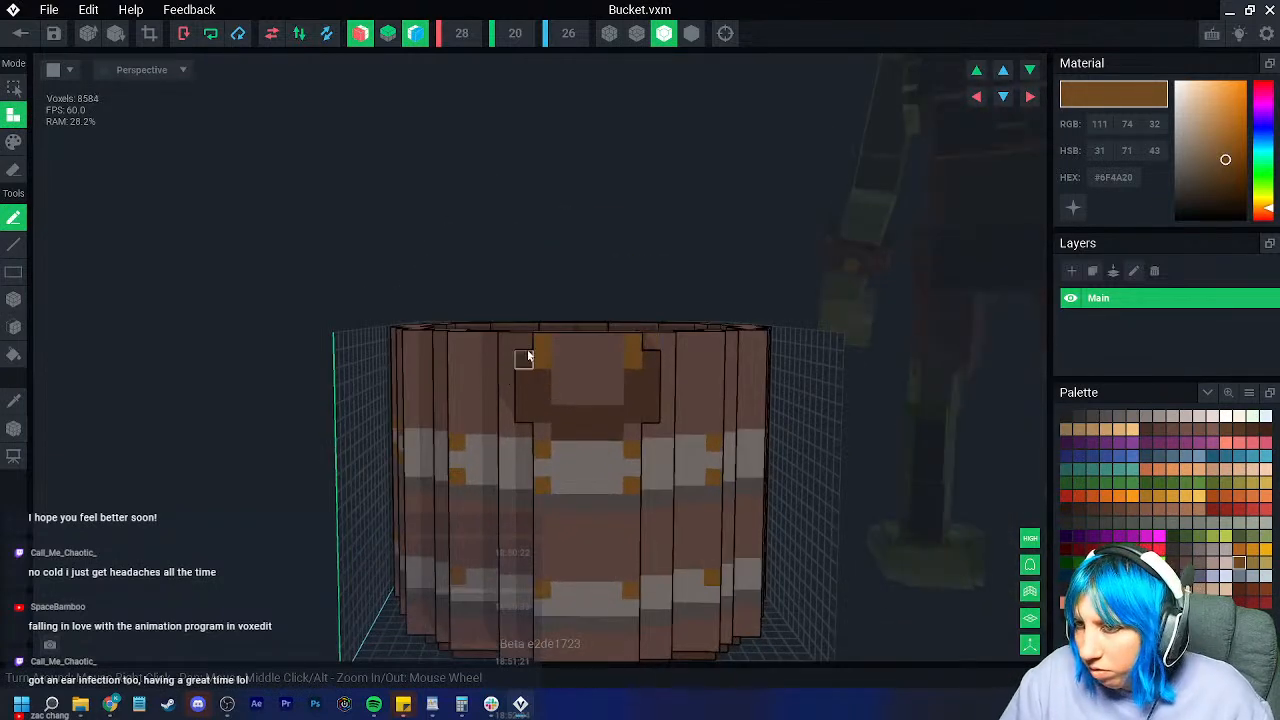
right_drag(537, 443, 587, 459)
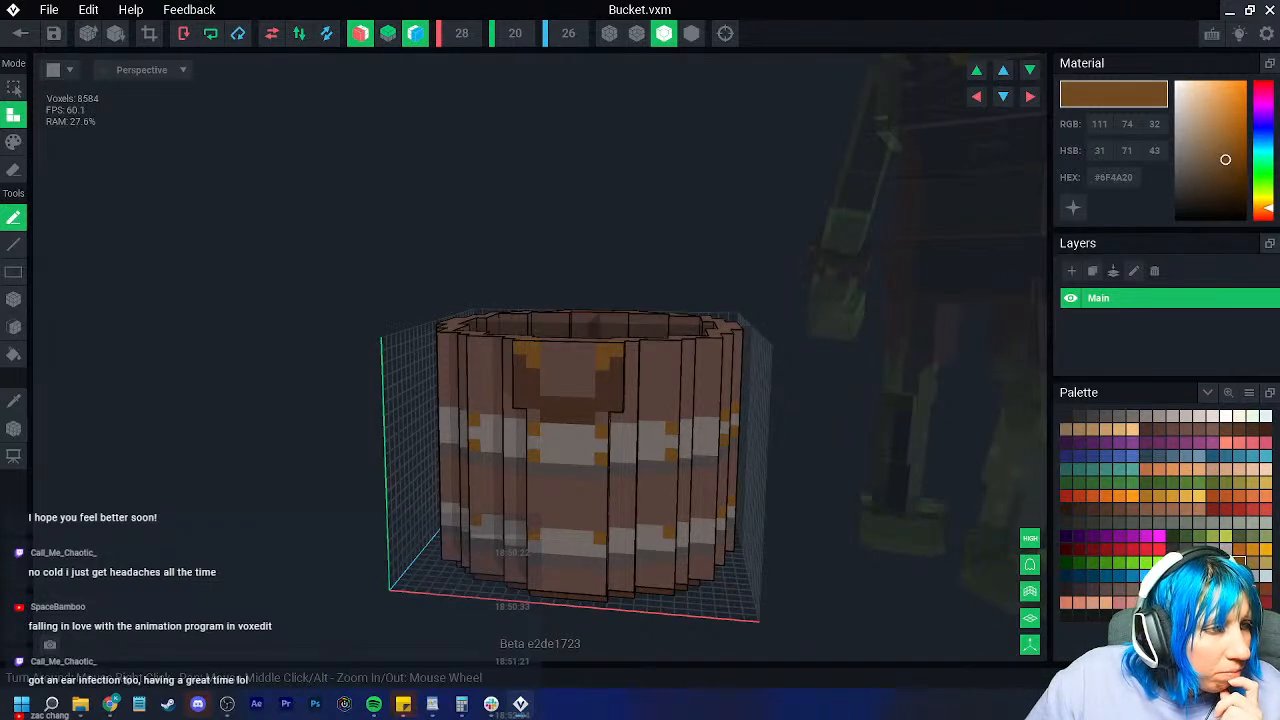
right_drag(601, 404, 480, 450)
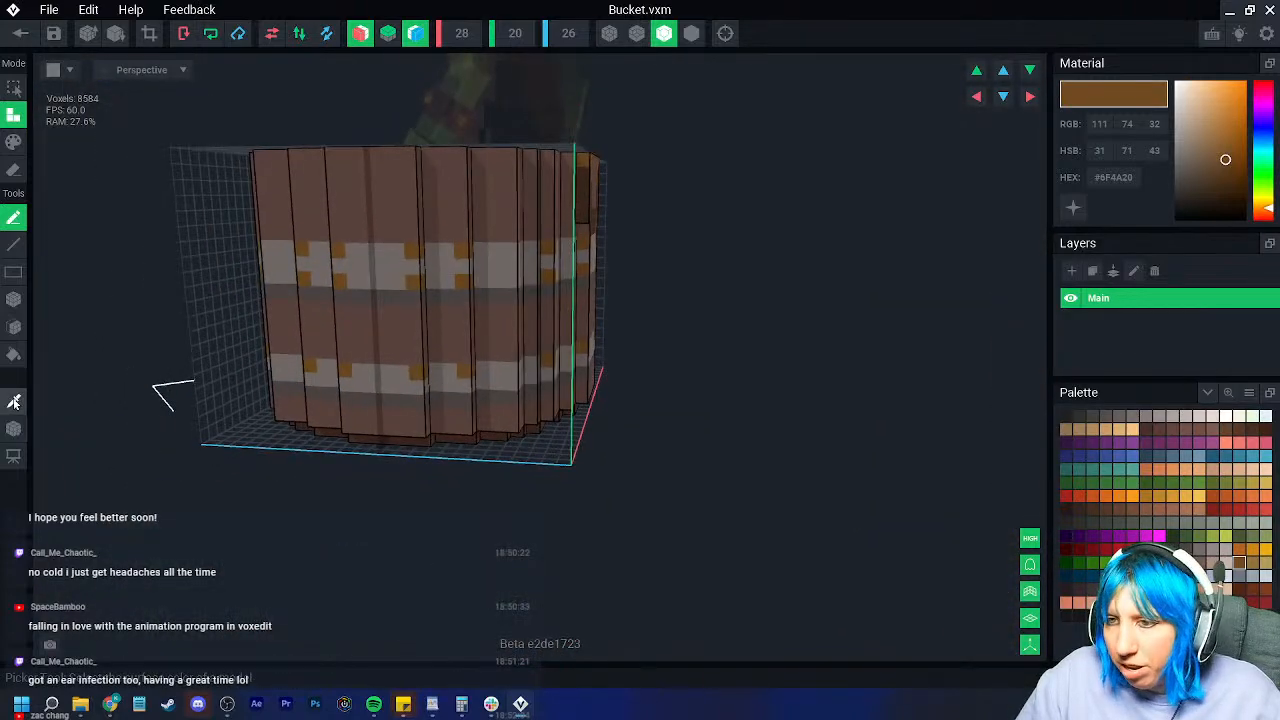
Step: Sample a lighter plank brown from the bucket and turn off red-axis mirroring, undoing a stray strip
click(14, 401)
click(442, 330)
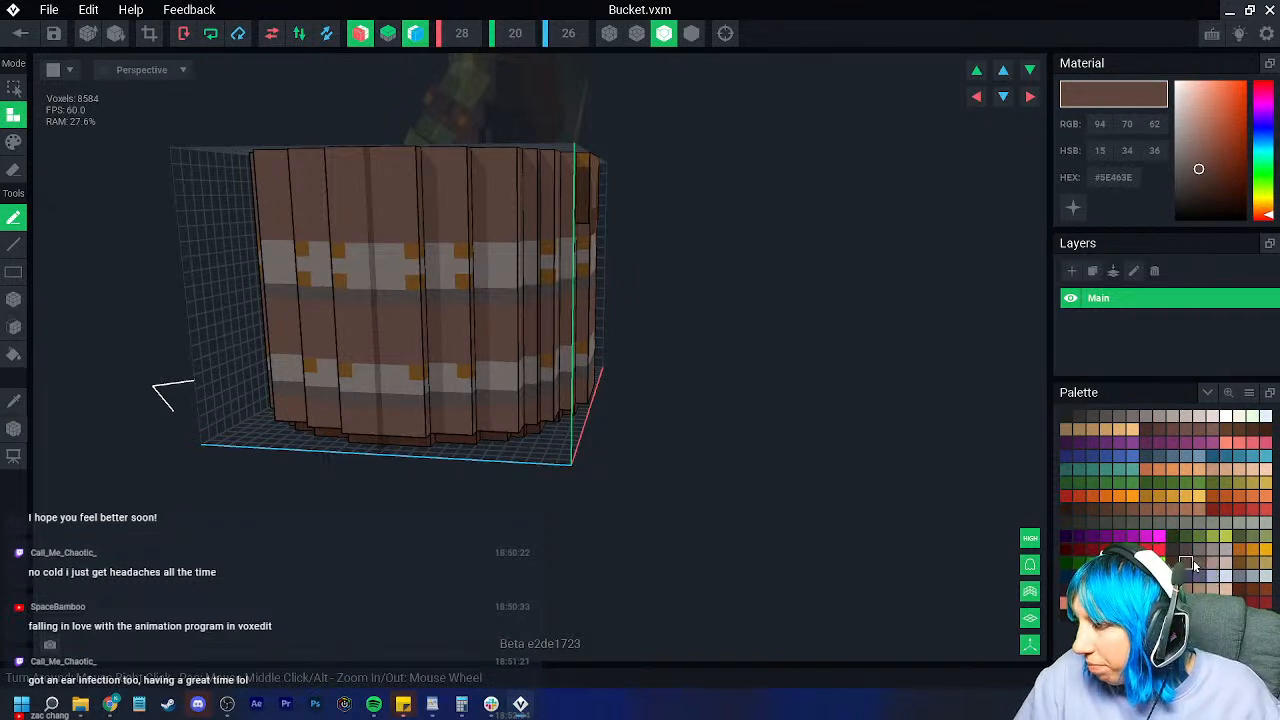
click(500, 363)
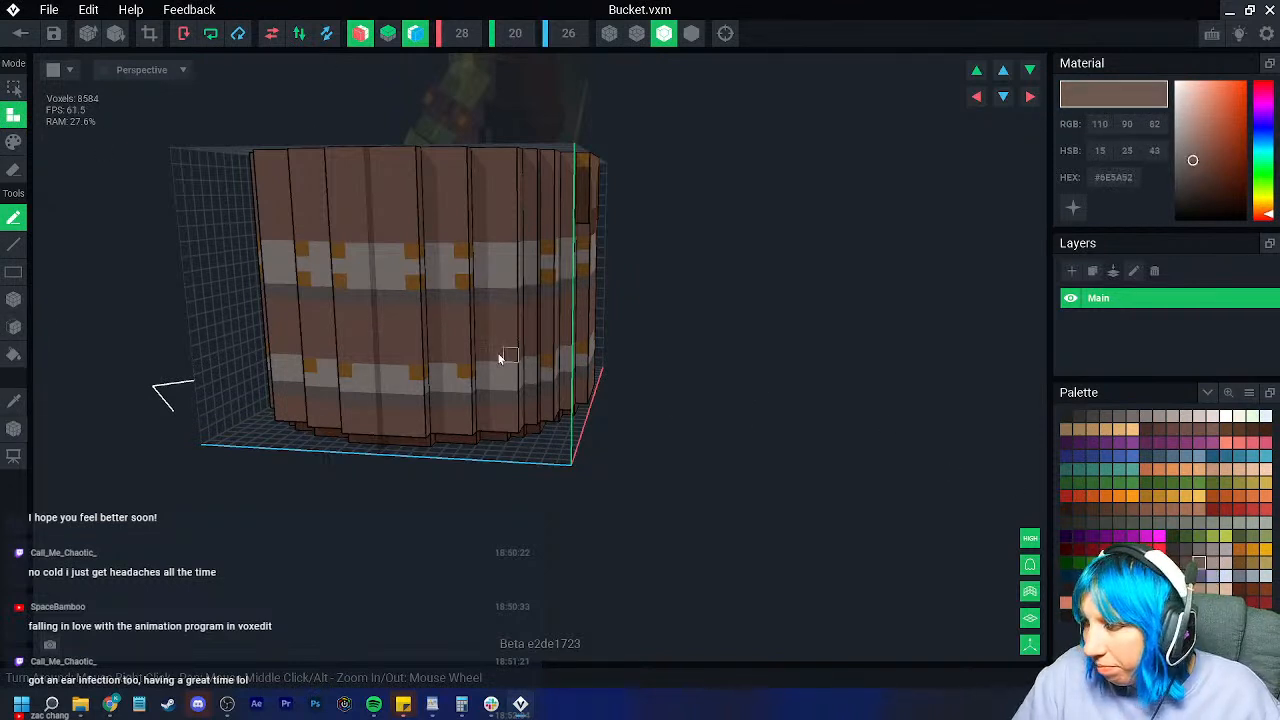
click(369, 38)
mouse_move(344, 187)
mouse_down()
mouse_move(428, 194)
mouse_move(390, 200)
mouse_move(391, 189)
mouse_move(383, 314)
mouse_up()
key(ctrl+z)
key(ctrl+z)
Step: Paint light wood-grain streaks onto the planks around the bucket
click(14, 143)
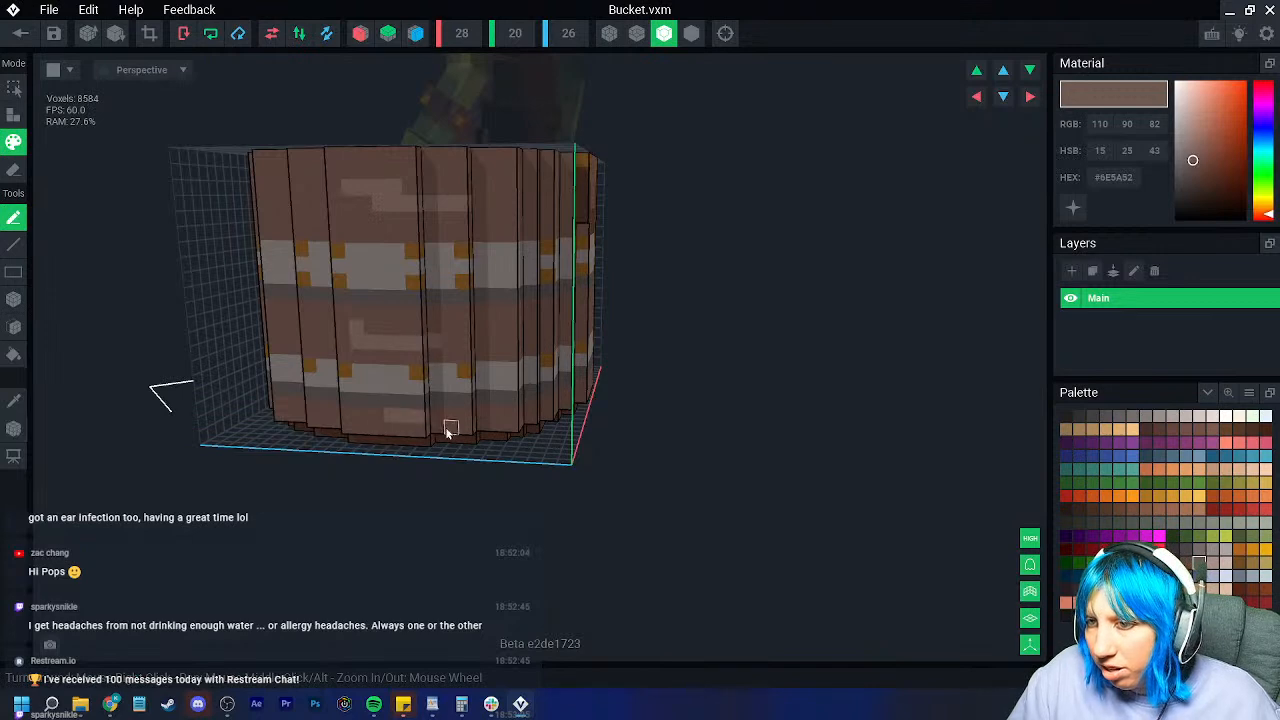
right_drag(445, 425, 489, 374)
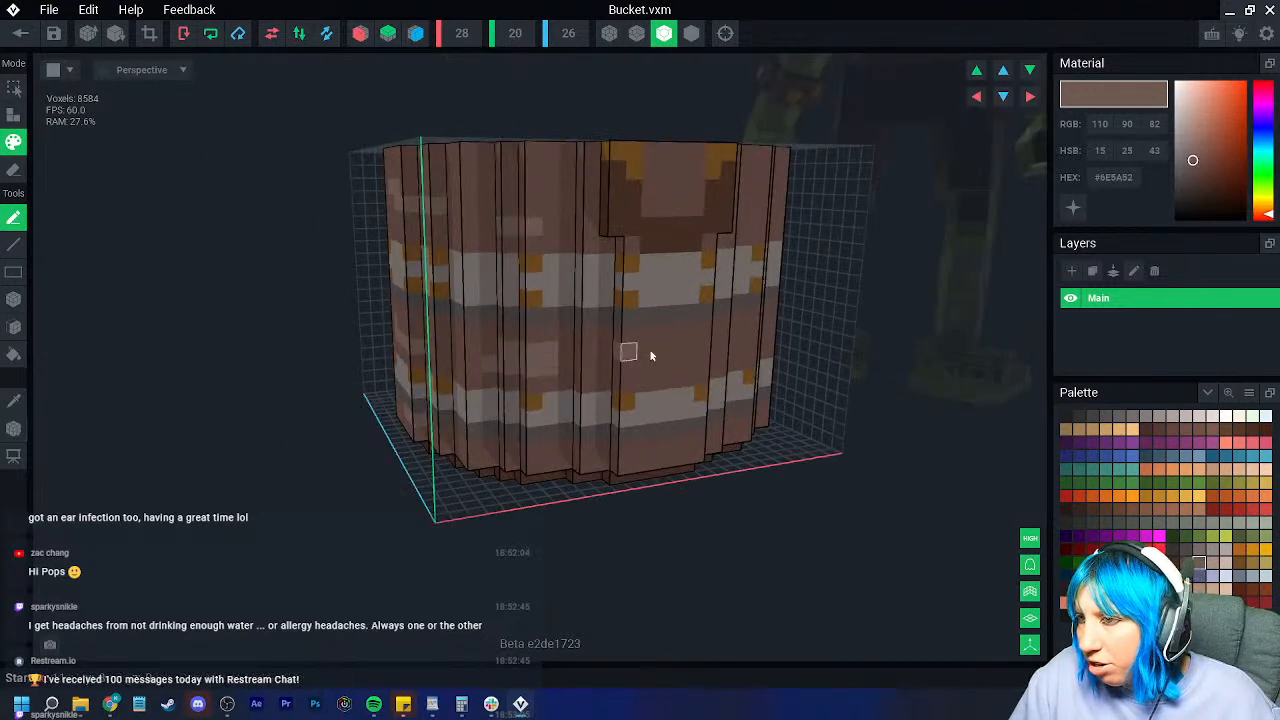
right_drag(627, 349, 740, 368)
right_drag(820, 285, 620, 400)
right_drag(694, 509, 819, 397)
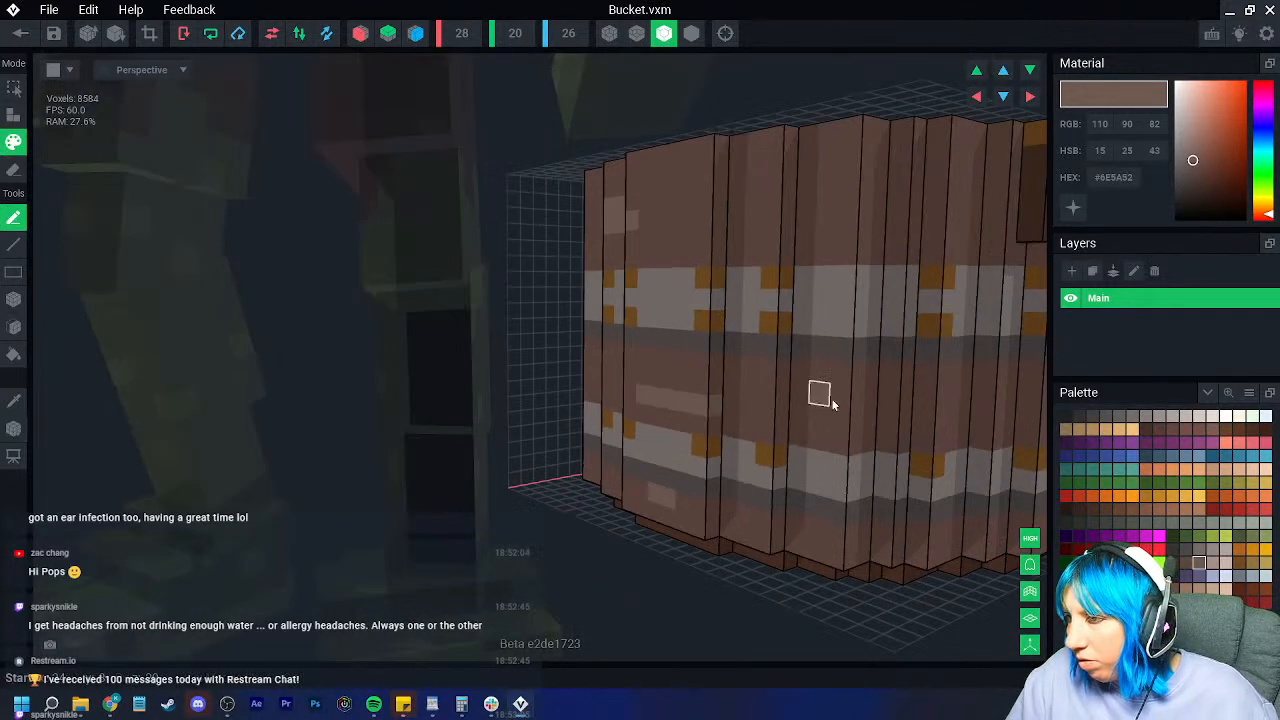
right_drag(894, 268, 796, 480)
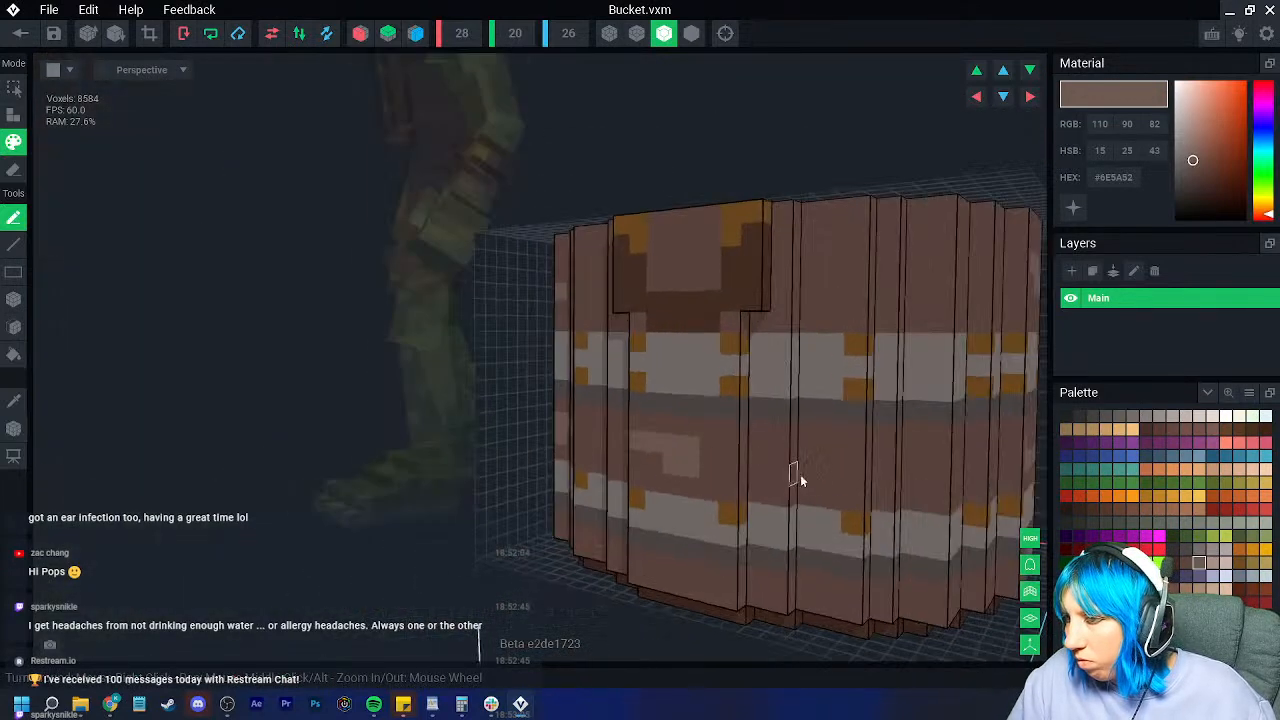
right_drag(831, 317, 903, 389)
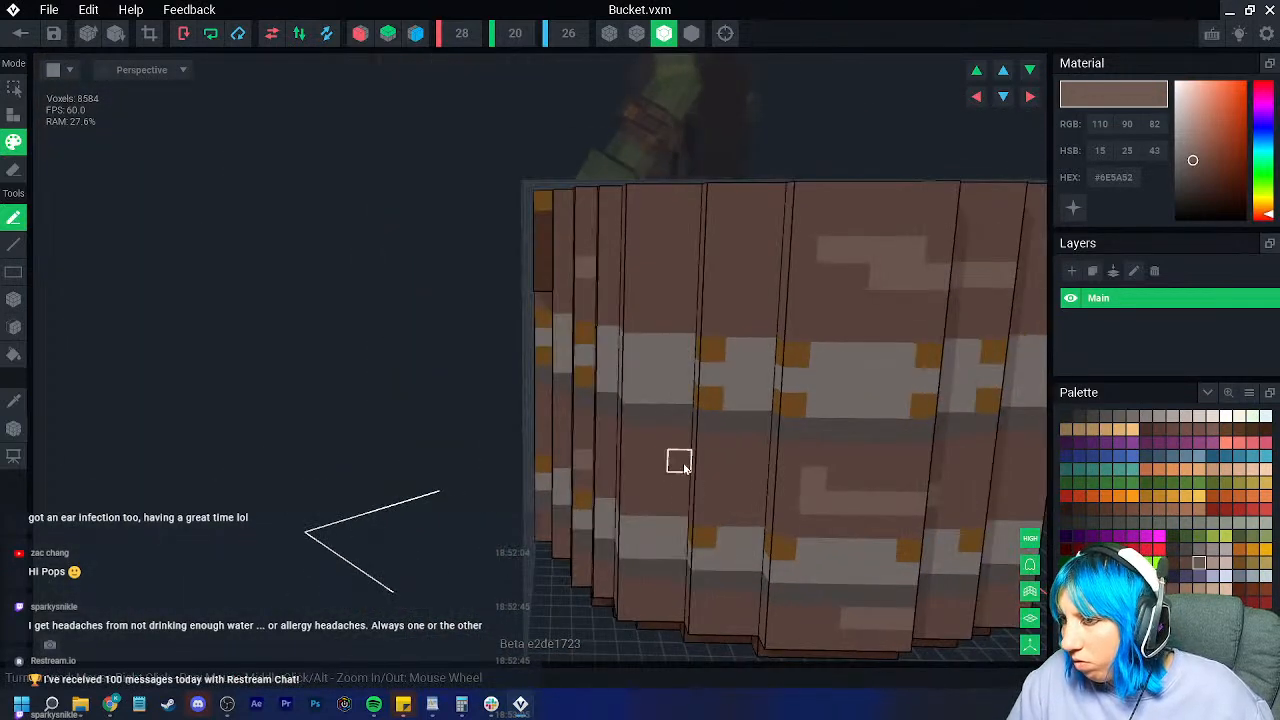
Step: Paint dark brown grain streaks low, high and near the top of the front and left planks
click(1172, 562)
drag(731, 494, 654, 485)
drag(857, 279, 803, 278)
drag(860, 226, 886, 234)
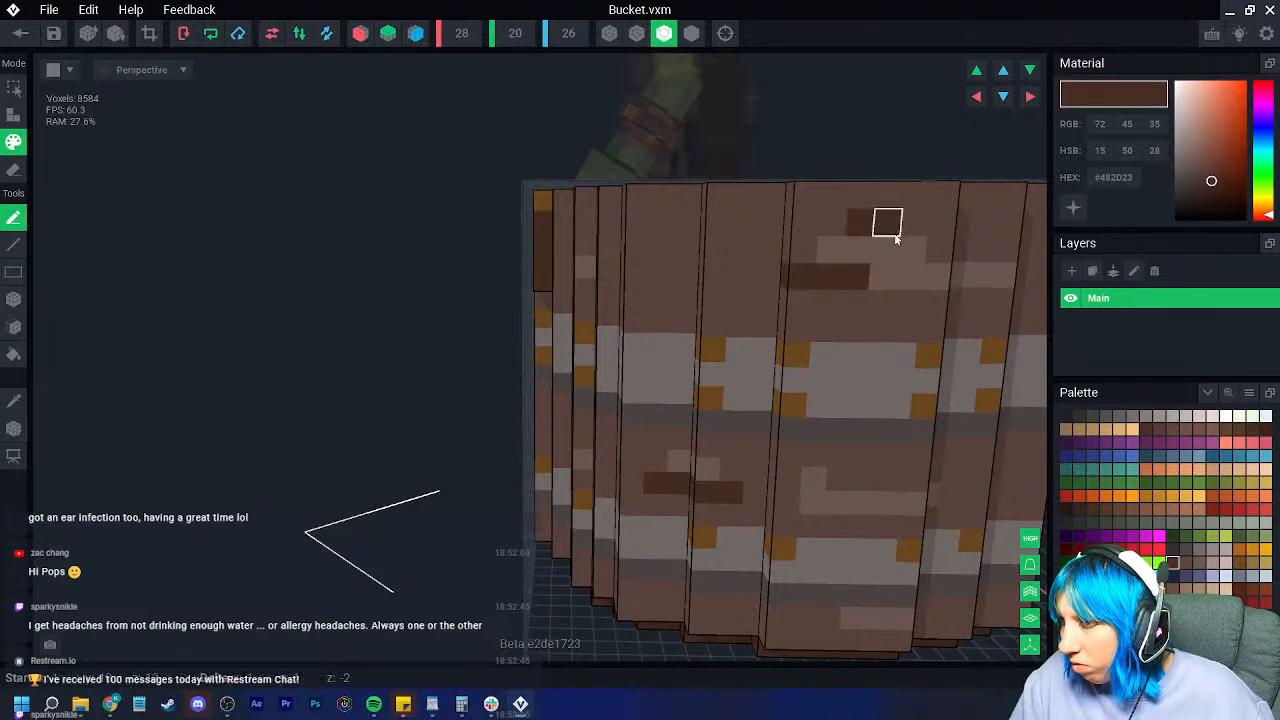
mouse_move(684, 380)
right_down()
mouse_move(603, 340)
mouse_move(671, 384)
right_up()
mouse_move(660, 455)
mouse_down()
mouse_move(600, 451)
mouse_move(531, 423)
mouse_up()
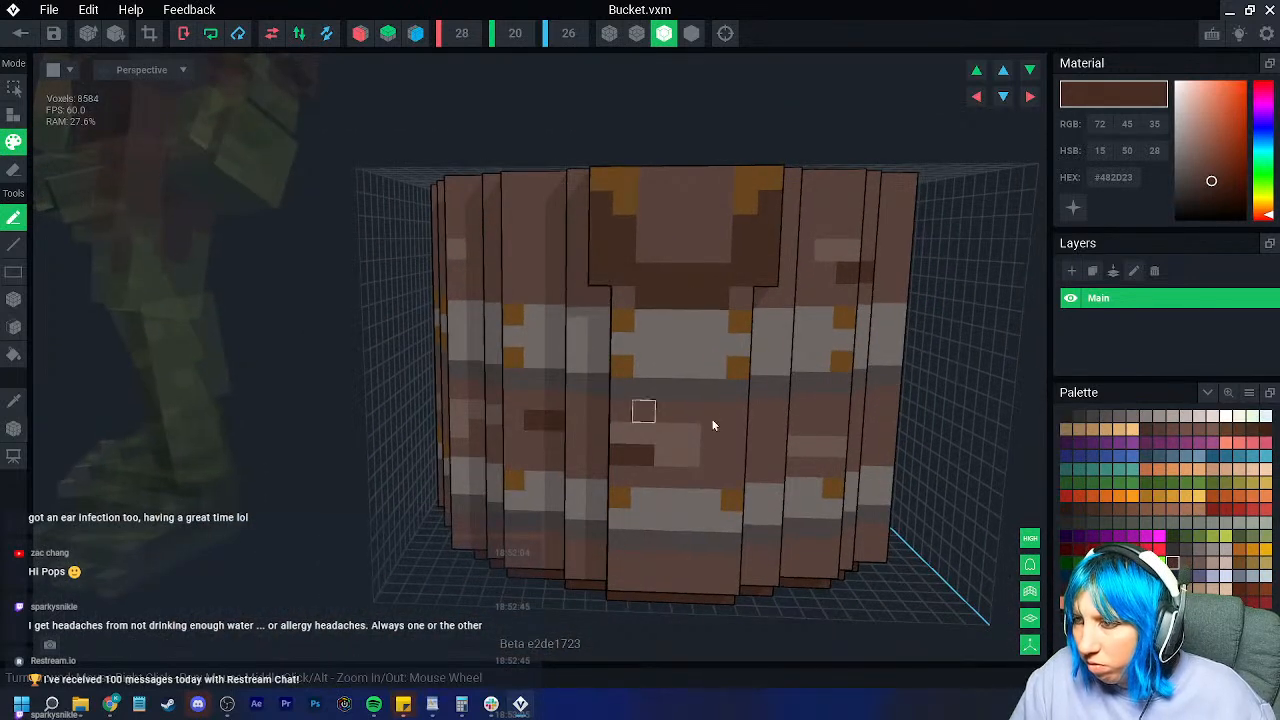
right_drag(511, 250, 423, 274)
Step: Review the grained bucket from every side and above, then start trimming the model bounds
scroll(395, 288, up, 3)
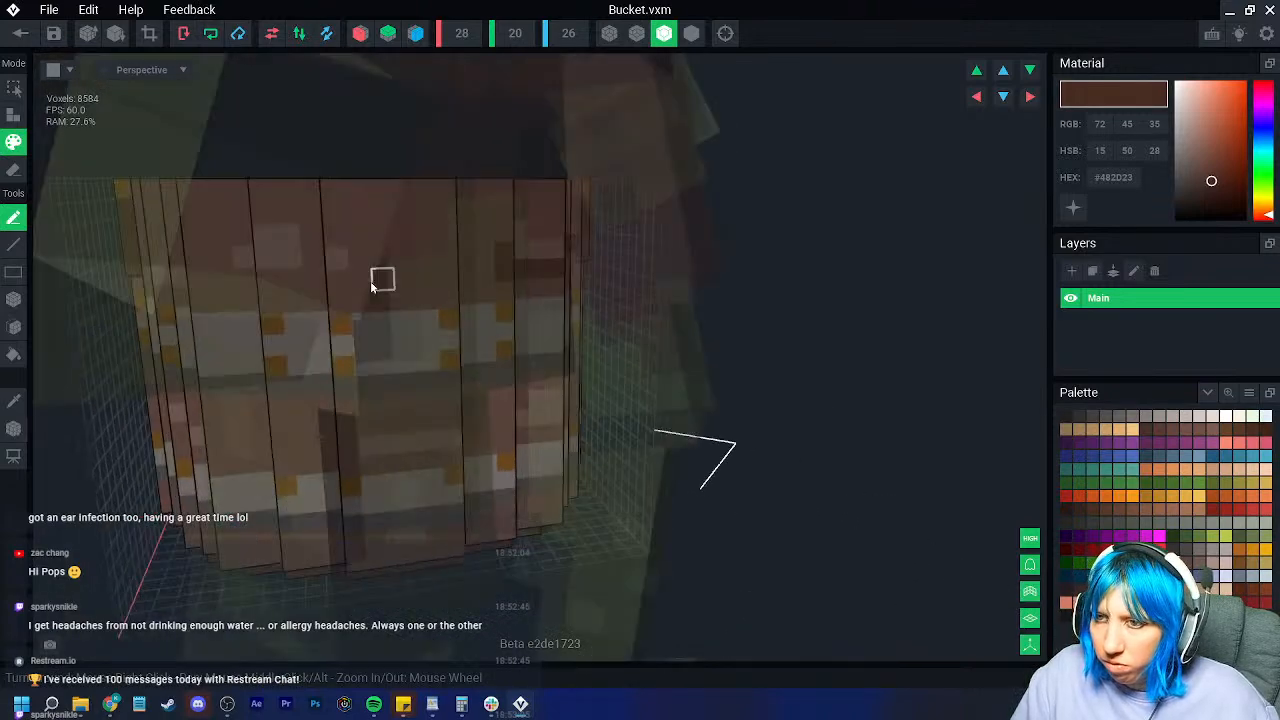
right_drag(389, 428, 578, 578)
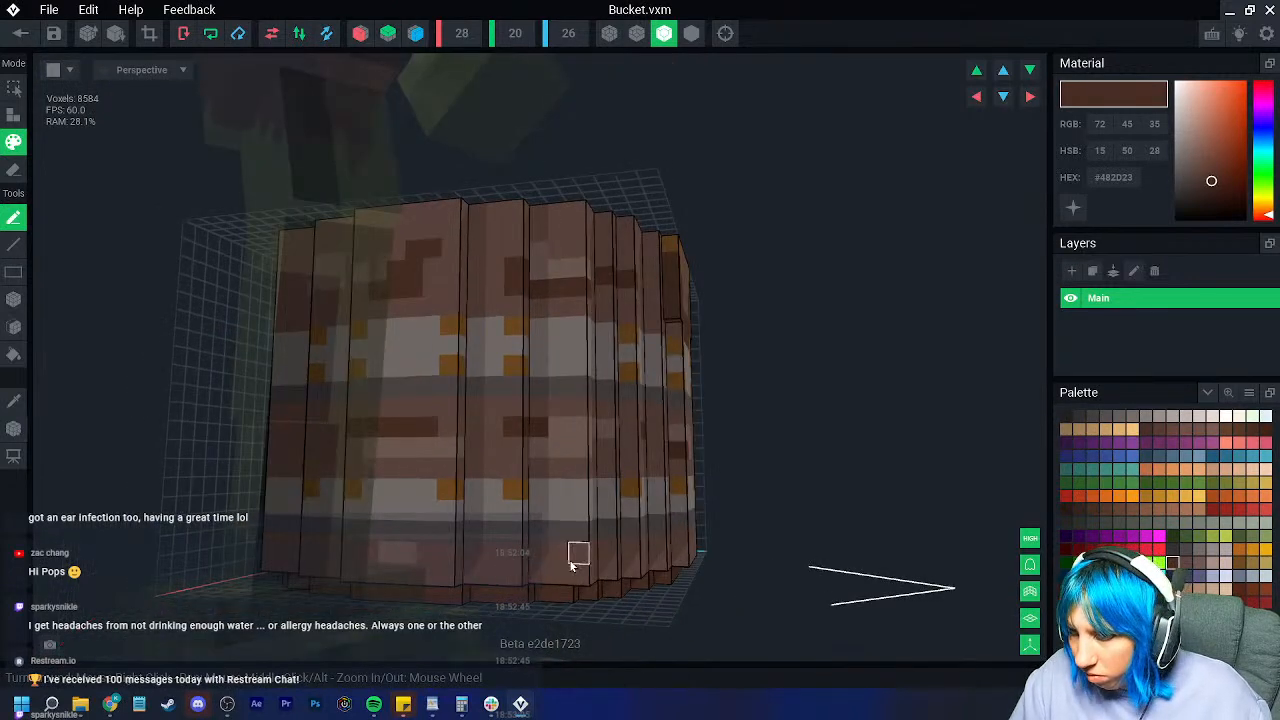
right_drag(680, 537, 240, 575)
right_drag(250, 418, 286, 374)
right_drag(255, 449, 226, 357)
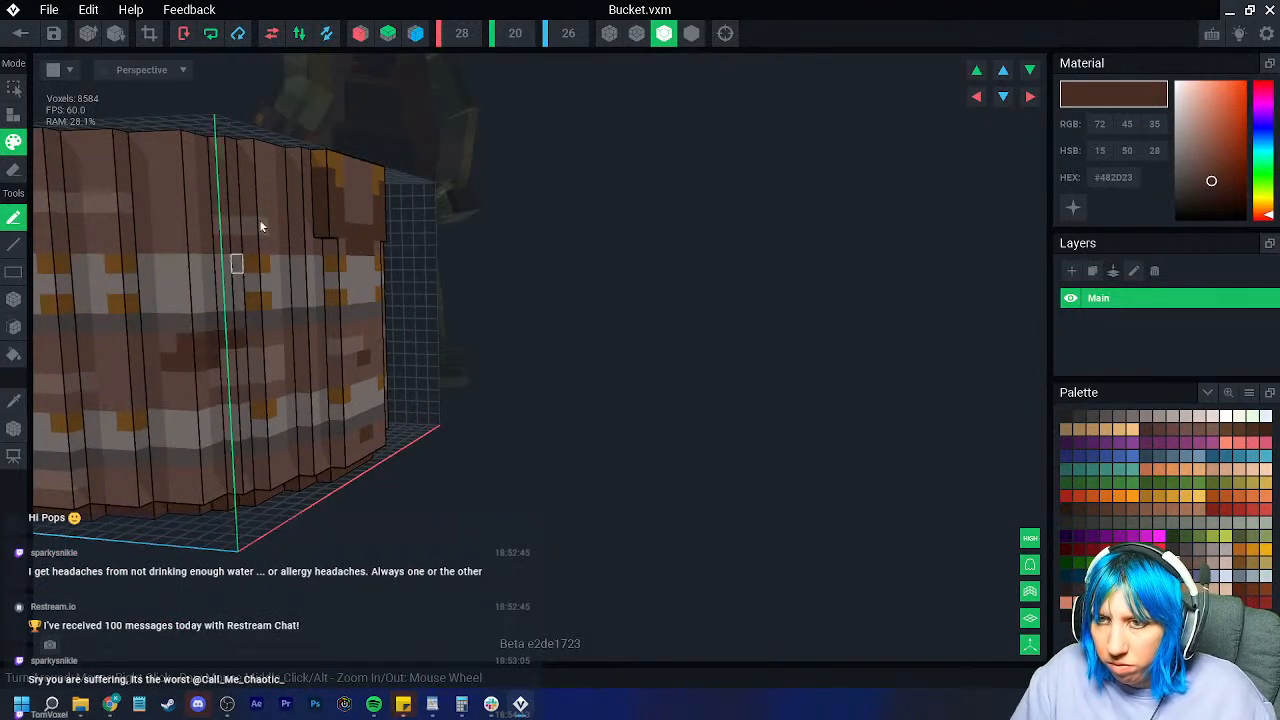
right_drag(217, 200, 342, 275)
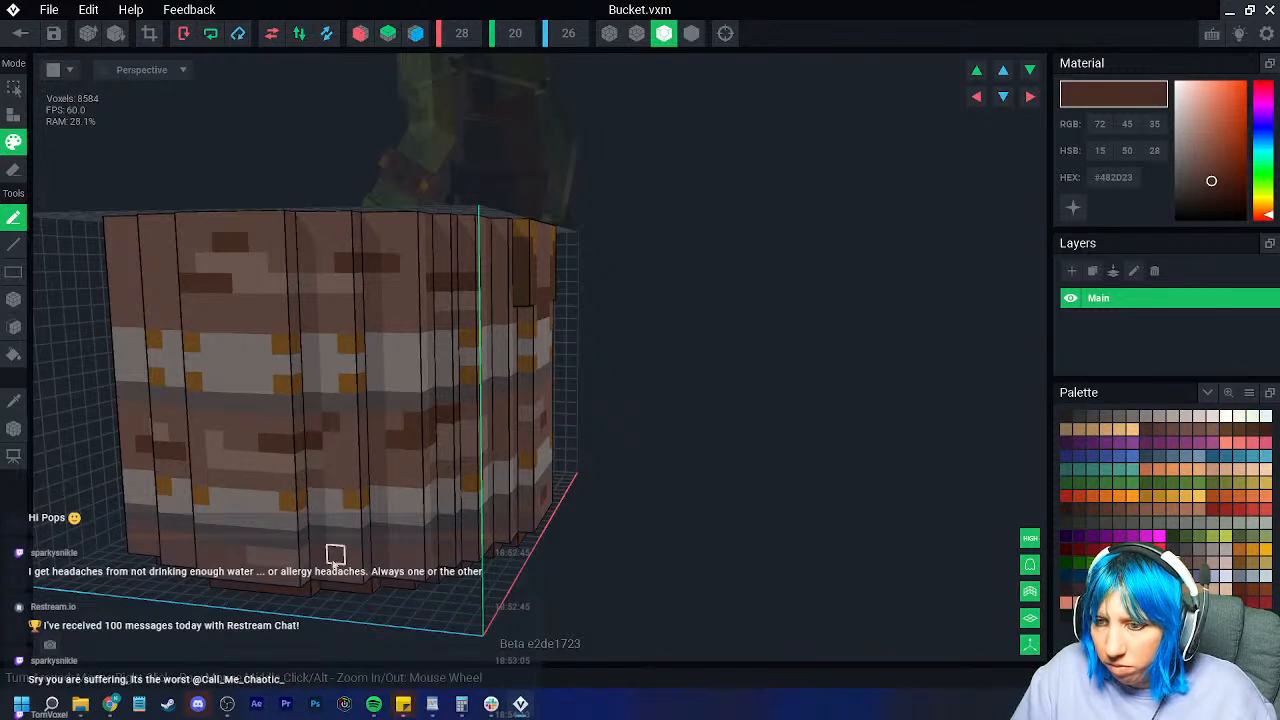
scroll(345, 555, down, 2)
scroll(370, 535, down, 1)
right_drag(371, 535, 368, 515)
scroll(276, 470, down, 3)
right_drag(262, 488, 258, 492)
click(149, 34)
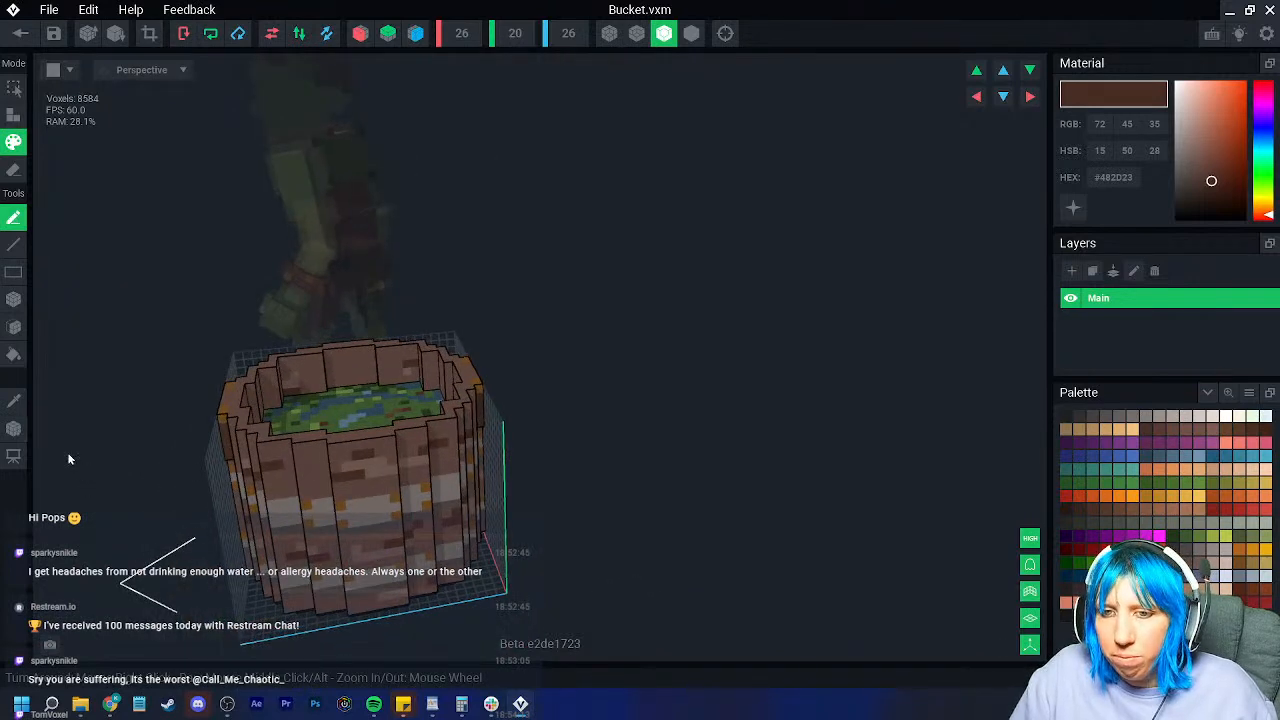
Step: Finish trimming the bounds to 26, then save Bucket.vxm and return to the tools scene
click(14, 428)
click(20, 33)
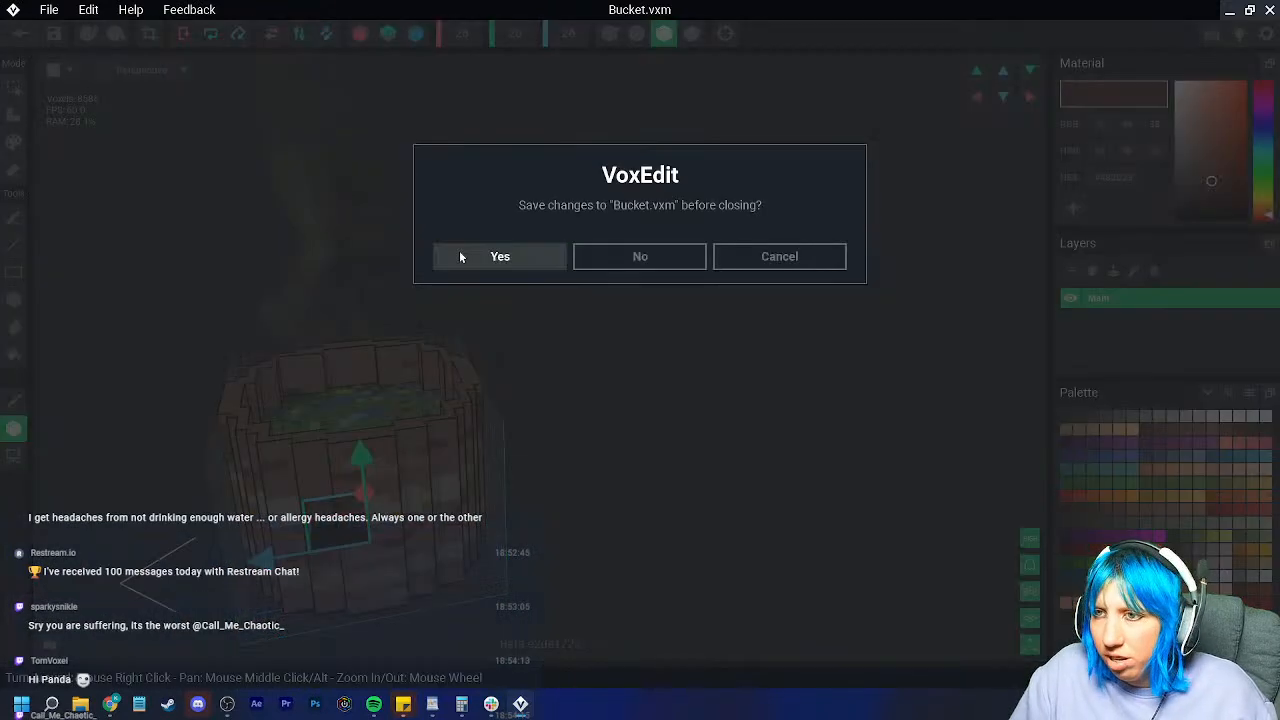
click(455, 248)
middle_drag(741, 262, 621, 323)
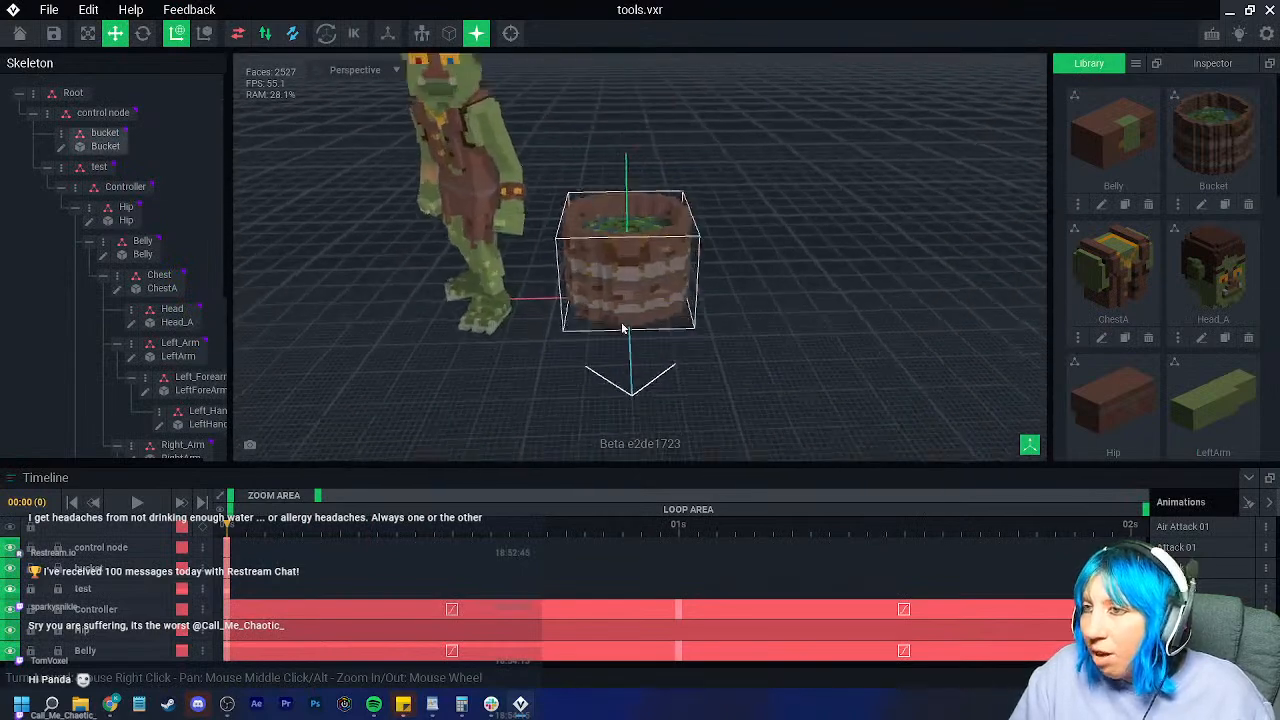
scroll(621, 321, up, 2)
right_drag(620, 321, 646, 306)
Step: Reopen the bucket node for editing, then save Bucket.vxm again and view it beside the goblin
click(646, 306)
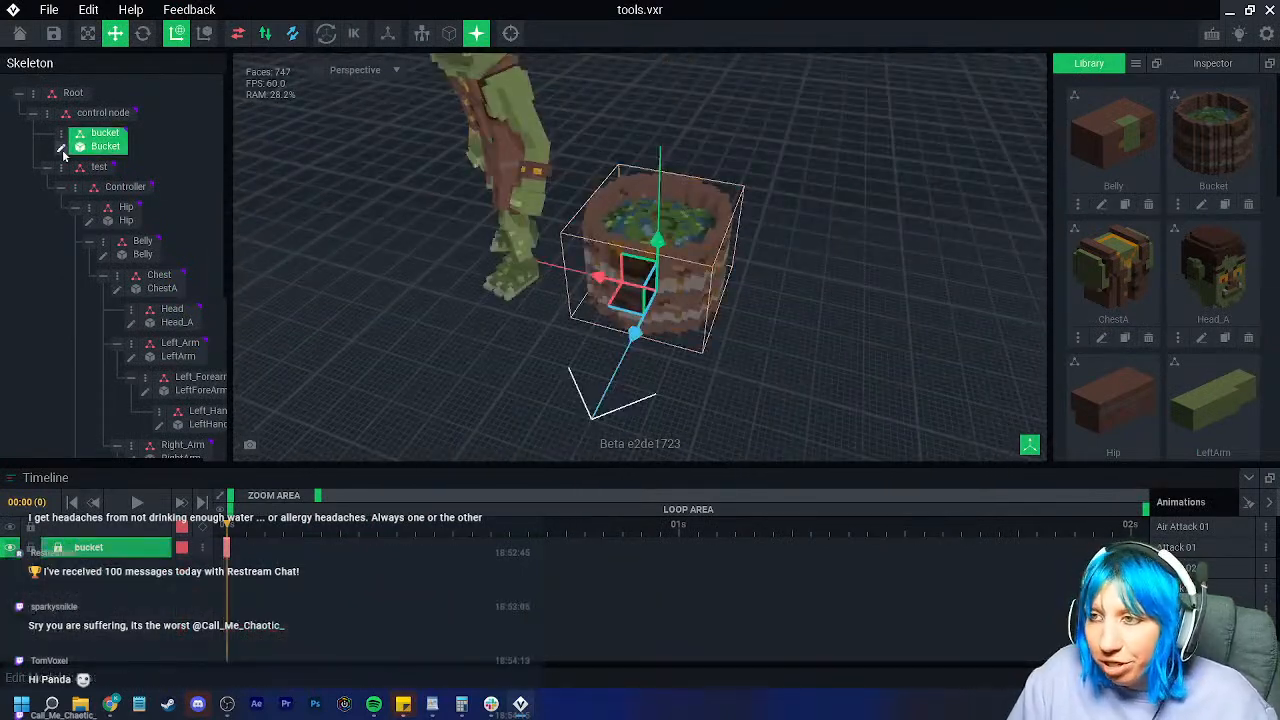
click(61, 148)
right_drag(462, 277, 449, 284)
click(20, 33)
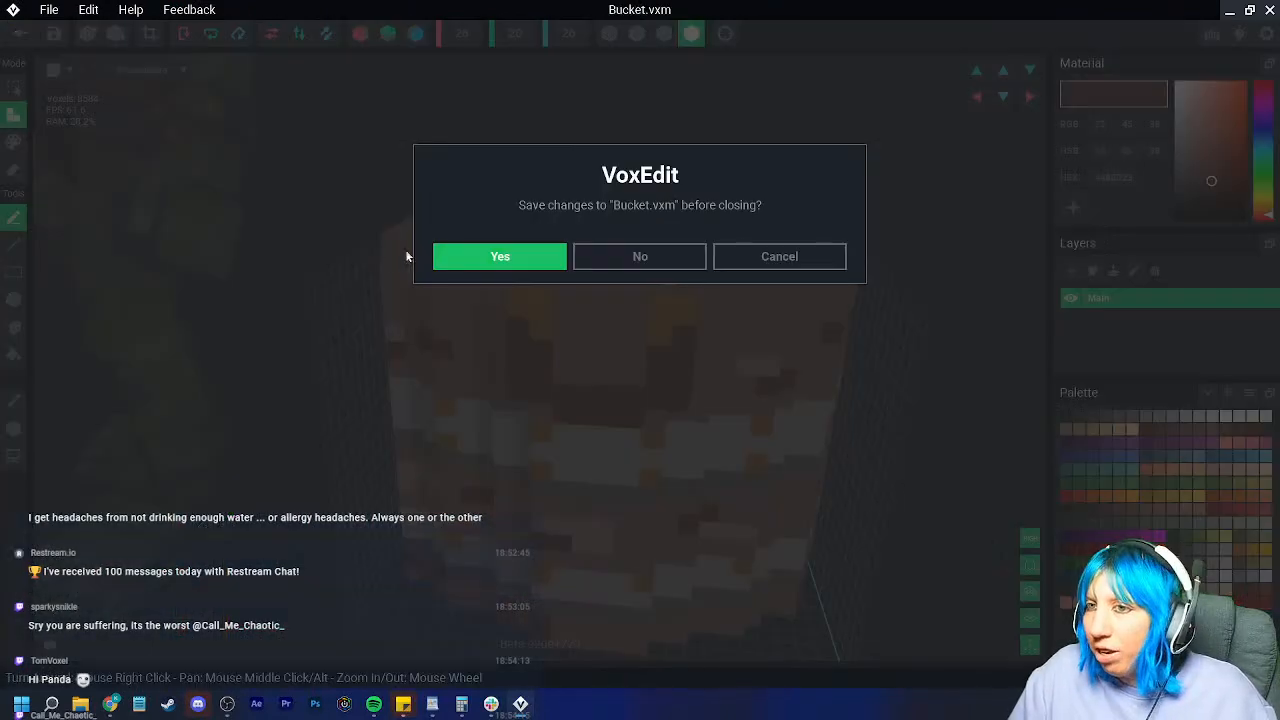
click(520, 257)
middle_drag(580, 245, 533, 305)
scroll(533, 305, up, 4)
right_drag(533, 305, 584, 331)
scroll(544, 270, up, 3)
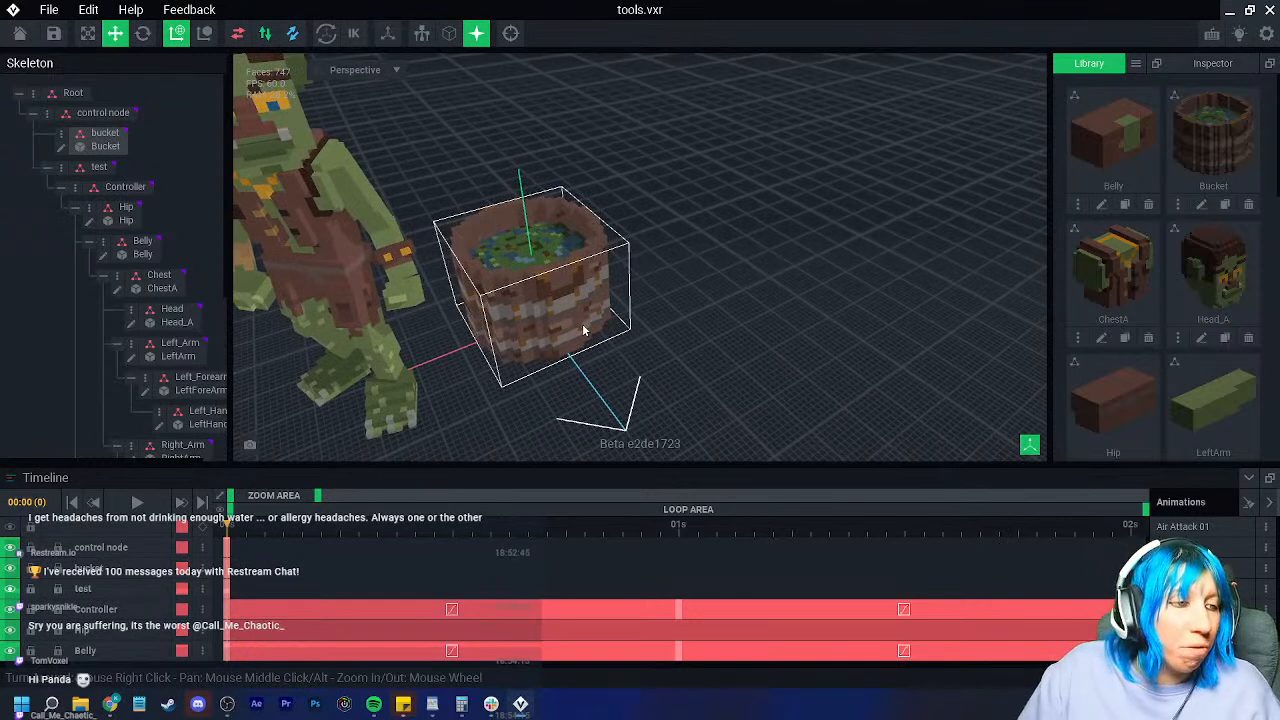
Step: Delete the test node, then undo to restore the goblin beside the bucket
right_click(57, 173)
click(118, 283)
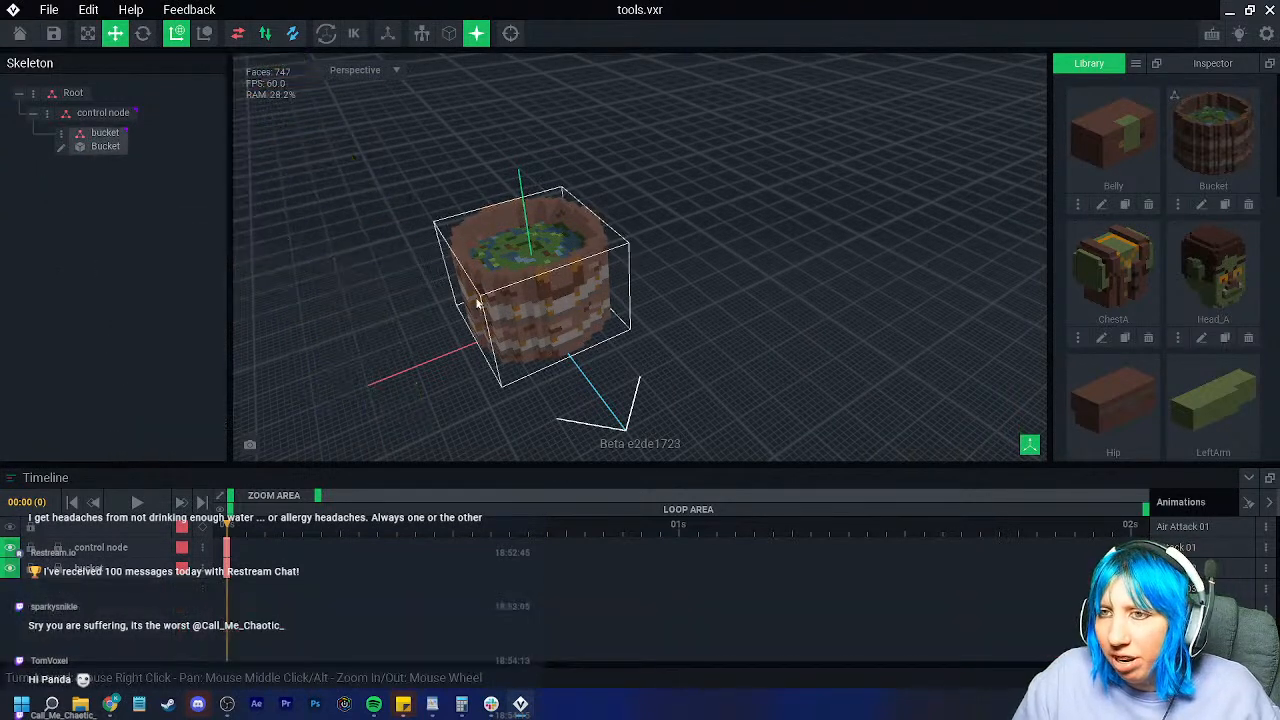
right_drag(560, 366, 460, 343)
key(ctrl+z)
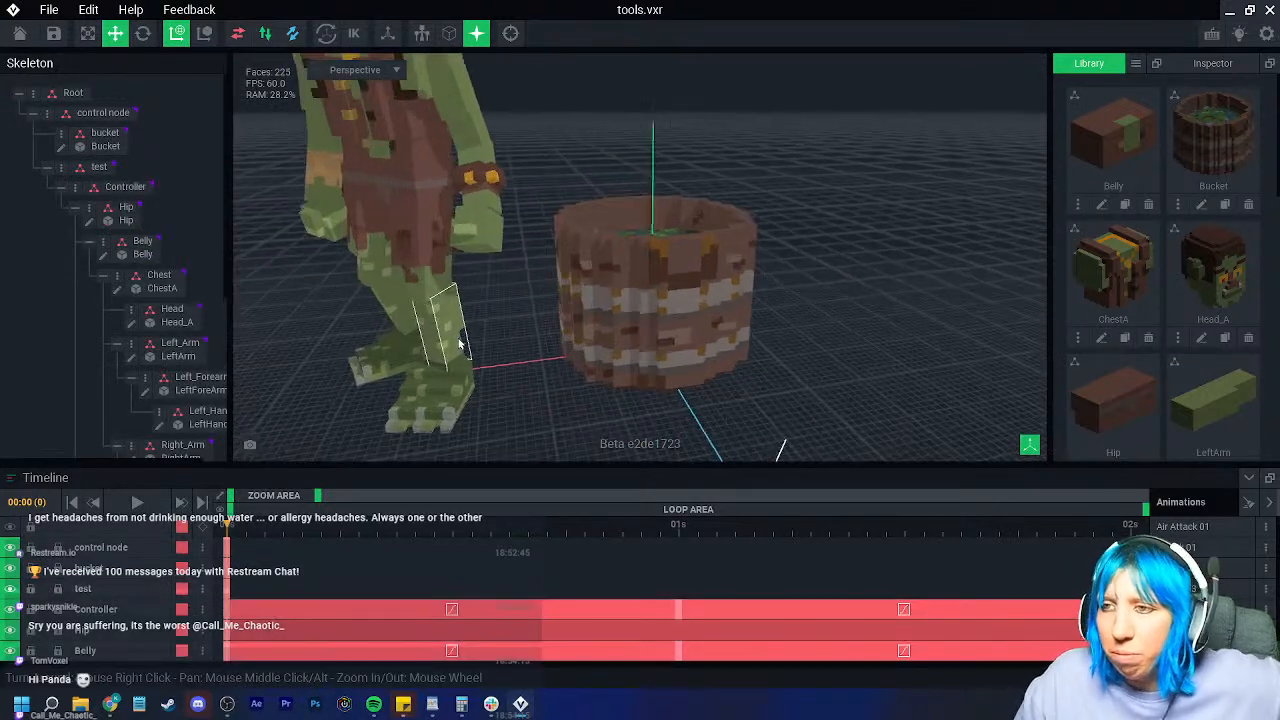
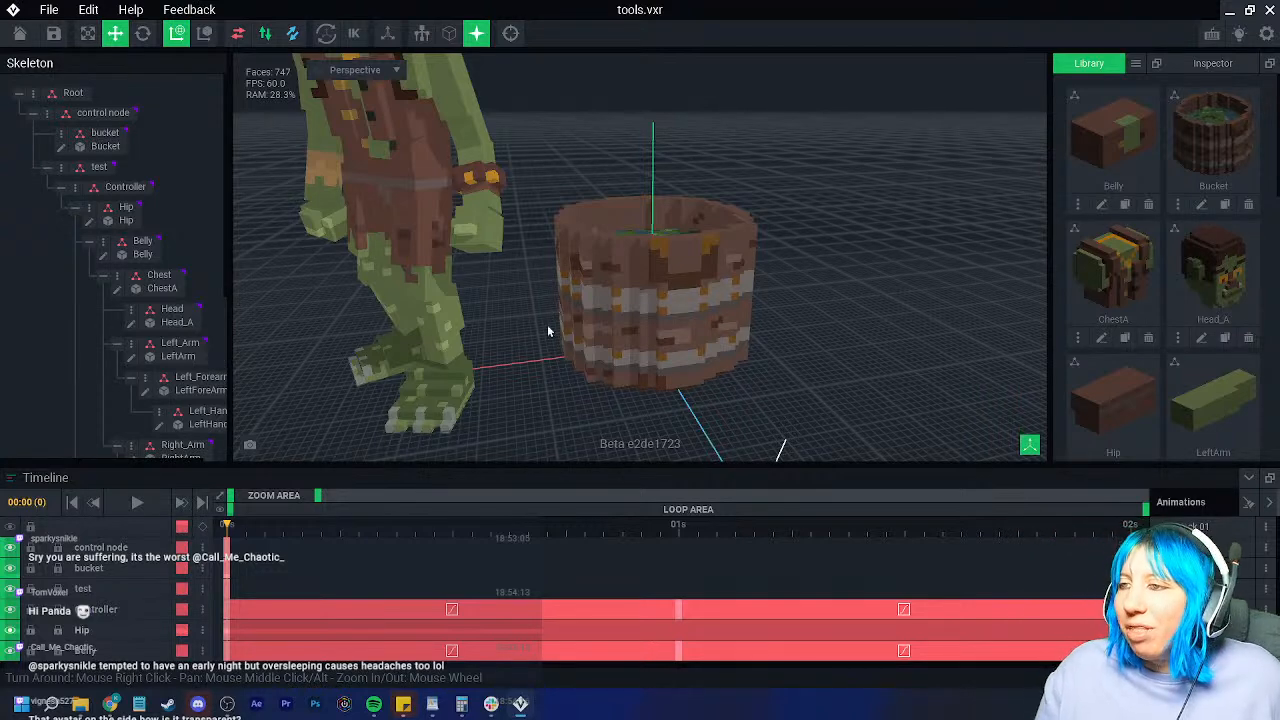
Step: Open the bucket model for editing, then close it without saving changes
scroll(578, 323, up, 2)
right_drag(580, 323, 566, 320)
click(734, 266)
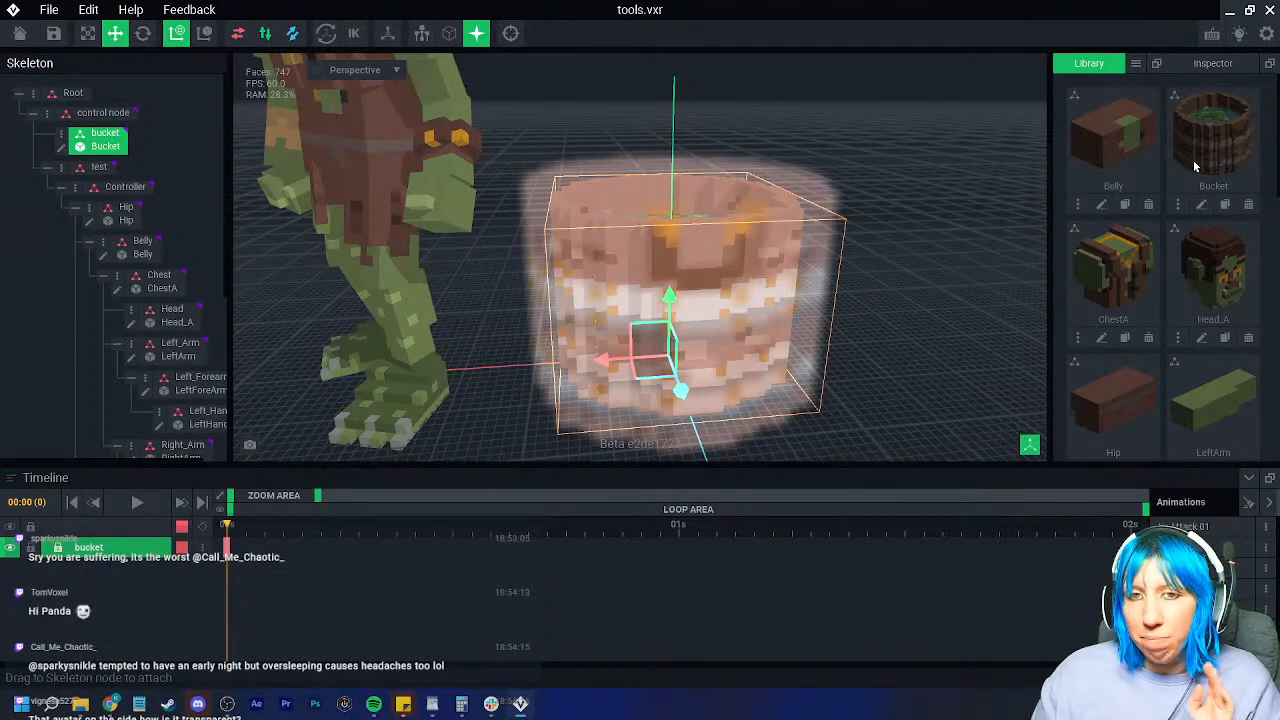
click(1200, 206)
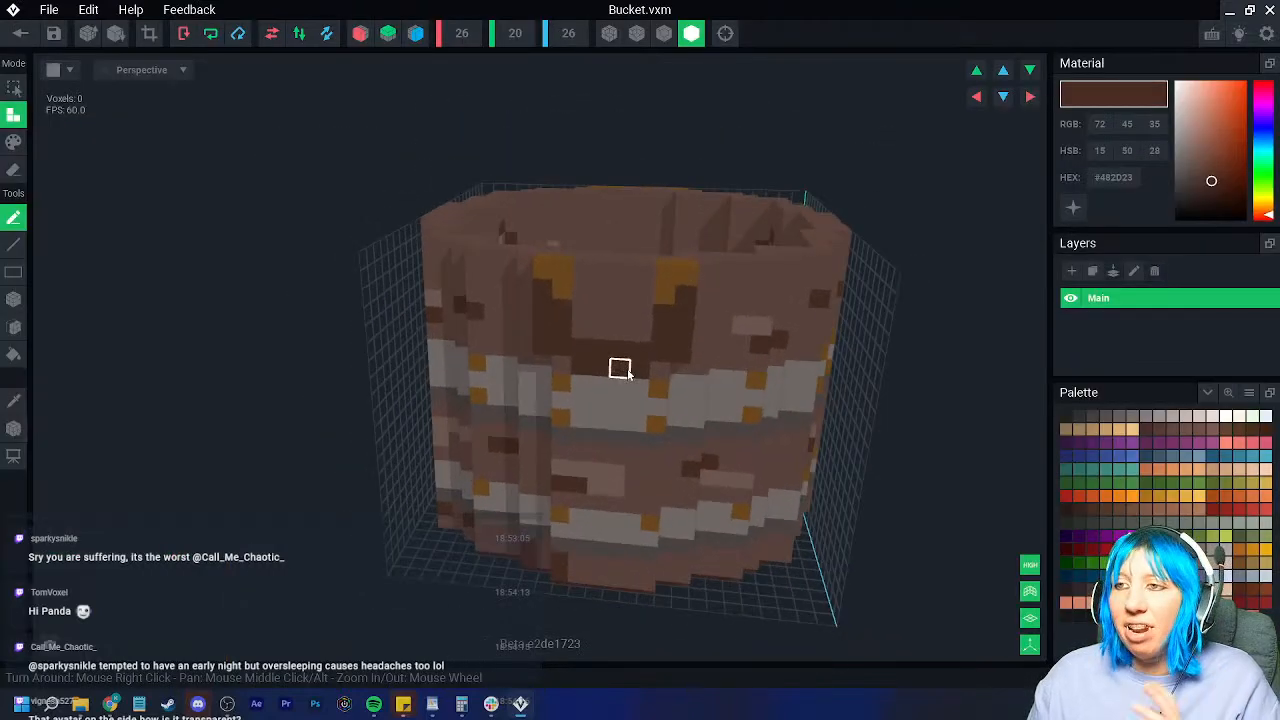
click(20, 33)
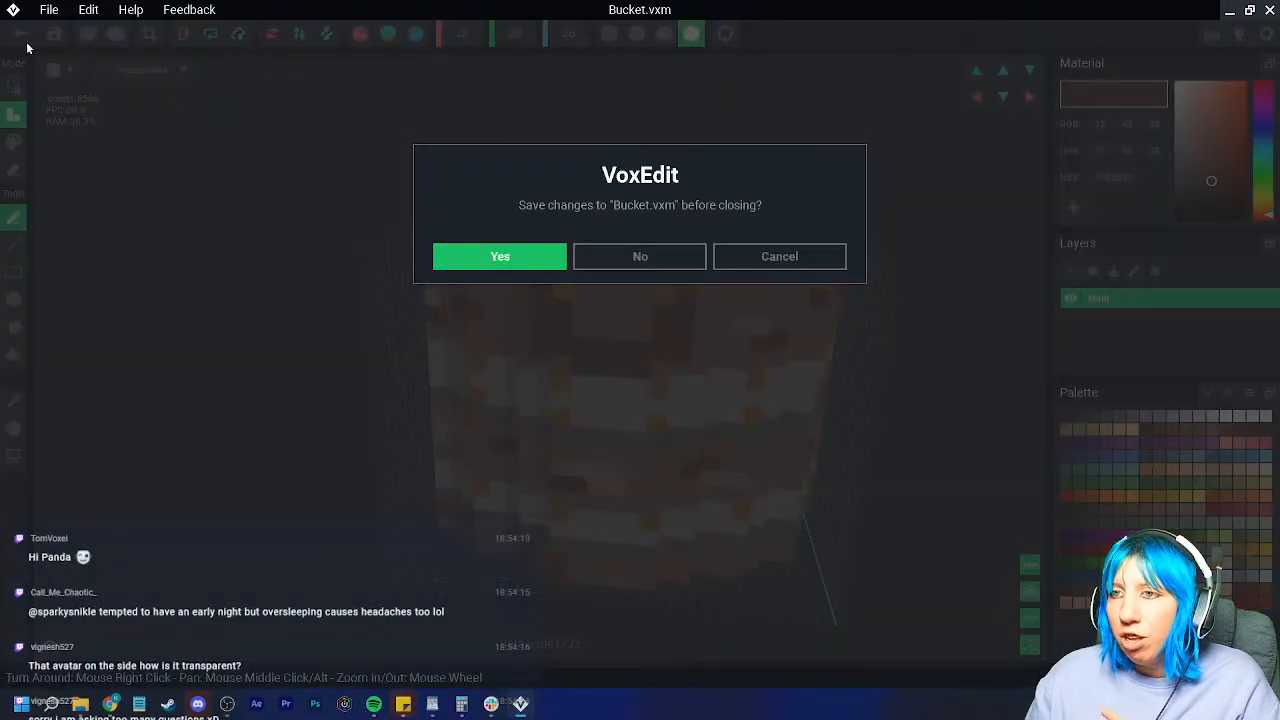
click(640, 256)
Step: Reopen the bucket model, inspect it, and close it through the save prompt
scroll(550, 250, up, 5)
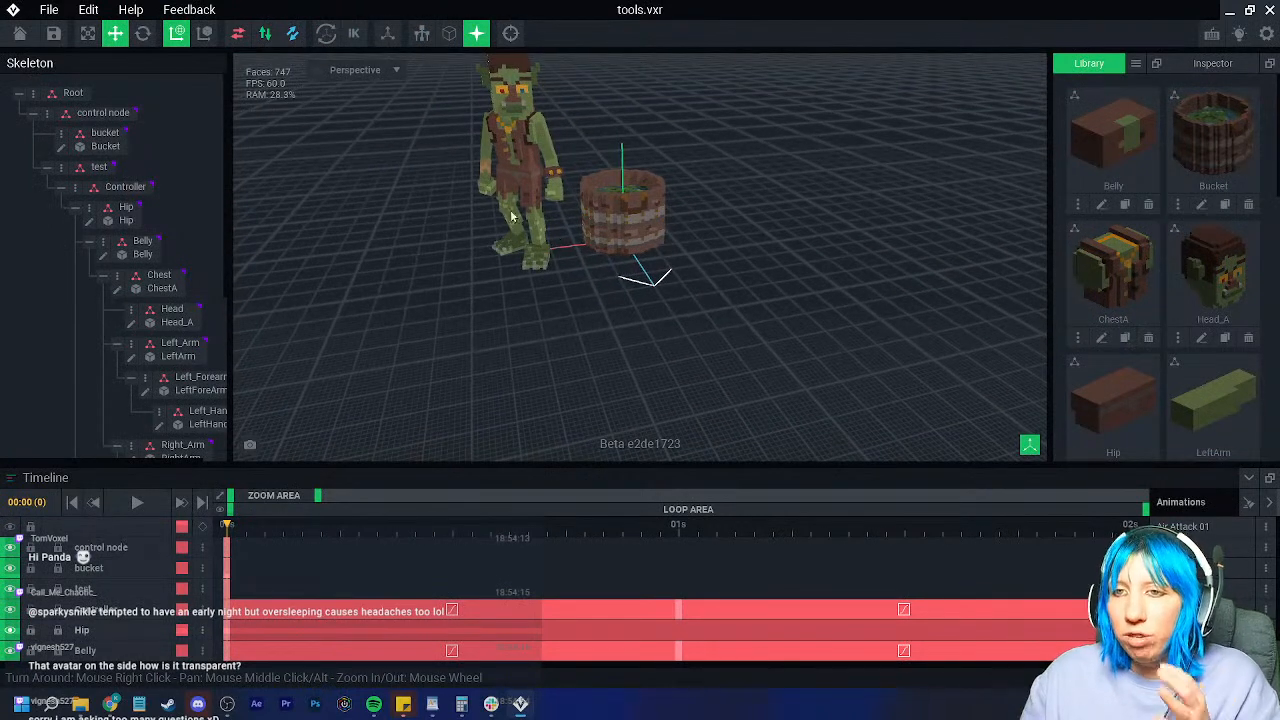
click(92, 145)
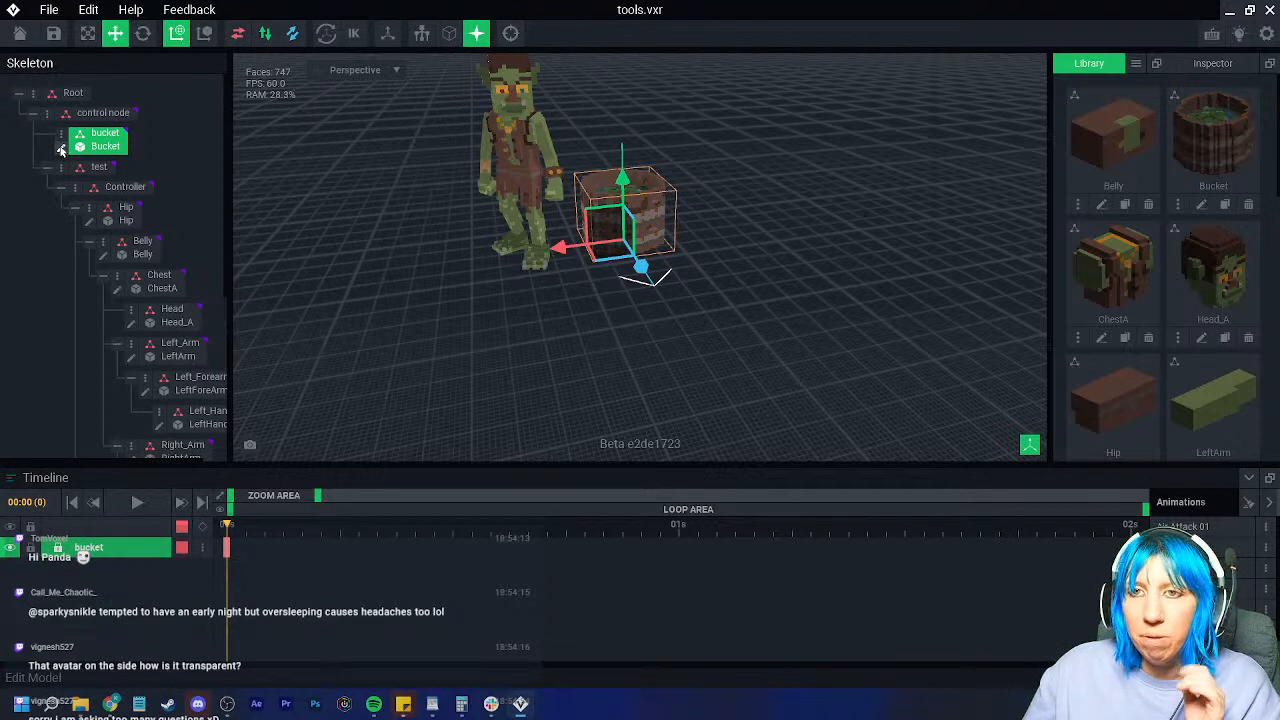
click(61, 148)
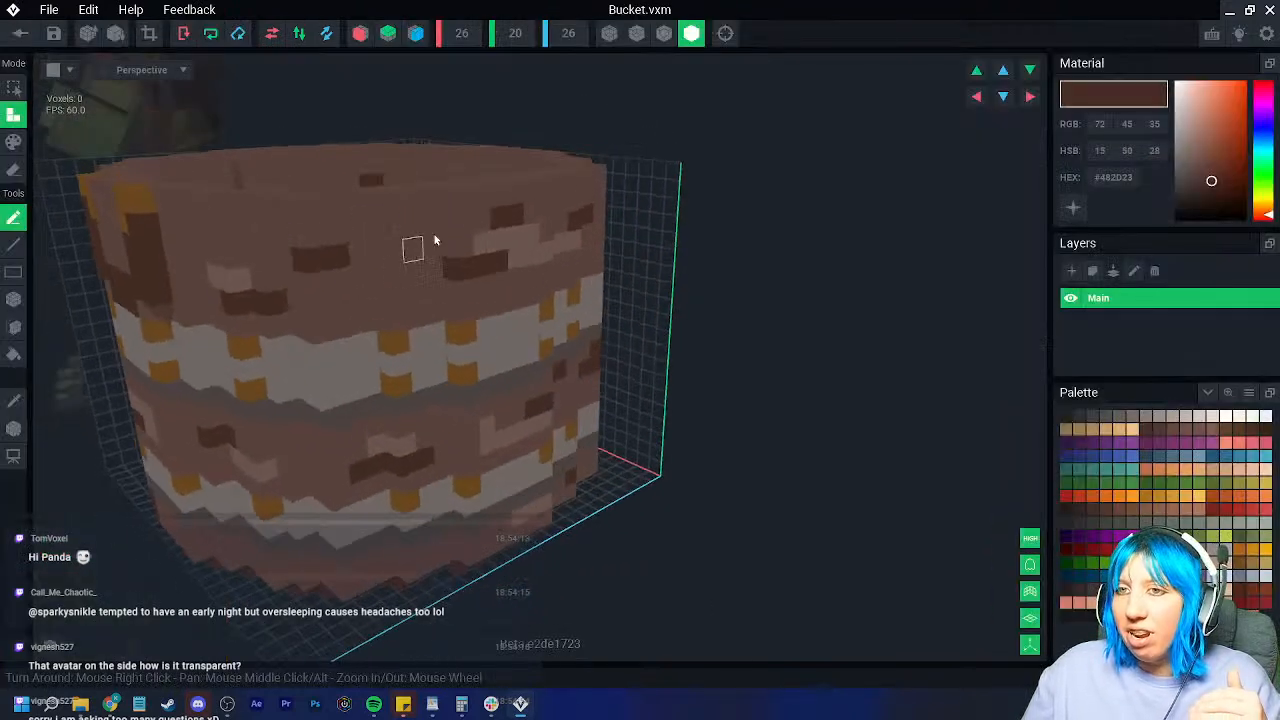
right_drag(421, 225, 493, 280)
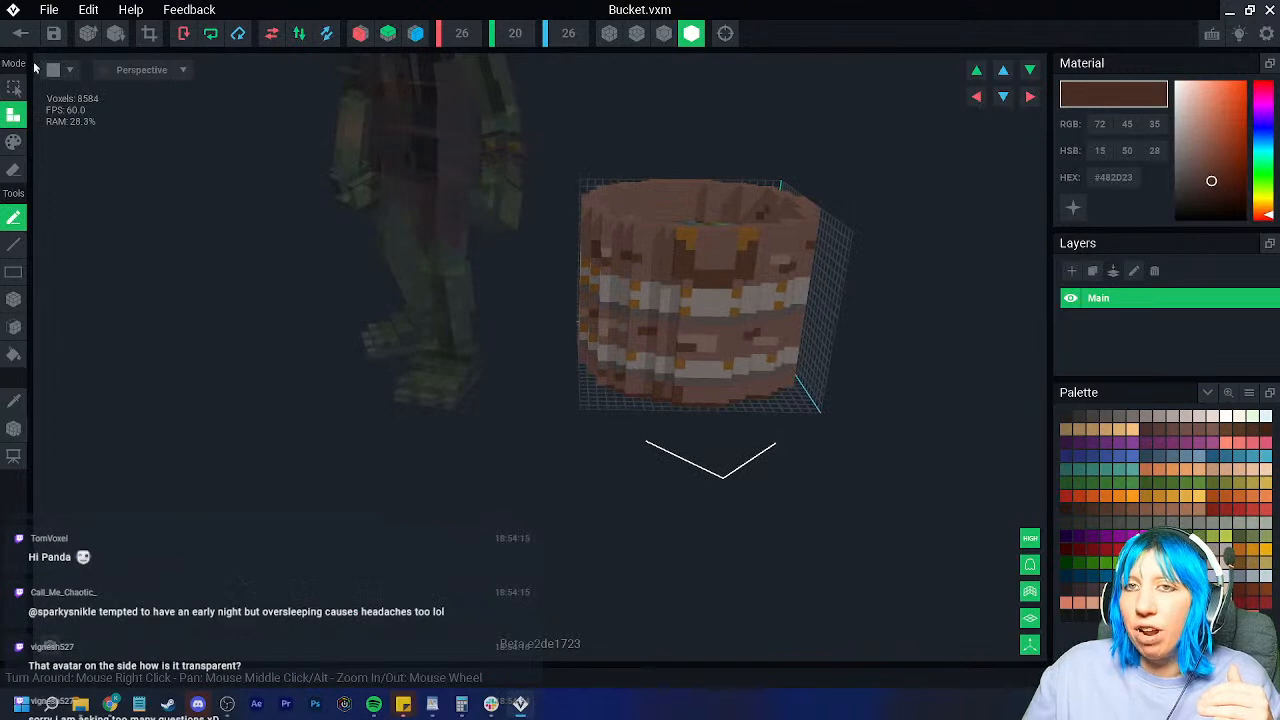
click(20, 33)
click(479, 254)
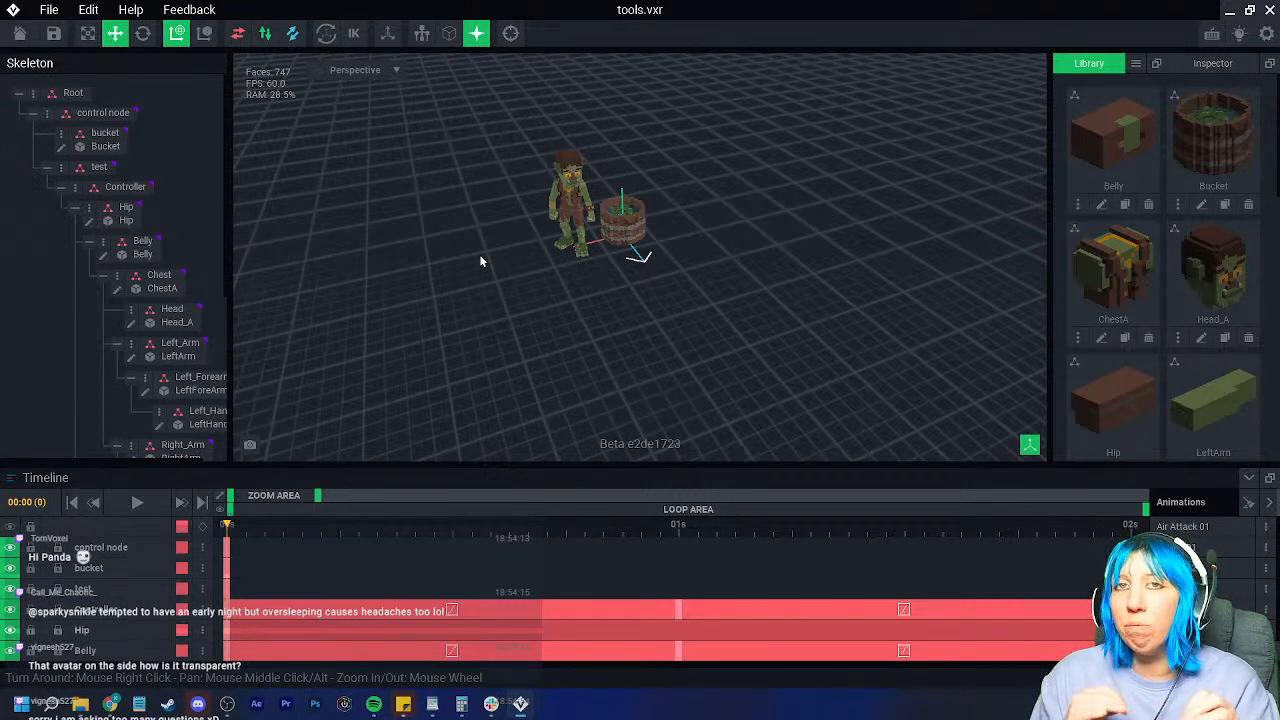
Step: Open the goblin's left thigh model, inspect both sides, then save and close it
scroll(479, 254, up, 5)
scroll(486, 238, up, 2)
click(471, 184)
click(107, 383)
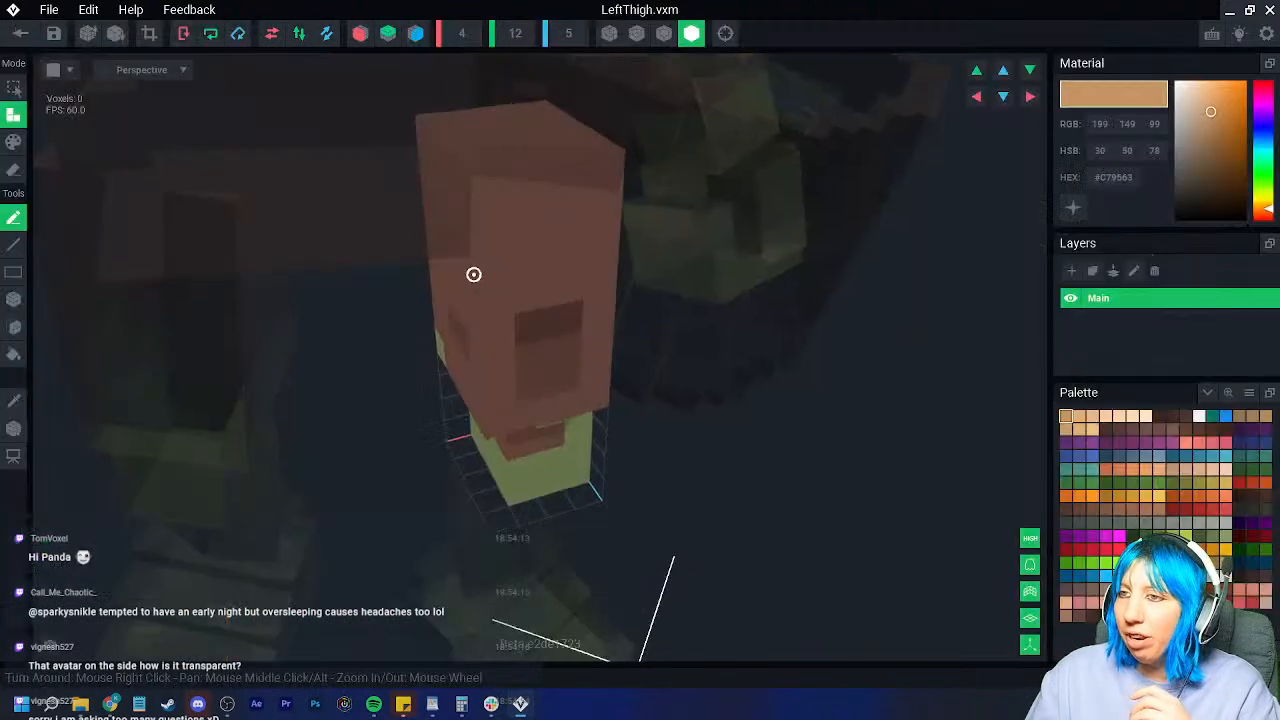
mouse_move(520, 143)
right_down()
mouse_move(599, 171)
mouse_move(509, 143)
right_up()
right_drag(623, 183, 566, 157)
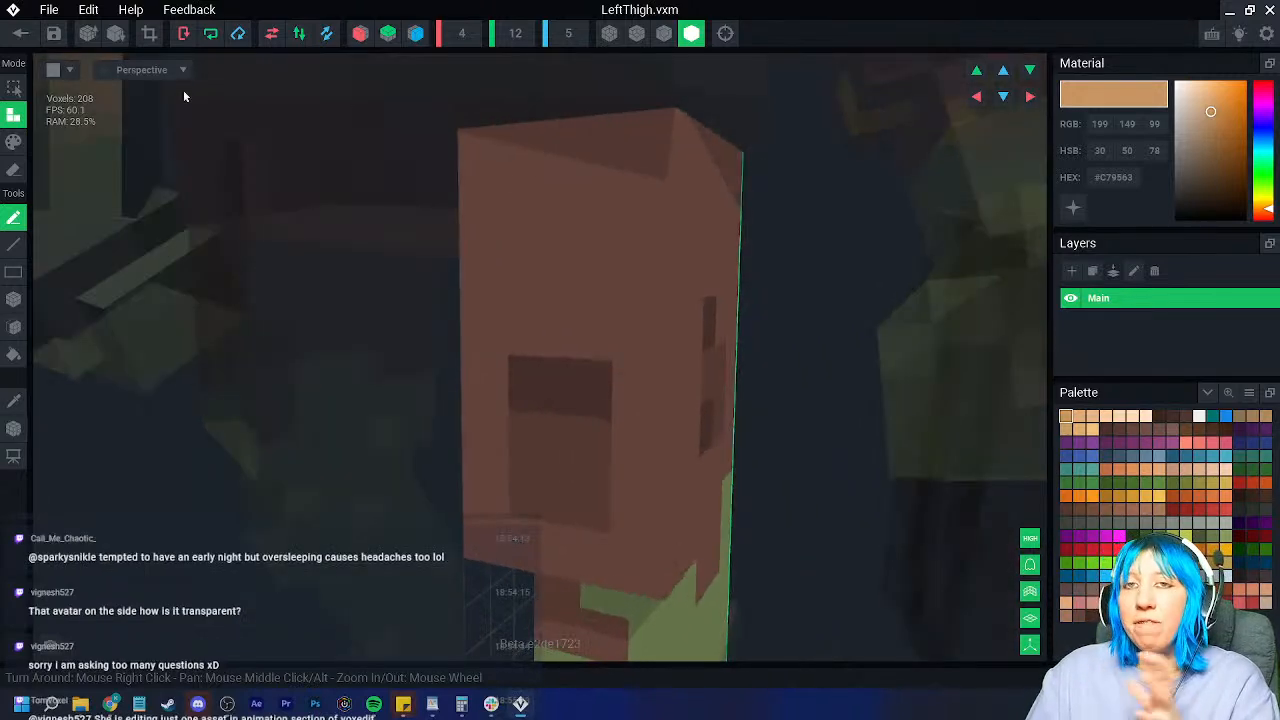
click(20, 33)
click(458, 256)
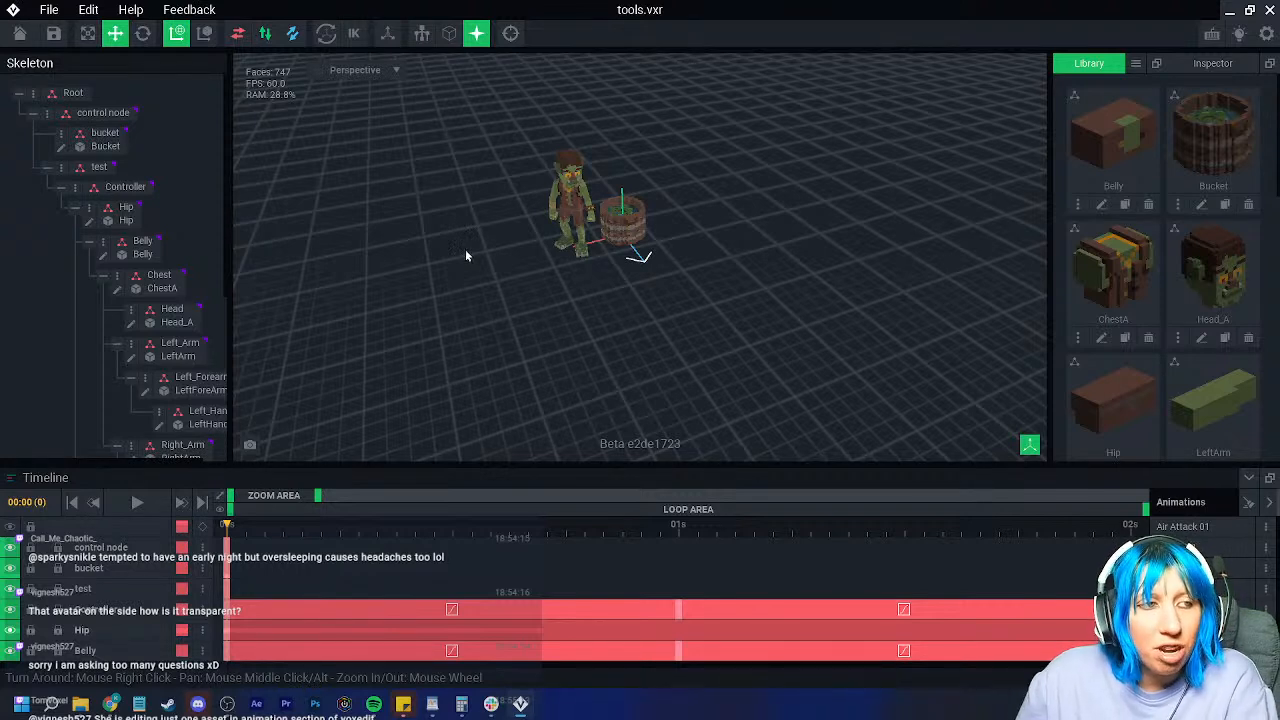
Step: Create a new library model named Mop with a Y height of 48
right_drag(605, 306, 600, 330)
scroll(573, 341, up, 3)
scroll(575, 343, up, 3)
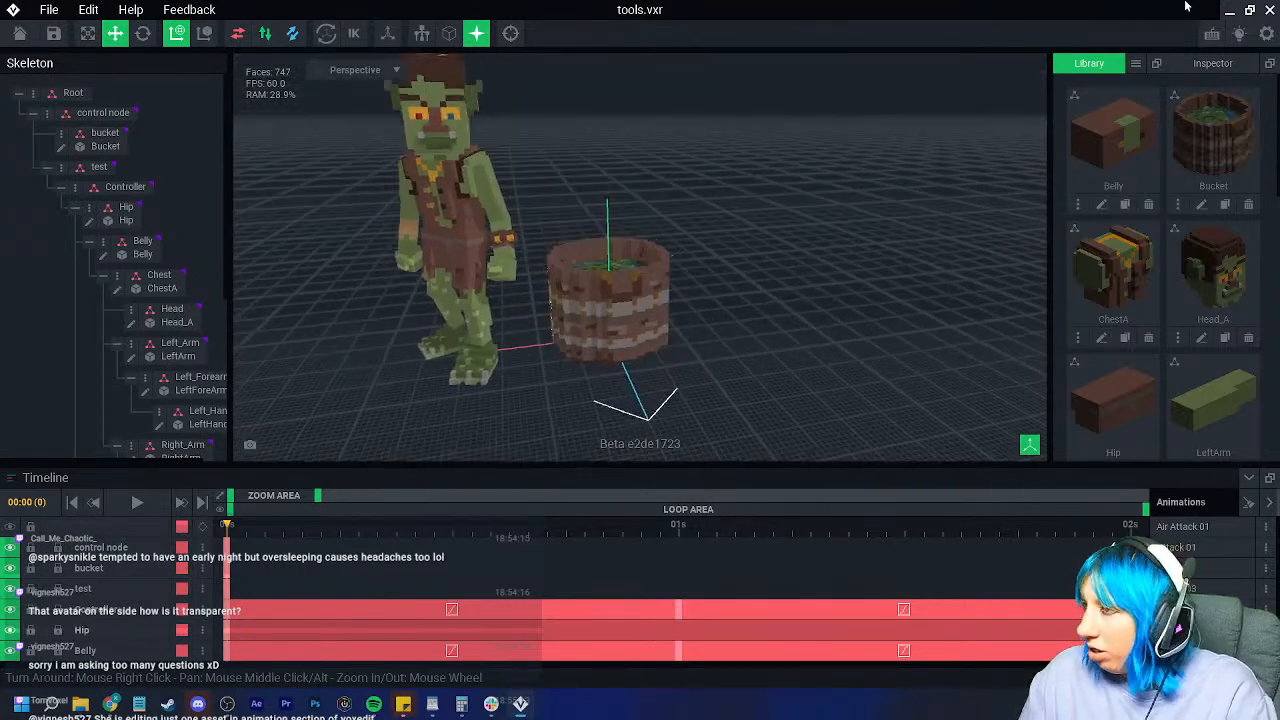
click(1136, 63)
click(1163, 72)
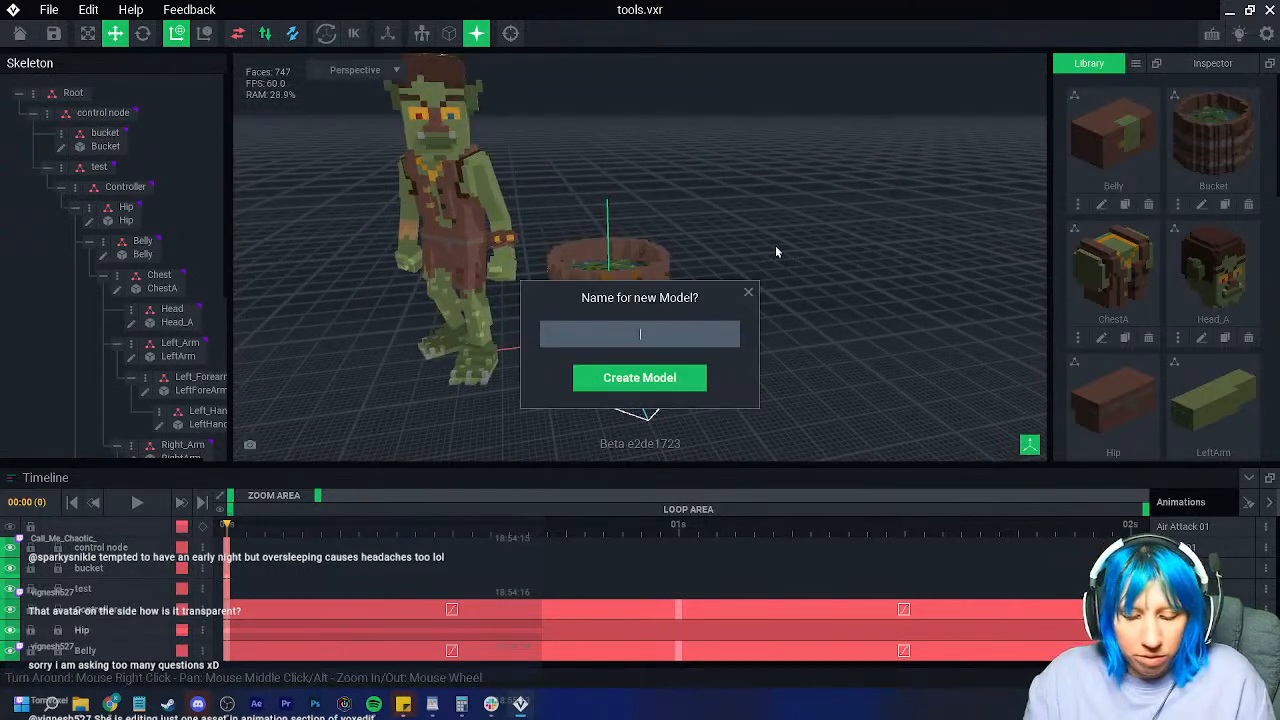
text(Mop)
key(Return)
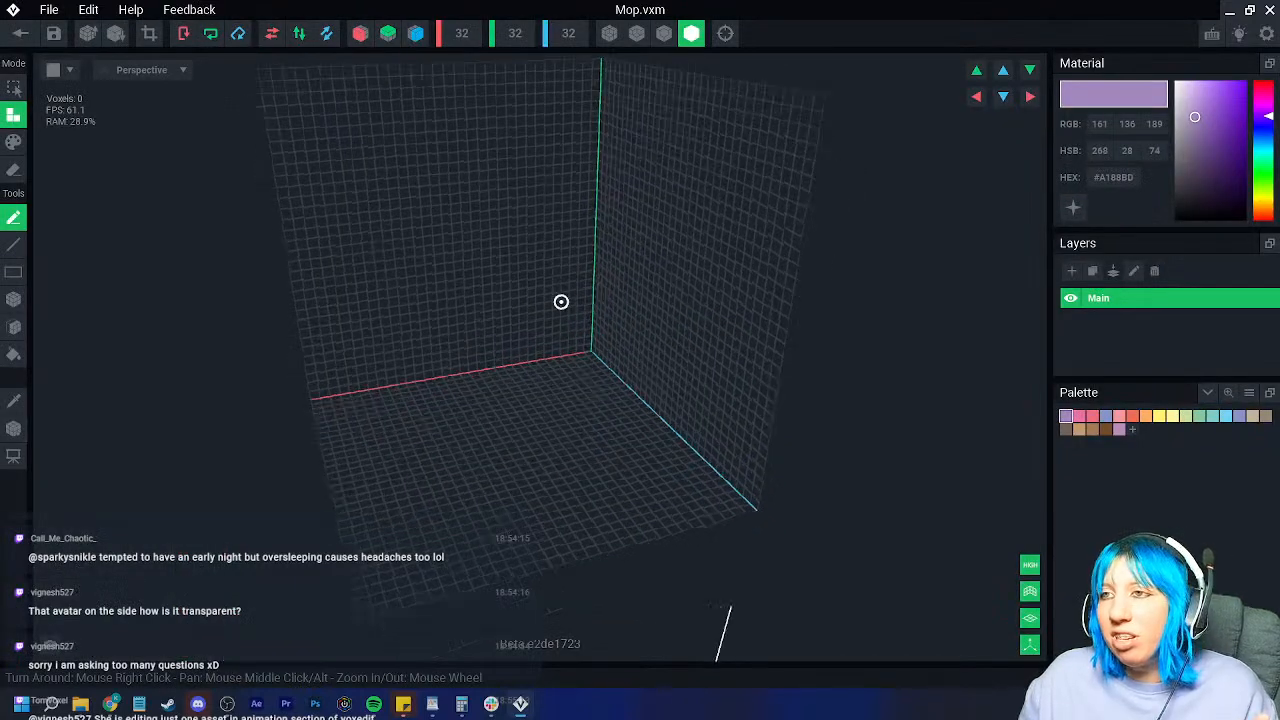
right_drag(561, 301, 514, 51)
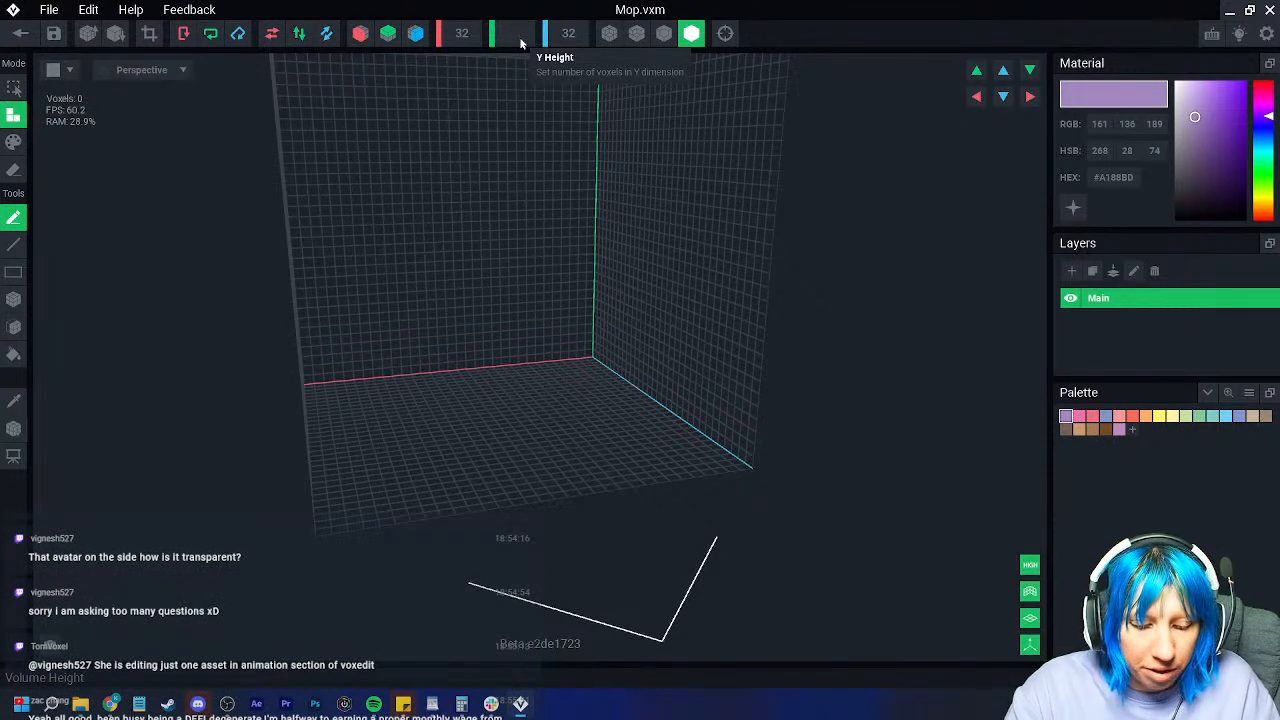
text(8)
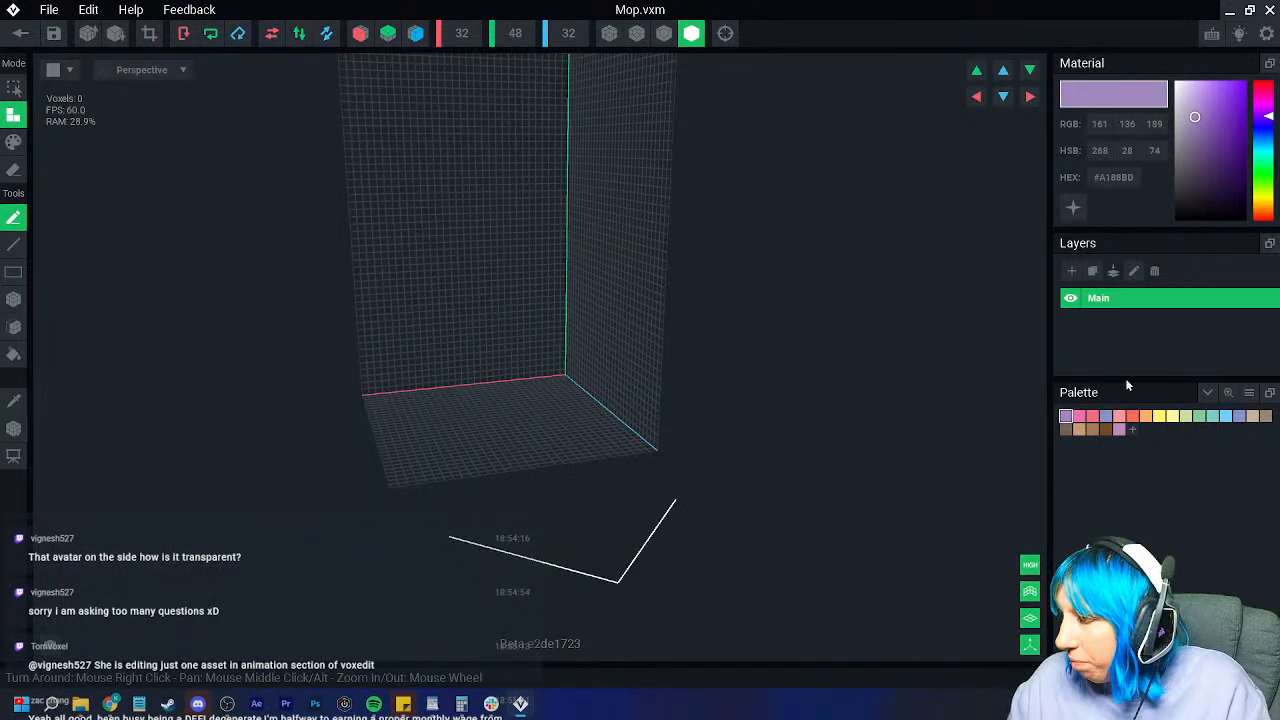
Step: Load the 'VE - the sandbox extended' palette image from Downloads/VE_PAL
click(1248, 393)
click(1225, 447)
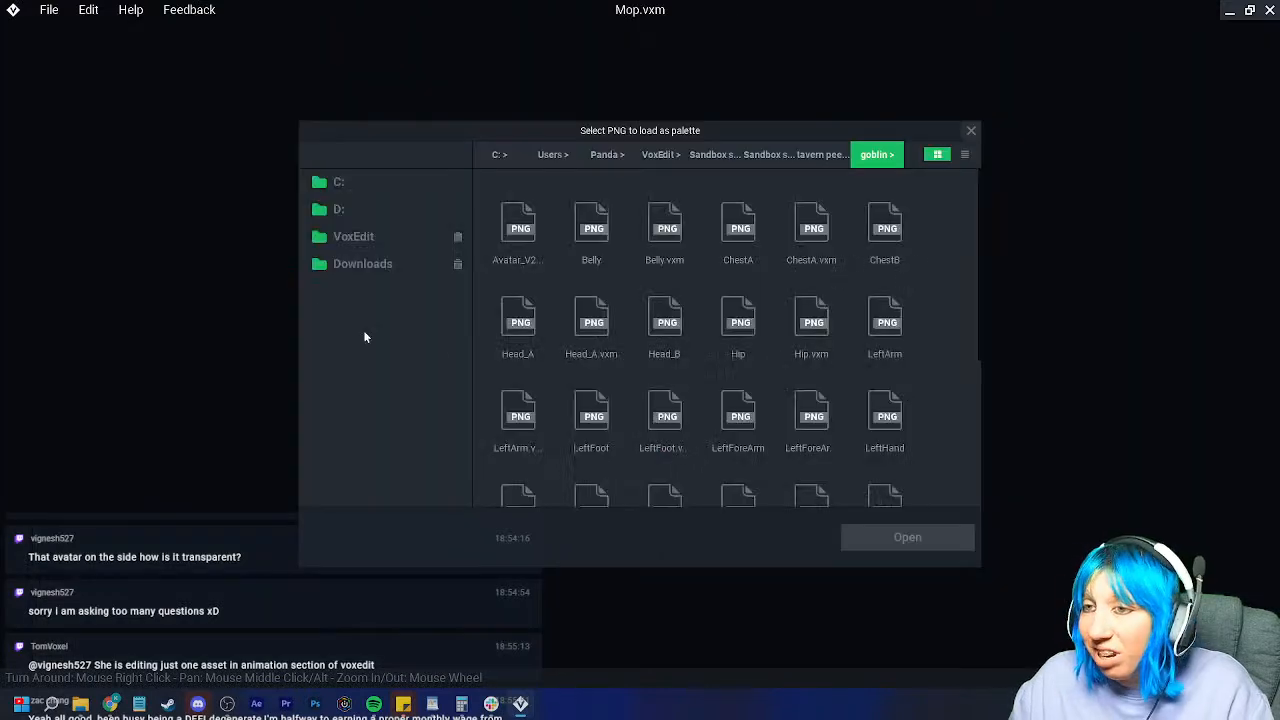
click(353, 236)
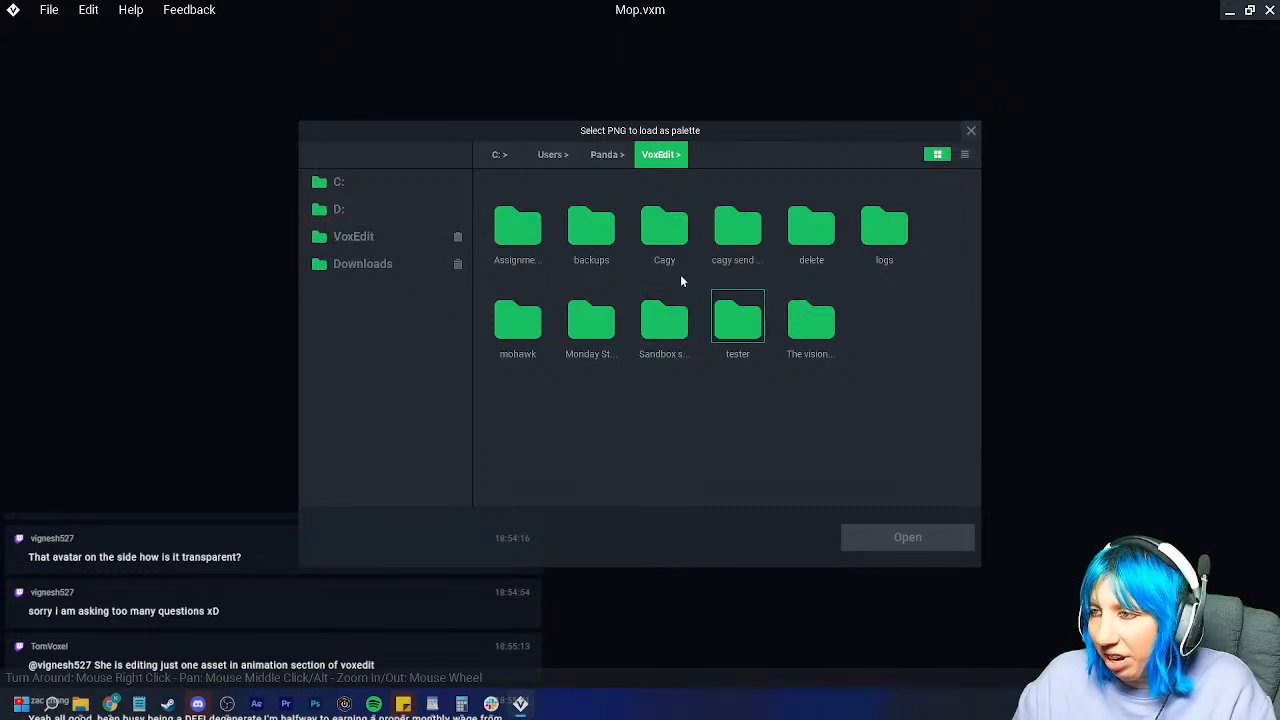
click(362, 263)
double_click(737, 225)
click(664, 225)
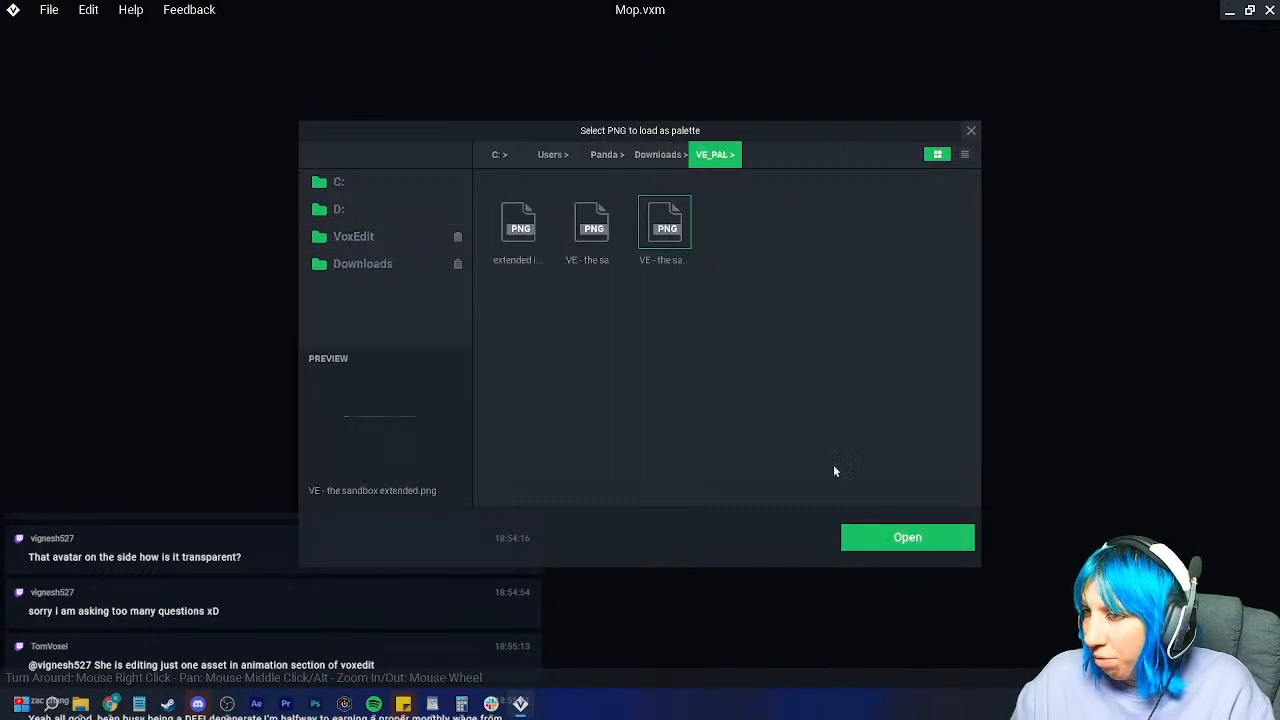
click(891, 535)
right_drag(891, 535, 1020, 490)
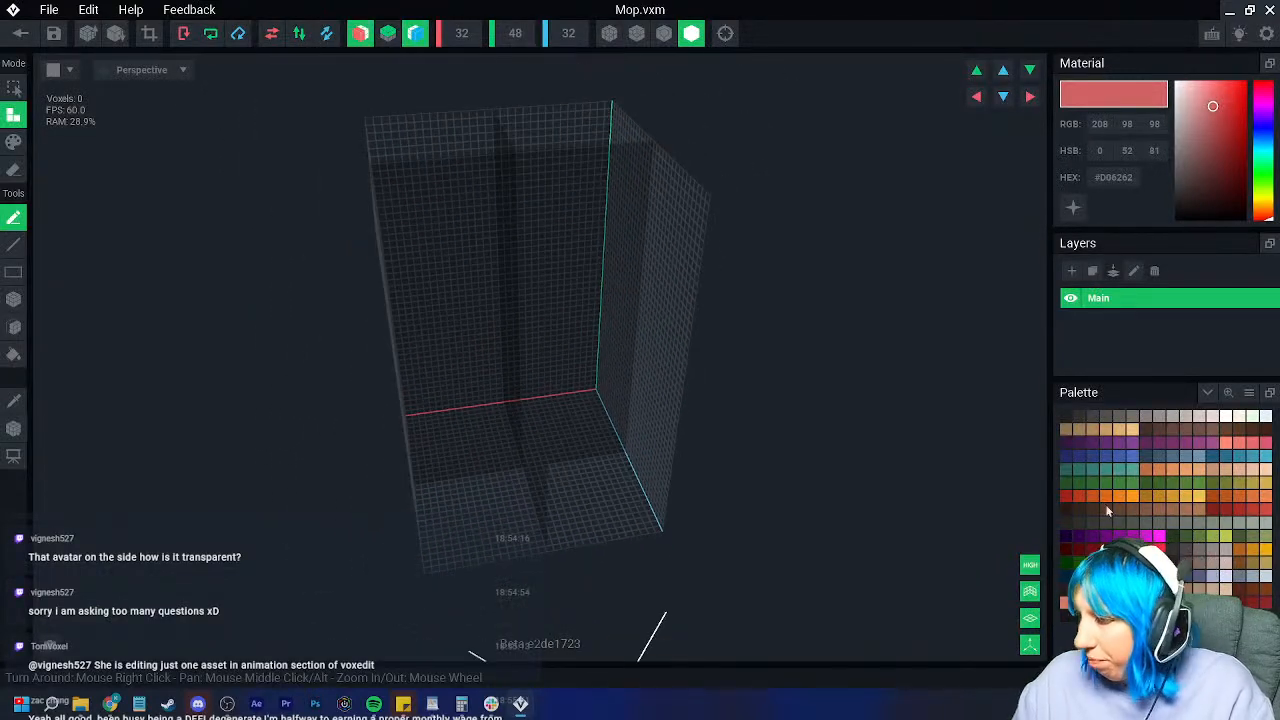
Step: Extrude a lavender base block and draw a brown box on top of it
click(1212, 576)
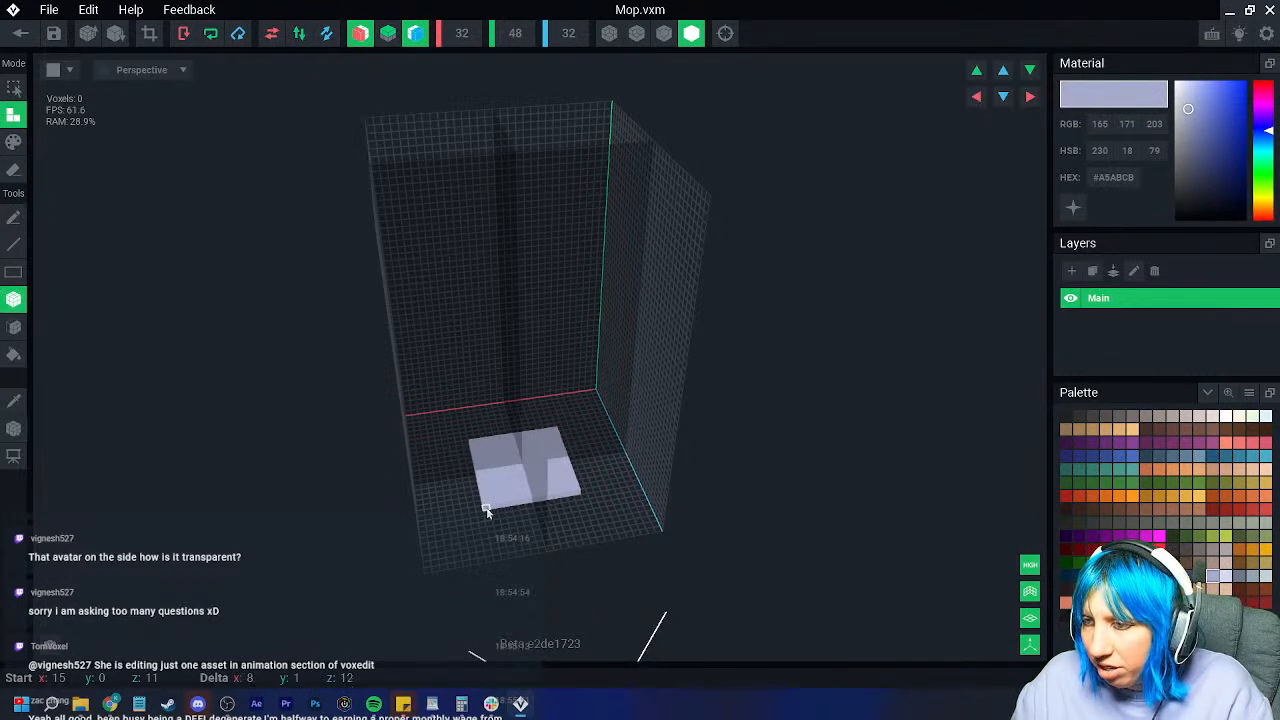
click(13, 326)
drag(509, 457, 515, 431)
click(1120, 510)
right_drag(510, 400, 400, 440)
scroll(343, 446, up, 4)
click(13, 299)
drag(565, 488, 428, 413)
Step: Extrude the brown shape upward to start the mop handle
click(14, 326)
click(14, 298)
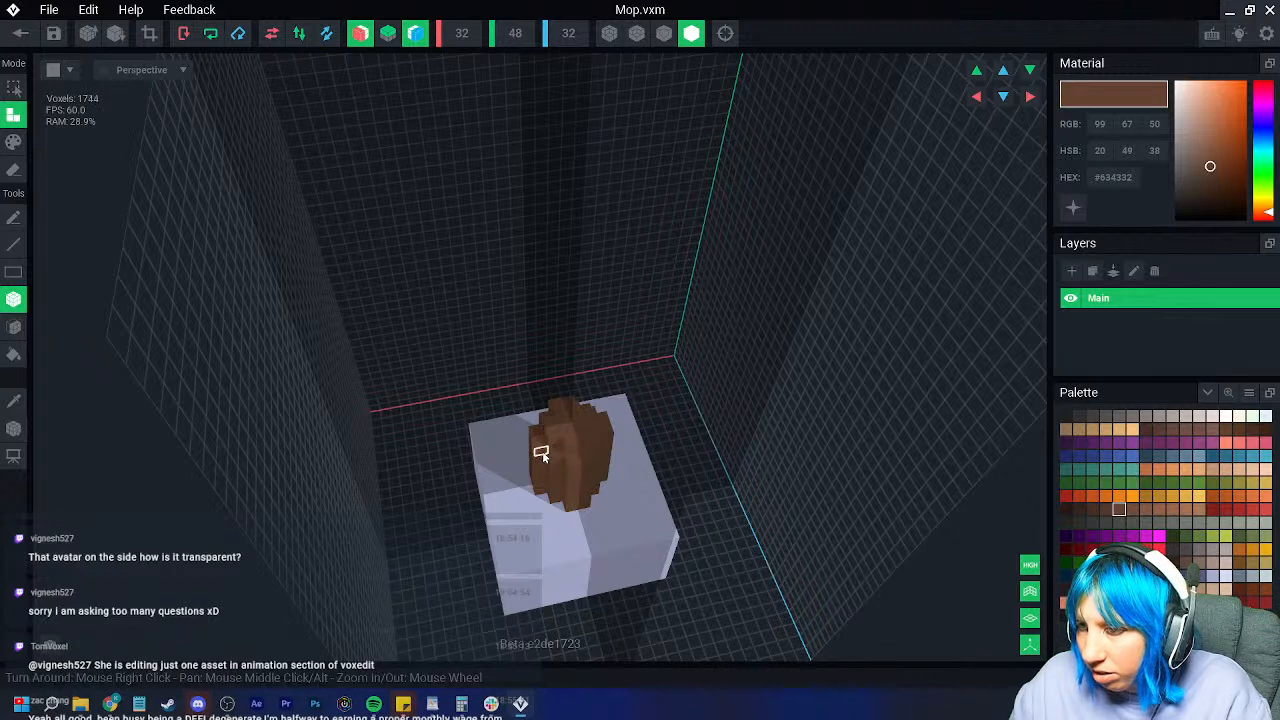
right_drag(554, 434, 240, 403)
click(14, 328)
click(580, 428)
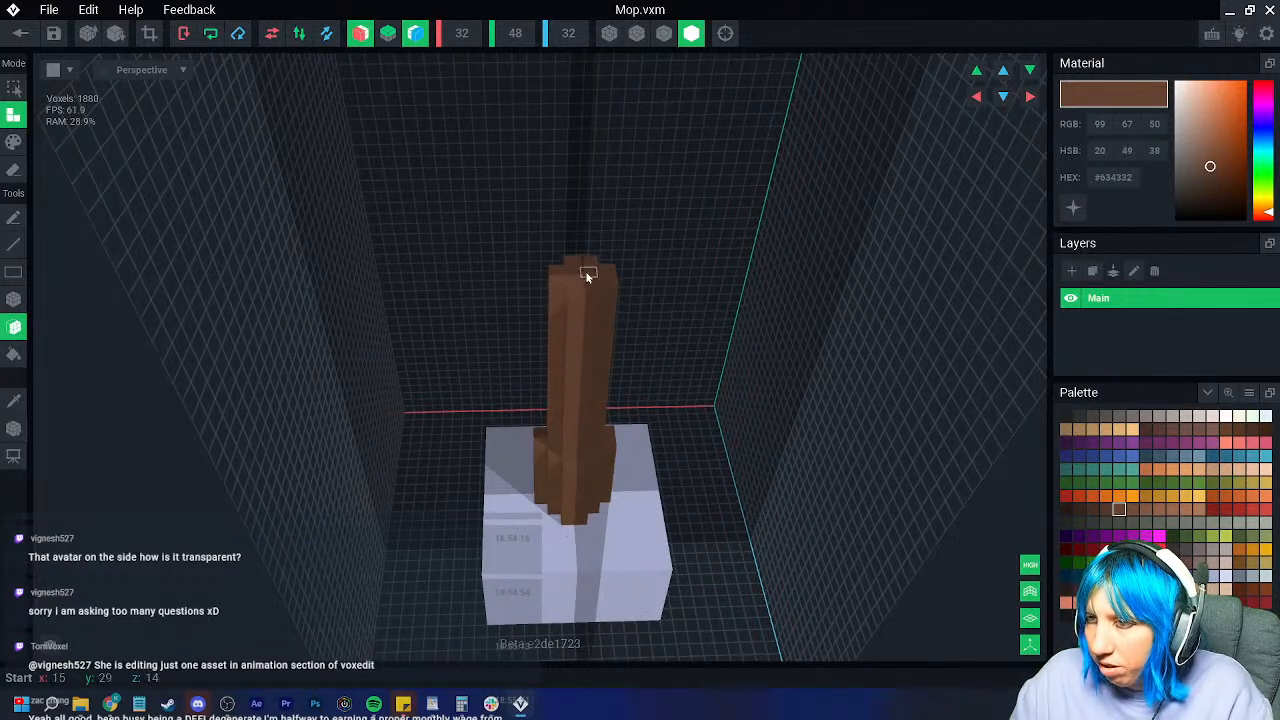
middle_drag(577, 279, 483, 470)
scroll(483, 470, down, 2)
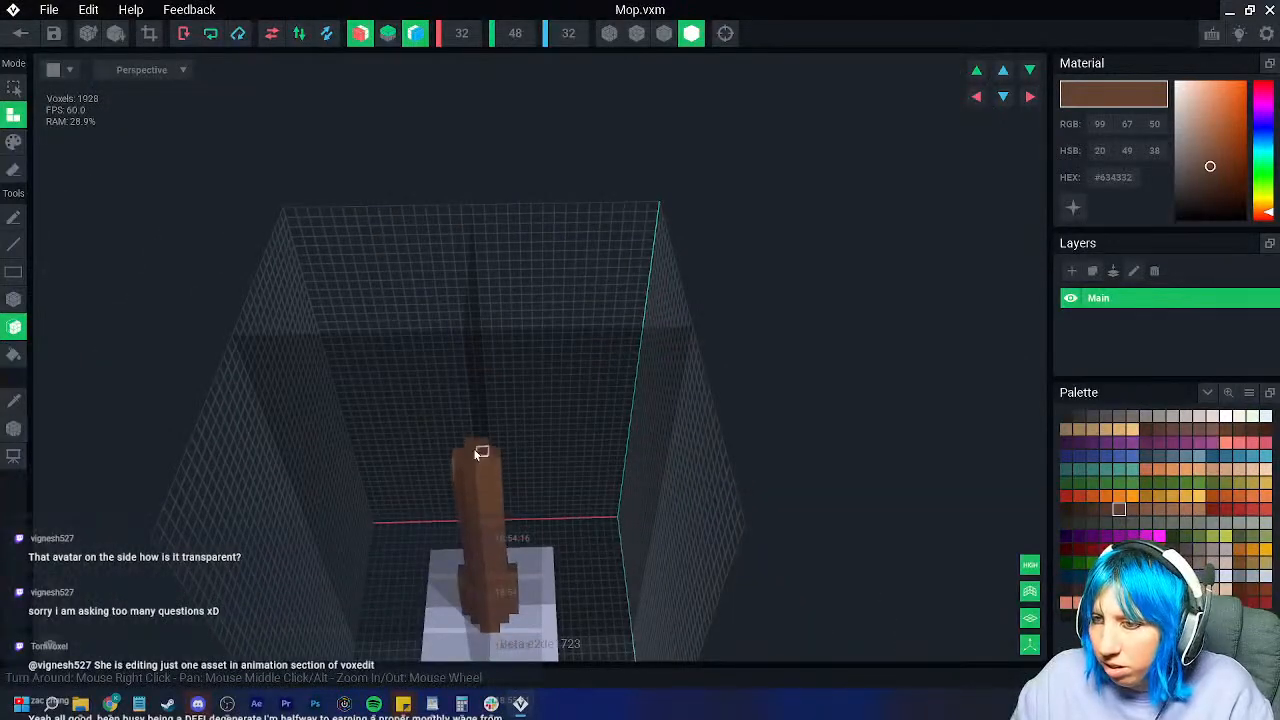
Step: Extrude the top of the brown handle upward in several increments
click(14, 300)
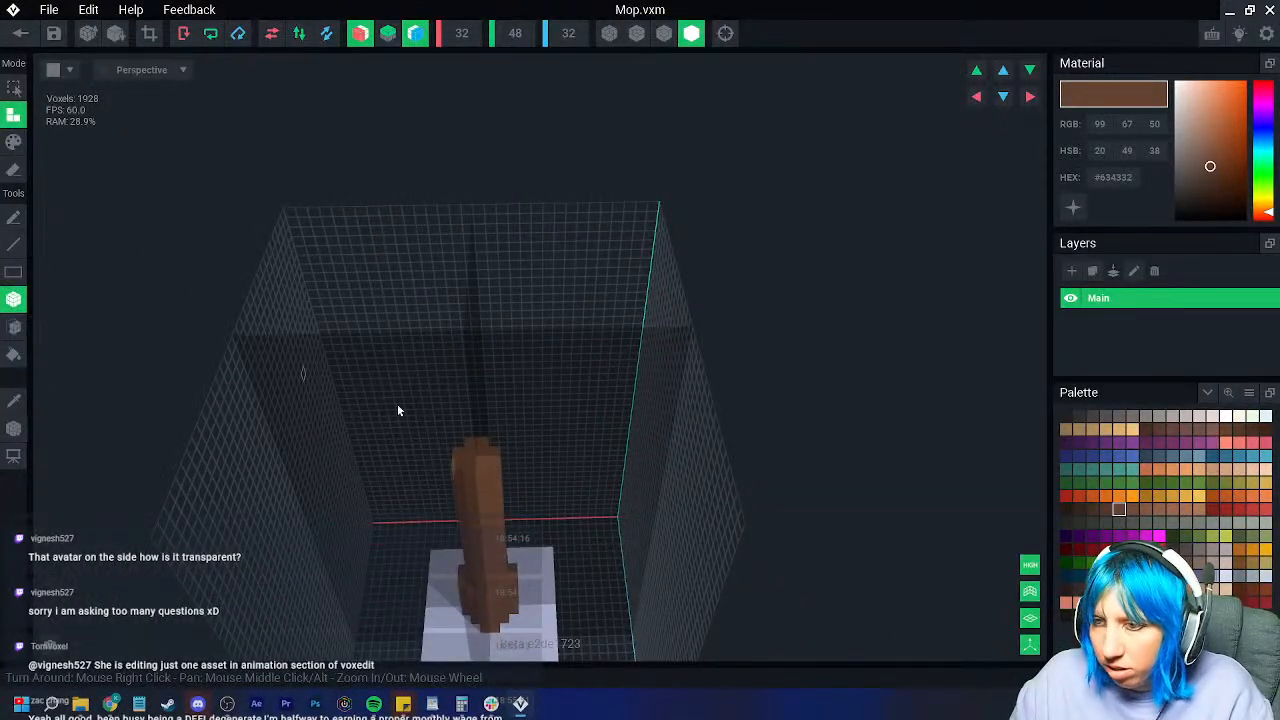
click(14, 327)
click(478, 442)
click(478, 441)
click(475, 430)
click(471, 417)
click(471, 408)
click(472, 398)
click(472, 387)
click(472, 387)
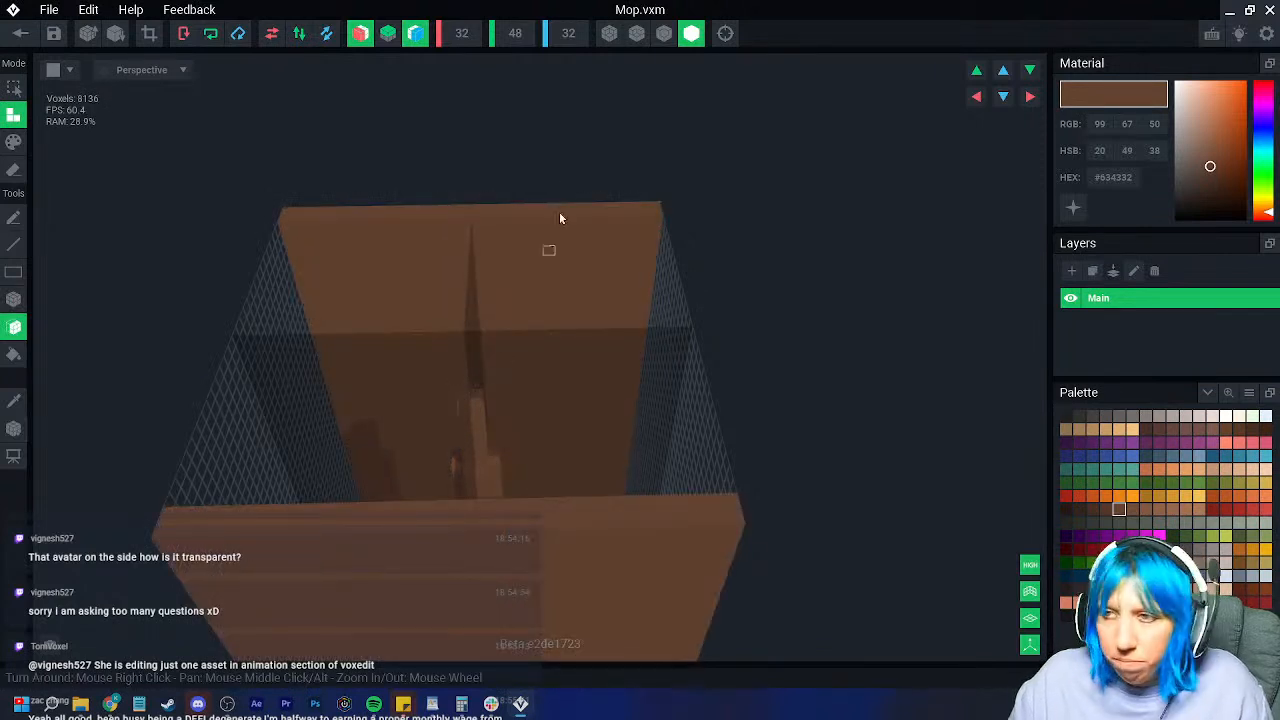
Step: Undo the accidental brown walls and extend the handle top slightly more
click(663, 34)
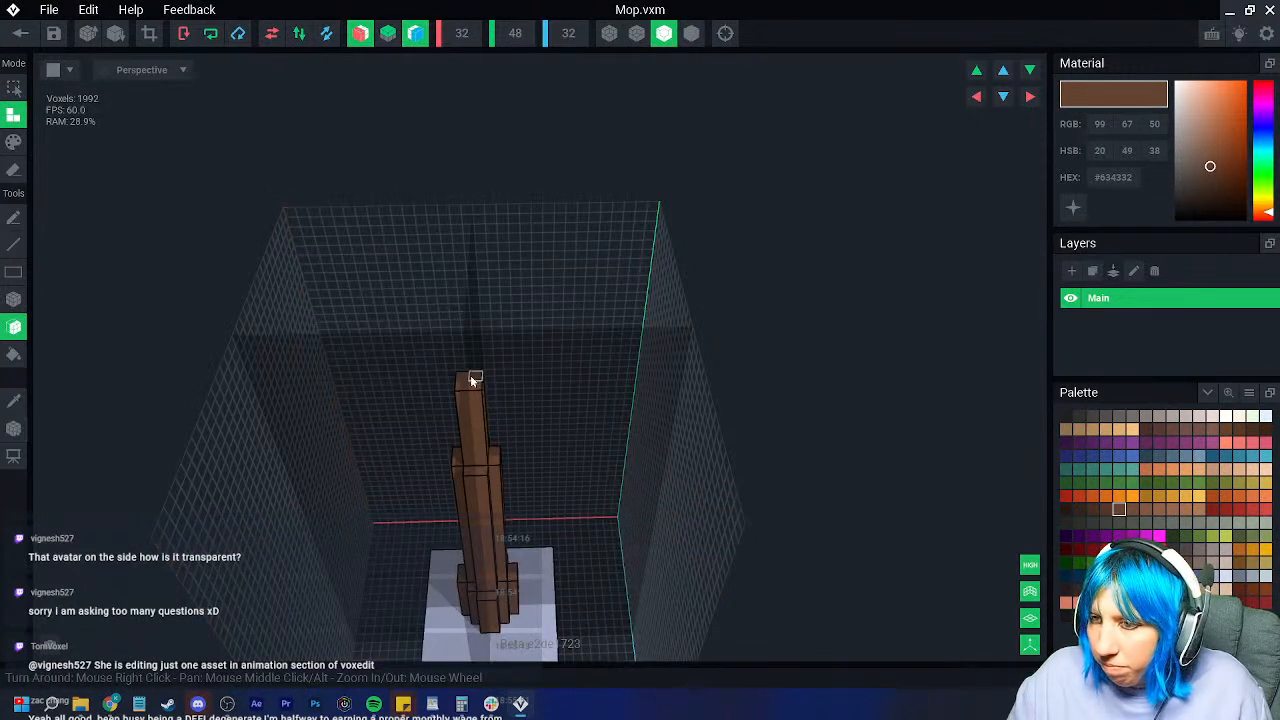
click(470, 327)
right_drag(470, 327, 473, 468)
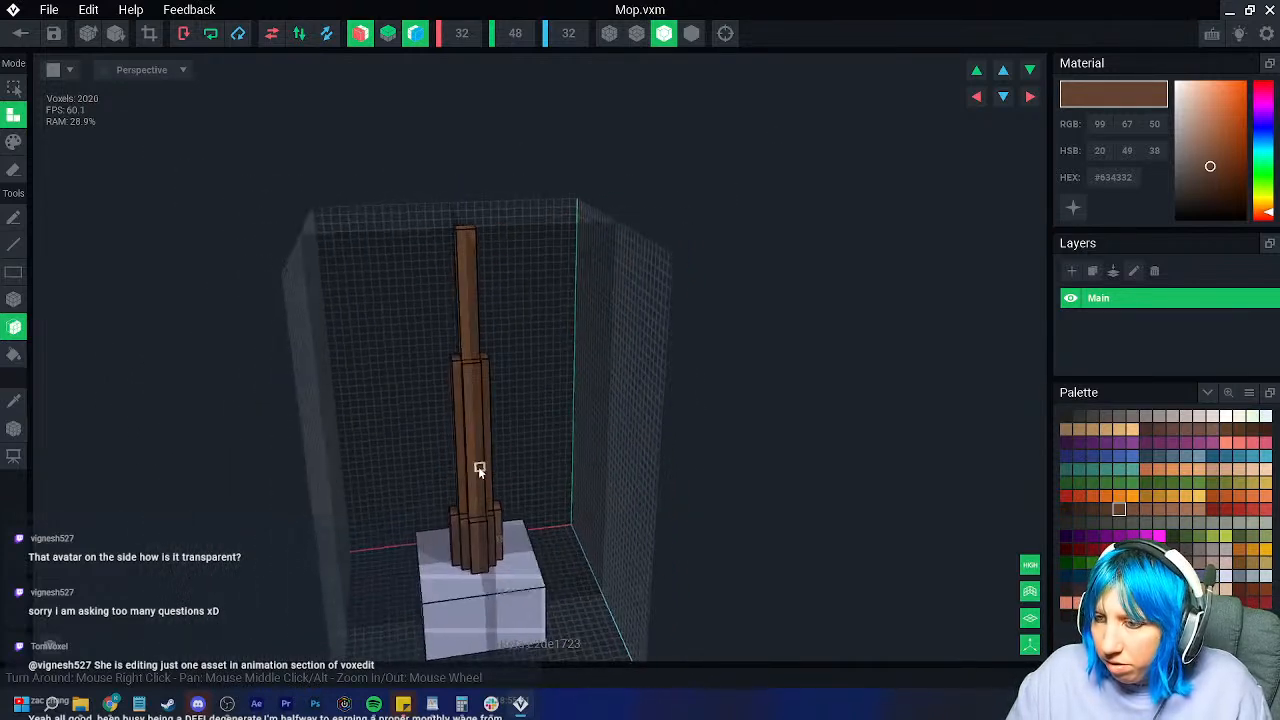
scroll(474, 468, up, 3)
Step: Box-erase several strips down the handle to slim it
click(13, 299)
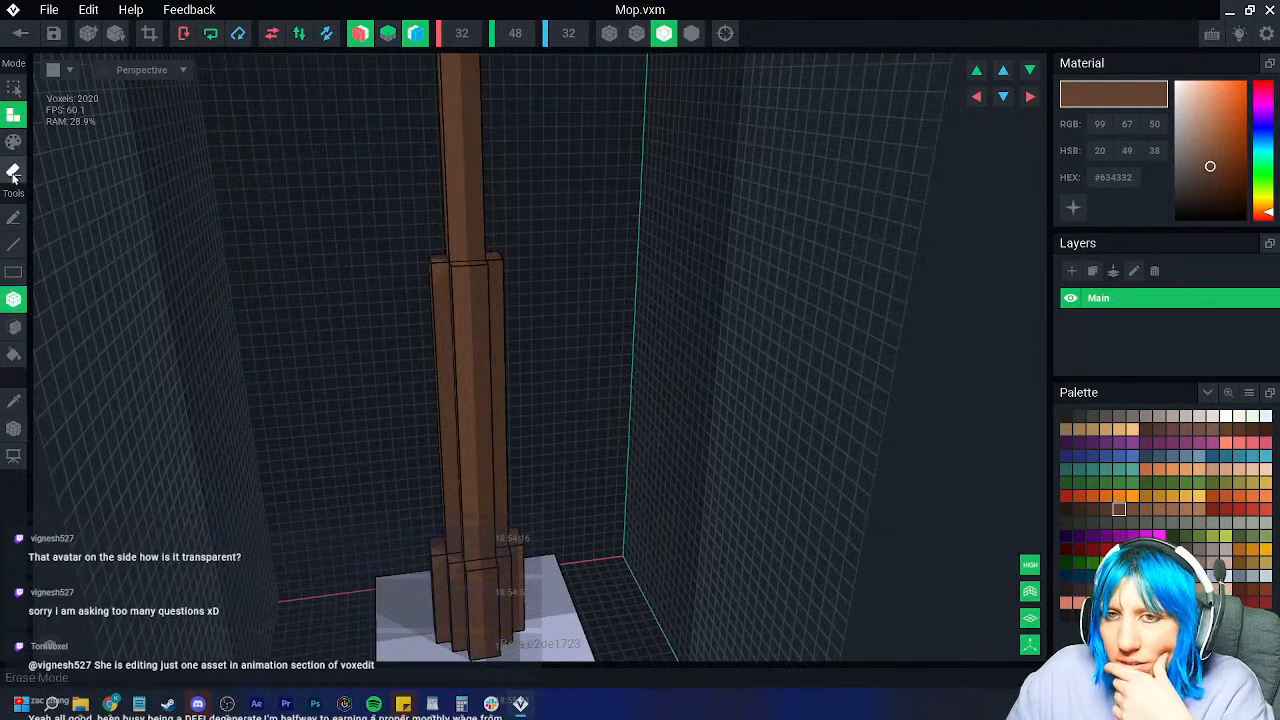
click(13, 170)
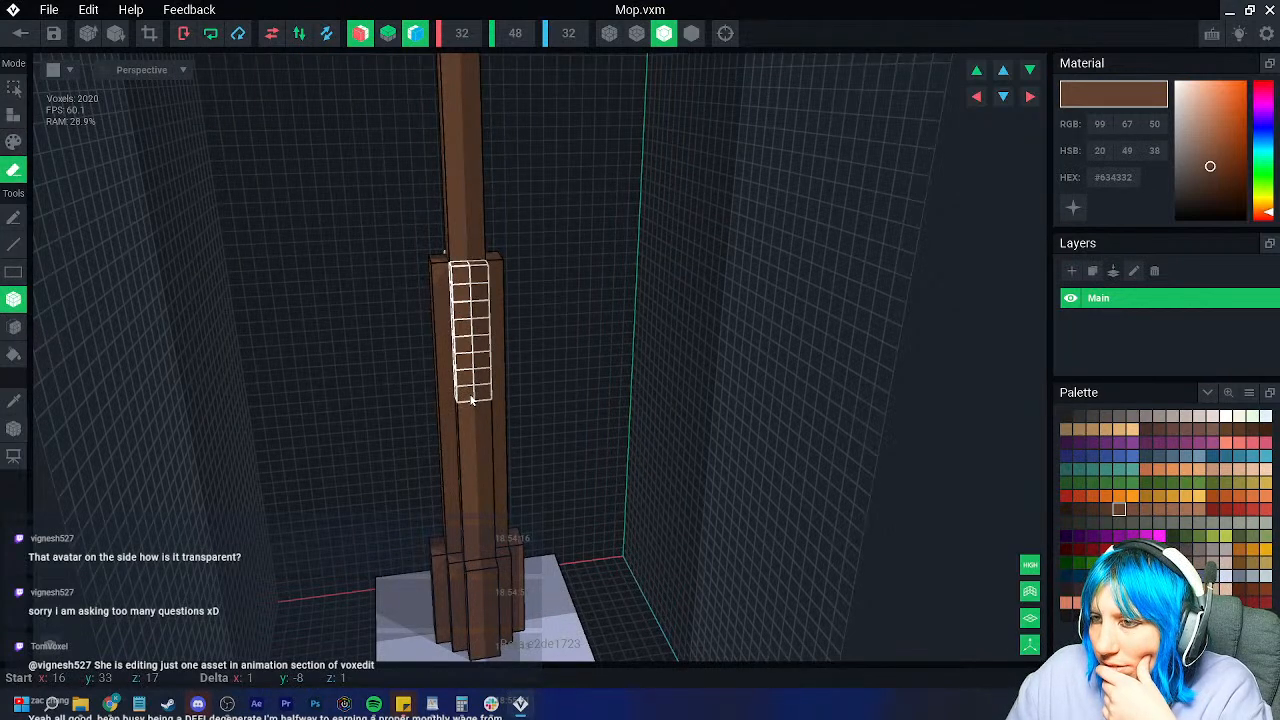
right_drag(472, 398, 432, 348)
drag(422, 279, 440, 386)
right_drag(440, 386, 468, 425)
drag(484, 497, 485, 498)
right_drag(485, 498, 437, 467)
drag(428, 408, 446, 492)
right_drag(467, 529, 424, 490)
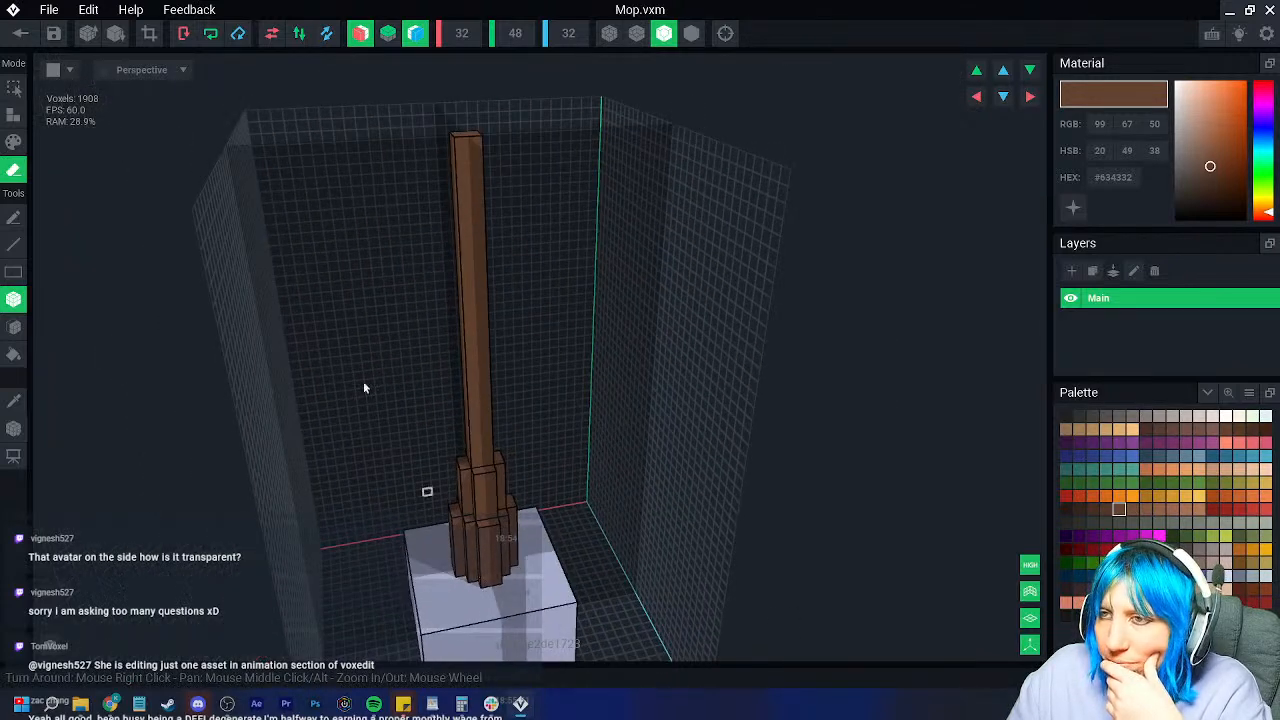
Step: Crop the volume to 14x48x14 and leave the mop editor
click(149, 34)
scroll(225, 168, down, 3)
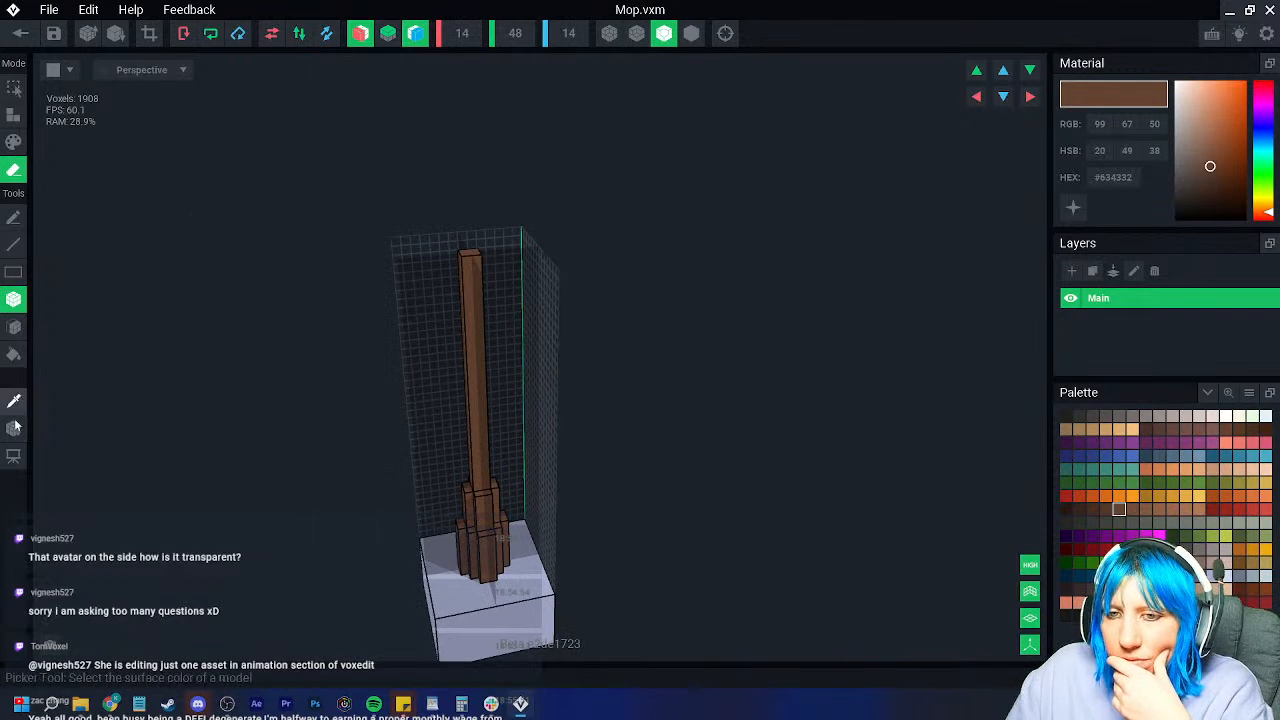
click(20, 33)
Step: Save the mop, then add a child node named 'mop' under the bucket
click(455, 254)
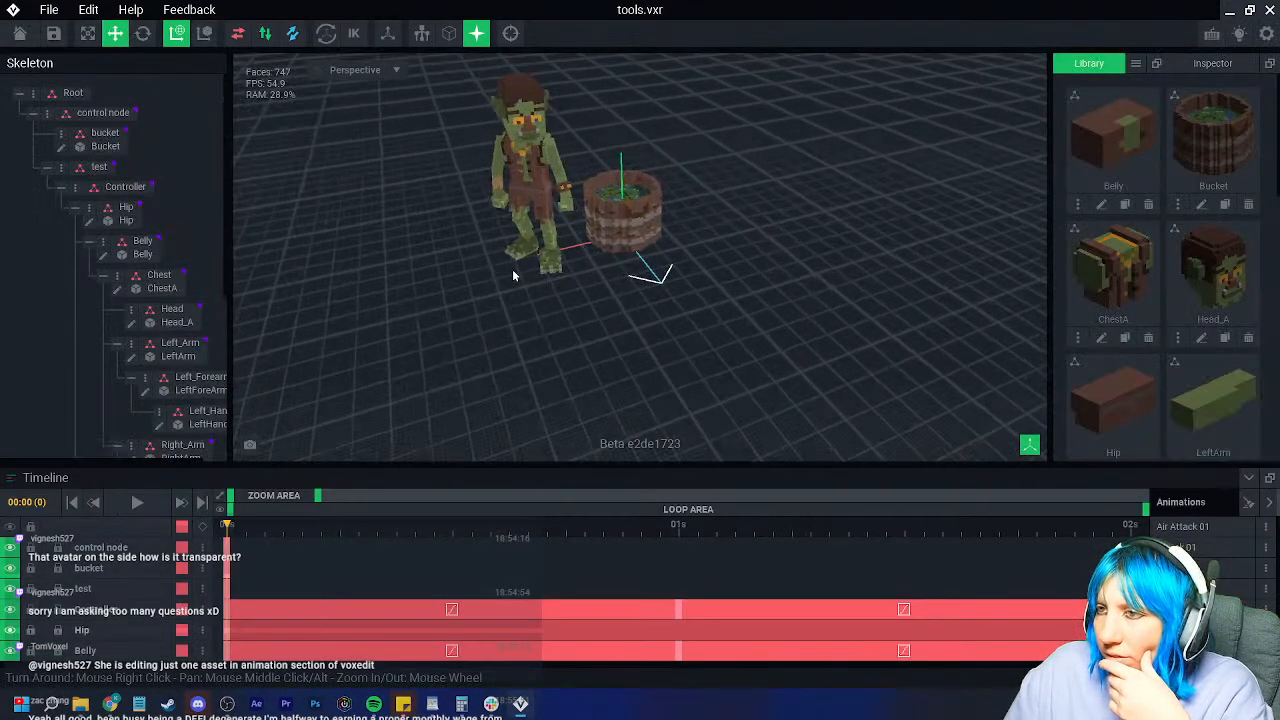
click(105, 133)
right_click(105, 133)
click(112, 164)
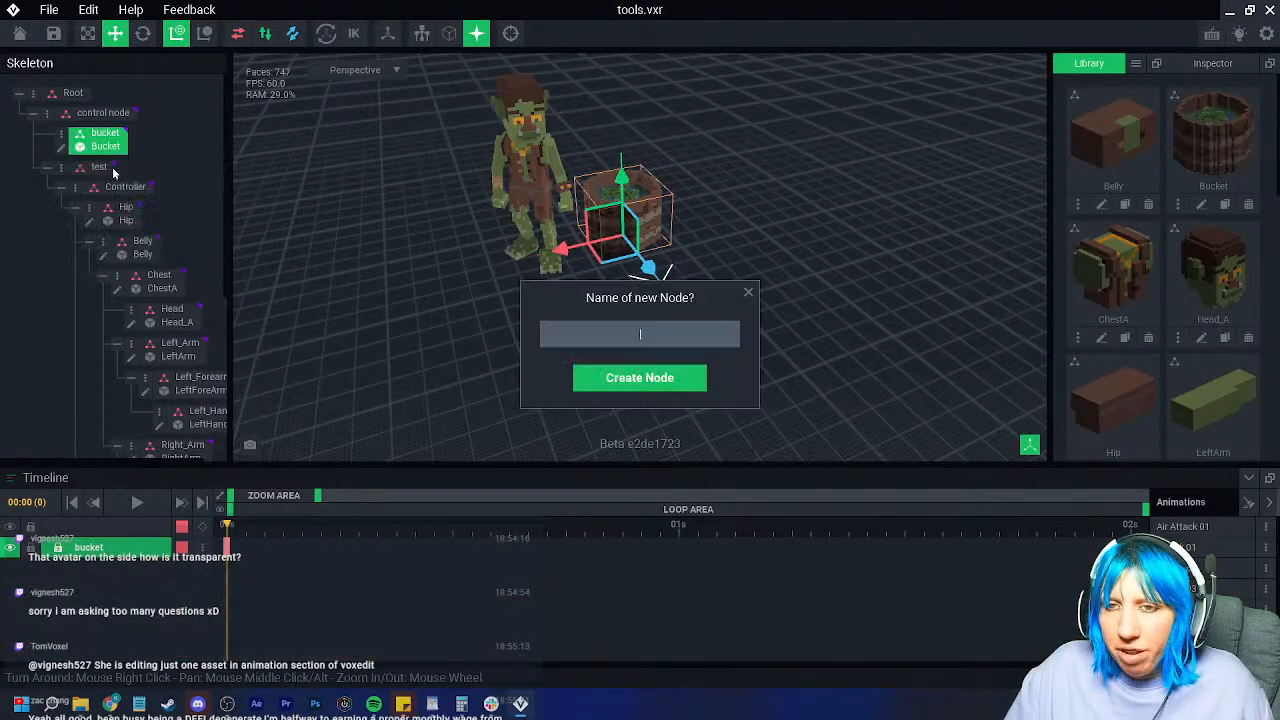
text(mop)
key(Return)
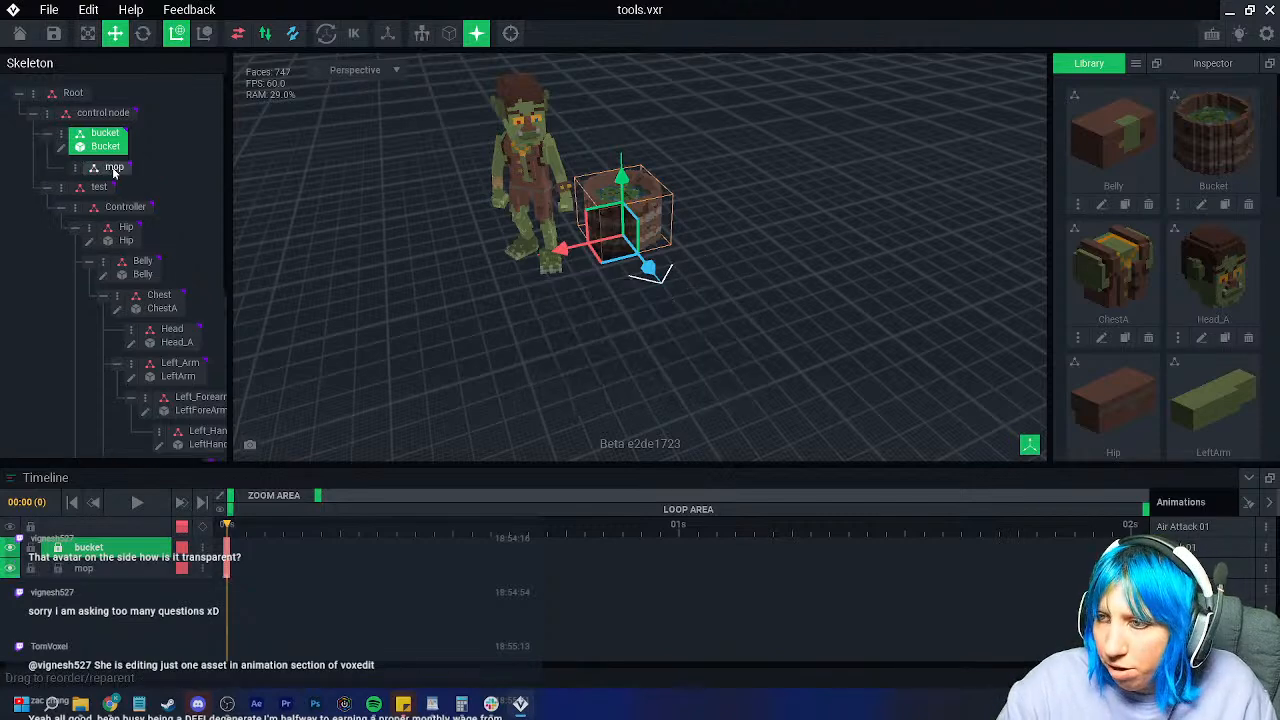
Step: Assign the Mop library model to the mop node, undoing an accidental bucket move
scroll(1190, 320, down, 5)
scroll(1203, 373, up, 3)
drag(1213, 240, 114, 167)
right_drag(506, 312, 531, 354)
scroll(531, 354, up, 2)
drag(588, 361, 580, 362)
right_drag(582, 362, 594, 346)
scroll(594, 346, up, 3)
drag(593, 350, 616, 272)
key(ctrl+z)
Step: Raise the mop higher in the bucket and tilt its handle
click(114, 175)
right_drag(628, 372, 574, 342)
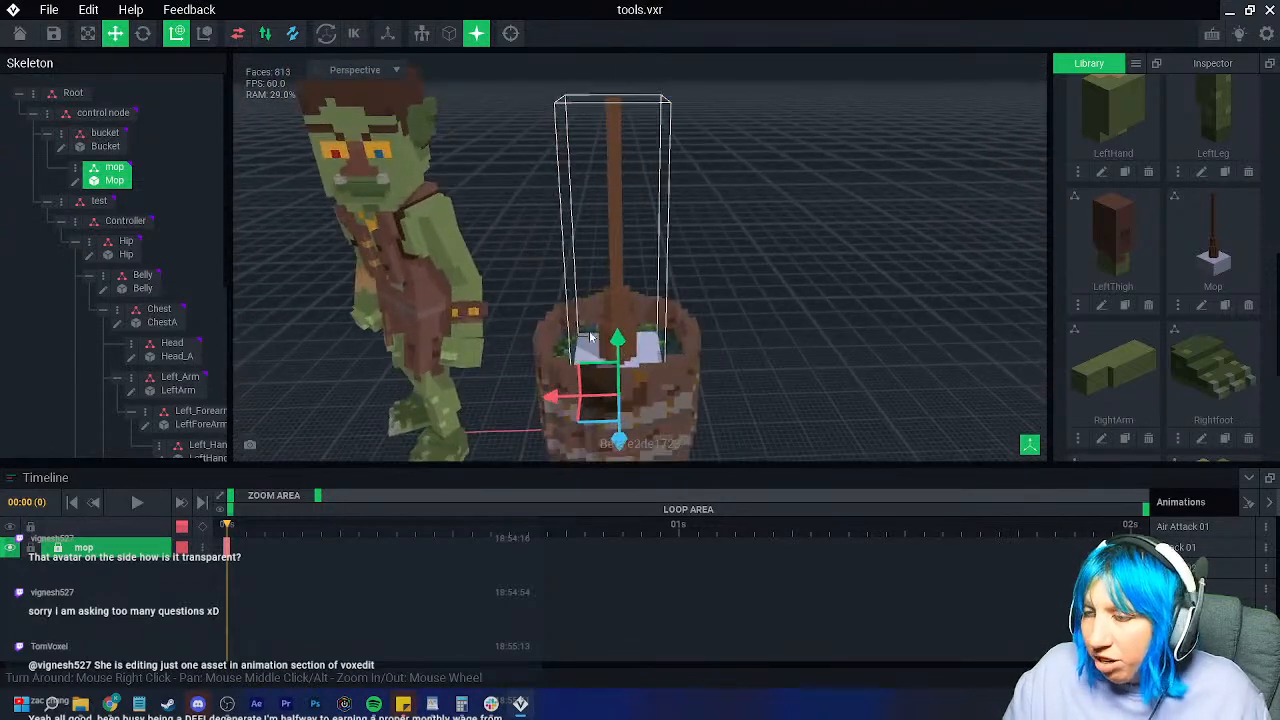
click(143, 35)
scroll(600, 320, up, 6)
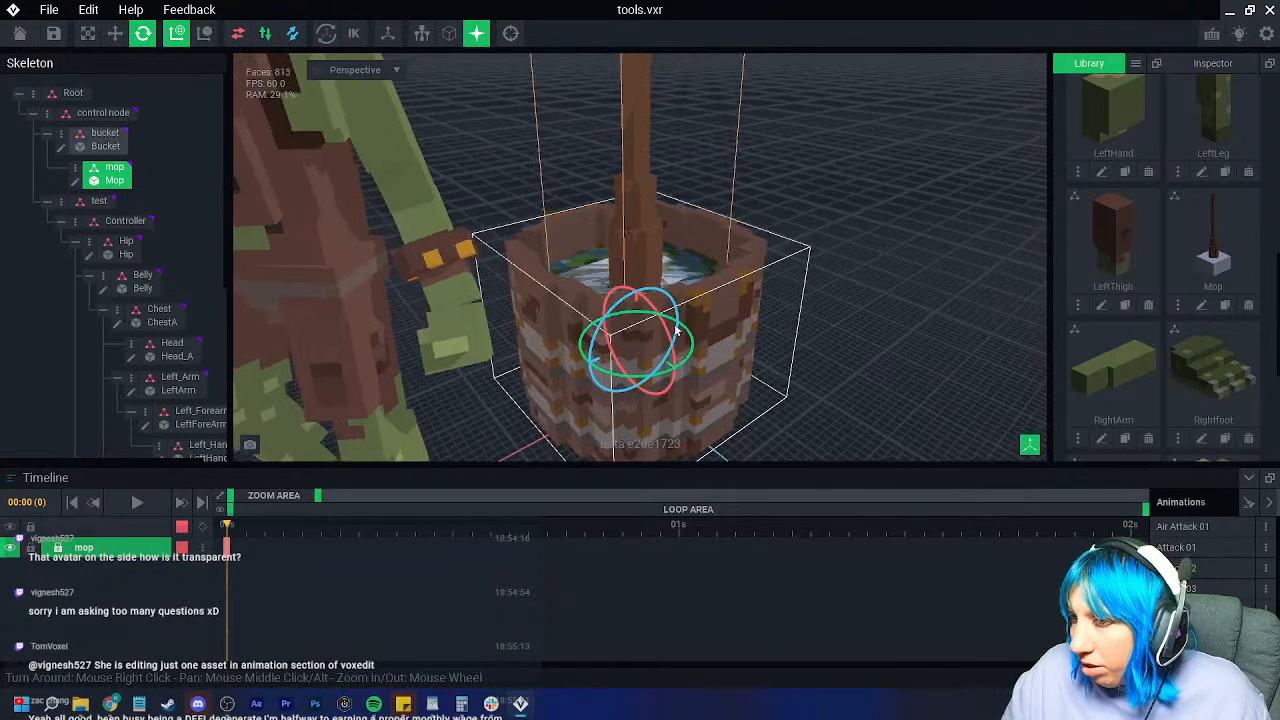
drag(666, 328, 650, 350)
mouse_move(650, 350)
right_down()
mouse_move(620, 380)
mouse_move(655, 335)
right_up()
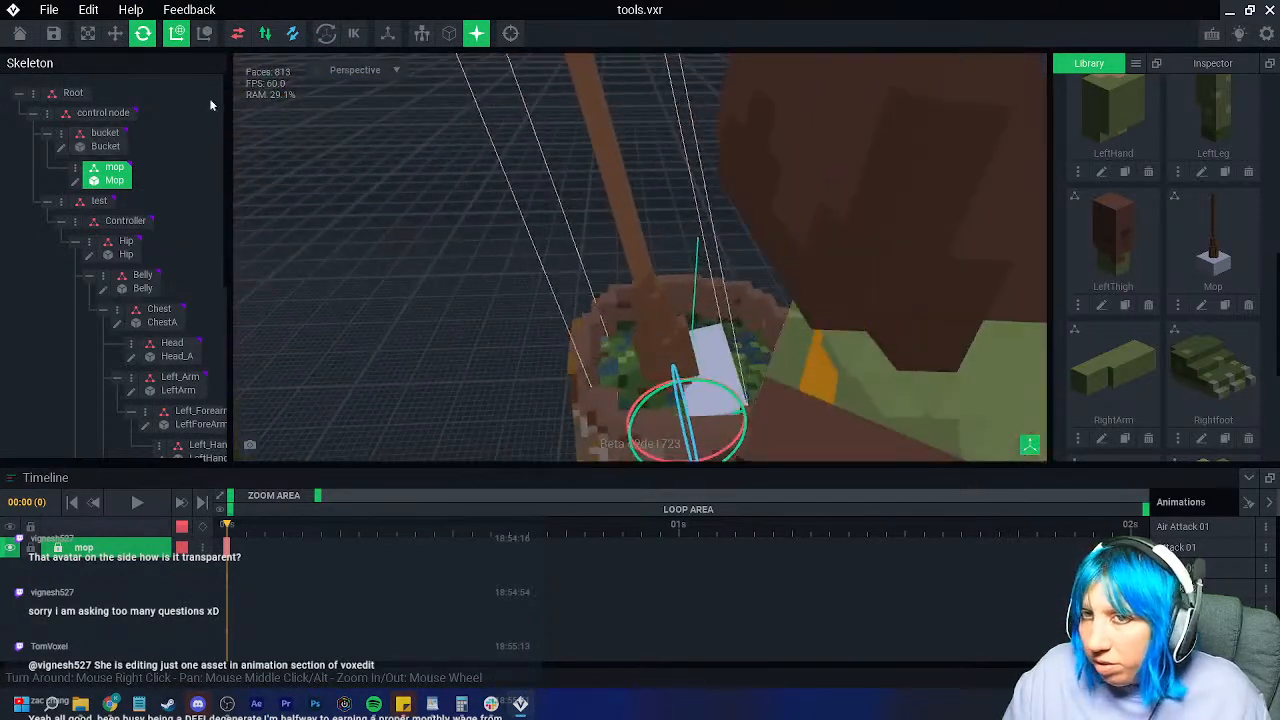
Step: Slide the mop along its depth axis to sit inside the bucket
click(115, 34)
right_drag(480, 235, 683, 257)
scroll(683, 257, down, 3)
scroll(543, 314, up, 5)
right_drag(543, 314, 590, 338)
middle_drag(590, 400, 602, 305)
drag(622, 358, 589, 352)
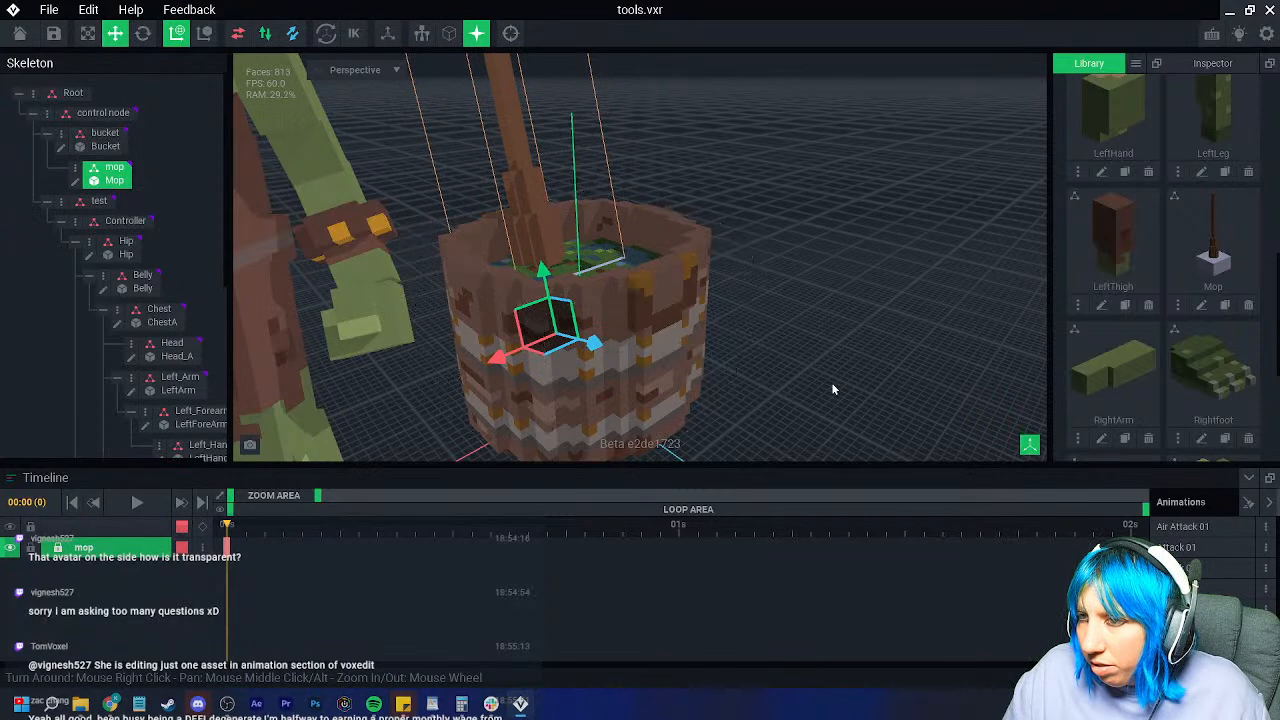
Step: Check the mop from the bucket's other side and reopen it for editing
click(785, 386)
scroll(697, 381, down, 5)
right_drag(686, 378, 646, 374)
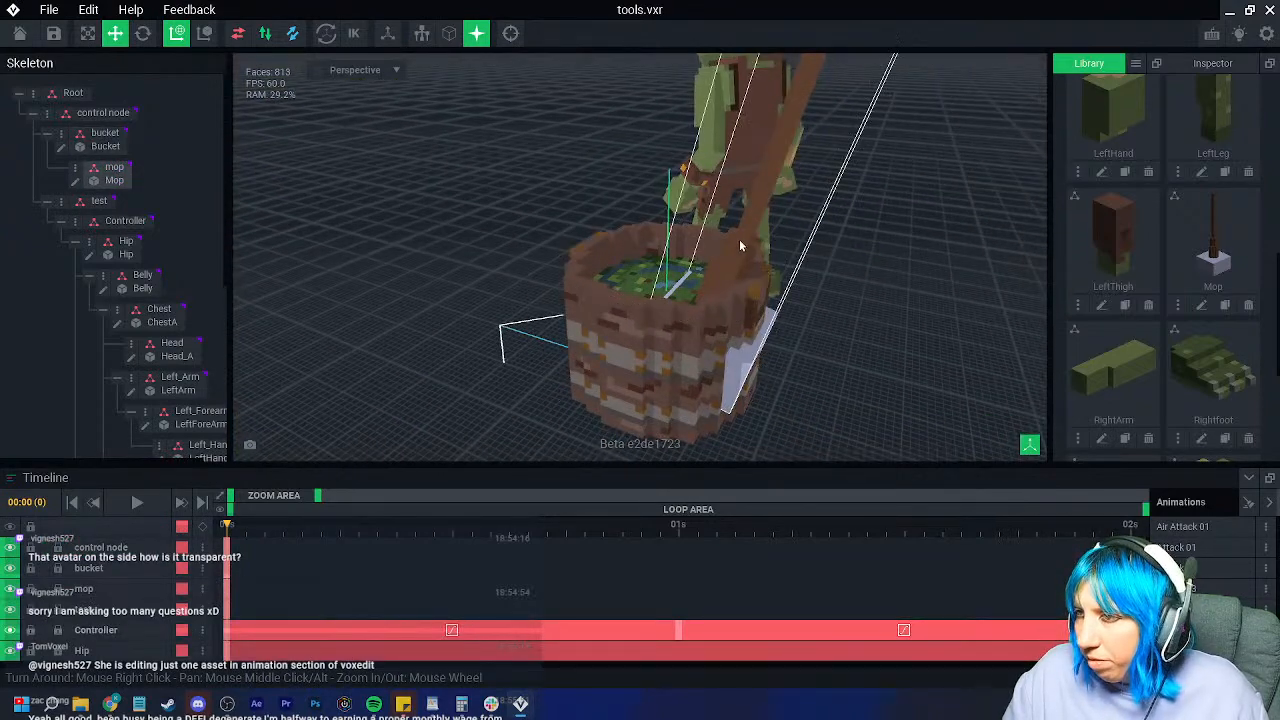
click(740, 238)
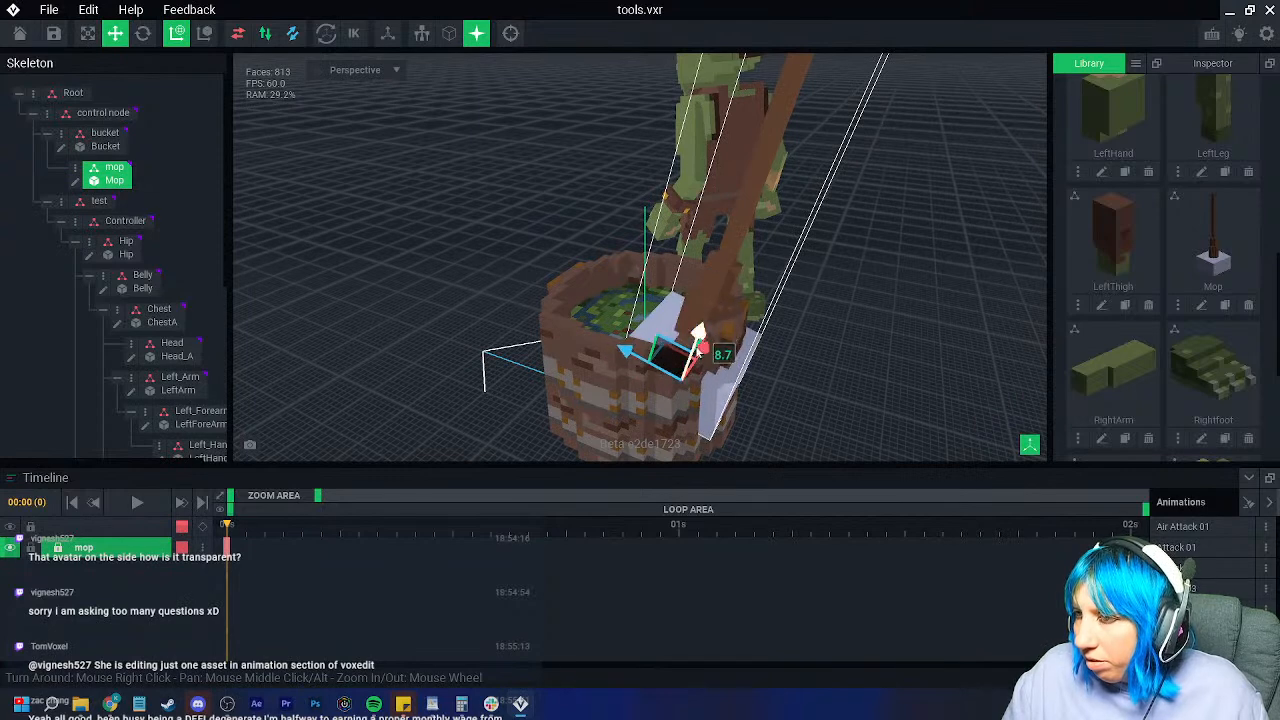
click(75, 181)
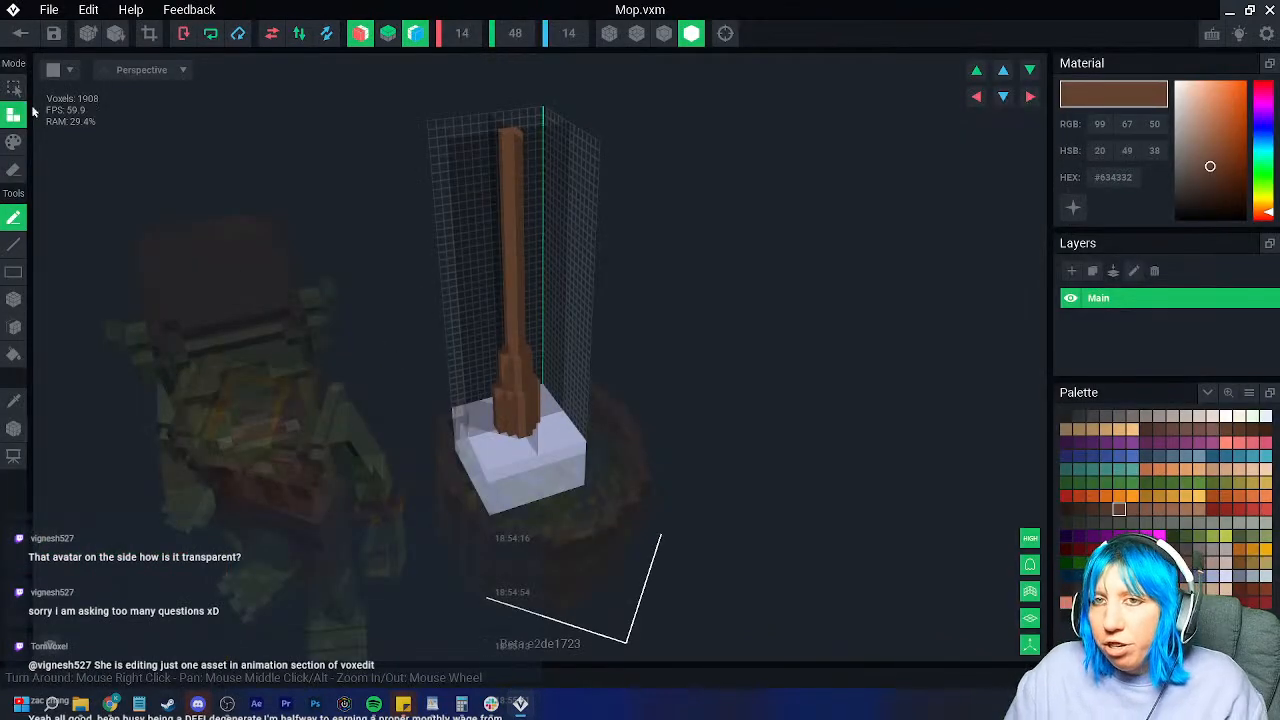
Step: Save and close the mop, then reopen Mop.vxm for editing
click(19, 35)
click(472, 251)
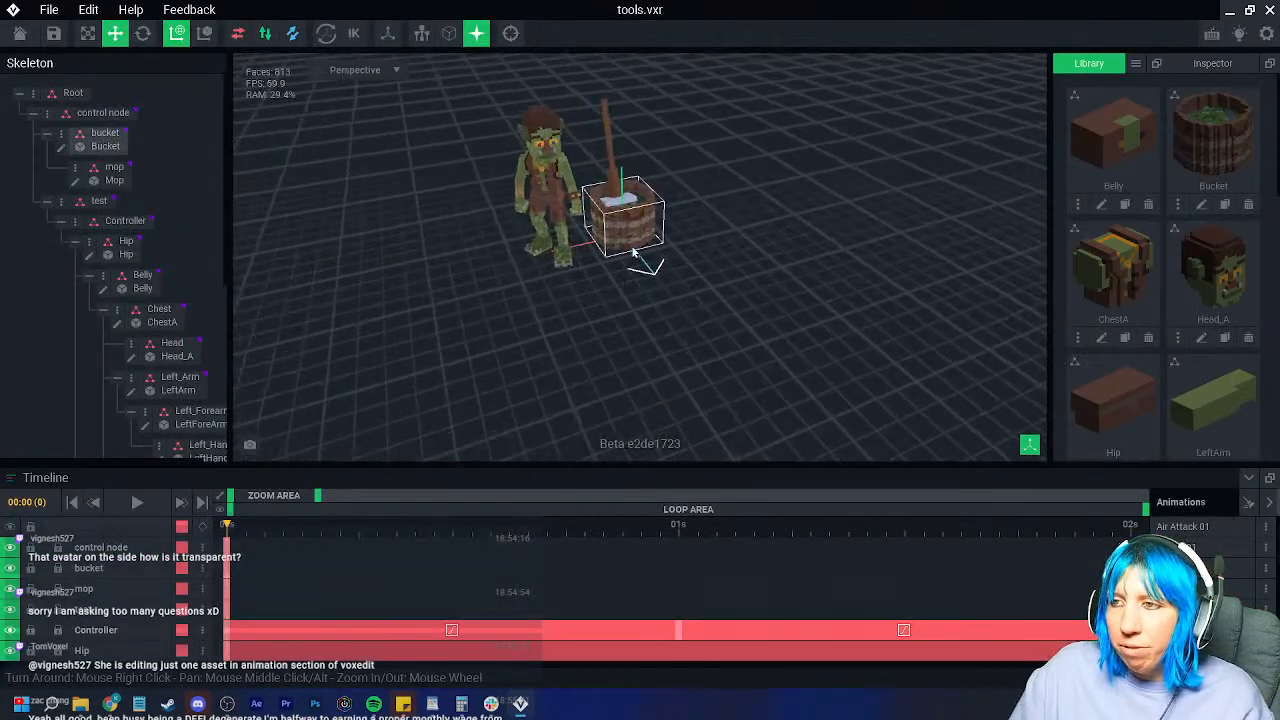
scroll(540, 297, up, 5)
right_drag(640, 270, 378, 238)
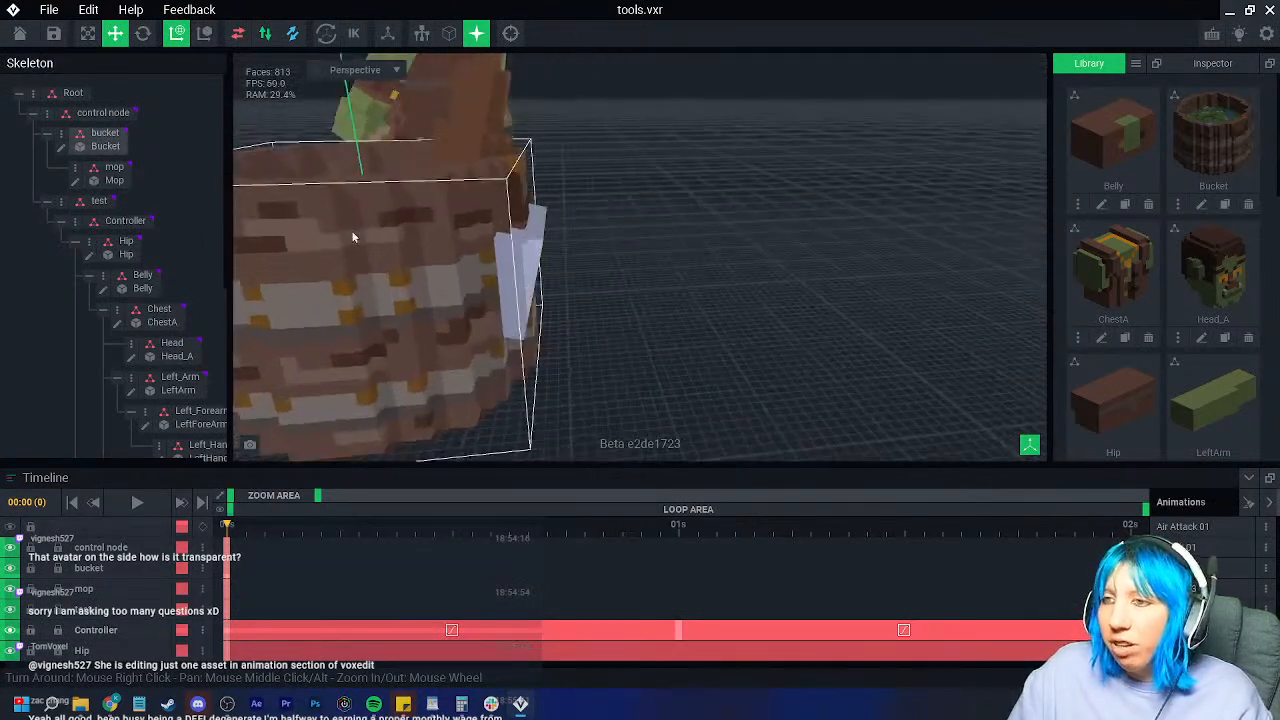
click(76, 184)
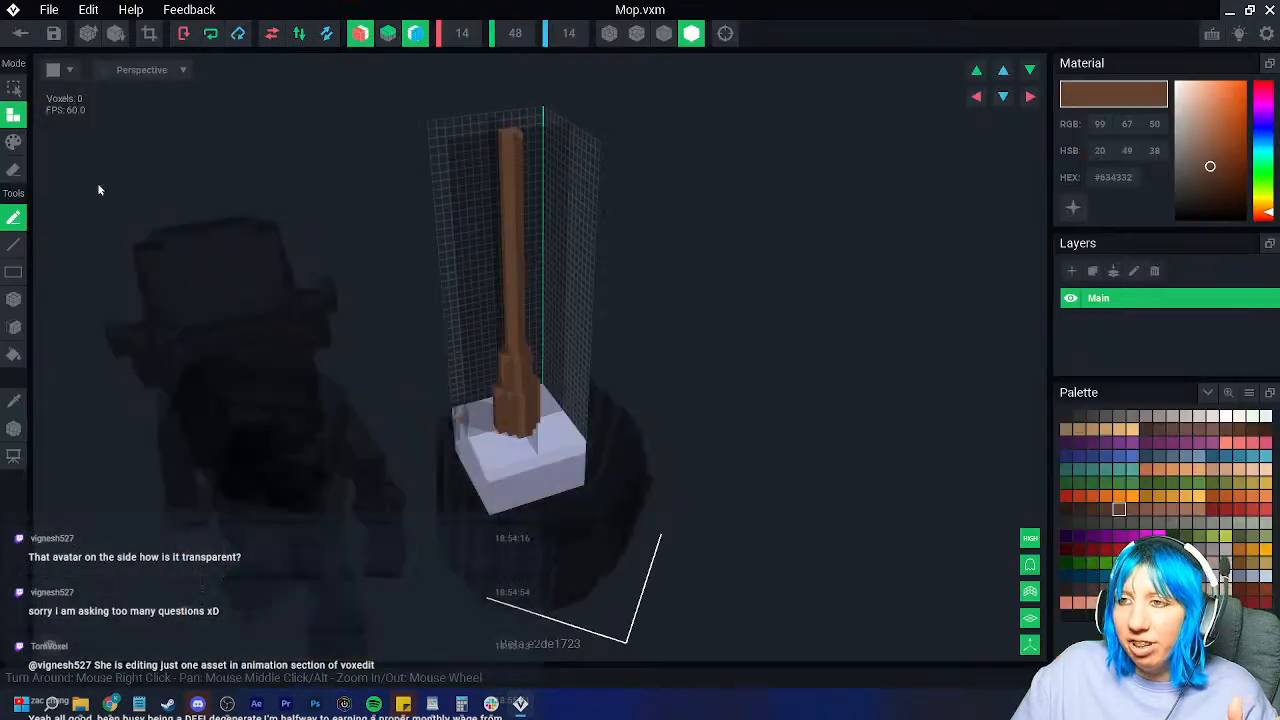
right_drag(514, 323, 457, 429)
scroll(457, 429, up, 6)
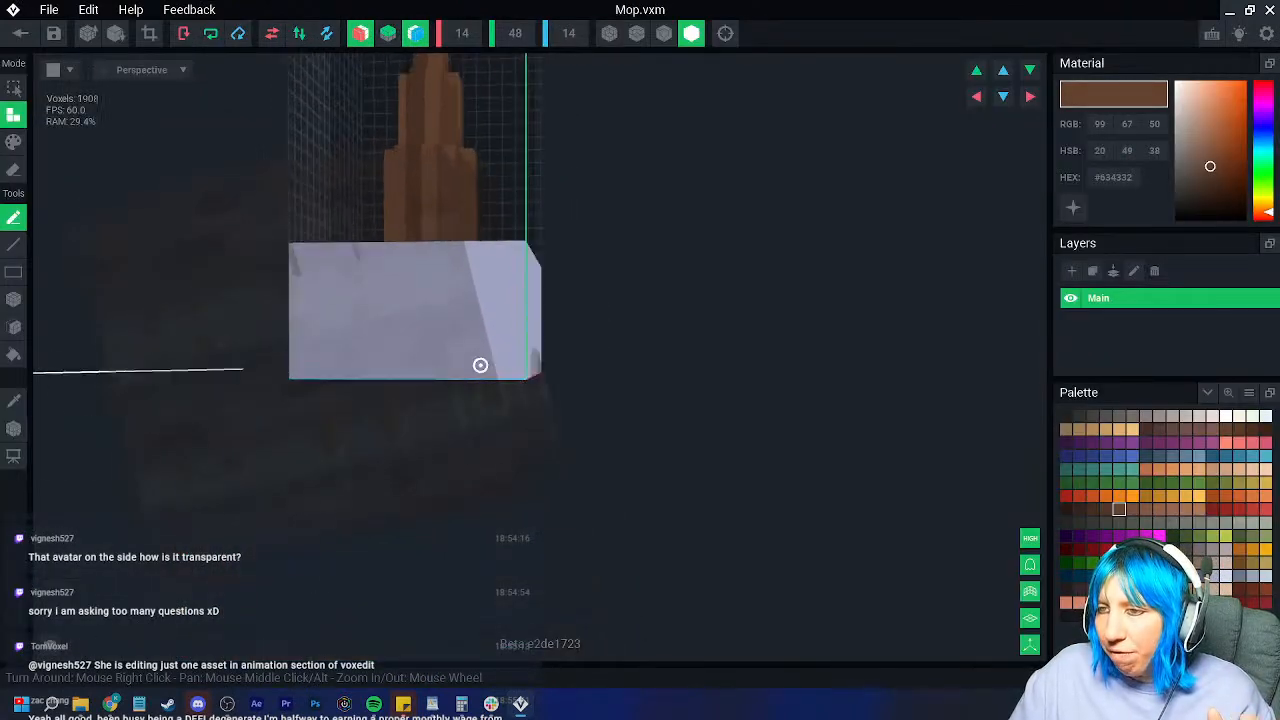
right_drag(480, 365, 489, 368)
Step: With X mirroring turned off, erase a slab from the head's right side
click(13, 298)
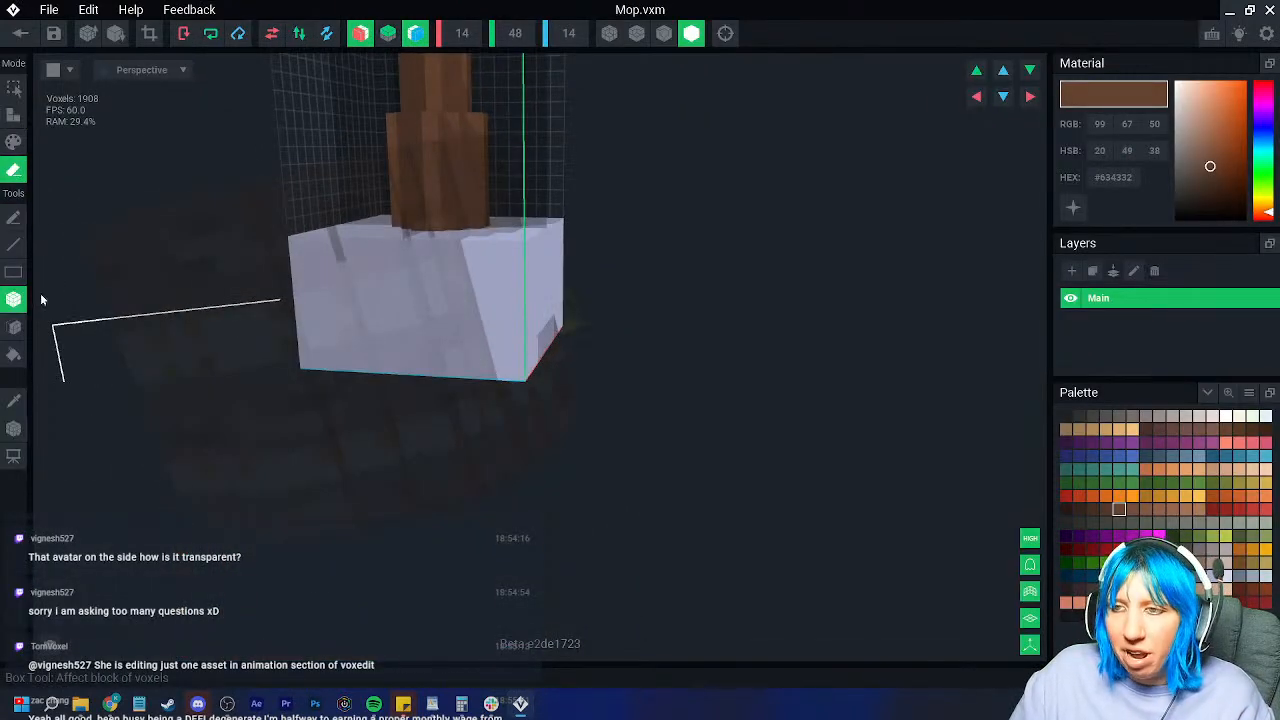
right_drag(450, 285, 465, 250)
drag(466, 155, 495, 247)
key(ctrl+z)
click(359, 33)
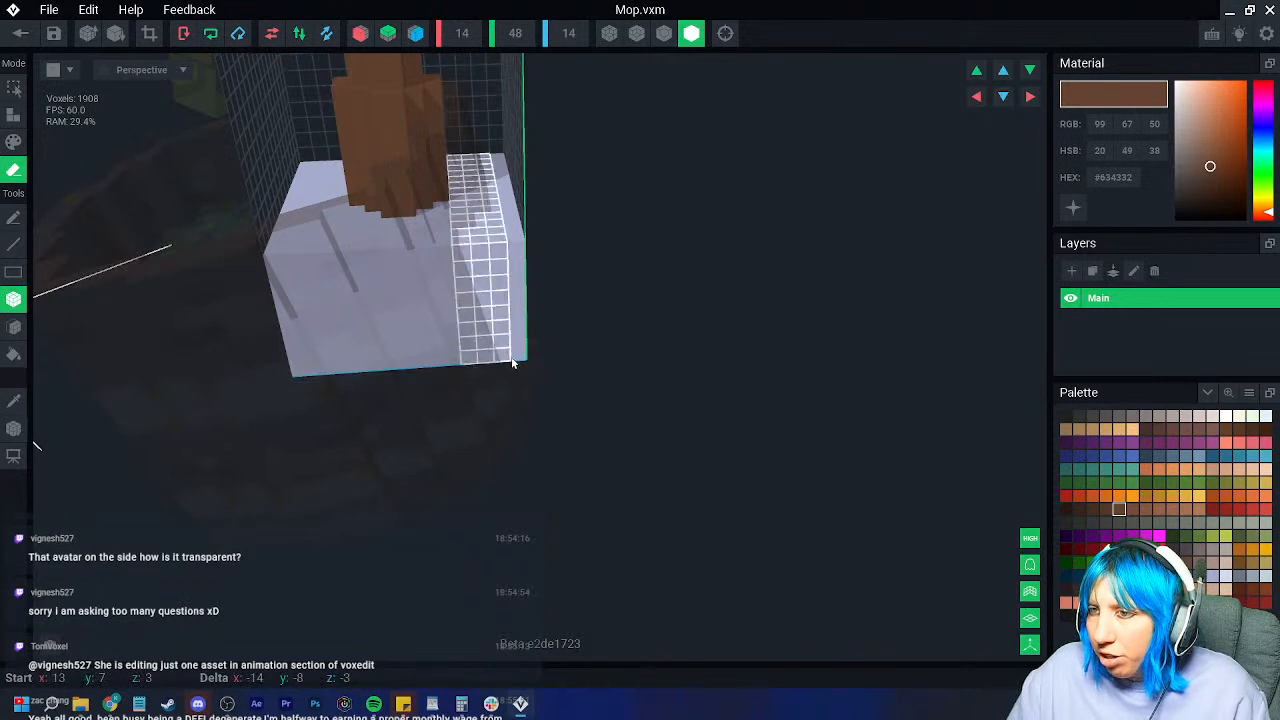
drag(511, 362, 519, 357)
mouse_move(519, 356)
right_down()
mouse_move(446, 297)
mouse_move(508, 325)
right_up()
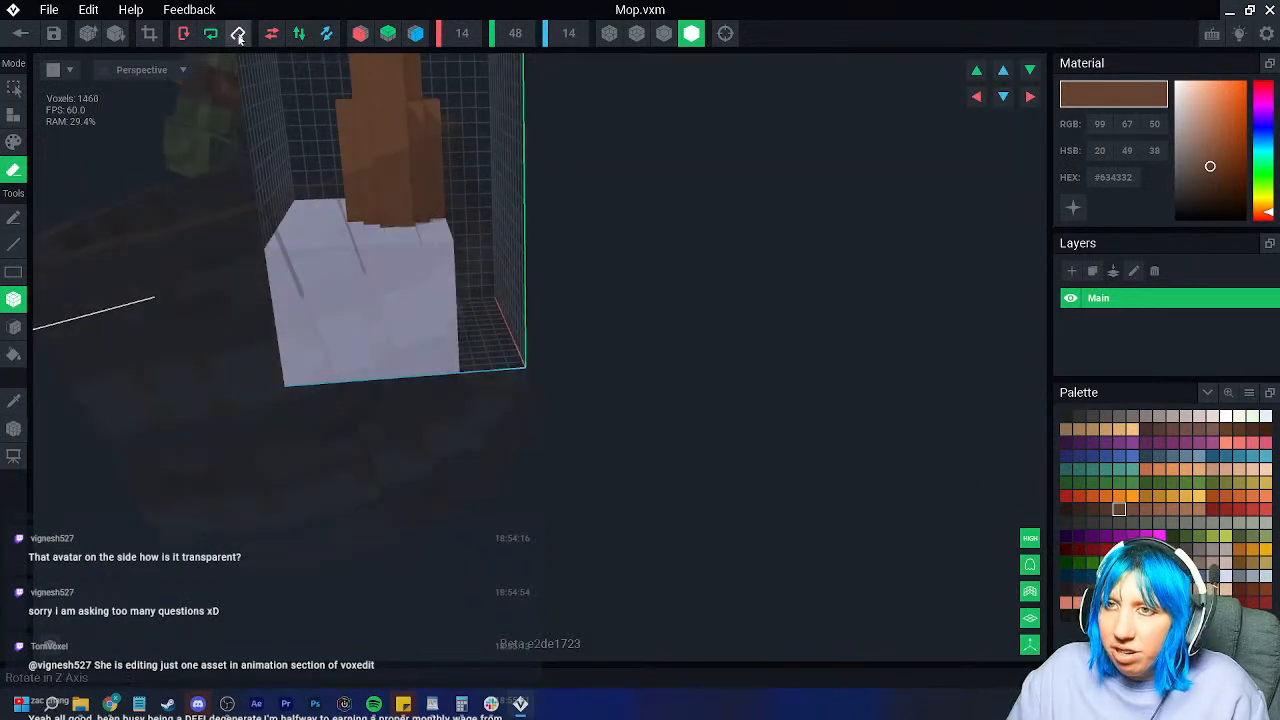
Step: Box-erase the head's right slab, top-edge column, sides and lower part
click(182, 33)
right_drag(340, 240, 392, 236)
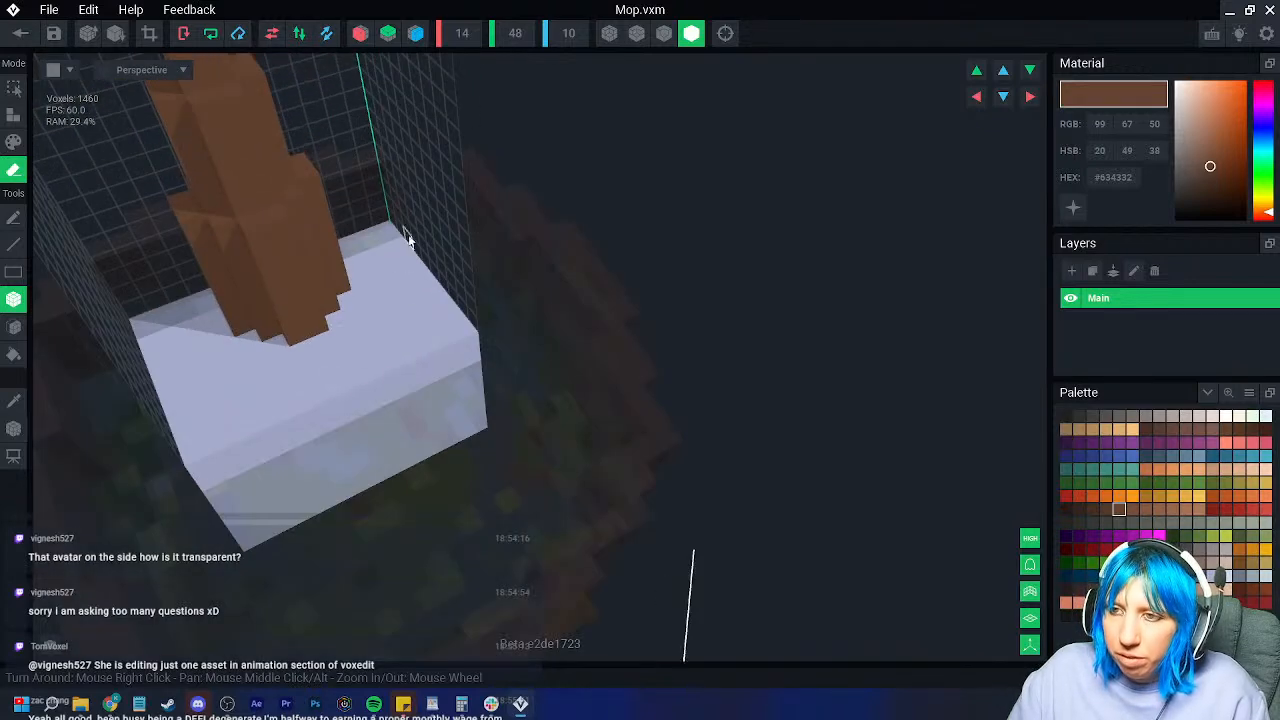
drag(399, 343, 470, 432)
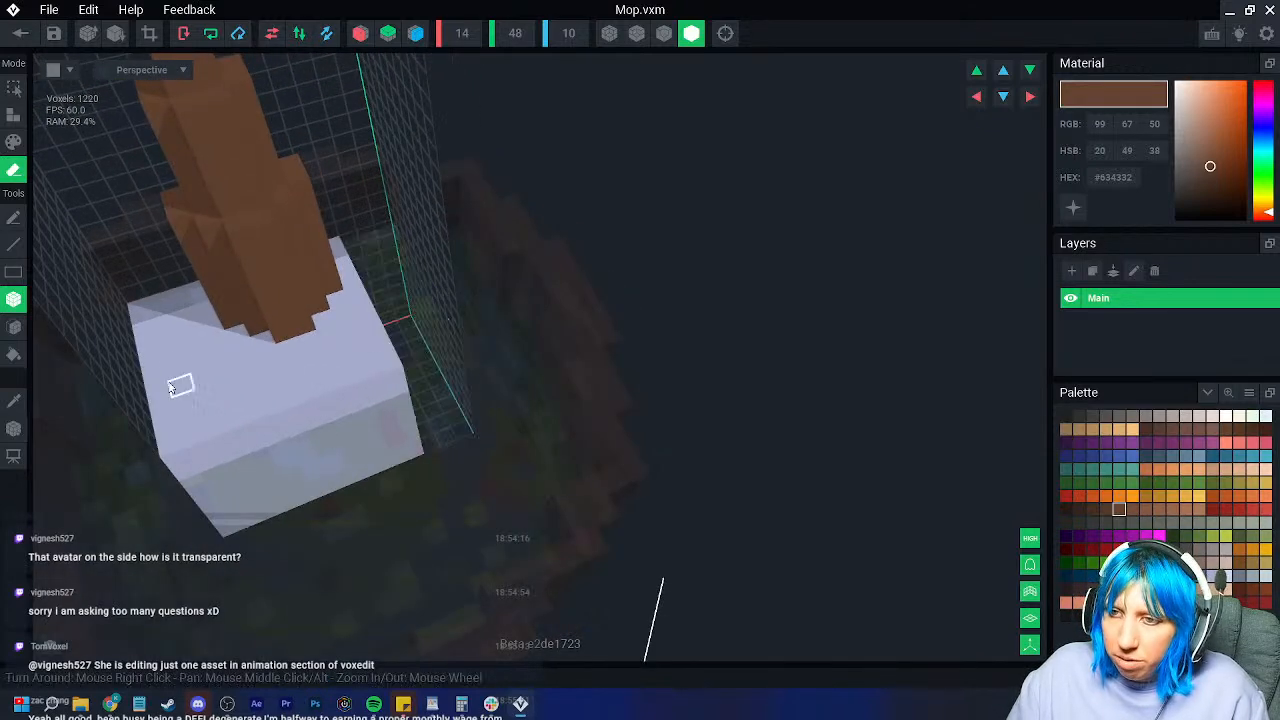
drag(147, 313, 186, 437)
drag(251, 518, 264, 517)
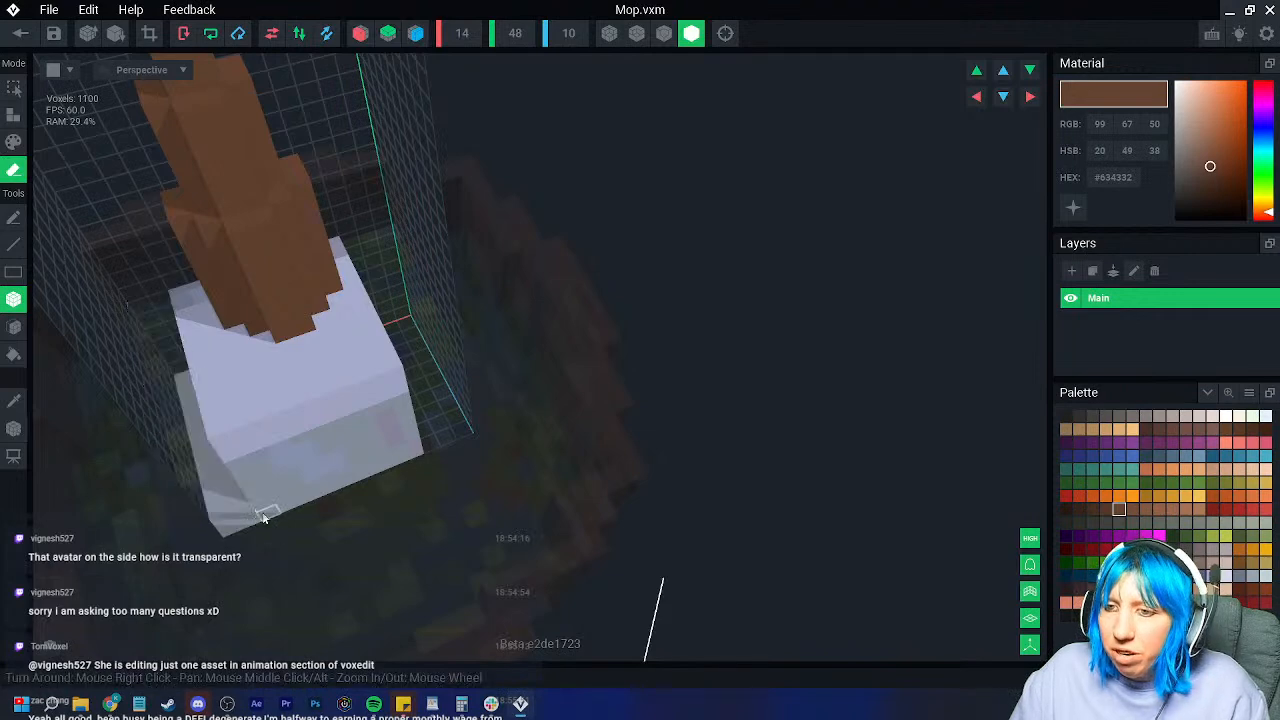
right_drag(197, 432, 186, 389)
mouse_move(186, 389)
mouse_down()
mouse_move(229, 484)
mouse_move(264, 512)
mouse_up()
mouse_move(264, 512)
right_down()
mouse_move(317, 483)
mouse_move(314, 431)
right_up()
drag(310, 448, 617, 519)
right_drag(548, 488, 506, 514)
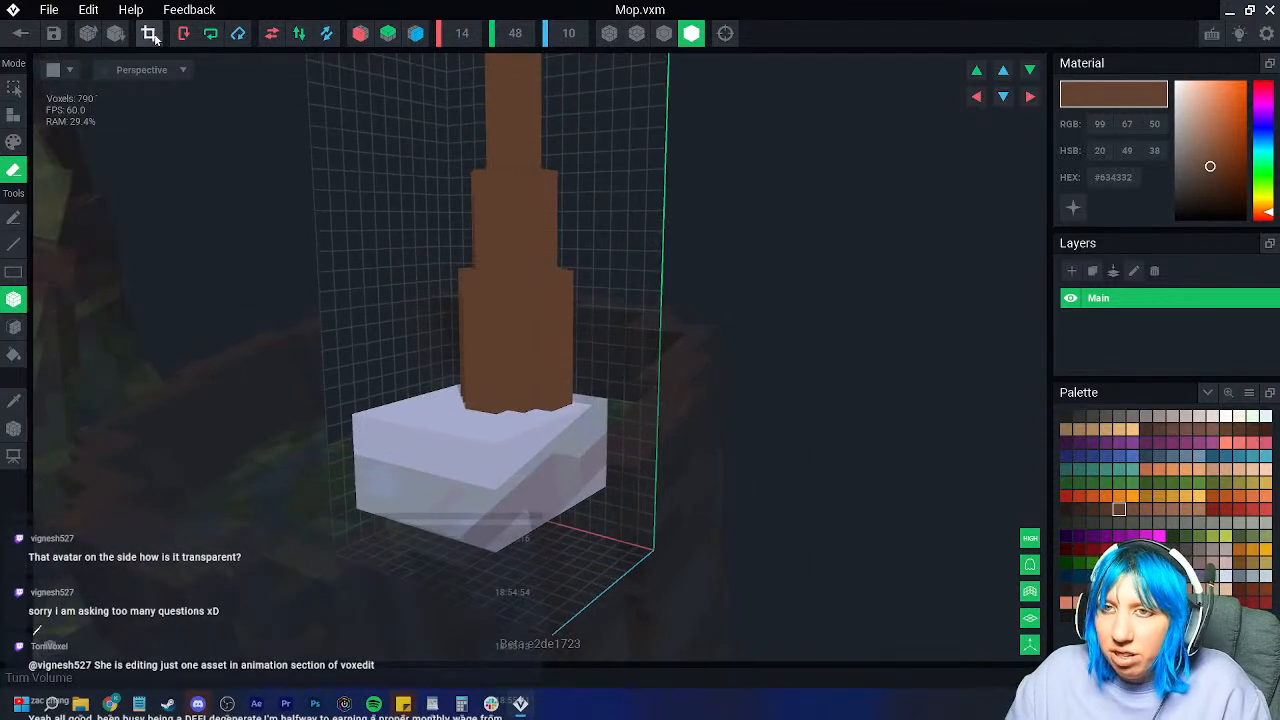
Step: Crop the mop volume to 9x45x10 and view the head from above
click(152, 35)
right_drag(390, 284, 584, 369)
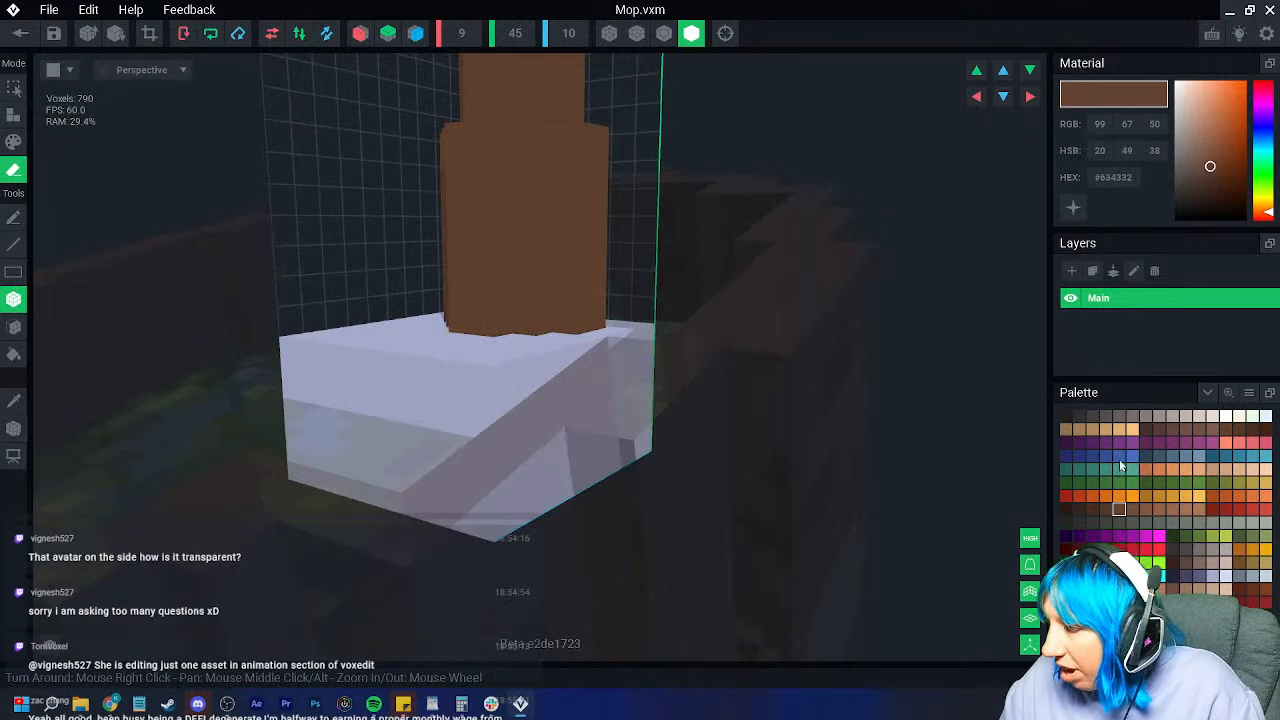
right_drag(346, 377, 366, 397)
Step: Fill the mop's white head with a warm grey colour
click(14, 399)
click(484, 381)
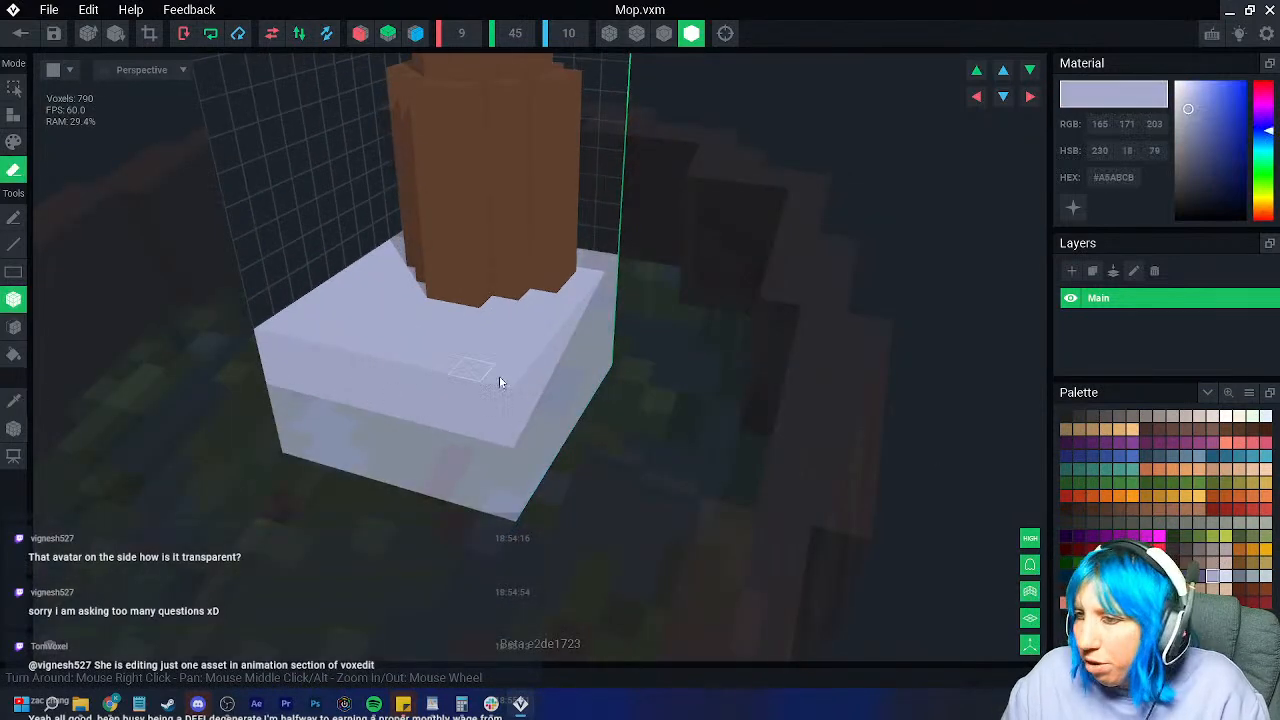
click(1176, 416)
click(14, 141)
click(14, 354)
click(425, 364)
Step: Add stepped voxels around the handle base, stacking one on top beside the handle
scroll(310, 388, up, 2)
right_drag(310, 392, 392, 358)
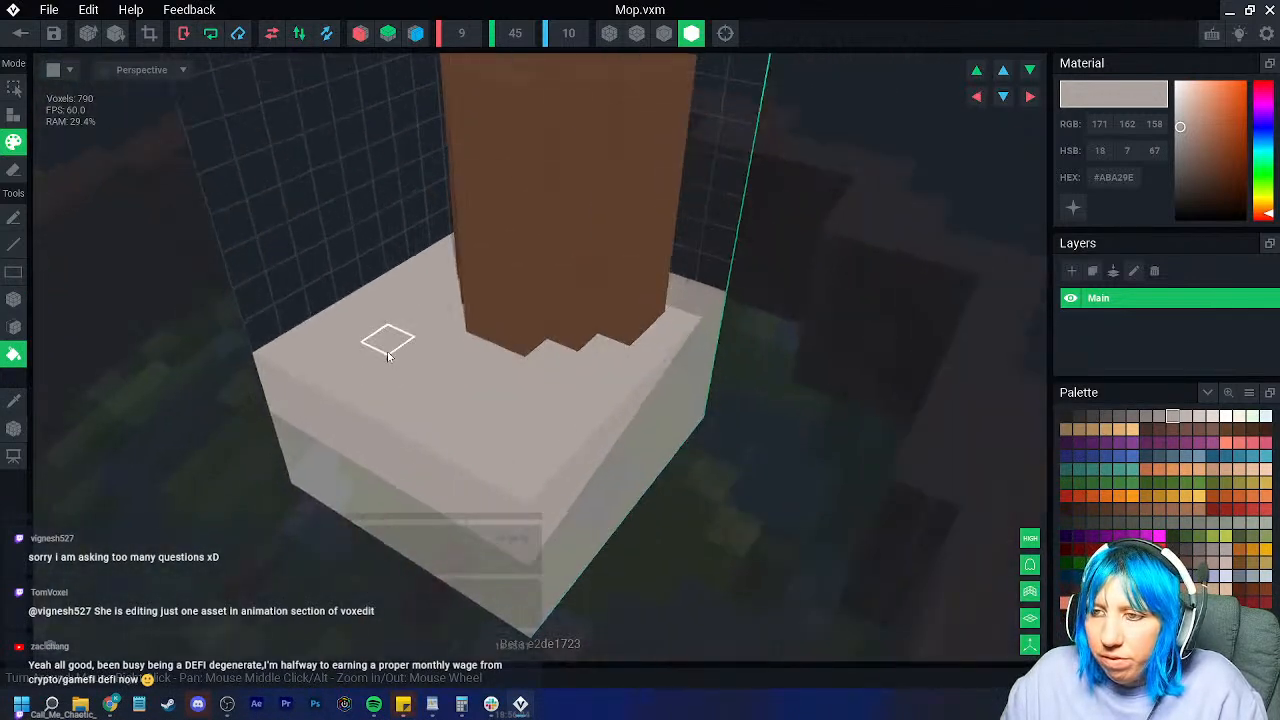
scroll(392, 358, up, 1)
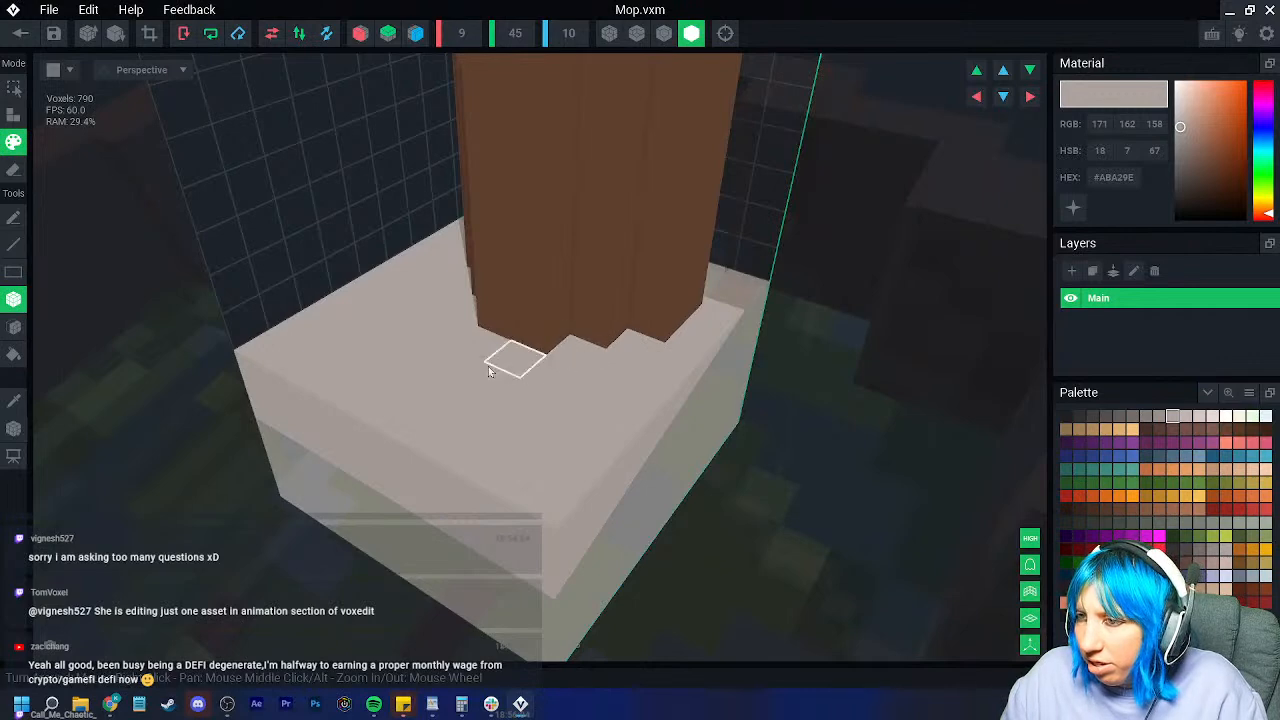
click(14, 114)
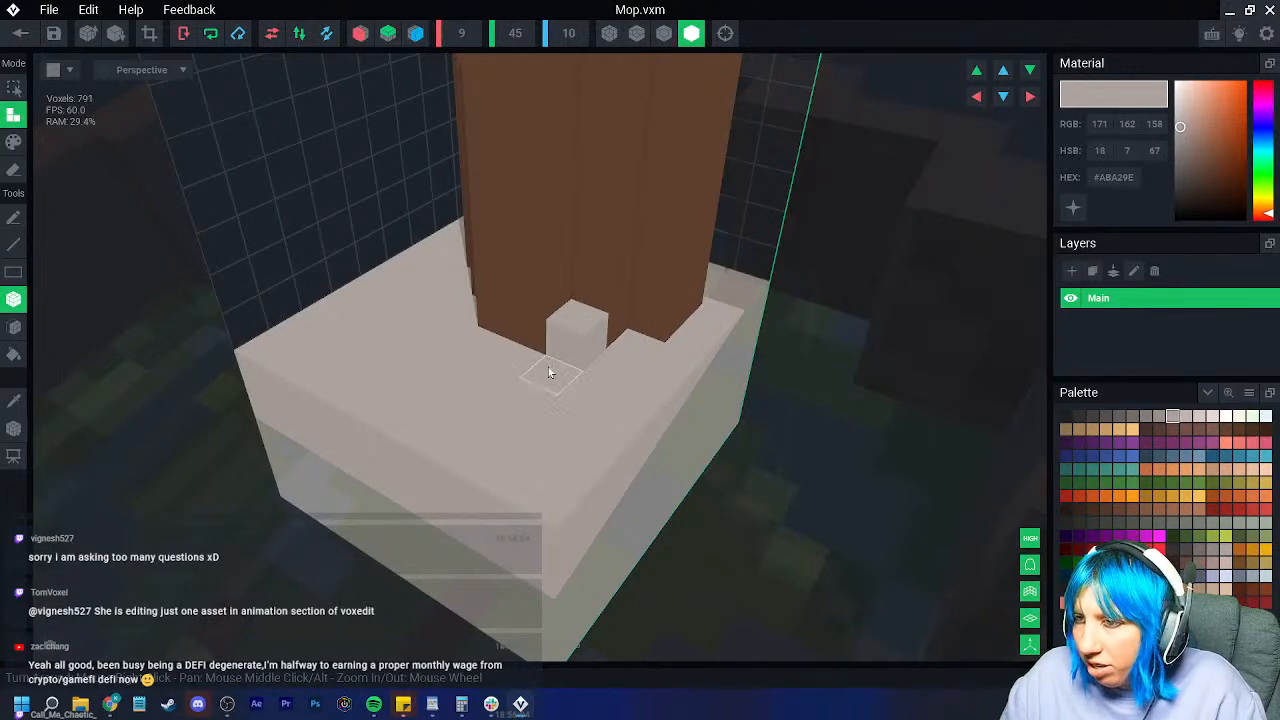
click(512, 426)
right_drag(512, 426, 484, 311)
click(483, 313)
right_drag(374, 374, 328, 345)
click(339, 335)
click(277, 340)
click(335, 297)
Step: Add voxels along the base's left side and extend the front block
click(326, 357)
click(330, 375)
click(340, 430)
right_drag(342, 458, 478, 396)
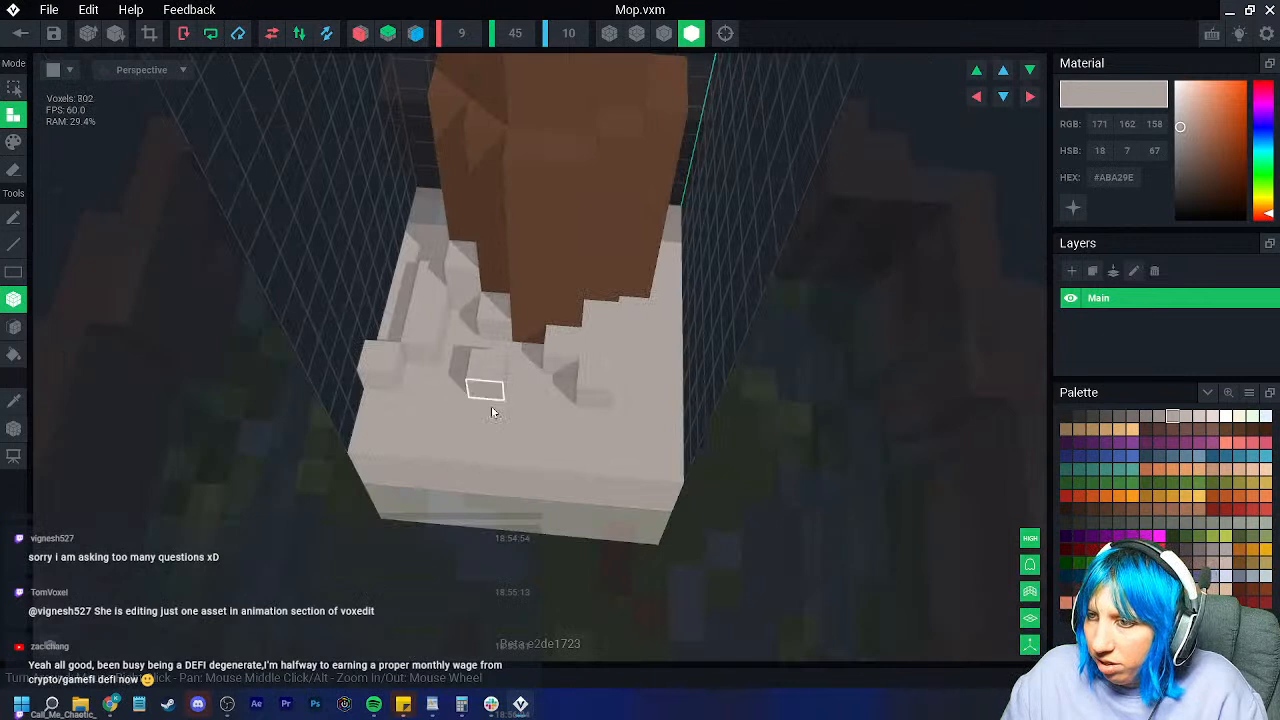
click(494, 400)
click(553, 416)
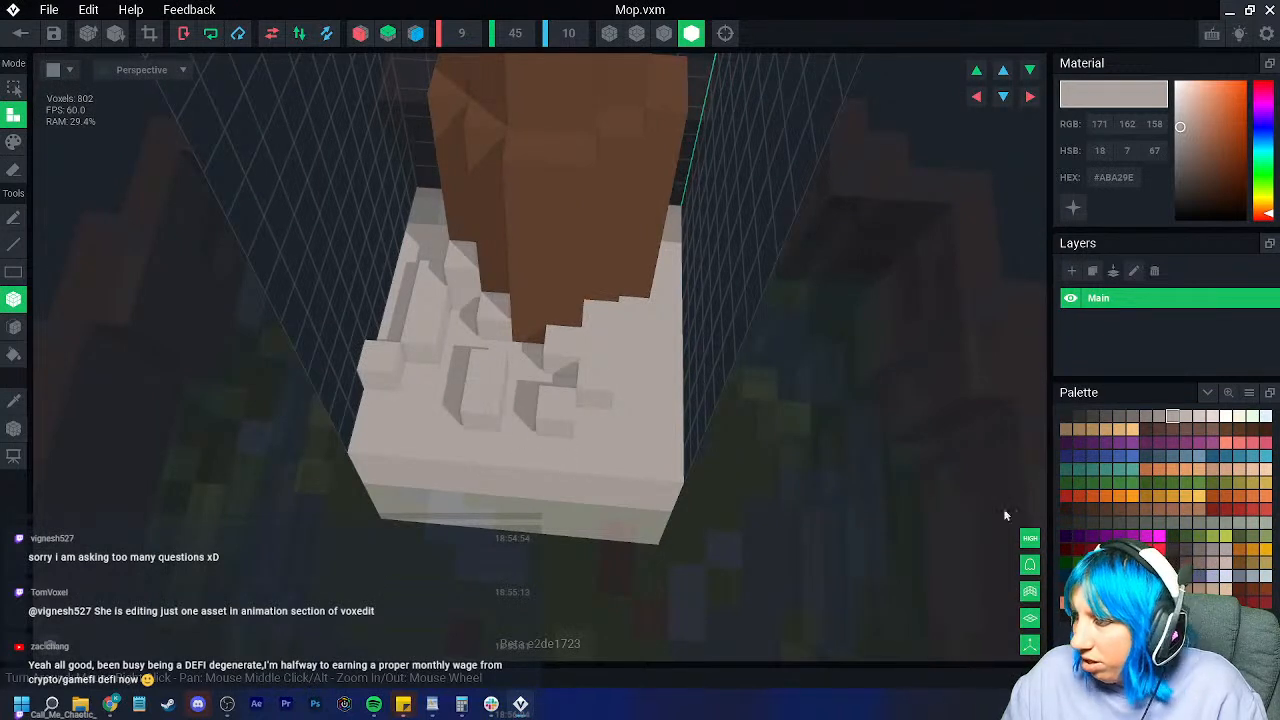
Step: Paint the left and front-right base voxels a darker grey
click(1146, 416)
click(14, 142)
drag(420, 325, 380, 368)
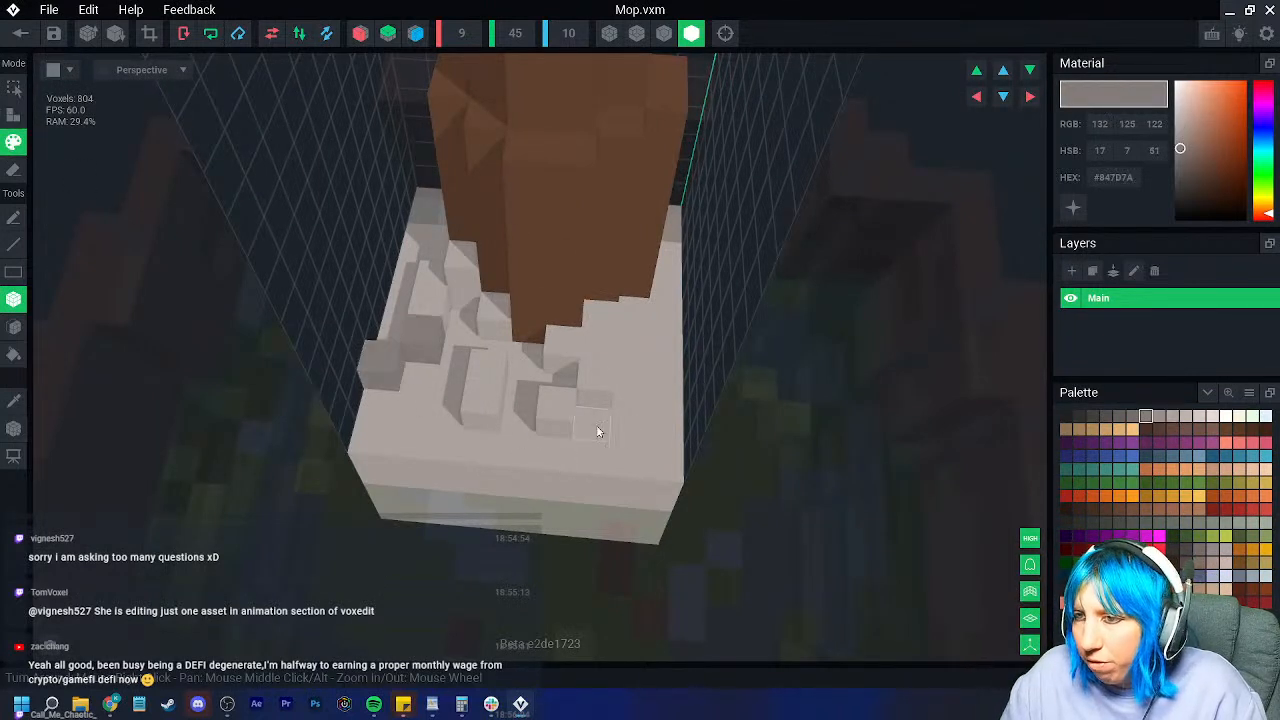
drag(589, 430, 598, 386)
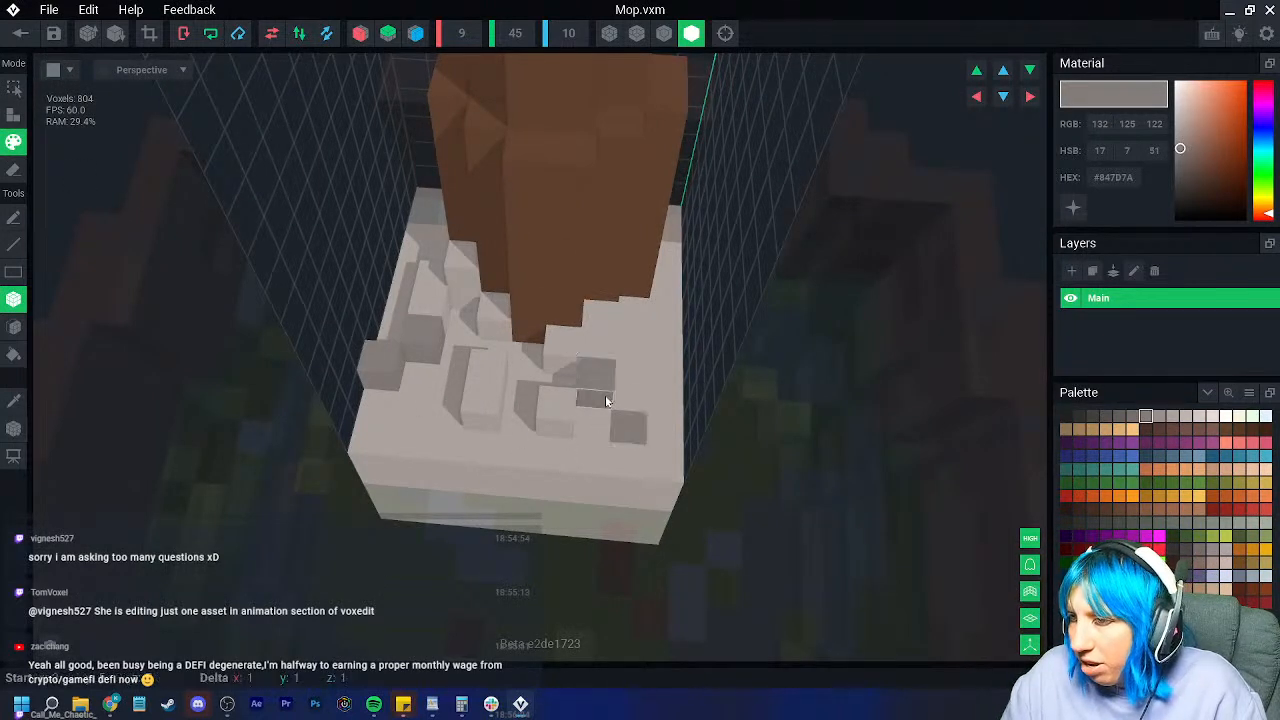
Step: Paint several base voxels olive green, replacing an initial dark green one
click(1186, 537)
click(470, 418)
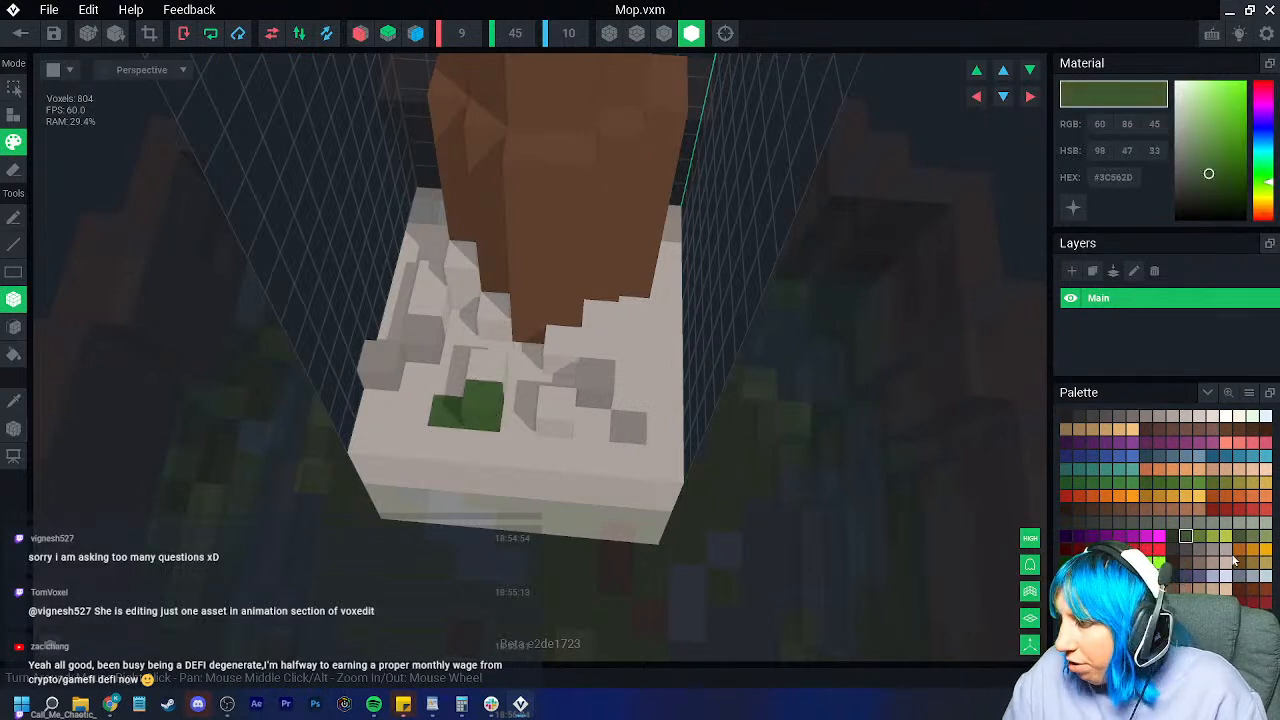
click(1252, 535)
click(470, 410)
click(692, 360)
mouse_move(470, 410)
right_down()
mouse_move(692, 357)
mouse_move(677, 329)
right_up()
click(697, 328)
click(609, 372)
click(530, 365)
click(528, 328)
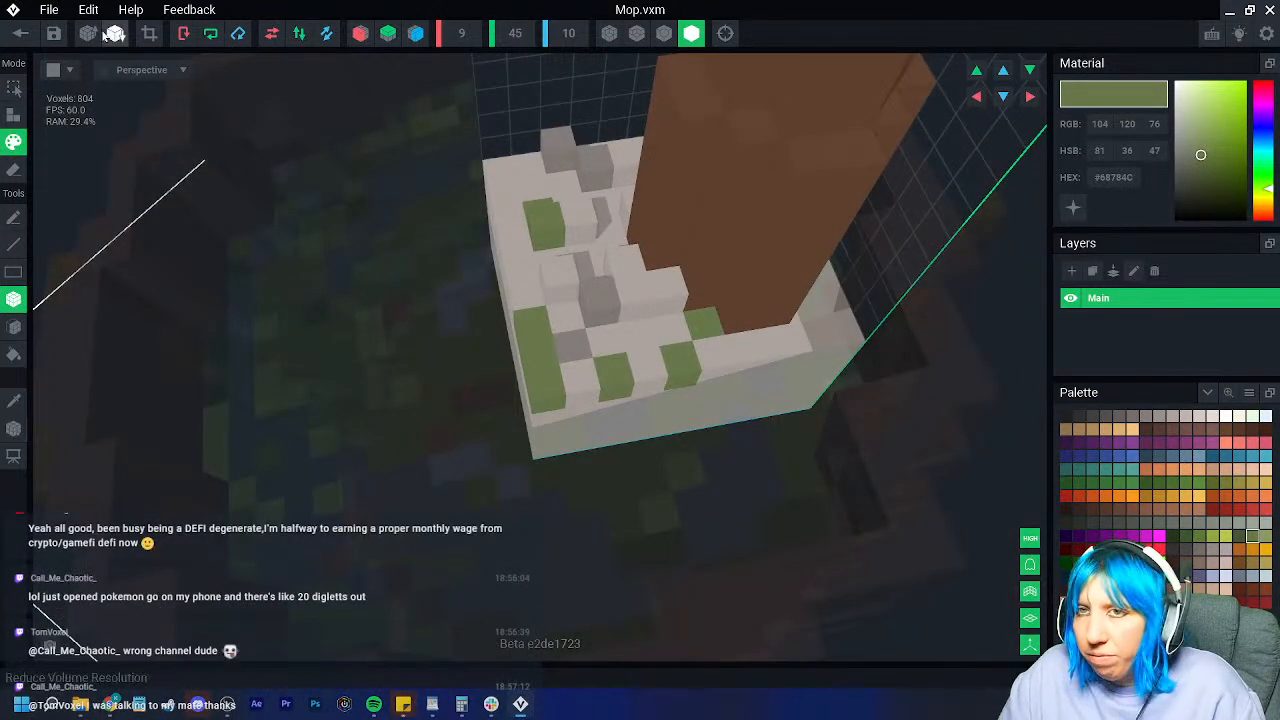
click(20, 33)
Step: Save Mop.vxm and rotate the mop slightly inside the bucket
click(522, 250)
scroll(560, 320, up, 10)
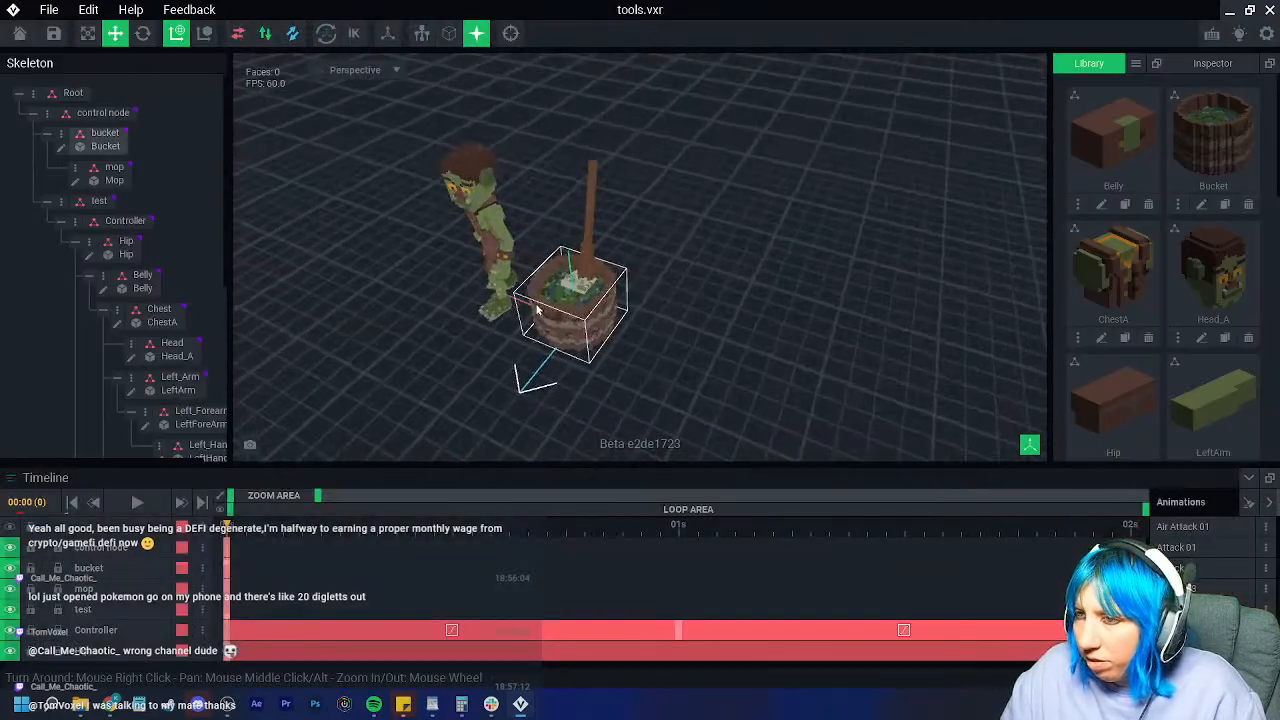
right_drag(683, 302, 663, 286)
click(668, 292)
drag(690, 285, 686, 298)
Step: Start a new empty VXM model from the Library menu
key(Escape)
right_drag(700, 288, 668, 290)
scroll(668, 303, down, 6)
key(Escape)
click(1136, 63)
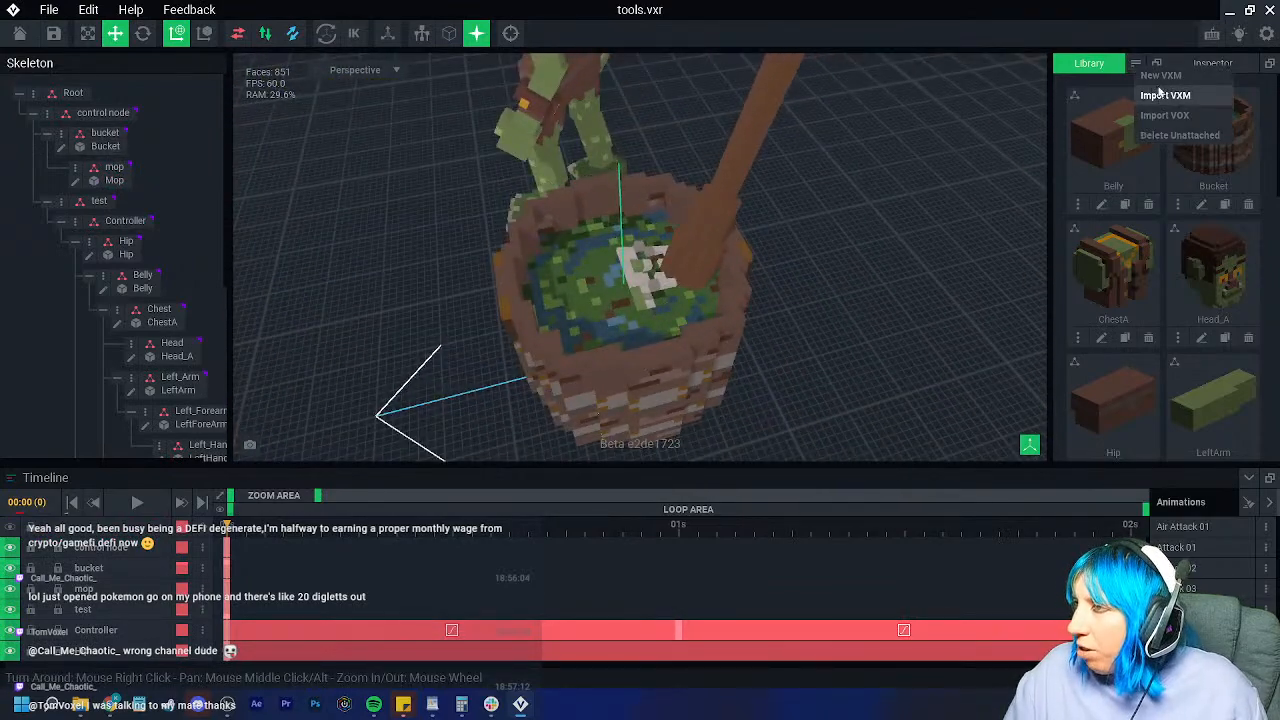
click(1160, 75)
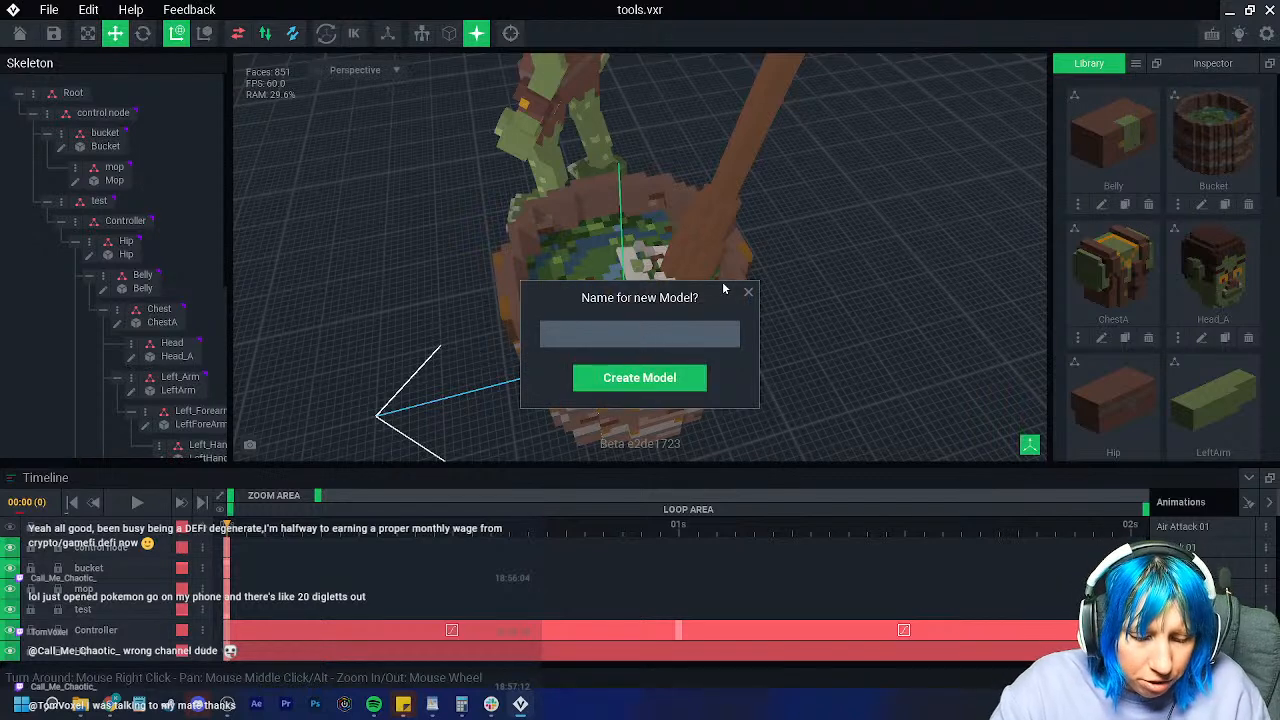
Step: Name the new model 'string' and load the extended palette from PNG
text(string)
key(Return)
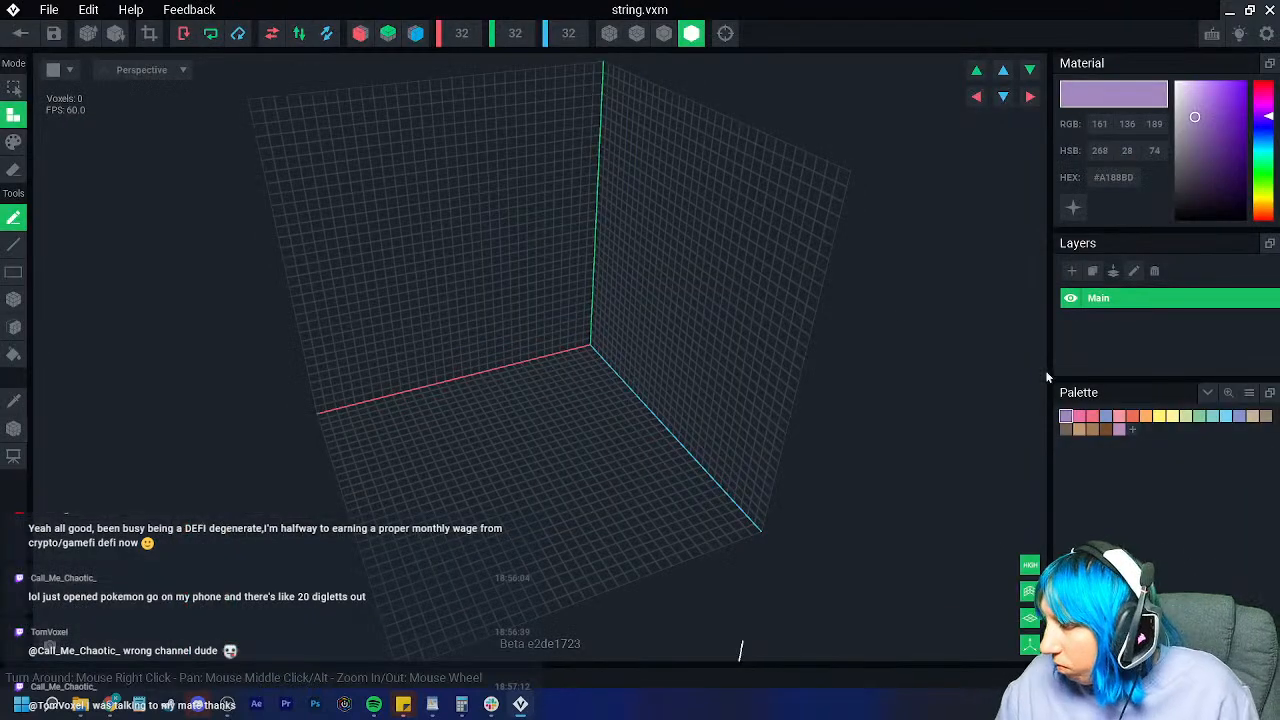
click(1249, 393)
click(613, 262)
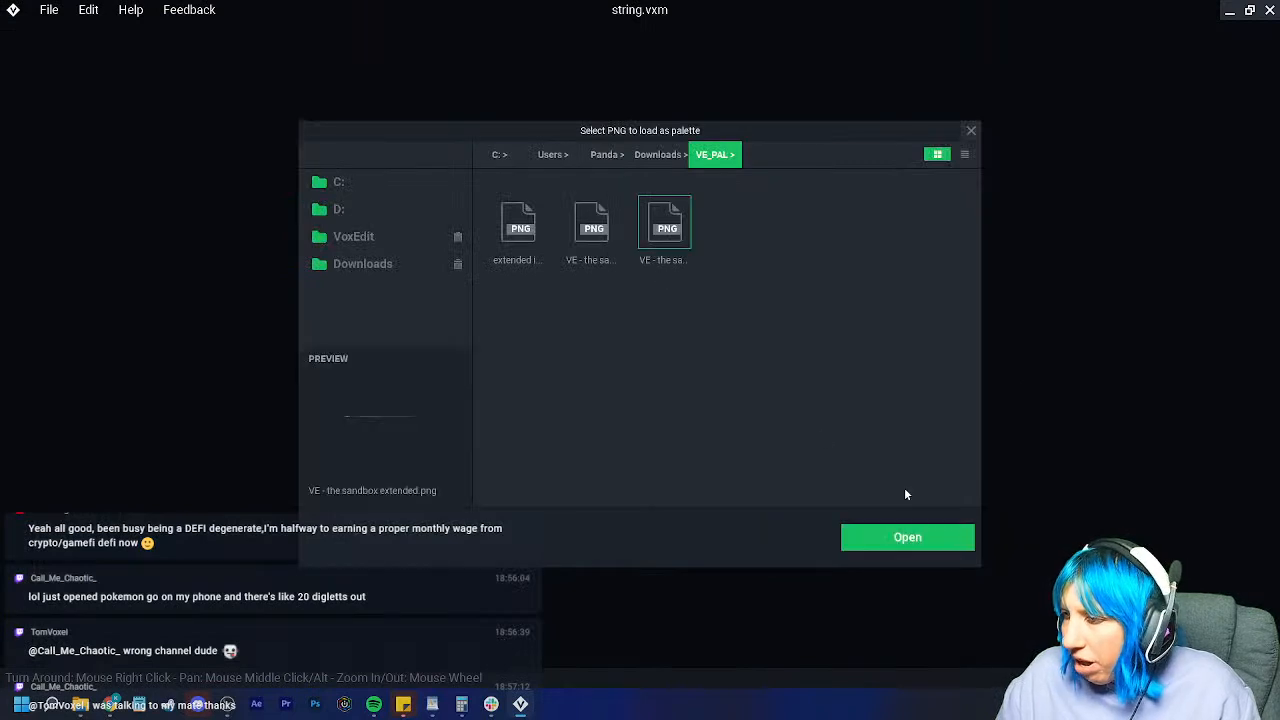
click(907, 537)
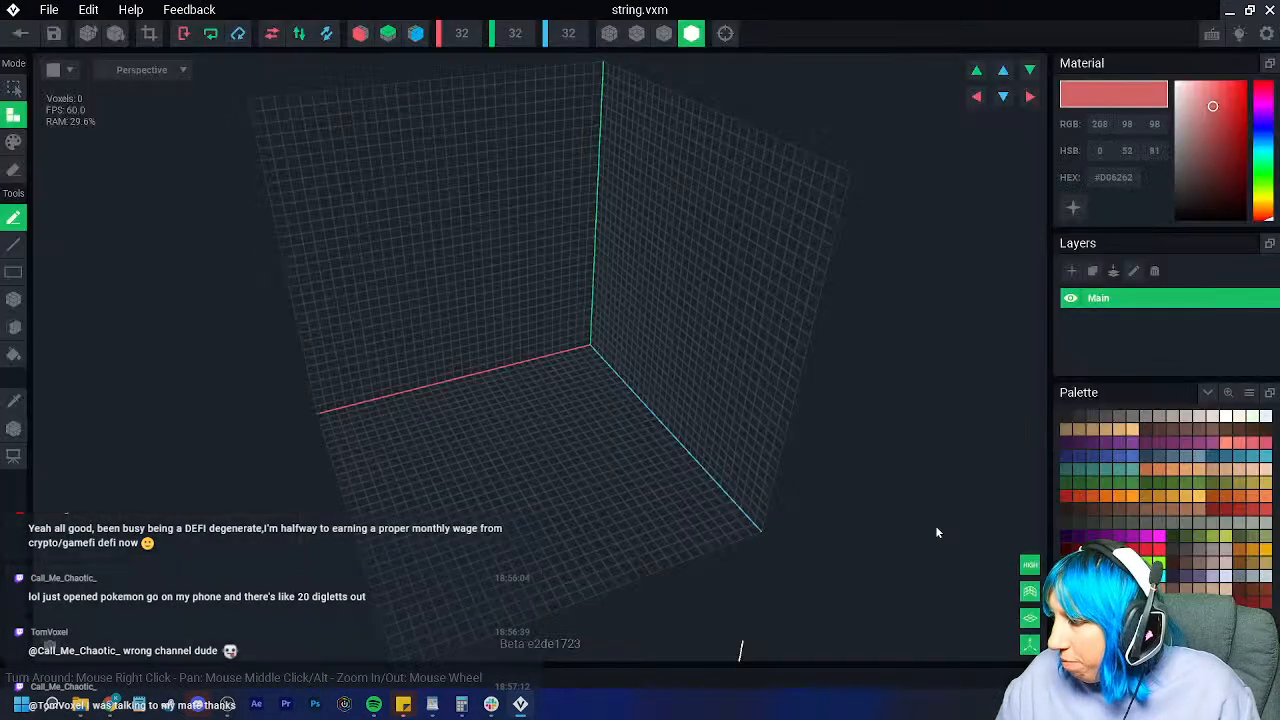
Step: Draw a thin grey bar with the Box tool and trim the volume to fit
click(1157, 417)
click(14, 298)
drag(443, 371, 457, 394)
scroll(496, 450, up, 4)
scroll(496, 450, up, 3)
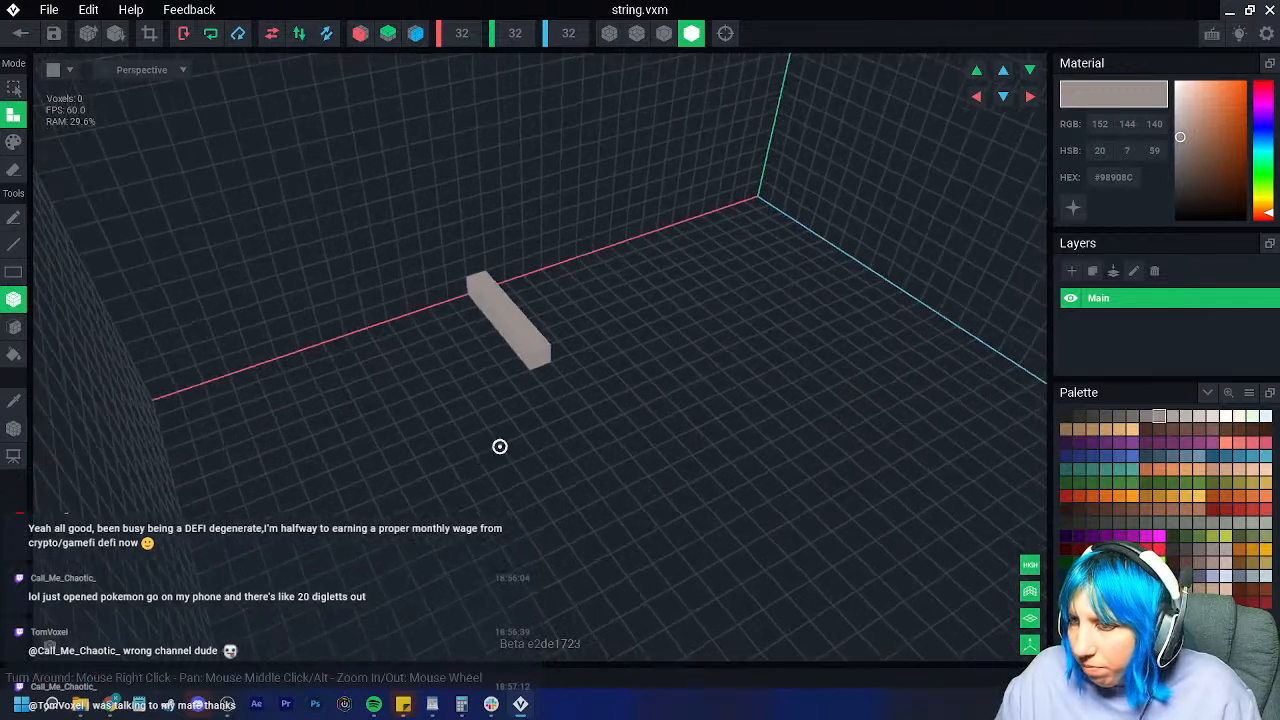
right_drag(494, 456, 530, 366)
click(150, 36)
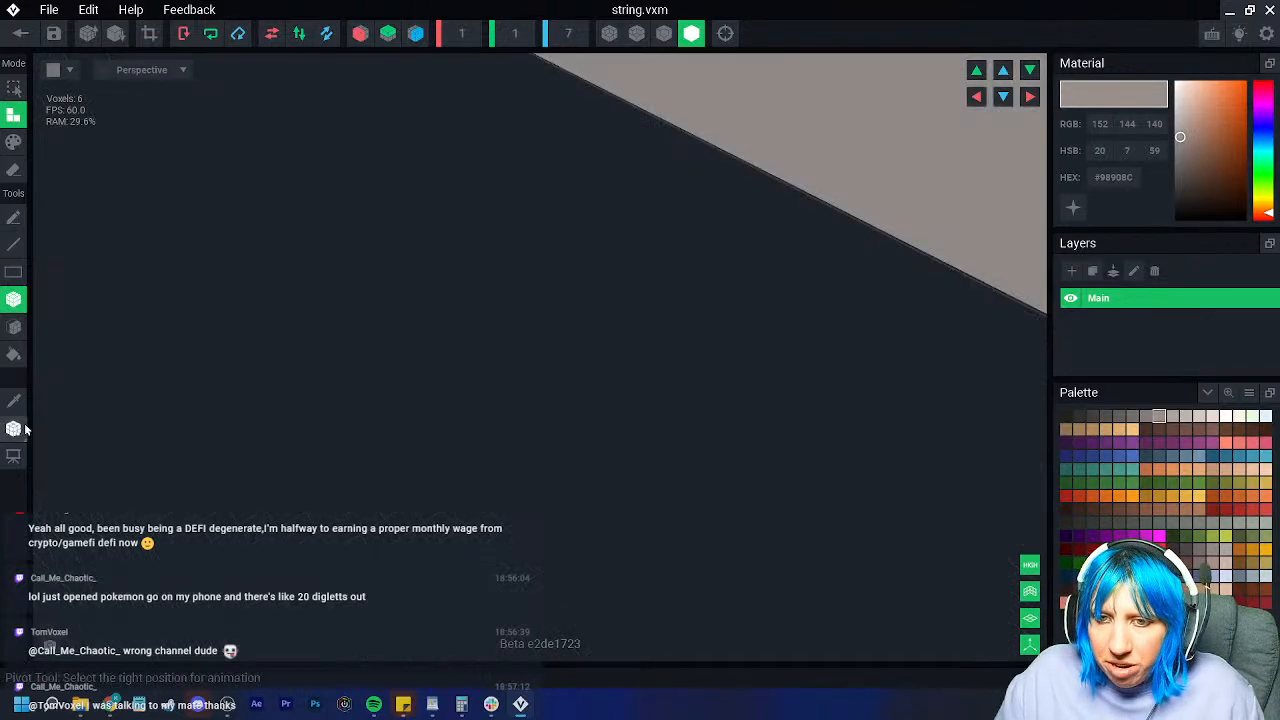
Step: Place the pivot at the bar's left end and save string.vxm
click(14, 428)
right_click(18, 430)
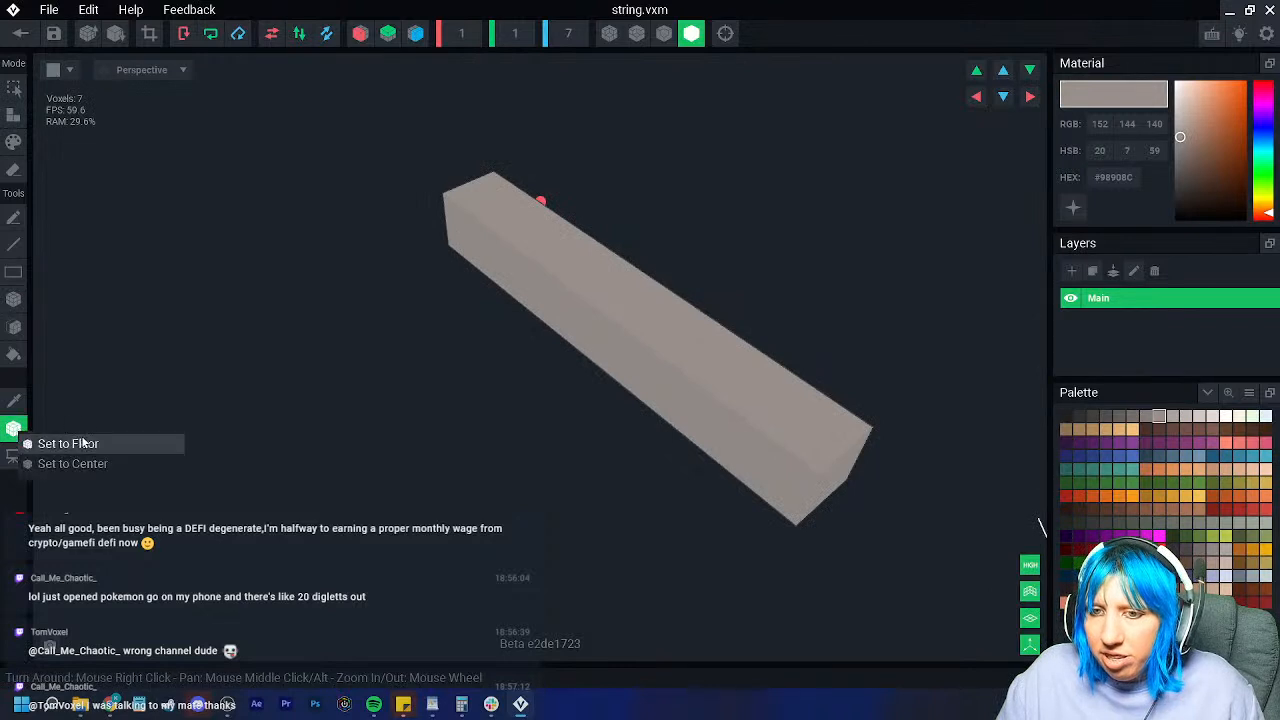
click(82, 444)
right_drag(500, 446, 592, 385)
drag(724, 283, 460, 274)
right_drag(356, 224, 250, 180)
click(20, 34)
click(519, 257)
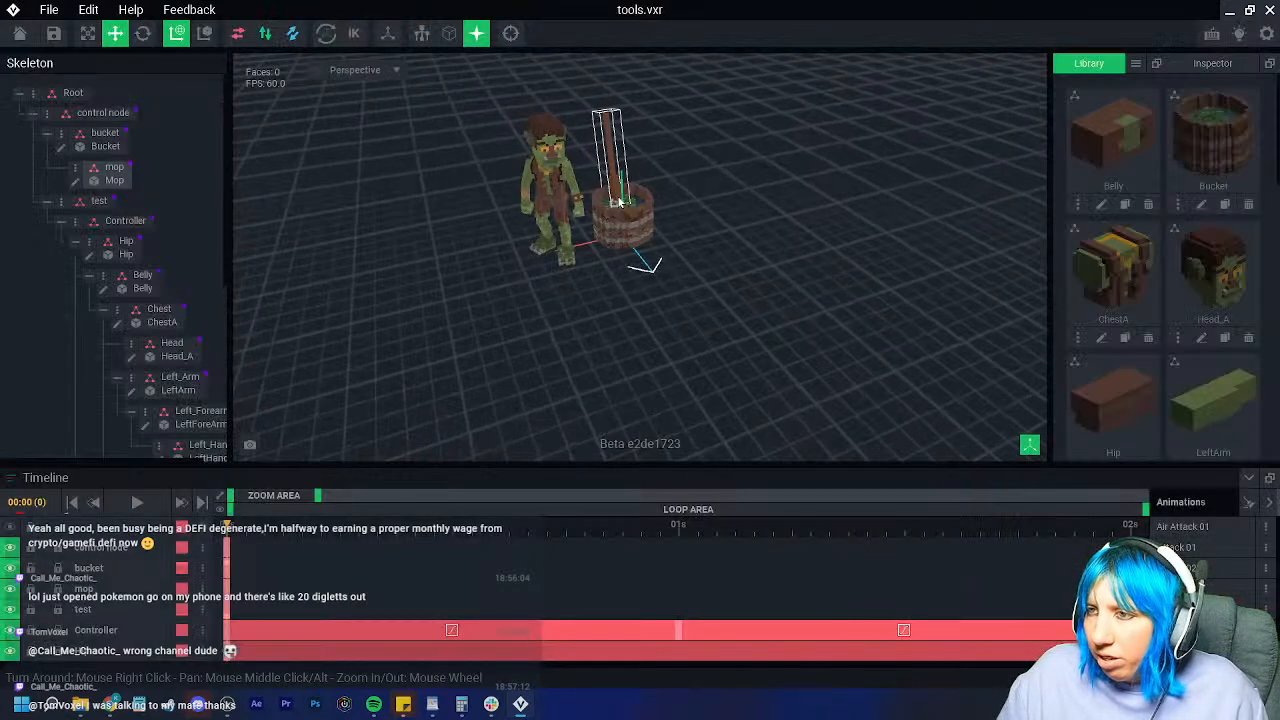
Step: Add a child node 'string' under the mop and attach the string model
click(112, 167)
right_click(110, 167)
click(141, 207)
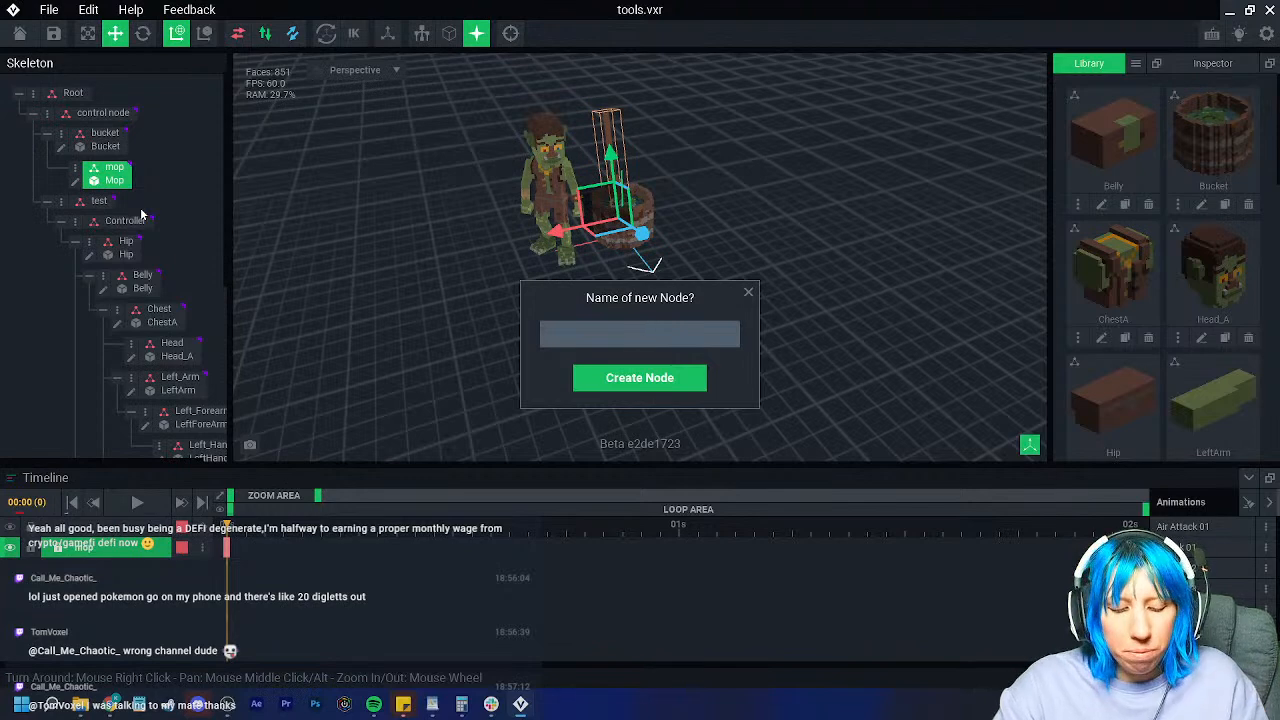
text(string)
key(Return)
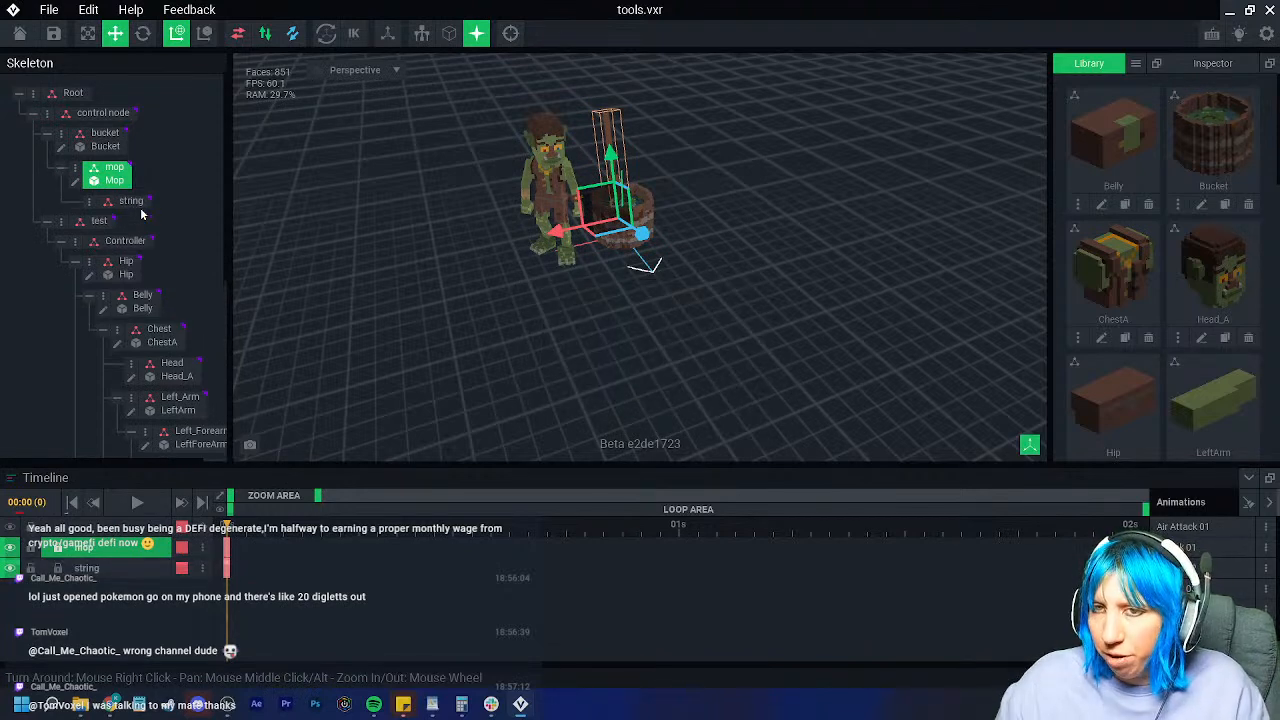
scroll(1146, 343, down, 8)
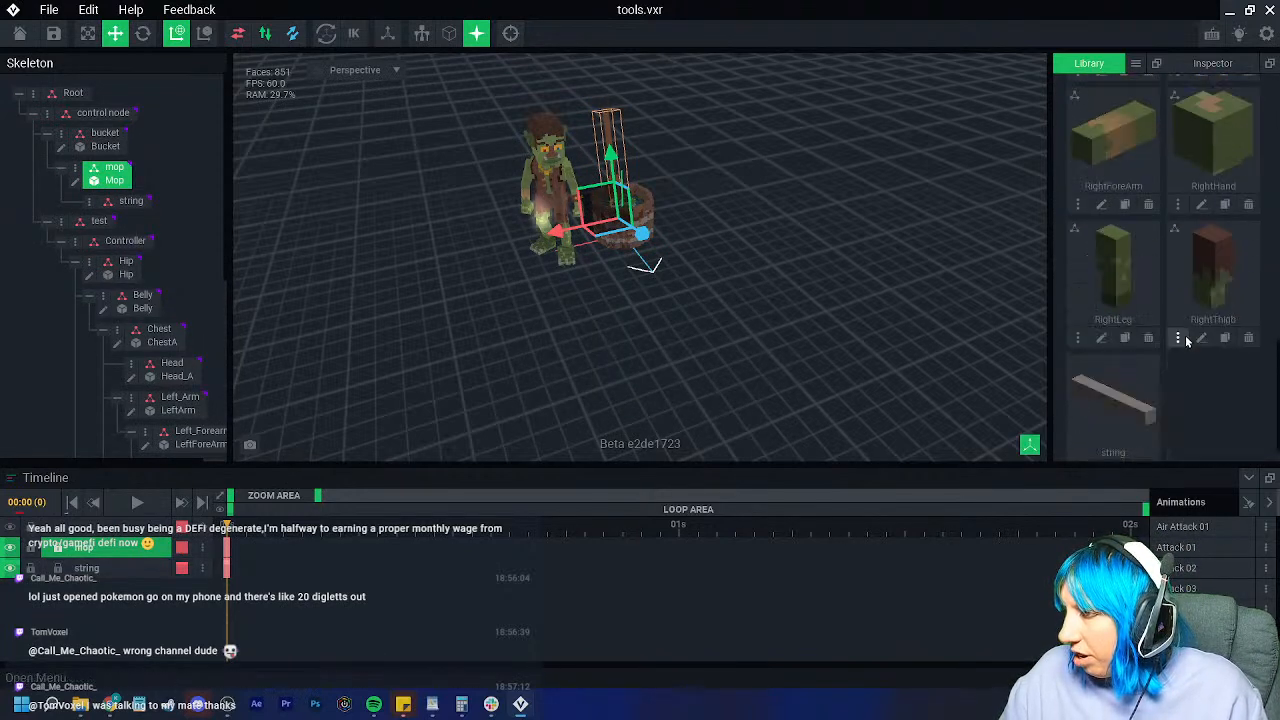
drag(1113, 395, 131, 203)
Step: Move the string into position inside the bucket
scroll(690, 316, up, 3)
scroll(690, 316, up, 6)
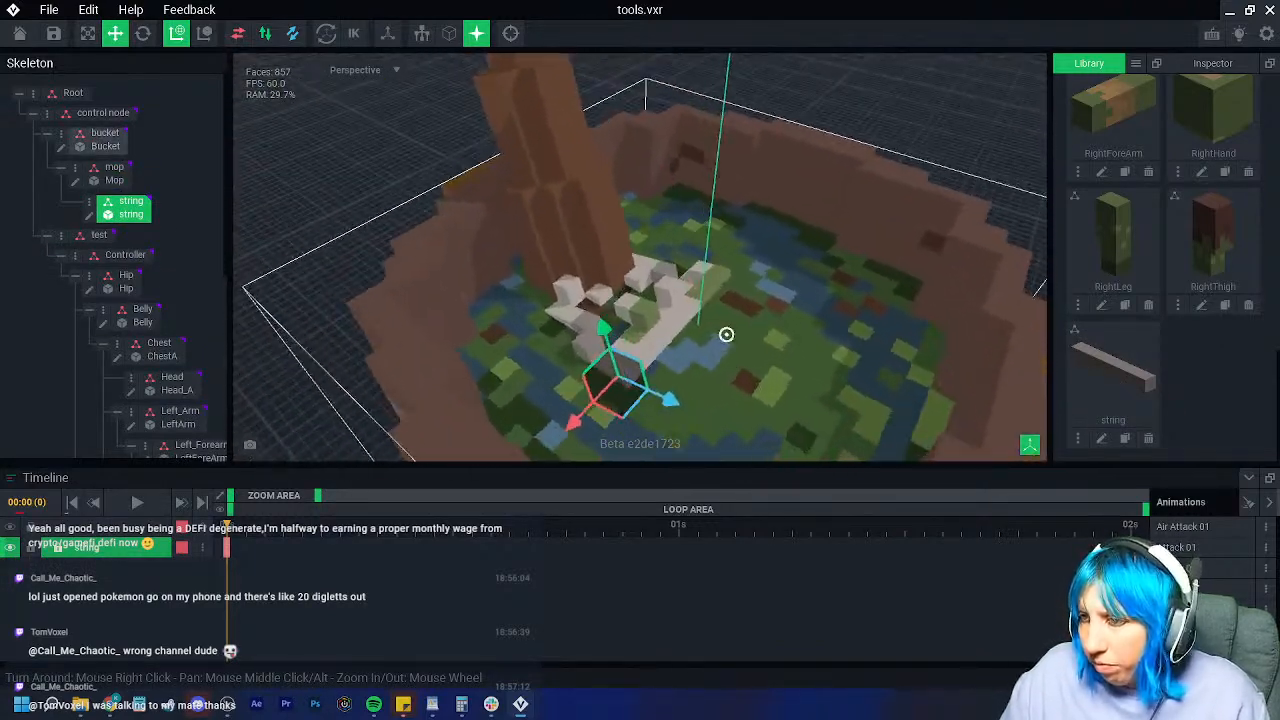
right_drag(726, 334, 570, 341)
drag(672, 378, 752, 383)
drag(681, 333, 672, 290)
drag(658, 385, 622, 430)
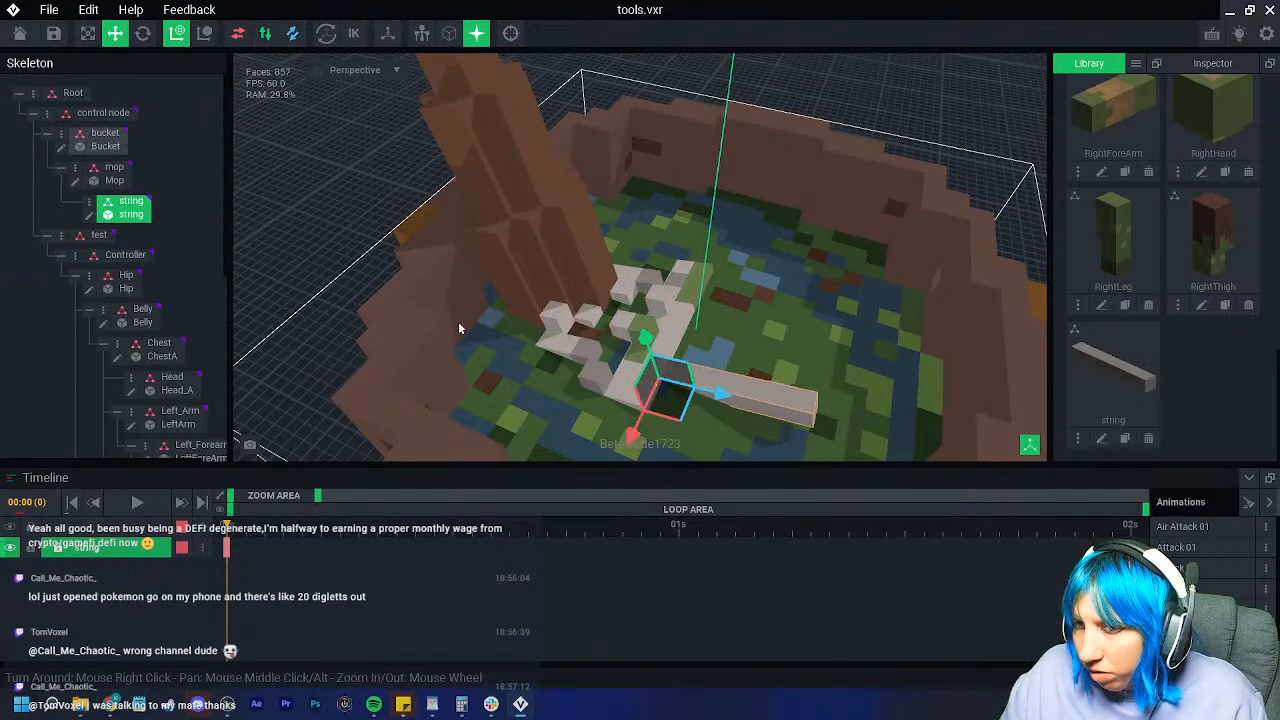
Step: Erase the right part of the string bar and save the shortened model
click(88, 214)
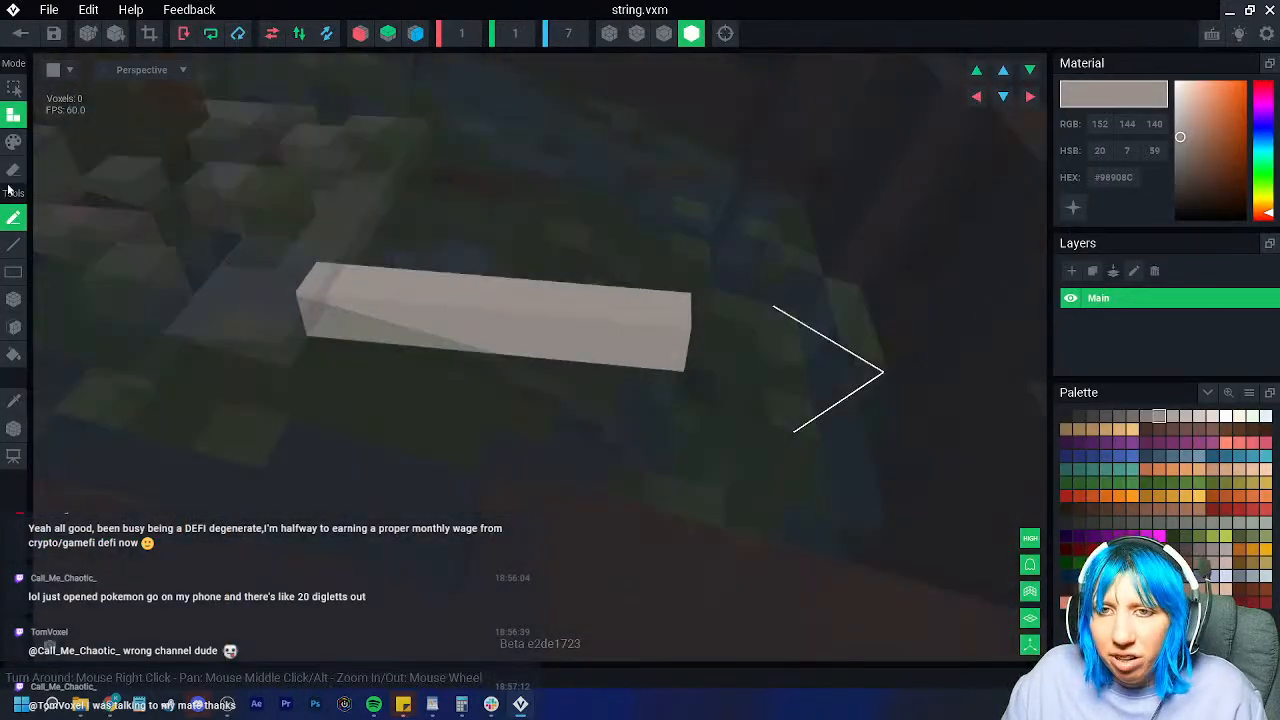
click(13, 170)
drag(585, 303, 646, 339)
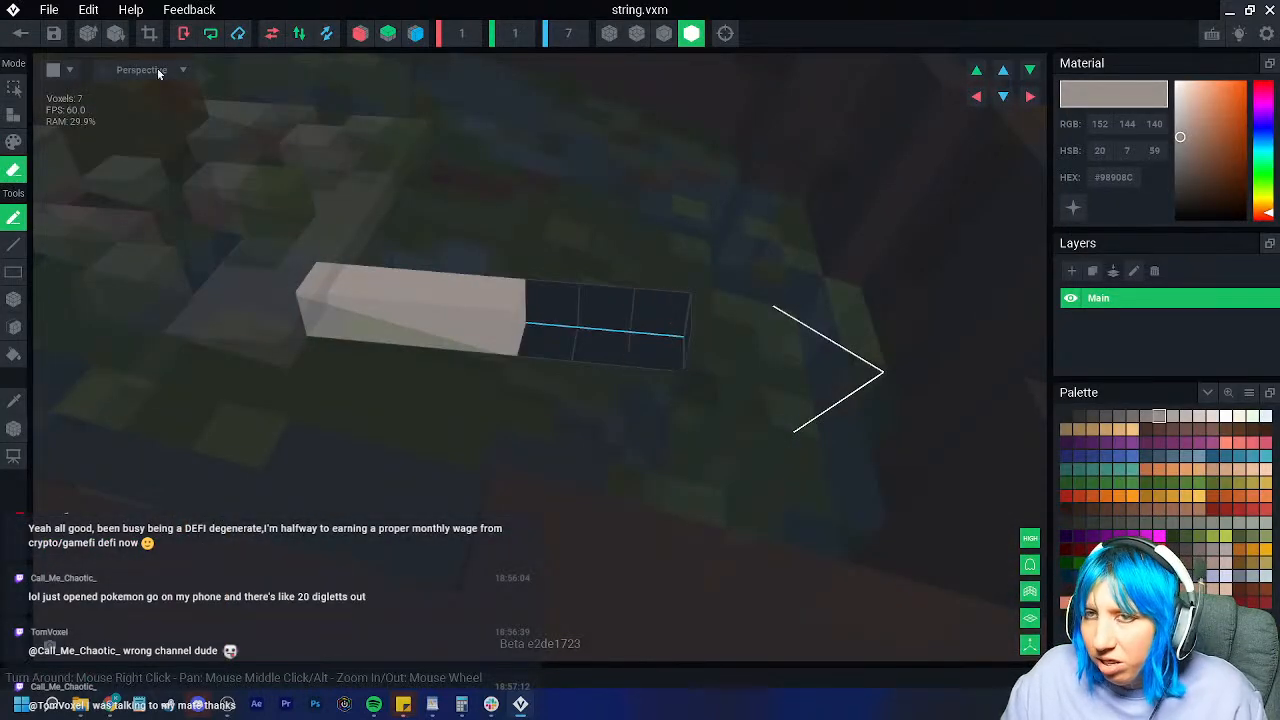
click(20, 33)
click(479, 255)
Step: Rotate the string about 30 degrees and slide it along its axis
scroll(650, 201, up, 4)
right_drag(648, 203, 556, 278)
scroll(555, 277, up, 5)
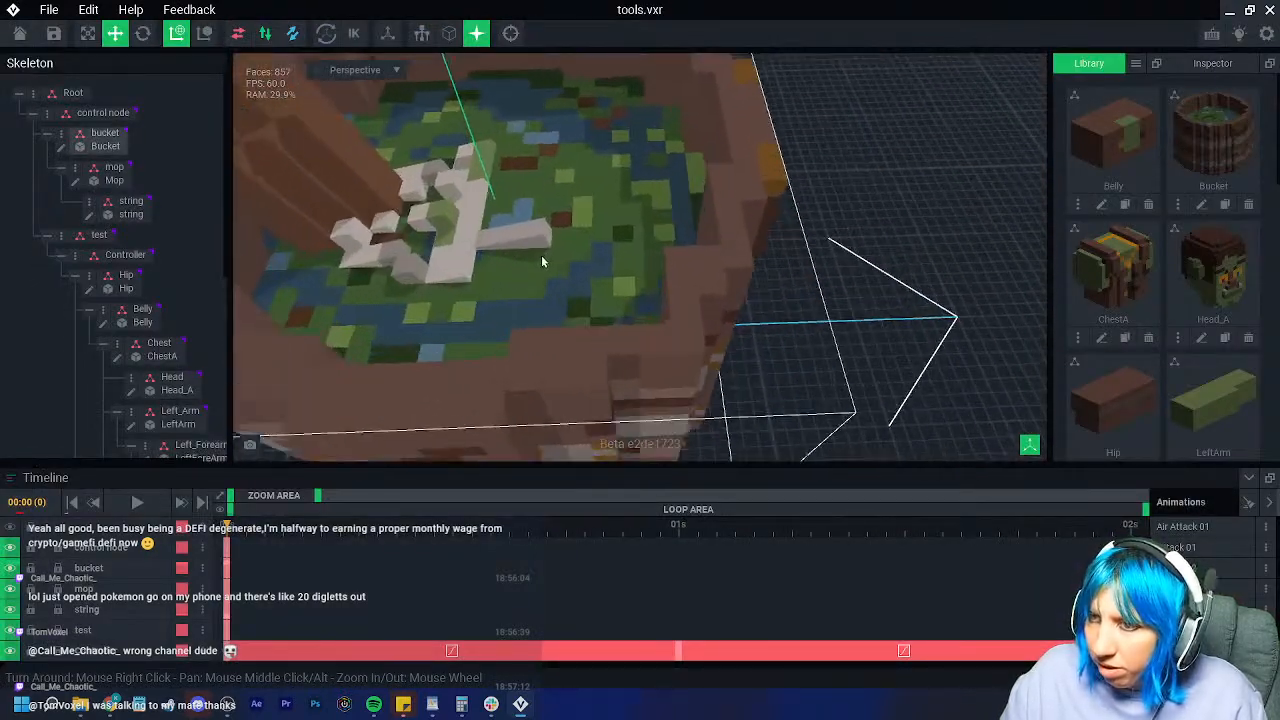
scroll(541, 257, up, 2)
click(554, 238)
click(143, 34)
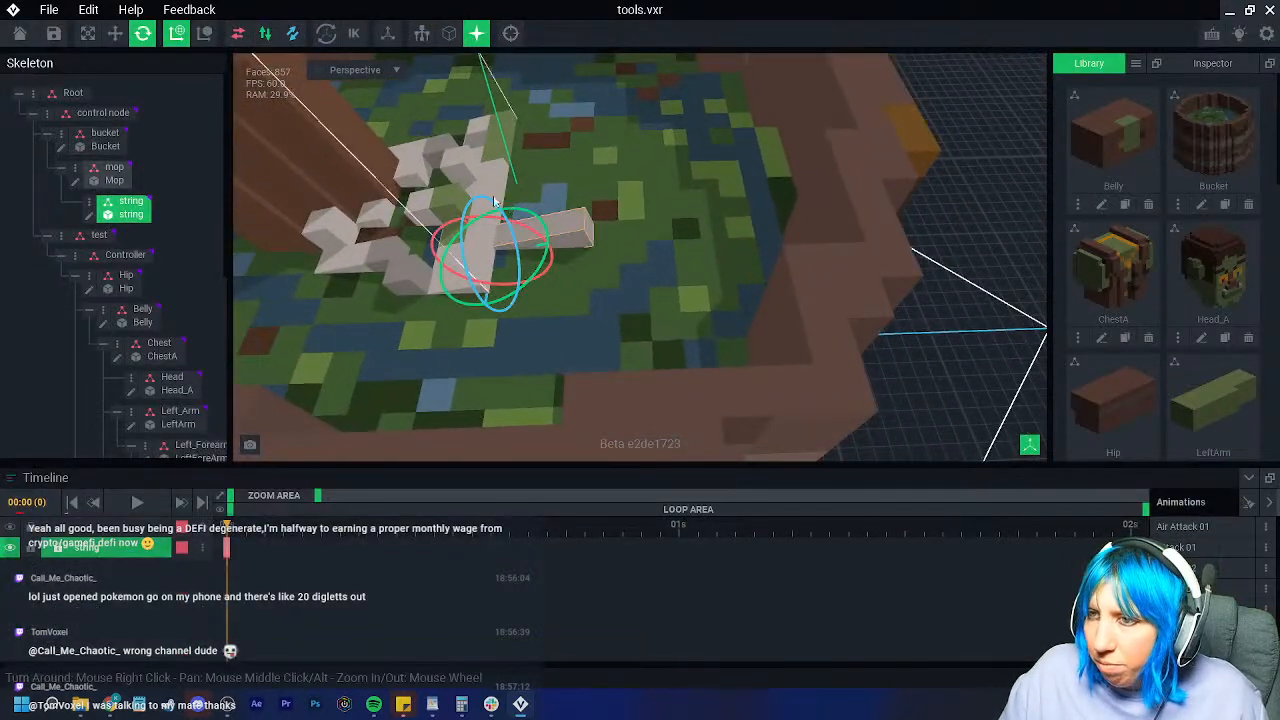
right_drag(513, 208, 477, 274)
drag(528, 325, 497, 327)
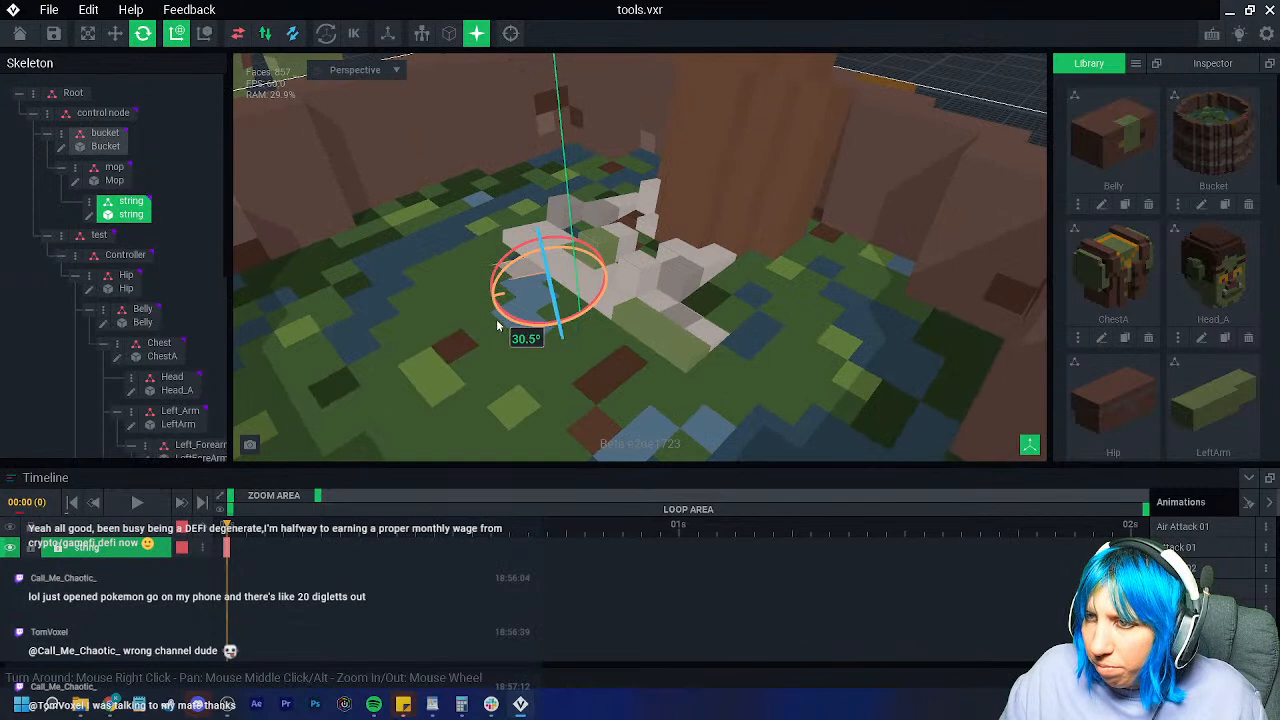
key(w)
drag(536, 236, 527, 222)
Step: Slide the string slightly further among the mop strands, then reselect the mop node
click(487, 209)
scroll(490, 212, down, 3)
right_drag(500, 220, 498, 273)
scroll(494, 274, up, 2)
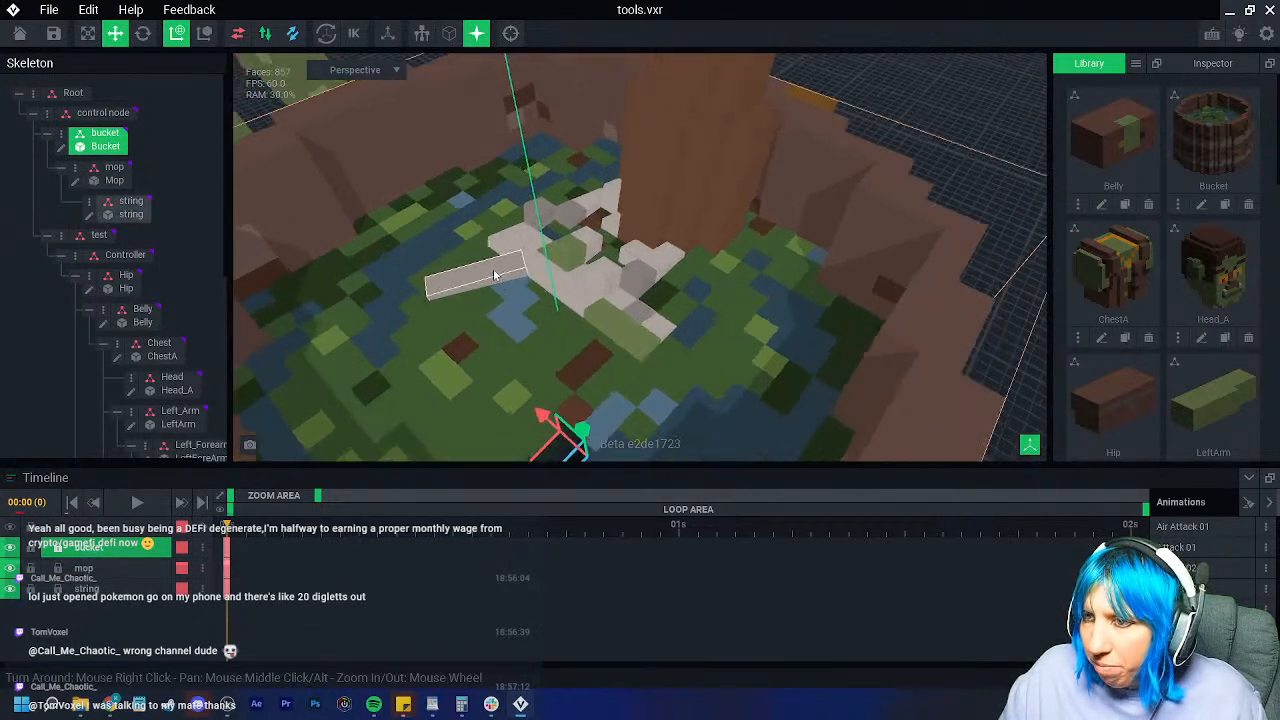
scroll(494, 274, up, 2)
click(488, 280)
drag(482, 296, 484, 297)
click(431, 210)
scroll(506, 272, down, 5)
right_drag(506, 272, 508, 278)
click(100, 175)
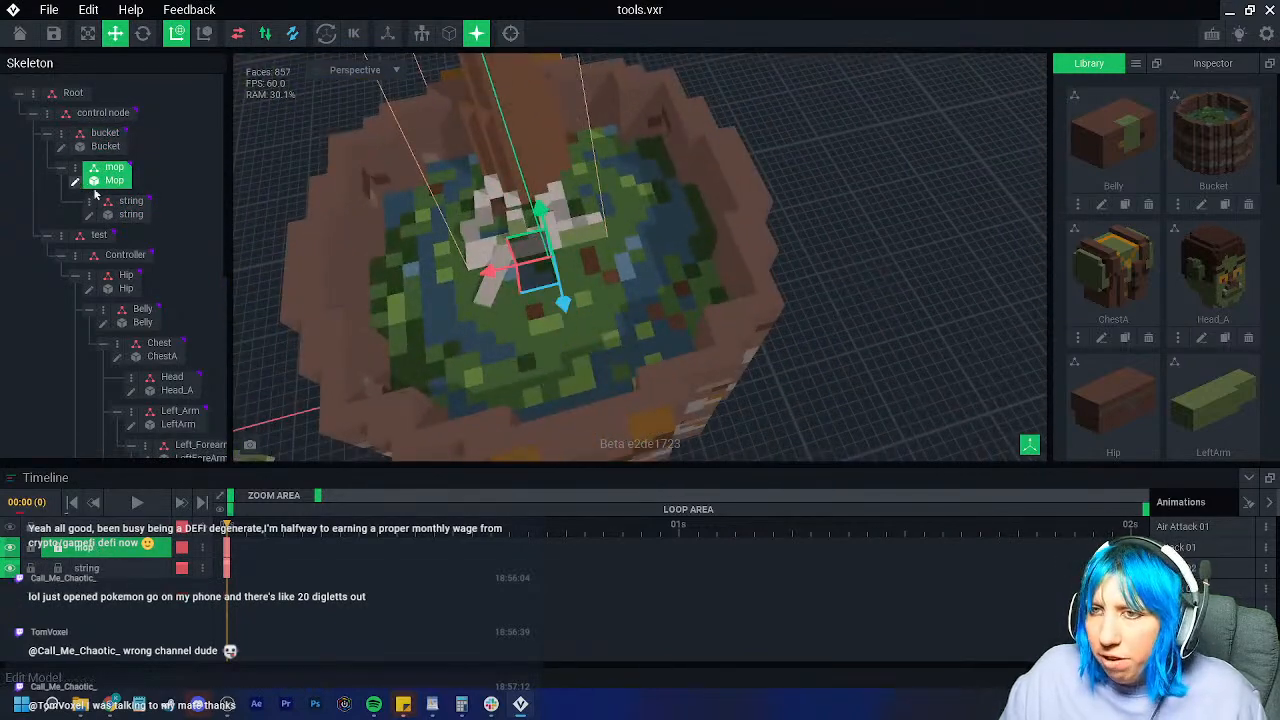
Step: Box-erase the raised voxel behind the front block and one at the handle's foot
click(78, 183)
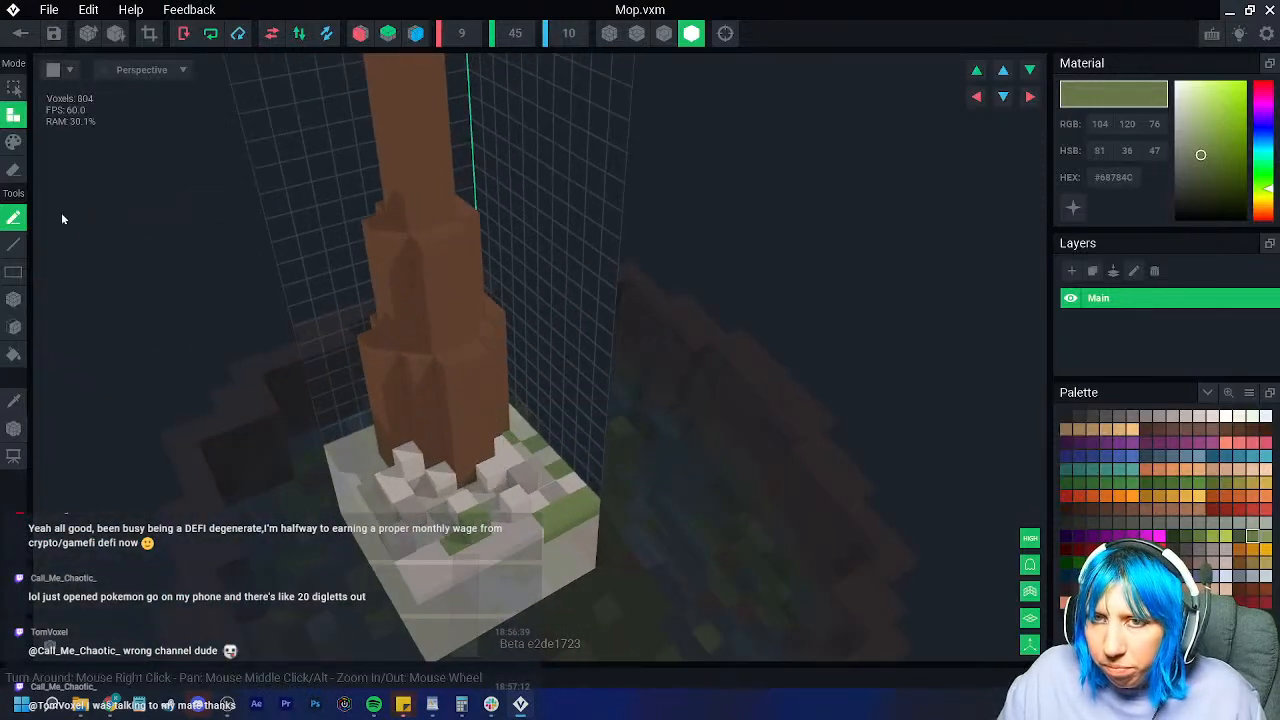
click(13, 170)
click(13, 299)
click(664, 34)
mouse_move(562, 436)
right_down()
mouse_move(491, 423)
mouse_move(486, 400)
mouse_move(535, 287)
mouse_move(477, 346)
mouse_move(455, 343)
right_up()
click(597, 293)
mouse_move(457, 399)
right_down()
mouse_move(471, 394)
mouse_move(456, 380)
mouse_move(530, 376)
right_up()
click(588, 258)
scroll(548, 373, up, 4)
Step: Add a front-left voxel column and erase two columns down the front face
drag(385, 356, 365, 442)
drag(578, 330, 563, 444)
right_drag(563, 444, 620, 371)
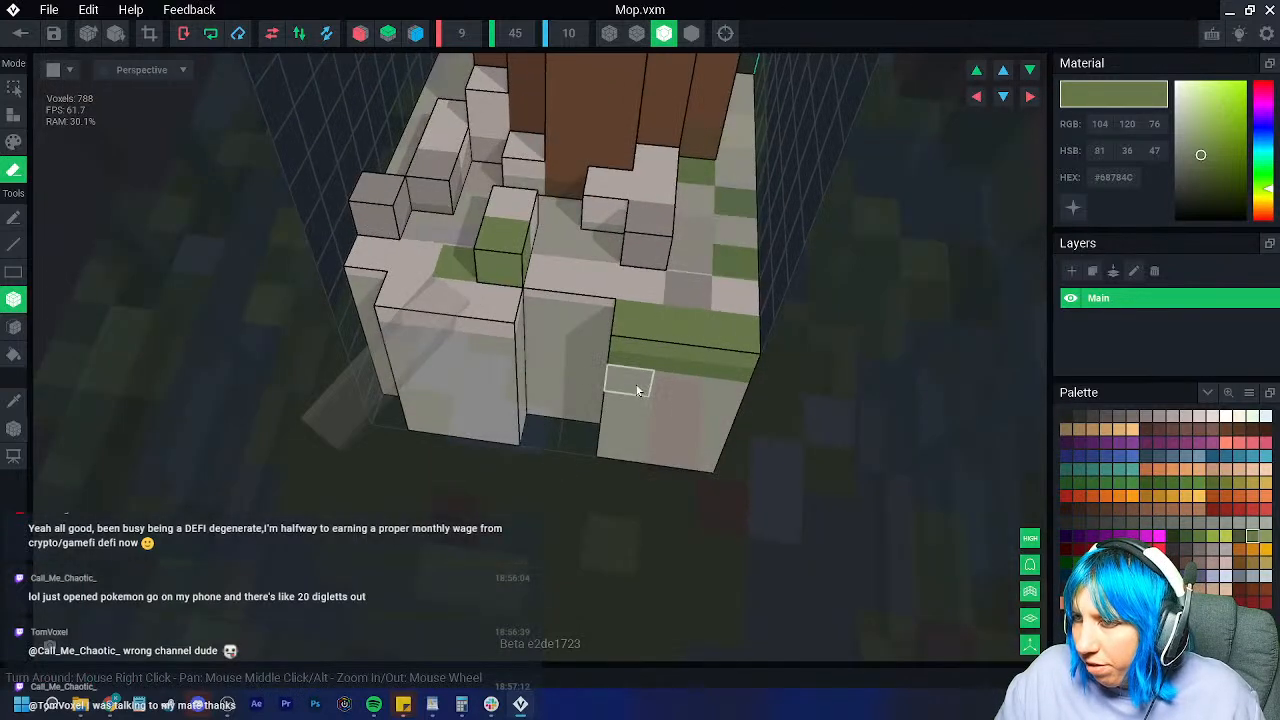
drag(731, 338, 695, 478)
mouse_move(695, 478)
right_down()
mouse_move(748, 378)
mouse_move(845, 395)
right_up()
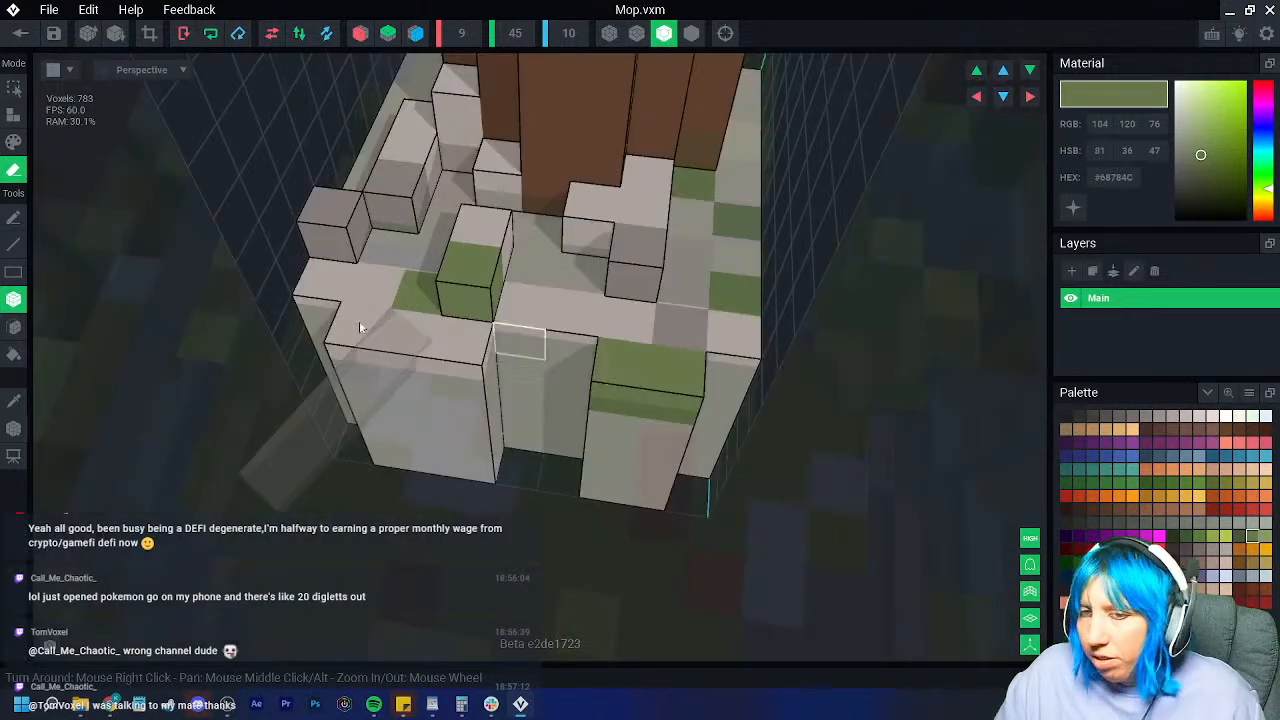
click(14, 402)
click(564, 312)
Step: Pick a darker grey in Paint mode, then save the 783-voxel Mop.vxm
click(1164, 420)
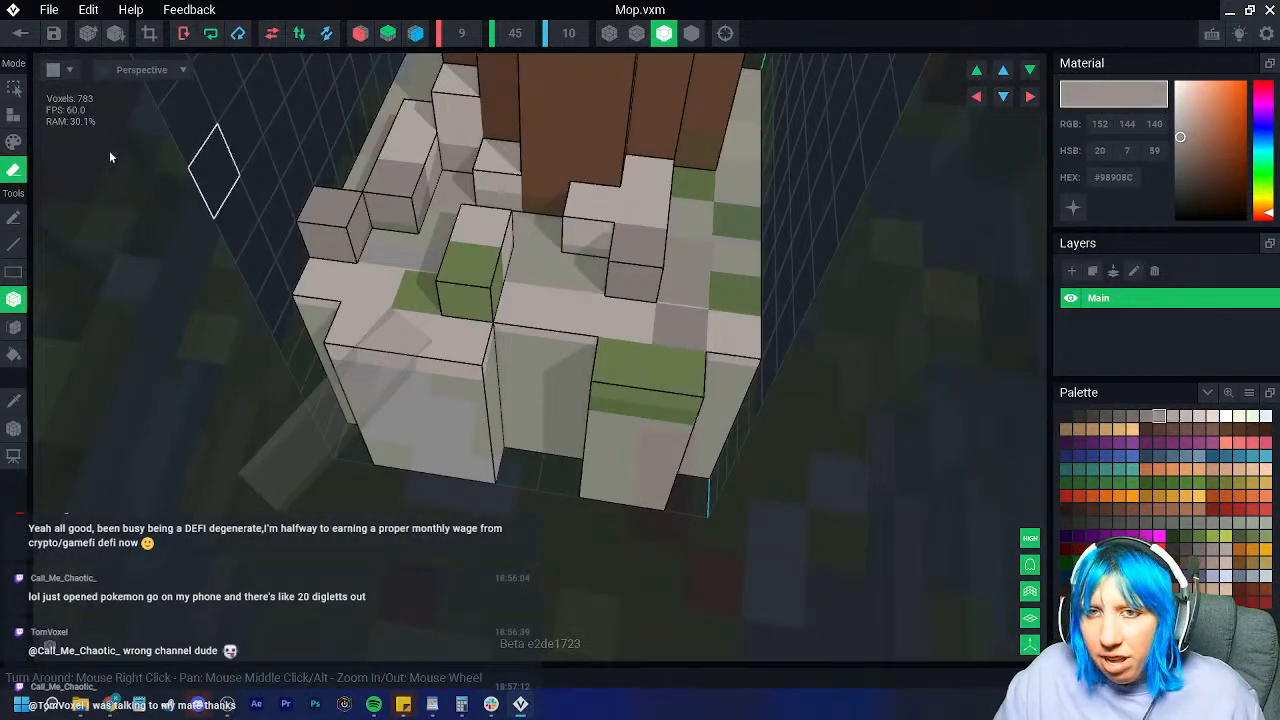
click(14, 141)
right_drag(531, 257, 775, 279)
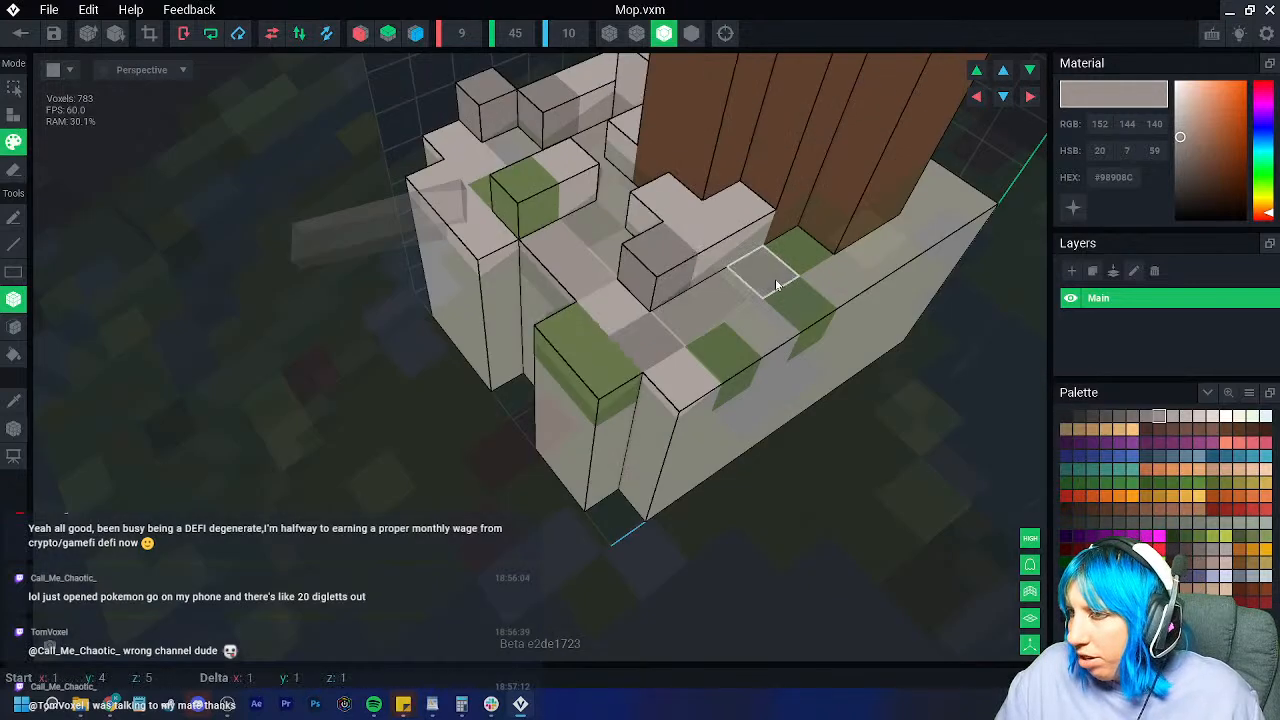
right_drag(522, 421, 217, 263)
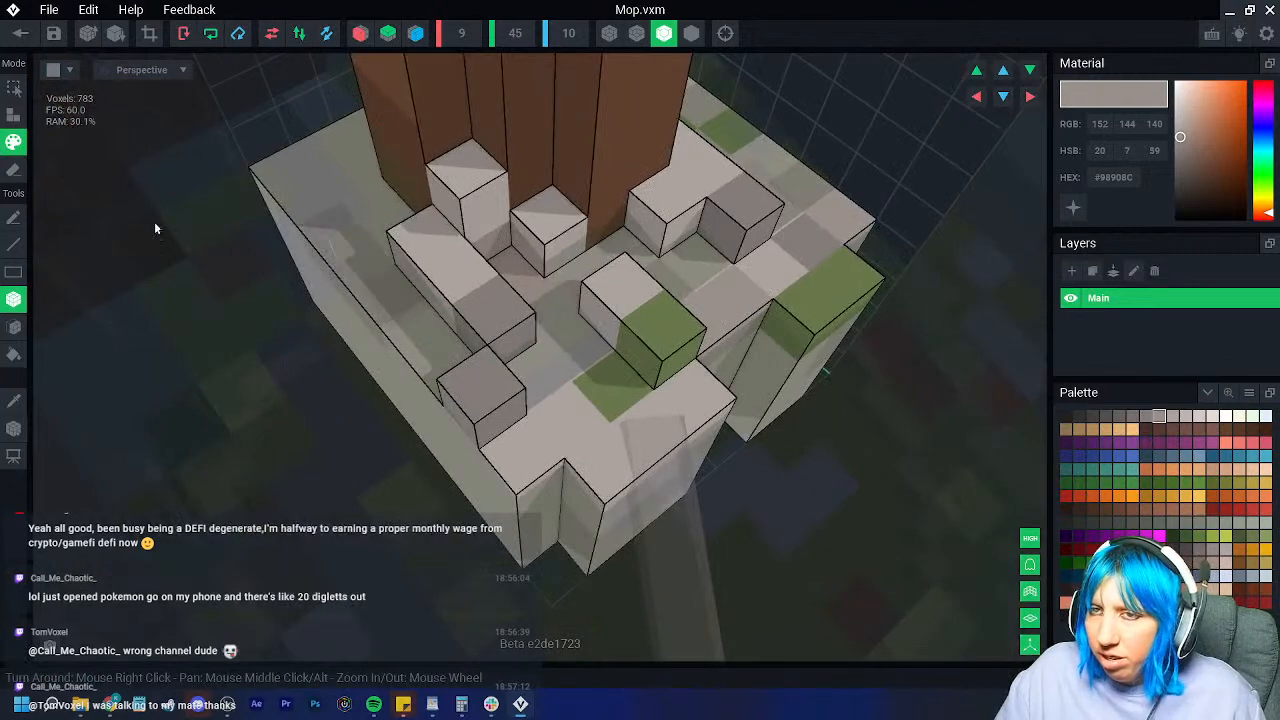
click(20, 33)
click(497, 254)
scroll(578, 270, up, 10)
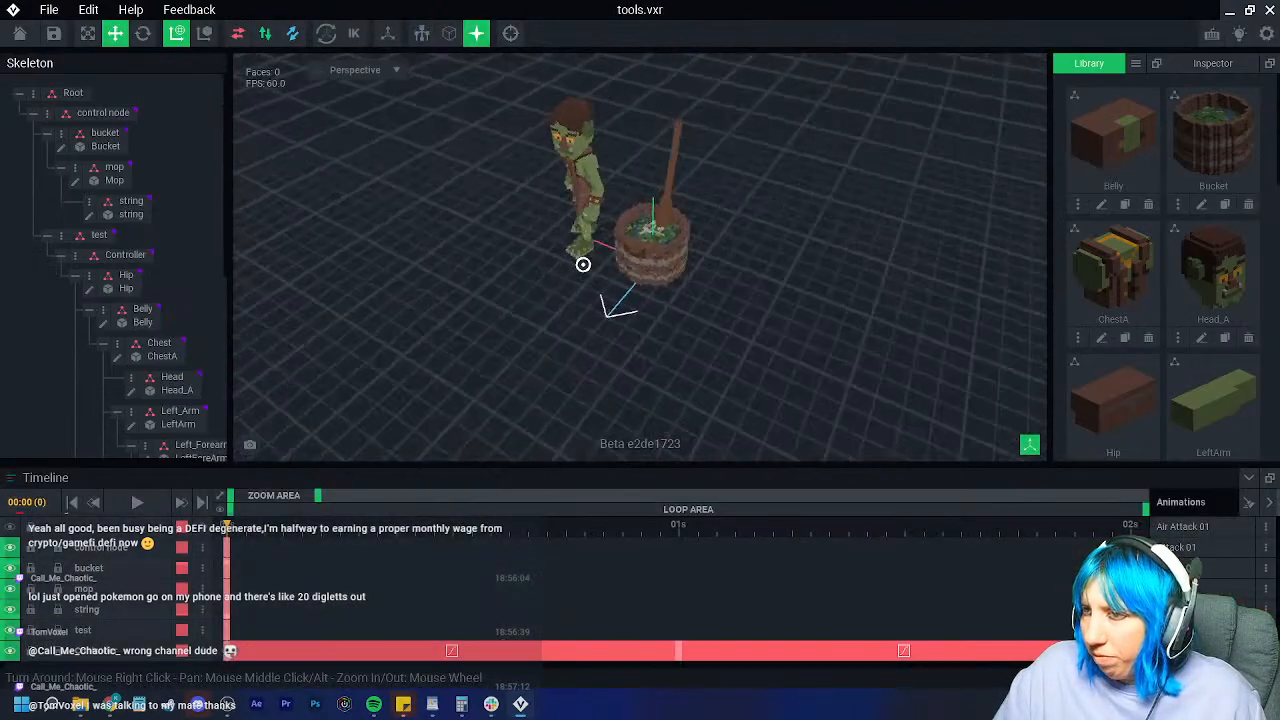
Step: Look around the bucket, then select the Mop node and open Mop.vxm for voxel editing
right_drag(864, 400, 790, 393)
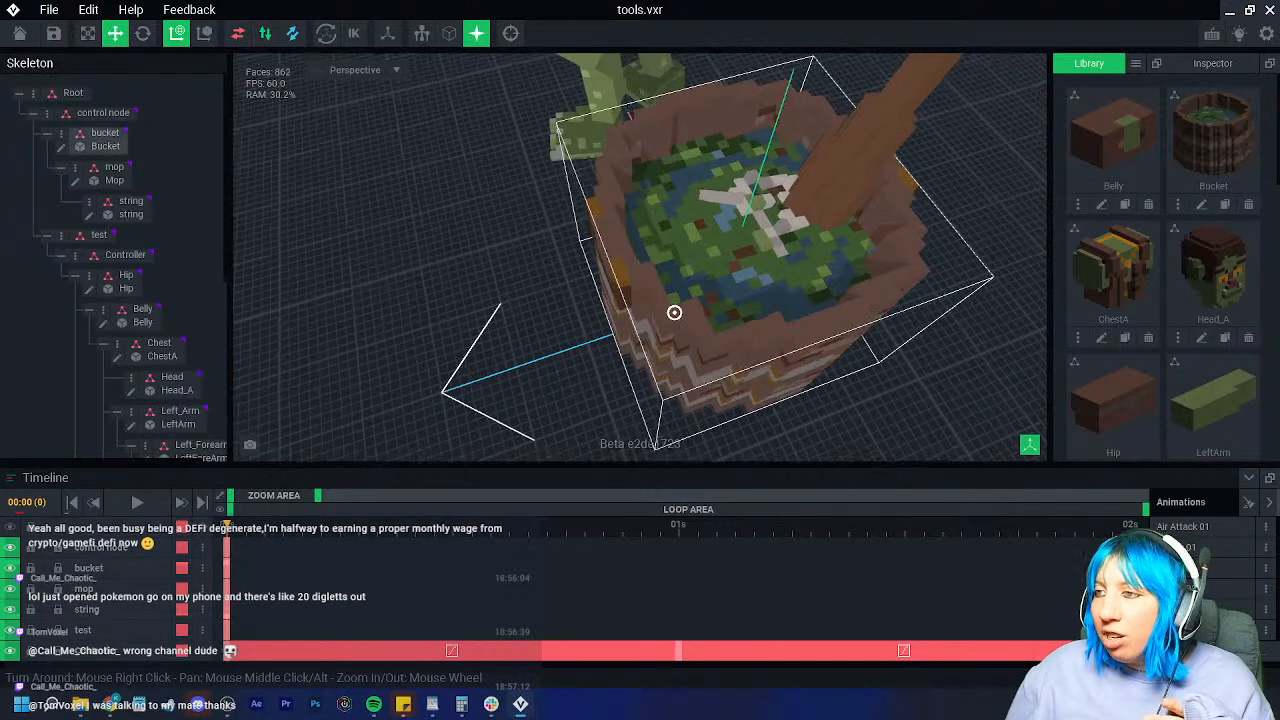
scroll(676, 308, up, 4)
middle_drag(696, 312, 618, 330)
right_drag(618, 330, 602, 352)
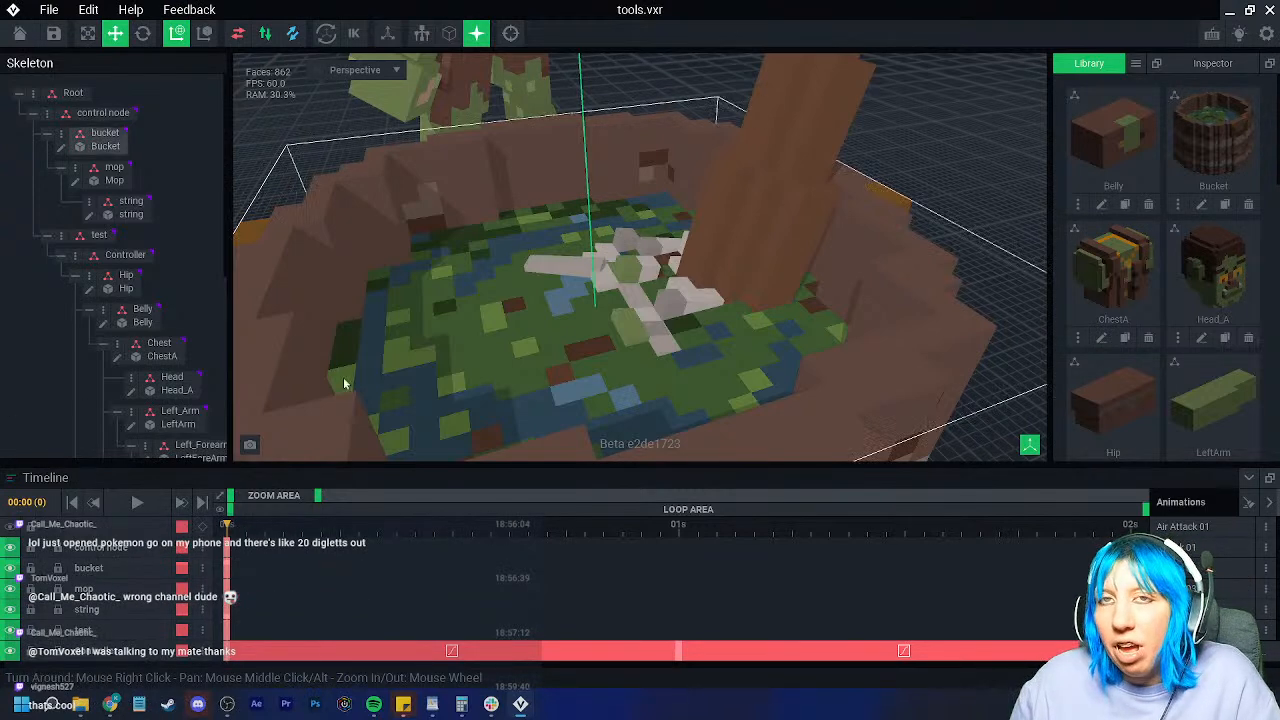
scroll(530, 366, up, 5)
scroll(549, 376, down, 5)
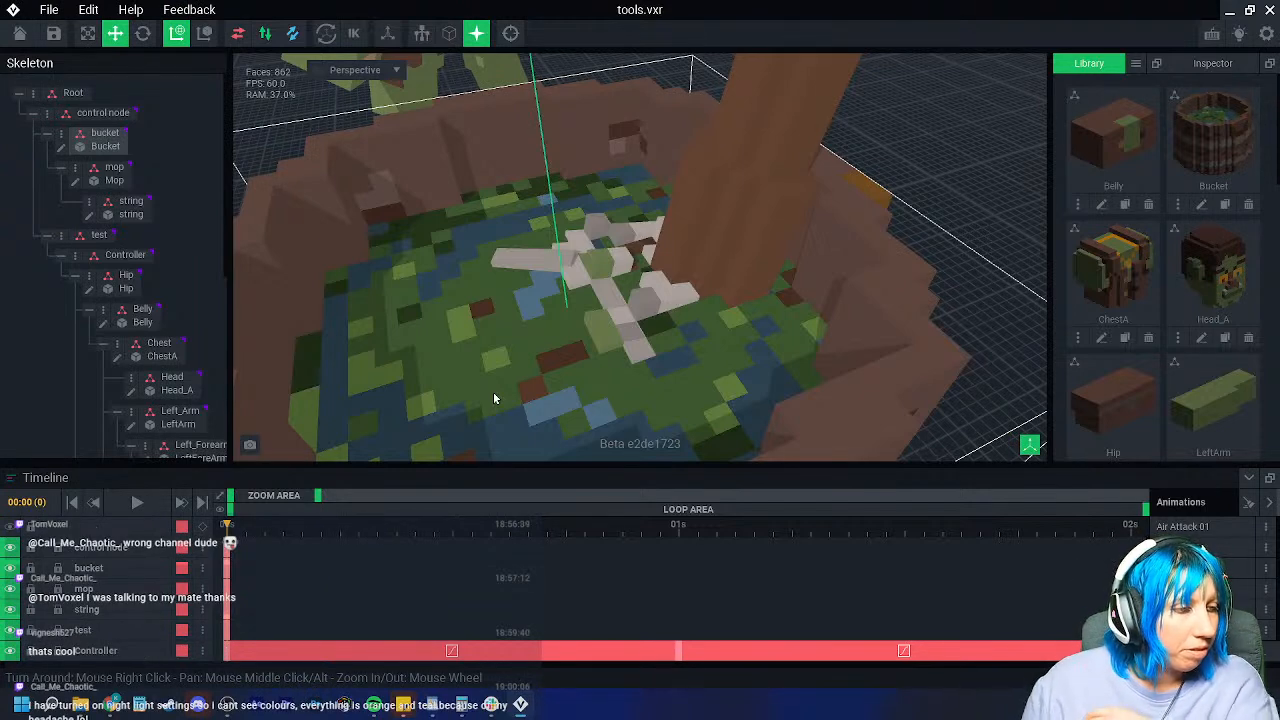
right_drag(322, 362, 606, 335)
scroll(513, 343, down, 10)
click(626, 266)
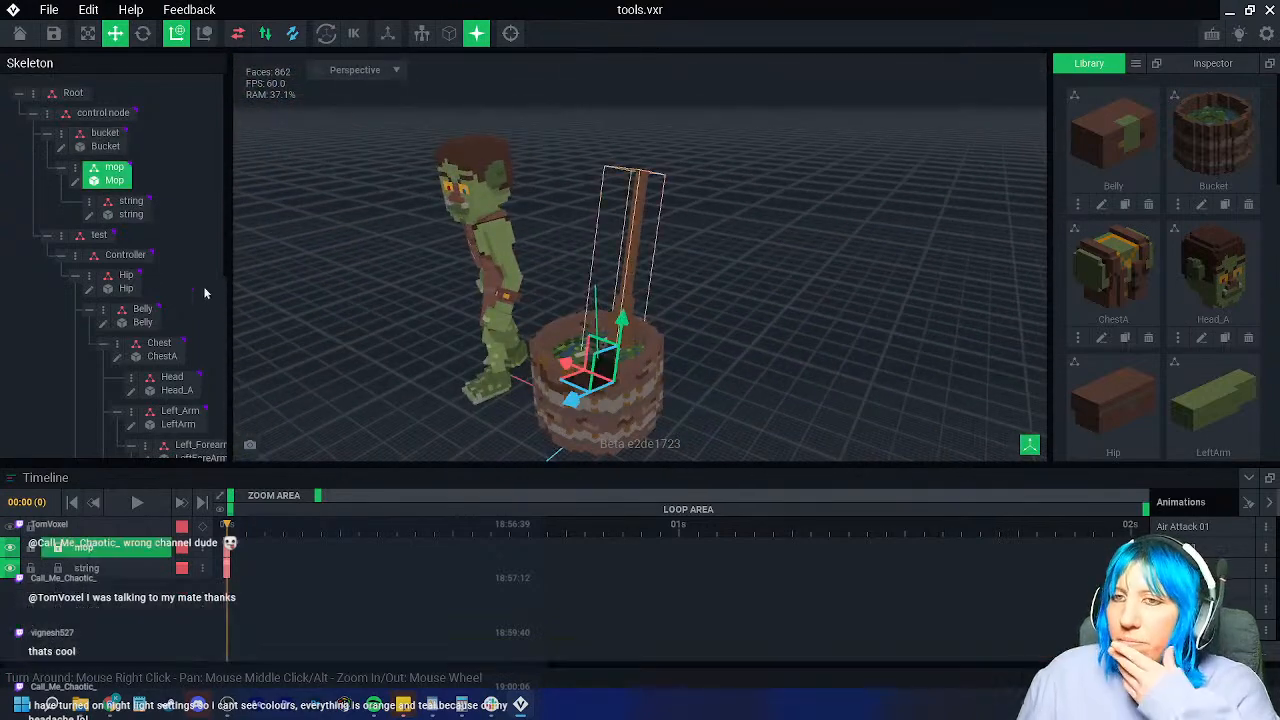
click(77, 185)
scroll(558, 316, up, 5)
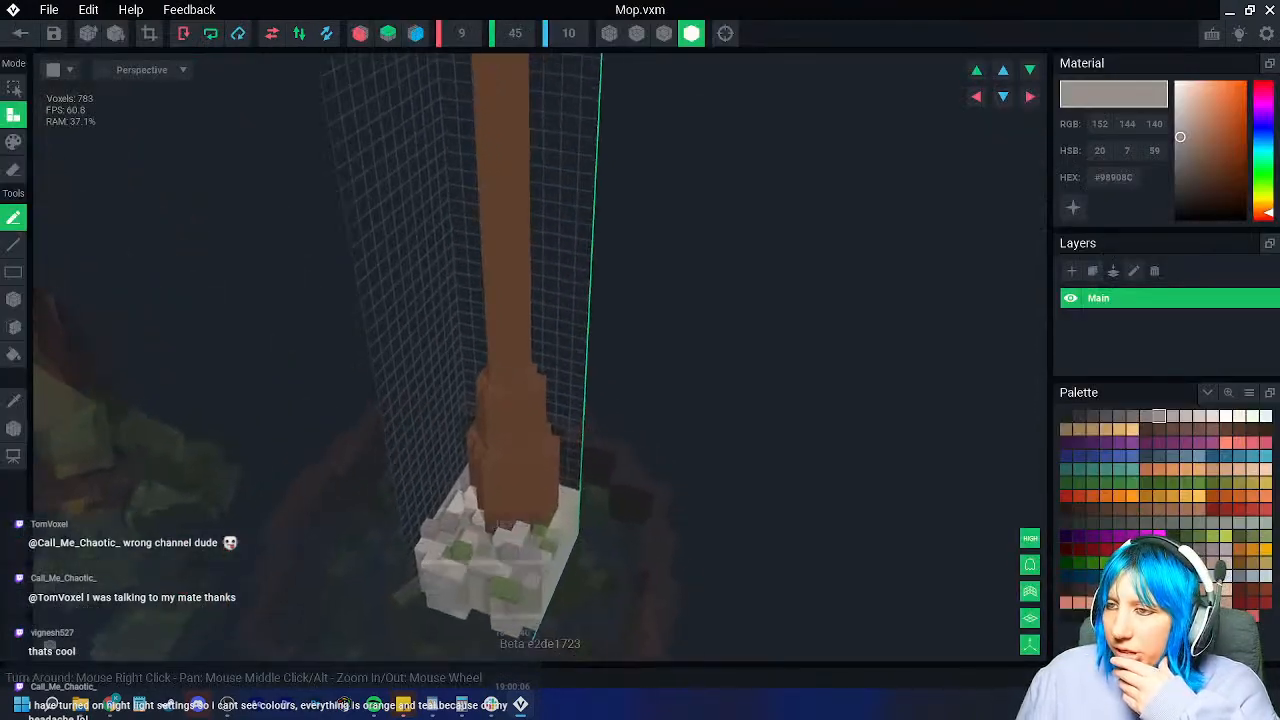
Step: Sample the handle brown, pick a darker swatch, and set Paint mode with the box tool and voxel outlines
click(13, 401)
click(490, 308)
click(1106, 509)
click(13, 142)
click(13, 299)
scroll(394, 300, down, 2)
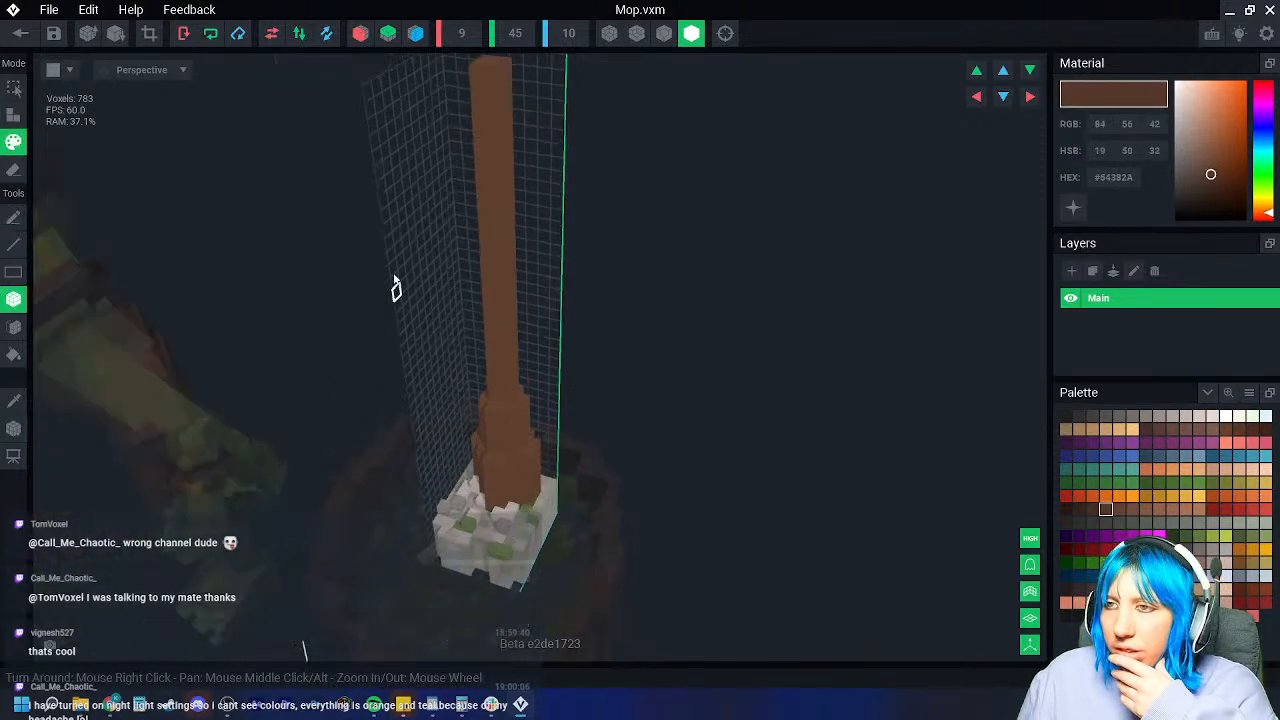
click(664, 33)
Step: Switch to an even darker brown shade with the handle viewed from the front
right_drag(494, 179, 473, 312)
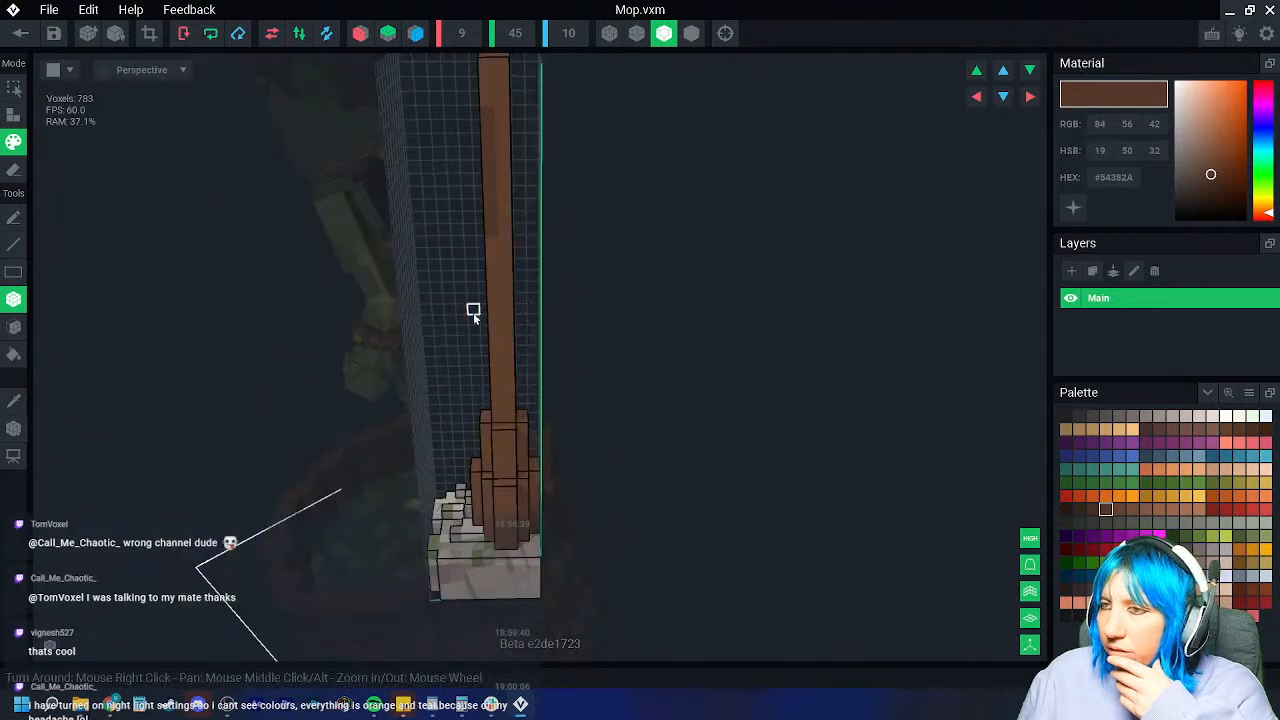
right_drag(508, 388, 468, 399)
scroll(490, 270, down, 3)
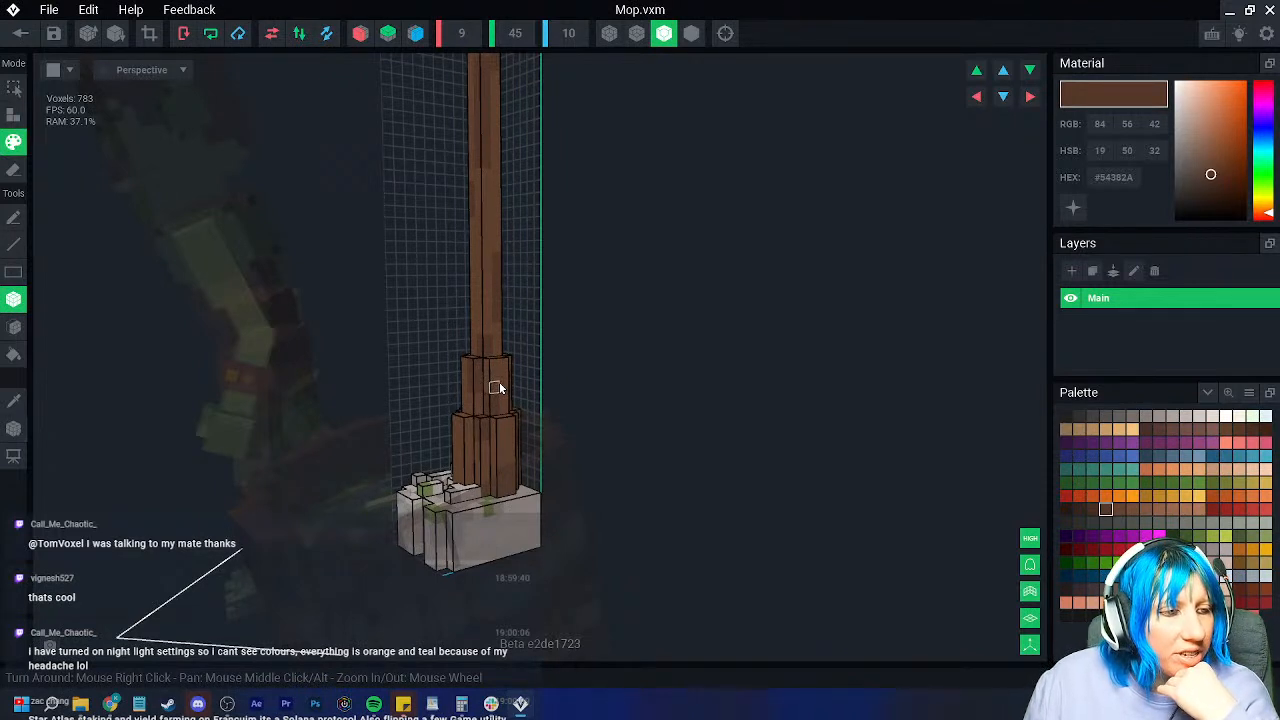
scroll(534, 414, up, 4)
right_drag(534, 416, 608, 415)
scroll(533, 491, up, 3)
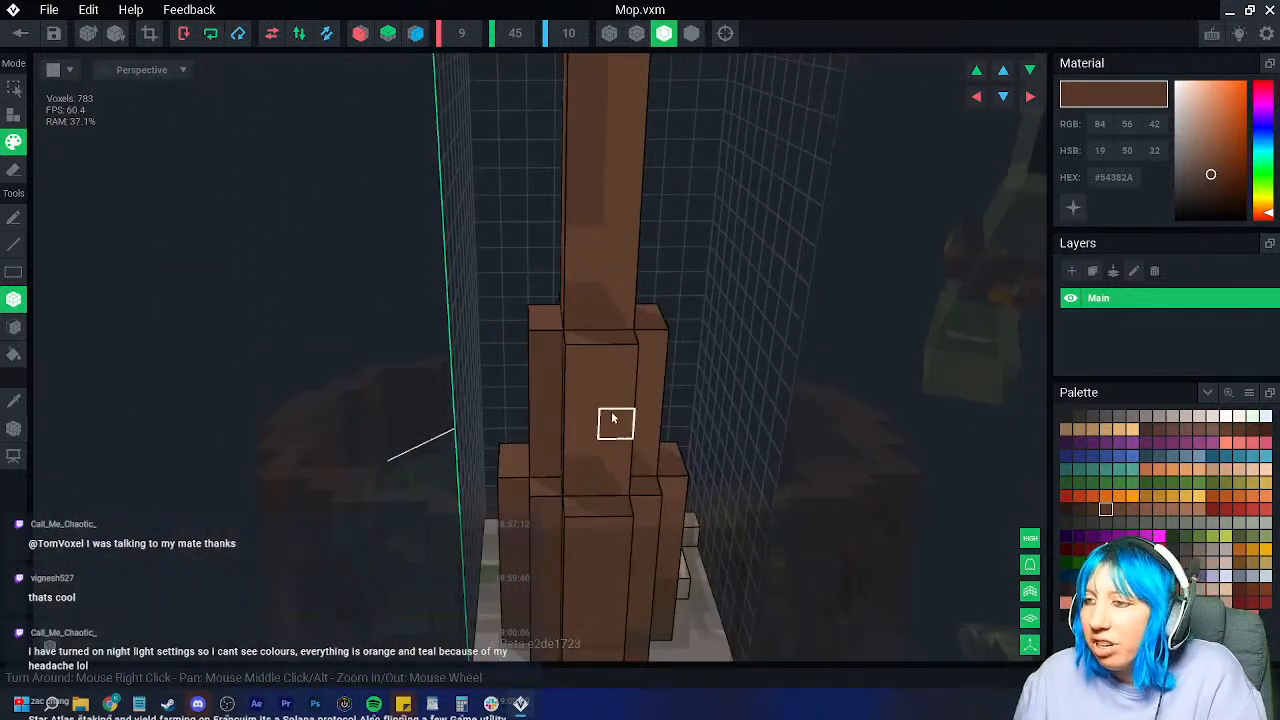
right_drag(609, 360, 686, 450)
right_drag(697, 529, 628, 505)
click(1092, 509)
right_drag(506, 380, 514, 376)
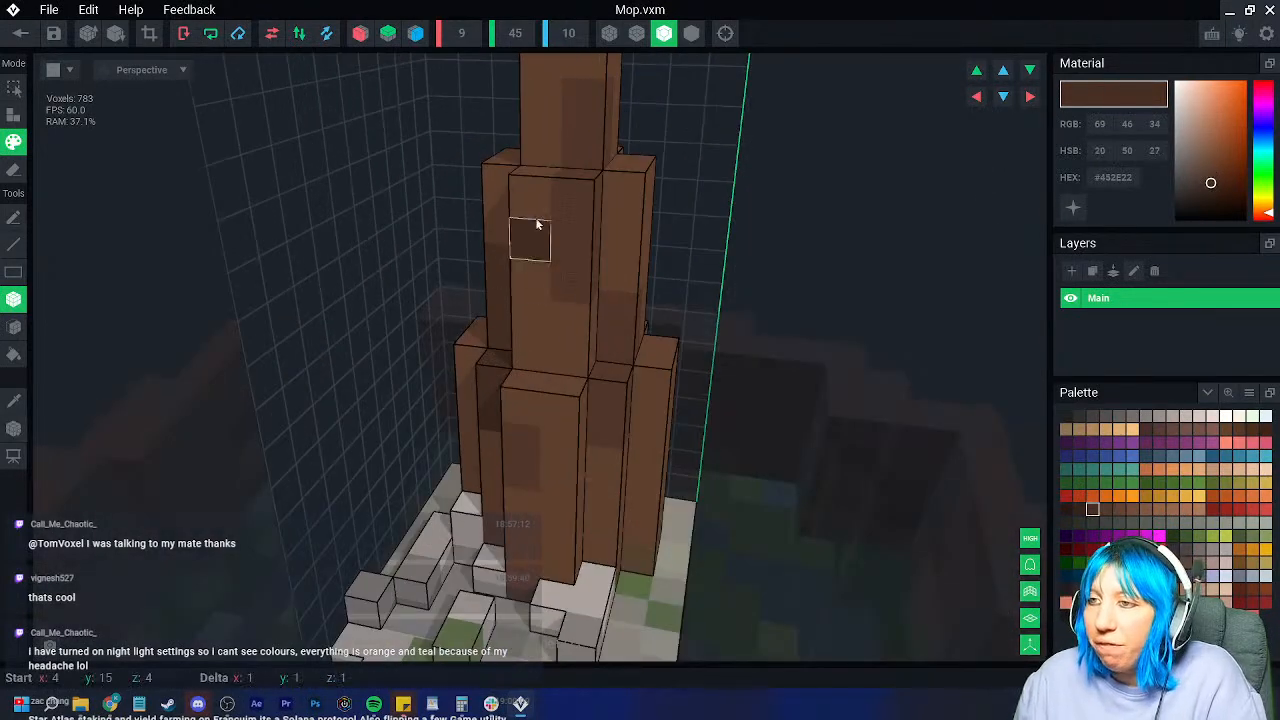
Step: Paint dark brown patches up the handle's left side, undoing the last patch
right_drag(519, 272, 525, 345)
middle_drag(590, 185, 486, 388)
right_drag(486, 388, 476, 325)
mouse_move(474, 303)
mouse_down()
mouse_move(477, 128)
mouse_move(475, 142)
mouse_up()
scroll(465, 340, down, 2)
right_drag(463, 358, 540, 340)
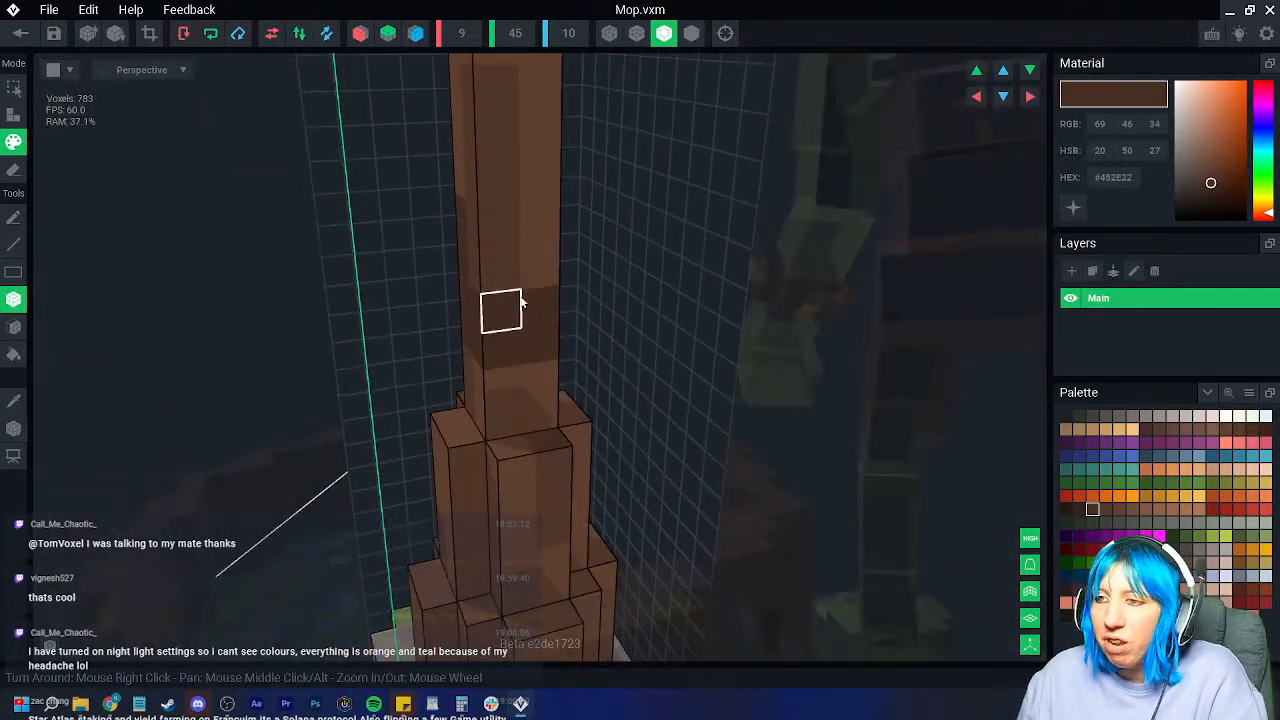
key(ctrl+z)
Step: Paint a dark vertical strip along the handle and inspect it from the top down to the head
drag(531, 220, 536, 297)
right_drag(535, 349, 531, 366)
scroll(533, 366, down, 2)
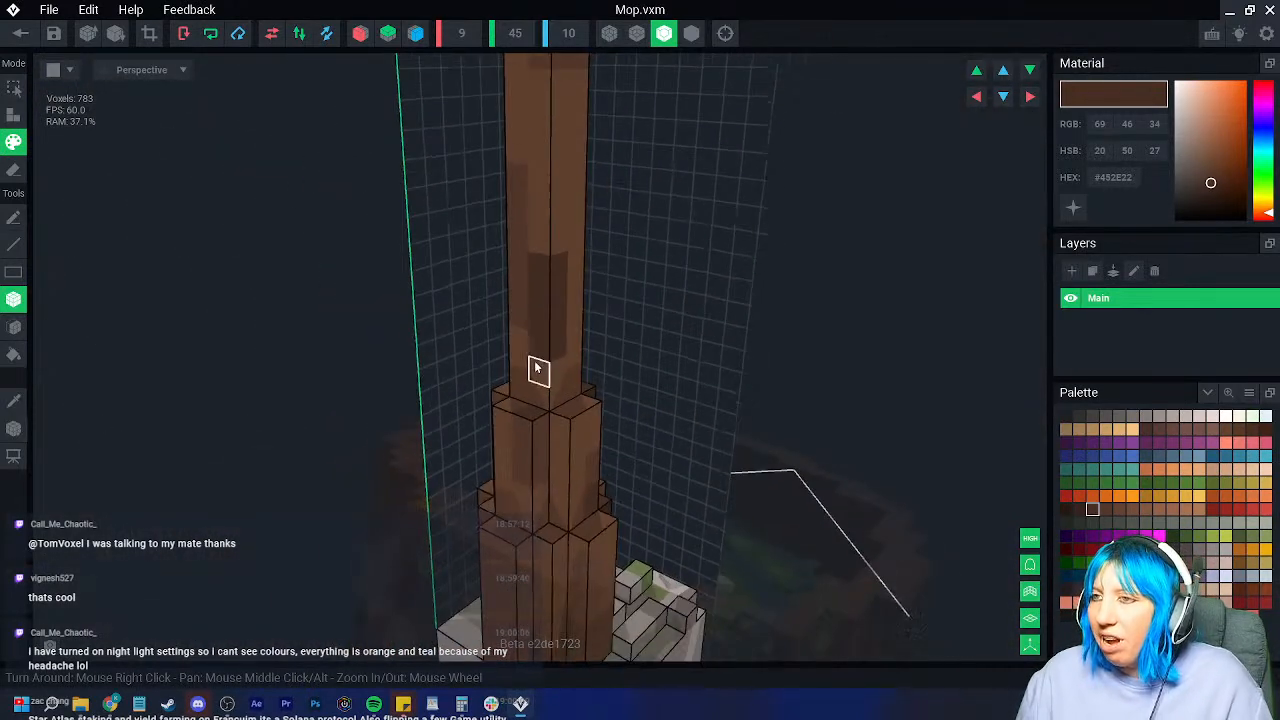
middle_drag(531, 366, 510, 520)
right_drag(489, 310, 535, 143)
scroll(535, 143, down, 3)
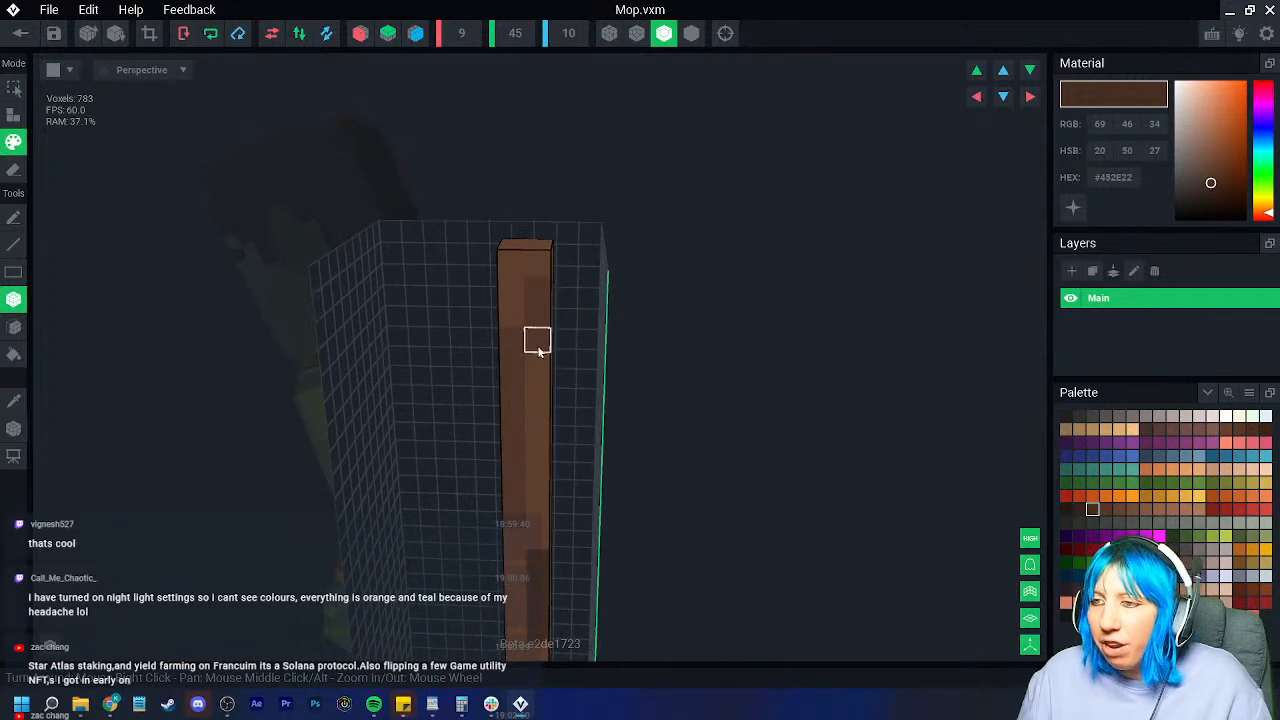
right_drag(475, 253, 330, 173)
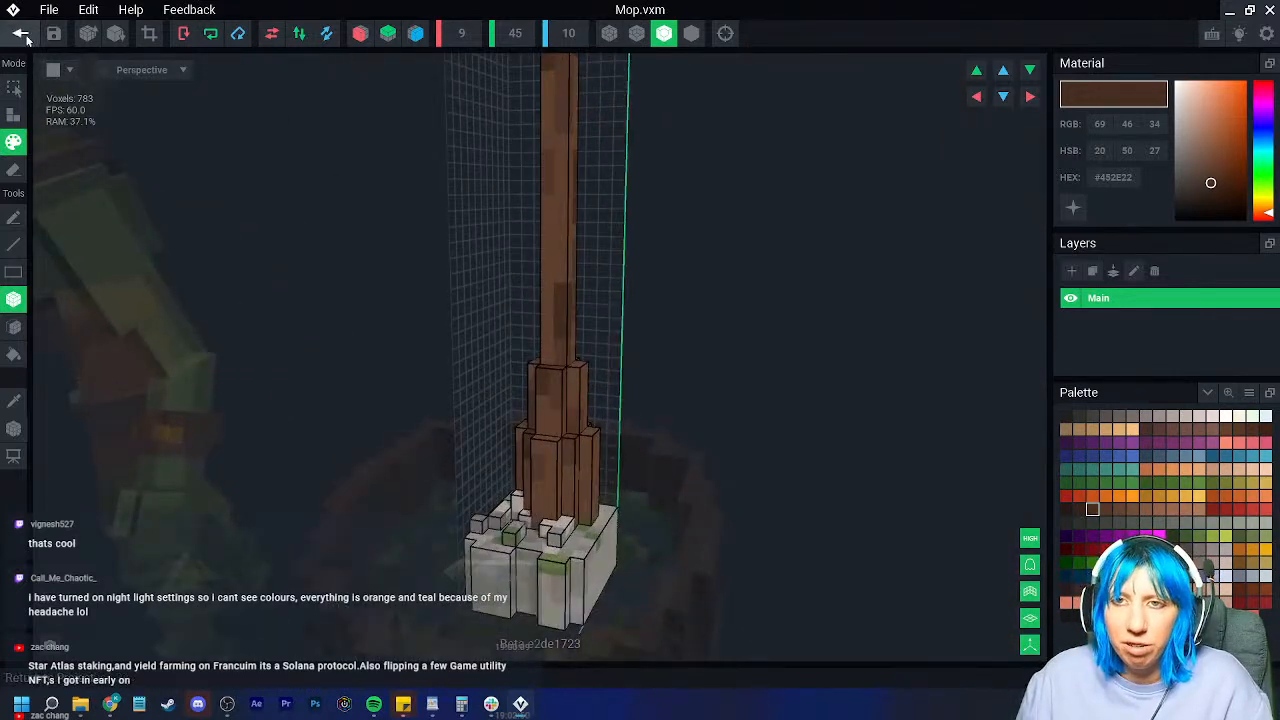
Step: Save the mop changes and return to the tools scene
click(20, 33)
click(488, 267)
scroll(644, 242, up, 5)
Step: Delete the test node and its goblin character from the Skeleton panel
middle_drag(560, 170, 551, 279)
right_drag(551, 279, 577, 277)
scroll(577, 277, up, 3)
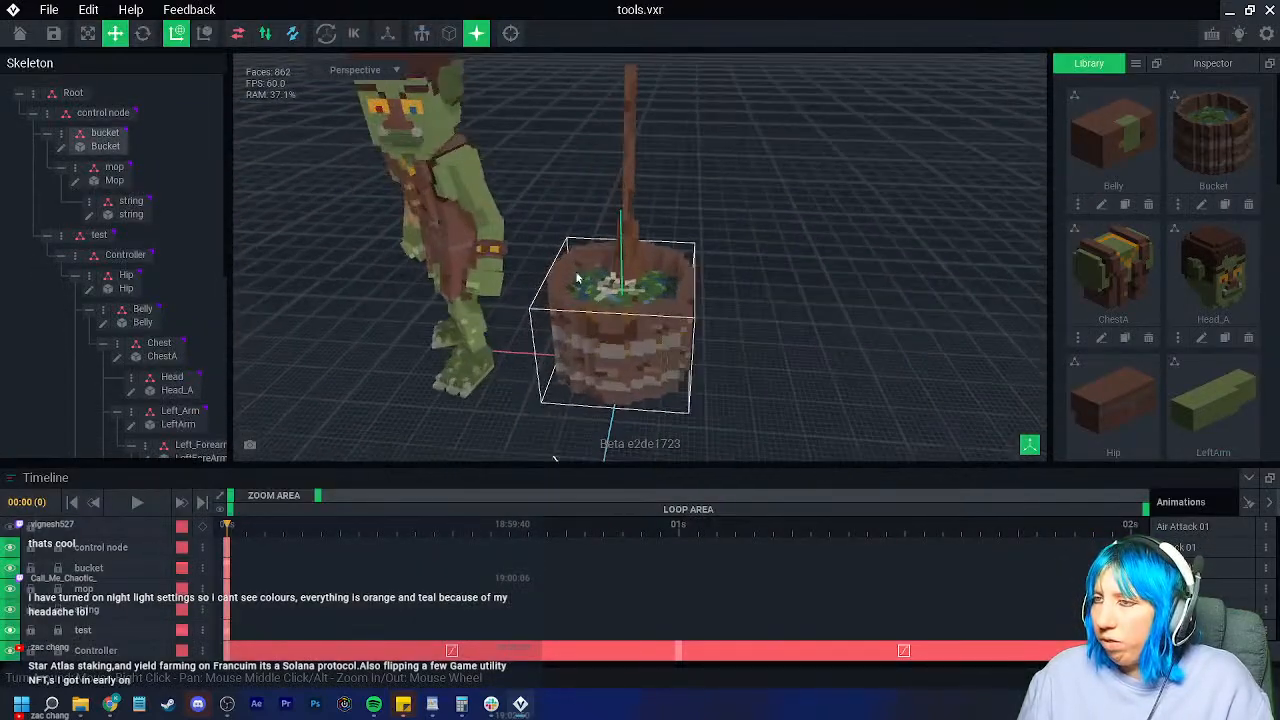
right_drag(583, 201, 590, 205)
scroll(611, 298, down, 5)
mouse_move(611, 298)
right_down()
mouse_move(593, 289)
mouse_move(604, 290)
right_up()
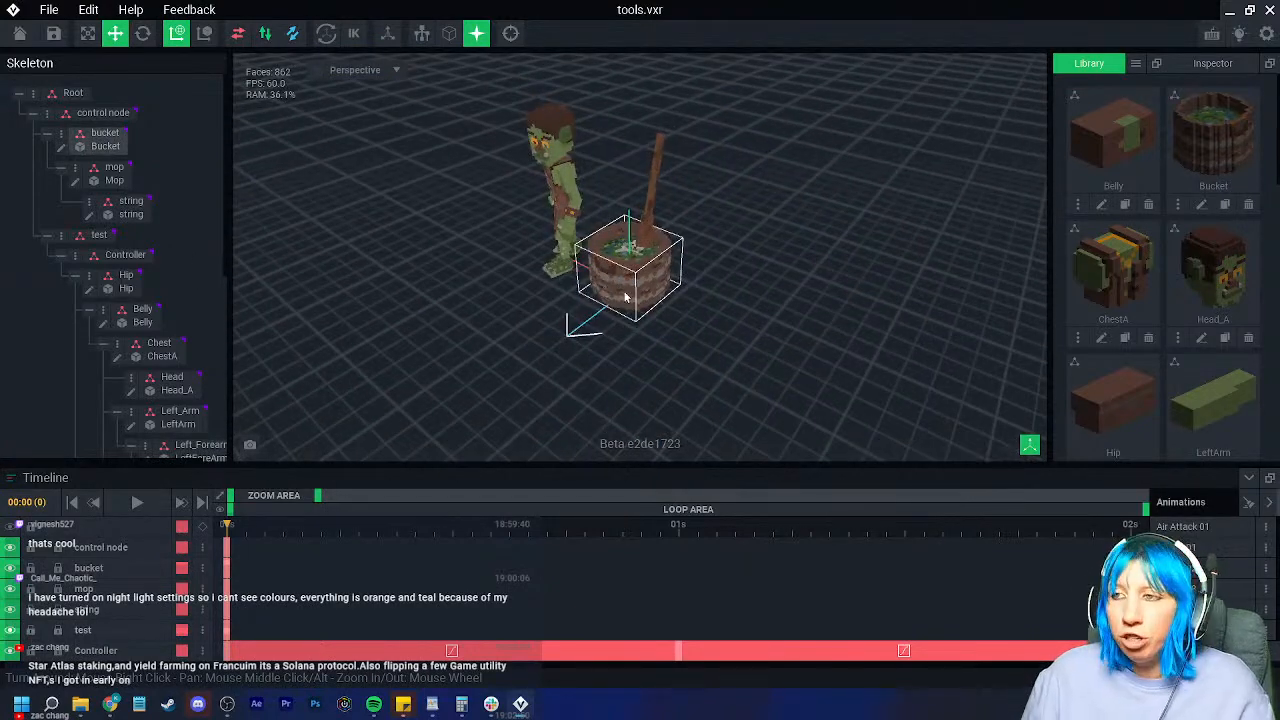
scroll(621, 295, up, 4)
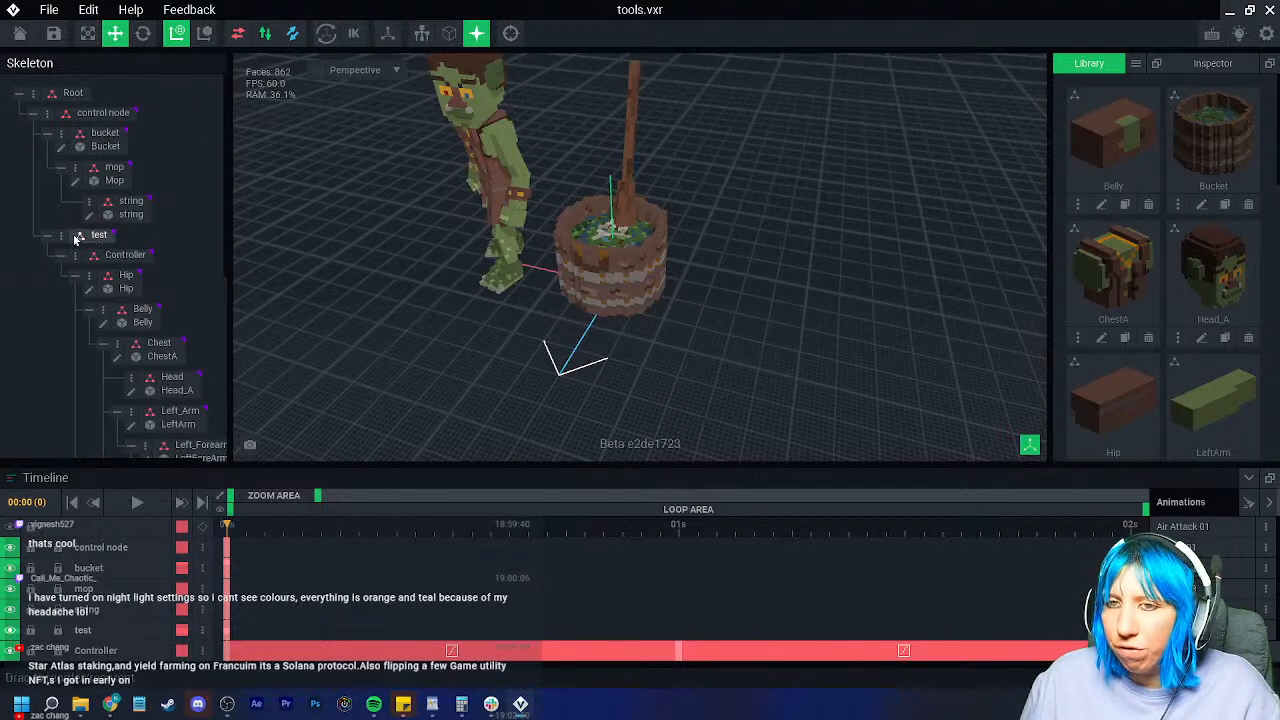
right_drag(418, 256, 457, 257)
scroll(457, 257, up, 3)
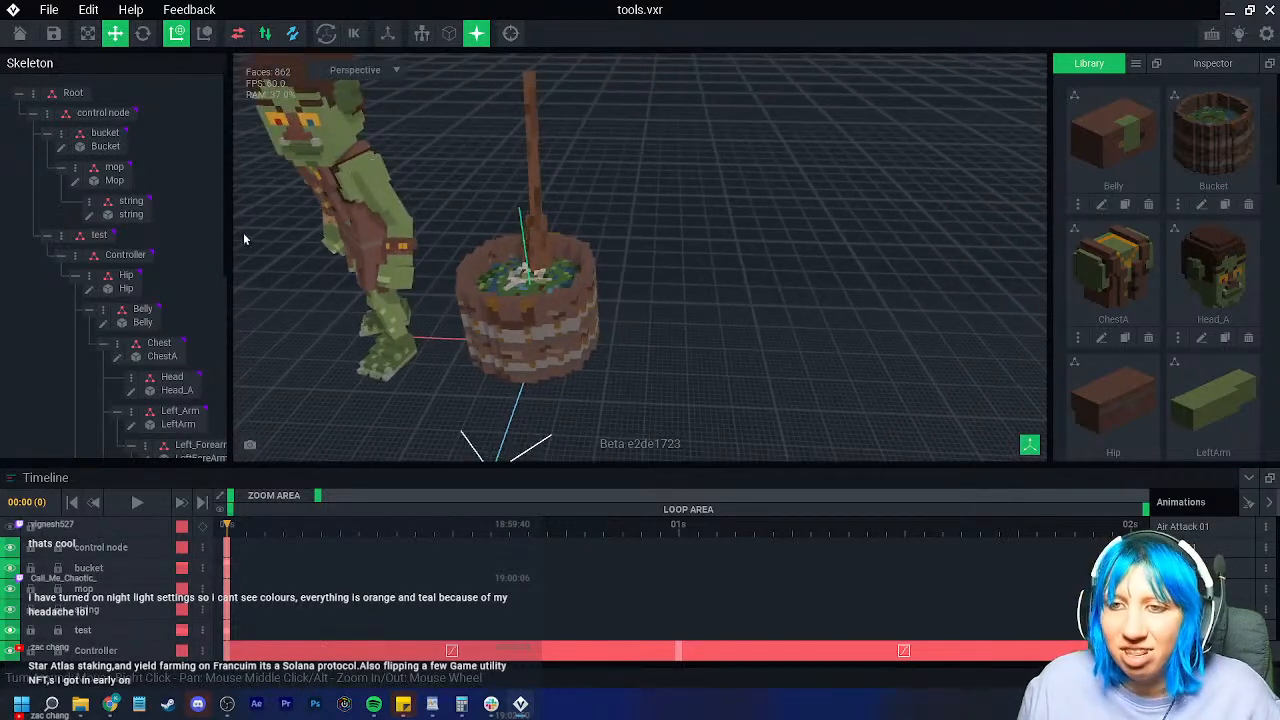
right_click(66, 244)
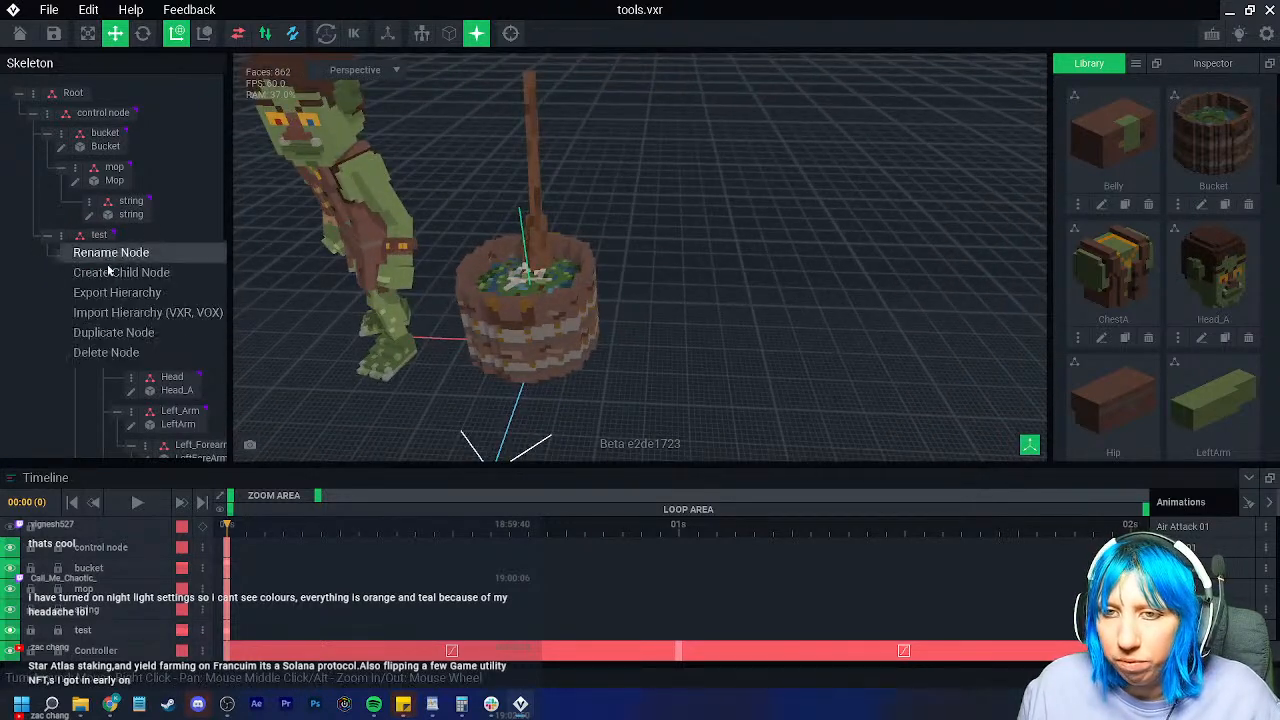
click(106, 352)
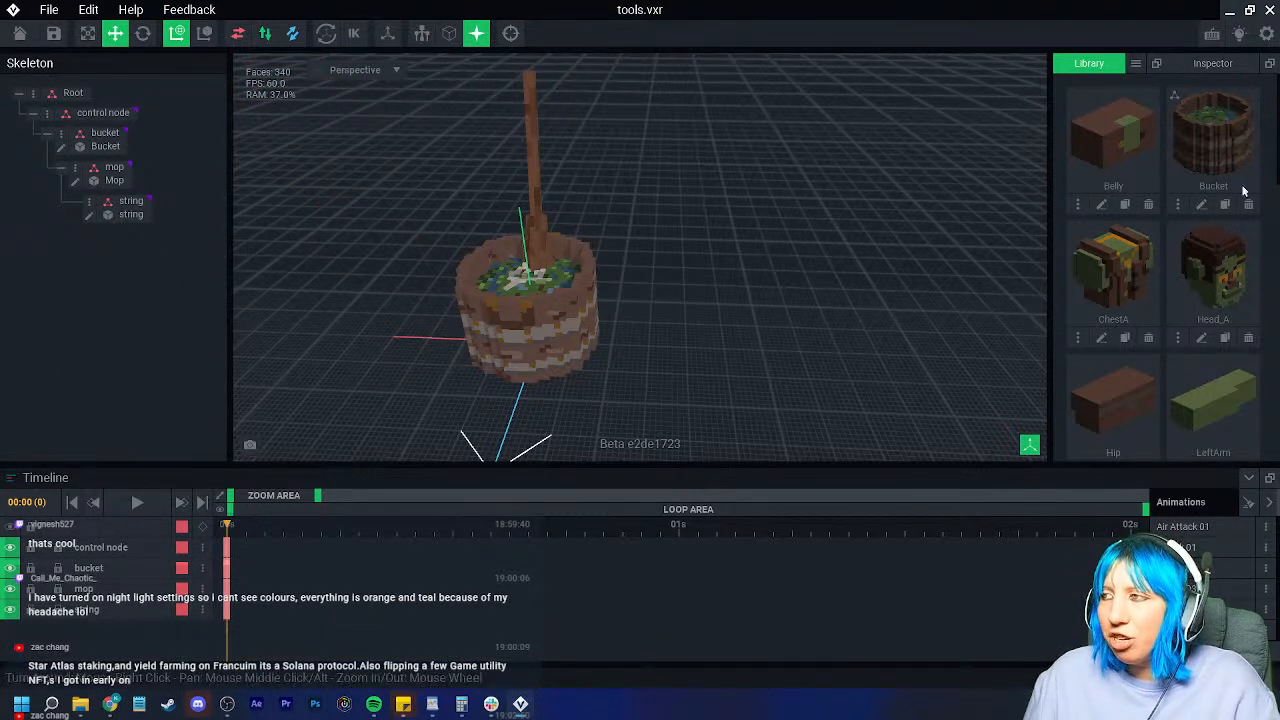
Step: Open File Explorer and browse through This PC > C: > Users to the user's home folder
click(80, 706)
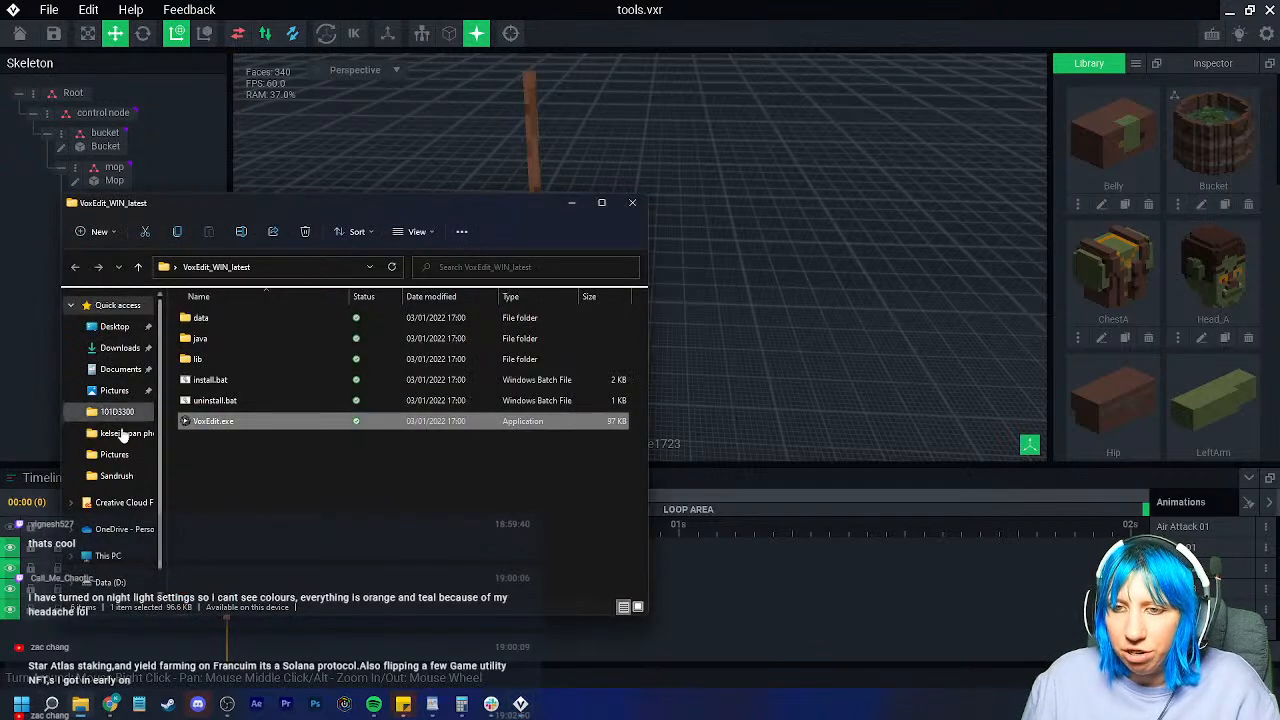
scroll(120, 558, down, 1)
click(110, 530)
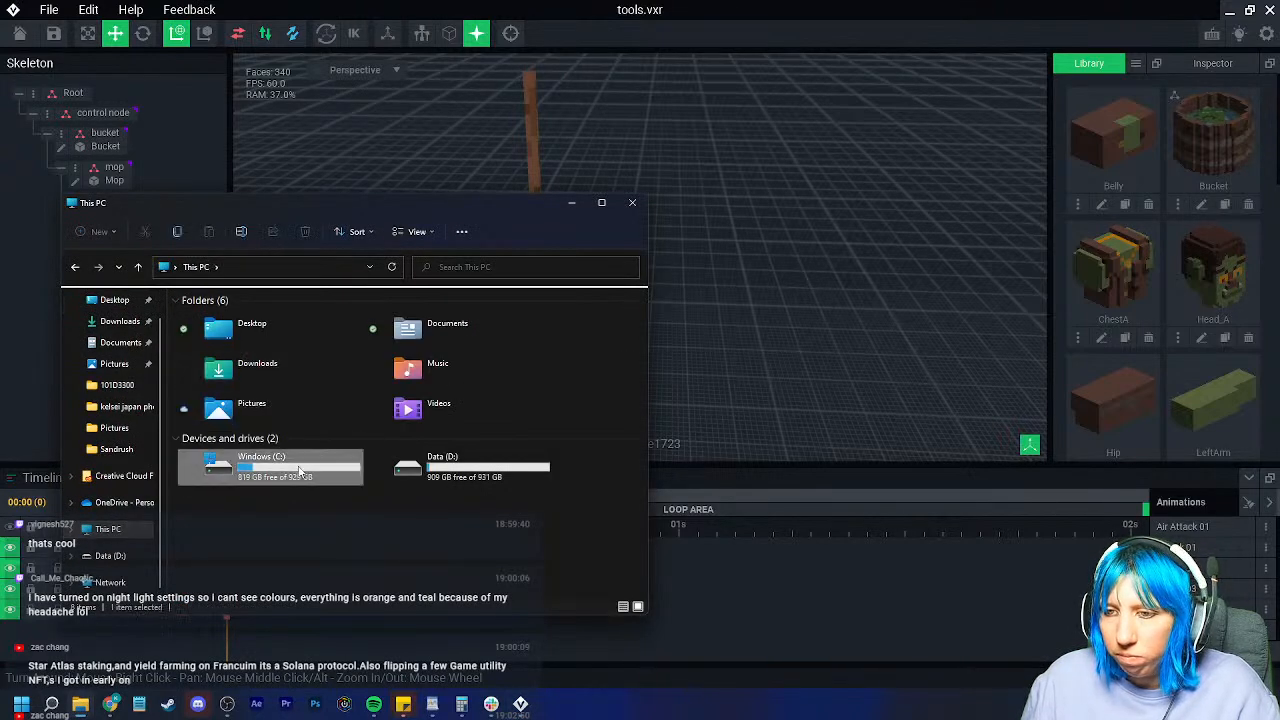
double_click(225, 455)
double_click(202, 400)
double_click(221, 340)
Step: Continue into VoxEdit > Sandbox stream > goblin castle > room items > servant room
scroll(231, 531, down, 1)
double_click(206, 589)
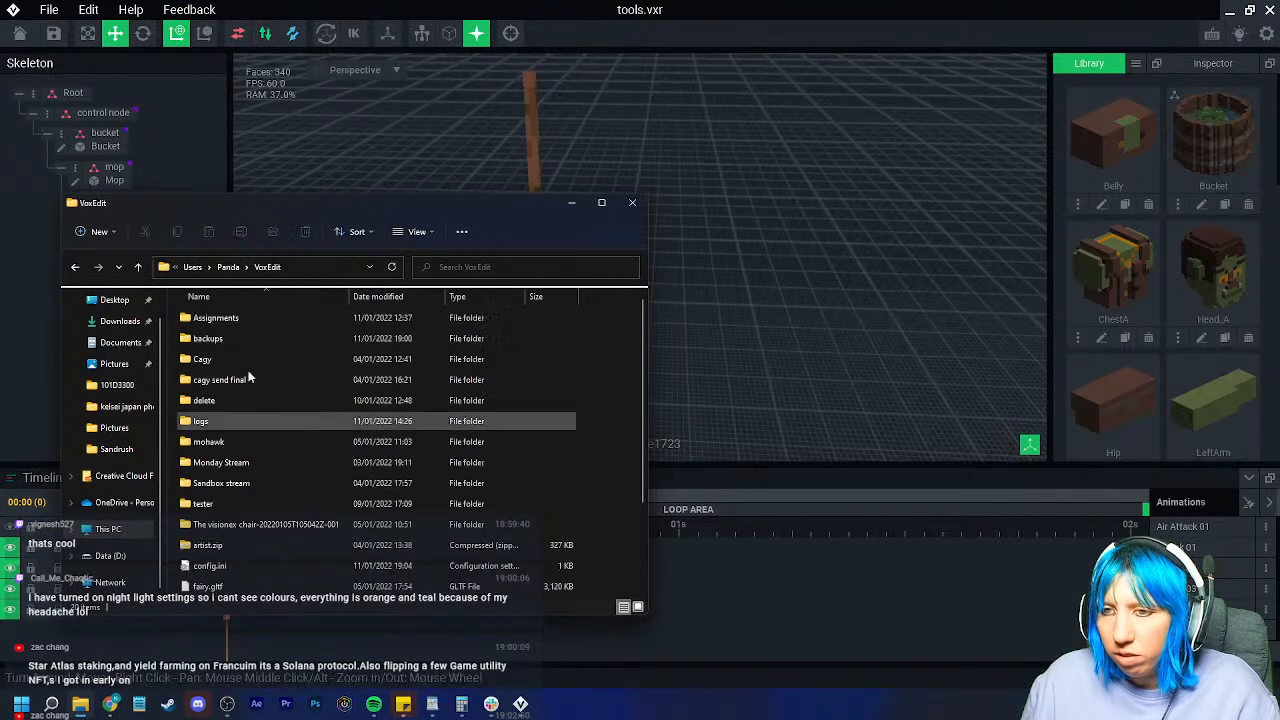
double_click(250, 483)
double_click(240, 321)
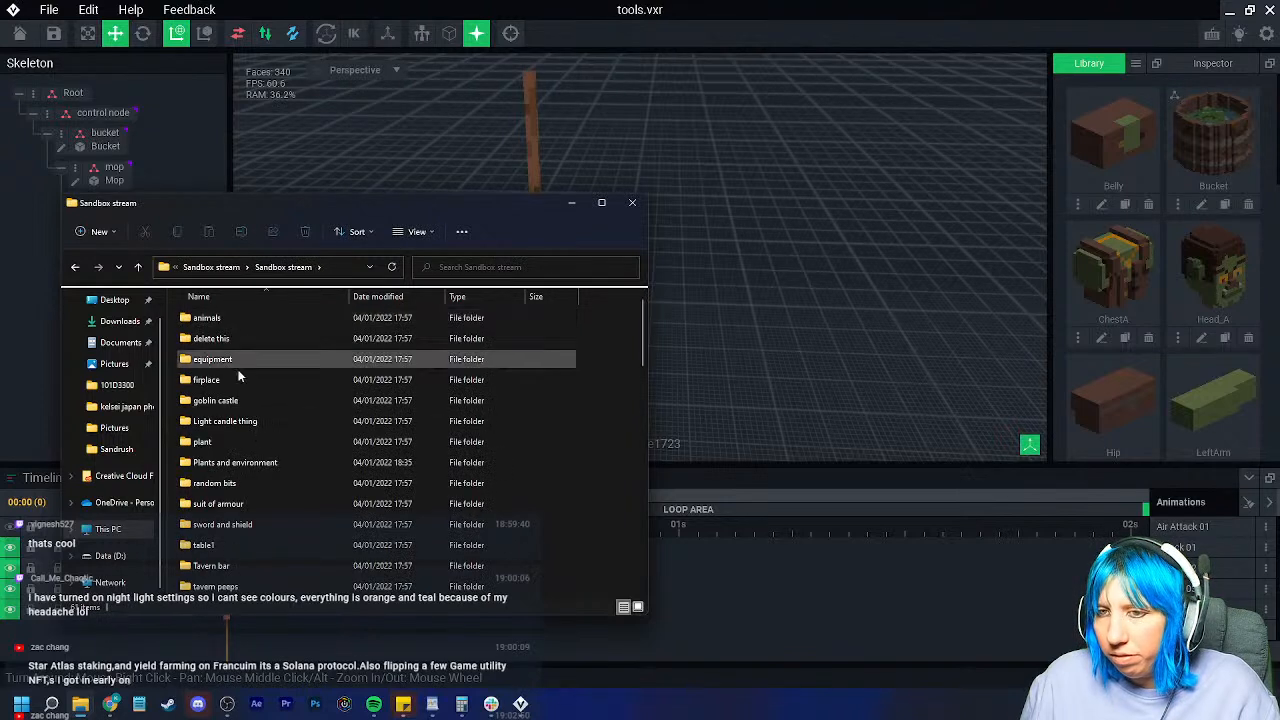
double_click(228, 401)
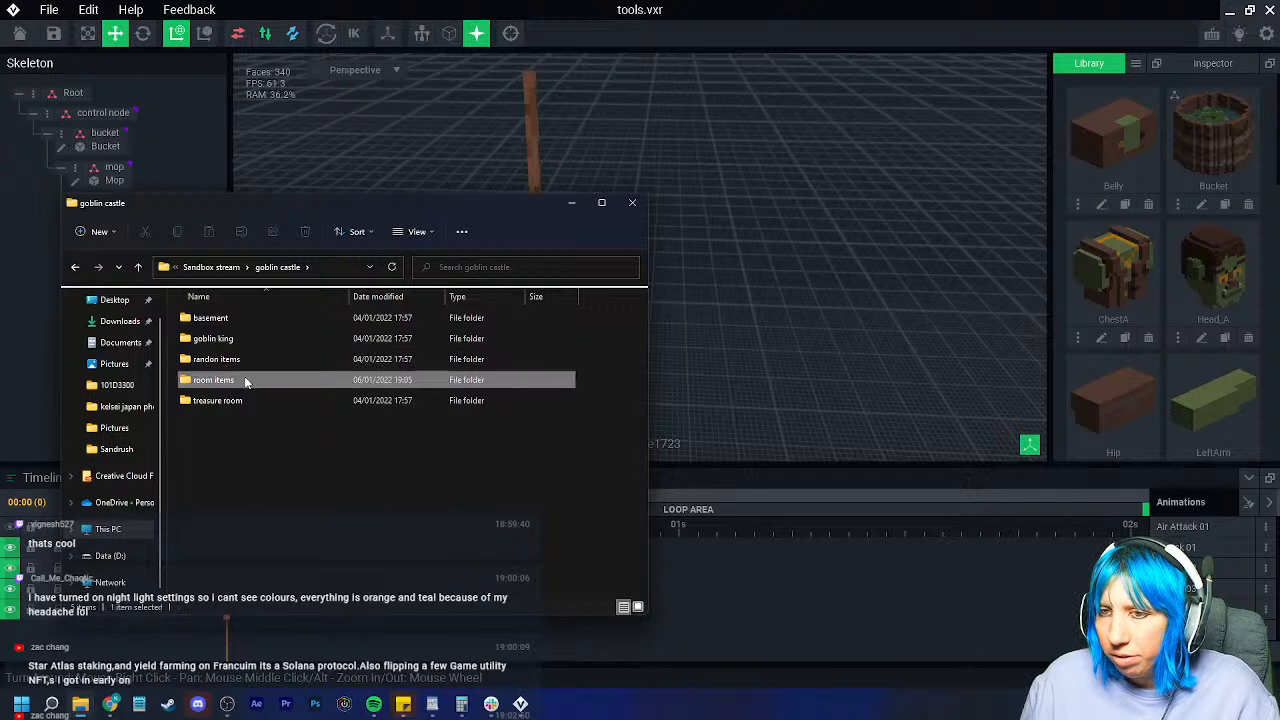
double_click(245, 381)
double_click(247, 360)
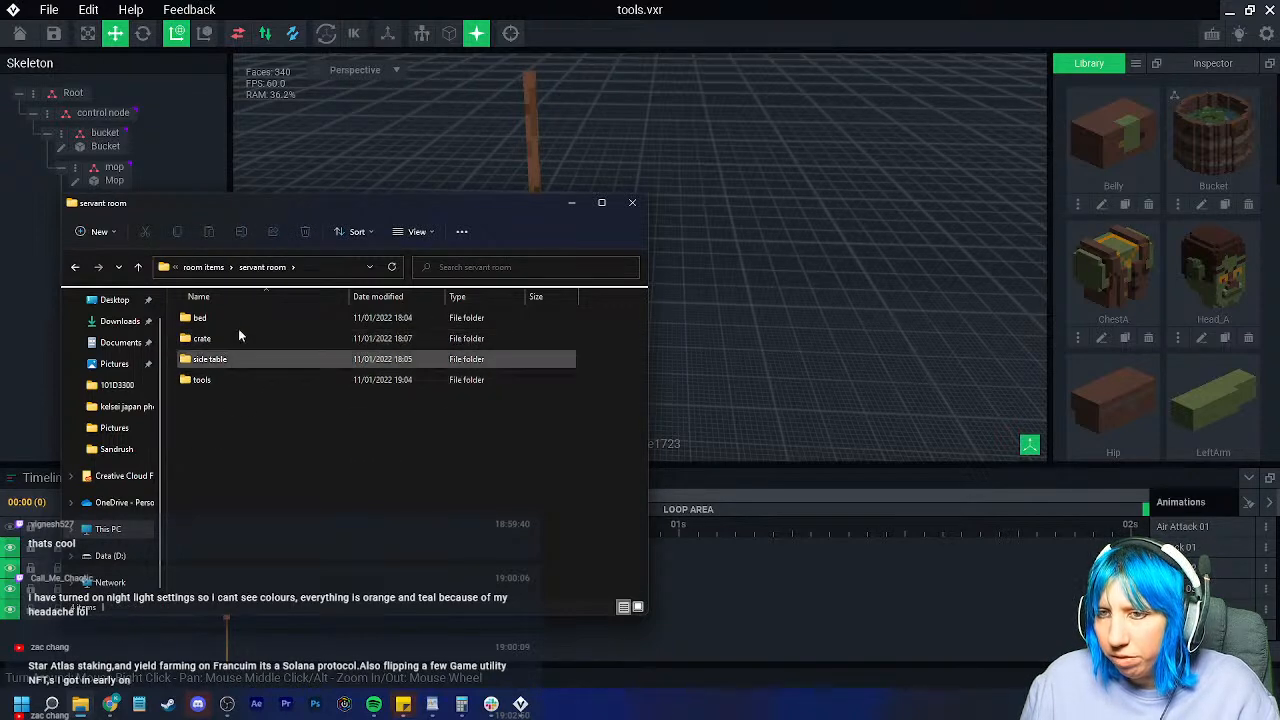
click(294, 172)
Step: Save and close tools.vxr, then bring up the tools folder in a larger File Explorer window
click(19, 33)
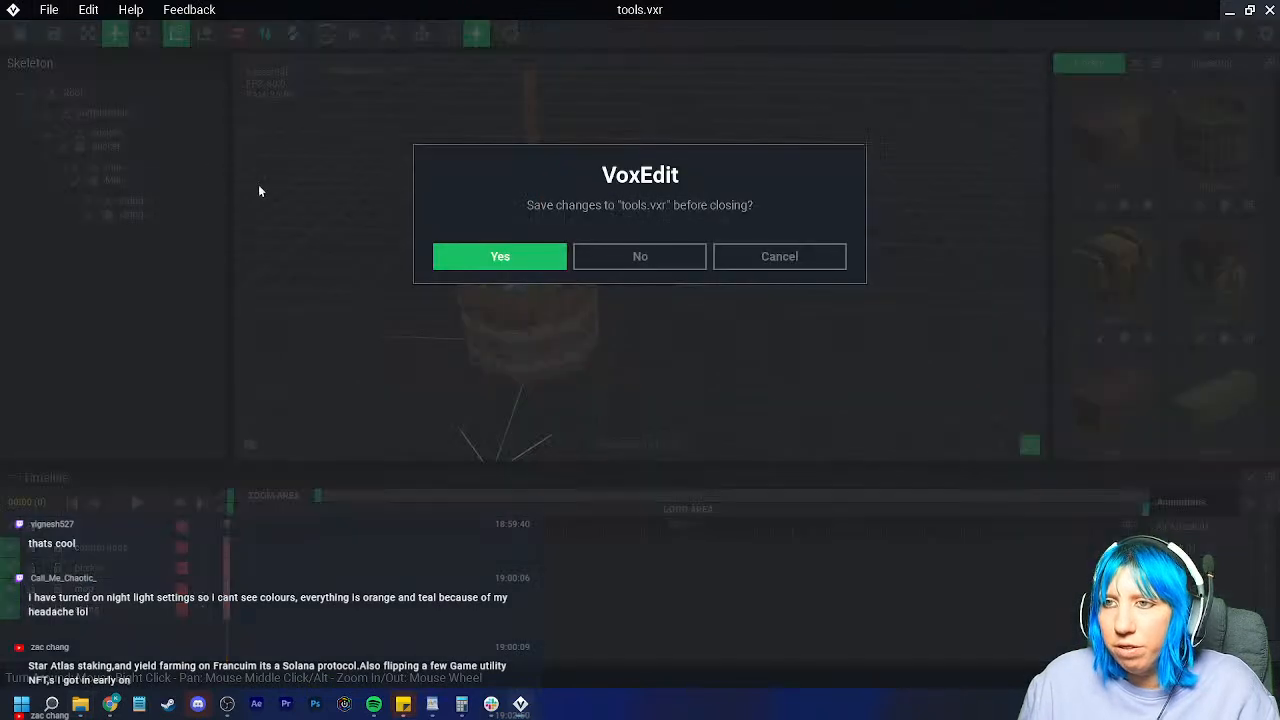
click(456, 268)
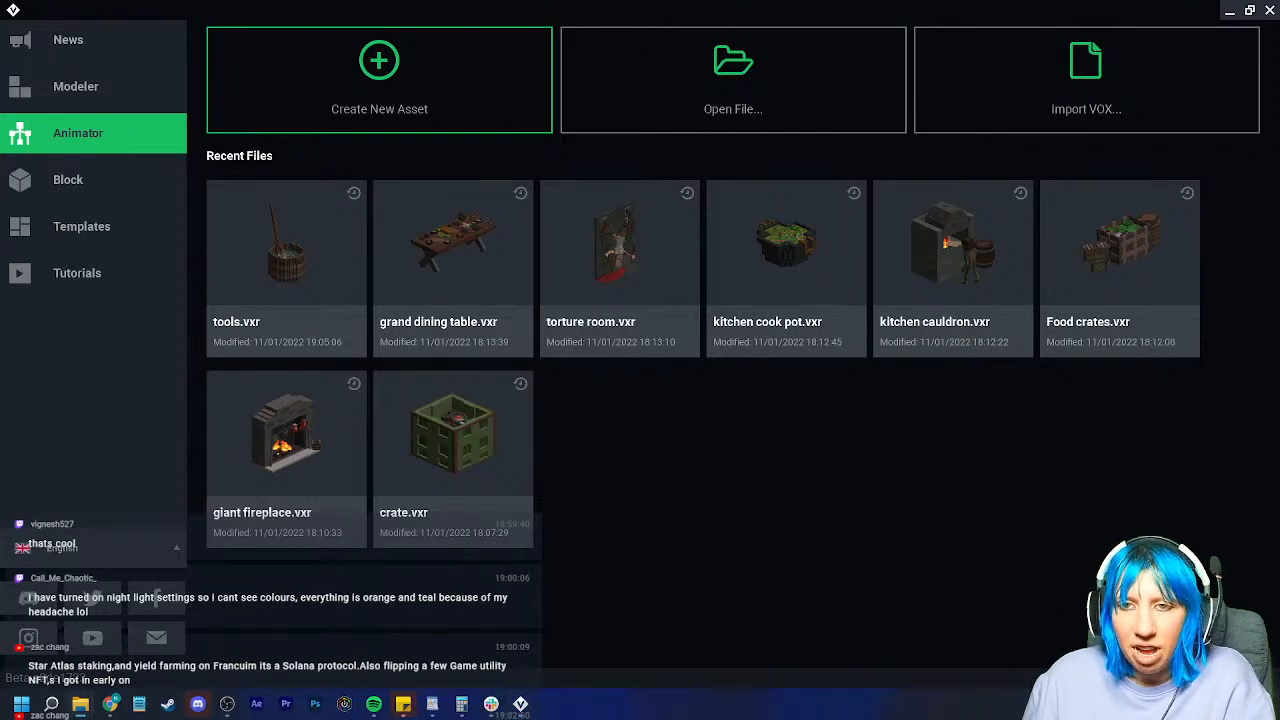
key(alt+Tab)
drag(657, 453, 1000, 596)
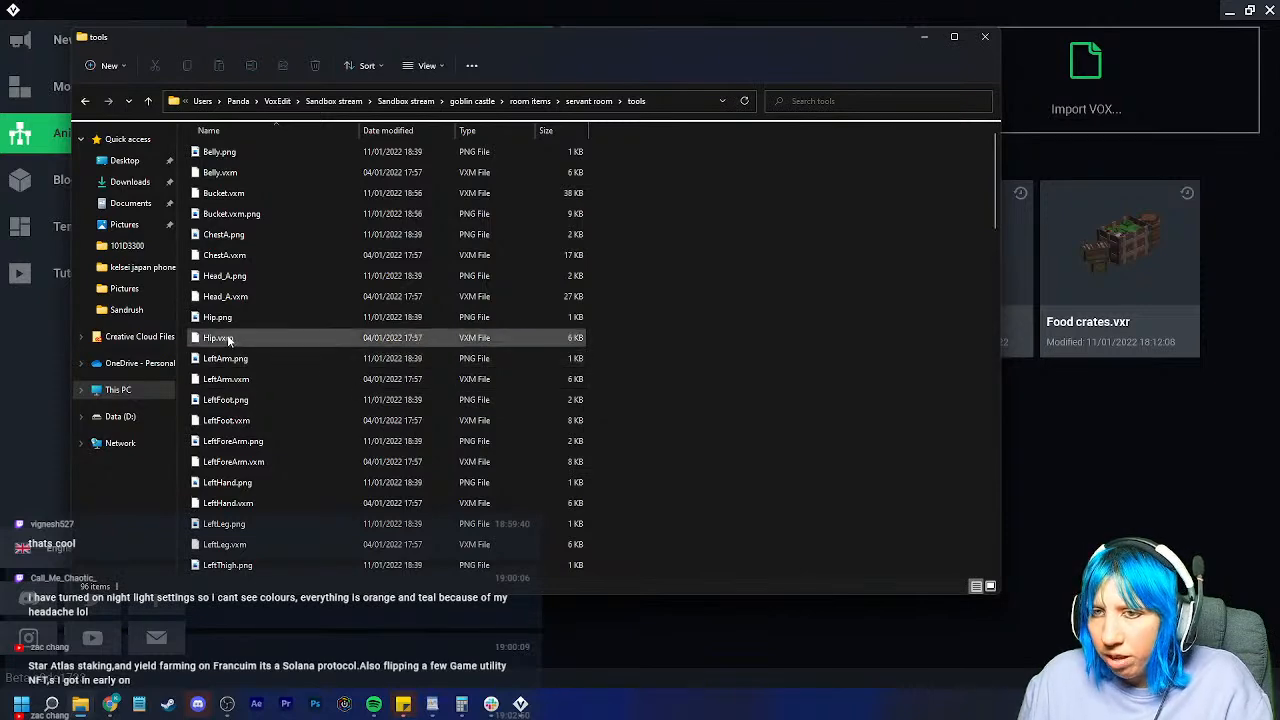
Step: Delete the twelve Right* files, RightArm.png through RightThigh.vxm
scroll(227, 334, down, 5)
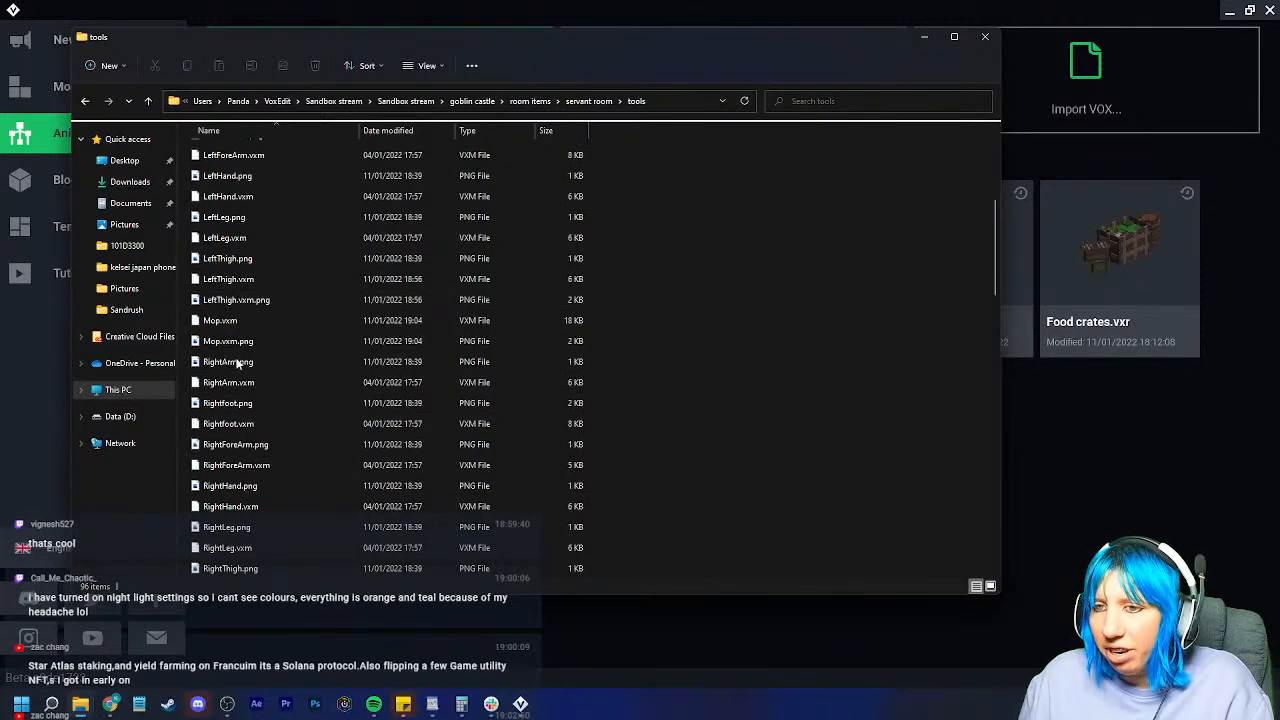
scroll(245, 400, down, 1)
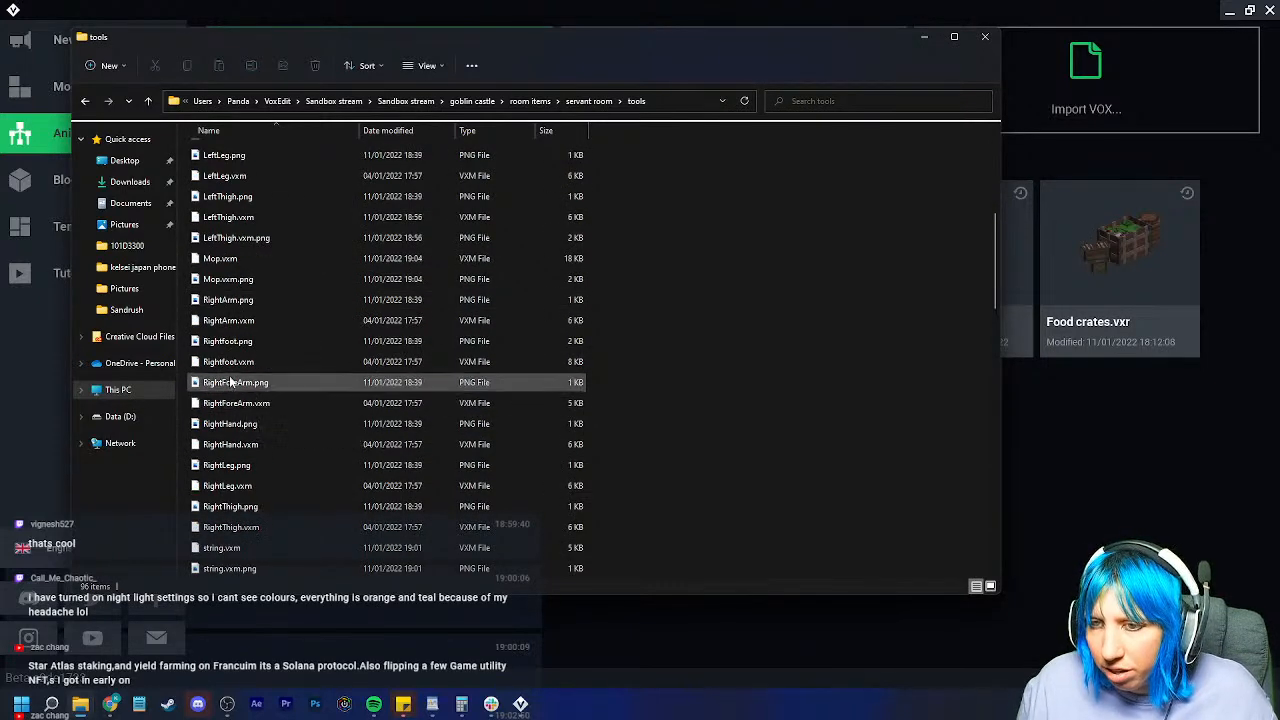
click(233, 305)
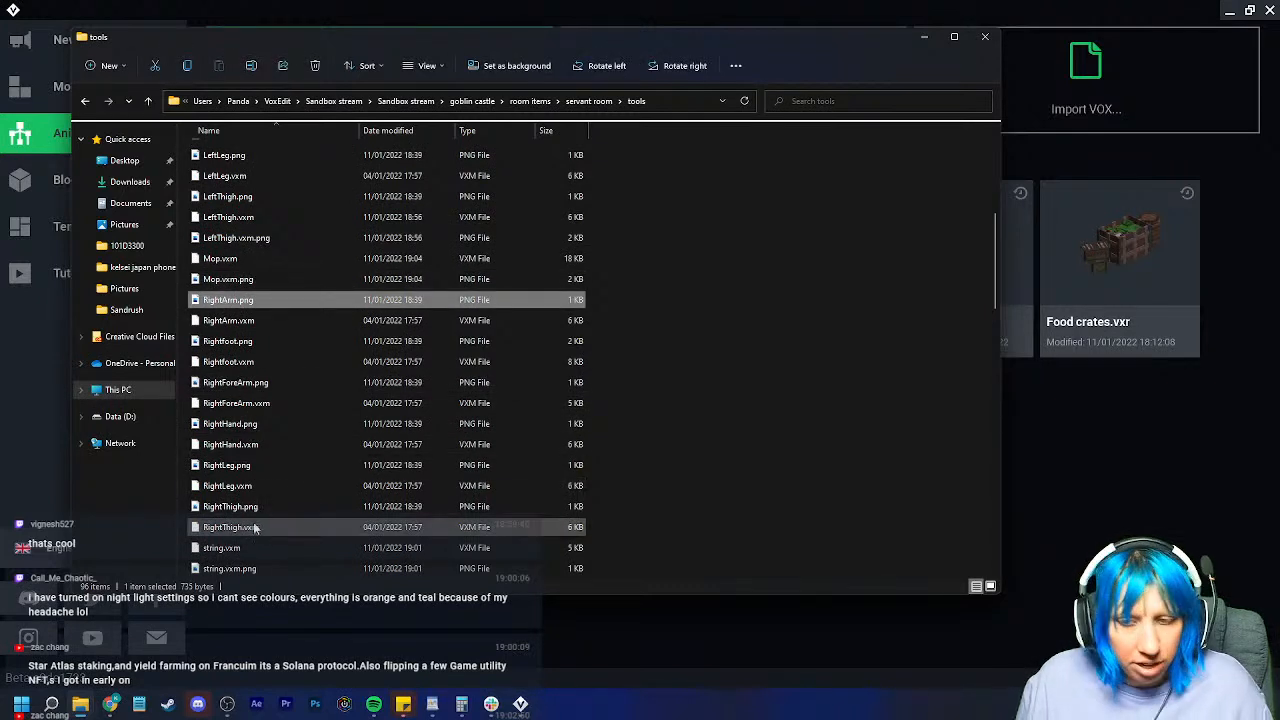
shift+click(255, 528)
key(Delete)
Step: Delete the tools.*.vxa animation files: Air Attack–Heavy Charged Attack, Walk–Warrior Stunned, Interact–Thrust Recovery
click(231, 342)
scroll(258, 488, down, 2)
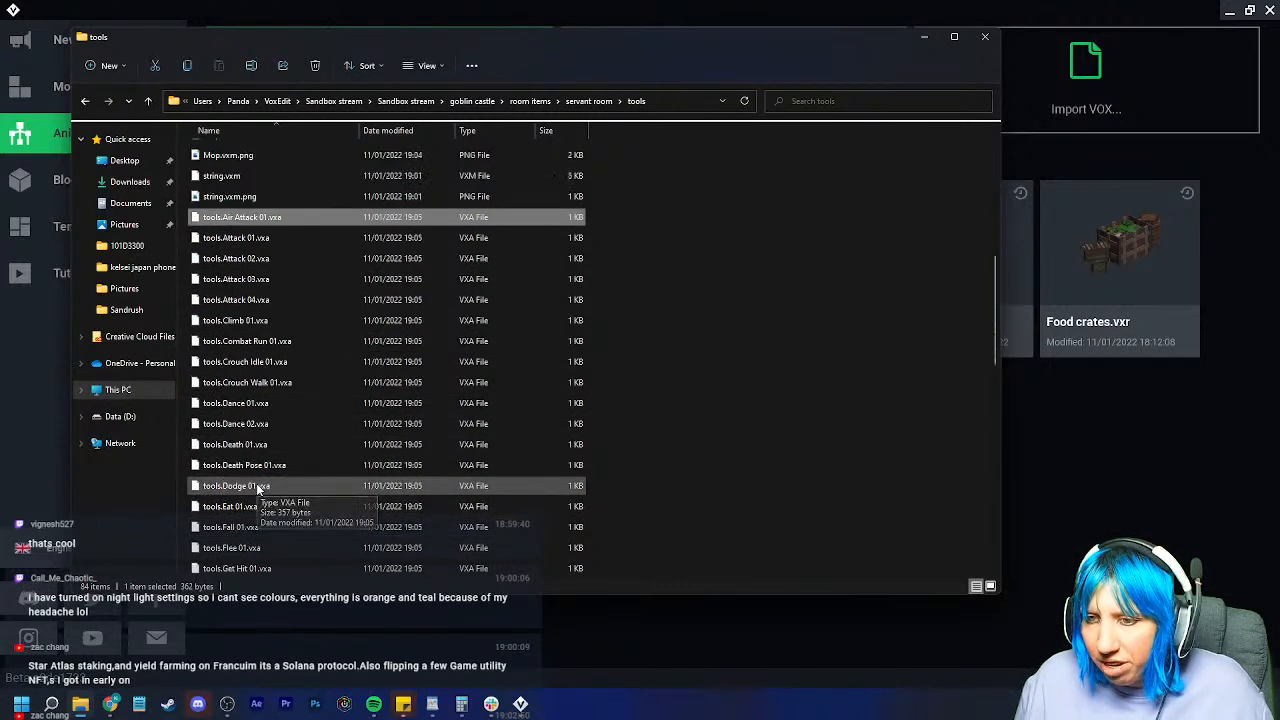
scroll(270, 487, down, 5)
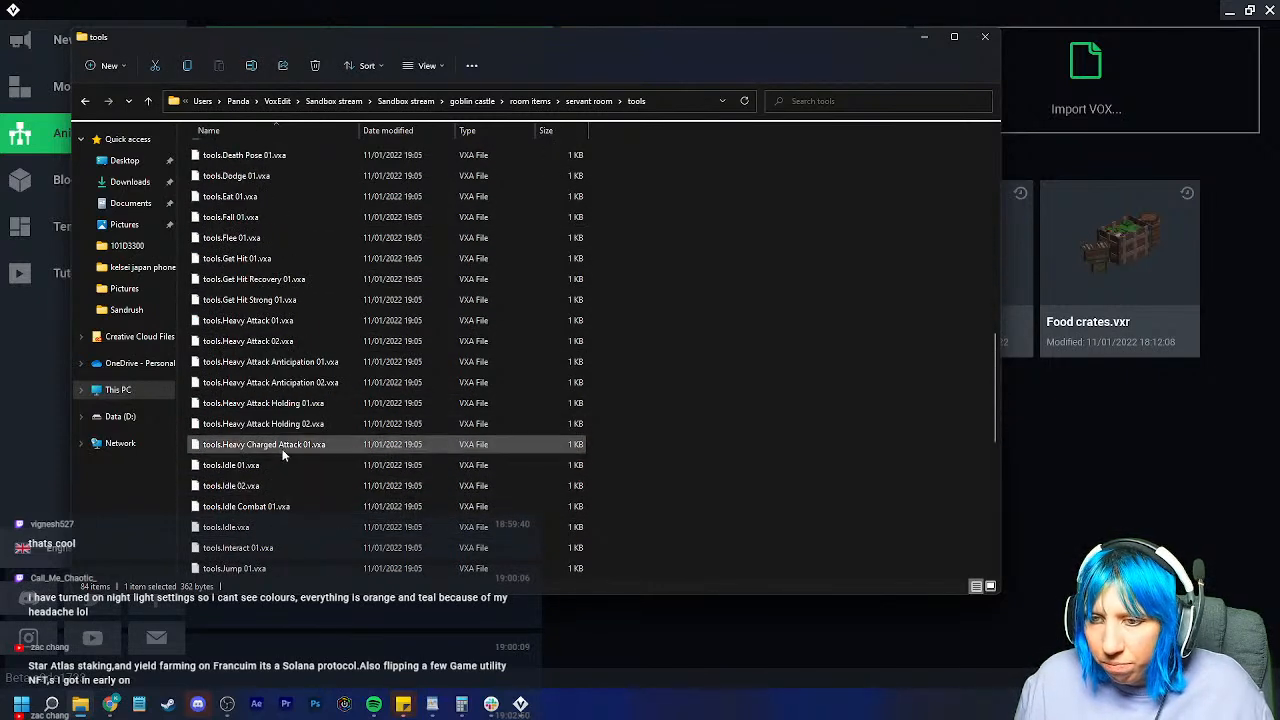
shift+click(282, 446)
key(Delete)
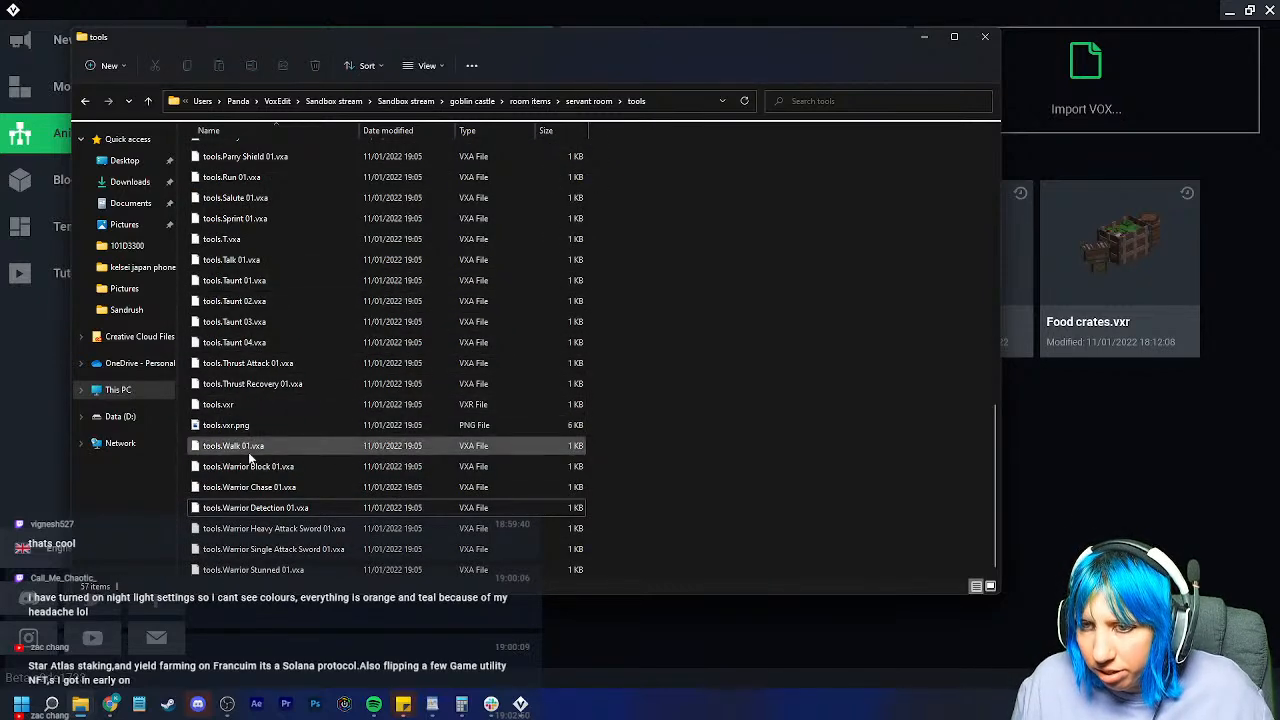
click(251, 446)
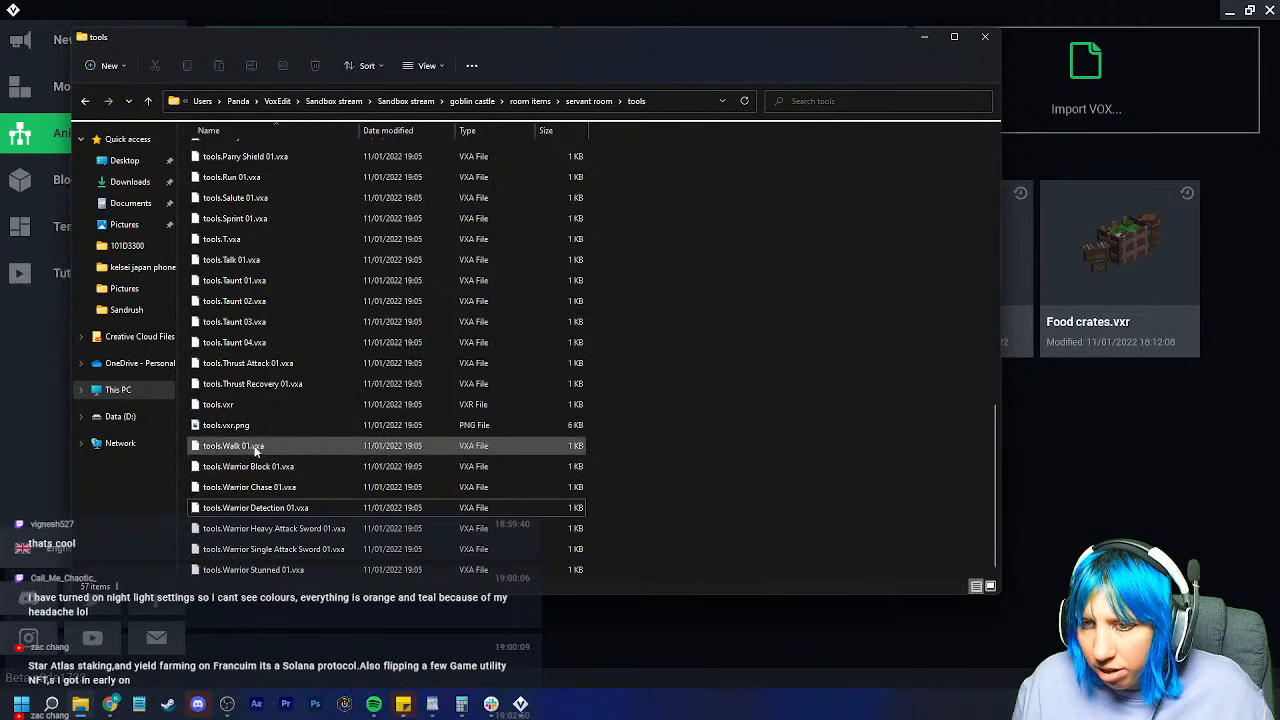
shift+click(288, 570)
key(Delete)
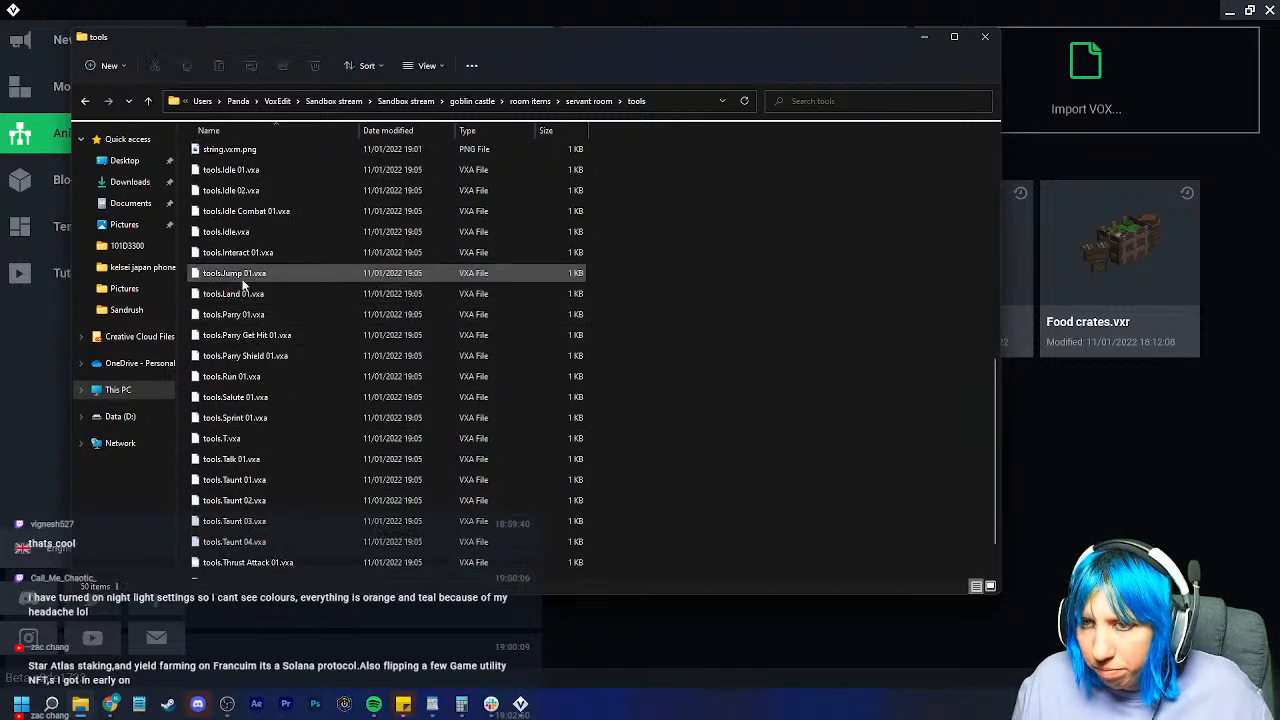
click(243, 256)
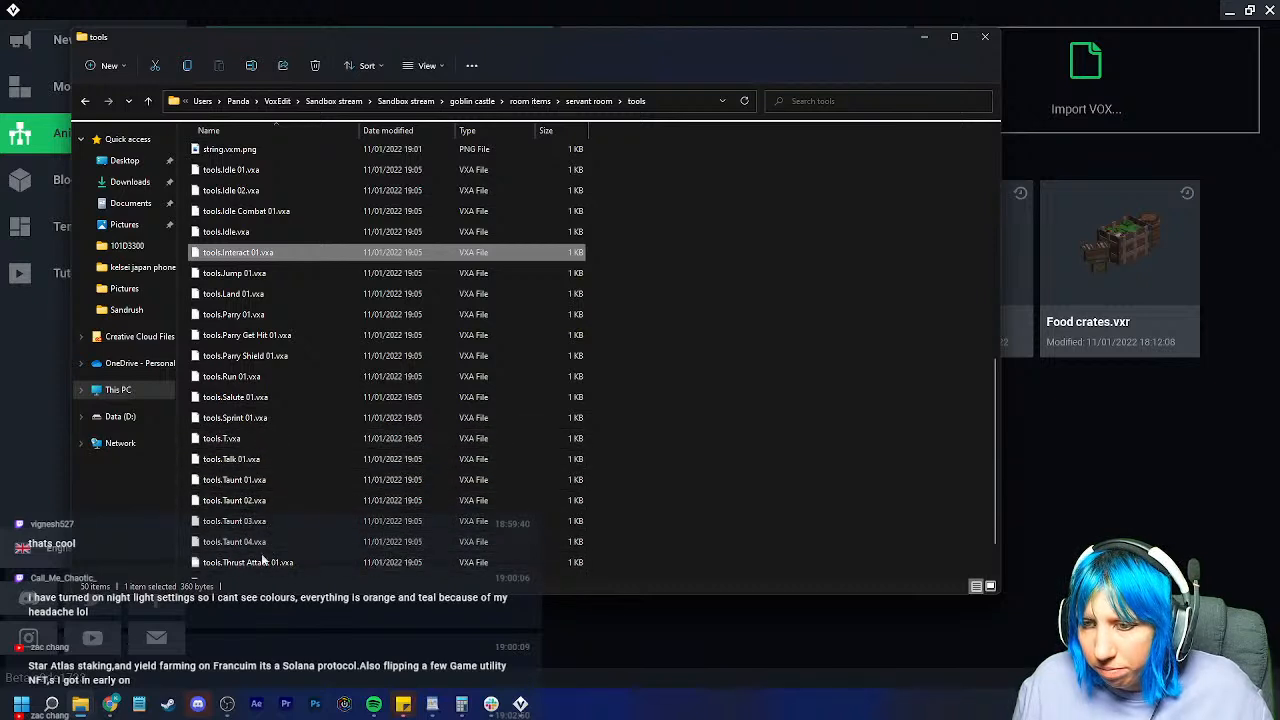
scroll(285, 546, down, 1)
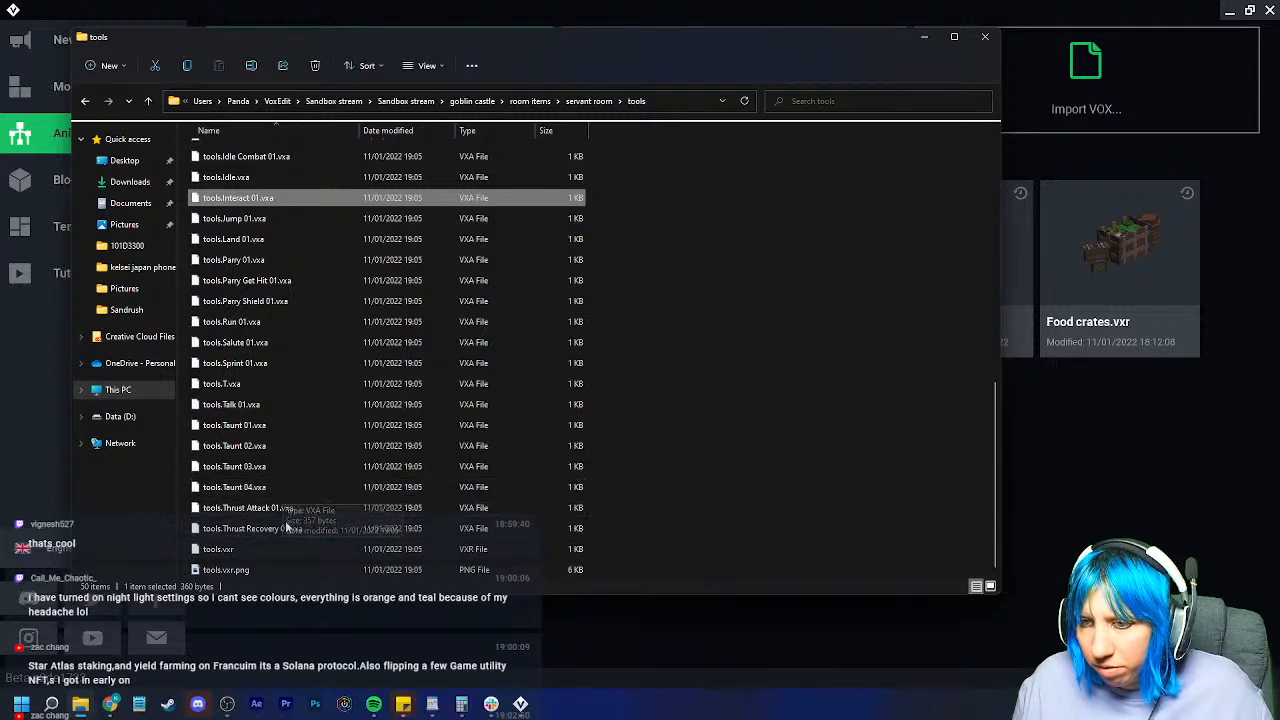
shift+click(288, 528)
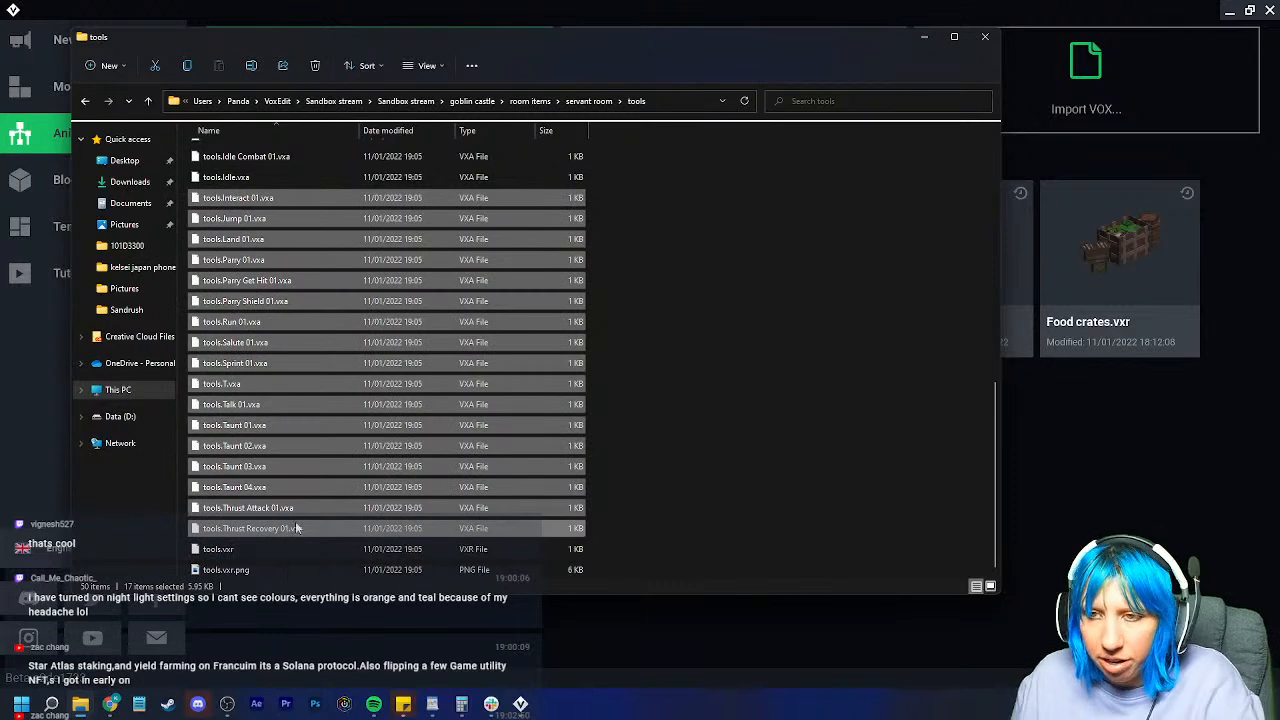
key(Delete)
Step: Delete the Belly files and ChestA–LeftThigh body parts, then reopen tools.vxr from Recent Files
scroll(262, 270, up, 4)
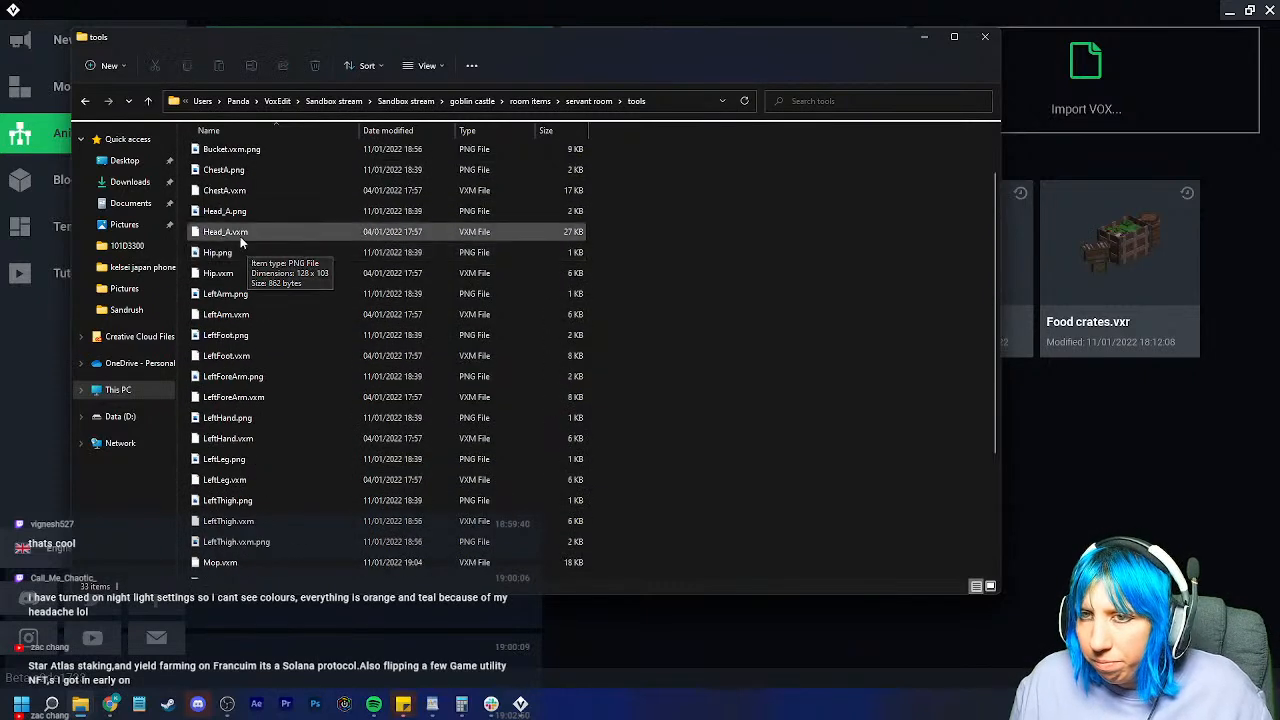
click(236, 152)
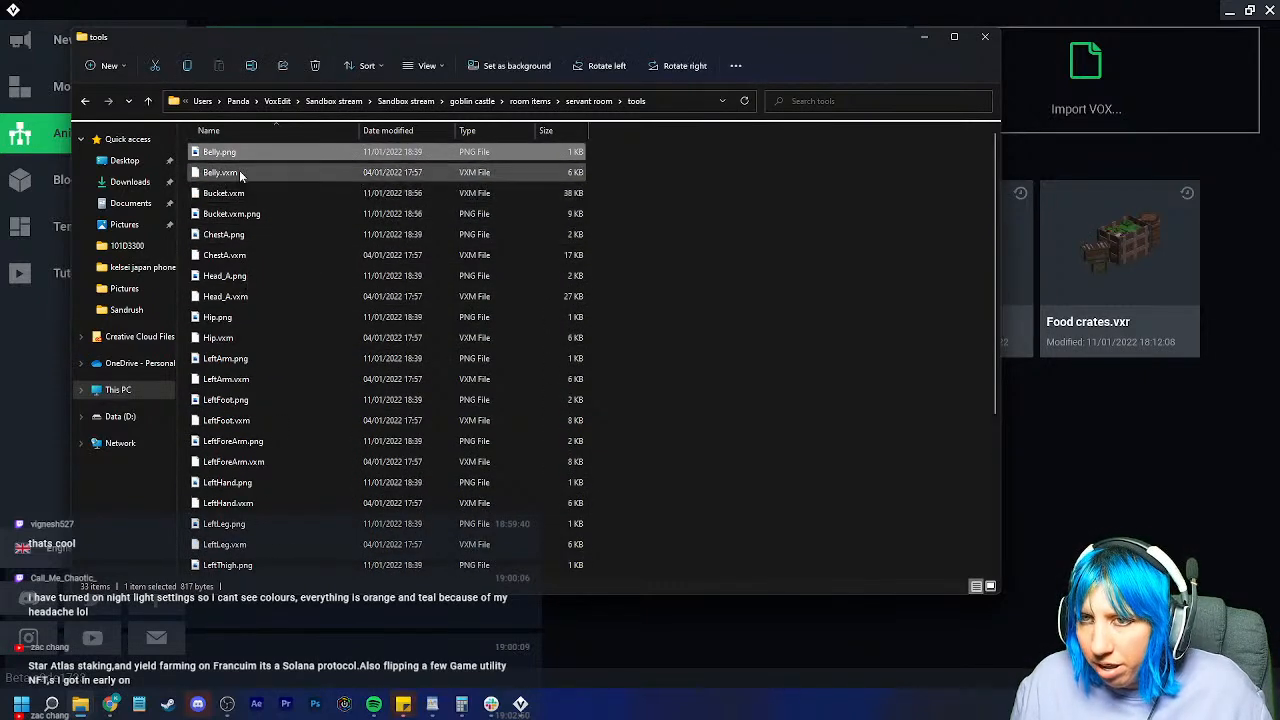
key(Delete)
click(225, 214)
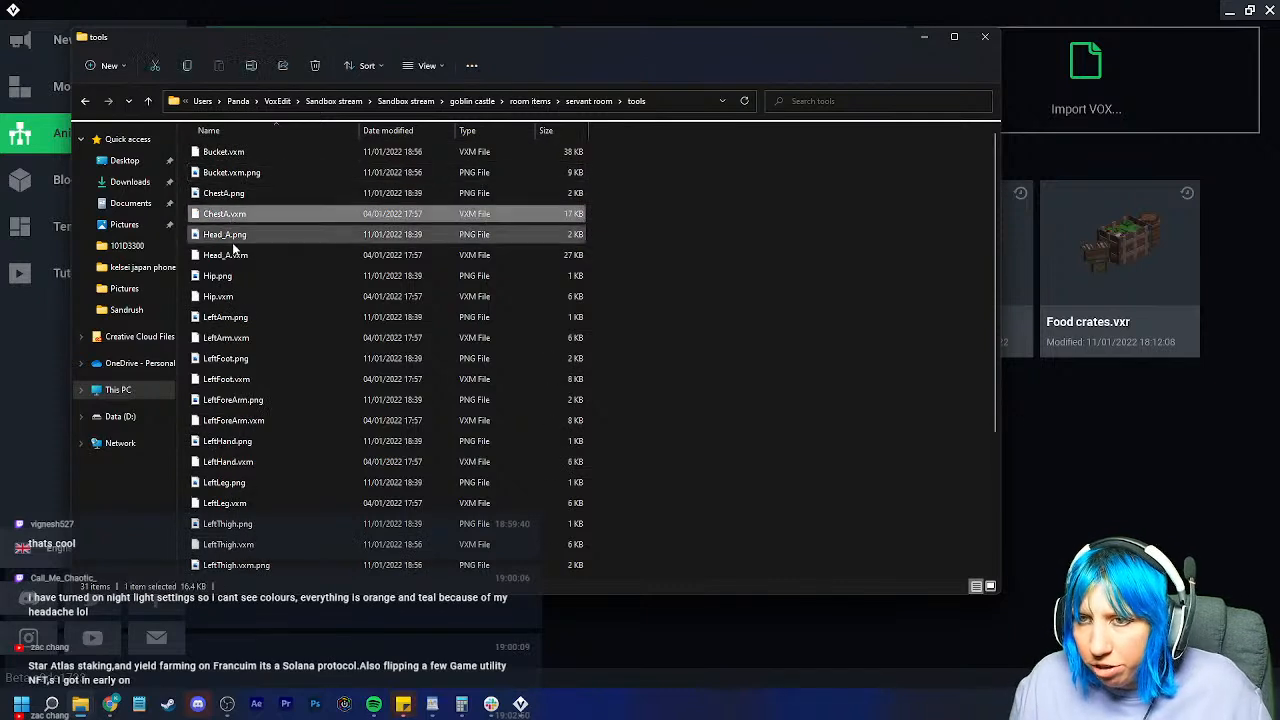
scroll(250, 420, down, 2)
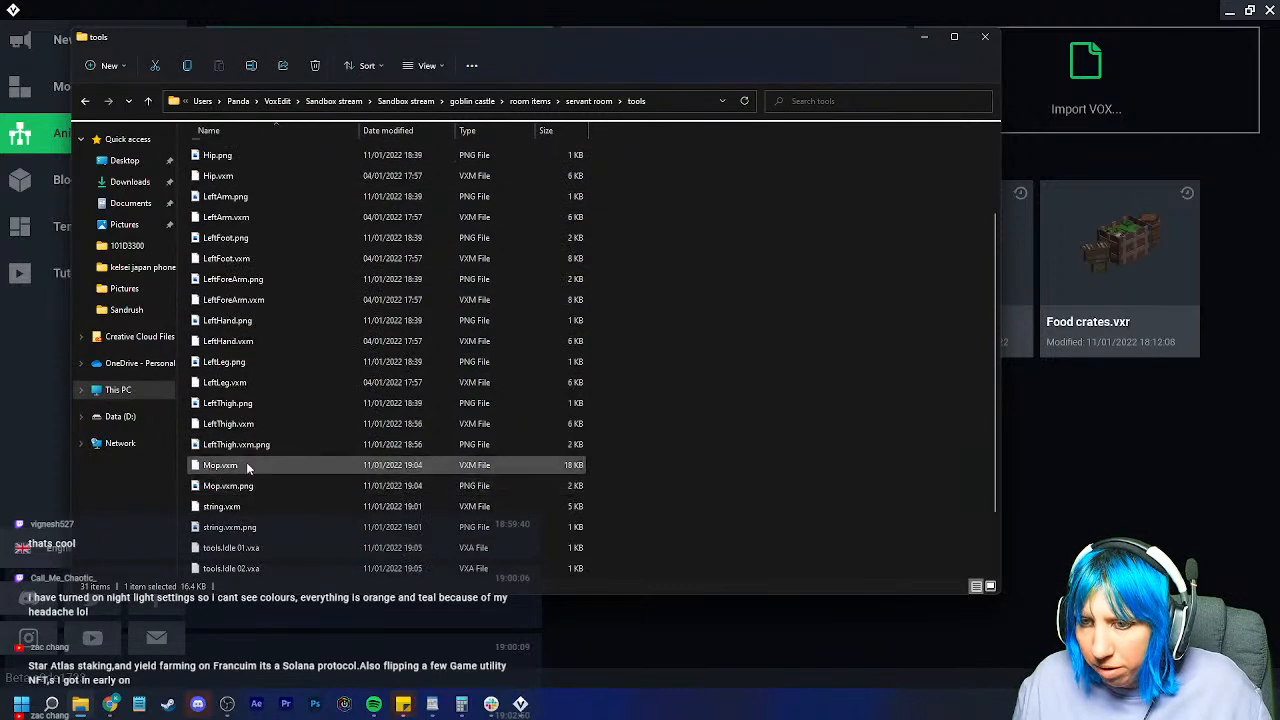
shift+click(259, 444)
key(Delete)
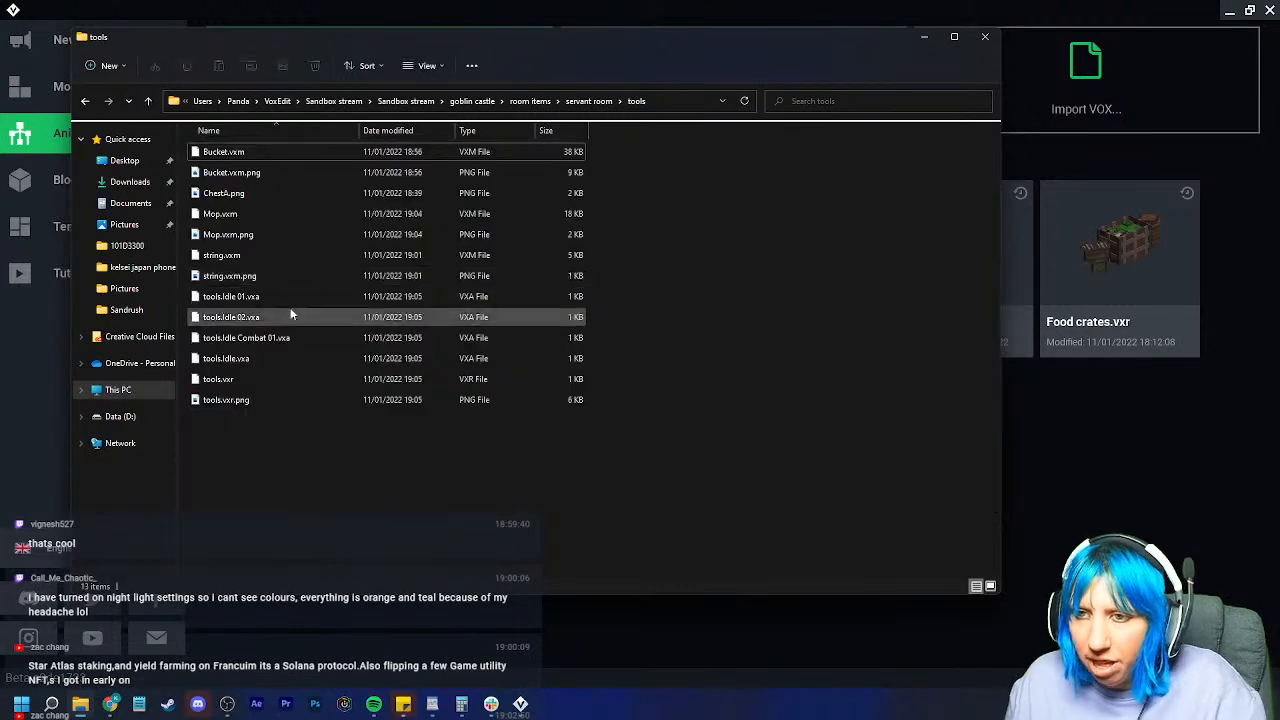
click(924, 37)
click(320, 263)
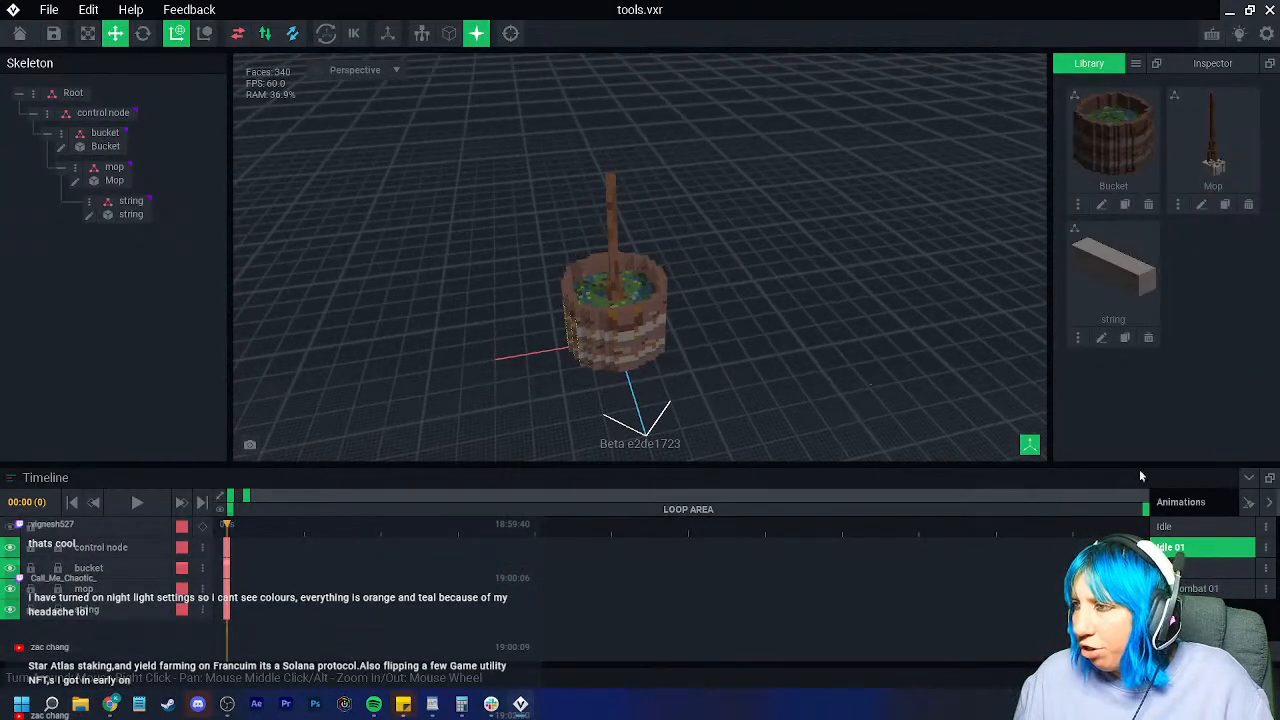
Step: Delete the Idle 01, Idle Combat 01 and Idle 02 animations
click(1201, 530)
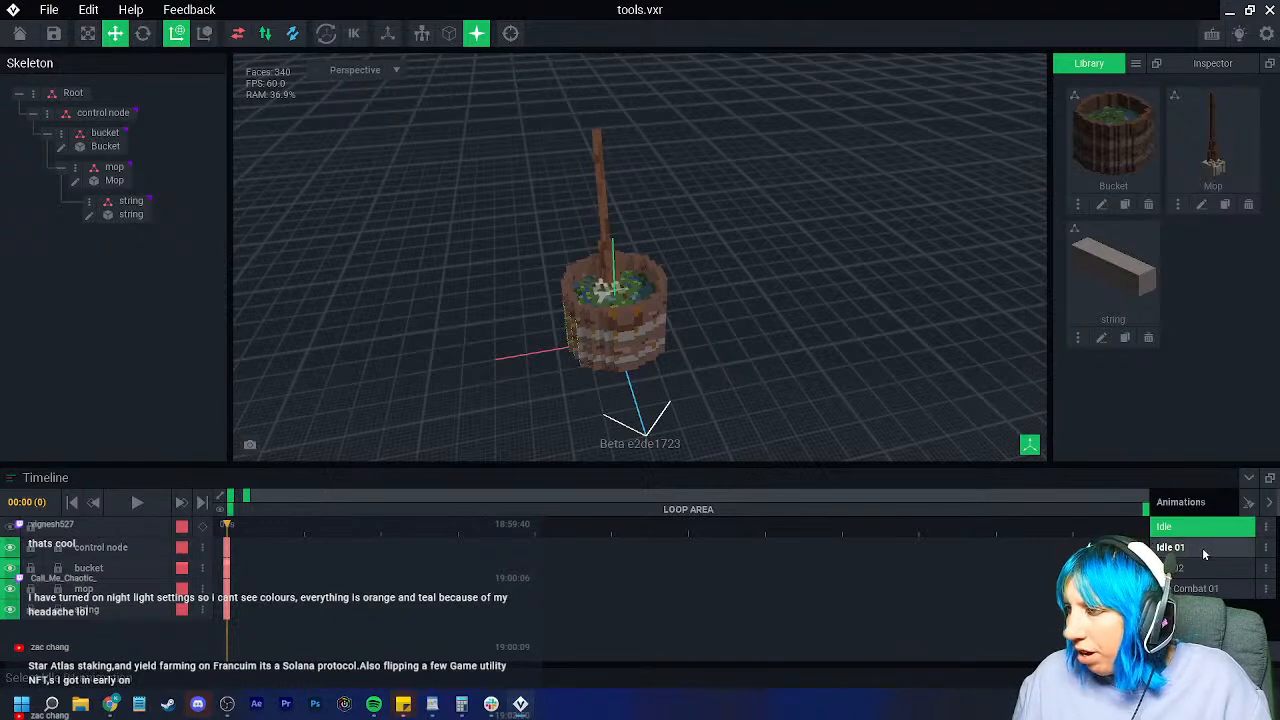
click(1203, 550)
click(1199, 530)
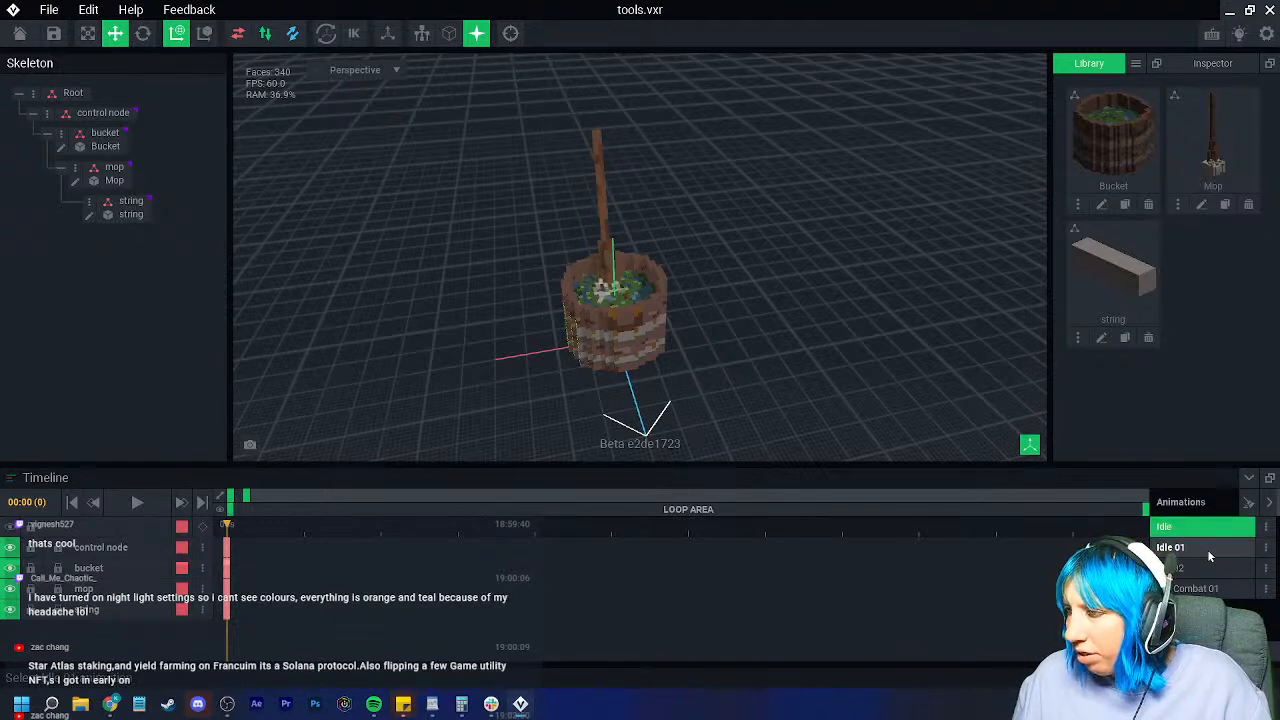
click(1207, 550)
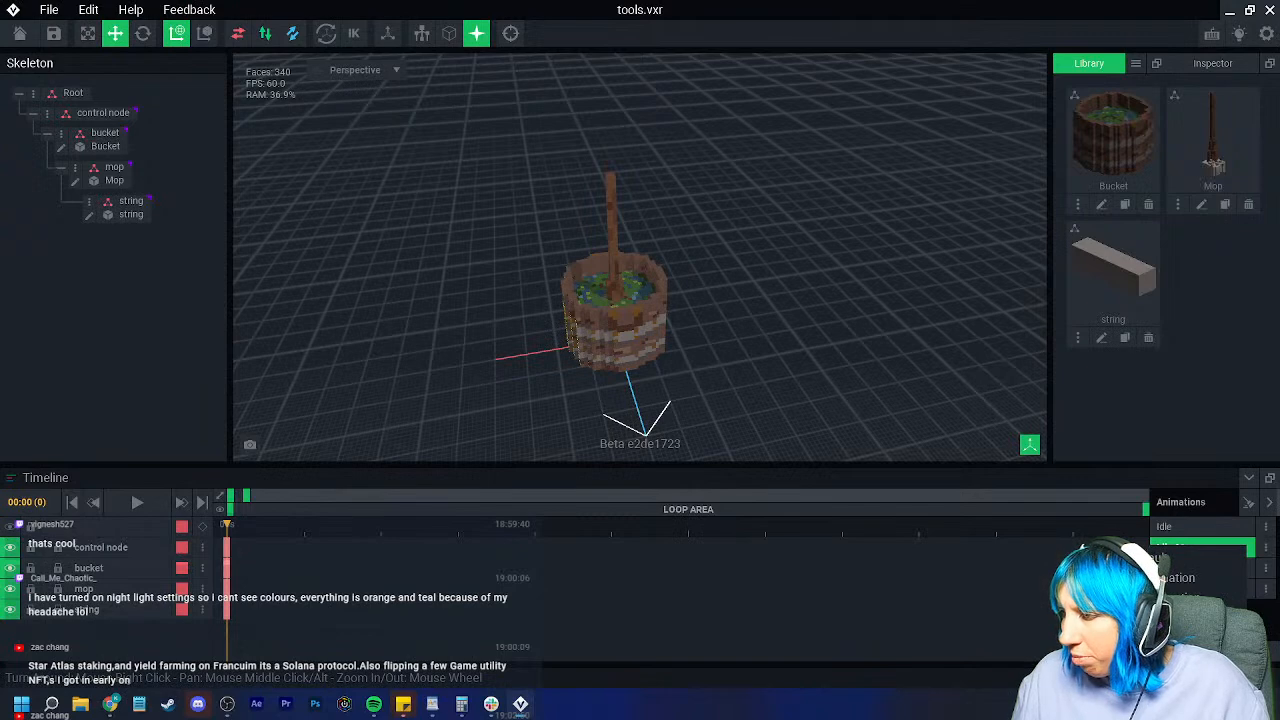
key(Delete)
click(580, 254)
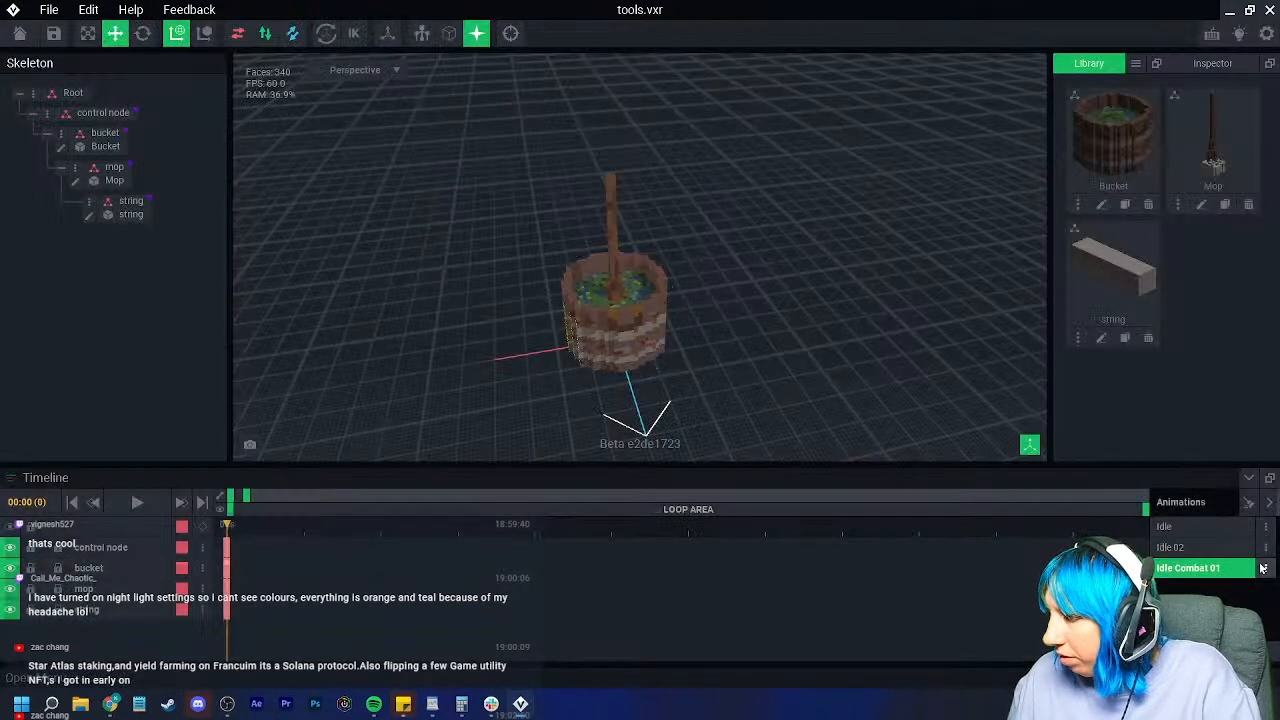
click(1266, 569)
click(1180, 577)
click(616, 261)
key(Delete)
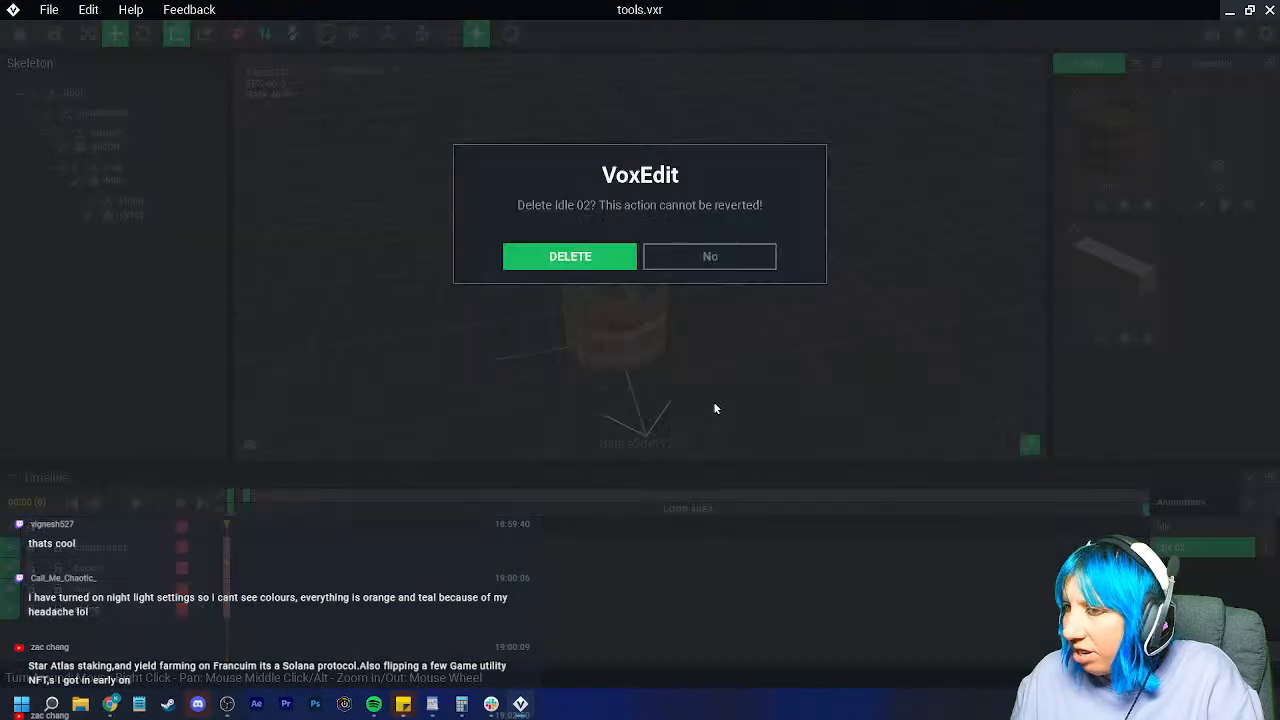
click(604, 254)
Step: Rename the Idle animation to 'Idle 01', then save and close tools.vxr
click(1266, 528)
click(1190, 546)
text(Idle 01)
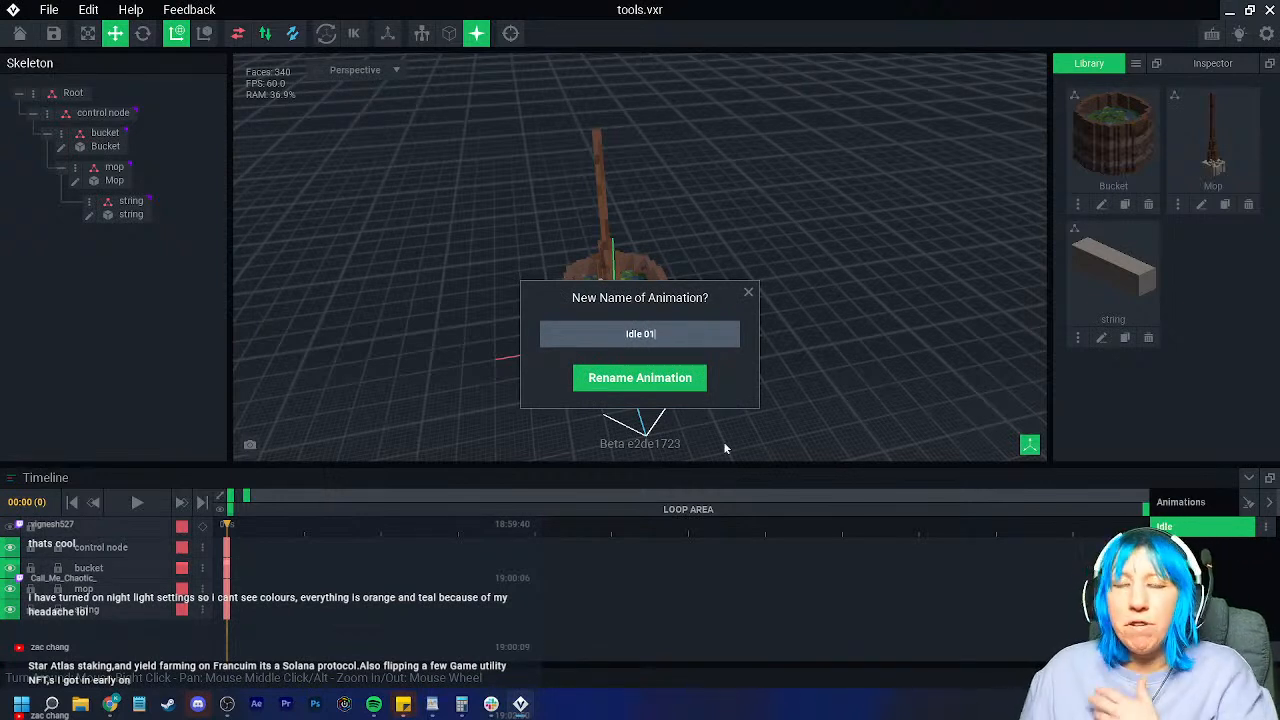
click(636, 380)
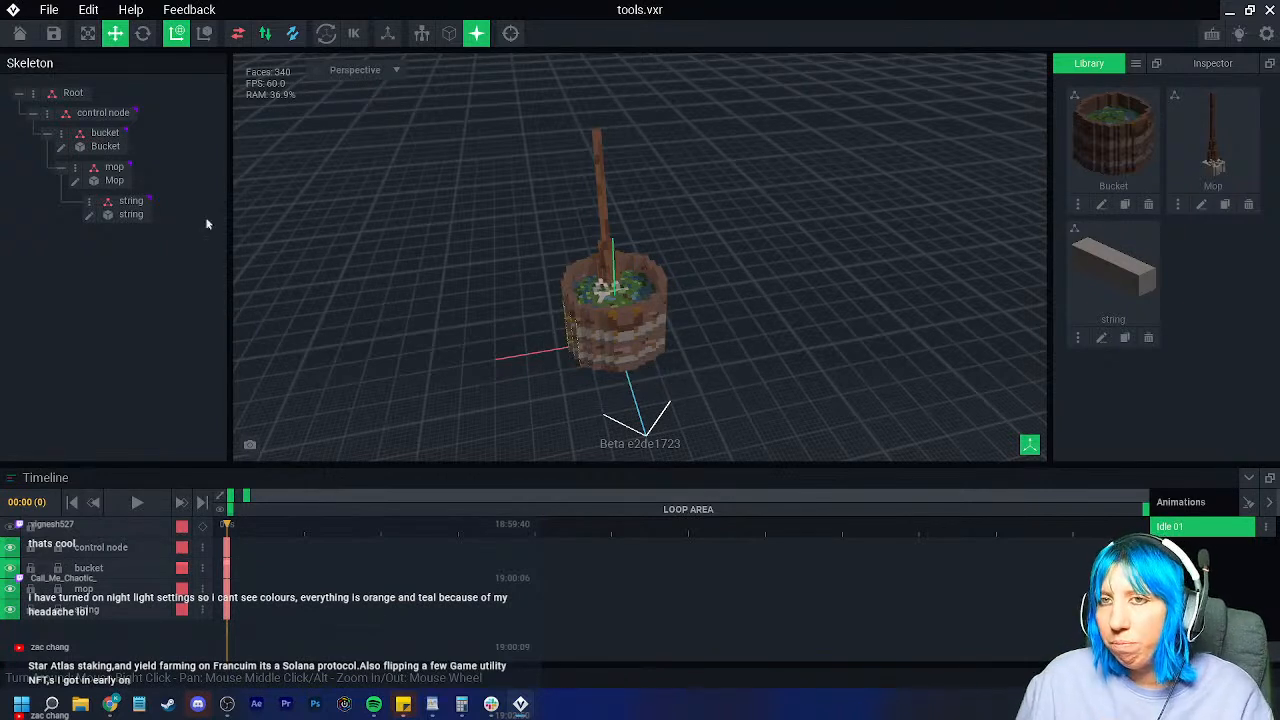
right_drag(463, 215, 596, 250)
scroll(603, 292, up, 3)
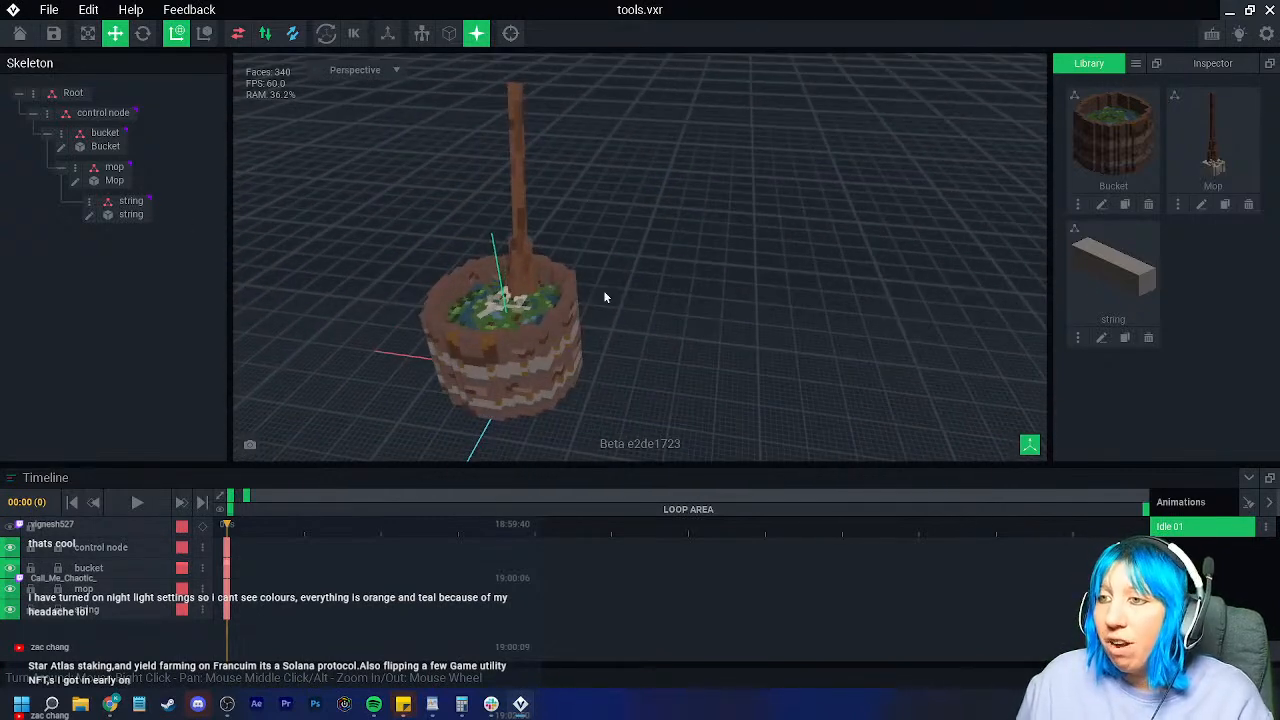
right_drag(603, 296, 575, 330)
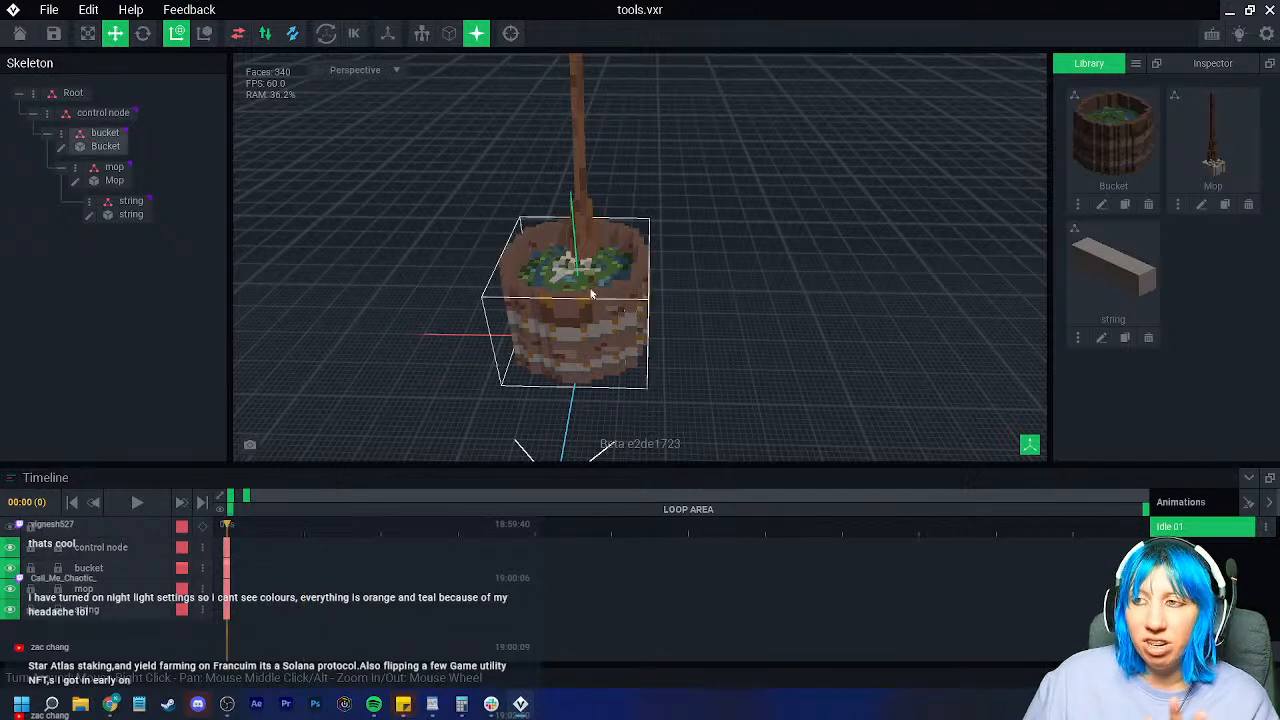
click(20, 33)
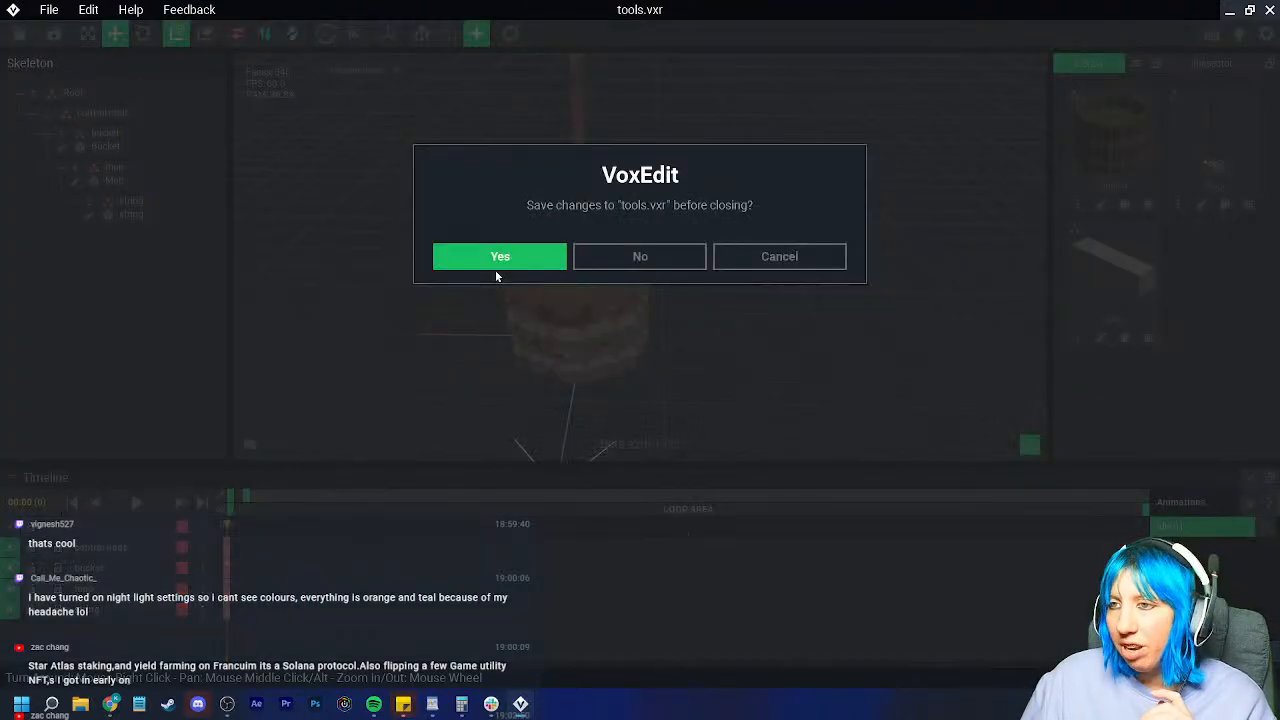
click(495, 262)
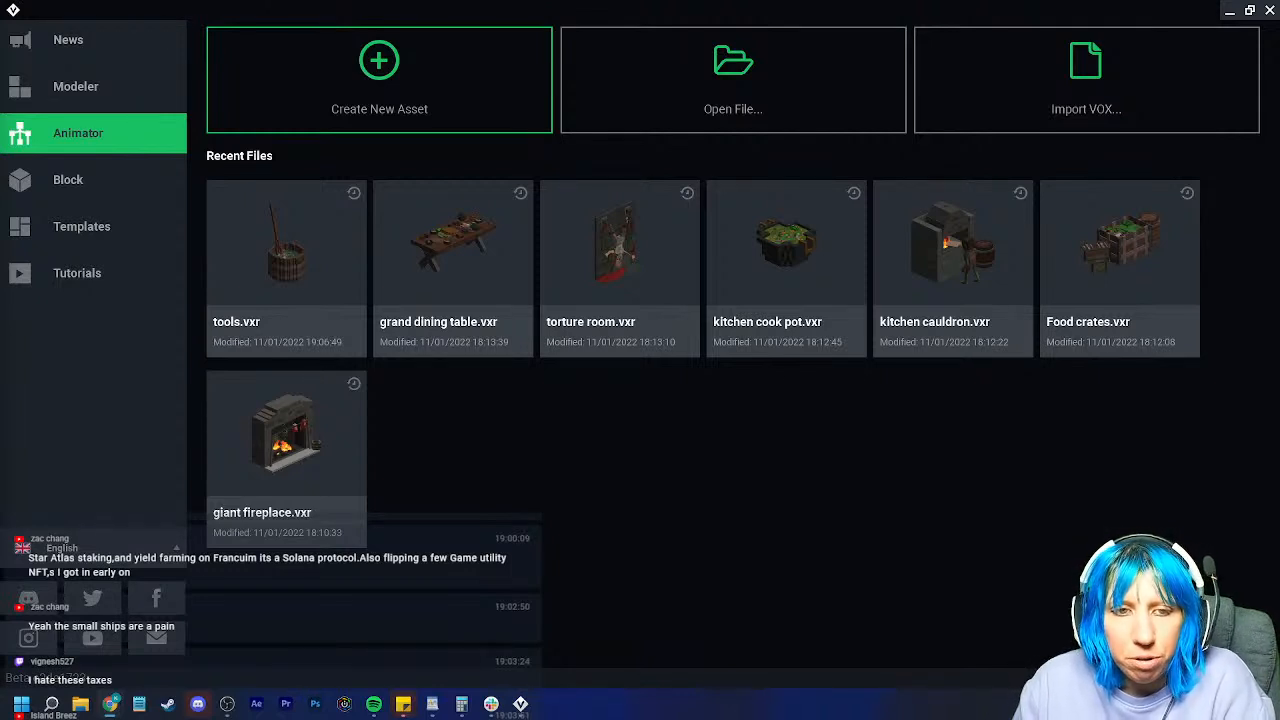
Step: Start a new Animator asset and pin the Sandbox stream folder as a save-location shortcut
click(420, 111)
click(969, 131)
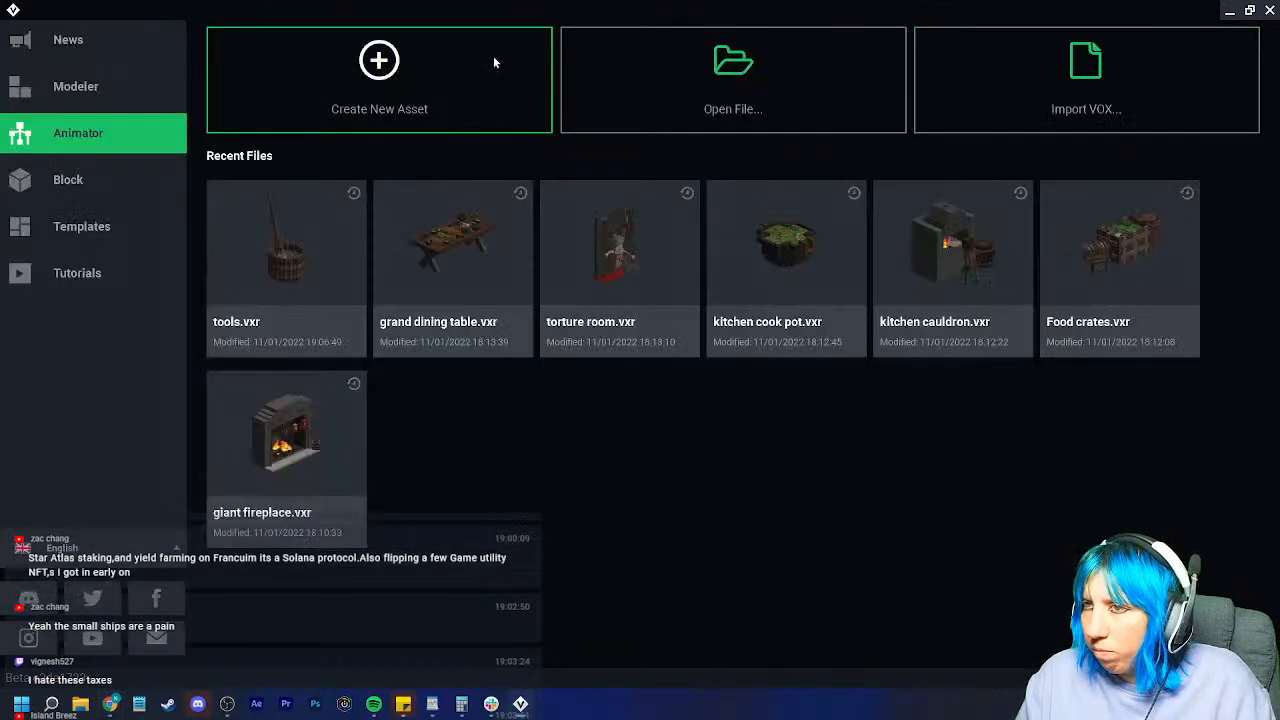
click(525, 130)
click(353, 236)
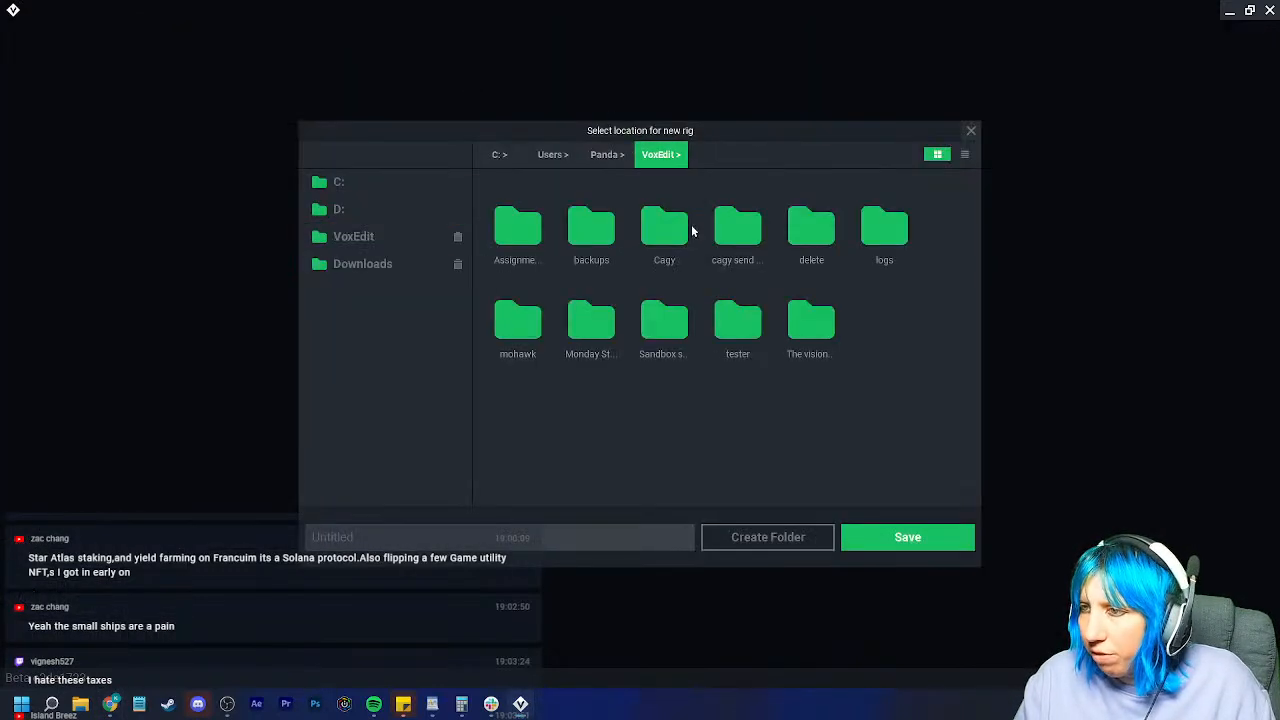
double_click(660, 322)
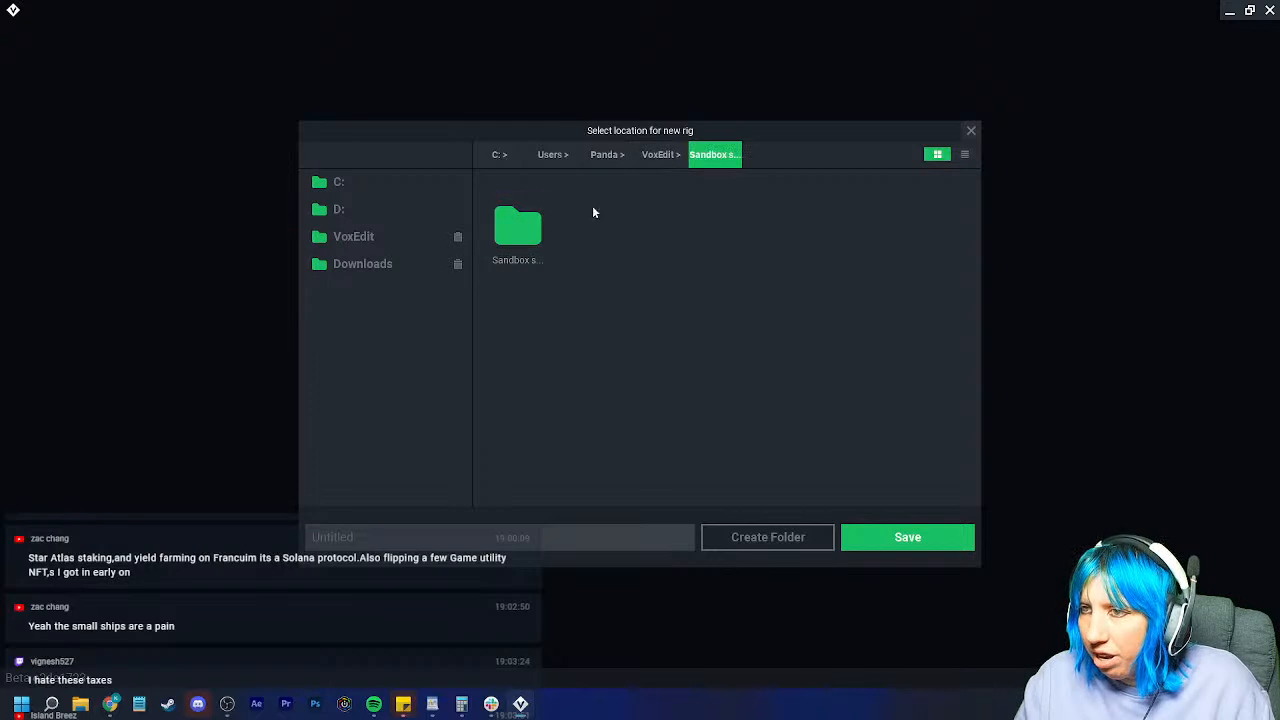
drag(528, 236, 377, 300)
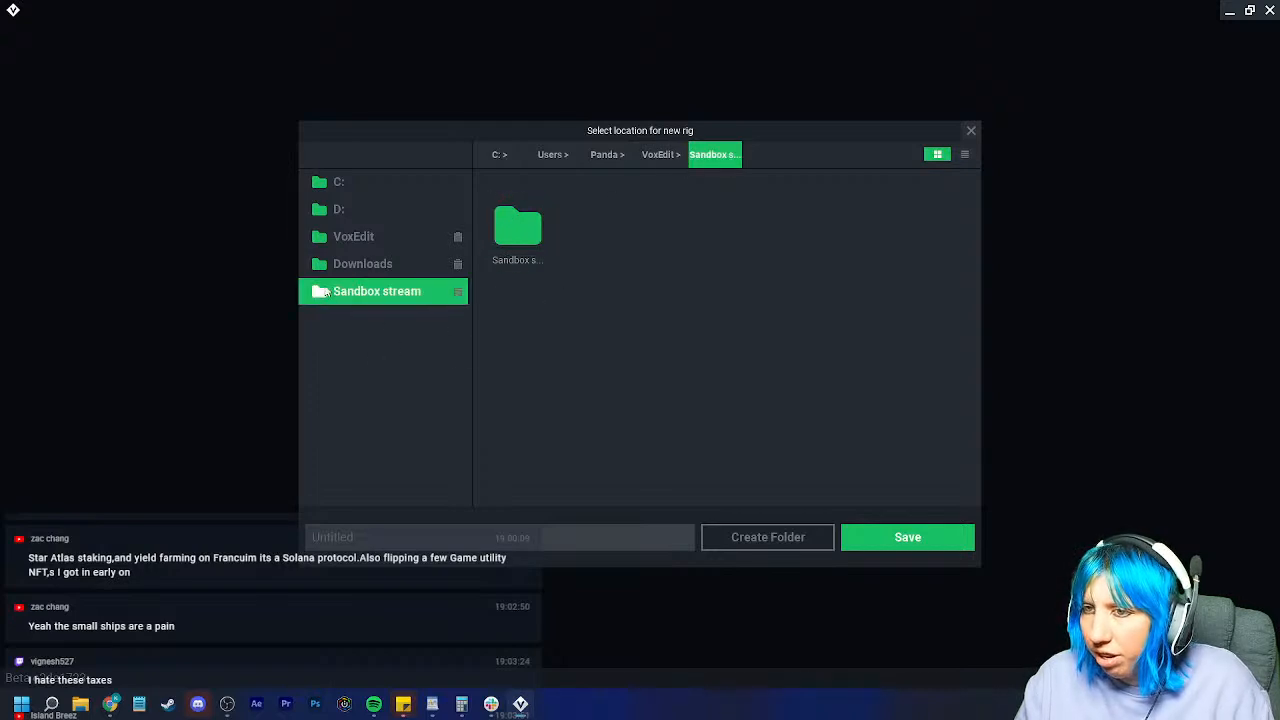
click(377, 291)
Step: Save it as rug.vxr in goblin castle > room items > servant room
double_click(811, 228)
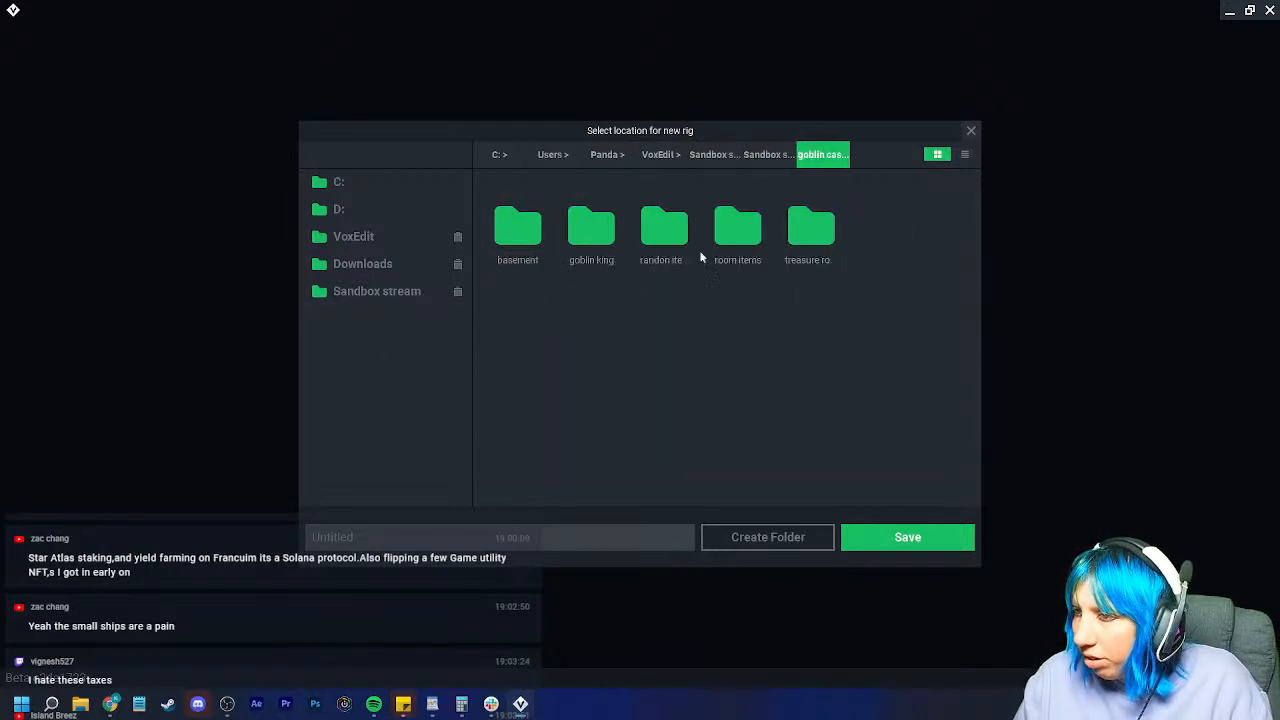
double_click(737, 228)
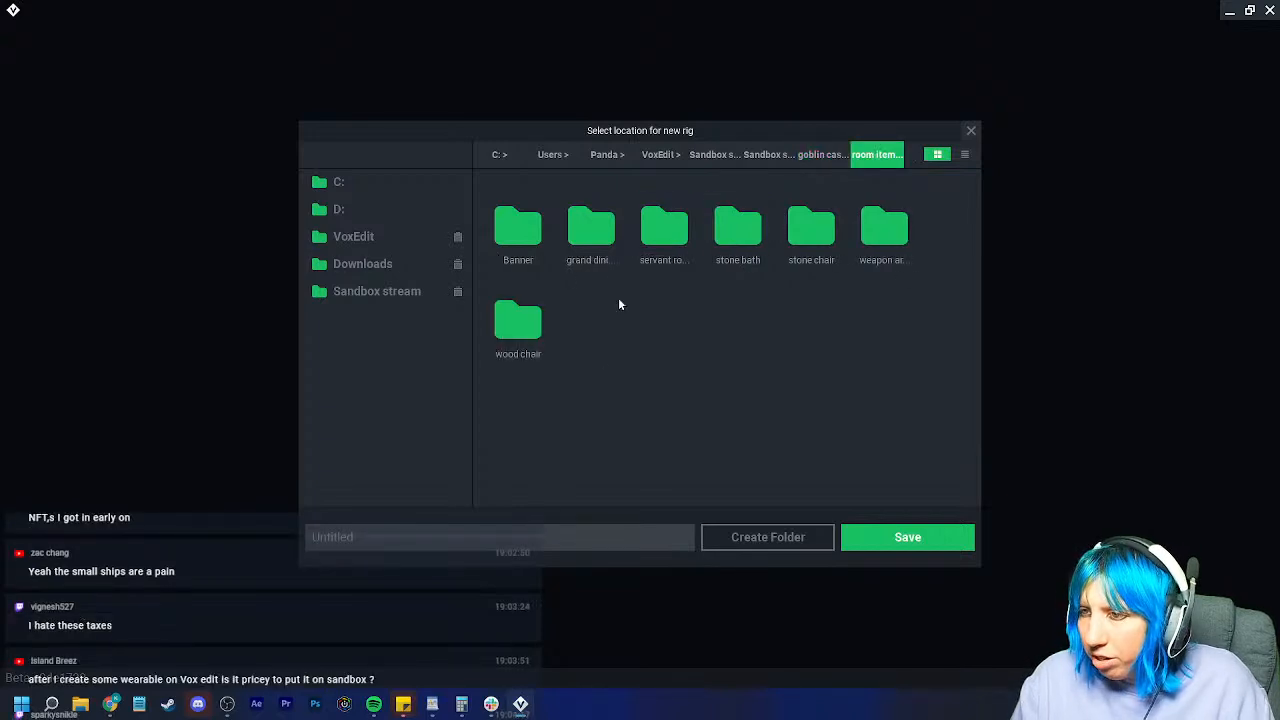
double_click(664, 228)
click(562, 537)
text(rug)
click(885, 537)
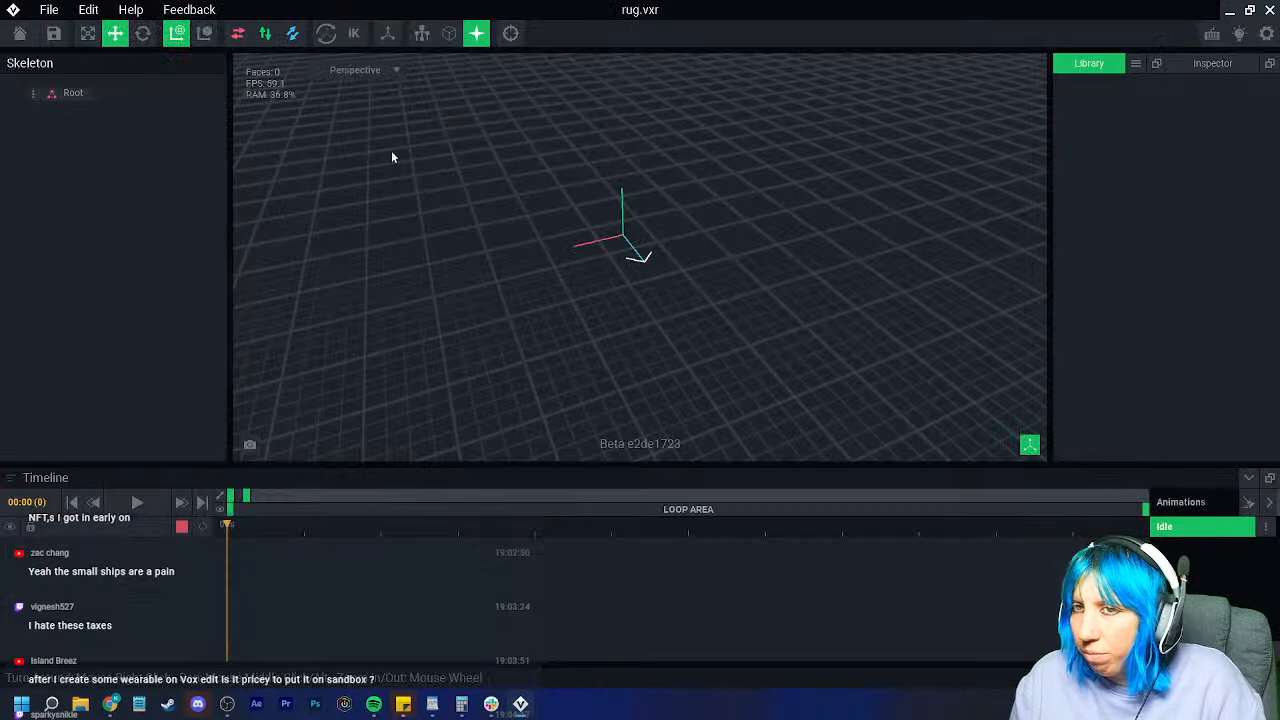
Step: Add a new model named 'rug' to the rig from the Library
right_drag(443, 177, 571, 203)
middle_drag(571, 203, 680, 289)
scroll(680, 289, up, 3)
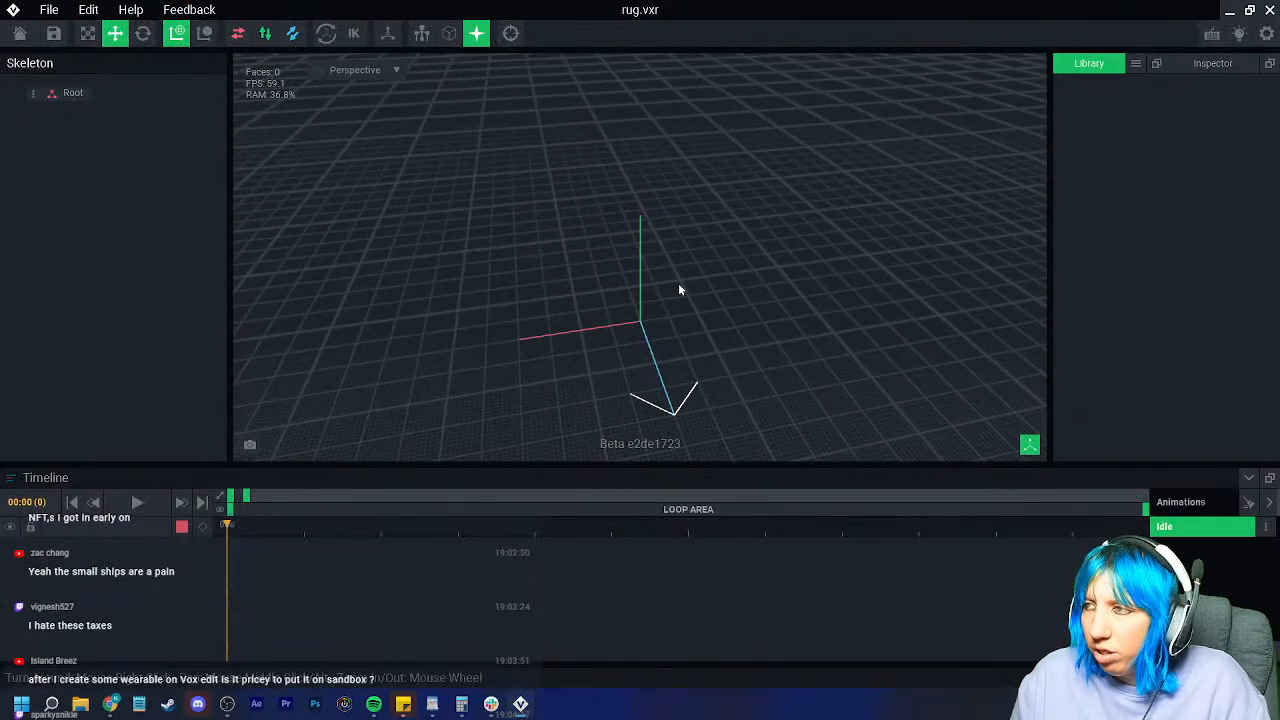
click(1135, 64)
click(1163, 80)
text(rug)
key(Return)
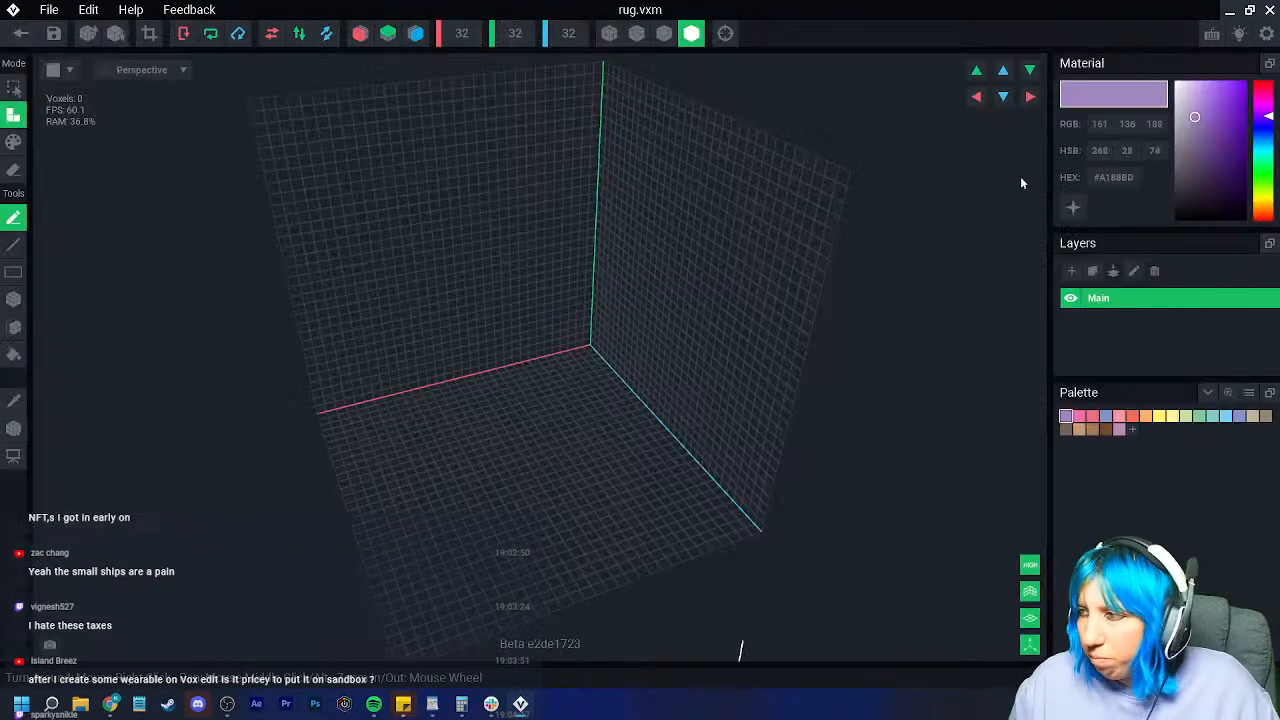
Step: Load the extended Sandbox palette image from Downloads/VE_PAL into the model
click(1249, 392)
click(1205, 432)
click(591, 222)
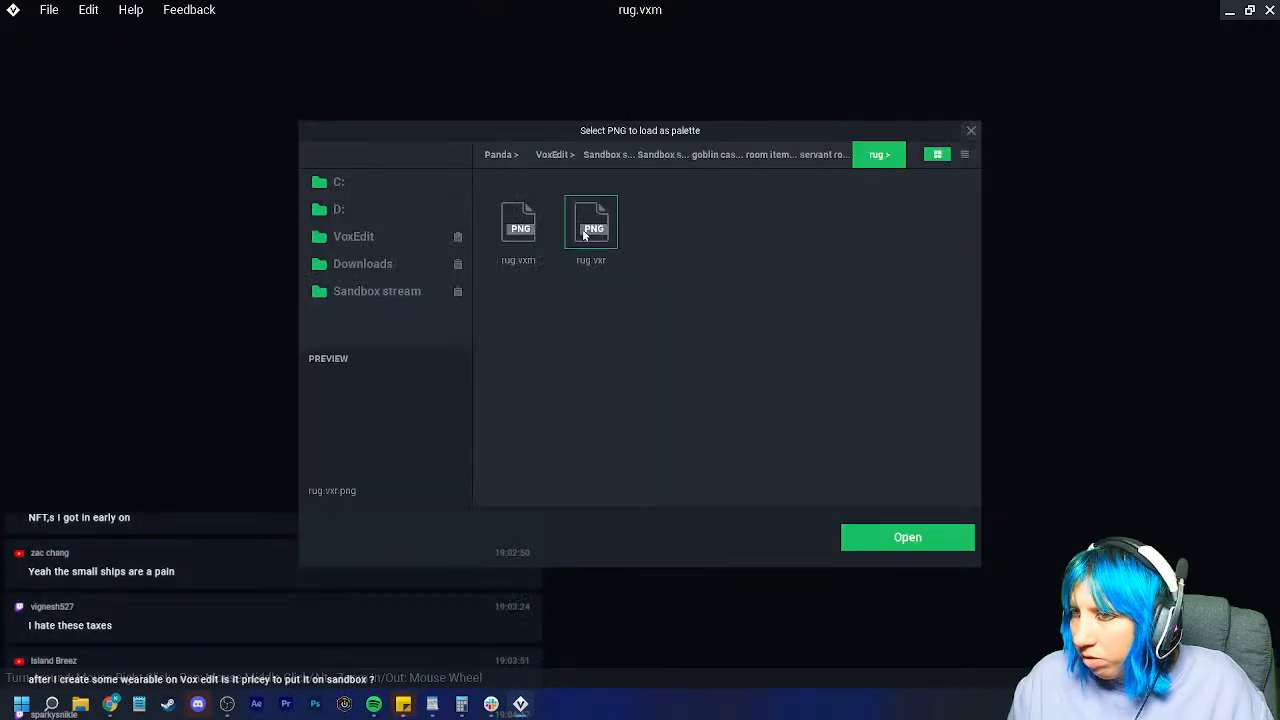
click(362, 263)
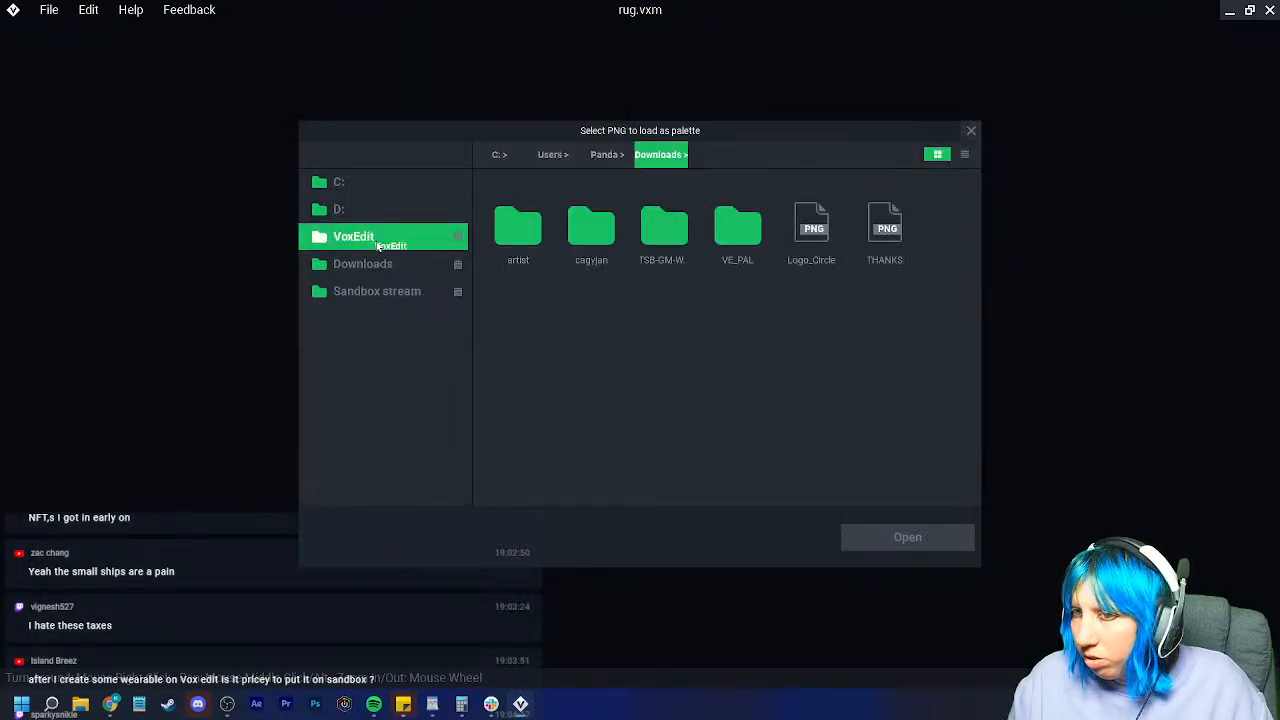
double_click(737, 229)
click(676, 262)
click(905, 538)
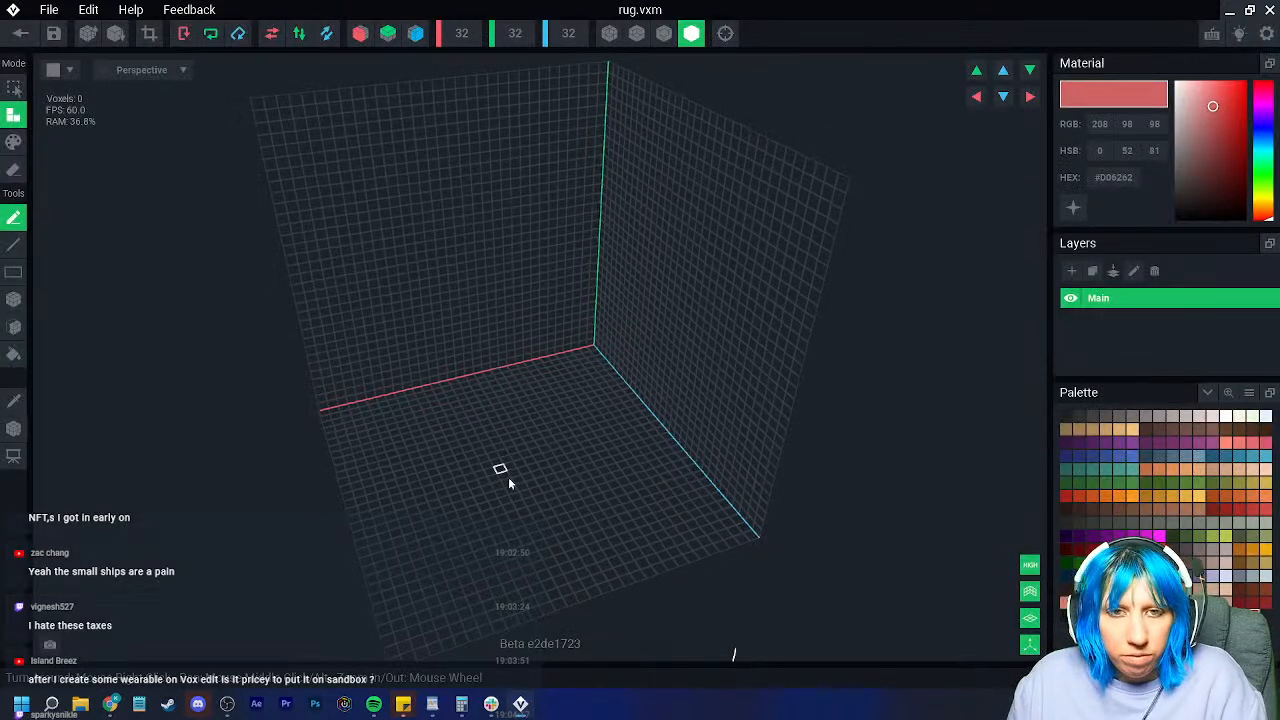
Step: Set the model grid to 50 wide and 30 deep
scroll(530, 460, up, 5)
scroll(591, 487, down, 3)
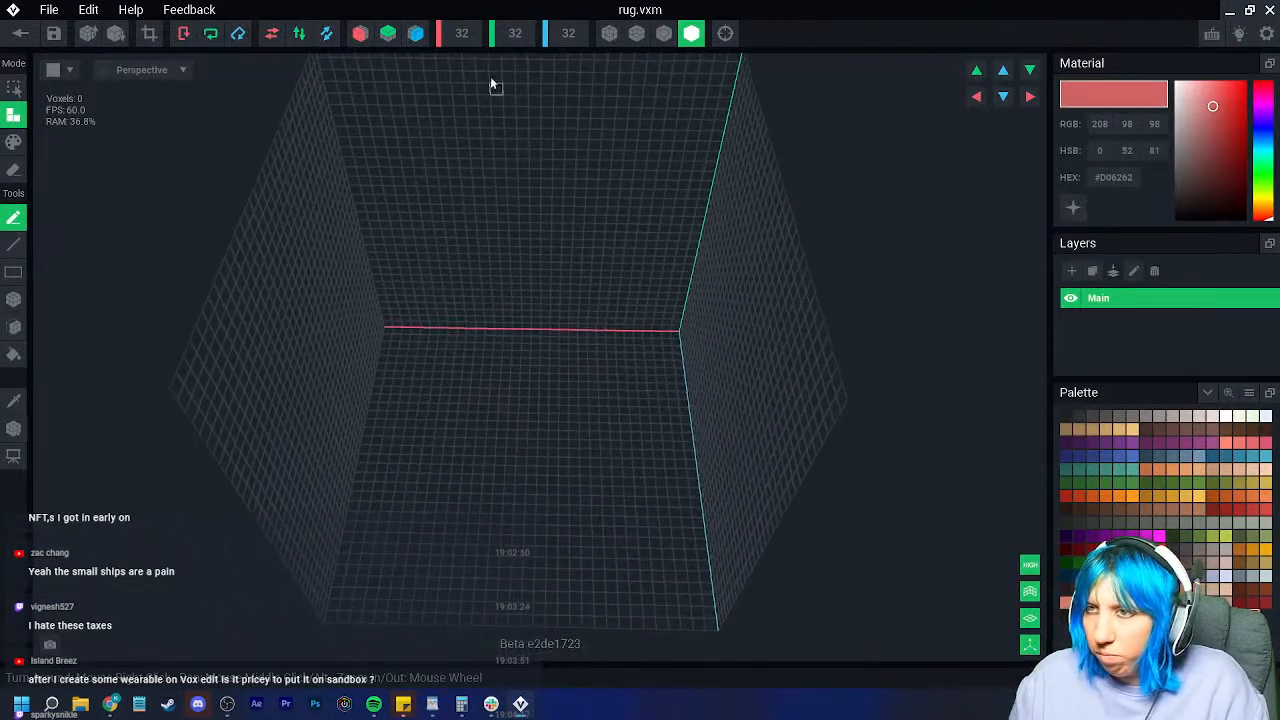
text(50)
key(Return)
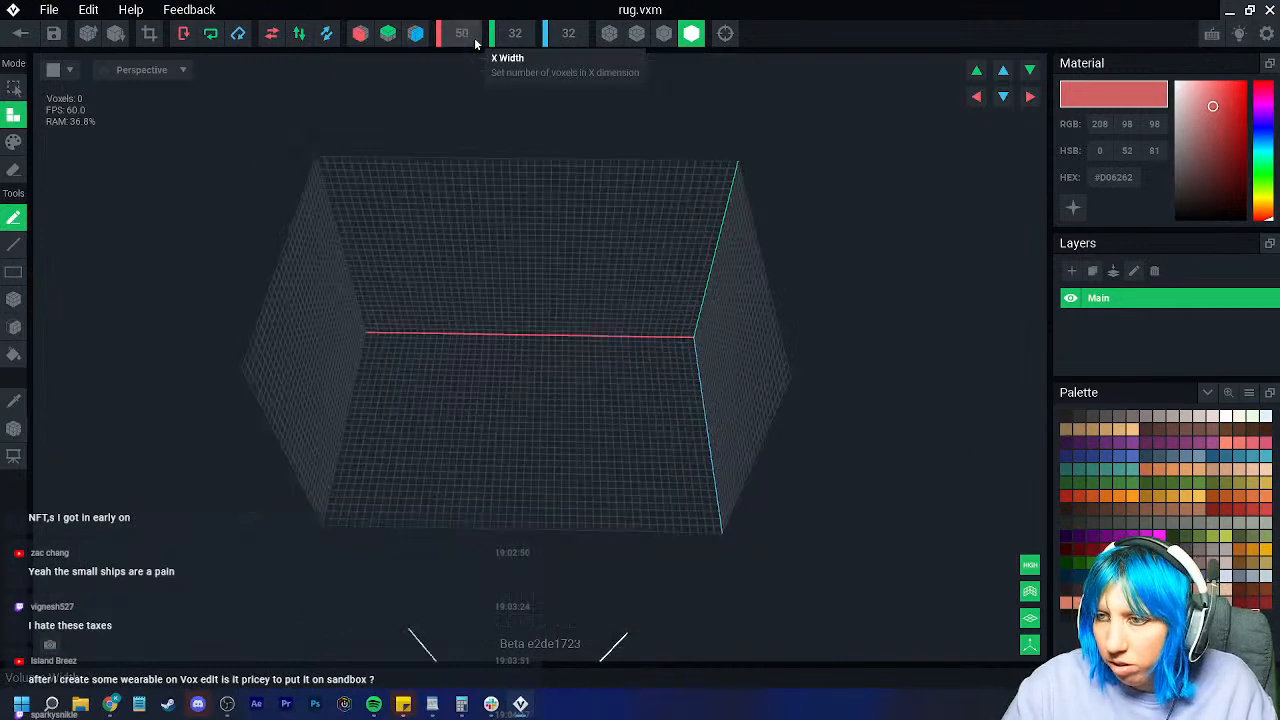
click(576, 38)
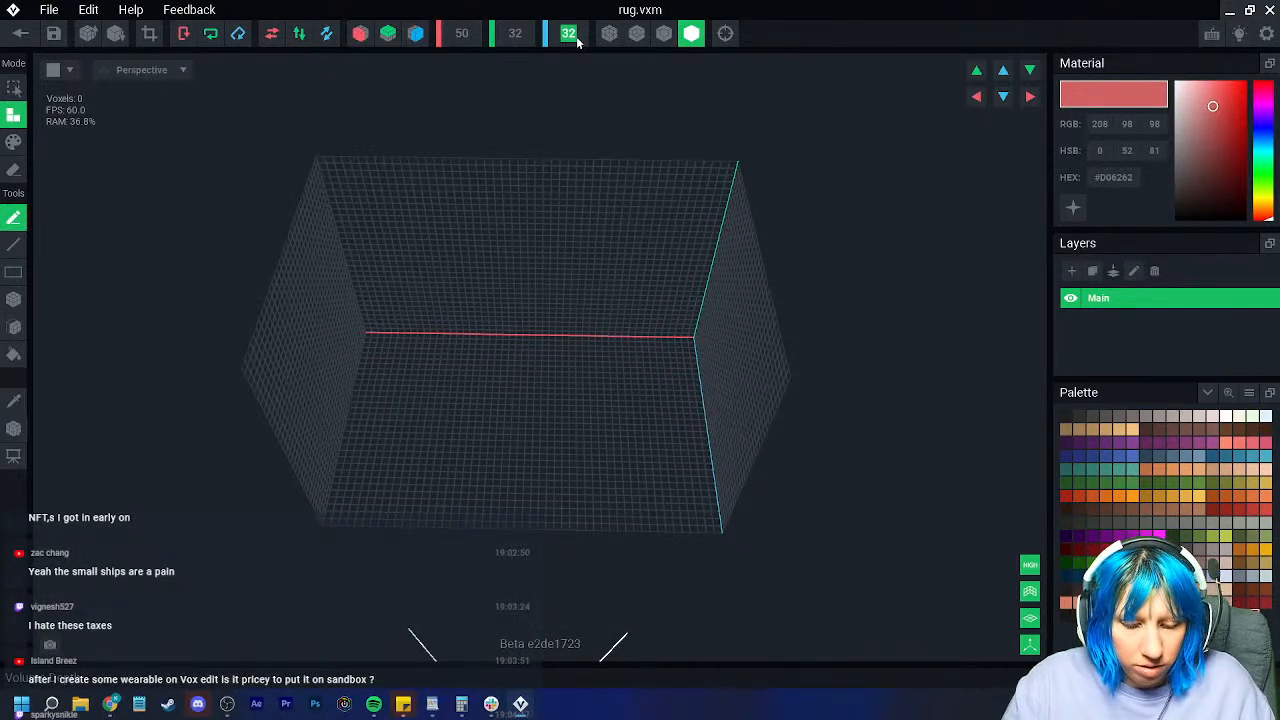
text(30)
key(Return)
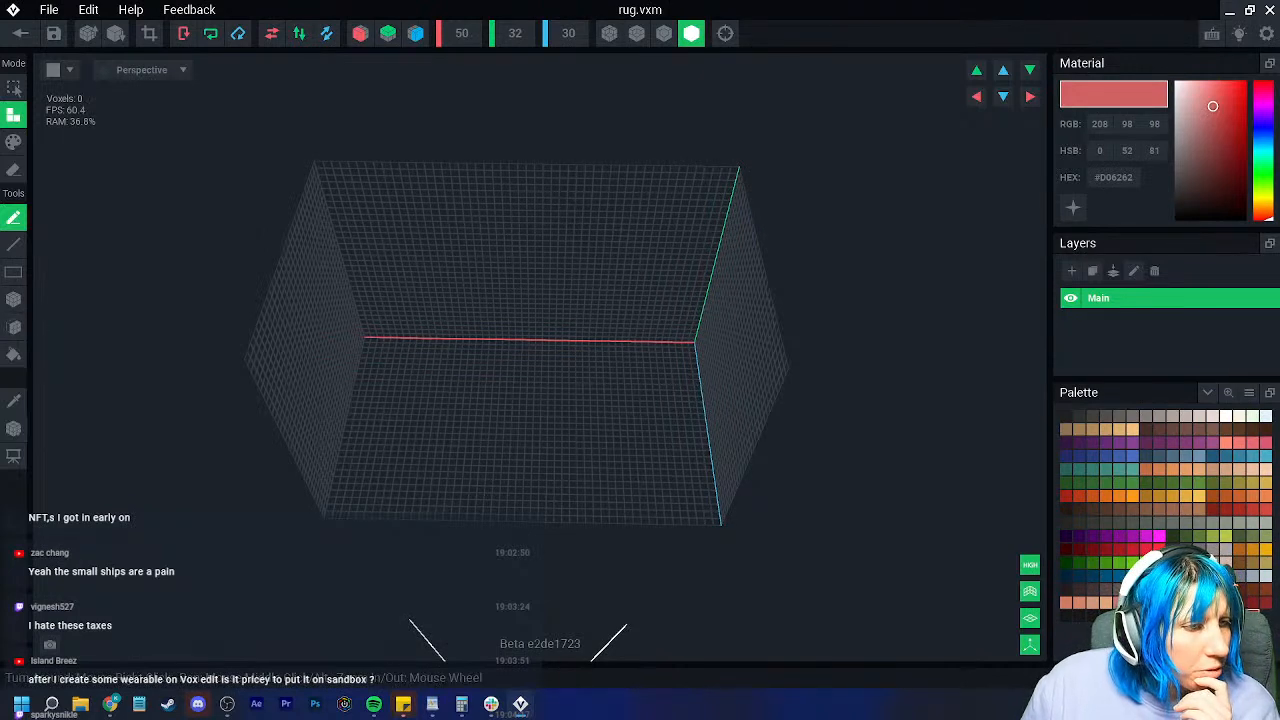
Step: Fill the whole grid floor with a flat olive box of 1500 voxels
middle_drag(398, 478, 388, 423)
scroll(388, 423, up, 1)
right_drag(388, 423, 370, 433)
scroll(370, 433, up, 3)
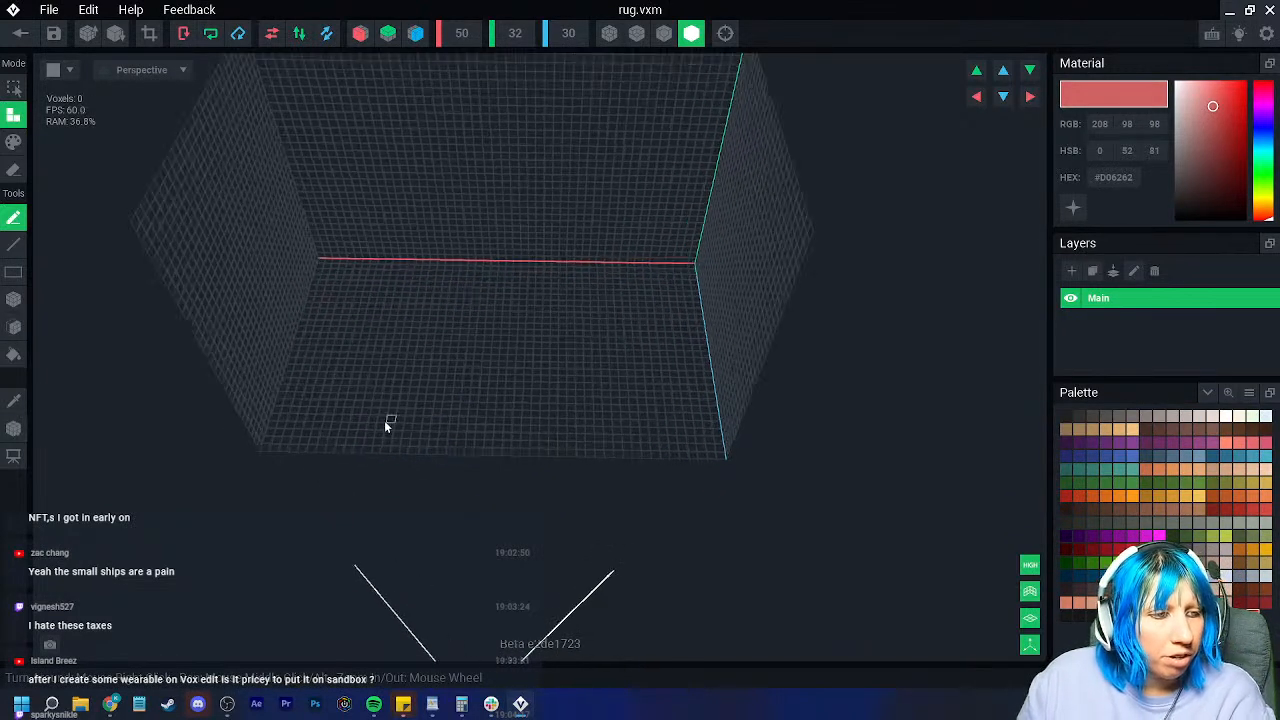
scroll(370, 434, down, 3)
middle_drag(370, 425, 443, 432)
scroll(443, 432, up, 2)
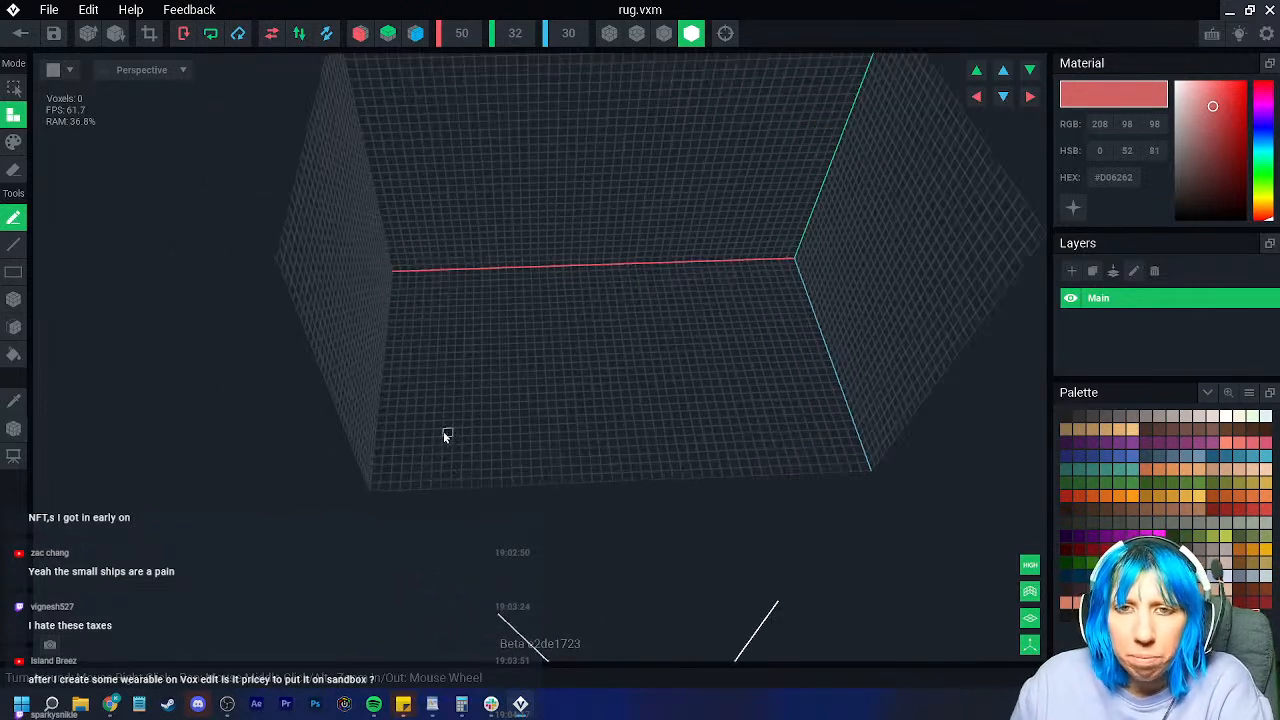
click(1253, 536)
middle_drag(723, 432, 665, 452)
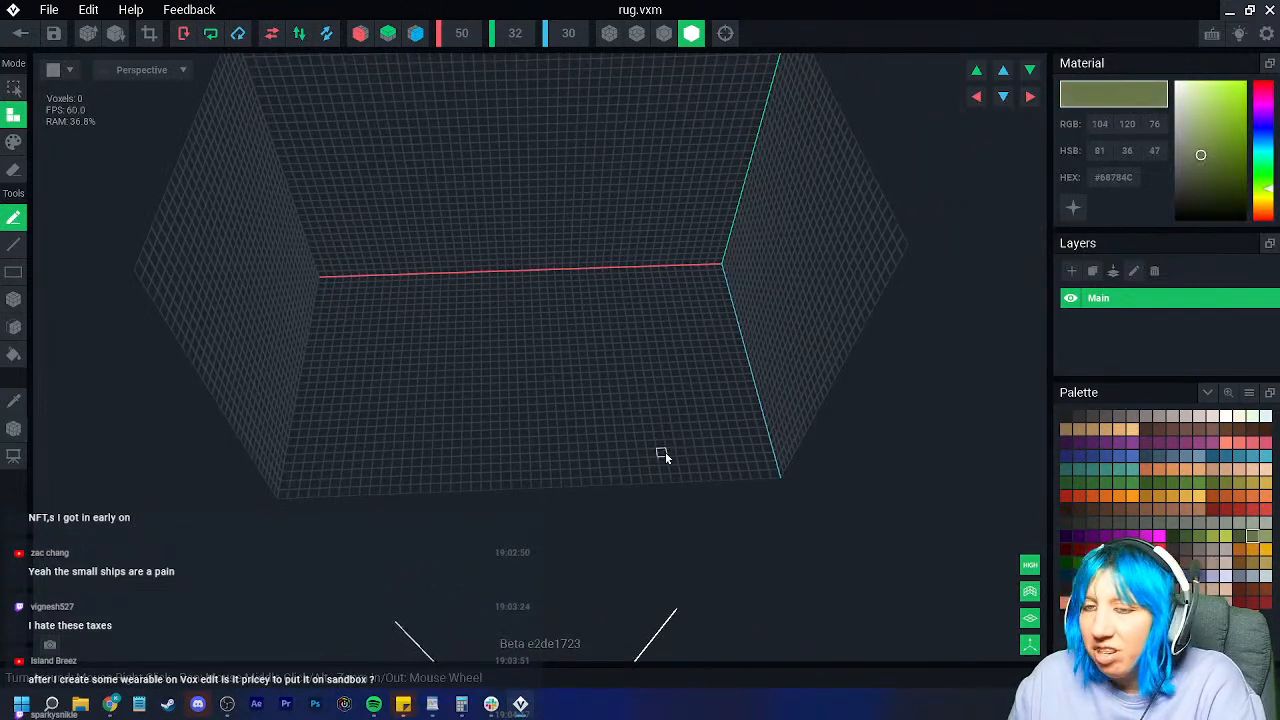
click(14, 299)
drag(323, 279, 772, 474)
scroll(530, 450, up, 3)
scroll(516, 458, down, 2)
right_drag(520, 459, 535, 470)
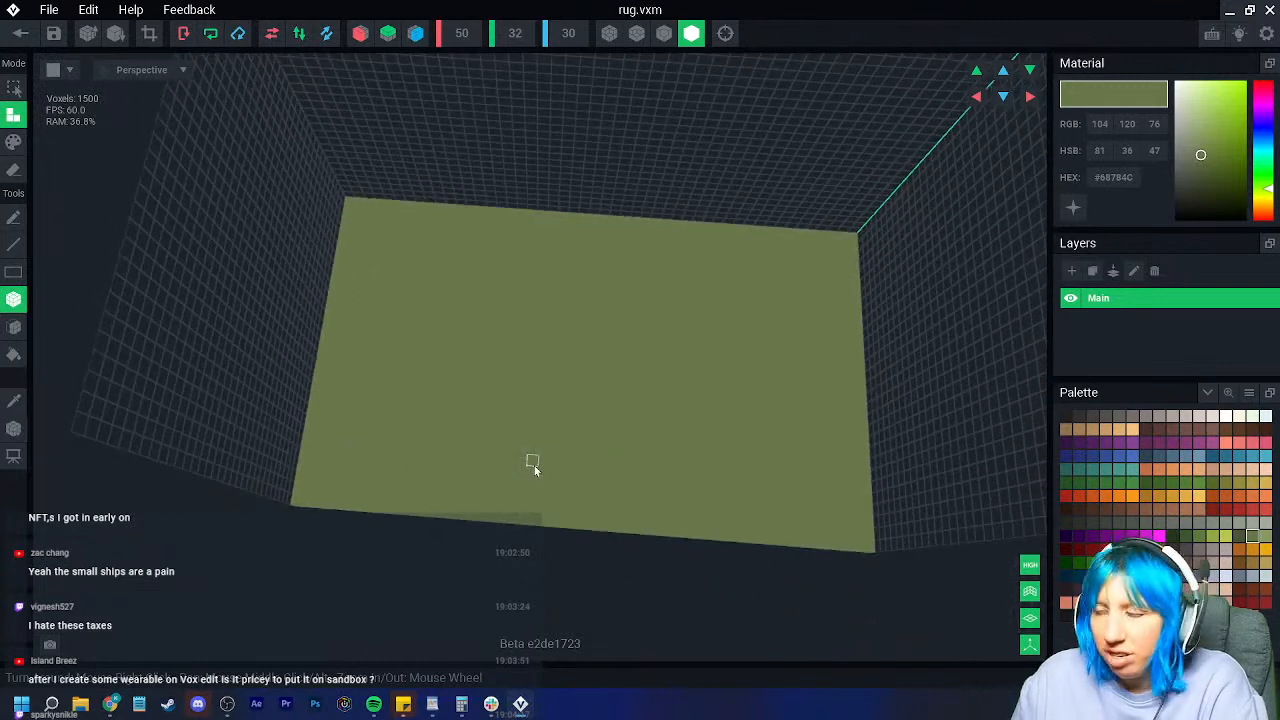
Step: Repaint the olive slab in light and medium brown using Paint mode
click(1146, 576)
click(14, 142)
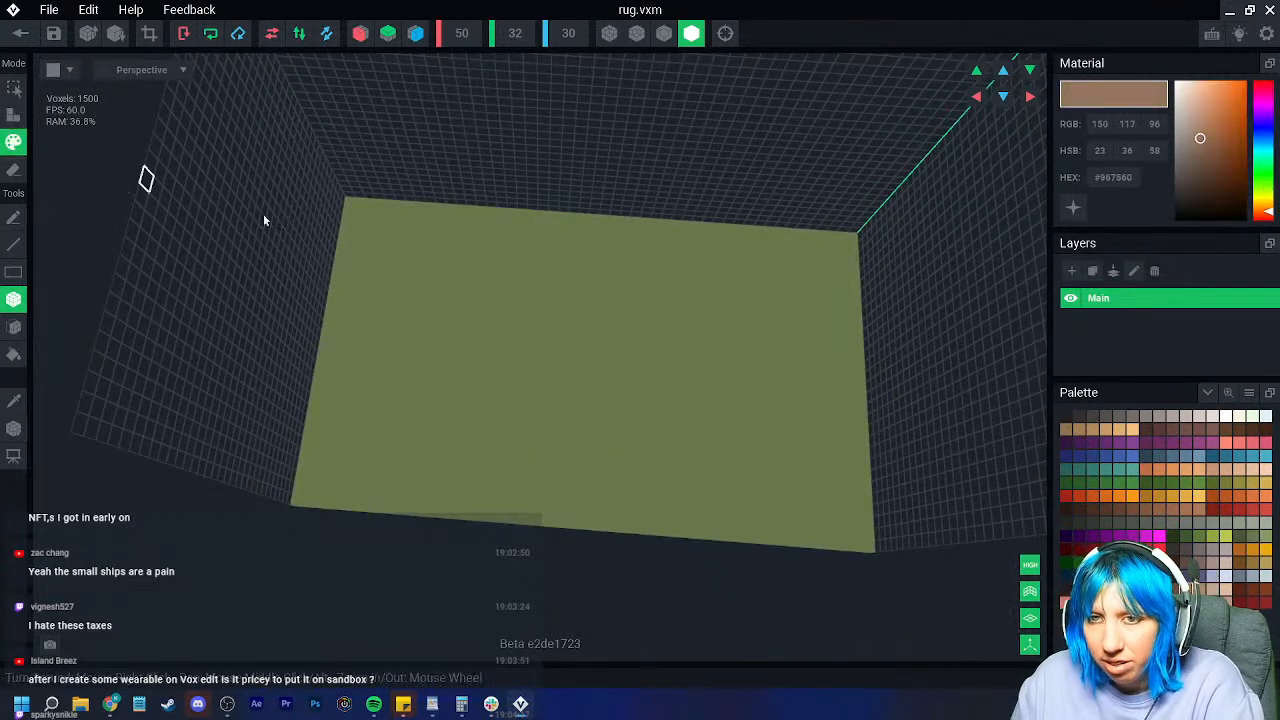
mouse_move(361, 205)
mouse_down()
mouse_move(859, 569)
mouse_move(869, 549)
mouse_up()
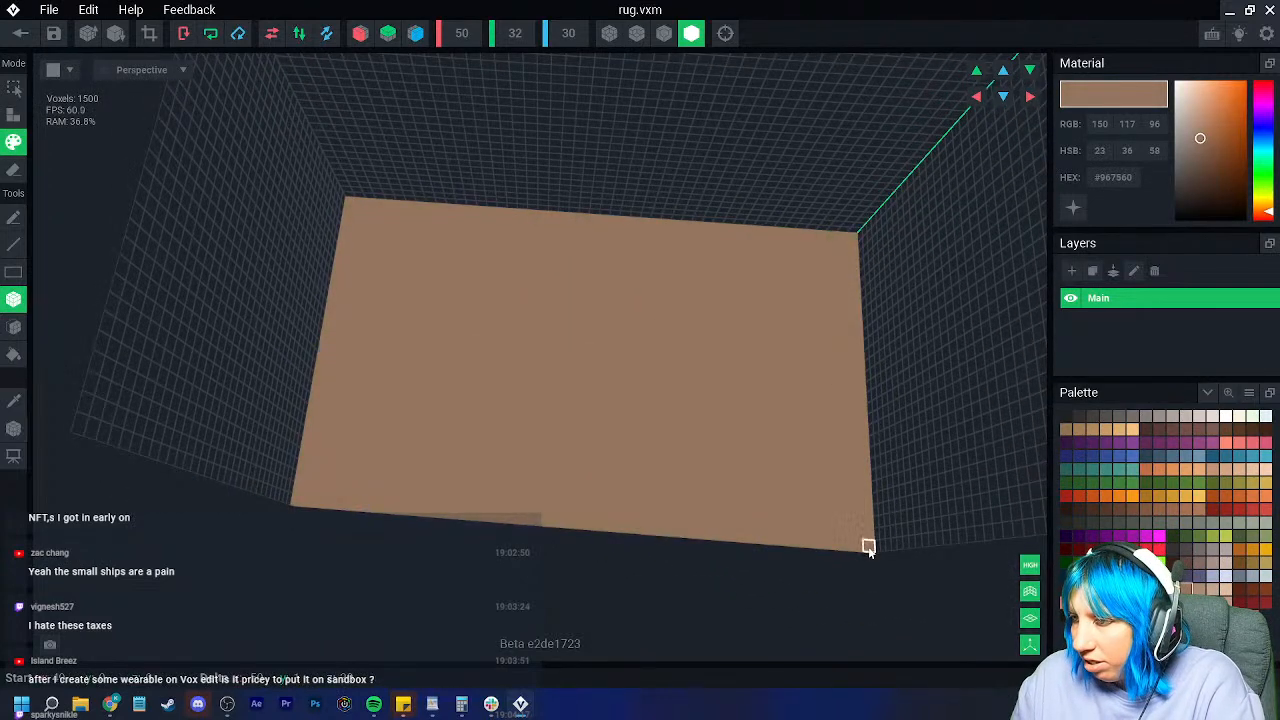
scroll(868, 548, up, 2)
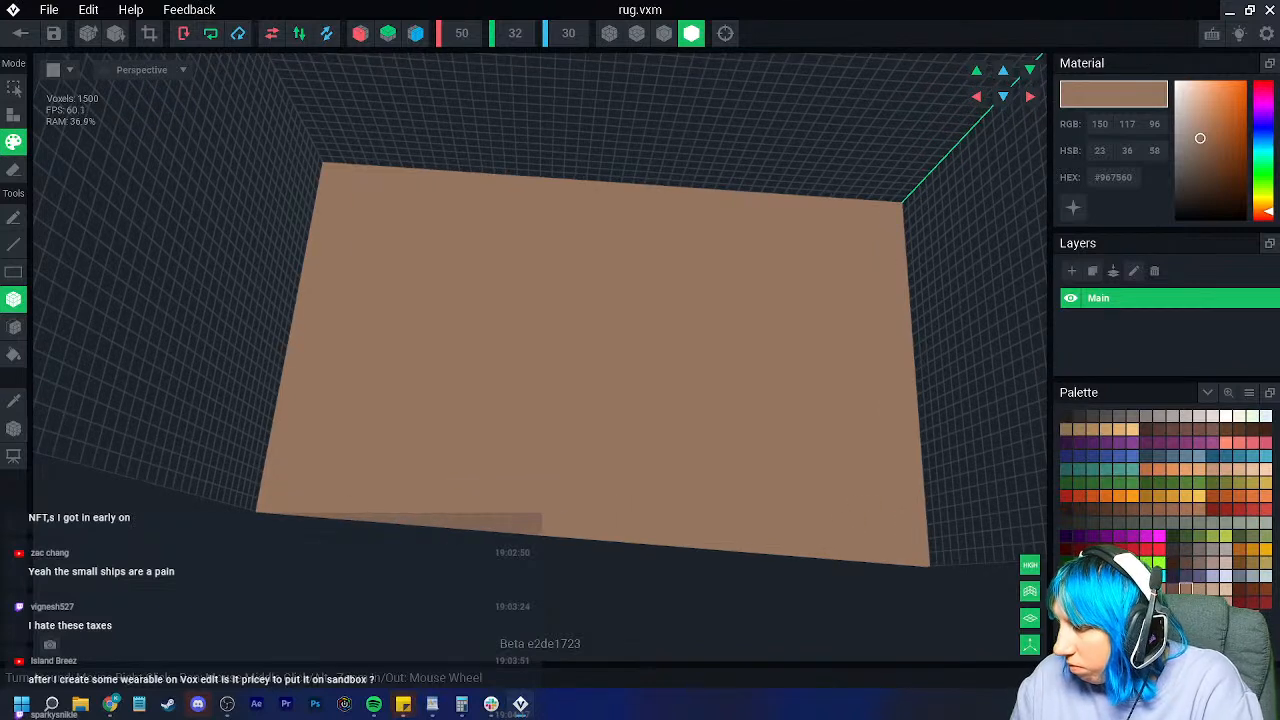
click(1186, 599)
mouse_move(325, 173)
mouse_down()
mouse_move(798, 460)
mouse_move(915, 563)
mouse_up()
drag(1202, 145, 1195, 153)
scroll(434, 400, up, 3)
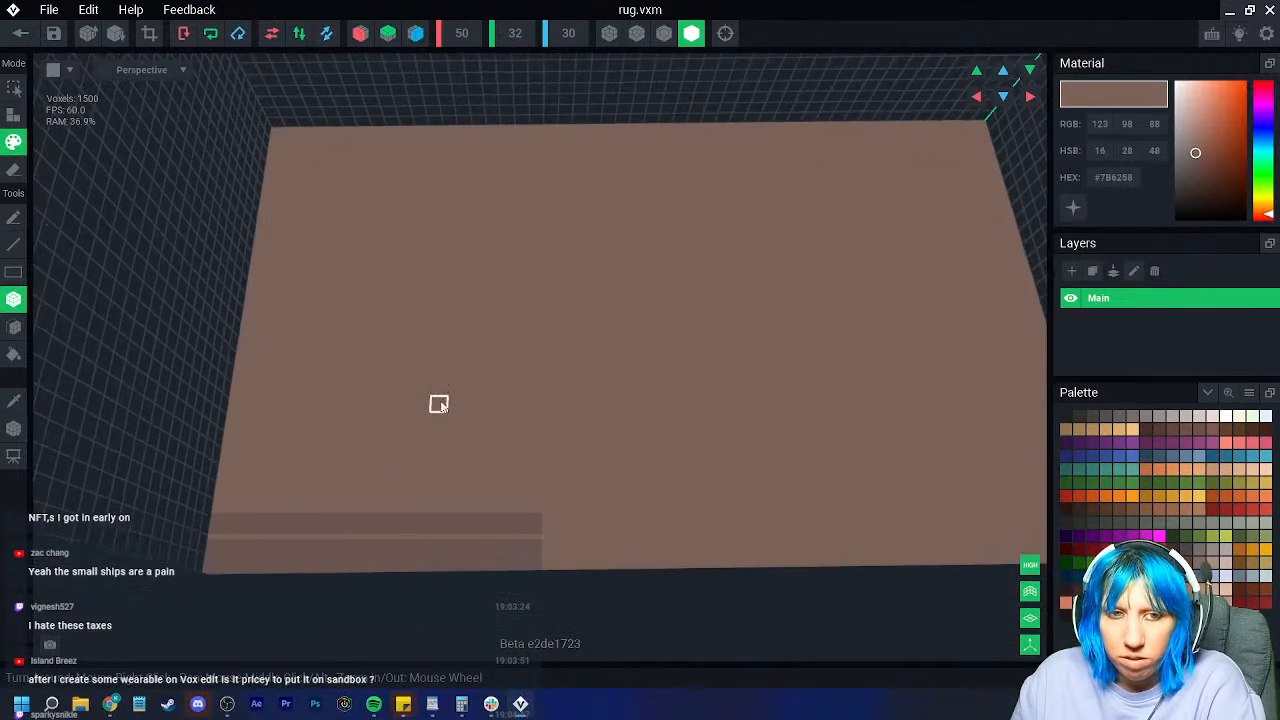
Step: Choose dark red and turn on blue-axis mirrored painting
click(1224, 510)
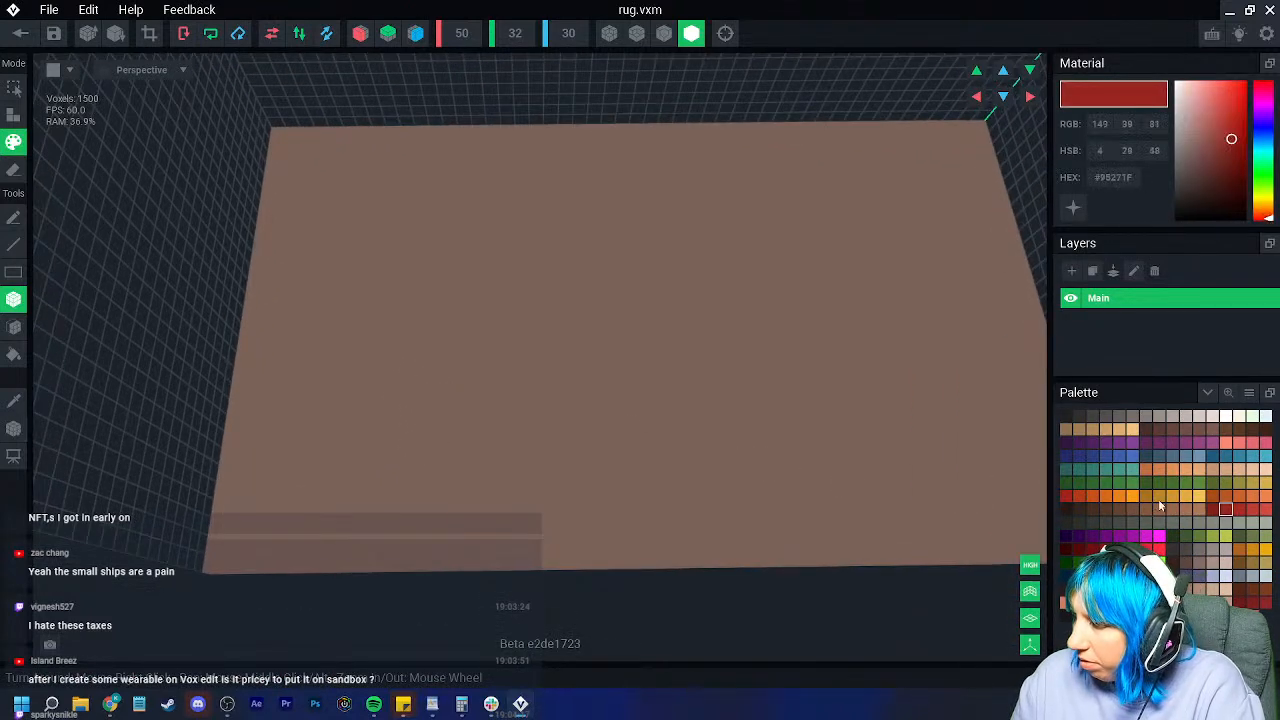
click(415, 33)
scroll(353, 226, down, 3)
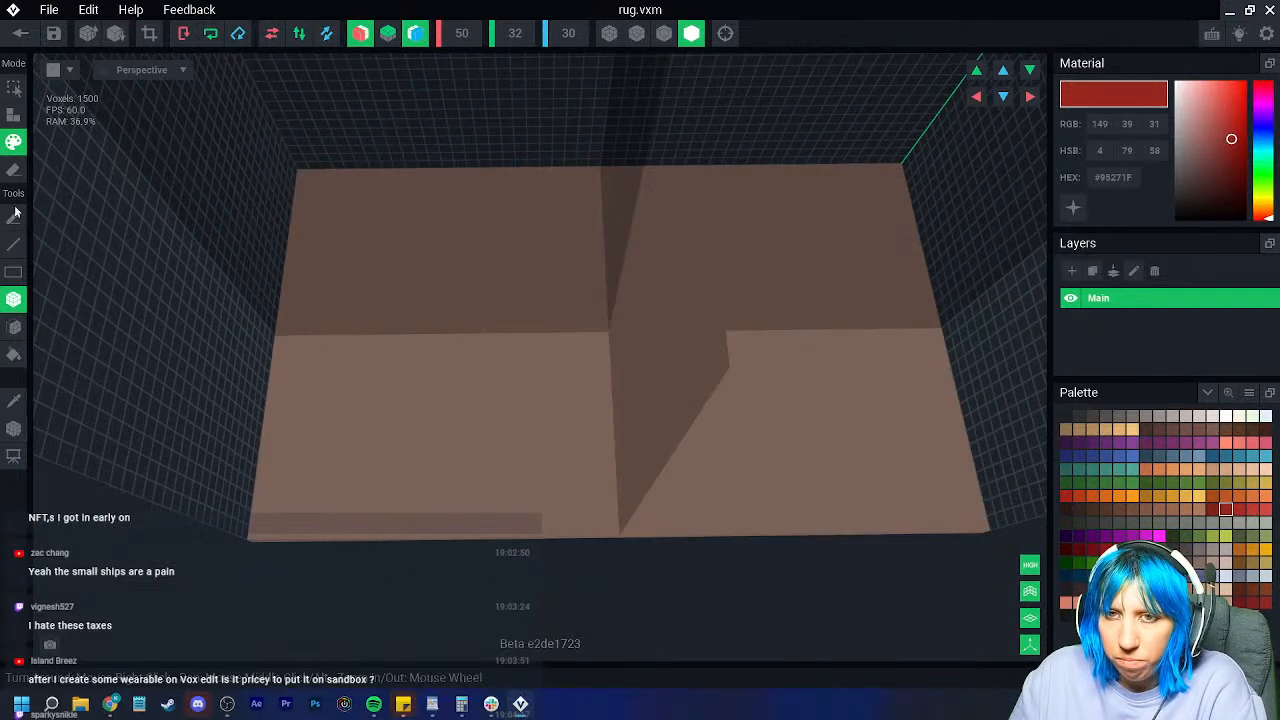
Step: Paint a mirrored dark red swirl pattern with looping strokes and a left-edge line
click(14, 216)
mouse_move(537, 340)
mouse_down()
mouse_move(497, 377)
mouse_move(508, 417)
mouse_move(586, 374)
mouse_move(606, 330)
mouse_up()
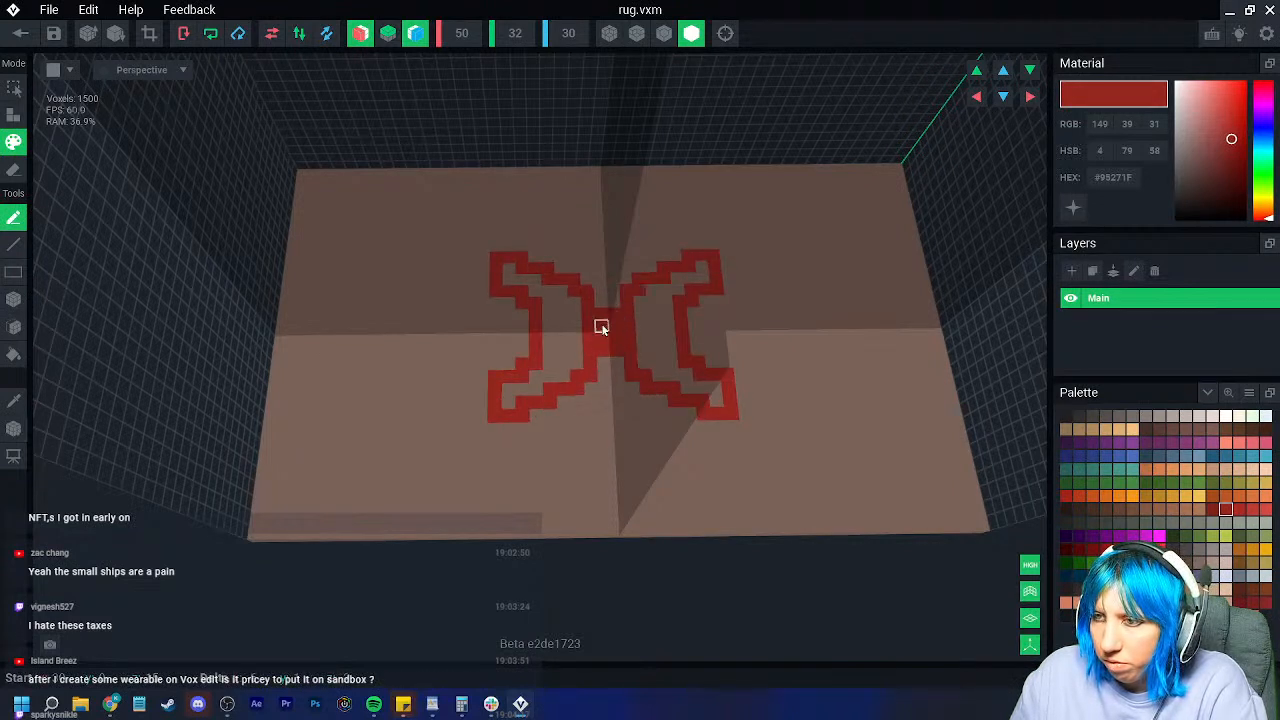
mouse_move(482, 352)
mouse_down()
mouse_move(406, 399)
mouse_move(335, 407)
mouse_move(420, 454)
mouse_move(522, 443)
mouse_move(586, 414)
mouse_move(589, 444)
mouse_move(514, 493)
mouse_move(417, 515)
mouse_move(341, 517)
mouse_move(303, 487)
mouse_move(299, 466)
mouse_up()
mouse_move(323, 303)
mouse_down()
mouse_move(363, 330)
mouse_move(470, 338)
mouse_up()
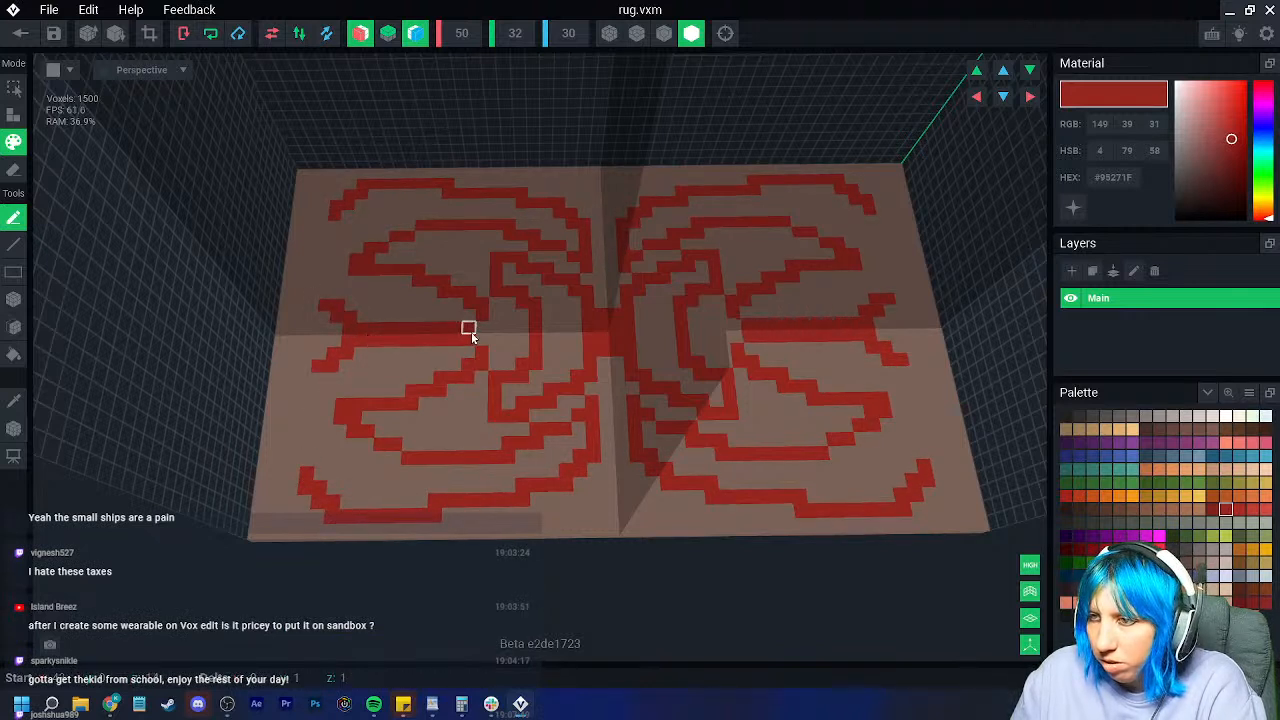
mouse_move(503, 352)
right_down()
mouse_move(566, 437)
mouse_move(314, 366)
right_up()
mouse_move(314, 364)
mouse_down()
mouse_move(317, 308)
mouse_move(303, 296)
mouse_up()
Step: Pick a darker red, switch painting tool, and select an orange colour
right_drag(494, 401, 552, 392)
click(1212, 510)
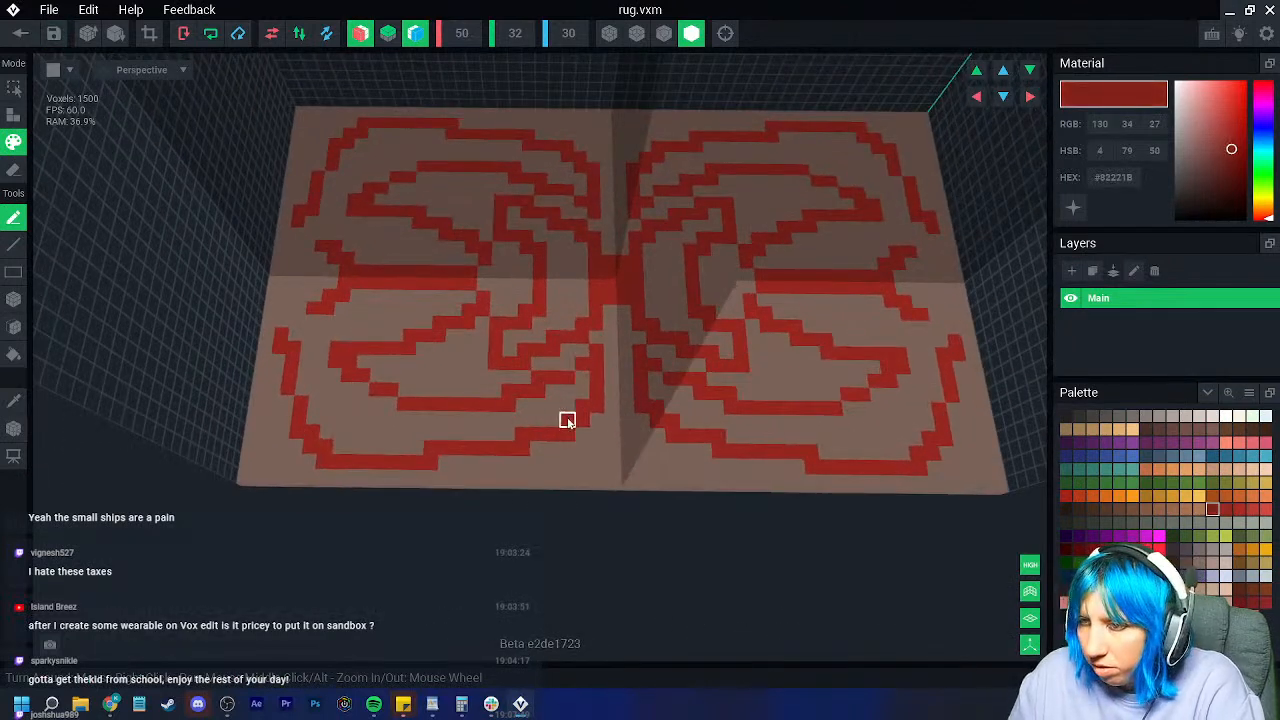
click(14, 327)
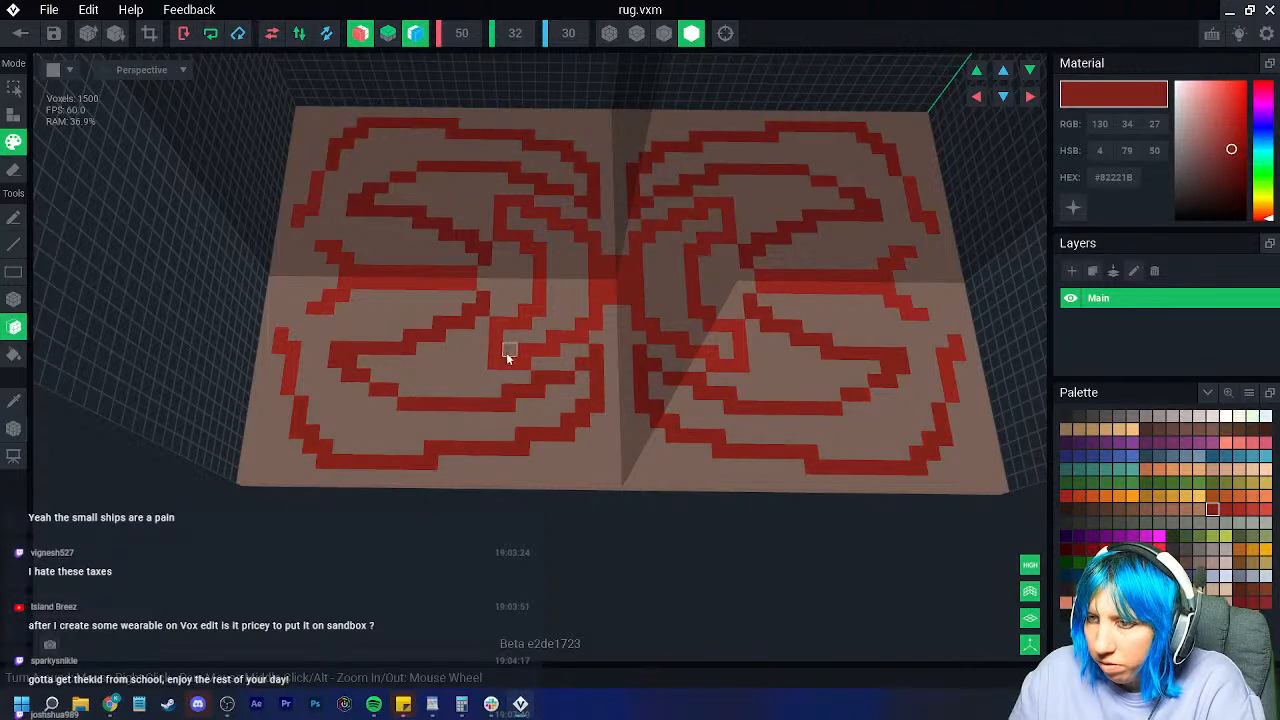
right_drag(634, 369, 374, 407)
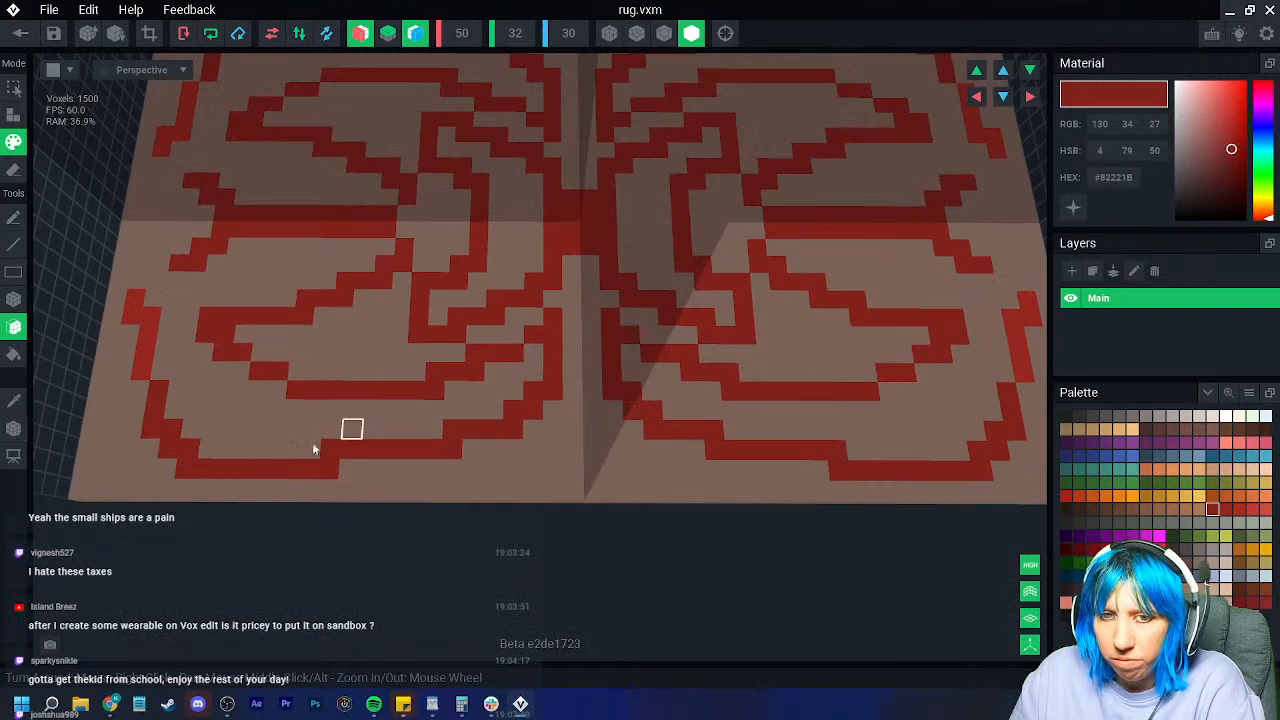
click(1119, 496)
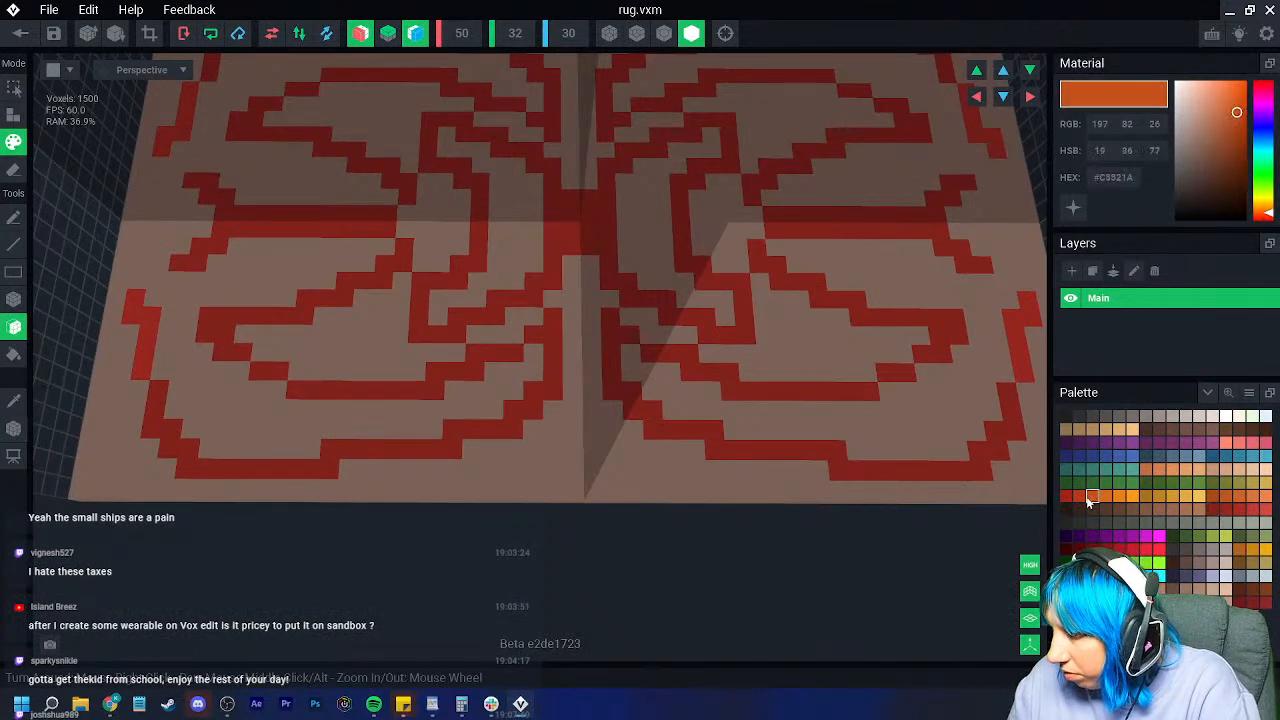
Step: Fill the insides of the red swirl loops with dark green using the Pencil
click(1145, 496)
click(1172, 536)
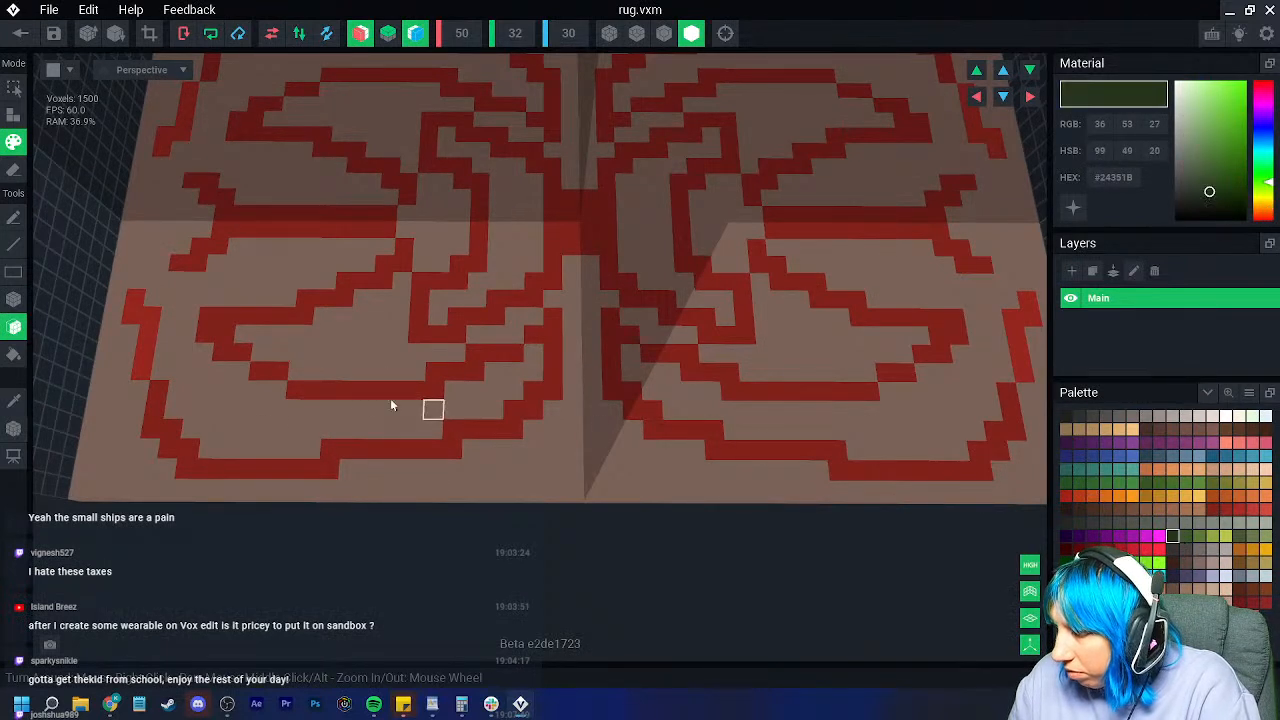
click(14, 217)
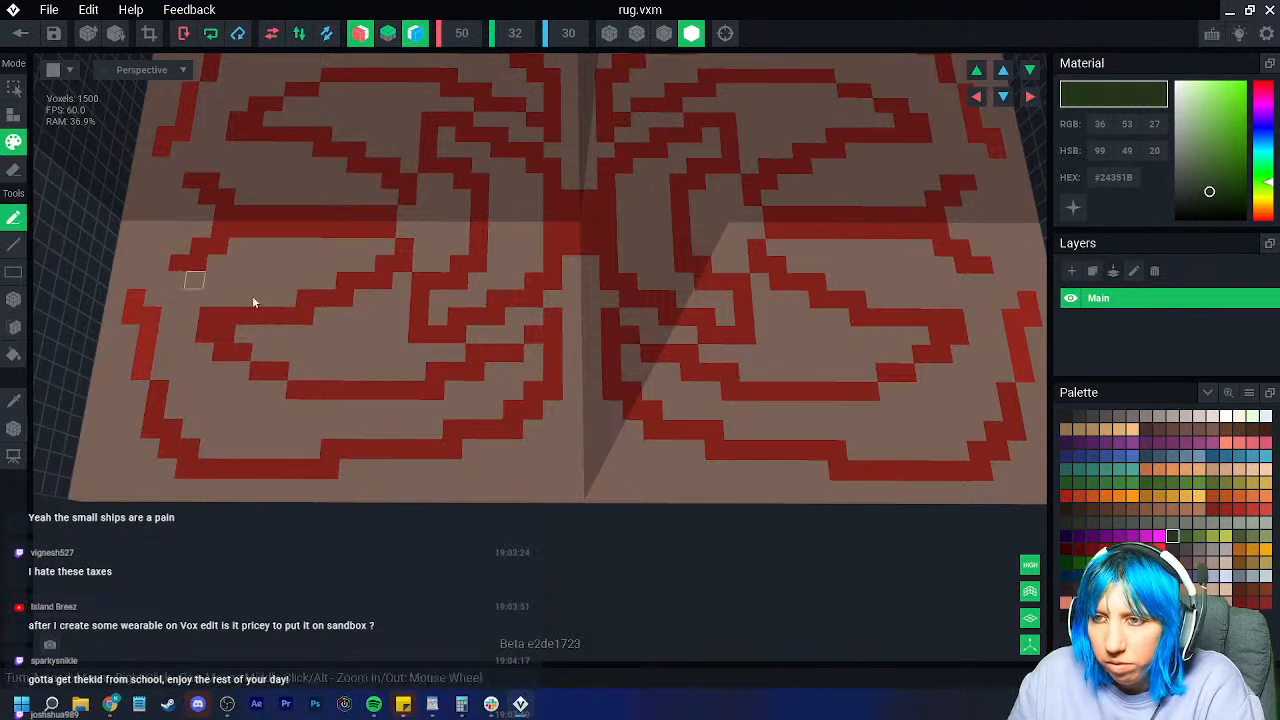
mouse_move(533, 319)
mouse_down()
mouse_move(414, 369)
mouse_move(317, 369)
mouse_up()
mouse_move(409, 355)
mouse_down()
mouse_move(374, 351)
mouse_move(377, 334)
mouse_move(314, 366)
mouse_move(279, 358)
mouse_move(314, 351)
mouse_up()
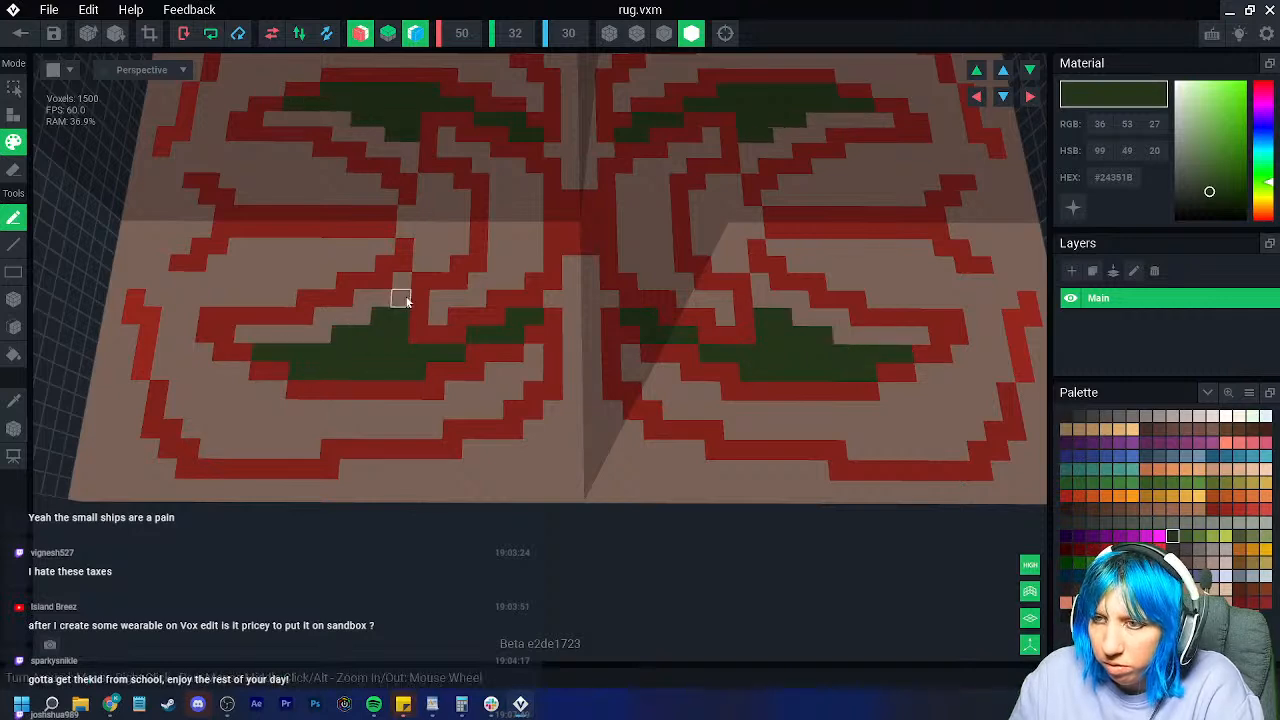
scroll(500, 420, down, 5)
right_drag(562, 428, 621, 387)
scroll(628, 388, up, 2)
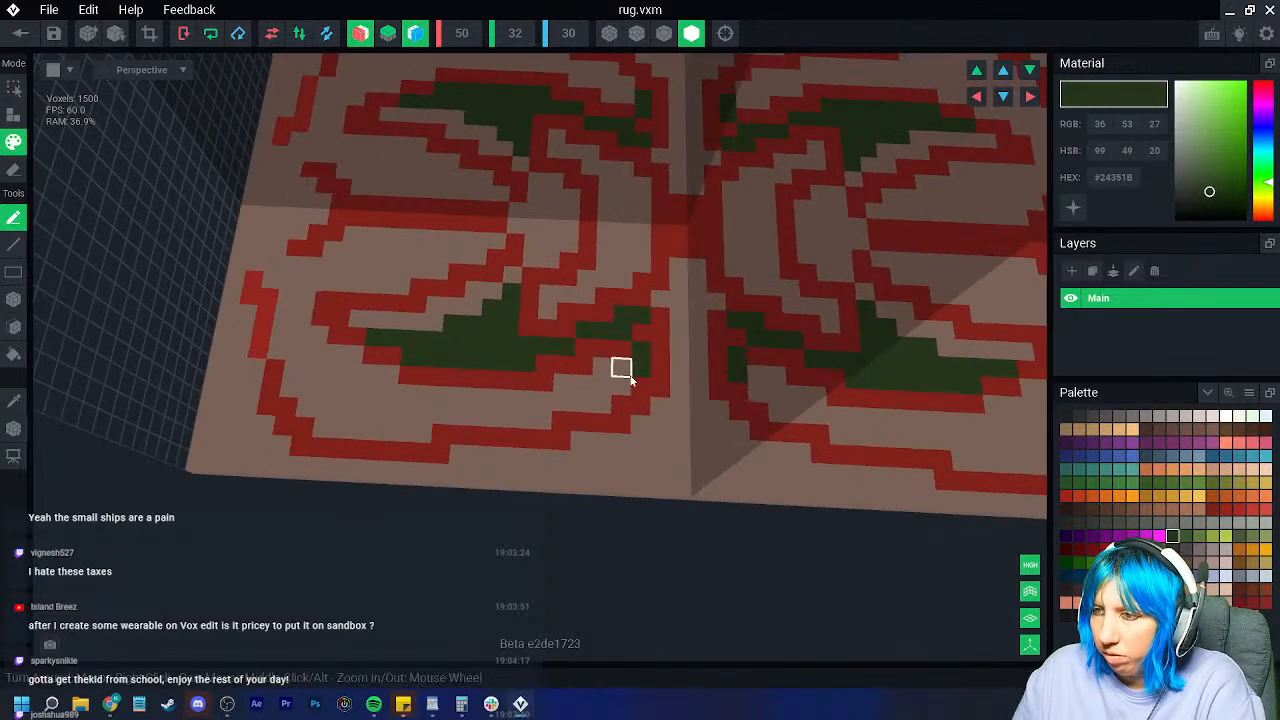
mouse_move(613, 398)
mouse_down()
mouse_move(420, 431)
mouse_move(329, 430)
mouse_move(307, 410)
mouse_move(418, 418)
mouse_move(604, 388)
mouse_up()
scroll(608, 371, down, 6)
right_drag(568, 440, 549, 422)
scroll(491, 274, up, 5)
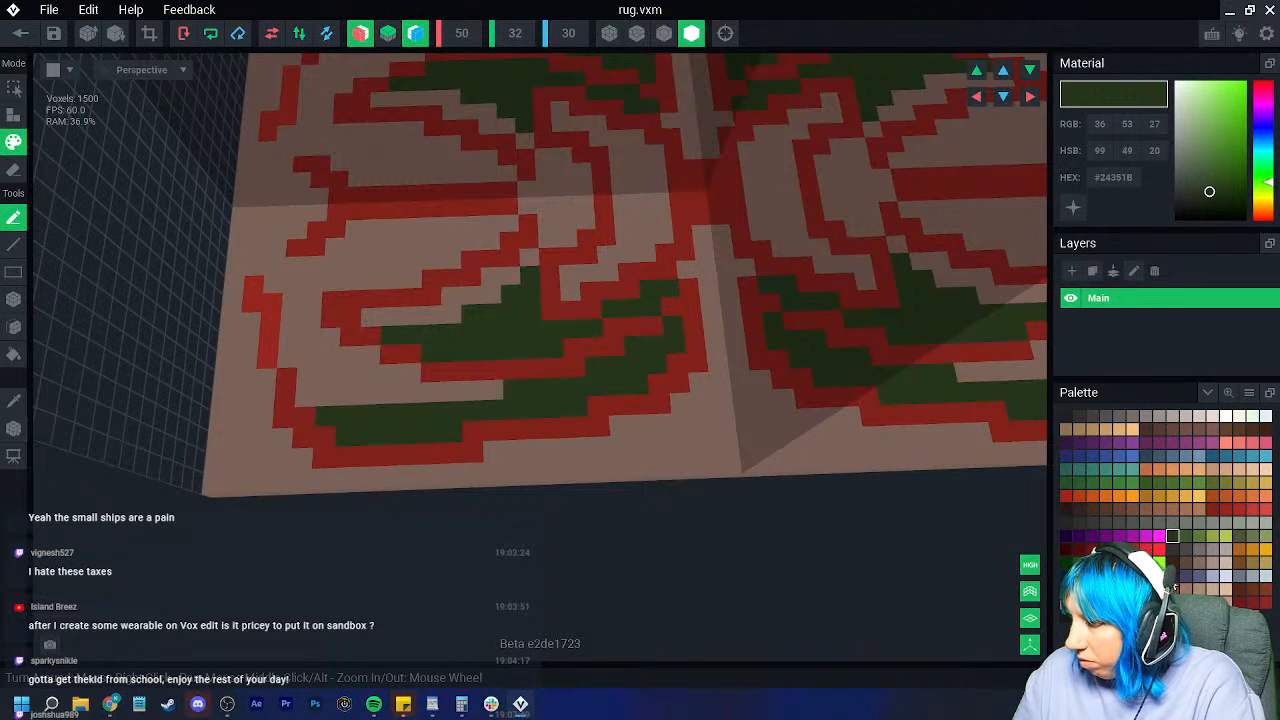
Step: Eyedrop the beige, darken it to deep brown, and paint shading beside the red lines
click(14, 401)
click(312, 340)
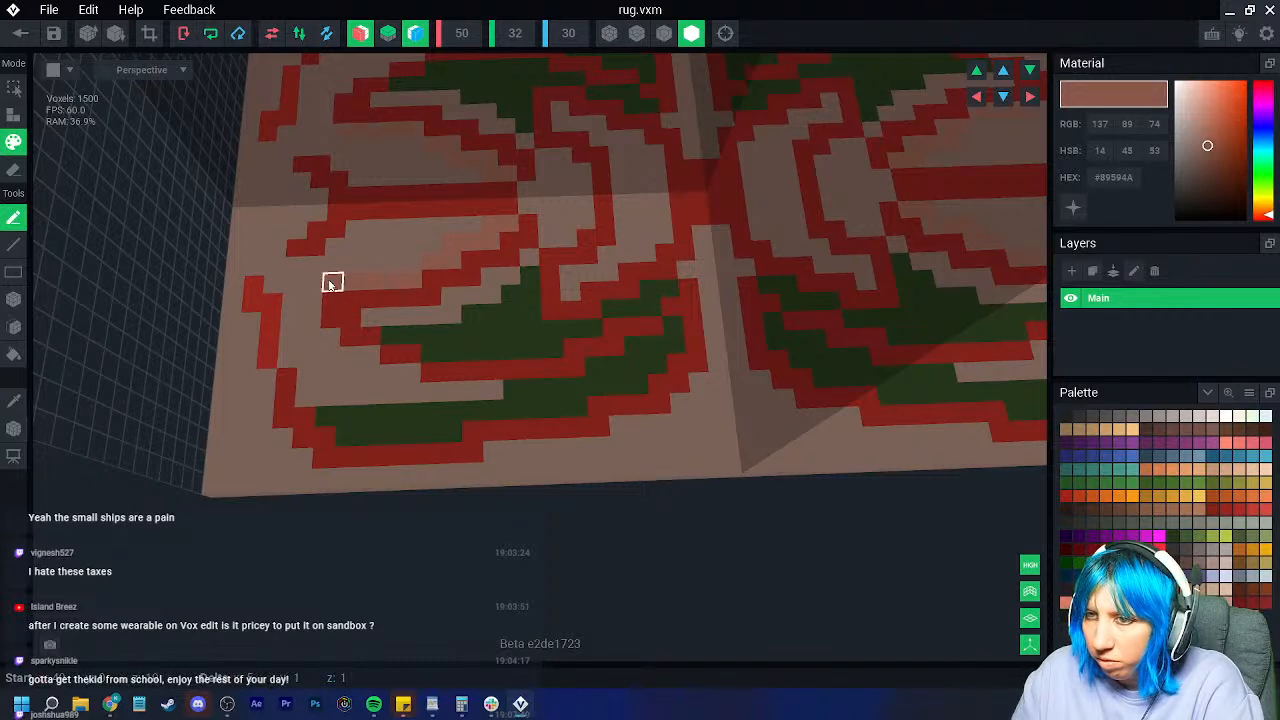
click(1210, 158)
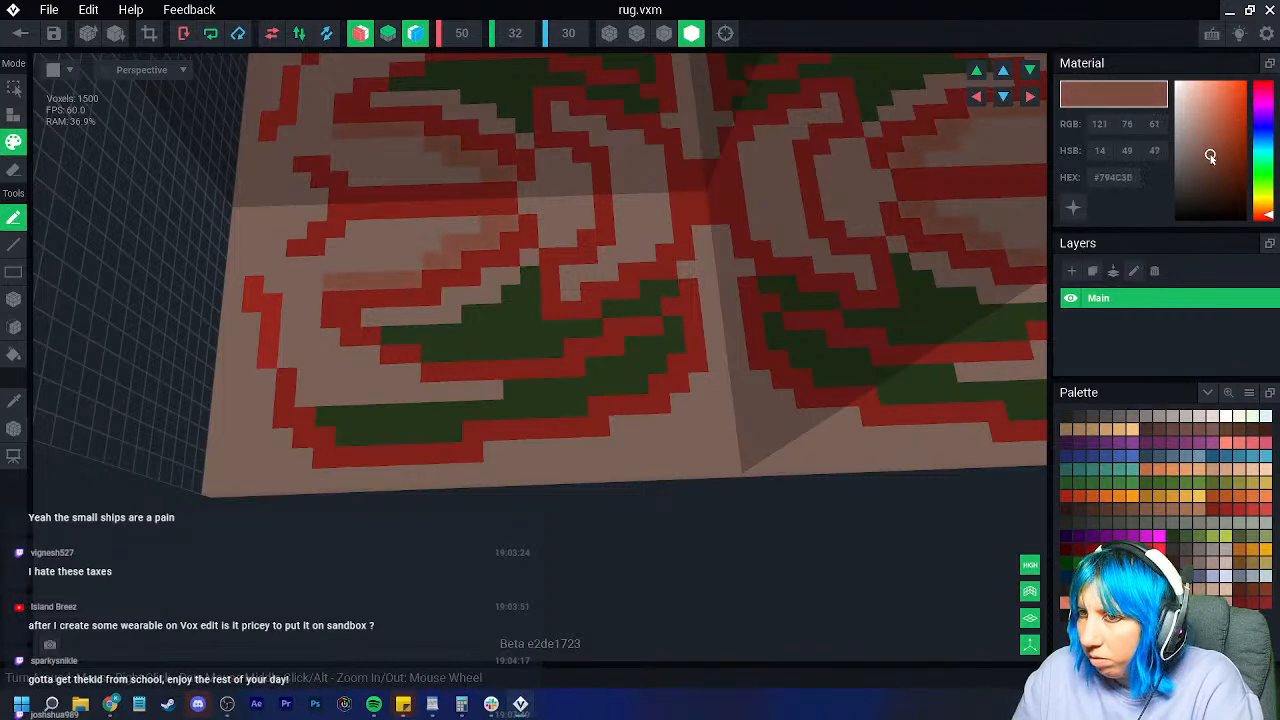
scroll(398, 310, up, 2)
middle_drag(405, 310, 503, 440)
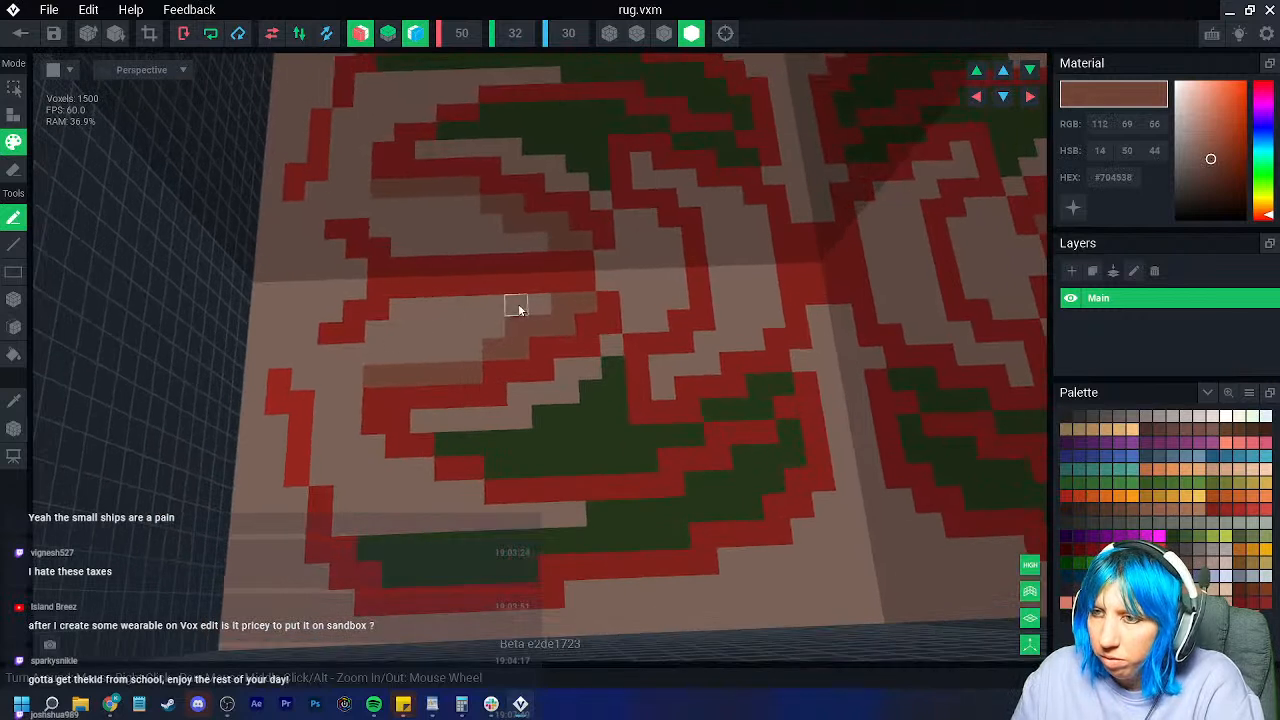
mouse_move(405, 462)
mouse_down()
mouse_move(369, 469)
mouse_move(372, 442)
mouse_up()
mouse_move(478, 514)
mouse_down()
mouse_move(446, 491)
mouse_move(437, 529)
mouse_up()
drag(357, 398, 348, 445)
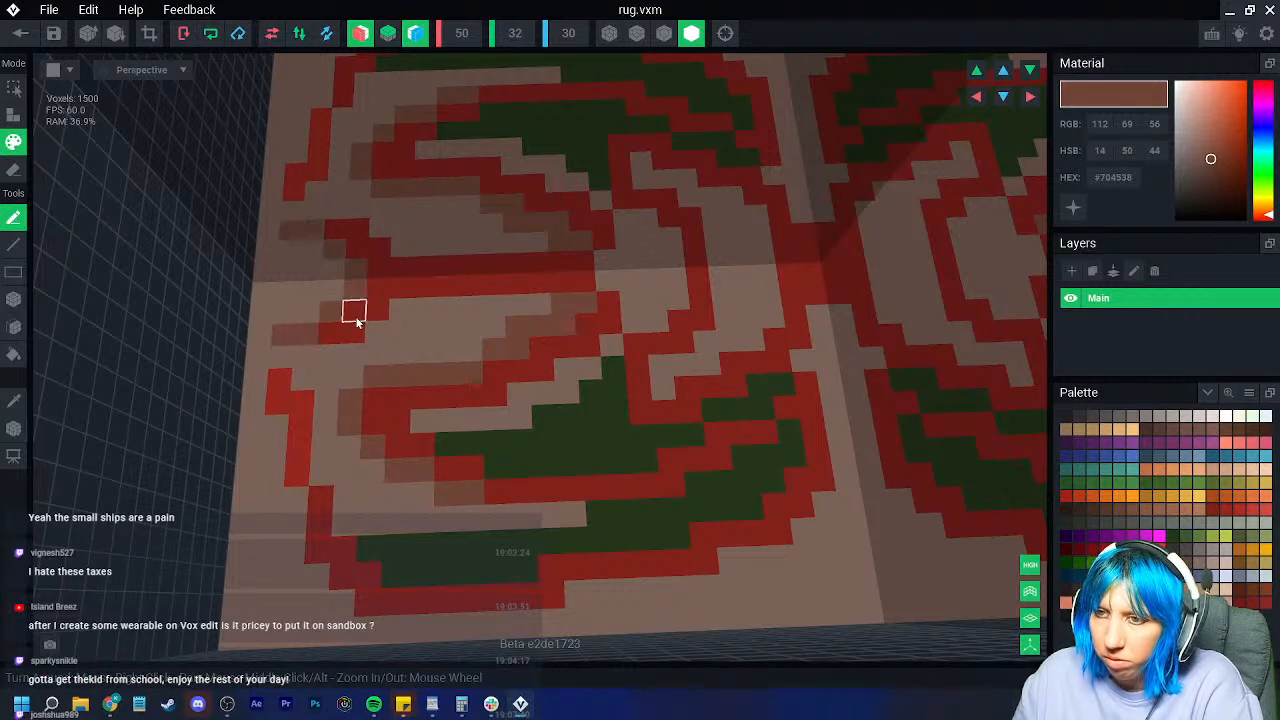
scroll(407, 318, down, 5)
scroll(414, 337, up, 1)
Step: Paint brown strips along the upper-left edge and inside the centre red outlines
mouse_move(345, 296)
mouse_down()
mouse_move(357, 226)
mouse_move(390, 205)
mouse_up()
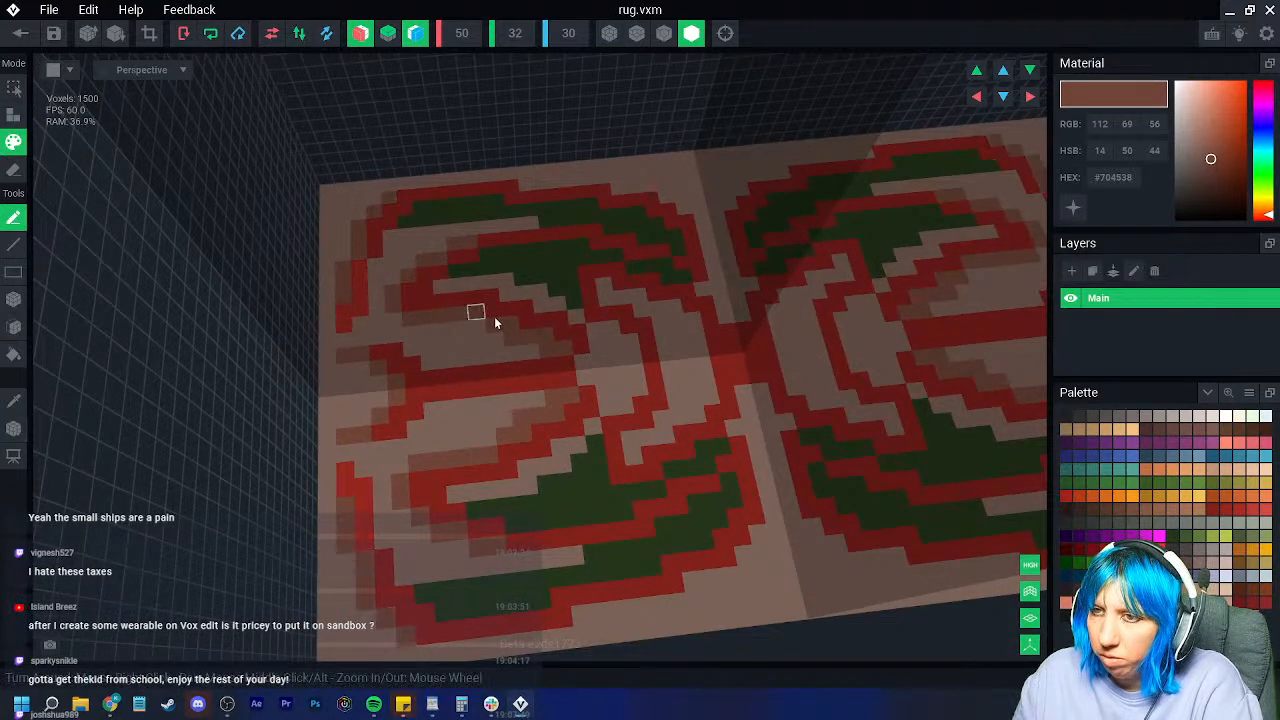
scroll(543, 371, down, 5)
scroll(555, 372, up, 6)
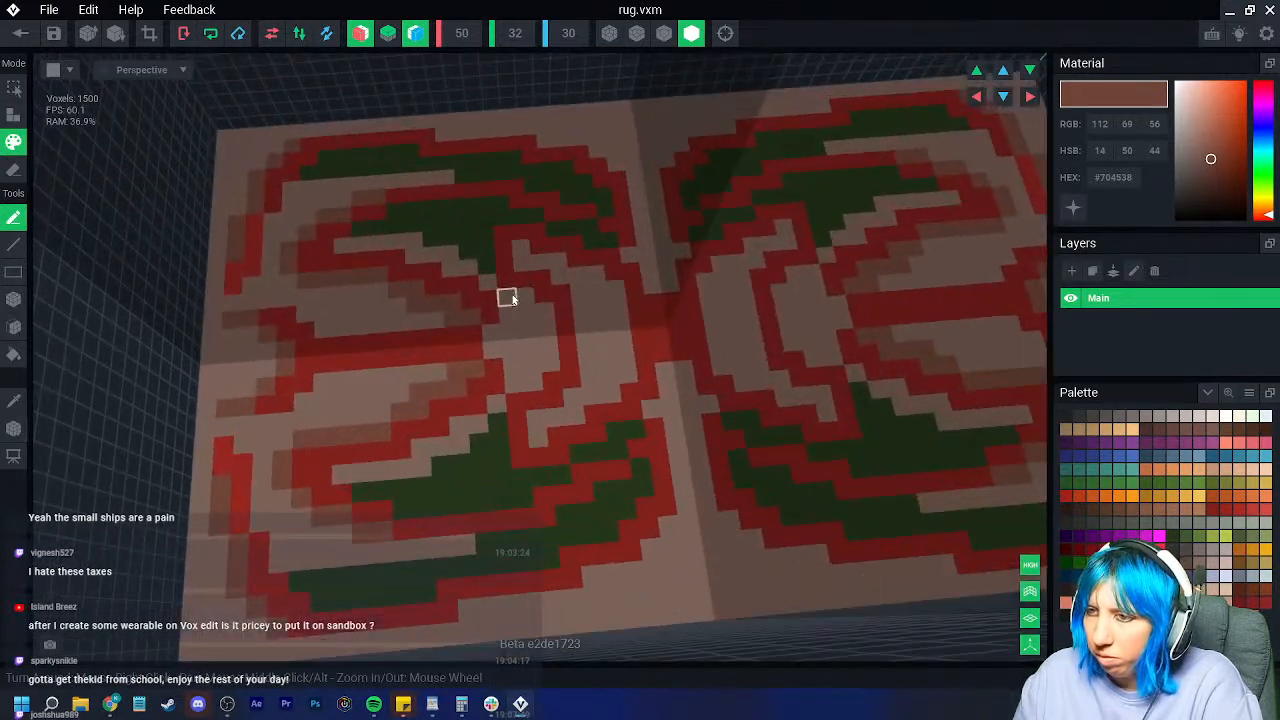
scroll(642, 418, down, 3)
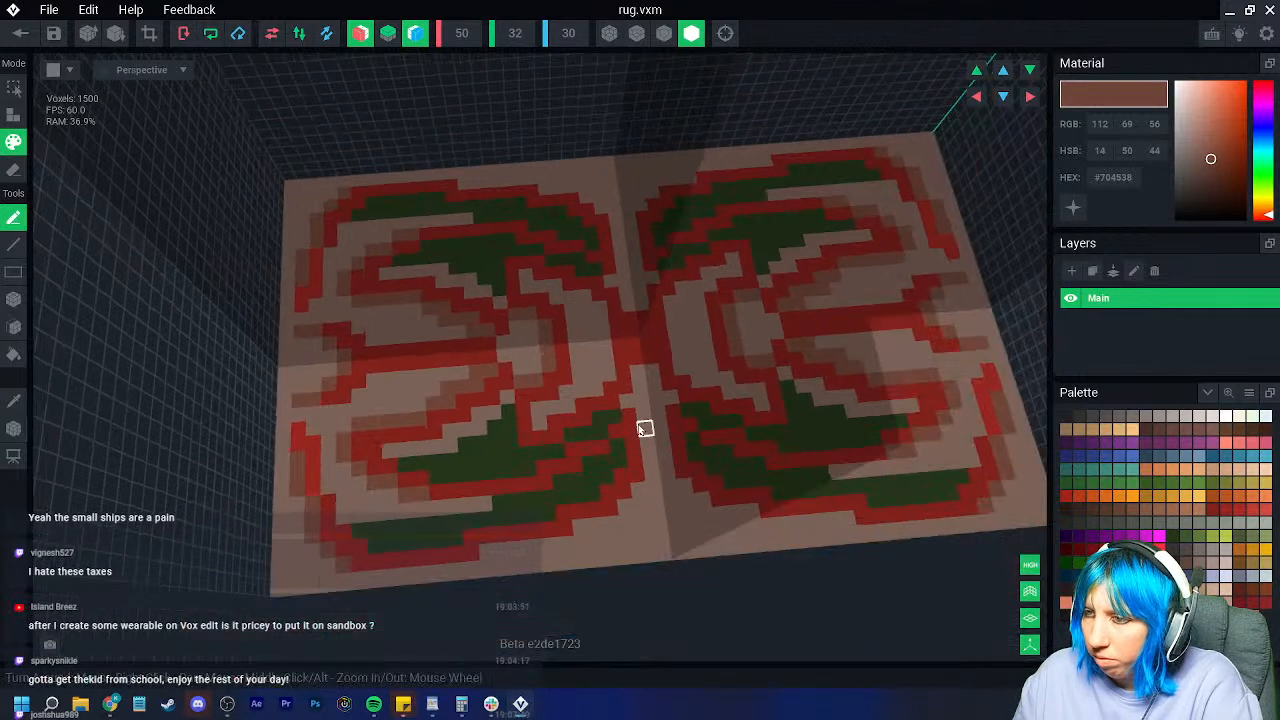
right_drag(640, 425, 606, 378)
drag(605, 378, 600, 353)
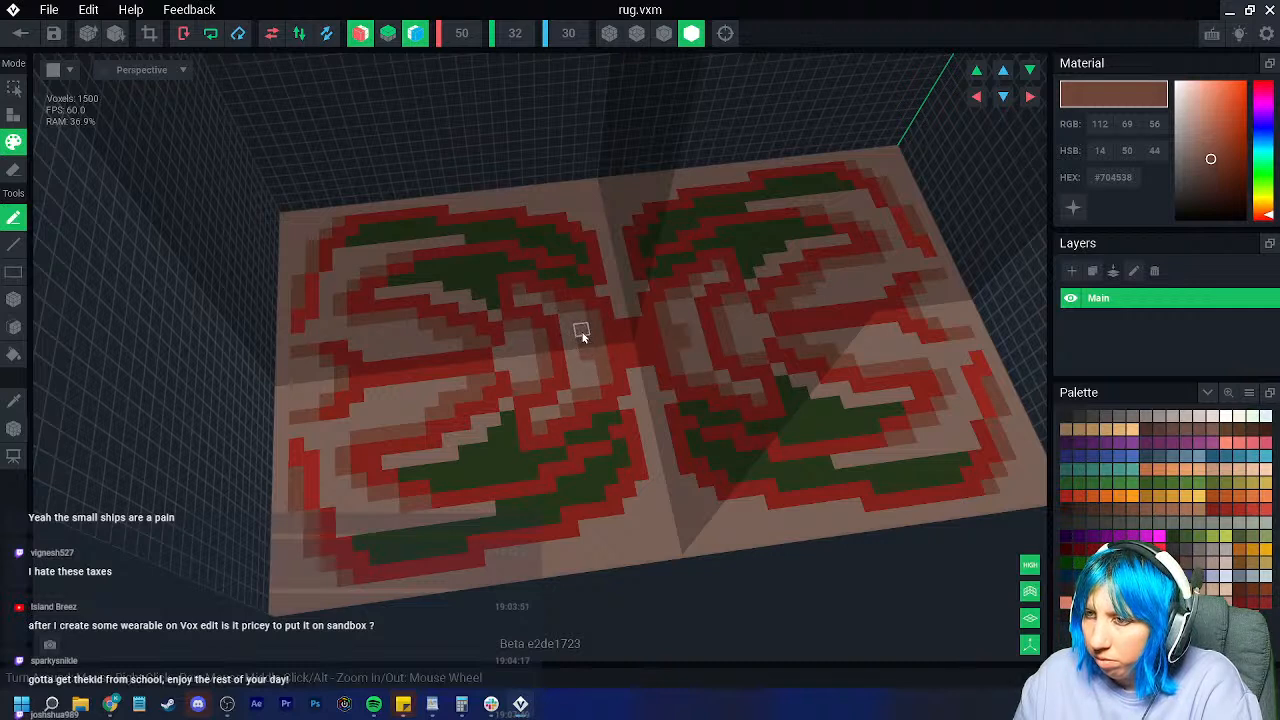
Step: Orbit and zoom to a top-down view of the rug with walls behind
scroll(686, 402, down, 3)
right_drag(686, 402, 693, 440)
scroll(693, 440, up, 4)
middle_drag(693, 440, 615, 376)
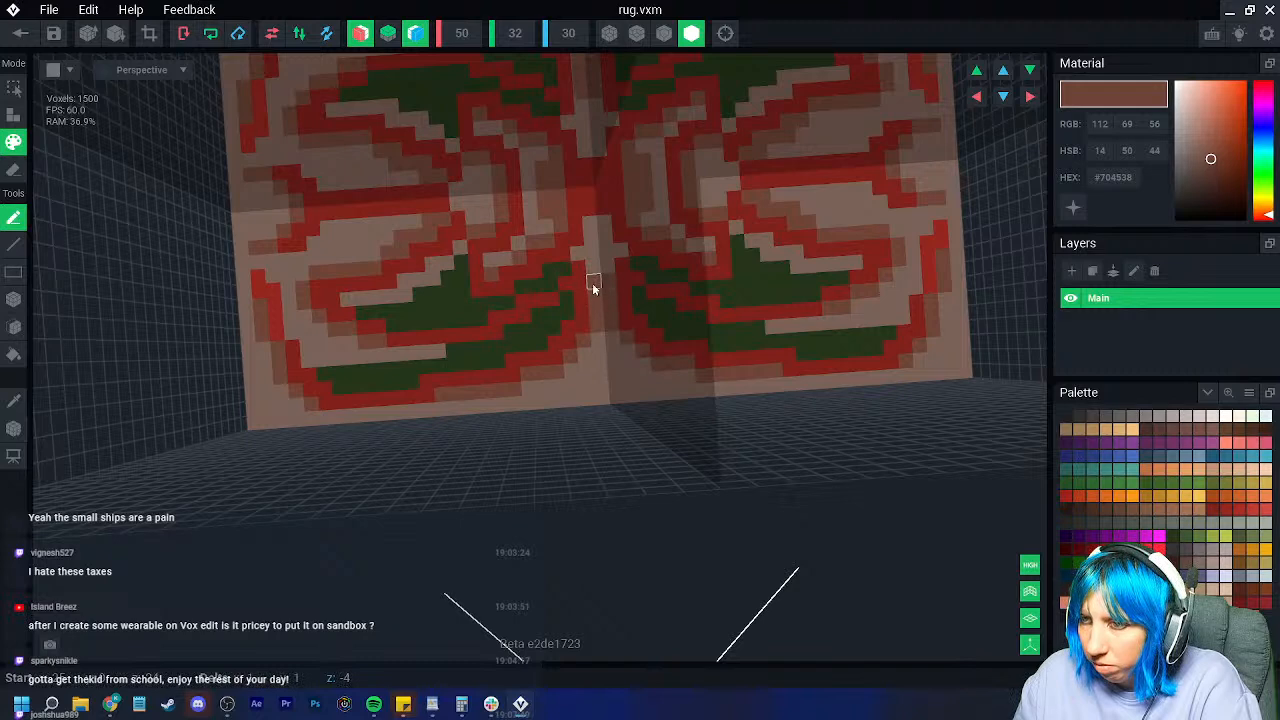
scroll(601, 310, down, 5)
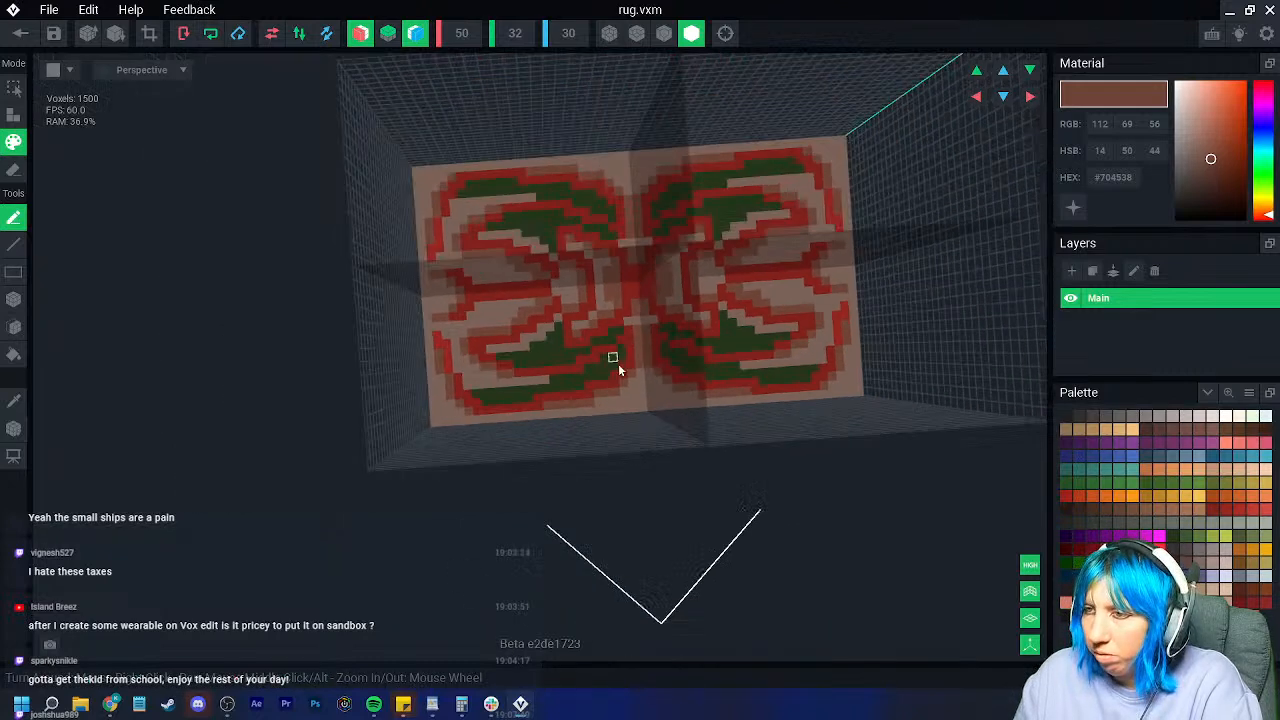
right_drag(657, 399, 633, 416)
scroll(633, 416, up, 2)
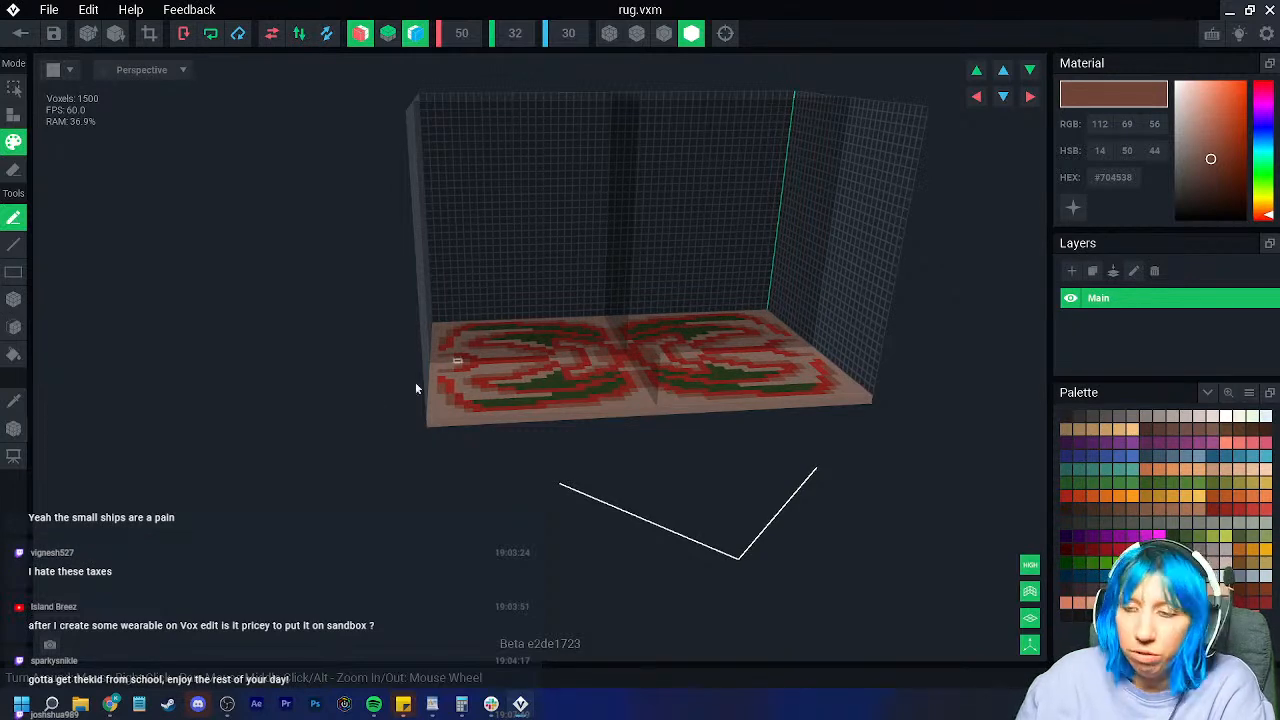
scroll(634, 391, up, 8)
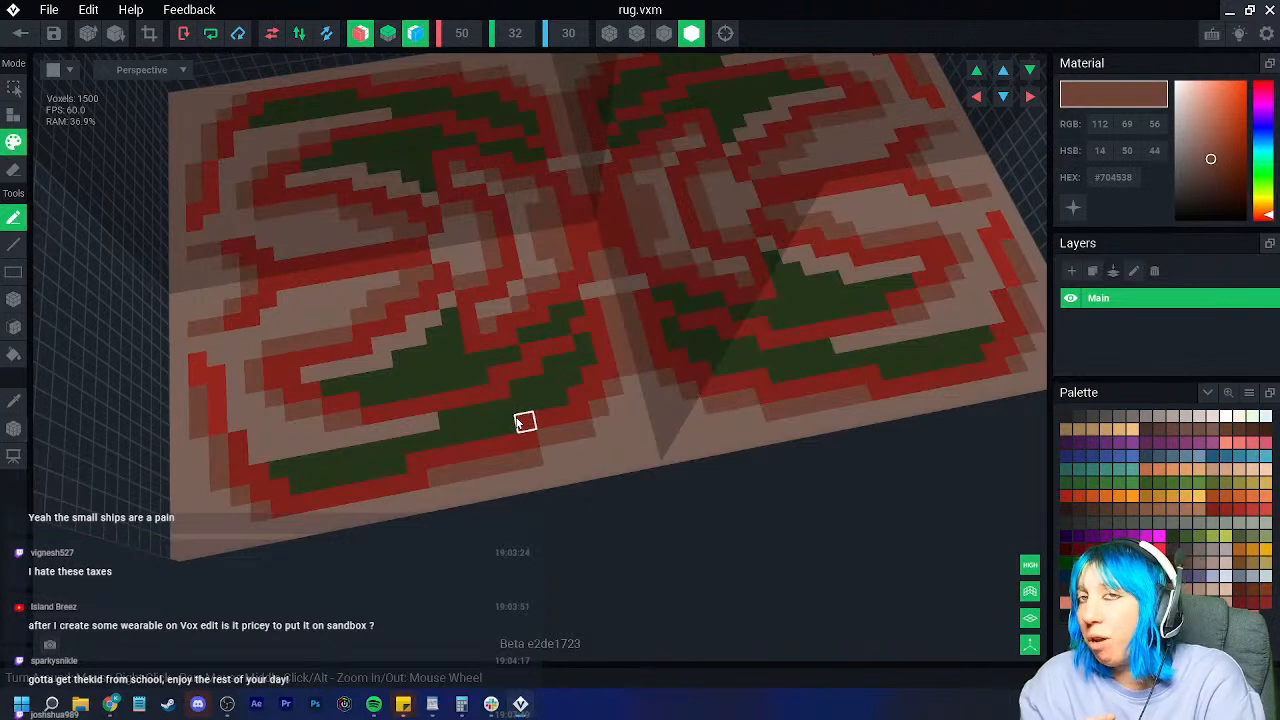
scroll(515, 421, down, 8)
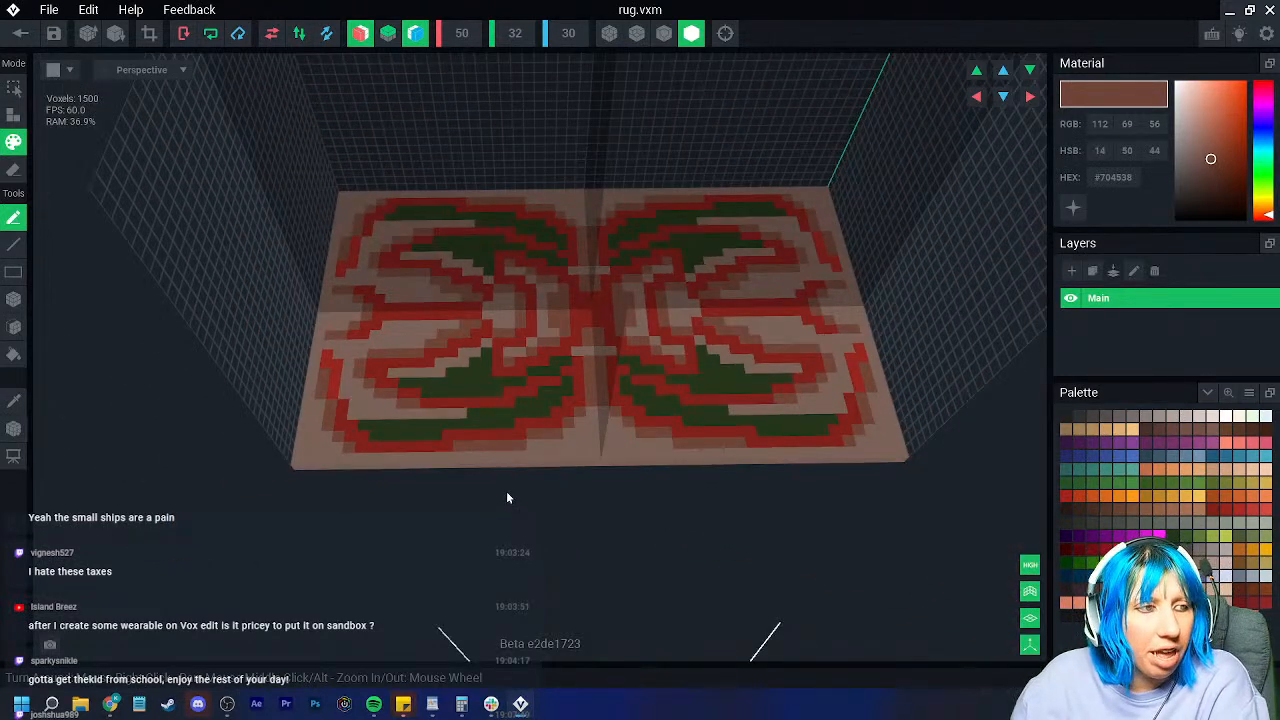
right_drag(495, 487, 480, 300)
scroll(543, 408, up, 4)
scroll(530, 405, down, 6)
scroll(537, 443, up, 6)
Step: Sample the dark green, pick a lighter green, and paint first highlights on the green areas
click(14, 401)
click(436, 346)
click(435, 343)
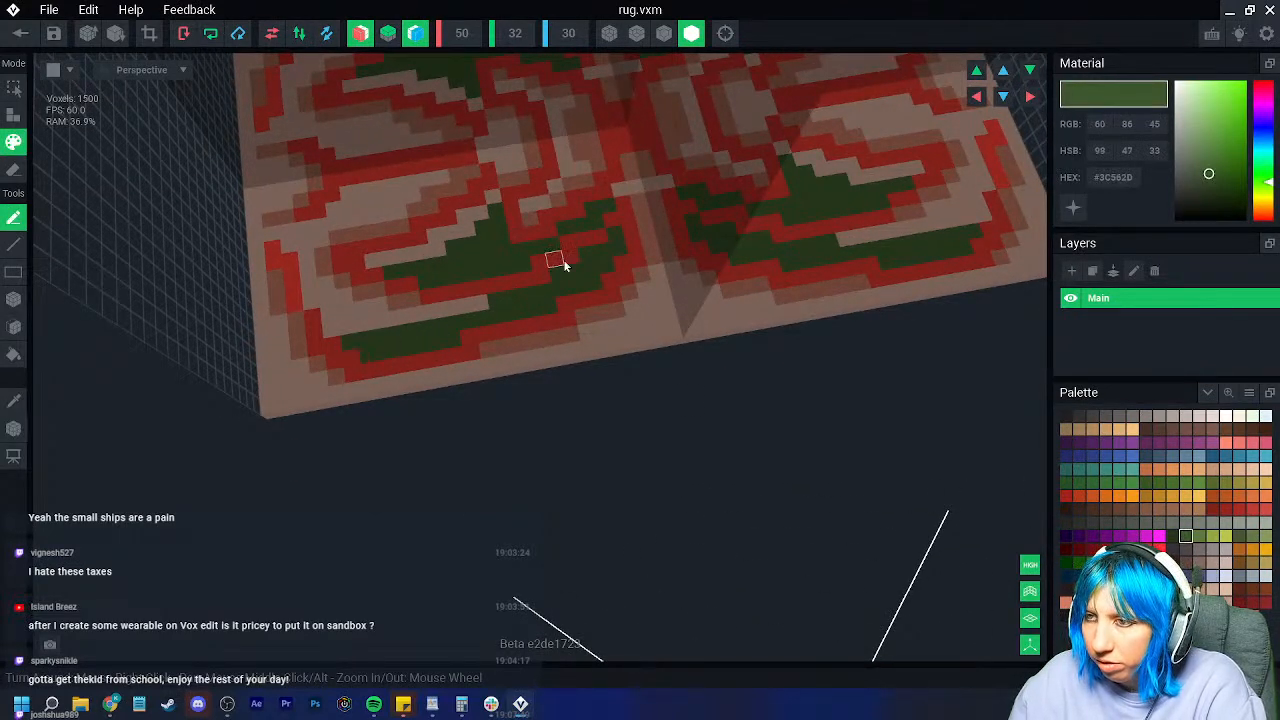
mouse_move(588, 256)
mouse_down()
mouse_move(537, 294)
mouse_move(537, 222)
mouse_up()
click(491, 206)
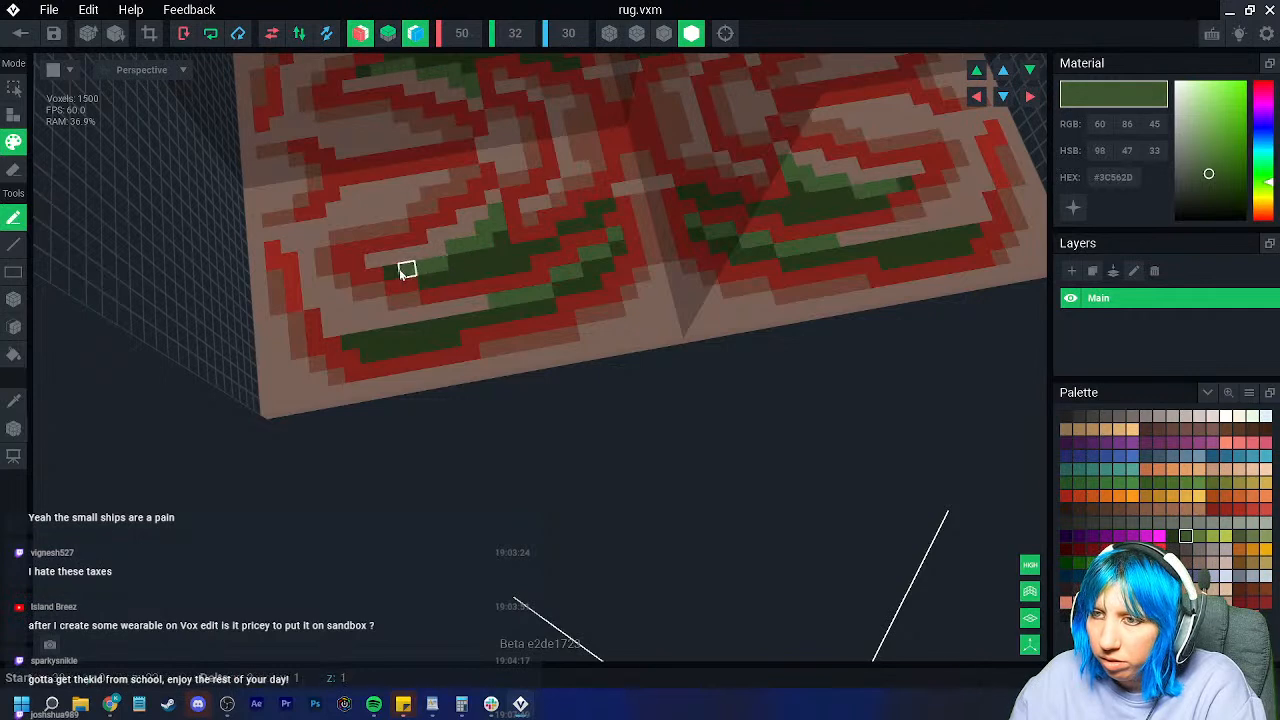
Step: Add more scattered lighter green highlight voxels across the rug's green areas
scroll(406, 268, down, 5)
right_drag(537, 361, 443, 305)
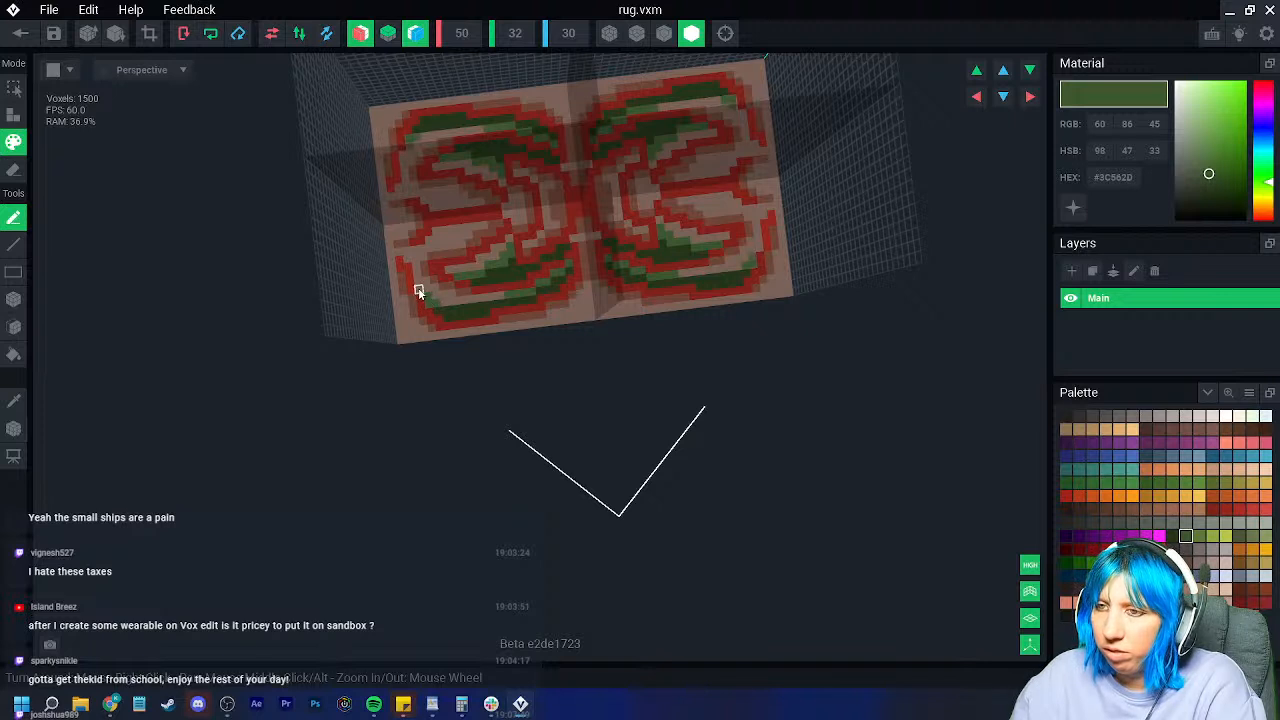
click(450, 317)
scroll(528, 328, down, 6)
scroll(606, 321, up, 4)
scroll(602, 325, up, 2)
click(478, 231)
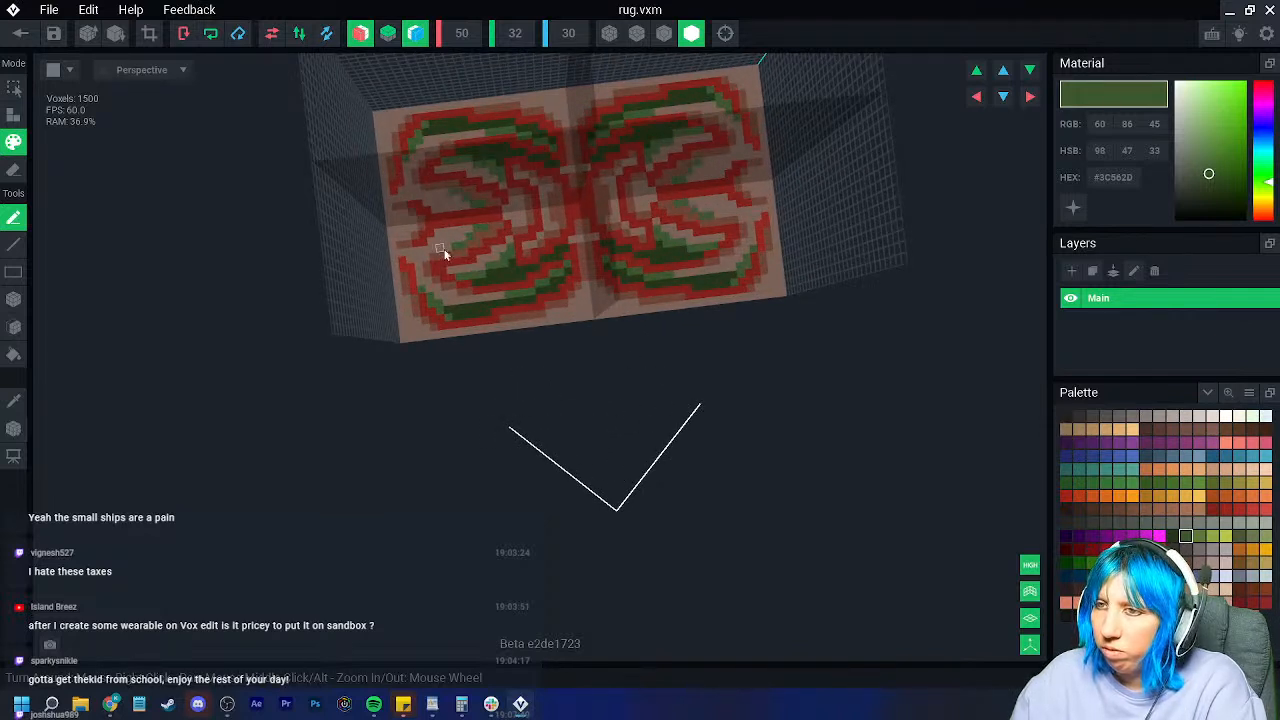
right_drag(443, 249, 513, 206)
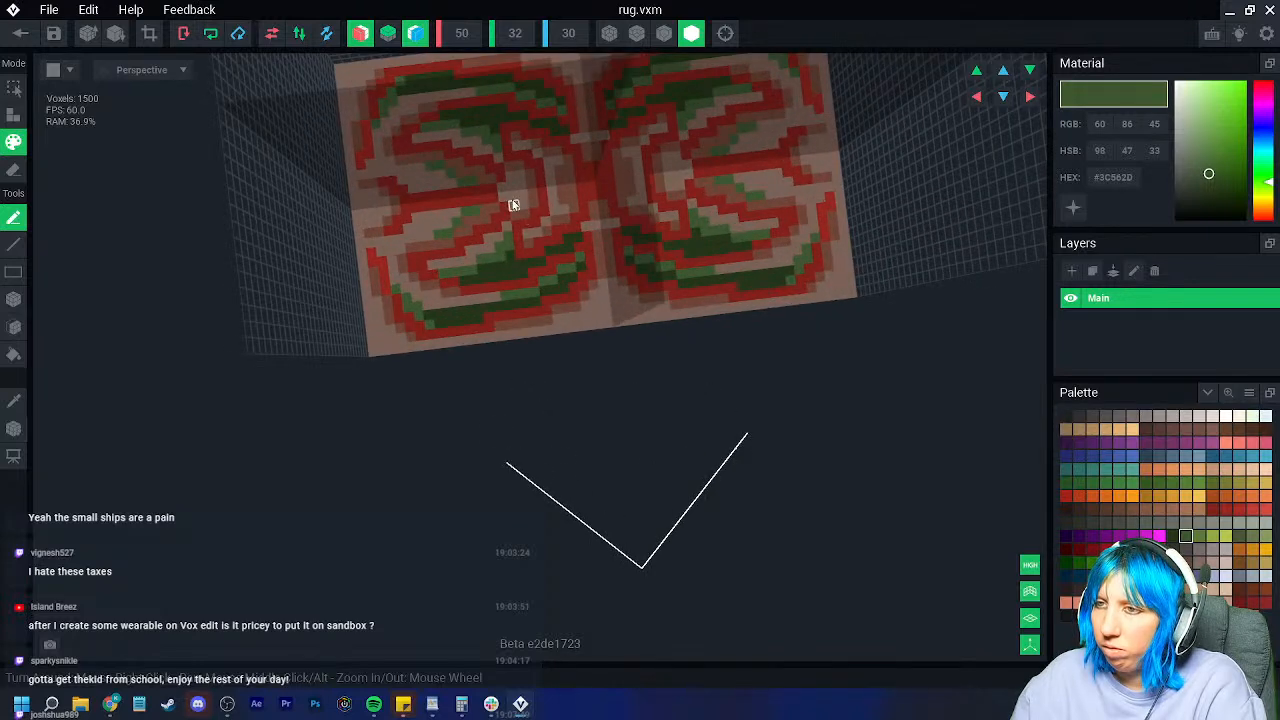
click(503, 191)
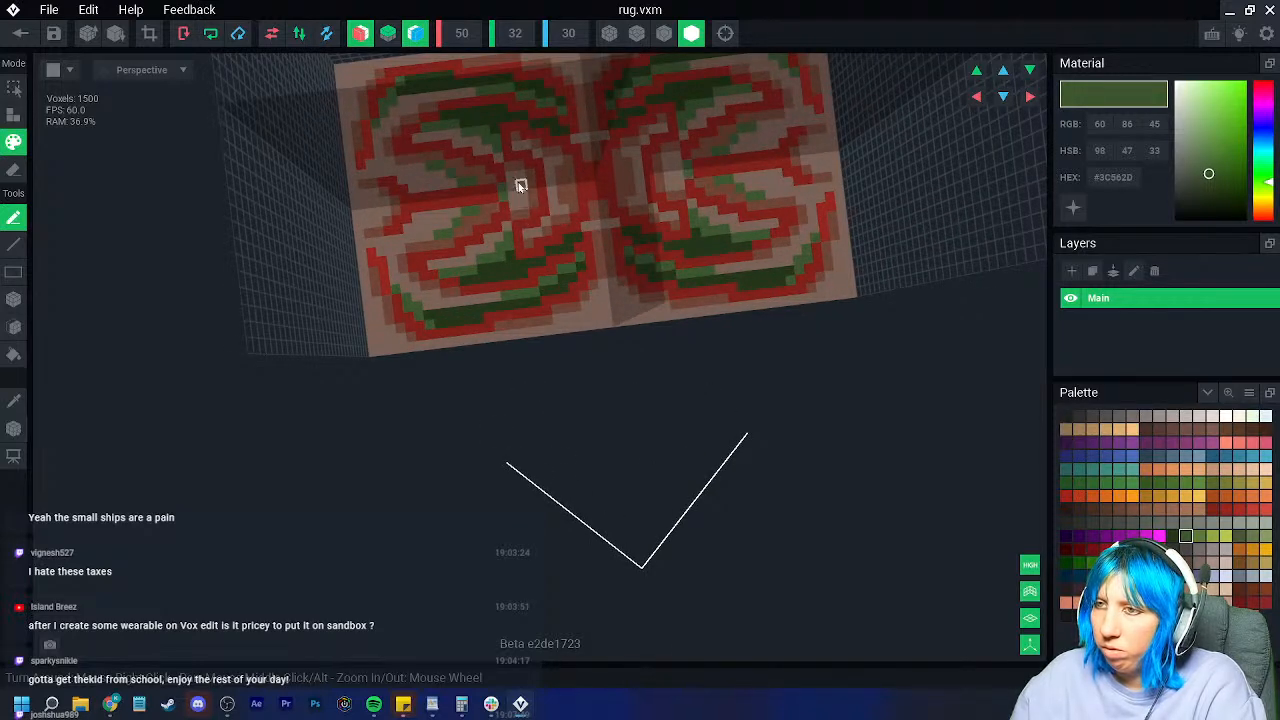
scroll(535, 284, down, 4)
scroll(555, 290, up, 5)
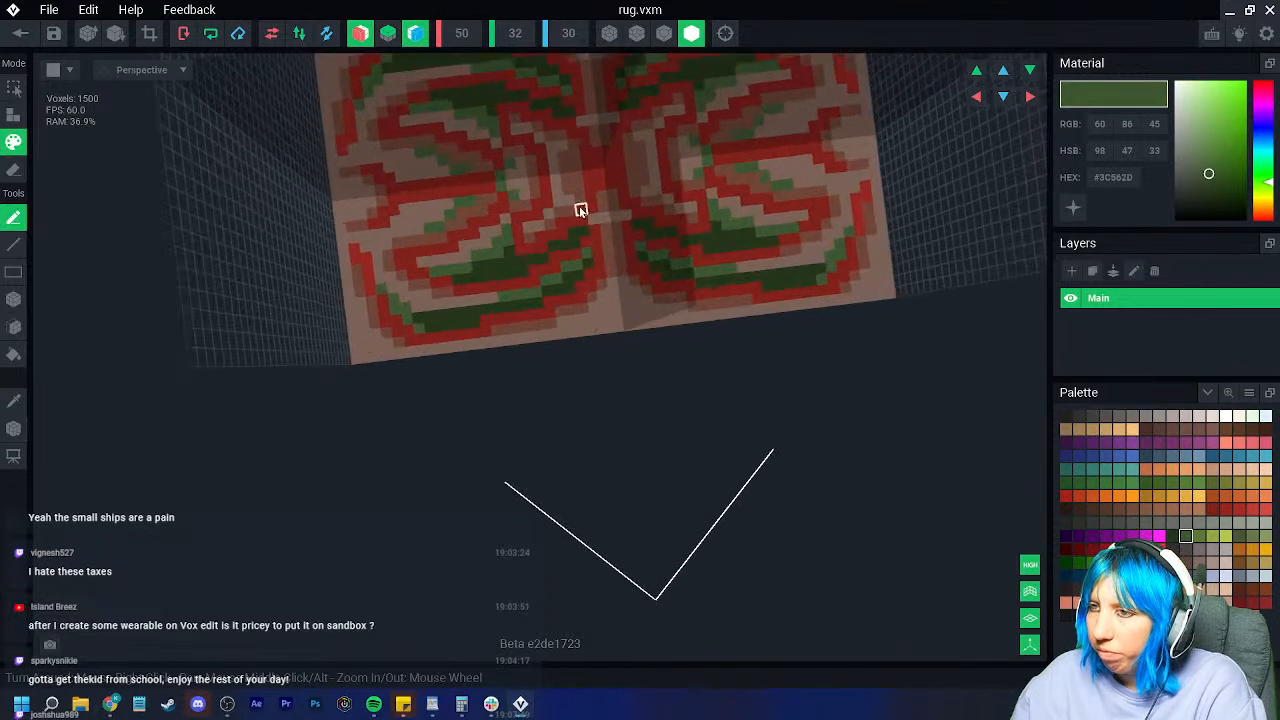
click(572, 198)
click(561, 193)
scroll(590, 330, down, 4)
scroll(595, 330, up, 4)
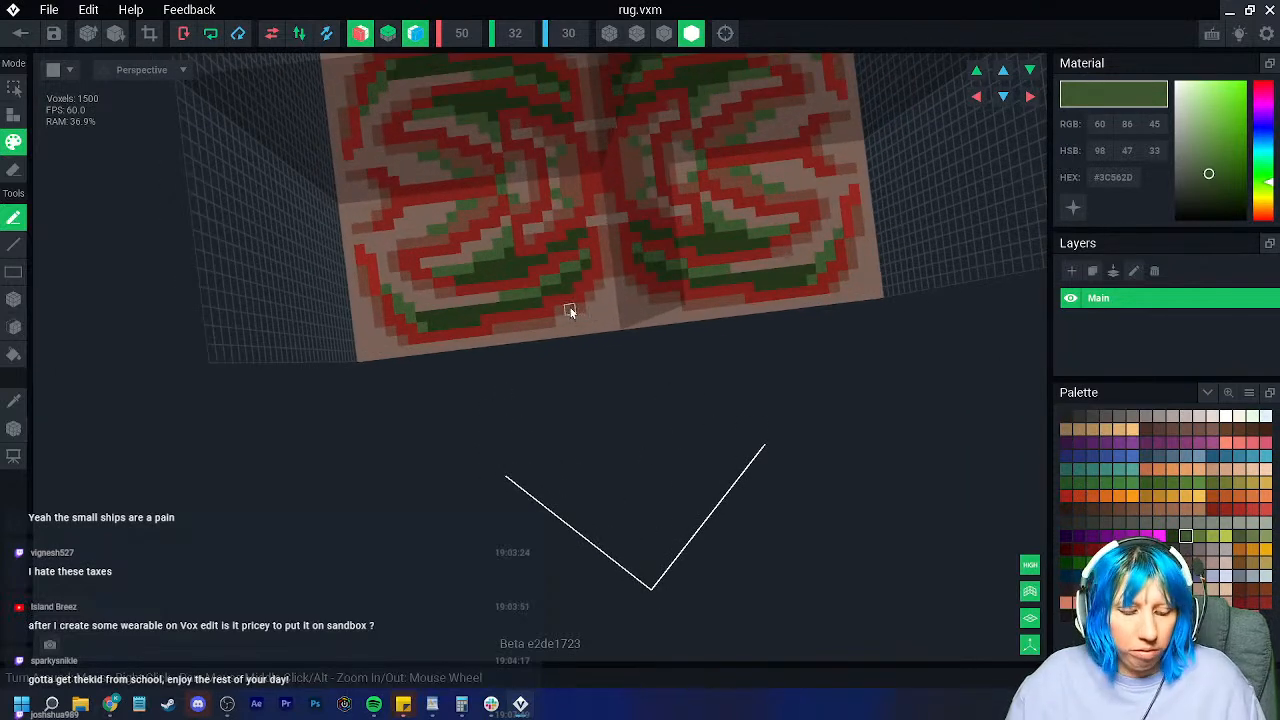
scroll(569, 305, down, 4)
right_drag(563, 291, 550, 326)
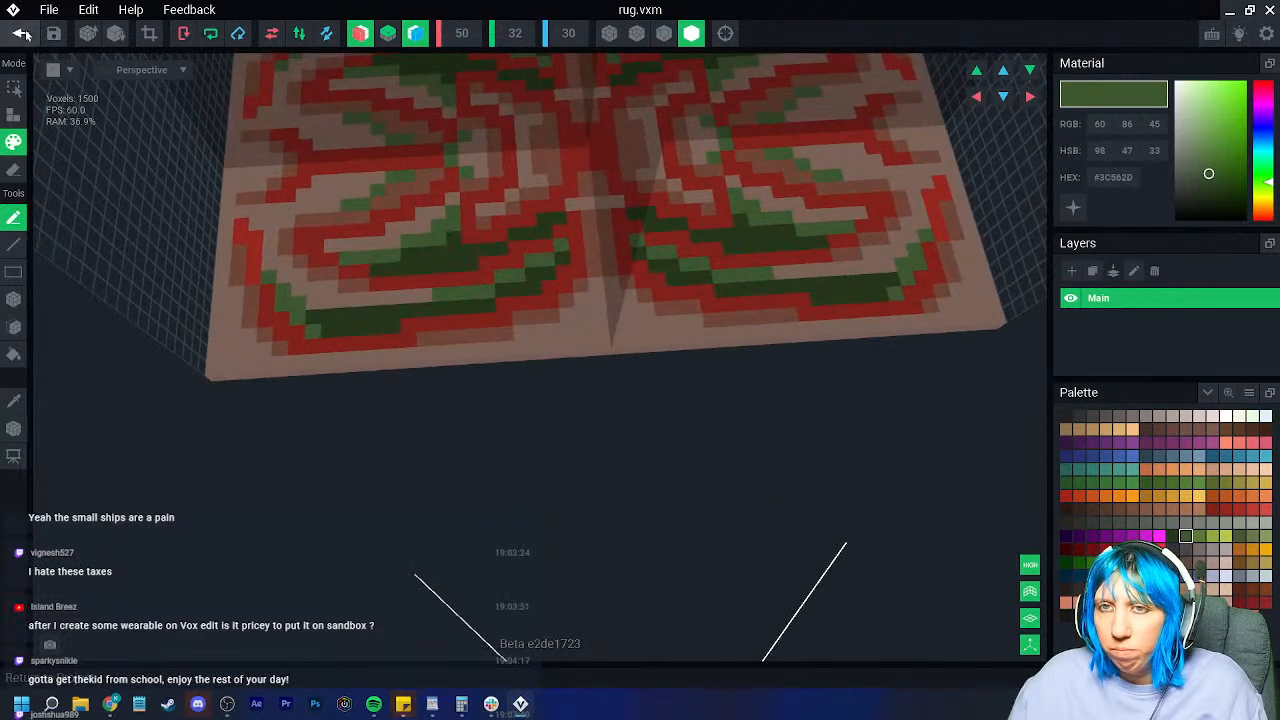
Step: Fit the model bounds, set the pivot to the floor centre, and save the rug model
click(149, 33)
click(14, 428)
right_click(15, 428)
click(64, 437)
click(20, 34)
click(438, 256)
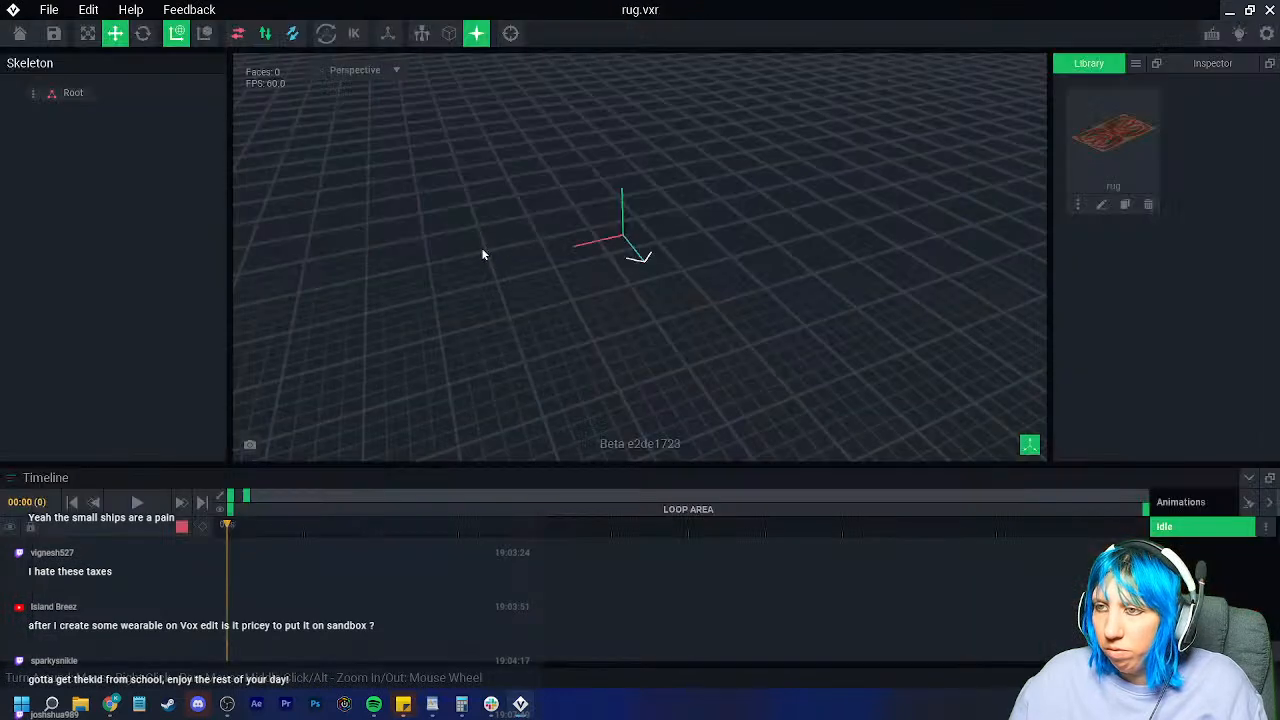
Step: Create a child node 'rug' under Root and attach the rug model to it
click(43, 97)
click(85, 112)
text(rug)
key(Return)
drag(1113, 130, 84, 115)
right_drag(628, 292, 677, 361)
Step: Cancel an extra node, then save rug.vxr and return to the home screen
scroll(677, 361, up, 4)
middle_drag(677, 361, 680, 430)
right_drag(663, 337, 650, 314)
click(68, 115)
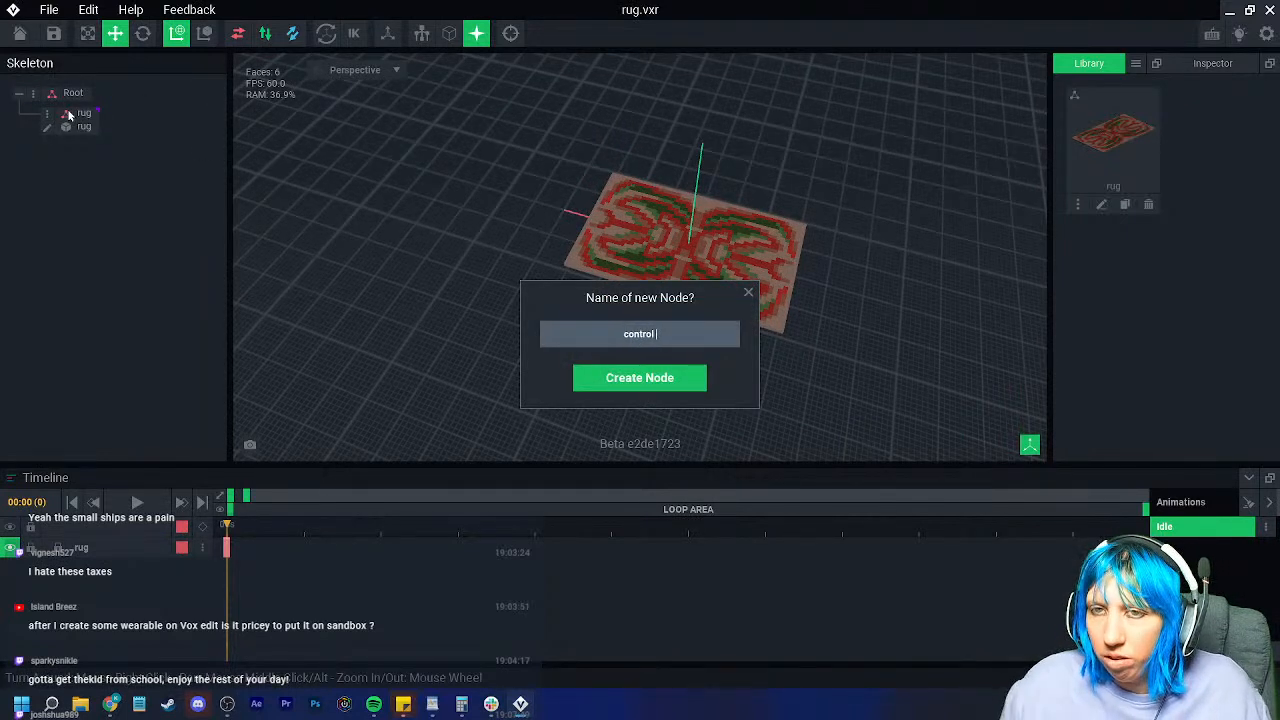
click(749, 294)
mouse_move(600, 300)
right_down()
mouse_move(443, 257)
mouse_move(650, 250)
mouse_move(600, 295)
right_up()
click(19, 33)
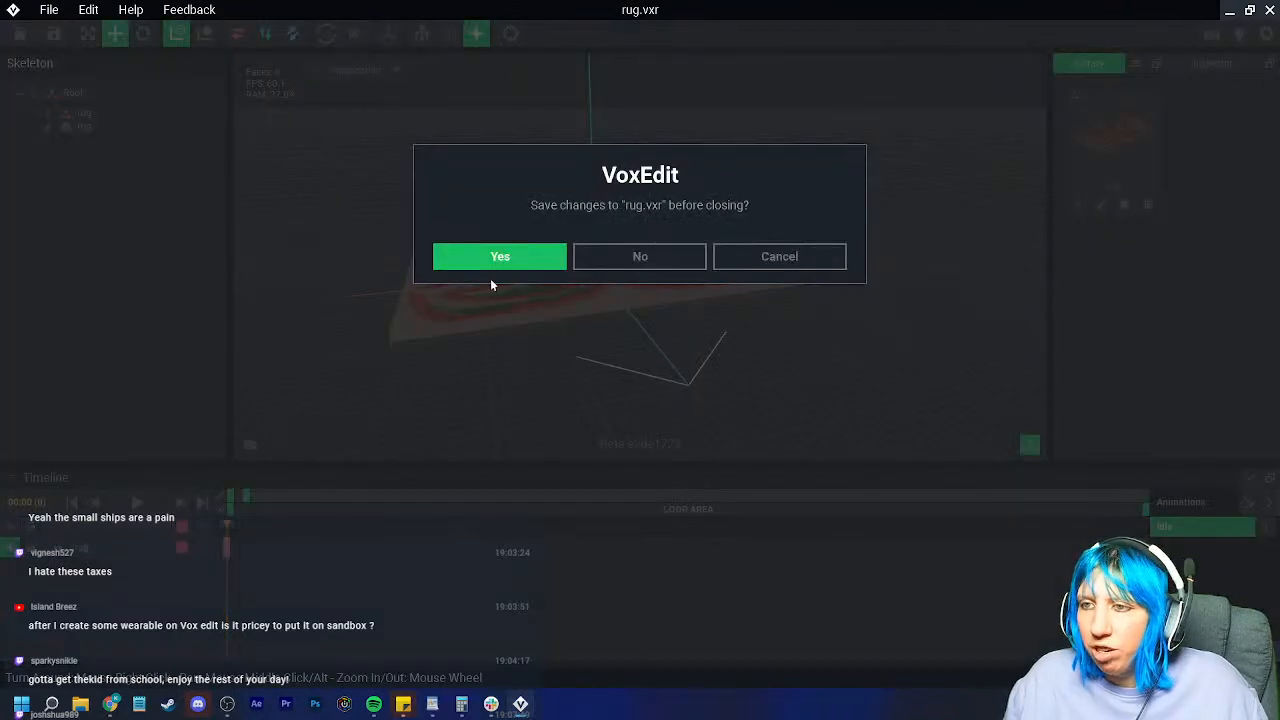
click(490, 262)
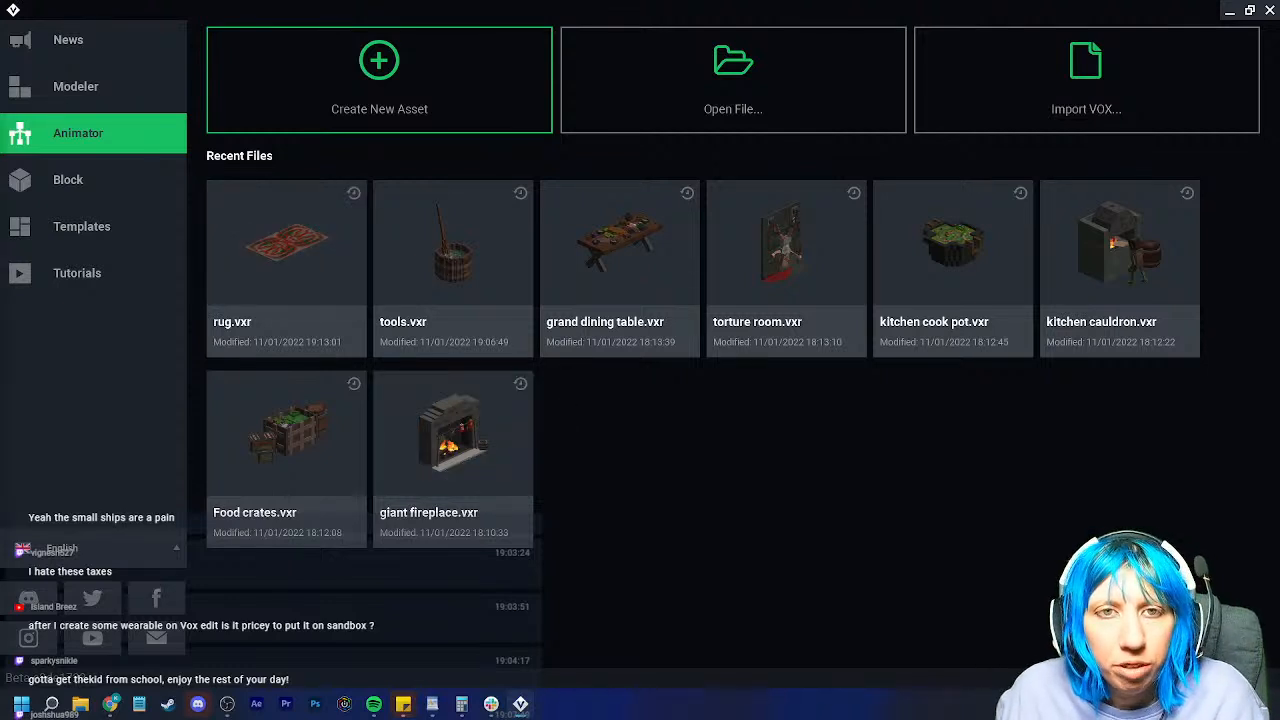
Step: Reopen rug.vxr in the Animator and look the rug over from a new angle
click(241, 186)
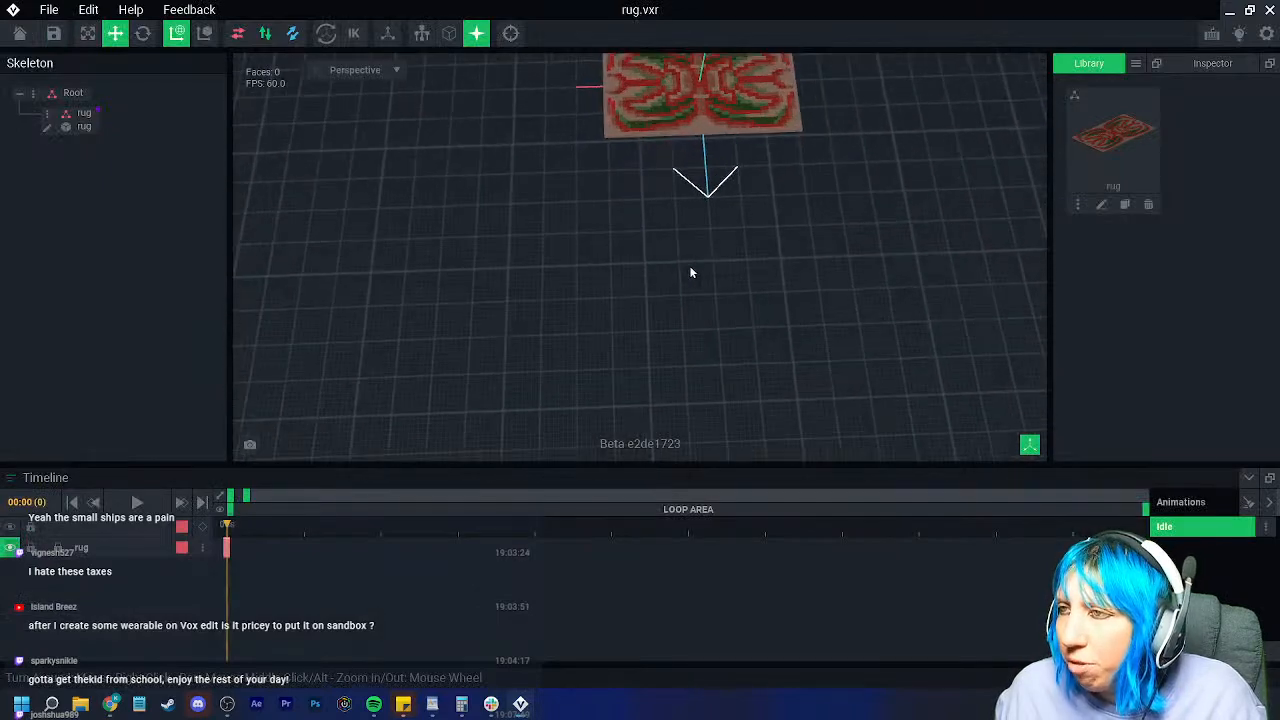
scroll(668, 282, up, 4)
right_drag(663, 280, 363, 109)
scroll(646, 266, down, 3)
scroll(566, 251, up, 2)
scroll(566, 251, down, 3)
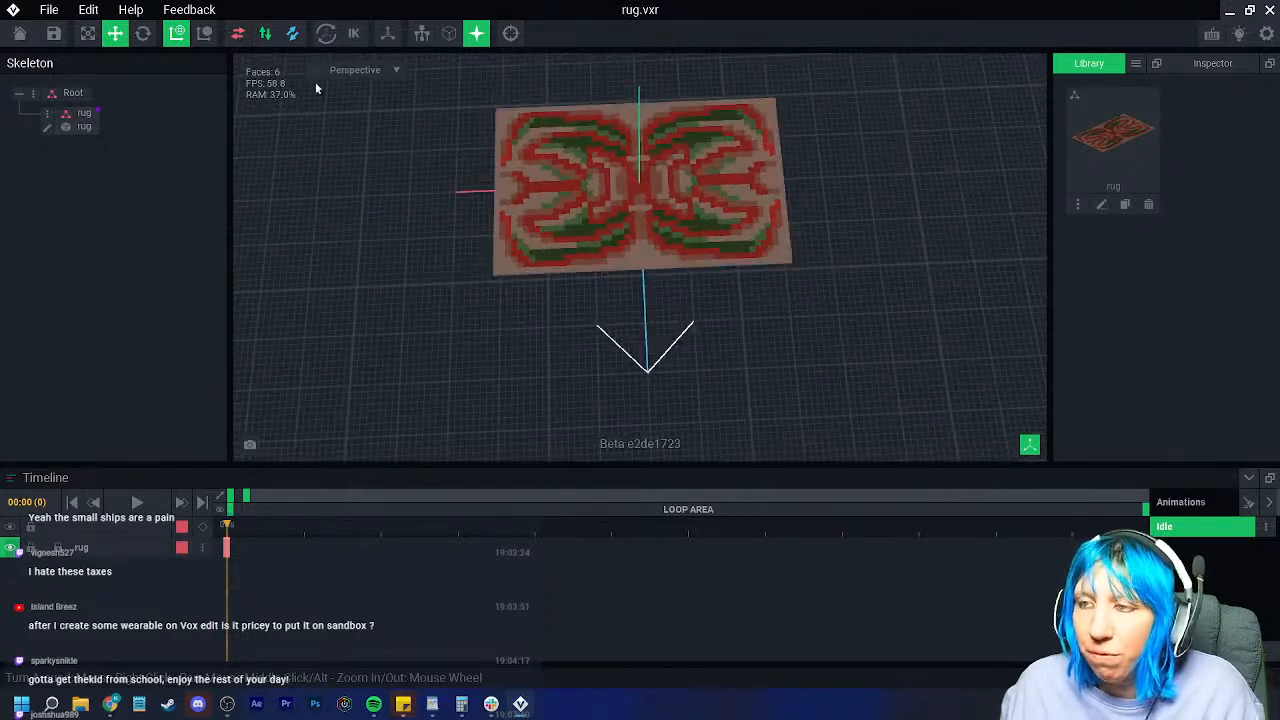
Step: Save rug.vxr when leaving the editor, then reopen it
click(20, 34)
click(445, 250)
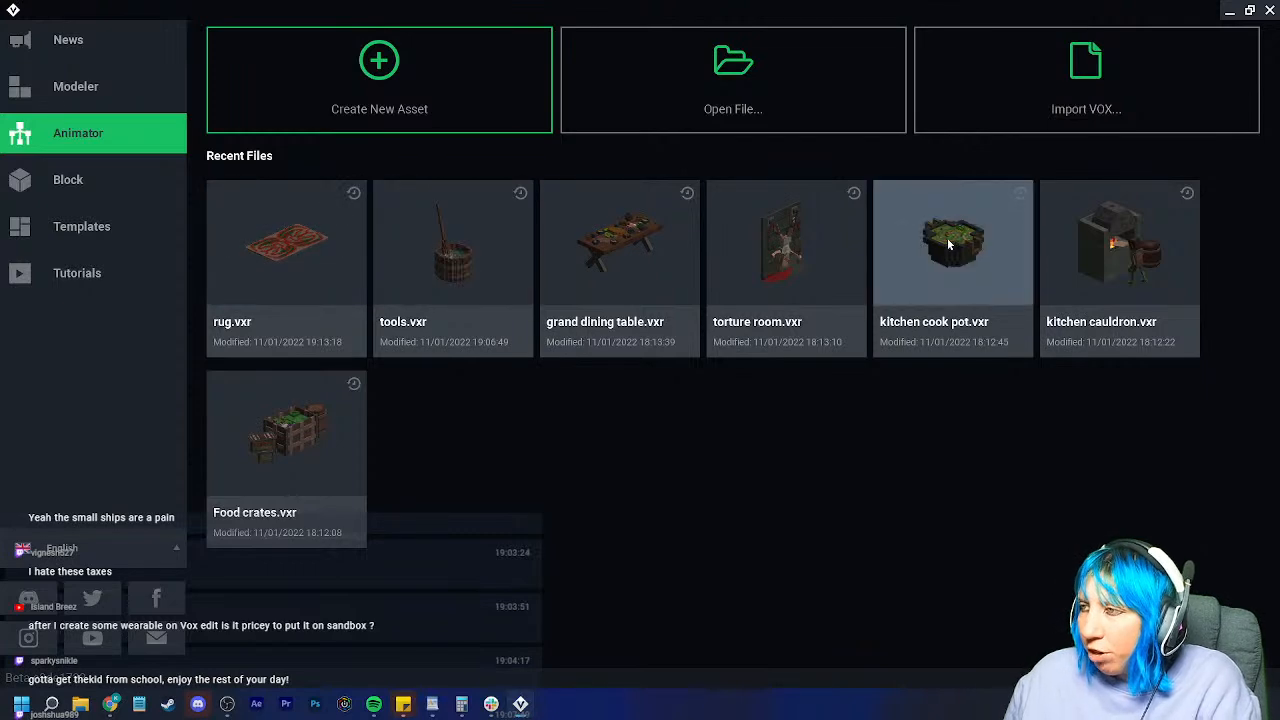
click(336, 234)
Step: Export the rug to the Marketplace, choosing the second thumbnail
click(48, 10)
mouse_move(92, 106)
click(290, 188)
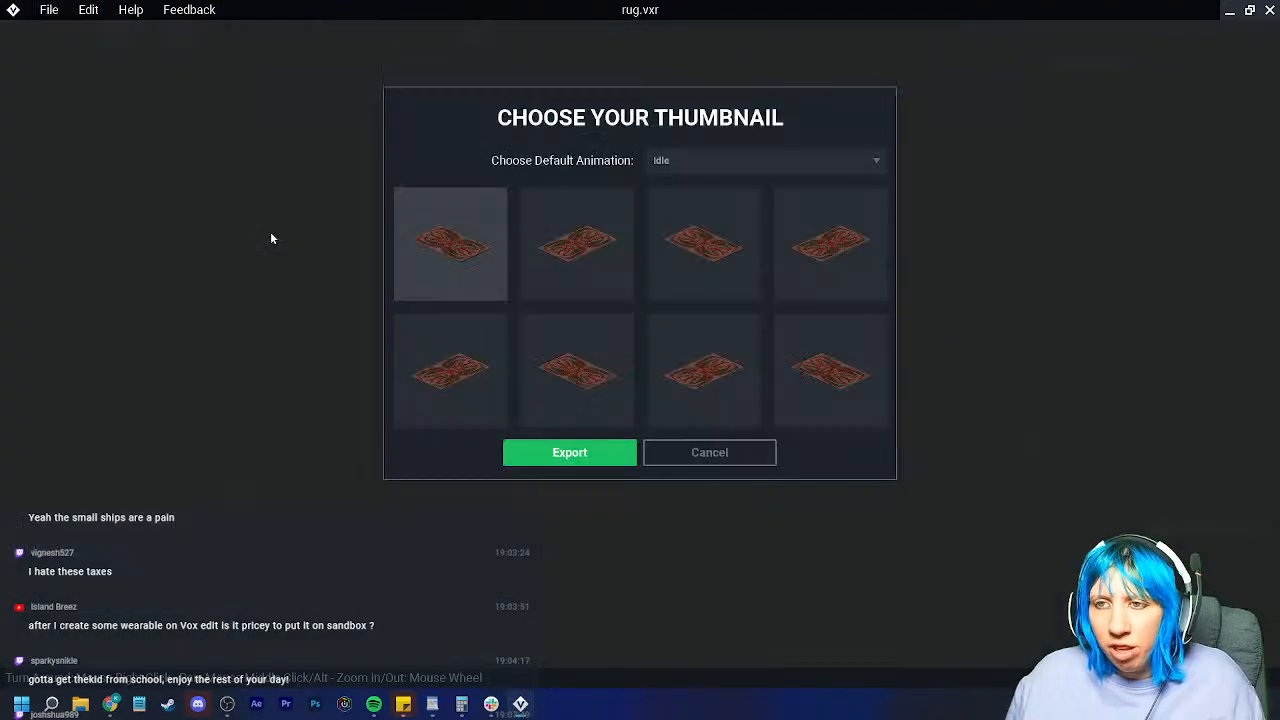
click(573, 255)
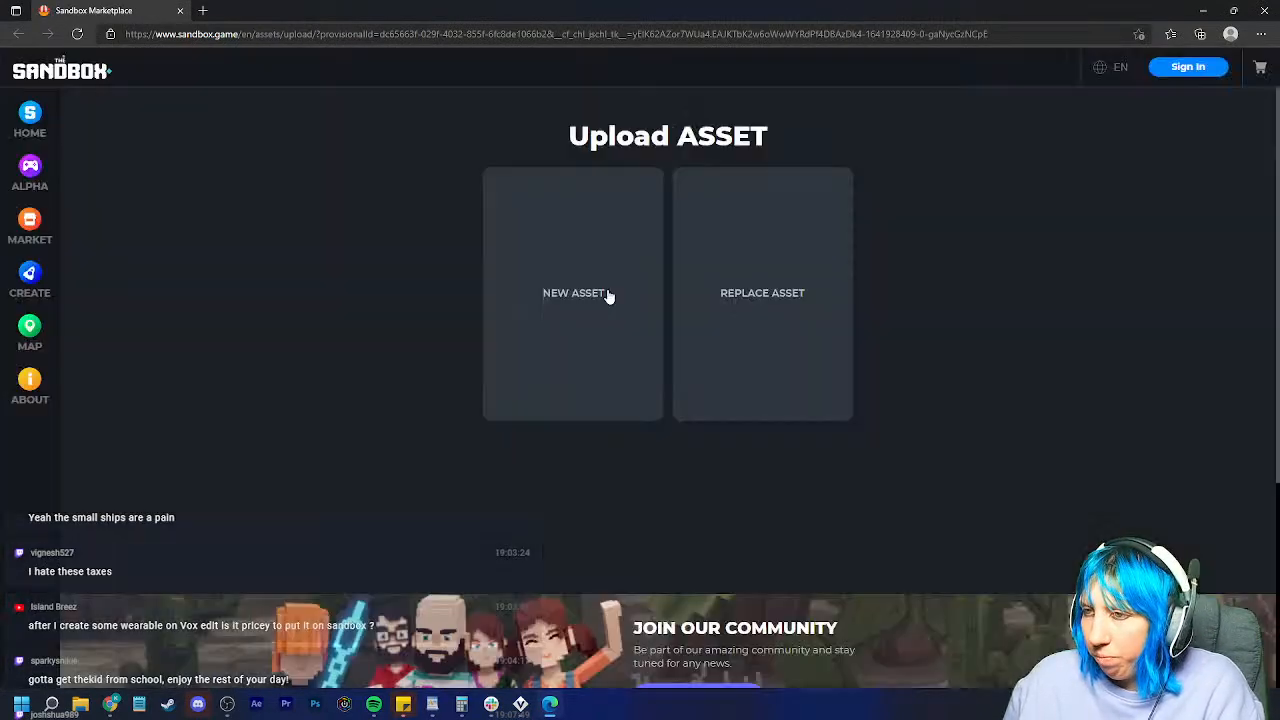
Step: Create a new Marketplace asset named 'Servant rug' and continue
click(606, 294)
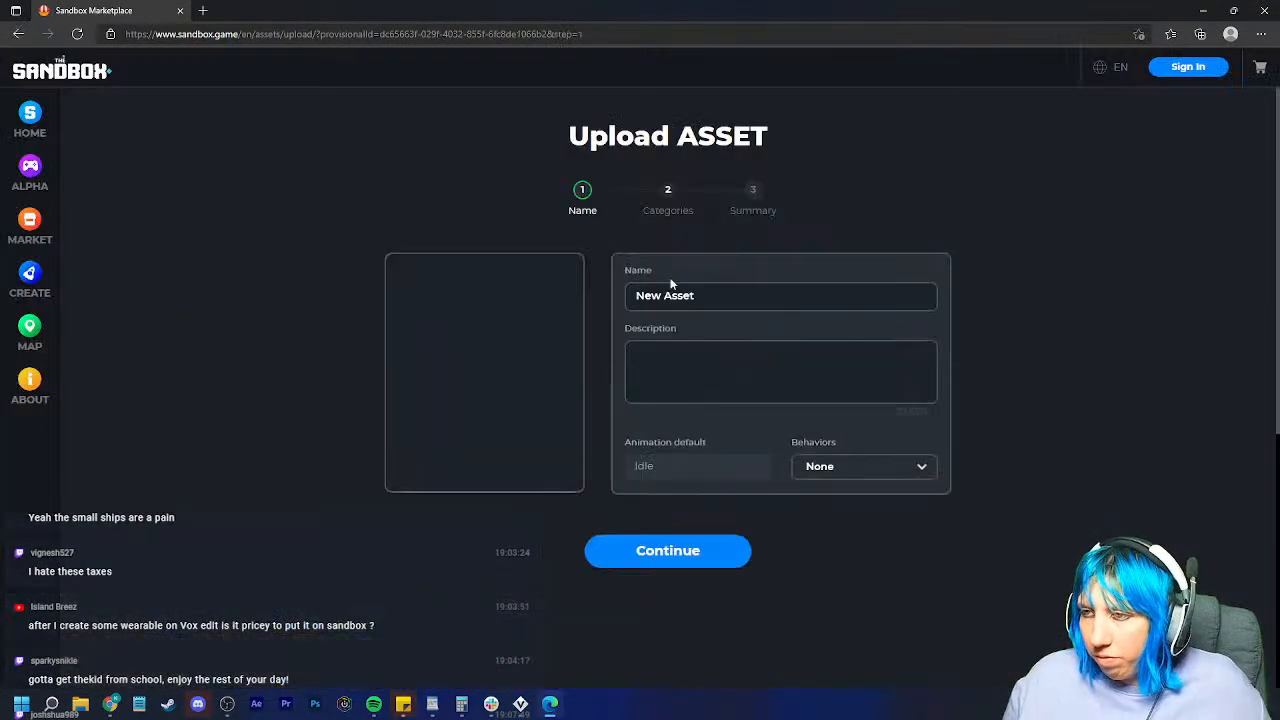
double_click(679, 295)
key(ctrl+a)
text(Ser)
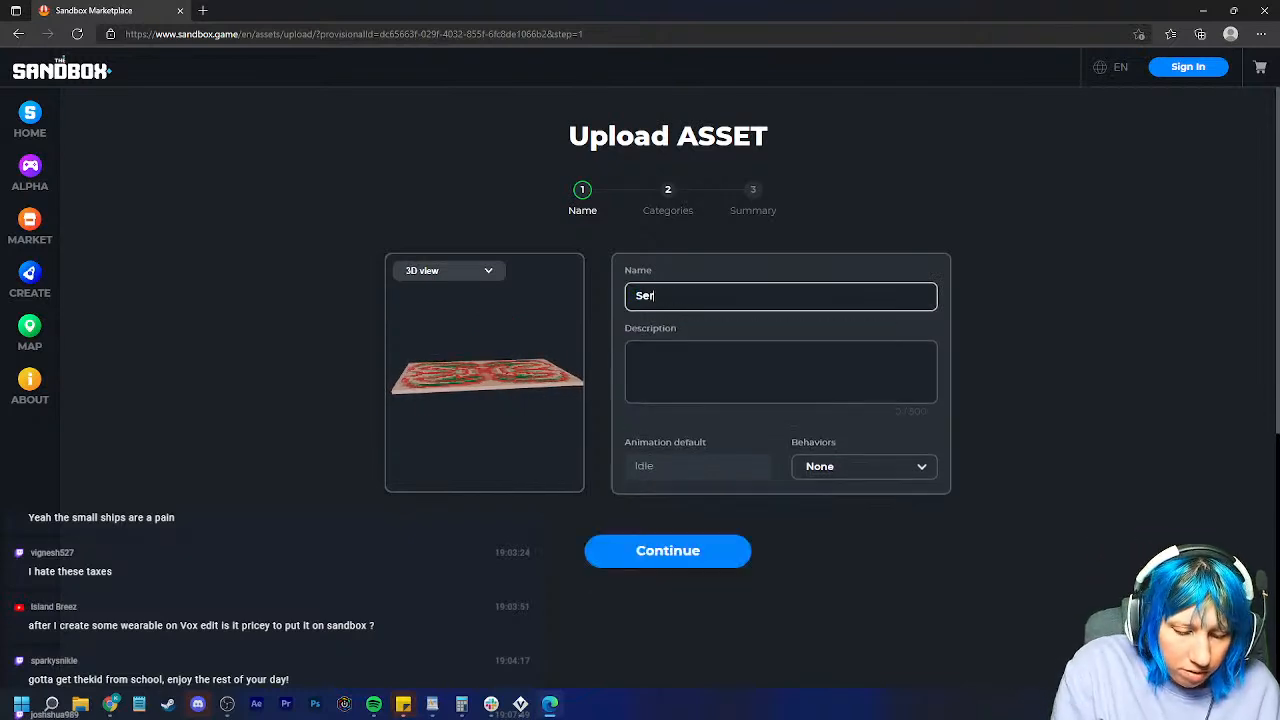
click(654, 542)
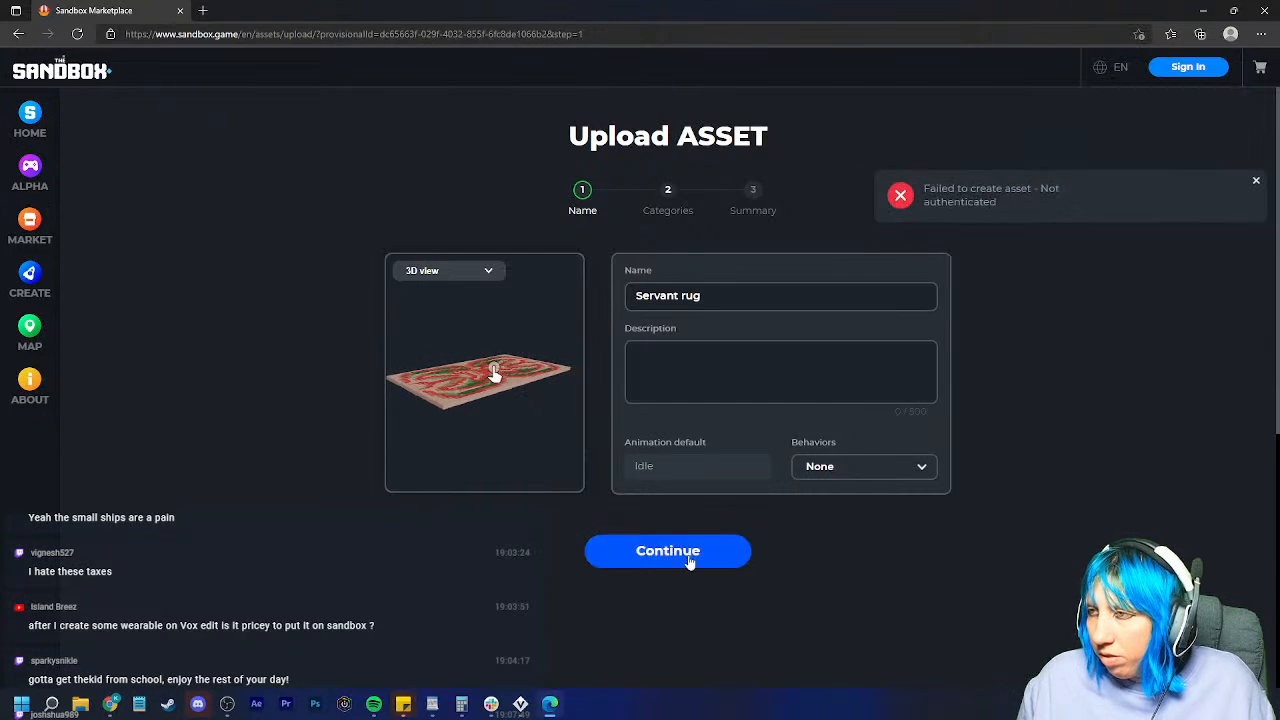
Step: Dismiss the creation error, attempt a crypto-wallet sign-in, then close the browser
click(1250, 160)
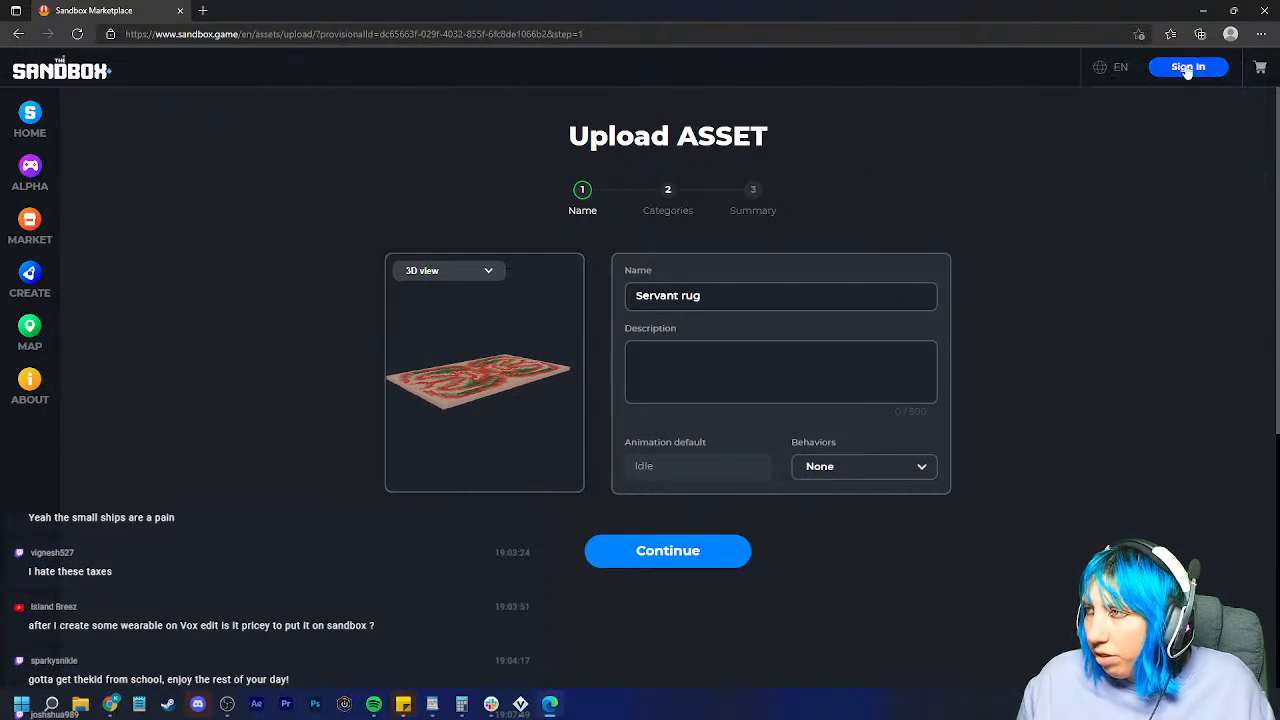
click(1205, 70)
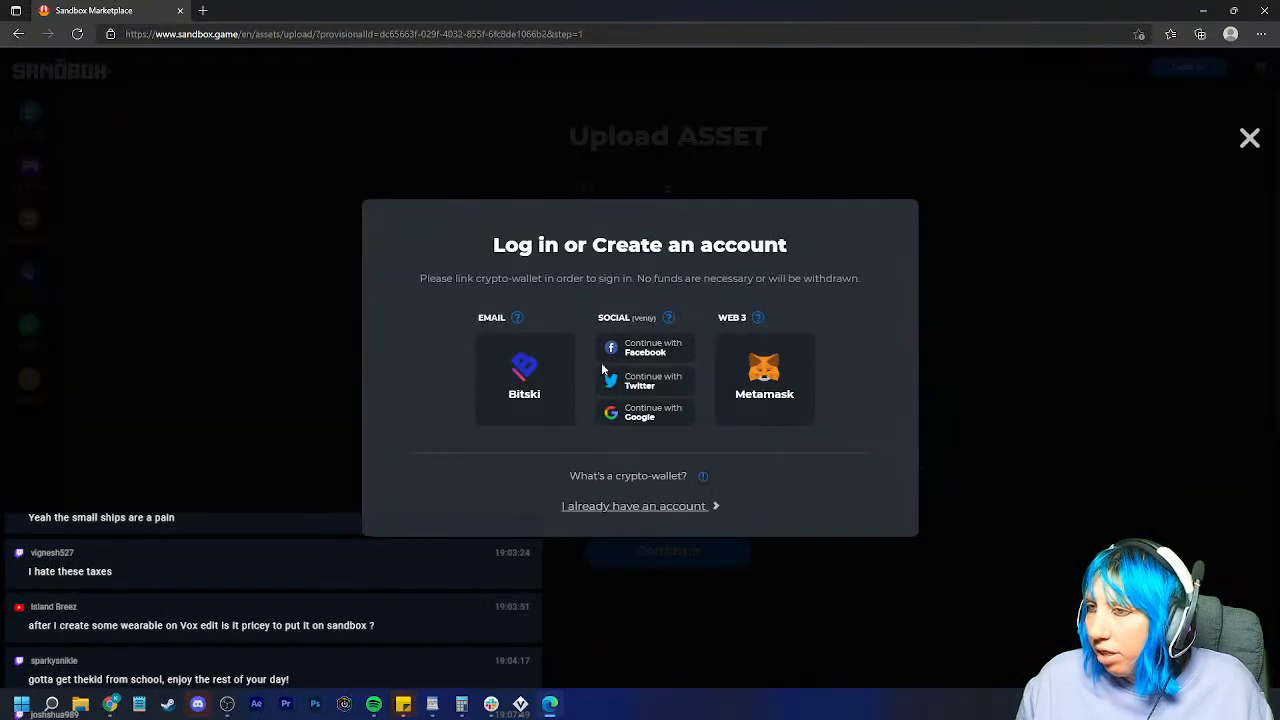
click(783, 367)
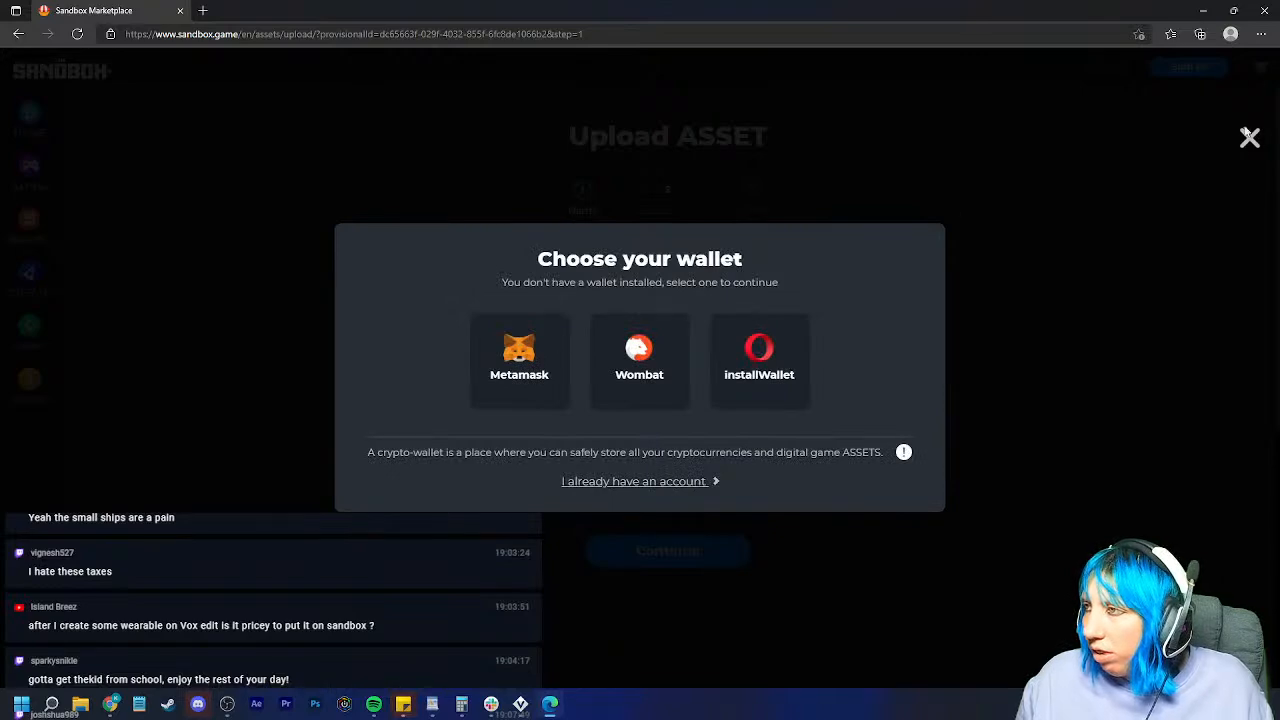
click(1266, 10)
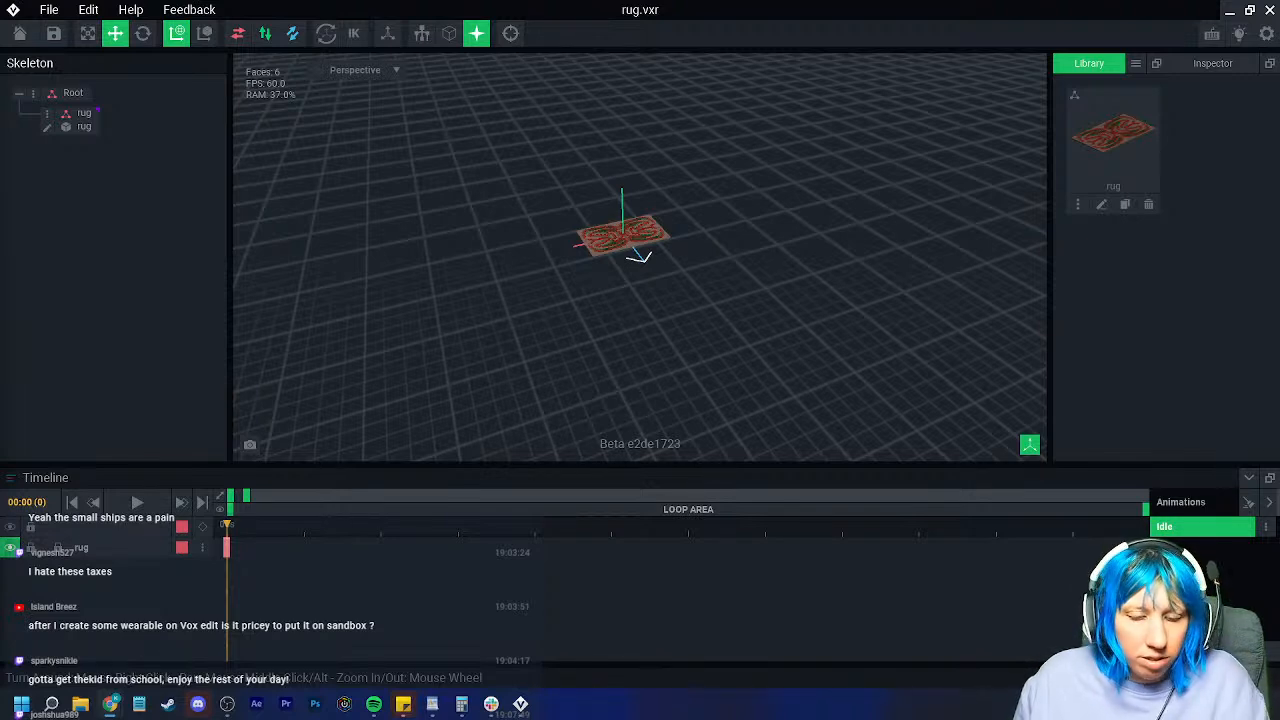
Step: Export rug.vxr via File > Export > Export to Marketplace with the second thumbnail
click(50, 12)
mouse_move(86, 105)
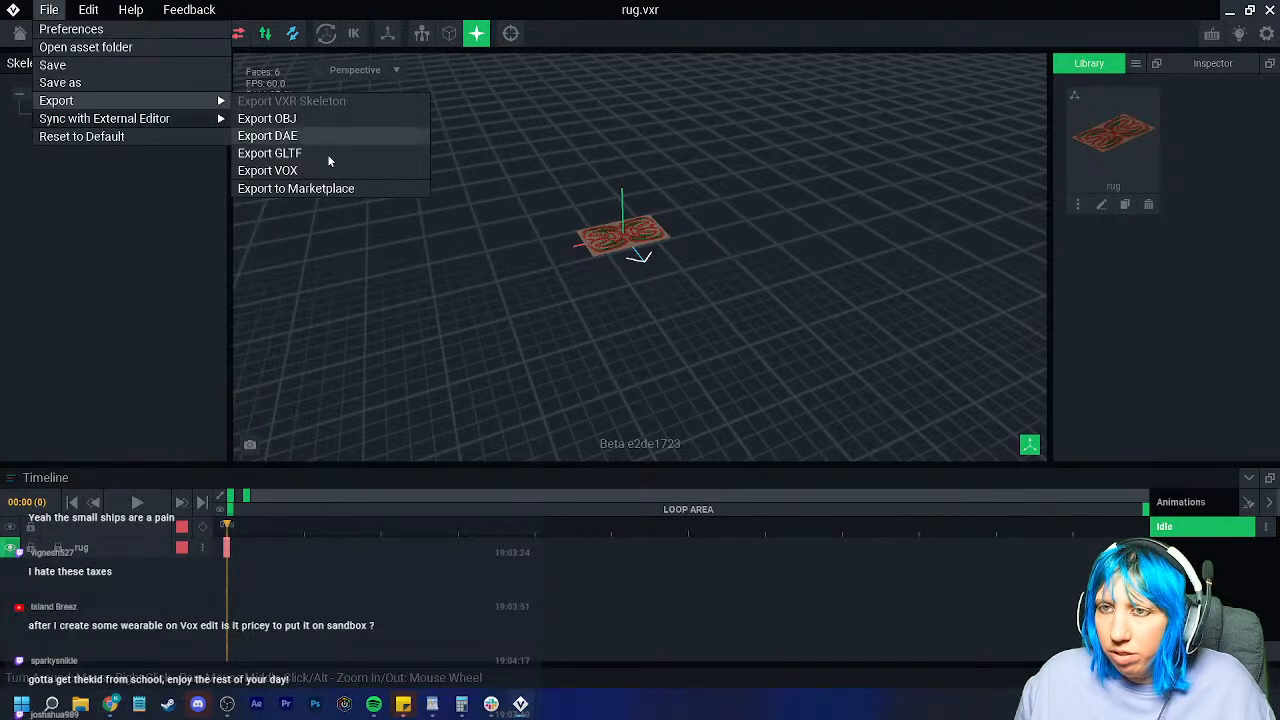
click(310, 189)
click(599, 290)
click(601, 456)
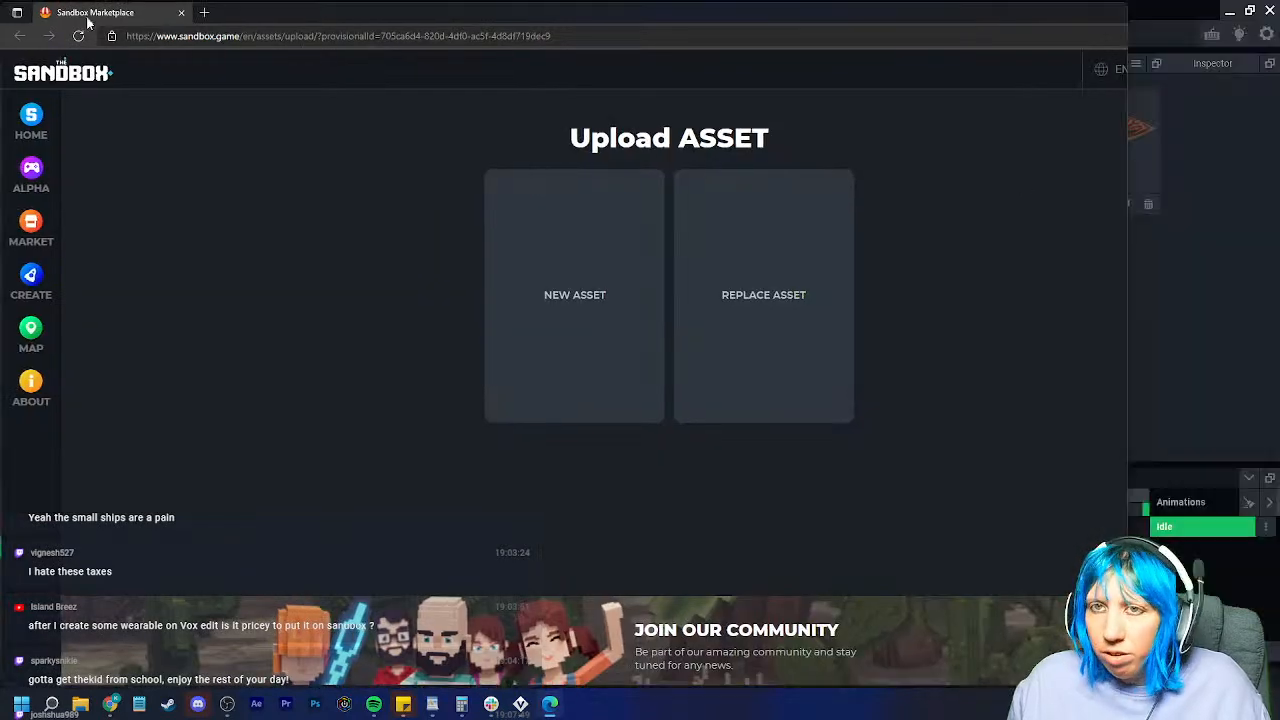
Step: Restore the browser to a smaller window and drag it off the left screen edge
click(1233, 10)
drag(400, 12, 0, 26)
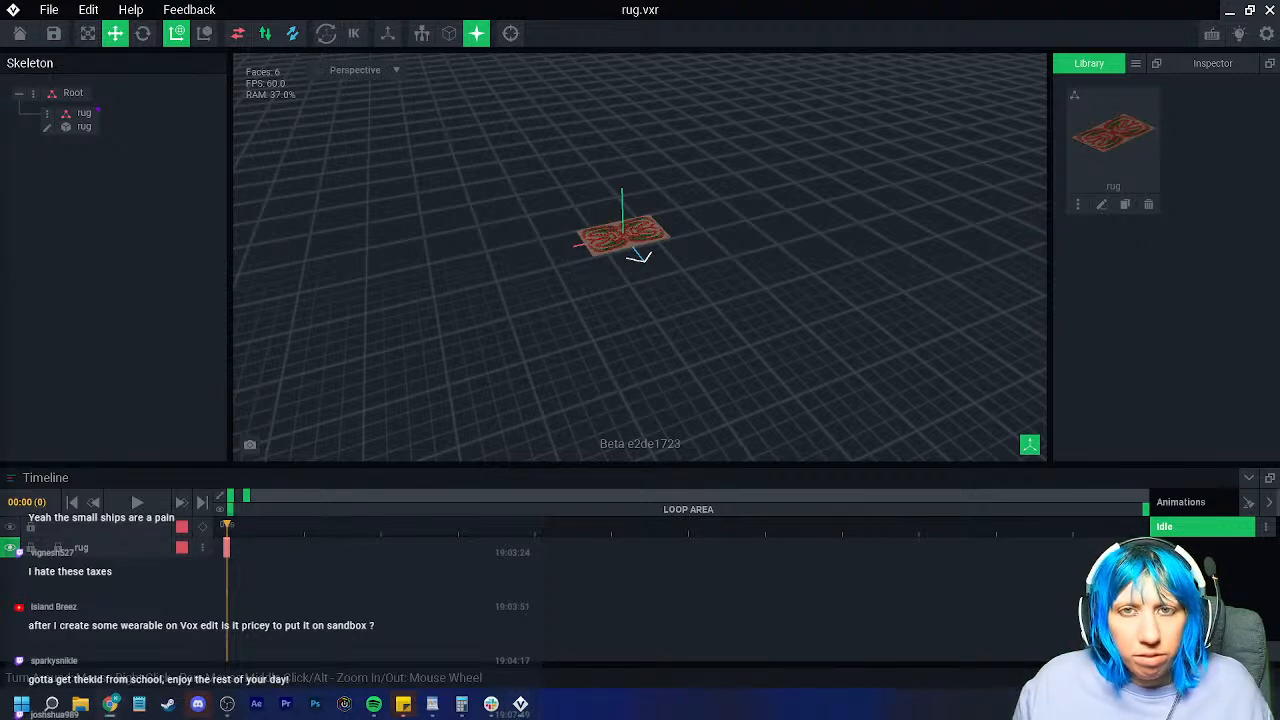
Step: Export the rug to the Marketplace with the second thumbnail, then switch to Slack
click(48, 10)
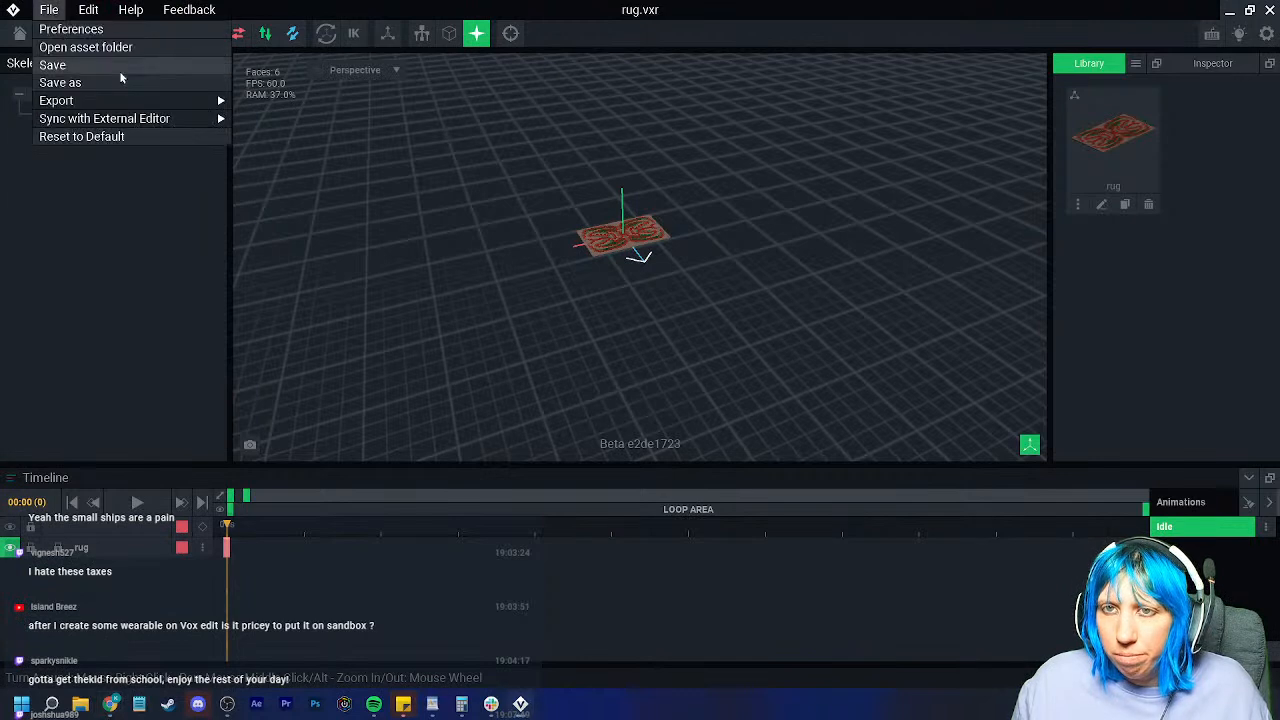
mouse_move(114, 100)
click(320, 190)
click(576, 261)
click(602, 458)
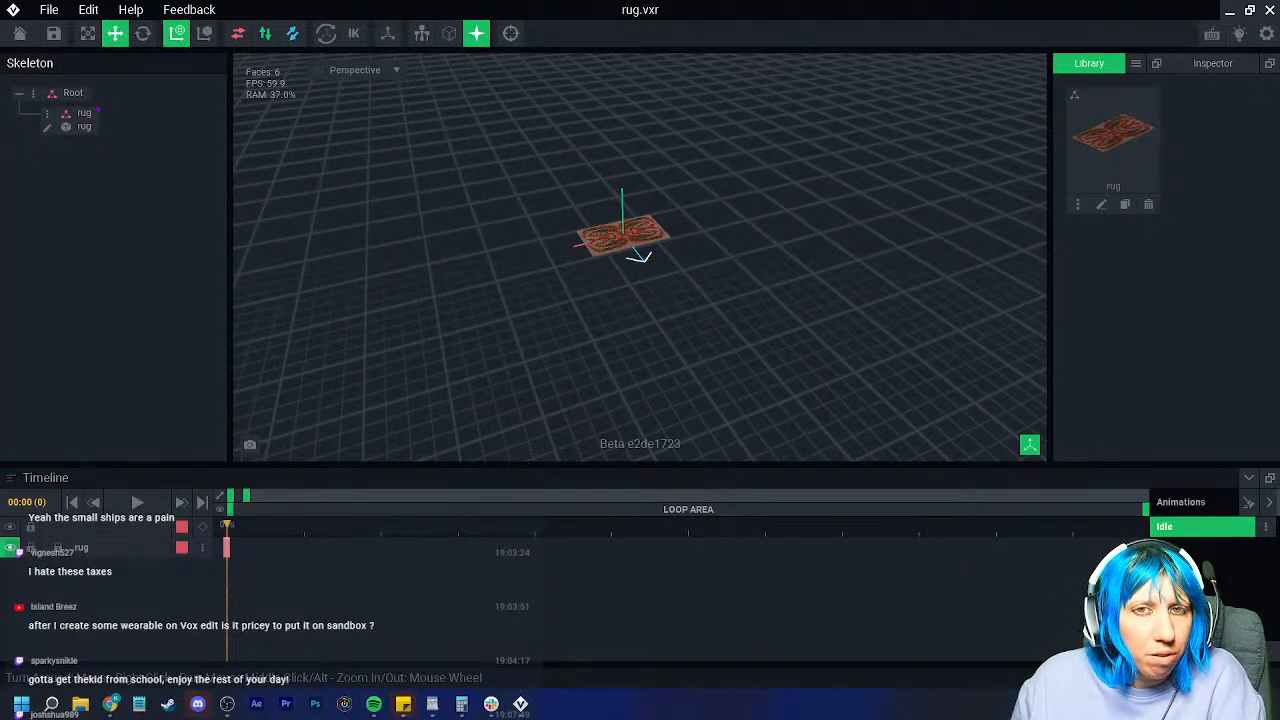
mouse_move(491, 704)
click(491, 632)
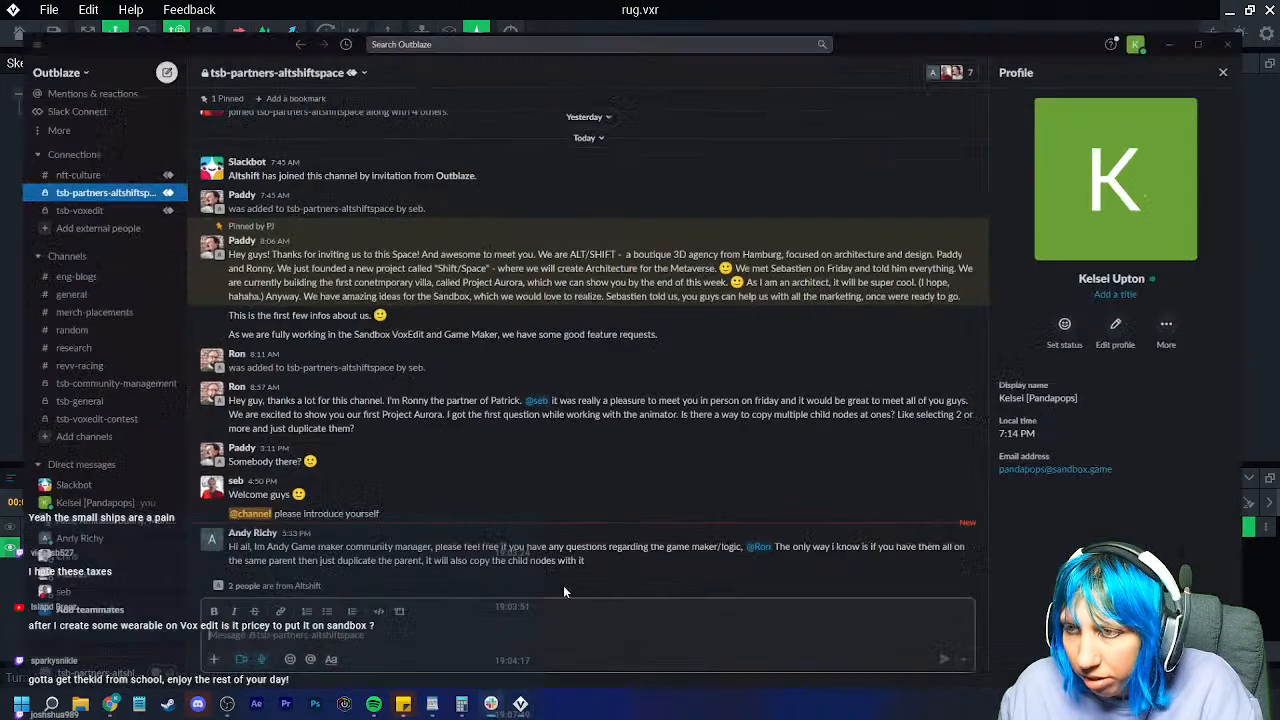
Step: Close the Slack window to reveal the VoxEdit rug scene
click(1262, 10)
mouse_move(111, 706)
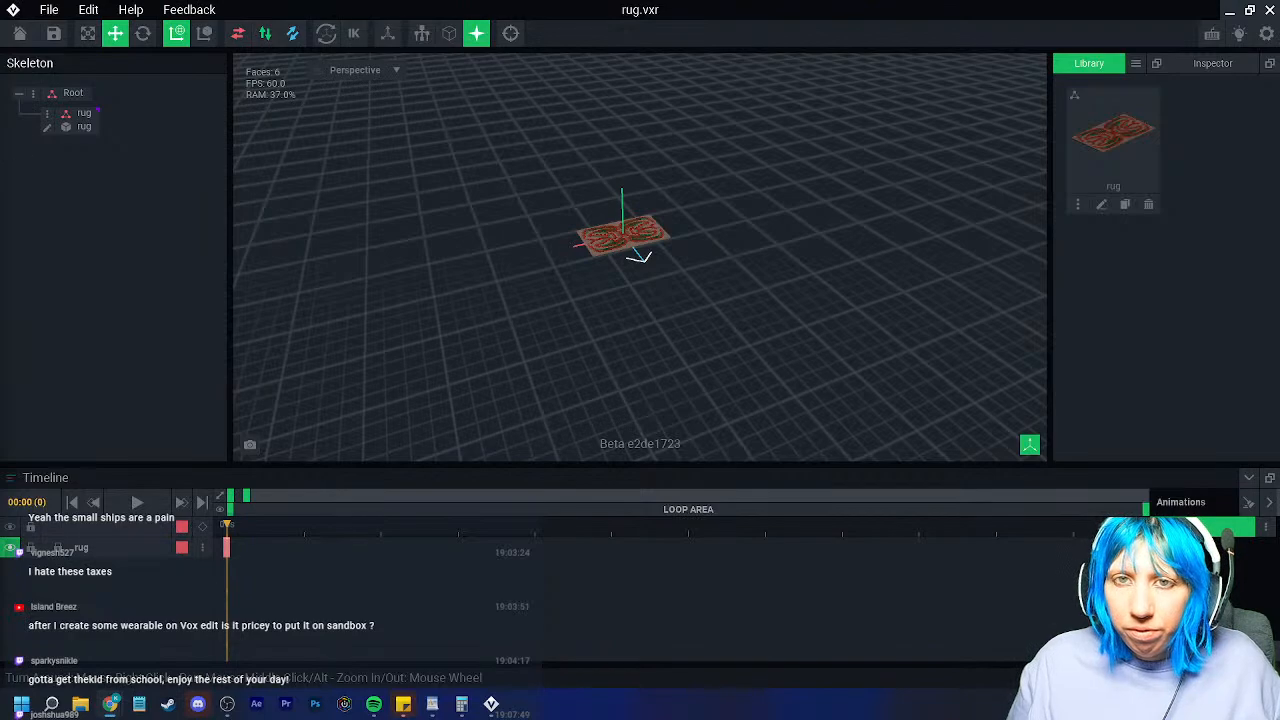
Step: Drag the browser back on screen, then open VoxEdit's Export to Marketplace thumbnail chooser
drag(0, 152, 596, 75)
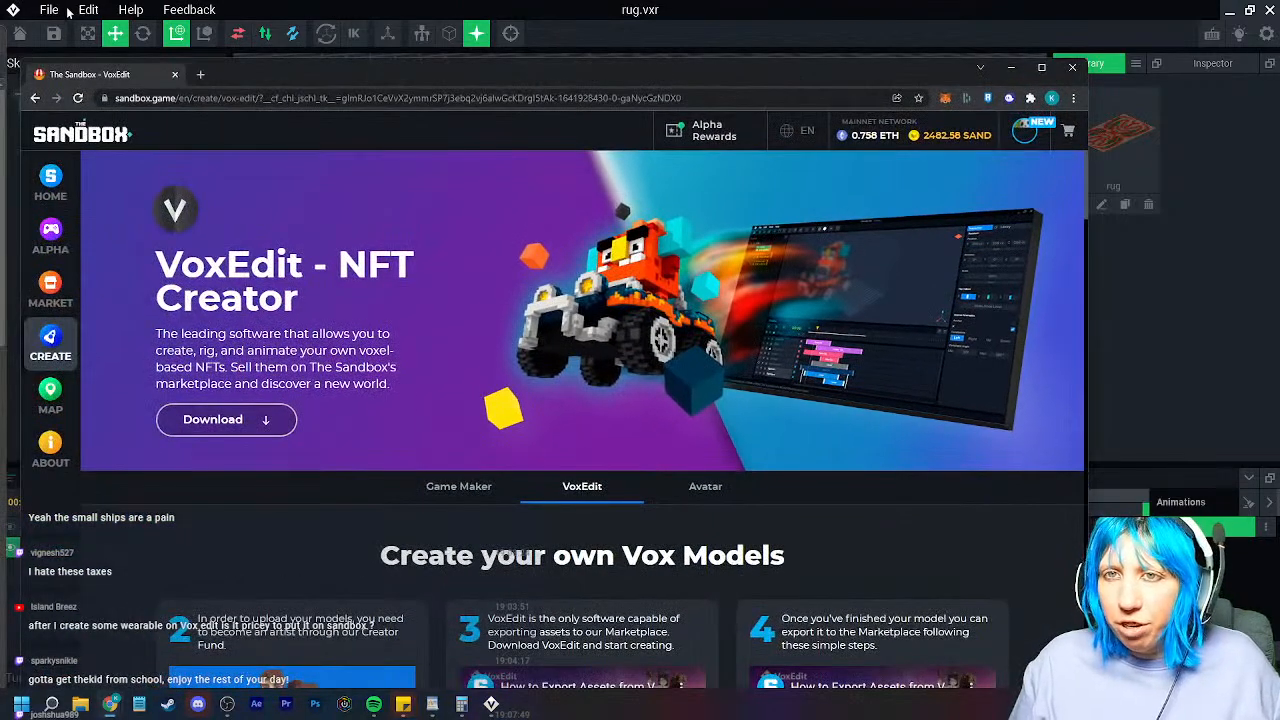
click(52, 10)
mouse_move(217, 108)
click(300, 188)
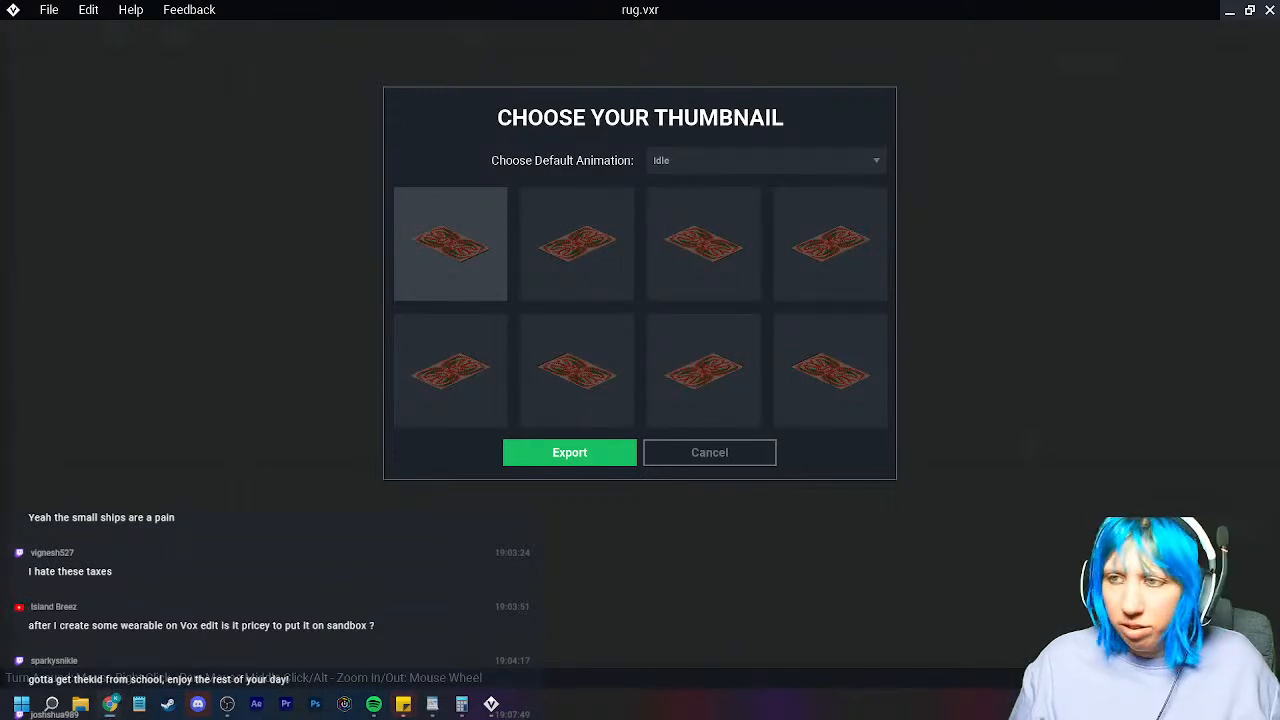
Step: Pick the second bottom-row thumbnail and confirm the Marketplace export
click(605, 395)
click(584, 454)
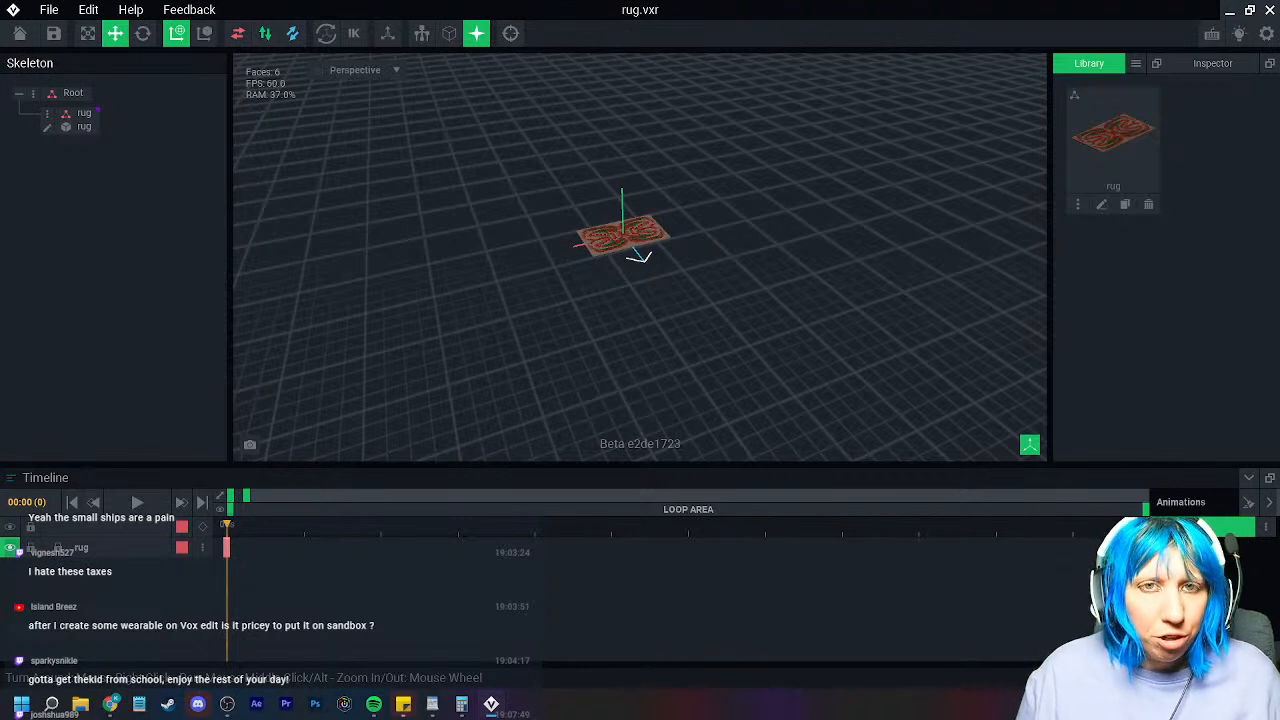
Step: Save changes to rug.vxr while leaving the editor for the Animator home screen
right_click(110, 704)
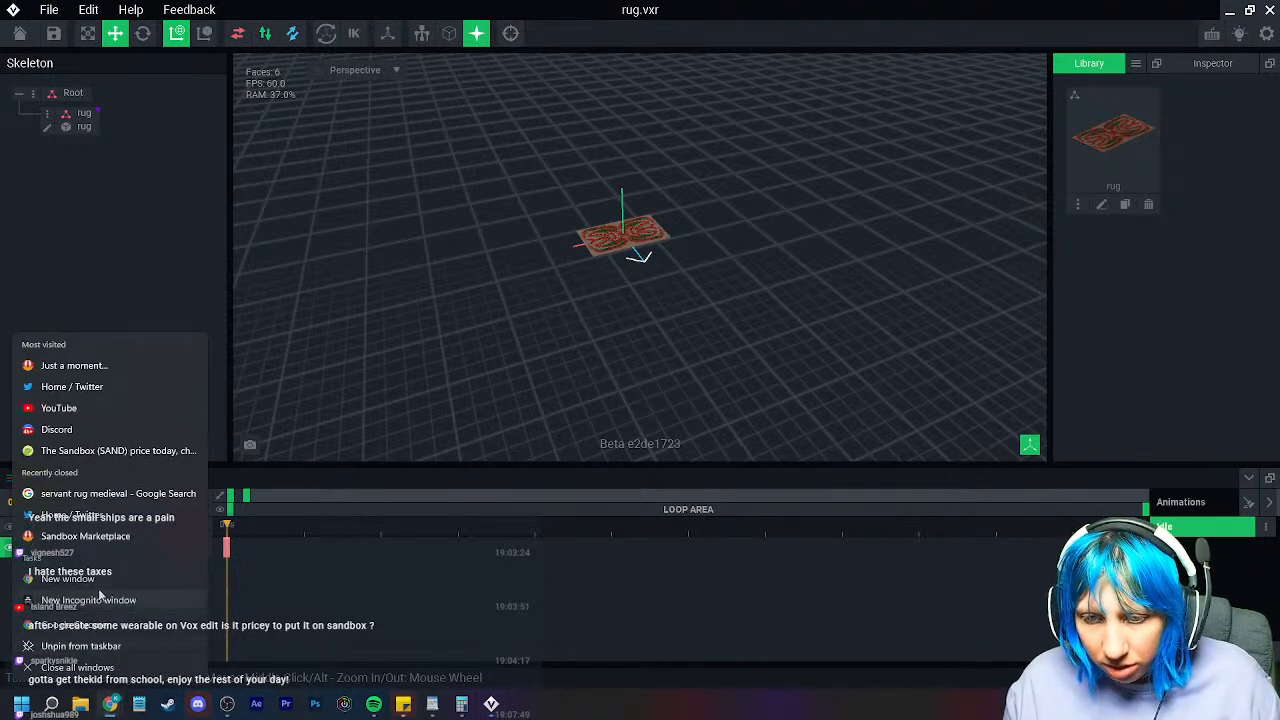
click(70, 579)
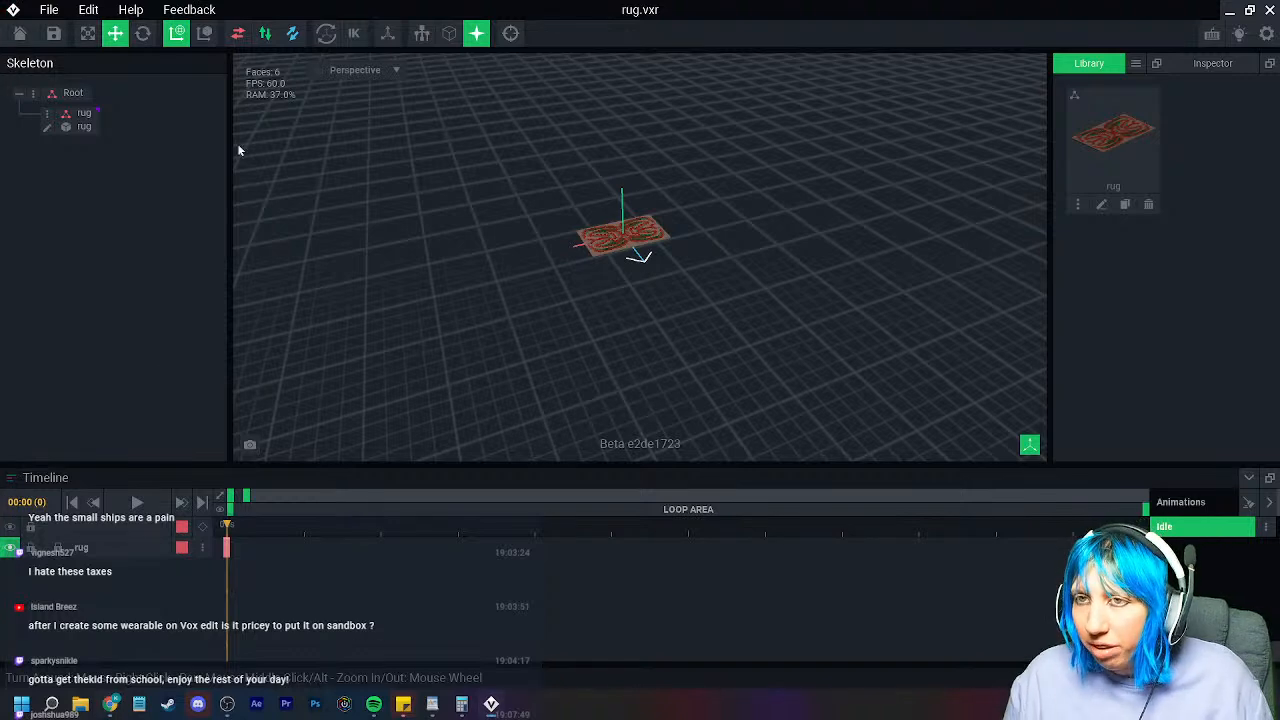
mouse_move(116, 706)
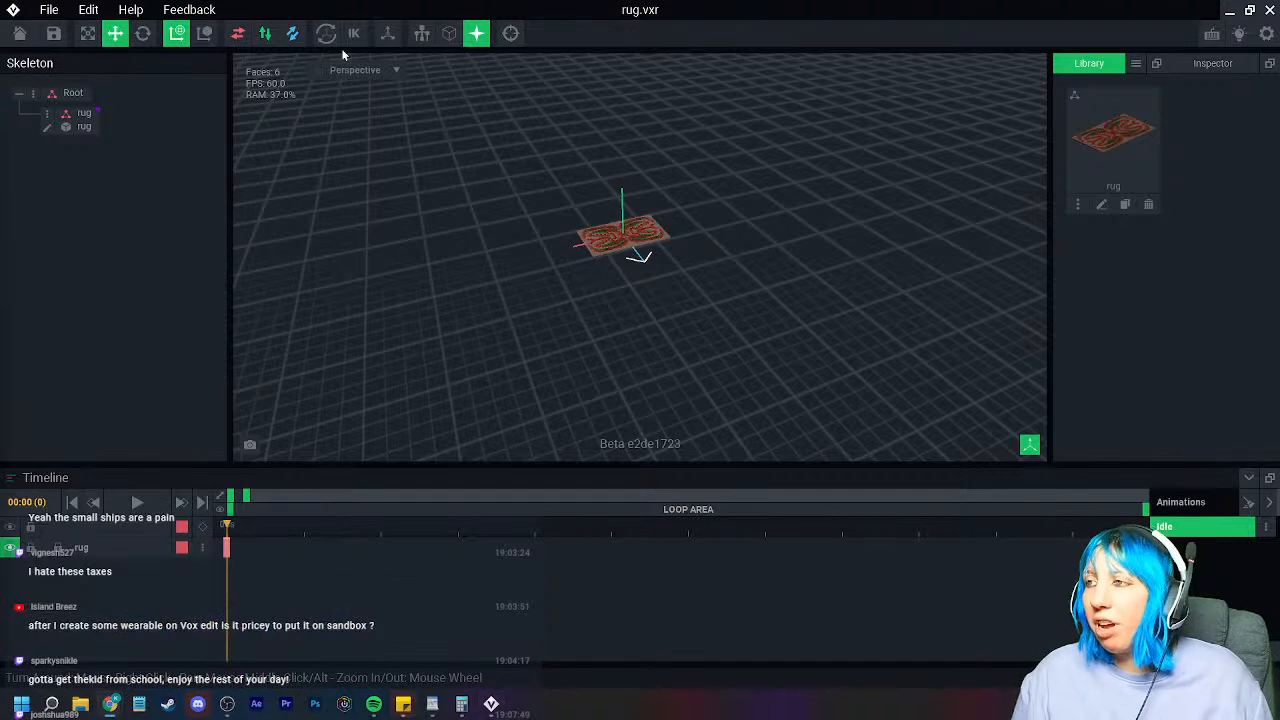
click(18, 34)
click(500, 256)
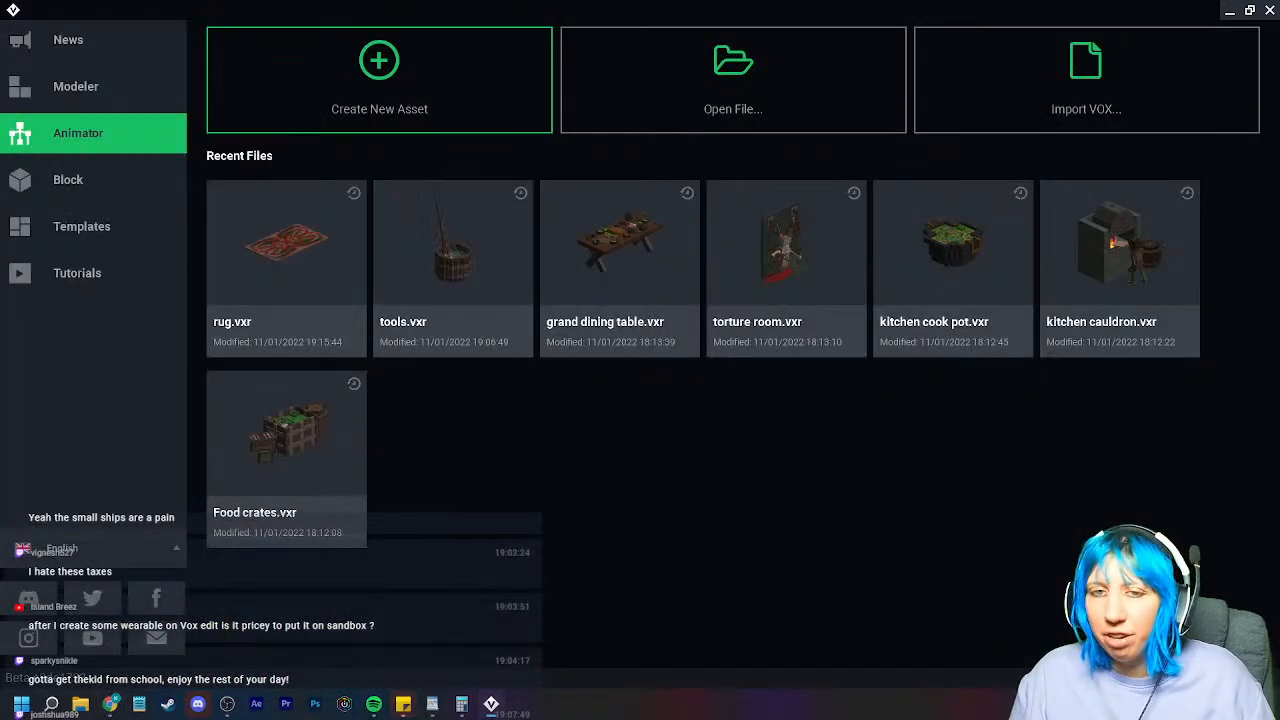
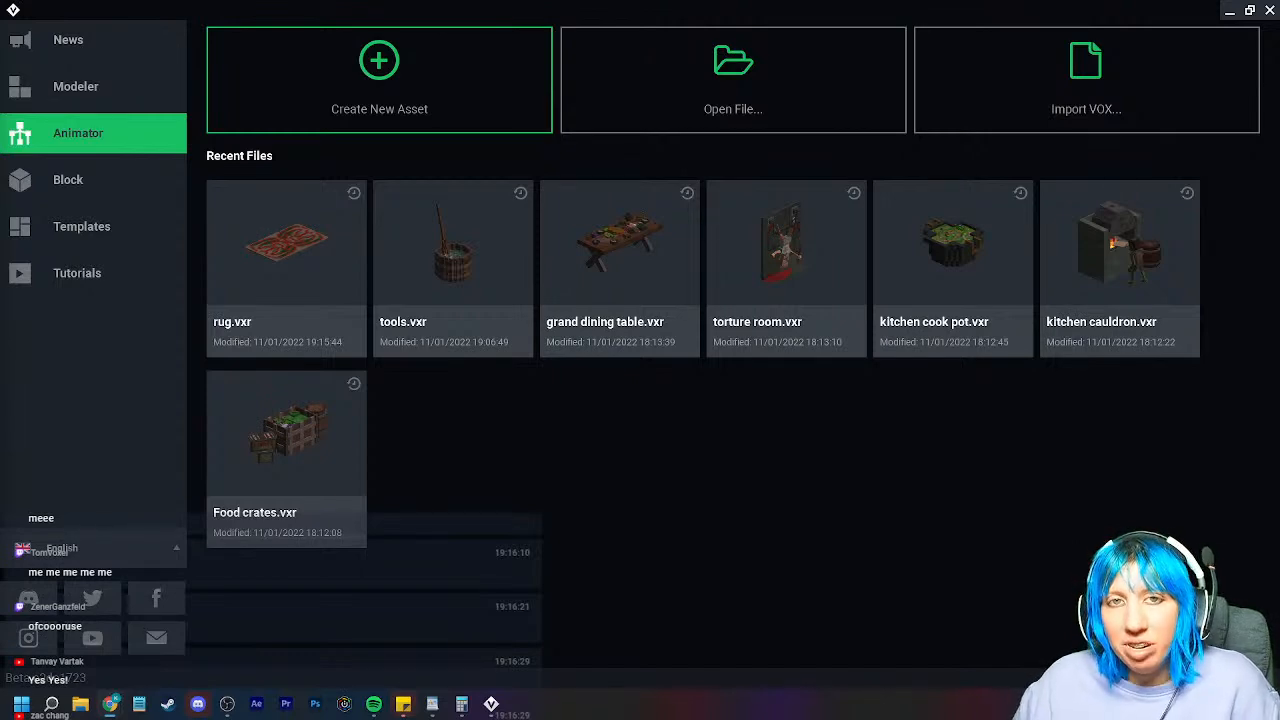
Step: Drag the OpenSea Weapon Crate Common page over VoxEdit to fill the screen
drag(0, 115, 458, 28)
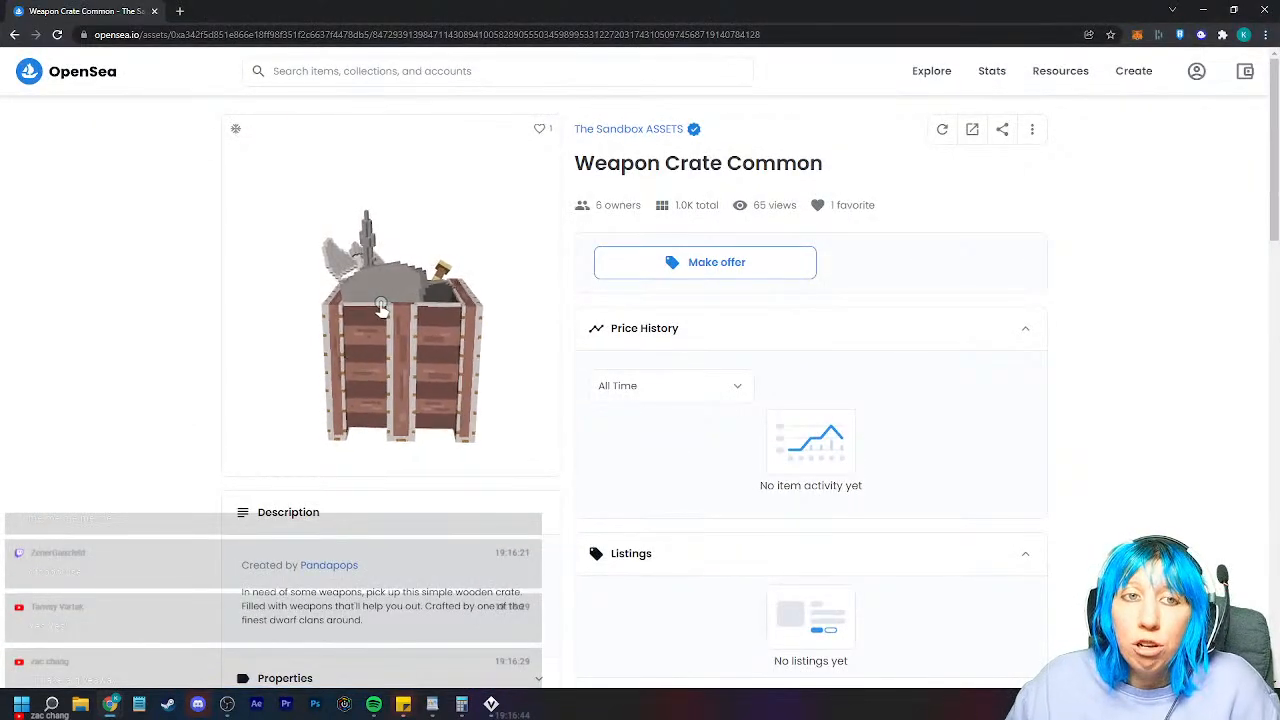
Step: Rotate the Weapon Crate Common 3D preview and open, then close, its enlarged view
drag(437, 366, 258, 395)
click(257, 394)
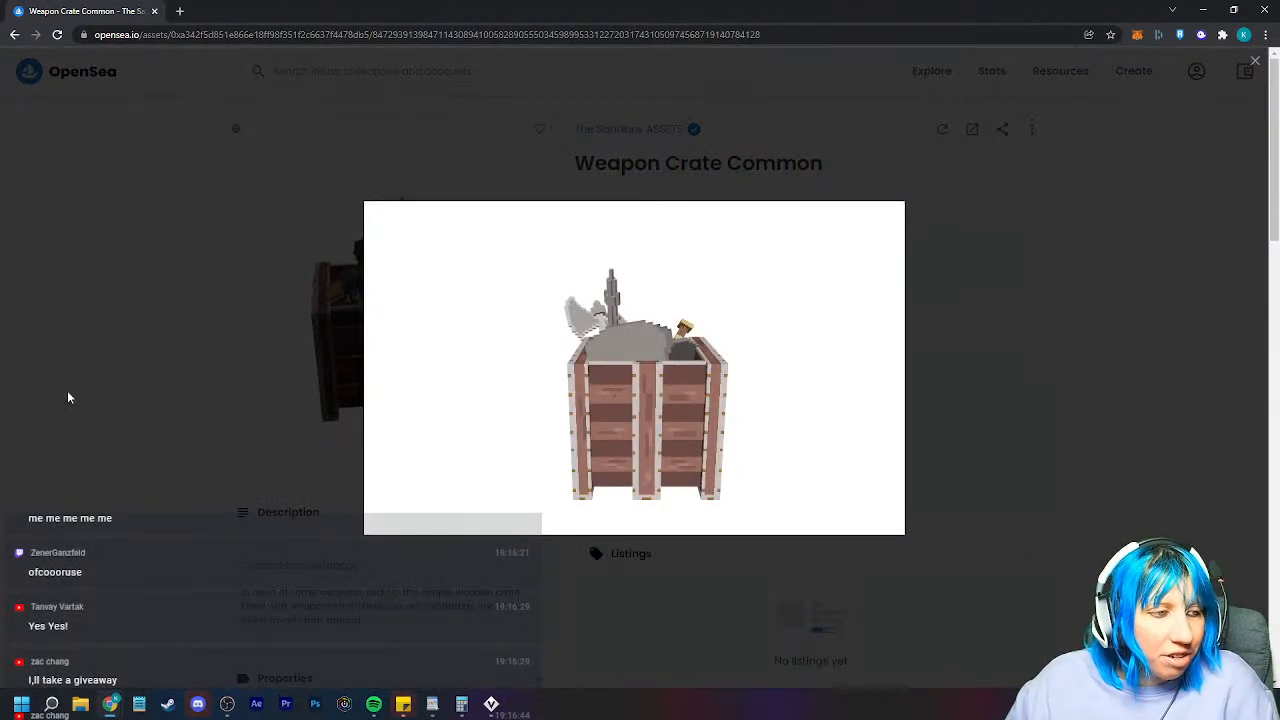
click(323, 363)
Step: Scroll through the listing, turn the crate once more, and close the OpenSea window
scroll(659, 456, down, 3)
scroll(659, 456, down, 5)
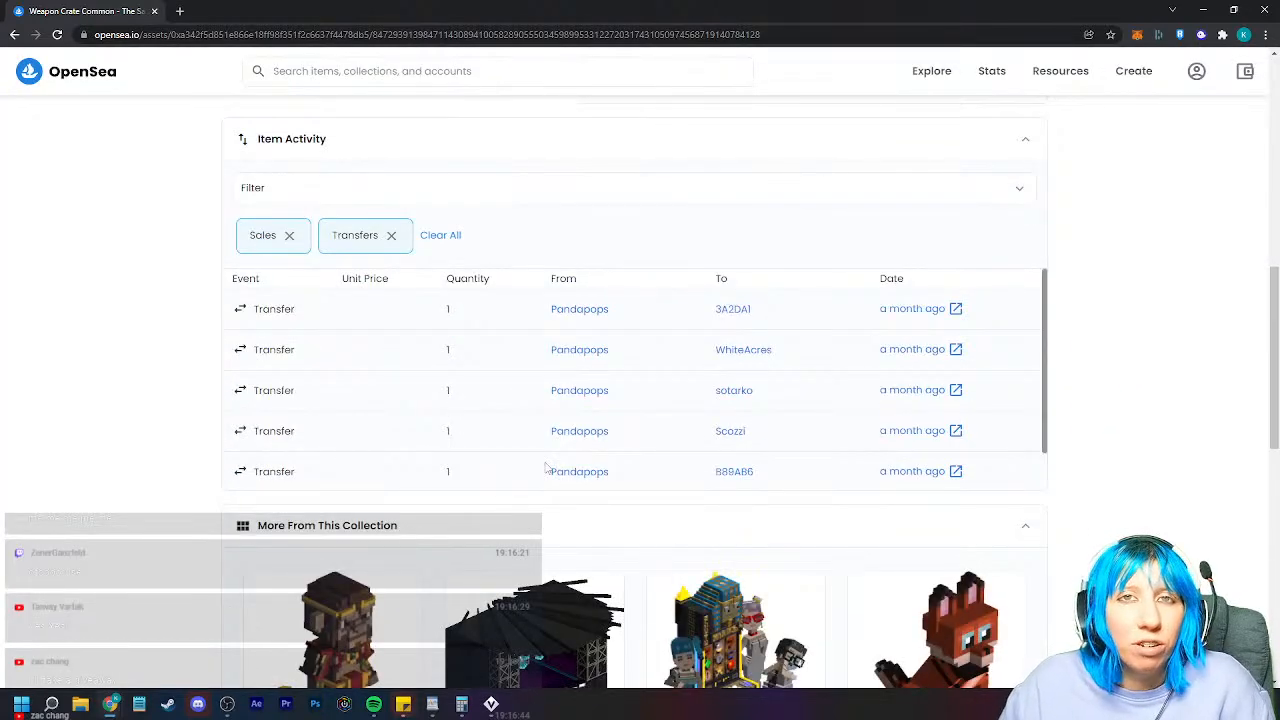
scroll(514, 437, down, 4)
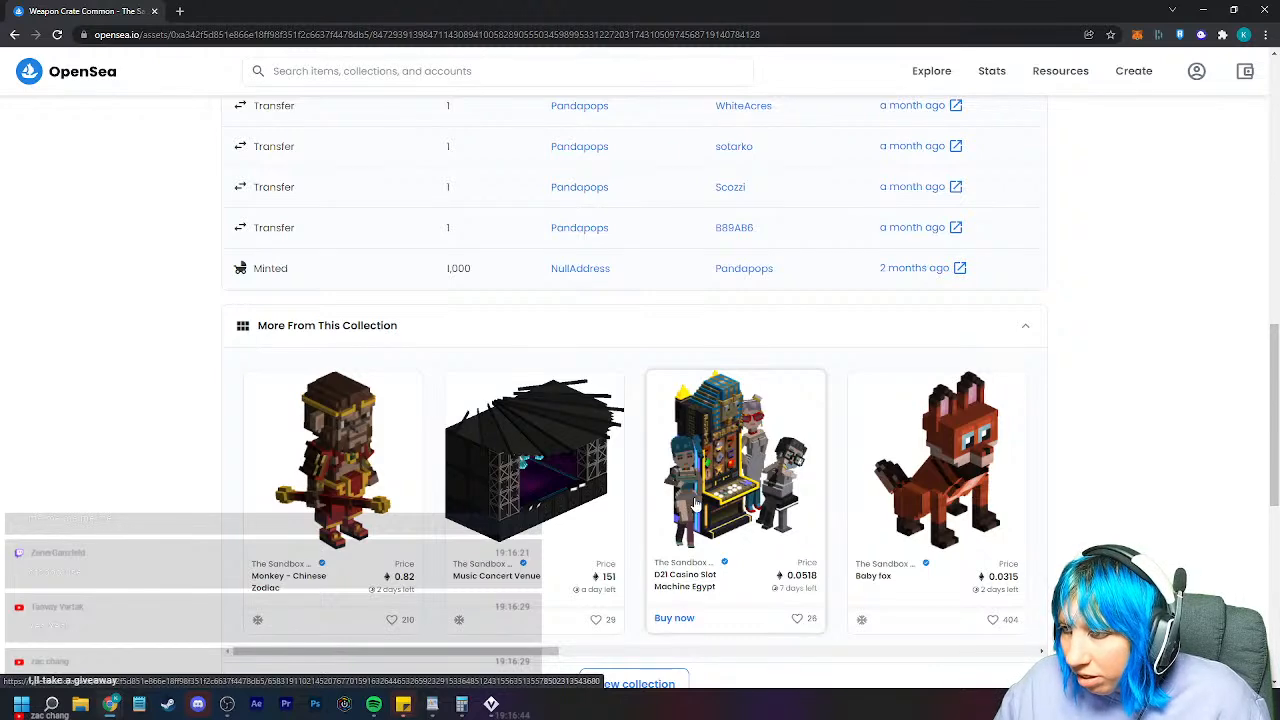
scroll(728, 510, up, 15)
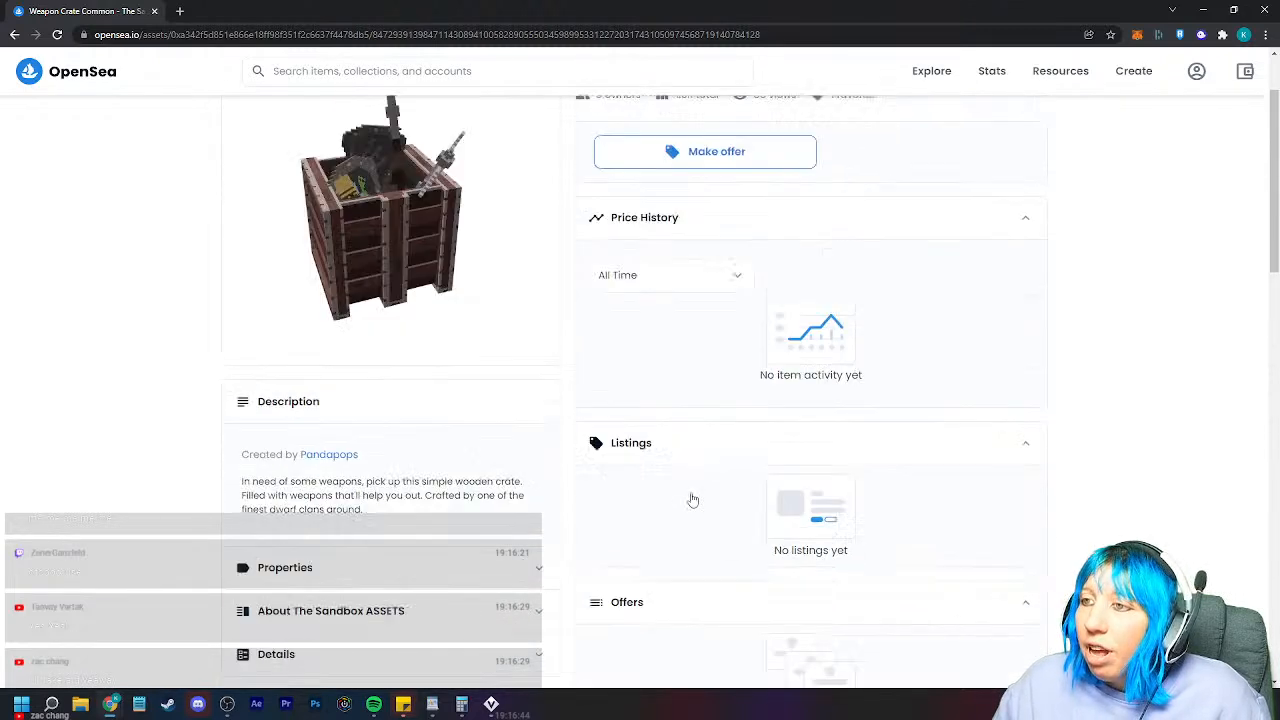
drag(445, 415, 142, 367)
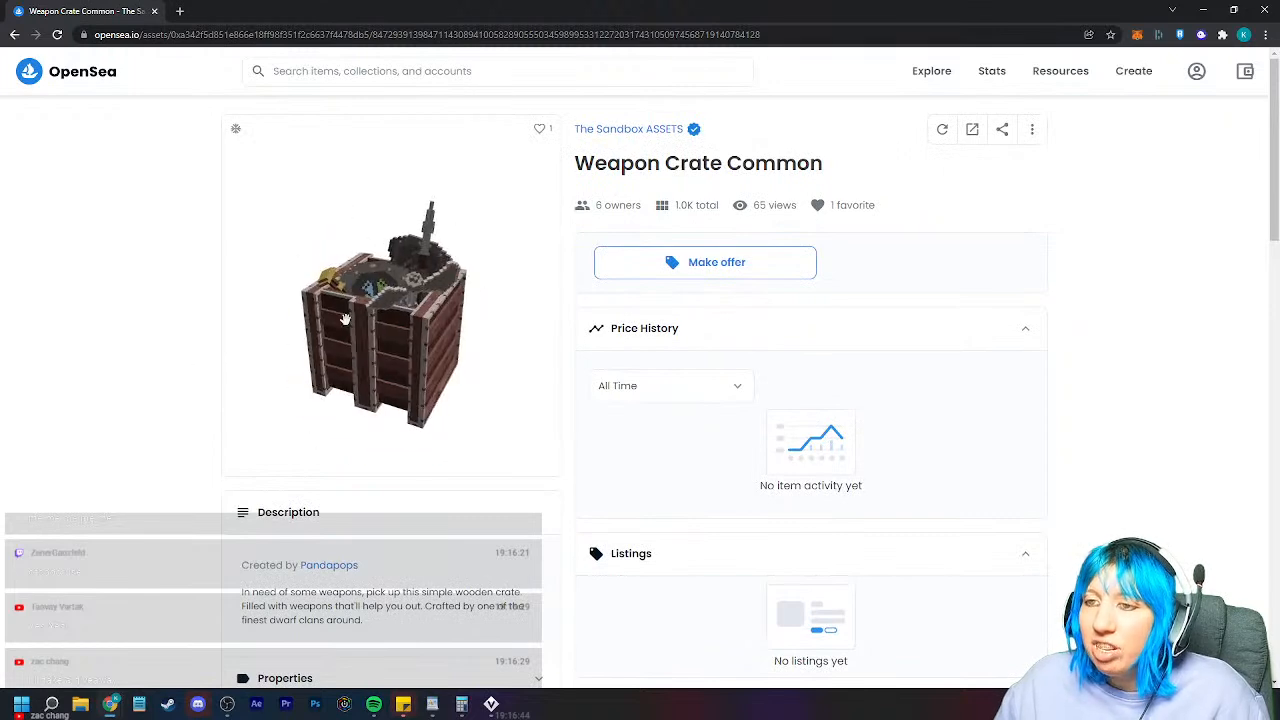
click(1265, 10)
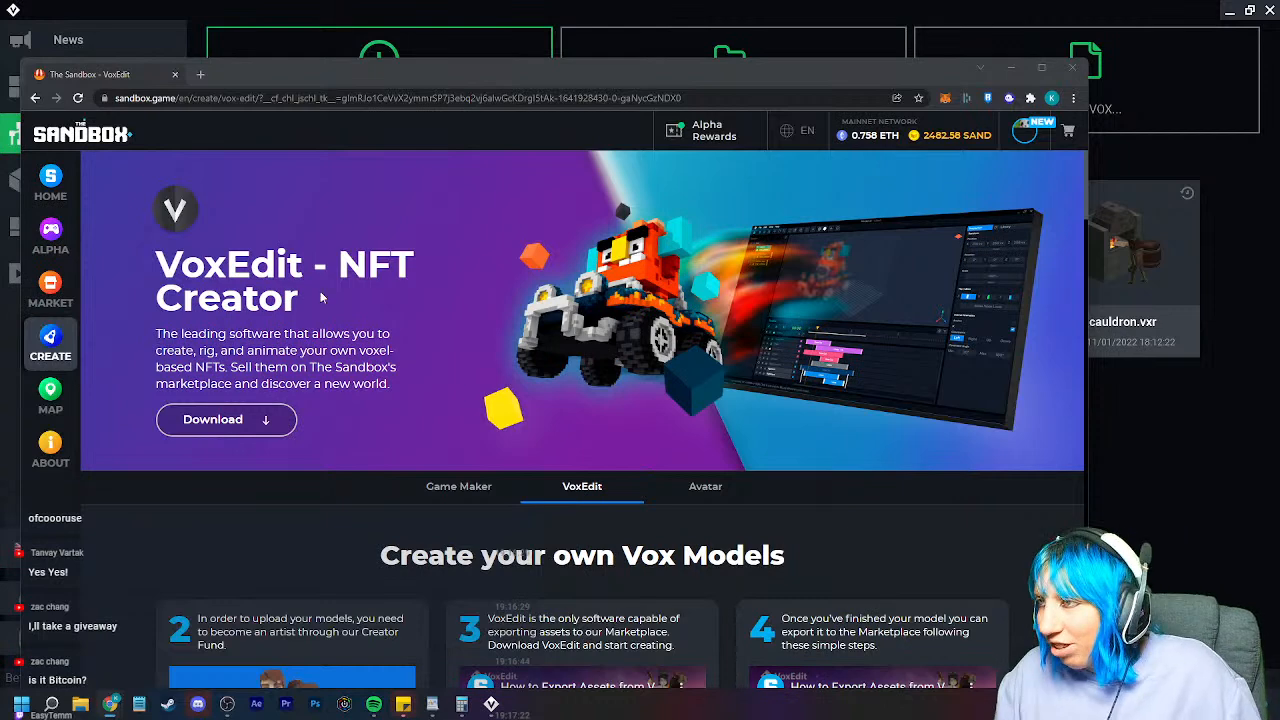
Step: Close The Sandbox VoxEdit NFT Creator browser window
click(1071, 71)
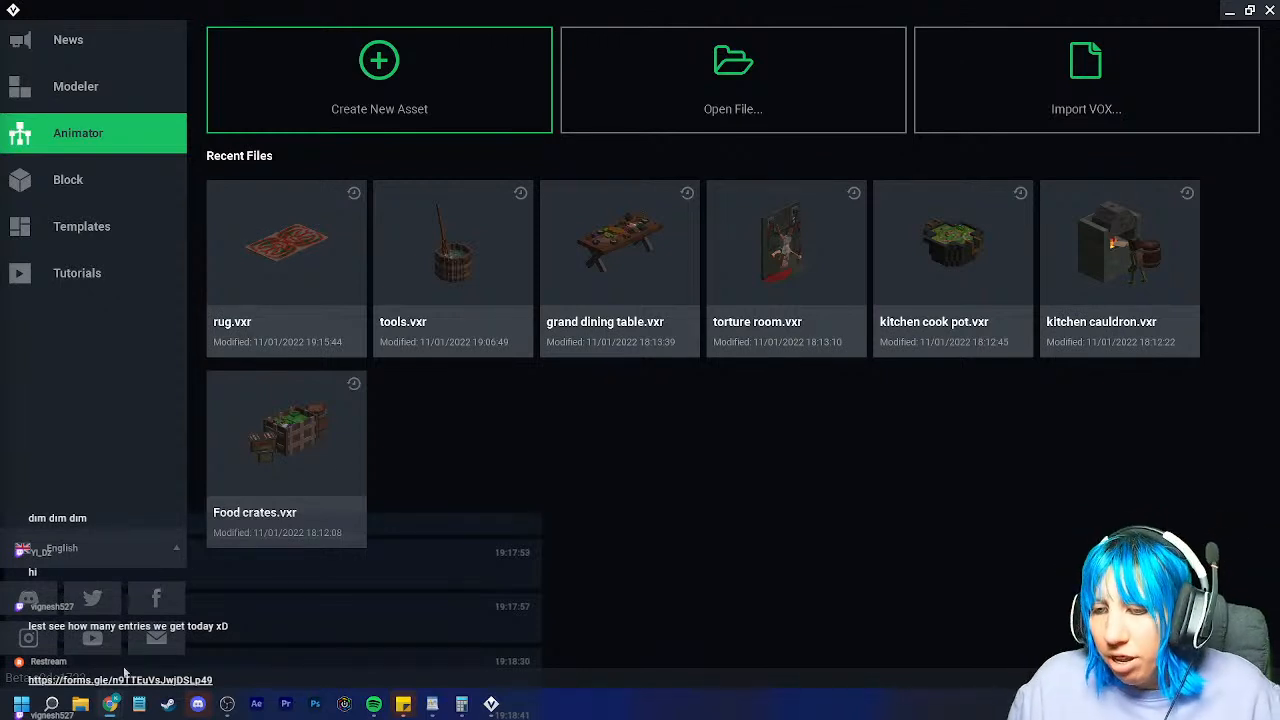
Step: Search Windows for 'san' and launch The Sandbox Game Maker, bringing it to the front
click(51, 703)
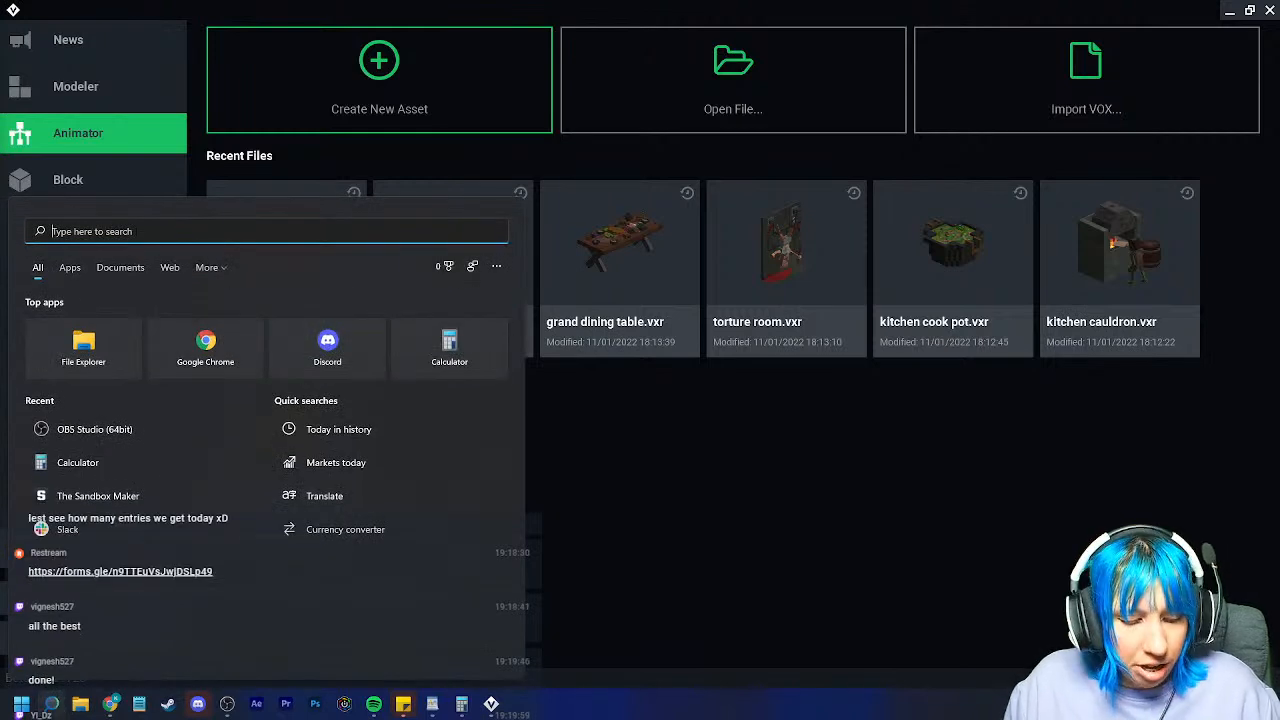
text(san)
key(Return)
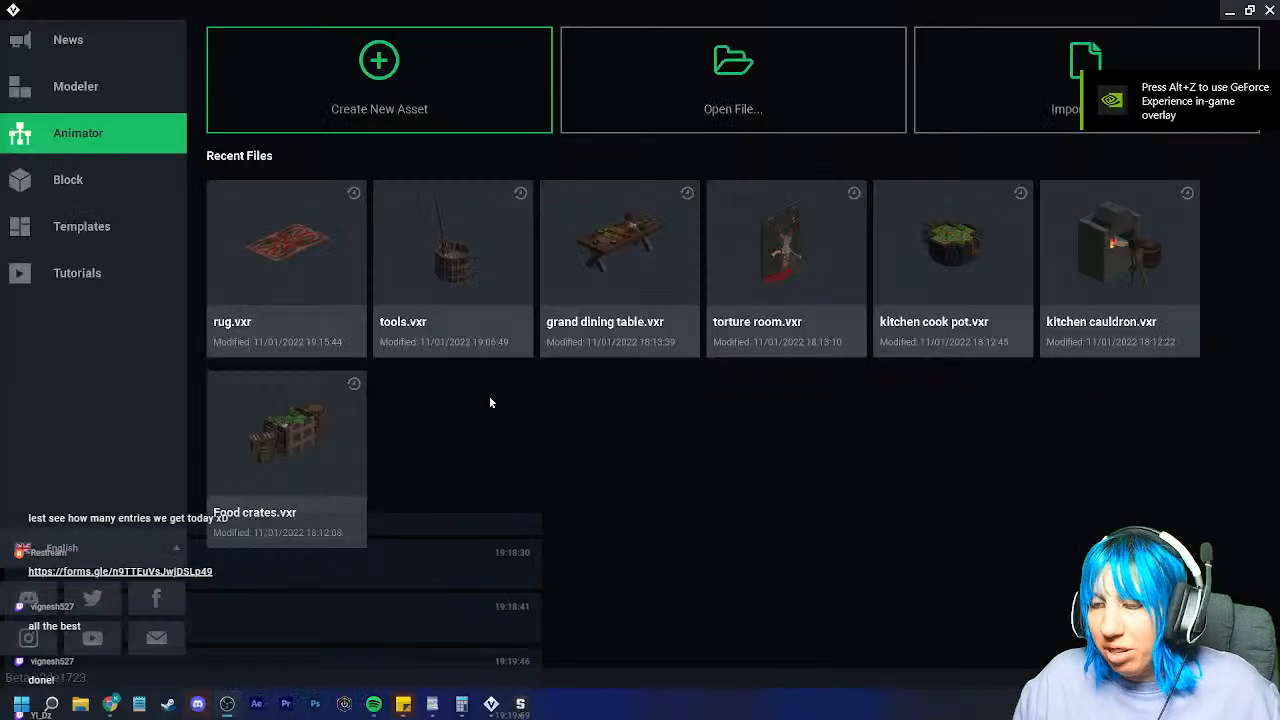
click(514, 711)
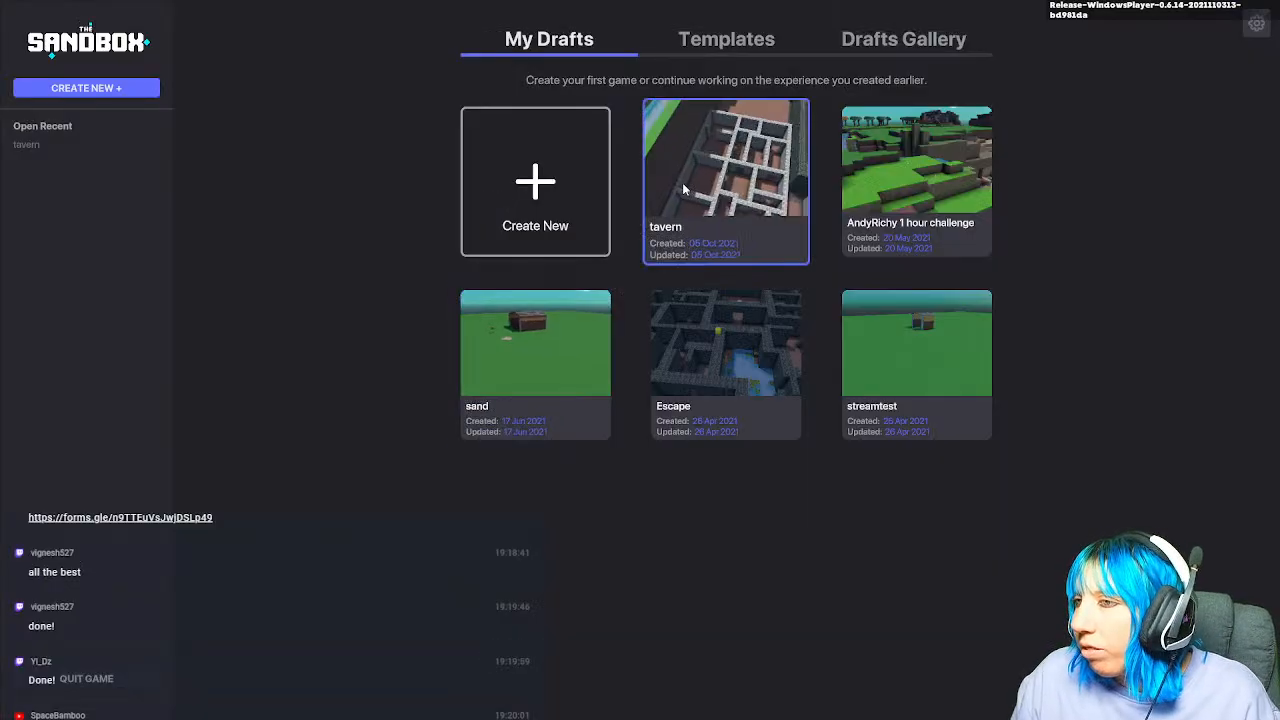
Step: Open the tavern draft for editing and look over the castle and its wooden stairs
click(664, 250)
click(710, 538)
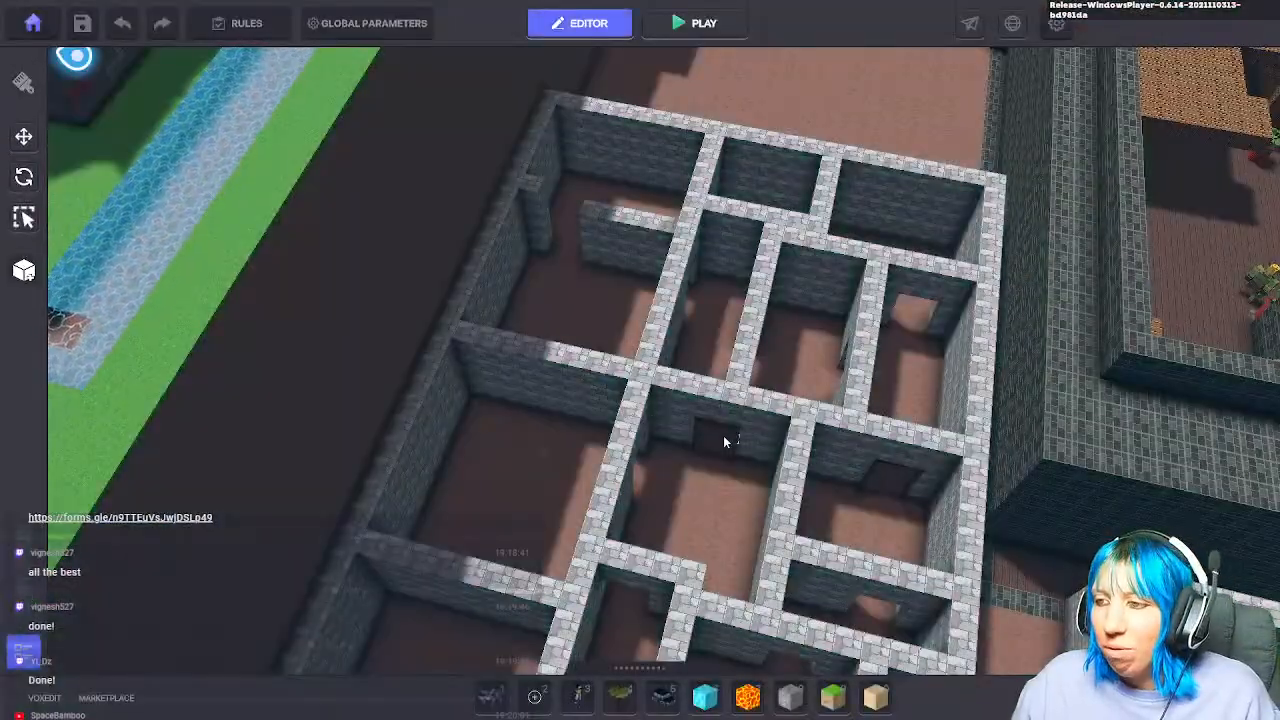
scroll(743, 454, down, 1)
scroll(744, 454, down, 2)
middle_drag(746, 449, 230, 602)
scroll(590, 447, up, 4)
click(555, 481)
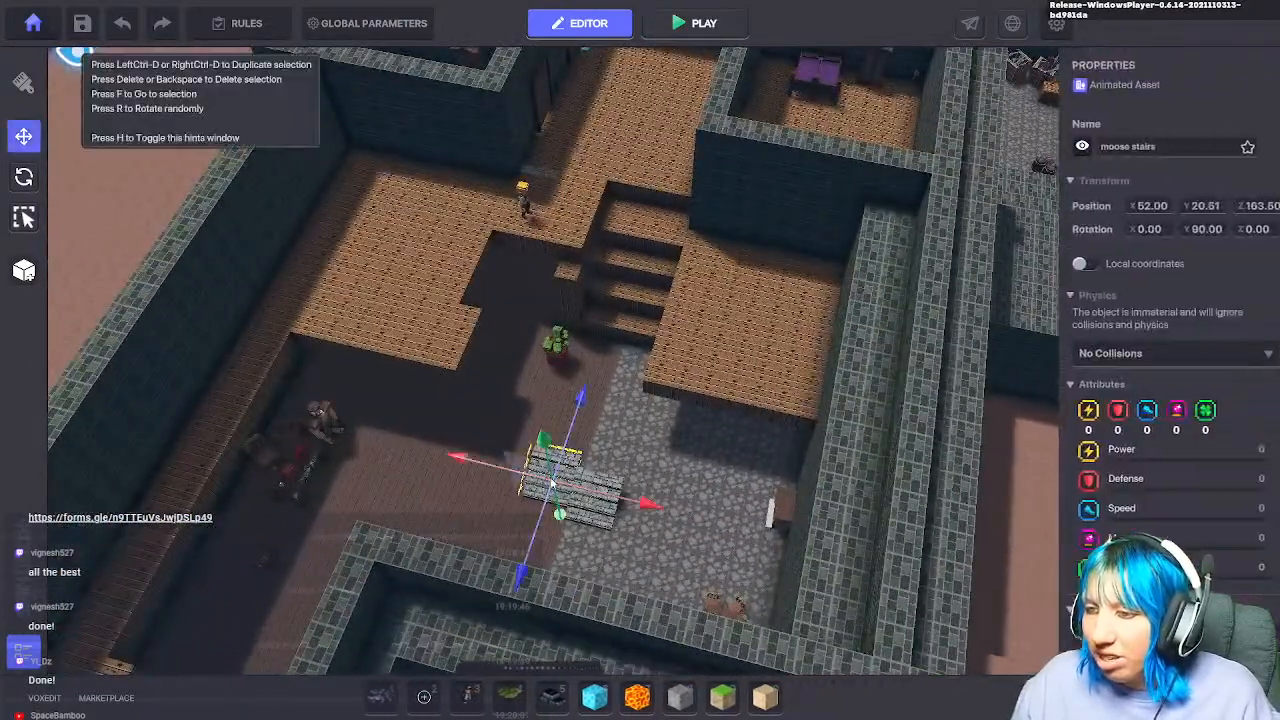
click(634, 234)
Step: Bring the middle stone-walled rooms into view and open the asset library
middle_drag(596, 284, 793, 248)
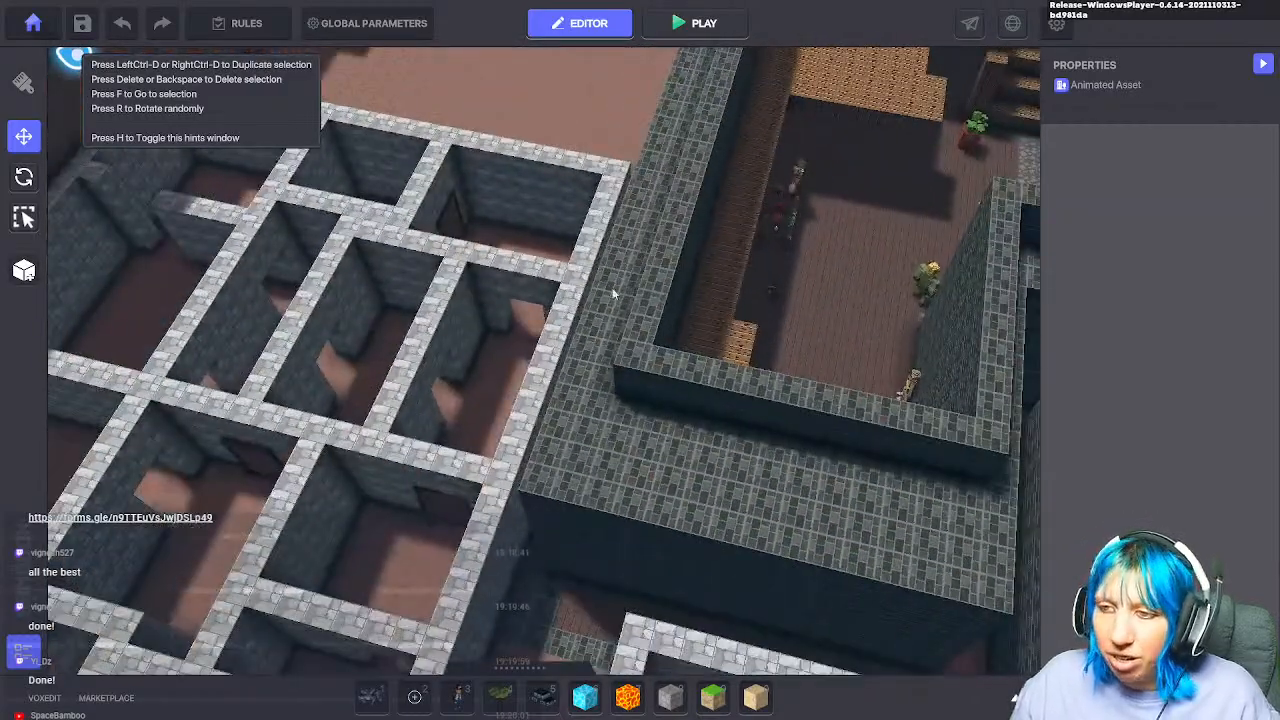
middle_drag(615, 293, 720, 362)
middle_drag(425, 300, 740, 410)
right_drag(740, 410, 546, 418)
scroll(546, 418, up, 3)
middle_drag(546, 418, 558, 512)
scroll(602, 500, down, 2)
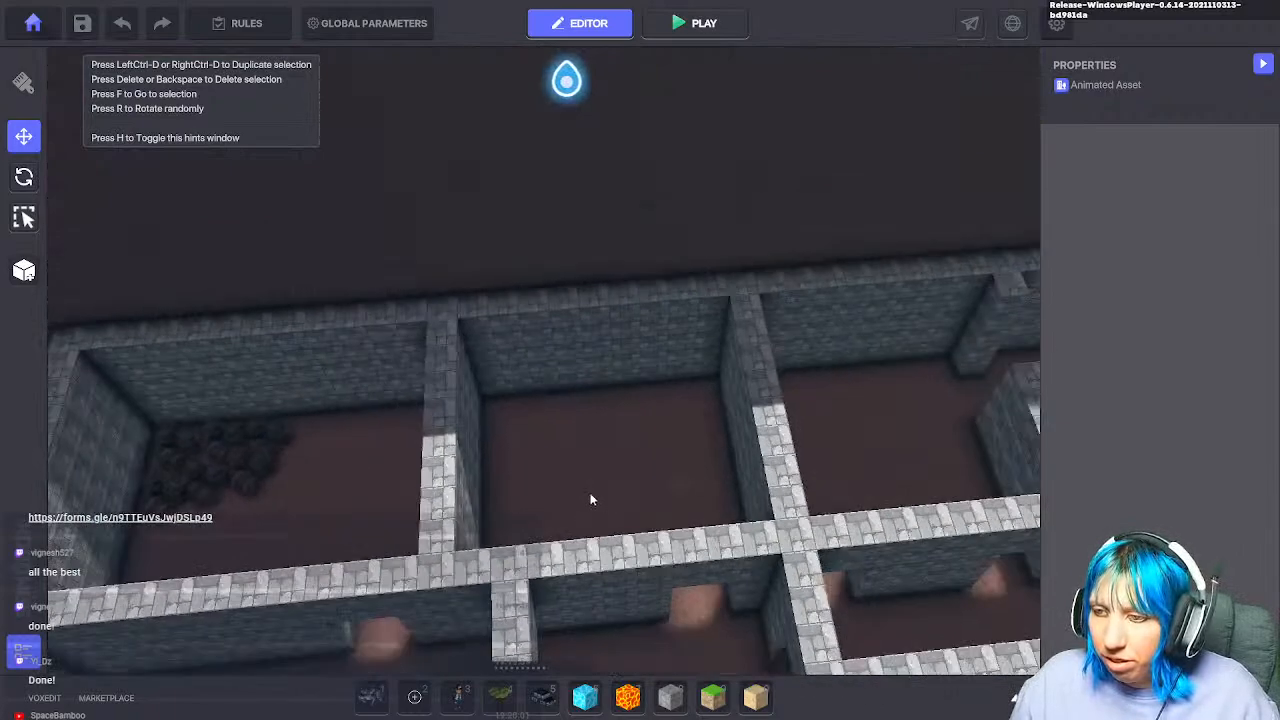
right_drag(603, 500, 604, 510)
middle_drag(604, 510, 470, 473)
scroll(475, 478, up, 4)
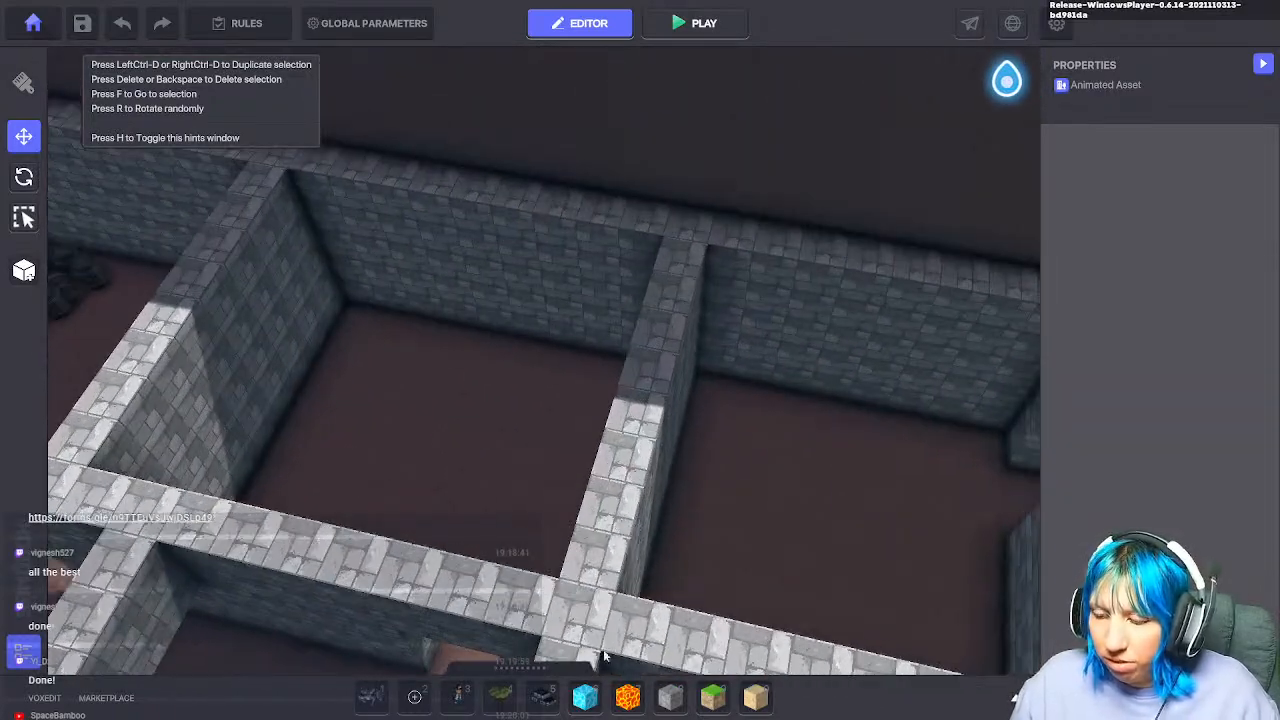
key(Tab)
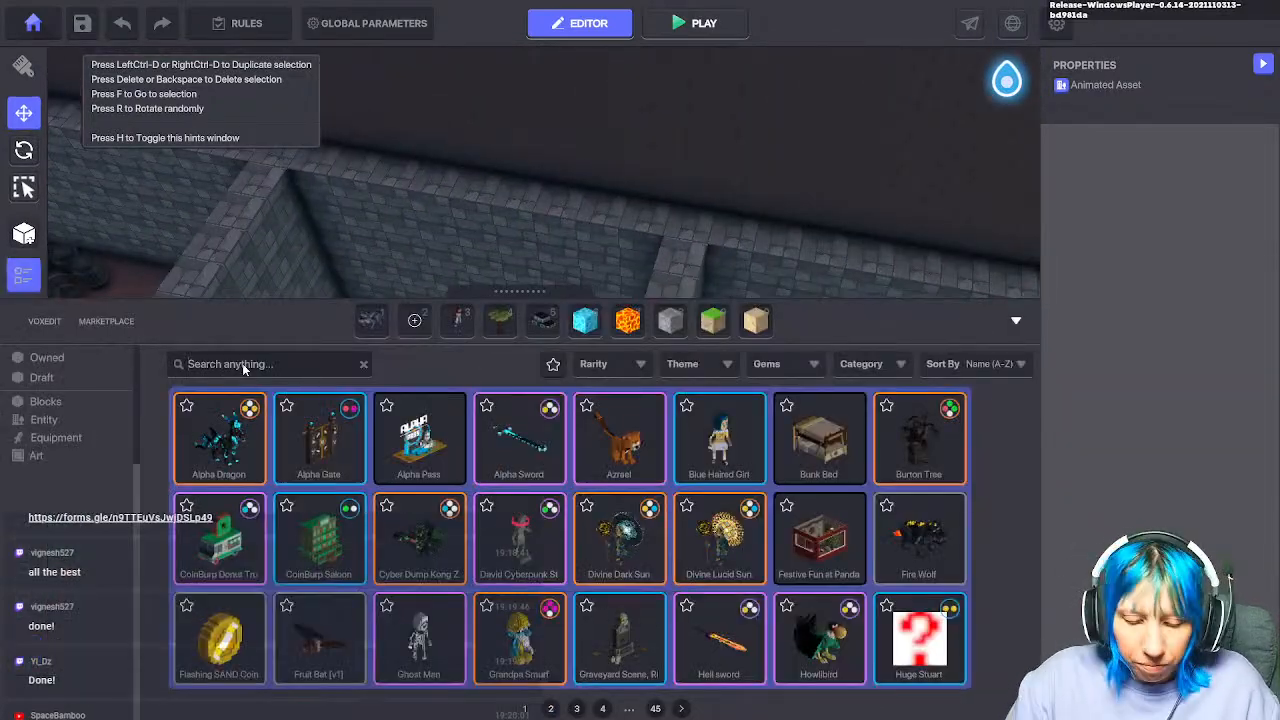
Step: Search the library for 'gobl' and place a Goblin chef in the stone room
text(gobl)
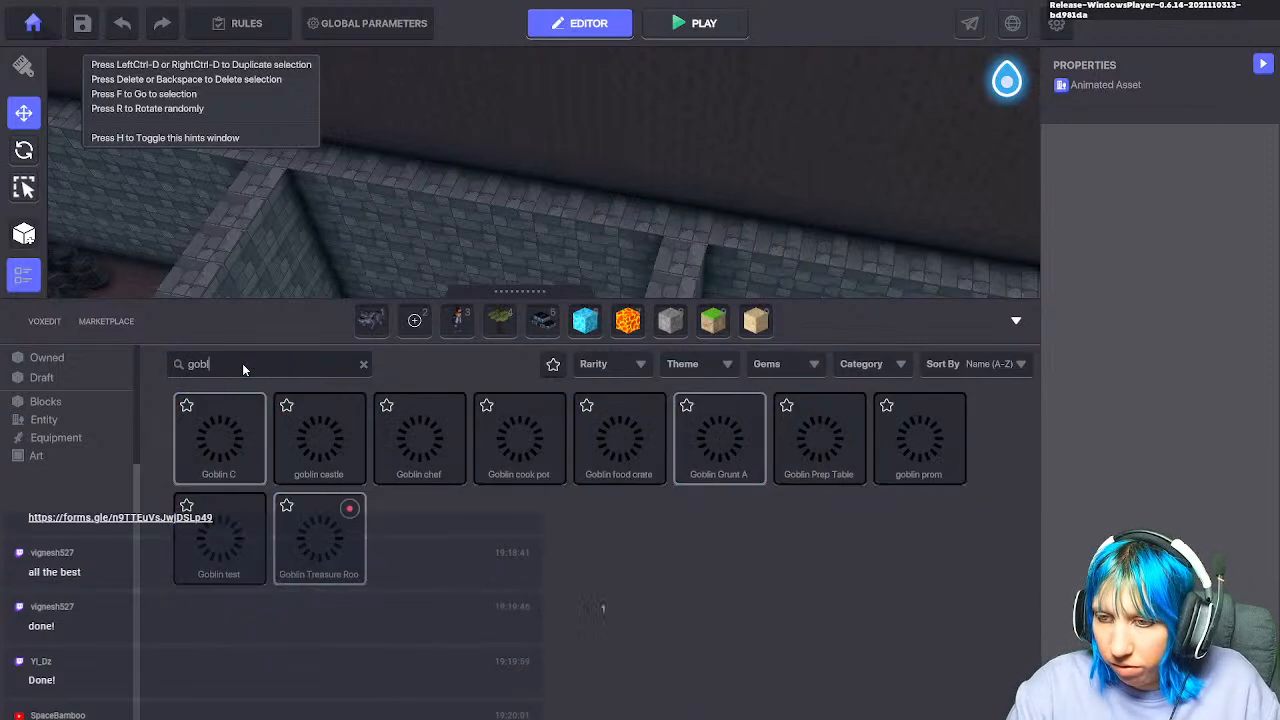
click(388, 428)
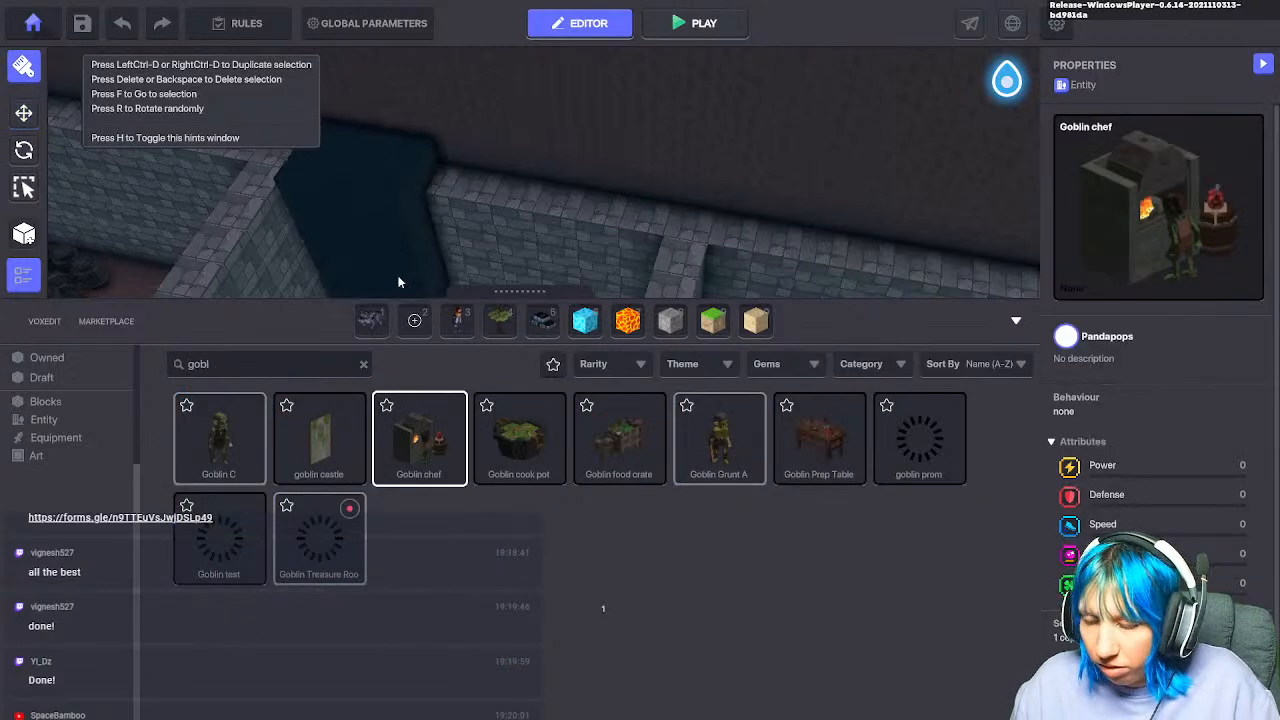
key(s)
key(w)
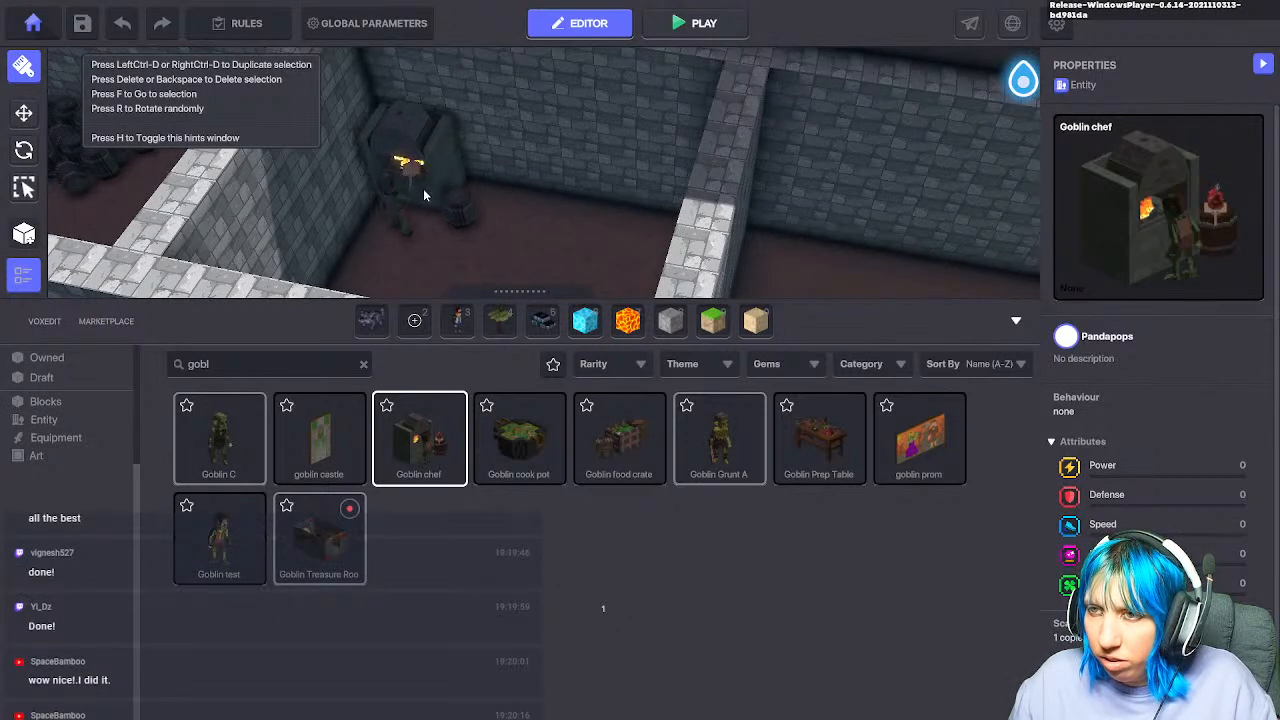
click(423, 188)
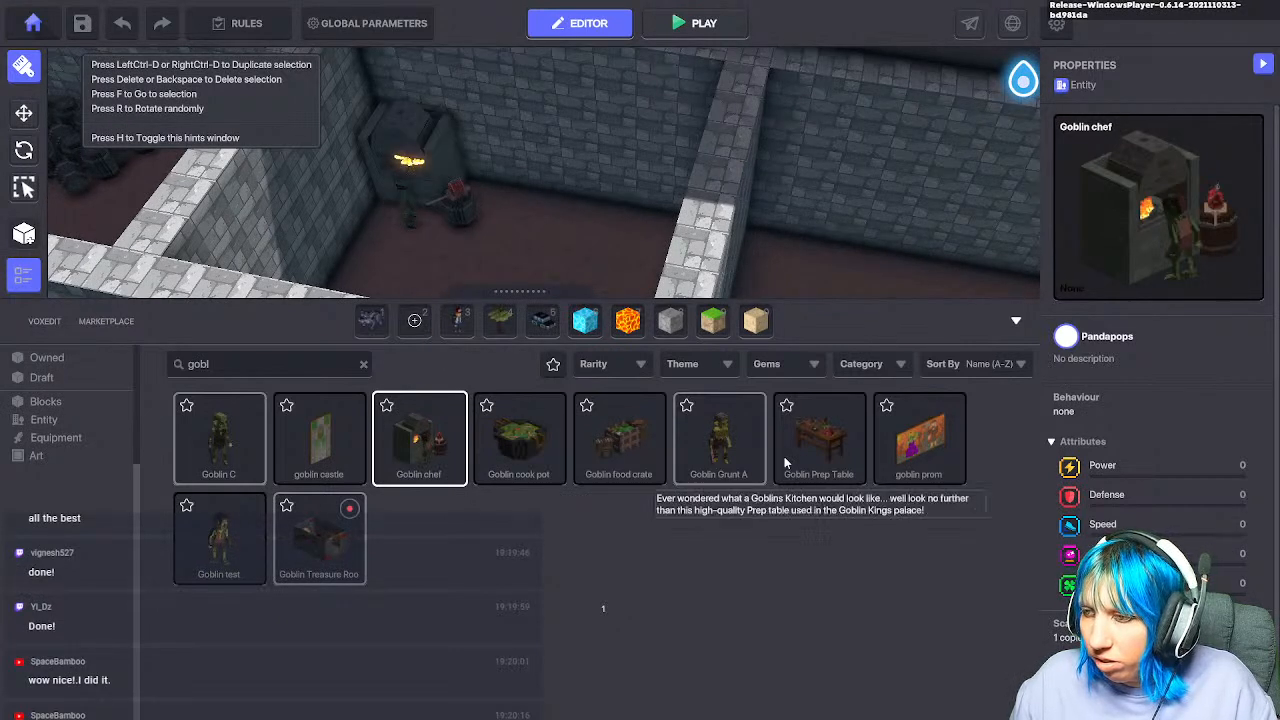
Step: Pick the Goblin Prep Table and Goblin cook pot, placing a cook pot on the kitchen floor
click(828, 453)
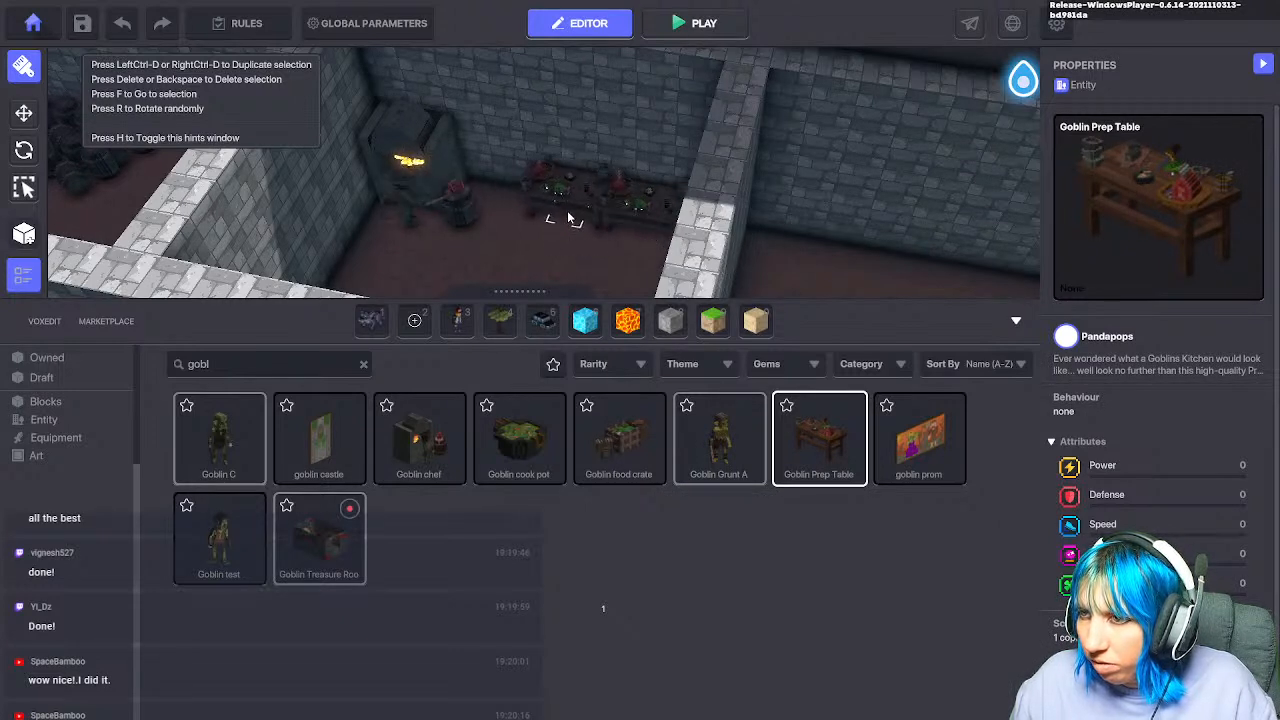
click(521, 447)
right_drag(503, 228, 568, 197)
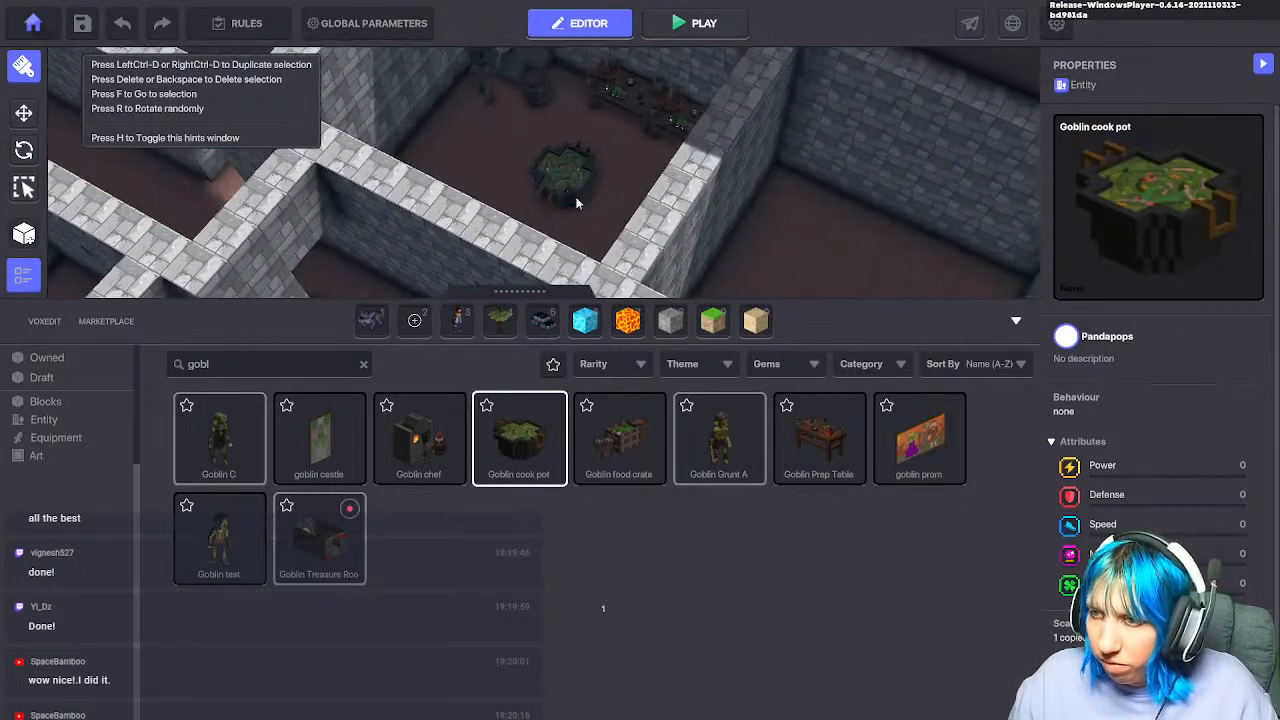
click(1015, 321)
right_drag(663, 240, 566, 348)
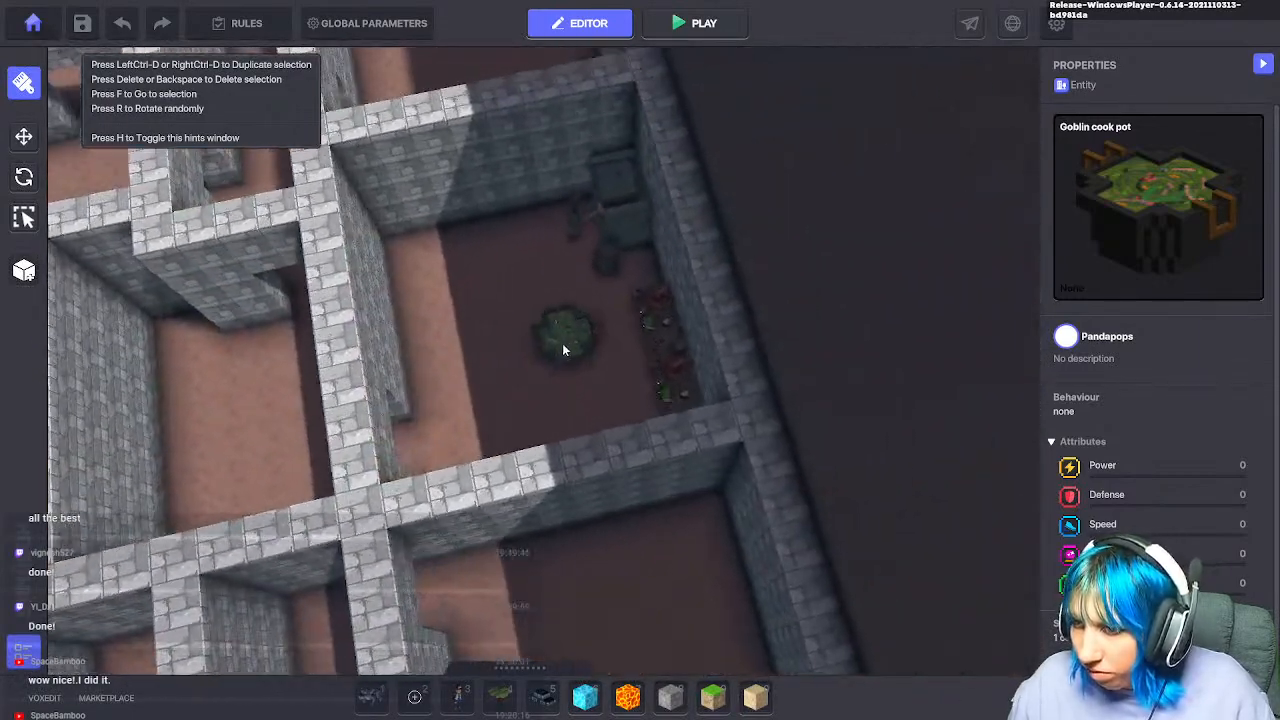
click(511, 330)
scroll(520, 365, up, 4)
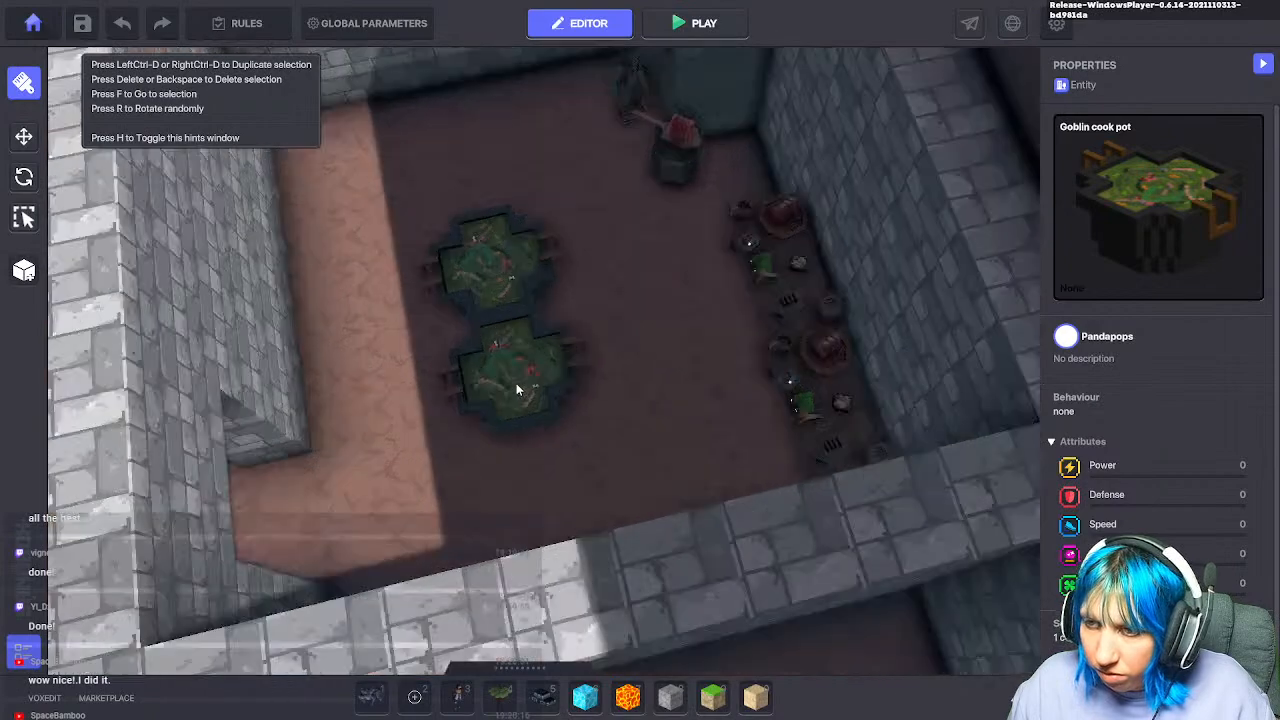
scroll(500, 335, down, 3)
scroll(505, 332, up, 4)
right_drag(520, 331, 500, 225)
Step: Shift the cook pot across the floor and lay a first lava block beside it
key(Escape)
click(391, 380)
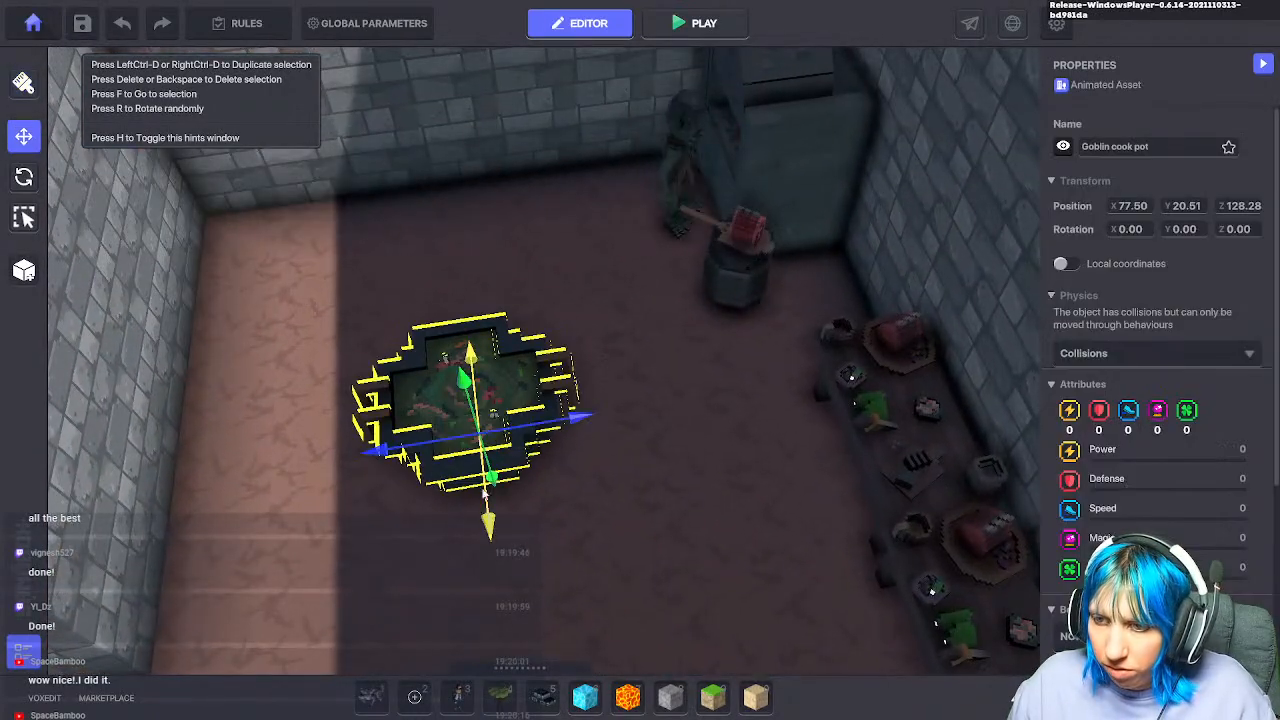
drag(489, 521, 480, 390)
click(627, 697)
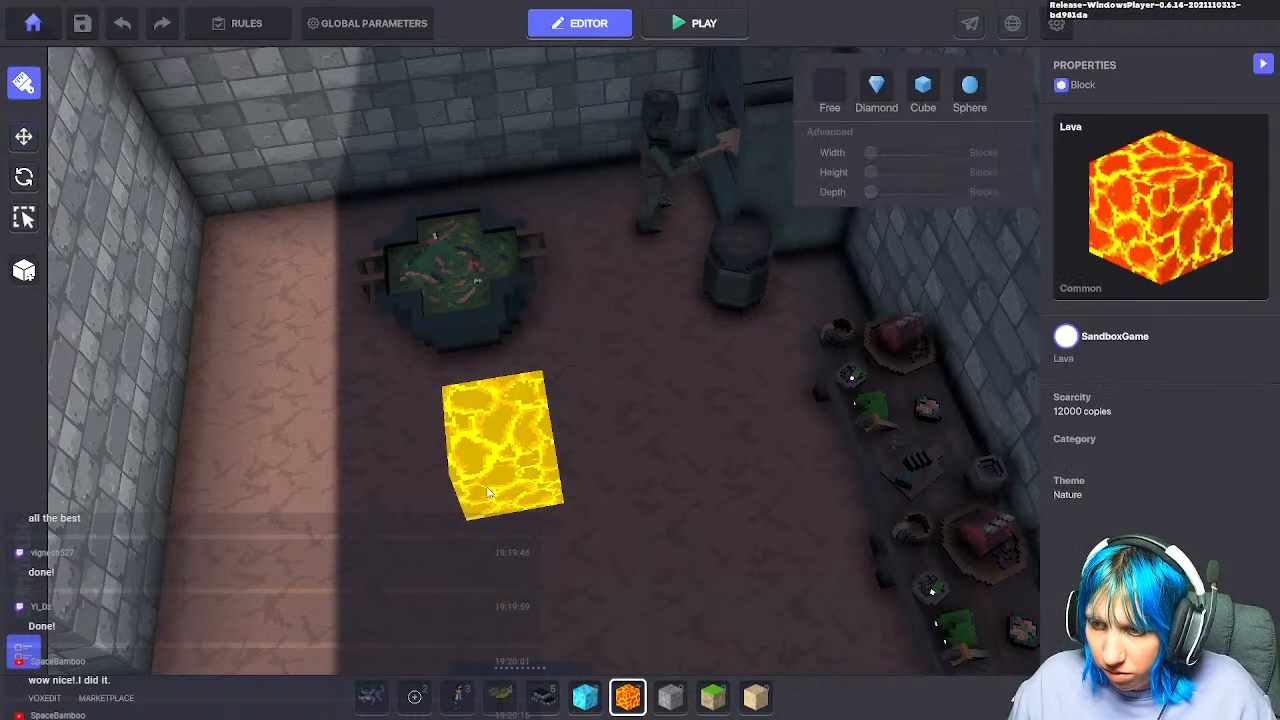
click(505, 478)
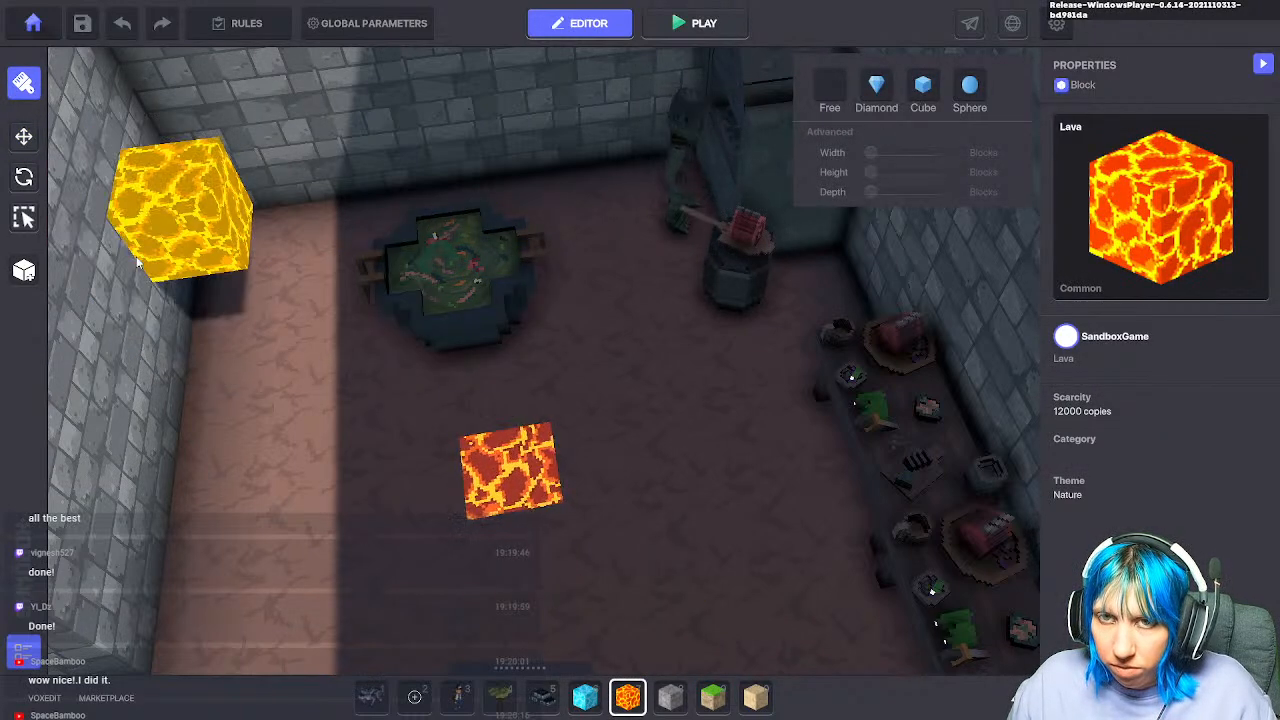
Step: Move the Goblin cook pot down onto the lava block
key(Escape)
click(436, 310)
drag(477, 390, 497, 560)
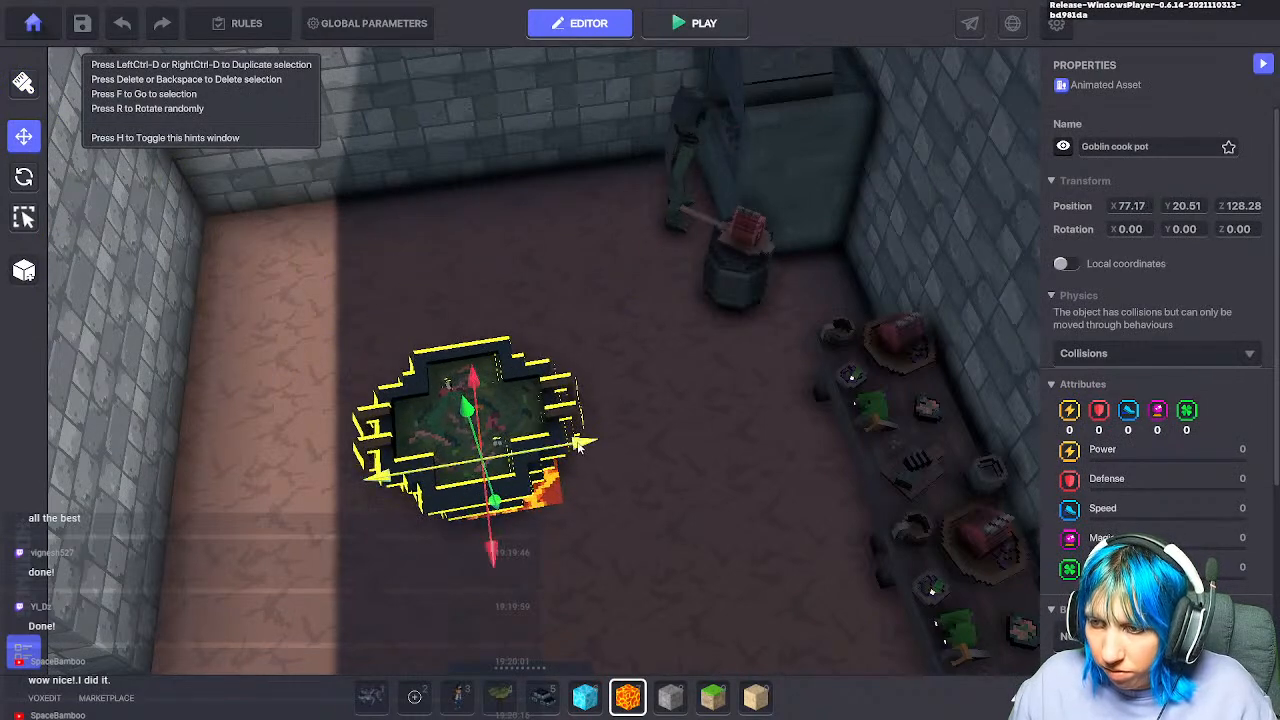
drag(578, 447, 604, 450)
middle_drag(623, 454, 638, 441)
click(673, 476)
Step: Replace the floor blocks left and right of the pot with lava
click(628, 697)
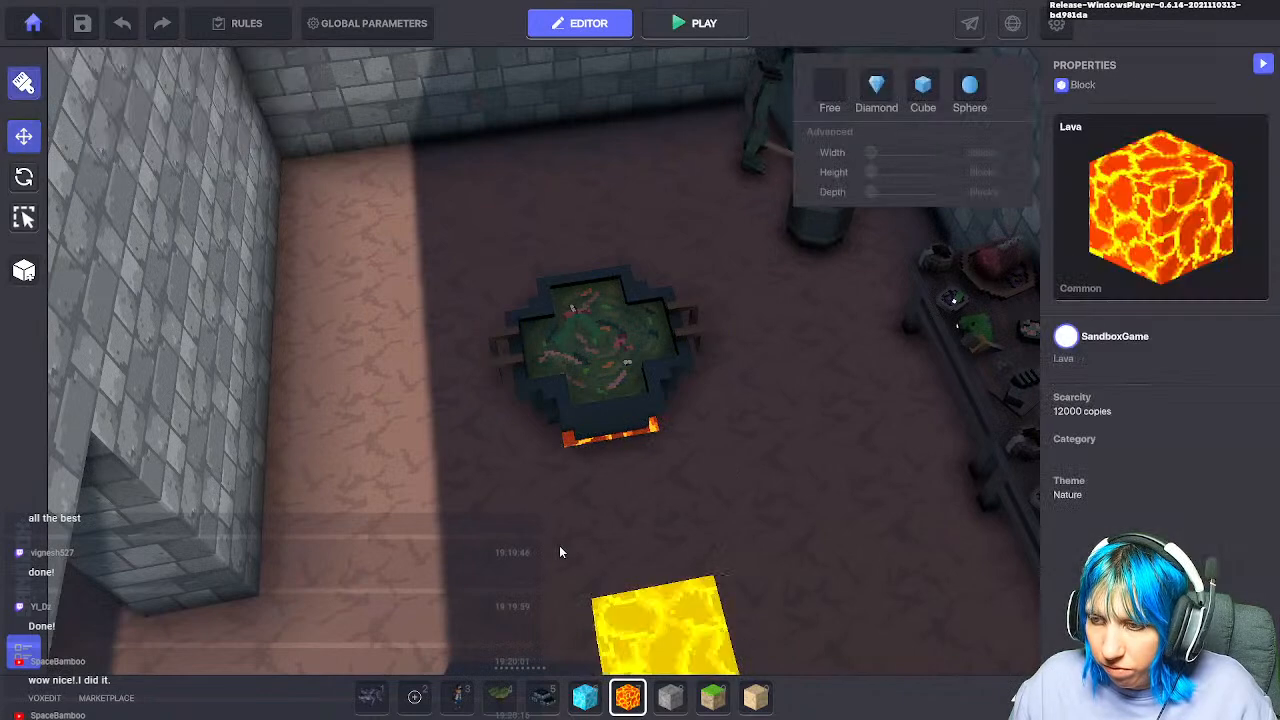
right_click(507, 422)
click(507, 422)
right_click(507, 354)
click(508, 355)
right_click(613, 340)
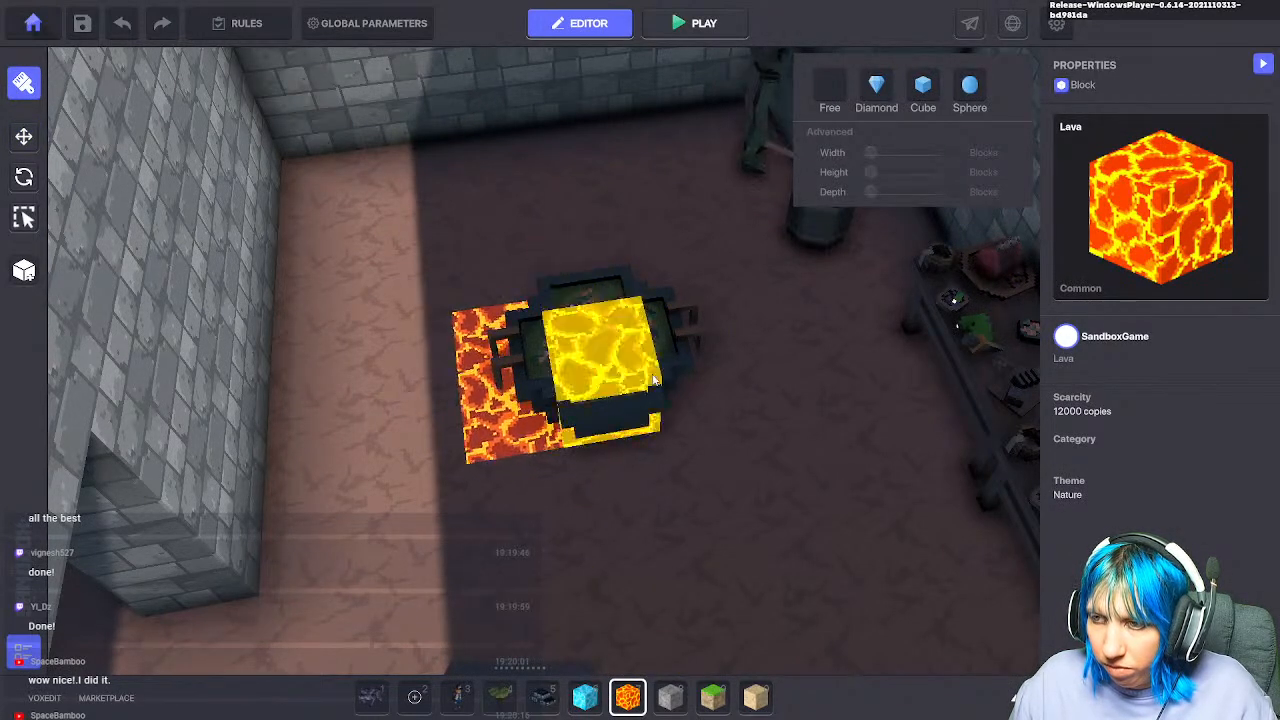
click(657, 381)
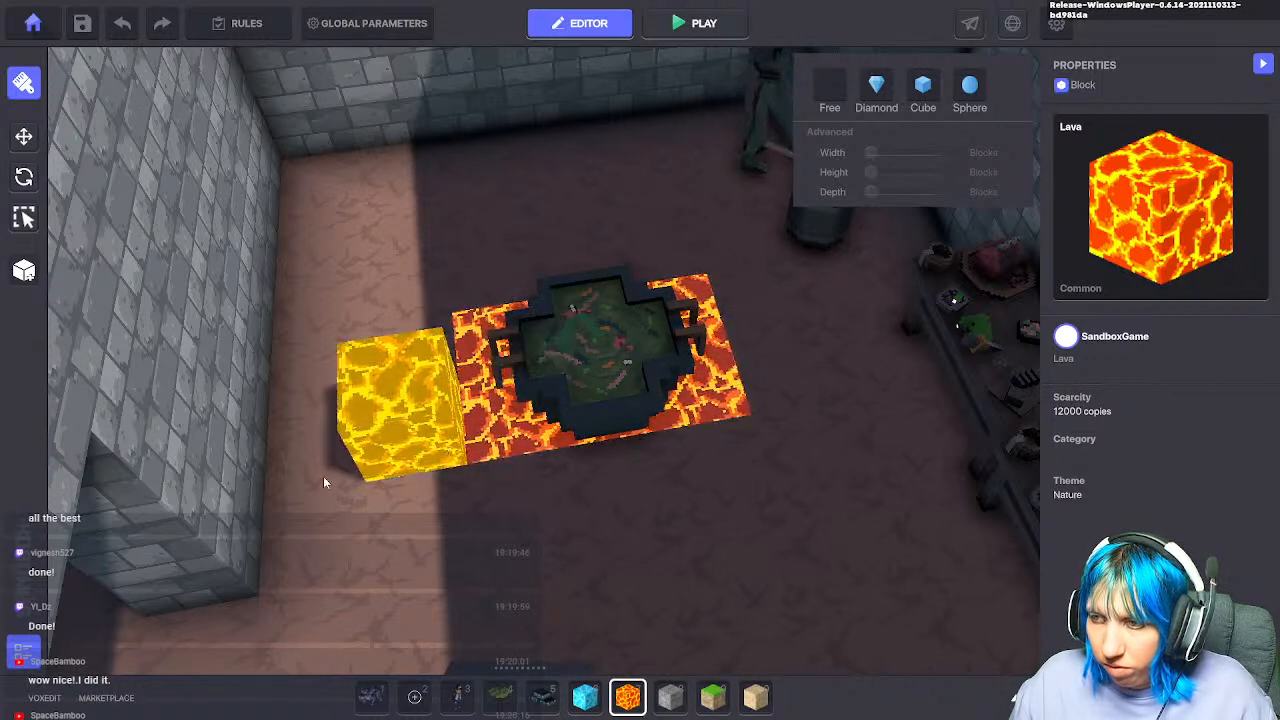
Step: Recentre the Goblin cook pot within the lava patch
click(24, 137)
click(600, 360)
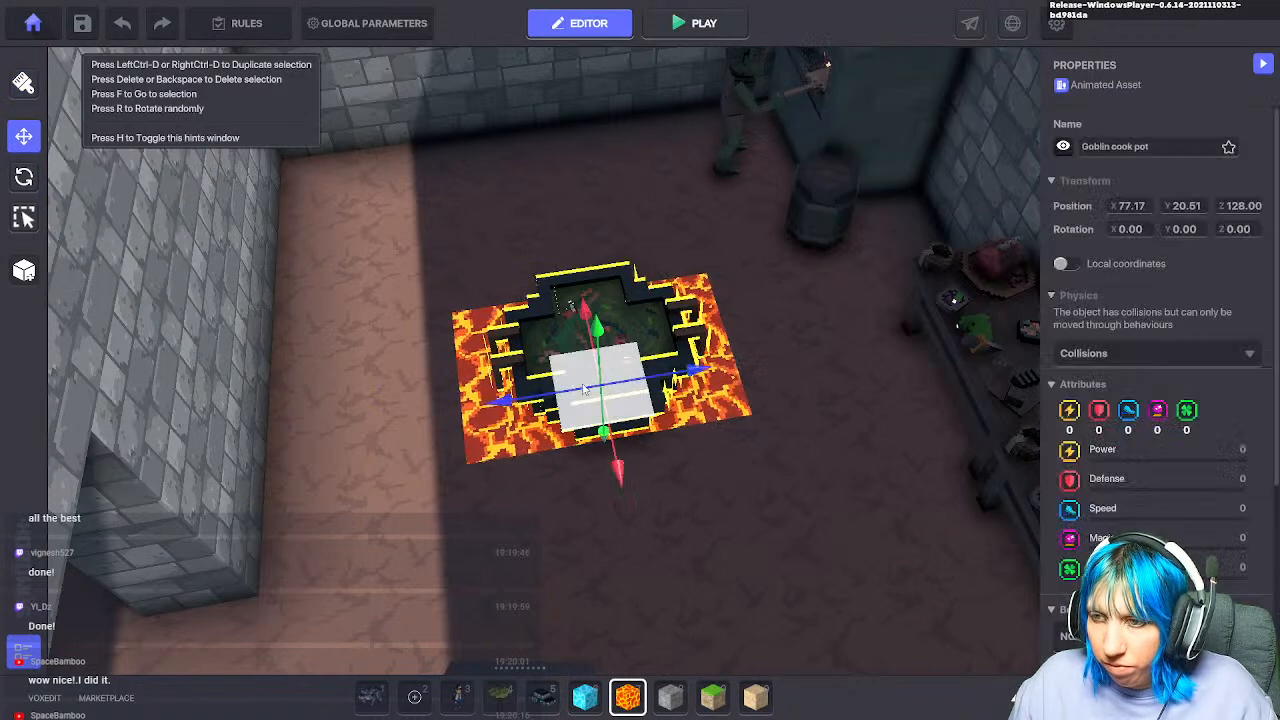
drag(625, 505, 622, 475)
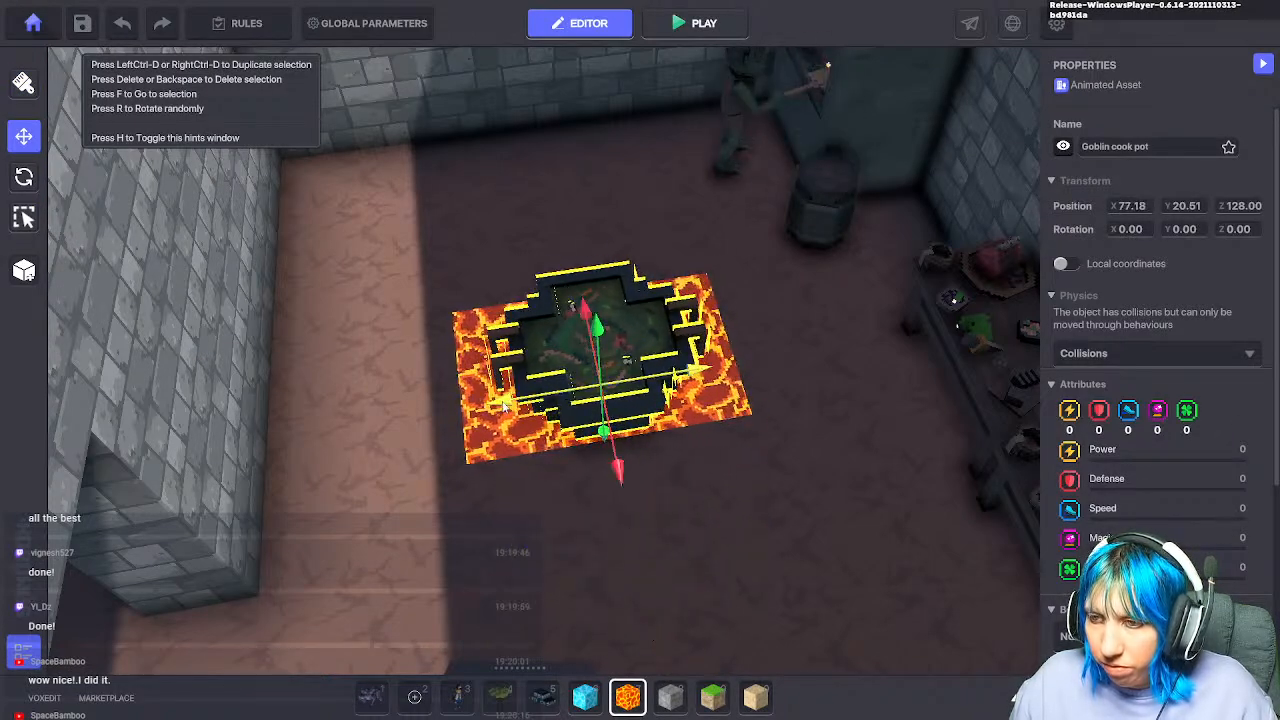
click(631, 646)
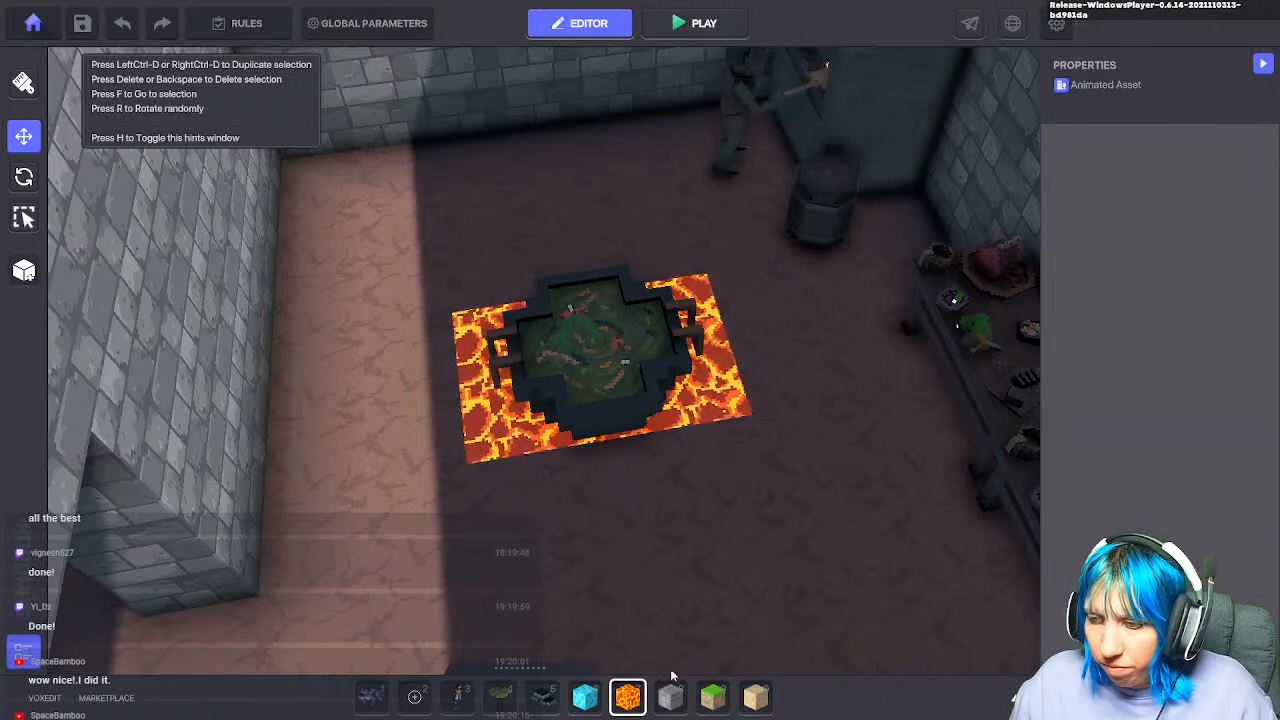
Step: Place a sand block in the gap left of the cook pot
click(756, 697)
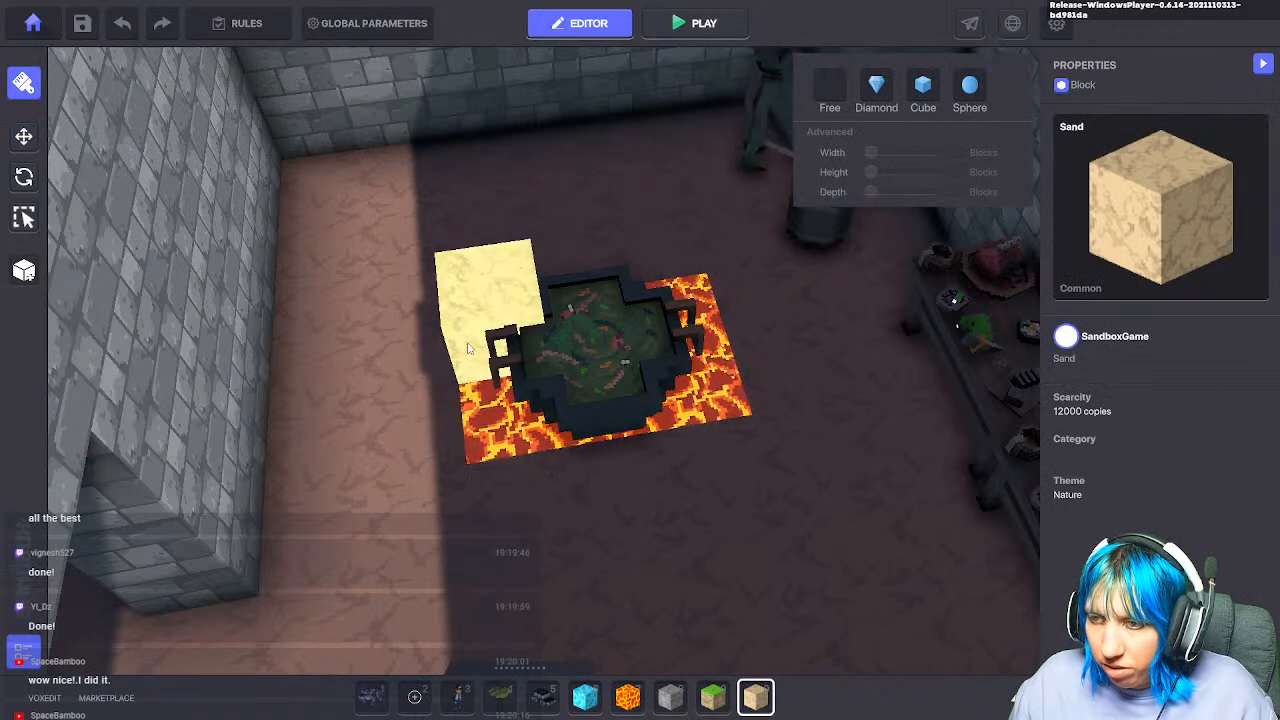
click(482, 327)
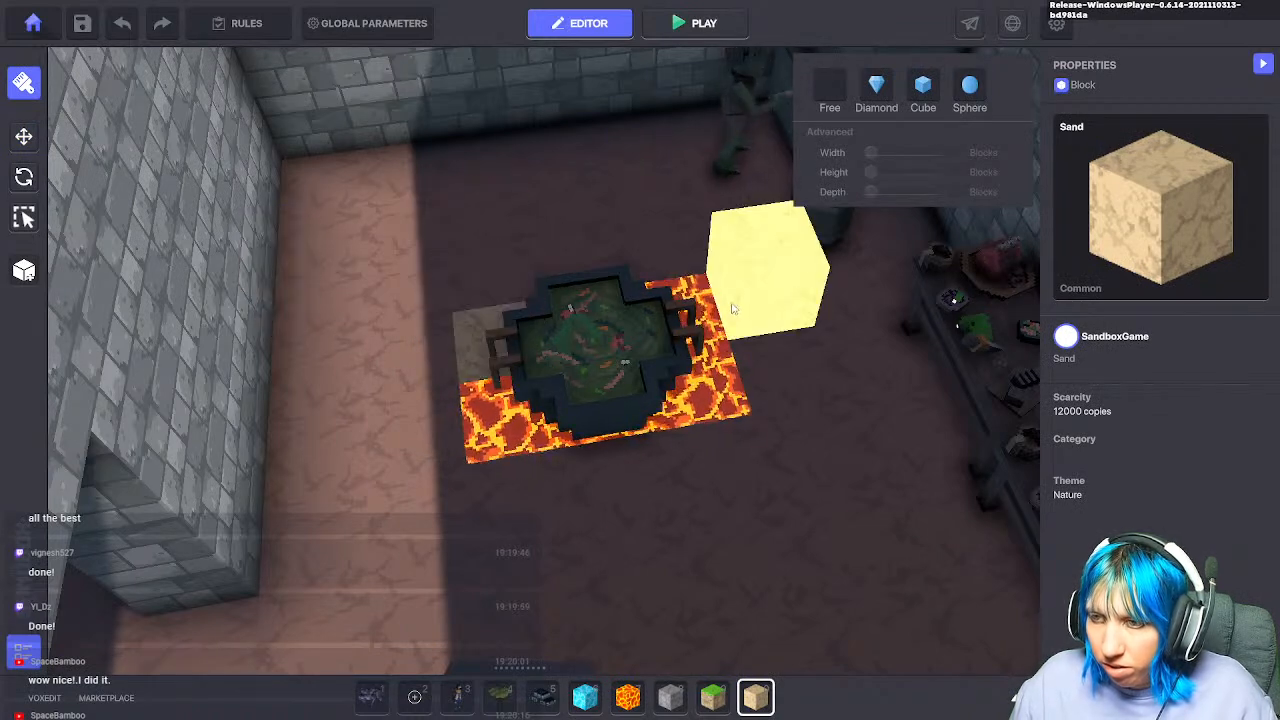
scroll(745, 570, down, 3)
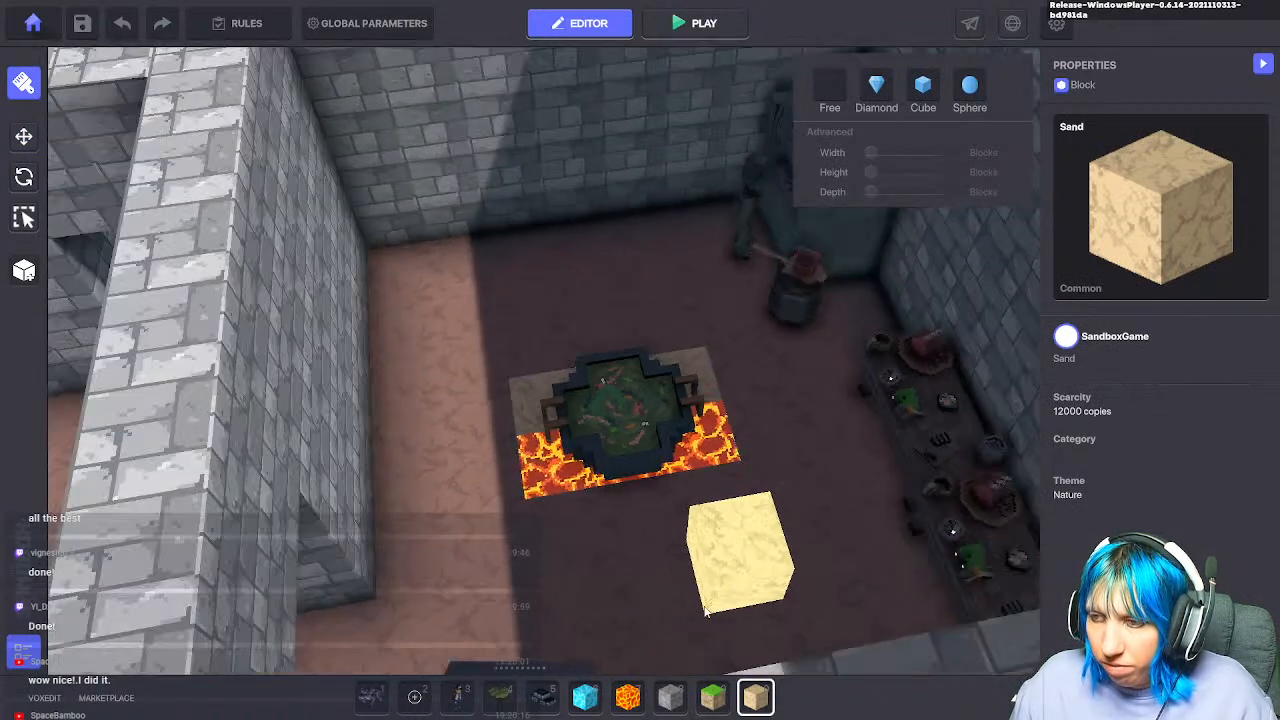
right_drag(565, 538, 925, 532)
key(a)
key(w)
key(d)
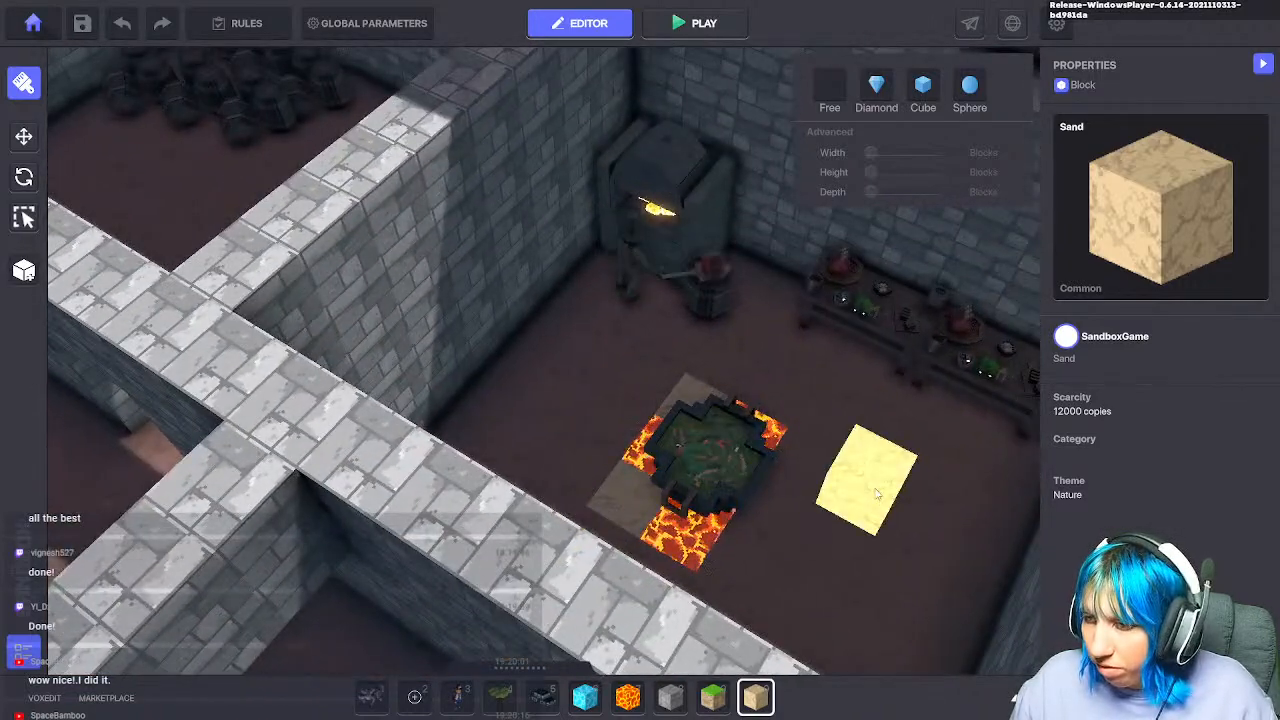
Step: Pan around the lava pit and open the asset library showing goblin items
scroll(843, 514, up, 1)
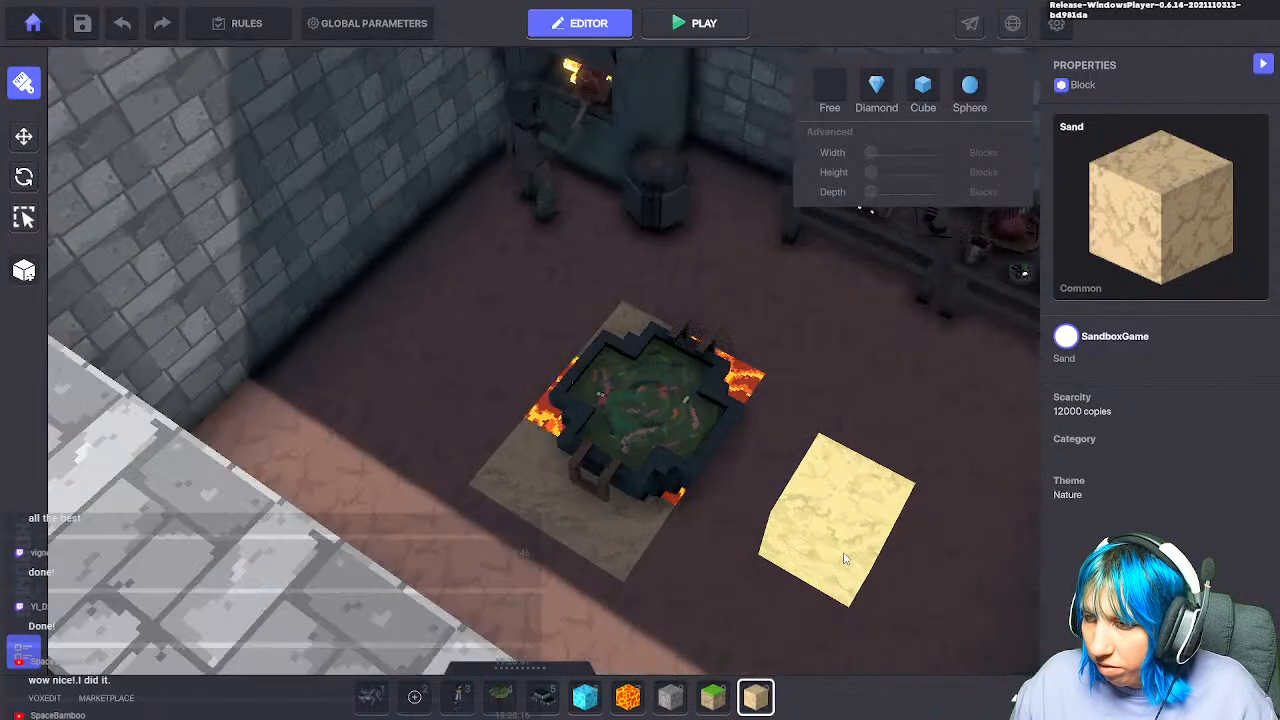
scroll(878, 488, up, 1)
key(w)
key(d)
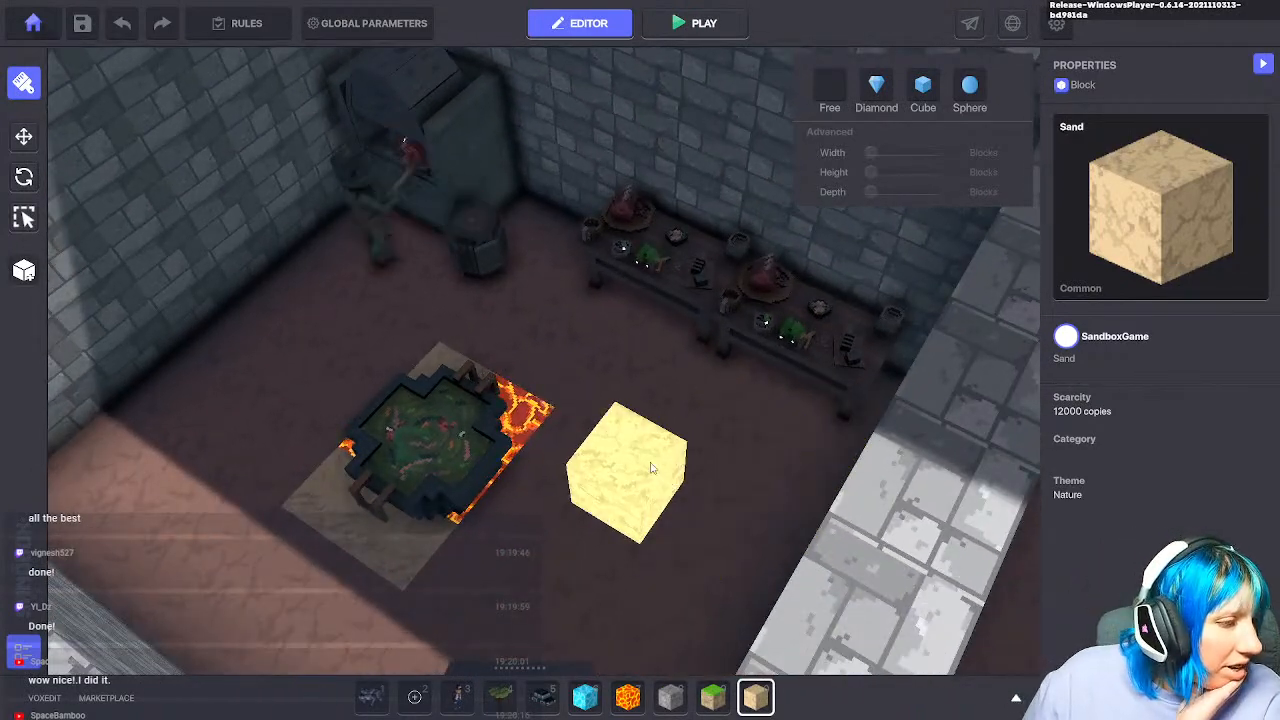
scroll(635, 420, down, 2)
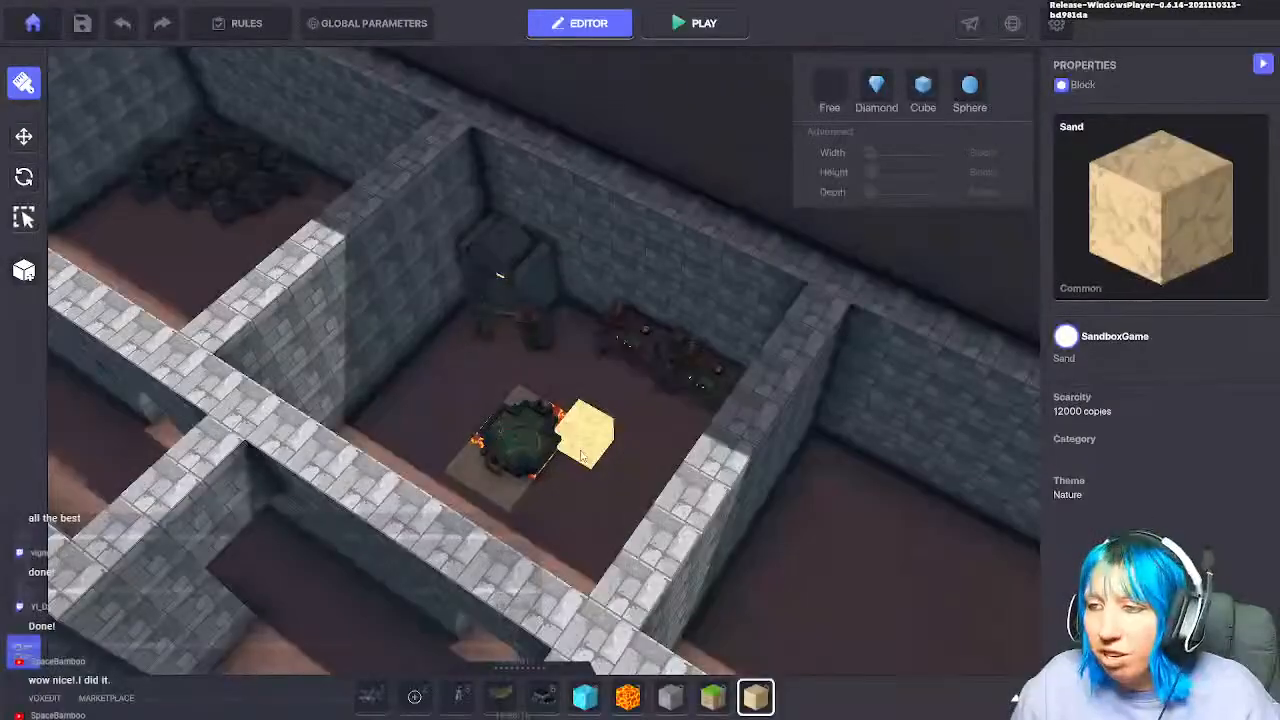
key(a)
key(w)
key(s)
scroll(594, 472, up, 1)
scroll(592, 472, up, 1)
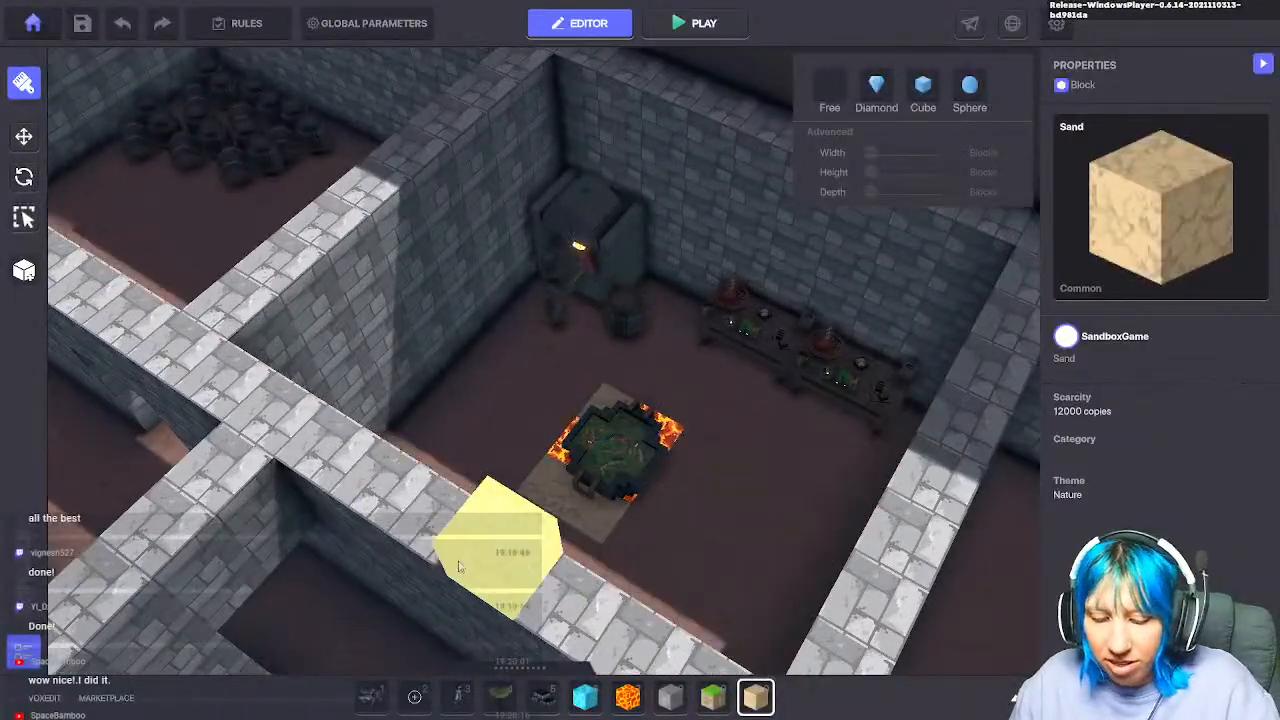
key(Tab)
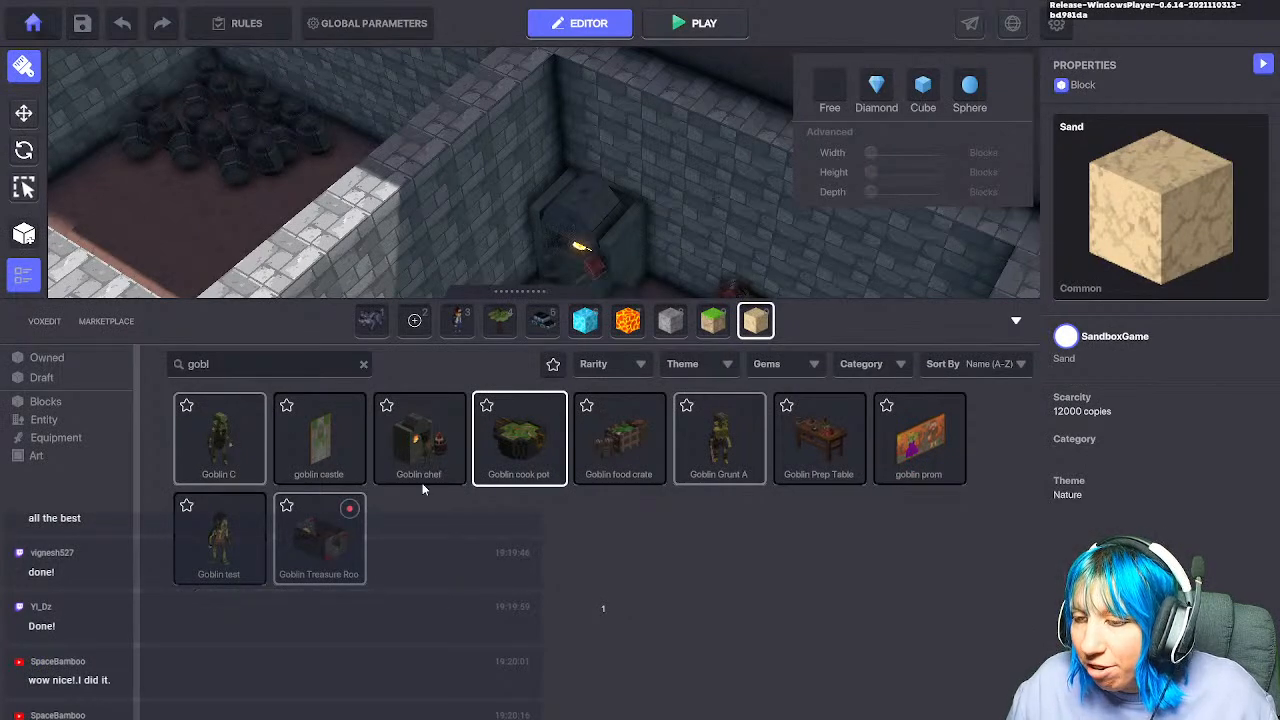
Step: Pick the Goblin food crate and look over the pit, barrel and cook-pot rooms
click(628, 410)
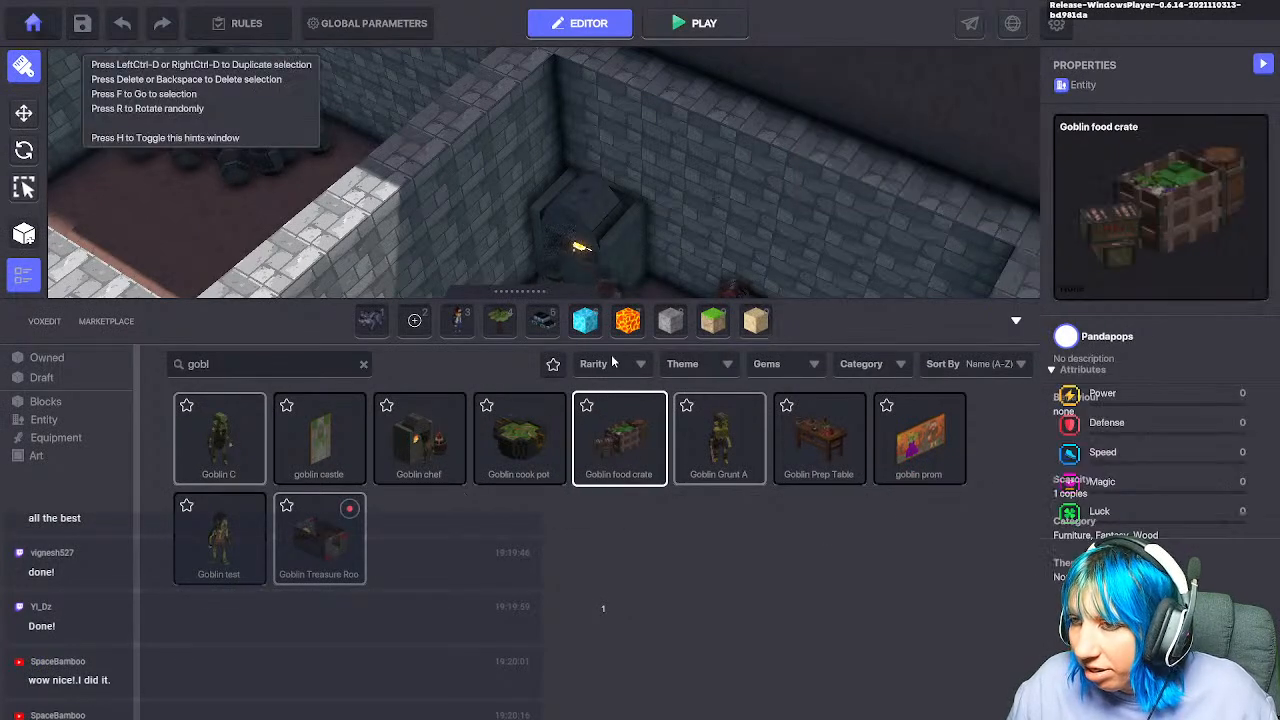
key(a)
key(s)
key(a)
scroll(604, 204, down, 4)
right_drag(614, 200, 262, 211)
key(d)
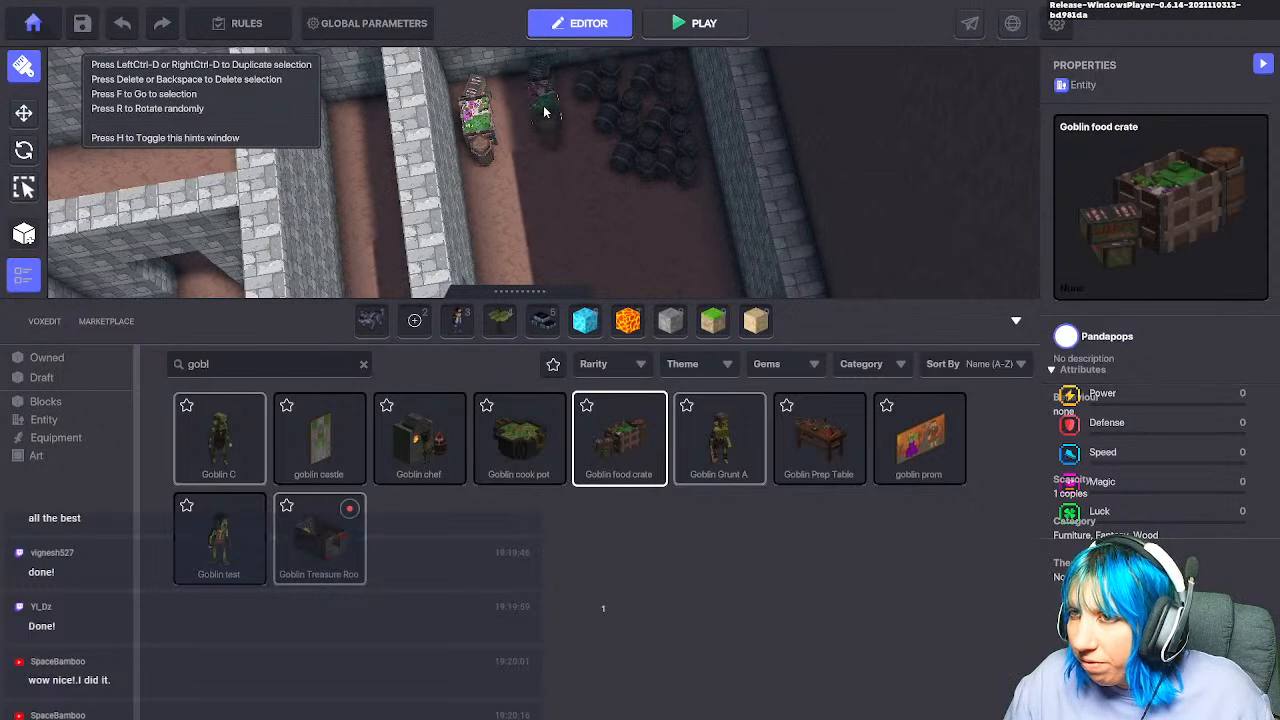
key(w)
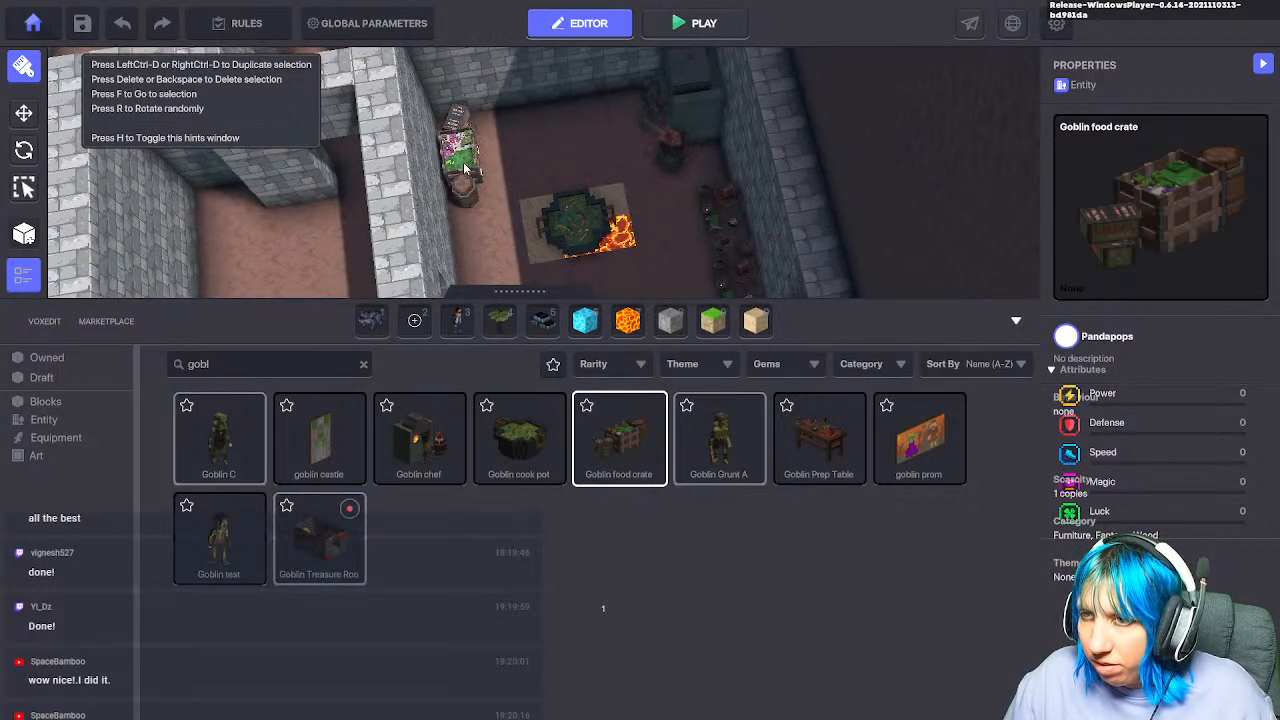
key(s)
key(a)
key(a)
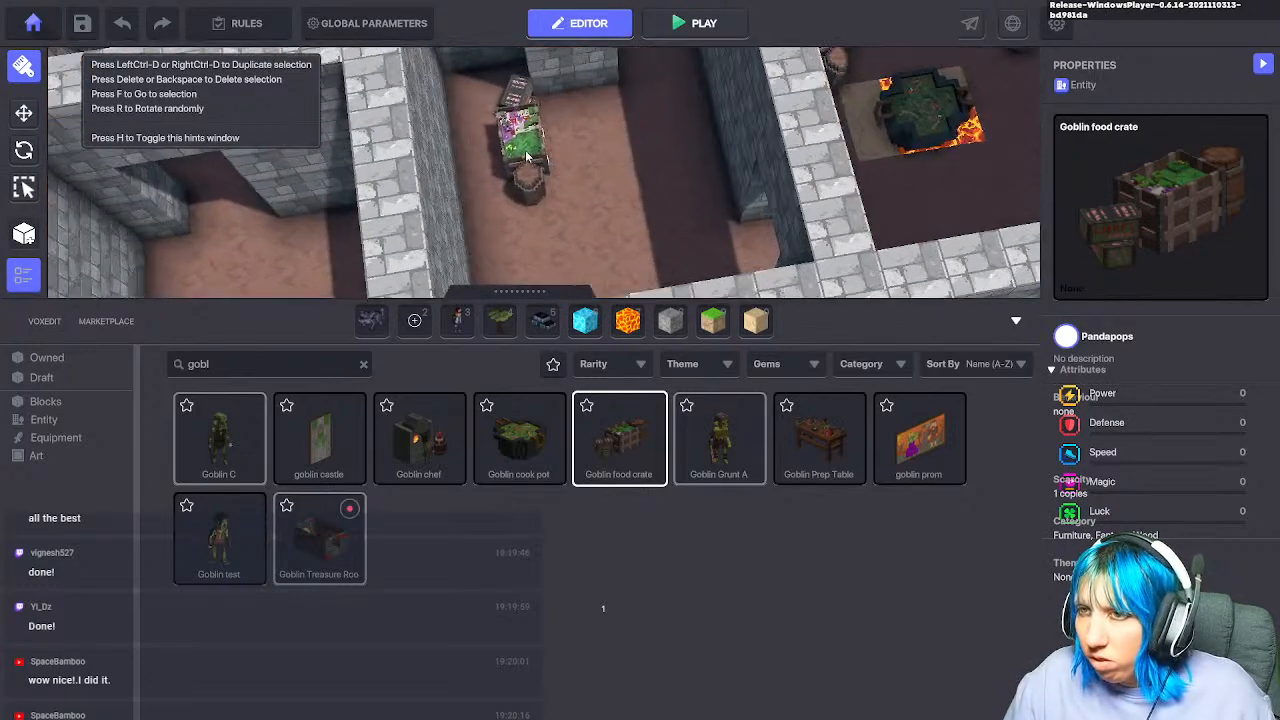
Step: Fly the view across the maze to other rooms
key(w)
right_drag(523, 214, 18, 320)
key(w)
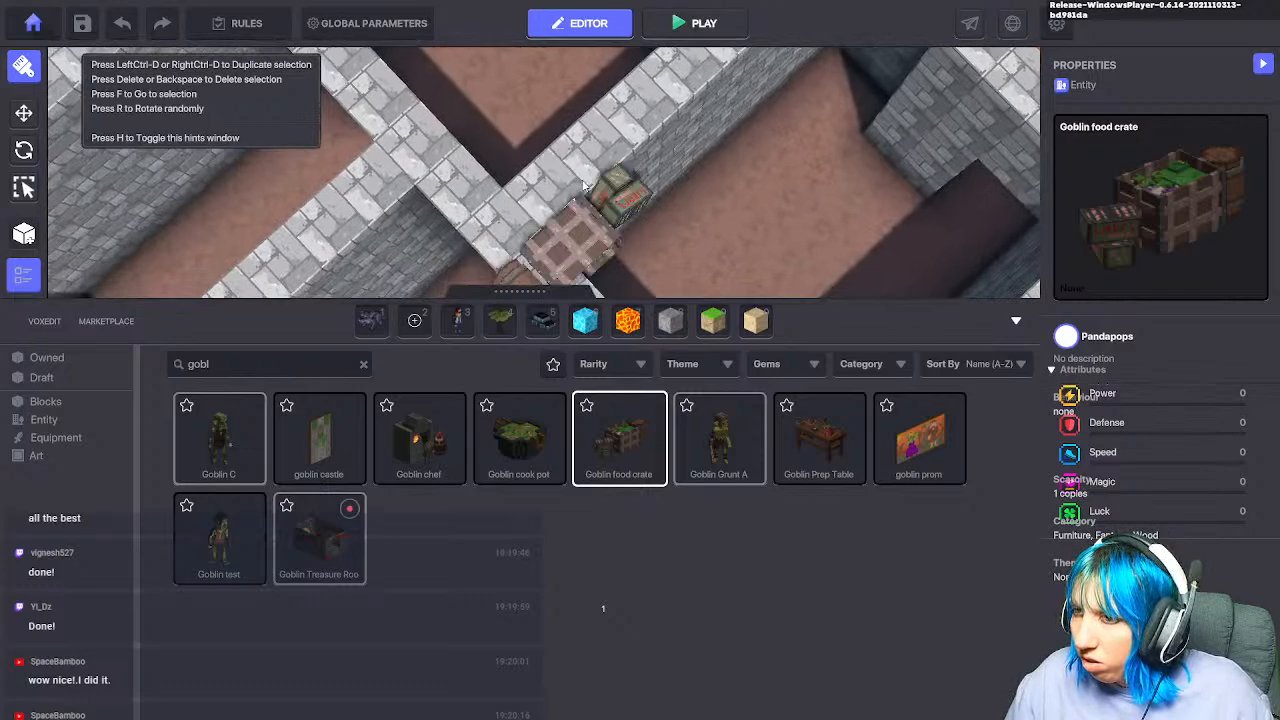
key(a)
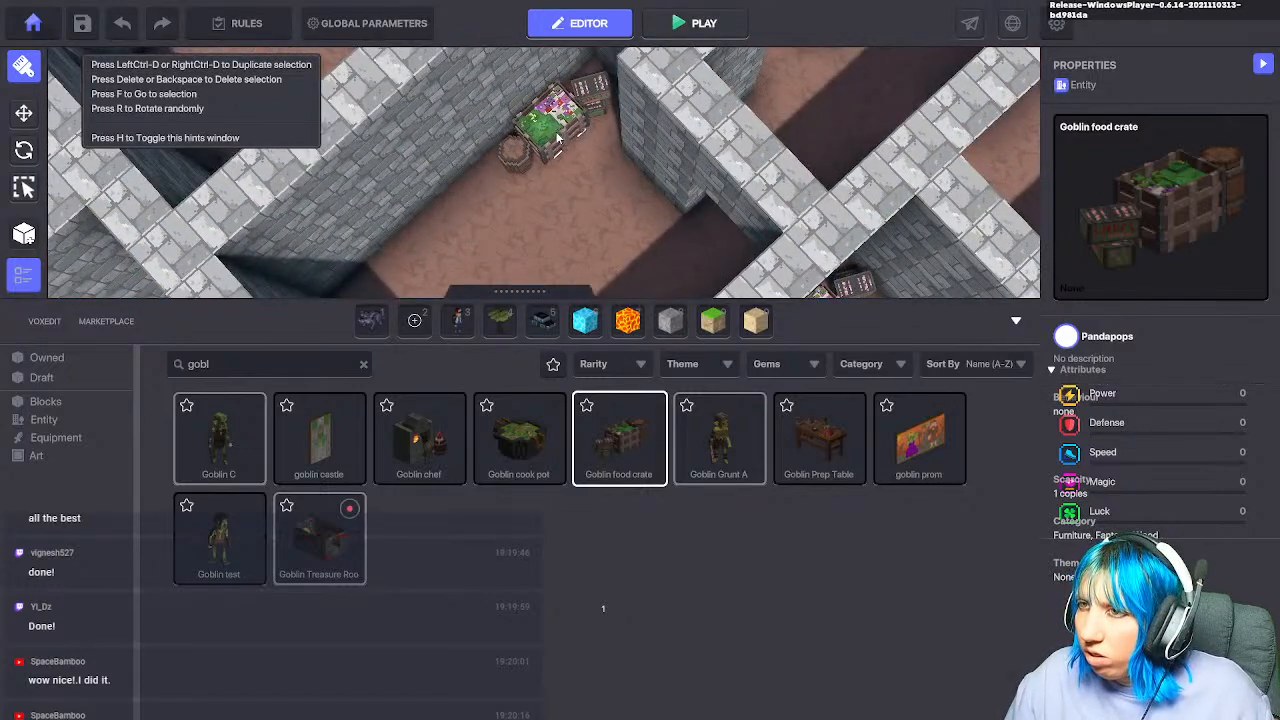
key(a)
key(w)
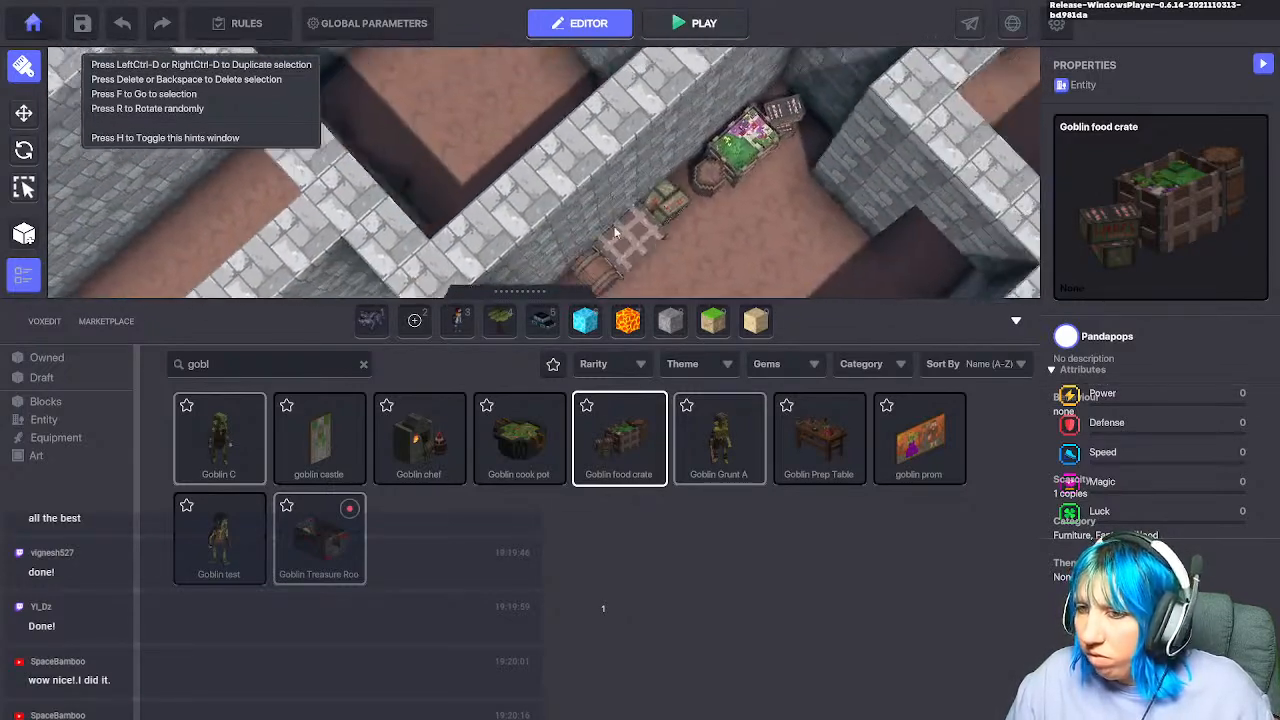
right_drag(700, 237, 960, 270)
Step: Search the library for 'bann', clear the search, and hide the item gallery
key(d)
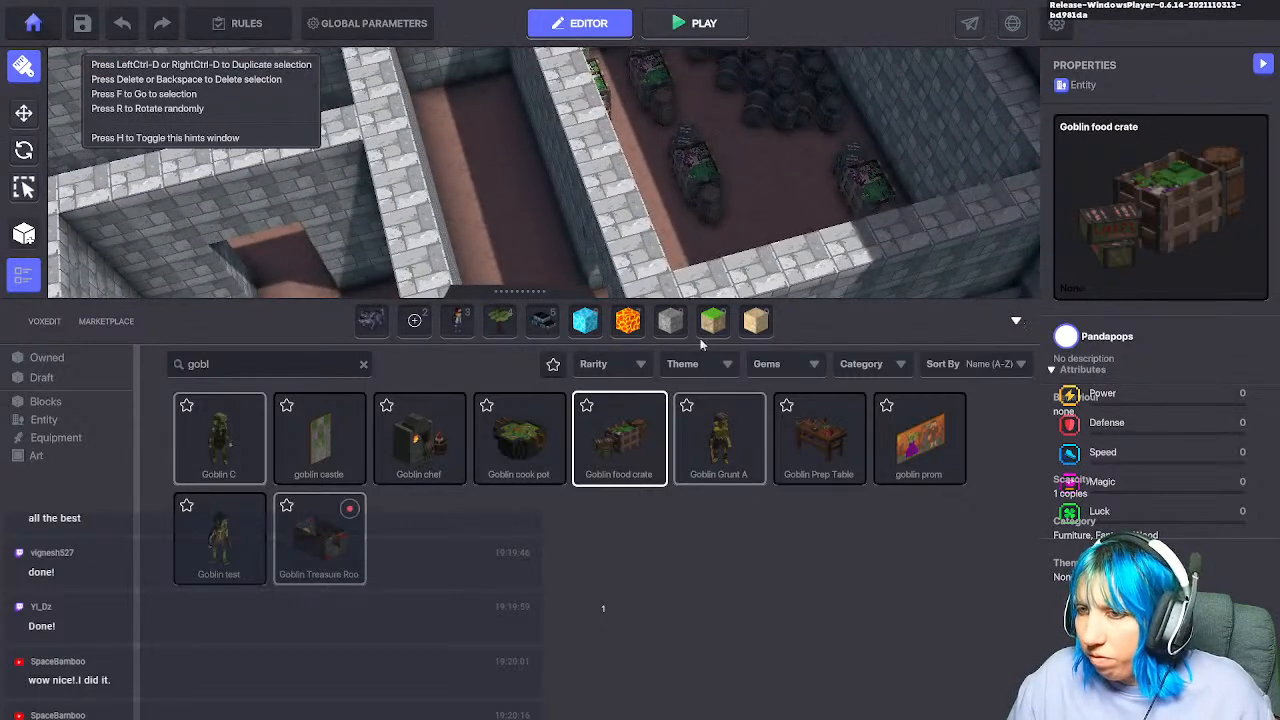
text(bann)
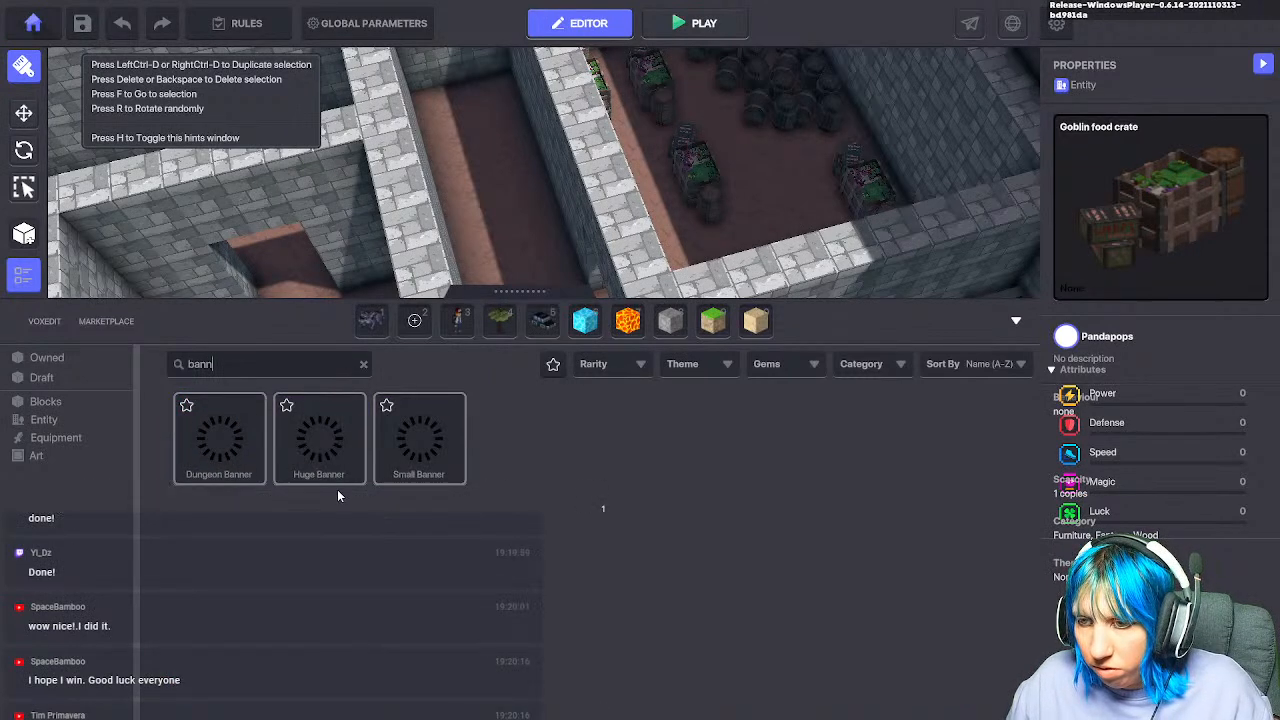
key(BackSpace)
key(BackSpace)
key(BackSpace)
key(BackSpace)
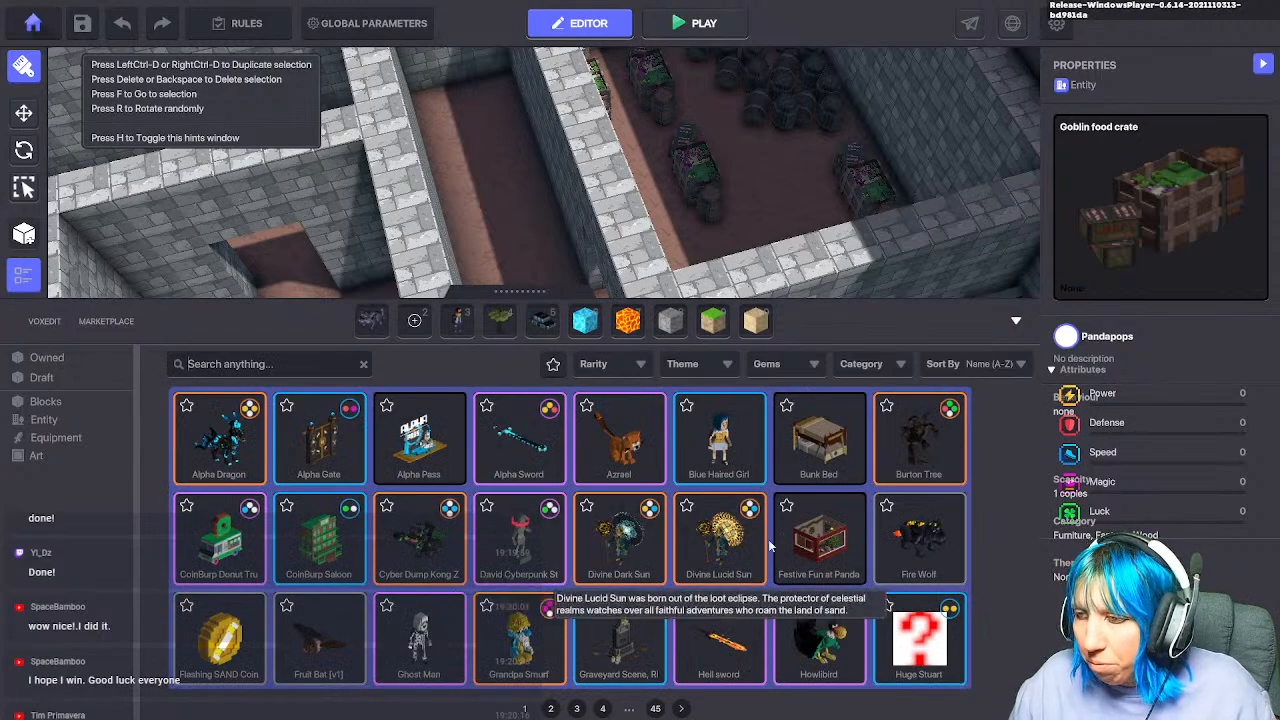
click(1015, 321)
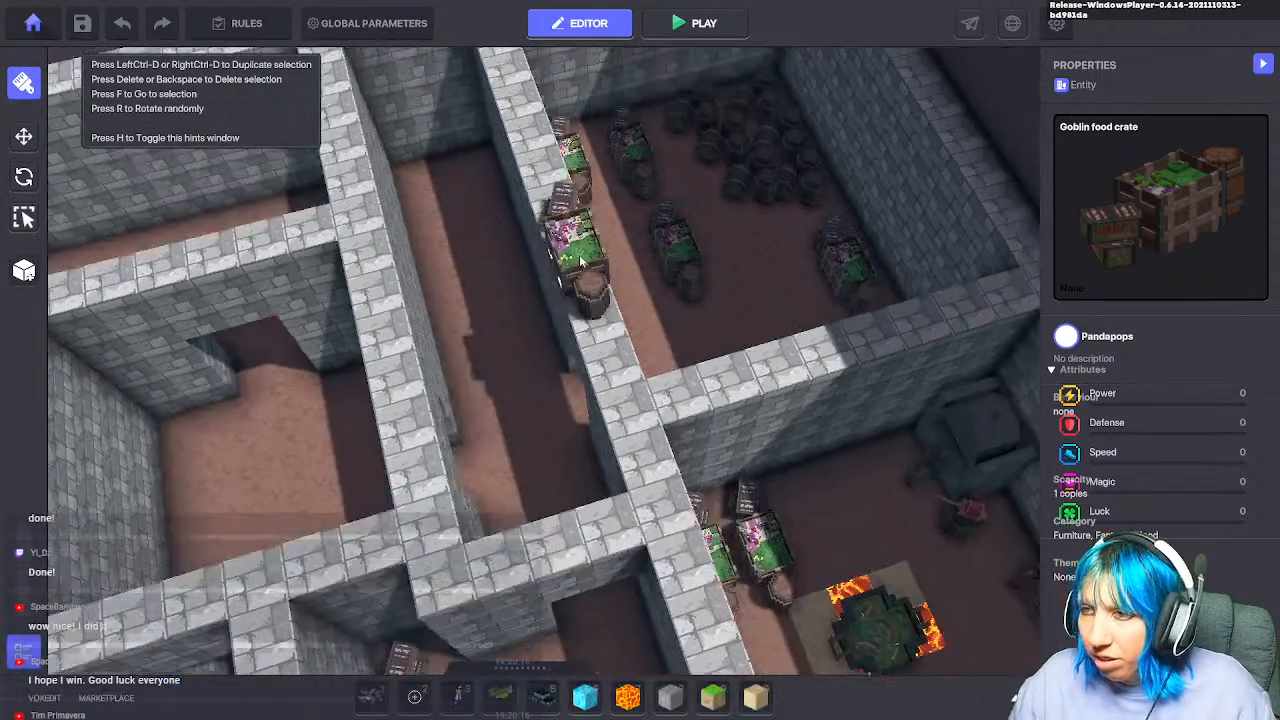
Step: Fly the camera forward and swing the view around the grey-brick maze
key(w)
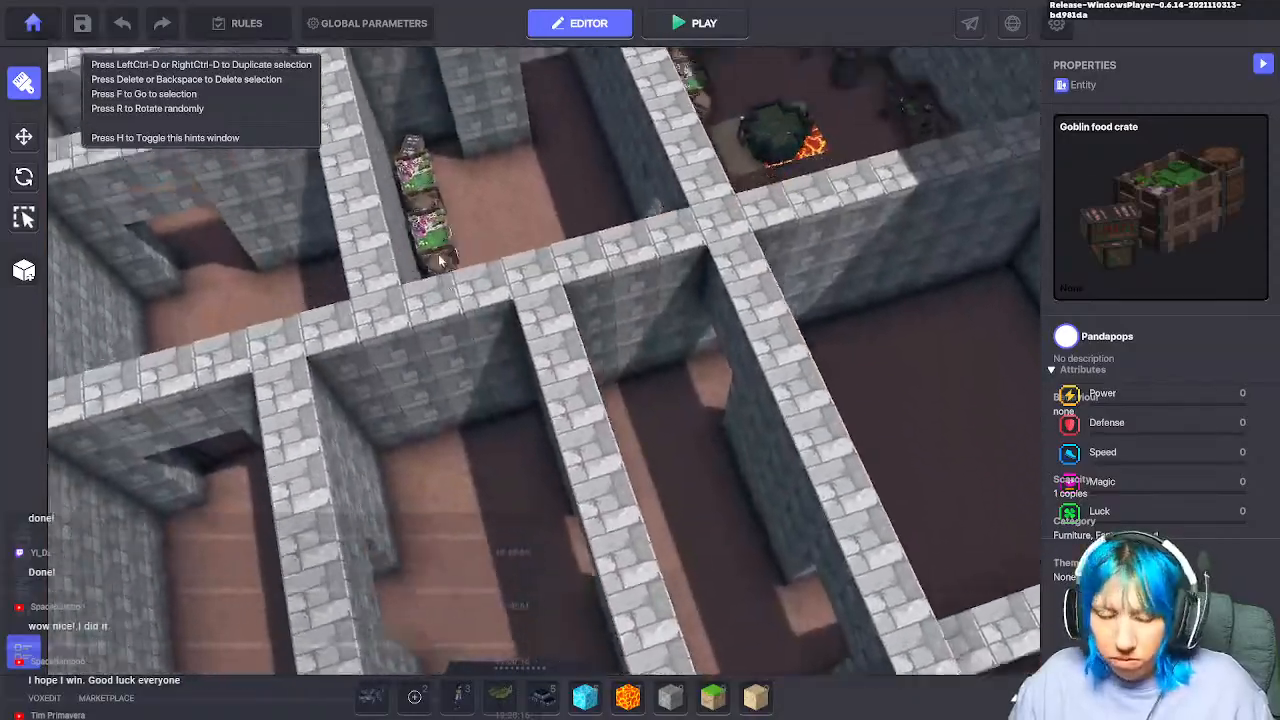
key(w)
right_drag(489, 417, 120, 409)
right_drag(760, 440, 70, 390)
right_drag(620, 430, 90, 420)
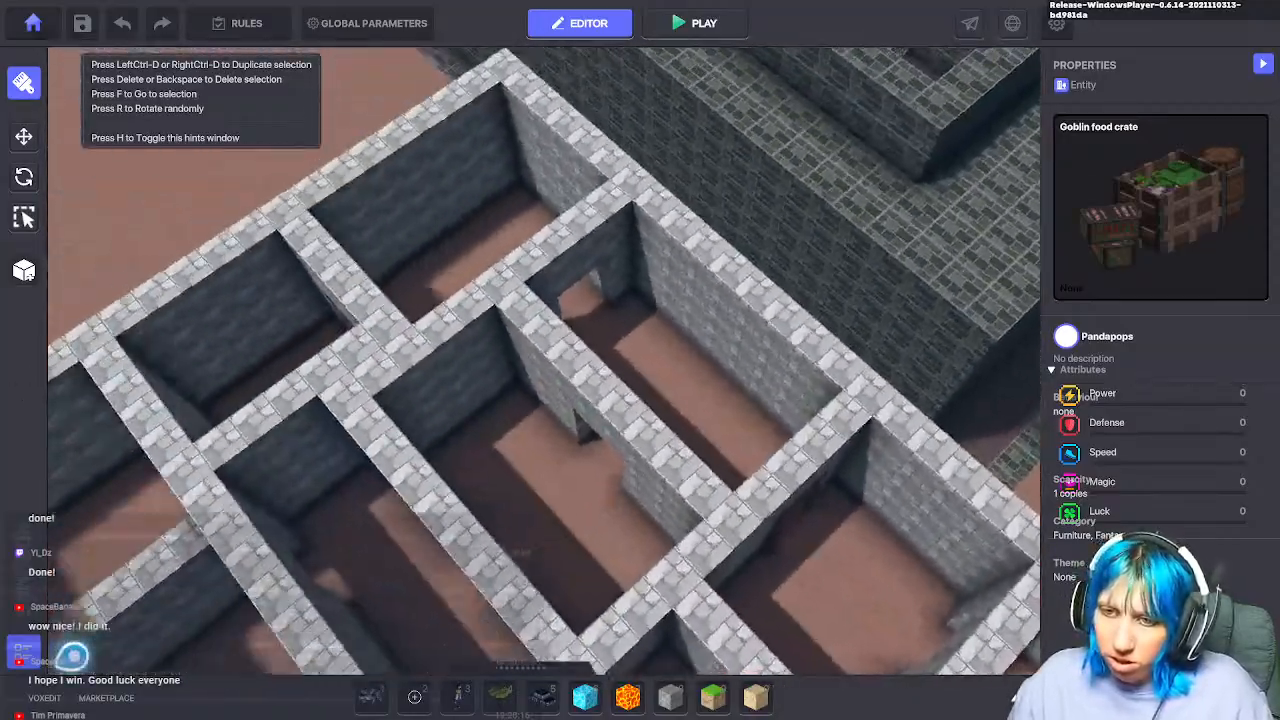
key(w)
right_drag(514, 394, 370, 257)
key(s)
key(a)
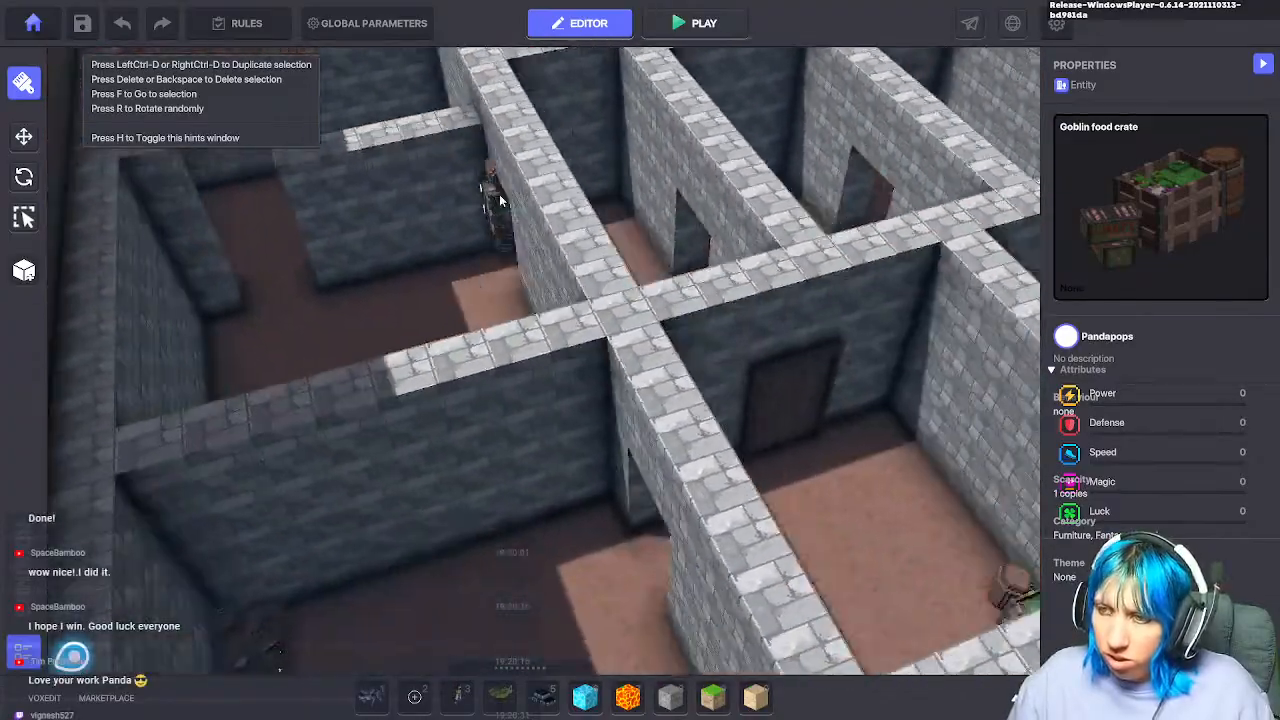
key(d)
key(w)
Step: Steer to the empty far-left rooms beside the door and open the asset library
key(w)
key(a)
key(s)
key(d)
key(w)
right_drag(561, 468, 95, 525)
key(a)
right_drag(700, 462, 300, 485)
key(d)
key(w)
key(d)
key(a)
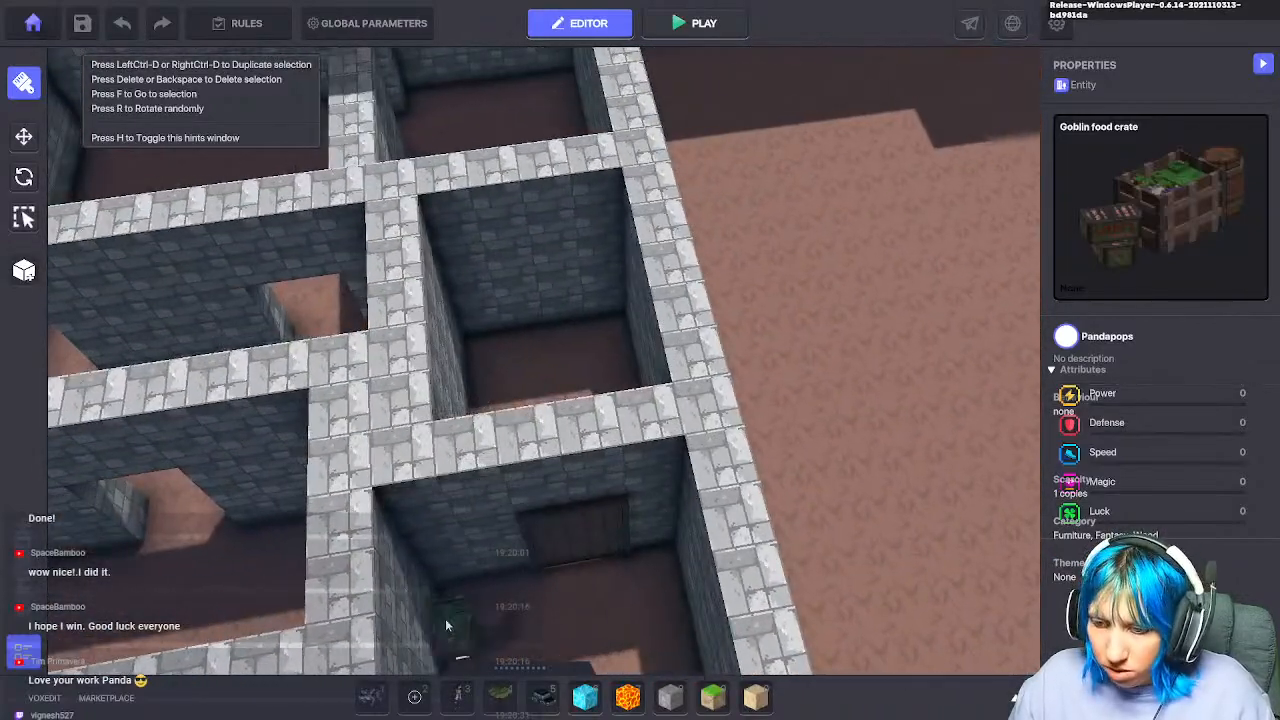
key(Tab)
Step: Search the asset library for 'tor' and place a Torture table in the walled room
click(328, 373)
text(tor)
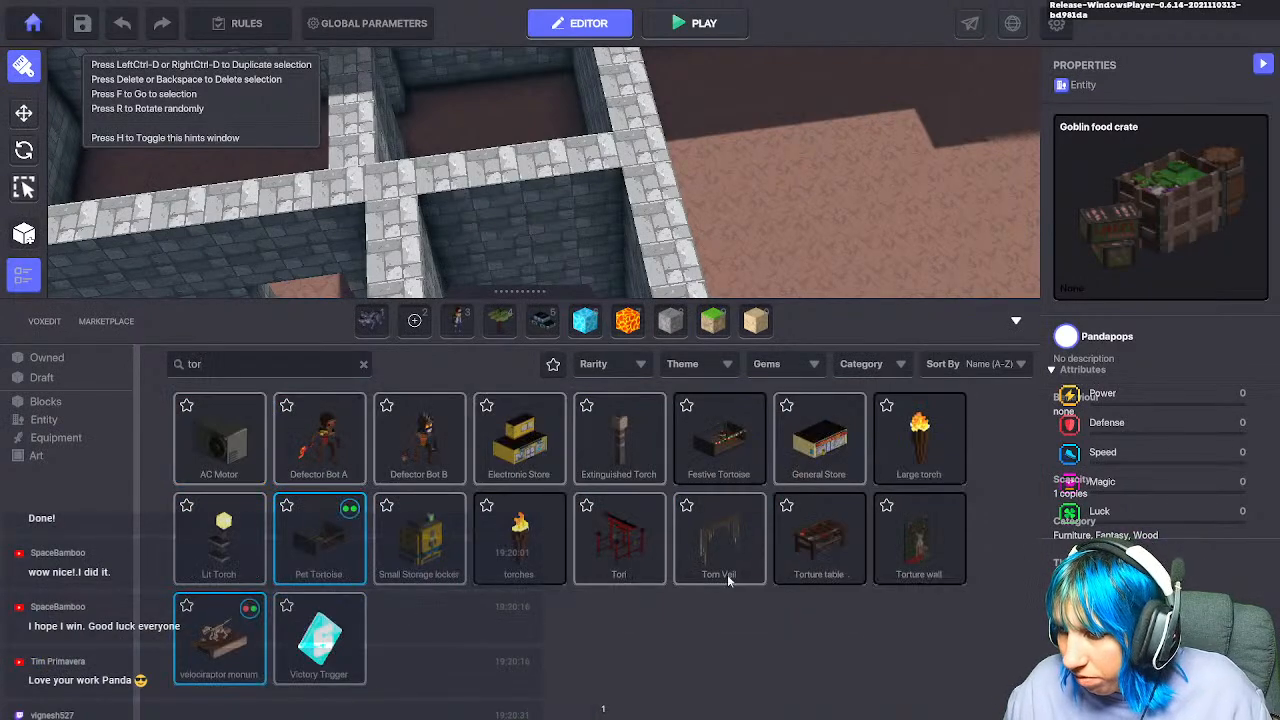
click(800, 545)
key(s)
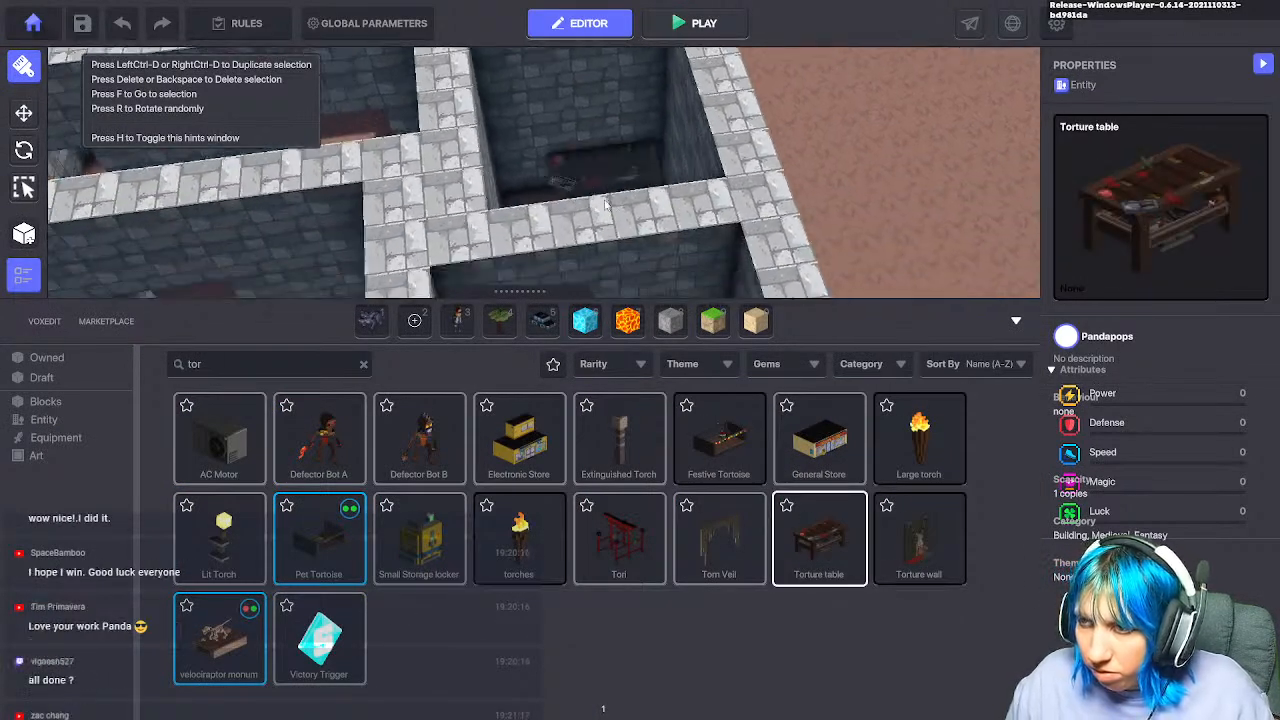
click(918, 531)
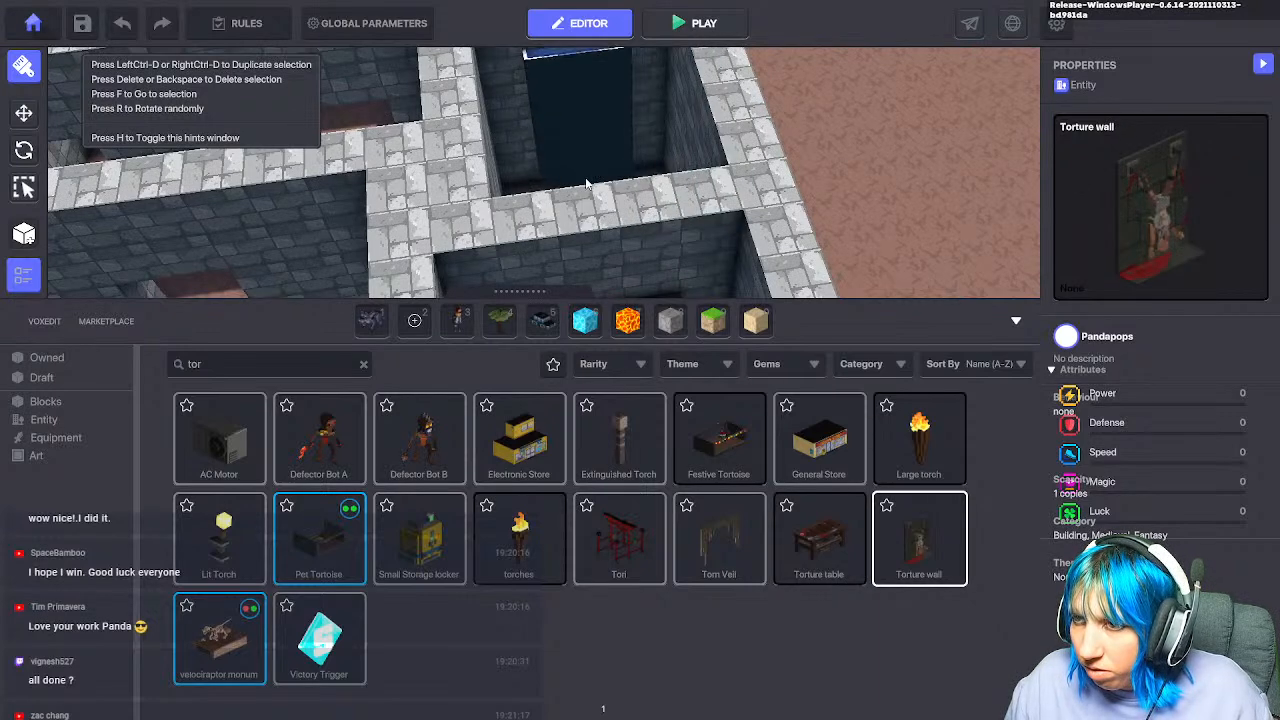
key(w)
key(w)
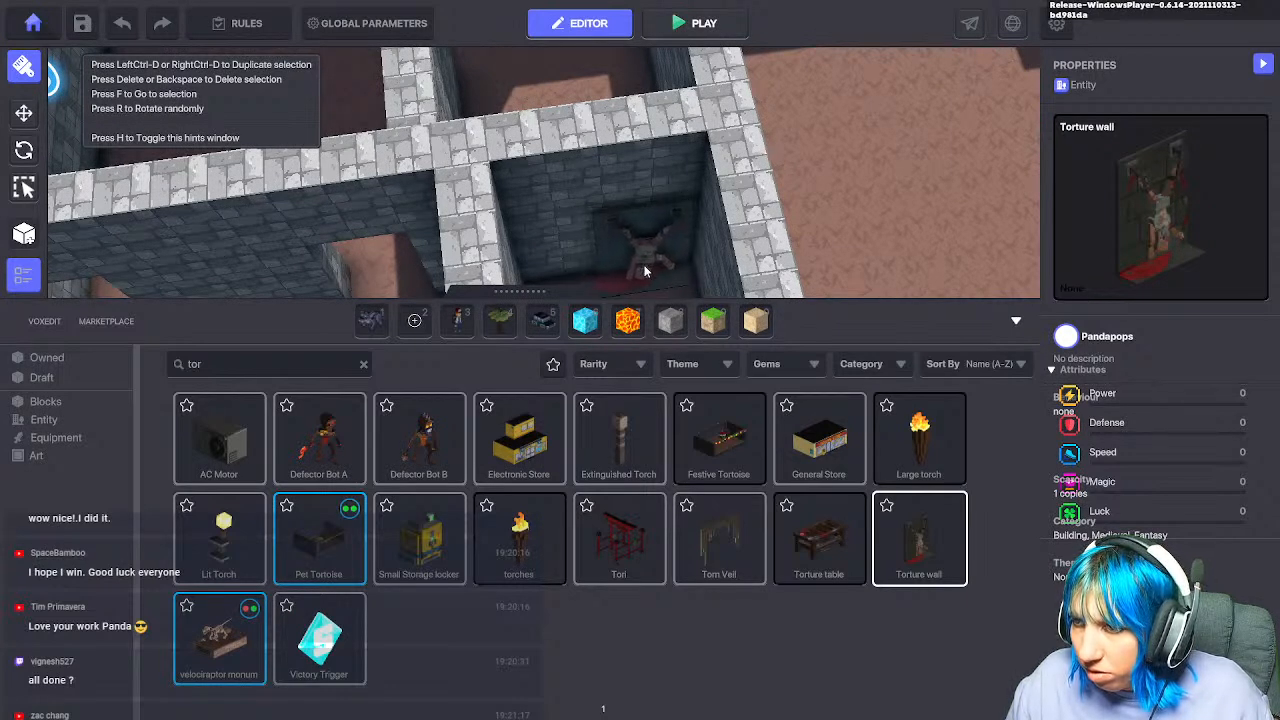
click(833, 541)
key(s)
click(574, 229)
Step: Switch to the rotate tool and select the placed Torture table
right_drag(571, 231, 477, 249)
key(w)
key(w)
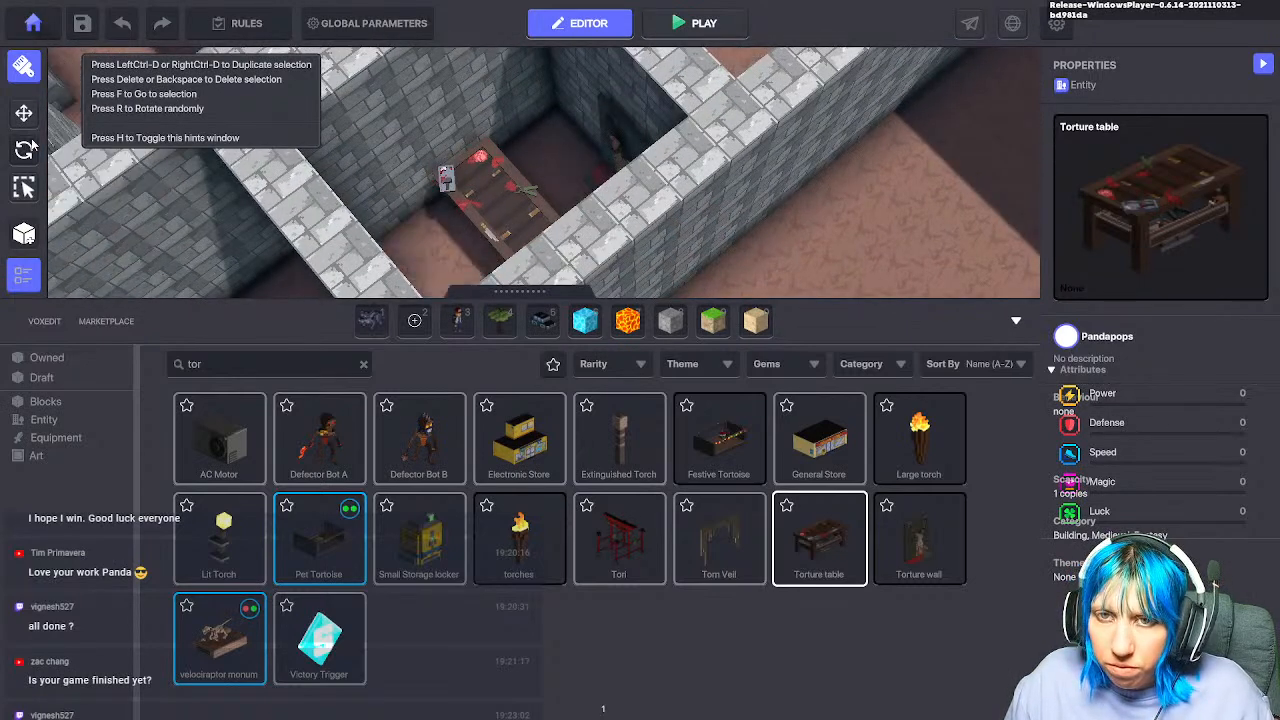
click(24, 150)
click(528, 192)
Step: Turn the Torture table around its vertical axis to a 270-degree Y rotation
key(s)
key(a)
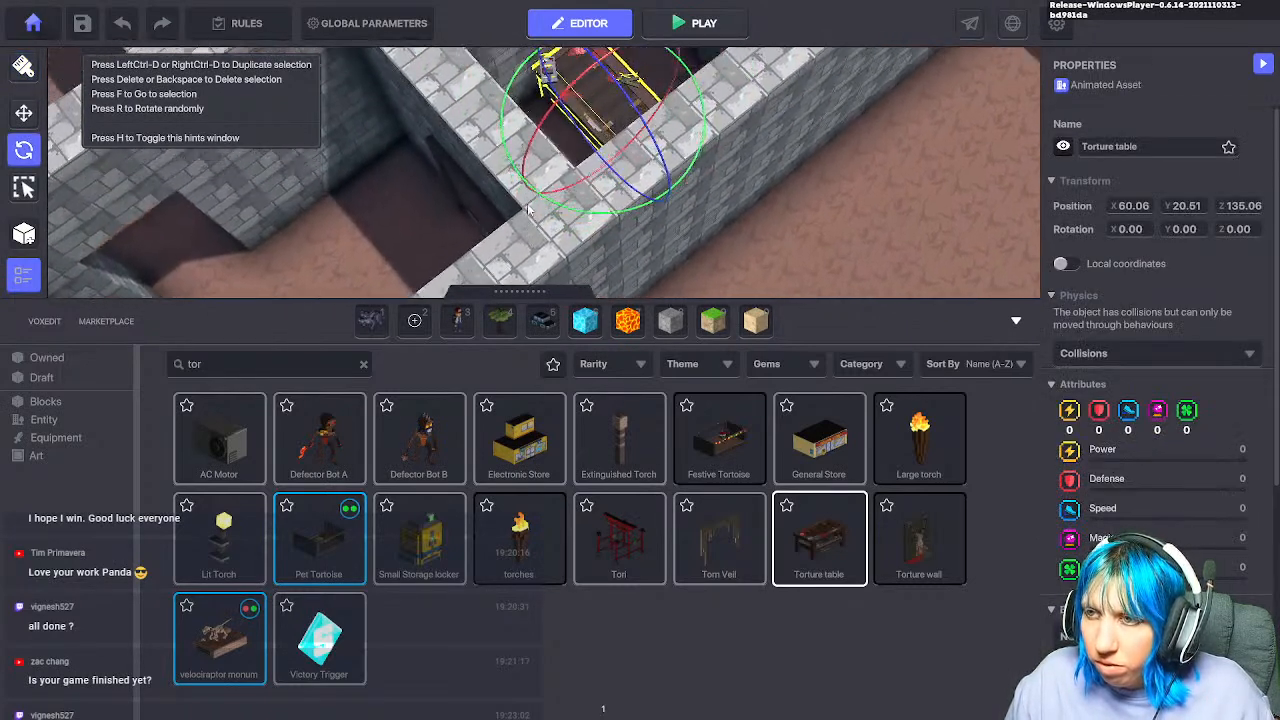
right_drag(671, 200, 671, 200)
drag(673, 151, 860, 55)
right_drag(718, 216, 718, 216)
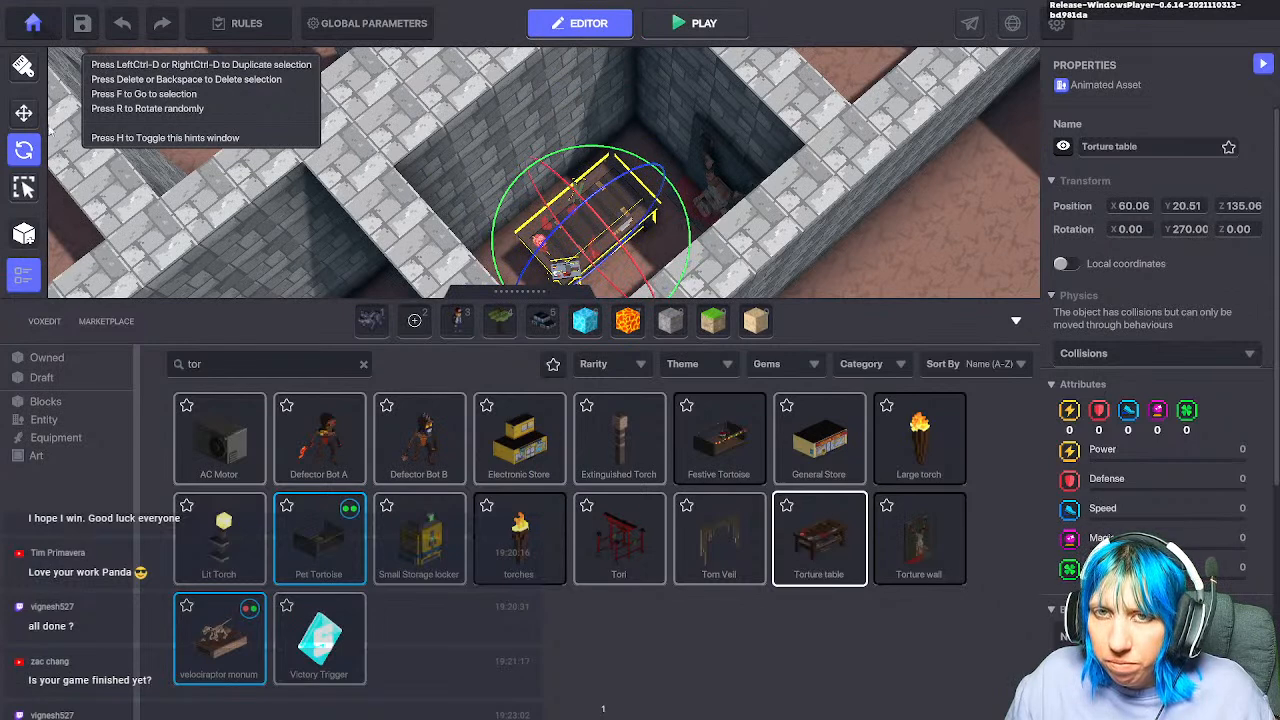
Step: Move the Torture table to X 60.68 and Z 135.15 within its room
click(25, 114)
key(s)
drag(655, 248, 610, 225)
key(w)
key(d)
drag(592, 150, 560, 207)
key(s)
key(a)
key(w)
key(d)
drag(476, 206, 521, 174)
Step: Adjust the camera to look at the repositioned table in its room
key(a)
key(s)
key(a)
right_drag(607, 212, 956, 106)
key(w)
key(s)
right_drag(678, 213, 725, 115)
key(w)
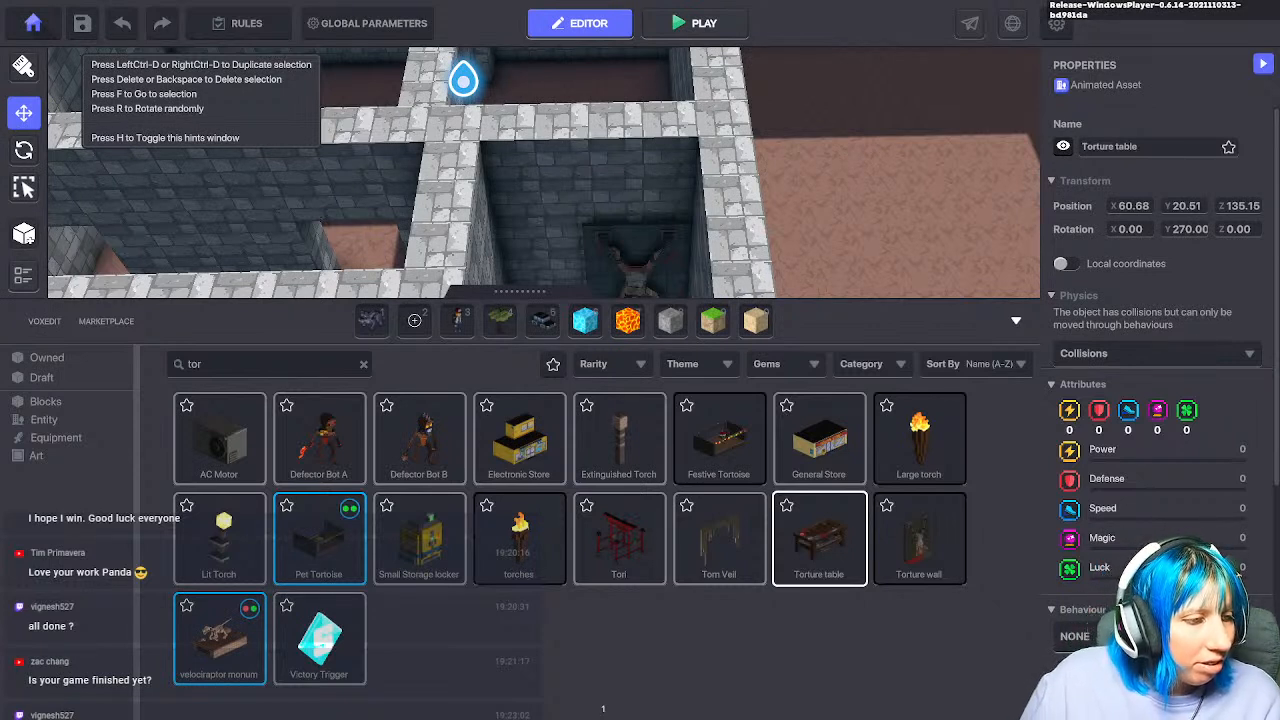
Step: Bring the Torture table back into view and collapse the asset library
middle_drag(535, 280, 655, 246)
scroll(655, 250, down, 4)
click(1015, 321)
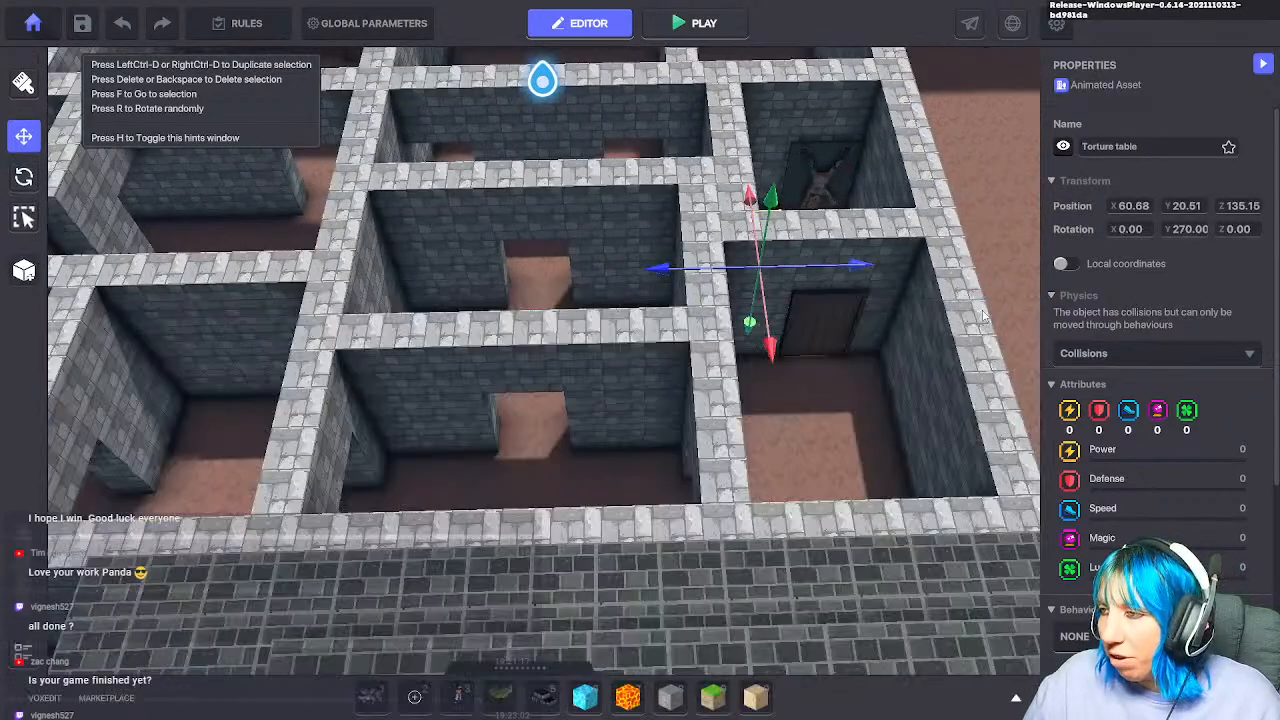
scroll(821, 357, down, 2)
Step: Zoom out and pan across the whole dungeon, then switch over to VoxEdit
middle_drag(821, 357, 695, 334)
scroll(385, 434, down, 2)
scroll(672, 360, down, 3)
middle_drag(591, 383, 624, 414)
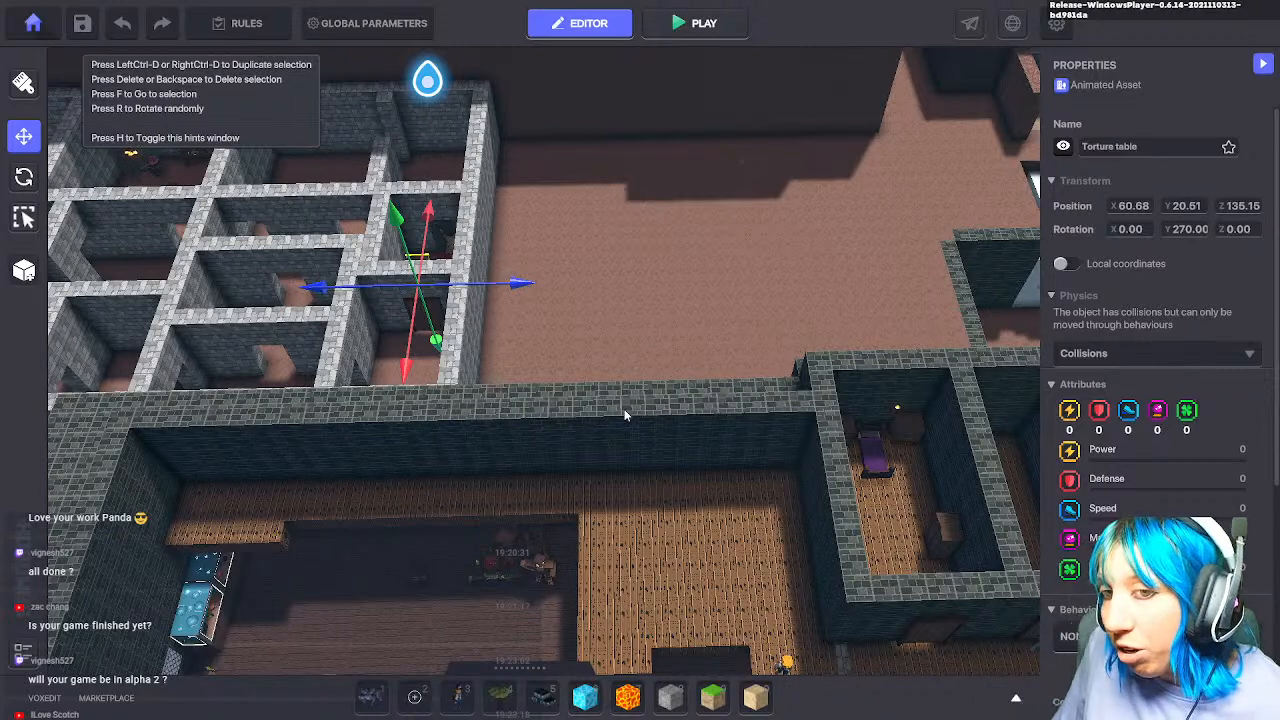
middle_drag(624, 415, 664, 390)
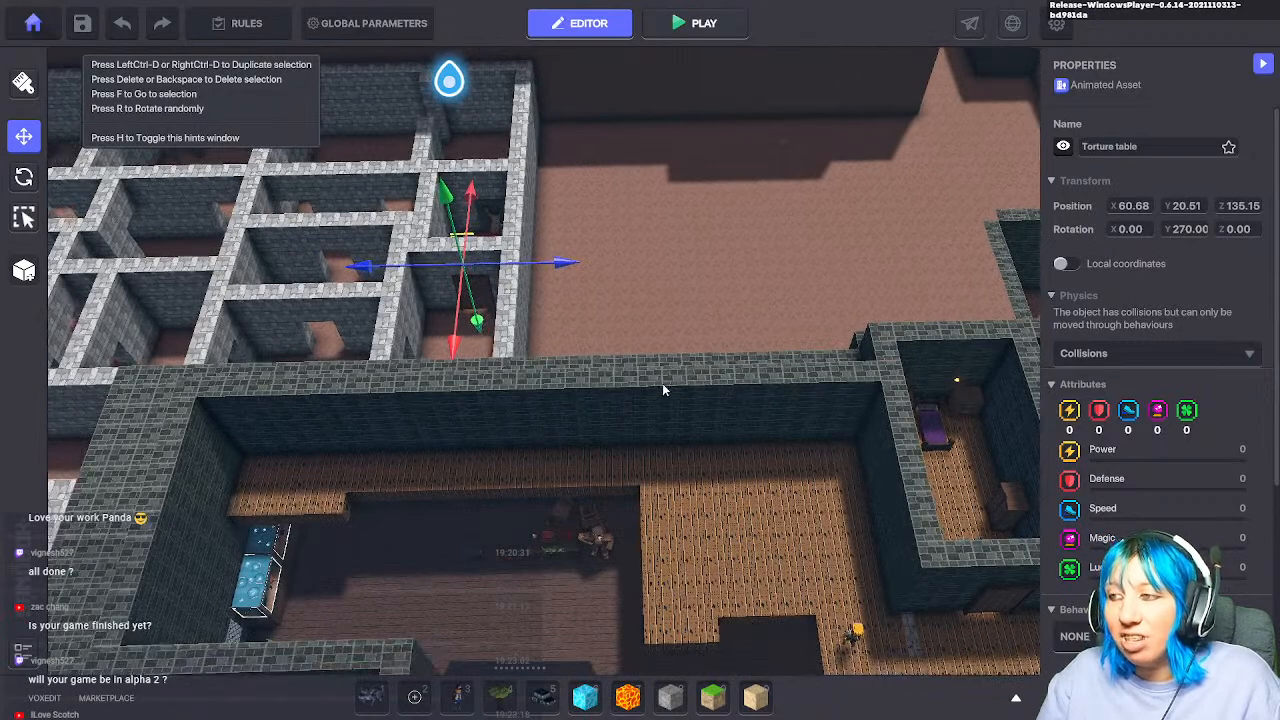
middle_drag(530, 376, 877, 523)
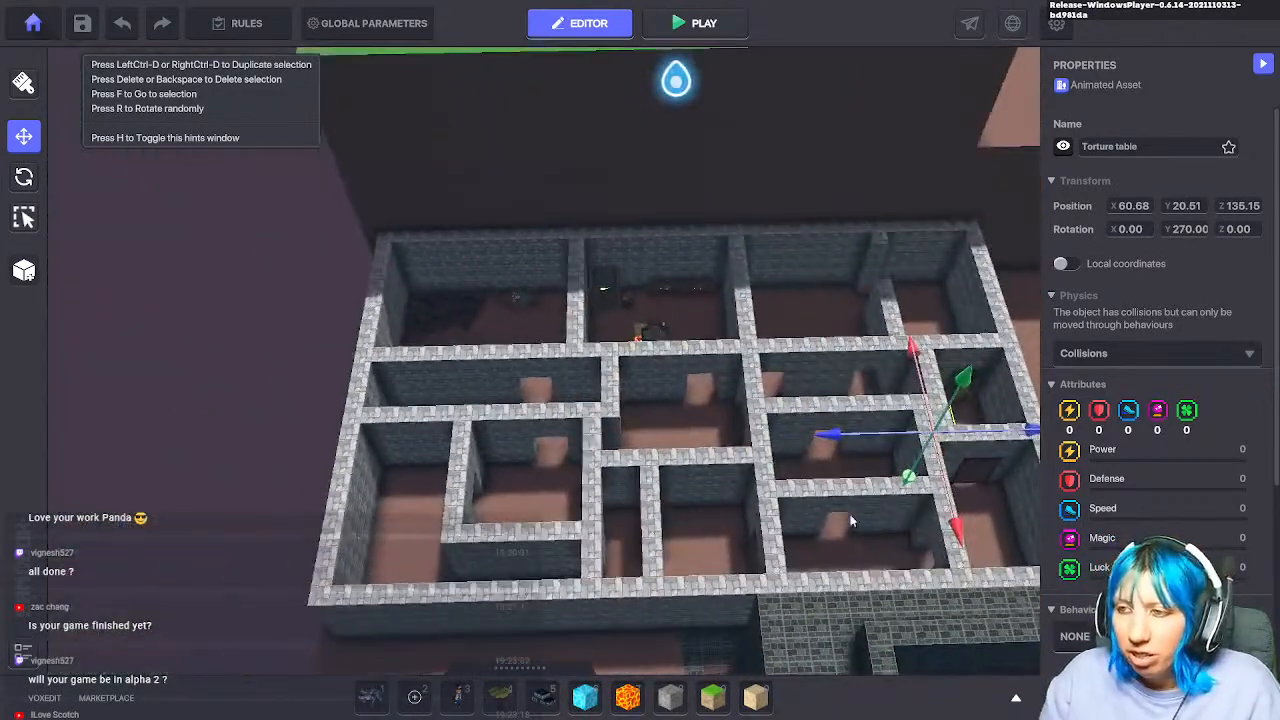
scroll(700, 519, up, 3)
scroll(615, 570, up, 5)
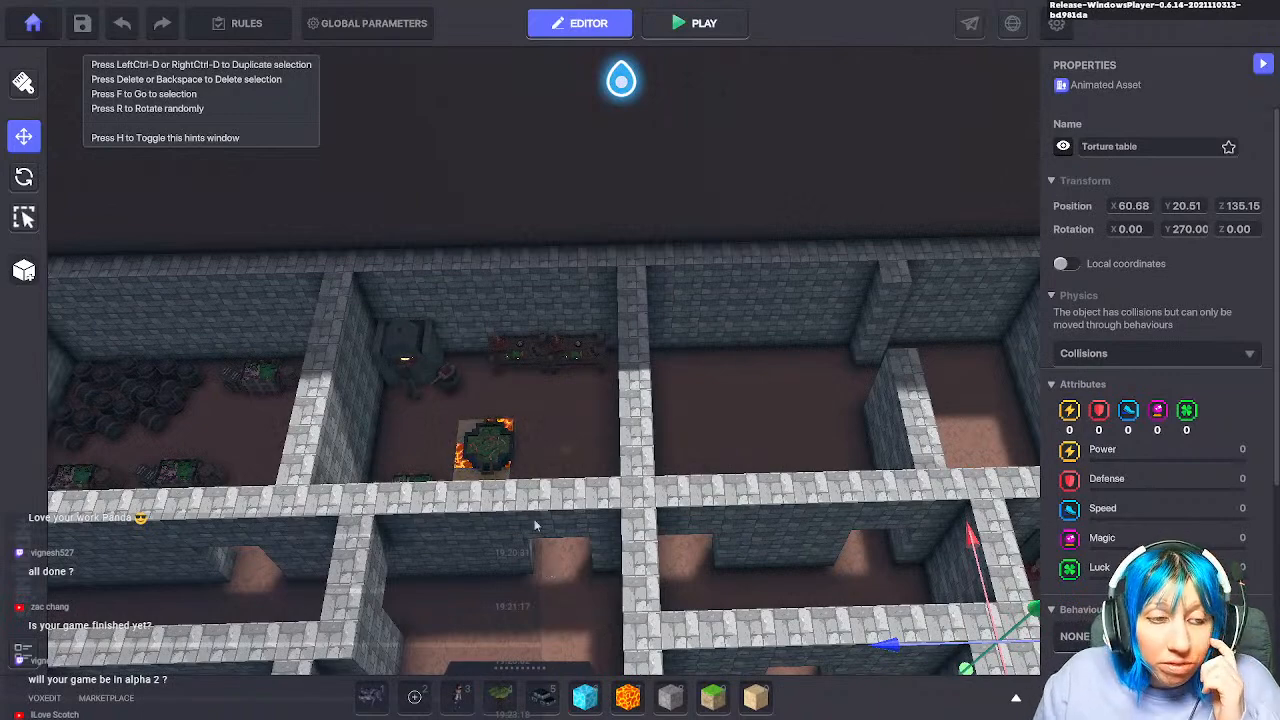
middle_drag(566, 535, 519, 480)
scroll(500, 477, down, 3)
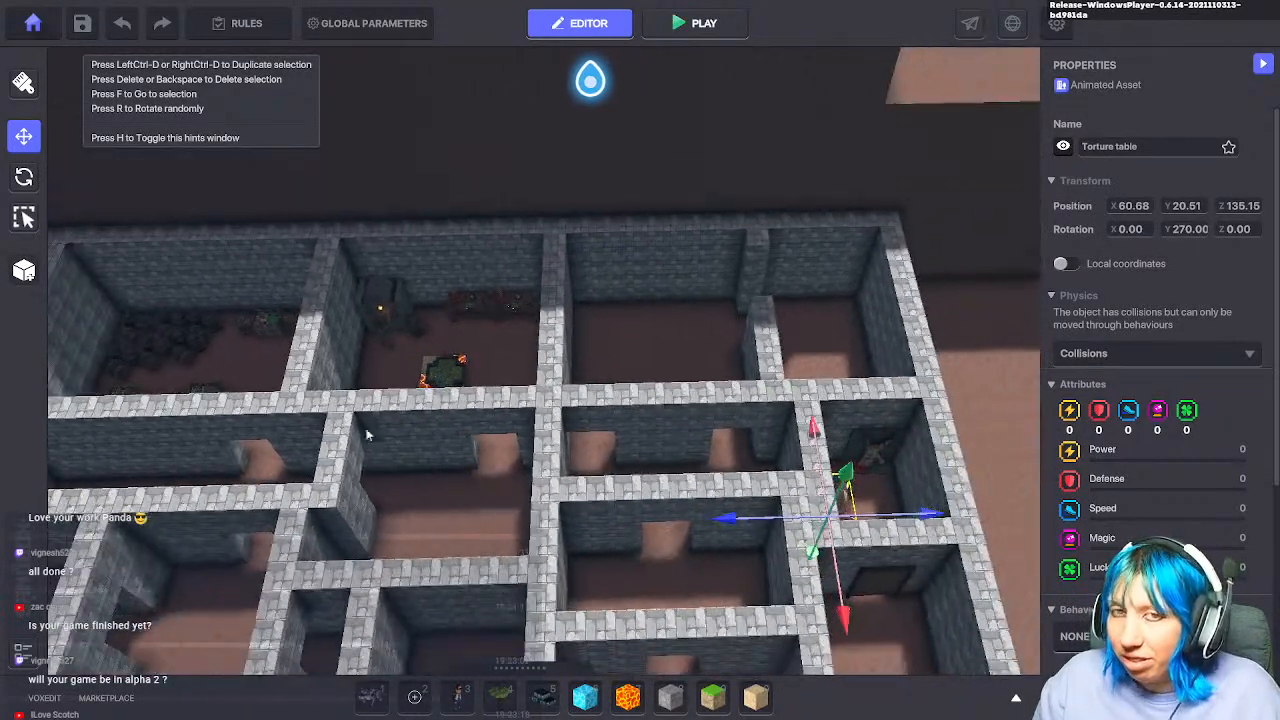
key(alt+Tab)
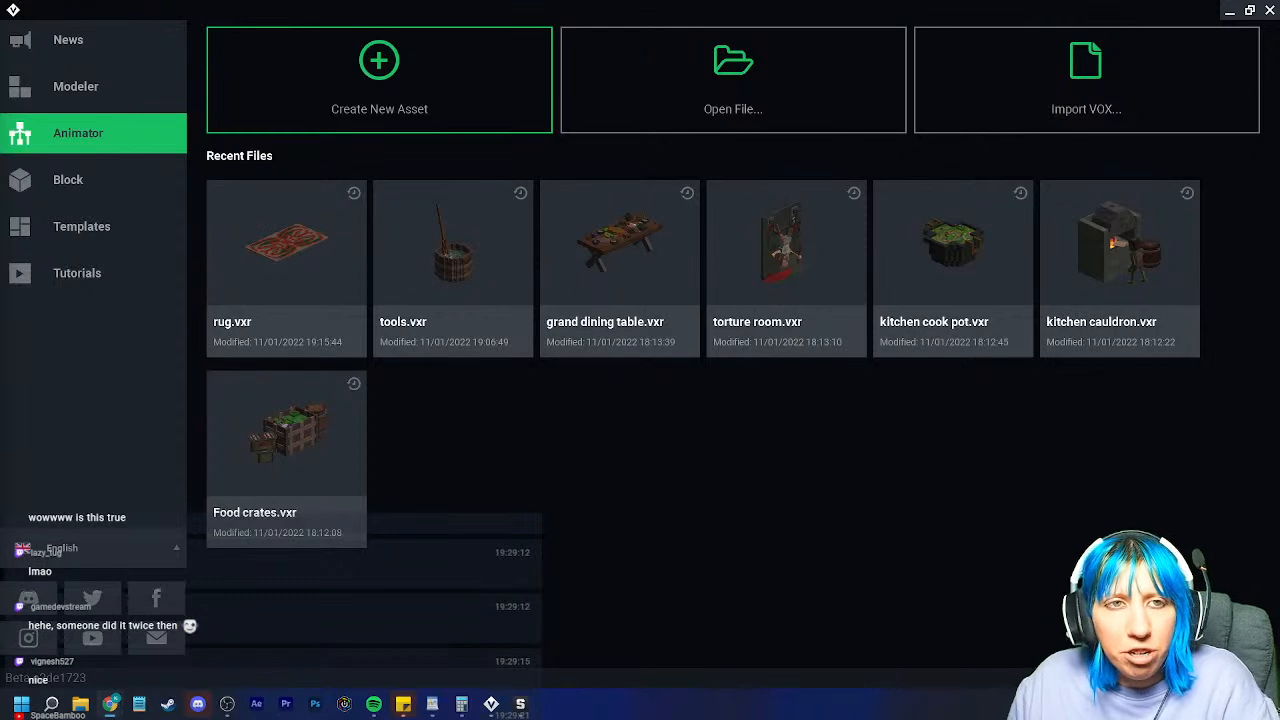
Step: Set Google's random number generator to Min 2 and Max 29 and generate a number (20)
drag(0, 380, 663, 18)
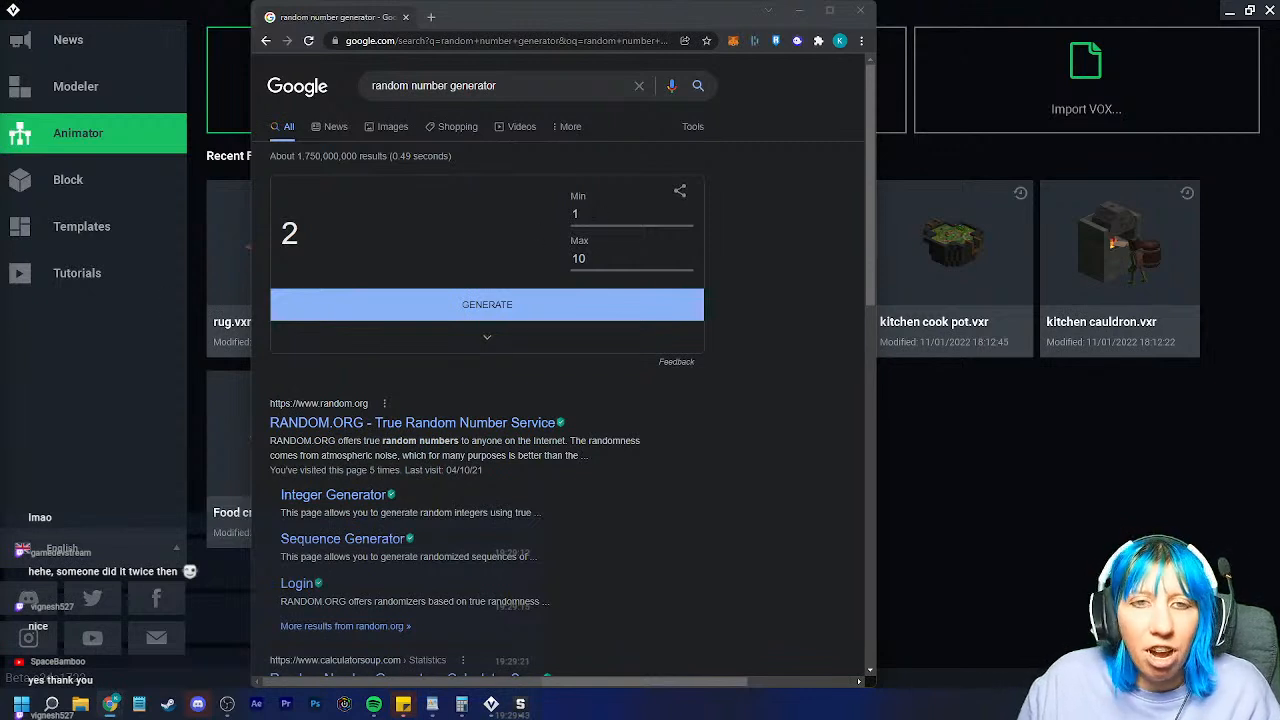
click(557, 216)
text(2)
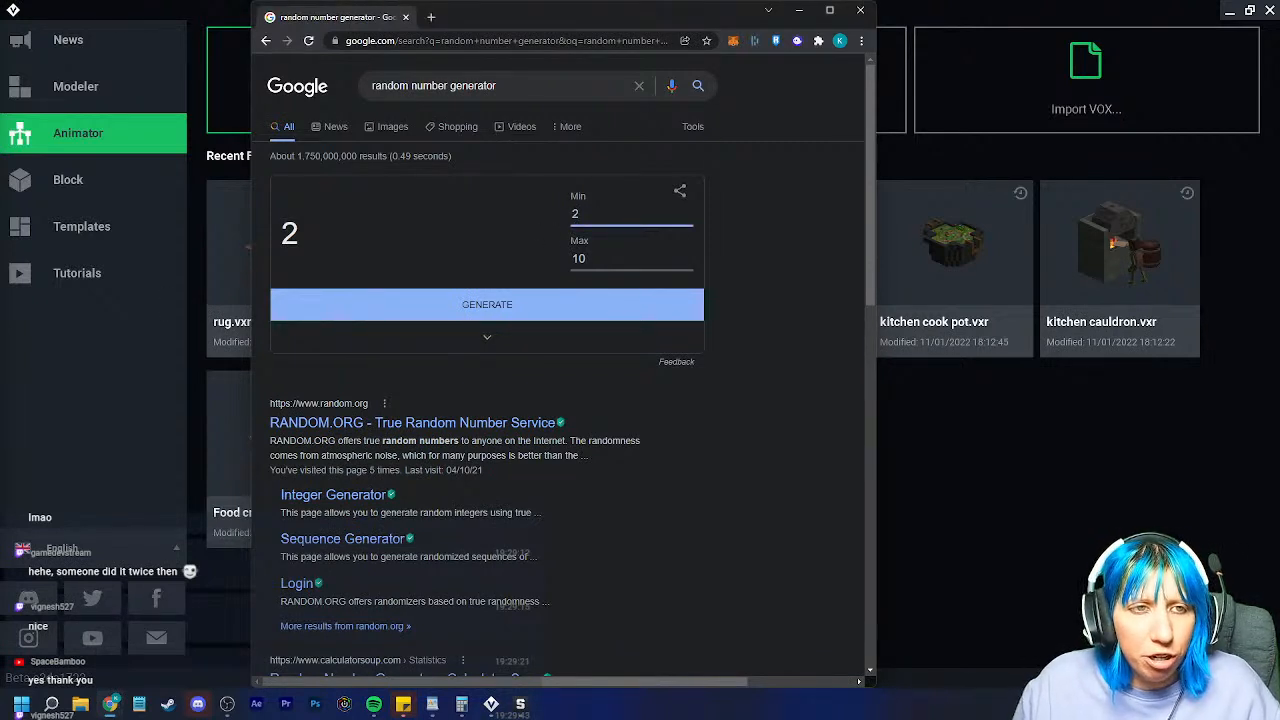
click(612, 258)
drag(588, 259, 570, 262)
text(29)
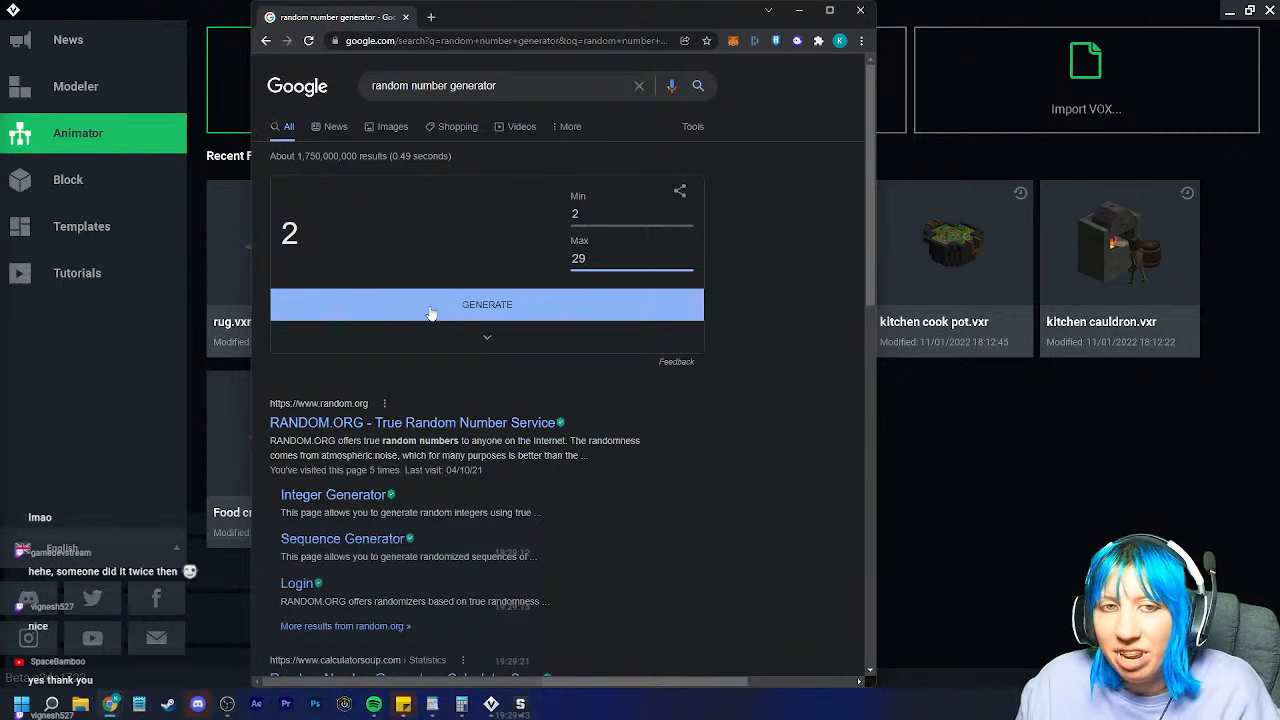
click(430, 313)
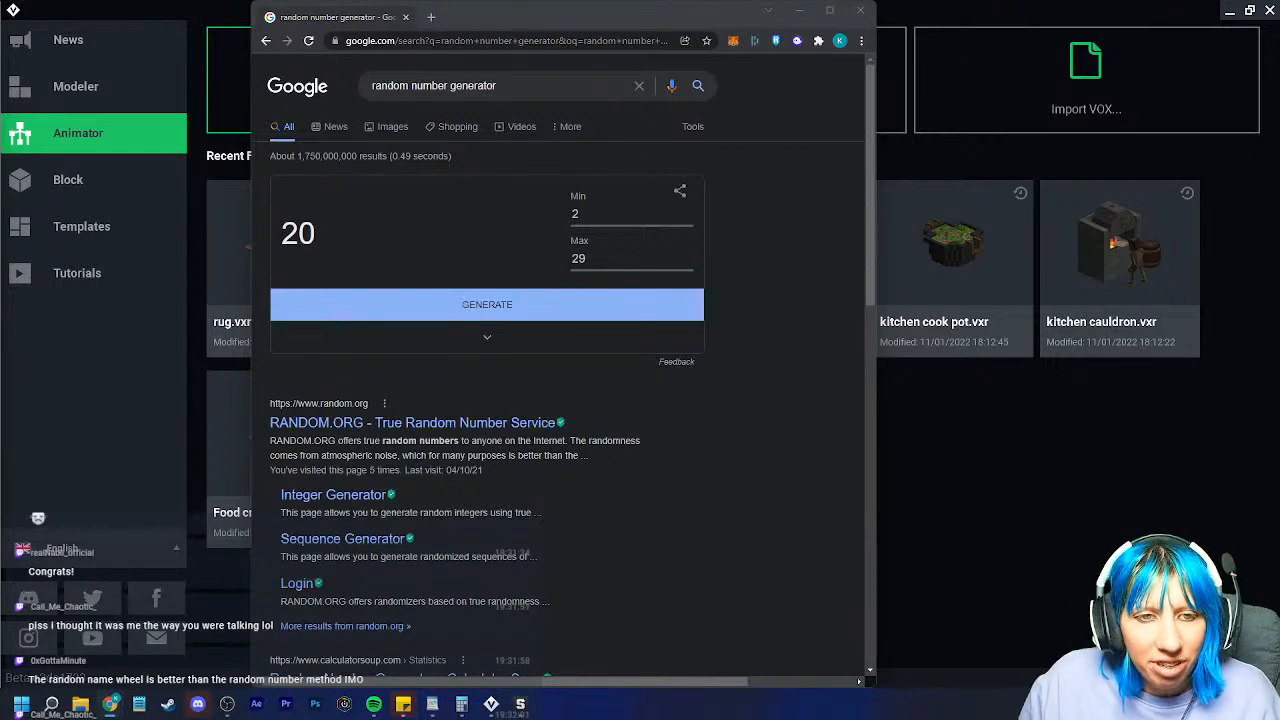
Step: Close the random number generator window and switch to The Sandbox Game Maker
click(860, 10)
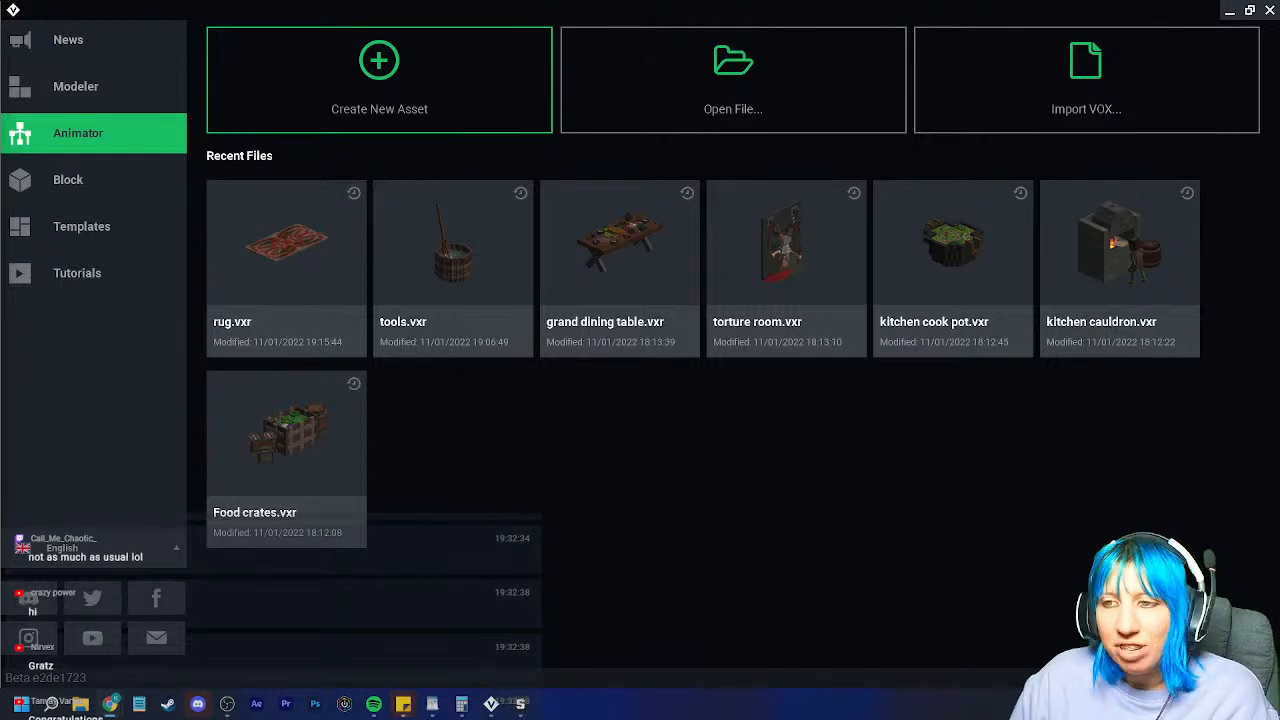
click(521, 704)
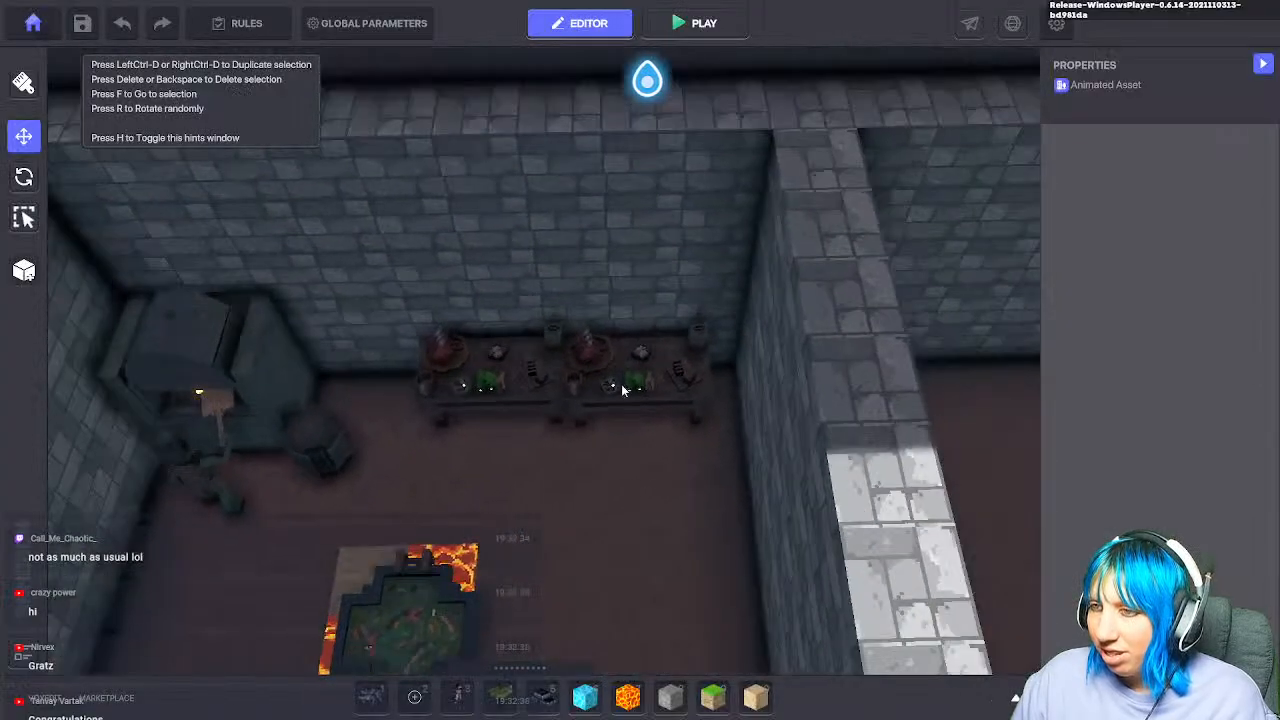
Step: Nudge the right-hand Goblin Prep Table along X to 73.76 and zoom in on it
click(621, 390)
mouse_move(537, 410)
mouse_down()
mouse_move(564, 412)
mouse_move(405, 412)
mouse_move(561, 412)
mouse_up()
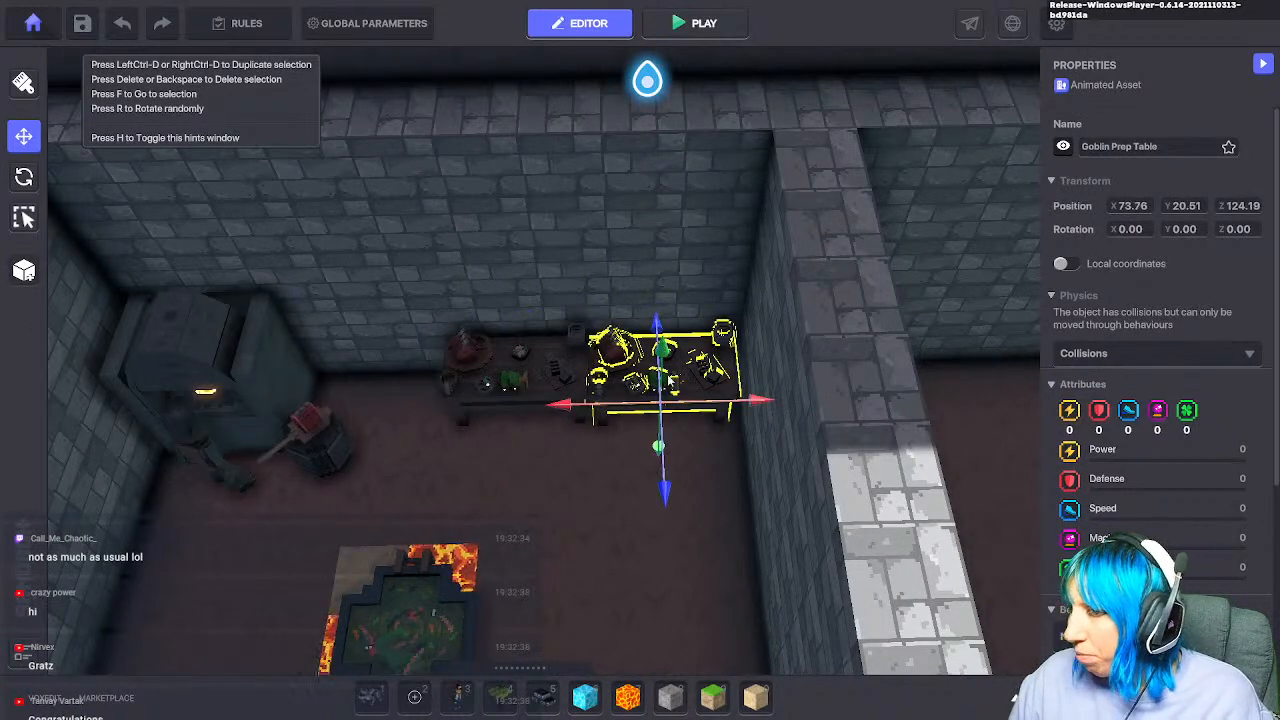
scroll(654, 449, up, 4)
middle_drag(597, 412, 668, 600)
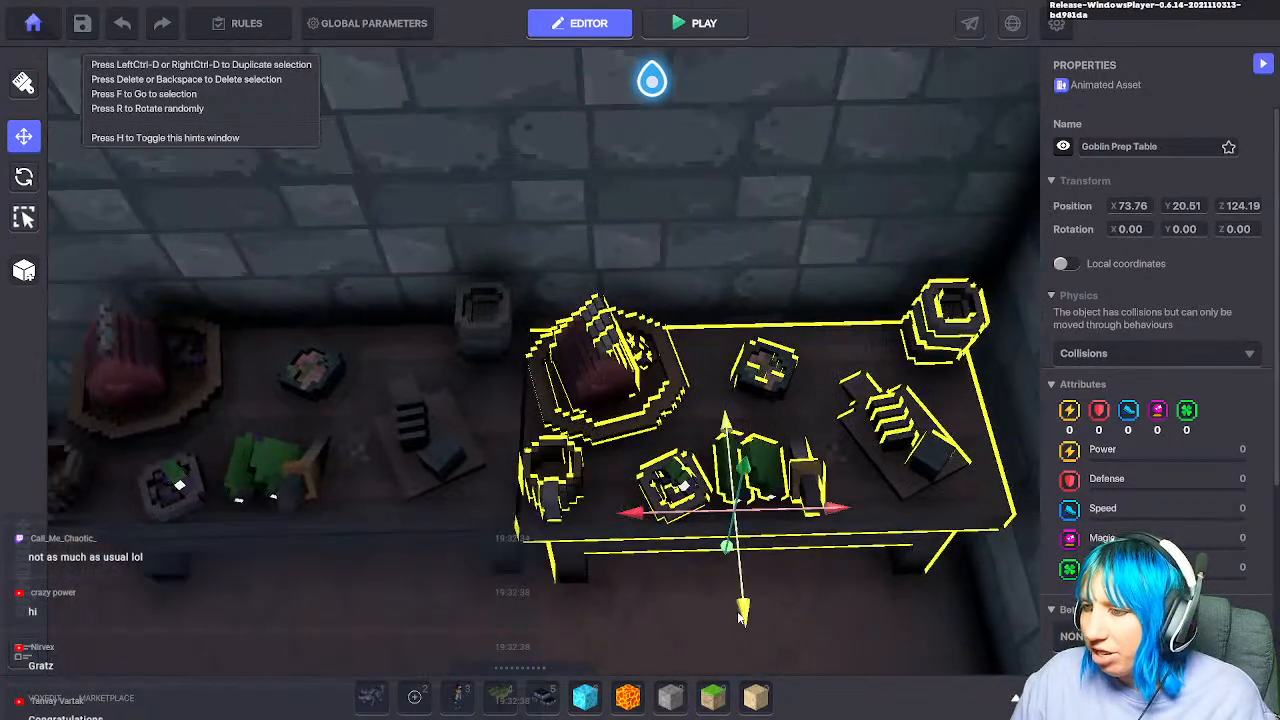
scroll(1152, 456, down, 4)
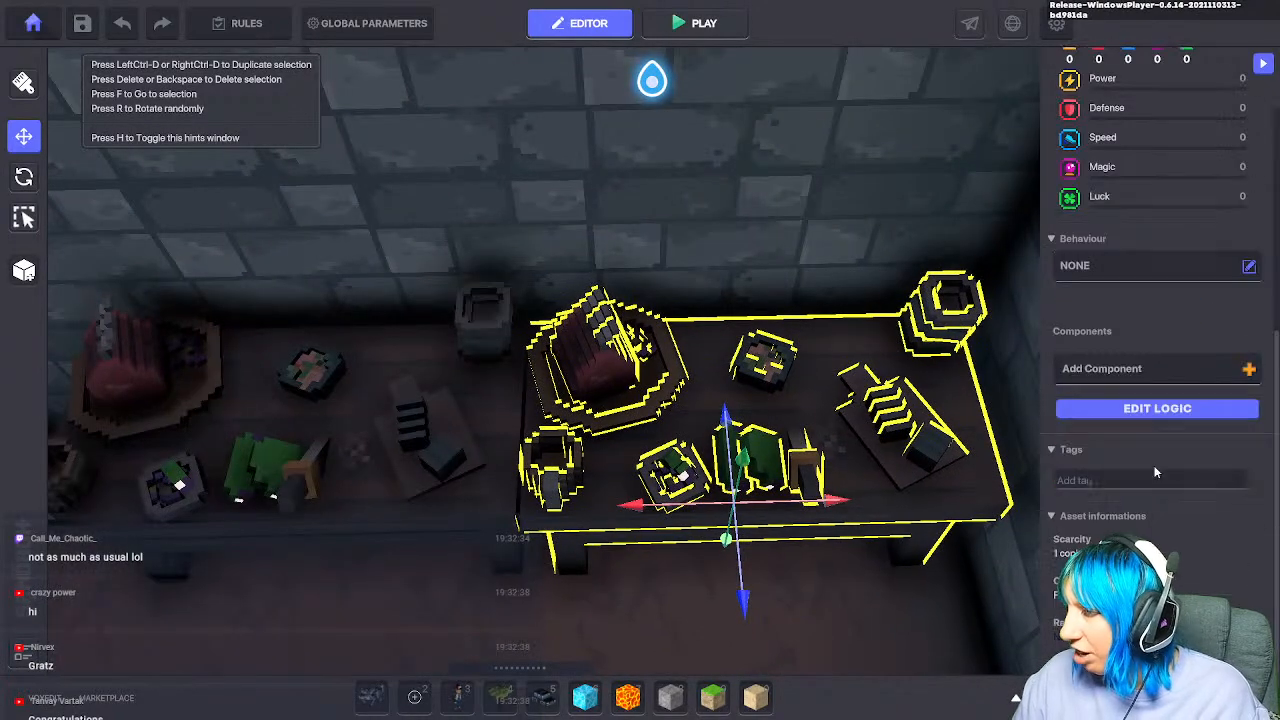
Step: Give the Goblin Prep Table Animated Decoration behaviour with tidy 01 animation and Is Looping False
click(1100, 265)
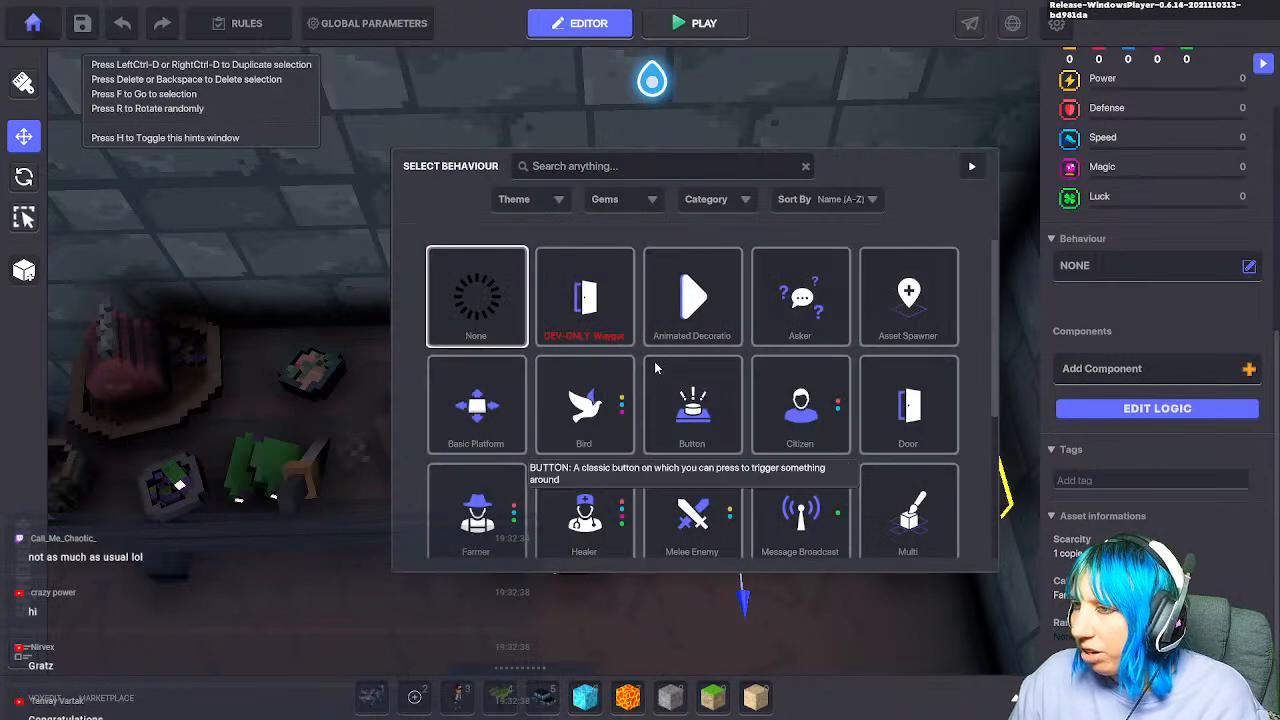
click(692, 296)
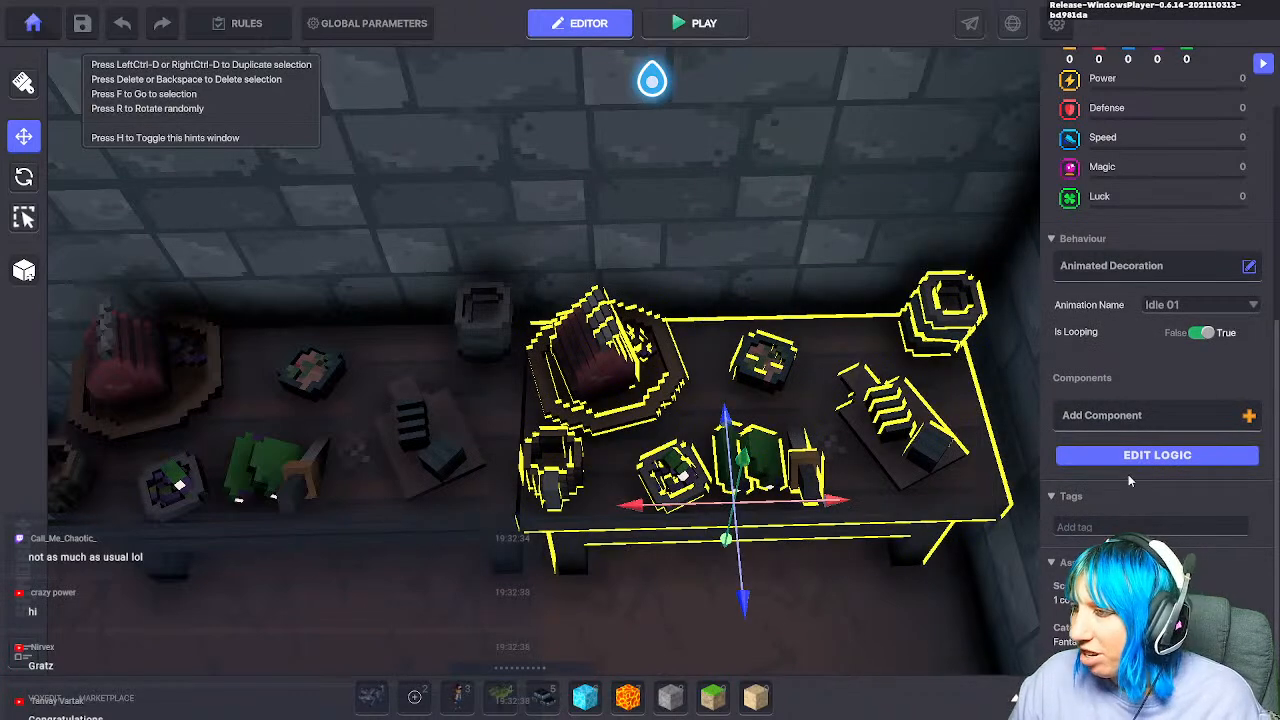
click(1190, 305)
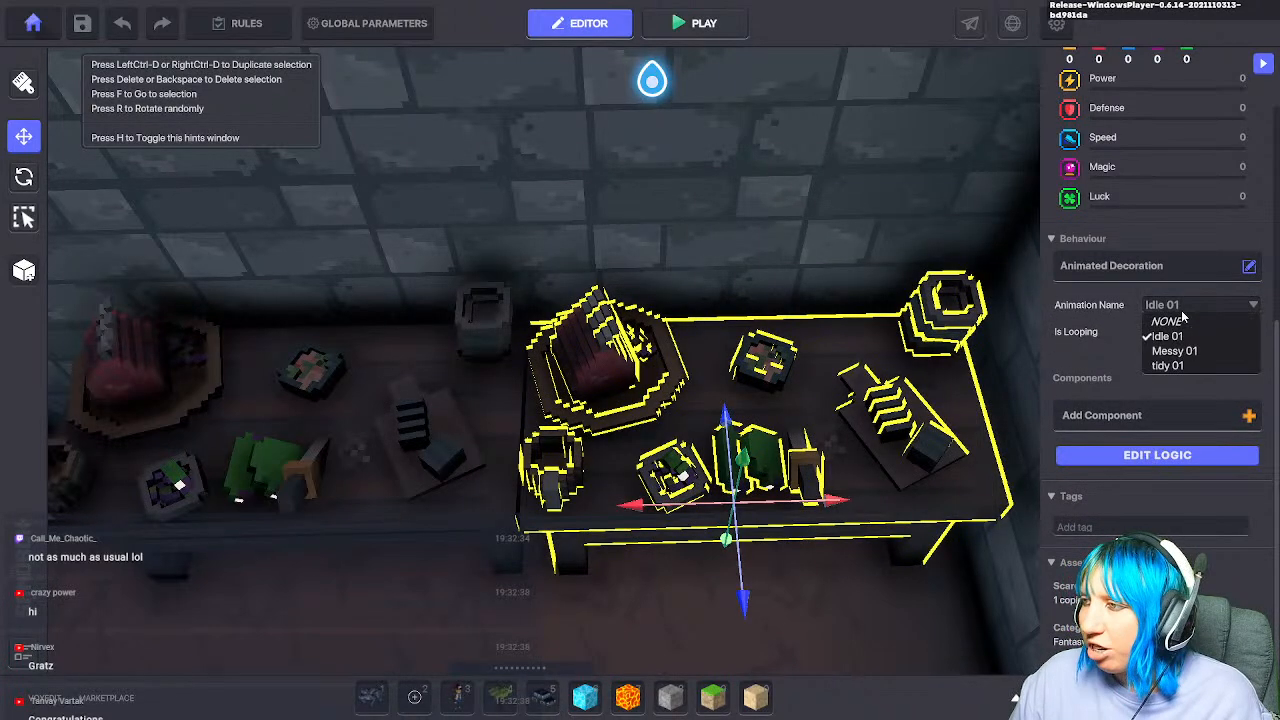
click(1170, 365)
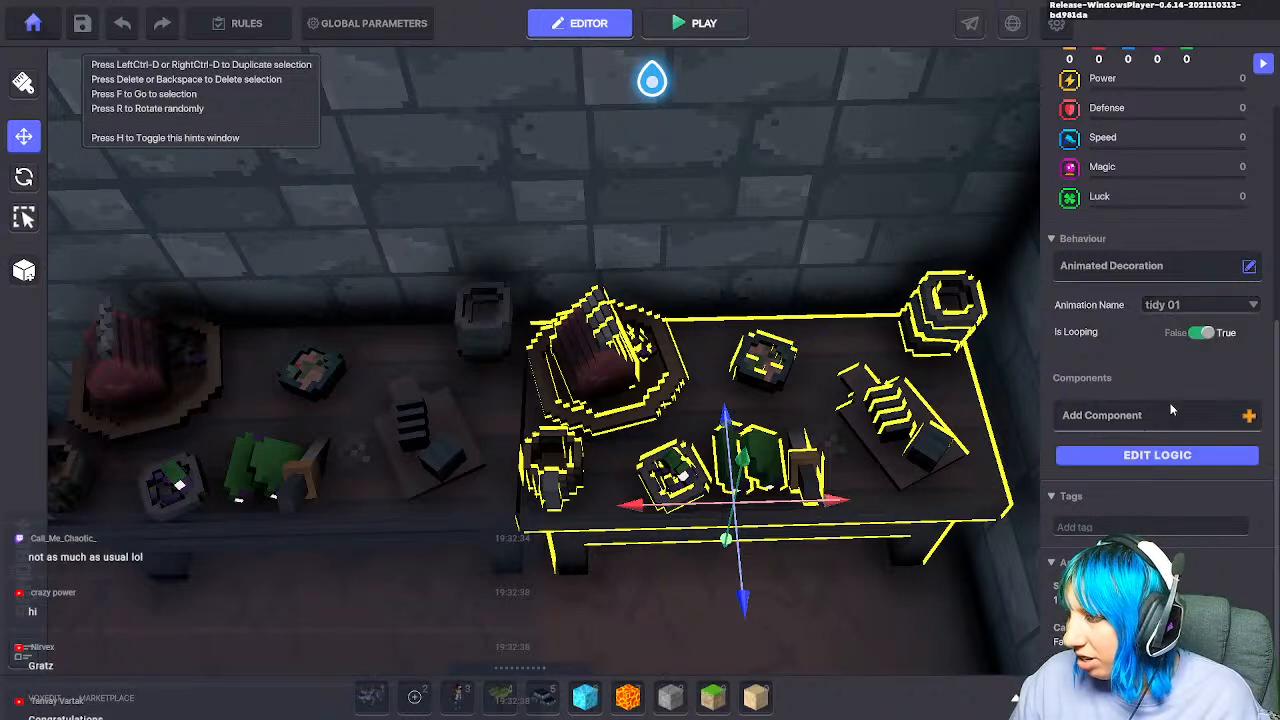
click(1200, 332)
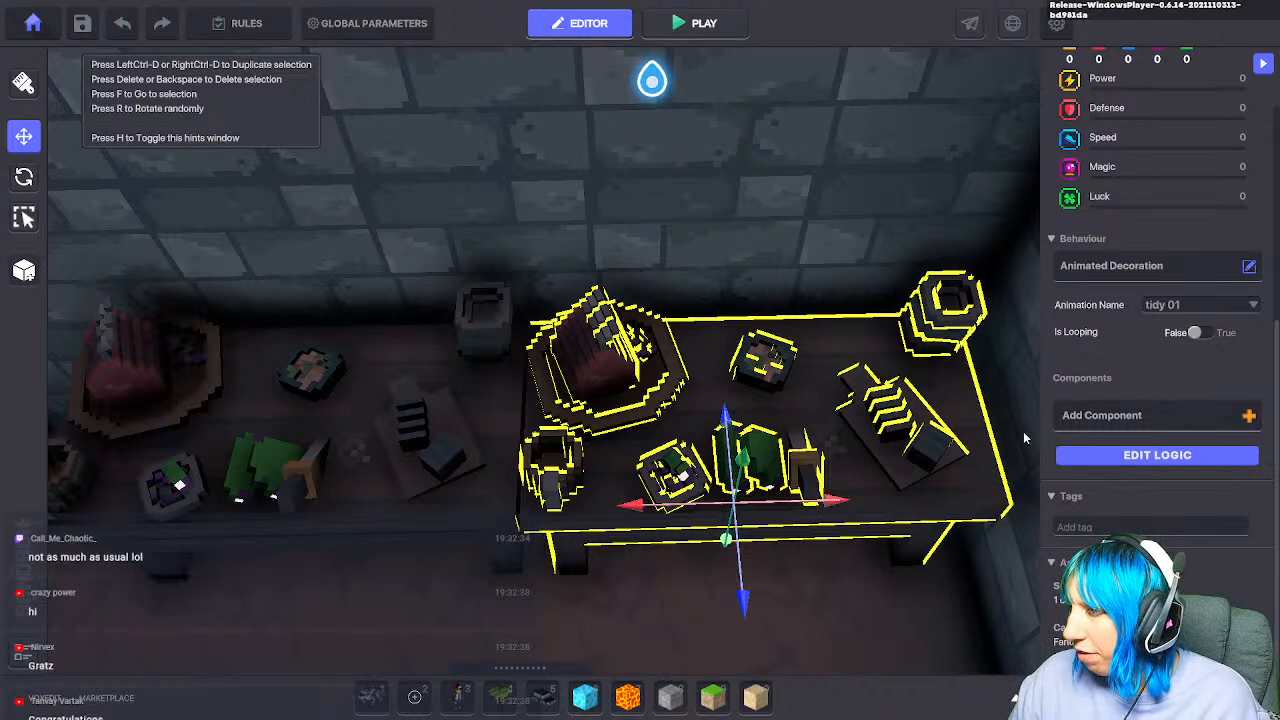
scroll(1070, 408, up, 2)
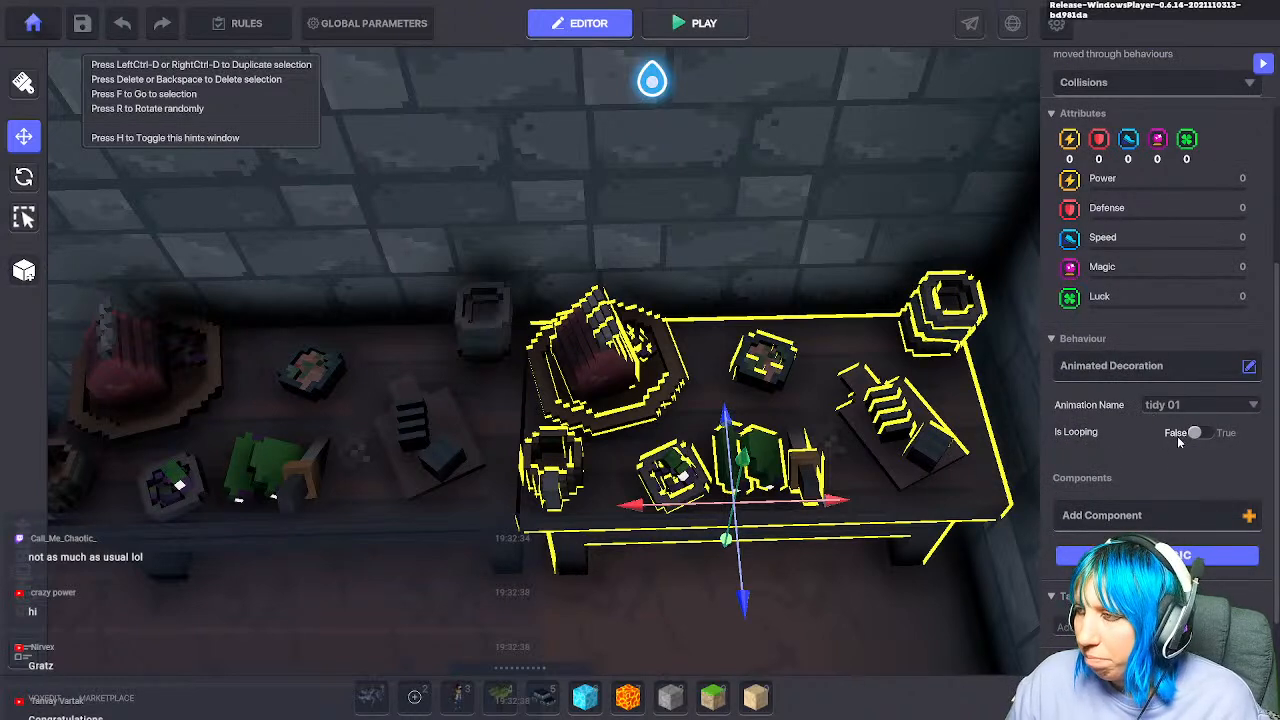
scroll(796, 450, down, 5)
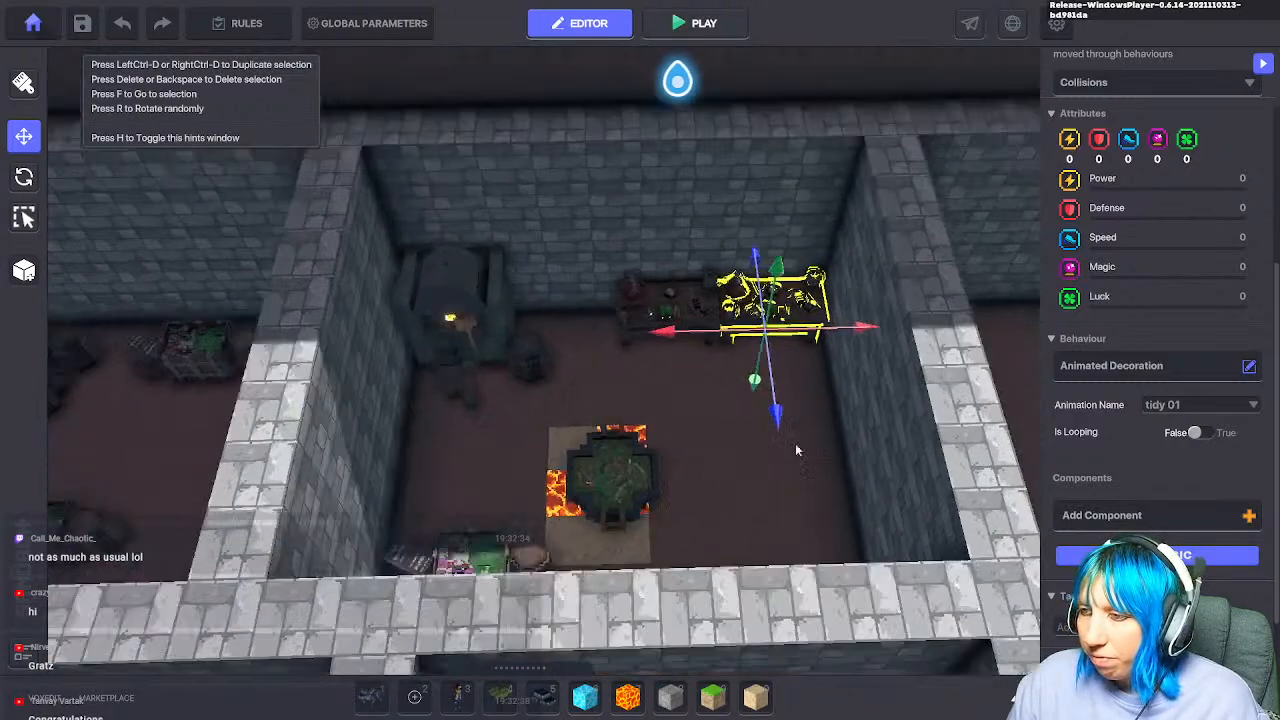
key(s)
click(707, 550)
key(w)
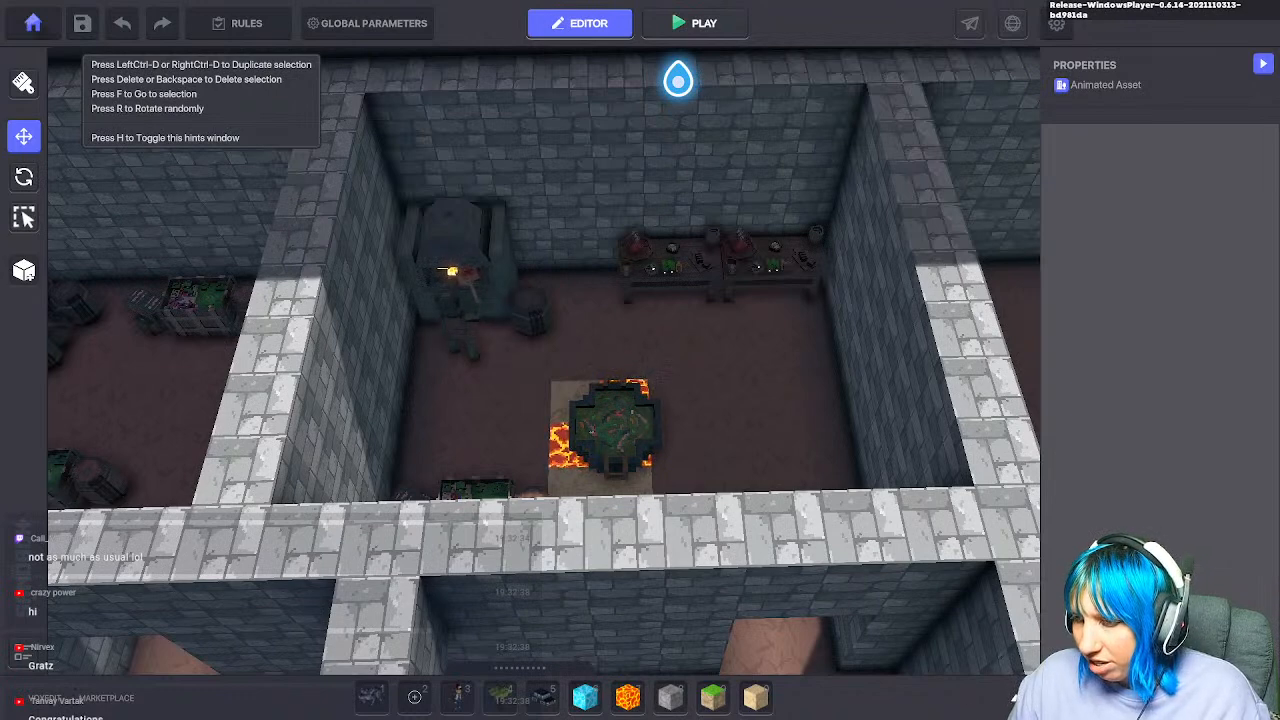
Step: Search 'spawn', place a Spawning Point slab in a dungeon room, and start playtesting with Ctrl+P
key(Tab)
click(292, 367)
text(spa)
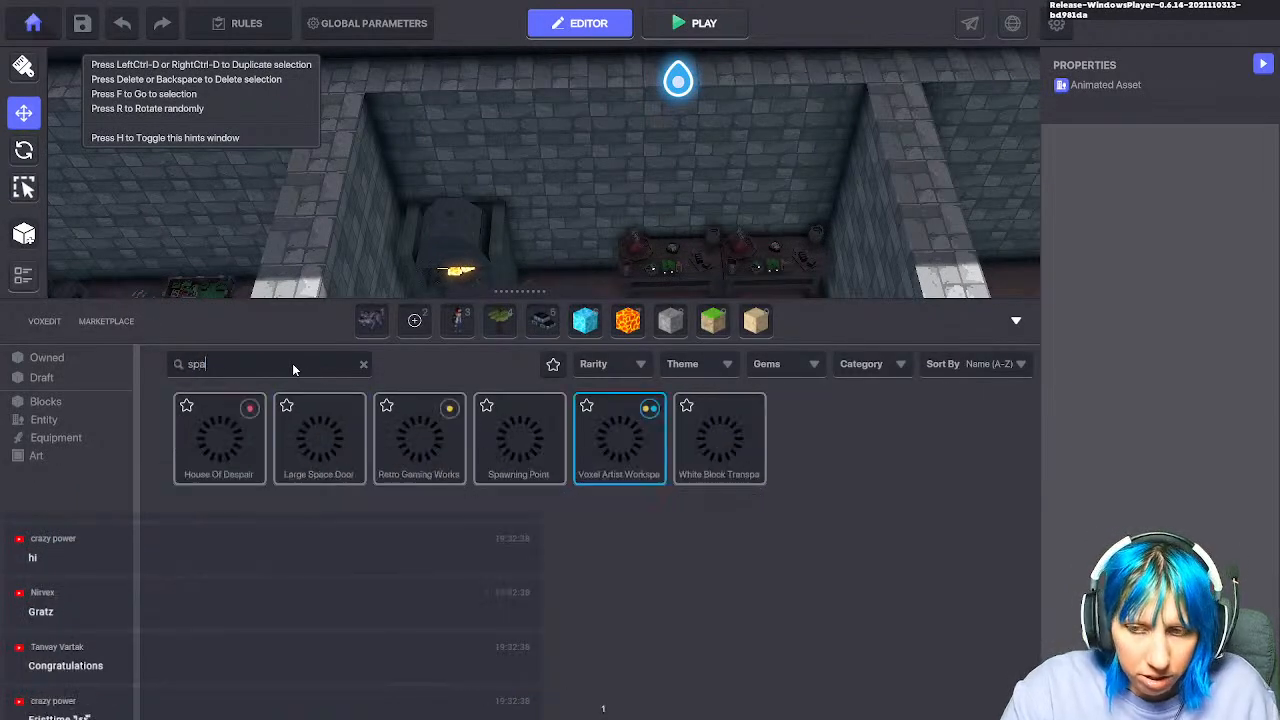
text(wn)
right_drag(515, 200, 593, 248)
key(s)
key(w)
key(s)
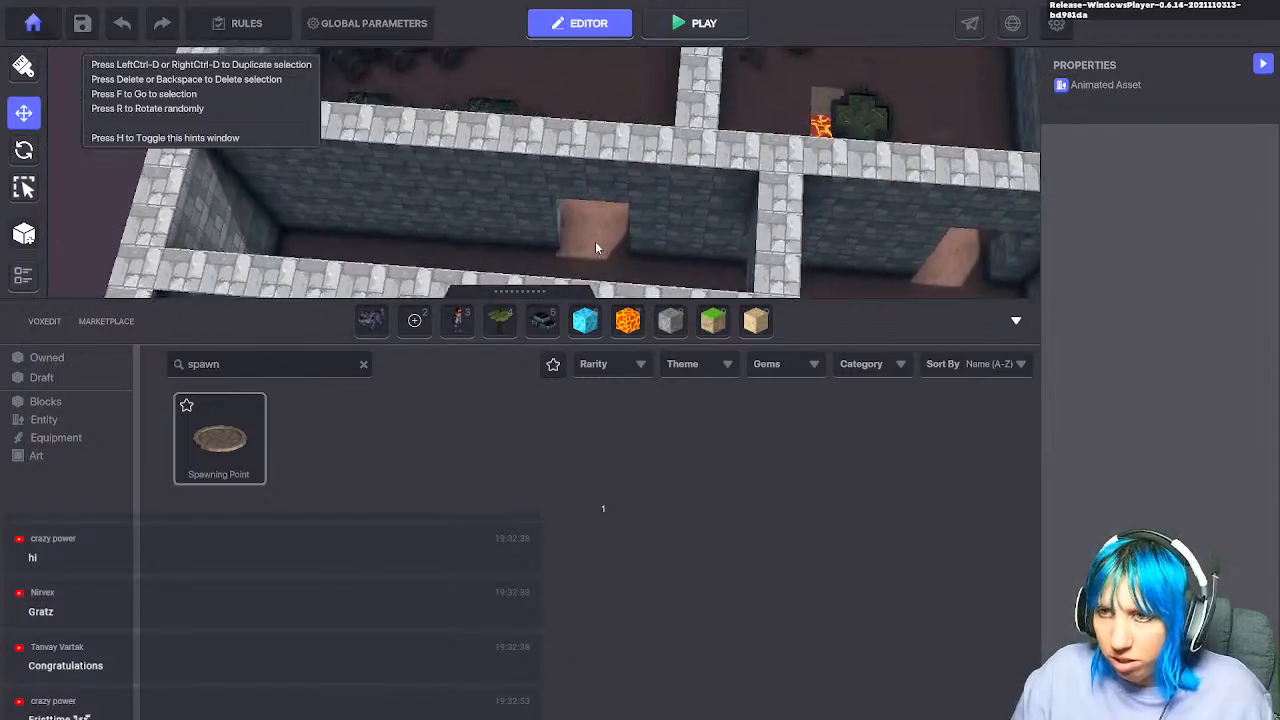
click(219, 438)
click(418, 237)
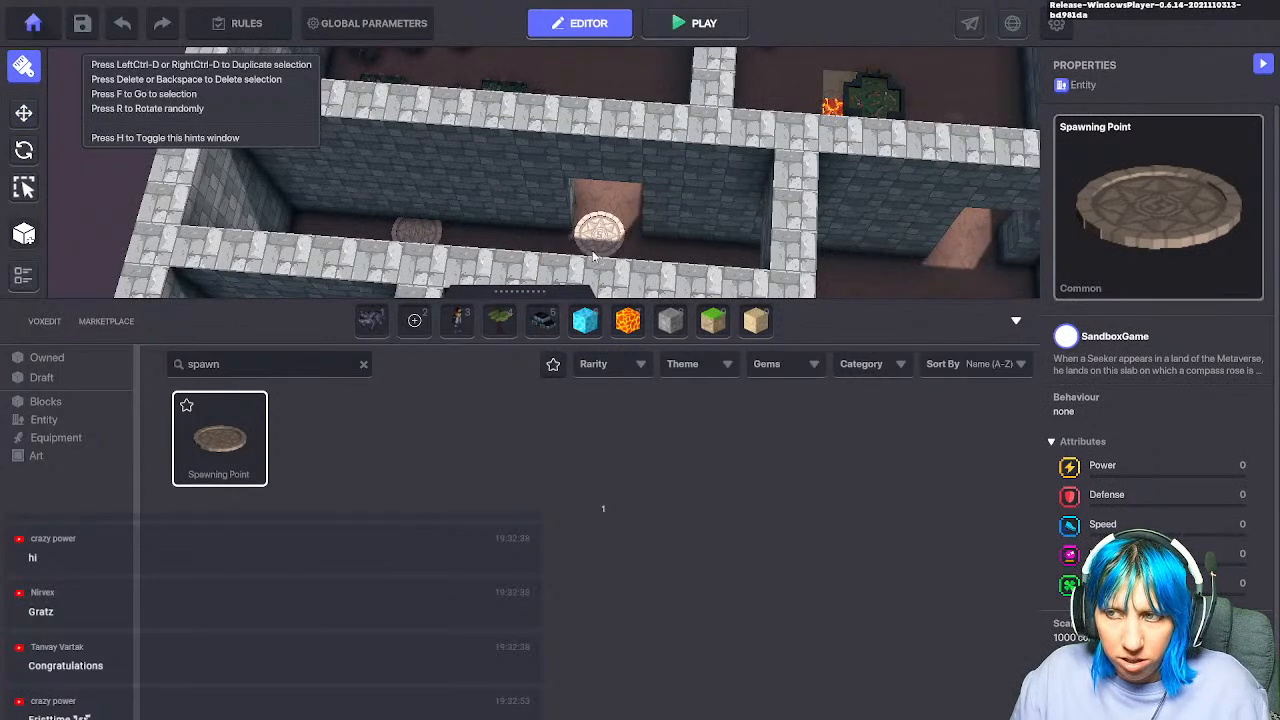
key(ctrl+p)
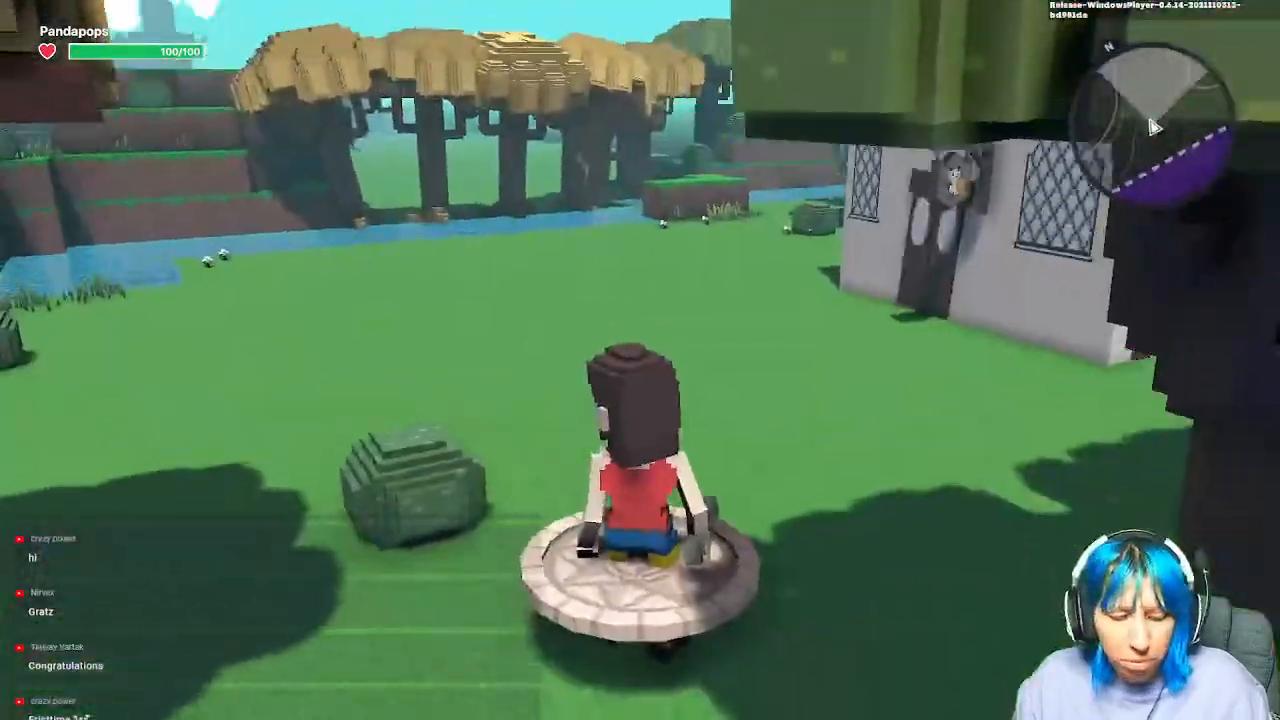
Step: Run through the building and up to the bedroom to collect the key, then reach the courtyard
key(w)
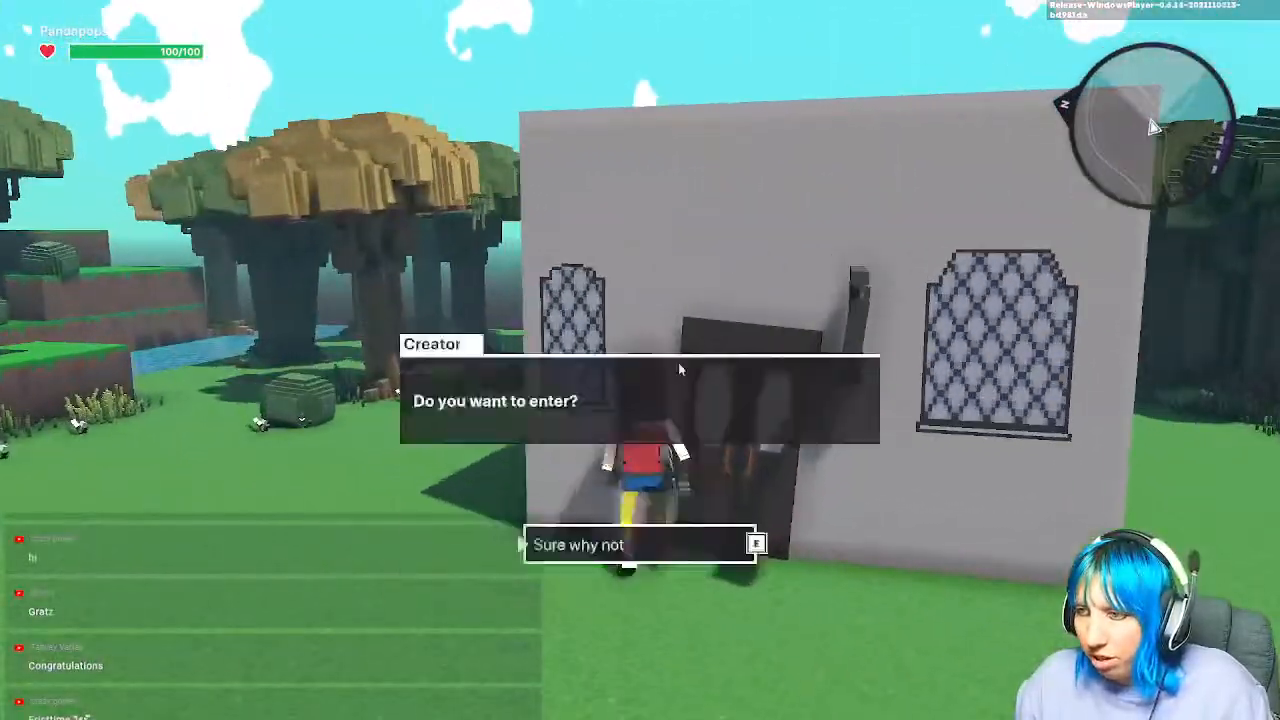
click(754, 540)
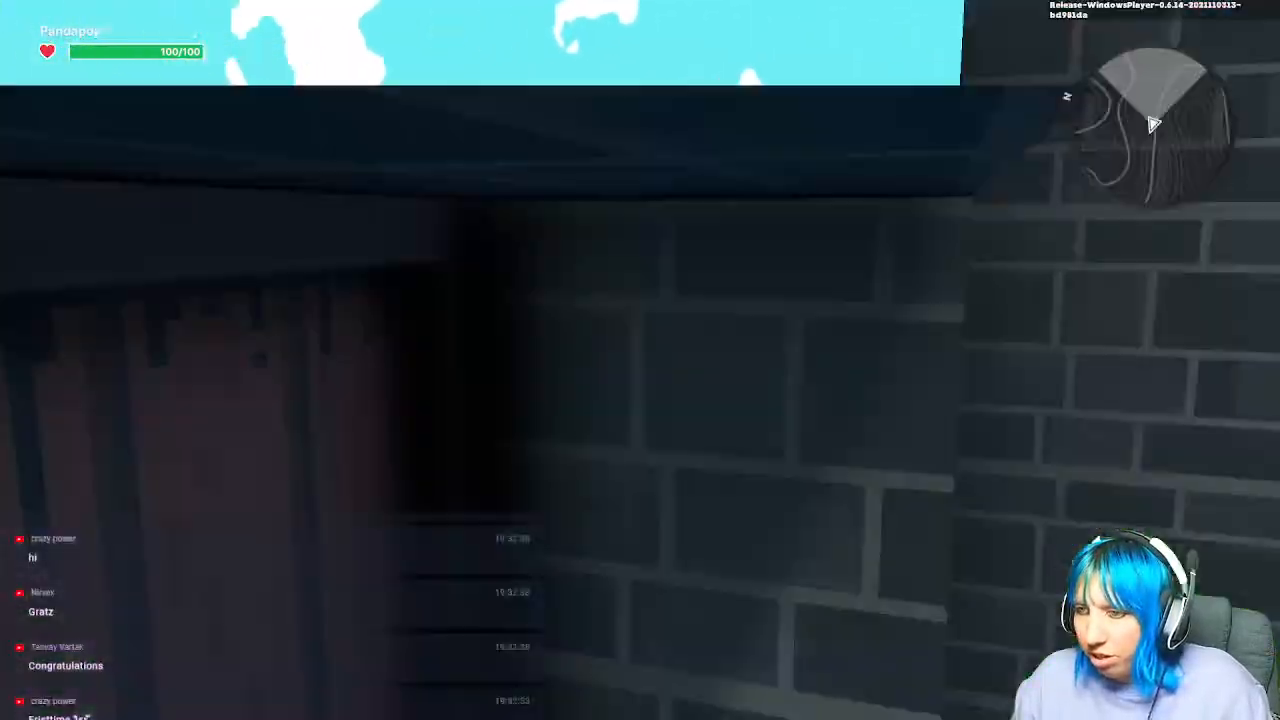
key(w)
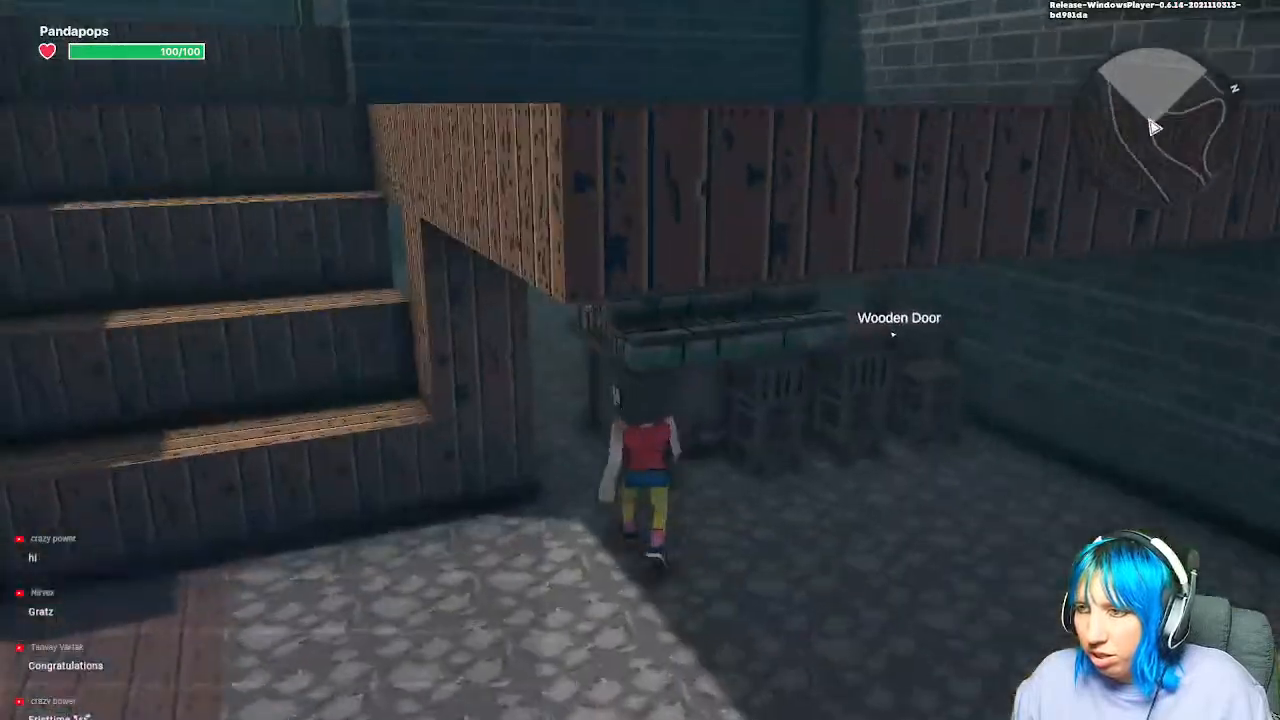
key(w)
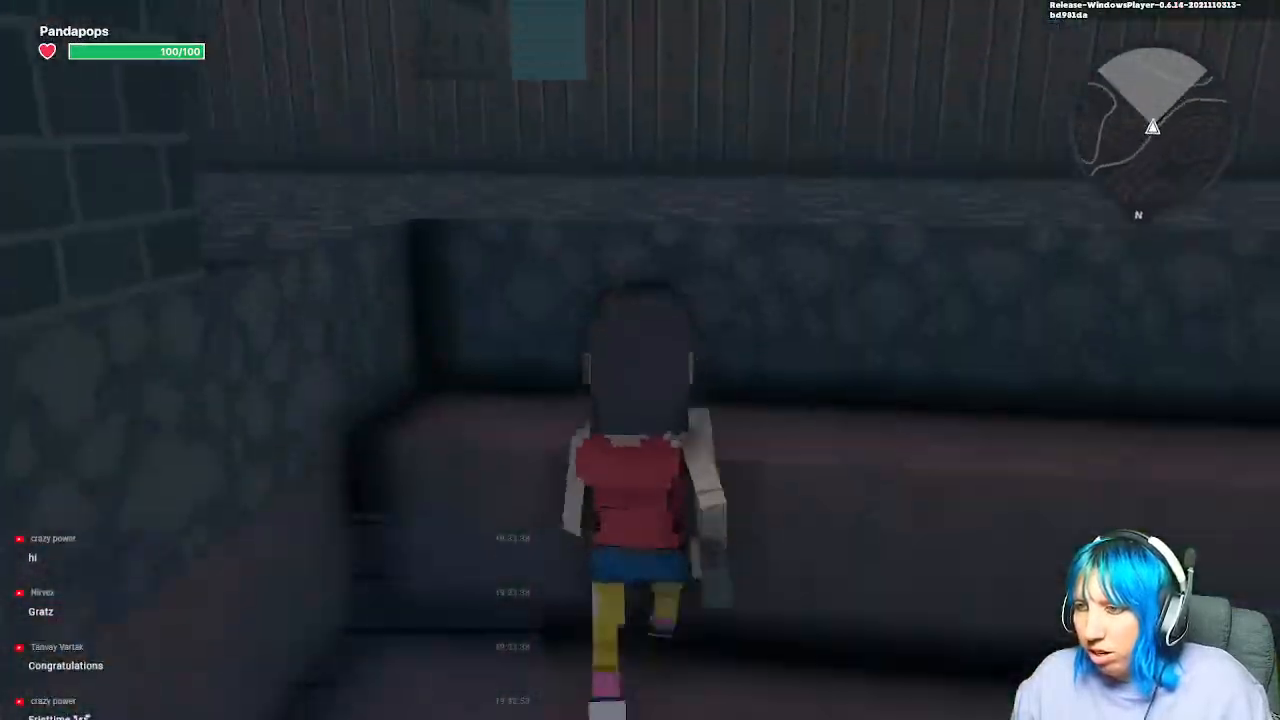
key(w)
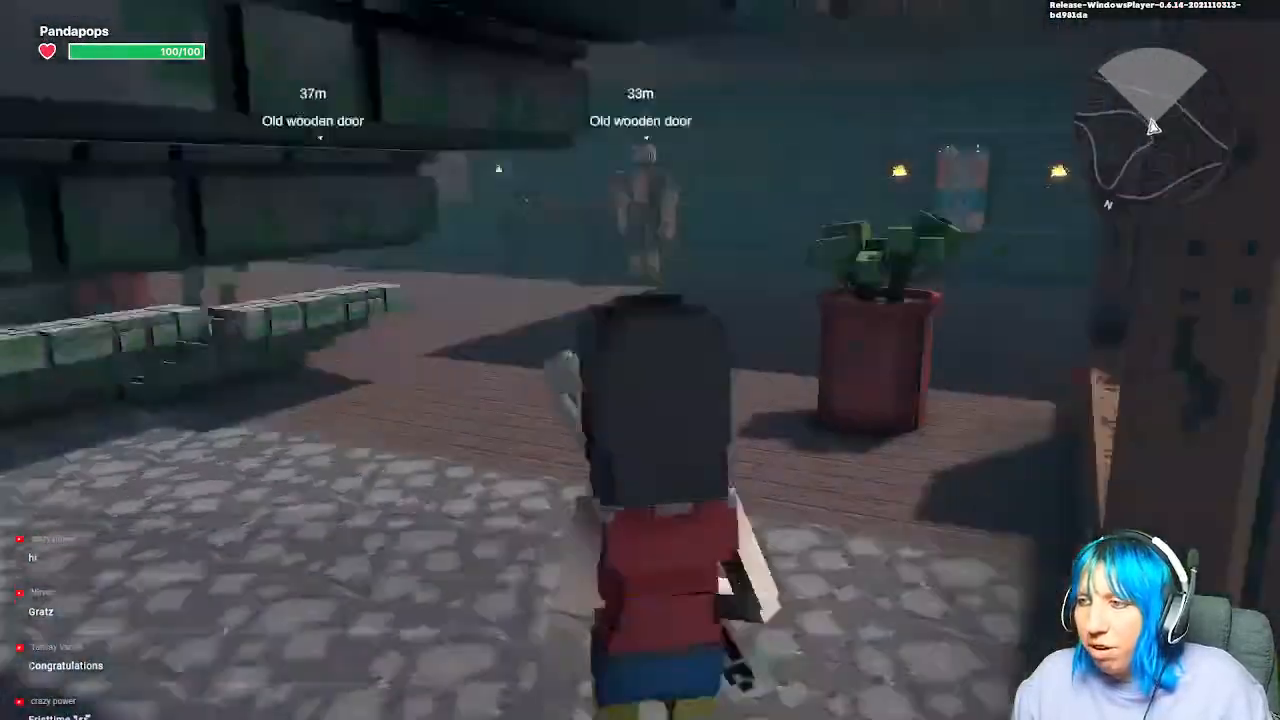
key(w)
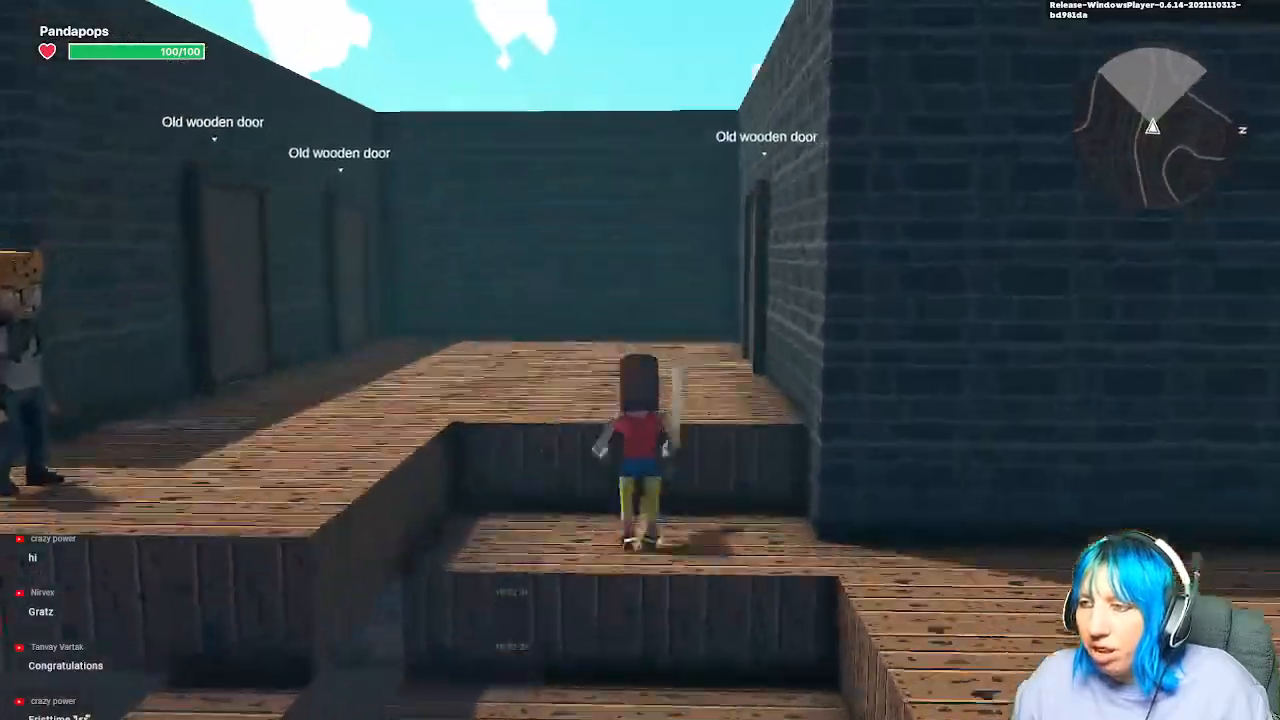
key(w)
key(f)
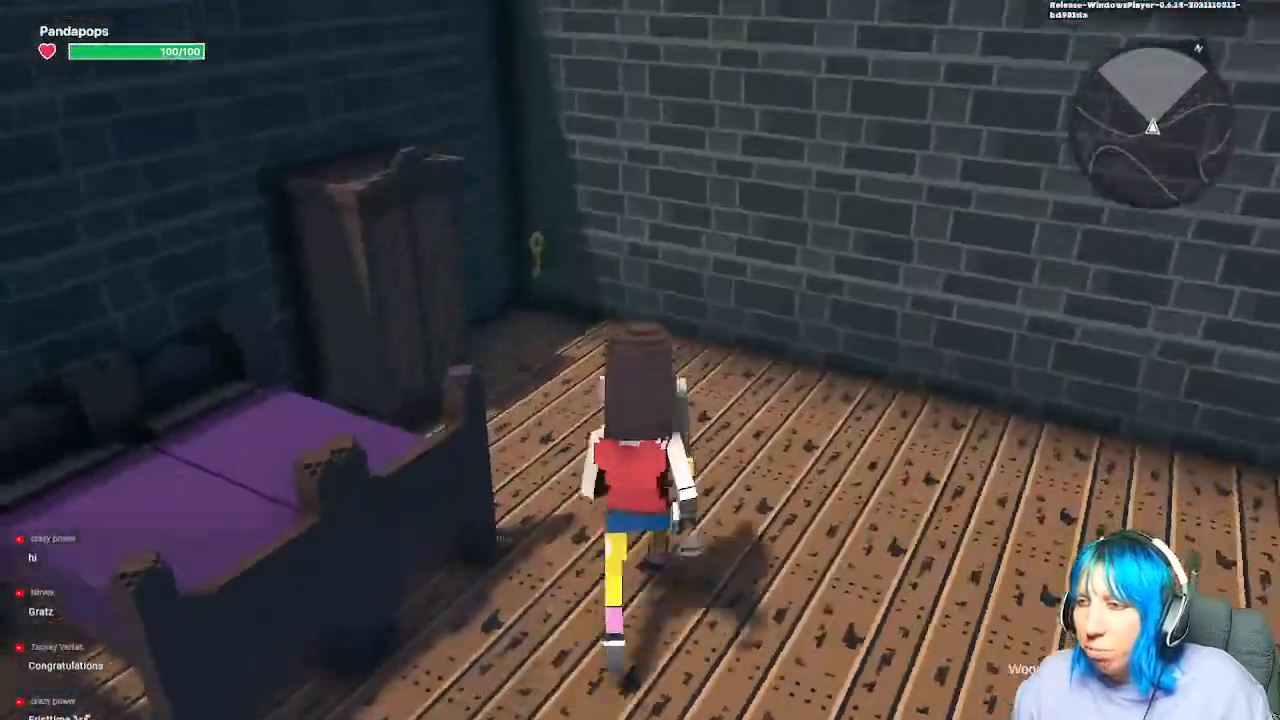
key(w)
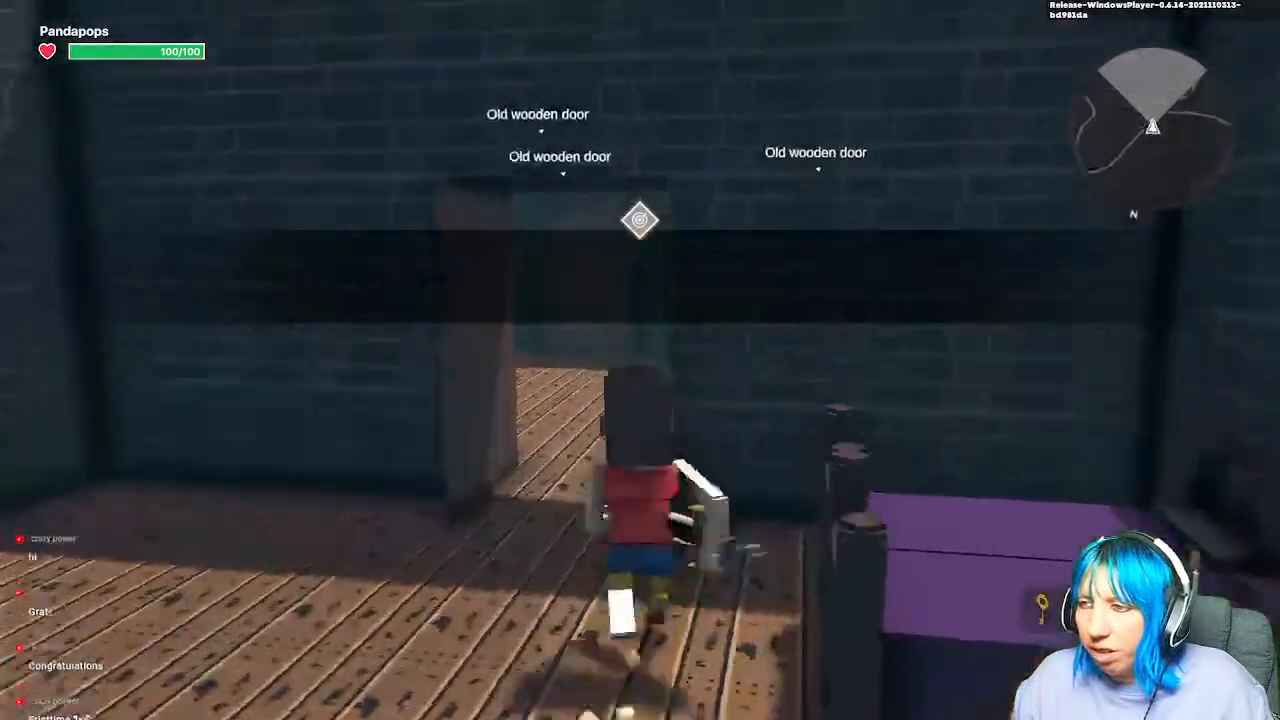
key(w)
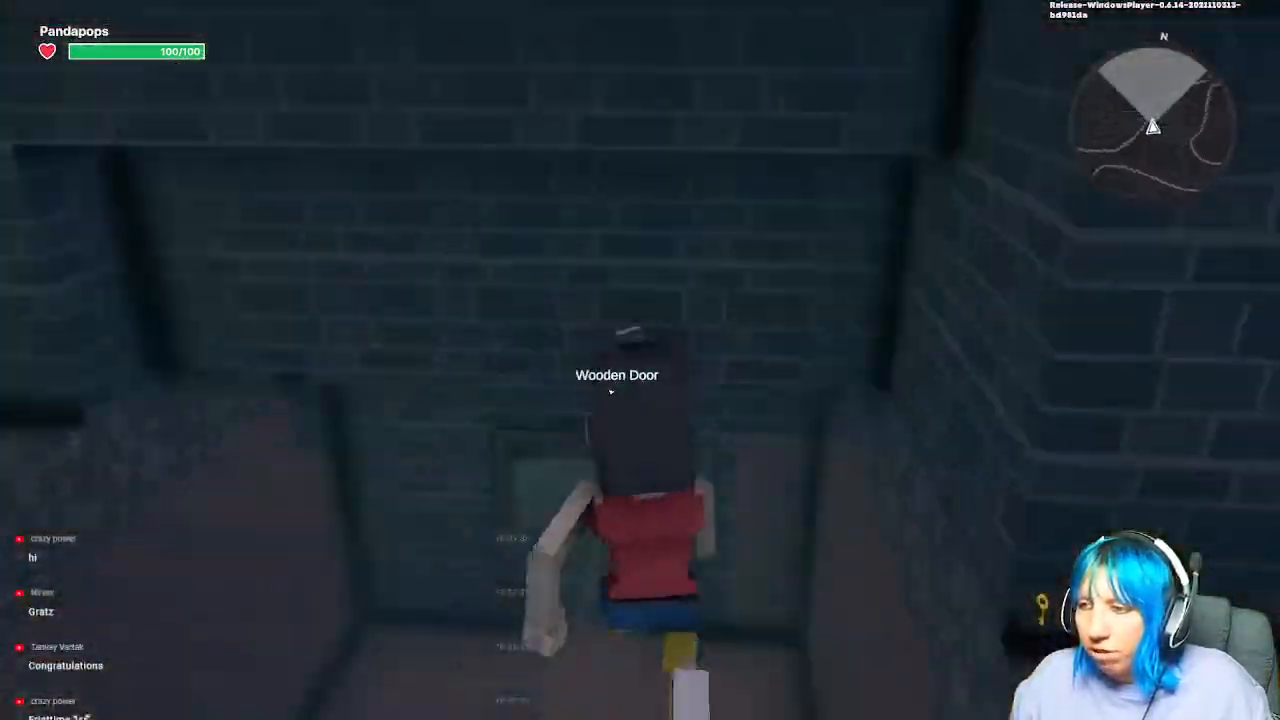
key(w)
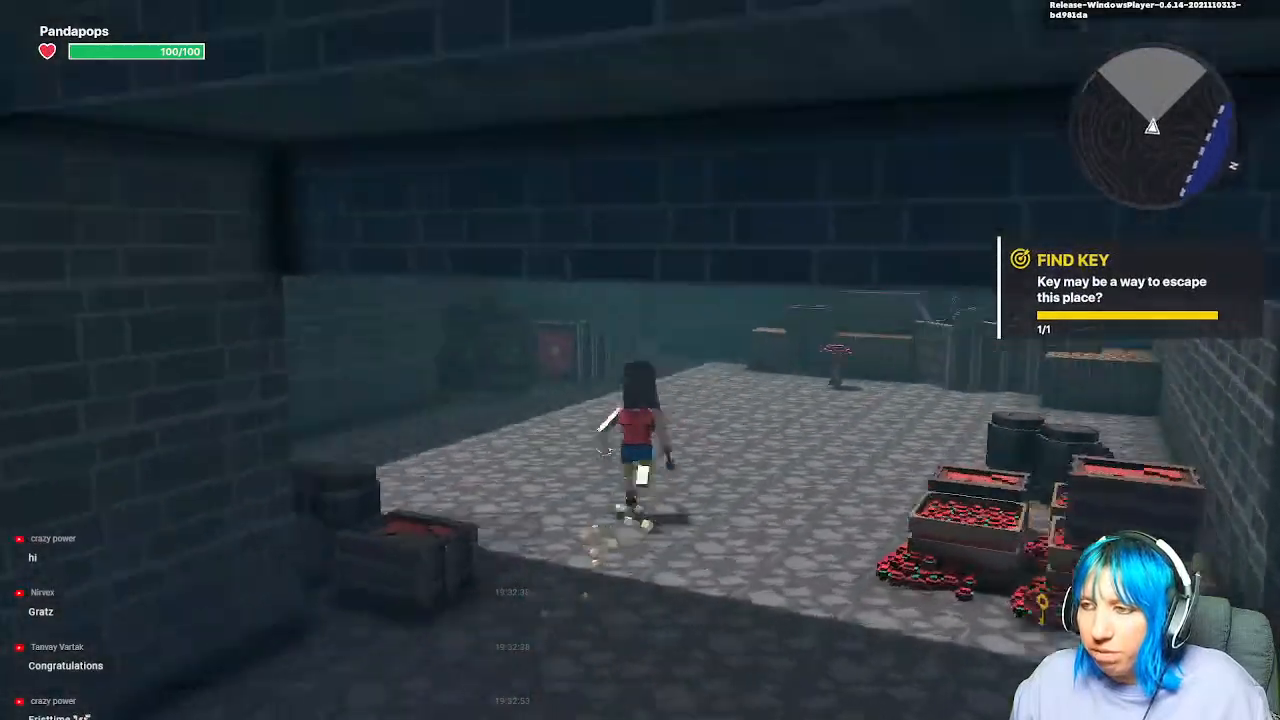
Step: Attack and destroy all the Beer Kegs with the sword
click(640, 360)
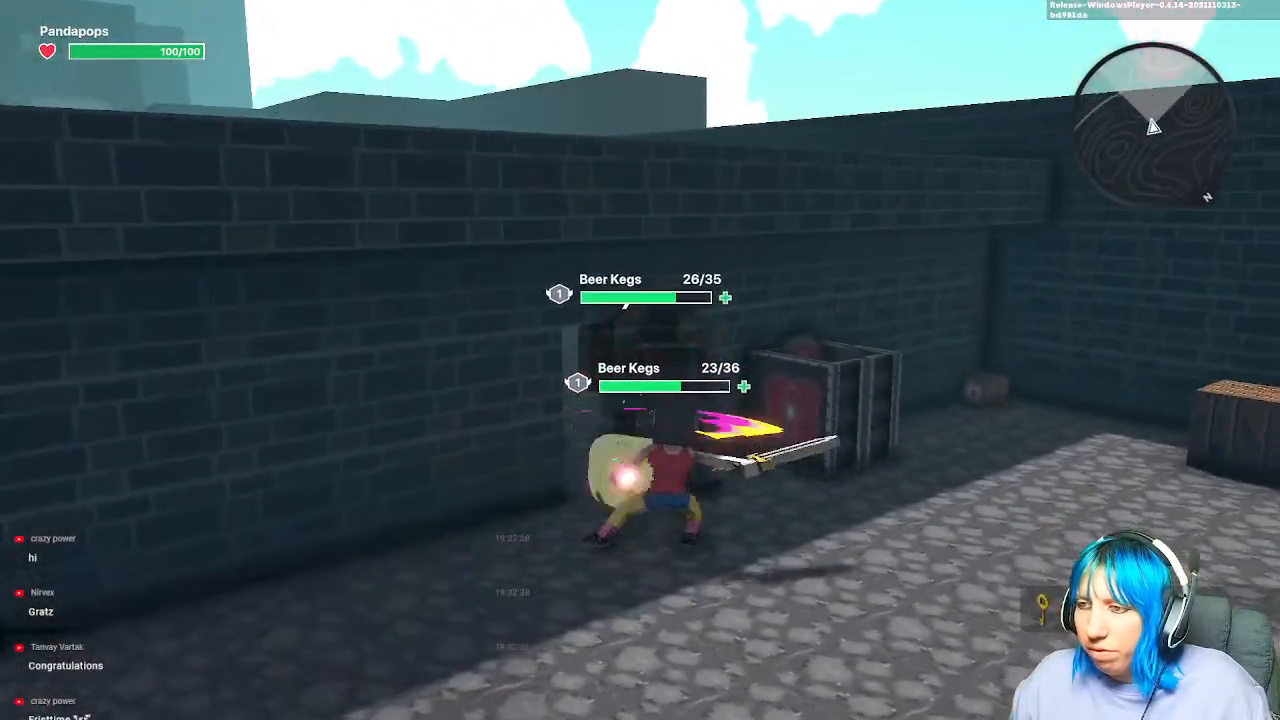
click(640, 360)
click(640, 360)
click(640, 360)
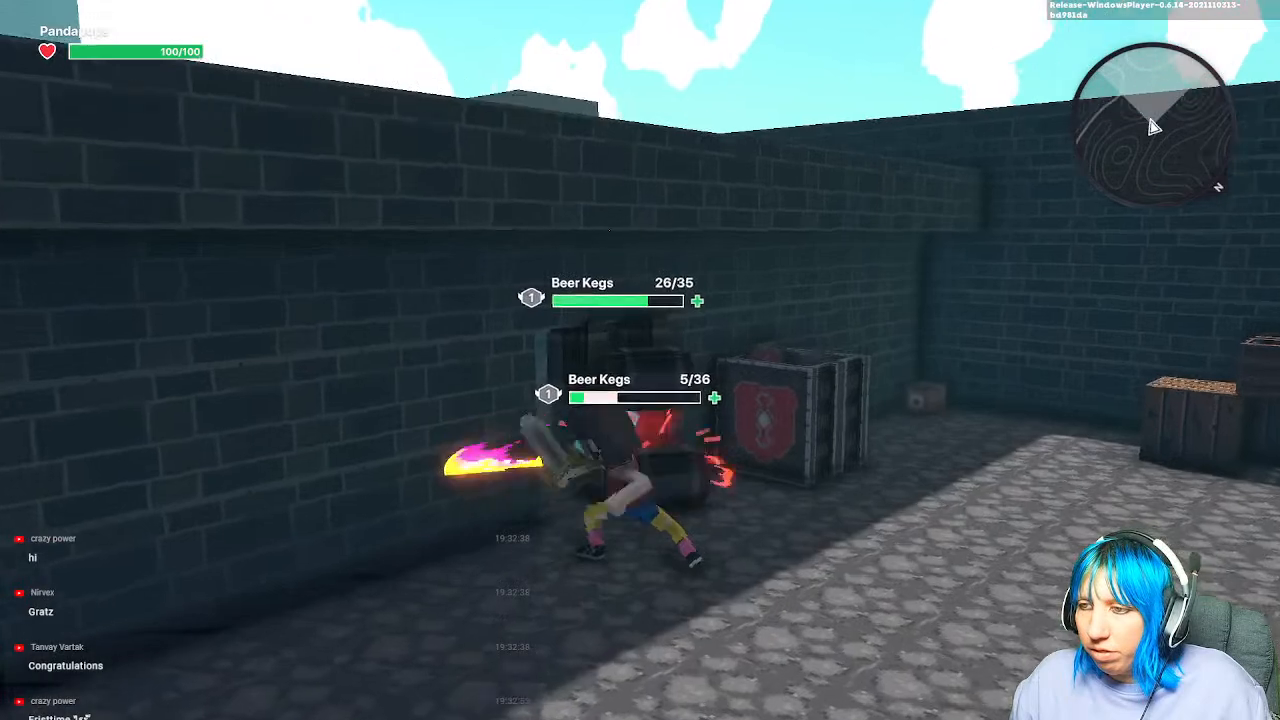
click(640, 360)
click(640, 360)
click(640, 360)
click(640, 360)
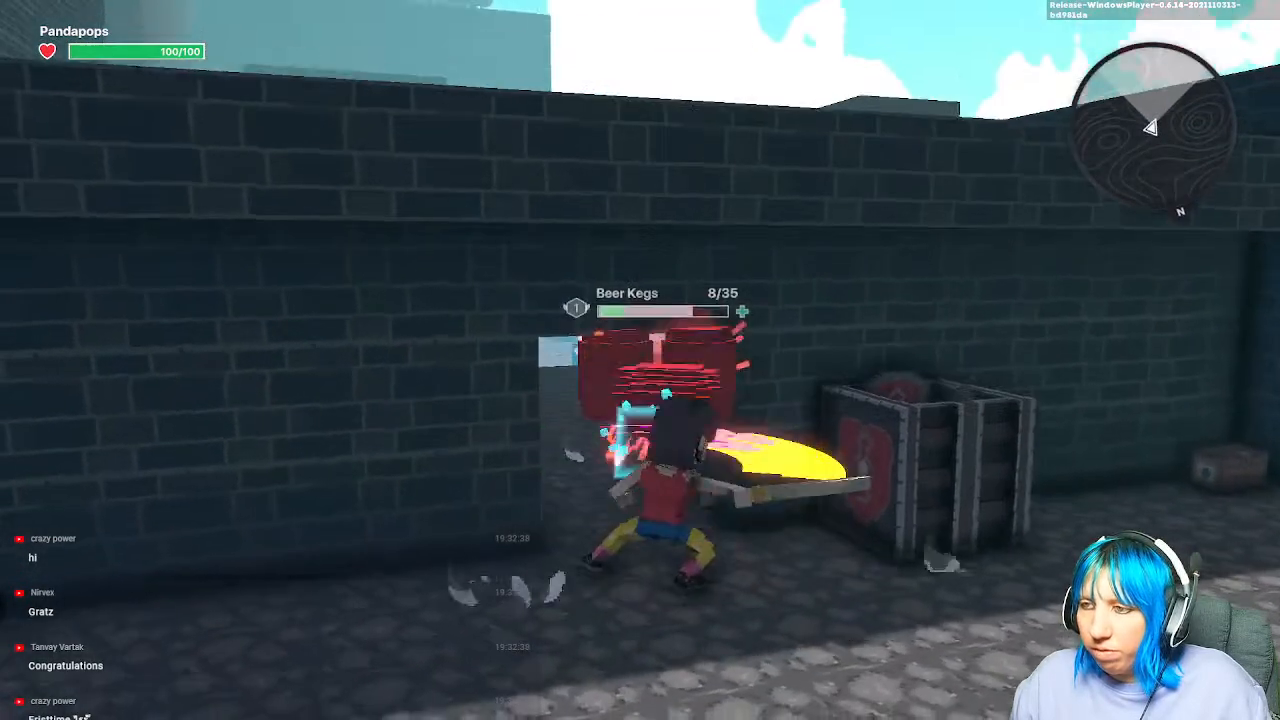
click(640, 360)
click(640, 360)
click(640, 360)
click(640, 360)
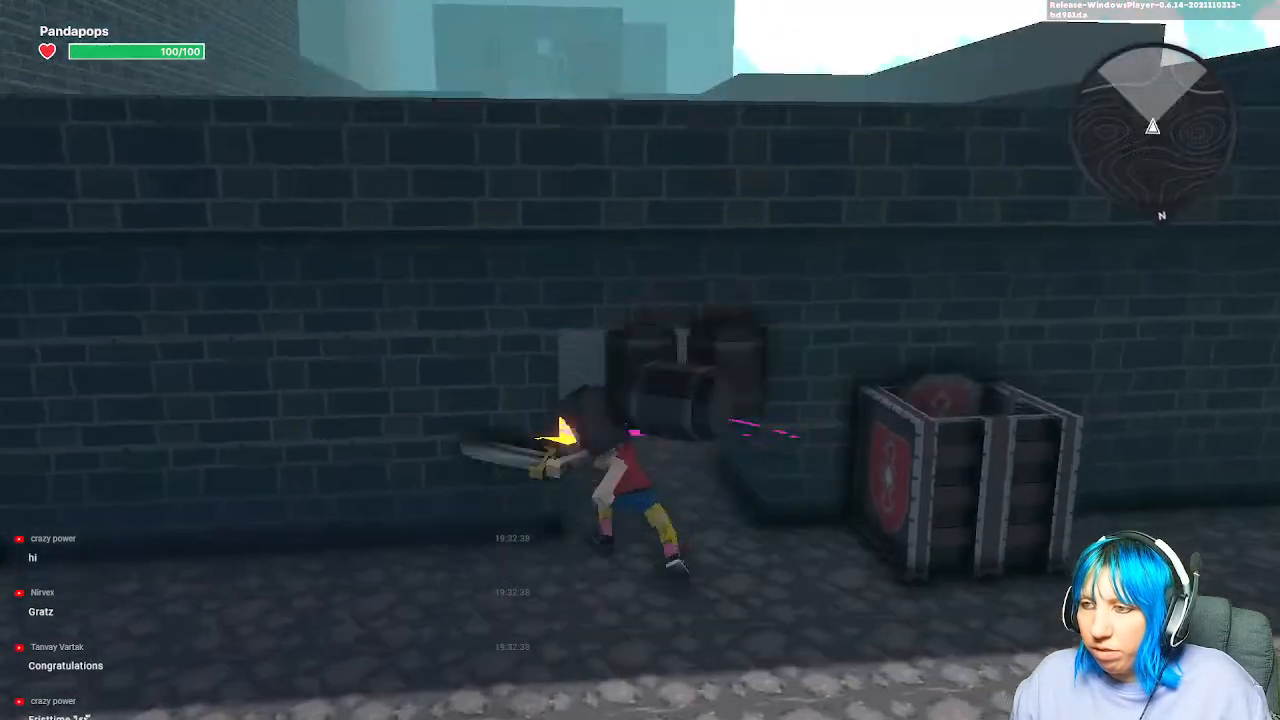
Step: Run into the pool room, respawn, then exit play mode back to the editor
key(w)
key(w)
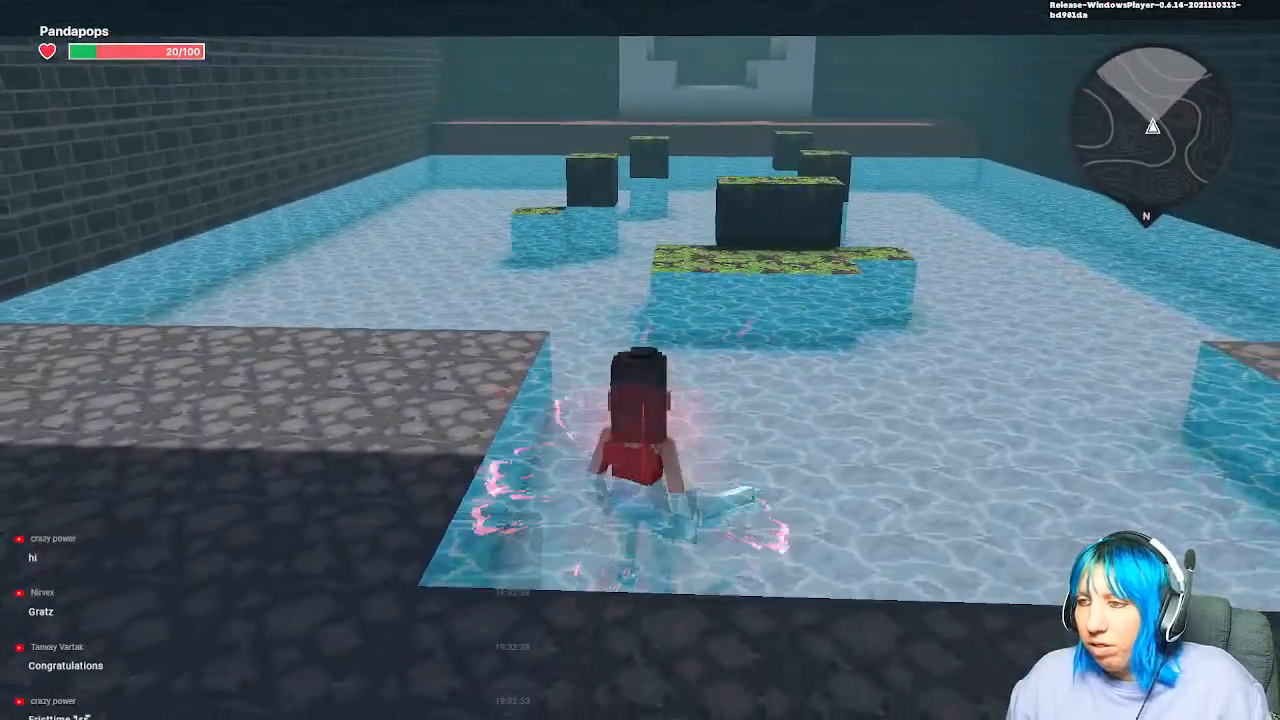
key(w)
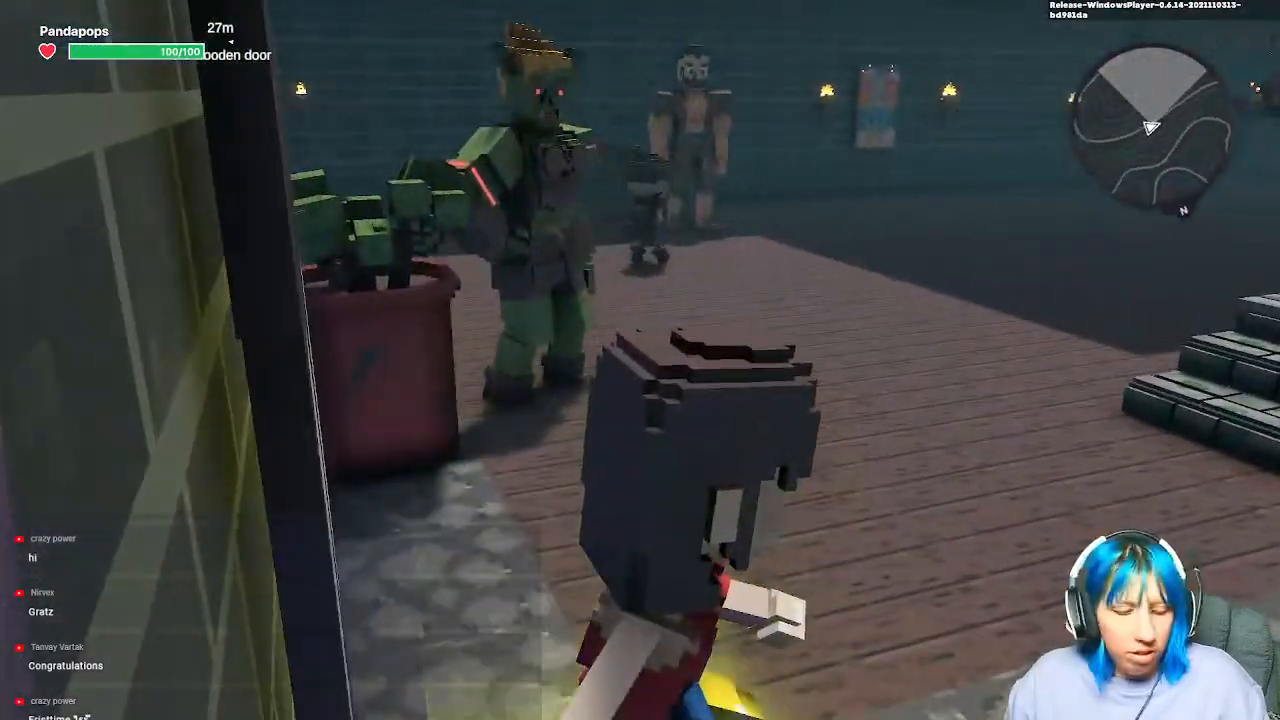
key(Escape)
scroll(675, 355, down, 3)
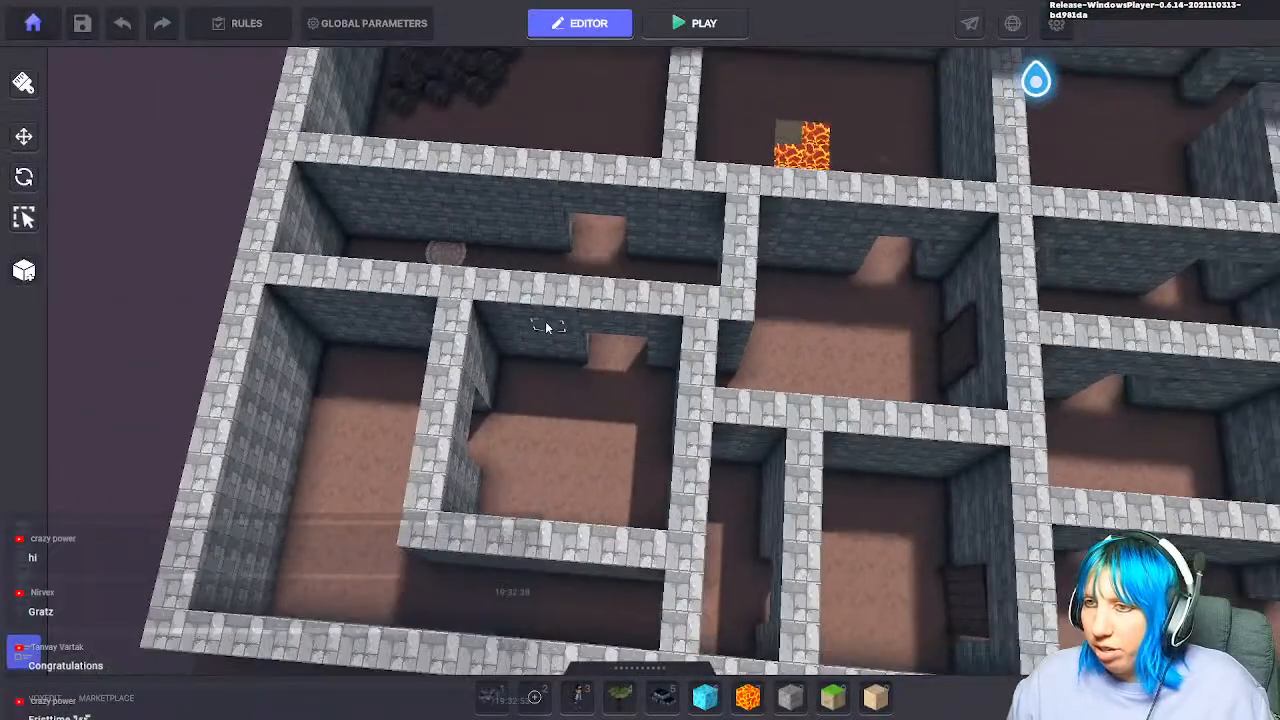
Step: Select the placed Spawning Point to check it, then deselect it
middle_drag(548, 322, 506, 424)
click(404, 352)
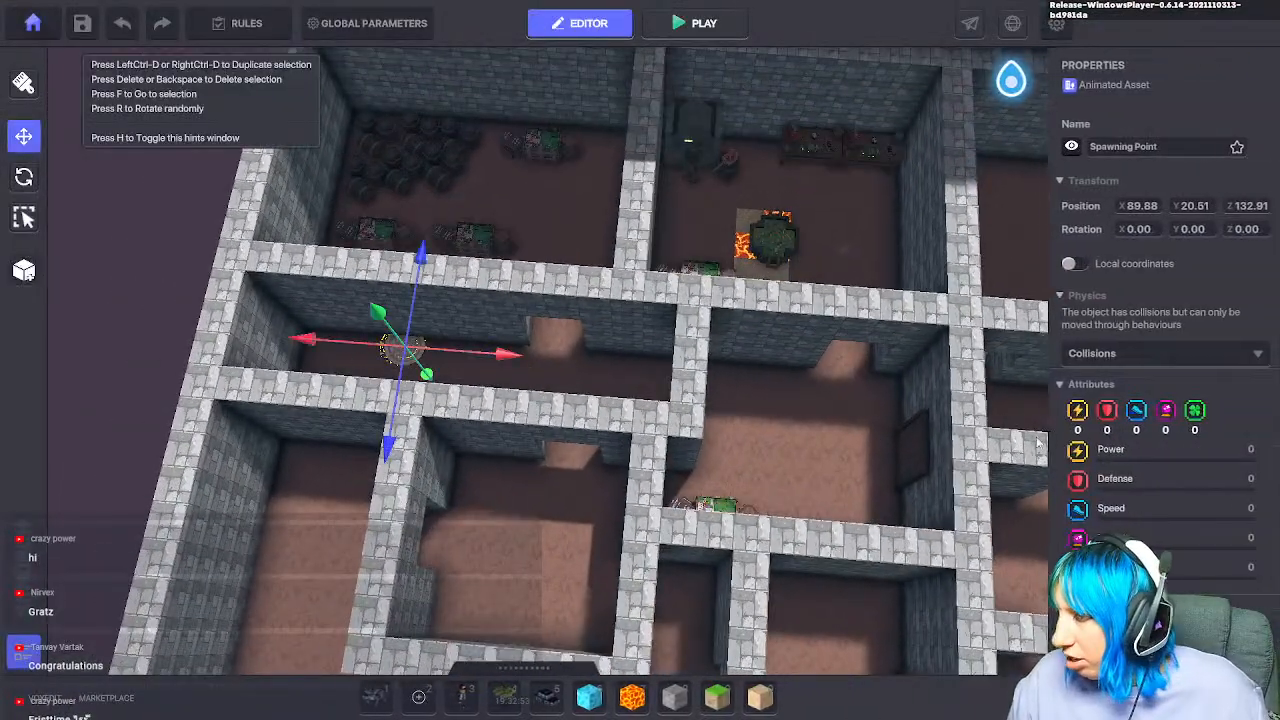
scroll(1140, 430, down, 4)
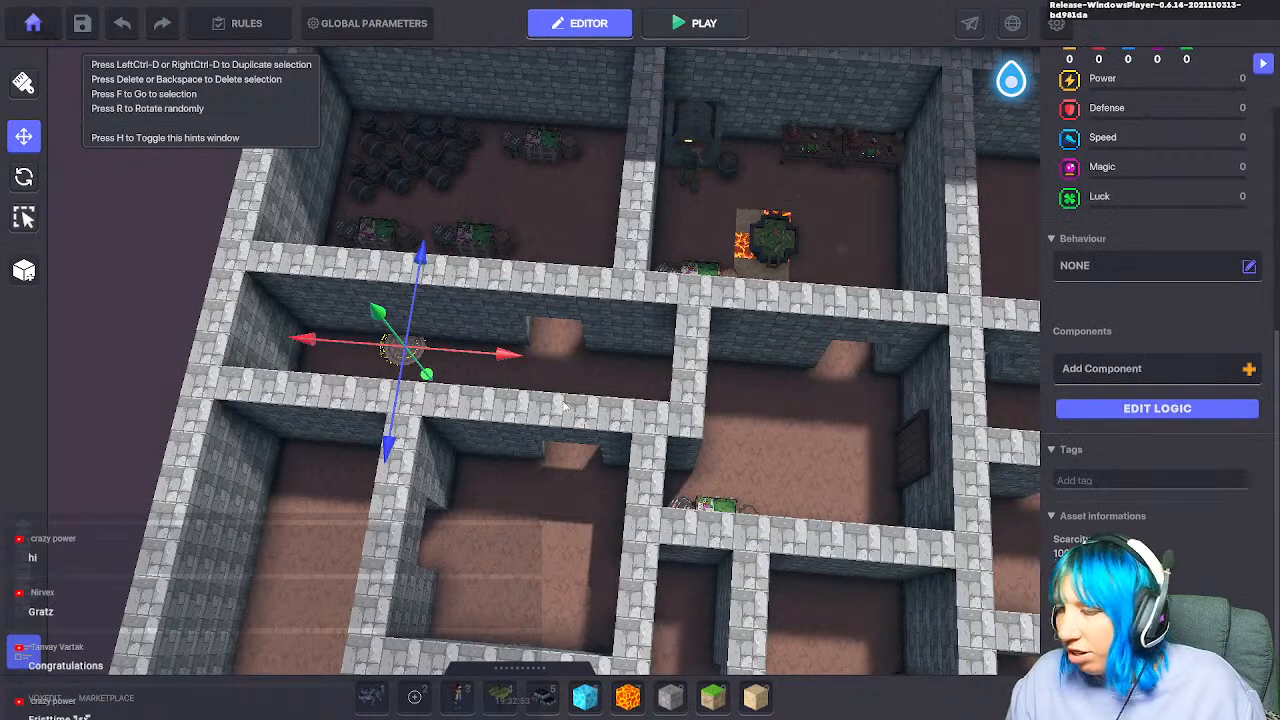
click(576, 286)
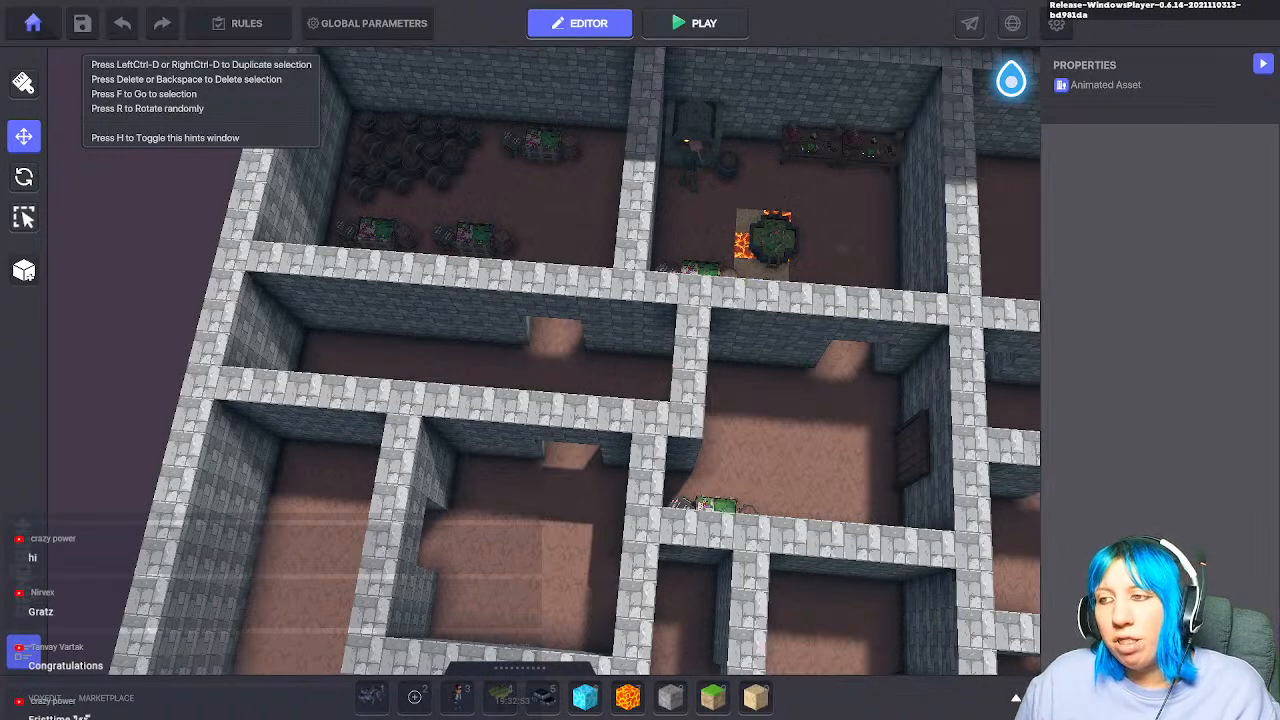
Step: Pan from the dungeon over the moat and maze to the spawn clearing and zoom in
middle_drag(497, 497, 510, 437)
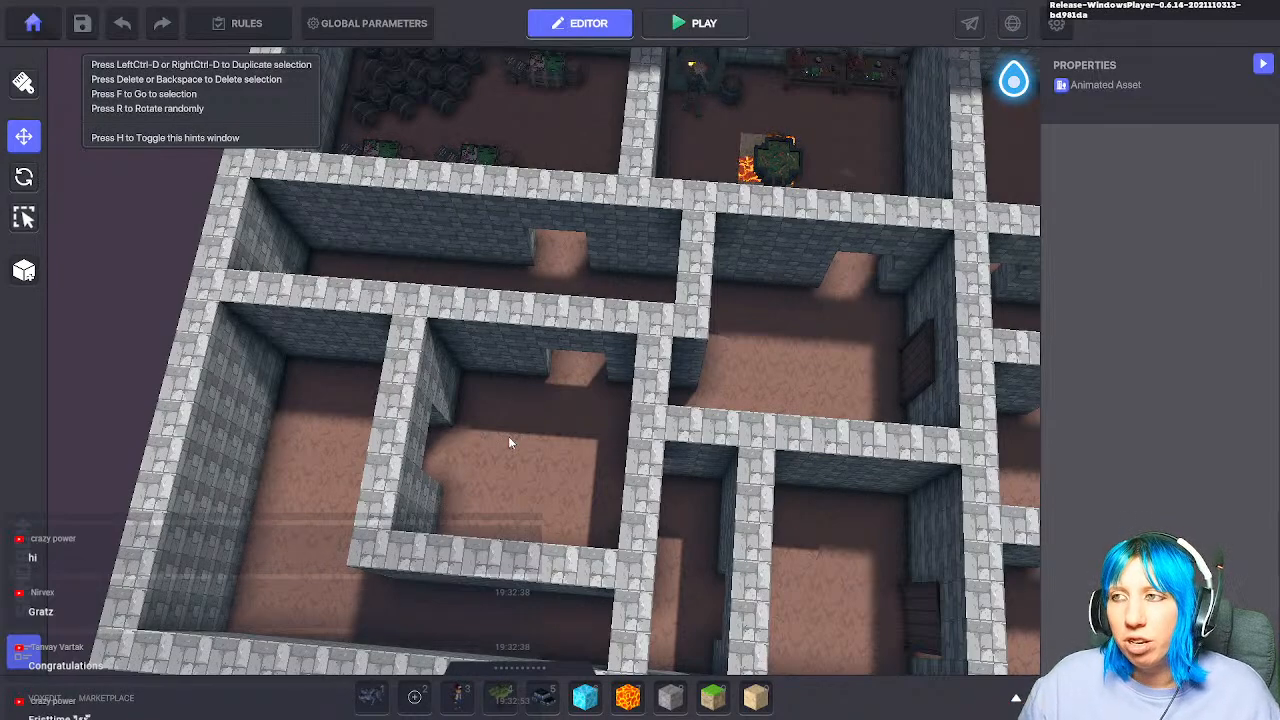
key(w)
middle_drag(555, 461, 449, 586)
middle_drag(570, 330, 516, 572)
middle_drag(573, 265, 543, 411)
scroll(515, 262, up, 2)
scroll(515, 262, up, 6)
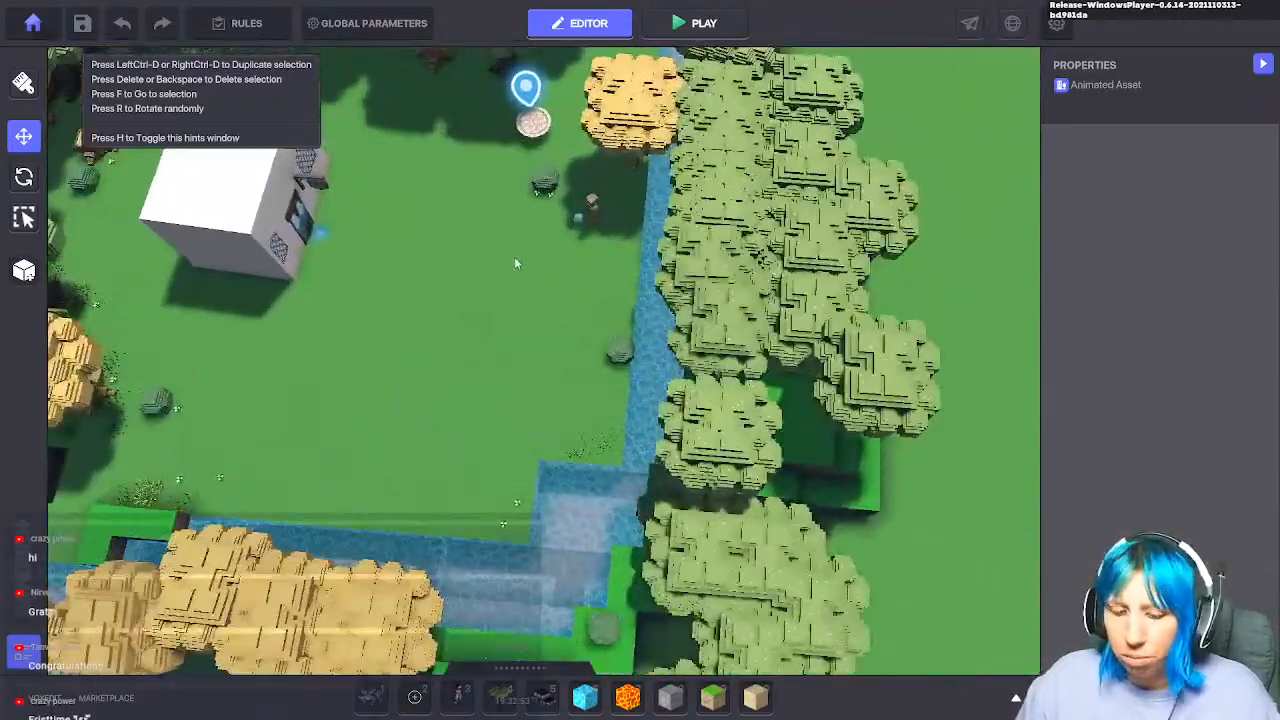
Step: Search the asset library for 'deer' and place a forest deer beside the white house
key(Tab)
click(289, 364)
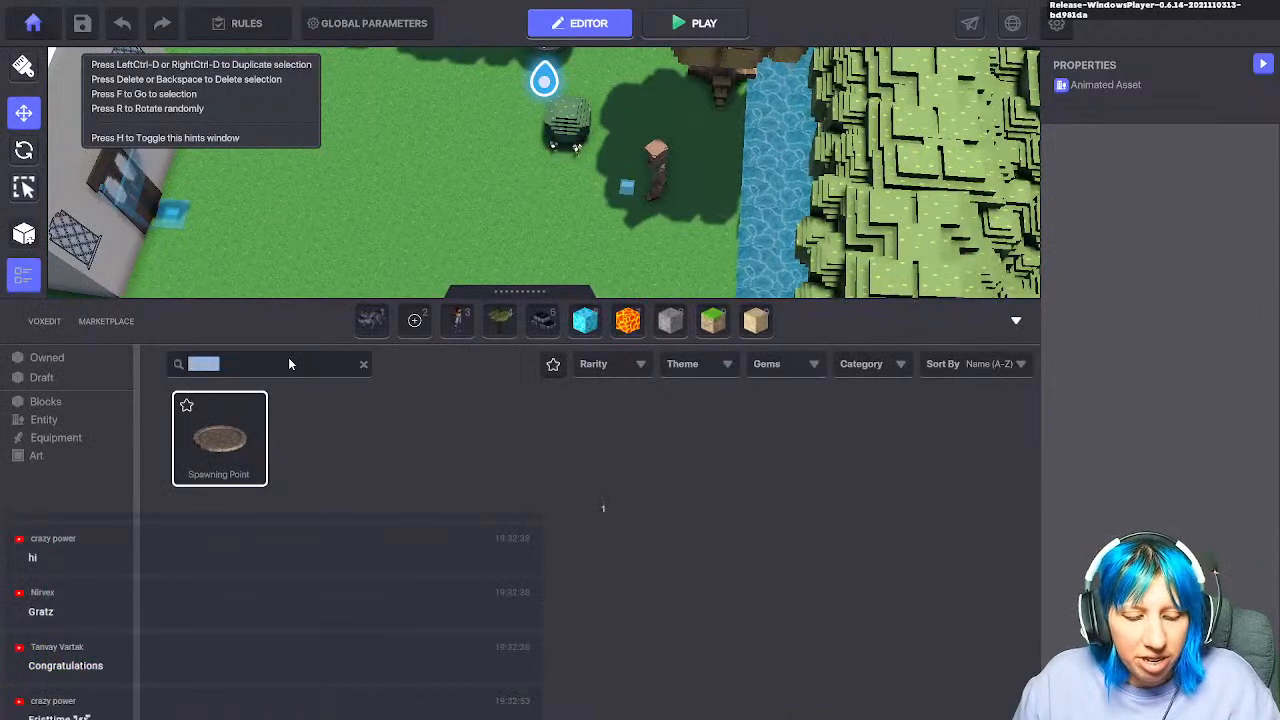
text(deer)
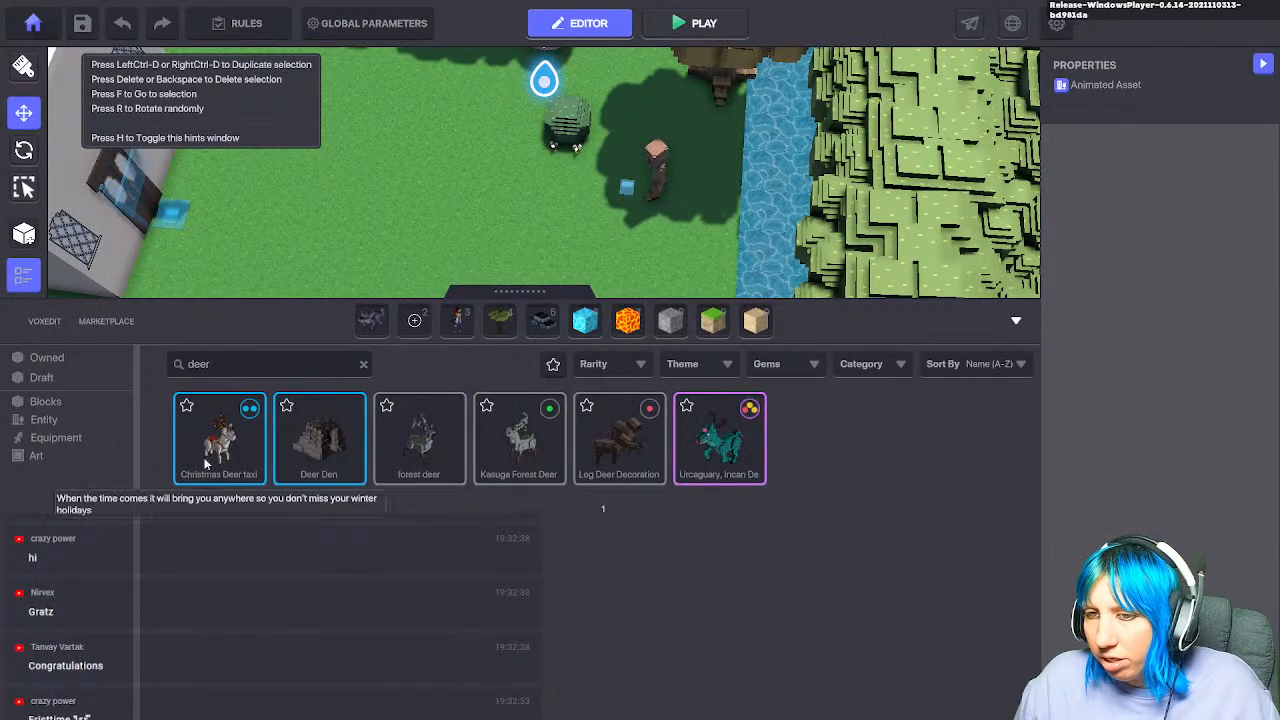
click(450, 453)
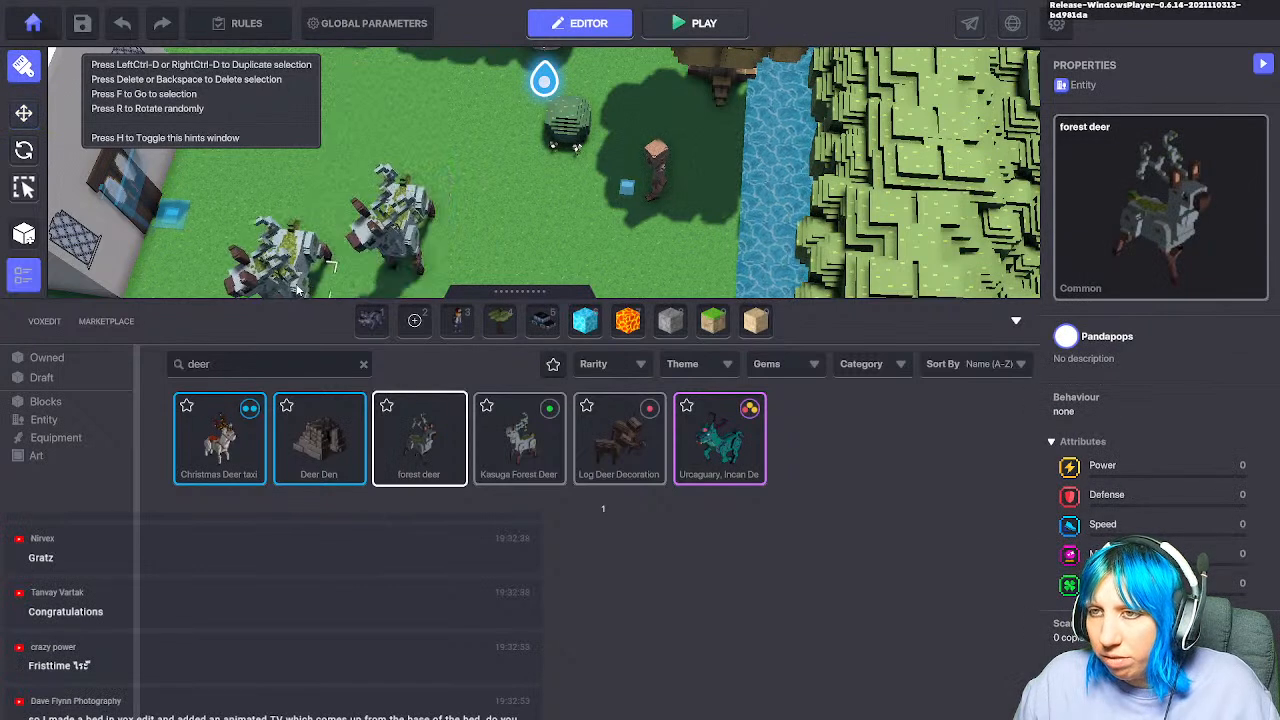
Step: Playtest by running and jumping around the deer and boulder, then exit Play mode
key(ctrl+p)
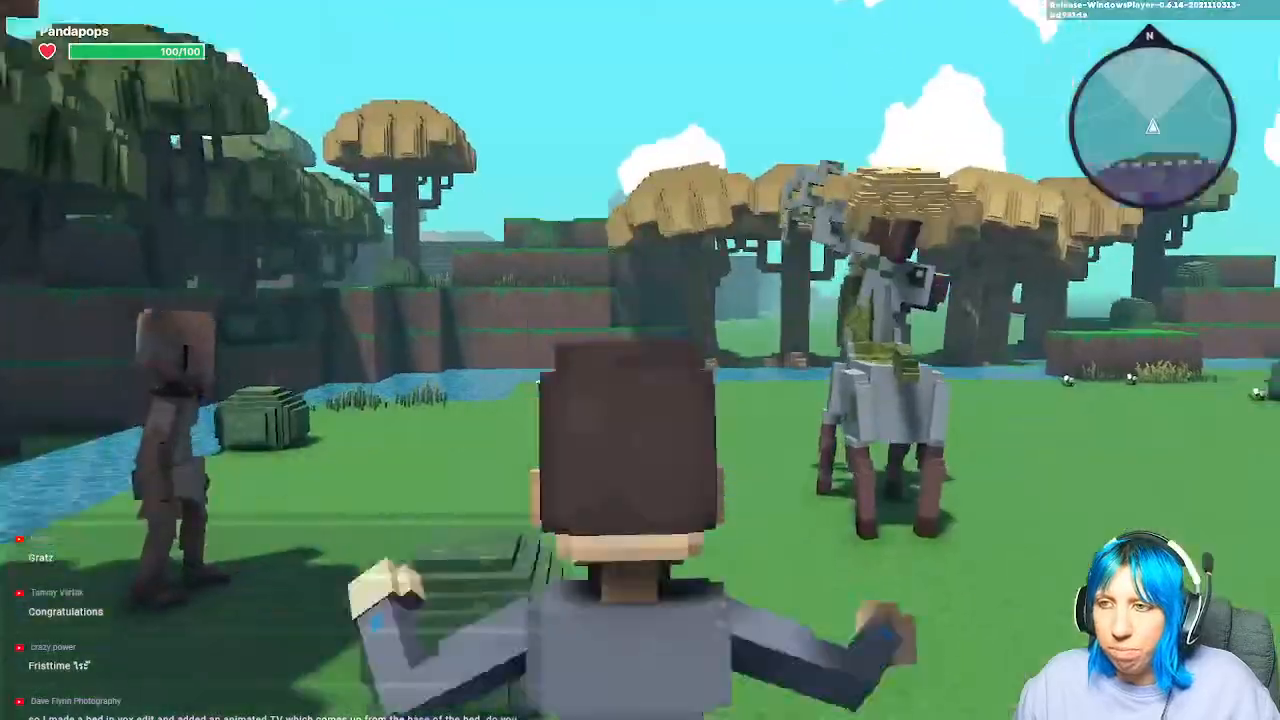
key(w)
key(w)
key(space)
key(space)
key(w)
key(space)
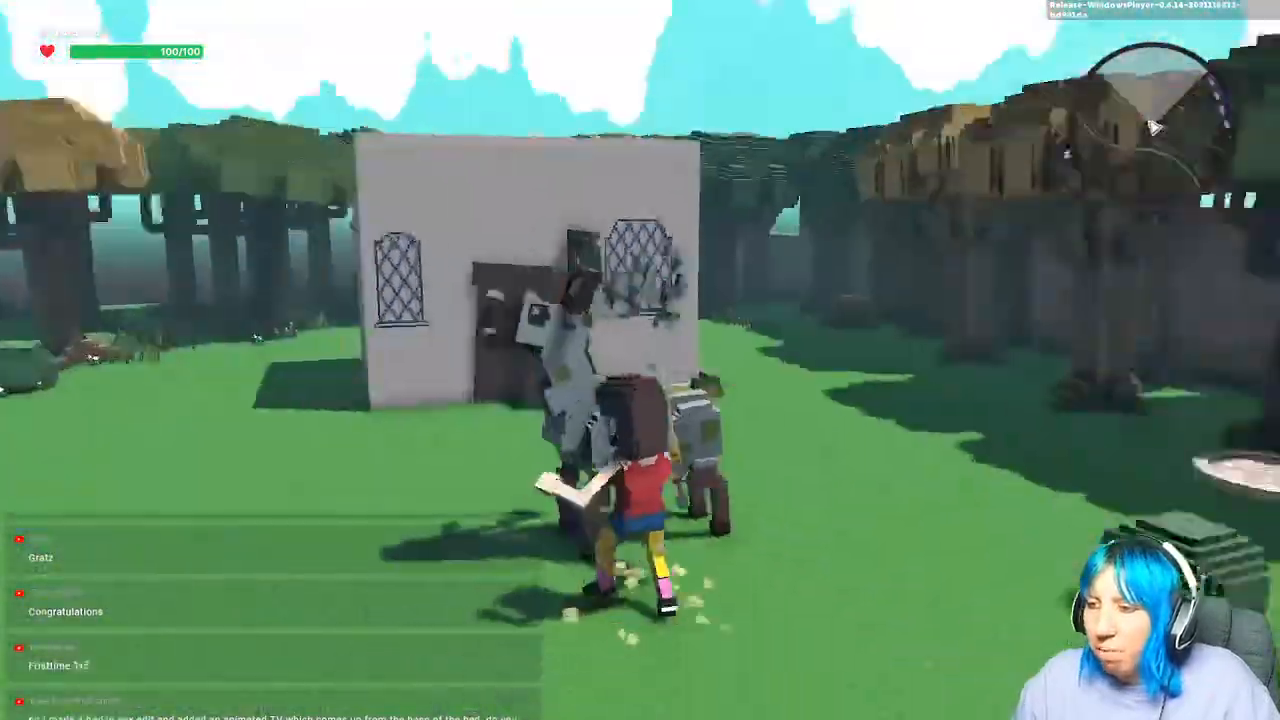
key(space)
key(w)
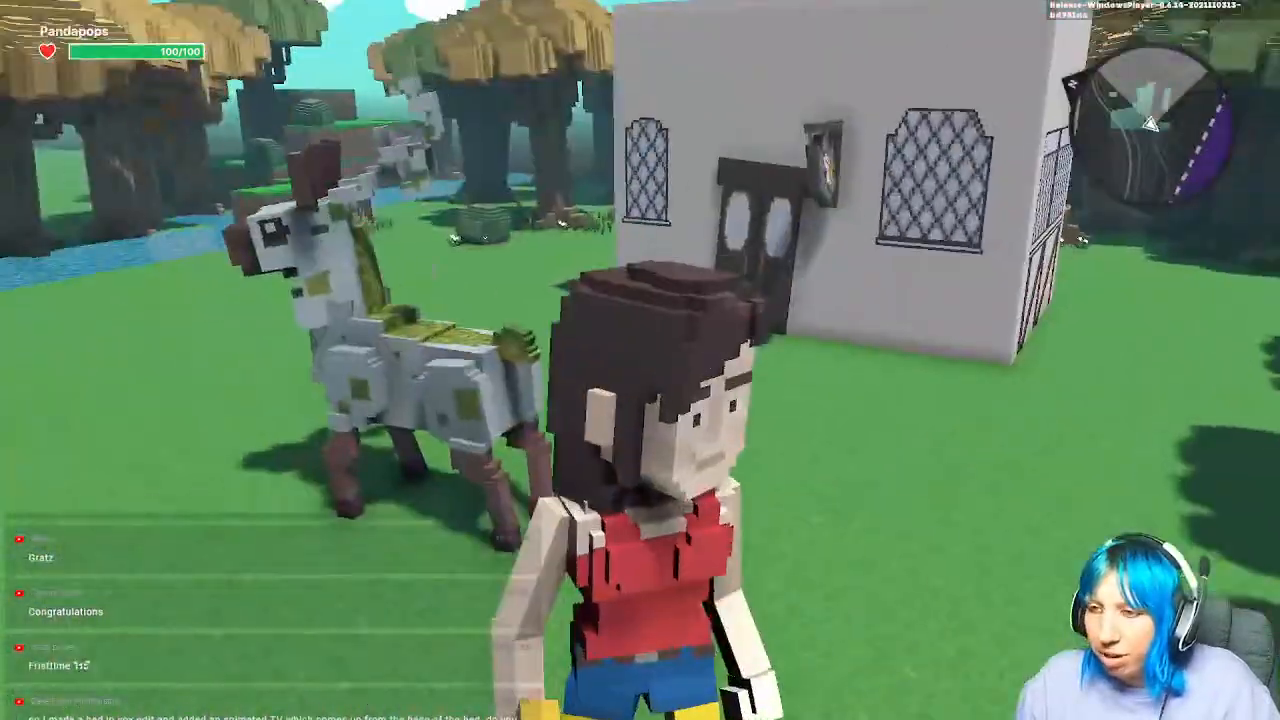
key(space)
key(w)
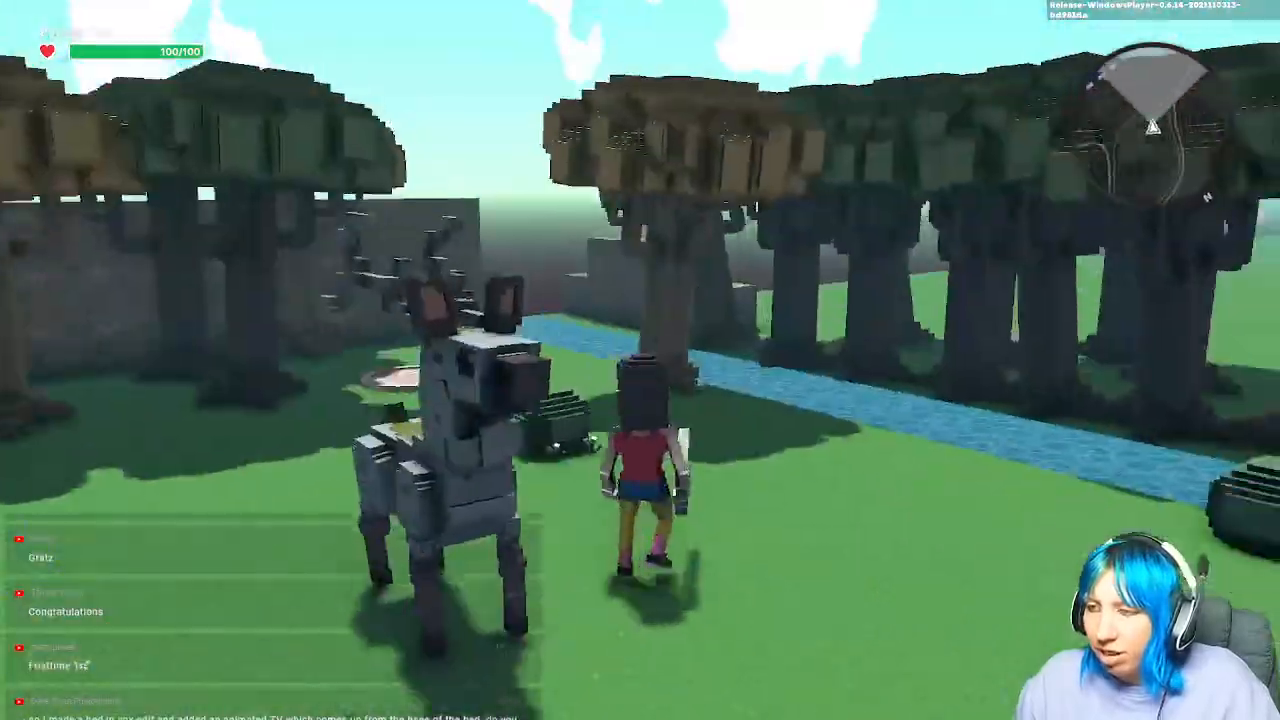
key(space)
key(w)
key(space)
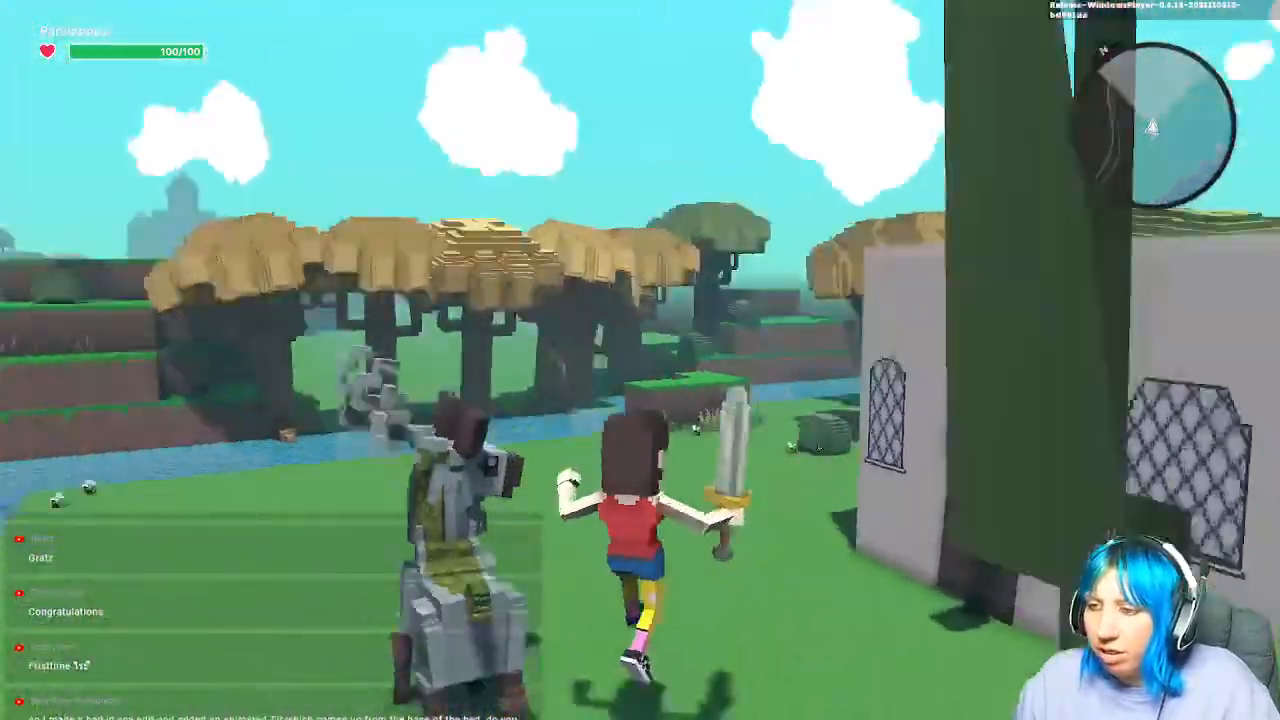
key(space)
key(w)
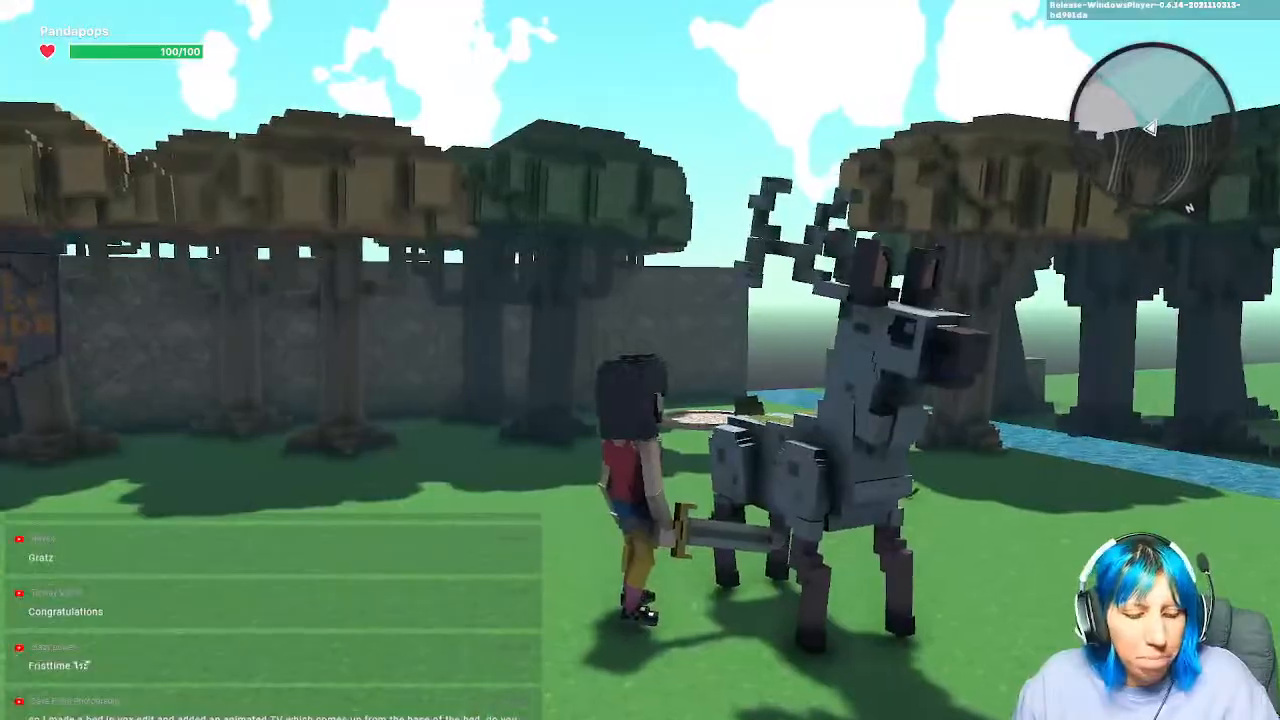
key(Escape)
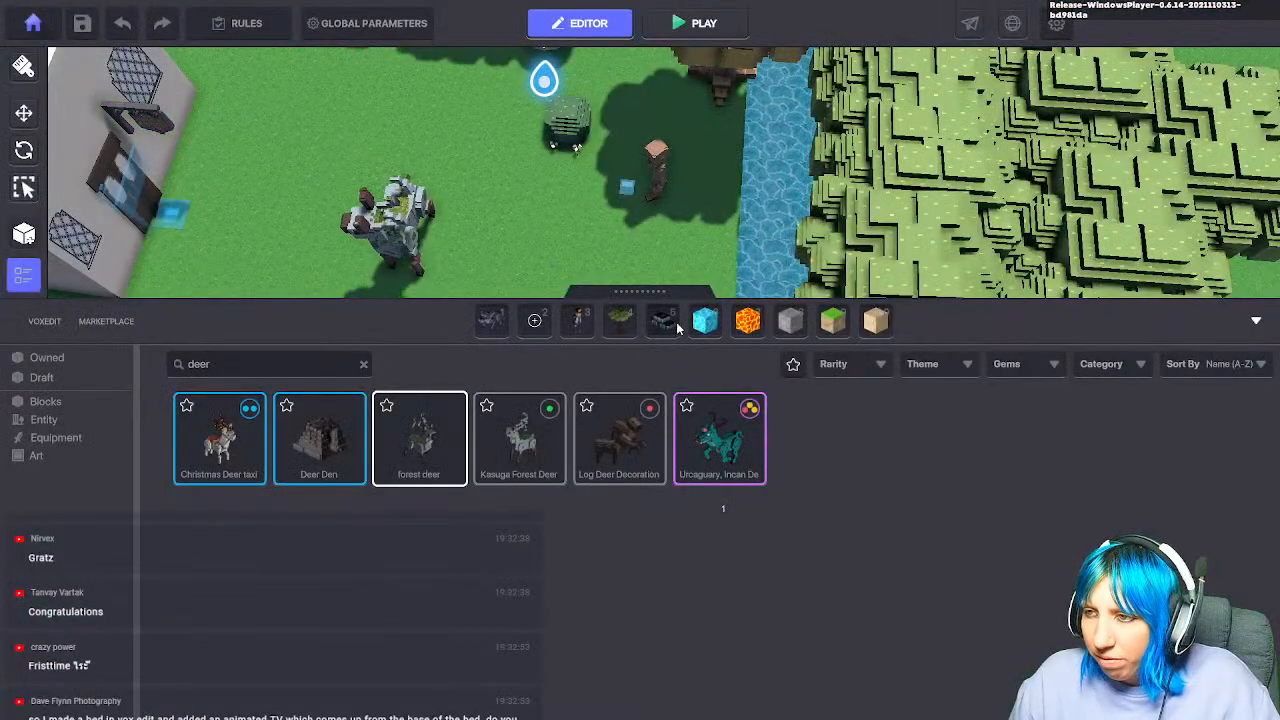
Step: Place a Soil with Grass block beside the existing one and playtest jumping onto it
key(9)
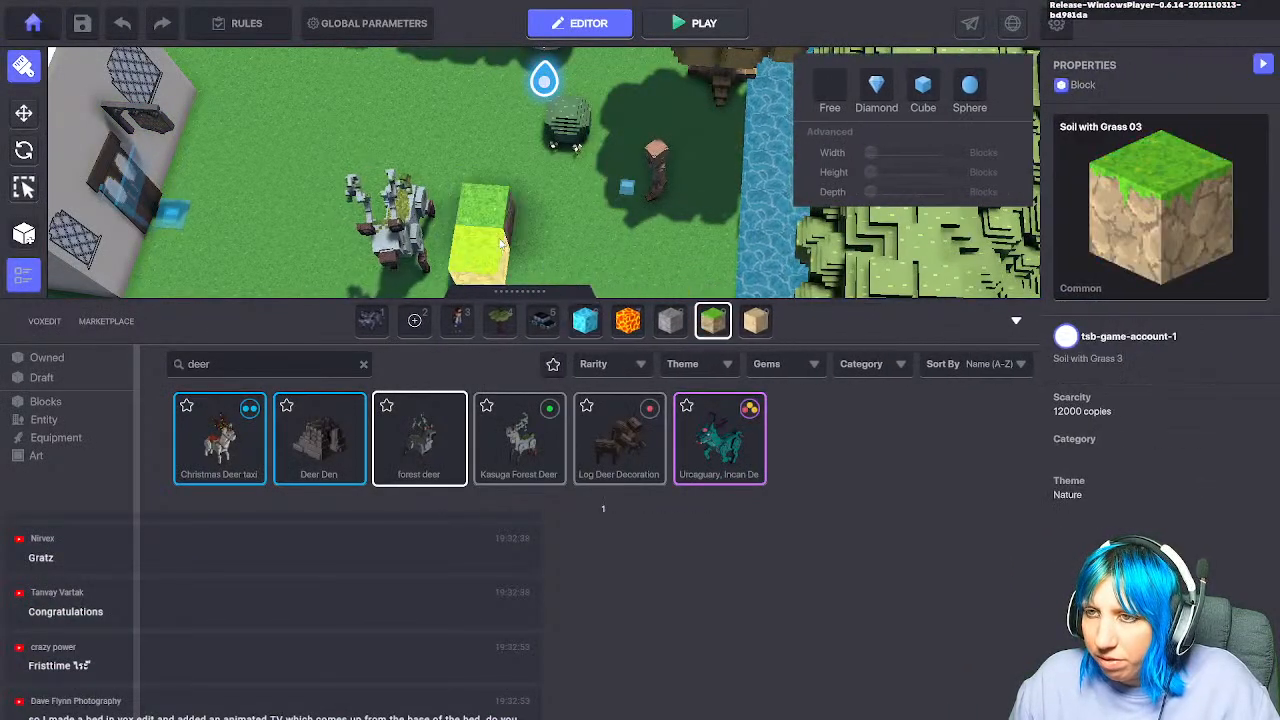
click(555, 238)
key(ctrl+p)
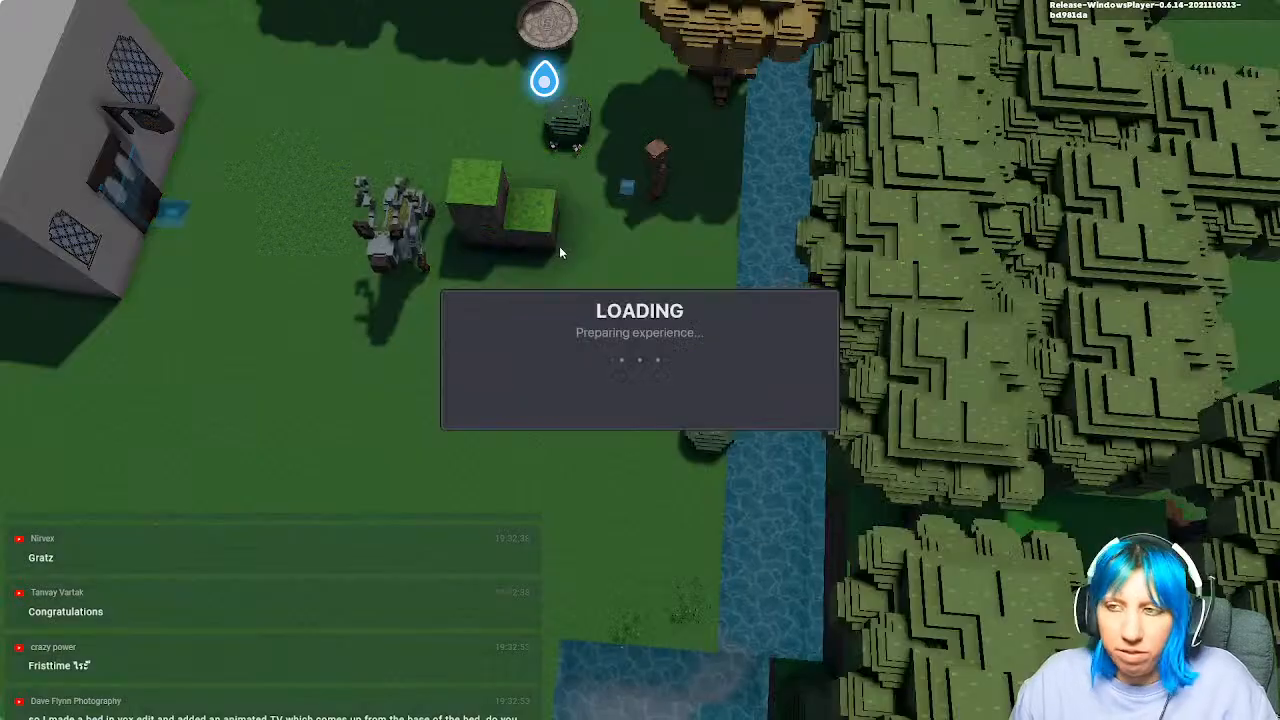
key(w)
key(space)
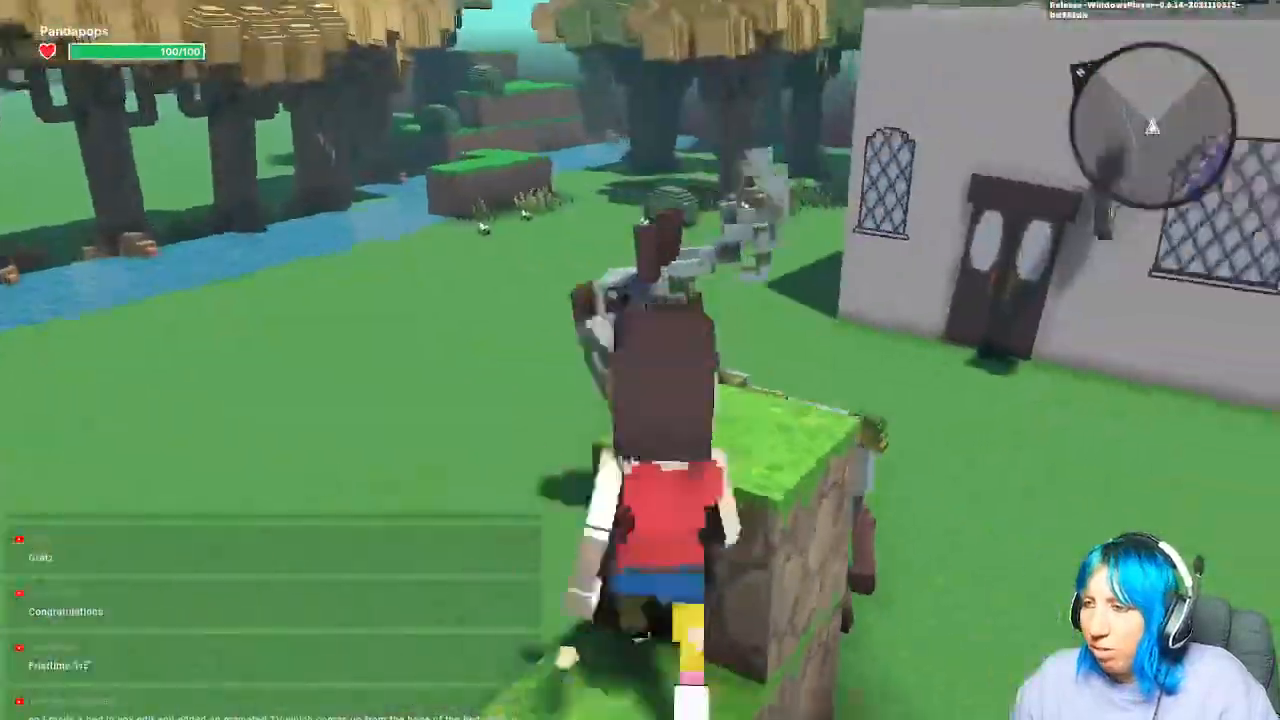
key(space)
Step: Leap over the deer and hop between the grass blocks, then return to editing
key(space)
key(w)
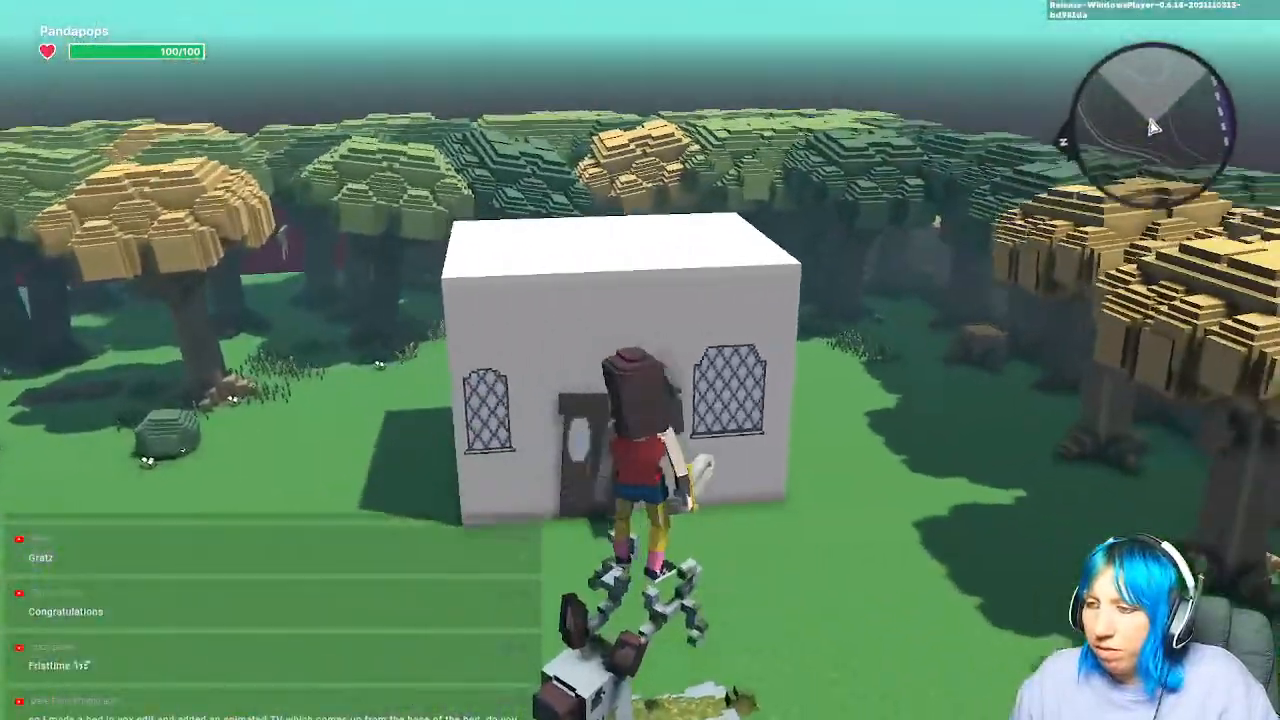
key(space)
key(w)
key(space)
key(w)
key(space)
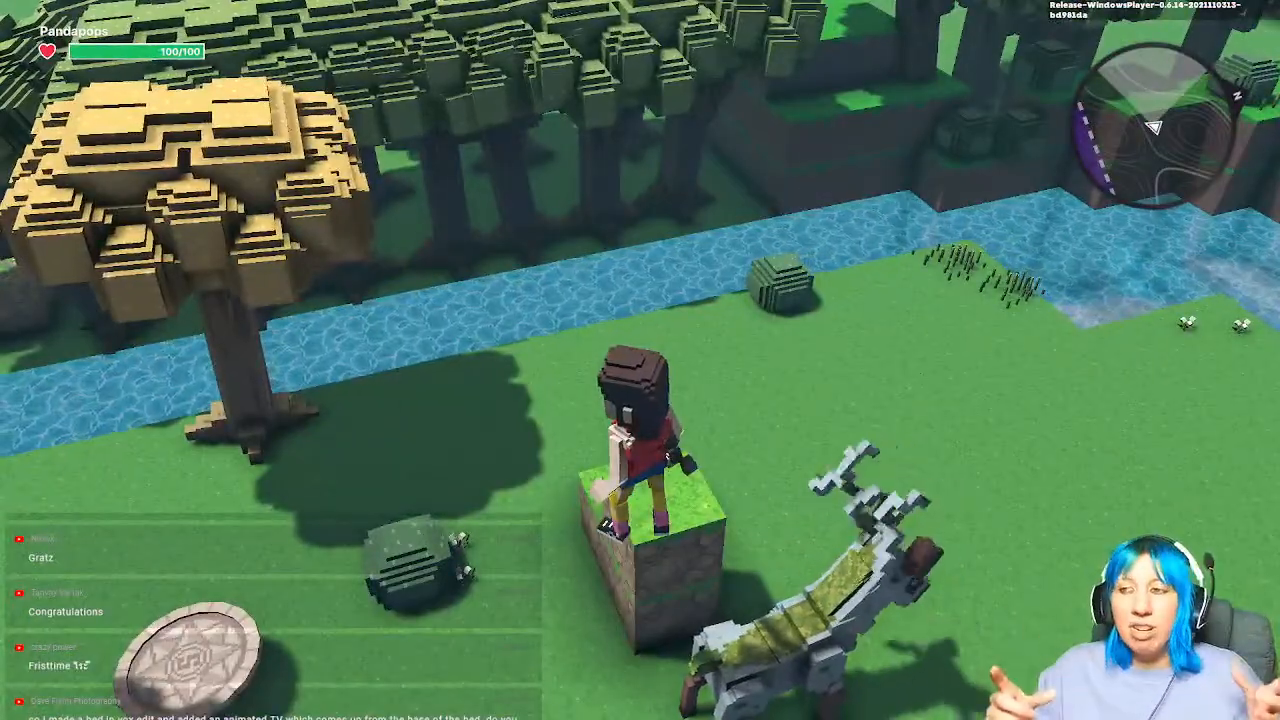
key(w)
key(space)
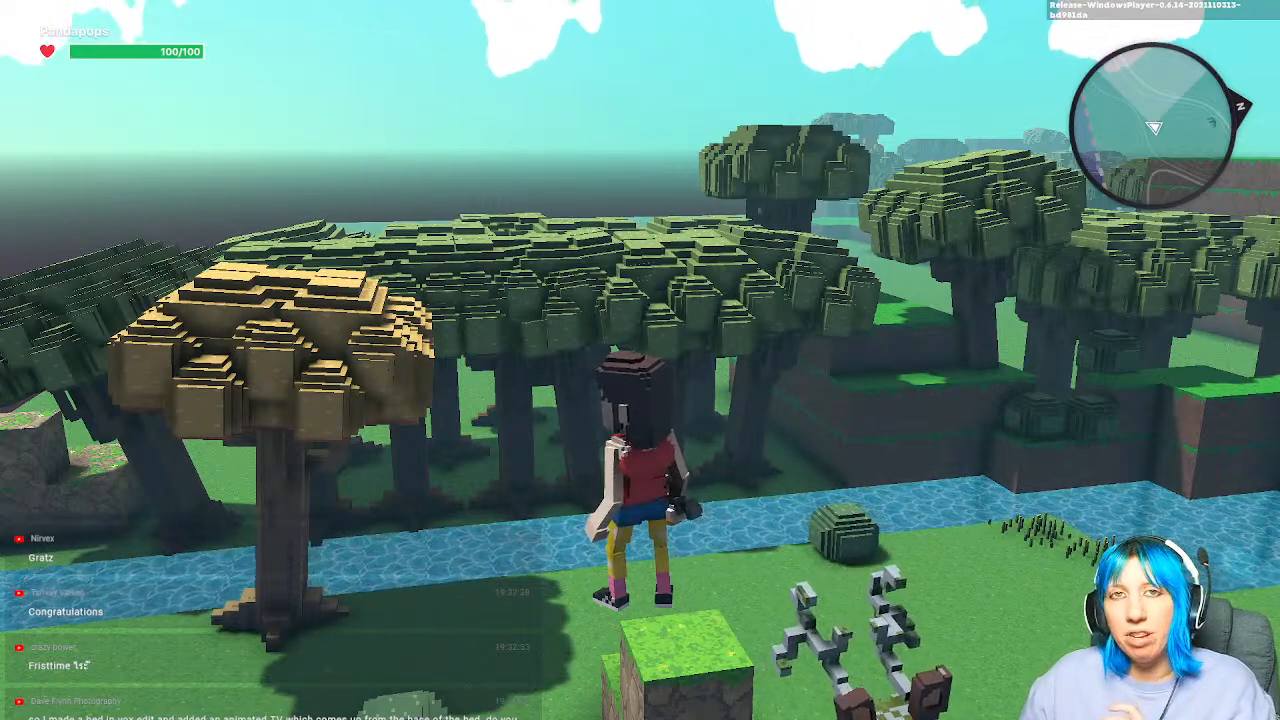
key(d)
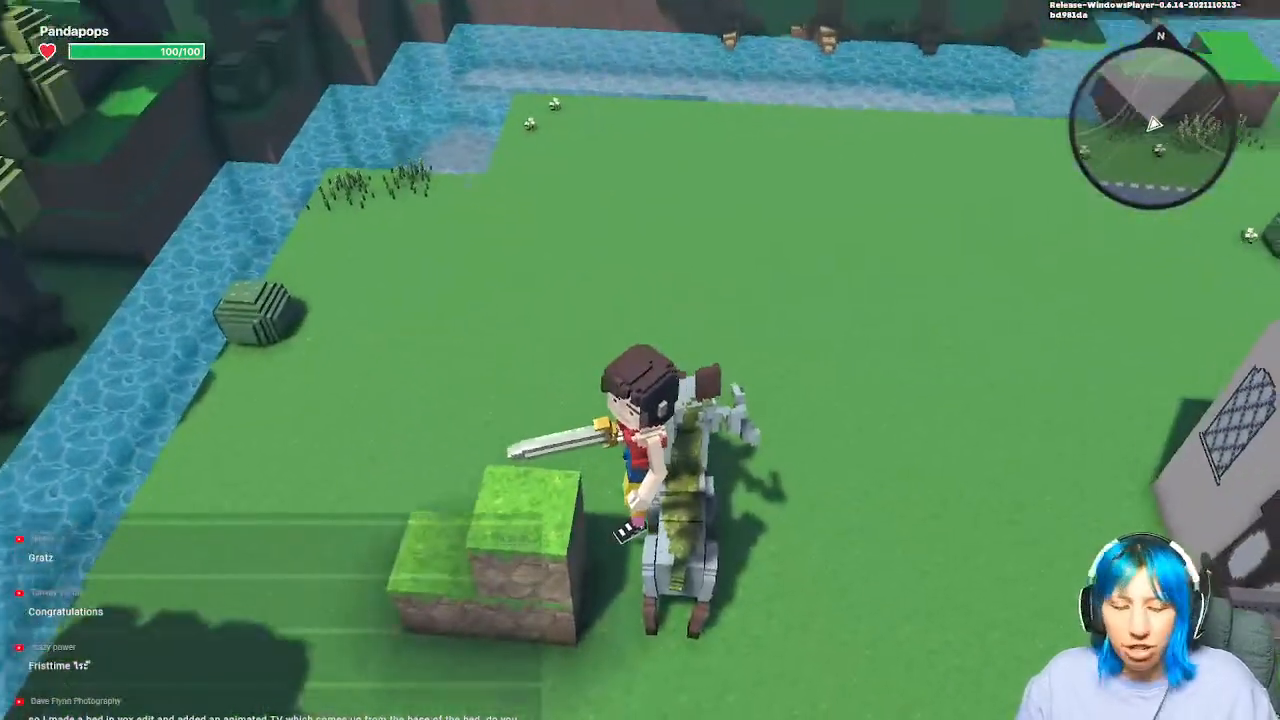
key(w)
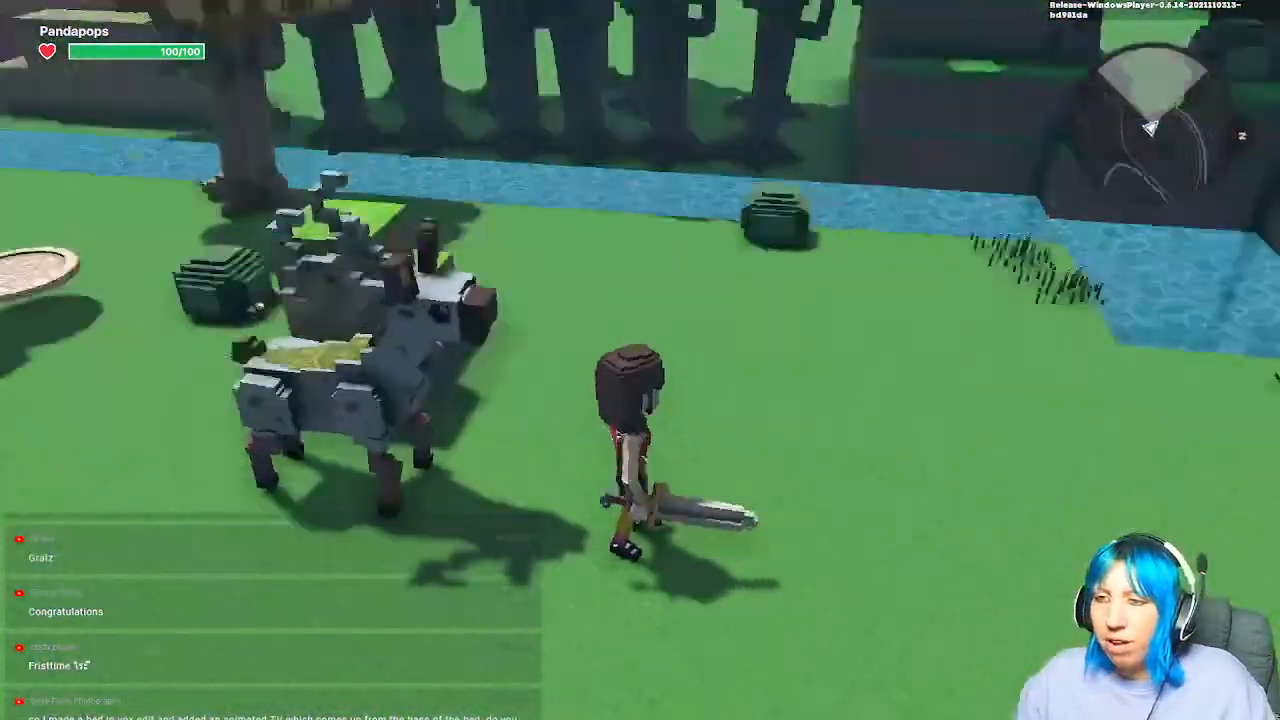
key(w)
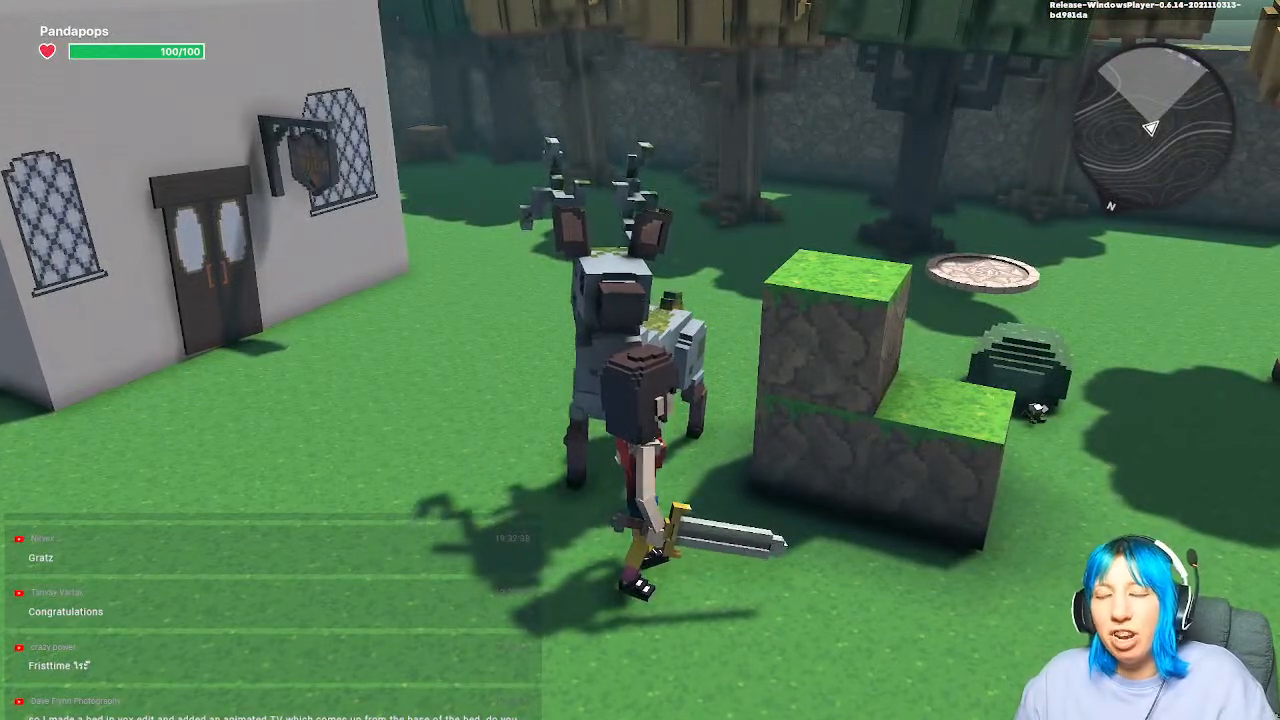
key(ctrl+p)
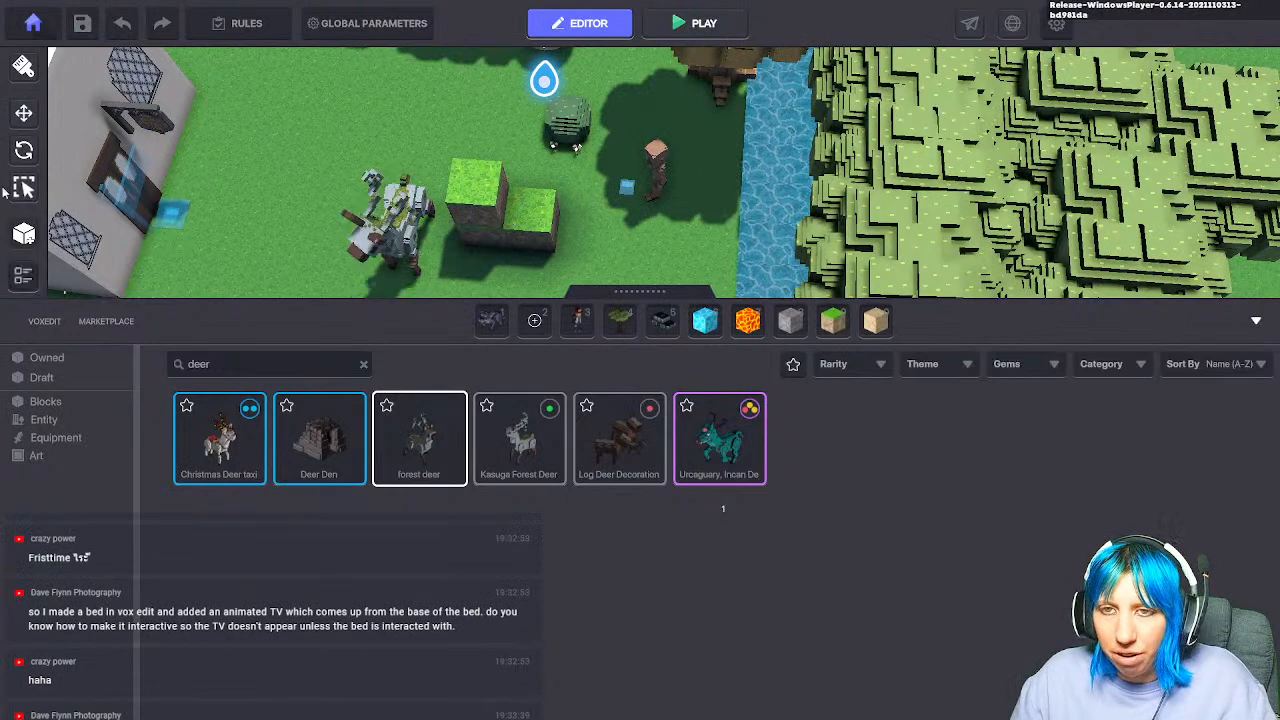
Step: Collapse the asset library and pan across the map, past the bridge, to the walled dungeon rooms
click(394, 236)
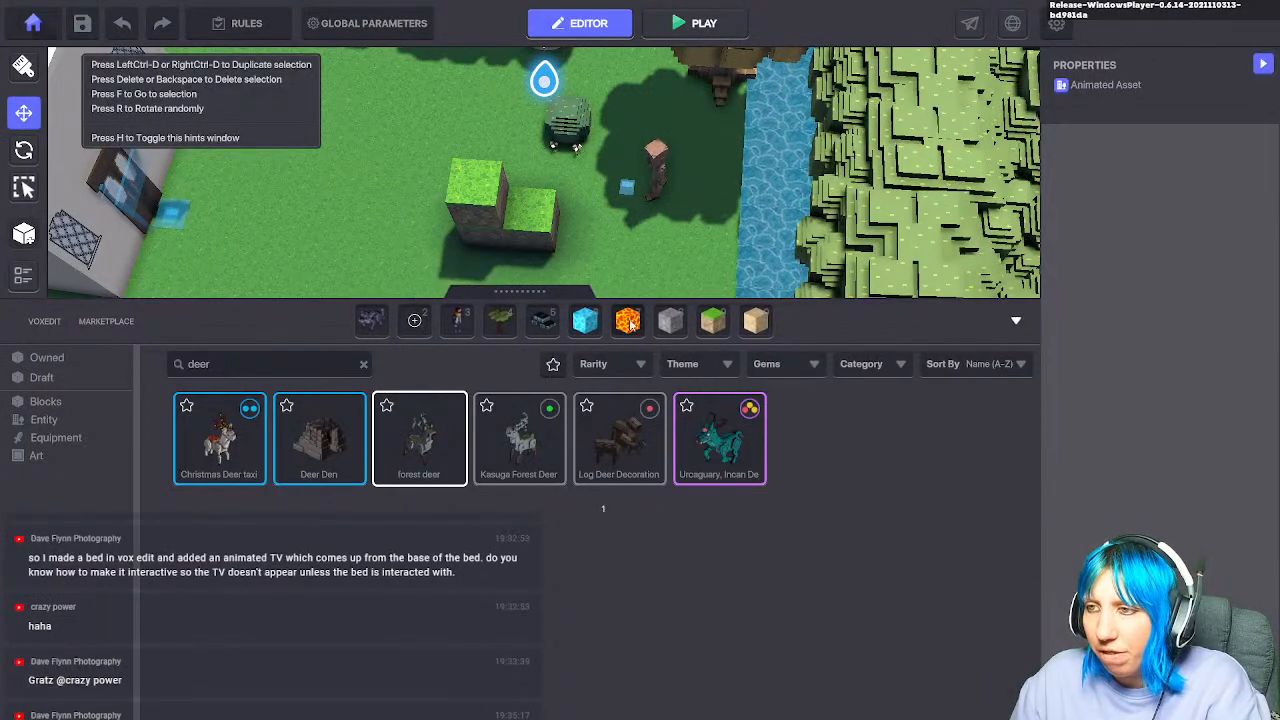
click(670, 320)
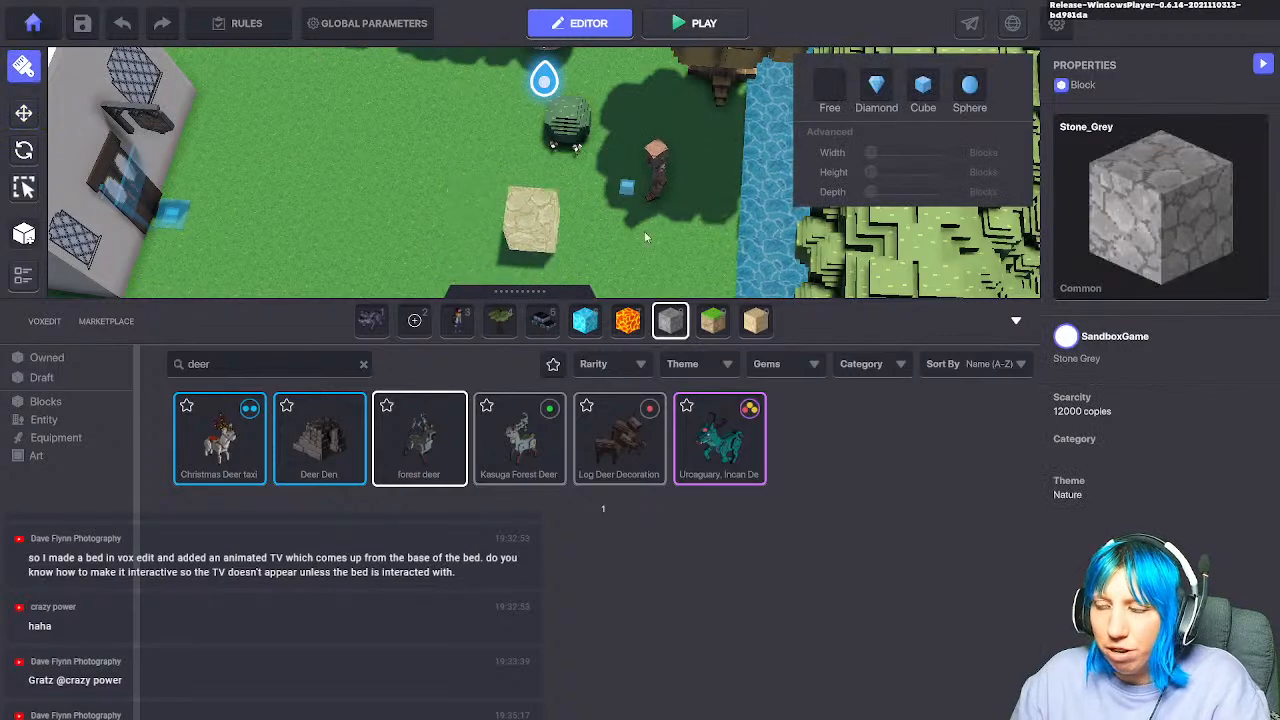
click(1016, 320)
scroll(597, 371, down, 3)
right_drag(597, 371, 768, 6)
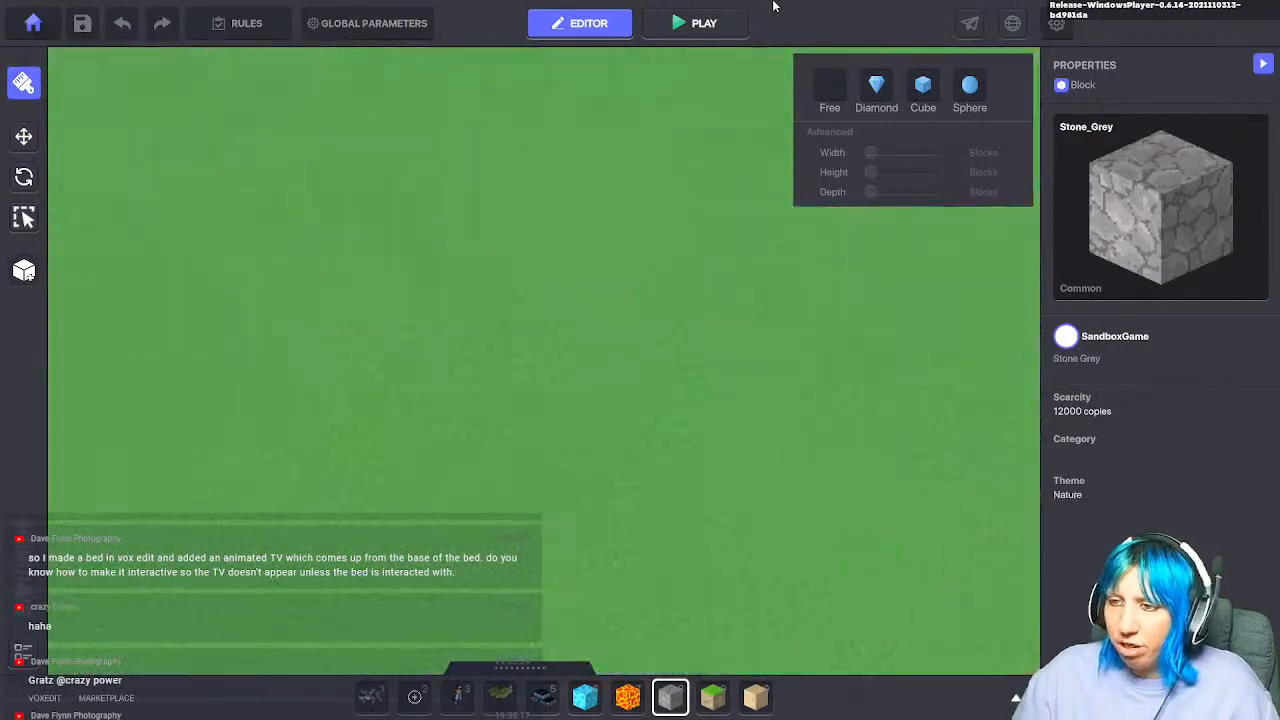
middle_drag(671, 110, 690, 50)
scroll(600, 360, down, 4)
middle_drag(645, 420, 603, 5)
middle_drag(600, 420, 580, 60)
middle_drag(585, 460, 471, 378)
scroll(640, 188, up, 4)
scroll(471, 378, up, 3)
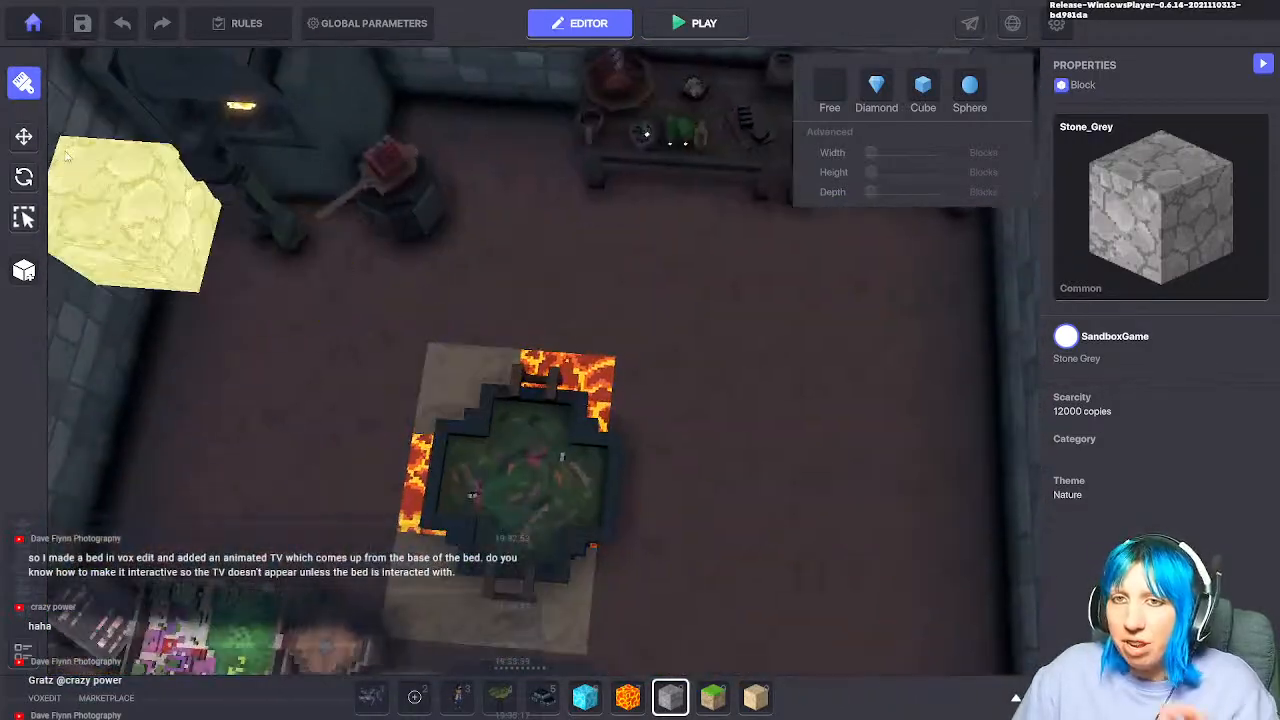
Step: Select the Goblin Prep Table in the cauldron room using the move tool
click(24, 137)
middle_drag(557, 143, 462, 318)
click(795, 328)
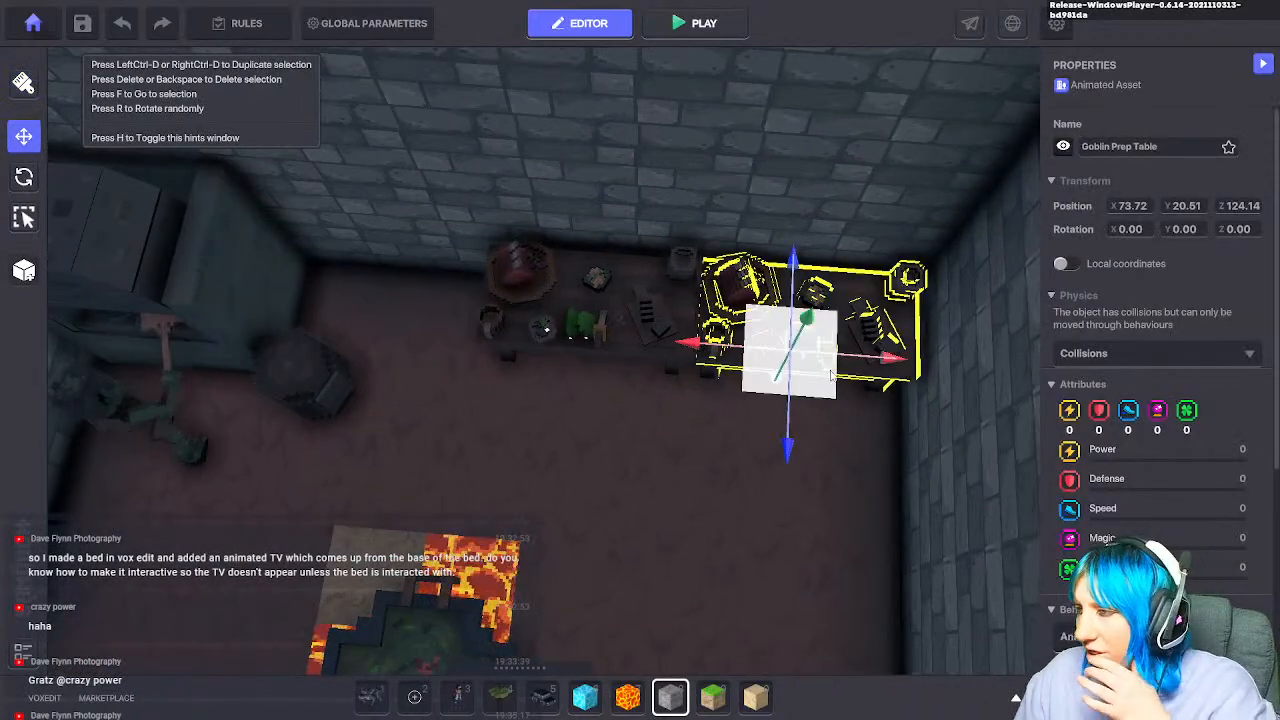
scroll(1125, 460, down, 3)
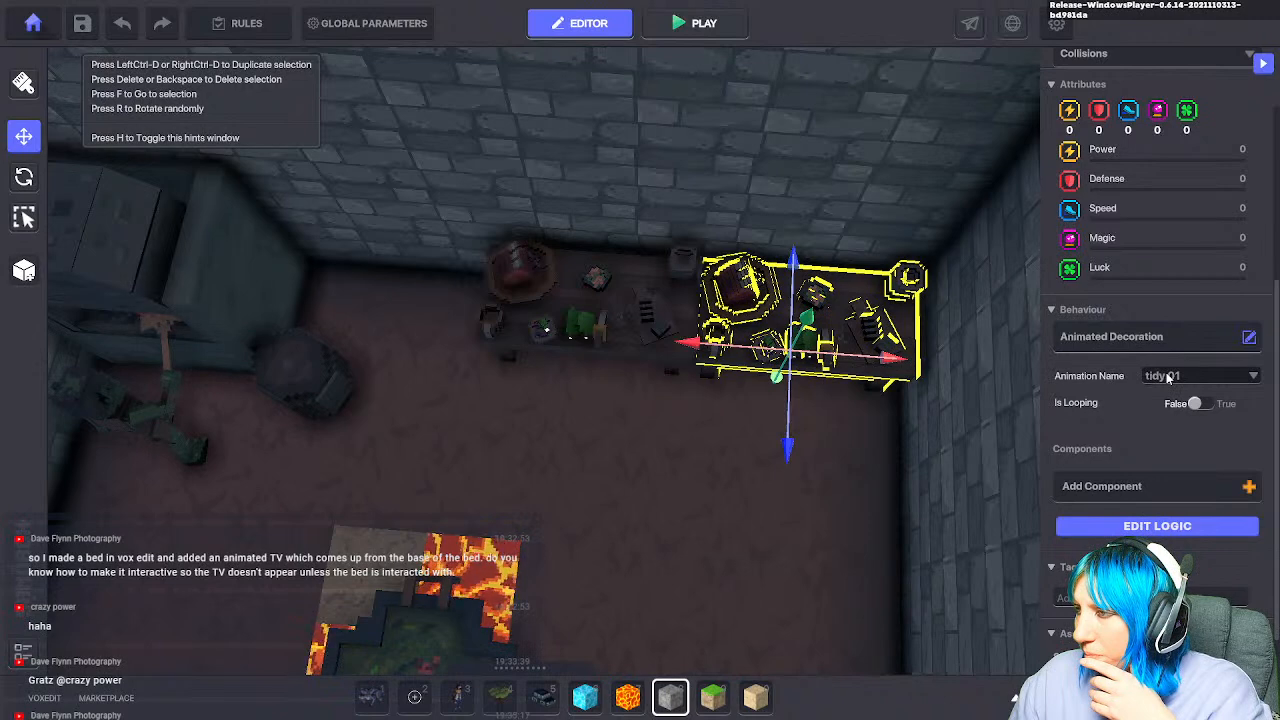
Step: In the table's logic, add a Toggle Behaviour, check its Turn ON Message, then remove it
click(1147, 527)
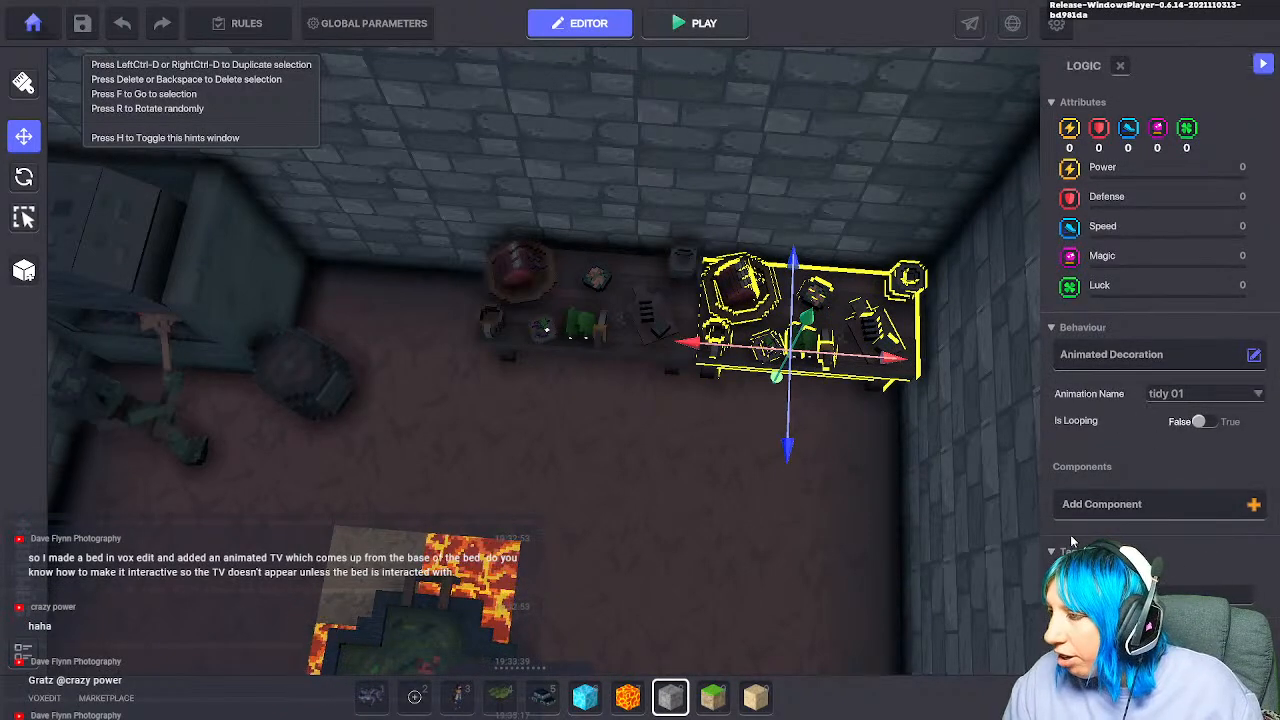
click(1165, 513)
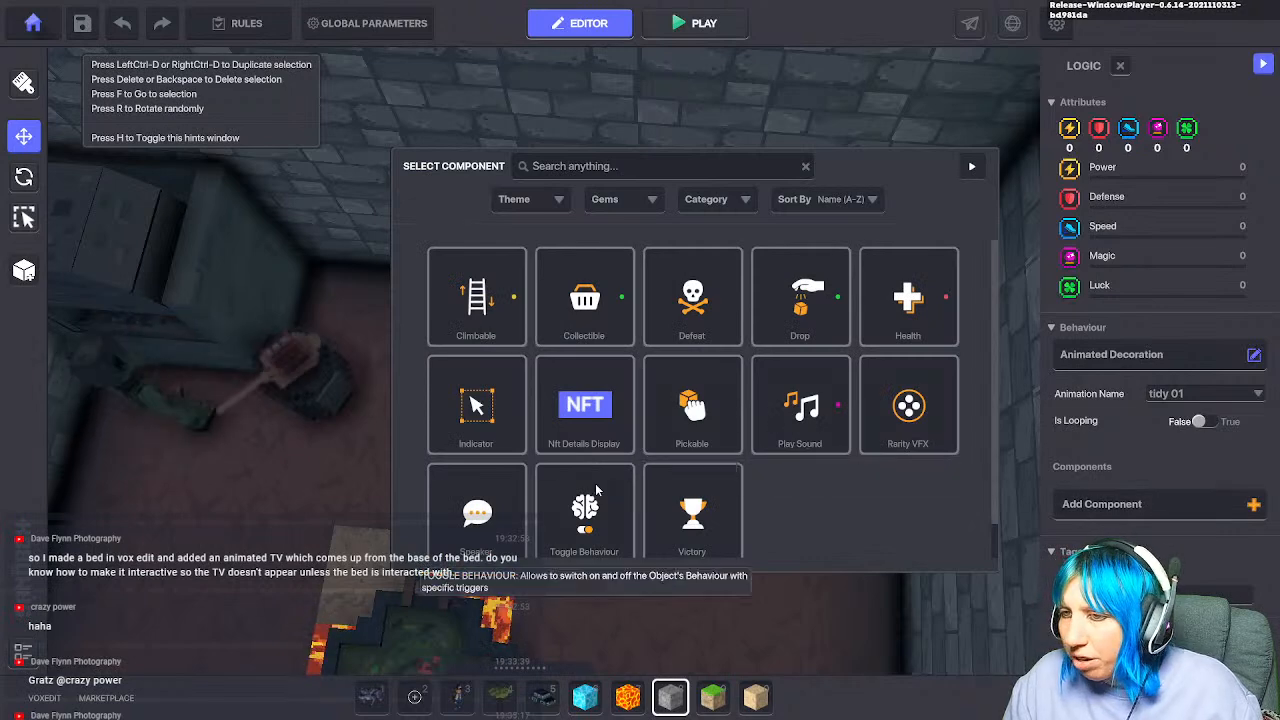
scroll(684, 490, down, 1)
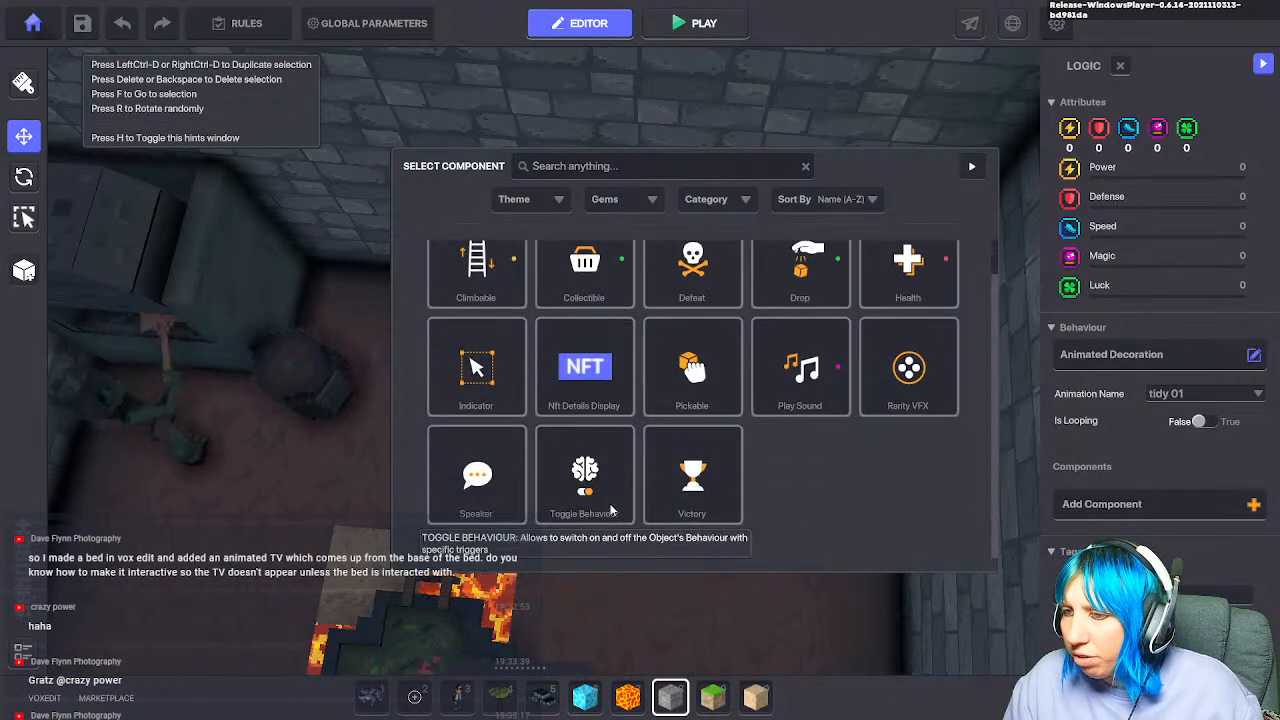
click(586, 478)
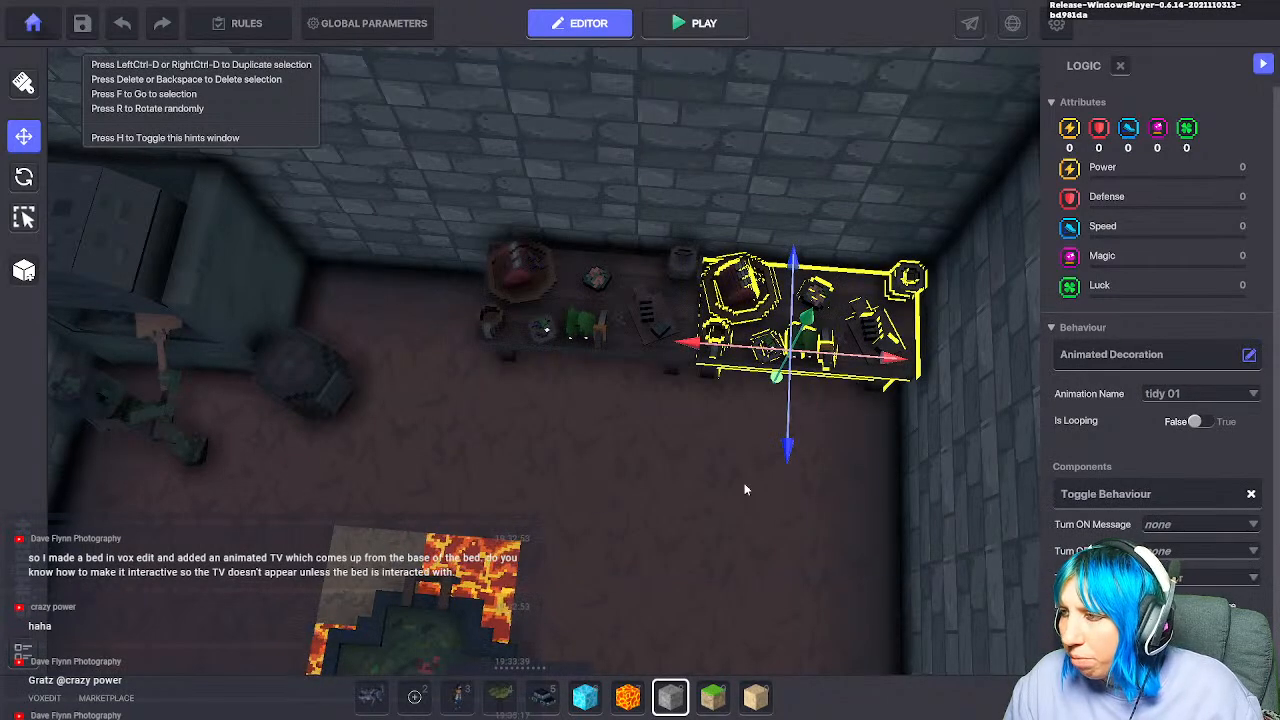
click(1203, 524)
scroll(1204, 526, down, 2)
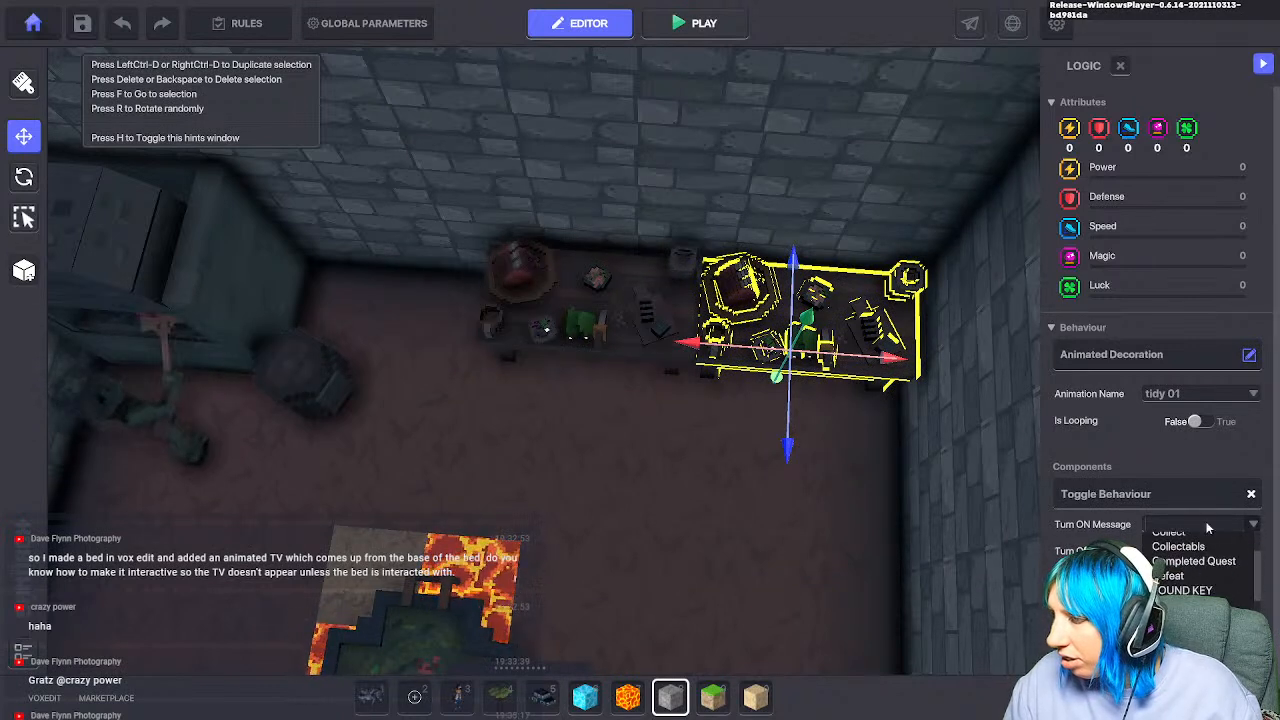
click(1251, 494)
scroll(788, 476, up, 3)
scroll(788, 483, down, 6)
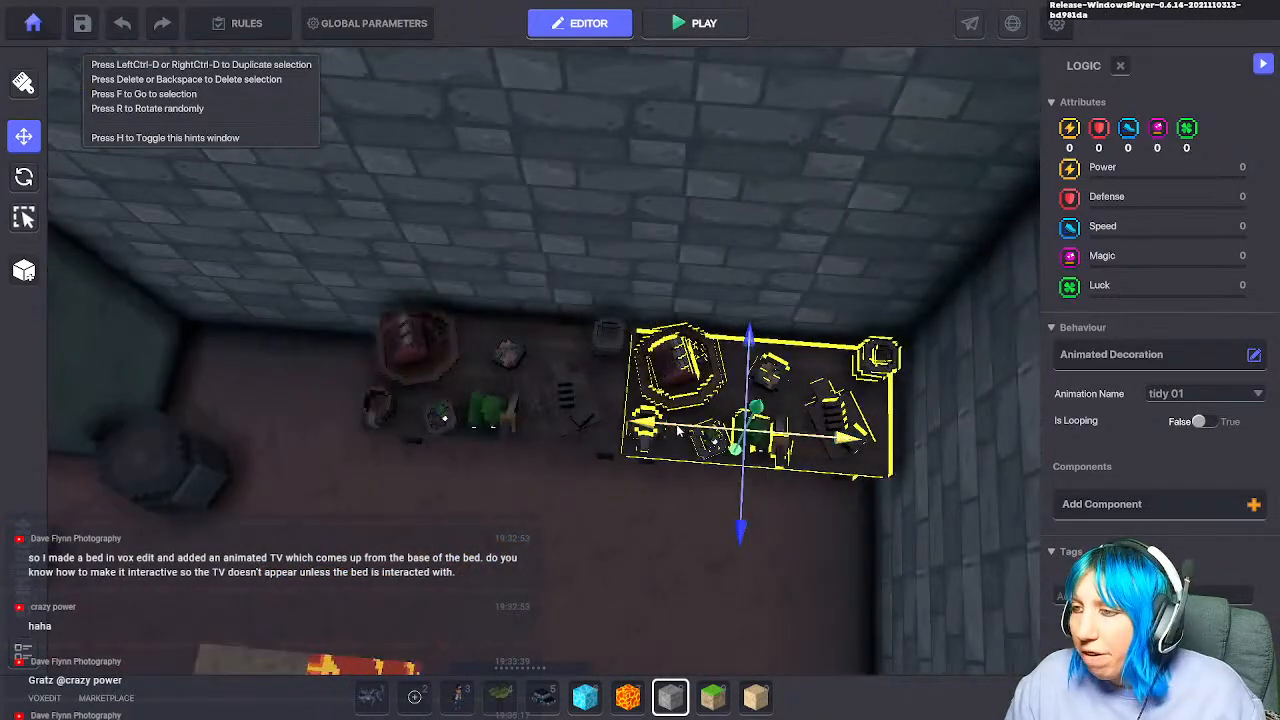
Step: Nudge the Goblin Prep Table slightly along its X axis and open its behaviour picker
drag(678, 430, 683, 431)
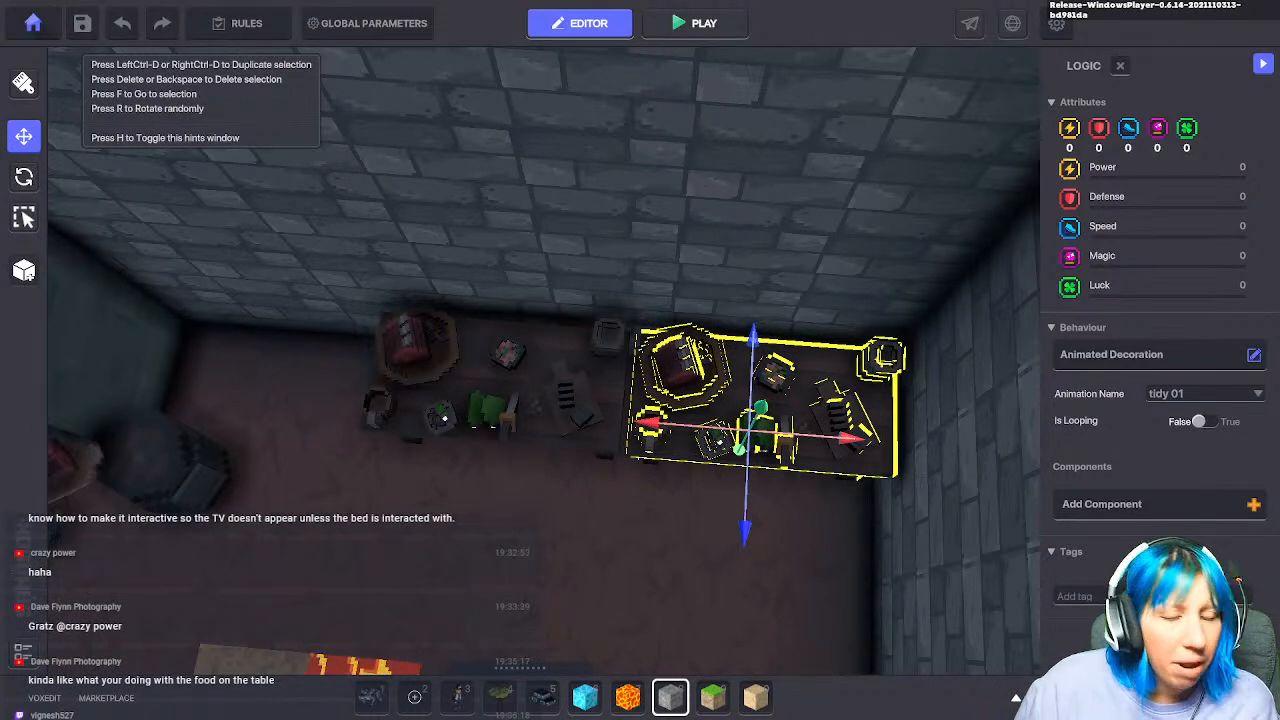
key(s)
key(d)
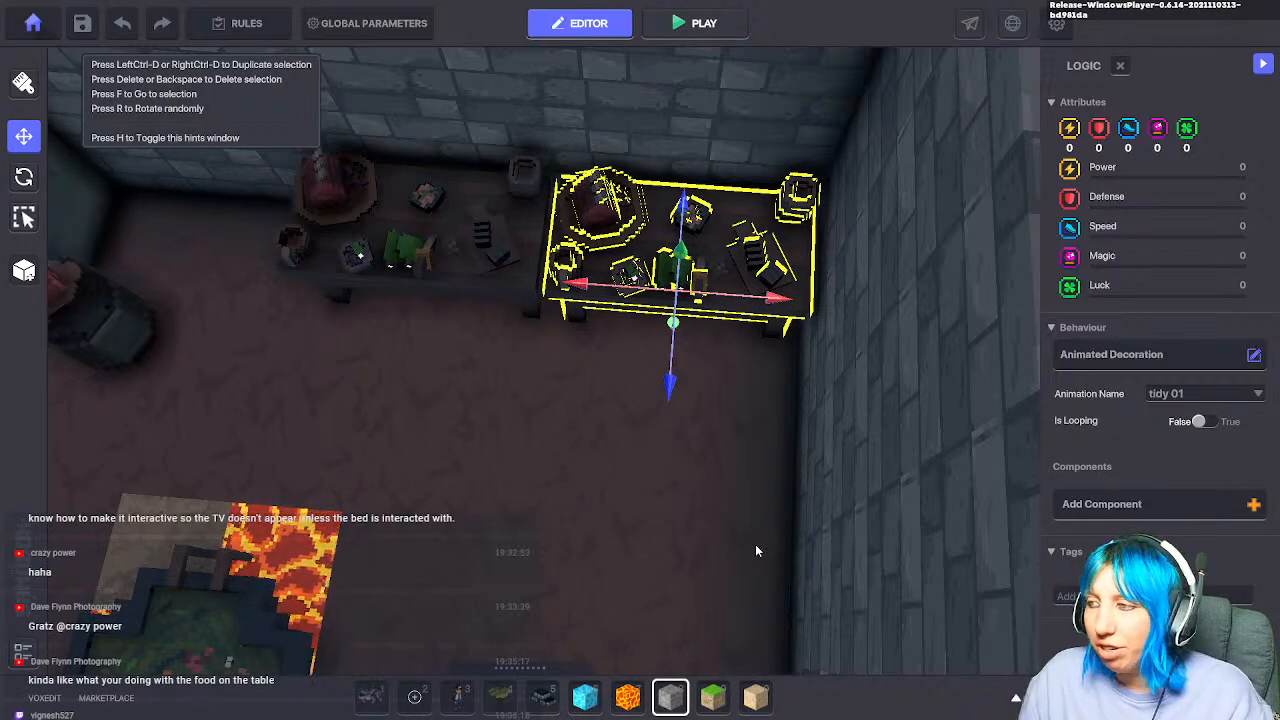
click(1119, 356)
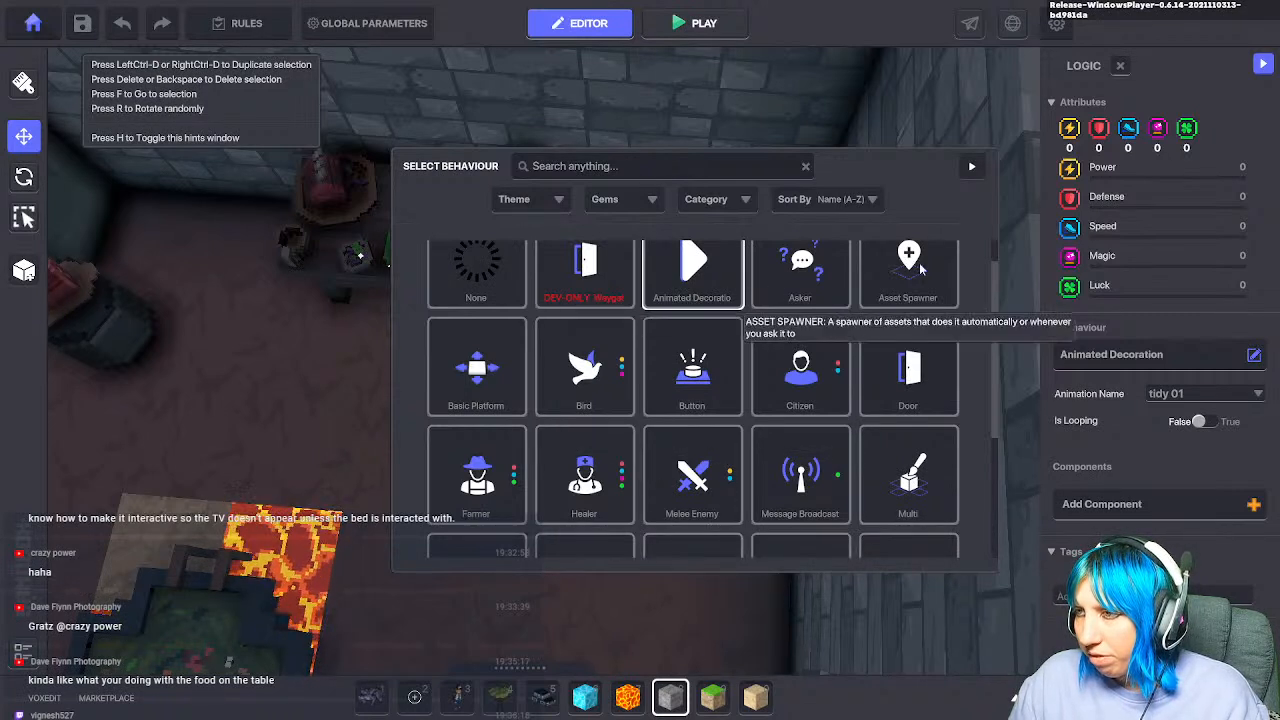
Step: Close Select Behaviour, briefly add a Toggle Behaviour, check its Turn OFF Message, then remove it
click(971, 166)
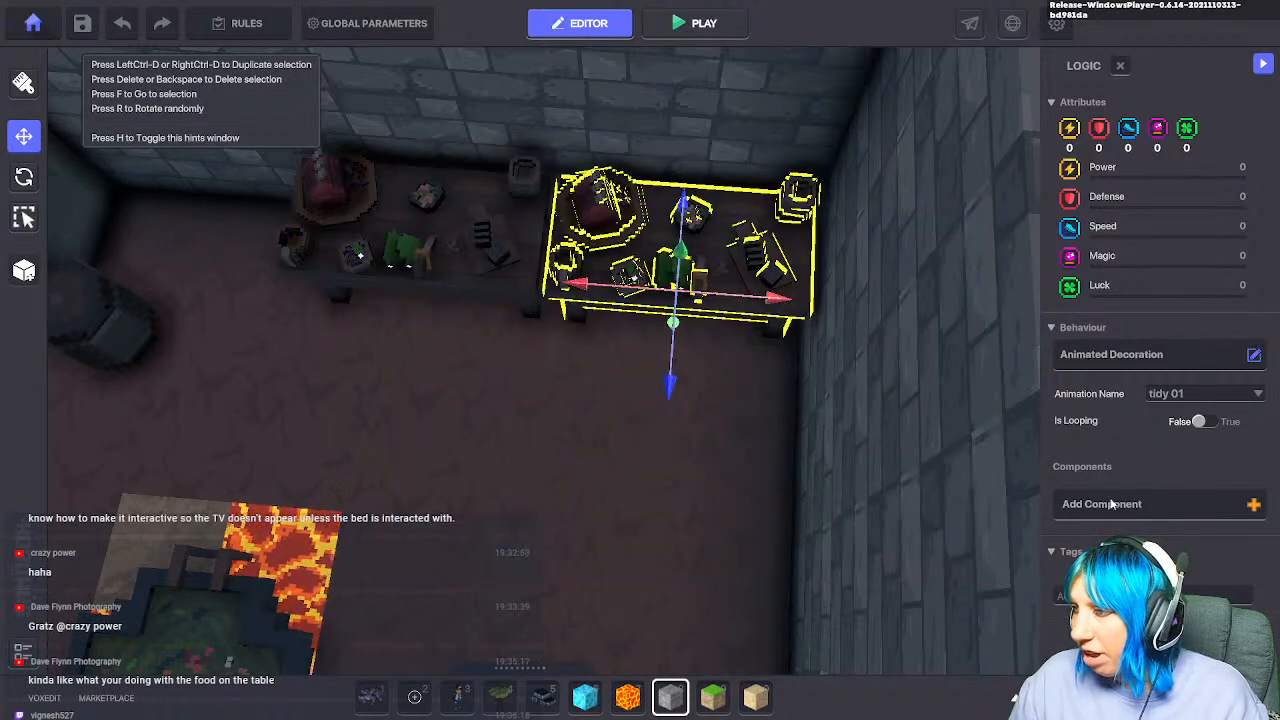
click(1121, 506)
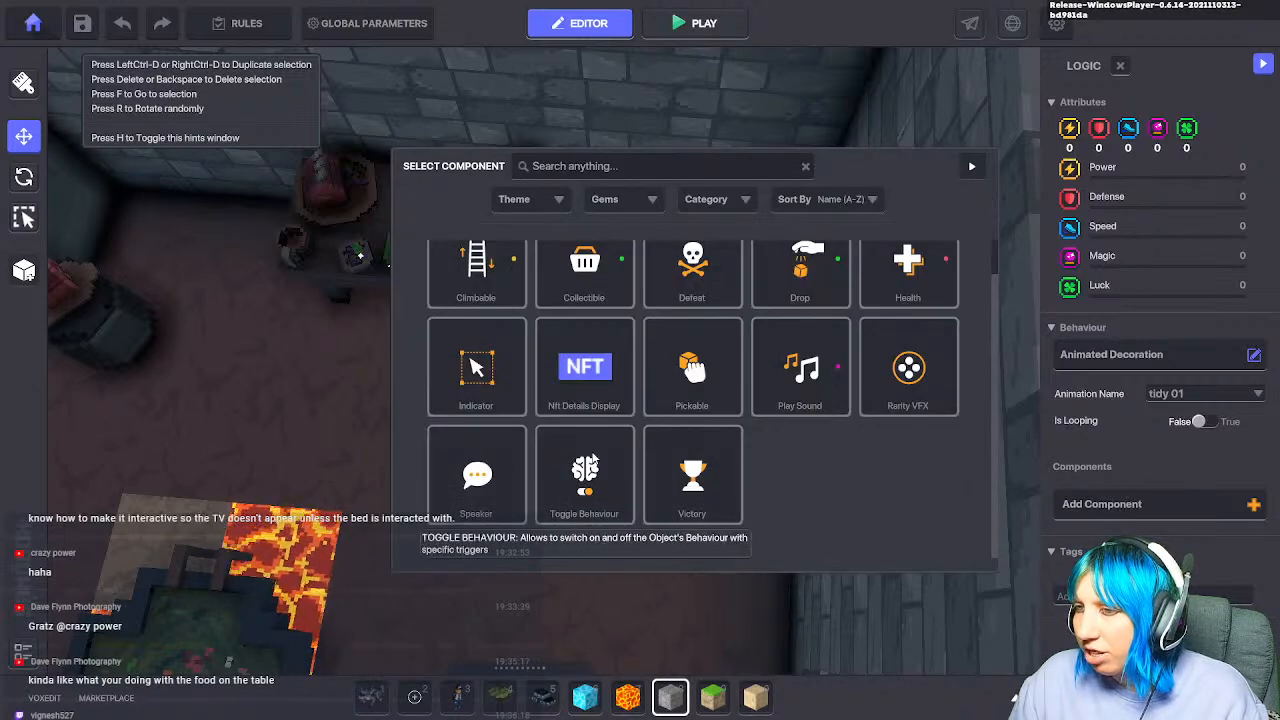
scroll(650, 440, up, 1)
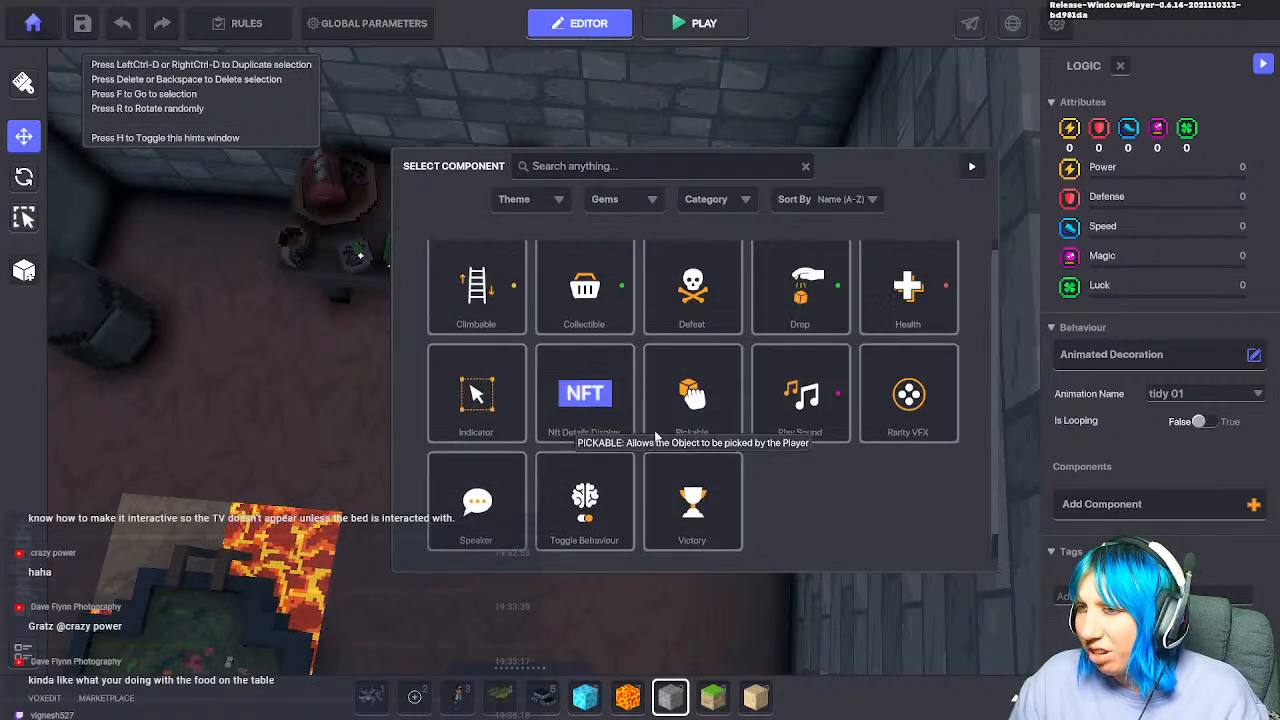
scroll(640, 490, down, 1)
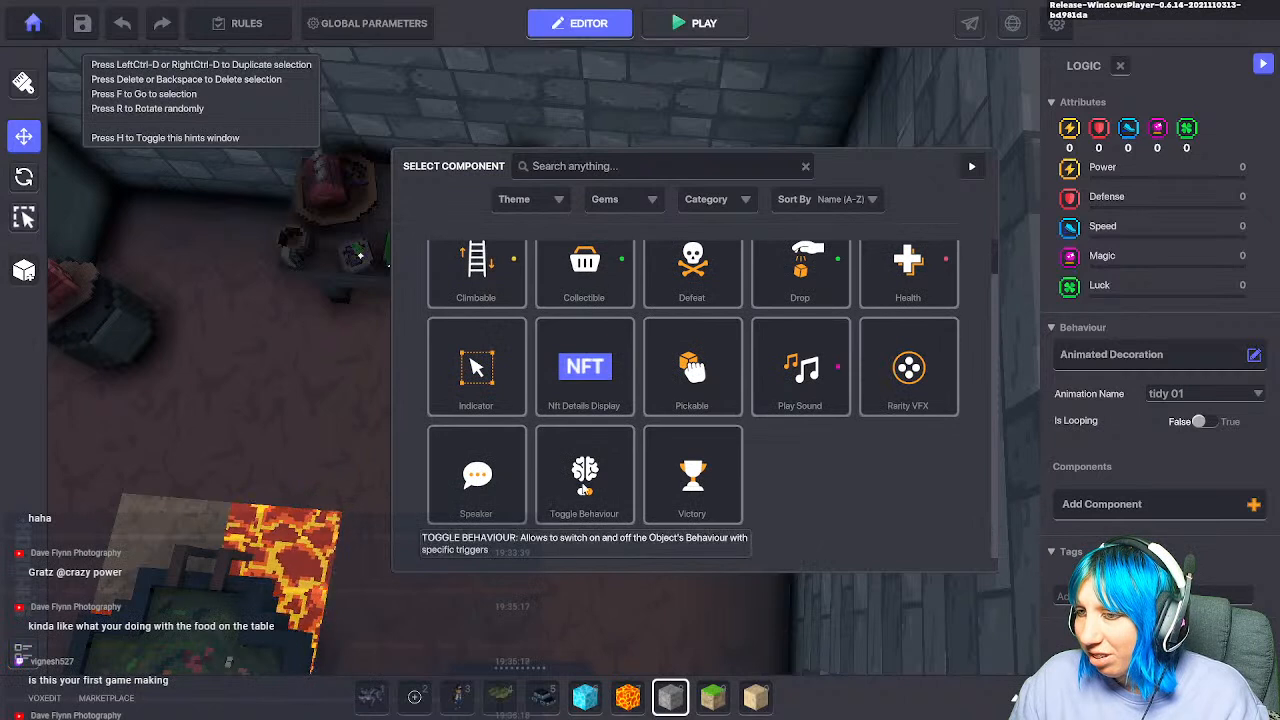
click(584, 478)
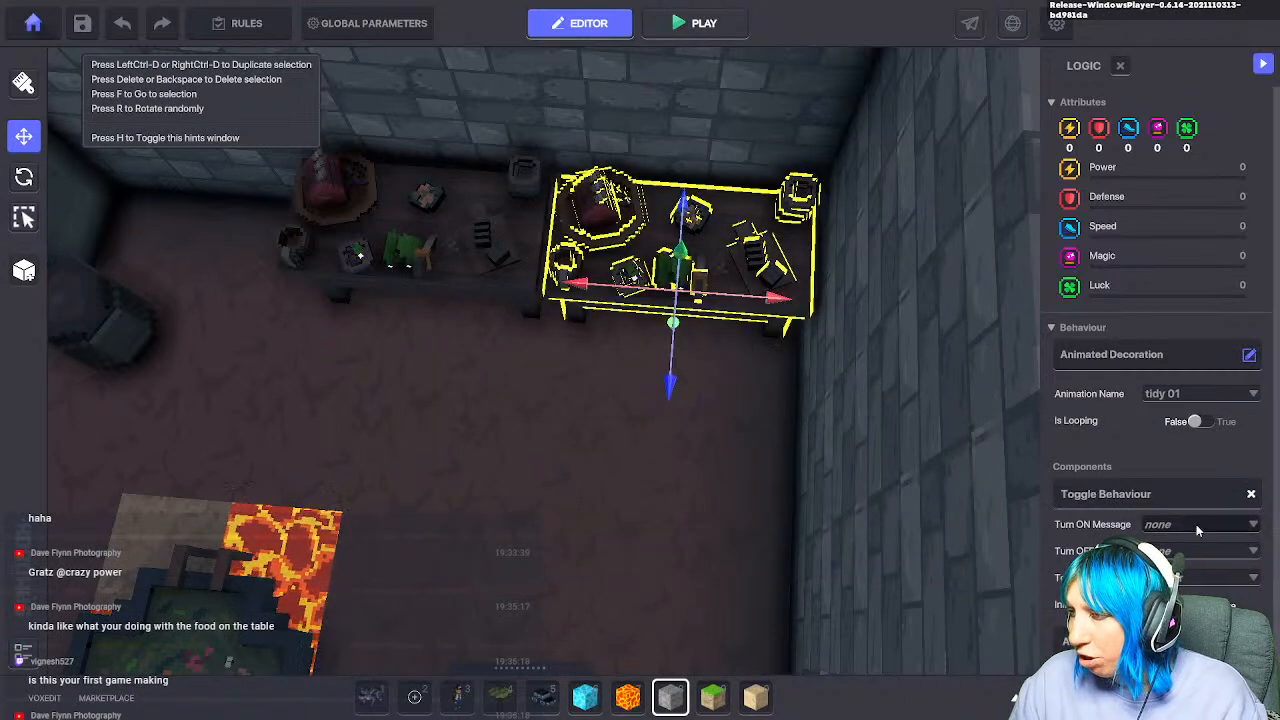
click(1194, 552)
click(1195, 560)
scroll(1201, 570, down, 1)
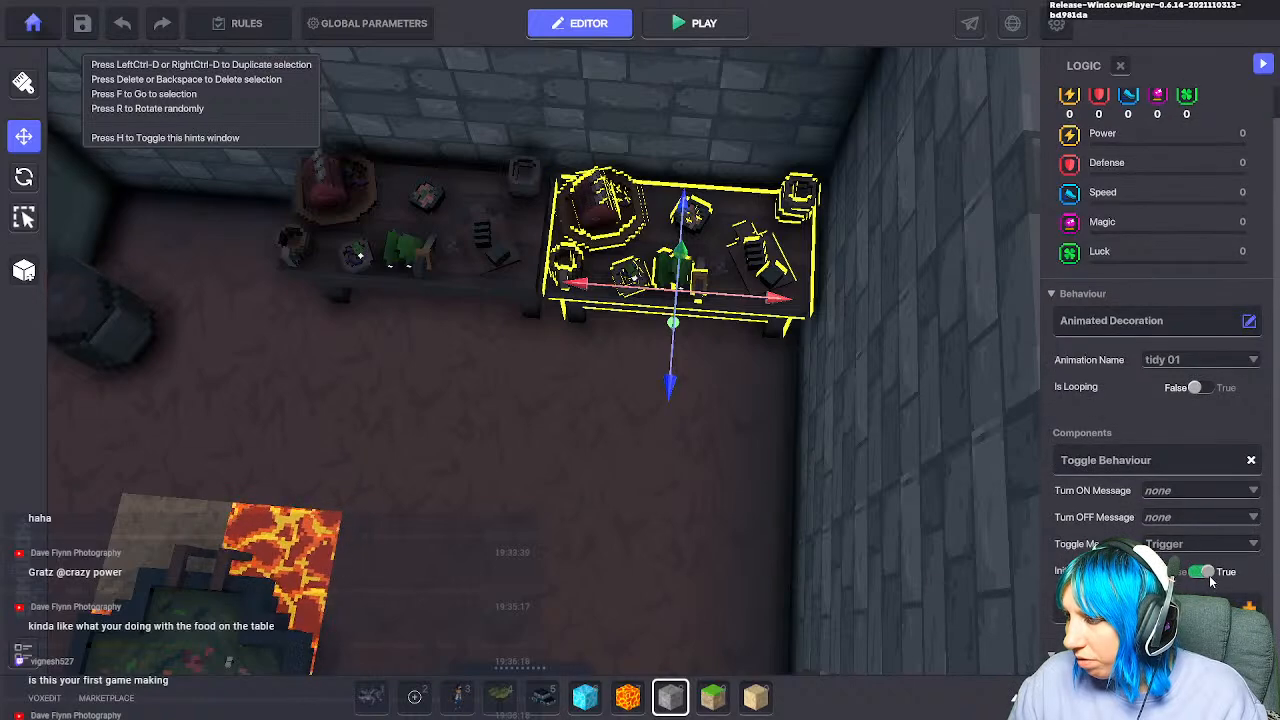
click(1254, 462)
scroll(690, 530, down, 5)
middle_drag(675, 542, 739, 508)
scroll(739, 508, up, 2)
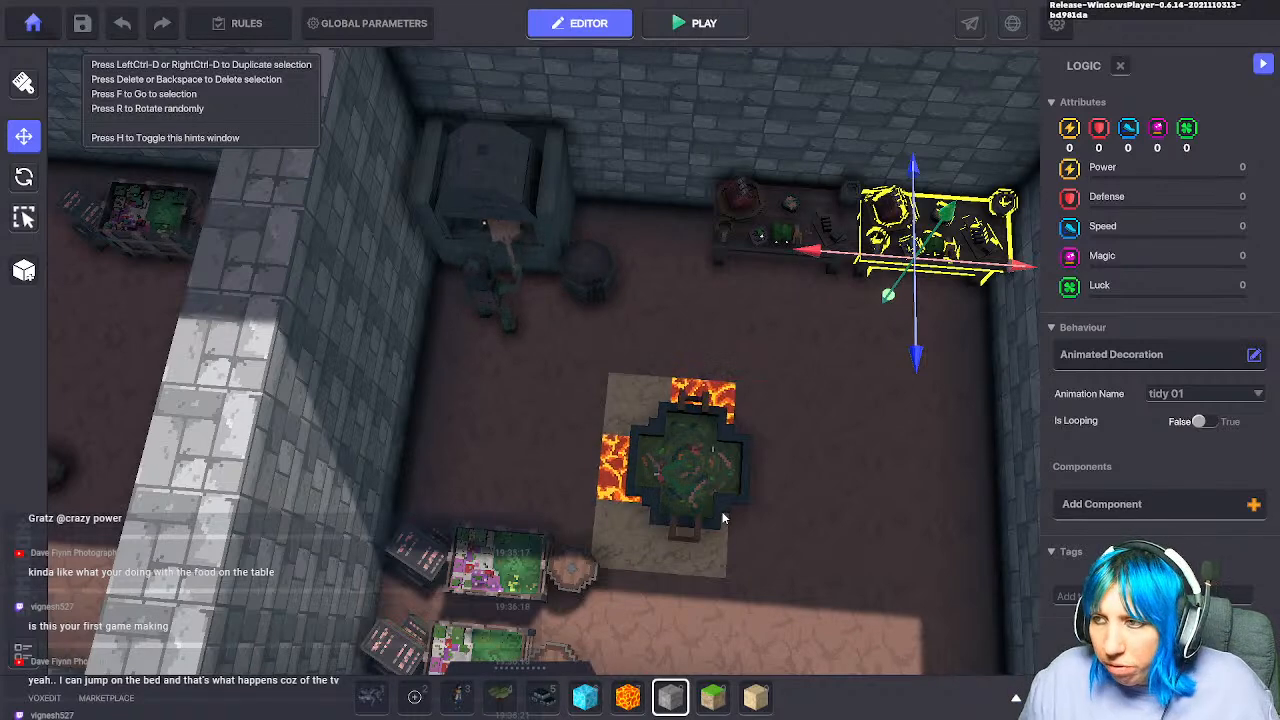
Step: Rotate the bed by the left wall to a new angle and slide it diagonally across the floor
key(s)
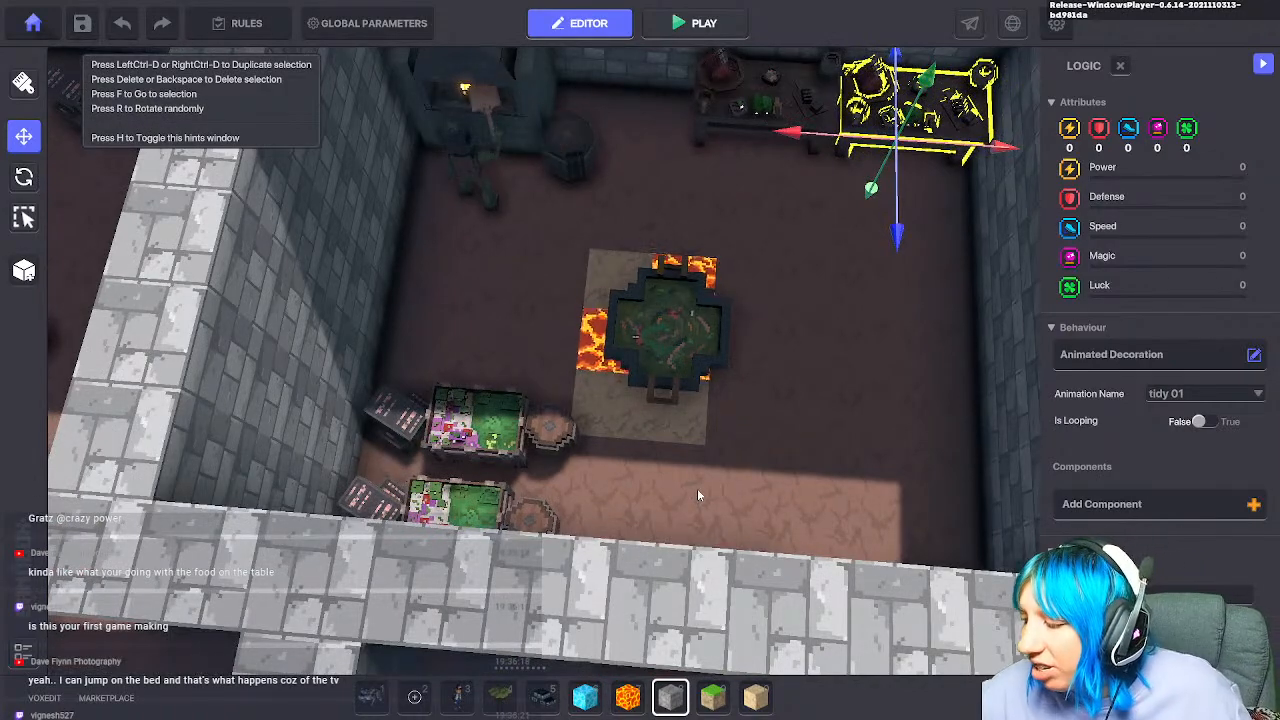
key(w)
right_drag(690, 472, 483, 426)
key(d)
key(w)
key(a)
click(385, 433)
key(s)
key(d)
key(a)
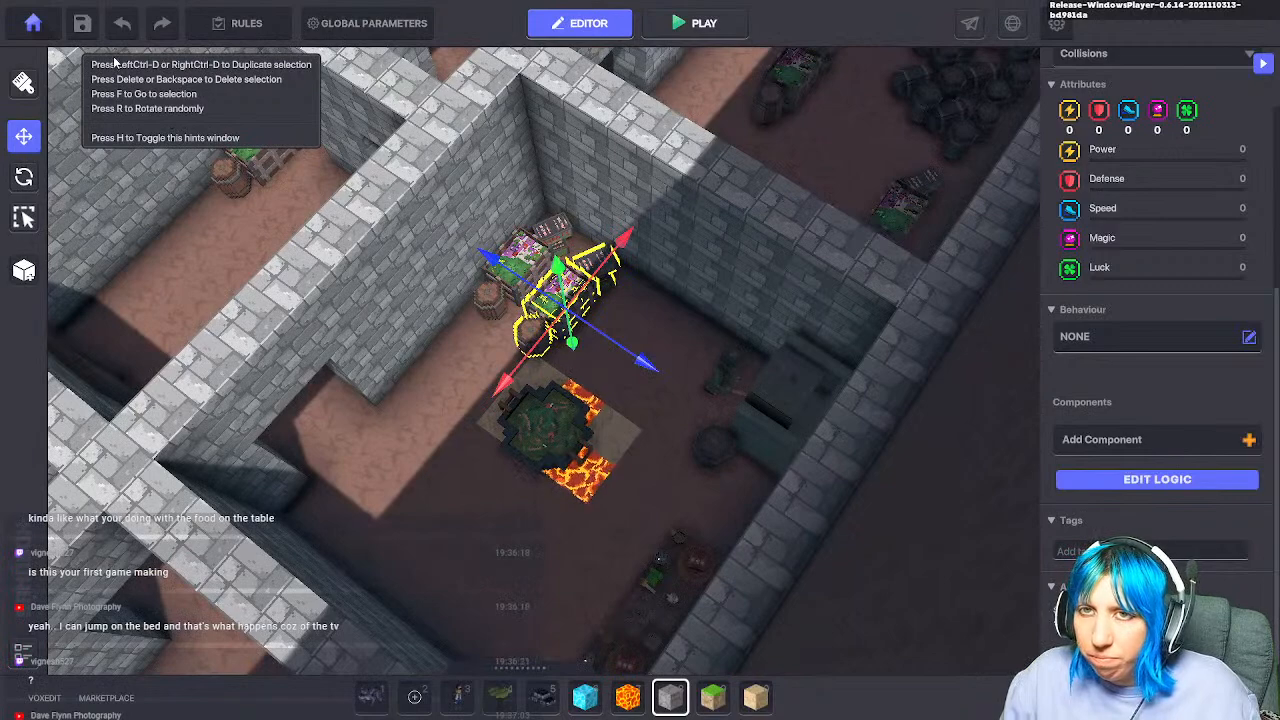
key(e)
drag(551, 402, 388, 294)
mouse_move(582, 401)
mouse_down()
mouse_move(604, 404)
mouse_move(528, 400)
mouse_move(578, 405)
mouse_up()
key(w)
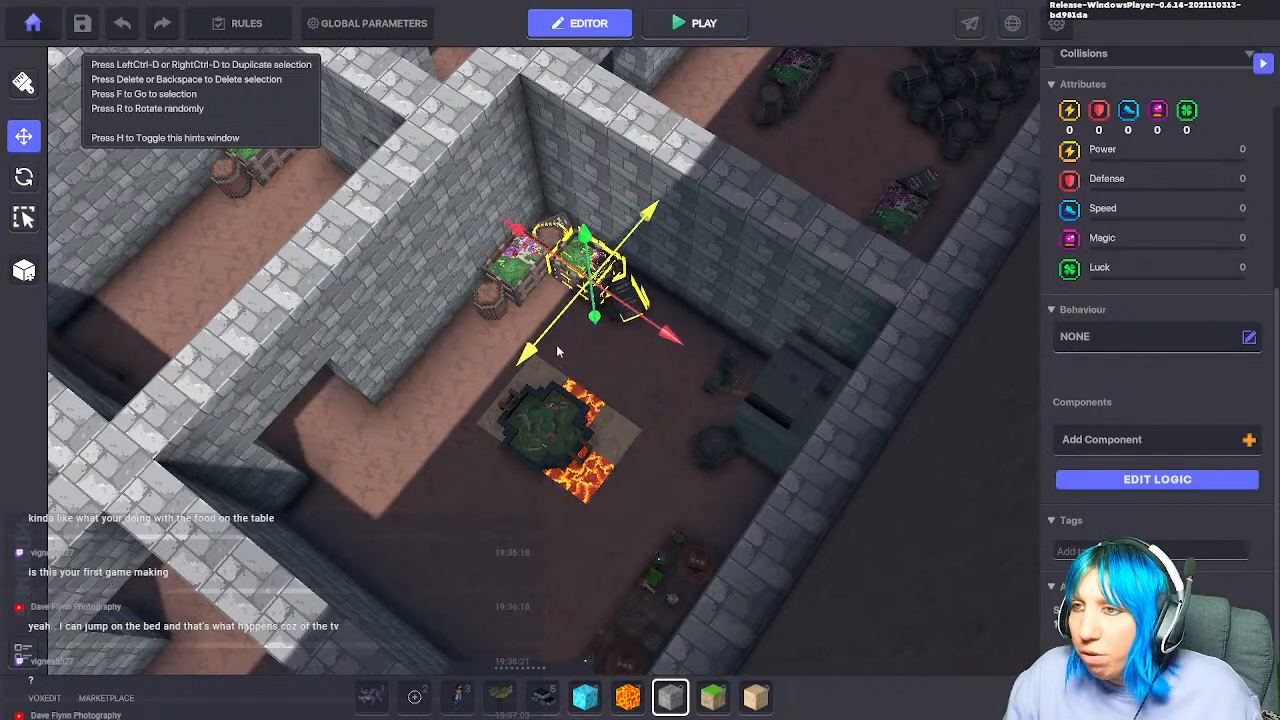
drag(678, 340, 702, 357)
Step: Move the barrel up beside the bed
middle_drag(775, 300, 575, 450)
scroll(588, 430, up, 3)
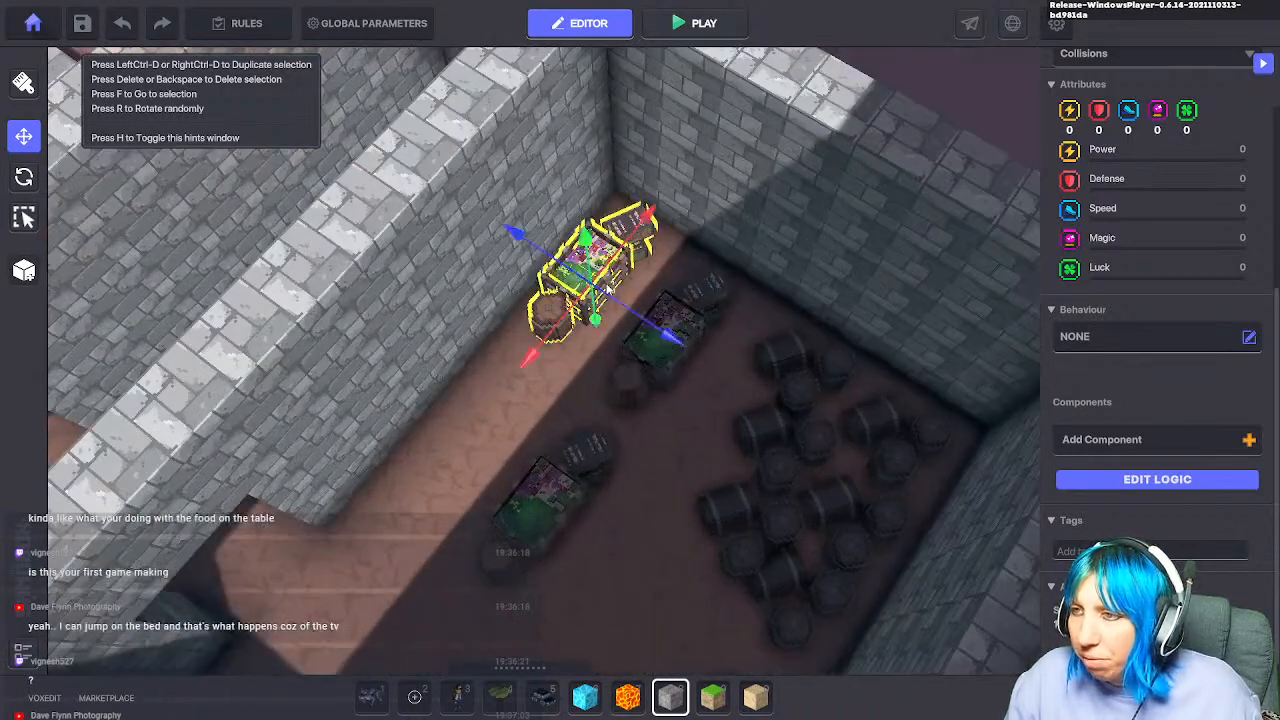
click(780, 383)
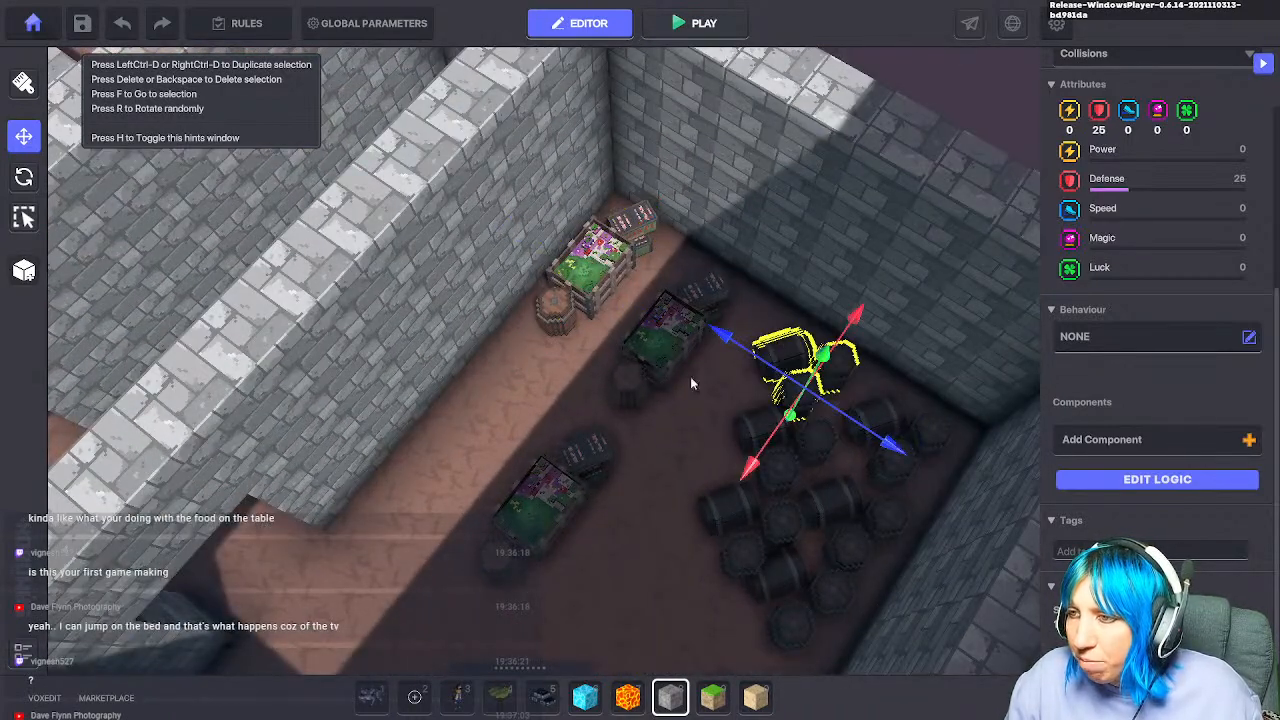
drag(768, 370, 600, 317)
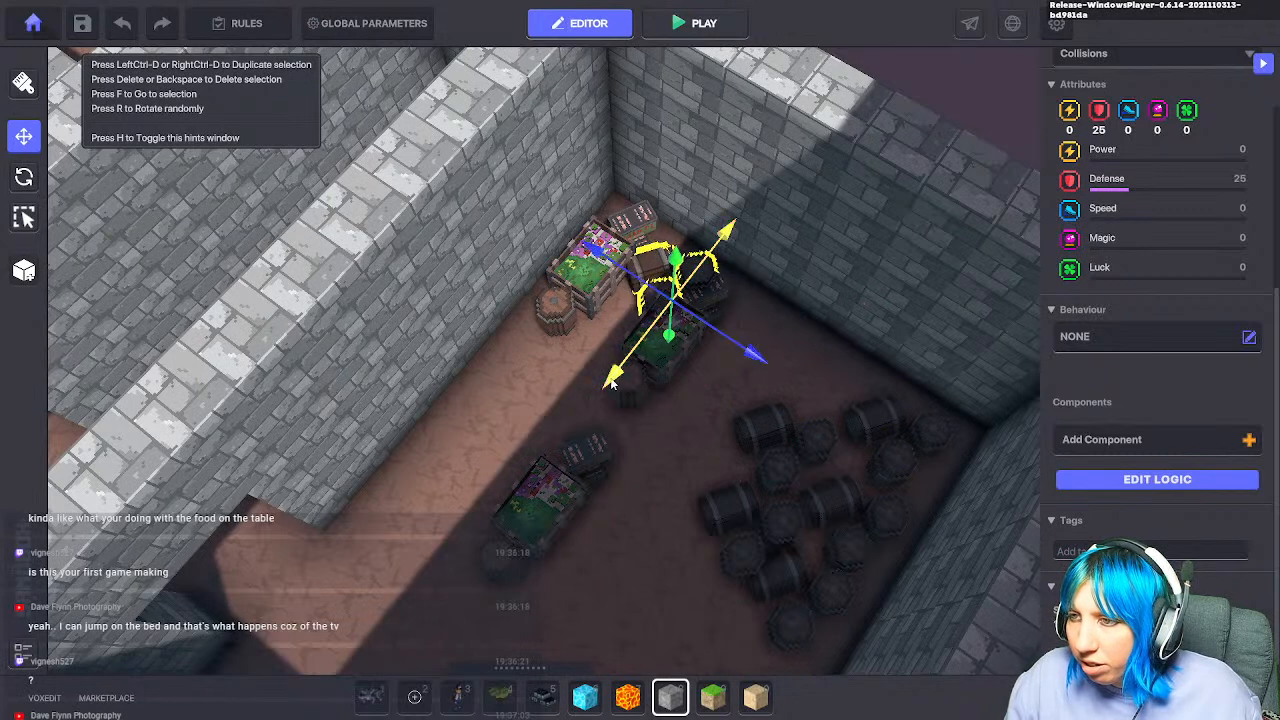
Step: Rotate the dark Goblin food crate to angle along the barrels and nudge it into place
click(648, 390)
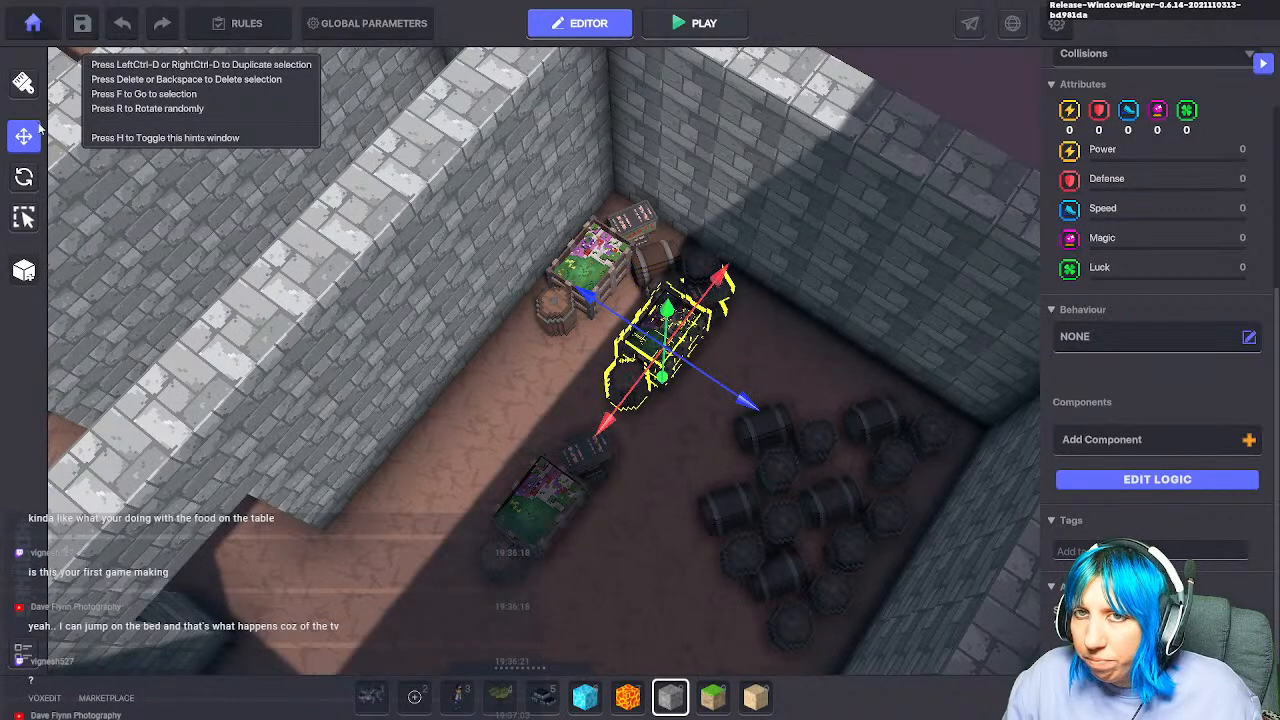
click(24, 178)
drag(661, 439, 800, 440)
click(24, 137)
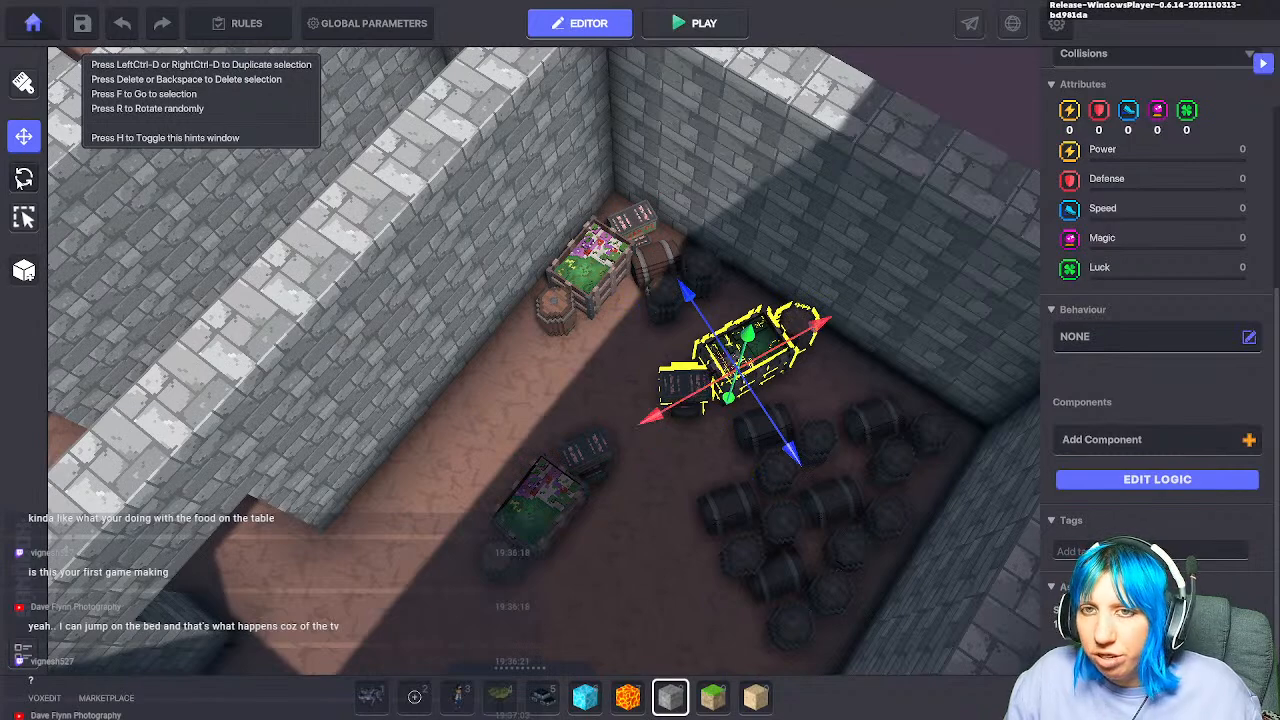
click(23, 176)
drag(719, 463, 692, 466)
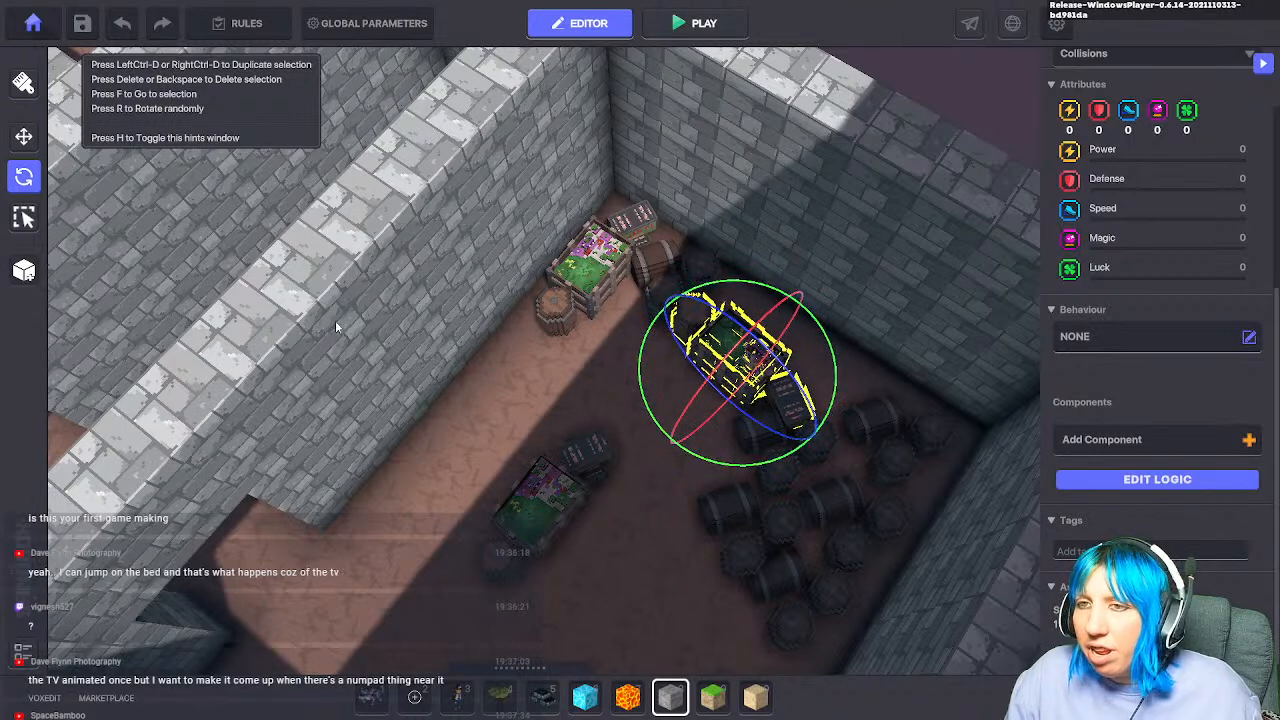
click(23, 137)
click(705, 420)
drag(705, 424, 716, 418)
drag(845, 408, 868, 421)
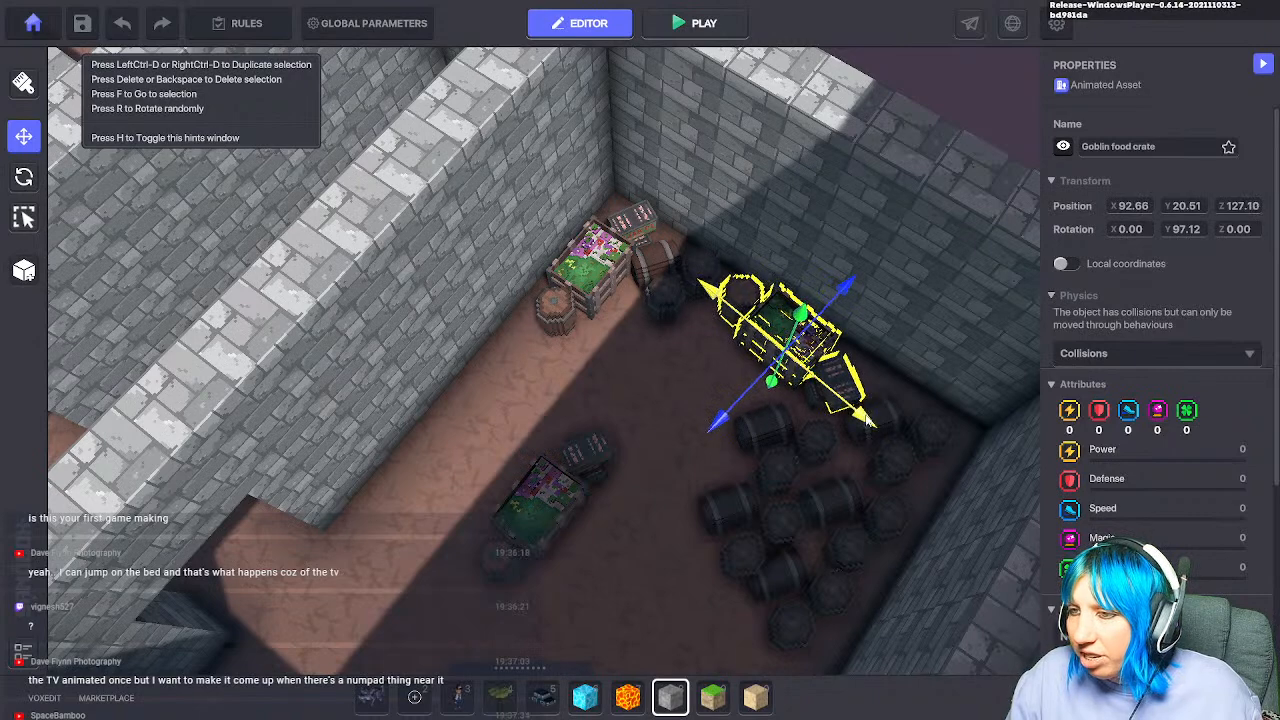
Step: Slide the lower Goblin food crate up along the wall
click(550, 510)
drag(631, 570, 434, 482)
click(632, 432)
scroll(612, 464, down, 3)
middle_drag(609, 468, 562, 412)
Step: Turn a Goblin food crate in another corridor to a Y rotation of 11.05
click(560, 424)
click(24, 176)
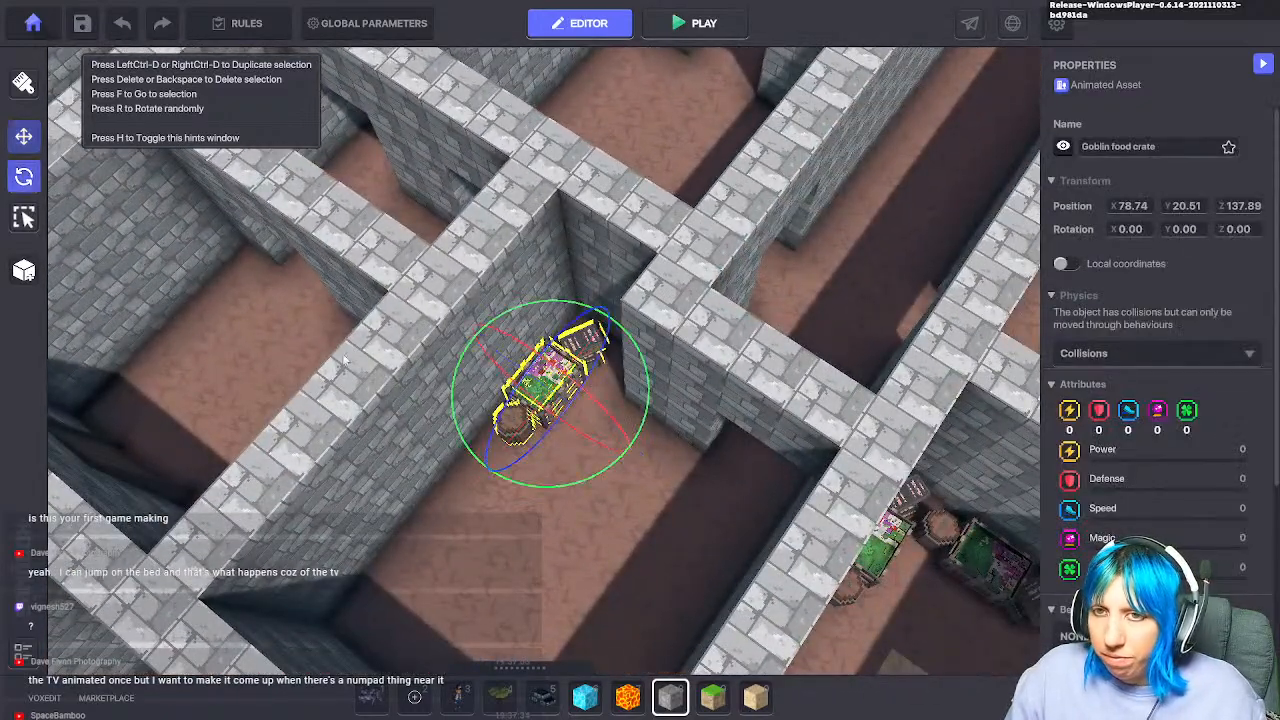
drag(547, 485, 513, 490)
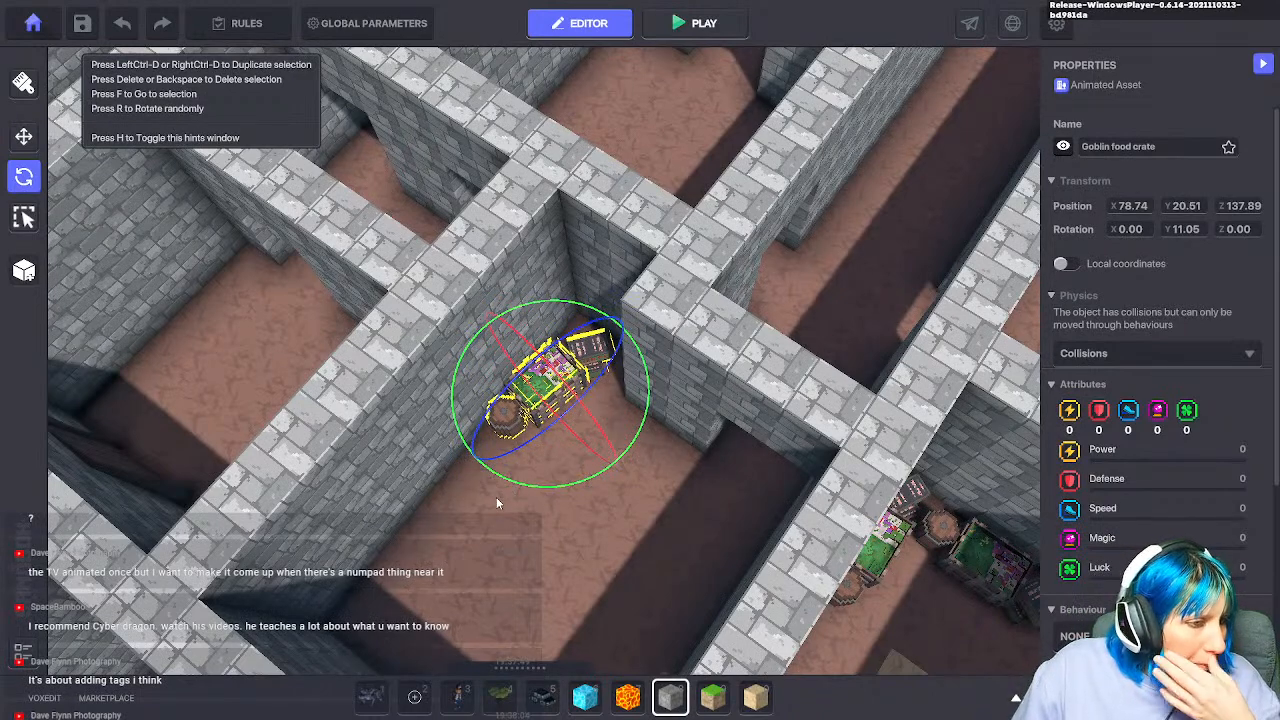
middle_drag(363, 462, 367, 435)
scroll(338, 416, down, 3)
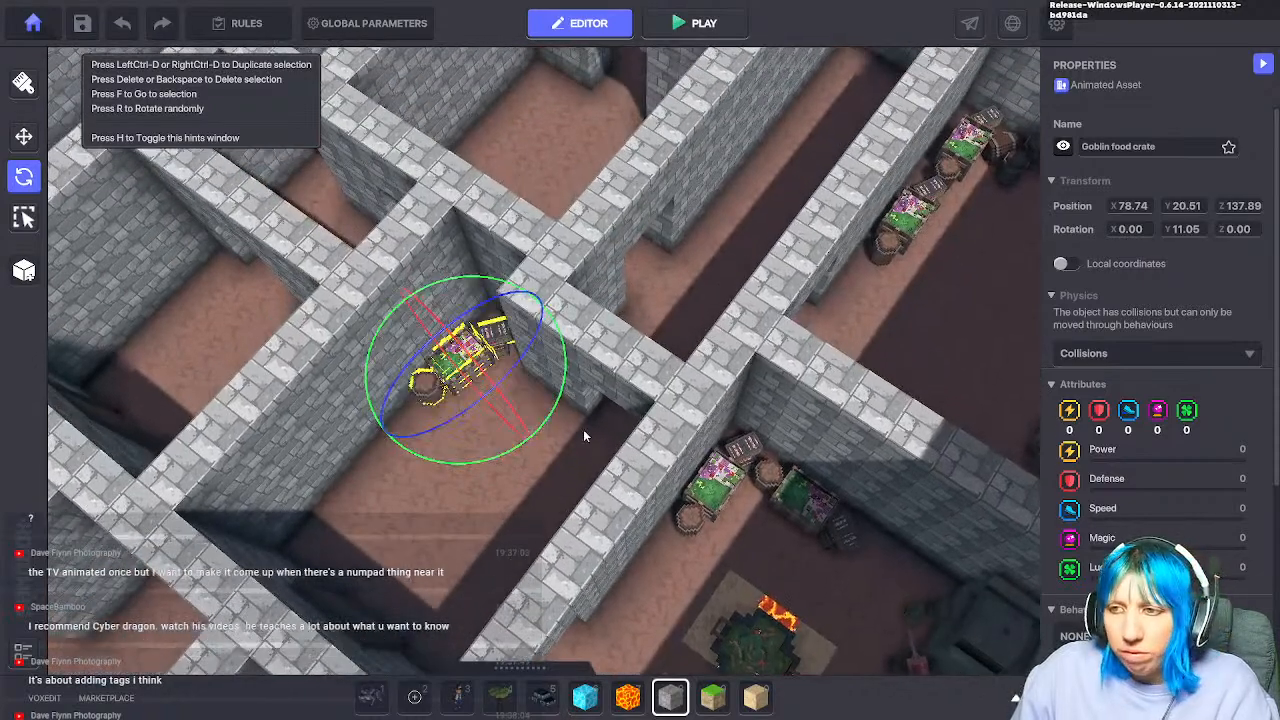
click(498, 534)
Step: Swing the view over to the lava room and select the Goblin Prep Table
scroll(525, 522, down, 1)
right_drag(541, 513, 853, 430)
middle_drag(853, 430, 770, 269)
right_drag(770, 269, 668, 386)
click(668, 386)
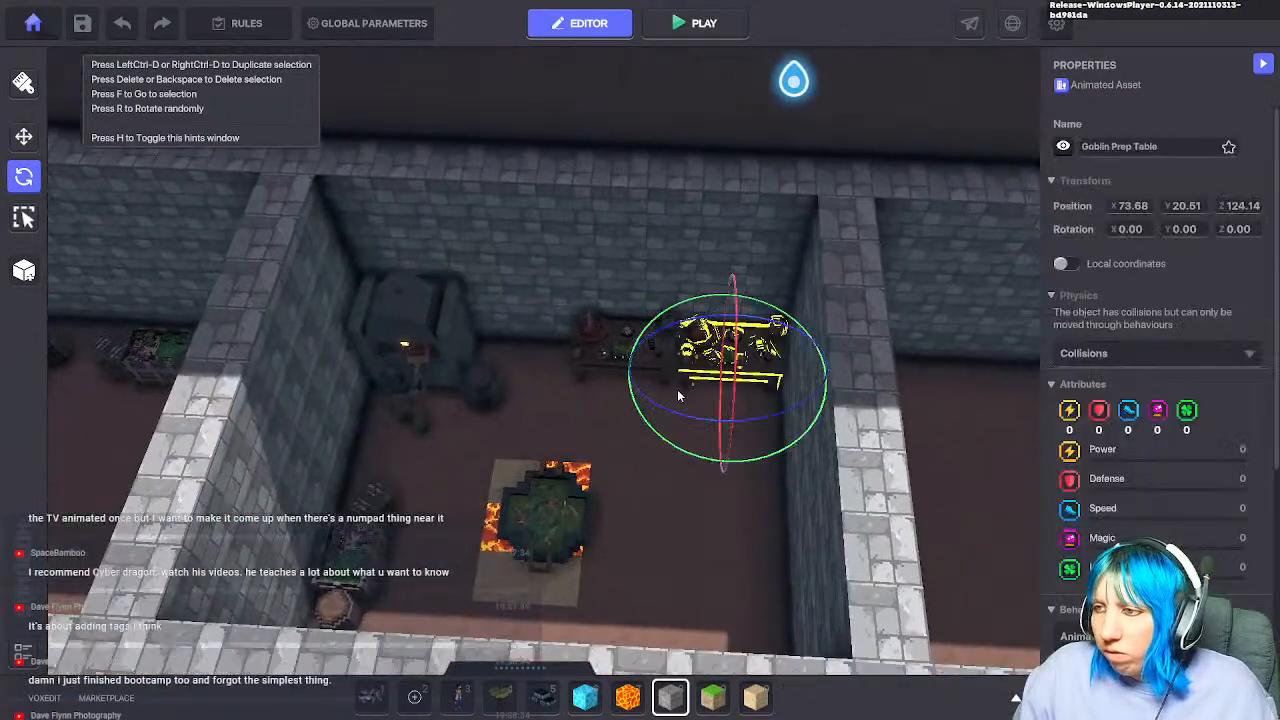
scroll(770, 420, up, 4)
click(741, 446)
click(734, 308)
click(584, 388)
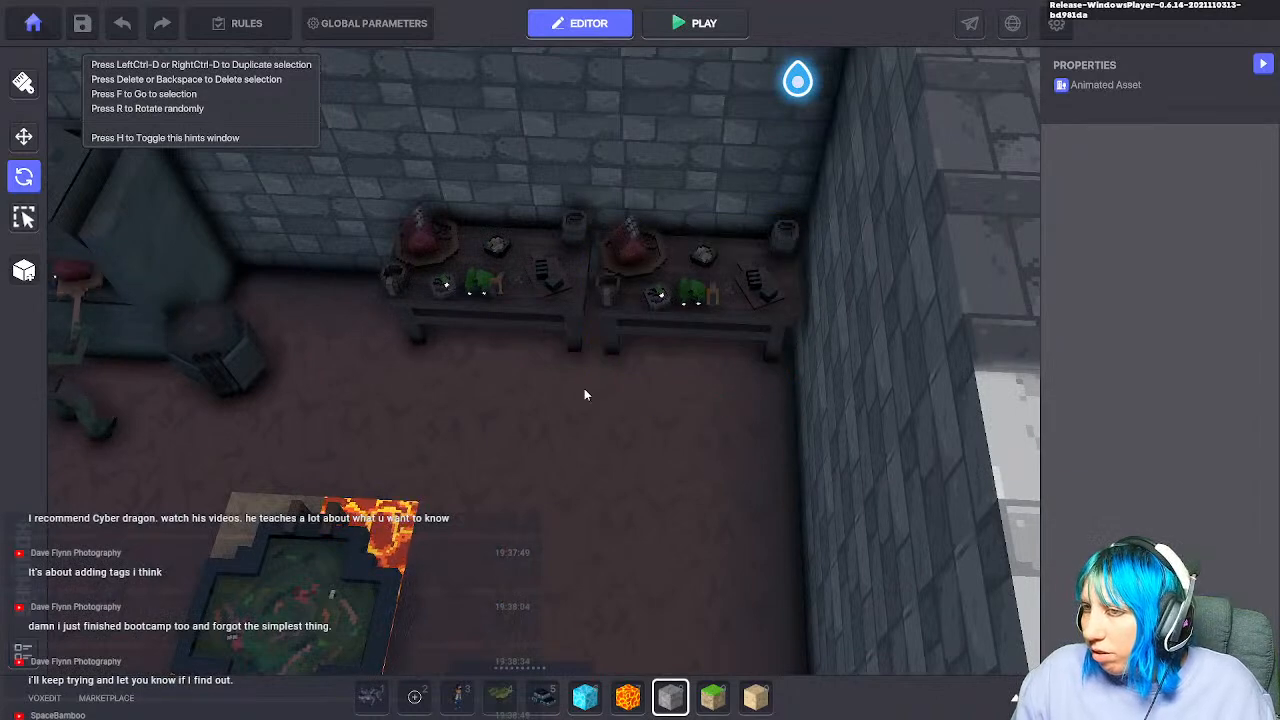
scroll(604, 405, down, 6)
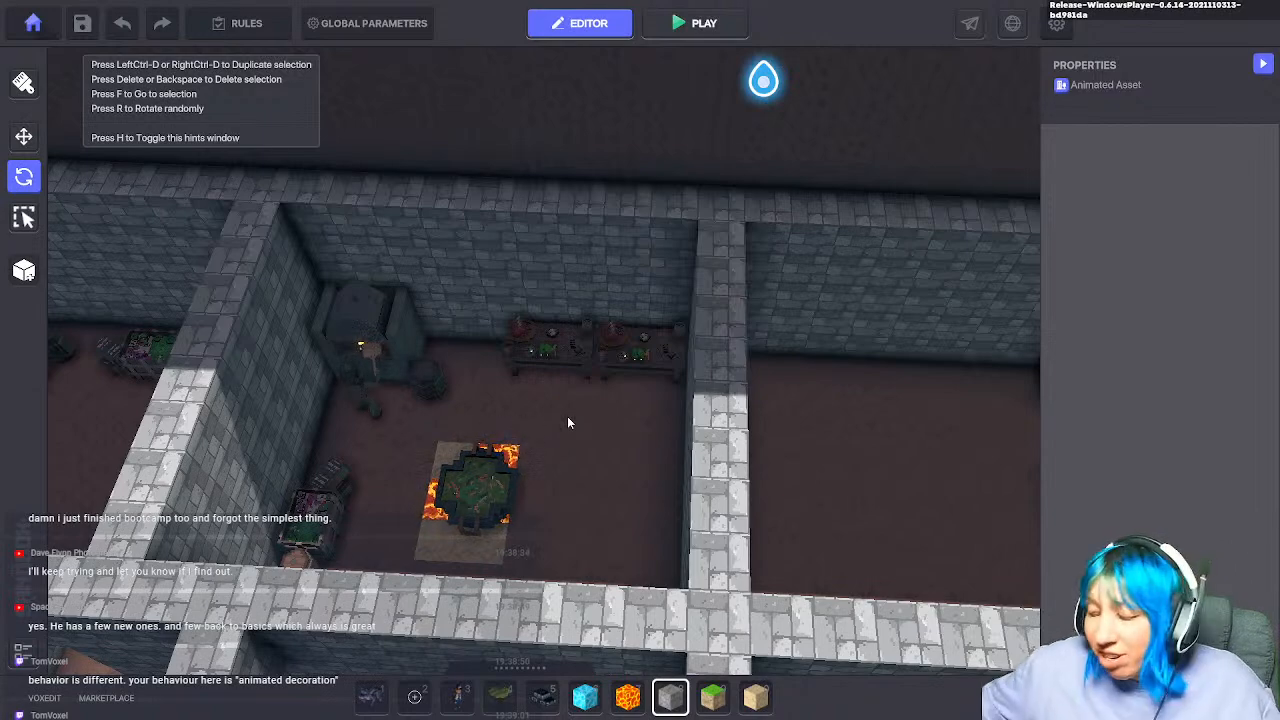
scroll(562, 444, down, 3)
middle_drag(562, 444, 576, 508)
scroll(566, 506, up, 5)
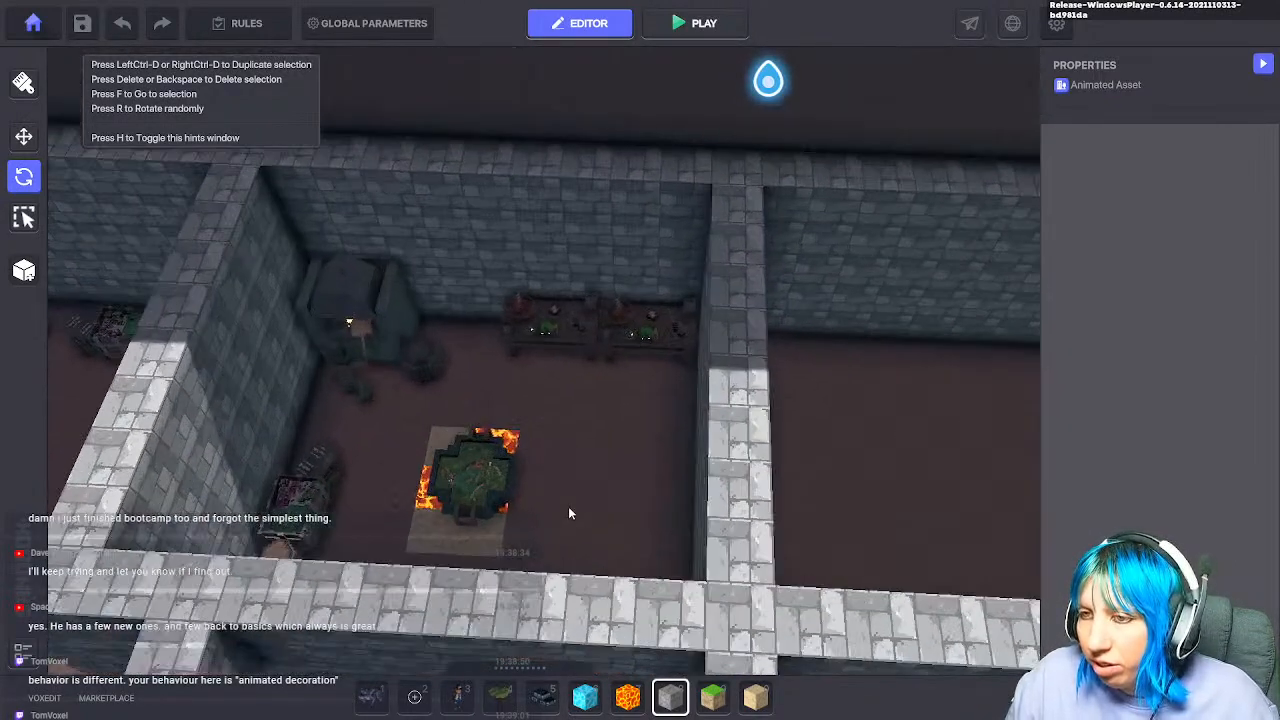
scroll(597, 467, up, 2)
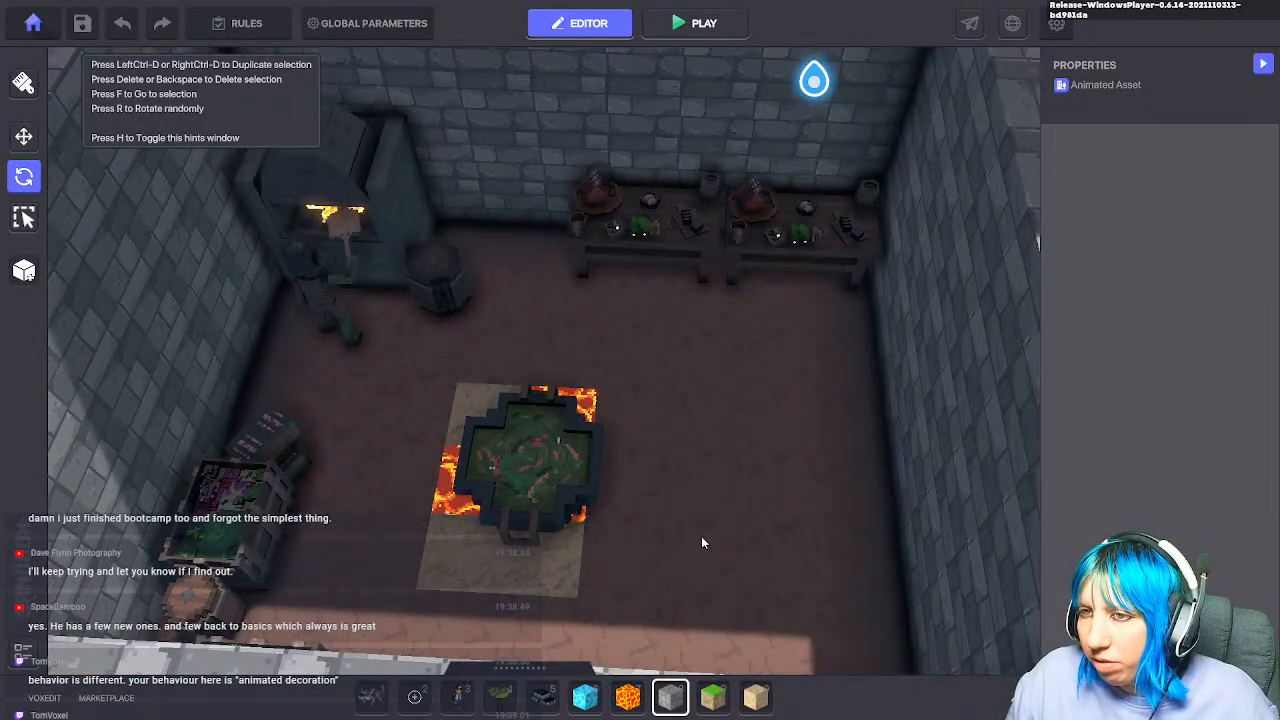
click(438, 298)
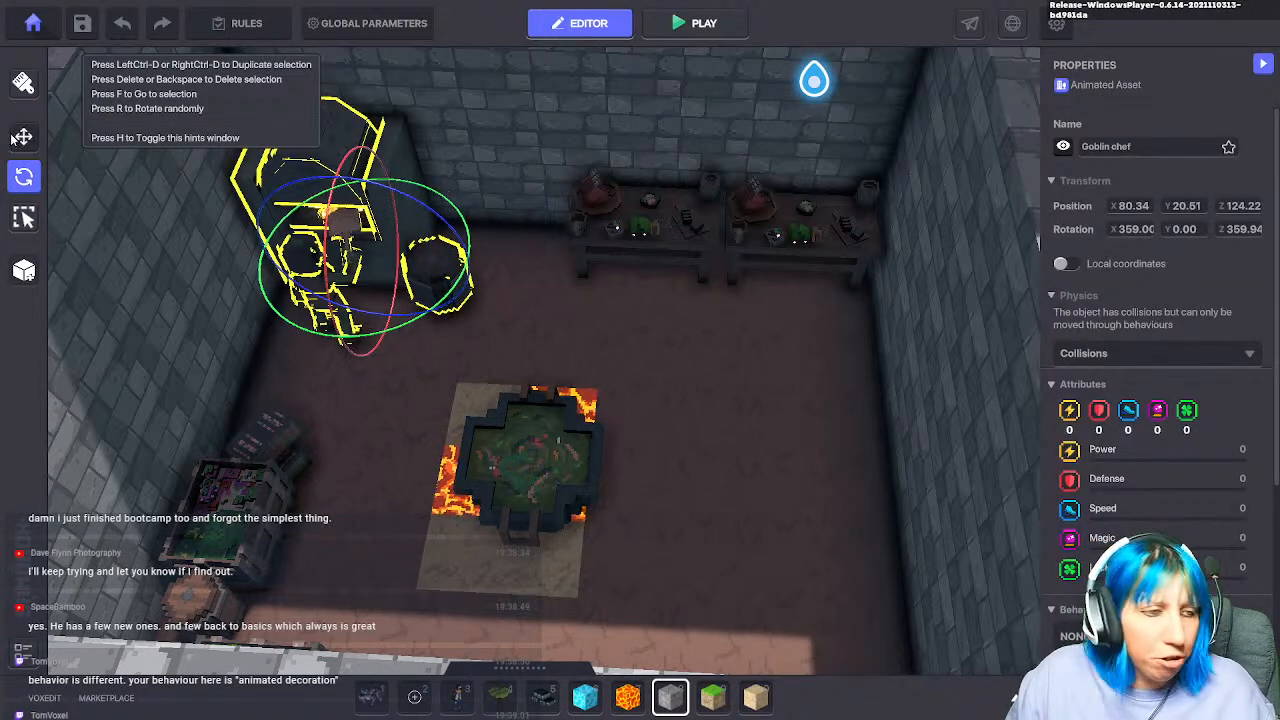
click(658, 413)
scroll(658, 413, down, 3)
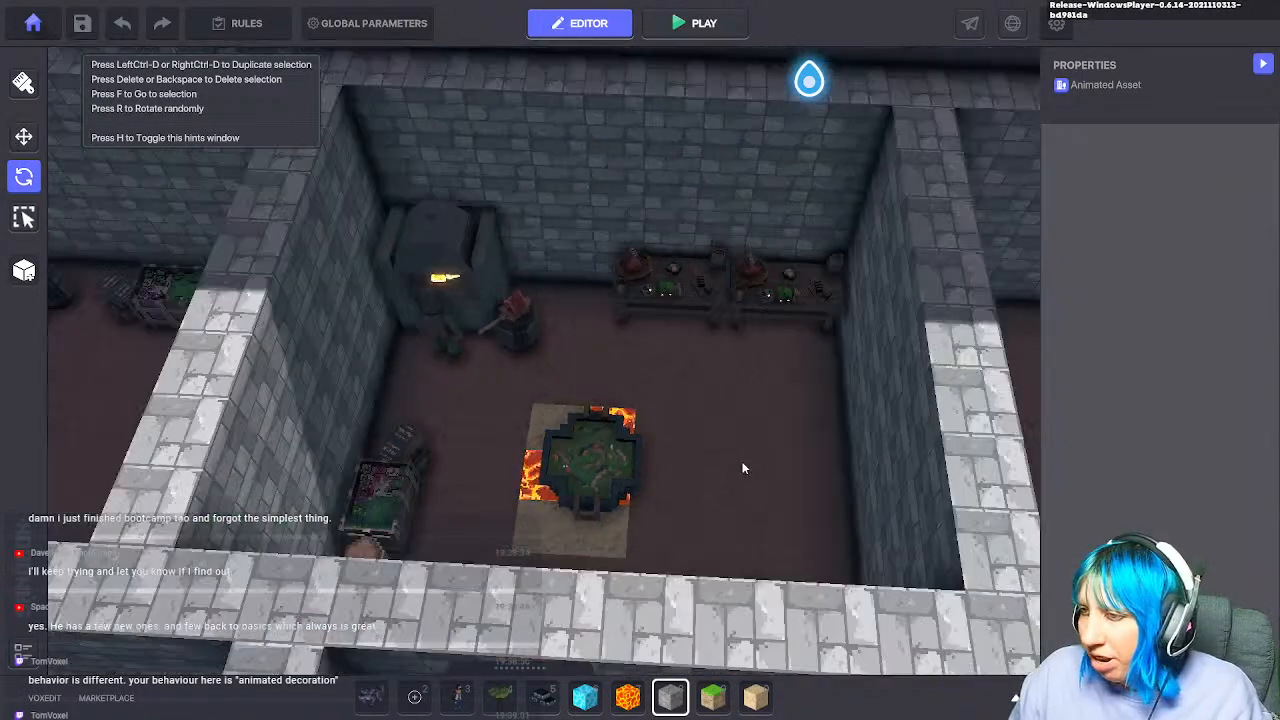
middle_drag(697, 418, 525, 478)
right_drag(525, 478, 963, 489)
scroll(817, 260, up, 3)
scroll(713, 306, down, 2)
scroll(711, 301, down, 2)
middle_drag(711, 301, 681, 340)
scroll(681, 340, up, 1)
middle_drag(636, 522, 553, 675)
scroll(642, 441, down, 2)
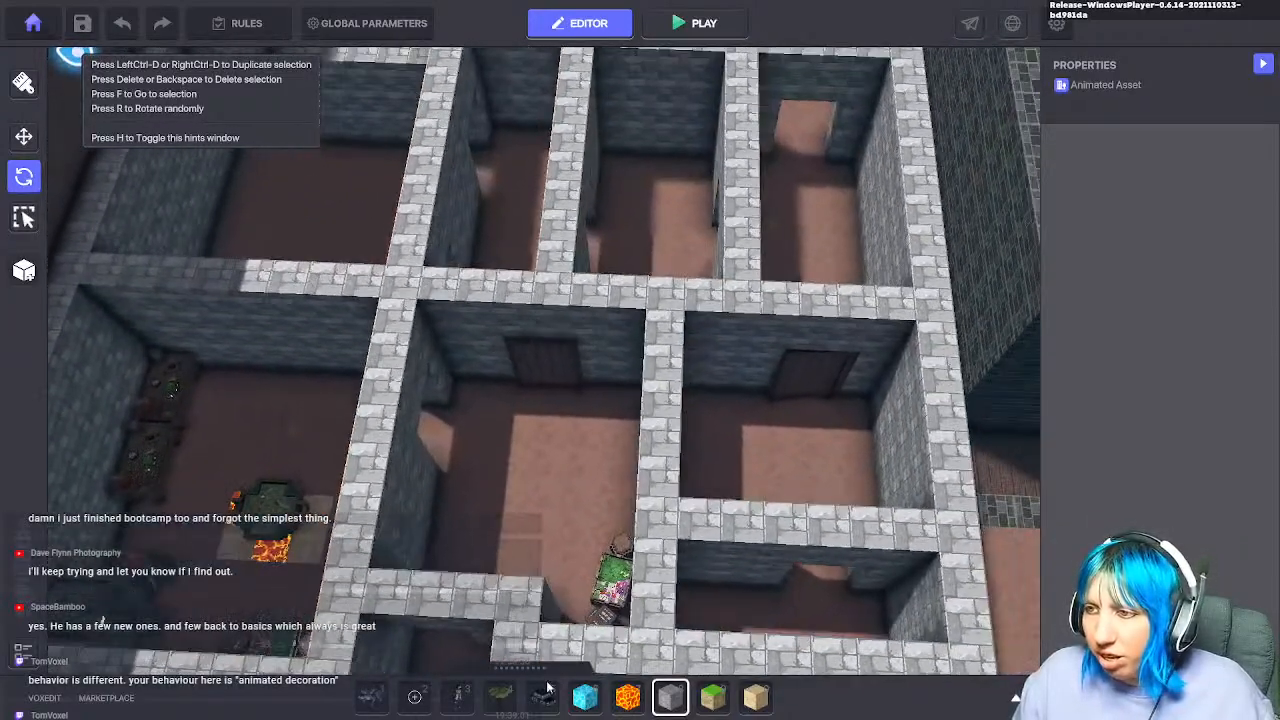
middle_drag(415, 428, 555, 608)
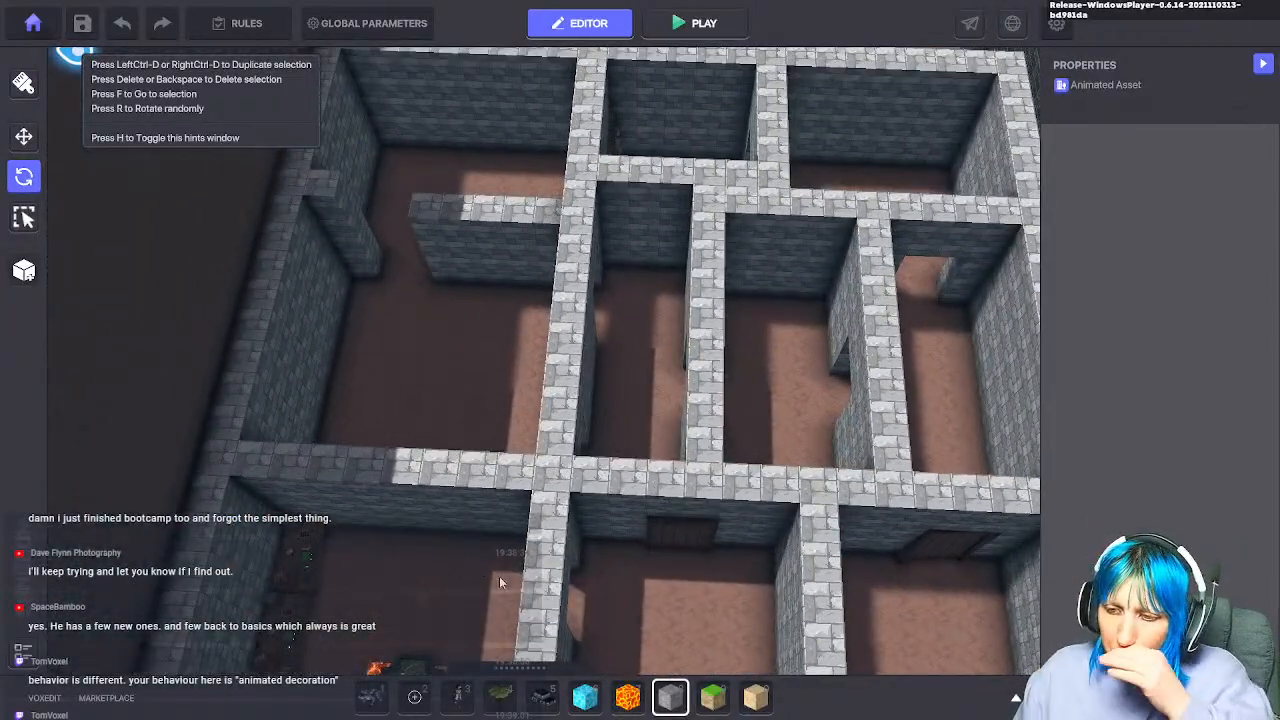
middle_drag(502, 564, 472, 500)
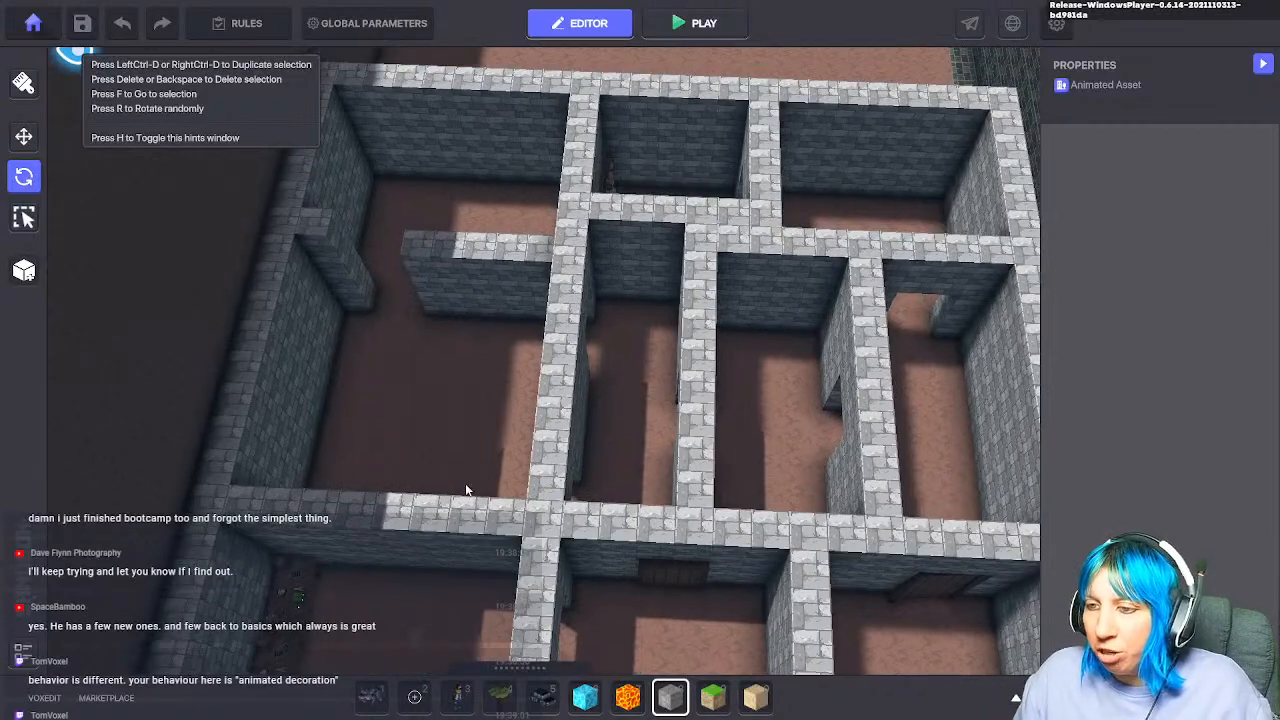
middle_drag(440, 655, 603, 467)
key(f)
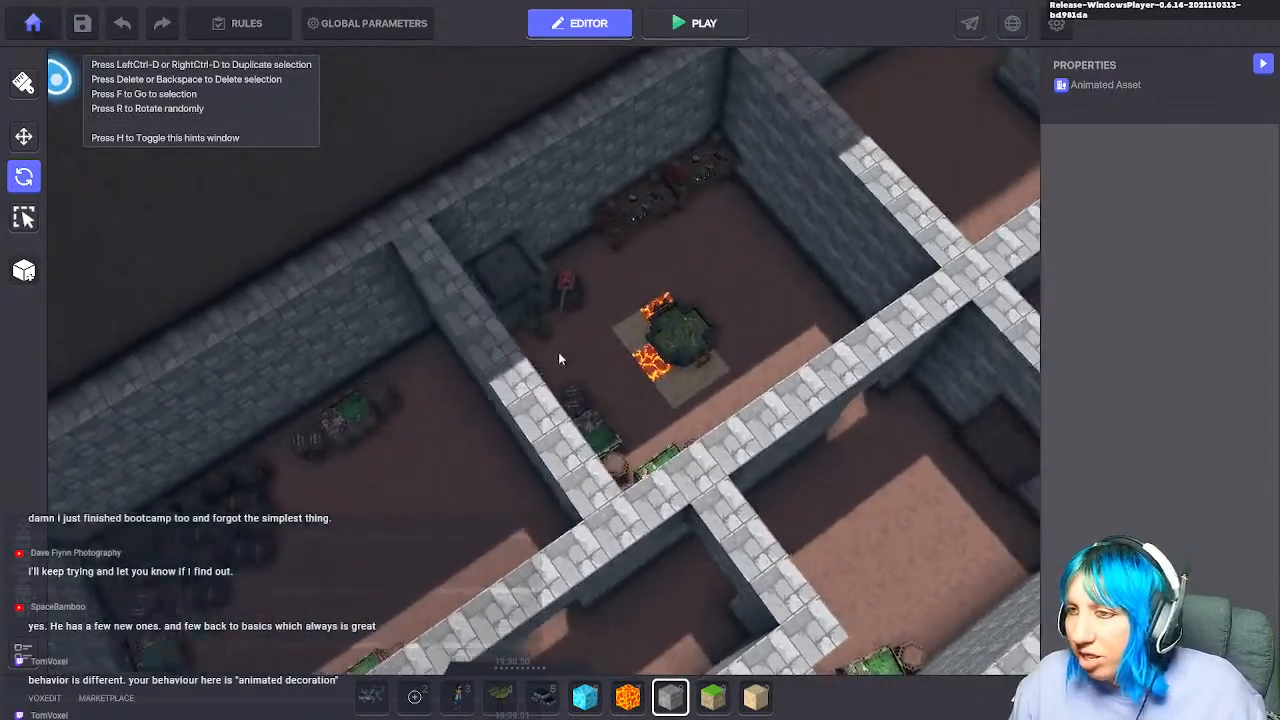
right_drag(558, 352, 534, 478)
key(d)
middle_drag(534, 478, 487, 484)
middle_drag(603, 485, 678, 436)
scroll(612, 443, down, 5)
right_drag(655, 442, 888, 404)
middle_drag(888, 404, 700, 438)
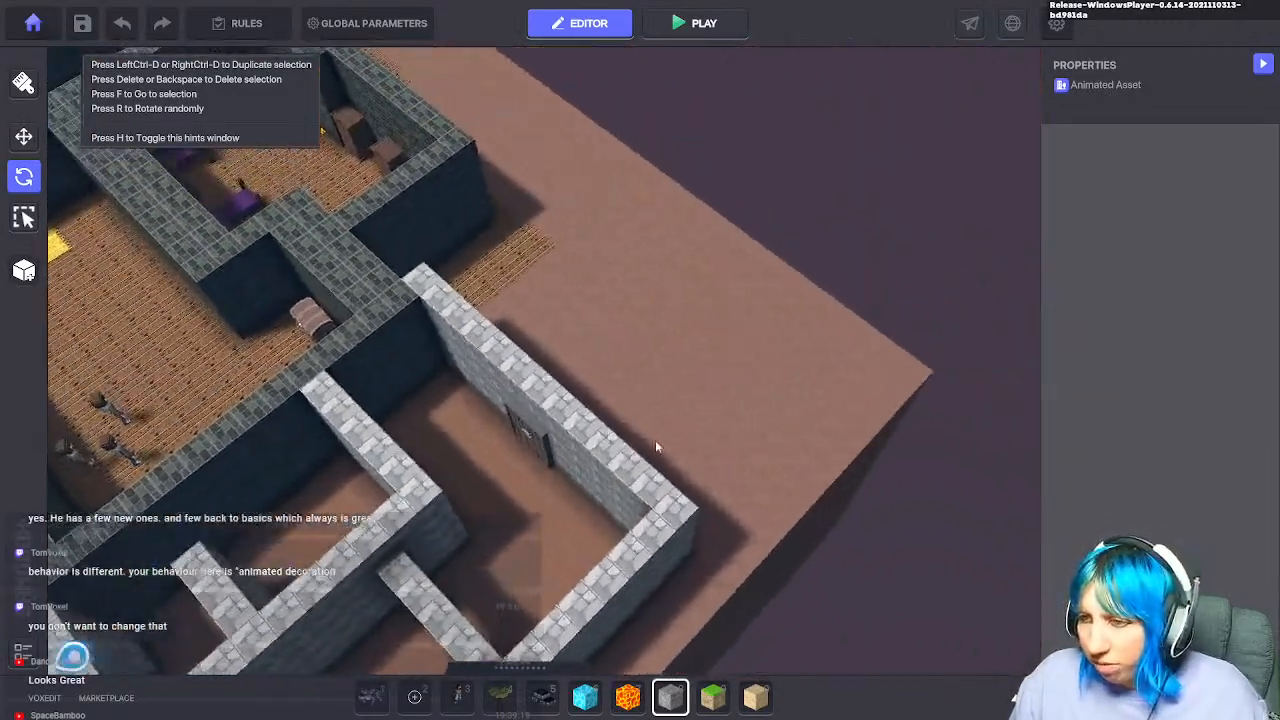
scroll(560, 462, up, 4)
middle_drag(560, 462, 756, 370)
right_drag(756, 370, 891, 308)
middle_drag(891, 308, 514, 423)
right_drag(514, 423, 225, 428)
middle_drag(225, 428, 137, 403)
right_drag(137, 403, 211, 397)
middle_drag(211, 397, 742, 506)
scroll(671, 472, down, 4)
right_drag(743, 506, 710, 557)
scroll(690, 550, up, 5)
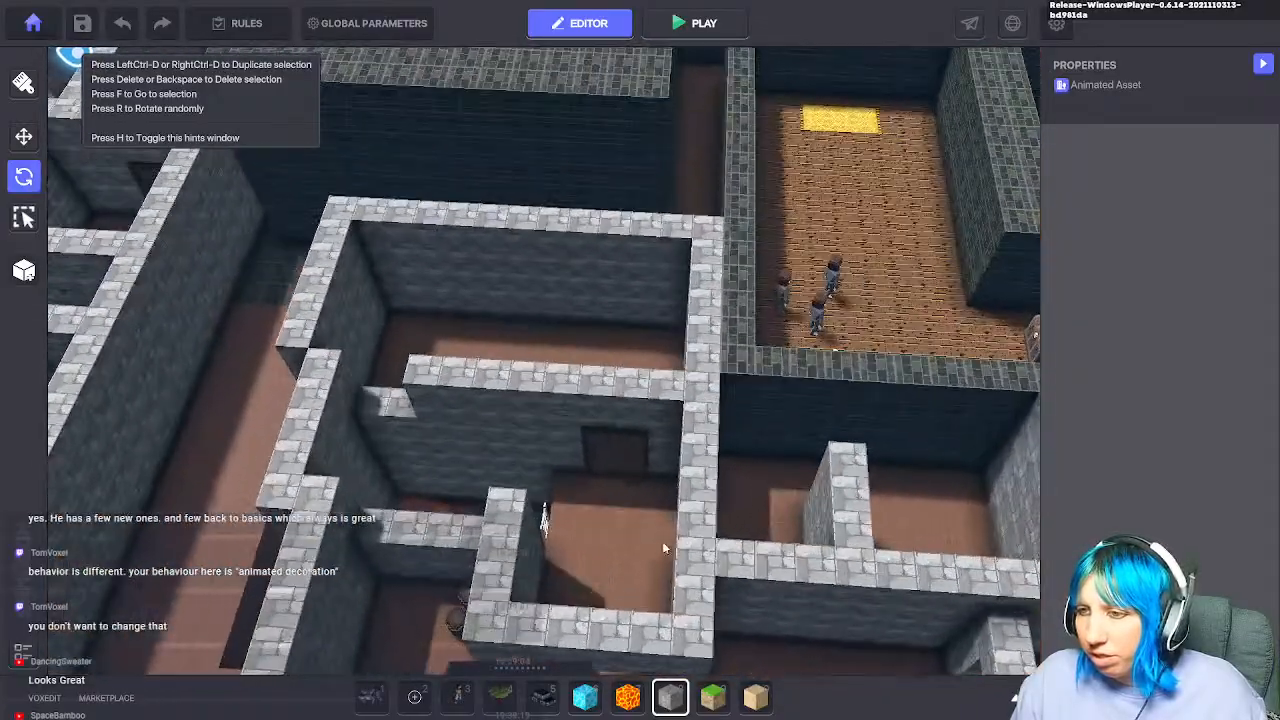
middle_drag(290, 512, 901, 487)
scroll(615, 503, down, 3)
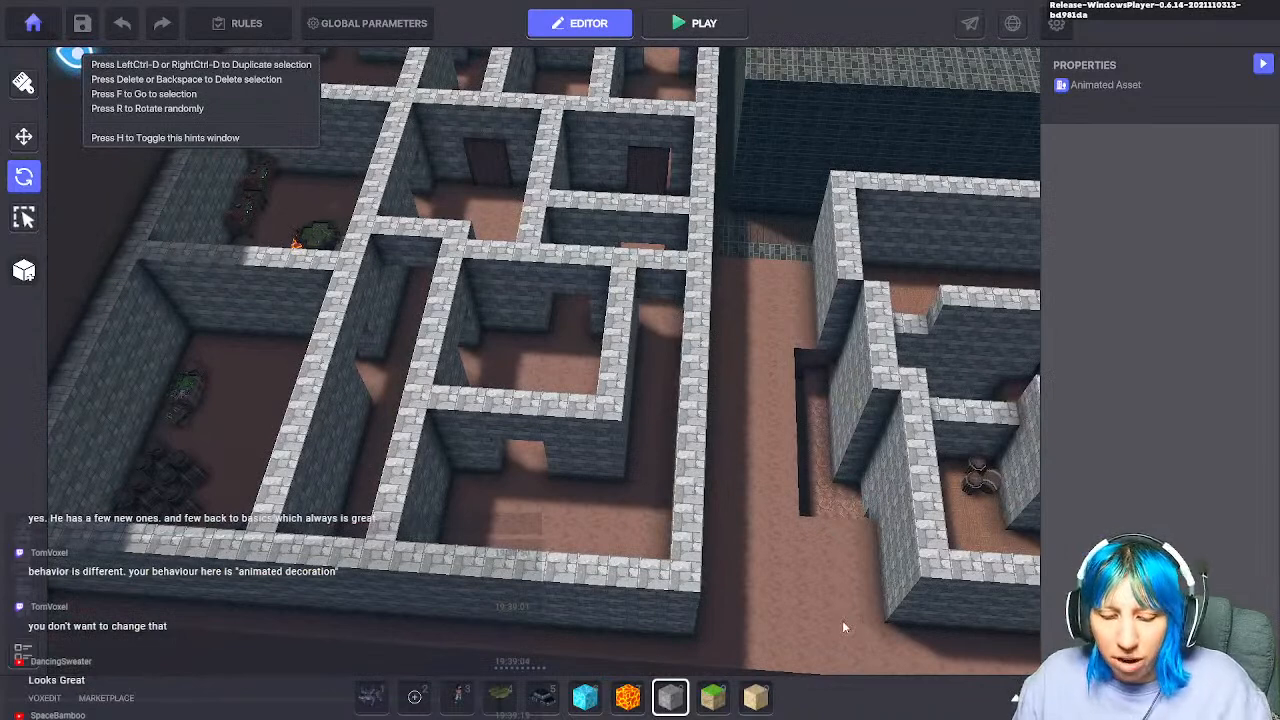
Step: Search the asset library for 'torch' and pick the Large torch
key(Tab)
text(can)
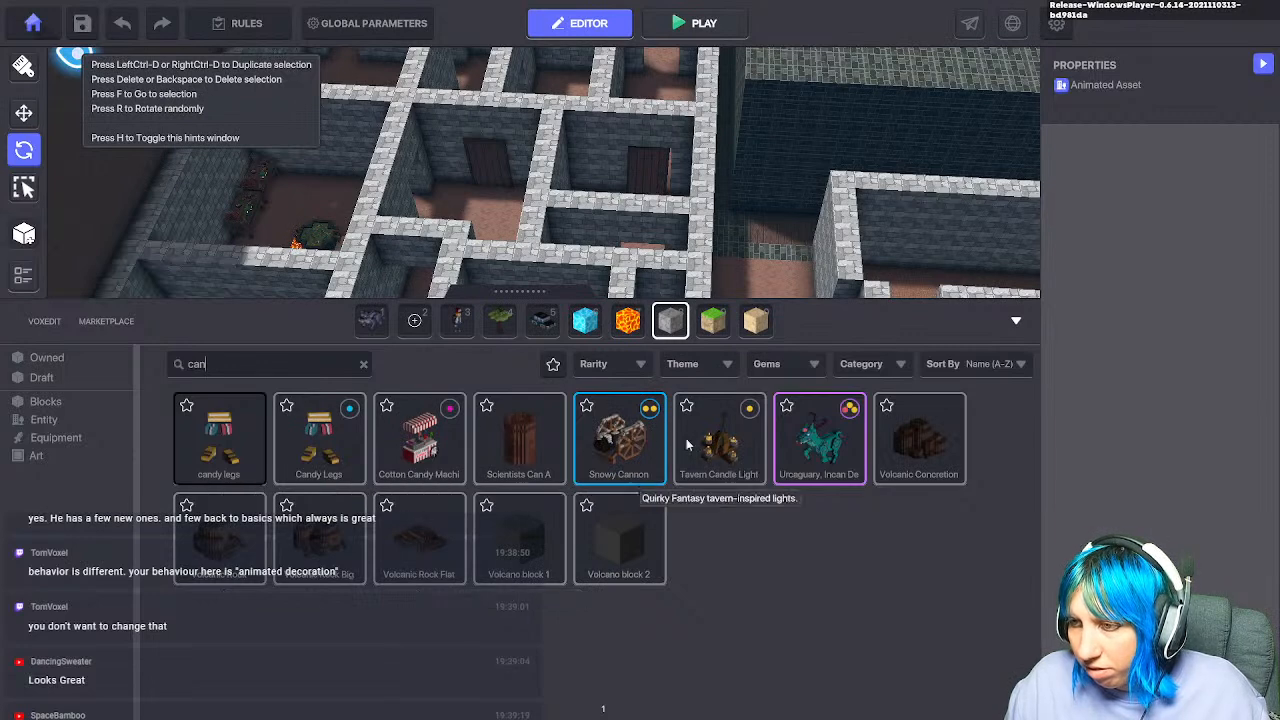
key(BackSpace)
key(BackSpace)
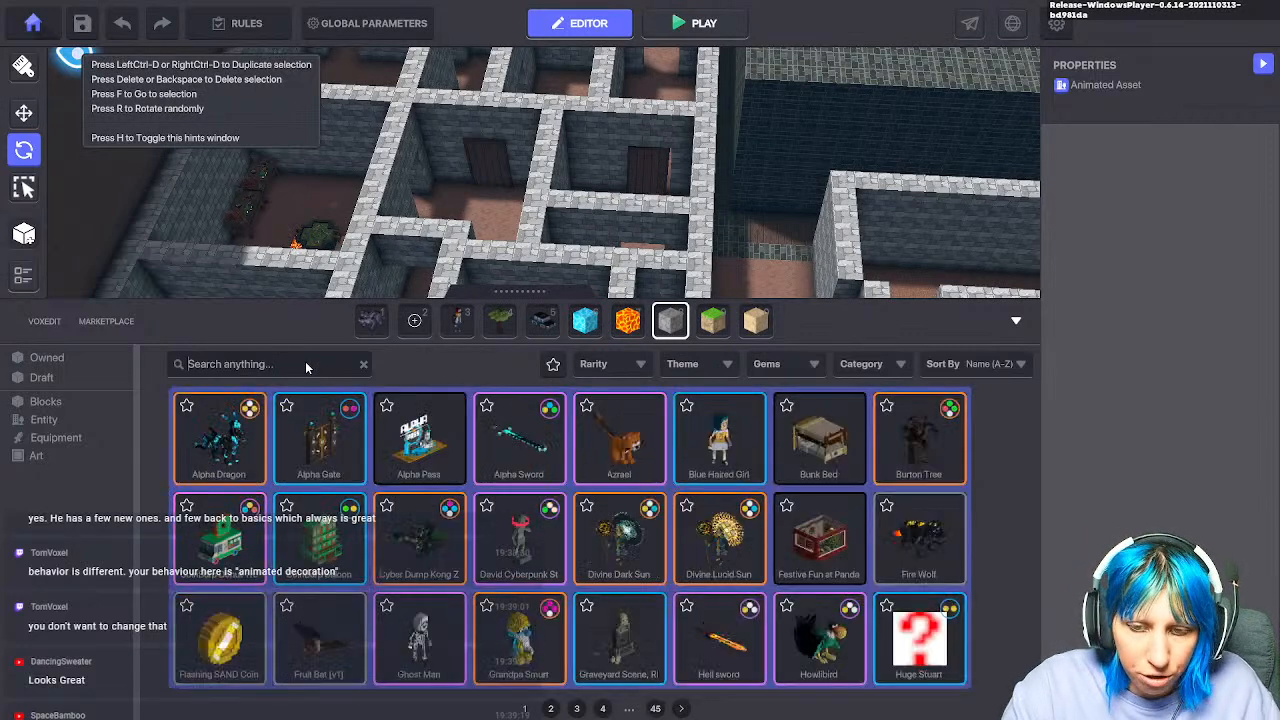
text(torch)
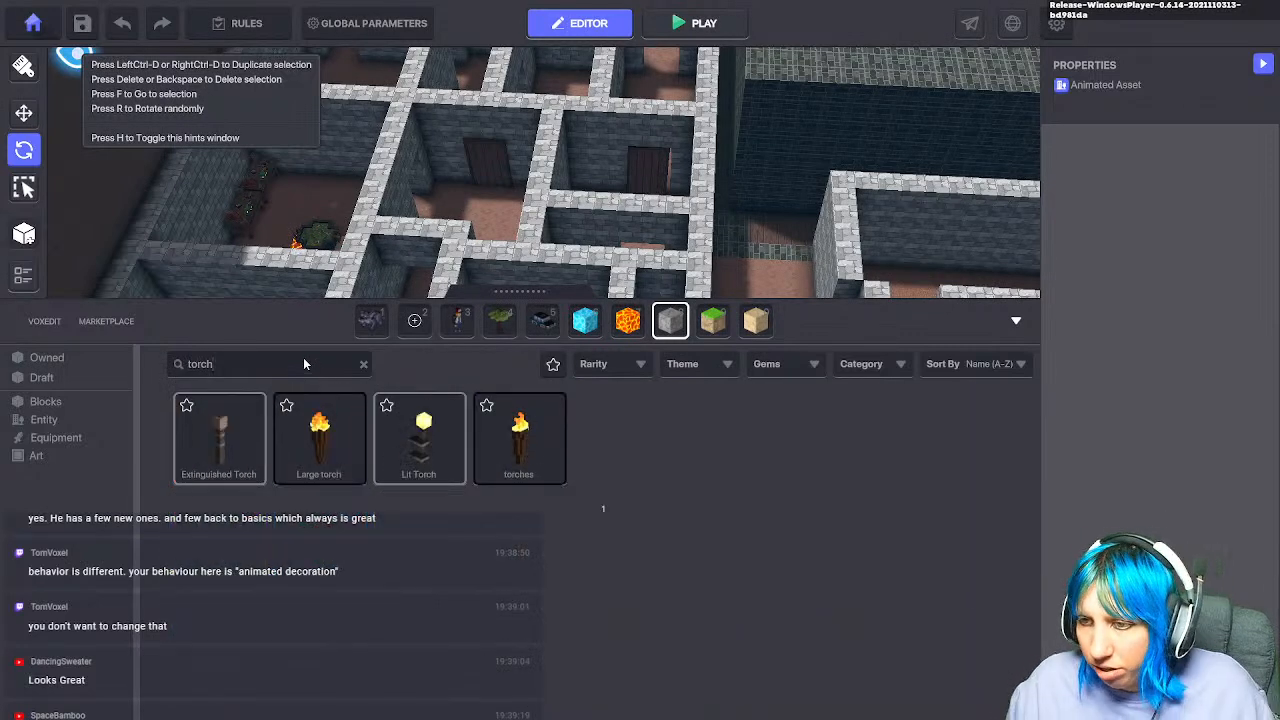
click(319, 435)
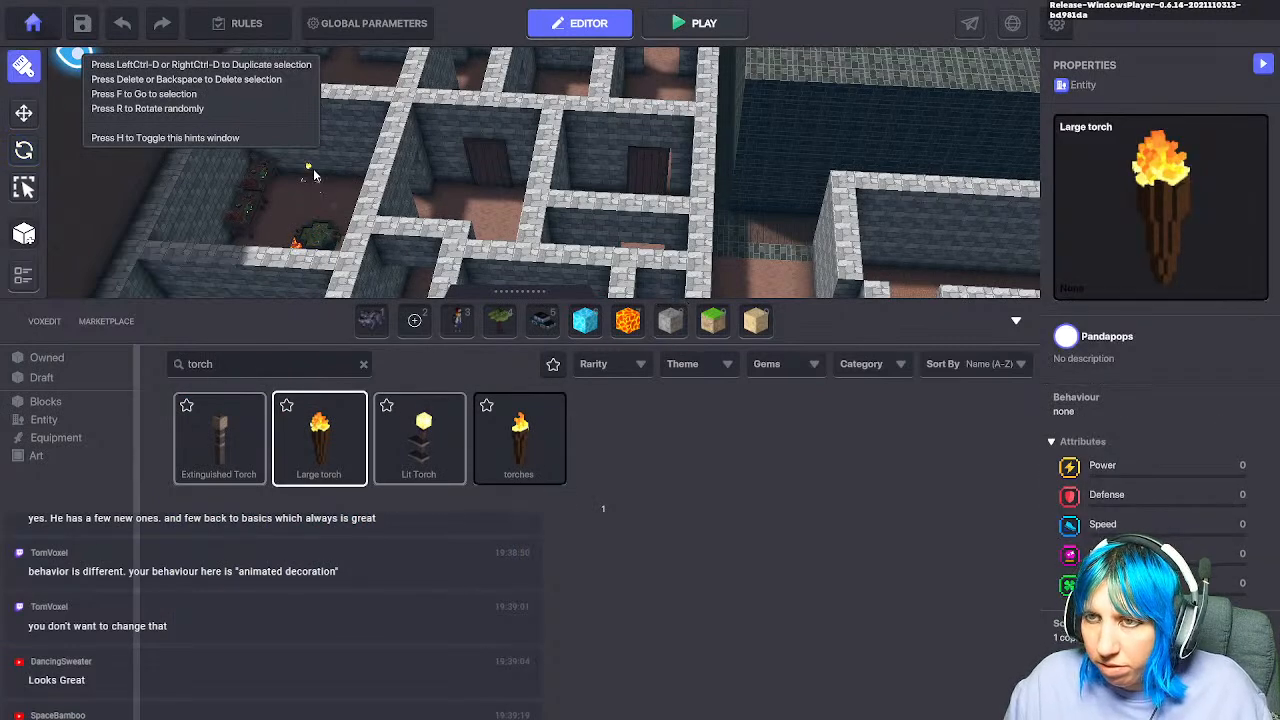
Step: Fly the camera over several maze rooms and corridors, angling their walls into view
scroll(340, 158, up, 6)
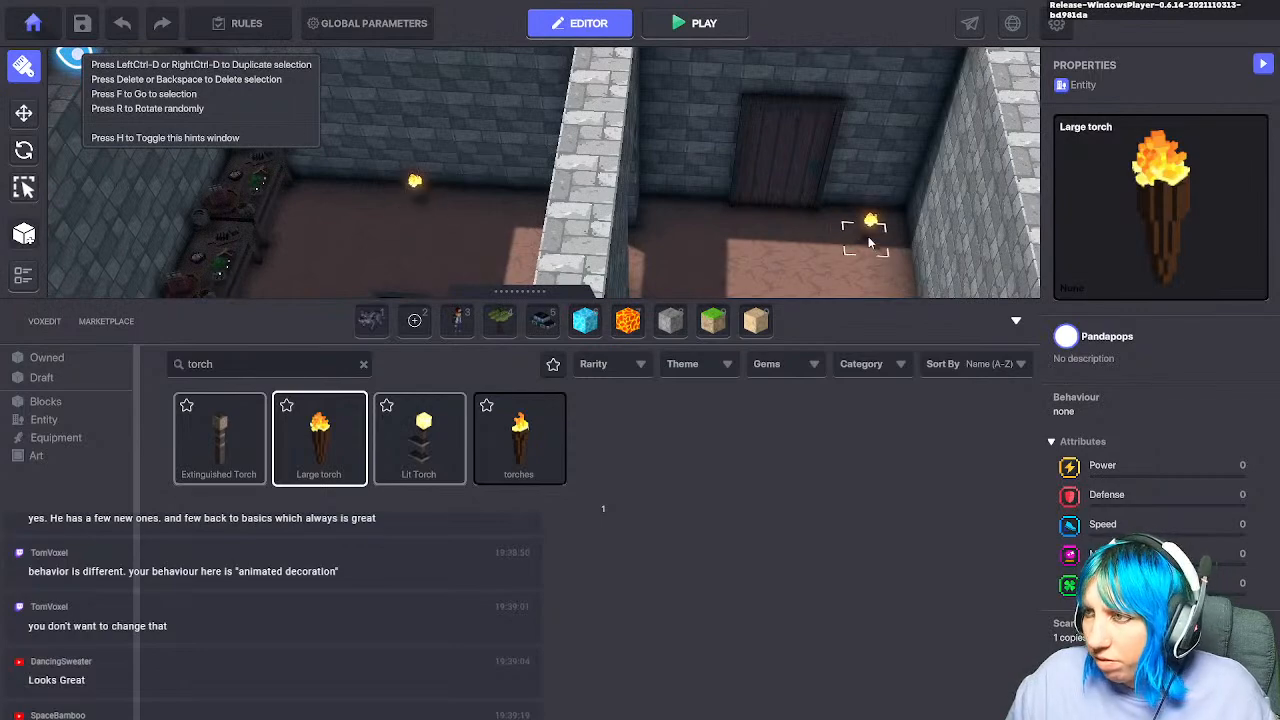
scroll(716, 212, down, 5)
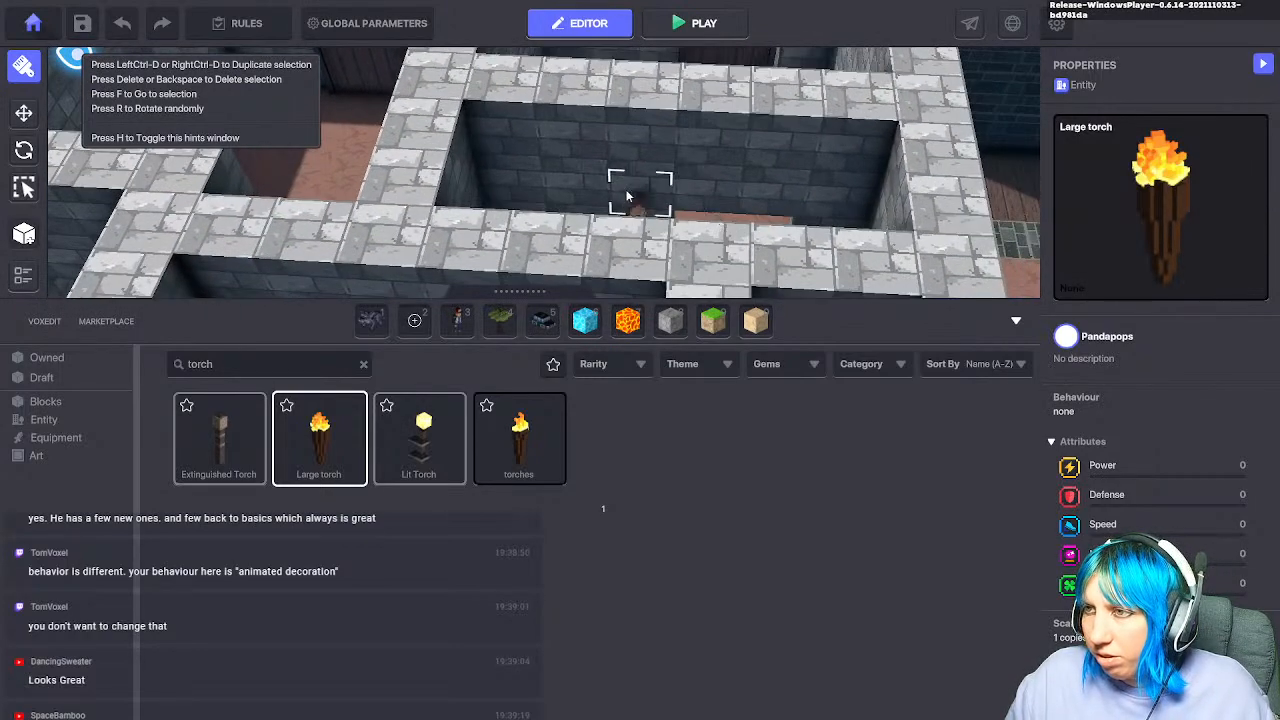
right_drag(600, 185, 575, 327)
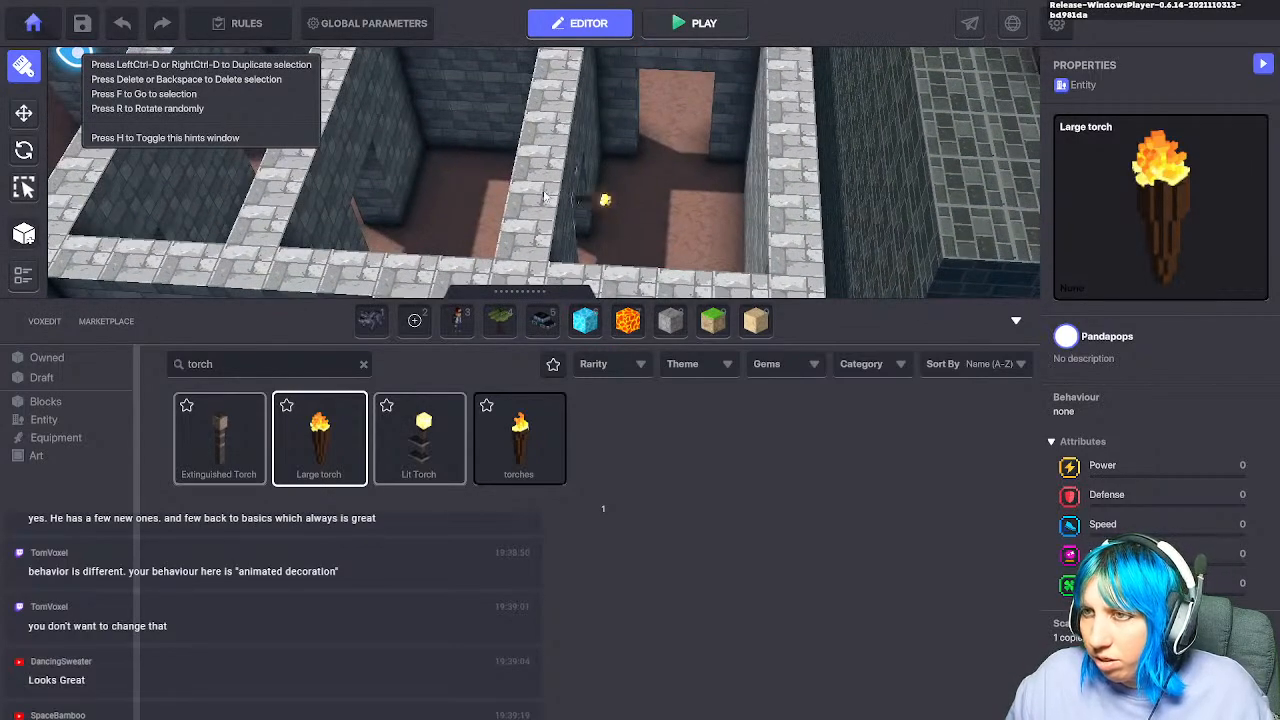
right_drag(516, 198, 587, 258)
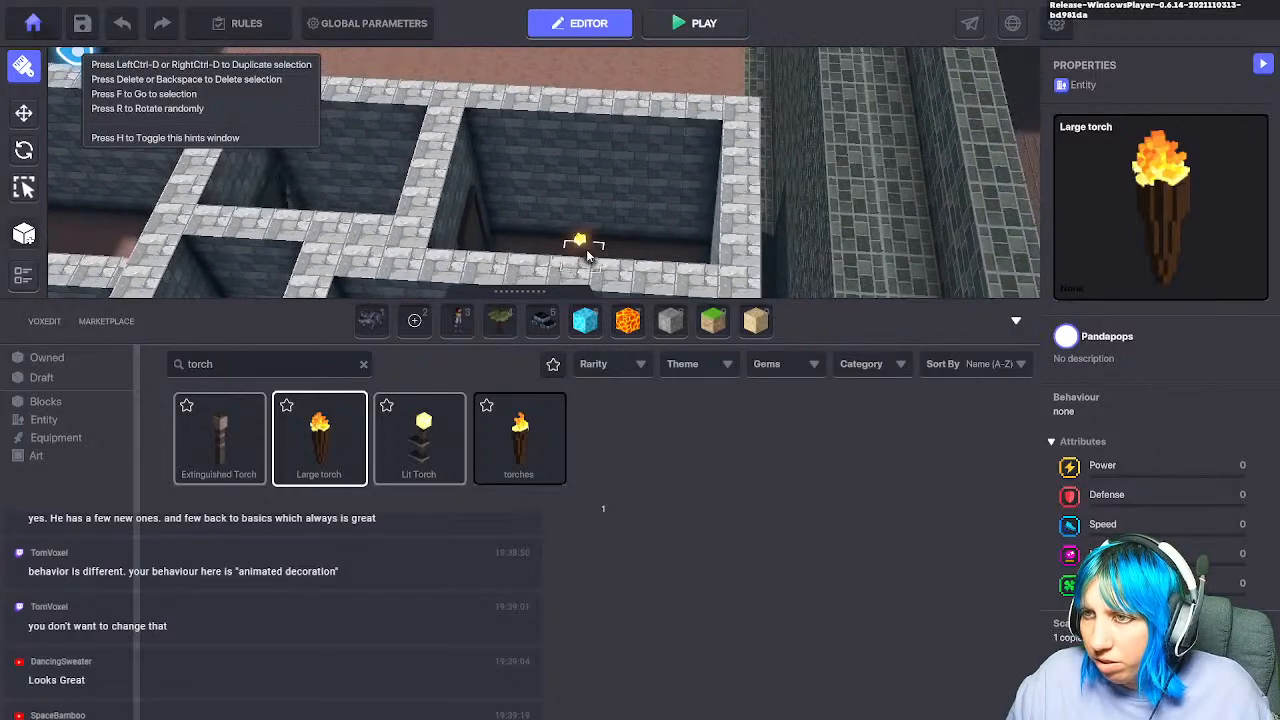
key(w)
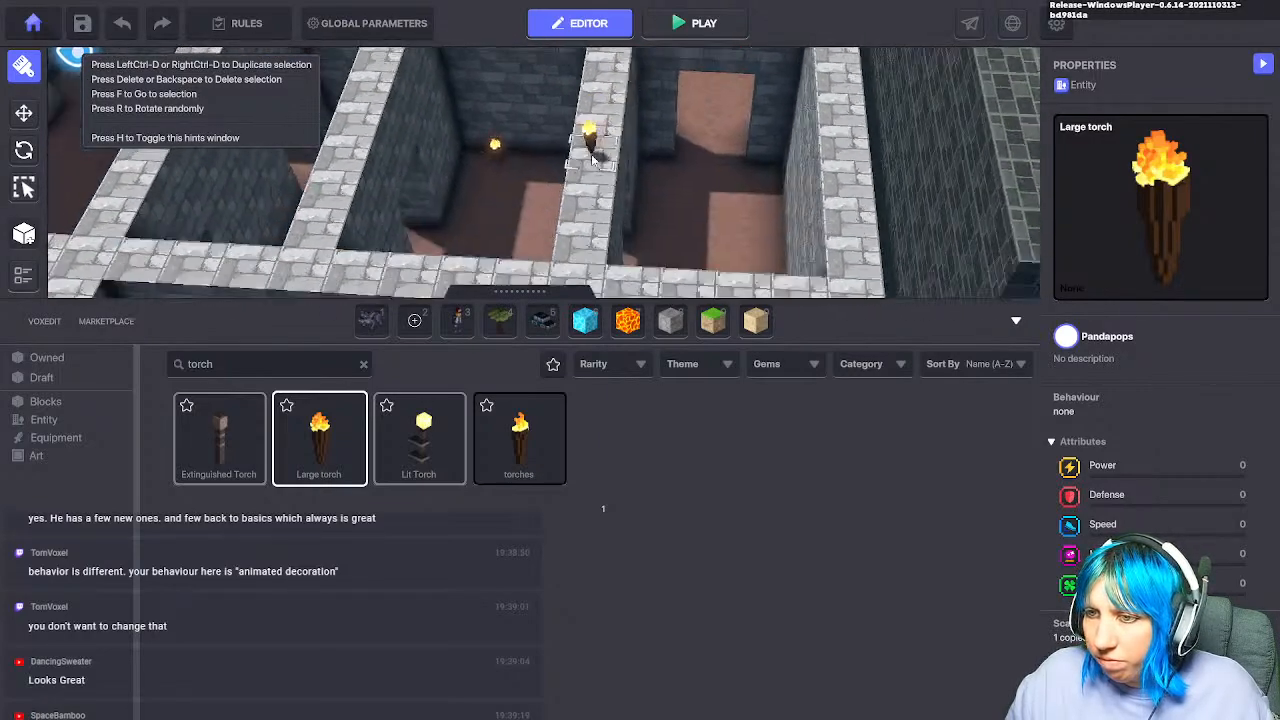
right_drag(743, 155, 525, 210)
key(w)
key(w)
key(d)
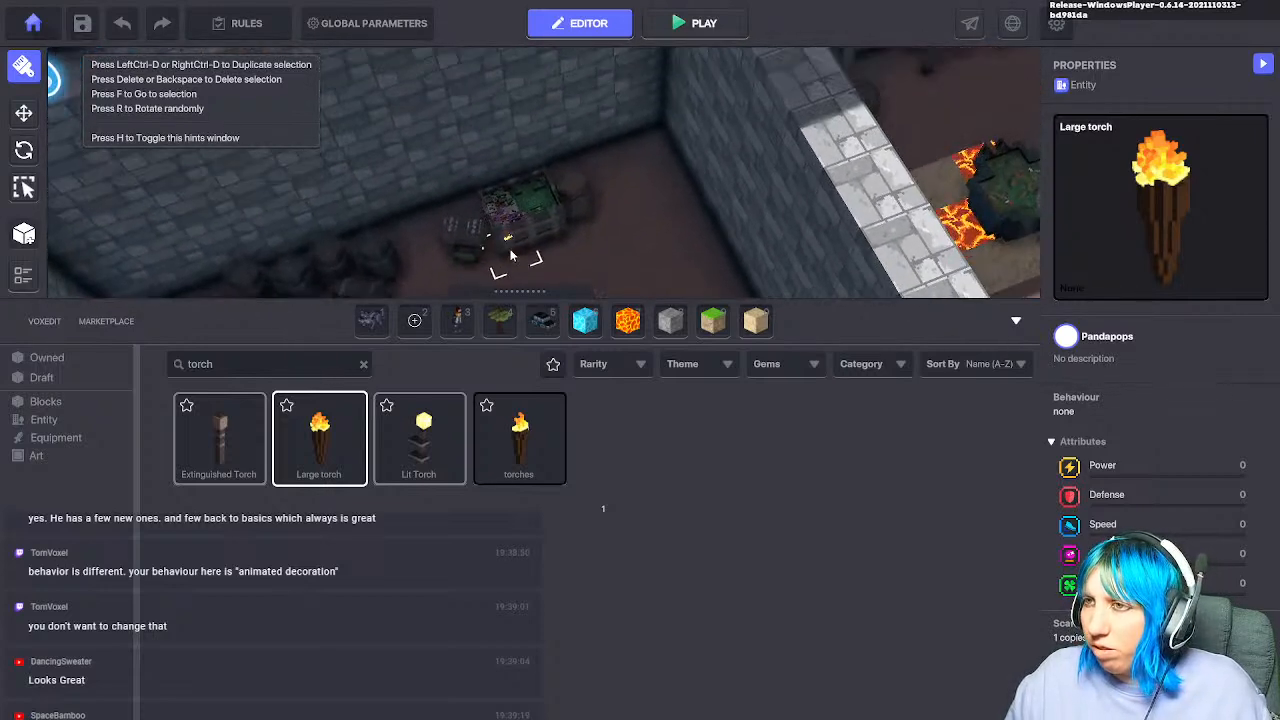
right_drag(643, 192, 713, 188)
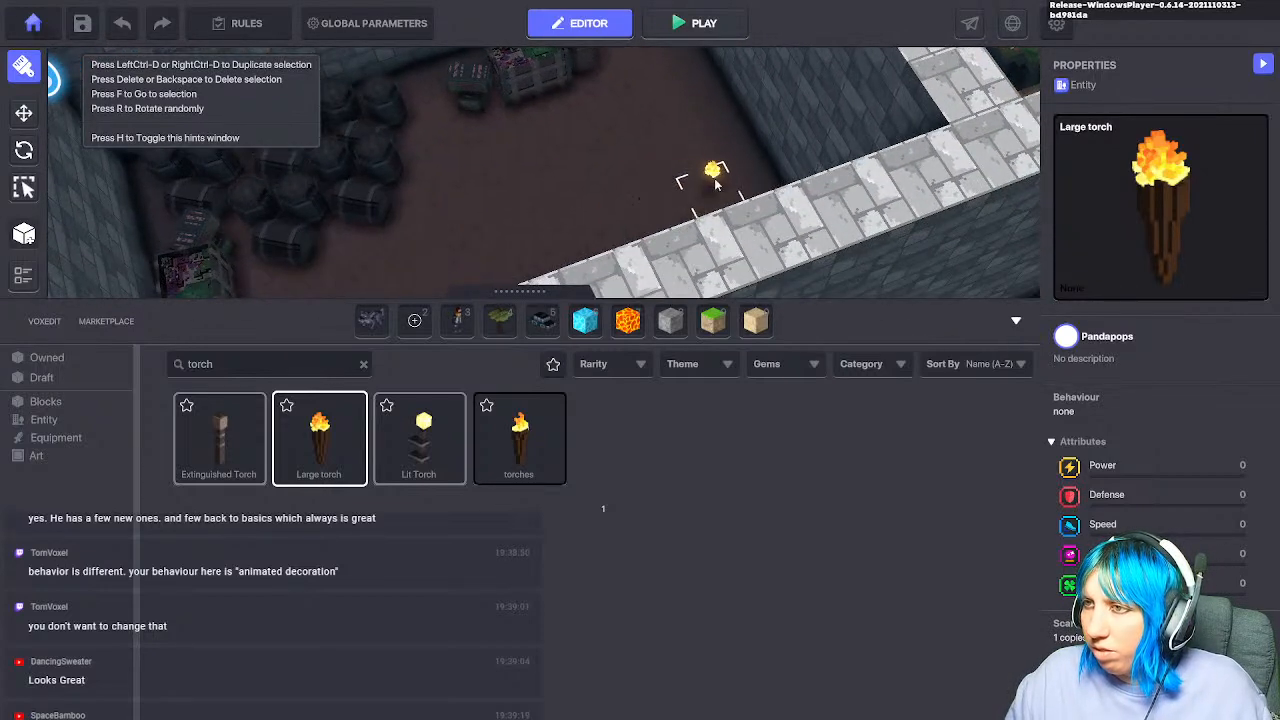
key(w)
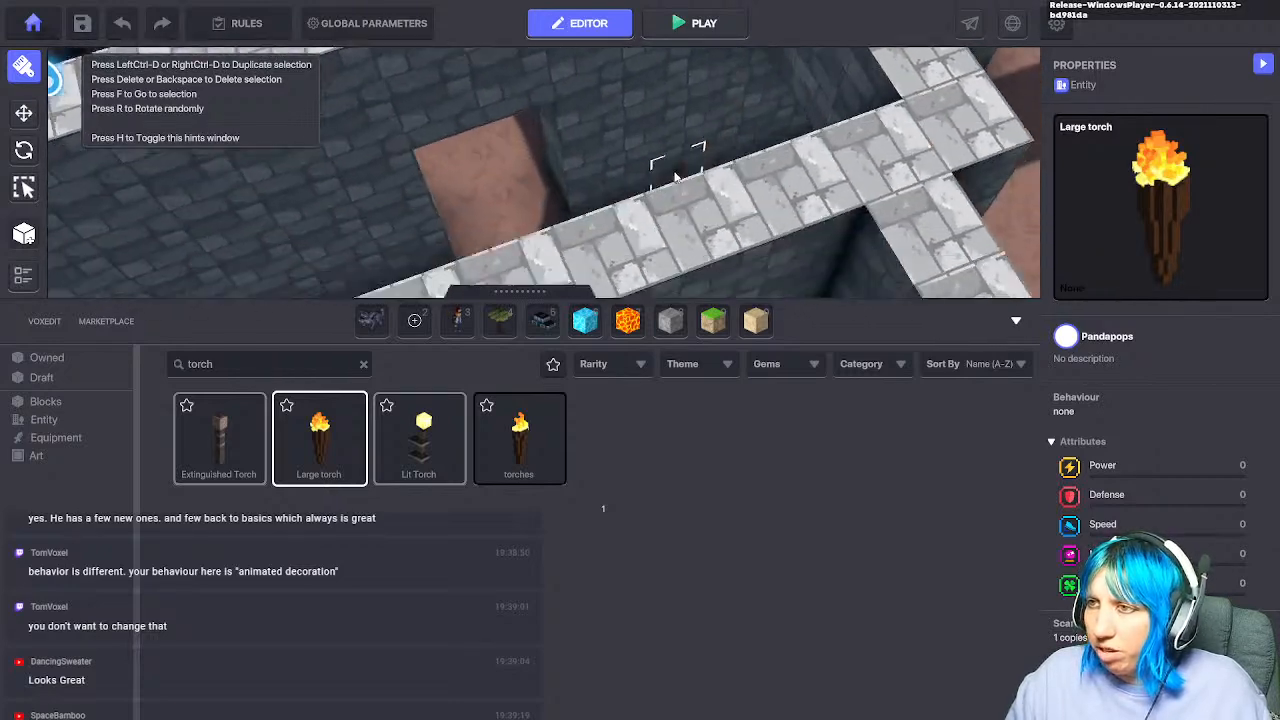
Step: Raise the newly placed Large torch higher up its wall
click(27, 115)
click(719, 192)
drag(725, 154, 747, 54)
scroll(746, 192, up, 8)
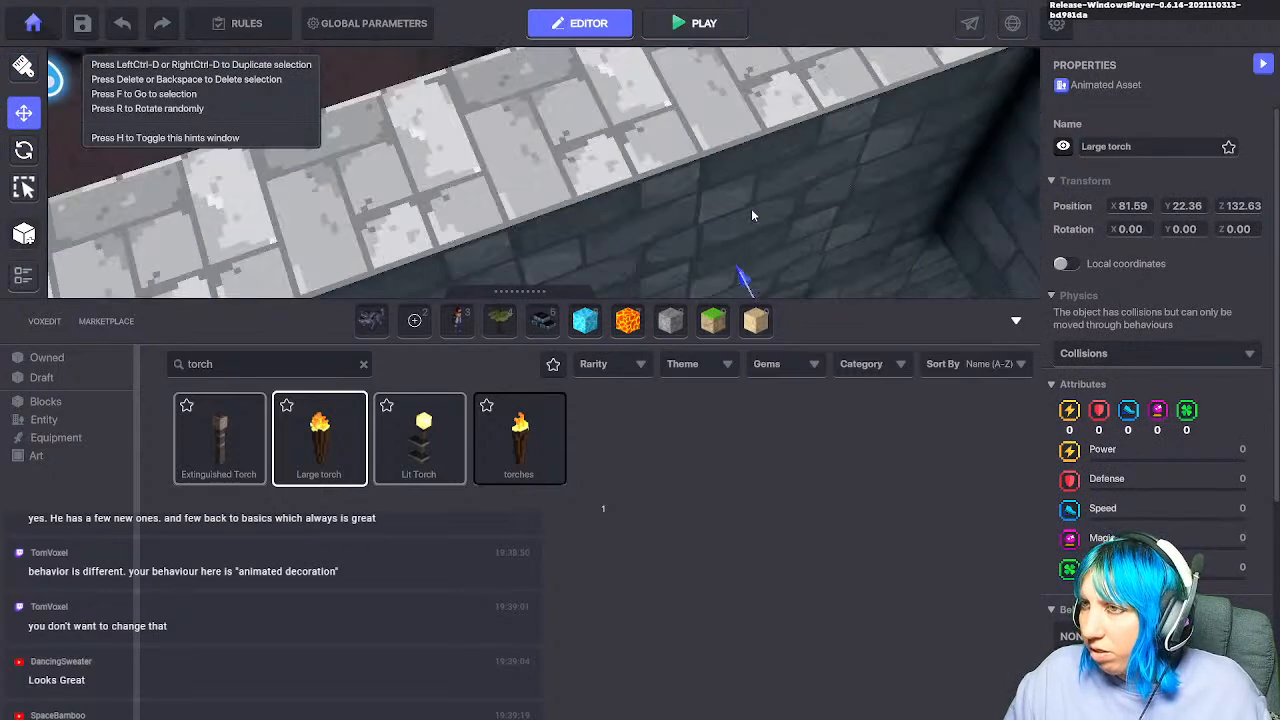
scroll(753, 214, down, 6)
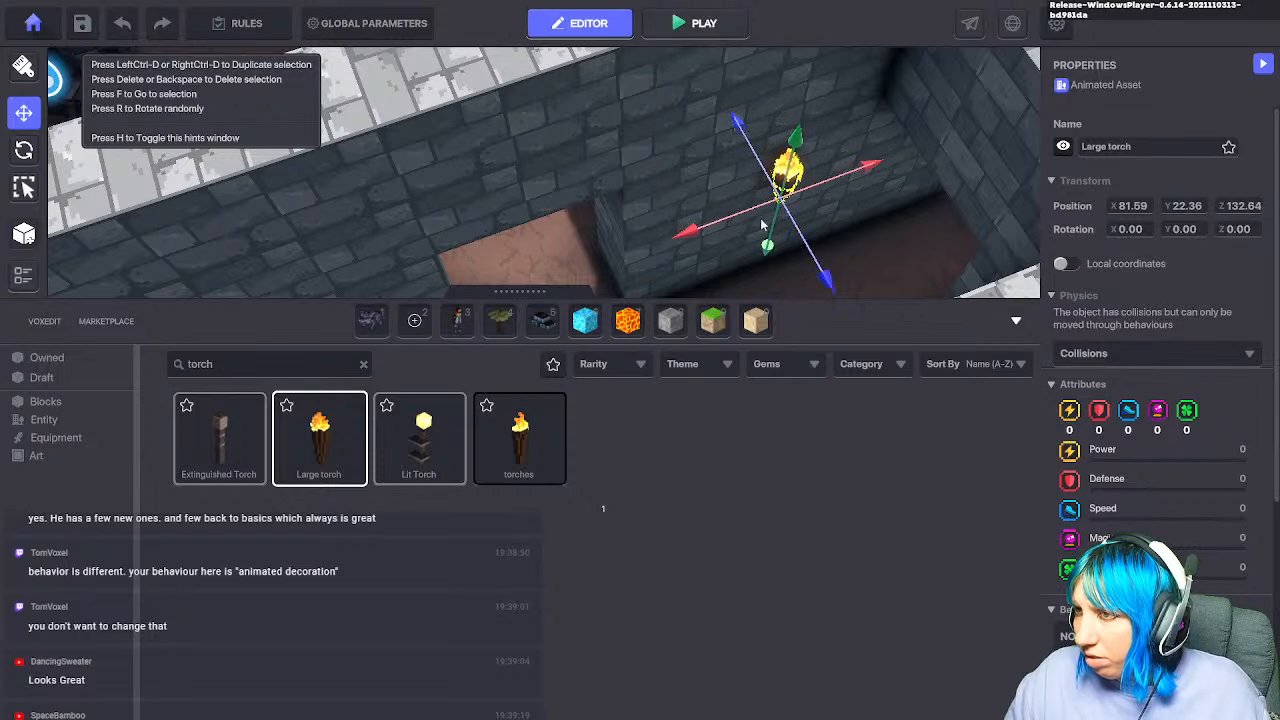
Step: Select the torch in the next room and focus the enlarged view on it
key(d)
key(s)
click(546, 128)
key(ctrl+d)
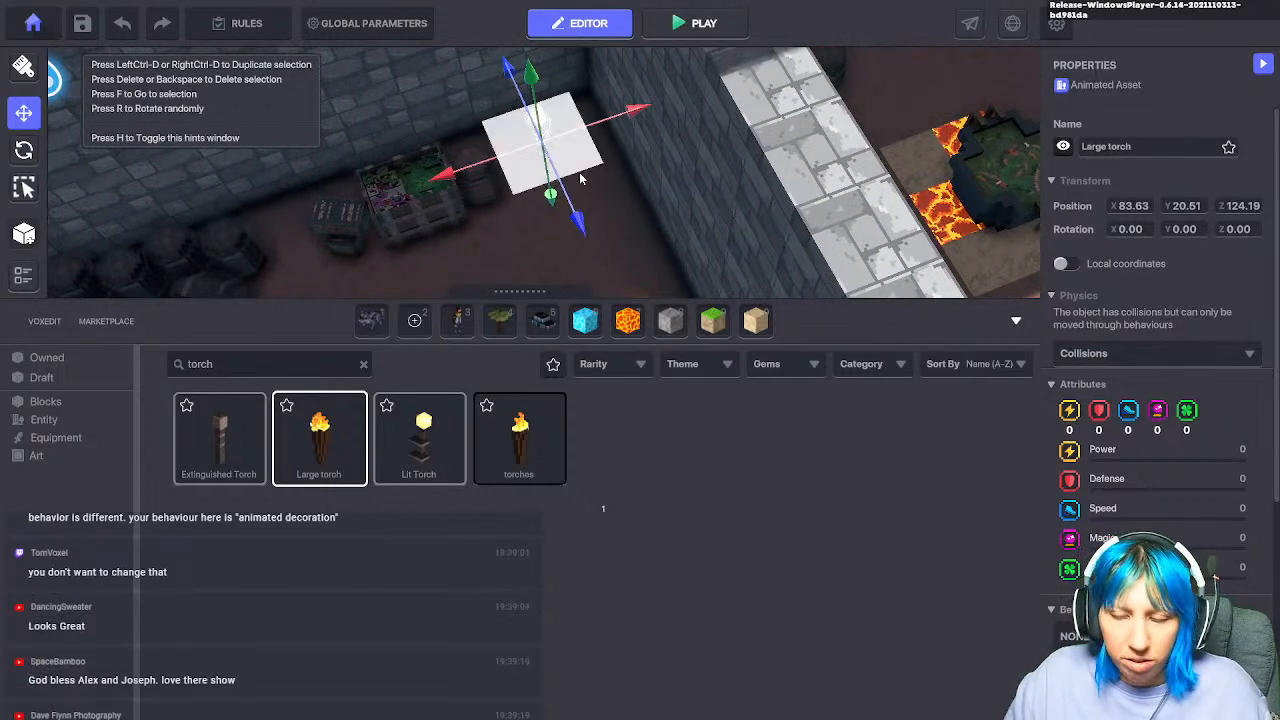
key(f)
click(520, 291)
scroll(517, 308, up, 4)
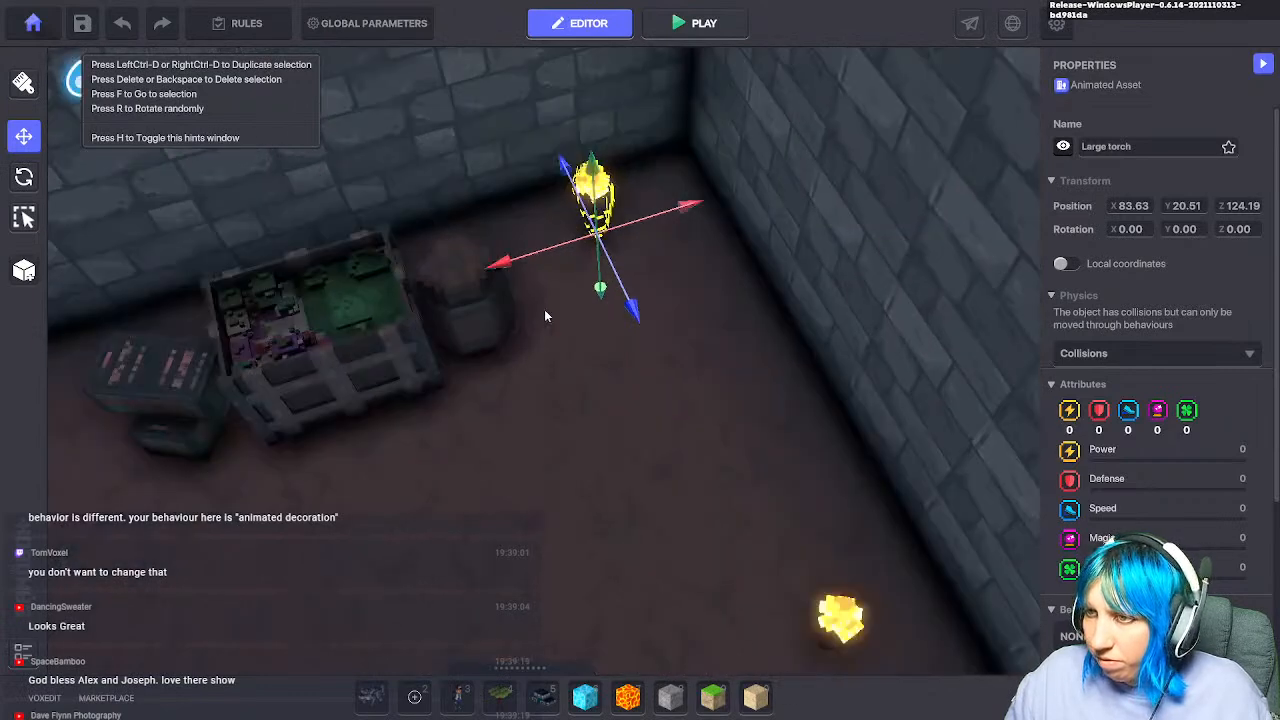
scroll(544, 310, up, 3)
key(w)
key(a)
Step: Set that torch's height on the wall and press it flush against the wall
drag(720, 497, 756, 341)
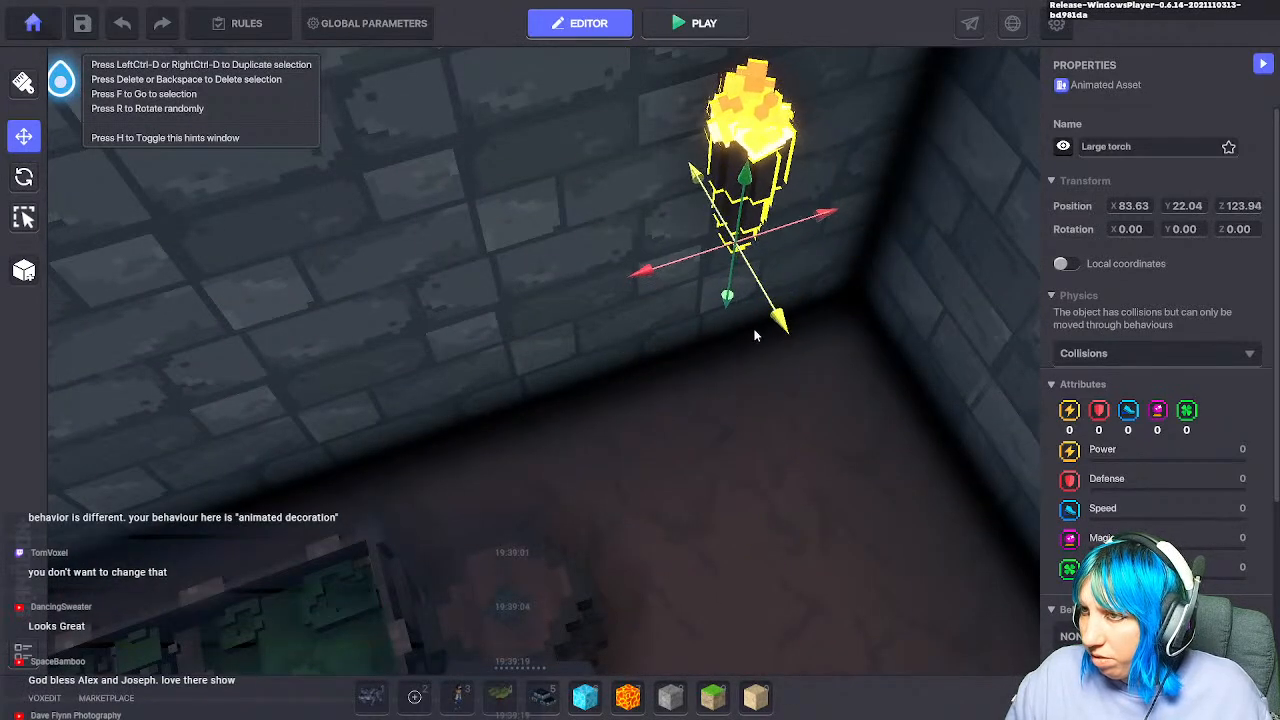
drag(745, 180, 743, 235)
drag(743, 293, 736, 401)
mouse_move(779, 384)
right_down()
mouse_move(817, 334)
mouse_move(800, 370)
mouse_move(765, 373)
right_up()
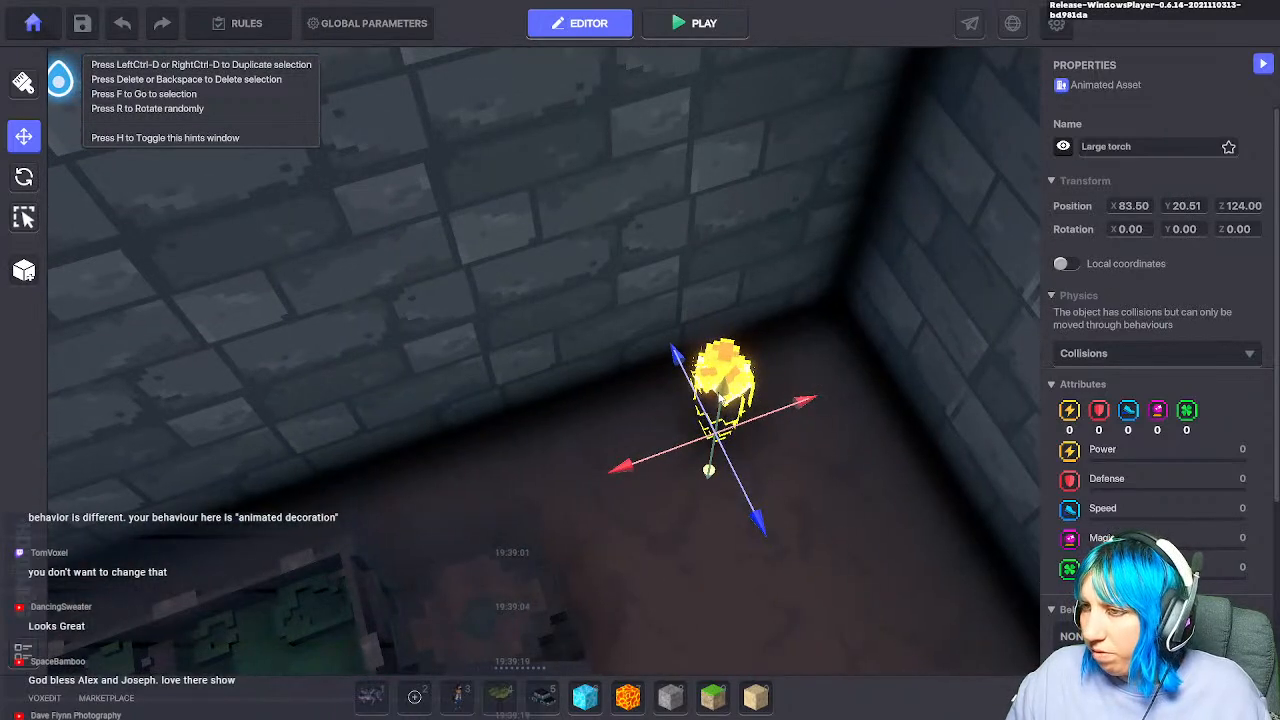
drag(725, 390, 762, 162)
drag(790, 342, 758, 318)
Step: Place a Sand block in the room corner
click(756, 697)
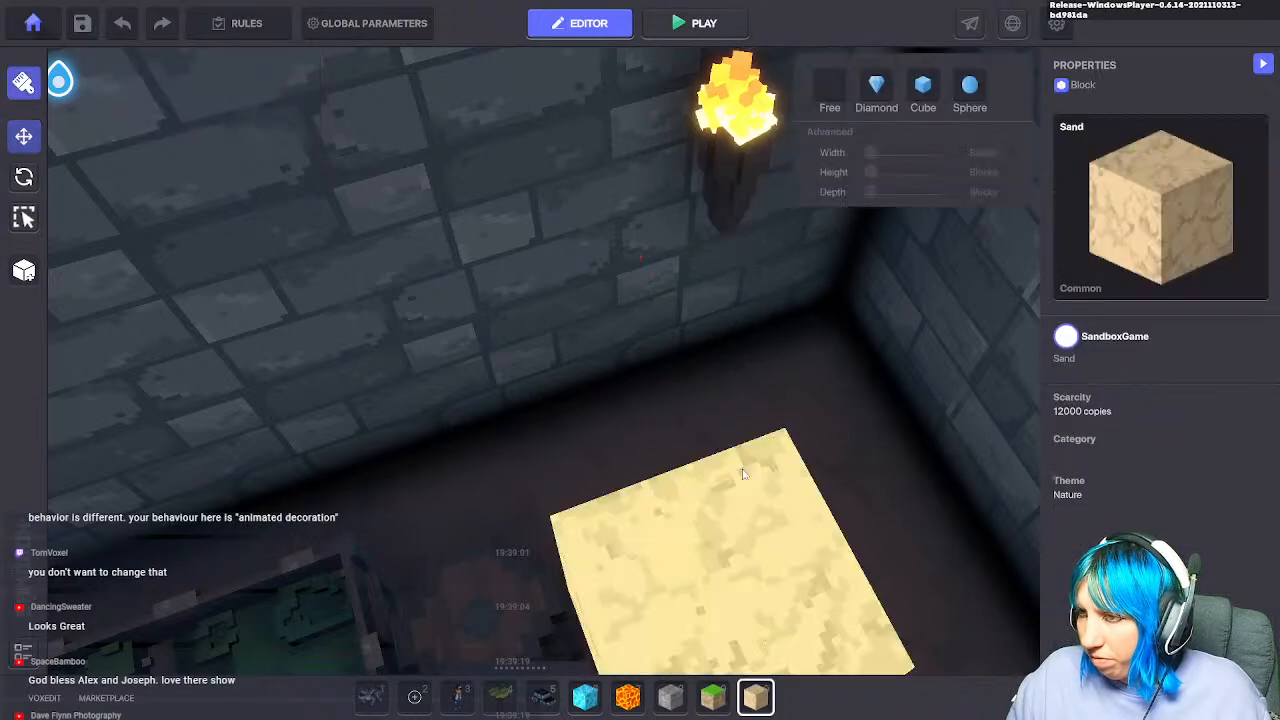
click(766, 328)
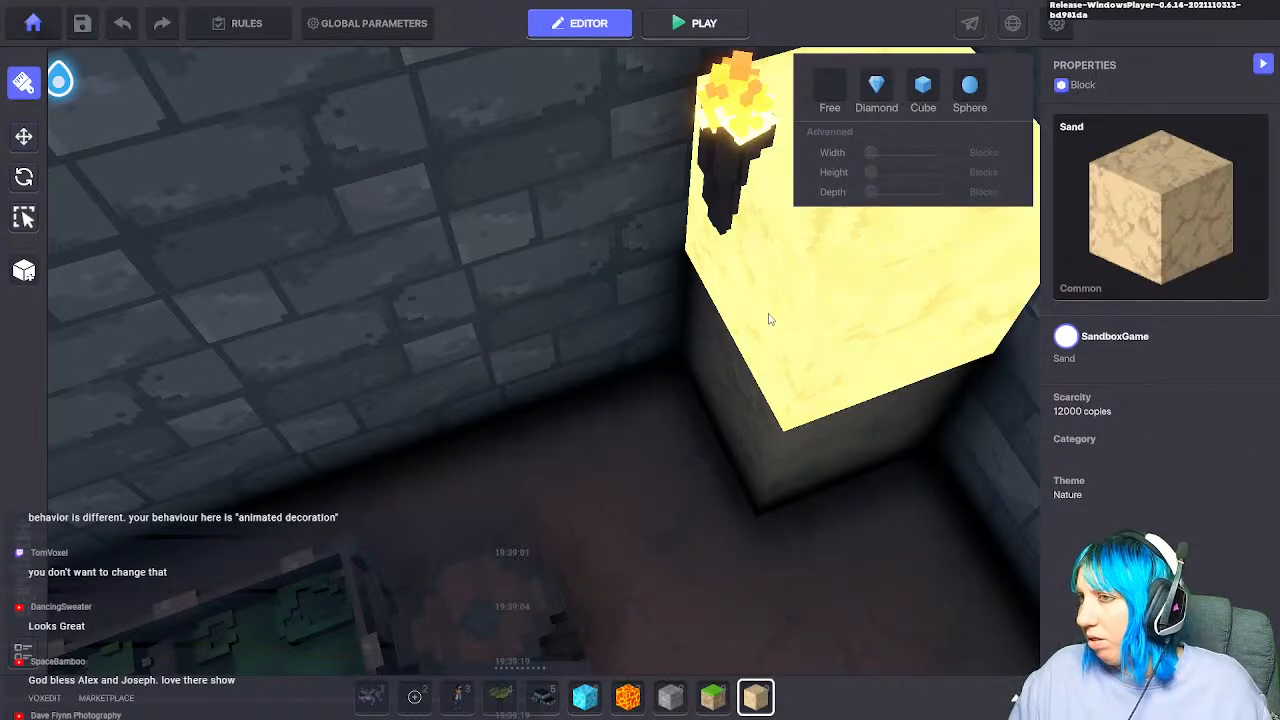
scroll(767, 328, down, 3)
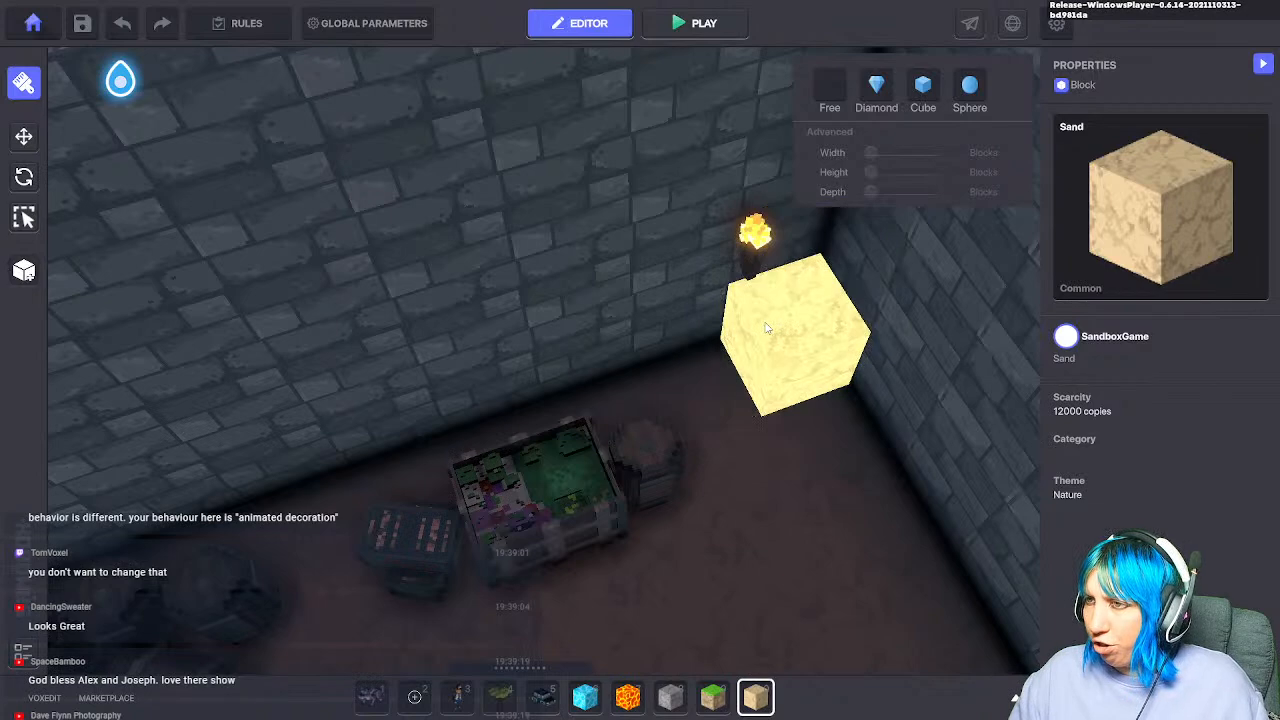
Step: Raise the corner torch slightly up the wall
click(24, 136)
click(752, 250)
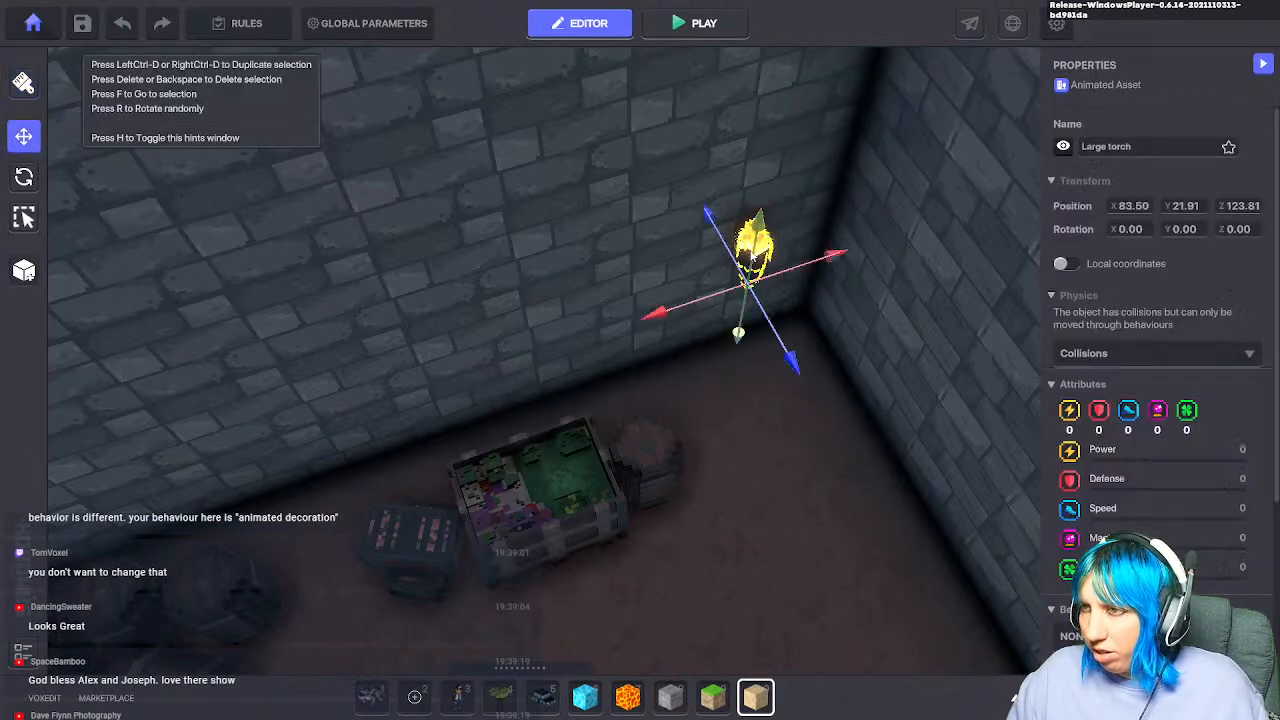
drag(760, 228, 762, 212)
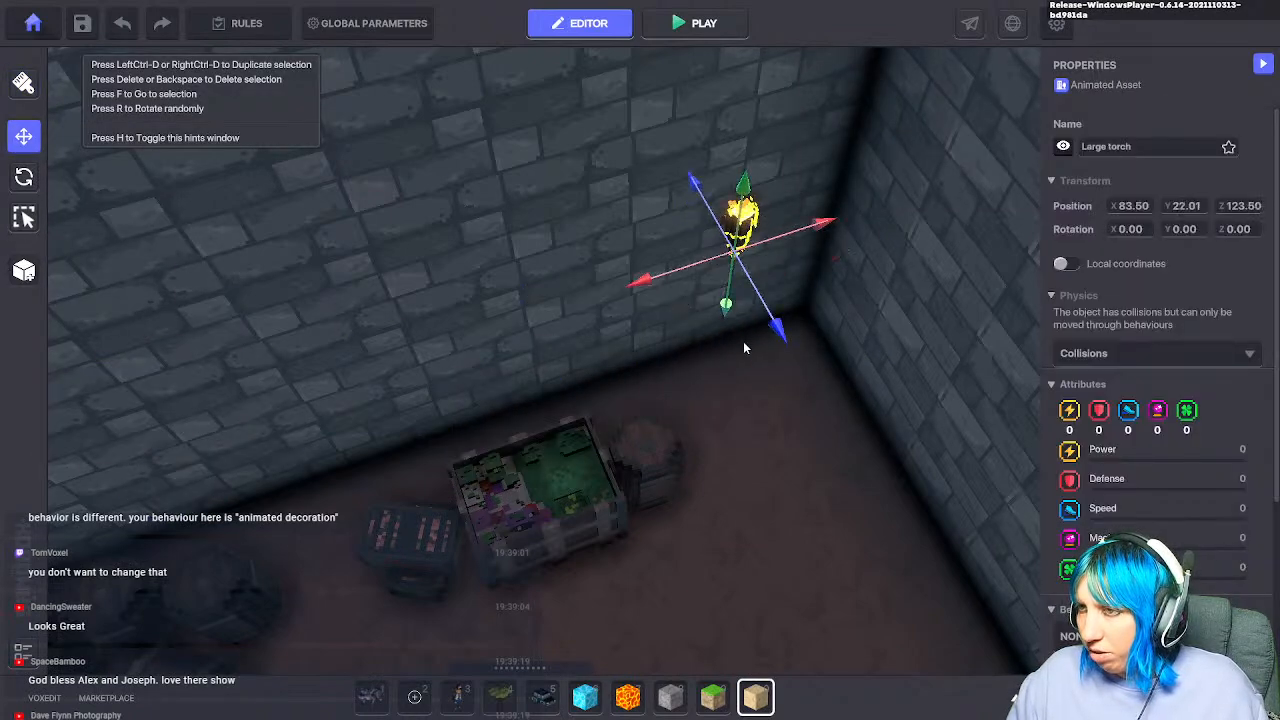
scroll(745, 343, down, 2)
Step: Lift the second torch off the floor and mount it against the wall
click(902, 636)
key(f)
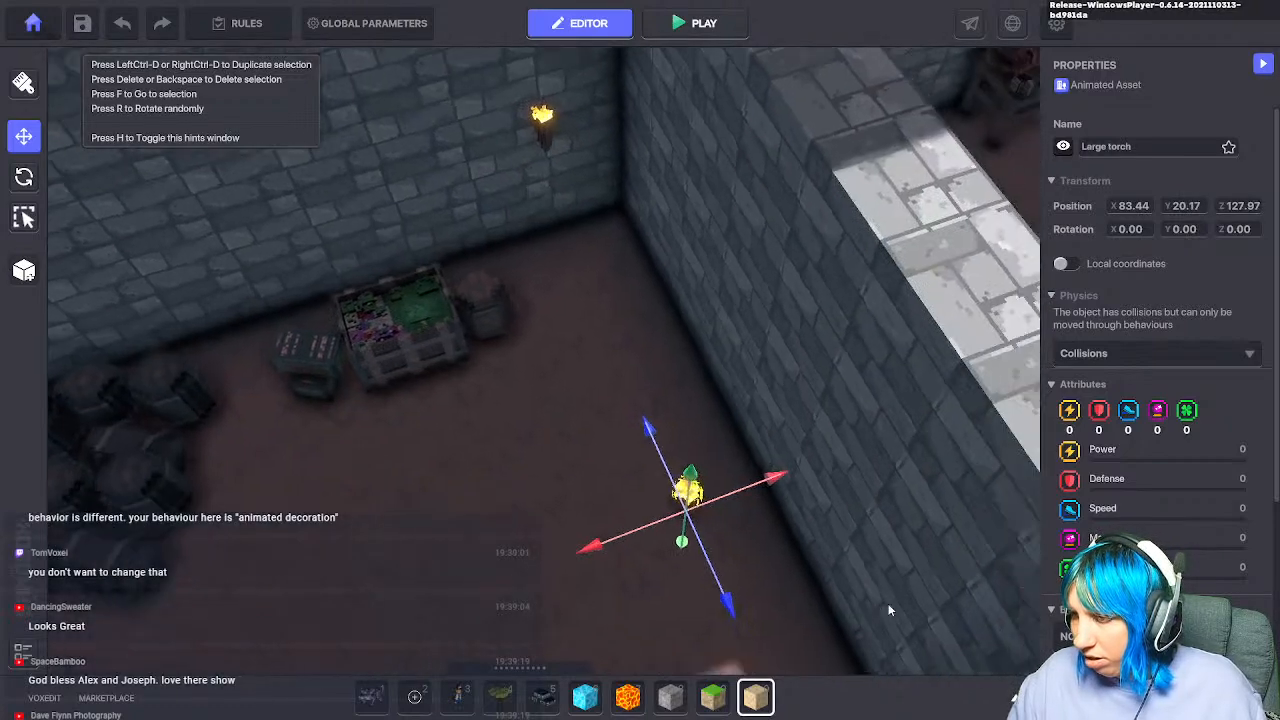
drag(688, 448, 758, 432)
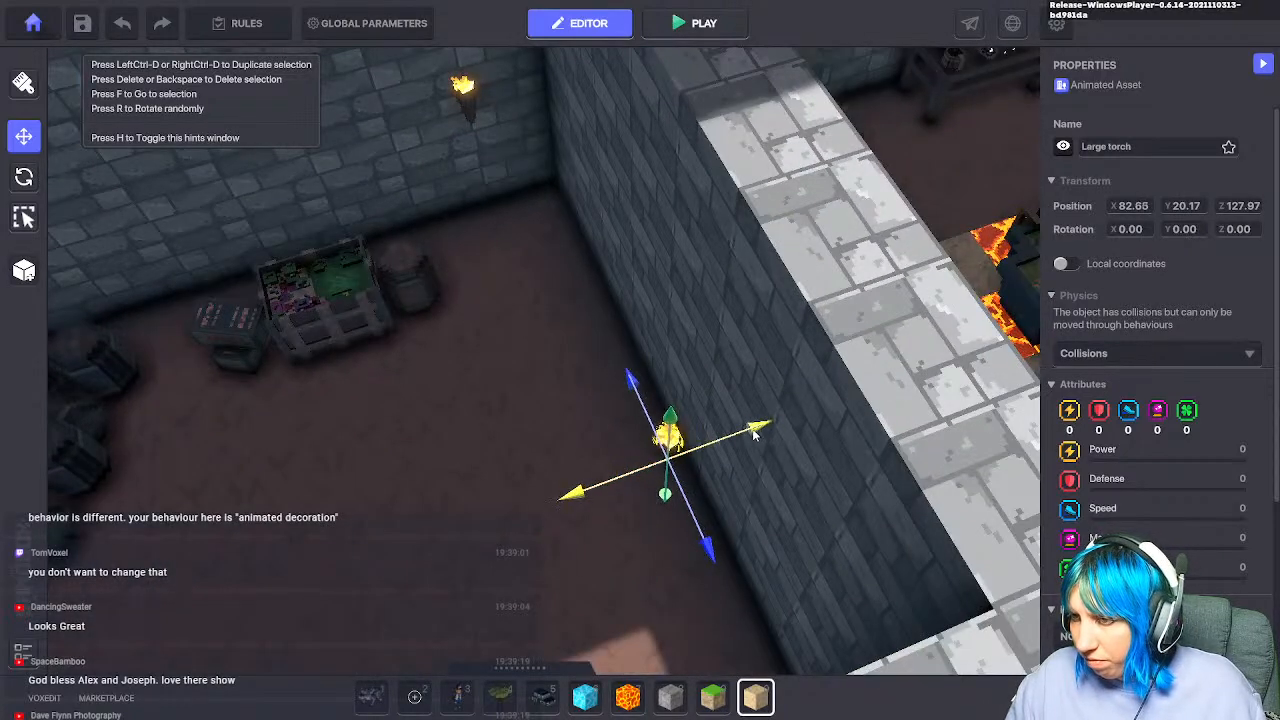
drag(670, 416, 676, 374)
drag(698, 422, 705, 330)
drag(612, 416, 597, 418)
Step: Lift the torch lying in the neighbouring room up onto its wall
key(s)
key(d)
key(w)
click(840, 362)
drag(840, 362, 883, 202)
Step: Fine-tune that torch's height and sideways position against the wall
key(s)
key(d)
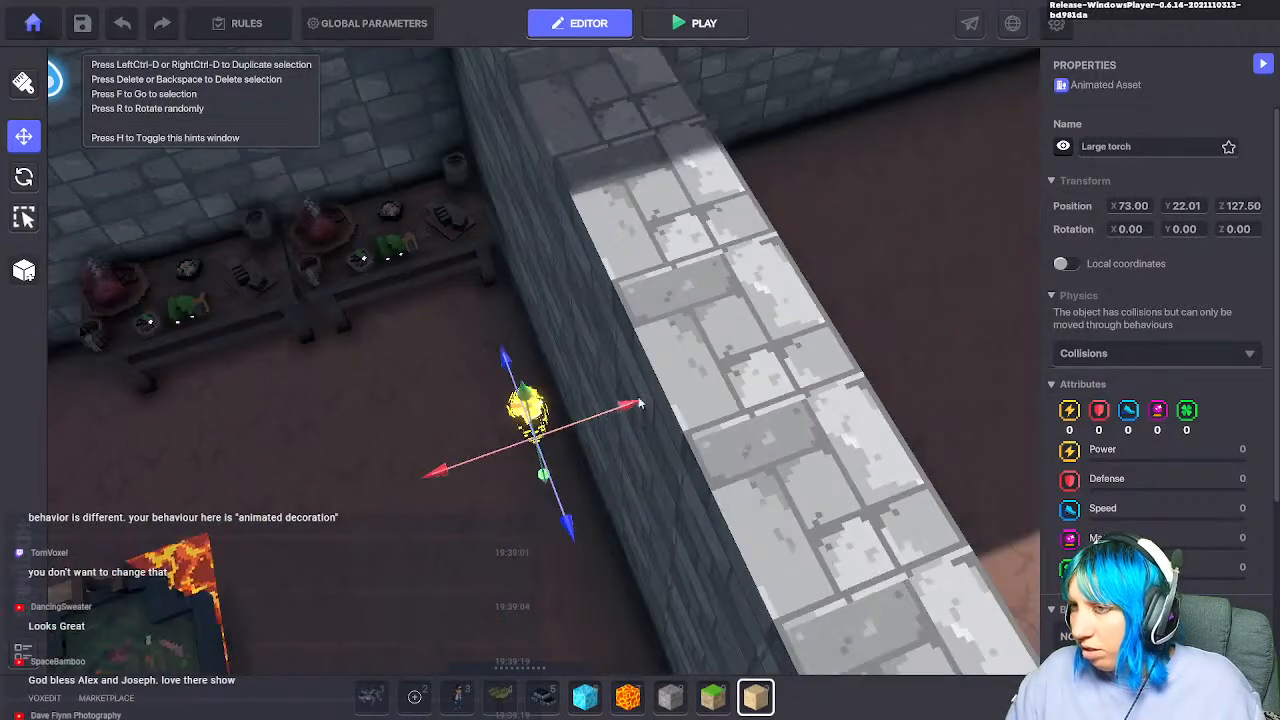
key(a)
key(w)
drag(766, 264, 800, 261)
right_drag(735, 318, 899, 200)
key(f)
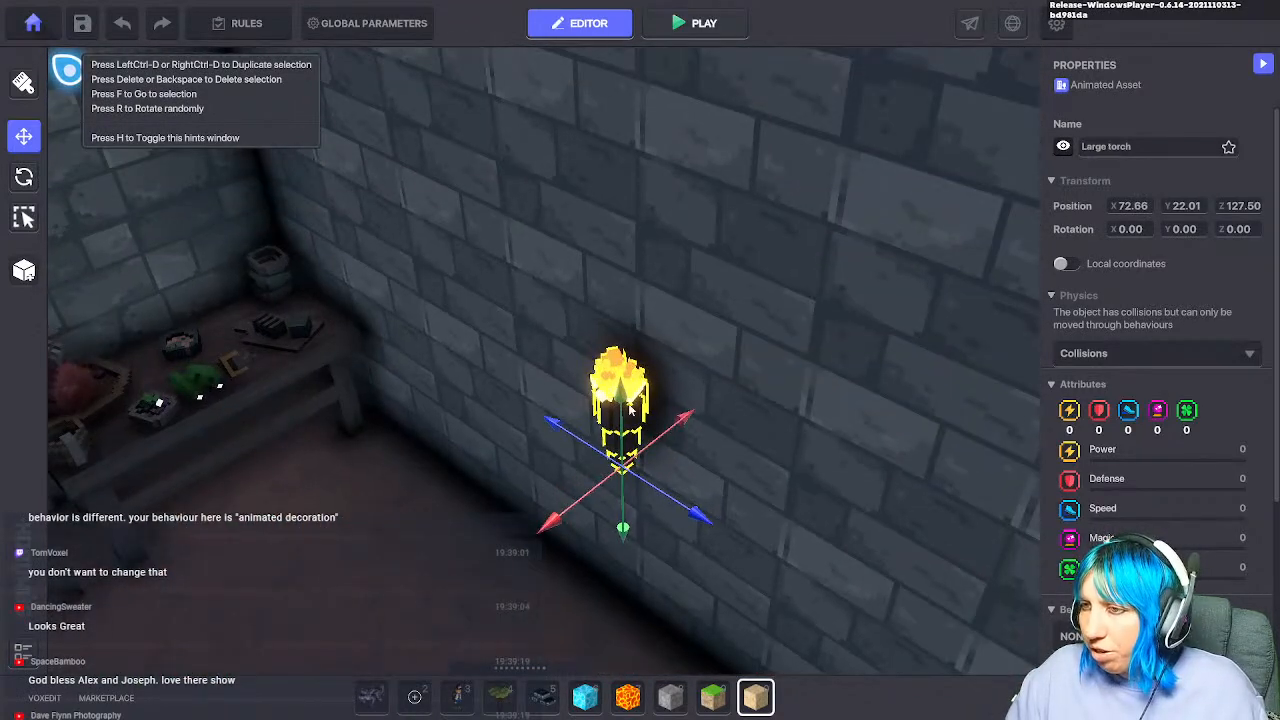
drag(623, 403, 623, 372)
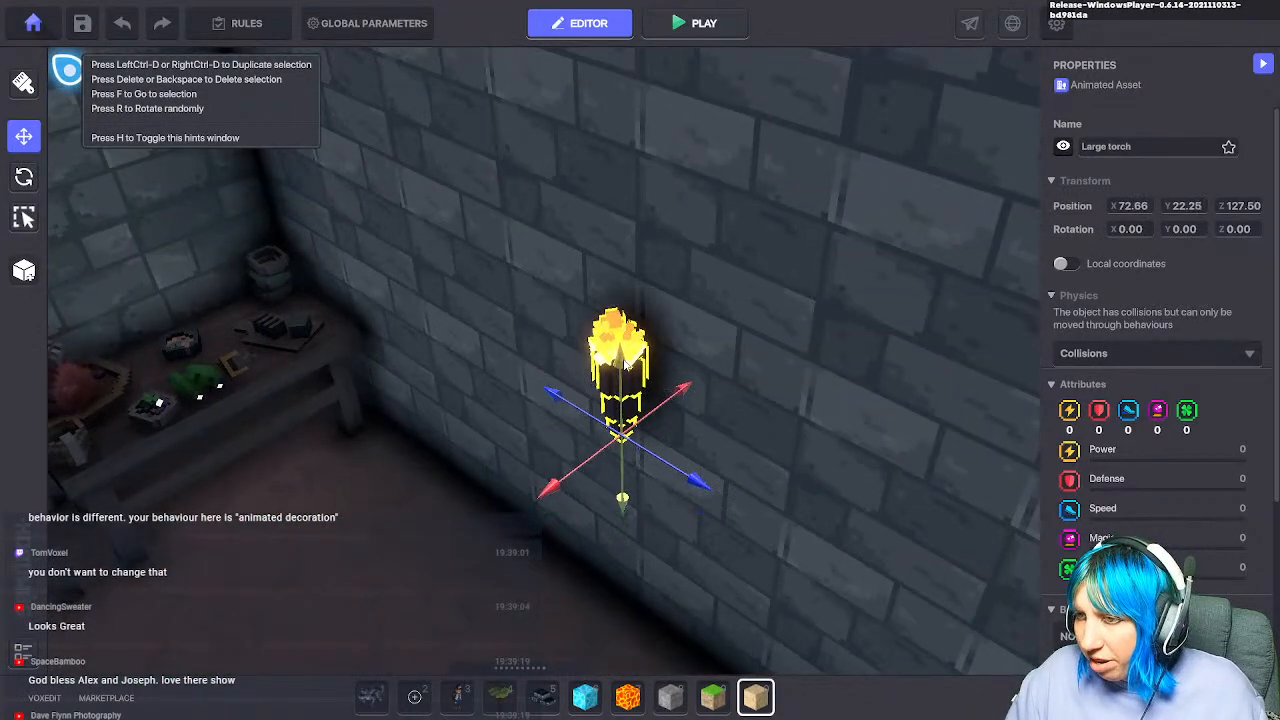
drag(684, 484, 732, 516)
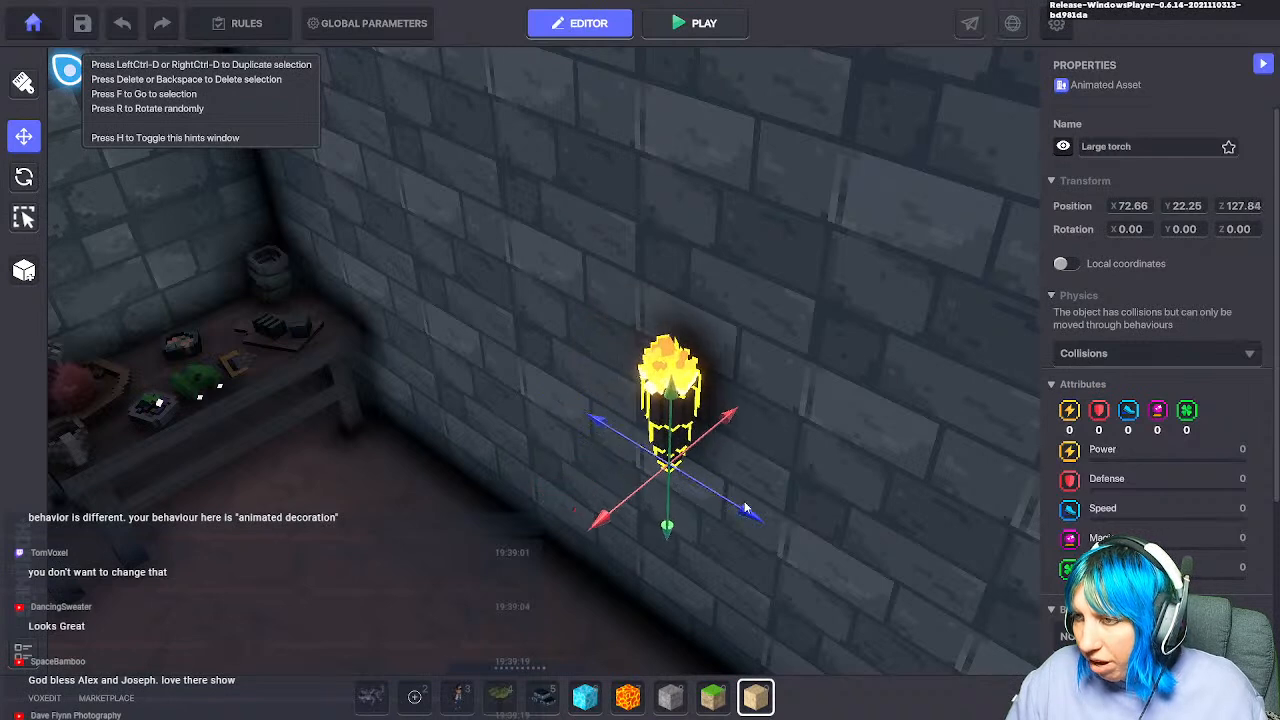
drag(670, 405, 731, 451)
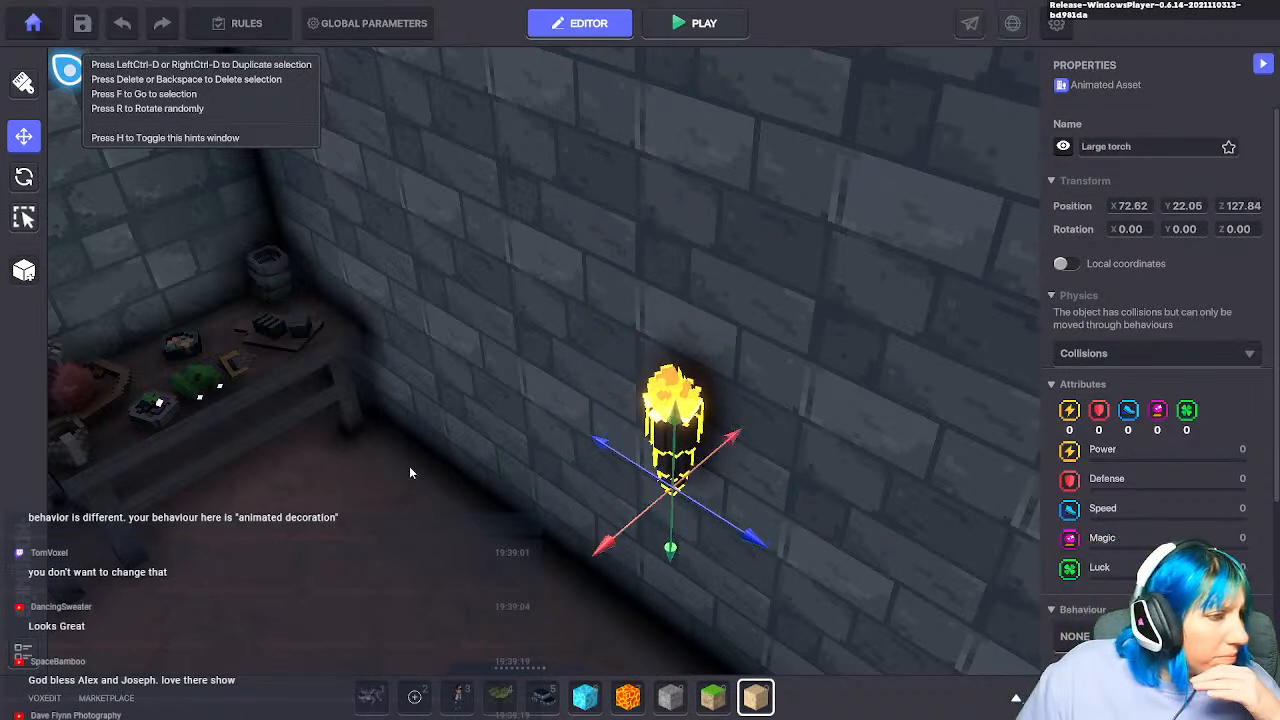
Step: Mount the torch beside the door high on the wall, flush against it
scroll(492, 441, down, 2)
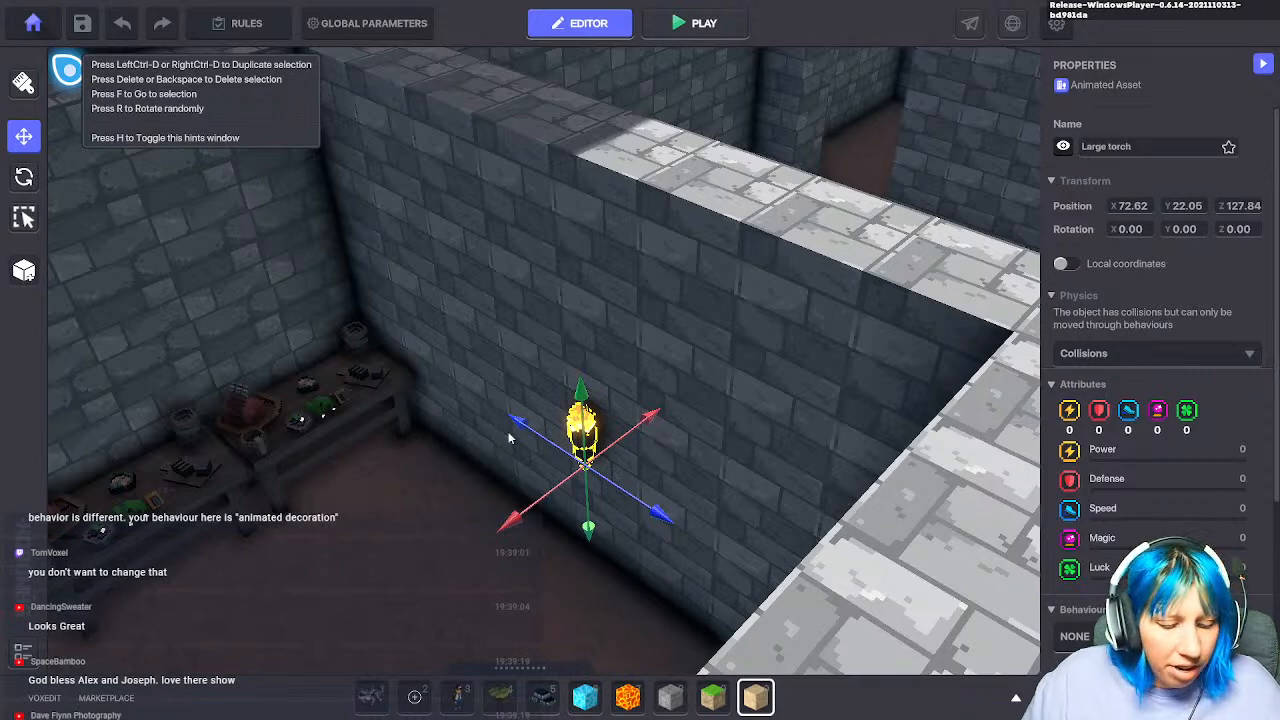
right_drag(478, 384, 820, 447)
scroll(800, 443, up, 3)
click(661, 300)
right_drag(664, 335, 685, 355)
scroll(685, 355, down, 5)
drag(738, 334, 757, 112)
right_drag(744, 225, 710, 150)
drag(833, 433, 822, 413)
middle_drag(762, 401, 760, 393)
Step: Duplicate the door torch and place the copy on the door's other side
key(ctrl+d)
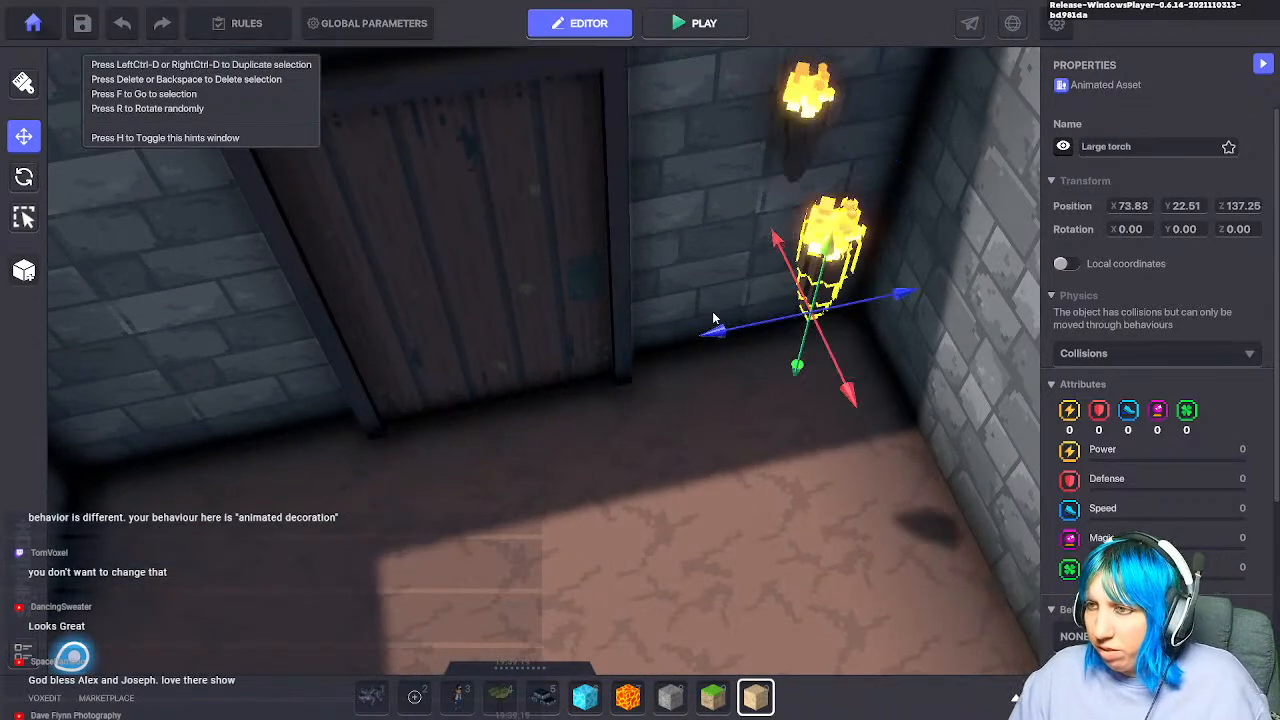
drag(712, 342, 93, 422)
drag(172, 482, 203, 344)
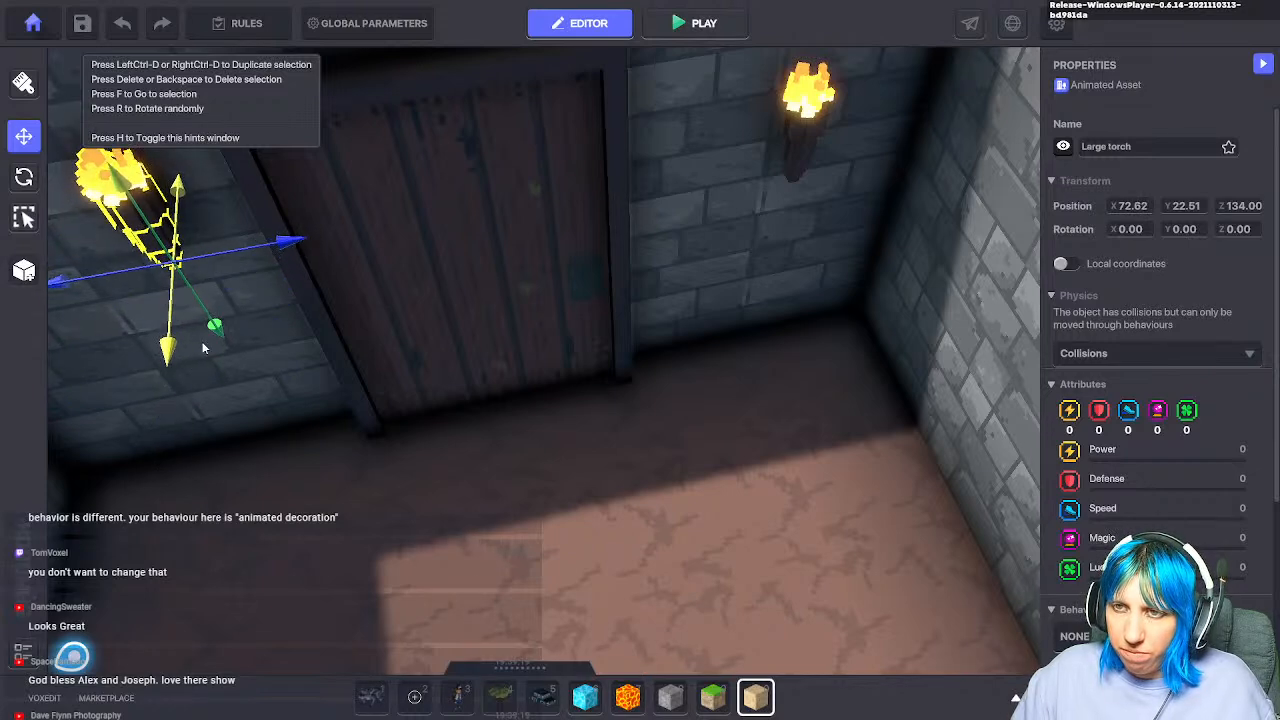
click(683, 472)
scroll(676, 471, down, 5)
middle_drag(706, 431, 681, 396)
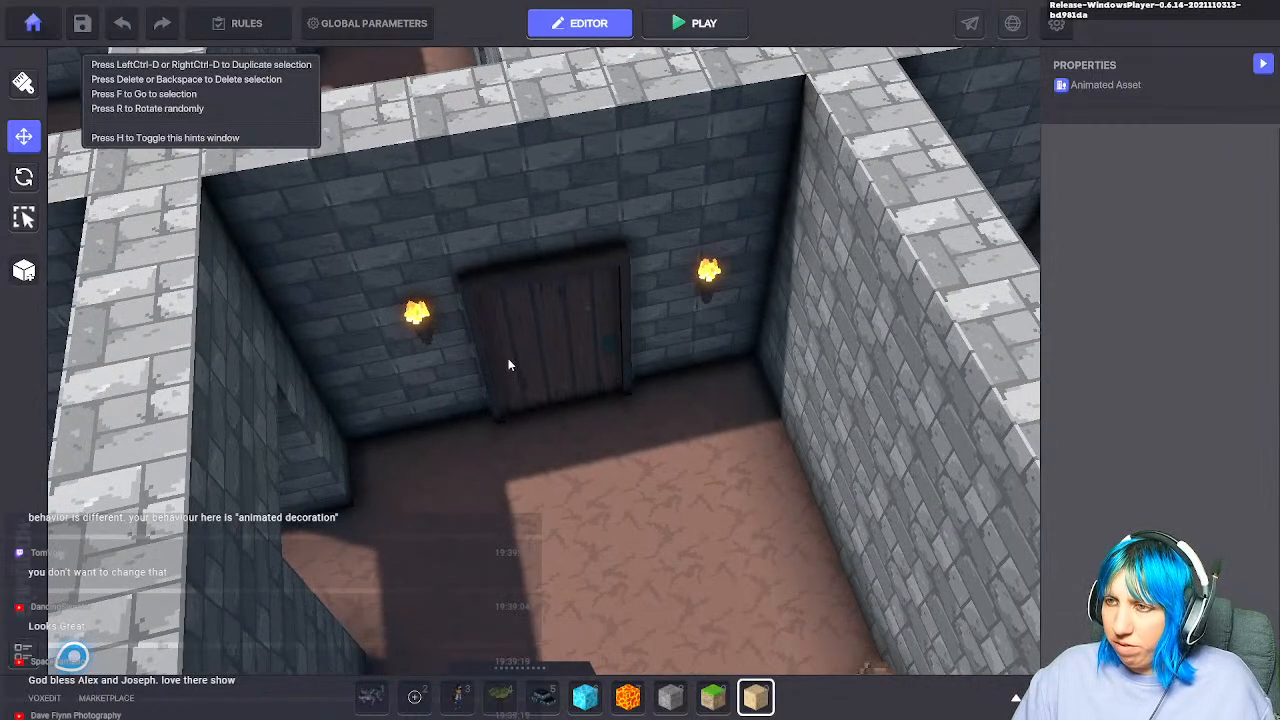
click(419, 330)
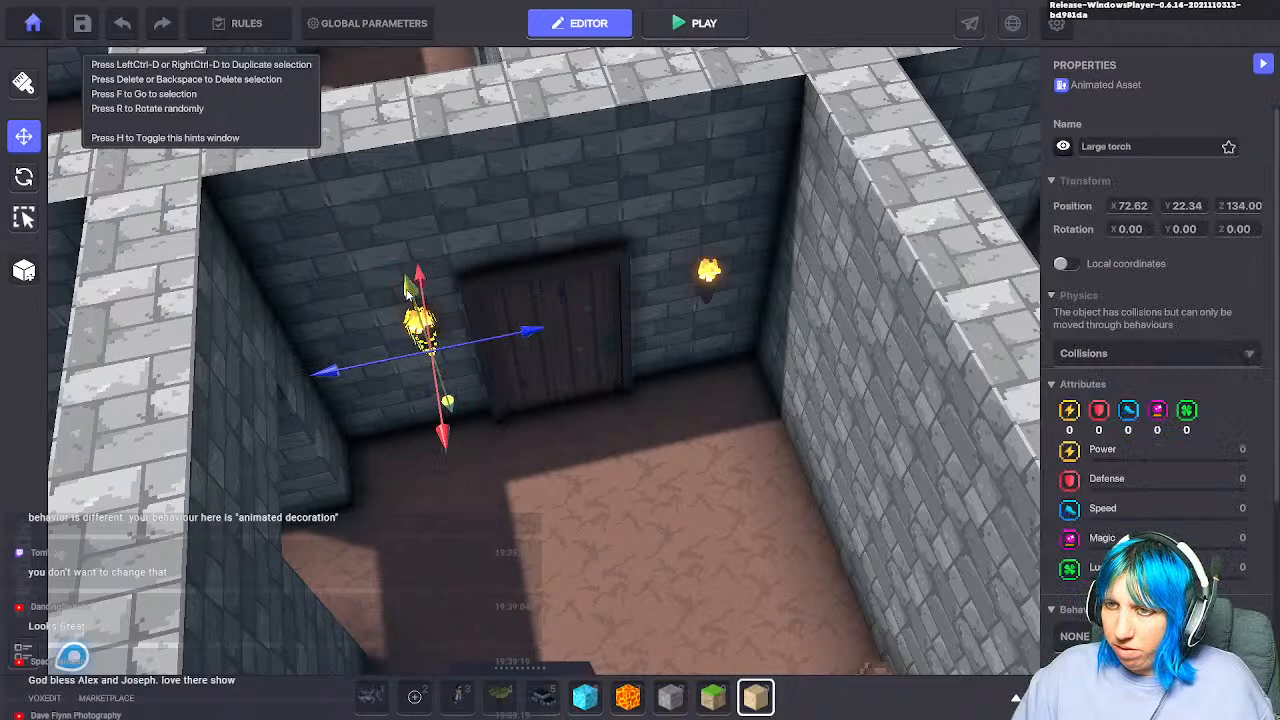
click(620, 443)
Step: Raise another room's torch up the wall and push it against the wall
middle_drag(620, 443, 345, 600)
middle_drag(690, 305, 589, 545)
middle_drag(430, 400, 577, 543)
scroll(532, 543, up, 5)
click(706, 560)
drag(699, 538, 714, 380)
drag(738, 537, 729, 510)
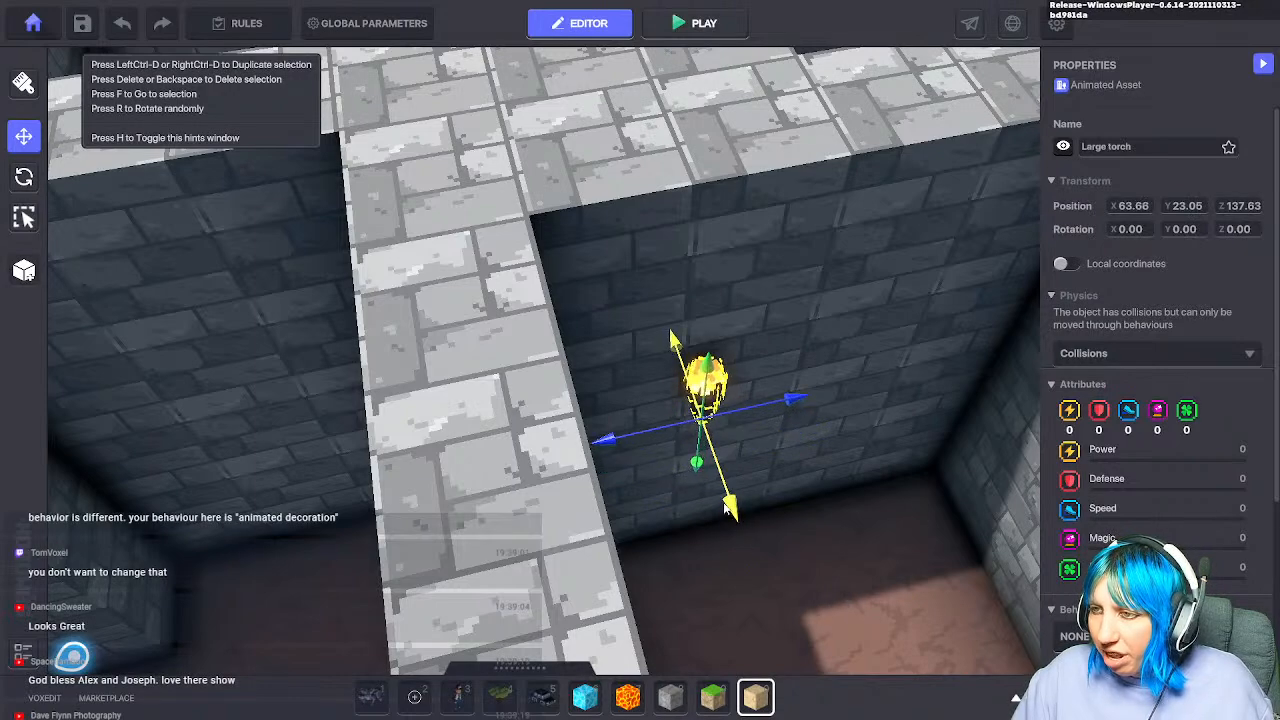
Step: Raise the torch in the next room up its wall
scroll(723, 506, down, 4)
middle_drag(860, 390, 737, 546)
middle_drag(645, 370, 664, 549)
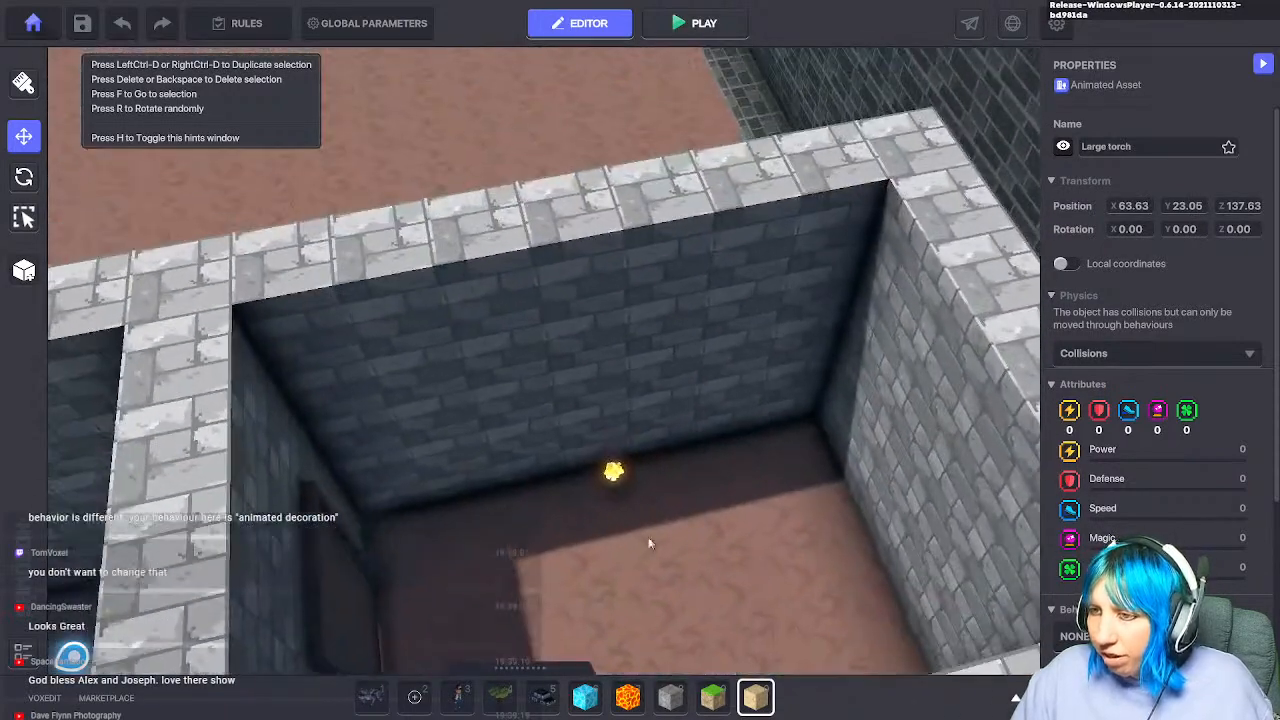
drag(616, 436, 614, 326)
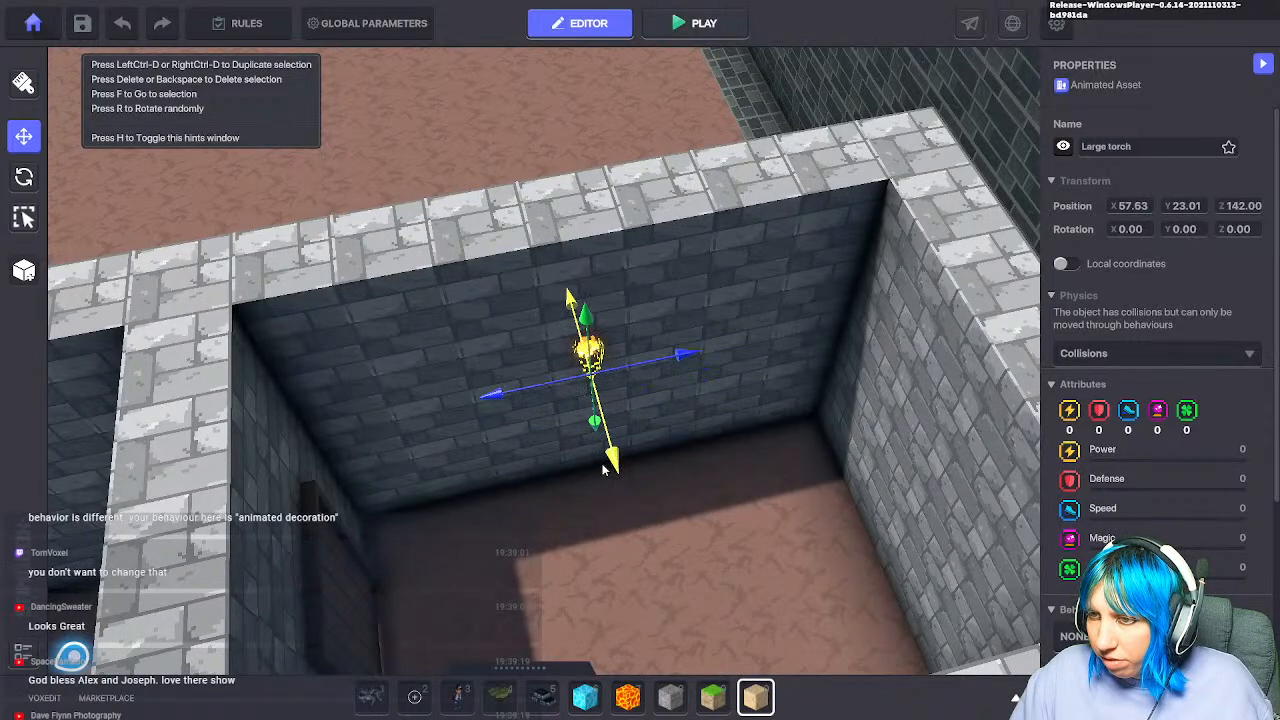
Step: Pan across the maze to survey the neighbouring torch-lit rooms
middle_drag(641, 526, 709, 451)
scroll(690, 470, down, 4)
middle_drag(671, 489, 526, 280)
scroll(558, 287, down, 6)
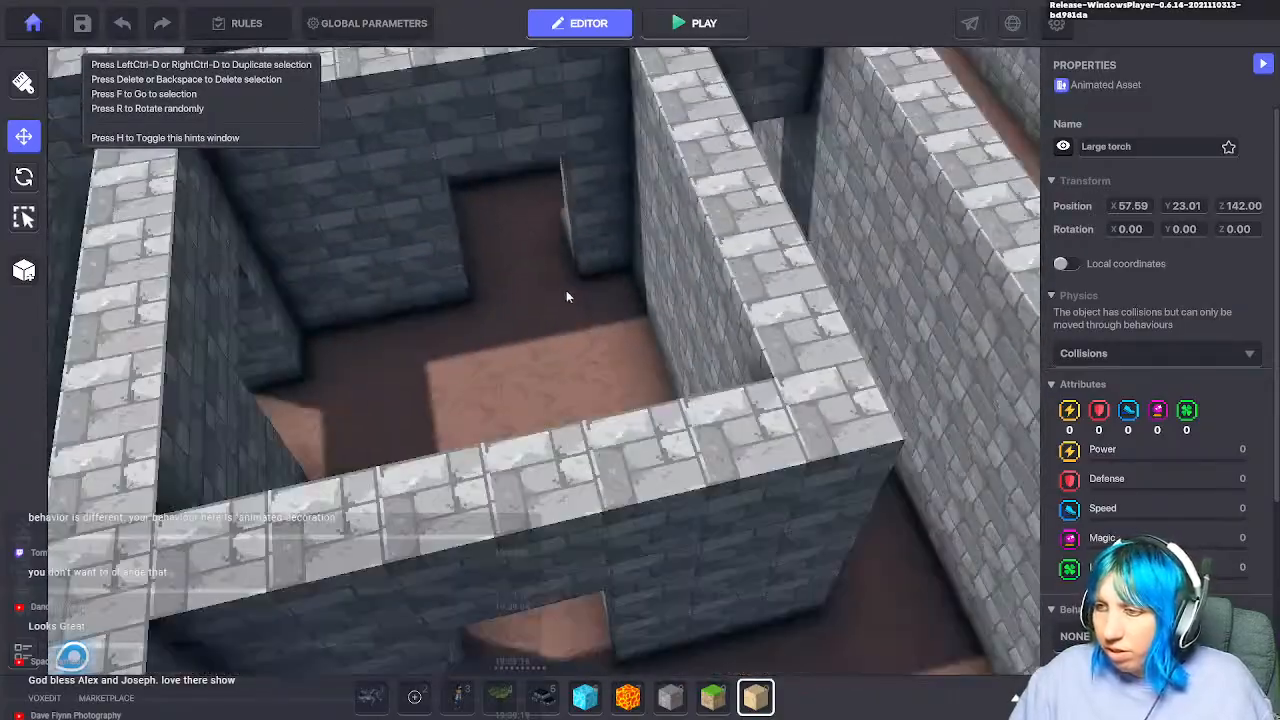
middle_drag(589, 326, 440, 440)
middle_drag(977, 443, 777, 371)
Step: Orbit over the left outer wall and level the view on the torch-lit room
right_drag(777, 371, 781, 358)
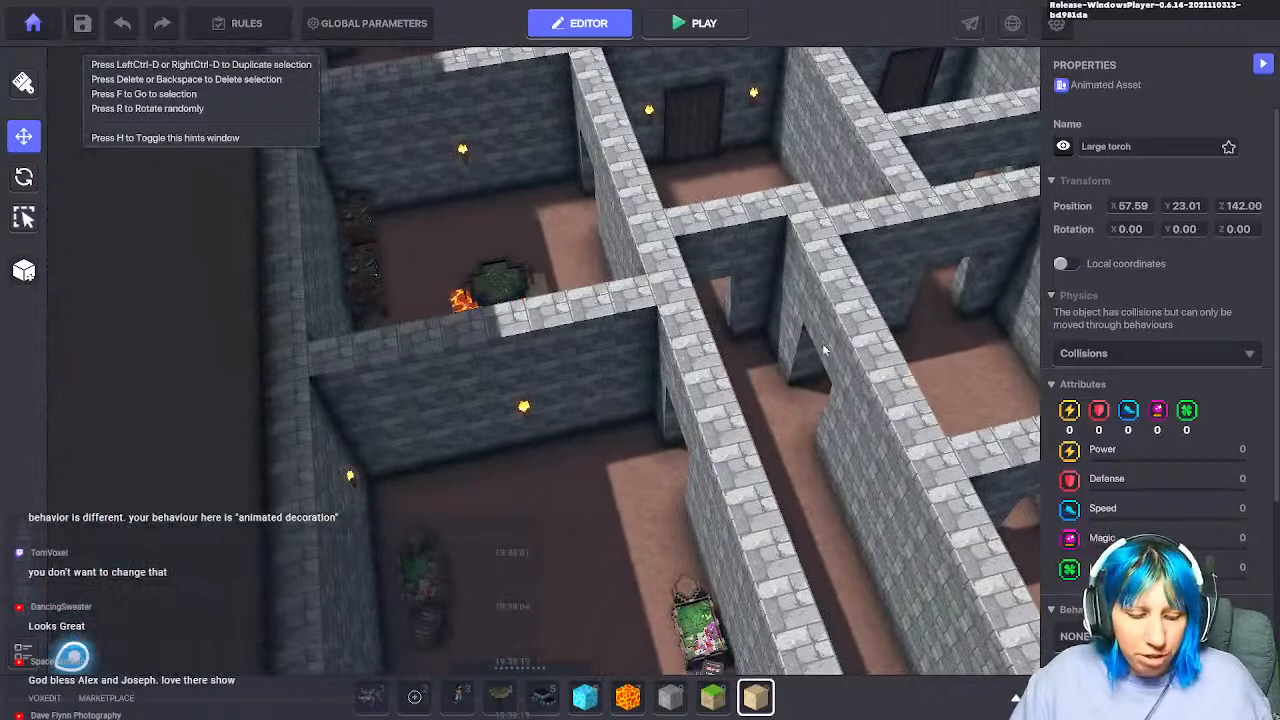
middle_drag(210, 425, 400, 389)
right_drag(400, 389, 691, 466)
middle_drag(691, 466, 574, 404)
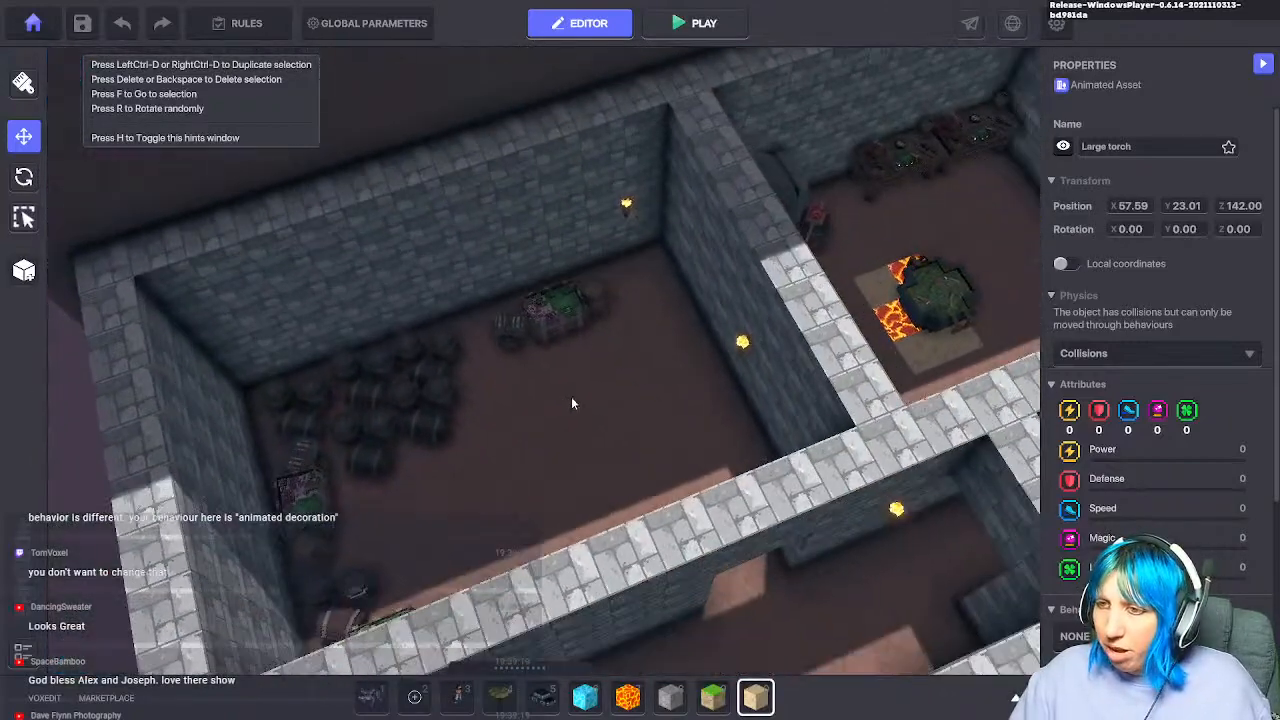
scroll(574, 404, down, 2)
right_drag(574, 404, 690, 478)
middle_drag(560, 420, 719, 478)
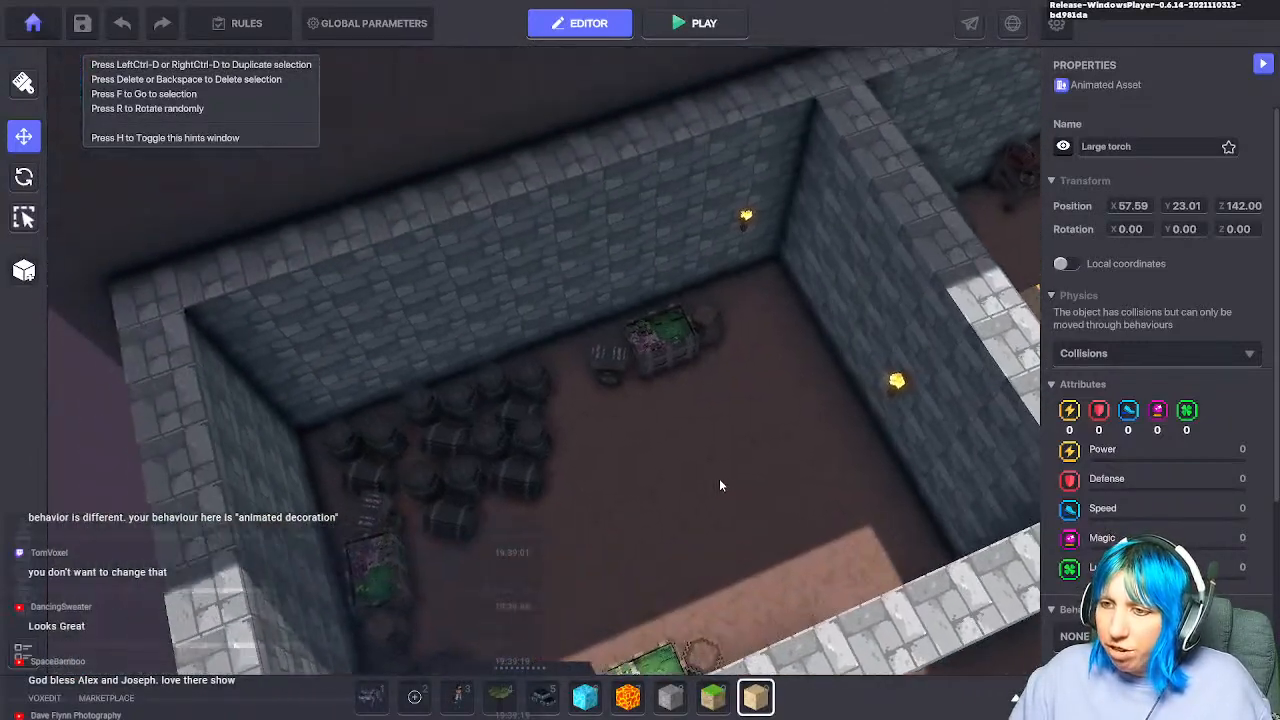
scroll(792, 516, down, 1)
right_drag(792, 516, 634, 538)
middle_drag(635, 541, 546, 424)
right_drag(546, 424, 570, 446)
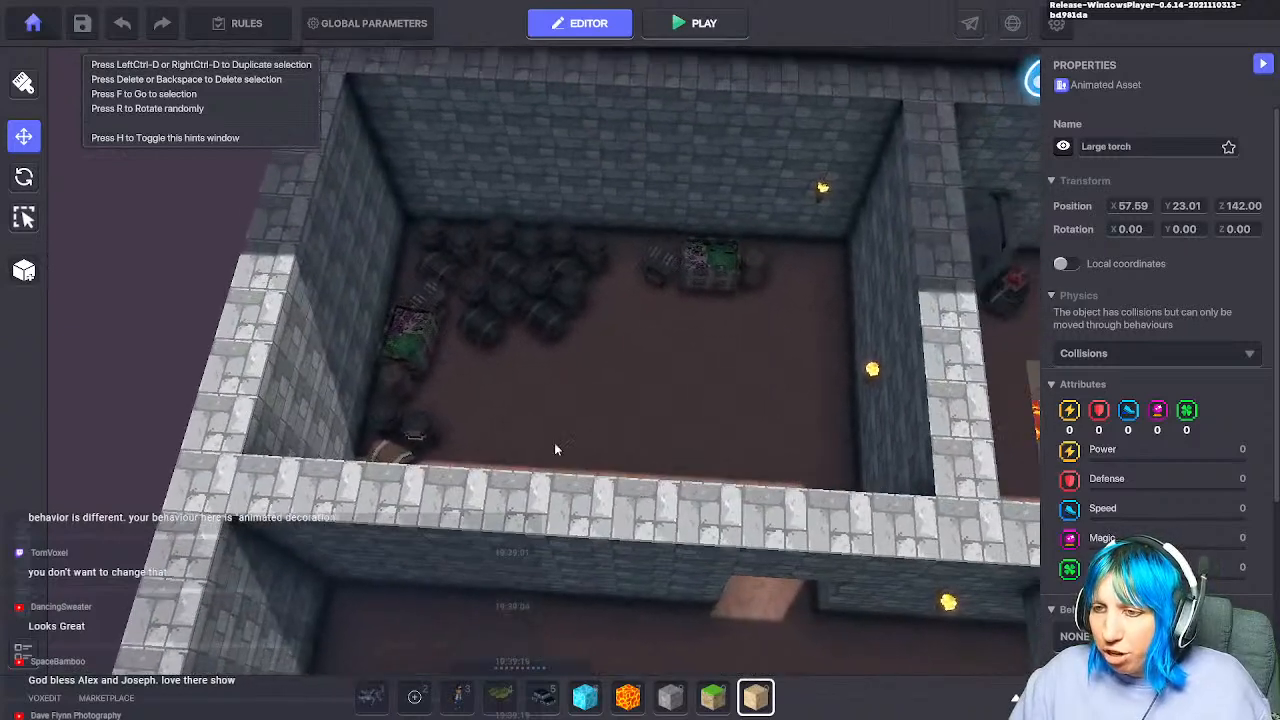
Step: Lay Stone_Grey rows across the top of the barrel storeroom
click(670, 697)
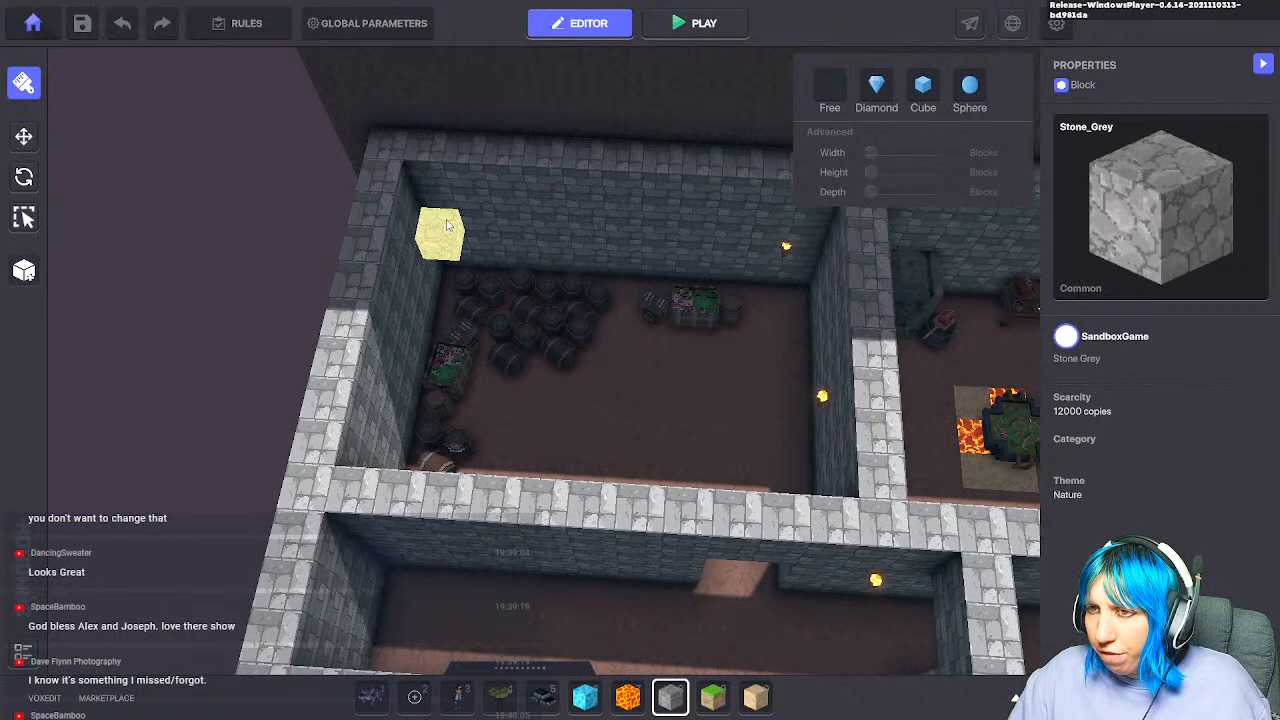
drag(499, 185, 706, 195)
drag(414, 216, 440, 245)
drag(690, 294, 705, 335)
drag(400, 368, 708, 366)
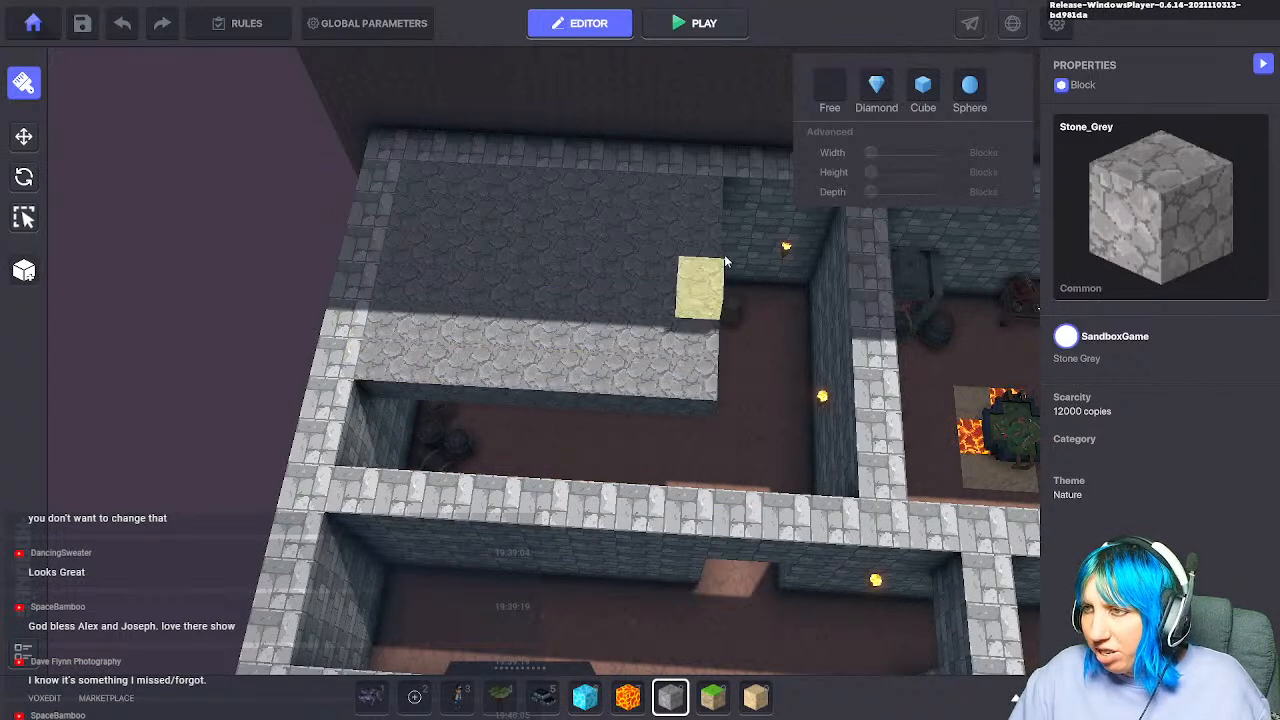
click(743, 194)
Step: Fill the remaining roof row ends and orbit to check the flat stone slab
middle_drag(768, 256, 650, 278)
click(686, 236)
drag(686, 260, 604, 260)
middle_drag(605, 402, 616, 326)
right_drag(645, 455, 662, 386)
scroll(642, 468, up, 6)
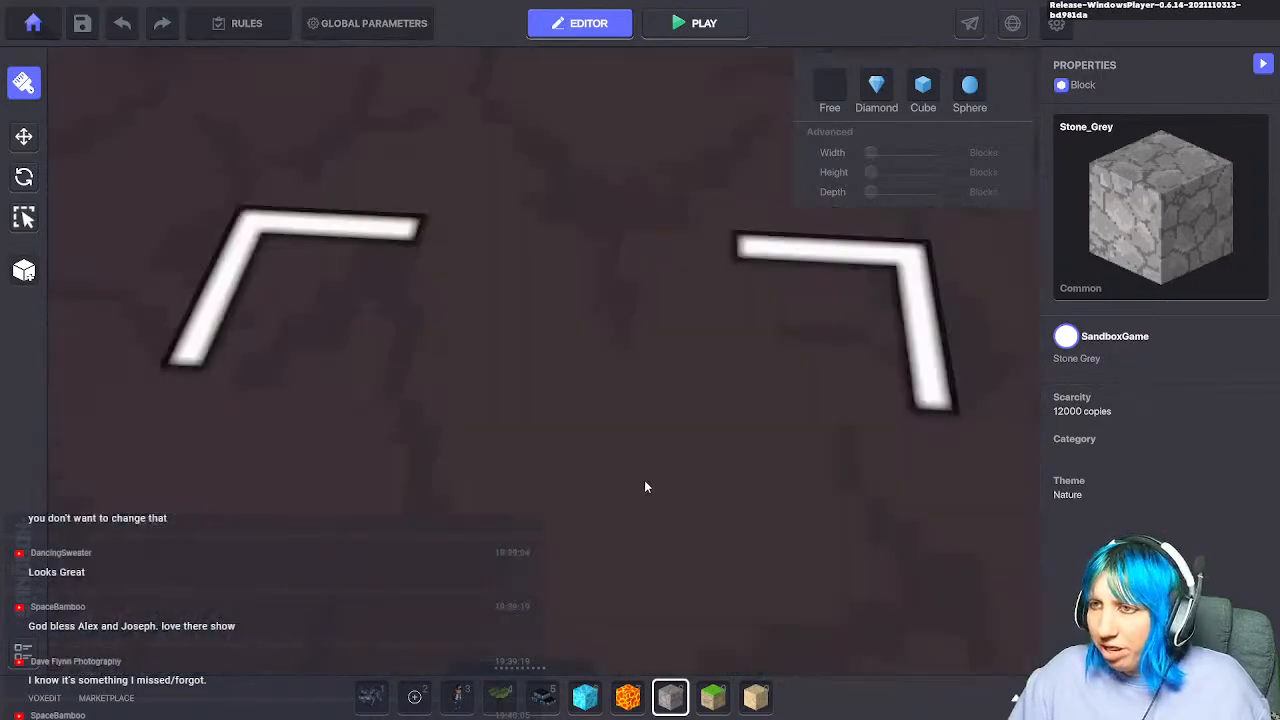
scroll(645, 482, down, 4)
right_drag(640, 460, 150, 285)
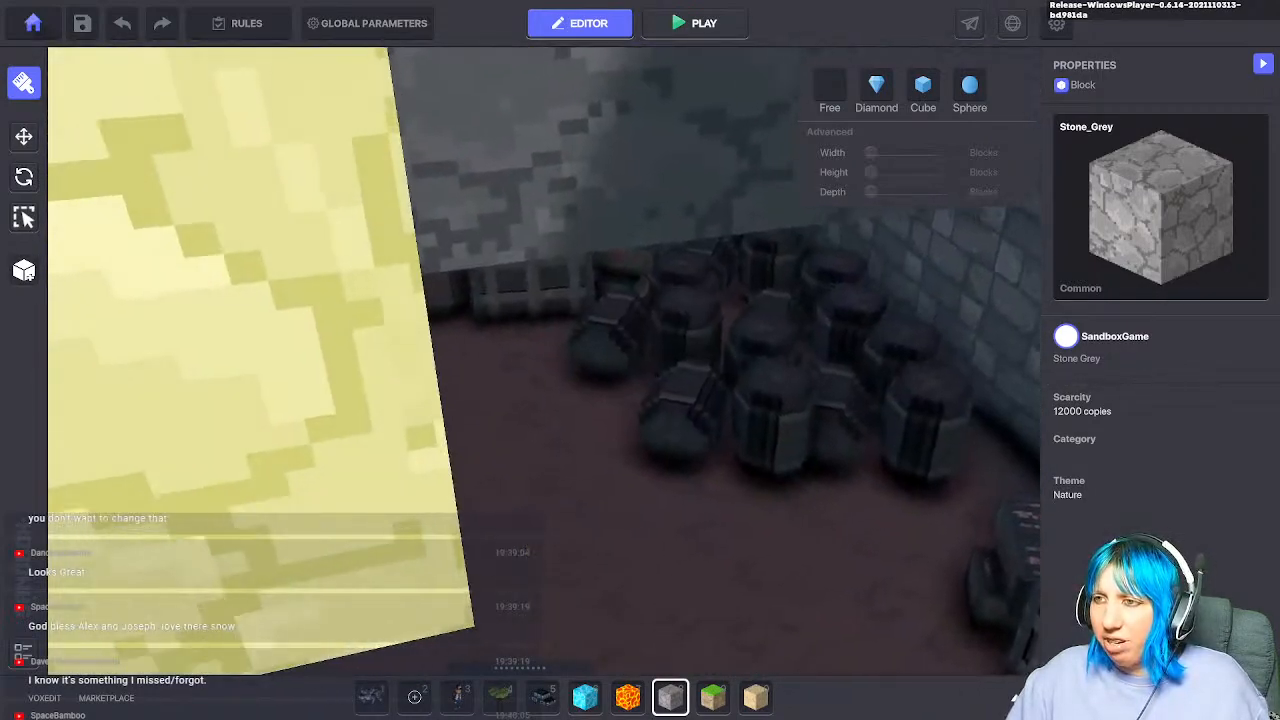
right_drag(640, 345, 521, 323)
scroll(523, 330, down, 5)
right_drag(510, 410, 648, 515)
scroll(652, 462, down, 3)
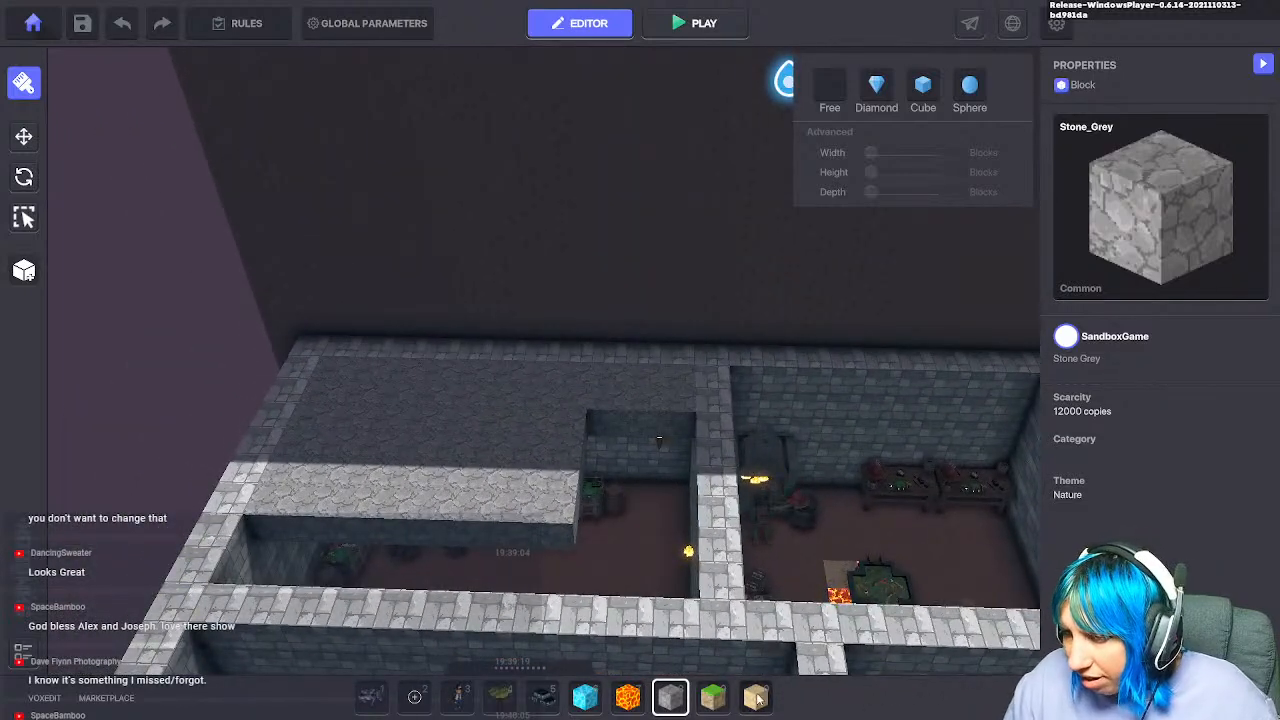
Step: Try a Sand row along the wall top, undo it, and bring up the asset library
click(757, 698)
drag(328, 340, 762, 330)
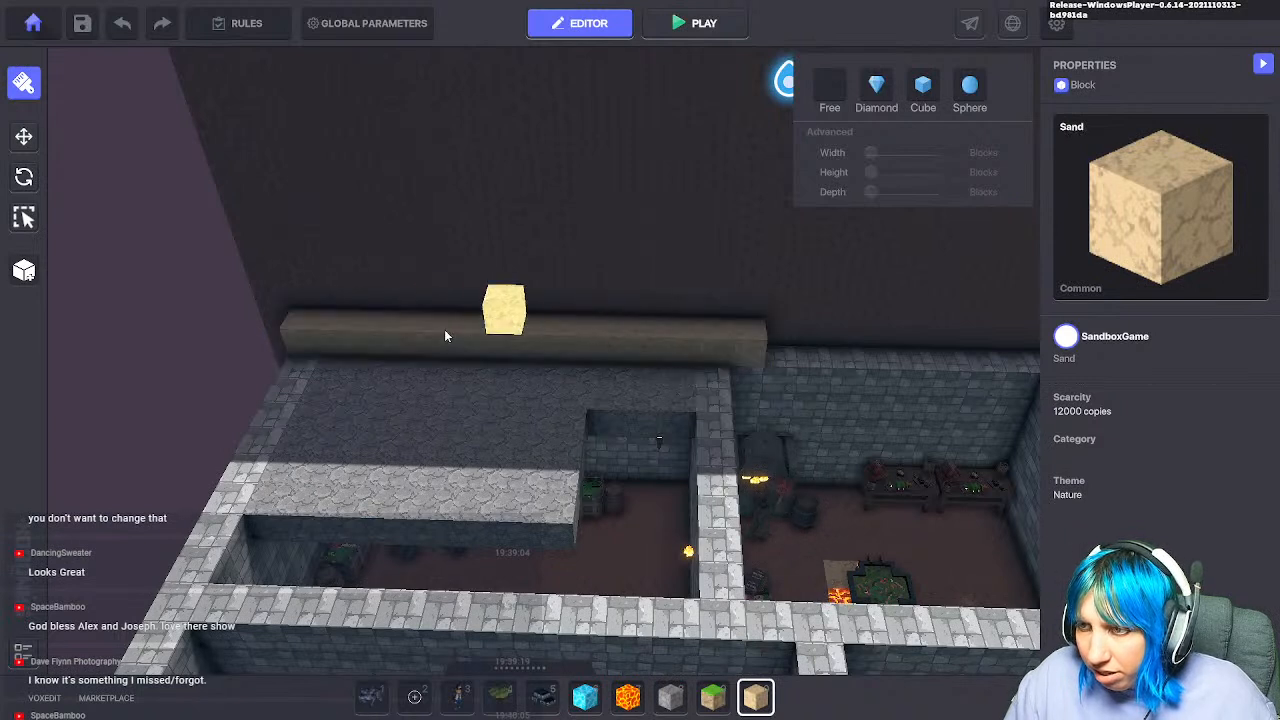
key(ctrl+z)
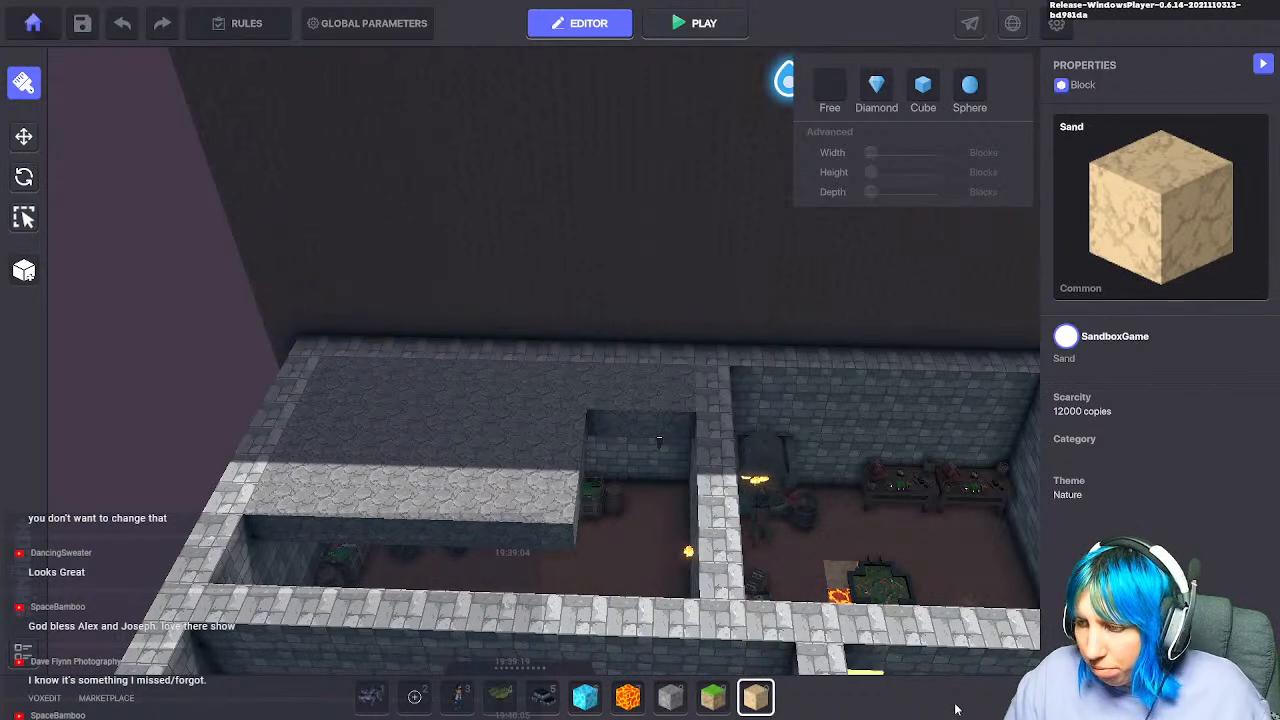
key(Tab)
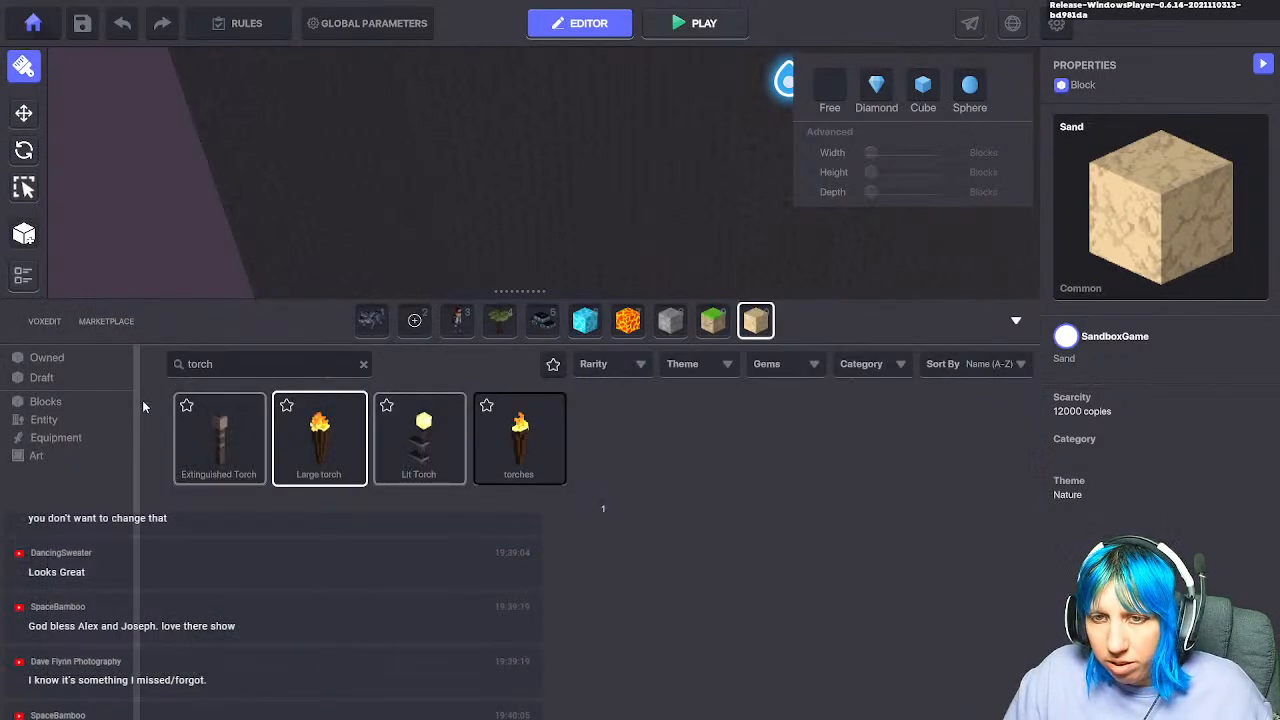
Step: Filter to Blocks, clear the torch search, and pick Dark Bricks from the later page
click(50, 400)
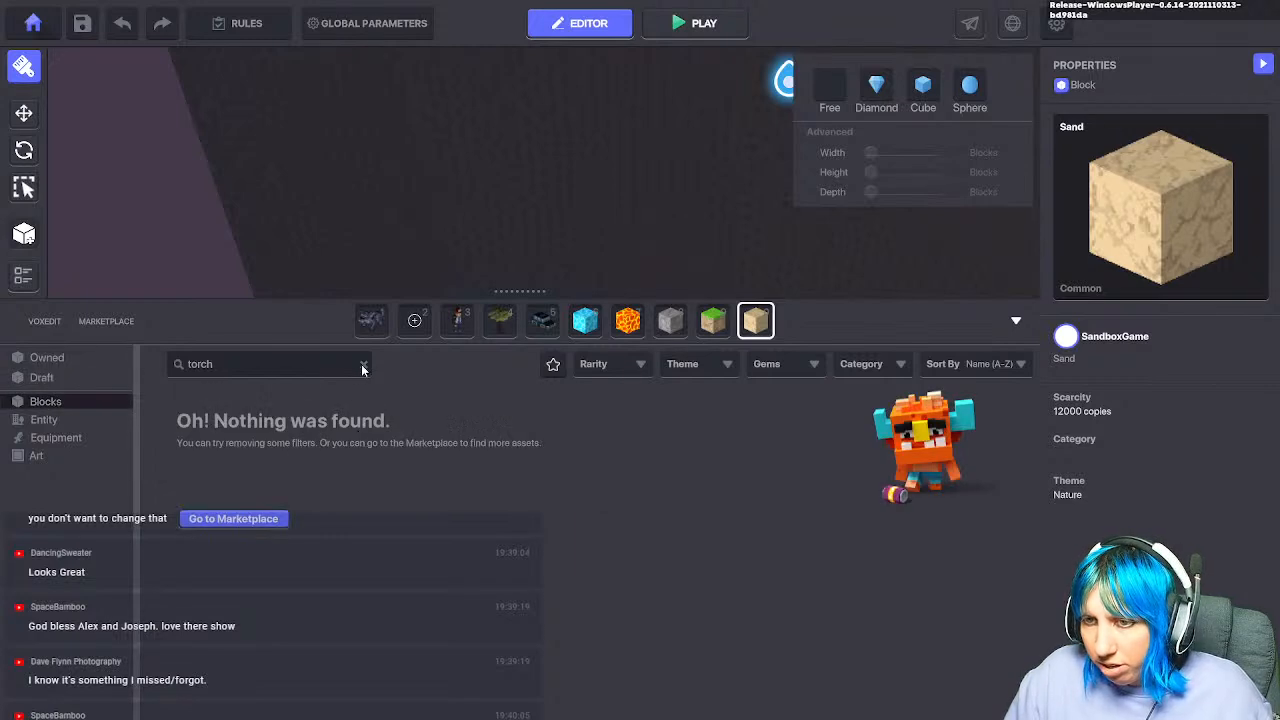
click(363, 365)
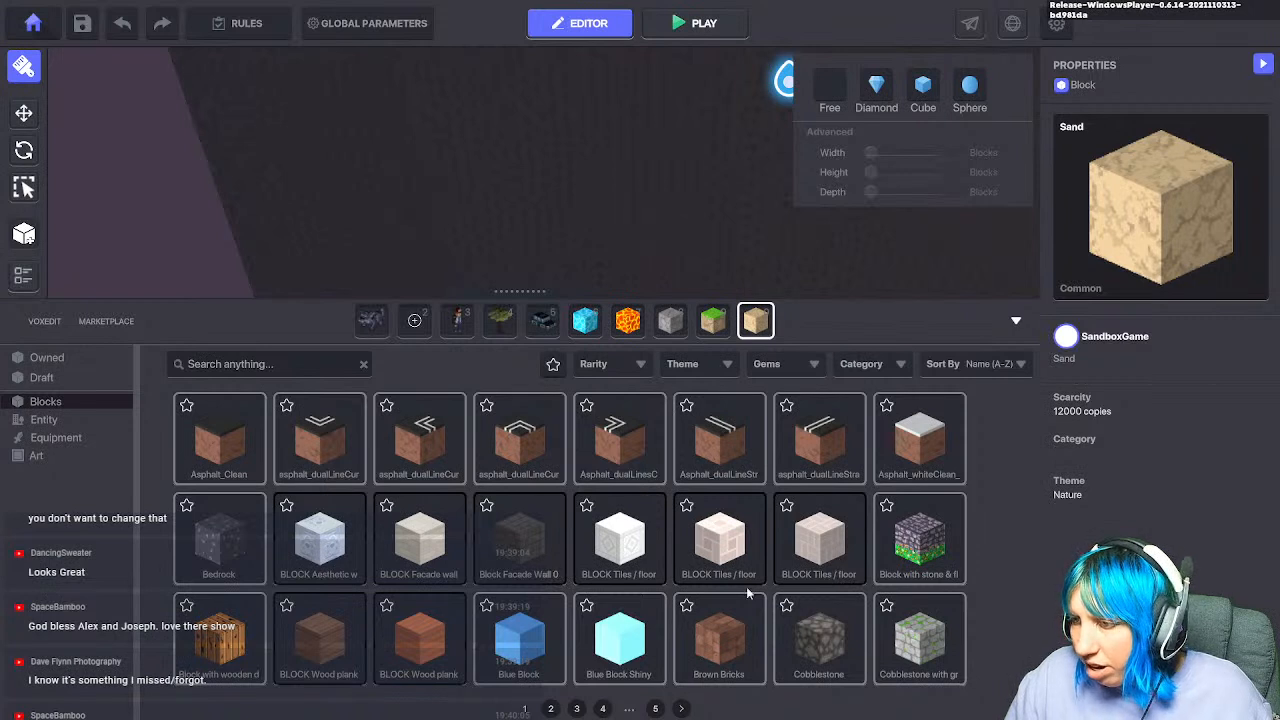
click(682, 709)
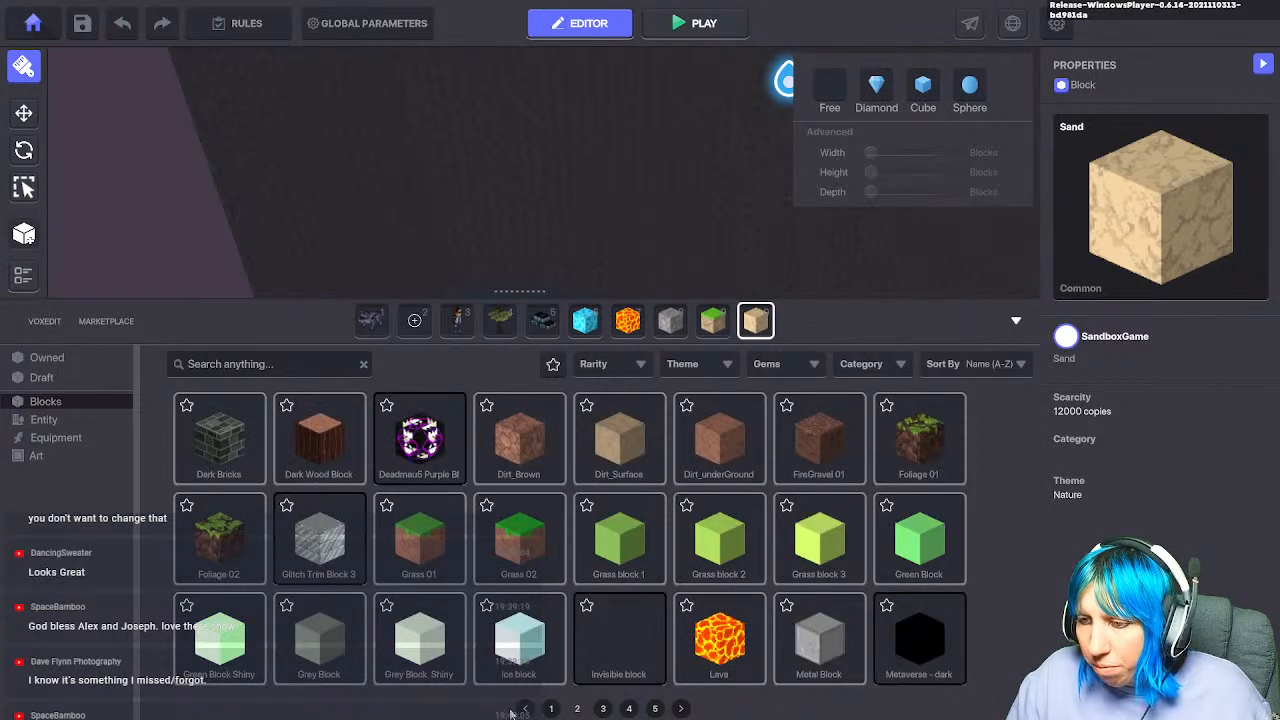
click(552, 709)
click(530, 545)
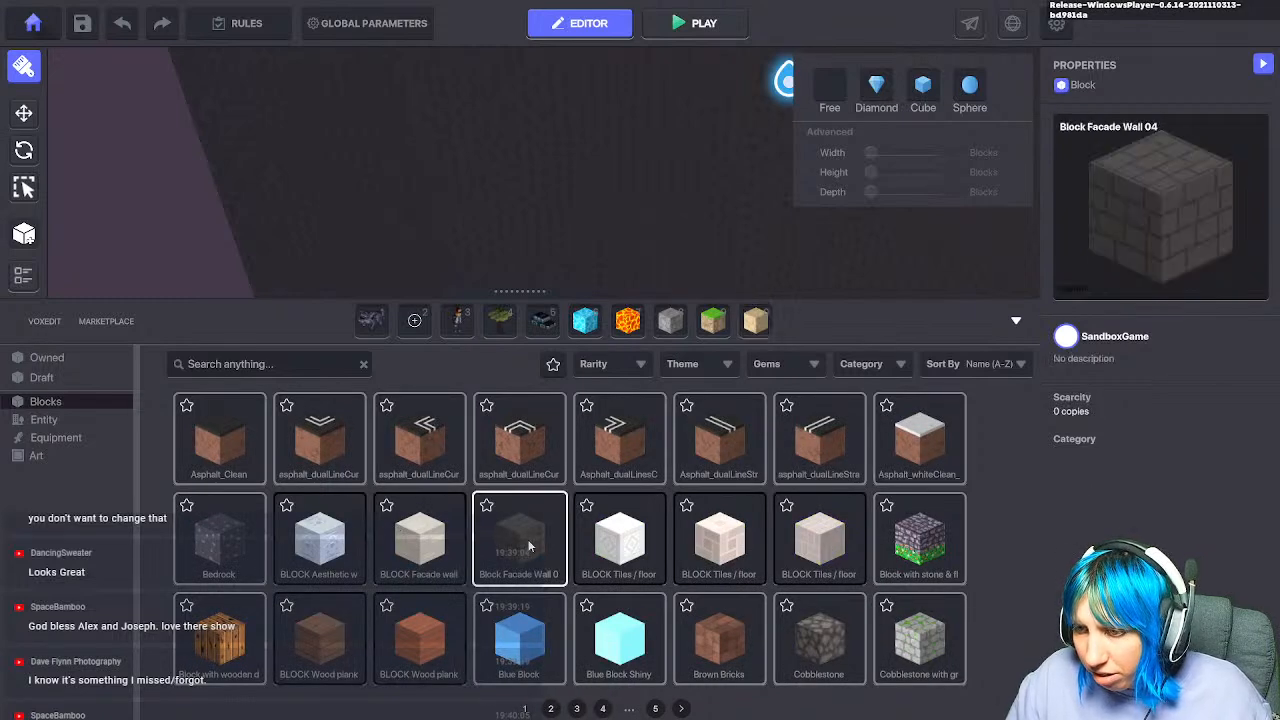
click(682, 708)
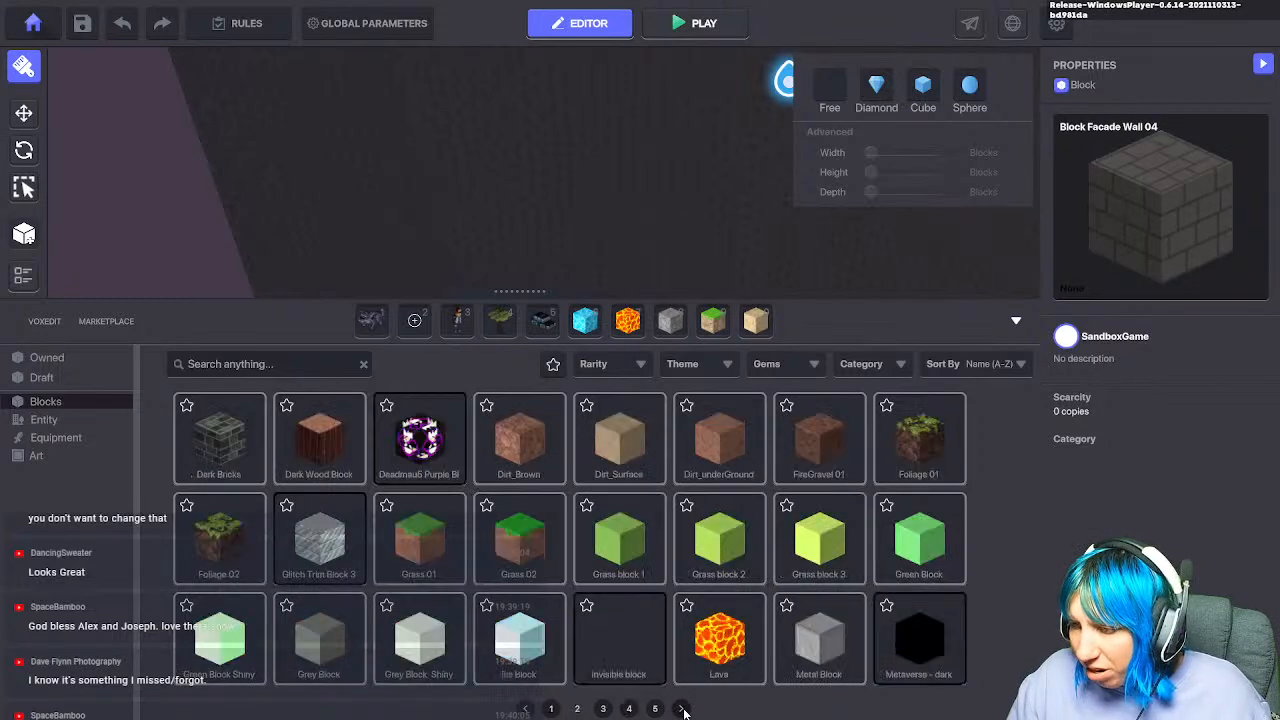
click(682, 708)
click(577, 708)
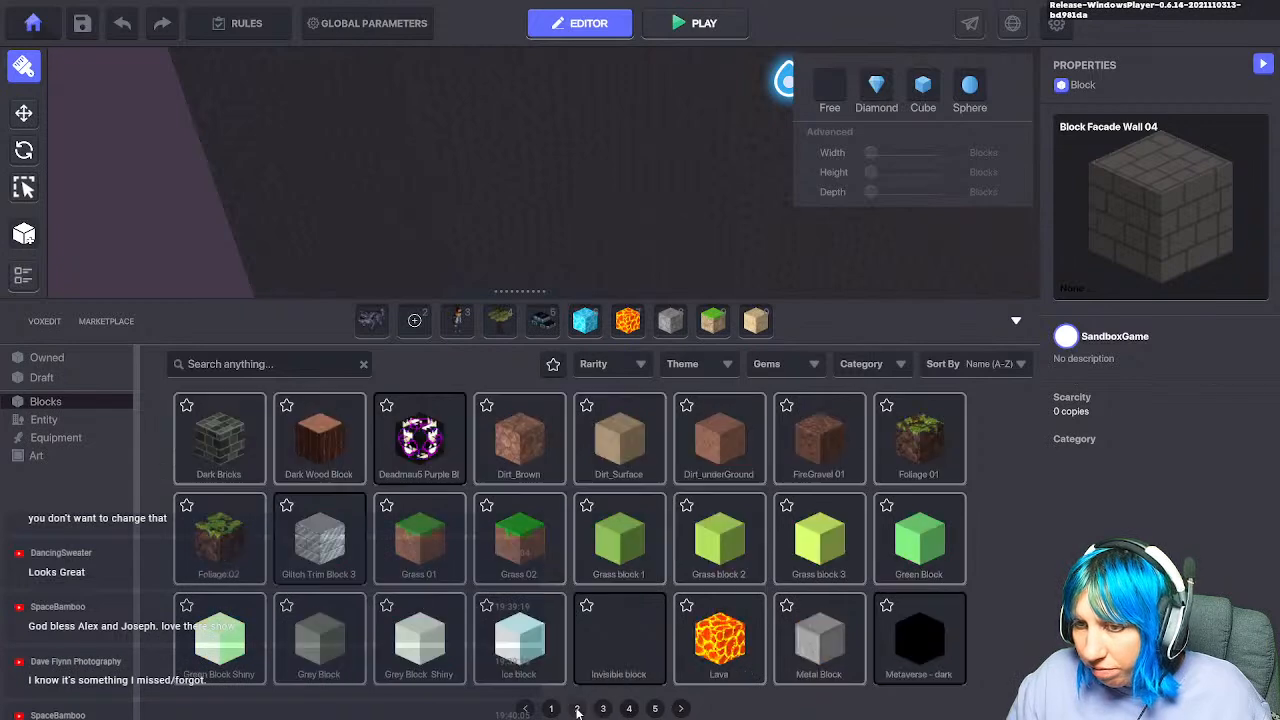
click(222, 450)
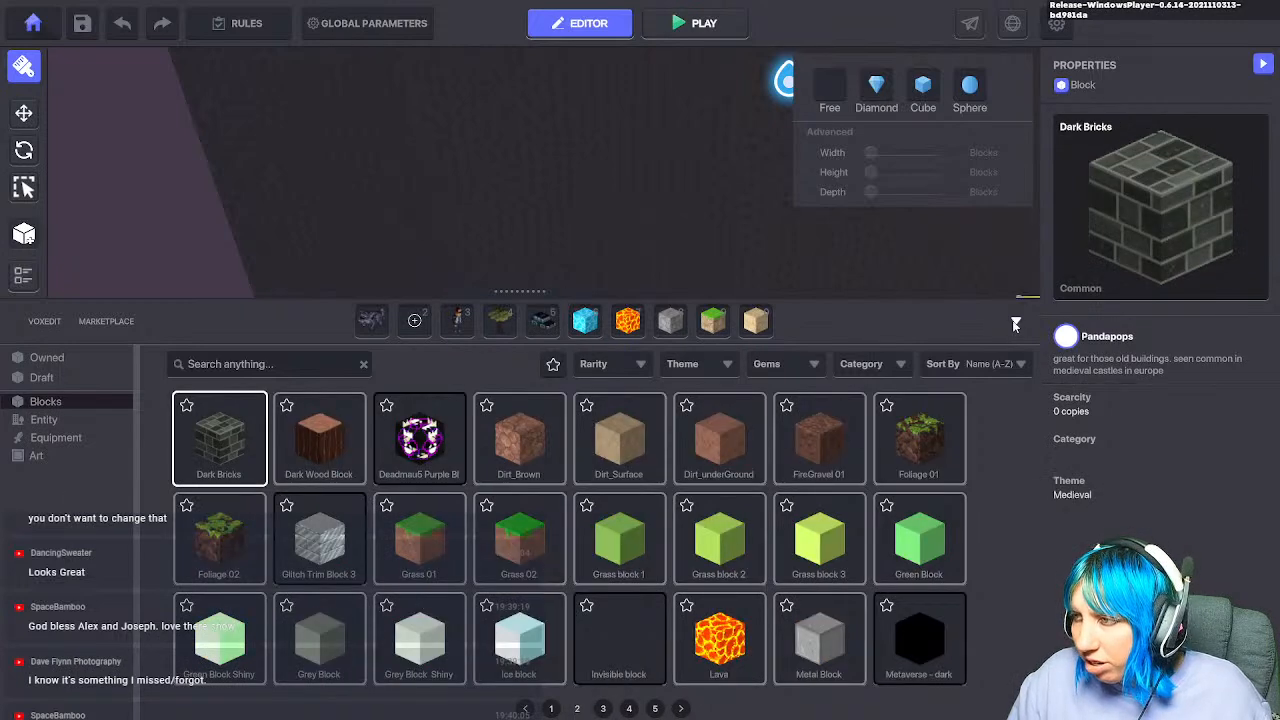
click(1014, 323)
Step: Drag Dark Bricks rows along the back and left edges and extend them rightward
drag(308, 348, 713, 358)
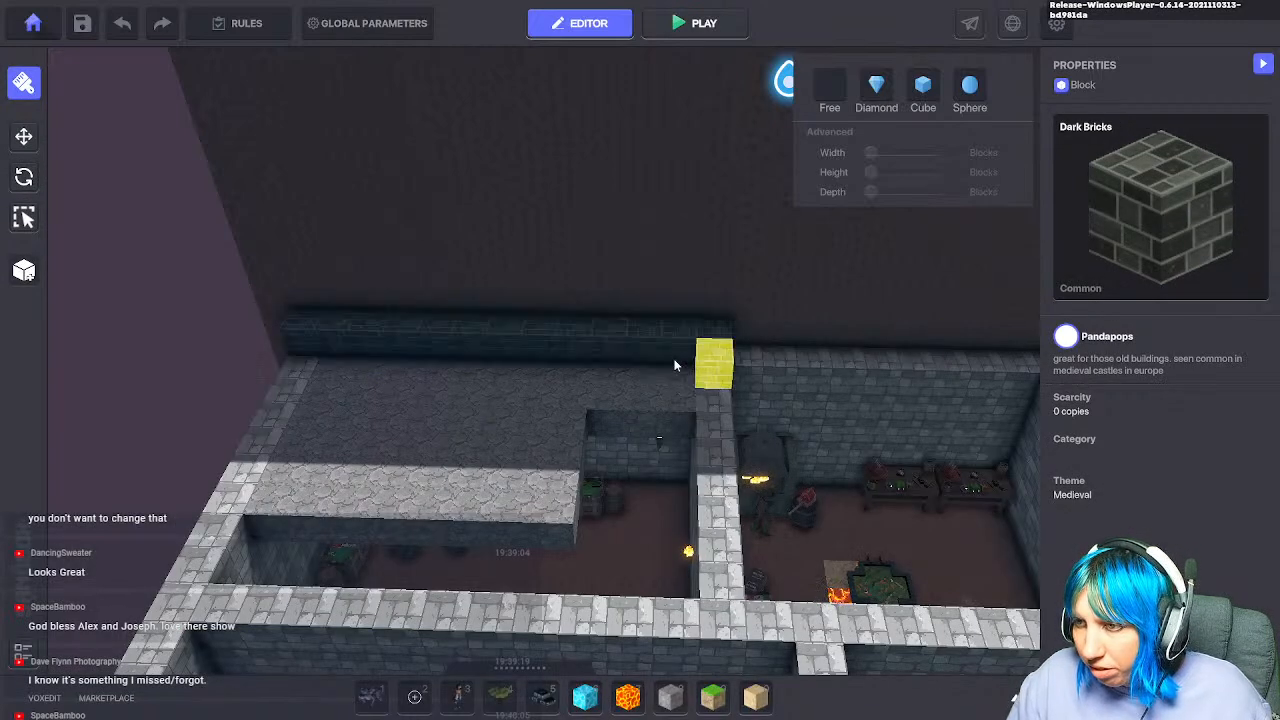
drag(379, 241, 706, 254)
drag(184, 540, 295, 262)
scroll(655, 435, down, 4)
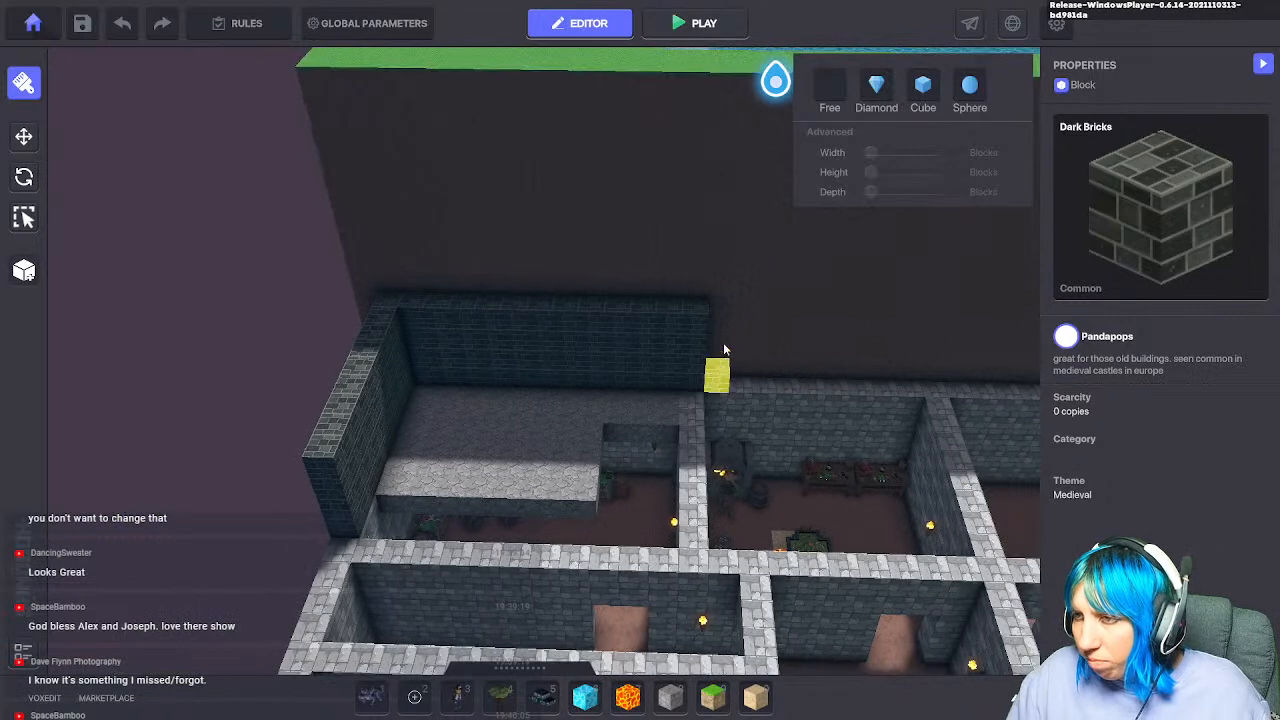
drag(721, 322, 1005, 388)
middle_drag(1005, 388, 728, 411)
drag(756, 358, 883, 416)
Step: Pan over the maze, castle and forest to review the new dark-brick wall
scroll(575, 476, down, 3)
middle_drag(590, 420, 630, 610)
middle_drag(488, 255, 426, 515)
middle_drag(536, 314, 506, 226)
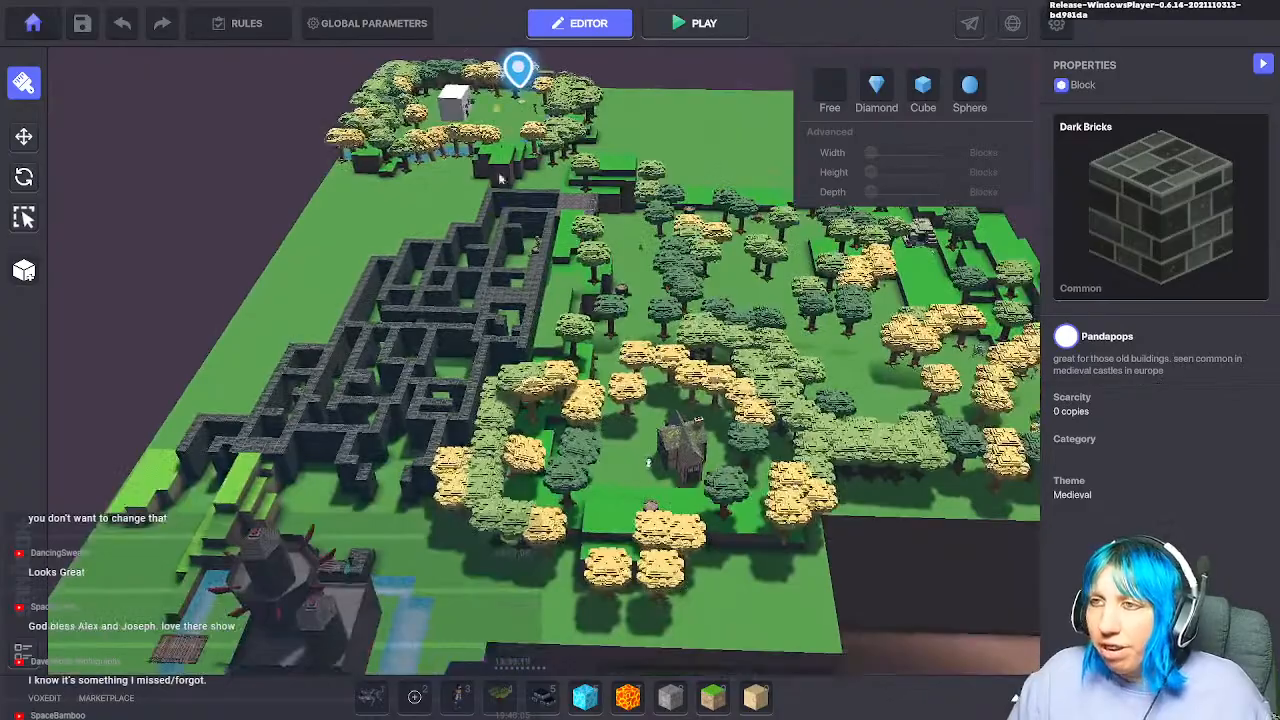
Step: Pan and rotate the view across the dungeon rooms, pool area, maze and forest
middle_drag(585, 337, 524, 62)
middle_drag(605, 368, 586, 250)
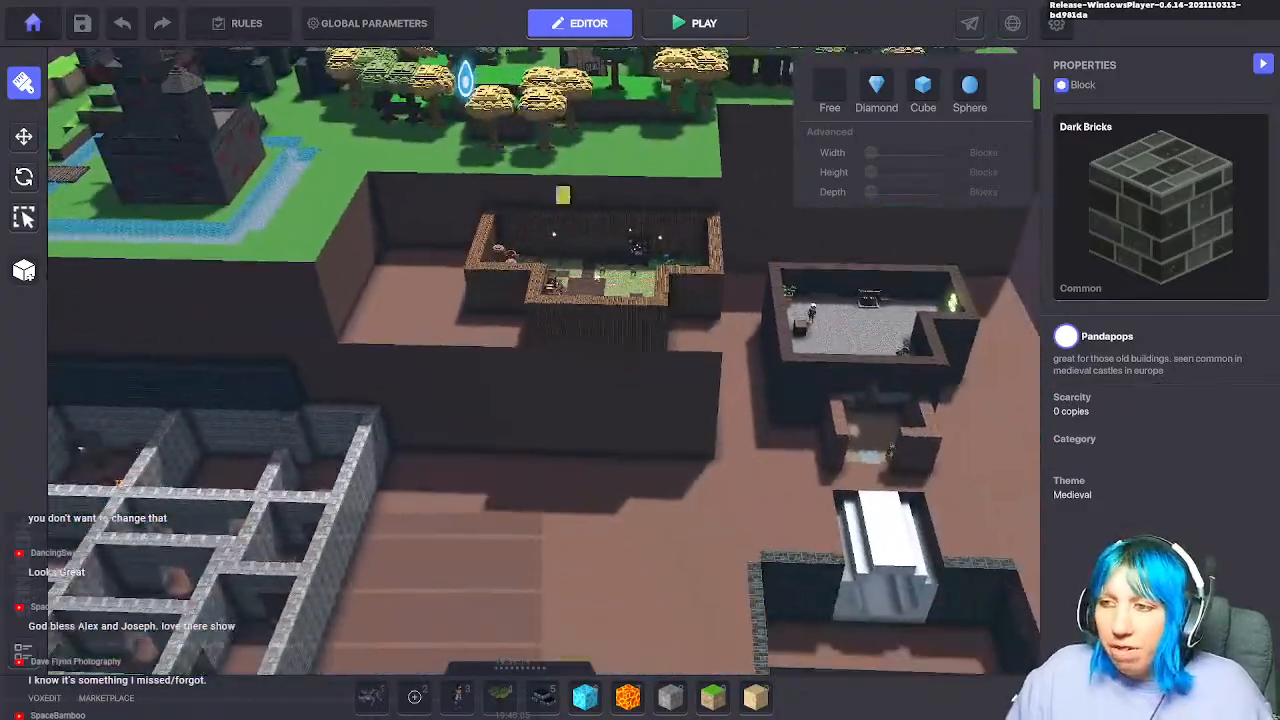
scroll(643, 457, down, 2)
middle_drag(643, 457, 443, 280)
scroll(468, 420, down, 2)
right_drag(468, 422, 477, 460)
middle_drag(477, 460, 706, 712)
middle_drag(598, 420, 722, 660)
Step: Review the lower dungeon and far clearing, return to the large rooms, and save
mouse_move(402, 460)
middle_down()
mouse_move(621, 345)
mouse_move(449, 375)
mouse_move(244, 681)
middle_up()
middle_drag(435, 330, 378, 575)
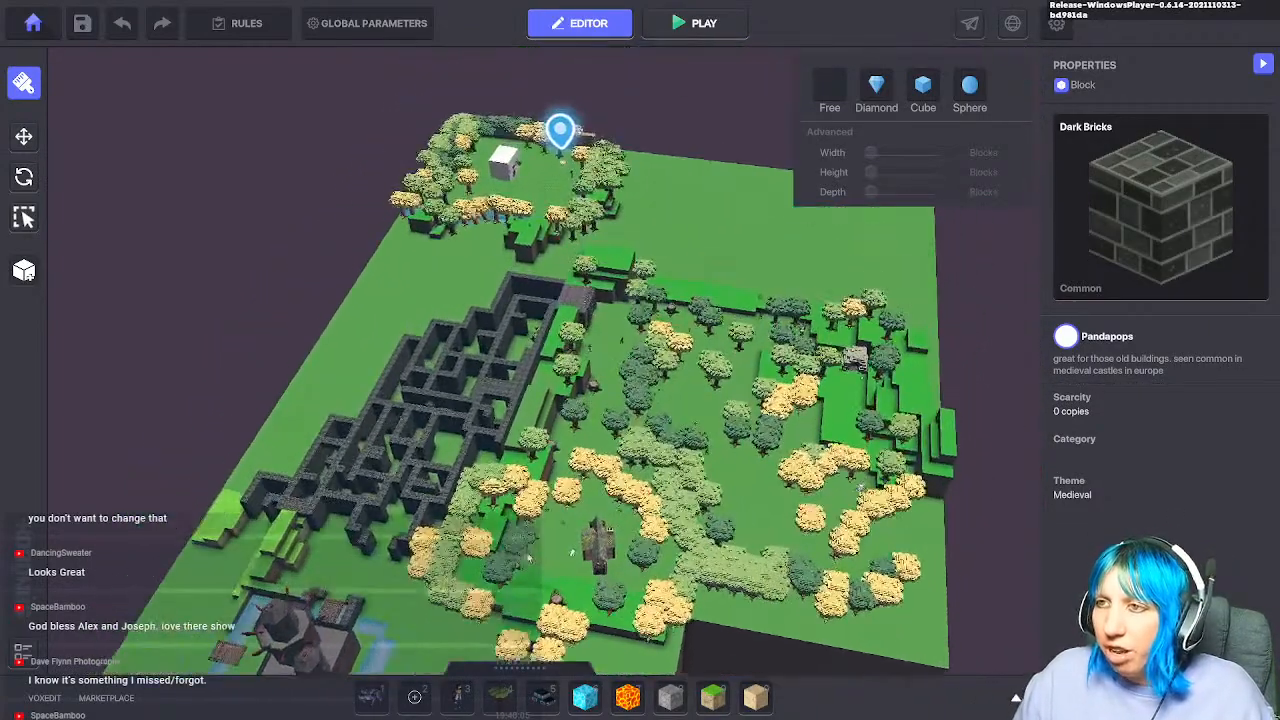
middle_drag(491, 408, 508, 95)
middle_drag(471, 334, 500, 260)
mouse_move(418, 456)
middle_down()
mouse_move(686, 345)
mouse_move(692, 366)
middle_up()
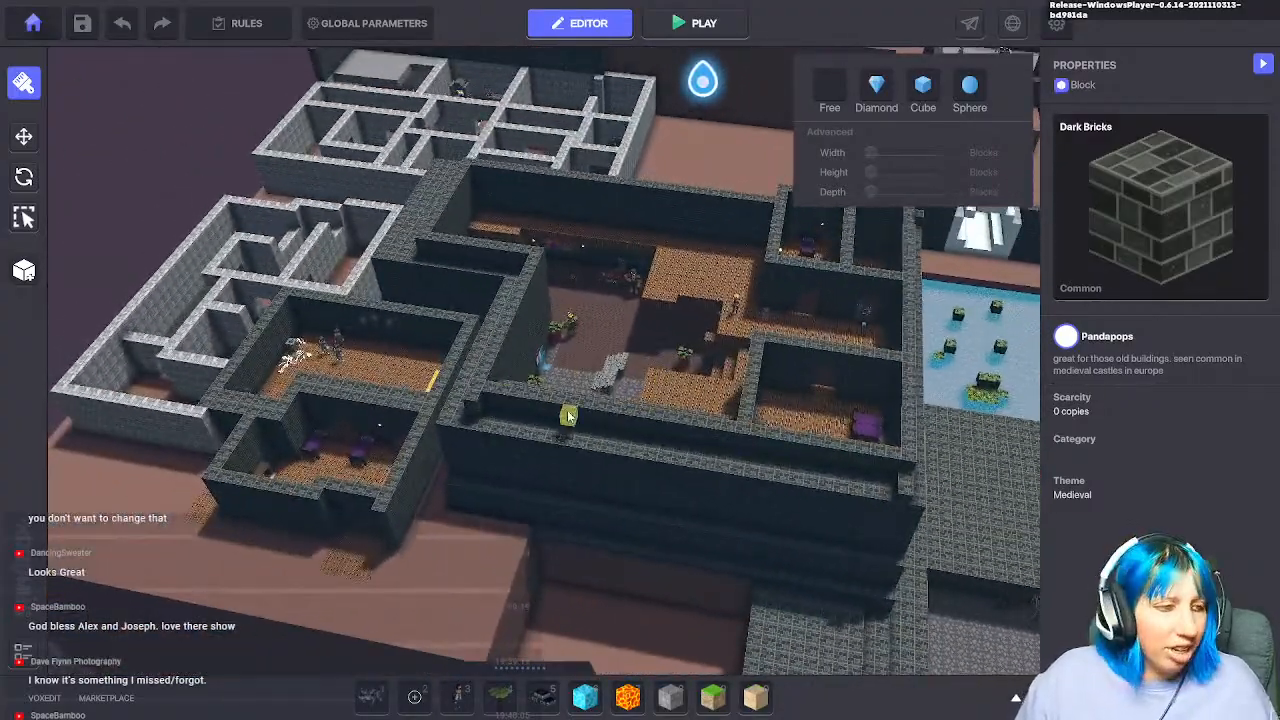
click(82, 23)
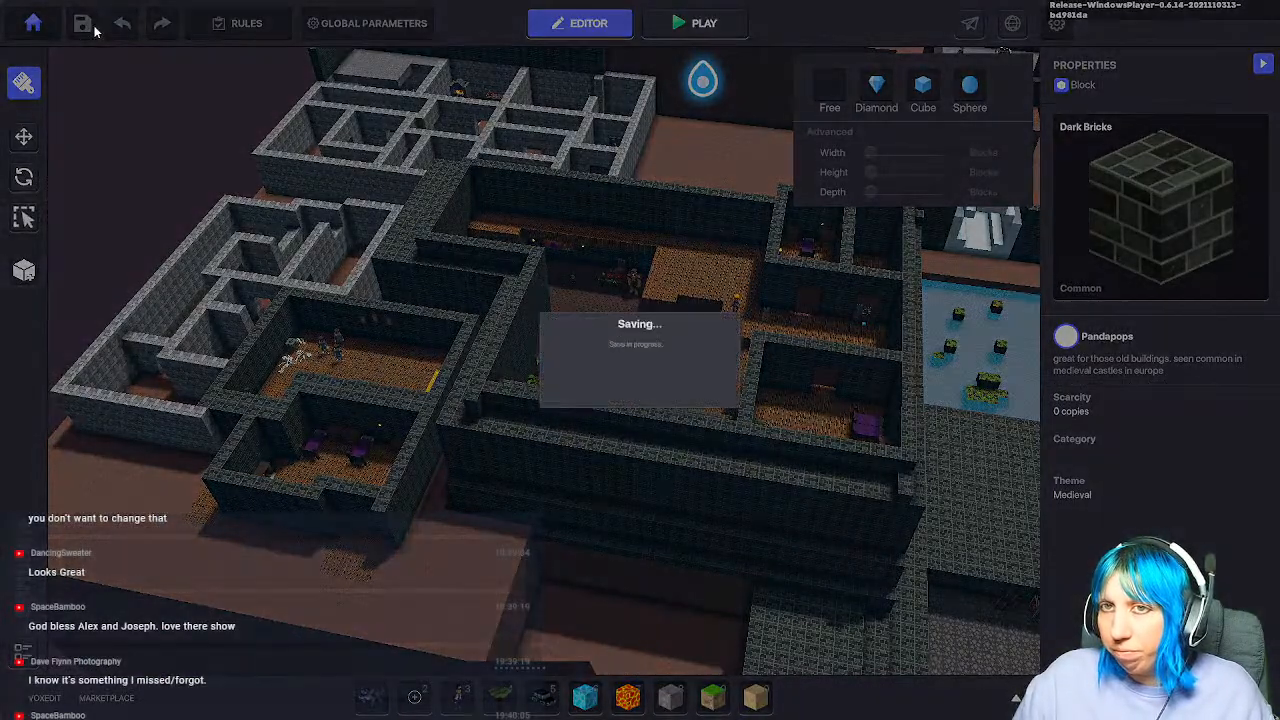
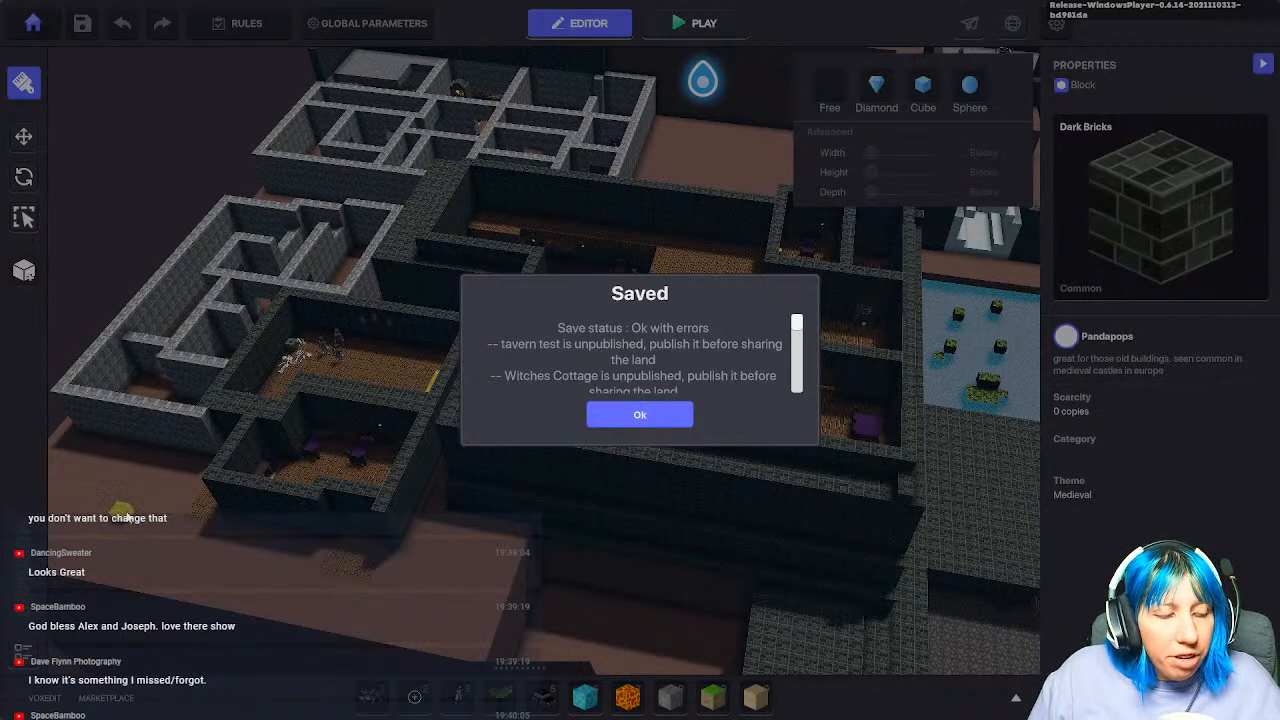
Step: Dismiss the Saved report and zoom the camera in on the lily-pad pool and white stairs
click(672, 412)
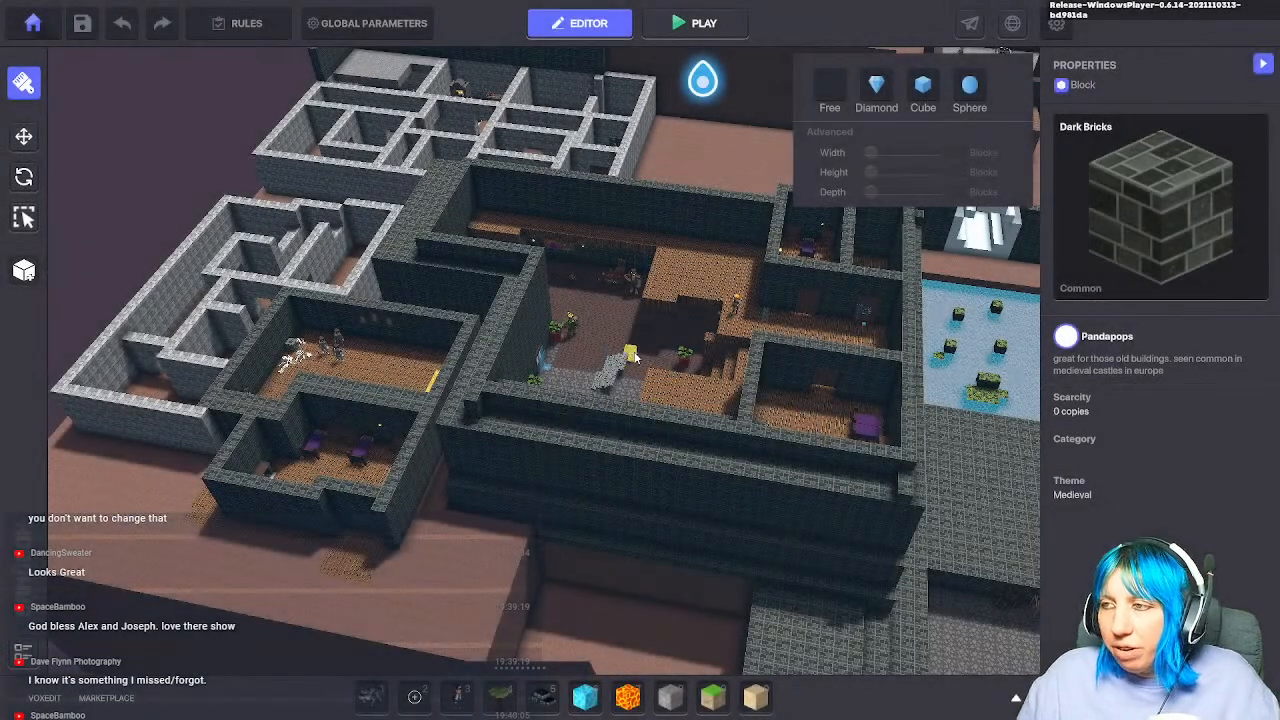
middle_drag(517, 470, 304, 468)
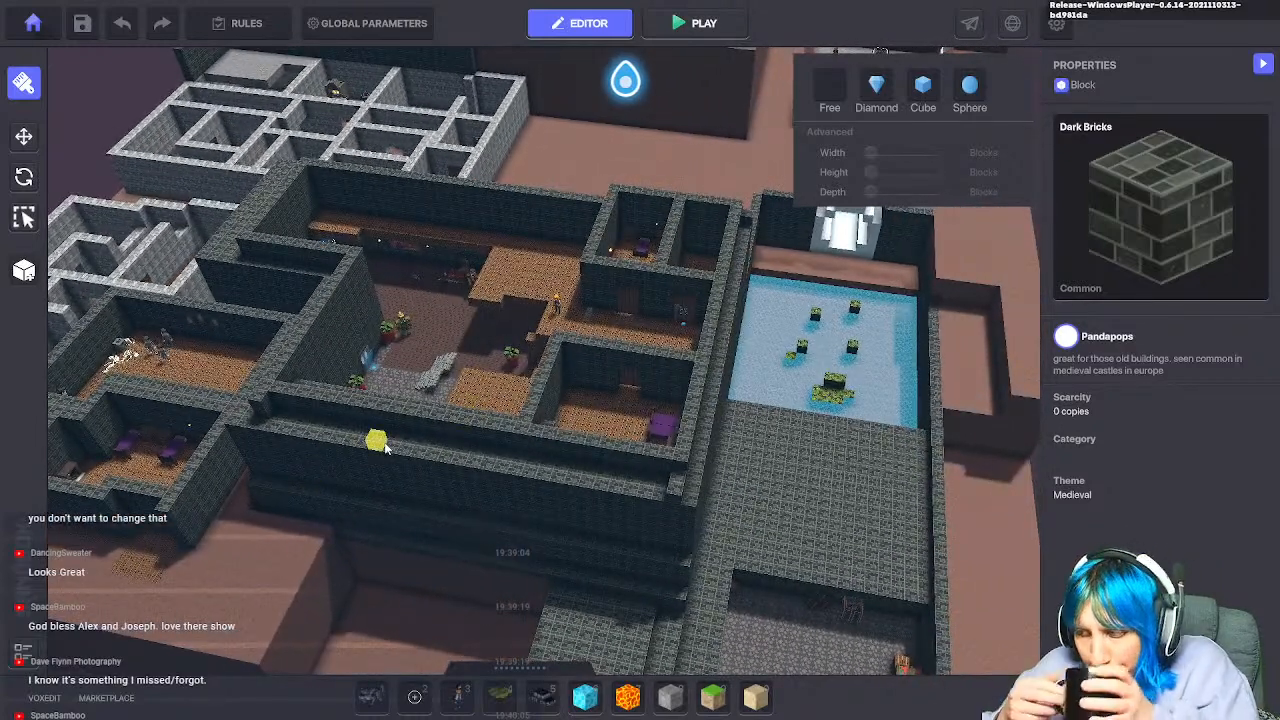
middle_drag(592, 300, 349, 438)
scroll(620, 286, up, 3)
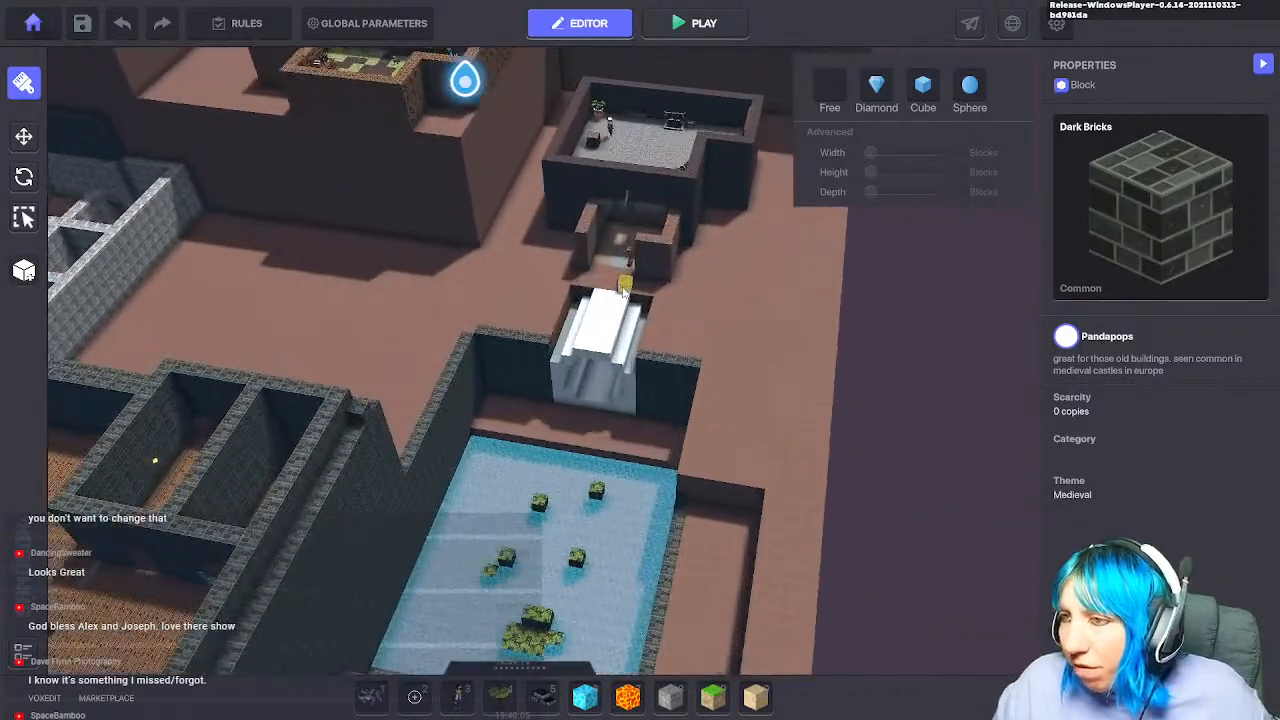
scroll(620, 292, up, 5)
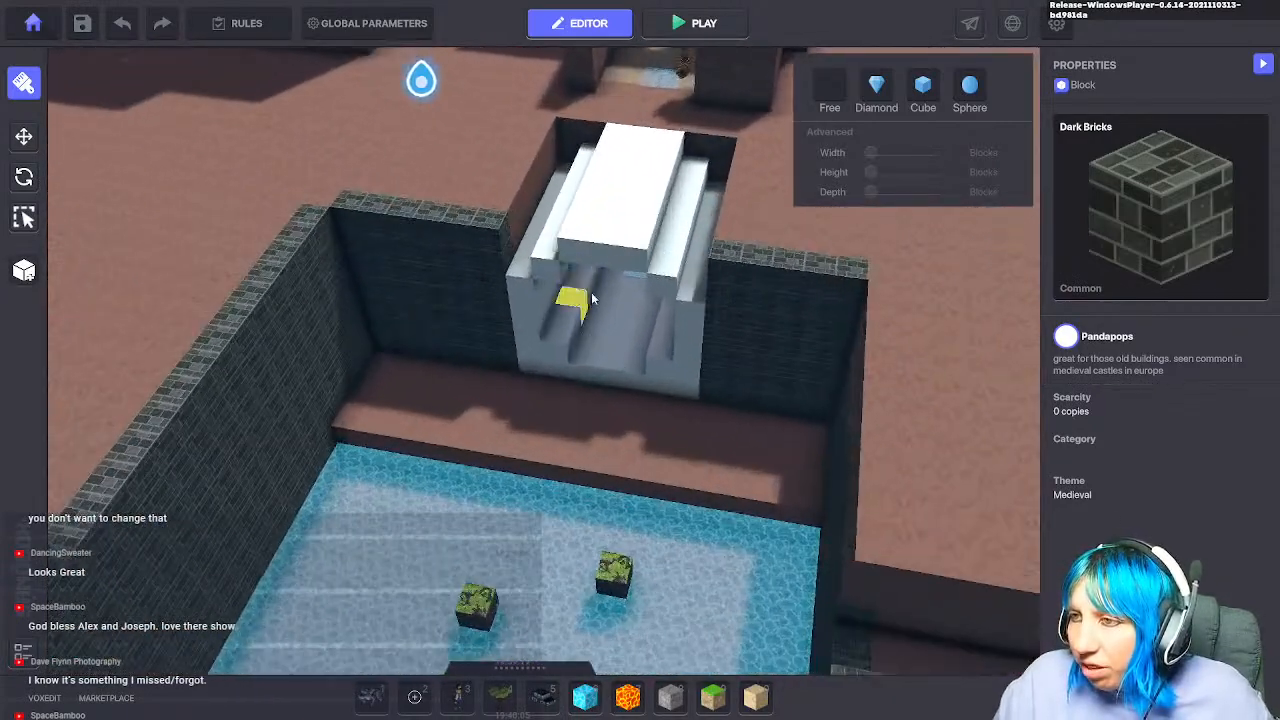
click(24, 136)
scroll(580, 303, up, 4)
Step: Select the stone paving in the stair alcove and open its logic settings
right_drag(651, 291, 627, 364)
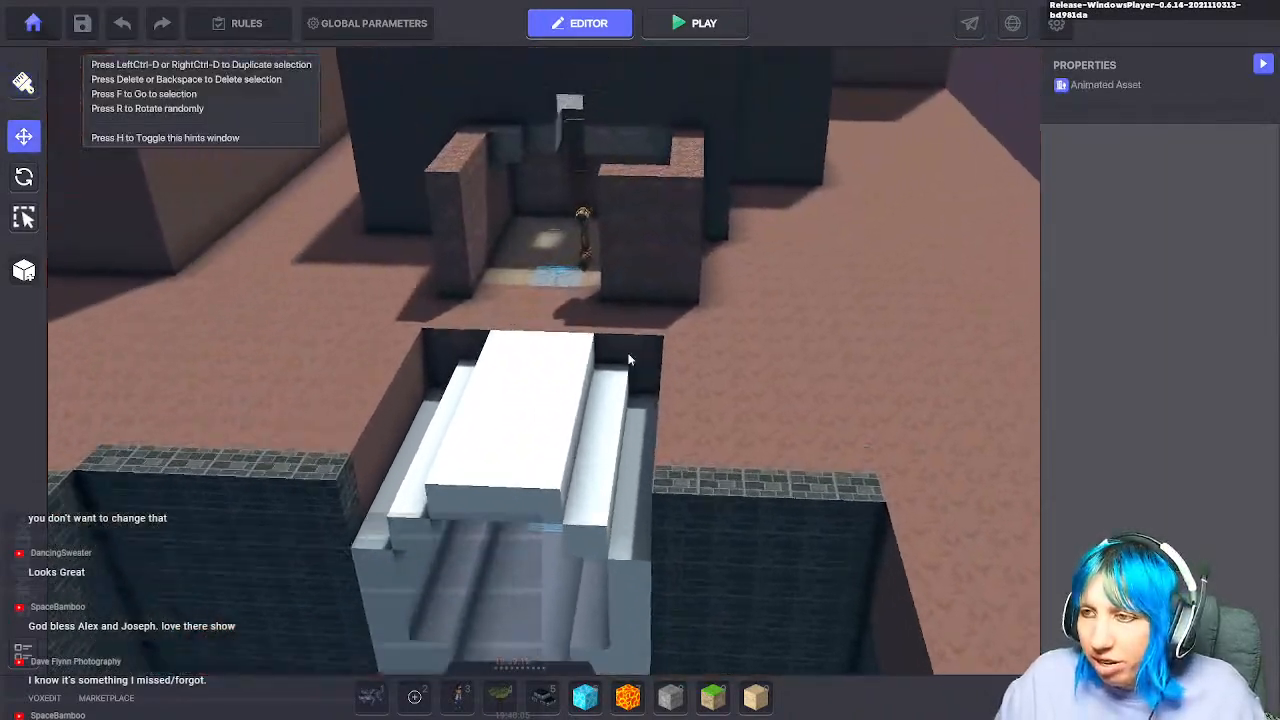
middle_drag(626, 358, 672, 234)
scroll(672, 234, up, 3)
click(626, 187)
click(656, 258)
scroll(1114, 531, down, 6)
click(1157, 160)
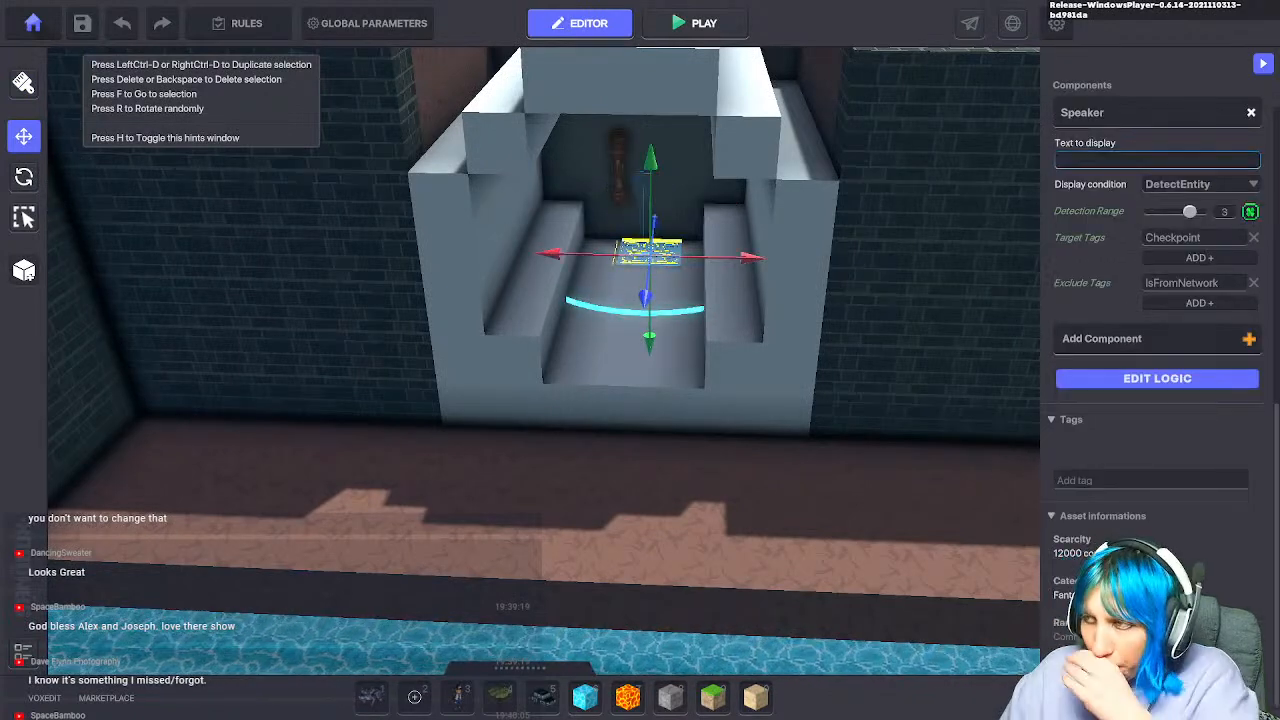
click(1152, 380)
scroll(1152, 400, down, 3)
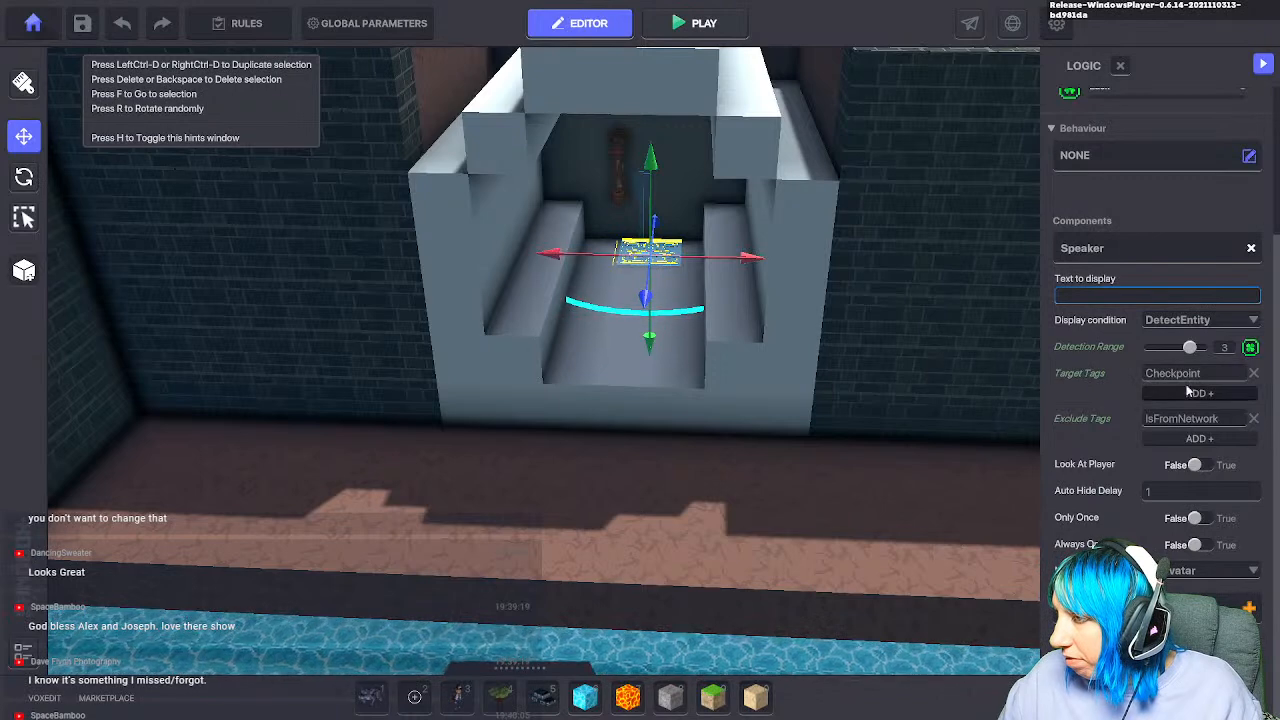
Step: Check the spawner's logic, then show the alcove pipe's Asker answers, including 'A dark pipe sure !'
click(643, 195)
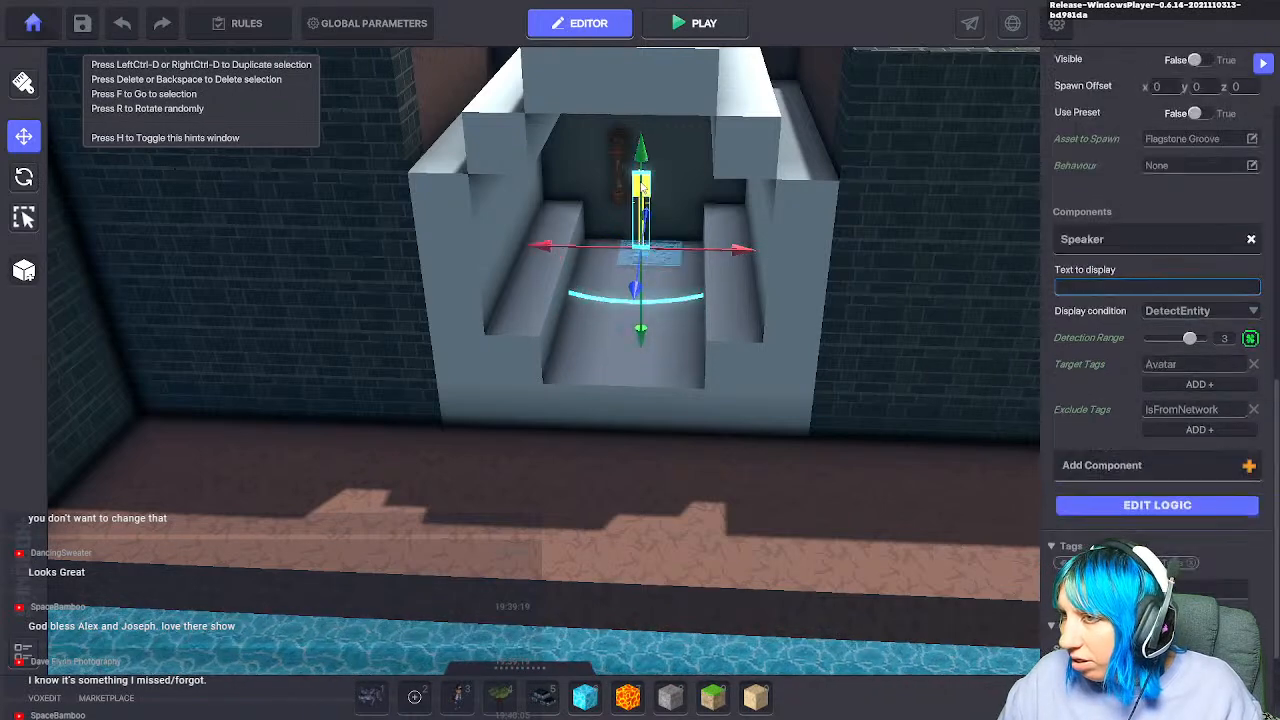
click(1120, 502)
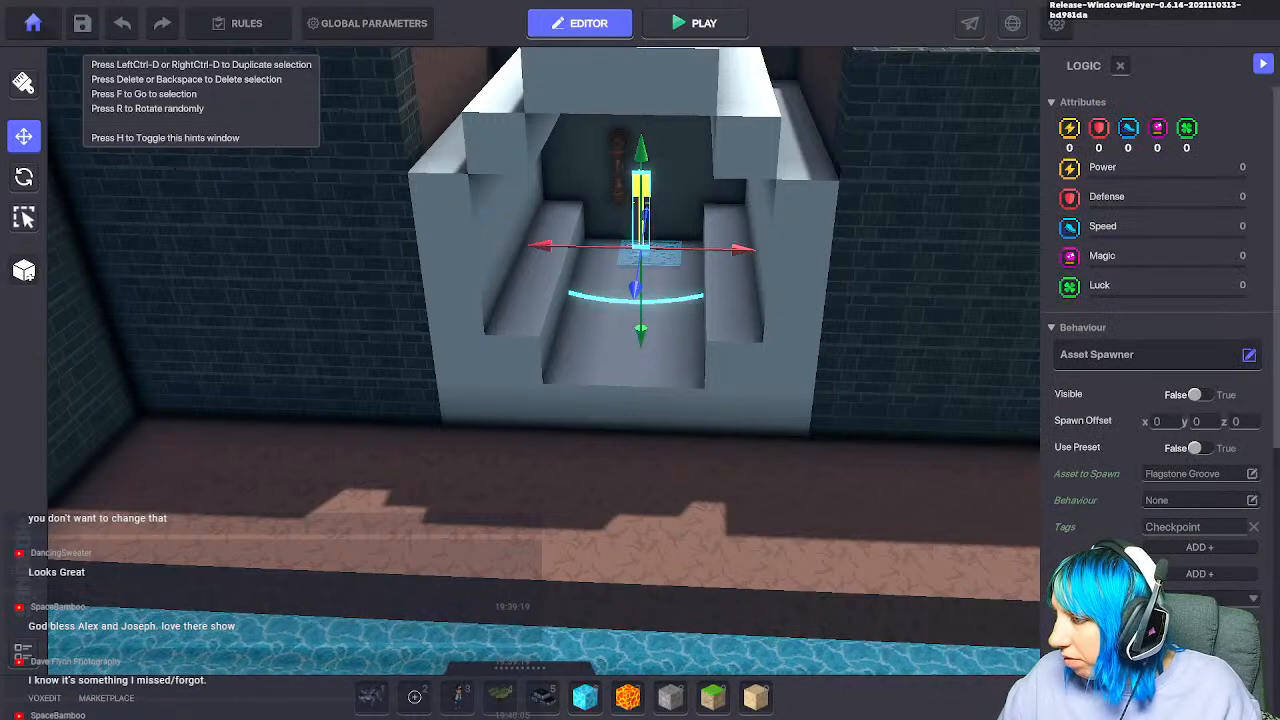
click(617, 168)
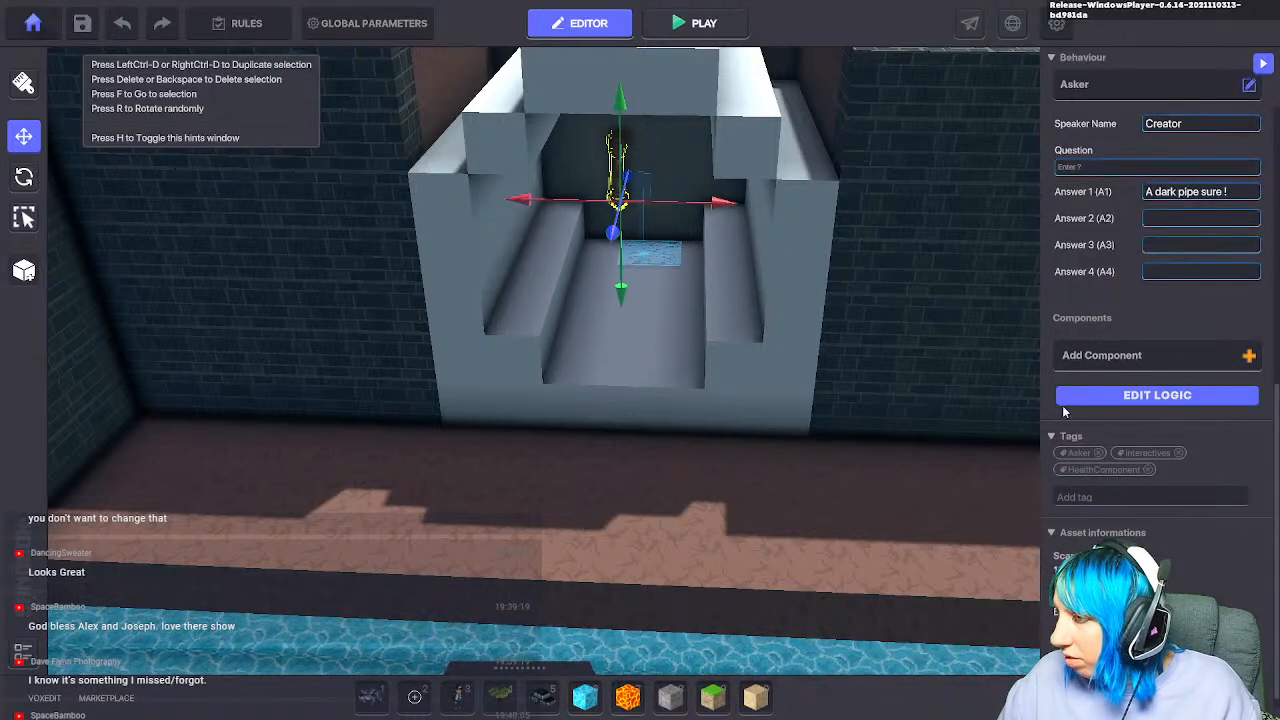
click(1144, 396)
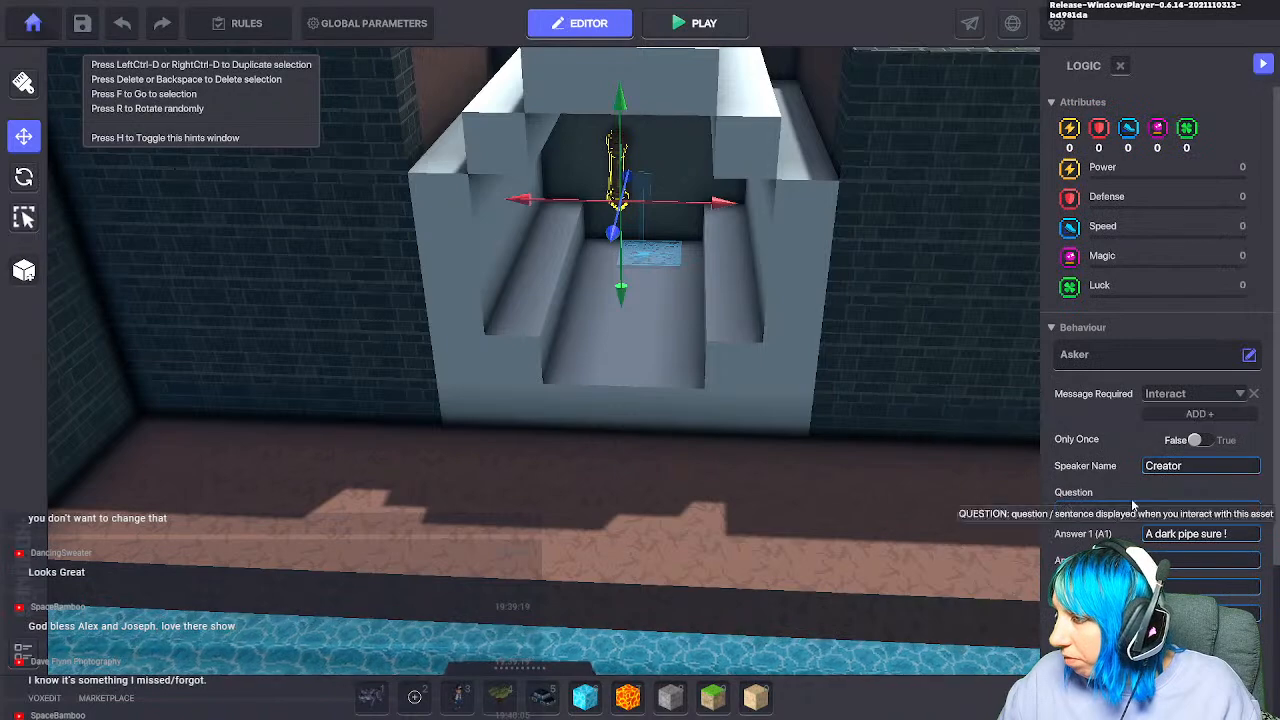
scroll(1100, 560, down, 3)
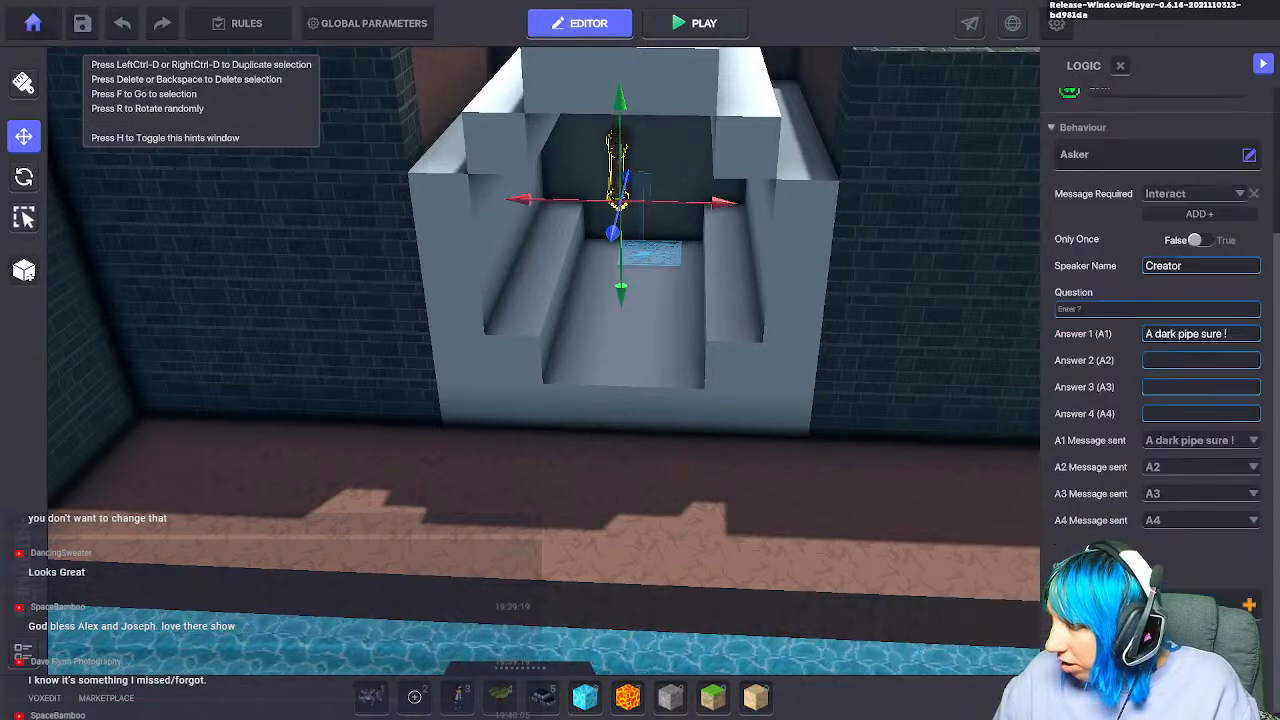
Step: Delete the two blue objects beside the bedroom rug
key(s)
key(a)
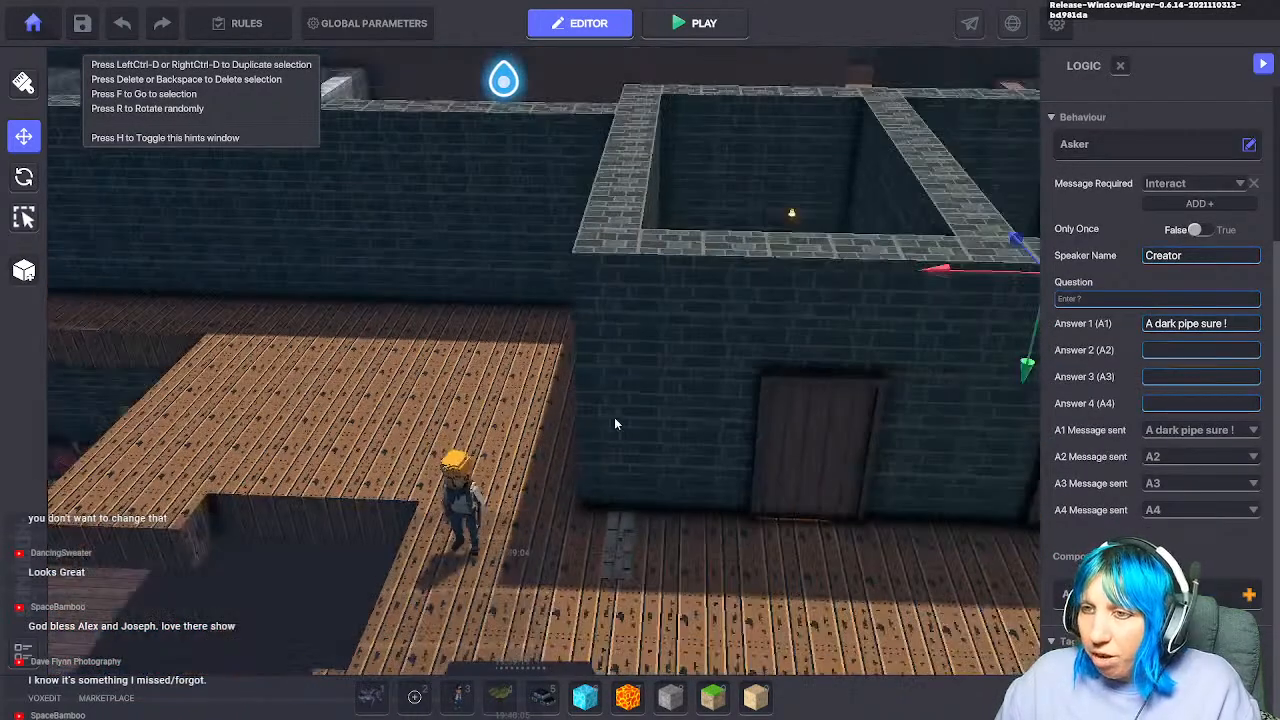
scroll(612, 420, down, 3)
middle_drag(571, 477, 715, 366)
key(s)
right_drag(767, 352, 696, 433)
key(w)
right_drag(688, 497, 731, 534)
middle_drag(731, 534, 897, 409)
right_drag(897, 409, 1143, 343)
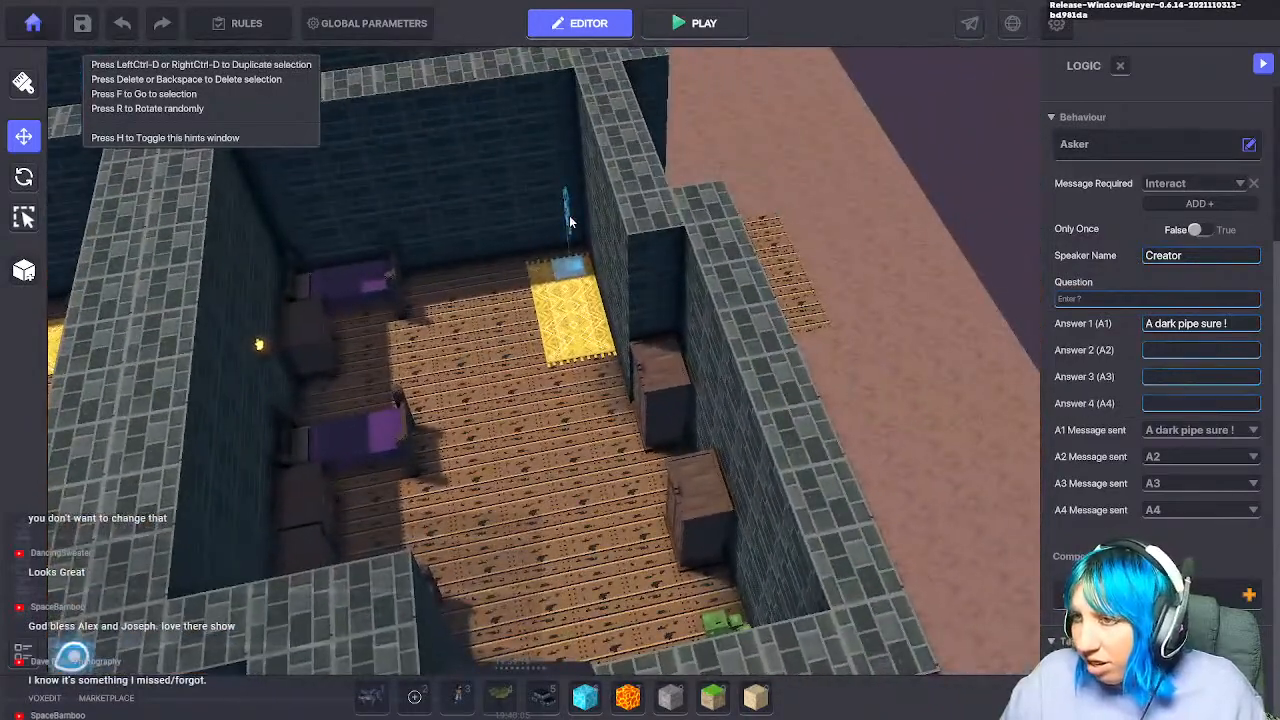
click(569, 222)
click(565, 240)
click(567, 237)
key(Delete)
click(573, 264)
key(Delete)
Step: Delete the NumPad Switch by the wall in a neighbouring room
middle_drag(573, 264, 668, 587)
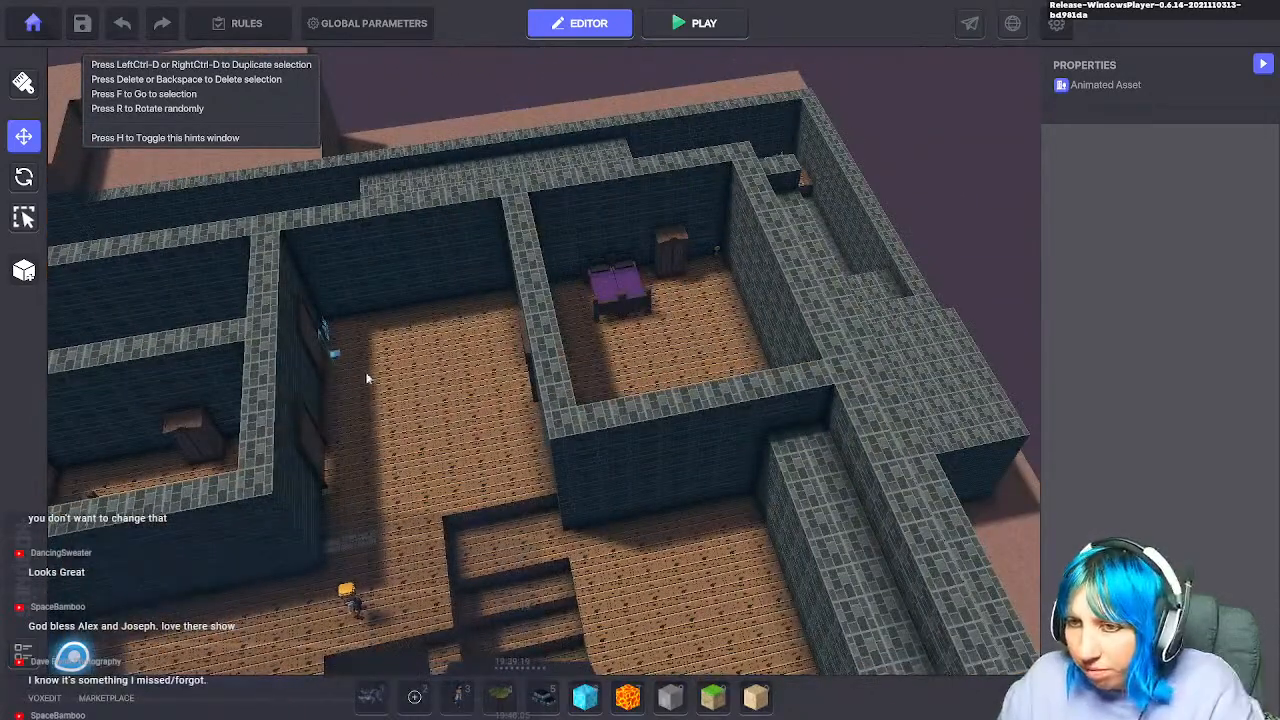
click(336, 352)
key(Delete)
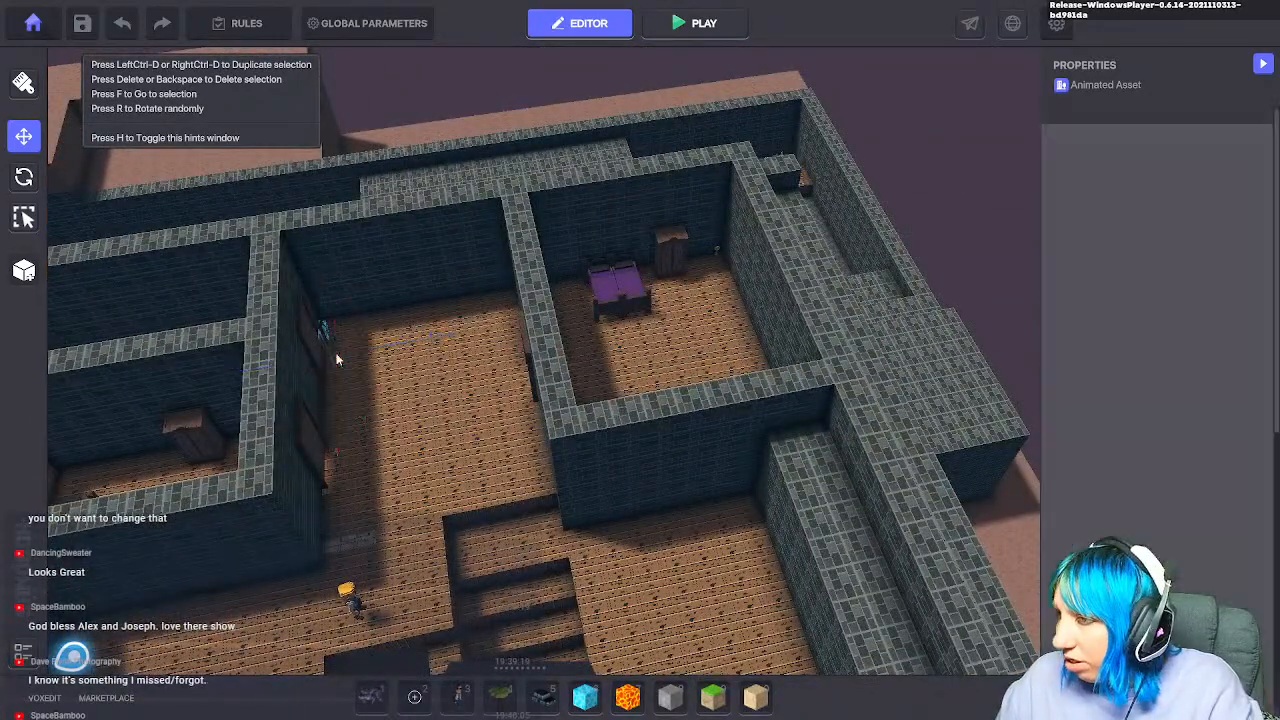
Step: Select the small golden object by the white stairs and start a play test with Ctrl+P
middle_drag(433, 353, 986, 361)
scroll(437, 360, up, 3)
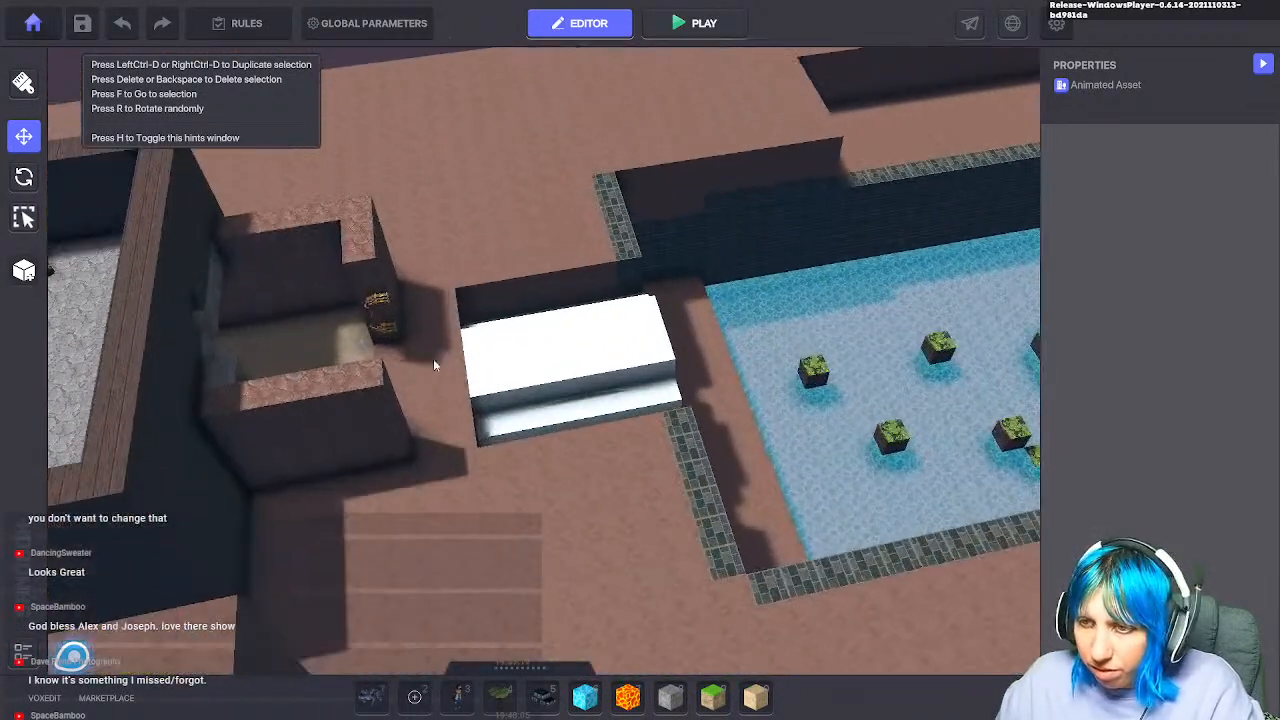
click(376, 306)
scroll(1154, 507, down, 5)
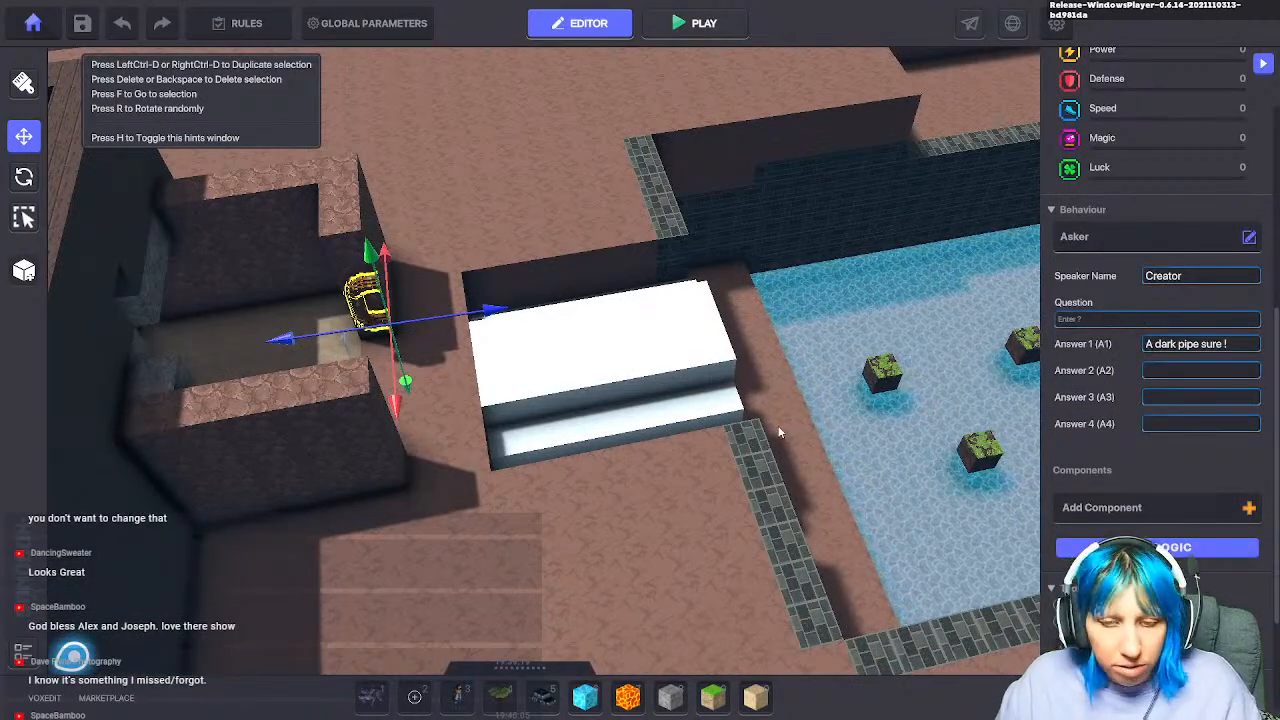
key(ctrl+p)
Step: Run through the white building, up the wooden stairs, past the bedroom and into the dark hall
key(w)
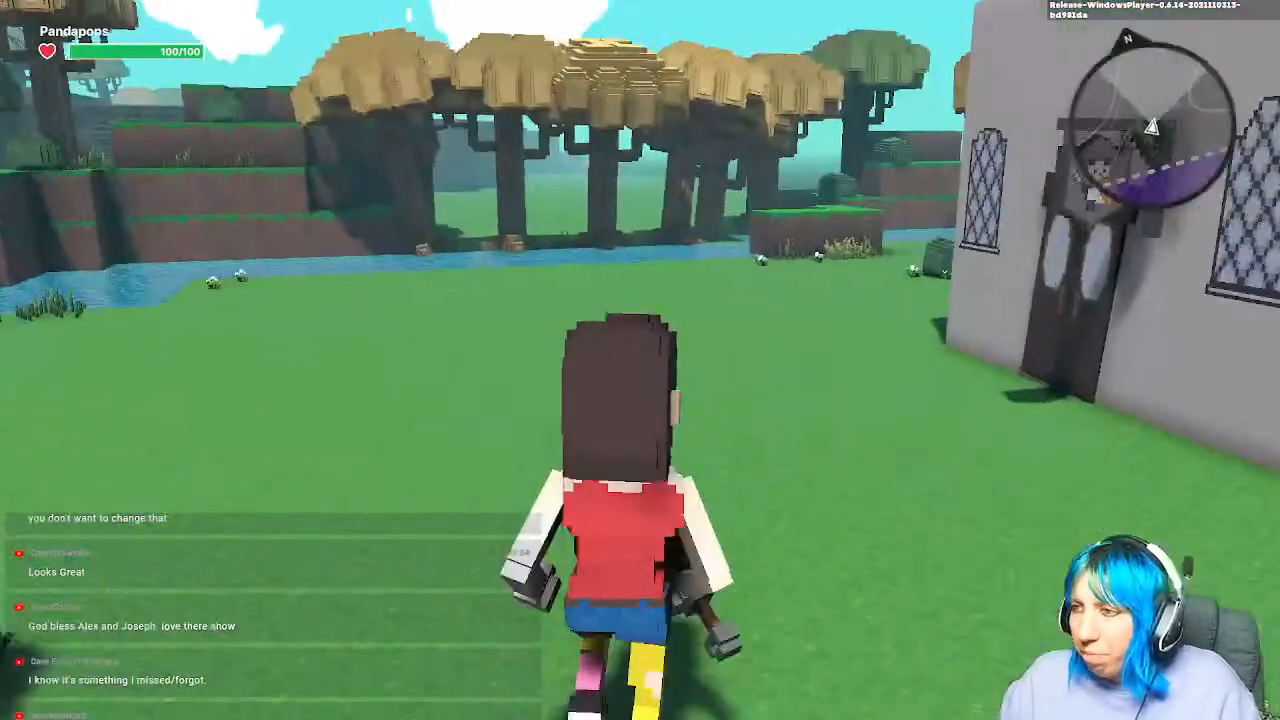
key(w)
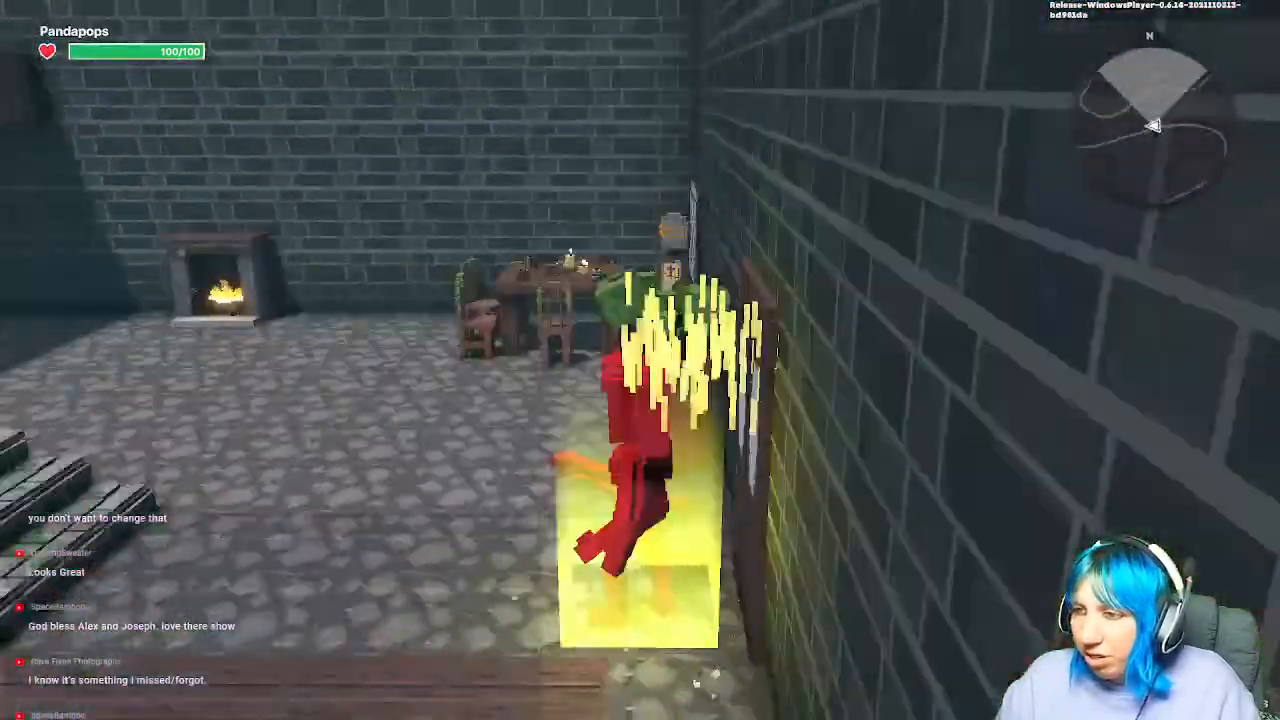
key(w)
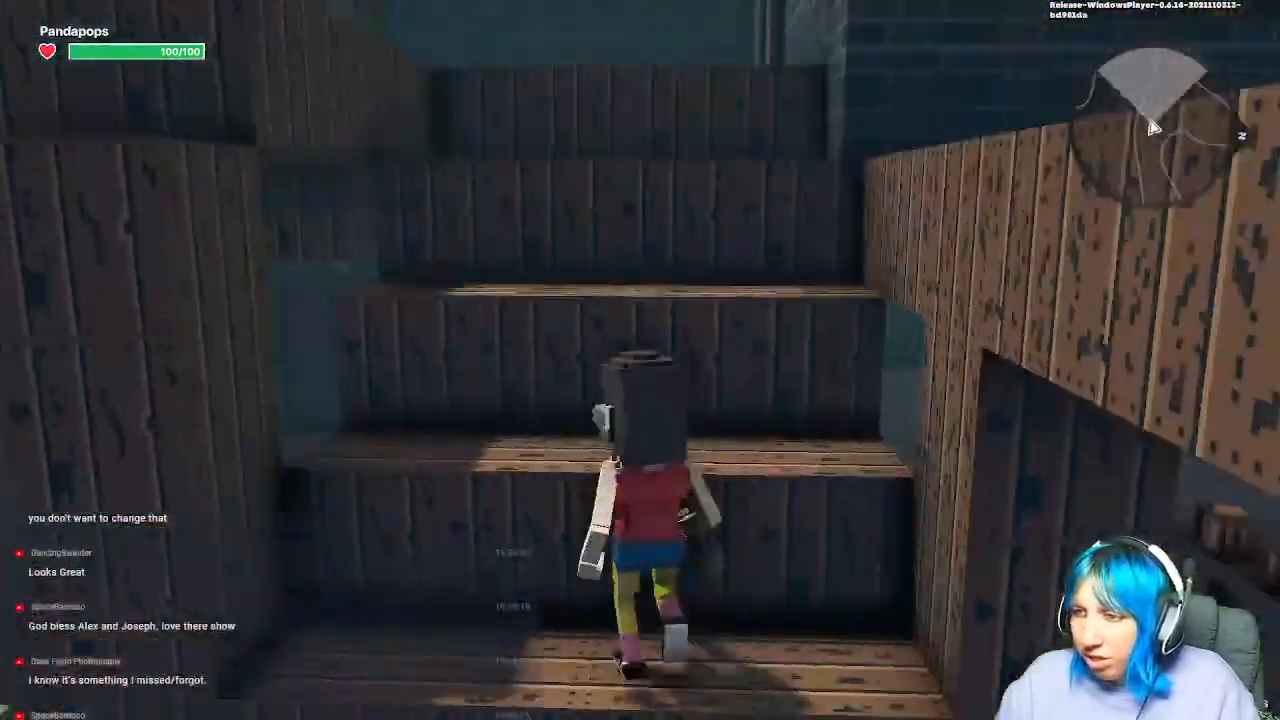
key(w)
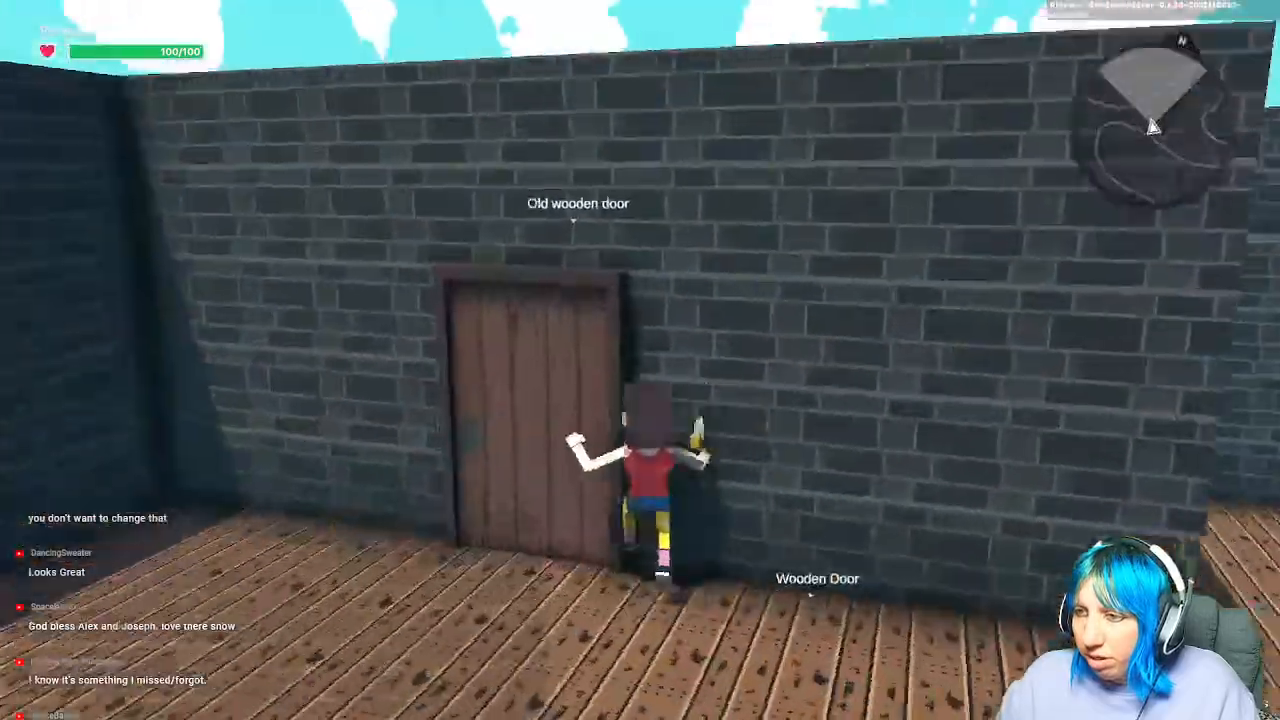
key(w)
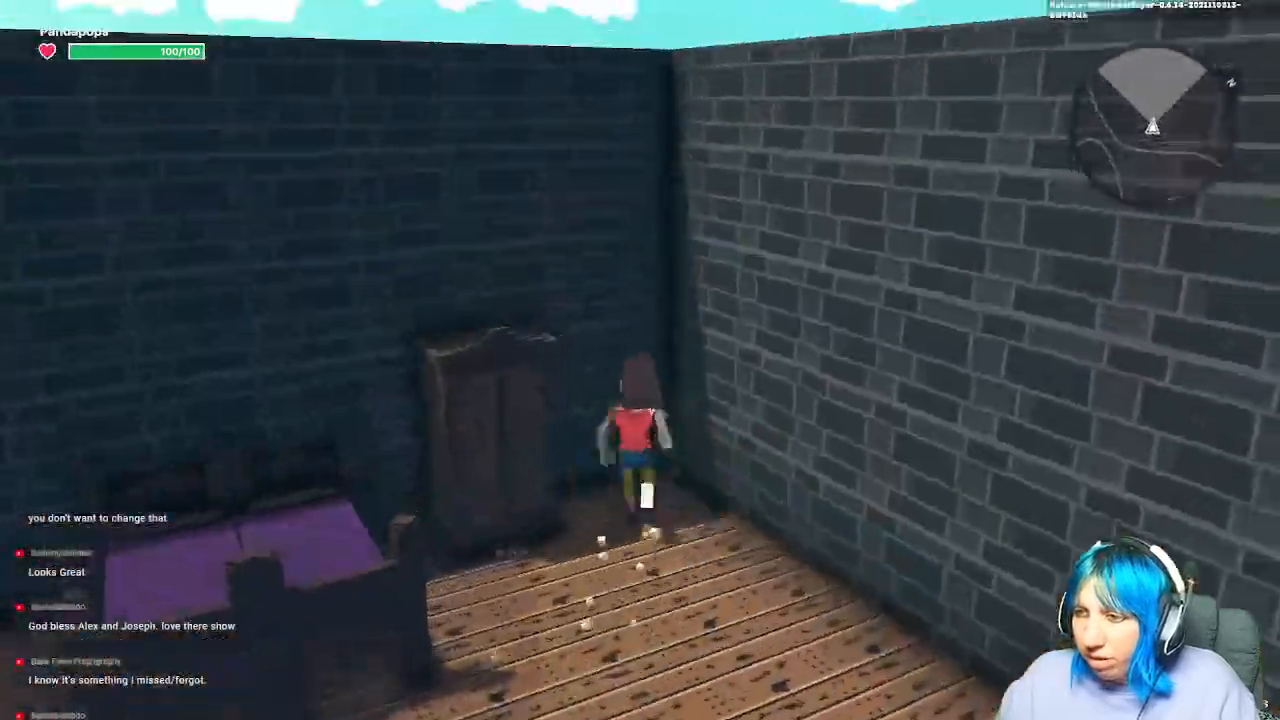
key(w)
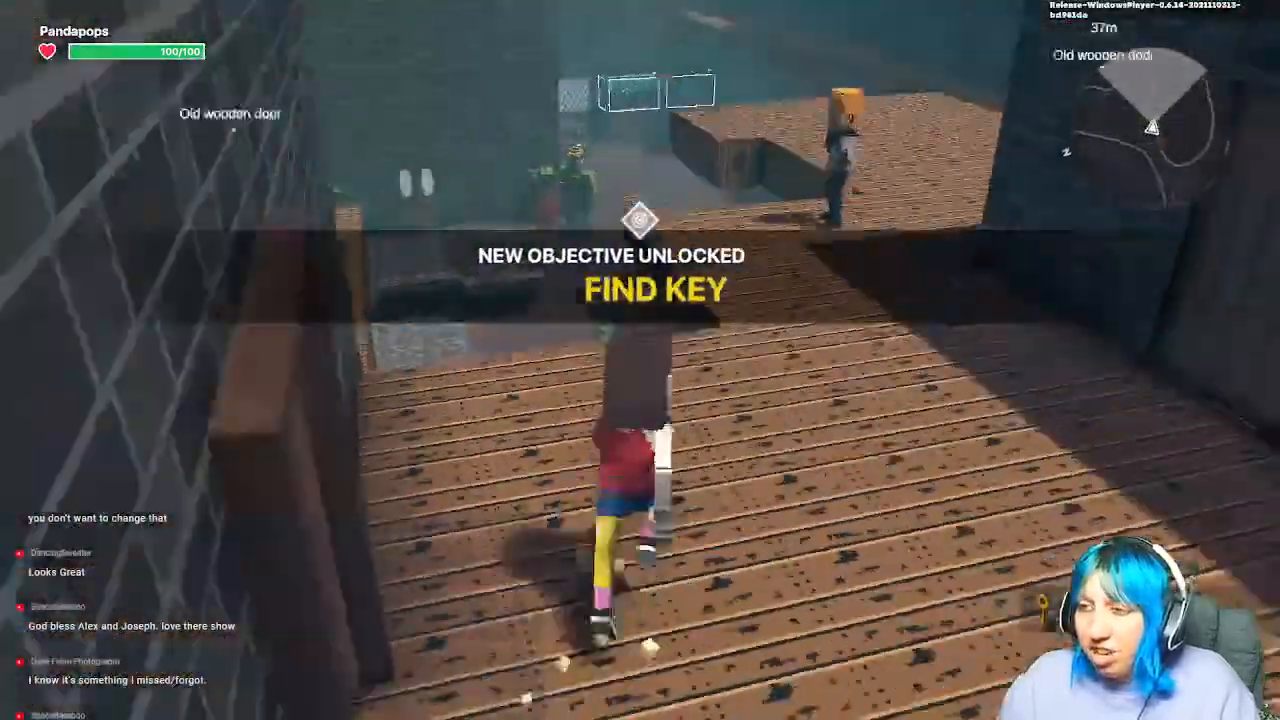
key(w)
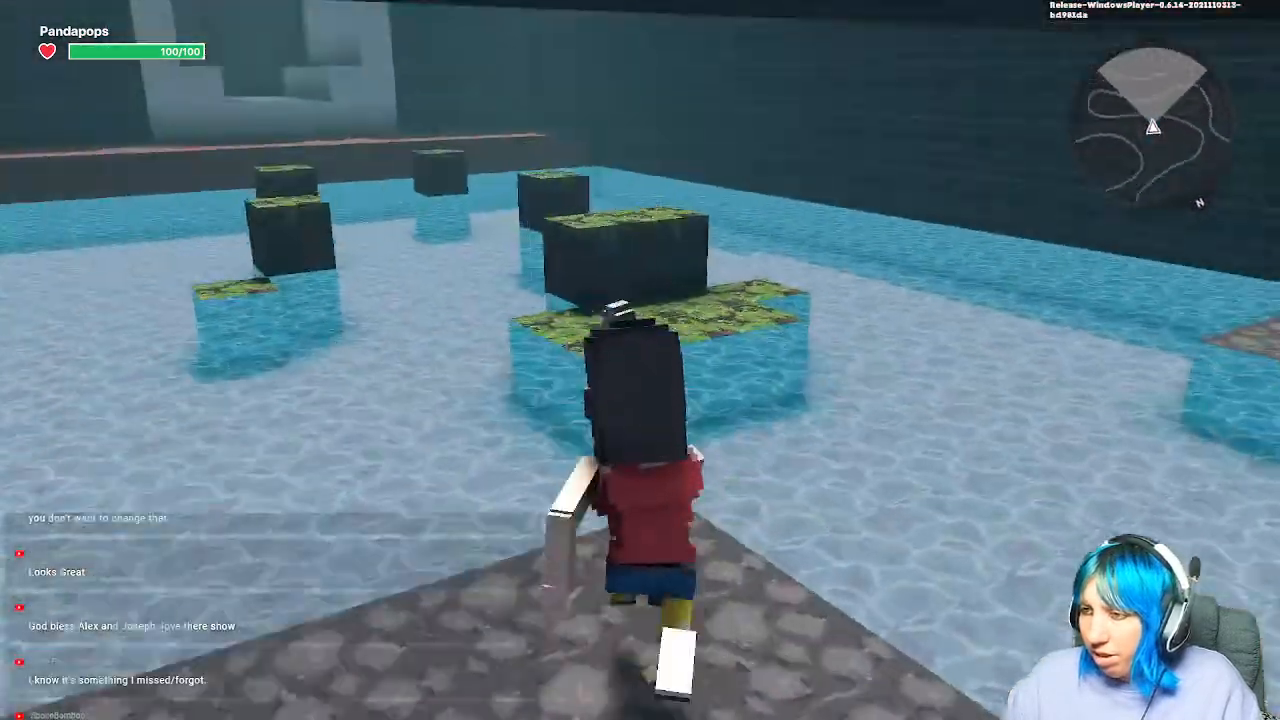
Step: Hop across the mossy stepping blocks to the ledge and run through the Wooden Door
key(w)
key(space)
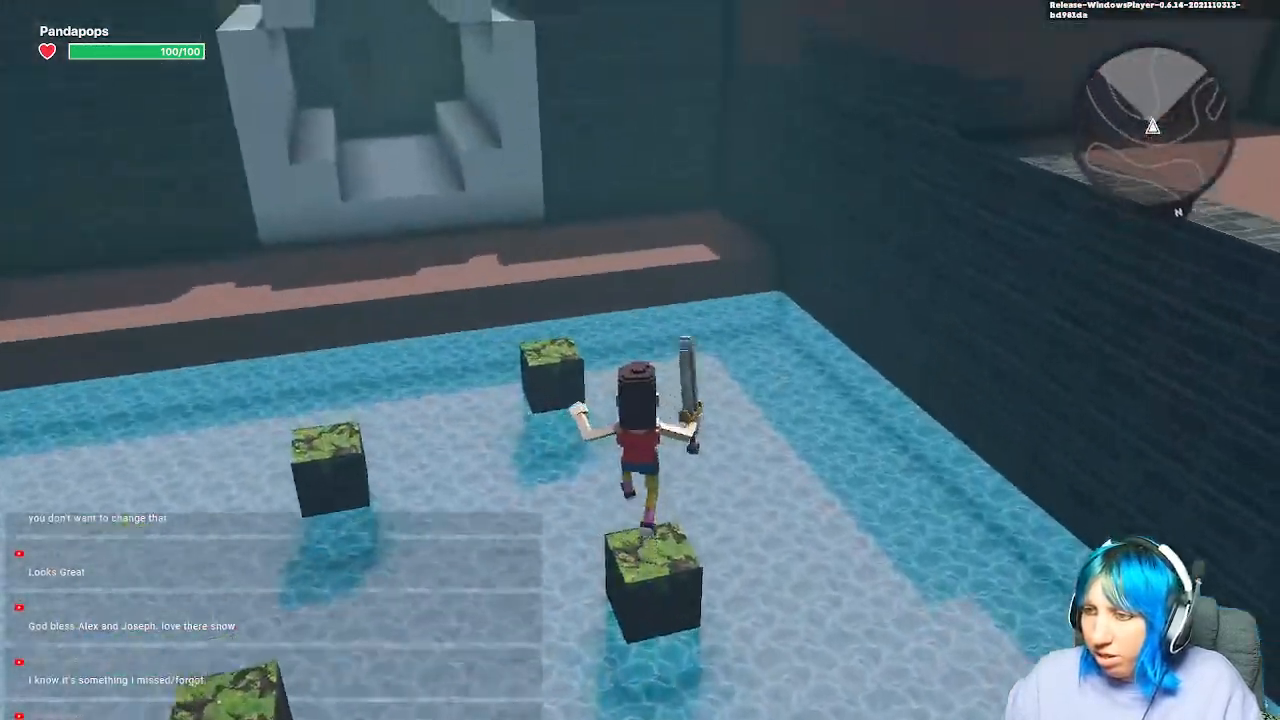
key(w)
key(space)
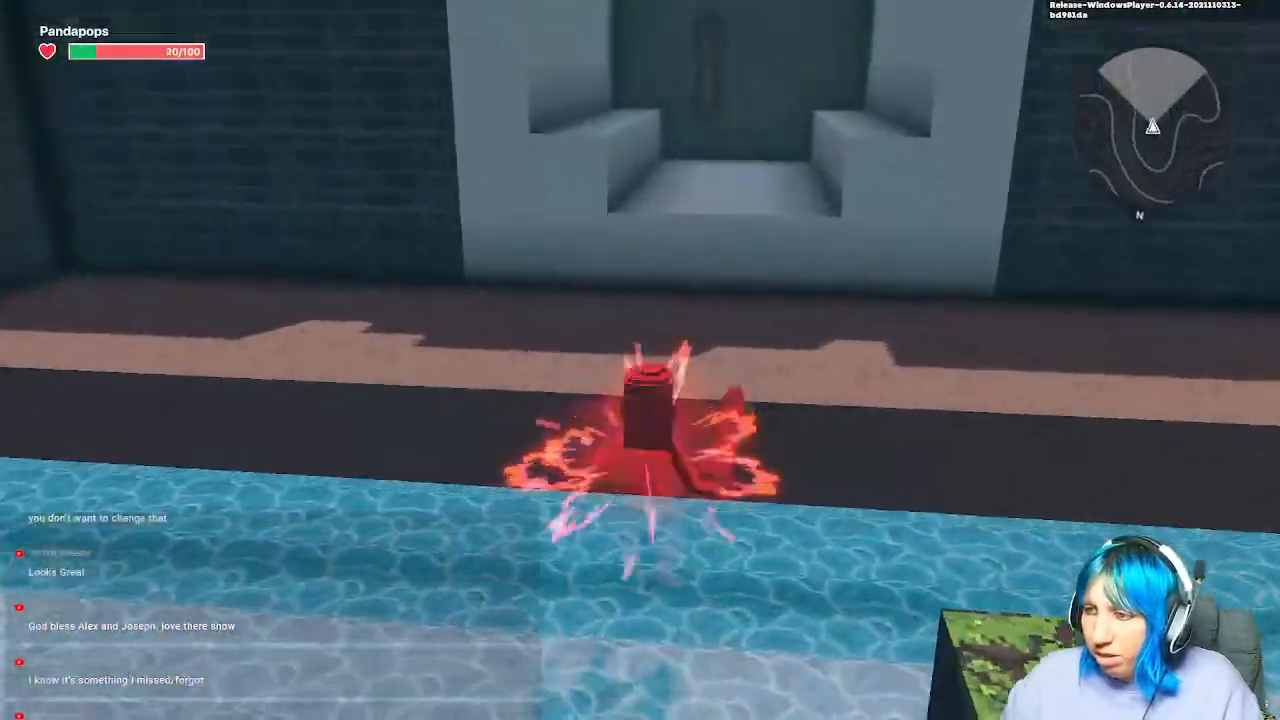
key(w)
key(w)
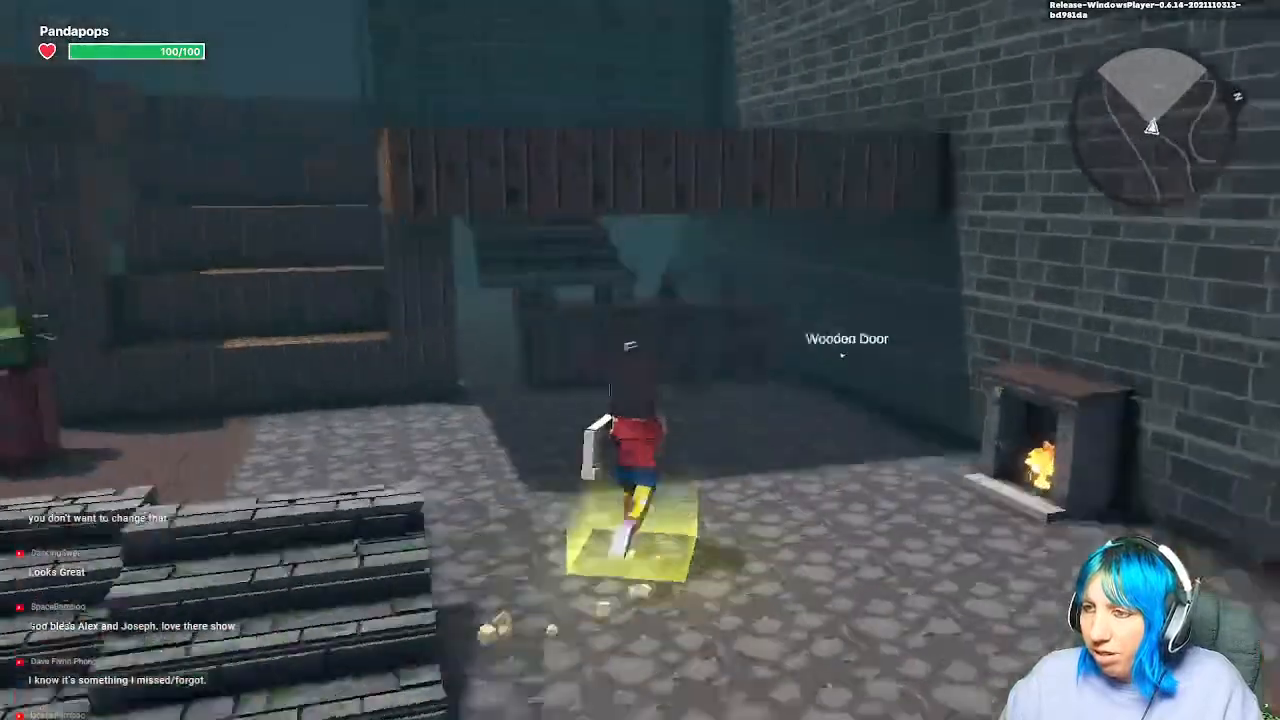
key(w)
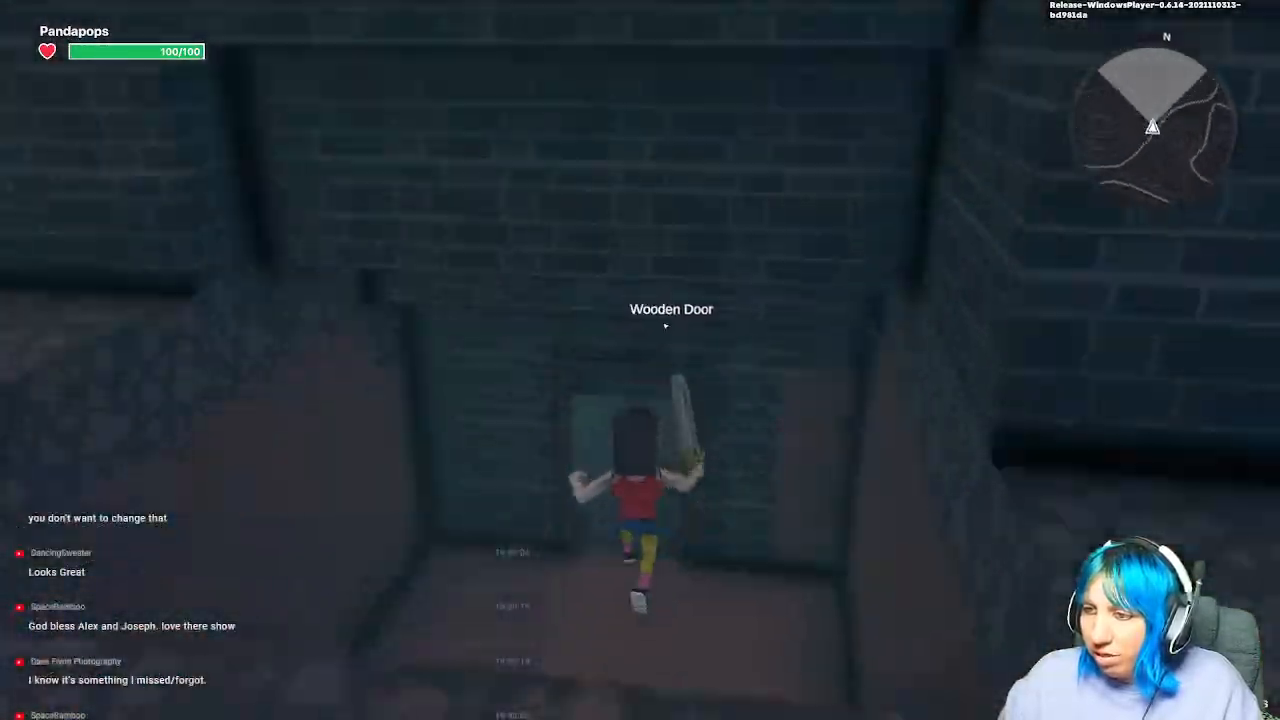
Step: Cross the water room's stepping blocks and run through the stone corridor into the teleport
key(w)
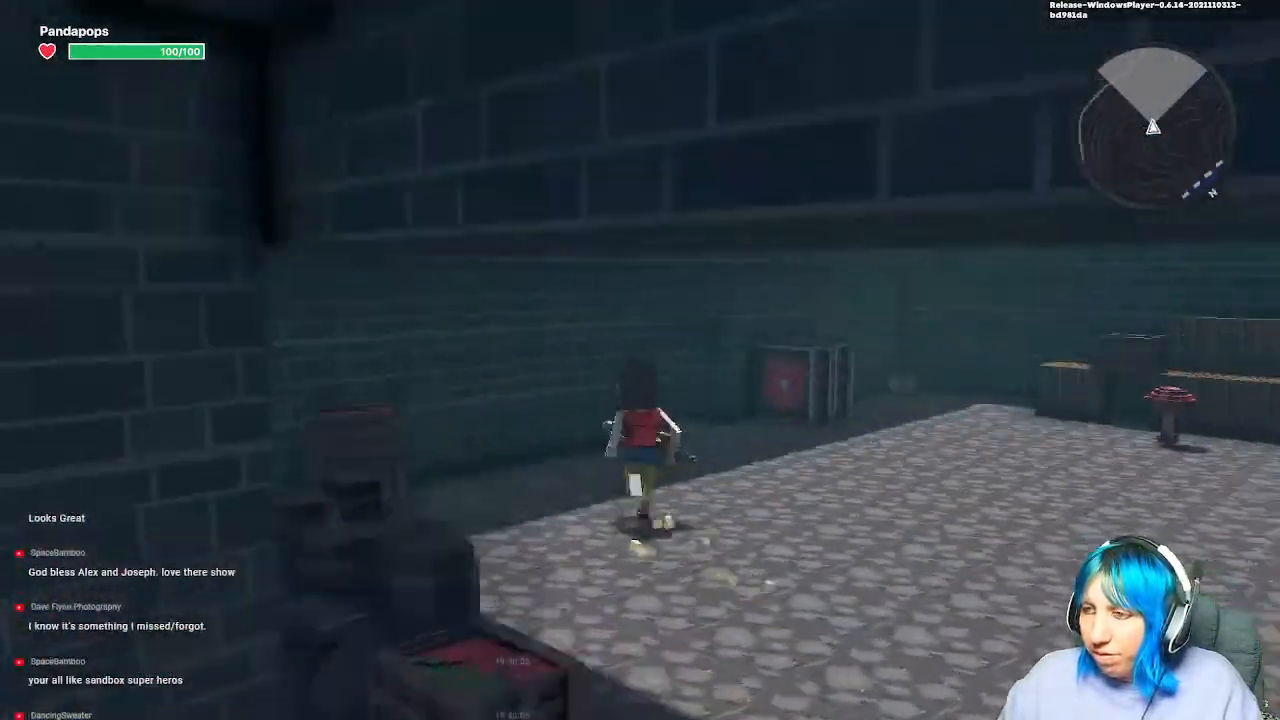
key(w)
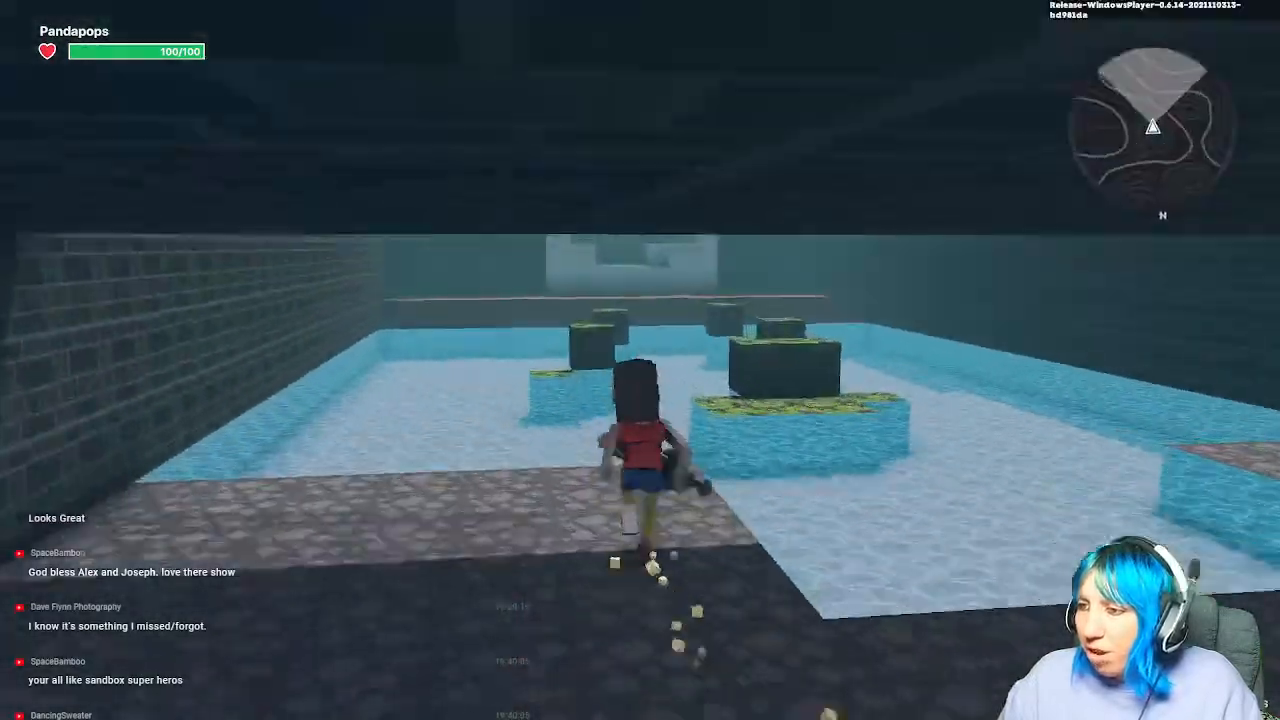
key(space)
key(w)
key(space)
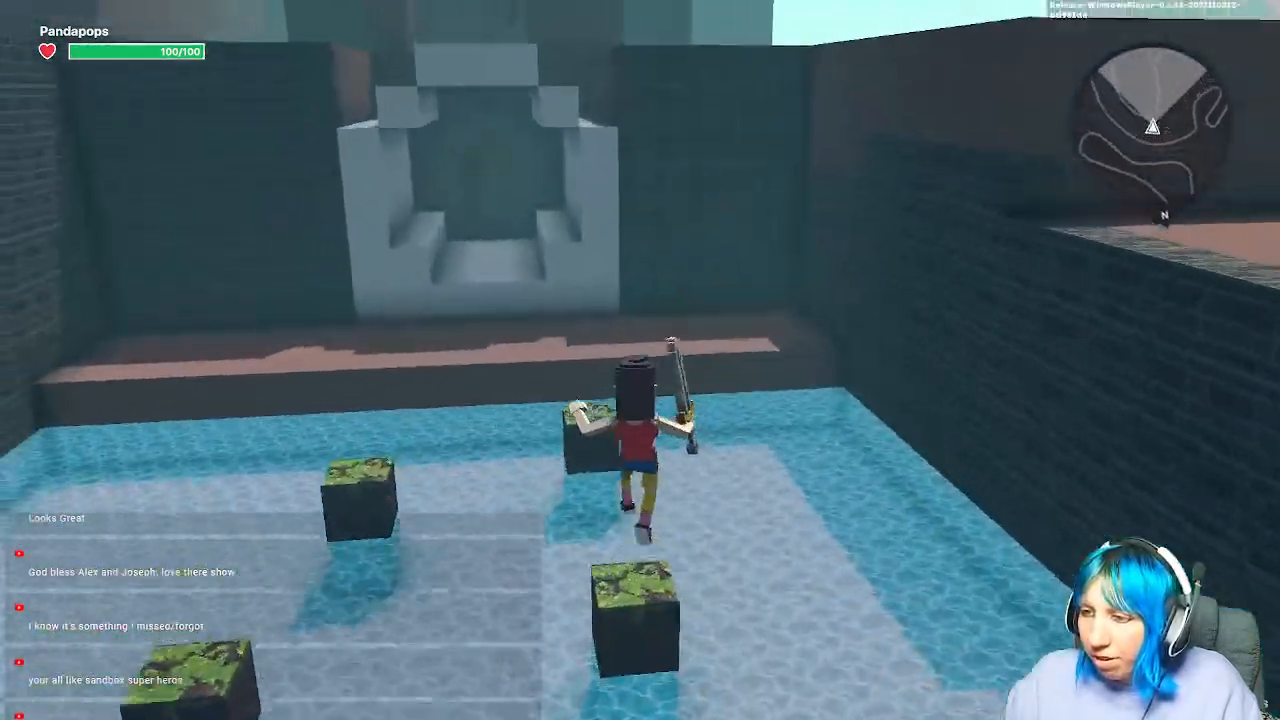
key(space)
key(w)
key(space)
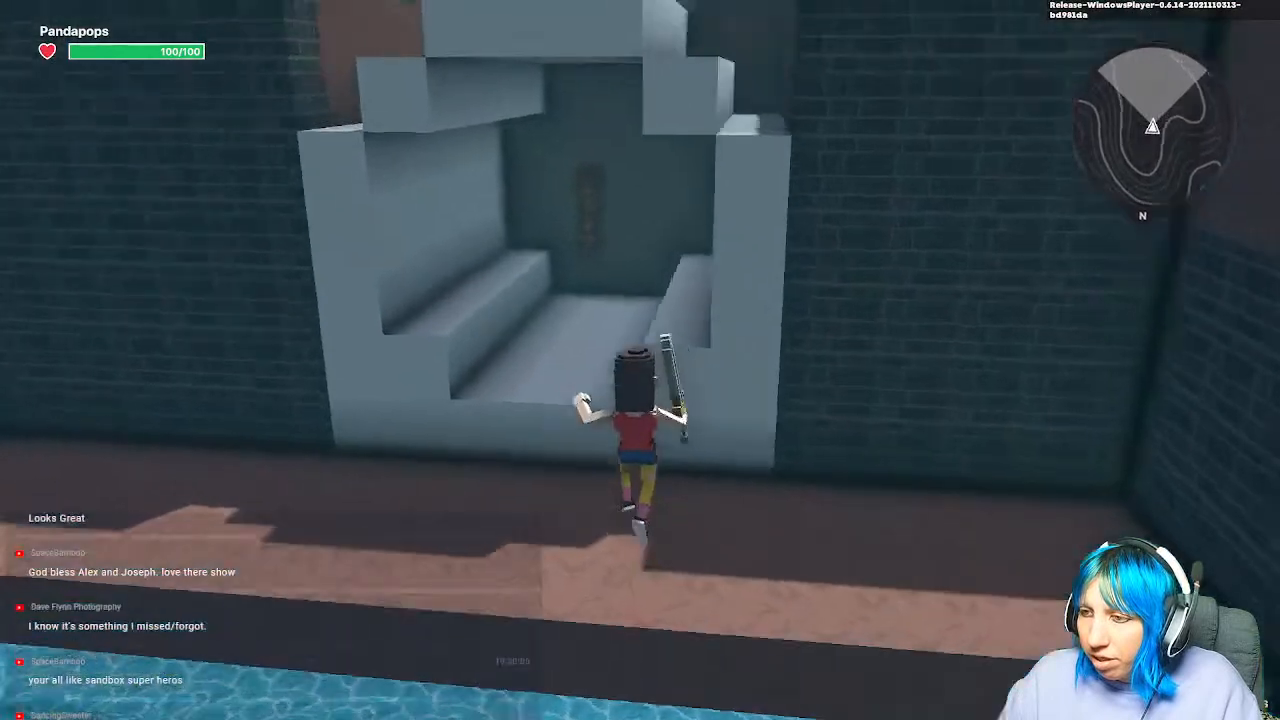
key(w)
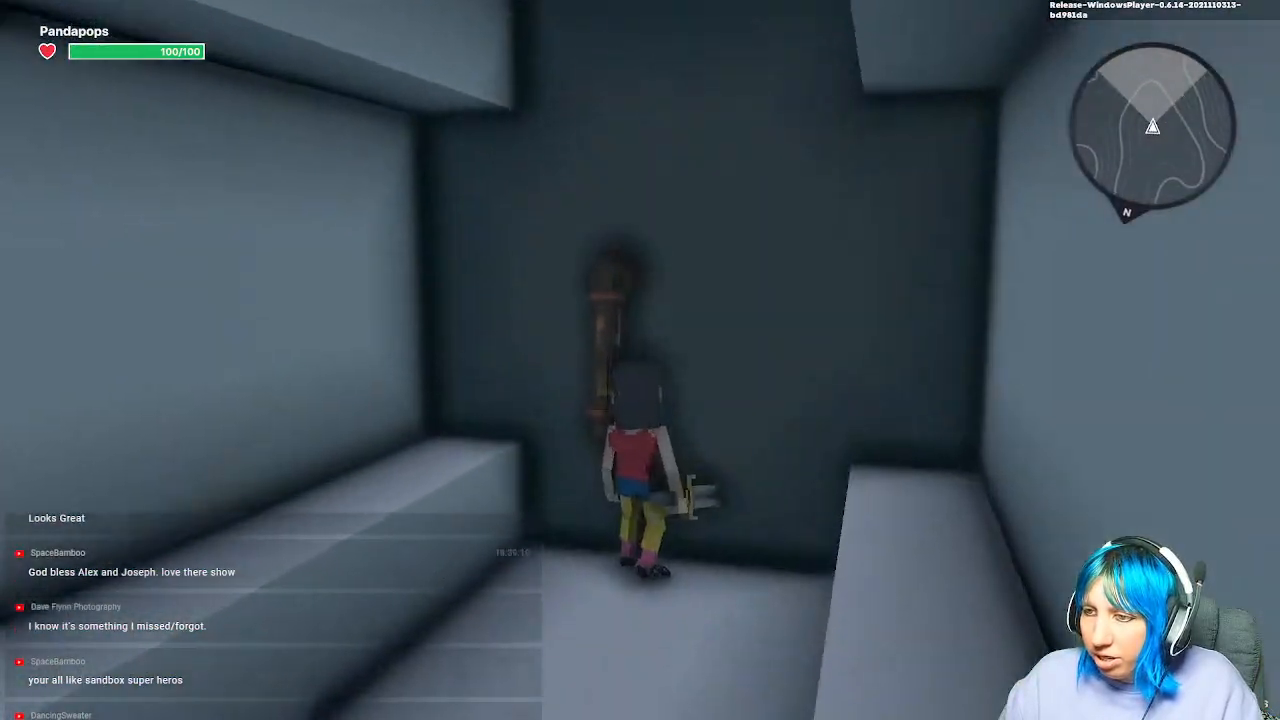
Step: Enter the Fantasy Forest Double Door to teleport, then stop the play test
key(w)
key(w)
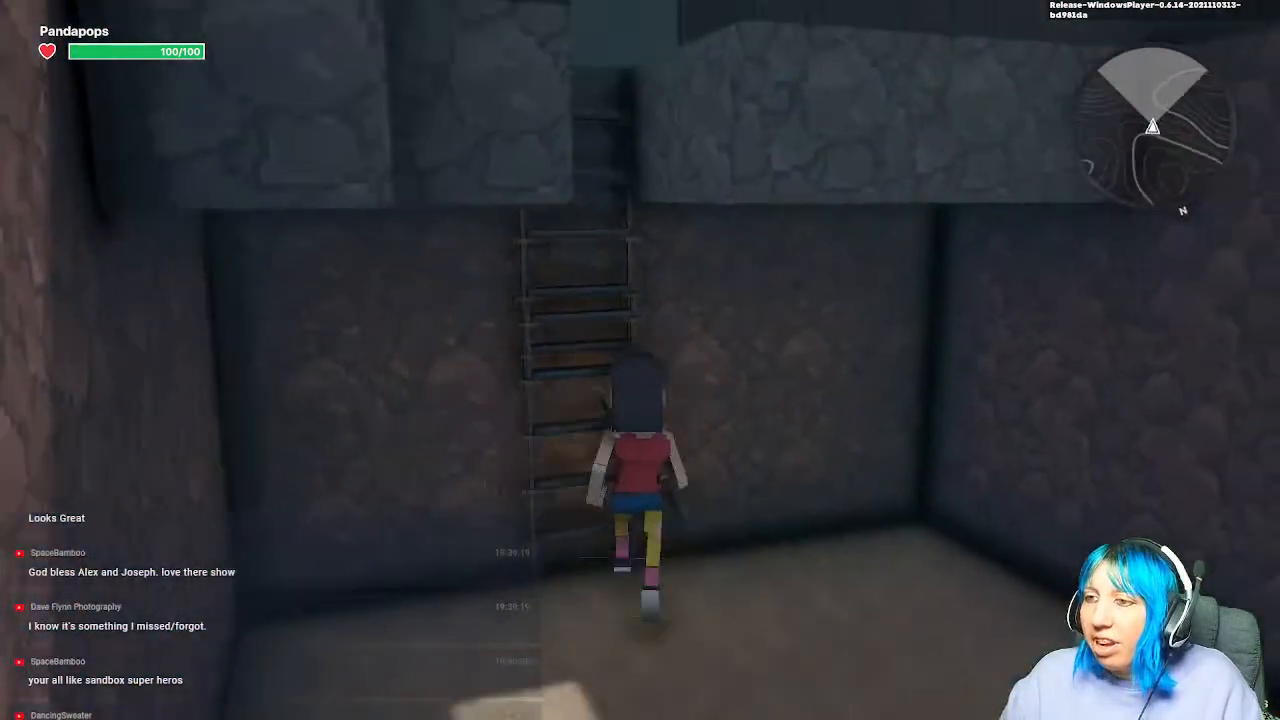
key(w)
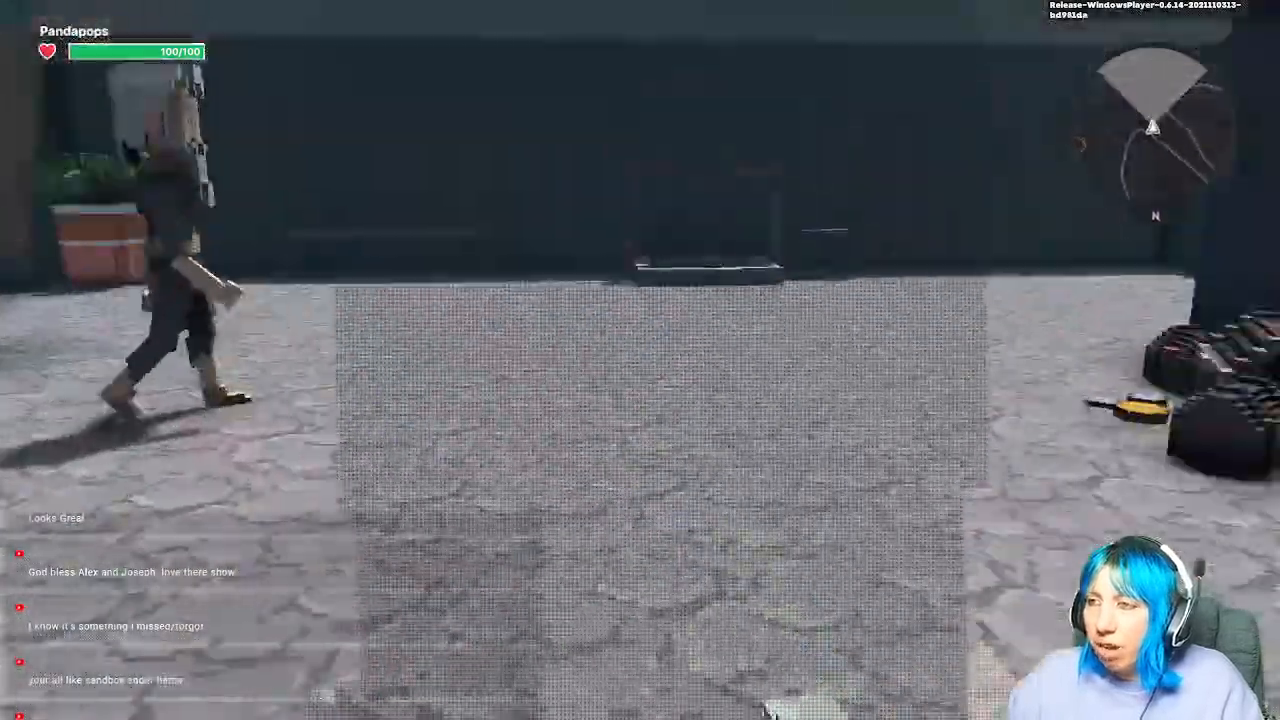
key(w)
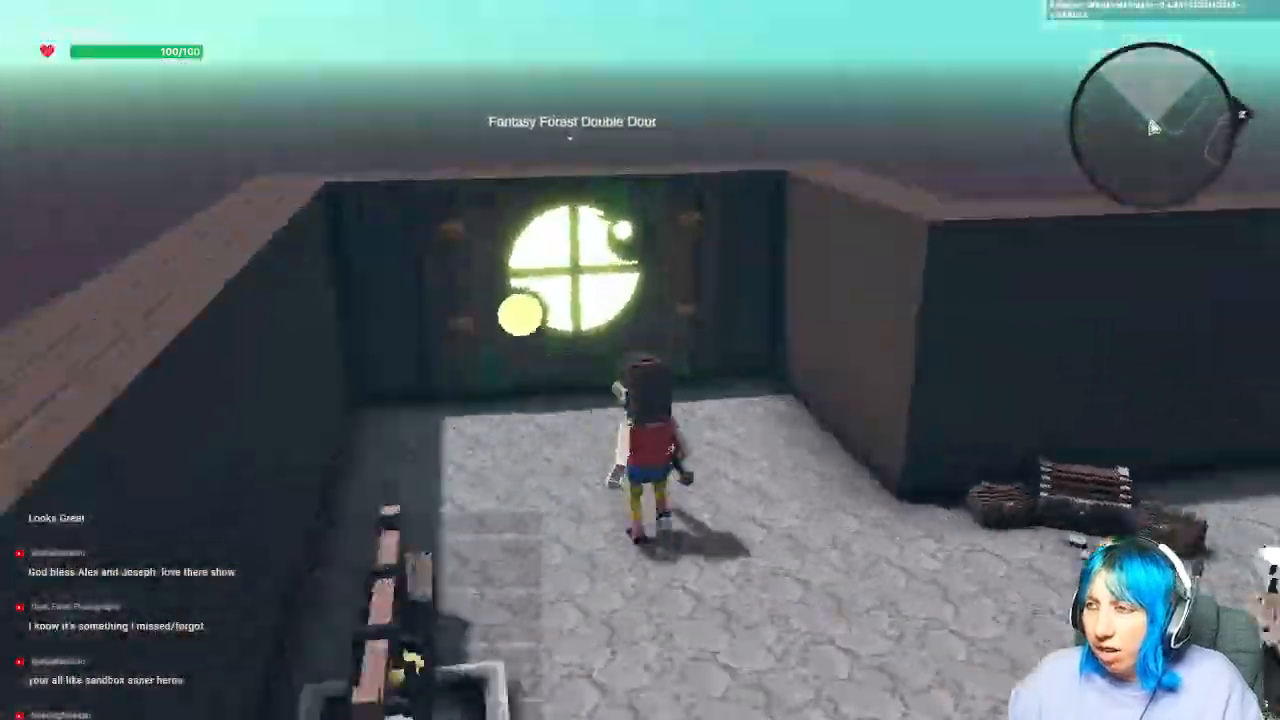
key(w)
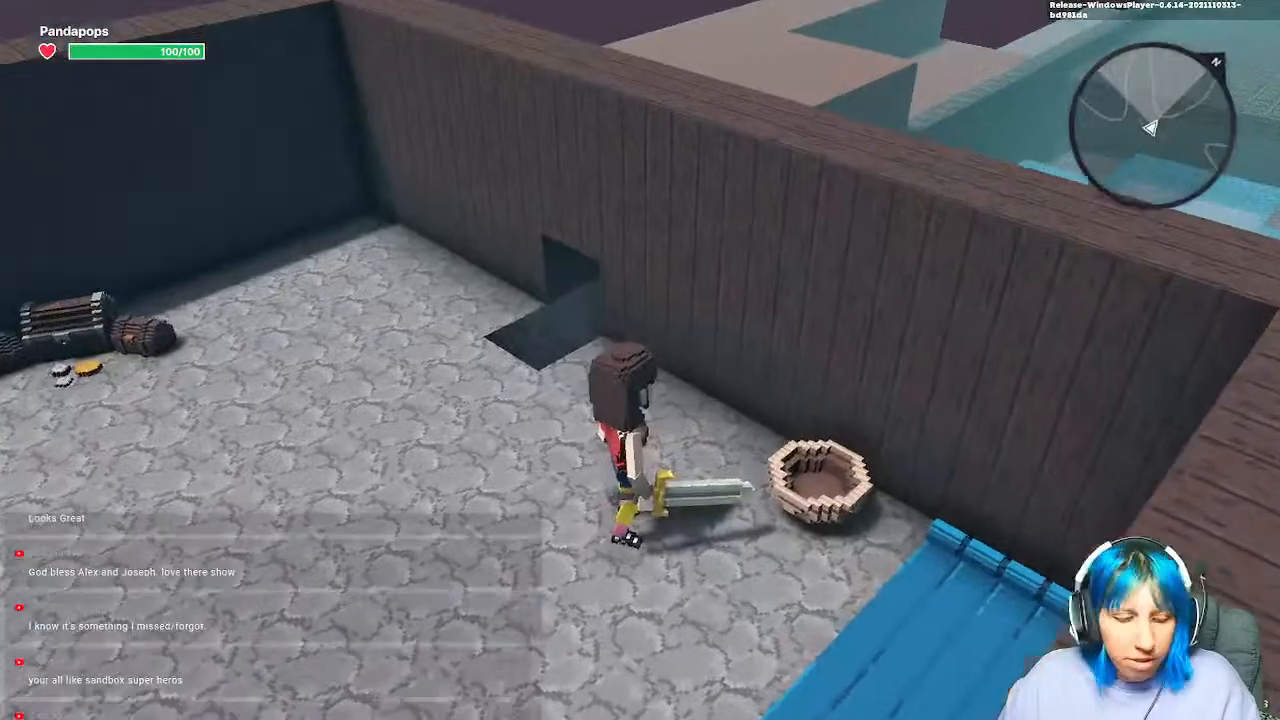
key(Escape)
scroll(685, 481, down, 2)
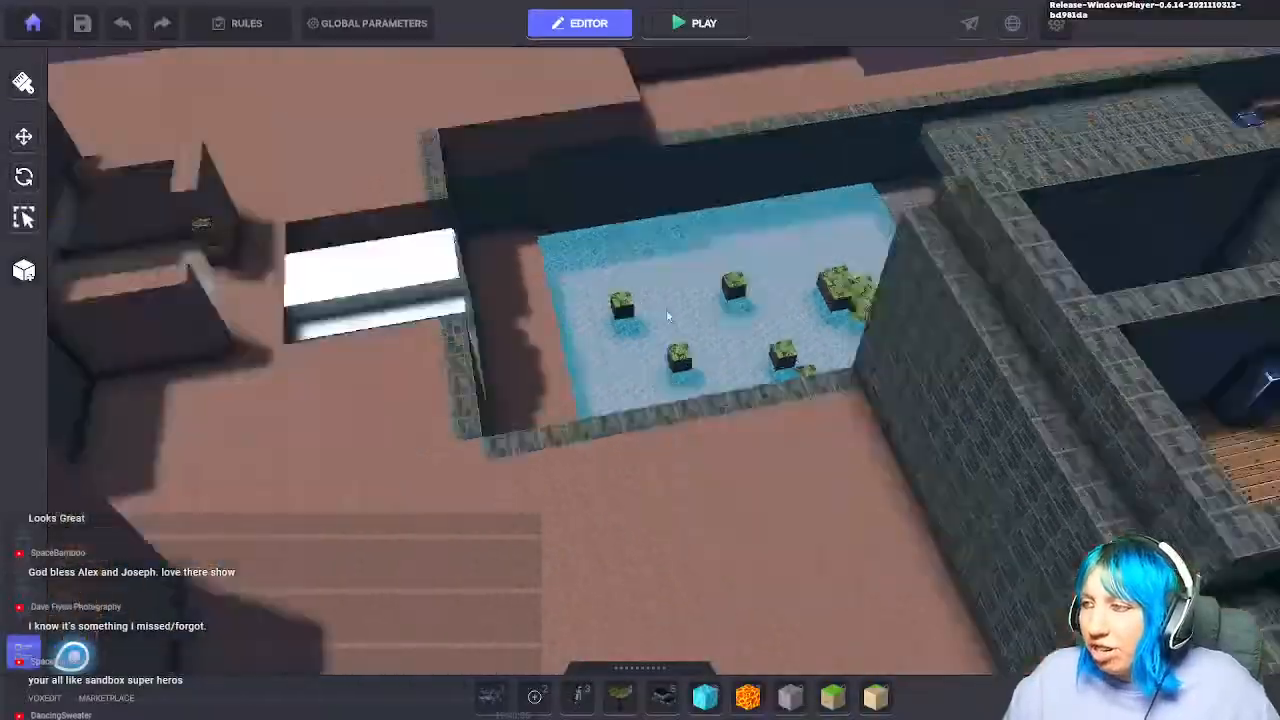
scroll(484, 362, down, 2)
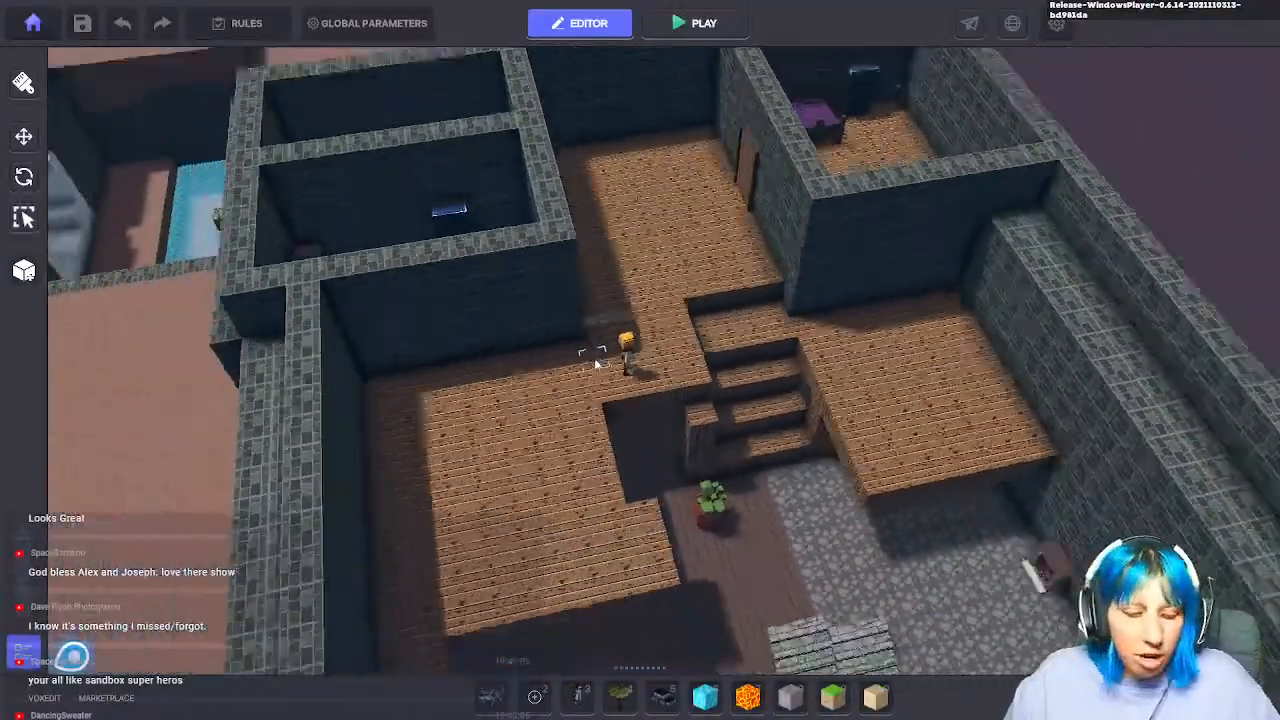
right_drag(663, 369, 663, 388)
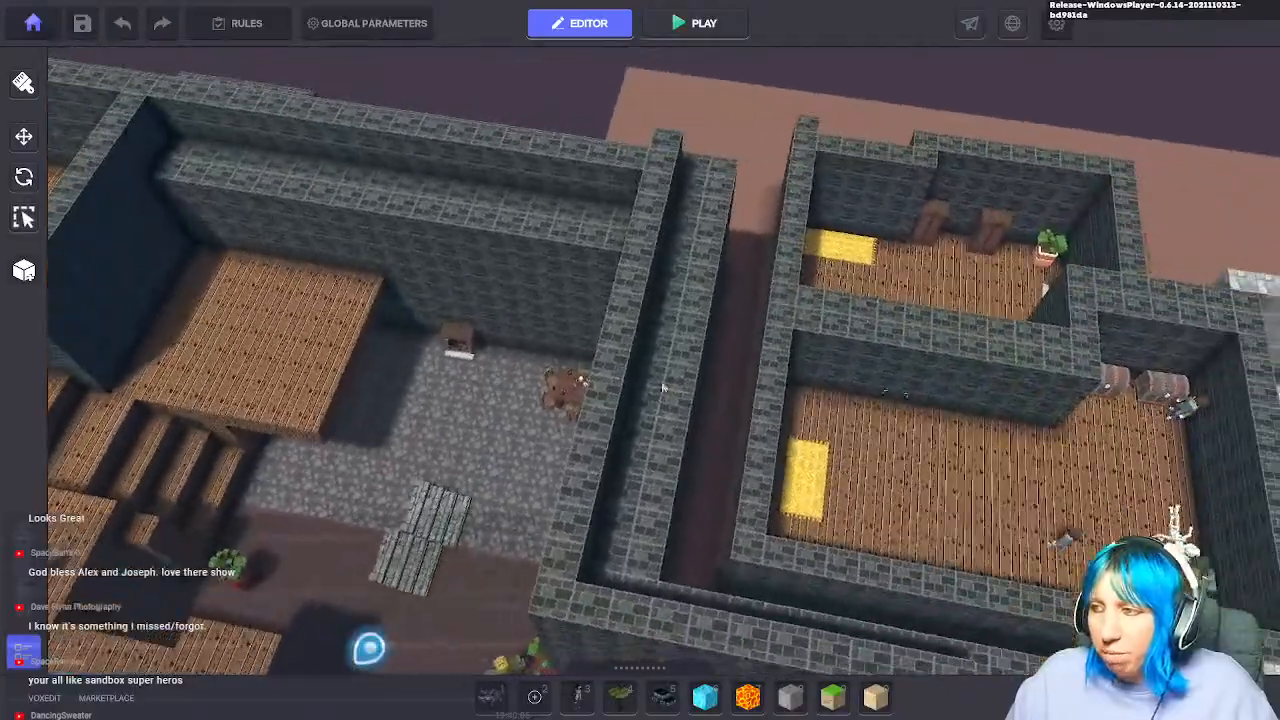
middle_drag(663, 388, 1080, 277)
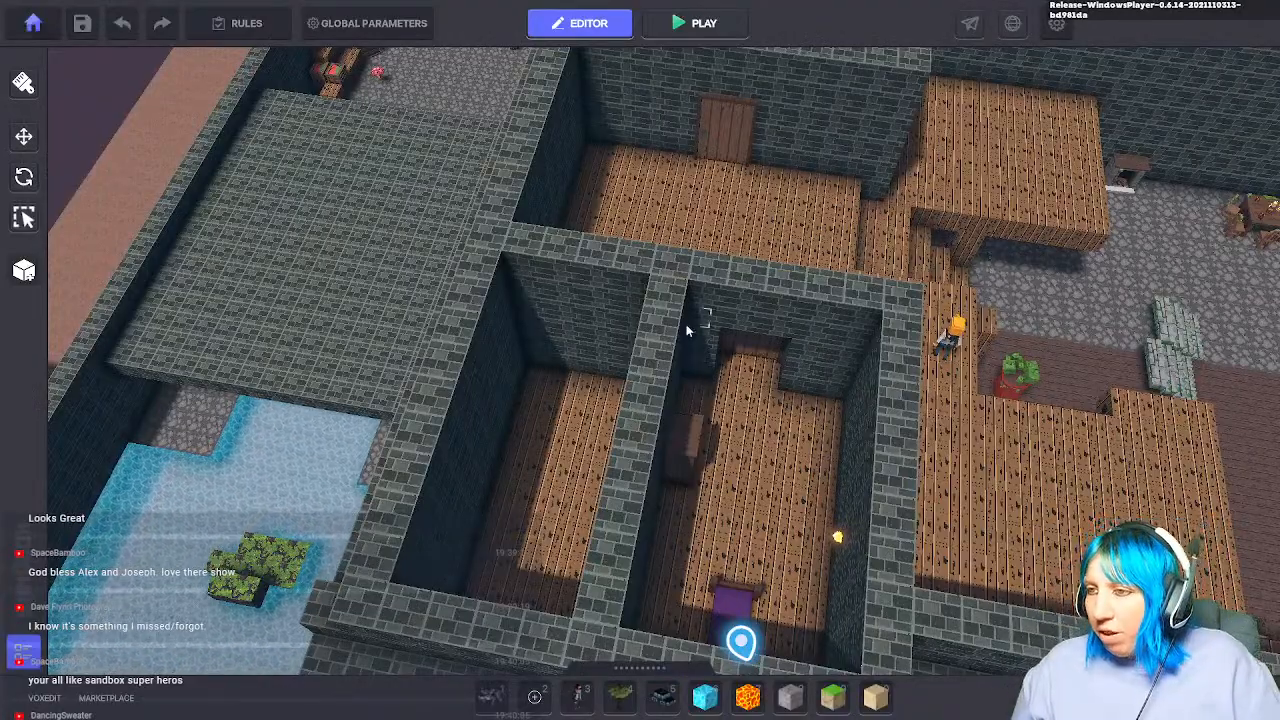
middle_drag(687, 326, 688, 352)
right_drag(760, 378, 700, 383)
key(d)
key(a)
key(s)
key(a)
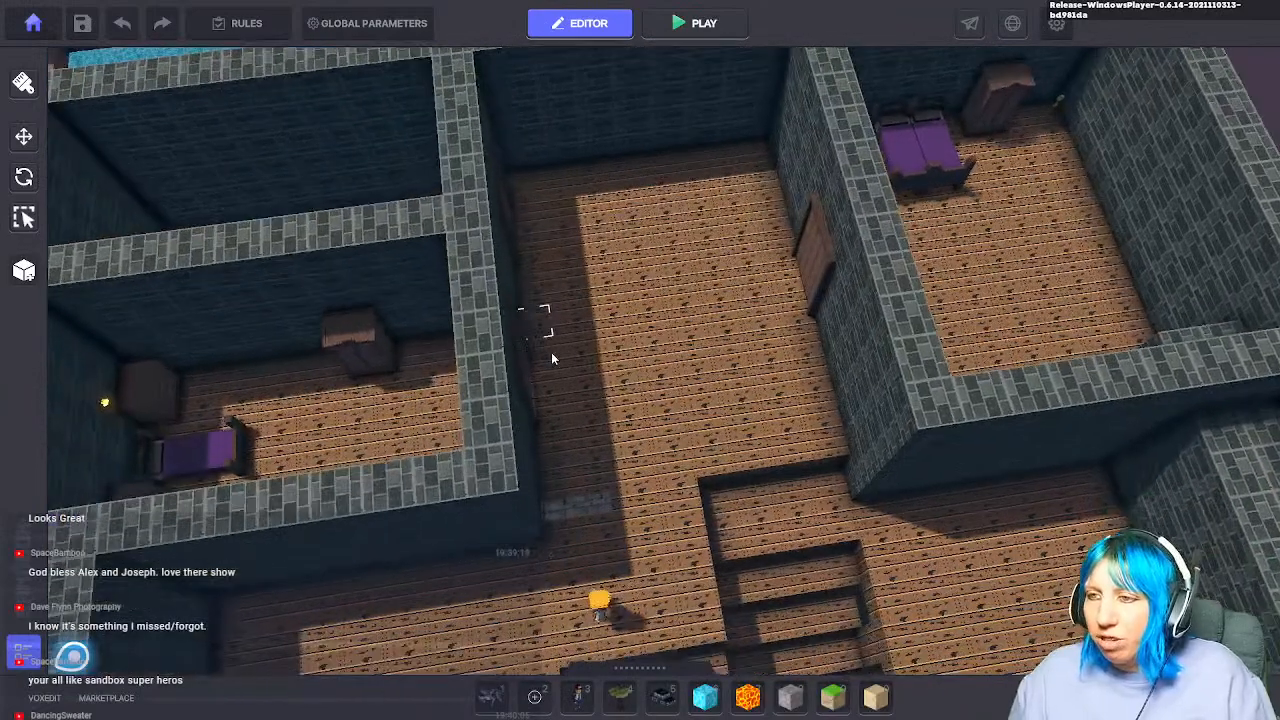
key(a)
key(s)
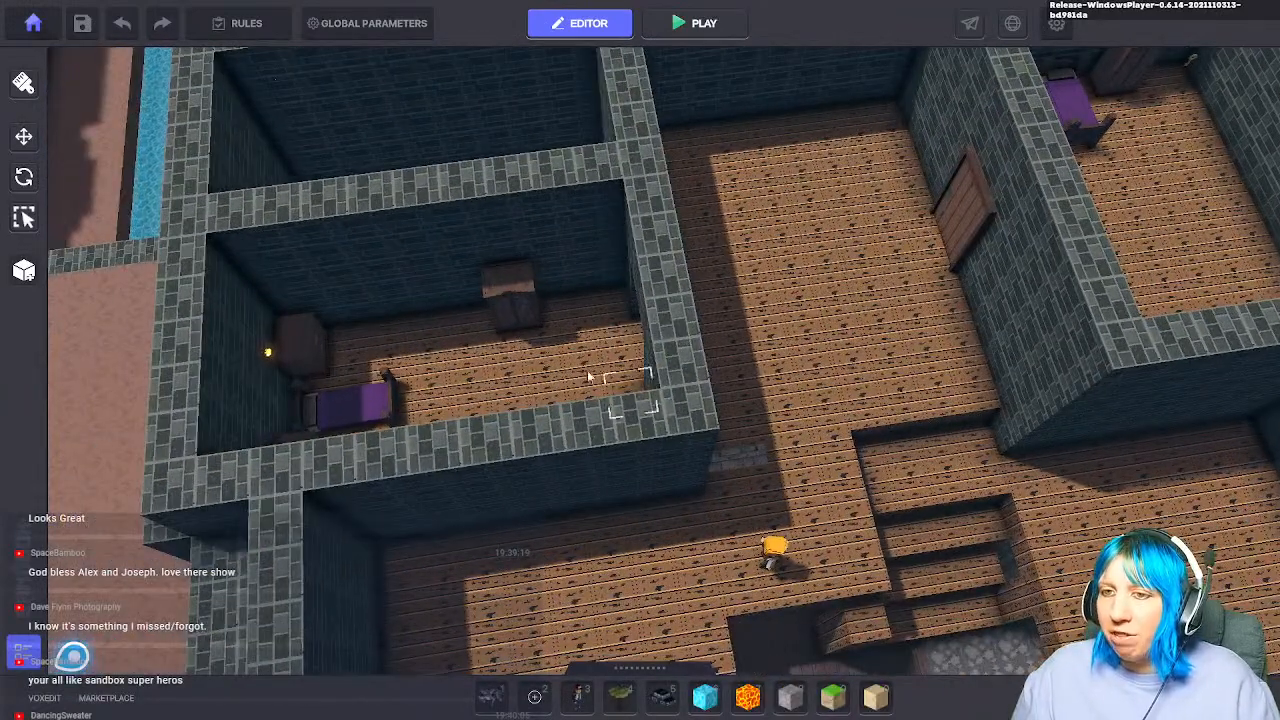
key(w)
key(d)
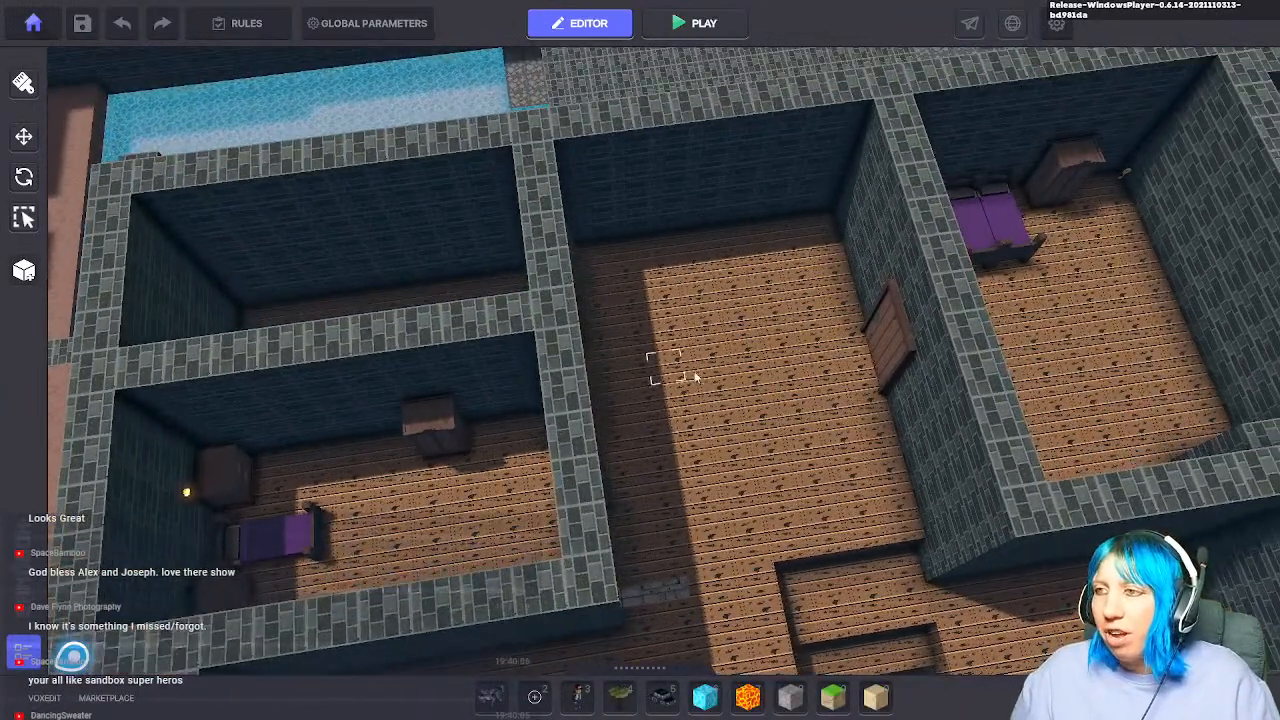
key(s)
key(d)
key(a)
key(s)
scroll(650, 290, down, 3)
right_drag(740, 288, 250, 370)
key(a)
key(s)
right_drag(746, 254, 869, 94)
key(s)
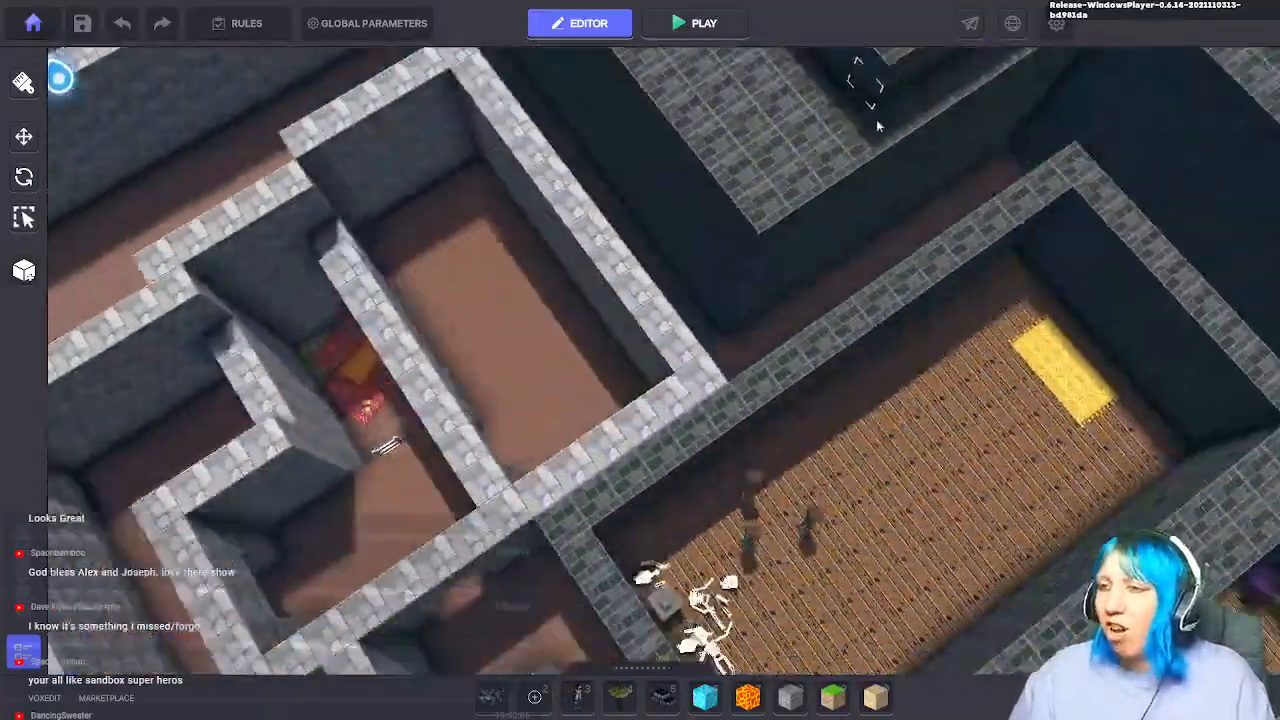
key(d)
right_drag(557, 180, 112, 190)
key(w)
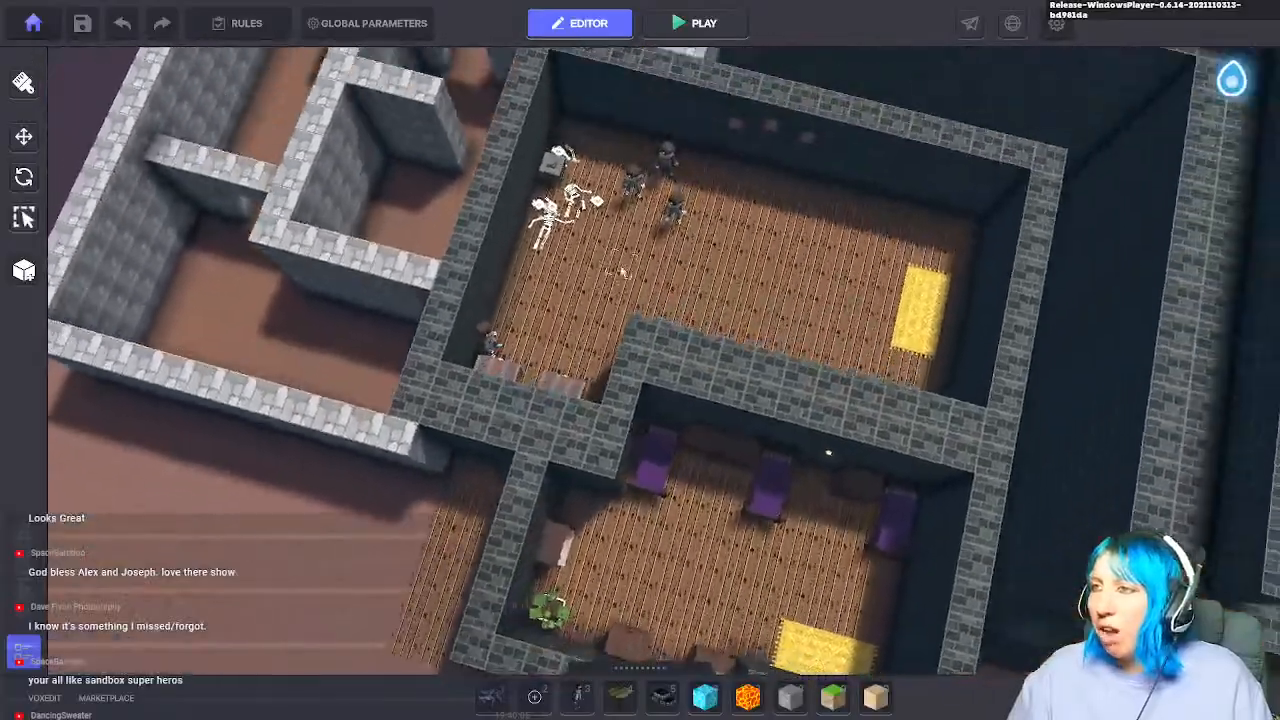
scroll(640, 290, up, 4)
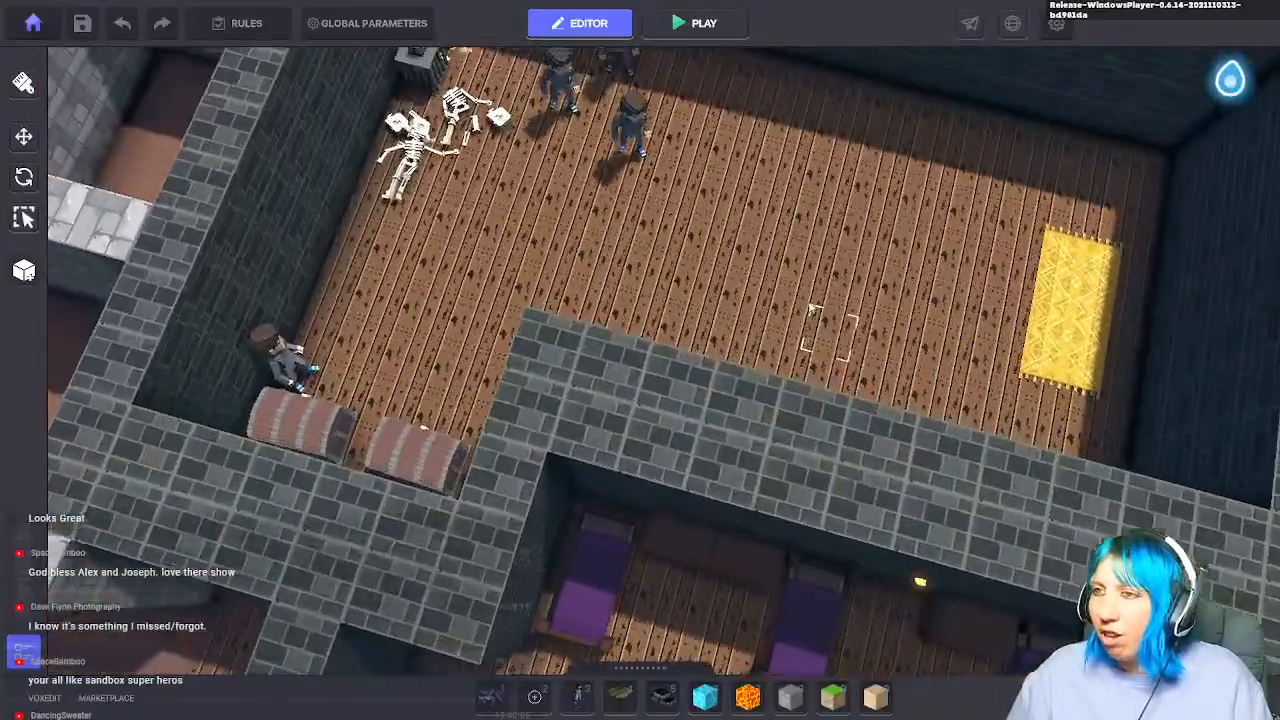
key(w)
right_drag(812, 310, 908, 303)
key(s)
key(d)
scroll(628, 275, down, 1)
key(w)
key(a)
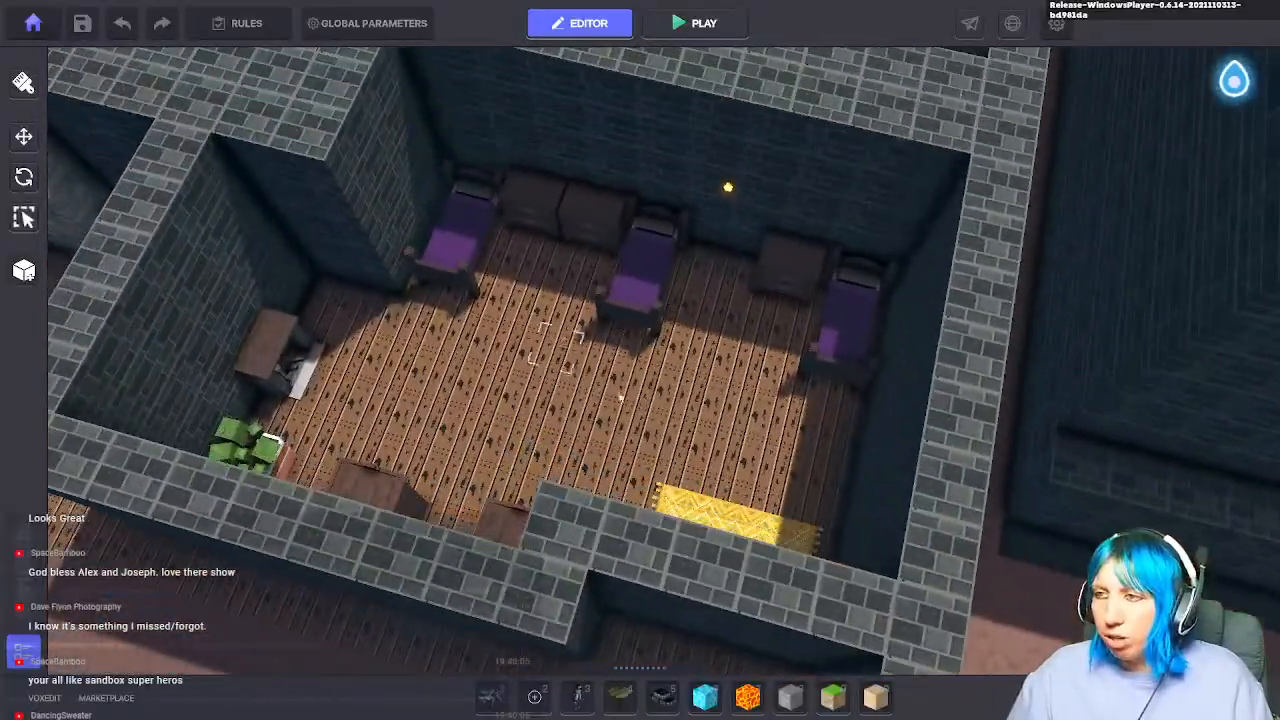
scroll(696, 371, down, 2)
scroll(680, 388, up, 2)
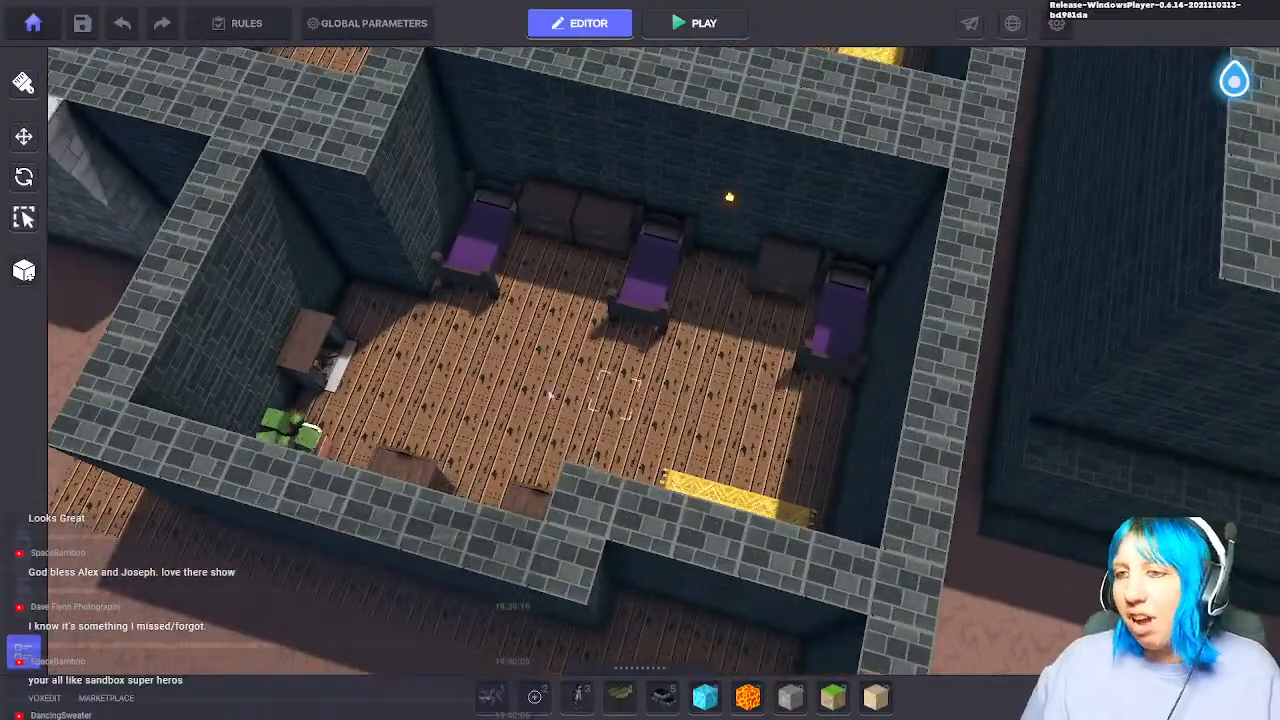
middle_drag(795, 361, 272, 535)
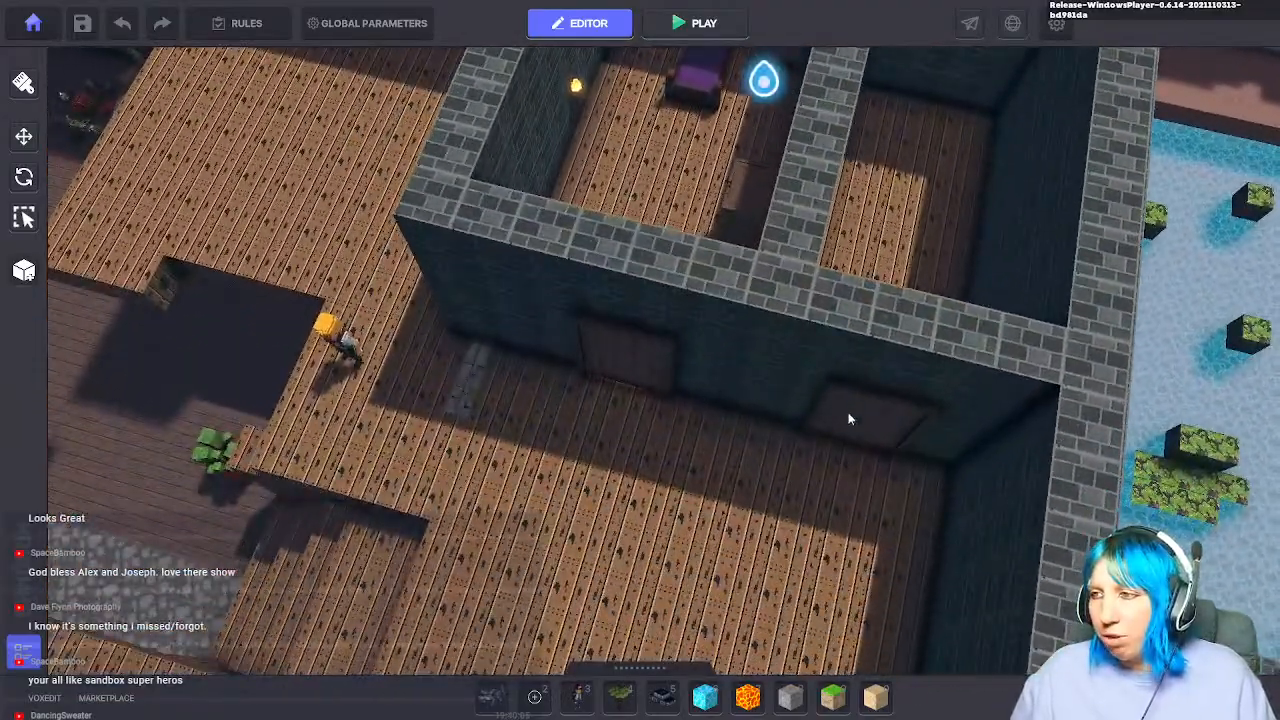
scroll(832, 432, down, 3)
middle_drag(472, 272, 846, 497)
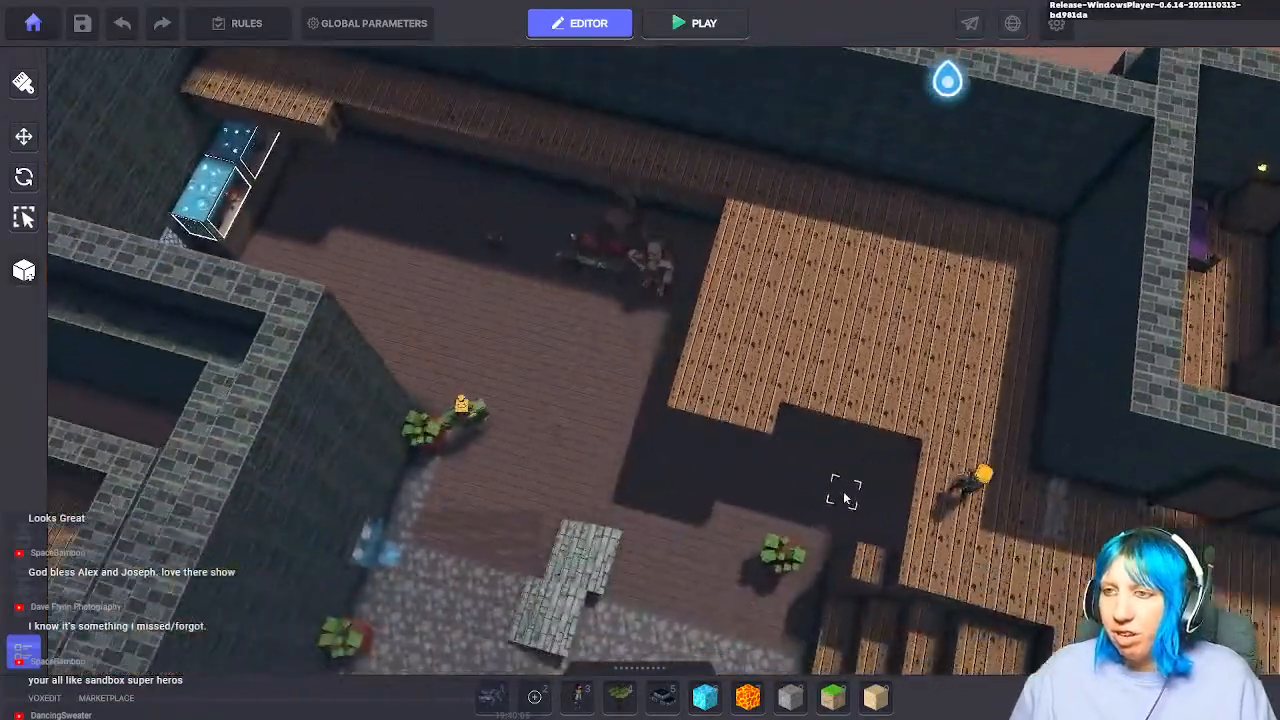
scroll(704, 303, up, 3)
scroll(704, 303, up, 2)
right_drag(734, 308, 752, 320)
middle_drag(752, 320, 640, 264)
scroll(632, 300, down, 4)
middle_drag(545, 342, 575, 340)
right_drag(575, 345, 590, 310)
scroll(563, 354, up, 4)
scroll(563, 335, down, 3)
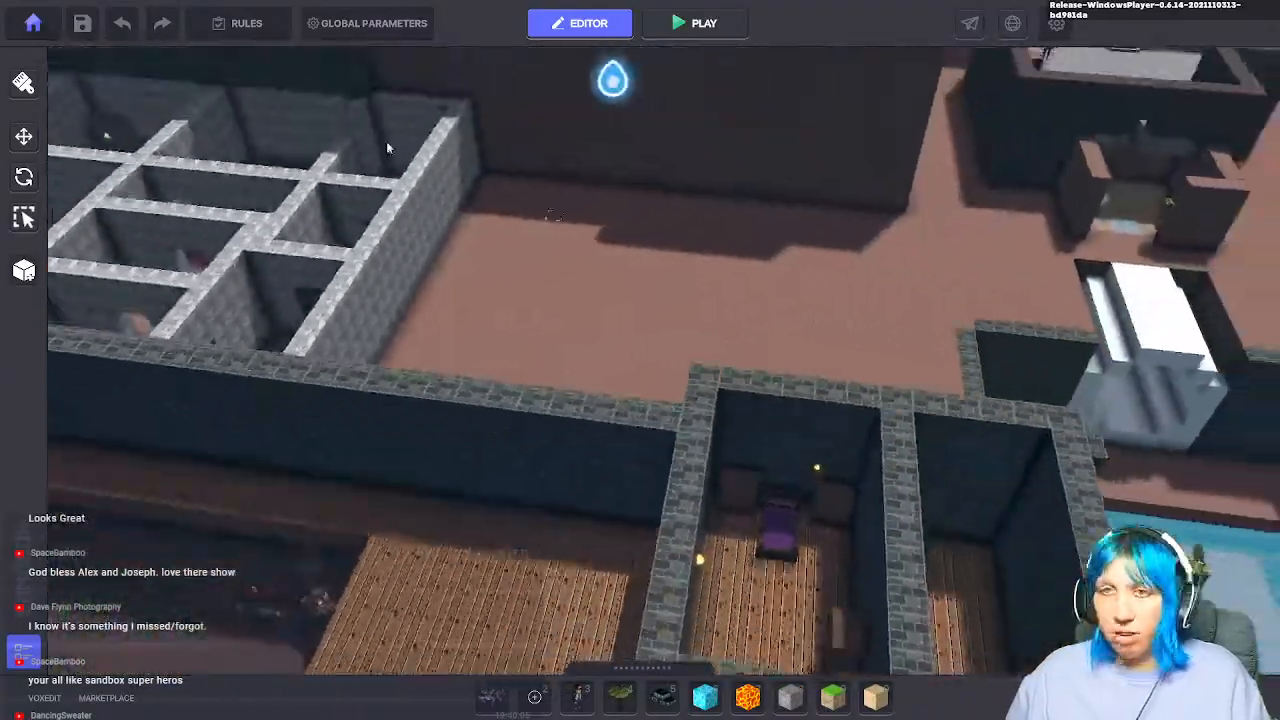
Step: Save the land and dismiss the save confirmation and the unpublished-assets log
click(86, 25)
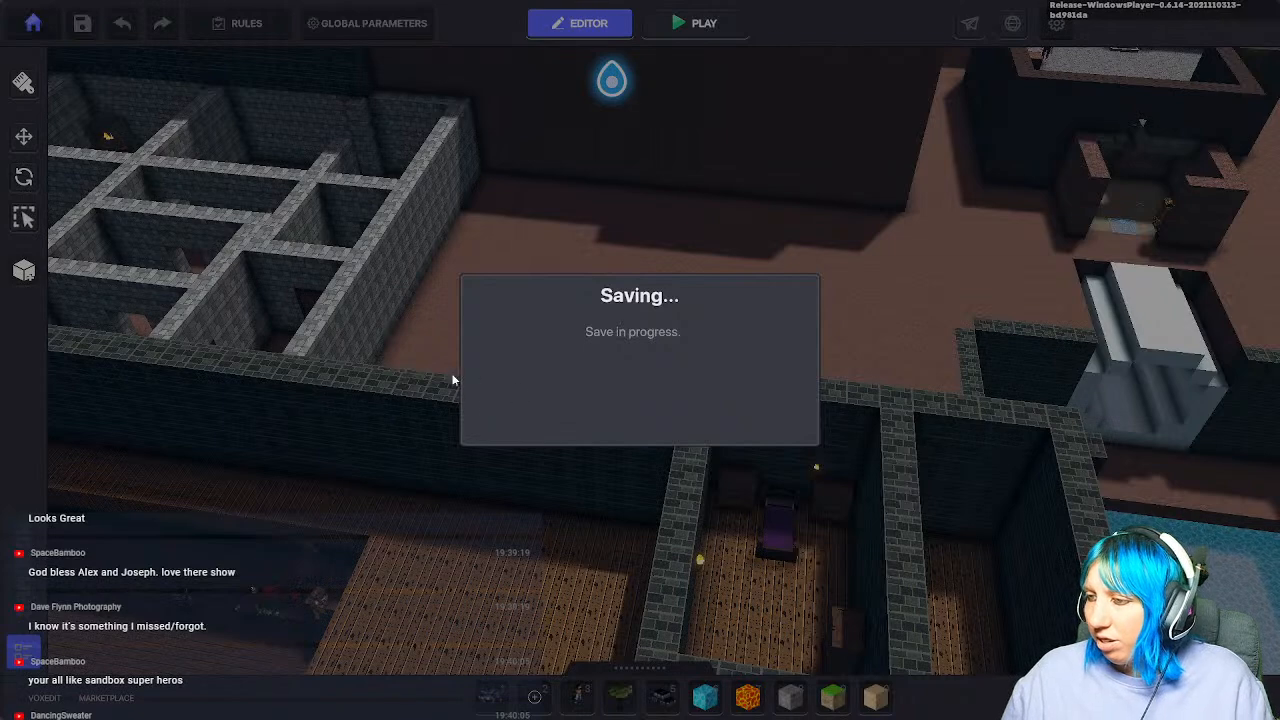
click(625, 411)
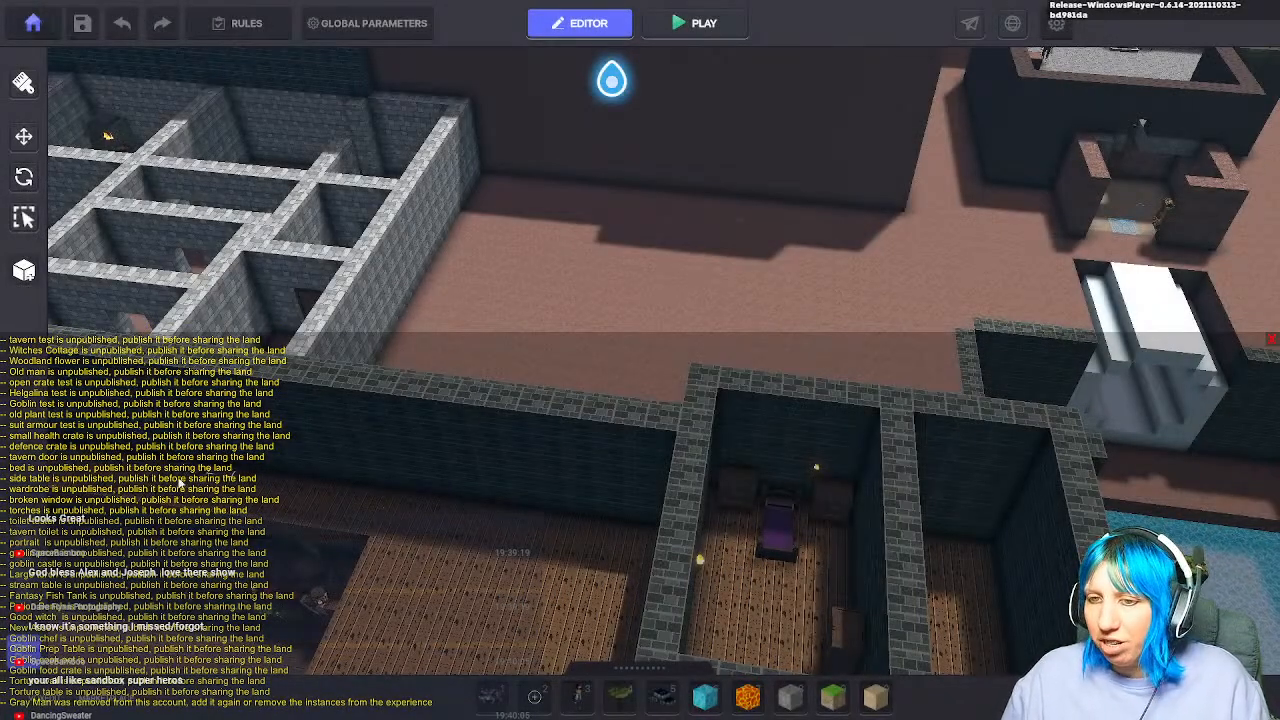
click(1272, 340)
Step: Open and collapse the block asset library, then Alt+Tab away from the editor
click(640, 668)
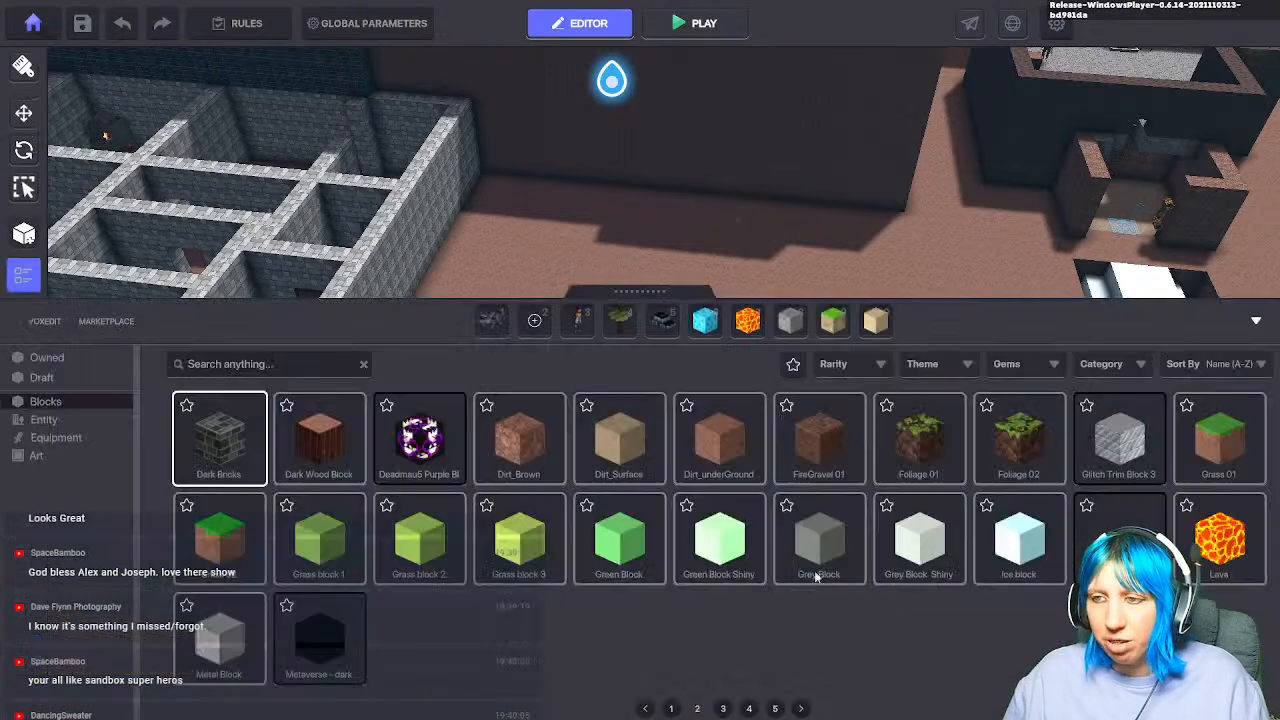
click(1254, 323)
middle_drag(785, 343, 954, 569)
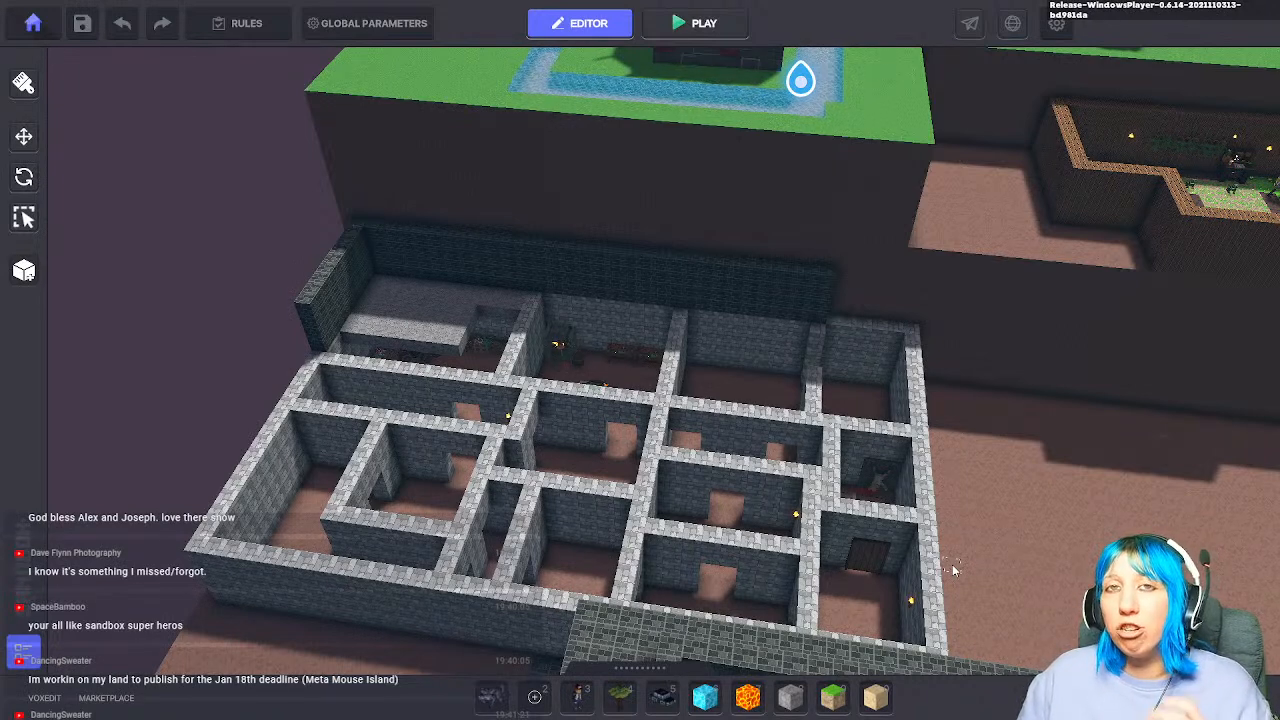
key(alt+Tab)
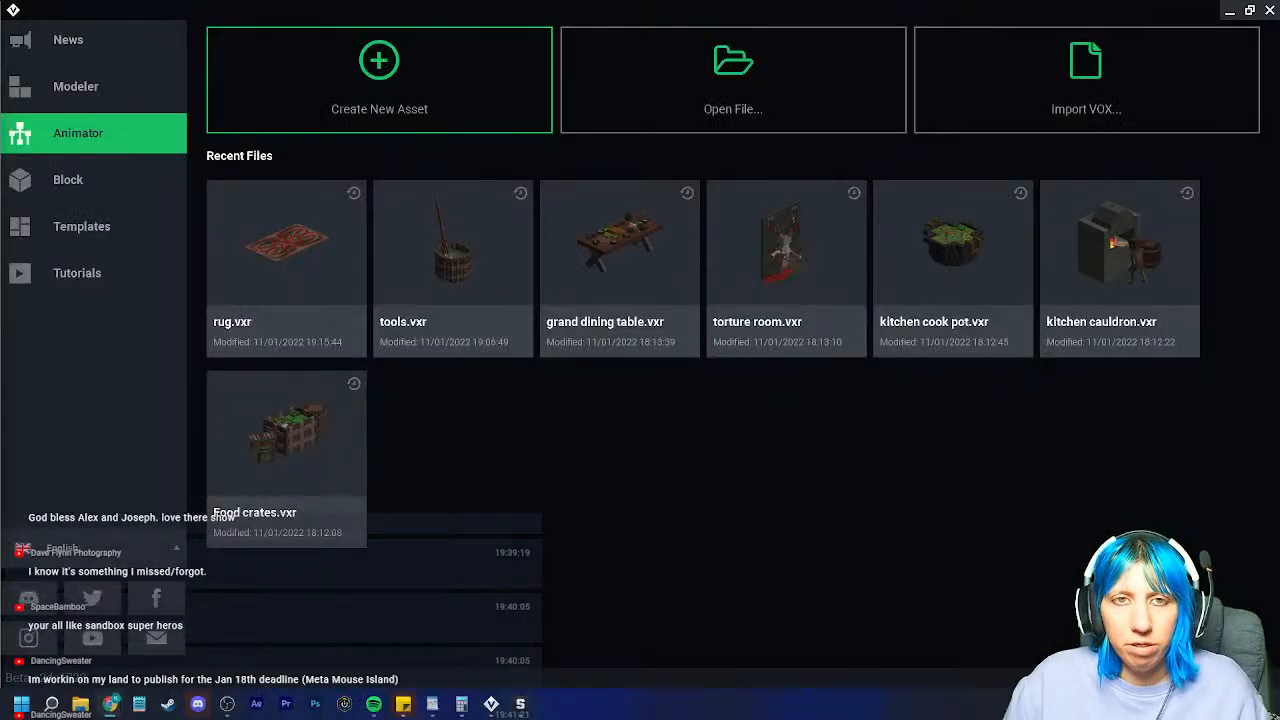
Step: Maximize the browser, search OpenSea for 'the sand' and open The Sandbox ASSETS collection
drag(600, 2, 597, 1)
click(549, 77)
text(the sand)
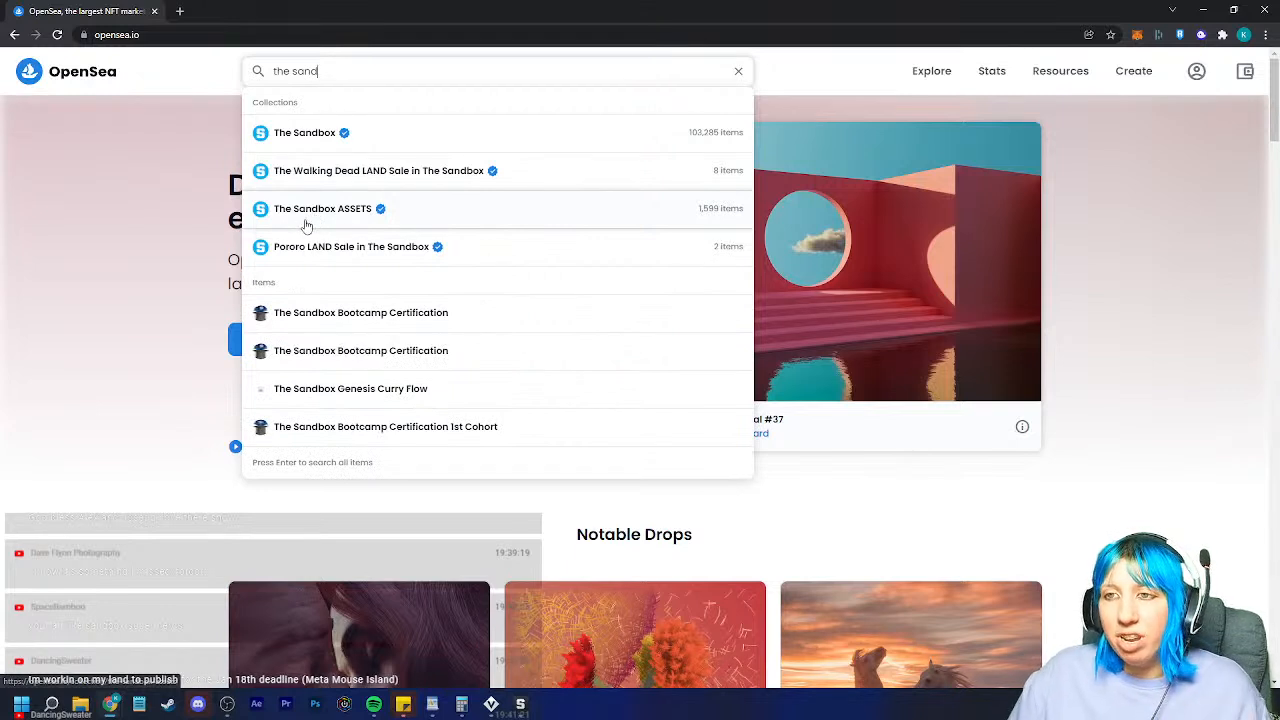
click(443, 217)
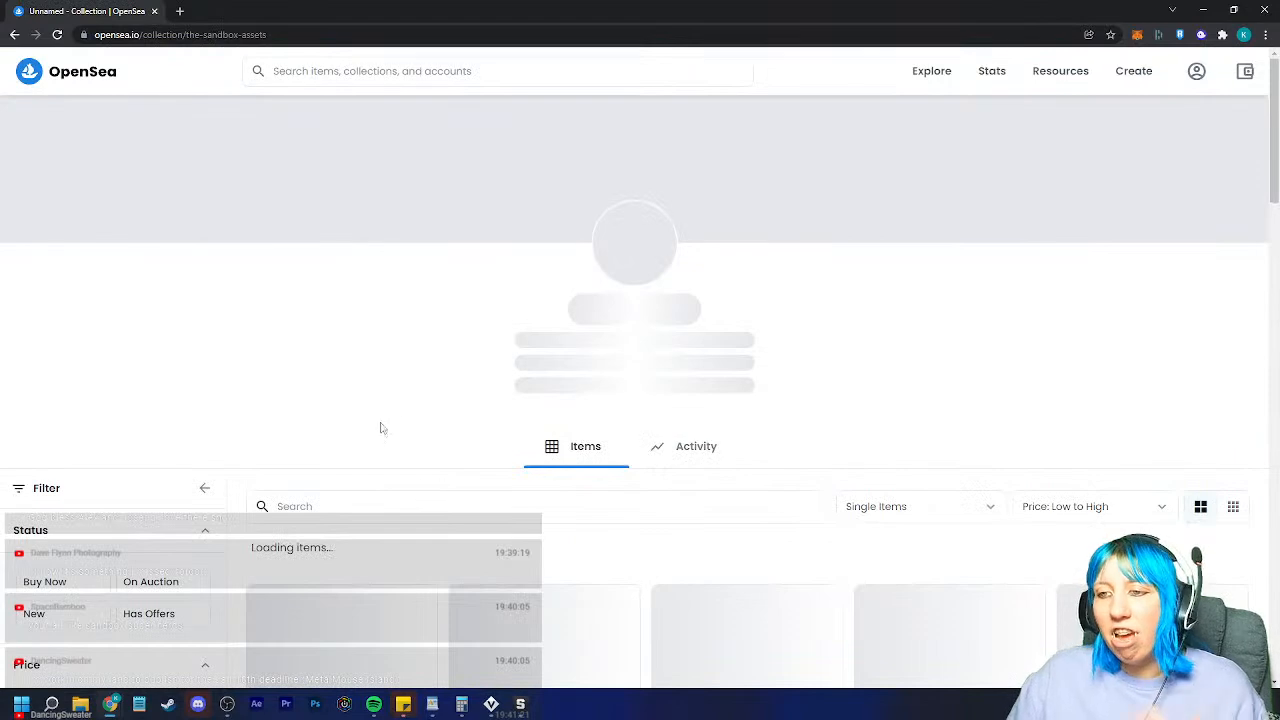
Step: Scroll through the collection, view the pirate mousse asset, and return to the collection
scroll(450, 443, down, 4)
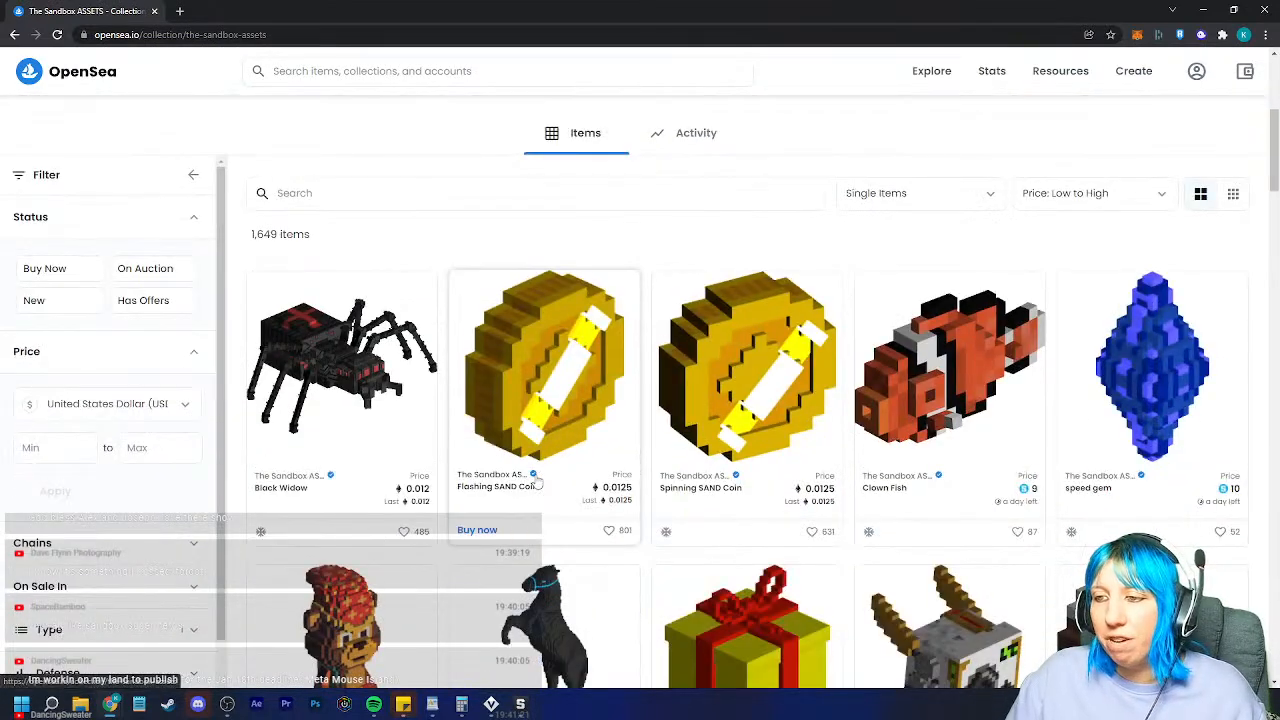
scroll(740, 400, down, 6)
scroll(790, 465, down, 7)
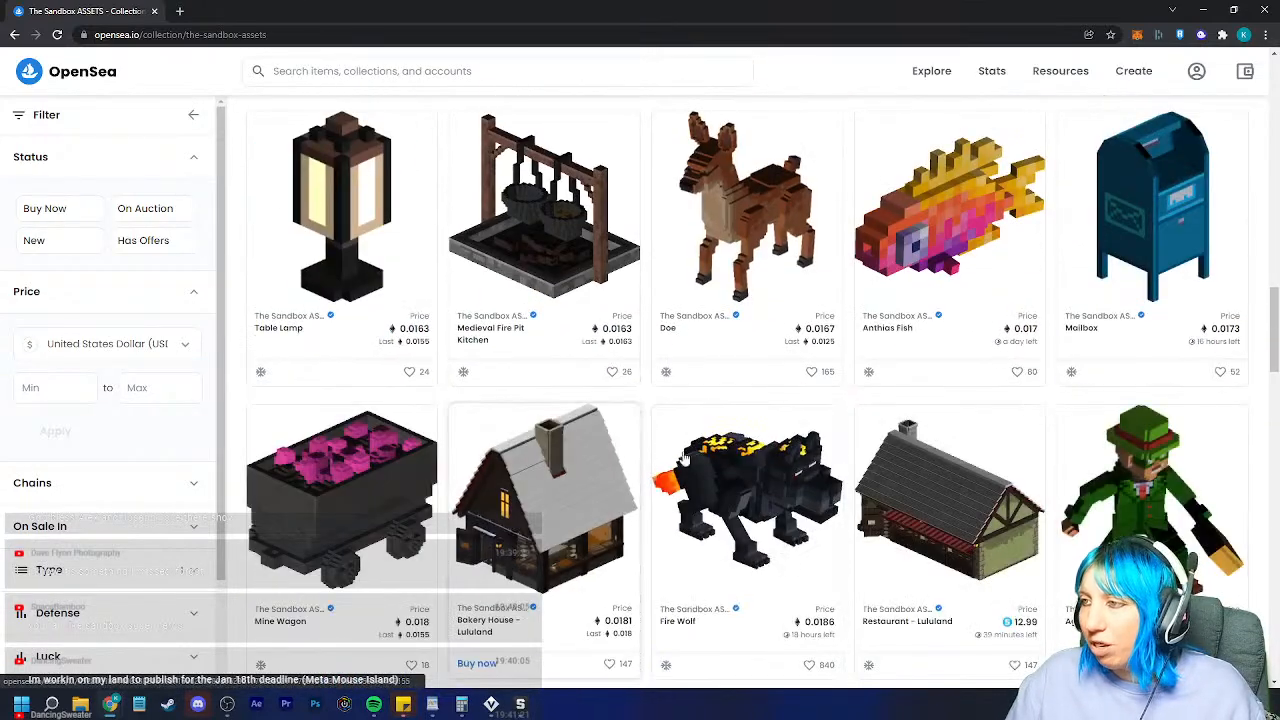
scroll(760, 477, down, 5)
scroll(743, 477, down, 5)
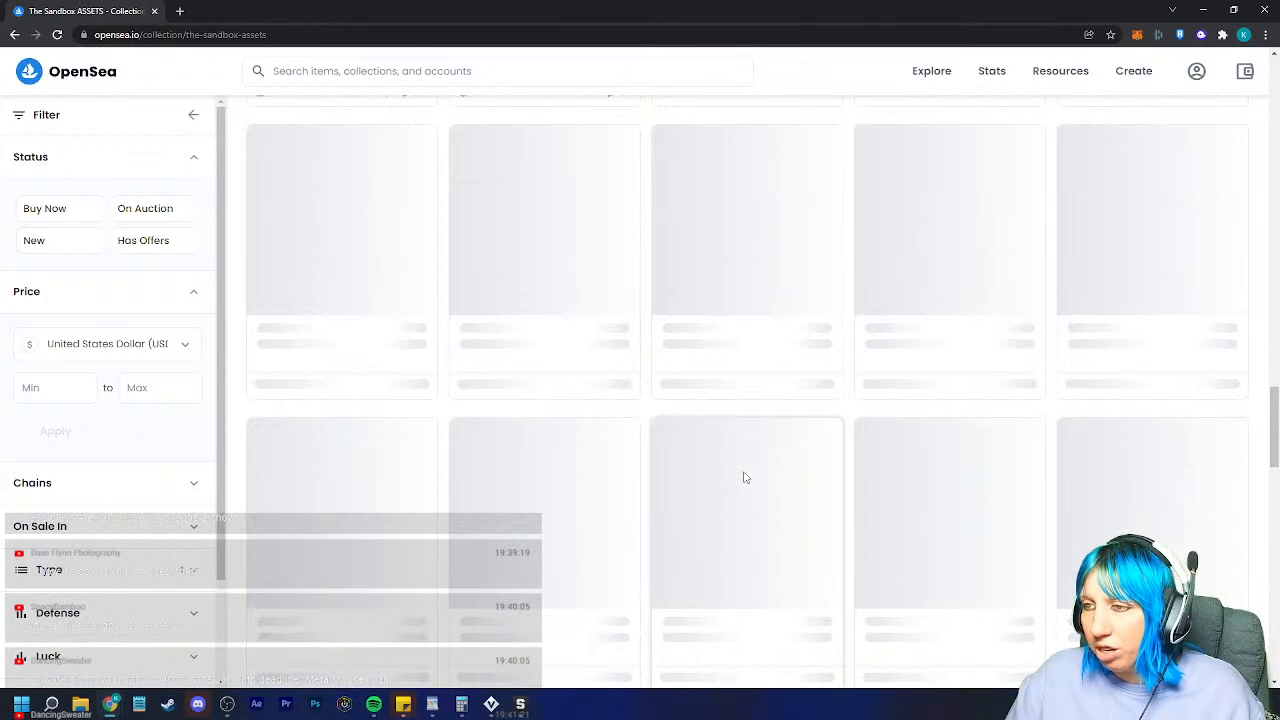
scroll(1098, 491, down, 2)
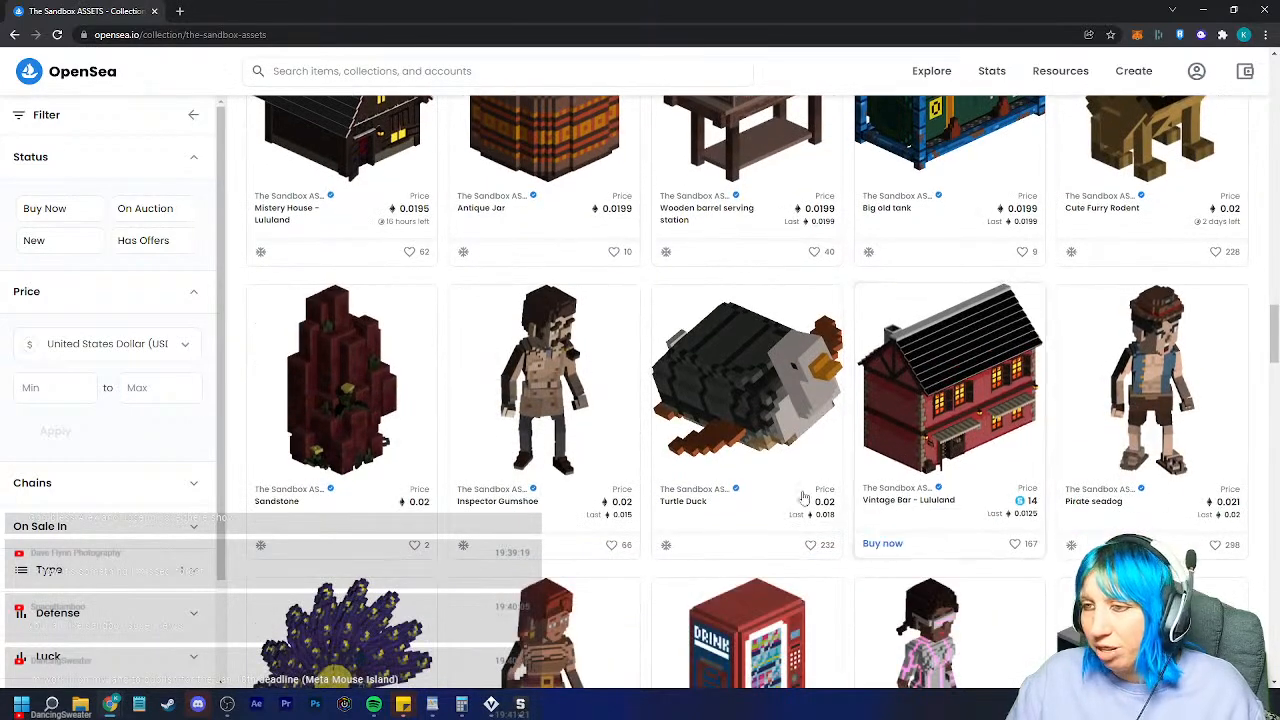
scroll(1140, 480, down, 2)
scroll(1100, 373, down, 2)
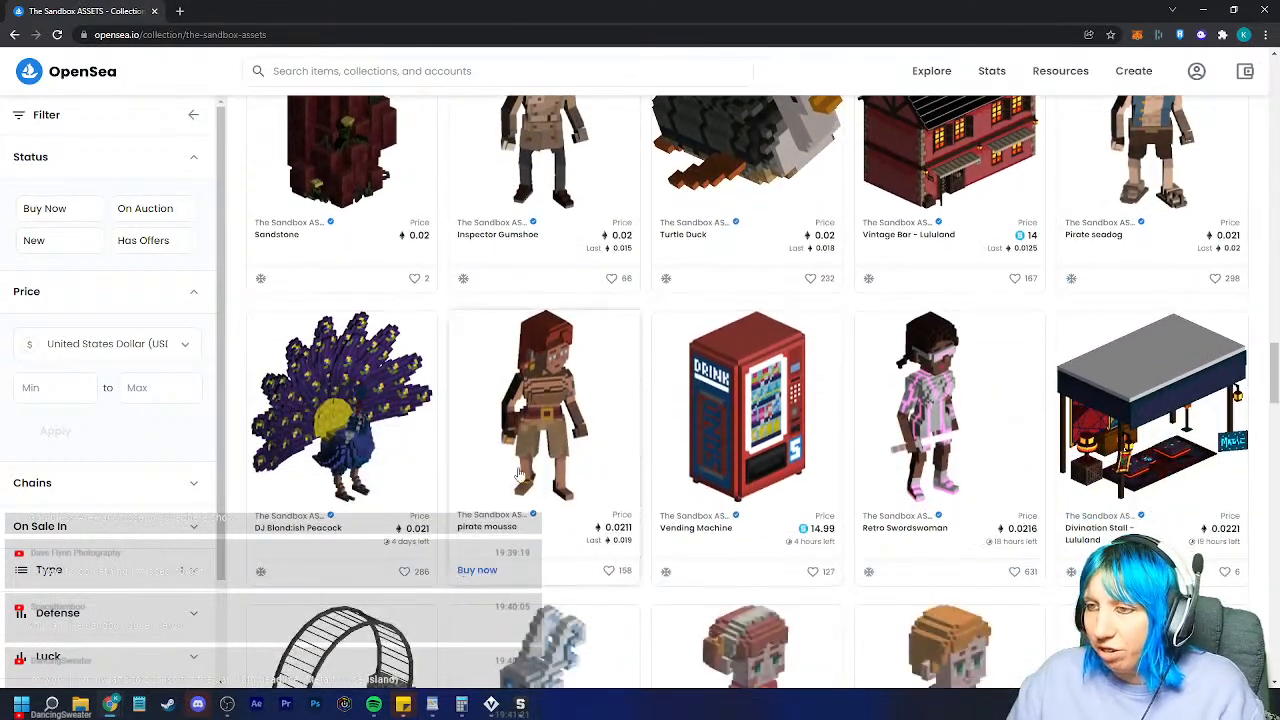
click(560, 548)
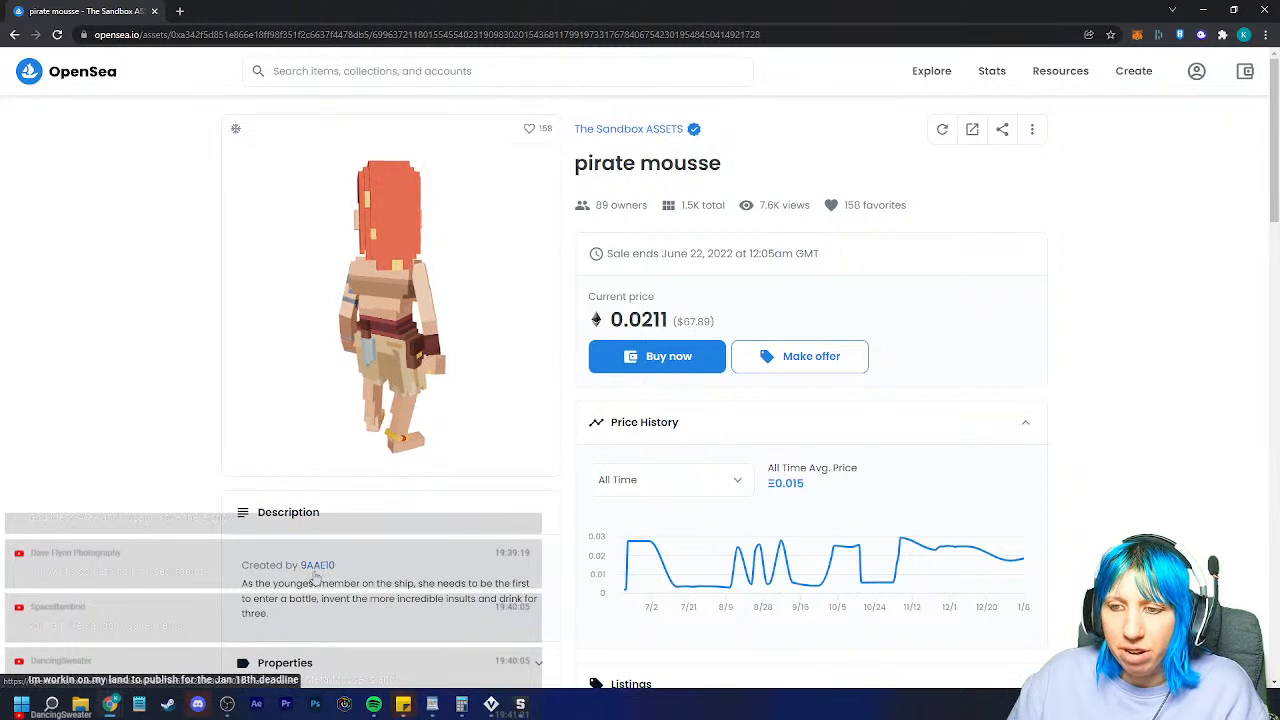
click(14, 35)
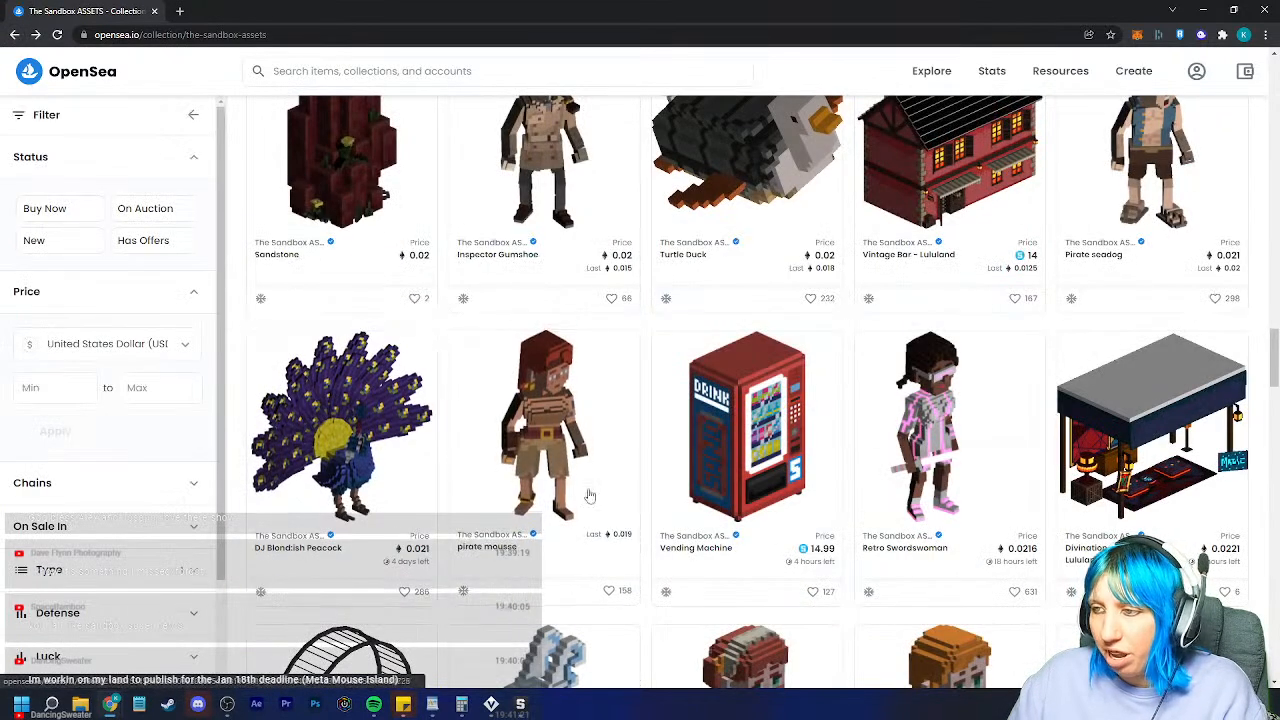
Step: Inspect the Little Mia - Lululand model, then close the browser window
scroll(790, 490, down, 5)
scroll(760, 386, up, 3)
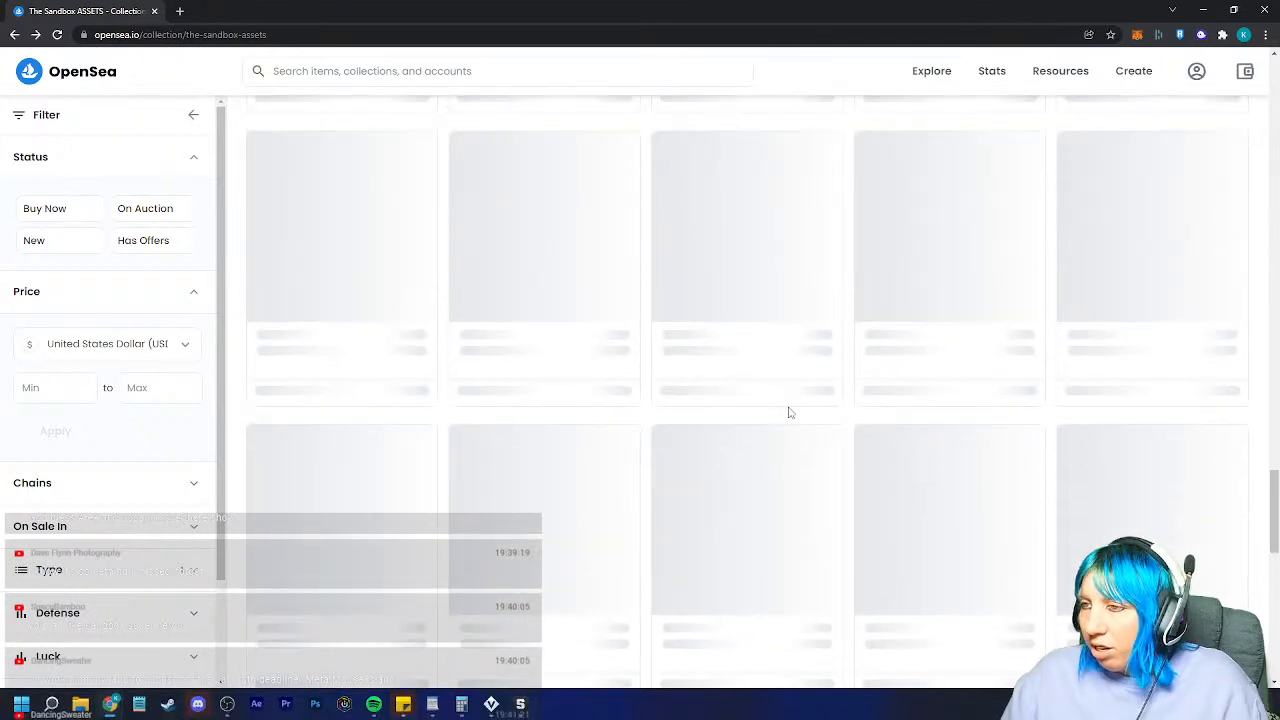
click(820, 528)
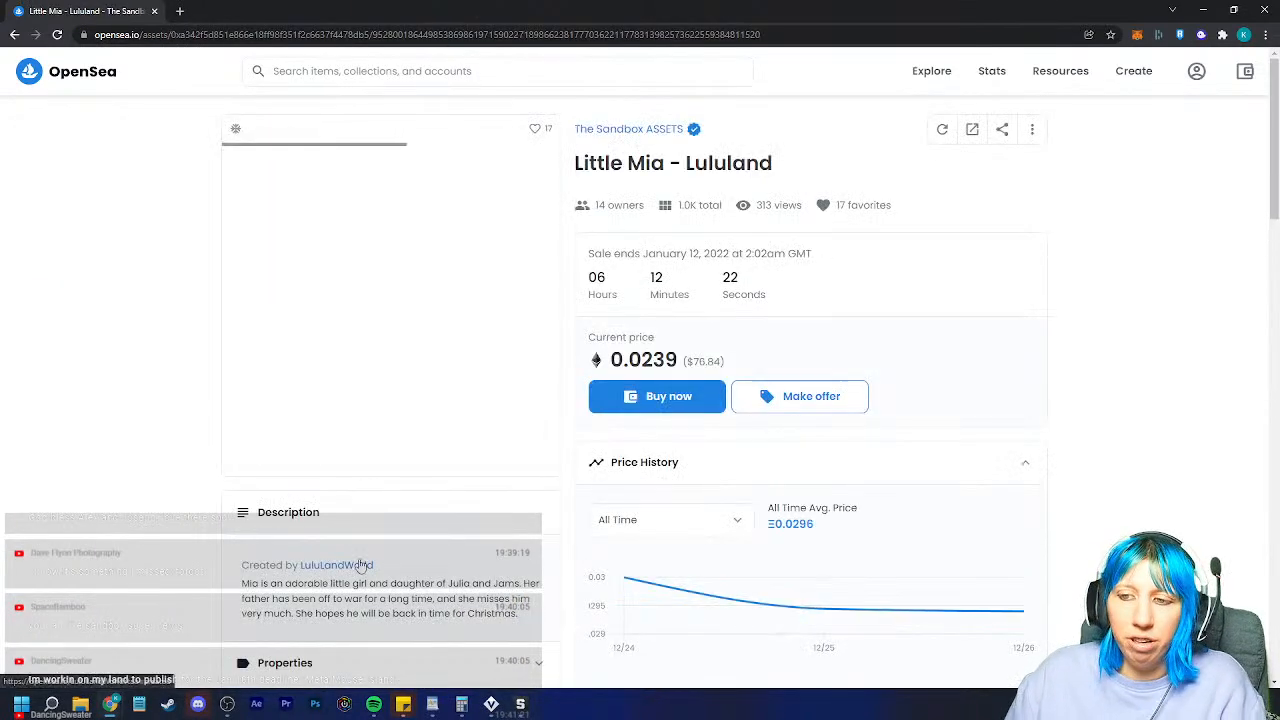
drag(349, 302, 320, 344)
click(140, 440)
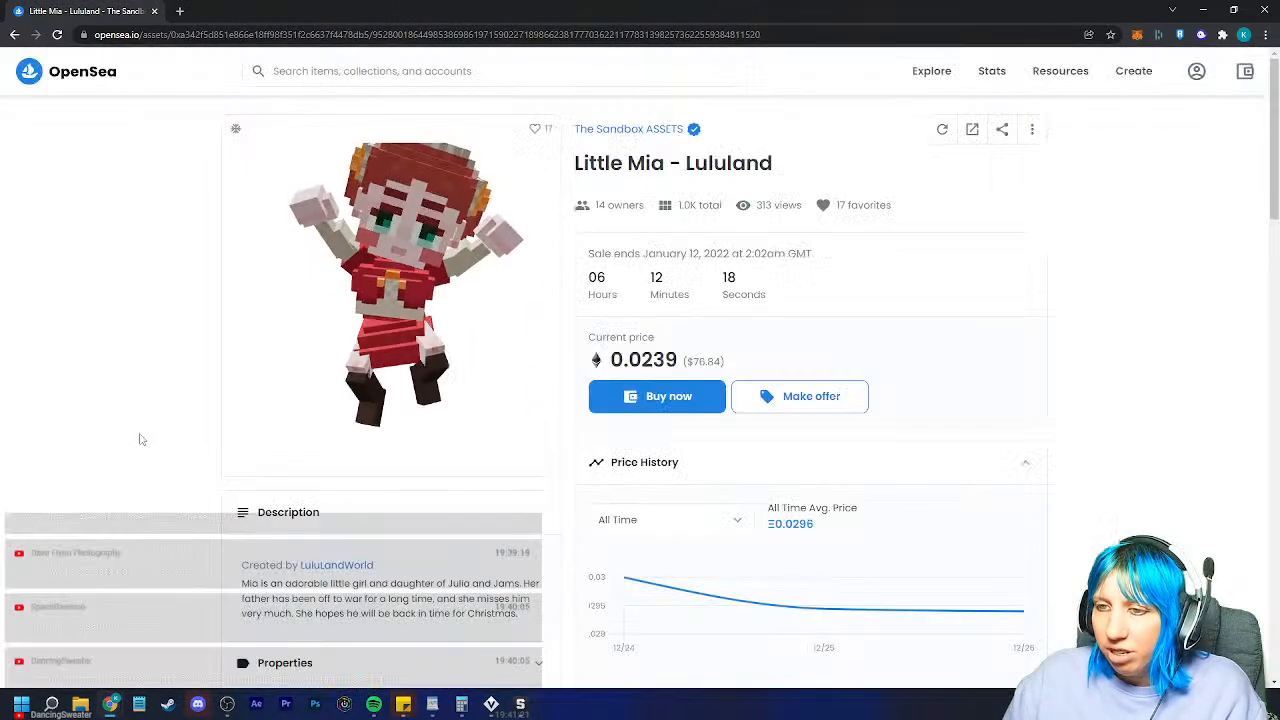
click(1266, 9)
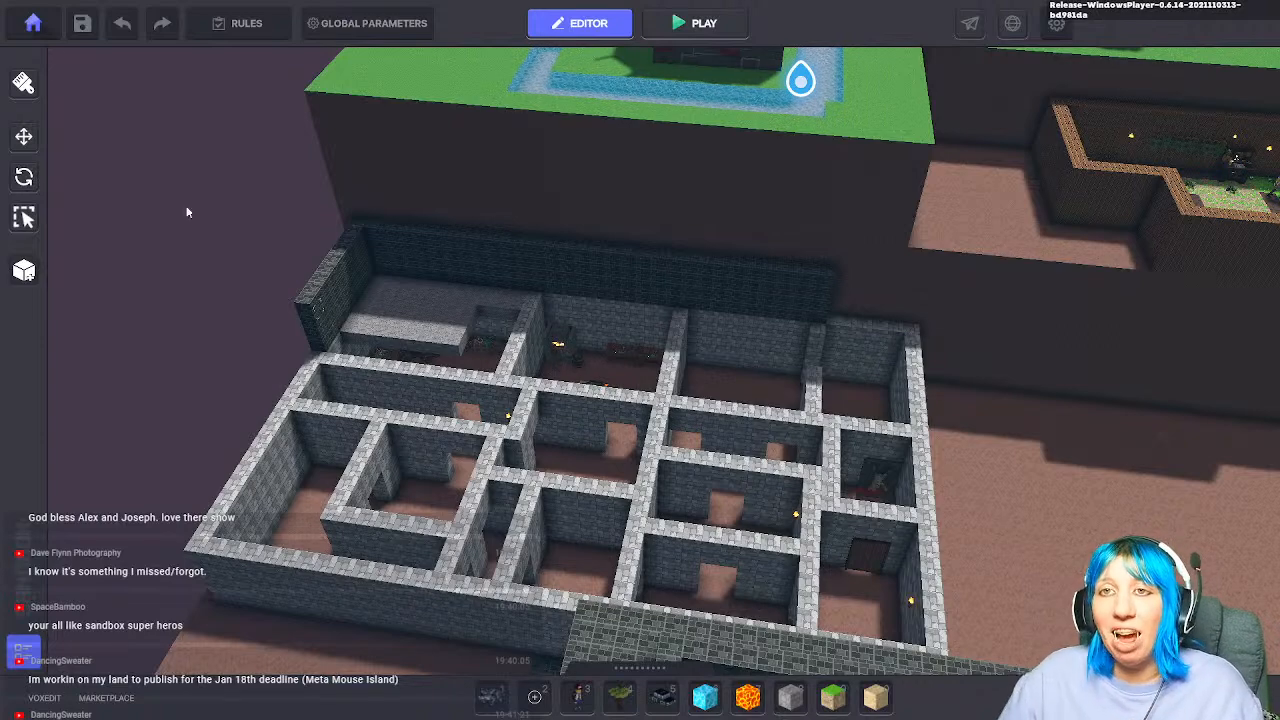
Step: Save the tavern land, return to the main menu and confirm quitting the Game Maker
click(82, 23)
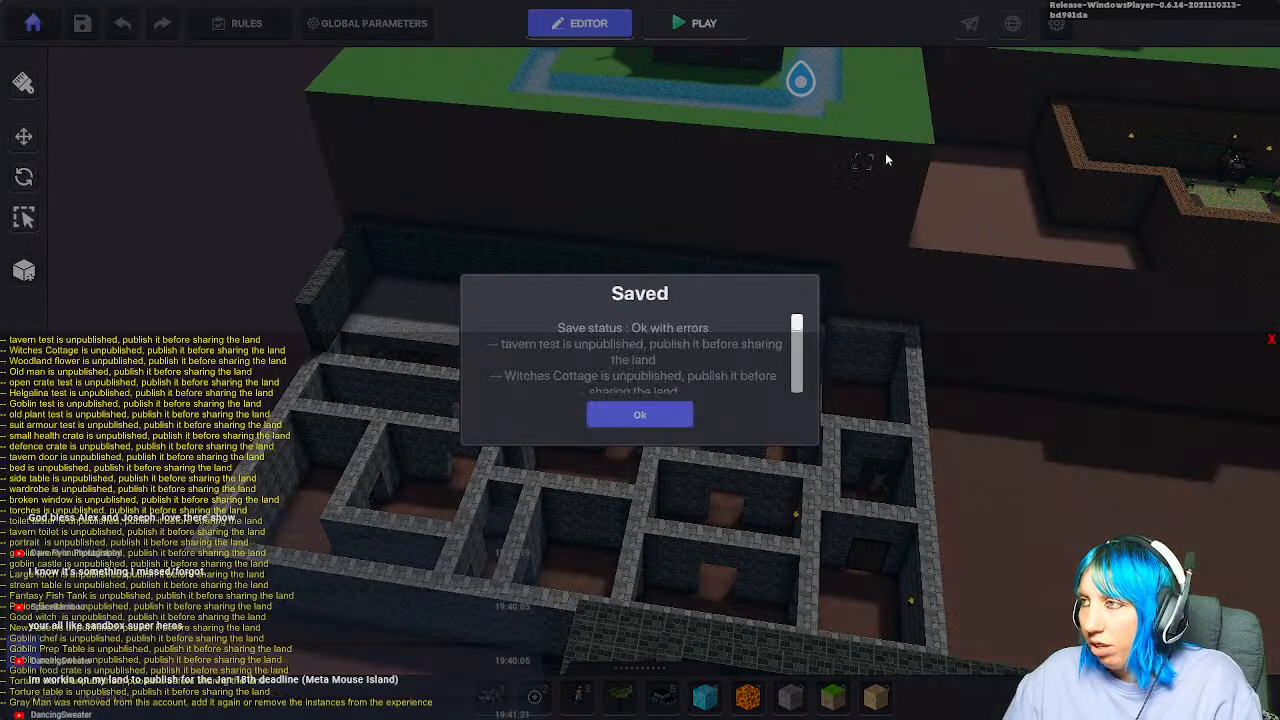
click(630, 416)
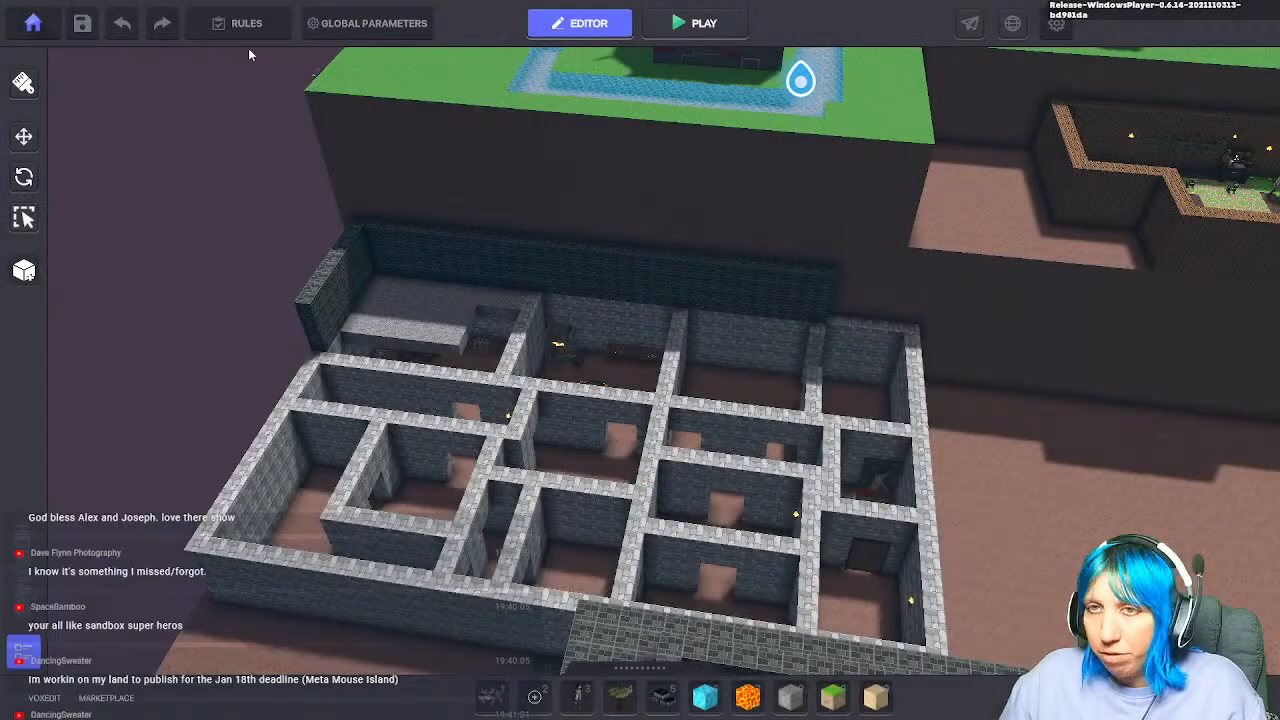
click(33, 23)
click(706, 298)
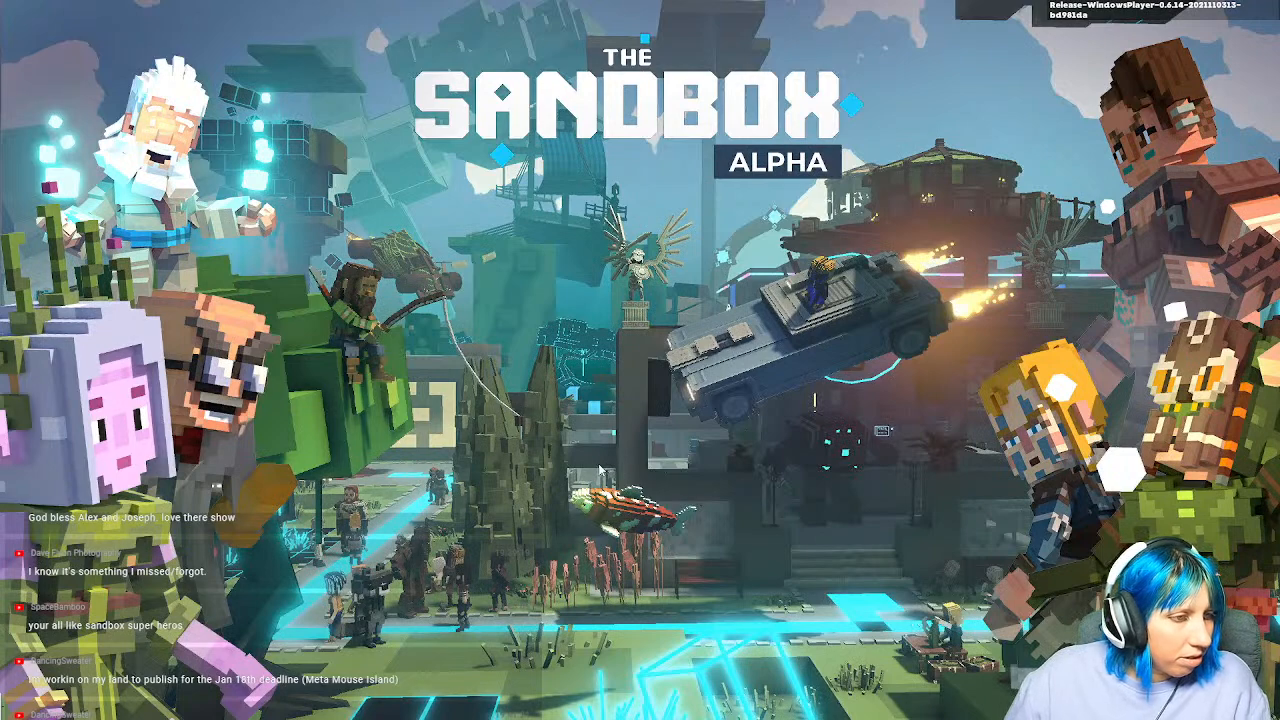
key(Escape)
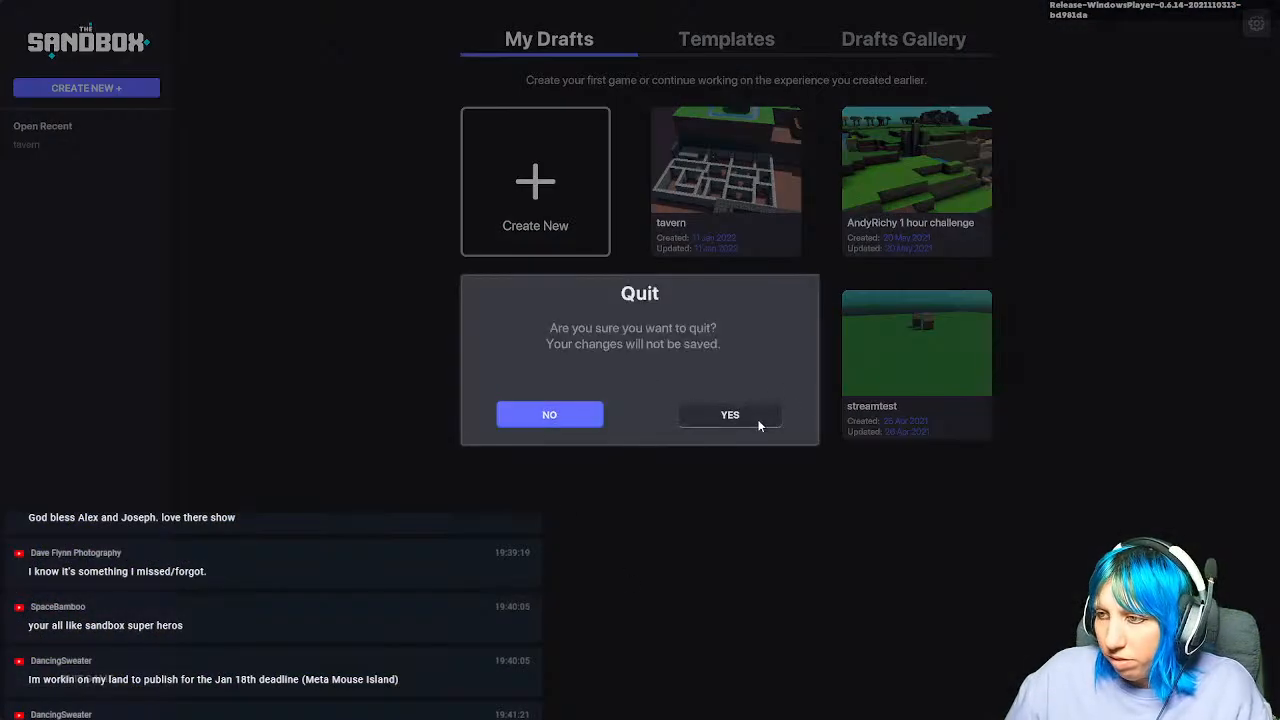
click(724, 416)
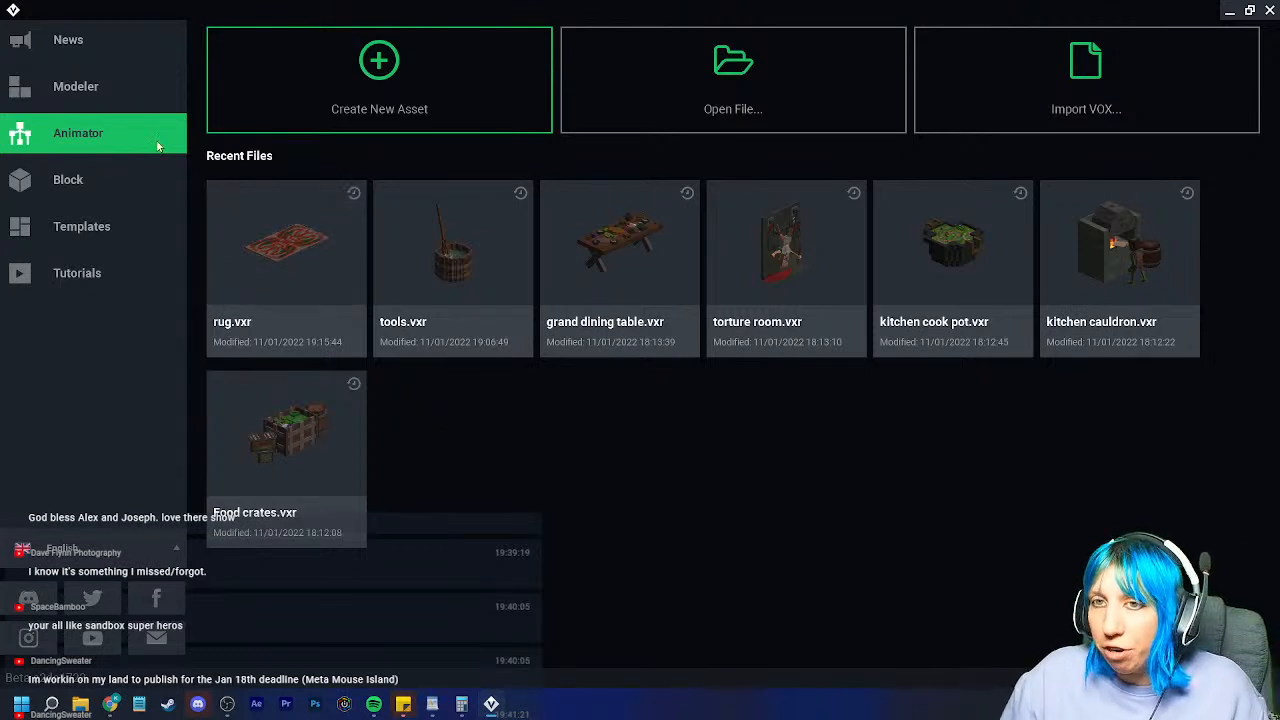
Step: Create a new asset named Cook shelves in Sandbox stream > goblin castle > basement
click(455, 96)
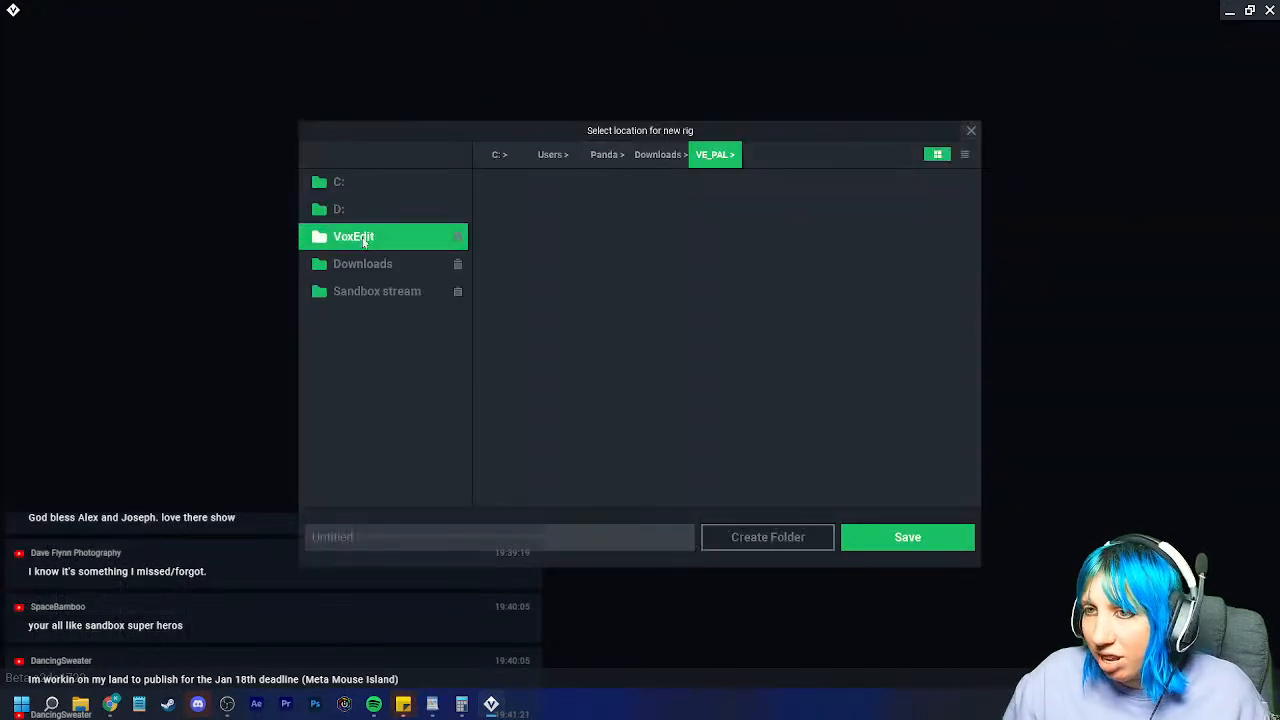
click(377, 291)
double_click(787, 234)
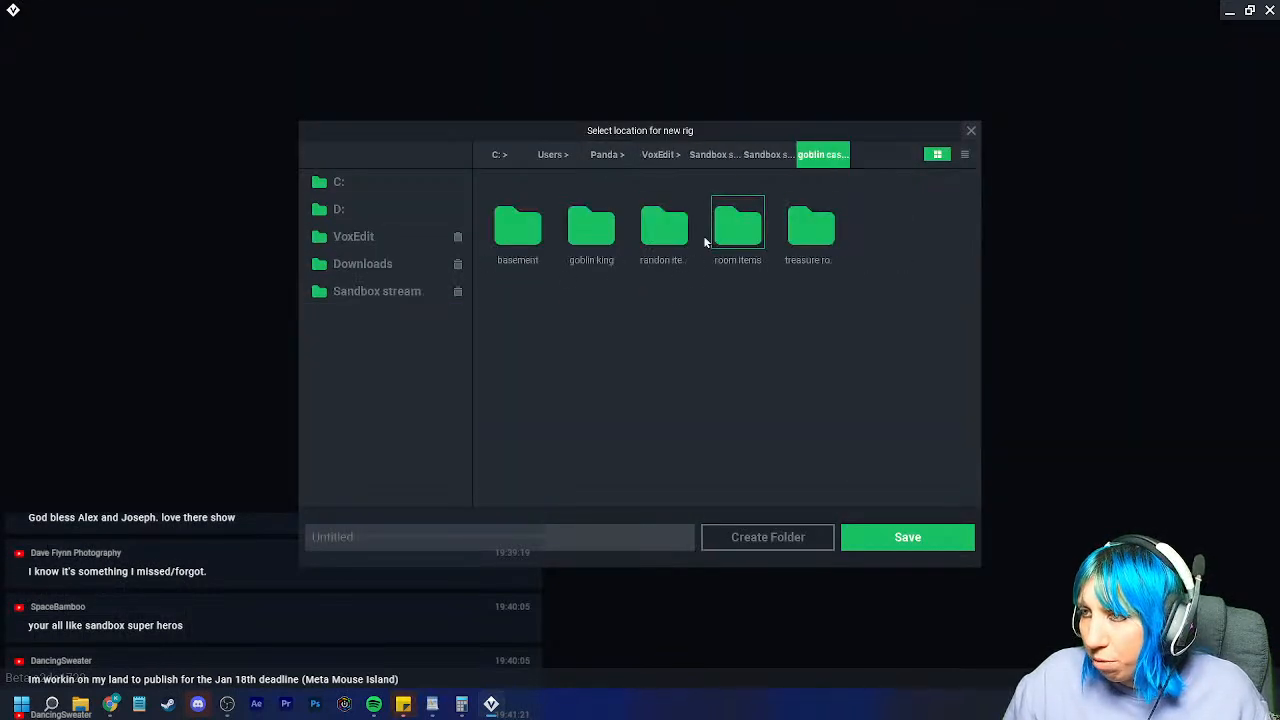
double_click(540, 235)
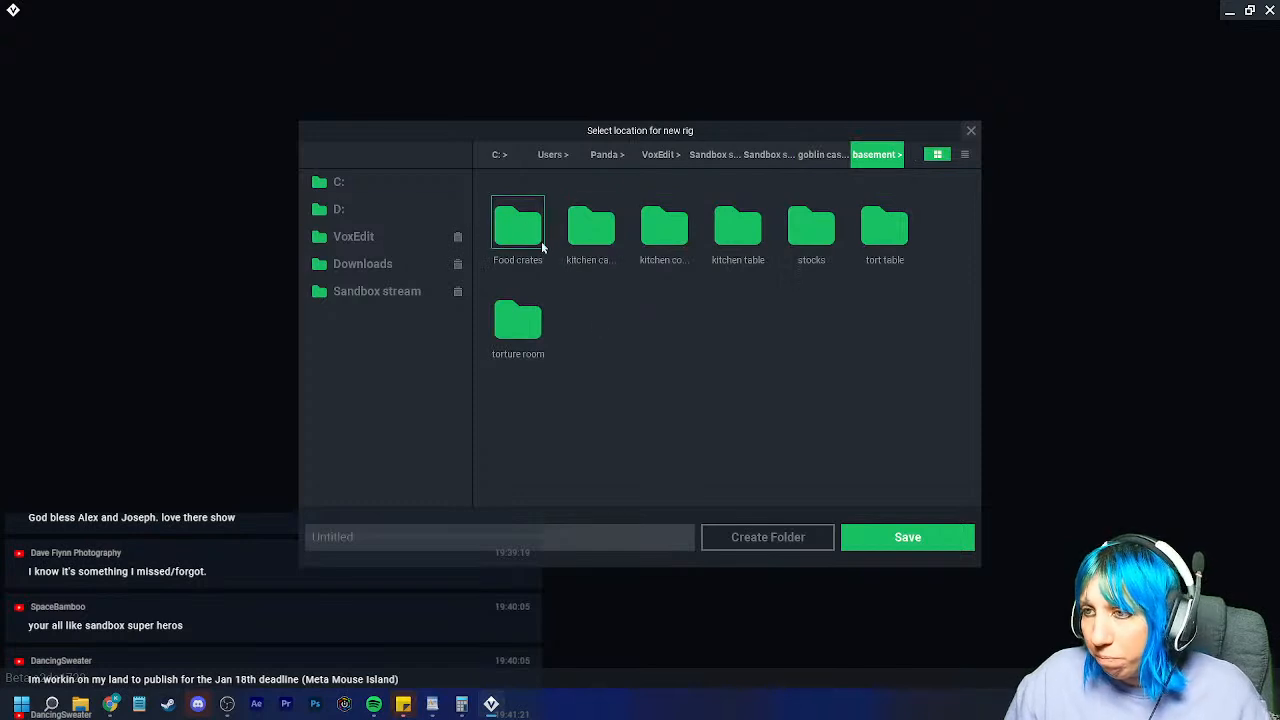
click(745, 538)
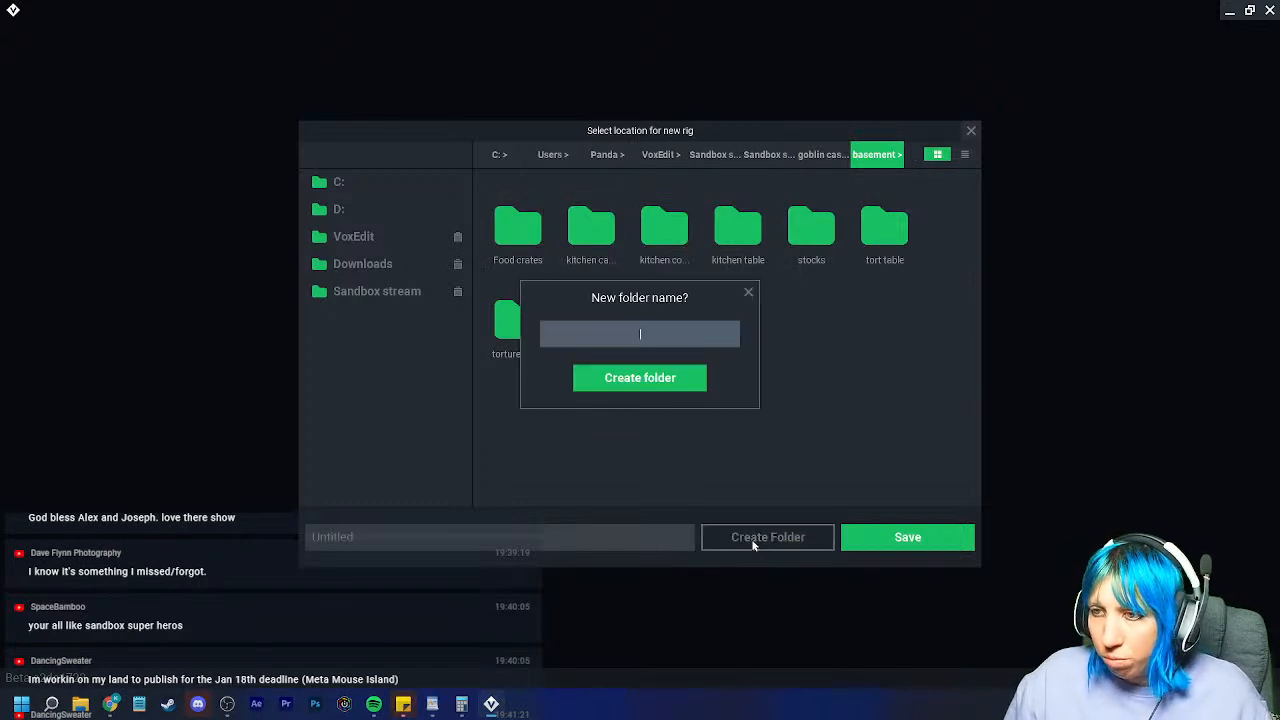
click(747, 291)
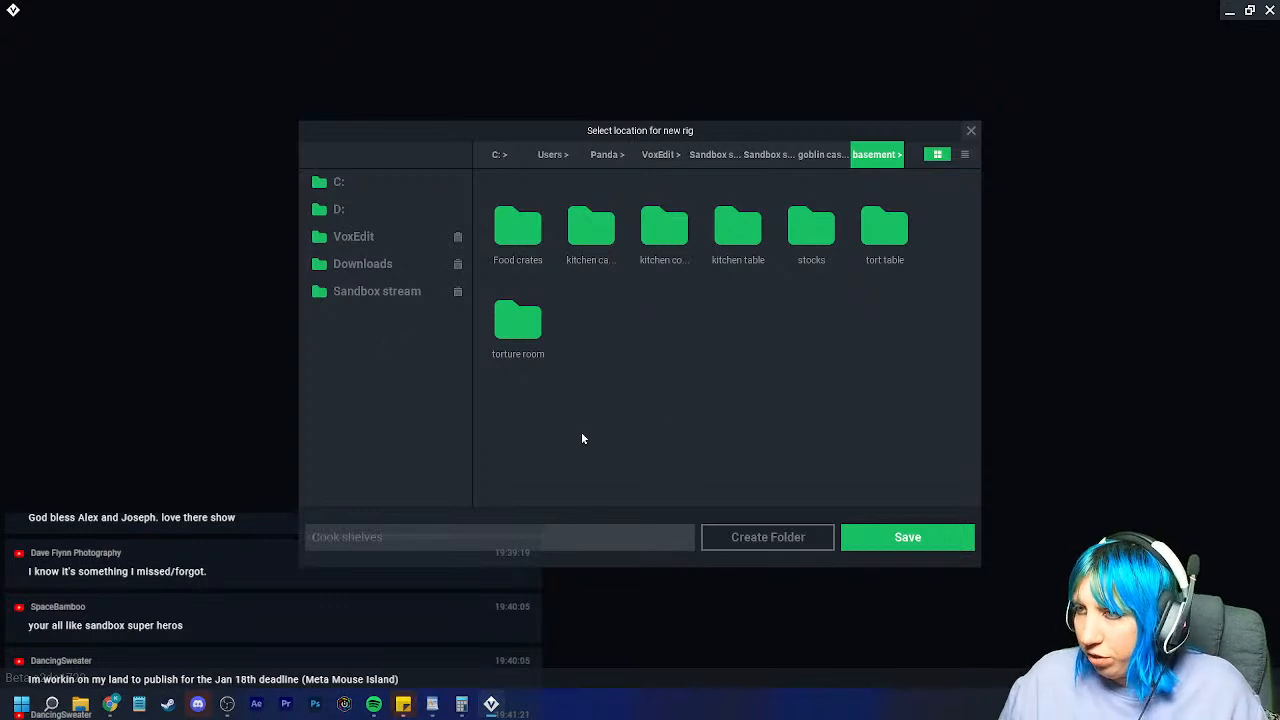
click(937, 546)
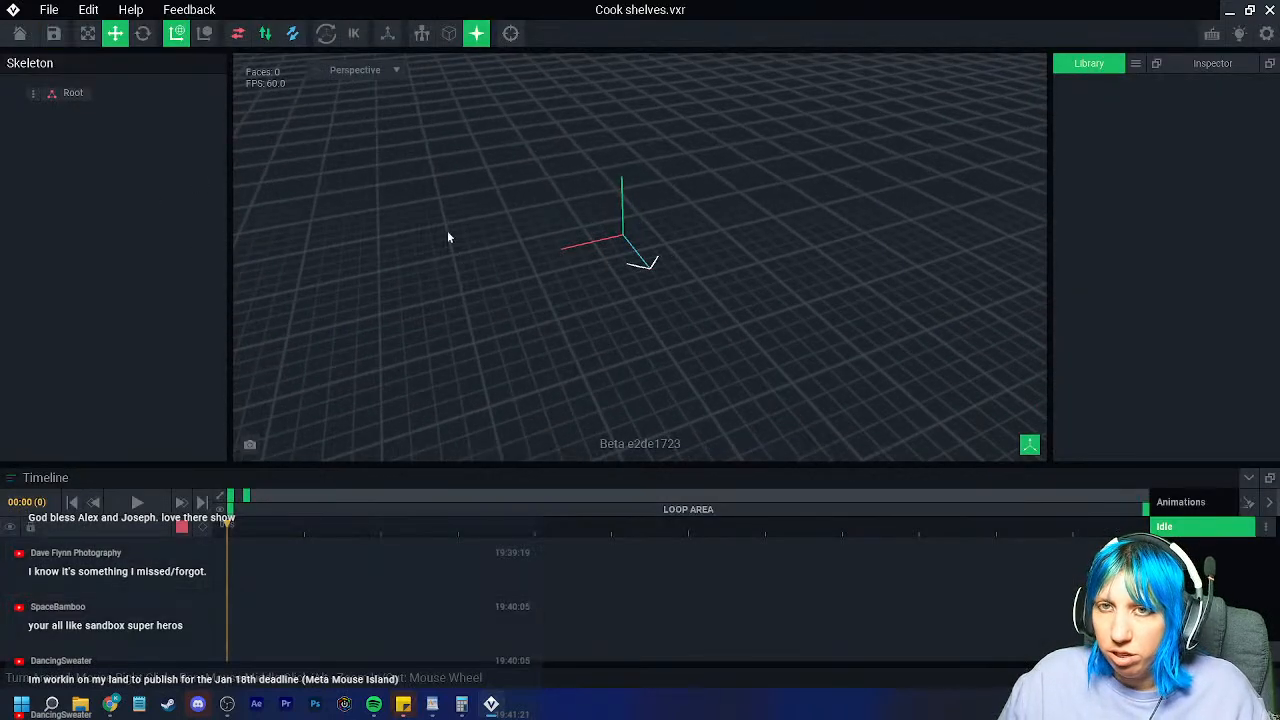
Step: Add a child node named 'Control node' under Root
click(1135, 63)
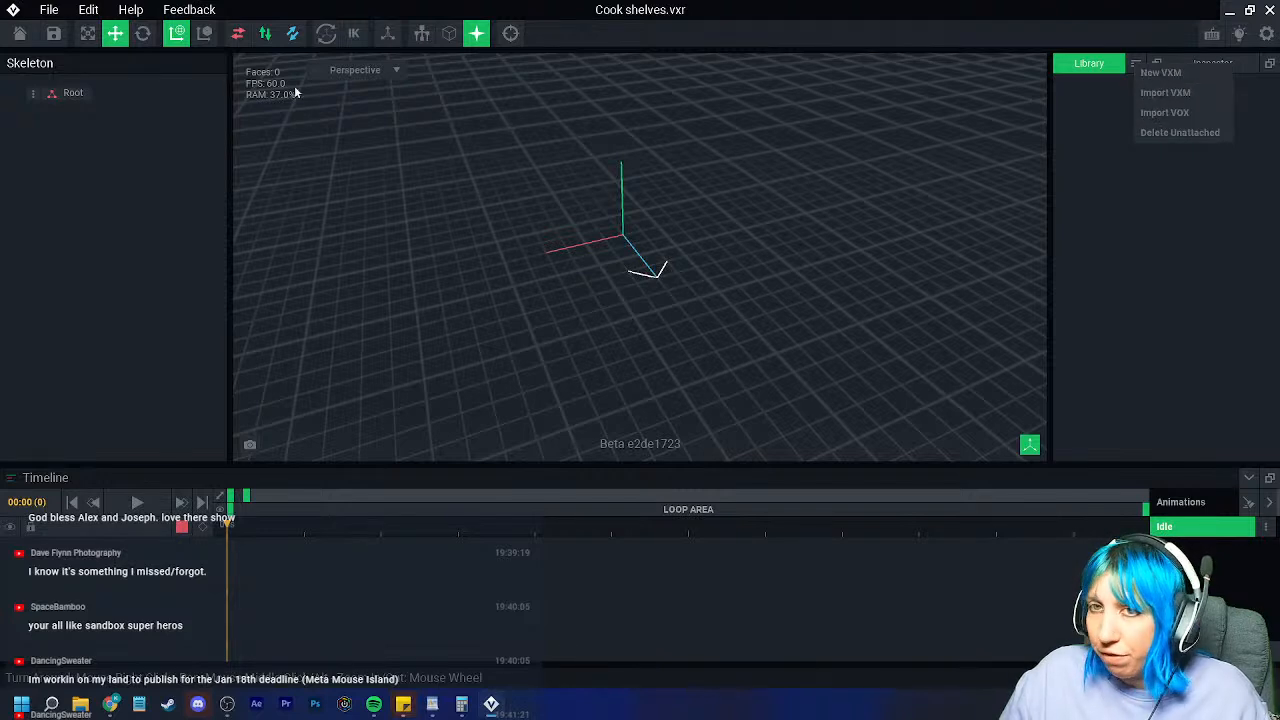
right_click(30, 95)
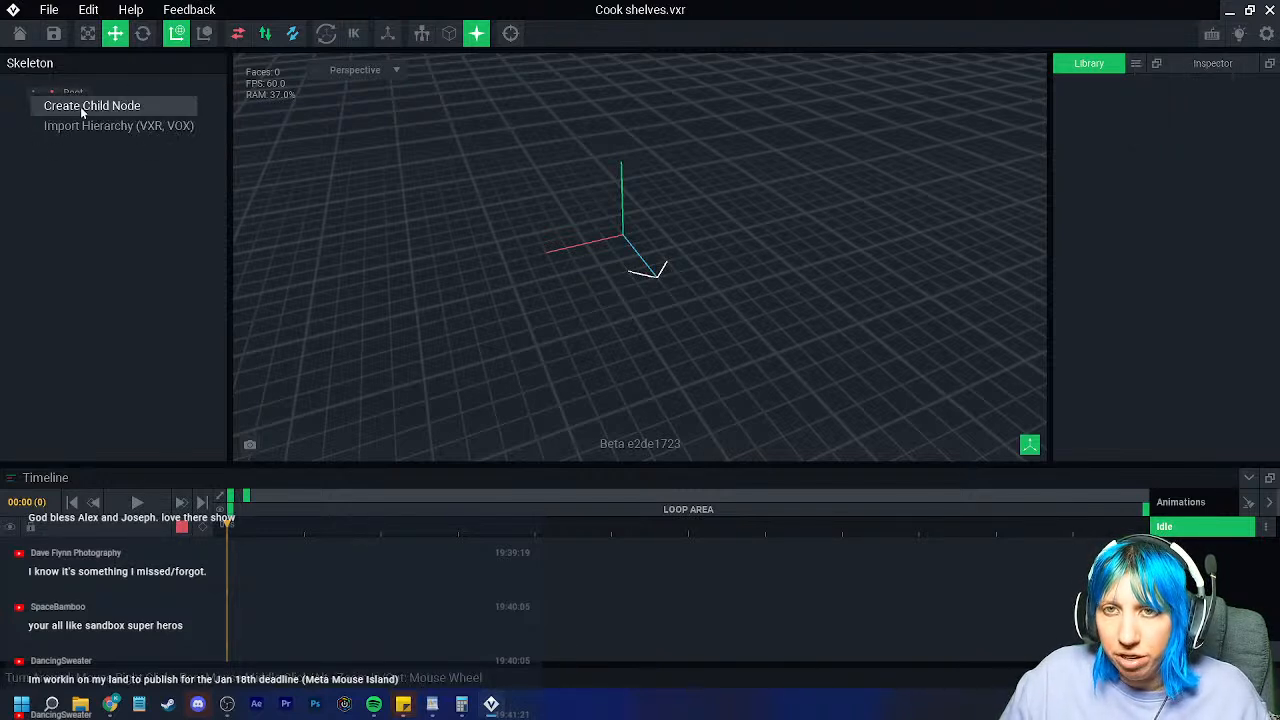
click(84, 105)
text(Control node)
key(Return)
Step: Add a 'shelf' child node under Control node and start importing a hierarchy into it
right_click(52, 116)
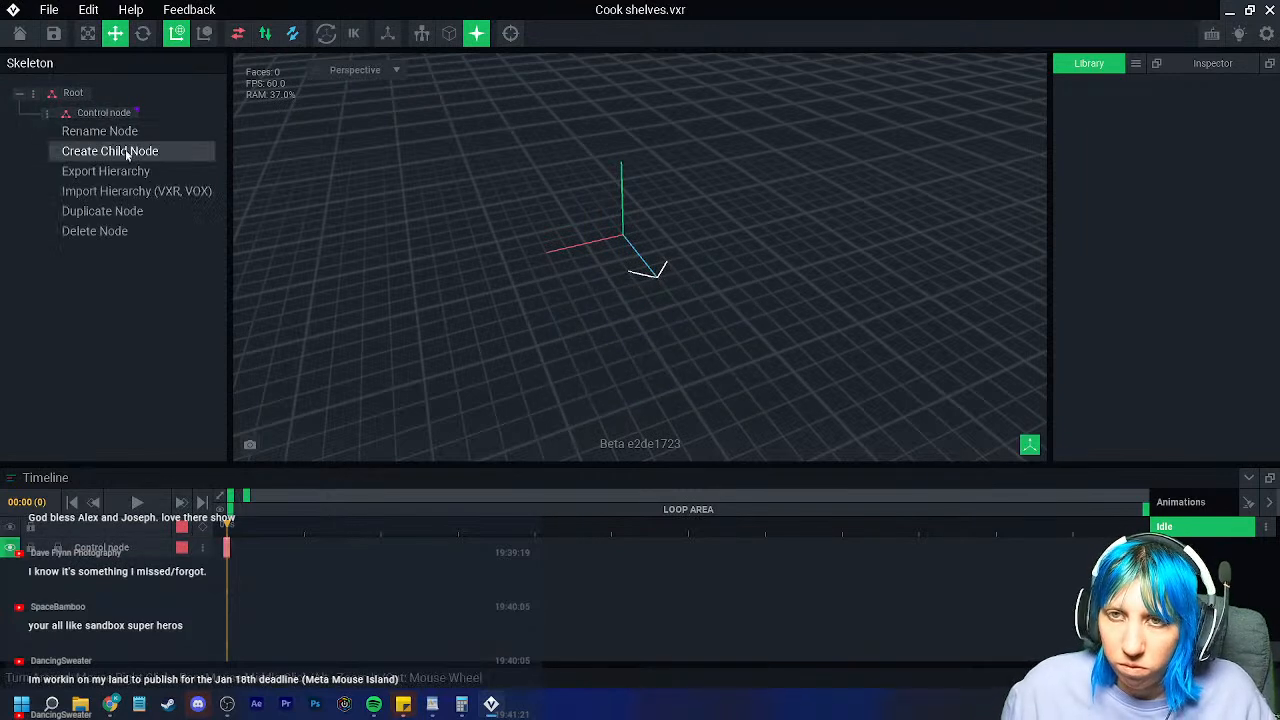
click(125, 154)
text(shelf)
key(Return)
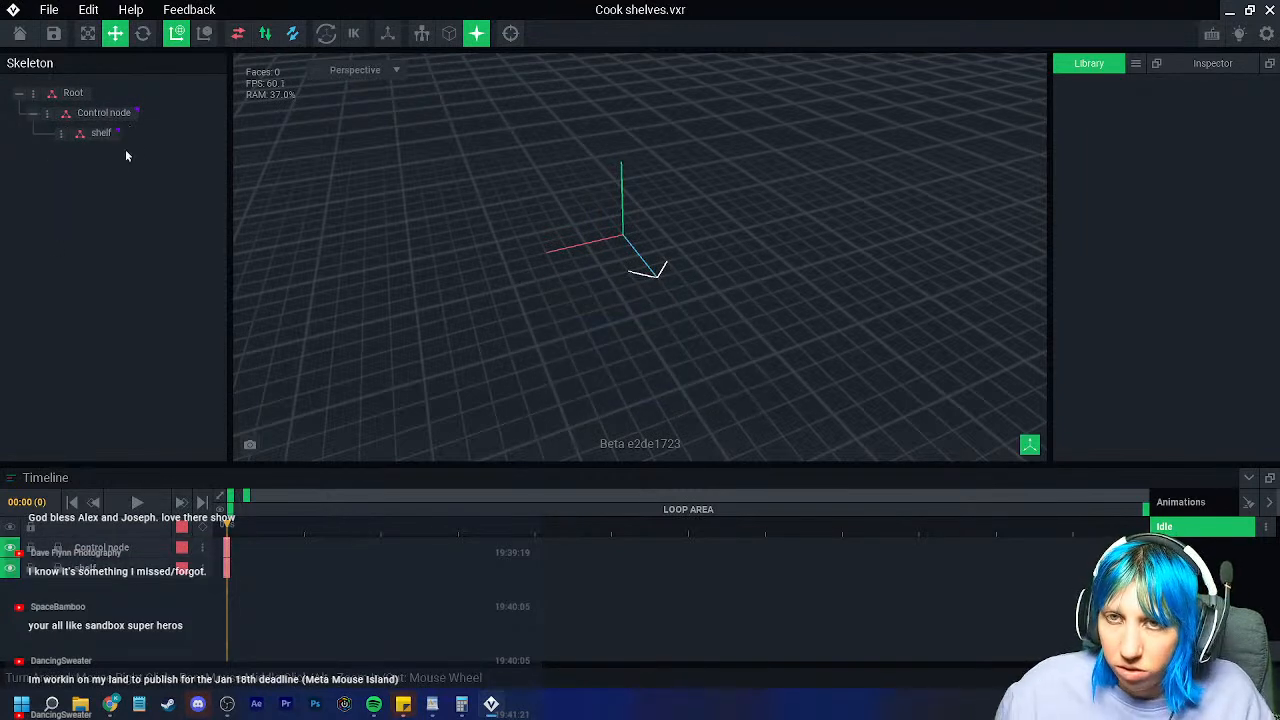
right_click(58, 130)
click(133, 204)
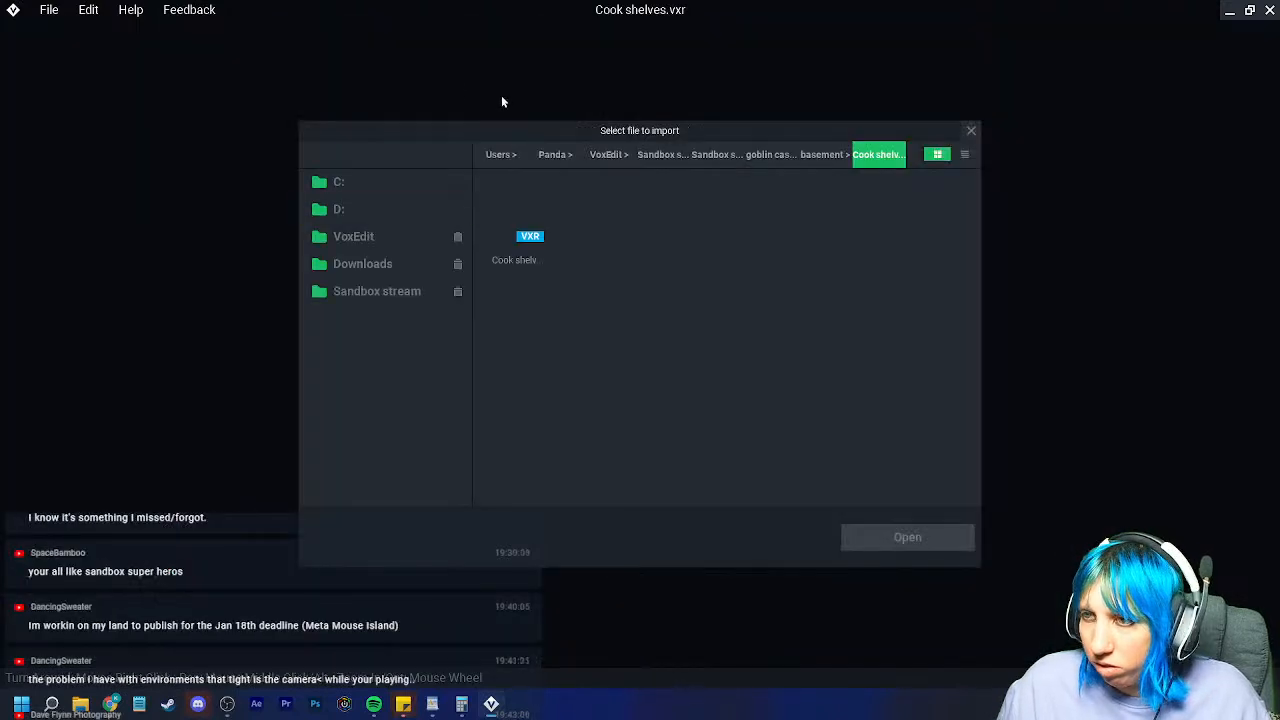
Step: Import the edge.vxr hierarchy from the VoxEdit > delete > edge folder
click(678, 153)
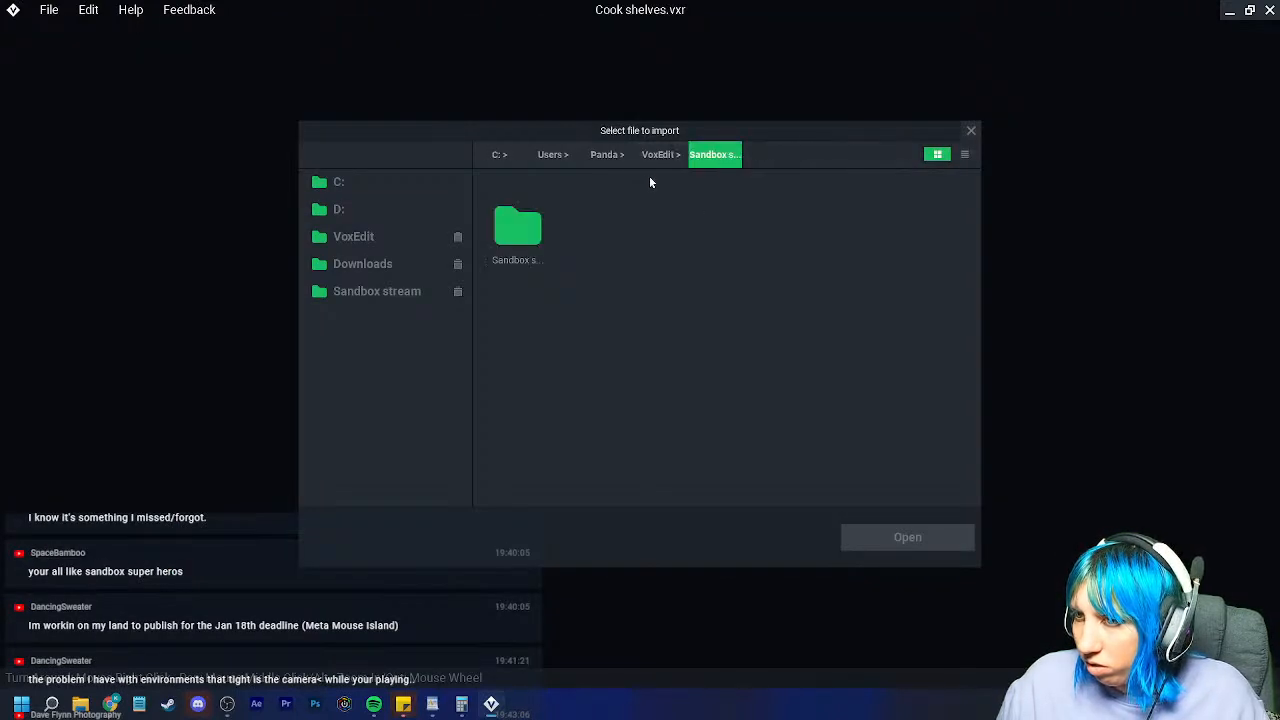
click(648, 156)
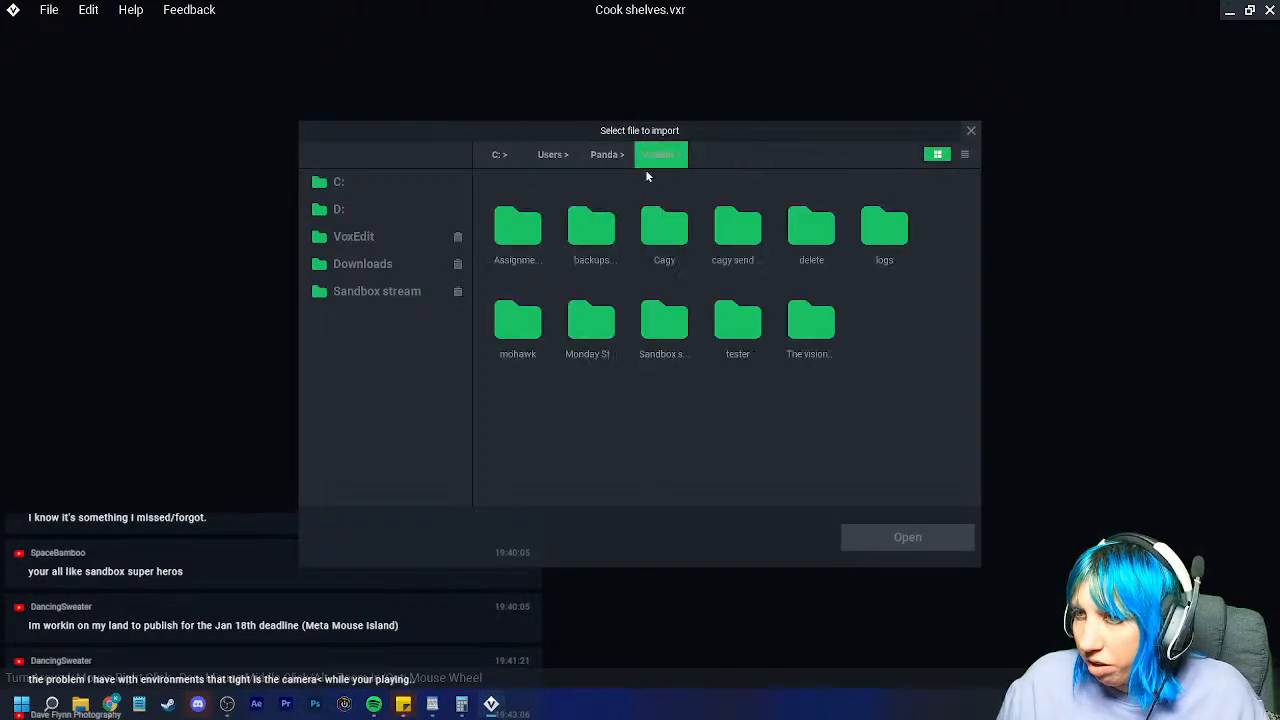
double_click(810, 230)
double_click(530, 237)
click(520, 228)
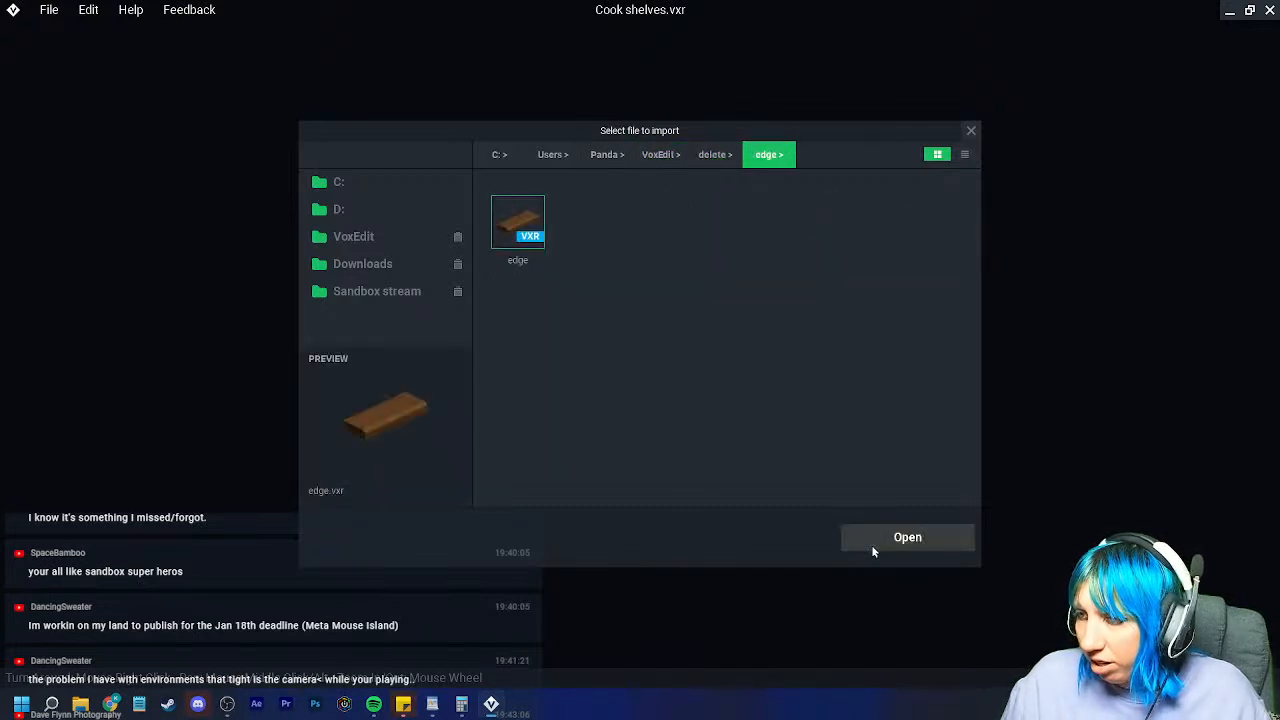
click(872, 545)
Step: Select the table top node and move the plank 5 units sideways
right_drag(638, 287, 200, 262)
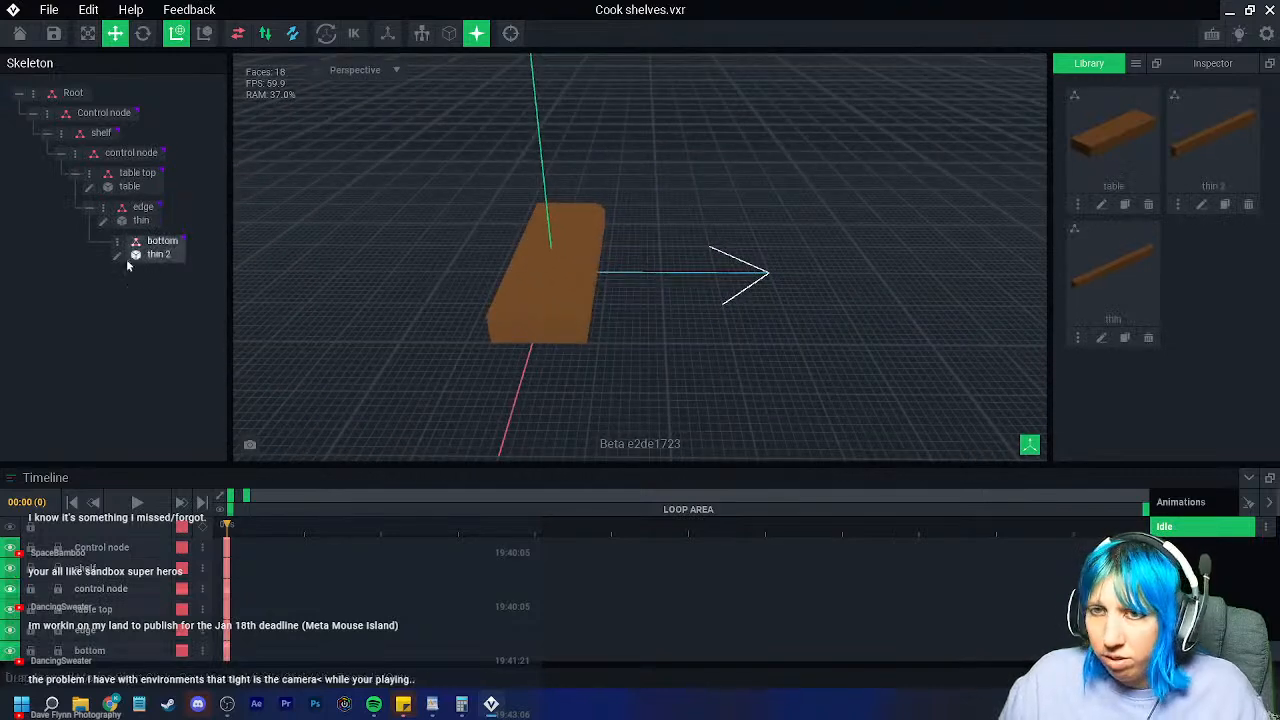
click(543, 306)
click(137, 184)
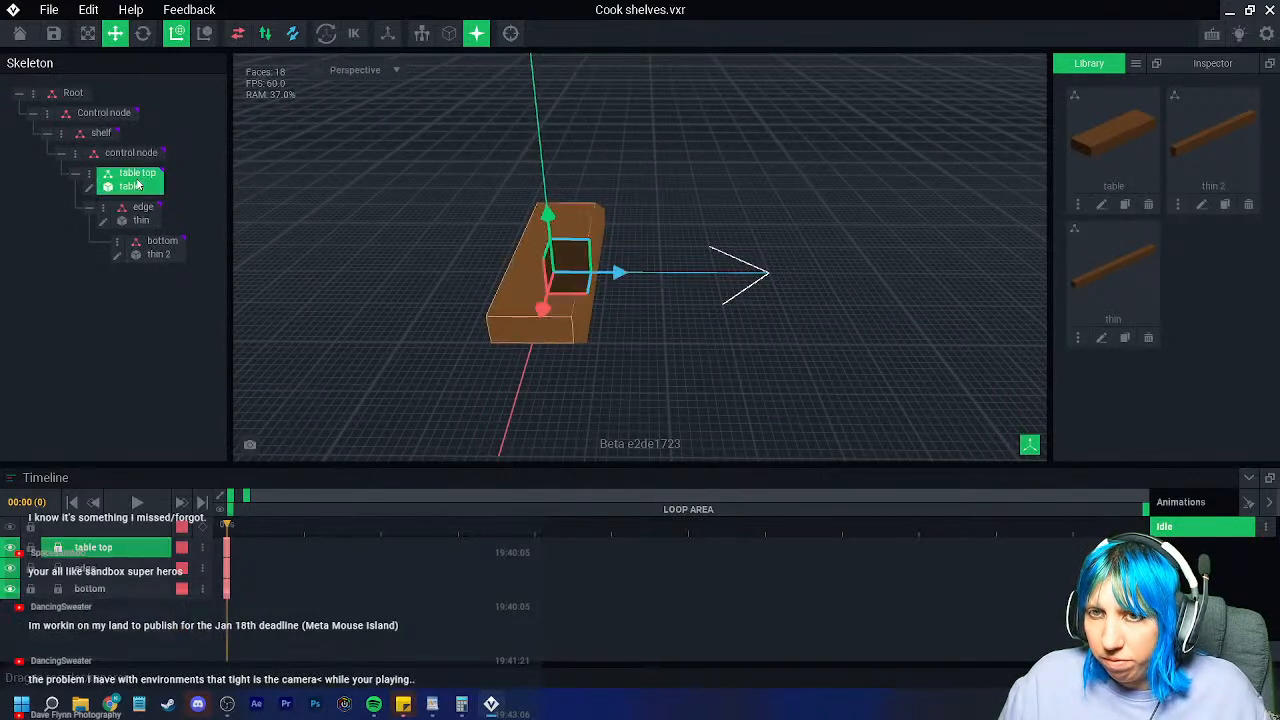
drag(620, 272, 650, 278)
right_drag(606, 327, 600, 329)
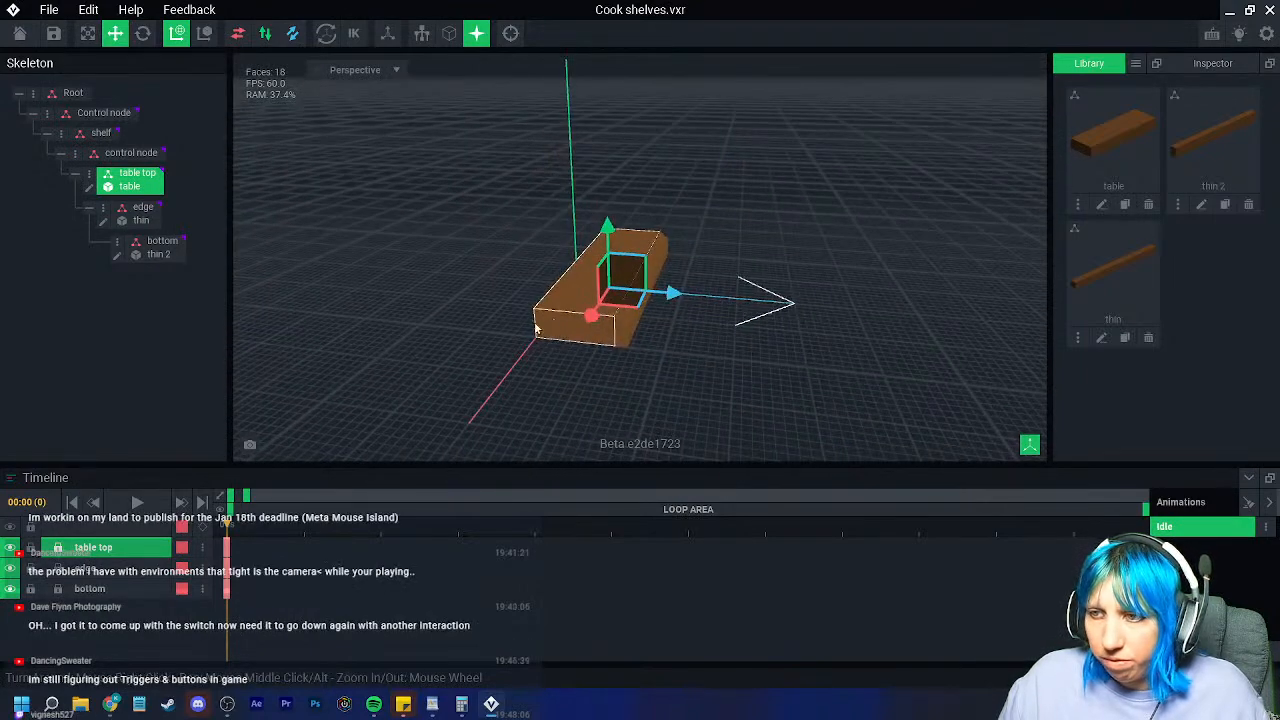
Step: In table.vxm, erase two side layers so the plank shrinks from 1280 to 768 voxels
click(99, 191)
right_drag(489, 346, 489, 346)
click(14, 326)
click(15, 179)
right_drag(319, 395, 319, 395)
click(350, 443)
click(351, 443)
right_drag(406, 446, 406, 446)
right_drag(463, 500, 409, 537)
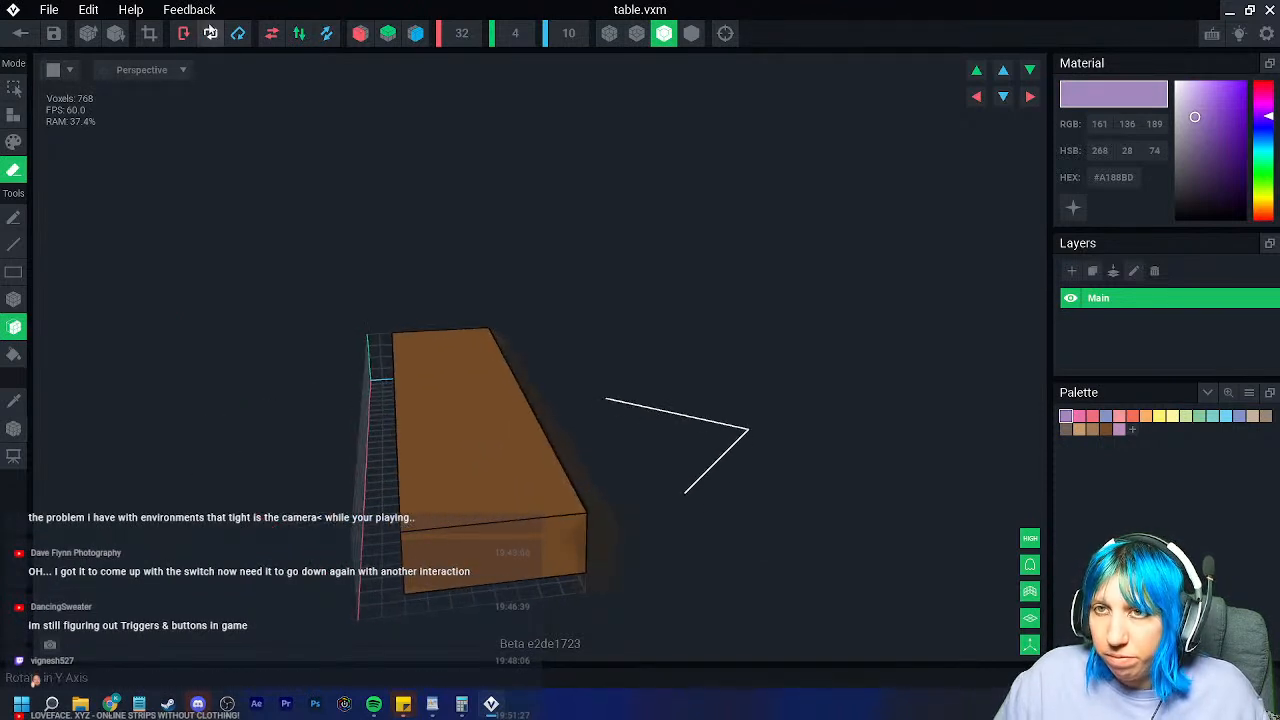
Step: Erase the table plank's end layers, crop its volume, and save table.vxm
click(149, 33)
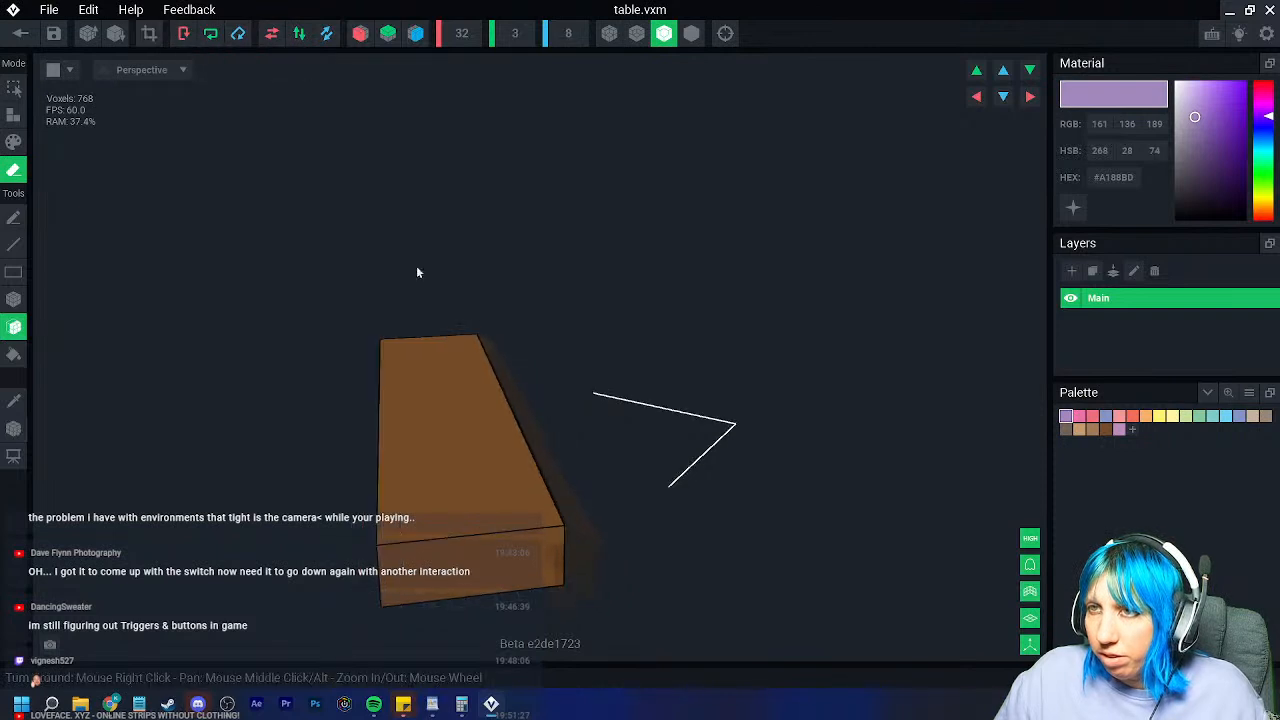
click(486, 550)
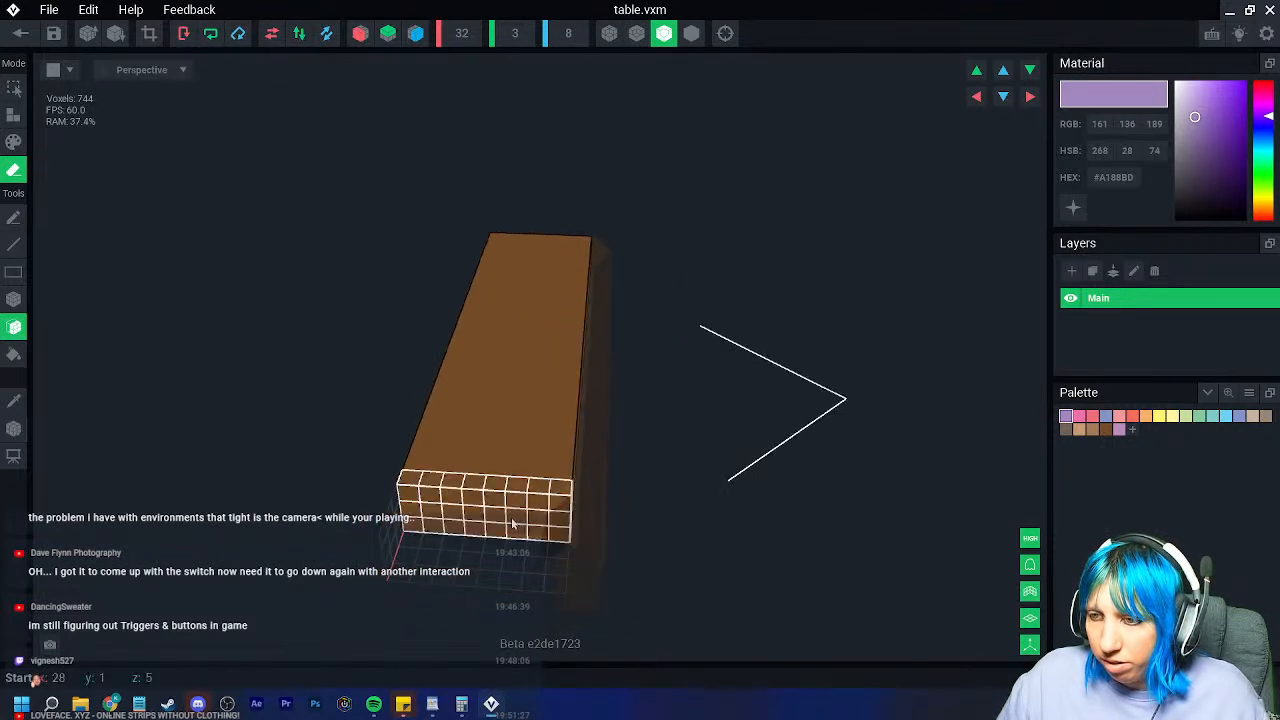
click(512, 518)
click(149, 33)
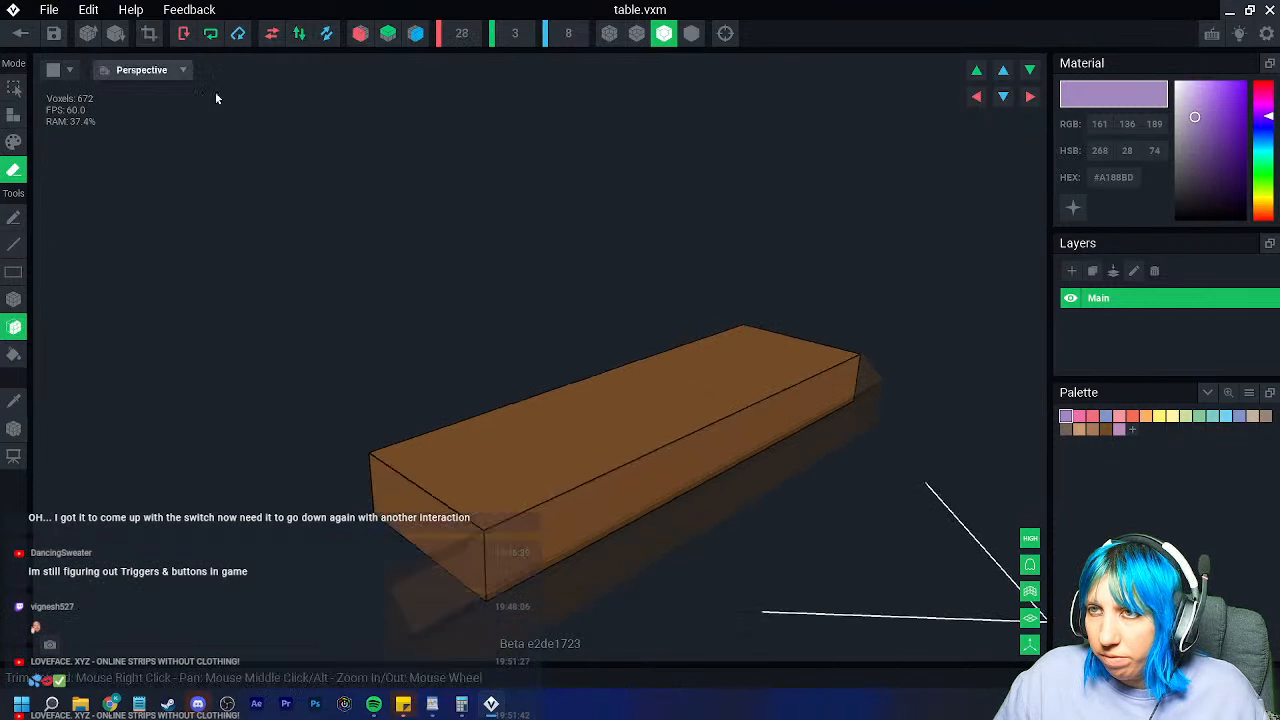
right_drag(457, 400, 446, 515)
click(21, 34)
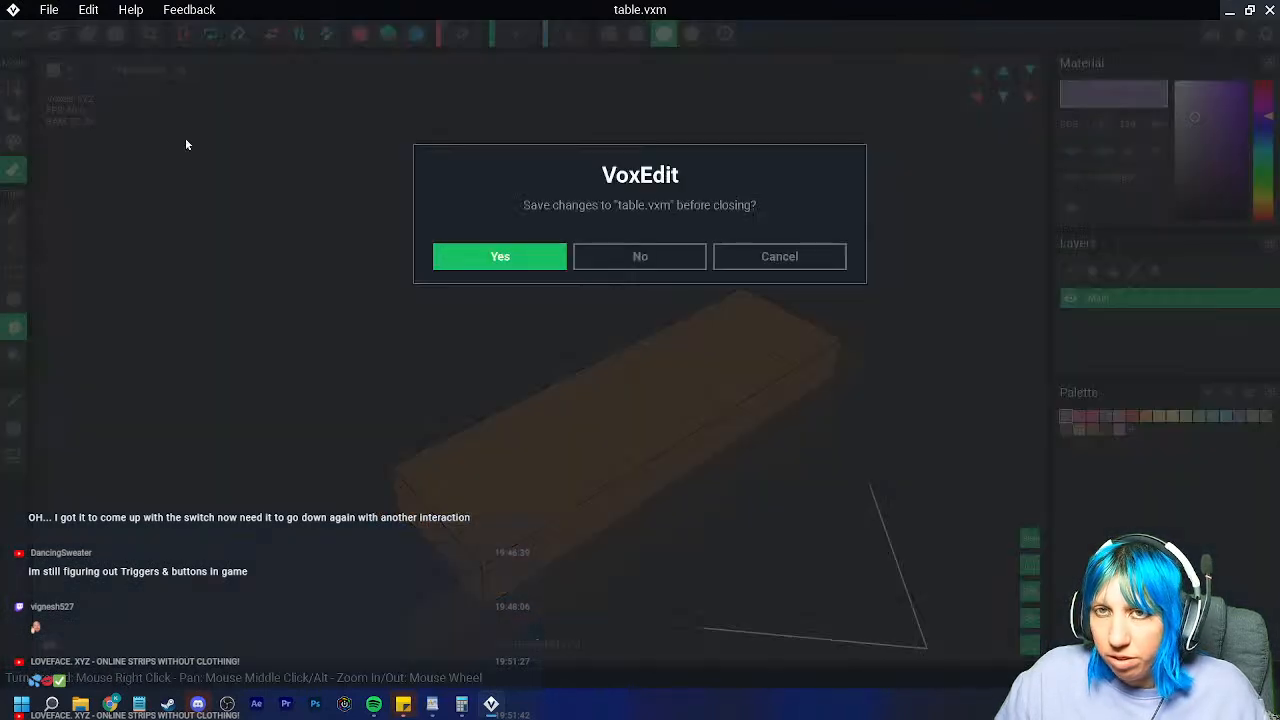
click(500, 257)
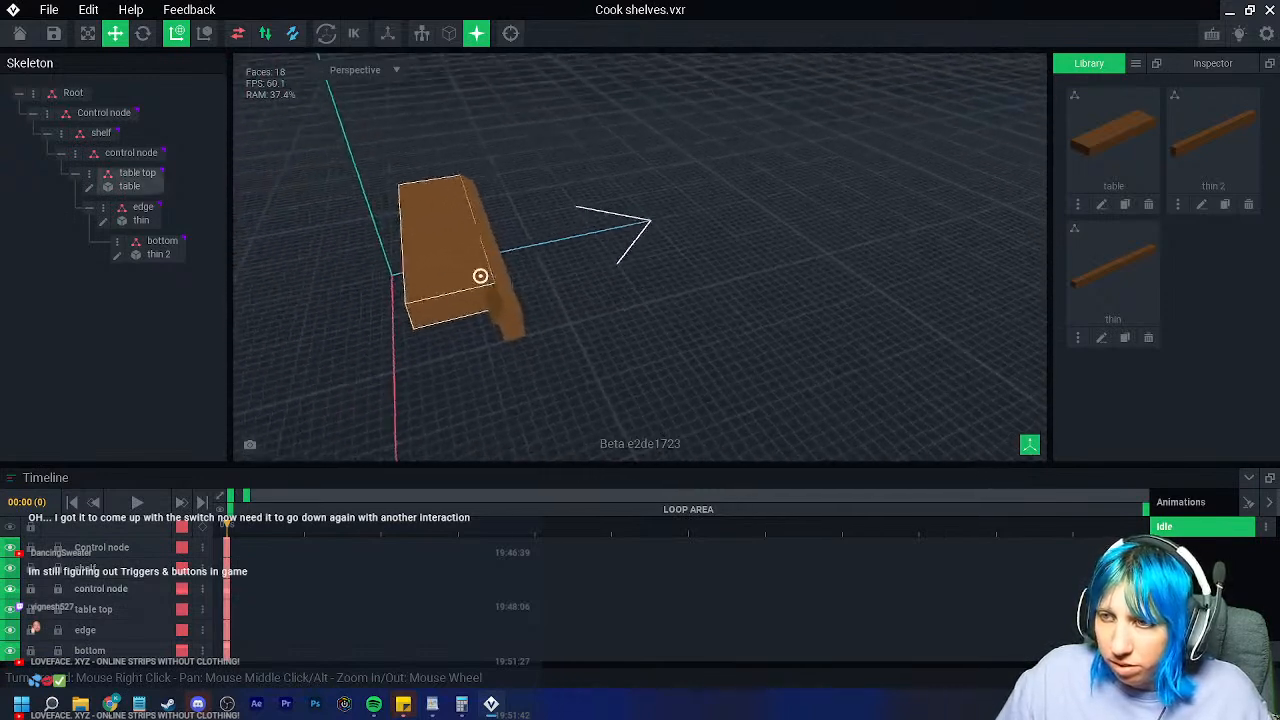
Step: Box-erase a block from the thin plank's left end and save thin.vxm
click(498, 314)
click(104, 220)
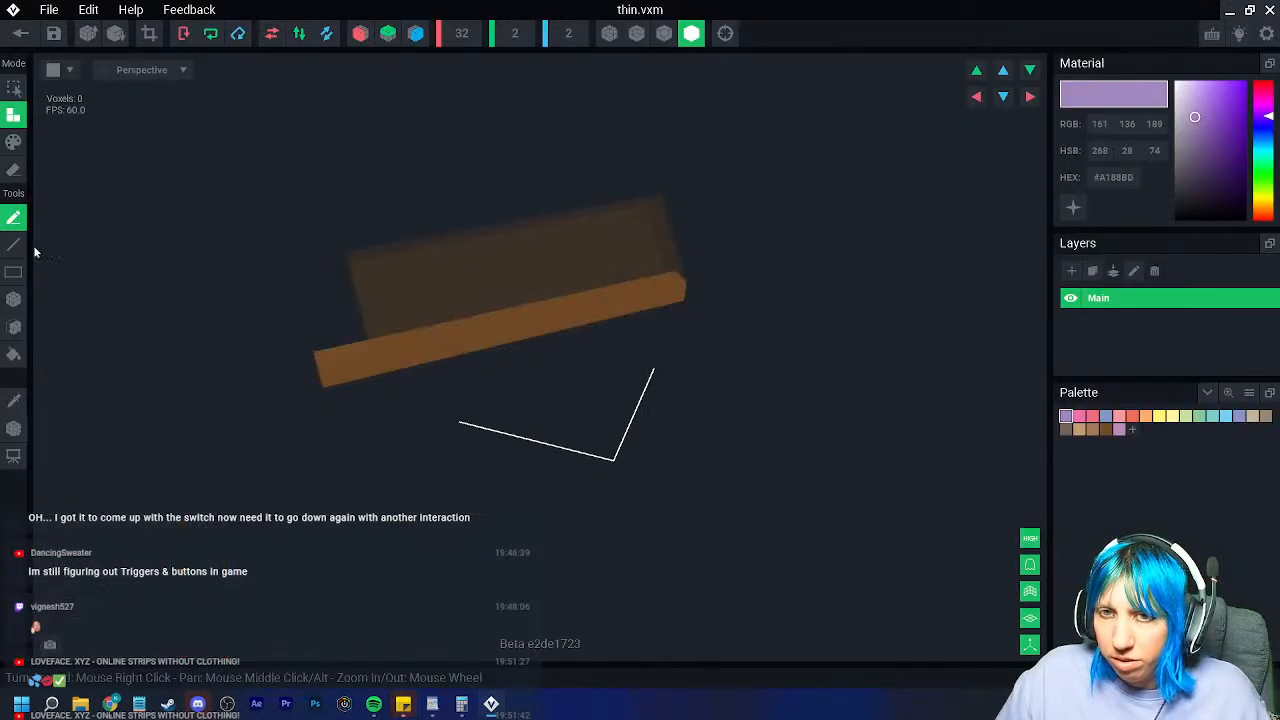
click(13, 170)
click(13, 299)
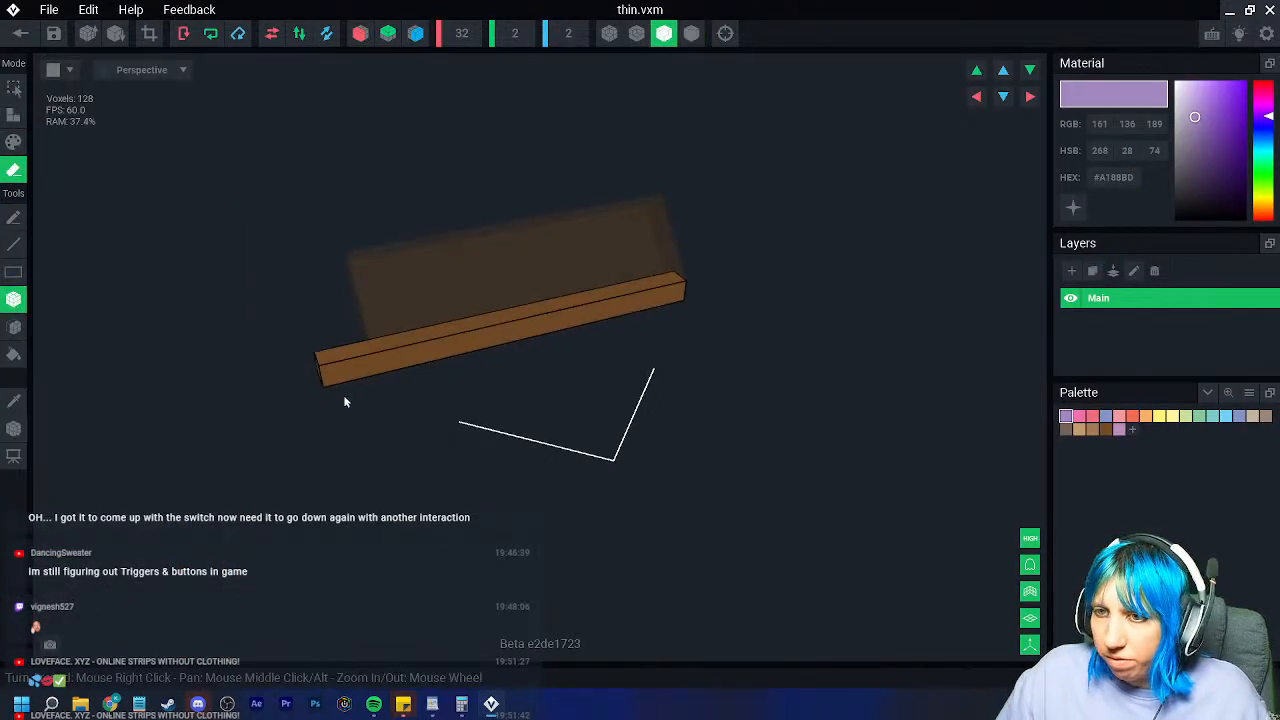
drag(362, 345, 331, 390)
right_drag(331, 390, 287, 260)
click(20, 33)
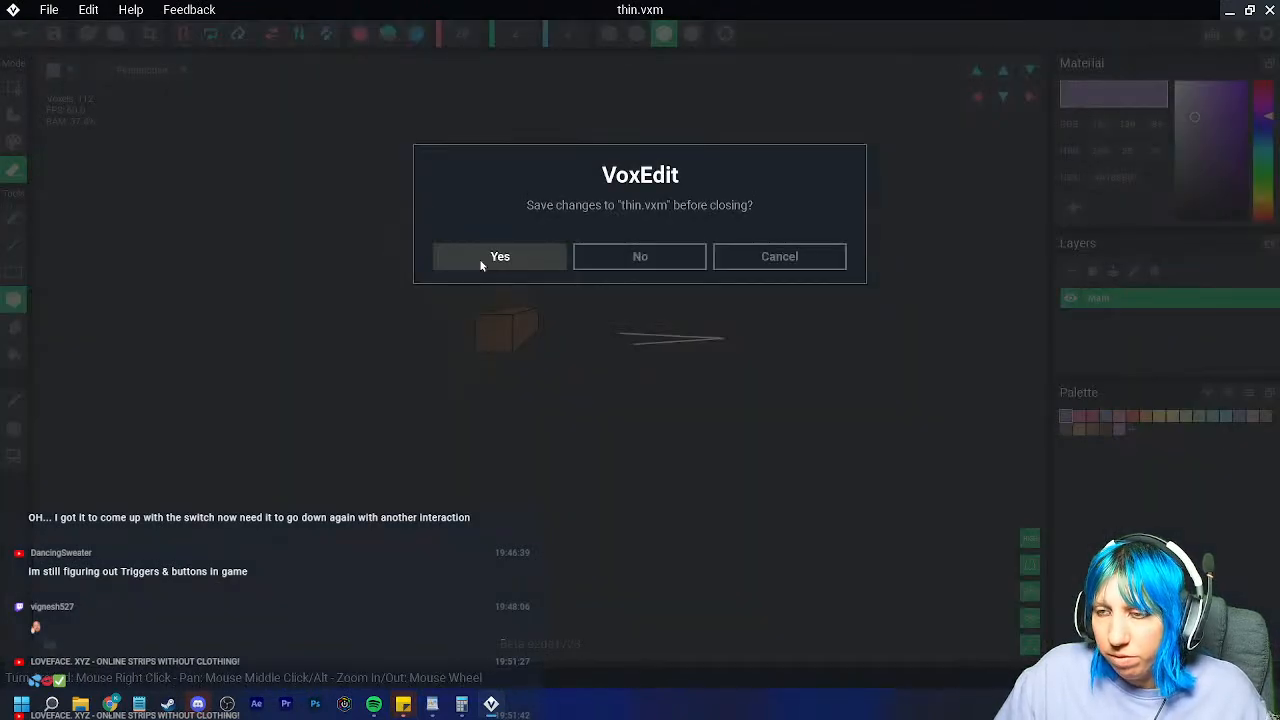
click(455, 265)
Step: Cut the thin 2 plank's left end down to 112 voxels, crop it, and save
click(150, 248)
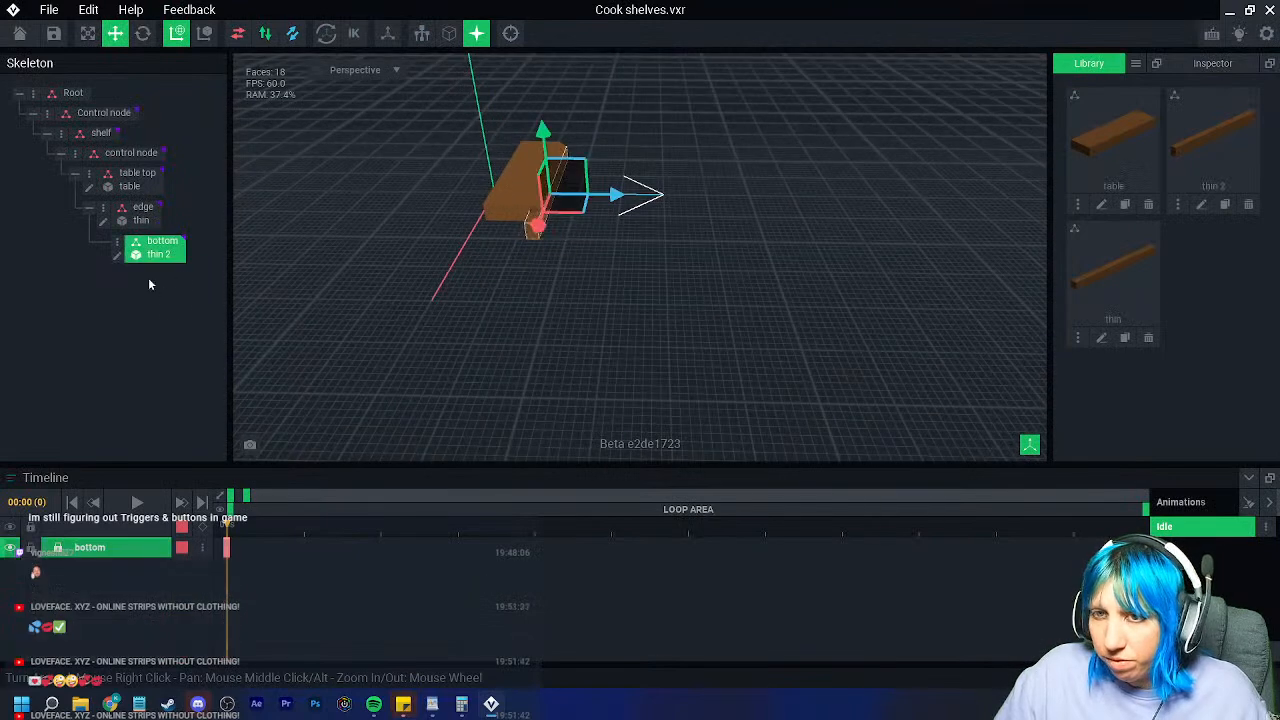
click(116, 257)
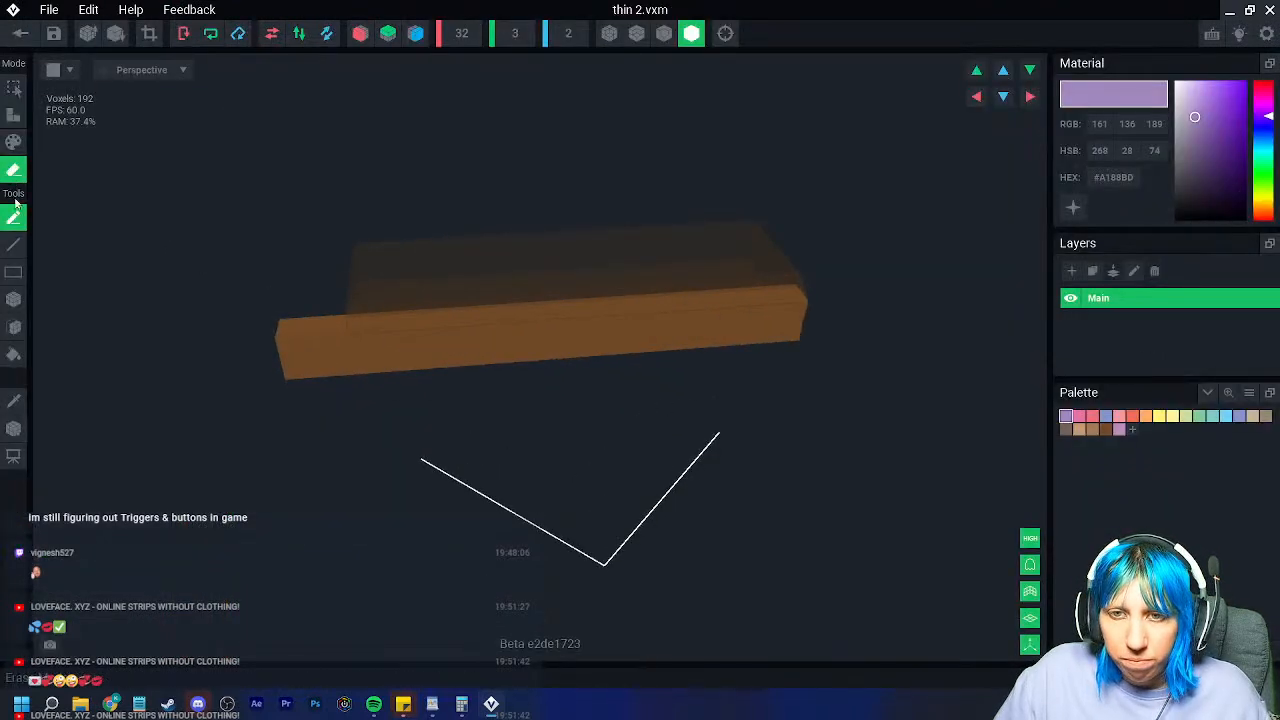
drag(287, 325, 350, 372)
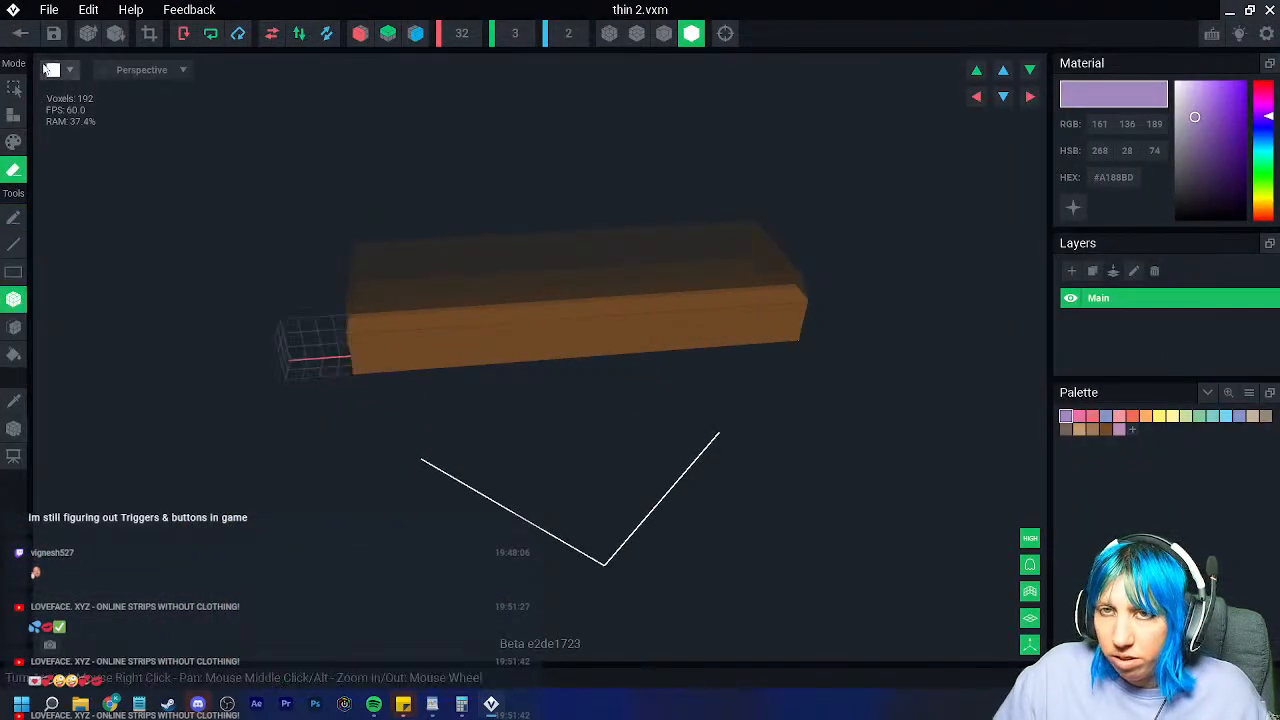
right_drag(431, 340, 431, 340)
drag(357, 367, 602, 372)
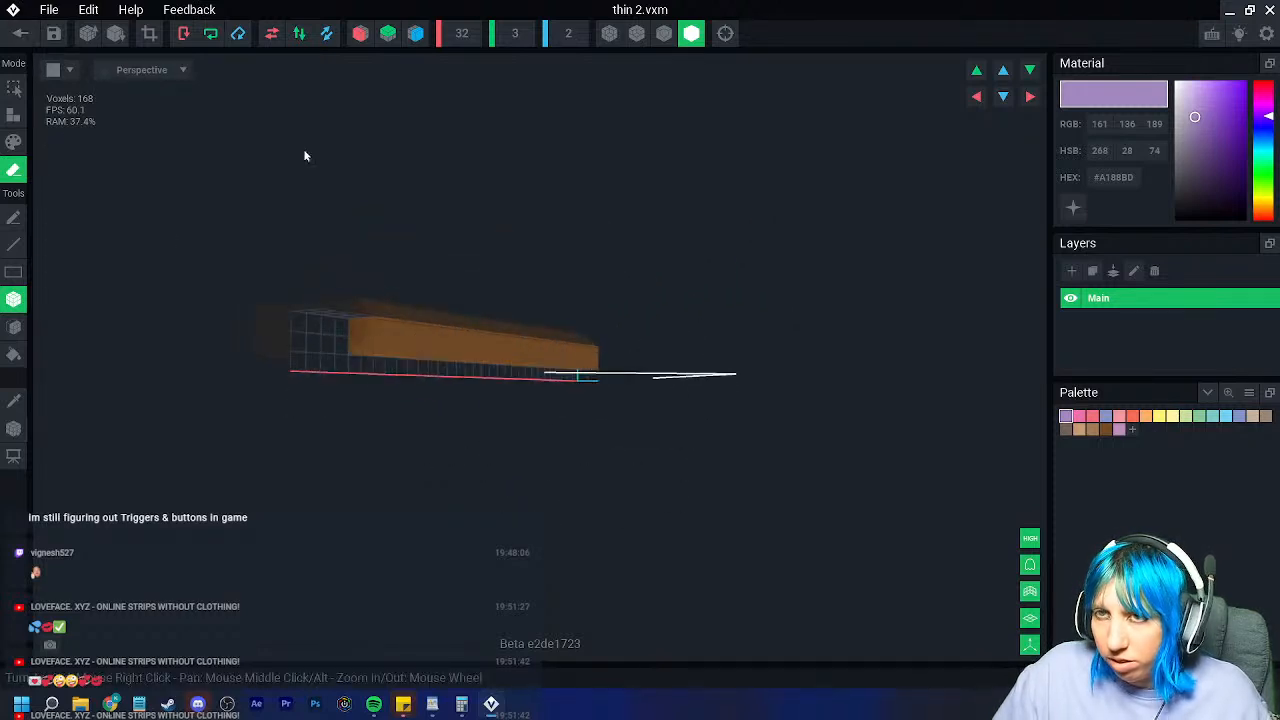
click(149, 33)
right_drag(433, 339, 432, 340)
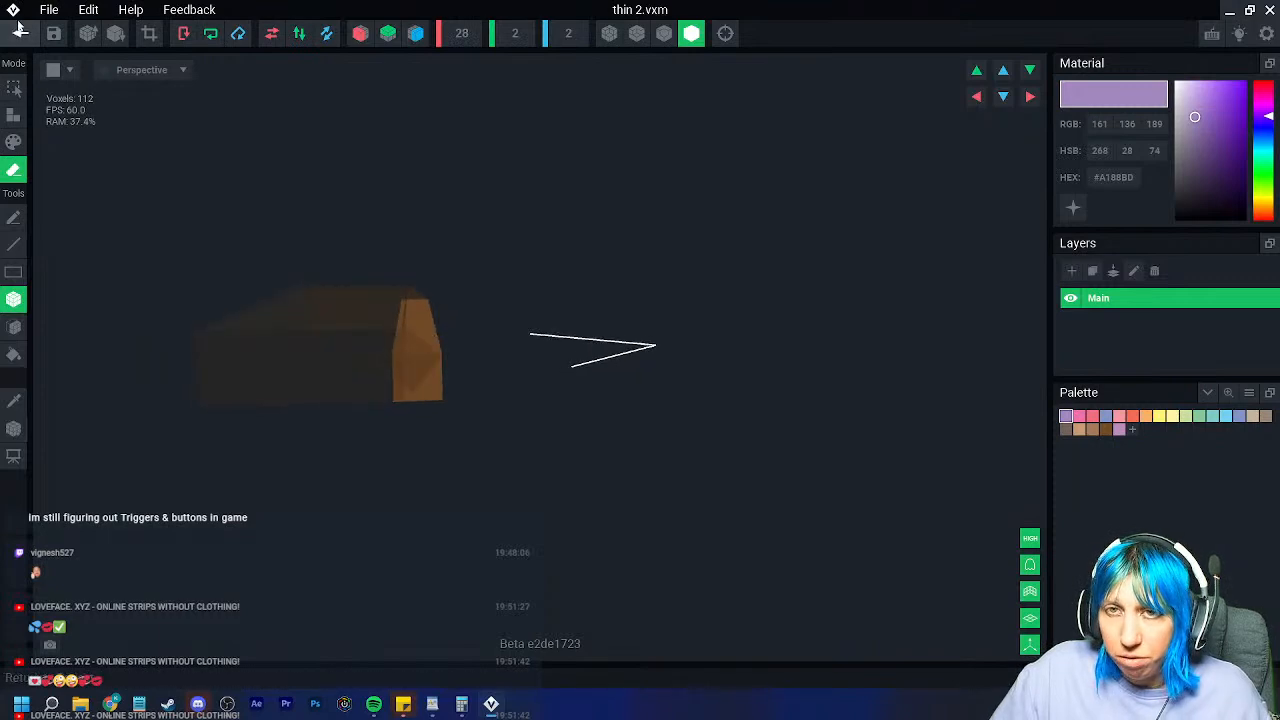
click(20, 34)
click(497, 256)
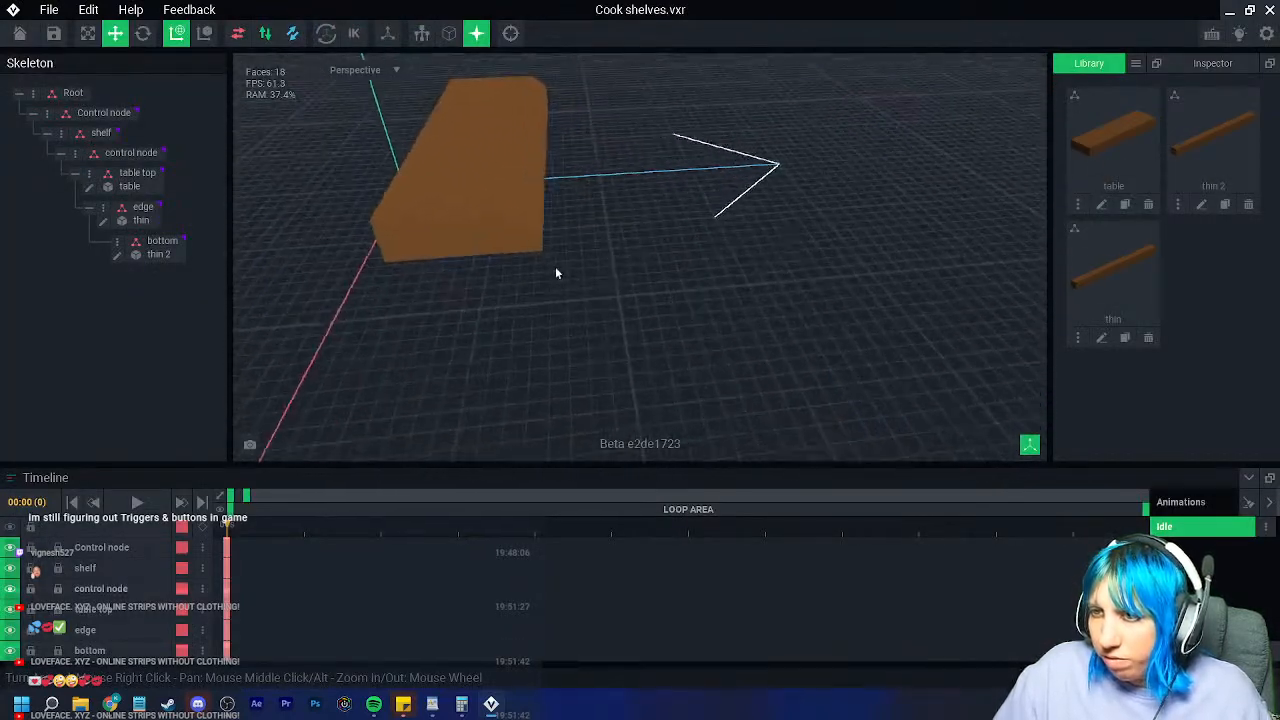
Step: Slide the edge plank along its depth and raise the bottom plank slightly
click(484, 173)
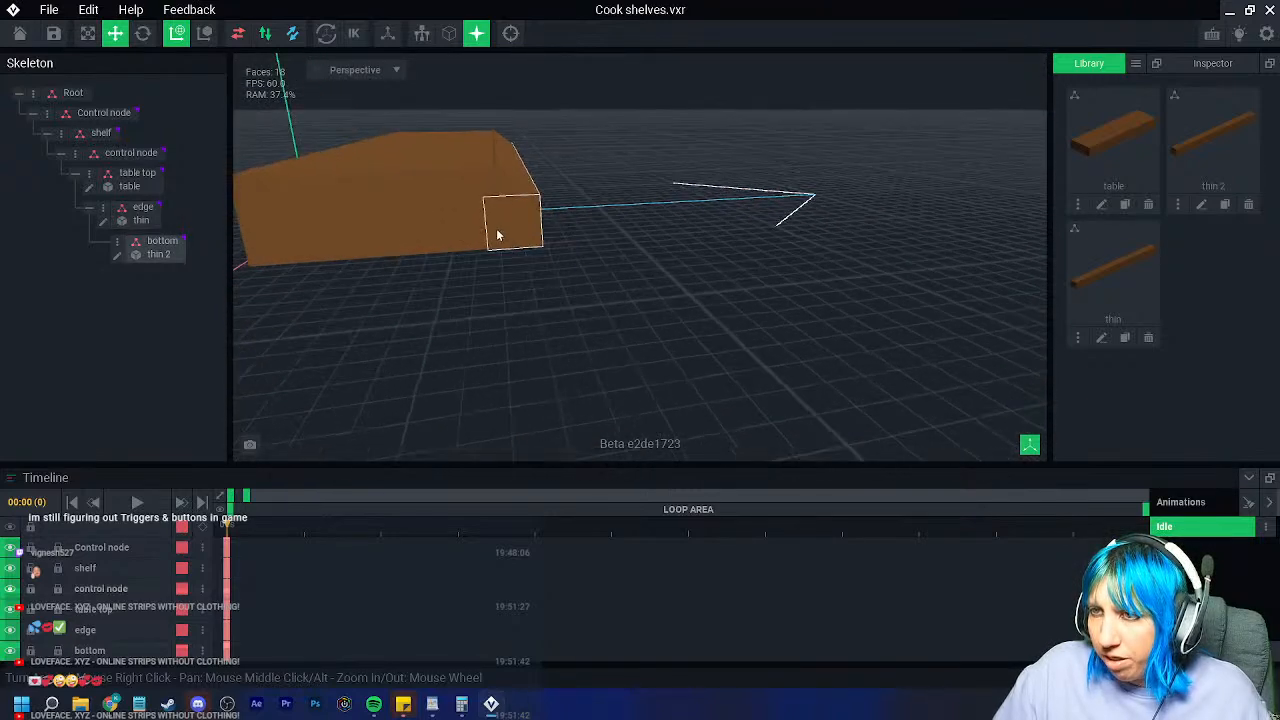
drag(551, 117, 502, 146)
click(555, 170)
click(535, 232)
click(611, 273)
right_drag(536, 265, 536, 265)
Step: Move the table top 3.0 to the left and 1.0 down
click(131, 152)
click(158, 188)
drag(537, 243, 503, 250)
right_drag(449, 277, 449, 277)
right_drag(463, 352, 463, 352)
drag(450, 244, 452, 274)
right_drag(453, 330, 557, 381)
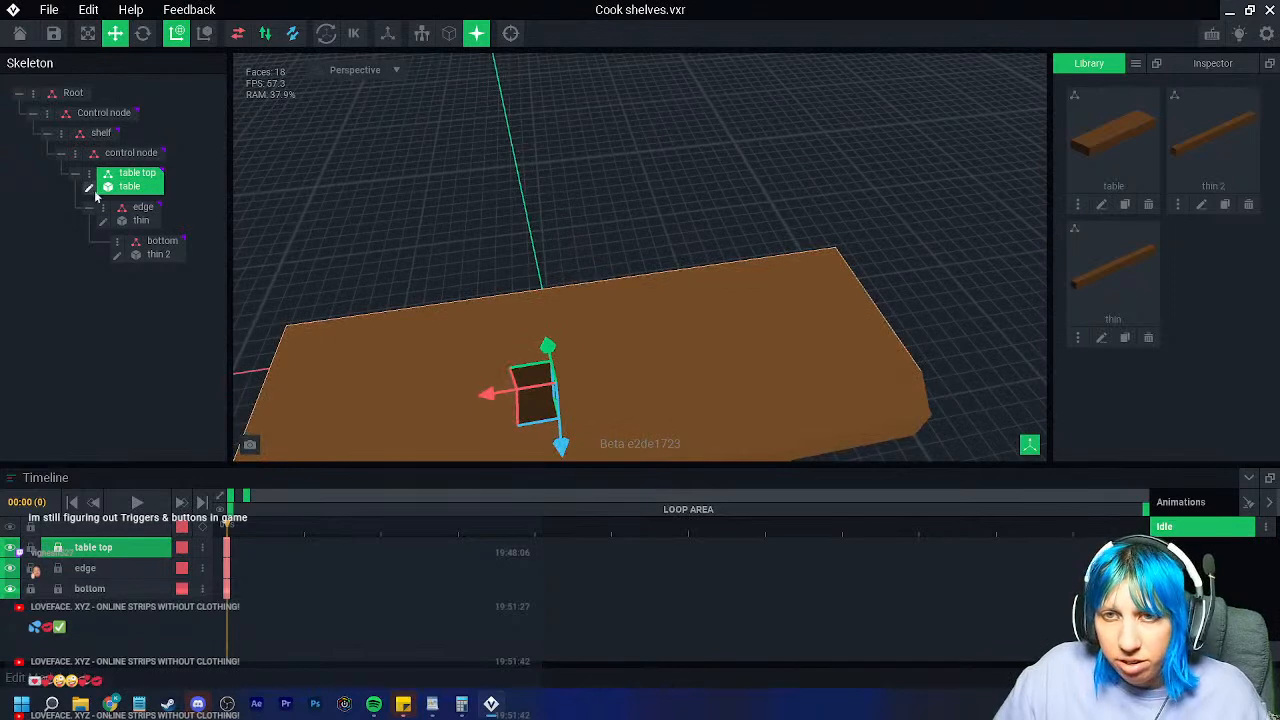
click(88, 190)
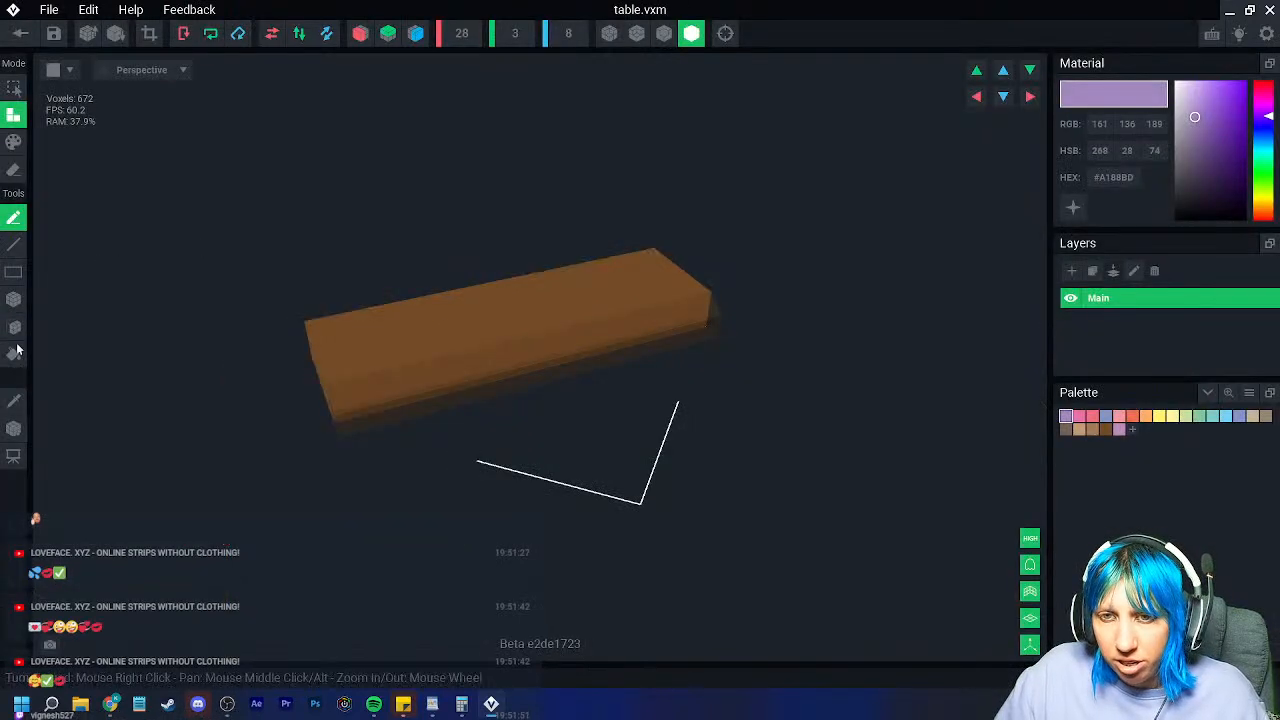
Step: Set the table model's pivot to the floor and save table.vxm
click(15, 430)
right_click(16, 431)
click(47, 444)
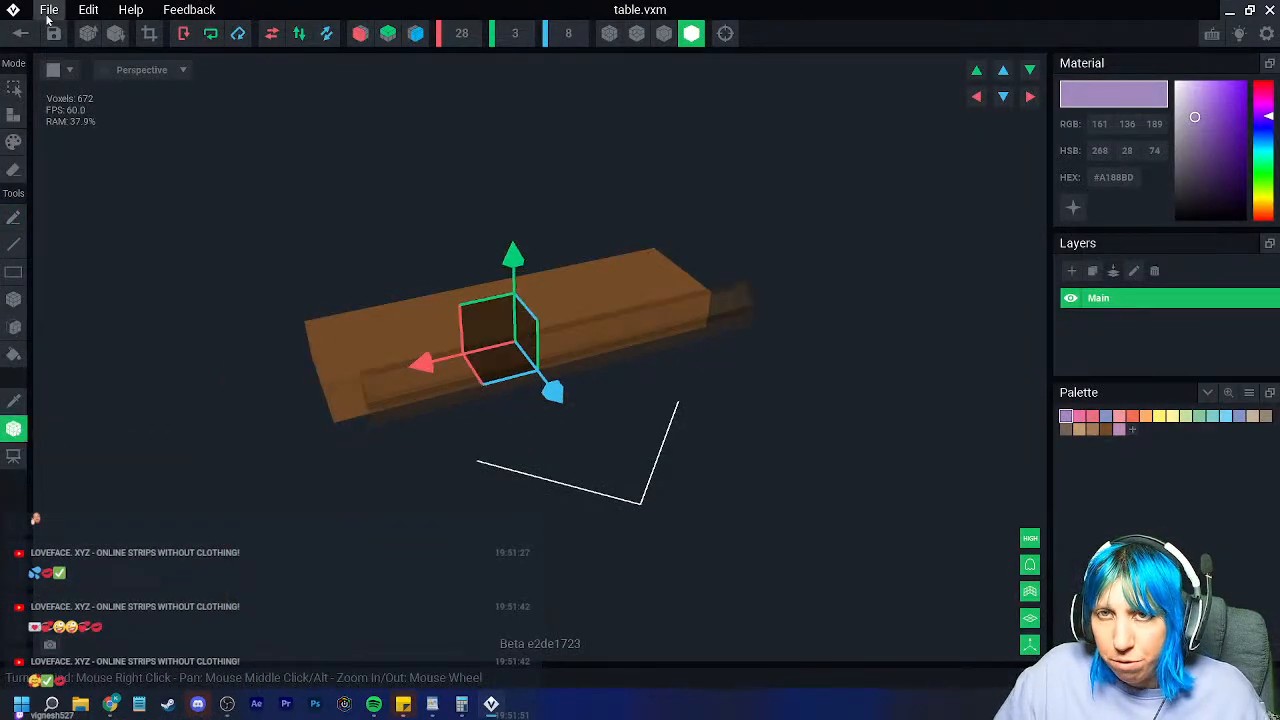
click(53, 33)
click(490, 256)
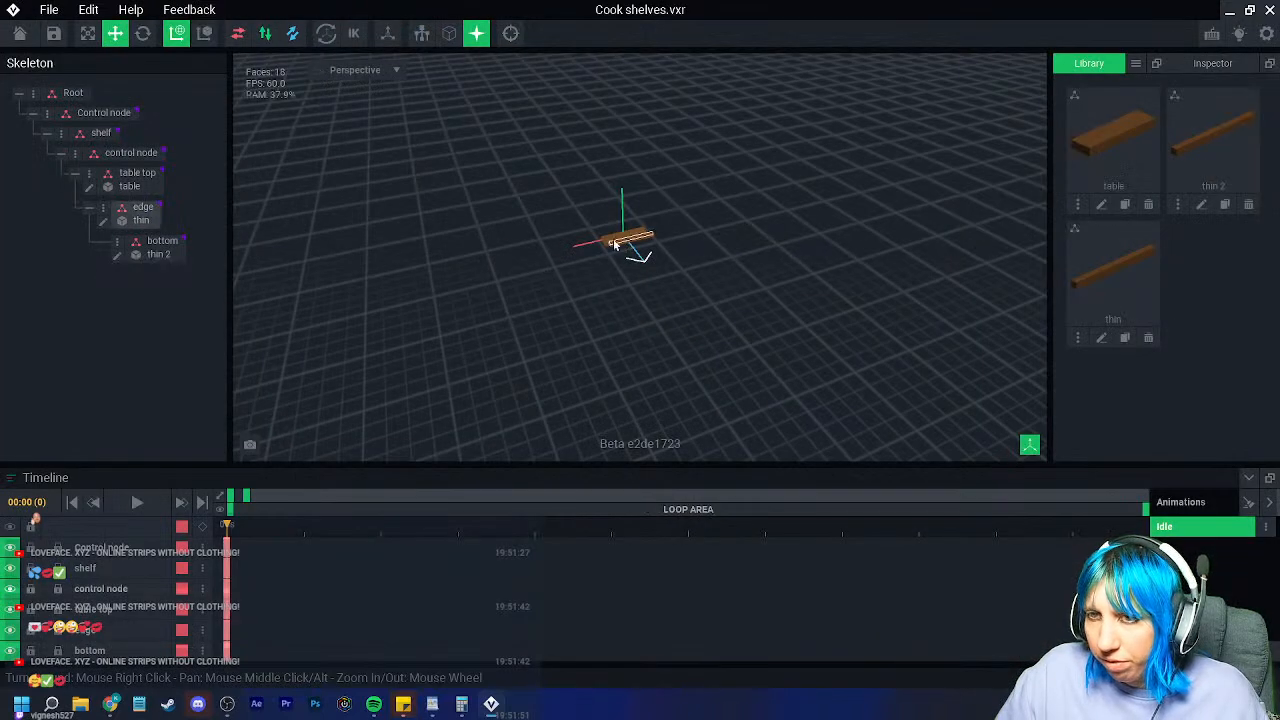
Step: Set the thin model's pivot to the floor and save thin.vxm
click(103, 221)
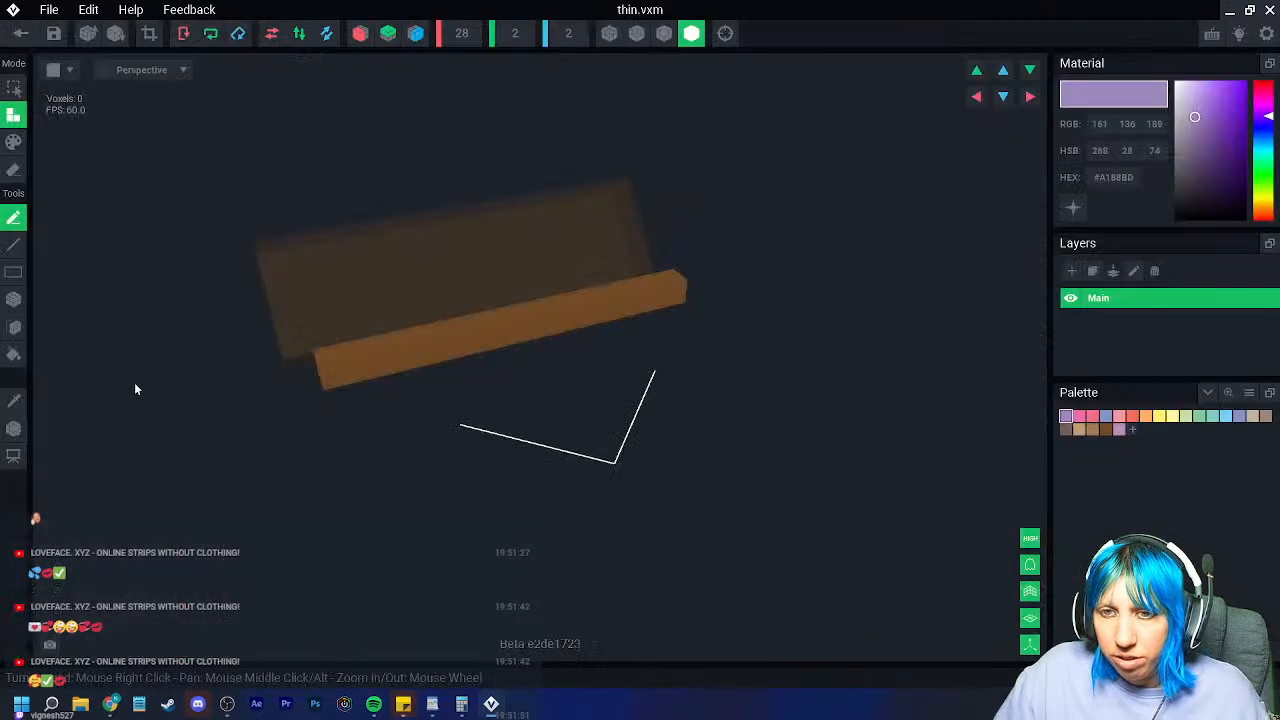
click(14, 429)
right_click(15, 431)
click(47, 444)
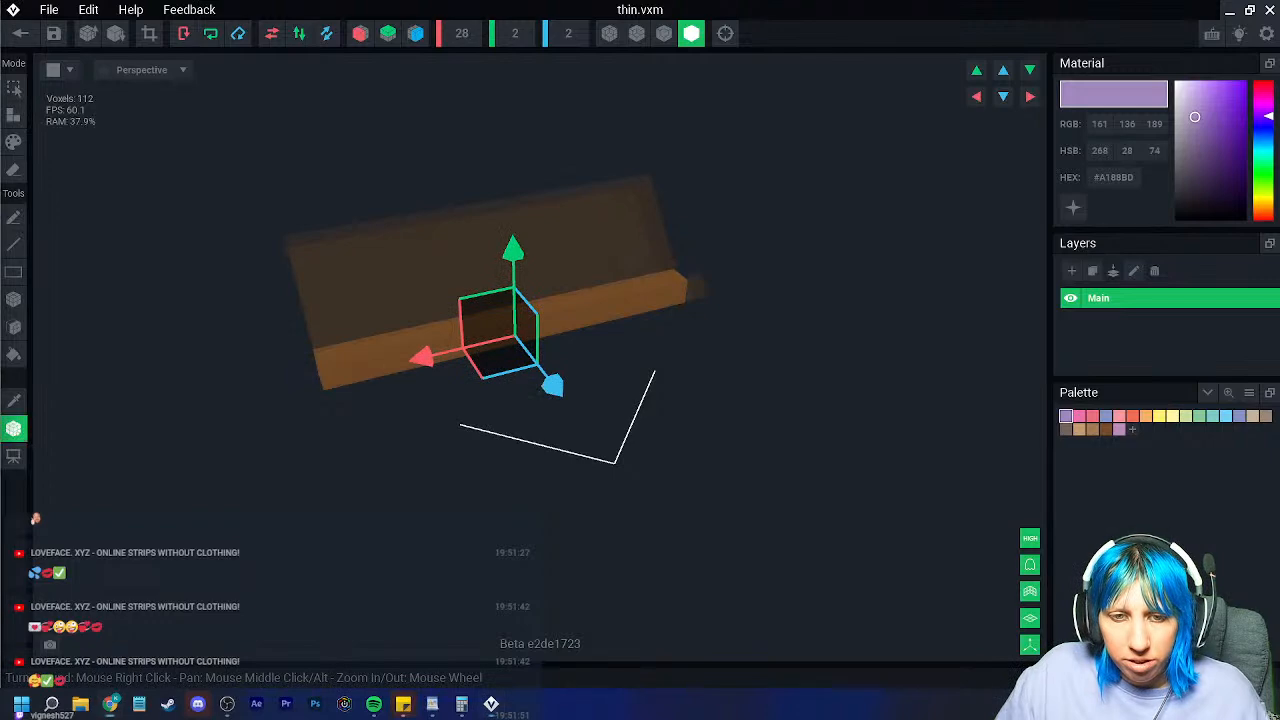
click(22, 33)
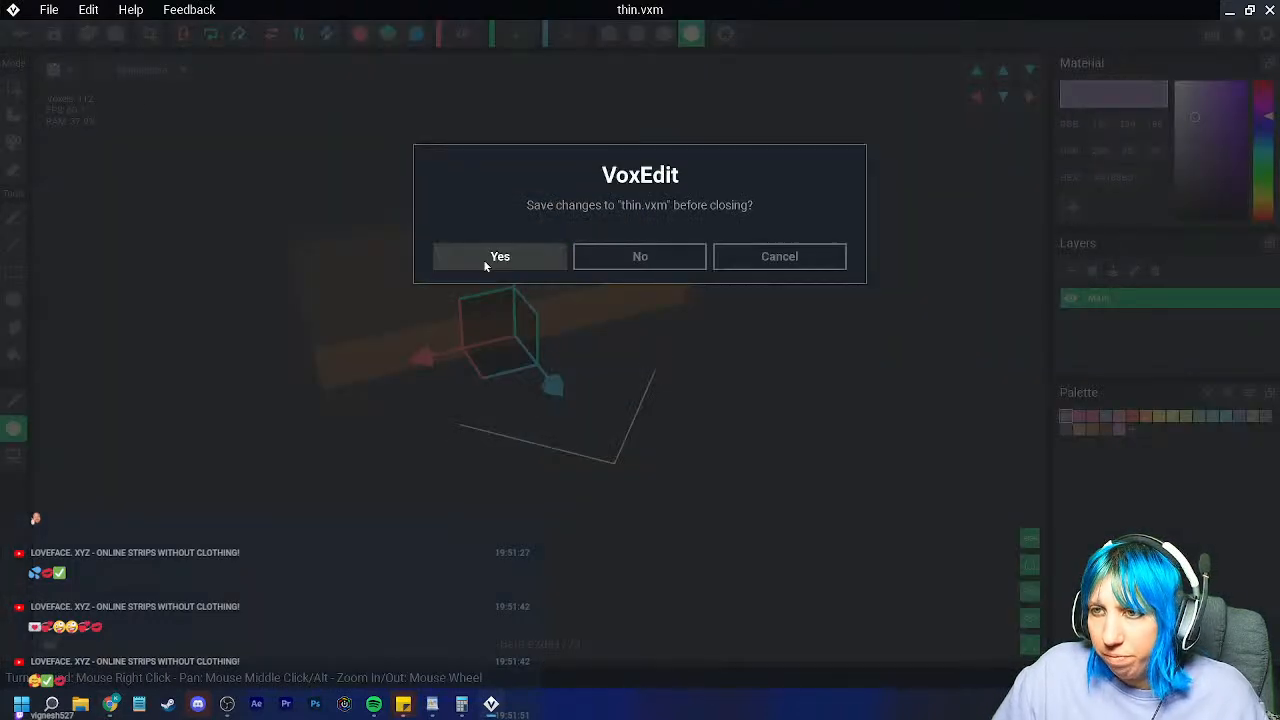
click(499, 257)
Step: Set the thin 2 model's pivot to the floor and save thin 2.vxm
click(109, 256)
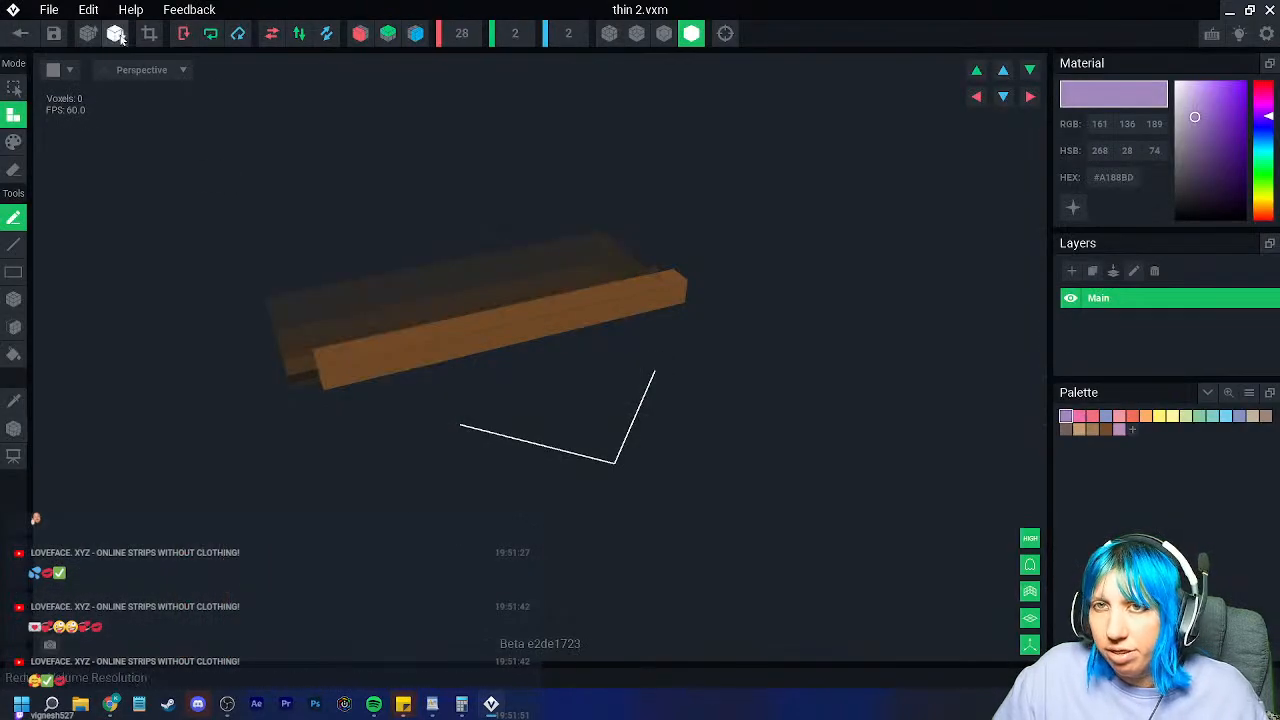
click(14, 429)
right_click(14, 430)
click(50, 442)
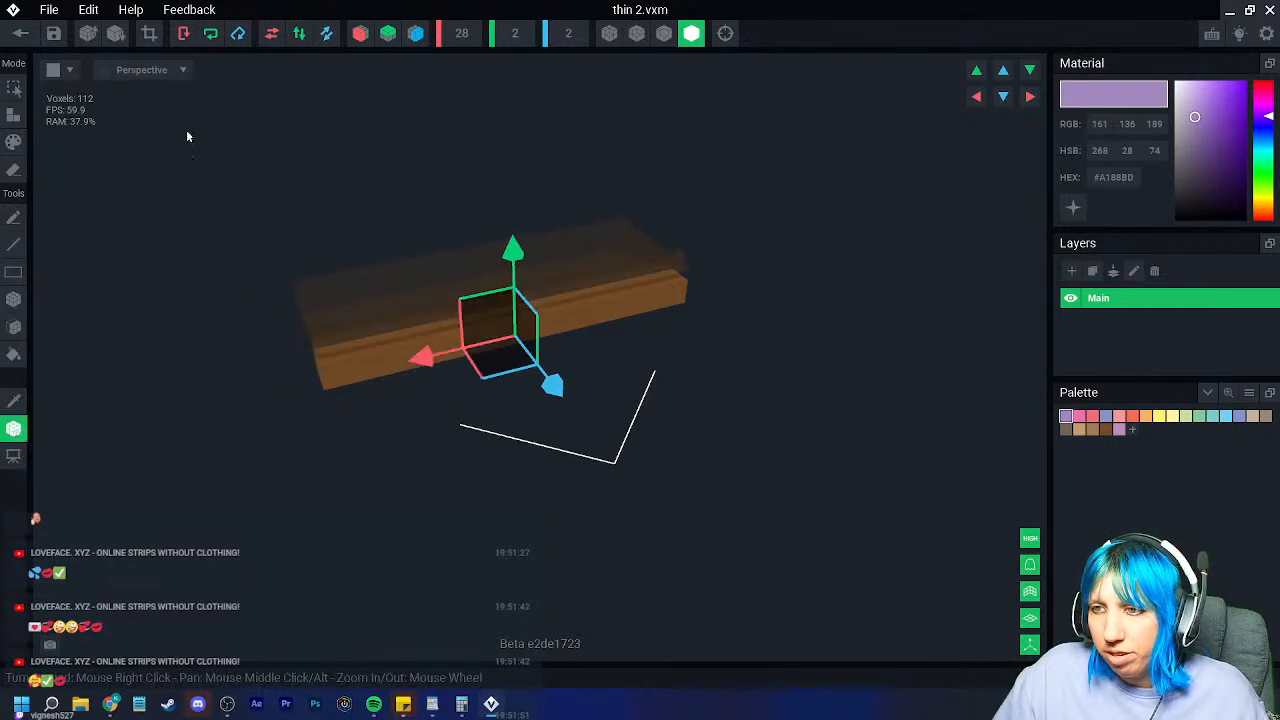
click(20, 33)
click(482, 252)
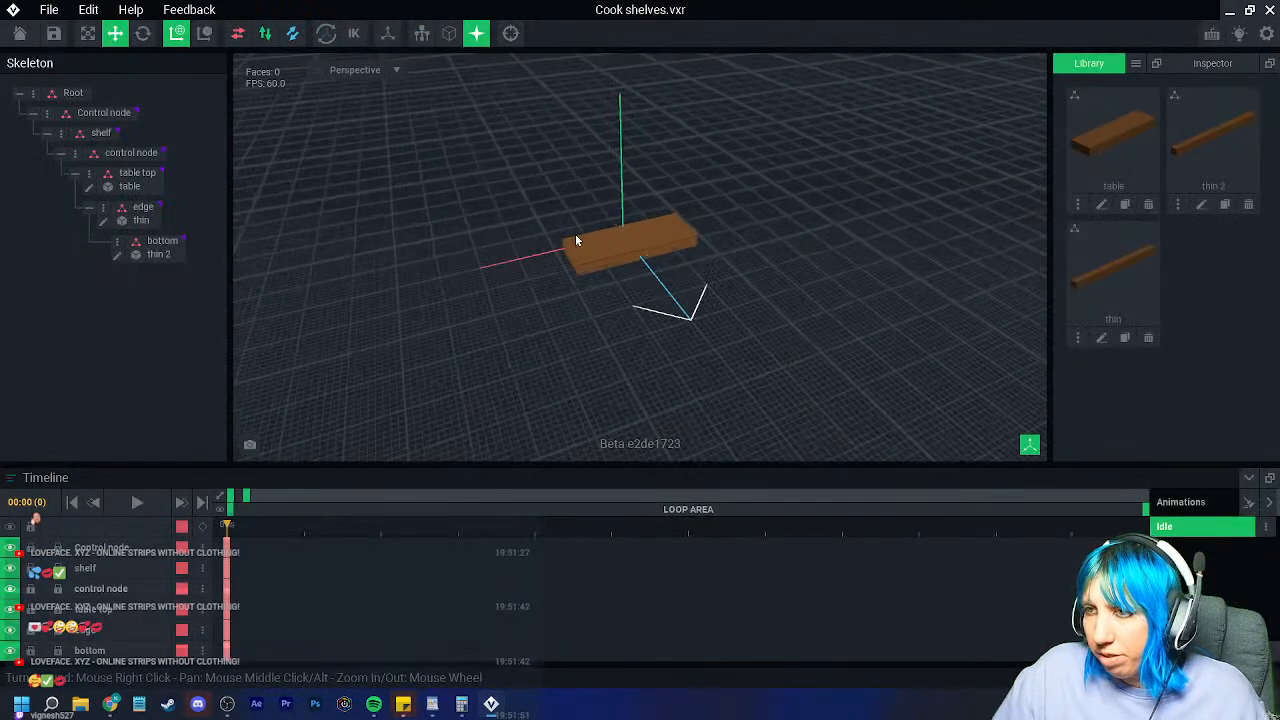
Step: Shift the edge plank down and left to align it under the table top
right_drag(575, 240, 660, 251)
scroll(634, 304, up, 4)
right_drag(634, 306, 646, 286)
scroll(649, 297, up, 4)
click(646, 286)
drag(674, 206, 653, 222)
drag(570, 232, 601, 224)
Step: Shift the bottom plank by -0.4 into alignment
click(588, 386)
click(664, 354)
right_drag(664, 354, 657, 420)
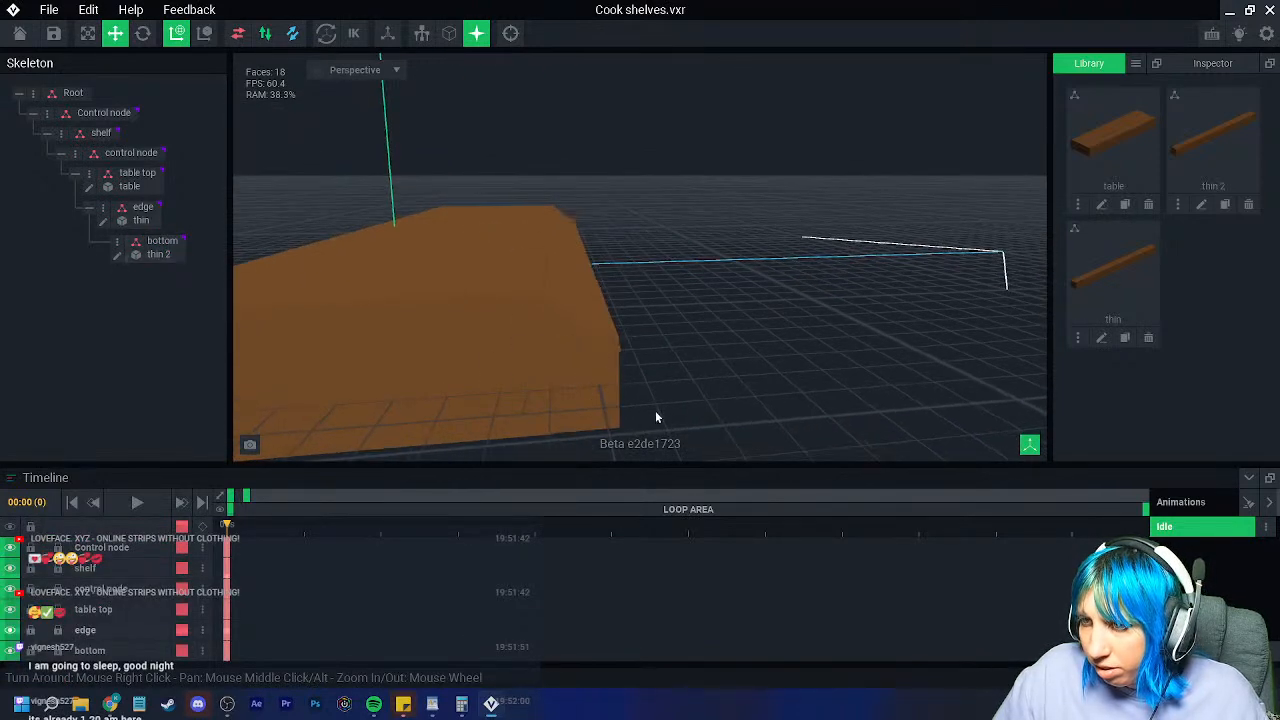
click(607, 396)
drag(622, 284, 622, 284)
click(676, 397)
right_drag(676, 397, 647, 381)
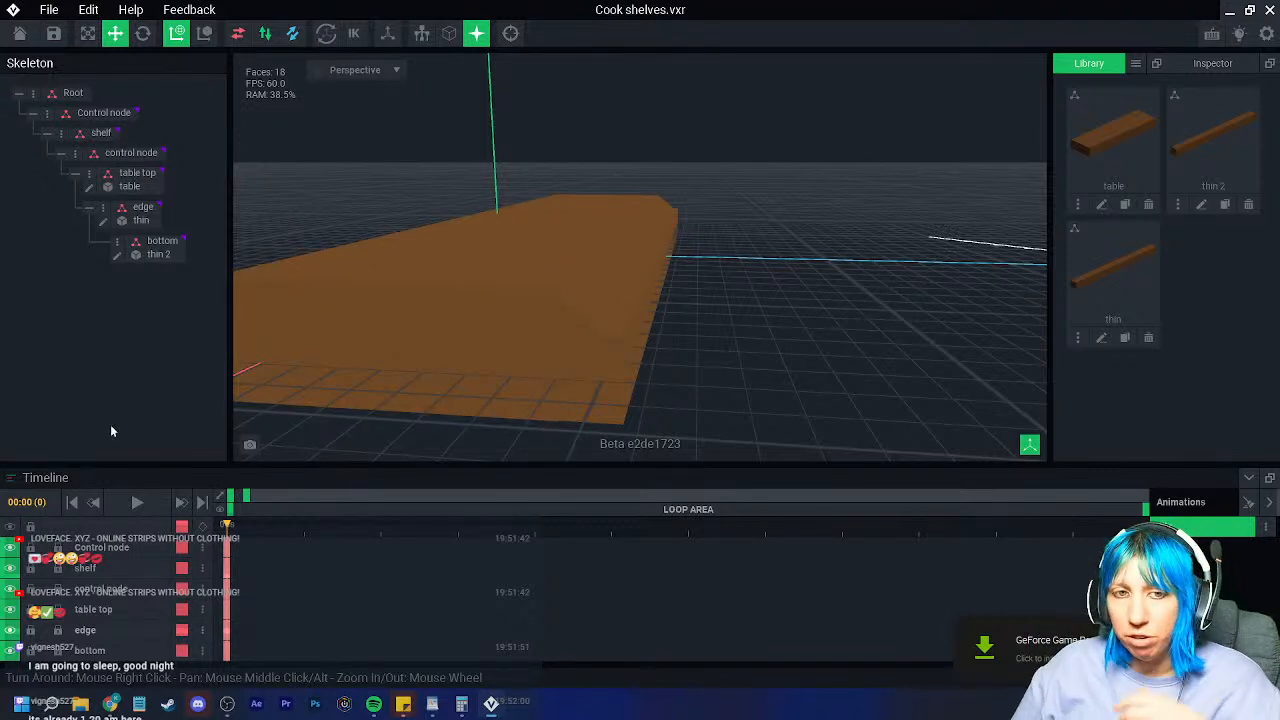
right_drag(474, 280, 559, 249)
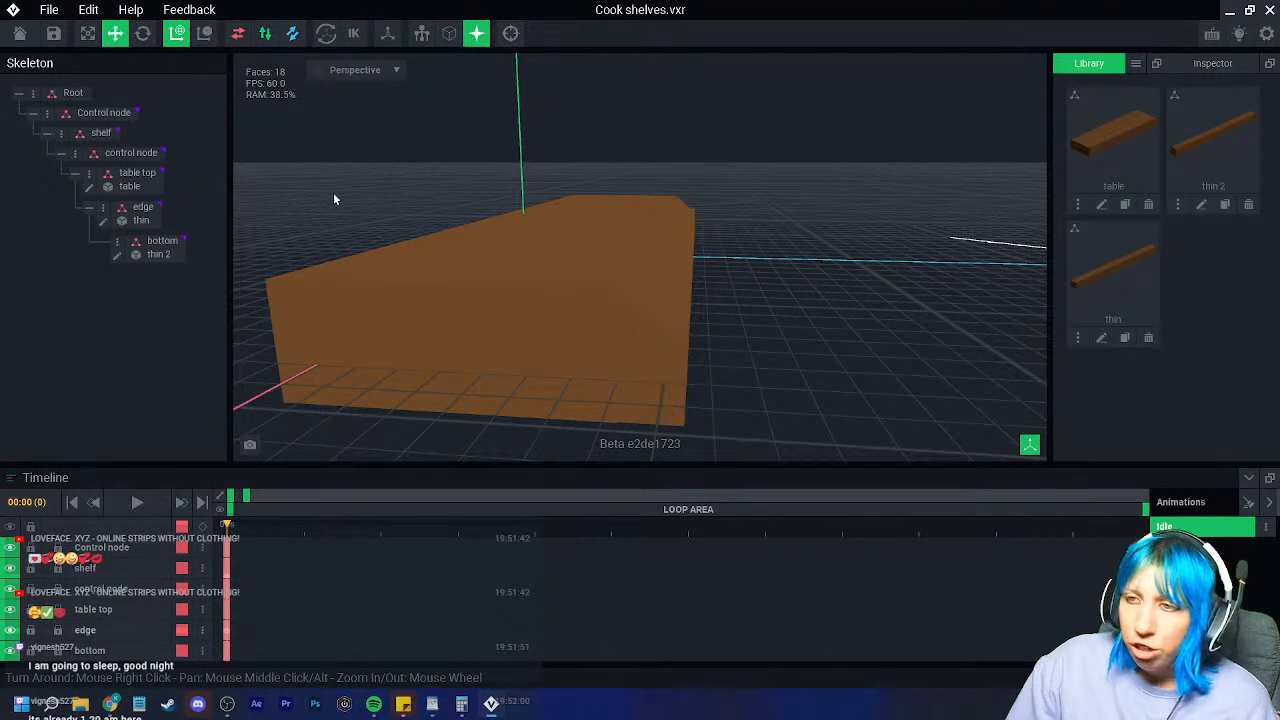
Step: Save Cook shelves.vxr and reopen it from the recent files list
click(19, 33)
click(500, 256)
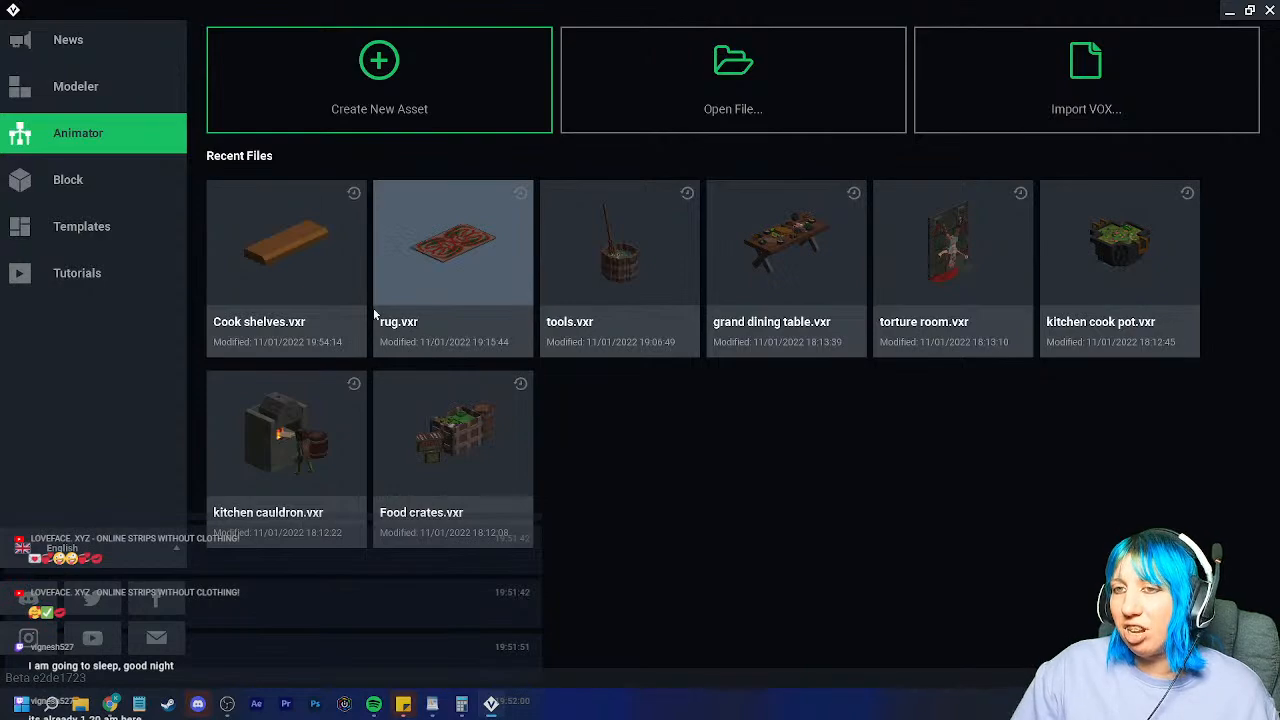
click(286, 294)
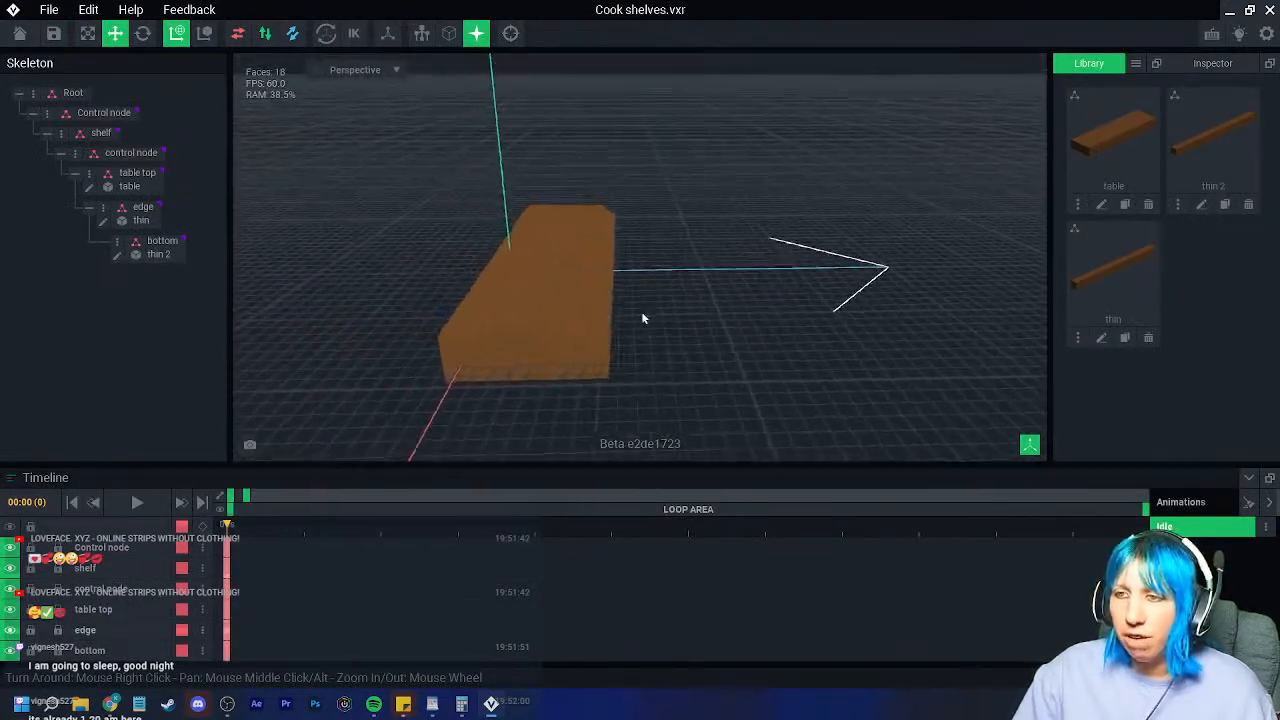
Step: Raise the table top to height 0.0 and slide it about 4.0 along its length
click(321, 298)
click(321, 298)
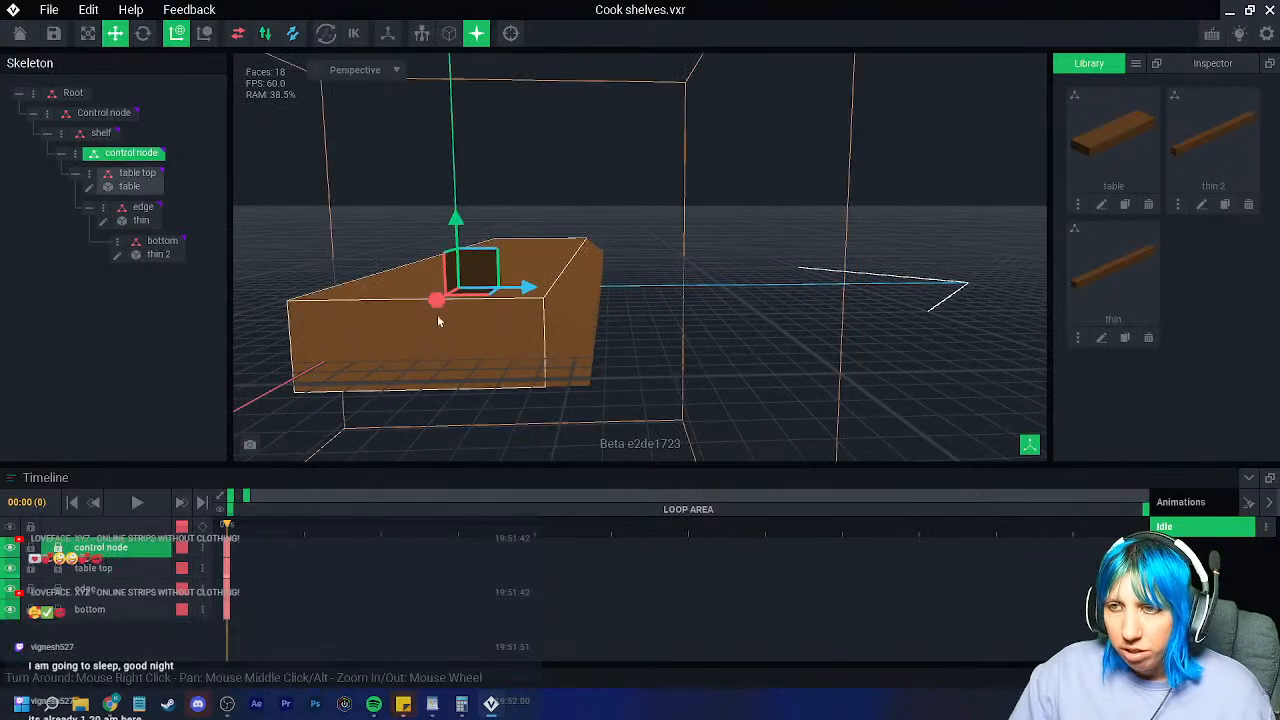
click(158, 180)
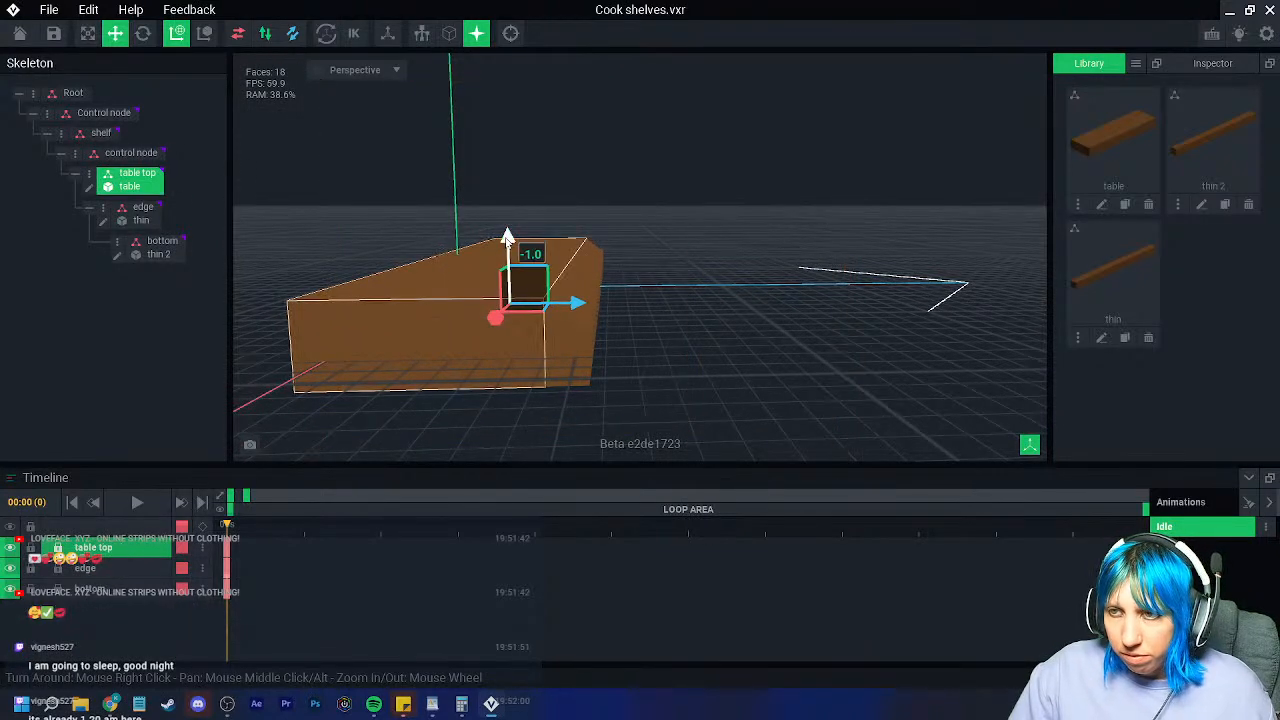
drag(507, 236, 507, 220)
right_drag(502, 258, 517, 322)
drag(540, 388, 567, 396)
Step: Reselect the table top and open the 672-voxel table.vxm for editing
click(766, 391)
right_drag(766, 391, 705, 358)
scroll(705, 358, down, 3)
click(621, 315)
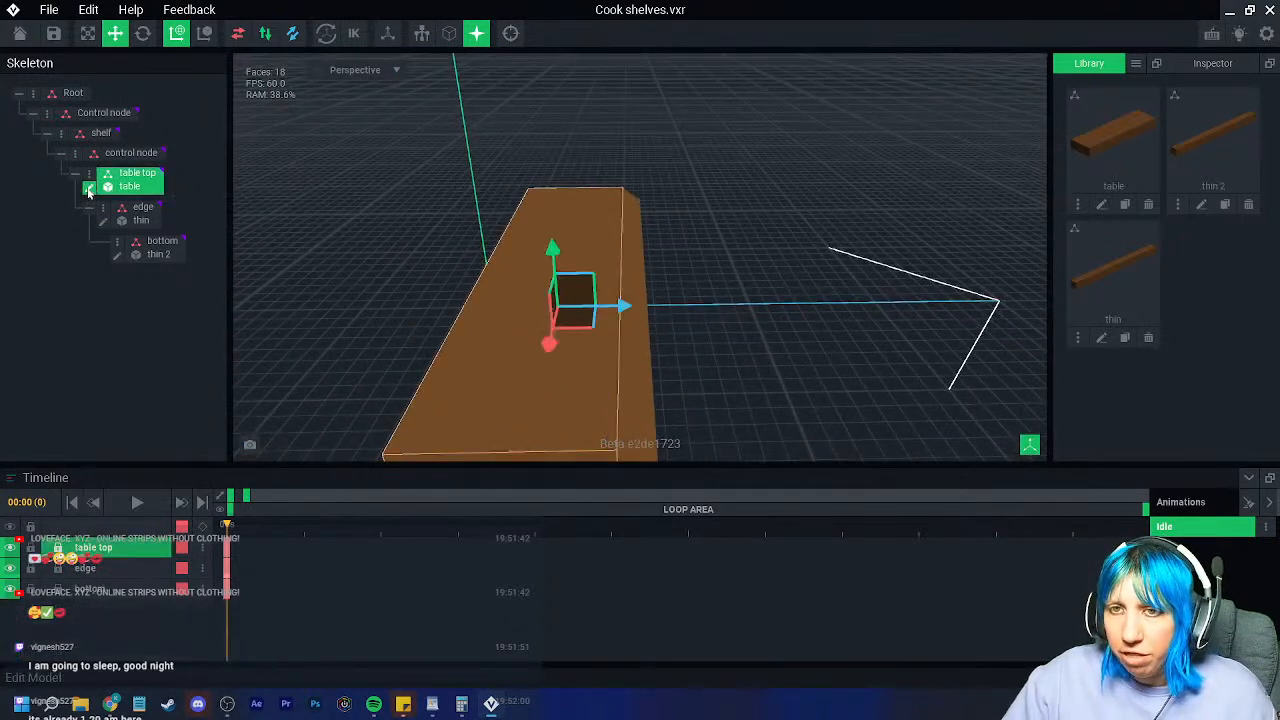
click(89, 188)
right_drag(391, 301, 399, 303)
Step: Load the palette image from Downloads > VE_PAL as the PNG palette
click(14, 401)
click(434, 371)
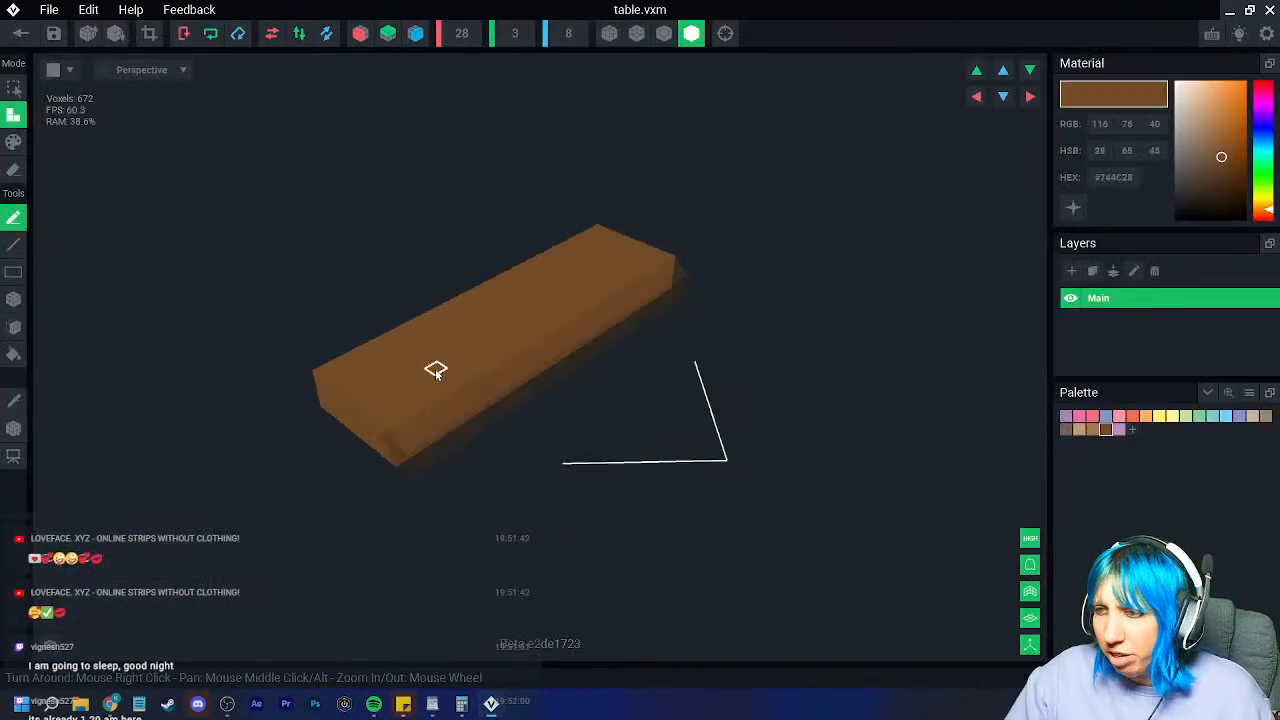
click(1248, 392)
click(1212, 436)
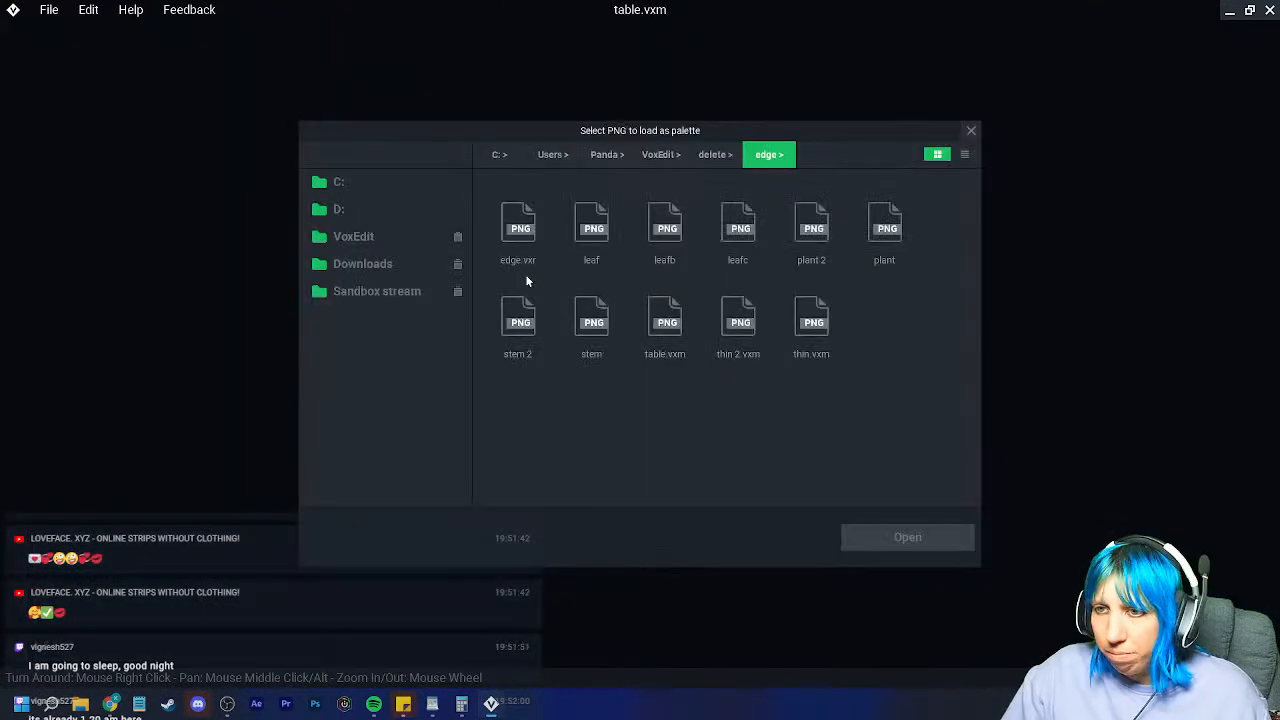
click(385, 272)
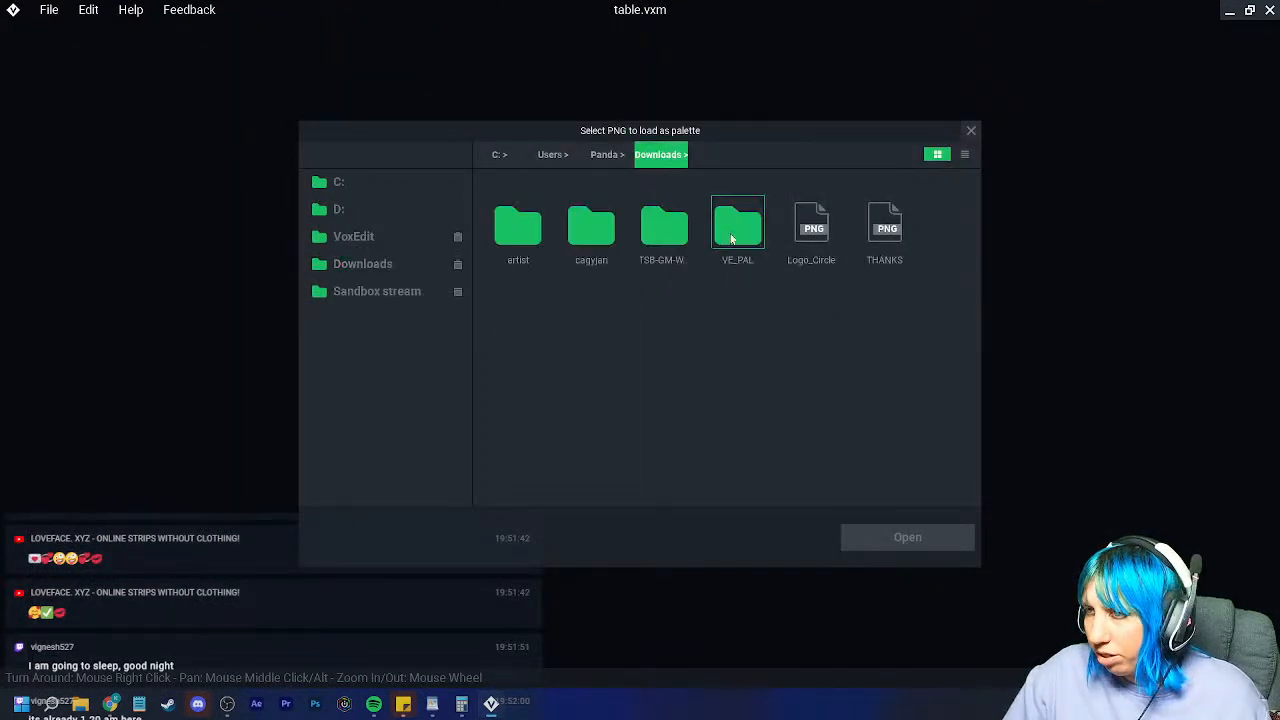
double_click(738, 222)
click(665, 228)
click(905, 539)
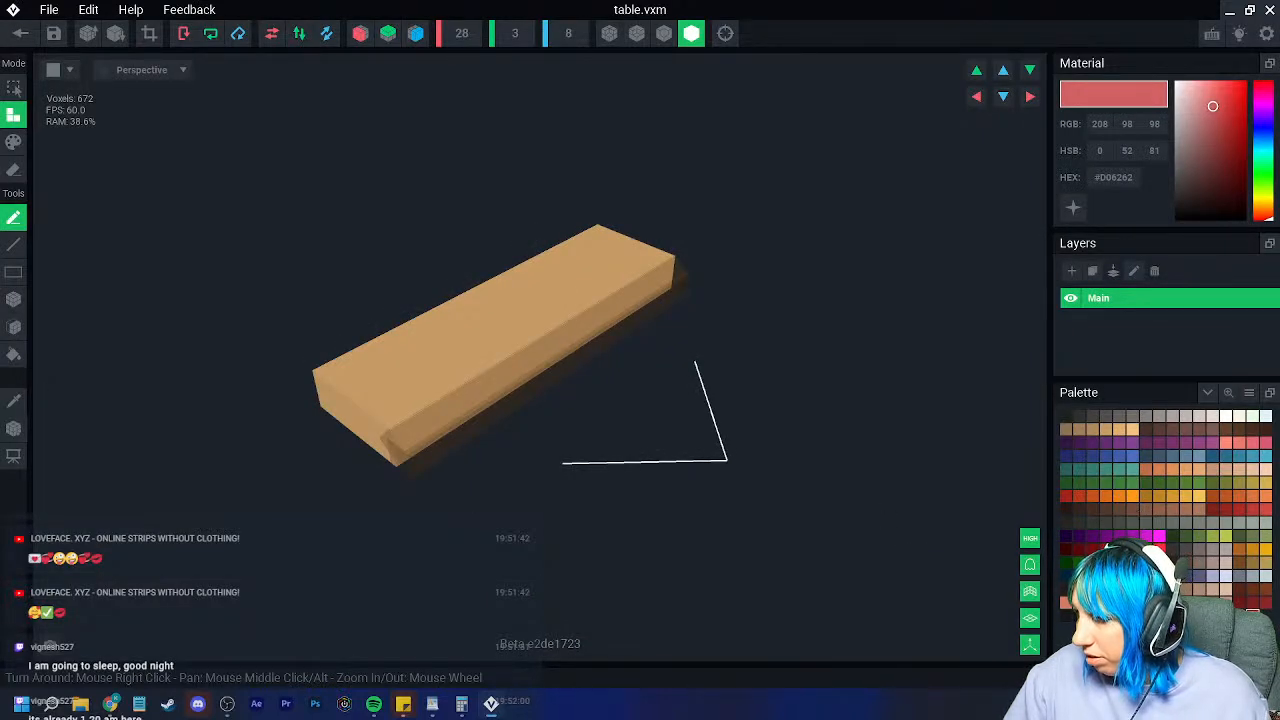
Step: Bucket-paint the whole table board #645551 and save table.vxm
click(1246, 628)
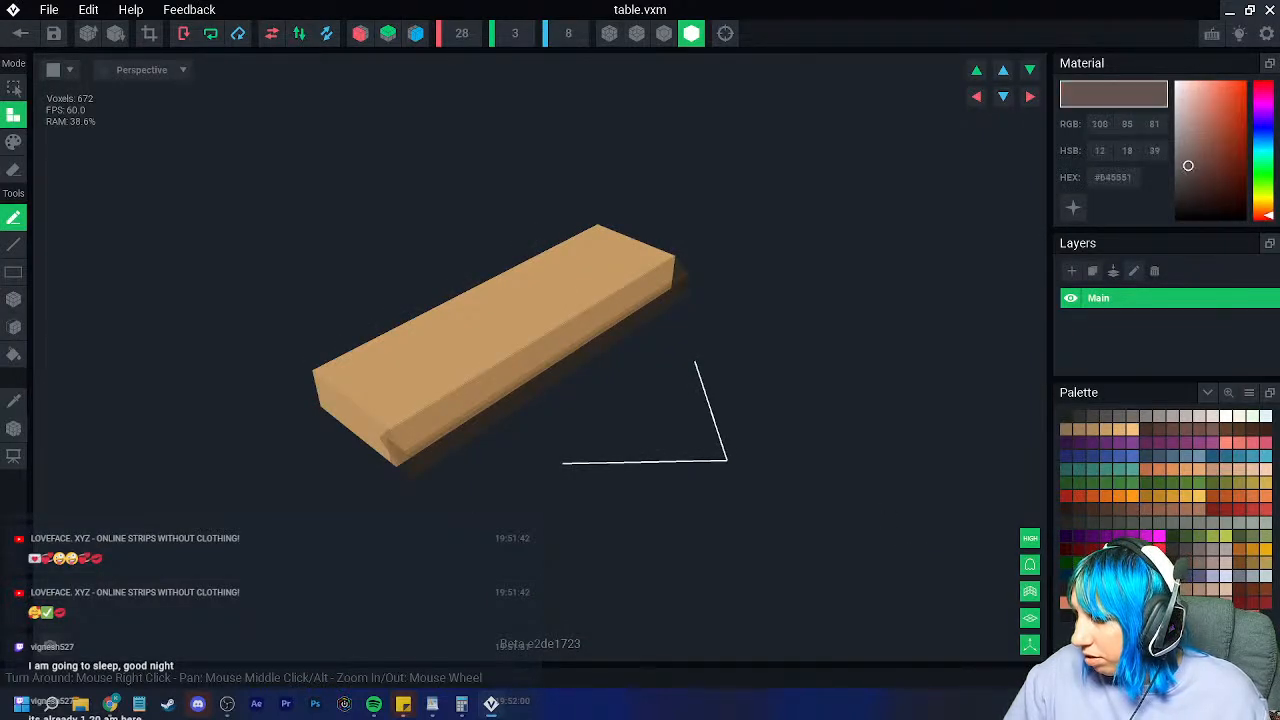
click(13, 142)
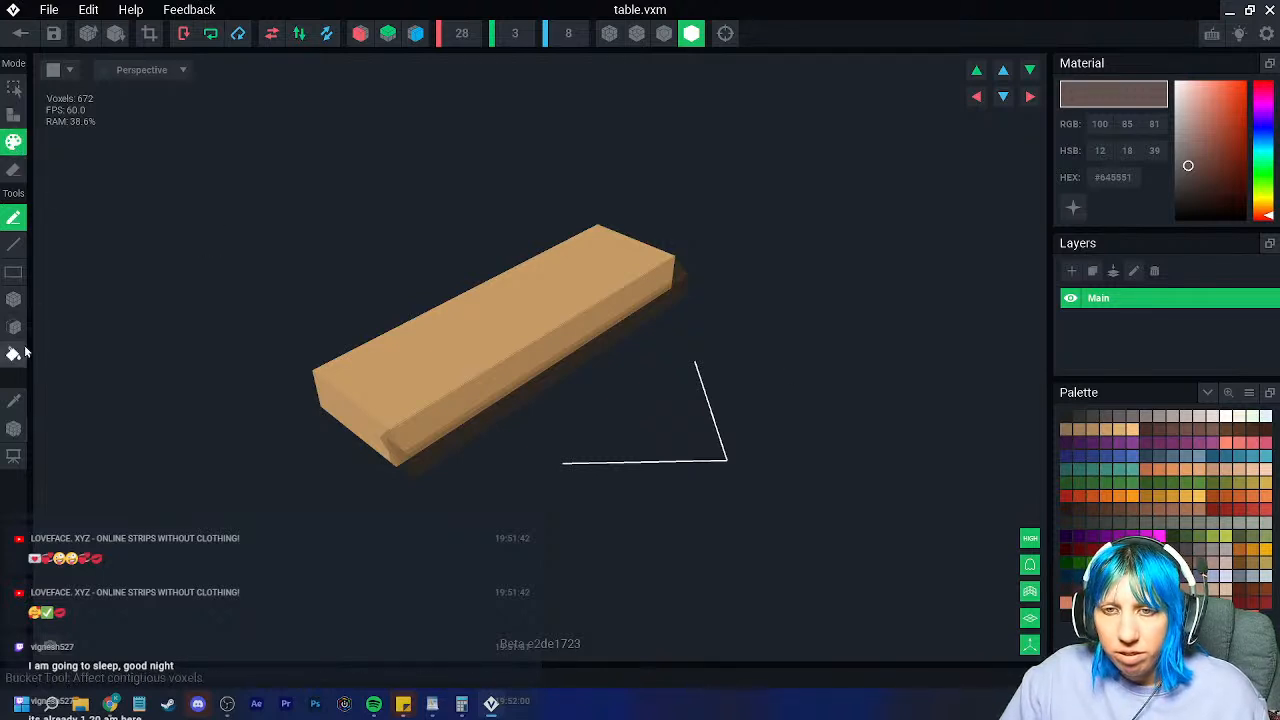
click(13, 355)
click(443, 386)
right_drag(443, 386, 1049, 500)
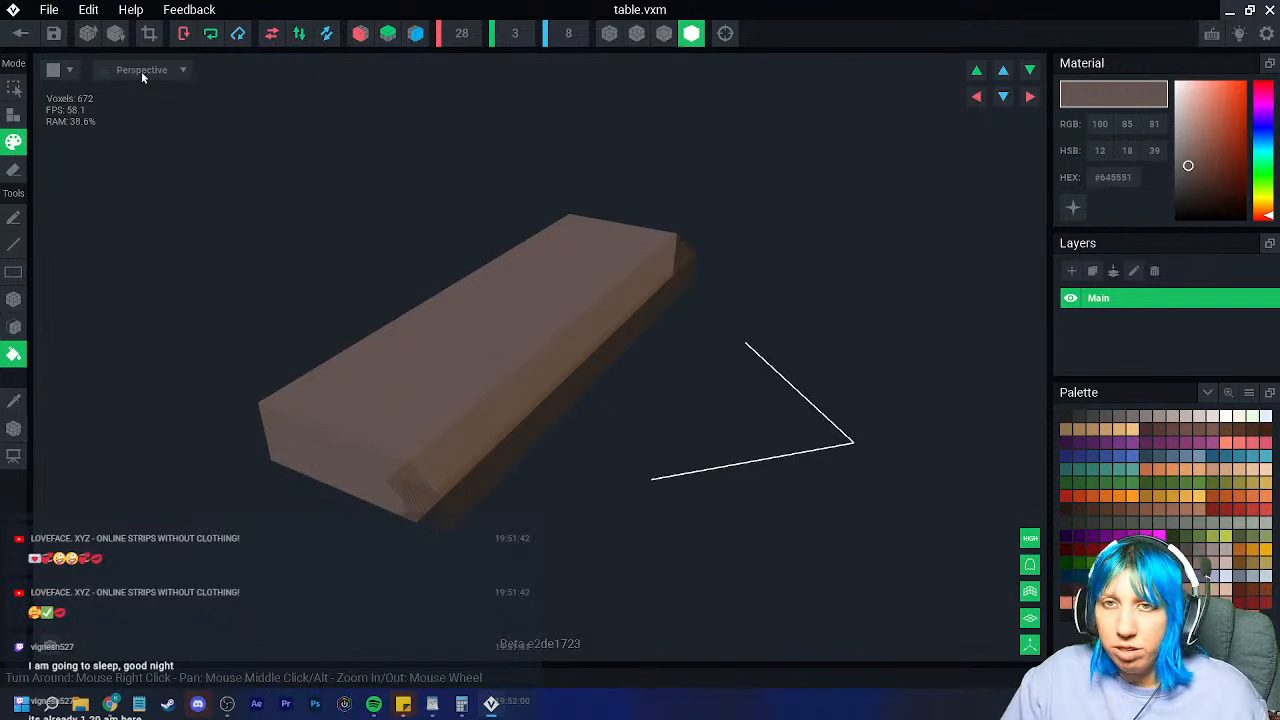
click(24, 38)
click(499, 258)
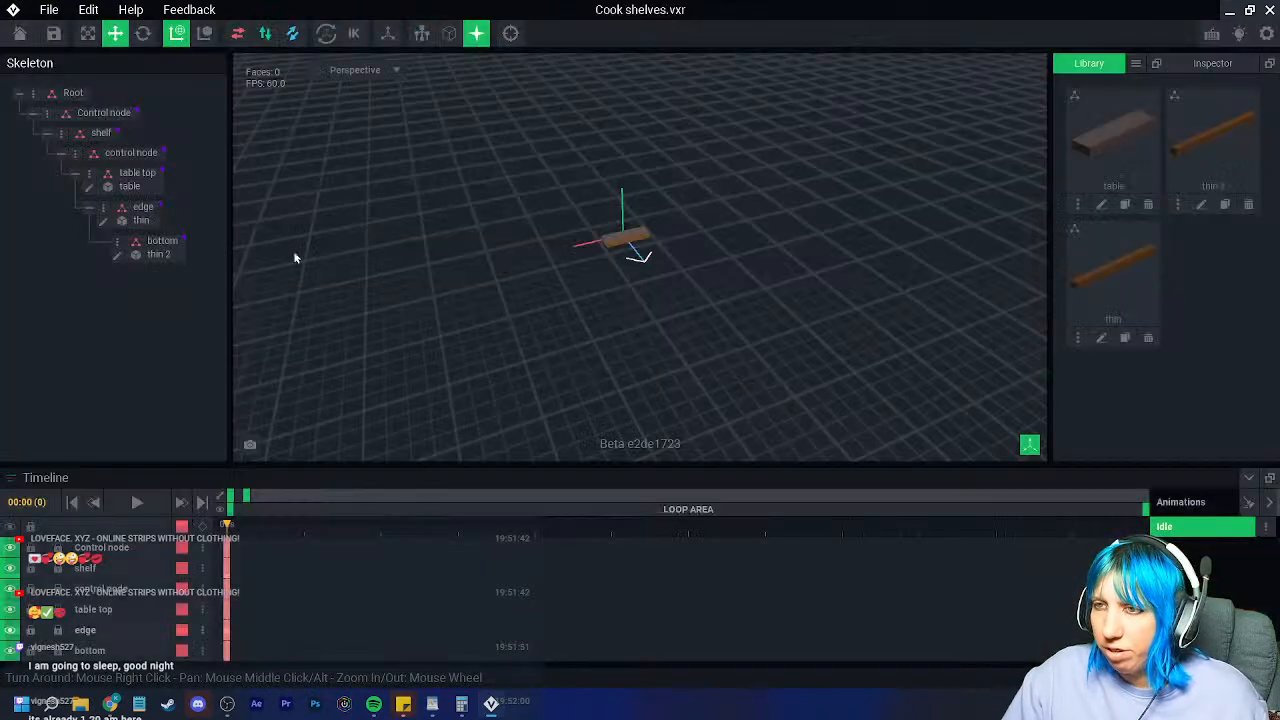
Step: Bucket-fill the thin edge model grey-brown from the loaded image palette and save it
click(104, 222)
click(1248, 395)
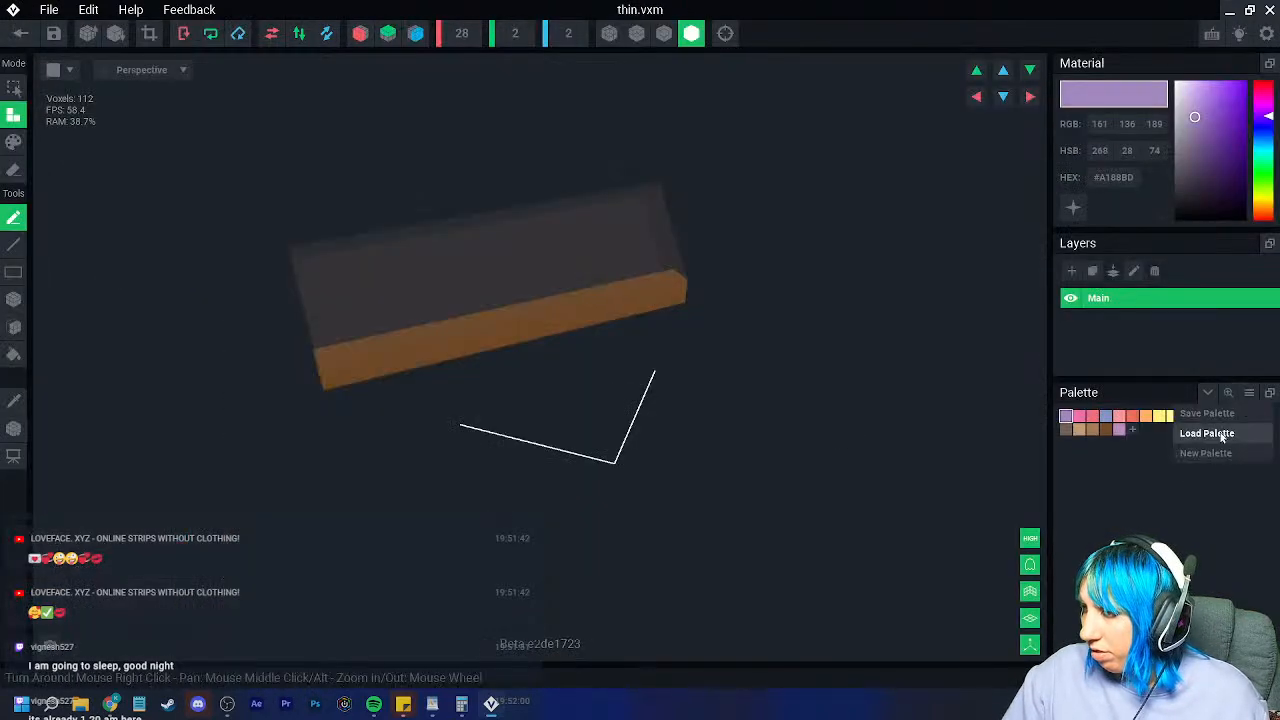
click(1221, 435)
click(665, 226)
click(907, 537)
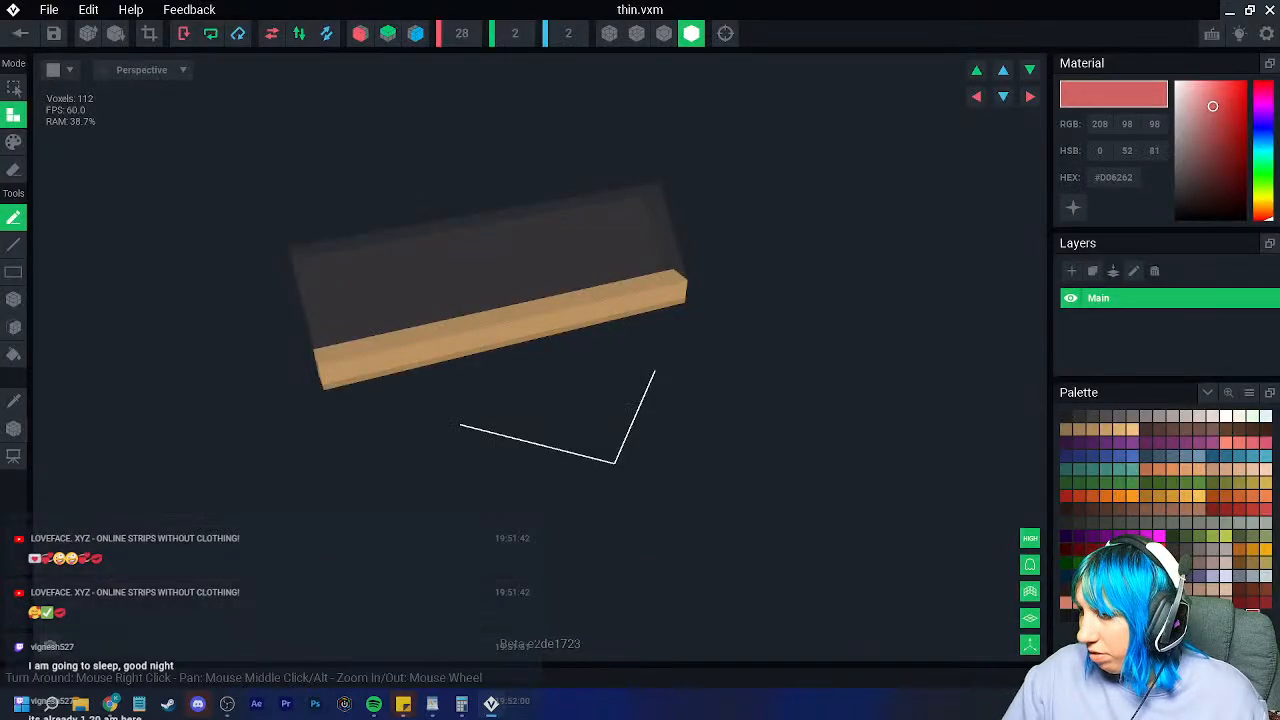
click(14, 141)
click(14, 354)
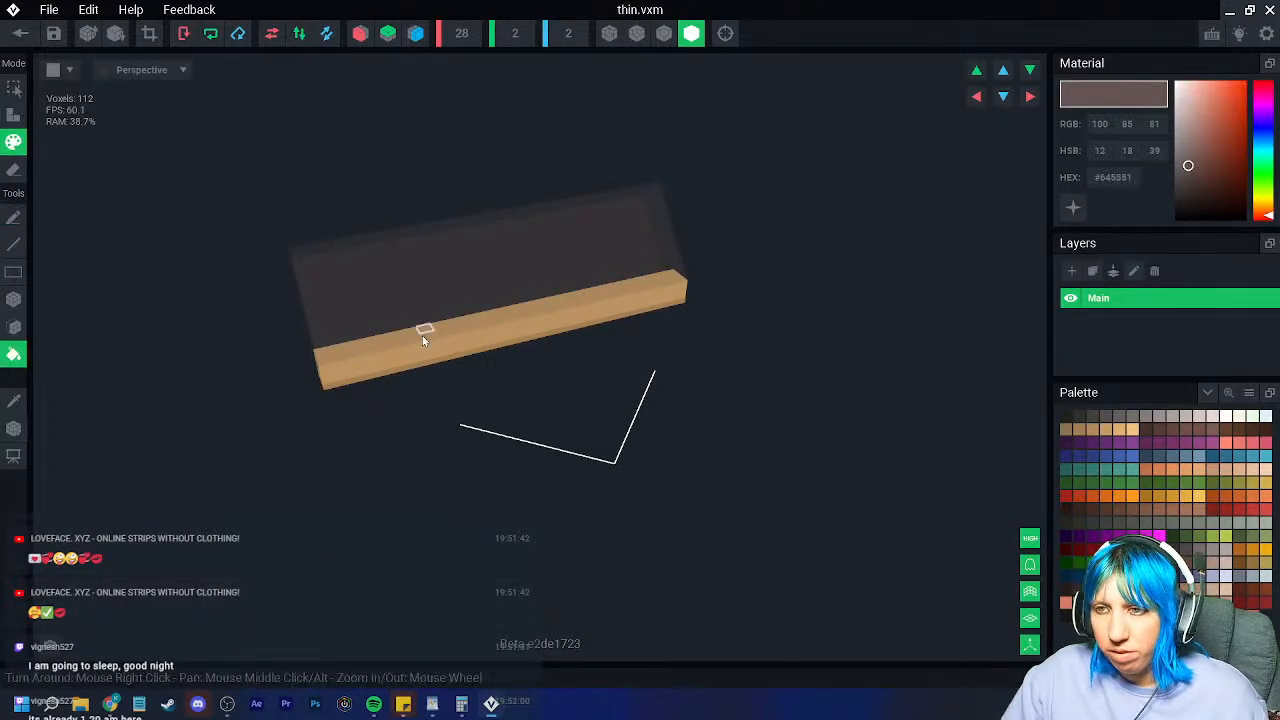
click(421, 329)
click(20, 34)
click(472, 257)
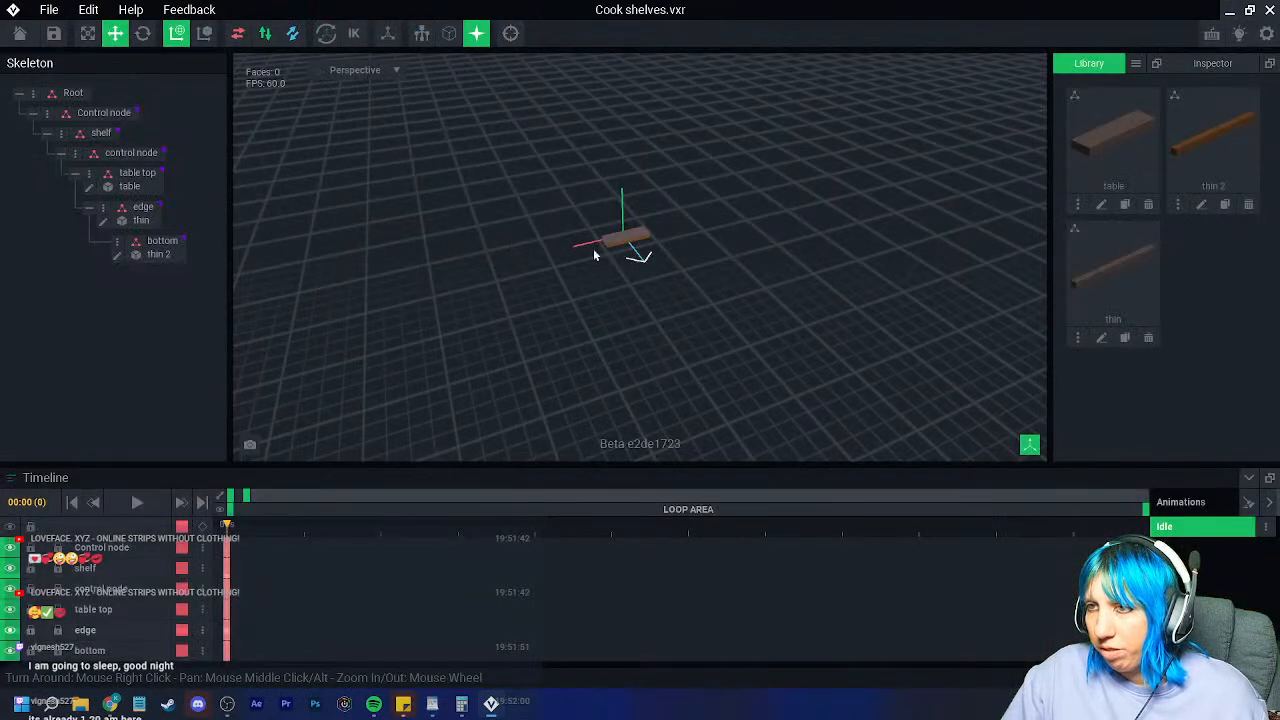
Step: Open the thin 2 model, load the image palette and pick grey-brown #645551
click(621, 250)
click(117, 256)
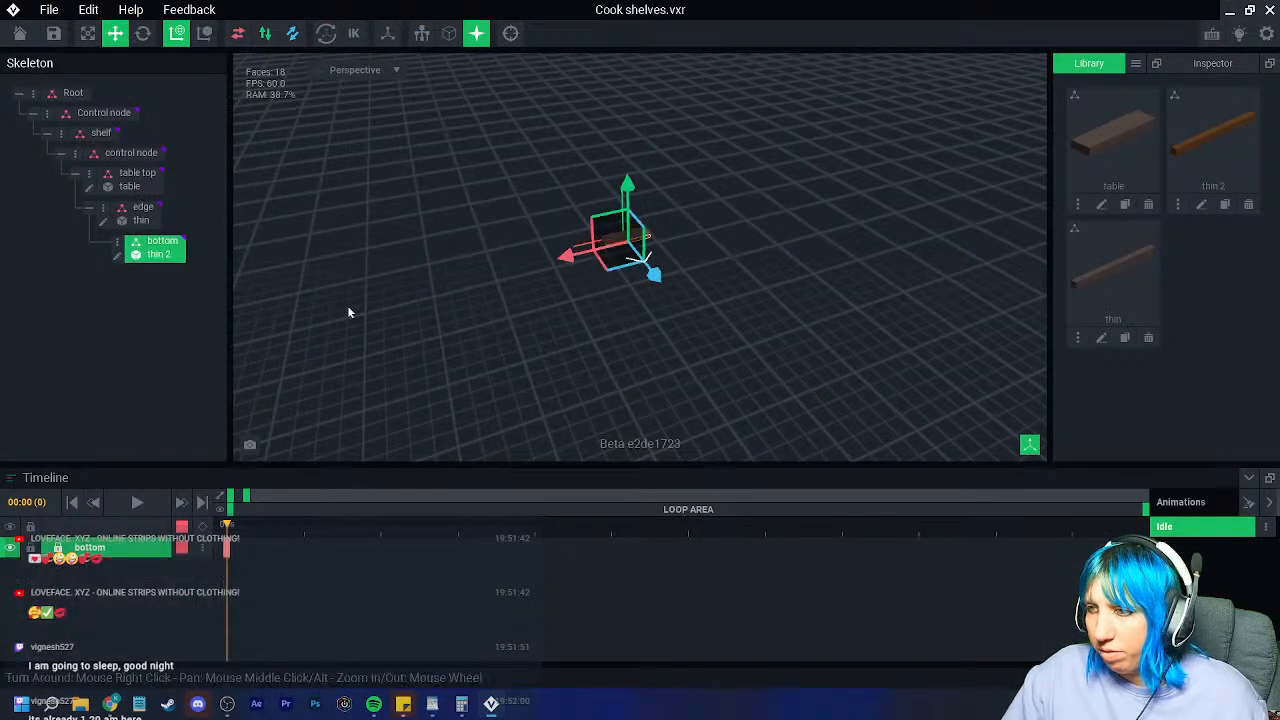
click(1248, 394)
click(1207, 433)
click(663, 228)
click(906, 535)
click(1189, 171)
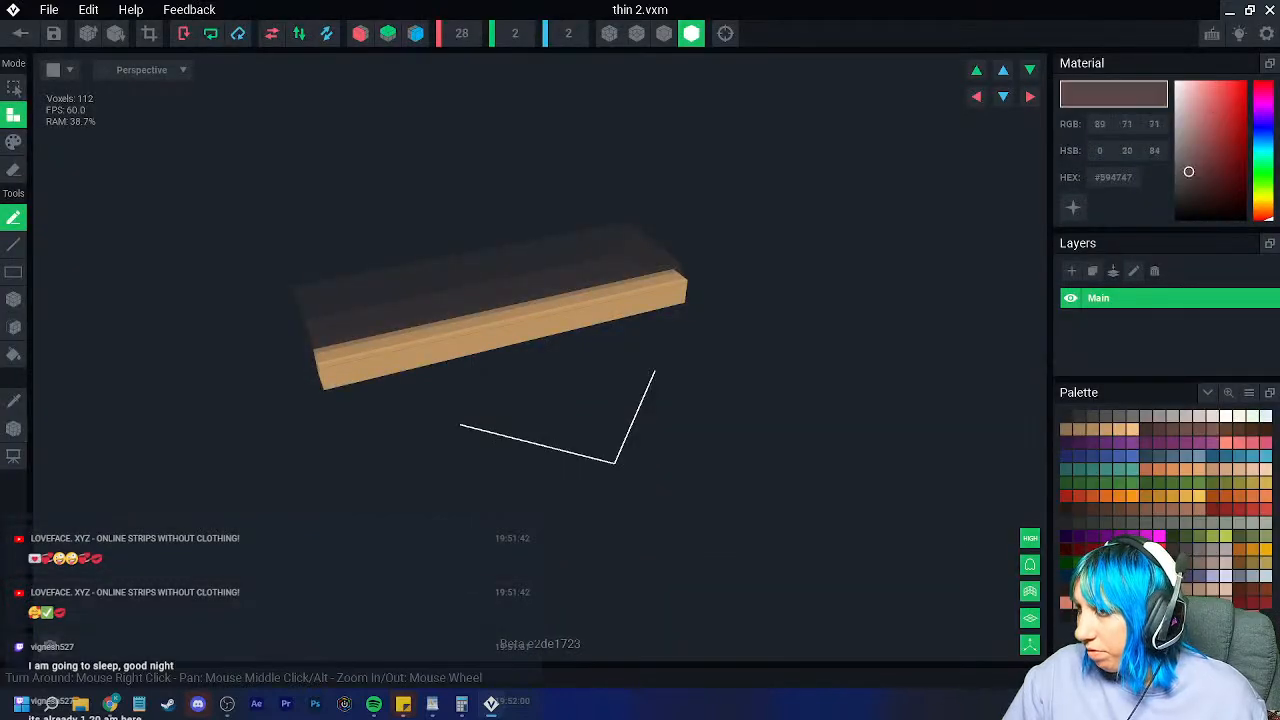
drag(1189, 171, 1188, 165)
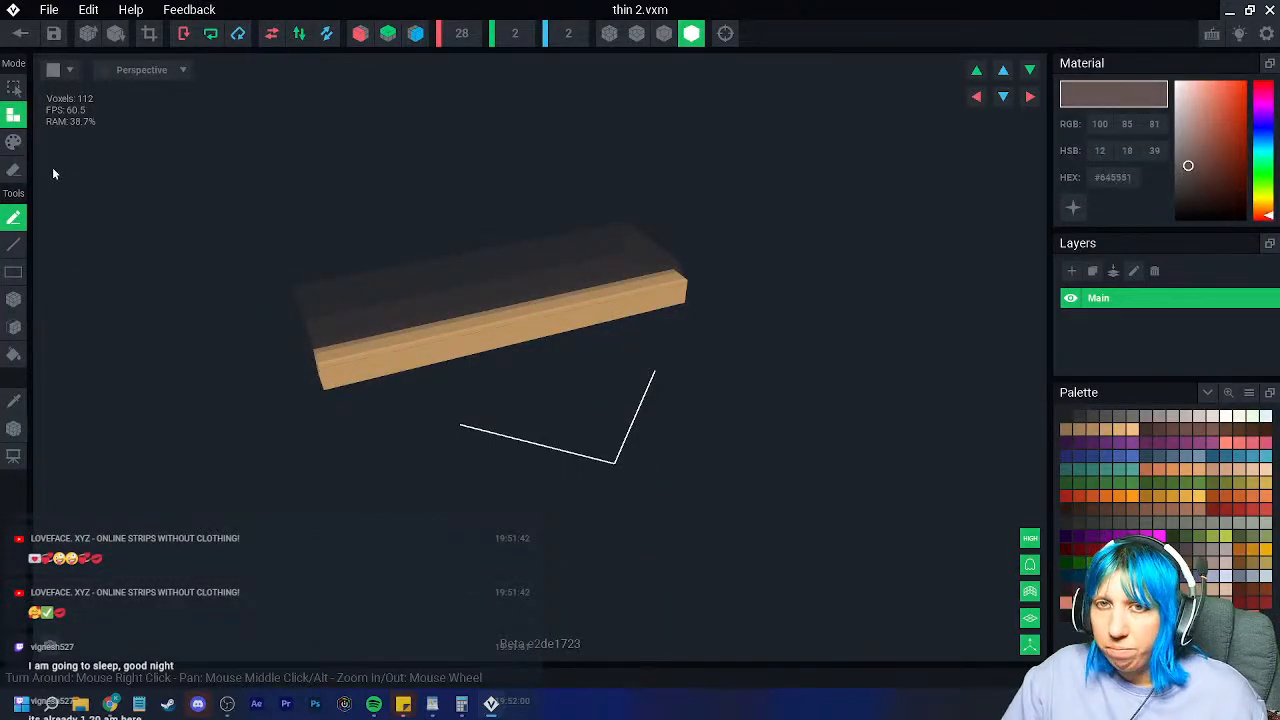
Step: Bucket-fill the thin 2 bar grey-brown and save the changes
click(14, 143)
click(14, 354)
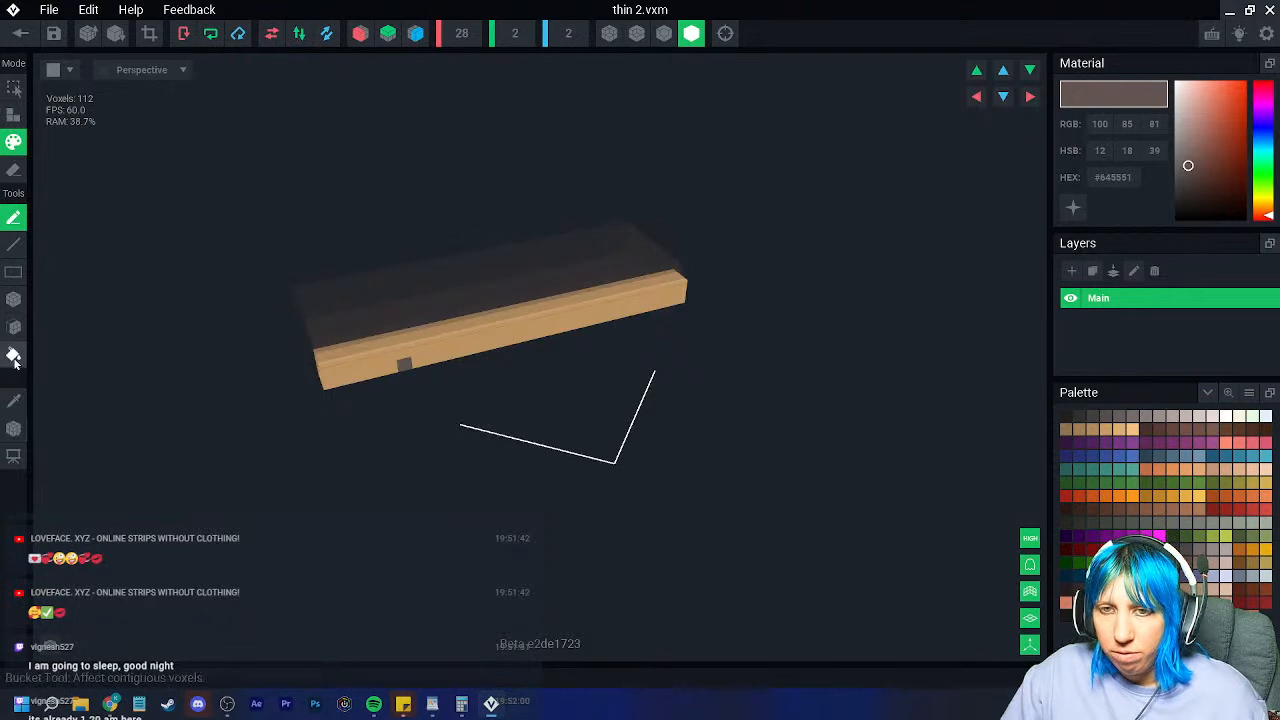
click(342, 374)
click(20, 40)
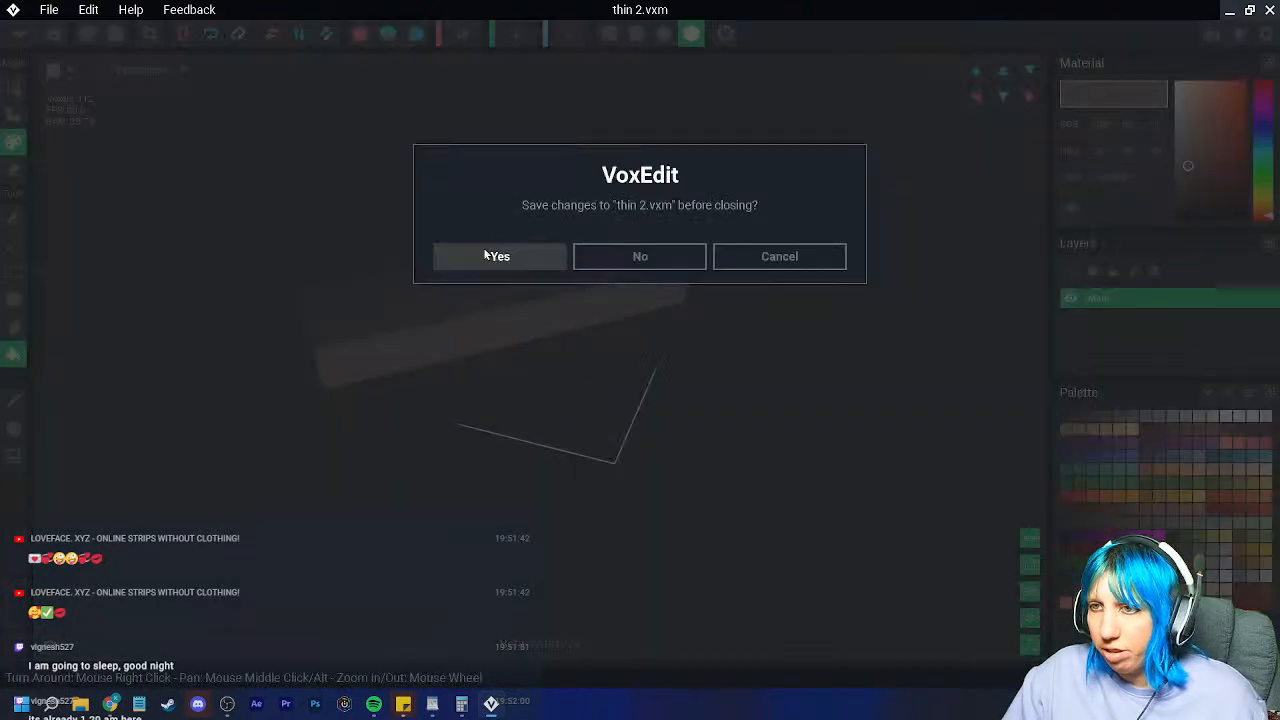
click(483, 250)
mouse_move(560, 300)
right_down()
mouse_move(594, 283)
mouse_move(606, 329)
mouse_move(537, 297)
mouse_move(548, 319)
right_up()
scroll(606, 327, up, 3)
scroll(543, 308, up, 4)
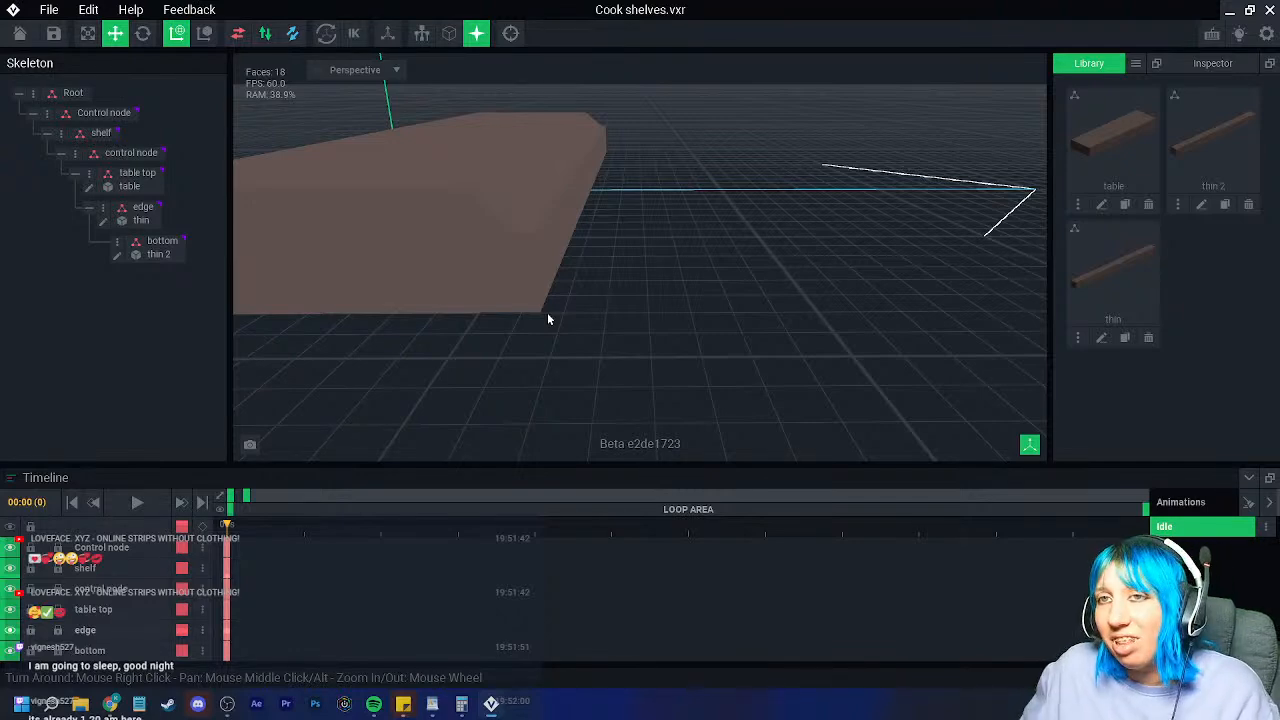
right_drag(500, 294, 576, 300)
scroll(586, 300, down, 3)
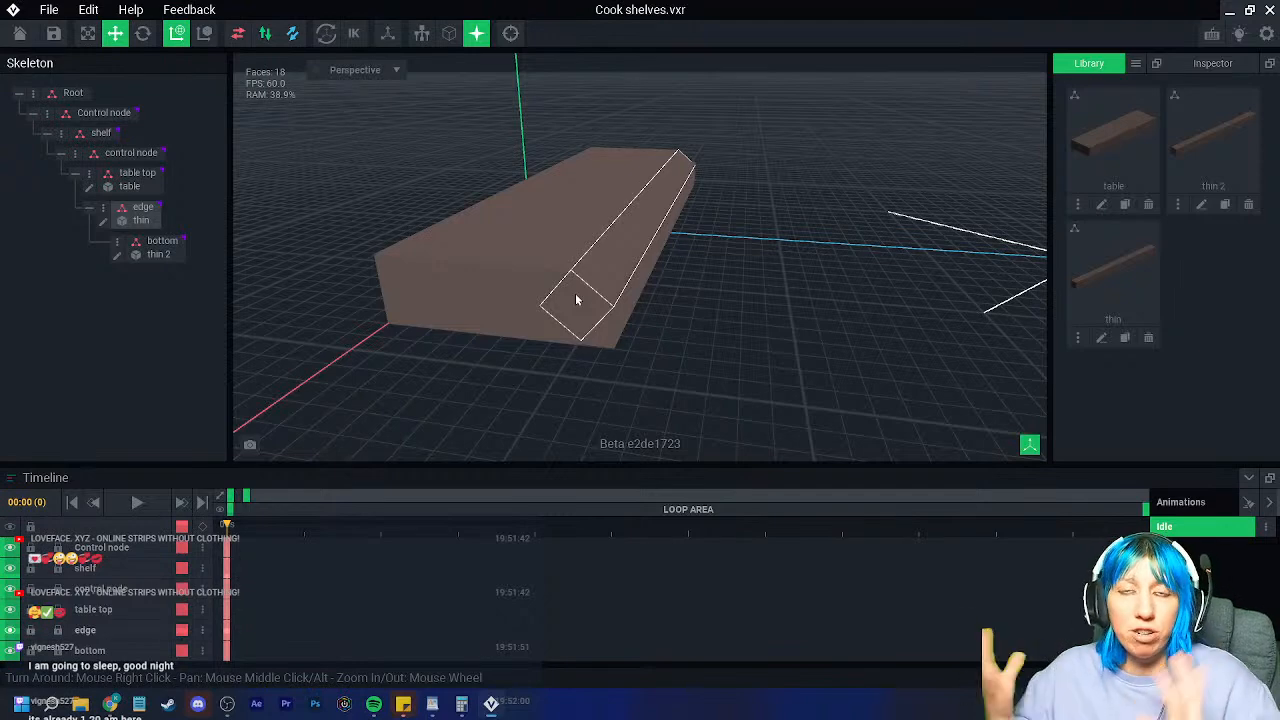
right_drag(820, 394, 727, 380)
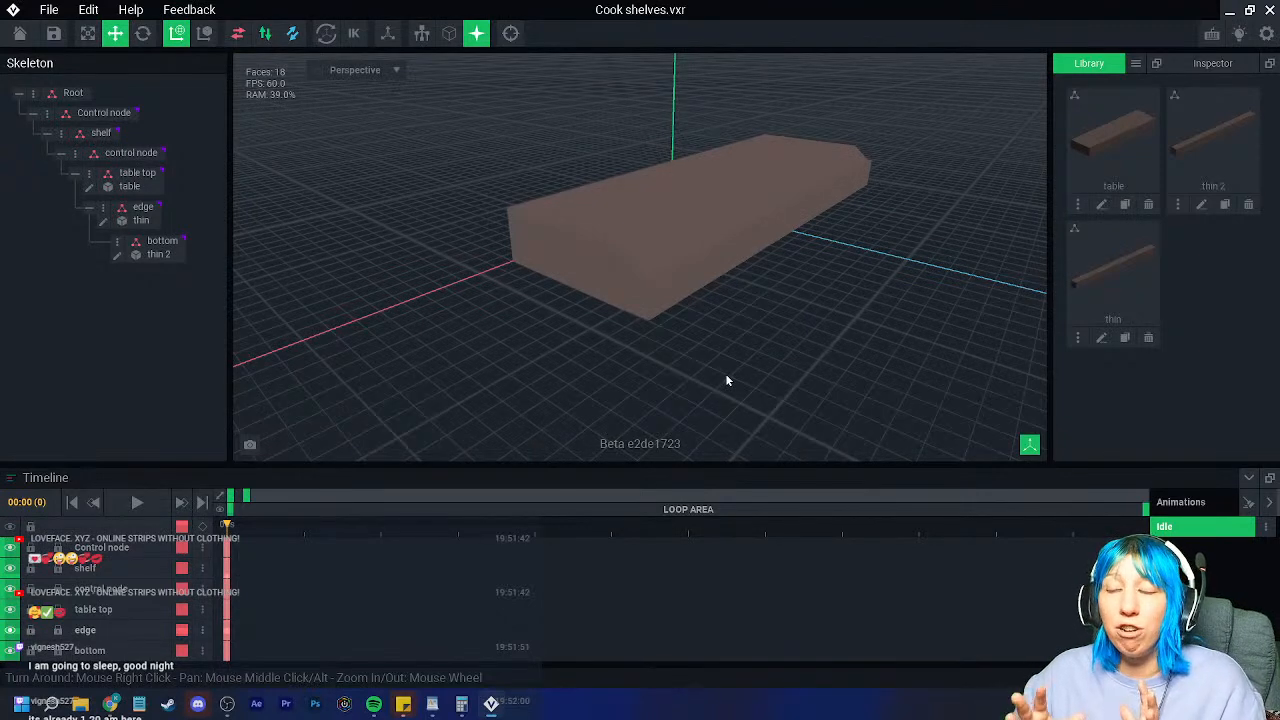
right_drag(660, 374, 586, 357)
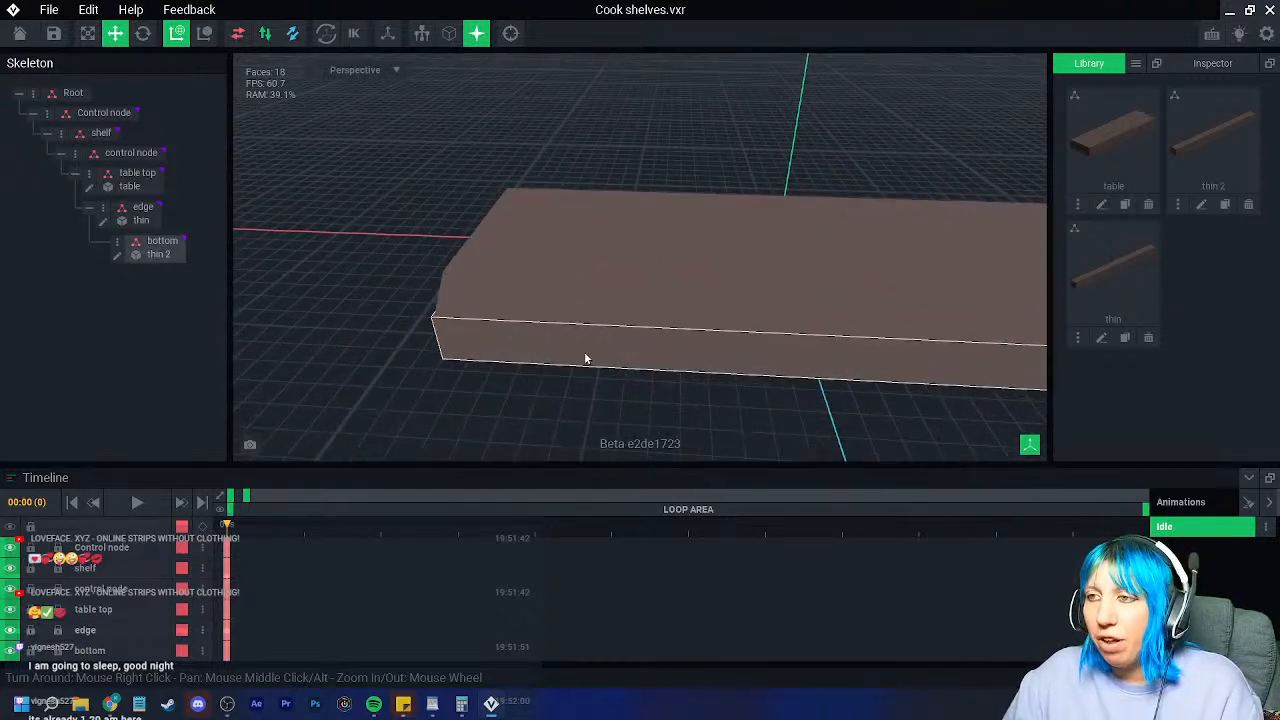
Step: Move table top directly under shelf, then delete the now-empty control node
click(127, 174)
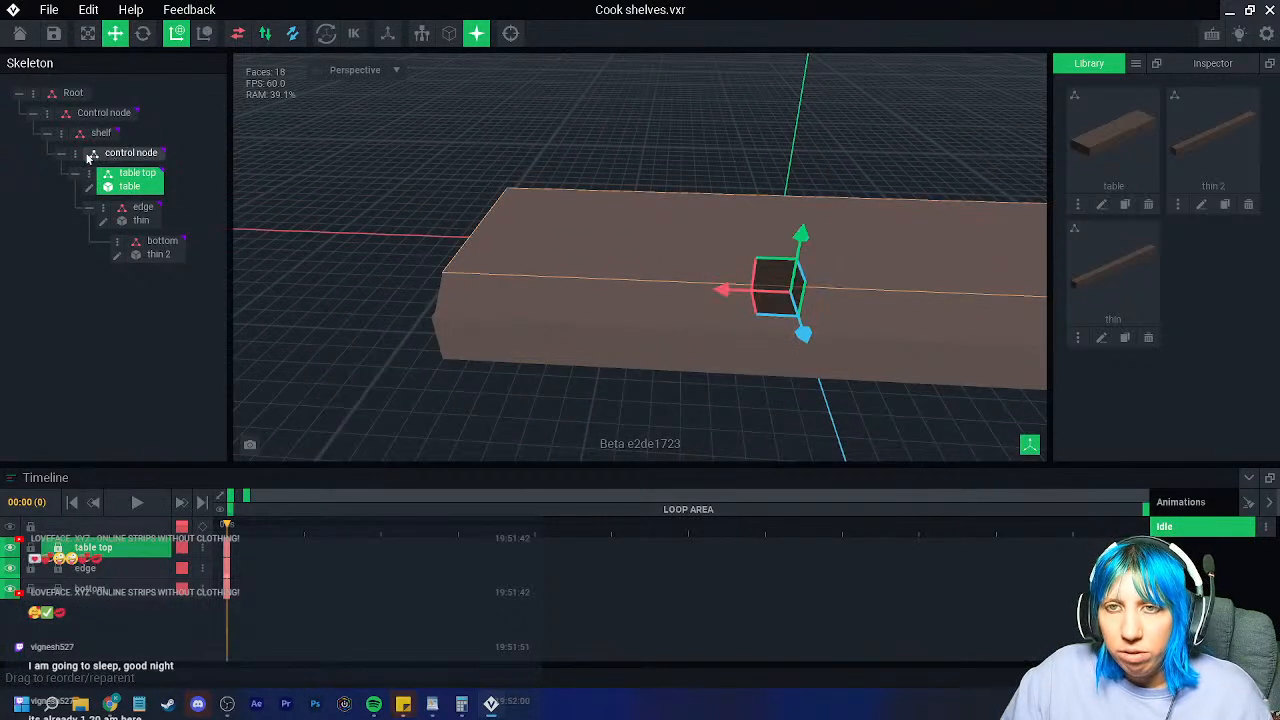
click(107, 156)
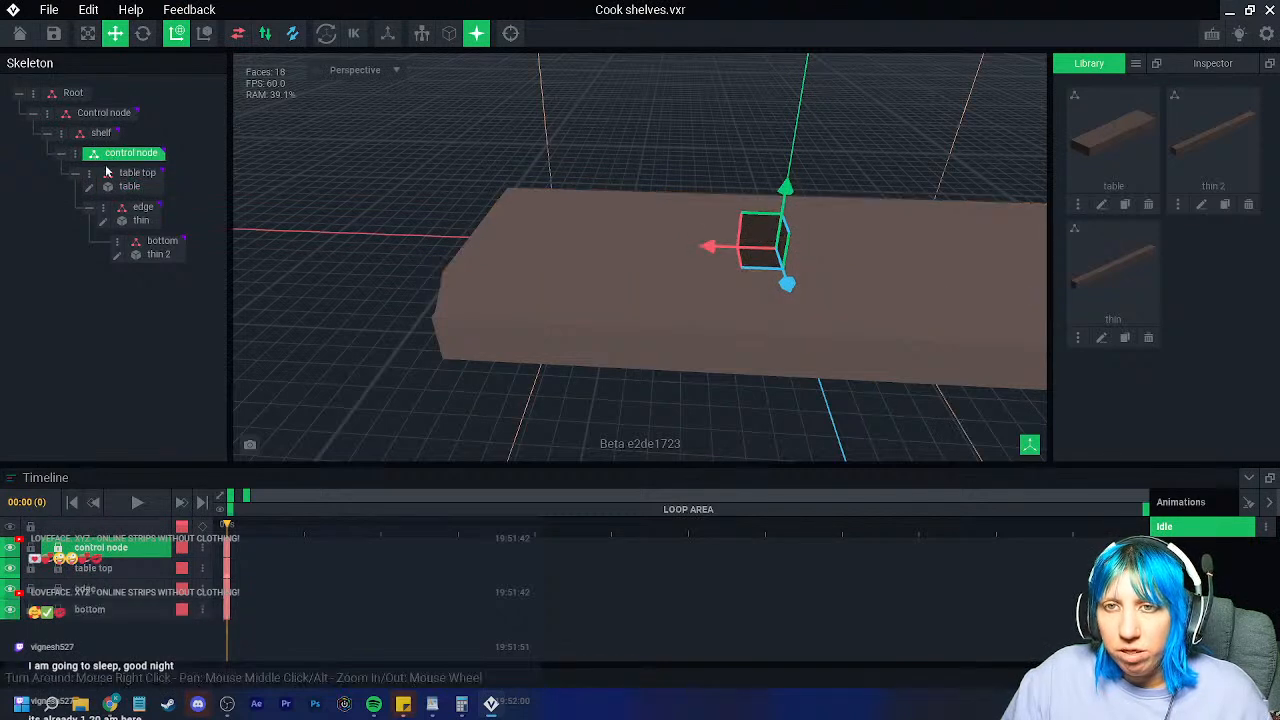
click(75, 155)
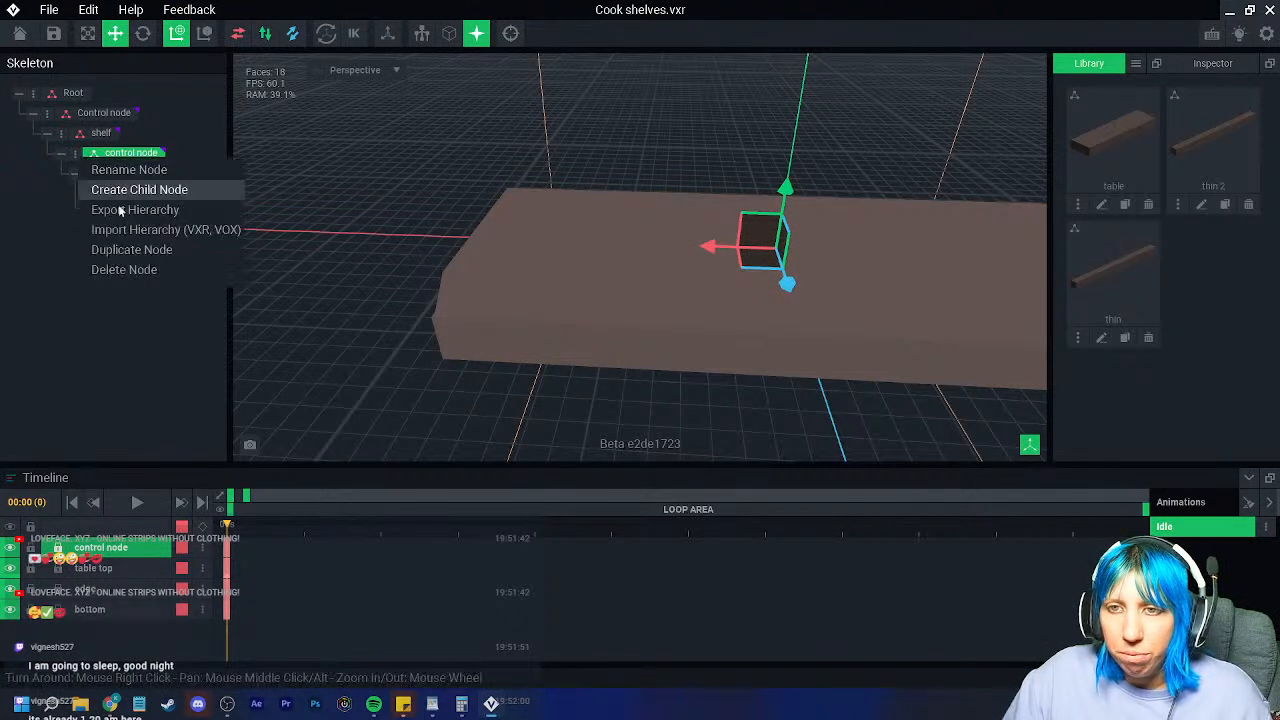
click(115, 269)
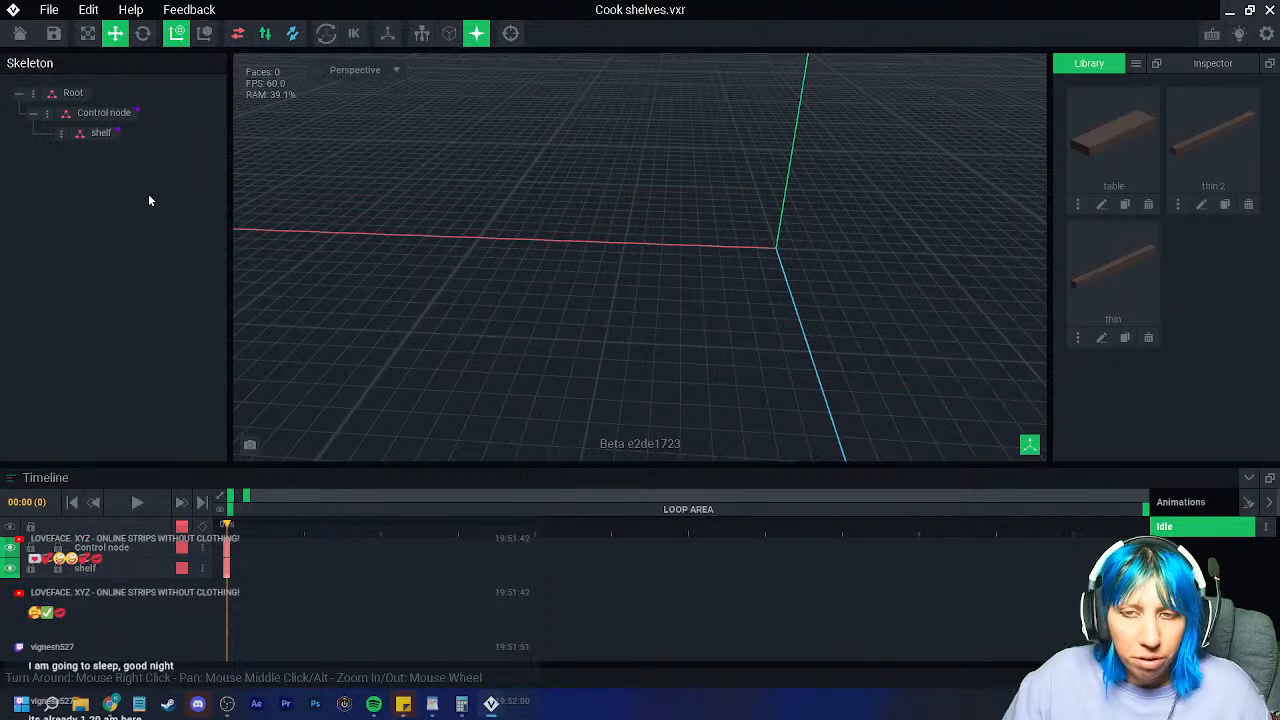
key(ctrl+z)
drag(120, 181, 107, 145)
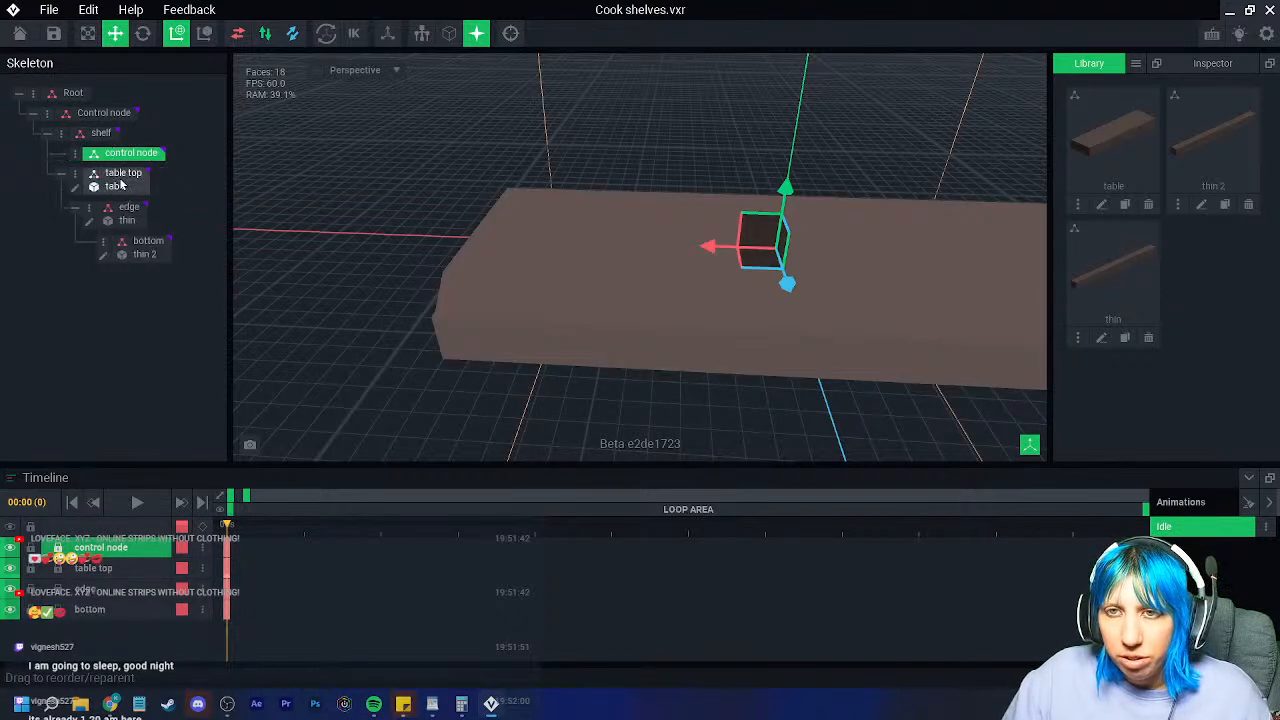
click(75, 153)
click(122, 267)
right_drag(569, 229, 569, 229)
click(91, 139)
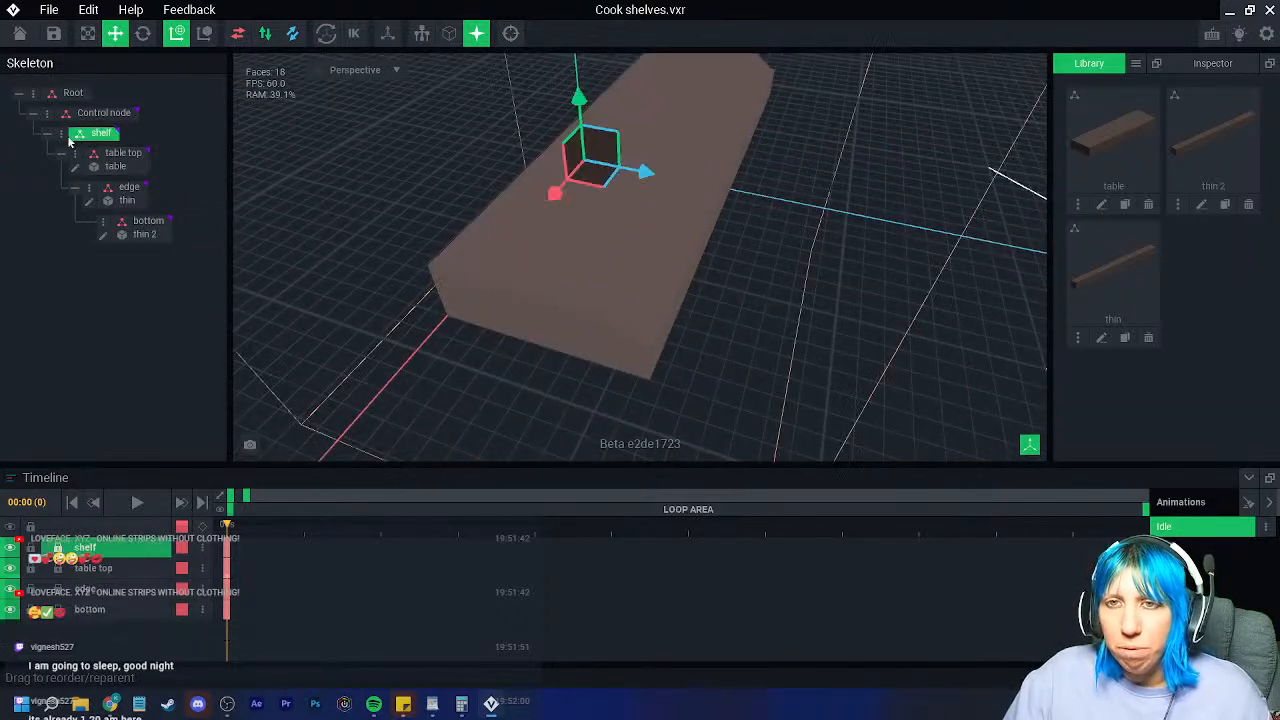
Step: Duplicate the shelf as 'shelf 2' and move it to height 3.0
click(61, 133)
click(145, 232)
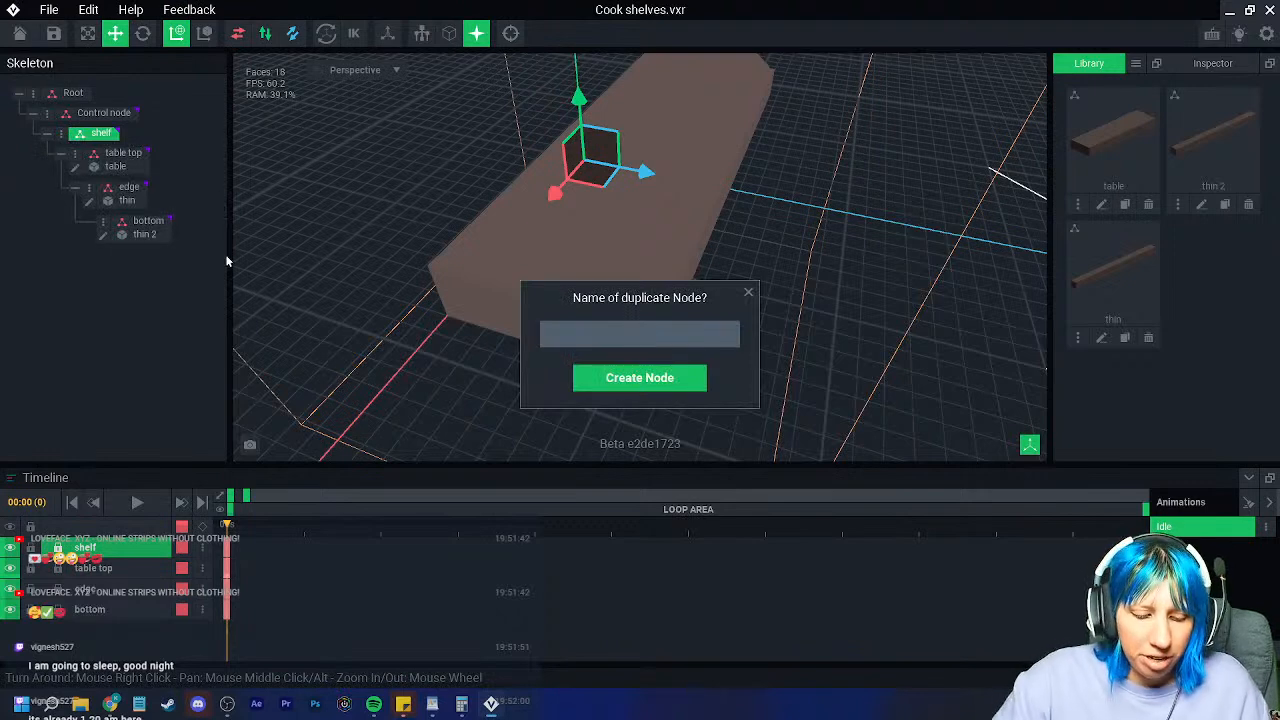
text(2)
key(Return)
right_drag(608, 287, 575, 163)
drag(583, 157, 583, 31)
scroll(655, 220, down, 2)
right_drag(680, 220, 660, 223)
mouse_move(588, 72)
mouse_down()
mouse_move(585, 132)
mouse_move(590, 67)
mouse_up()
right_drag(589, 249, 589, 249)
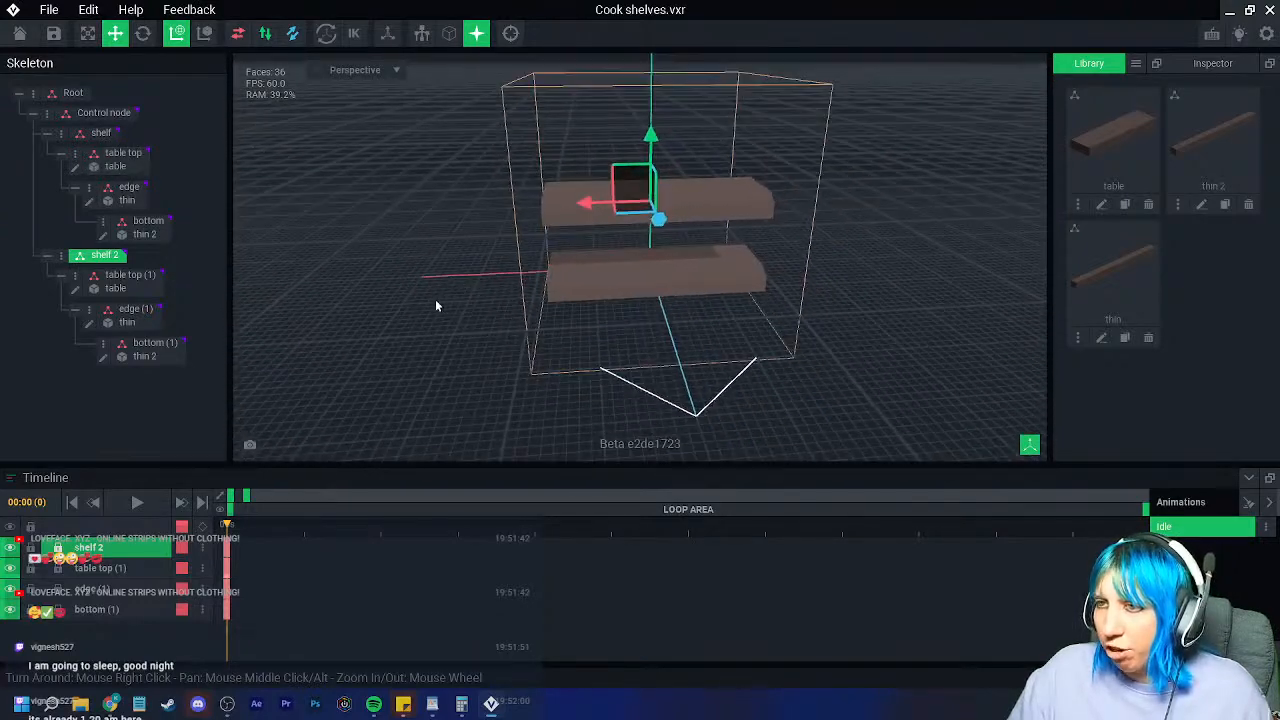
Step: Duplicate shelf 2 as 'shelf 3' and raise it to 20, above the others
click(61, 255)
click(131, 349)
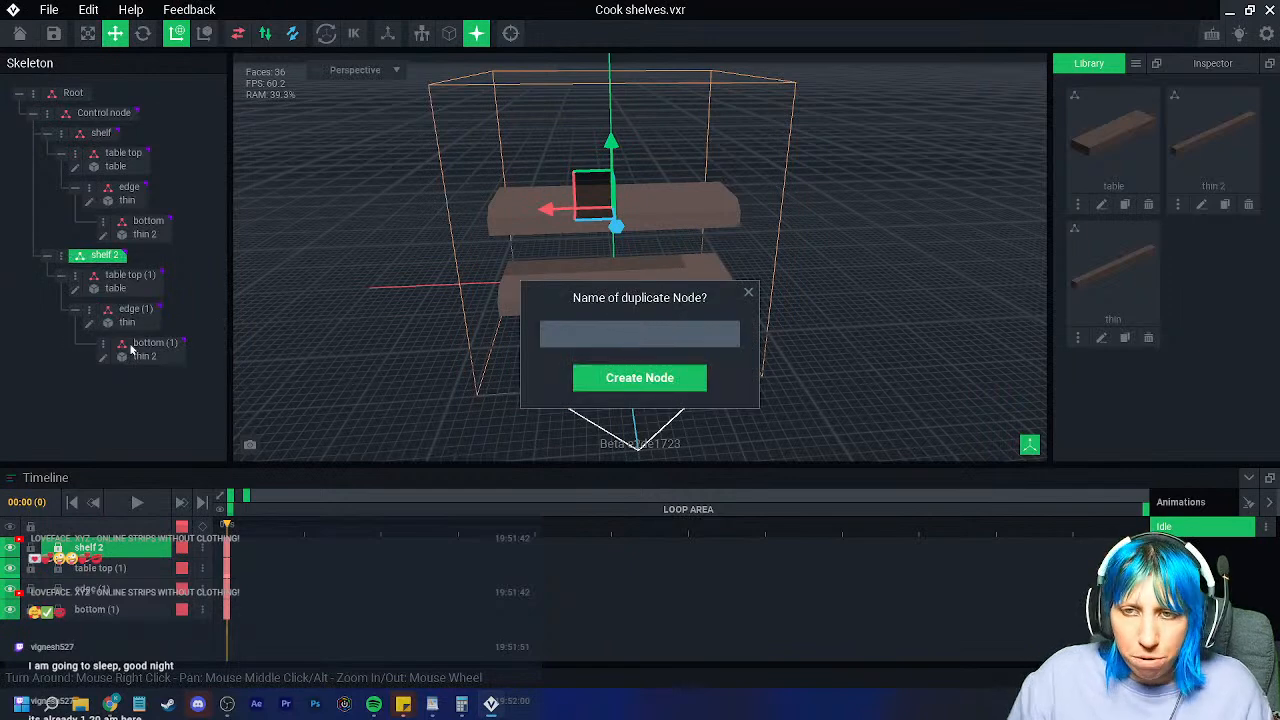
key(Return)
right_drag(520, 290, 629, 178)
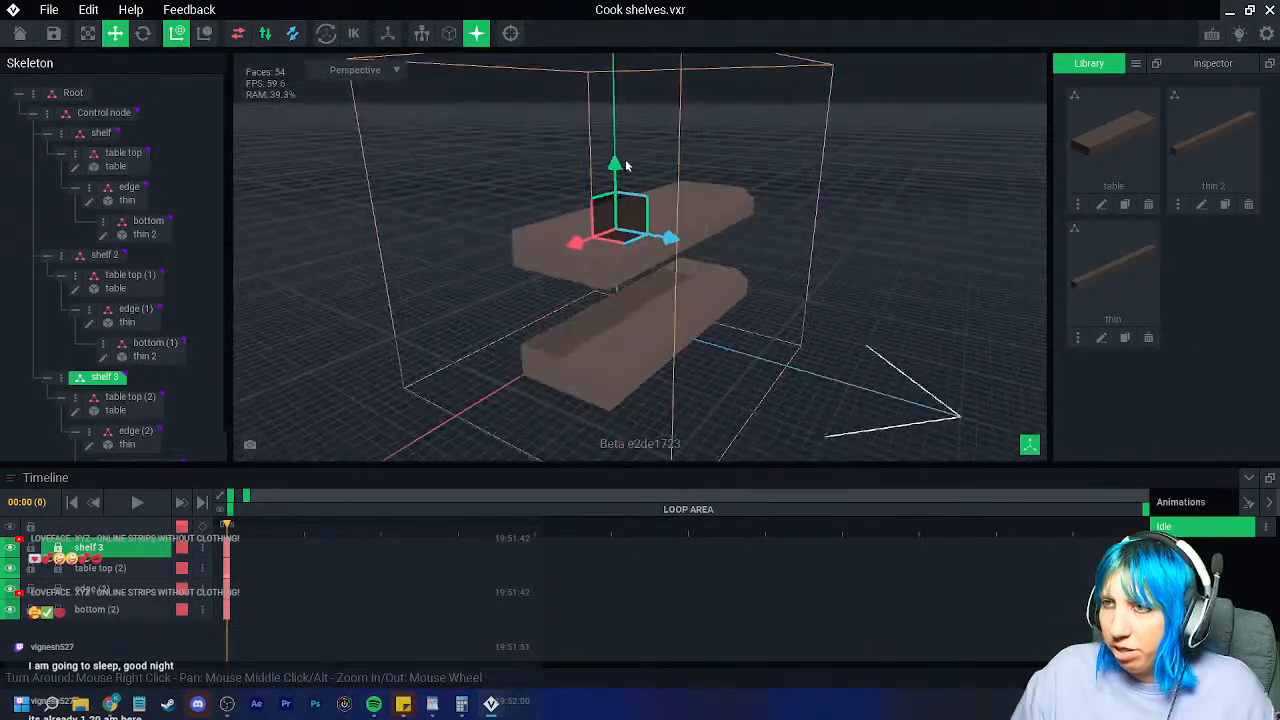
drag(614, 163, 631, 55)
click(843, 275)
right_drag(843, 275, 781, 314)
click(1135, 63)
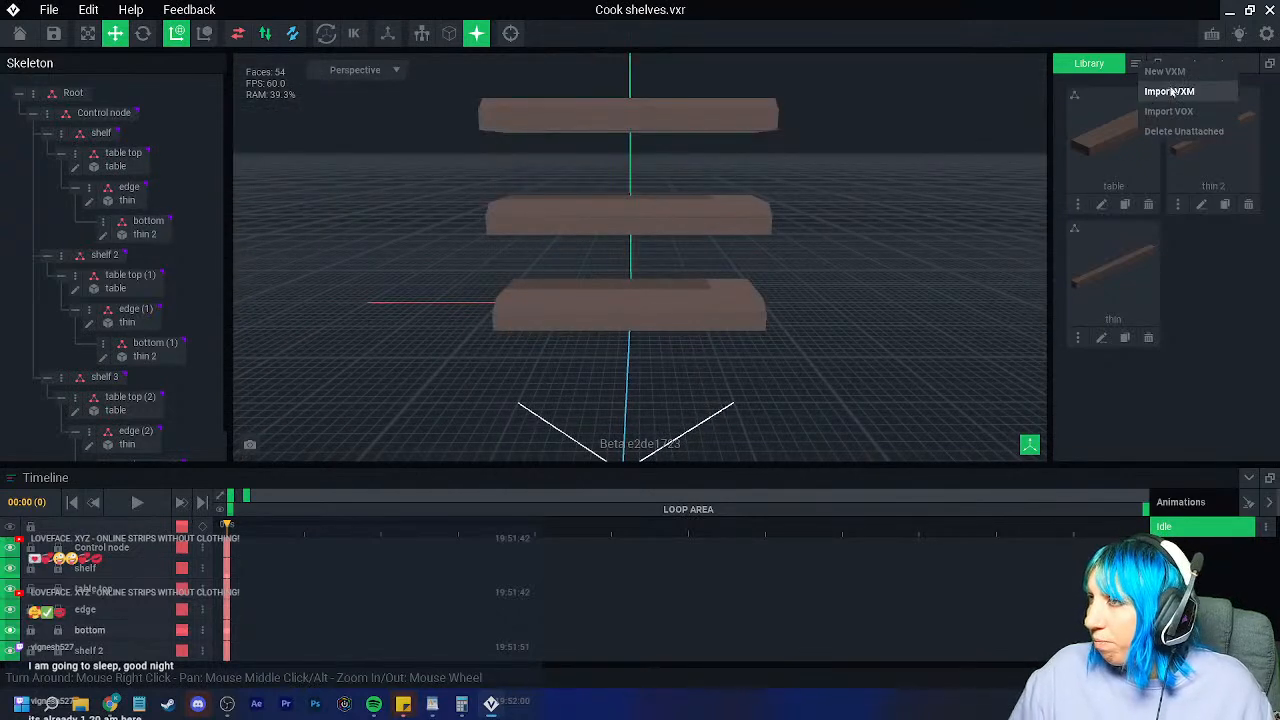
Step: Create a new model named 'spice' and load the image palette
click(1174, 77)
text(spice)
key(Return)
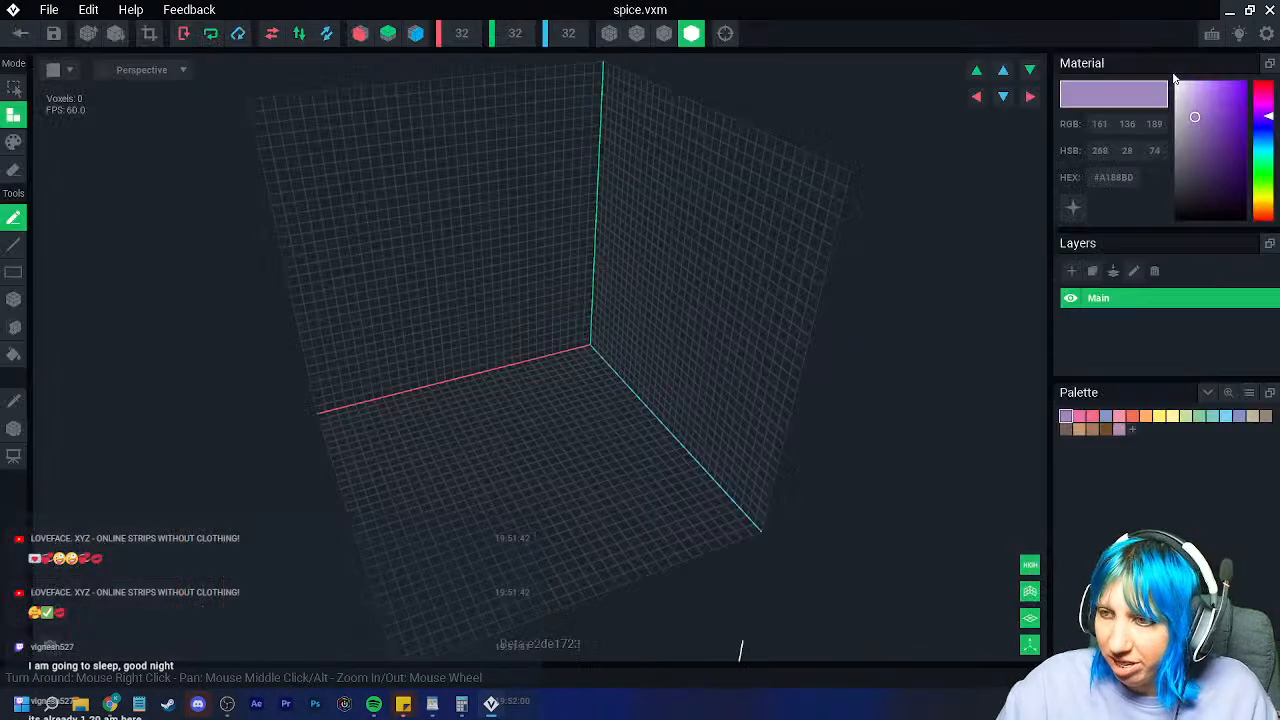
click(1249, 394)
click(1125, 434)
click(665, 228)
click(907, 538)
Step: Draw a dark grey box base on the floor, undoing the extra side strips
right_drag(663, 466, 351, 374)
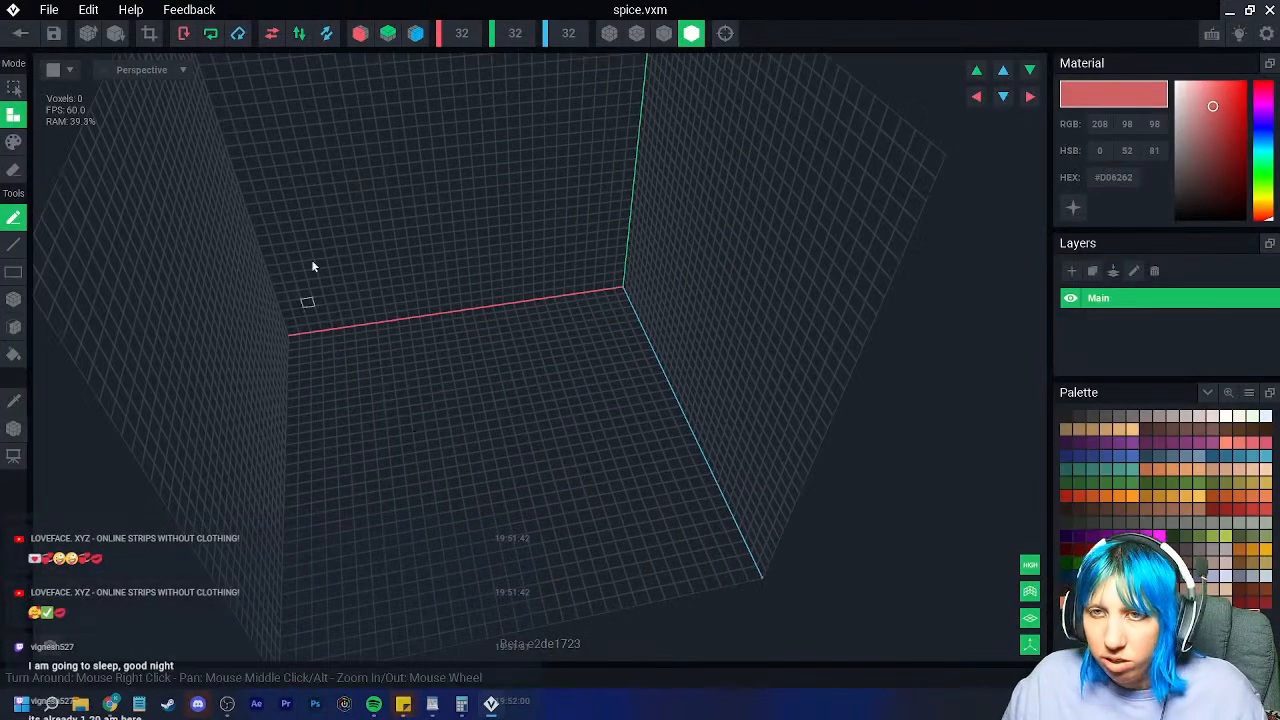
click(11, 305)
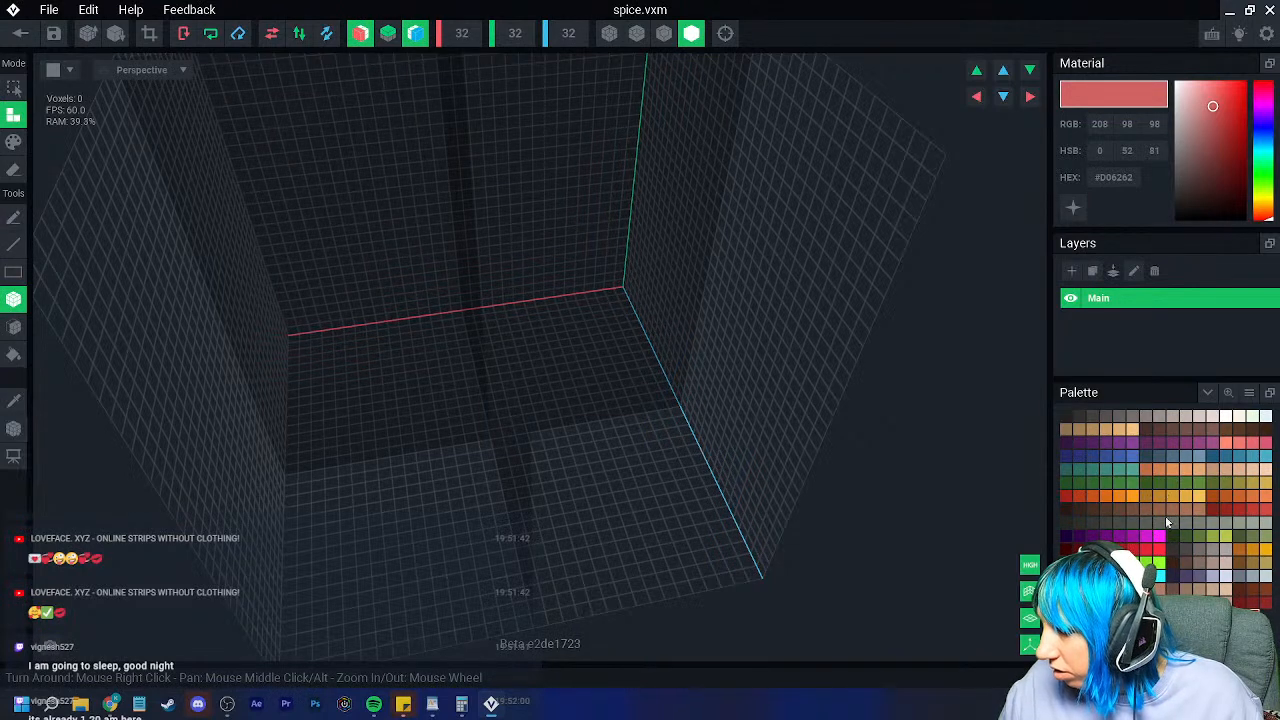
click(1158, 416)
click(1146, 416)
right_drag(720, 420, 554, 414)
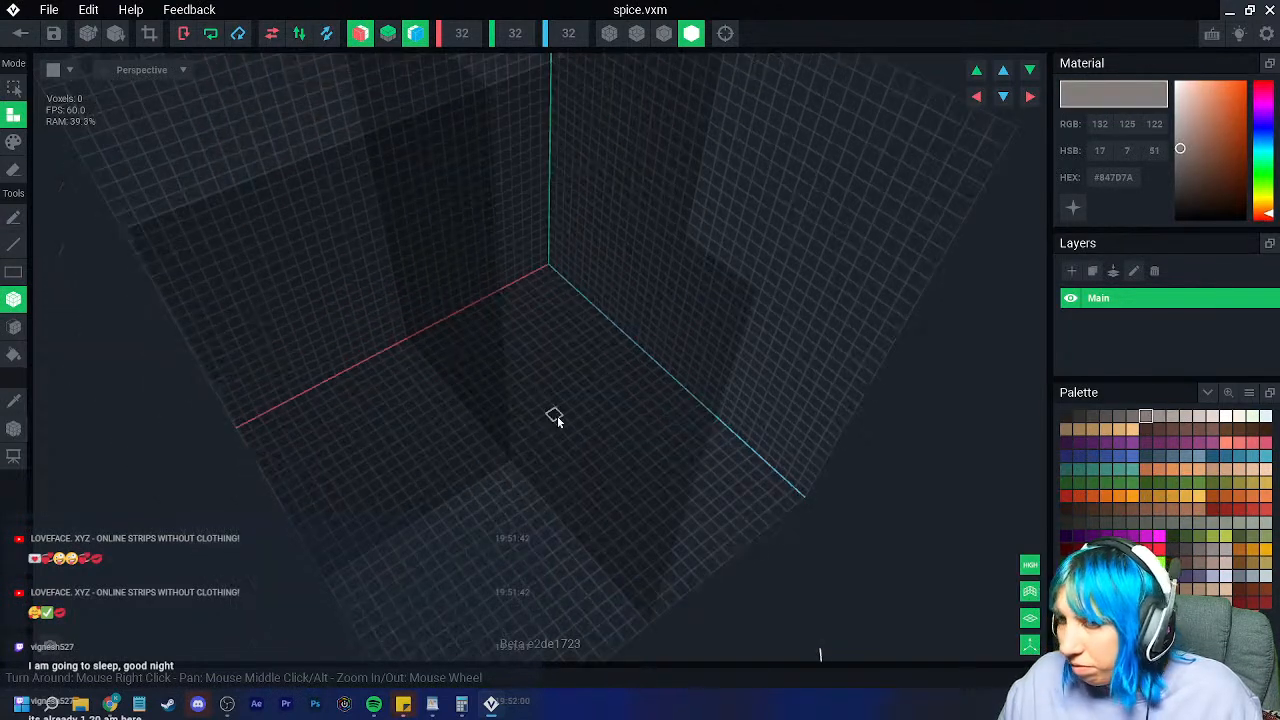
drag(509, 469, 503, 504)
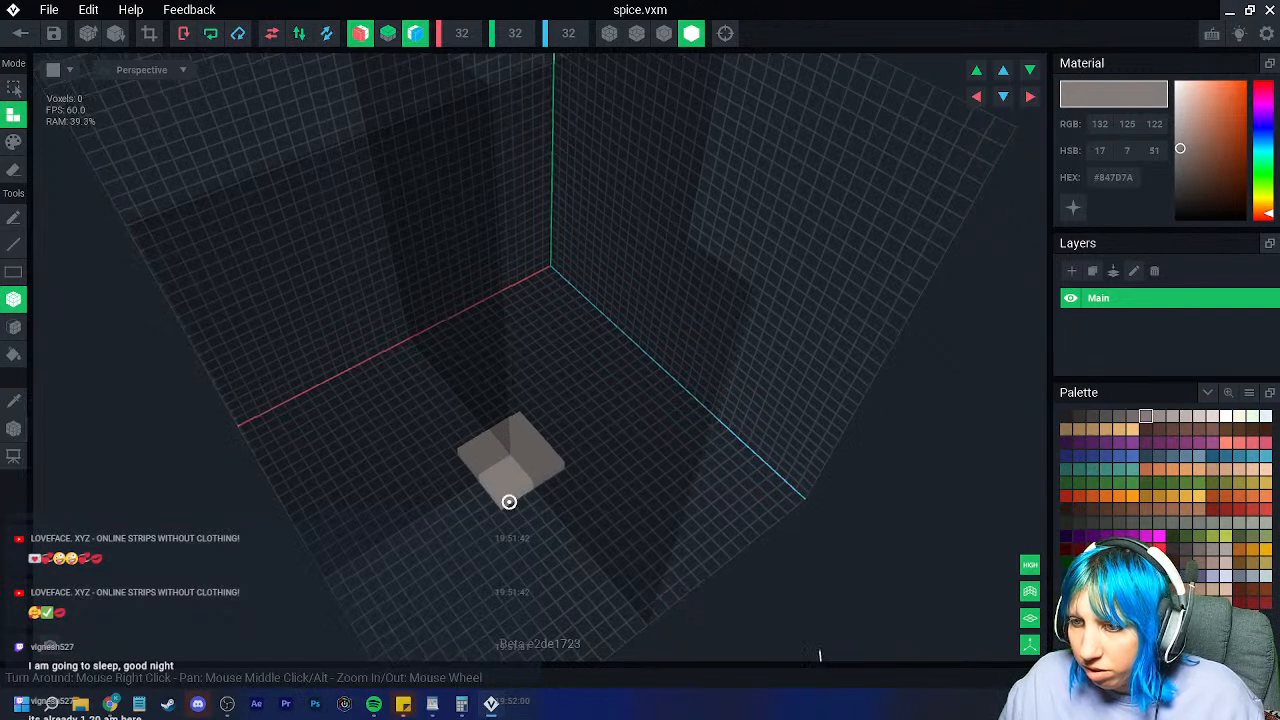
right_drag(503, 504, 515, 528)
scroll(515, 528, up, 3)
drag(467, 483, 539, 504)
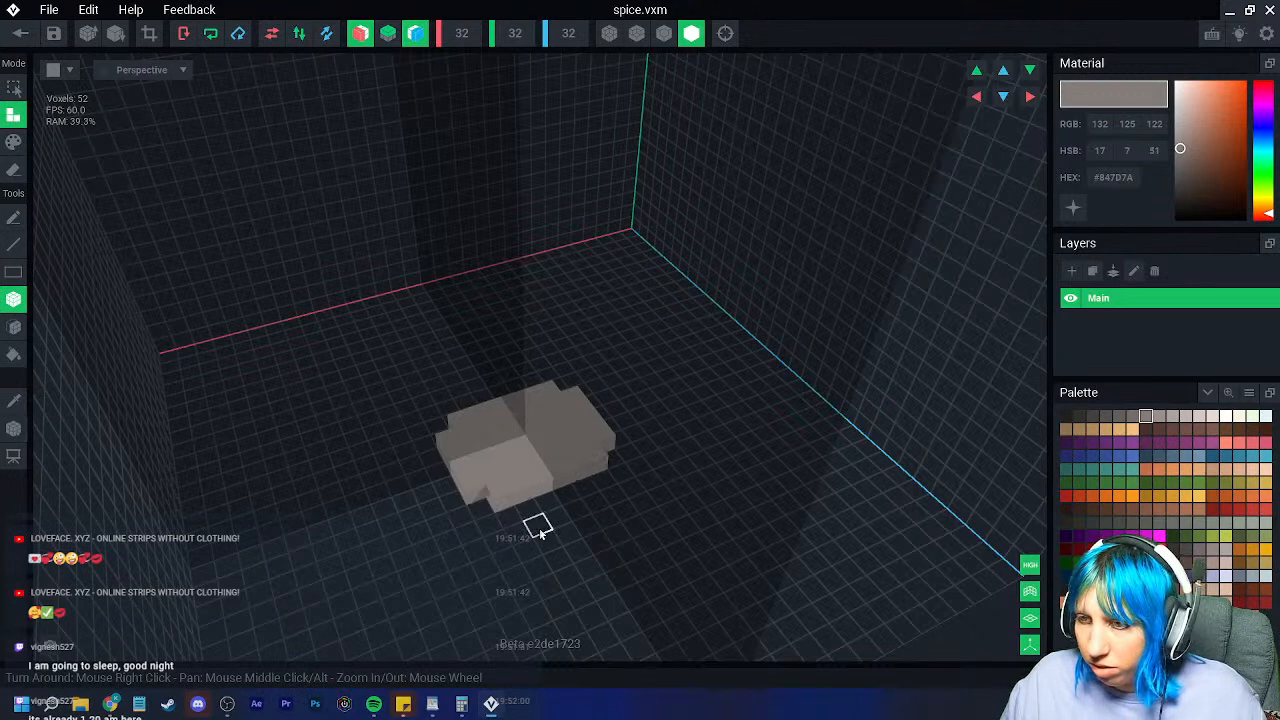
key(ctrl+z)
click(1159, 416)
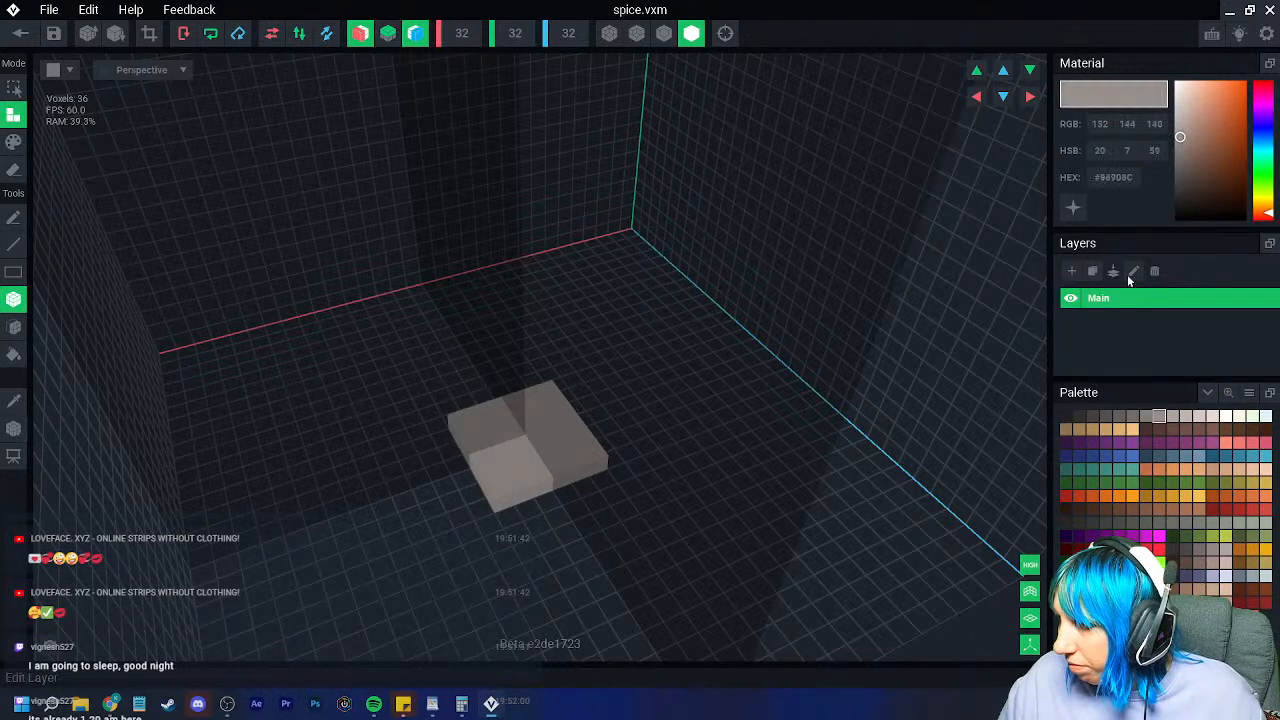
Step: Extrude four corner pillars with top bars from the base and paint the frame medium grey
drag(497, 480, 495, 410)
click(473, 367)
right_drag(473, 367, 477, 416)
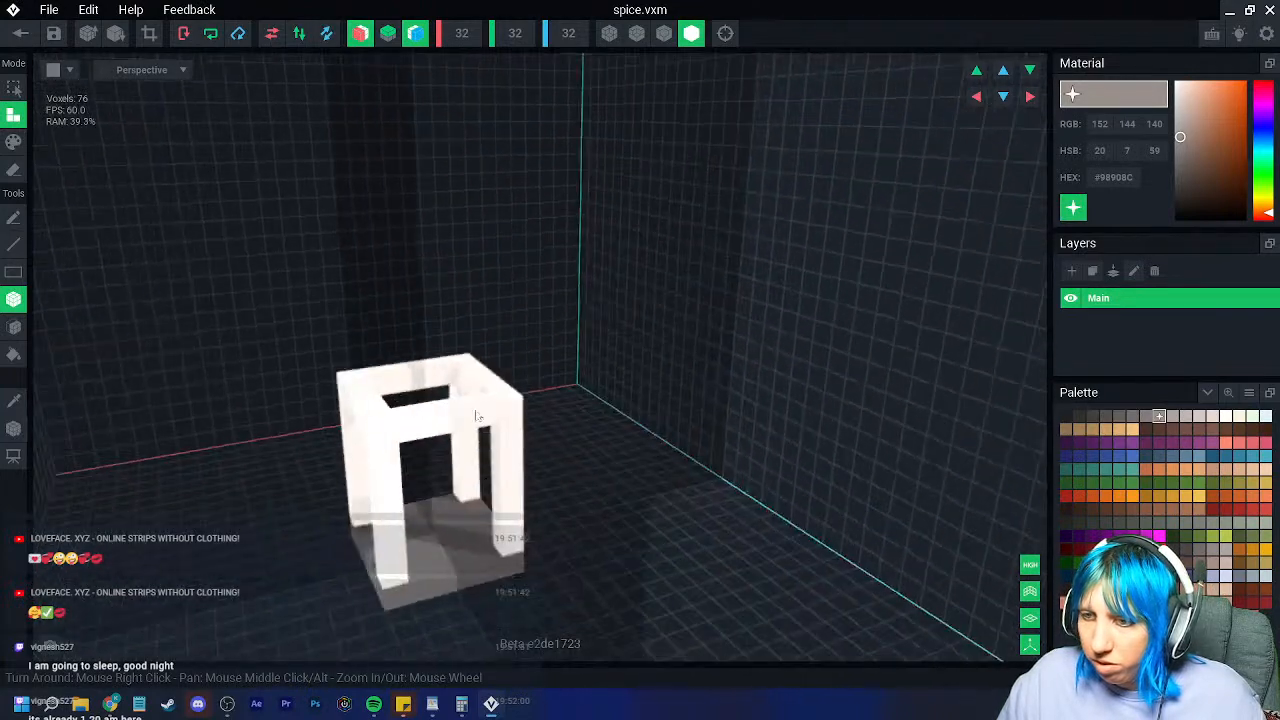
click(1146, 417)
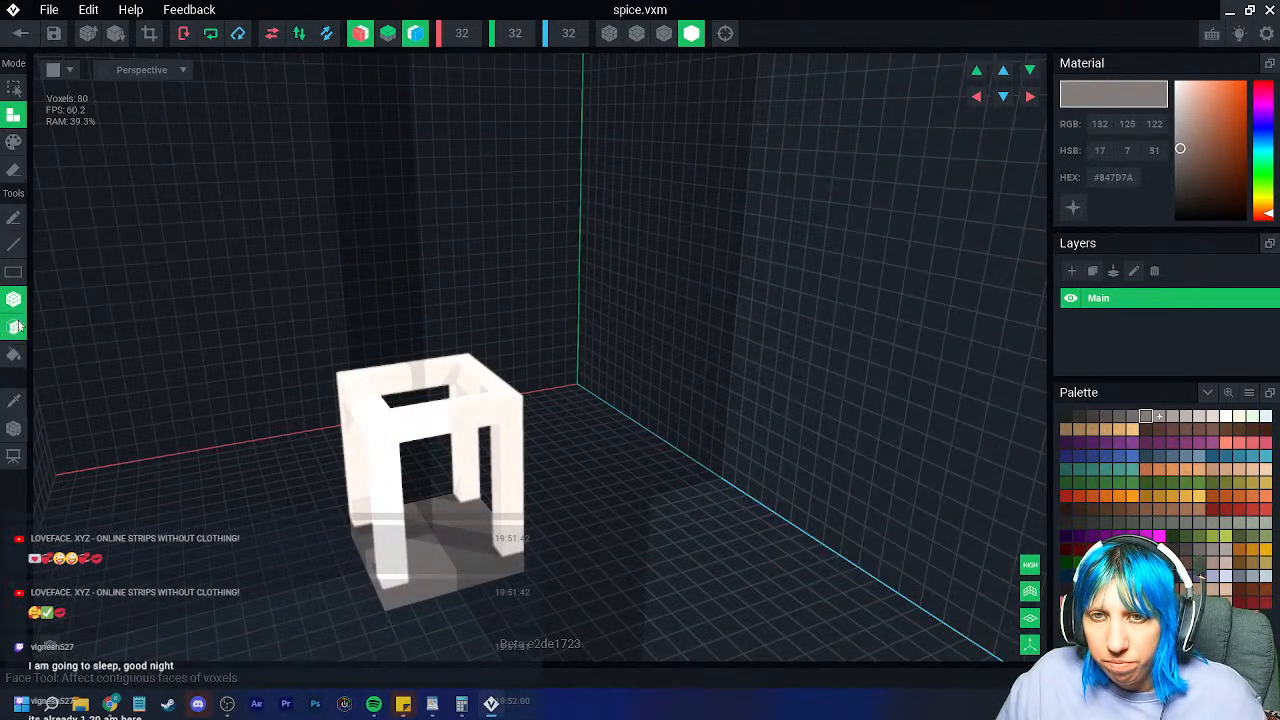
click(13, 141)
click(474, 428)
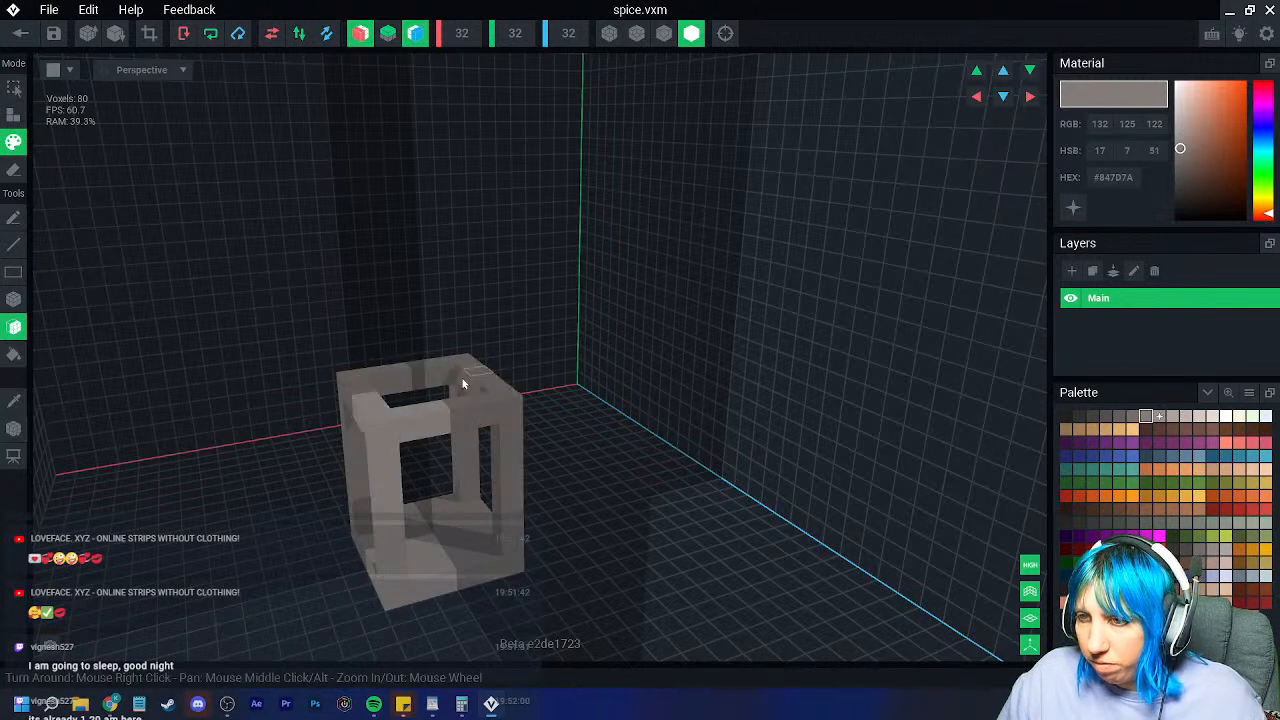
click(1070, 207)
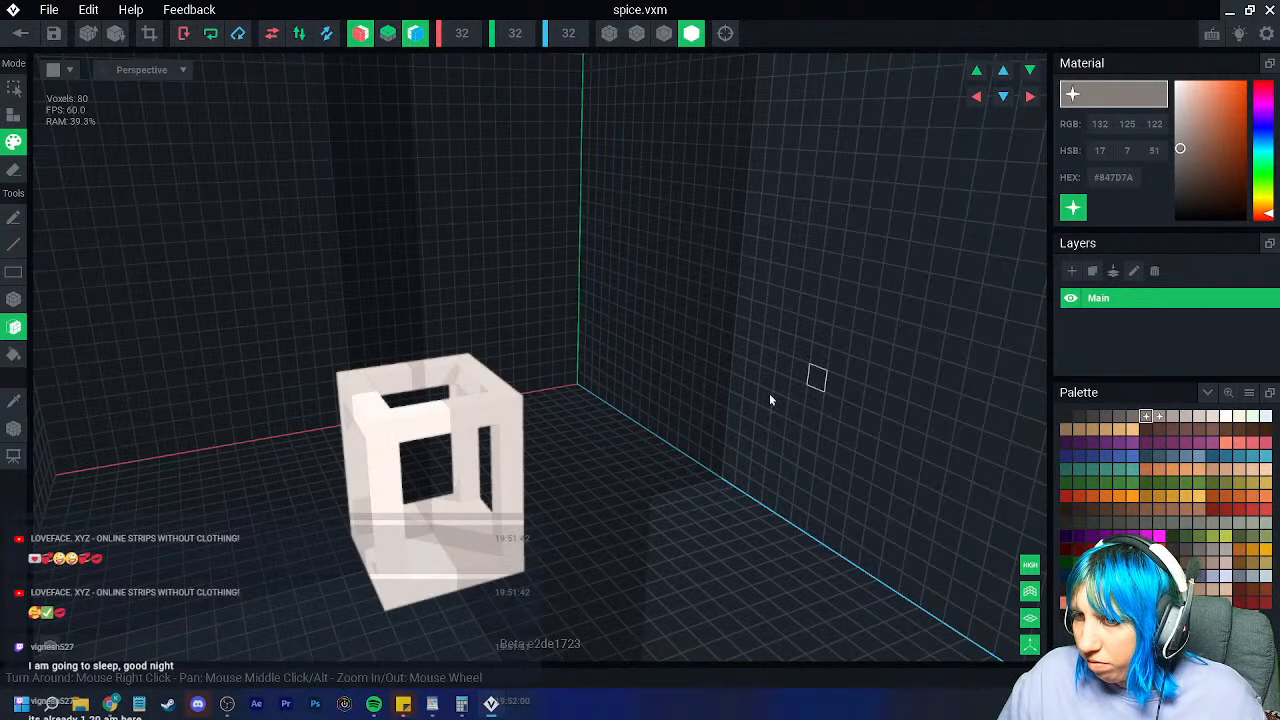
key(ctrl+z)
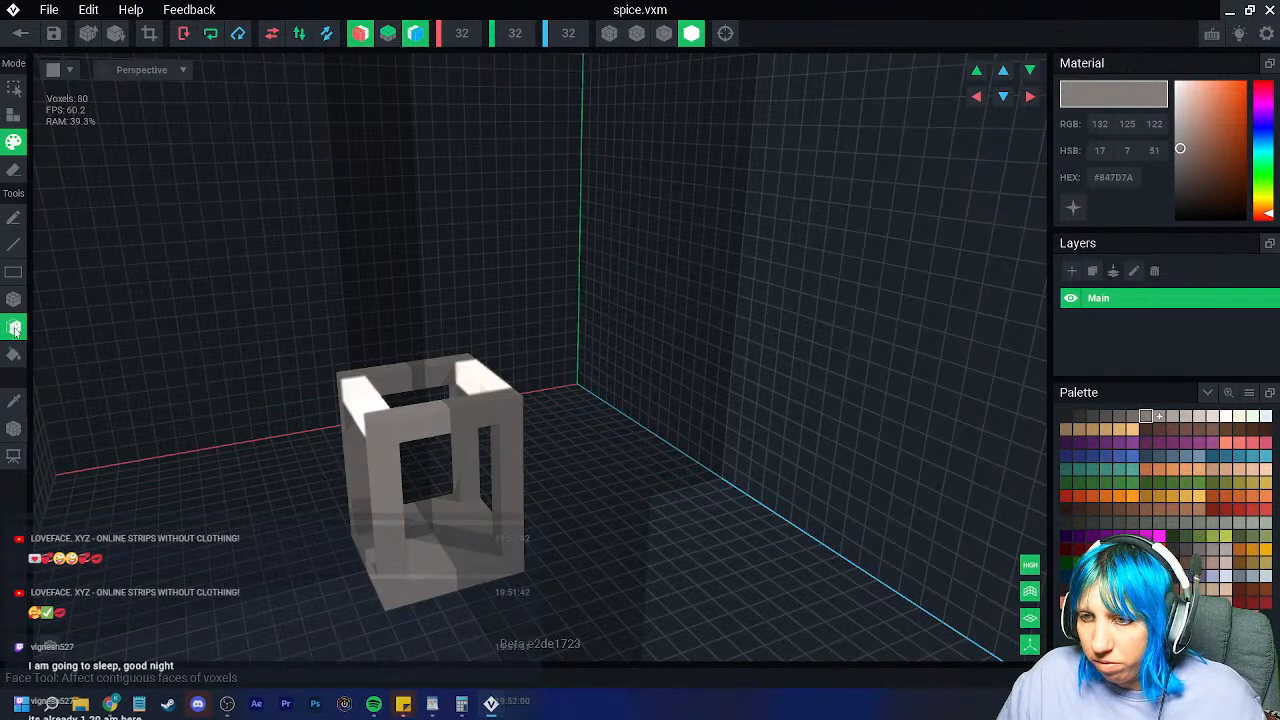
Step: Pick a darker grey and turn on material glow for the frame
click(1131, 416)
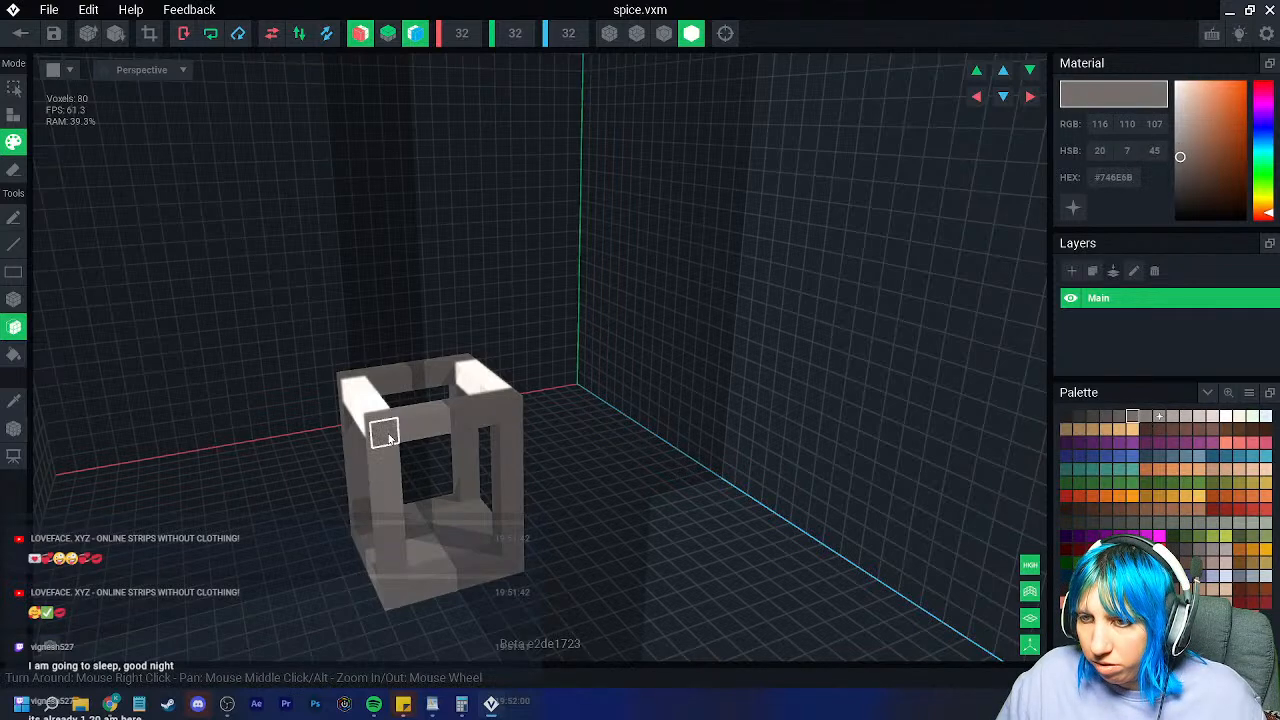
right_drag(385, 433, 380, 437)
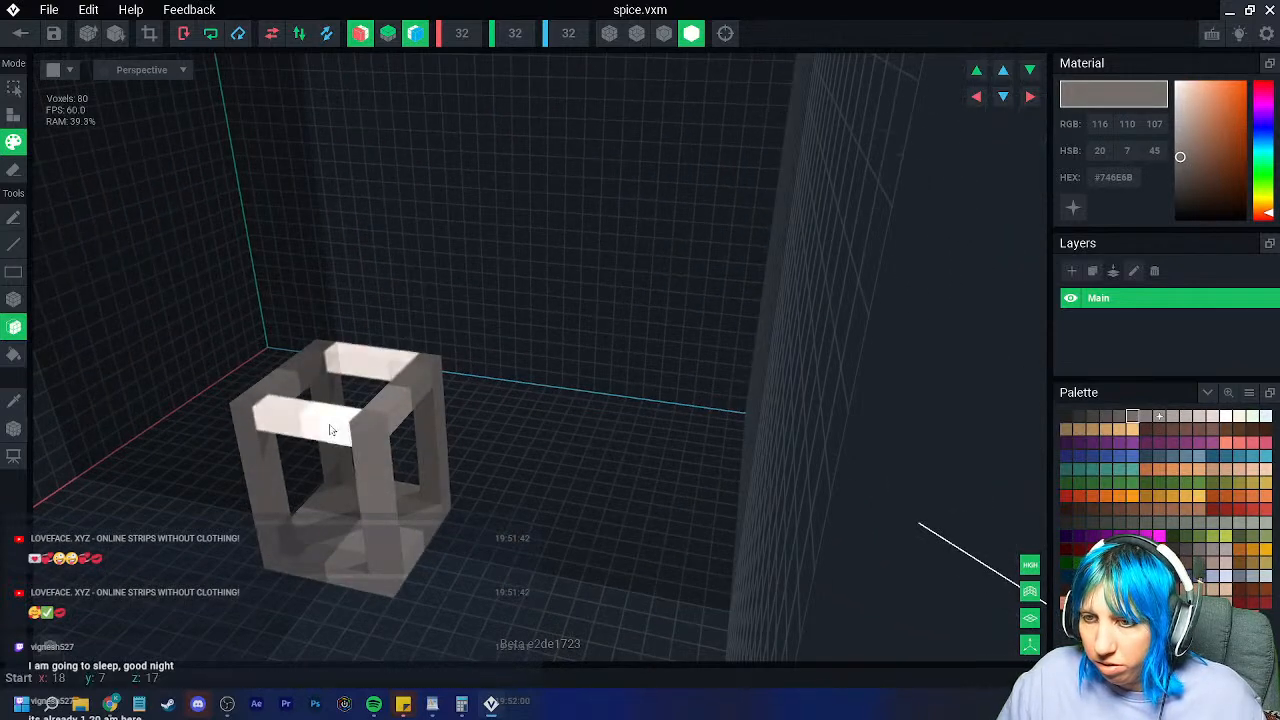
click(1073, 207)
right_drag(531, 523, 571, 490)
scroll(494, 551, up, 3)
click(1003, 70)
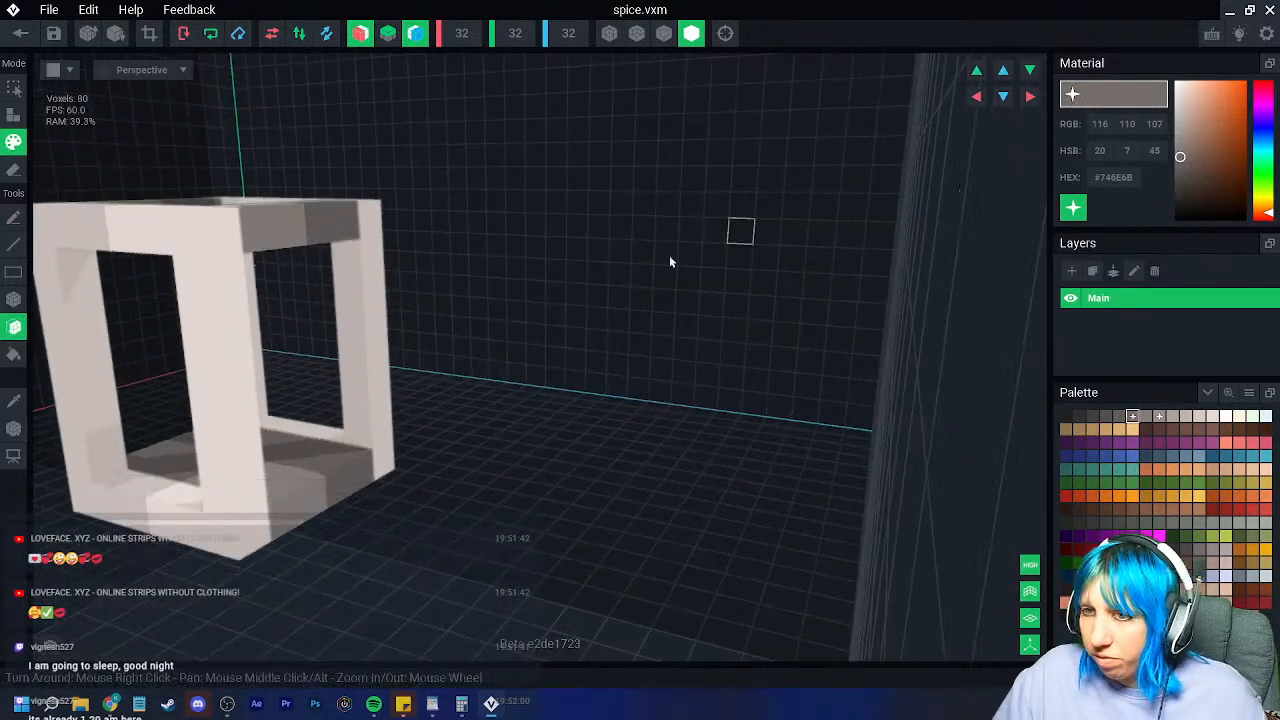
middle_drag(175, 415, 355, 385)
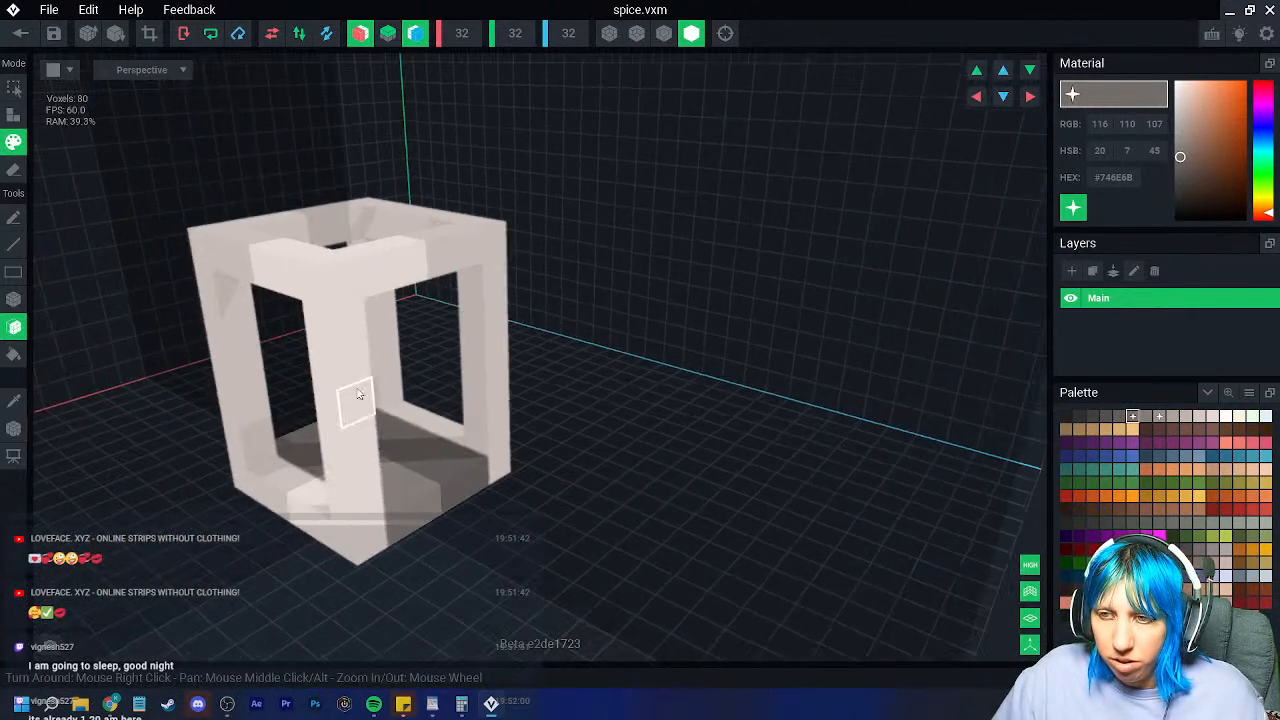
right_drag(357, 394, 350, 325)
Step: Sample the frame's grey and extrude the frame's bottom edges to thicken it
click(13, 402)
click(397, 524)
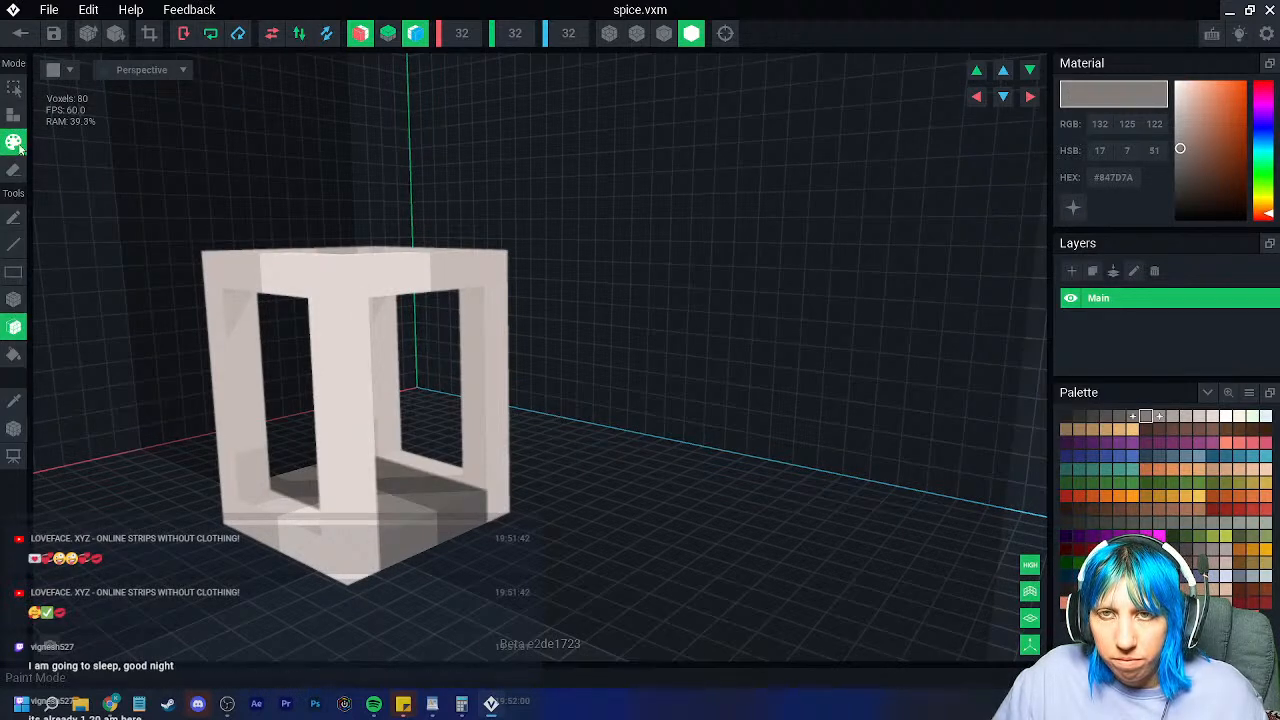
click(13, 115)
right_drag(357, 509, 352, 541)
click(400, 640)
click(334, 606)
click(403, 560)
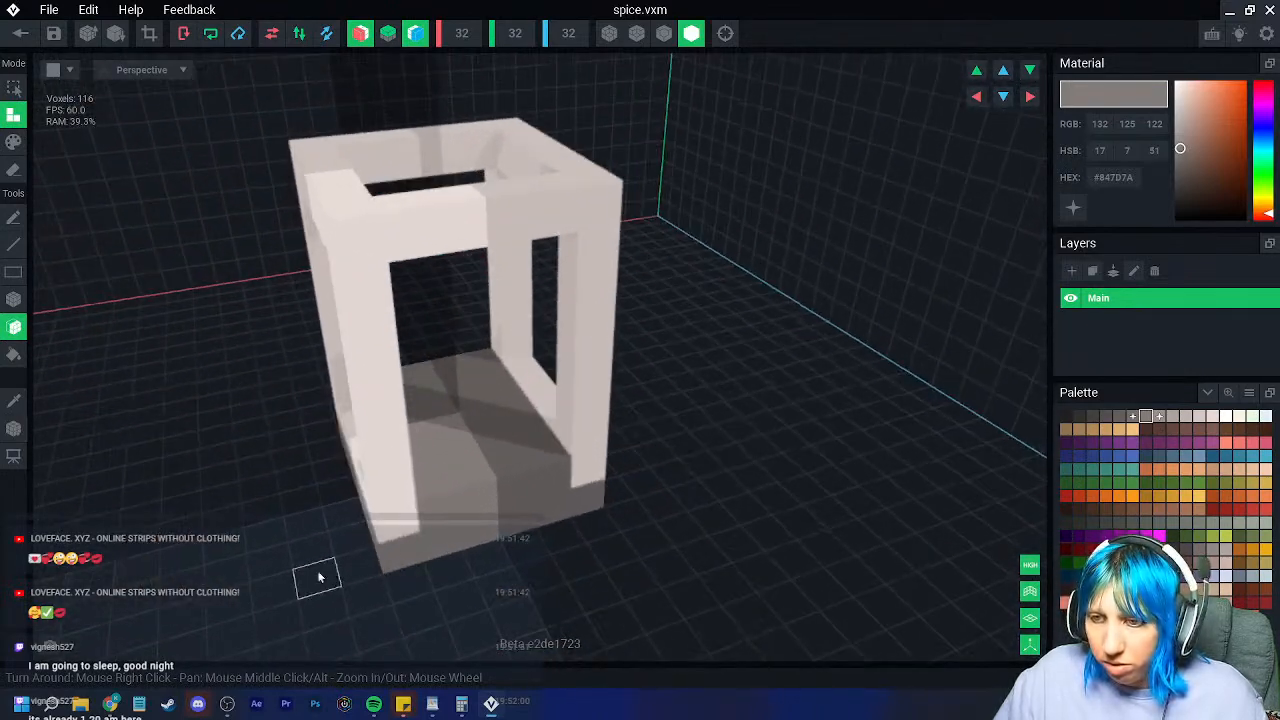
right_drag(392, 458, 433, 477)
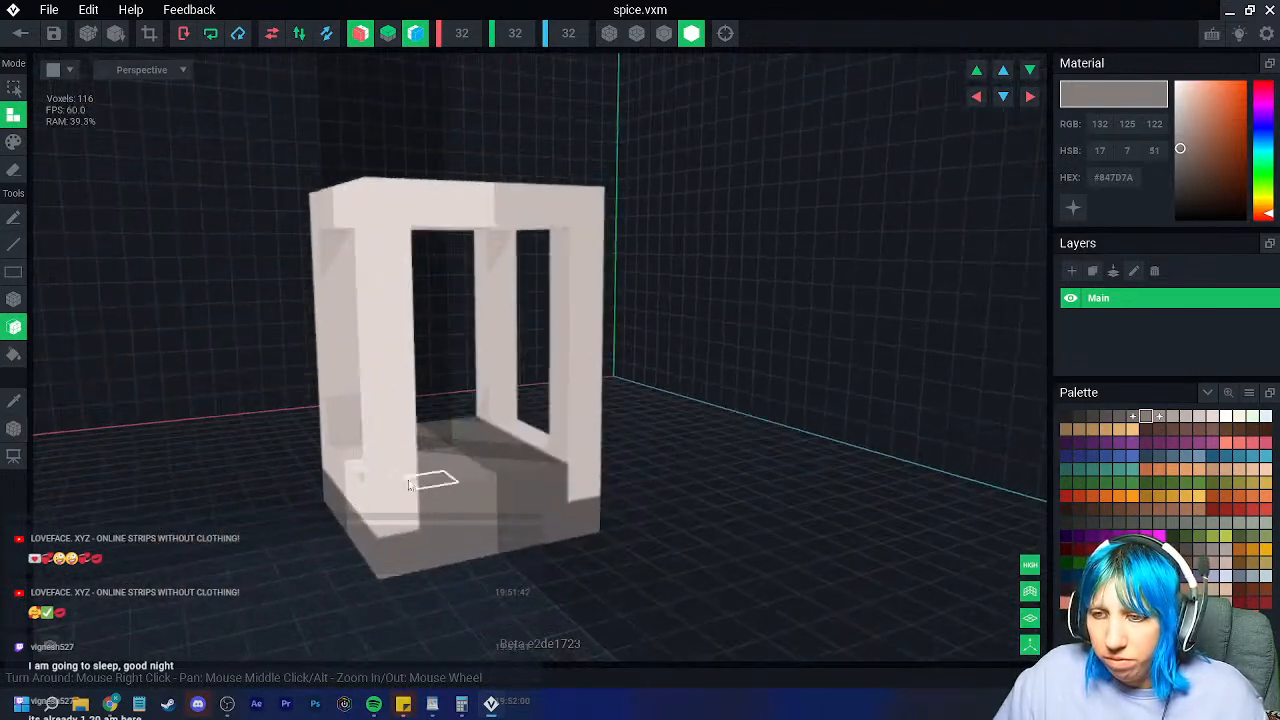
Step: Paint the frame's front bottom row in the sampled darker grey, then select dark green
click(14, 402)
click(428, 445)
click(17, 299)
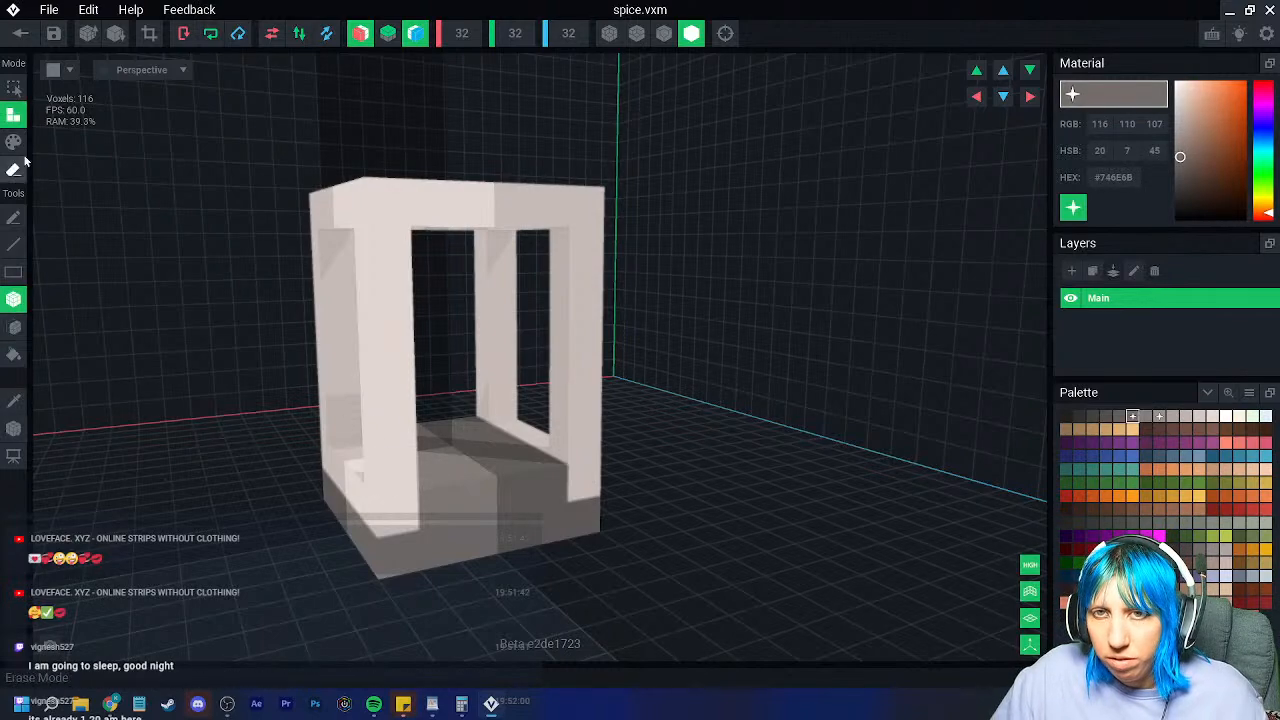
click(16, 144)
drag(436, 496, 537, 501)
mouse_move(536, 500)
right_down()
mouse_move(488, 526)
mouse_move(400, 506)
right_up()
scroll(386, 500, up, 3)
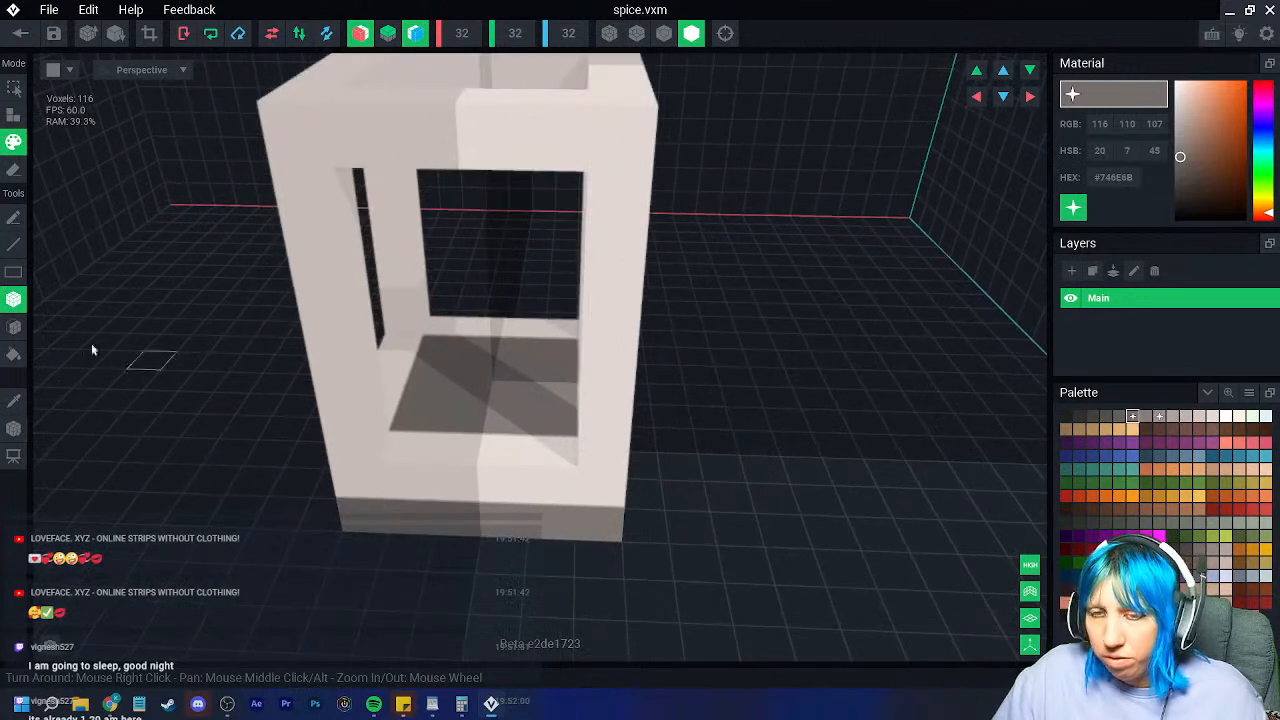
click(15, 171)
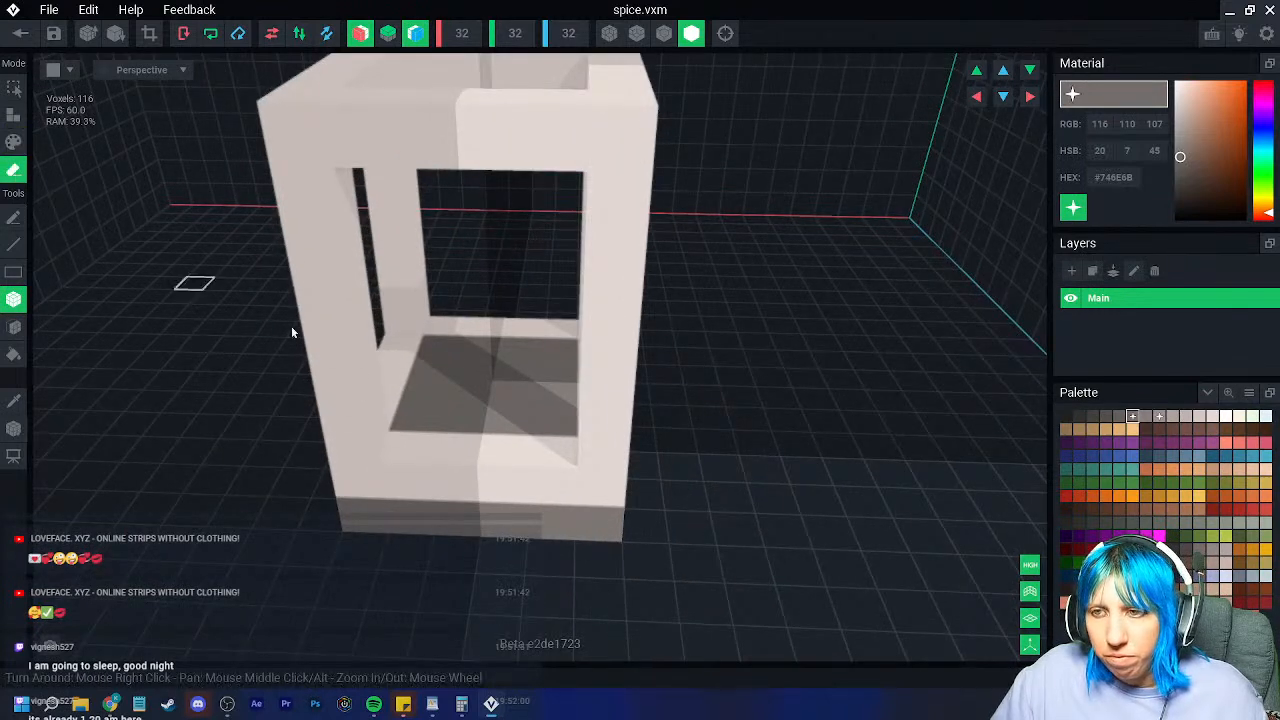
click(1145, 483)
Step: Attach a cross-shaped block of dark green voxels inside the jar's base
key(a)
click(480, 382)
click(427, 373)
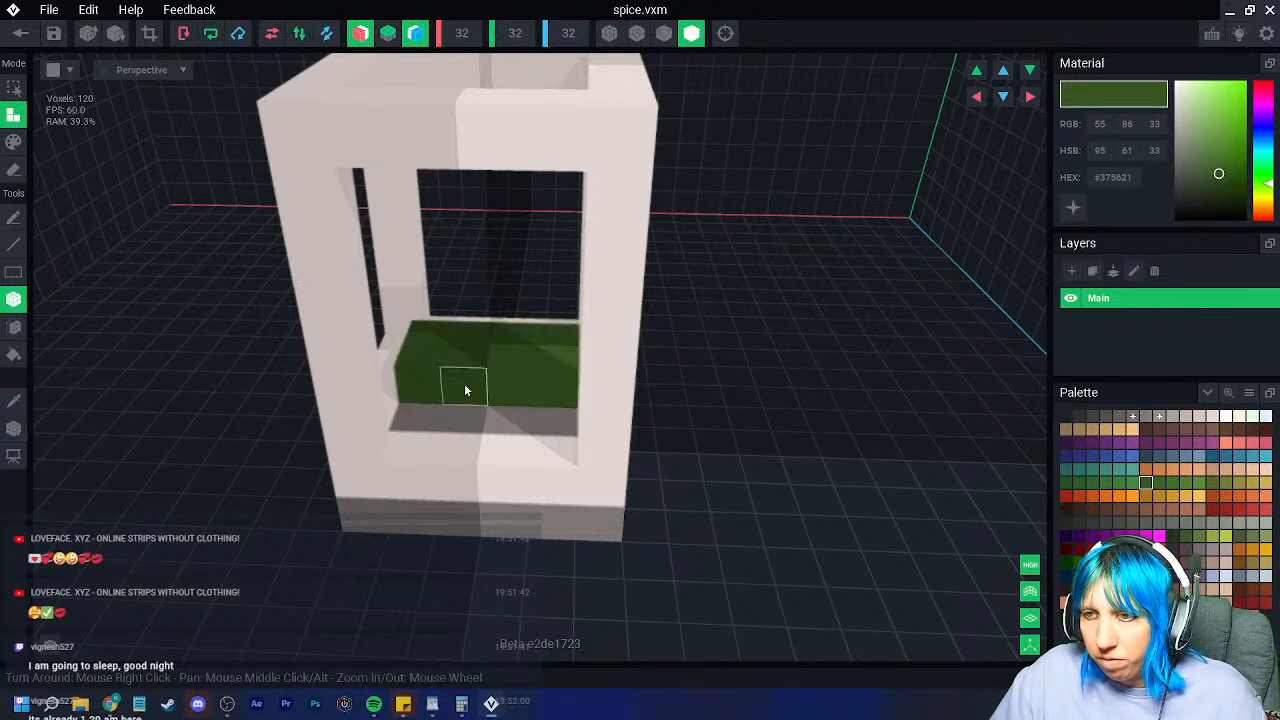
click(462, 386)
click(484, 362)
click(421, 393)
right_drag(486, 387, 508, 338)
Step: Extrude the green filling upward five levels with the Face tool
click(13, 327)
click(418, 357)
click(467, 319)
click(464, 267)
click(470, 240)
right_drag(472, 246, 484, 343)
click(477, 314)
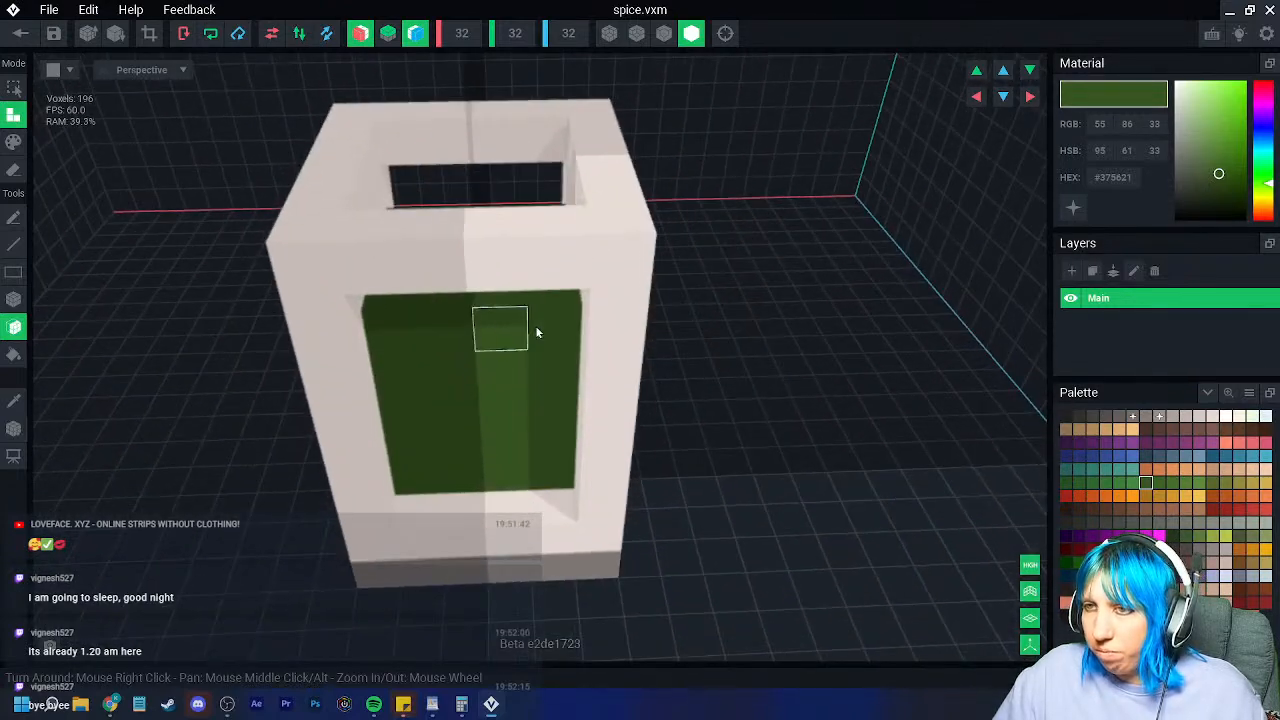
Step: Box-fill the jar's top opening in dark brown and build up a stepped lid
click(1145, 429)
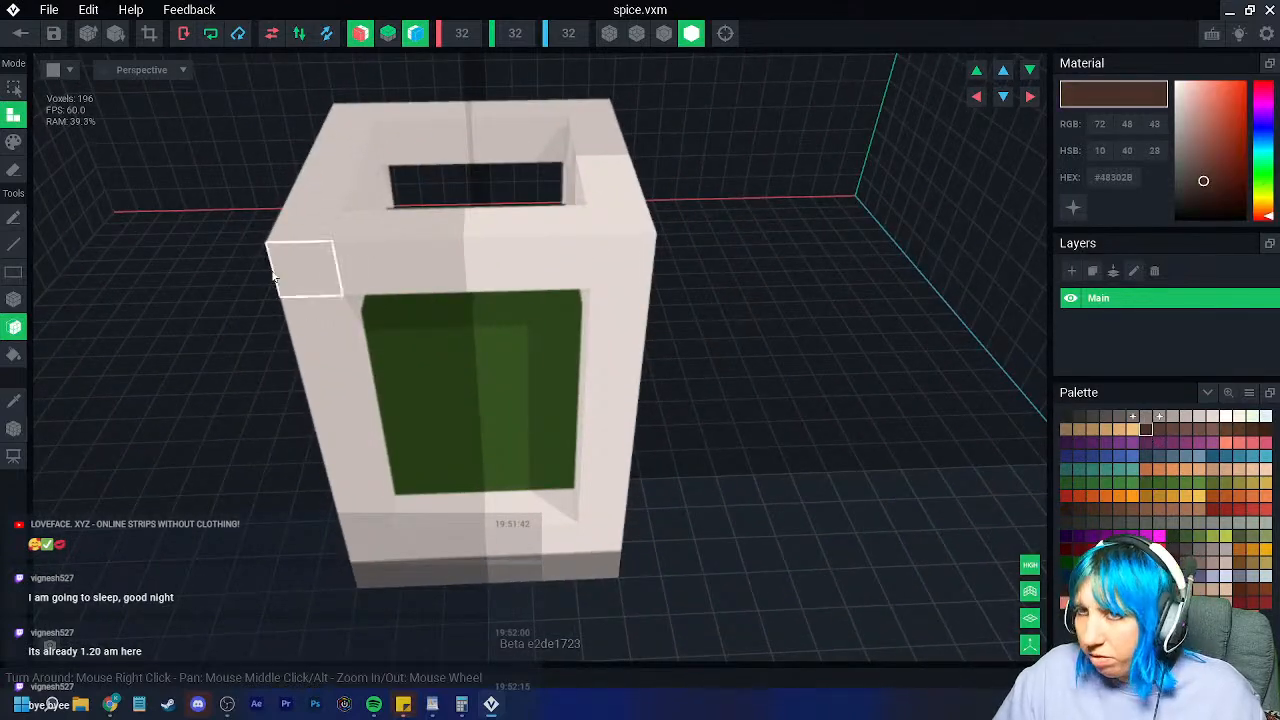
click(14, 299)
click(404, 148)
click(435, 145)
click(405, 157)
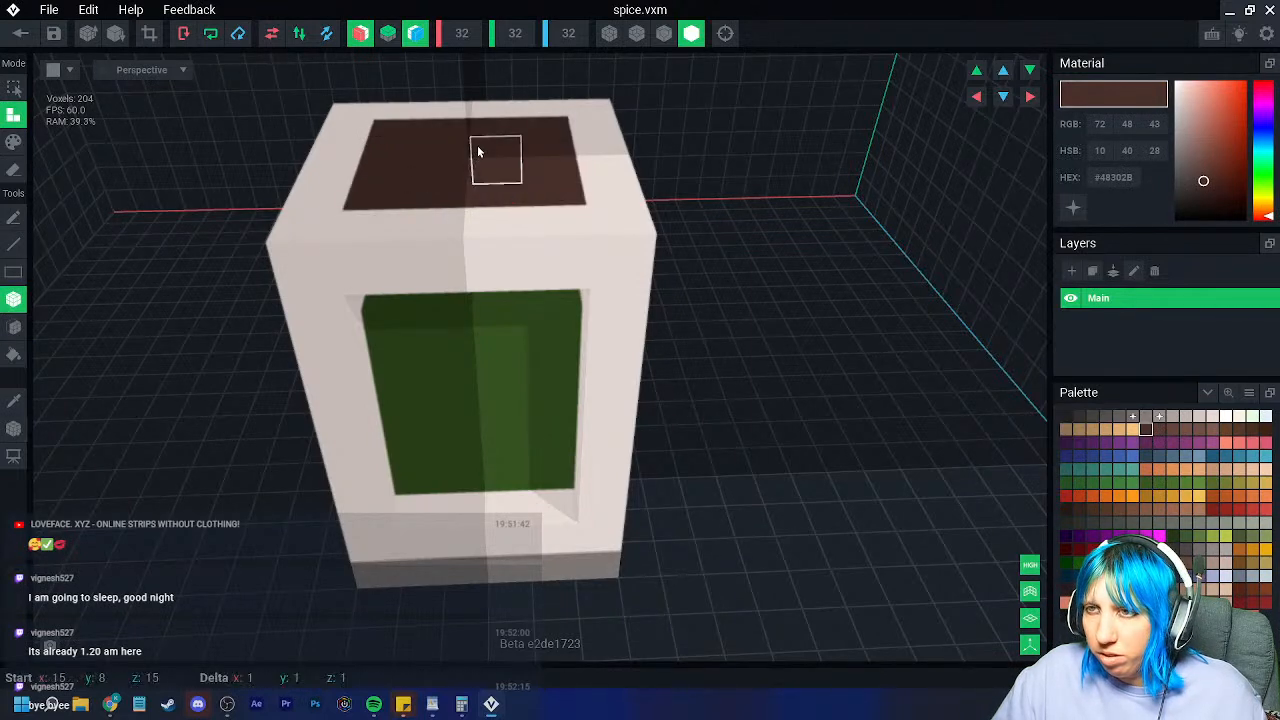
click(477, 151)
right_drag(423, 147, 421, 154)
click(405, 132)
right_drag(491, 206, 434, 180)
click(409, 106)
click(391, 149)
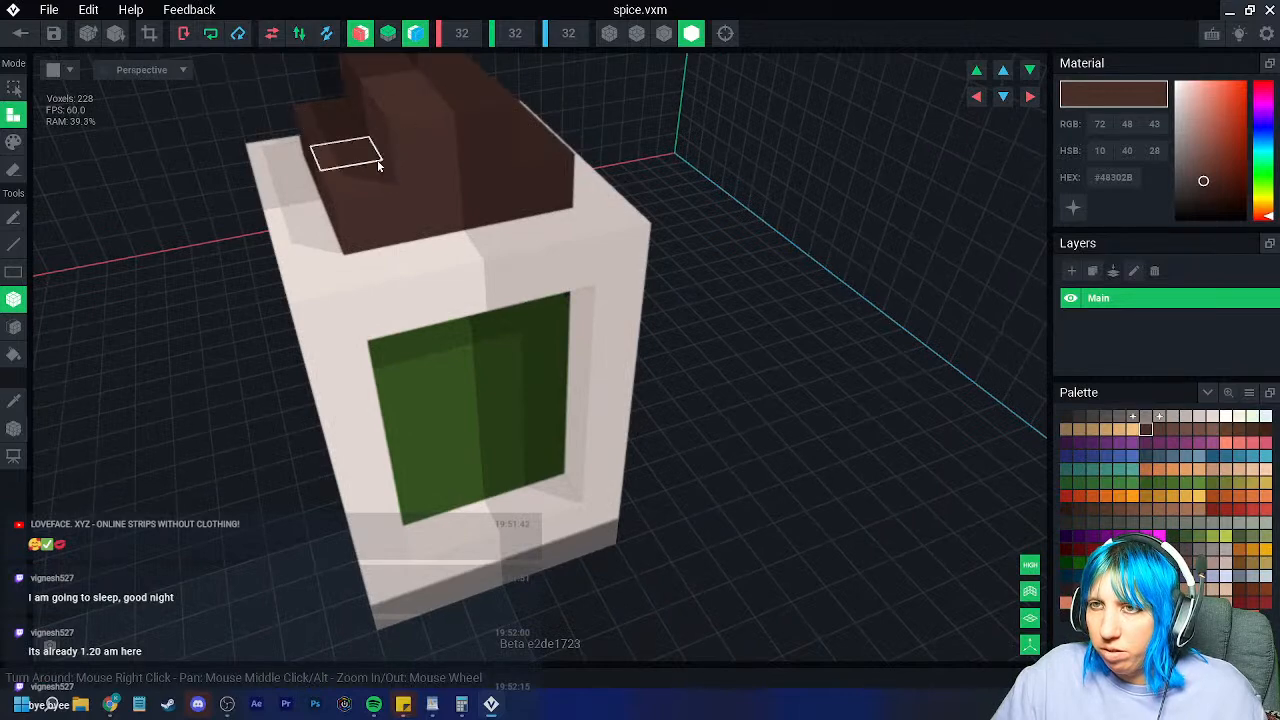
Step: Undo the extra mirrored lid voxels and turn off mirroring on both axes
scroll(423, 275, down, 3)
right_drag(422, 274, 552, 125)
click(458, 163)
key(ctrl+z)
click(414, 38)
click(362, 38)
scroll(485, 310, down, 3)
right_drag(485, 310, 495, 342)
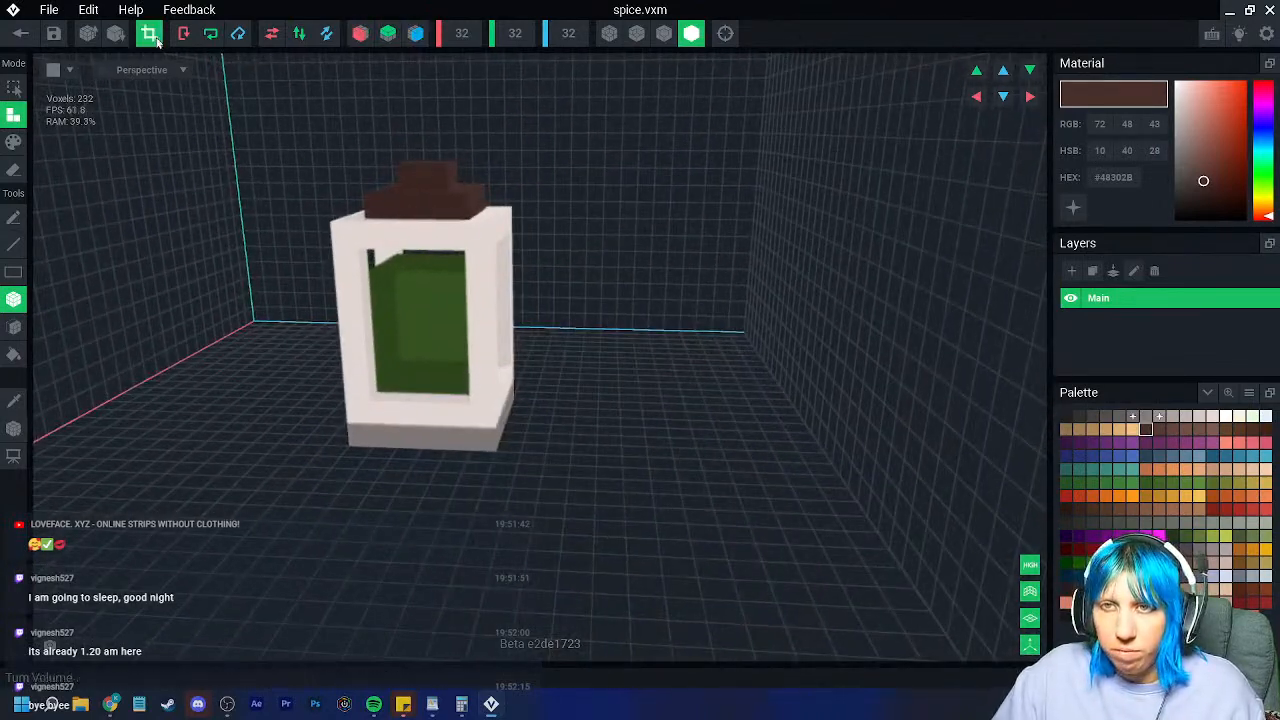
Step: Crop the volume tightly around the jar and erase the top layer of green contents
click(150, 36)
click(14, 428)
right_drag(390, 372, 107, 358)
scroll(417, 438, down, 3)
click(14, 326)
click(14, 170)
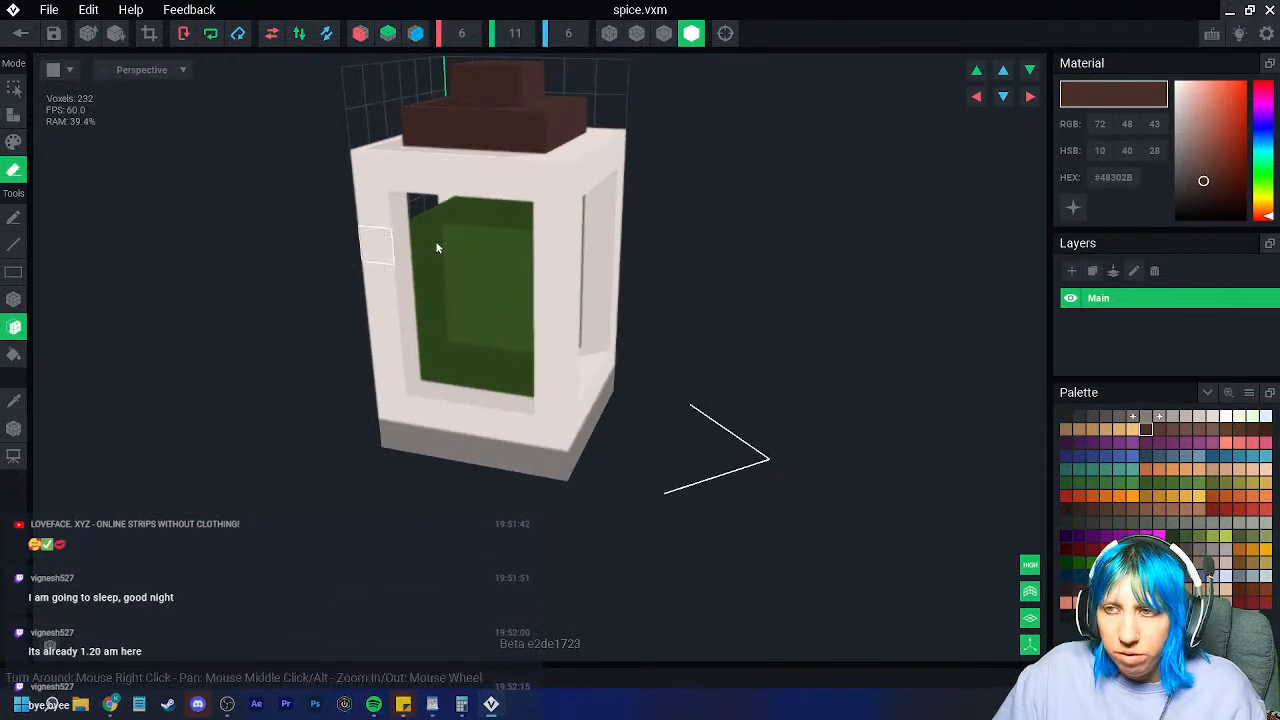
click(489, 222)
Step: Sample the frame's grey colour and try erasing its top front bar, then undo it
right_drag(460, 210, 450, 173)
click(22, 402)
click(366, 170)
right_drag(368, 172, 416, 172)
click(416, 172)
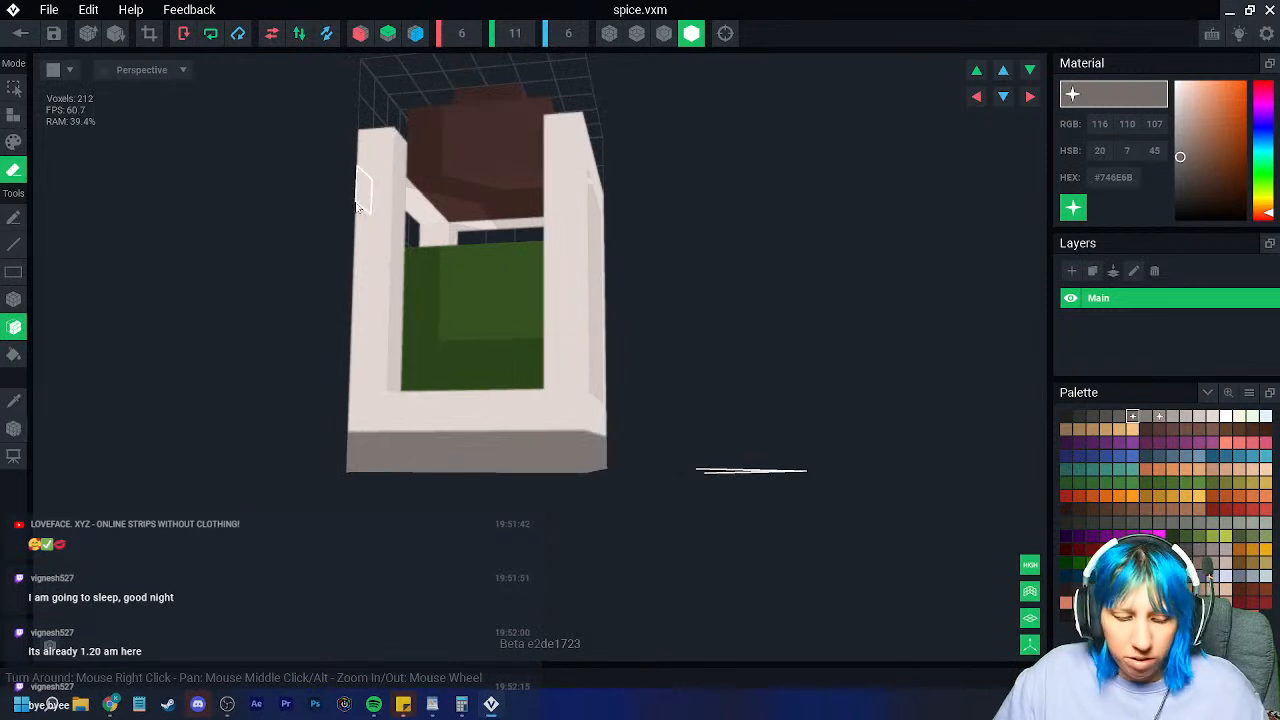
key(ctrl+z)
click(14, 114)
Step: Add three inner rows of voxels inside the jar's top
right_drag(420, 189, 488, 181)
click(519, 88)
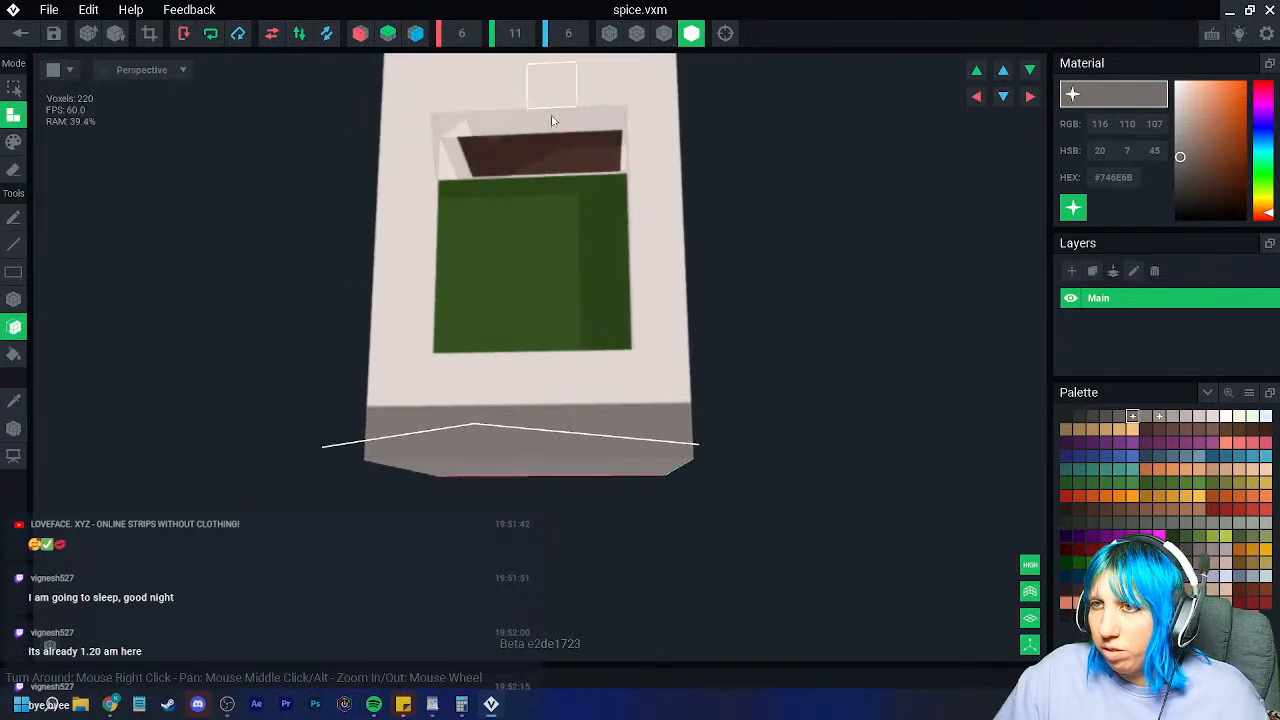
right_drag(518, 103, 556, 120)
middle_drag(556, 120, 556, 176)
click(782, 153)
click(750, 88)
right_drag(772, 146, 852, 262)
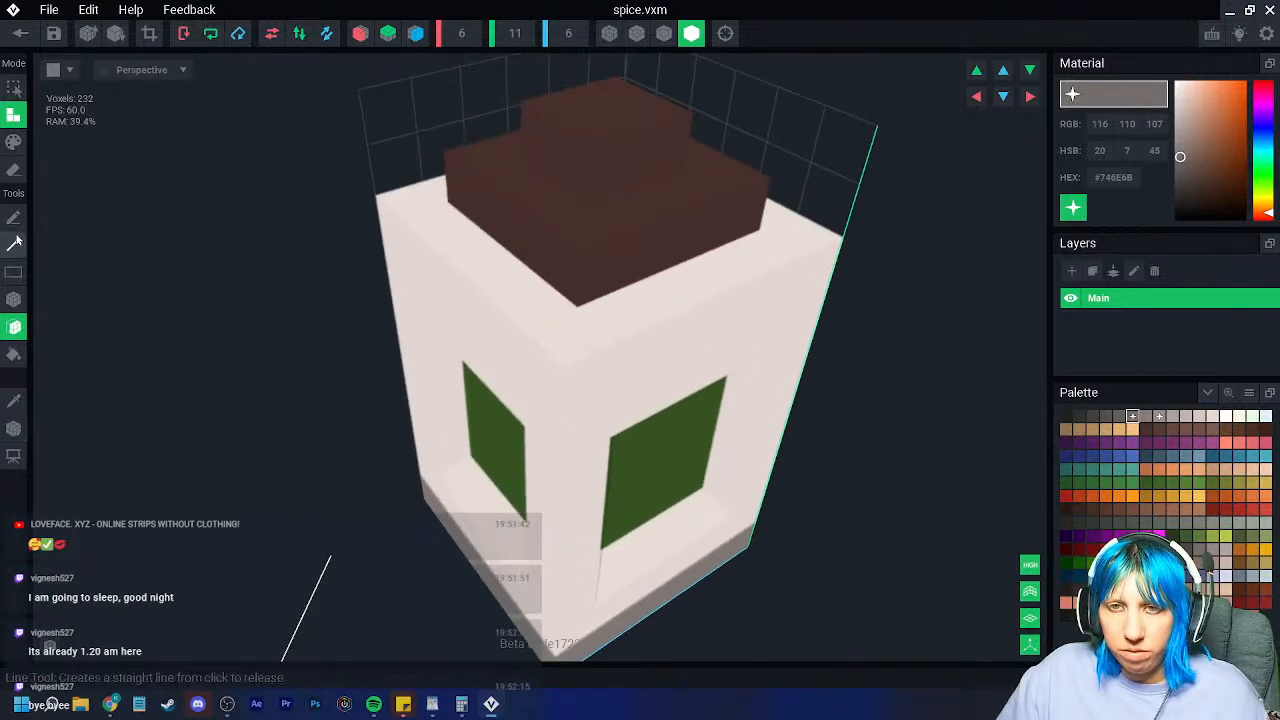
Step: Erase the white top rim and raised brown lid, recrop the shorter jar, and save spice.vxm
click(14, 170)
click(520, 275)
click(590, 135)
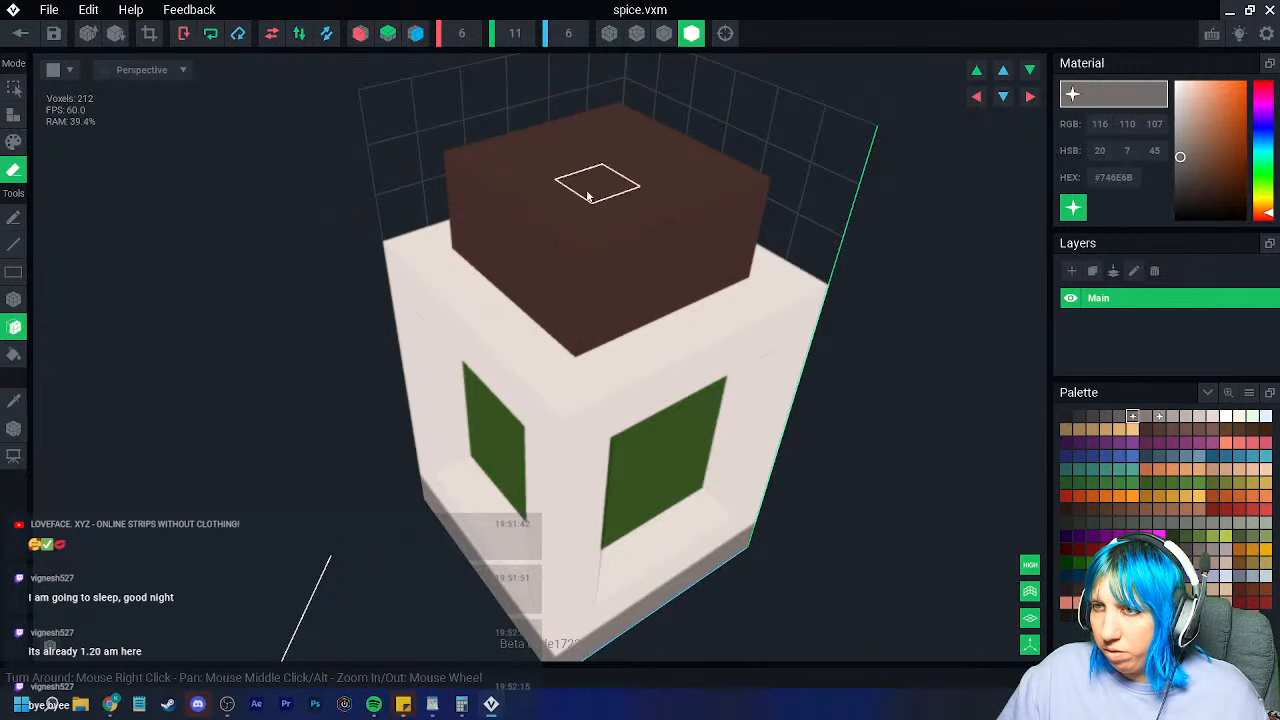
mouse_move(560, 309)
right_down()
mouse_move(551, 297)
mouse_move(564, 308)
right_up()
scroll(565, 308, down, 4)
right_drag(545, 385, 630, 365)
click(149, 33)
right_drag(366, 340, 330, 220)
scroll(415, 318, up, 3)
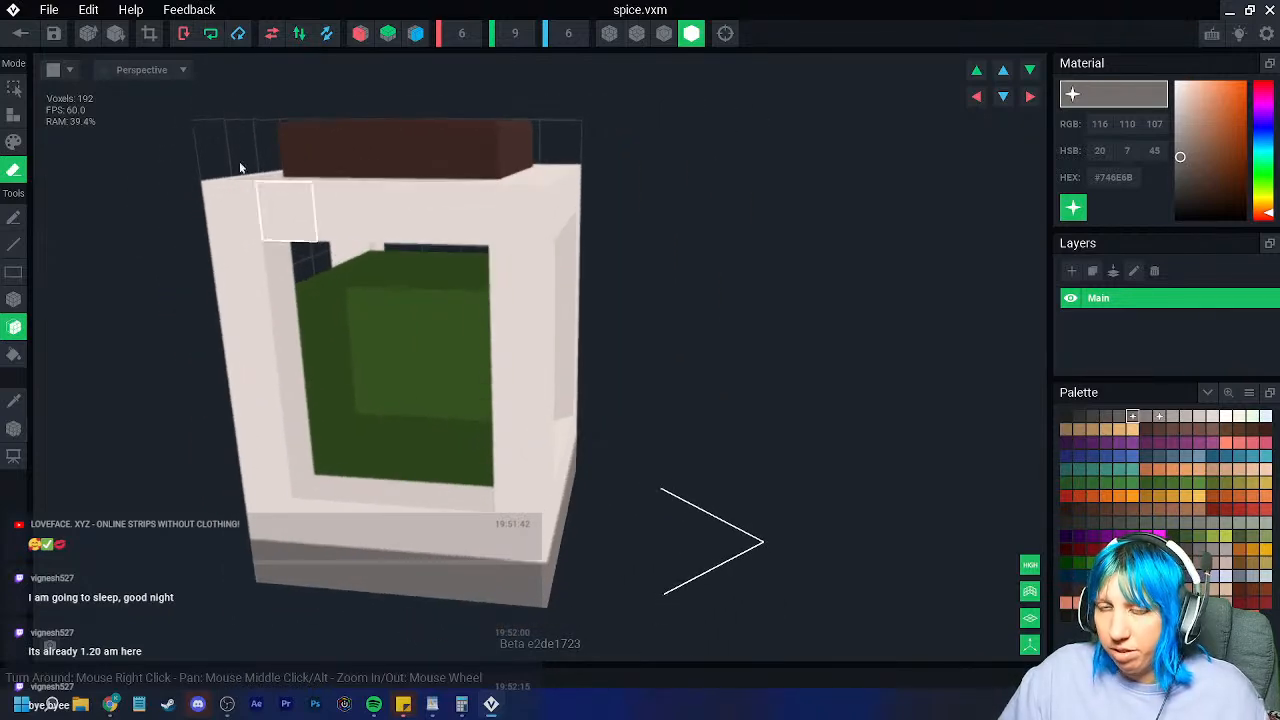
click(20, 33)
click(543, 252)
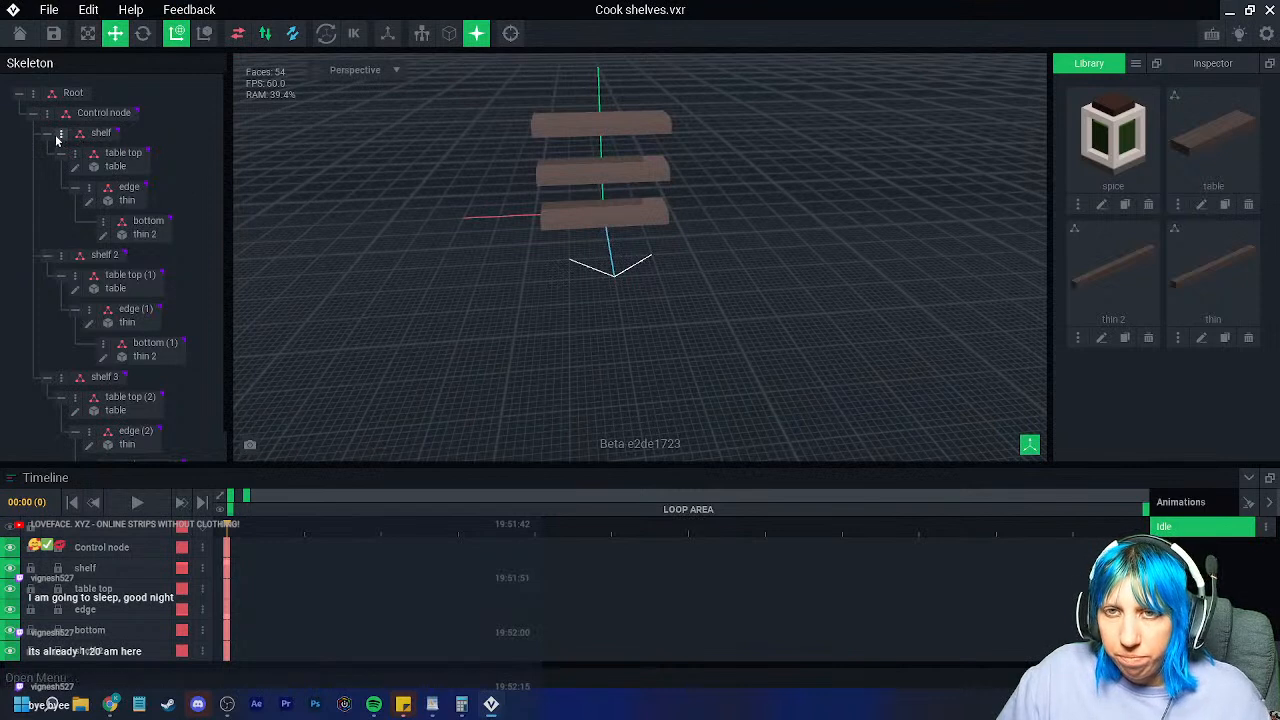
Step: Create a child node named 'bottle' under the first shelf's table top
click(120, 157)
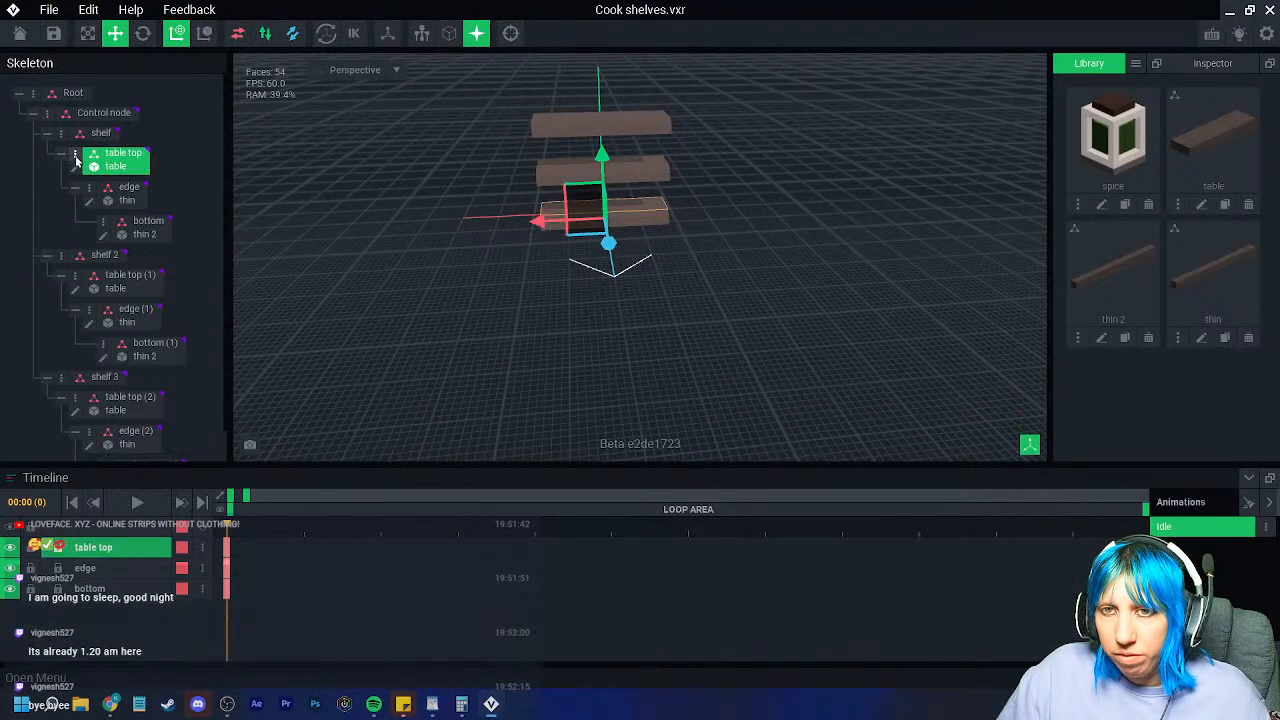
right_click(120, 157)
click(137, 190)
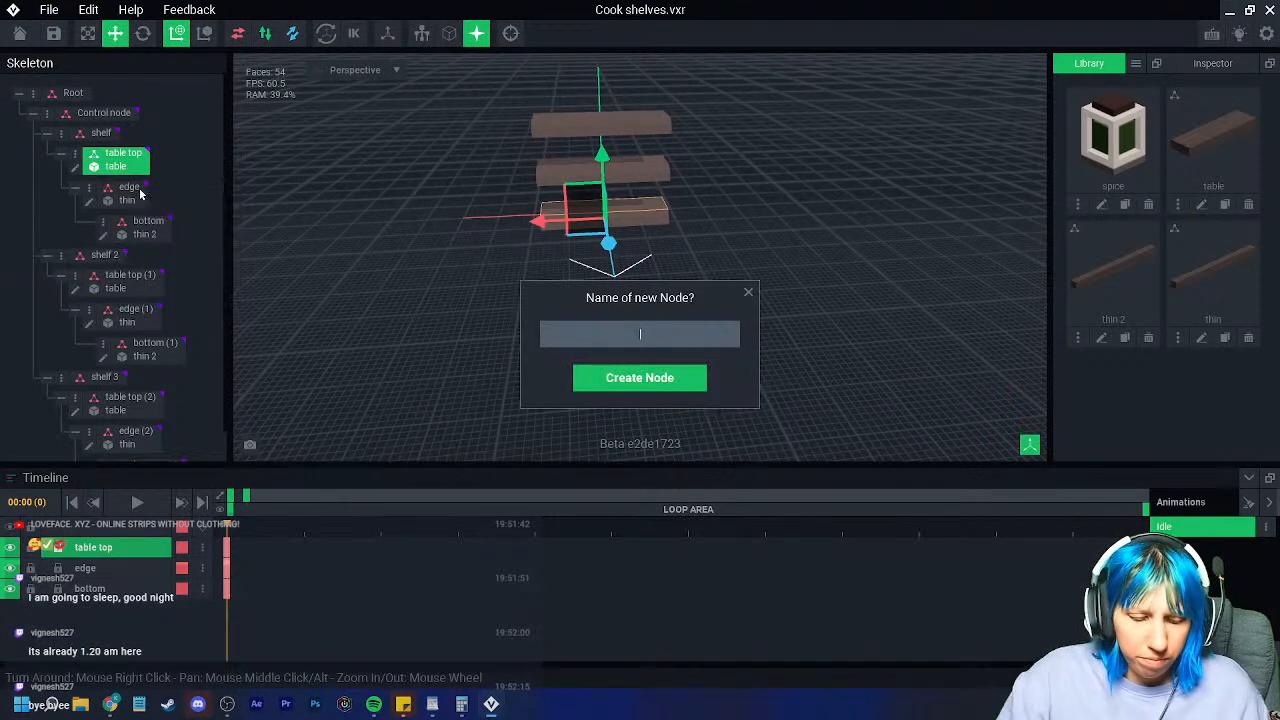
text(bottle)
key(Return)
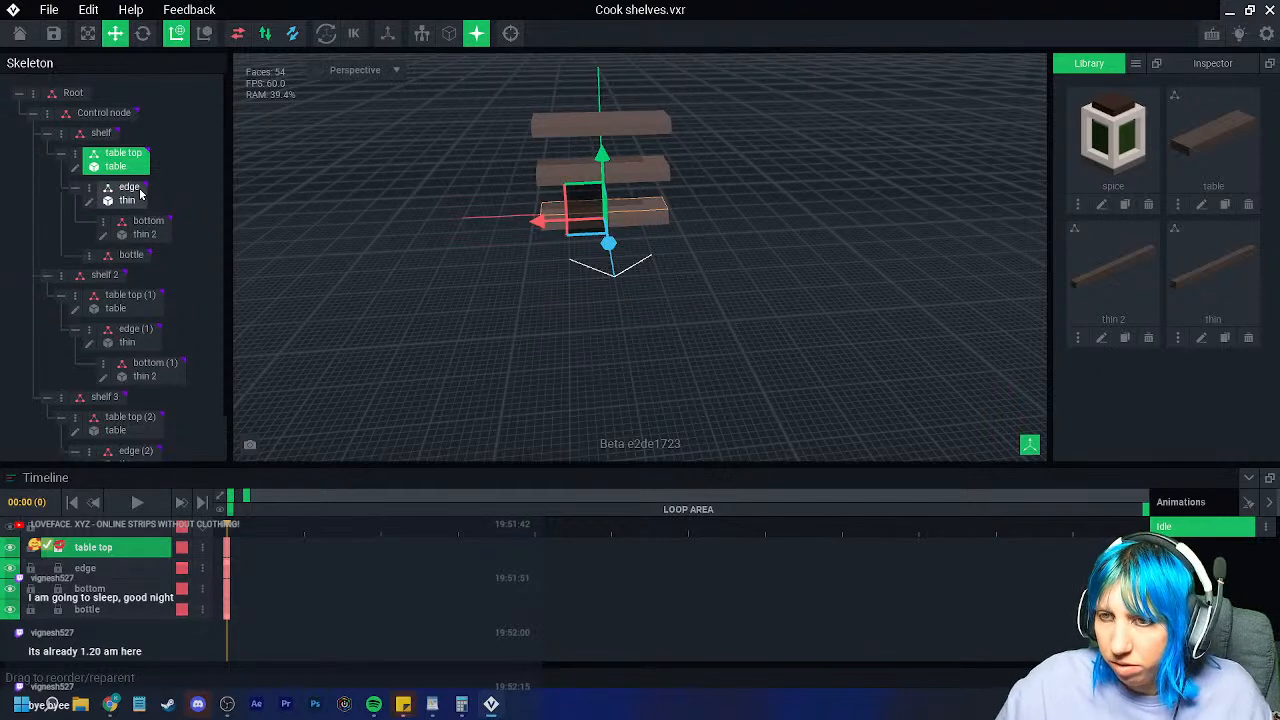
Step: Drop the spice jar model into the bottle node and raise it two units onto the shelf
drag(1095, 140, 123, 254)
right_drag(391, 234, 602, 171)
scroll(633, 243, up, 3)
drag(578, 148, 579, 123)
scroll(577, 190, up, 2)
right_drag(577, 191, 410, 229)
middle_drag(410, 229, 412, 318)
scroll(412, 318, down, 2)
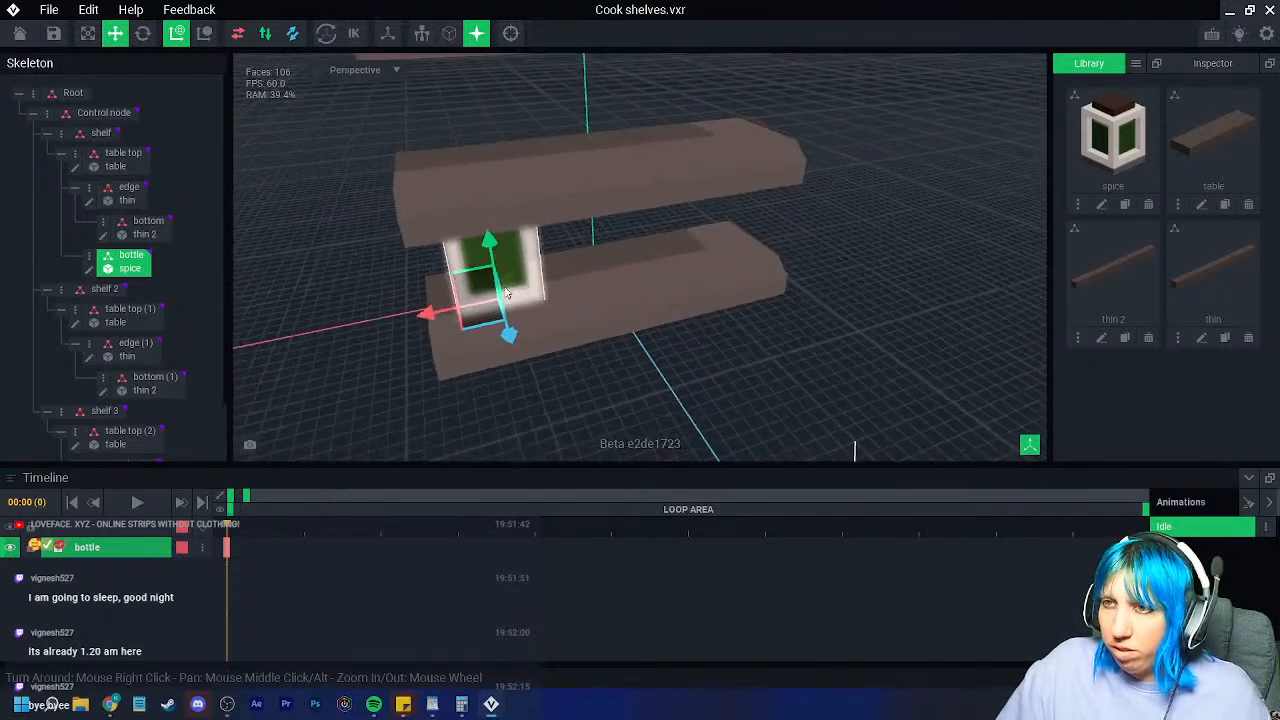
Step: Try raising shelf 2 and the top shelf's table top, then undo both moves
click(551, 163)
click(104, 254)
drag(588, 104, 589, 85)
middle_drag(568, 130, 556, 260)
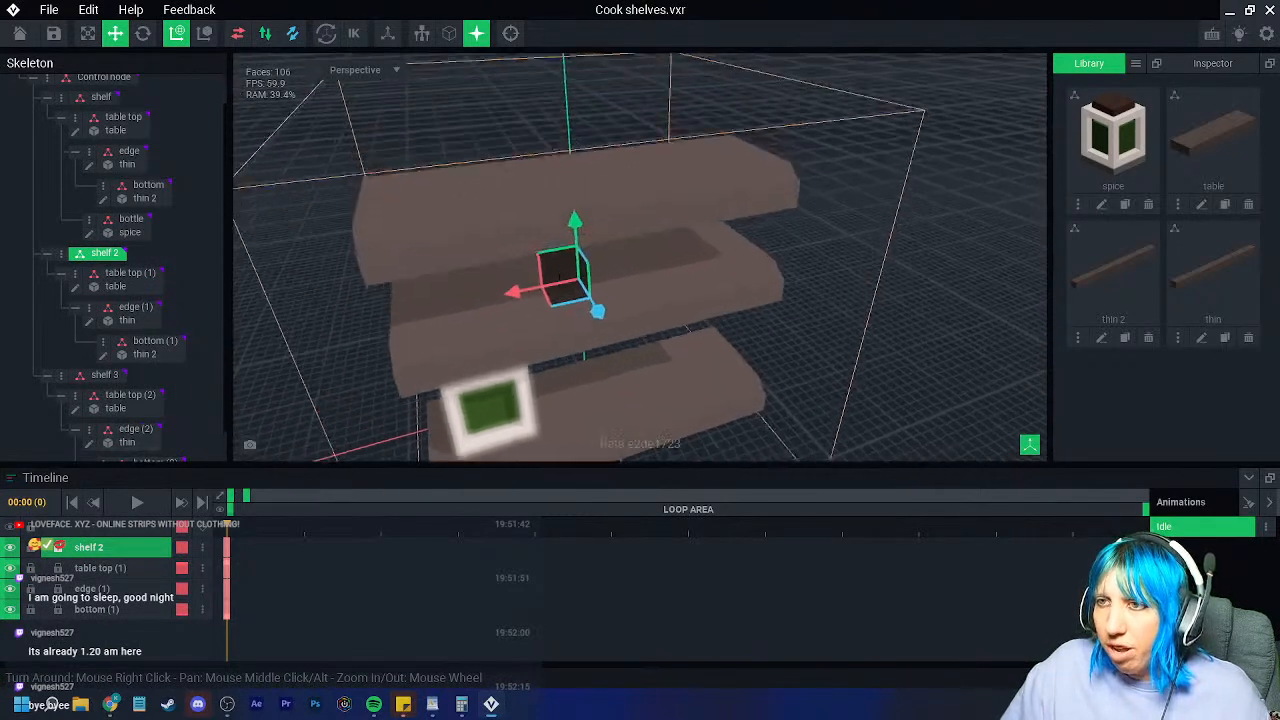
click(551, 175)
drag(580, 150, 587, 120)
middle_drag(575, 290, 529, 204)
key(ctrl+z)
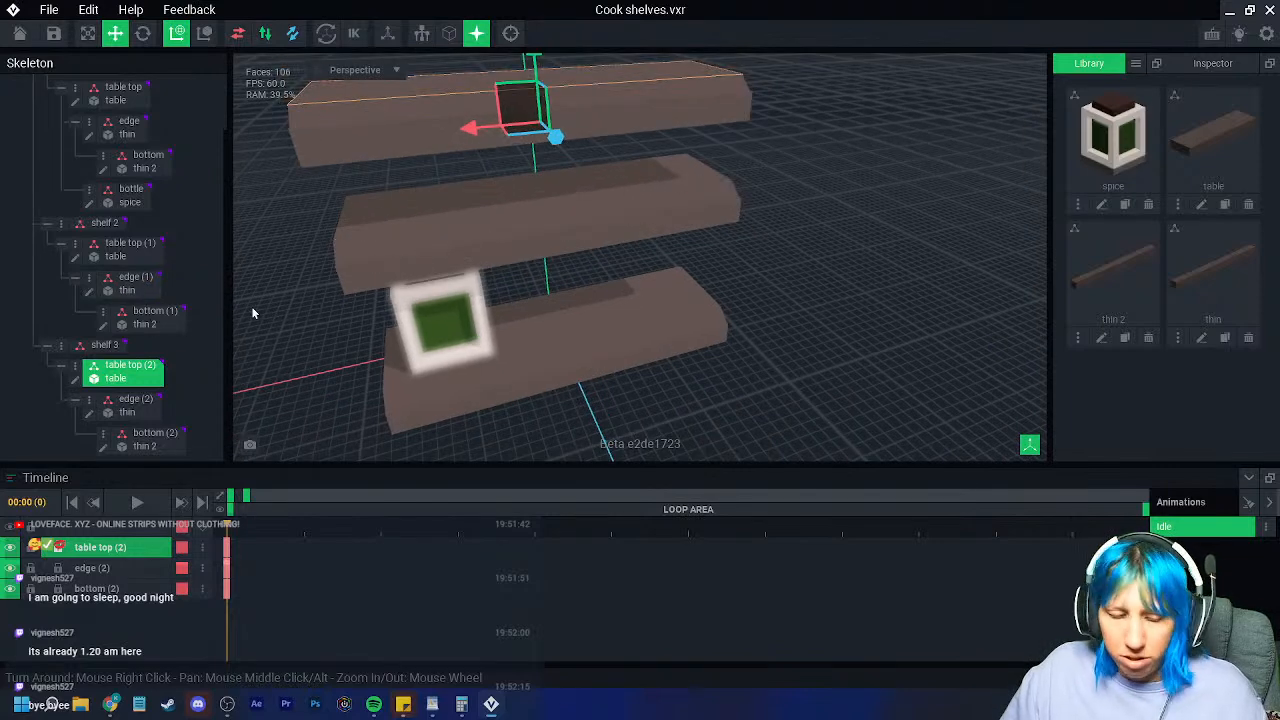
key(ctrl+z)
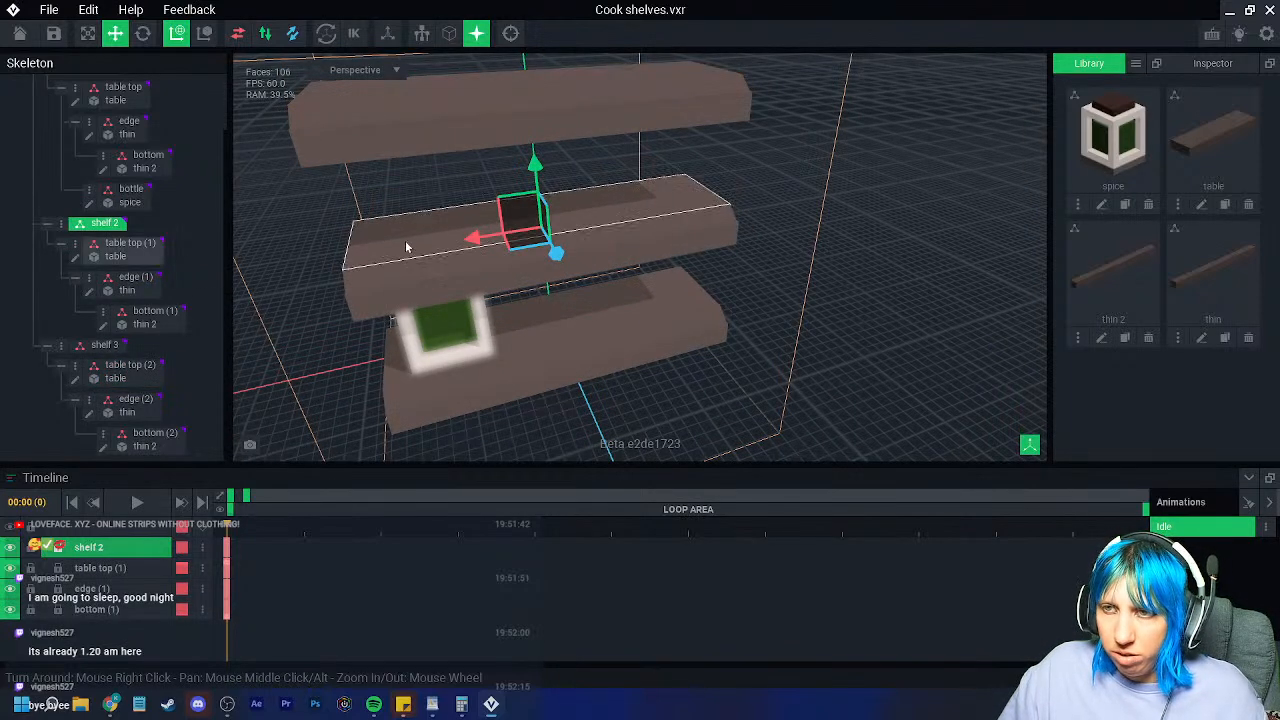
Step: Raise shelf 2 higher above the jar and lift shelf 3 above shelf 2
click(406, 247)
click(123, 256)
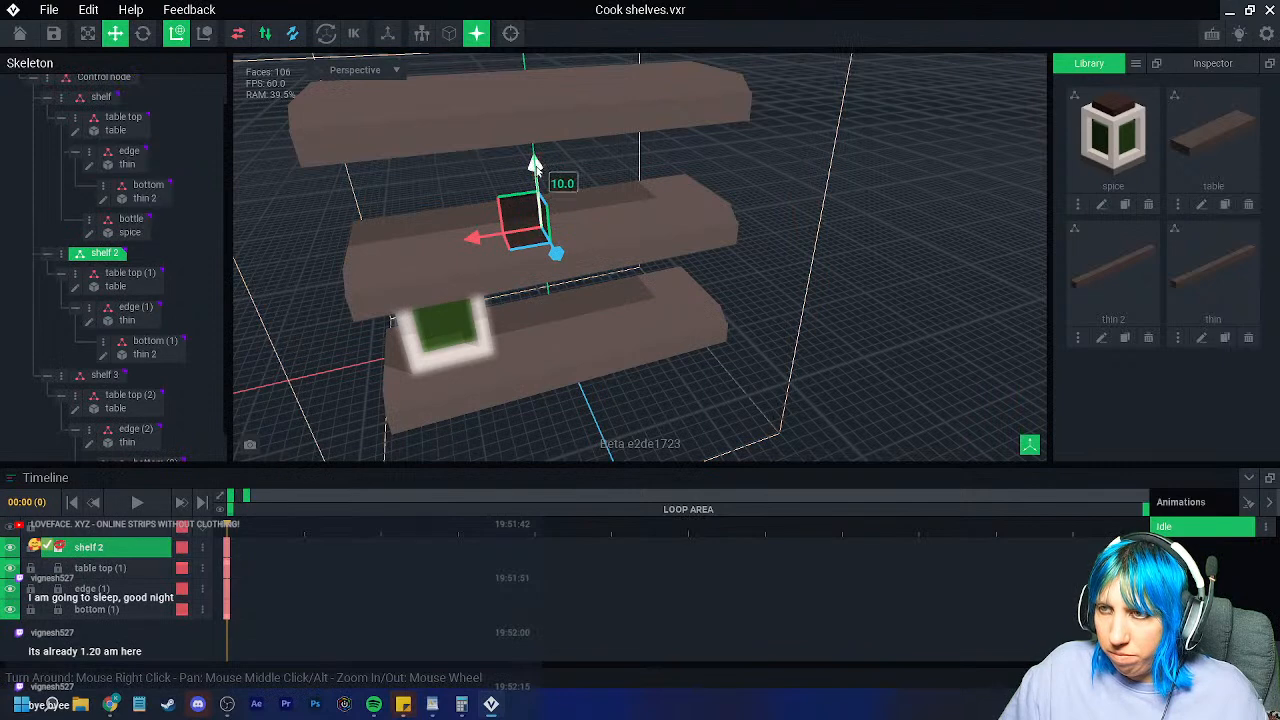
drag(534, 165, 560, 126)
click(100, 378)
right_drag(560, 126, 700, 395)
click(564, 330)
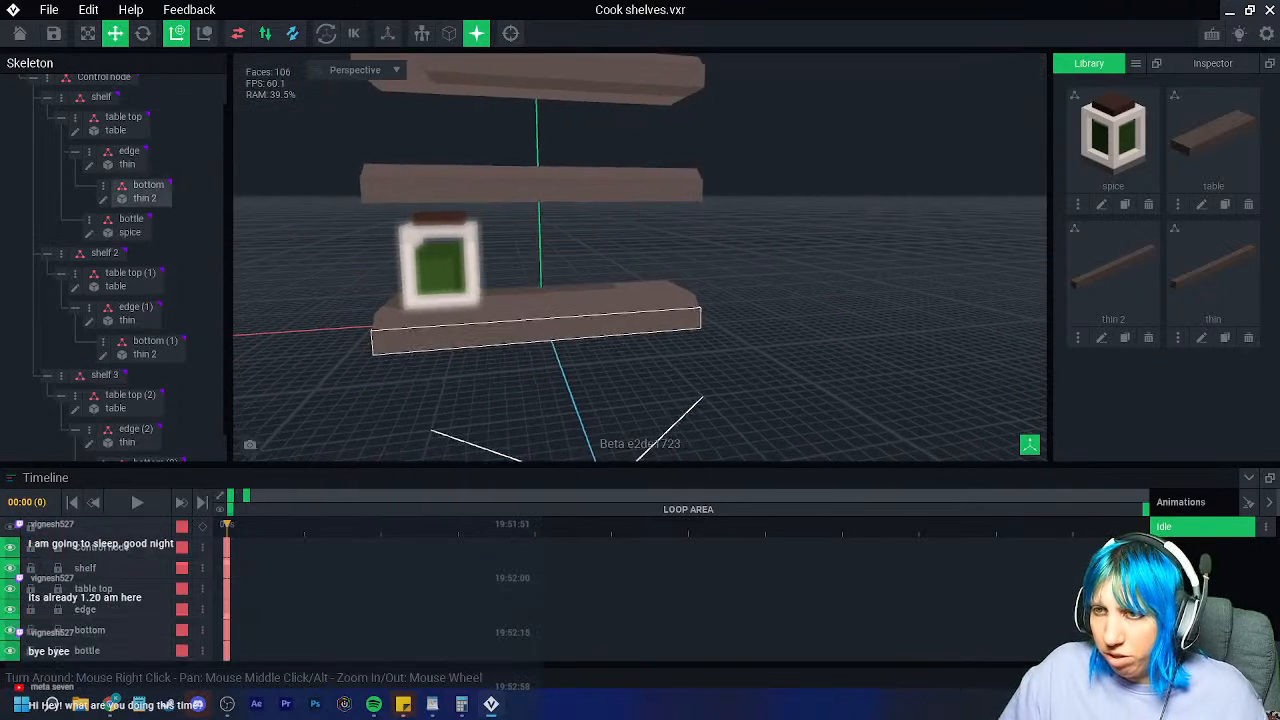
right_drag(564, 330, 538, 346)
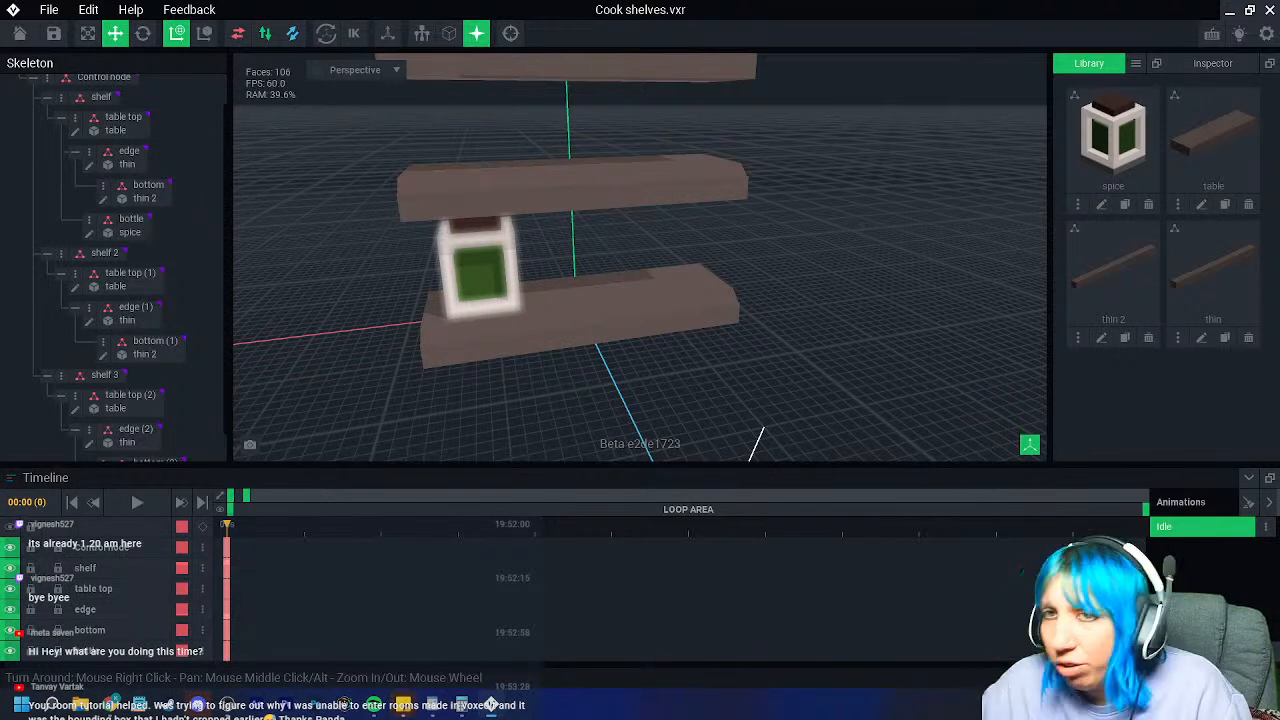
Step: Save the Cook shelves changes and open the torture room asset
click(19, 33)
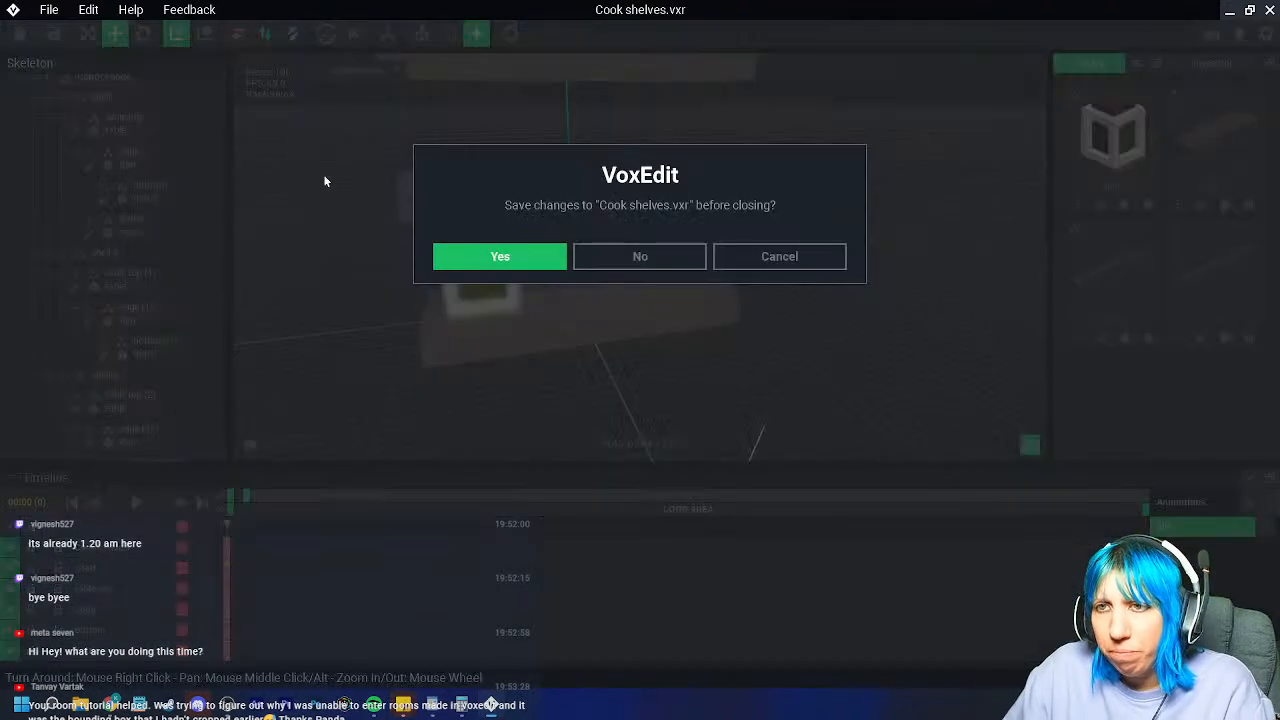
click(497, 255)
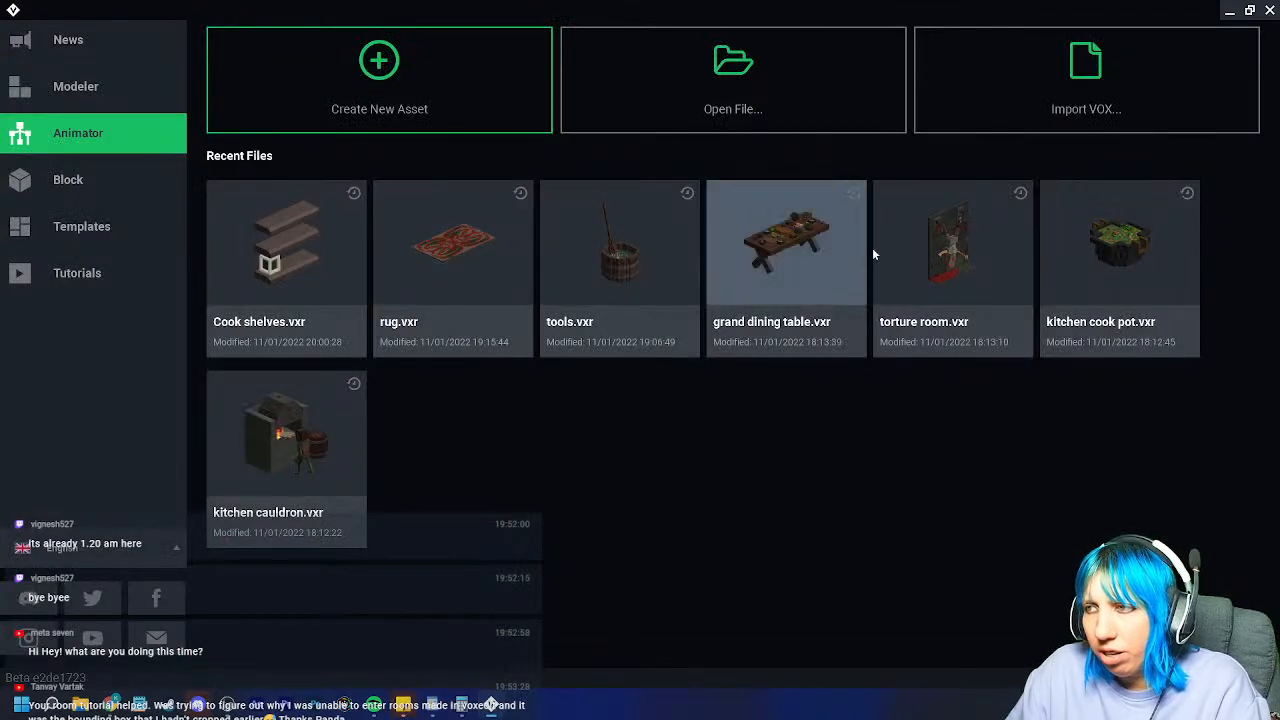
click(952, 250)
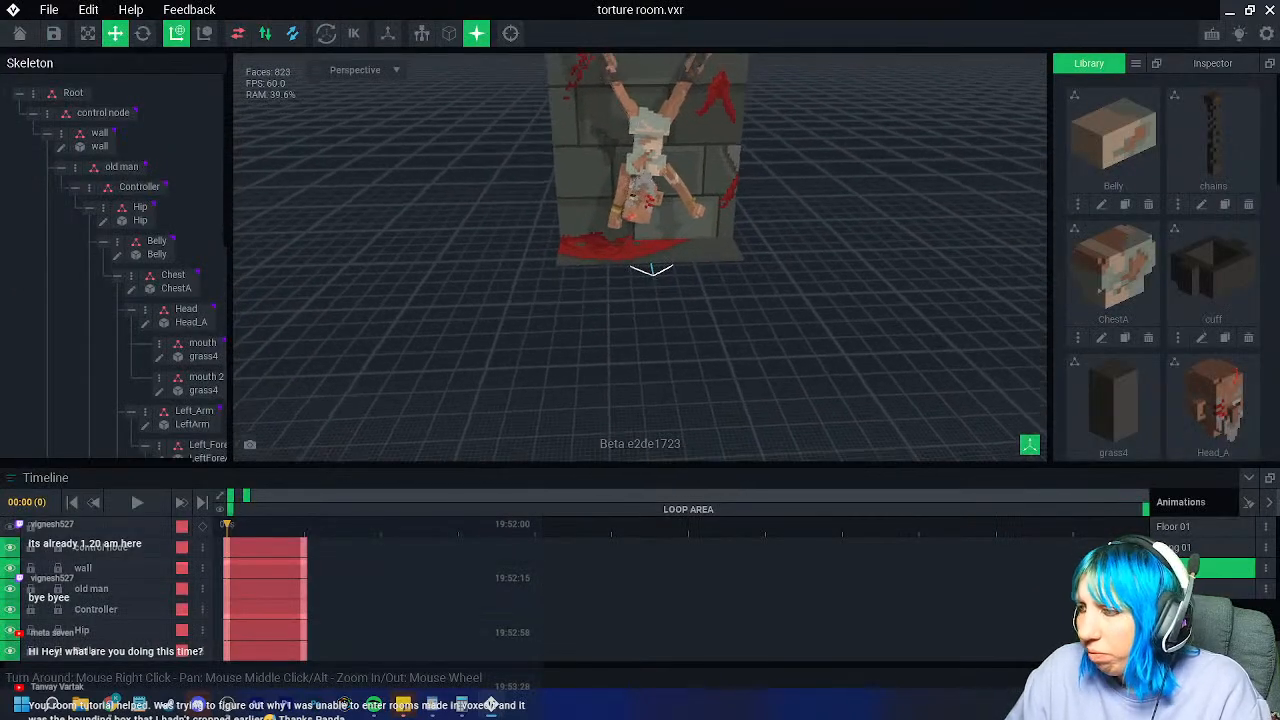
Step: Widen the timeline span and play the torture room animation, then return to the start
drag(302, 495, 204, 551)
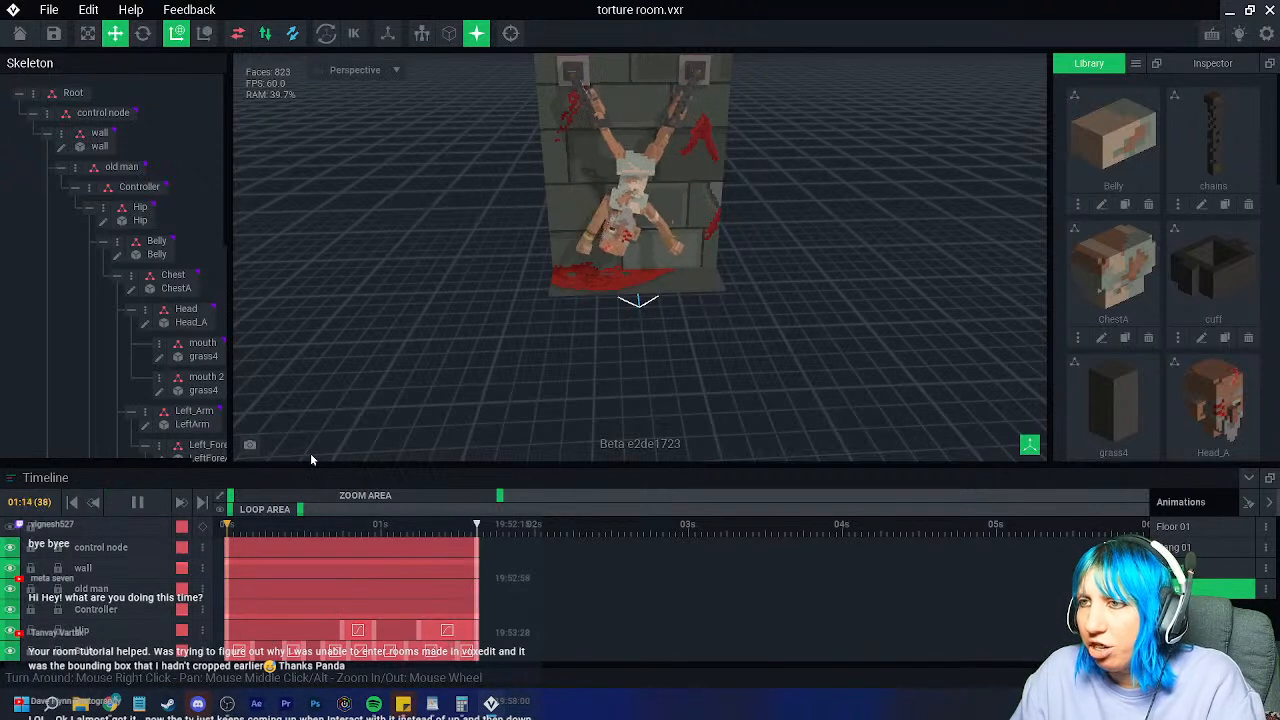
scroll(532, 341, up, 3)
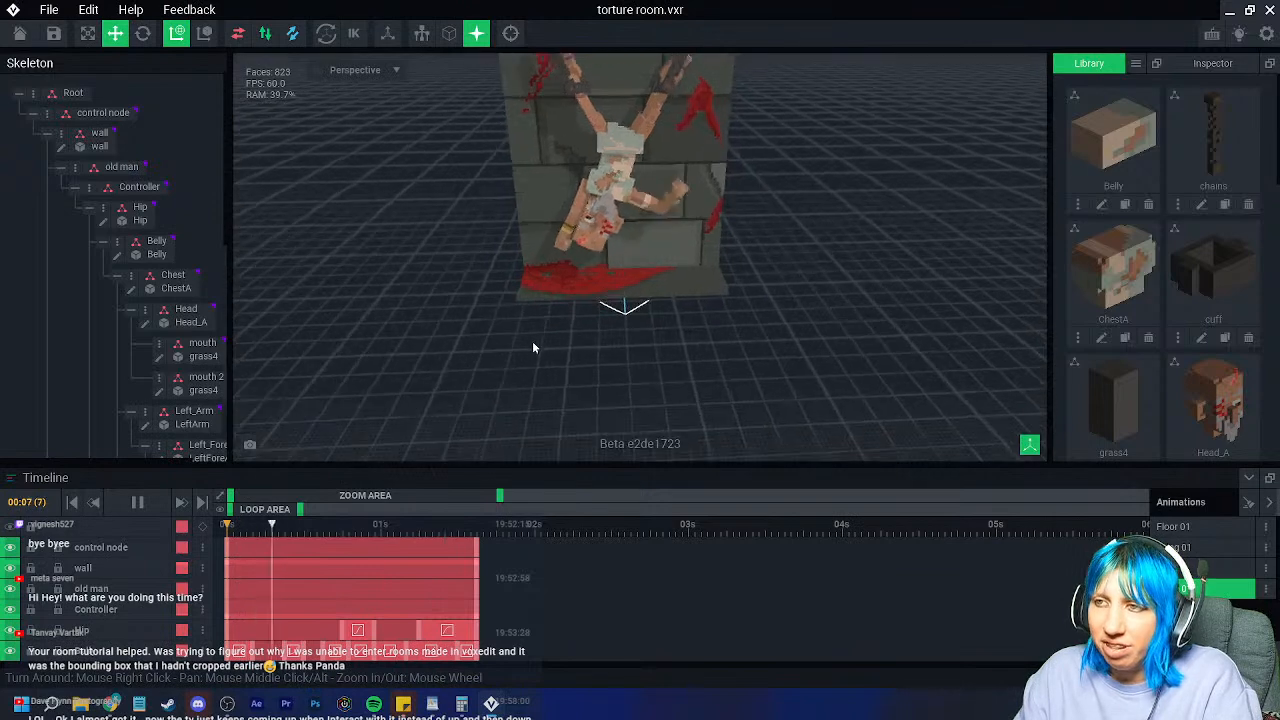
scroll(518, 345, up, 1)
click(515, 346)
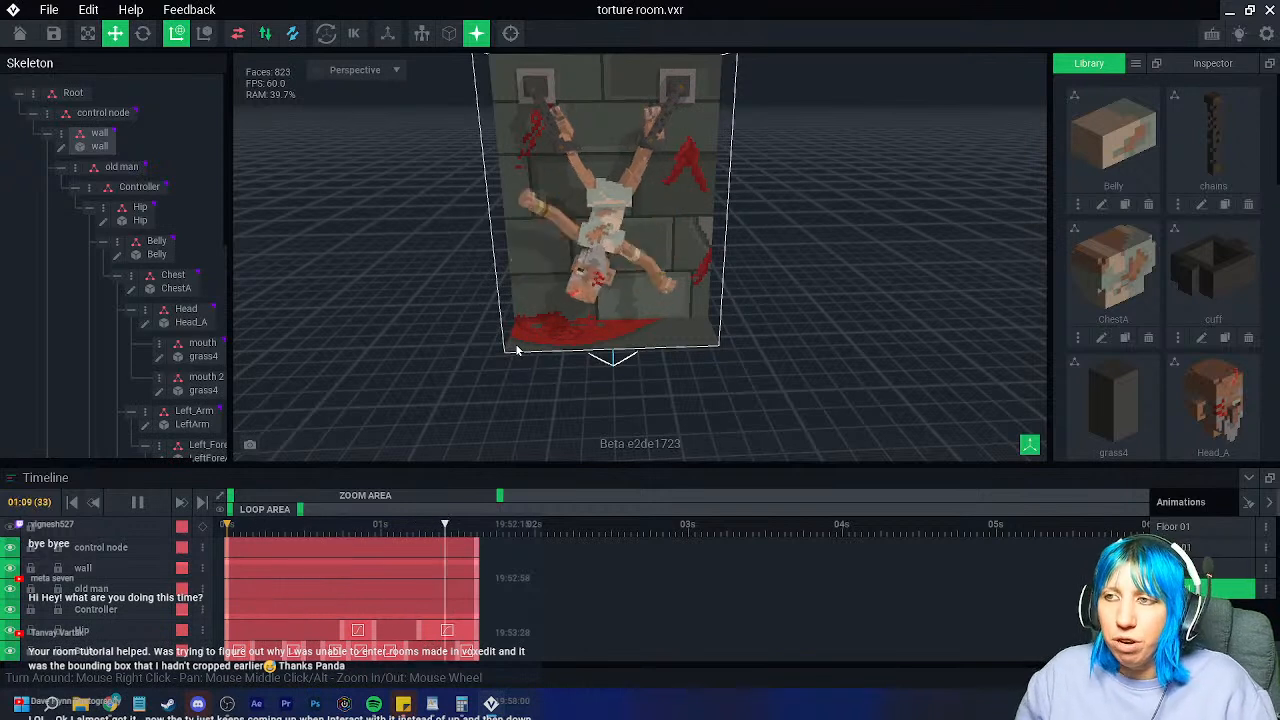
click(500, 428)
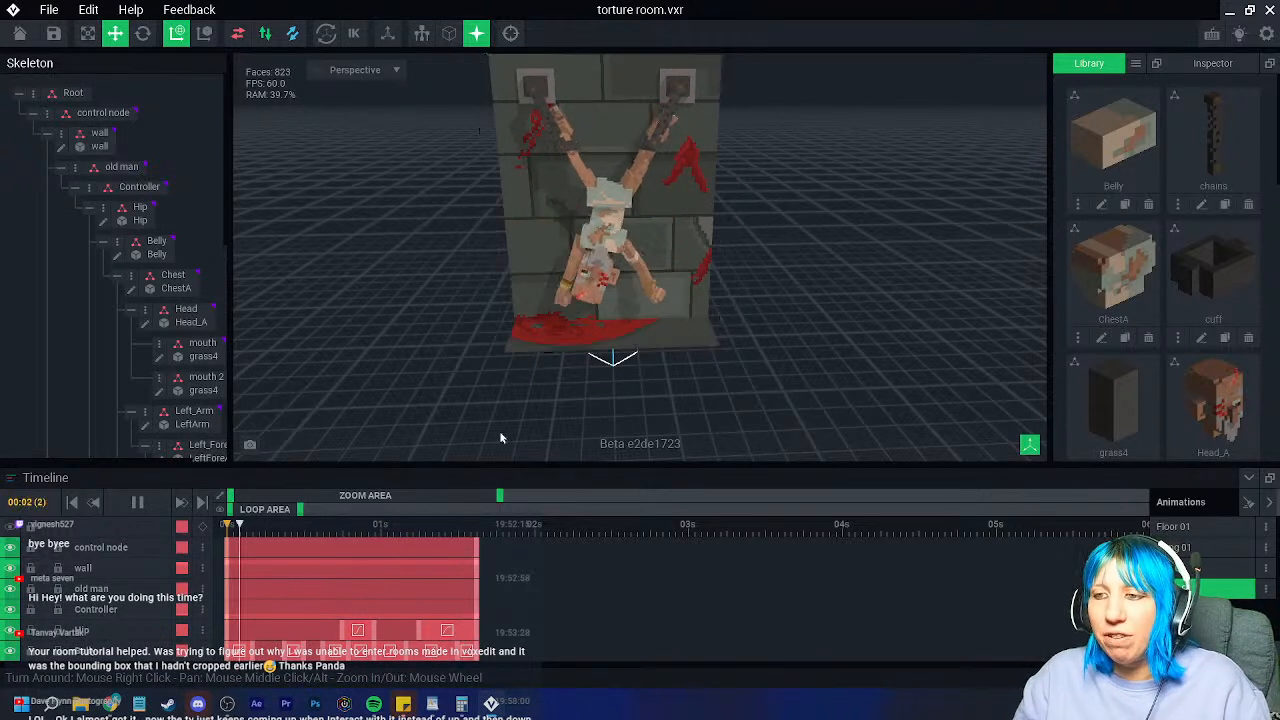
drag(330, 531, 478, 553)
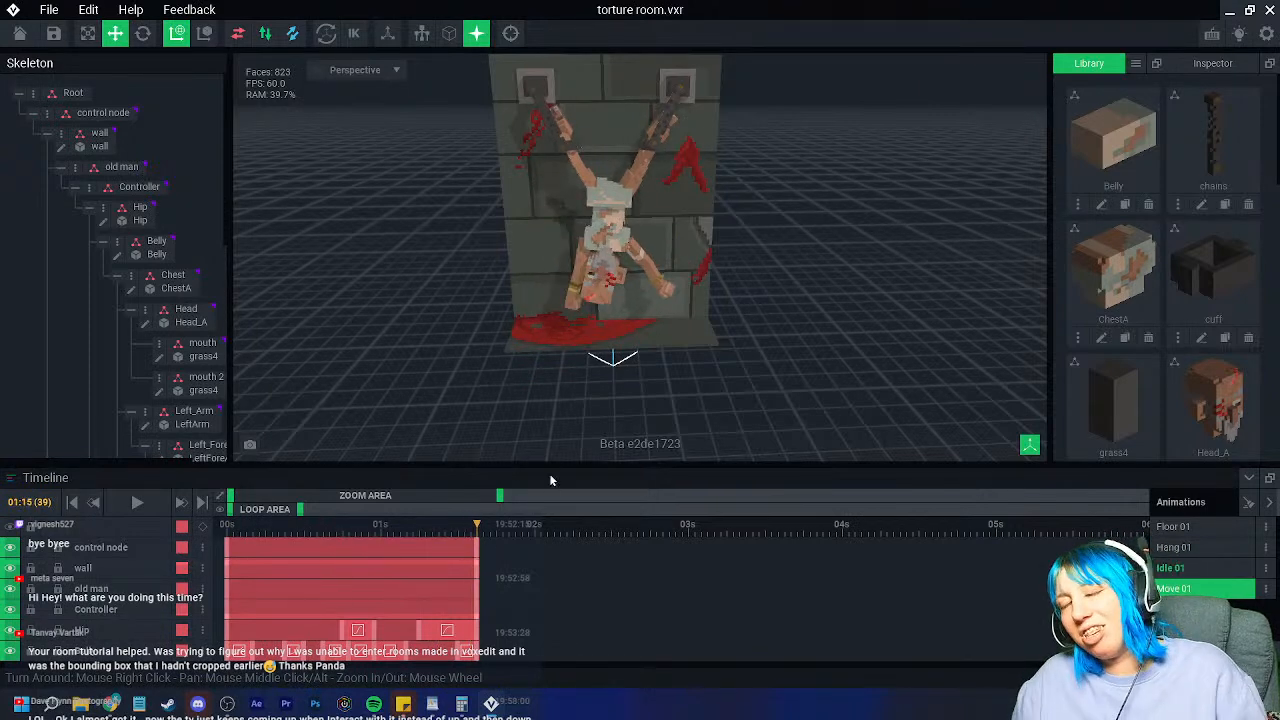
Step: Close torture room without saving and reopen the Cook shelves asset
click(20, 35)
click(637, 256)
click(394, 253)
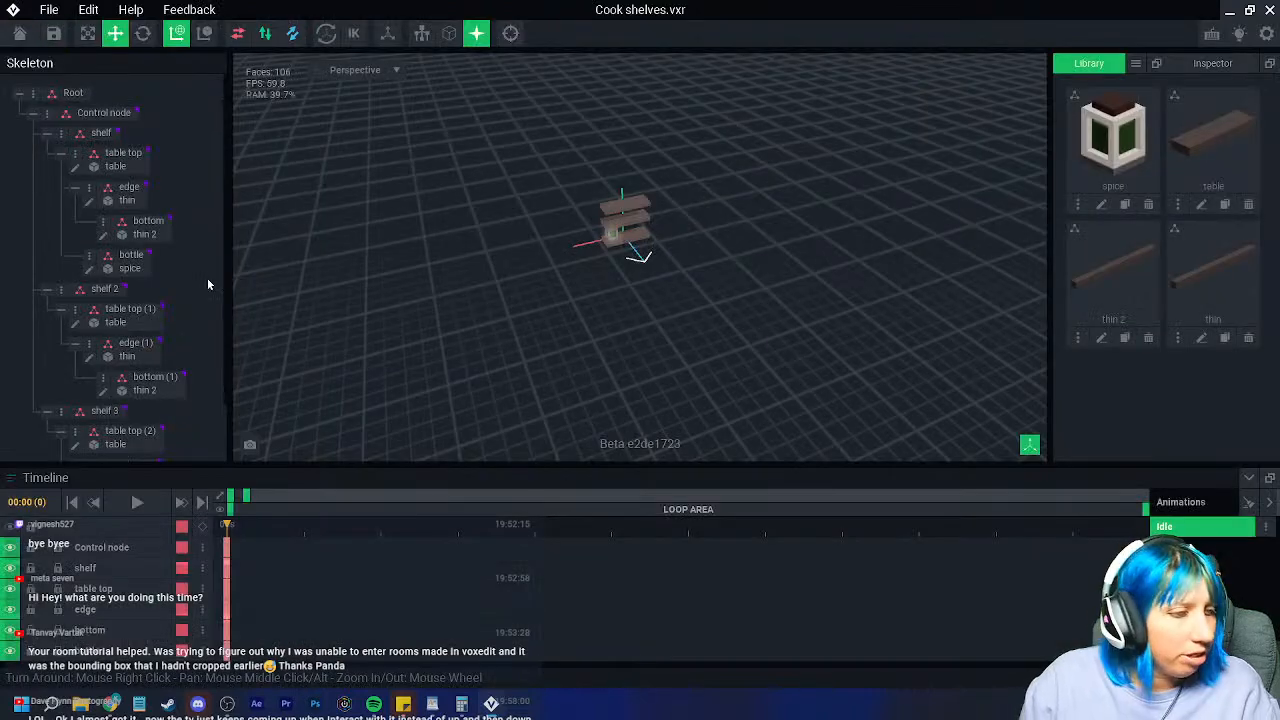
scroll(302, 332, up, 3)
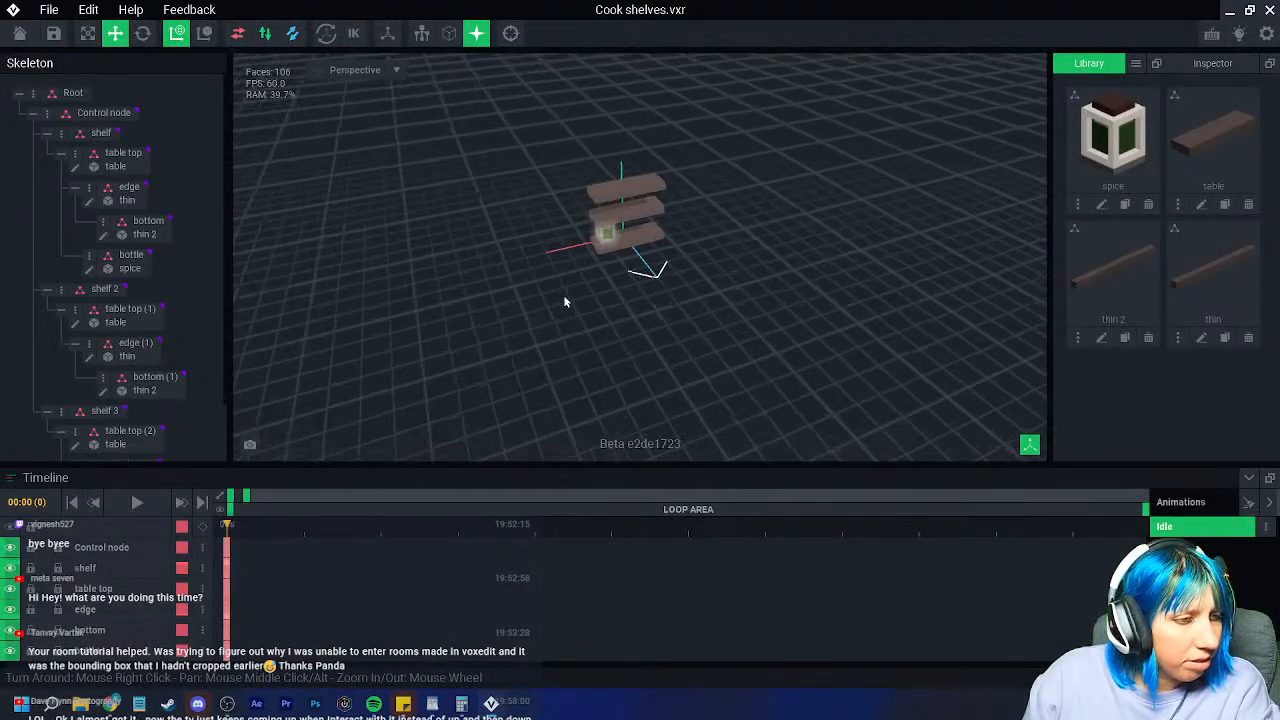
scroll(564, 298, up, 6)
scroll(546, 323, up, 5)
Step: Nudge the bottle along its depth axis and clone the spice model as 'small'
right_drag(517, 306, 478, 288)
click(495, 275)
drag(479, 303, 470, 307)
click(392, 314)
right_drag(392, 314, 537, 289)
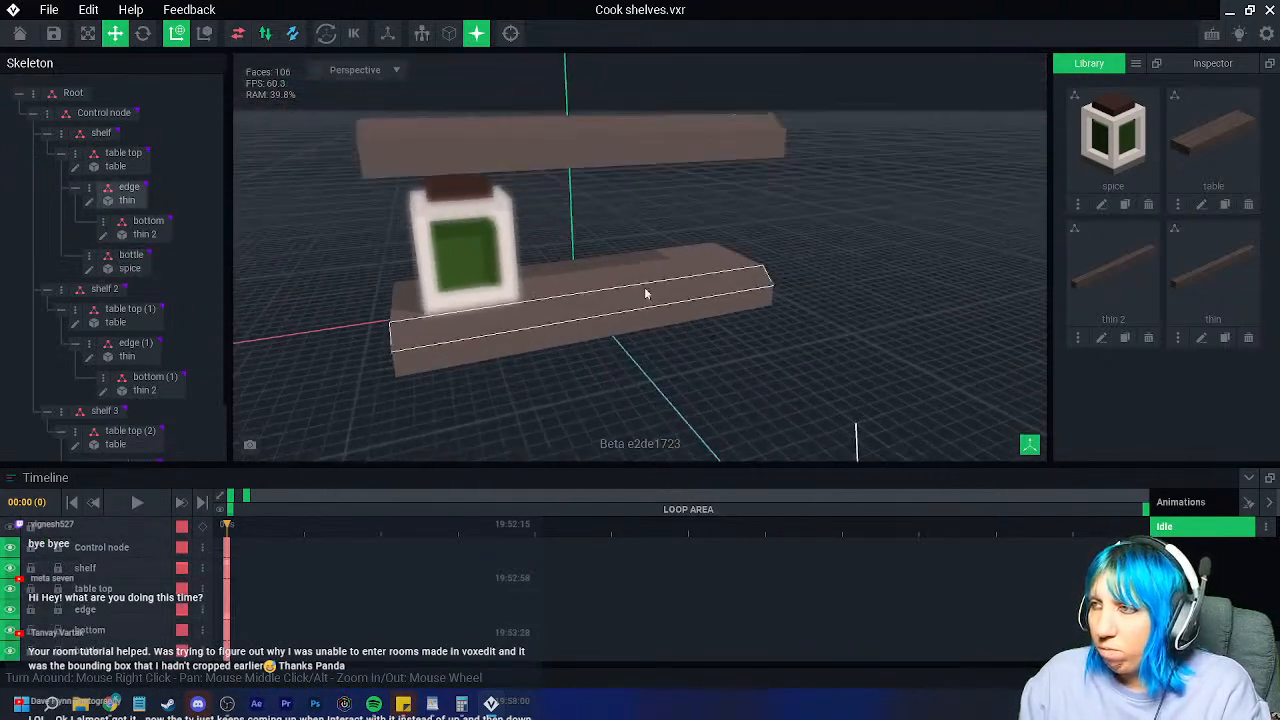
click(1124, 204)
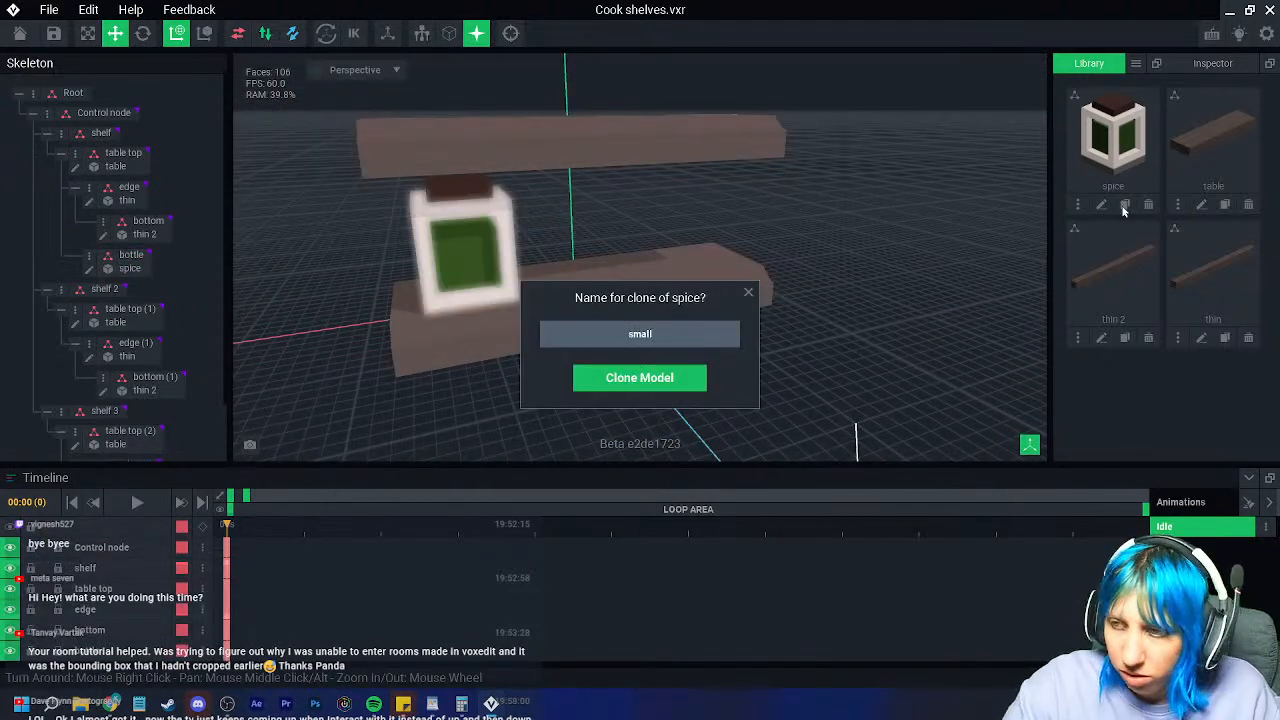
key(Return)
Step: Open the small model and erase its brown lid and upper wall voxels
click(1123, 205)
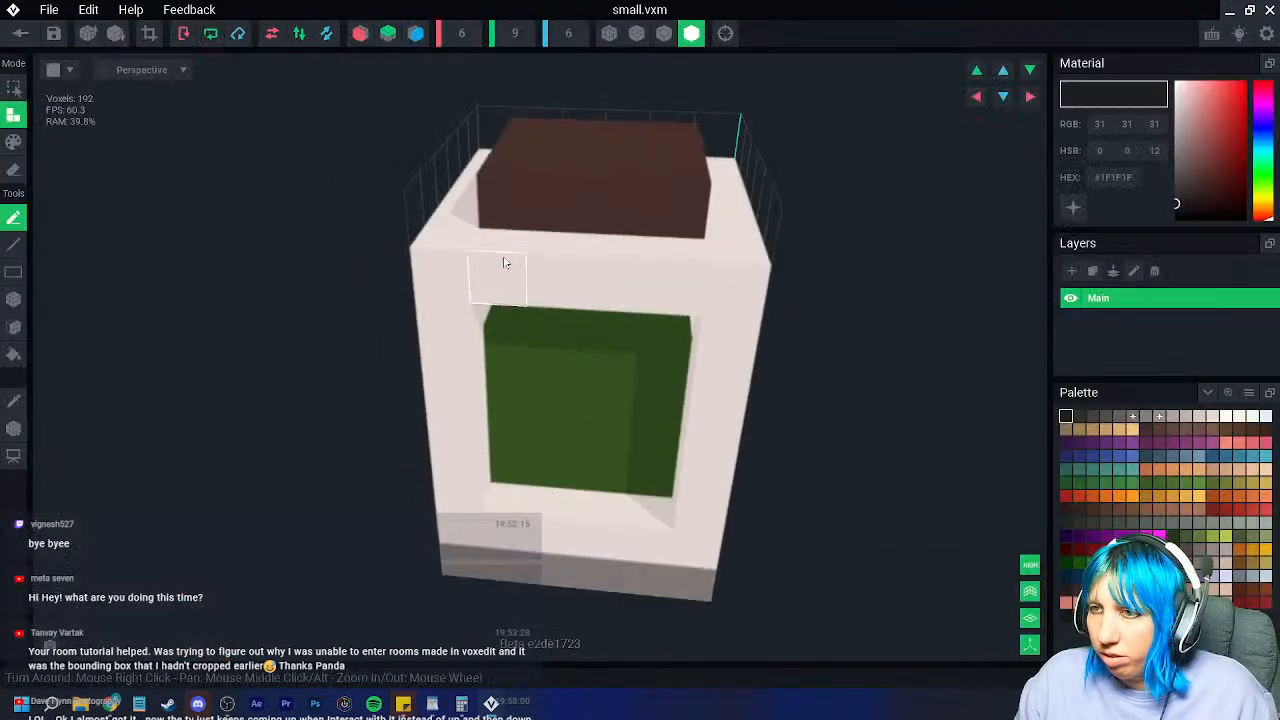
click(664, 33)
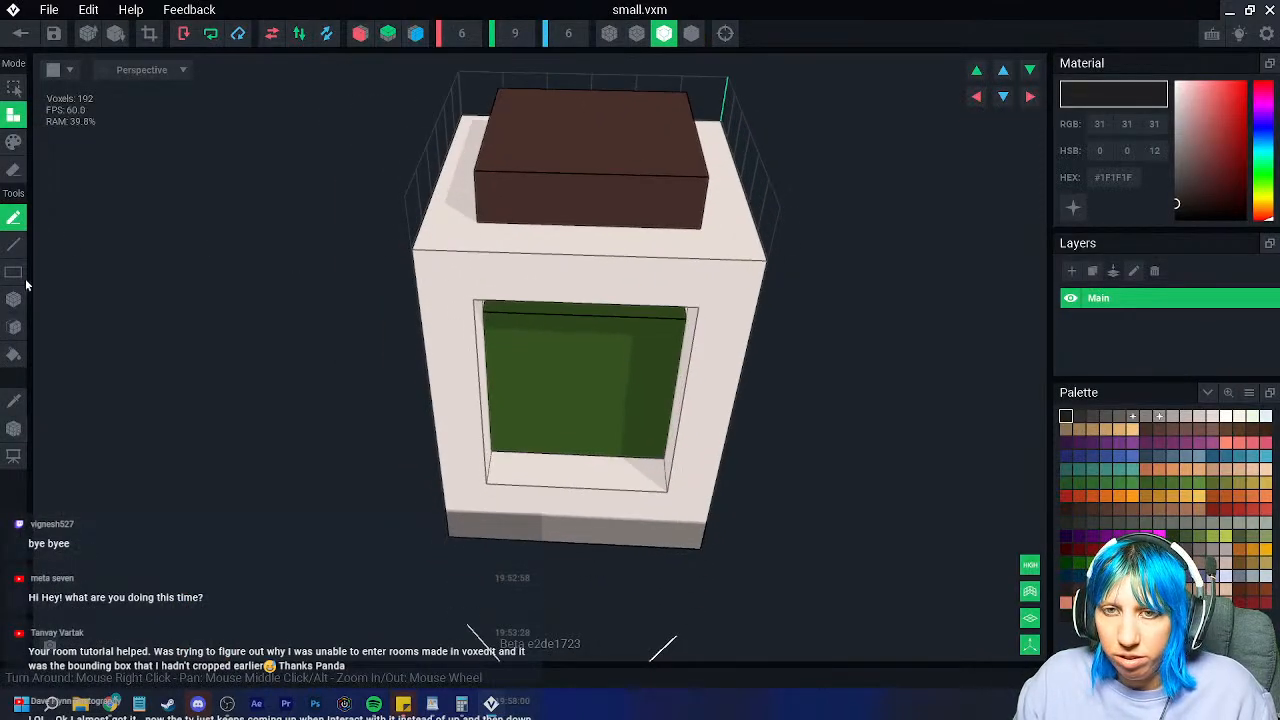
click(581, 135)
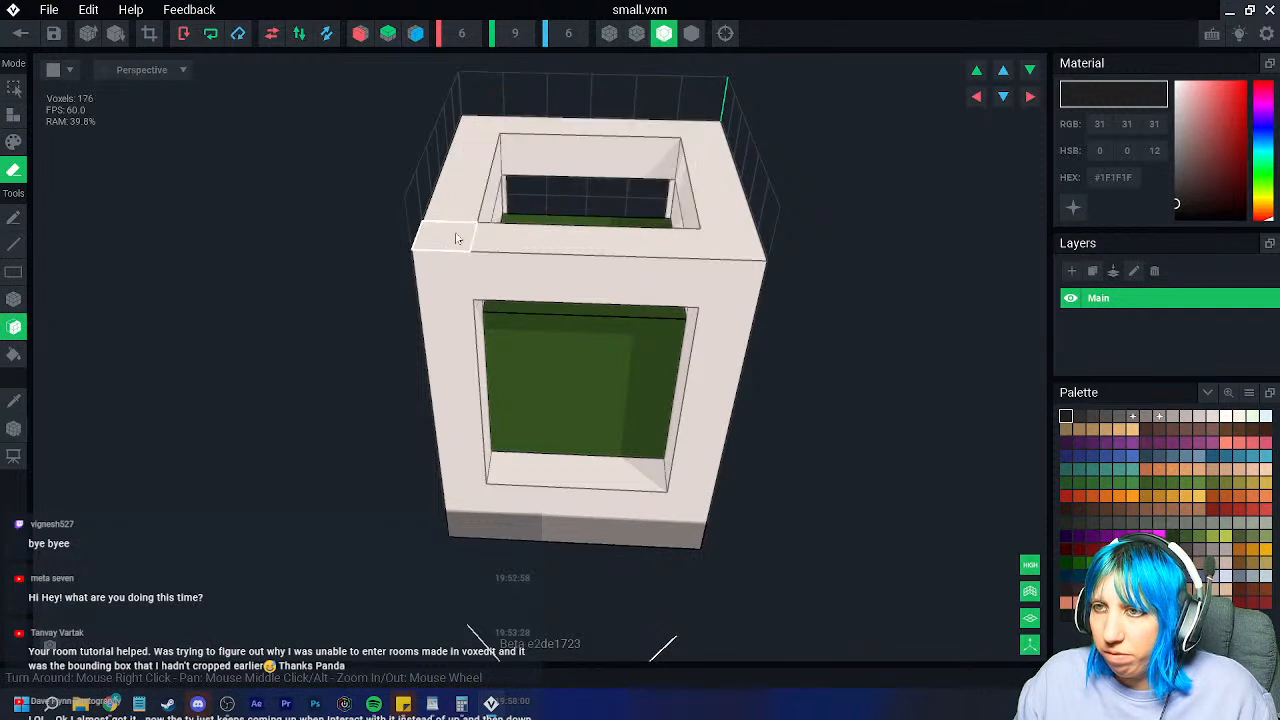
click(445, 236)
click(484, 176)
key(ctrl+z)
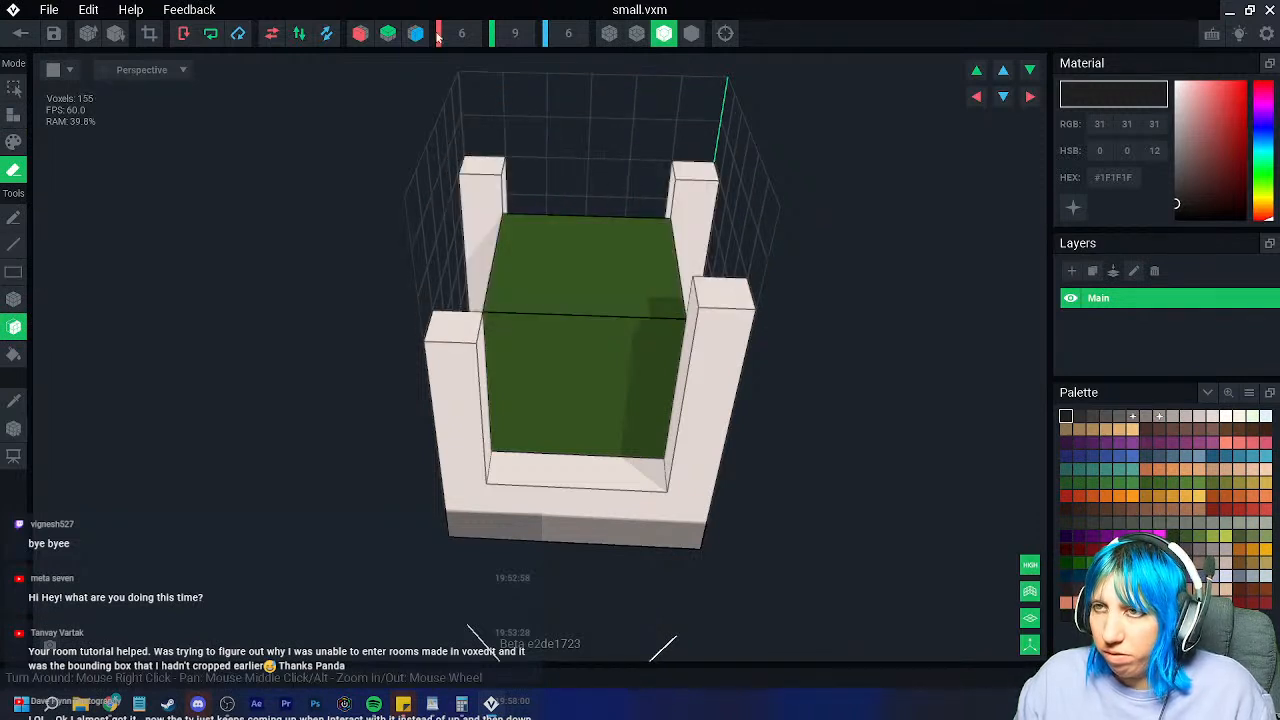
Step: With mirror erasing on, remove the green top layer and the raised column tops
click(416, 33)
click(550, 280)
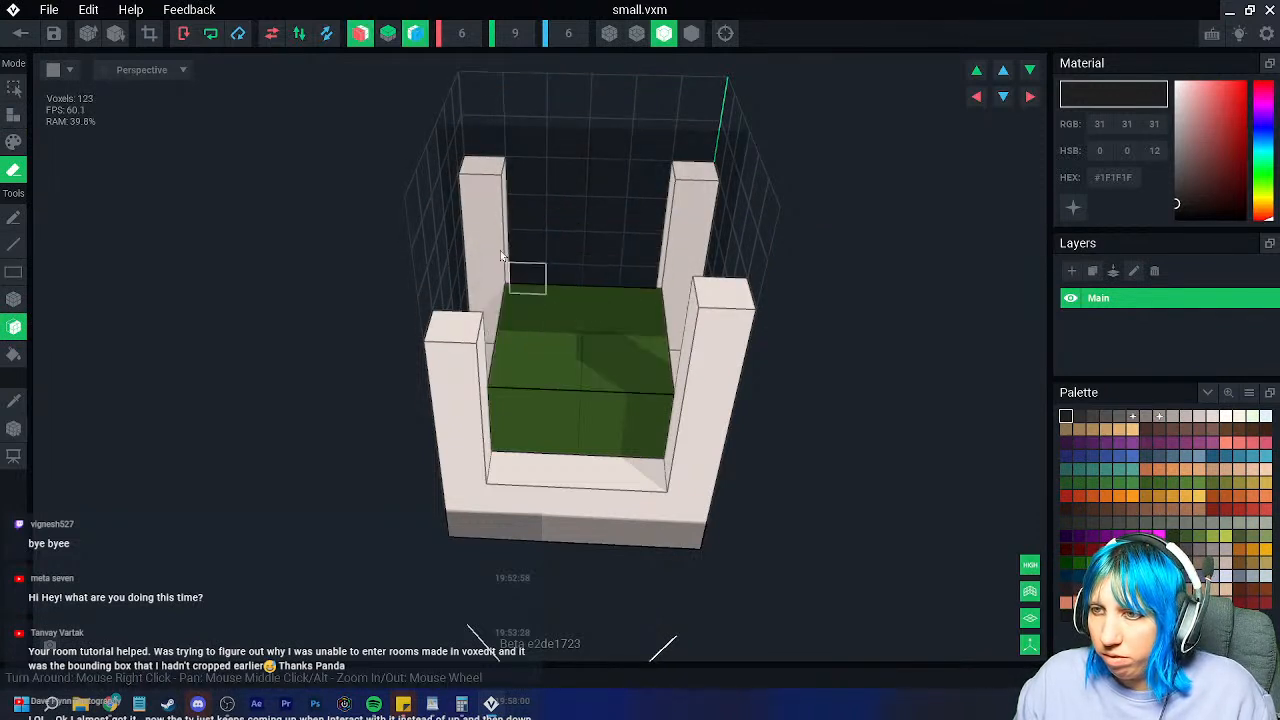
click(487, 186)
click(487, 186)
mouse_move(457, 300)
right_down()
mouse_move(523, 351)
mouse_move(577, 485)
right_up()
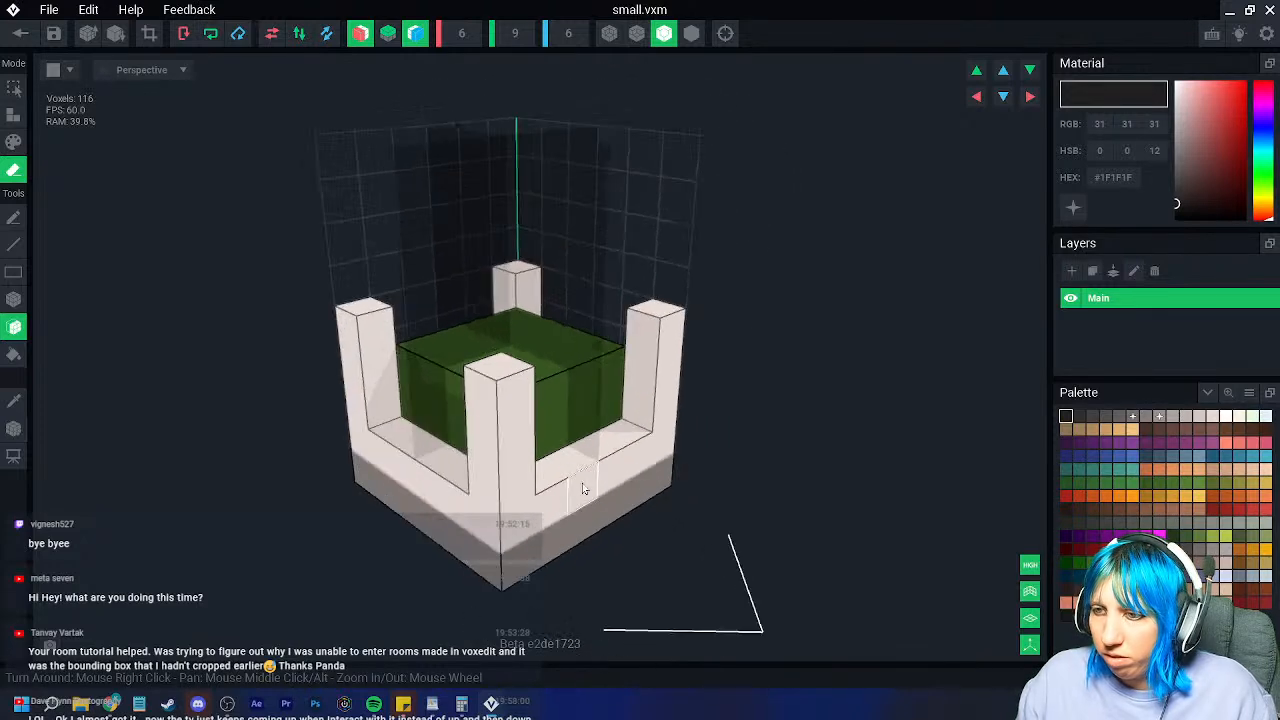
Step: Erase the corner pillars and white rows, trim the green block to one cube, and pick grey
click(489, 527)
mouse_move(500, 537)
right_down()
mouse_move(462, 558)
mouse_move(480, 546)
right_up()
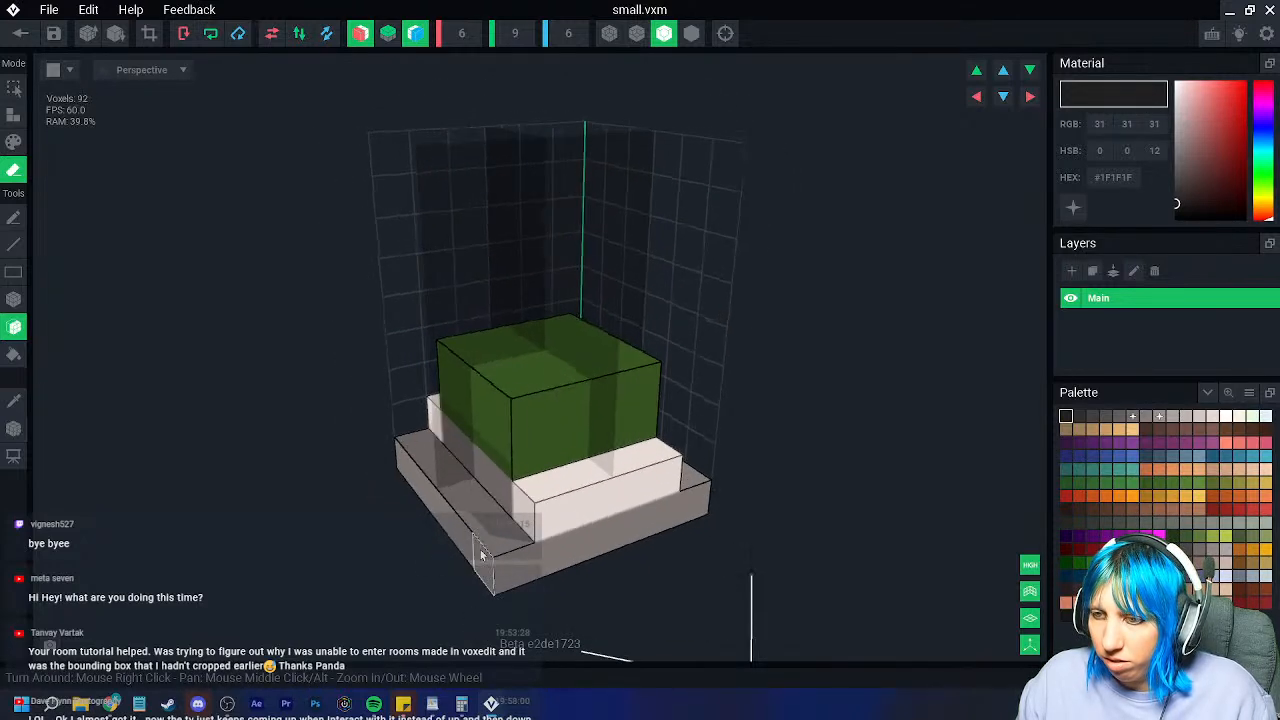
click(484, 550)
click(587, 537)
click(570, 508)
click(563, 434)
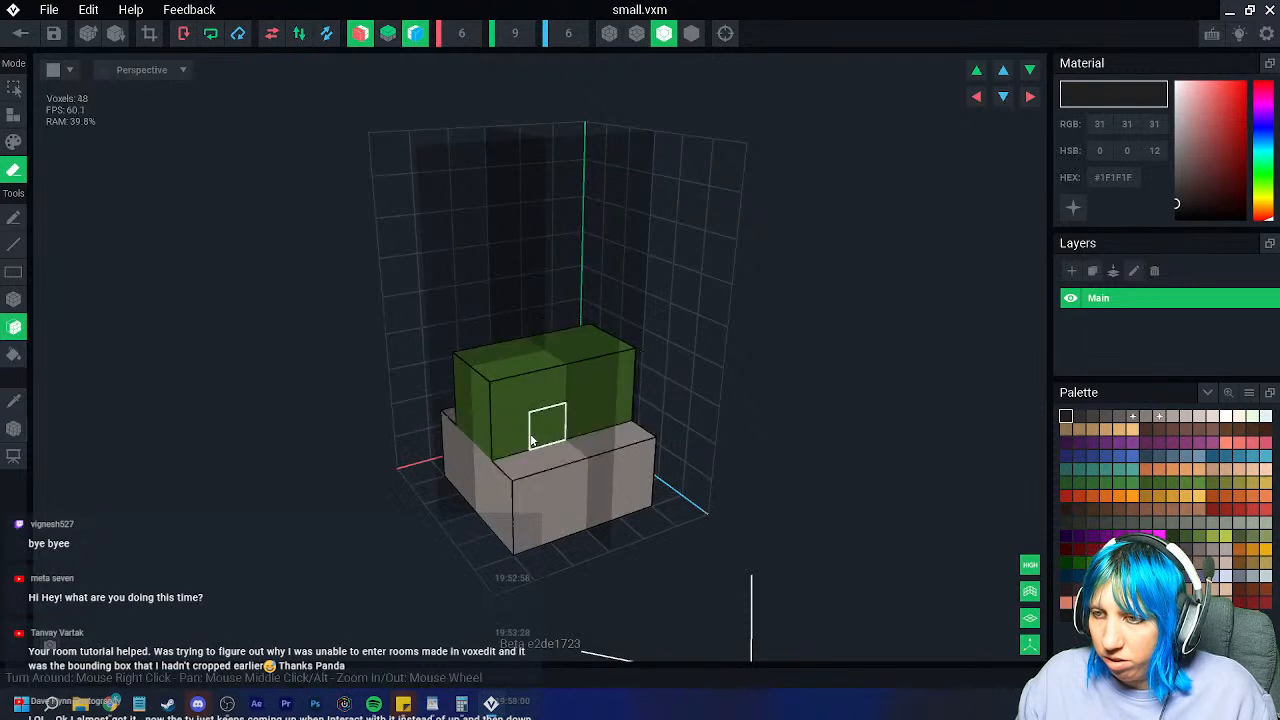
click(473, 427)
mouse_move(473, 430)
right_down()
mouse_move(477, 451)
mouse_move(209, 455)
right_up()
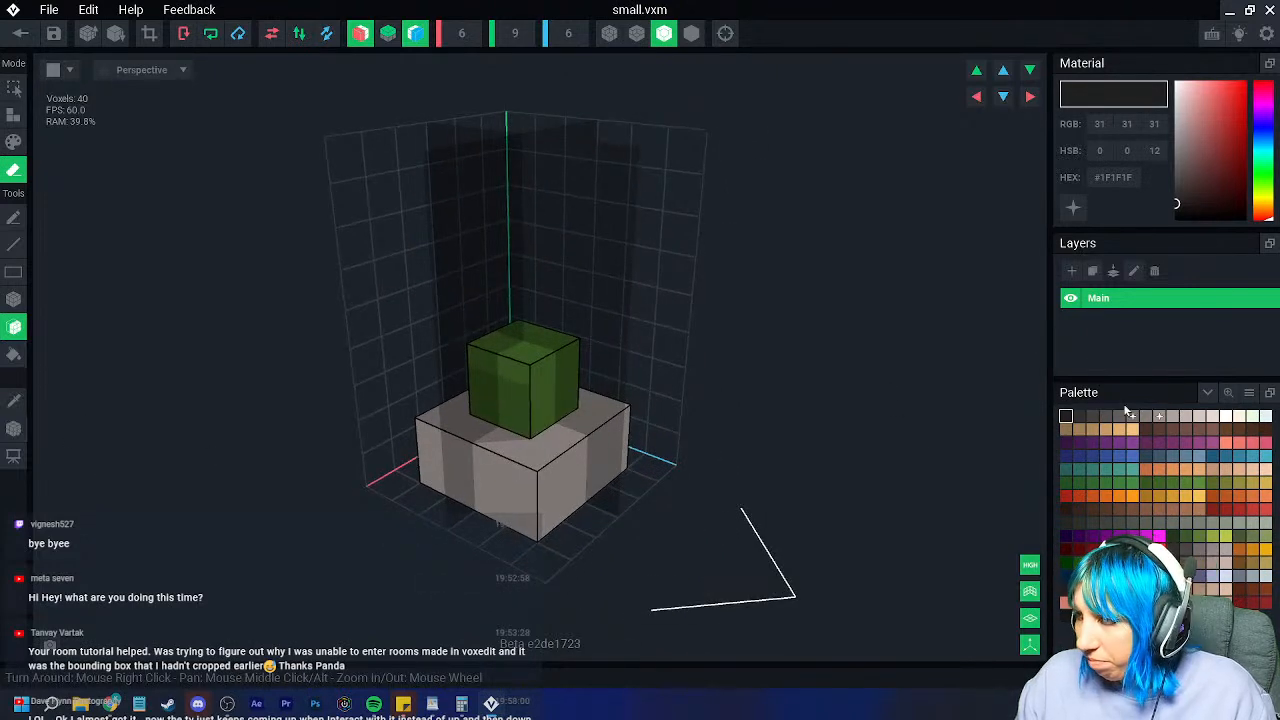
click(1132, 416)
Step: Repaint the base's front and side voxels a light grey
click(14, 114)
right_drag(427, 432, 488, 490)
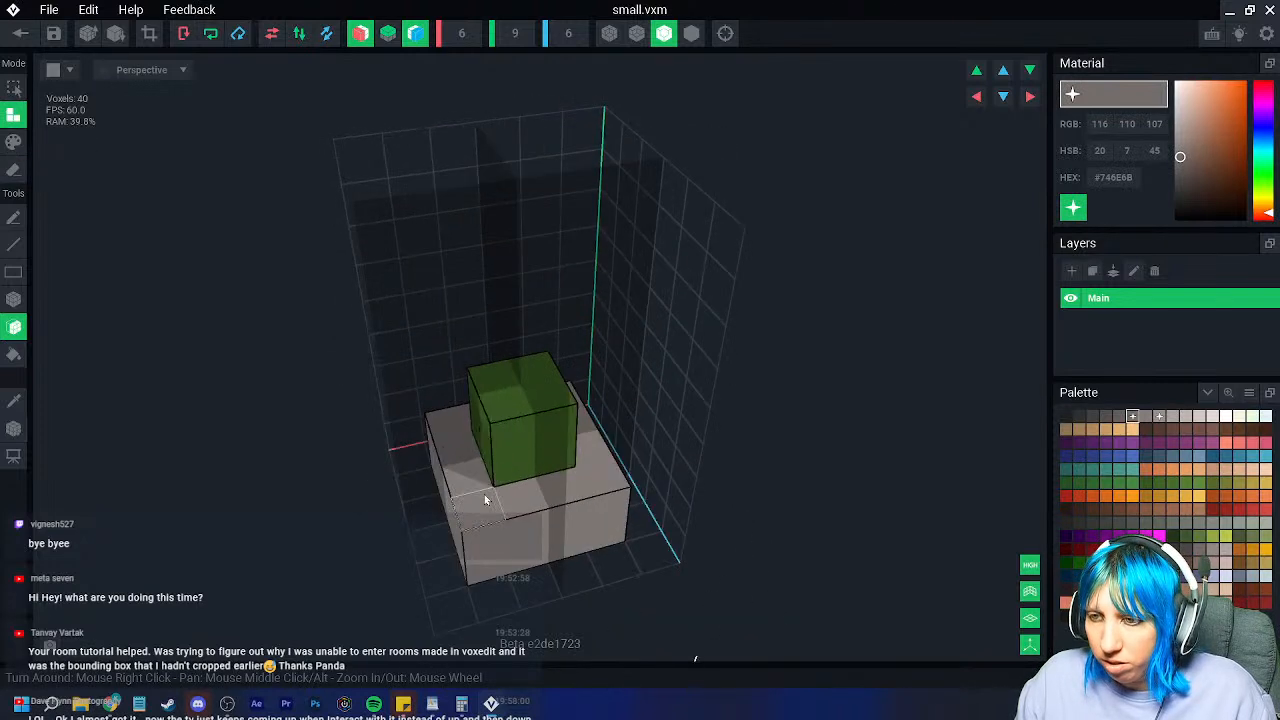
click(14, 141)
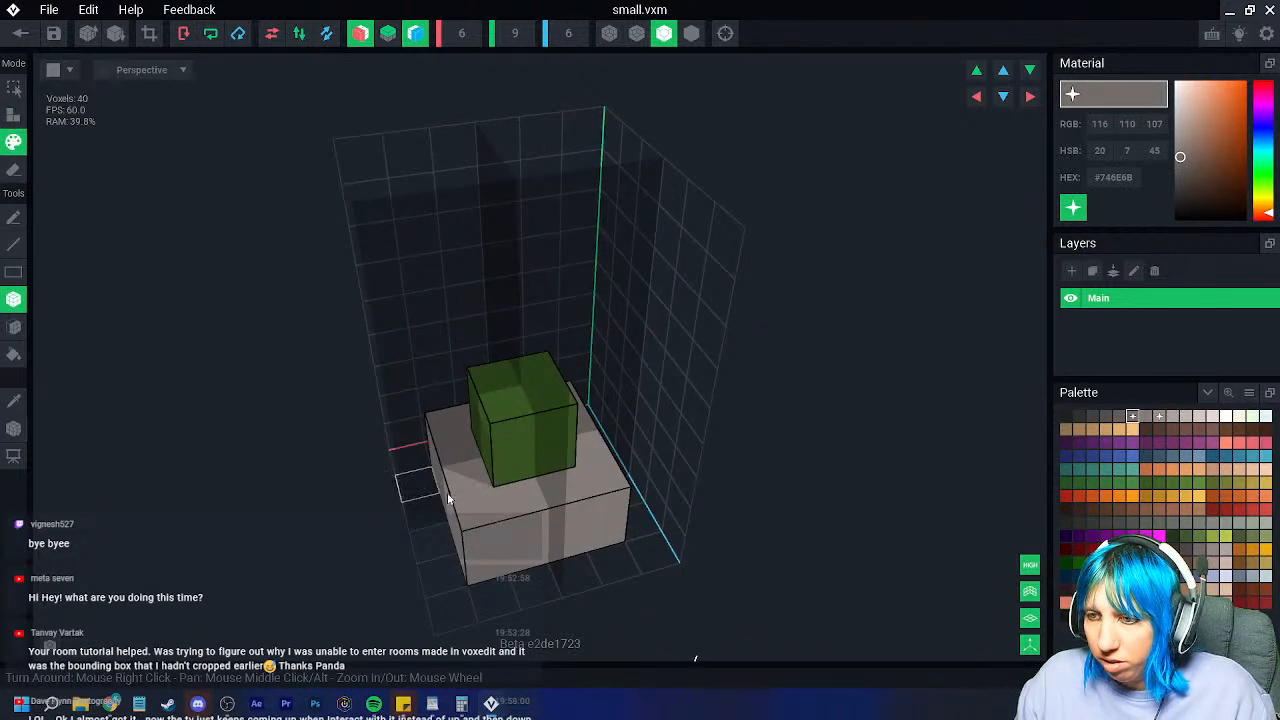
click(533, 516)
click(458, 474)
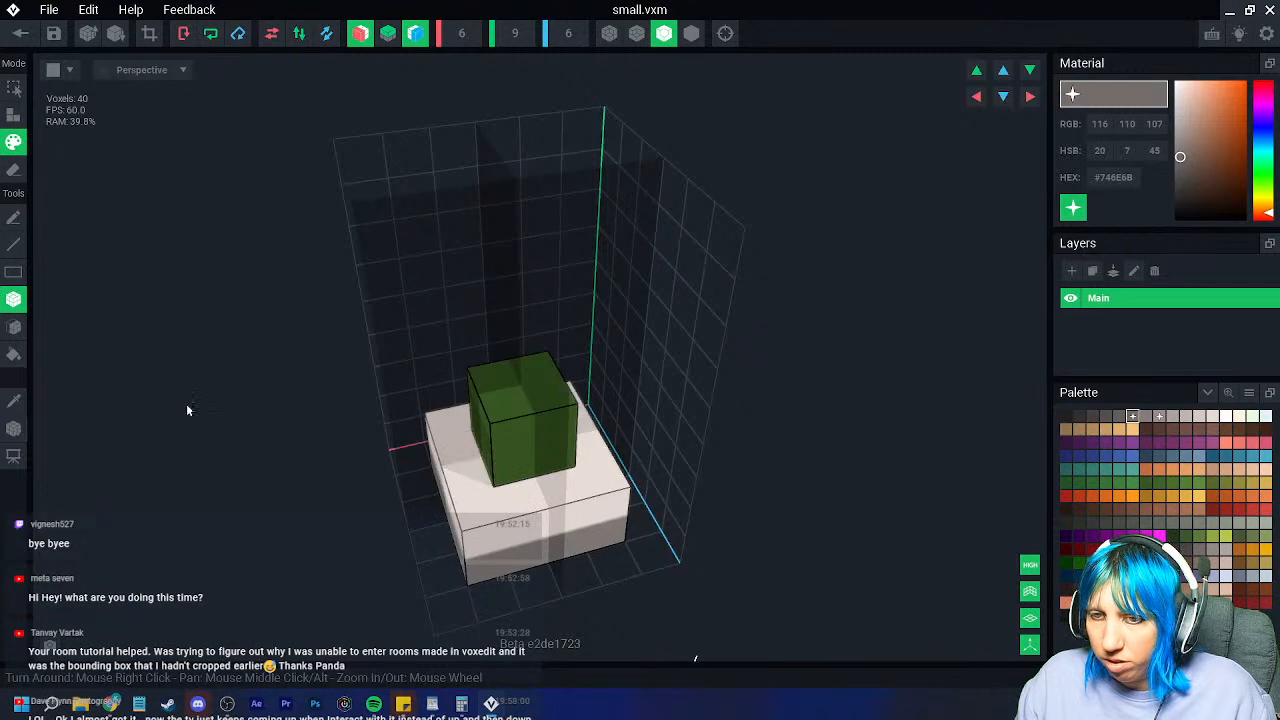
Step: Build white corner pillars and join them into a ring of walls with openings
click(14, 114)
right_drag(440, 440, 894, 505)
click(463, 440)
scroll(463, 446, up, 3)
click(482, 458)
click(524, 474)
Step: Choose a warm brown and fill in a brown lid on top of the white frame
click(1145, 429)
right_drag(977, 437, 497, 433)
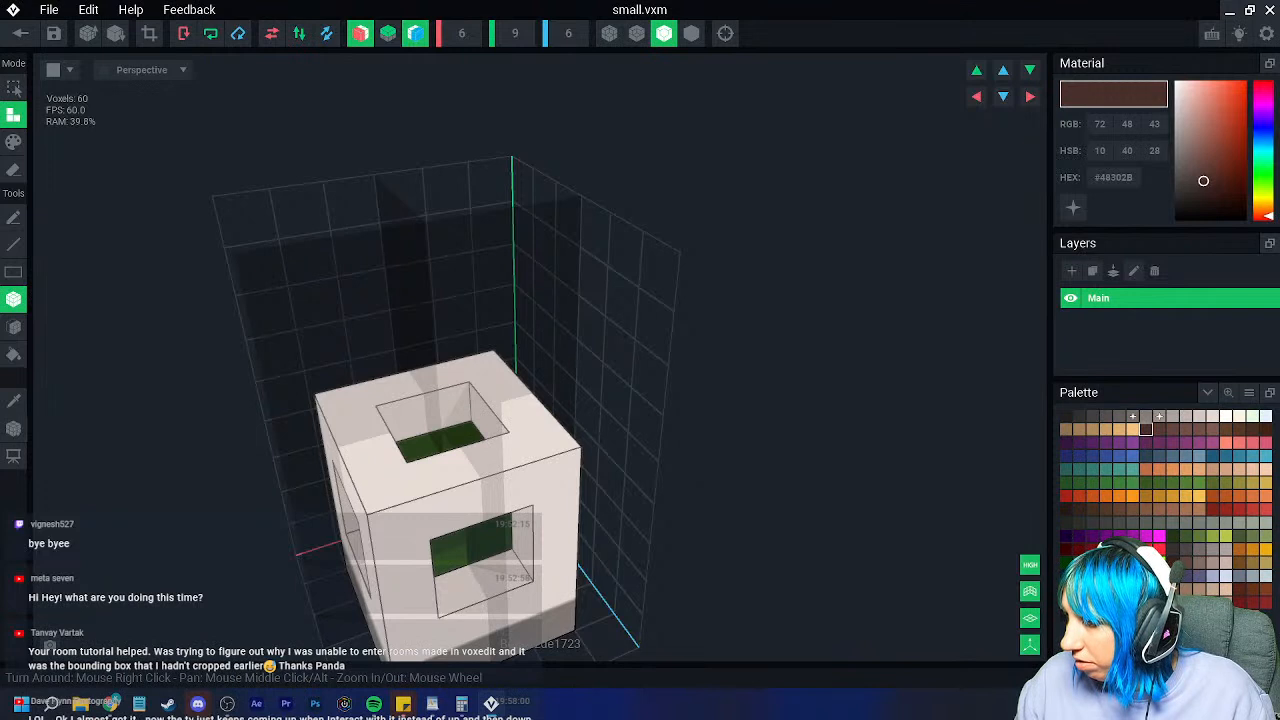
click(1076, 545)
click(1239, 601)
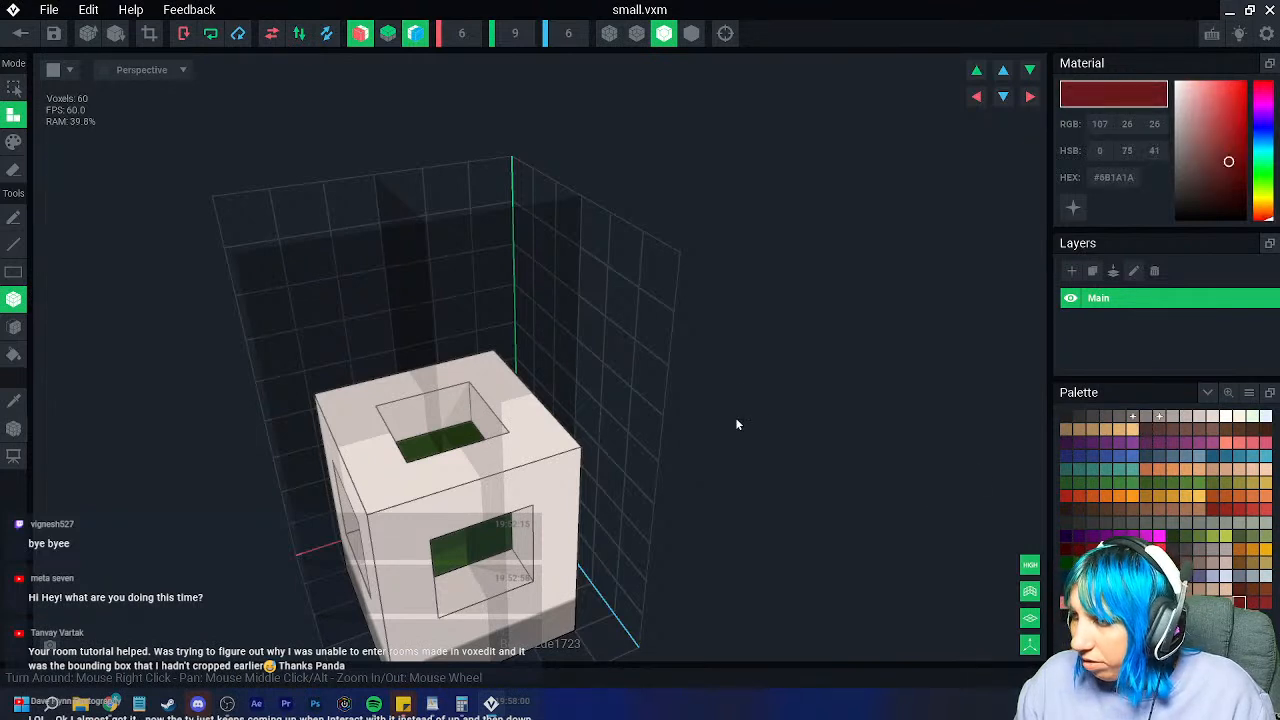
click(1239, 563)
click(470, 412)
click(385, 404)
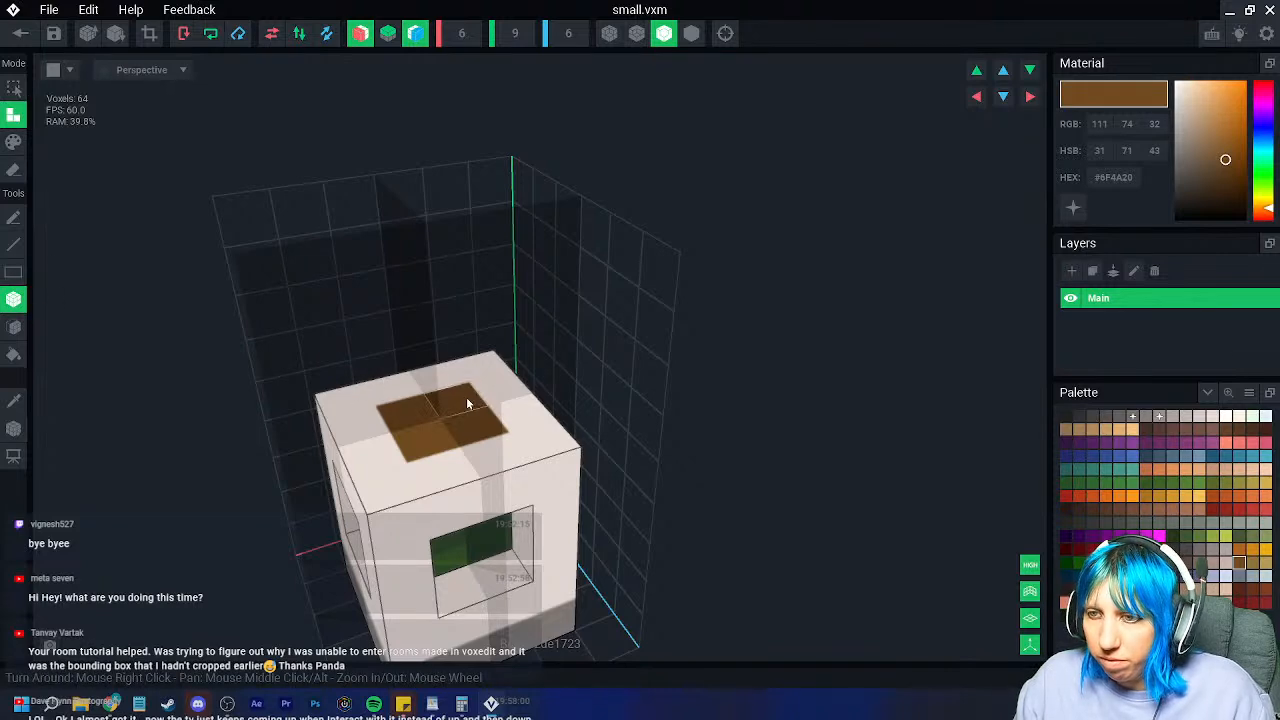
right_drag(434, 418, 761, 484)
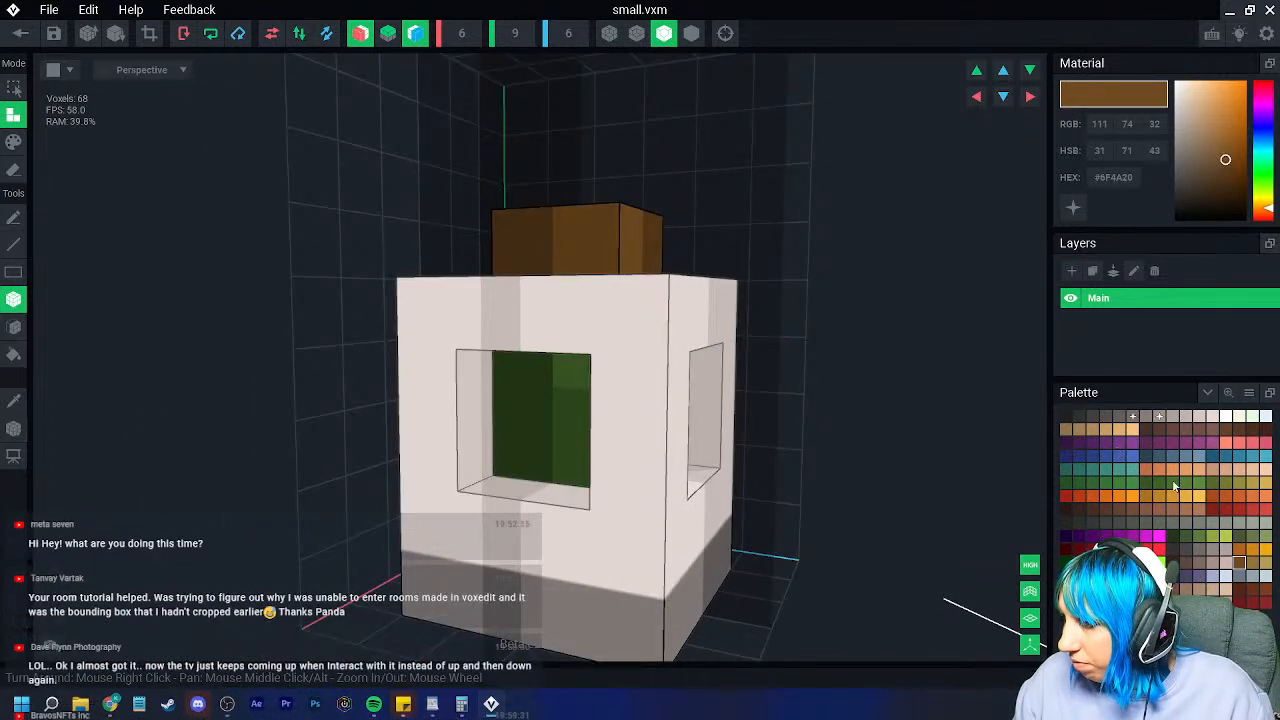
click(1105, 537)
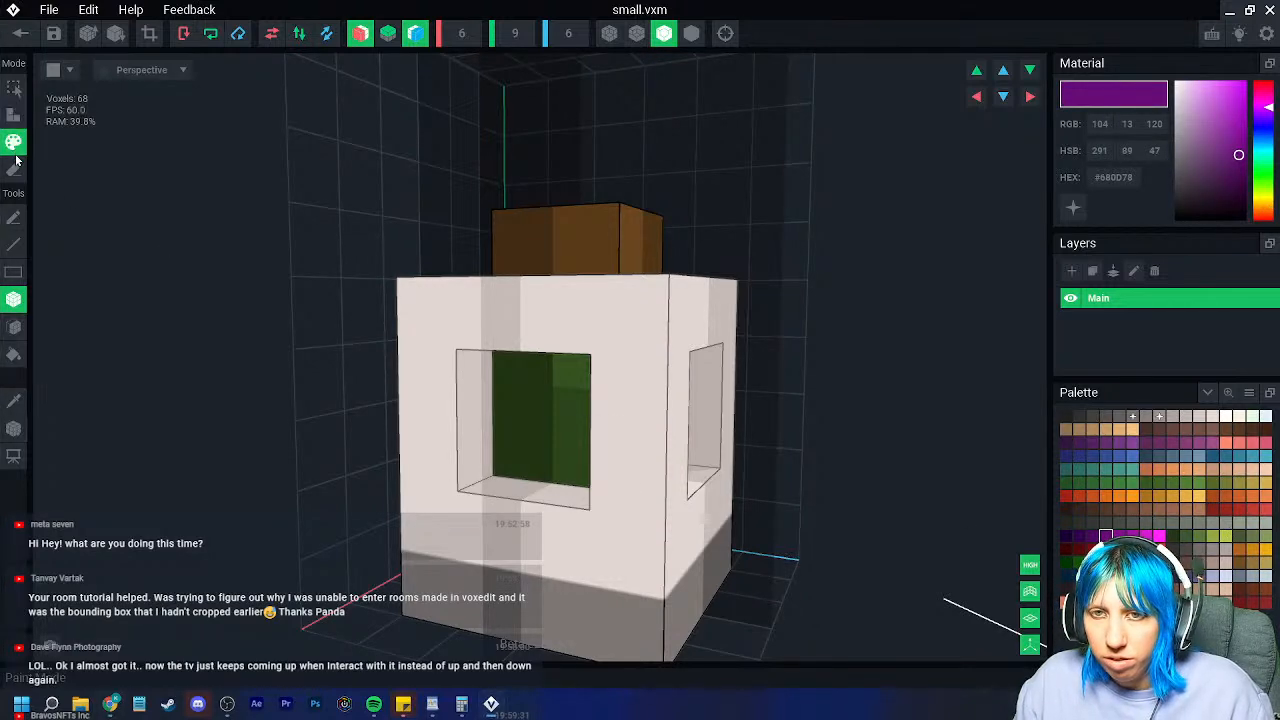
Step: Face-paint the small jar's window interior purple
click(15, 328)
click(536, 420)
mouse_move(568, 452)
right_down()
mouse_move(597, 452)
mouse_move(600, 504)
right_up()
scroll(607, 494, down, 4)
Step: Crop the jar's bounding box to fit the model
click(149, 33)
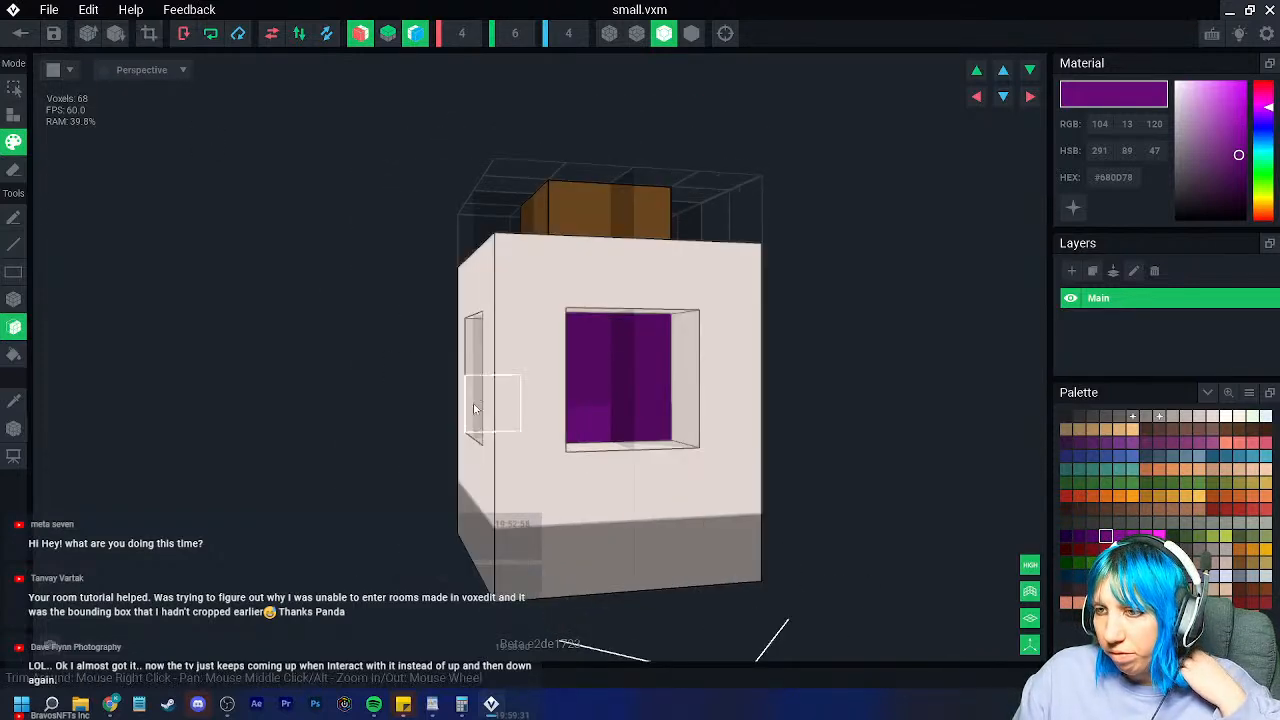
scroll(534, 490, down, 4)
right_drag(511, 488, 512, 490)
scroll(462, 473, up, 2)
scroll(459, 468, up, 2)
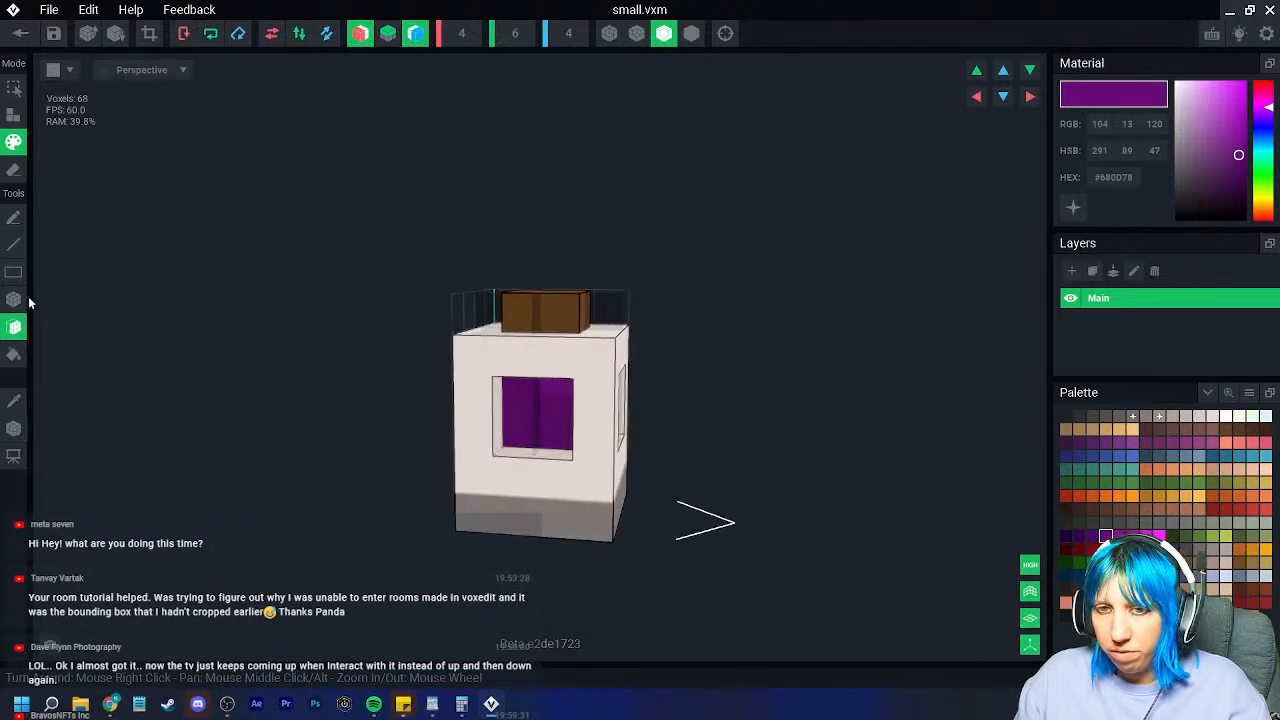
Step: Box-fill the lower window and the adjacent window with purple voxels
click(14, 299)
click(14, 116)
click(530, 420)
right_drag(566, 433, 652, 429)
click(728, 453)
right_drag(737, 470, 738, 472)
Step: With mirror symmetry off, repaint one window voxel dark purple, then choose a lighter purple
click(1092, 538)
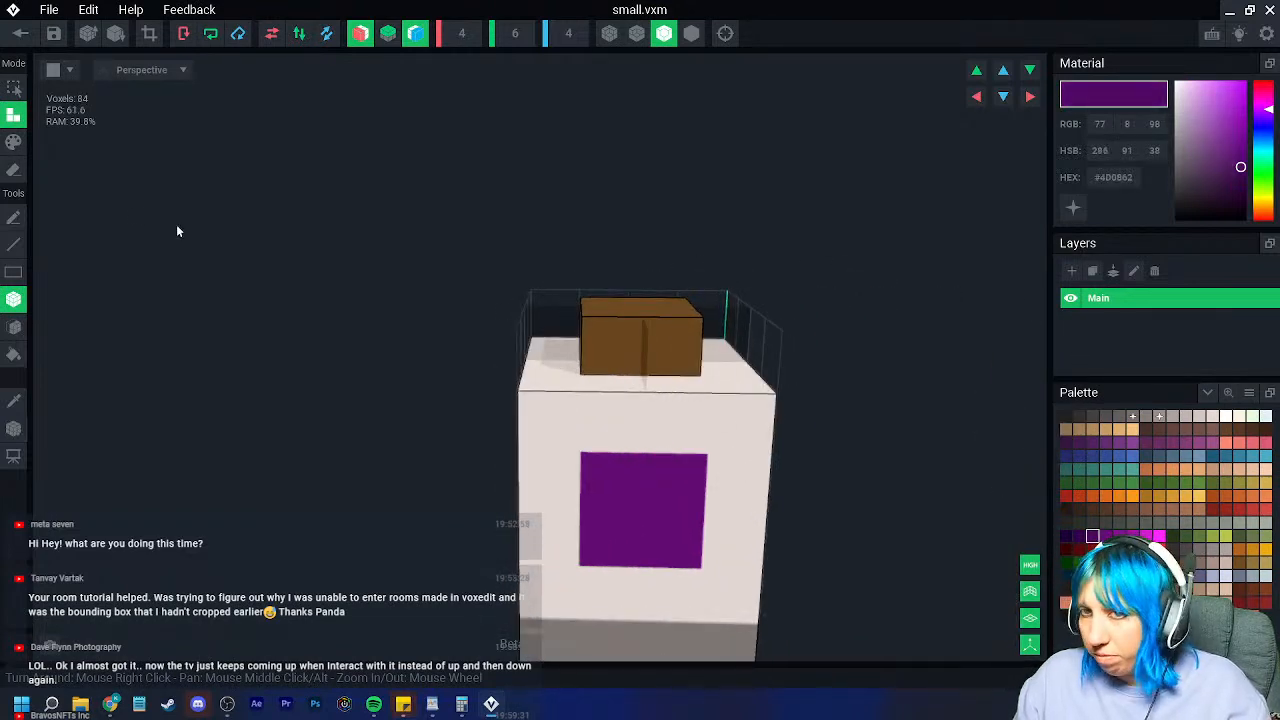
click(14, 143)
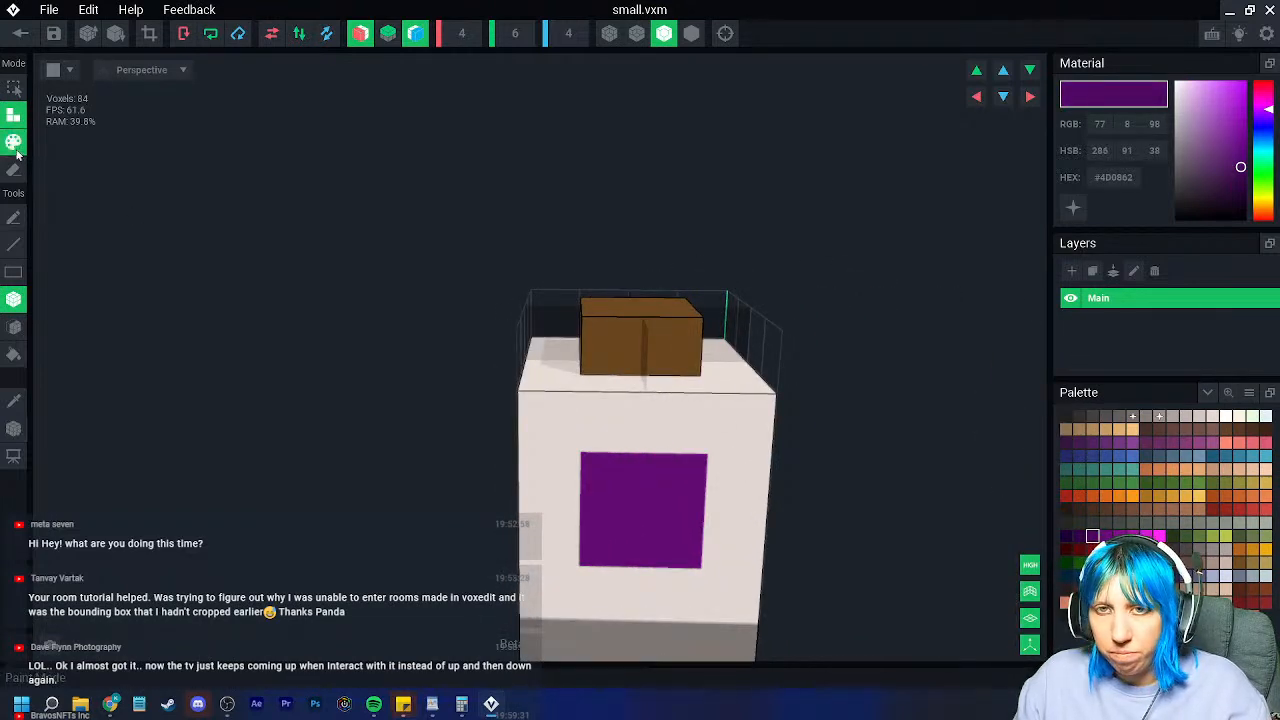
click(418, 35)
click(360, 34)
key(ctrl+z)
click(617, 485)
scroll(682, 564, down, 1)
right_drag(682, 569, 795, 515)
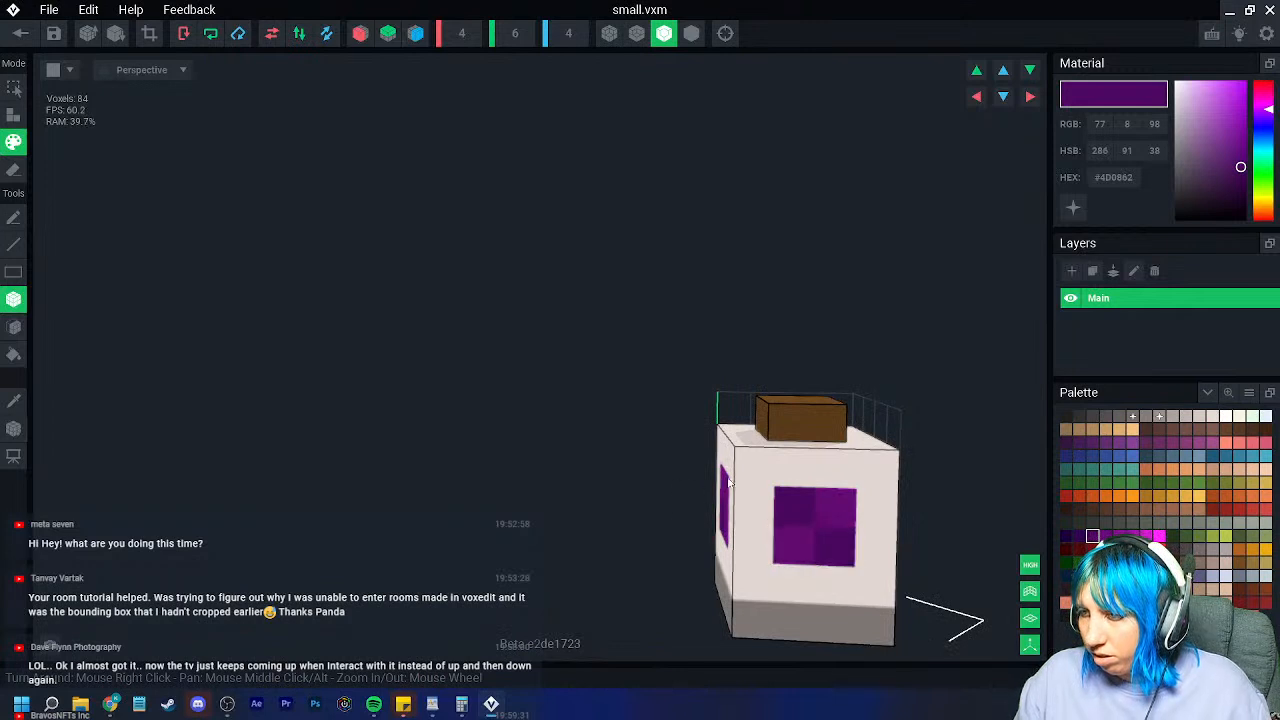
click(1118, 536)
right_drag(768, 580, 560, 530)
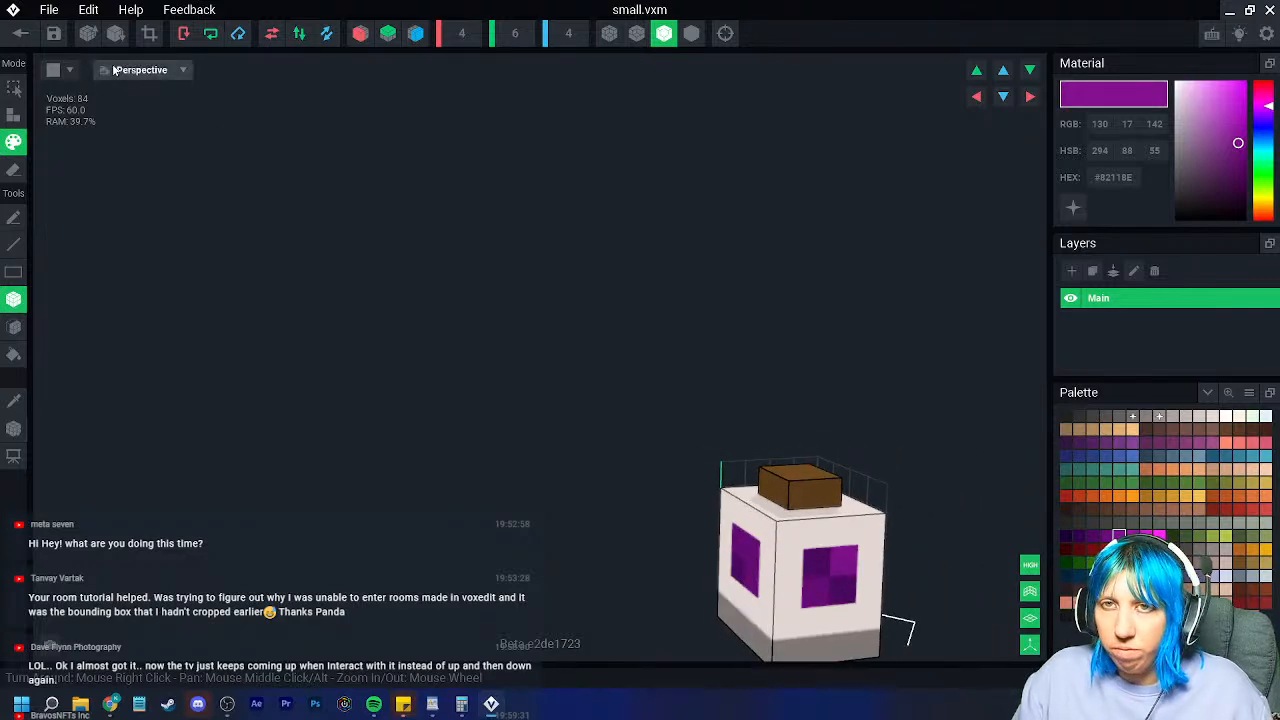
Step: Check the pivot placement options, then leave the small jar editor to reach the save prompt
click(22, 34)
click(780, 258)
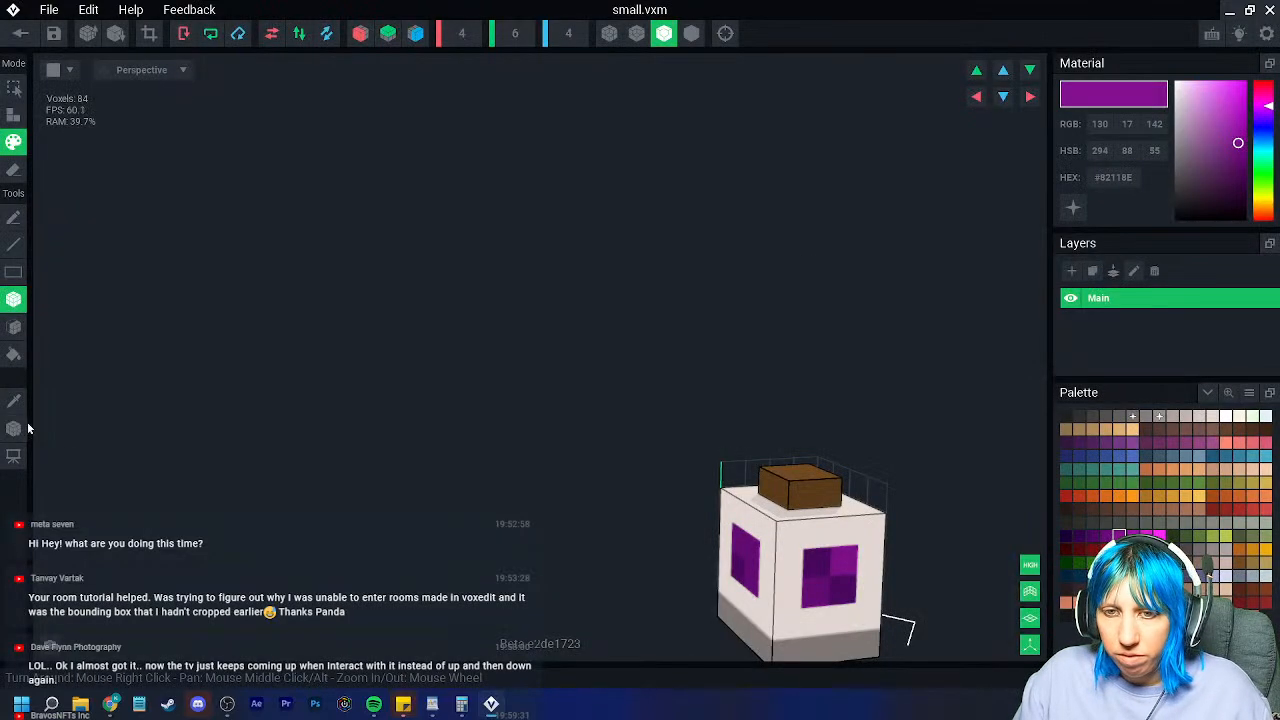
click(20, 428)
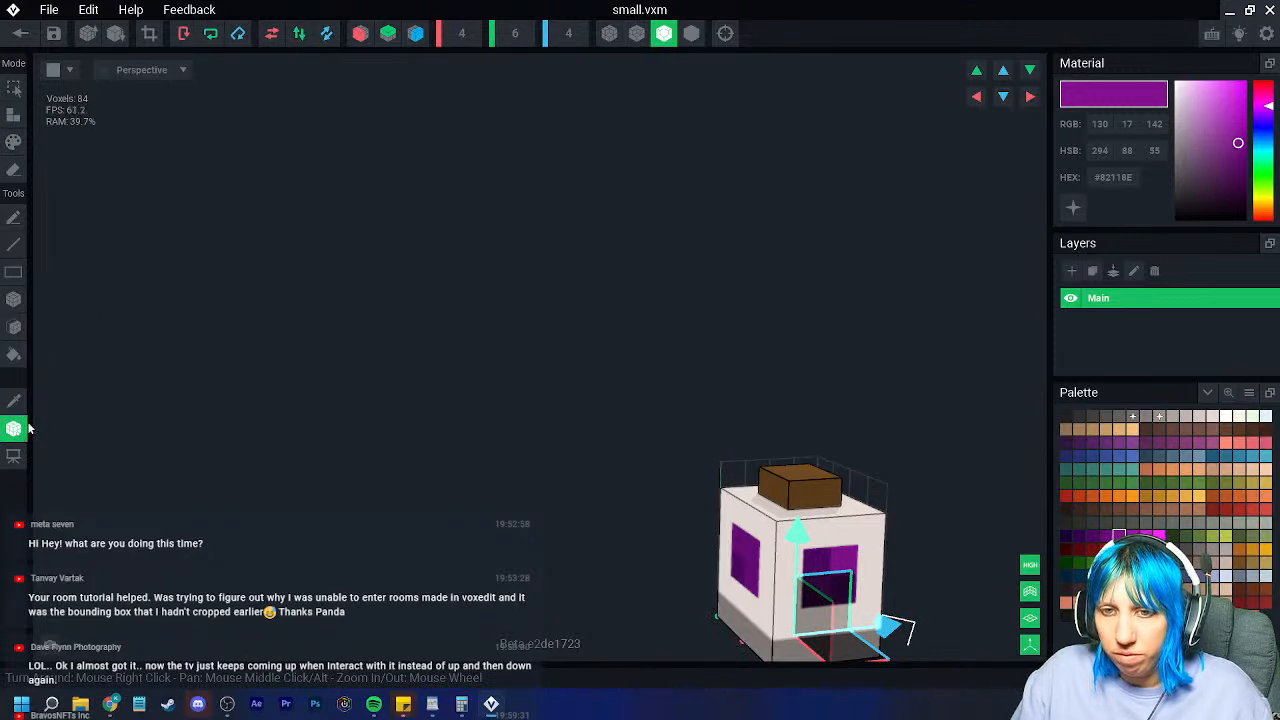
right_click(17, 432)
click(22, 36)
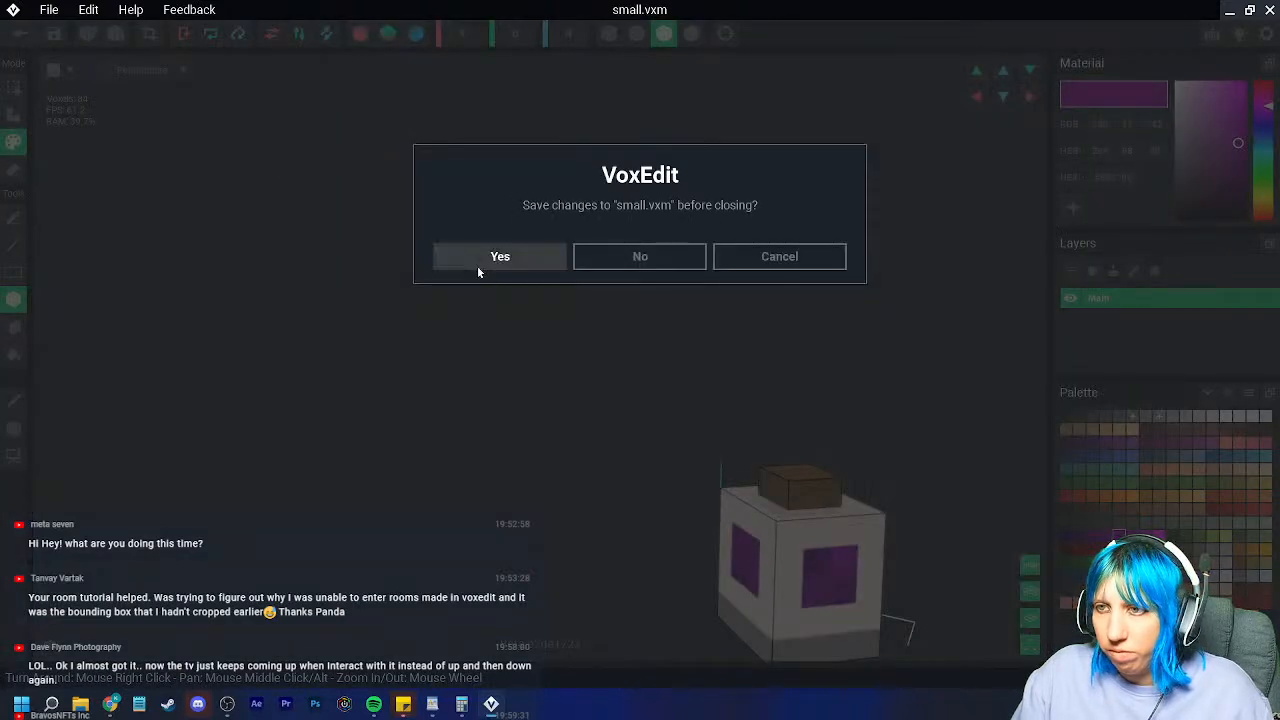
Step: Save small.vxm and add a child node 'small bottle' under the shelf node
click(476, 263)
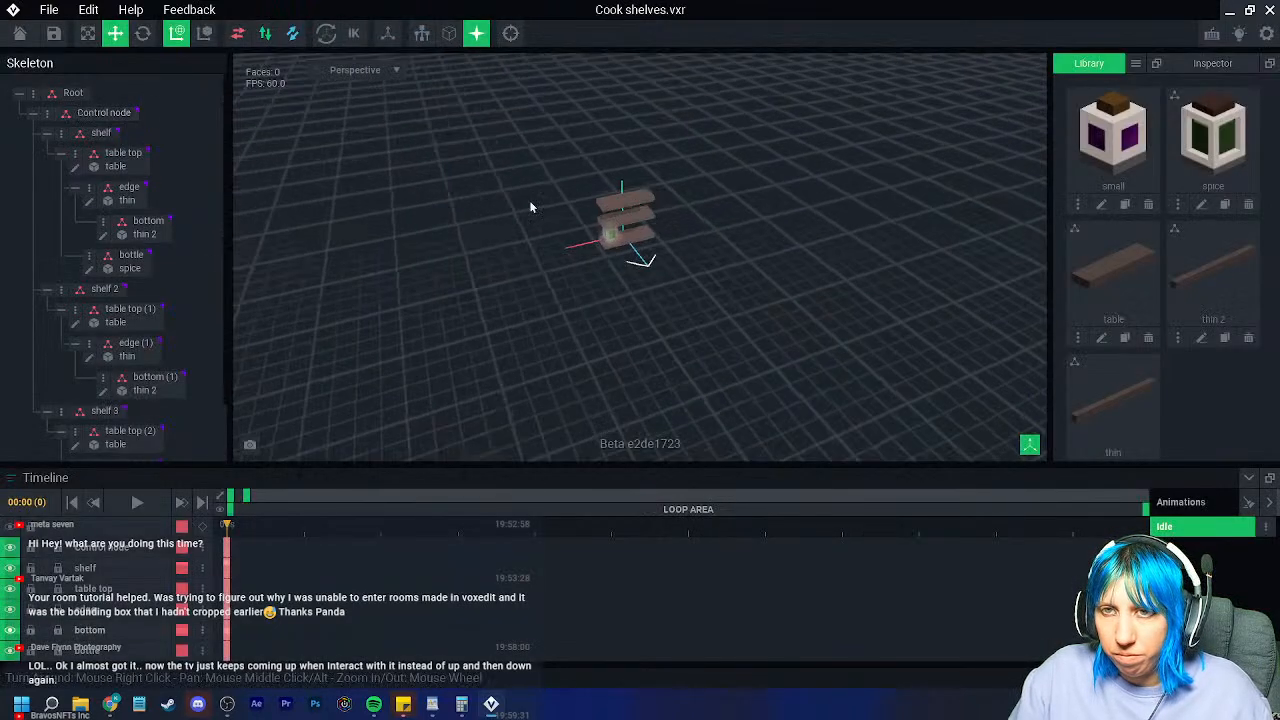
scroll(535, 215, up, 10)
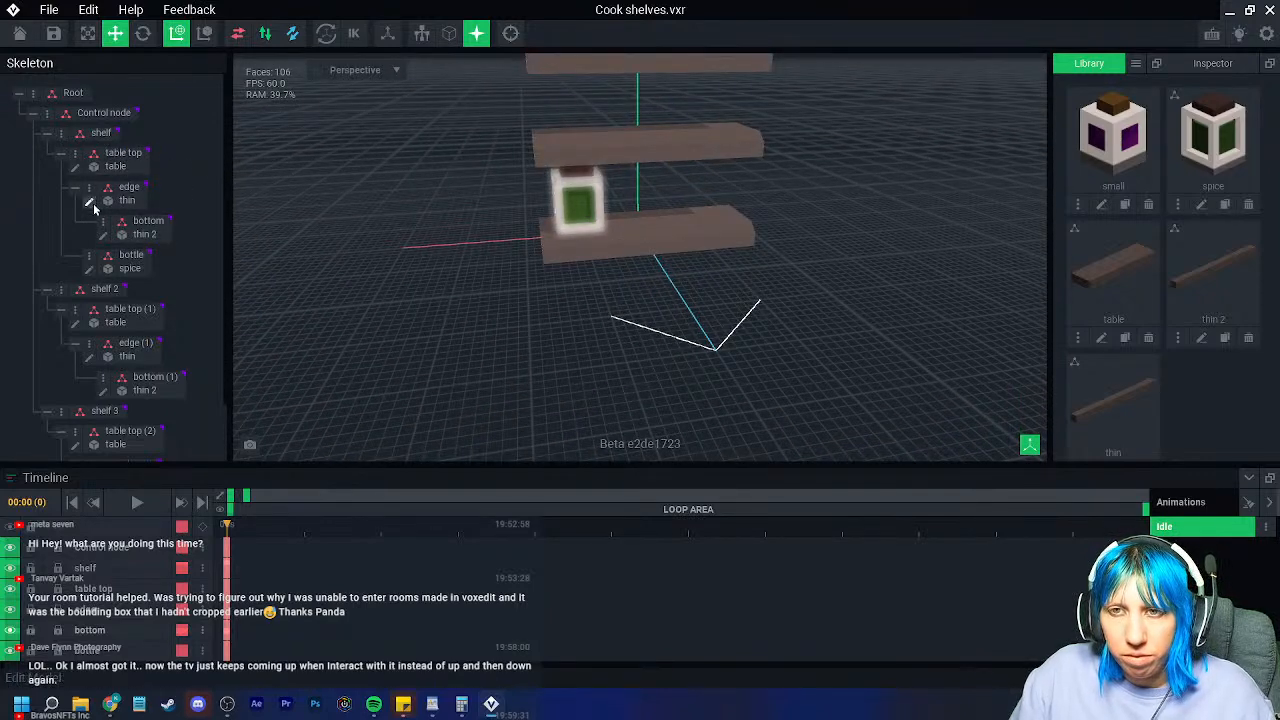
click(76, 156)
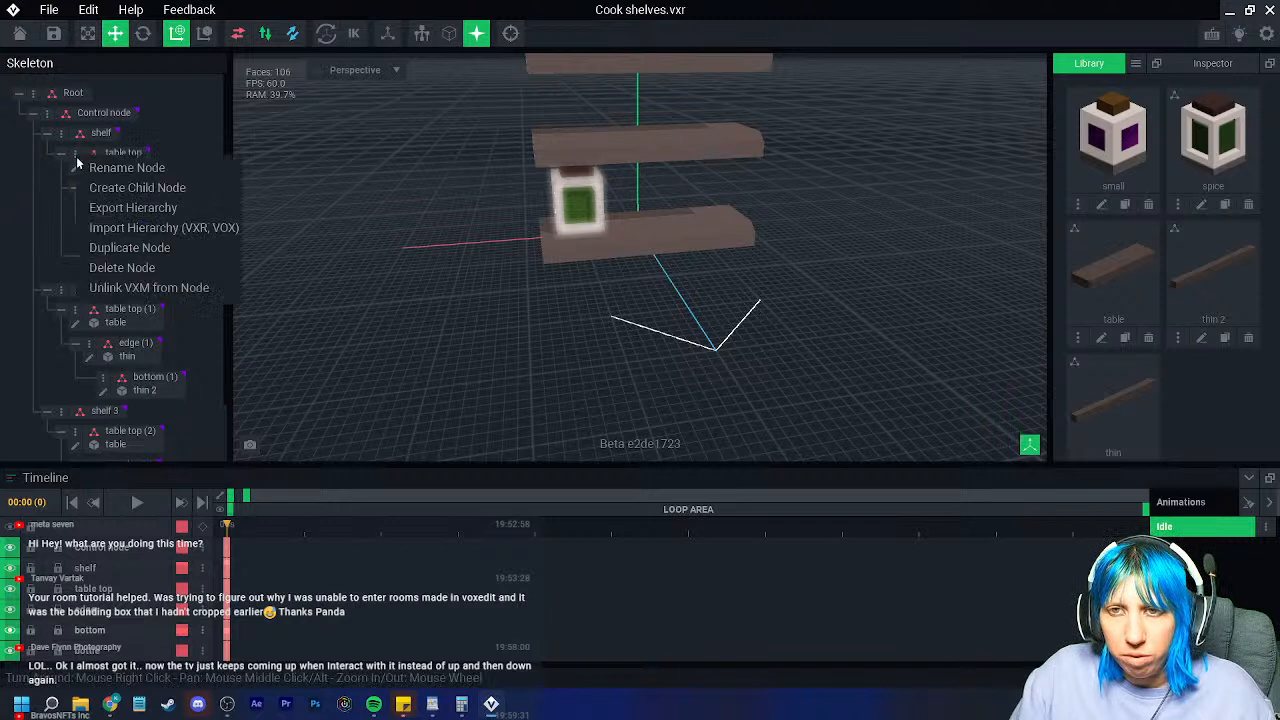
click(131, 192)
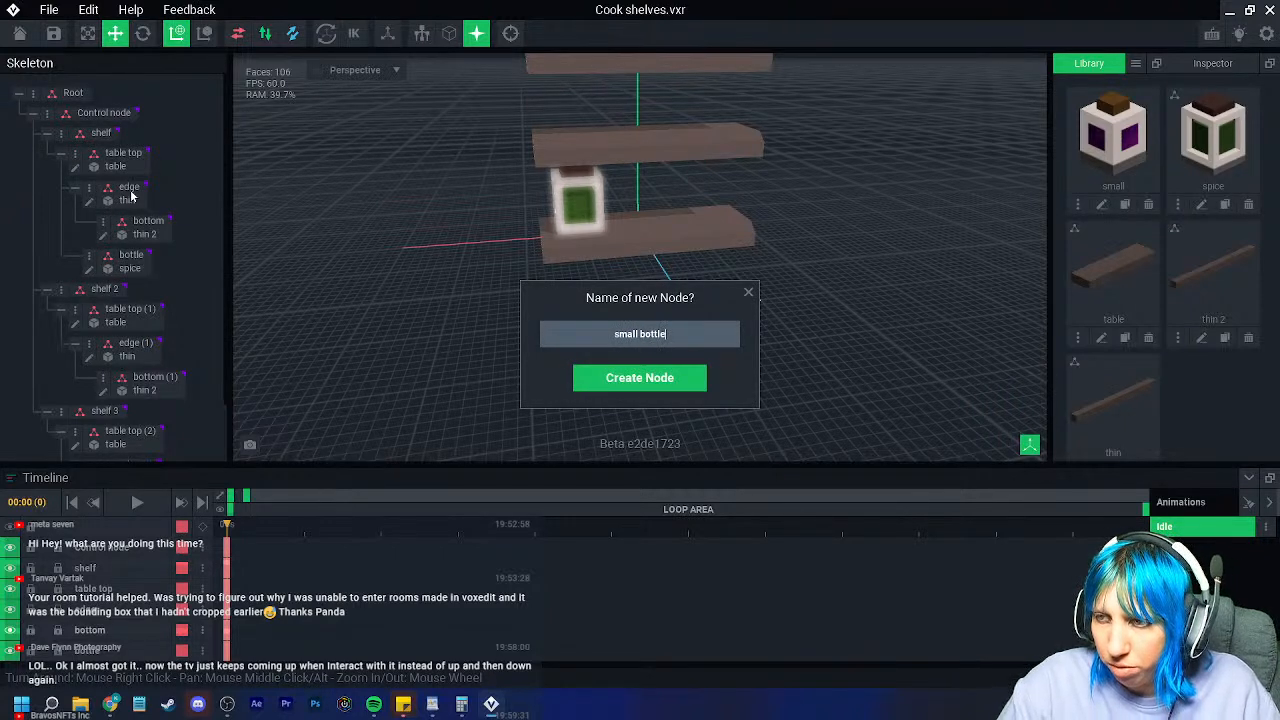
text(small bottle)
key(Return)
Step: Attach the 'small' model to the small bottle node and move it beside the spice jar
drag(1127, 148, 143, 289)
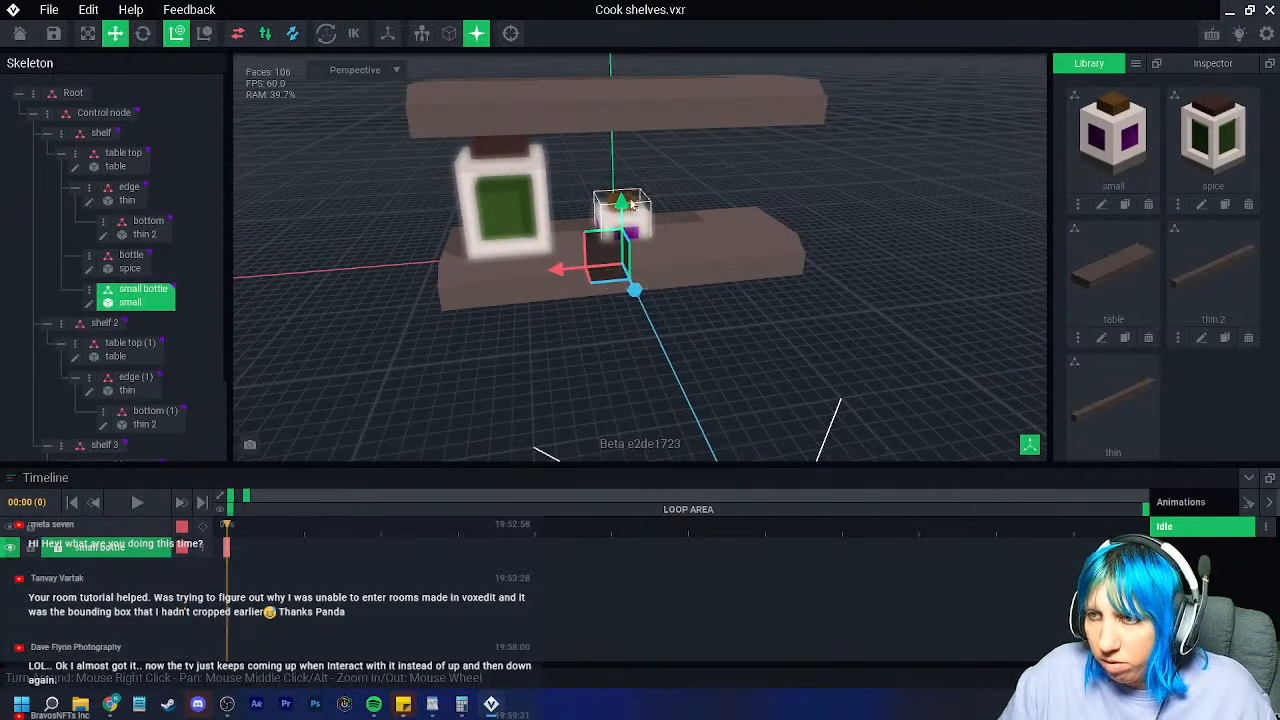
drag(620, 203, 620, 166)
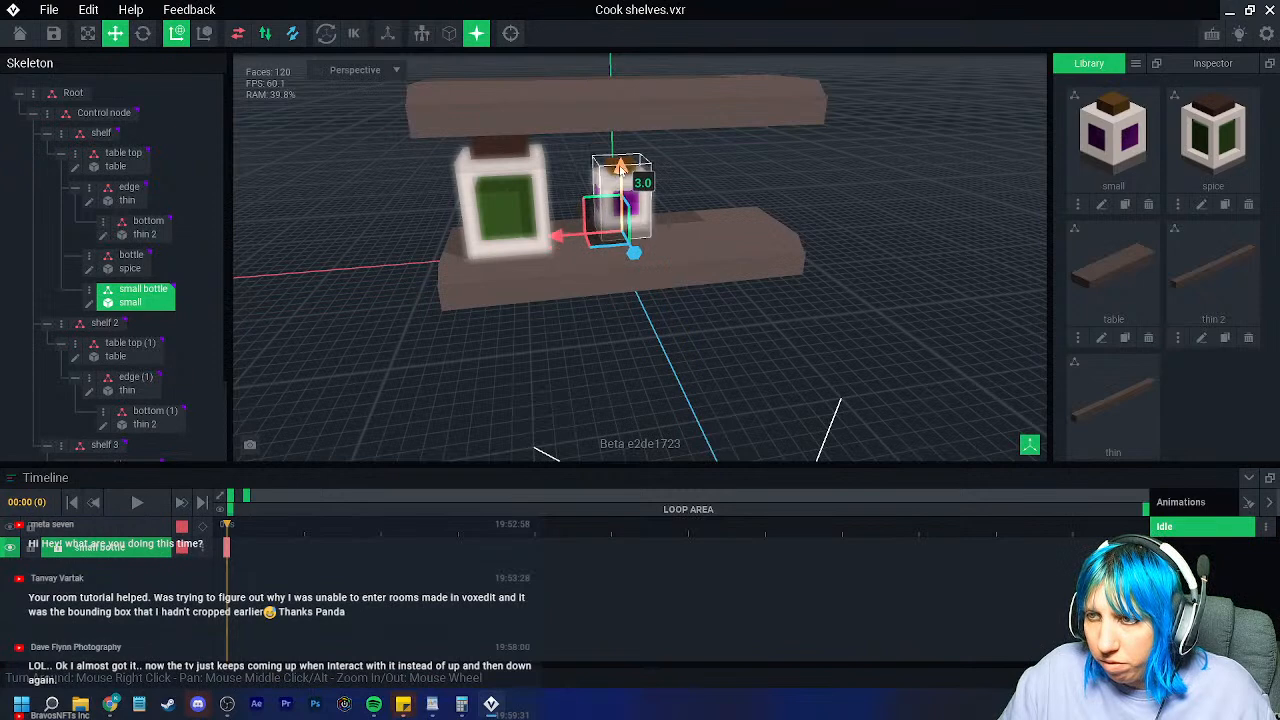
scroll(612, 250, up, 4)
right_drag(606, 277, 589, 234)
drag(588, 226, 530, 219)
Step: Raise the spice bottle slightly and settle the small bottle forward onto the shelf
click(471, 234)
drag(451, 170, 451, 158)
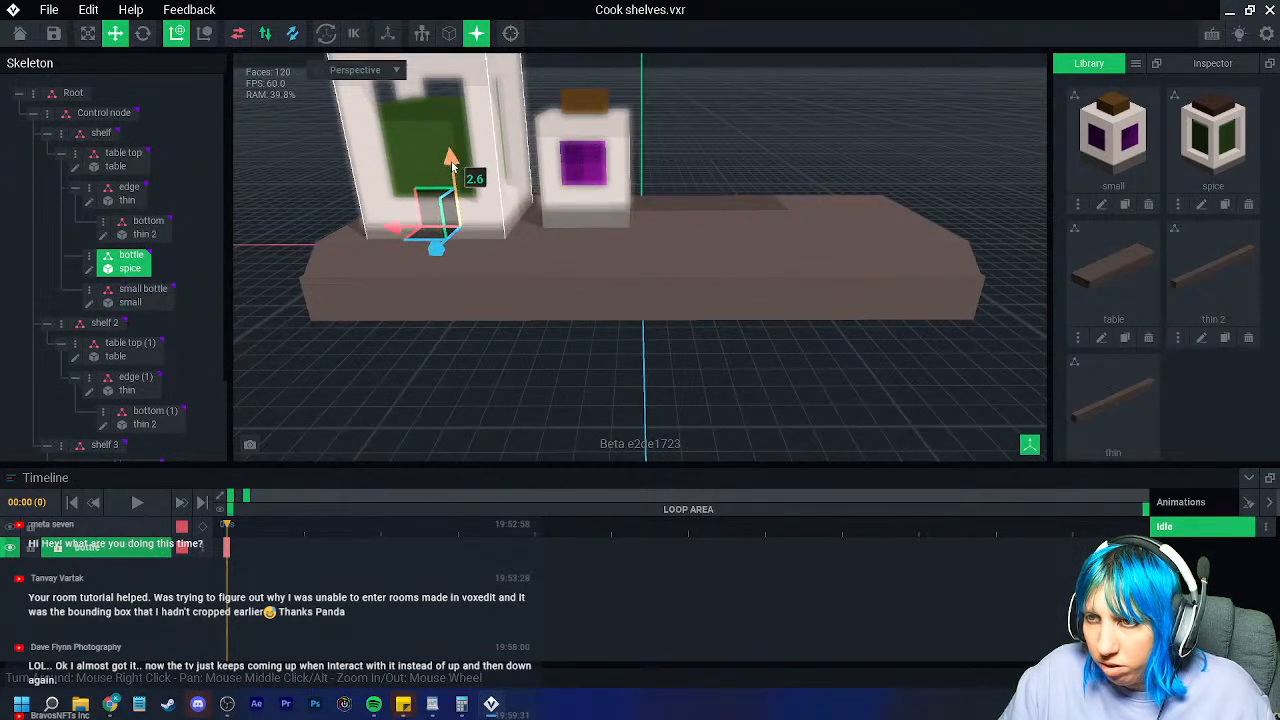
click(586, 215)
drag(586, 150, 586, 162)
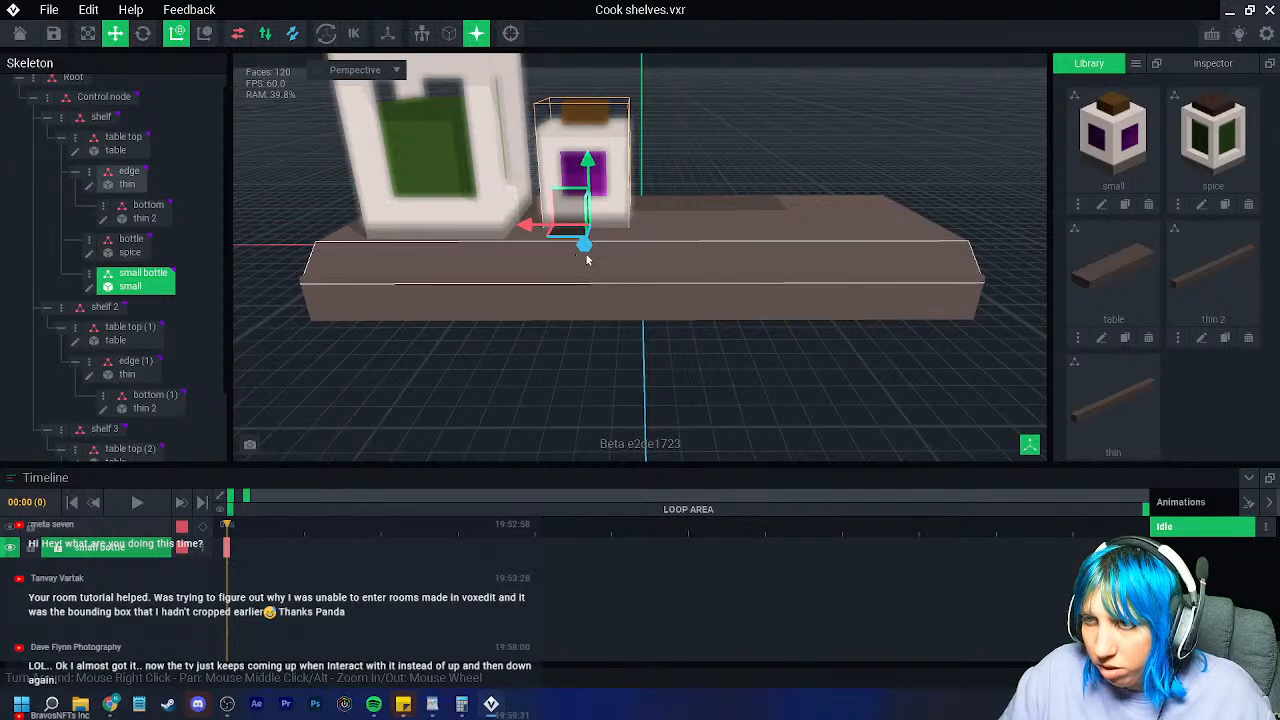
right_drag(588, 257, 583, 251)
drag(578, 246, 582, 259)
click(590, 370)
scroll(589, 368, down, 4)
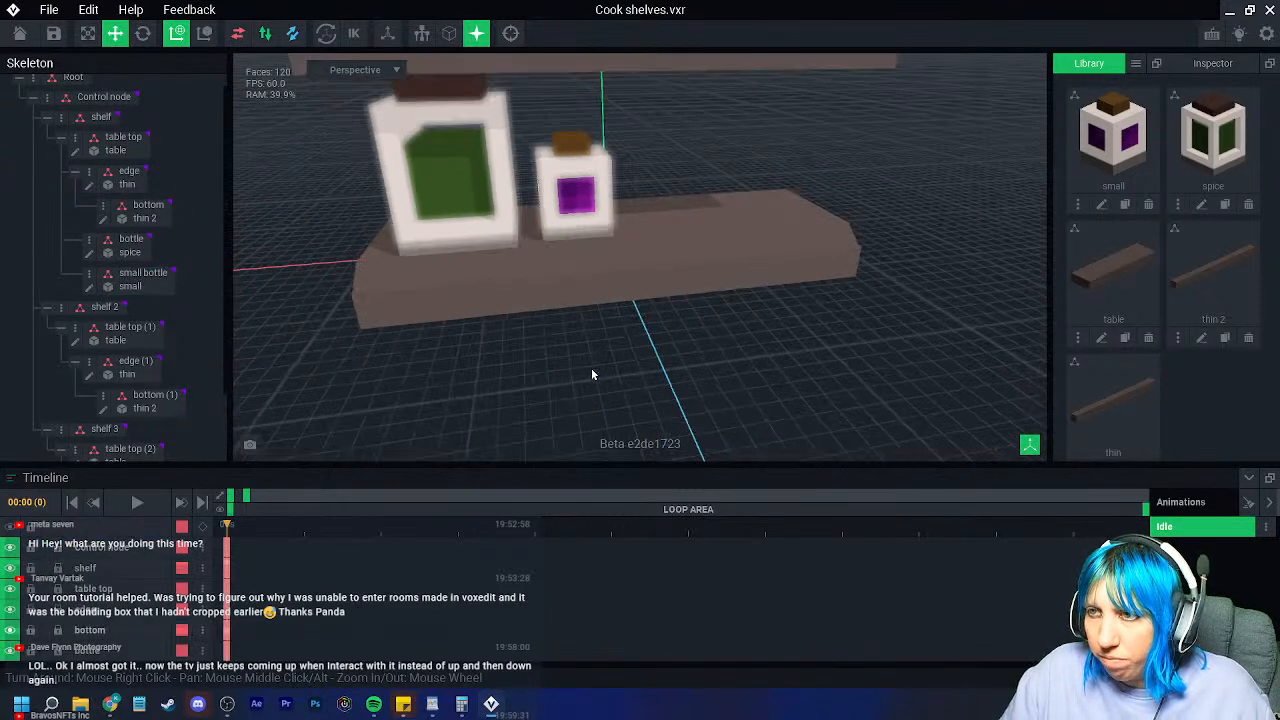
middle_drag(590, 292, 586, 371)
right_drag(586, 371, 584, 366)
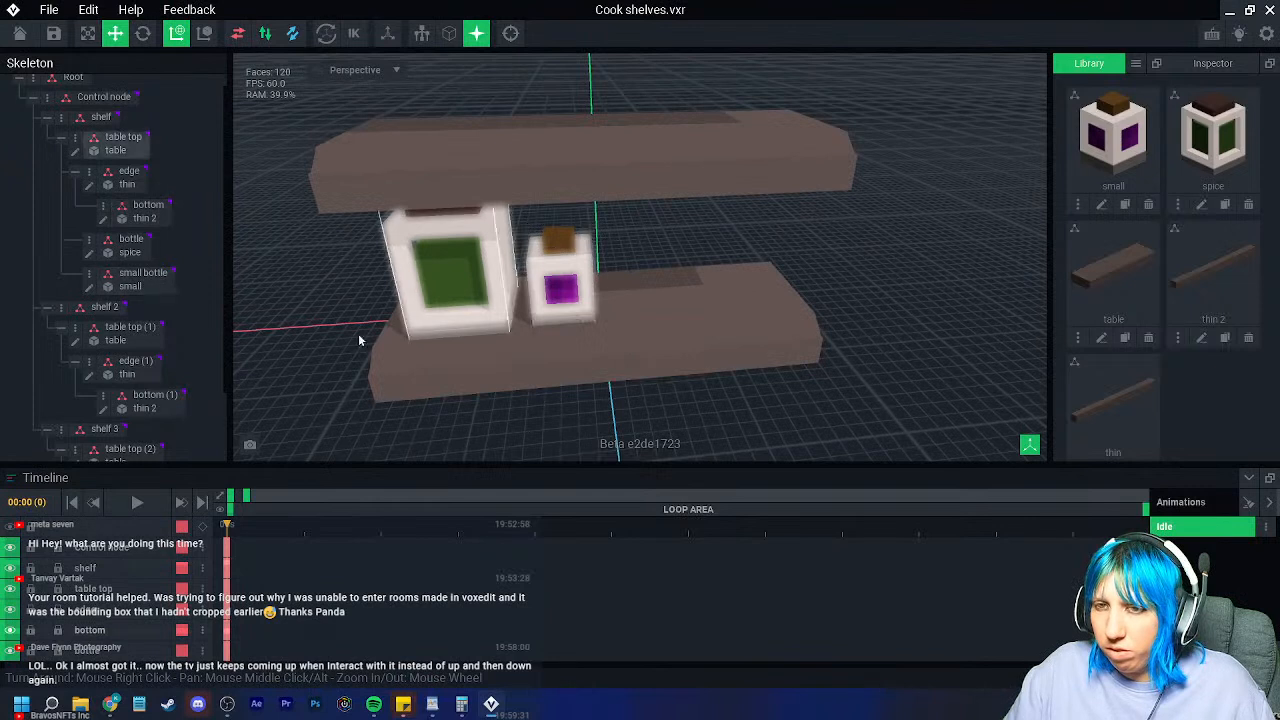
Step: Duplicate the small bottle node as 'small 2' and move the copy right of the first jar
right_click(98, 276)
click(142, 365)
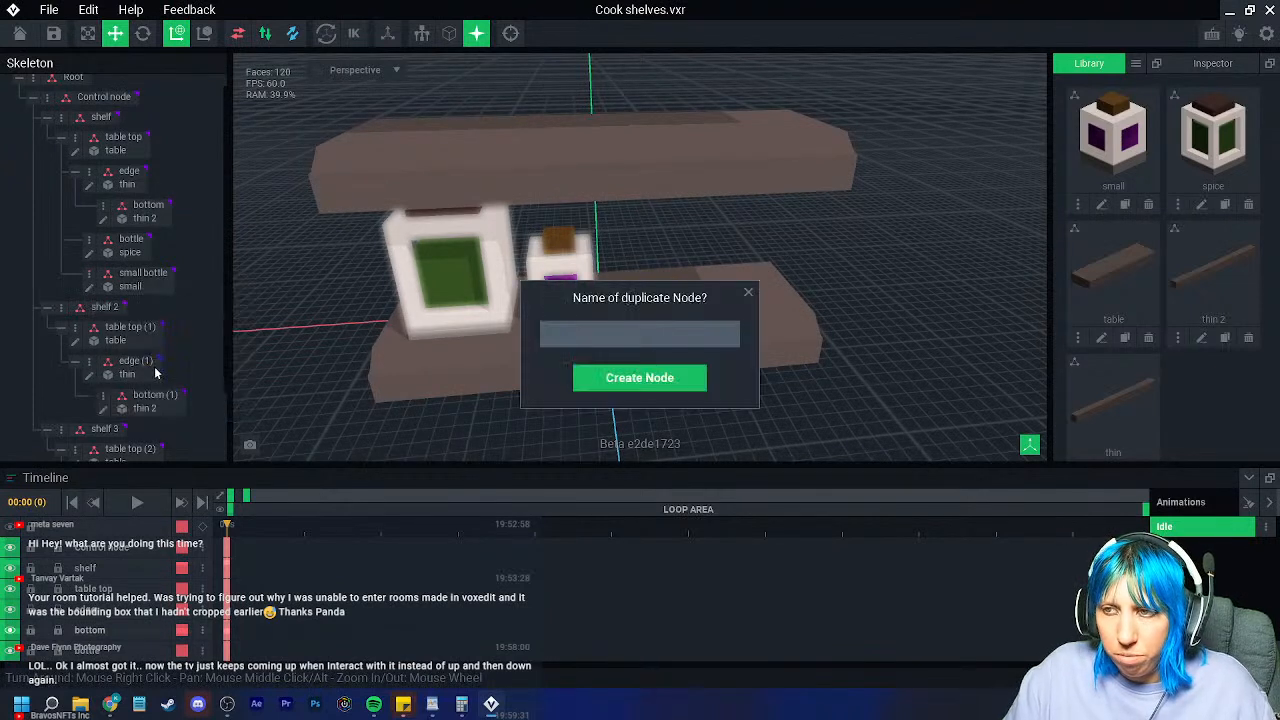
text(small 2)
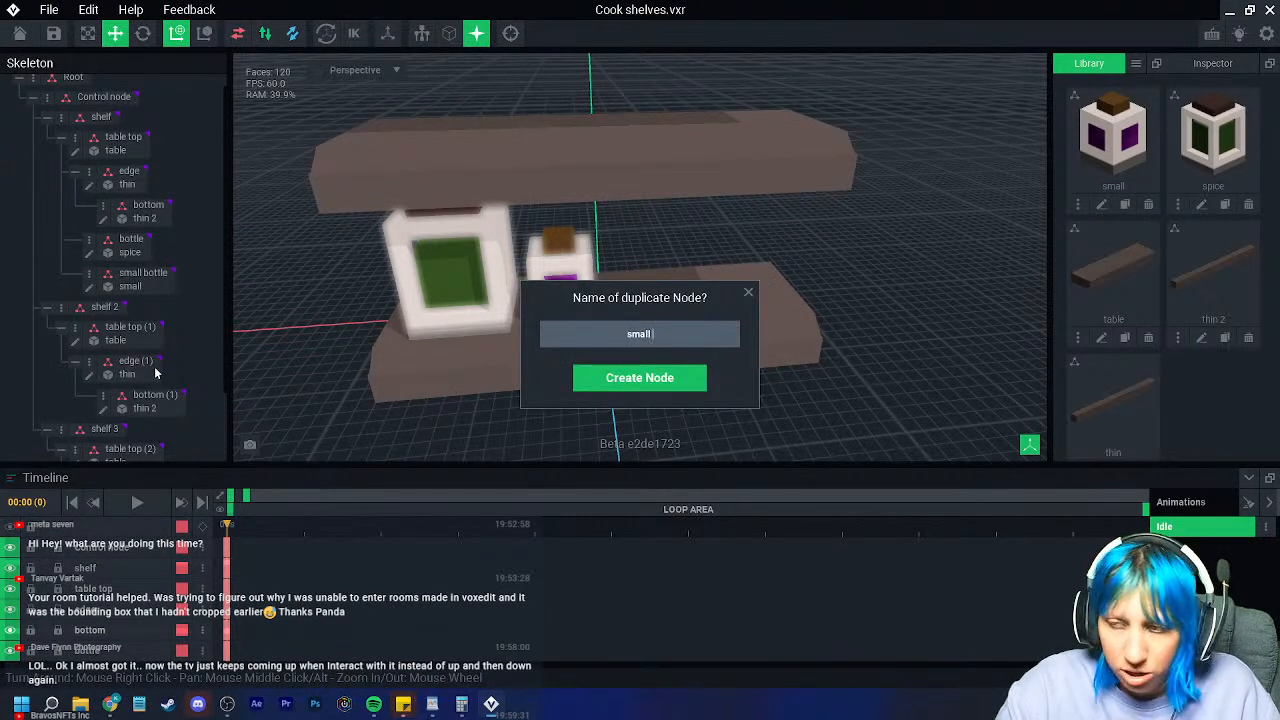
key(Return)
drag(500, 323, 639, 333)
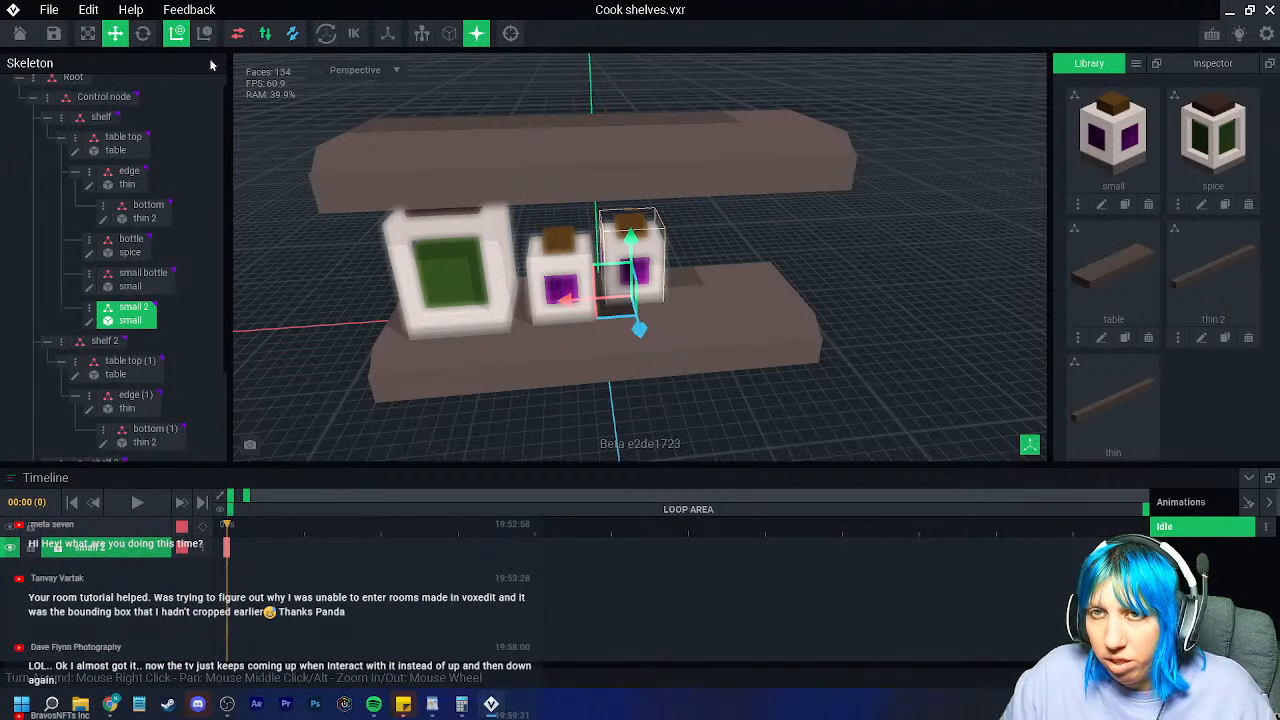
click(142, 36)
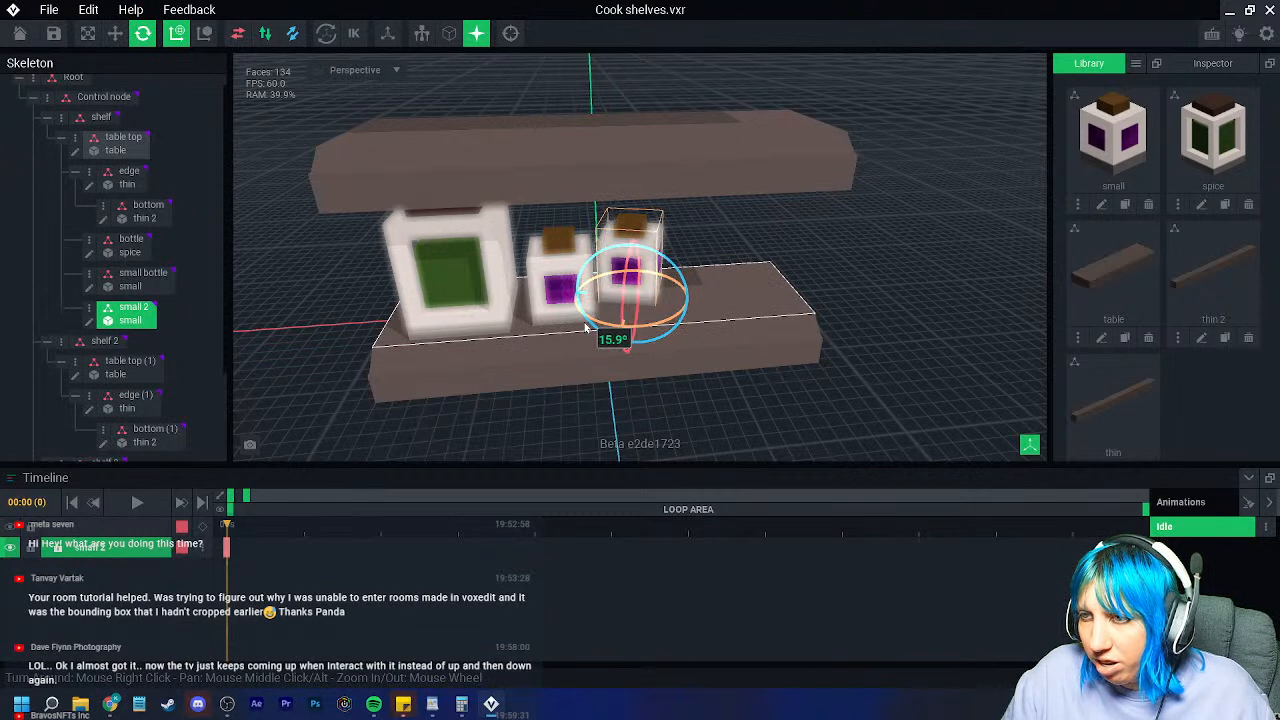
click(827, 447)
right_drag(827, 452, 657, 410)
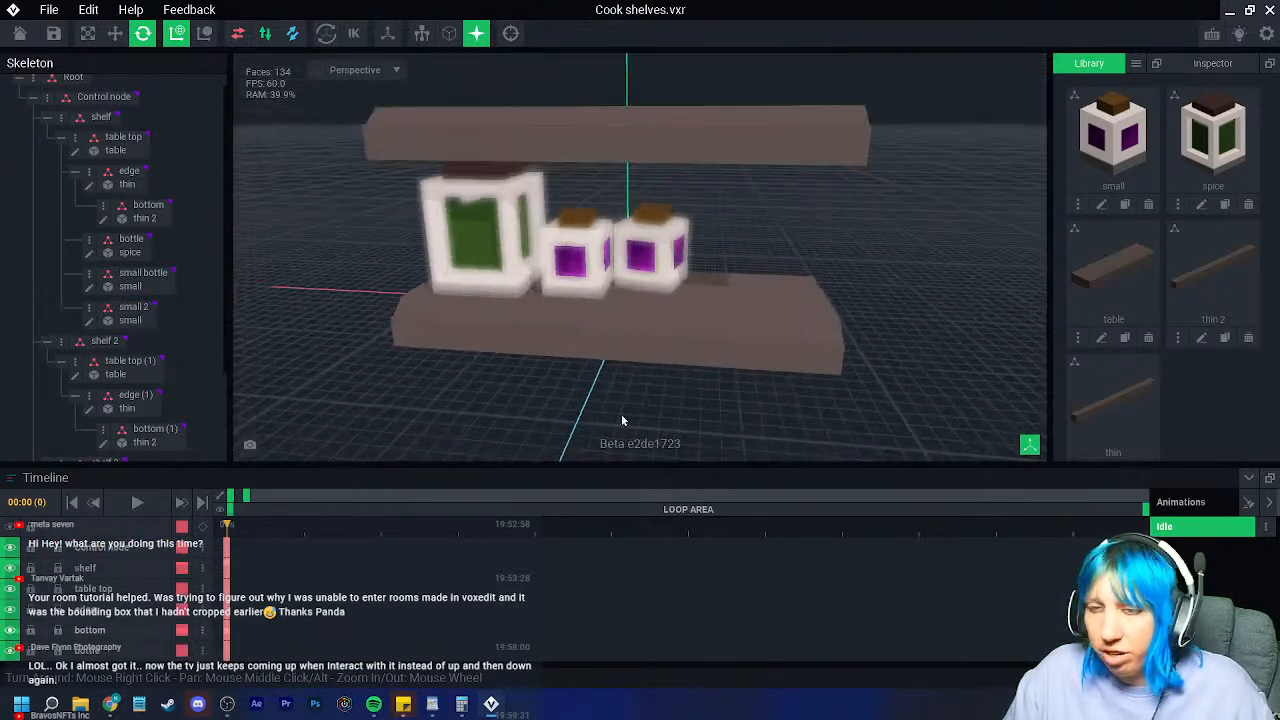
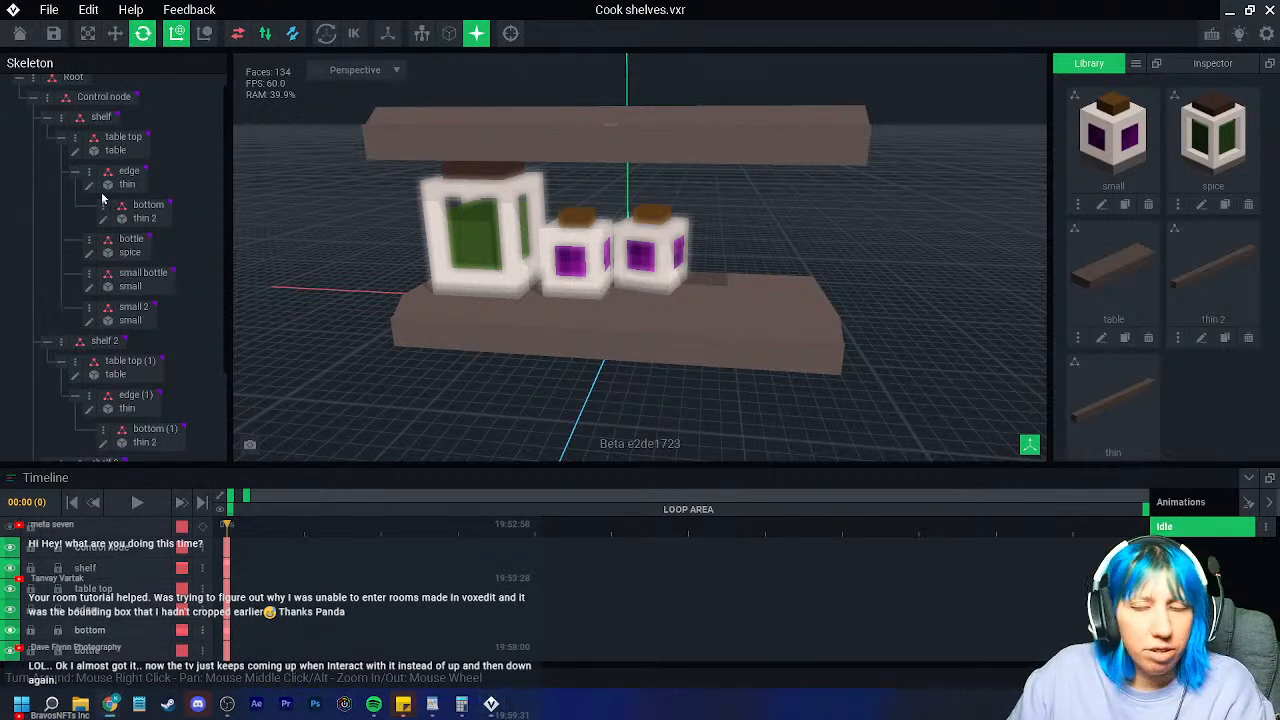
Step: Orbit around the shelf, then start a new empty model and cancel it
scroll(700, 335, up, 3)
right_drag(632, 366, 711, 349)
scroll(690, 354, down, 4)
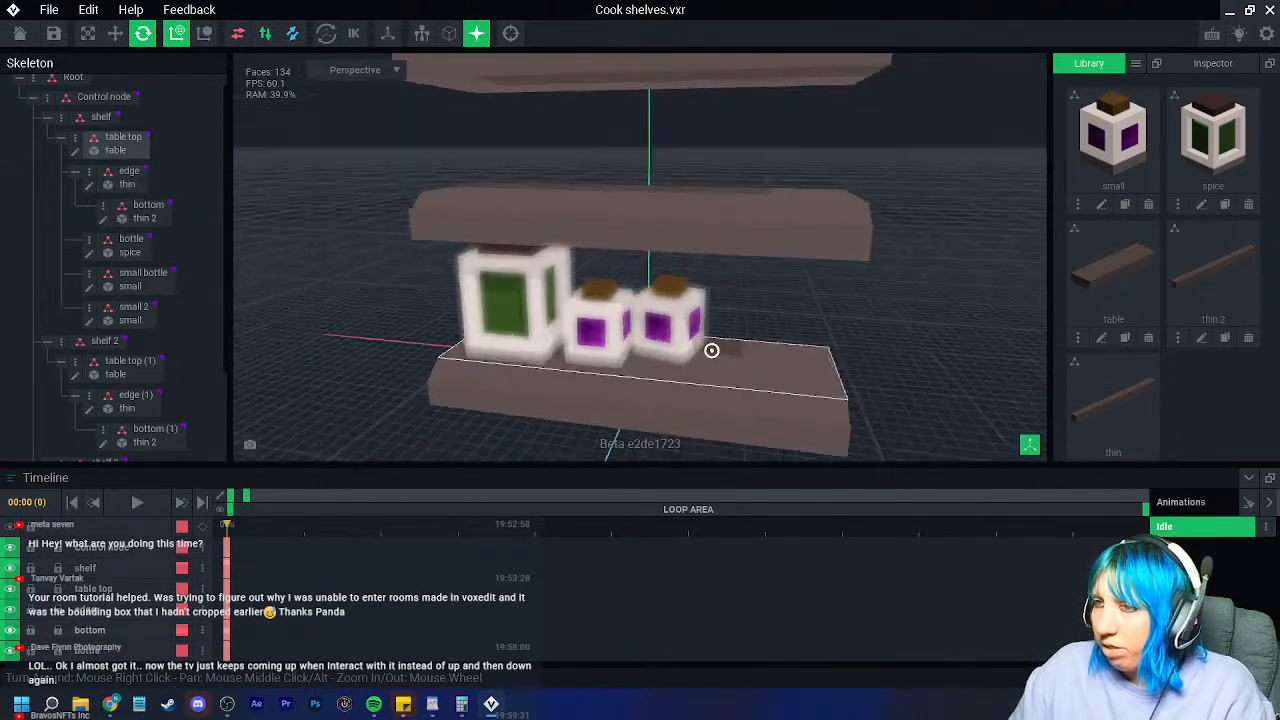
click(1136, 64)
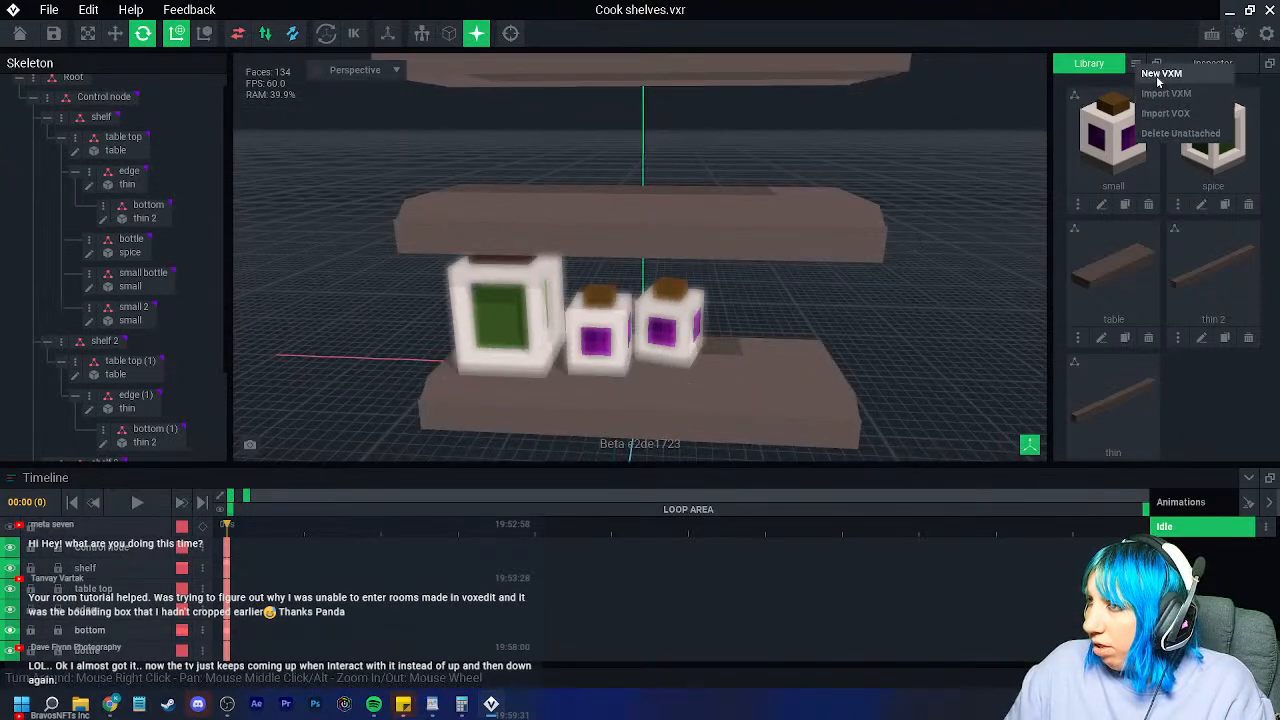
click(1160, 74)
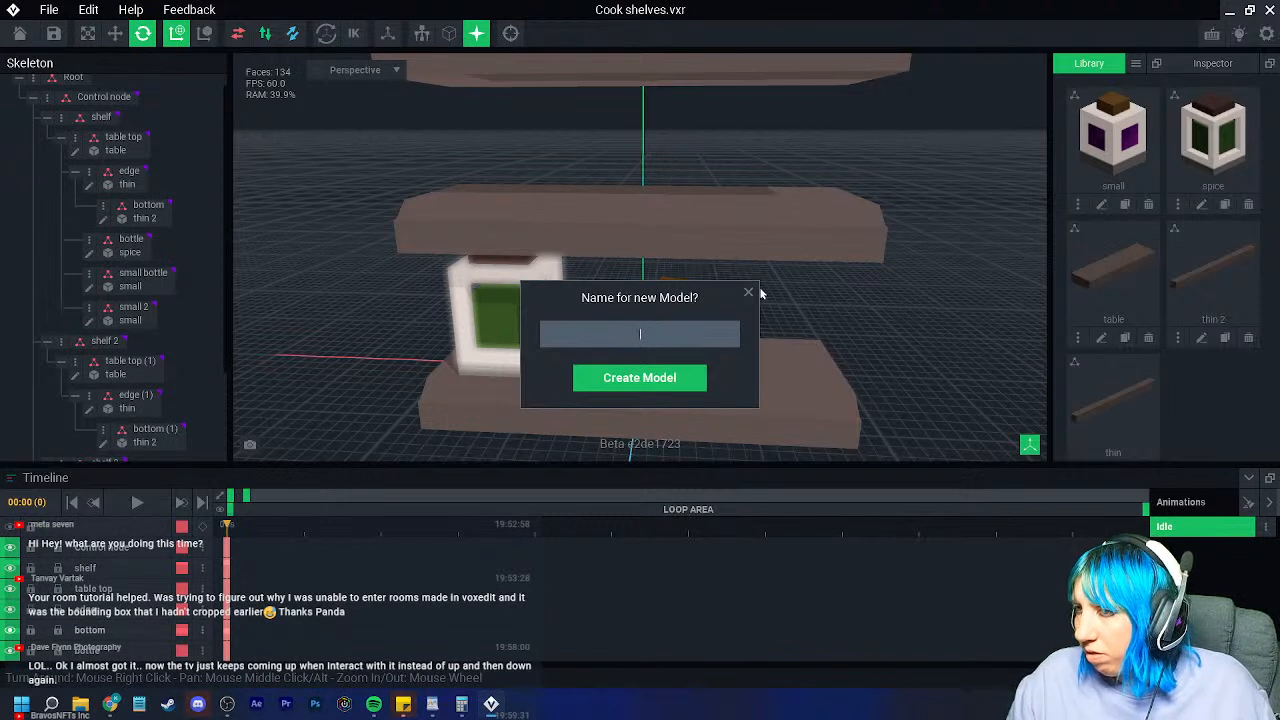
click(749, 292)
Step: Import bowl.vxm from the goblin project's dining room props folder, then select the shelf board
click(1135, 65)
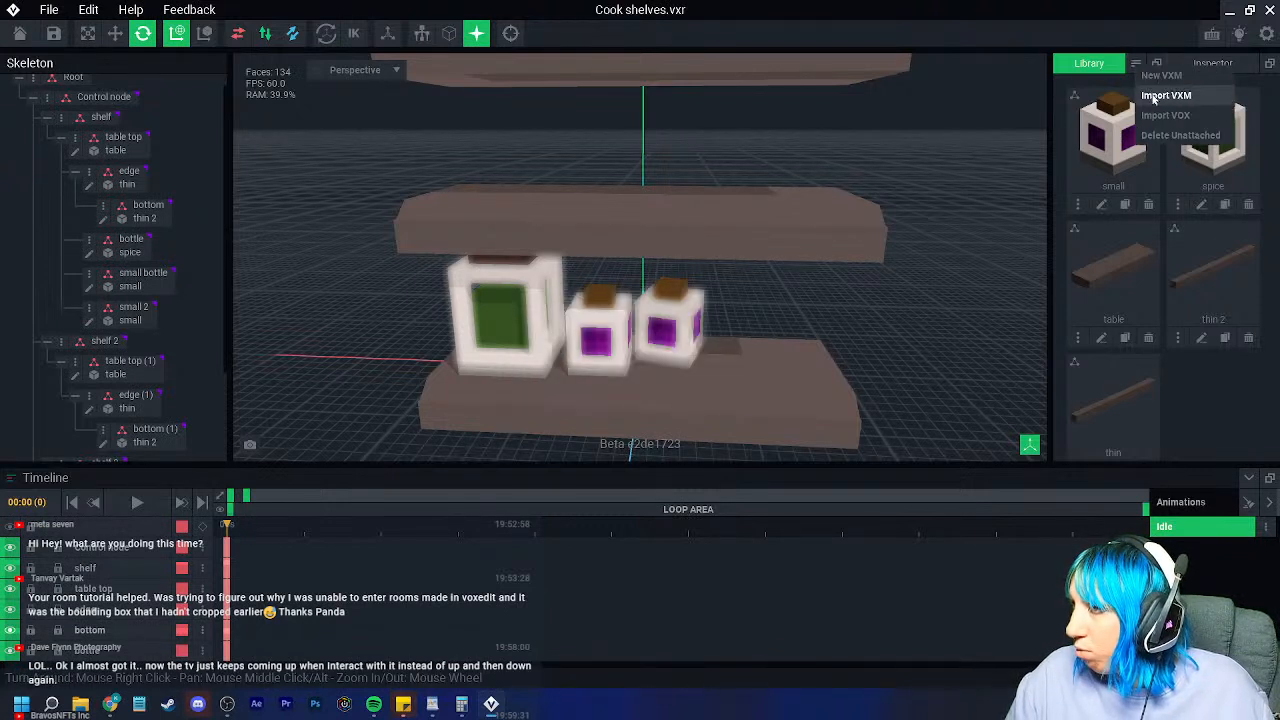
click(1165, 96)
click(414, 290)
double_click(743, 229)
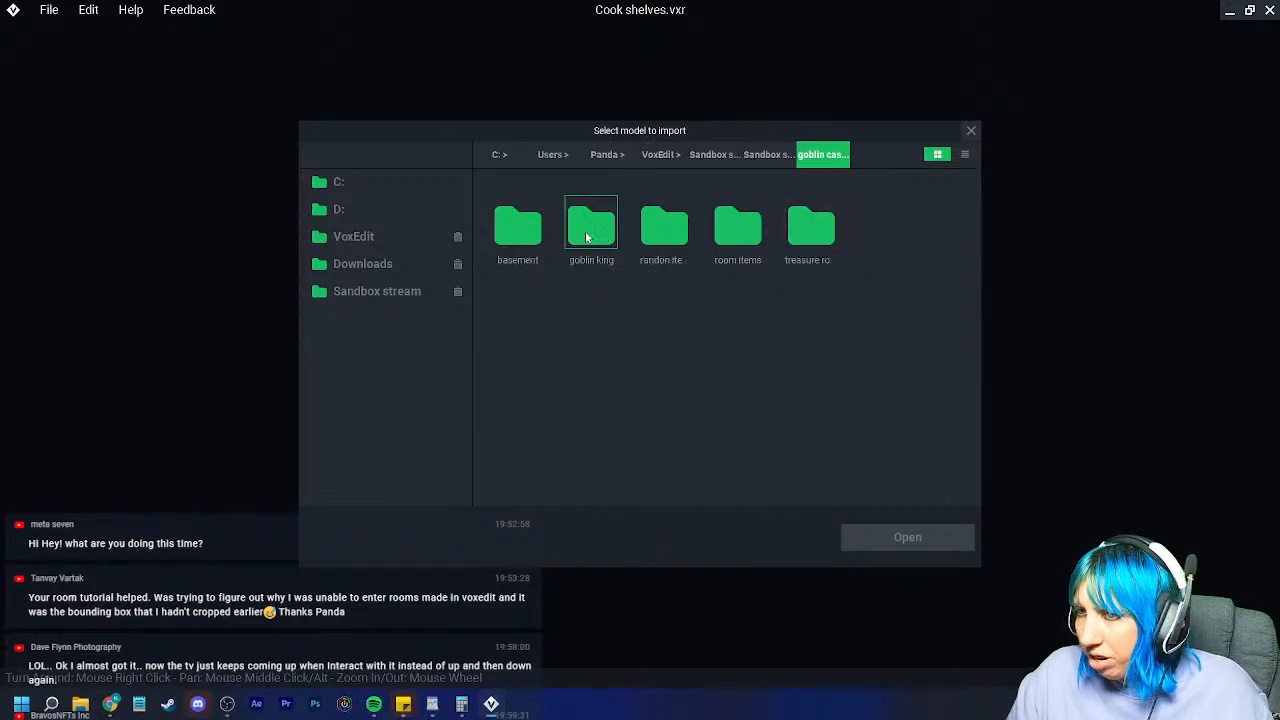
double_click(743, 236)
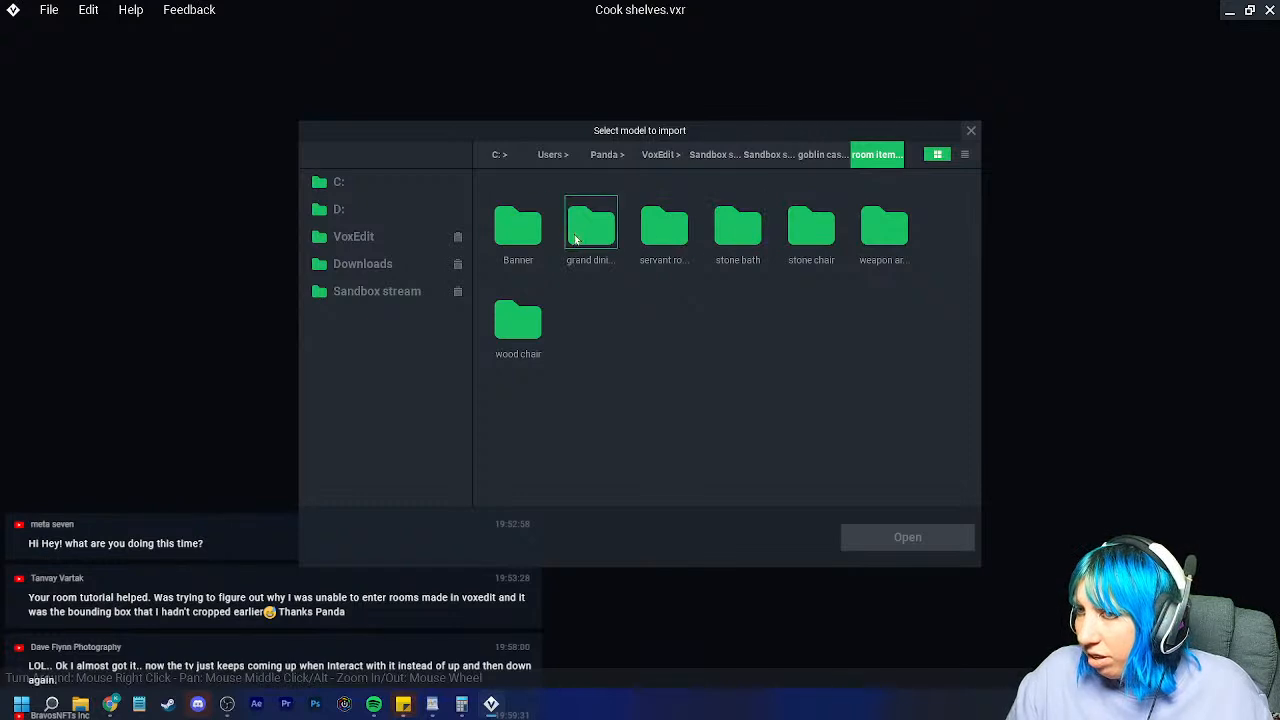
double_click(590, 230)
click(675, 231)
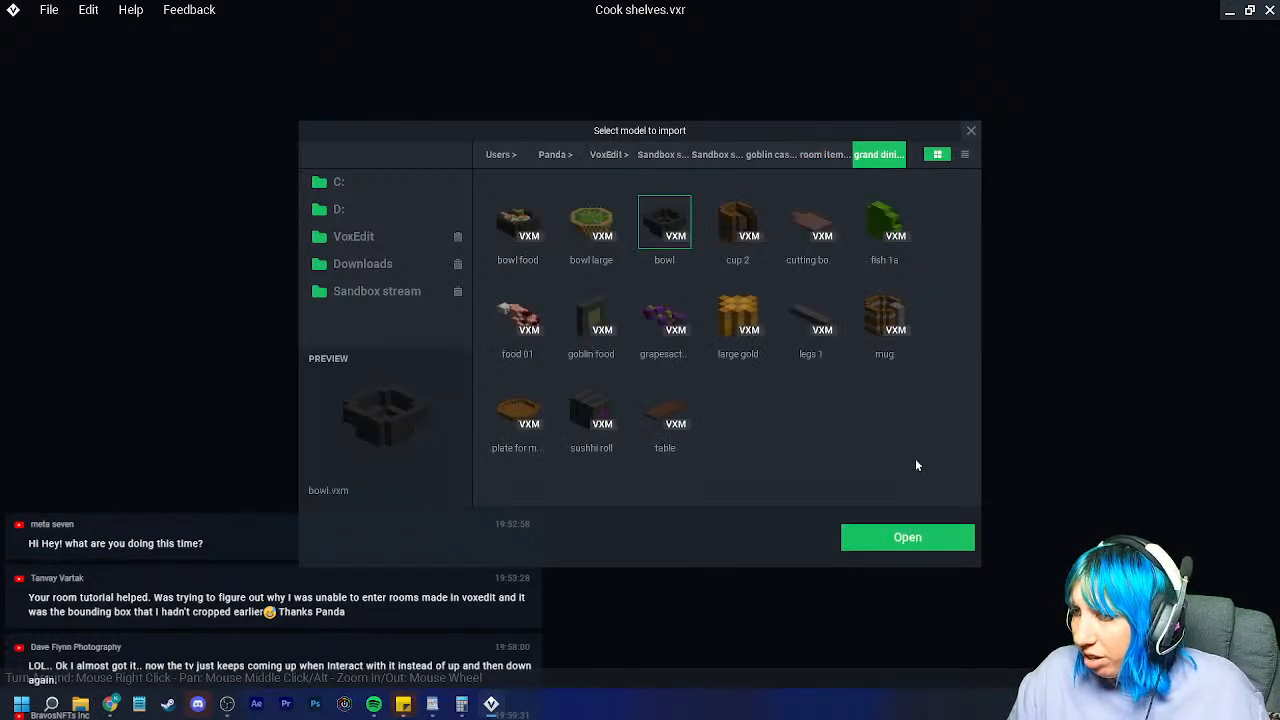
click(905, 540)
scroll(709, 314, up, 2)
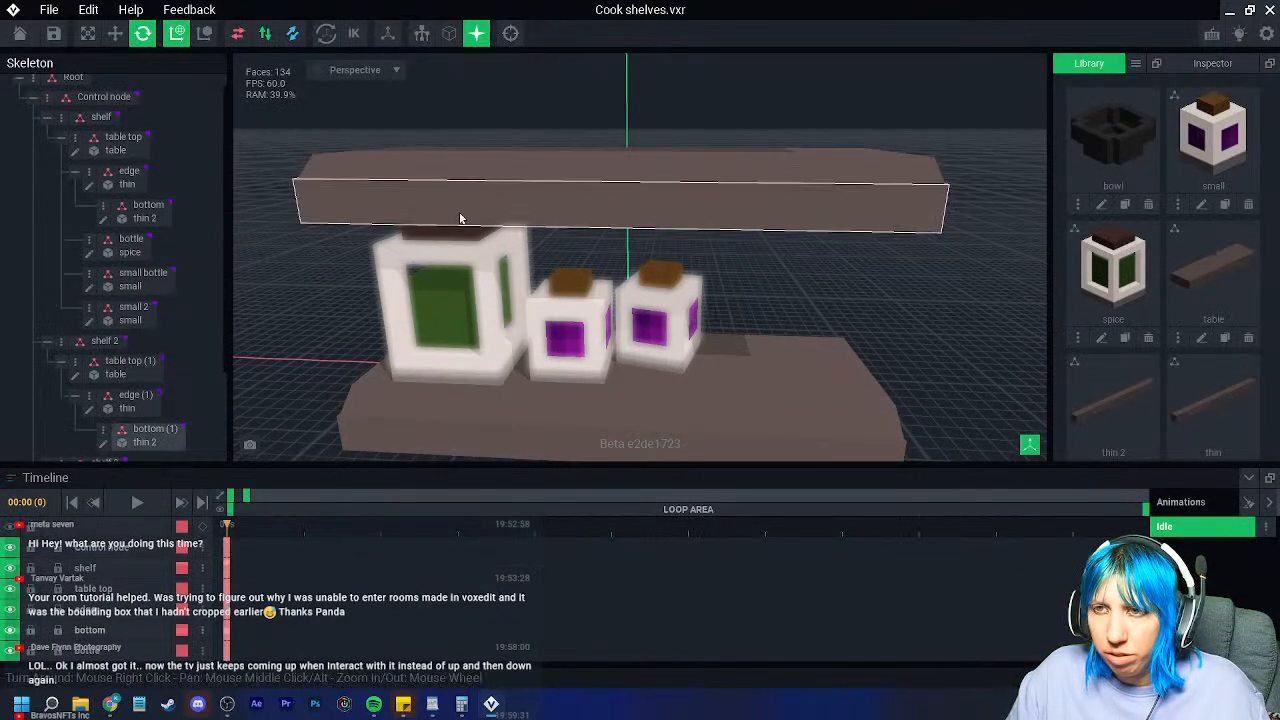
click(466, 168)
Step: Add a 'bowl 1' child node under the shelf and move it onto the middle shelf
right_click(80, 250)
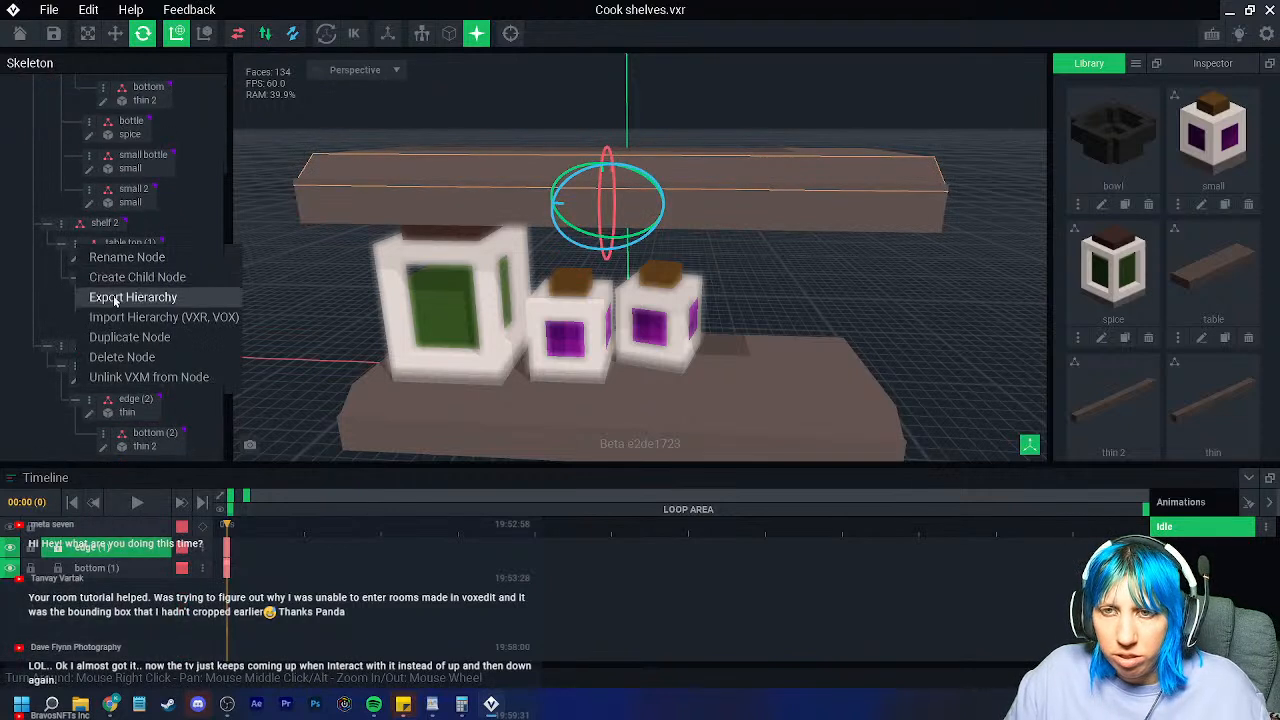
click(122, 282)
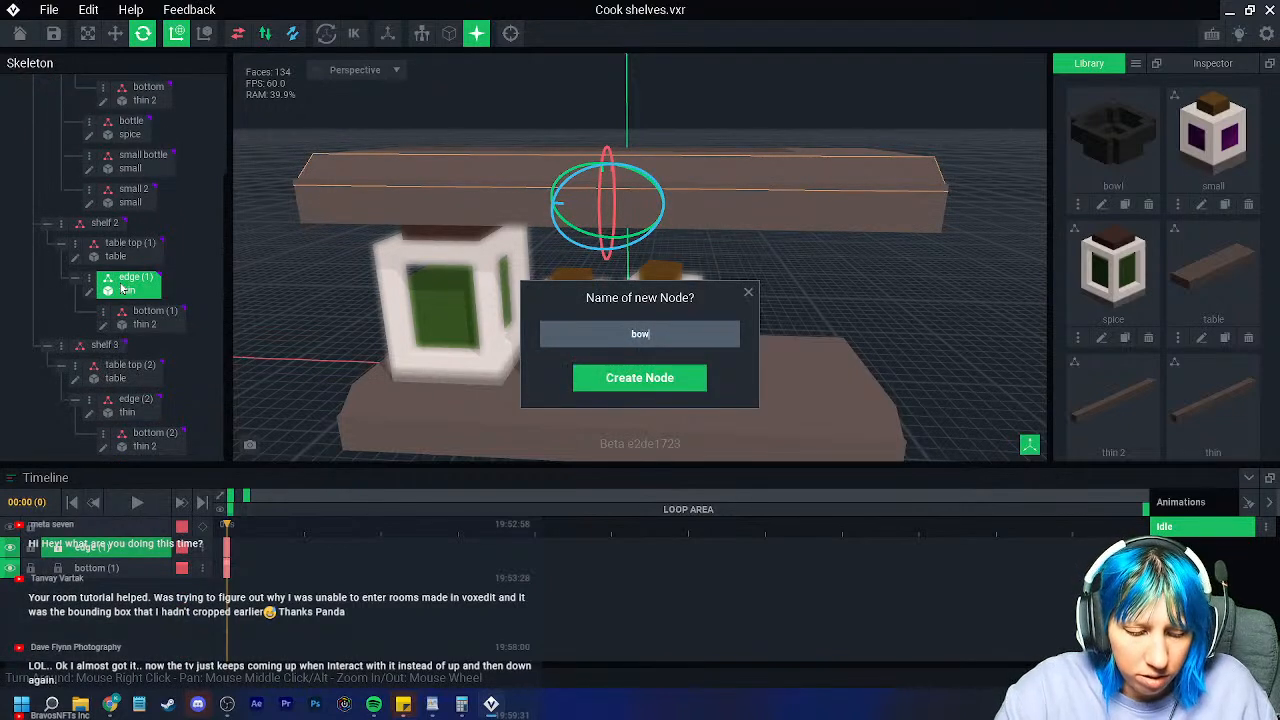
text(bowl 1)
key(Return)
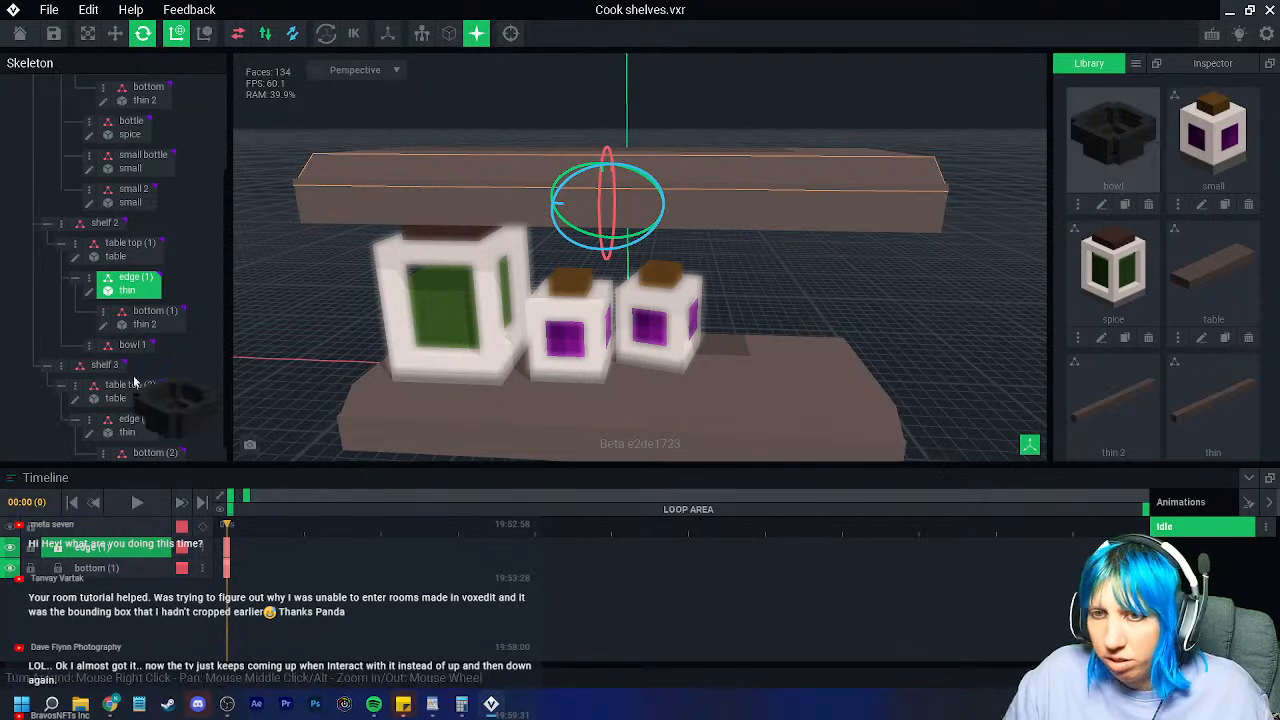
click(133, 347)
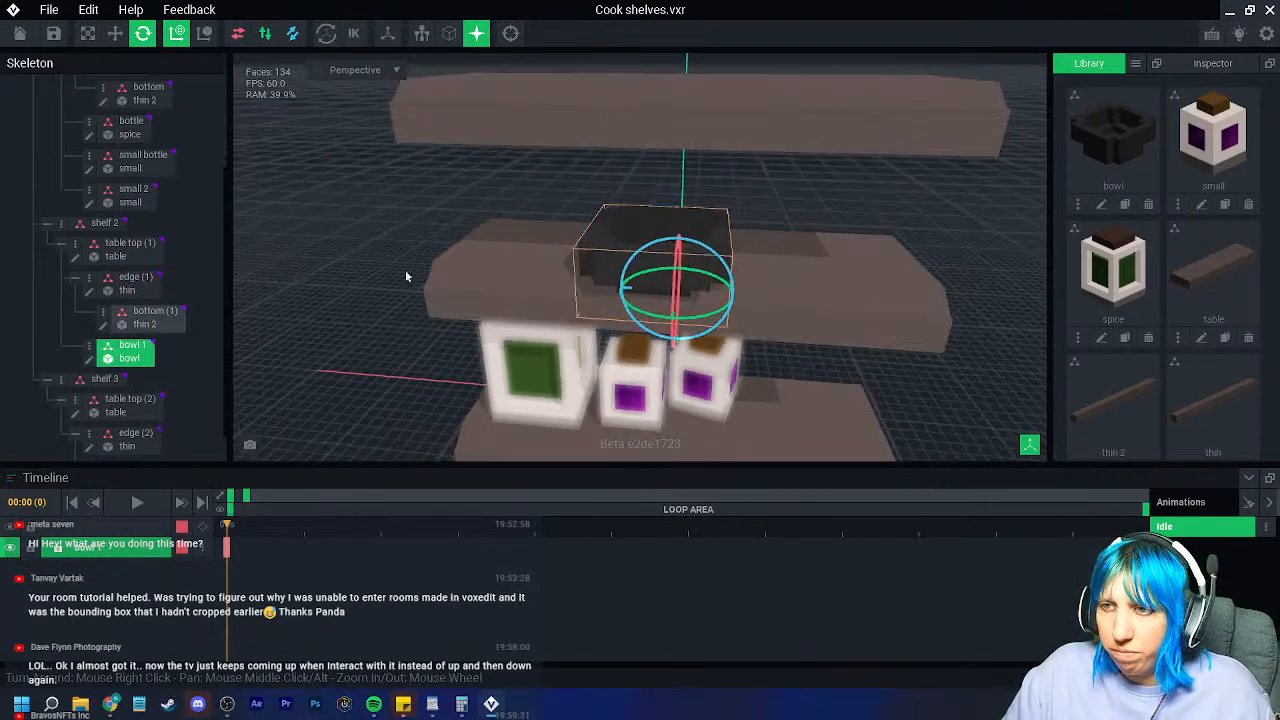
click(115, 33)
drag(666, 311, 555, 284)
right_drag(562, 265, 571, 264)
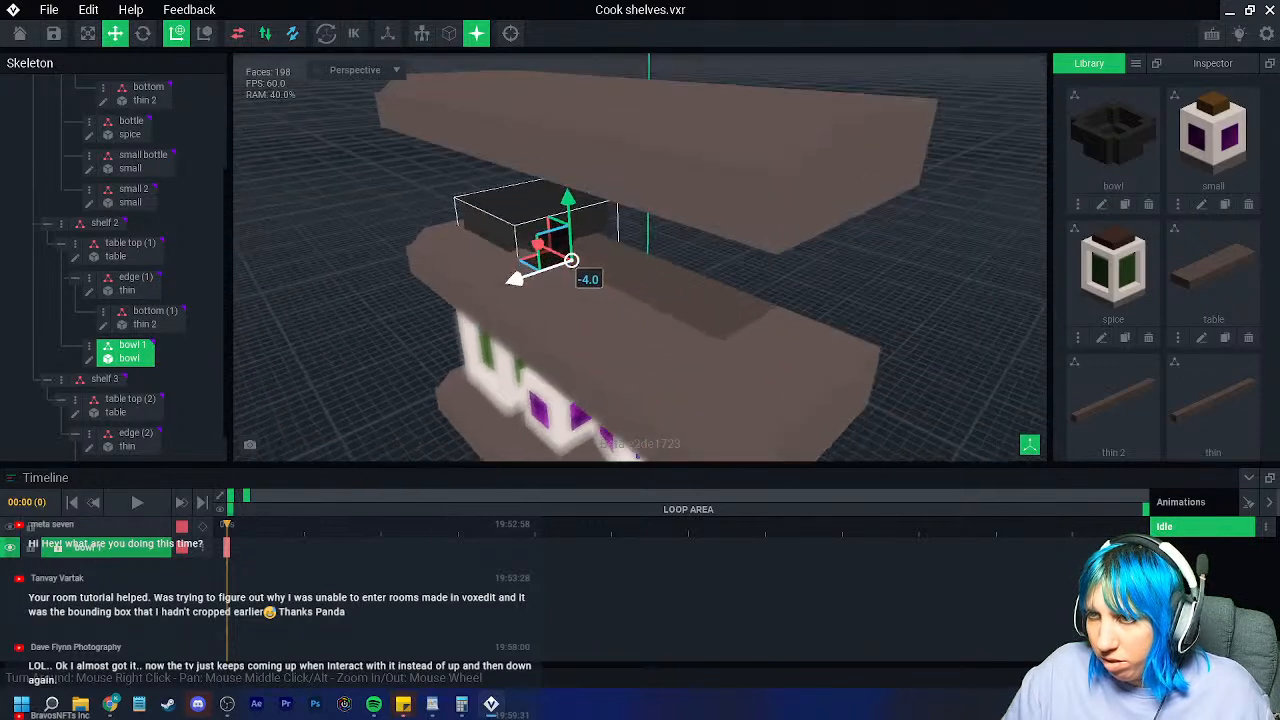
scroll(571, 264, up, 3)
drag(511, 283, 487, 288)
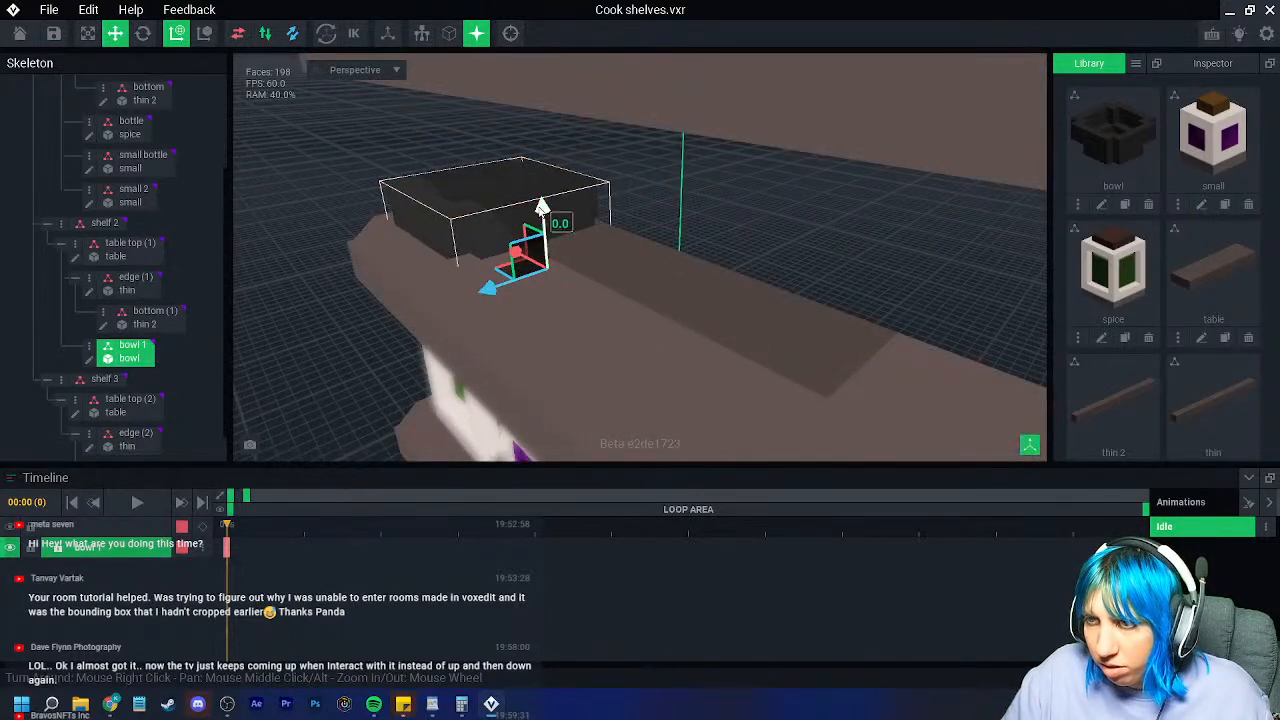
drag(539, 209, 541, 192)
Step: Duplicate the bowl twice as 'bowl 2' and 'bowl 3'
right_click(120, 362)
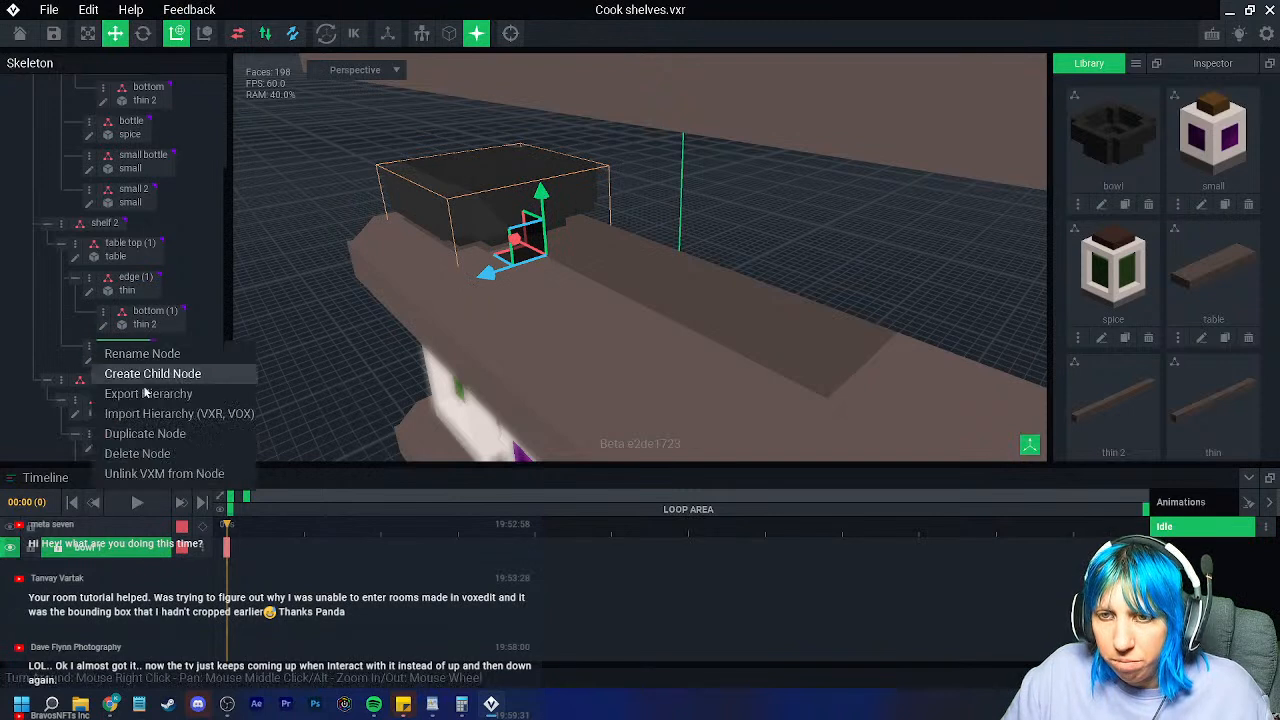
click(150, 437)
text(bowl 2)
key(Return)
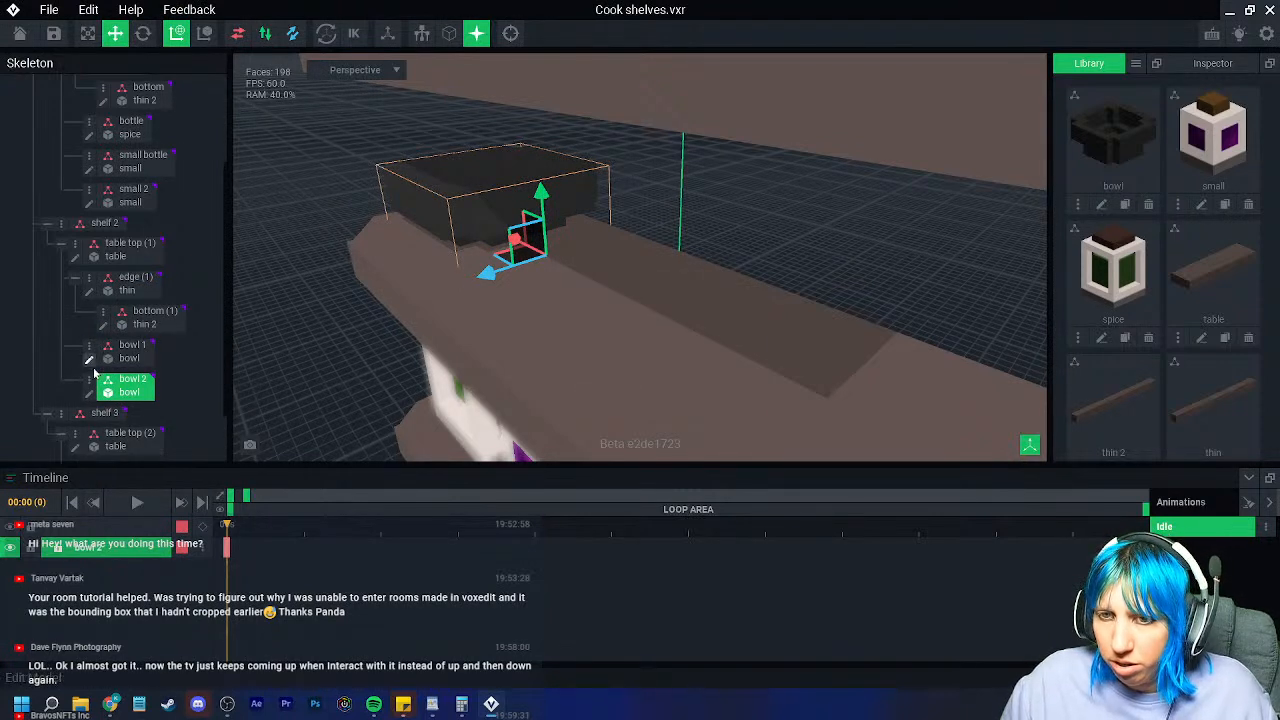
right_click(100, 383)
click(143, 472)
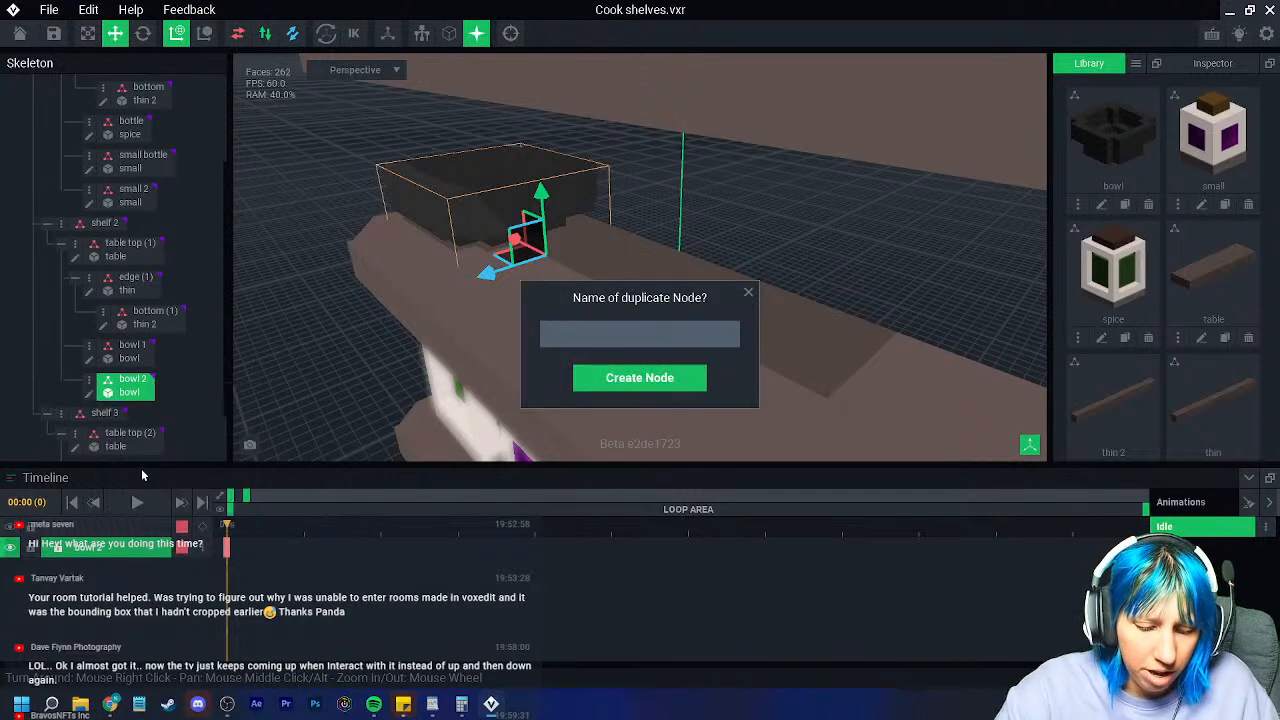
text(bowl 3)
key(Return)
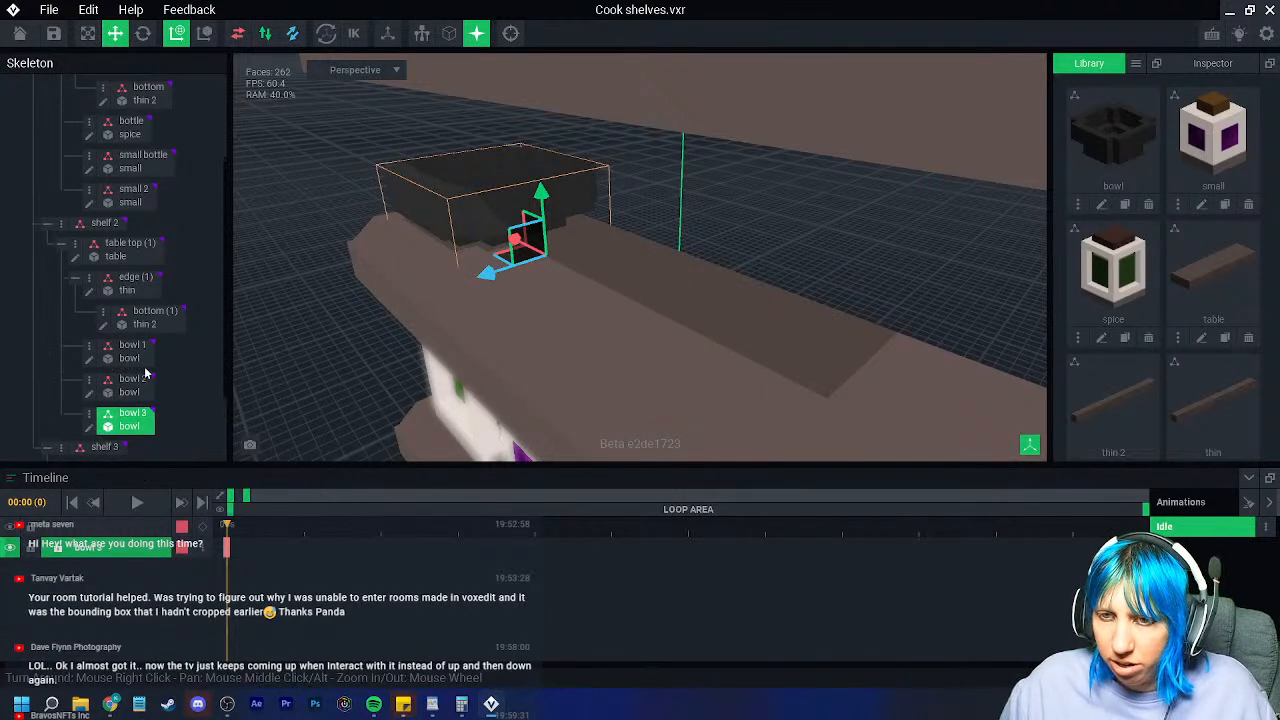
Step: Stack bowl 2 on bowl 1 and slide bowl 3 to the right along the shelf
drag(541, 192, 539, 152)
right_drag(340, 290, 287, 338)
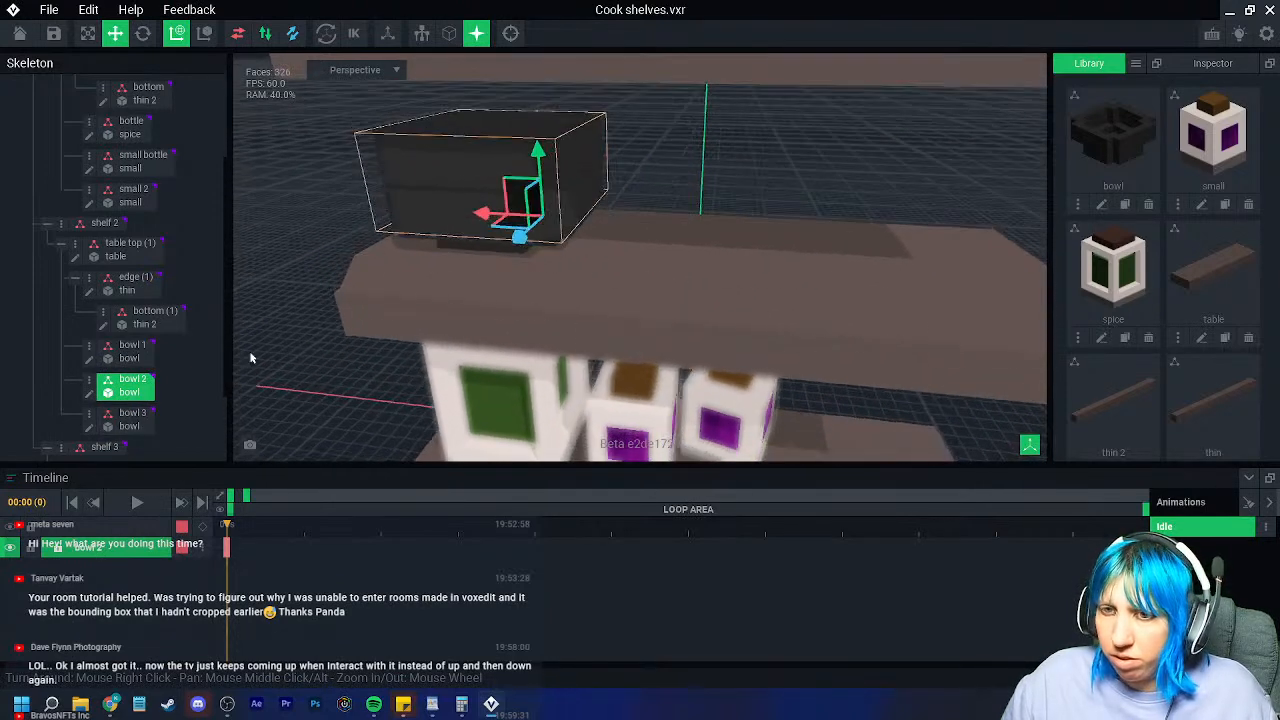
click(140, 423)
drag(542, 197, 537, 94)
drag(488, 174, 722, 208)
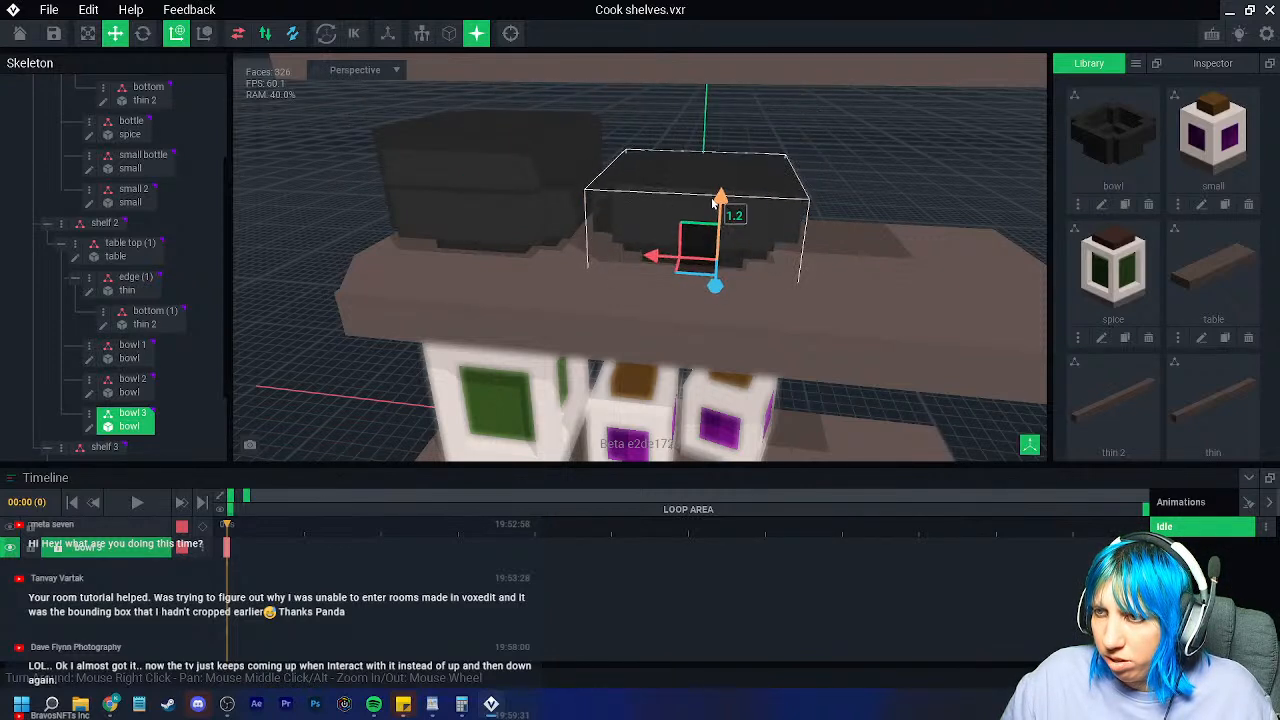
click(563, 157)
drag(539, 154, 553, 156)
Step: Rotate bowl 3 so it sits turned on the shelf
click(145, 36)
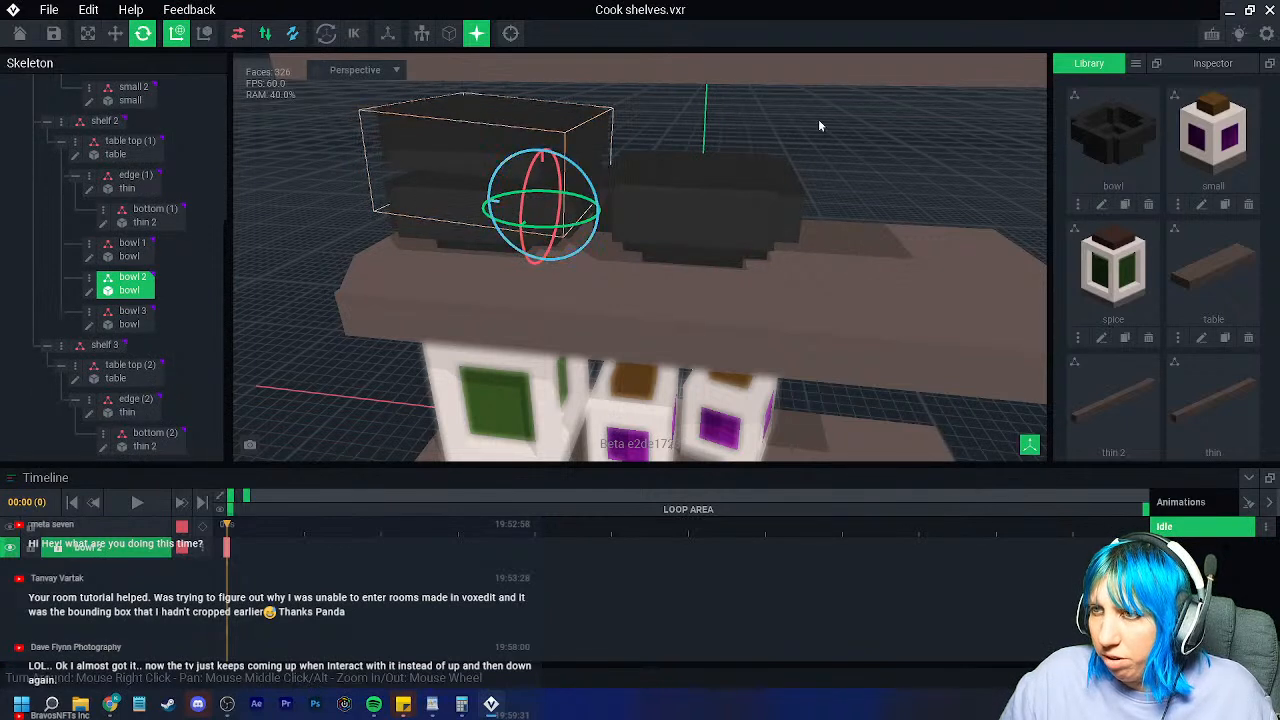
click(722, 197)
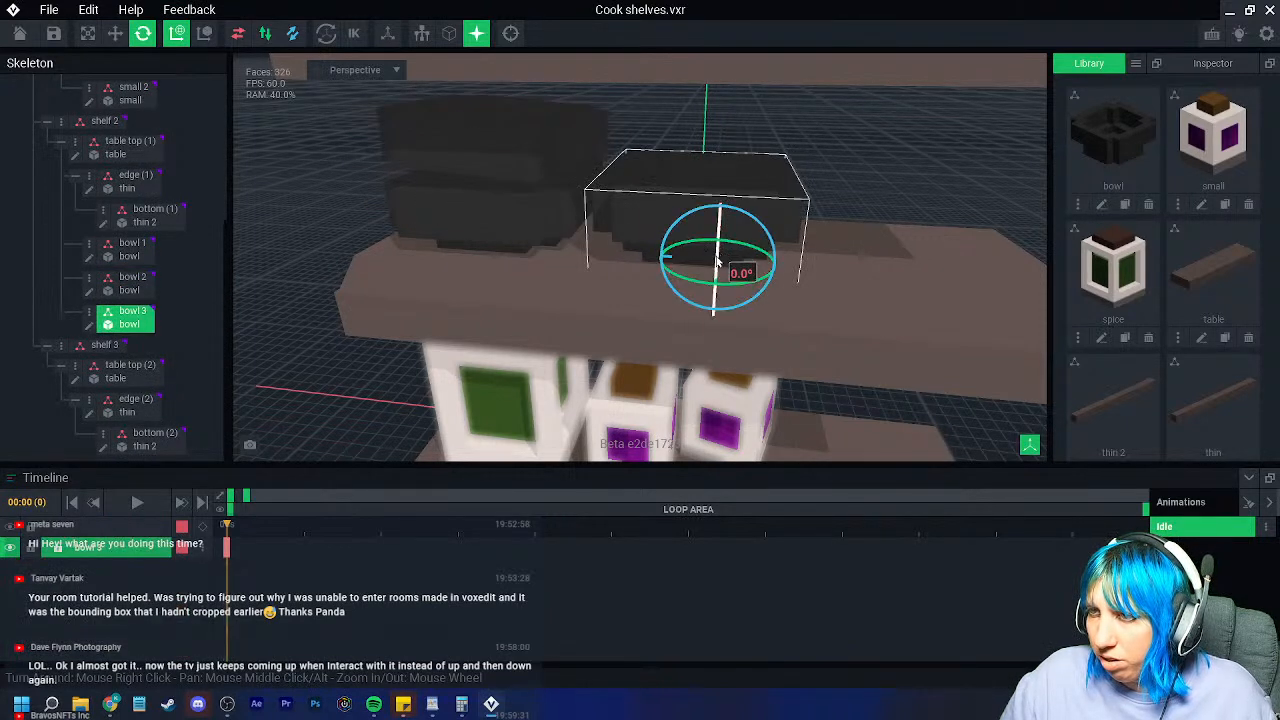
right_drag(717, 261, 689, 271)
drag(693, 282, 703, 286)
click(853, 201)
Step: Orbit and zoom around the shelves to inspect the placed bowls
scroll(853, 201, down, 5)
scroll(851, 348, up, 2)
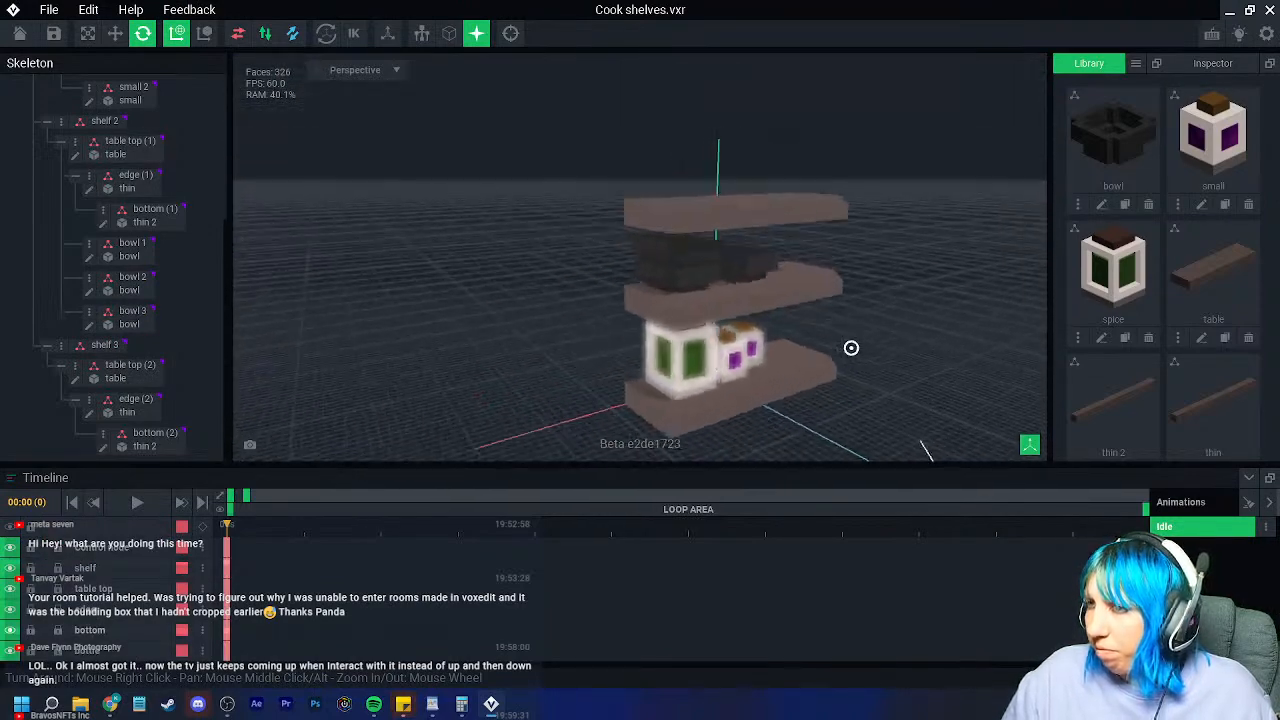
right_drag(851, 348, 849, 349)
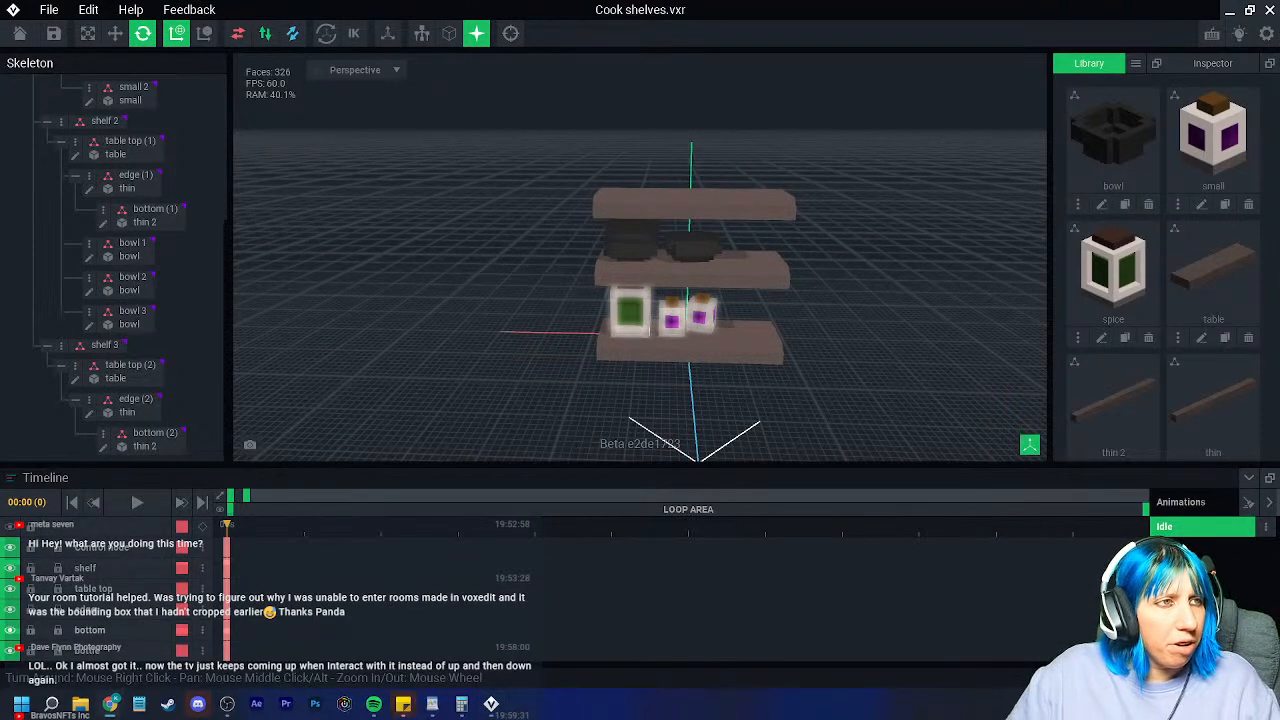
right_drag(562, 330, 590, 354)
scroll(626, 348, up, 3)
scroll(626, 348, down, 3)
scroll(597, 357, up, 1)
scroll(598, 350, up, 3)
scroll(766, 288, up, 1)
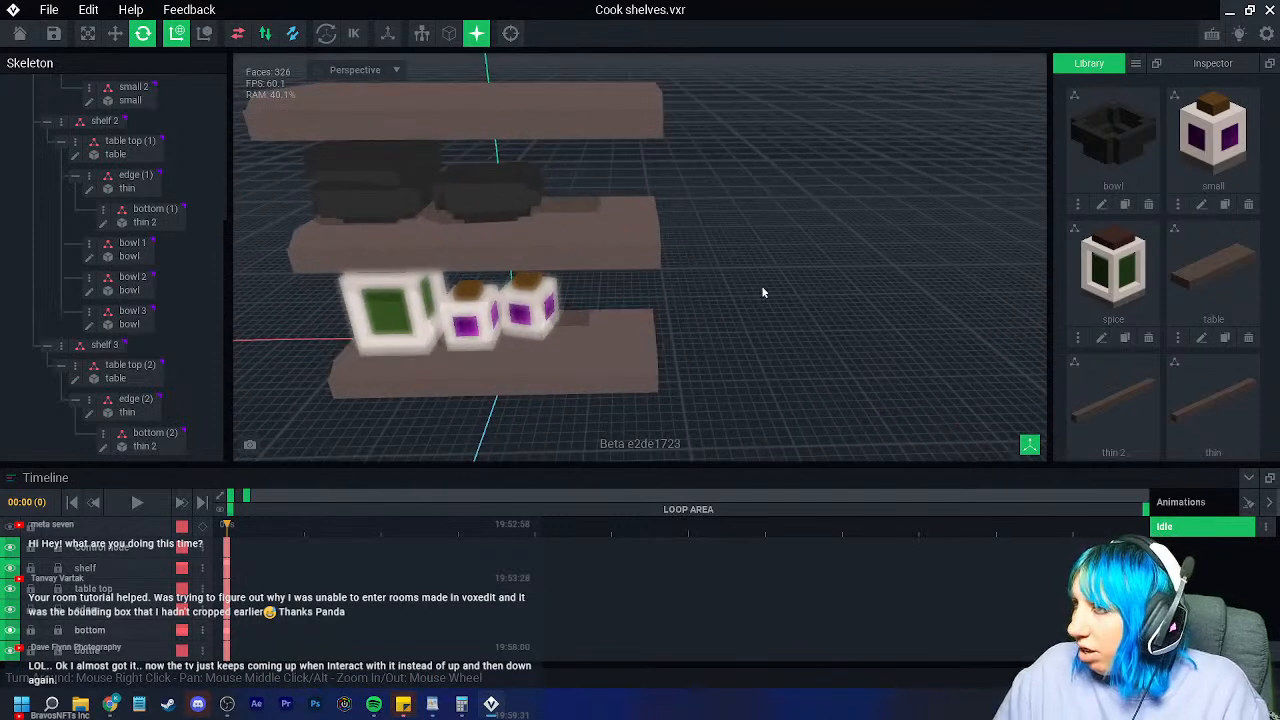
Step: Create a new 'vial' model and load the 'VE - the sandbox extended' palette image
click(1135, 63)
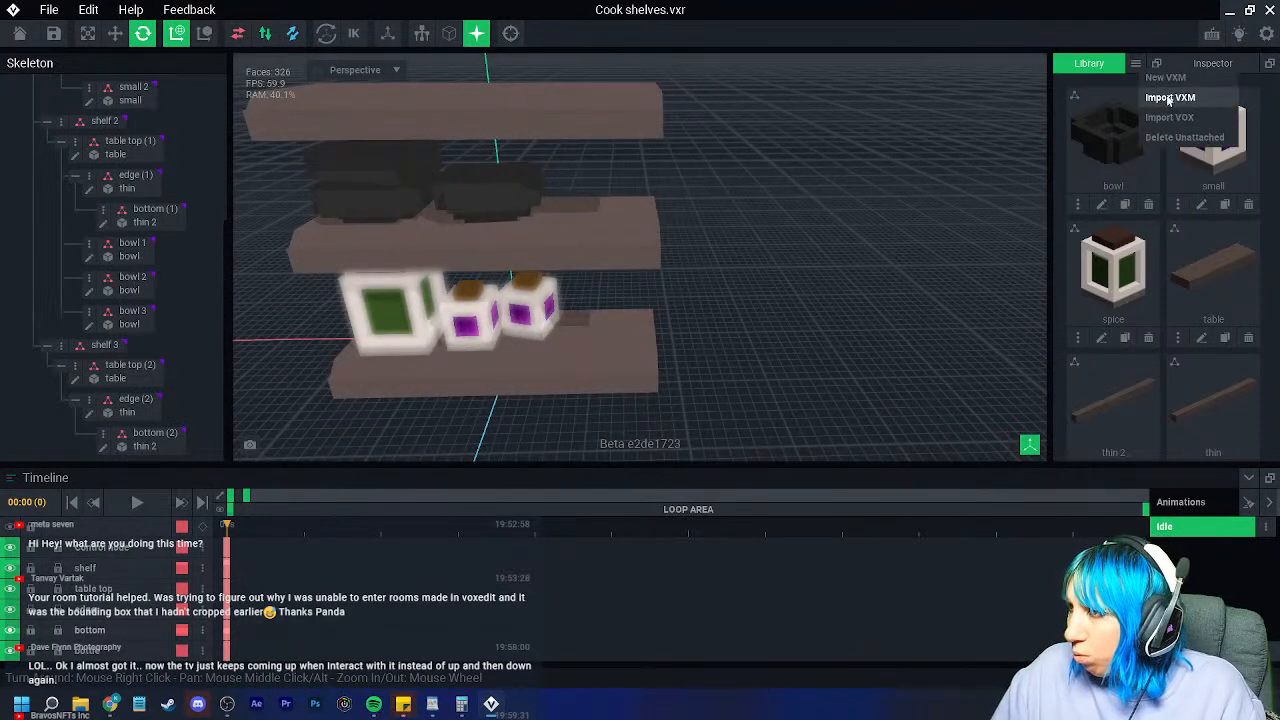
click(1166, 78)
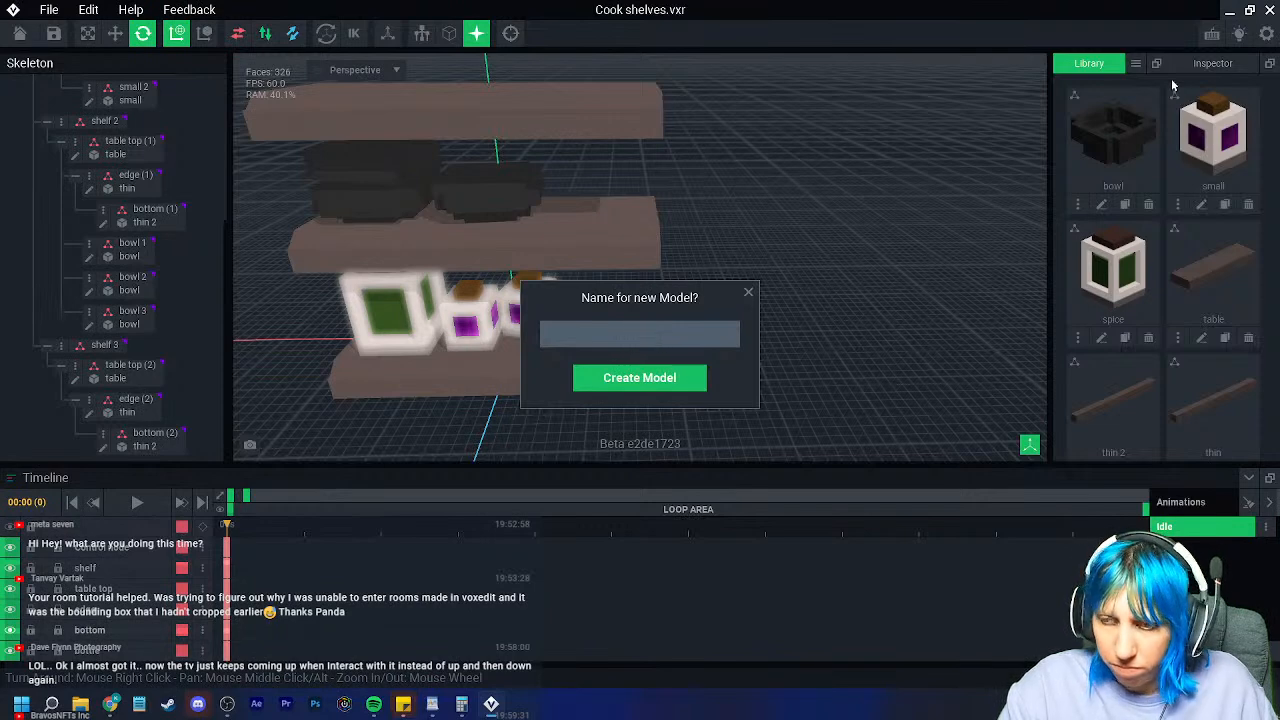
key(Return)
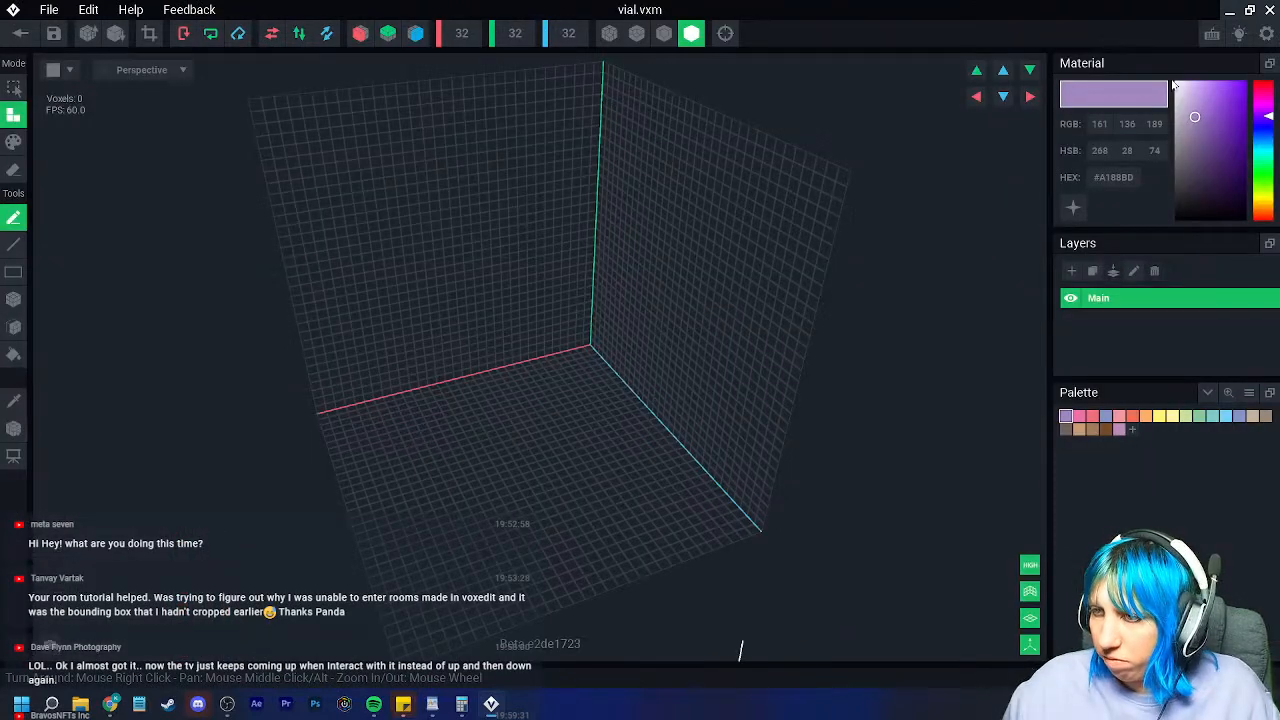
click(1249, 393)
click(1215, 430)
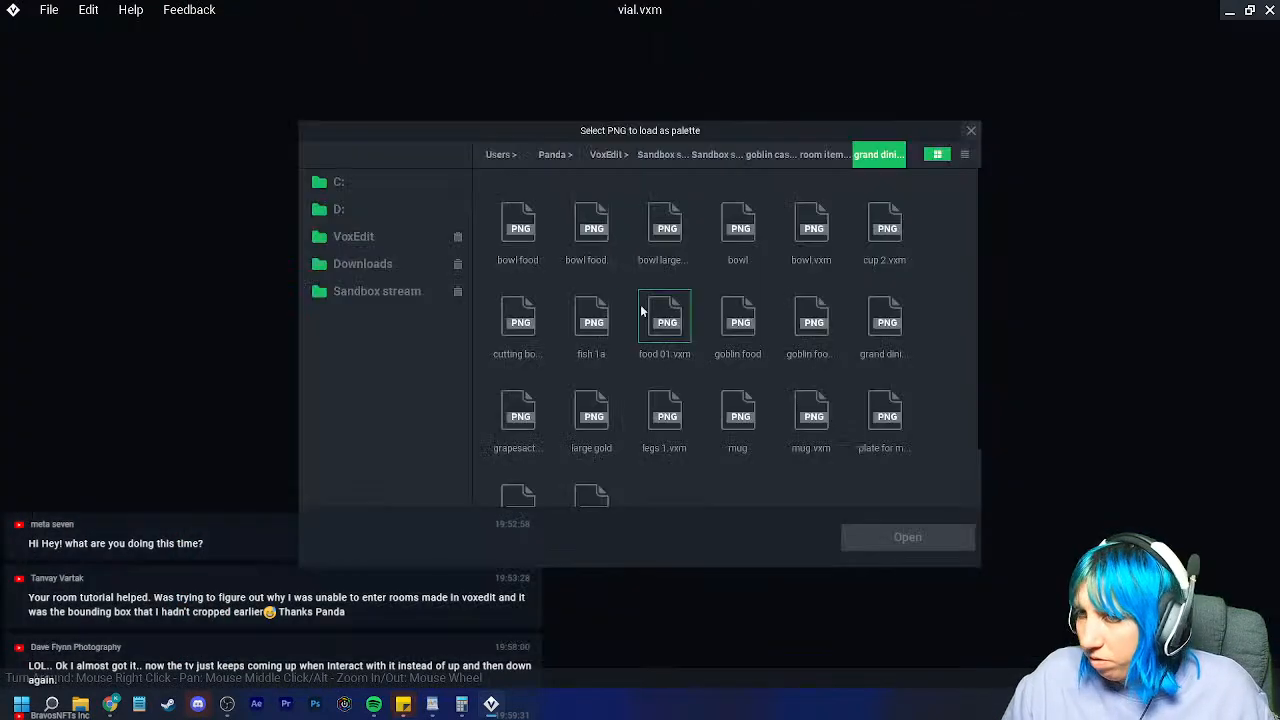
click(389, 243)
click(366, 268)
click(734, 238)
click(668, 240)
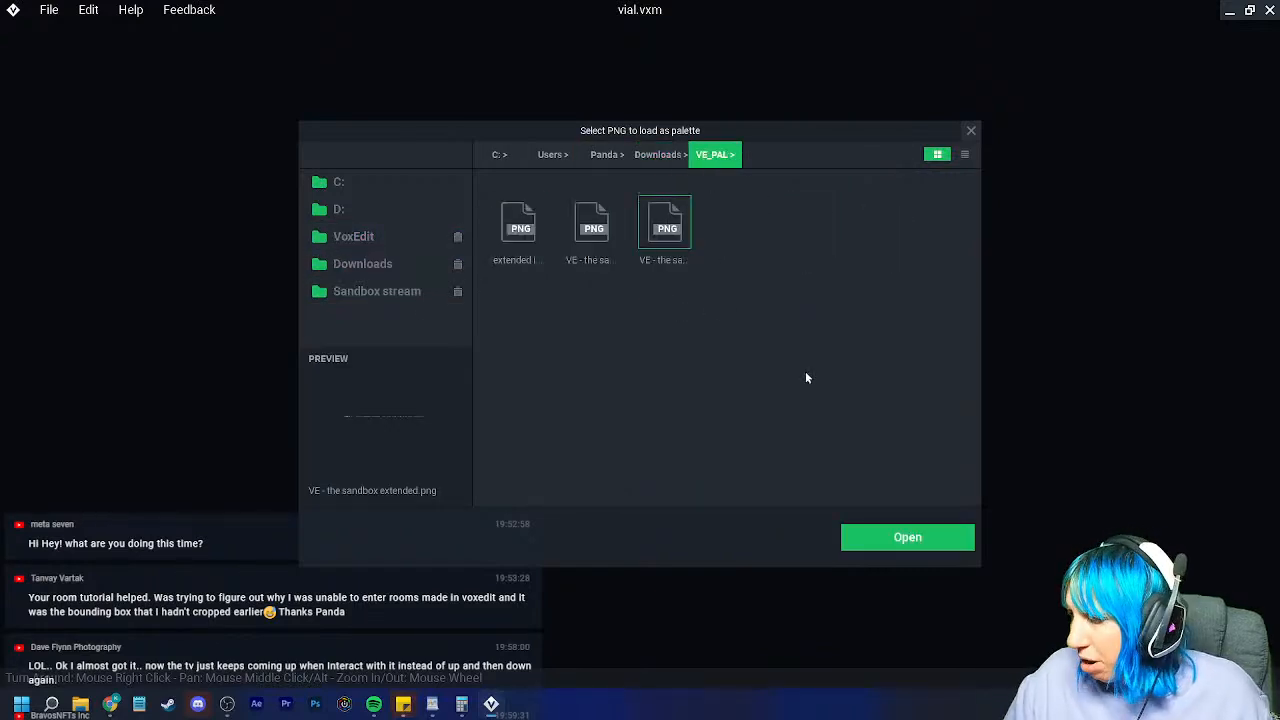
click(907, 538)
Step: Center the view on the grid and enable X-axis mirroring only
right_drag(591, 374, 383, 80)
click(360, 33)
click(416, 33)
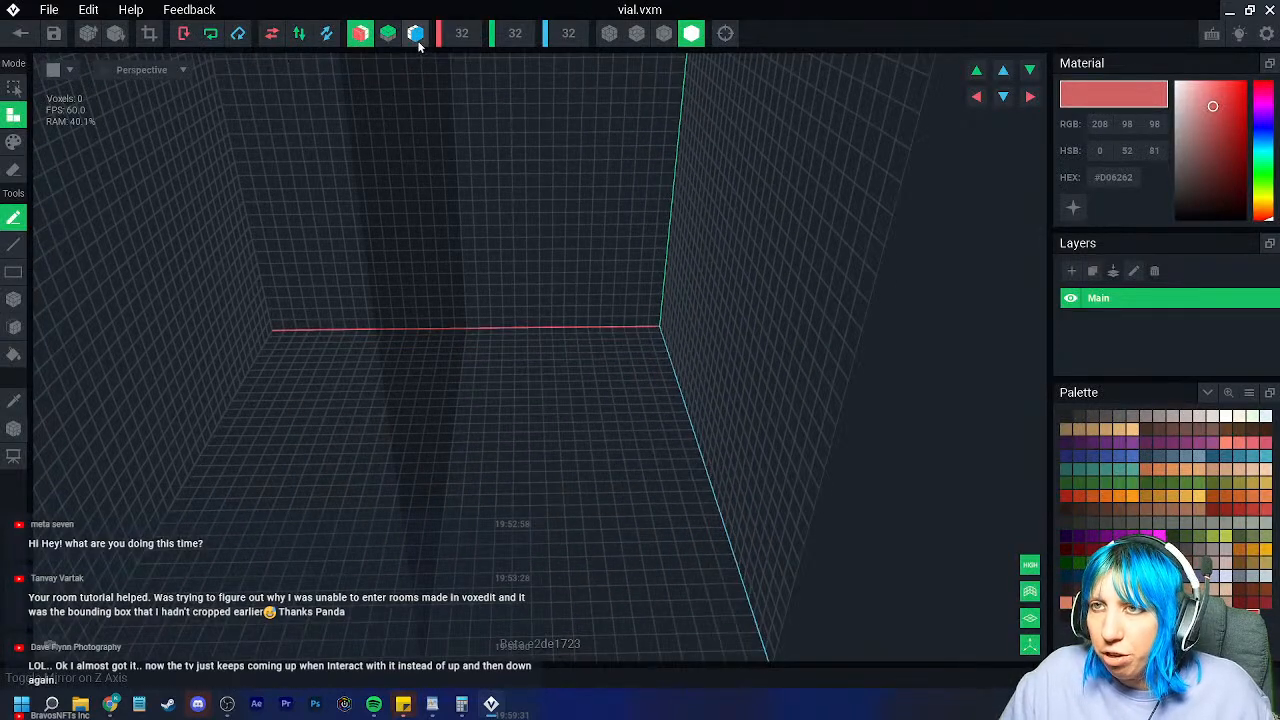
click(360, 35)
click(416, 35)
scroll(483, 323, up, 4)
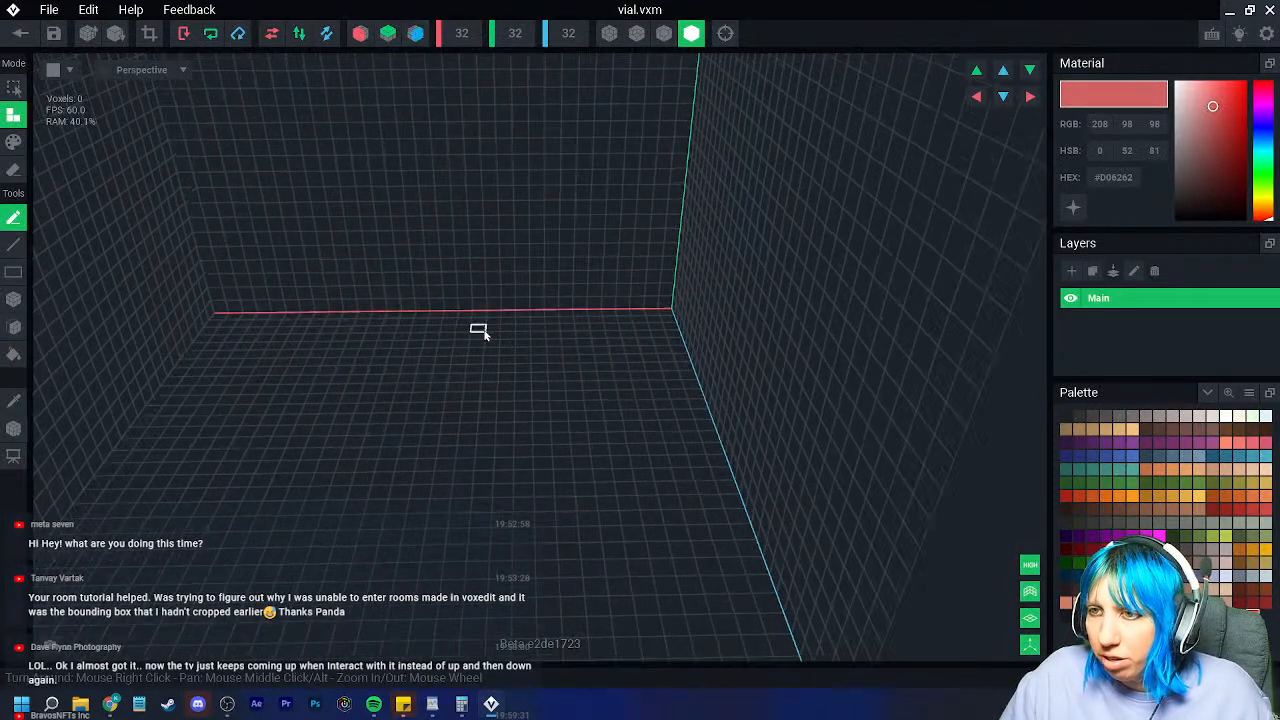
middle_drag(483, 325, 533, 374)
scroll(533, 374, up, 2)
scroll(532, 374, up, 1)
click(360, 33)
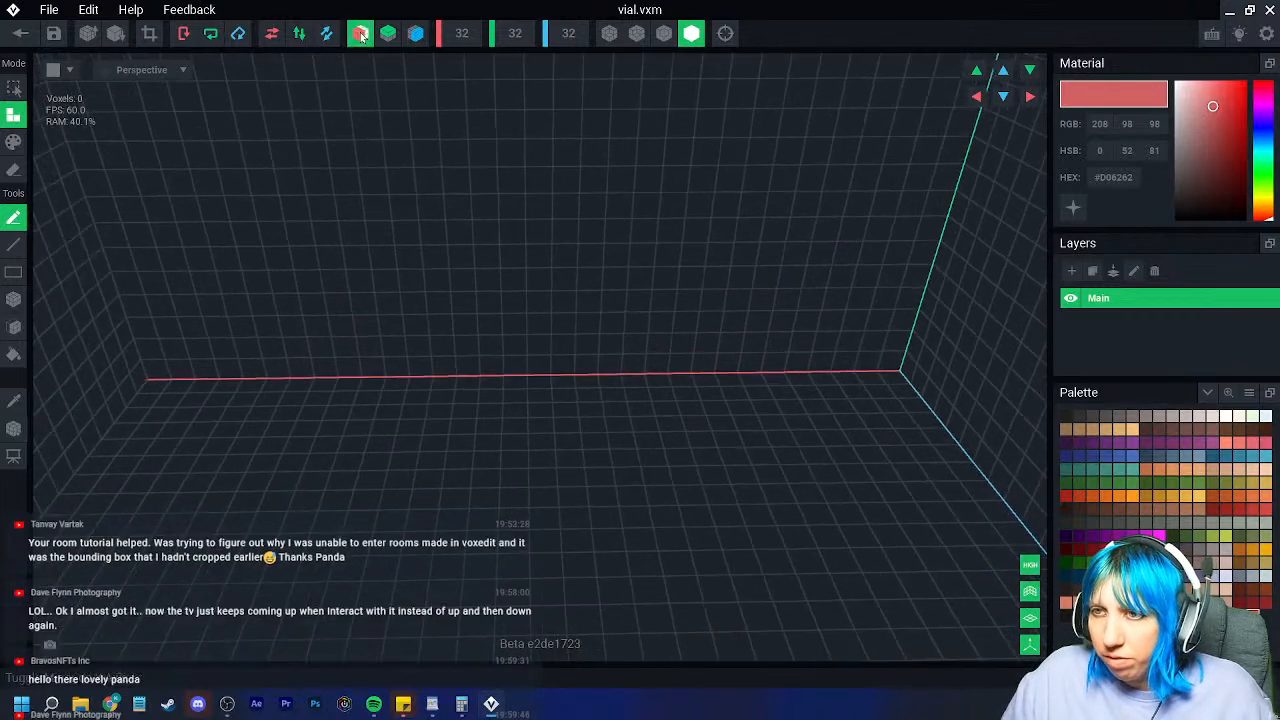
scroll(431, 297, up, 5)
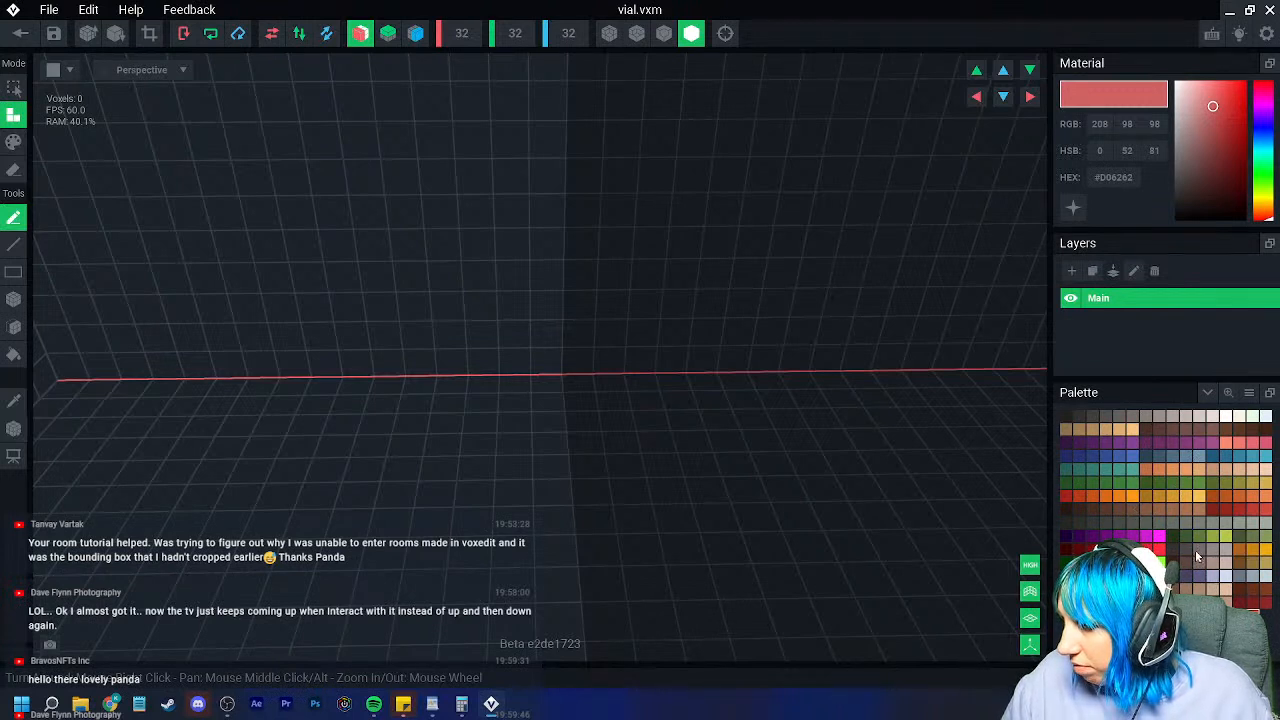
Step: Draw a symmetric grey vial outline of mirrored voxel steps and columns
click(1248, 577)
click(546, 382)
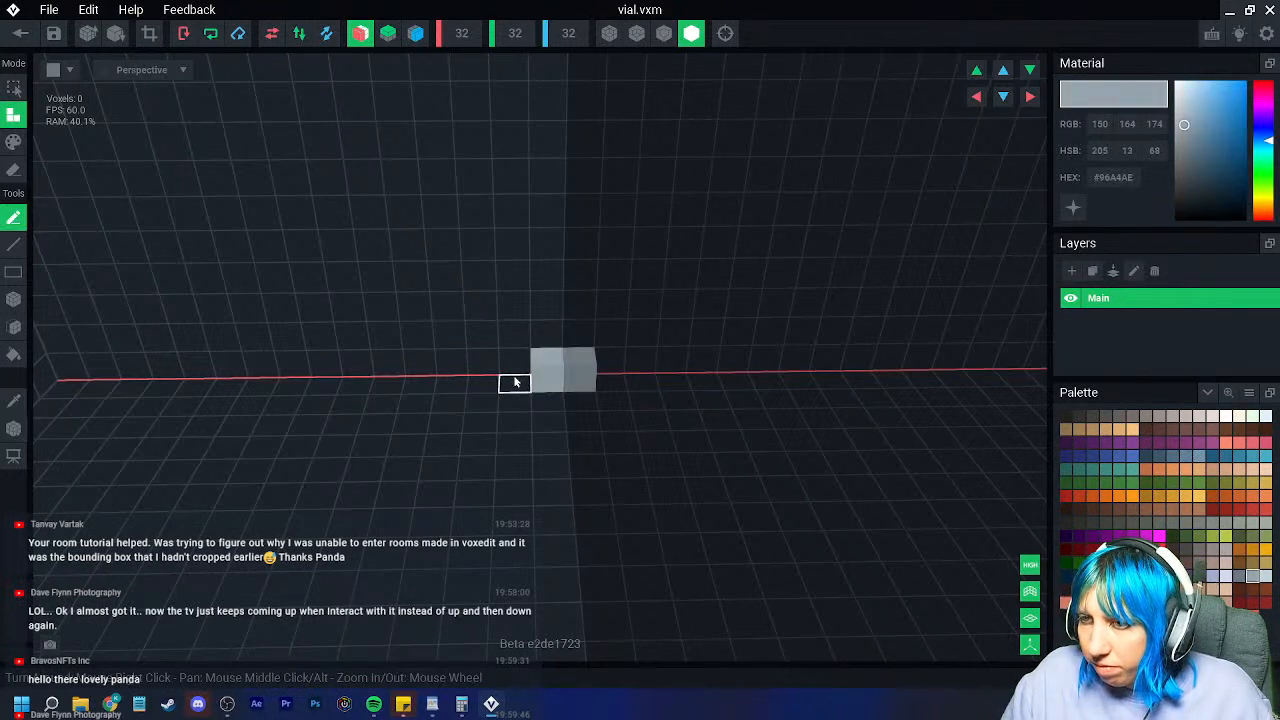
click(486, 348)
click(448, 315)
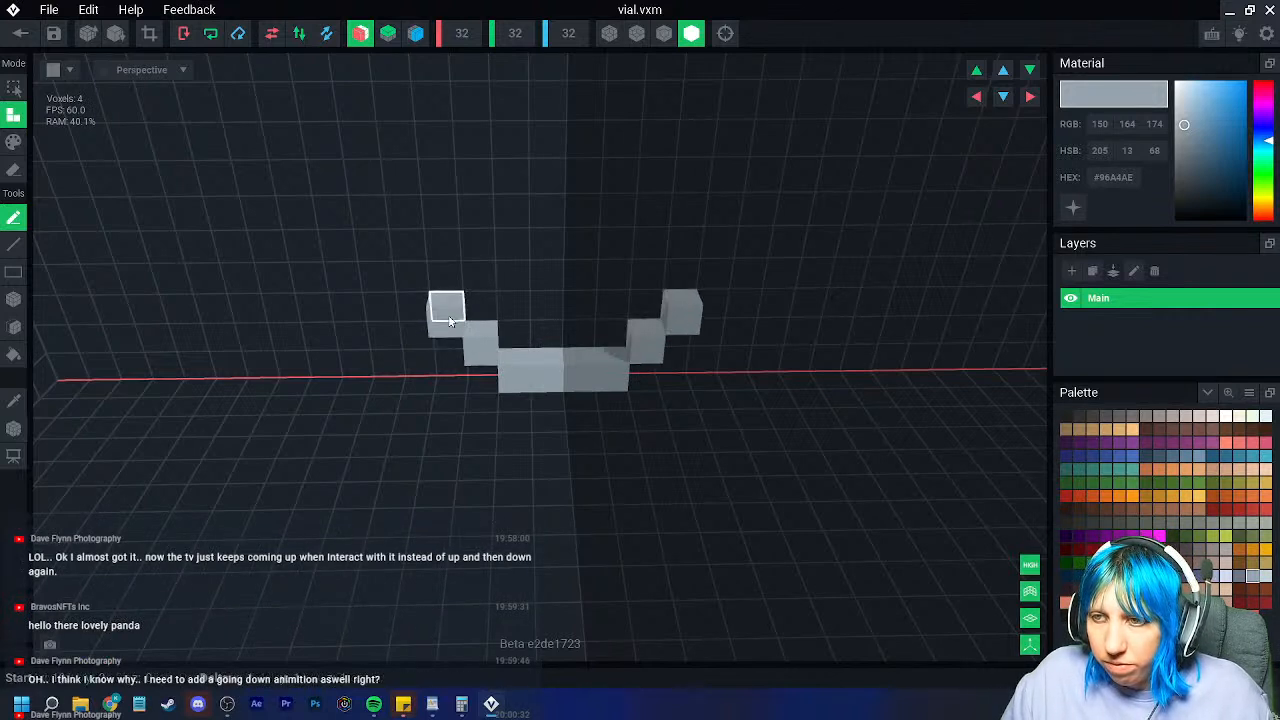
key(ctrl+z)
key(ctrl+z)
key(ctrl+z)
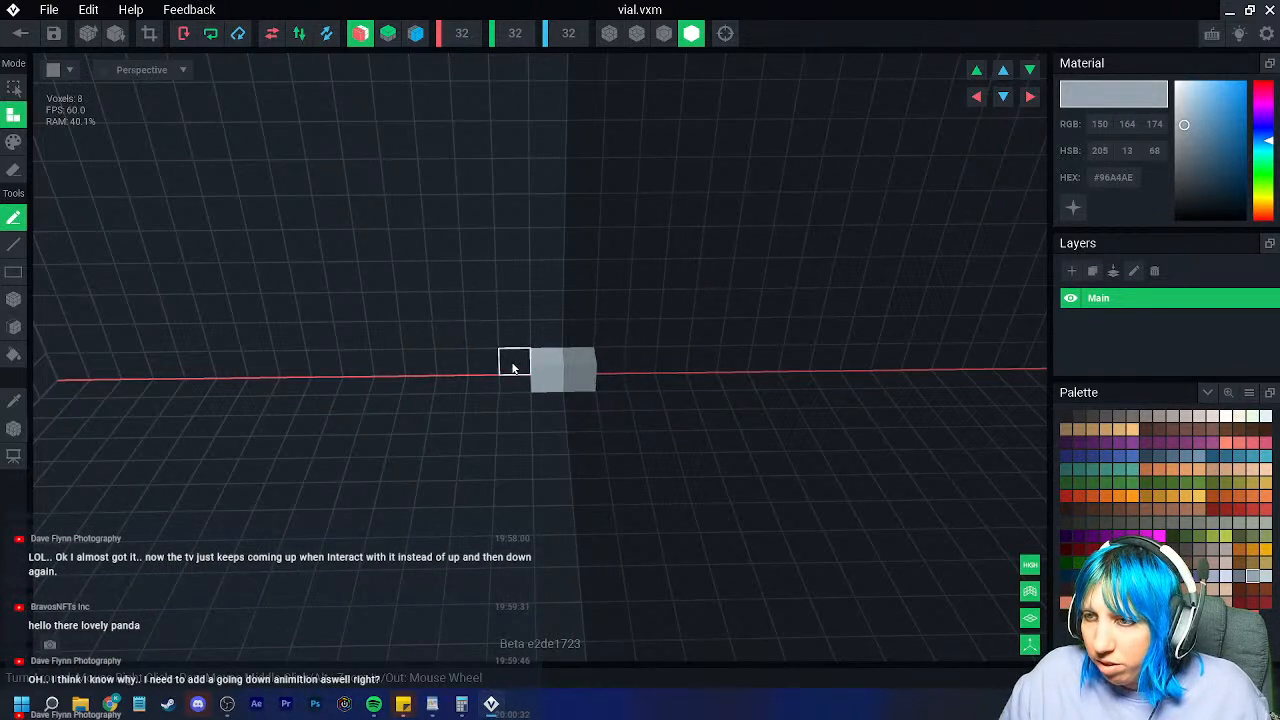
click(510, 347)
click(485, 315)
click(486, 288)
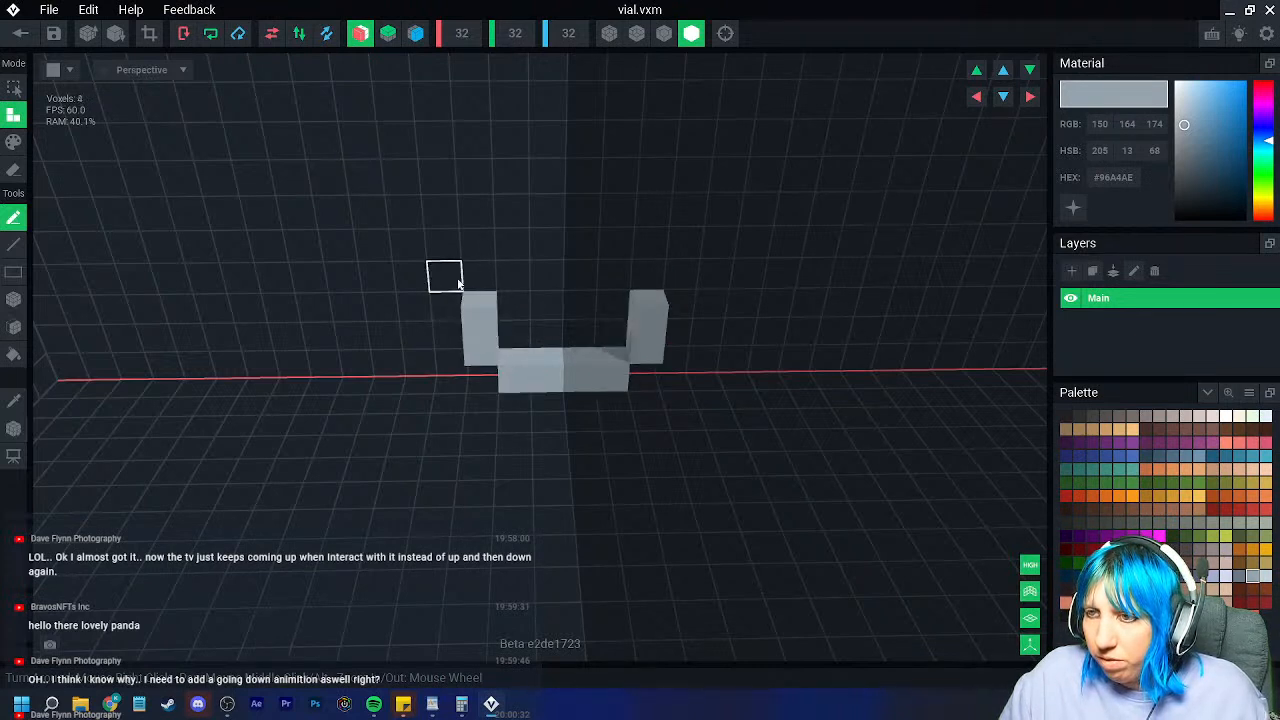
click(472, 252)
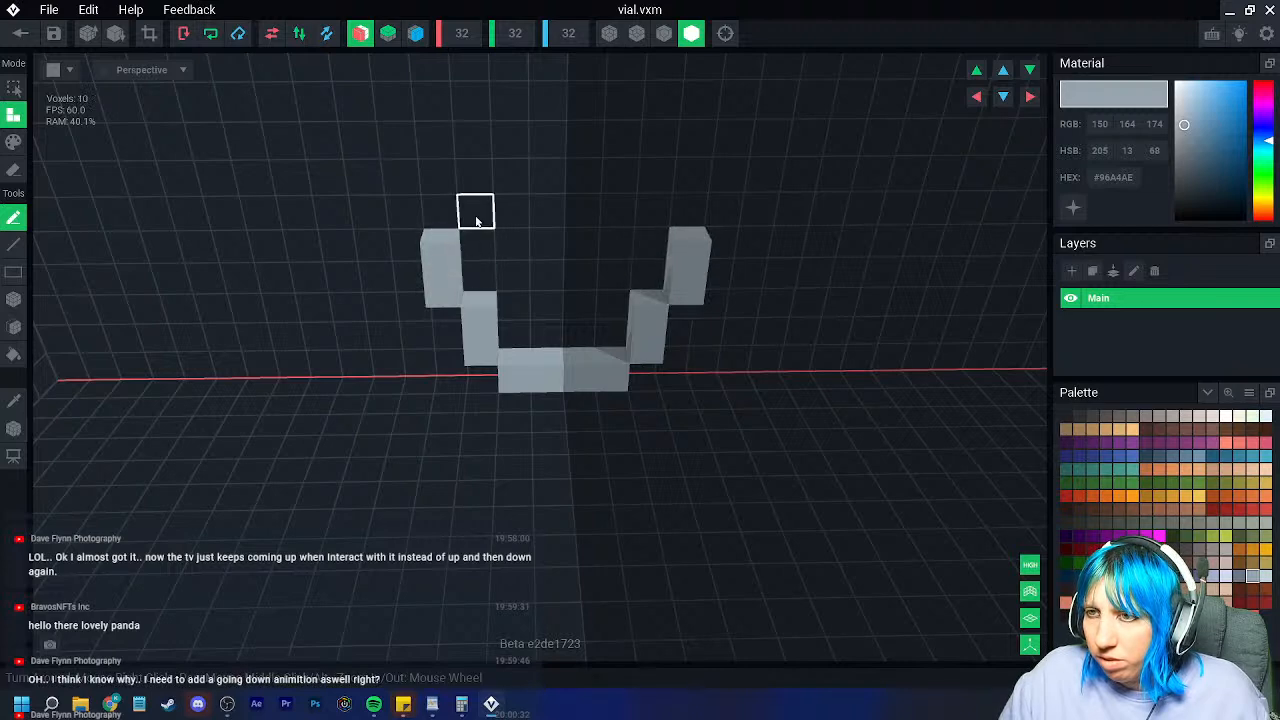
click(476, 218)
Step: Sample the grey glass colour and add more mirrored grey voxels to the ring
mouse_move(655, 275)
right_down()
mouse_move(569, 277)
mouse_move(652, 277)
right_up()
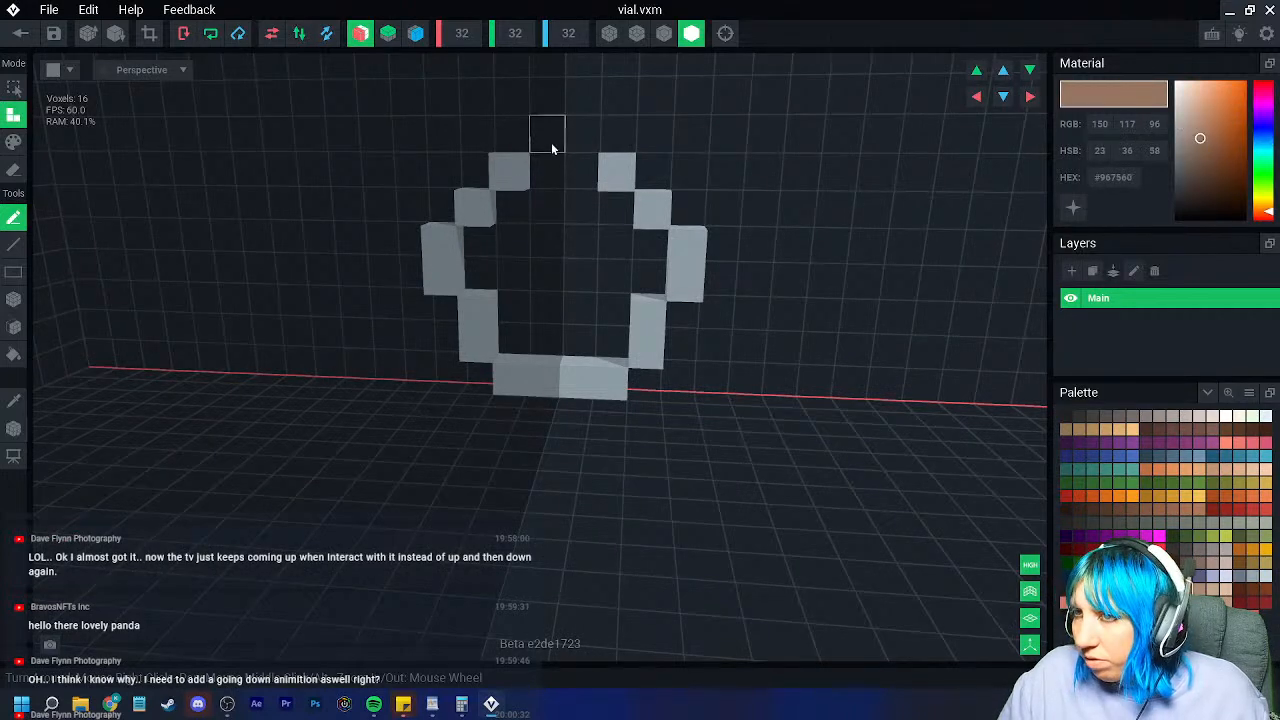
mouse_move(586, 168)
right_down()
mouse_move(566, 166)
mouse_move(600, 188)
right_up()
scroll(602, 192, up, 4)
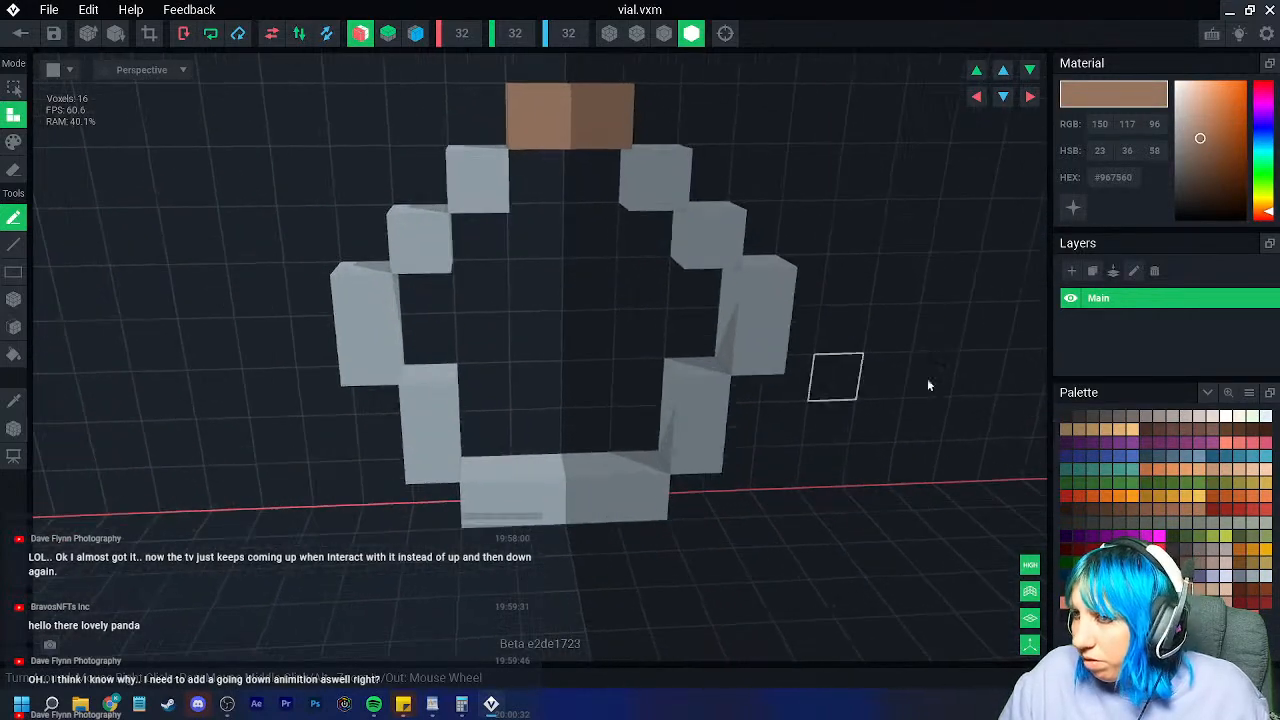
right_drag(608, 365, 580, 356)
click(16, 402)
click(358, 343)
click(362, 340)
click(434, 413)
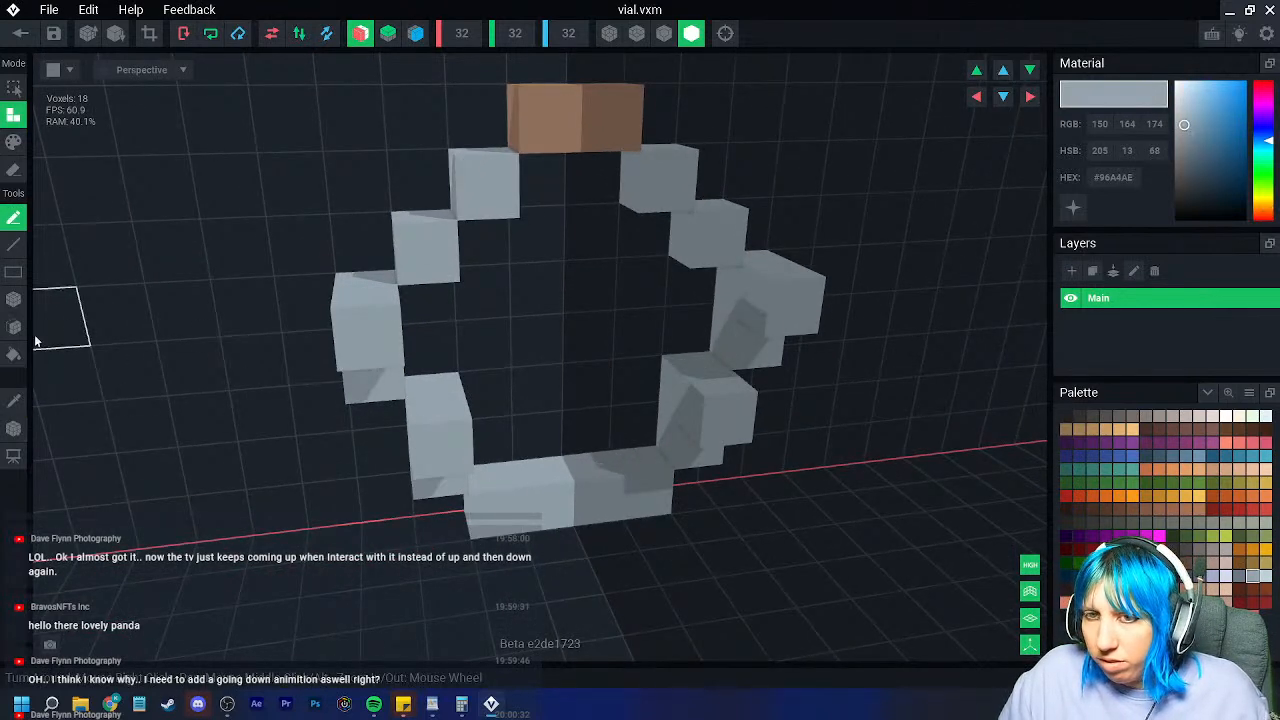
Step: Extrude the vial's wall, bottom and upper blocks forward with the Face tool
click(14, 328)
click(370, 390)
click(446, 488)
click(511, 509)
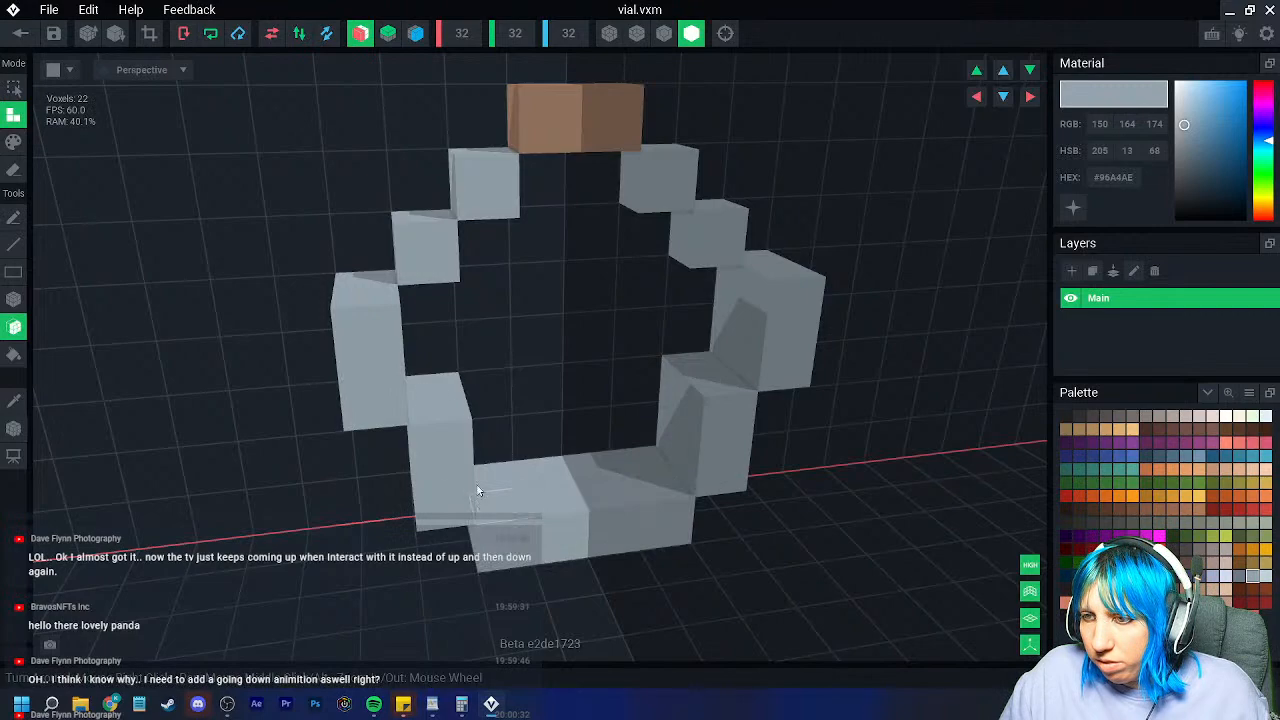
click(423, 256)
click(487, 192)
right_drag(528, 228, 529, 229)
mouse_move(528, 454)
right_down()
mouse_move(543, 466)
mouse_move(530, 456)
right_up()
Step: Sample brown and thicken the cork on top of the vial
click(14, 401)
click(601, 115)
click(601, 115)
right_drag(571, 246, 572, 246)
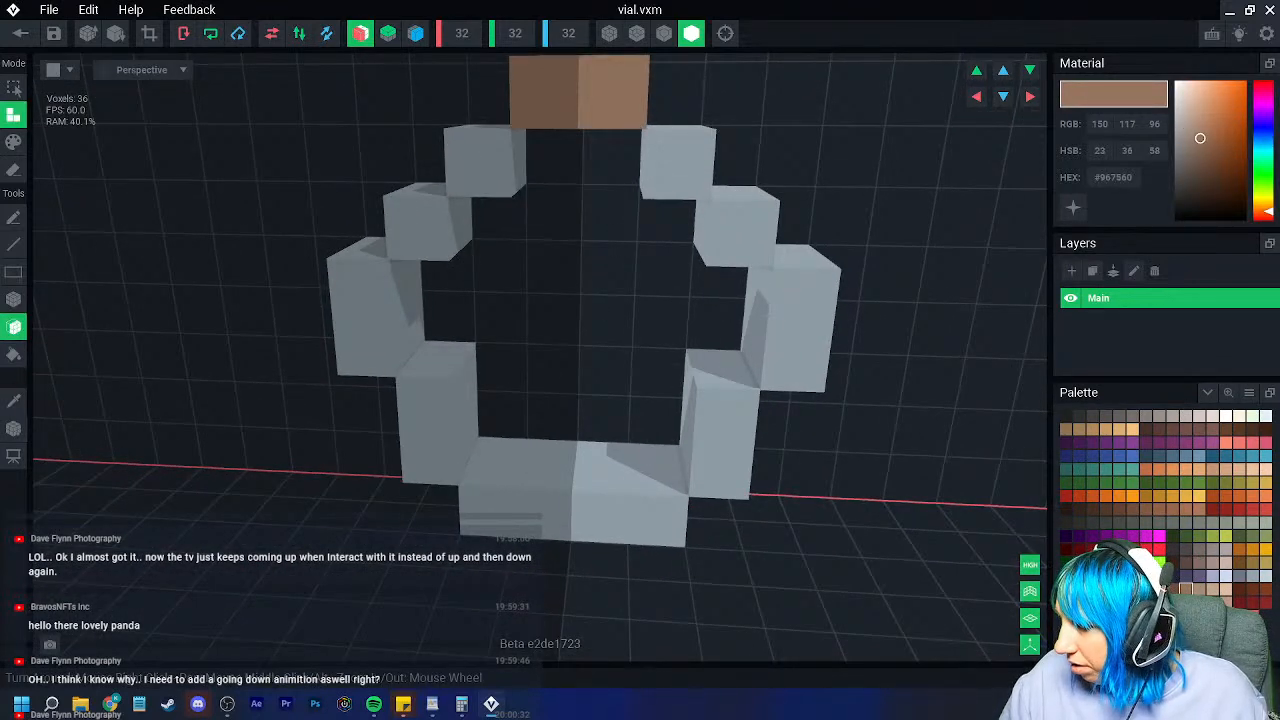
Step: Fill the vial with stacked layers of blue liquid, then turn off X-axis mirroring
click(1112, 576)
right_drag(735, 495, 708, 568)
click(591, 463)
click(556, 413)
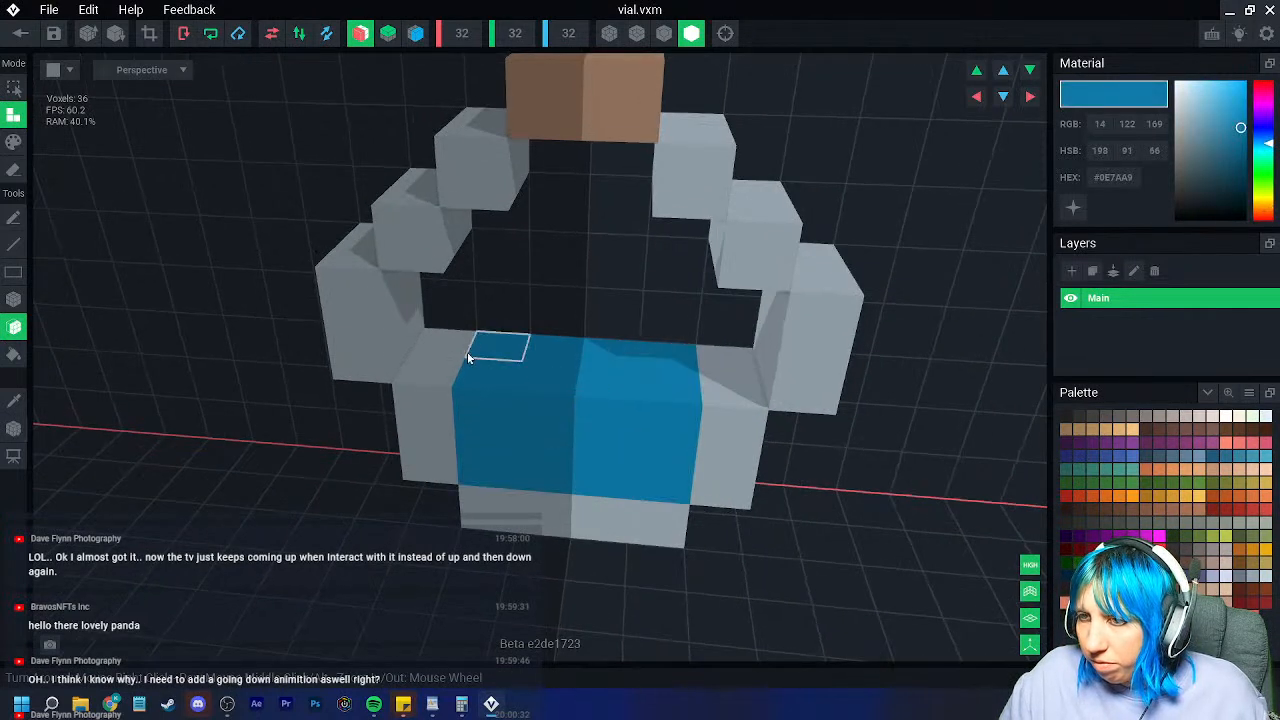
click(545, 376)
click(424, 347)
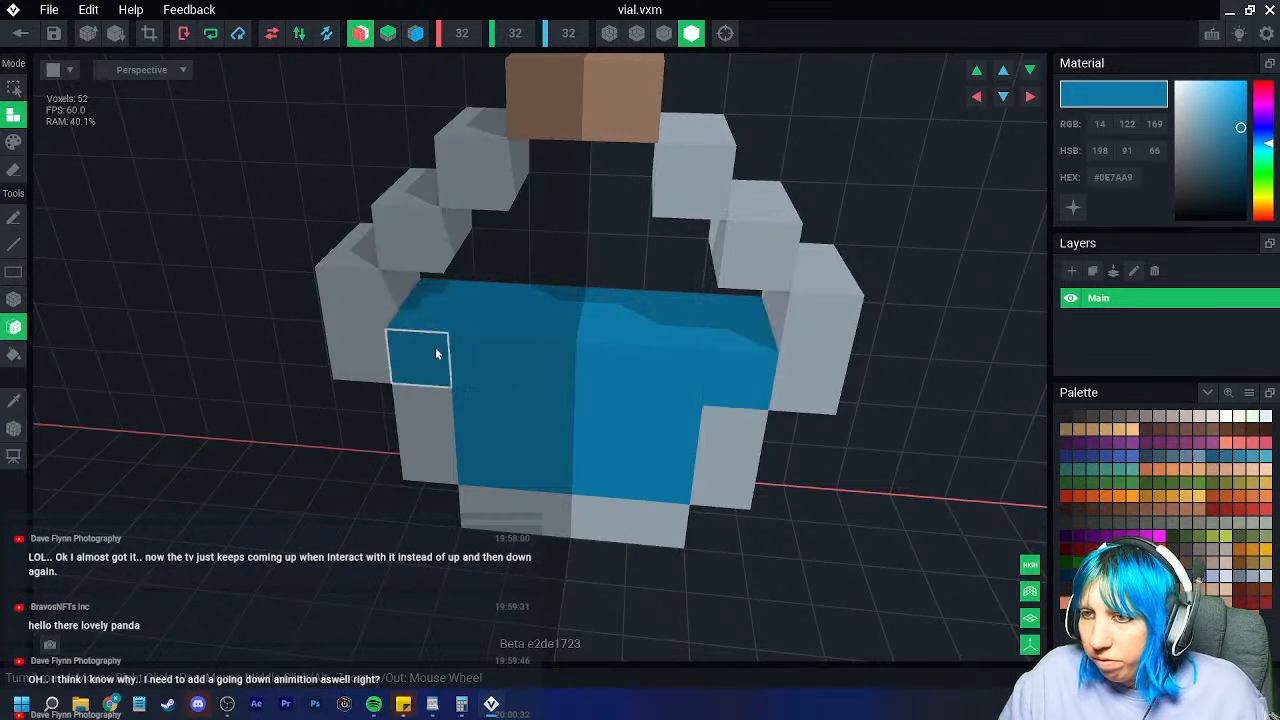
click(515, 304)
right_drag(611, 312, 594, 282)
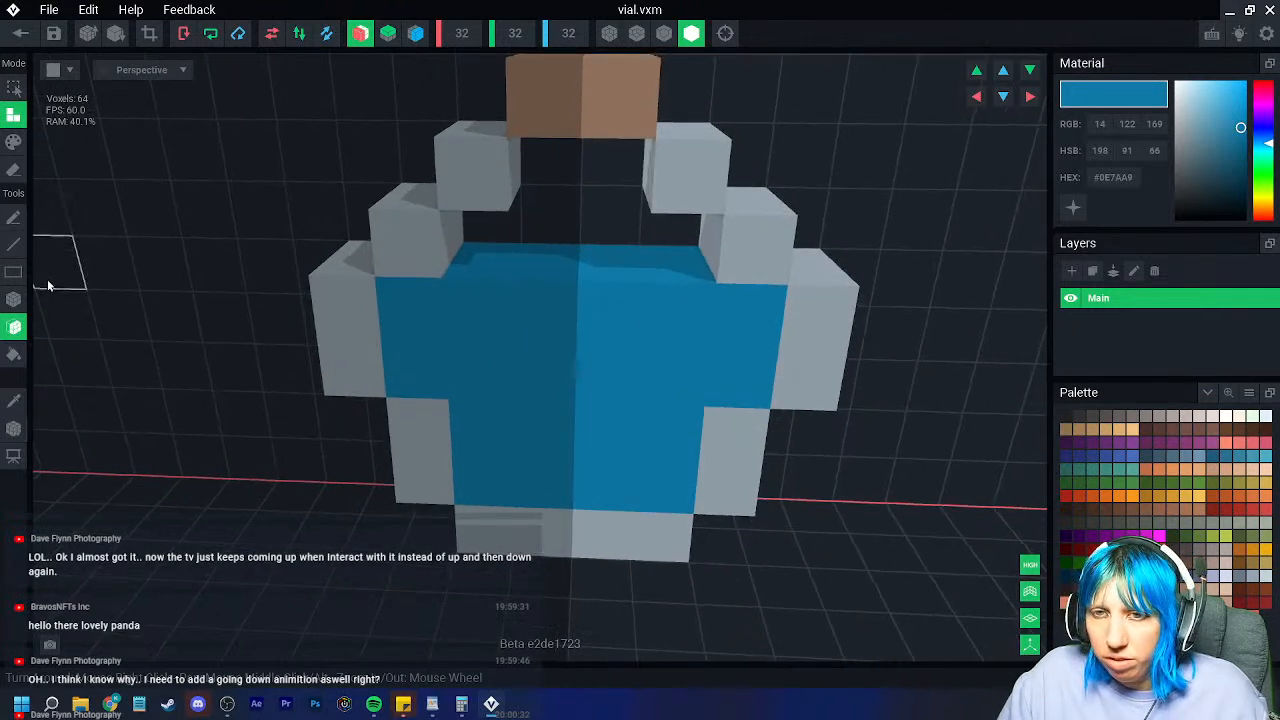
right_drag(626, 393, 620, 375)
click(363, 35)
right_drag(381, 130, 383, 134)
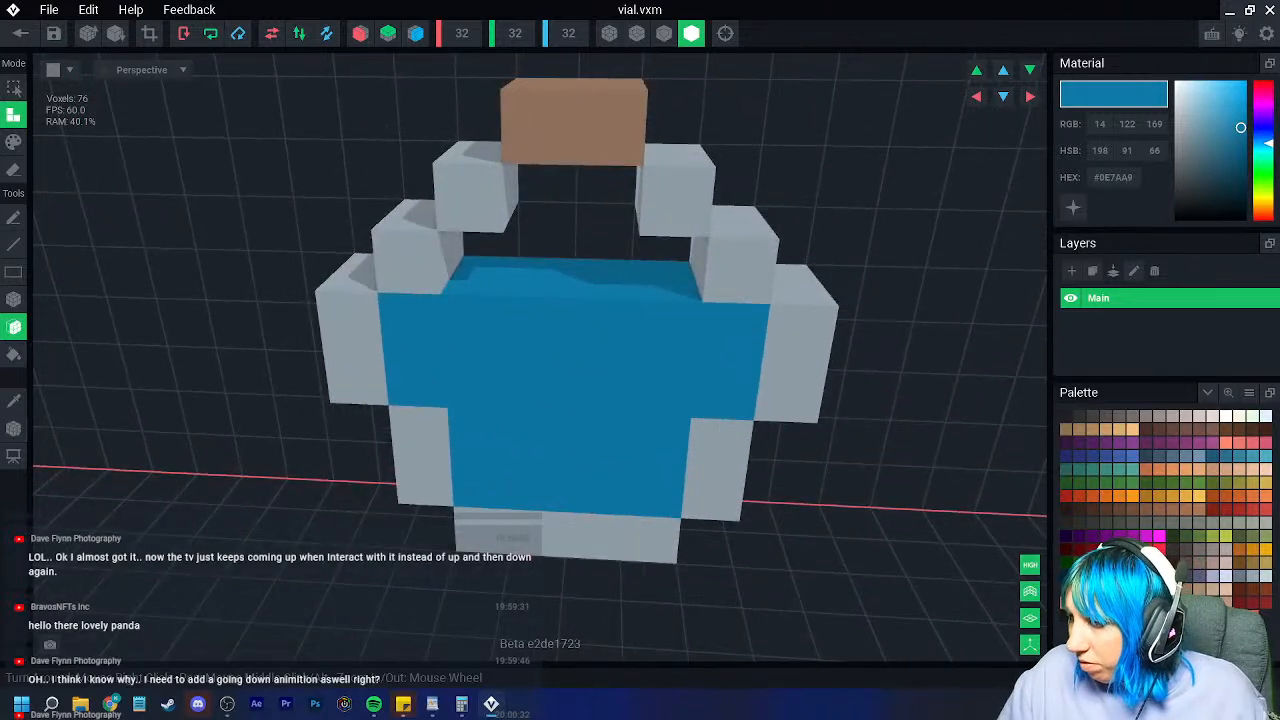
Step: Paint several liquid voxels a darker blue for shading
click(1212, 456)
click(14, 142)
click(14, 299)
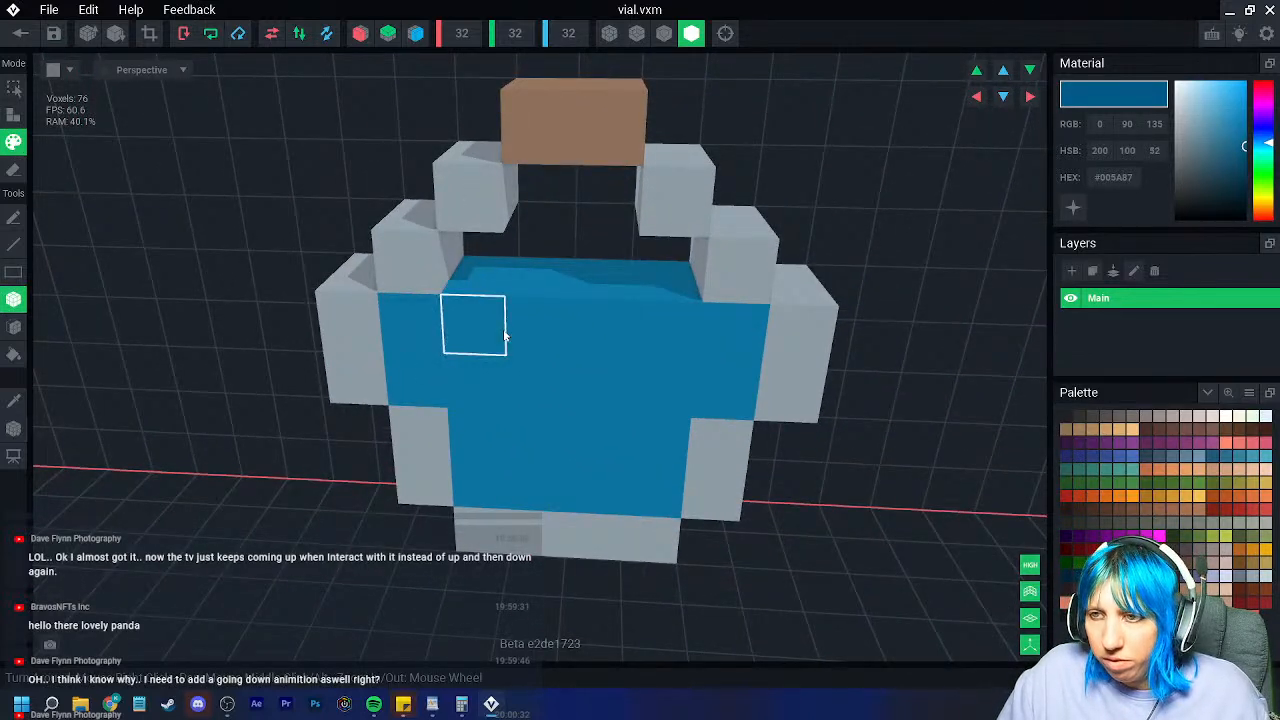
click(475, 315)
click(667, 322)
Step: Add light blue highlights and more dark blue liquid voxels, then sample the brown cork colour
click(1159, 441)
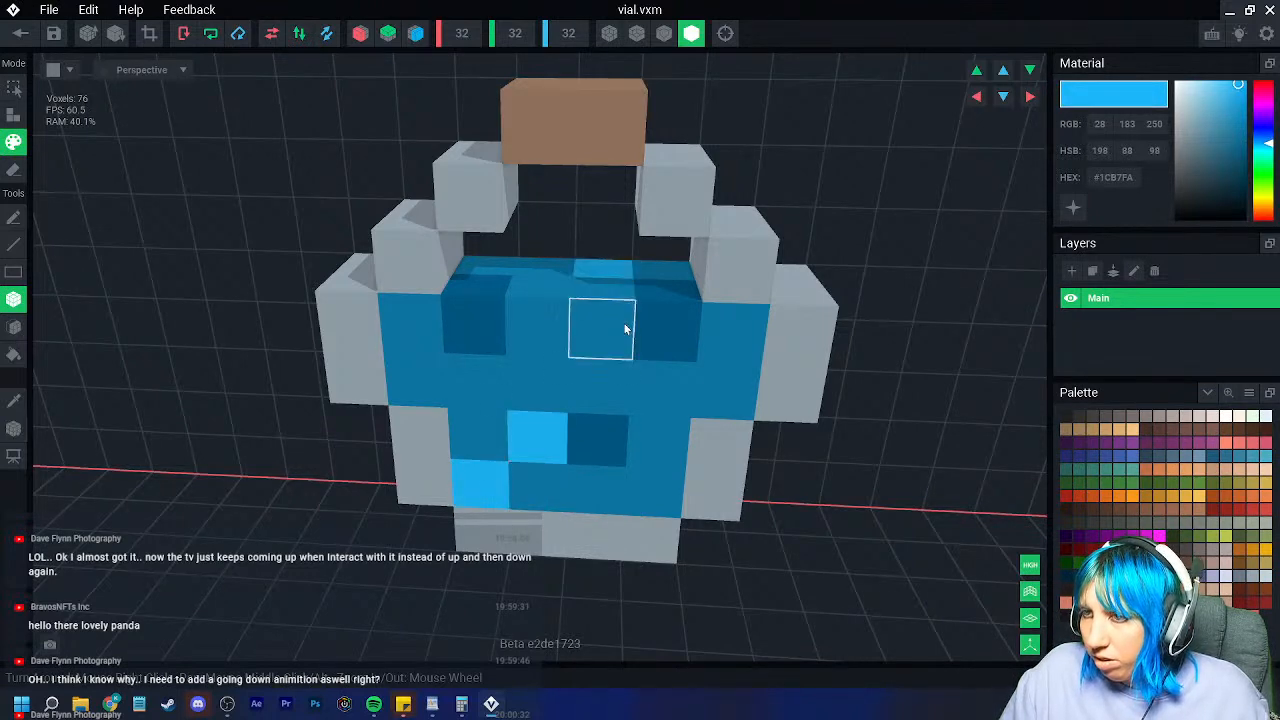
right_drag(624, 326, 614, 323)
click(680, 492)
right_drag(680, 492, 820, 578)
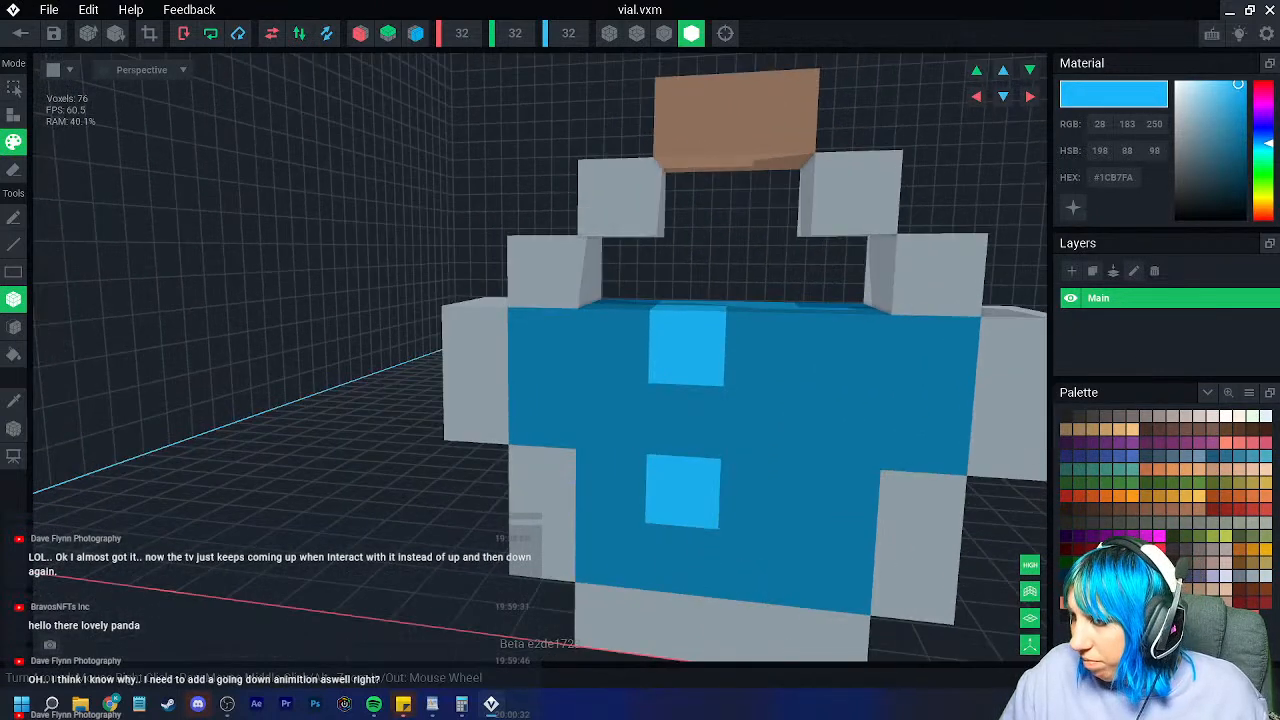
click(757, 566)
click(844, 484)
click(931, 384)
mouse_move(785, 471)
right_down()
mouse_move(831, 479)
mouse_move(757, 500)
right_up()
scroll(757, 500, up, 3)
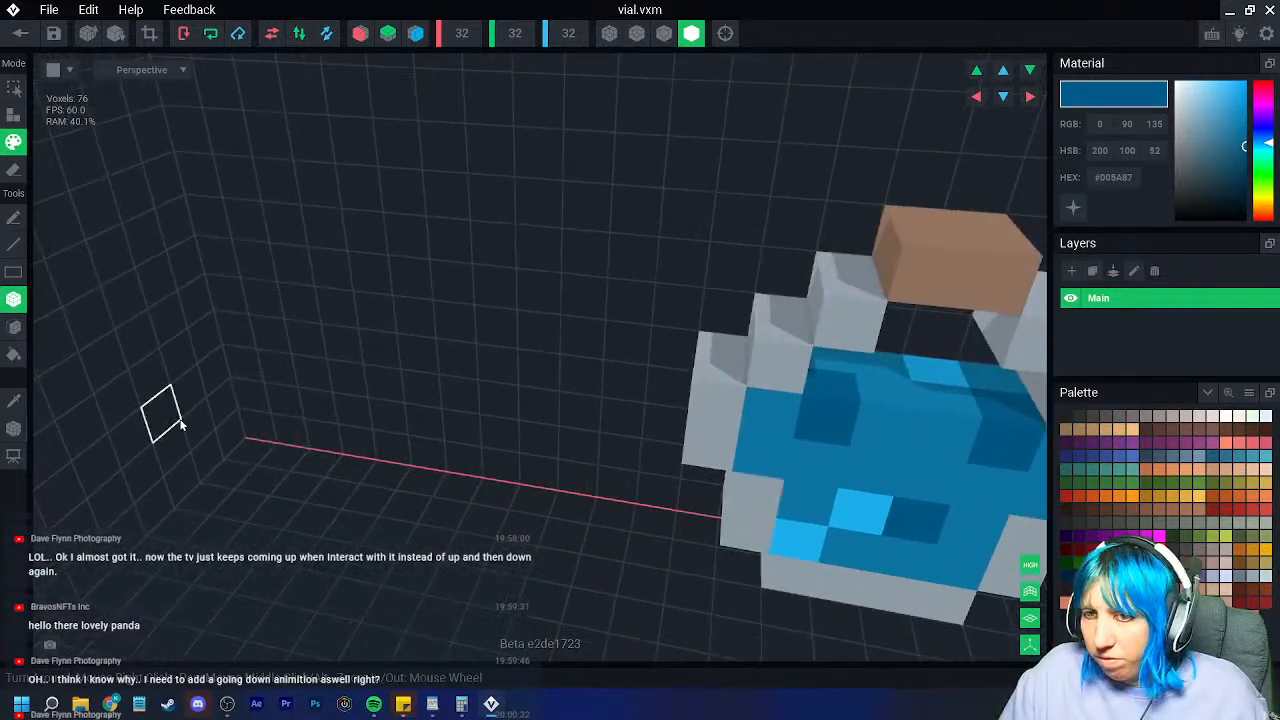
click(18, 402)
click(966, 280)
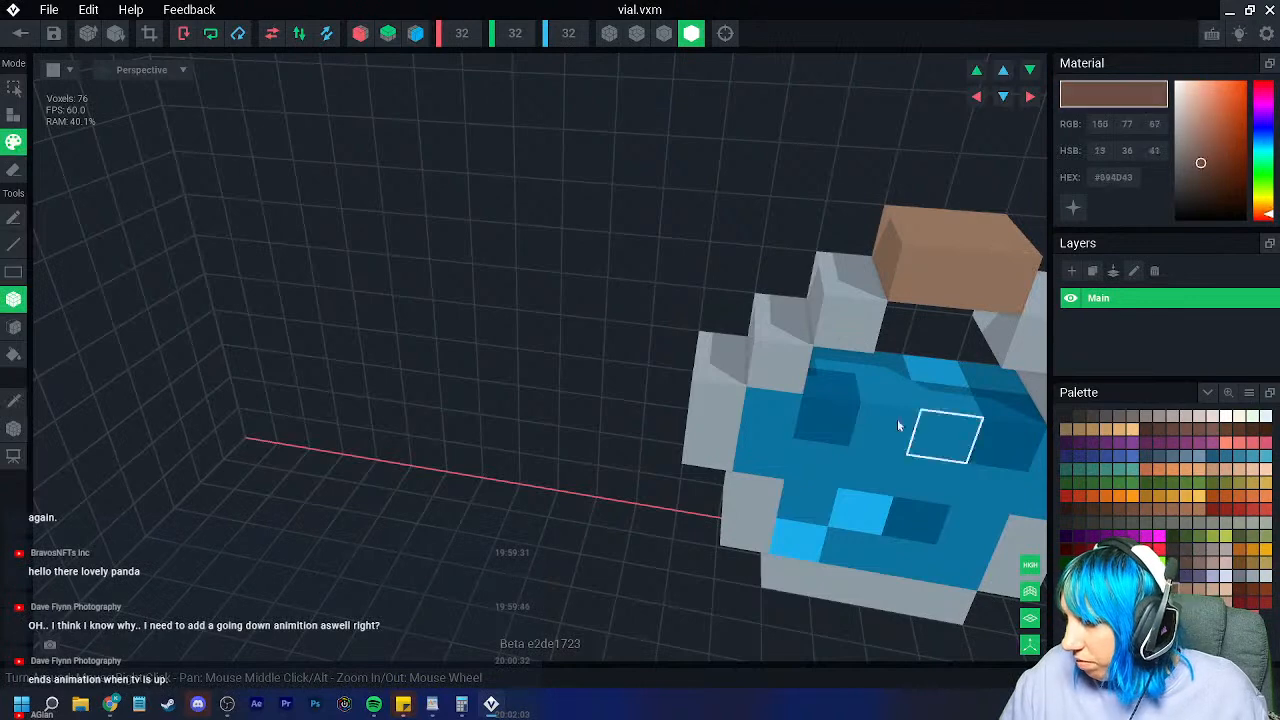
Step: Trim the grid around the vial, set its pivot to Floor, and save on closing
right_drag(147, 227, 716, 215)
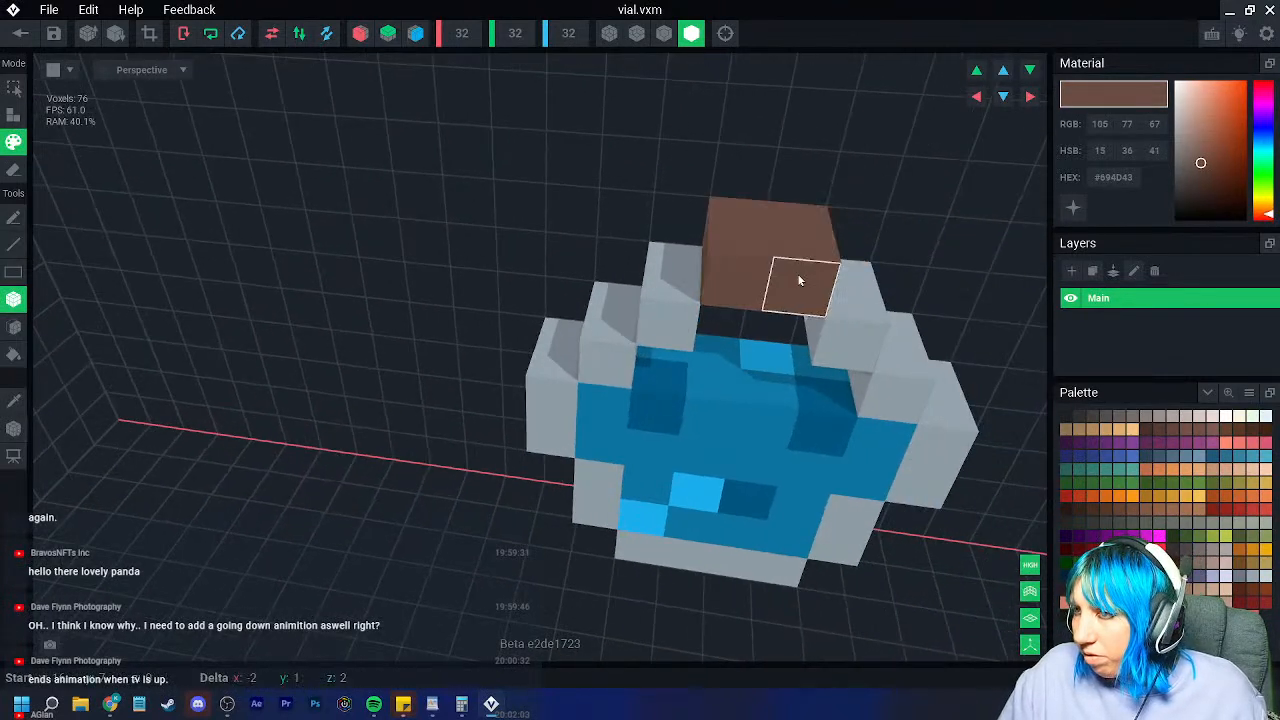
scroll(600, 365, down, 3)
right_drag(660, 382, 722, 403)
middle_drag(722, 403, 500, 340)
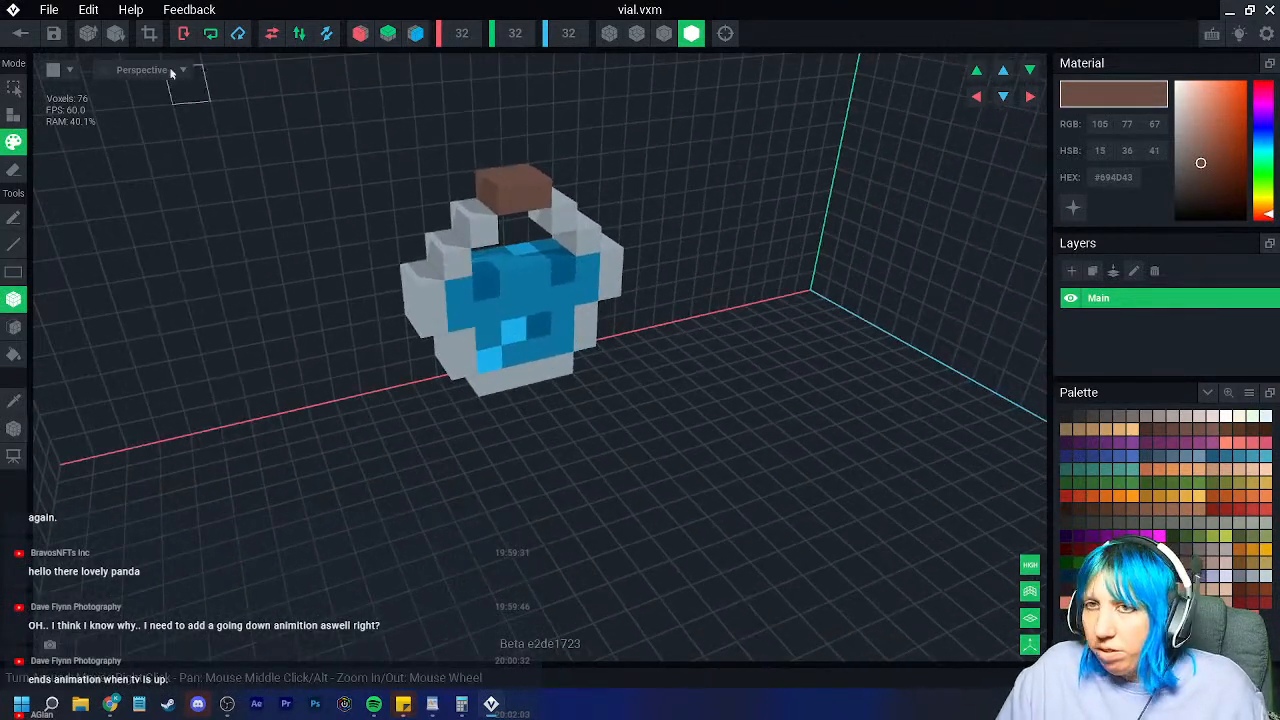
click(149, 33)
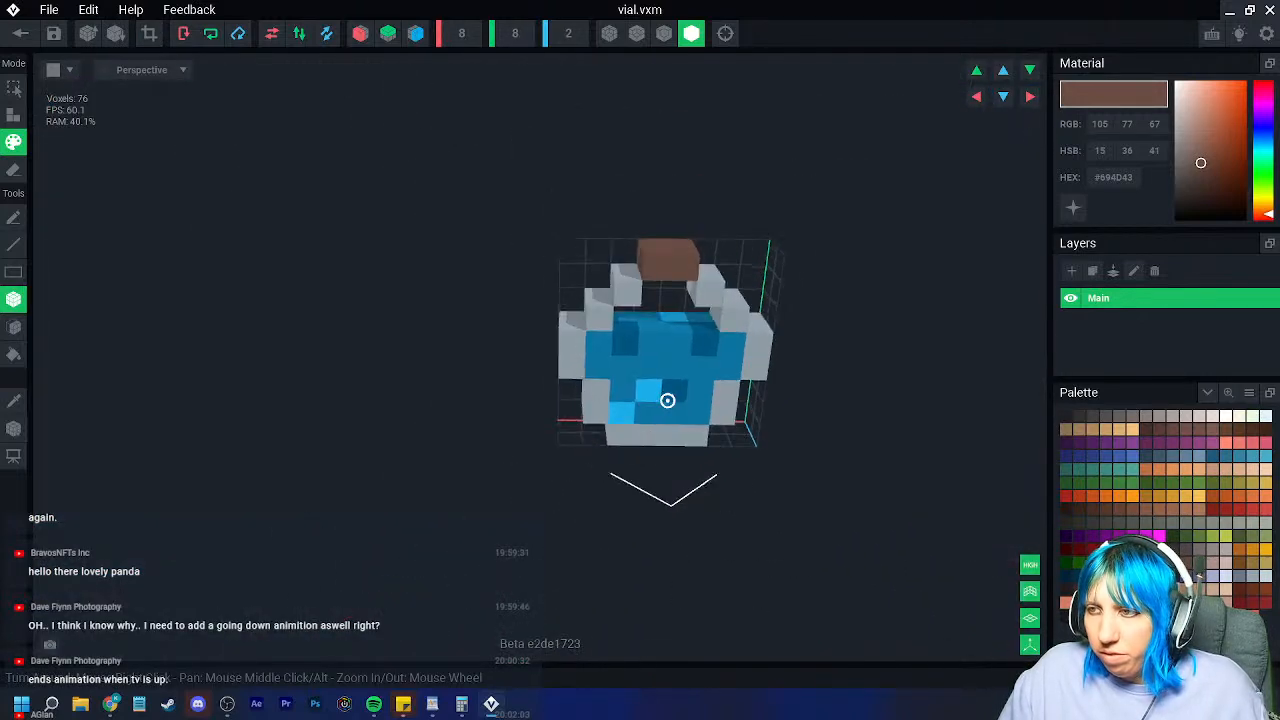
click(13, 432)
click(52, 449)
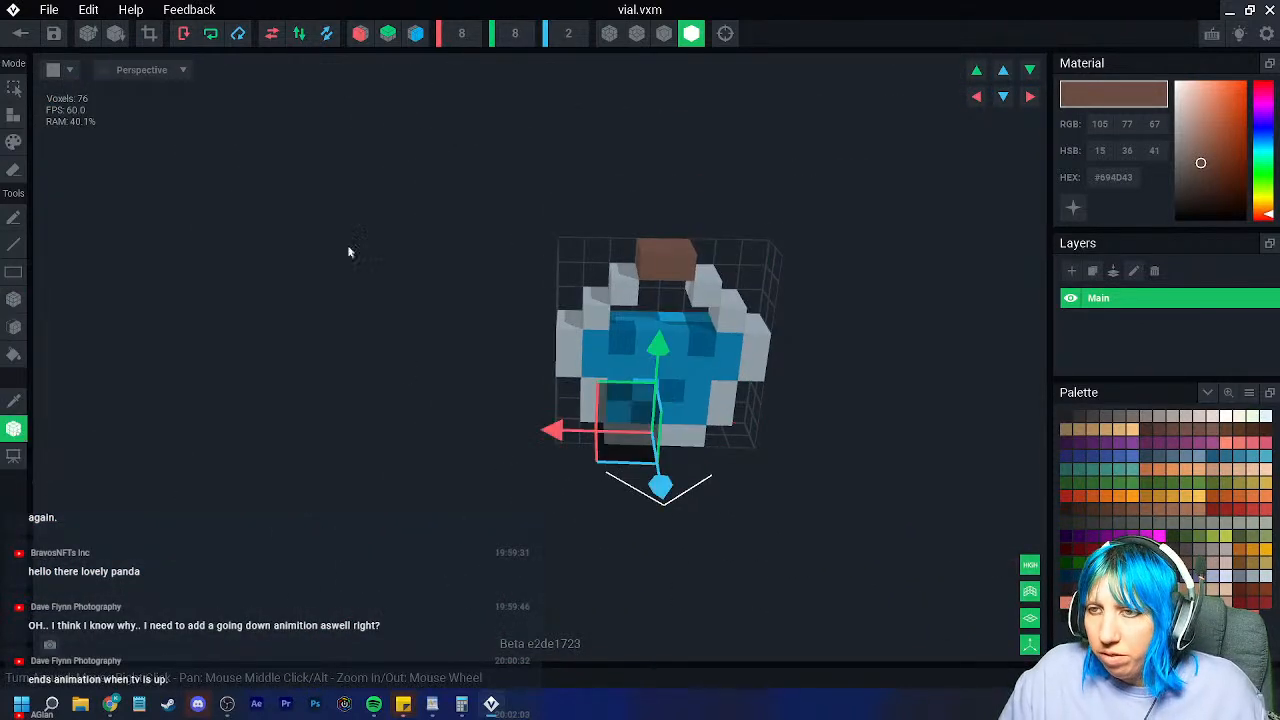
click(19, 35)
click(533, 260)
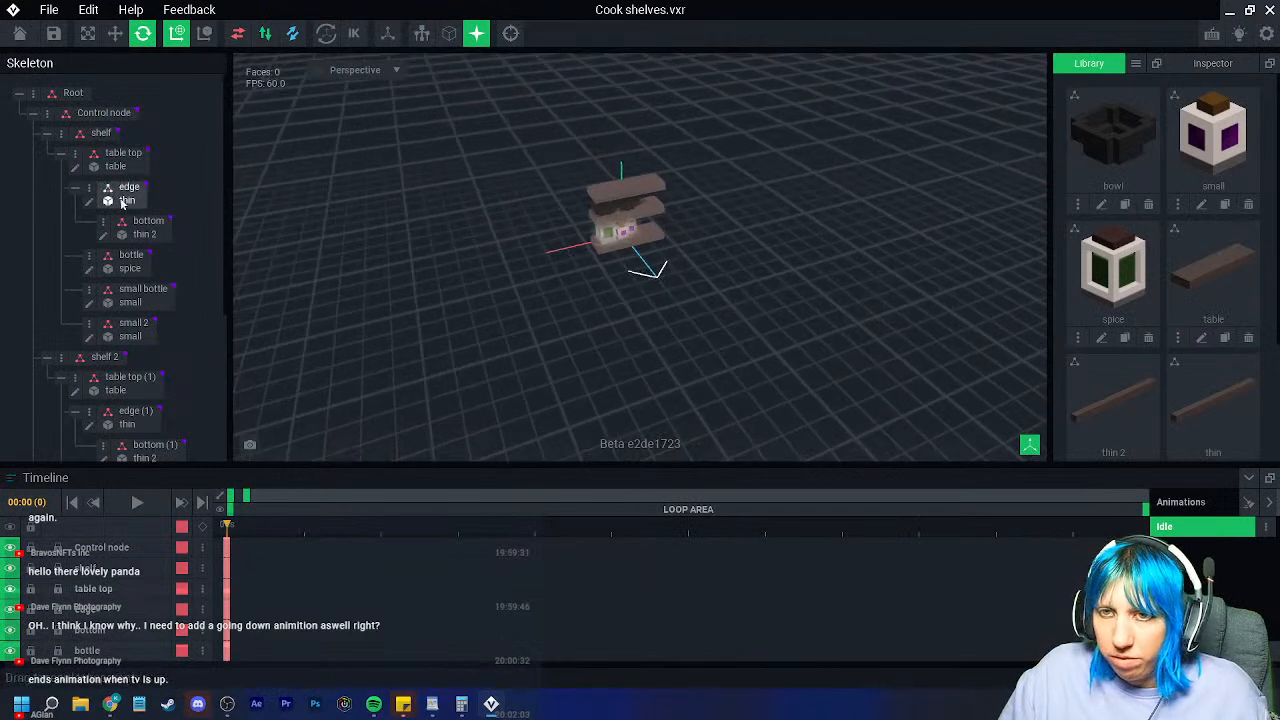
Step: Select the table top node and start exporting its hierarchy, then dismiss the location prompt
click(648, 234)
right_click(75, 155)
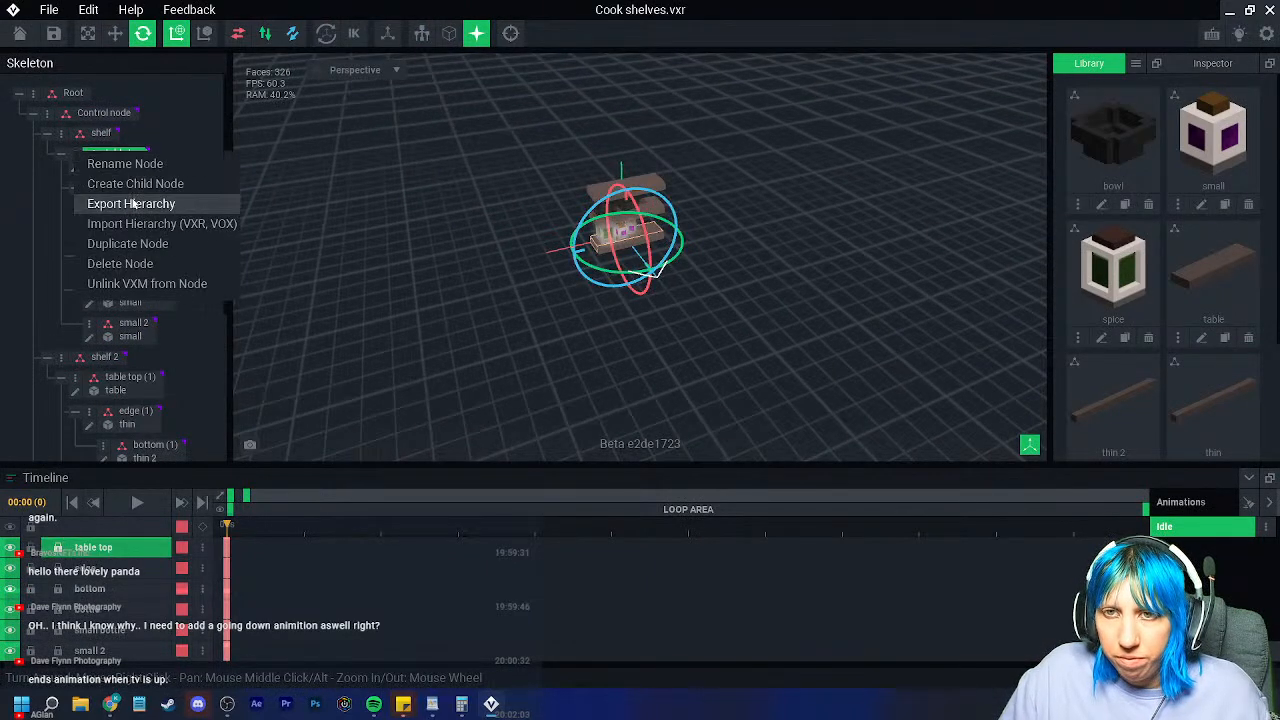
click(133, 206)
click(970, 130)
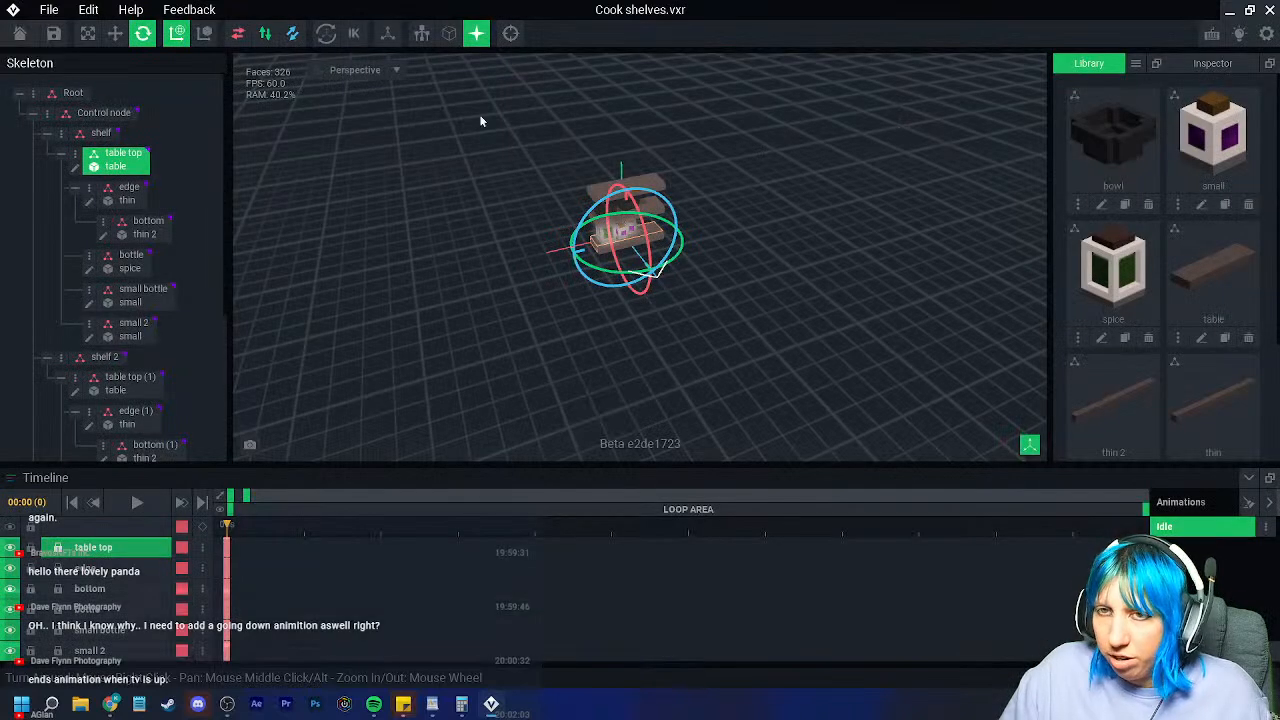
Step: Add a child node 'vial' under table top and drop the vial Library model onto it
right_click(78, 155)
click(115, 188)
text(vi)
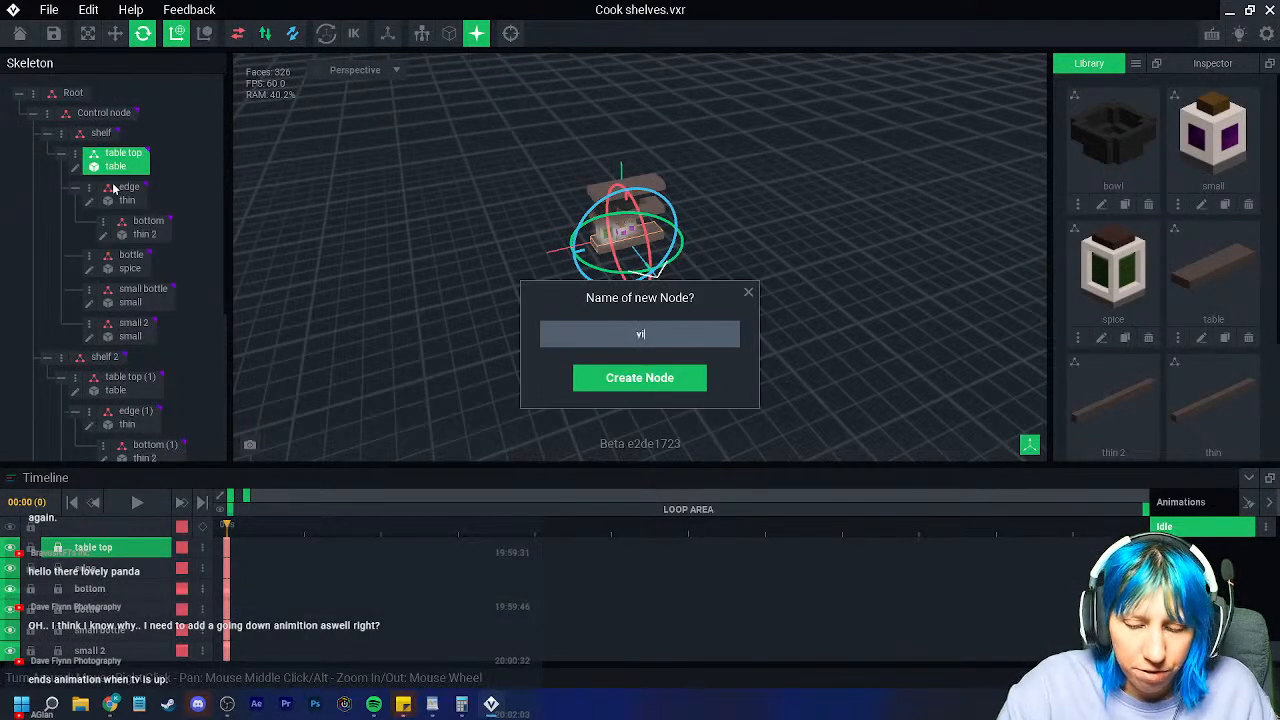
text(al)
key(Return)
scroll(1150, 300, down, 2)
drag(1113, 365, 126, 362)
scroll(672, 284, up, 10)
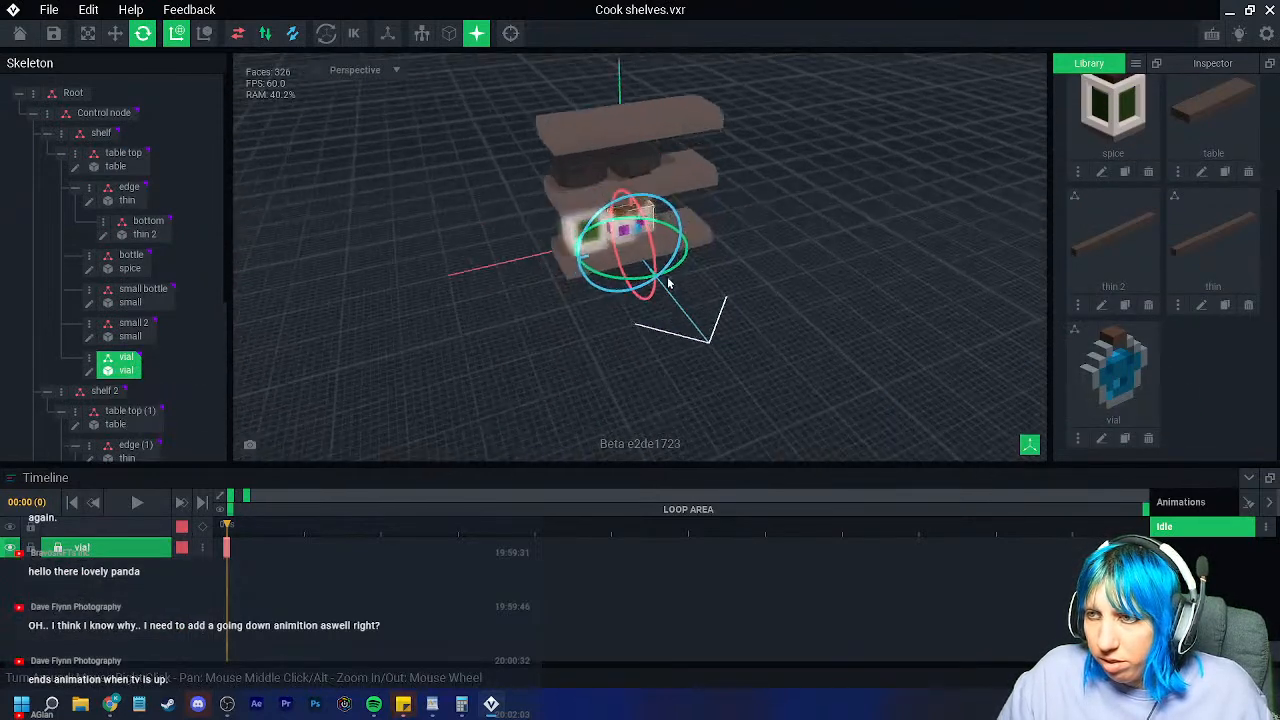
Step: Move the vial sideways and up so it sits on the shelf beside the spice jars
right_drag(655, 292, 647, 297)
scroll(647, 298, up, 3)
middle_drag(647, 298, 582, 316)
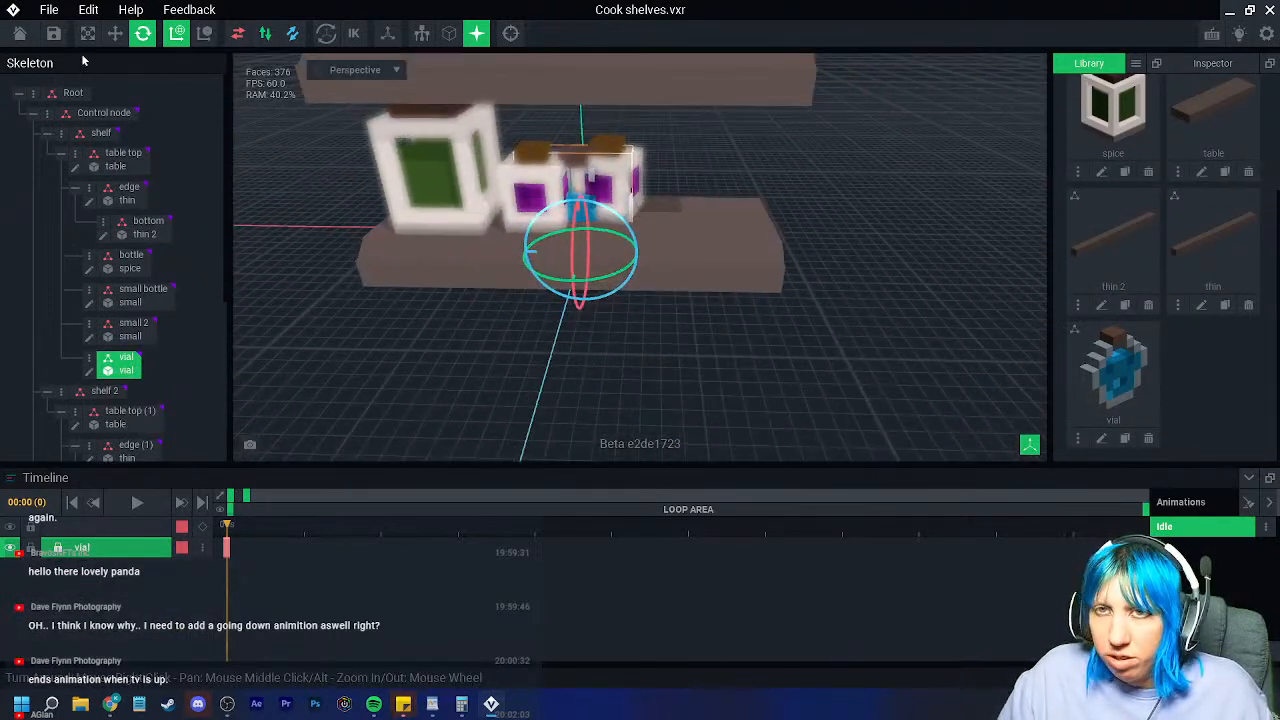
click(115, 33)
drag(525, 252, 637, 268)
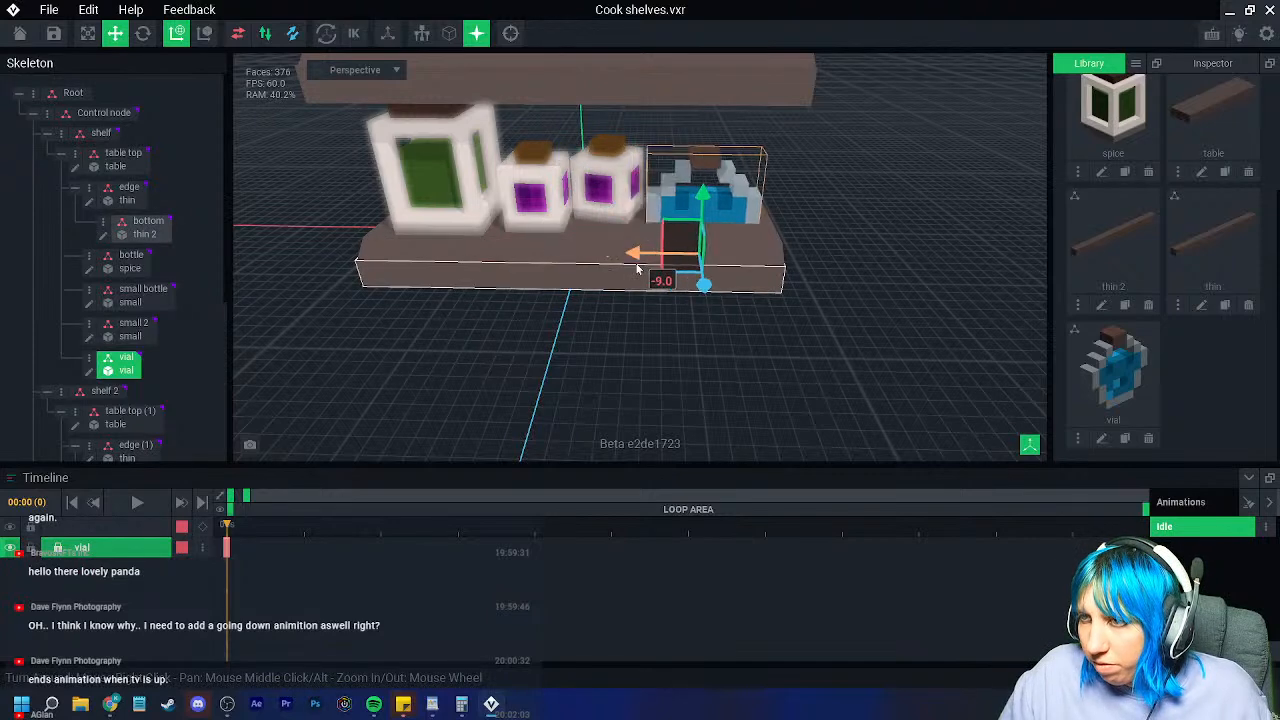
drag(704, 204, 704, 165)
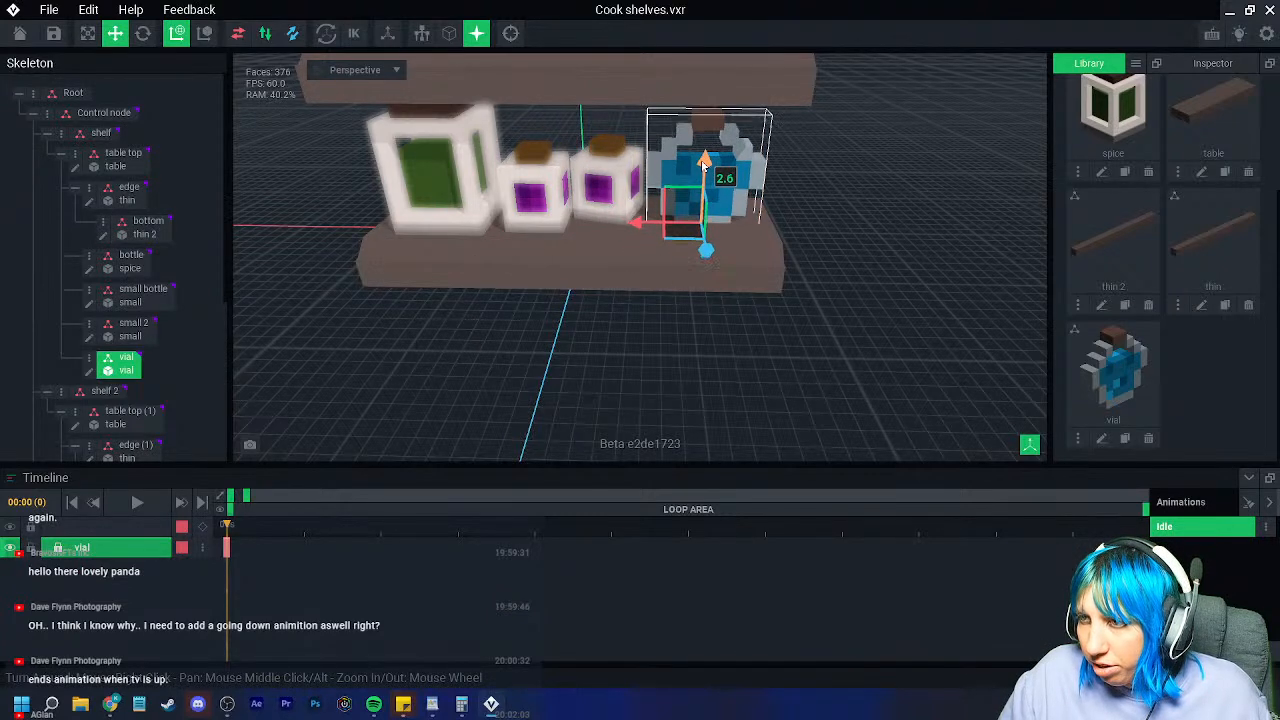
right_drag(704, 165, 245, 388)
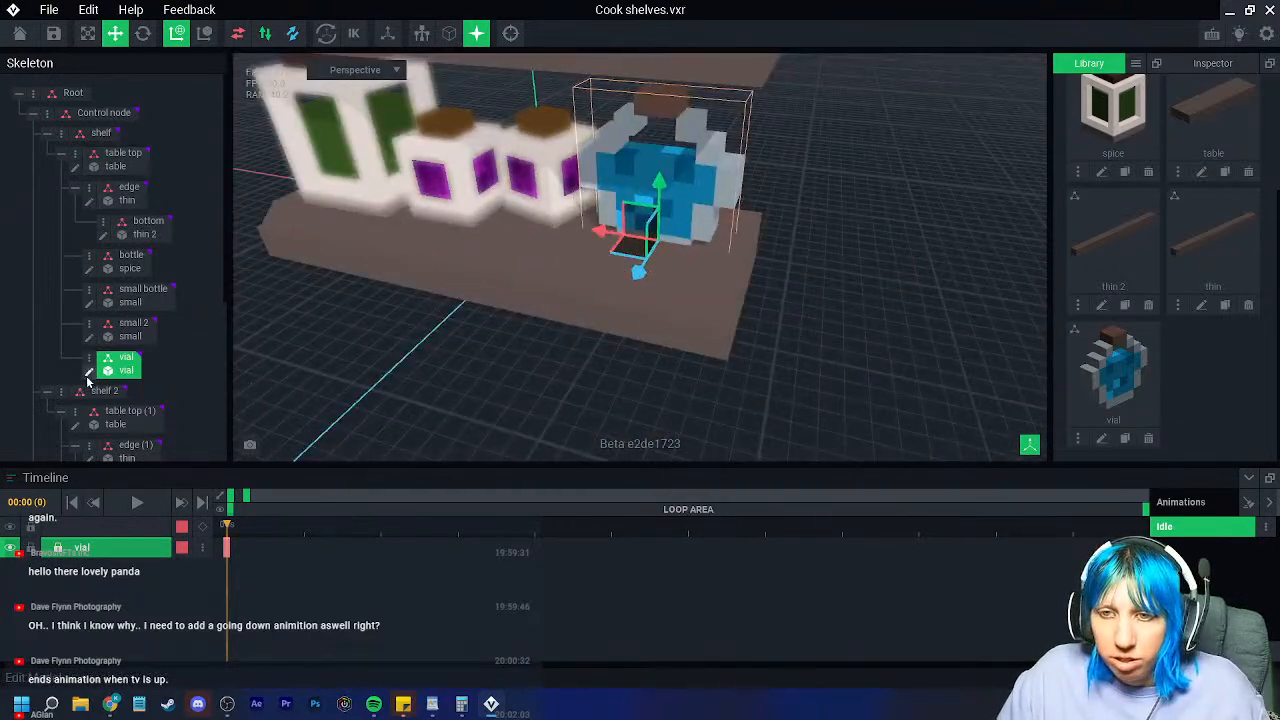
Step: Open the vial model for voxel editing
click(88, 371)
scroll(605, 118, up, 3)
scroll(630, 99, up, 3)
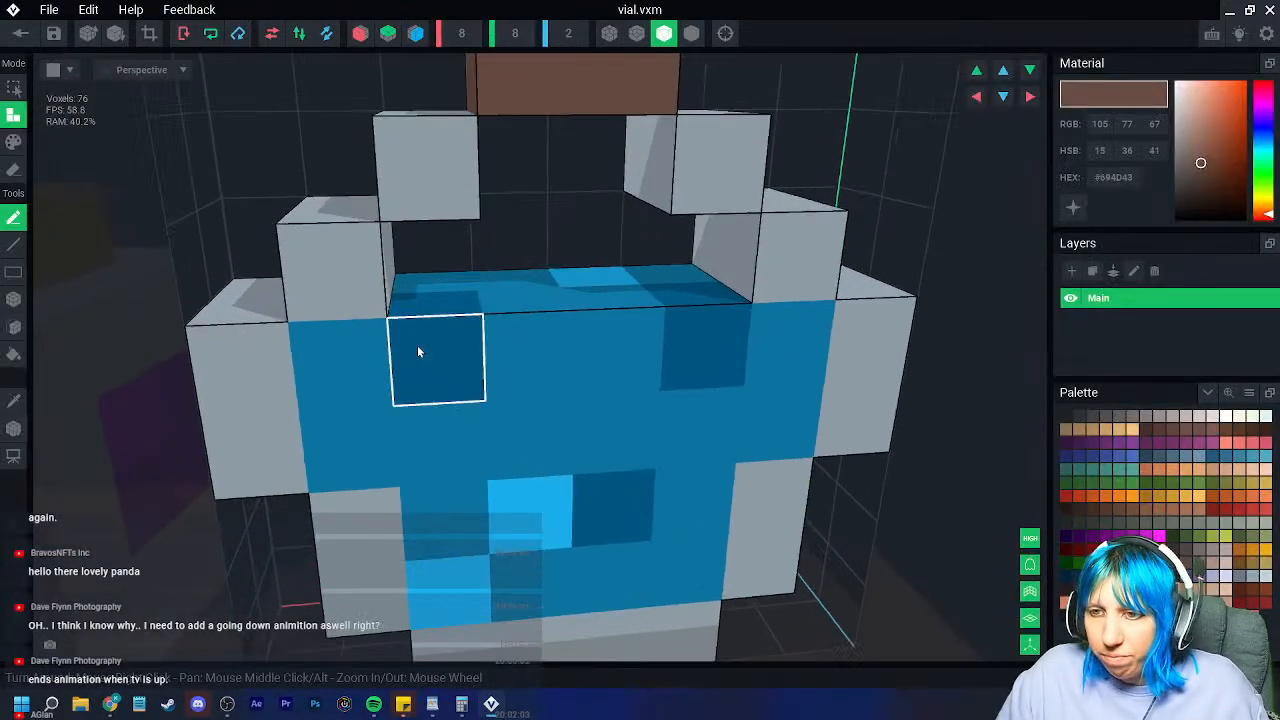
Step: Erase the vial's left grey column, the left cork voxels and the grey voxel below the cork
scroll(422, 340, down, 3)
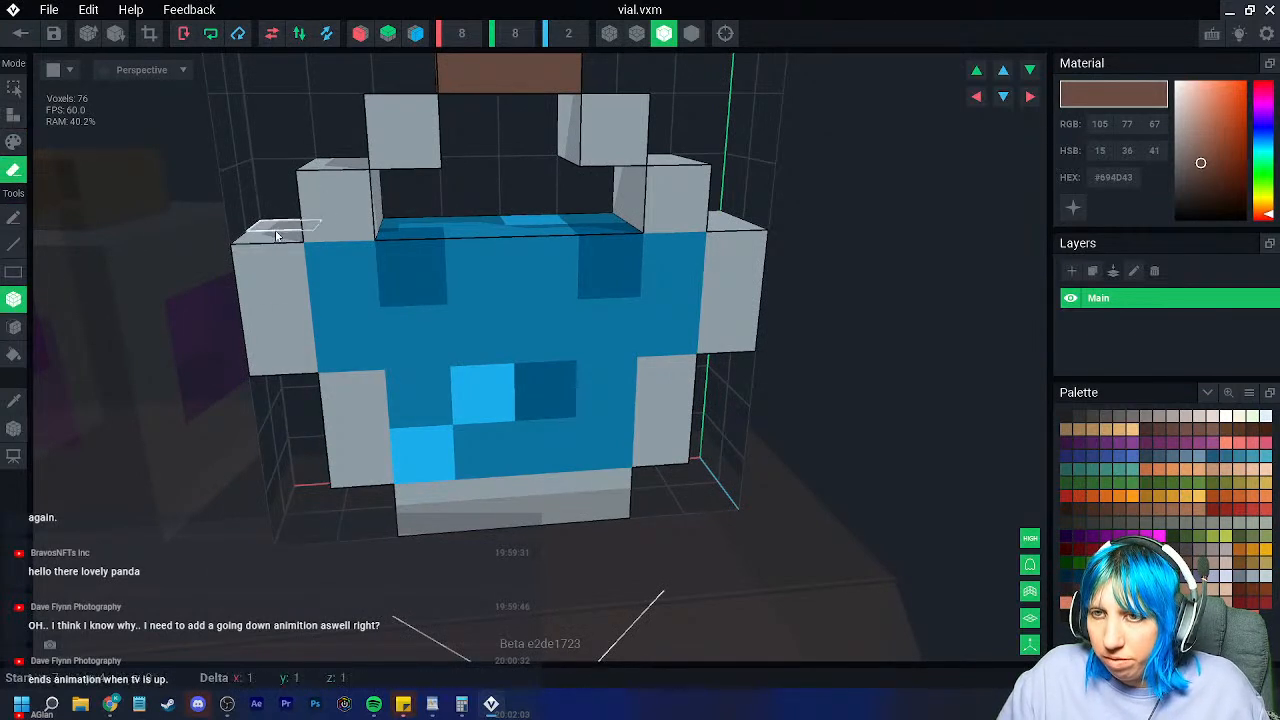
click(279, 337)
mouse_move(340, 404)
mouse_down()
mouse_move(350, 437)
mouse_move(351, 326)
mouse_move(401, 358)
mouse_move(432, 502)
mouse_up()
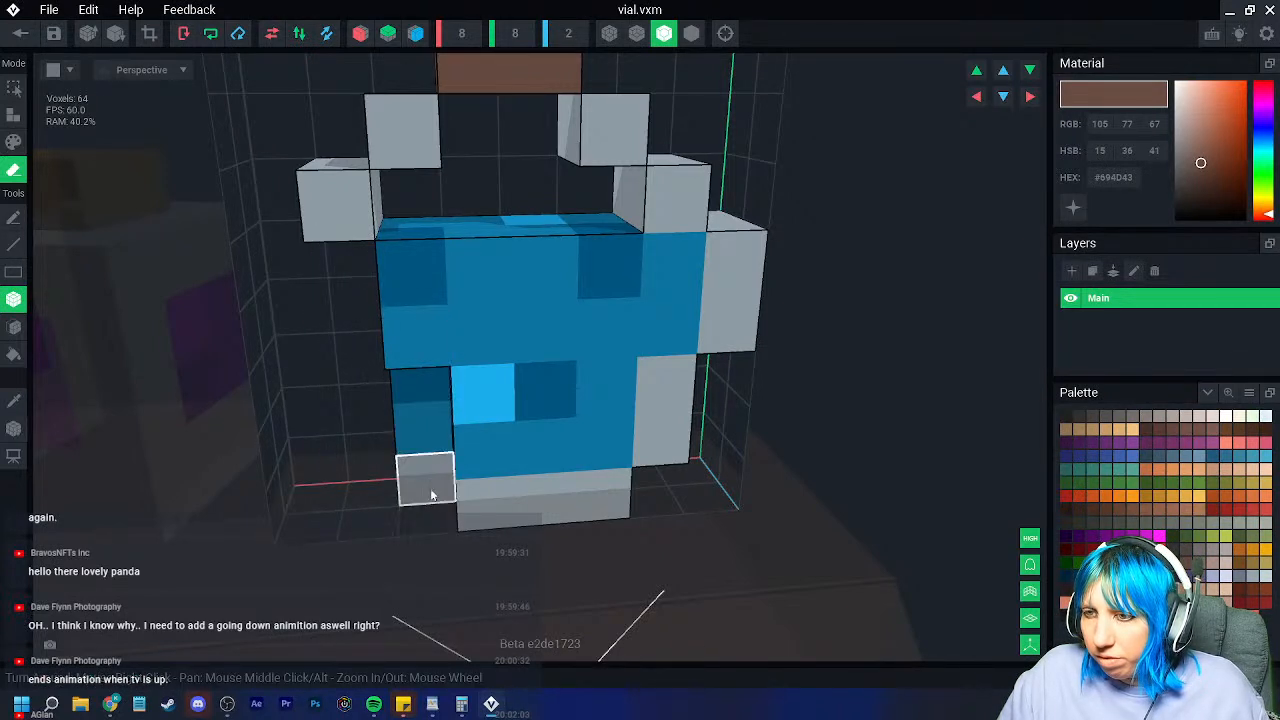
drag(429, 393, 428, 477)
right_drag(424, 418, 420, 394)
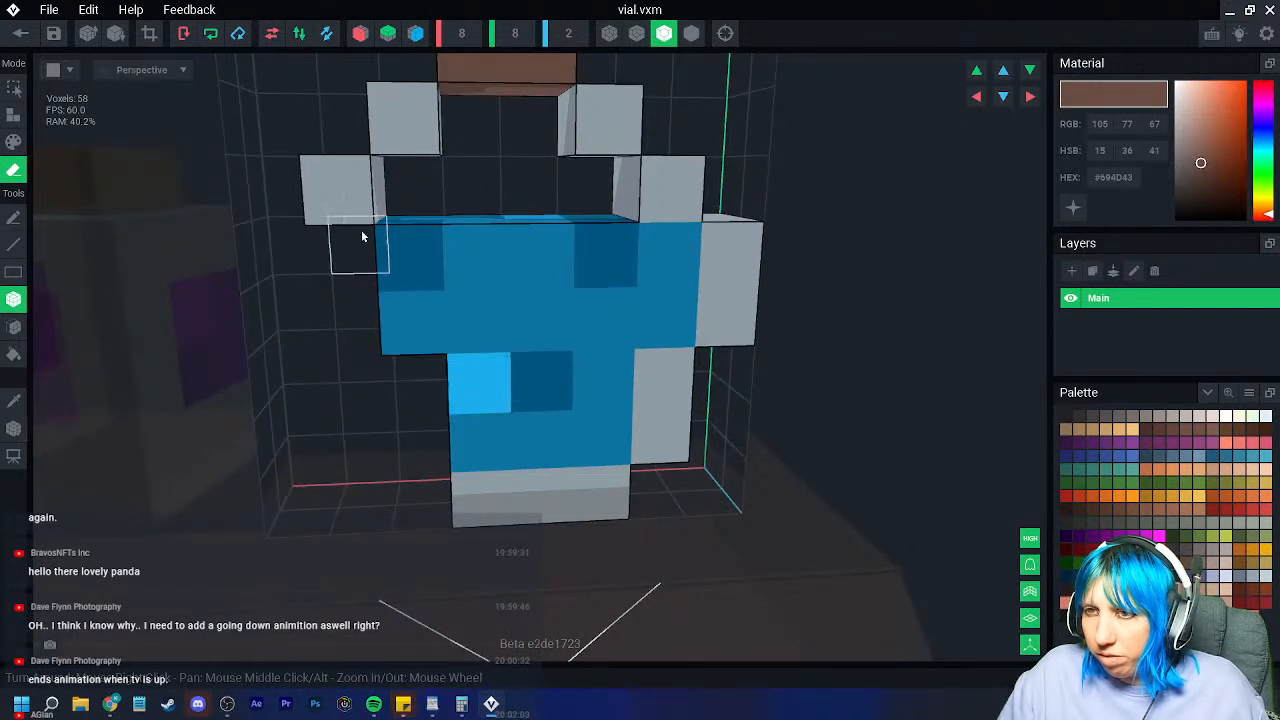
click(345, 193)
click(397, 138)
click(400, 138)
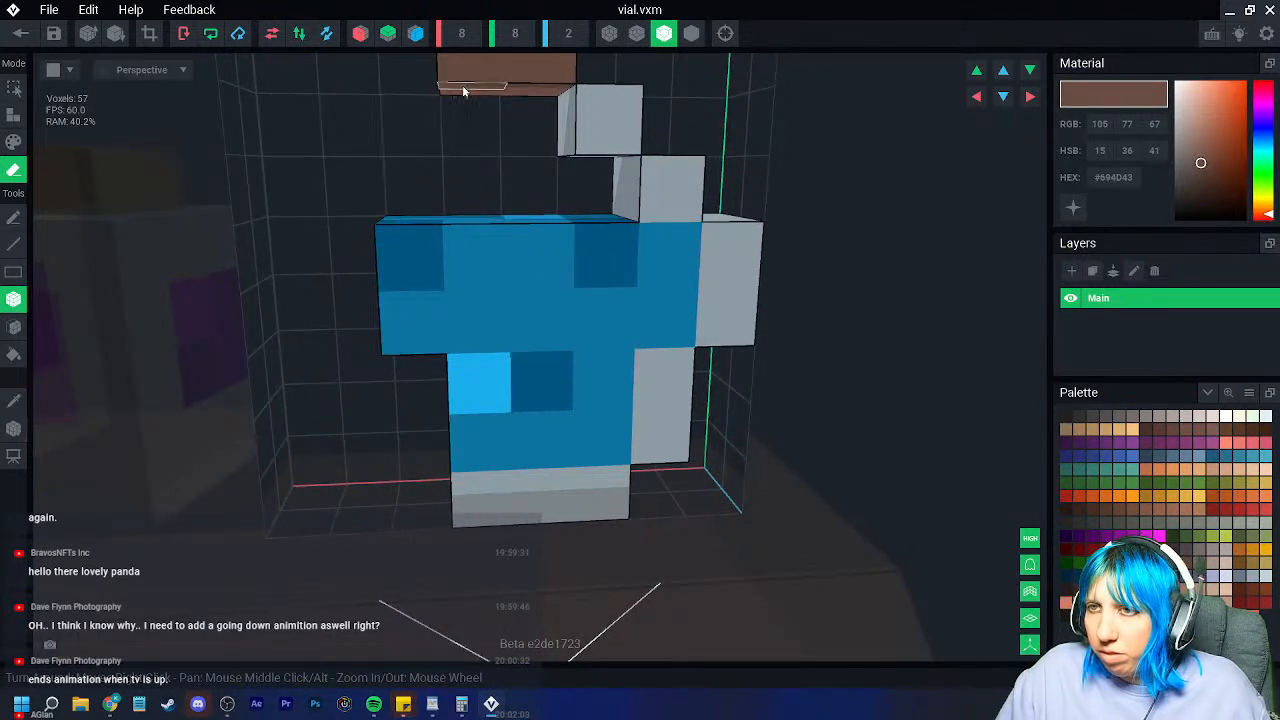
click(463, 87)
click(463, 87)
middle_drag(483, 172, 465, 217)
click(510, 140)
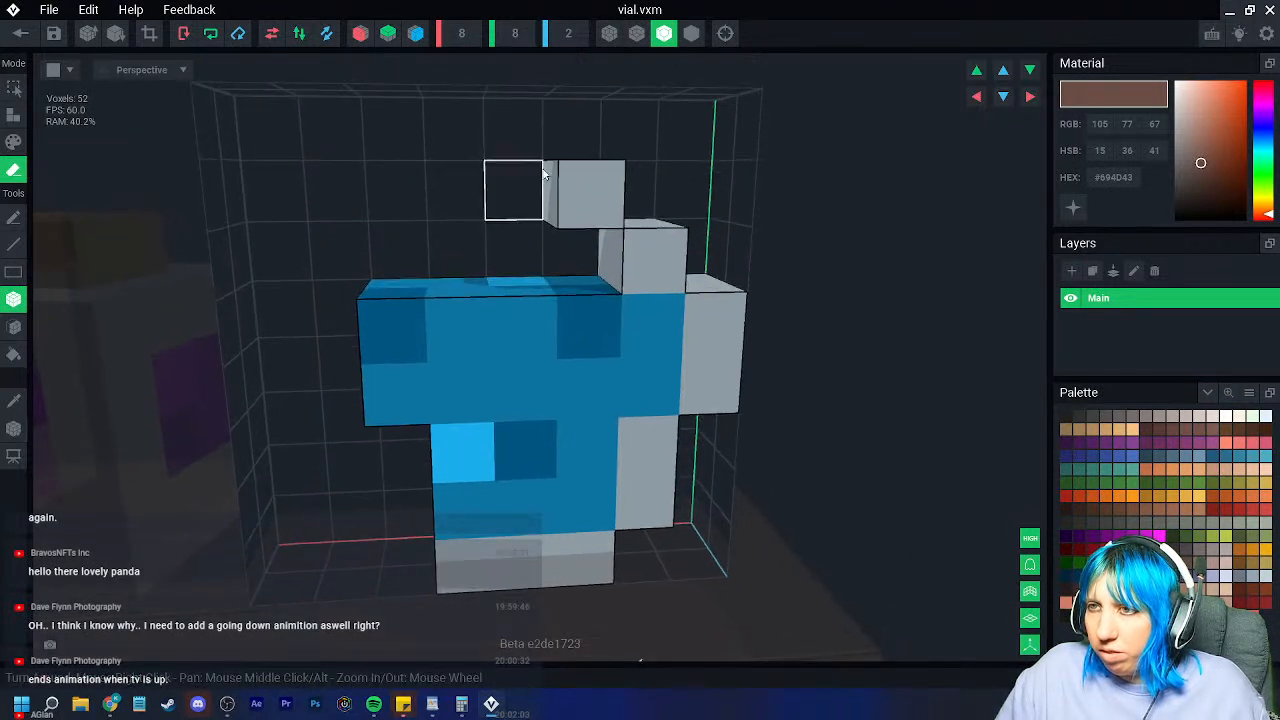
click(577, 190)
click(577, 190)
Step: Rebuild the vial's sides with blocks of the sampled grey glass colour
click(17, 400)
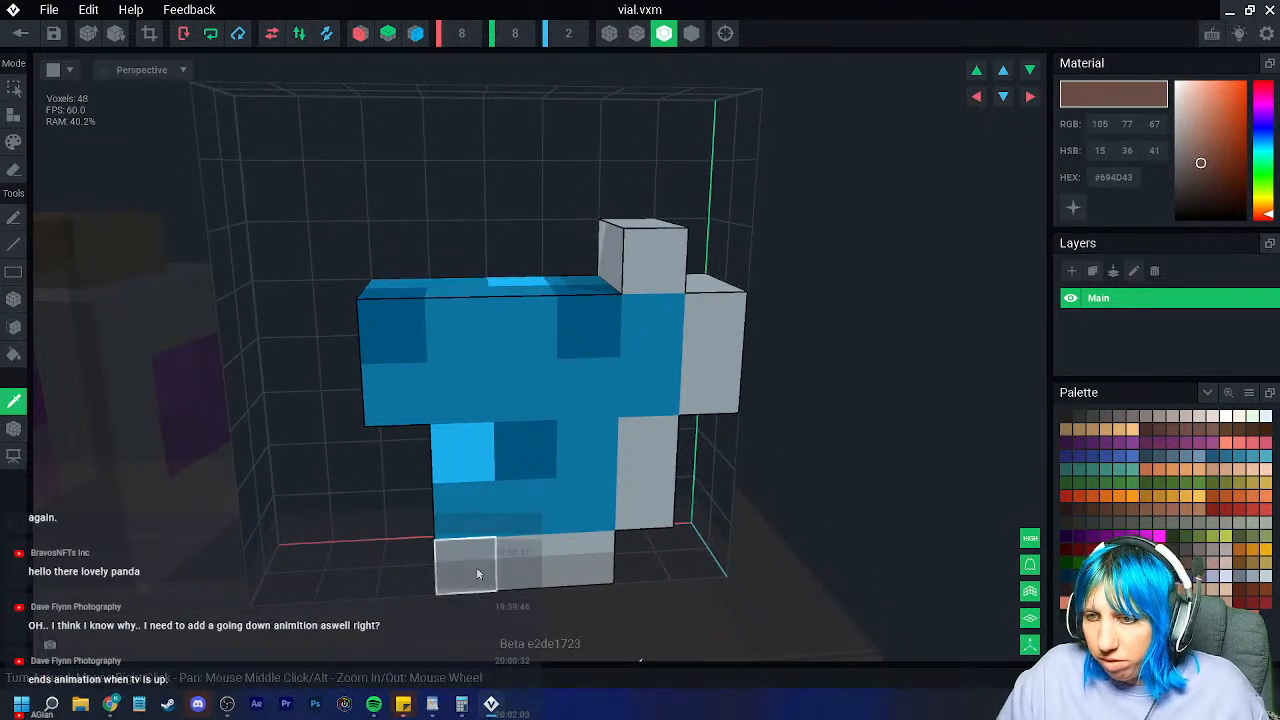
click(476, 569)
right_drag(478, 568, 590, 550)
click(20, 118)
drag(362, 456, 411, 510)
mouse_move(448, 500)
right_down()
mouse_move(383, 506)
mouse_move(446, 520)
right_up()
drag(314, 328, 364, 388)
right_drag(364, 388, 380, 352)
drag(478, 280, 458, 308)
right_drag(562, 290, 590, 302)
middle_drag(868, 377, 842, 379)
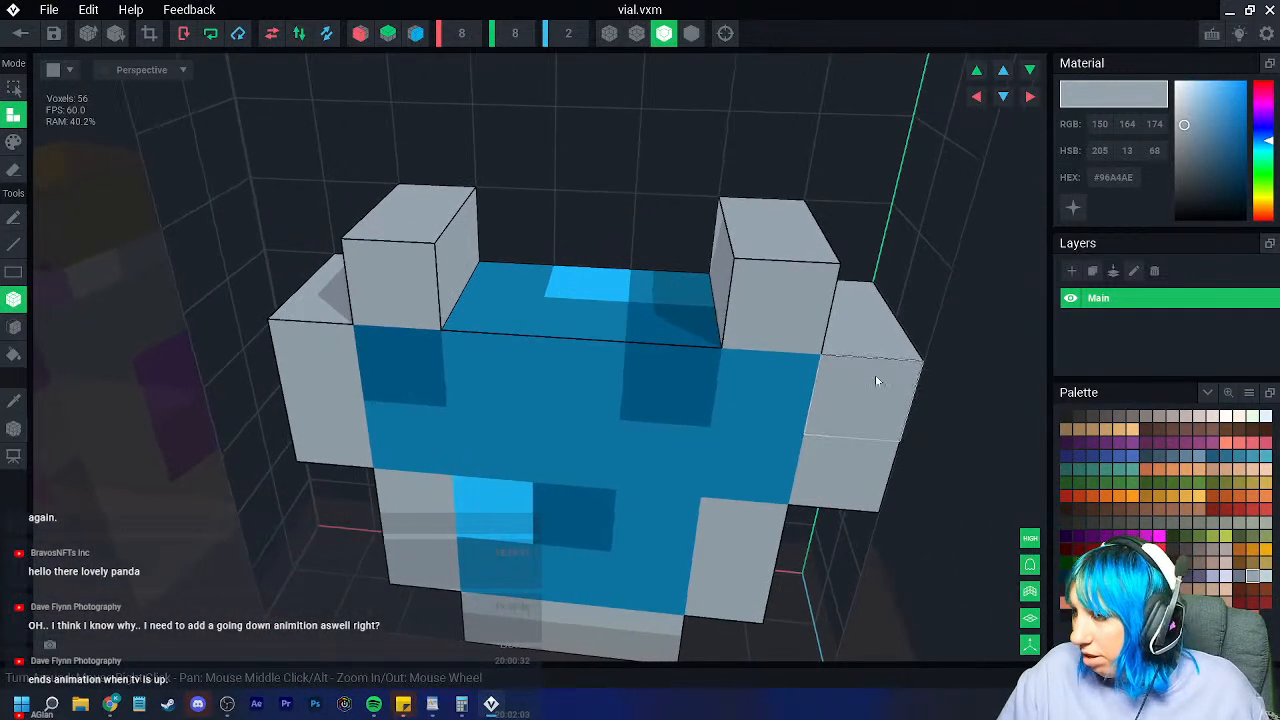
Step: Draw two brown rows forming the cork on top
click(1092, 602)
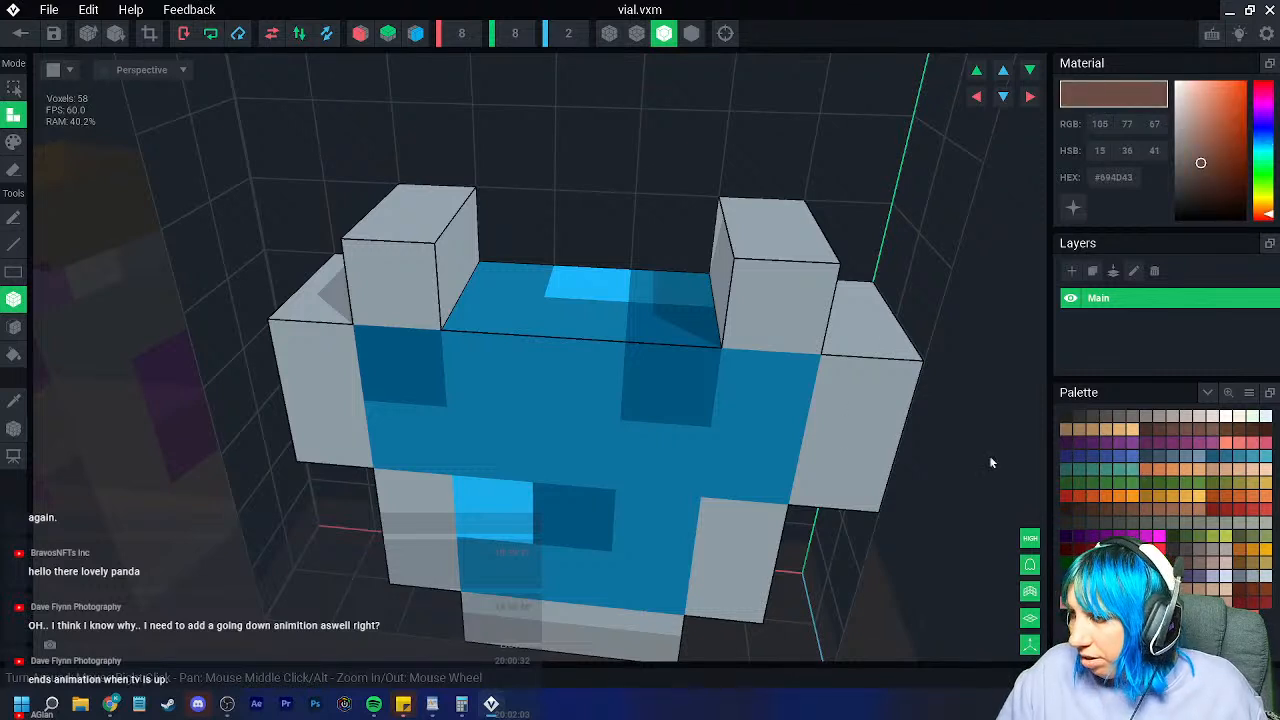
right_drag(487, 184, 500, 196)
mouse_move(528, 177)
mouse_down()
mouse_move(662, 172)
mouse_move(616, 190)
mouse_move(677, 213)
mouse_up()
right_drag(663, 211, 663, 211)
right_drag(503, 282, 566, 301)
Step: Fill the missing grey row along the vial's side
scroll(438, 358, down, 2)
right_drag(438, 358, 438, 358)
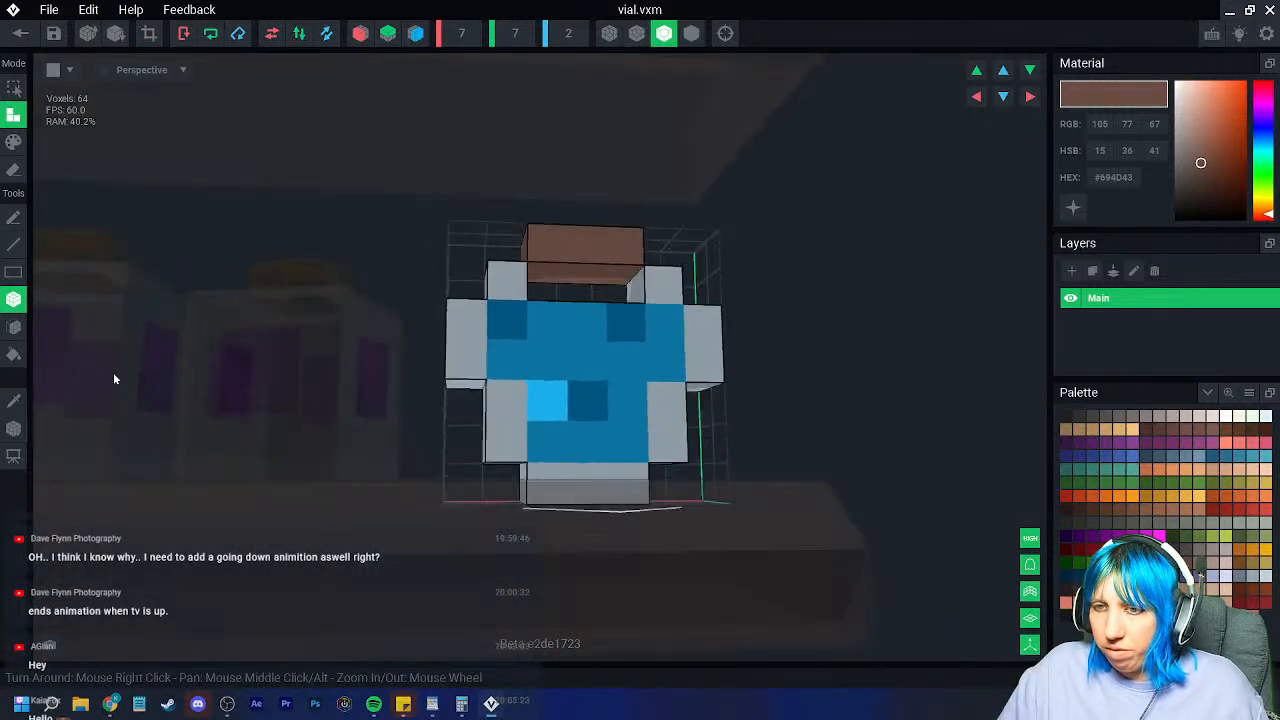
click(18, 402)
click(509, 411)
right_drag(460, 411, 727, 408)
click(471, 401)
click(726, 403)
click(661, 402)
right_drag(645, 411, 643, 411)
right_drag(440, 355, 440, 355)
scroll(440, 355, up, 3)
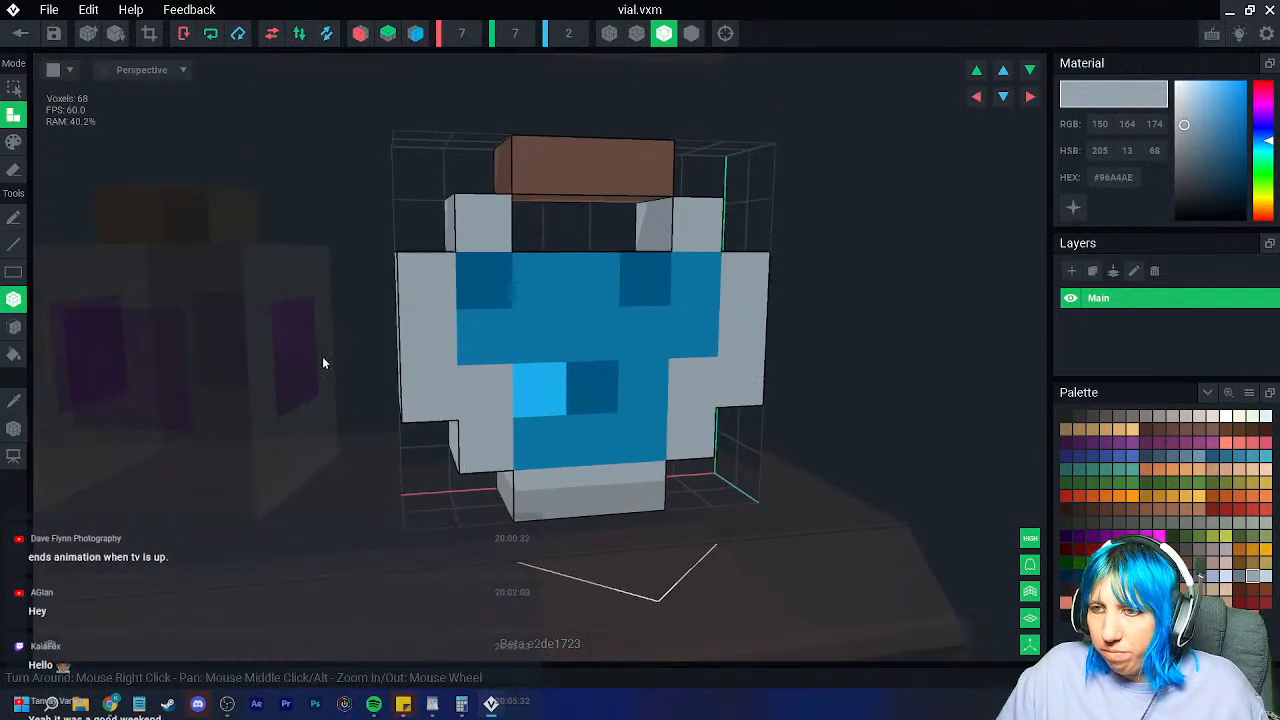
Step: Recolour the side grey voxels with the sampled blue liquid colour, then leave the editor
click(14, 401)
click(481, 356)
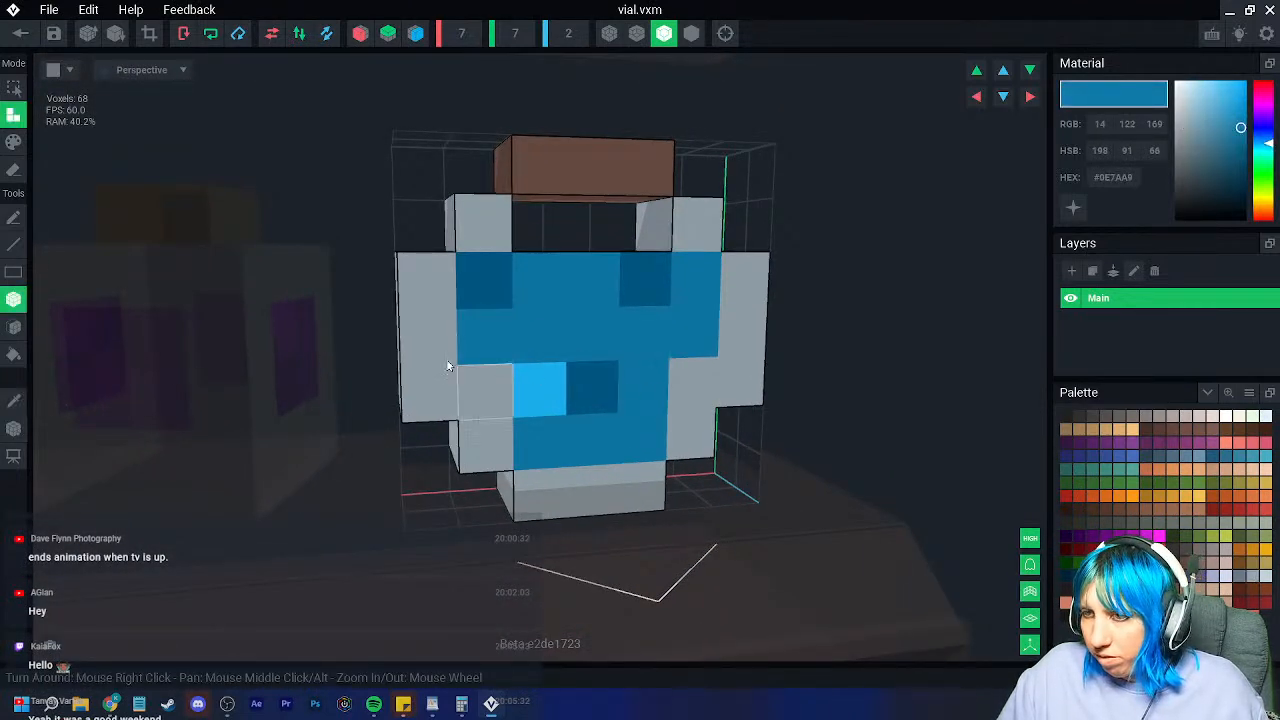
click(14, 142)
click(676, 406)
mouse_move(580, 441)
right_down()
mouse_move(577, 407)
mouse_move(577, 452)
right_up()
click(480, 404)
click(706, 408)
scroll(577, 450, down, 4)
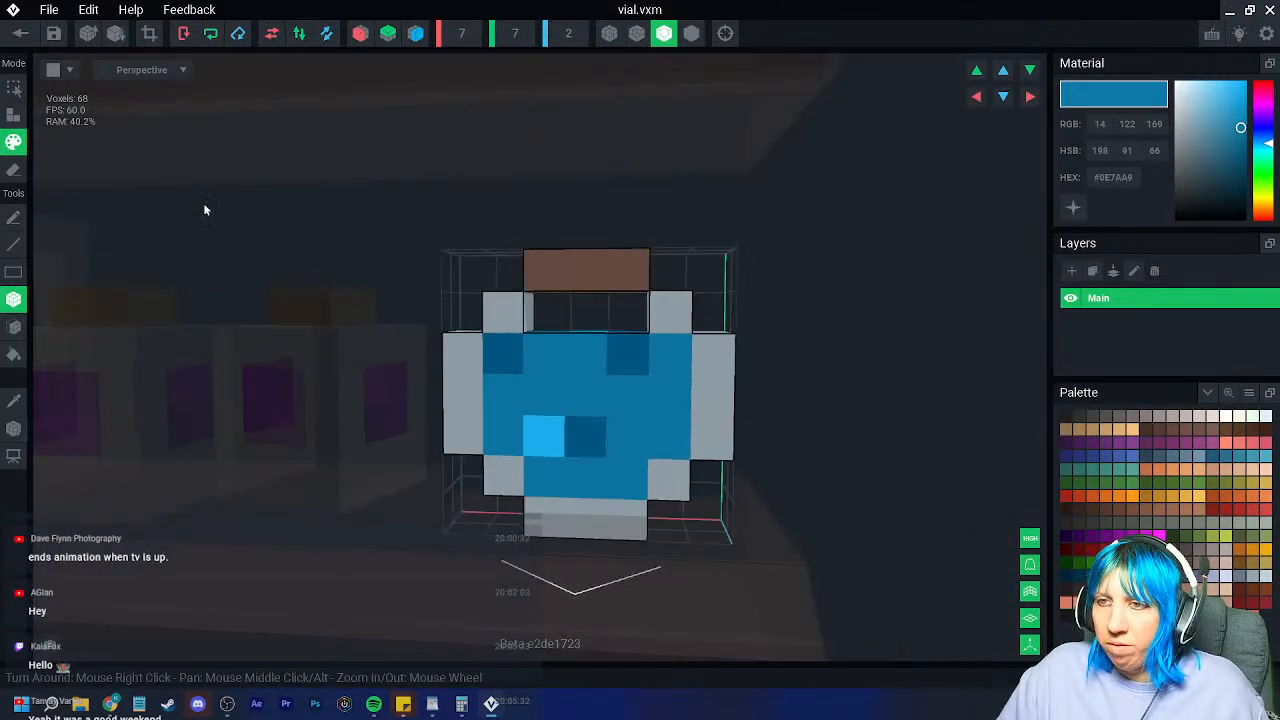
click(14, 428)
click(20, 33)
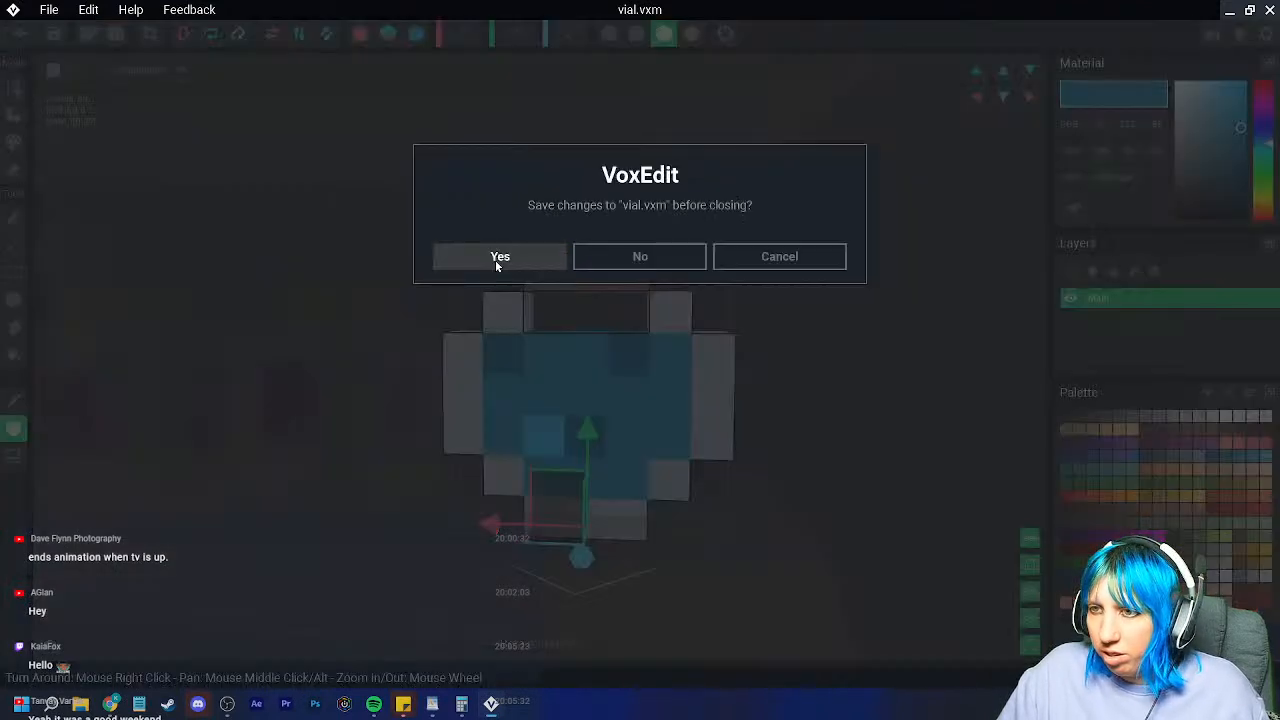
Step: Save vial.vxm and nudge the vial slightly sideways beside the spice jars
click(498, 259)
scroll(670, 292, up, 2)
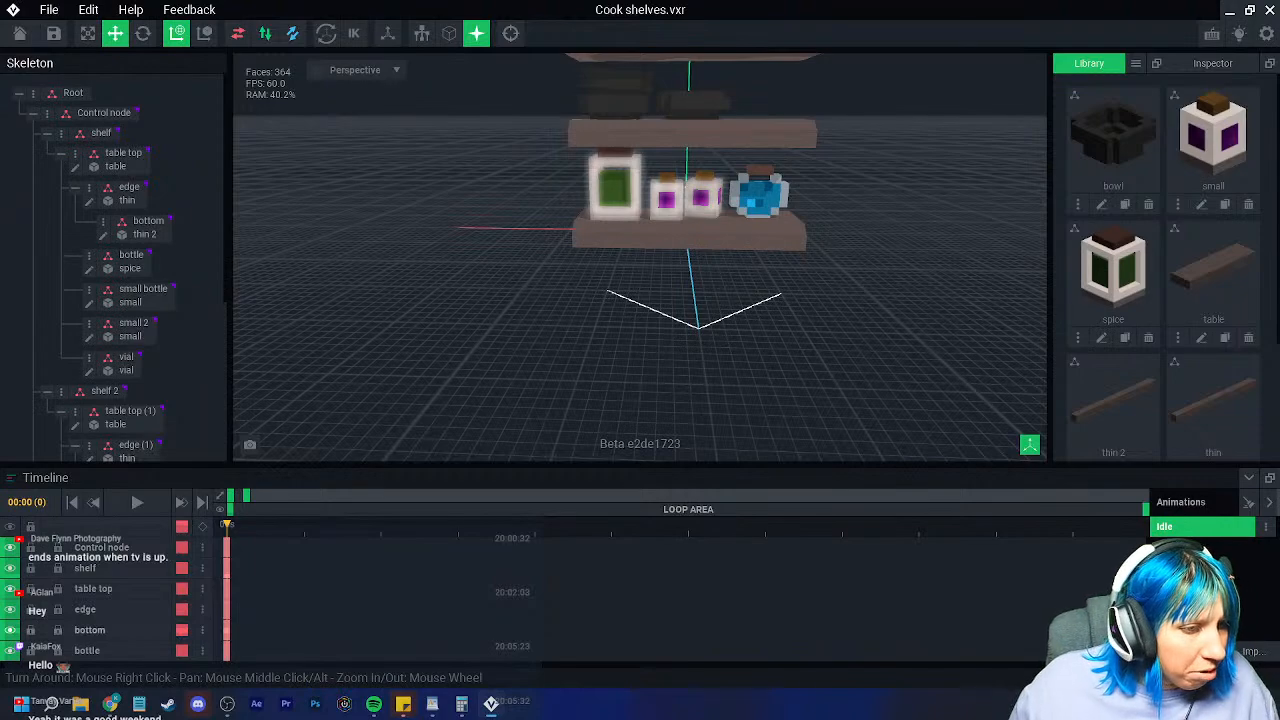
scroll(722, 230, up, 3)
right_drag(601, 217, 651, 271)
scroll(686, 287, up, 4)
click(651, 271)
drag(560, 299, 584, 310)
click(143, 34)
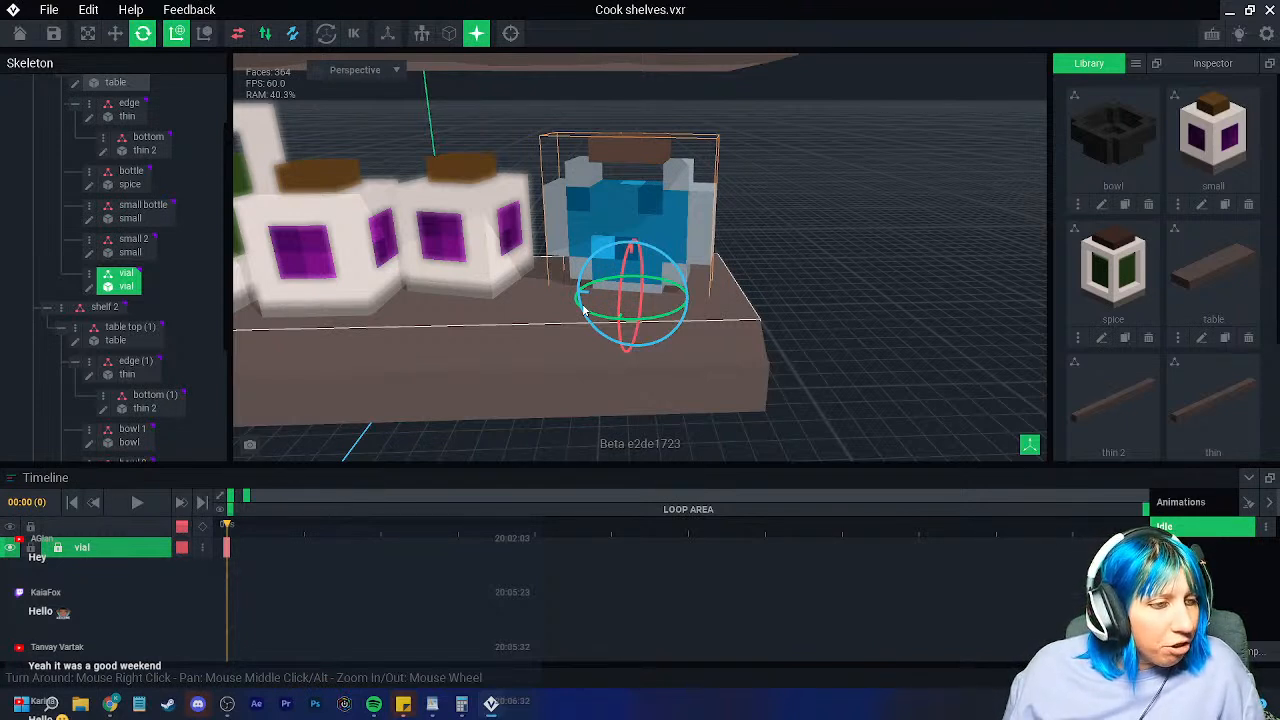
scroll(732, 307, down, 10)
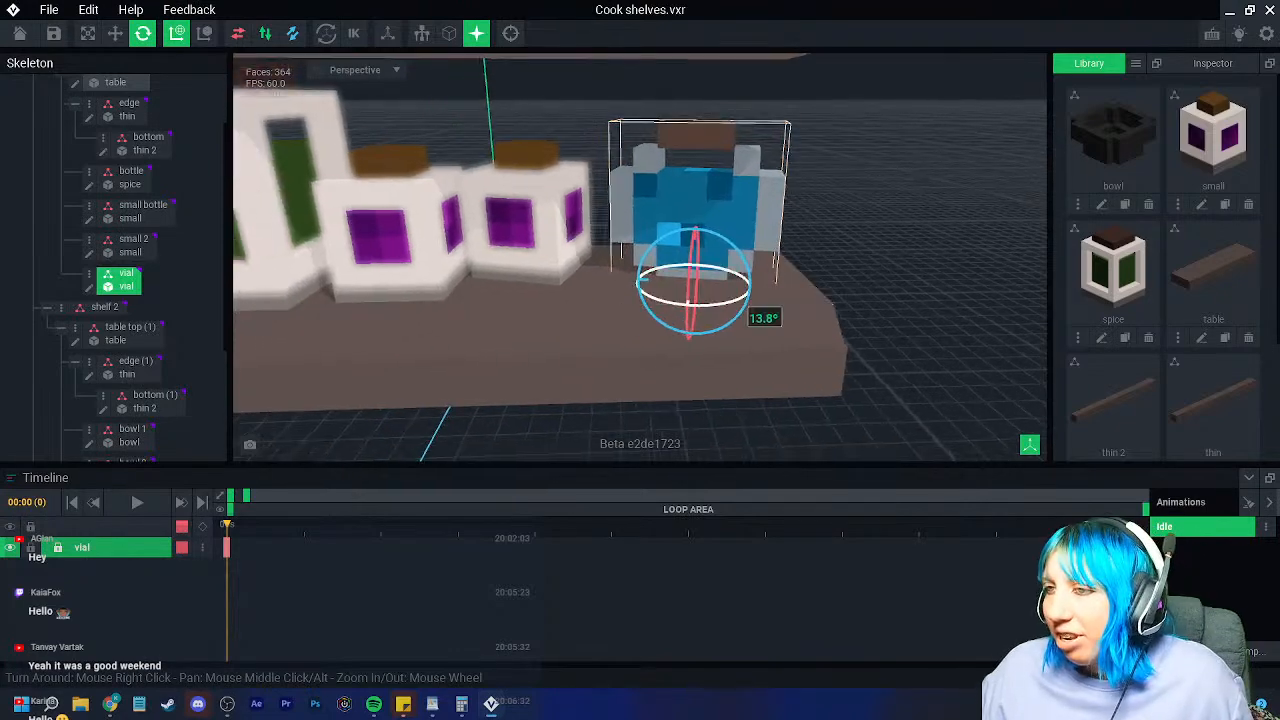
middle_drag(677, 363, 641, 418)
middle_drag(628, 360, 622, 365)
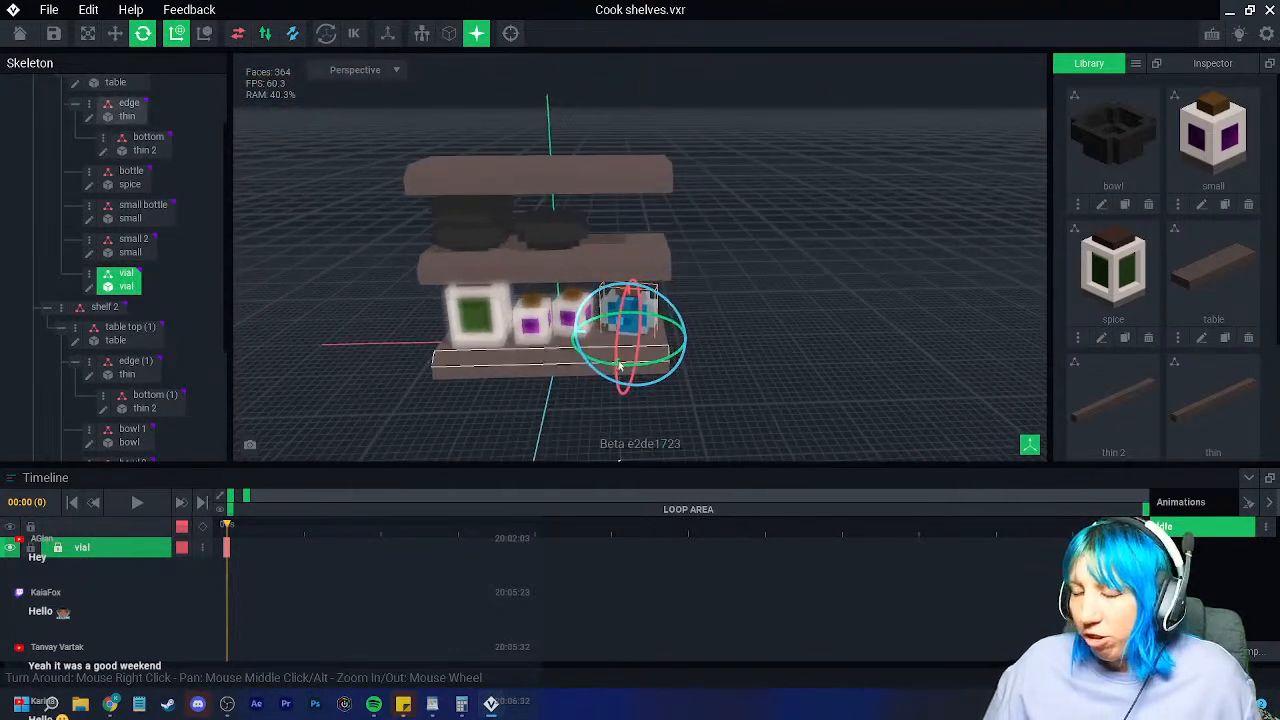
scroll(576, 371, down, 1)
scroll(576, 371, up, 4)
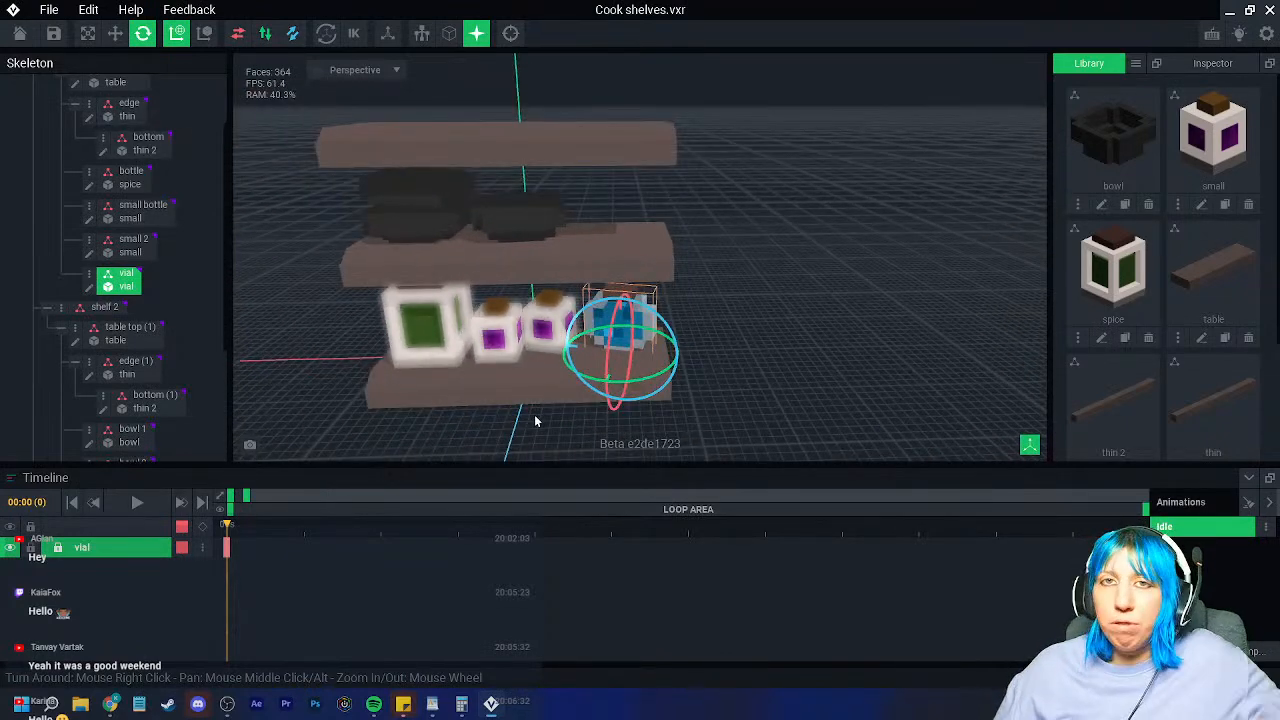
scroll(537, 418, up, 4)
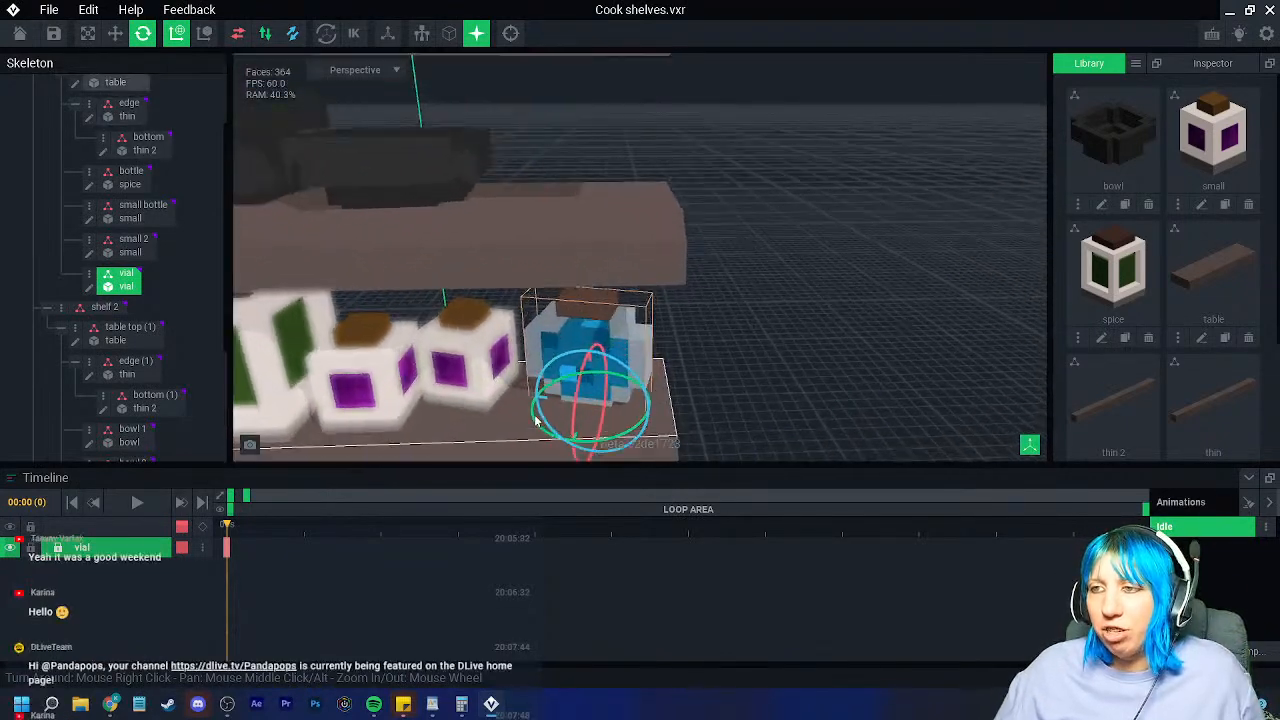
scroll(545, 404, down, 4)
scroll(545, 400, up, 1)
scroll(548, 394, down, 2)
scroll(548, 397, up, 2)
scroll(548, 399, down, 2)
scroll(552, 392, up, 2)
middle_drag(560, 381, 392, 362)
middle_drag(541, 357, 646, 366)
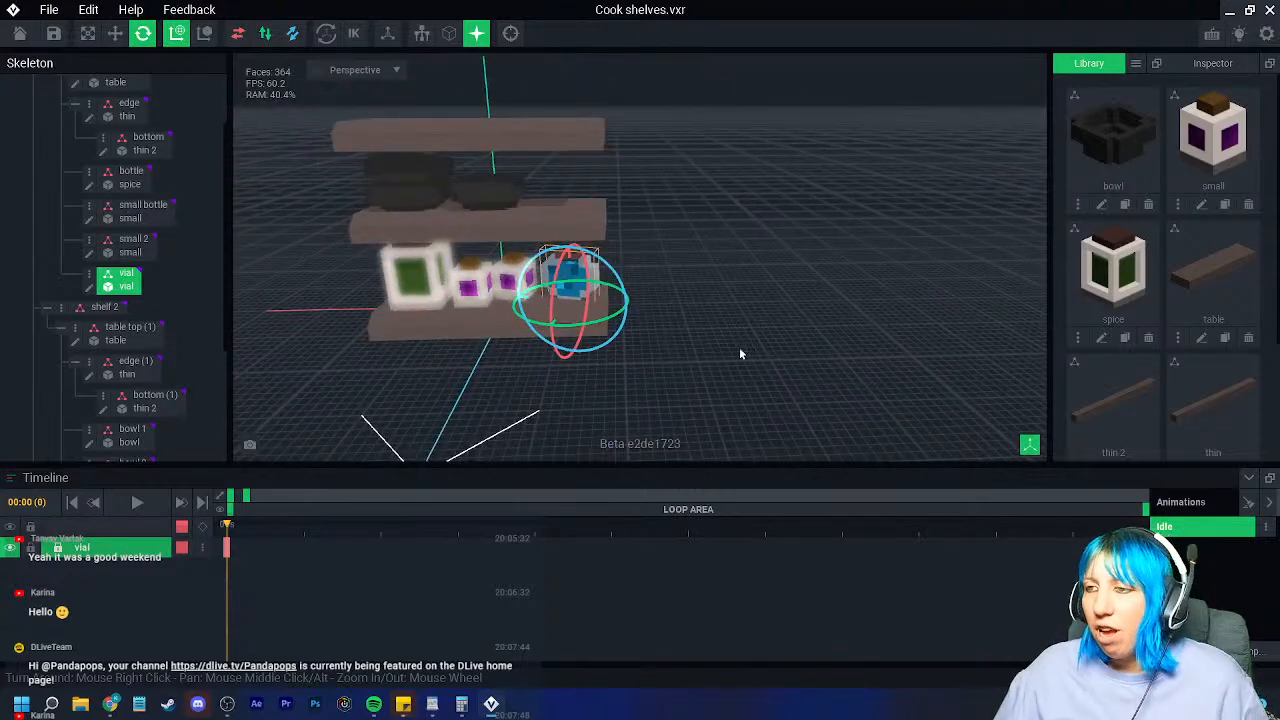
right_drag(744, 346, 775, 341)
click(775, 341)
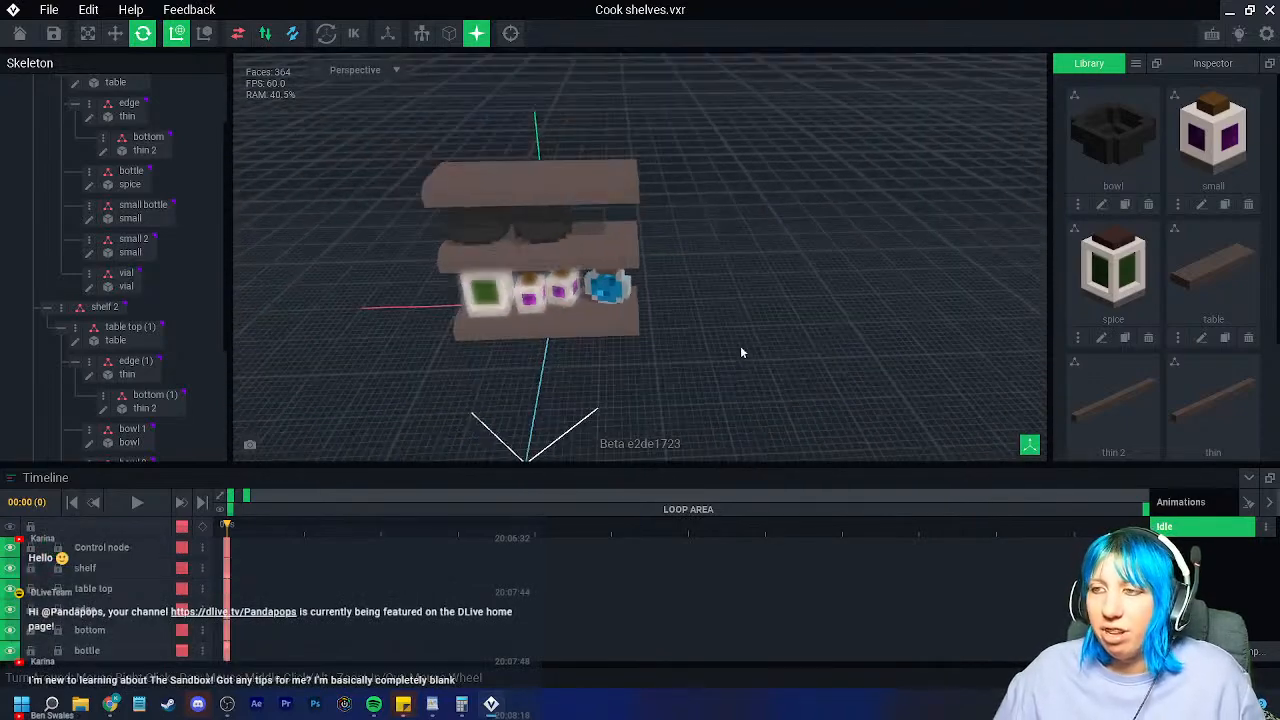
right_drag(691, 376, 480, 424)
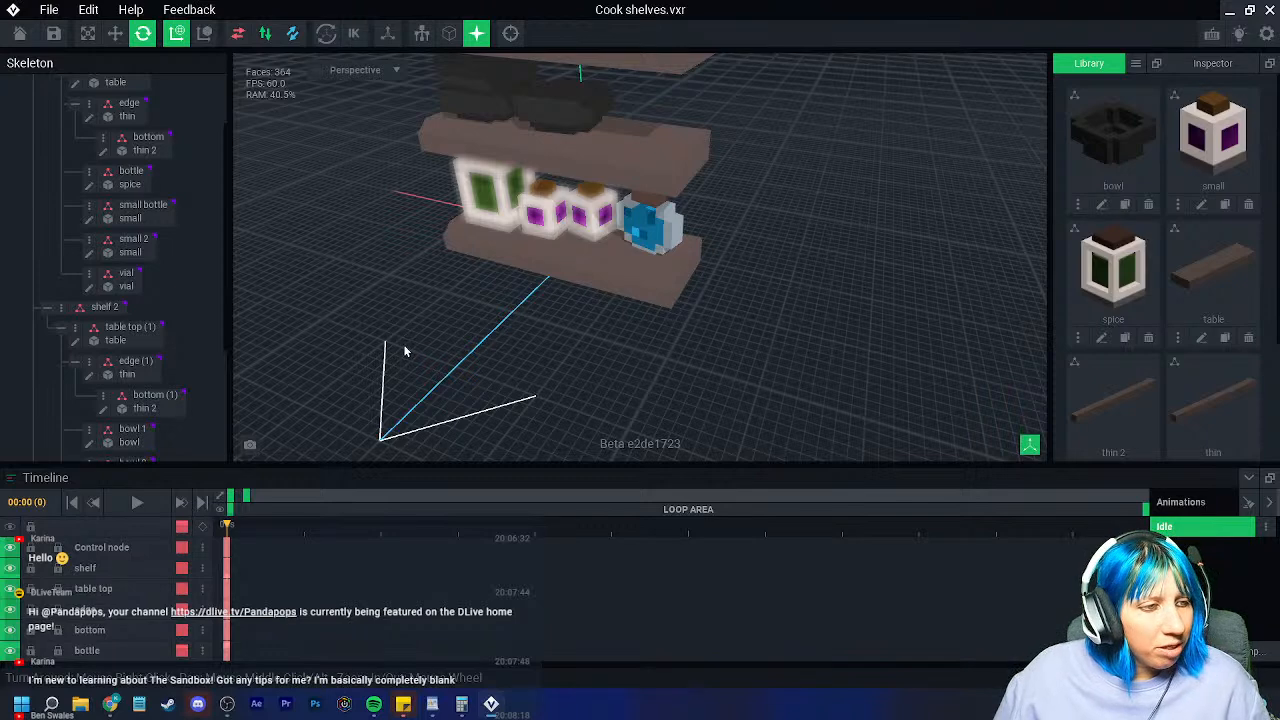
right_drag(418, 341, 588, 362)
scroll(573, 369, up, 5)
scroll(586, 352, up, 3)
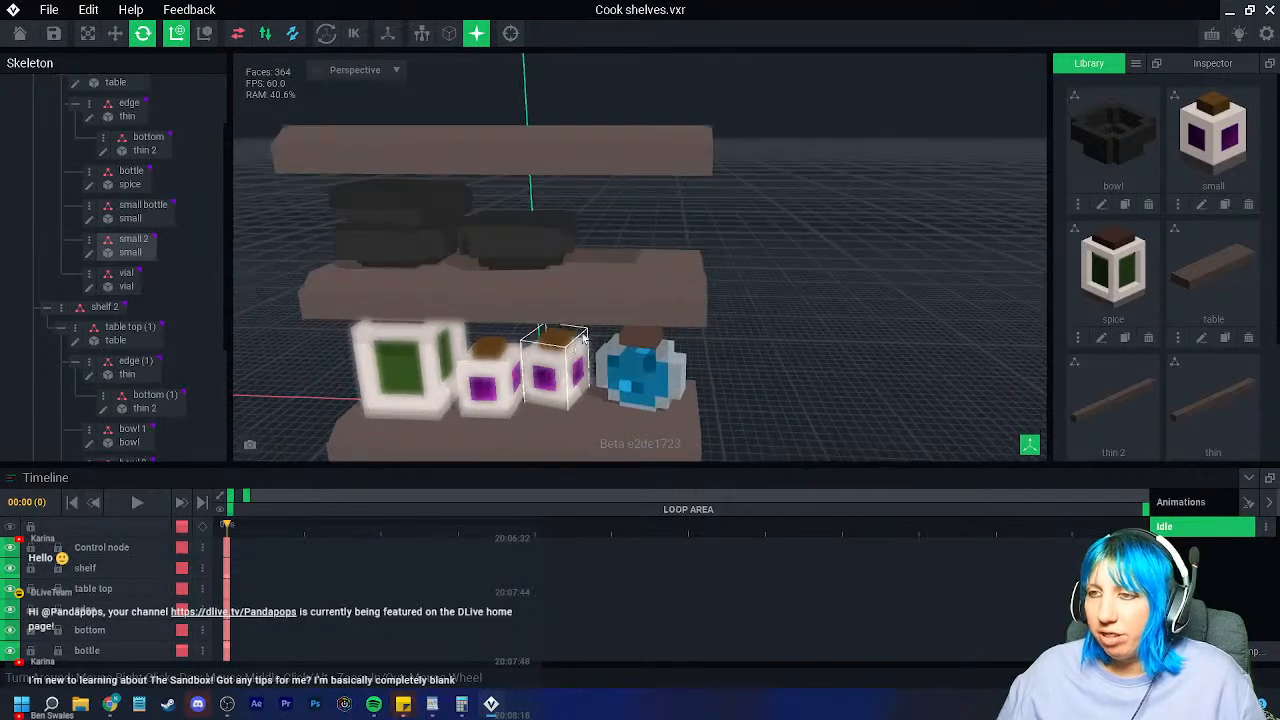
scroll(602, 339, down, 4)
right_drag(615, 339, 617, 354)
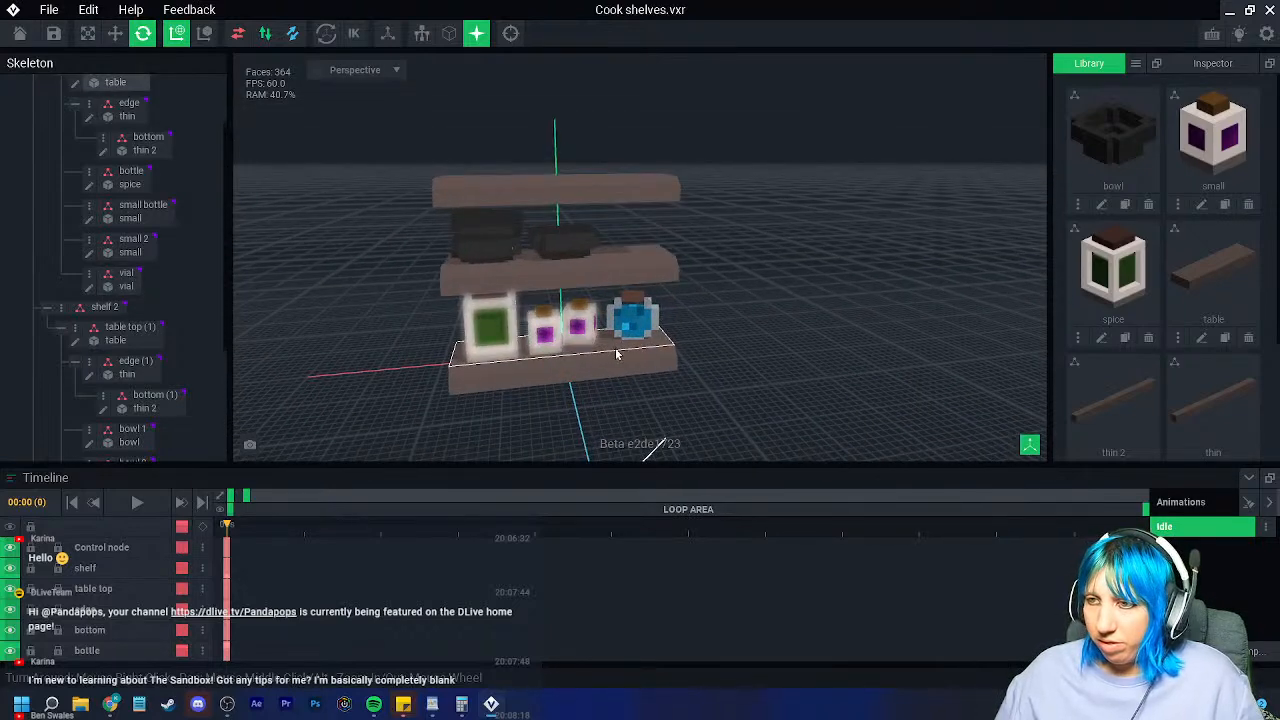
scroll(617, 354, up, 3)
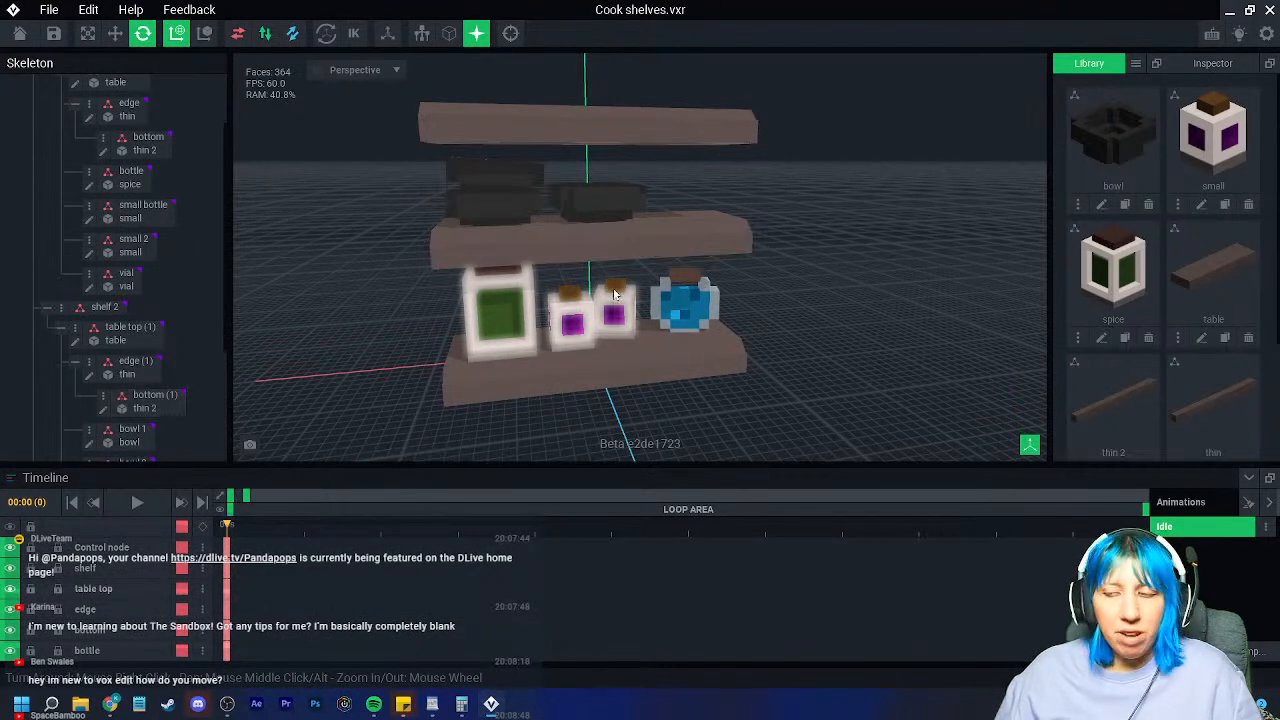
right_drag(803, 334, 831, 346)
scroll(811, 375, up, 3)
scroll(812, 377, up, 2)
scroll(816, 384, down, 5)
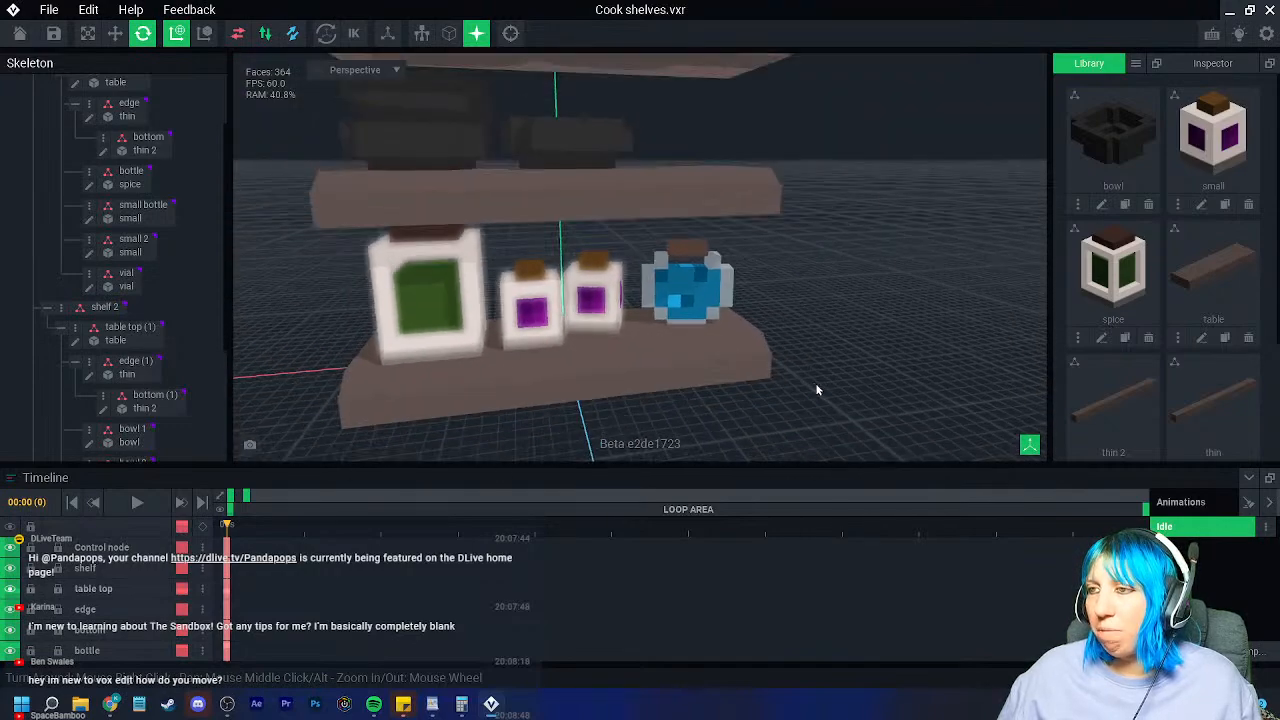
scroll(823, 410, up, 5)
scroll(828, 423, down, 6)
scroll(826, 432, up, 5)
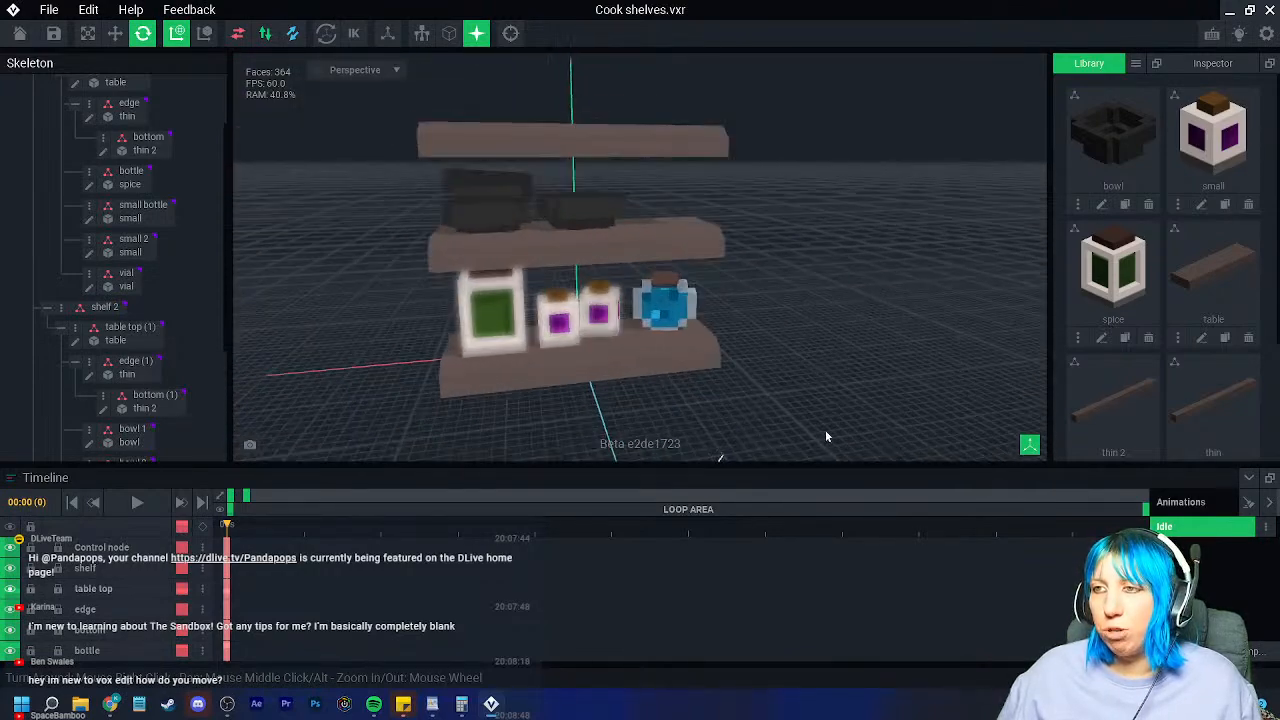
scroll(826, 434, down, 5)
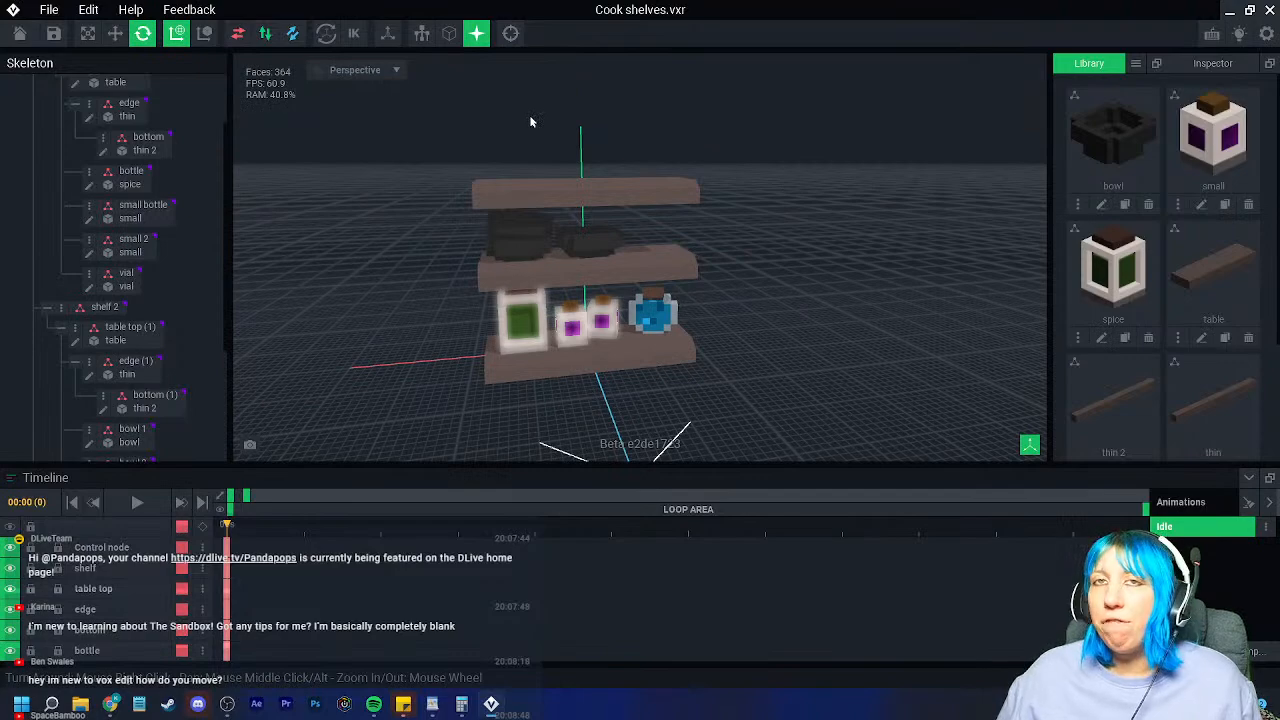
scroll(700, 290, down, 5)
right_drag(700, 290, 606, 212)
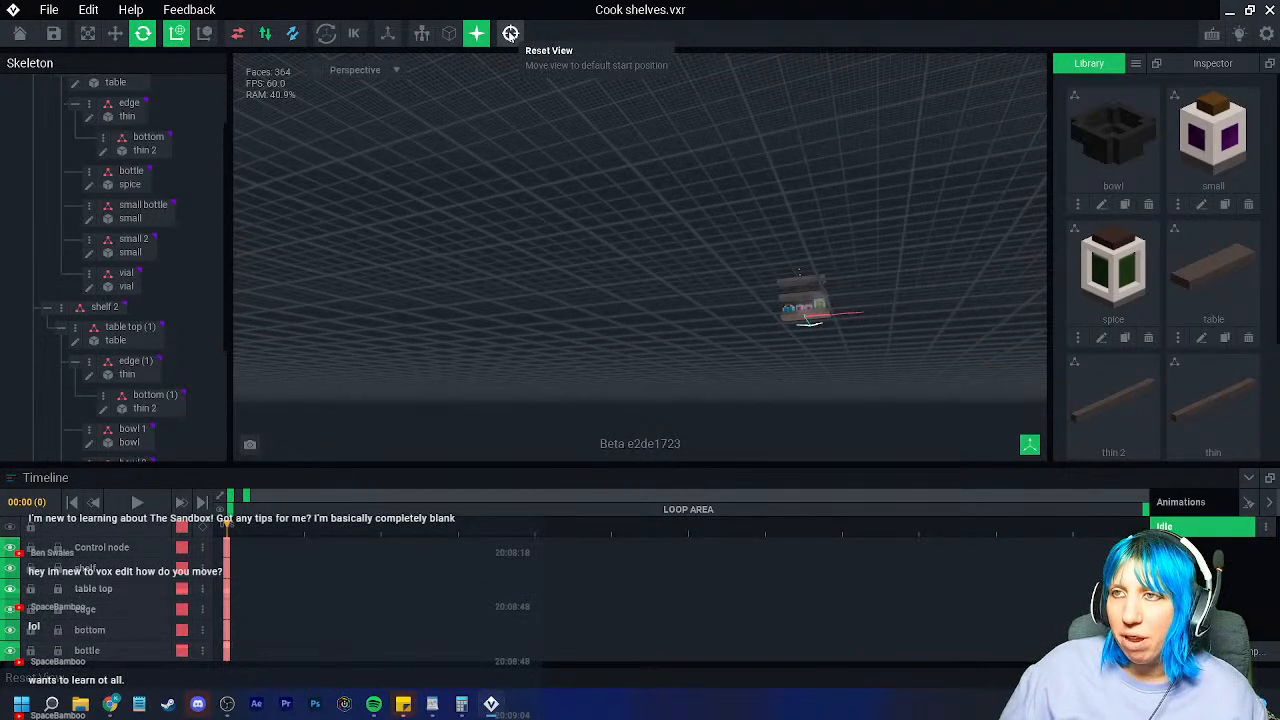
click(510, 33)
scroll(650, 265, up, 5)
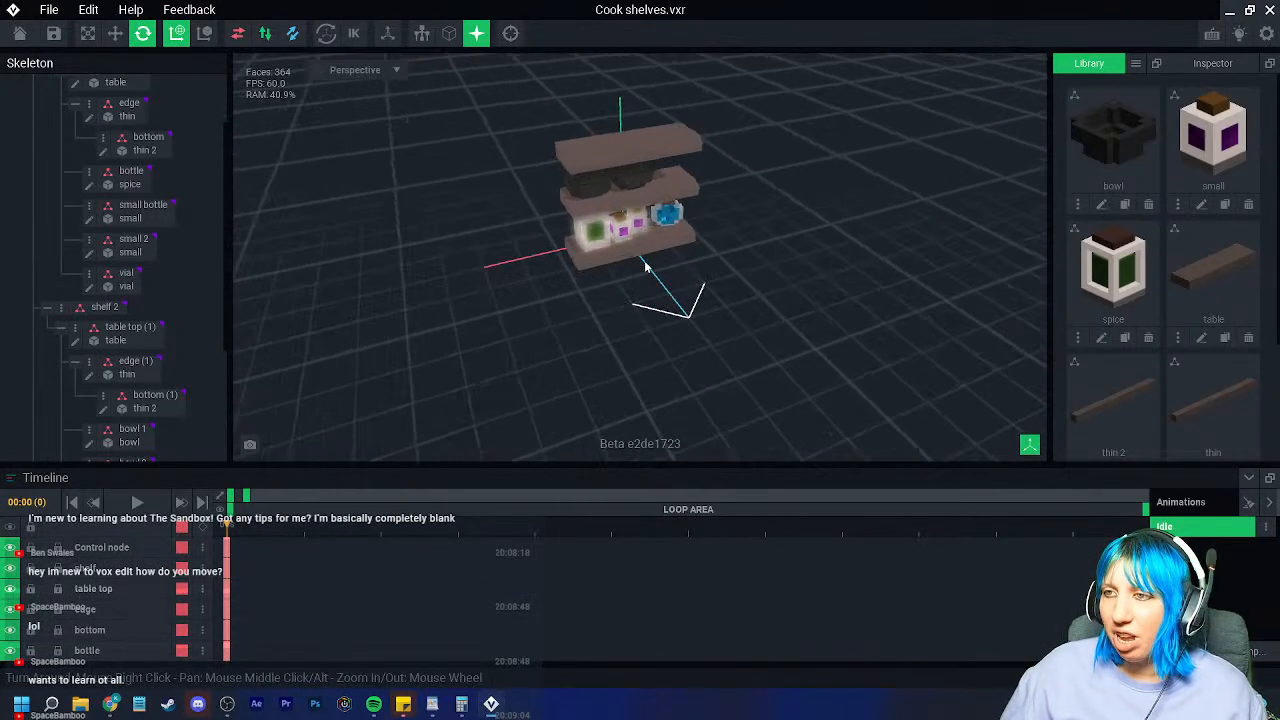
right_drag(650, 265, 557, 307)
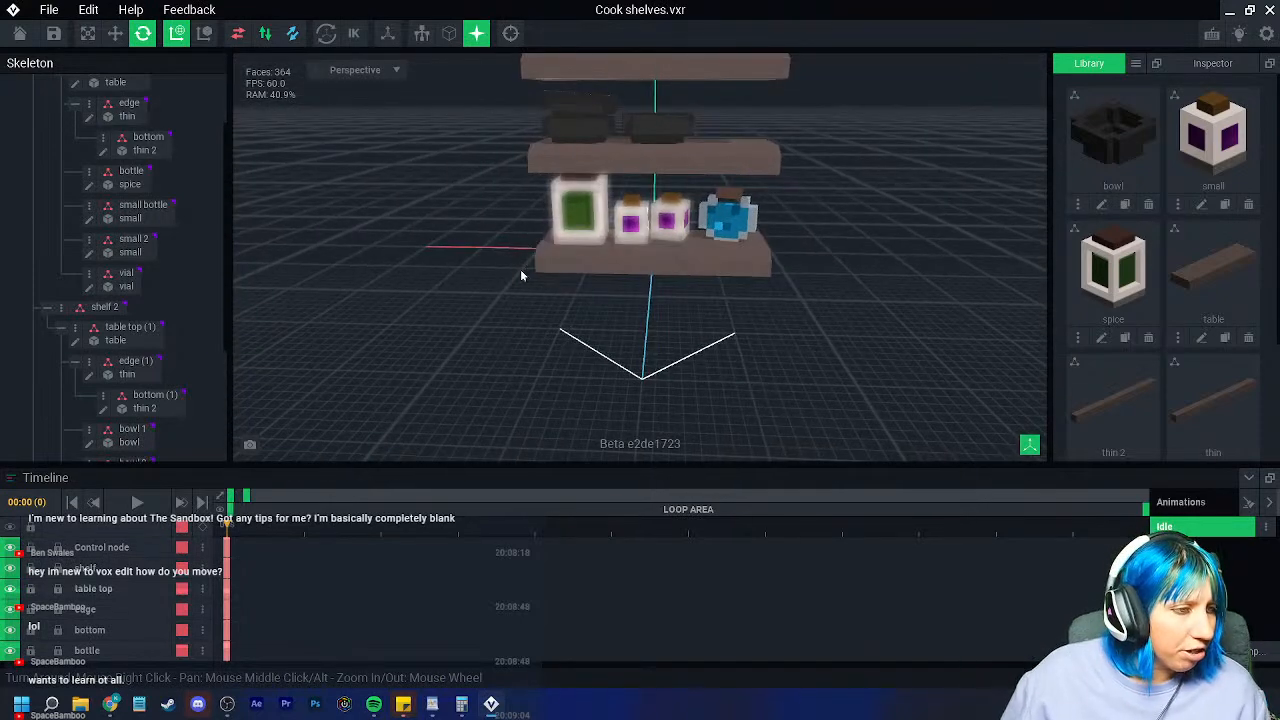
scroll(507, 237, up, 10)
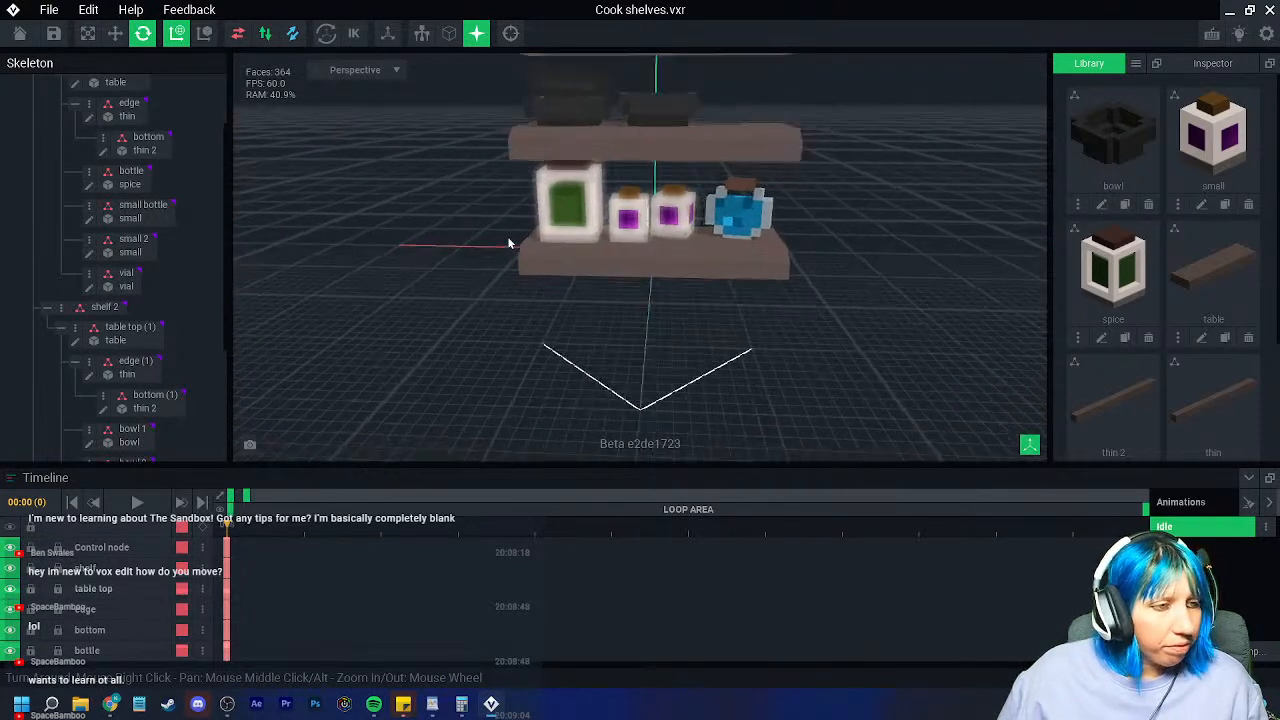
scroll(746, 245, down, 5)
right_drag(646, 277, 701, 338)
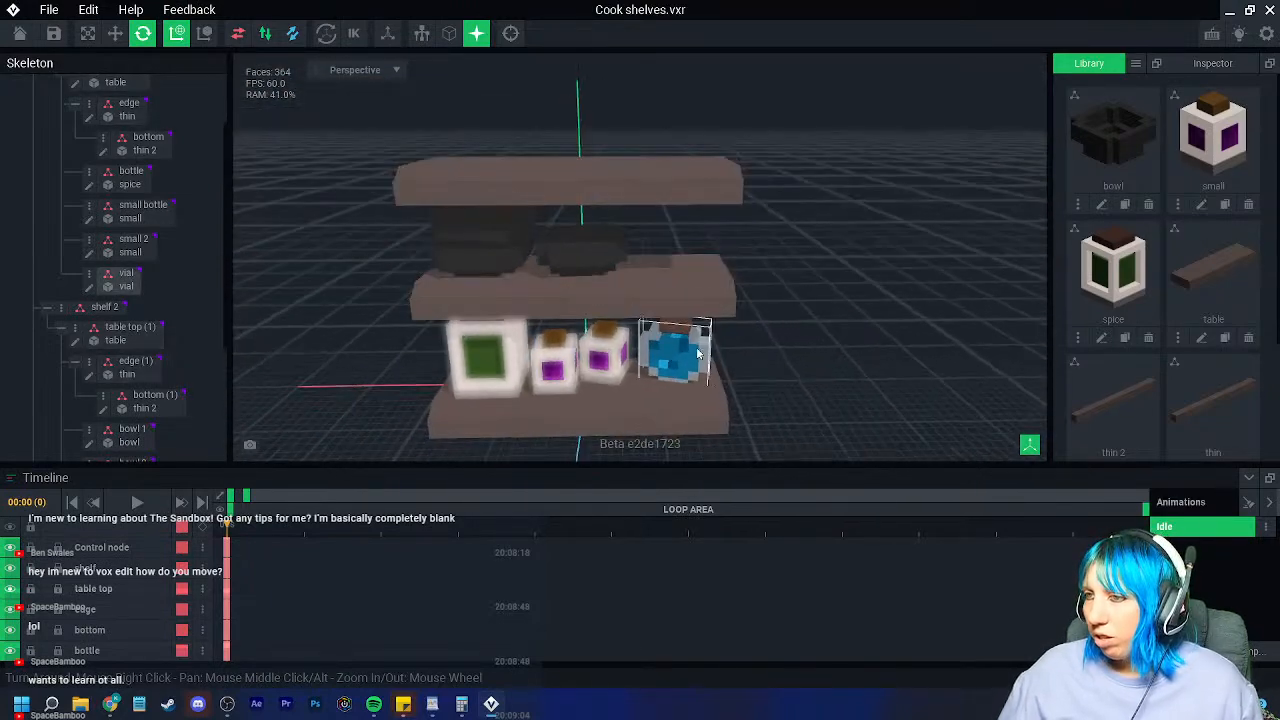
scroll(1134, 293, down, 3)
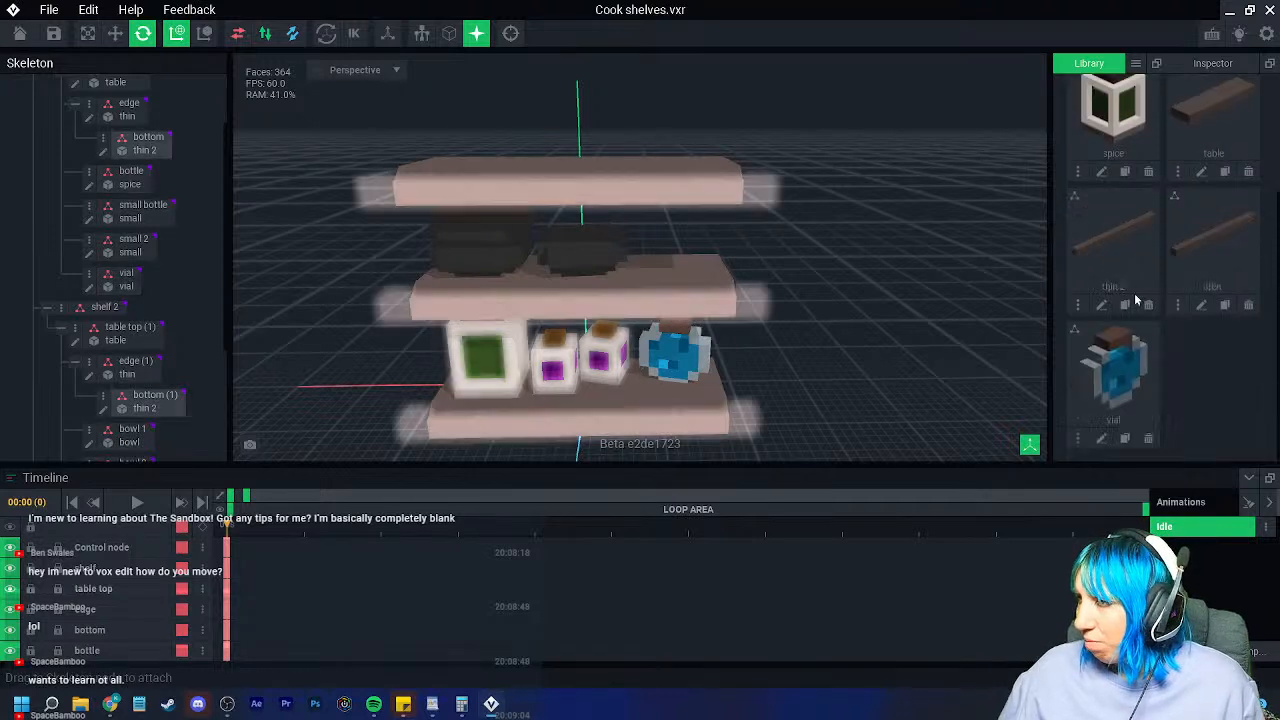
Step: Clone the vial model as 'vial2' and open it for voxel editing
click(1124, 438)
text(vial)
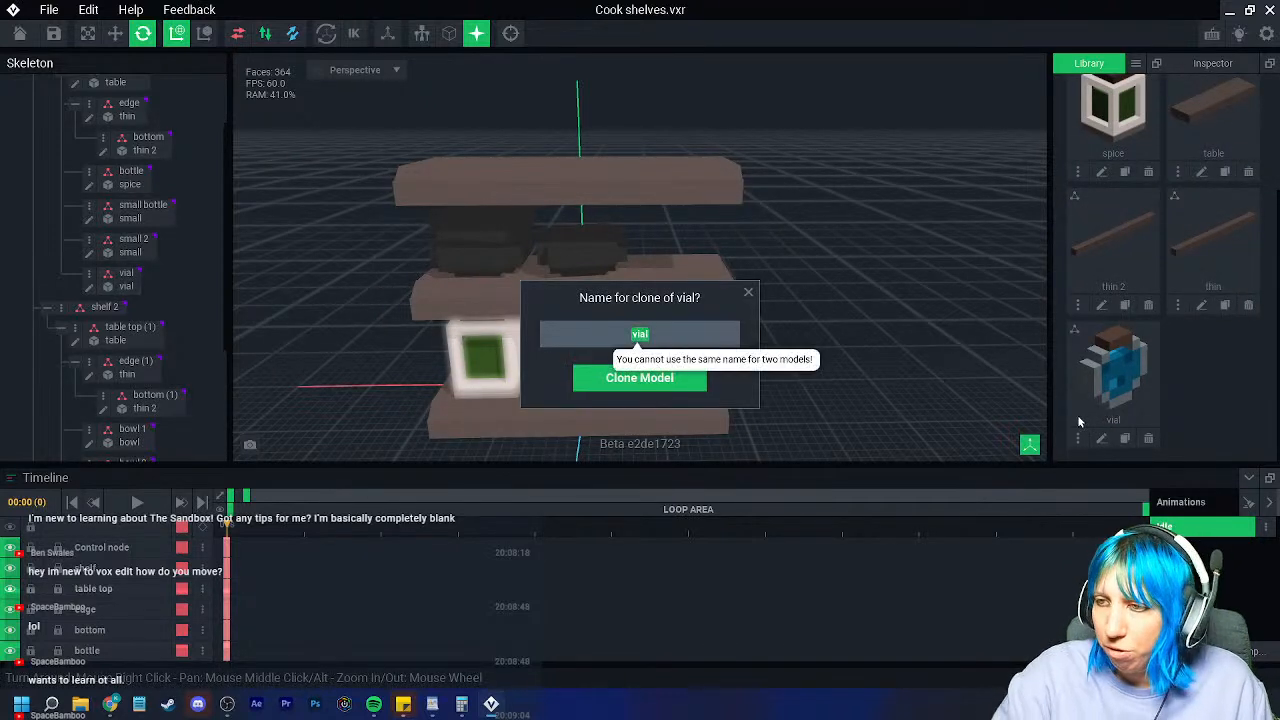
click(666, 337)
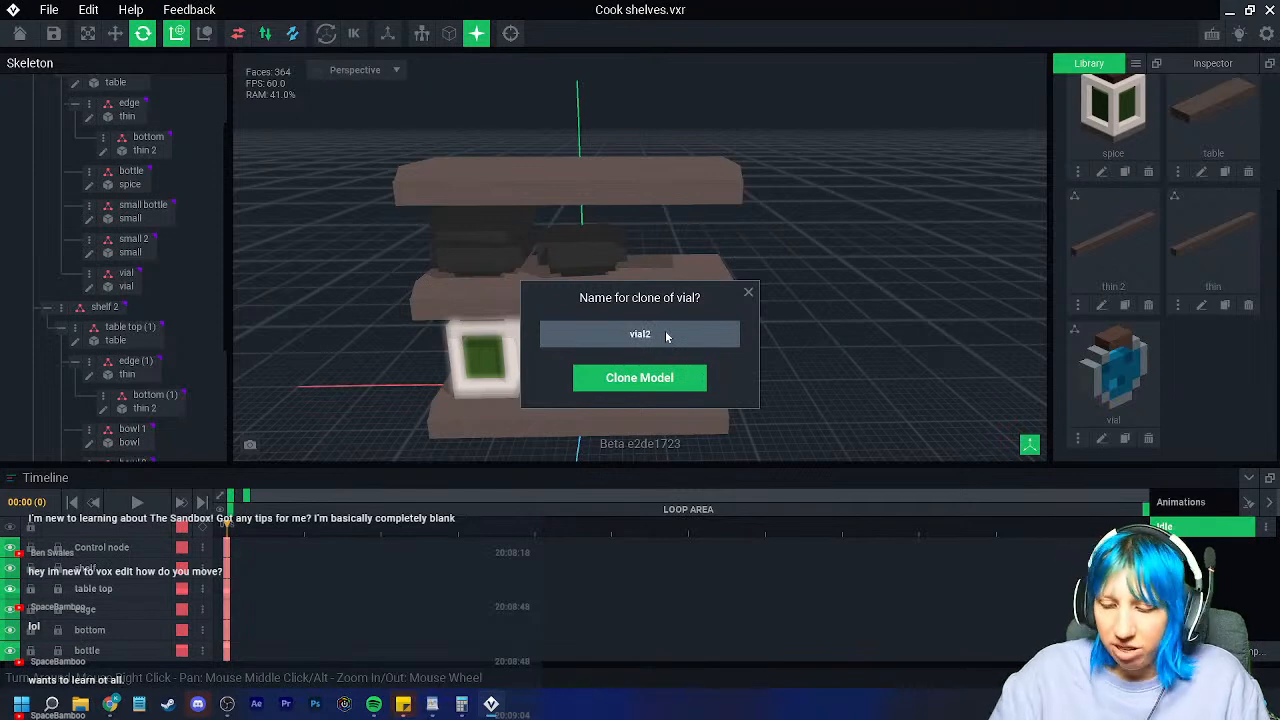
key(Return)
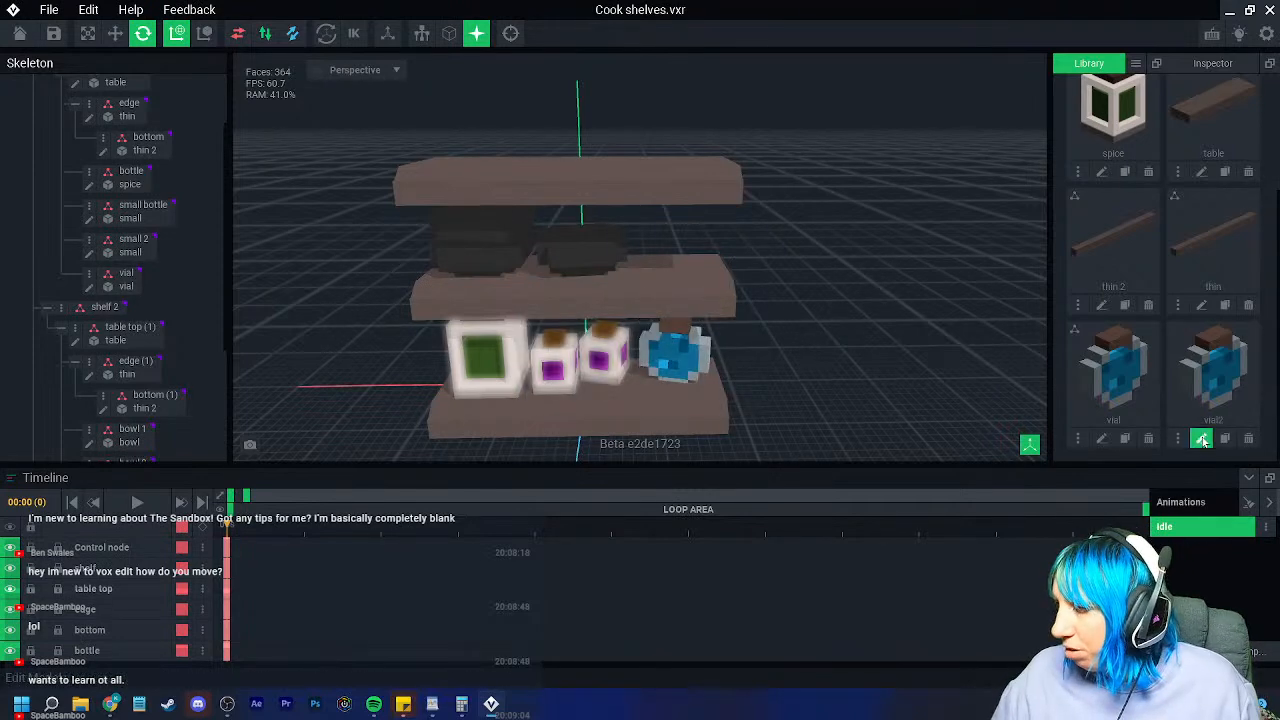
click(1201, 438)
Step: Box-erase the brown lid, the left column and the top row of vial2
click(14, 170)
click(14, 298)
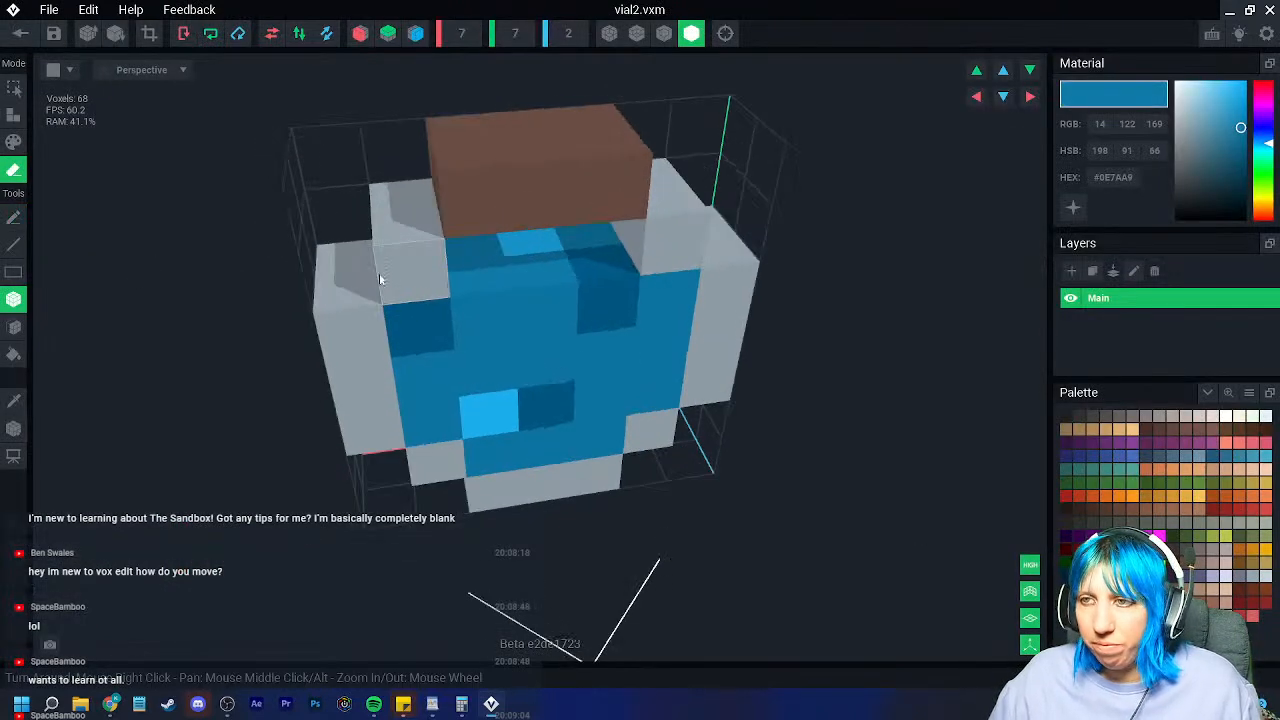
click(523, 171)
mouse_move(384, 204)
mouse_down()
mouse_move(394, 272)
mouse_move(360, 400)
mouse_move(370, 432)
mouse_up()
click(424, 468)
drag(424, 333, 420, 250)
mouse_move(420, 250)
right_down()
mouse_move(574, 251)
mouse_move(585, 269)
right_up()
right_drag(418, 400, 483, 444)
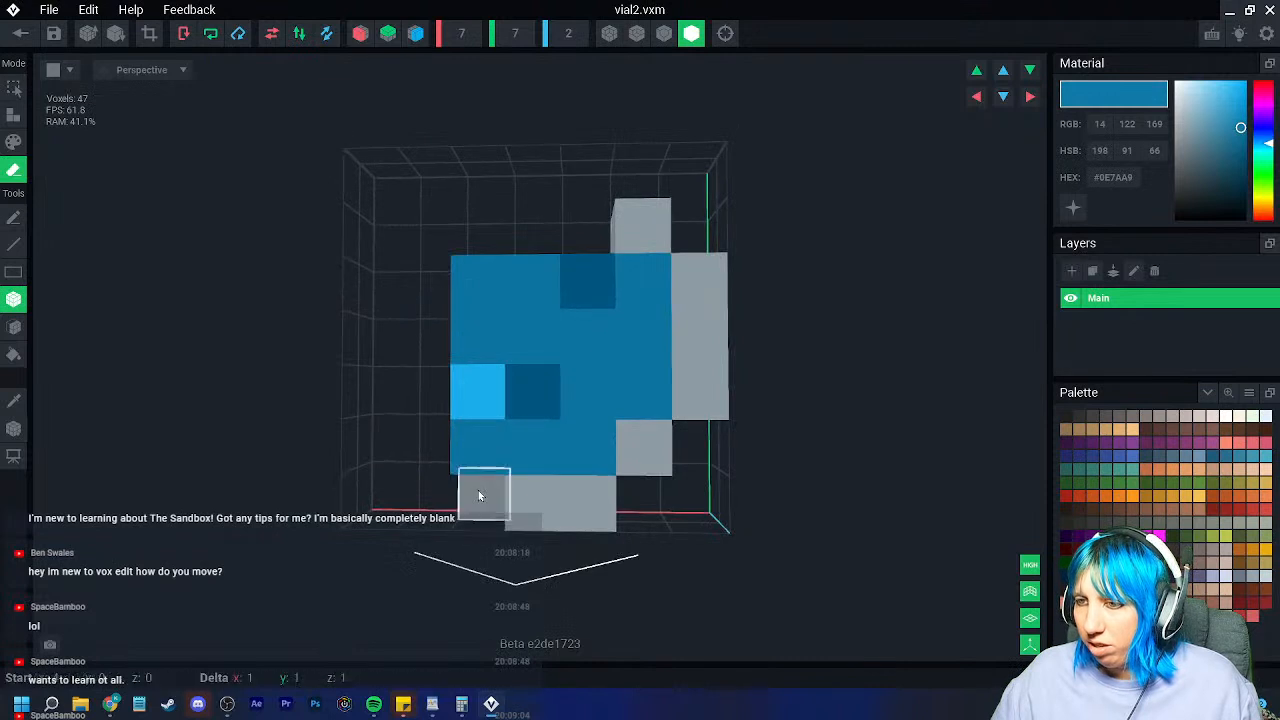
mouse_move(492, 450)
mouse_down()
mouse_move(505, 270)
mouse_move(556, 417)
mouse_up()
click(646, 237)
mouse_move(640, 280)
mouse_down()
mouse_move(554, 277)
mouse_move(556, 290)
mouse_move(660, 286)
mouse_up()
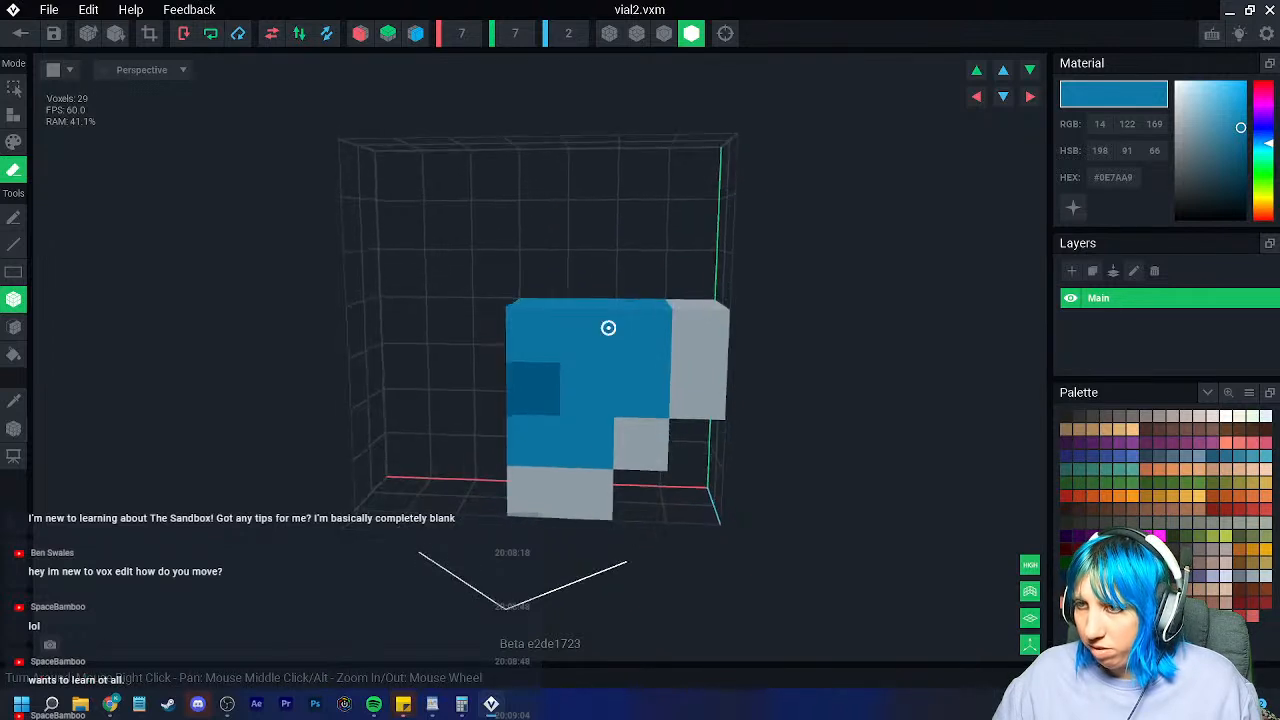
Step: Sample the vial's grey and add grey voxels on the left side, undoing one misplaced column
click(14, 400)
click(556, 498)
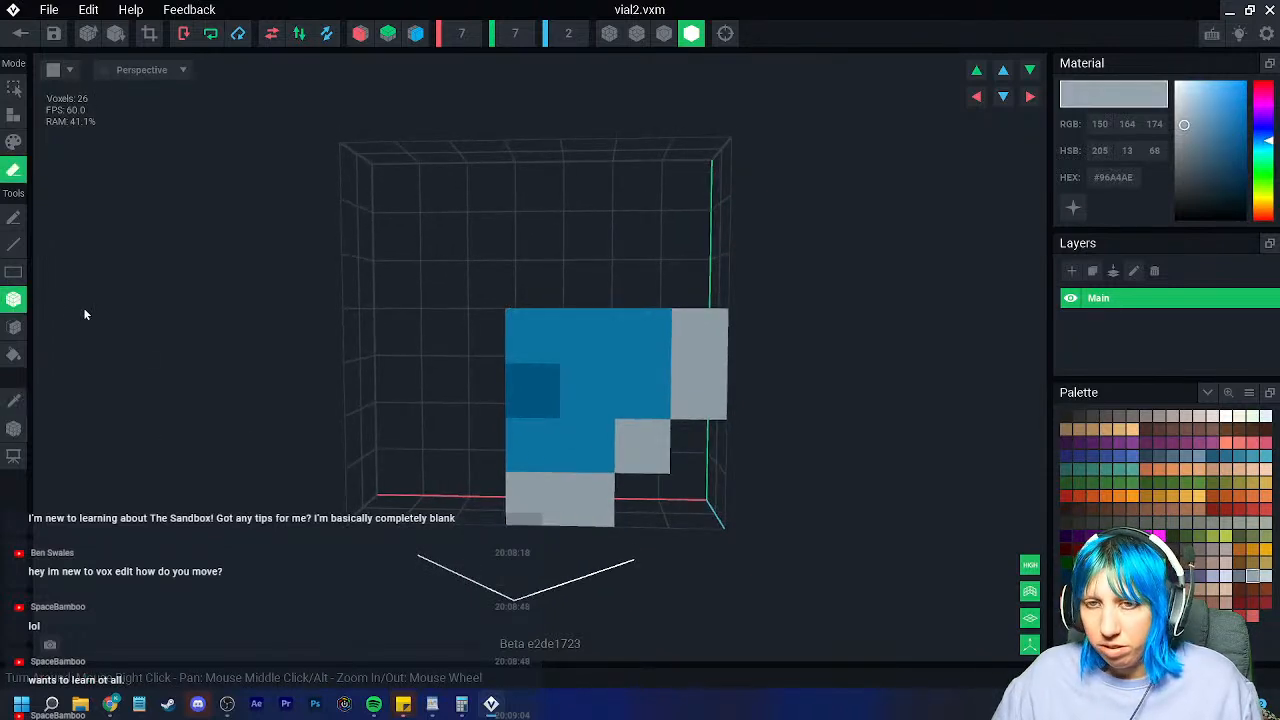
click(14, 113)
drag(517, 426, 536, 435)
right_drag(536, 435, 539, 436)
right_drag(514, 357, 512, 391)
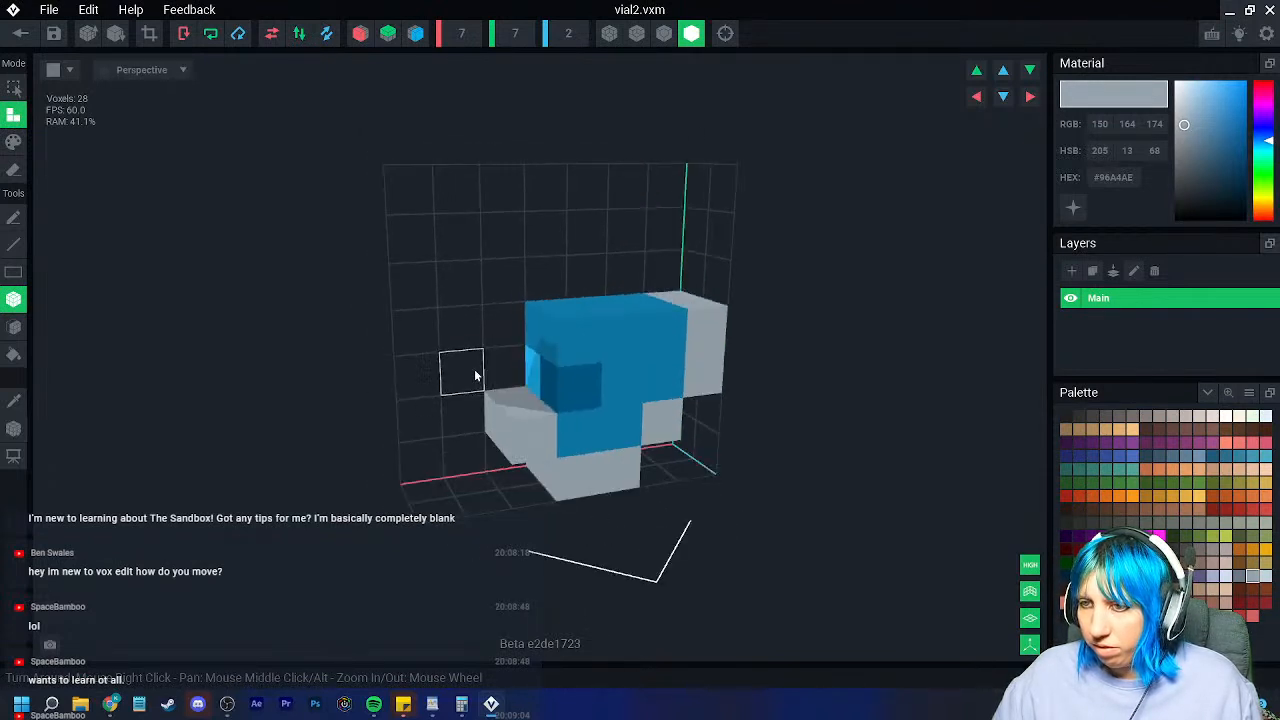
drag(477, 374, 470, 336)
right_drag(474, 350, 479, 382)
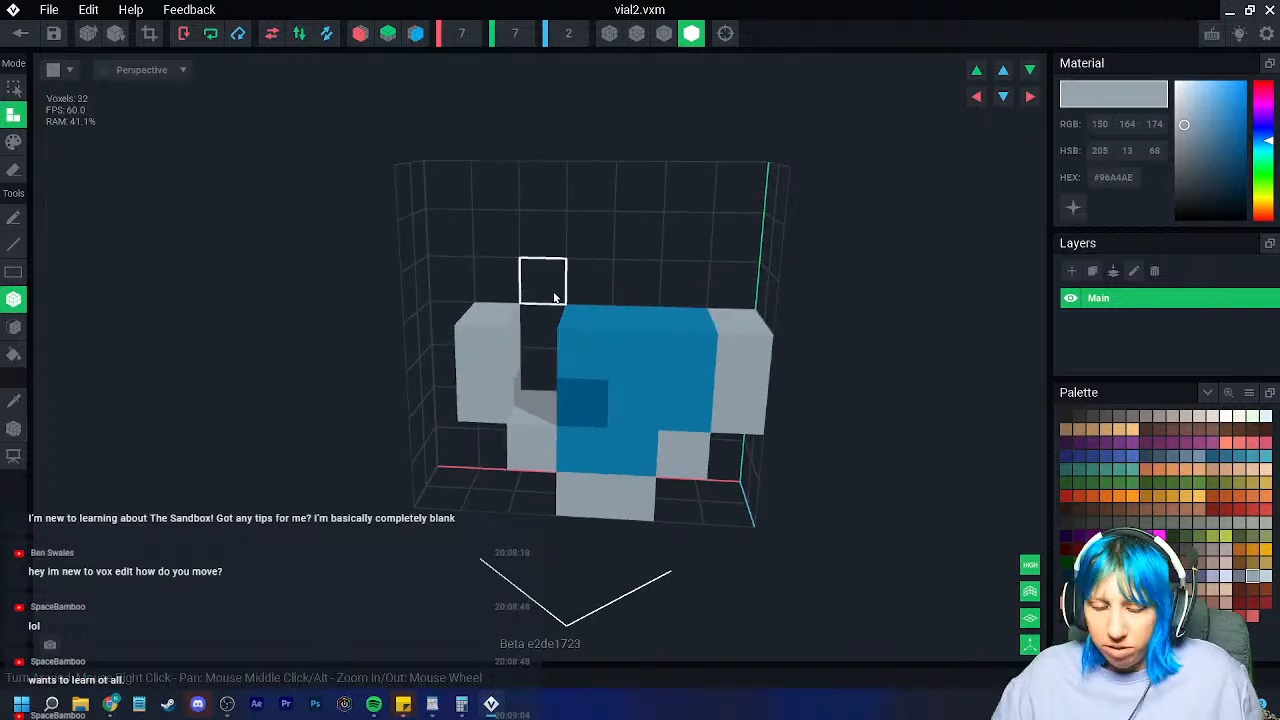
key(ctrl+z)
Step: Add two grey voxels in the left column and grey voxels on top at left and right
right_drag(622, 417, 545, 344)
drag(548, 388, 555, 350)
right_drag(572, 396, 562, 373)
mouse_move(652, 400)
right_down()
mouse_move(657, 418)
mouse_move(660, 405)
right_up()
click(603, 285)
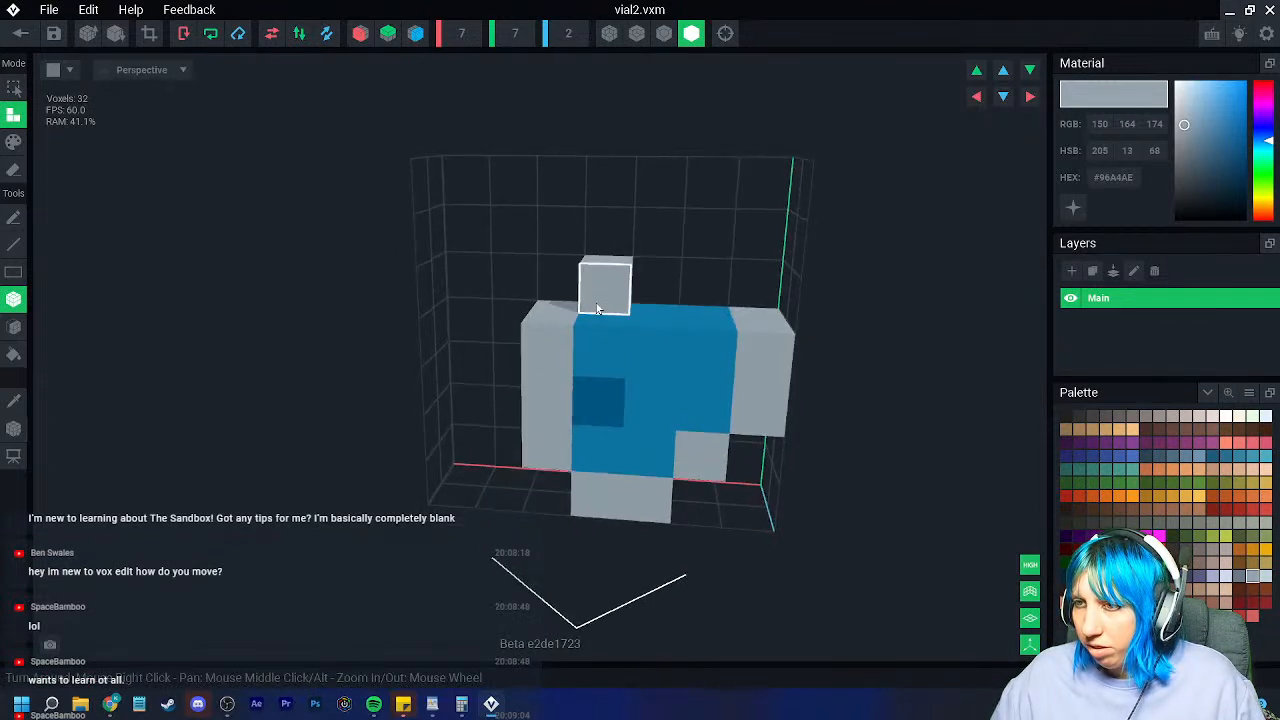
click(715, 290)
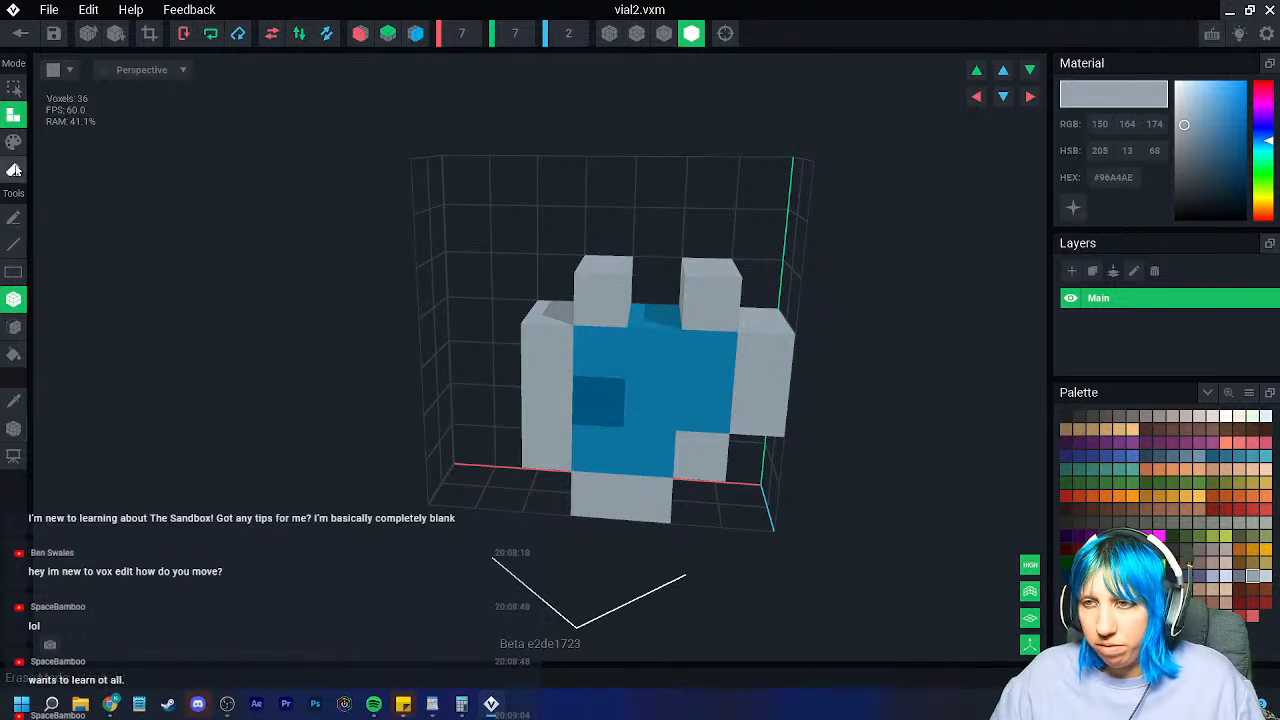
Step: Erase the right grey column, the top grey voxels and the lower-right grey voxel
click(14, 170)
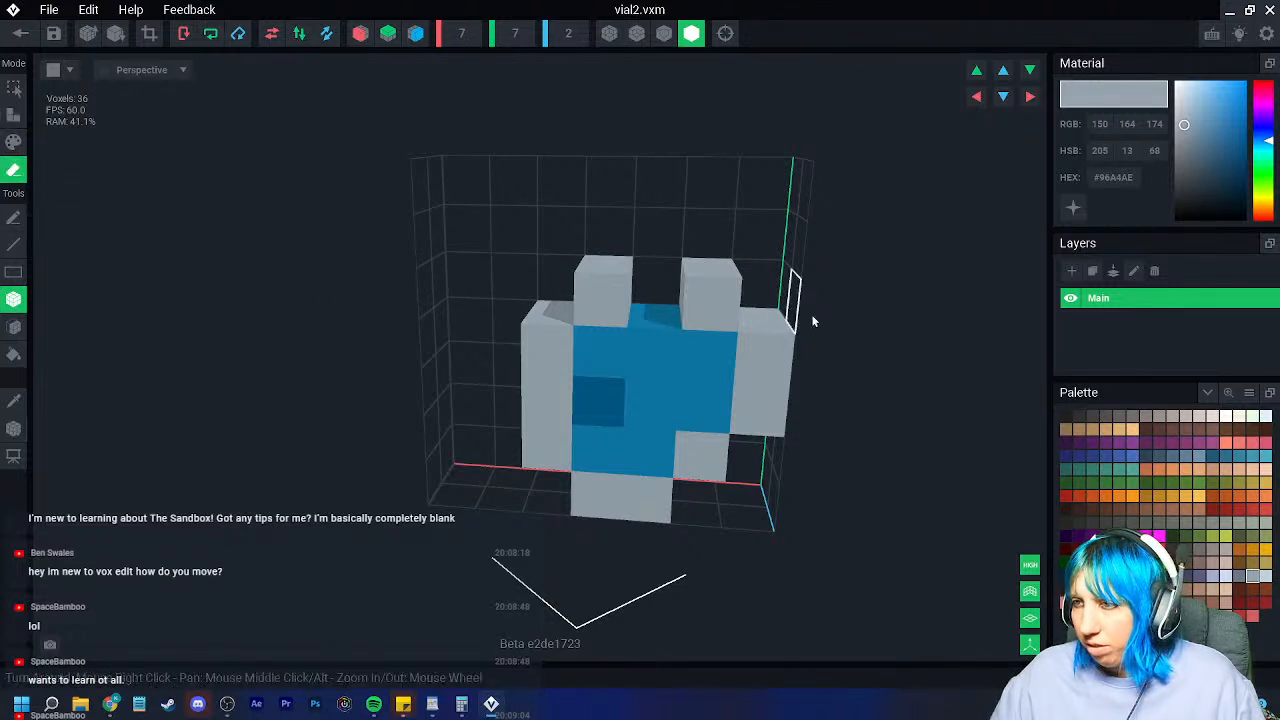
click(760, 360)
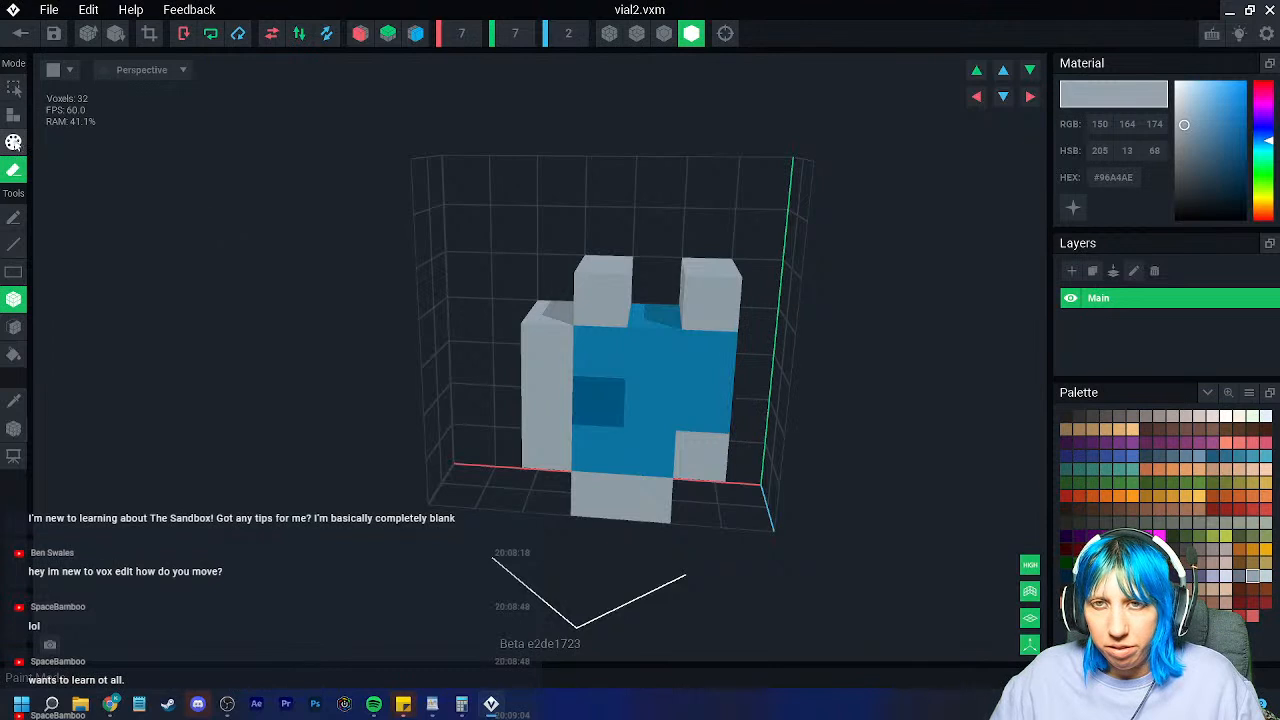
click(700, 292)
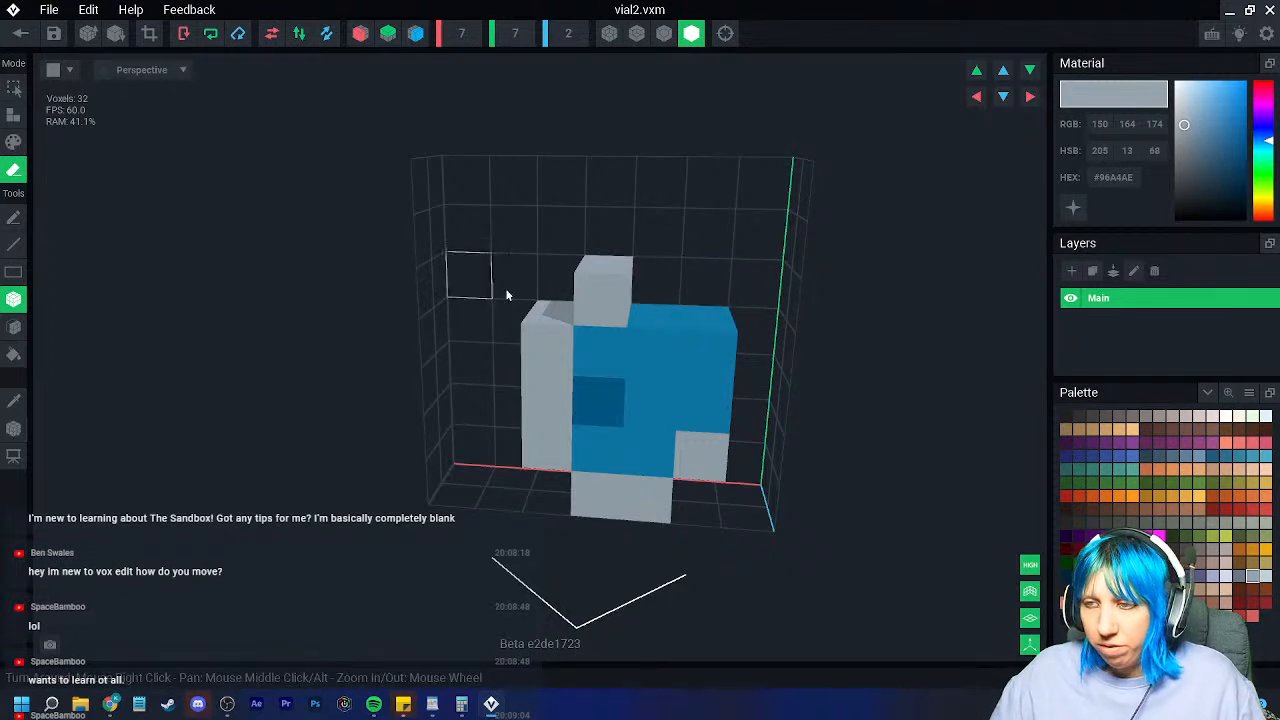
click(604, 292)
click(605, 285)
mouse_move(694, 424)
right_down()
mouse_move(660, 417)
mouse_move(674, 446)
right_up()
scroll(676, 454, up, 2)
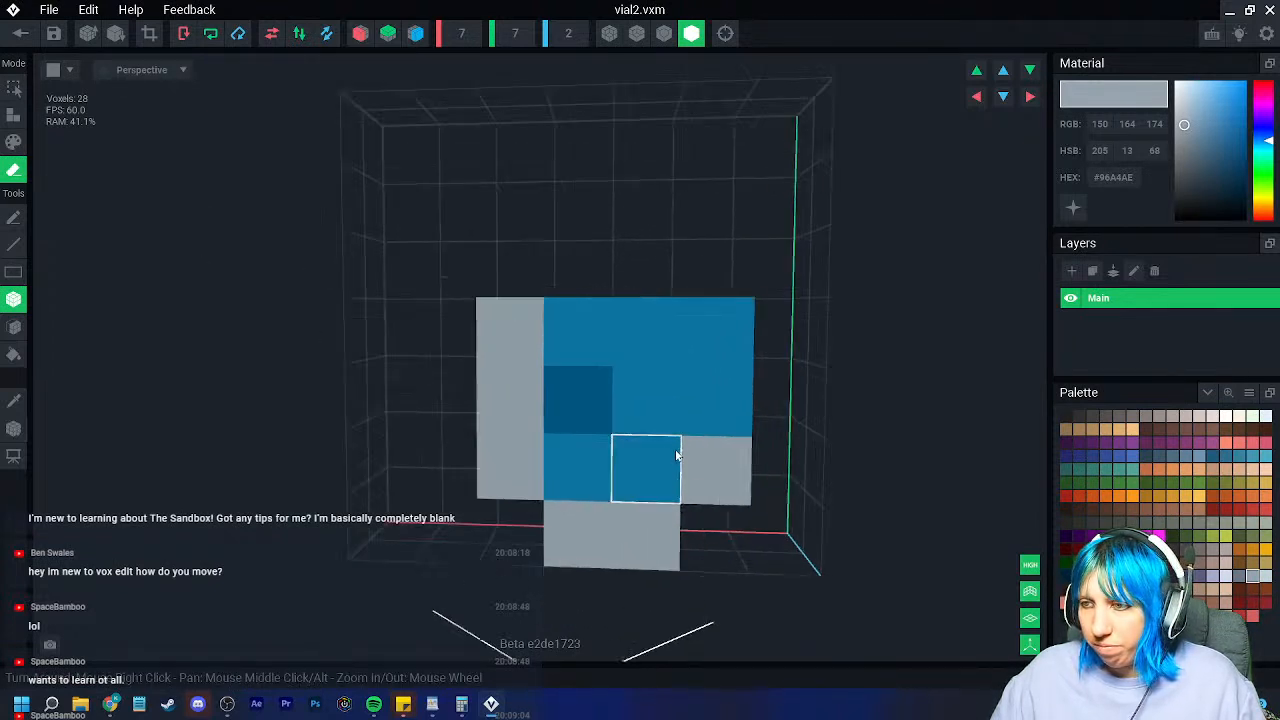
middle_drag(676, 454, 514, 471)
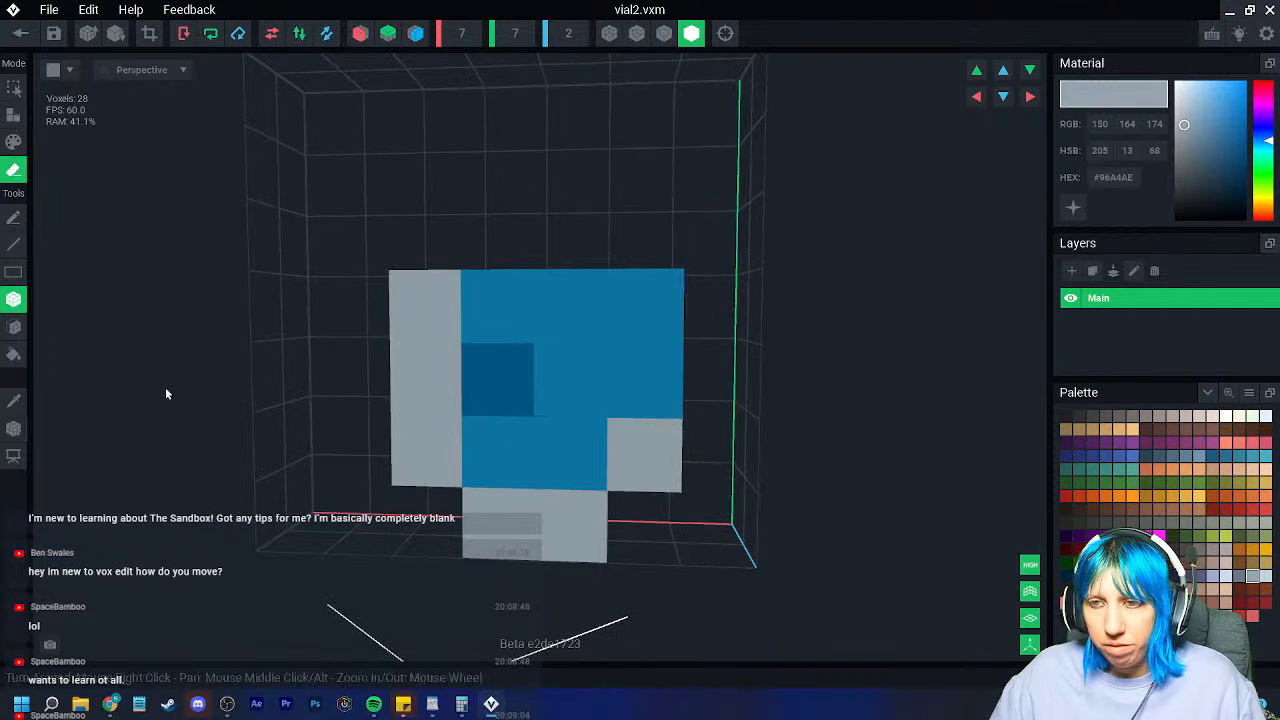
click(640, 455)
Step: Add grey voxels to fill out the right-hand column and the bottom row
click(13, 115)
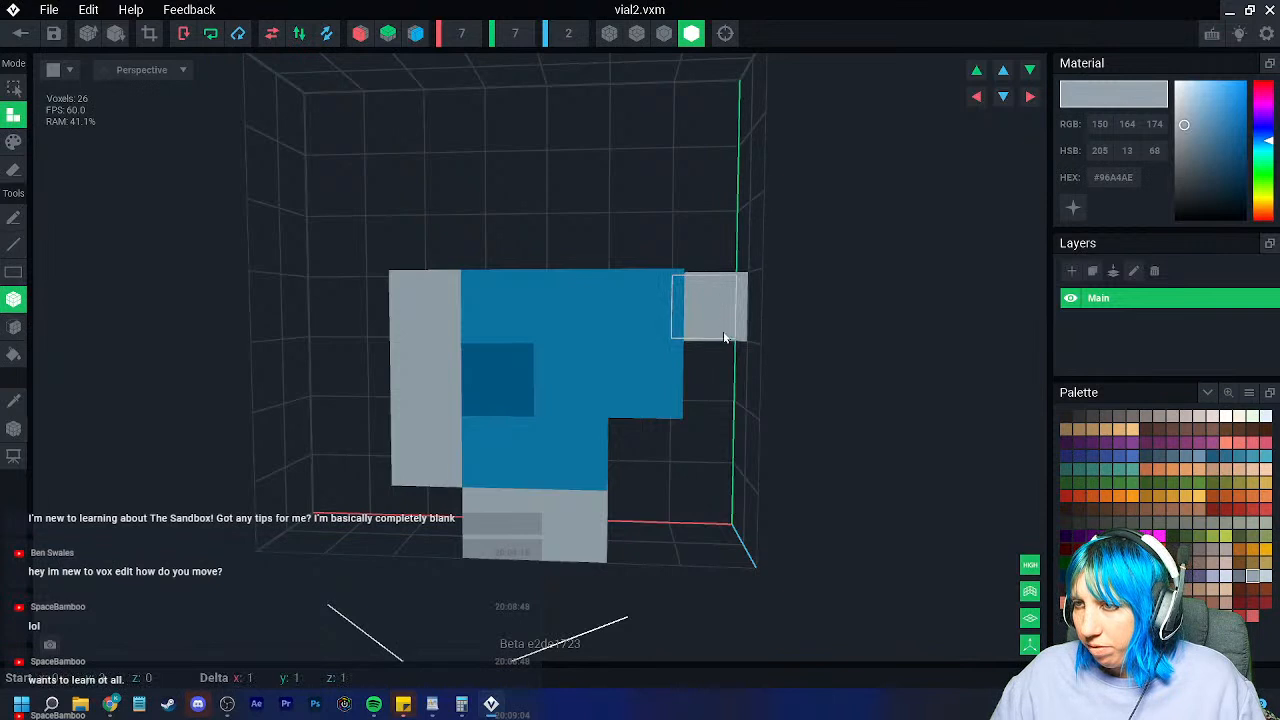
click(721, 376)
click(719, 437)
drag(721, 313, 712, 450)
click(637, 533)
click(637, 535)
right_drag(563, 534, 588, 552)
Step: Sample the vial's blue and fill the gap in the body with blue voxels
click(15, 402)
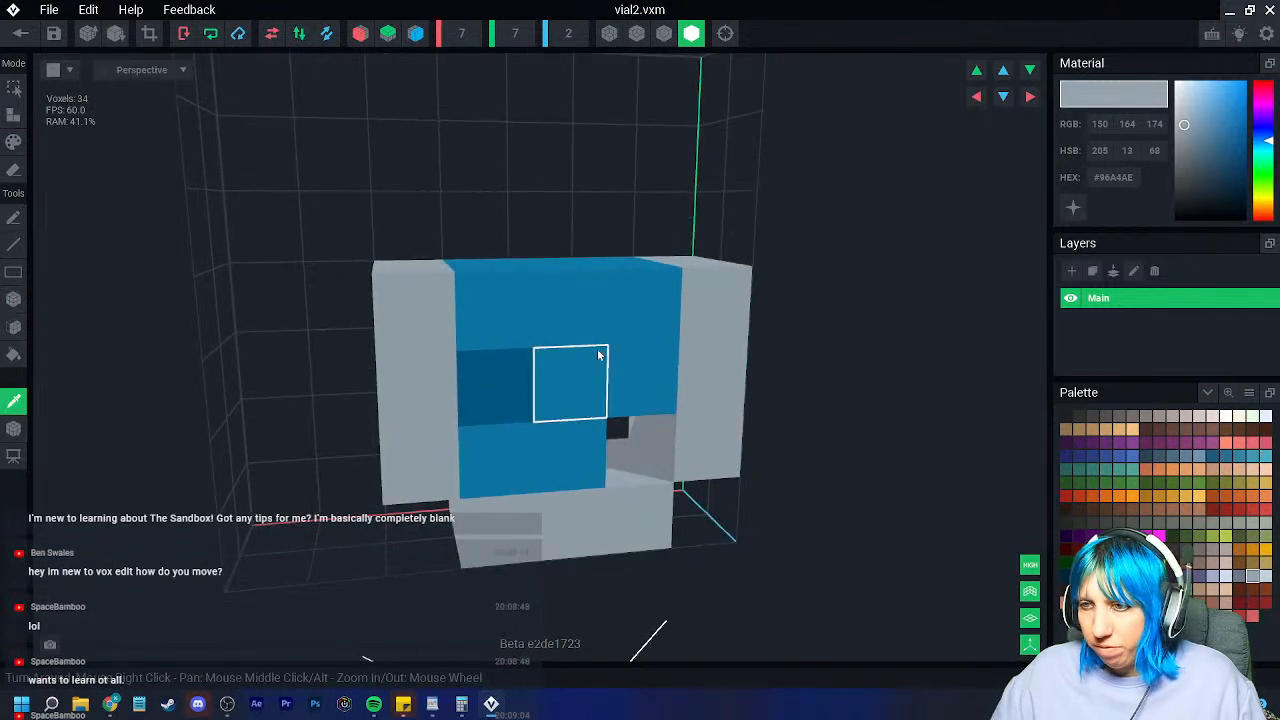
click(596, 355)
click(635, 452)
click(636, 454)
right_drag(588, 454, 553, 464)
middle_drag(553, 464, 500, 512)
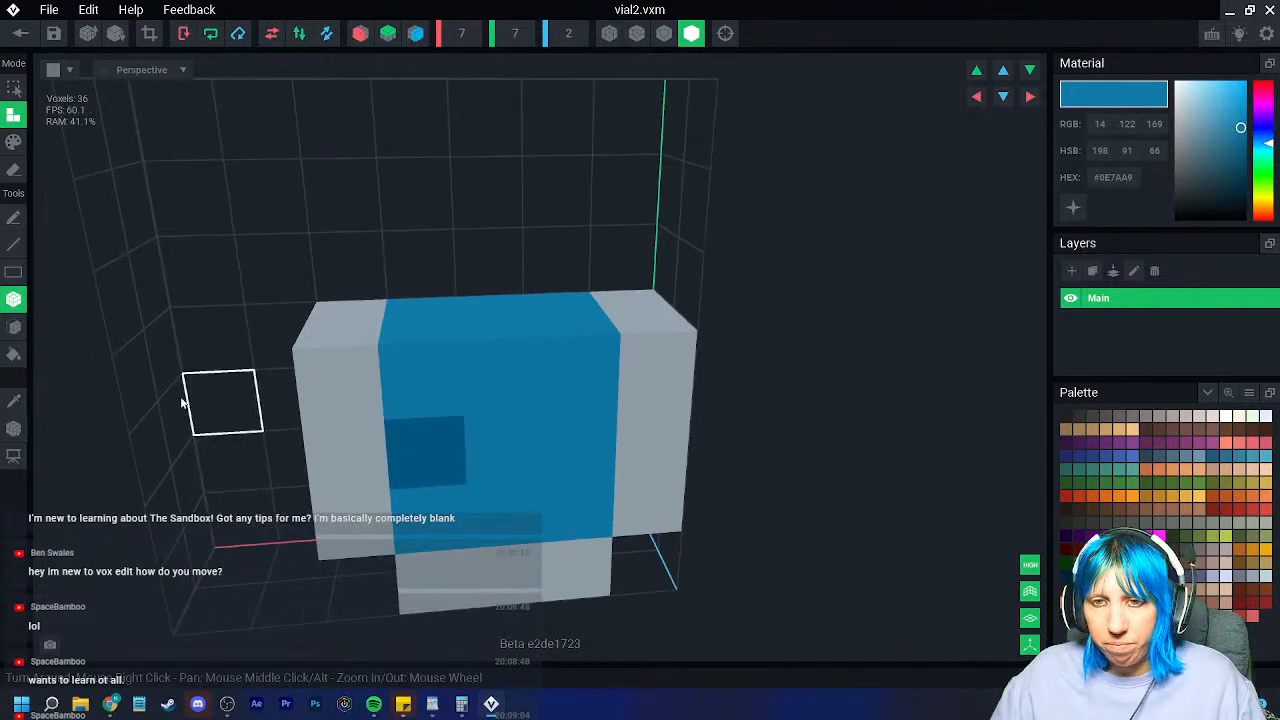
Step: Sample grey and build a grey neck of voxels on top of the body
click(16, 401)
click(333, 335)
click(402, 306)
click(405, 306)
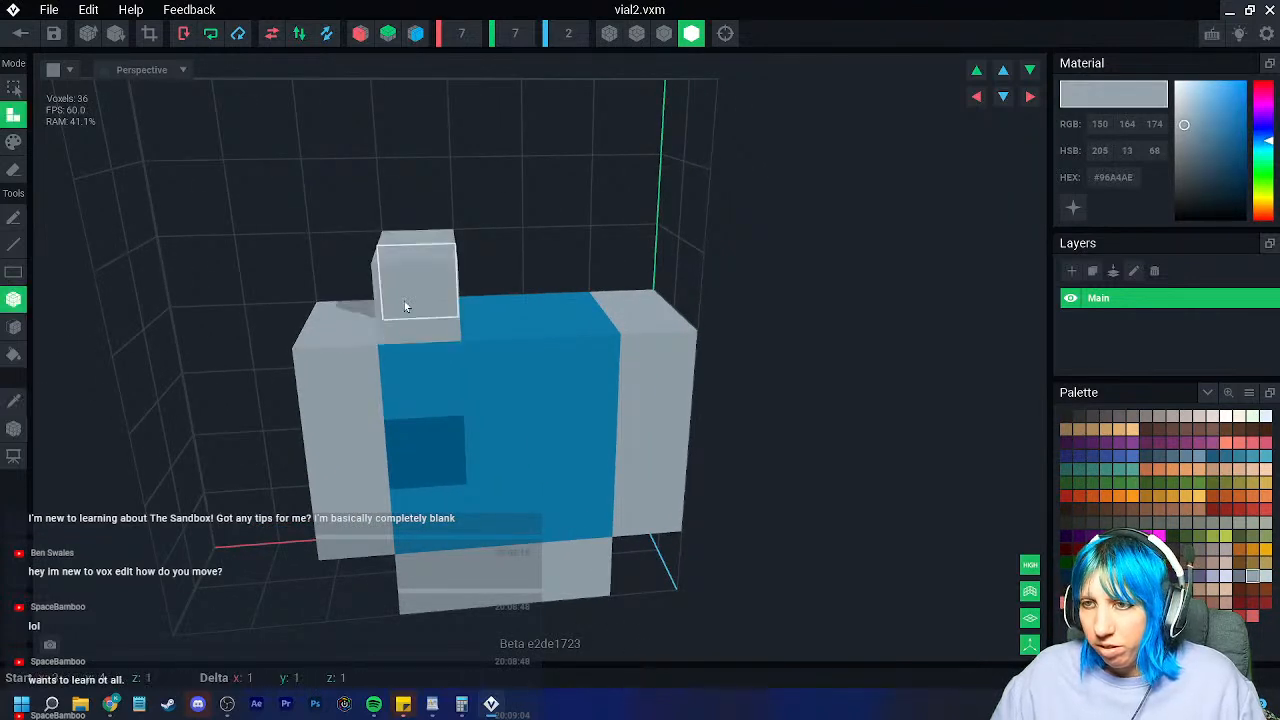
click(540, 266)
click(541, 267)
right_drag(584, 353, 600, 380)
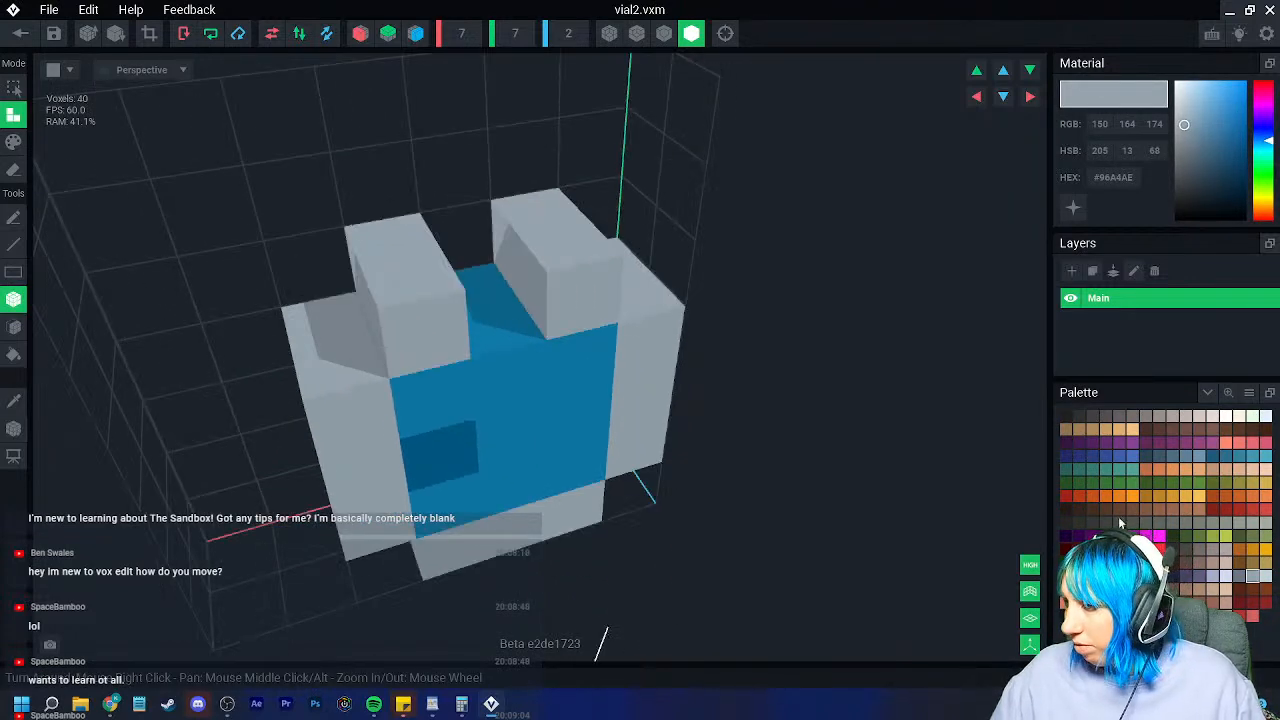
Step: Cap the neck with two brown cork voxels picked from the palette
click(1105, 510)
click(466, 200)
click(489, 230)
right_drag(491, 237, 492, 237)
right_drag(423, 301, 480, 350)
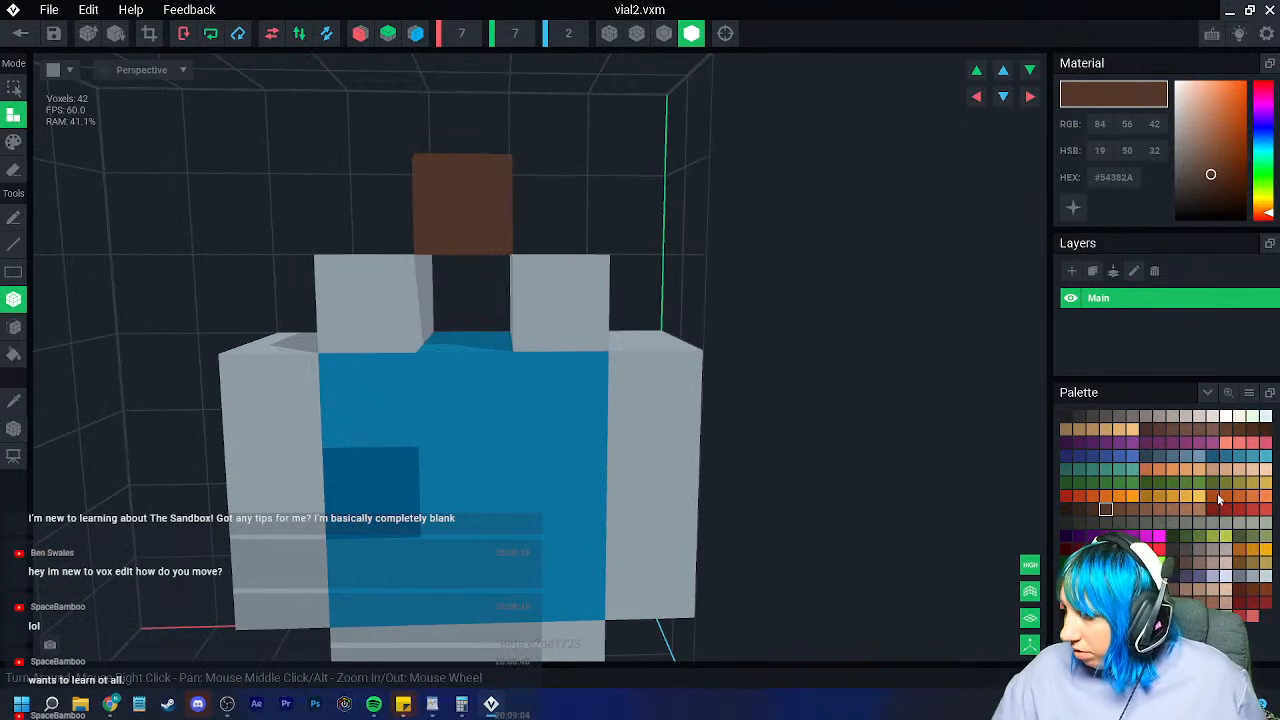
Step: Paint the blue body voxels dark green, front and back, in Paint mode
click(1185, 537)
scroll(383, 433, down, 3)
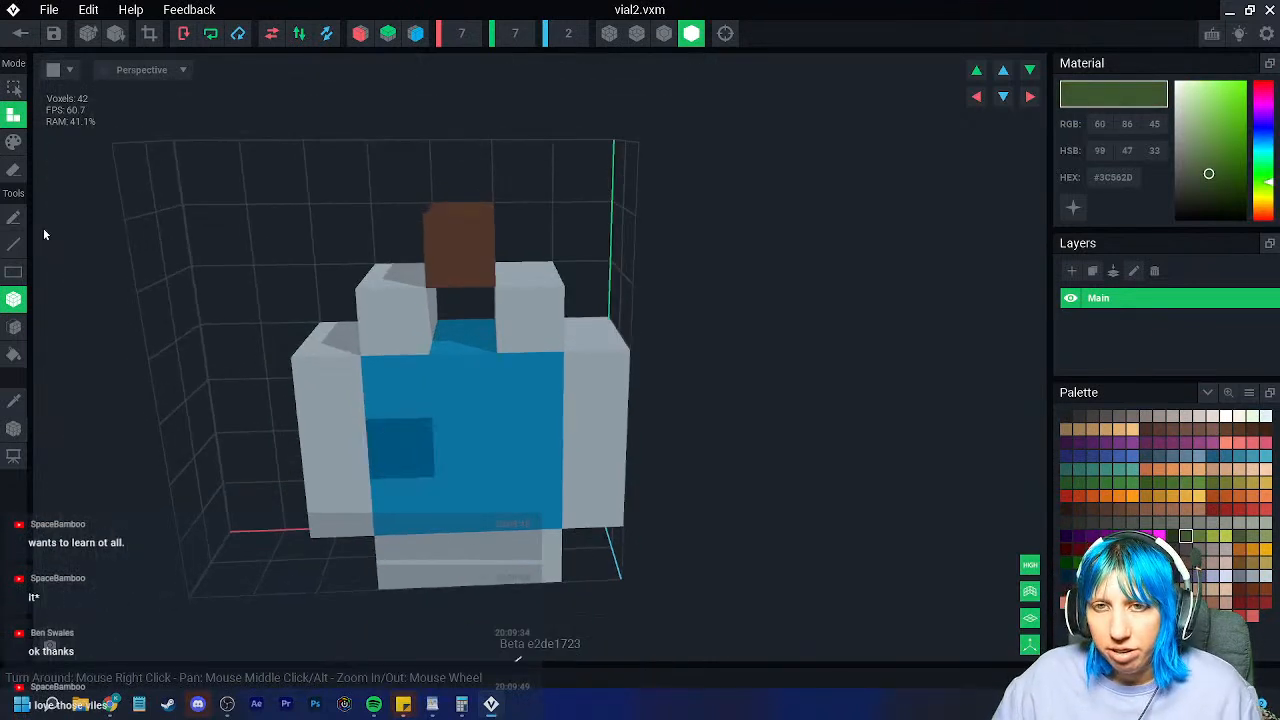
click(13, 144)
mouse_move(402, 384)
mouse_down()
mouse_move(463, 376)
mouse_move(537, 443)
mouse_move(431, 493)
mouse_up()
click(463, 334)
right_drag(496, 486, 493, 484)
mouse_move(500, 421)
mouse_down()
mouse_move(611, 506)
mouse_move(618, 492)
mouse_move(516, 552)
mouse_up()
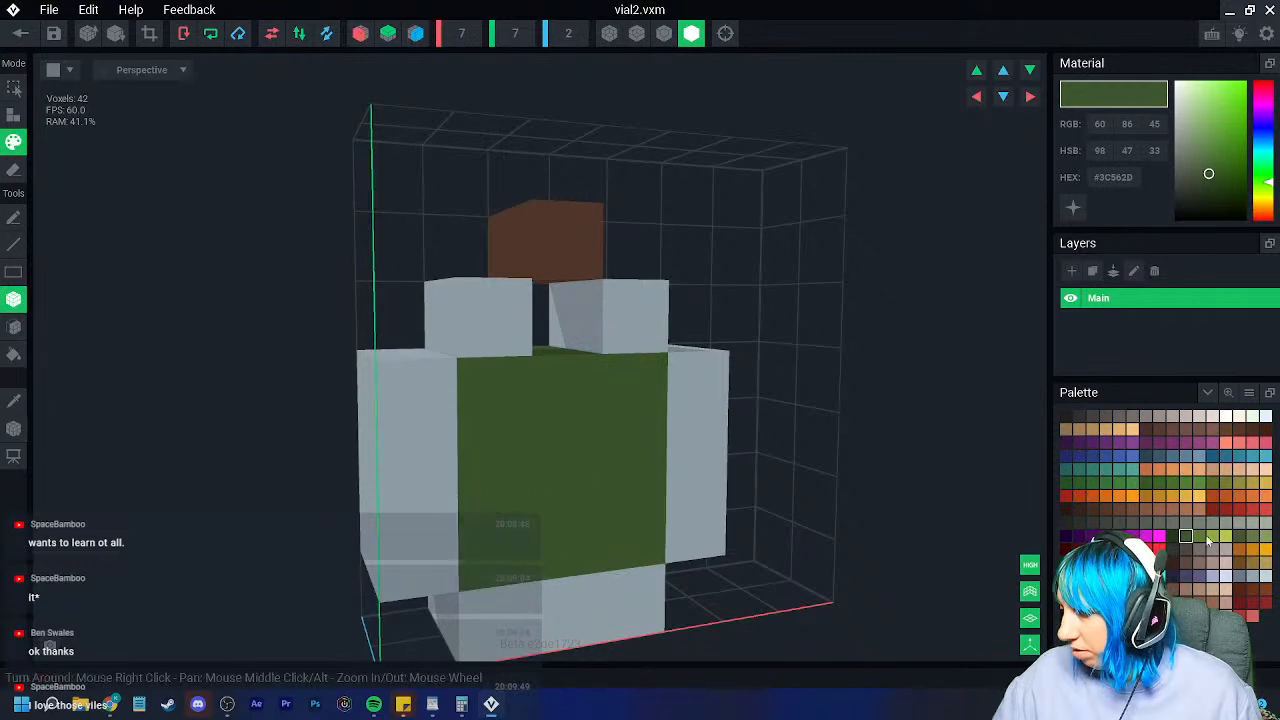
Step: Shade two back voxels of the vial a darker green
click(1172, 536)
right_drag(586, 520, 380, 594)
click(379, 594)
click(315, 505)
Step: Highlight three body voxels in lighter green and check the vial from all sides
click(1199, 538)
click(397, 432)
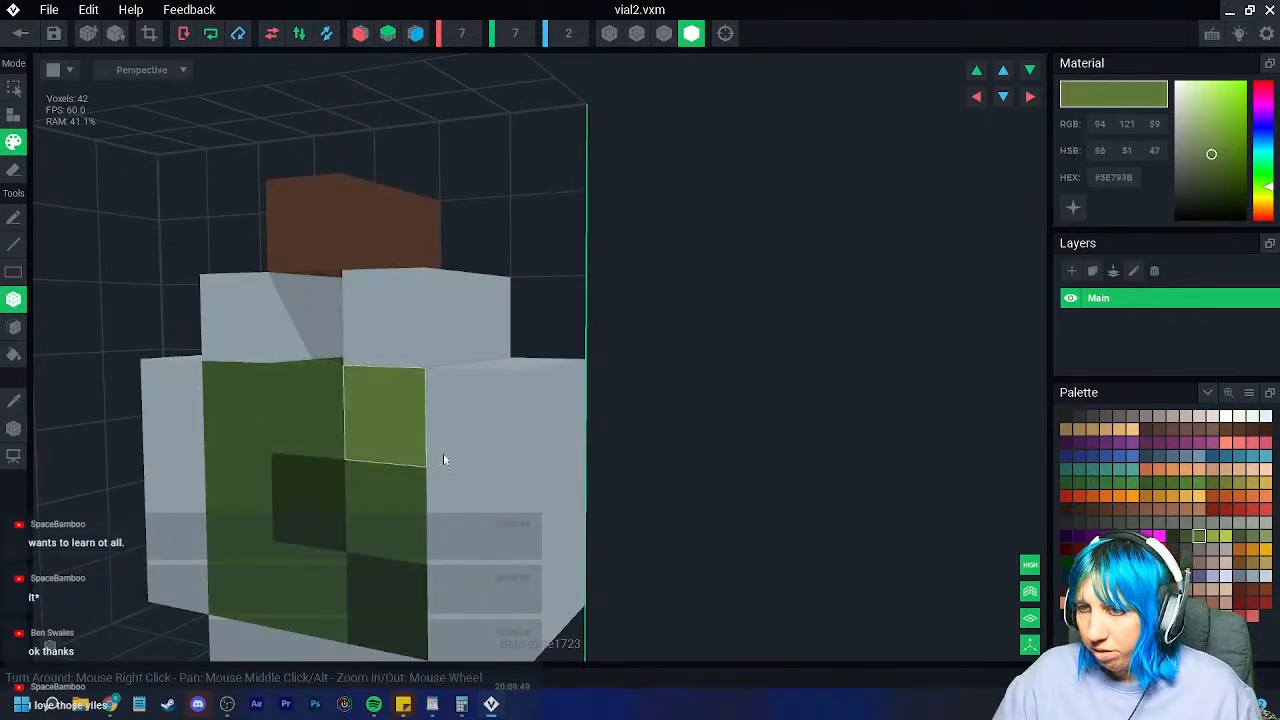
right_drag(397, 432, 520, 506)
scroll(522, 505, down, 2)
click(643, 460)
click(754, 527)
scroll(720, 560, down, 3)
right_drag(701, 575, 460, 443)
right_drag(423, 280, 351, 186)
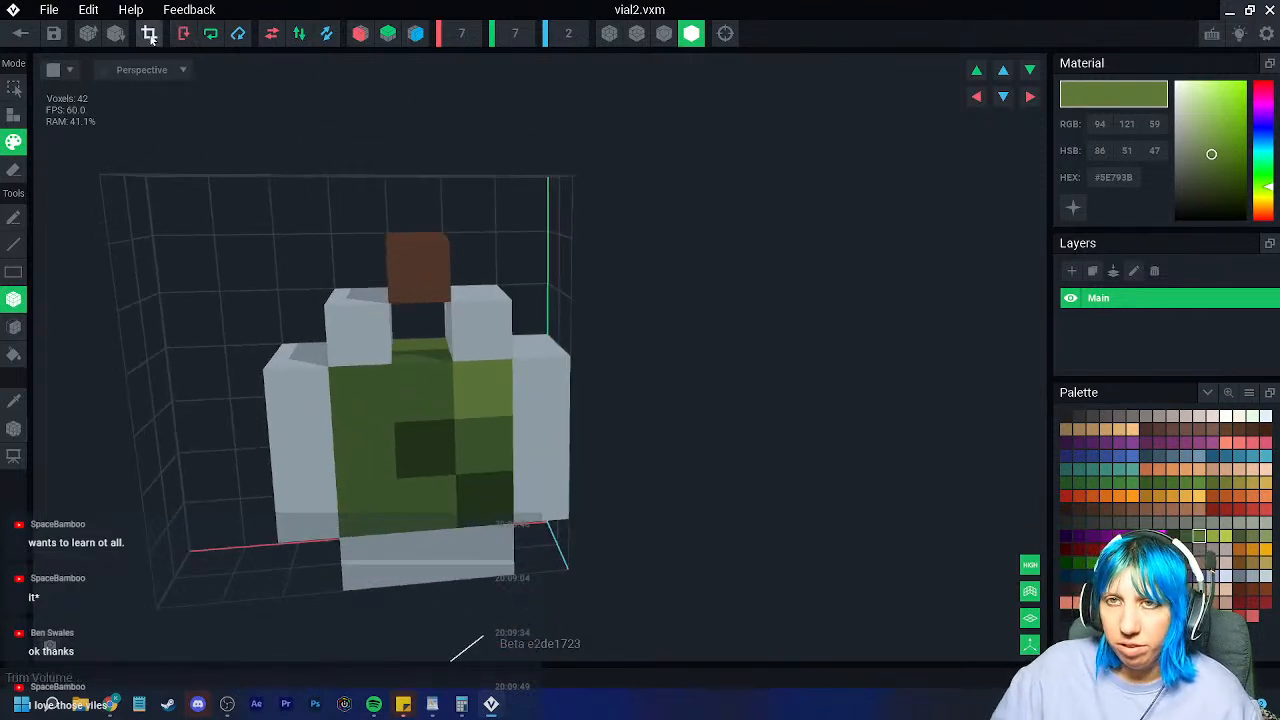
Step: Crop the grid to fit the vial, then save vial2 and return to Cook shelves
click(152, 35)
click(14, 428)
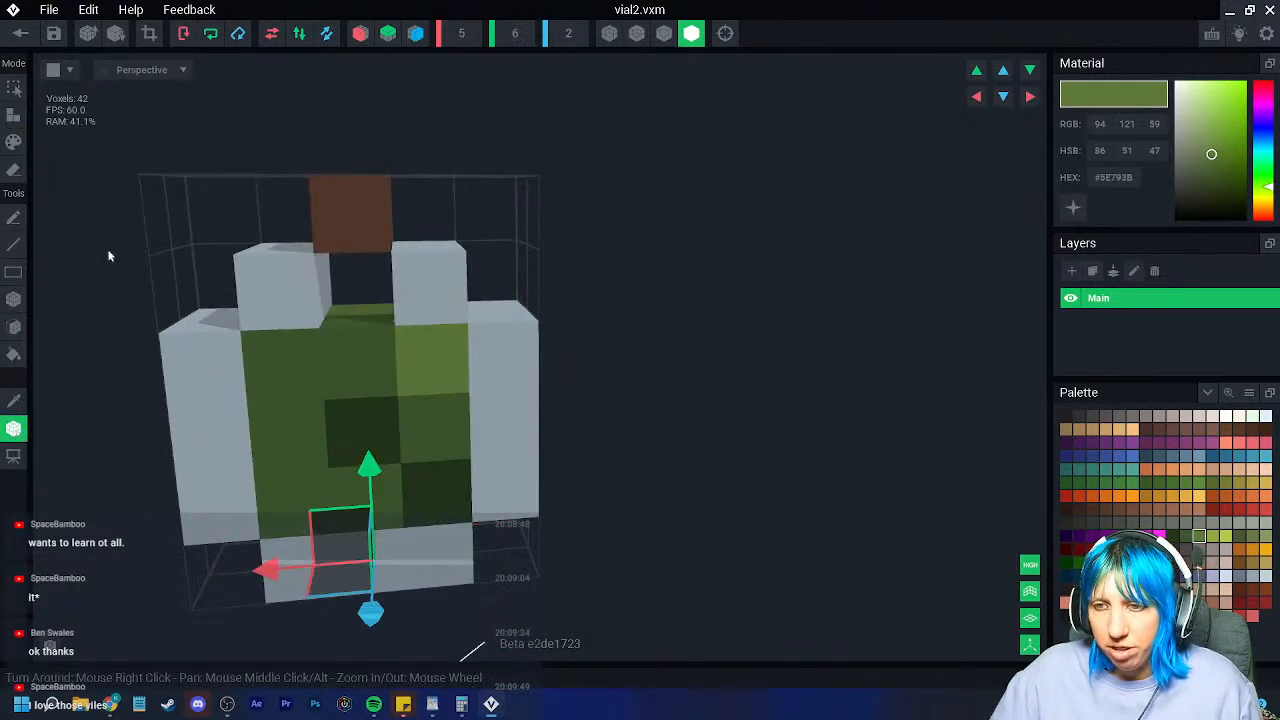
right_drag(209, 374, 298, 398)
click(21, 34)
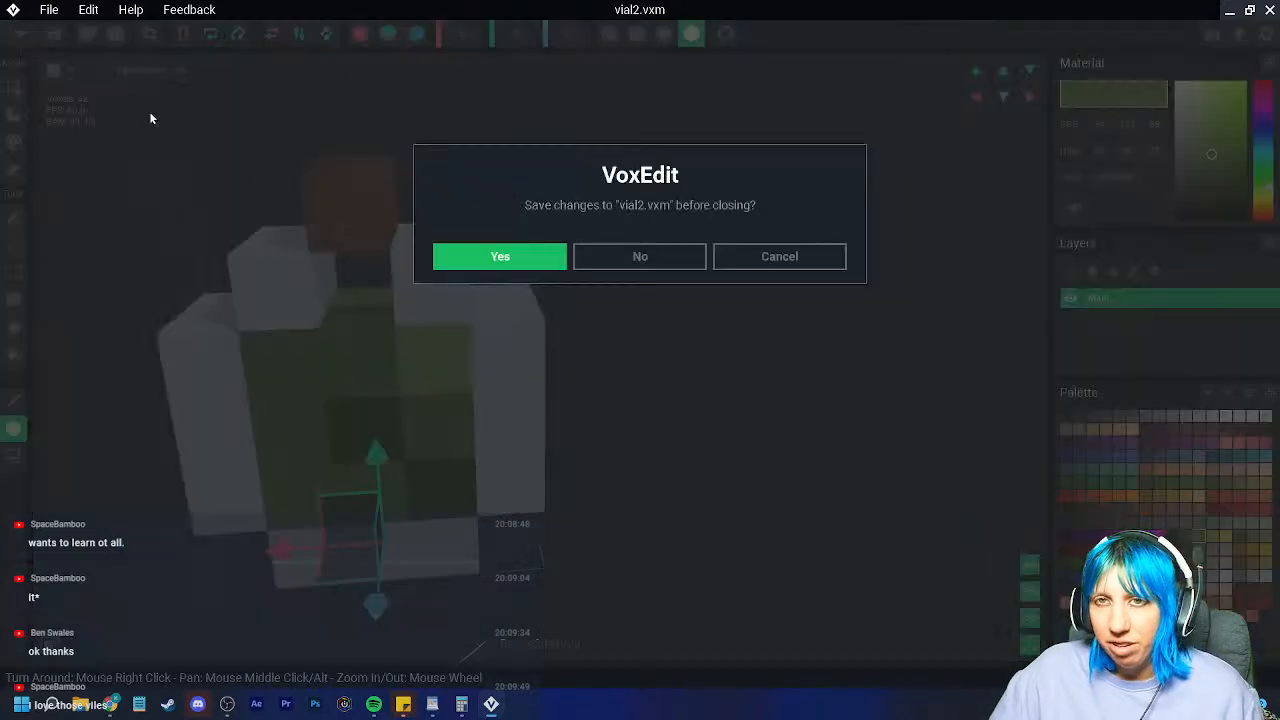
click(489, 256)
scroll(669, 312, up, 10)
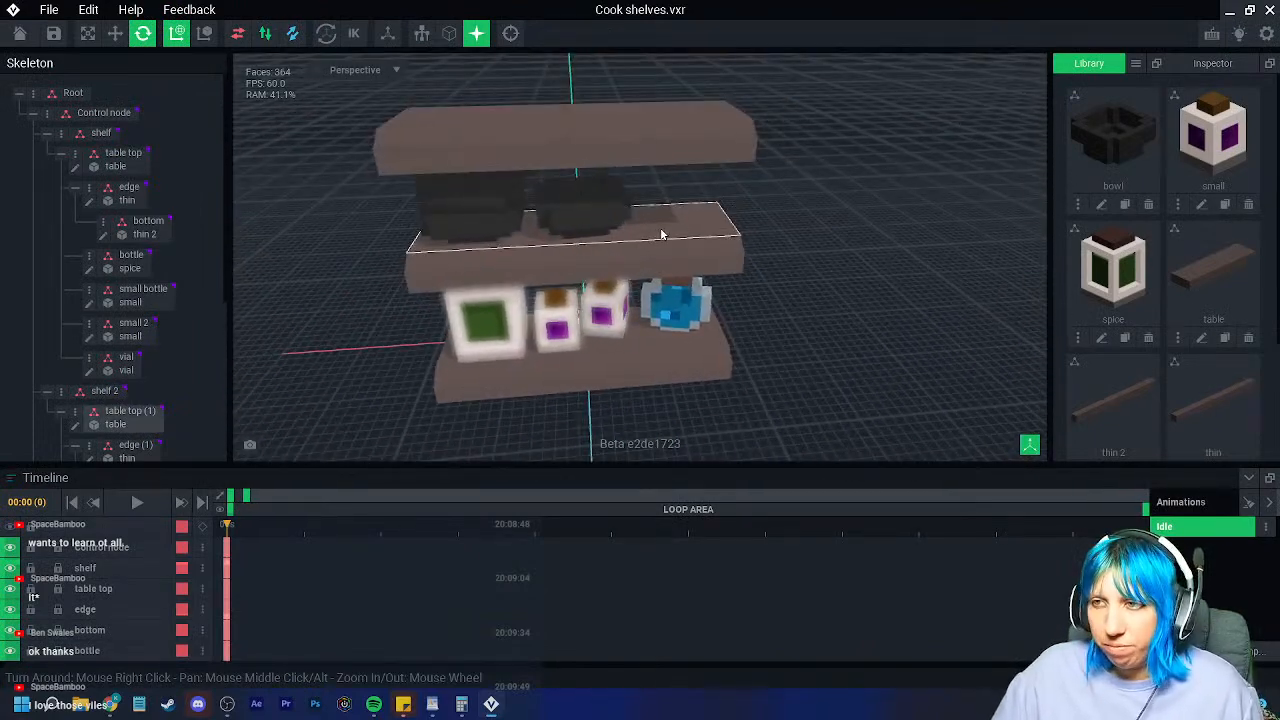
Step: Create a child node 'vial 2a' under the top shelf's table top
click(660, 233)
click(482, 125)
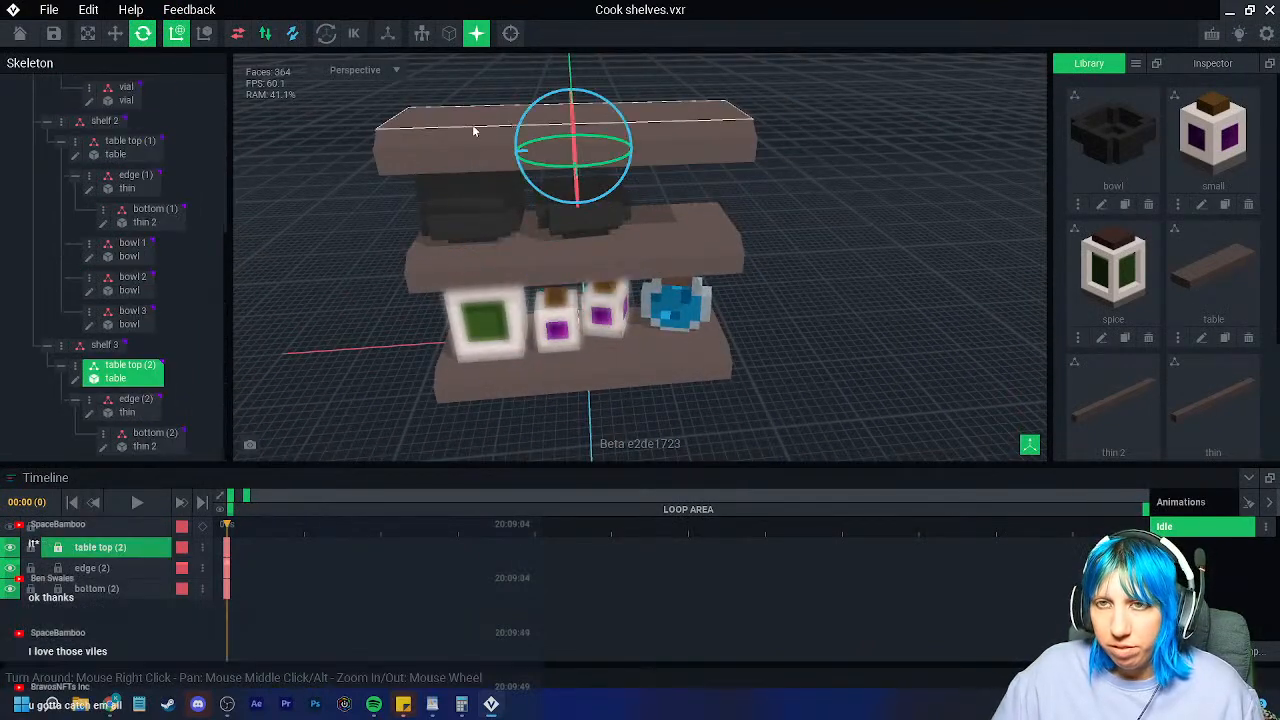
right_click(93, 375)
click(113, 405)
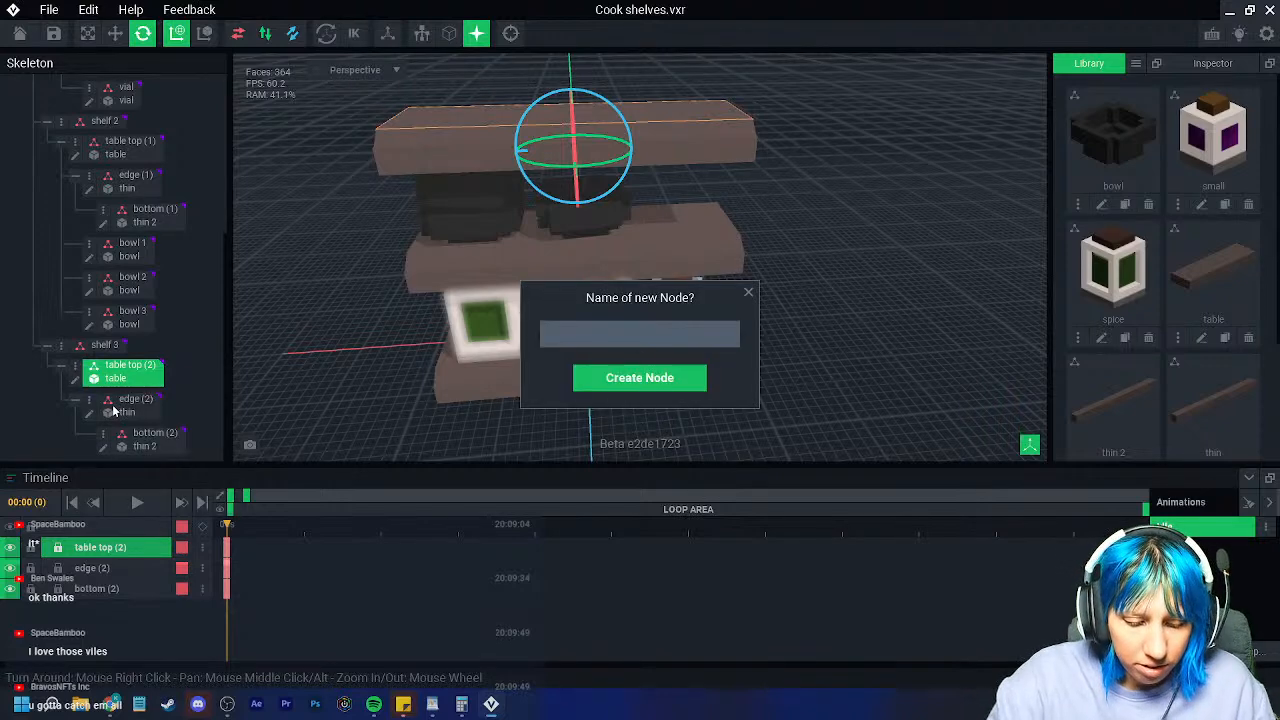
text(vial 2a)
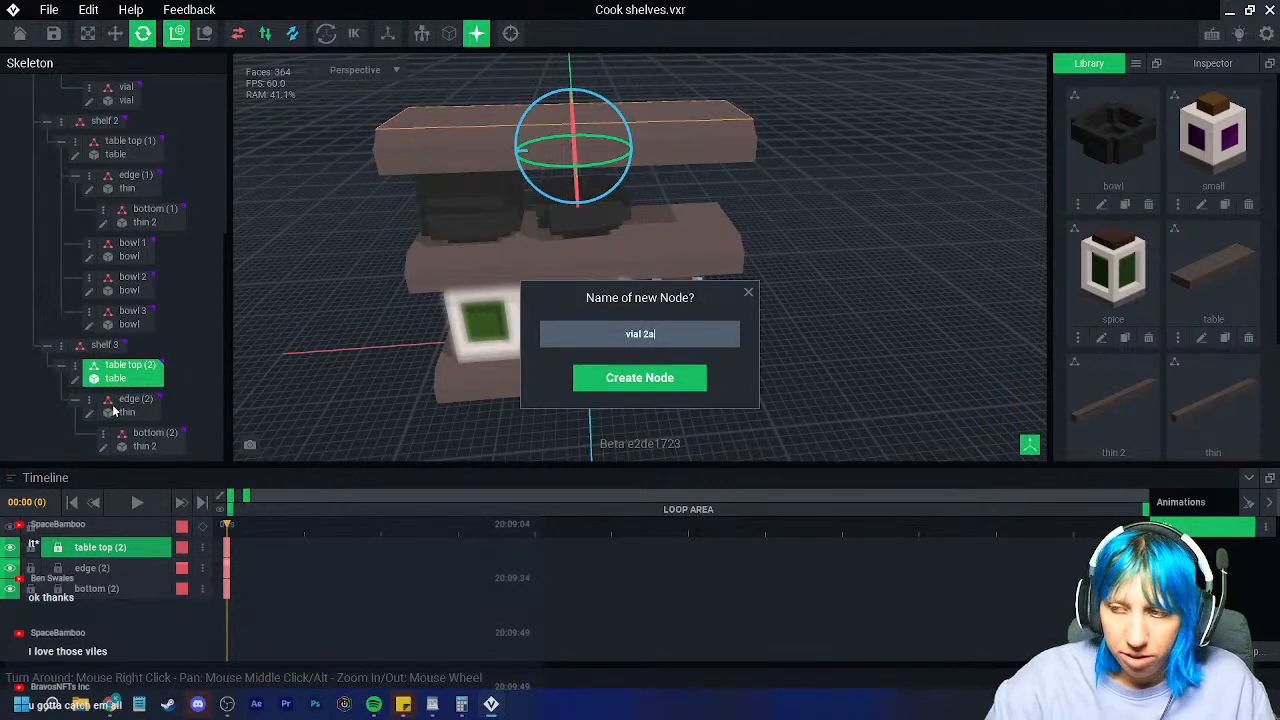
key(Return)
Step: Attach the vial2 model from the Library to the vial 2a node
scroll(1152, 371, down, 3)
drag(1208, 370, 478, 332)
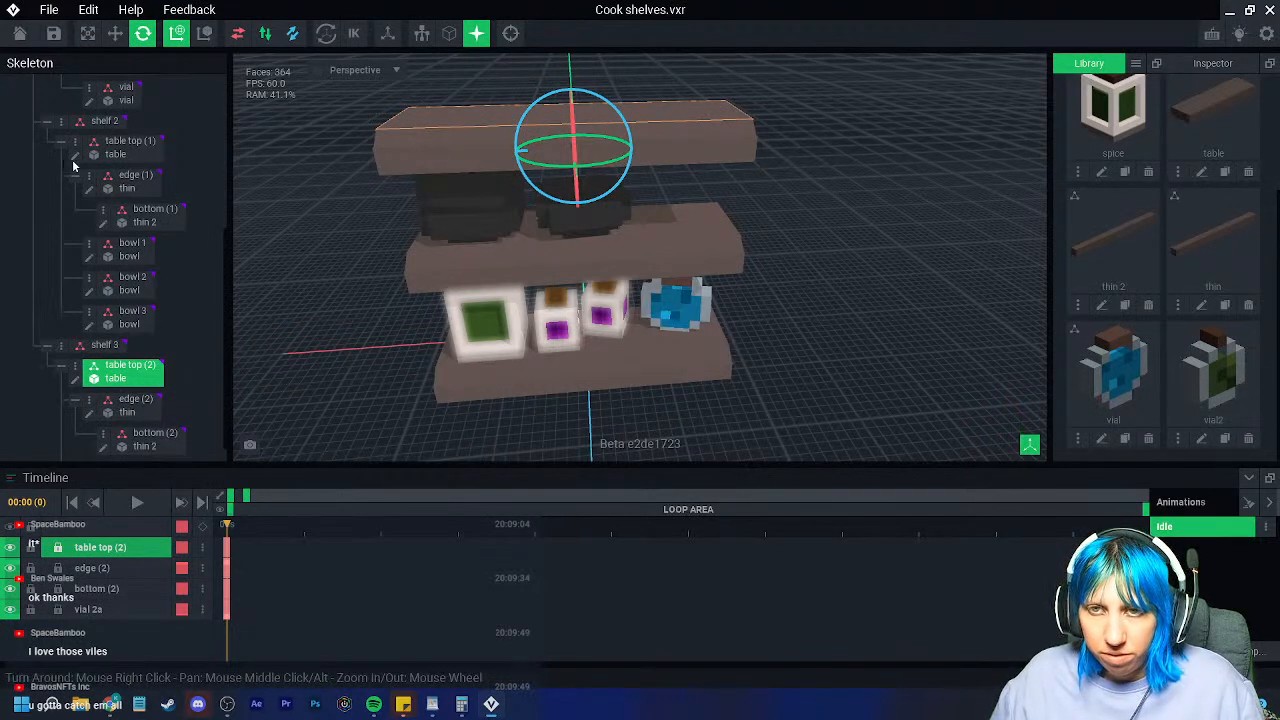
click(47, 120)
drag(1213, 370, 122, 266)
click(123, 272)
scroll(488, 140, up, 1)
Step: Move vial2 onto the left end of the top shelf and rotate it slightly
middle_drag(490, 136, 497, 249)
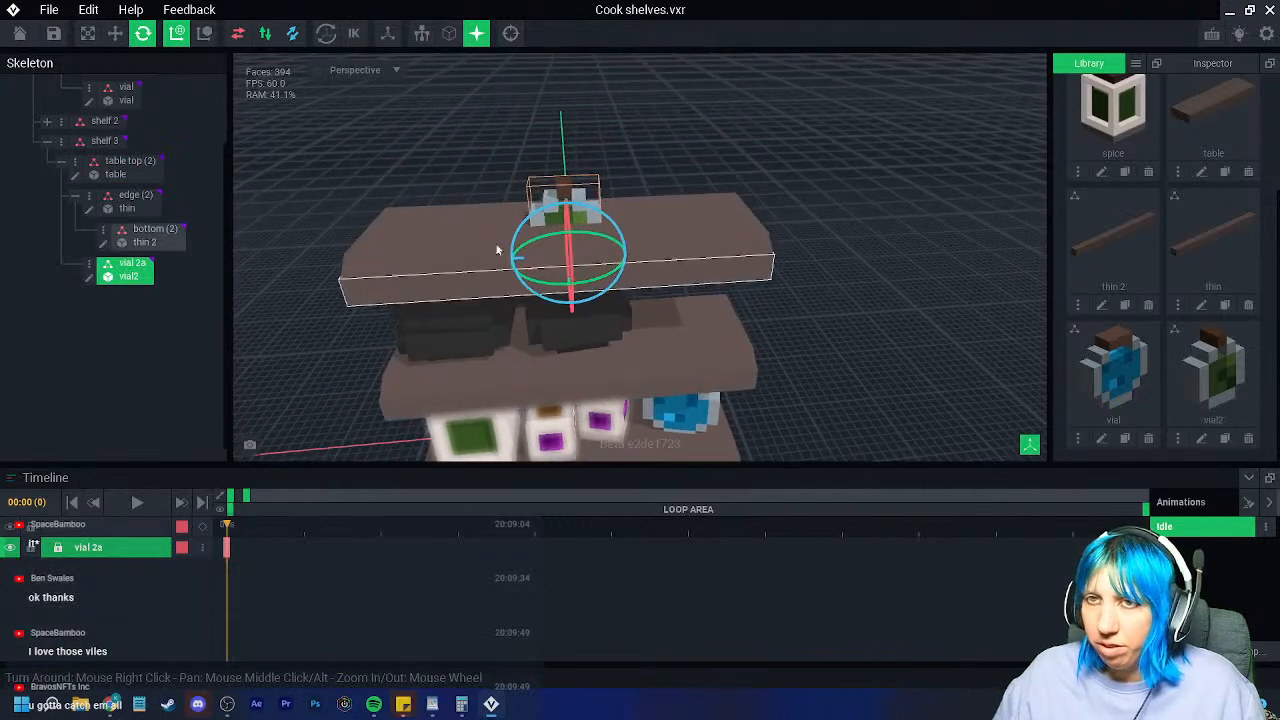
click(117, 33)
drag(566, 196, 568, 164)
drag(503, 232, 355, 268)
key(e)
click(540, 155)
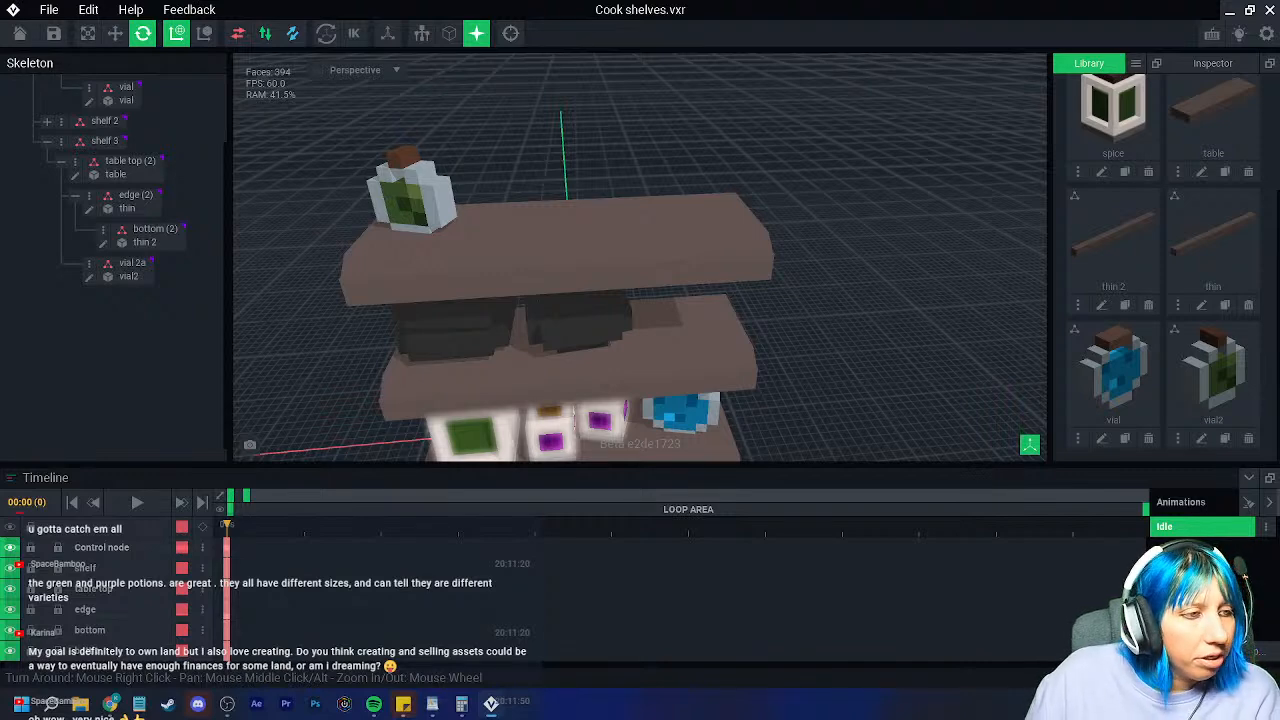
Step: Save Cook shelves, close it confirming the save, and reopen it from recent files
right_drag(420, 200, 448, 282)
scroll(451, 294, down, 5)
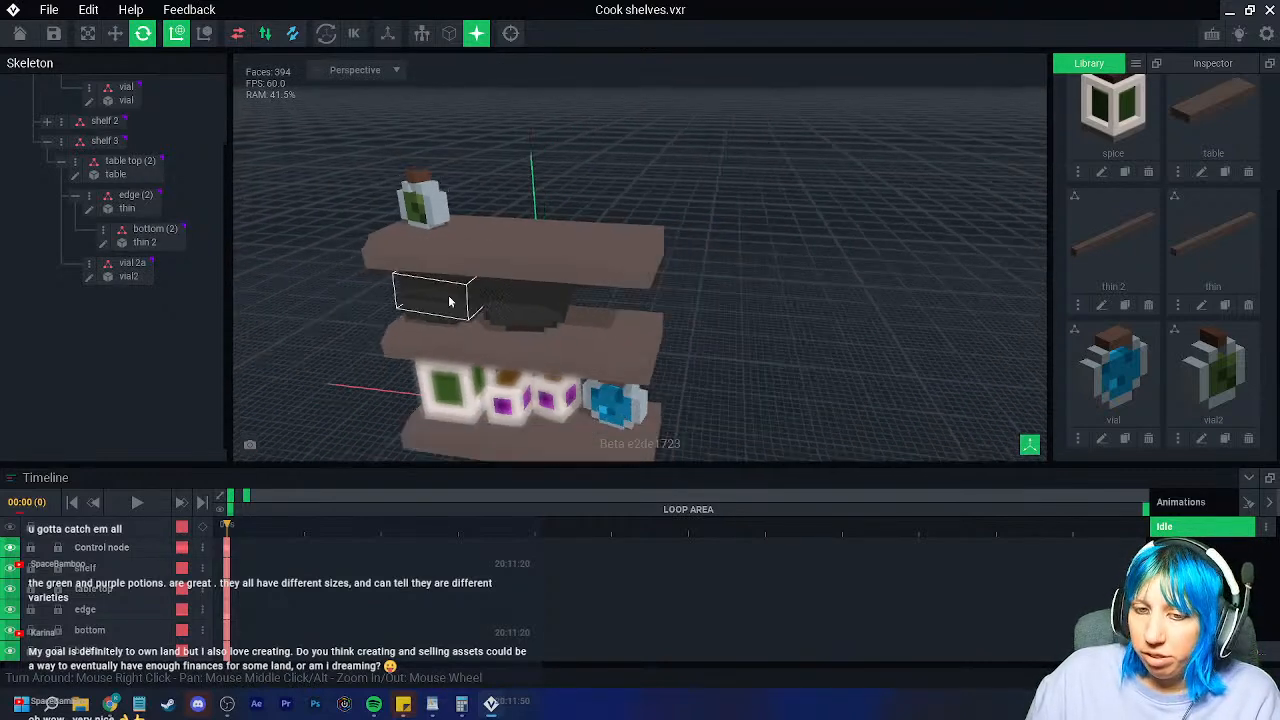
scroll(458, 303, up, 5)
click(53, 33)
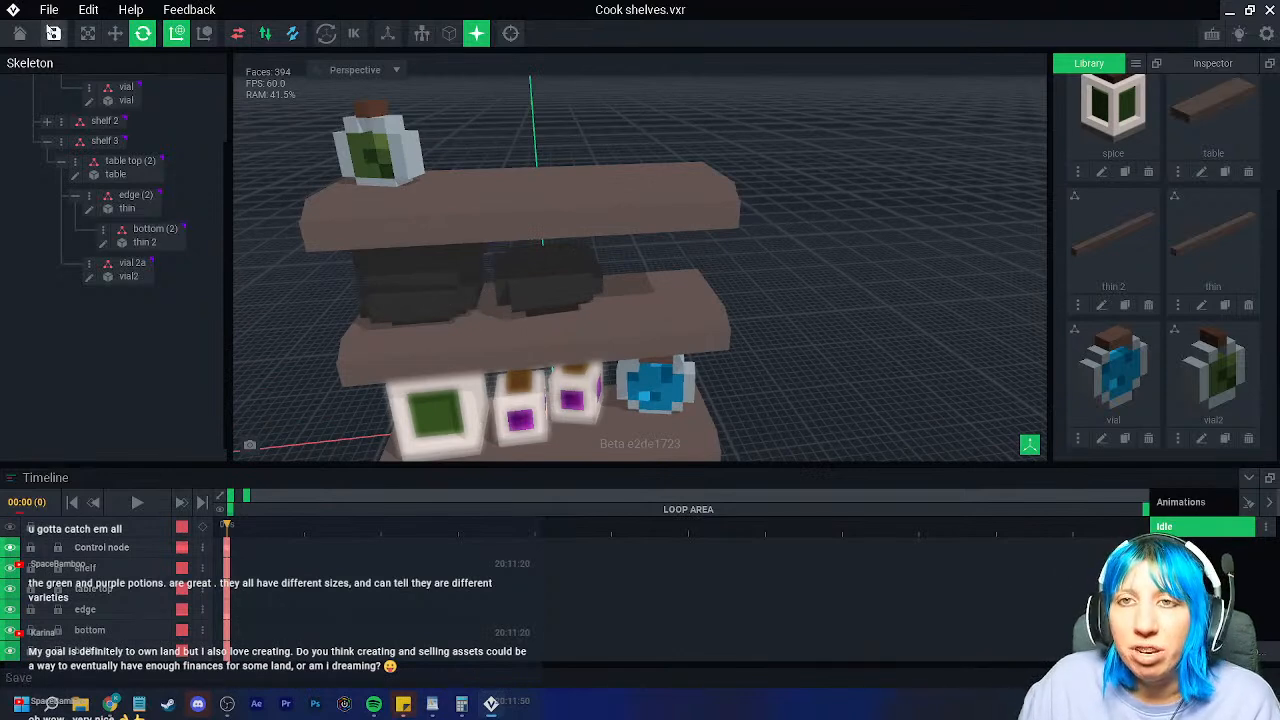
click(19, 33)
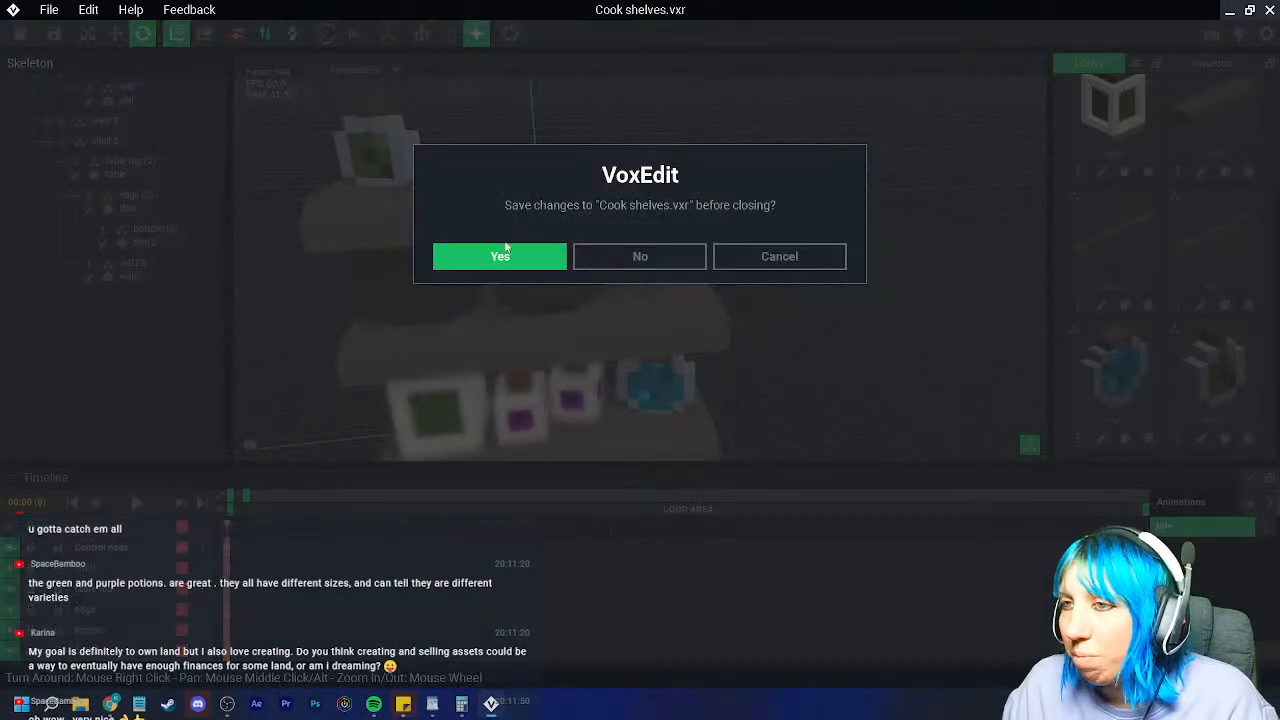
click(498, 253)
click(286, 264)
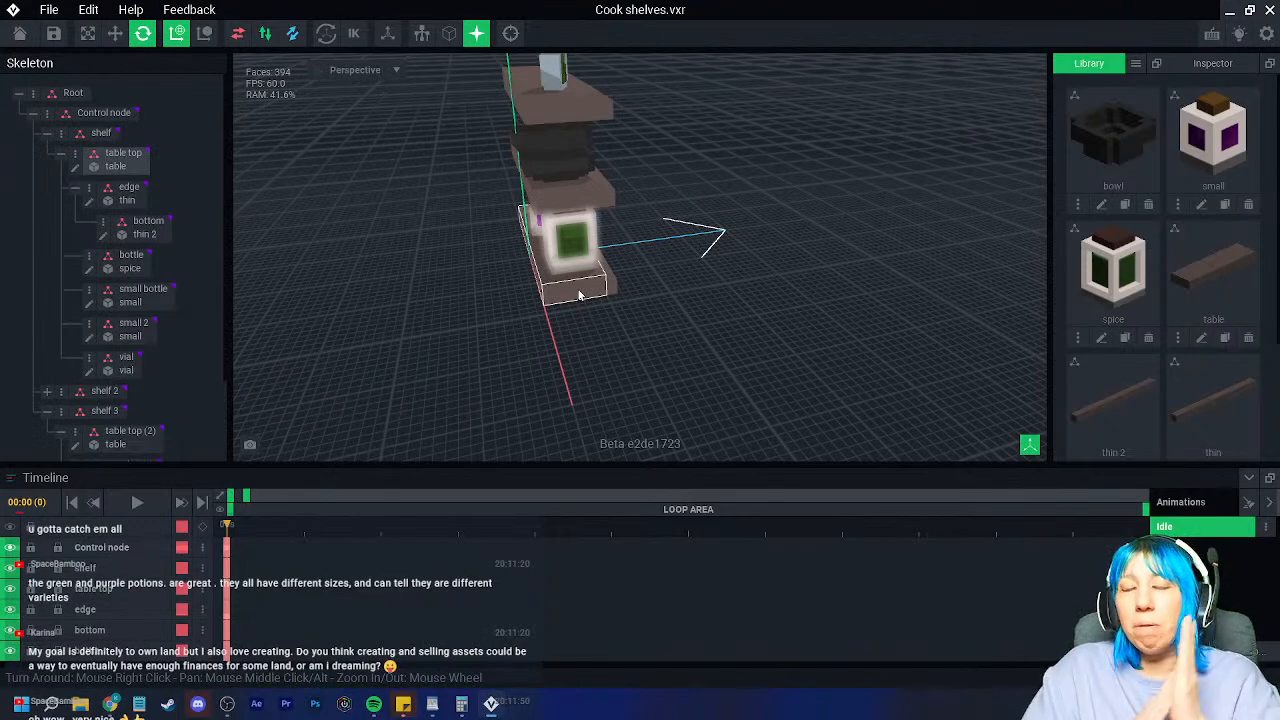
Step: Inspect the shelves from several angles, then close Cook shelves.vxr, saving changes
scroll(546, 252, up, 3)
right_drag(504, 251, 504, 251)
scroll(469, 234, up, 3)
scroll(467, 276, up, 2)
scroll(452, 240, up, 2)
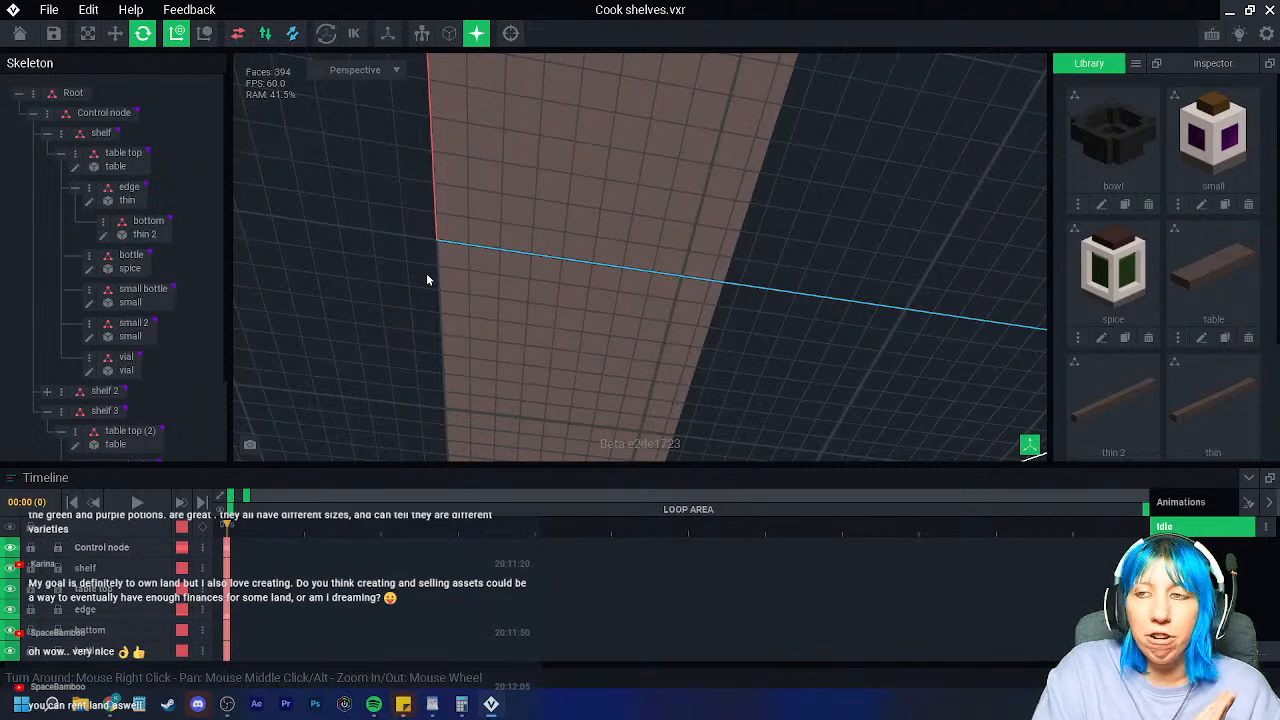
right_drag(434, 240, 431, 246)
scroll(433, 247, down, 5)
right_drag(513, 276, 515, 279)
scroll(515, 284, down, 3)
middle_drag(514, 282, 508, 329)
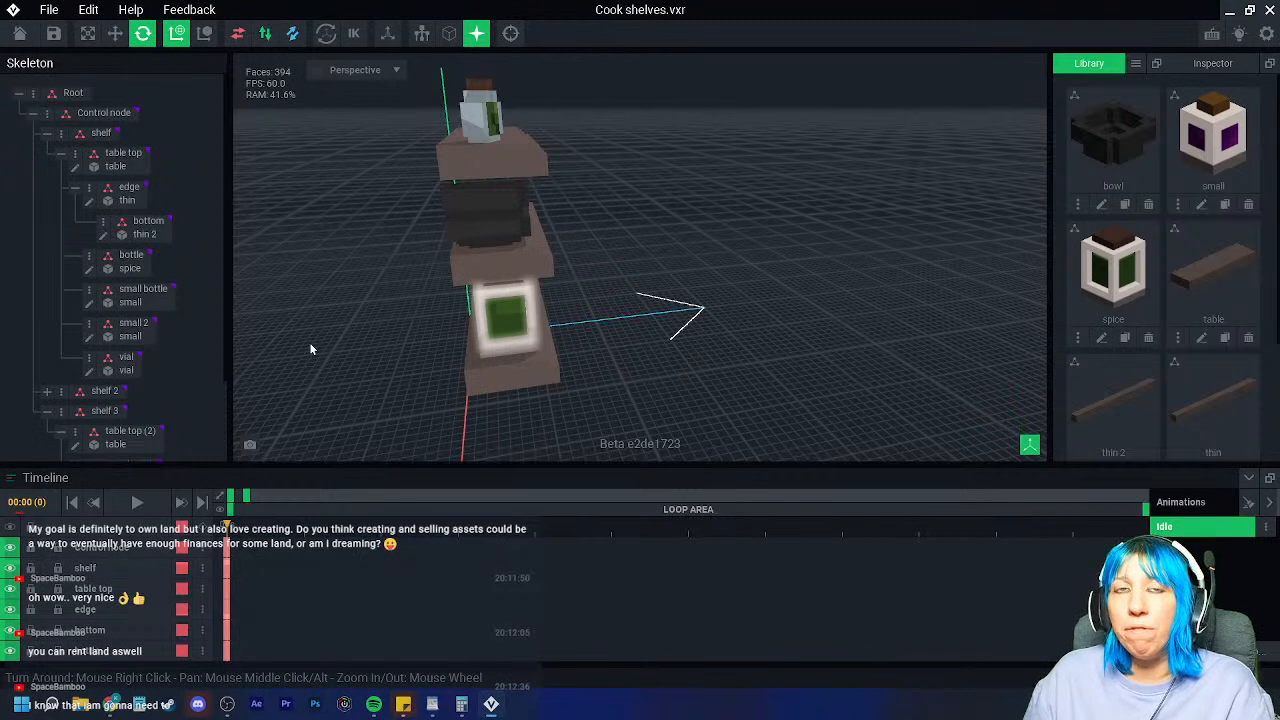
right_drag(509, 335, 509, 335)
scroll(509, 335, up, 3)
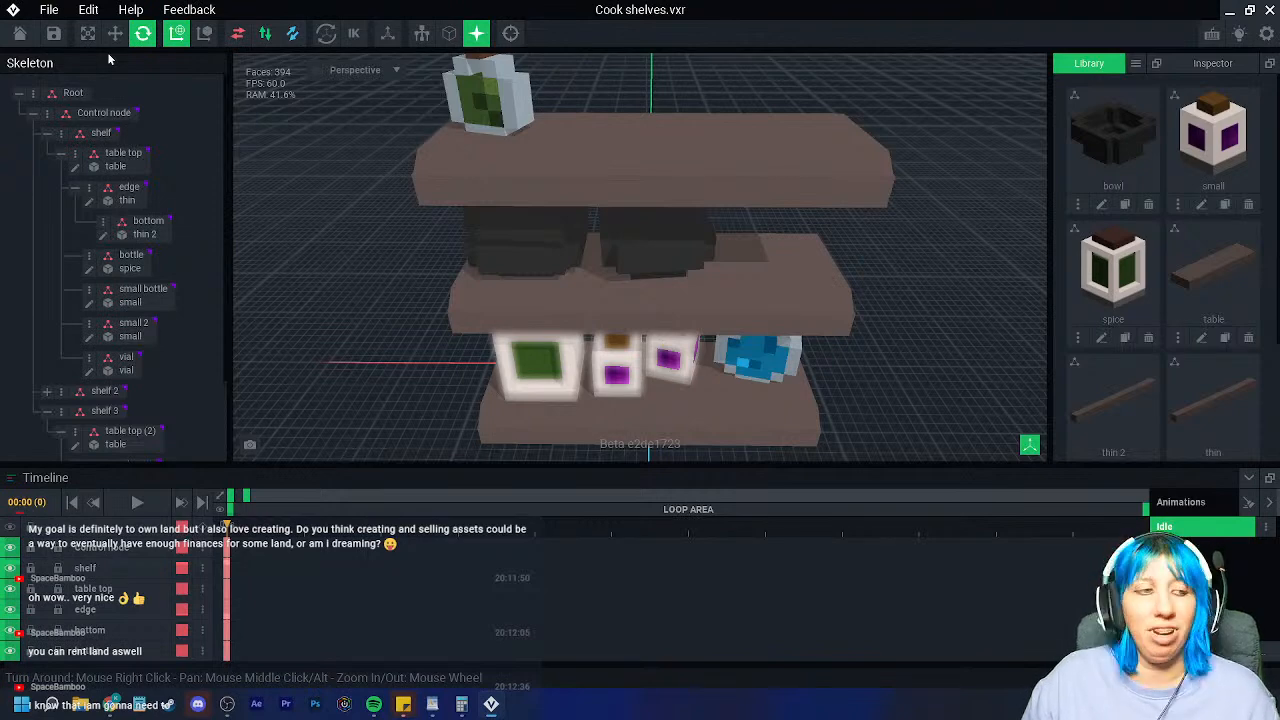
click(19, 33)
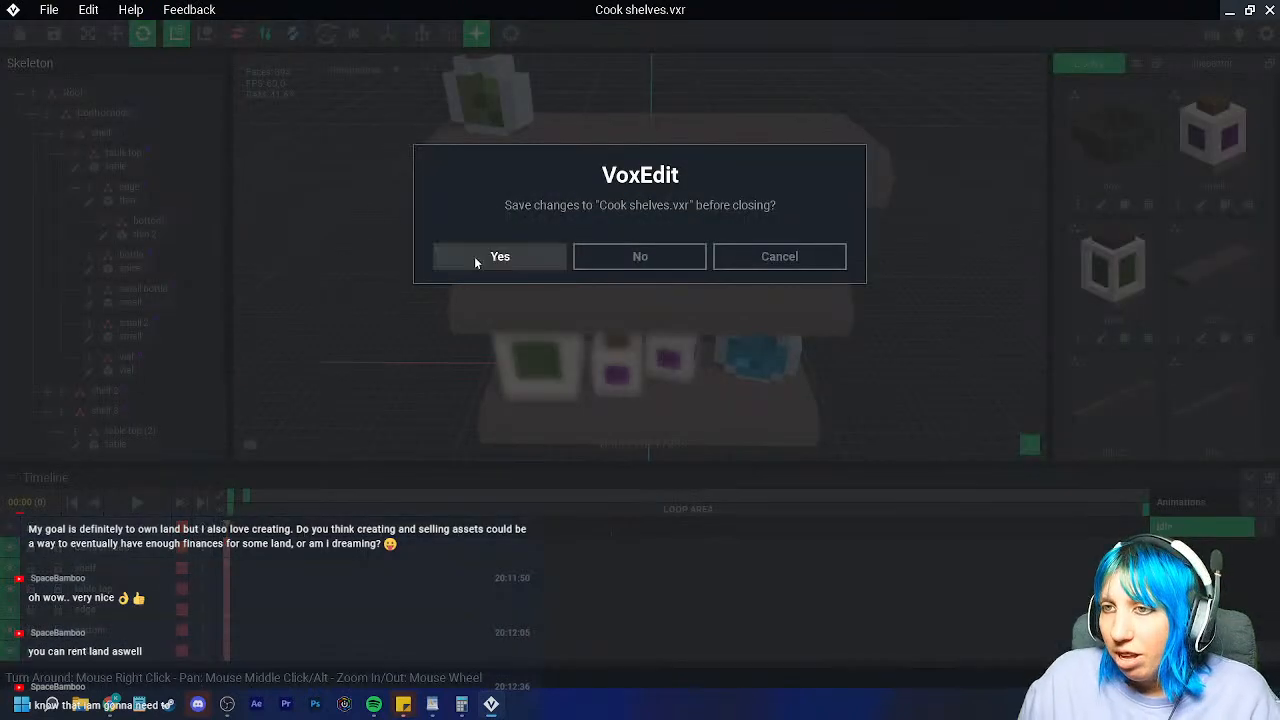
click(456, 252)
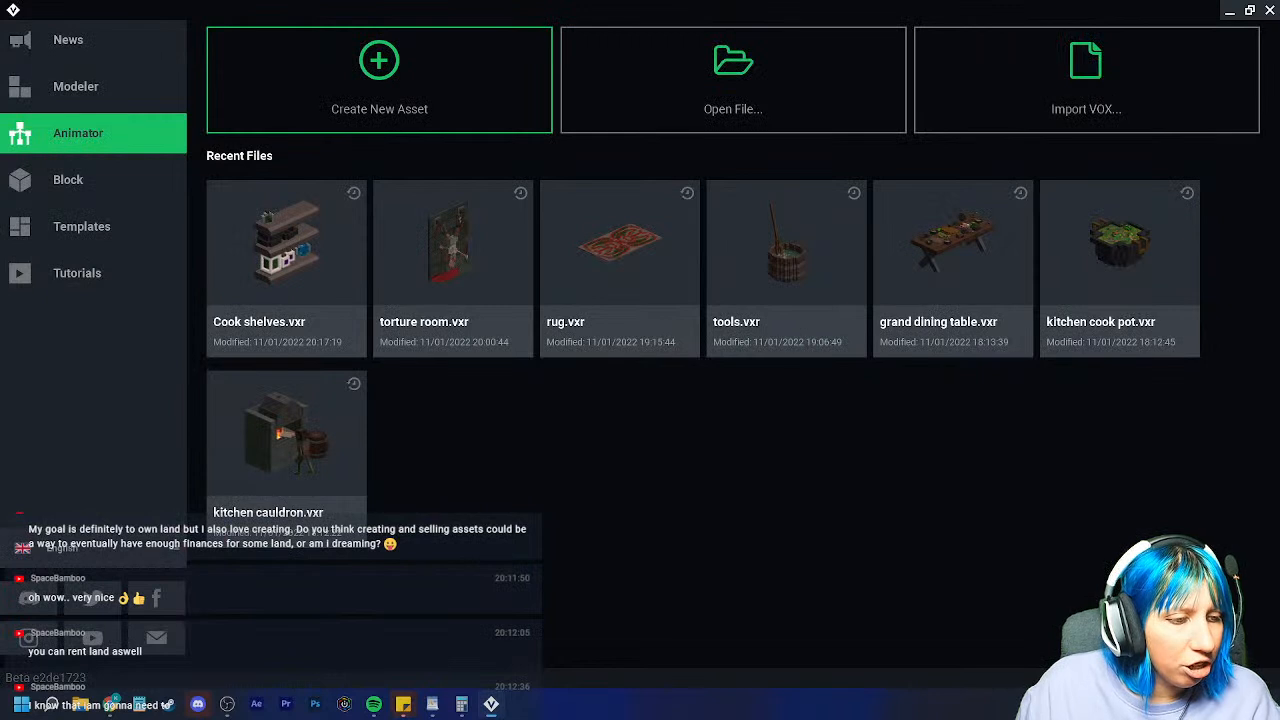